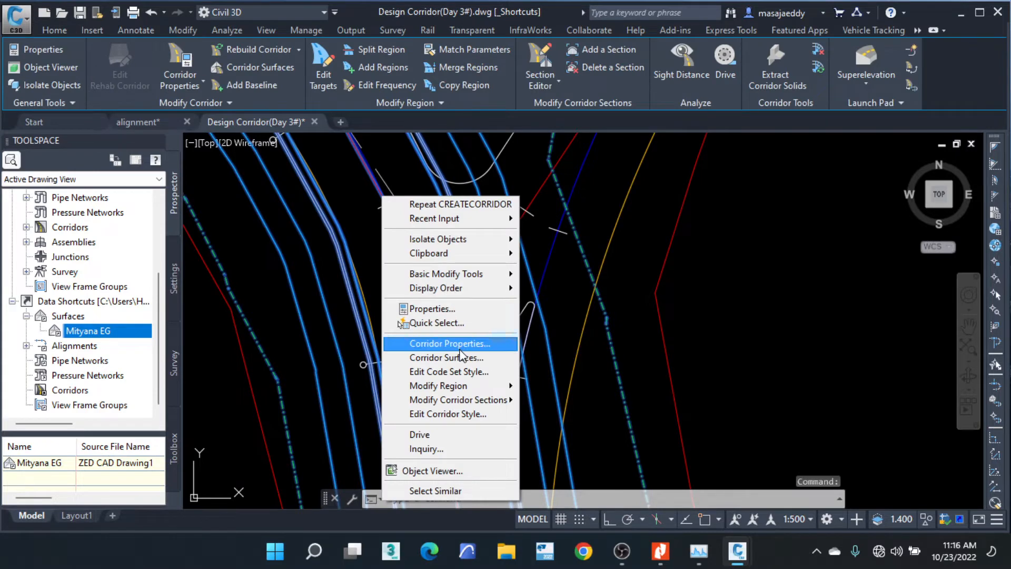
Open the selected corridor's code set style editor and apply the Assembly Creation code set style.
left_click(449, 371)
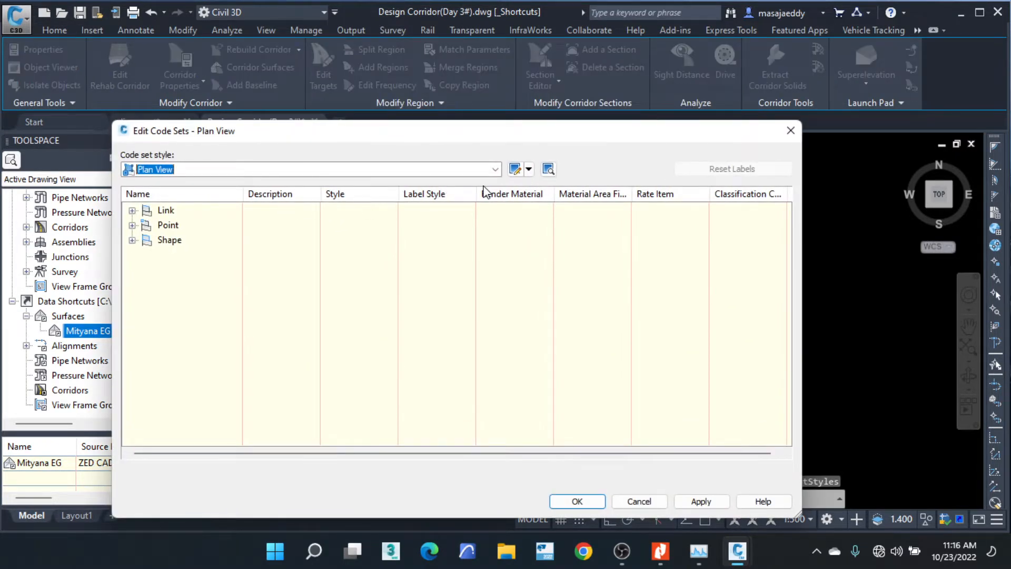
left_click(497, 168)
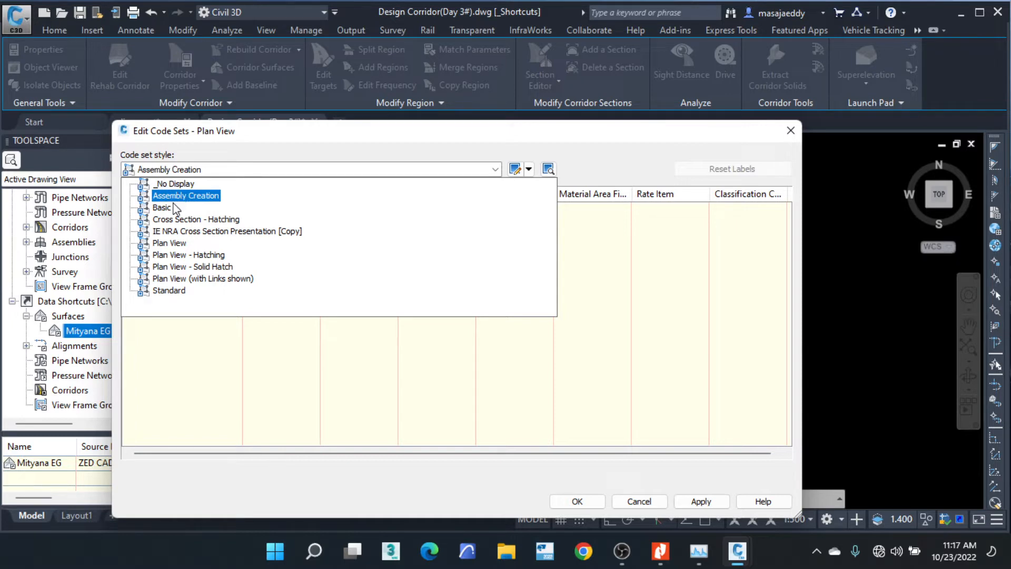
left_click(182, 197)
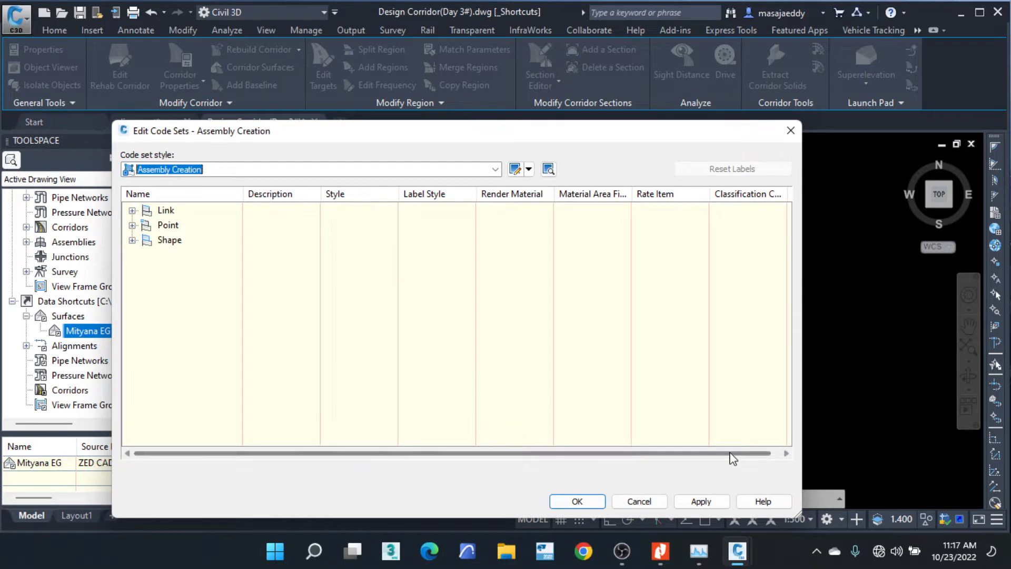
left_click_drag(643, 133, 348, 65)
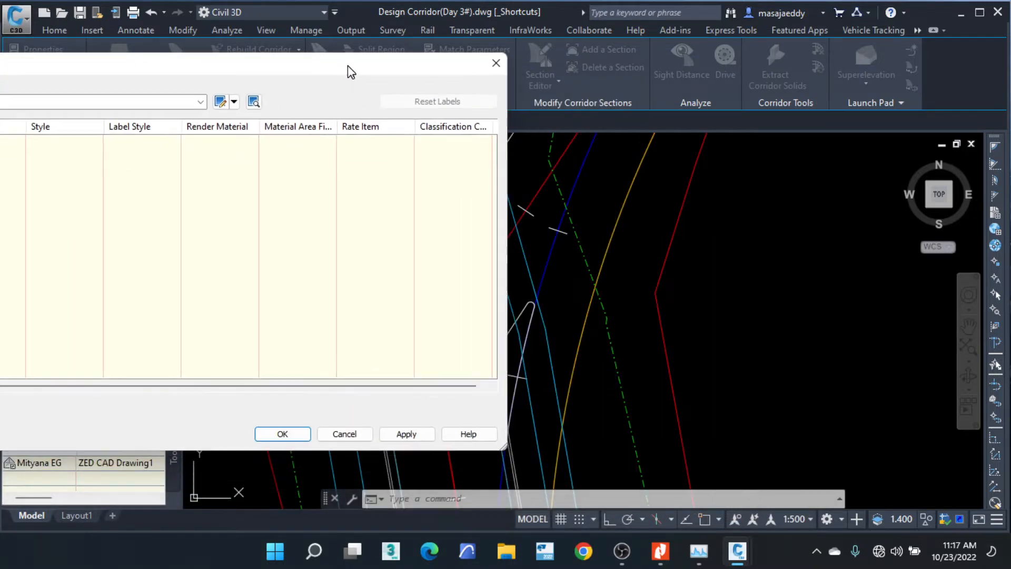
left_click(427, 436)
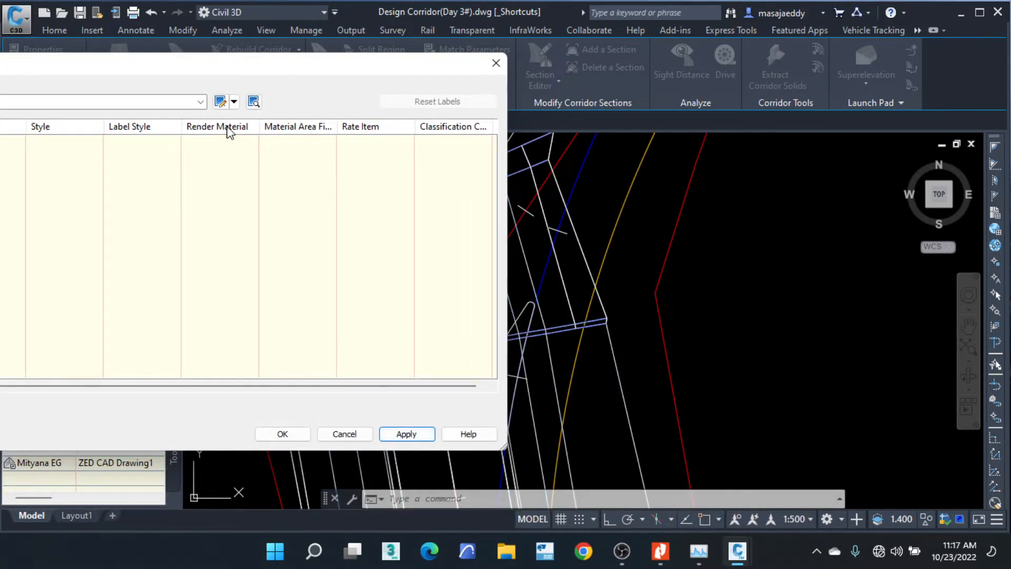
left_click_drag(167, 67, 522, 79)
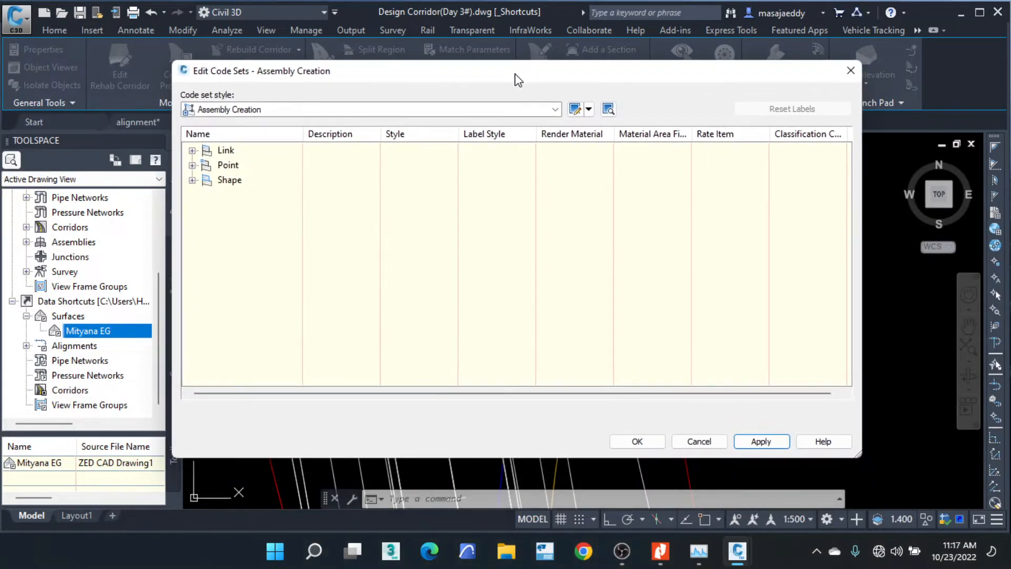
Apply the Basic code set style to the corridor and move the dialog aside to reveal the drawing.
left_click(528, 112)
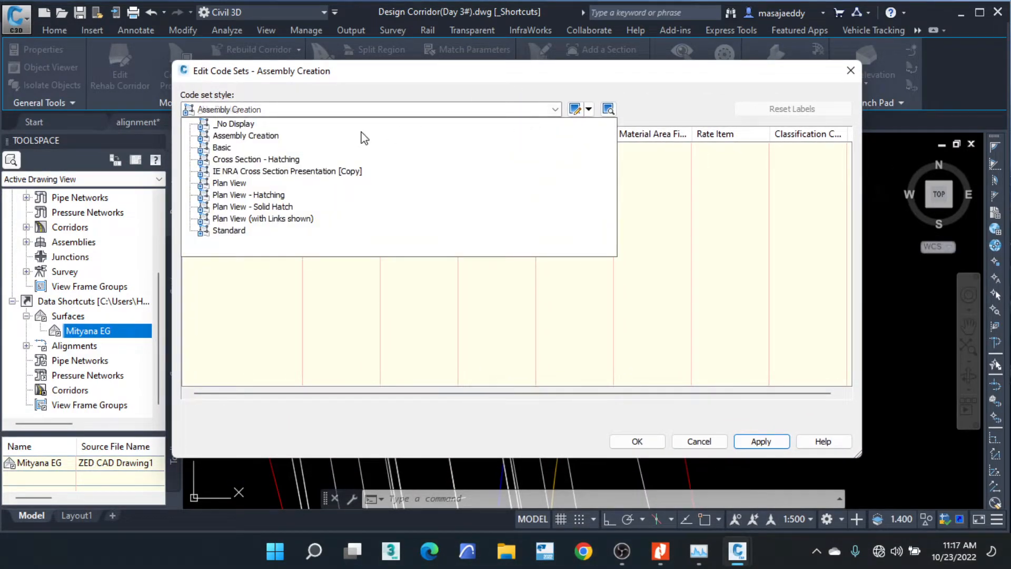
left_click(252, 148)
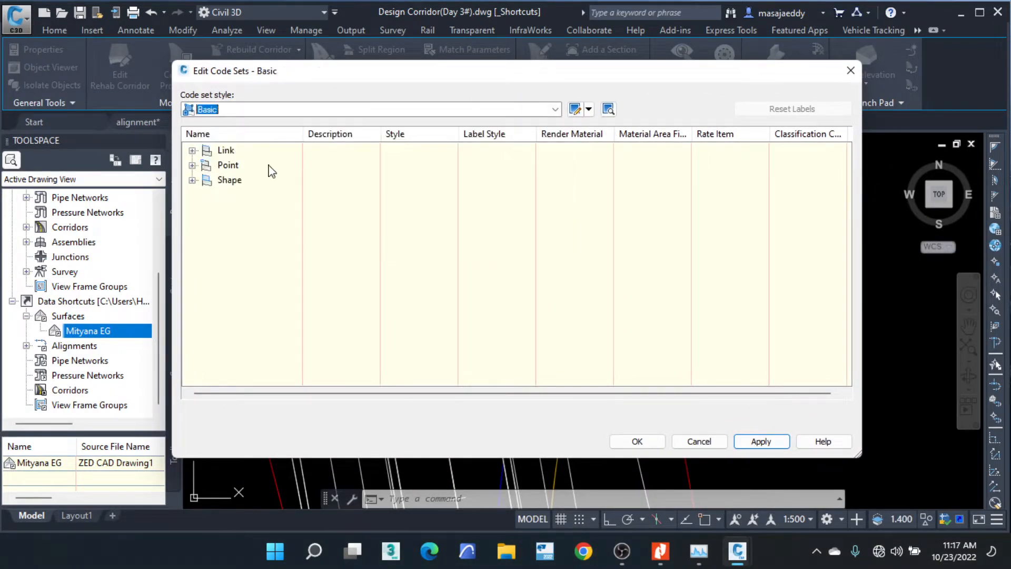
left_click(762, 442)
left_click_drag(337, 72, 504, 81)
Change the corridor's code set style to Cross Section - Hatching and apply it.
left_click(560, 119)
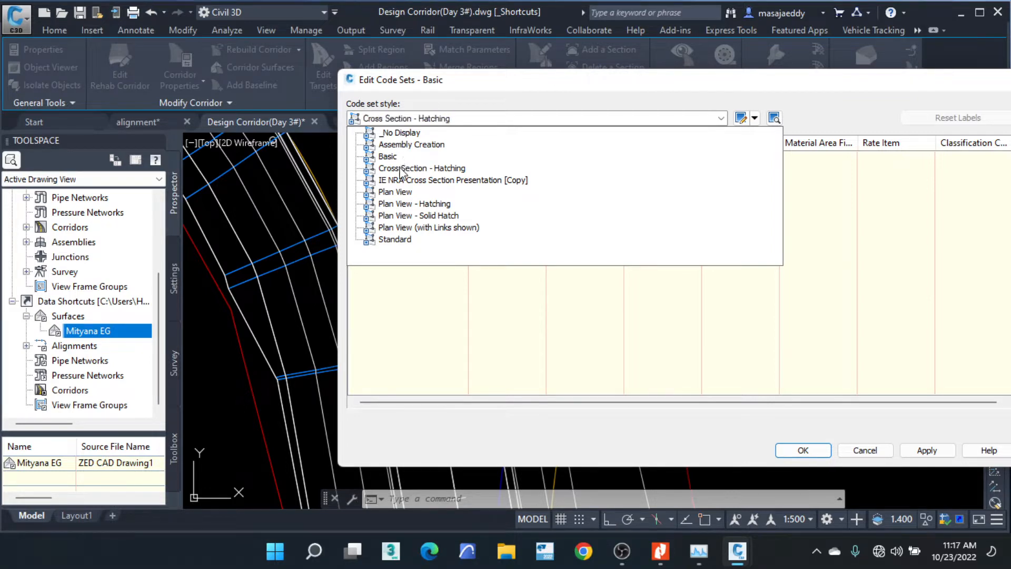
left_click(403, 168)
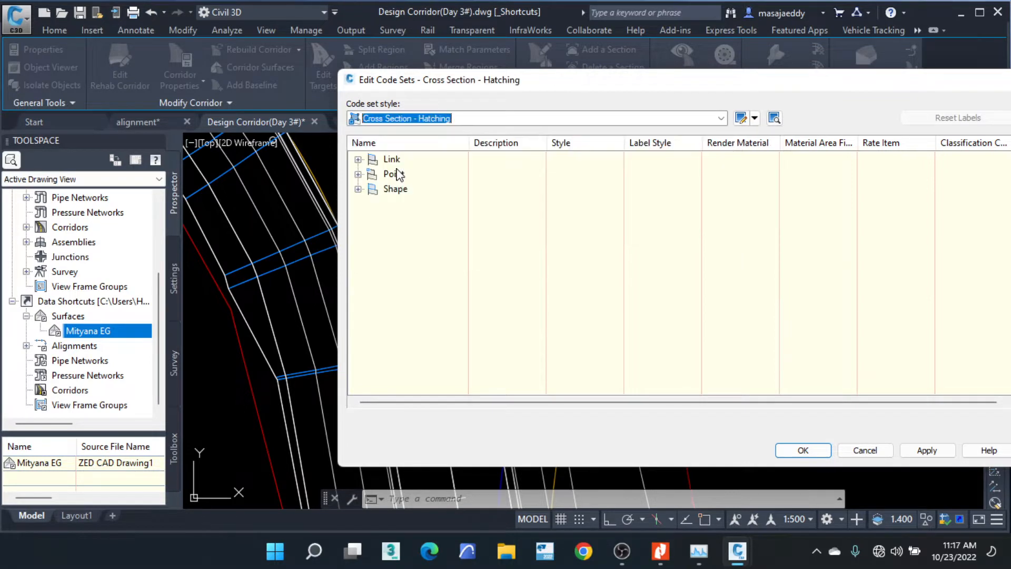
left_click(936, 454)
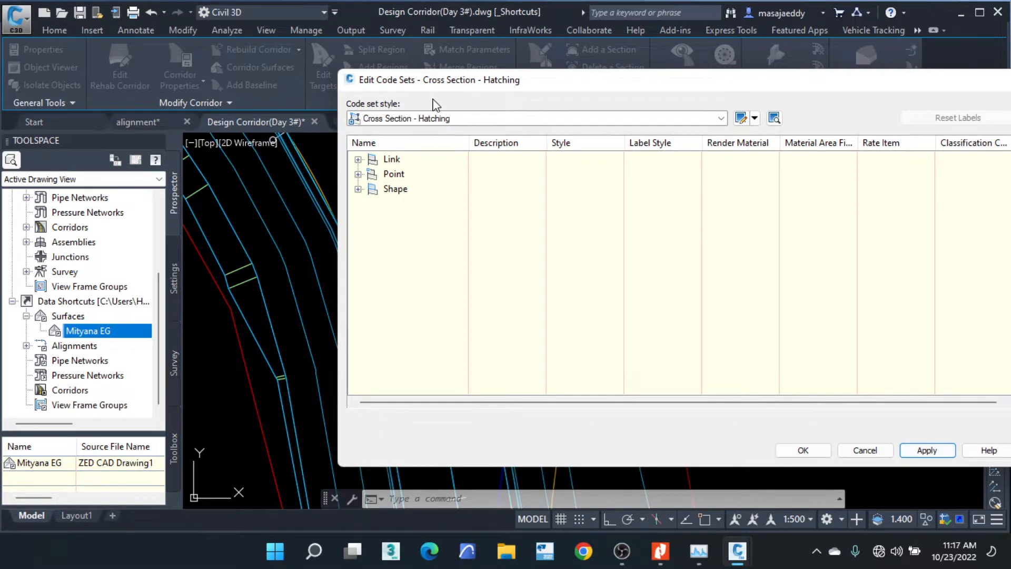
mouse_move(431, 88)
left_mouse_down()
mouse_move(586, 326)
mouse_move(593, 409)
mouse_move(527, 351)
mouse_move(402, 207)
mouse_move(367, 149)
left_mouse_up()
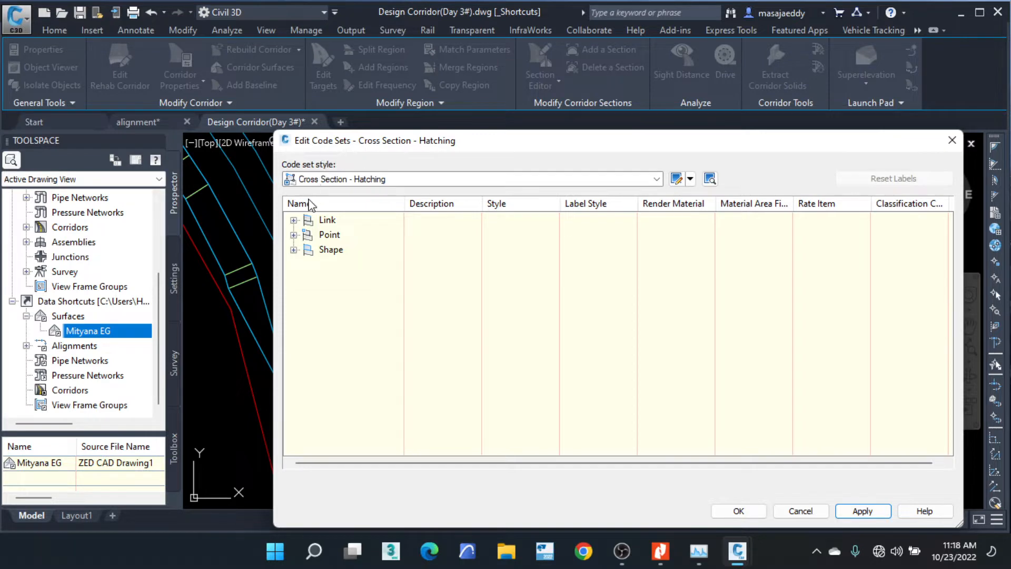
Expand the Link codes of the Cross Section - Hatching style and review their assigned styles.
left_click(294, 220)
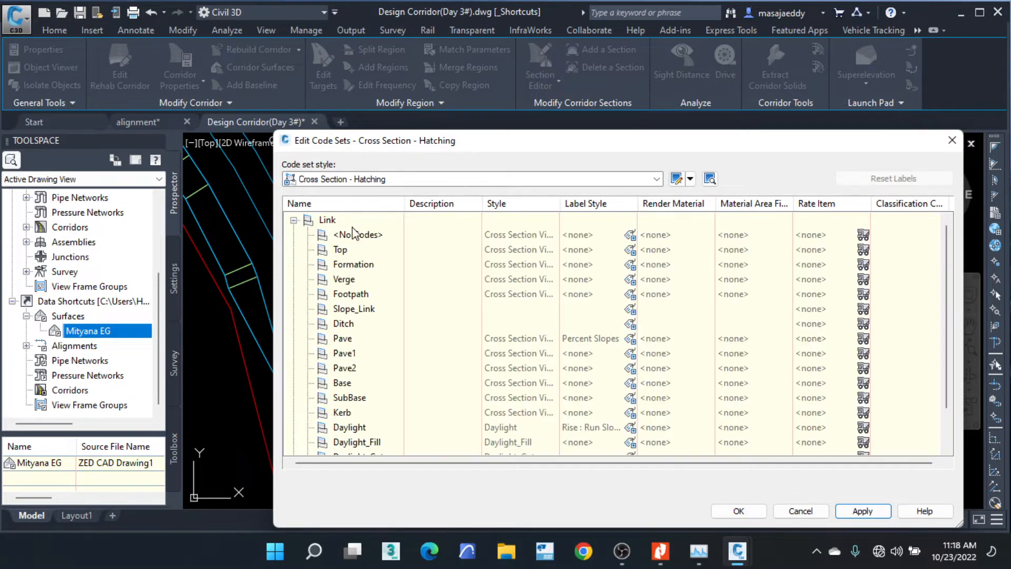
scroll(492, 285, "down", 1)
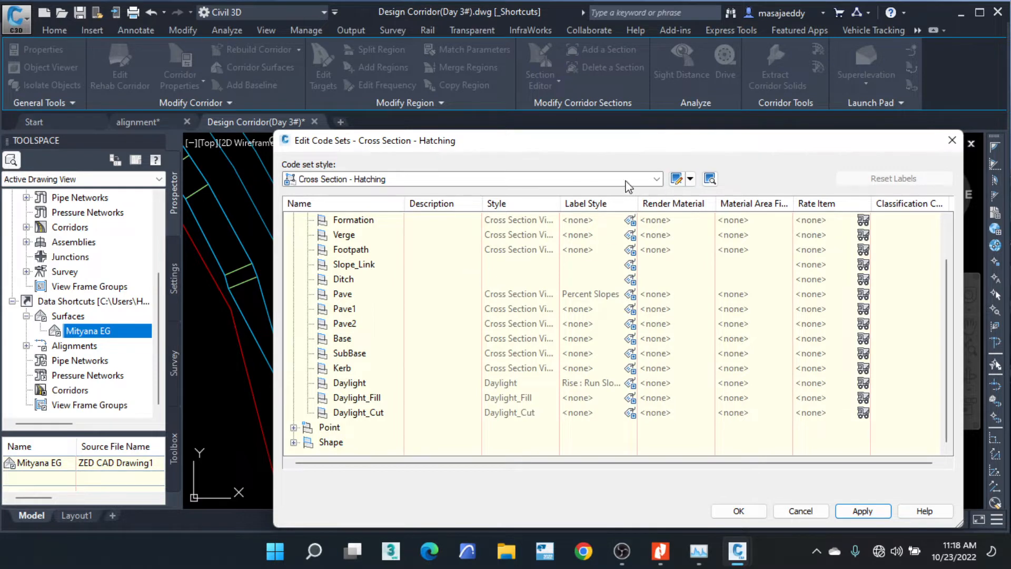
left_click_drag(618, 138, 462, 105)
Select the _No Display code set style and inspect its link codes in the style's own editor, closing it without changes.
left_click(501, 141)
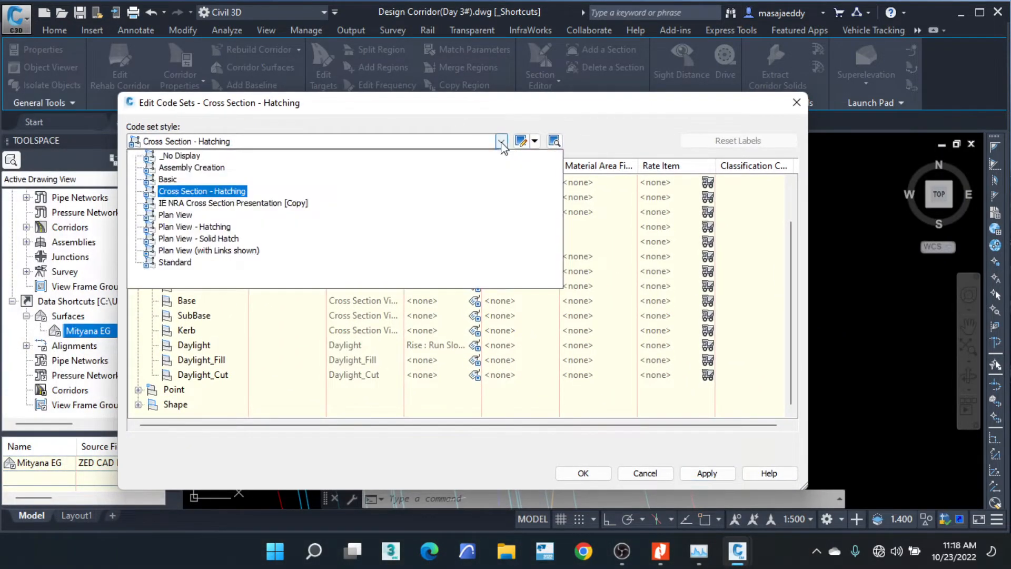
left_click(182, 156)
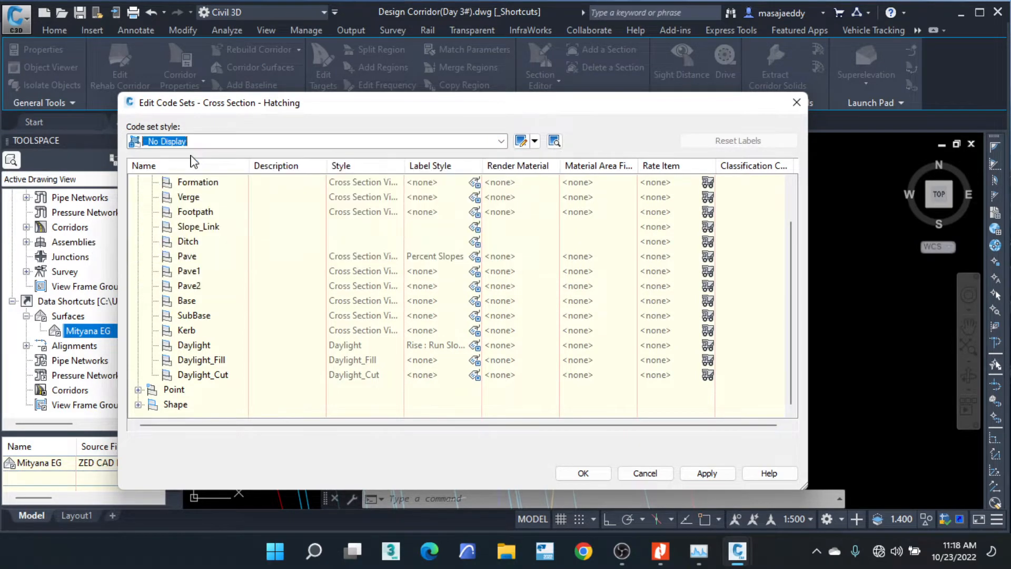
scroll(364, 289, "down", 1)
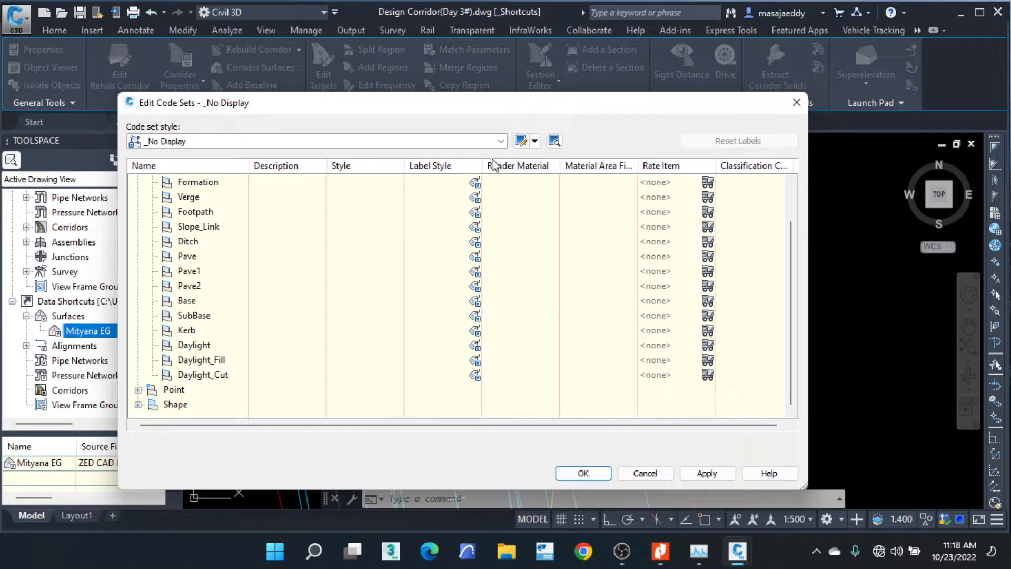
left_click(534, 141)
left_click(548, 188)
left_click(236, 47)
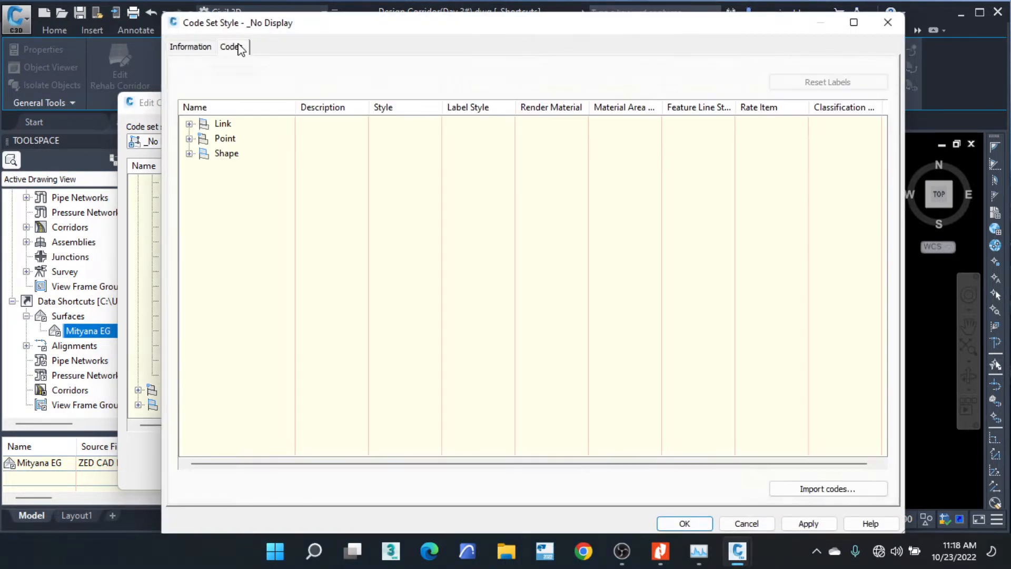
left_click(190, 125)
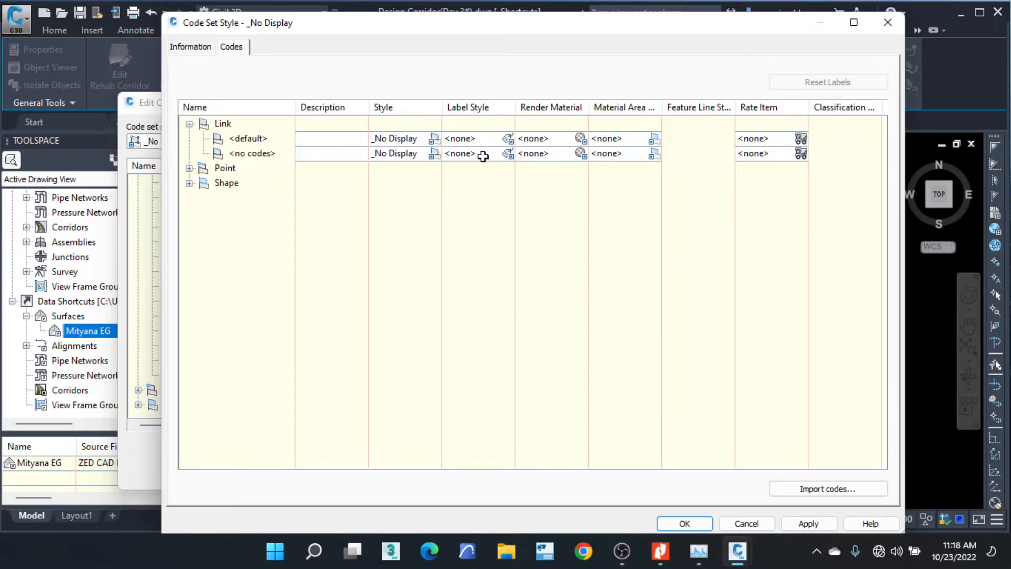
left_click(888, 22)
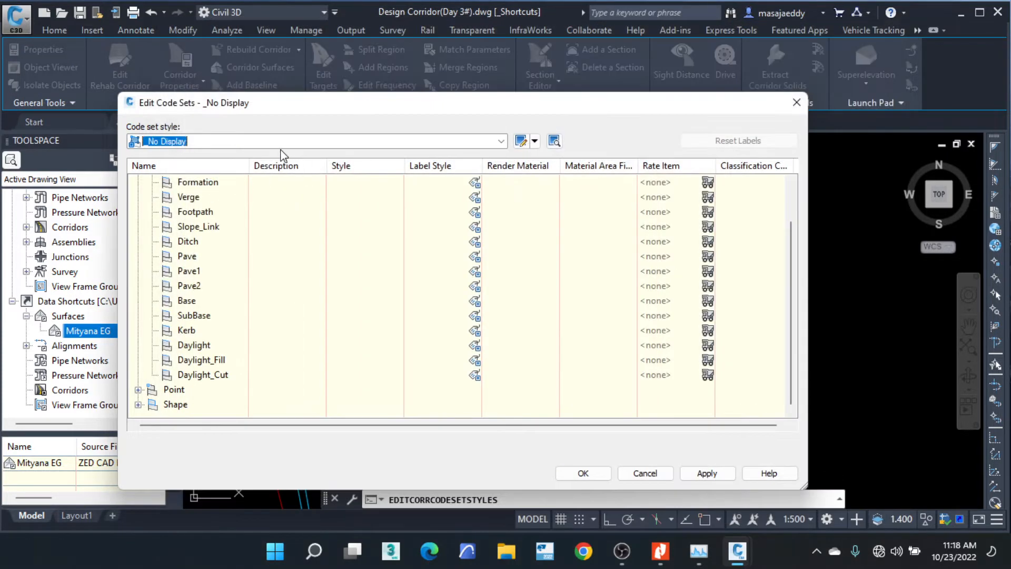
Apply the Assembly Creation code set style to the corridor again.
left_click(276, 143)
left_click(191, 167)
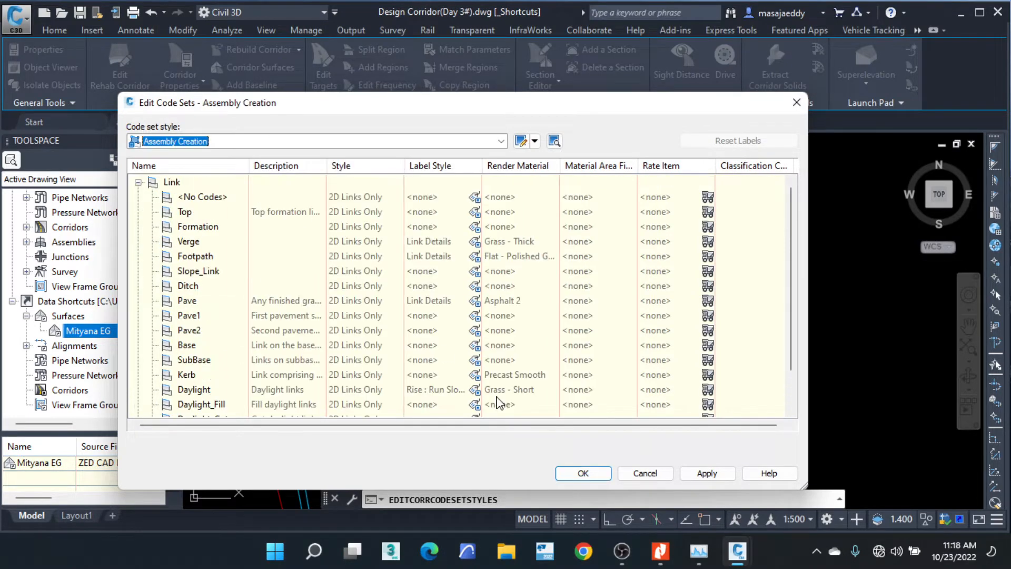
left_click(707, 473)
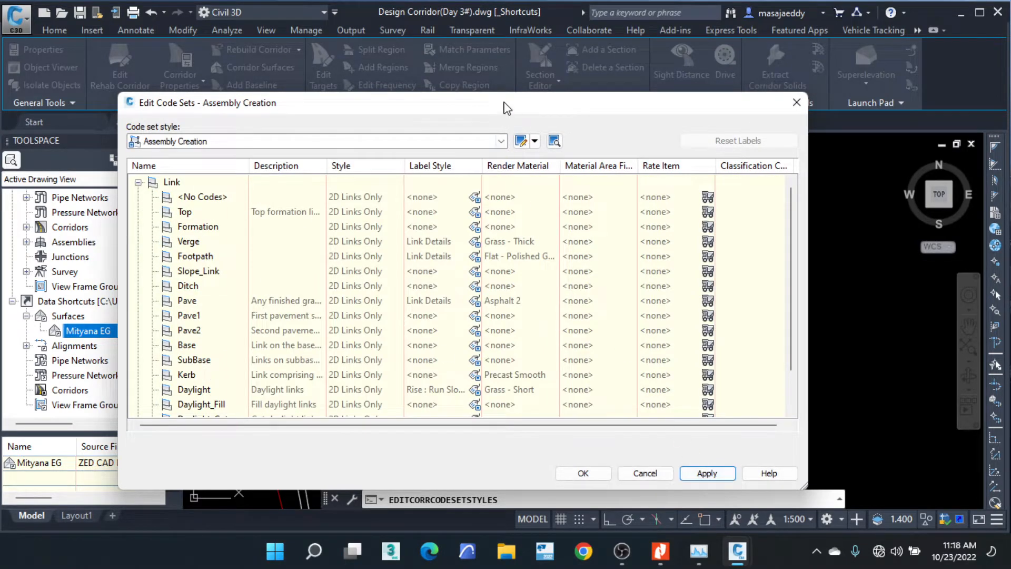
left_click_drag(506, 108, 487, 83)
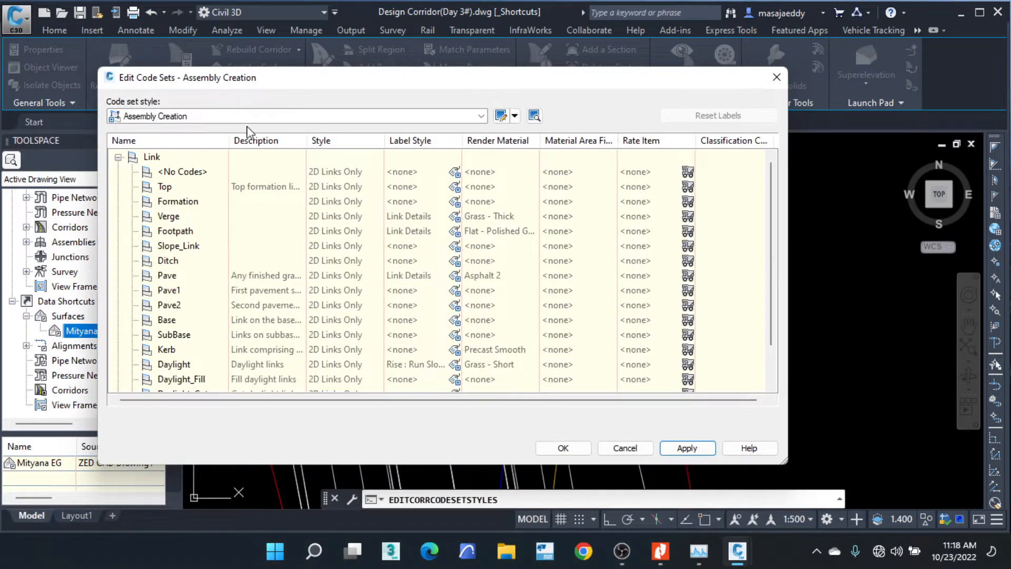
Switch the corridor back to the Cross Section - Hatching code set style and apply it.
left_click(200, 117)
left_click(171, 144)
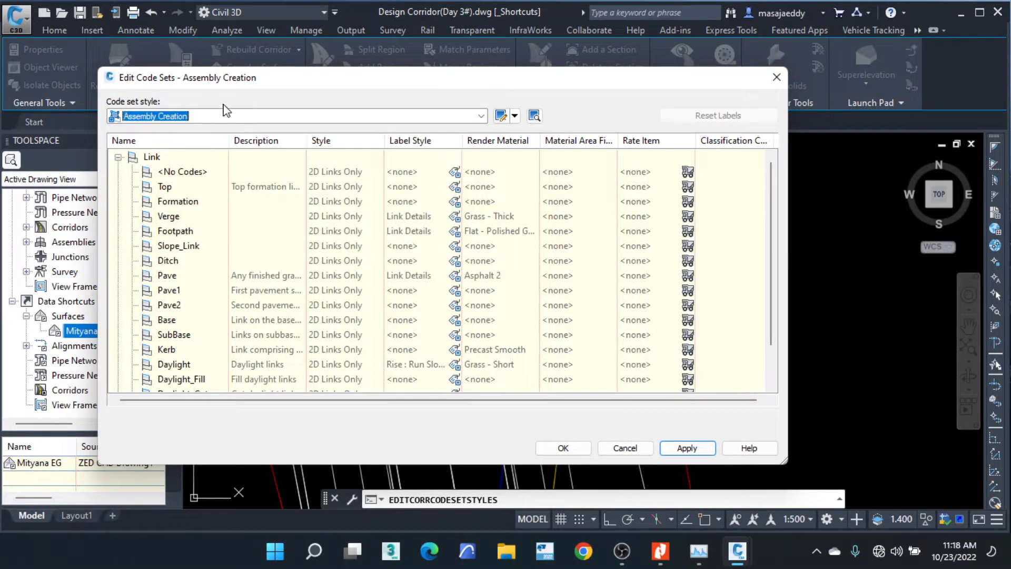
left_click(216, 118)
left_click(158, 166)
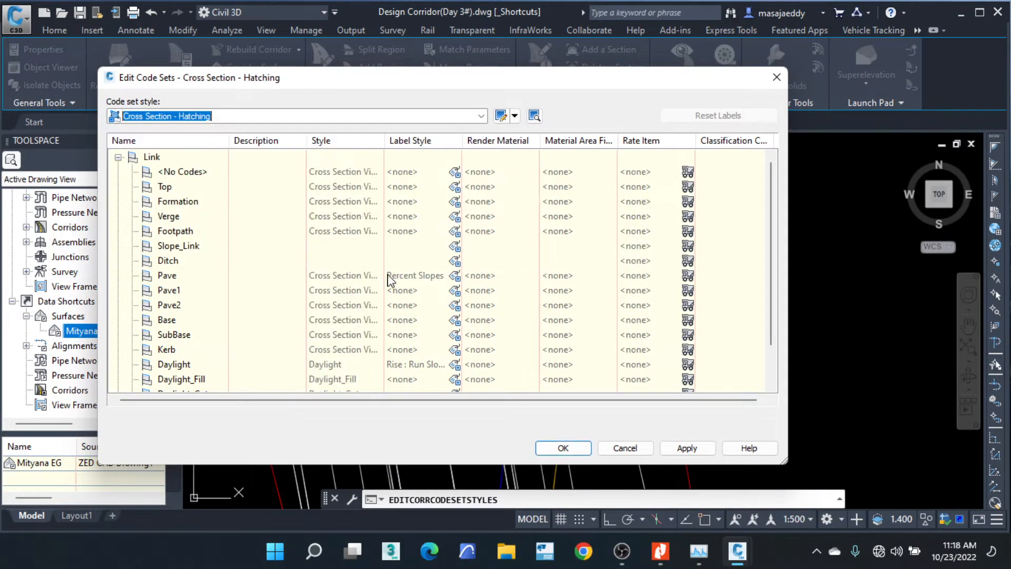
left_click(687, 447)
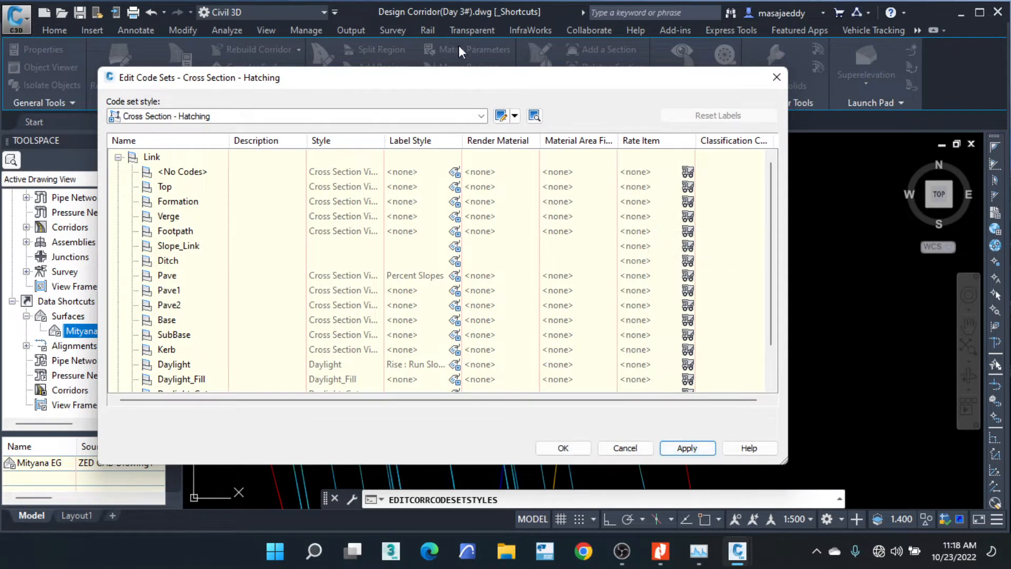
left_click_drag(437, 82, 458, 111)
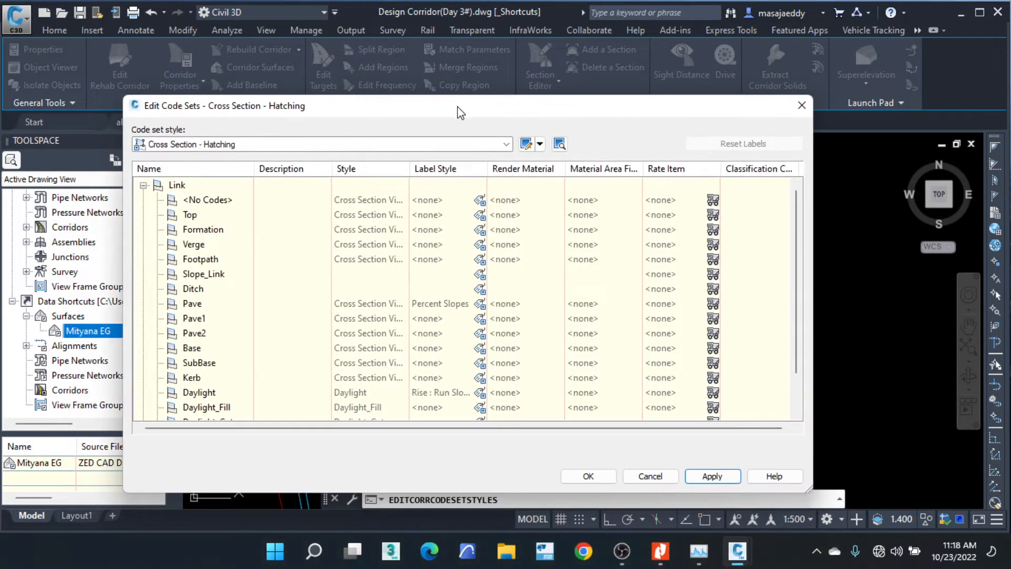
Apply the IE NRA Cross Section Presentation [Copy] code set style to the corridor.
left_click(195, 144)
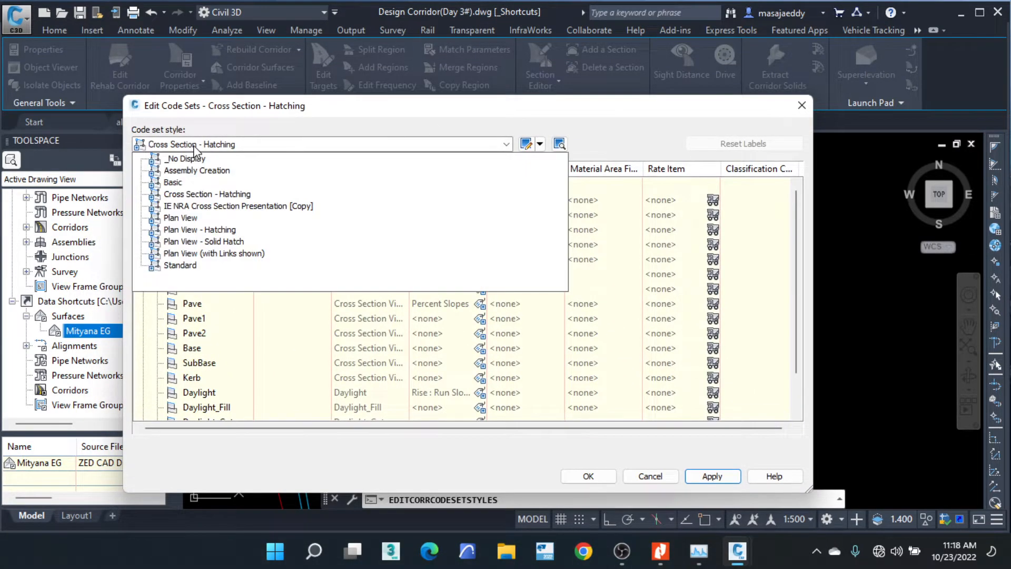
left_click(184, 207)
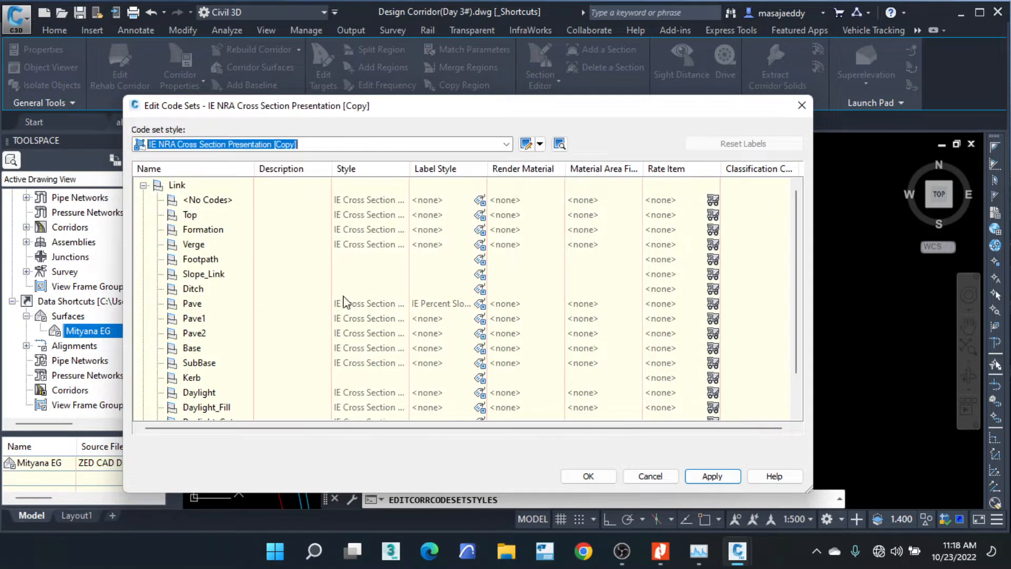
left_click(710, 485)
left_click_drag(520, 110, 501, 117)
Apply the Plan View - Hatching code set style to the corridor and keep it selected.
left_click(176, 147)
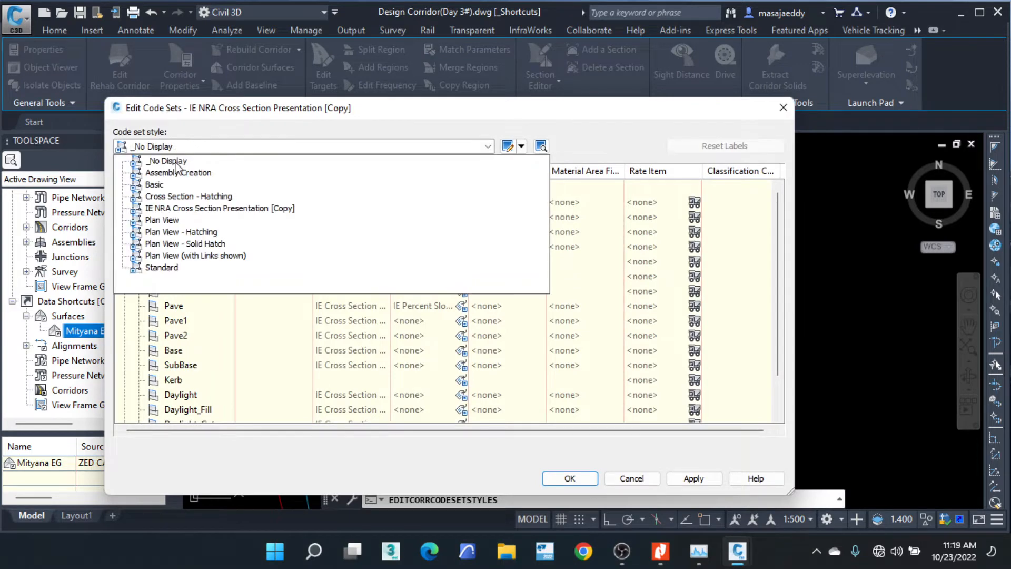
left_click(177, 231)
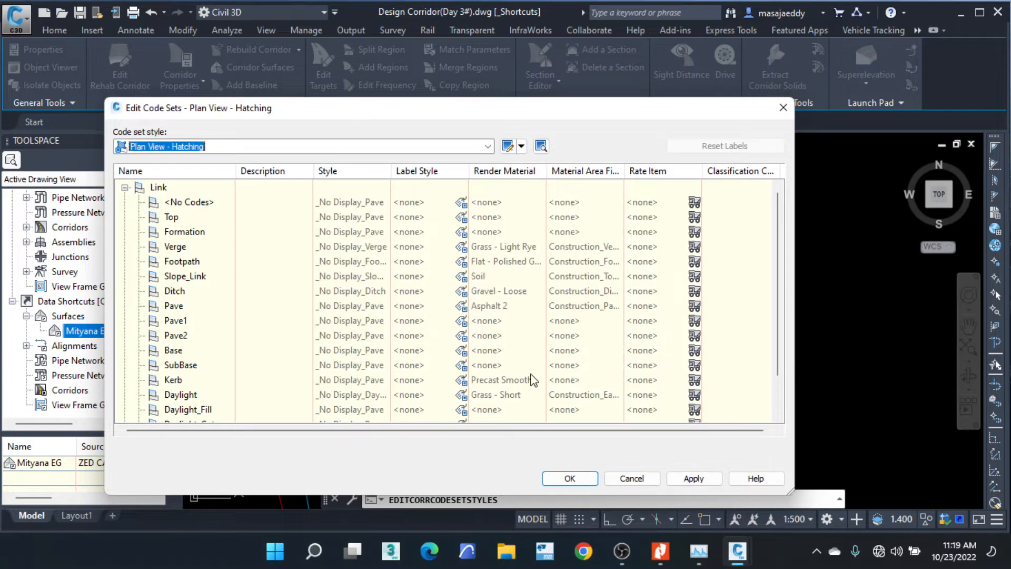
left_click(688, 477)
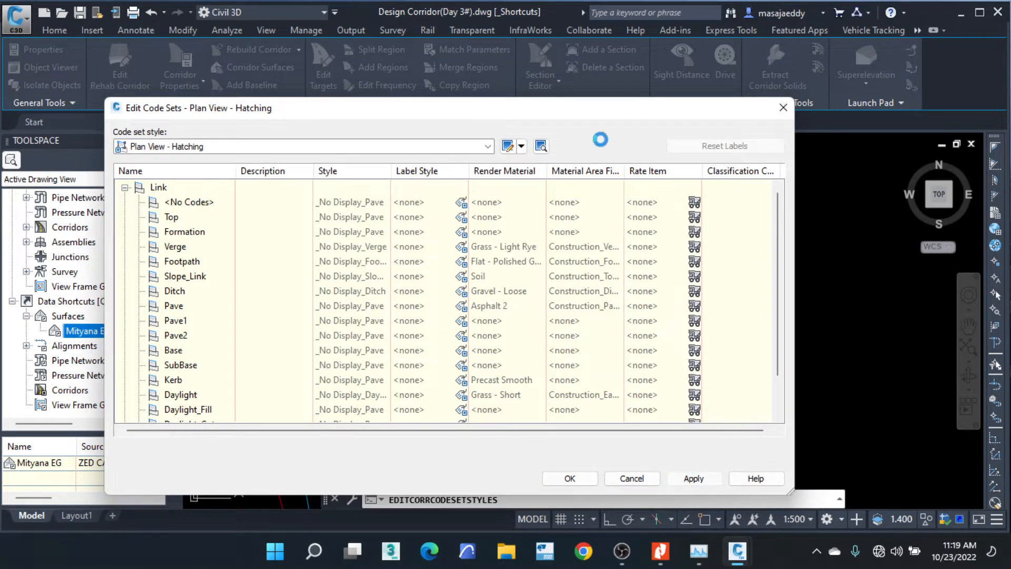
mouse_move(582, 115)
left_mouse_down()
mouse_move(521, 392)
mouse_move(555, 509)
mouse_move(551, 501)
mouse_move(384, 516)
mouse_move(628, 216)
mouse_move(571, 56)
left_mouse_up()
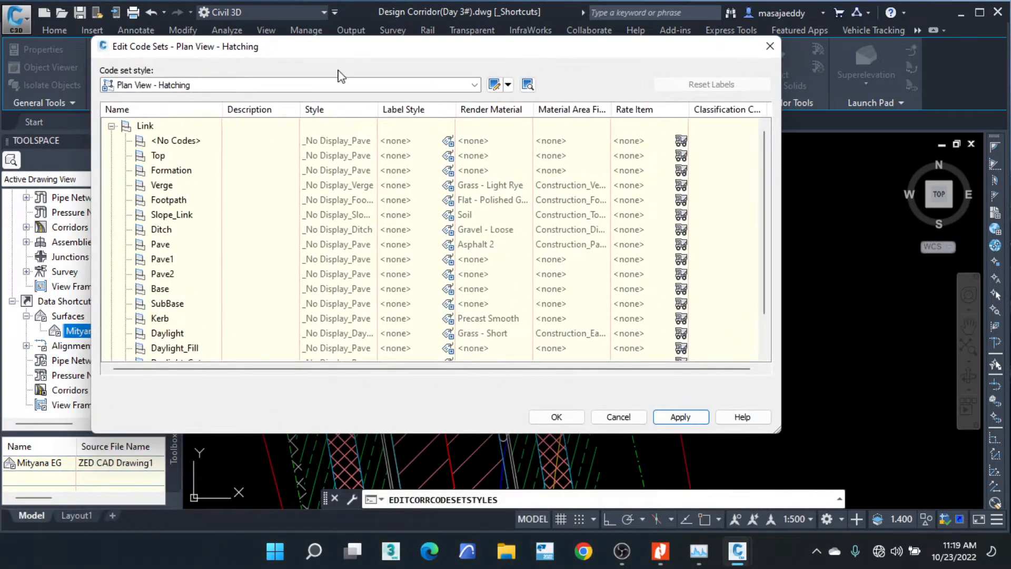
left_click(293, 89)
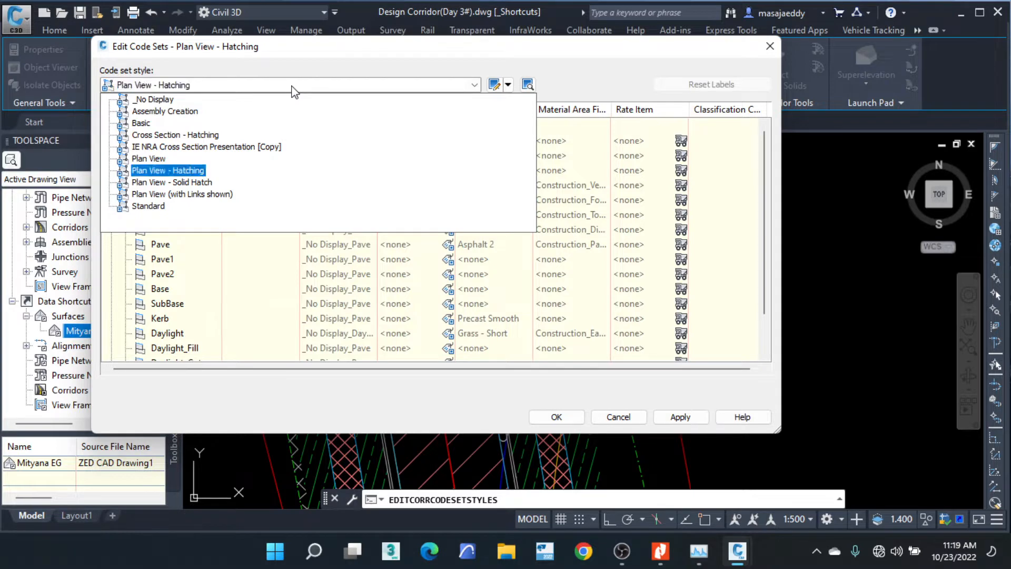
left_click(168, 171)
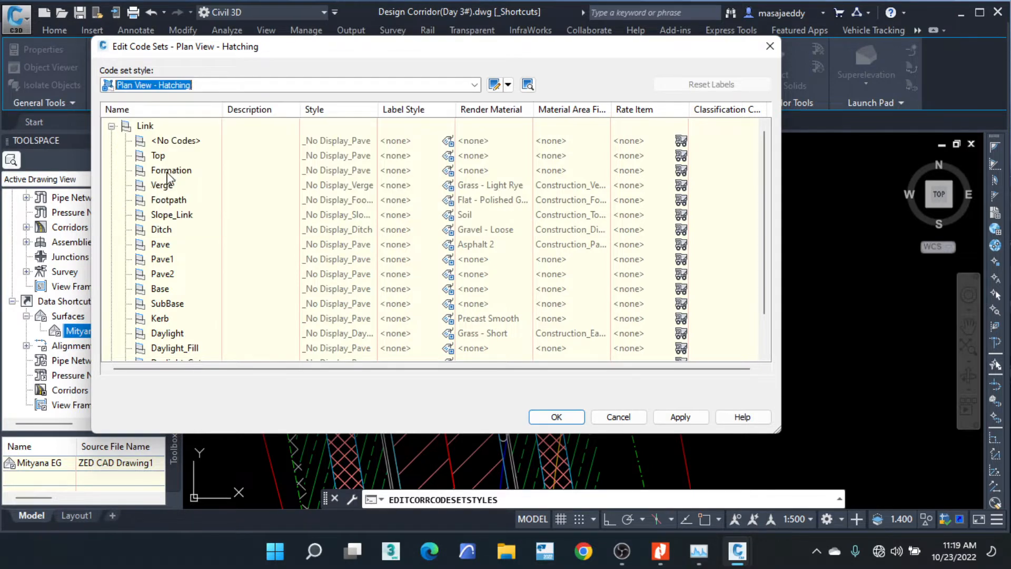
Open the Construction_Pave shape style, used as the Pave link's material area fill in the Plan View - Hatching code set, for editing.
left_click(508, 84)
left_click(519, 131)
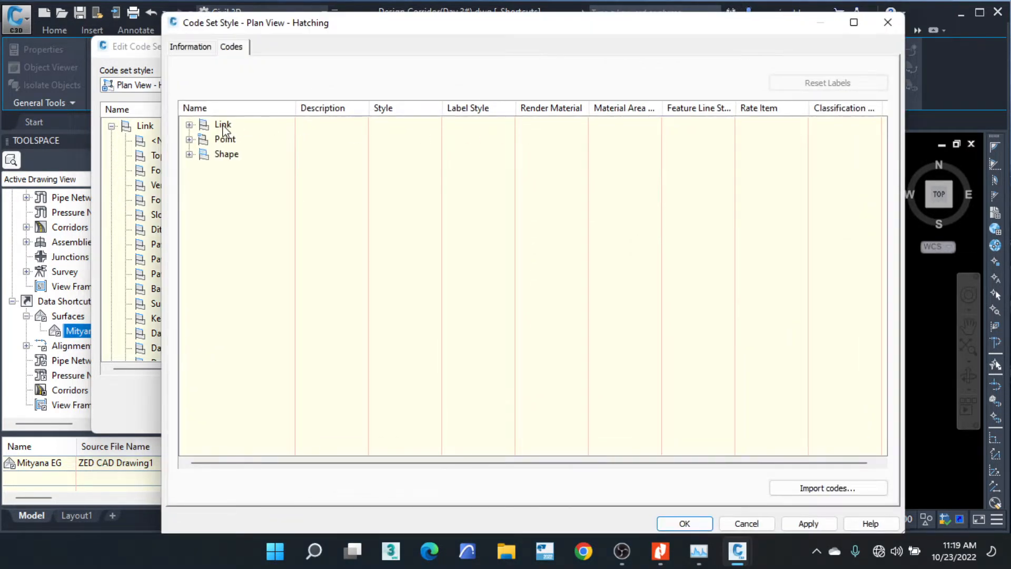
left_click(189, 124)
scroll(346, 193, "down", 1)
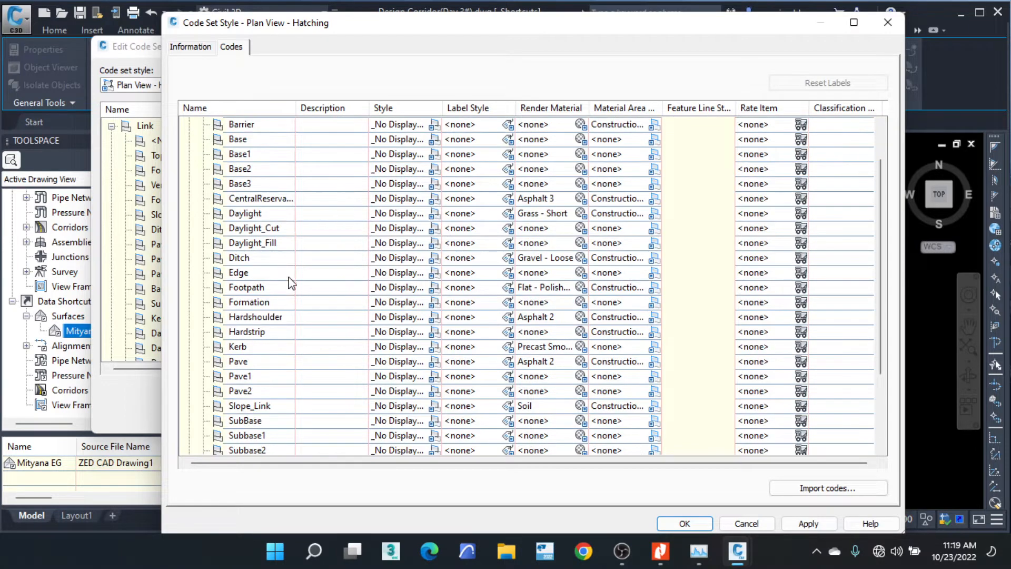
left_click(288, 361)
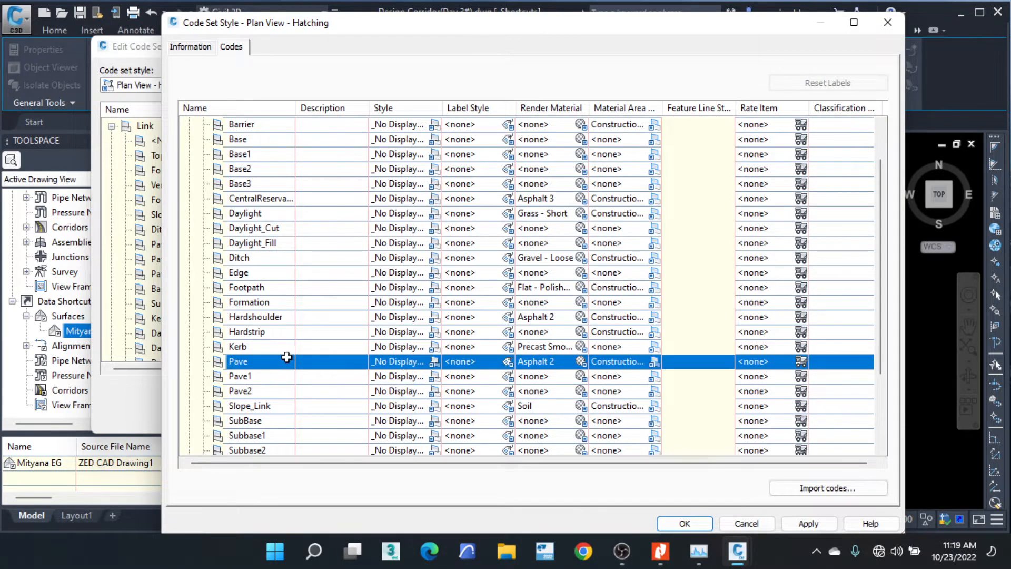
left_click(654, 361)
left_click(598, 162)
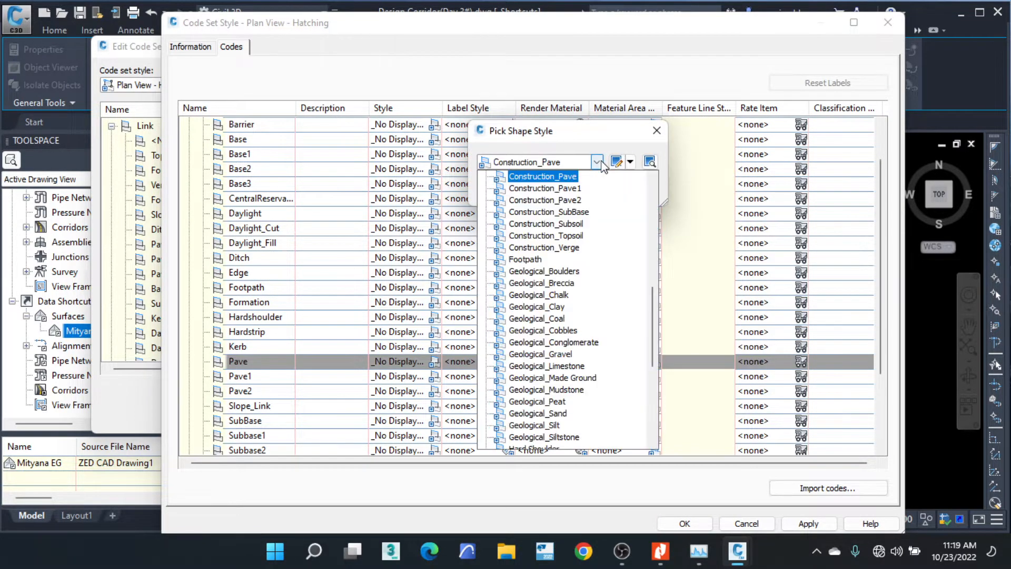
left_click(560, 177)
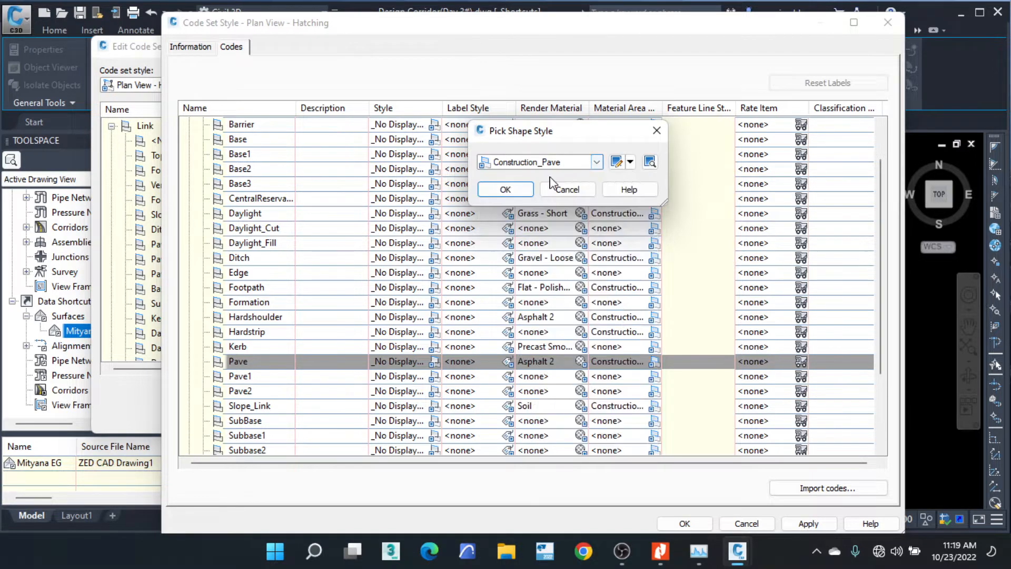
left_click(630, 162)
left_click(640, 210)
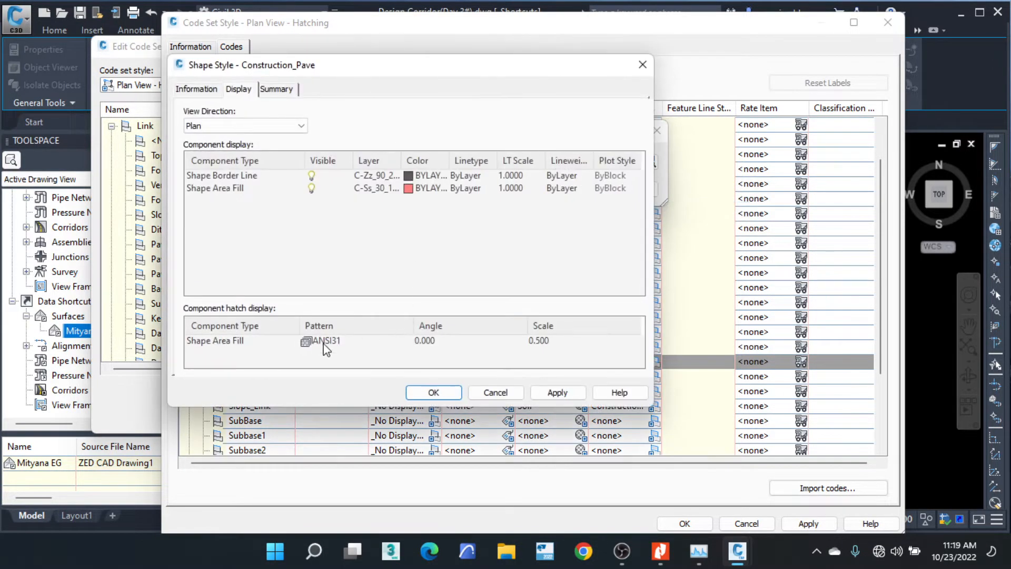
Change the plan hatch pattern of the Construction_Pave shape area fill to Solid Fill.
left_click(327, 341)
left_click(378, 203)
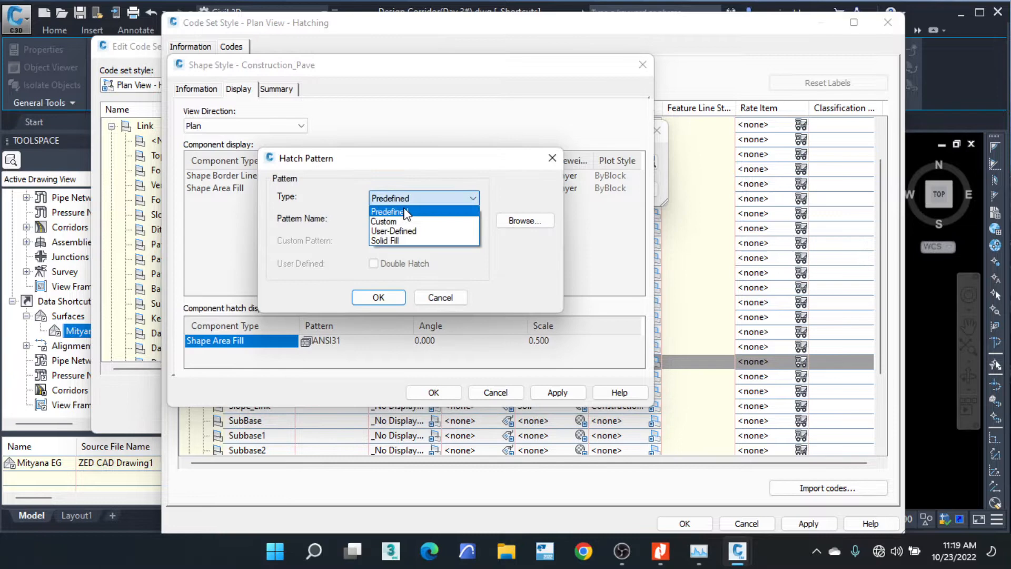
left_click(398, 241)
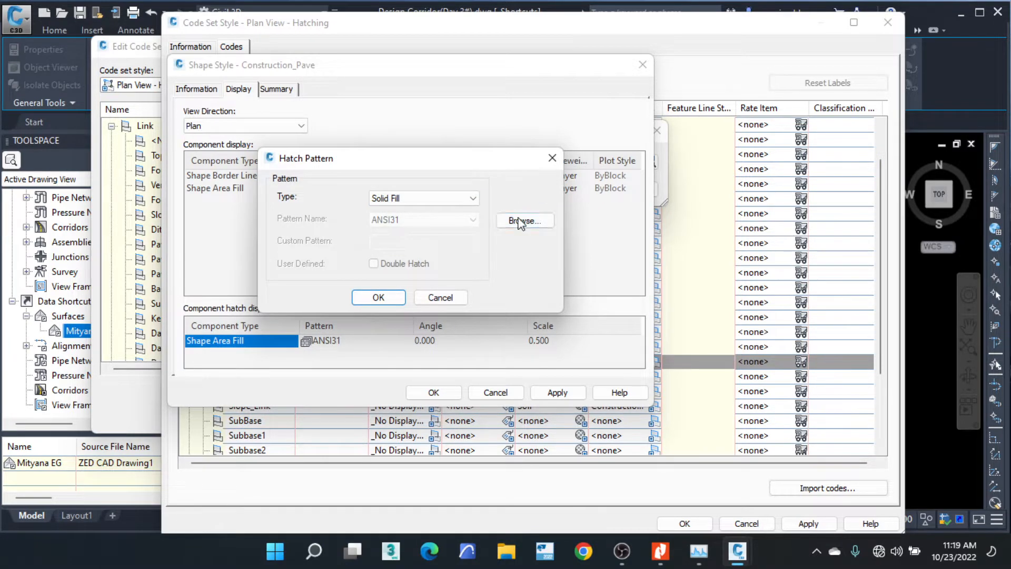
left_click(378, 297)
Set the colour of the Construction_Pave shape area fill to index colour 250.
left_click(414, 188)
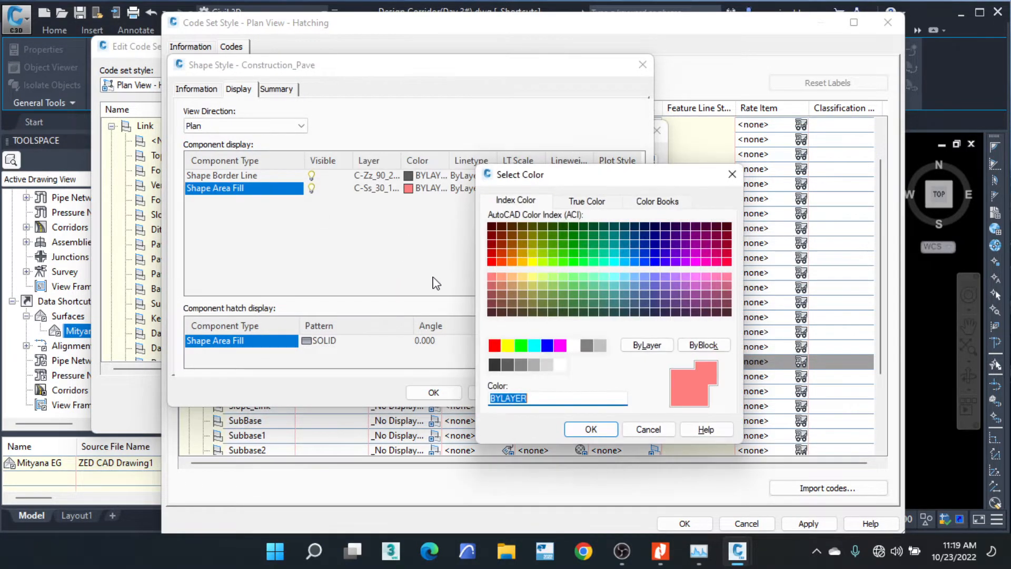
left_click(499, 367)
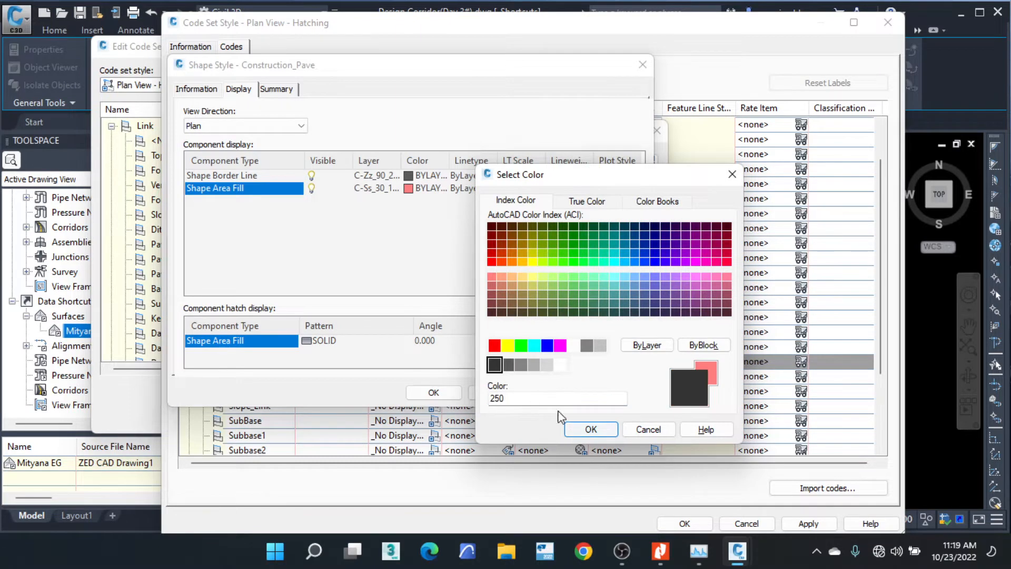
left_click(507, 364)
left_click(495, 364)
left_click(591, 429)
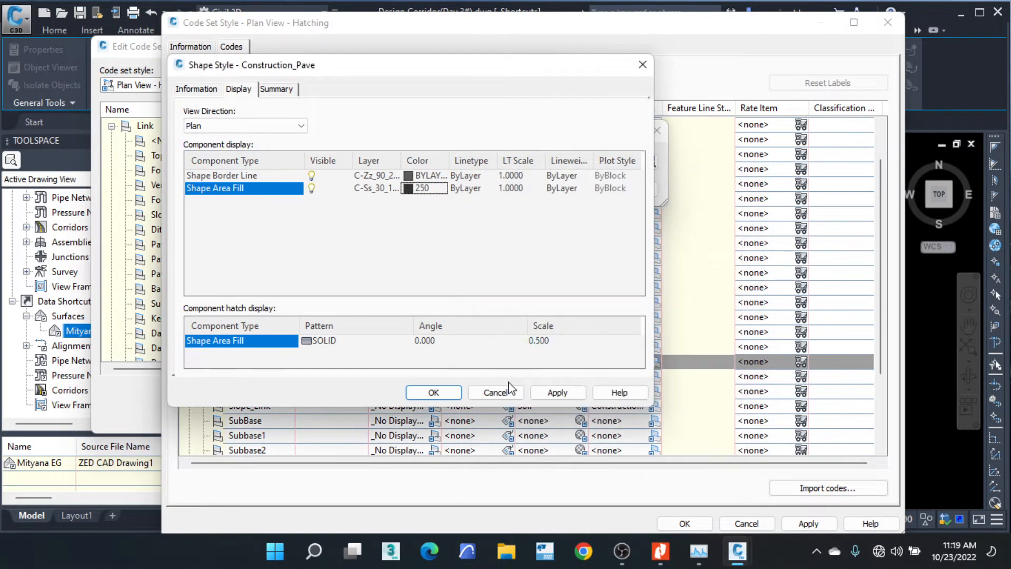
Save the Construction_Pave style and the Plan View - Hatching code set changes, and apply them to the corridor.
left_click(443, 393)
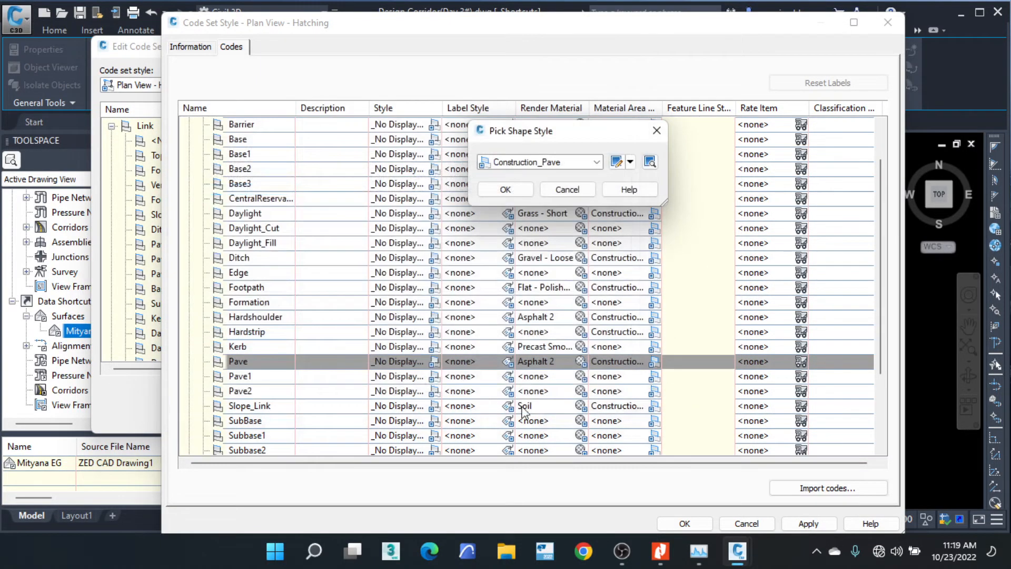
left_click(507, 190)
left_click(665, 523)
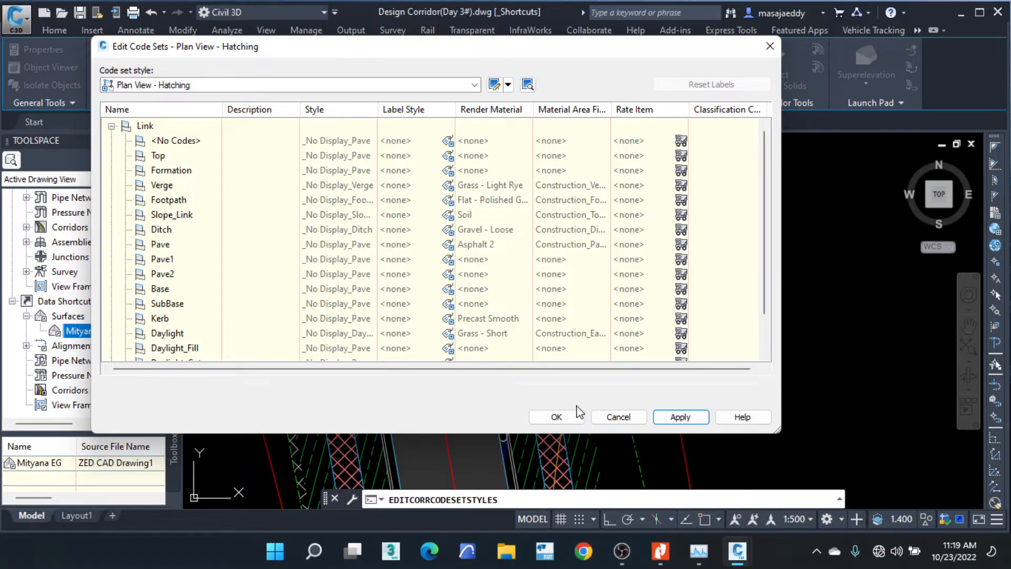
left_click(553, 416)
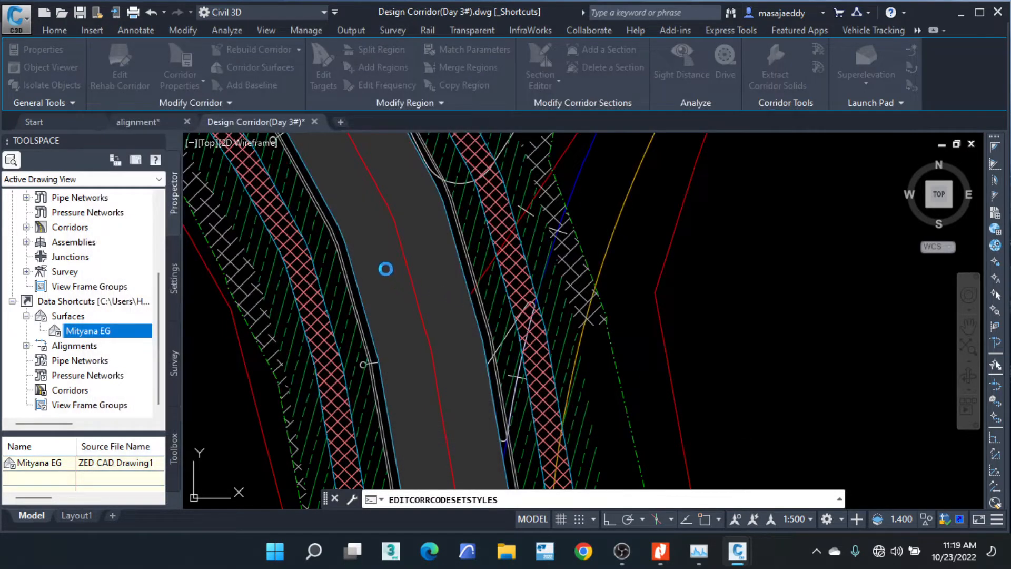
Select the corridor and reopen its Plan View - Hatching code set style for editing.
middle_click_drag(361, 237, 353, 249)
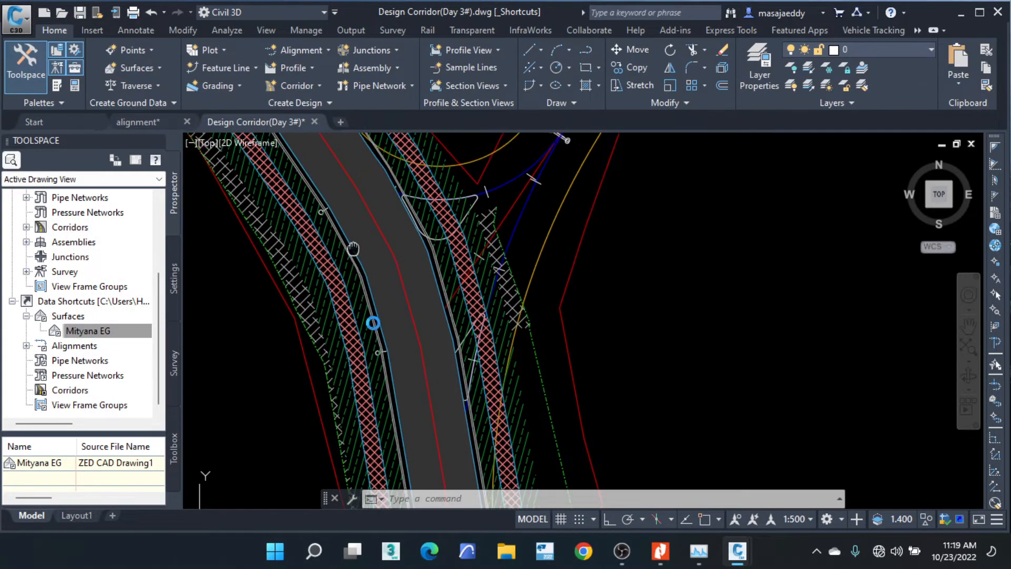
scroll(353, 248, "down", 6)
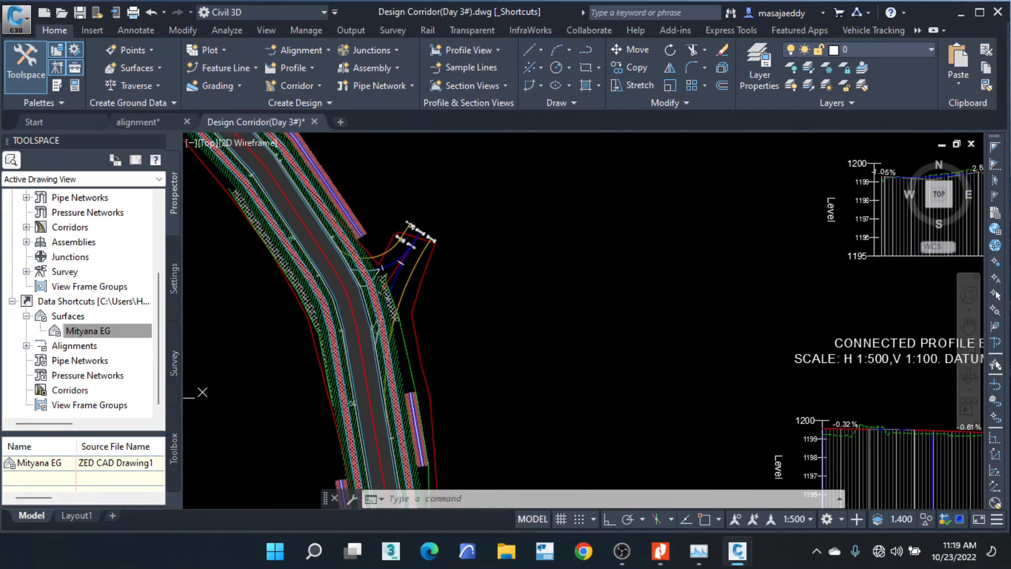
scroll(378, 374, "up", 5)
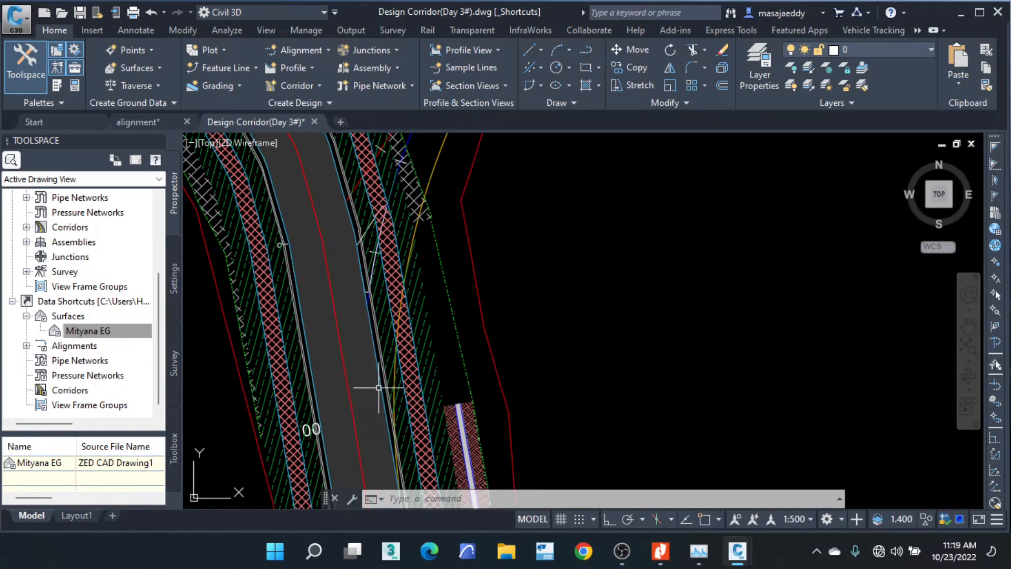
left_click(333, 271)
left_click(342, 233)
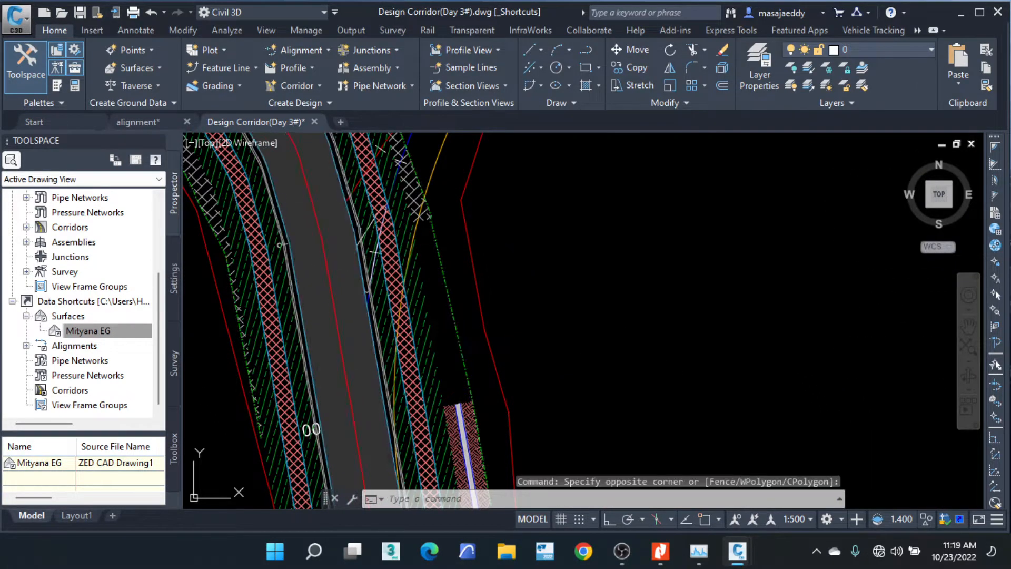
left_click(353, 229)
right_click(354, 230)
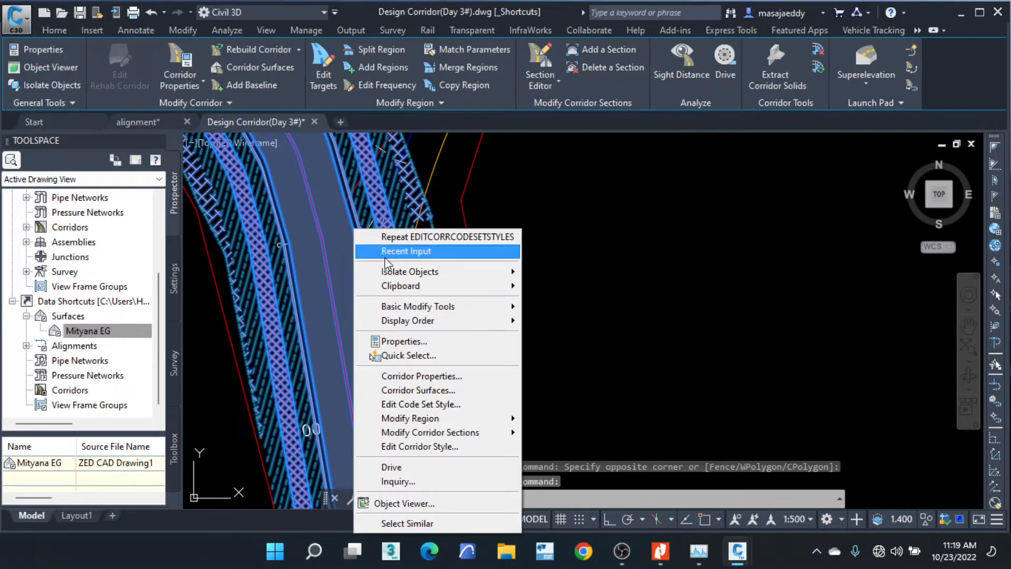
left_click(422, 404)
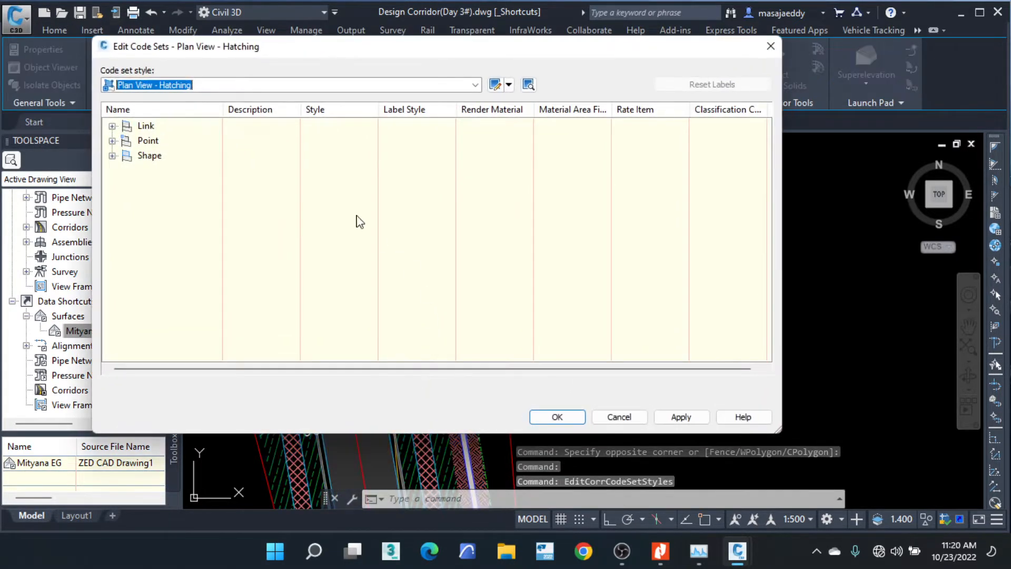
left_click(255, 85)
left_click(179, 172)
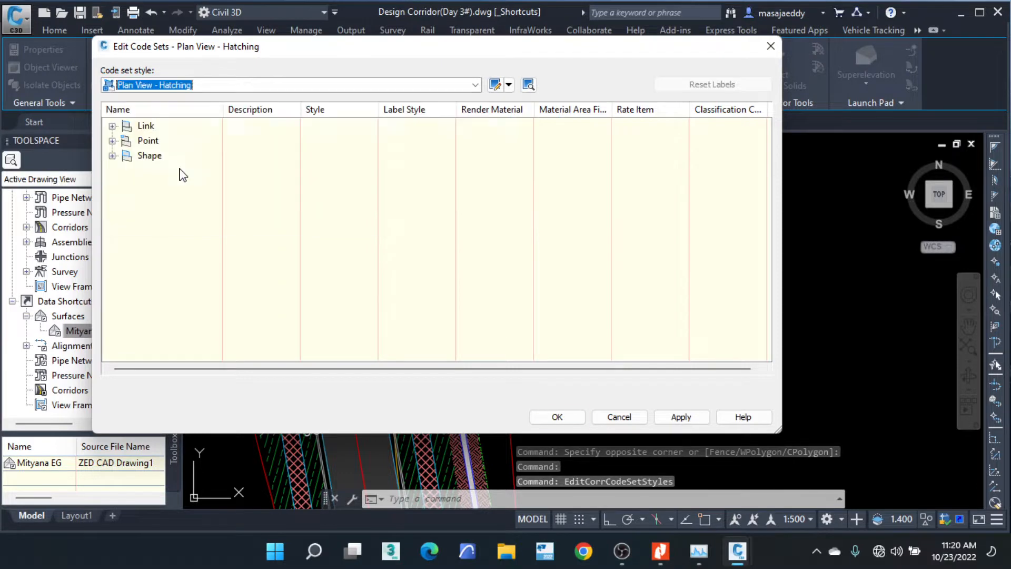
left_click(508, 85)
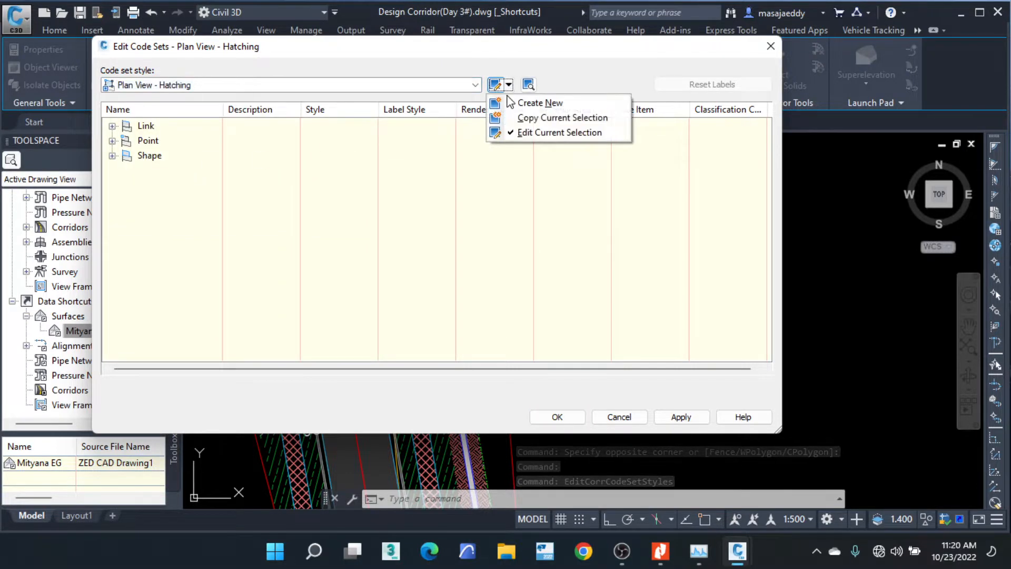
left_click(551, 138)
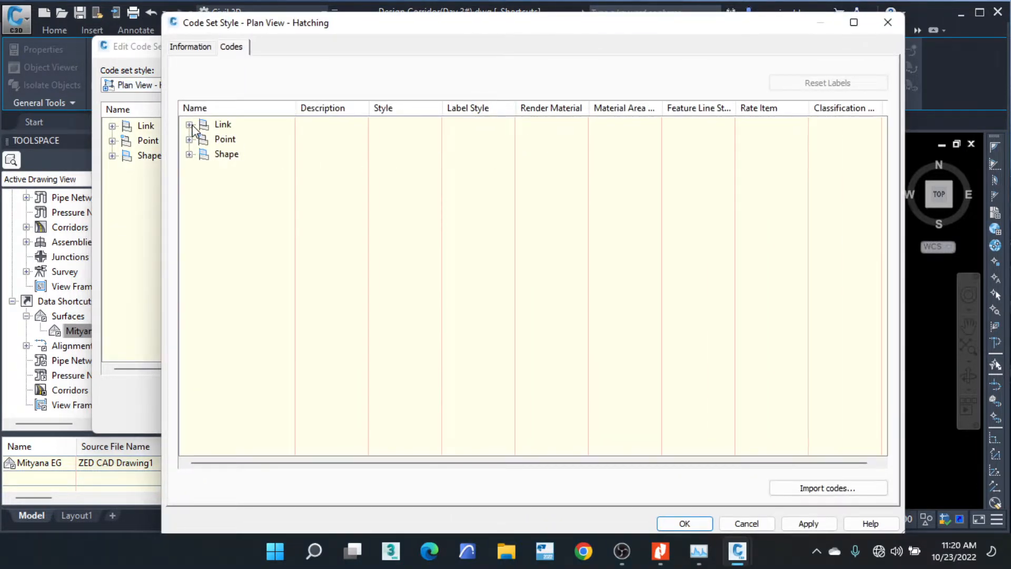
Review the fill colour and hatch pattern of the Construction_Pave shape style assigned to the Pave link.
left_click(191, 125)
scroll(311, 267, "down", 2)
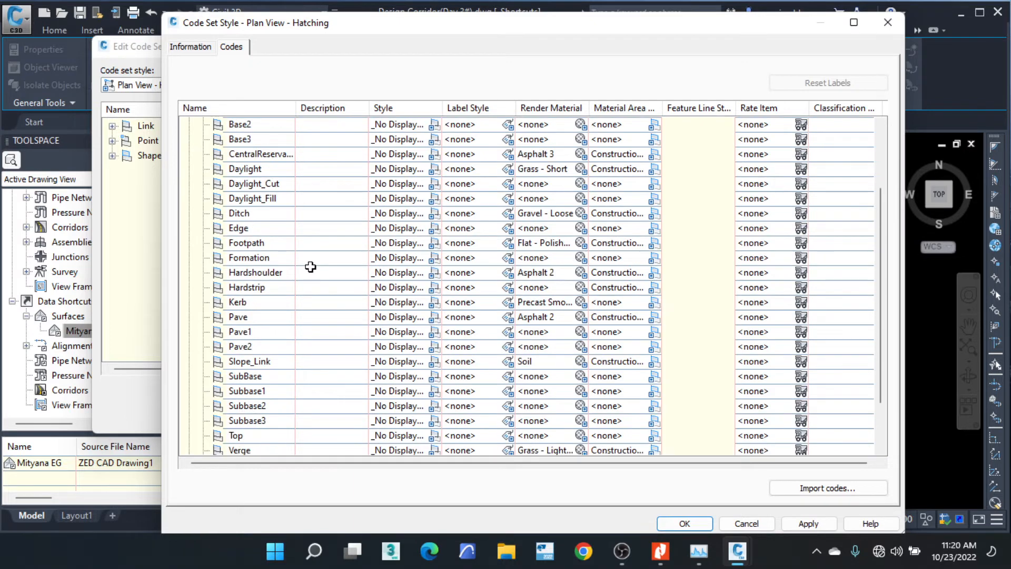
left_click(250, 318)
left_click(653, 317)
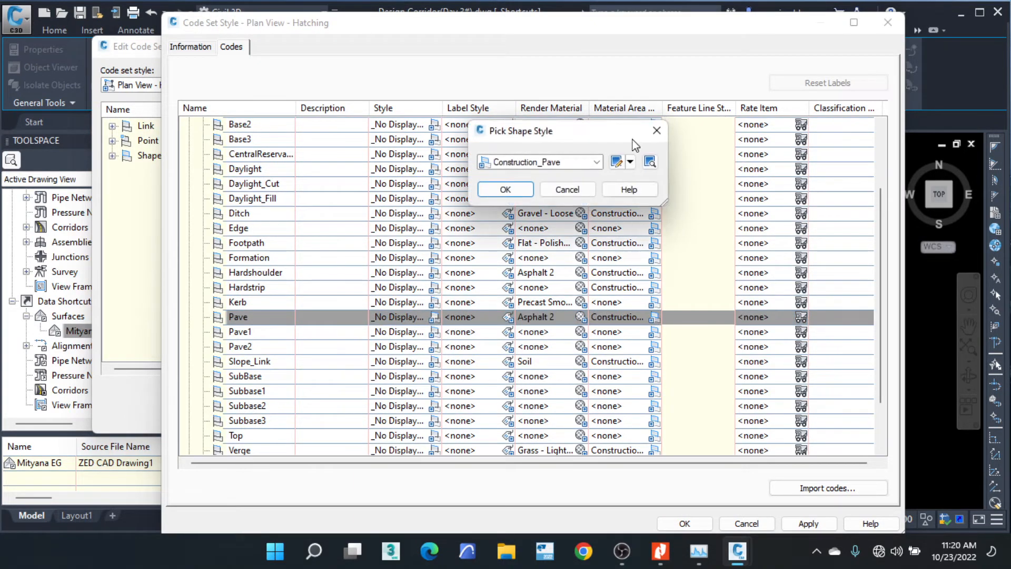
left_click(596, 162)
left_click(596, 161)
left_click(630, 162)
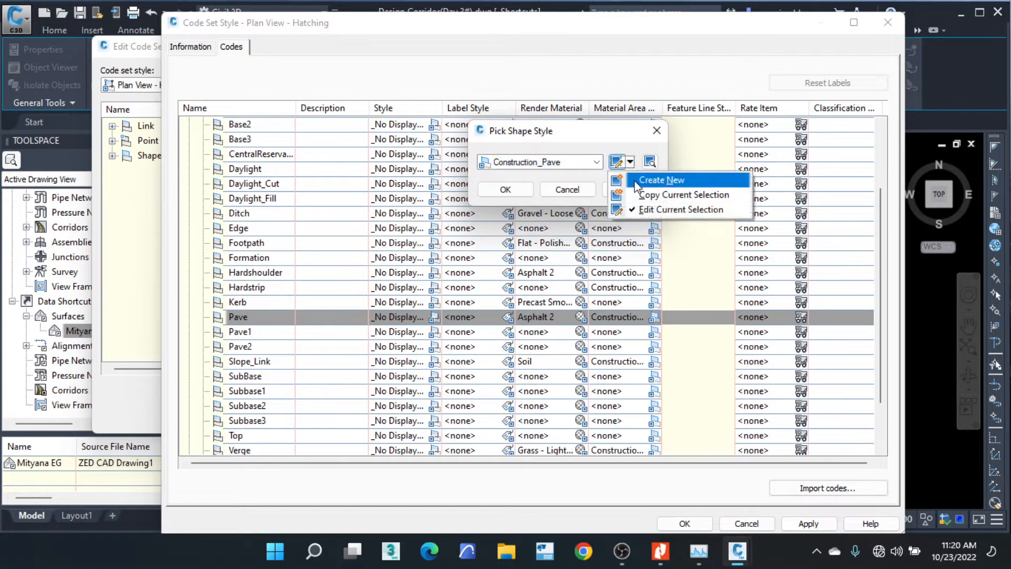
left_click(681, 209)
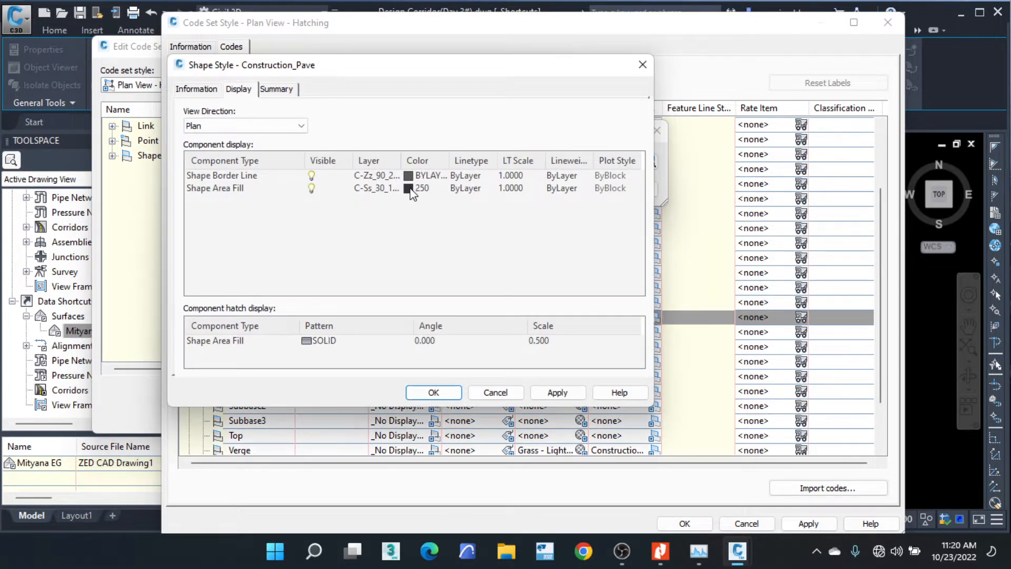
double_click(323, 342)
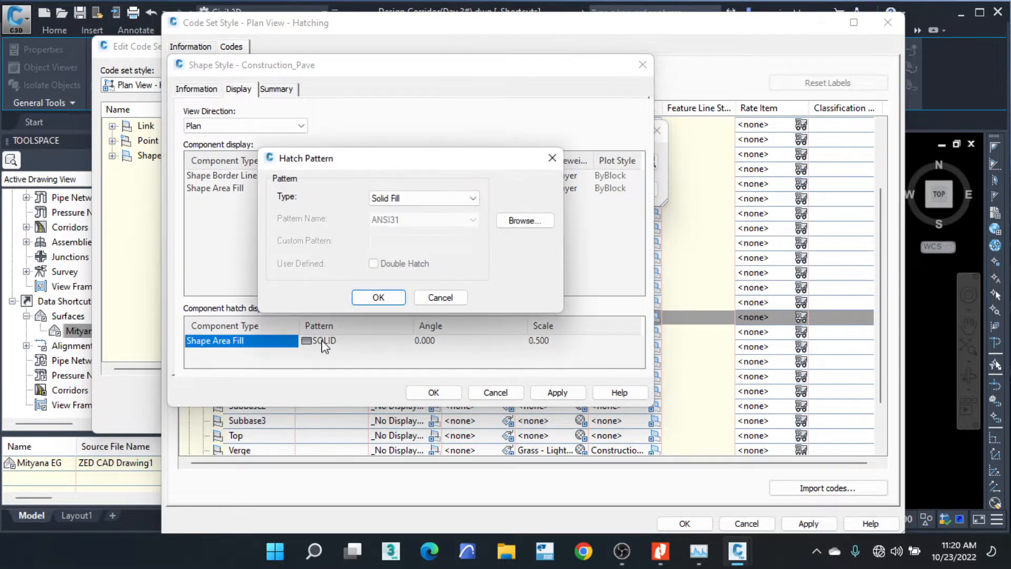
left_click(551, 158)
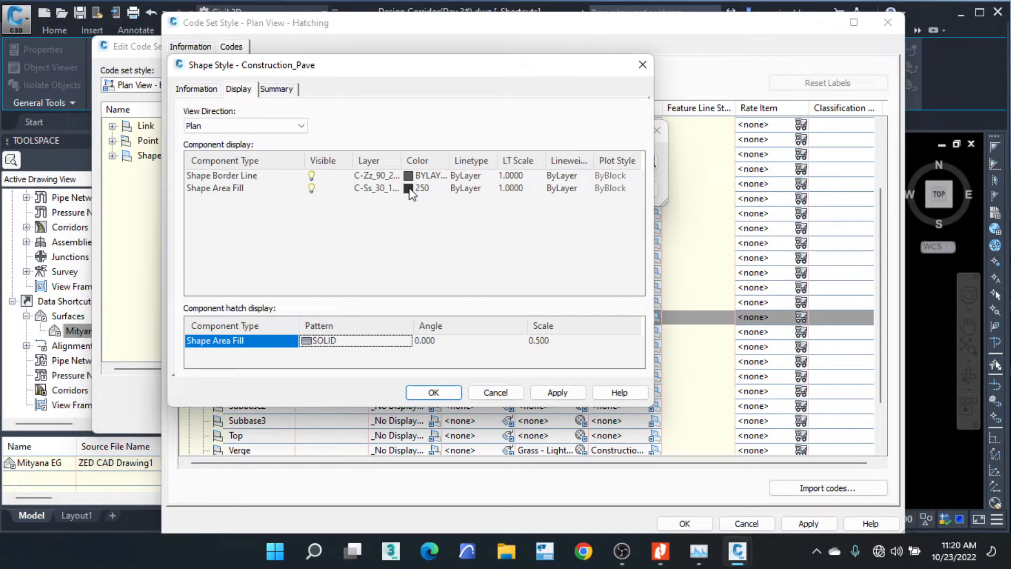
Accept and close the shape and code set style settings, and examine the pavement fill along the corridor in plan.
left_click(436, 393)
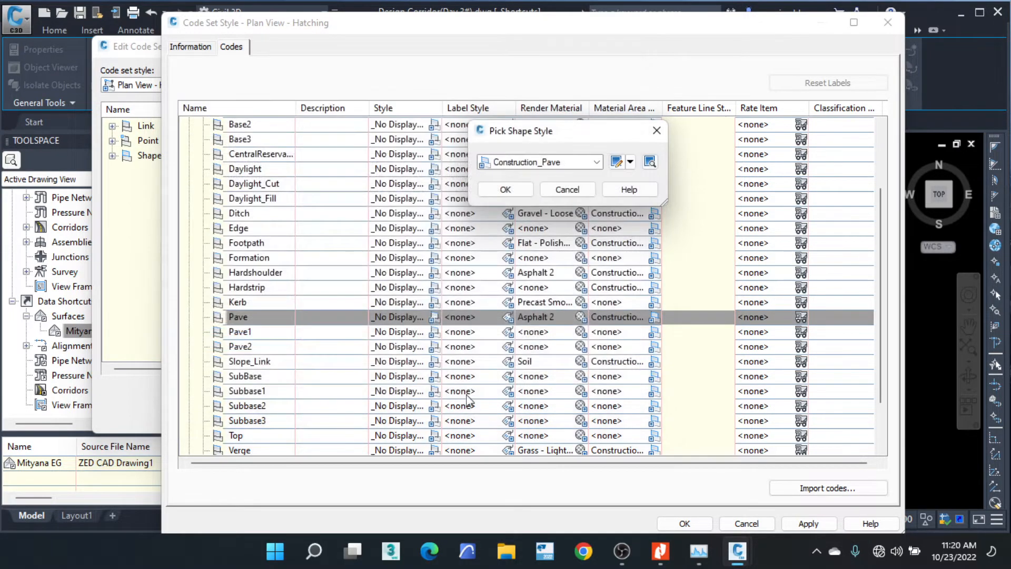
left_click(504, 191)
left_click(680, 522)
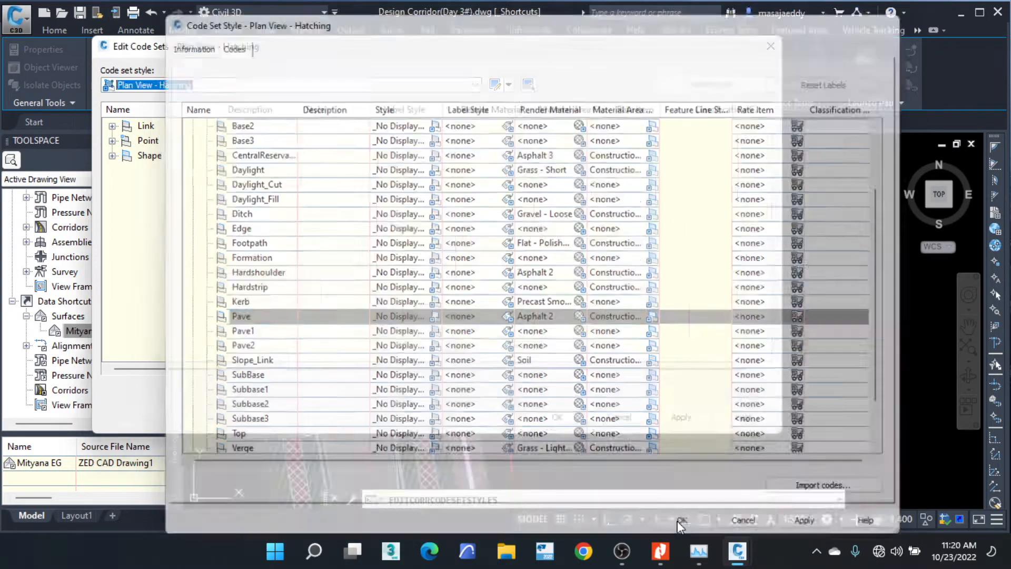
left_click(558, 417)
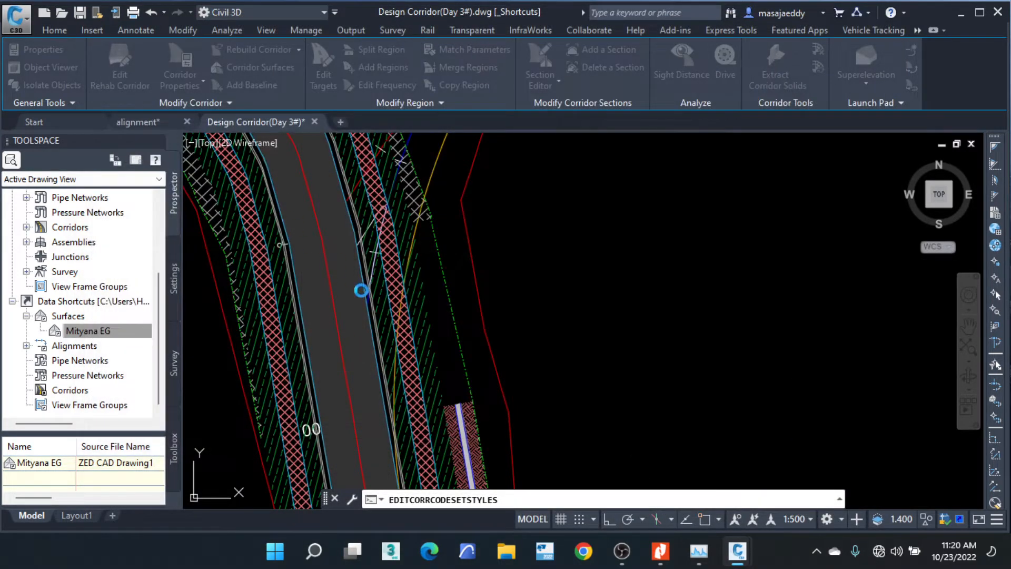
key("Escape")
scroll(353, 244, "down", 6)
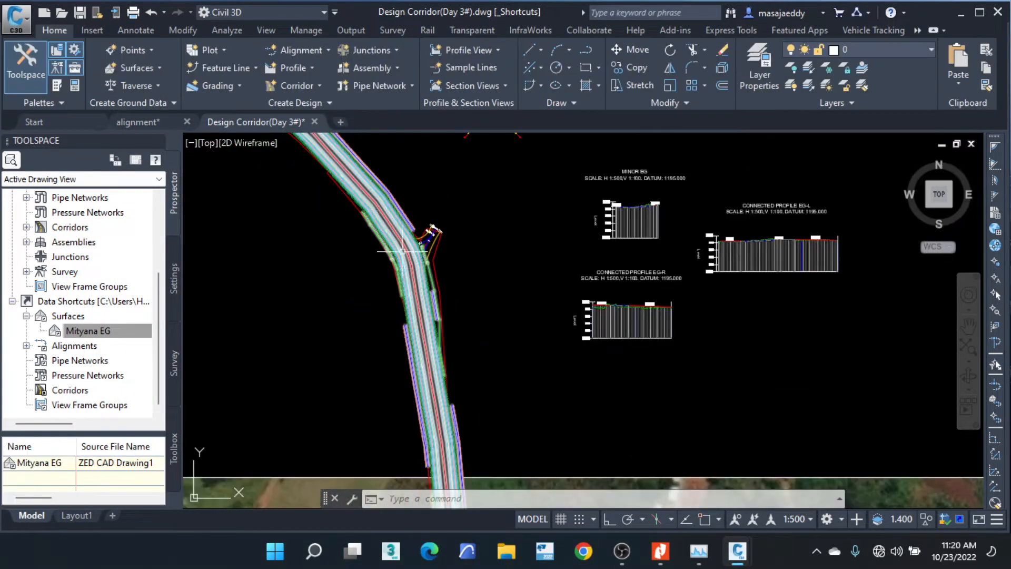
scroll(405, 242, "up", 5)
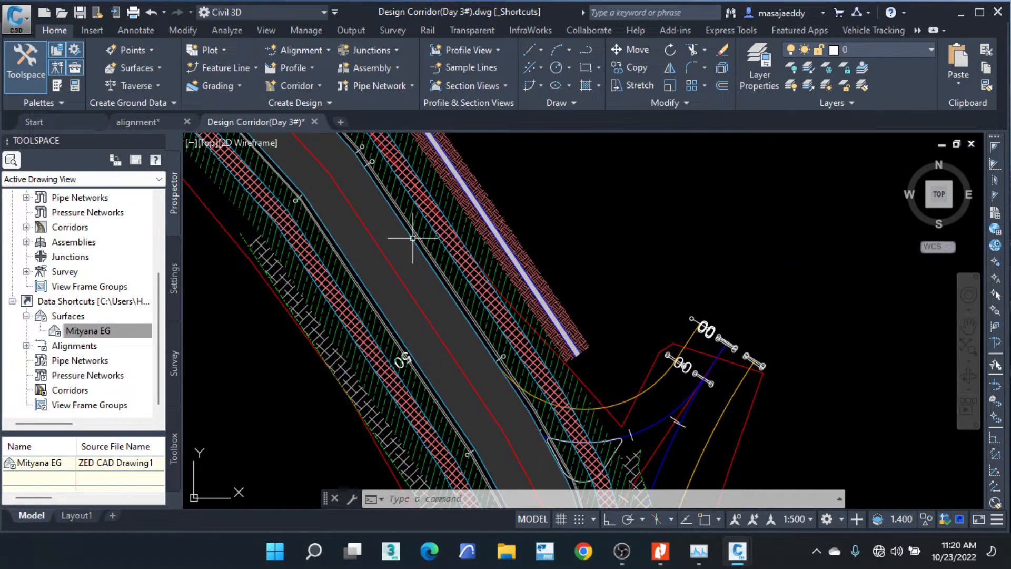
scroll(440, 278, "up", 5)
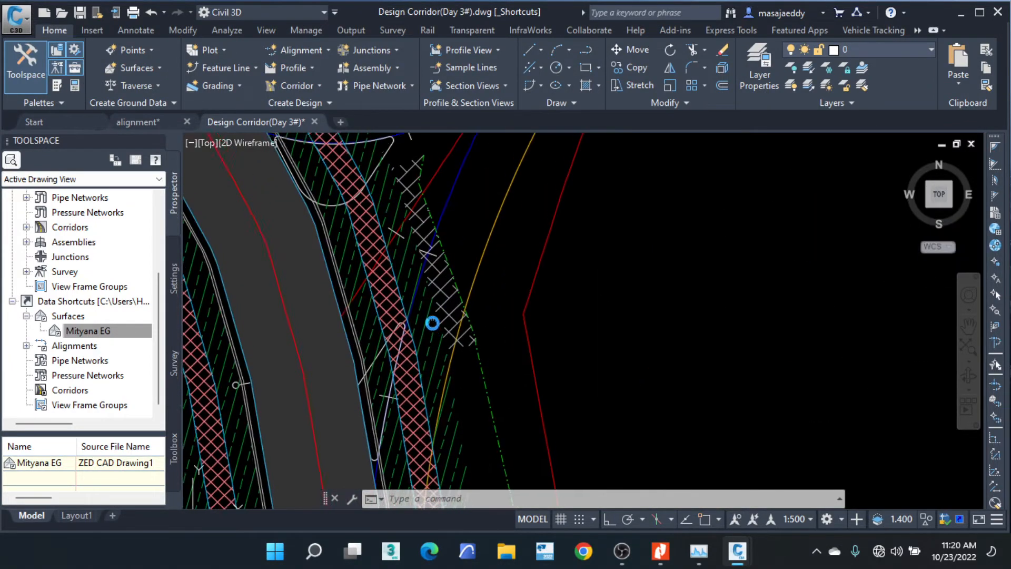
scroll(428, 350, "down", 3)
scroll(429, 352, "up", 3)
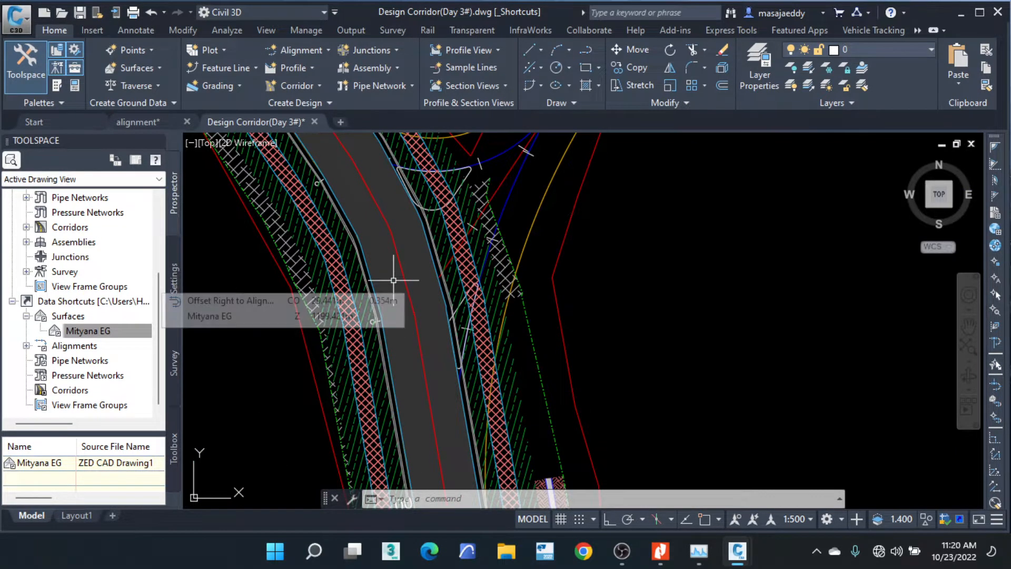
left_click(400, 240)
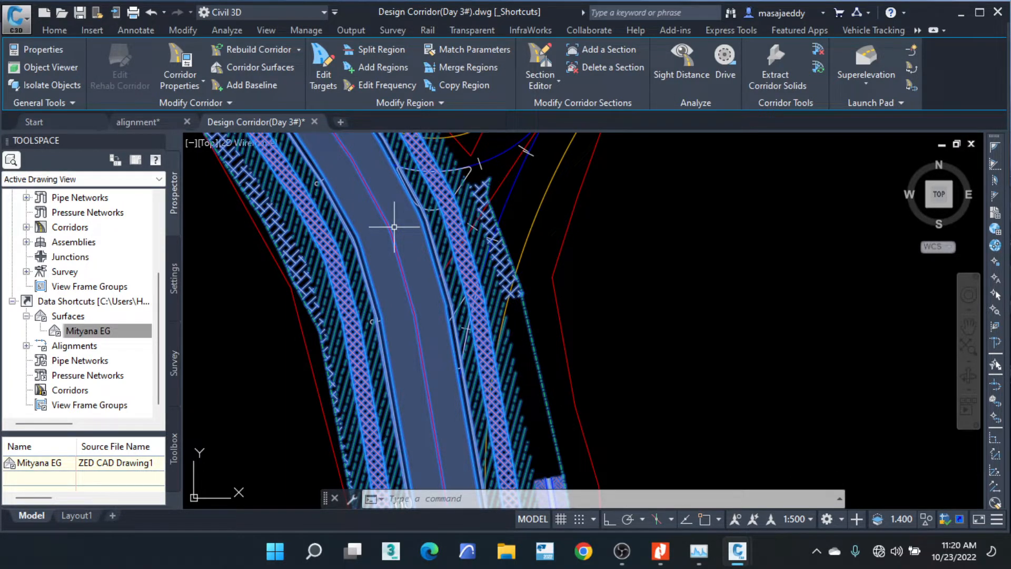
right_click(429, 160)
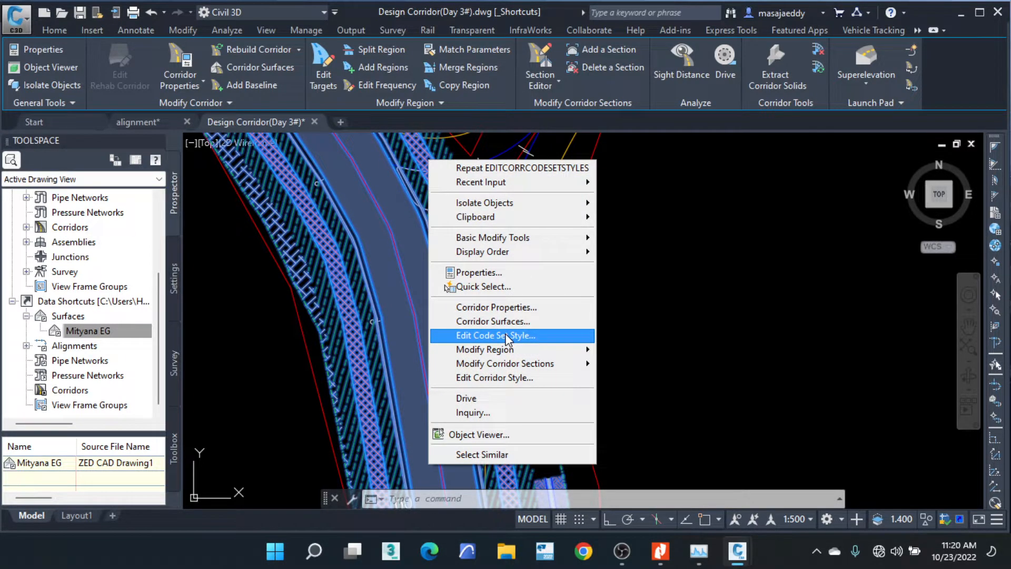
left_click(505, 335)
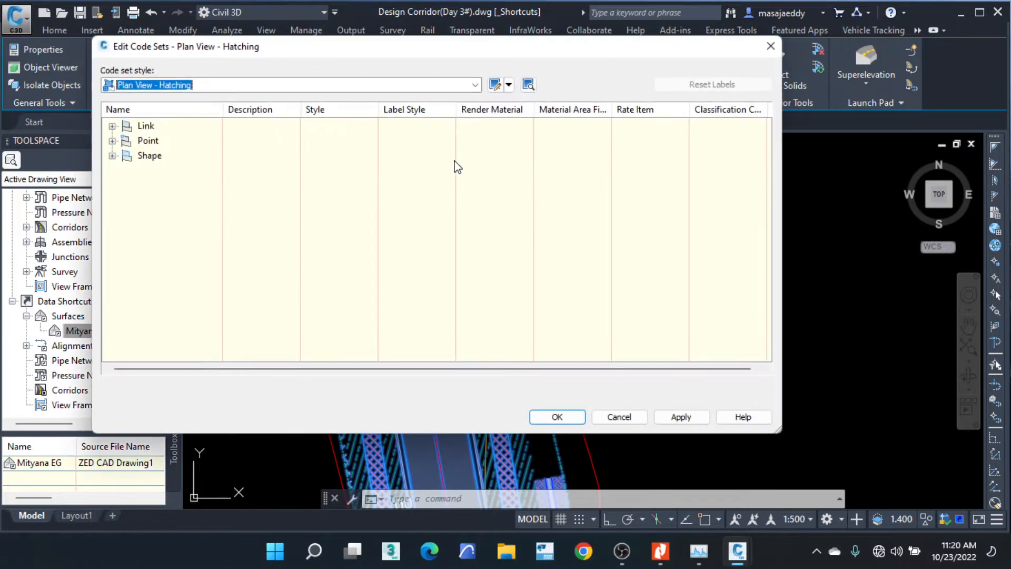
left_click(761, 47)
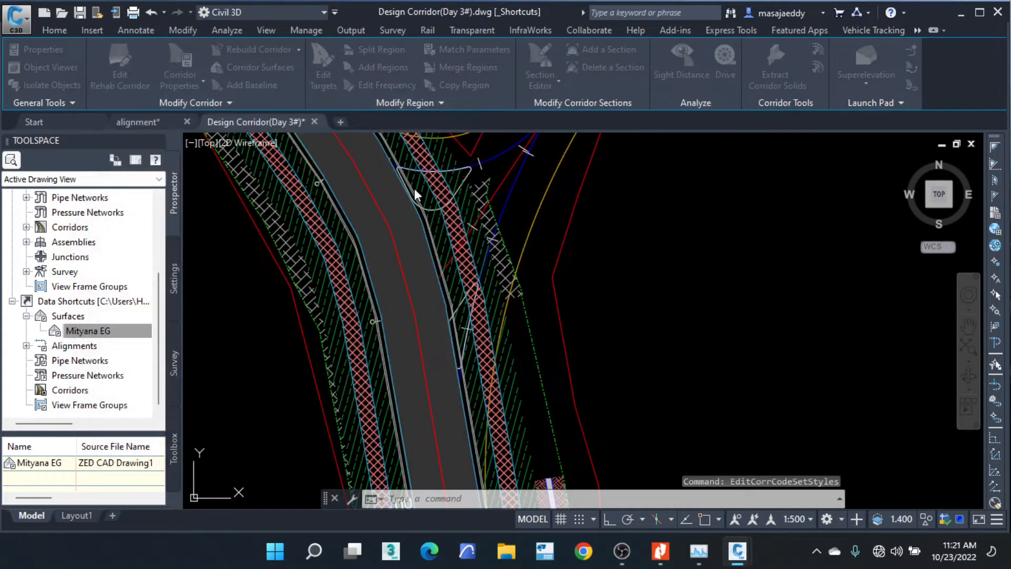
left_click(379, 201)
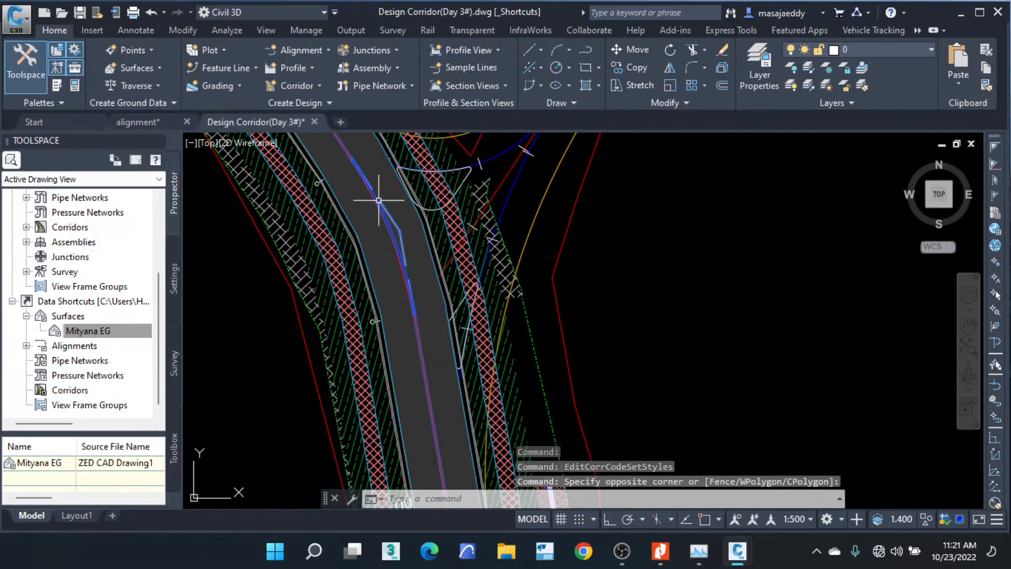
key("Escape")
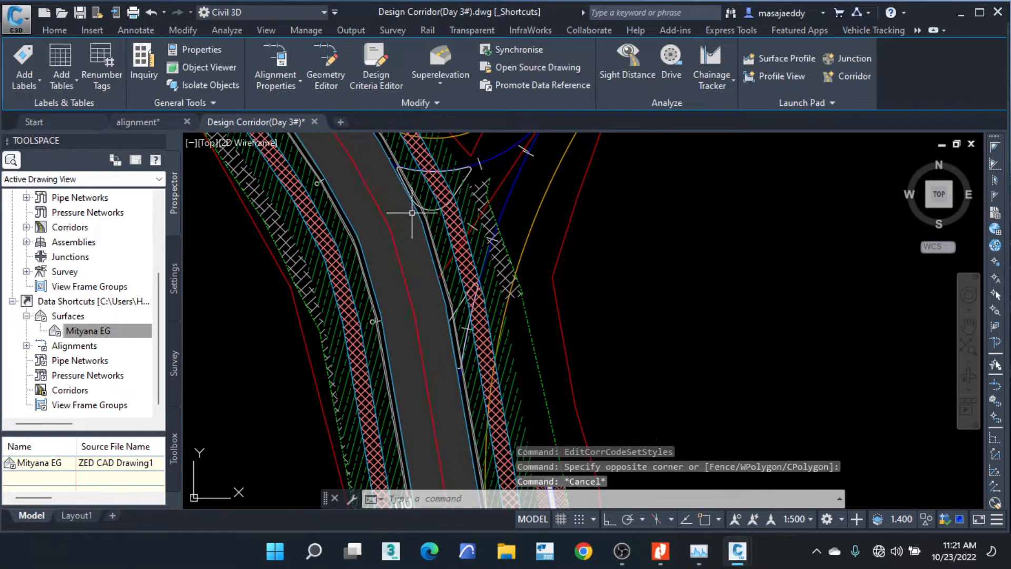
Open the corridor's code set editor and choose Plan View - Hatching as its code set style.
scroll(406, 210, "up", 2)
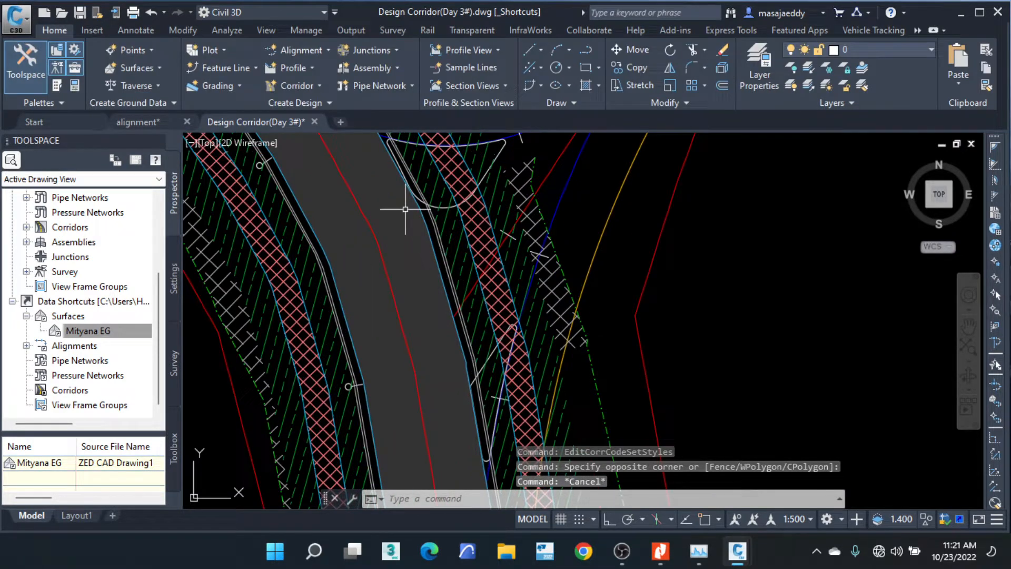
left_click(536, 304)
right_click(536, 304)
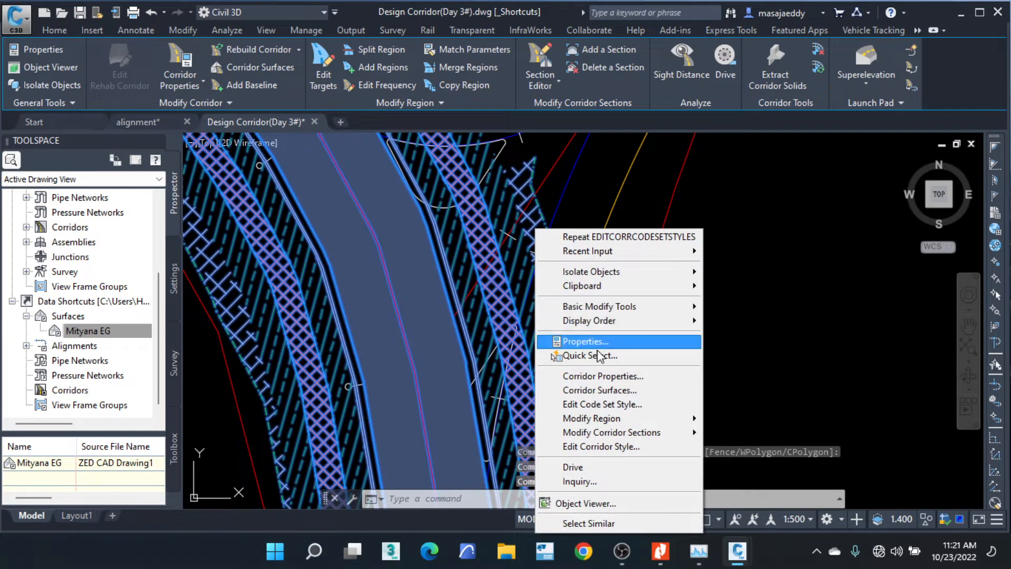
left_click(614, 404)
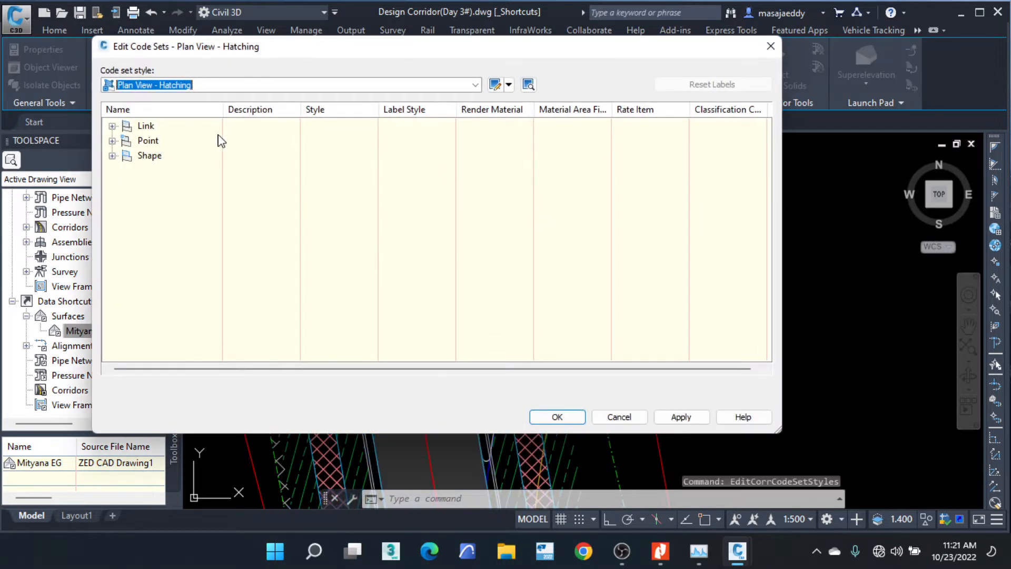
left_click(508, 85)
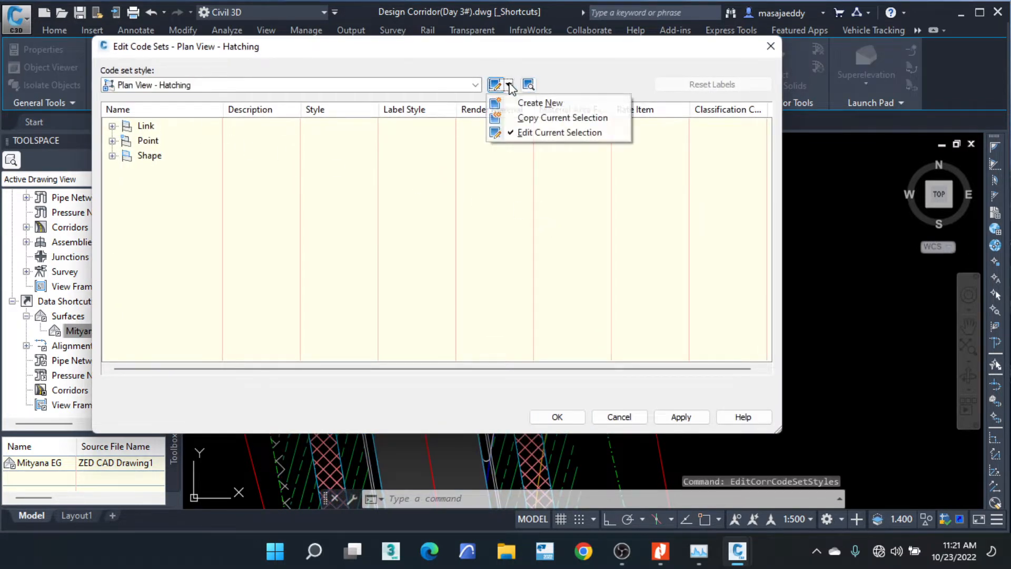
left_click(559, 133)
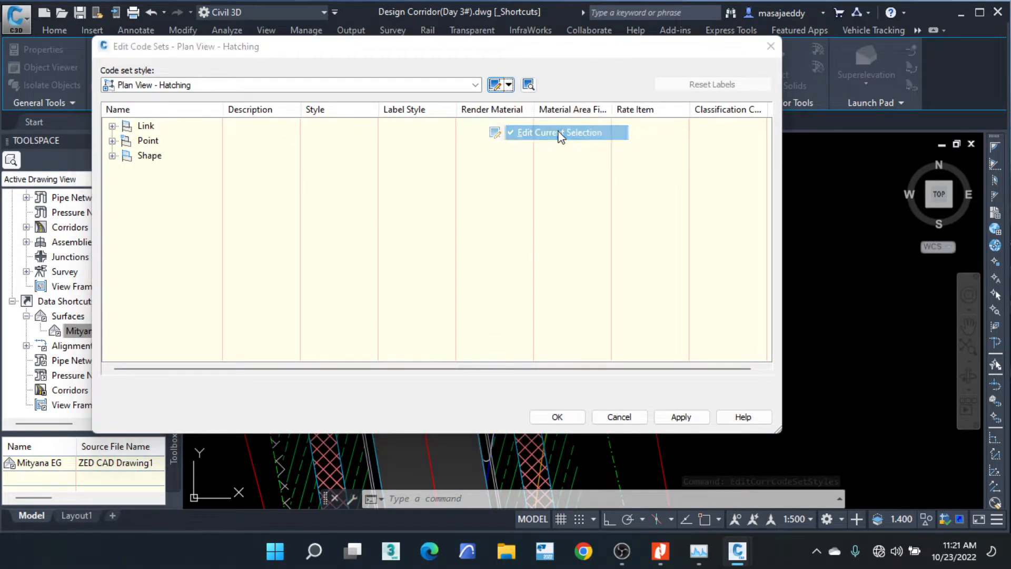
left_click(888, 22)
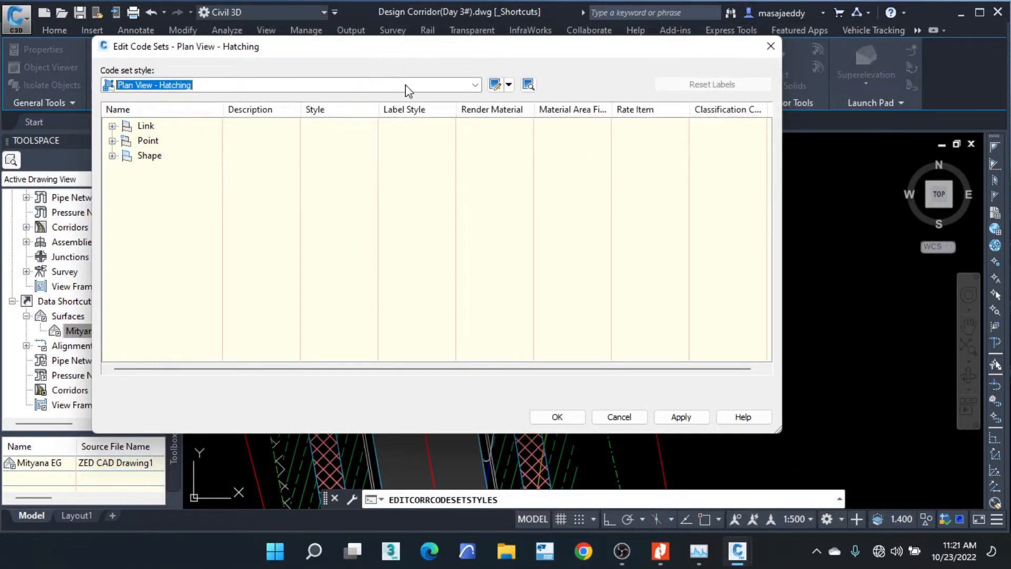
left_click(476, 85)
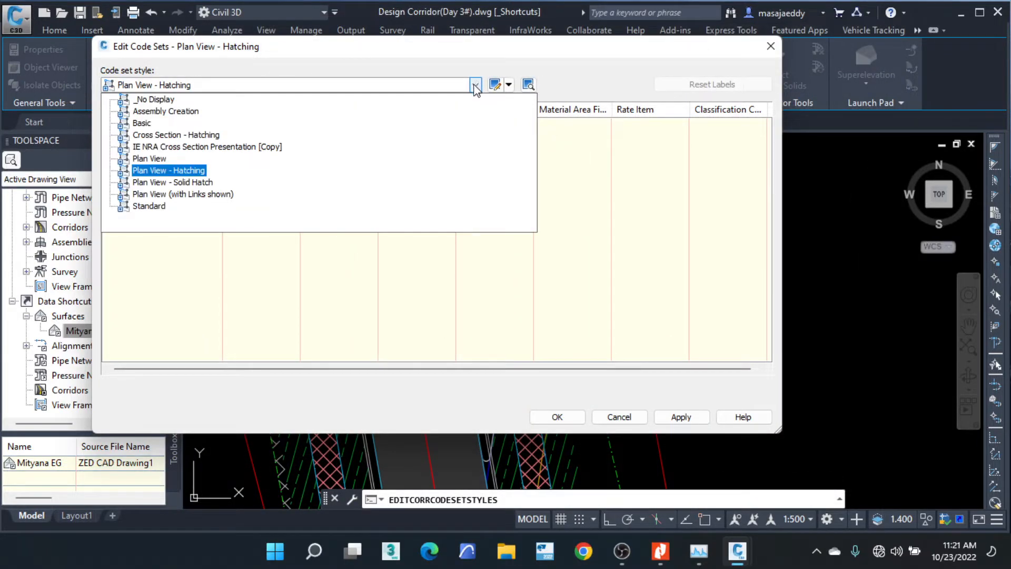
left_click(176, 171)
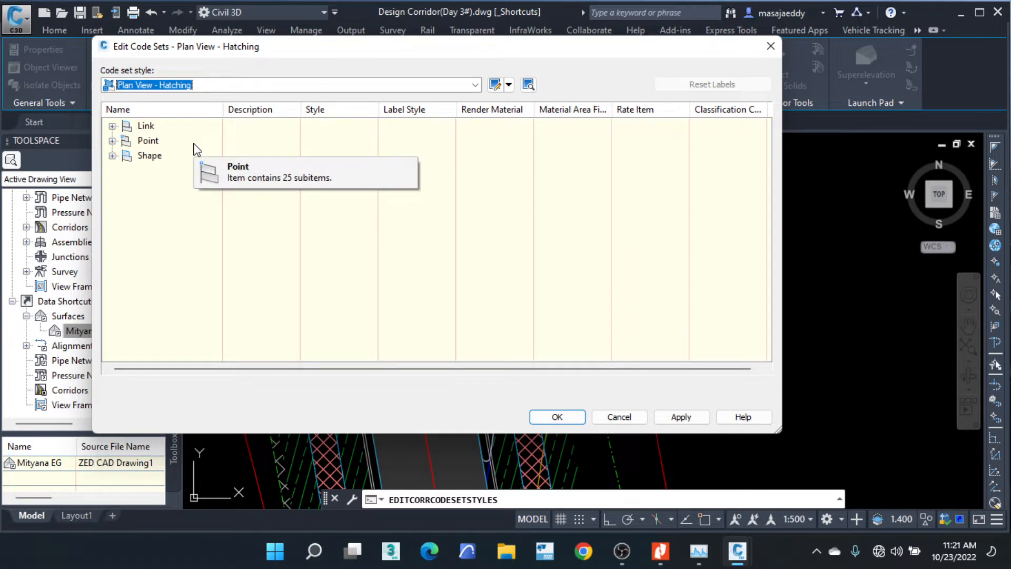
Open the Plan View - Hatching code set style for editing and select the Pave code among its link codes.
left_click(509, 84)
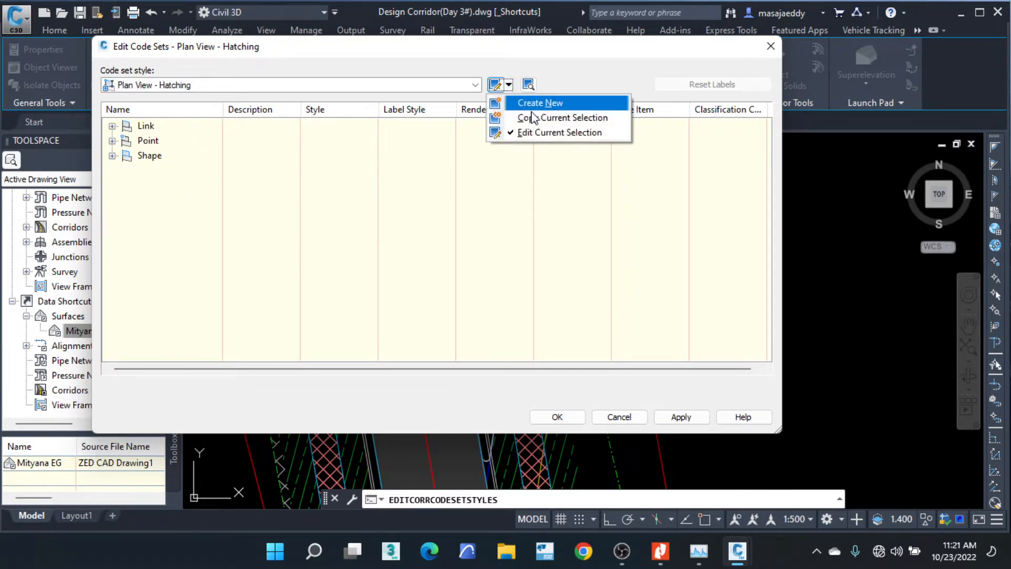
left_click(541, 132)
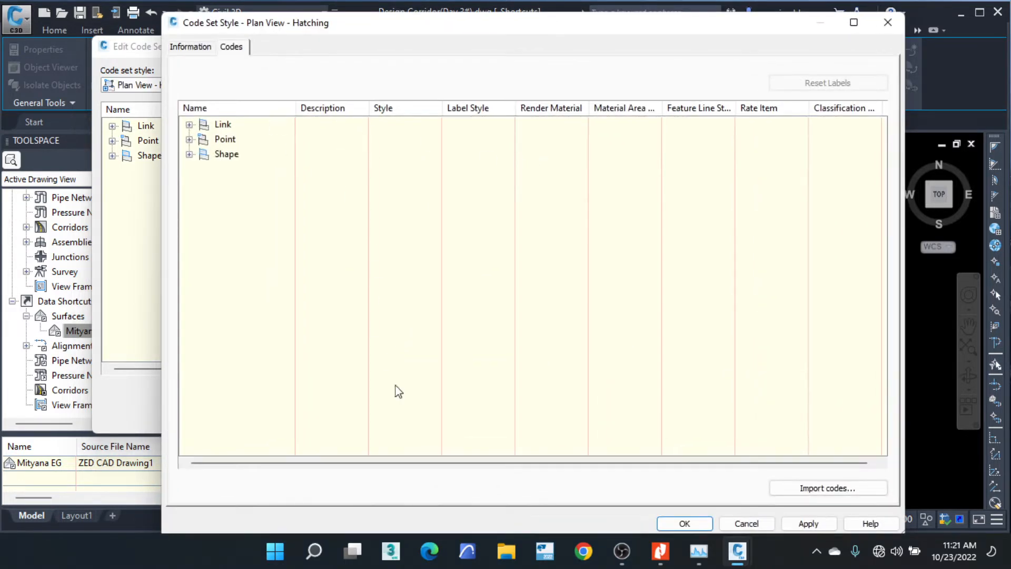
left_click_drag(322, 28, 949, 209)
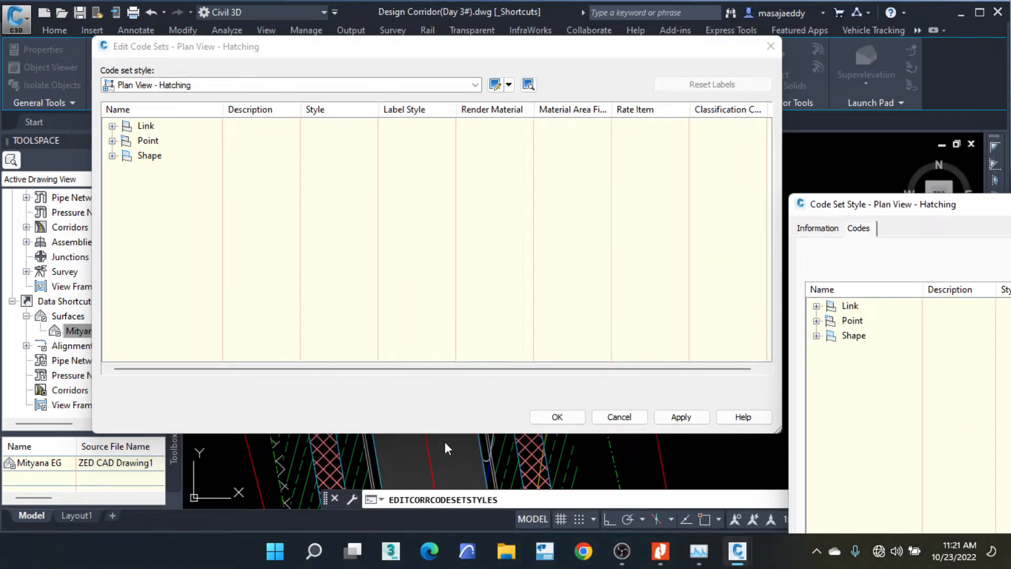
mouse_move(861, 205)
left_mouse_down()
mouse_move(377, 6)
mouse_move(294, 13)
mouse_move(293, 29)
mouse_move(439, 55)
left_mouse_up()
left_click(170, 150)
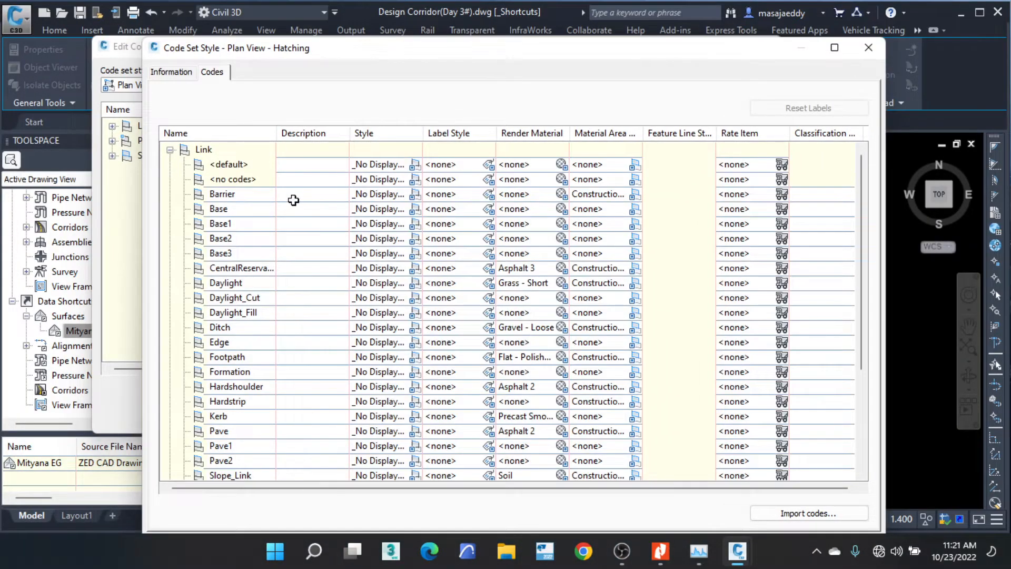
scroll(294, 200, "down", 3)
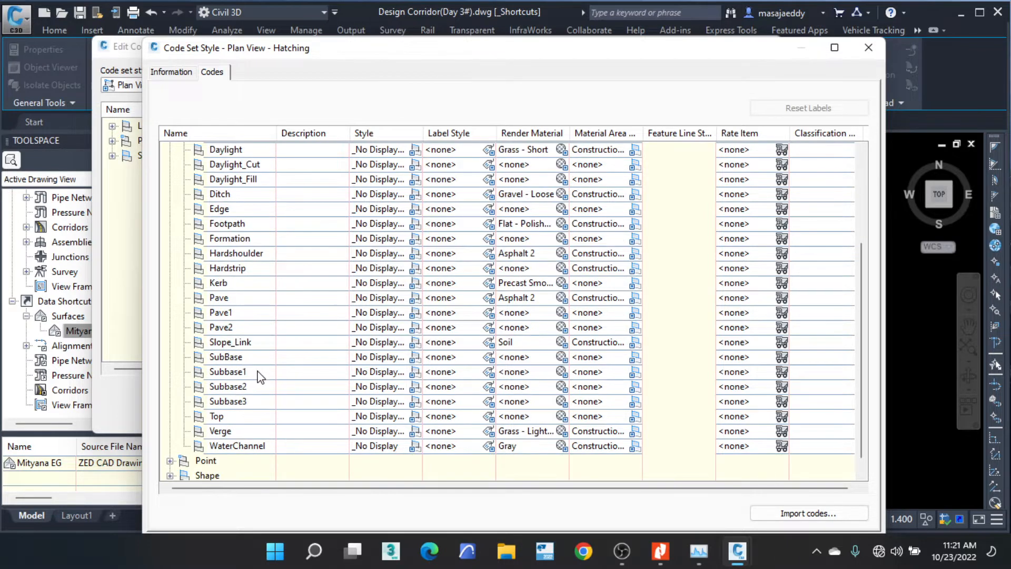
scroll(254, 337, "up", 1)
left_click(227, 344)
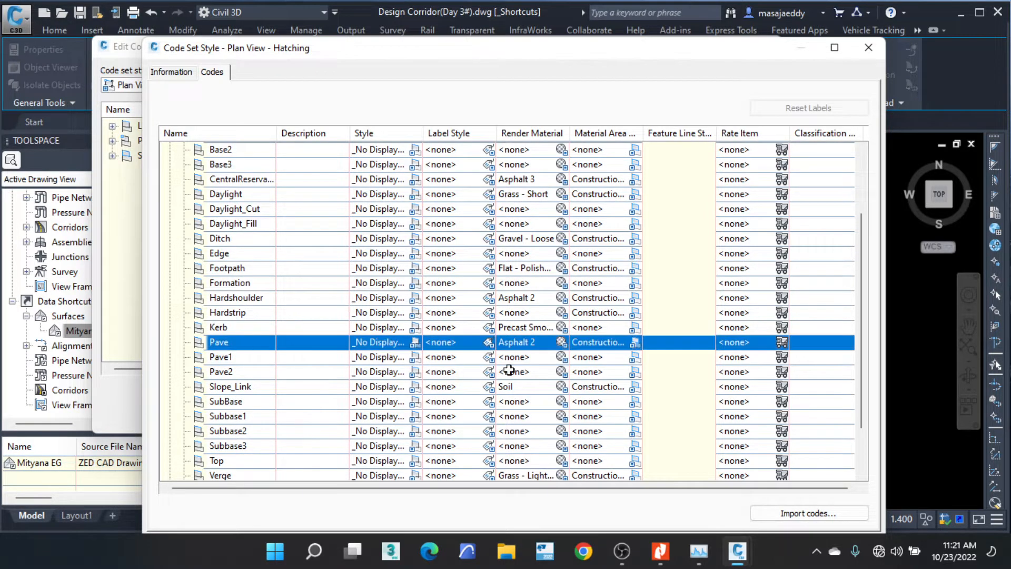
Edit the Construction_Pave shape style used for the Pave link's material area, setting its area fill hatch pattern type to Solid Fill.
left_click(635, 343)
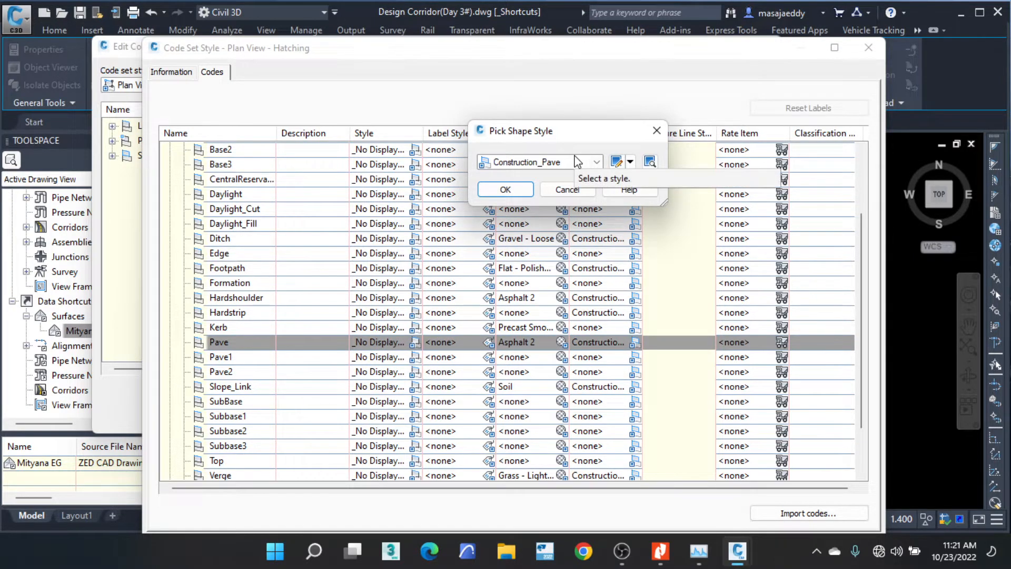
left_click(631, 165)
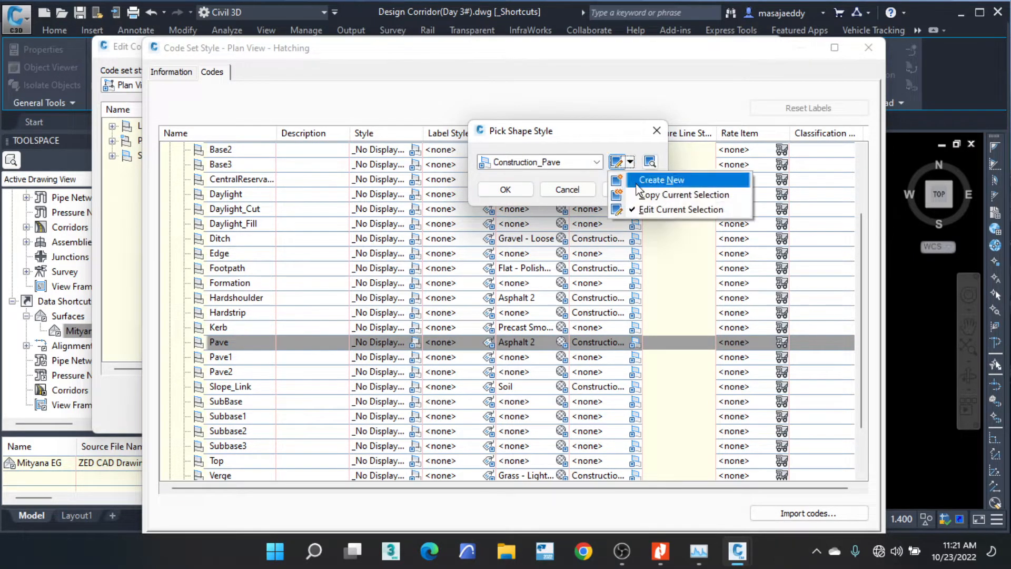
left_click(642, 208)
double_click(322, 340)
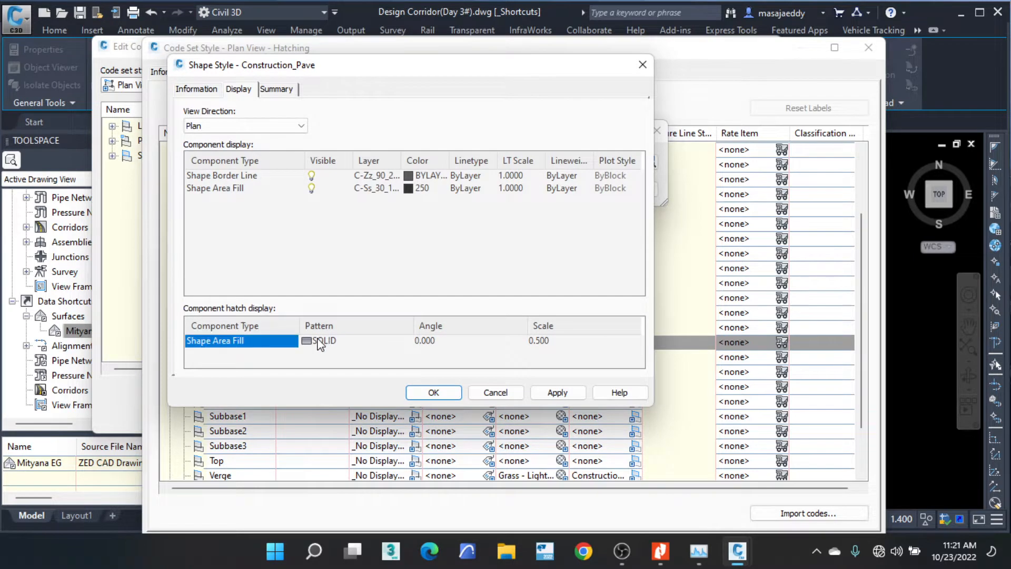
left_click(412, 199)
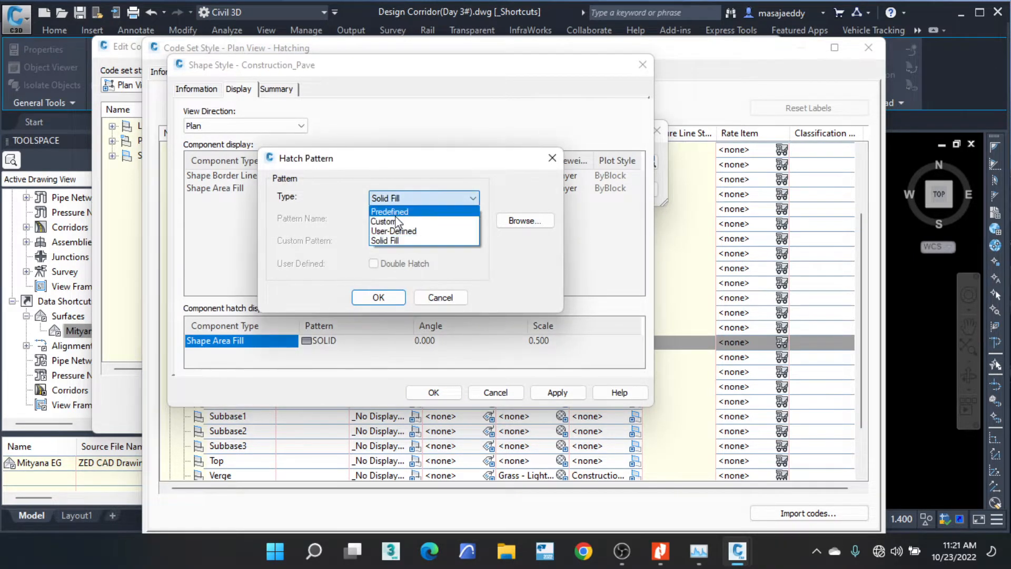
left_click(382, 234)
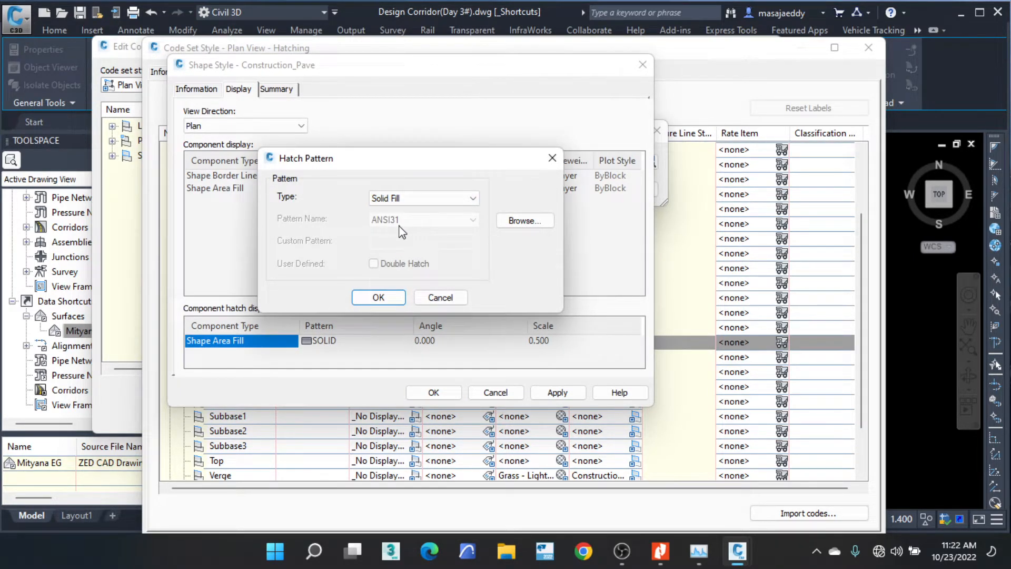
left_click(375, 297)
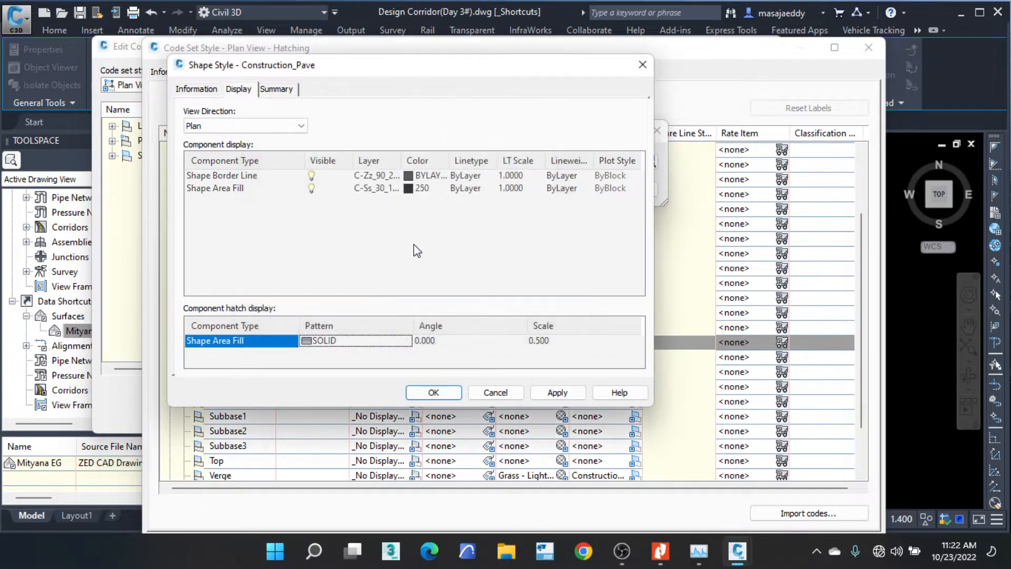
Set the Shape Area Fill colour to index 250 and accept the Construction_Pave shape style for the Pave link.
left_click(414, 191)
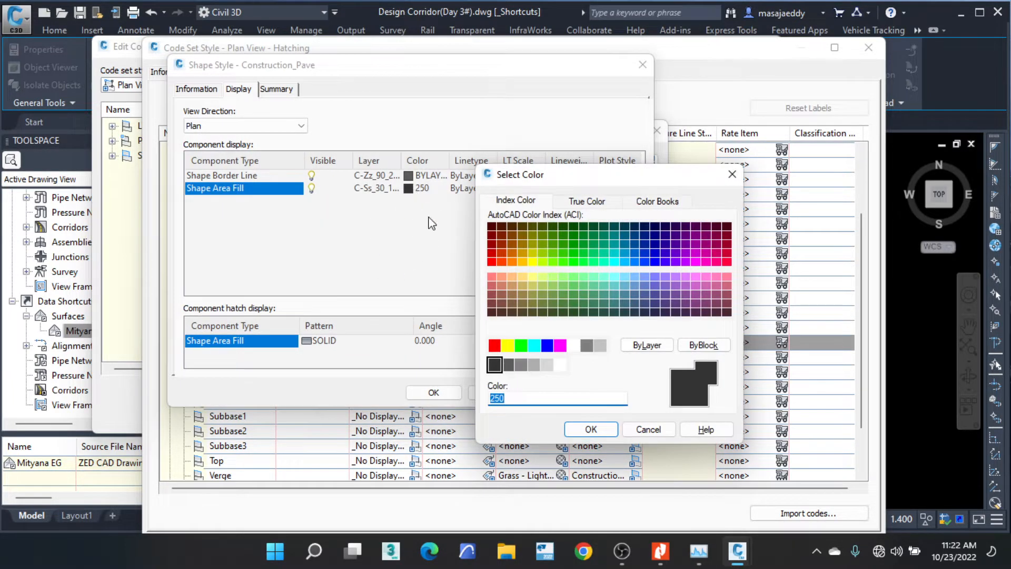
left_click(508, 364)
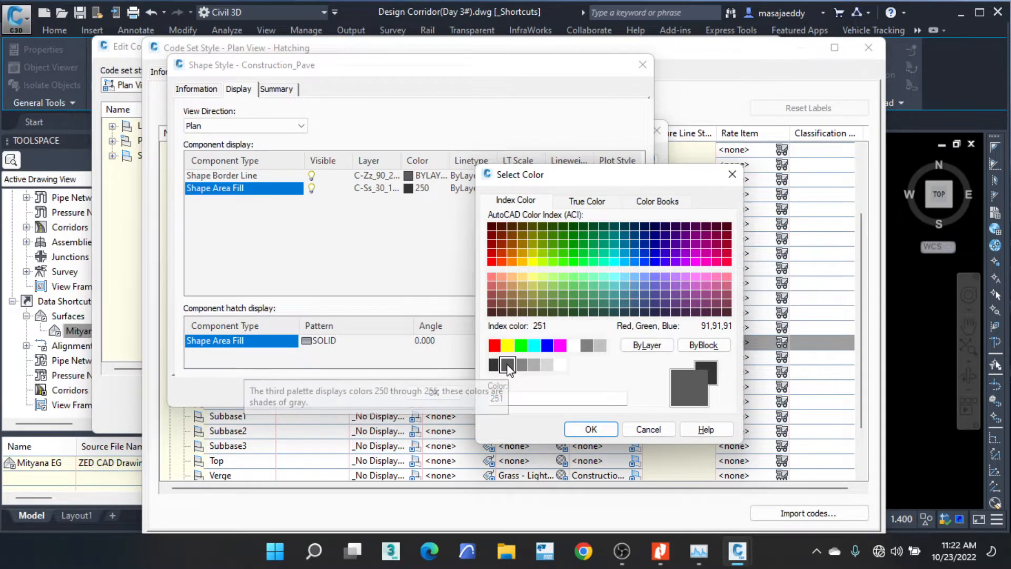
left_click(494, 364)
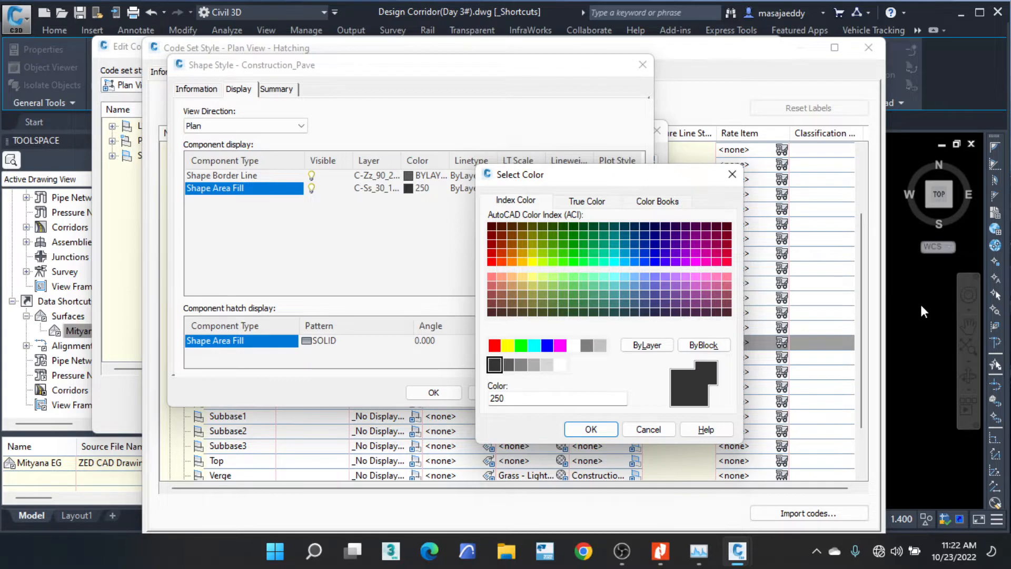
left_click(508, 364)
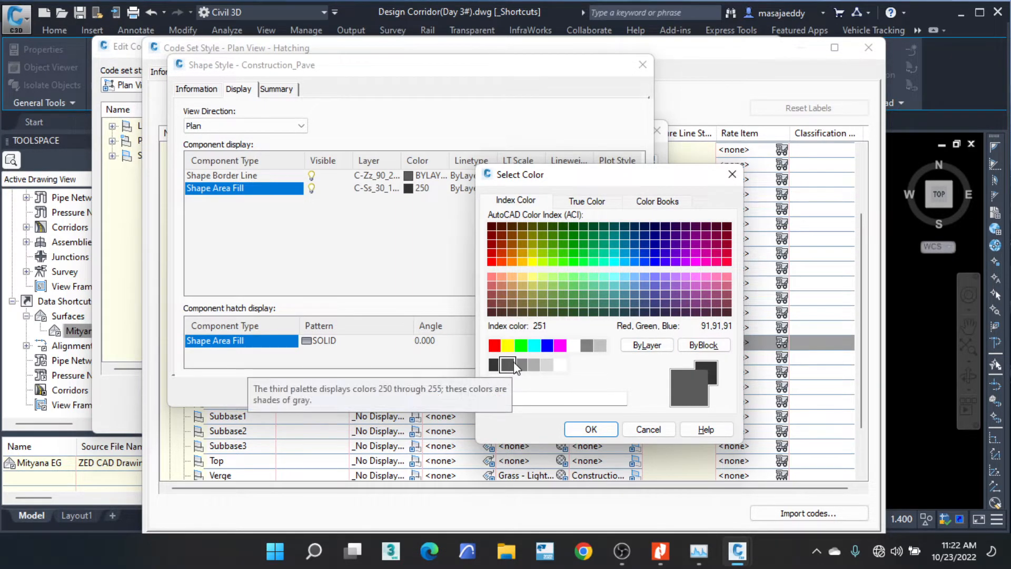
left_click(493, 364)
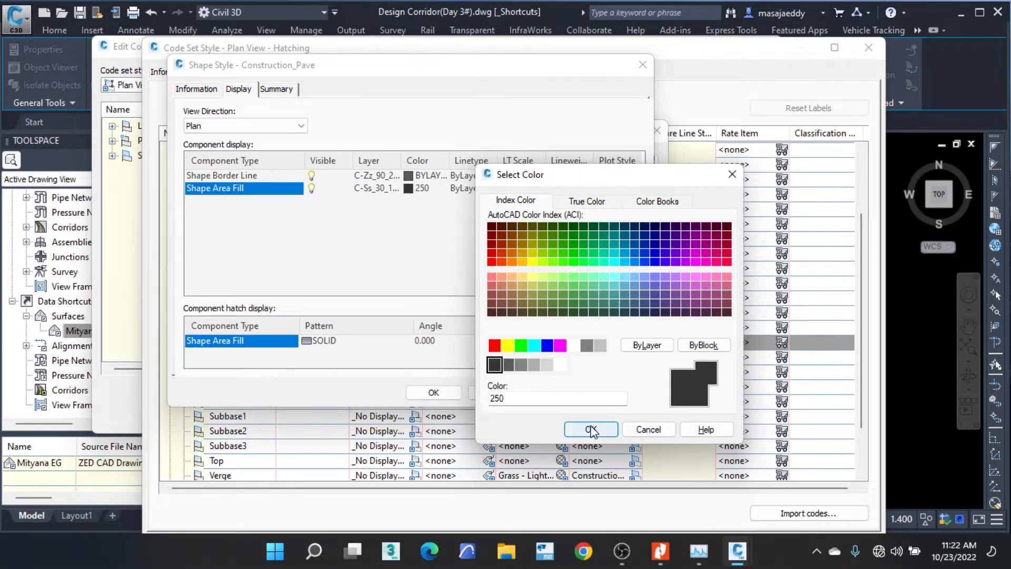
left_click(591, 429)
left_click(439, 392)
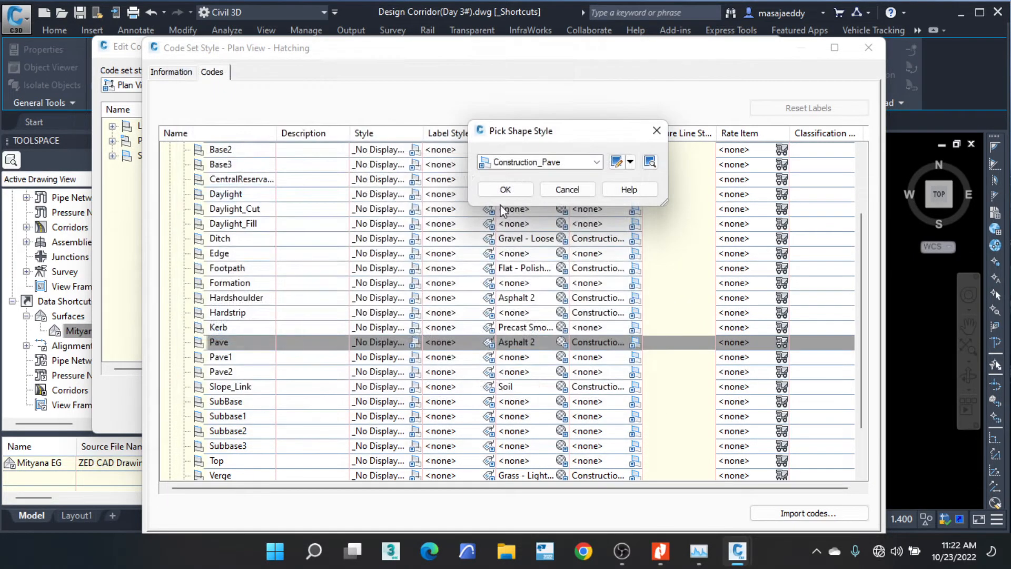
left_click(503, 191)
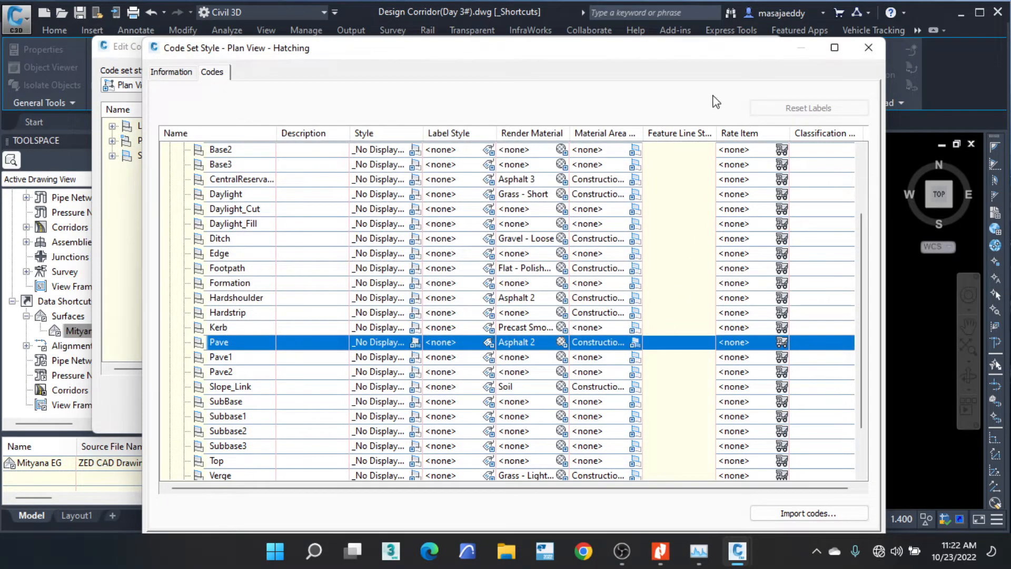
left_click_drag(683, 56, 558, 27)
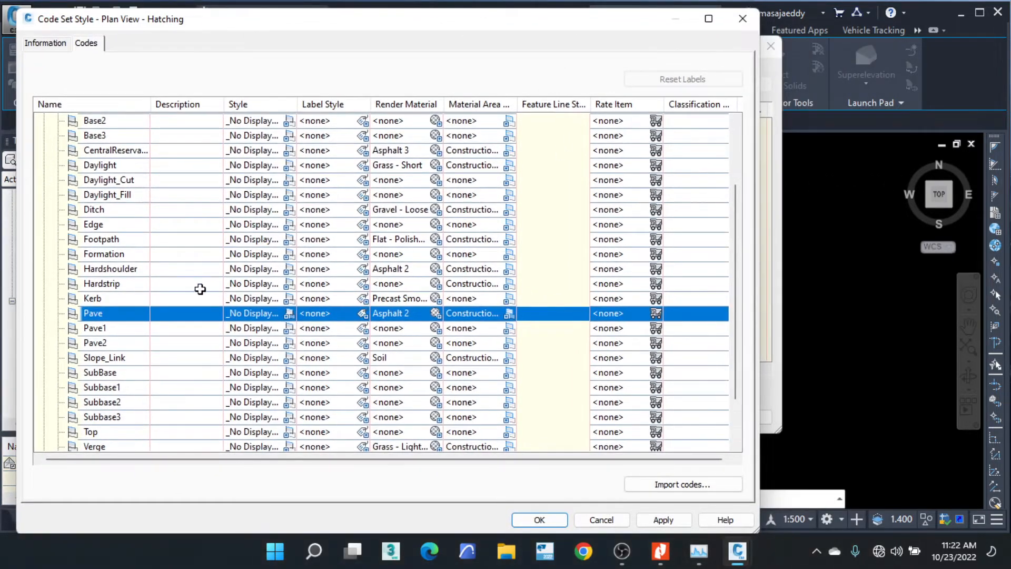
Choose the Construction_Kerb shape style for the Kerb link's material area fill and open that style for editing.
left_click(99, 298)
left_click(509, 298)
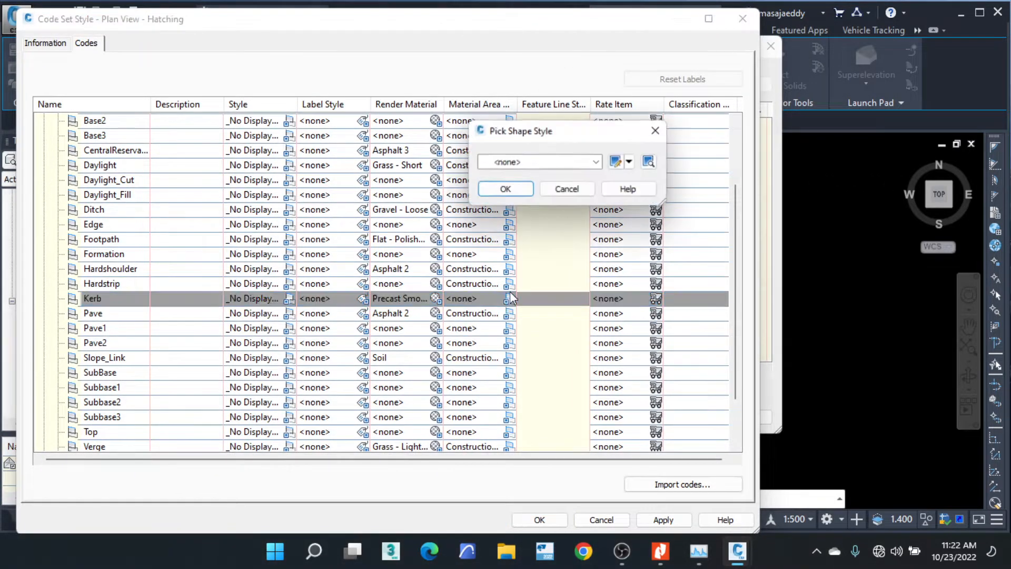
left_click(597, 162)
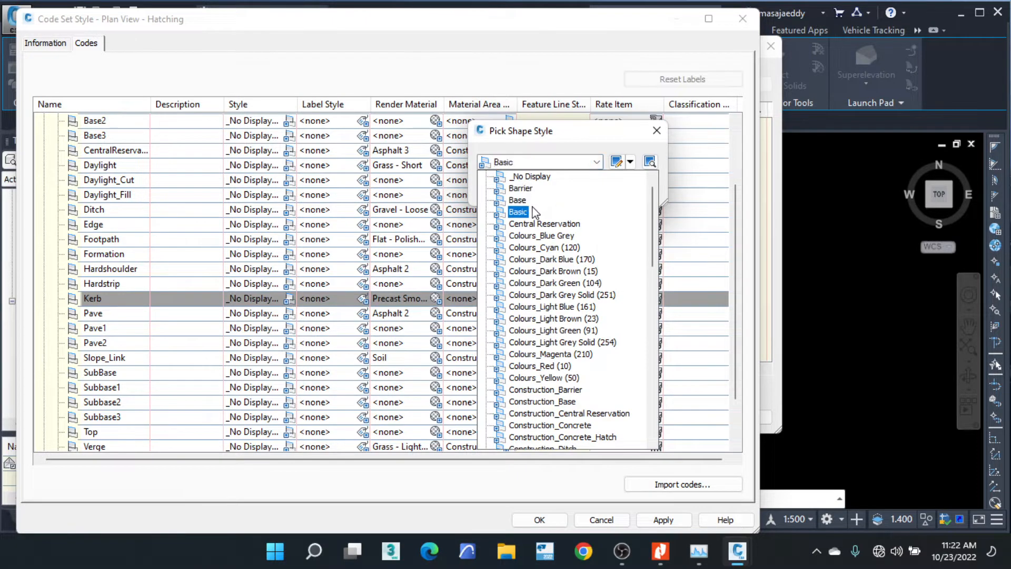
scroll(534, 203, "down", 2)
scroll(533, 202, "down", 8)
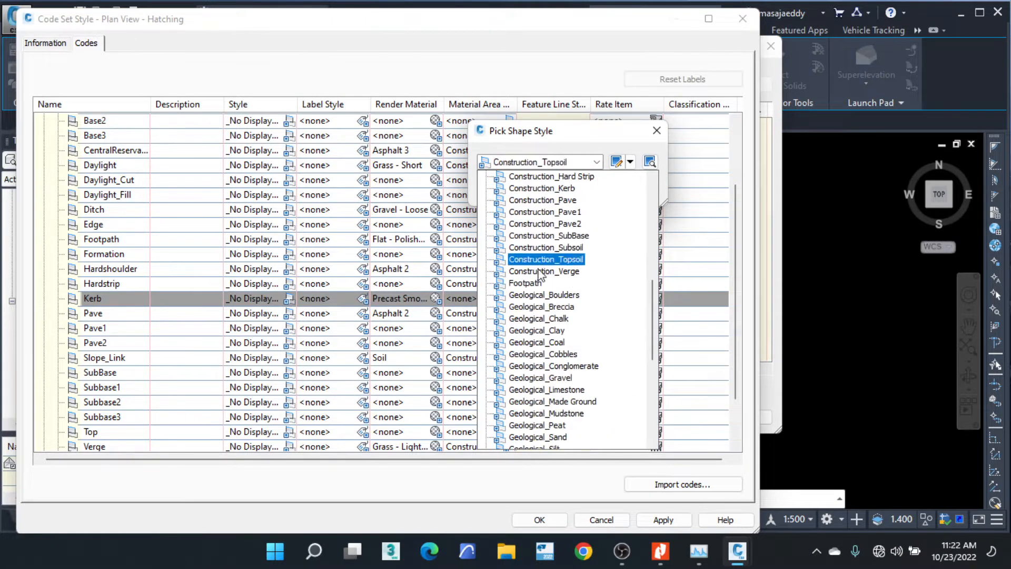
scroll(558, 287, "up", 1)
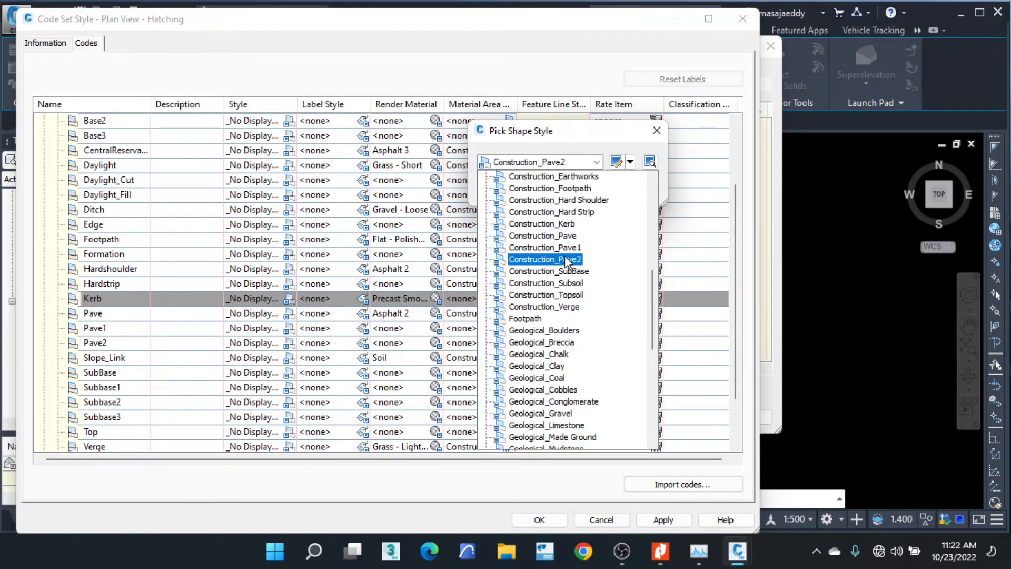
left_click(560, 227)
left_click(630, 162)
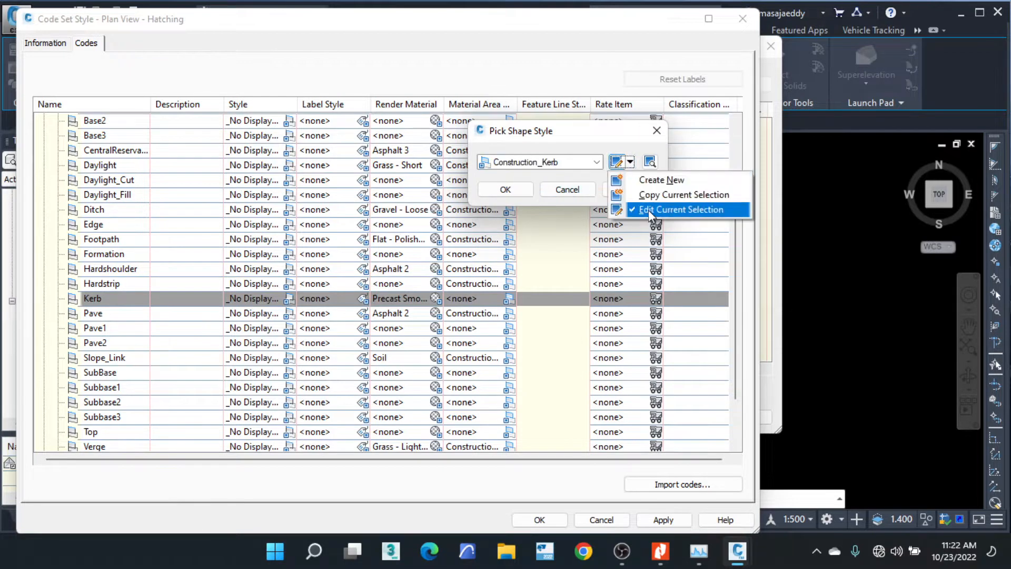
left_click(649, 210)
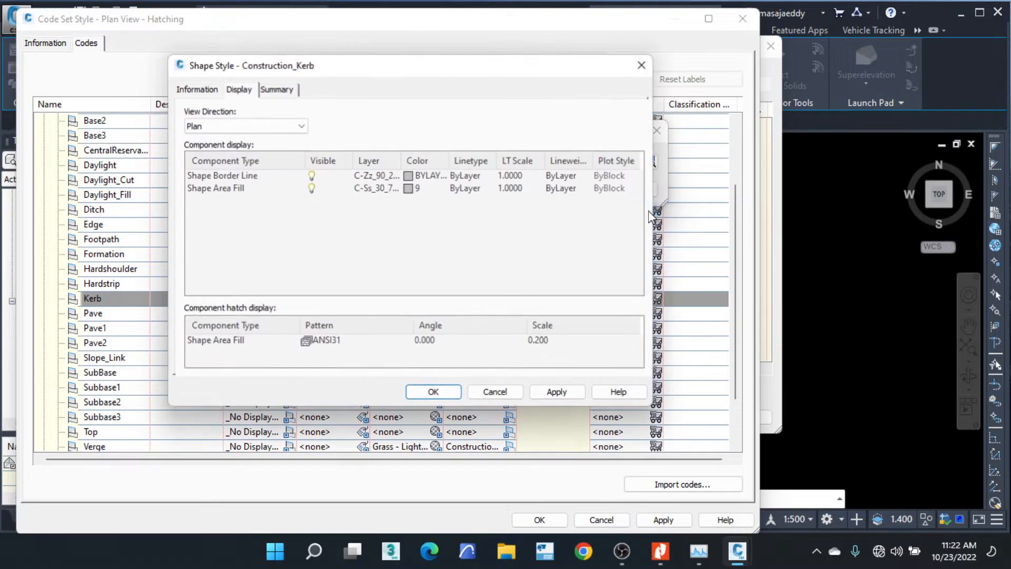
Set the Construction_Kerb shape style's area fill hatch pattern type to Solid Fill.
left_click(409, 189)
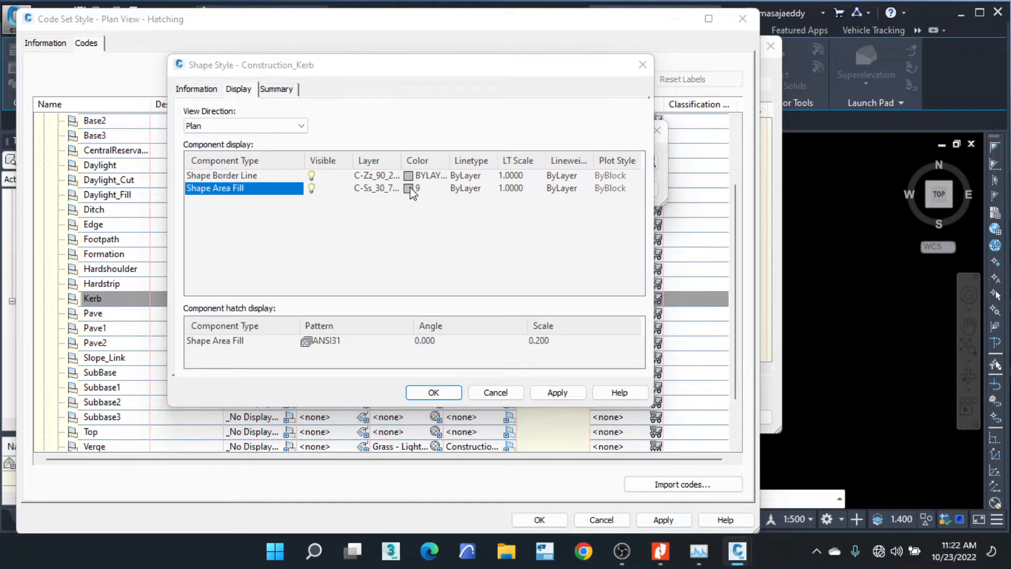
left_click(732, 174)
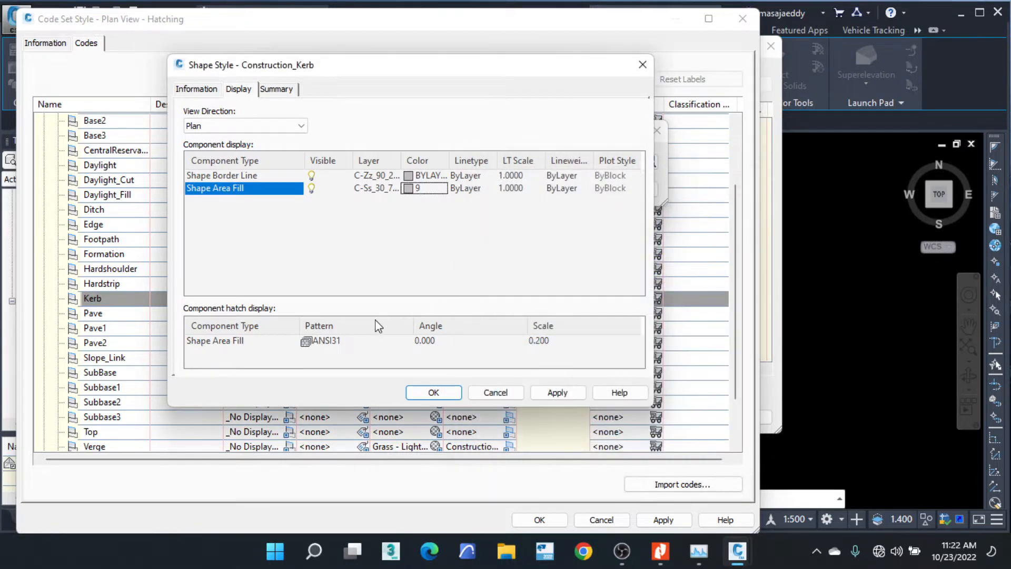
left_click(325, 340)
left_click(422, 198)
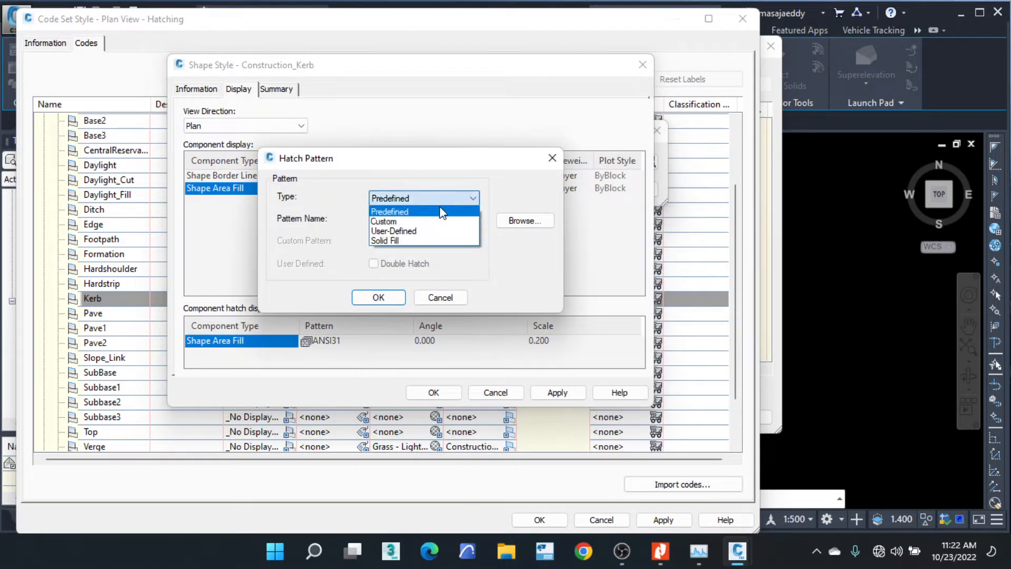
left_click(412, 243)
left_click(379, 297)
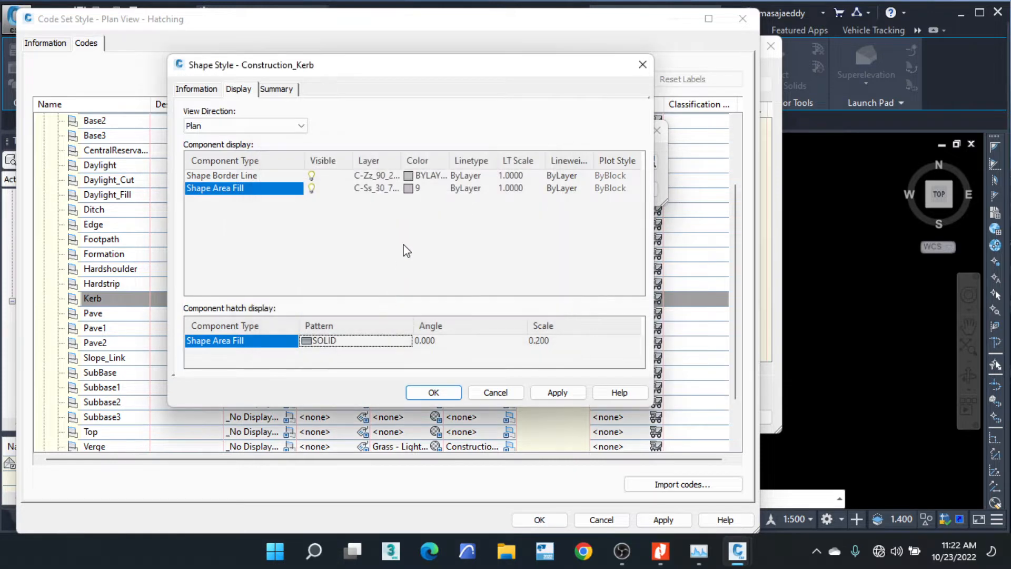
Set the Shape Area Fill colour to index 30 and accept the Construction_Kerb shape style for the Kerb link.
left_click(410, 189)
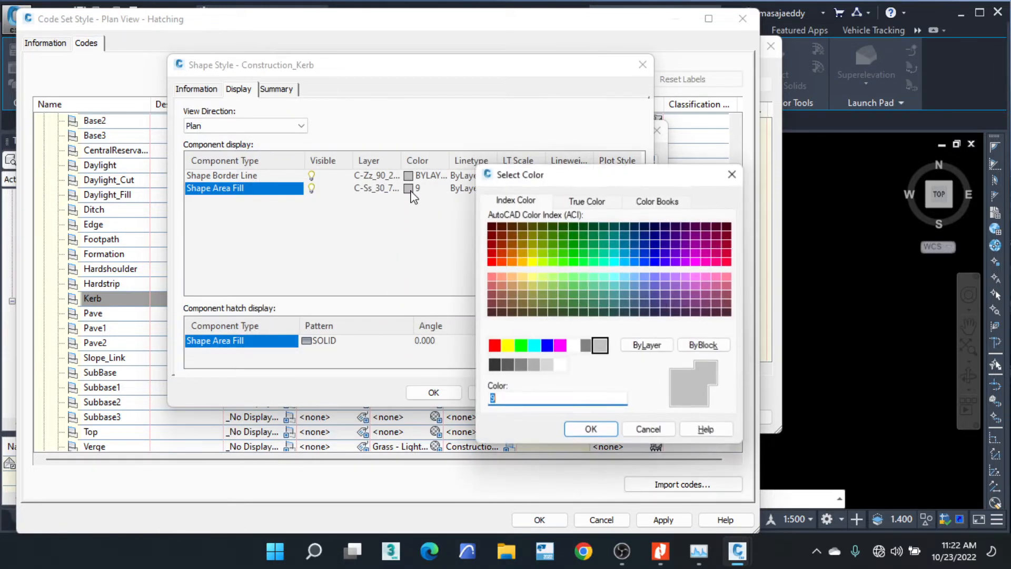
left_click(512, 264)
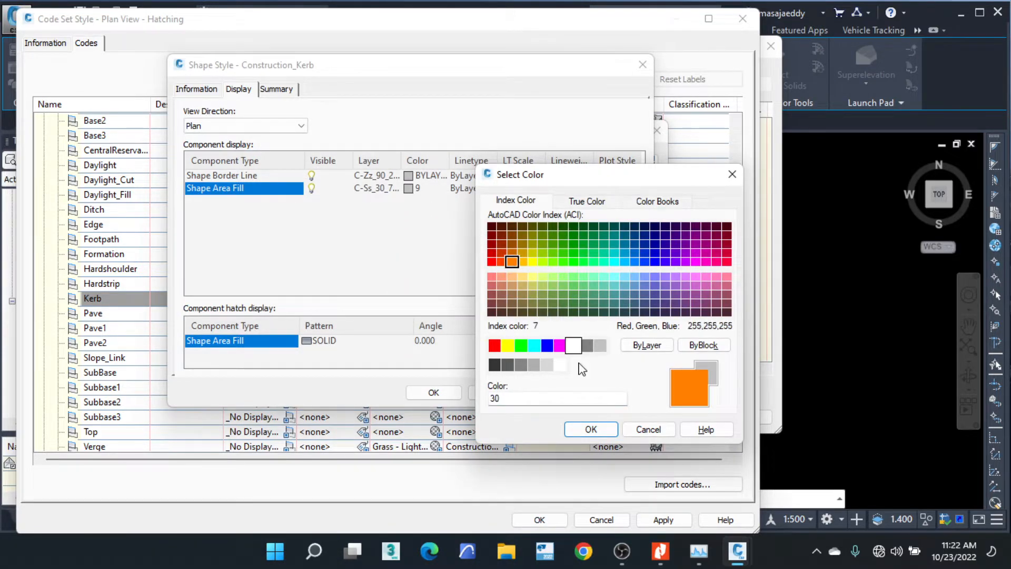
left_click(590, 429)
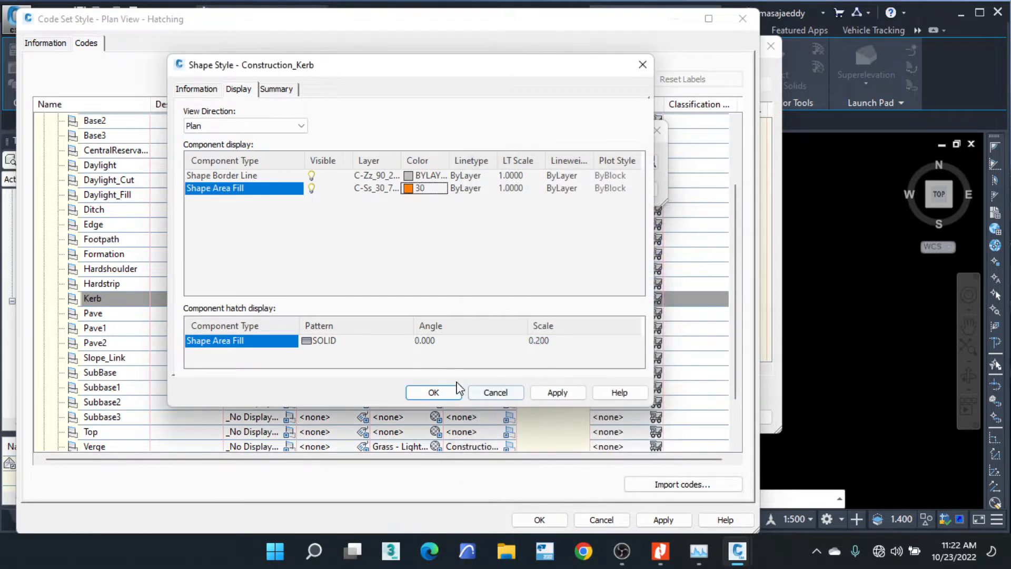
left_click(432, 392)
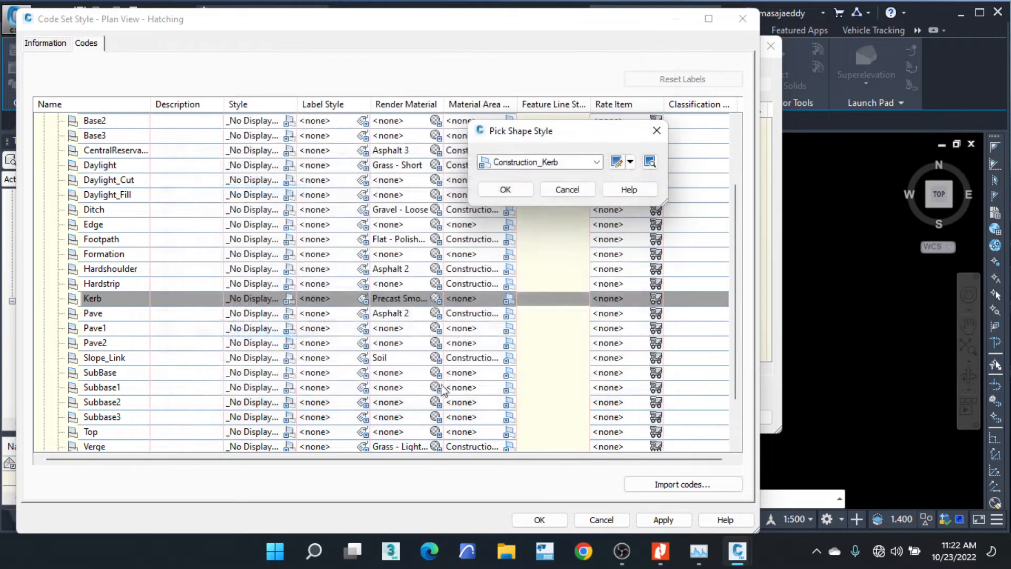
left_click(504, 191)
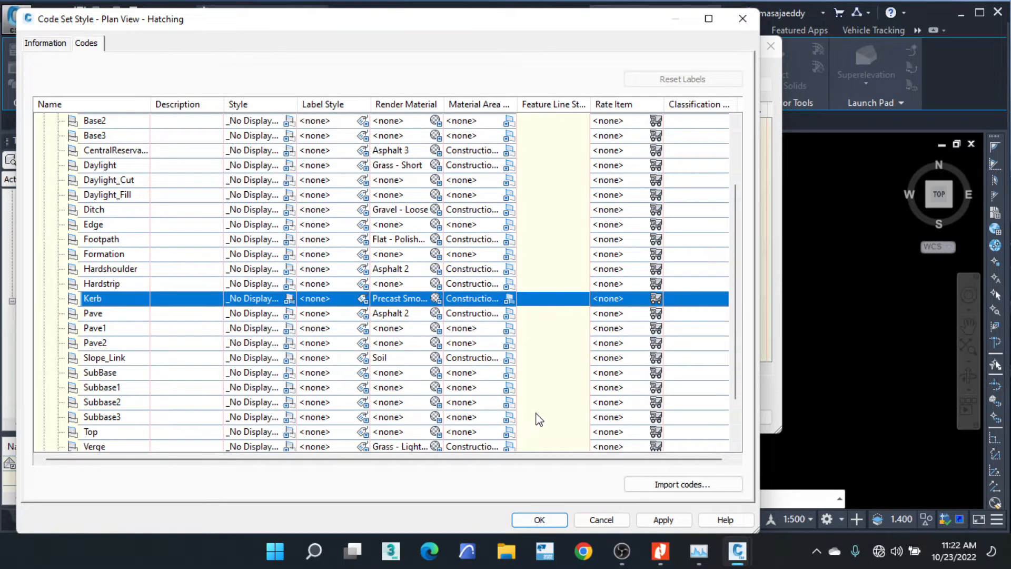
Review the Kerb link's Construction_Kerb style again, reconfirming the Solid Fill pattern type and colour 30 for its Shape Area Fill.
left_click(508, 300)
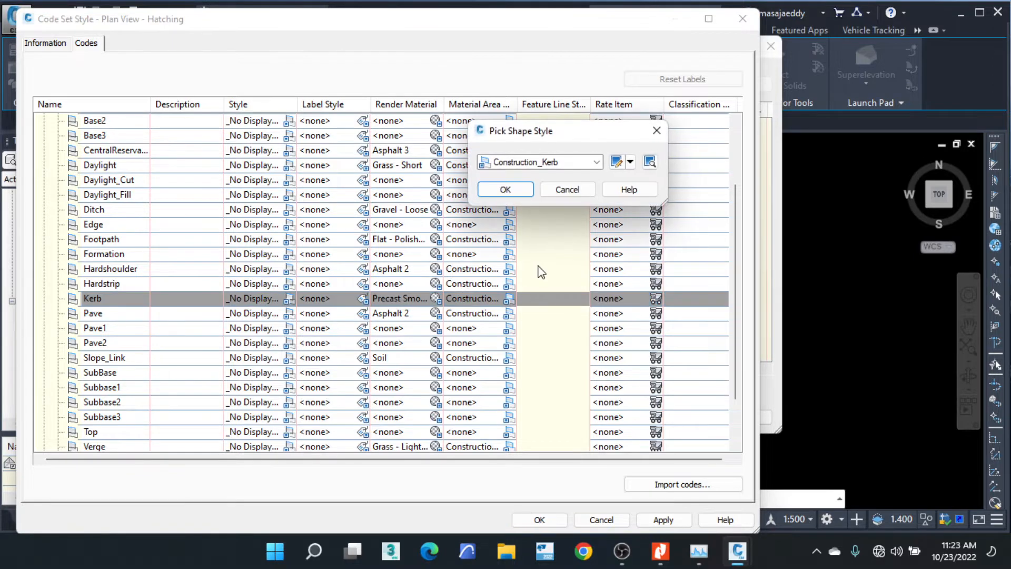
left_click(631, 162)
left_click(653, 209)
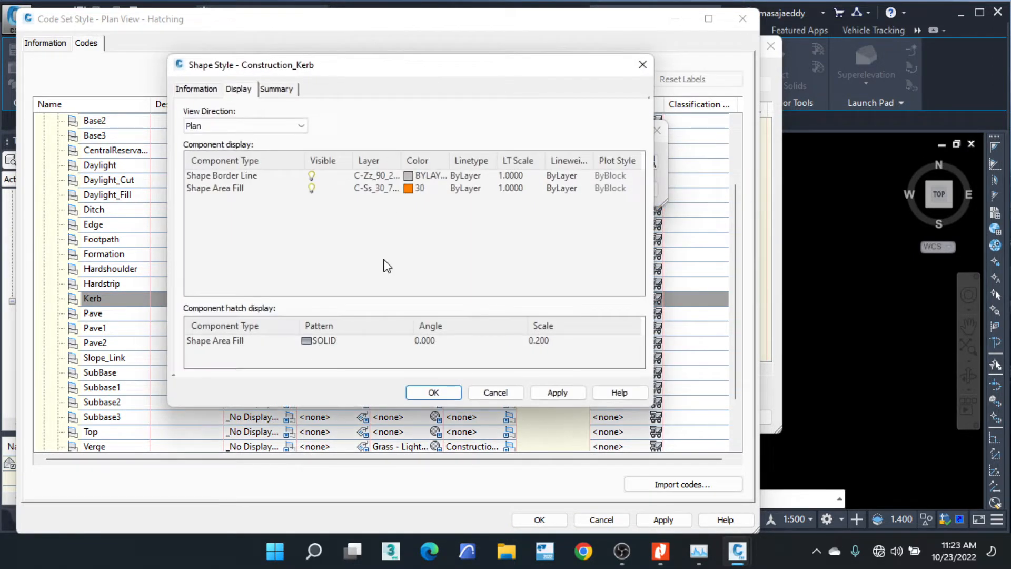
left_click(322, 341)
left_click(421, 198)
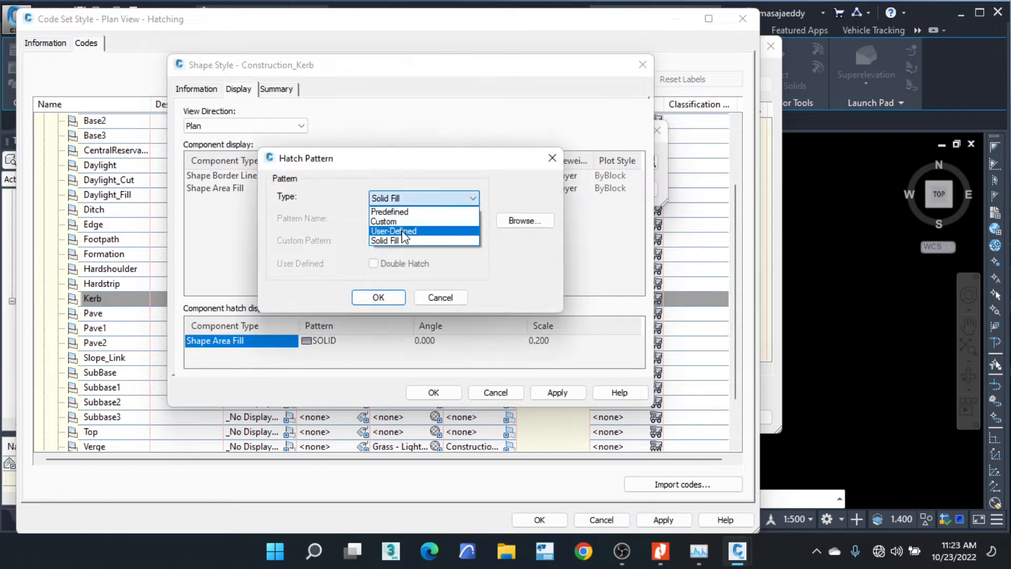
left_click(395, 241)
left_click(386, 297)
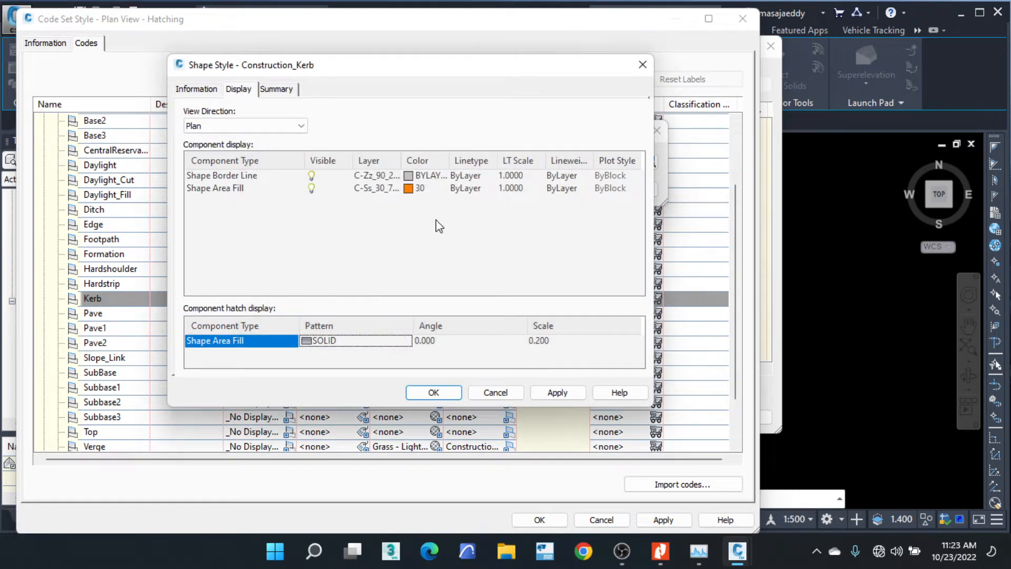
left_click(224, 192)
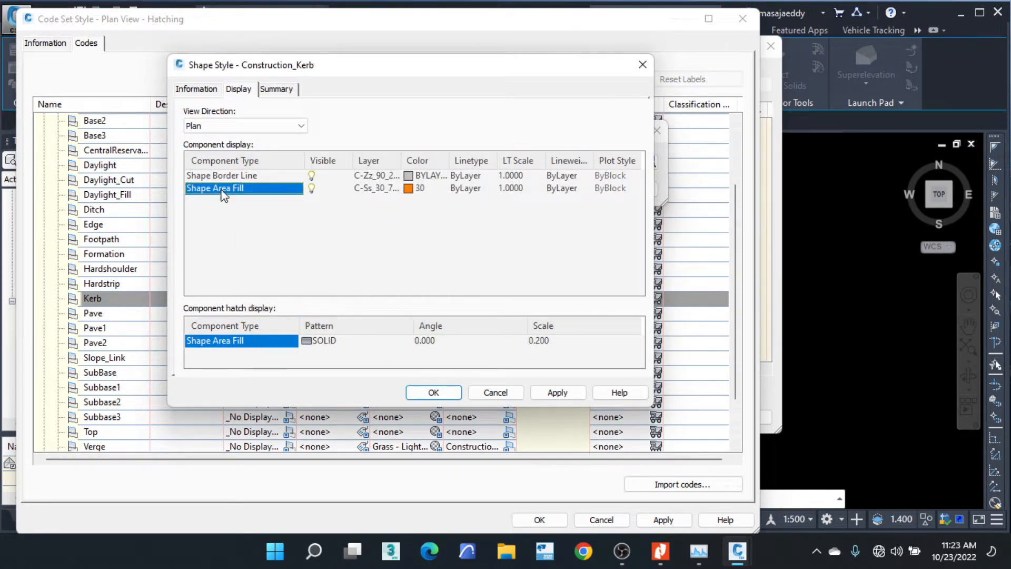
left_click(414, 189)
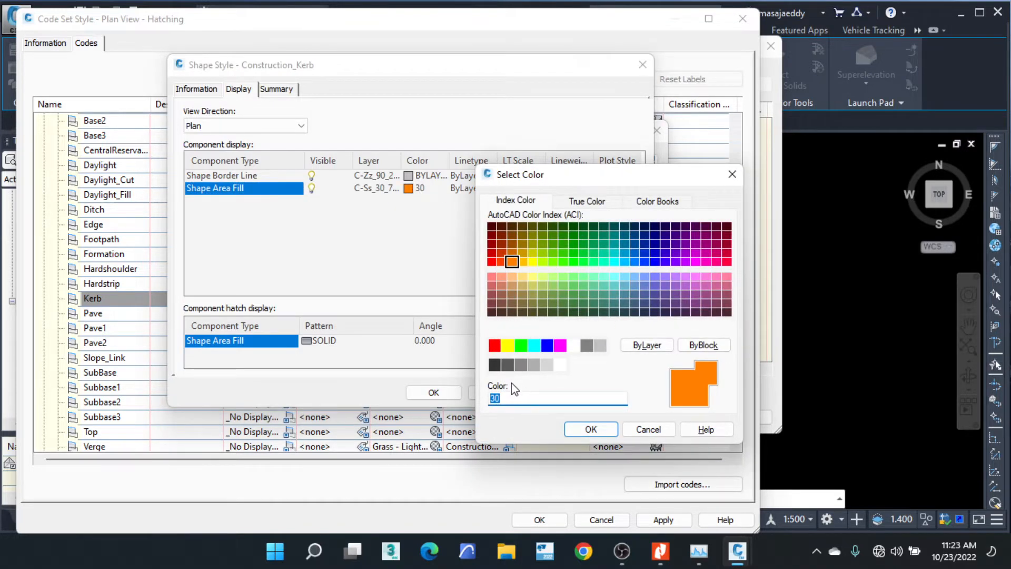
left_click(513, 263)
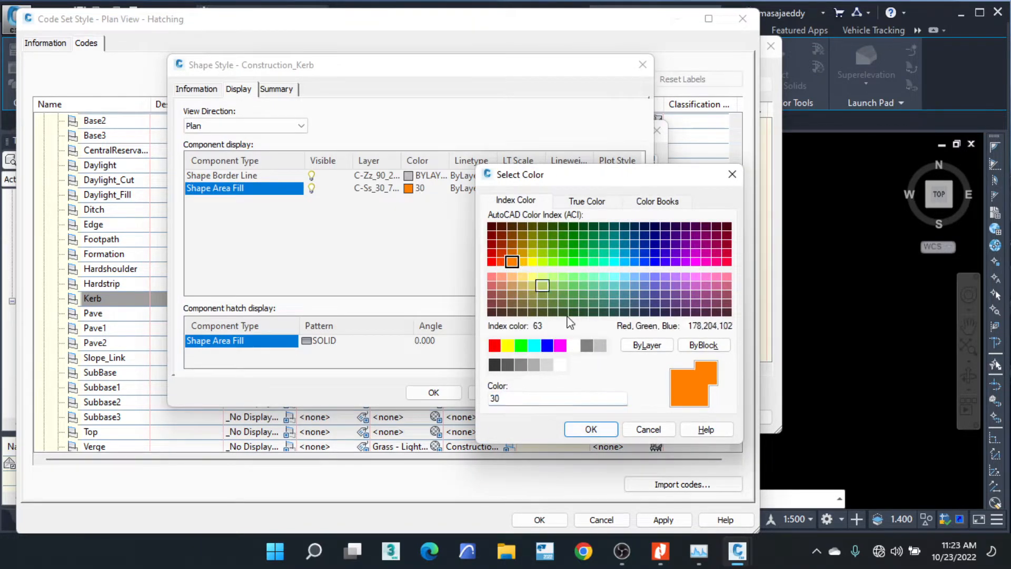
left_click(452, 393)
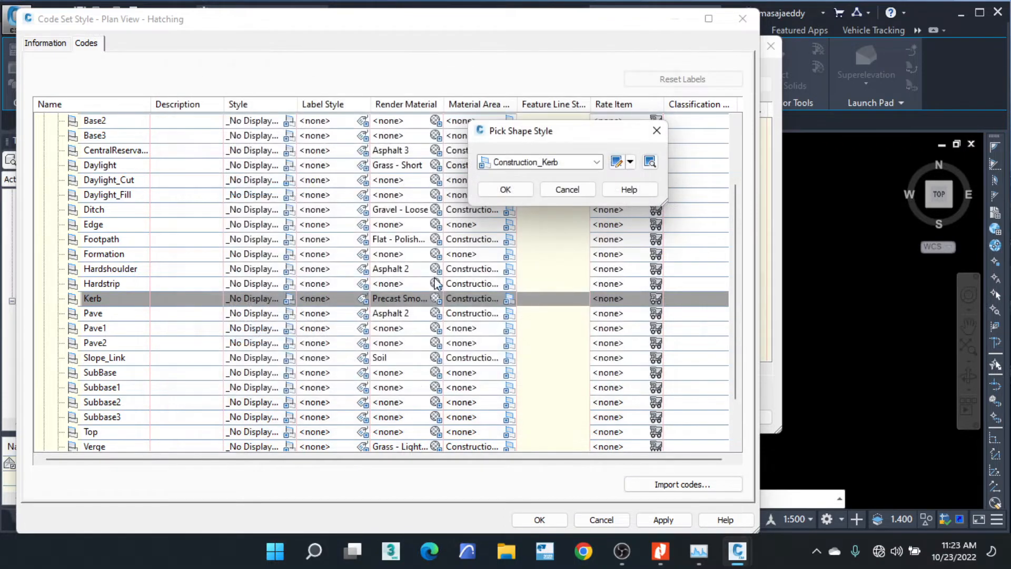
left_click(508, 188)
Accept the Plan View - Hatching code set style changes, apply them to the corridor and deselect it.
left_click(540, 520)
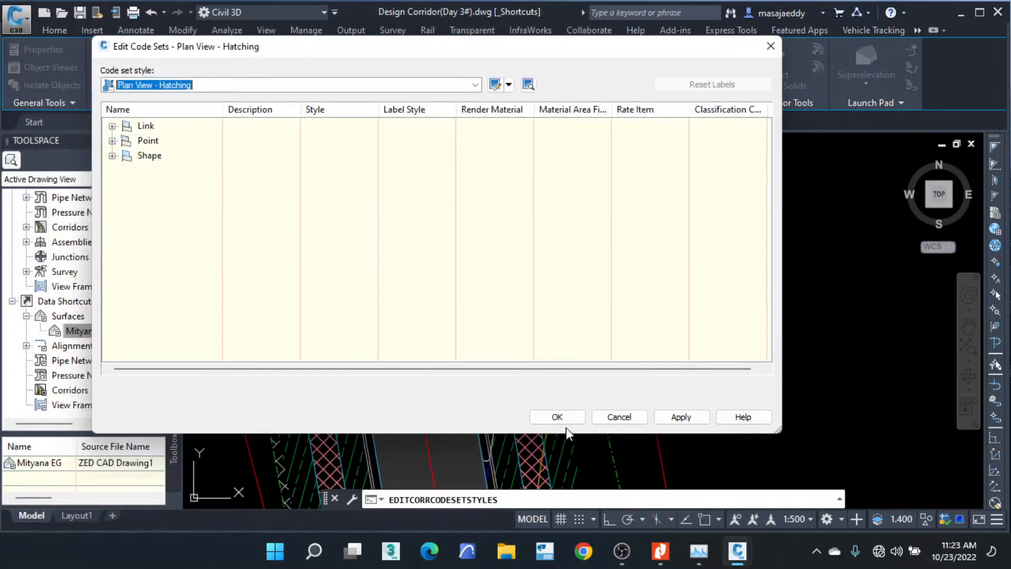
left_click(555, 415)
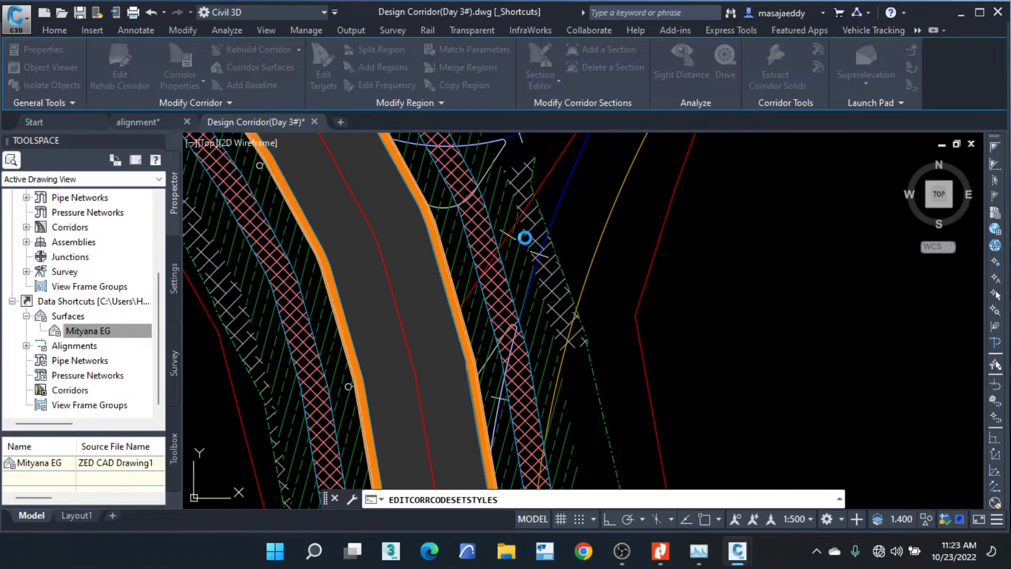
scroll(401, 221, "down", 5)
key("Escape")
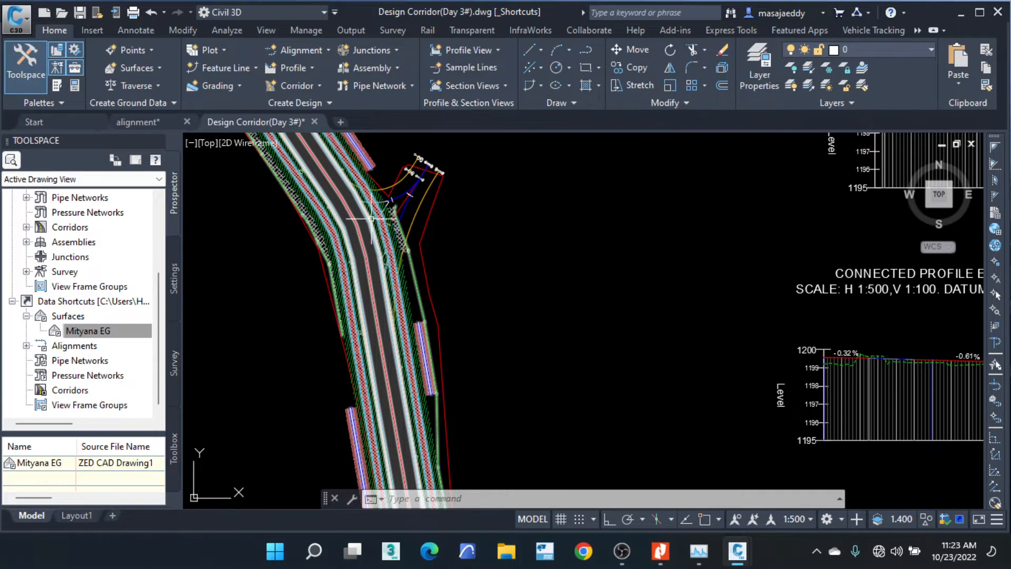
Examine the corridor's pavement and kerb hatching in plan around the bend and the side road junction.
scroll(370, 224, "down", 3)
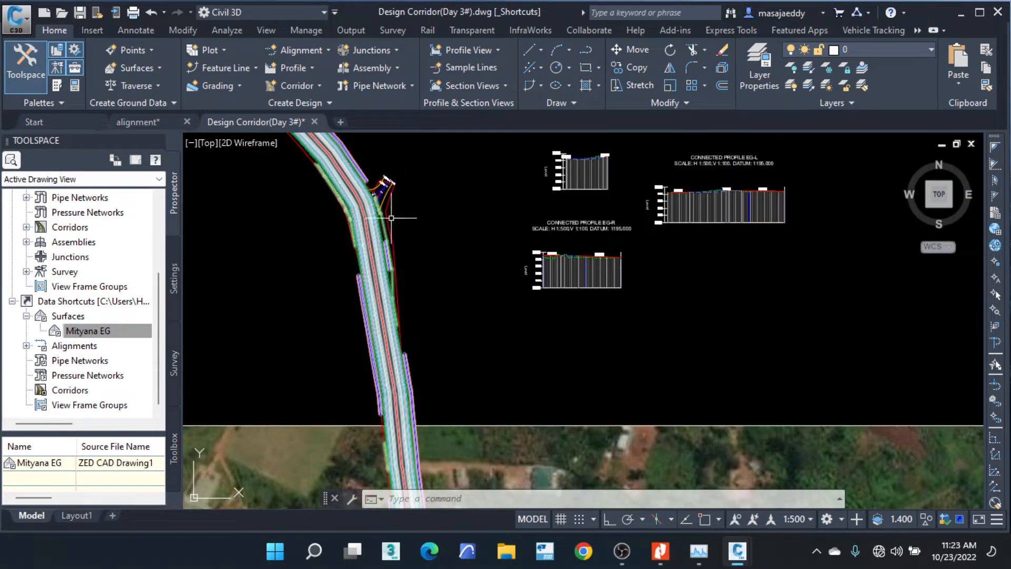
scroll(403, 217, "up", 5)
scroll(410, 221, "down", 5)
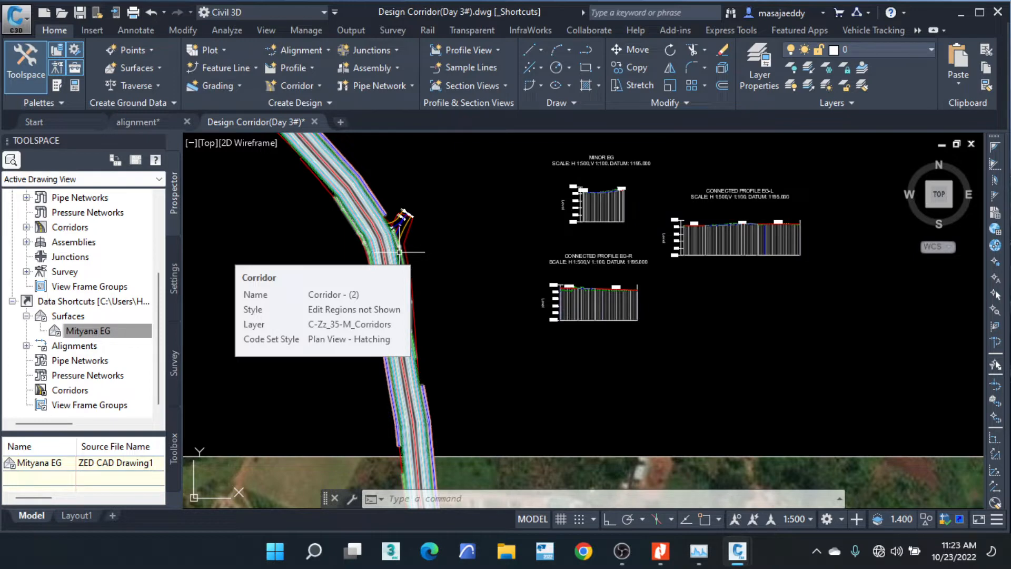
scroll(400, 252, "up", 5)
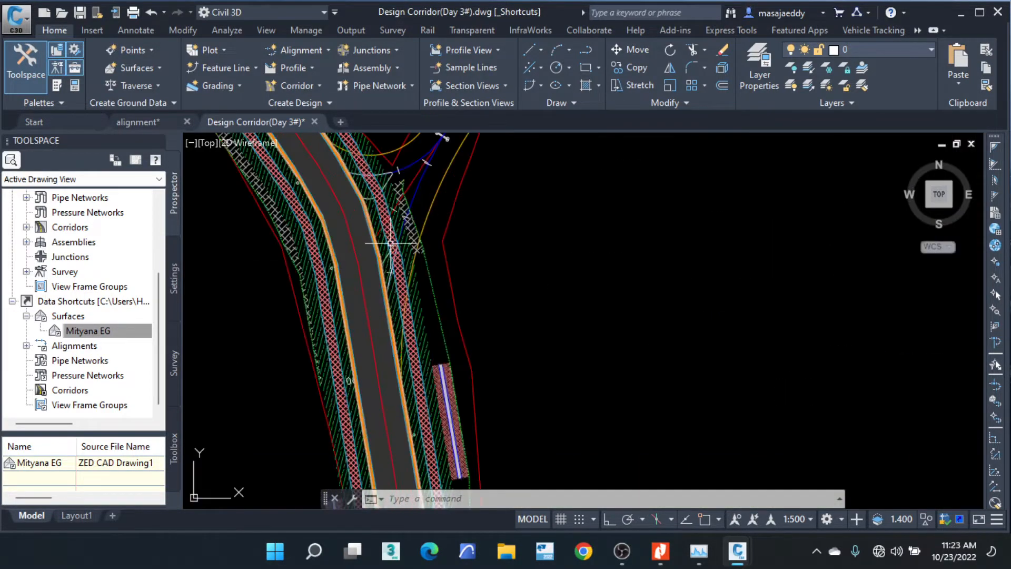
scroll(399, 258, "down", 6)
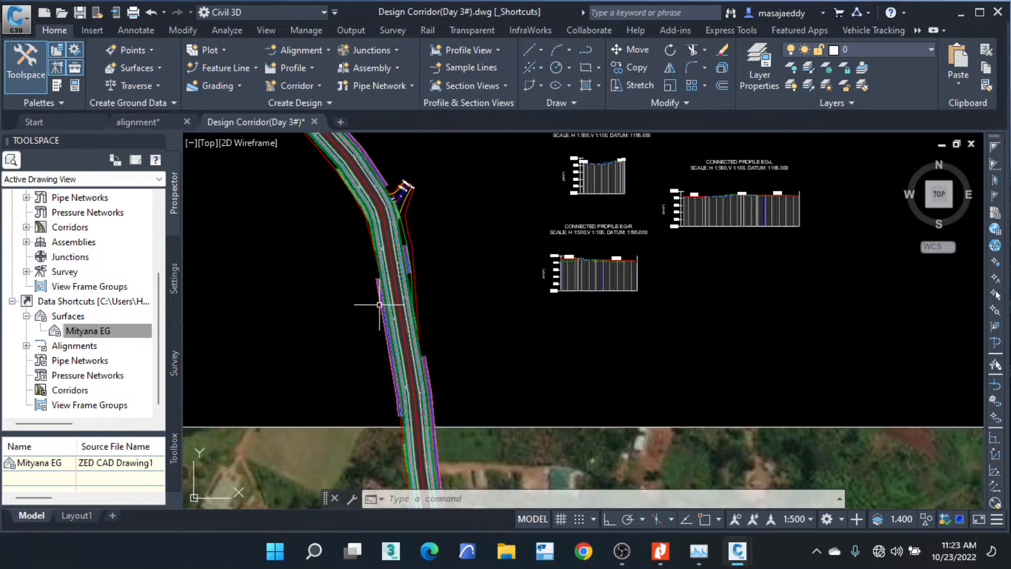
scroll(393, 265, "up", 8)
scroll(391, 257, "down", 5)
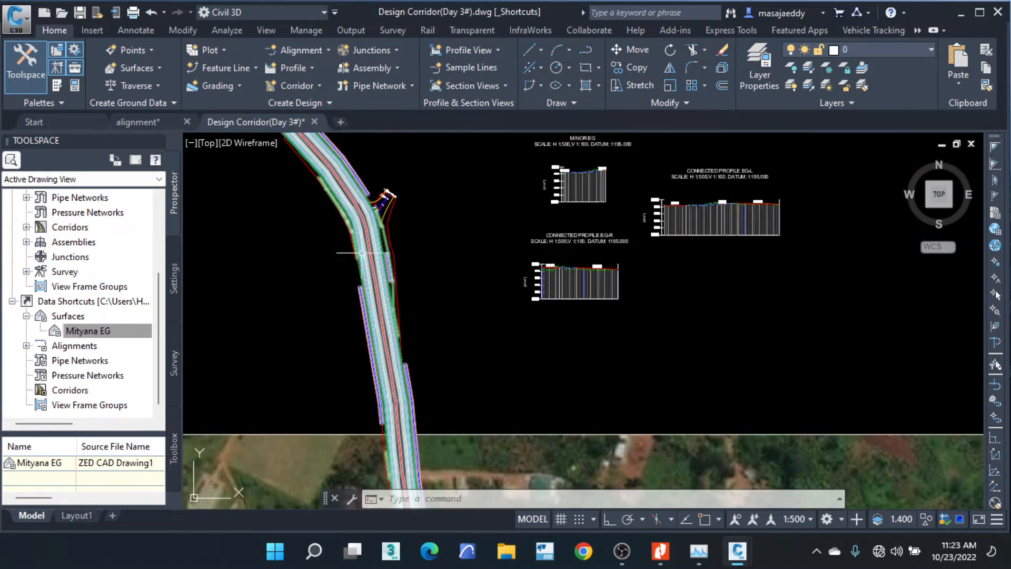
scroll(342, 206, "up", 3)
scroll(393, 202, "down", 5)
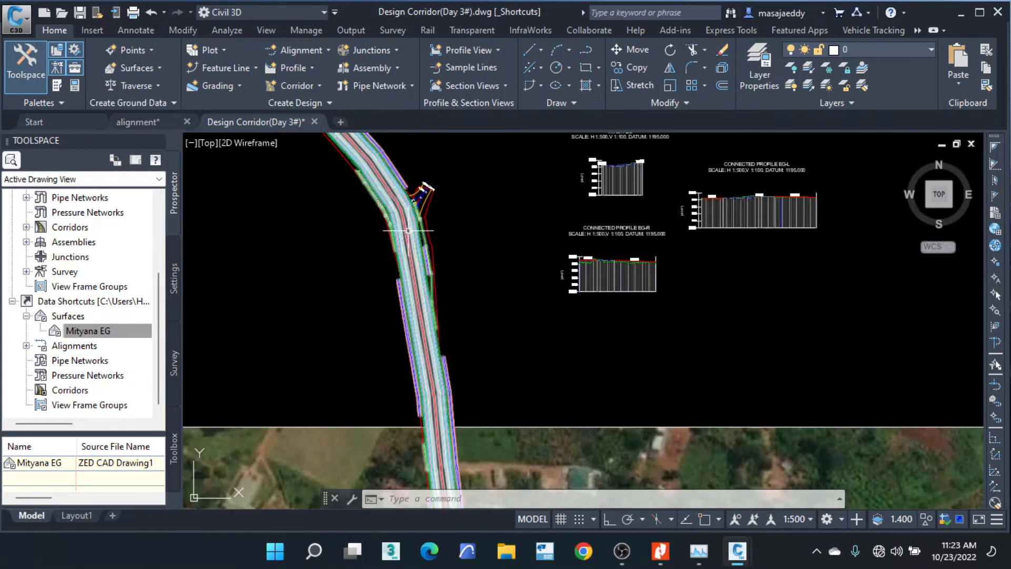
scroll(394, 202, "up", 6)
scroll(393, 201, "down", 1)
scroll(394, 201, "up", 3)
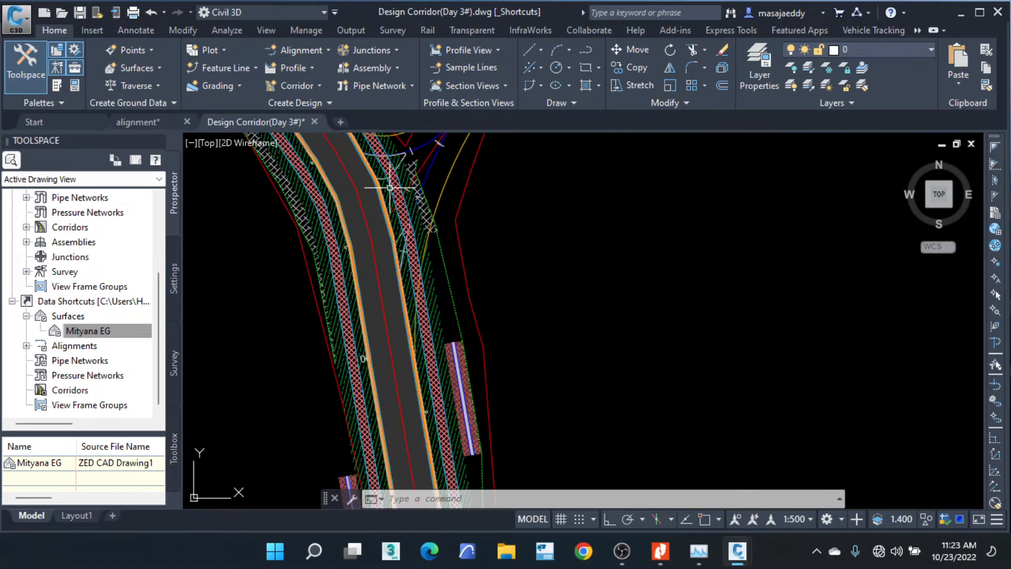
scroll(405, 197, "down", 3)
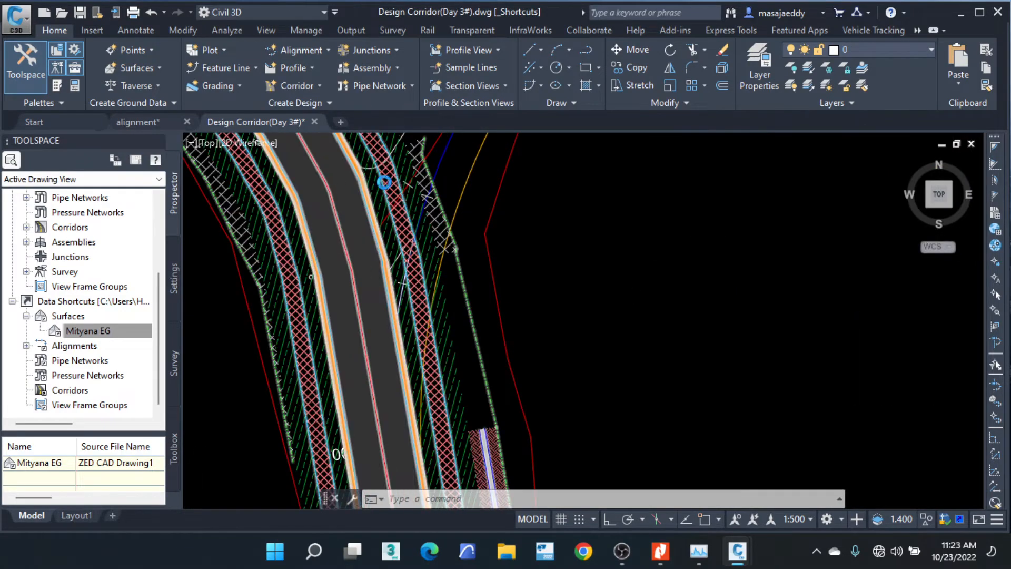
mouse_move(393, 185)
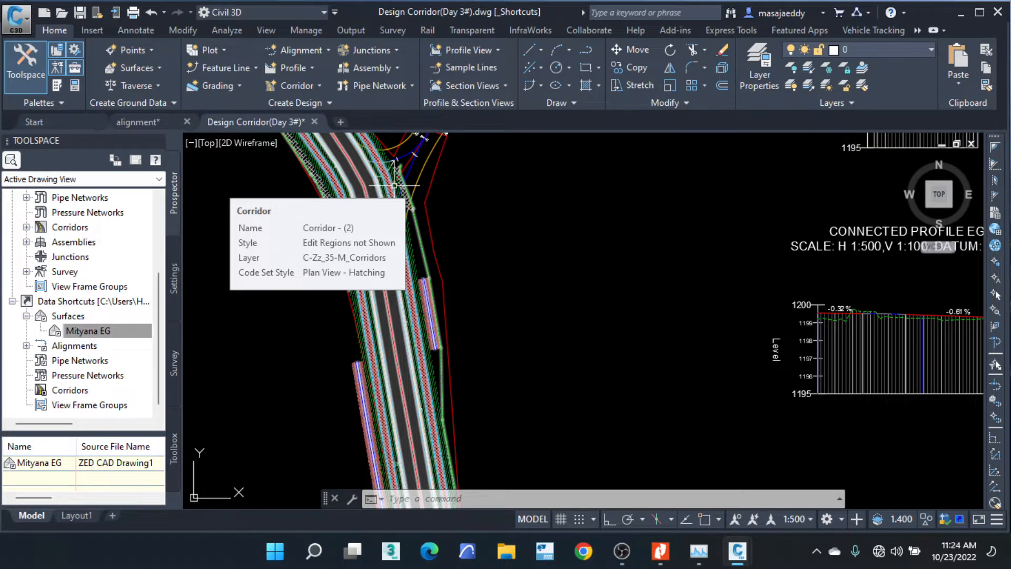
Examine the corridor along the bend and the straight south of the side road junction.
scroll(392, 200, "down", 4)
scroll(379, 221, "up", 3)
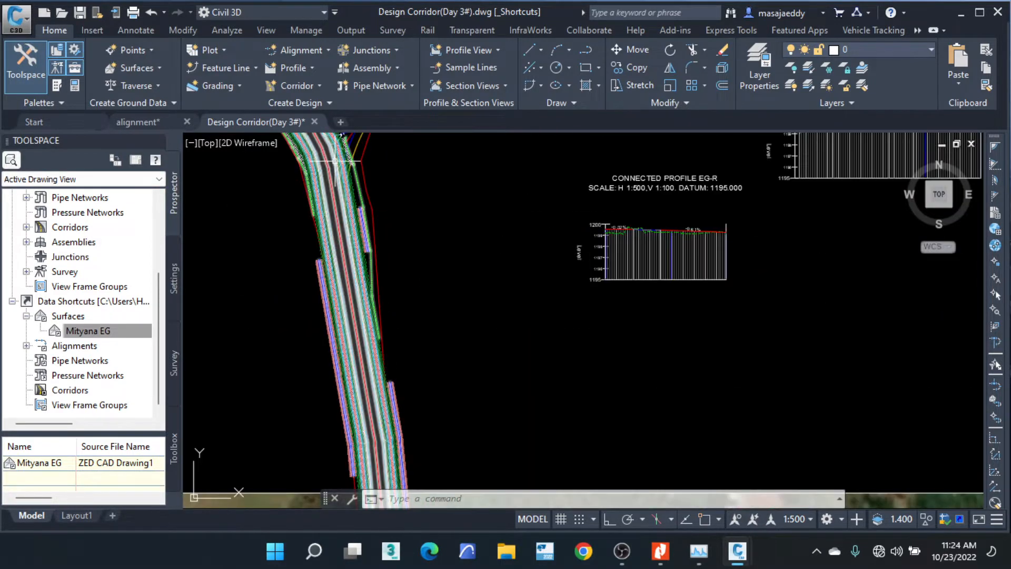
scroll(337, 173, "down", 3)
scroll(320, 173, "up", 3)
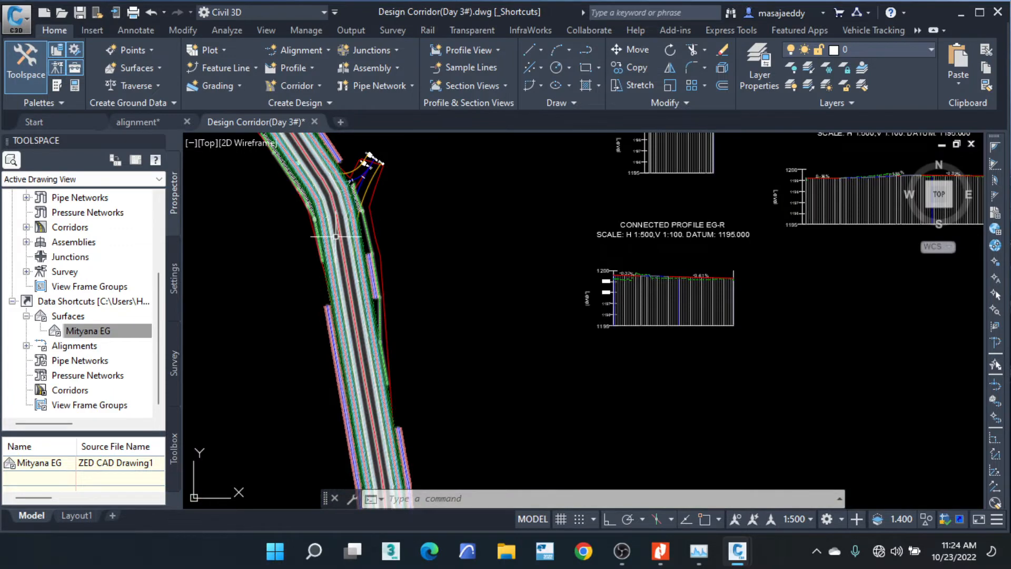
scroll(338, 235, "up", 2)
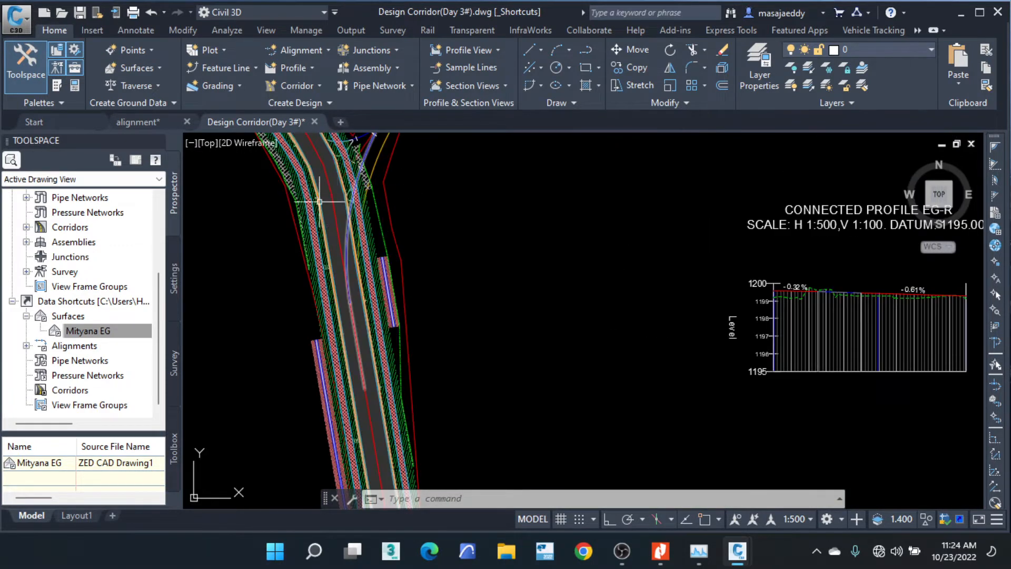
scroll(336, 186, "up", 2)
scroll(361, 169, "down", 2)
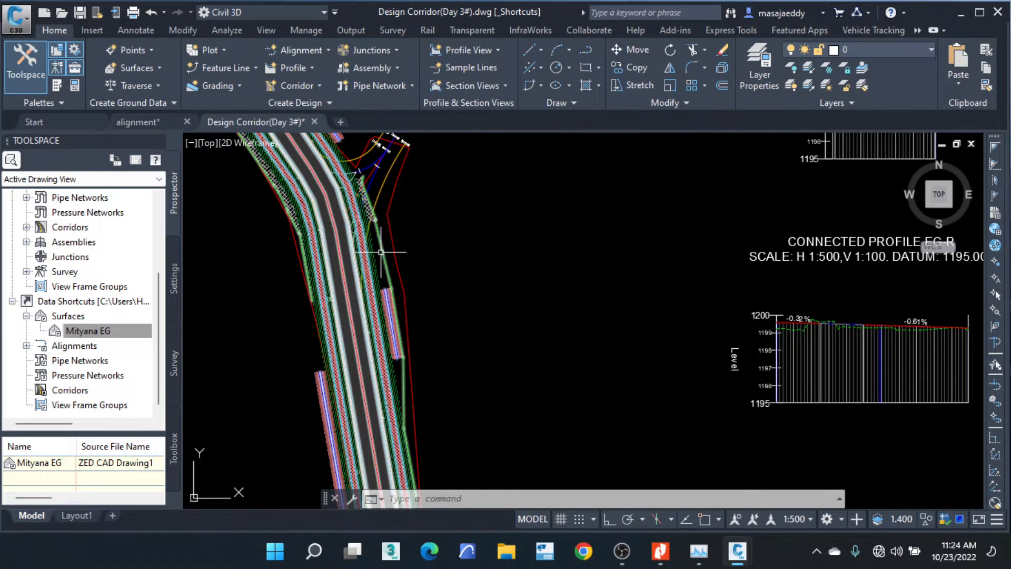
scroll(381, 253, "down", 5)
scroll(402, 217, "up", 4)
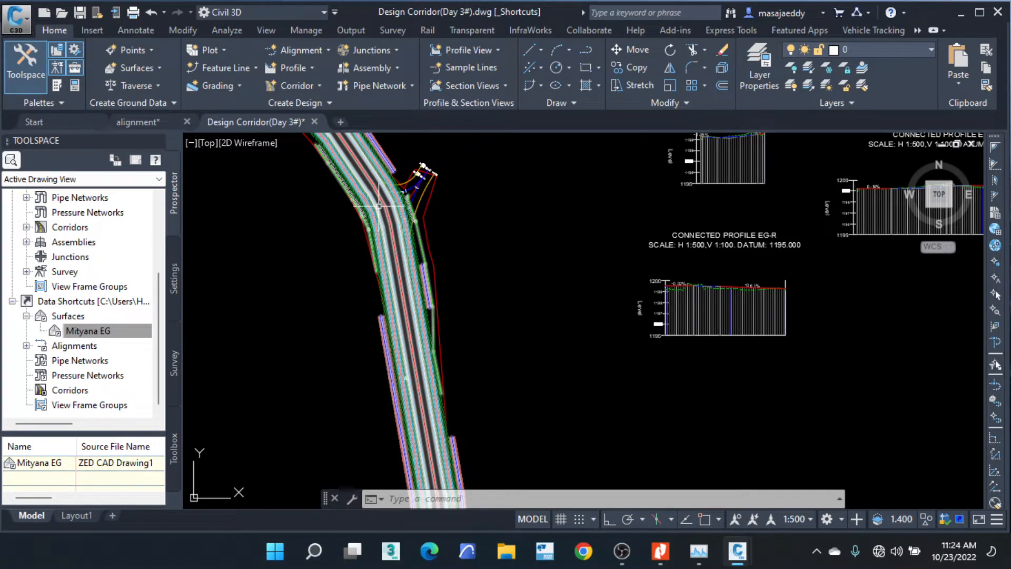
mouse_move(372, 205)
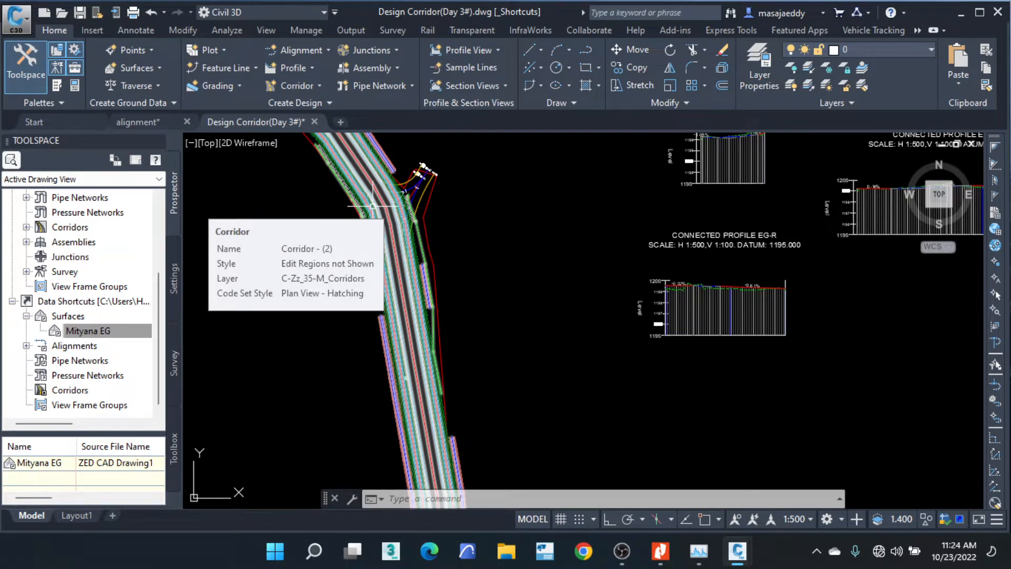
scroll(389, 208, "down", 3)
scroll(401, 216, "up", 3)
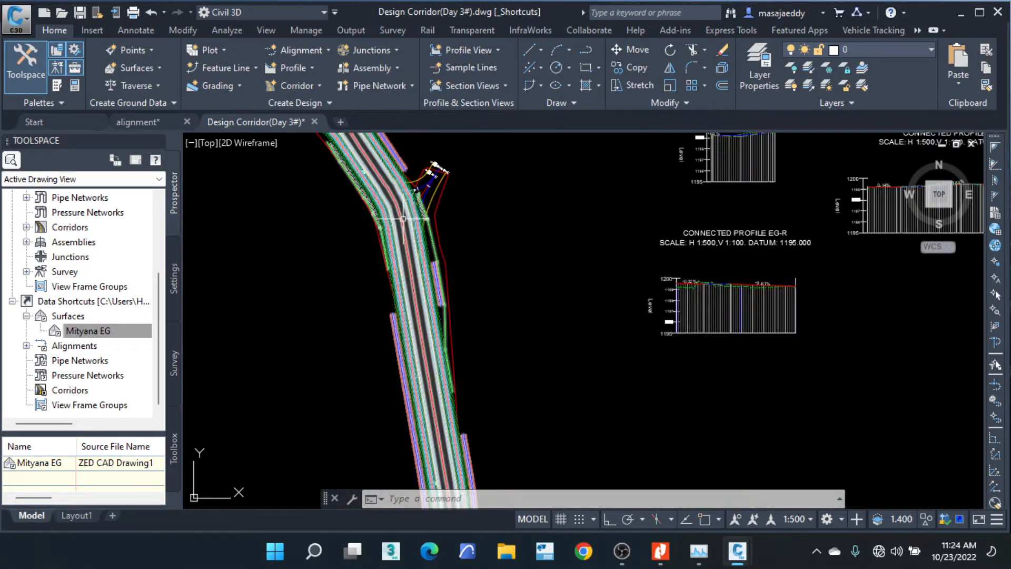
Split the corridor region on the straight south of the side road junction at about chainage 1840 m.
left_click(406, 214)
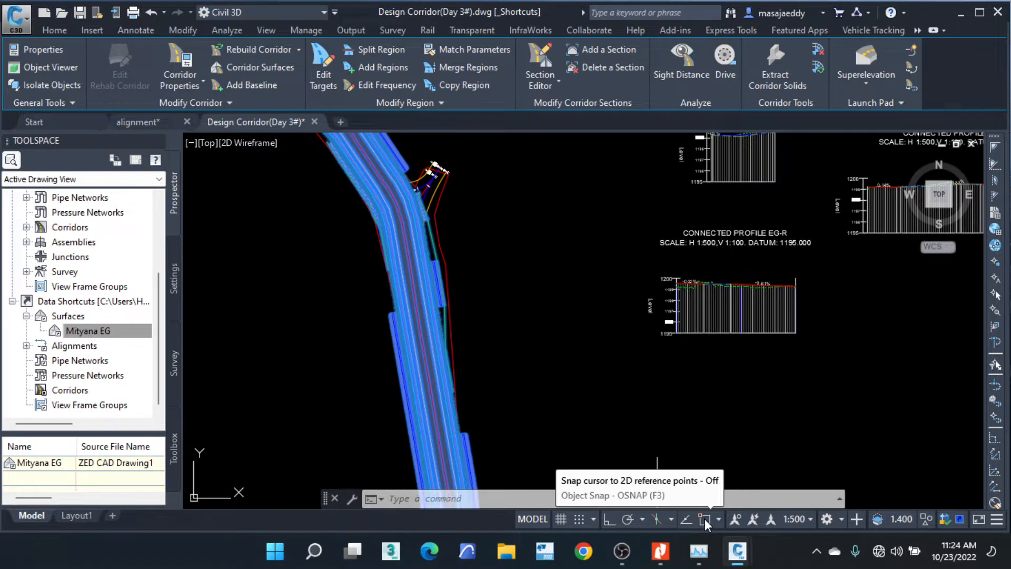
left_click(362, 49)
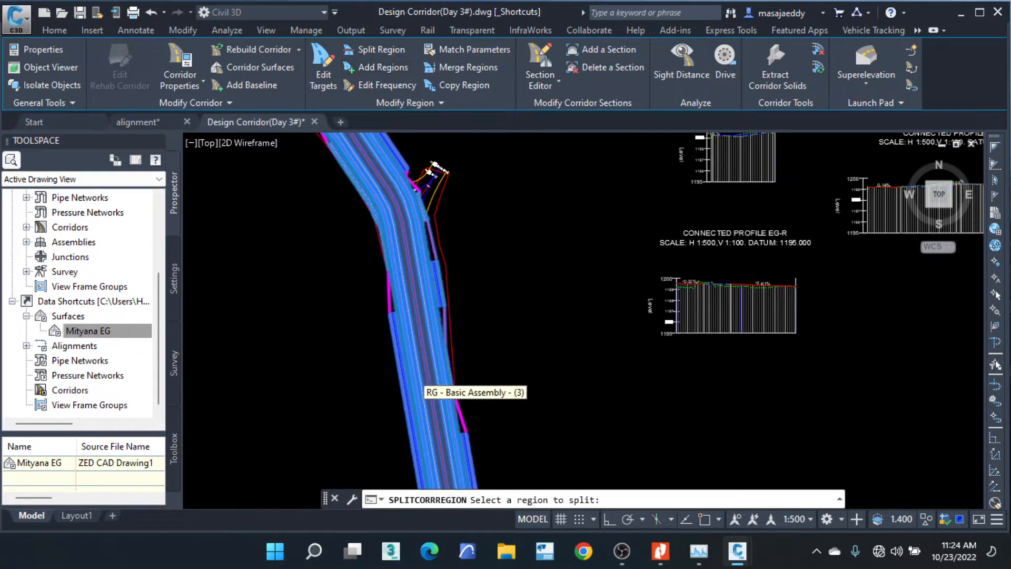
scroll(420, 382, "up", 5)
left_click(427, 323)
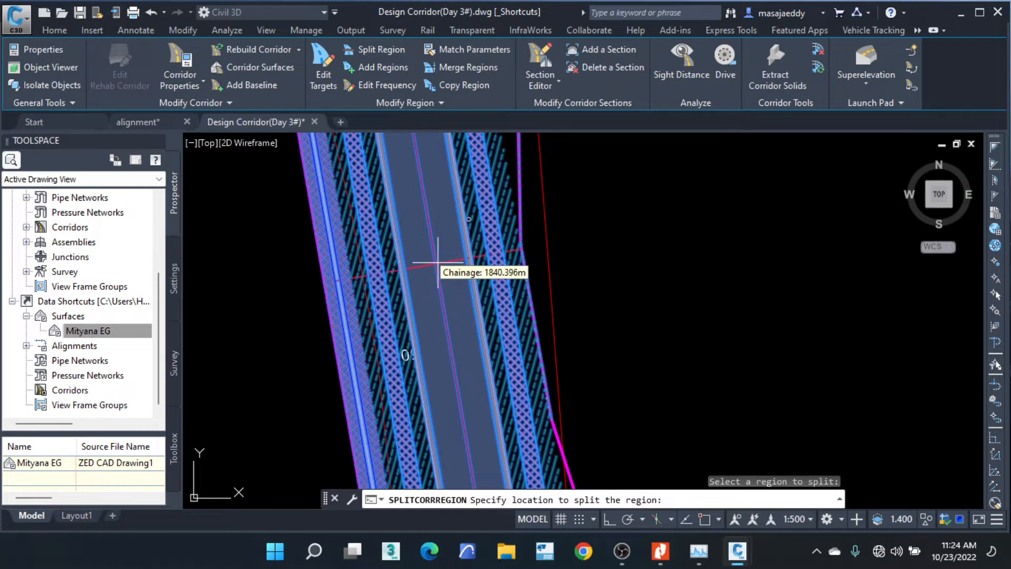
scroll(438, 262, "down", 3)
scroll(425, 245, "up", 2)
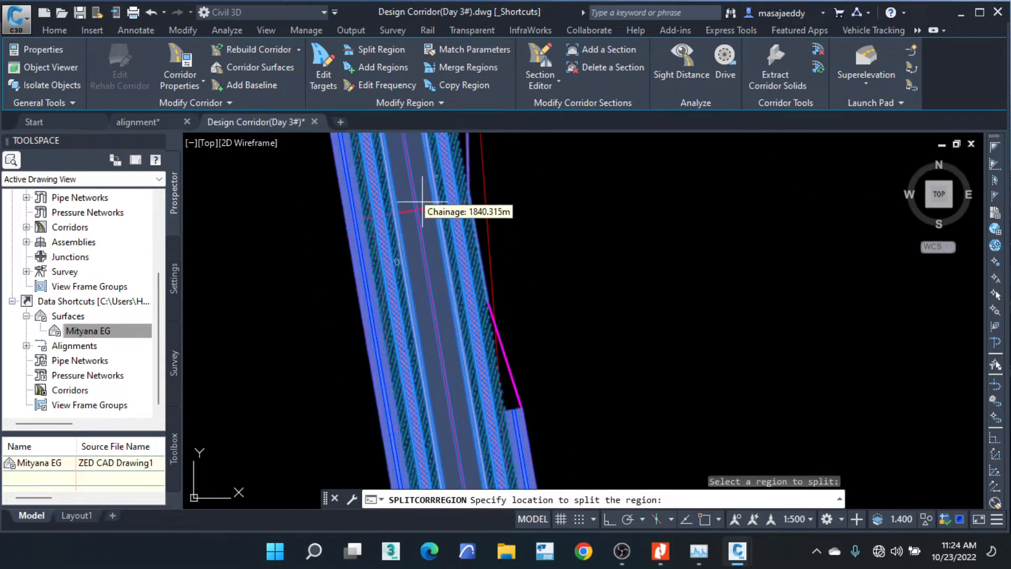
left_click(422, 206)
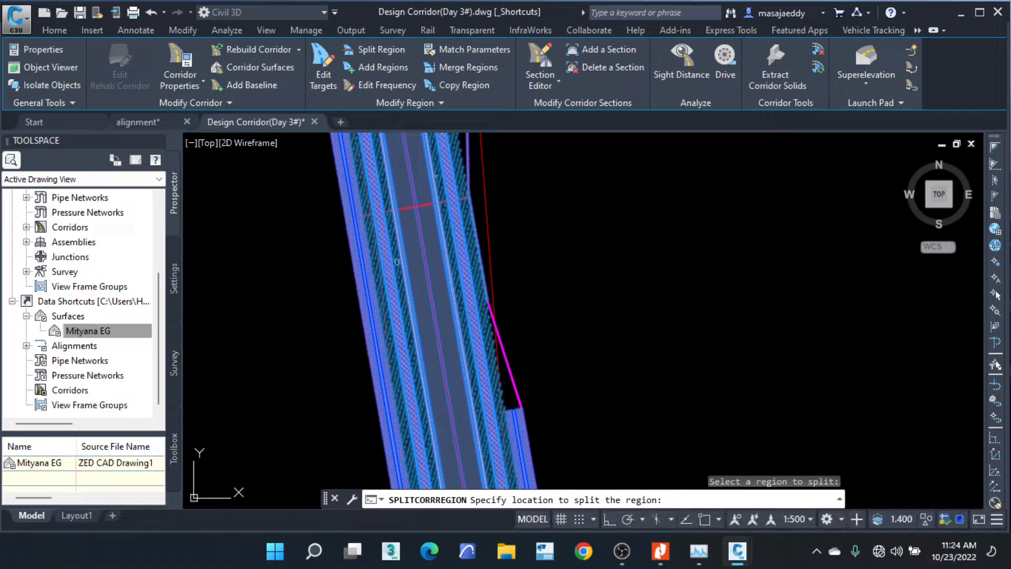
Split the corridor region northwest of the side road junction at about chainage 1700 m and end the Split Region command.
scroll(537, 340, "down", 2)
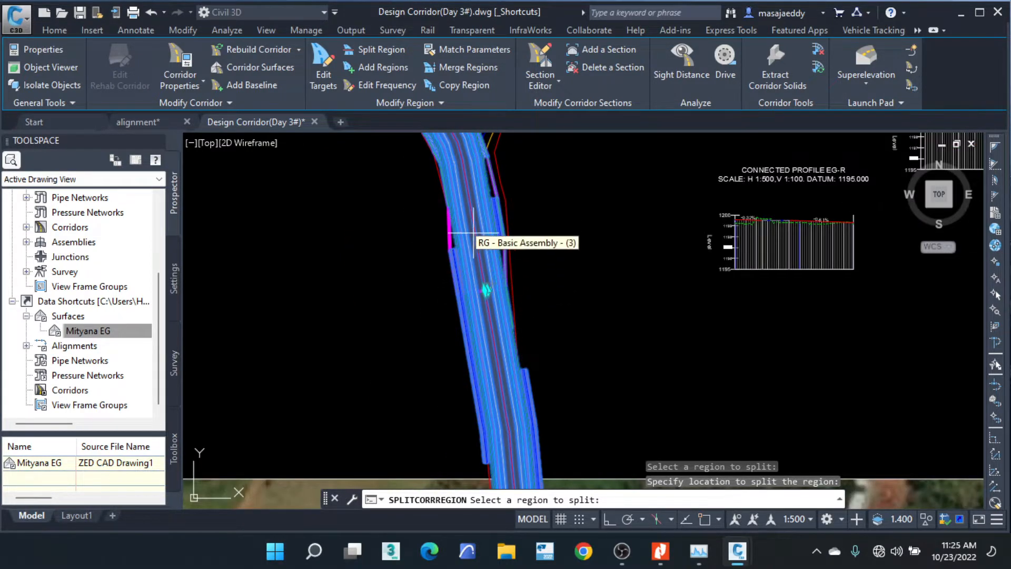
scroll(489, 351, "down", 3)
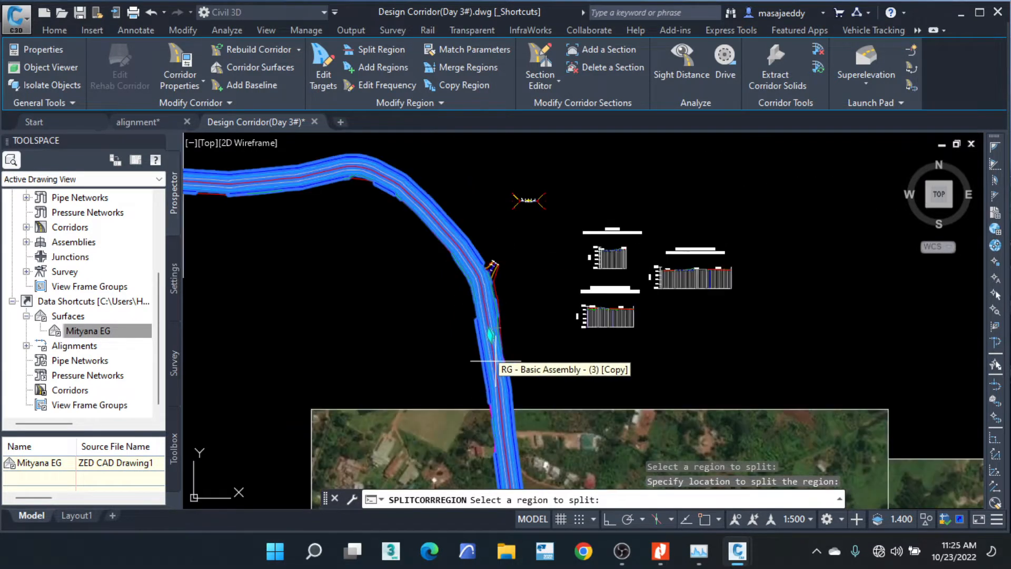
scroll(449, 227, "up", 4)
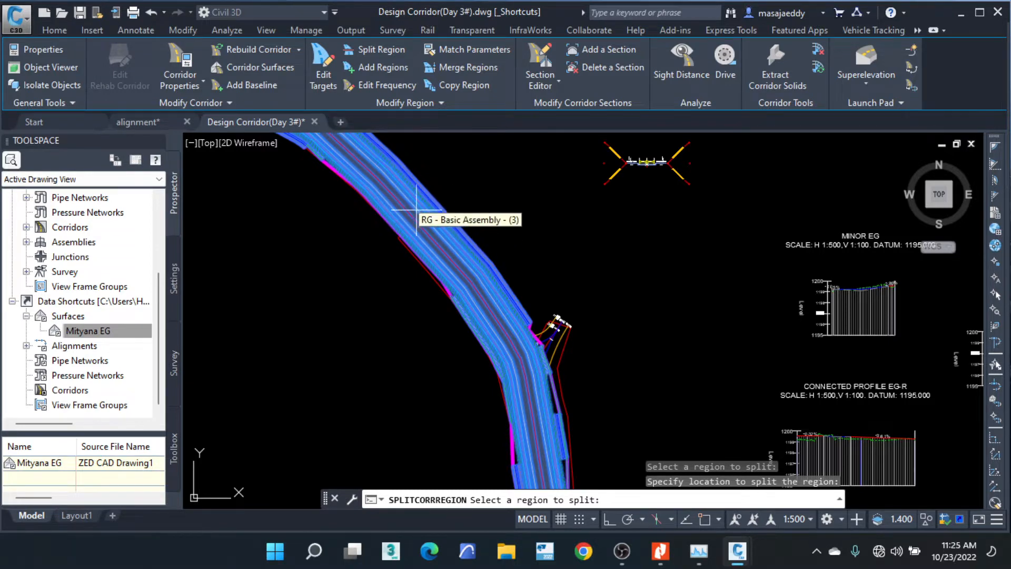
scroll(405, 220, "up", 3)
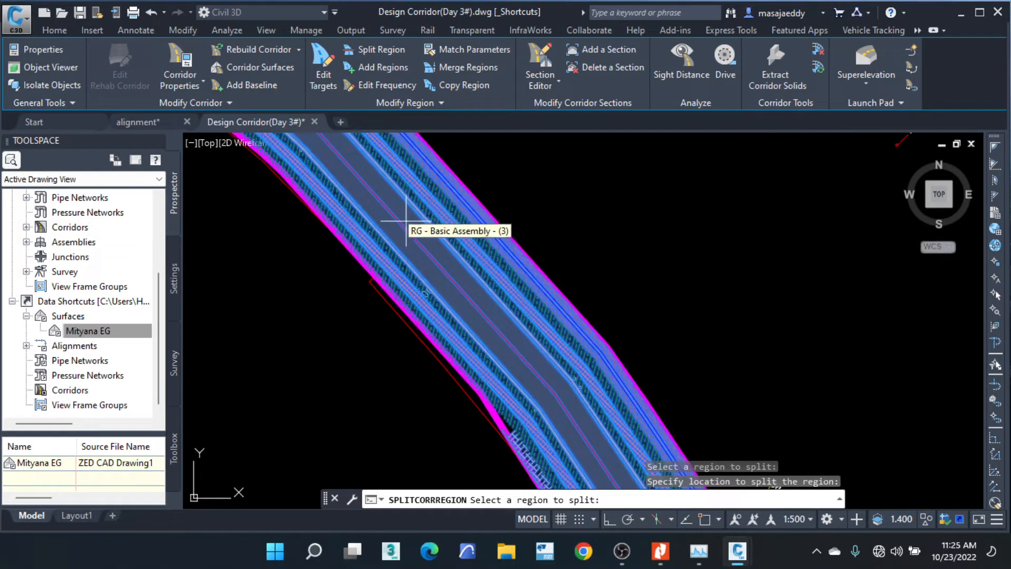
left_click(374, 49)
left_click(433, 258)
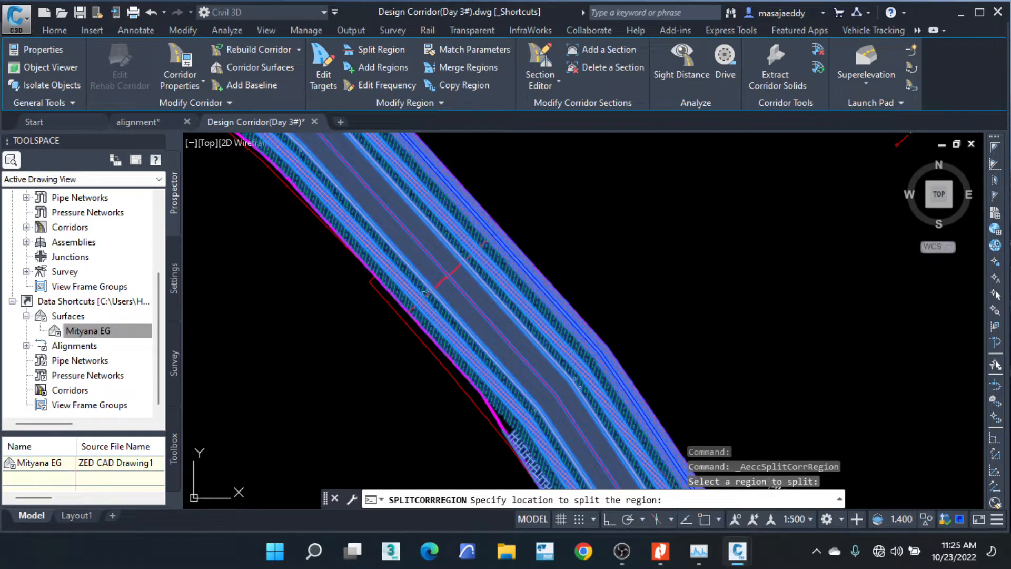
left_click(425, 293)
scroll(453, 242, "down", 4)
scroll(500, 266, "up", 2)
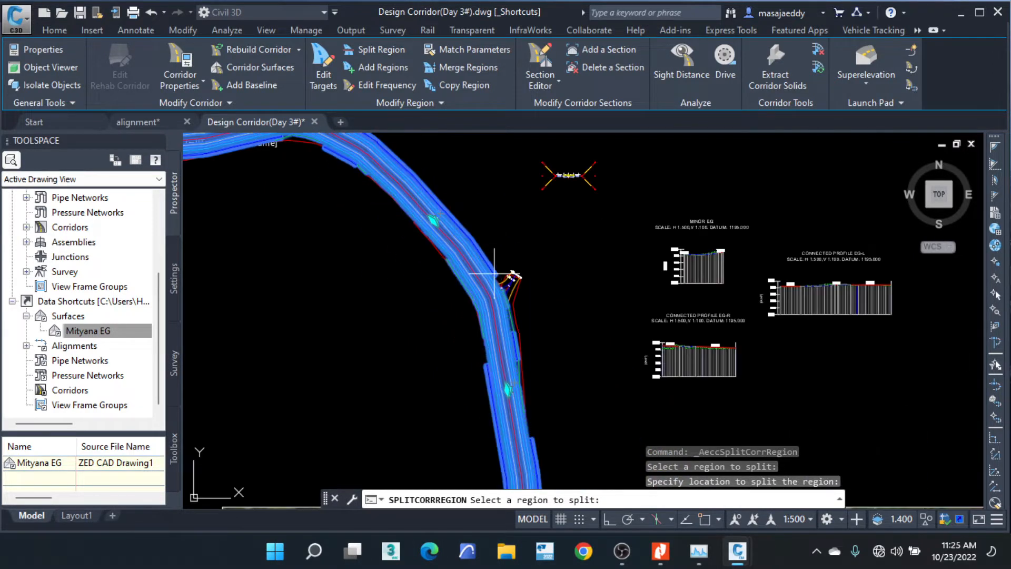
scroll(492, 312, "up", 2)
scroll(463, 305, "down", 2)
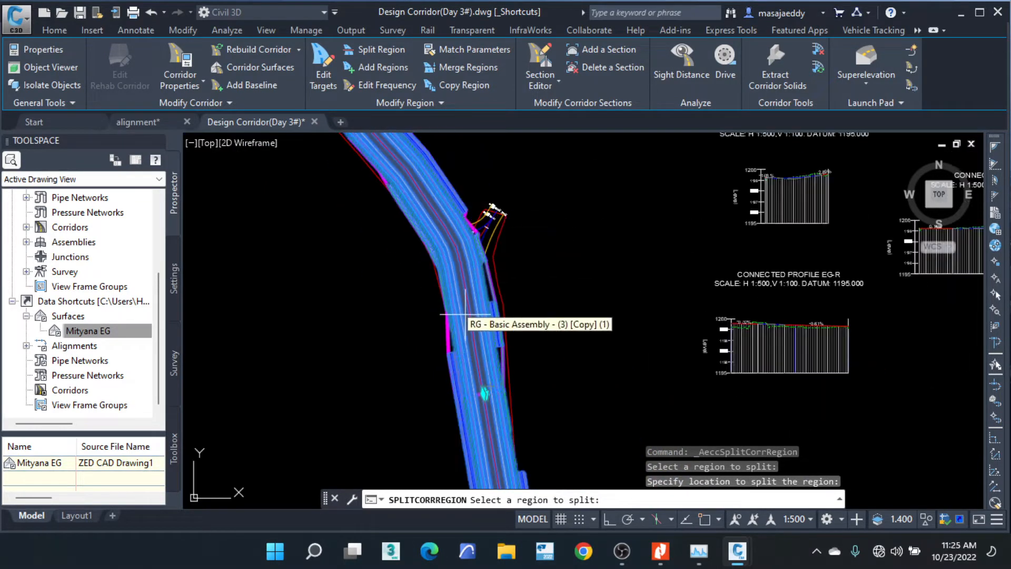
scroll(458, 281, "down", 3)
scroll(474, 331, "up", 2)
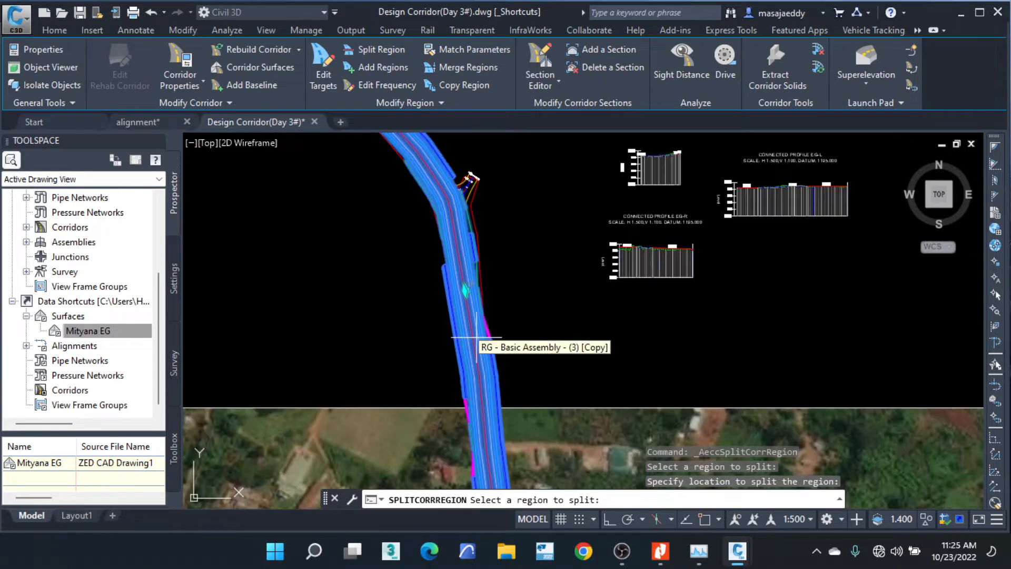
key("Escape")
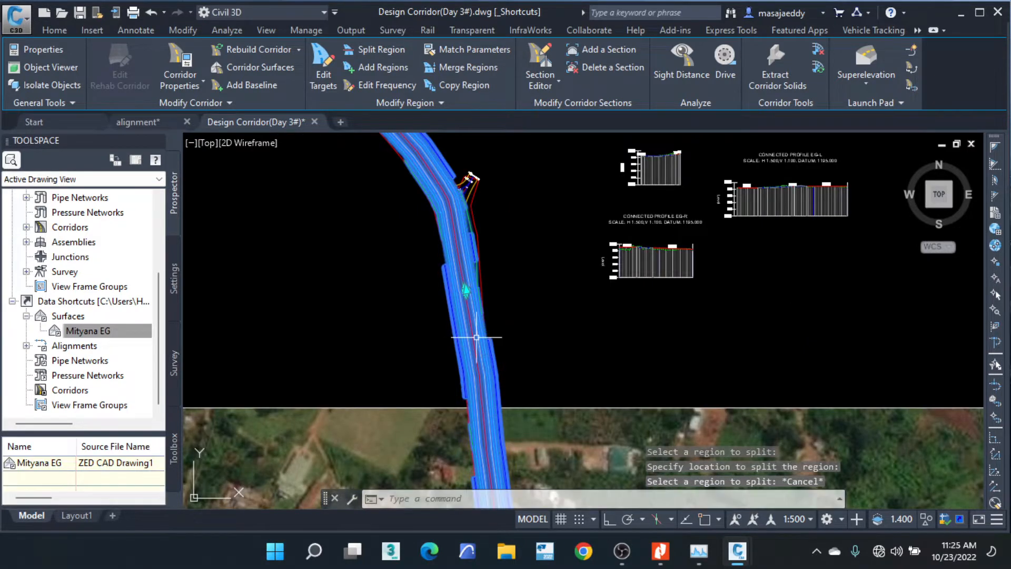
Review the Basic Assembly regions in the corridor's parameters, highlighting each one's extent in the drawing.
scroll(510, 245, "down", 1)
scroll(463, 214, "up", 2)
scroll(467, 214, "down", 1)
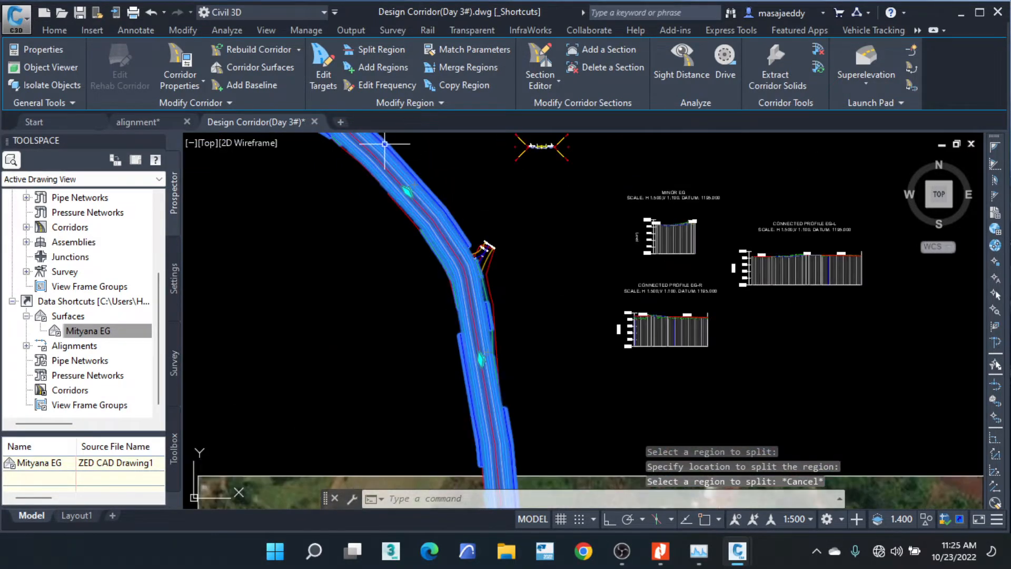
left_click(182, 61)
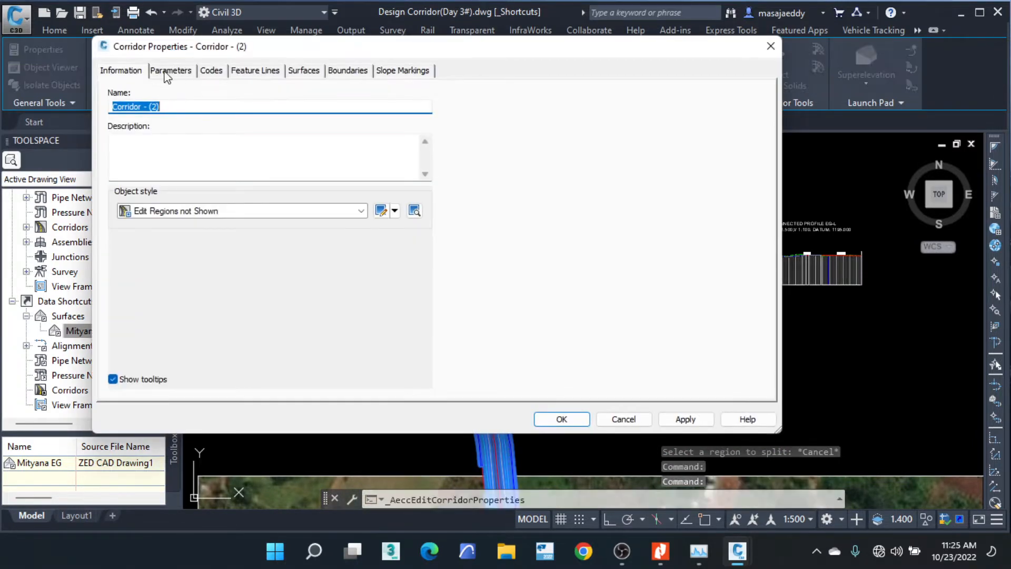
left_click(169, 71)
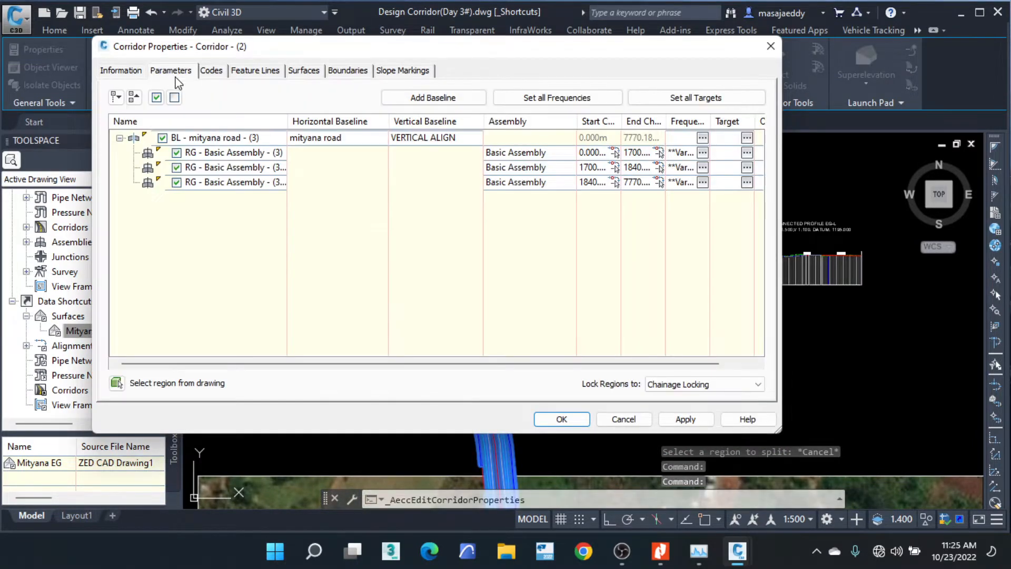
left_click(165, 152)
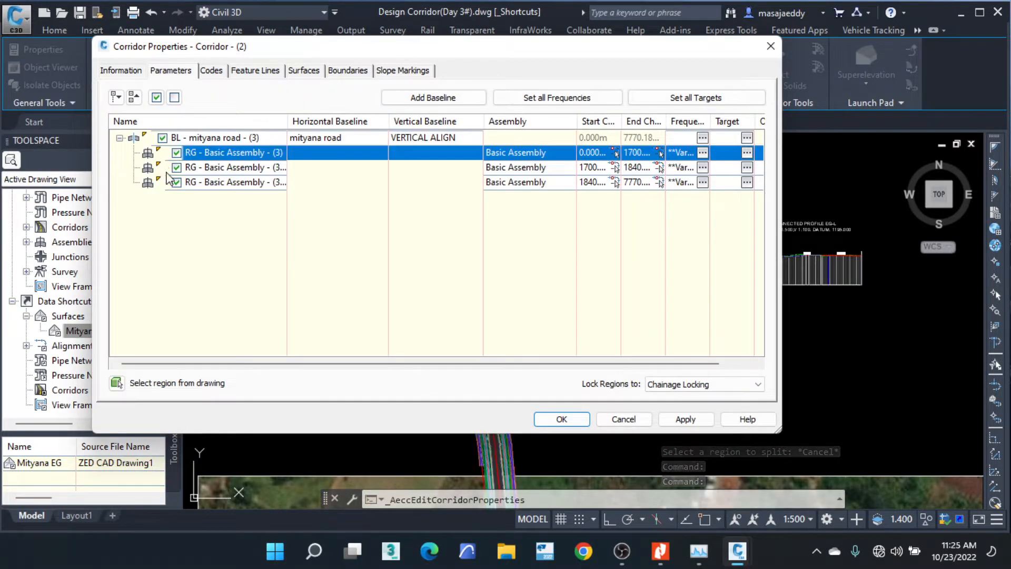
left_click_drag(250, 43, 779, 42)
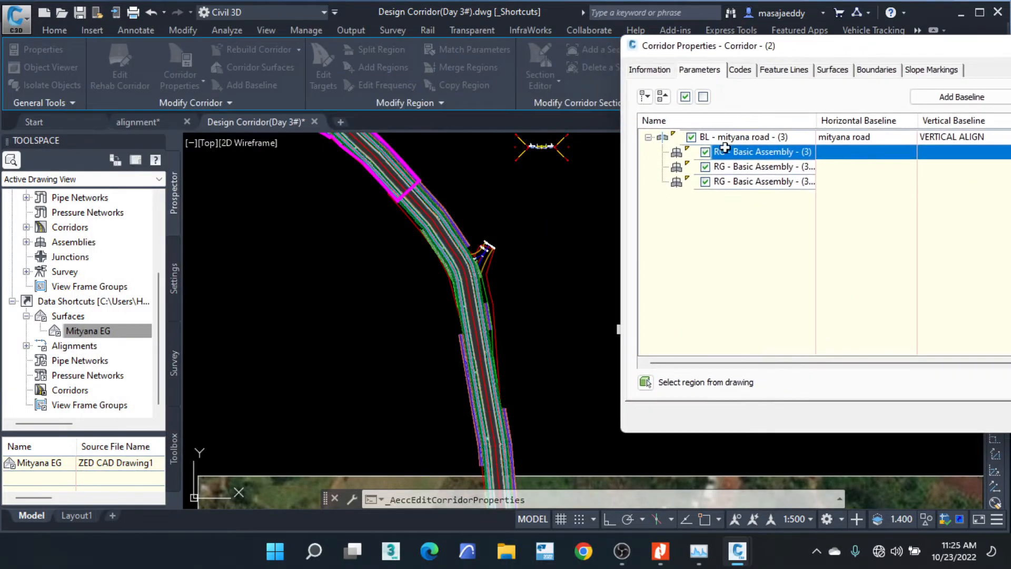
left_click(725, 168)
left_click(721, 185)
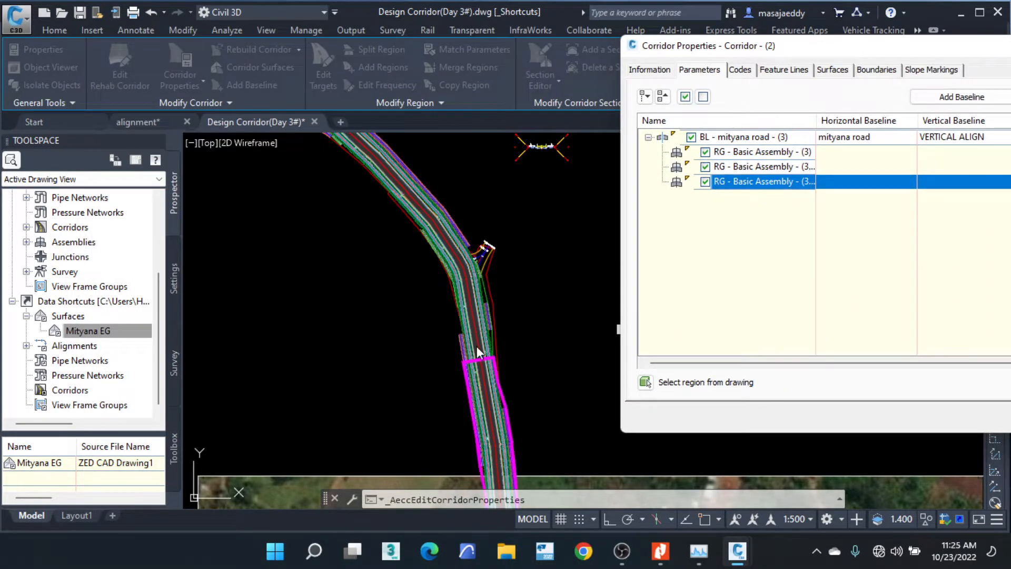
View the assembly assignment of the middle region at the junction and close the corridor properties without changing it.
left_click_drag(747, 50, 657, 26)
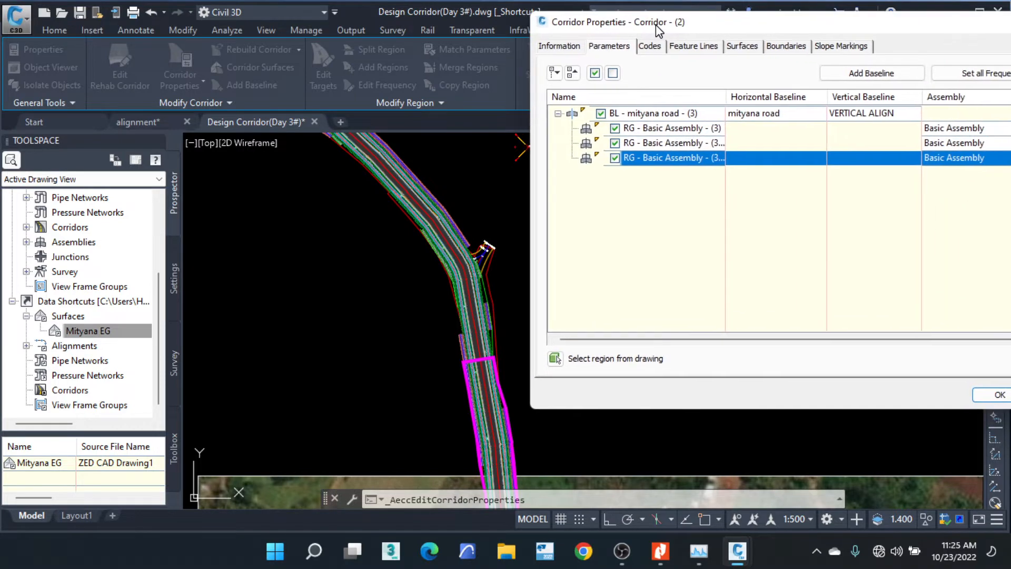
double_click(949, 144)
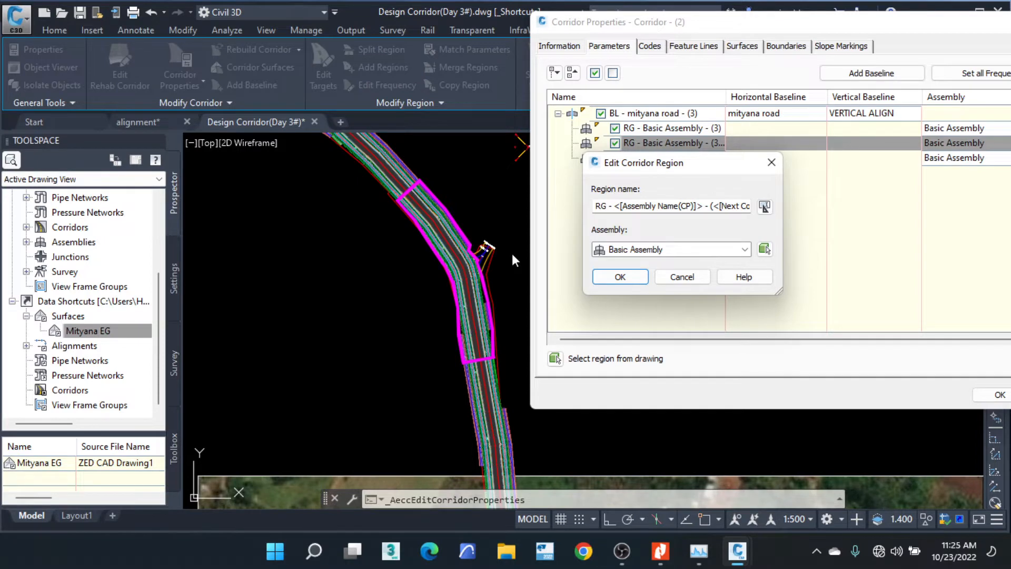
left_click(771, 162)
left_click_drag(945, 24, 559, 23)
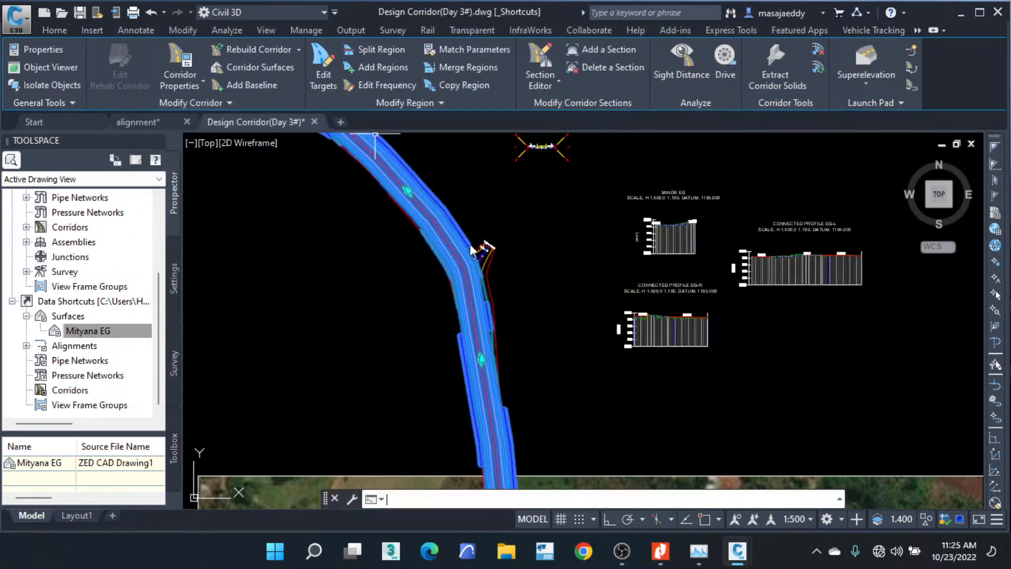
Examine the Basic Assembly's lanes, kerbs, footpaths and side slopes, and deselect the corridor.
scroll(460, 231, "down", 4)
scroll(490, 195, "up", 8)
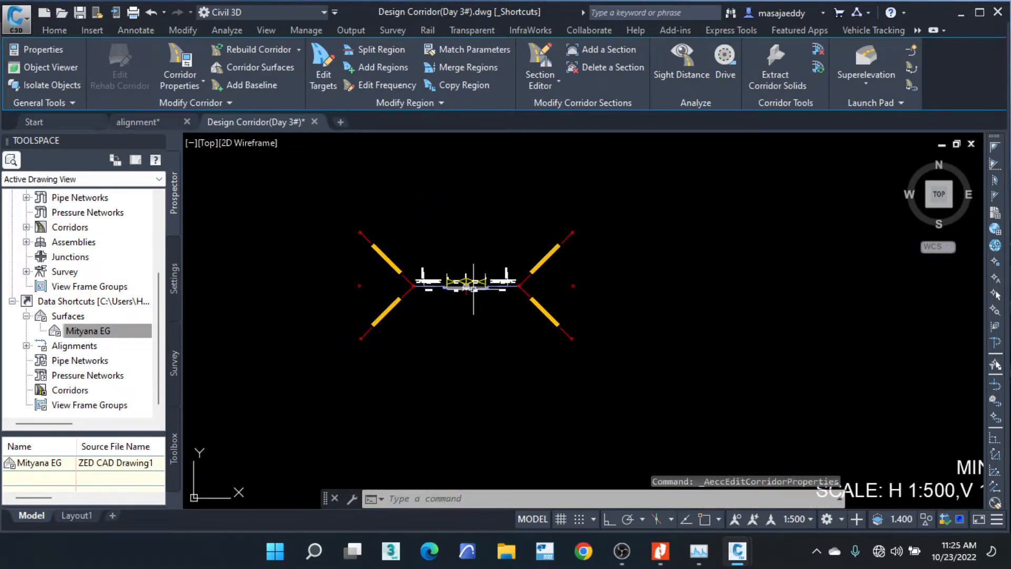
scroll(458, 305, "up", 5)
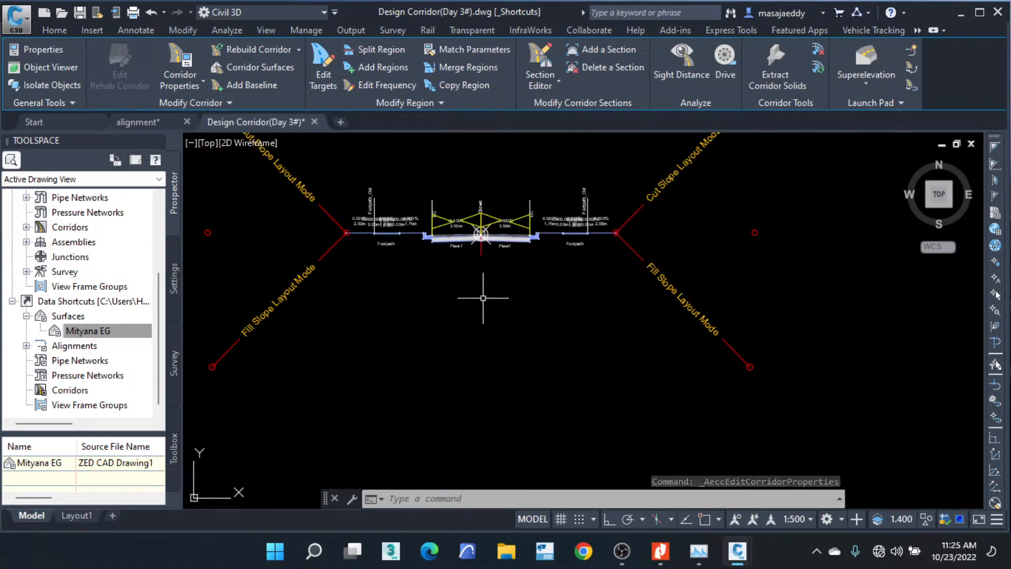
scroll(492, 258, "down", 6)
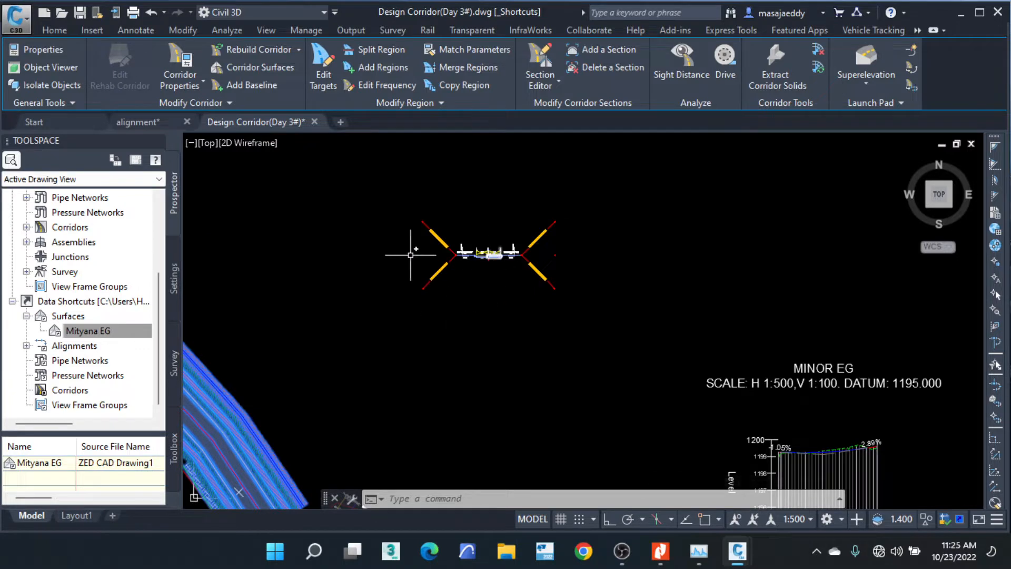
scroll(416, 247, "down", 5)
scroll(438, 245, "up", 3)
key("Escape")
key("Escape")
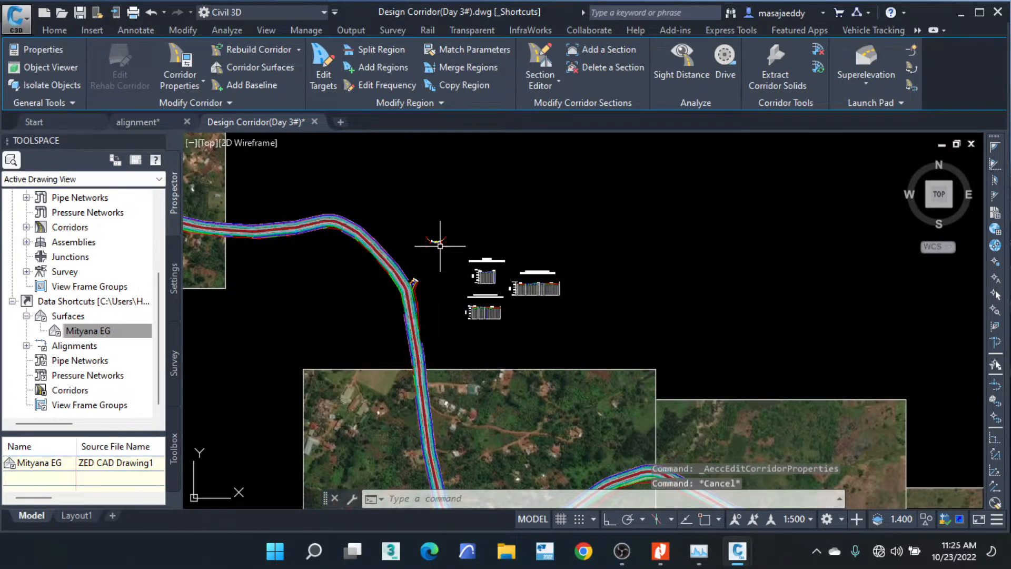
scroll(442, 247, "down", 6)
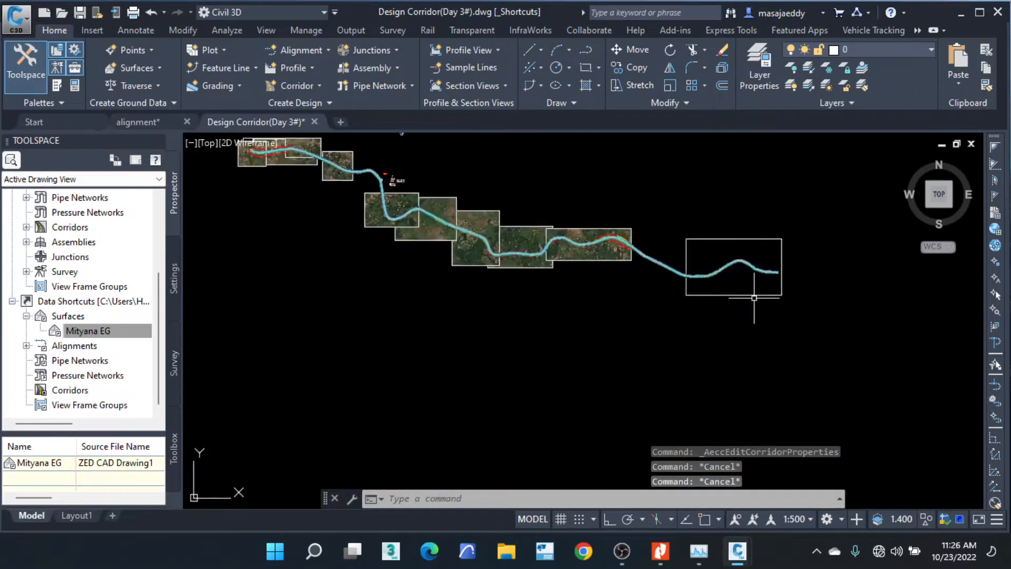
Inspect the corridor along its full length, from its eastern end at chainage 7770 back to its western start.
scroll(790, 284, "up", 8)
scroll(700, 334, "up", 3)
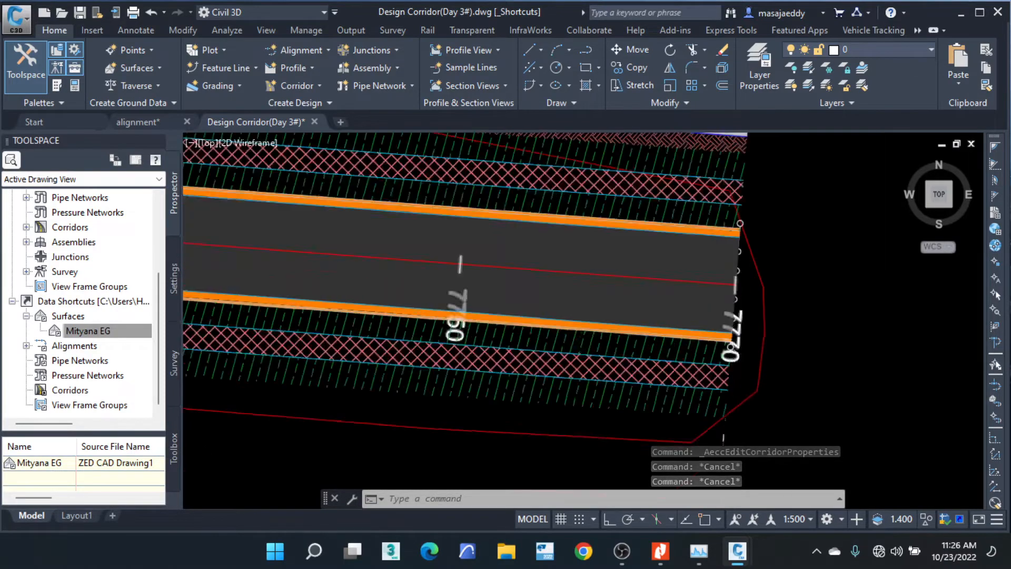
scroll(763, 331, "down", 7)
scroll(820, 331, "down", 8)
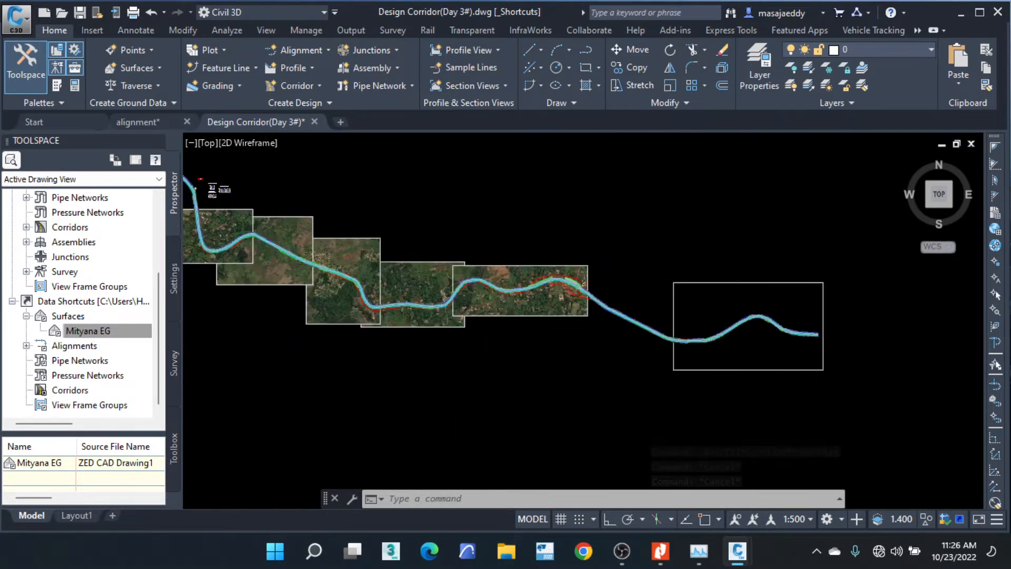
scroll(320, 212, "up", 8)
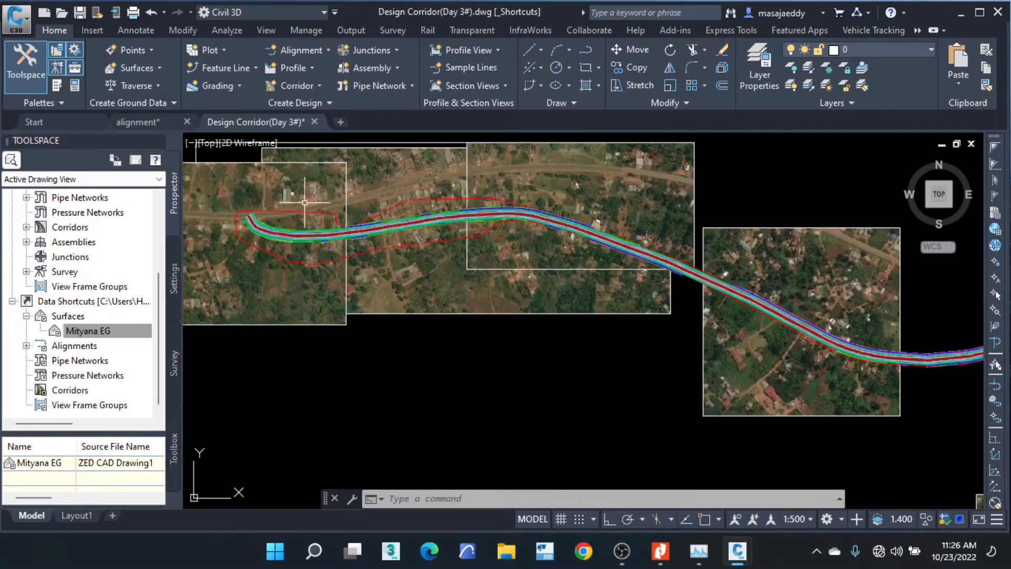
scroll(256, 173, "down", 2)
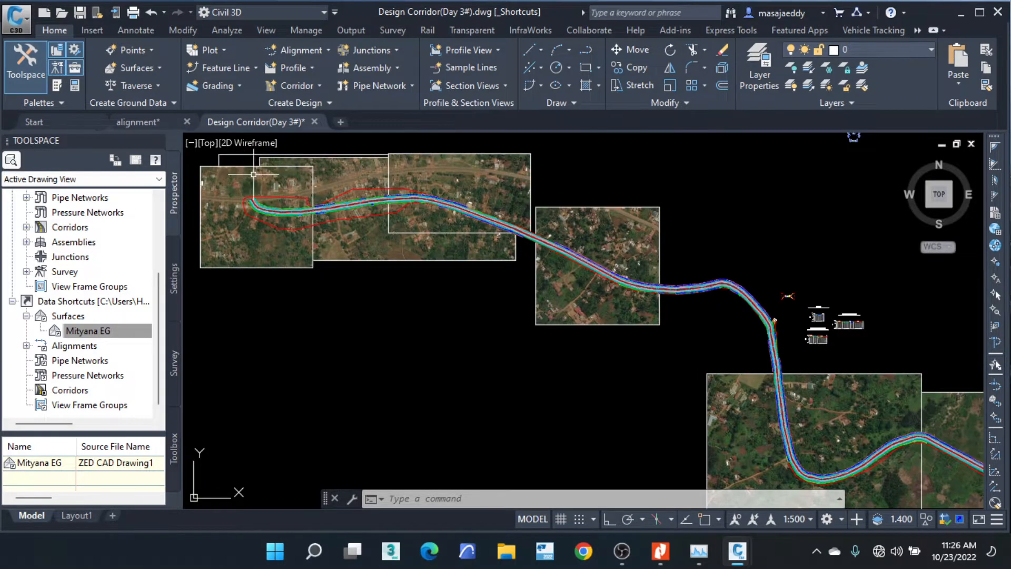
scroll(254, 173, "down", 3)
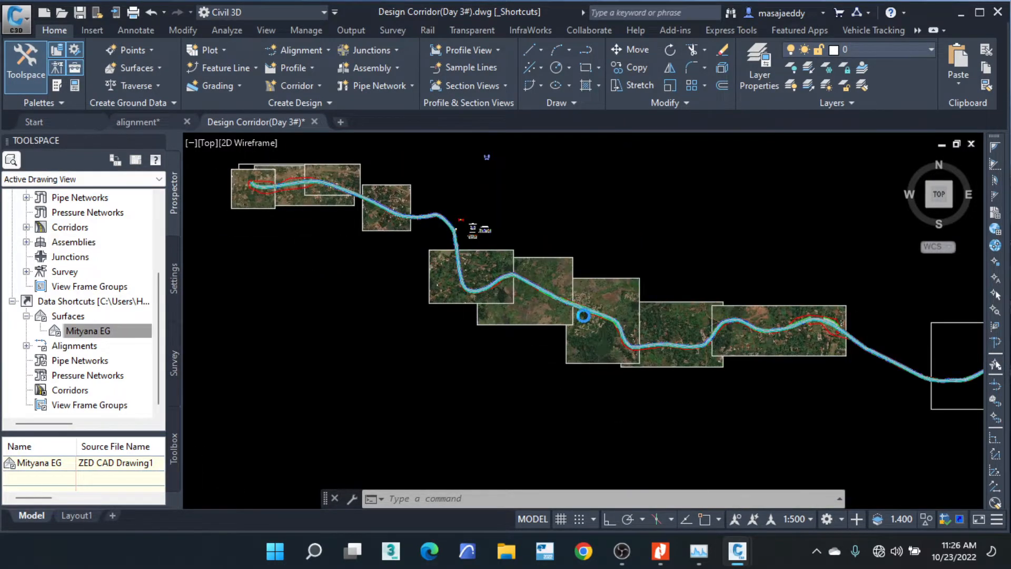
Examine the corridor stretch where the side road joins, checking where it crosses the footpath, kerb and side slopes.
scroll(583, 316, "up", 3)
middle_click_drag(482, 265, 697, 403)
scroll(237, 181, "down", 1)
middle_click_drag(258, 198, 319, 243)
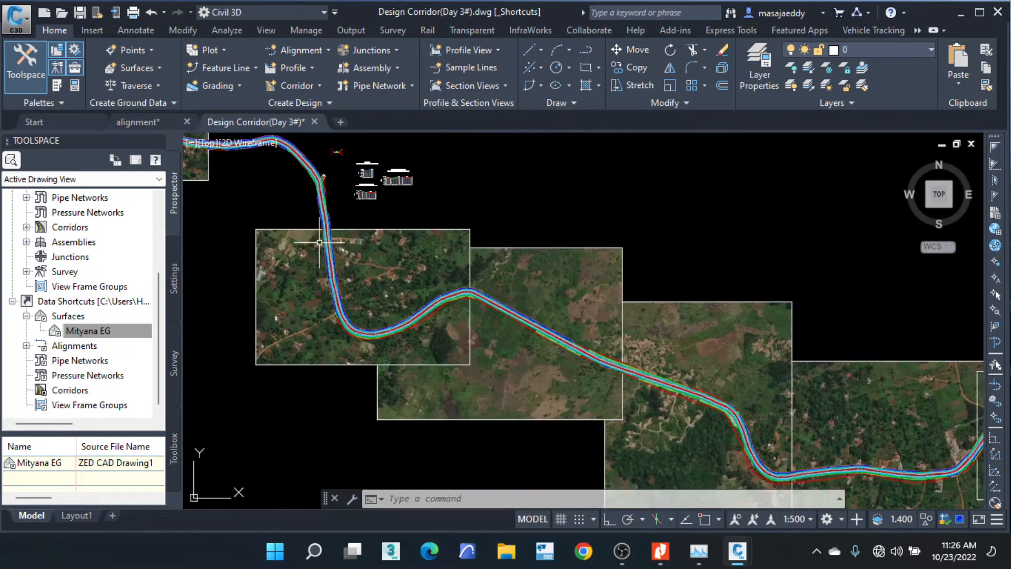
middle_click(320, 196)
middle_click(320, 196)
scroll(408, 337, "up", 3)
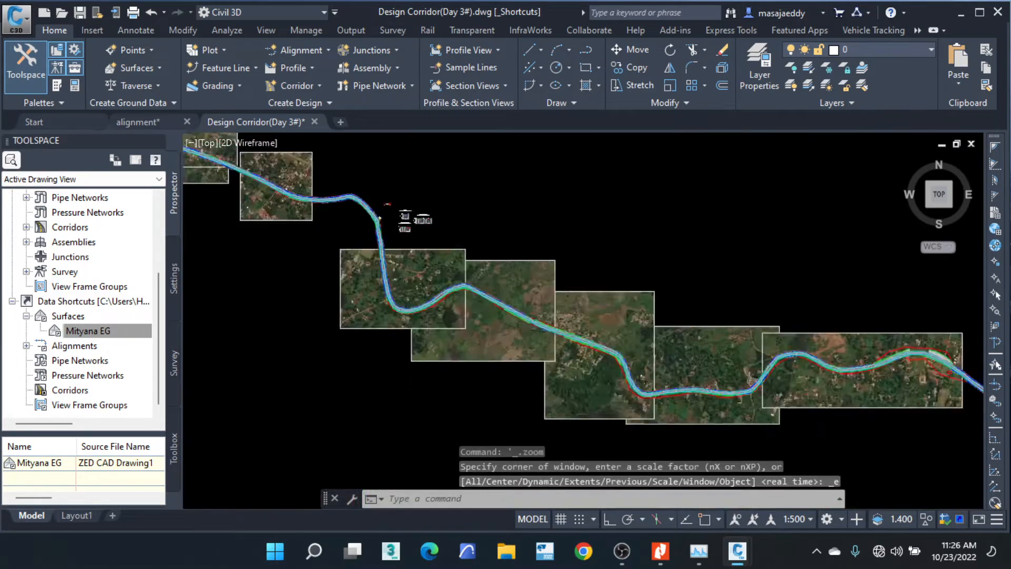
scroll(369, 216, "up", 8)
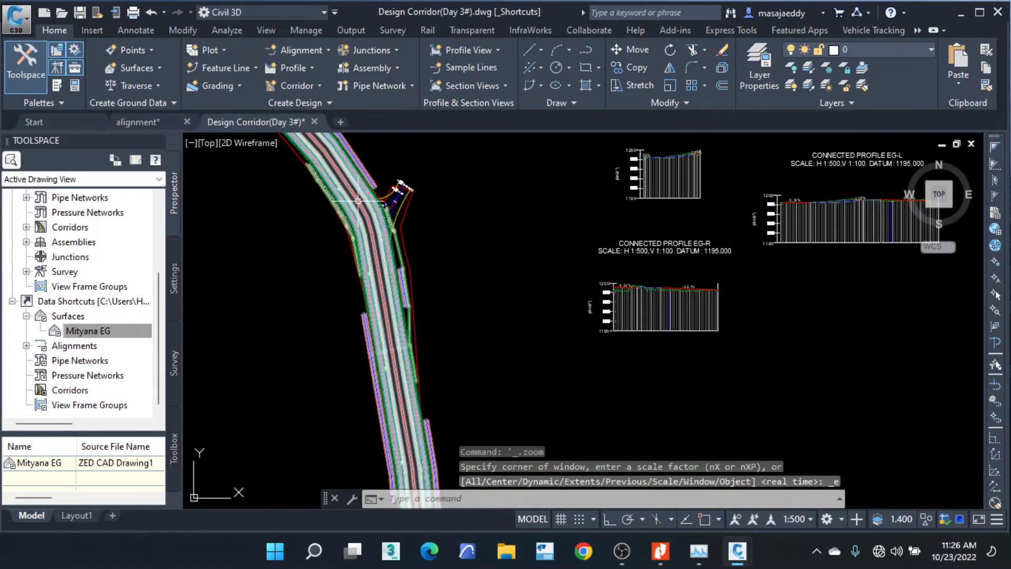
scroll(358, 201, "up", 4)
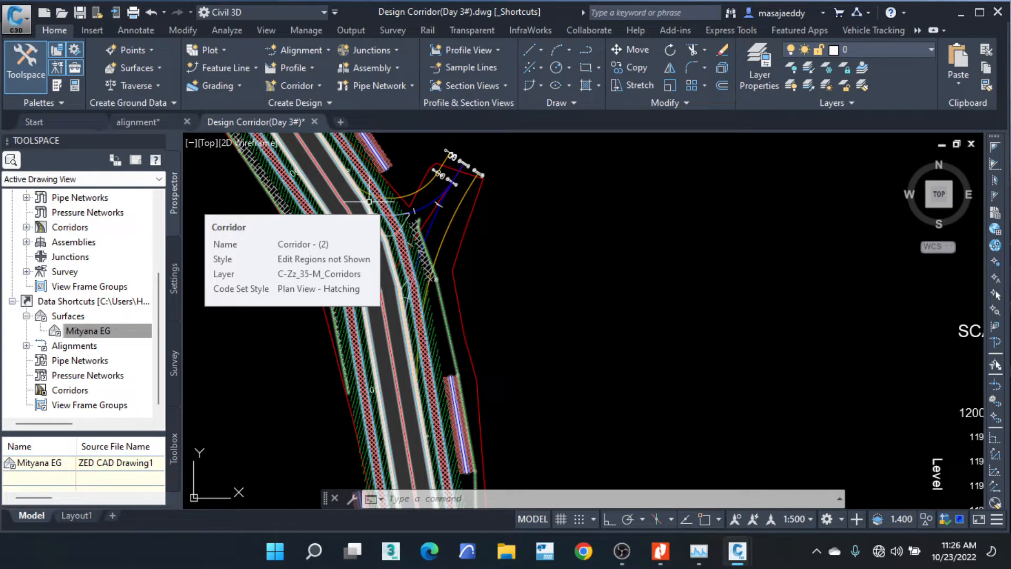
scroll(369, 201, "down", 5)
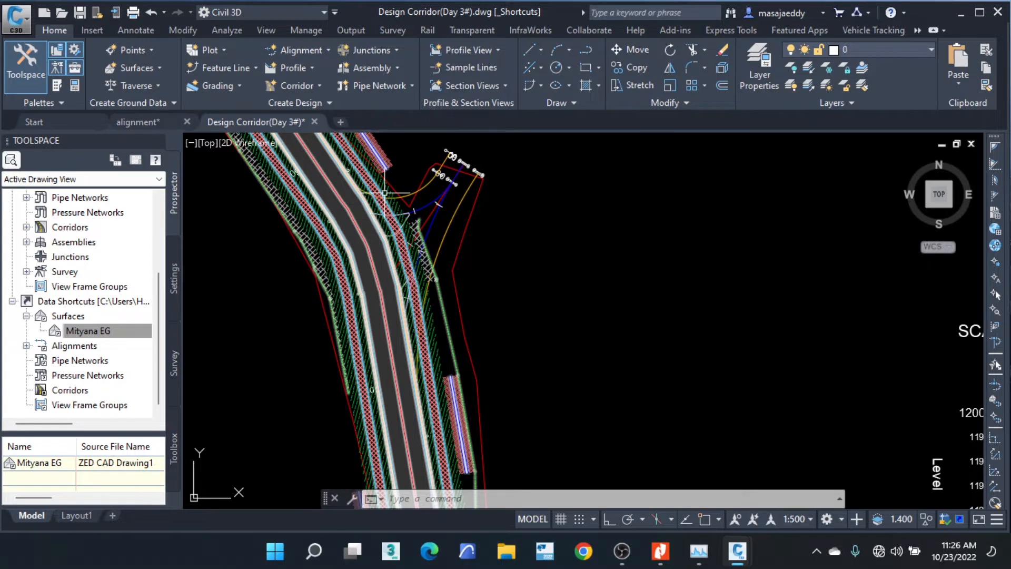
Copy the whole Basic Assembly with its subassemblies to a clear spot just north of the original and end the Copy command.
scroll(391, 162, "up", 3)
scroll(363, 158, "up", 5)
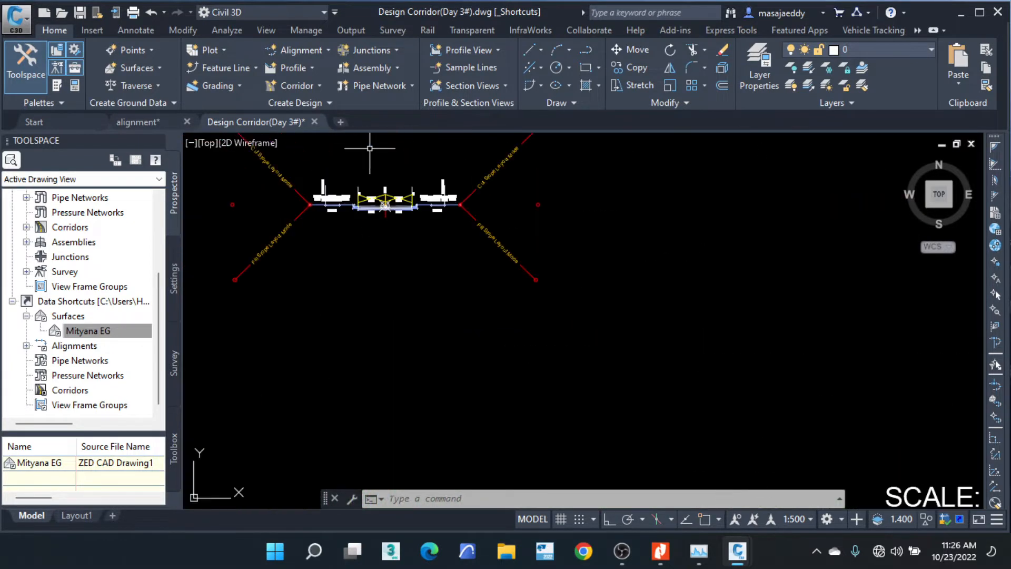
left_click(518, 175)
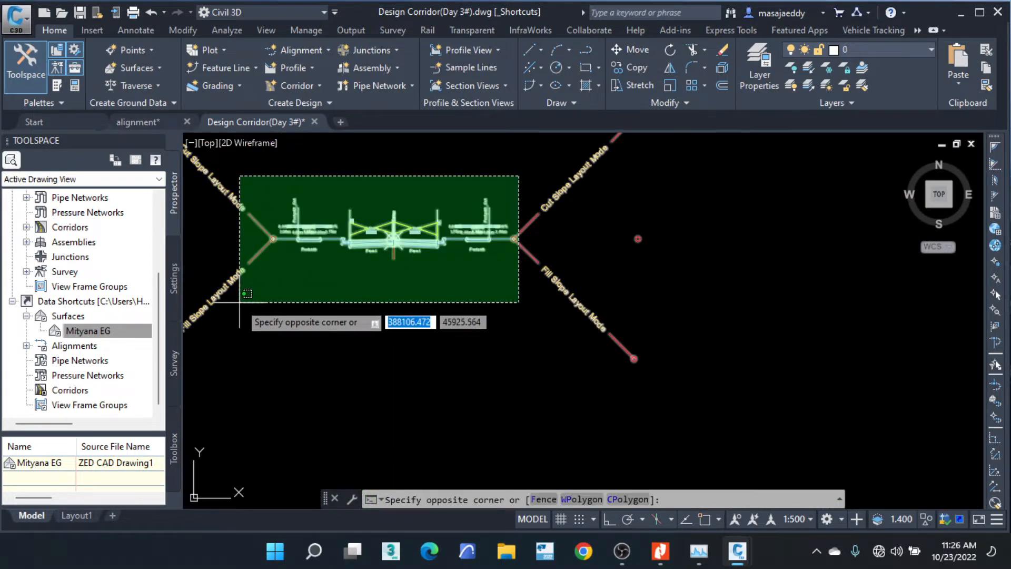
left_click(227, 319)
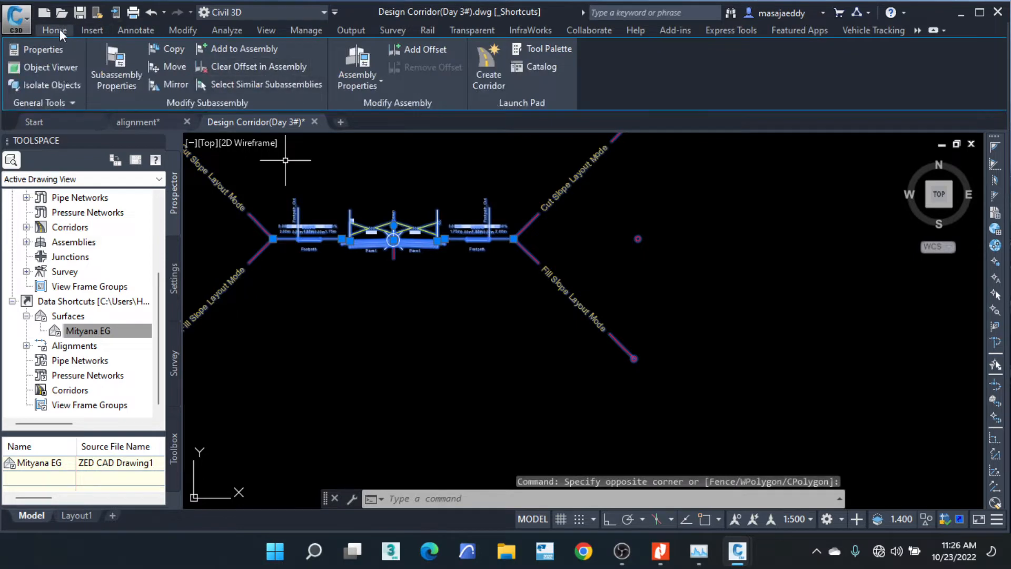
left_click(54, 30)
left_click(629, 68)
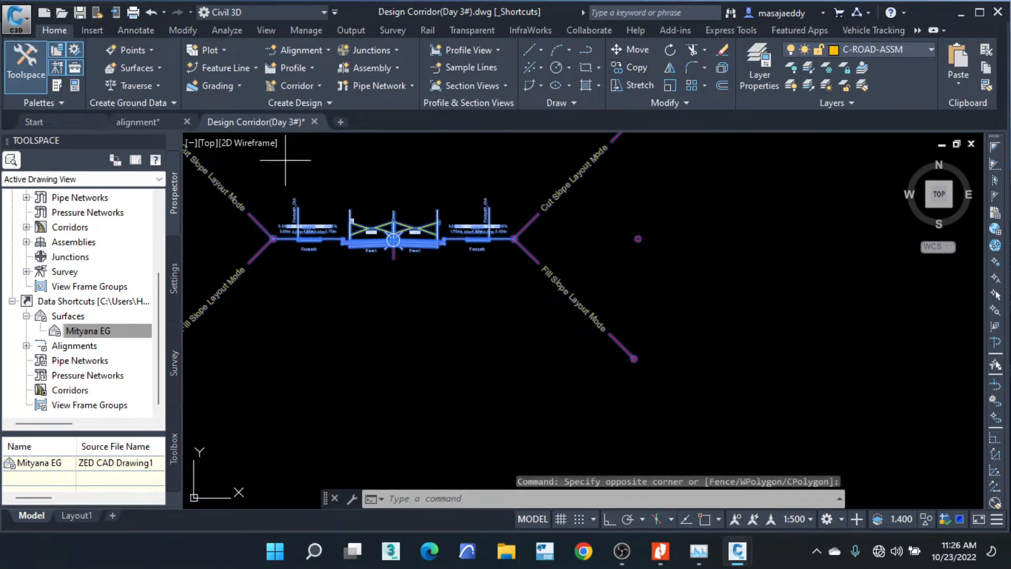
left_click(441, 263)
scroll(490, 189, "down", 2)
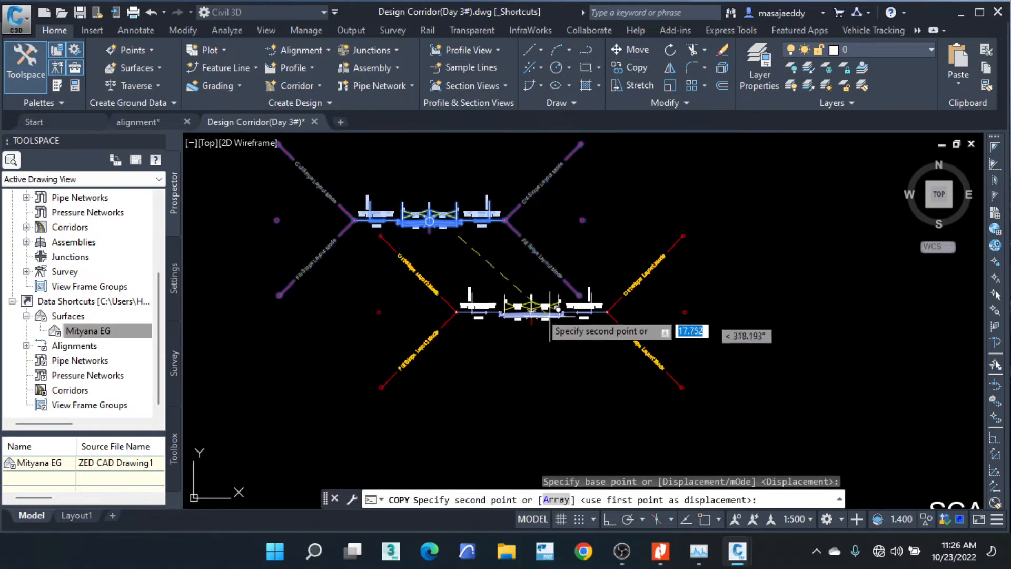
scroll(474, 311, "down", 3)
left_click(482, 164)
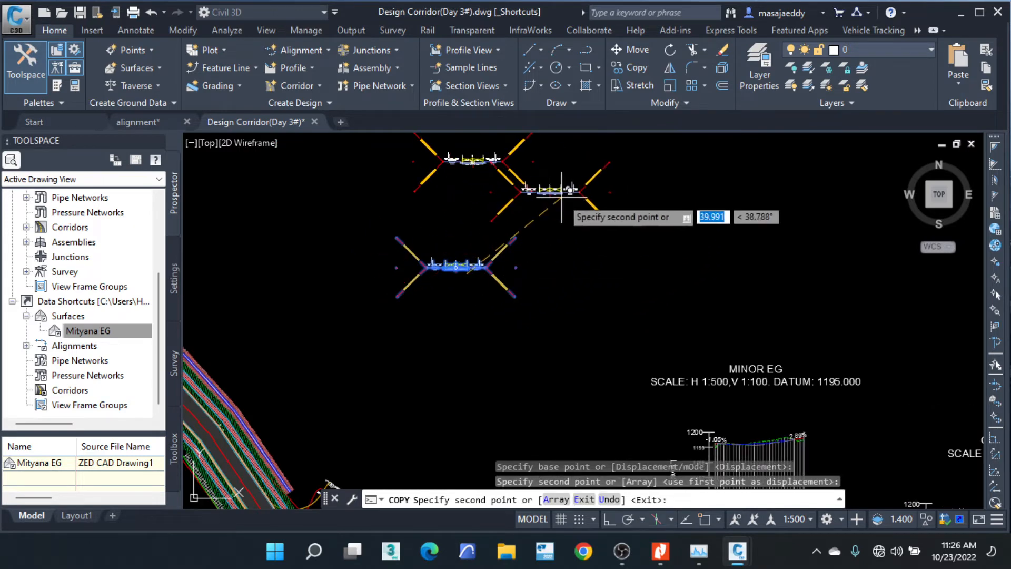
key("Escape")
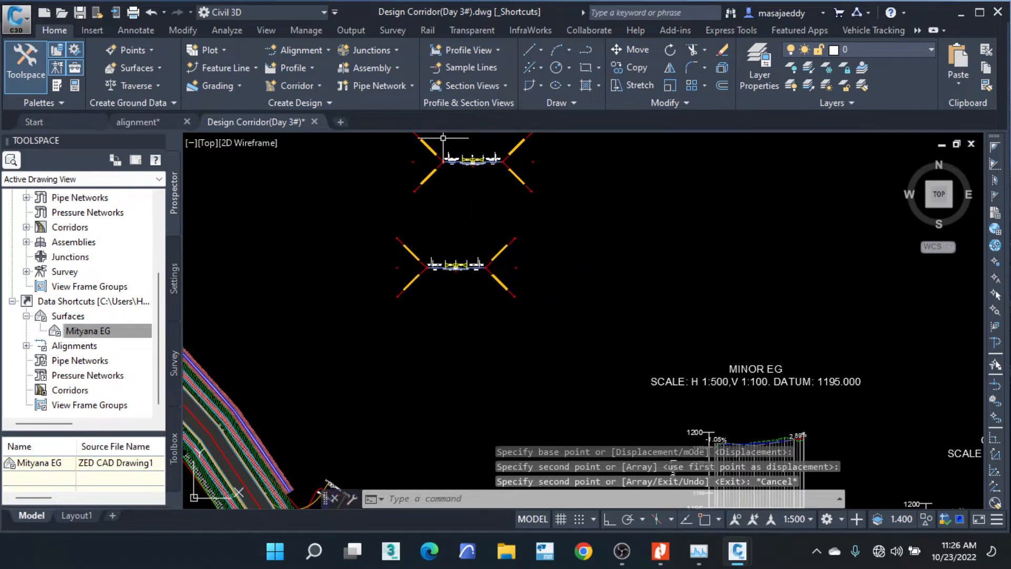
Delete the left-side kerb, footpath and cut and fill slopes from the copied assembly, keeping both lanes and the right side.
scroll(445, 151, "up", 5)
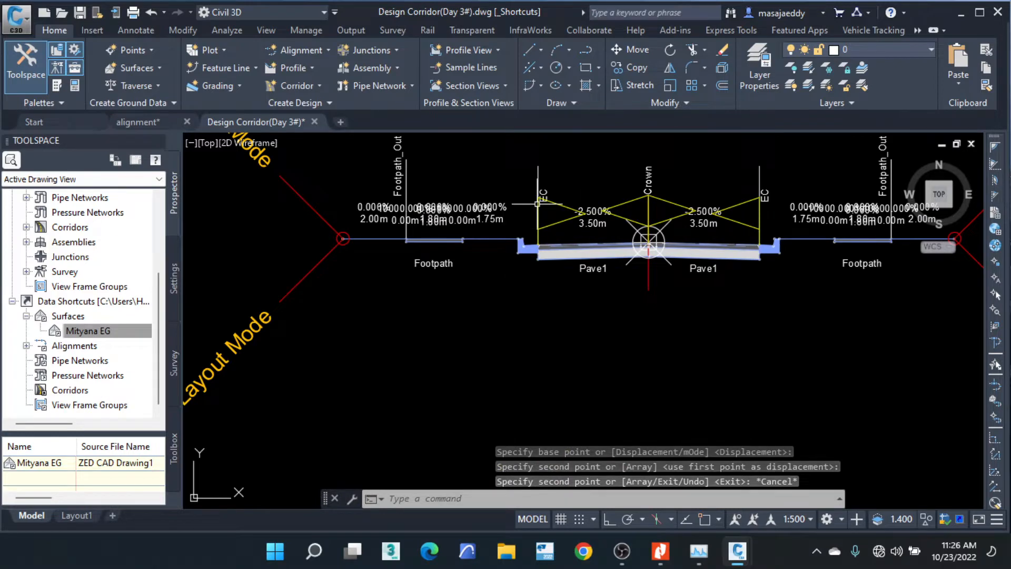
scroll(505, 237, "up", 2)
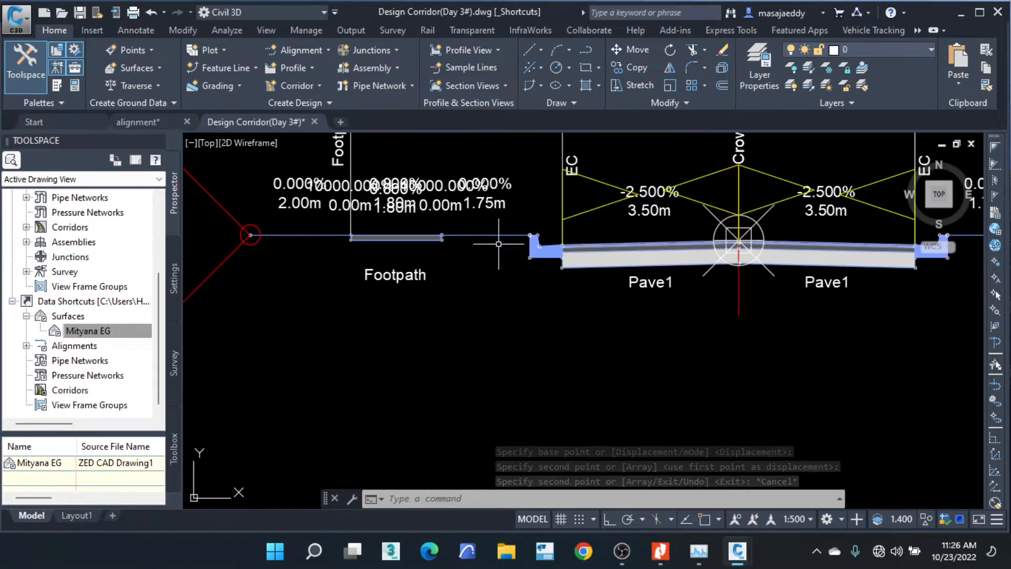
left_click(549, 227)
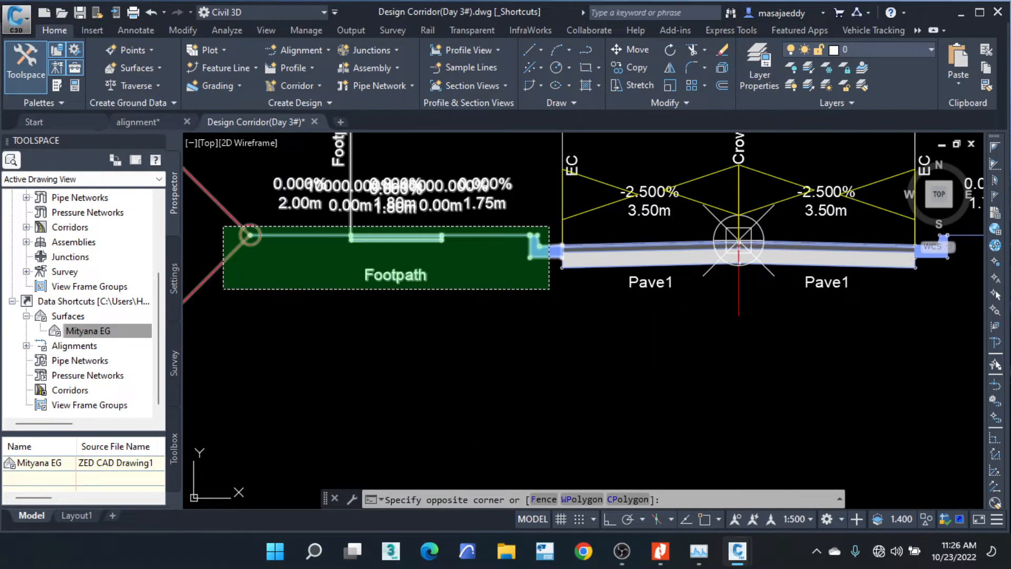
left_click(220, 284)
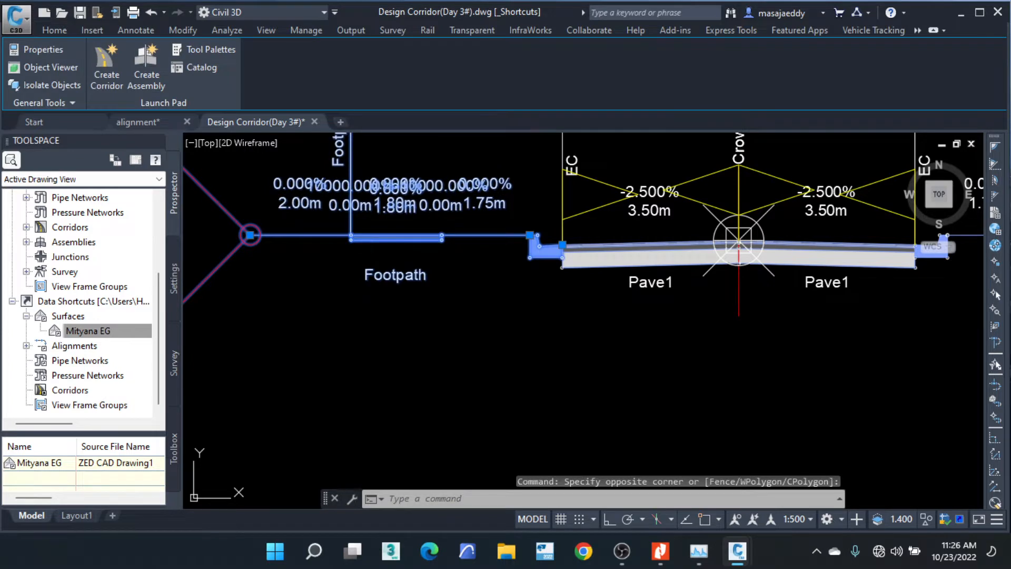
key("Delete")
scroll(223, 257, "down", 3)
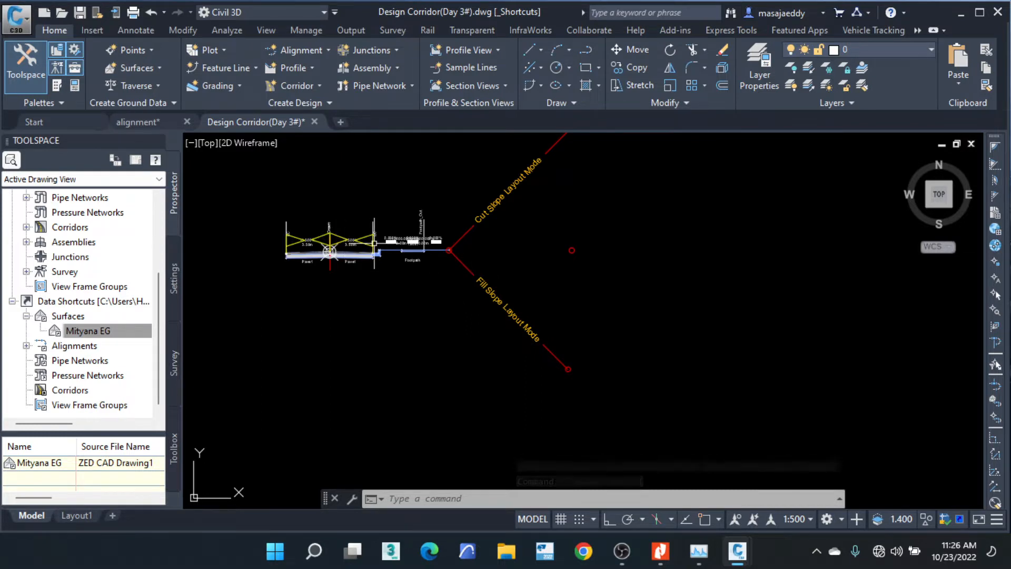
scroll(307, 243, "up", 2)
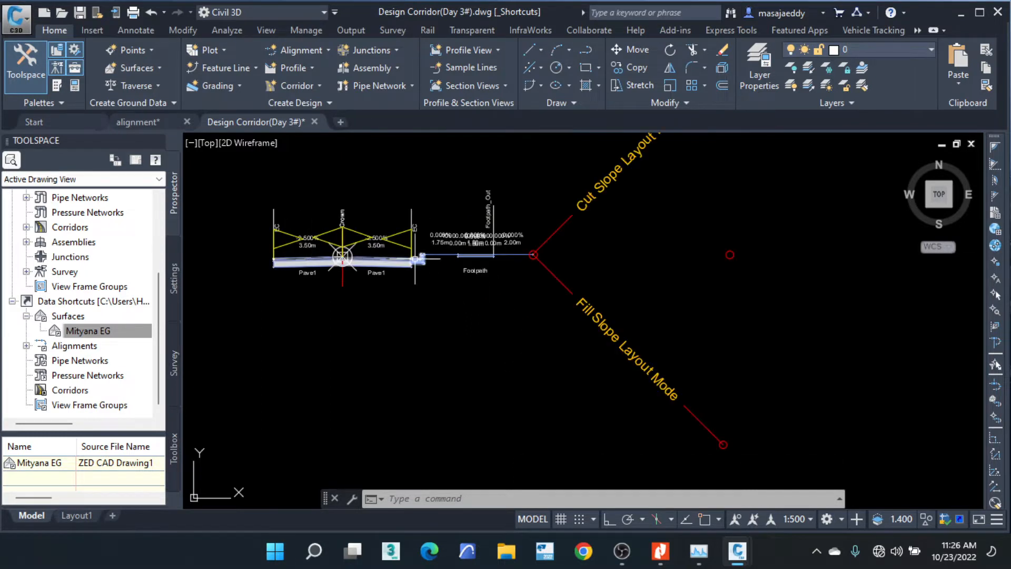
Compare the trimmed assembly copy with the original Basic Assembly and examine the original's left kerb.
scroll(450, 227, "down", 5)
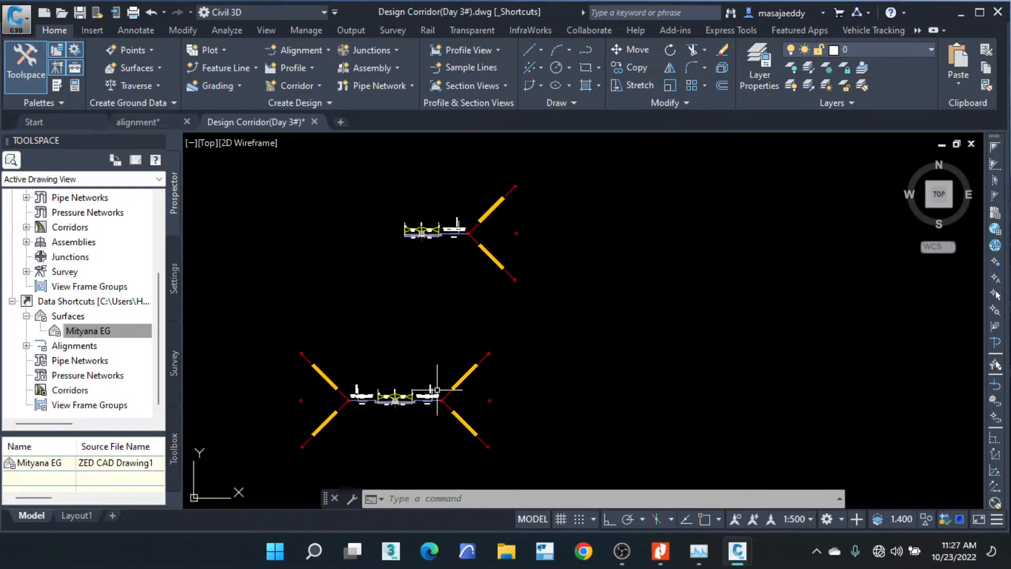
scroll(392, 224, "up", 2)
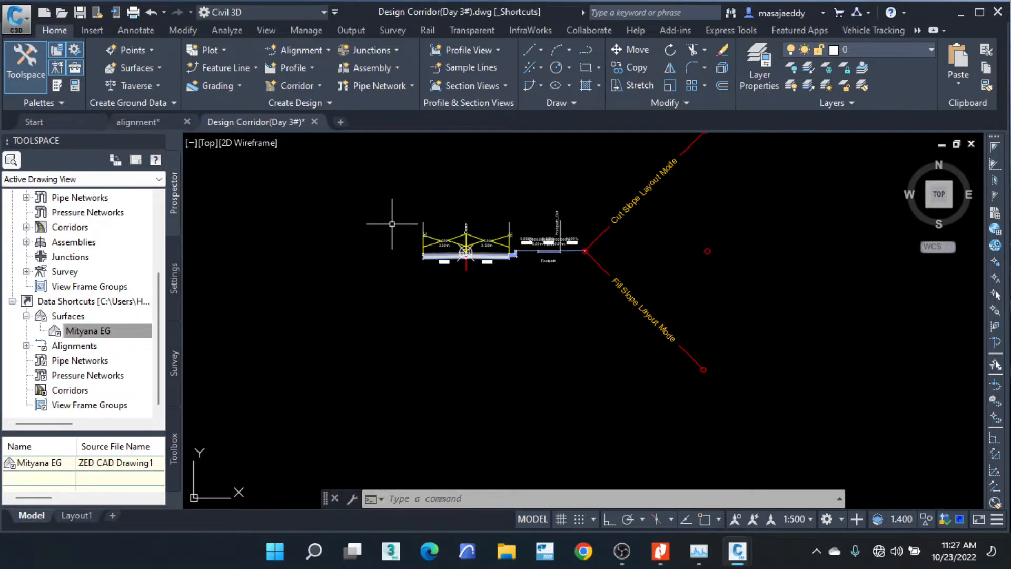
scroll(455, 196, "down", 3)
scroll(406, 318, "up", 4)
scroll(527, 268, "up", 4)
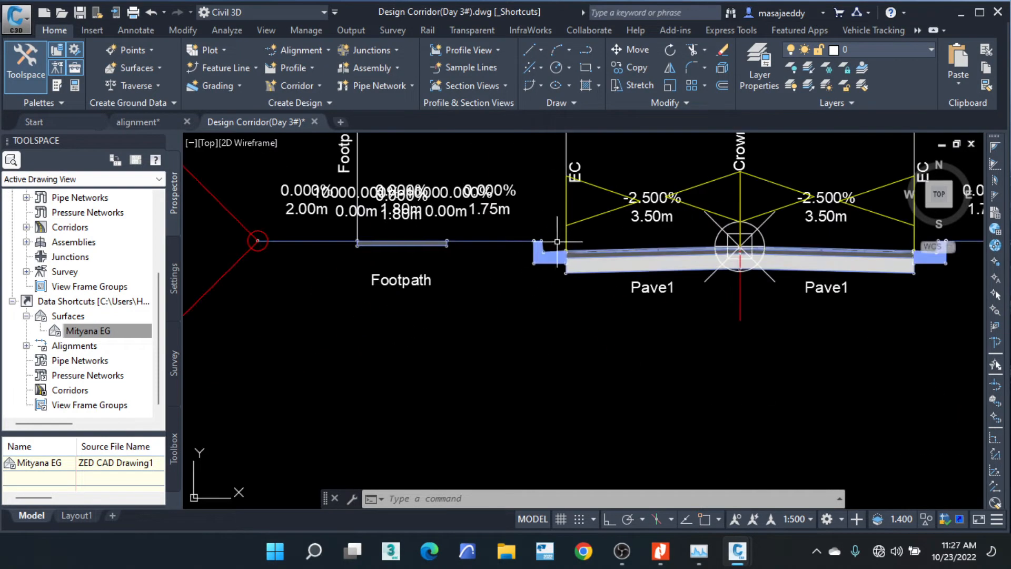
scroll(552, 238, "up", 3)
left_click(558, 224)
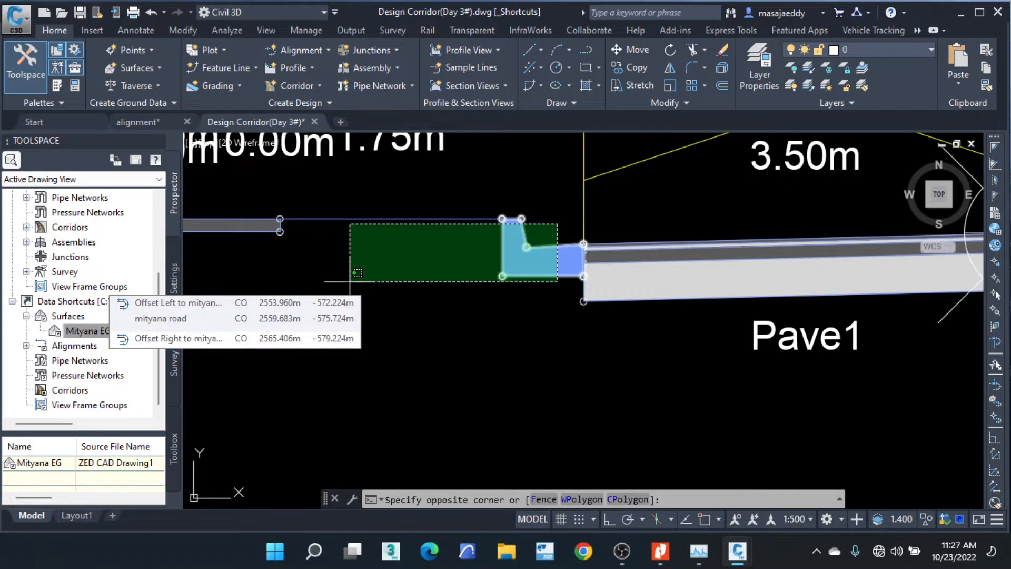
key("Escape")
key("Escape")
key("Escape")
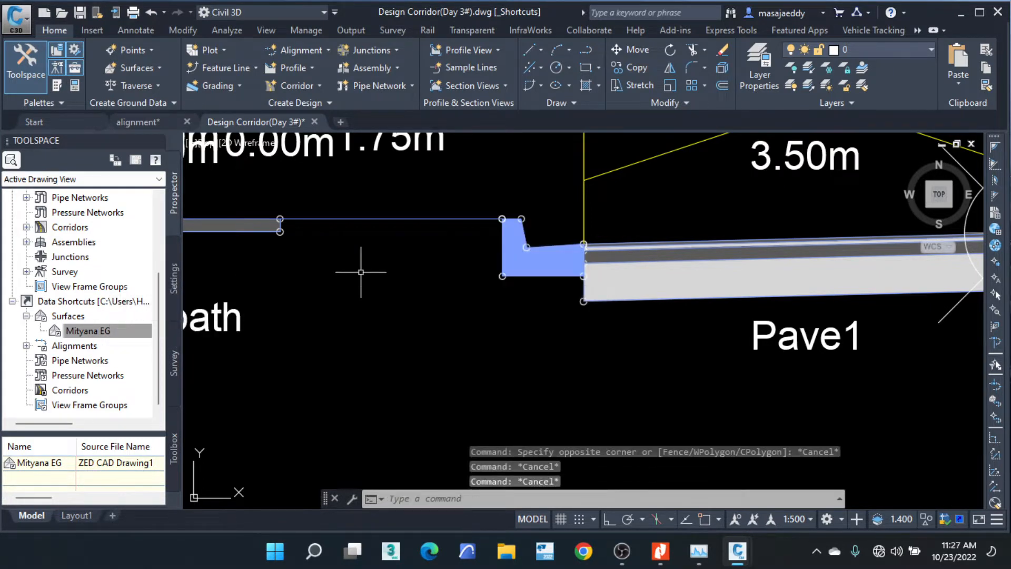
Highlight the original Basic Assembly's left kerb, footpath and side slopes, and deselect them without changing anything.
scroll(459, 188, "down", 5)
left_click(481, 184)
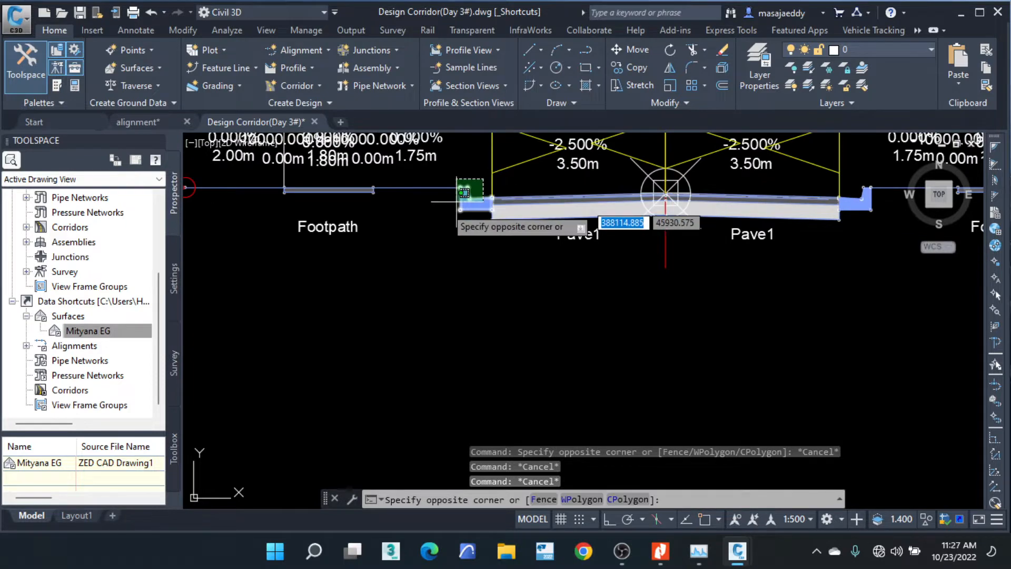
scroll(276, 226, "down", 4)
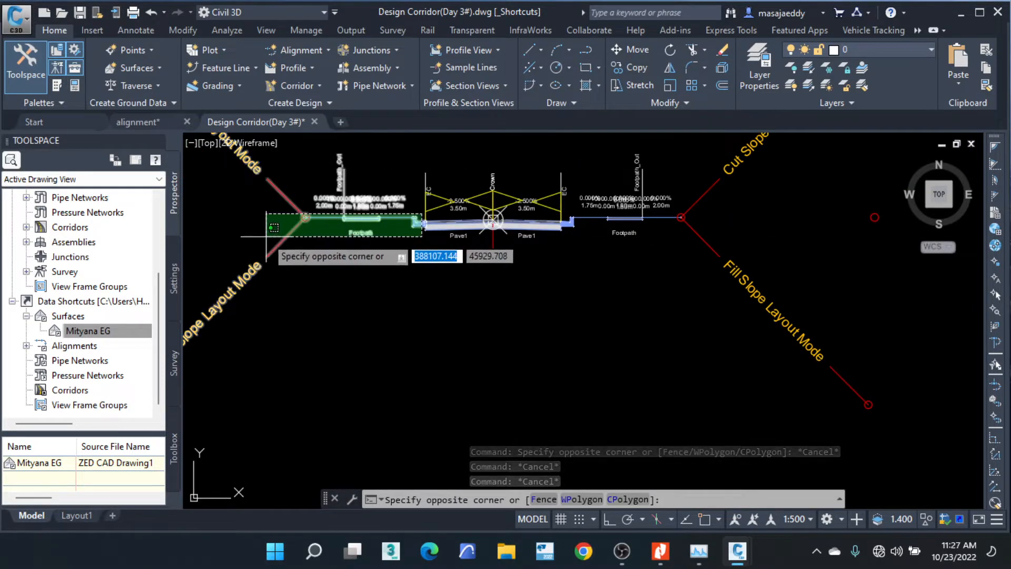
left_click(264, 199)
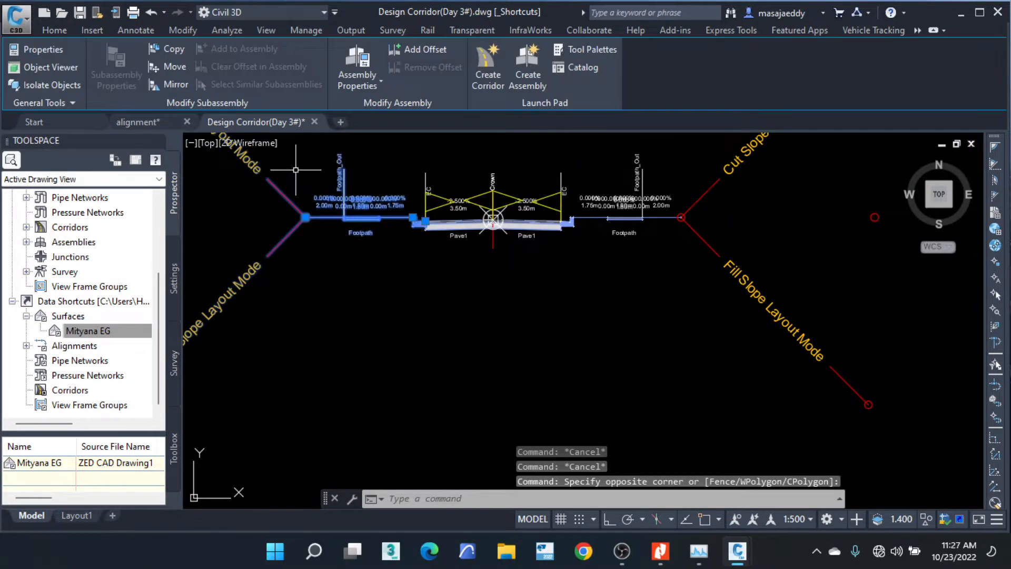
scroll(317, 262, "down", 2)
key("Escape")
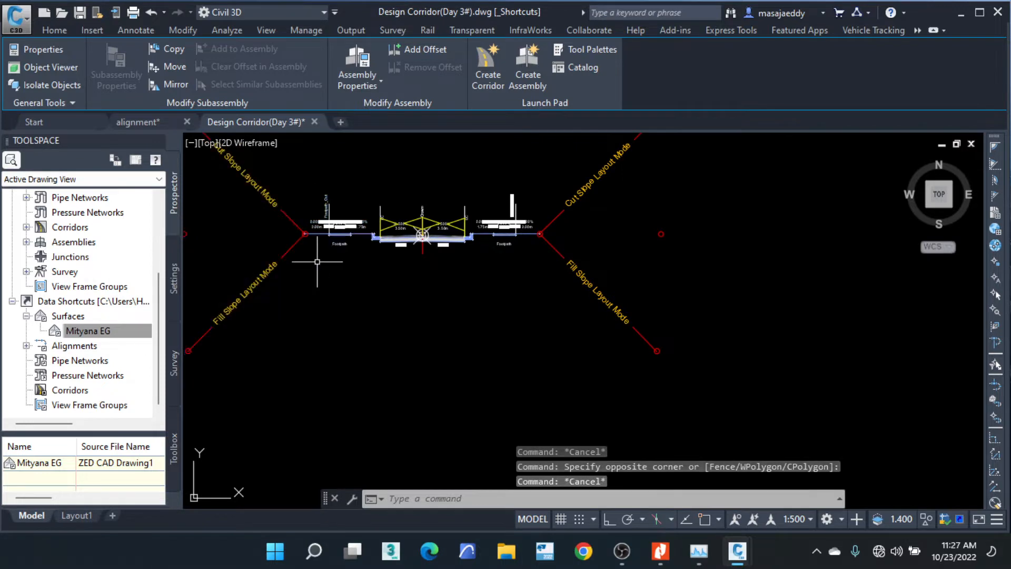
Open the properties of the mityana road corridor and highlight its middle region, the one starting at chainage 1700.
scroll(504, 292, "down", 10)
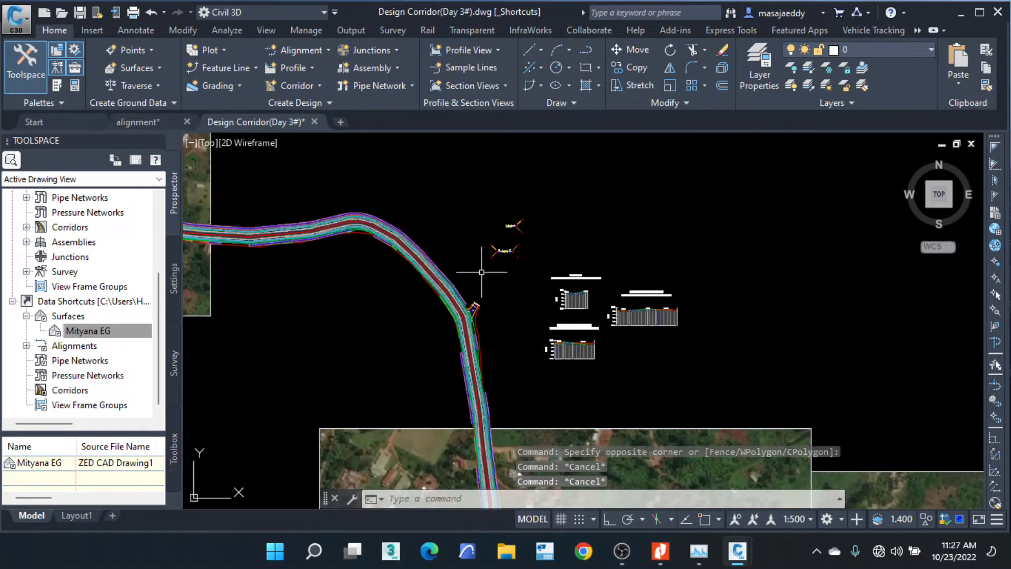
scroll(482, 338, "up", 7)
left_click(341, 265)
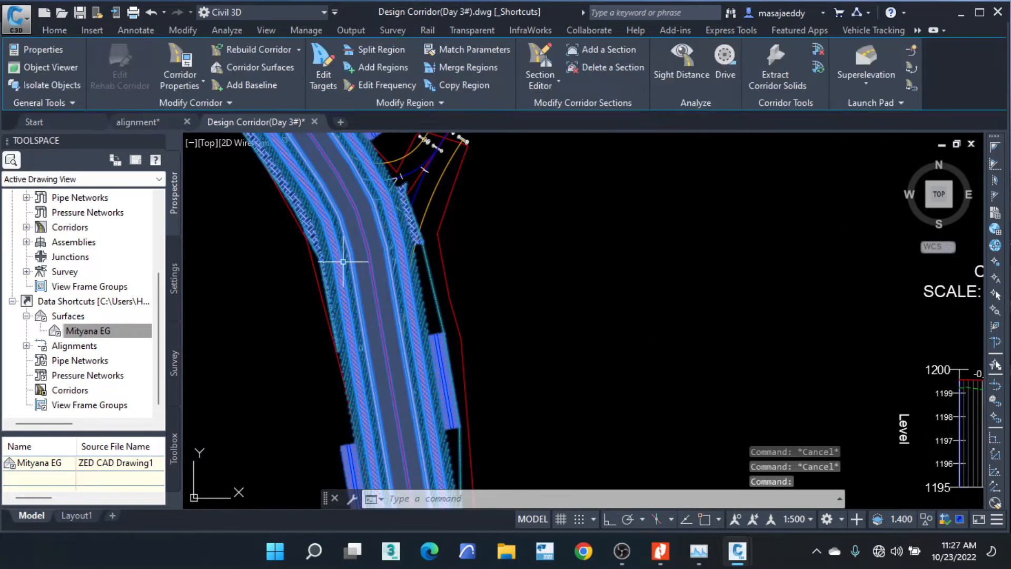
left_click(185, 56)
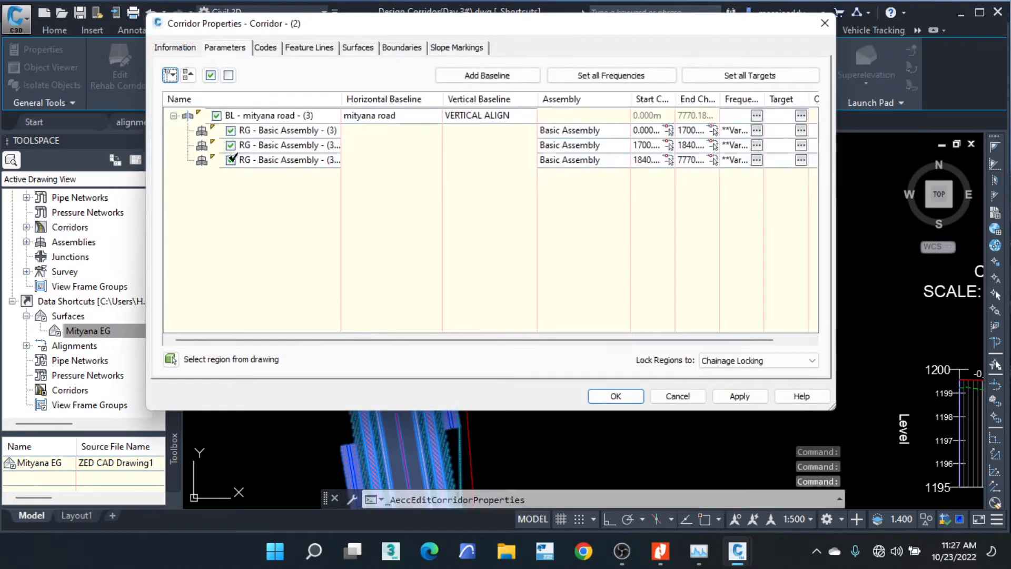
left_click_drag(325, 23, 623, 49)
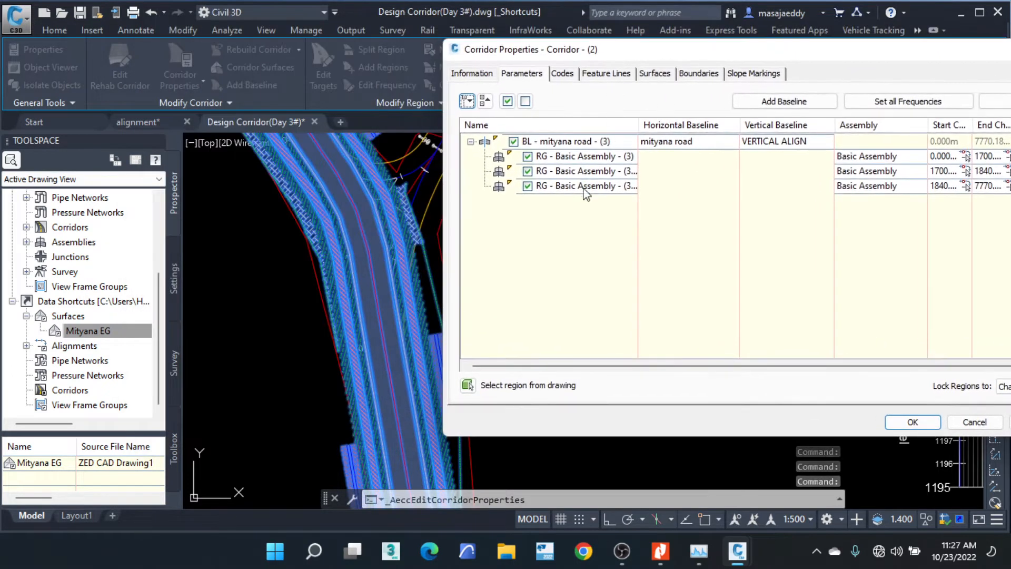
left_click(584, 172)
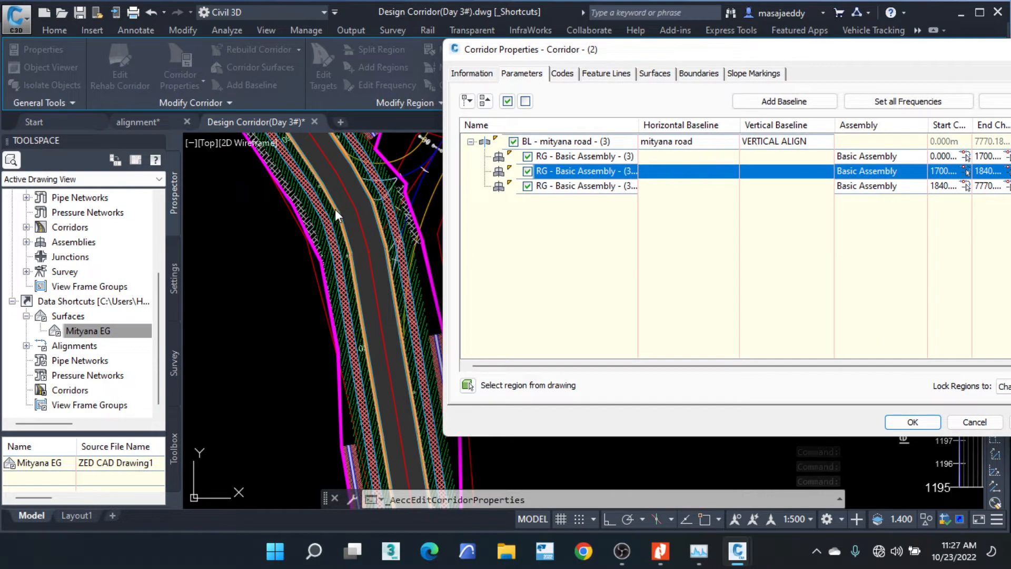
left_click_drag(676, 53, 523, 44)
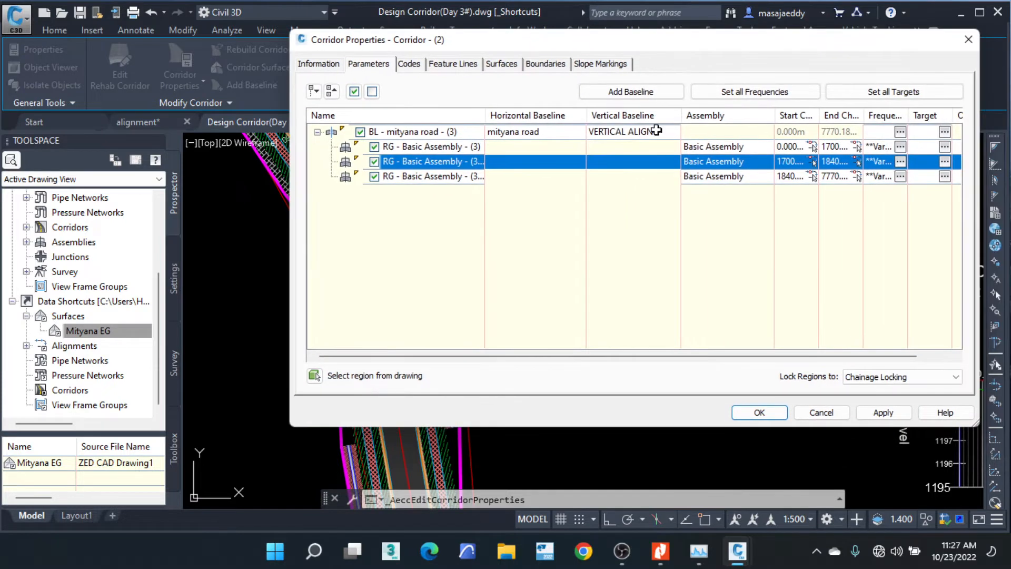
Assign the trimmed Basic Assembly (2) to the corridor's middle region by picking it in the drawing, and rebuild the corridor.
double_click(754, 168)
left_click(771, 162)
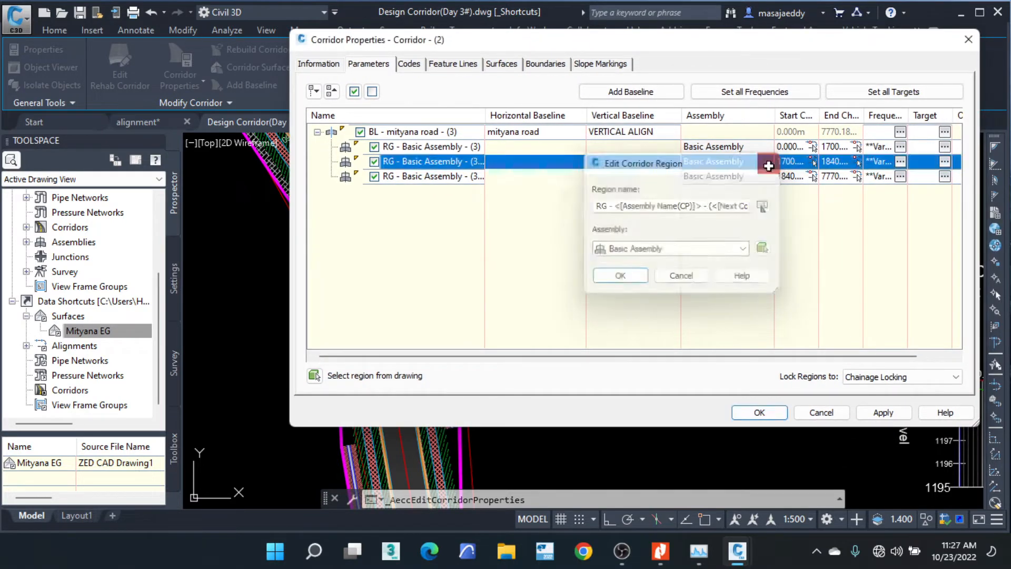
double_click(736, 164)
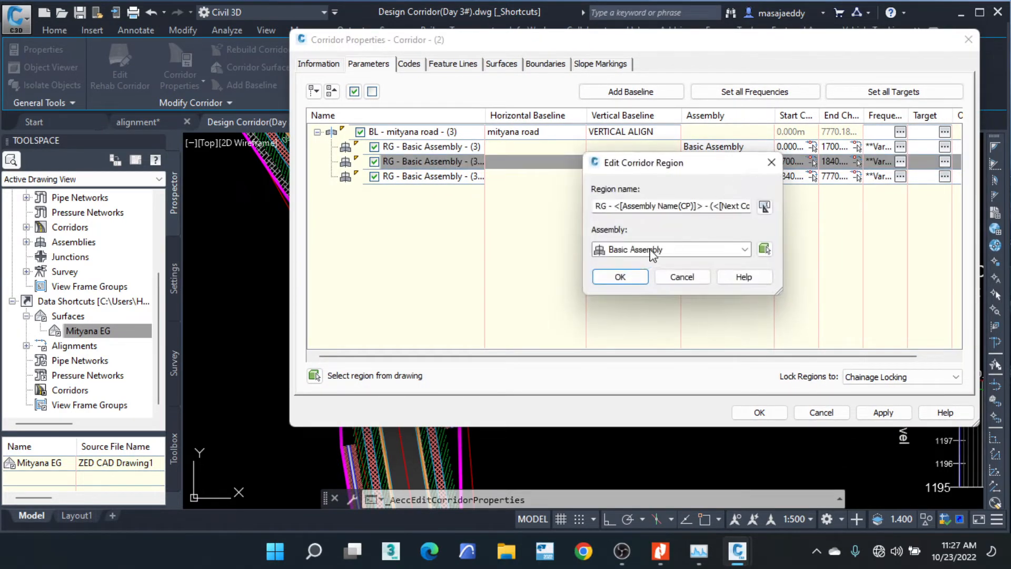
left_click(764, 250)
scroll(428, 275, "down", 5)
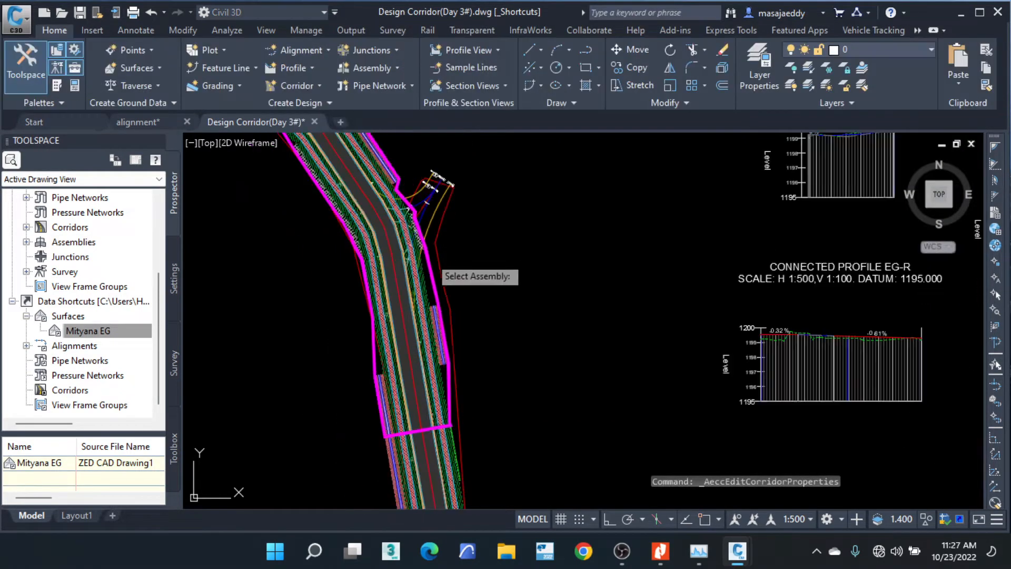
middle_click_drag(494, 185, 479, 263)
scroll(480, 180, "up", 7)
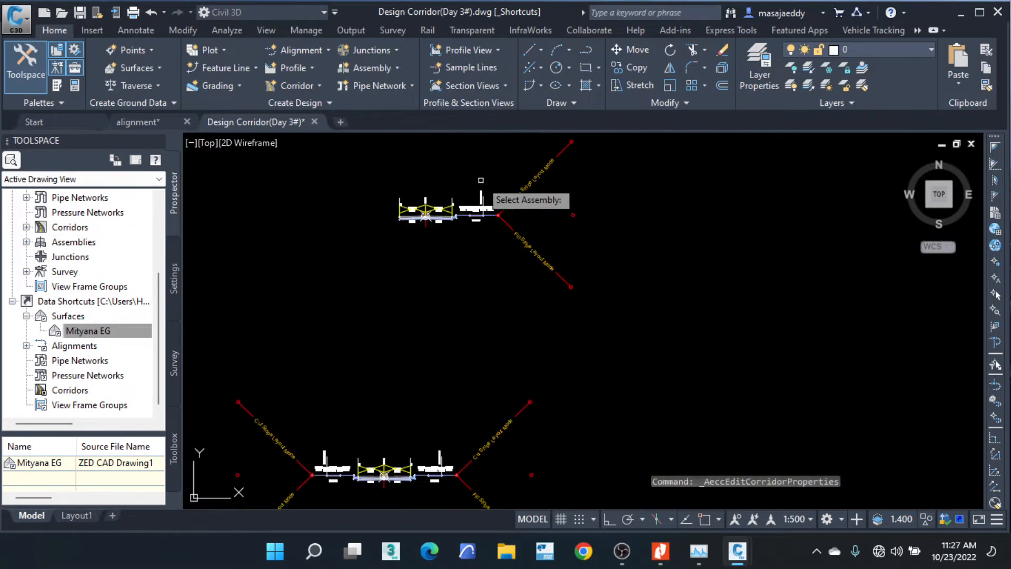
scroll(429, 228, "up", 6)
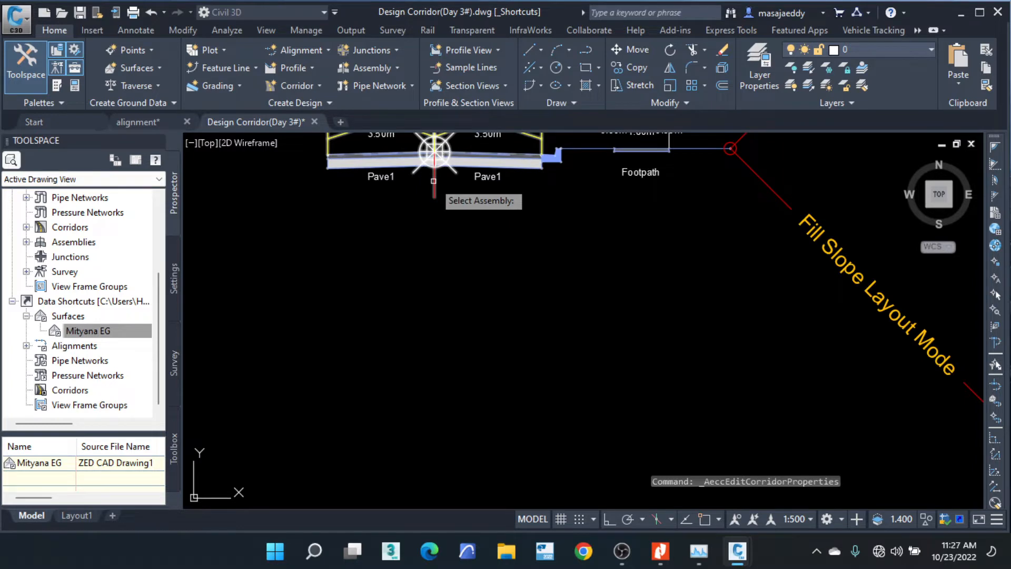
left_click(433, 180)
left_click(433, 180)
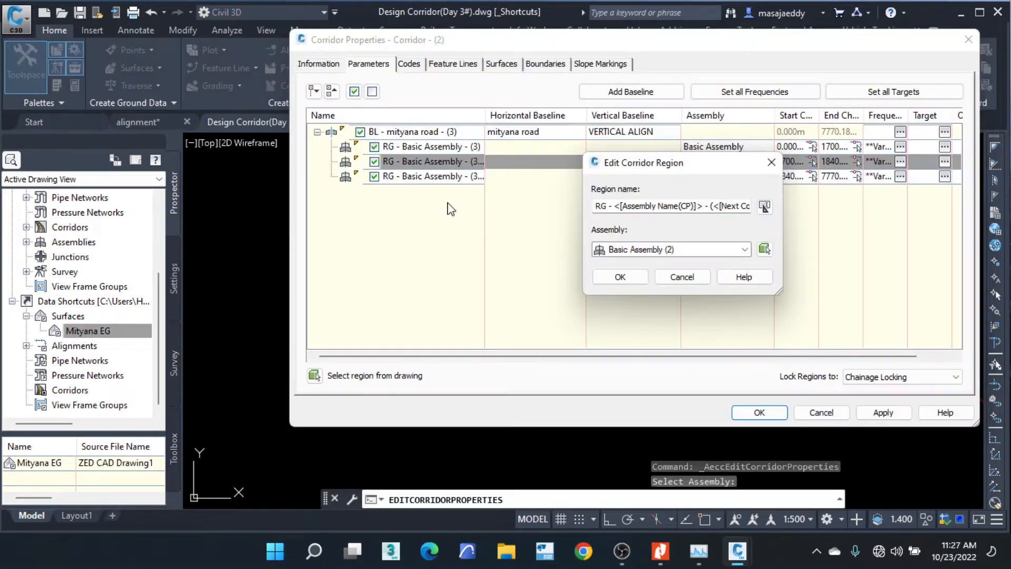
left_click(620, 277)
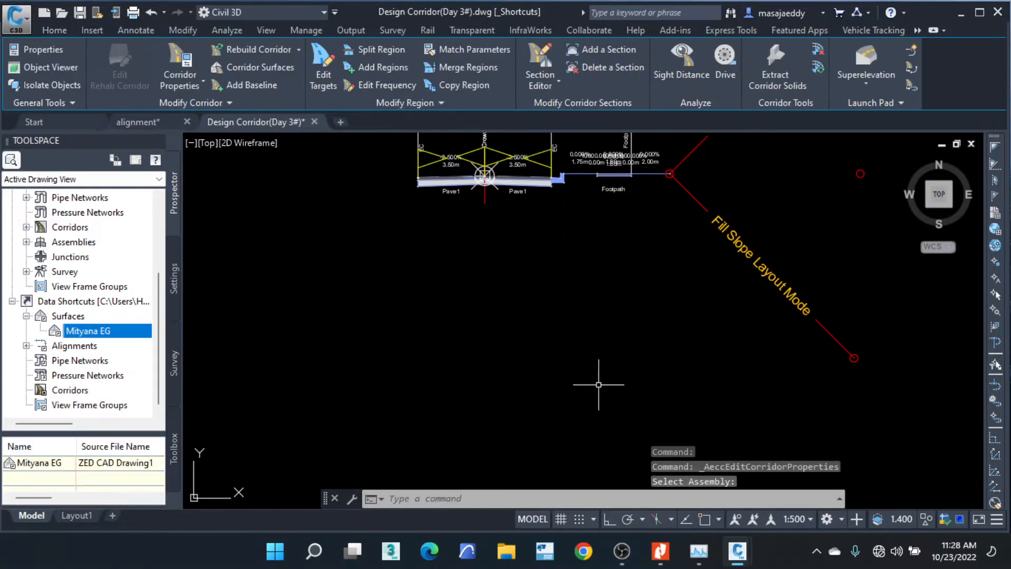
Deselect the corridor and examine the rebuilt road edge along the side road junction and both ends of the middle region.
scroll(577, 256, "down", 2)
mouse_move(526, 337)
middle_mouse_down()
mouse_move(630, 286)
mouse_move(751, 262)
middle_mouse_up()
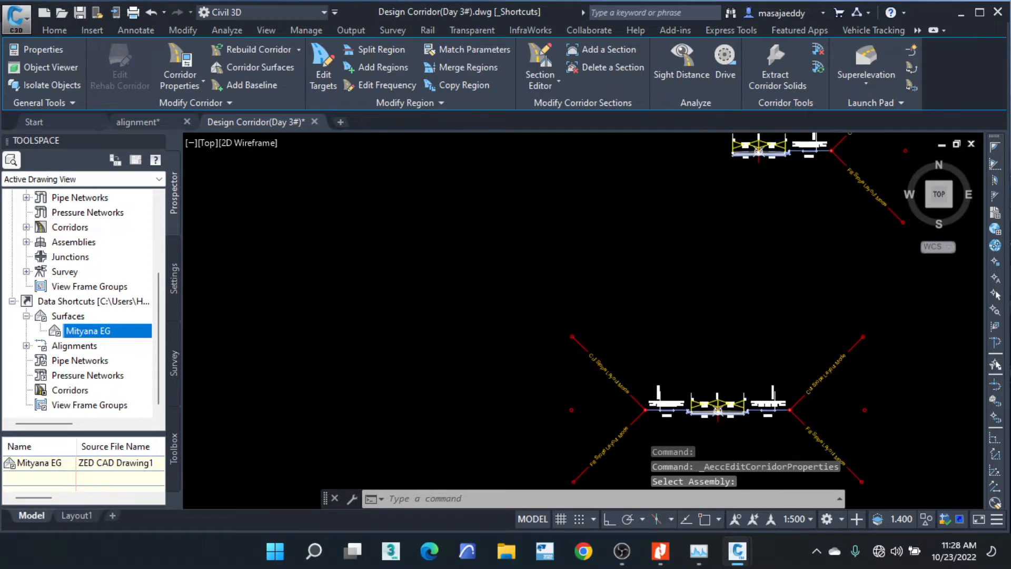
scroll(706, 262, "down", 3)
middle_click_drag(558, 383, 516, 210)
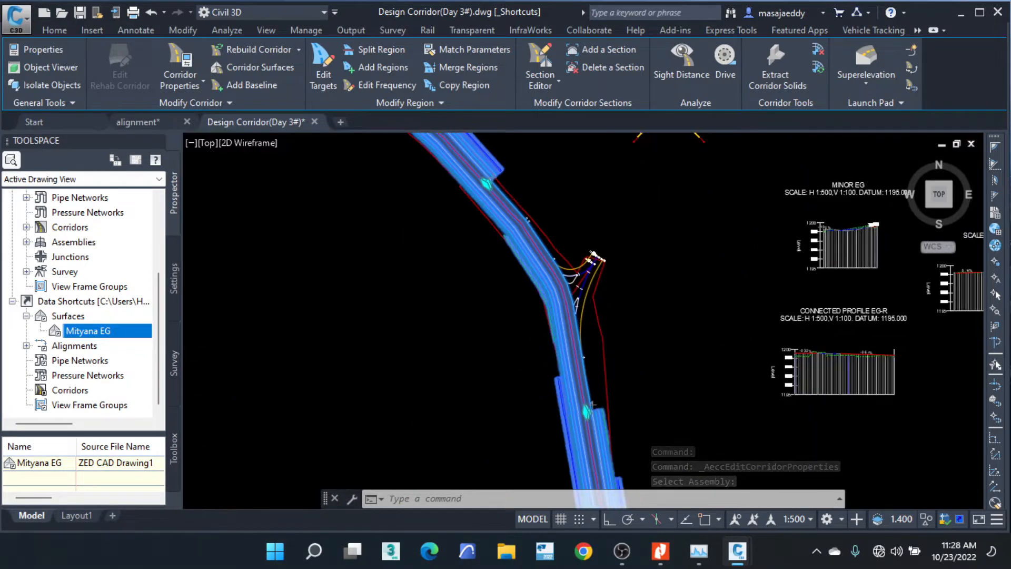
scroll(557, 325, "up", 4)
scroll(576, 243, "up", 4)
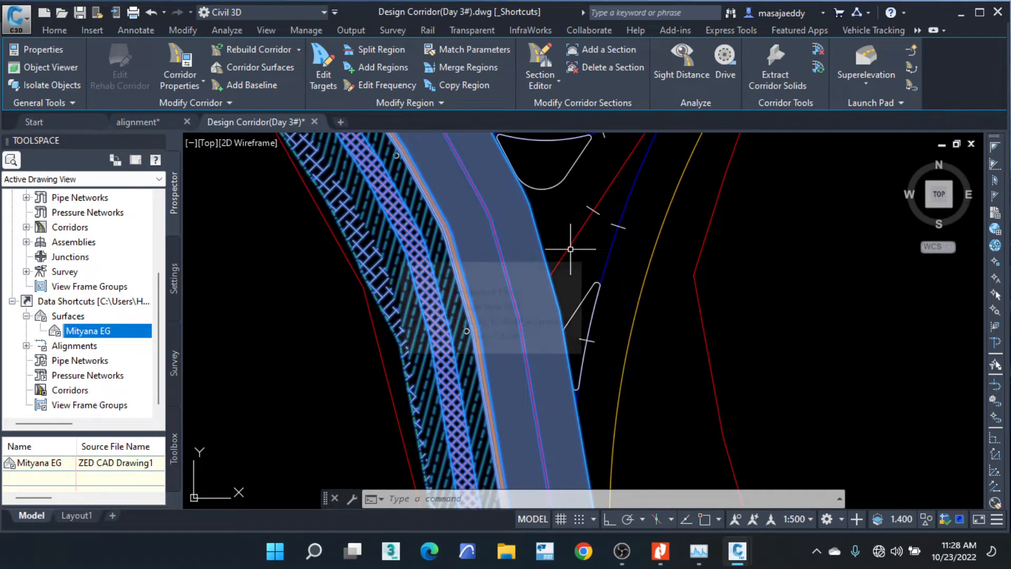
key("Escape")
key("Escape")
scroll(533, 247, "down", 5)
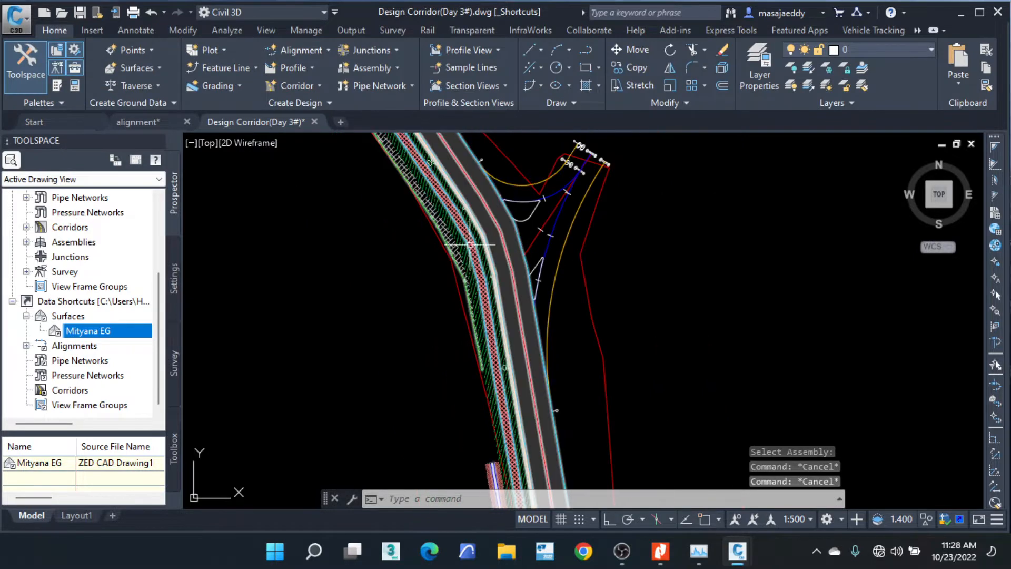
scroll(502, 274, "up", 5)
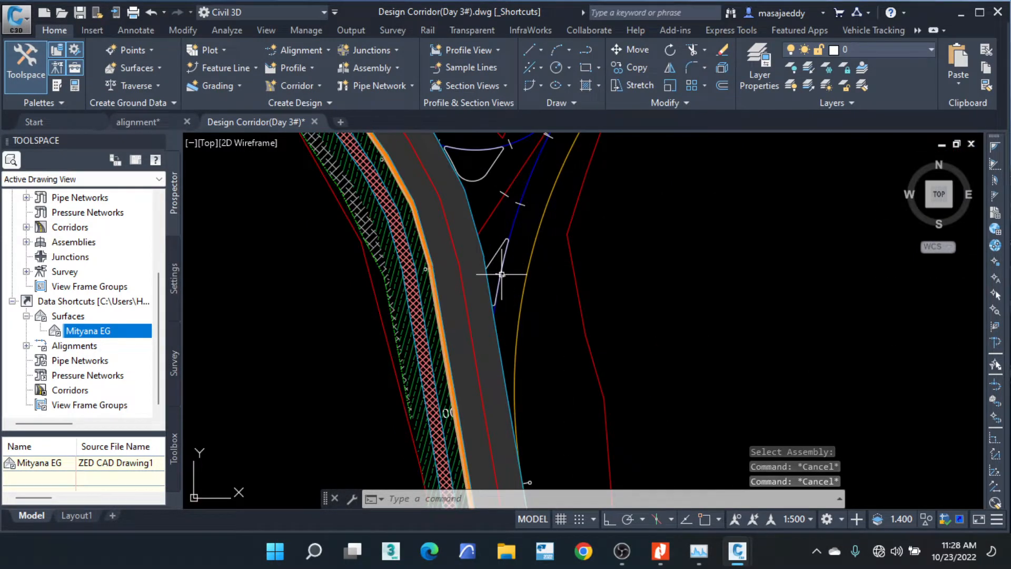
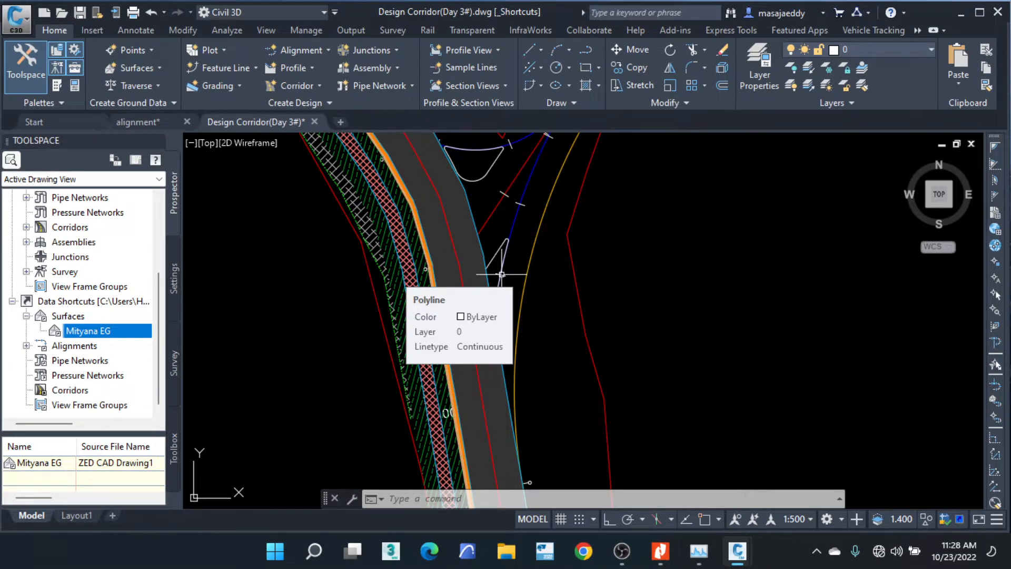
scroll(502, 274, "down", 6)
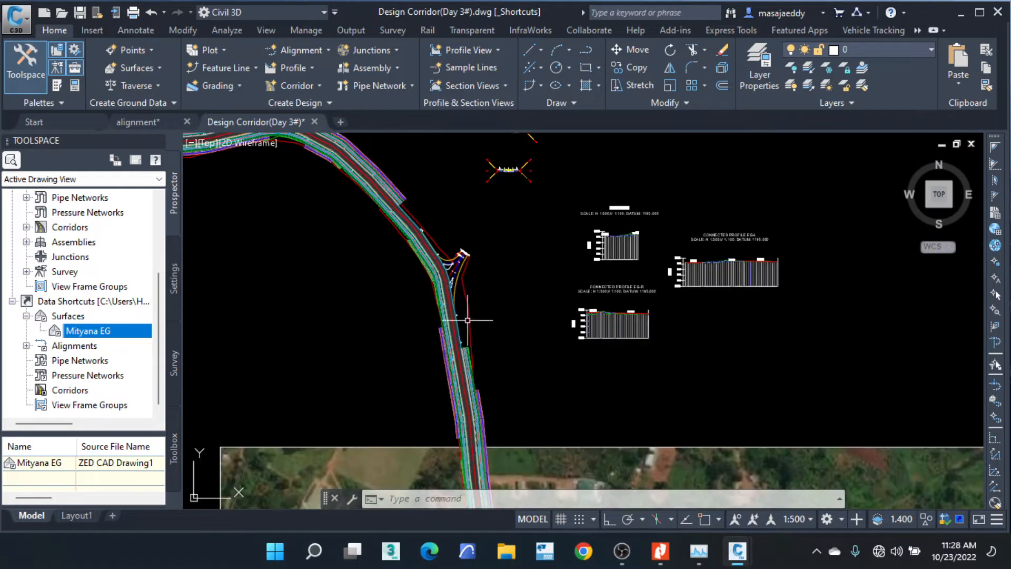
scroll(467, 320, "up", 4)
scroll(437, 250, "up", 1)
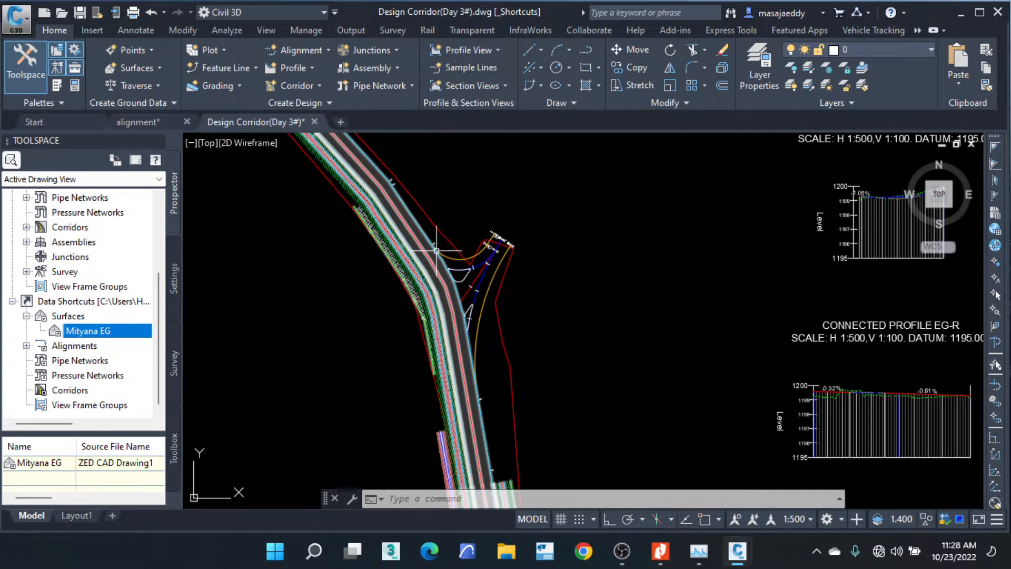
scroll(436, 251, "down", 4)
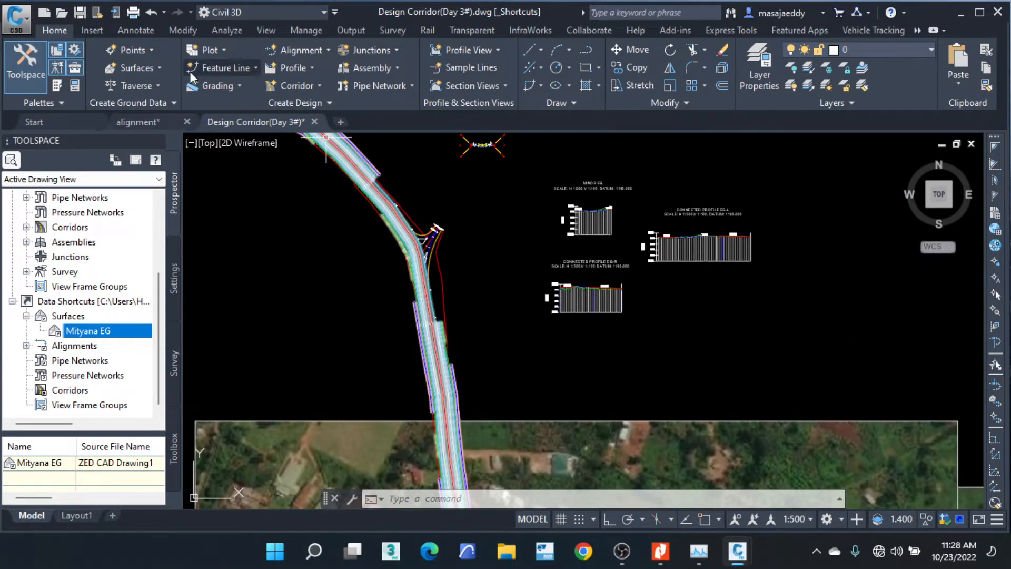
scroll(403, 232, "up", 4)
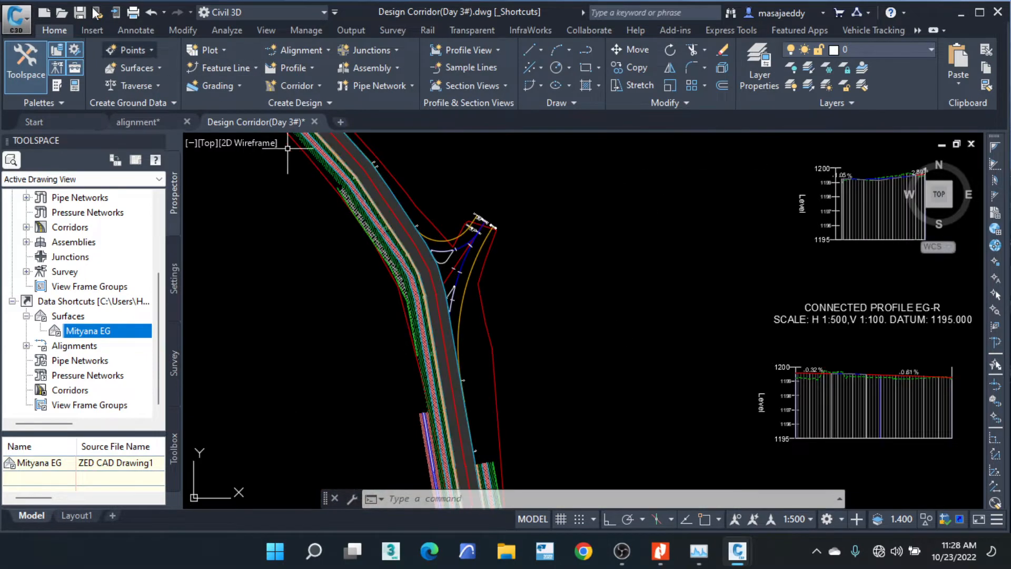
Undo 33 operations, back to before the corridor region splits, including the assembly copy and the region's assembly change.
left_click(164, 12)
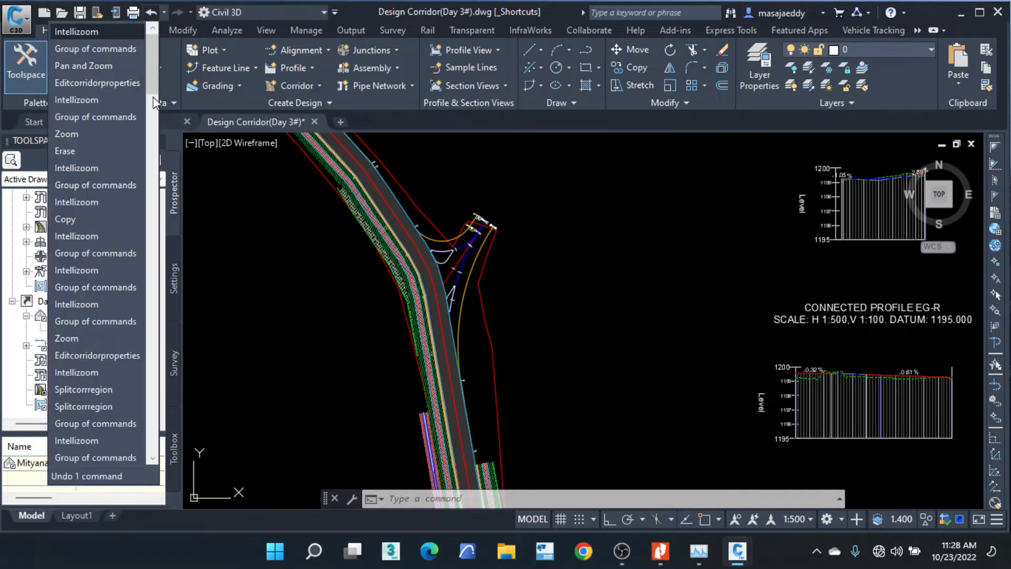
left_click(107, 280)
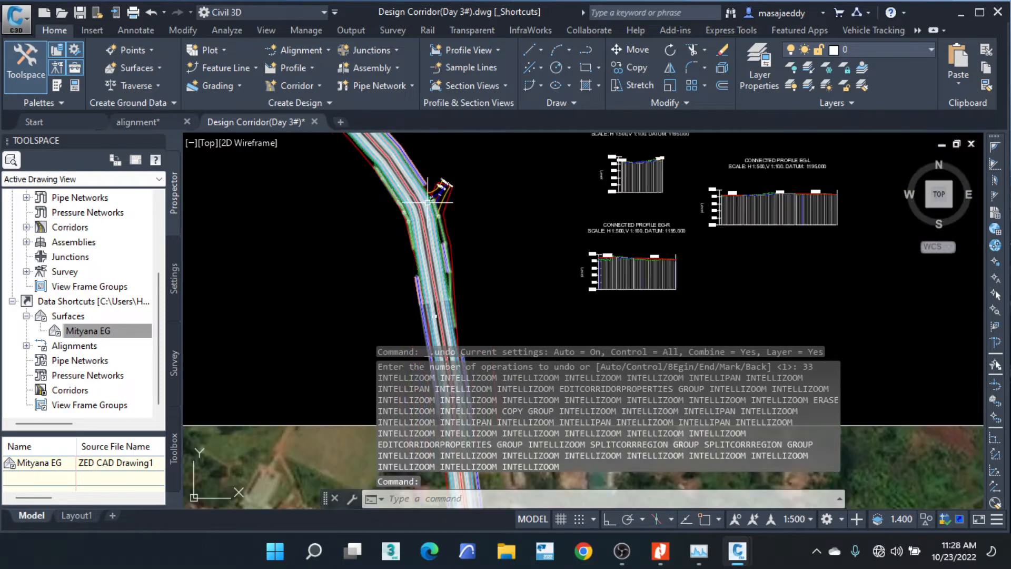
Undo 23 more operations covering the corridor code set style edits, and redo the first 4 command groups.
scroll(429, 253, "up", 3)
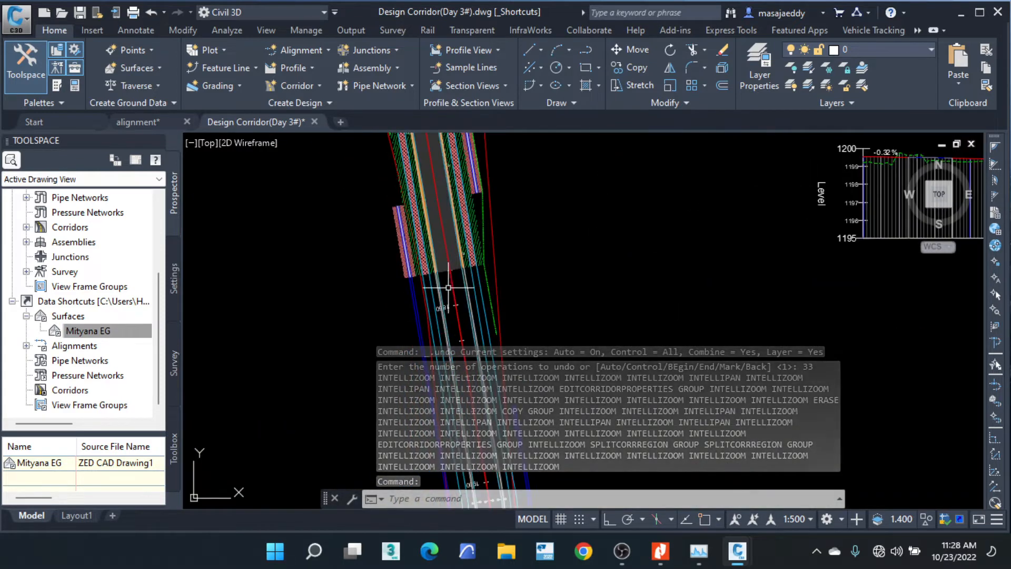
left_click(164, 13)
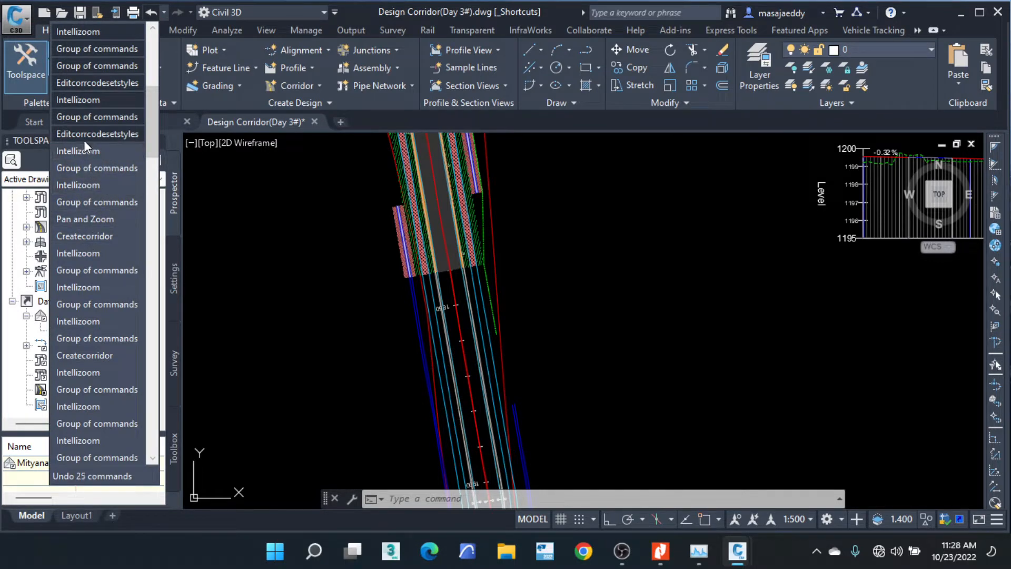
left_click(83, 100)
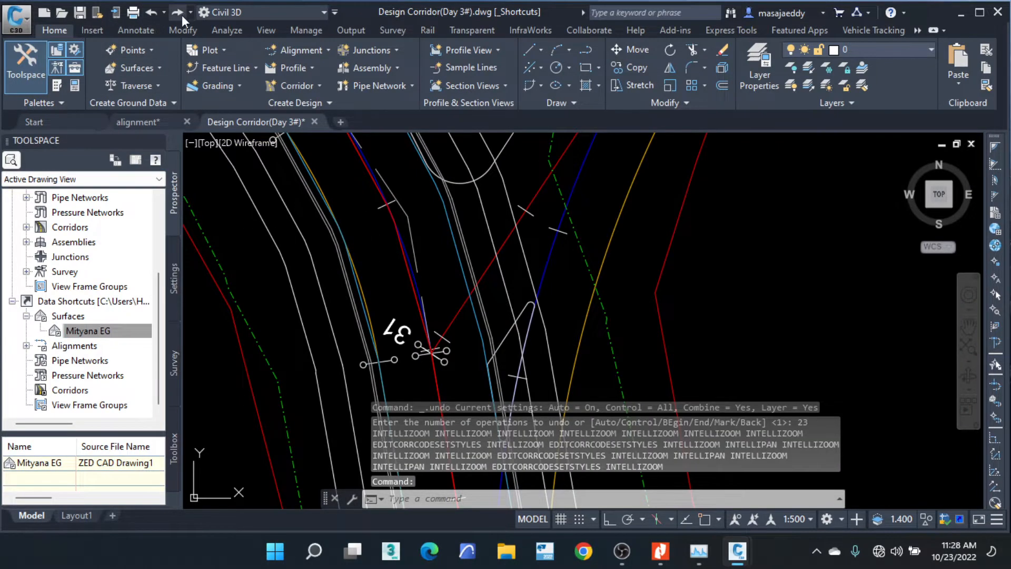
left_click(190, 13)
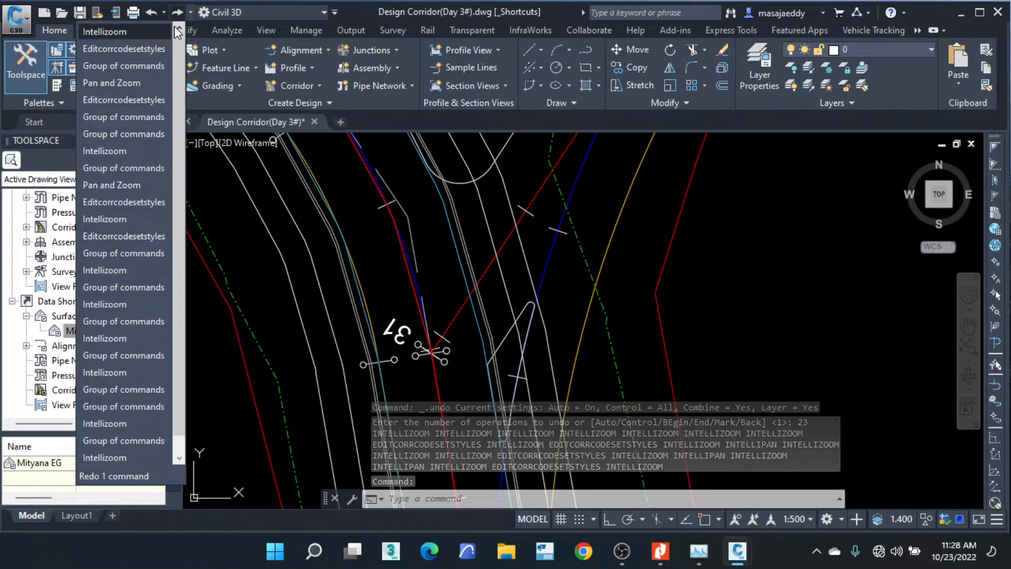
left_click(116, 83)
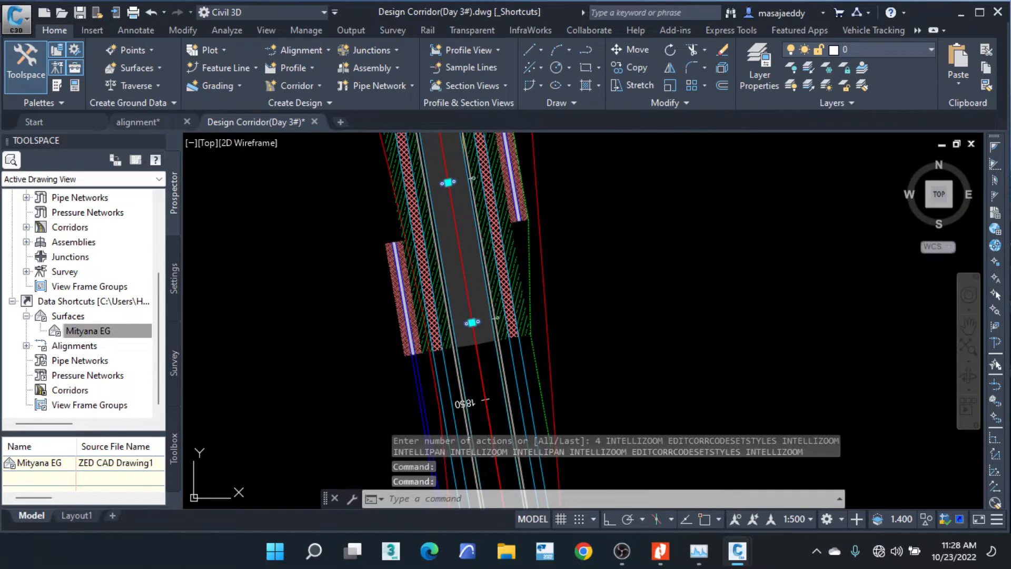
Select the corridor, inspect its extent south of the side road junction, and deselect it.
key("Escape")
scroll(478, 307, "up", 2)
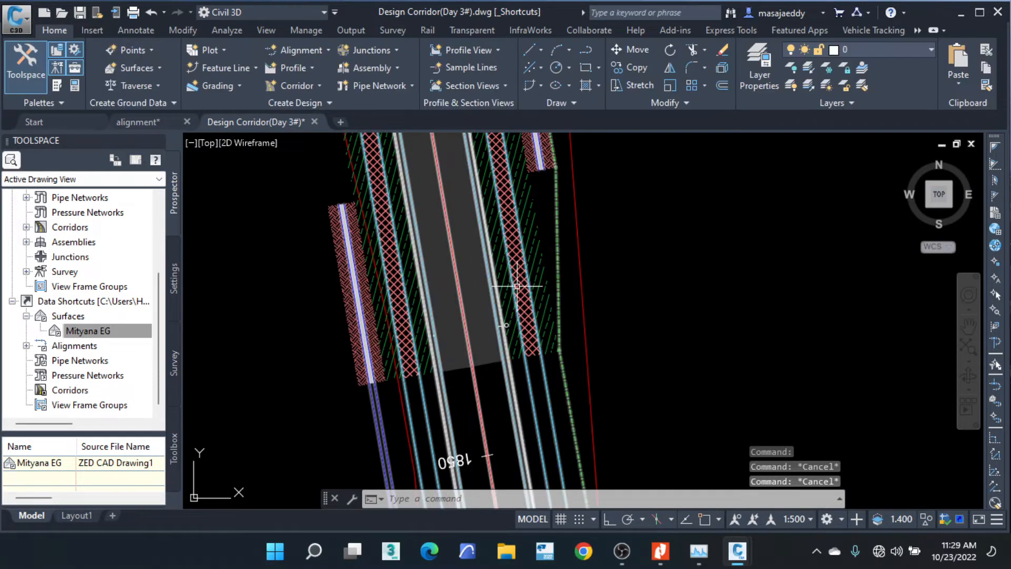
left_click(491, 344)
left_click(464, 331)
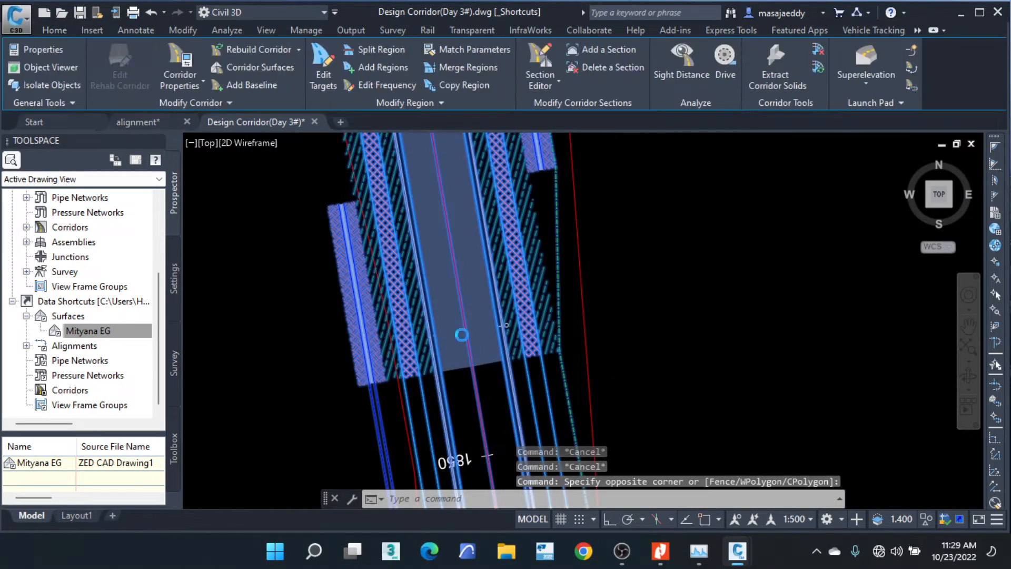
scroll(465, 325, "down", 5)
scroll(464, 325, "up", 5)
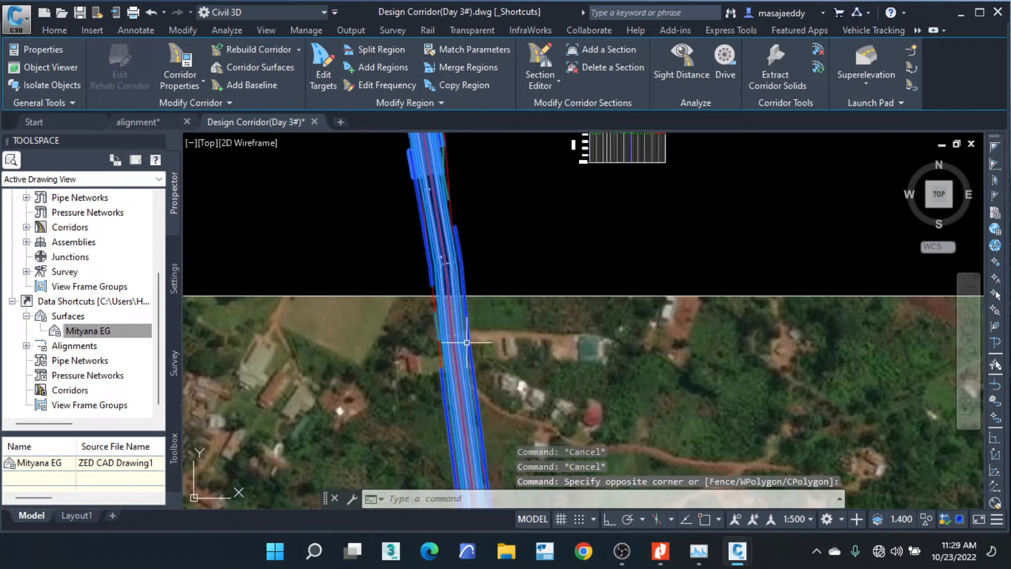
scroll(457, 325, "up", 3)
scroll(407, 296, "down", 6)
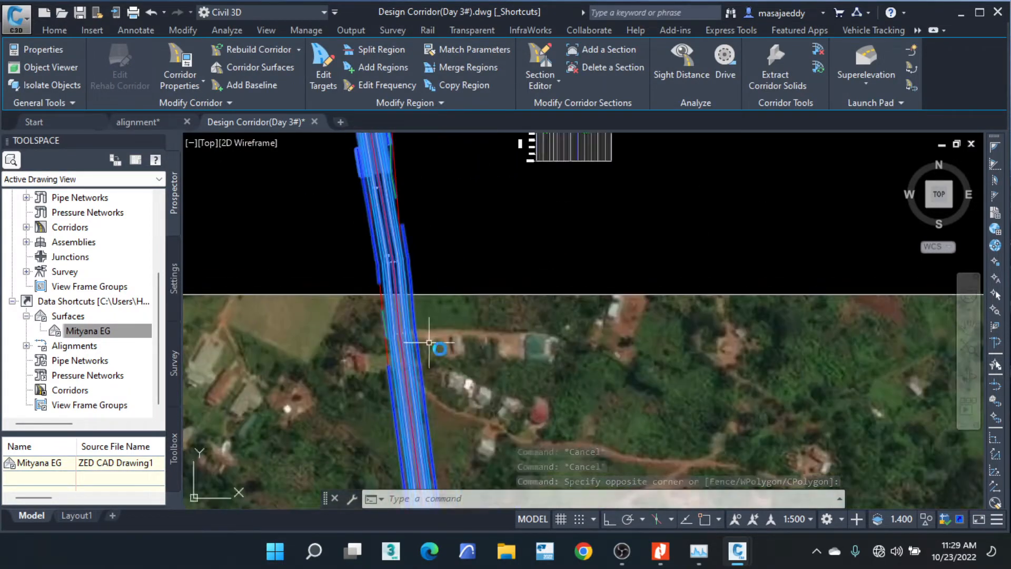
scroll(398, 258, "up", 2)
key("Escape")
key("Escape")
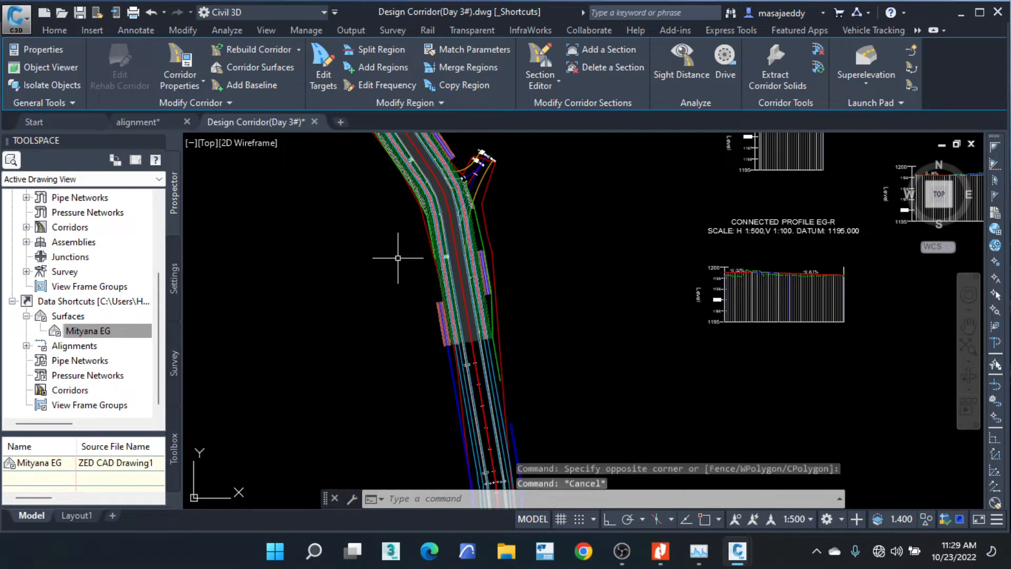
scroll(456, 256, "up", 3)
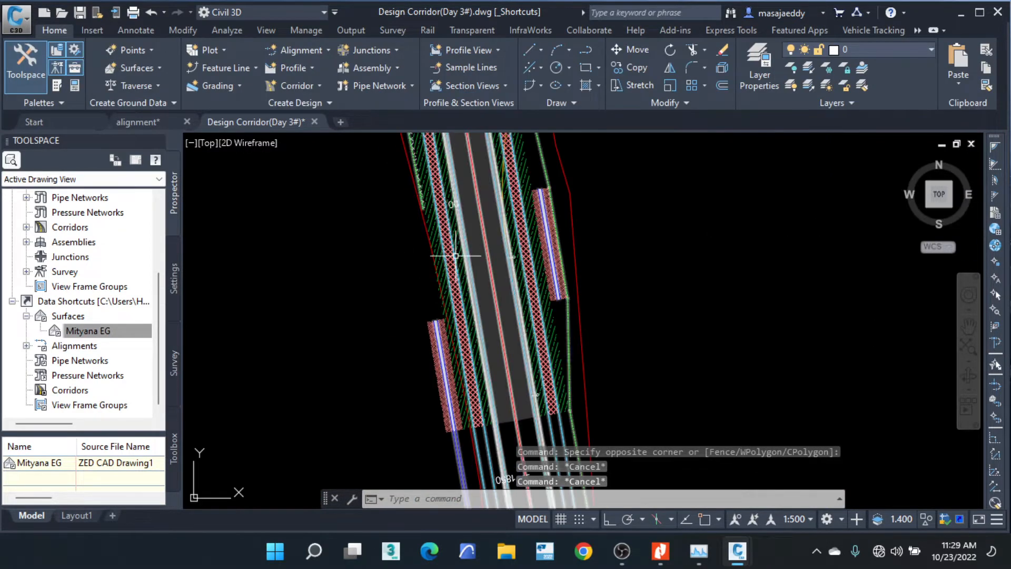
left_click(456, 256)
scroll(397, 282, "down", 3)
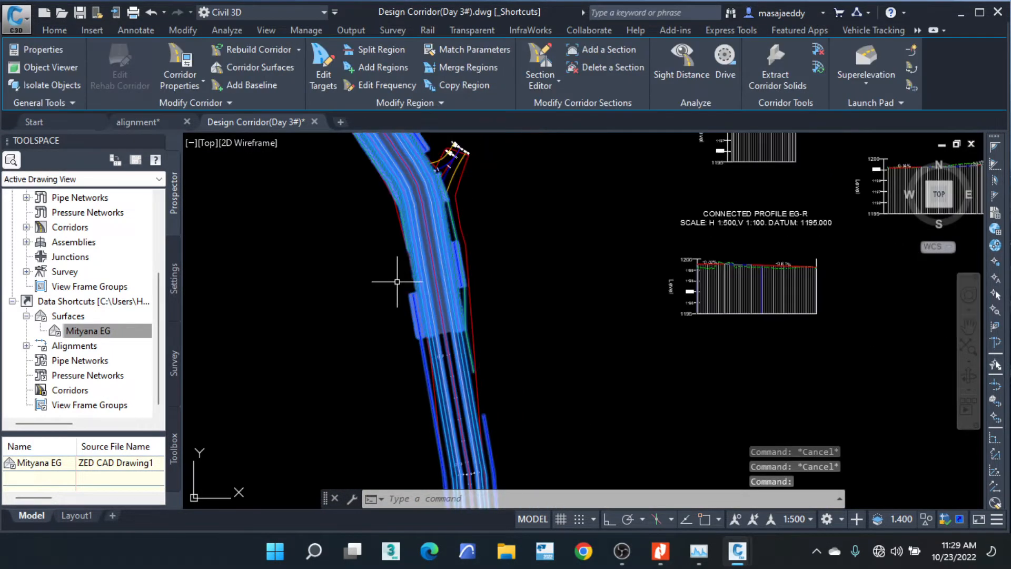
mouse_move(386, 289)
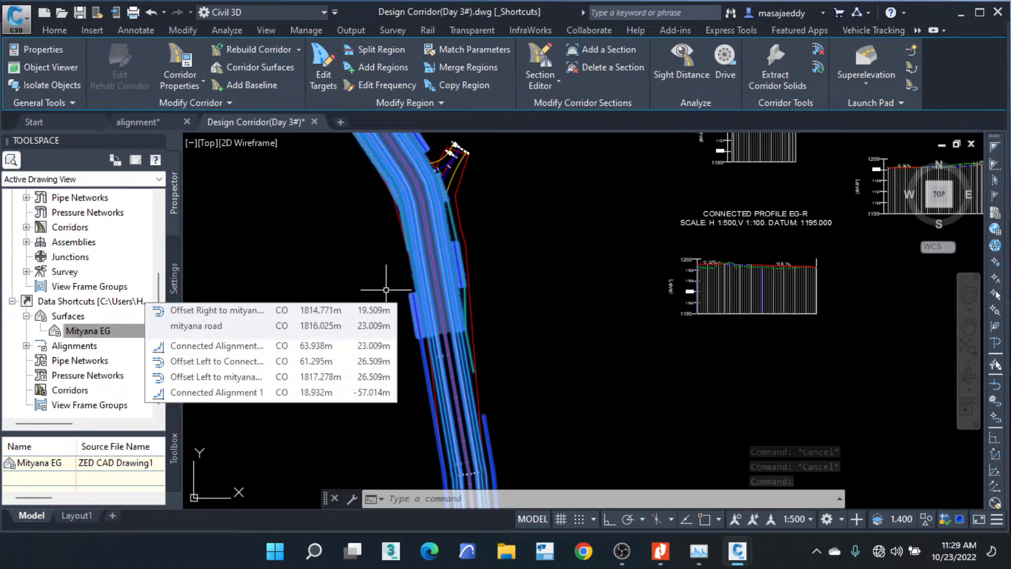
left_click(357, 49)
scroll(392, 251, "up", 2)
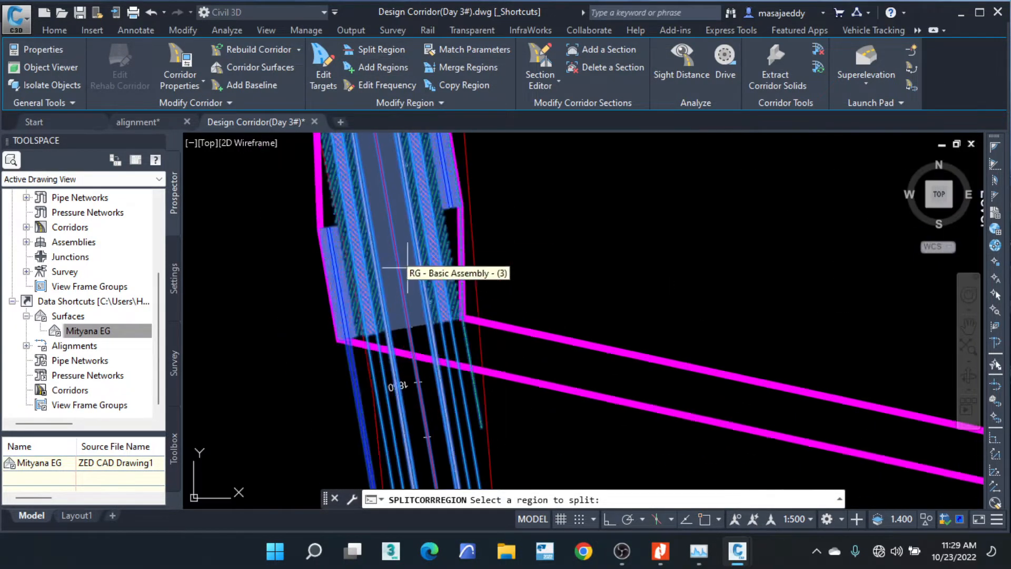
scroll(387, 246, "down", 4)
scroll(387, 246, "down", 4)
scroll(347, 221, "up", 2)
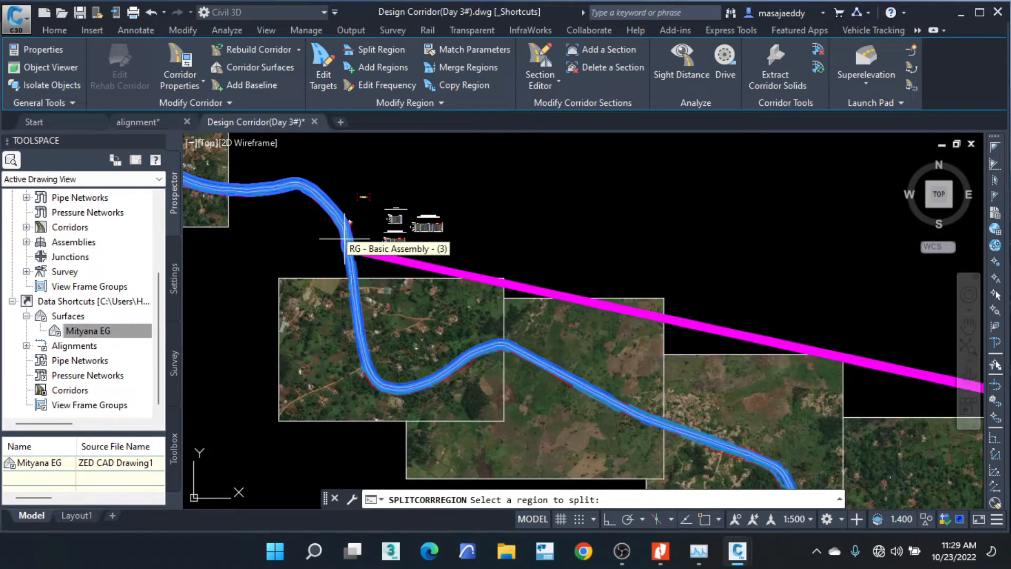
key("Escape")
key("Escape")
key("Escape")
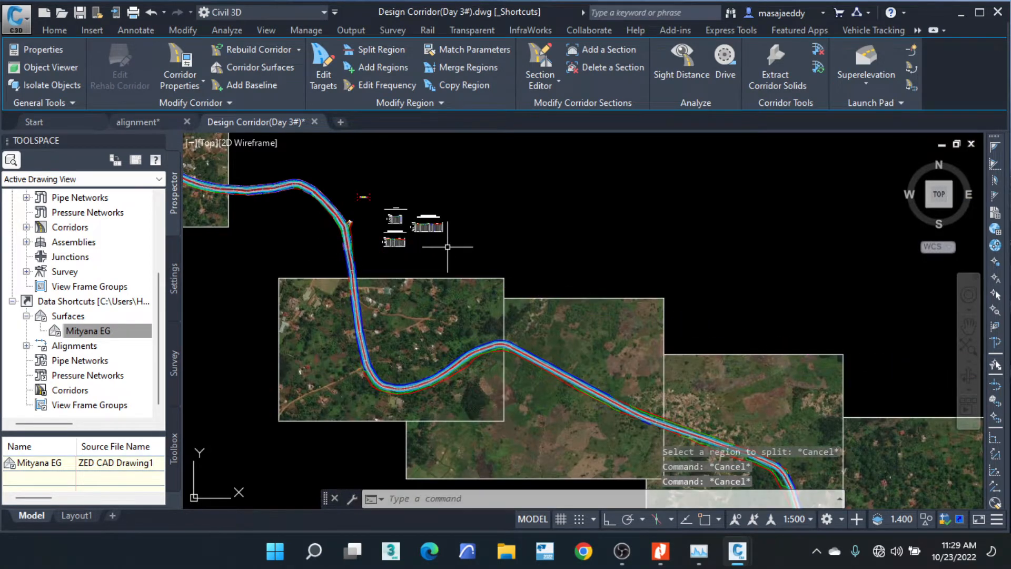
Undo the recent operations one at a time, back through the split-region command and the corridor code set style edit.
scroll(340, 220, "up", 6)
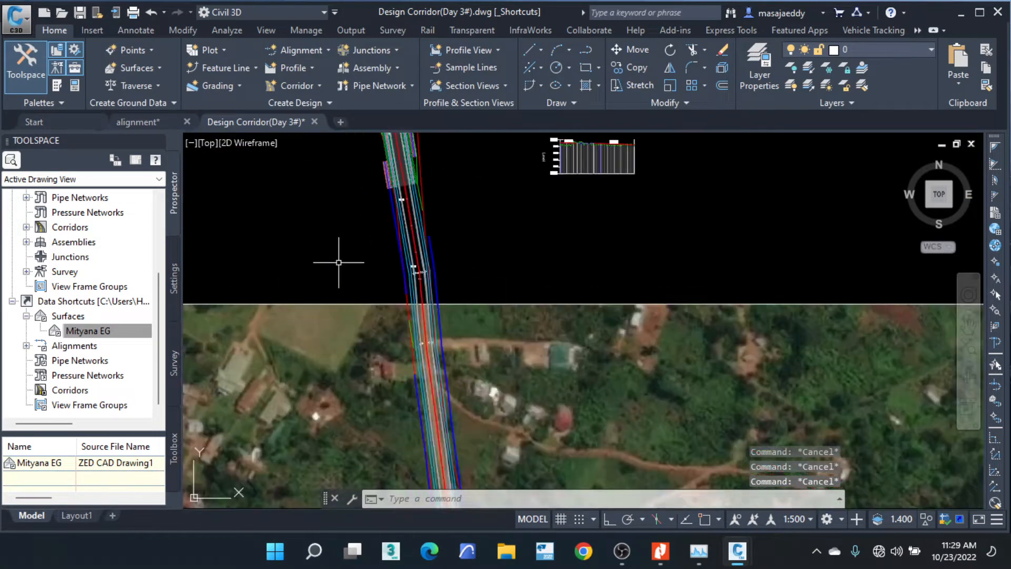
scroll(417, 220, "down", 6)
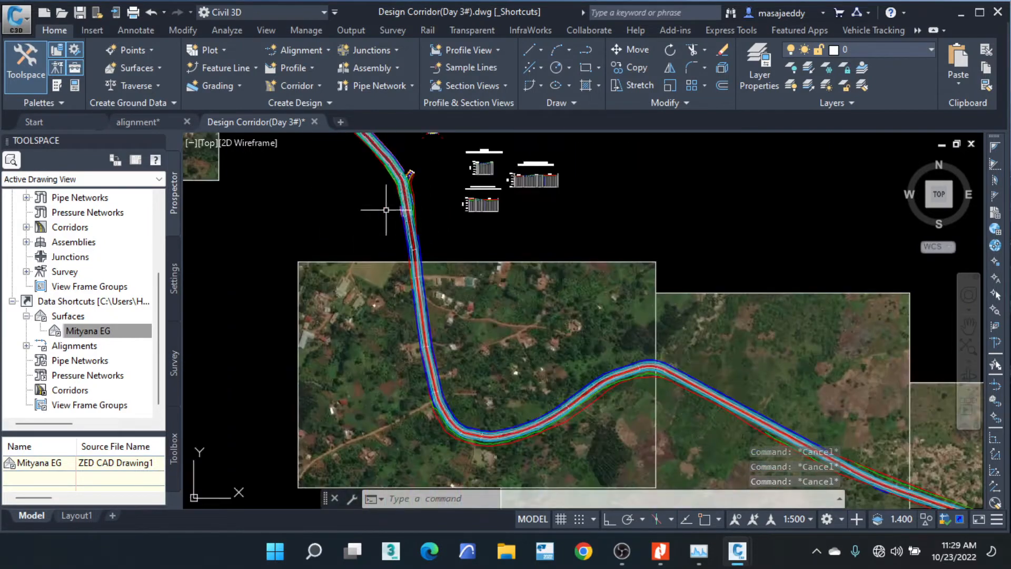
scroll(404, 210, "up", 4)
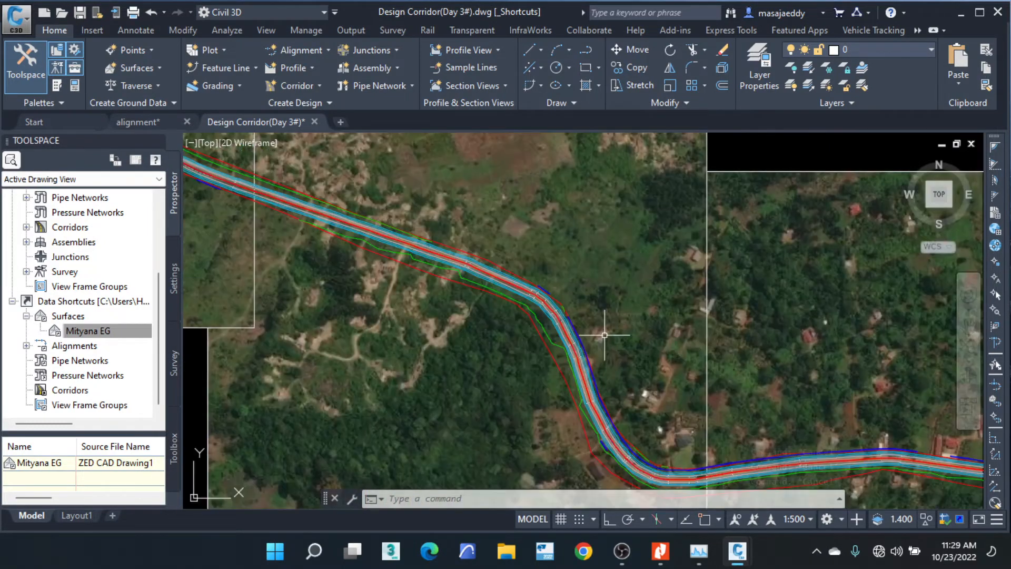
scroll(598, 334, "down", 7)
scroll(441, 240, "up", 6)
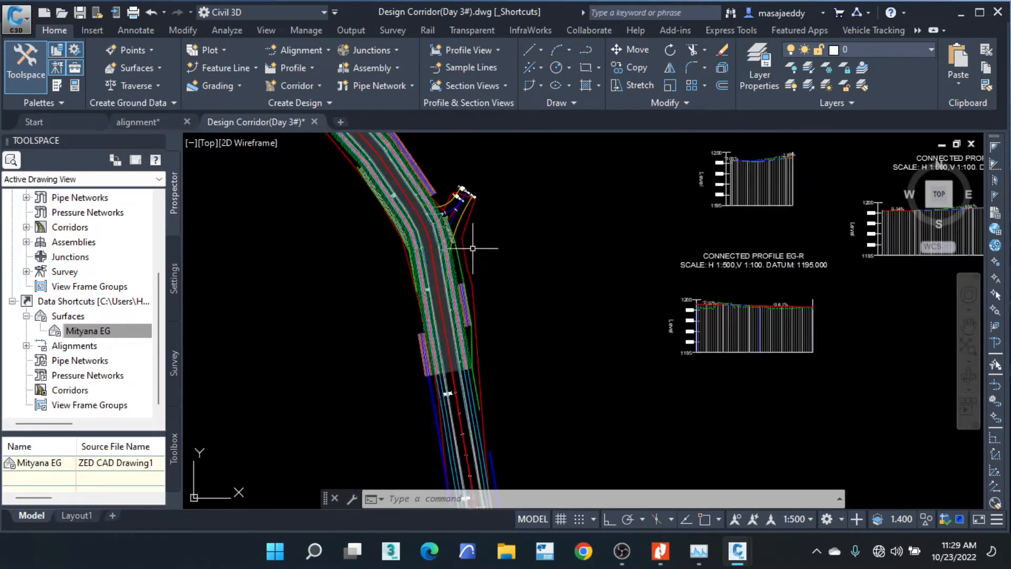
left_click(451, 273)
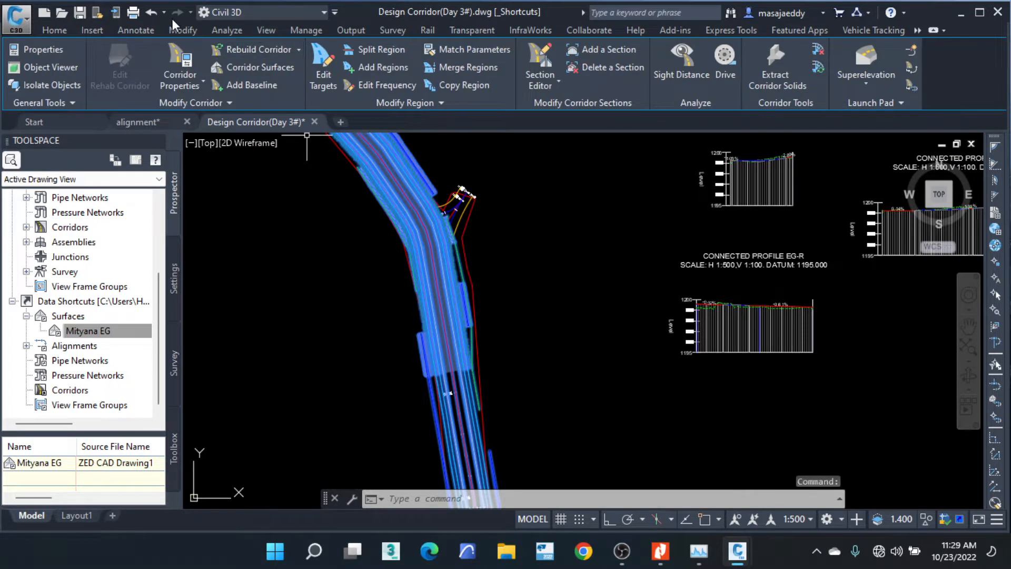
left_click(149, 11)
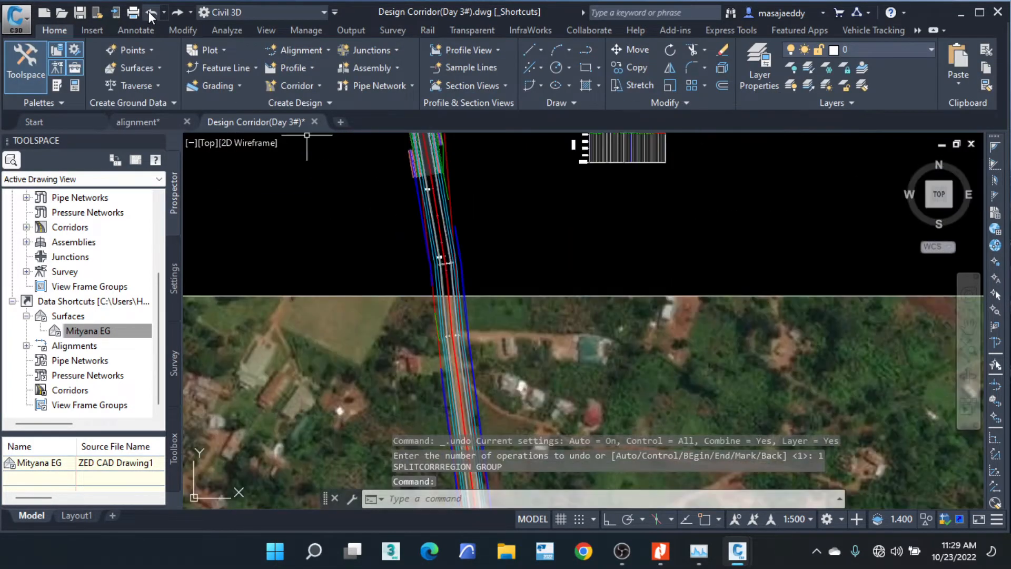
left_click(149, 11)
left_click(149, 12)
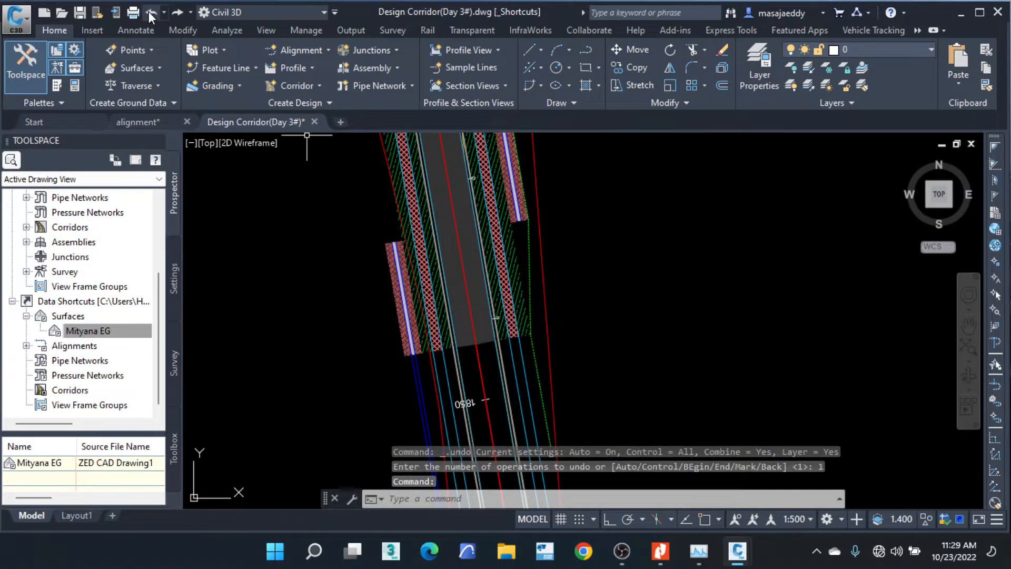
left_click(149, 12)
left_click(149, 12)
left_click(149, 12)
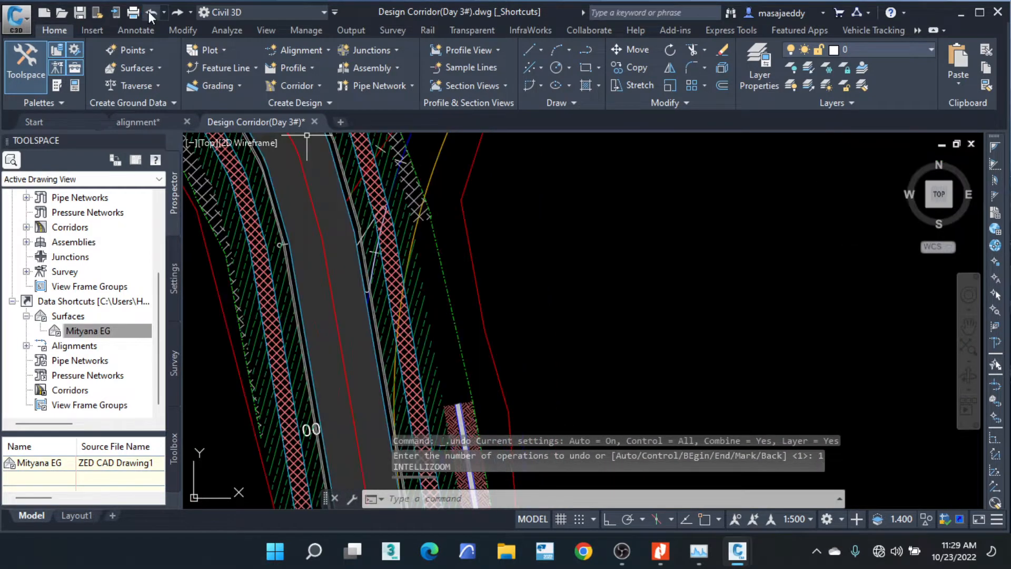
left_click(149, 12)
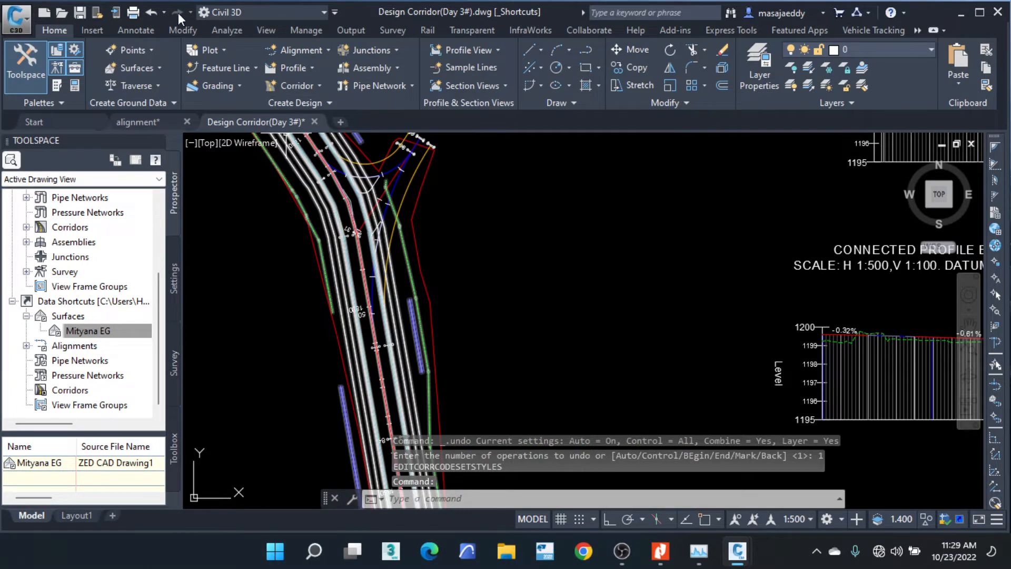
left_click(151, 11)
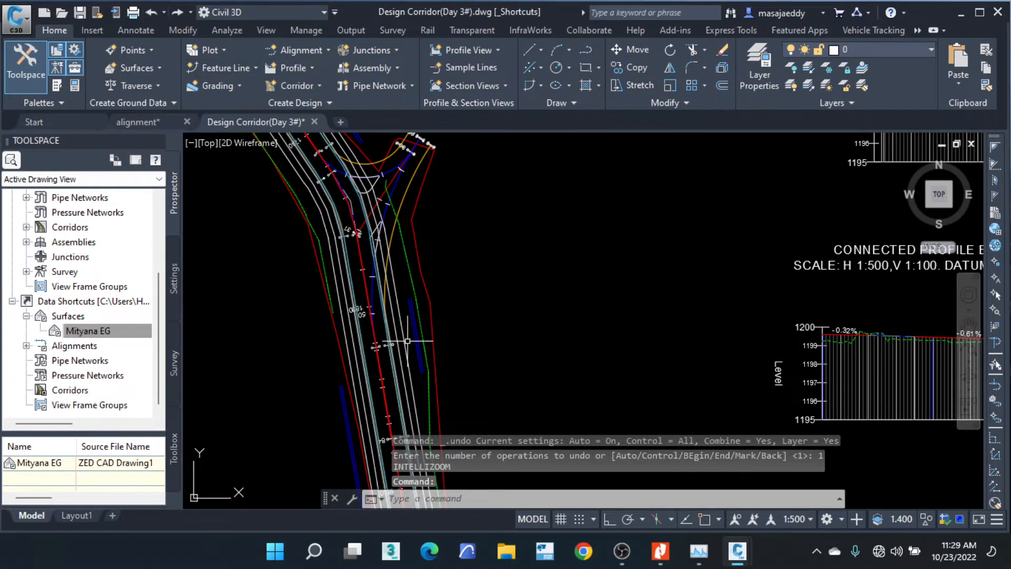
scroll(407, 341, "down", 5)
scroll(407, 311, "up", 7)
left_click(419, 267)
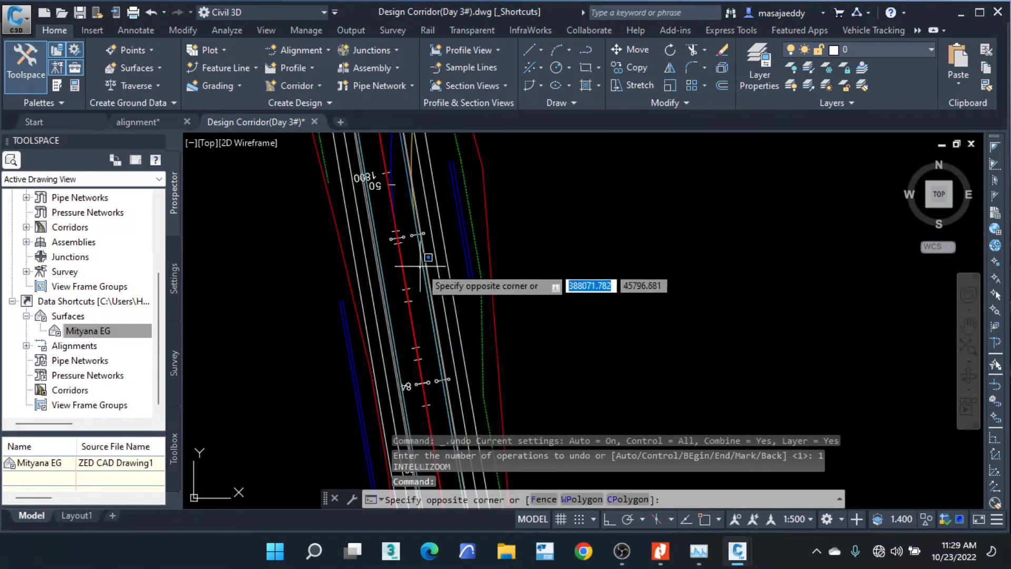
left_click(396, 252)
right_click(421, 255)
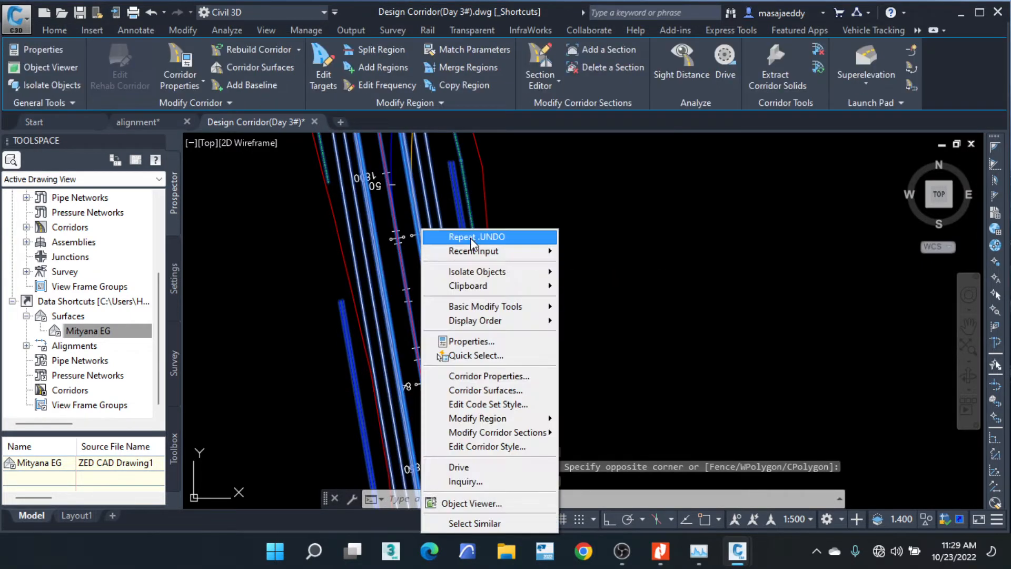
left_click(464, 374)
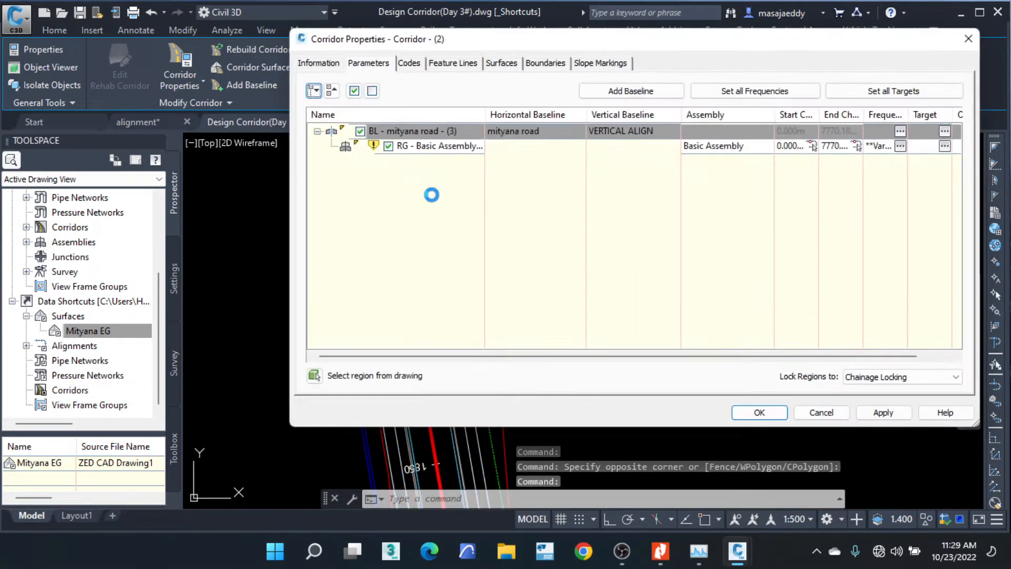
left_click(967, 39)
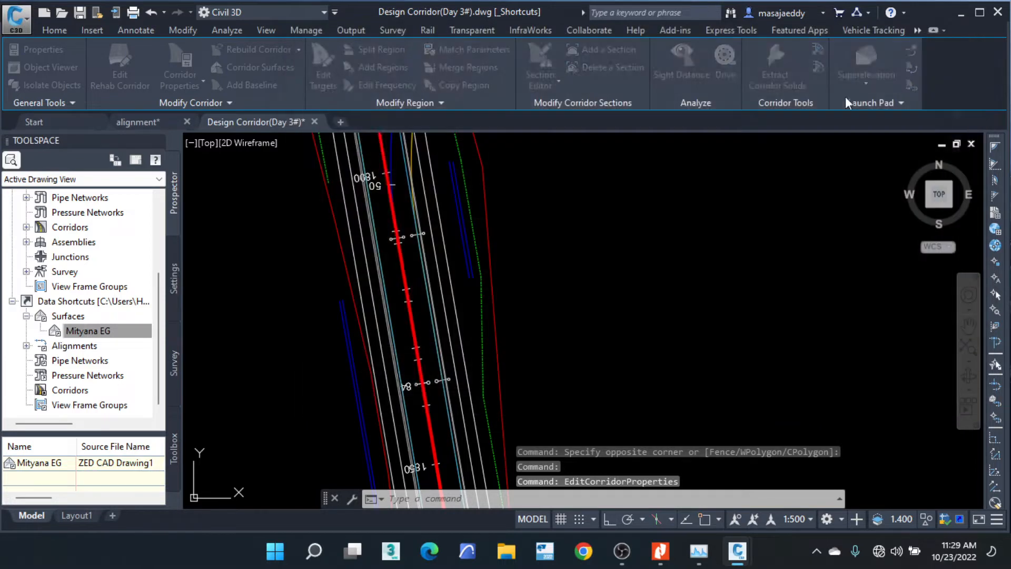
Set the corridor's code set style to Plan View - Hatching in its properties and apply the change.
left_click(385, 261)
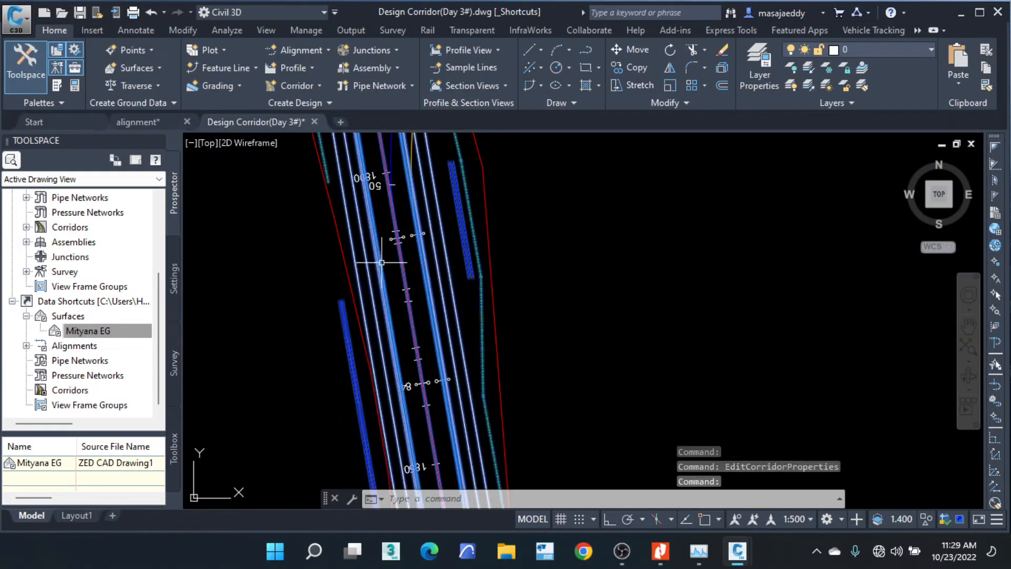
right_click(467, 229)
left_click(526, 375)
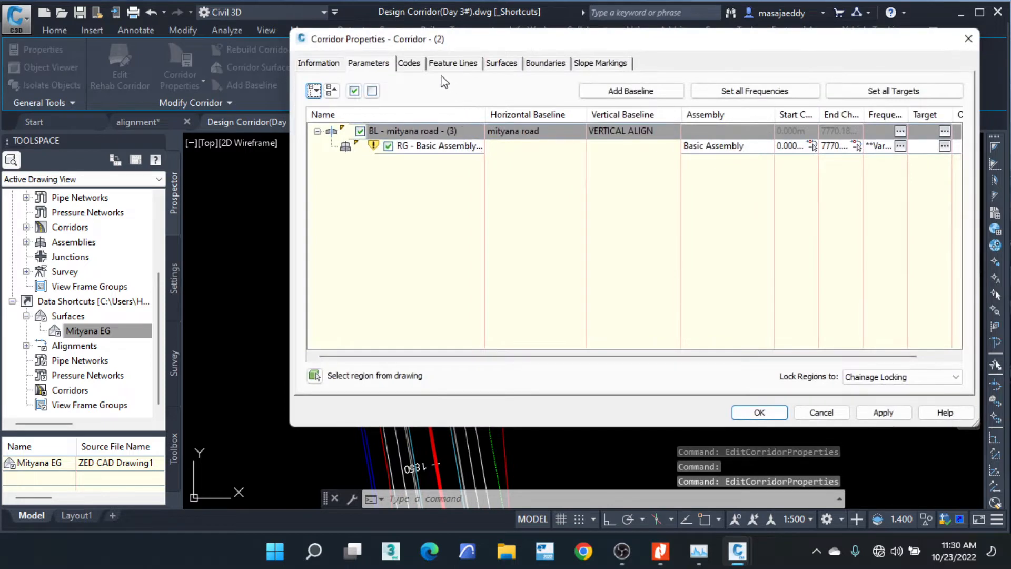
left_click(409, 63)
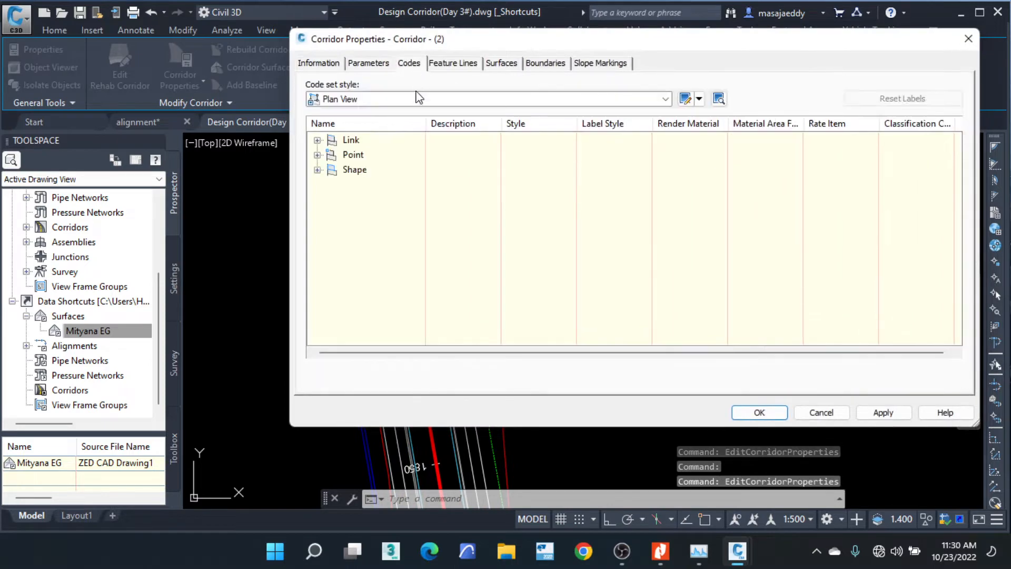
left_click(666, 99)
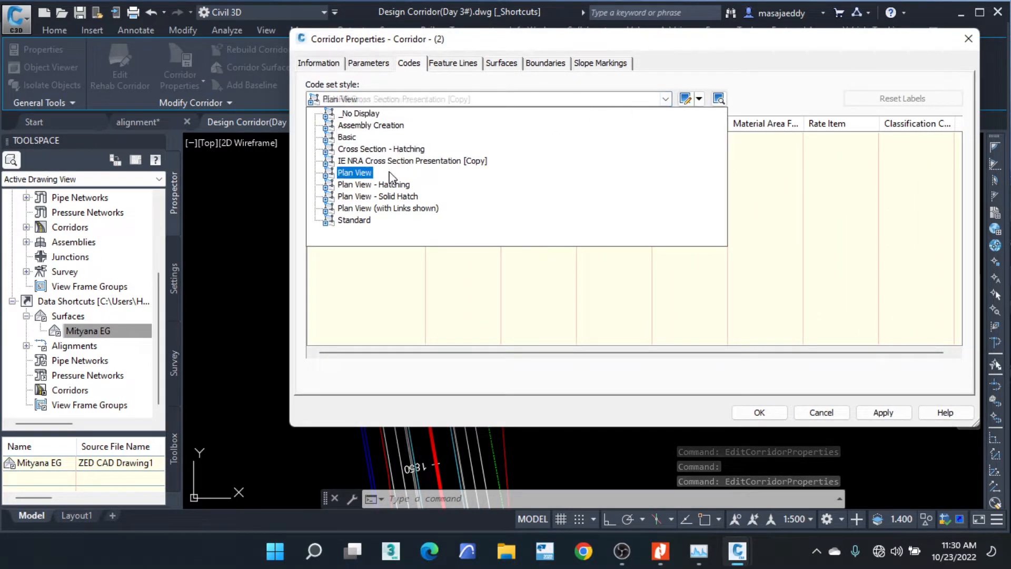
left_click(381, 194)
left_click(877, 413)
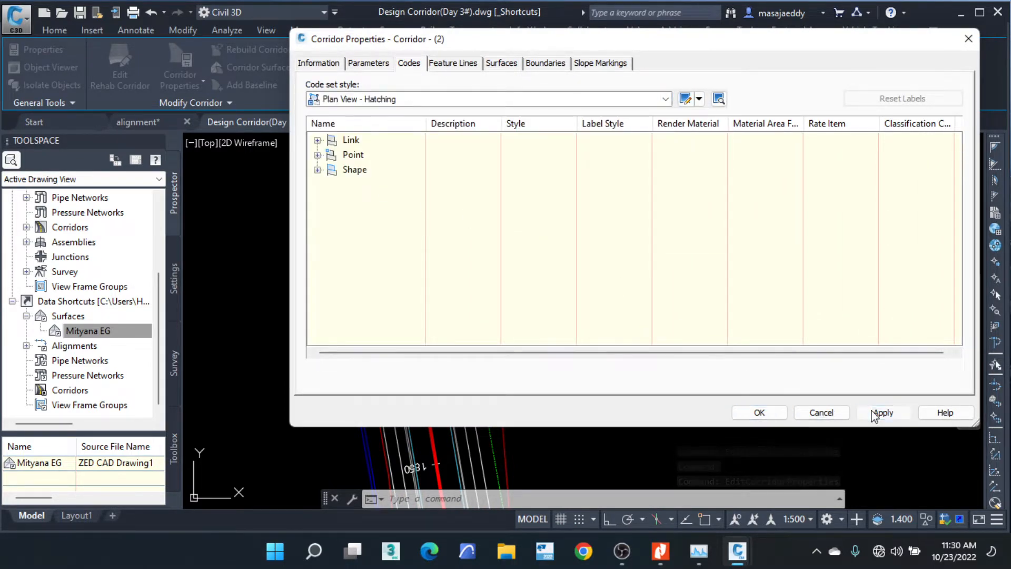
left_click(757, 413)
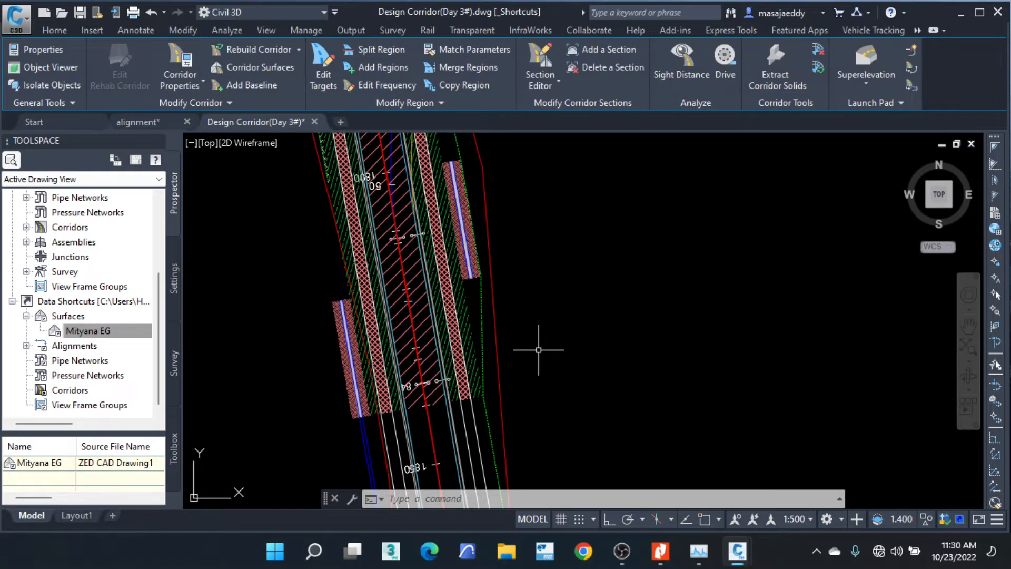
Open the corridor's Plan View - Hatching code set style for editing from the corridor properties.
scroll(538, 288, "down", 3)
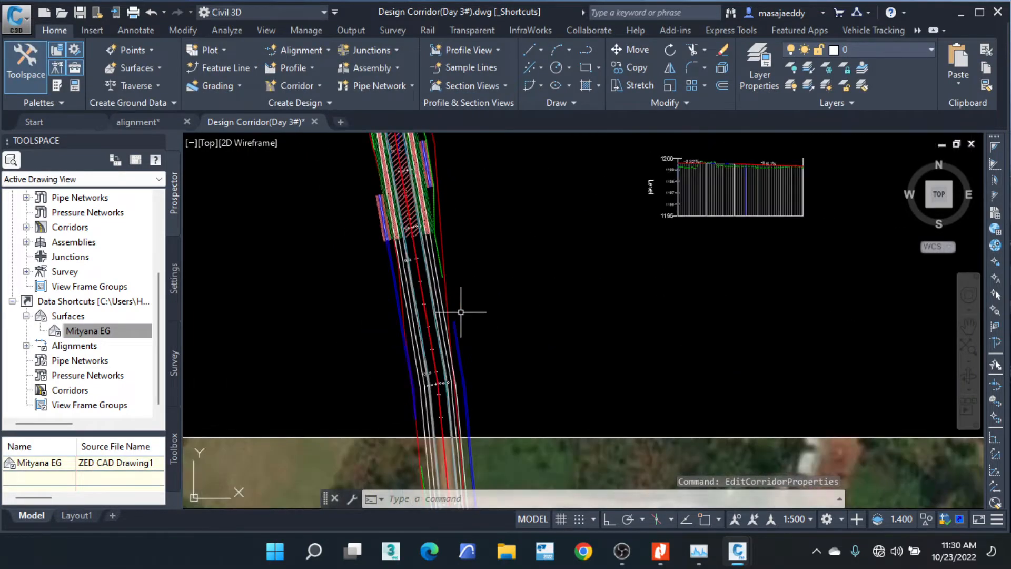
scroll(440, 250, "down", 3)
scroll(451, 276, "up", 5)
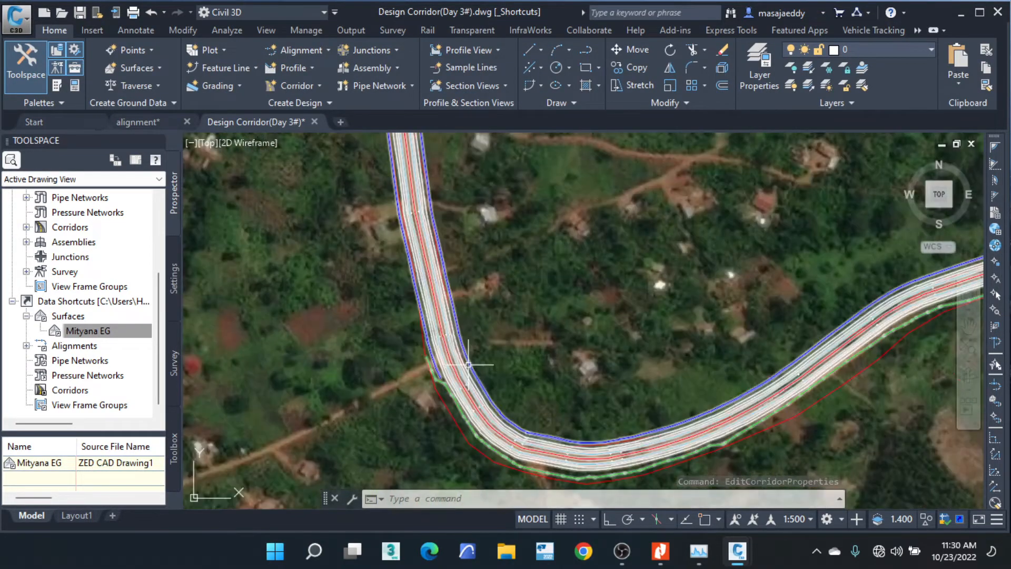
scroll(452, 276, "down", 4)
scroll(452, 276, "up", 4)
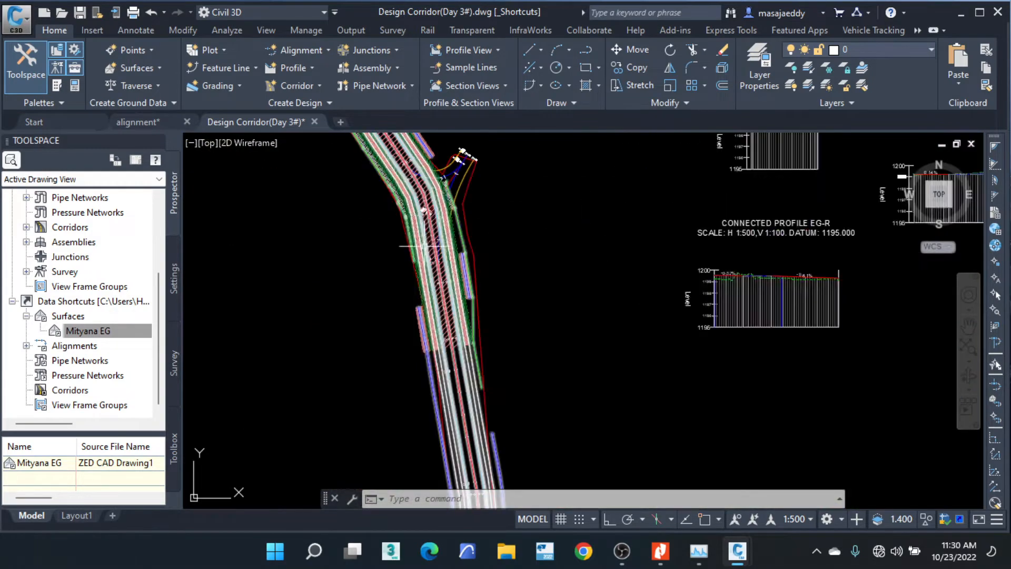
scroll(432, 239, "up", 5)
left_click(466, 217)
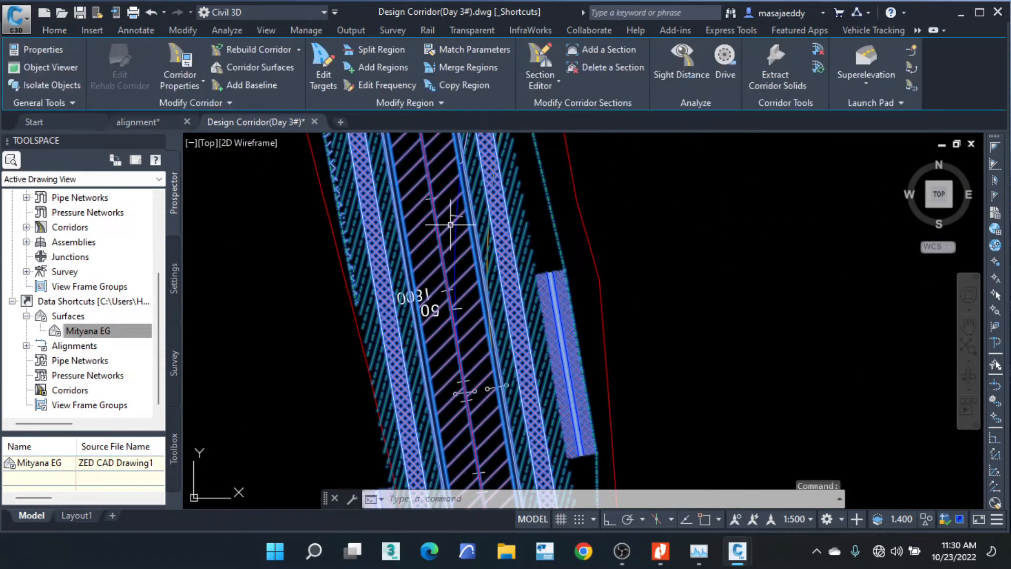
right_click(466, 218)
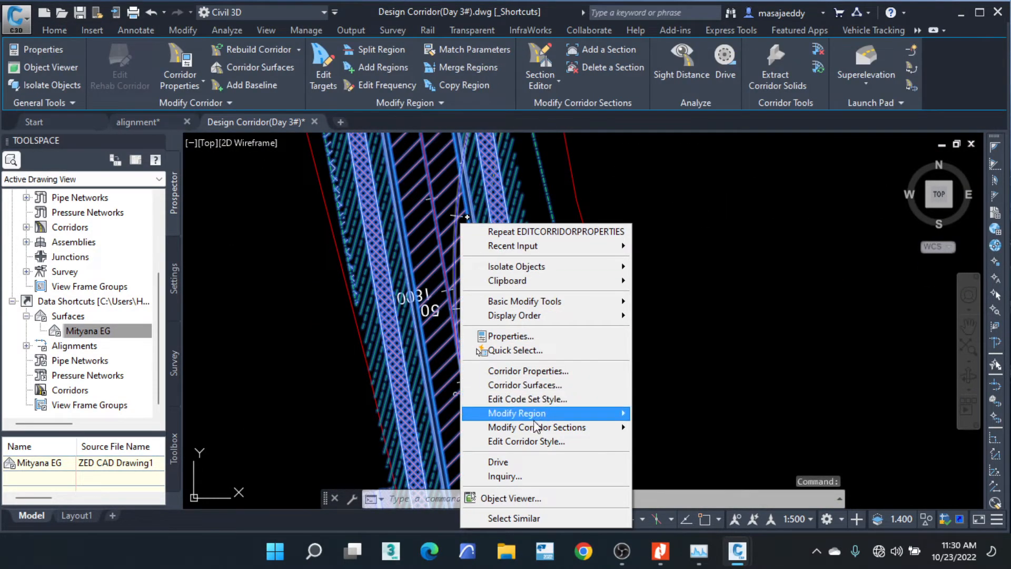
left_click(527, 373)
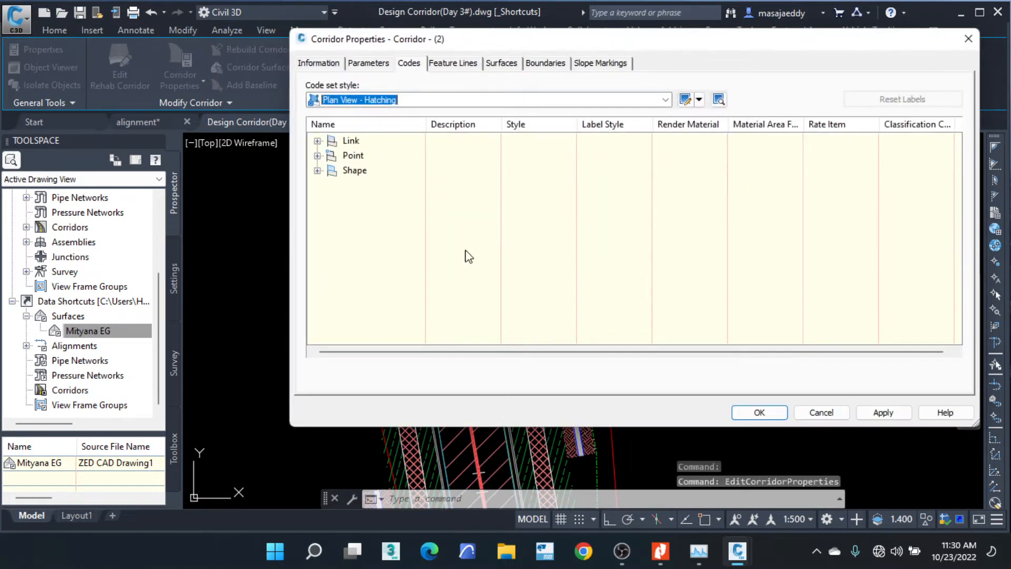
left_click(691, 102)
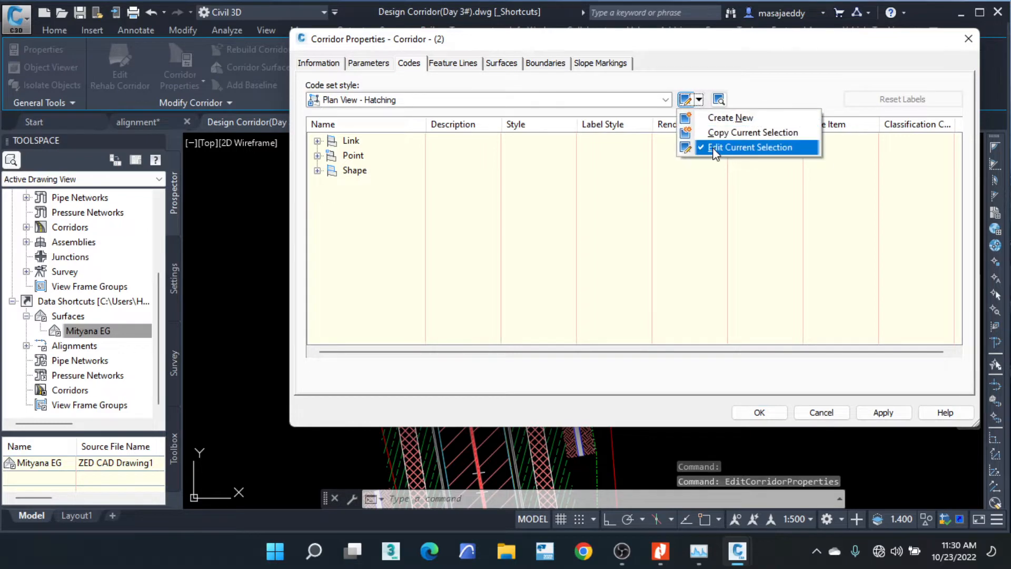
left_click(709, 147)
Set the plan-view Shape Area Fill colour of the Pave link's Construction_Pave shape style to index 250.
left_click(43, 121)
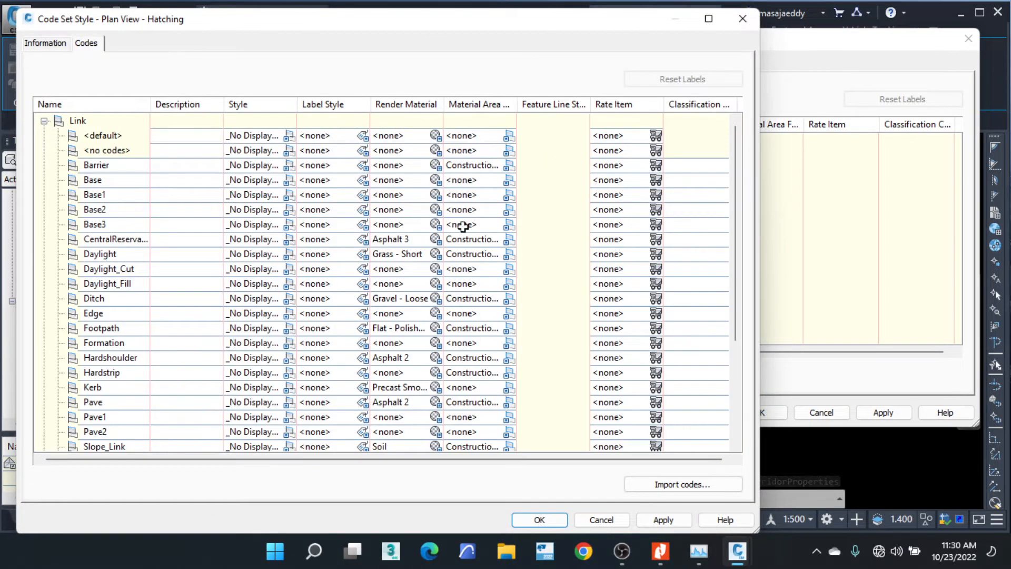
scroll(422, 237, "down", 1)
left_click(136, 315)
scroll(417, 288, "down", 3)
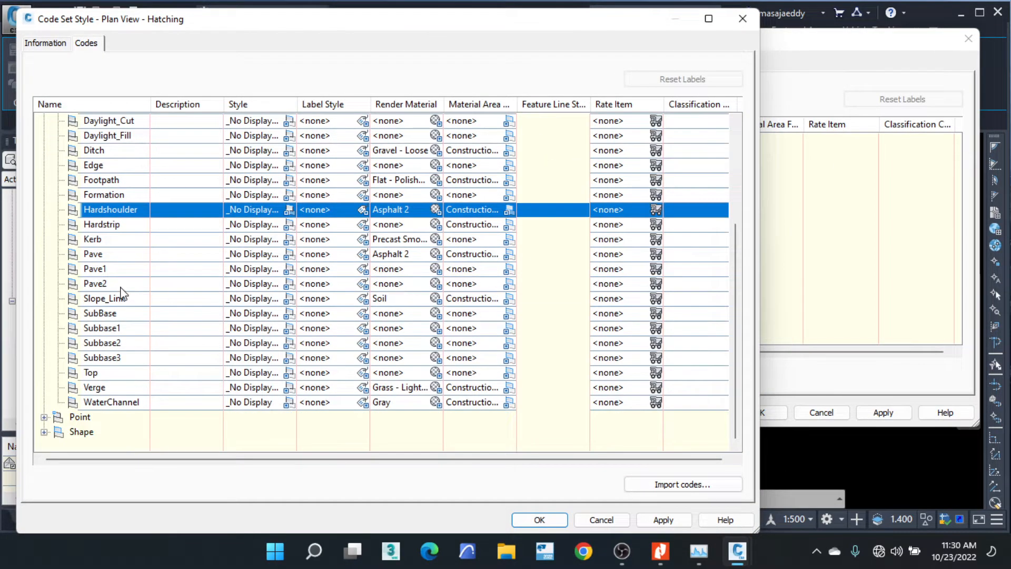
left_click(110, 252)
left_click(509, 254)
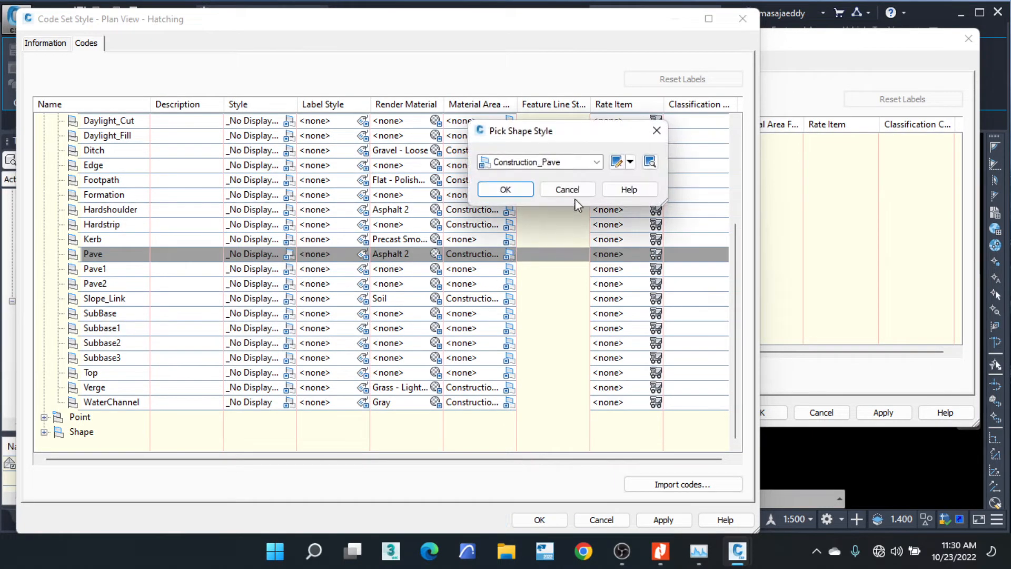
left_click(630, 162)
left_click(679, 210)
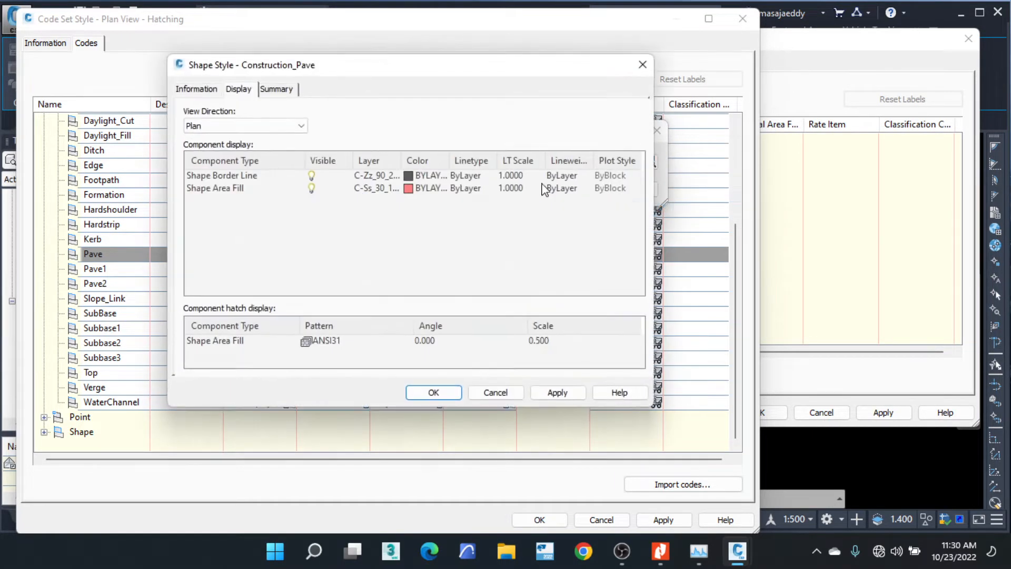
left_click(406, 190)
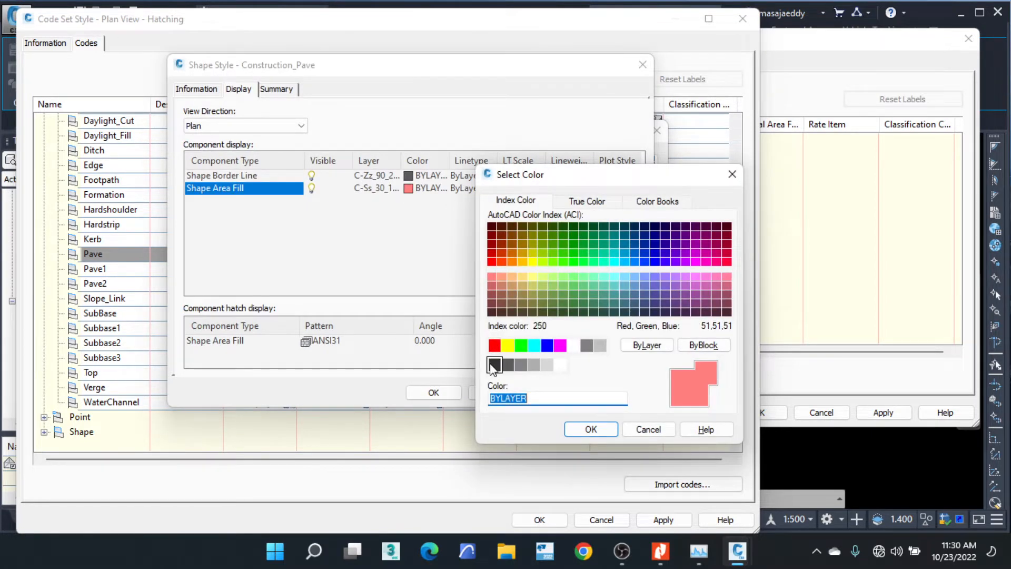
left_click(493, 363)
left_click(590, 429)
Change the Construction_Pave area fill hatch pattern to Solid Fill and confirm the style for the Pave link.
left_click(315, 342)
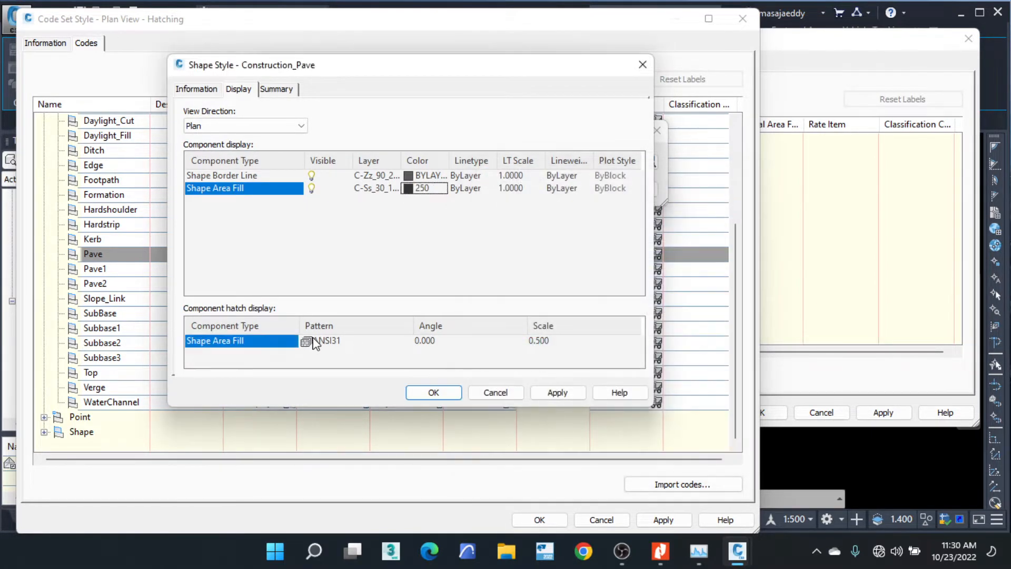
left_click(315, 342)
left_click(427, 219)
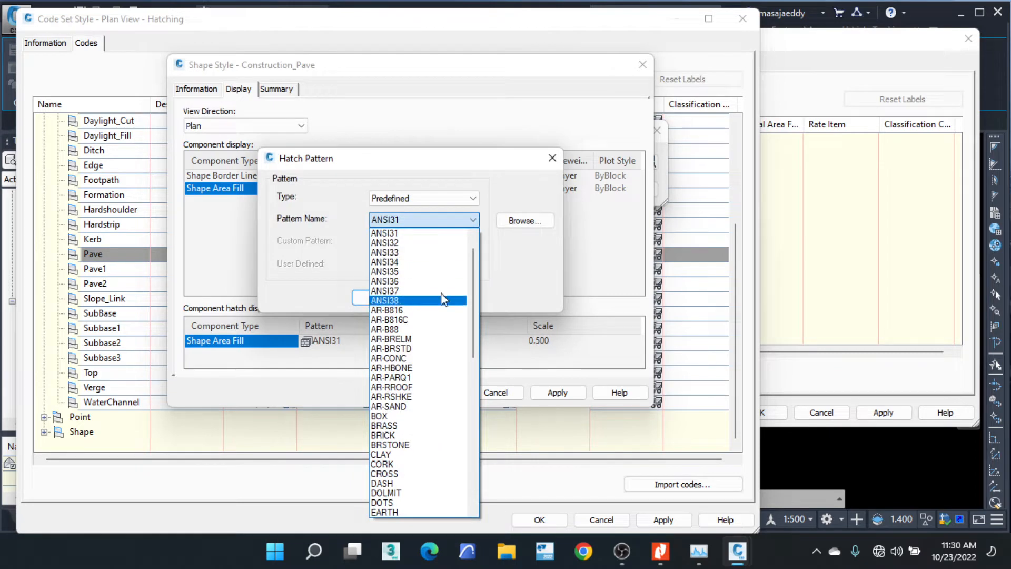
left_click(424, 219)
left_click(424, 198)
left_click(400, 235)
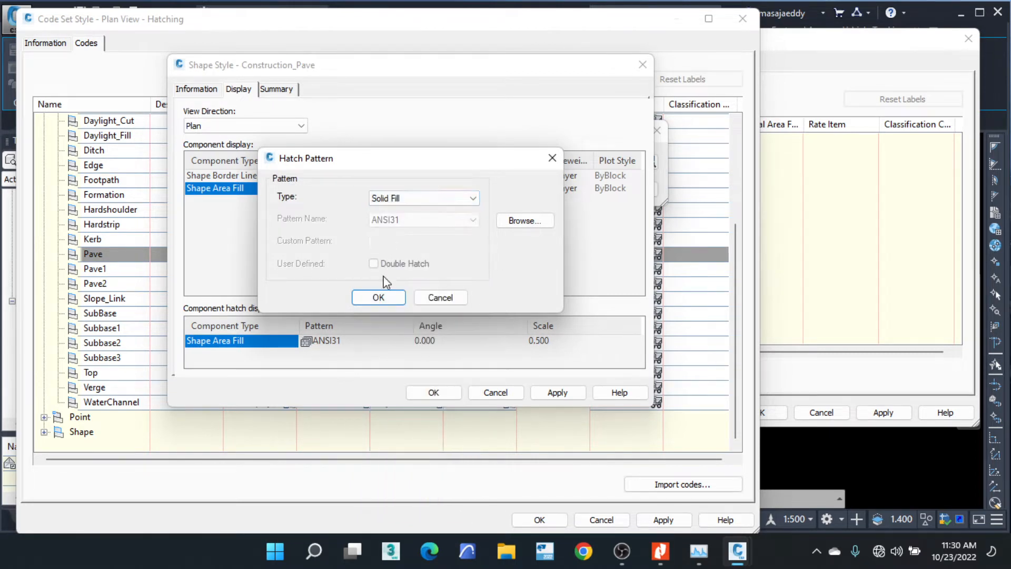
left_click(382, 297)
left_click(433, 393)
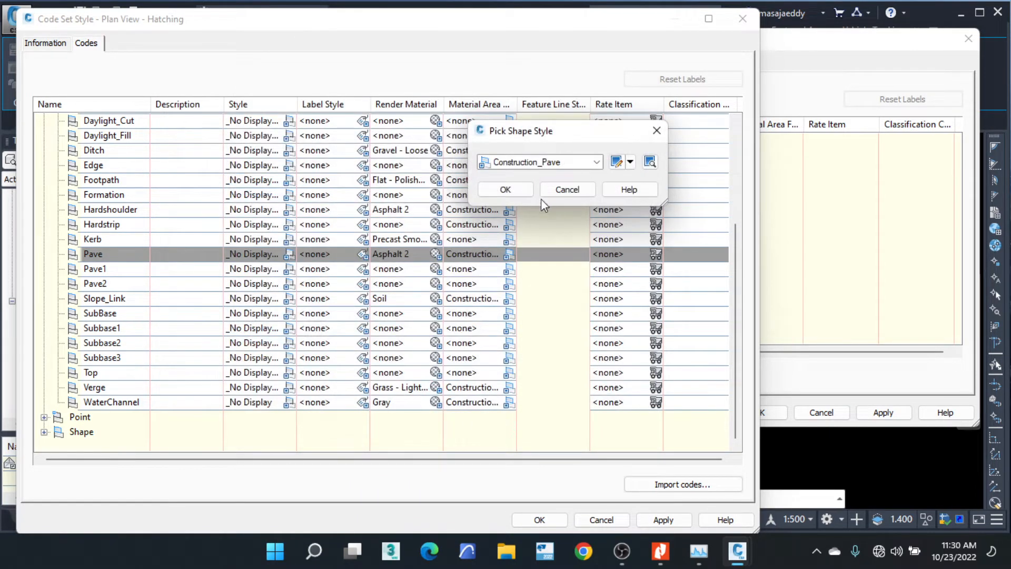
left_click(506, 191)
Choose Construction_Kerb as the material area fill style of the Kerb link.
left_click(113, 299)
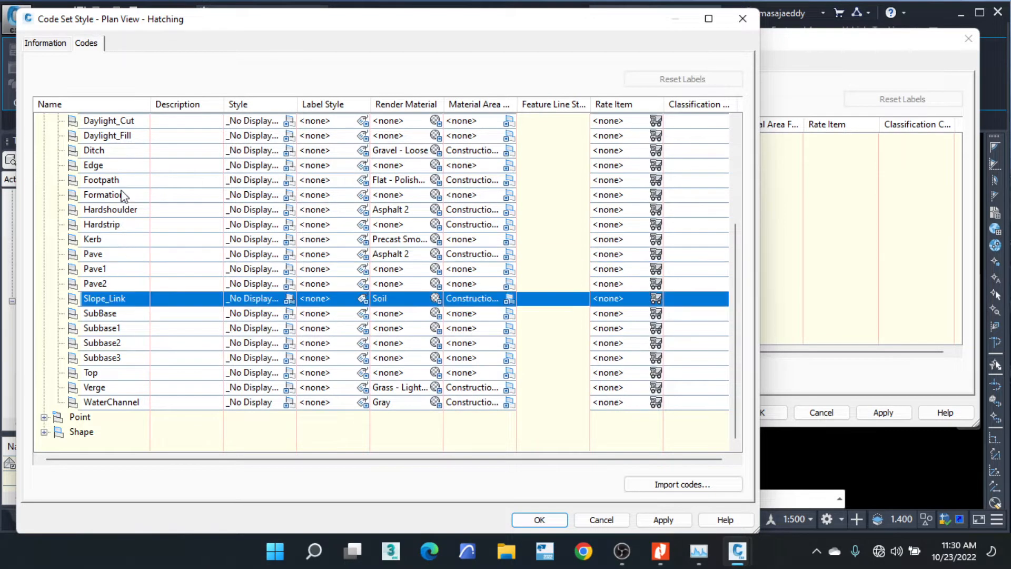
left_click(106, 240)
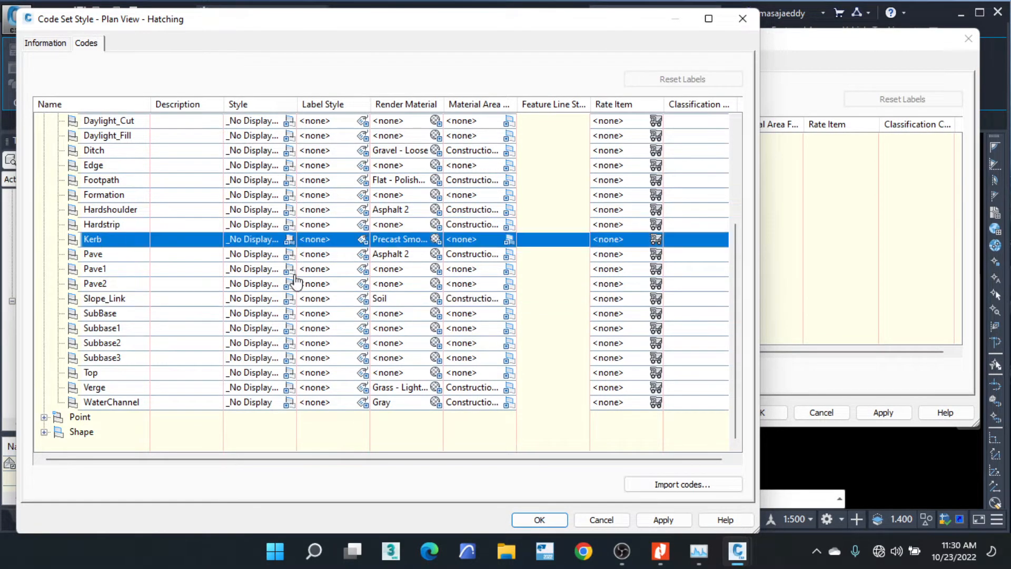
left_click(509, 240)
left_click(595, 163)
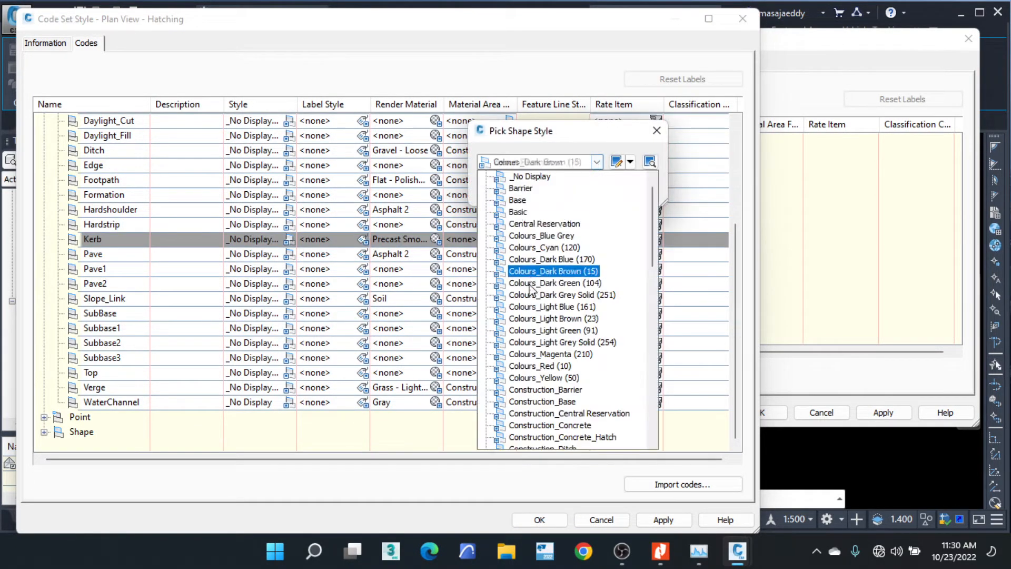
scroll(553, 316, "down", 1)
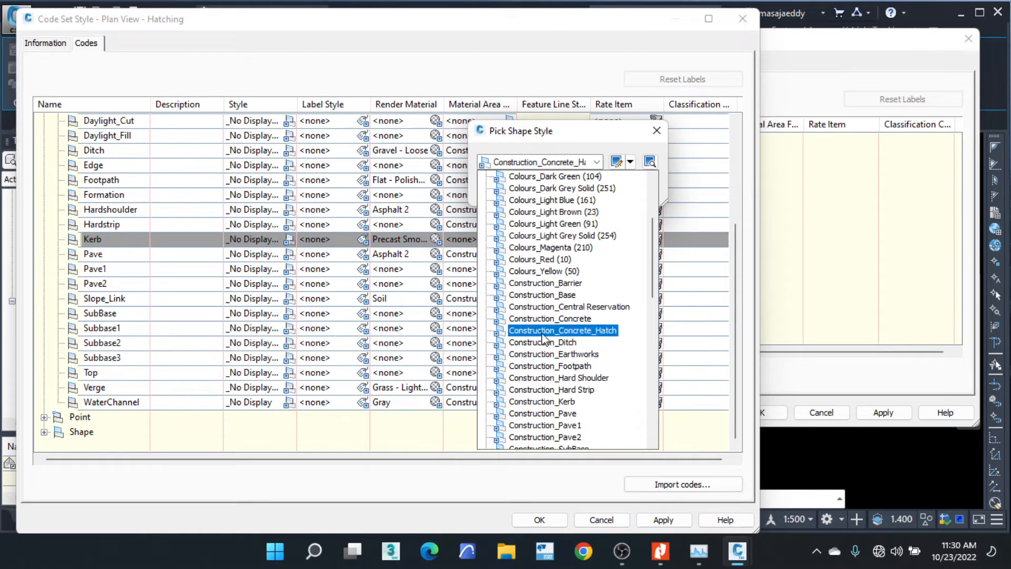
left_click(555, 402)
Change the hatch pattern of the Construction_Kerb style's Shape Area Fill to Solid Fill.
left_click(630, 162)
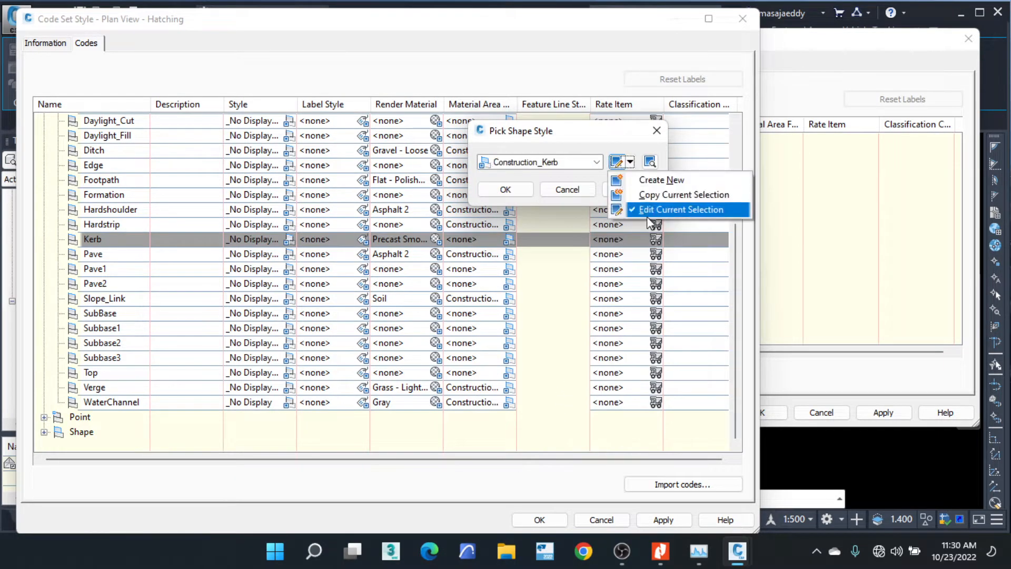
left_click(647, 211)
left_click(324, 341)
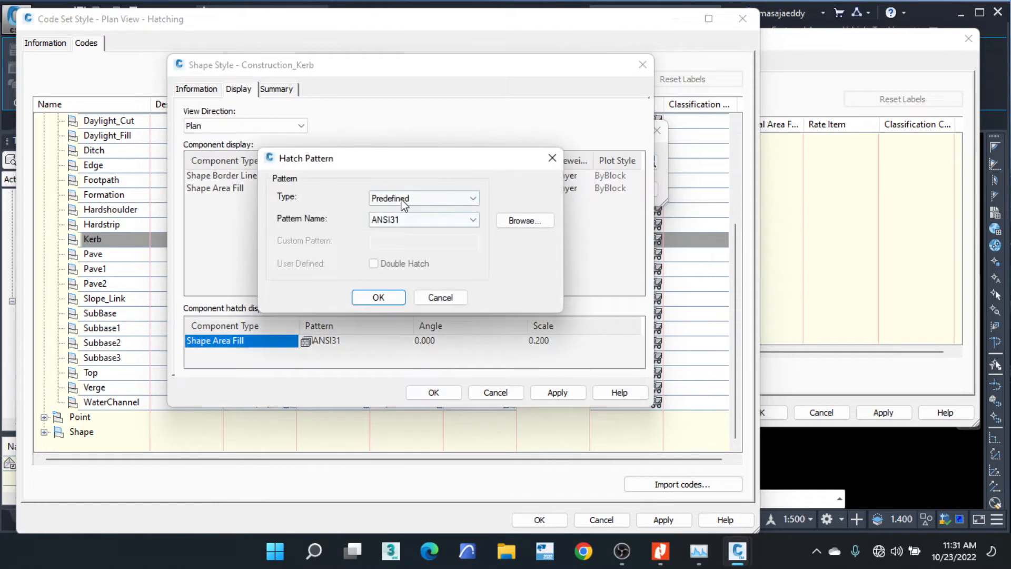
left_click(421, 198)
left_click(400, 235)
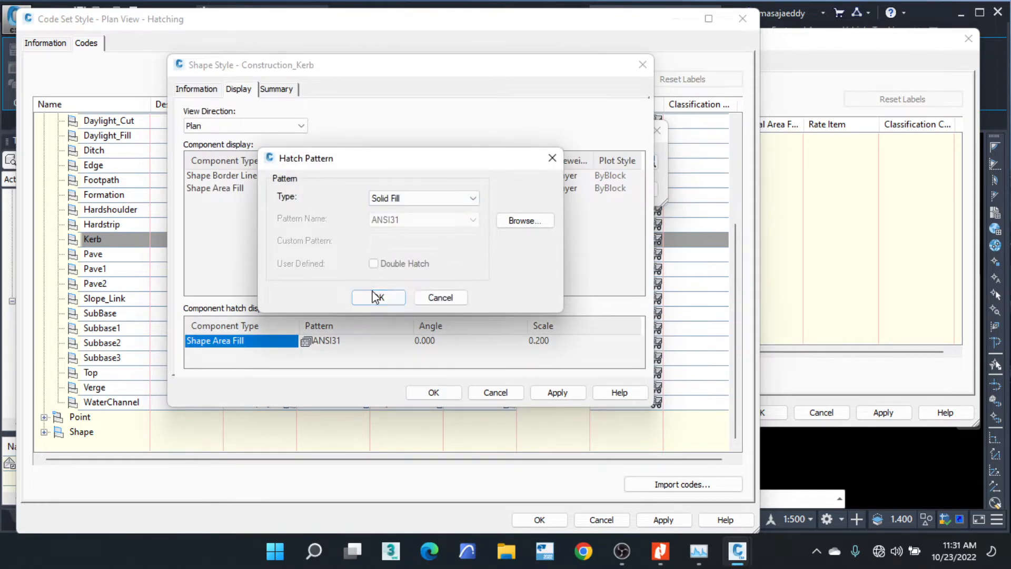
left_click(375, 296)
Set the Construction_Kerb Shape Area Fill colour to orange and confirm the style for the Kerb link.
left_click(414, 190)
left_click(414, 190)
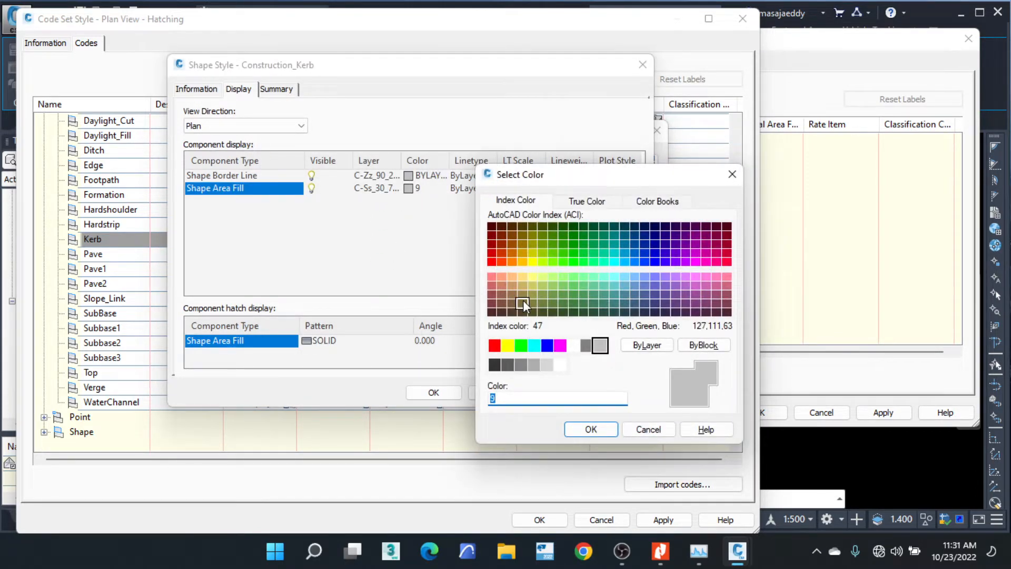
left_click(522, 262)
left_click(512, 252)
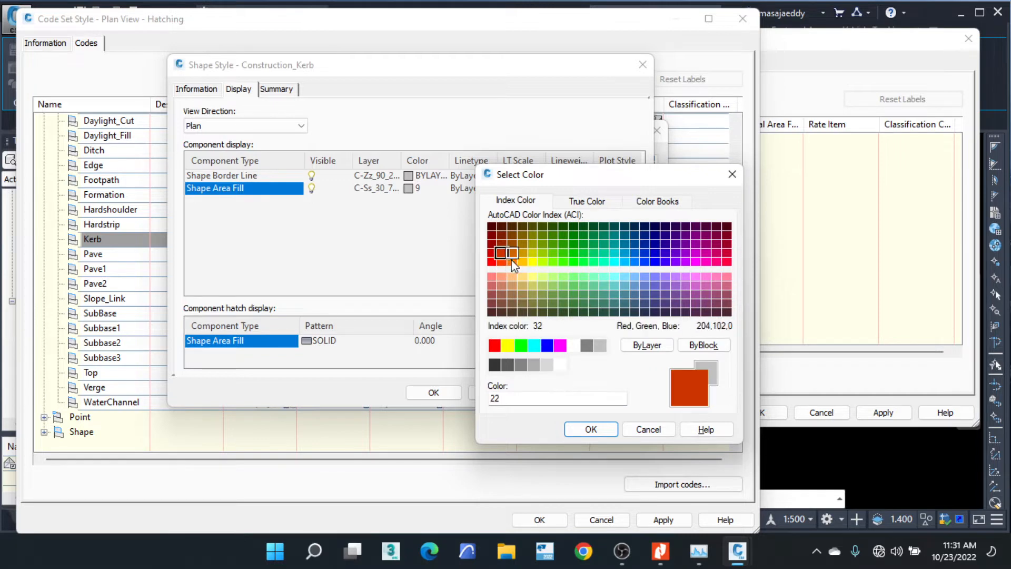
left_click(523, 262)
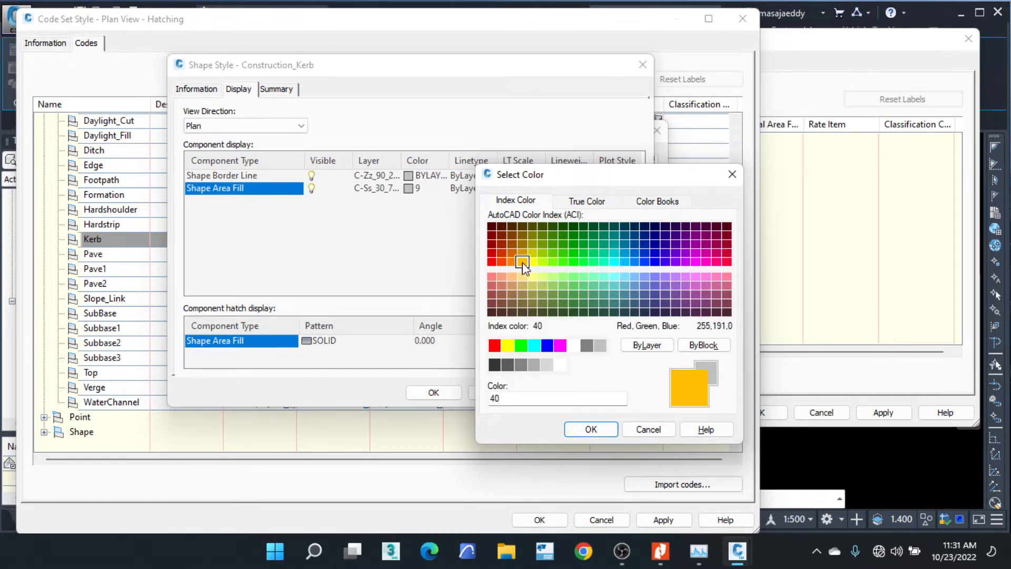
left_click(512, 261)
left_click(590, 429)
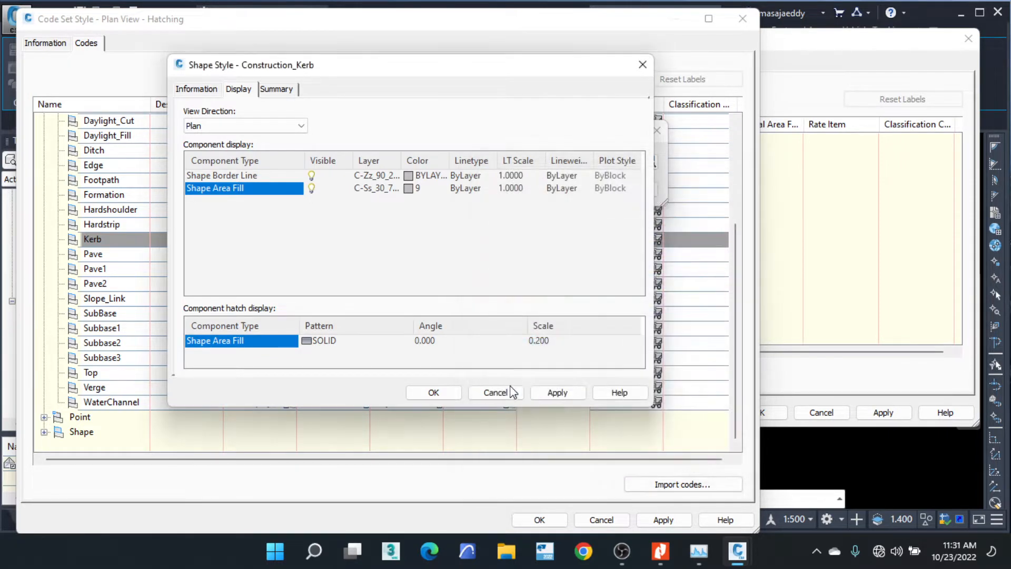
left_click(510, 390)
left_click(506, 190)
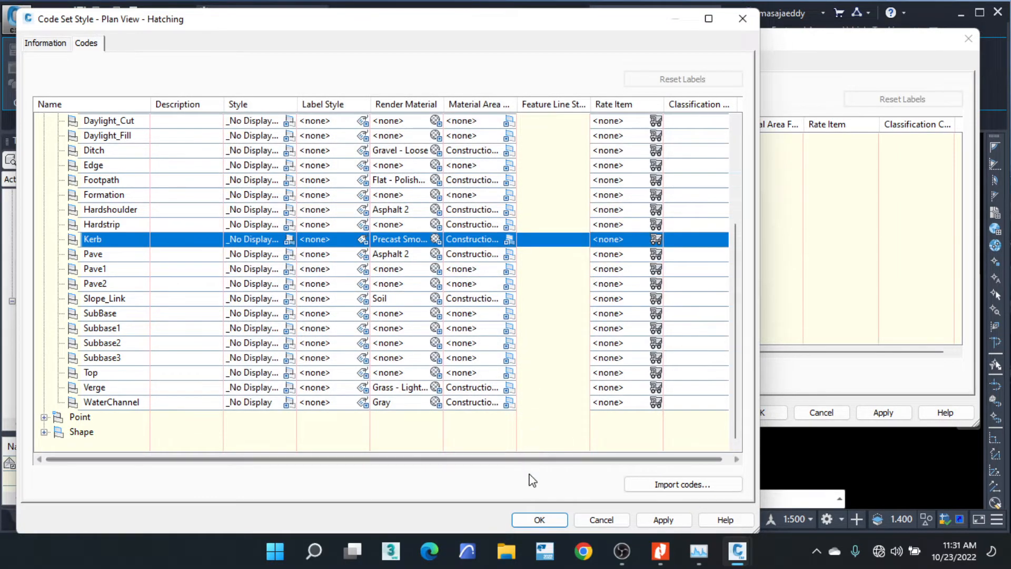
Confirm the code set style and corridor properties, clear the selection, and check the new fills along the corridor.
left_click(539, 519)
left_click(756, 407)
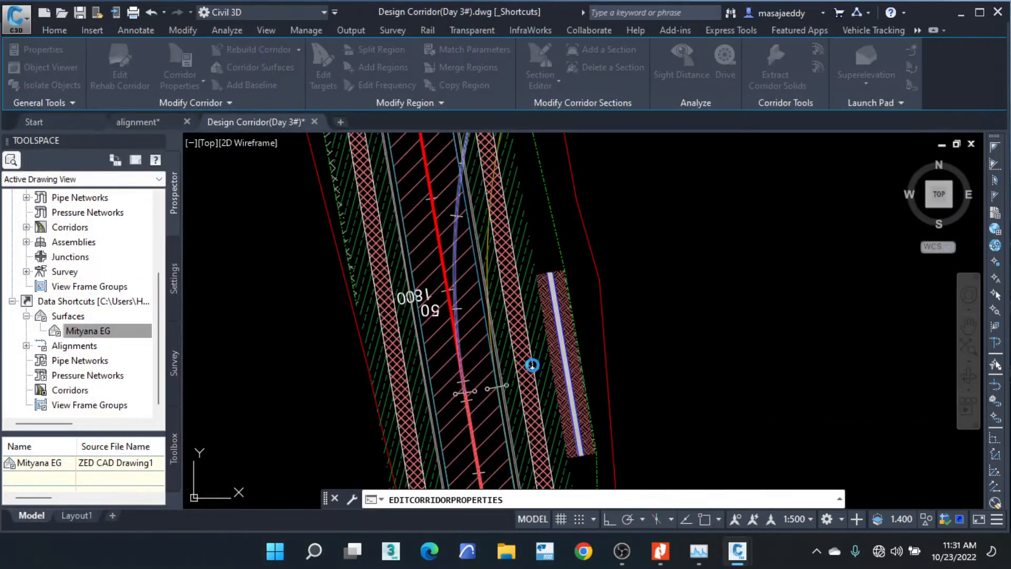
key("Escape")
scroll(456, 283, "down", 5)
scroll(456, 282, "up", 3)
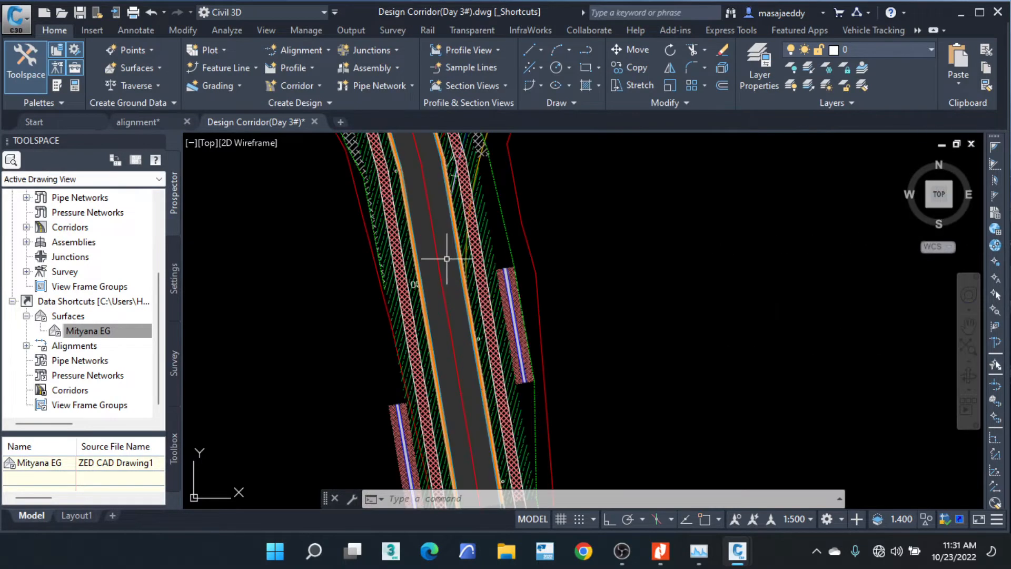
scroll(453, 285, "down", 3)
scroll(457, 313, "up", 3)
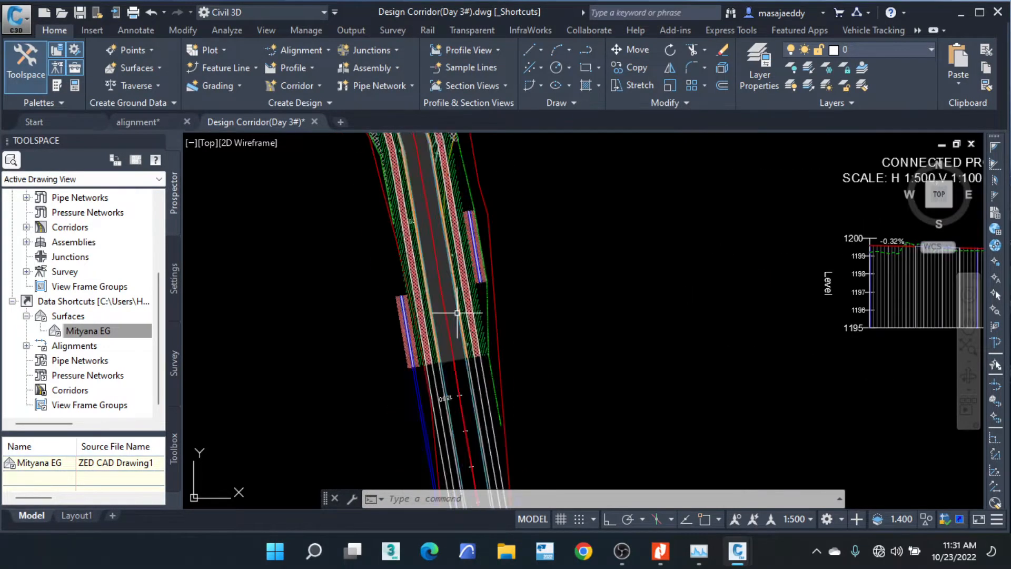
Split the corridor's Basic Assembly - (3) region on the bend just before the side road junction.
left_click(459, 356)
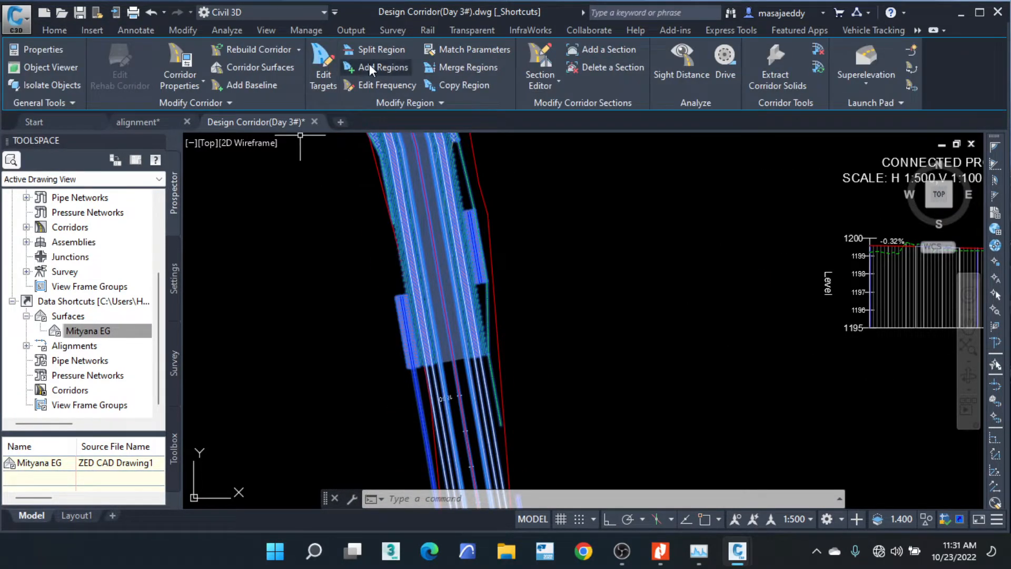
left_click(375, 49)
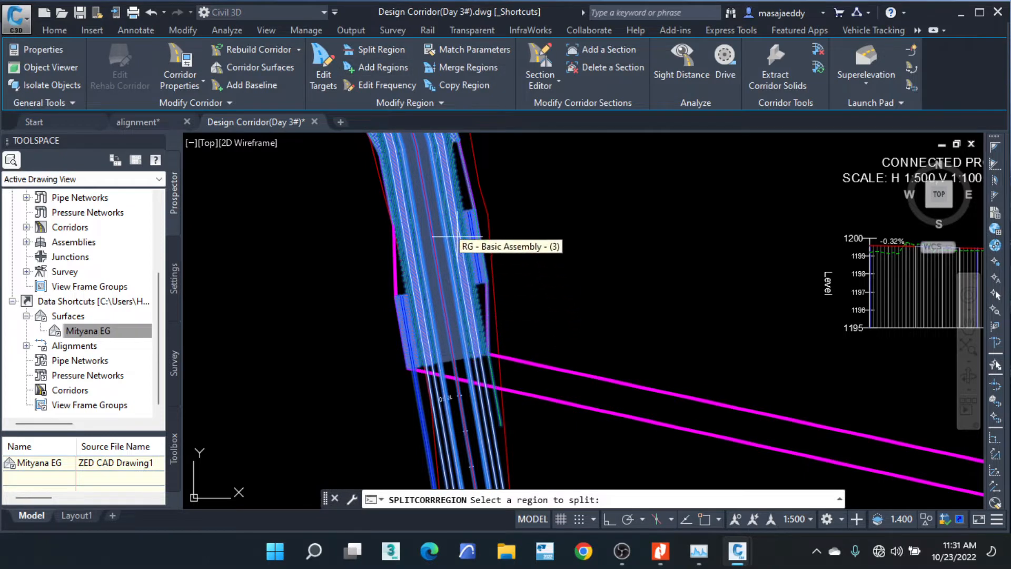
scroll(456, 429, "down", 6)
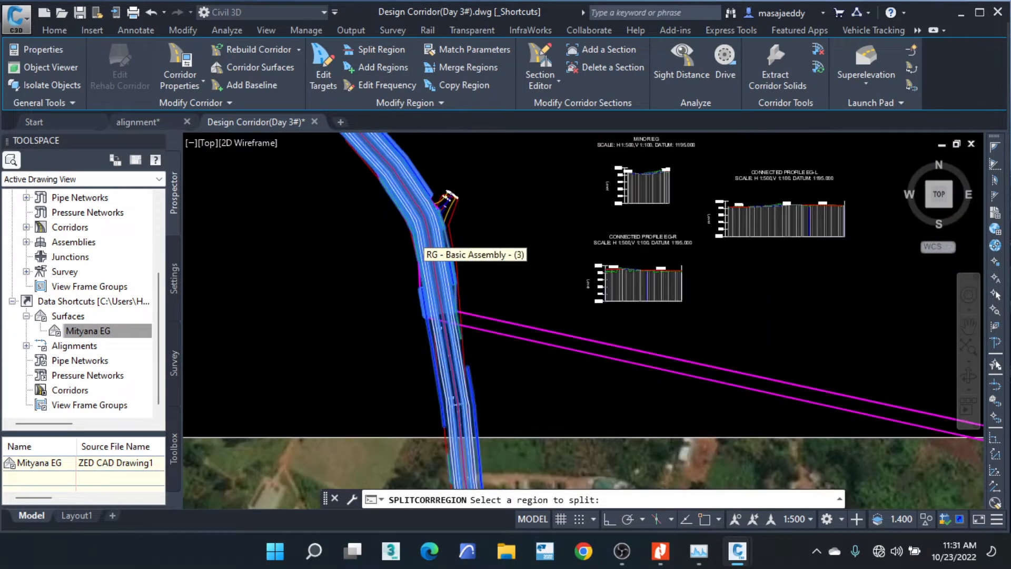
scroll(402, 212, "up", 5)
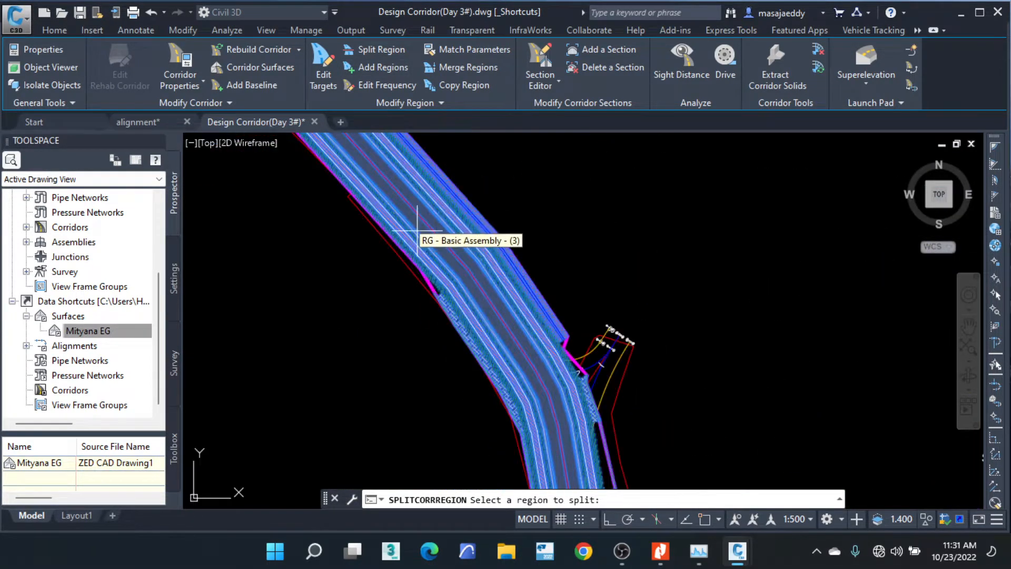
left_click(408, 199)
scroll(411, 205, "up", 4)
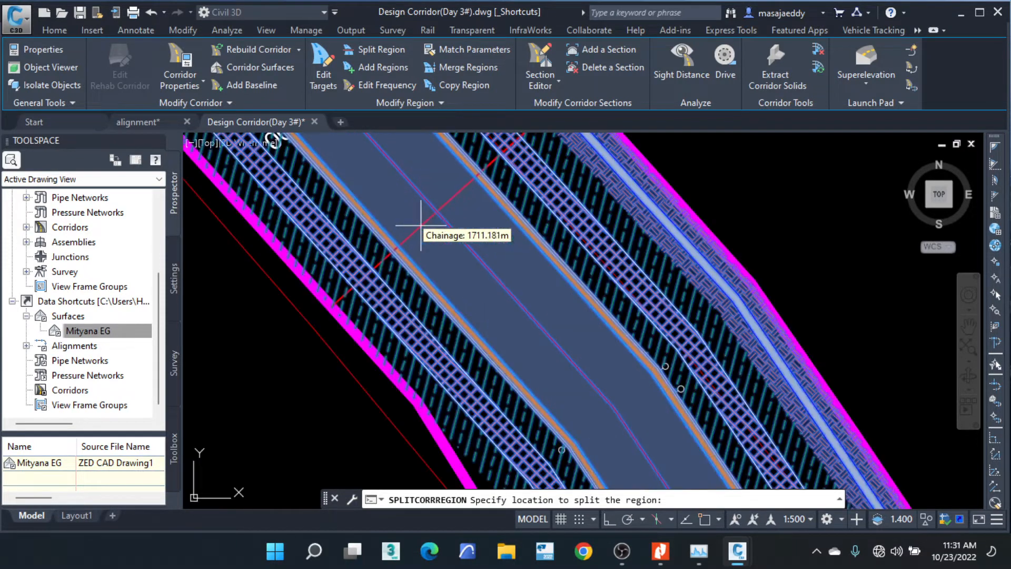
scroll(439, 226, "down", 1)
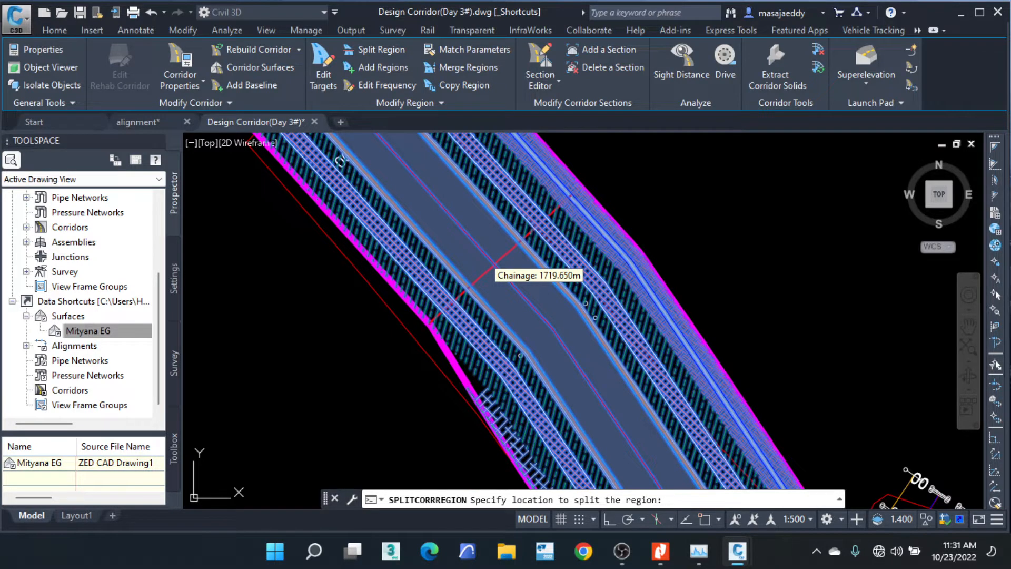
left_click(526, 280)
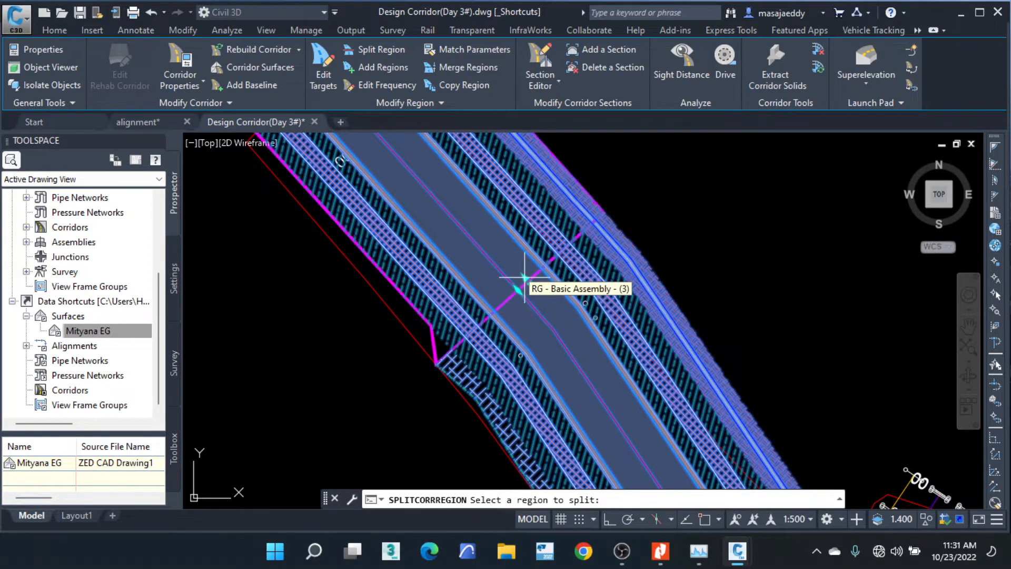
Split the corridor's RG - Basic Assembly - (3) [Copy] region just past the side road junction, at about chainage 1833 m.
scroll(493, 189, "down", 3)
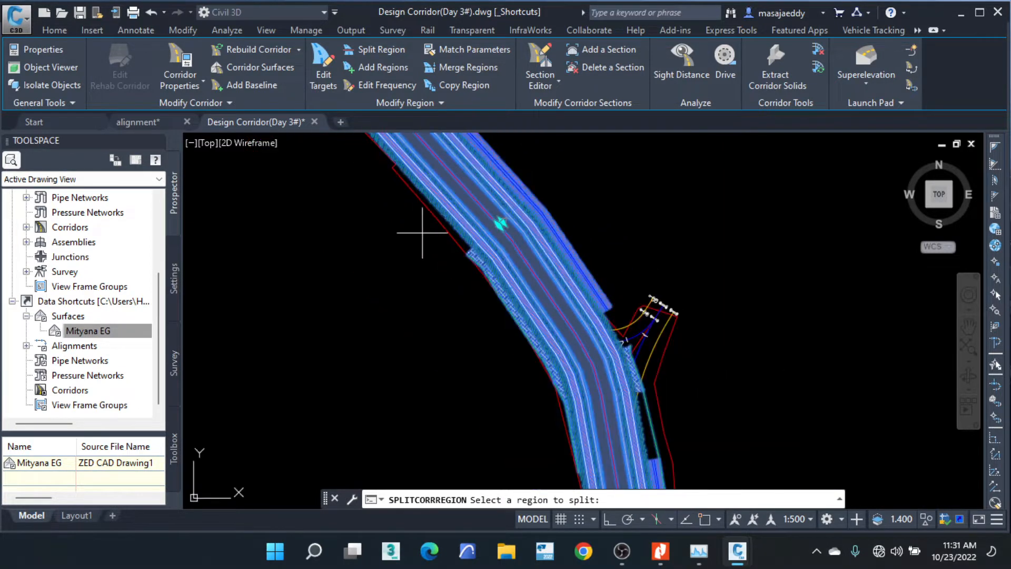
scroll(572, 310, "up", 2)
mouse_move(542, 394)
middle_mouse_down()
mouse_move(553, 352)
mouse_move(542, 196)
mouse_move(518, 161)
middle_mouse_up()
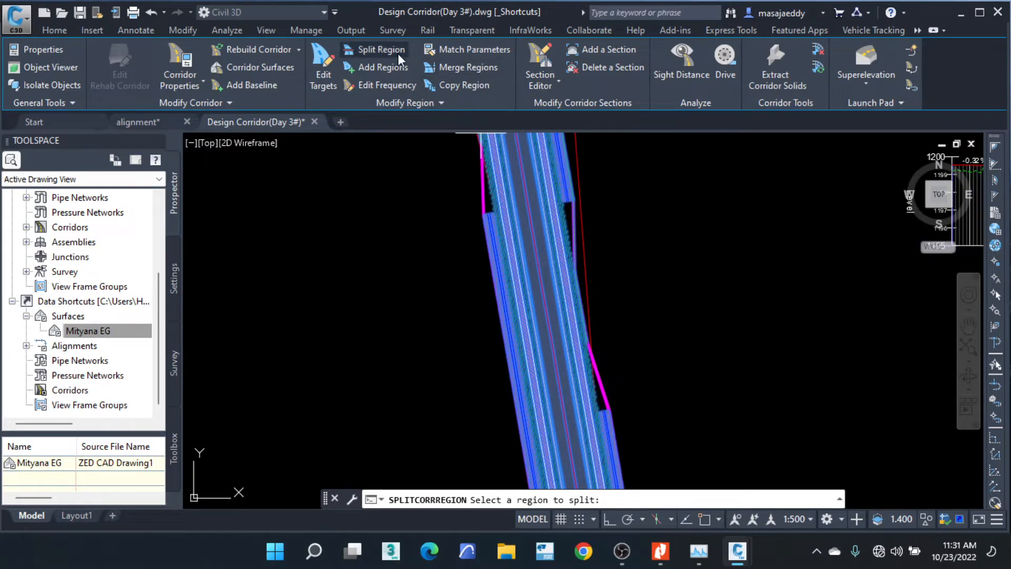
scroll(504, 263, "down", 4)
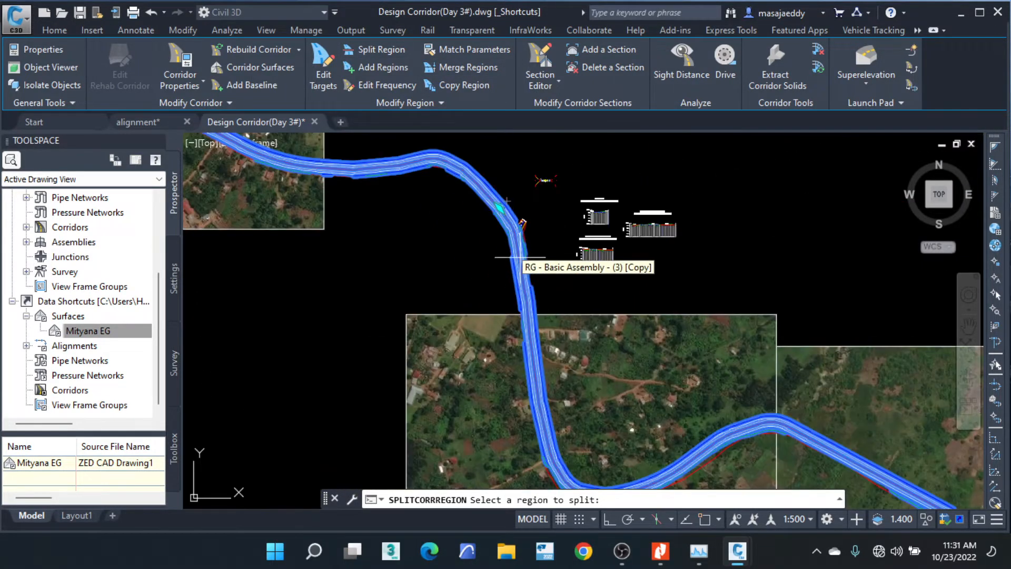
scroll(519, 266, "up", 3)
scroll(519, 266, "up", 2)
left_click(517, 256)
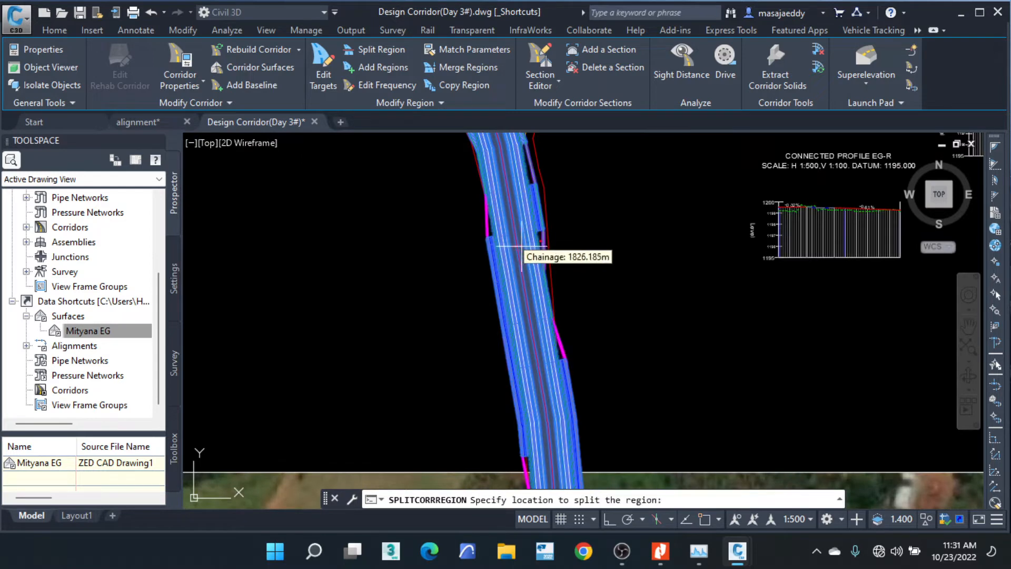
scroll(524, 259, "up", 1)
scroll(524, 259, "up", 1)
left_click(517, 265)
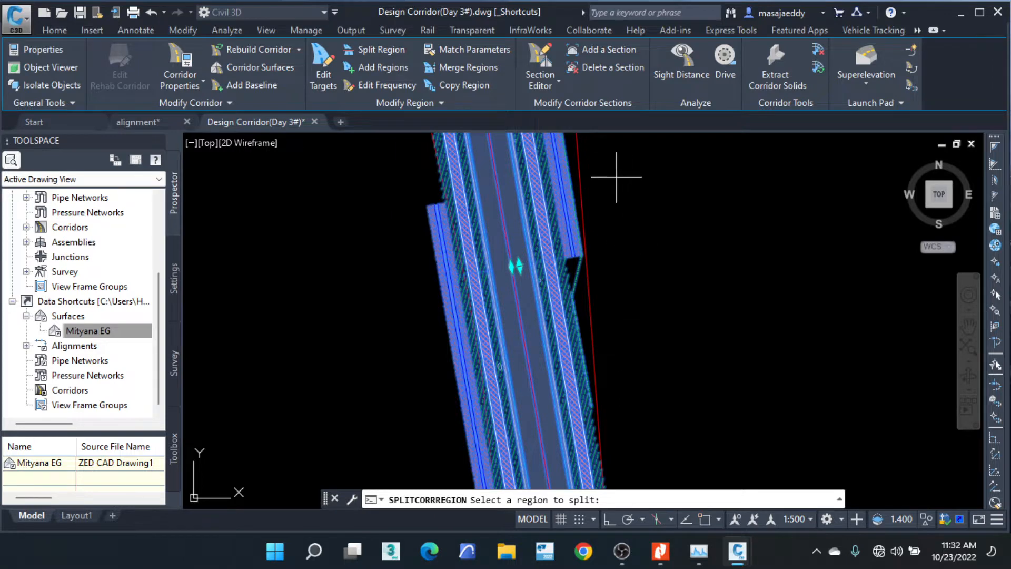
scroll(521, 282, "down", 3)
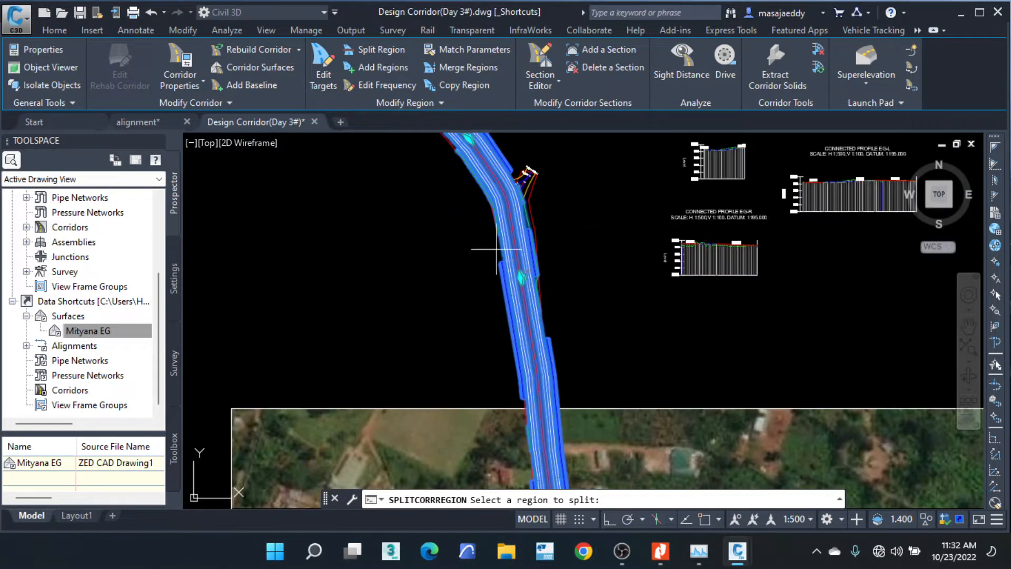
key("Escape")
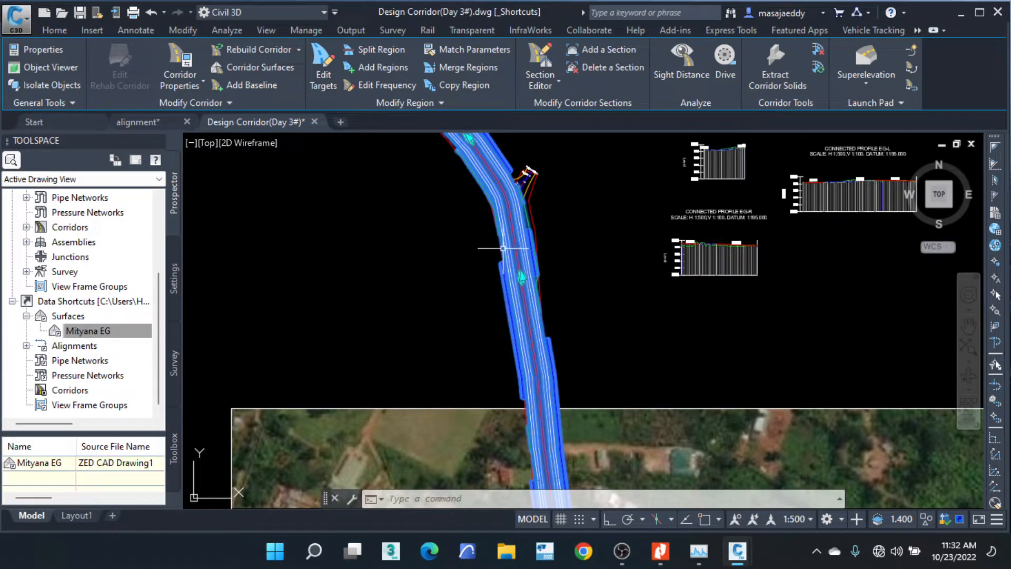
scroll(514, 215, "up", 2)
scroll(514, 246, "down", 4)
scroll(505, 232, "up", 4)
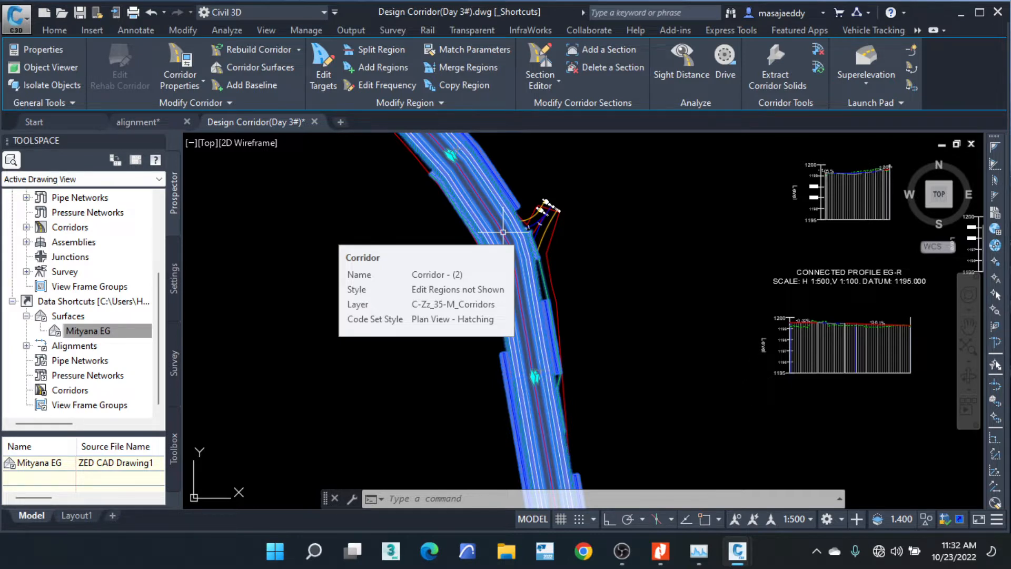
scroll(377, 283, "down", 3)
scroll(513, 182, "up", 9)
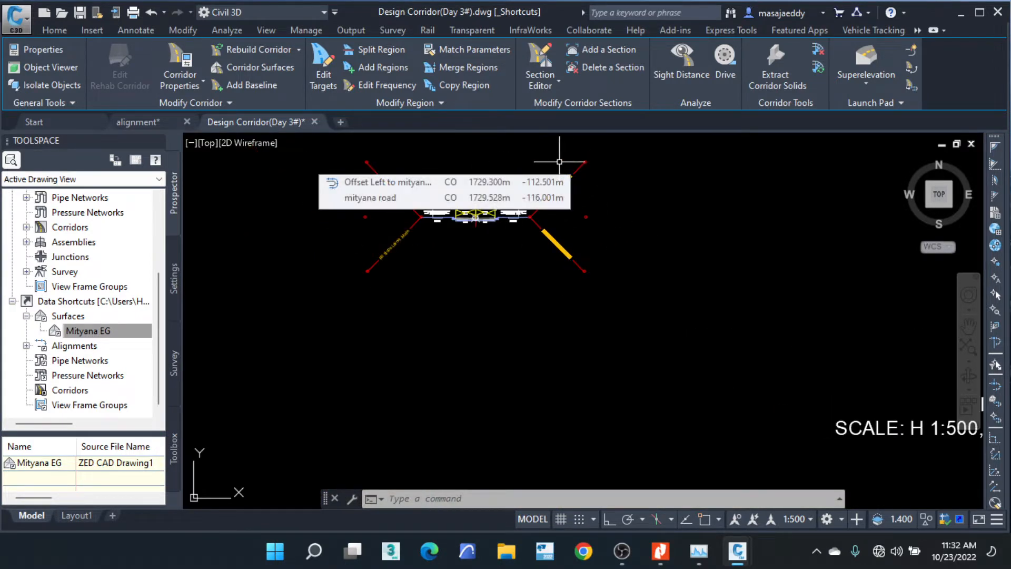
left_click(558, 158)
left_click(361, 248)
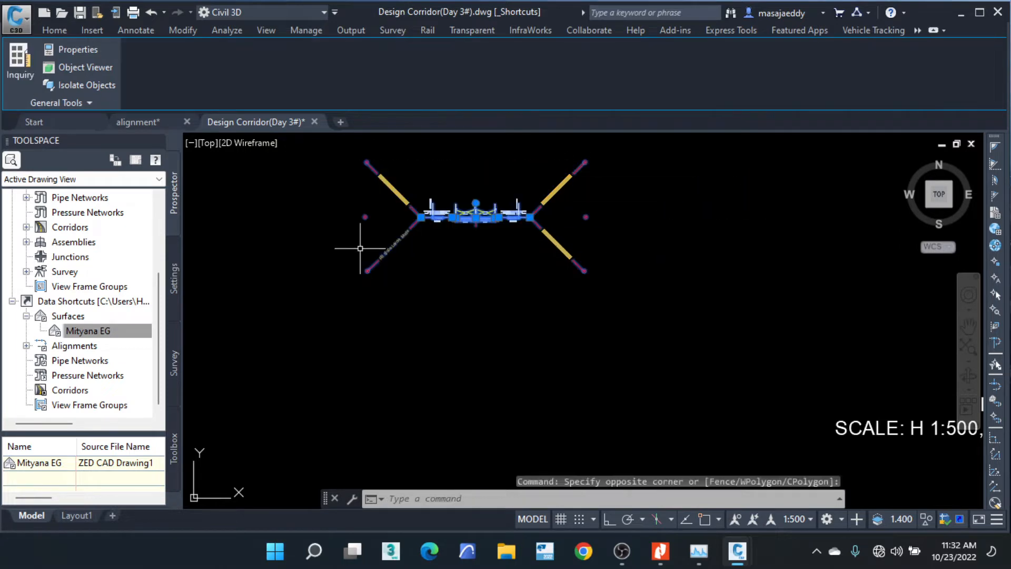
left_click(66, 29)
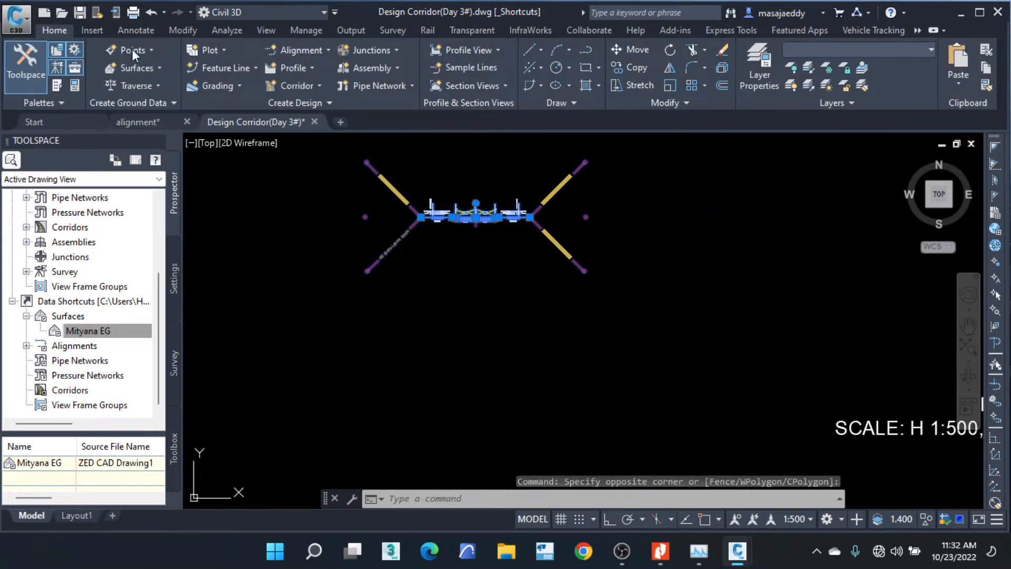
left_click(636, 68)
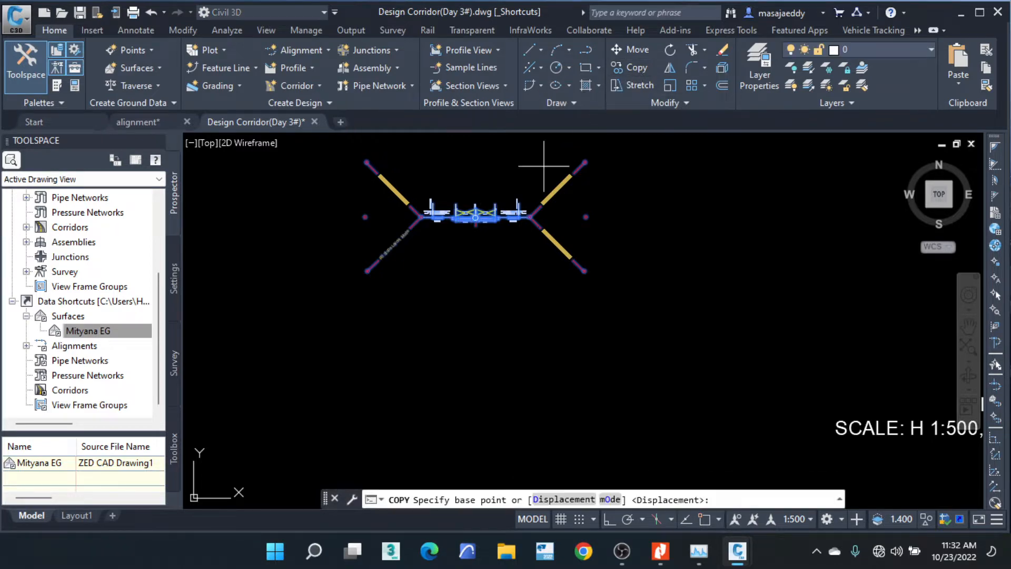
left_click(475, 217)
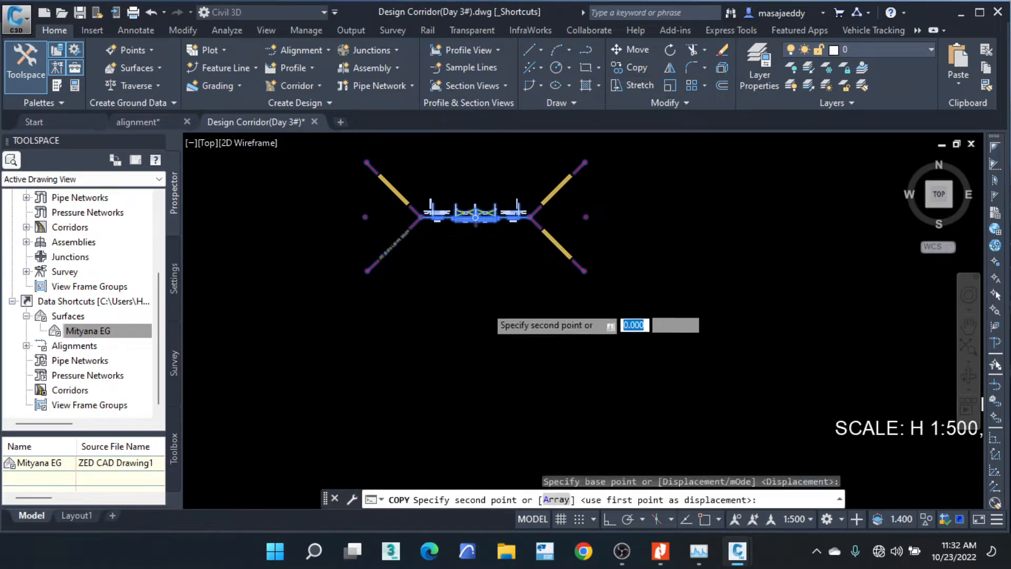
scroll(481, 274, "down", 3)
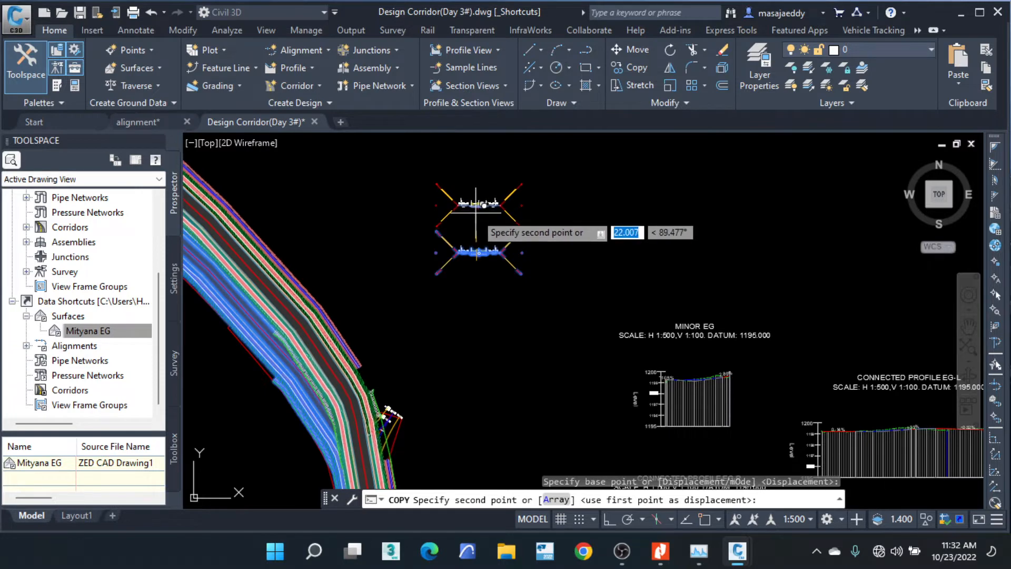
key("Escape")
key("Escape")
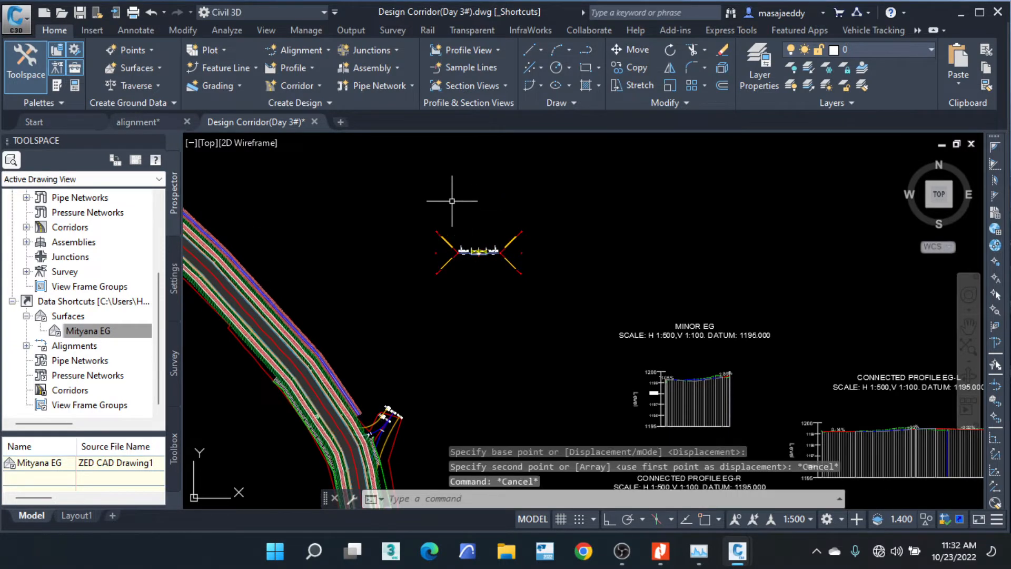
Copy the whole basic assembly with all its subassemblies to the empty space directly above the original.
left_click(553, 215)
left_click(431, 253)
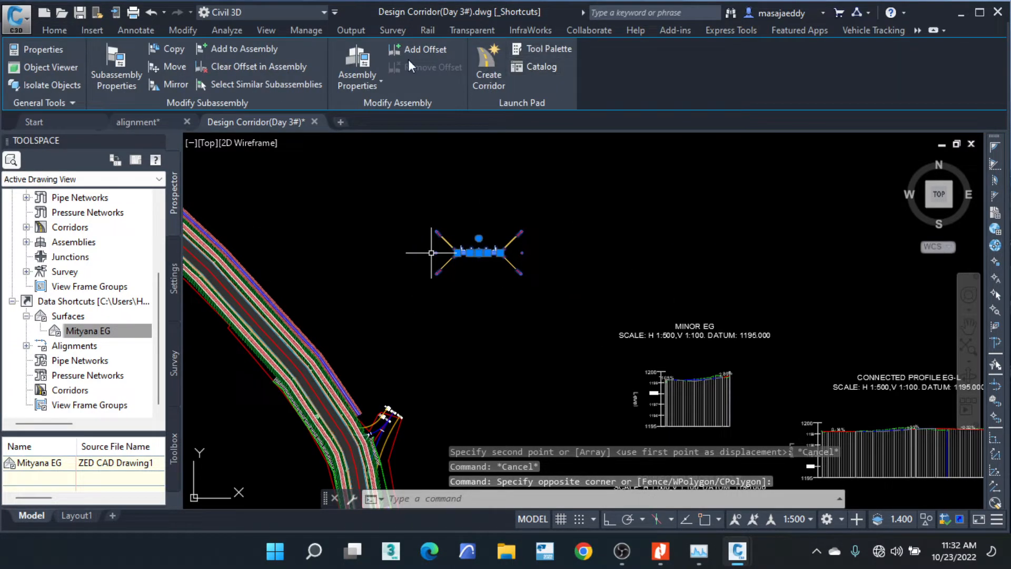
left_click(54, 30)
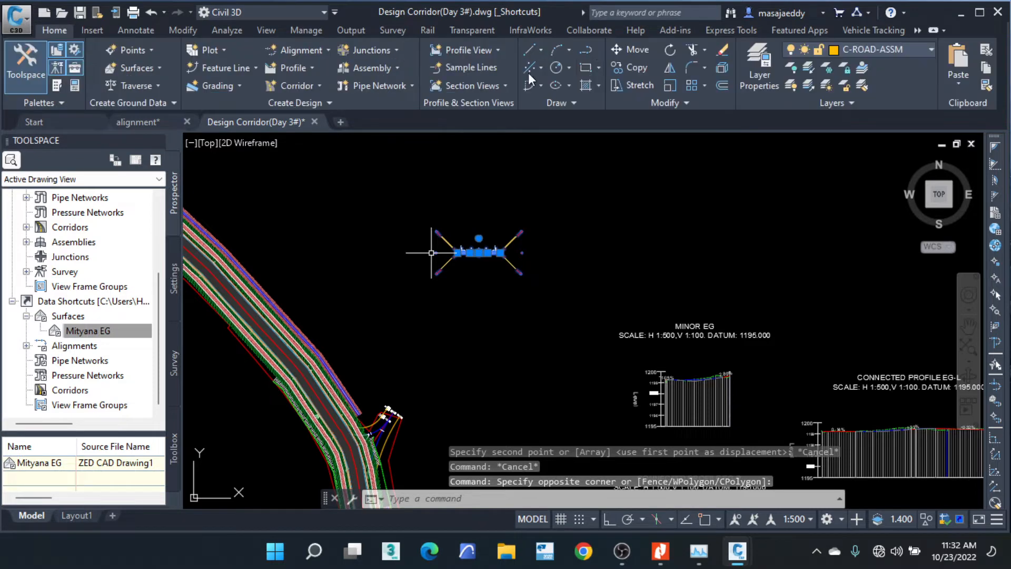
left_click(615, 66)
left_click(477, 282)
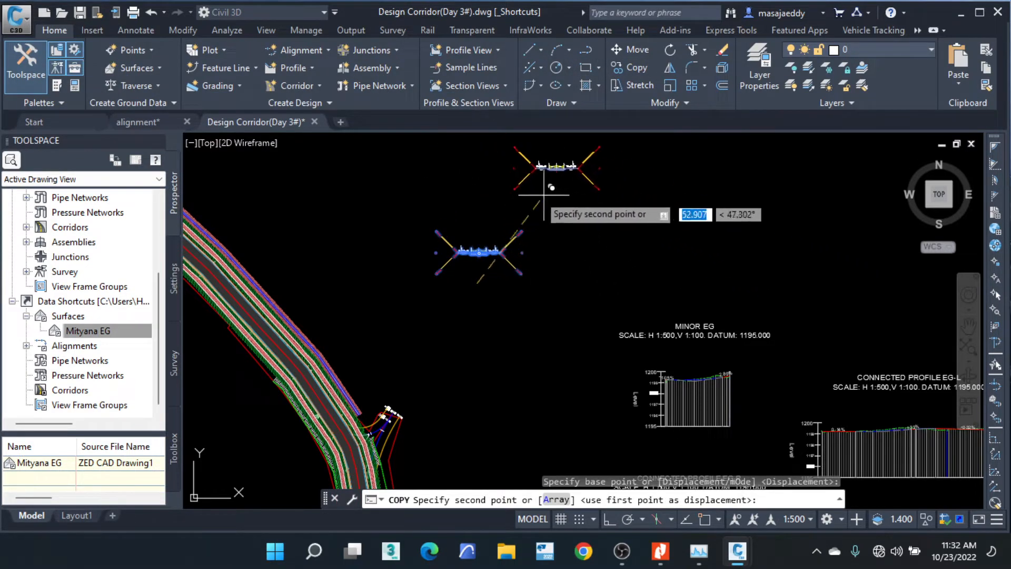
left_click(470, 184)
right_click(555, 197)
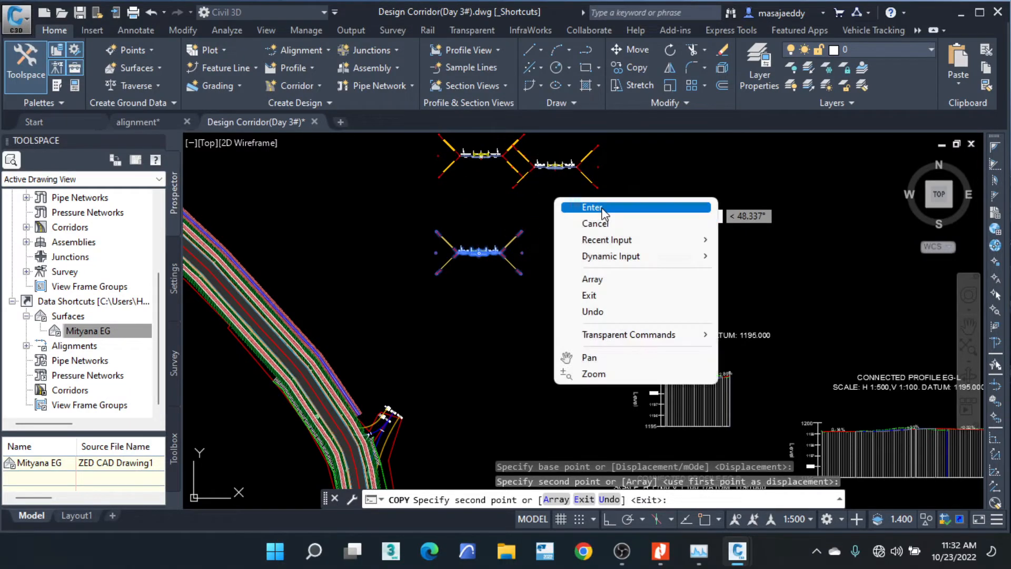
left_click(595, 207)
scroll(477, 200, "down", 2)
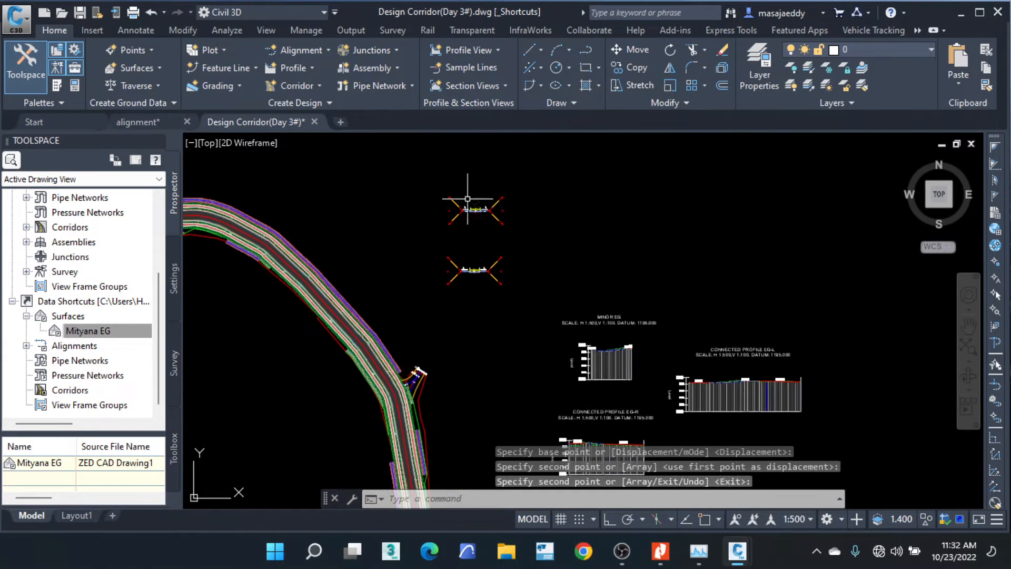
Delete the kerb, footpath and daylight slope subassemblies from the left side of the copied assembly.
scroll(468, 199, "up", 5)
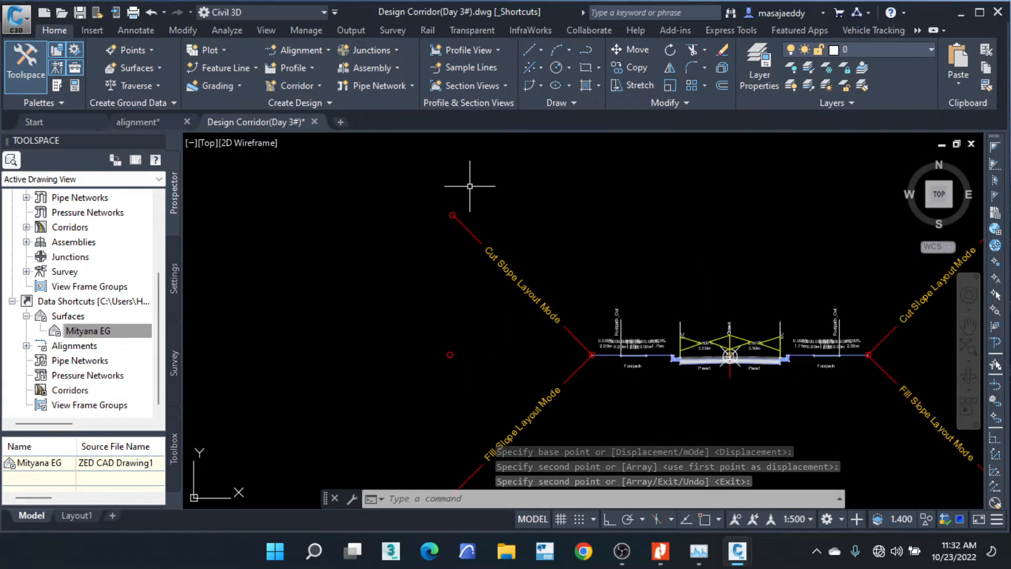
scroll(619, 256, "up", 2)
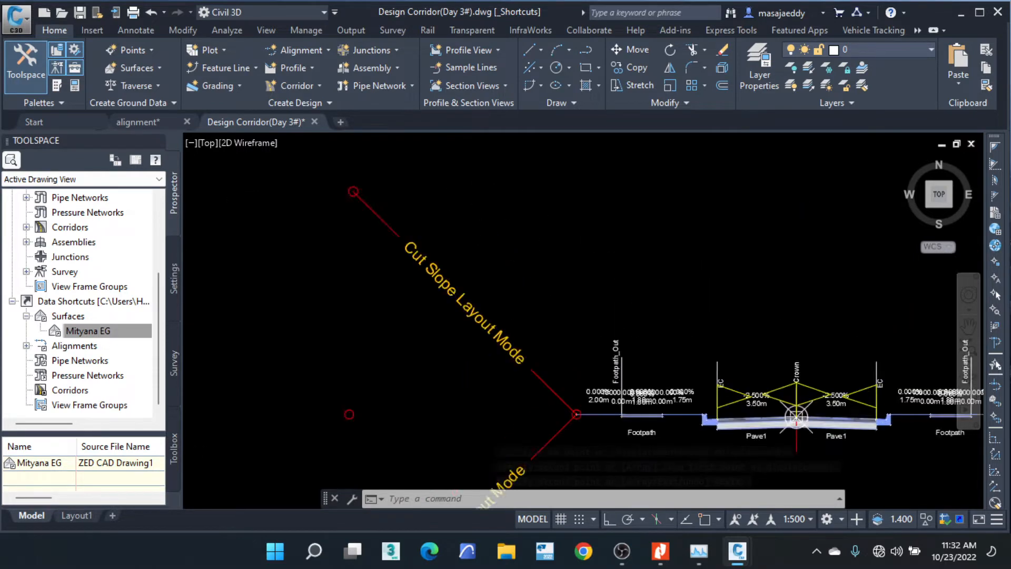
scroll(598, 248, "up", 2)
middle_click_drag(599, 248, 514, 138)
scroll(526, 234, "down", 2)
scroll(636, 358, "up", 4)
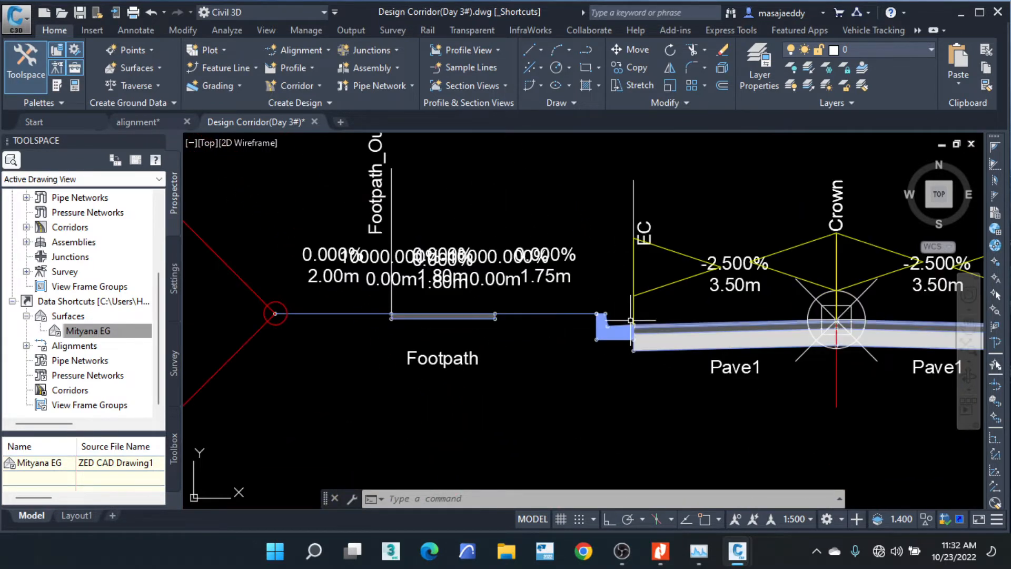
left_click(620, 299)
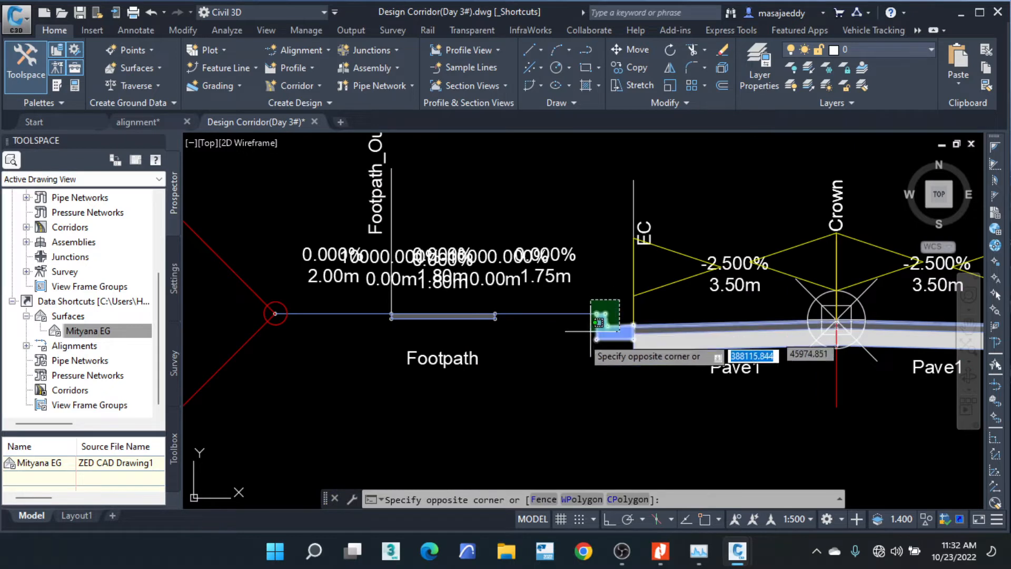
left_click(238, 358)
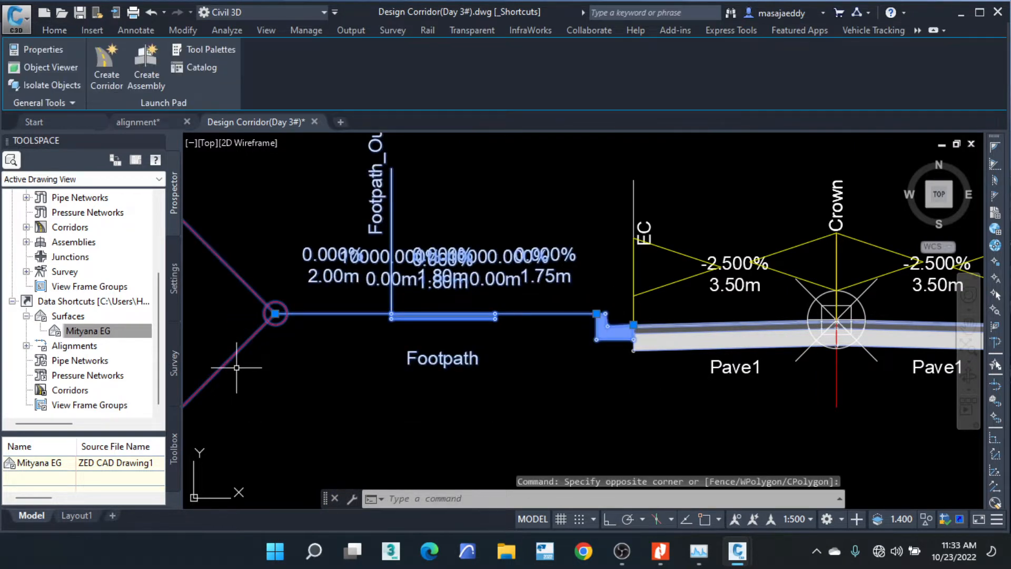
key("Delete")
Open the corridor's properties and display its baseline and region parameters.
scroll(570, 287, "down", 5)
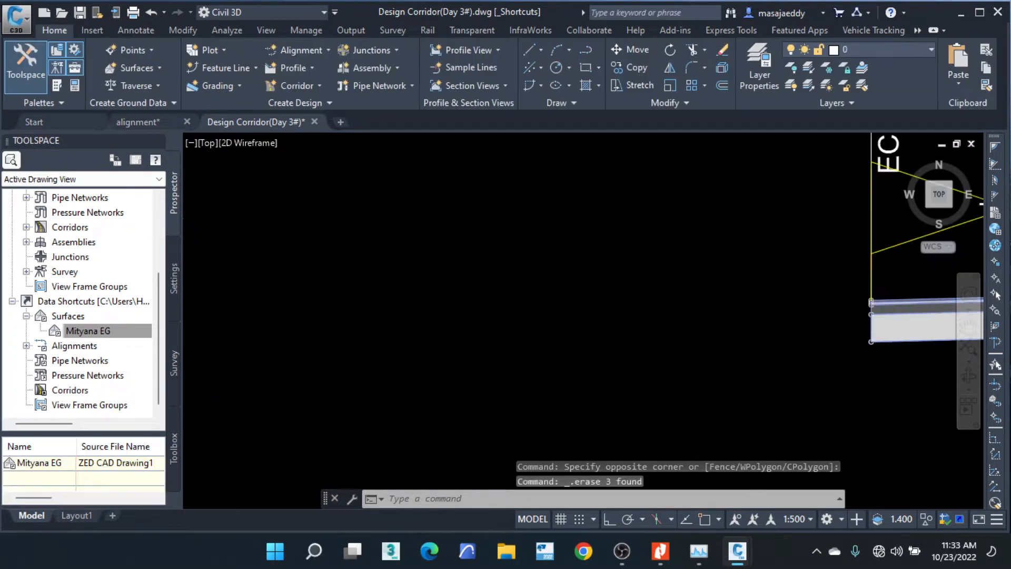
scroll(570, 287, "down", 6)
middle_click_drag(413, 398, 421, 232)
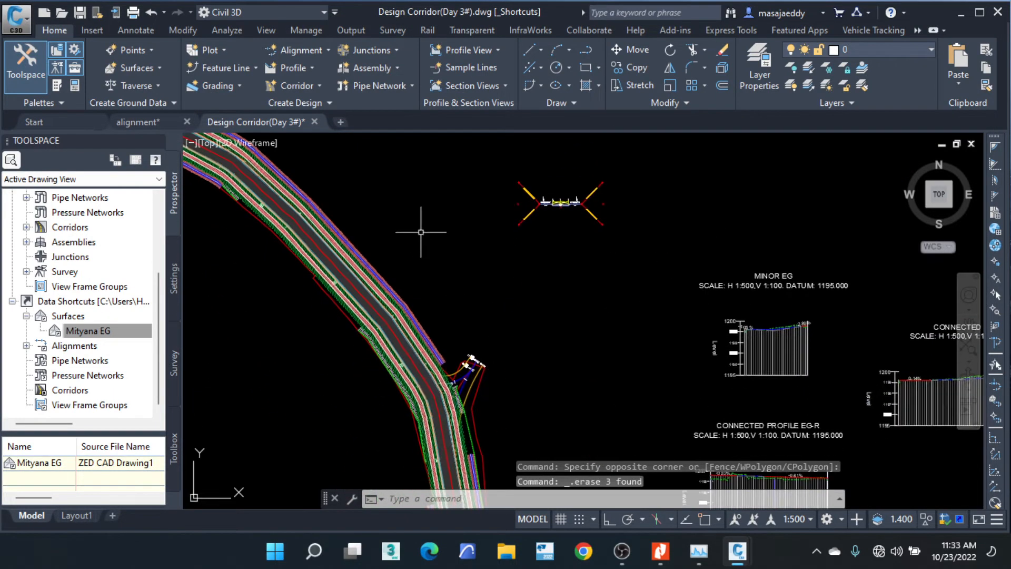
left_click(409, 331)
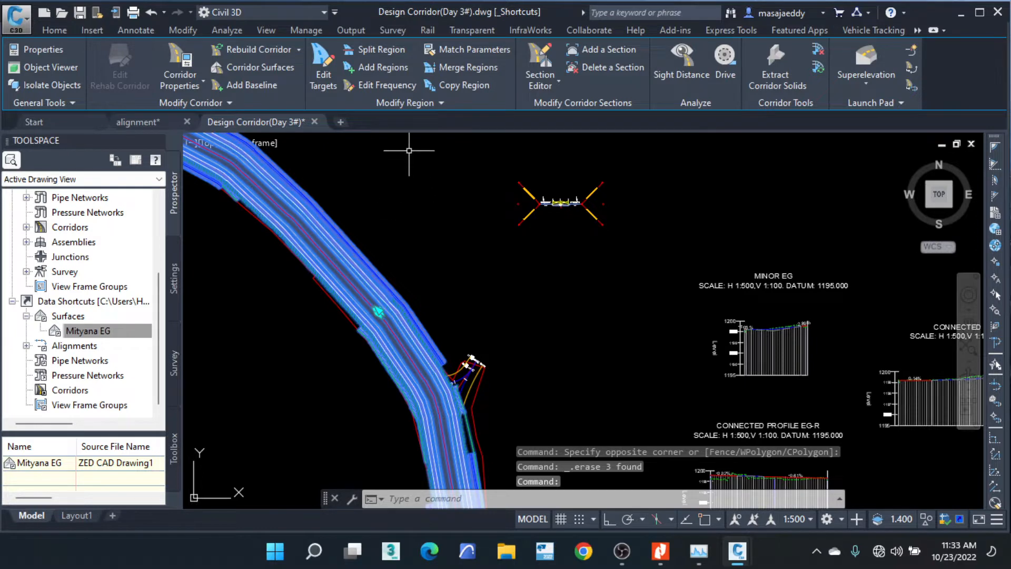
left_click(194, 78)
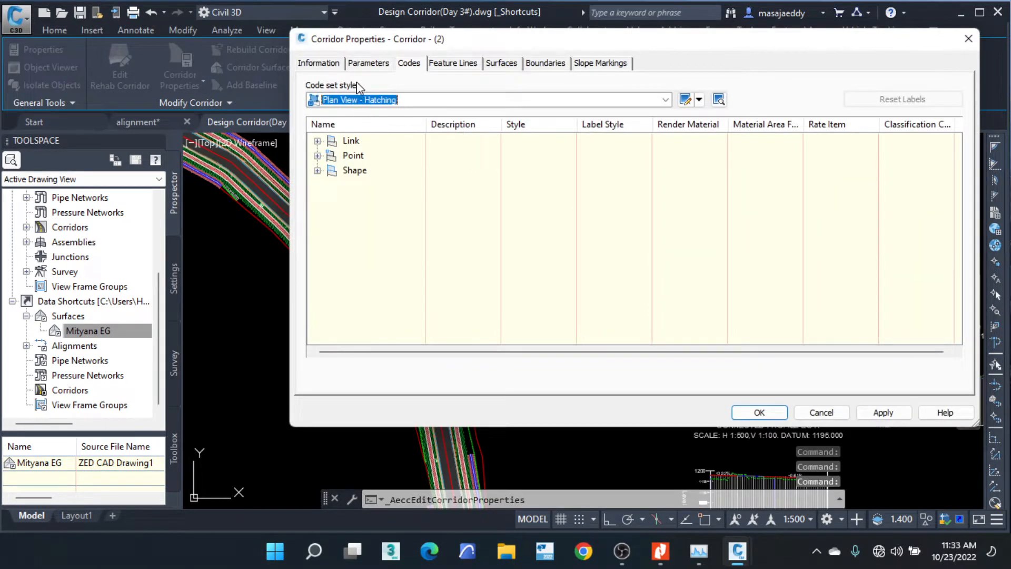
left_click(369, 64)
Assign the edited copy, Basic Assembly (2), to the corridor's middle region by picking it in the drawing.
left_click(736, 163)
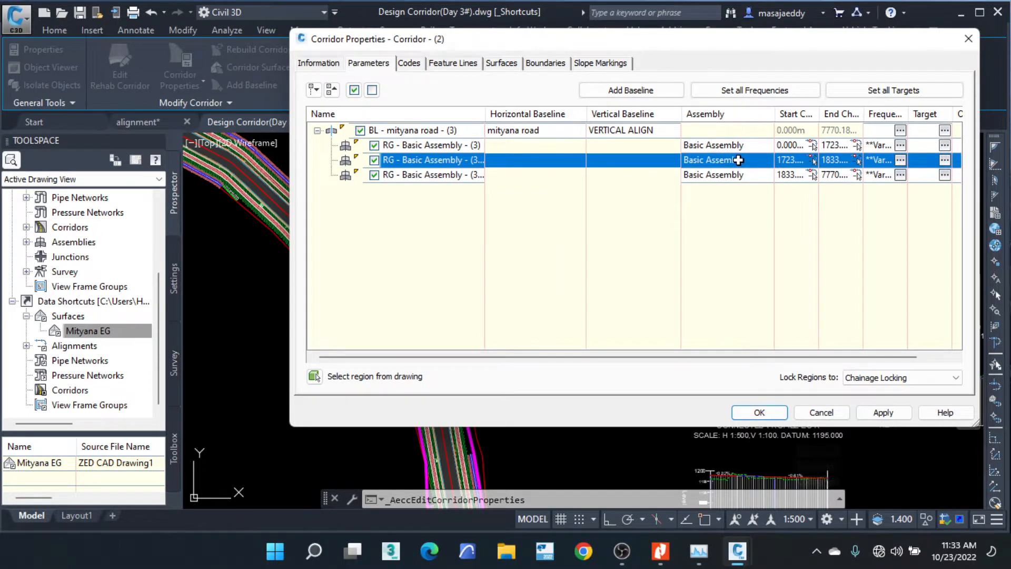
double_click(734, 162)
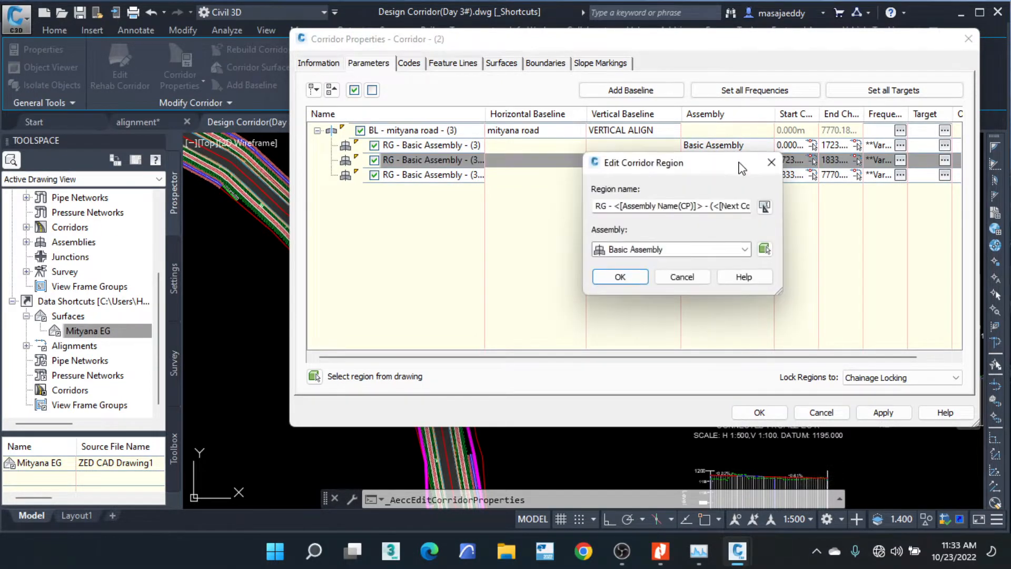
left_click(764, 250)
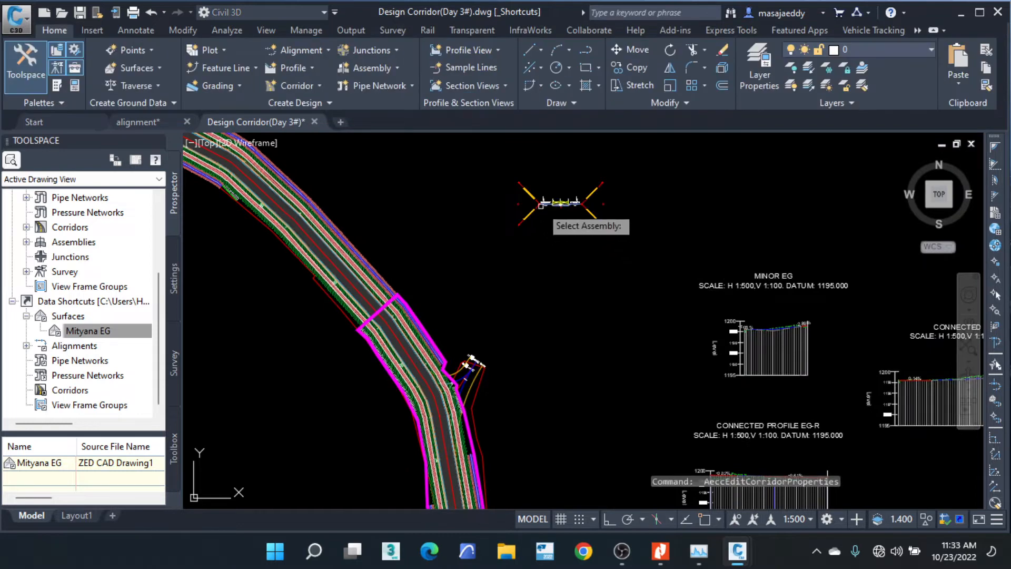
scroll(542, 208, "up", 3)
middle_click_drag(542, 208, 502, 338)
scroll(538, 189, "up", 6)
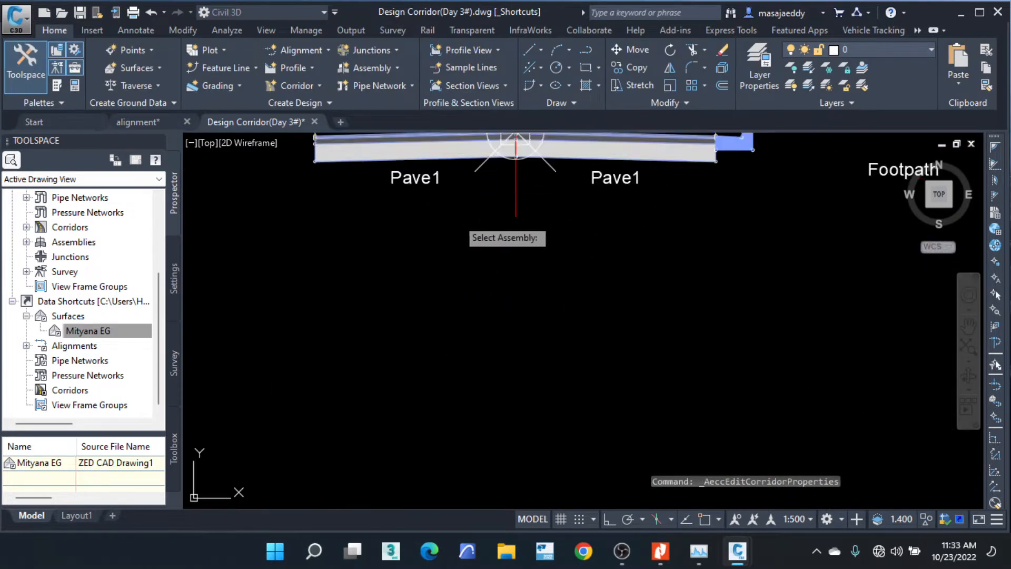
left_click(518, 202)
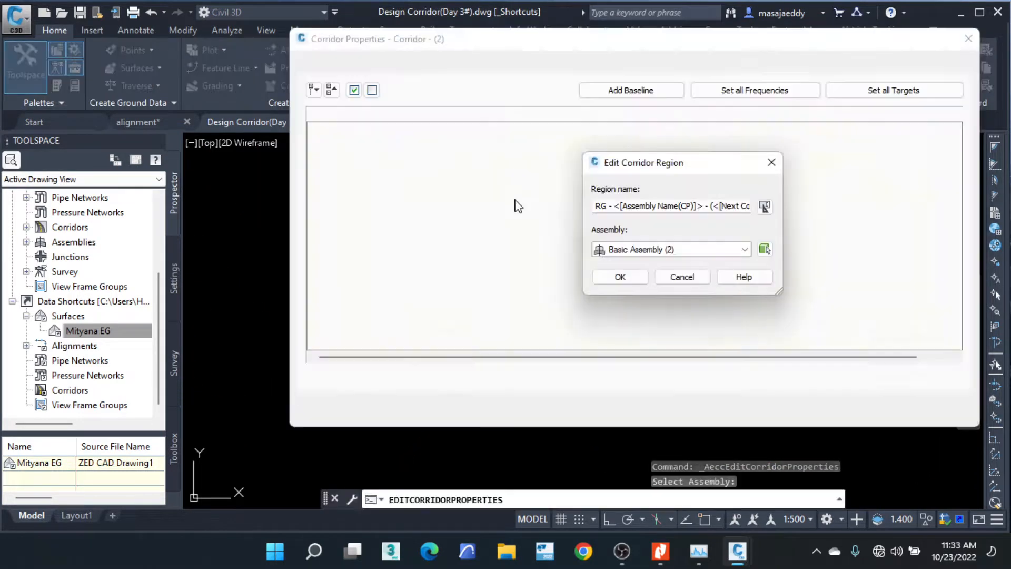
left_click(627, 279)
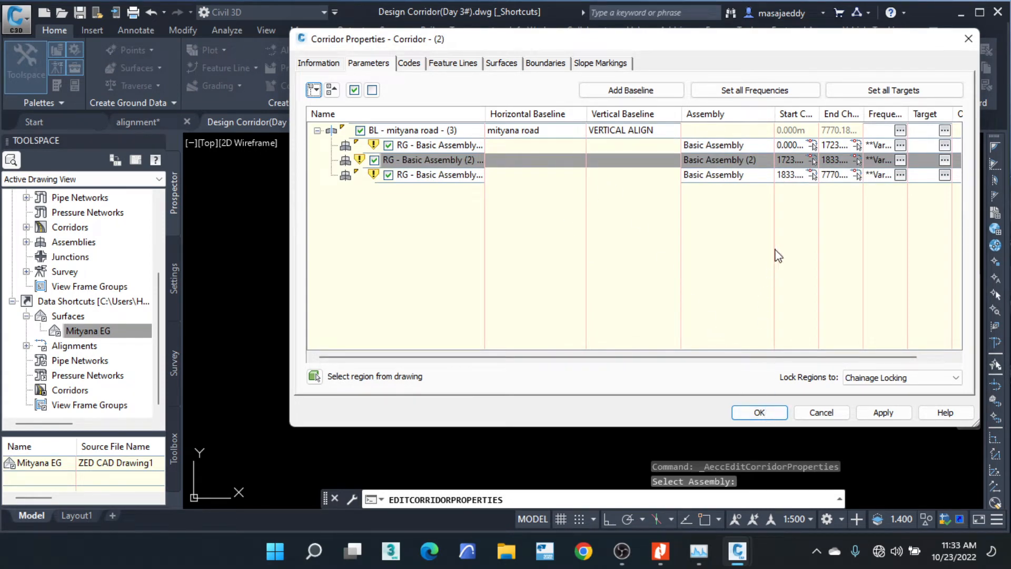
Pick the edited assembly, Basic Assembly (2), again in the drawing for the corridor's middle region, and rebuild the corridor.
left_click(731, 163)
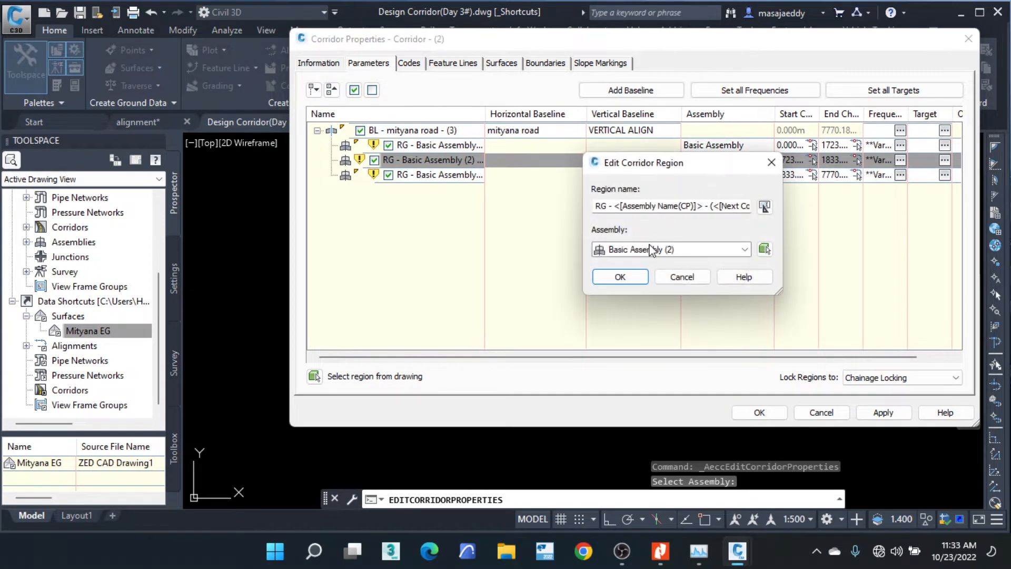
left_click(696, 256)
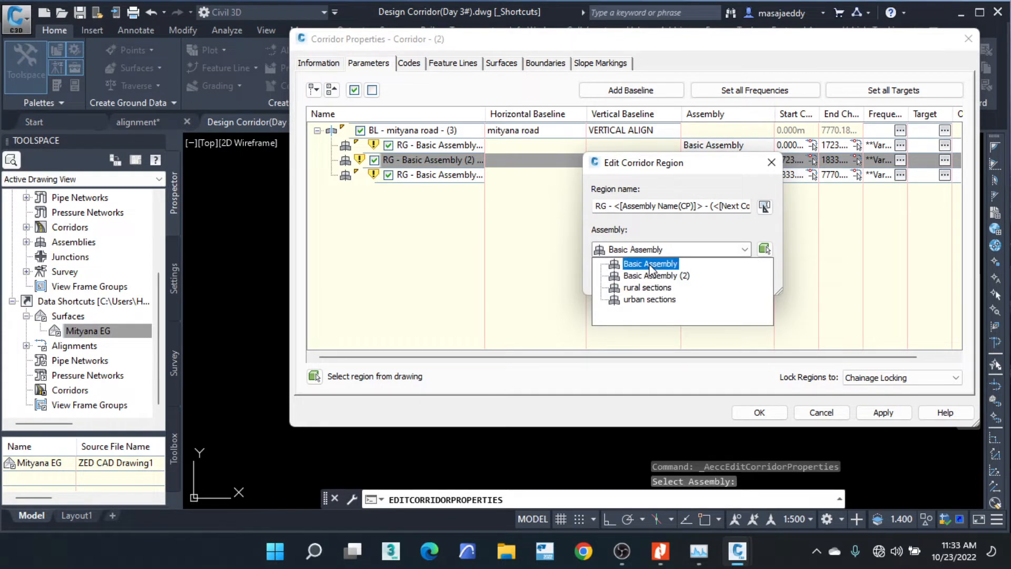
left_click(672, 234)
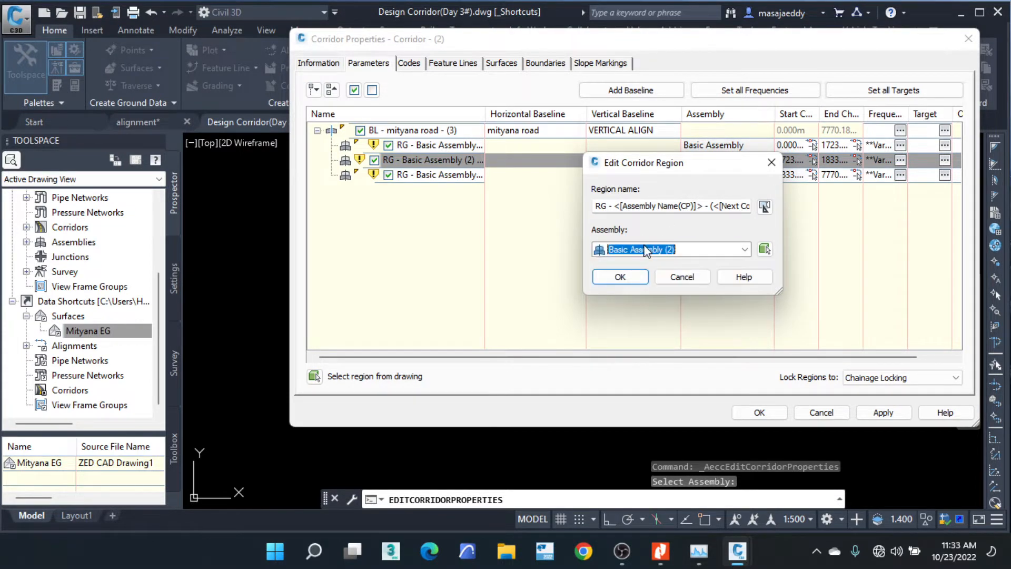
left_click(764, 250)
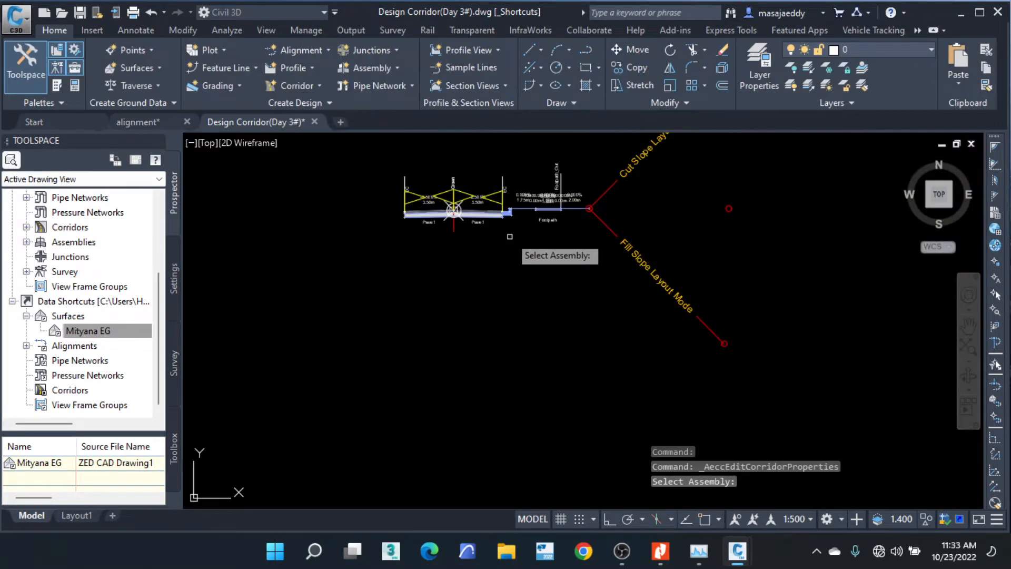
scroll(505, 250, "down", 4)
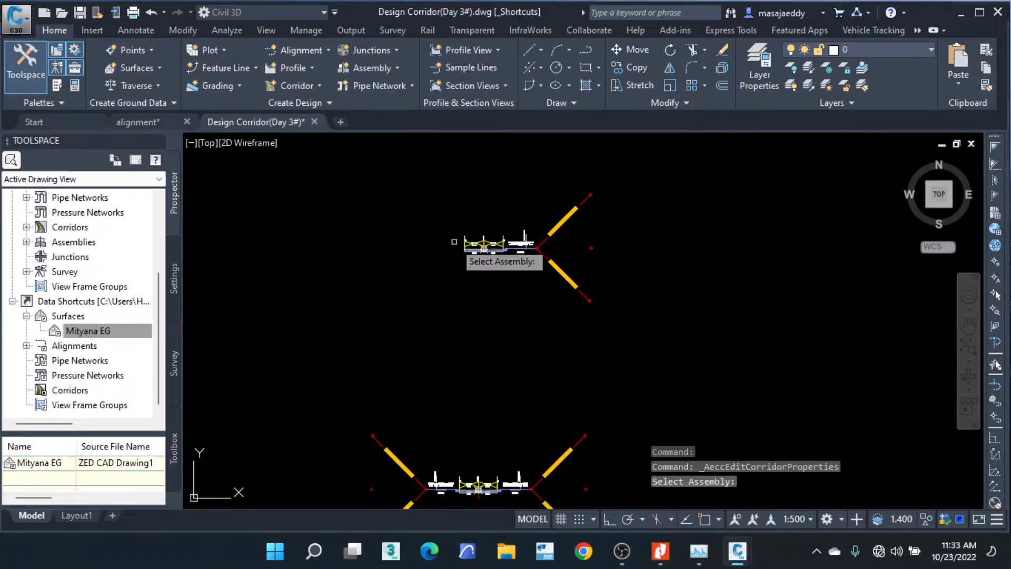
scroll(456, 236, "up", 4)
scroll(518, 295, "up", 5)
left_click(500, 221)
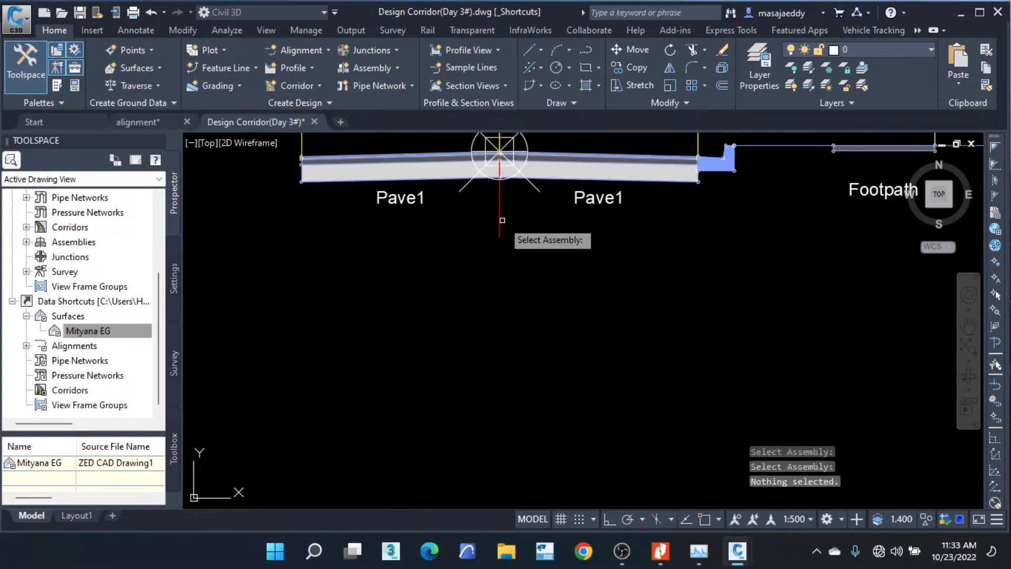
left_click(500, 224)
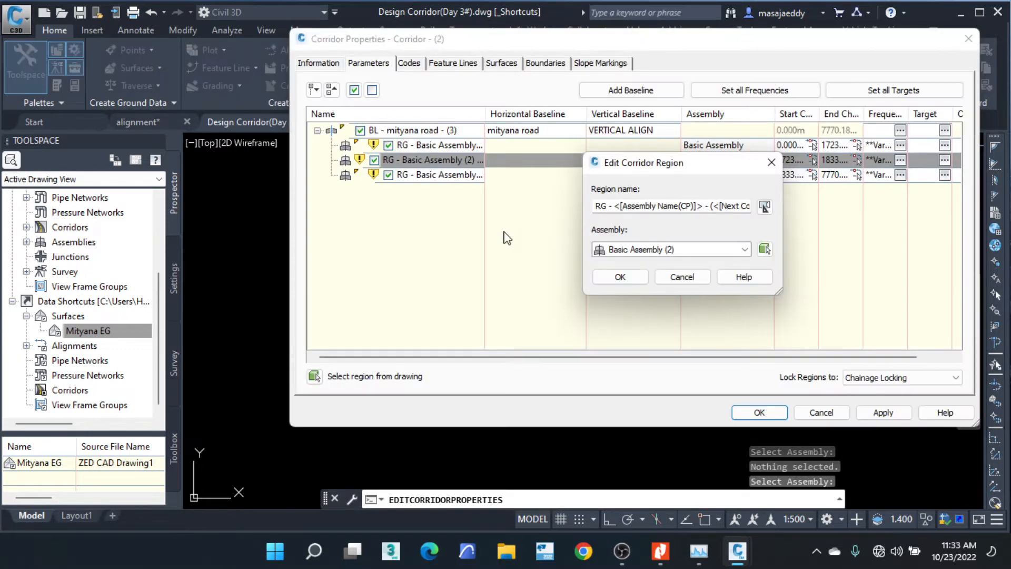
left_click(623, 275)
left_click(759, 411)
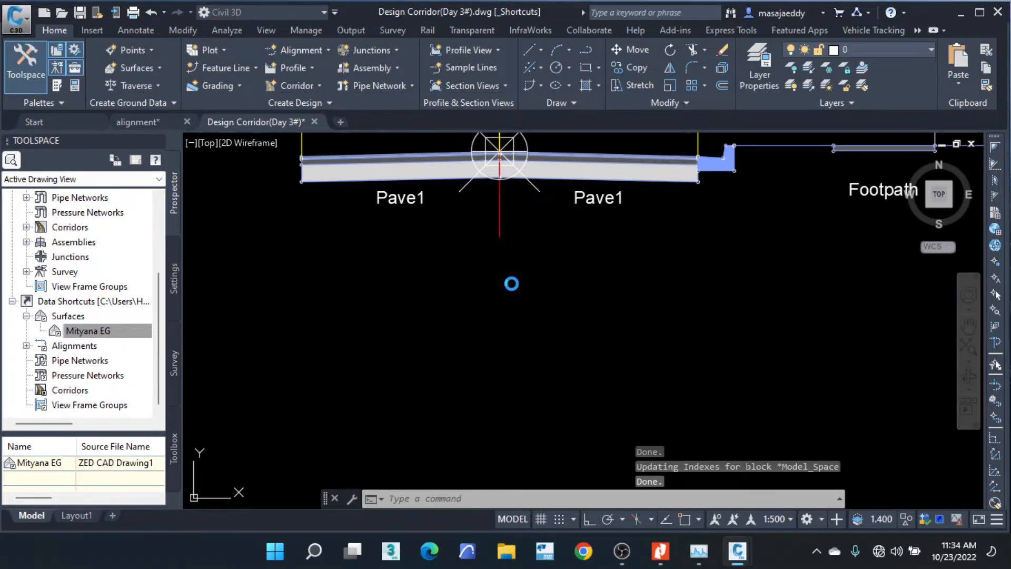
Examine the rebuilt corridor around the side road junction, checking the kerb, footpath and slope on both sides of the middle region.
scroll(526, 271, "down", 6)
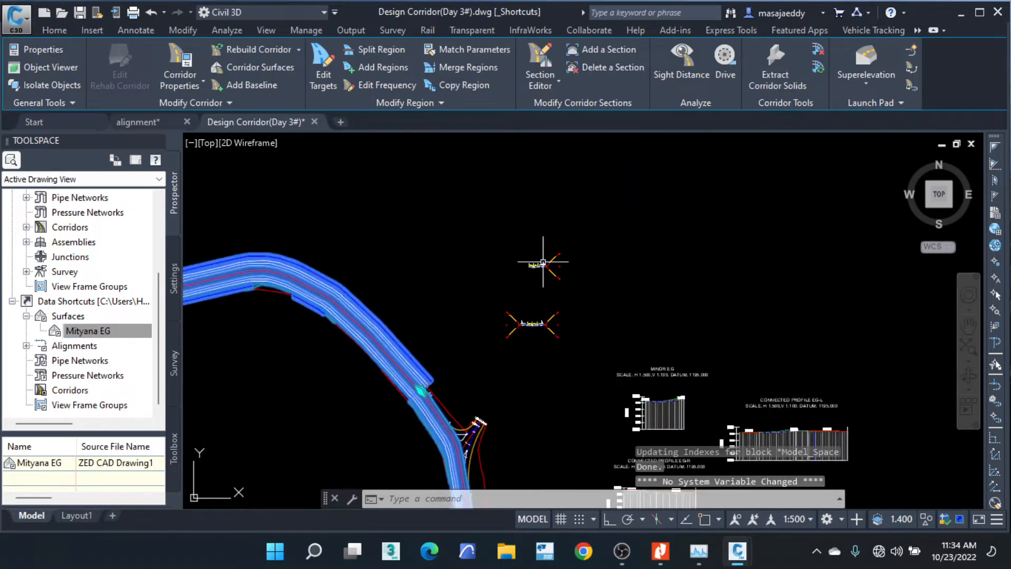
scroll(543, 262, "up", 9)
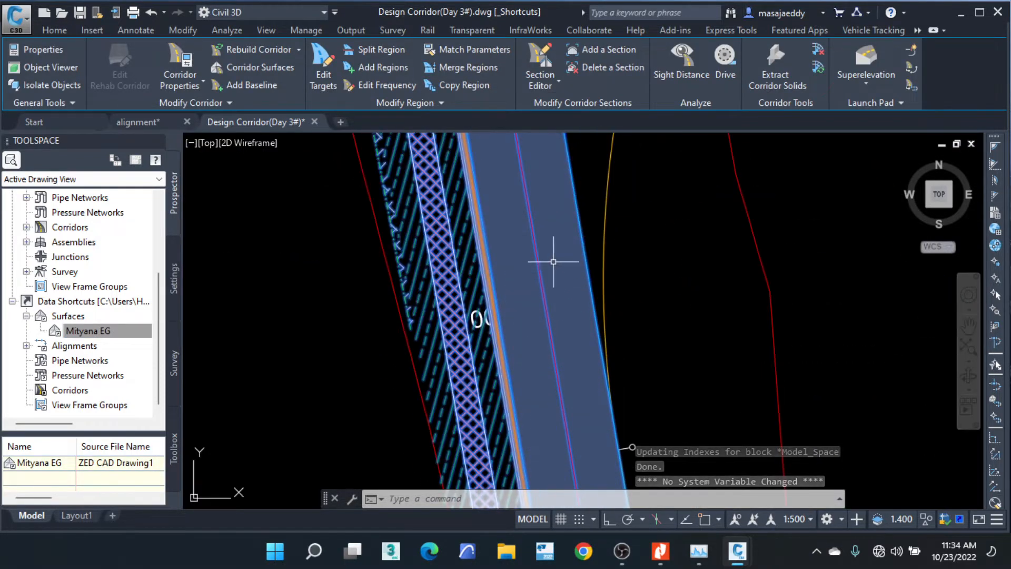
scroll(413, 262, "down", 3)
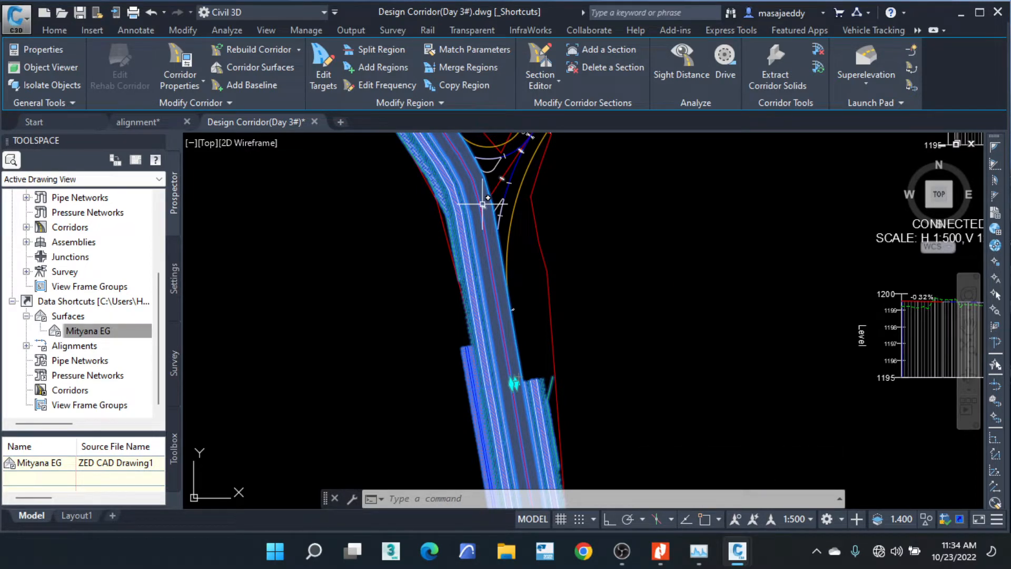
scroll(466, 237, "down", 2)
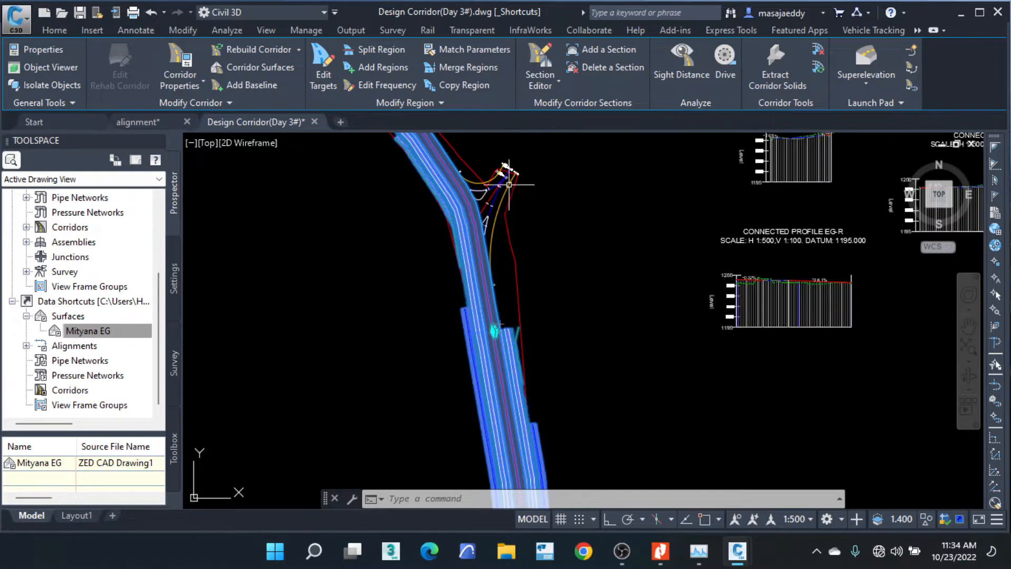
scroll(503, 180, "up", 2)
scroll(480, 190, "up", 3)
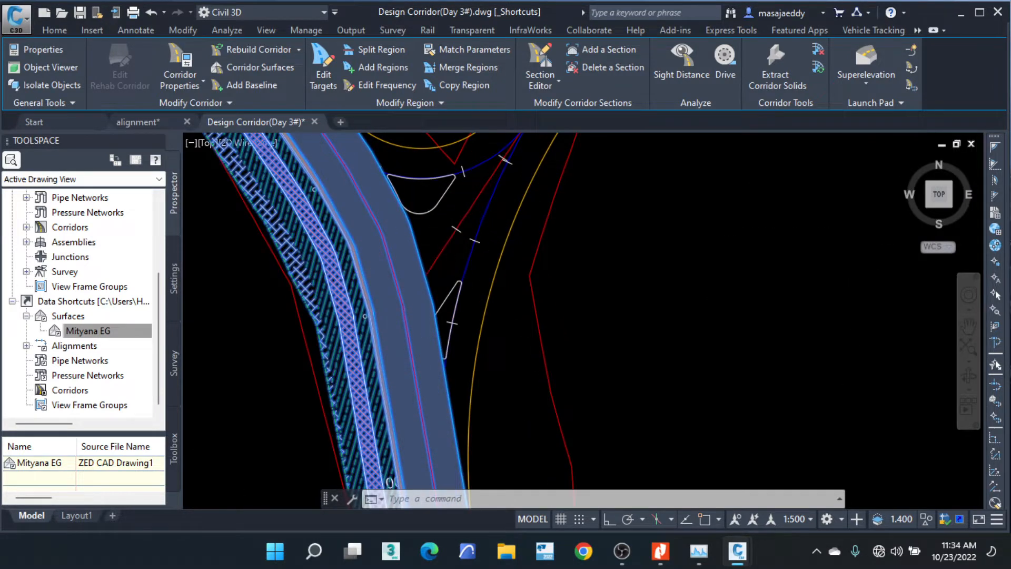
scroll(482, 188, "down", 1)
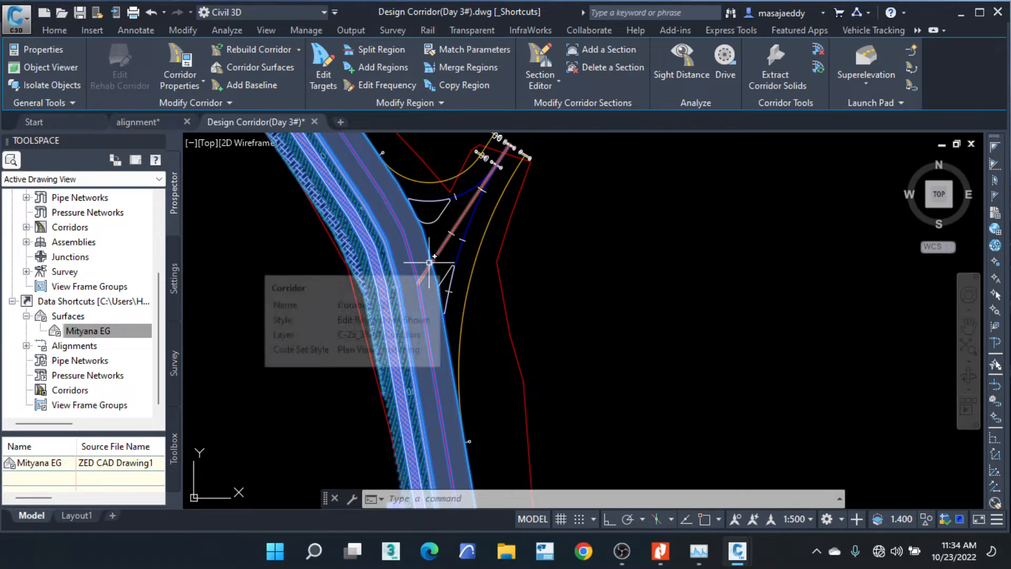
key("Escape")
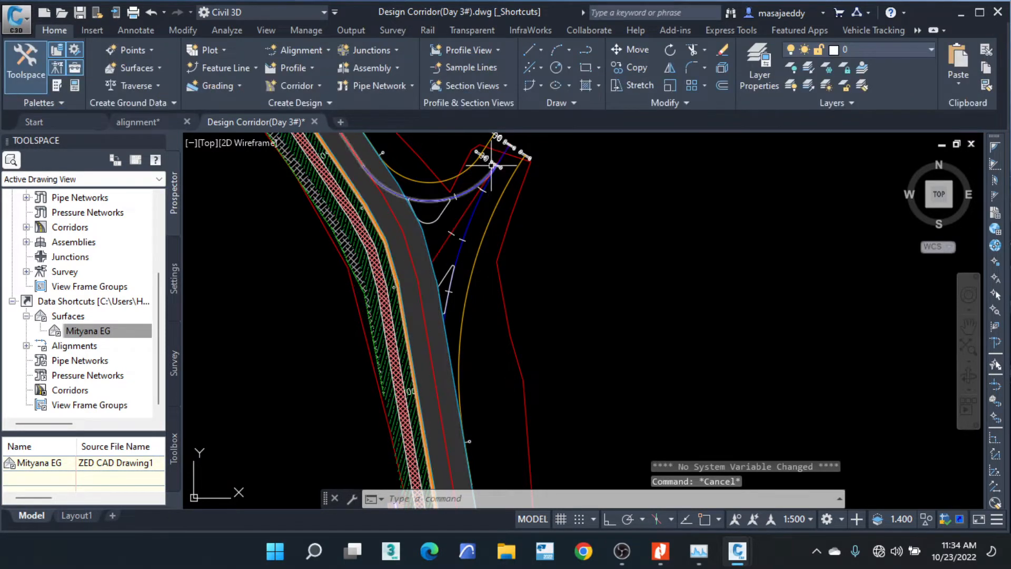
scroll(416, 285, "down", 4)
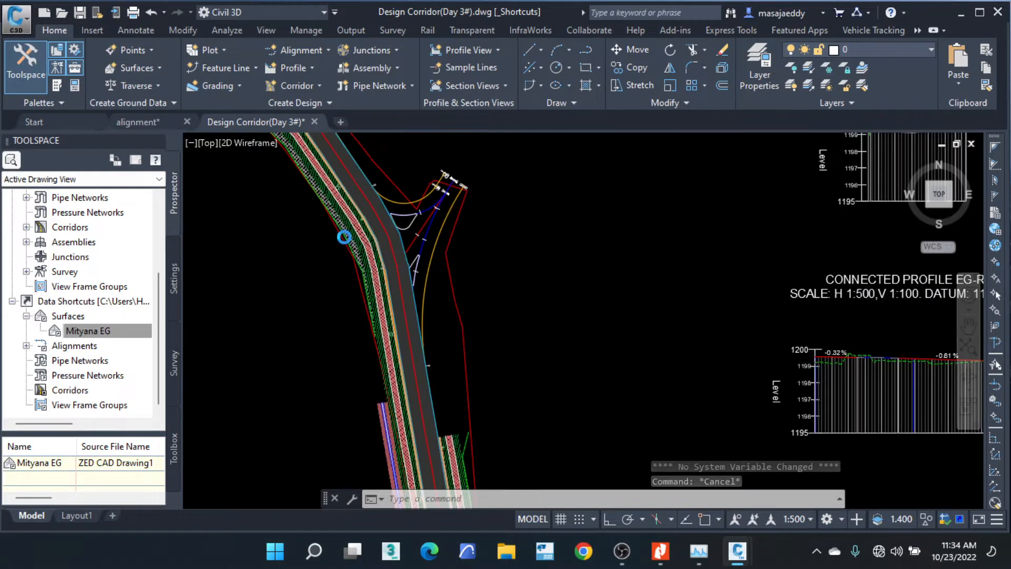
scroll(377, 251, "up", 6)
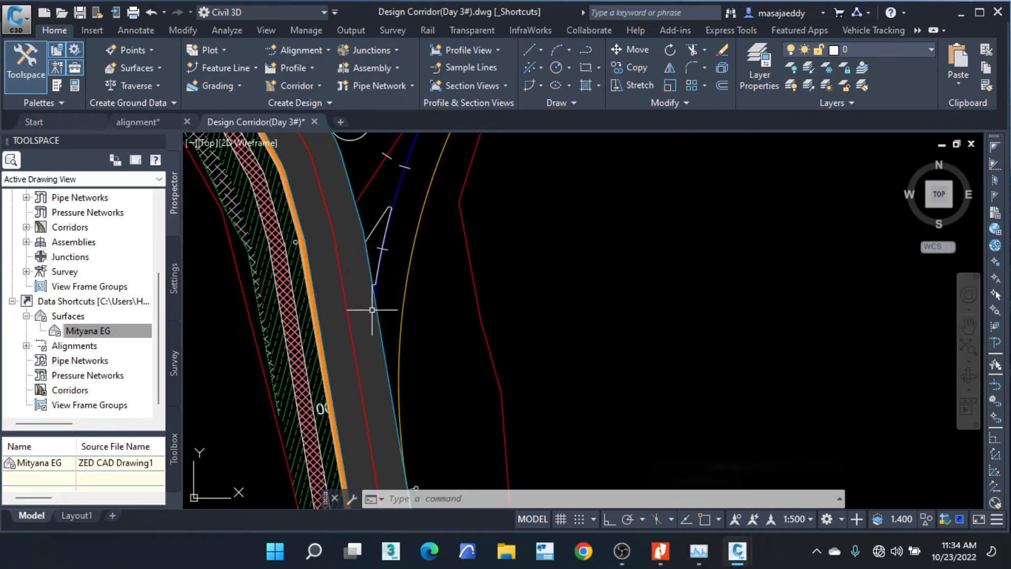
Select the corridor at the junction and review its region parameters in the corridor properties without changing them.
left_click(316, 184)
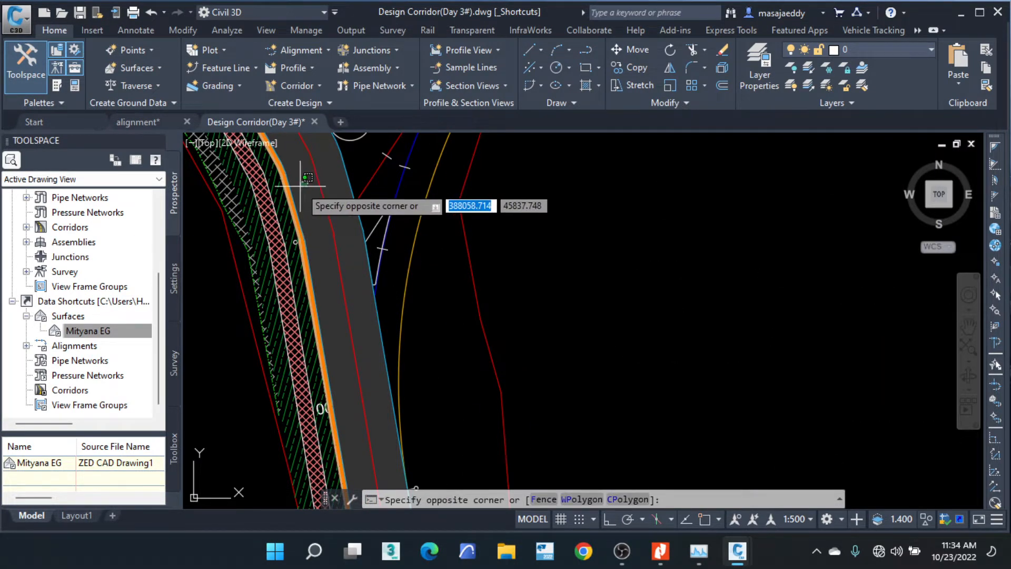
left_click(331, 180)
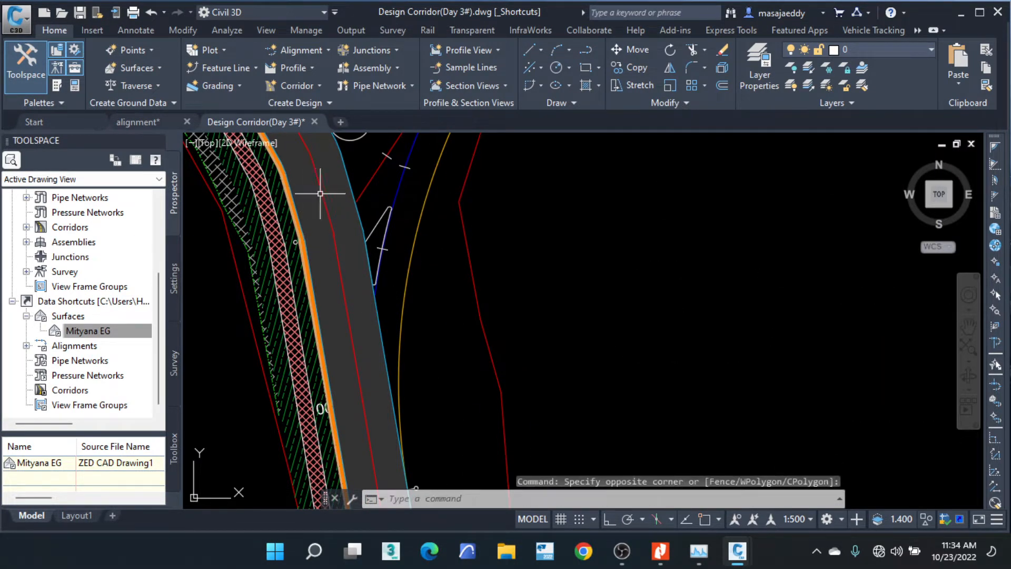
left_click(343, 163)
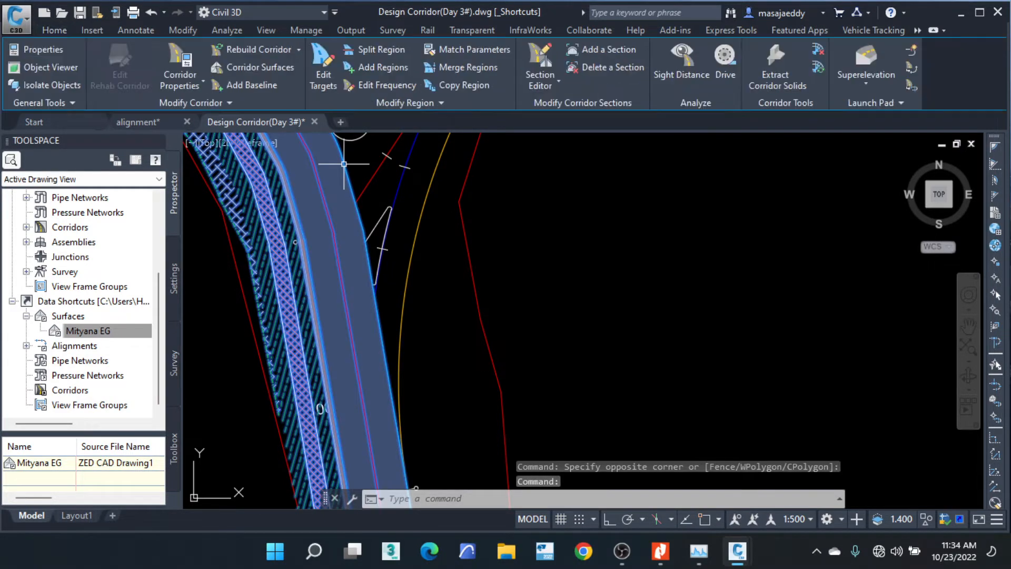
scroll(405, 252, "down", 2)
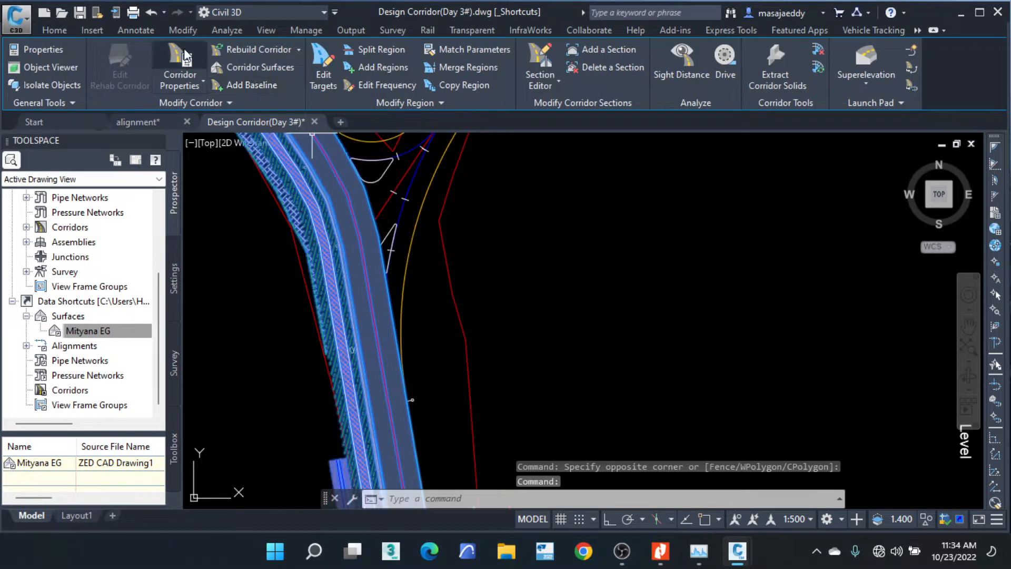
left_click(185, 55)
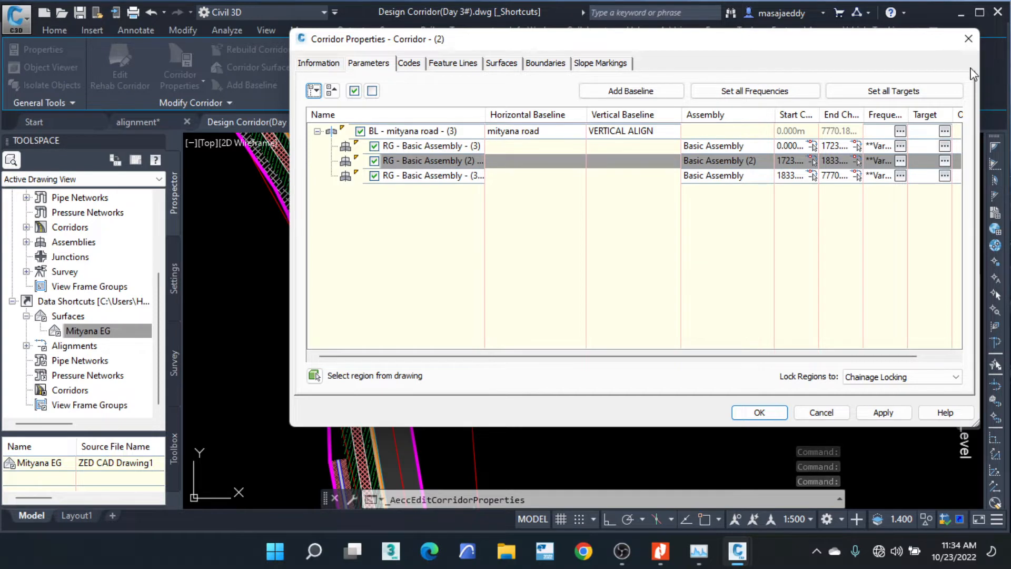
left_click(968, 39)
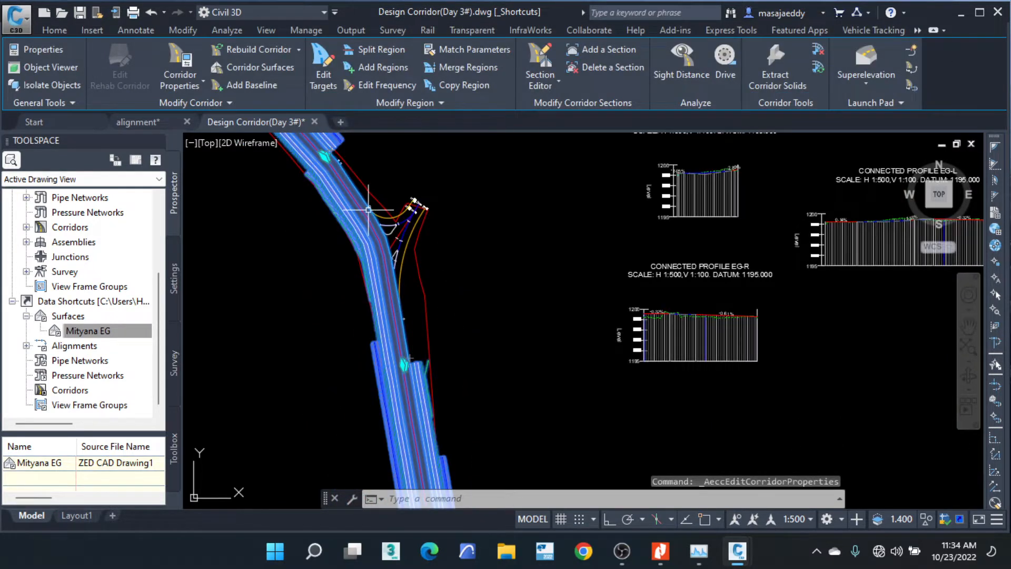
Open the target mapping of the middle Basic Assembly (2) region and select the width target for LaneSuperelevationAOR - (Right) (1).
left_click(183, 58)
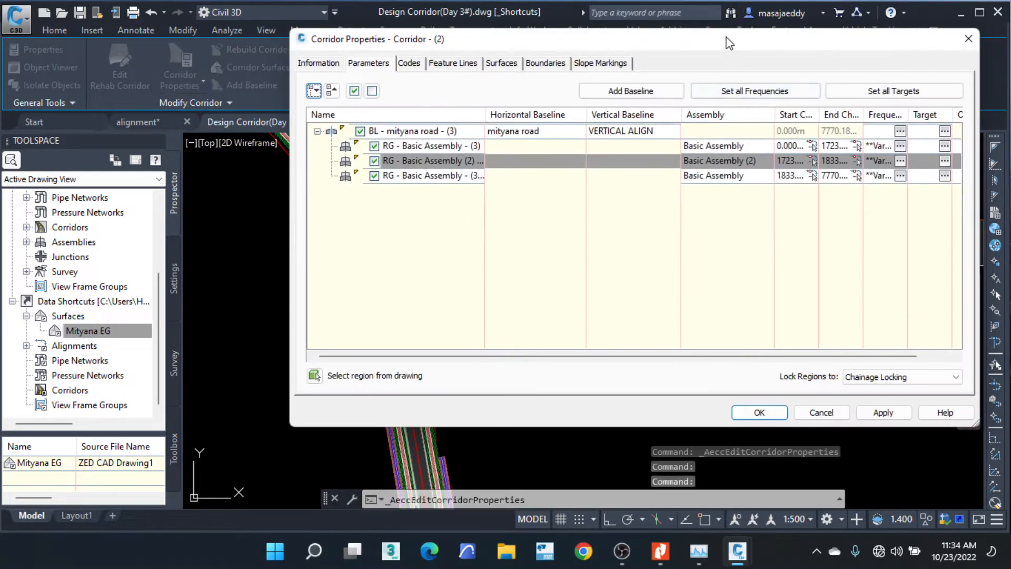
mouse_move(696, 31)
left_mouse_down()
mouse_move(726, 97)
mouse_move(631, 265)
mouse_move(248, 272)
mouse_move(47, 170)
mouse_move(46, 113)
mouse_move(105, 101)
mouse_move(750, 177)
mouse_move(596, 129)
left_mouse_up()
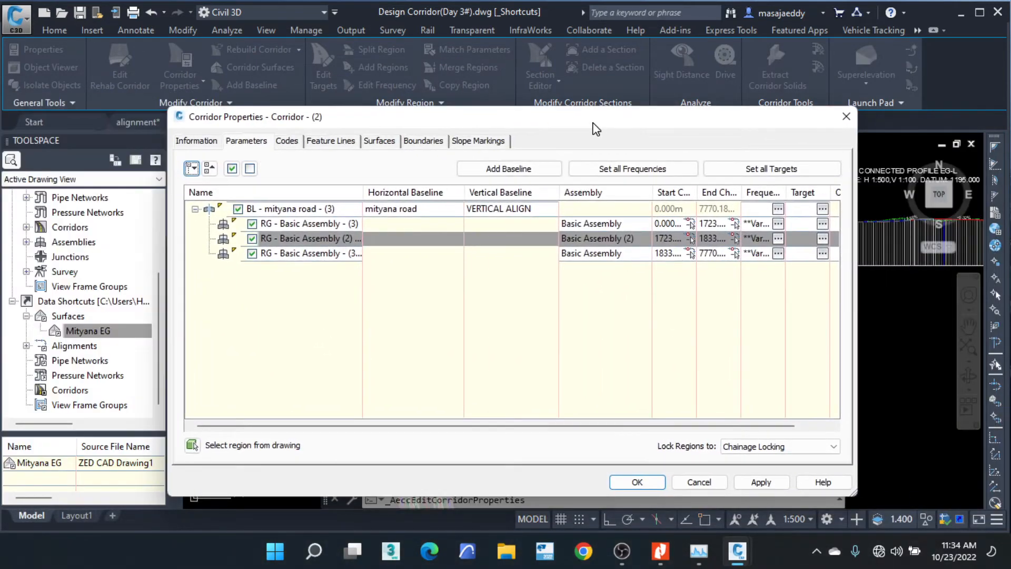
left_click(822, 240)
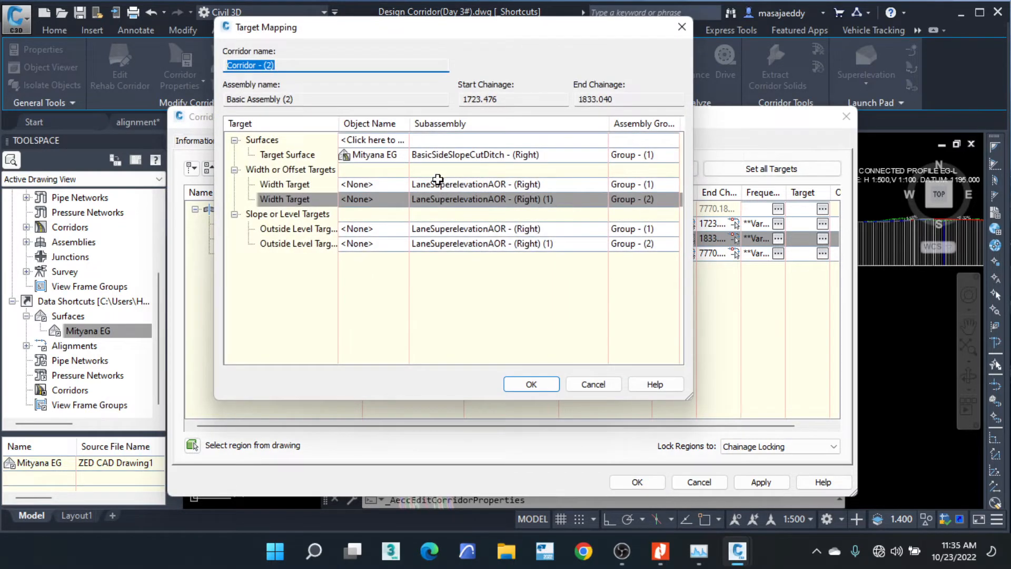
left_click(287, 185)
left_click(290, 200)
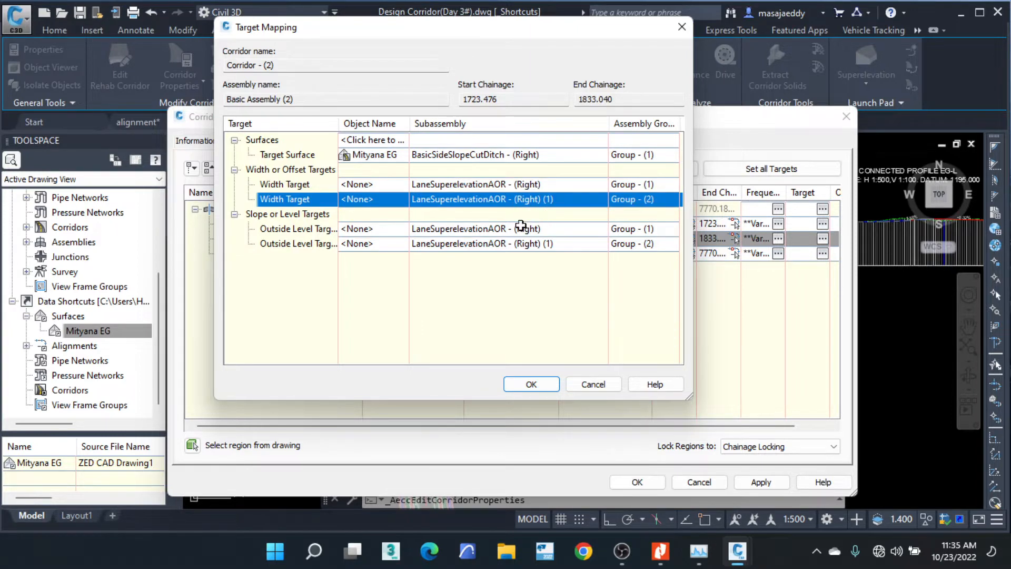
Set the Group (1) lane's width target to the two traffic island polylines beside the road and rebuild the corridor.
left_click(371, 184)
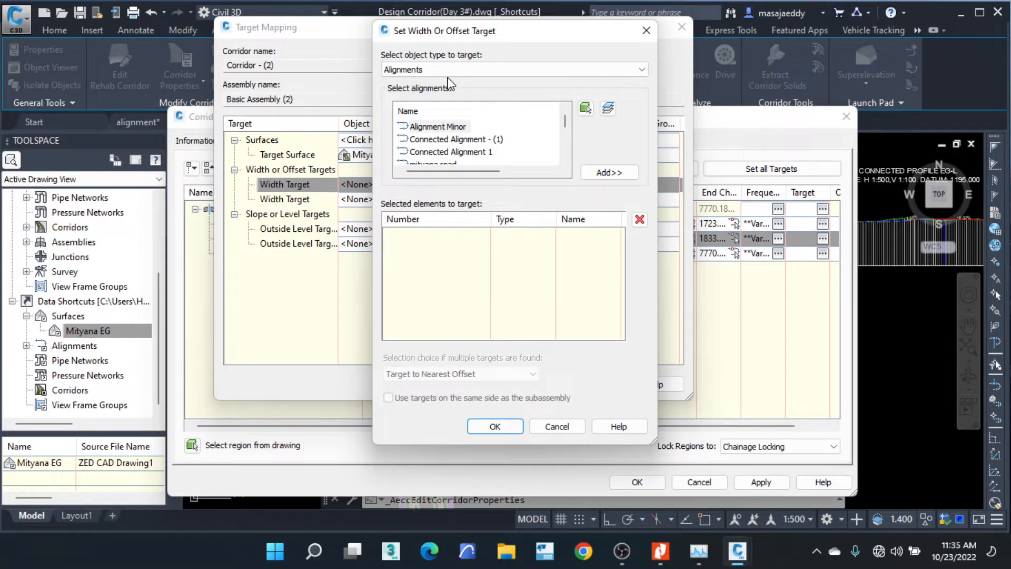
left_click(483, 69)
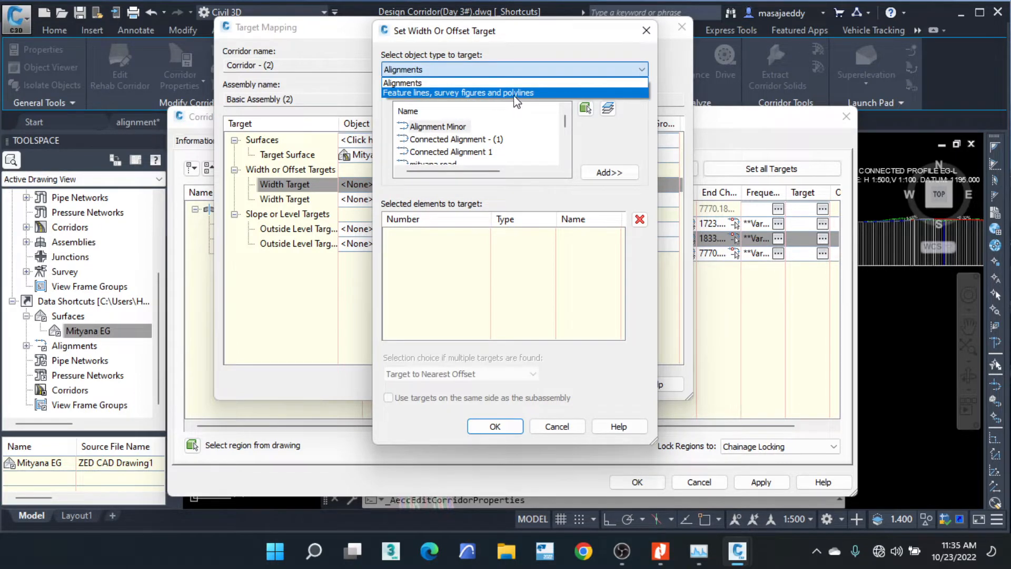
left_click(421, 93)
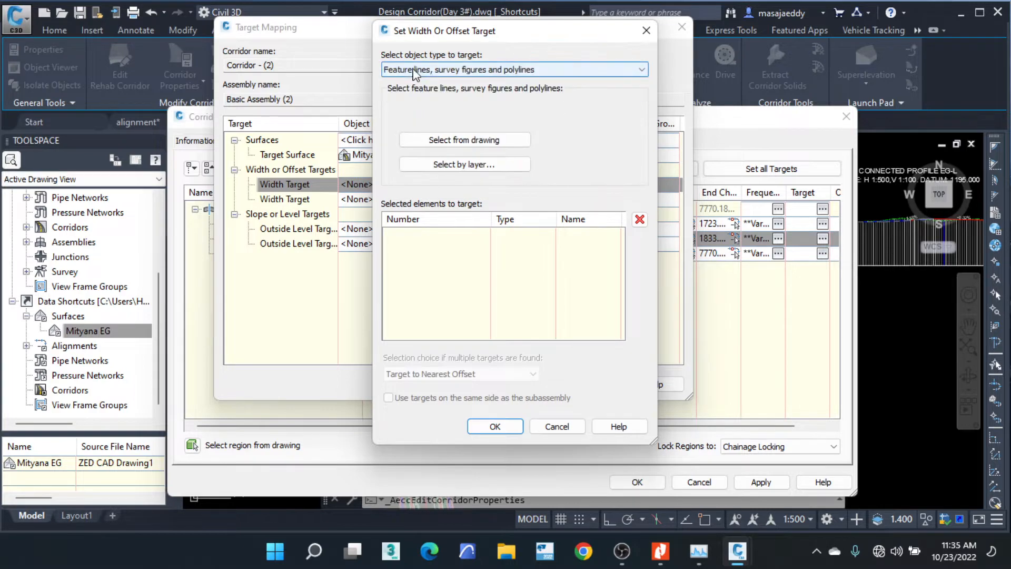
left_click(457, 140)
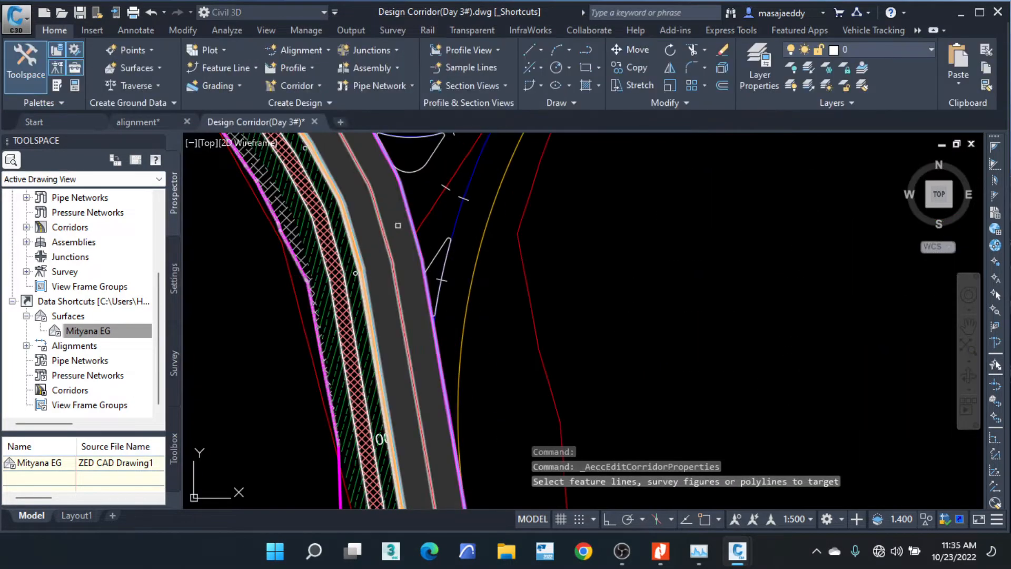
scroll(410, 200, "up", 3)
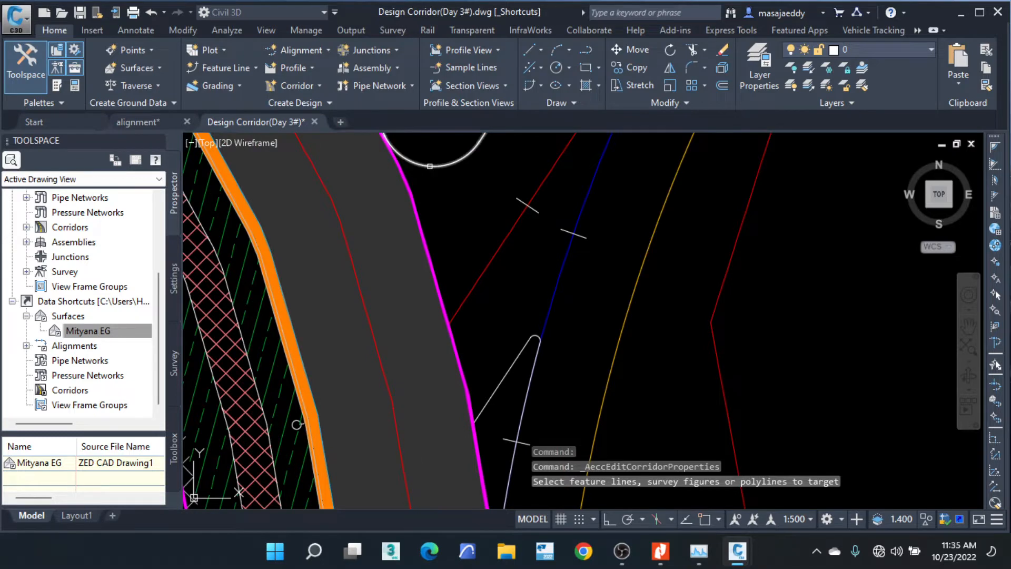
left_click(422, 174)
scroll(419, 195, "down", 3)
scroll(418, 195, "up", 3)
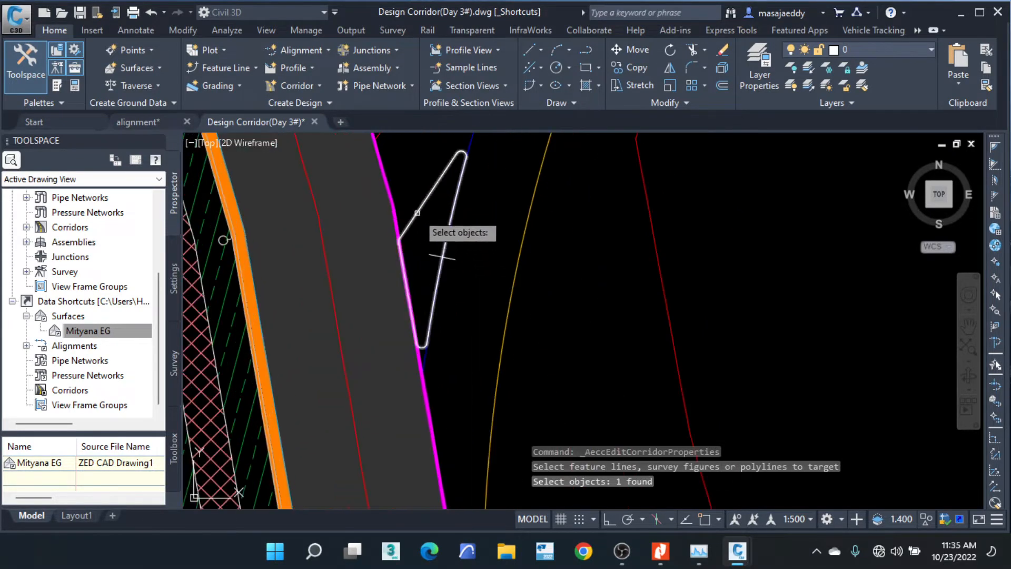
left_click(417, 212)
key("Return")
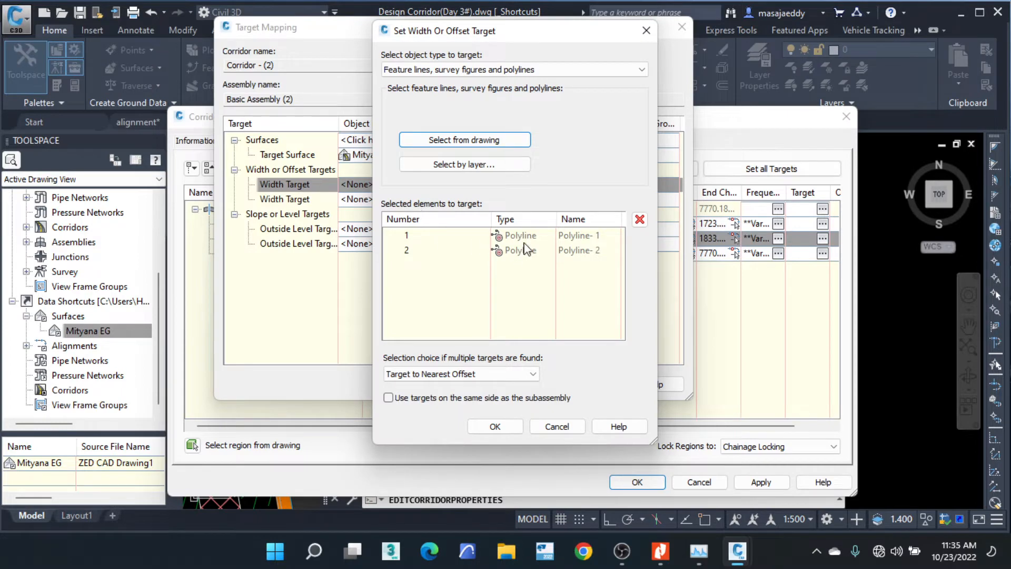
left_click(495, 426)
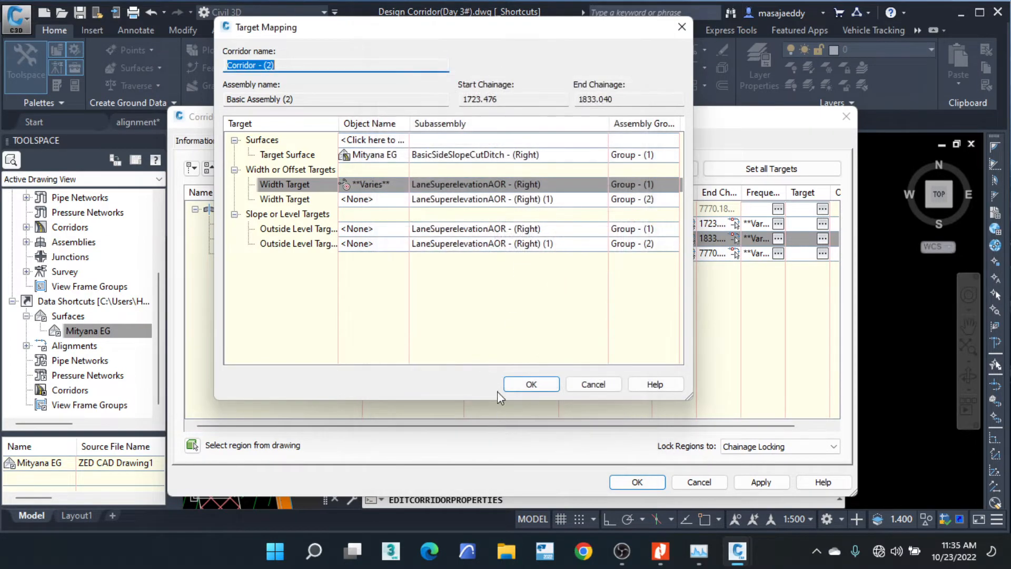
left_click(531, 384)
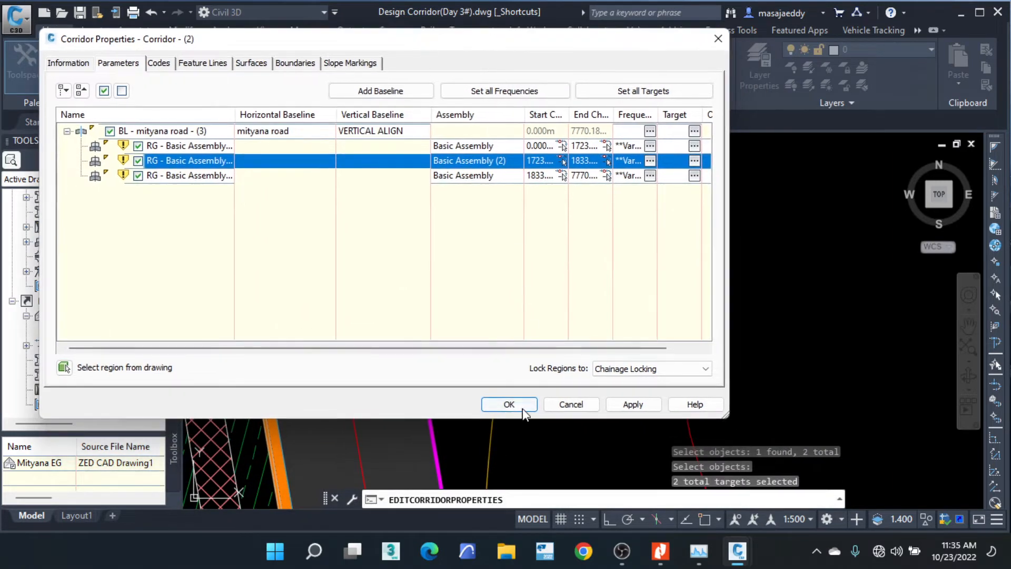
left_click(523, 407)
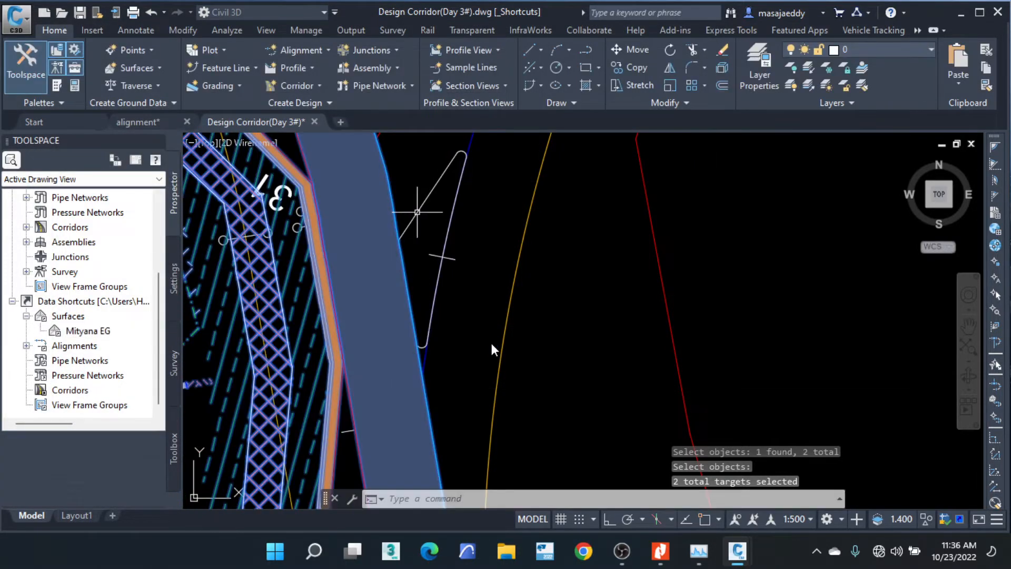
Reopen the corridor properties and the target mapping of the Basic Assembly (2) region.
scroll(421, 293, "down", 5)
scroll(369, 221, "up", 4)
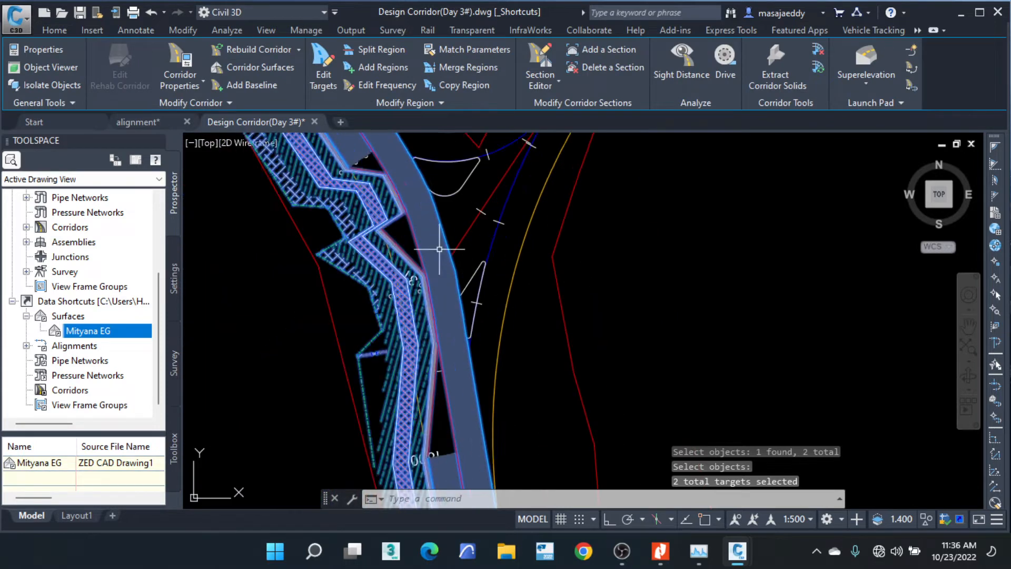
scroll(348, 195, "down", 3)
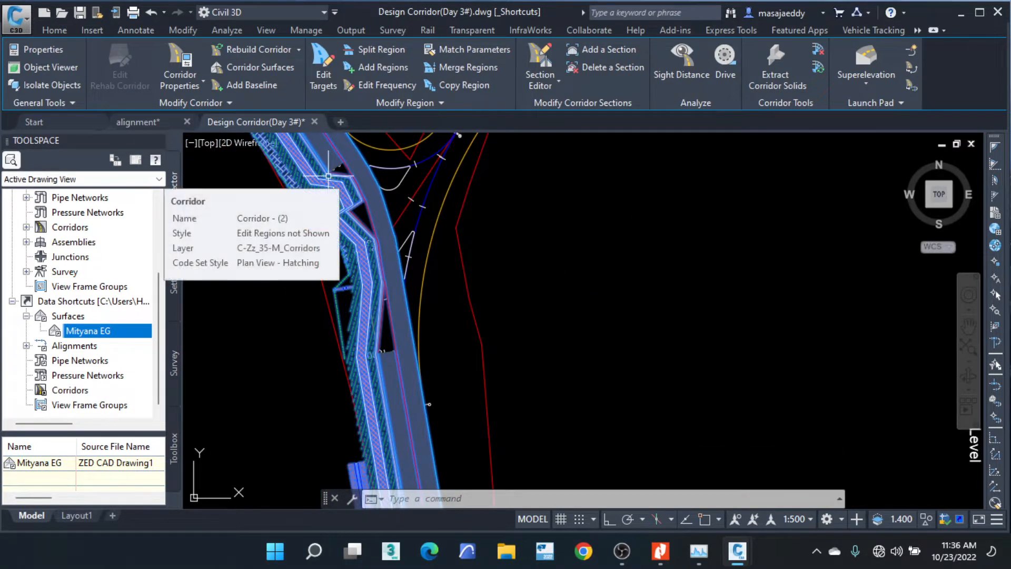
scroll(349, 212, "up", 2)
left_click(350, 218)
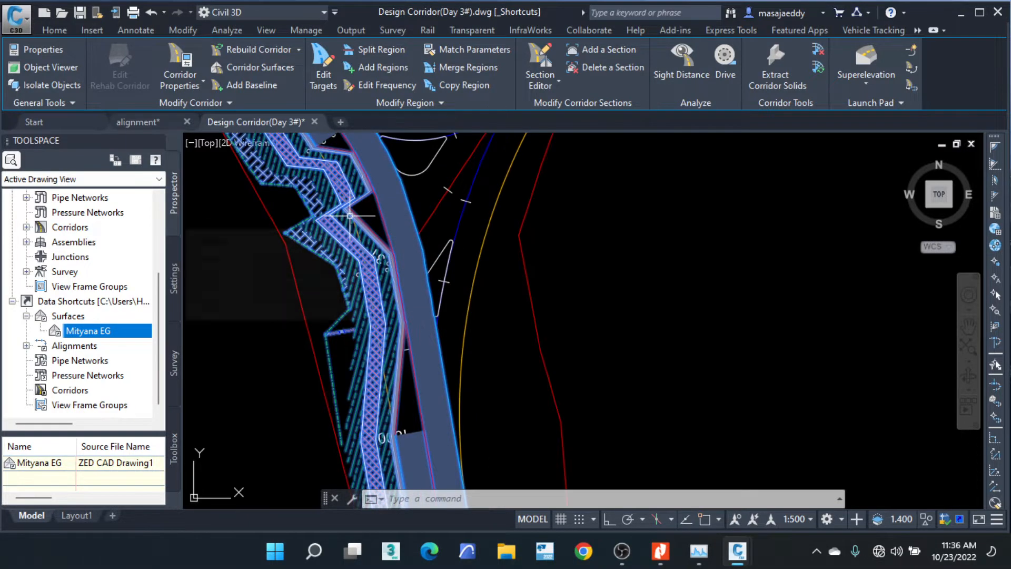
right_click(350, 218)
left_click(421, 364)
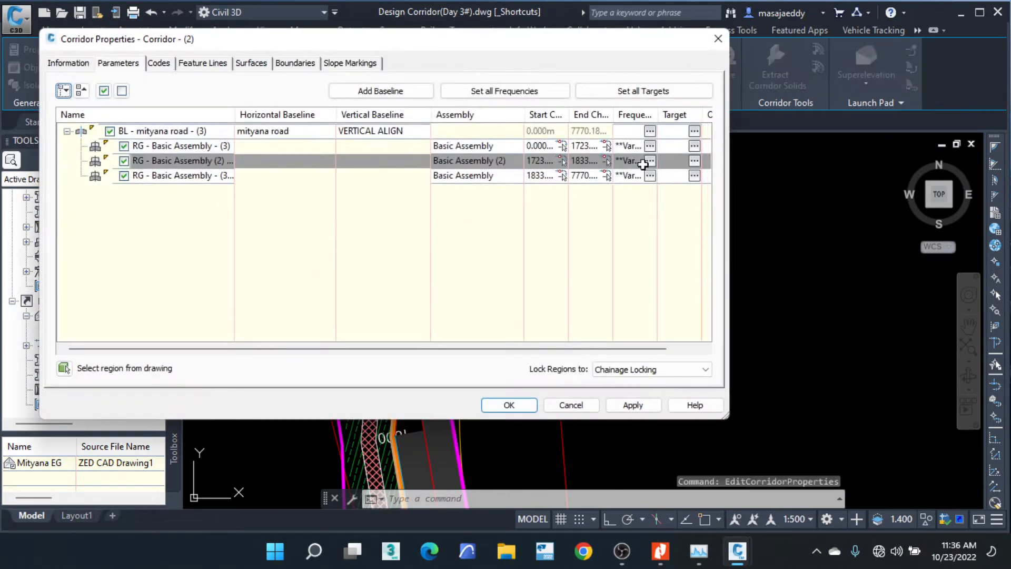
left_click(694, 161)
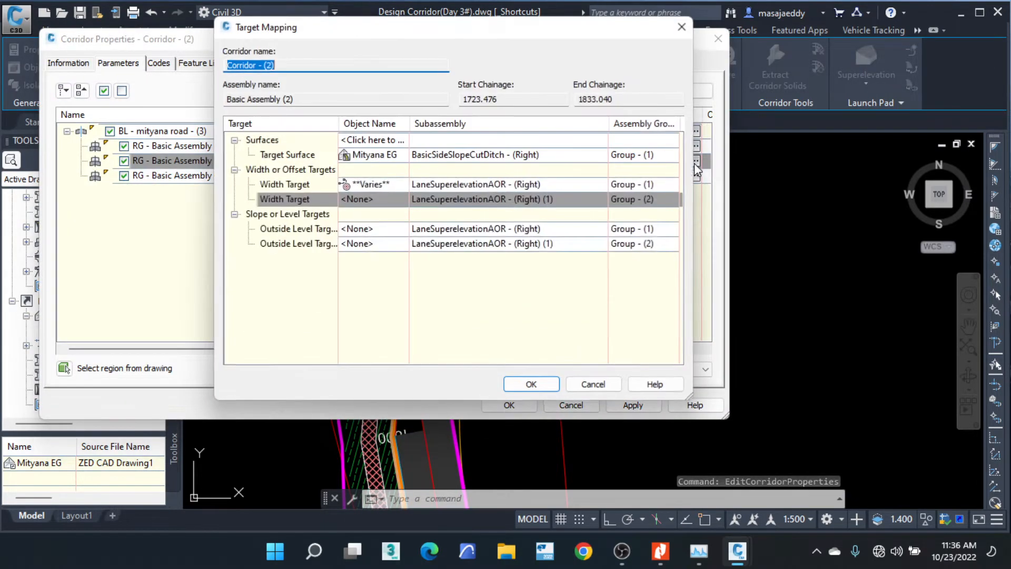
Remove both polylines from the Group (1) lane's width target.
left_click(380, 189)
left_click(641, 30)
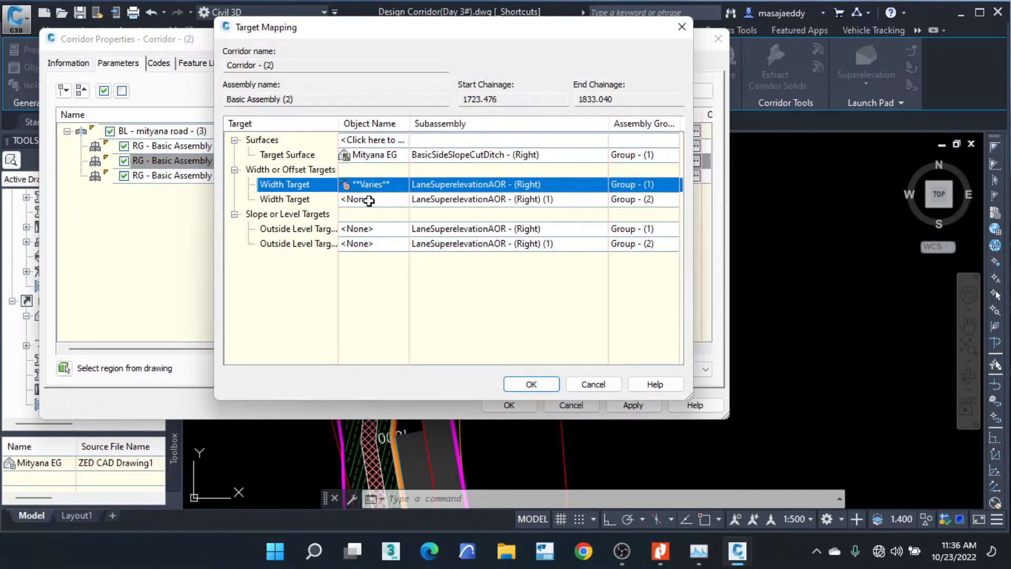
left_click(375, 189)
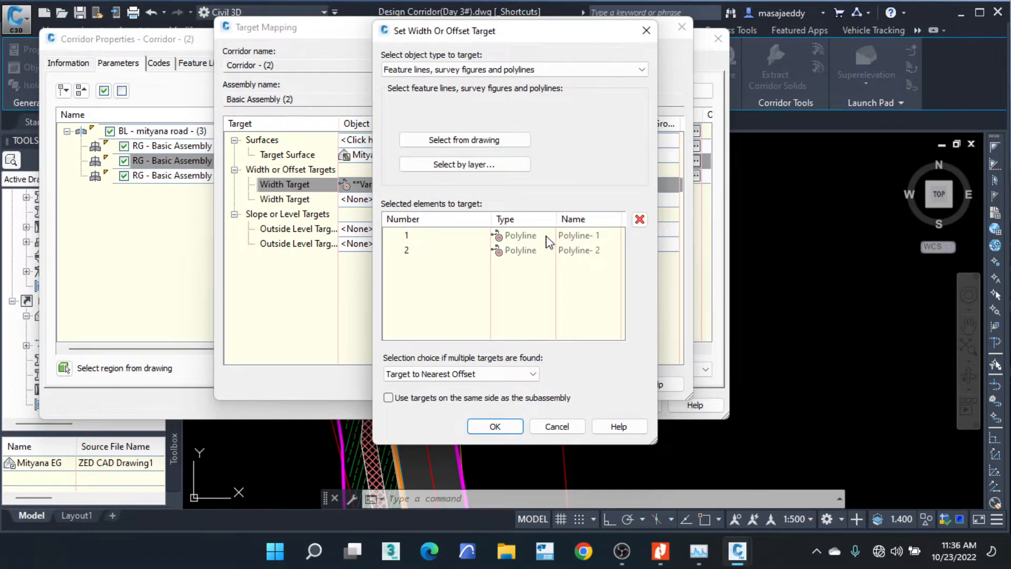
left_click(548, 237)
left_click(639, 219)
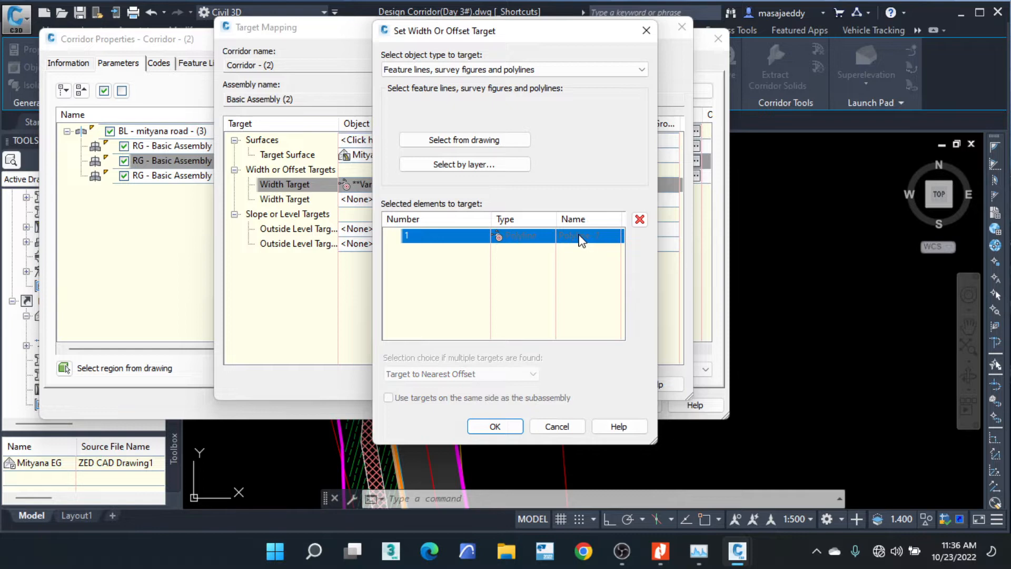
left_click(639, 219)
left_click(495, 427)
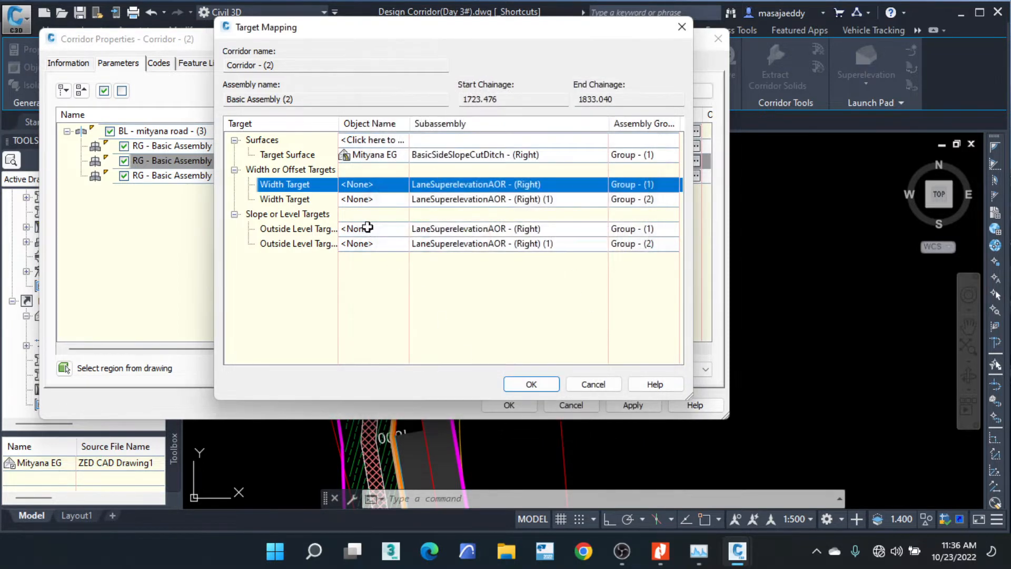
Set the Group (2) lane's width target to the two traffic island polylines picked in the drawing and rebuild the corridor.
left_click(367, 200)
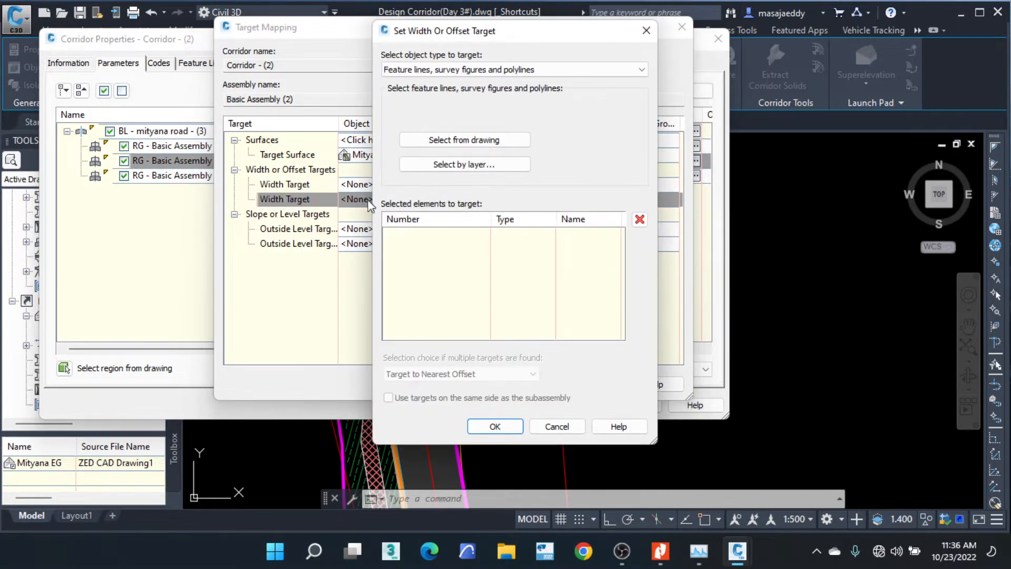
left_click(463, 140)
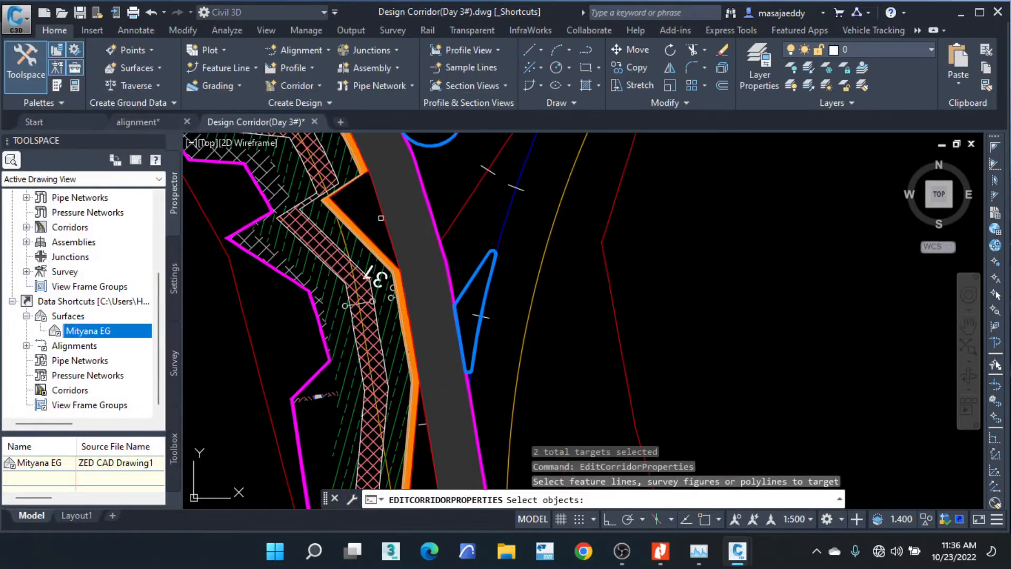
left_click(473, 278)
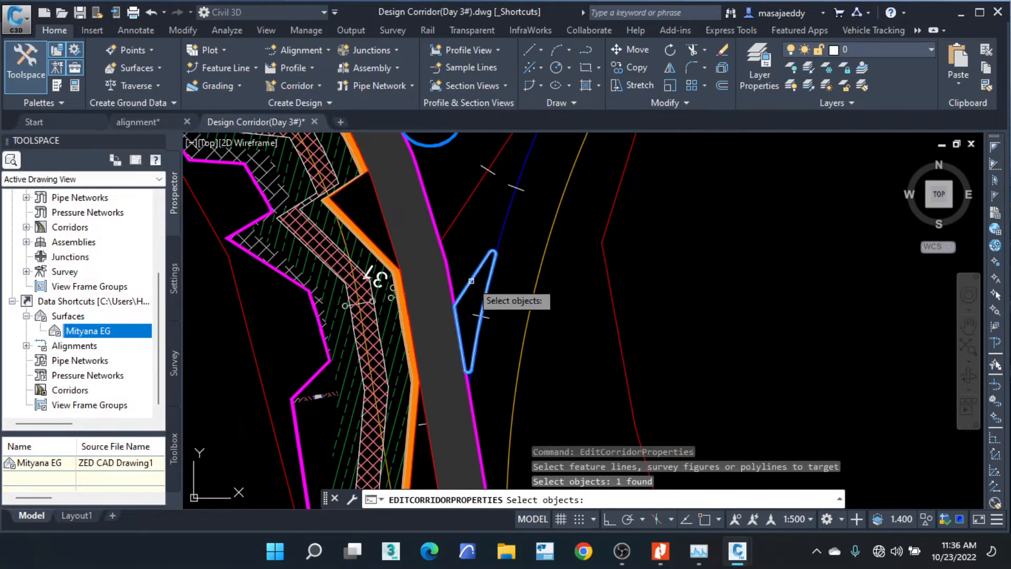
scroll(433, 186, "down", 4)
scroll(433, 186, "up", 2)
left_click(431, 186)
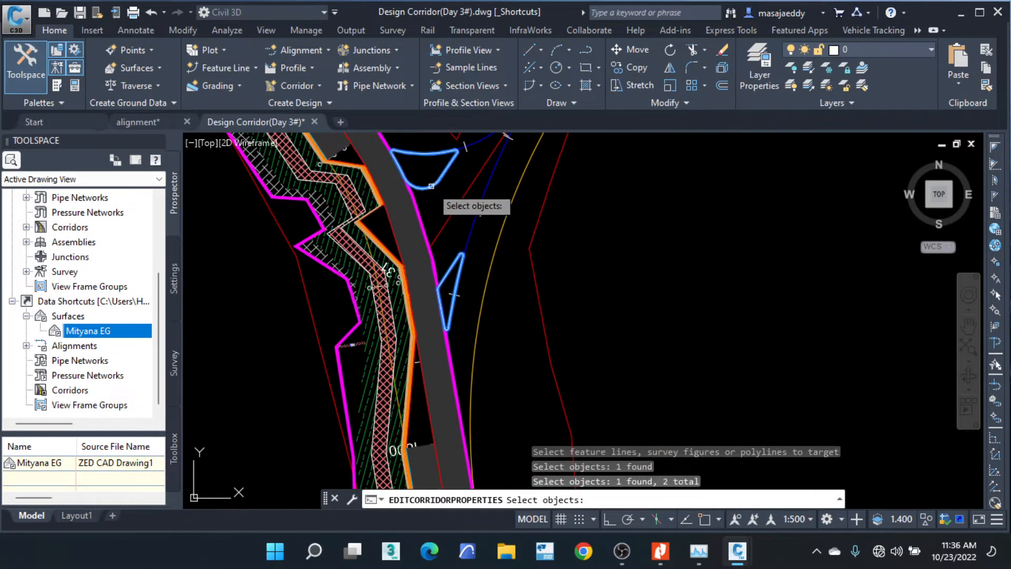
key("Return")
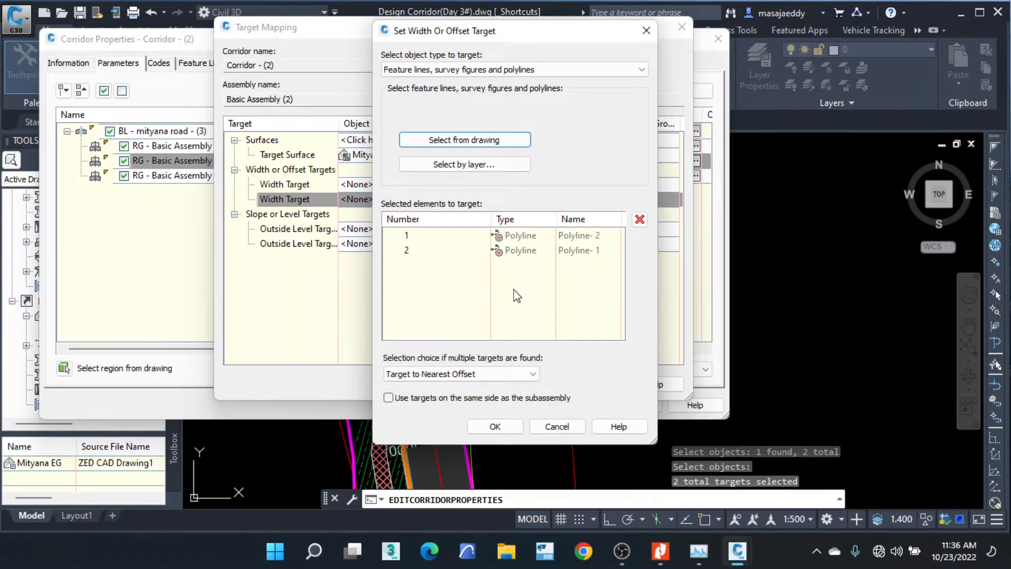
left_click(495, 426)
left_click(528, 384)
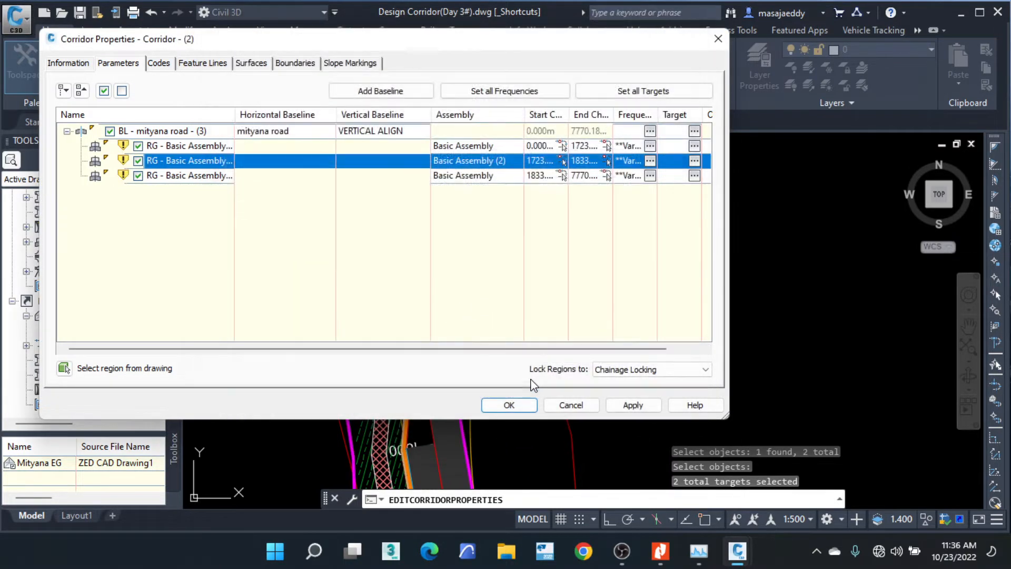
left_click(510, 404)
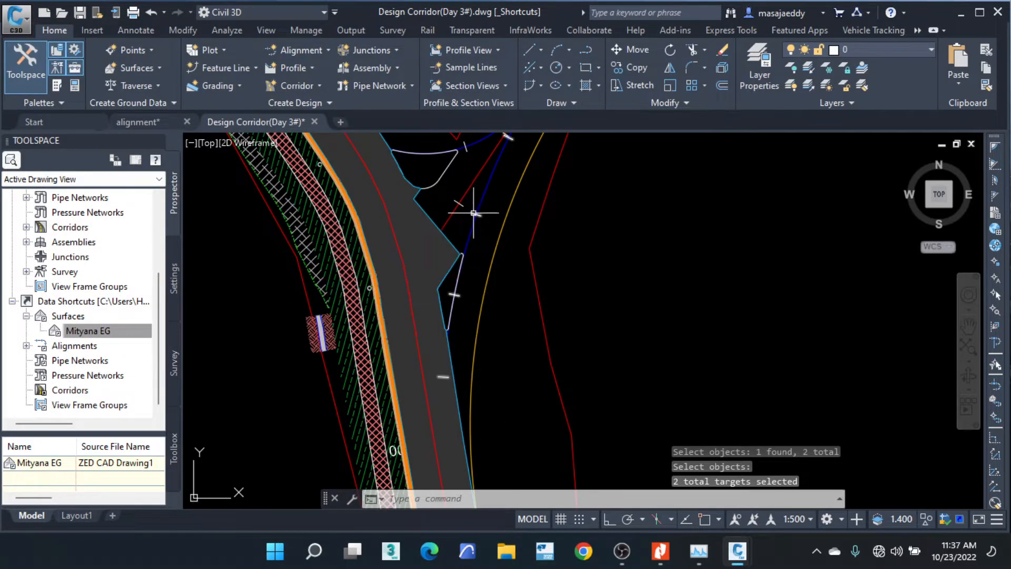
Examine how closely the rebuilt corridor edge follows the outlines of the two traffic islands at the junction.
scroll(416, 195, "up", 6)
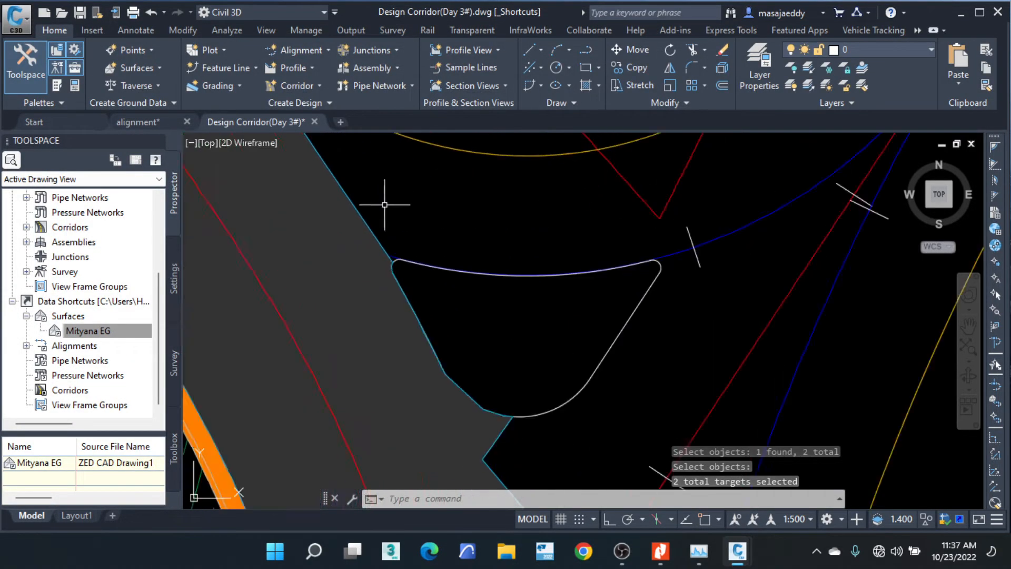
scroll(403, 265, "up", 1)
scroll(442, 285, "down", 4)
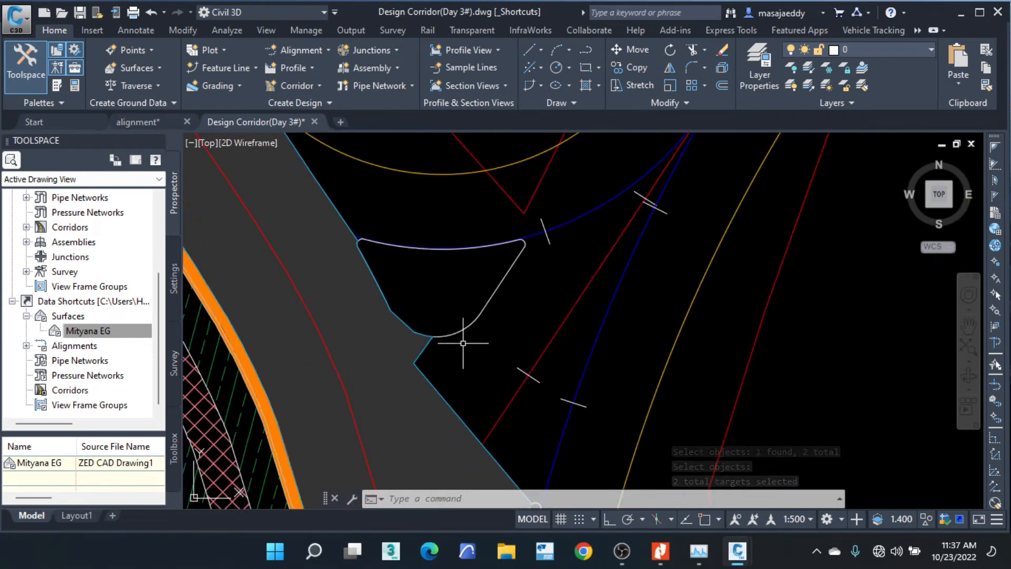
scroll(444, 286, "down", 4)
scroll(445, 367, "up", 4)
middle_click_drag(449, 337, 422, 171)
scroll(461, 375, "up", 3)
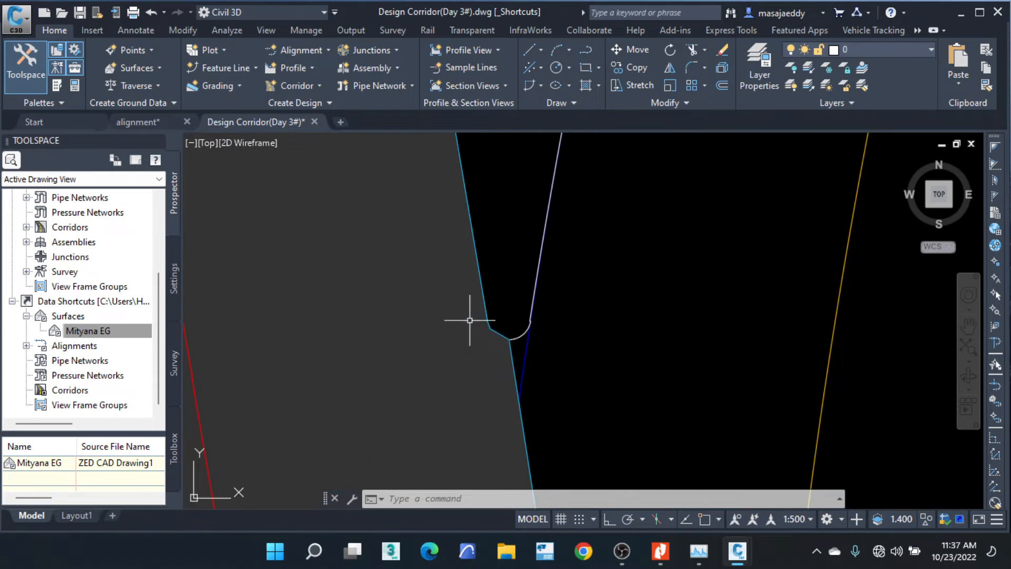
scroll(465, 267, "down", 1)
scroll(492, 270, "down", 3)
scroll(451, 224, "up", 3)
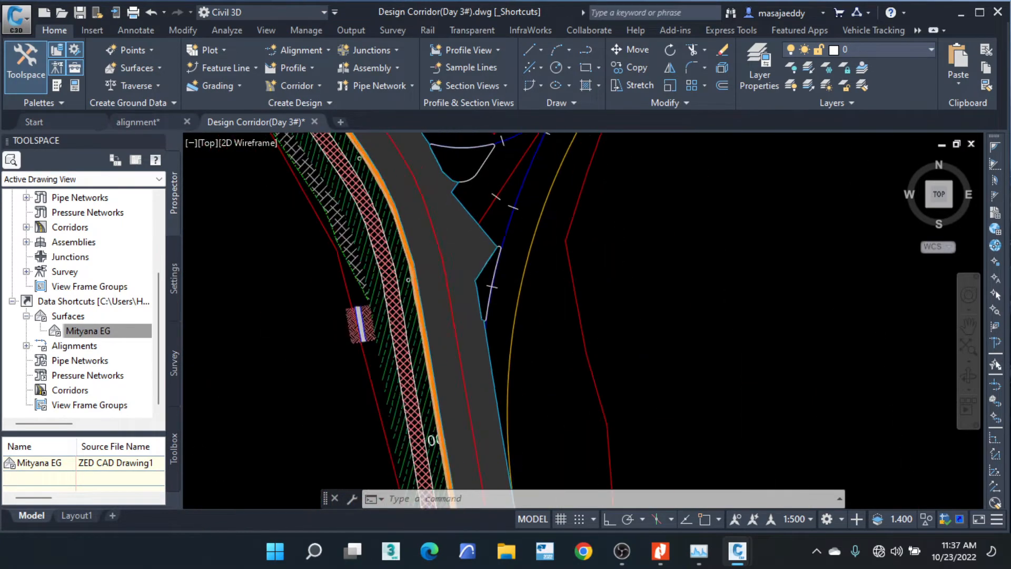
In the corridor properties, set the Basic Assembly (2) region's assembly frequency along straights to 2 m.
scroll(452, 221, "down", 2)
left_click(464, 210)
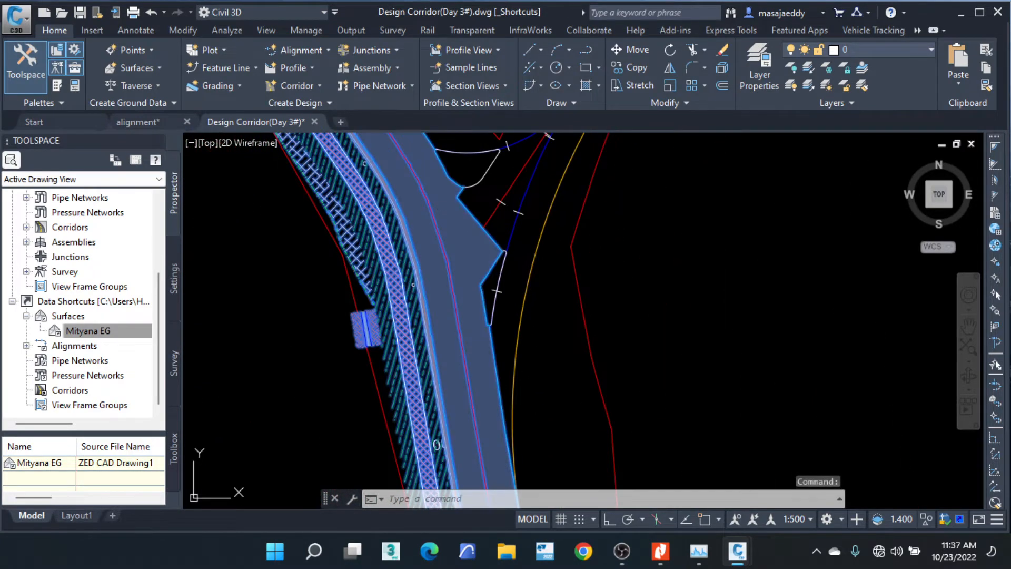
right_click(462, 207)
left_click(532, 354)
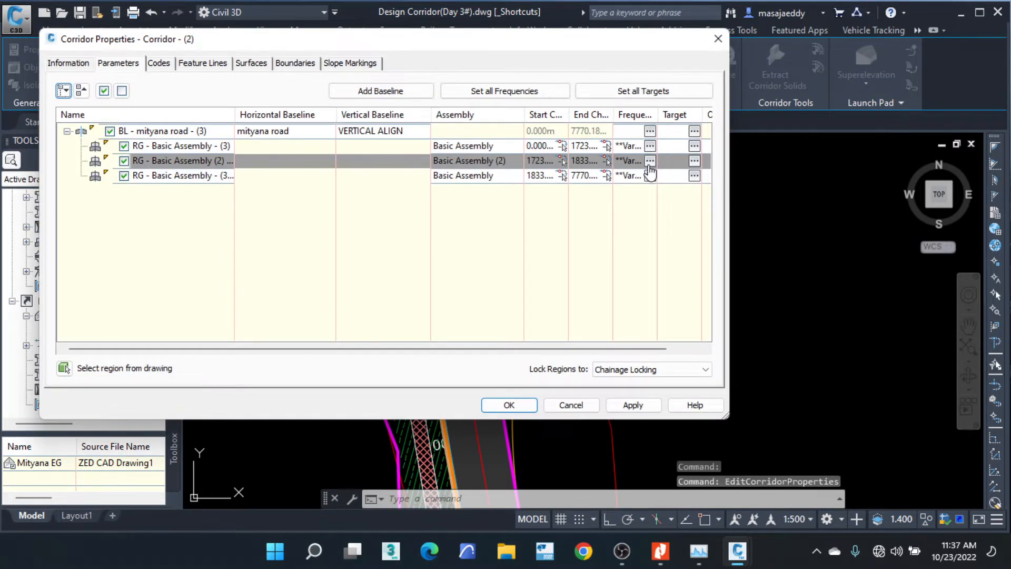
left_click(650, 161)
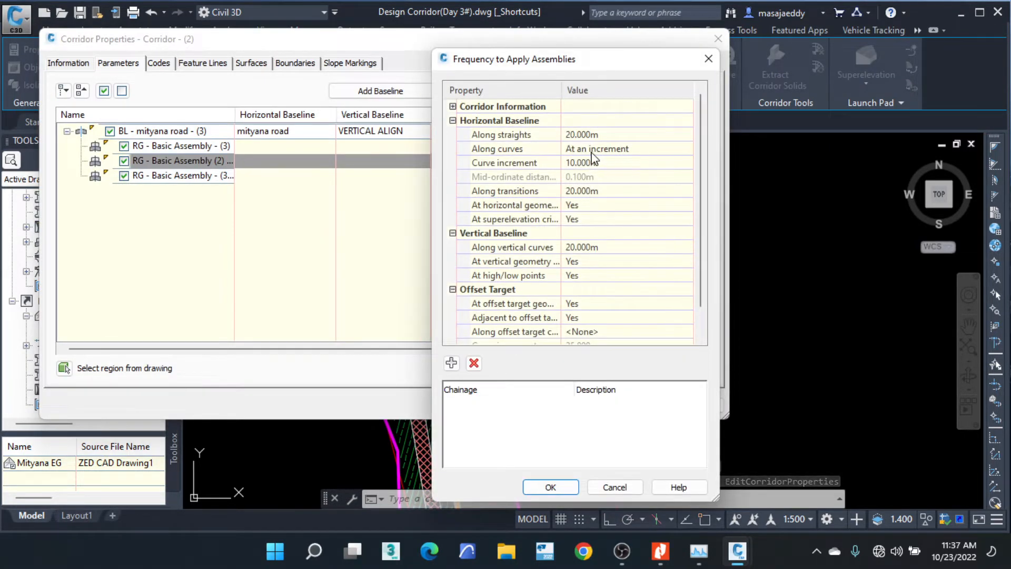
left_click(603, 134)
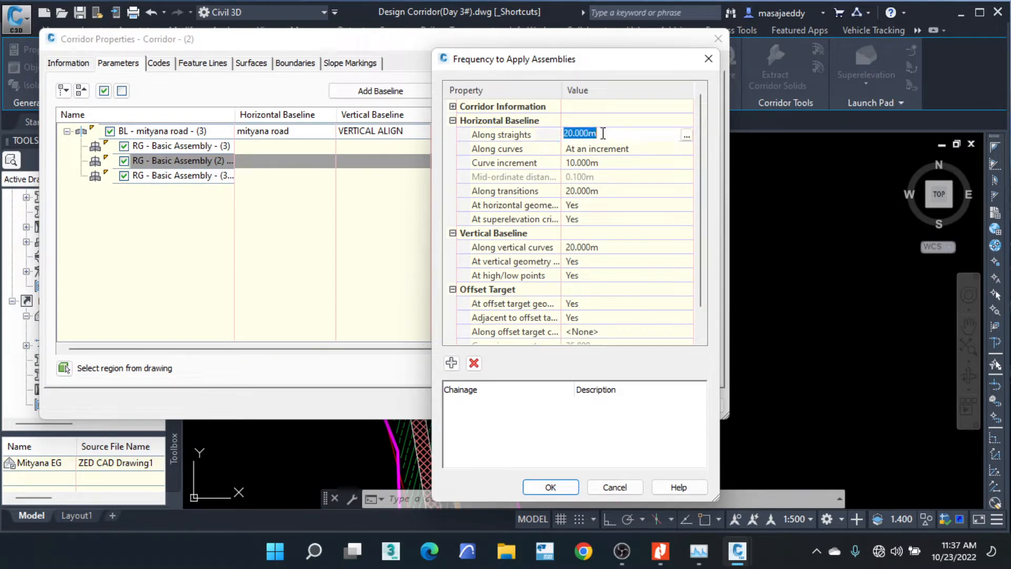
type("2")
key("Return")
Set the region's assembly frequency to a 2 m curve increment and 2 m along transitions, and rebuild the corridor.
left_click(605, 164)
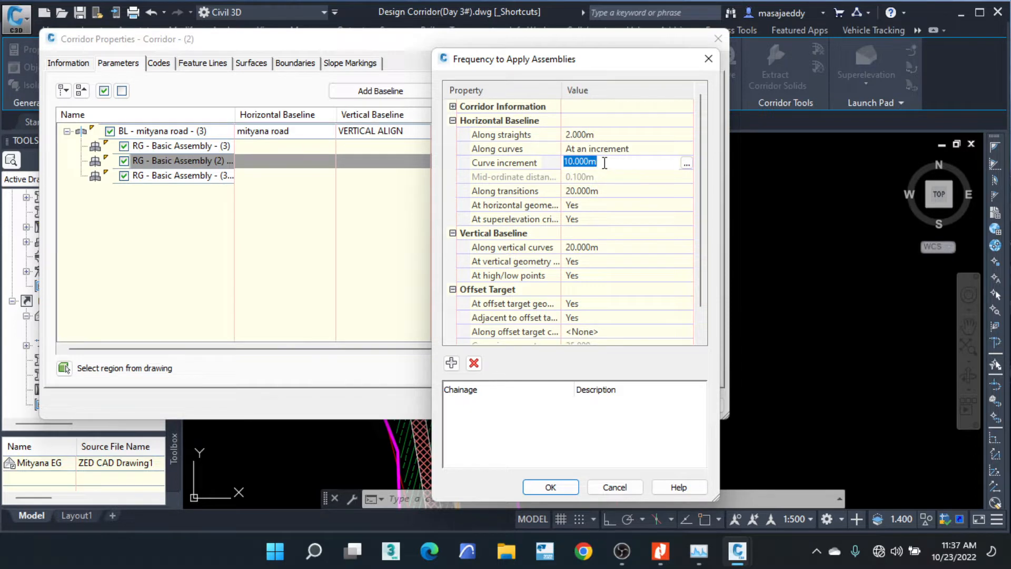
type("2")
left_click(603, 191)
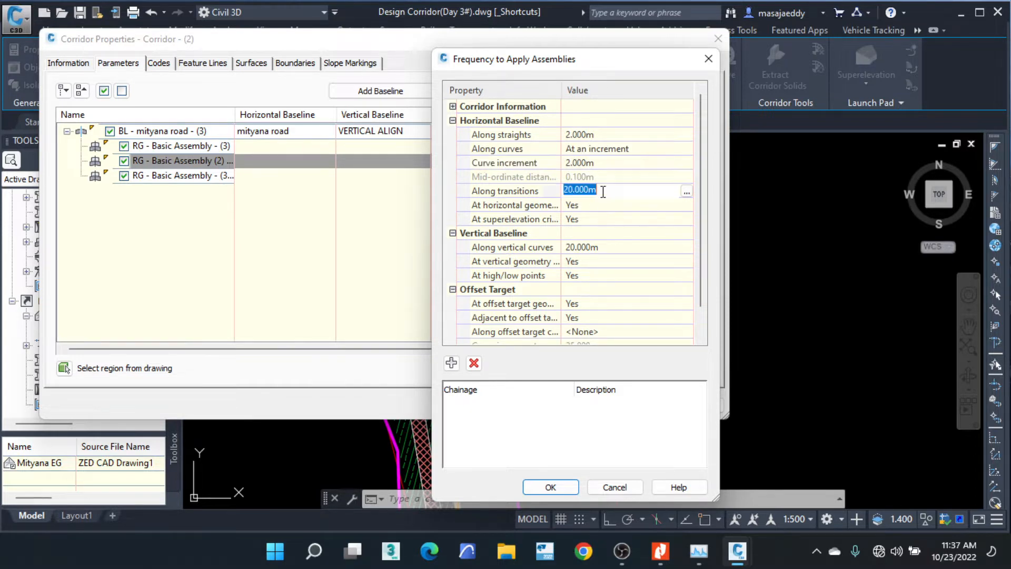
type("2")
left_click(550, 487)
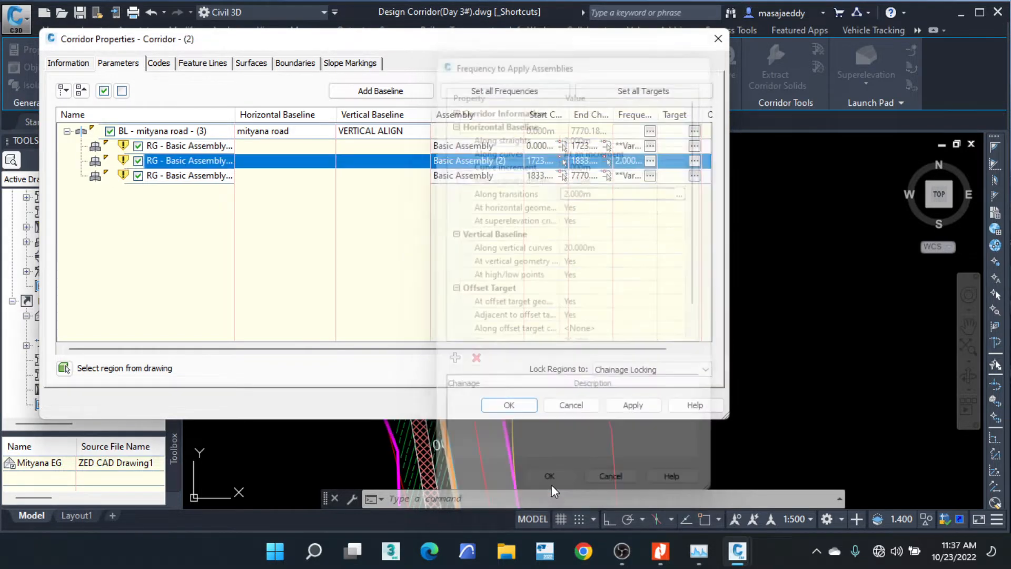
left_click(513, 405)
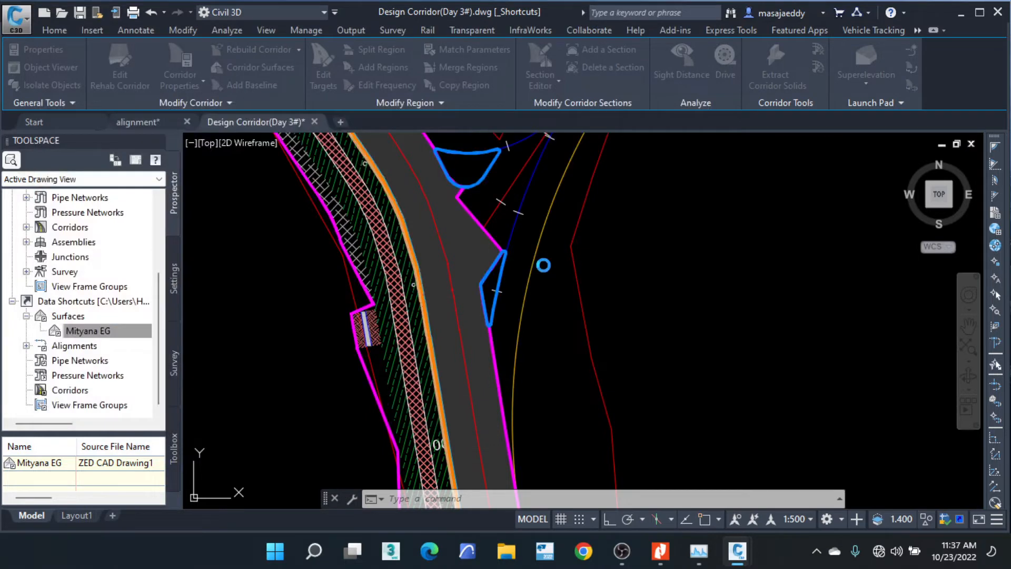
key("Escape")
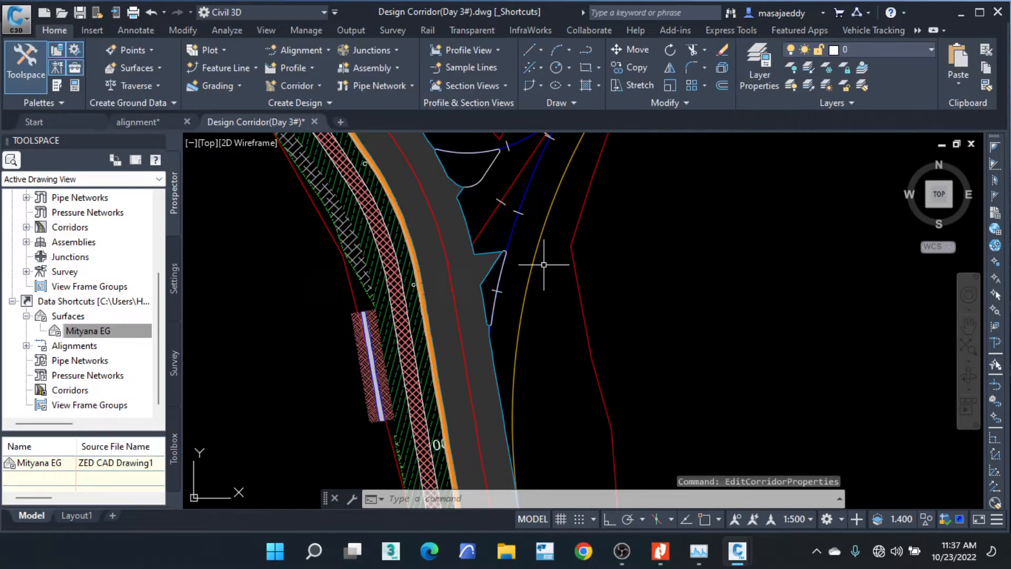
Examine the rebuilt corridor edge around both traffic islands, the tips of their outlines and the adjoining side road connections.
scroll(433, 193, "down", 4)
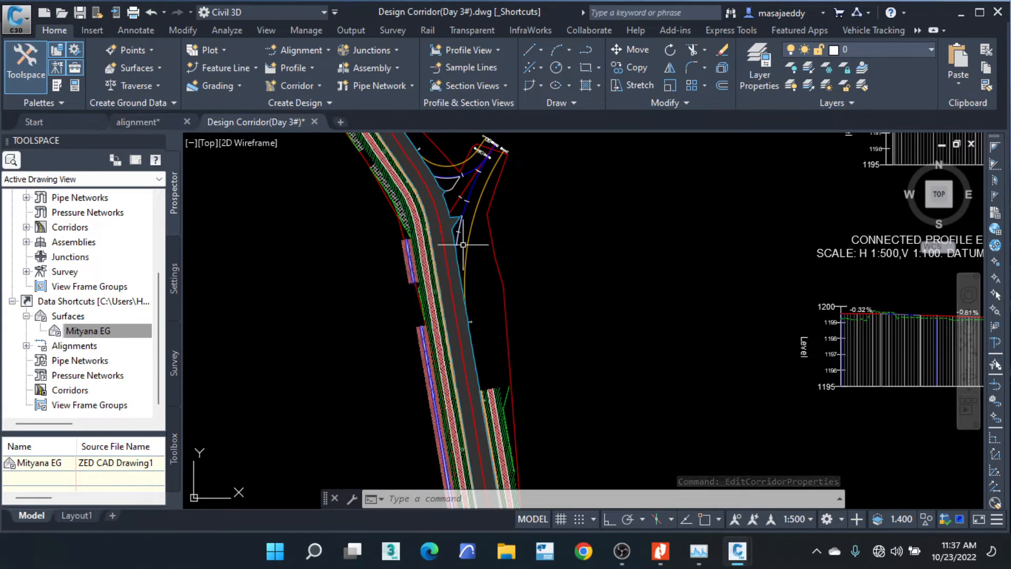
scroll(445, 221, "up", 3)
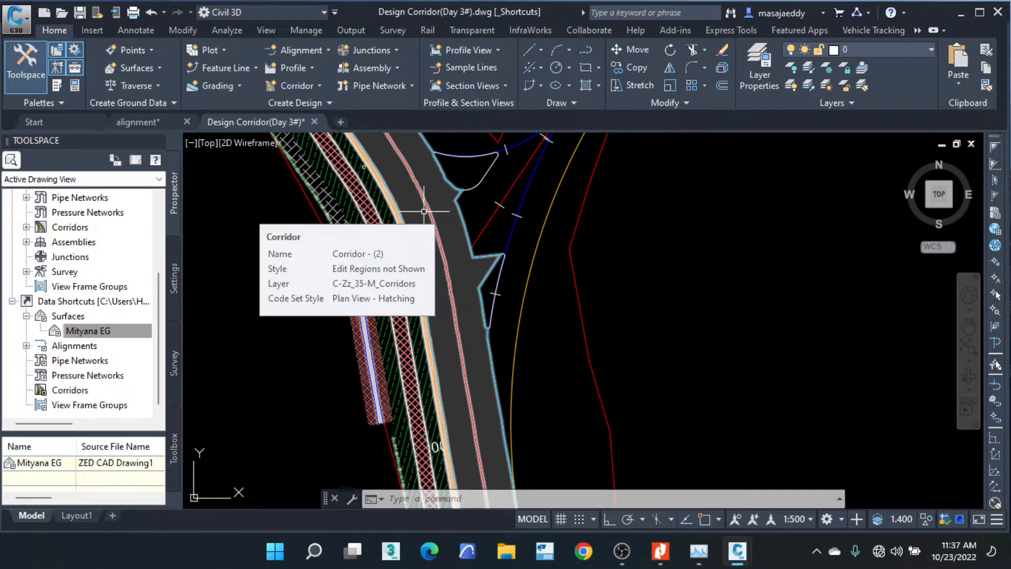
scroll(424, 211, "down", 1)
scroll(438, 208, "up", 3)
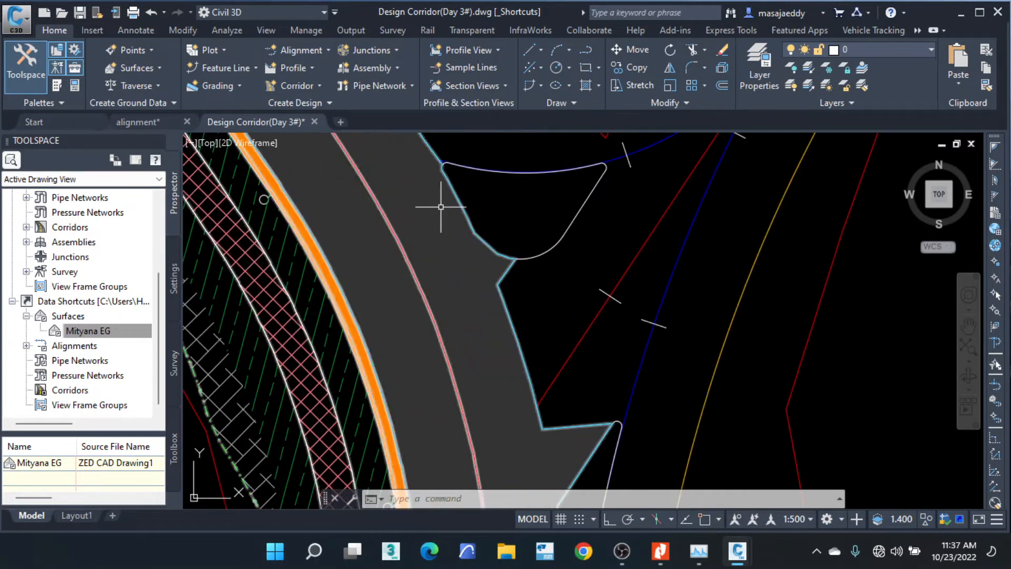
scroll(441, 209, "down", 5)
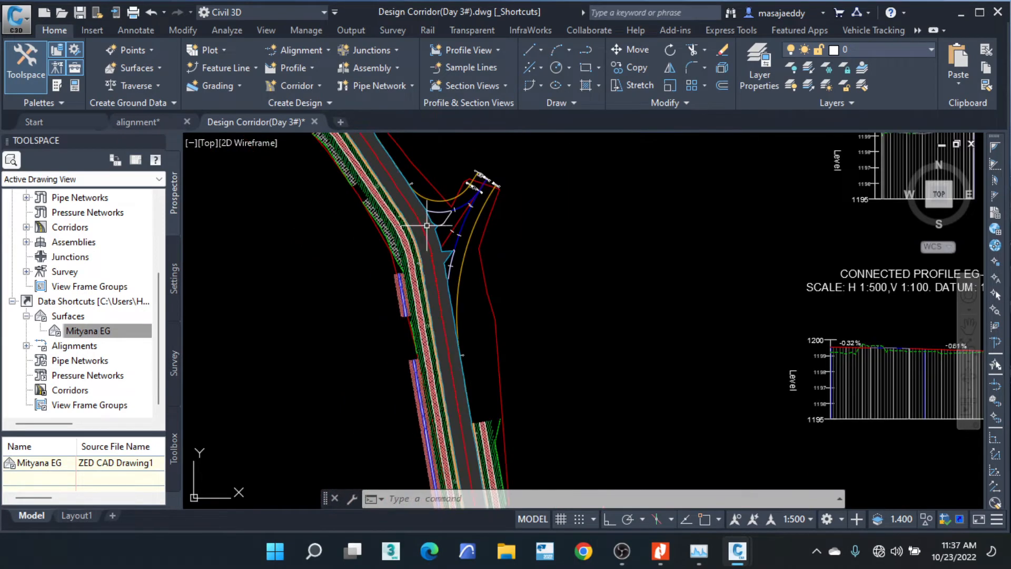
scroll(453, 240, "up", 3)
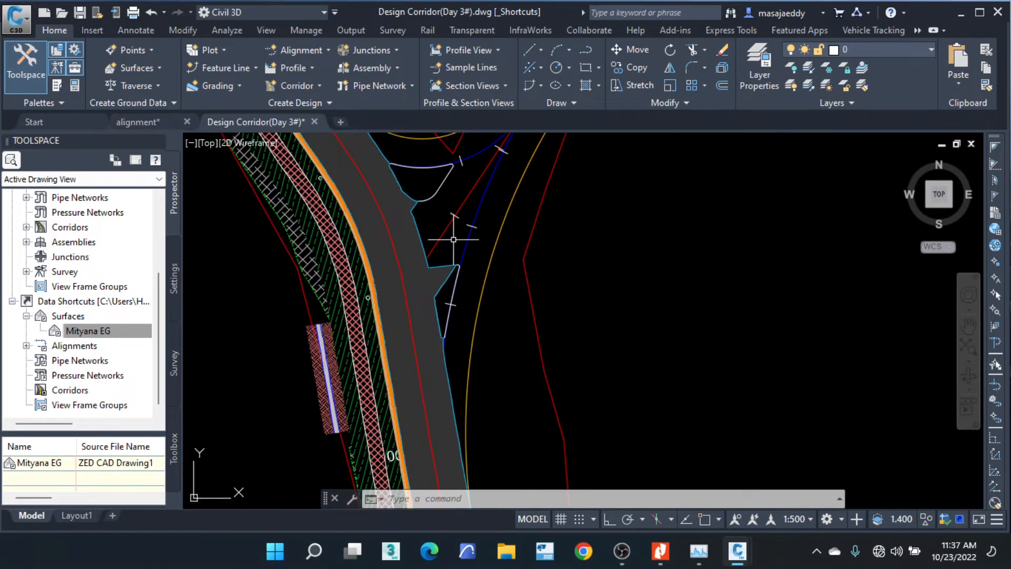
mouse_move(454, 240)
scroll(418, 230, "up", 3)
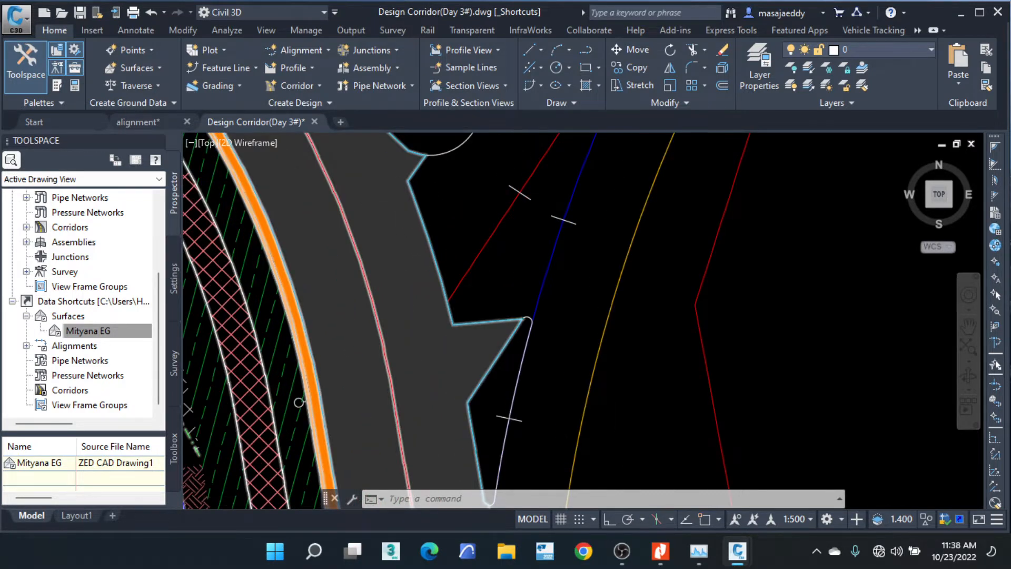
scroll(390, 232, "down", 4)
scroll(381, 240, "up", 4)
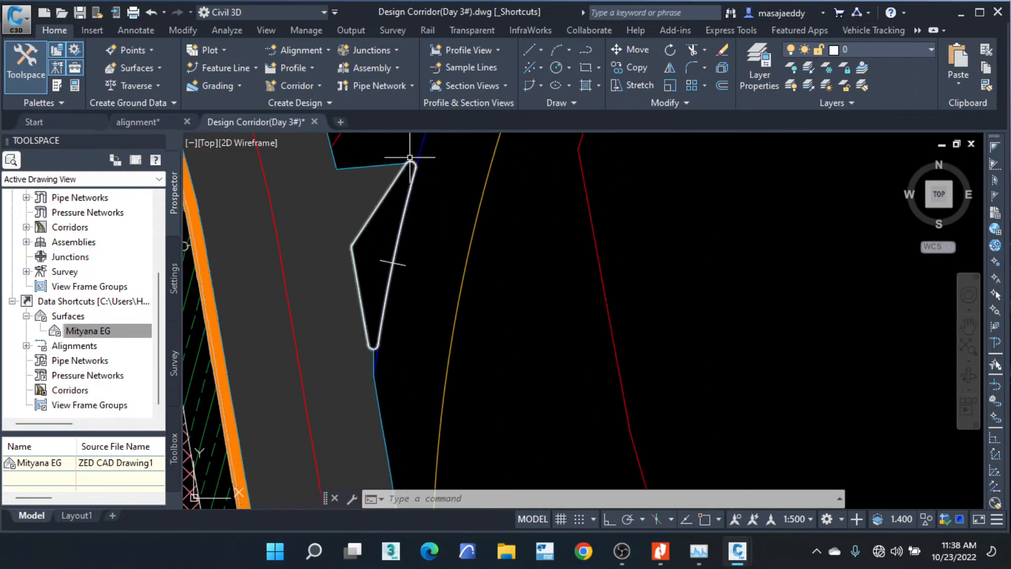
scroll(372, 316, "up", 3)
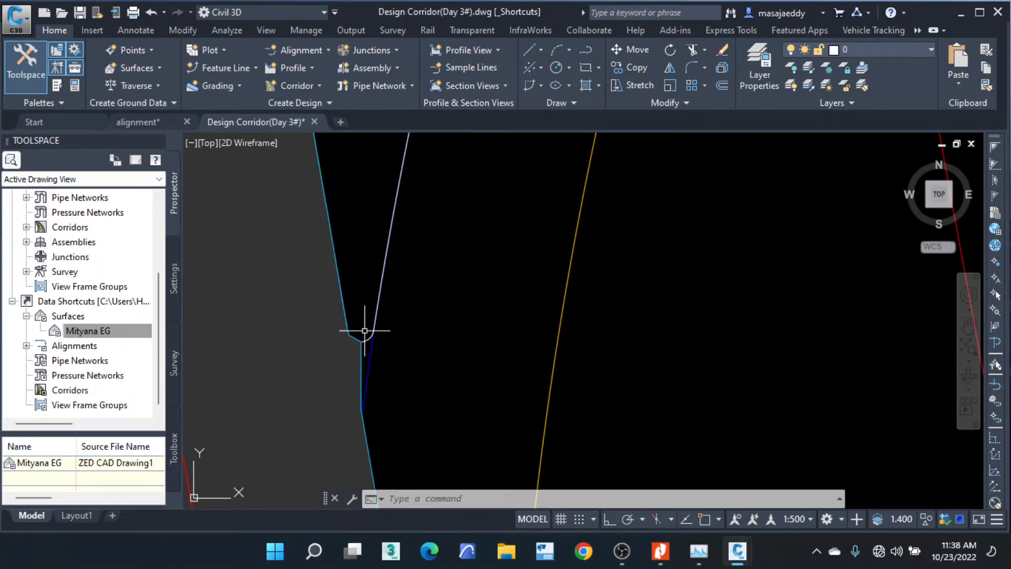
scroll(350, 267, "down", 4)
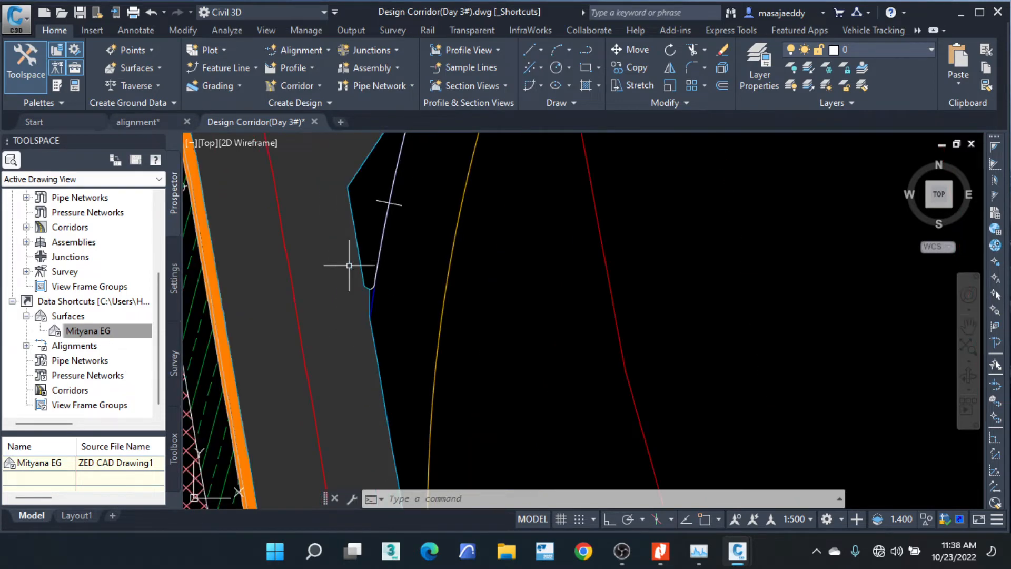
scroll(344, 252, "down", 4)
scroll(335, 211, "up", 4)
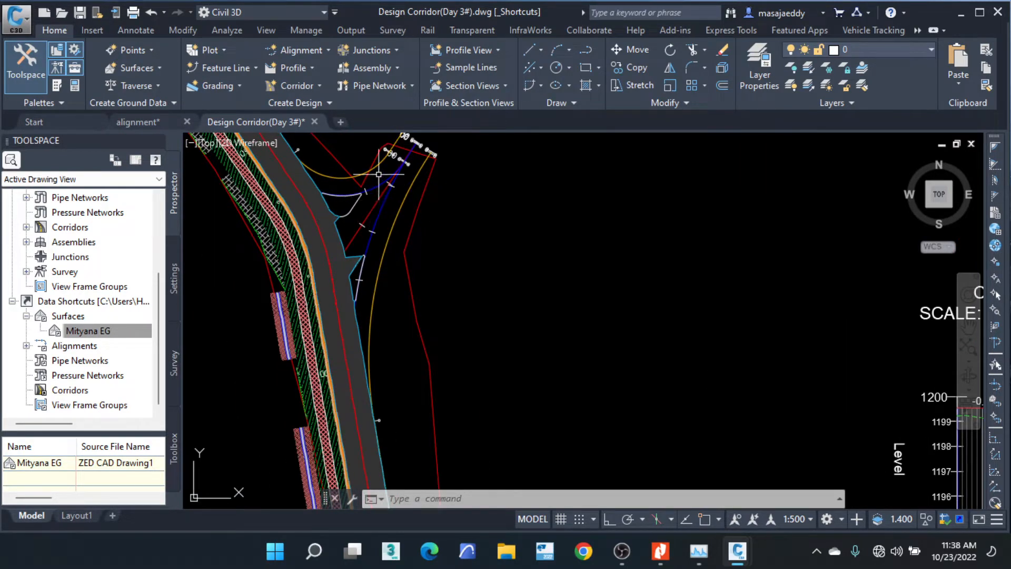
mouse_move(379, 174)
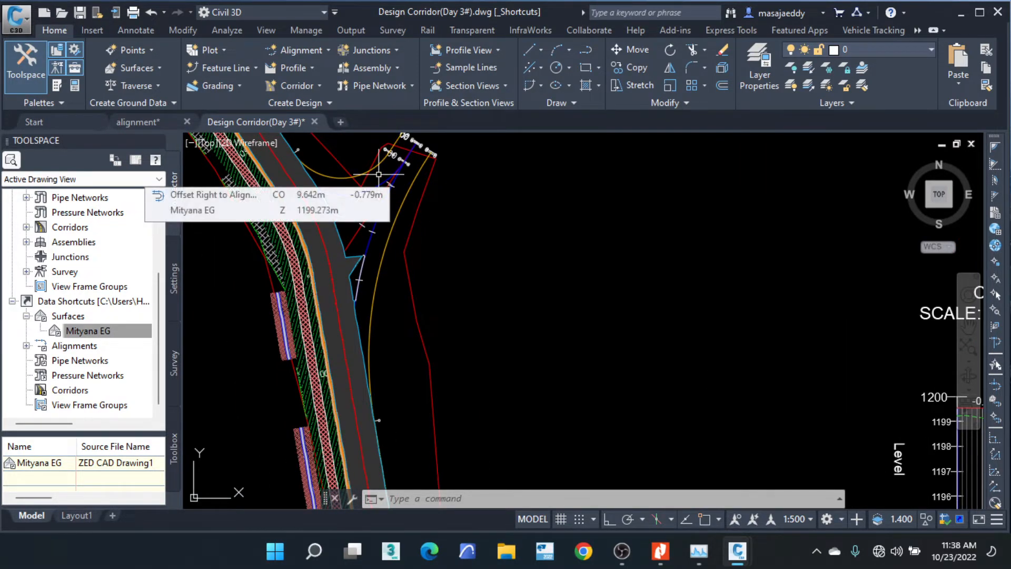
scroll(379, 175, "up", 4)
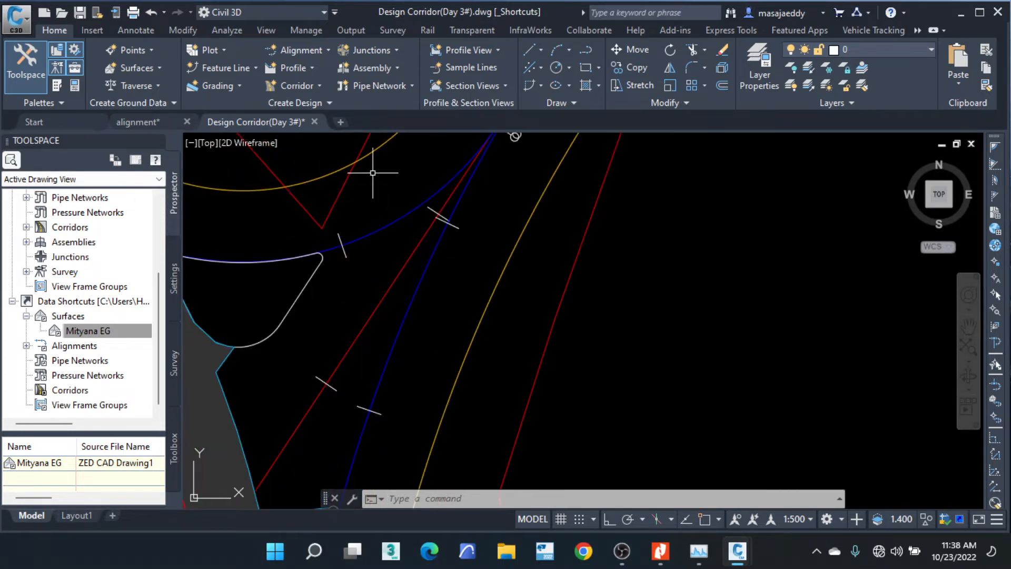
scroll(369, 169, "down", 3)
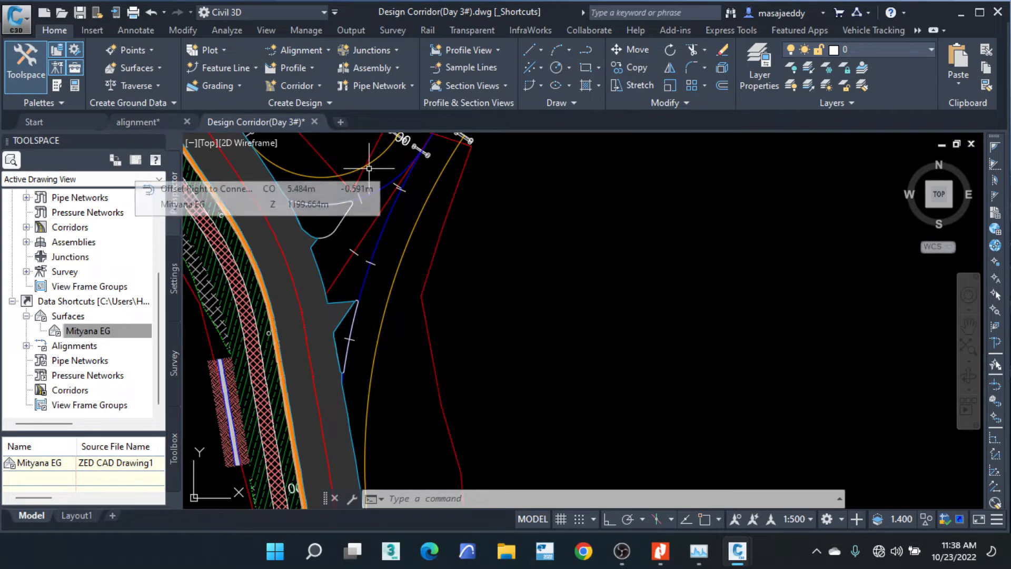
scroll(368, 169, "down", 5)
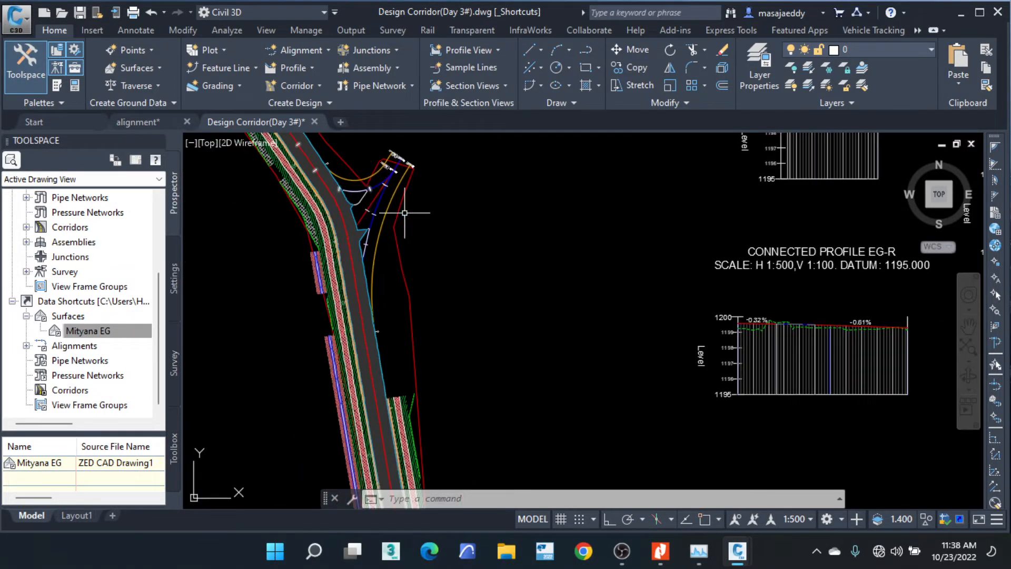
scroll(396, 353, "up", 2)
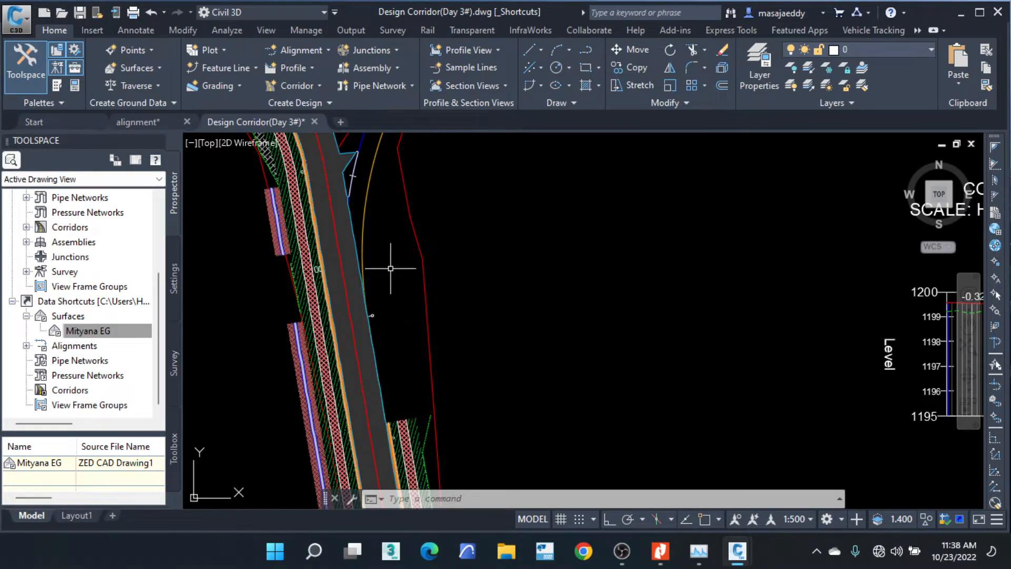
scroll(395, 269, "down", 4)
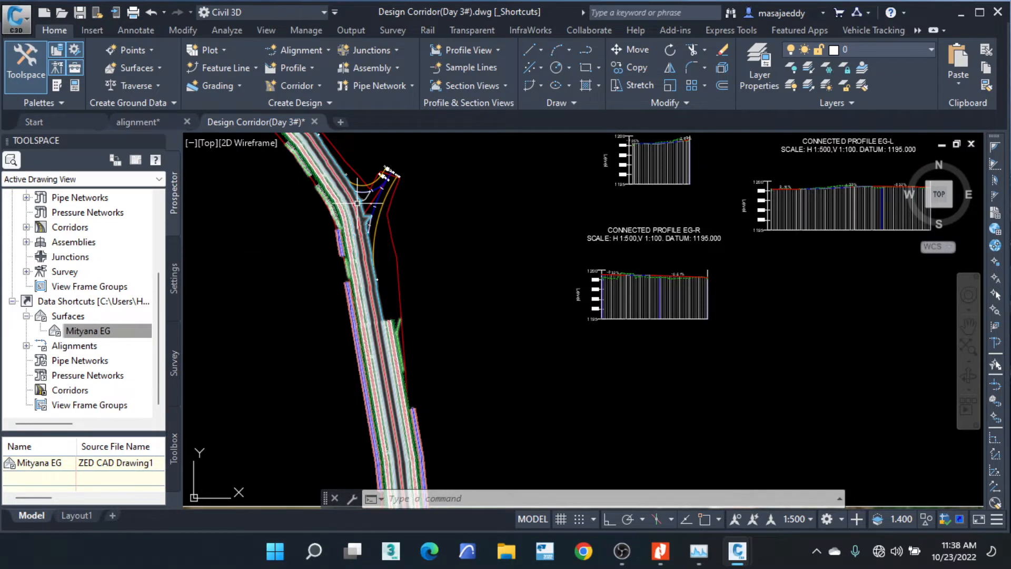
scroll(369, 204, "up", 4)
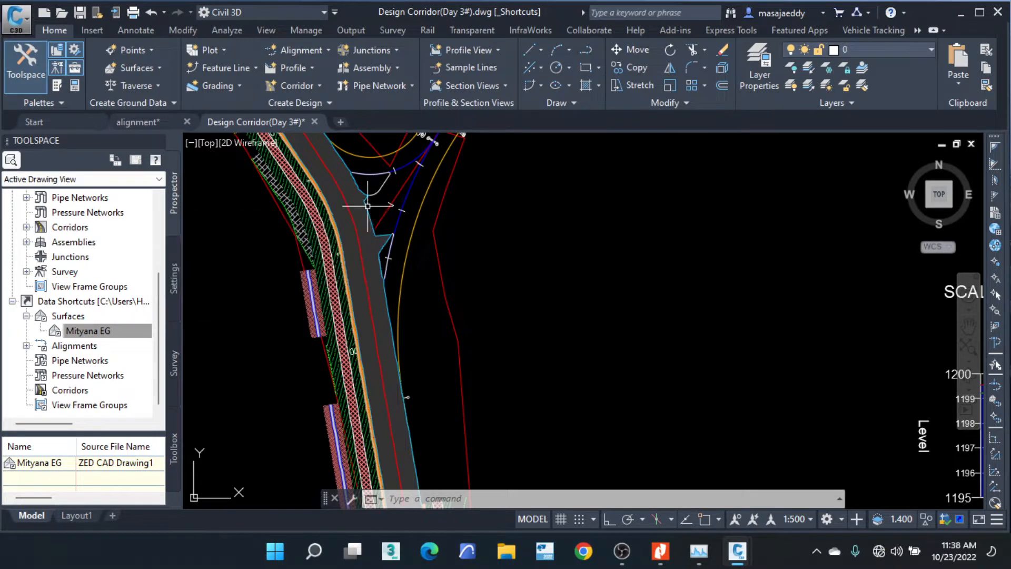
Open the Basic Assembly (2) region's target mapping from the corridor properties and bring up the Group (2) lane's width target for editing.
left_click(358, 206)
right_click(358, 206)
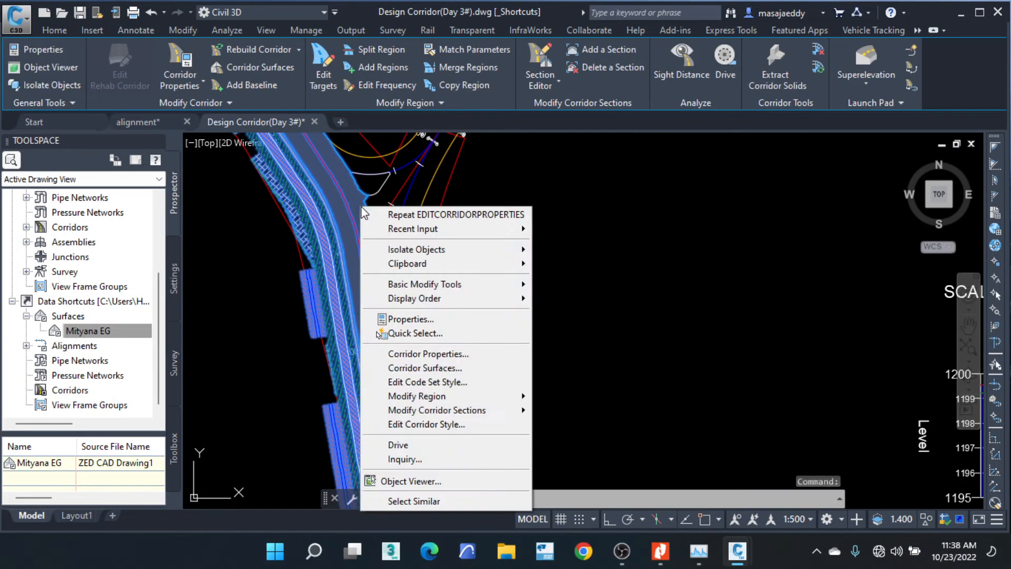
left_click(421, 354)
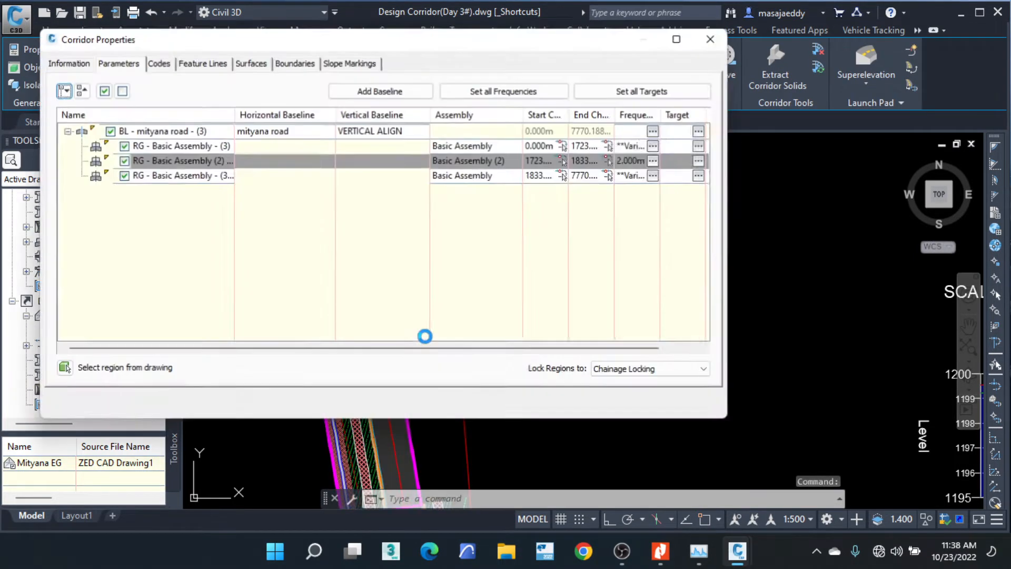
left_click(694, 161)
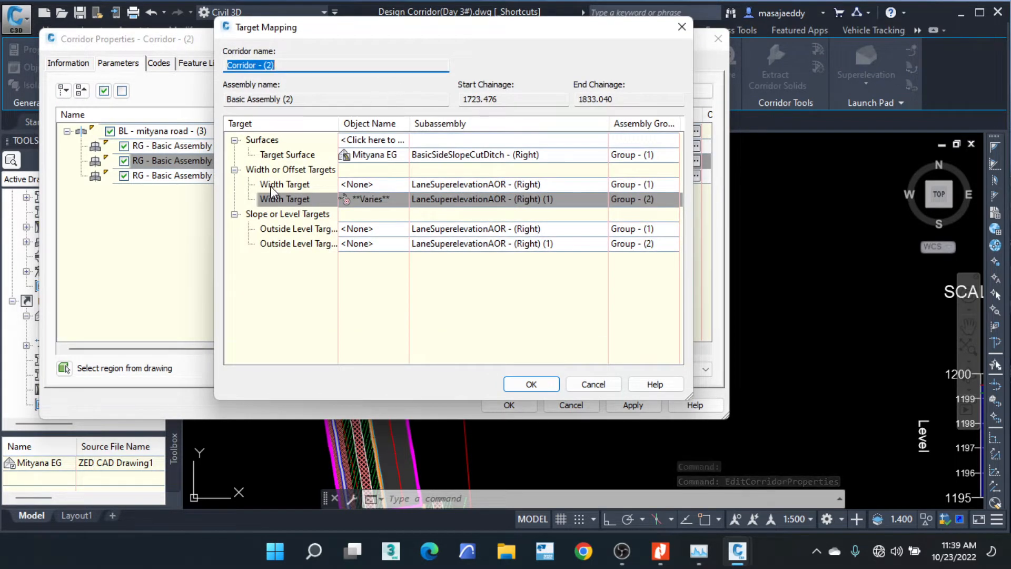
left_click(299, 172)
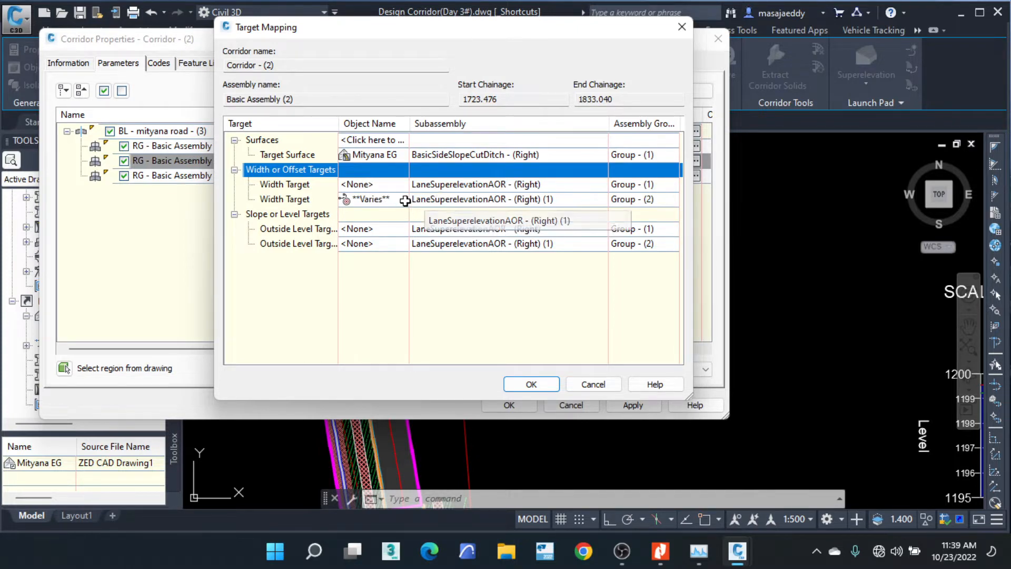
left_click(369, 200)
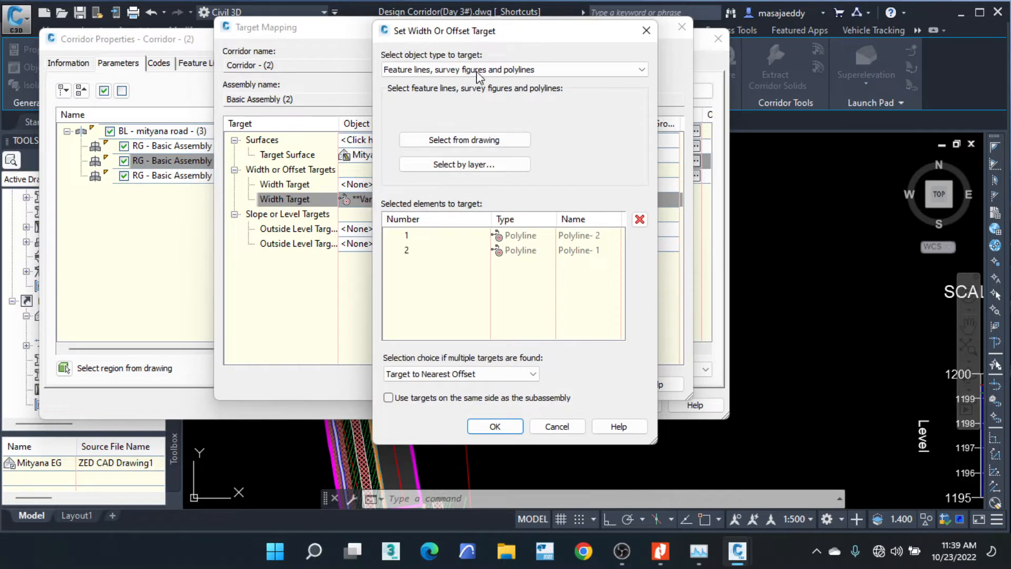
Switch the target object type to Alignments and back to Feature lines, survey figures and polylines.
left_click(477, 74)
left_click(420, 83)
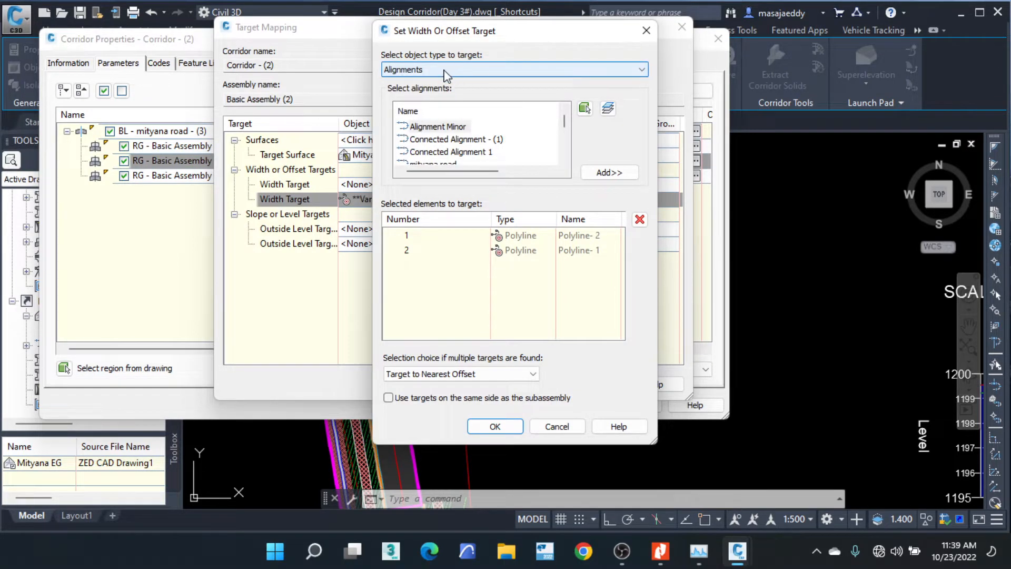
left_click(452, 71)
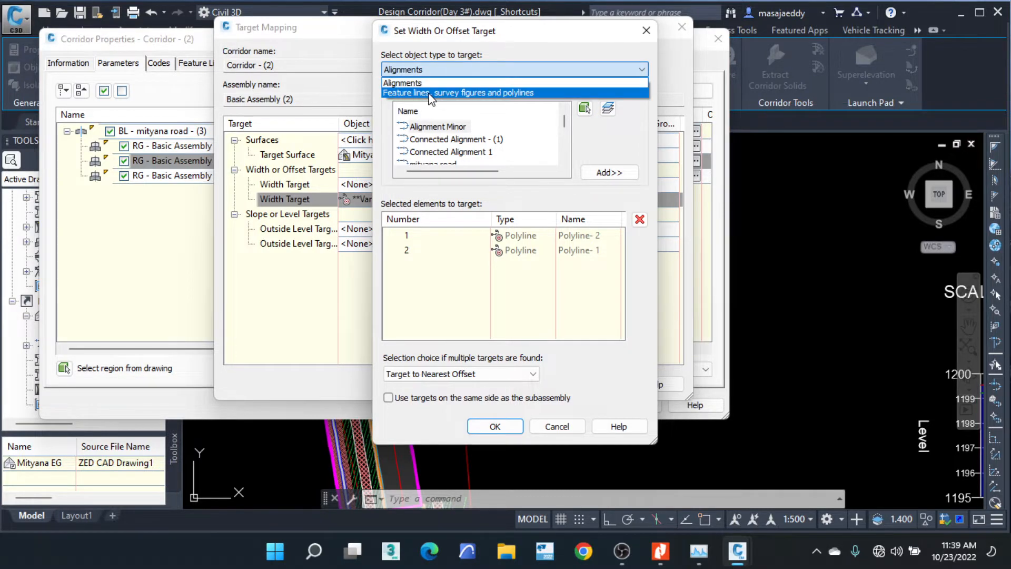
left_click(437, 80)
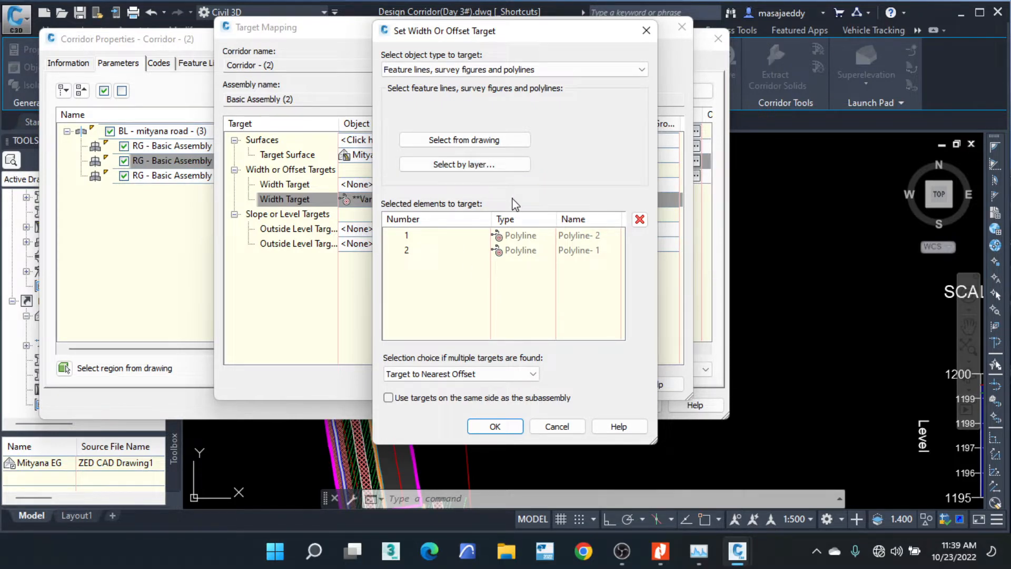
Pick the two traffic island polylines in the drawing again as the Group (2) lane's width targets and accept the selection.
left_click(483, 140)
scroll(386, 173, "up", 4)
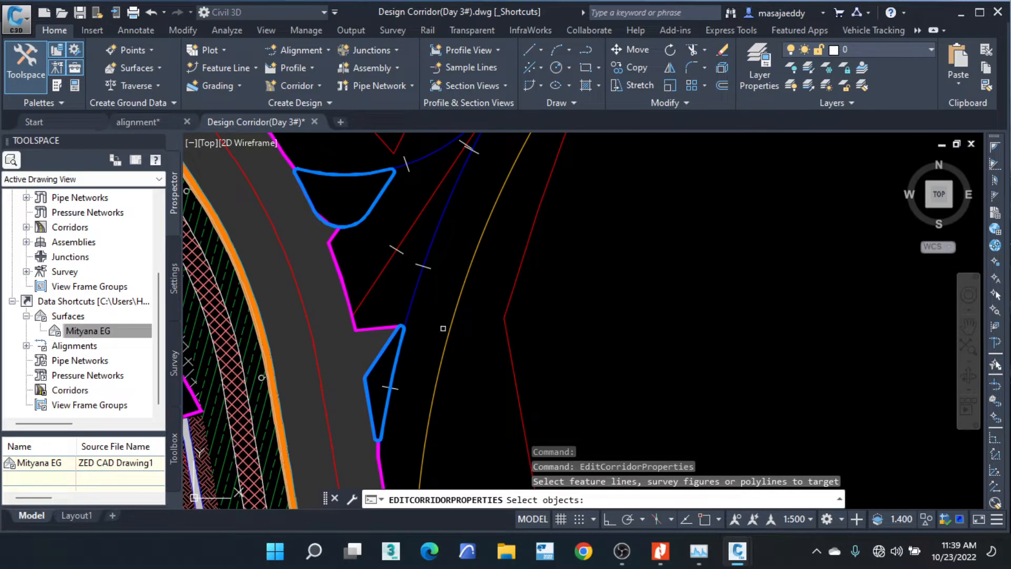
left_click(401, 327)
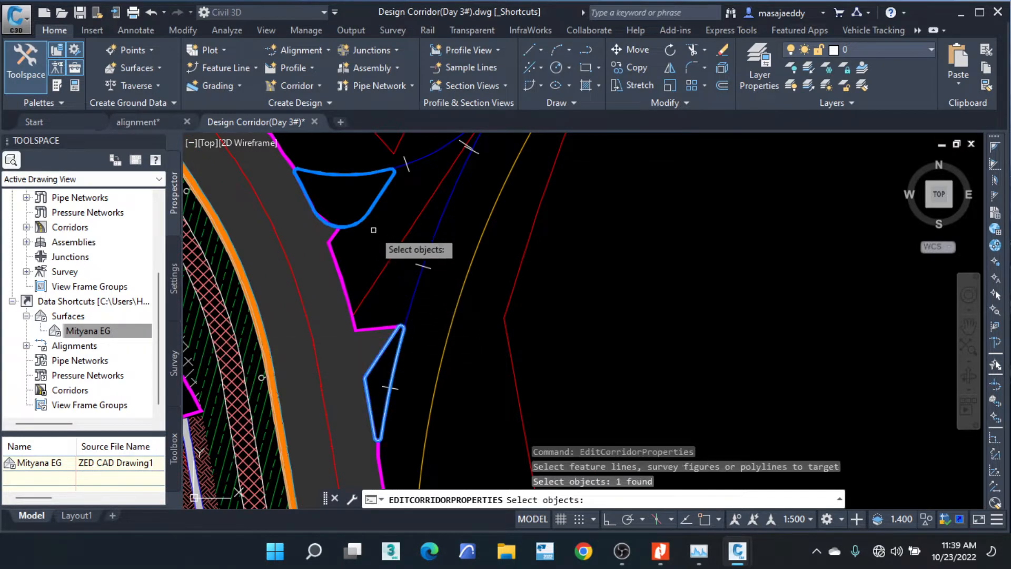
left_click(372, 218)
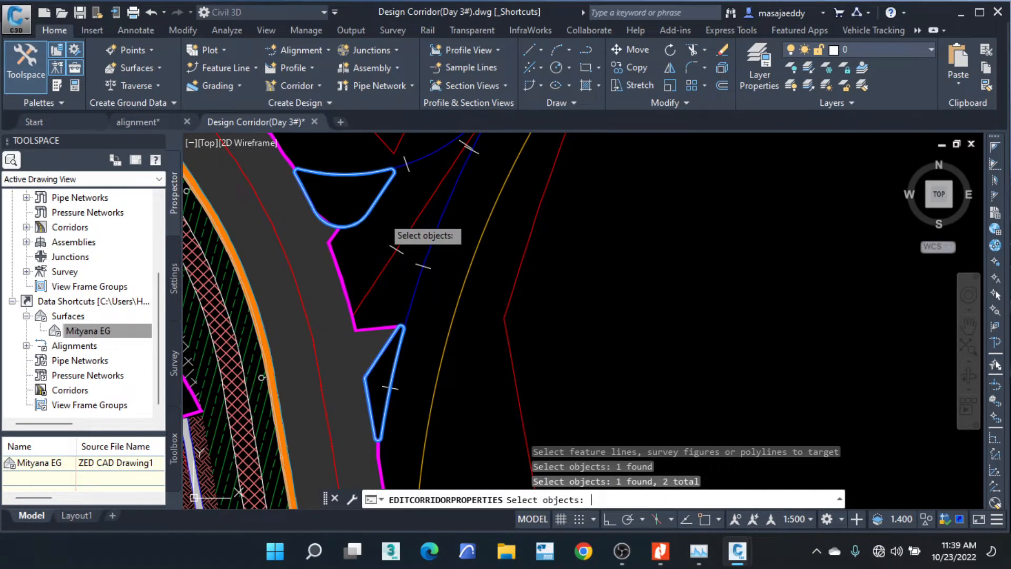
key("Return")
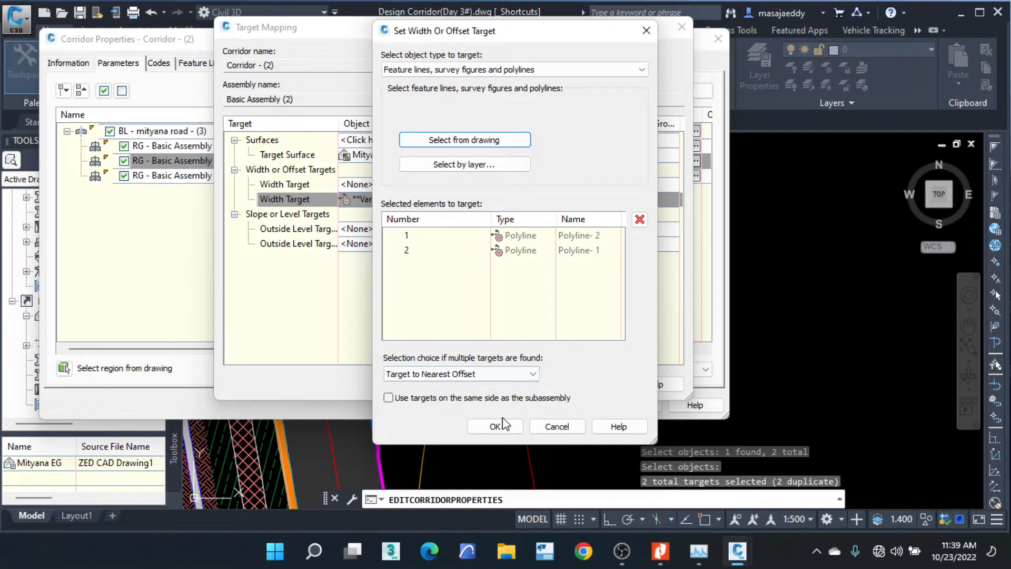
left_click(495, 426)
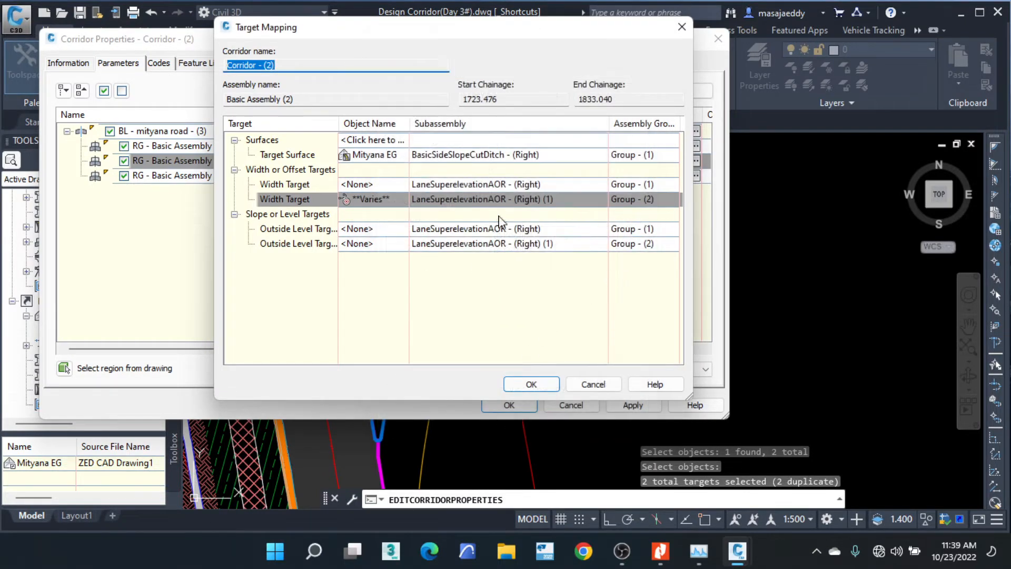
Accept the target mapping, review the Basic Assembly (2) region's horizontal baseline frequencies, and close the corridor properties.
left_click(529, 384)
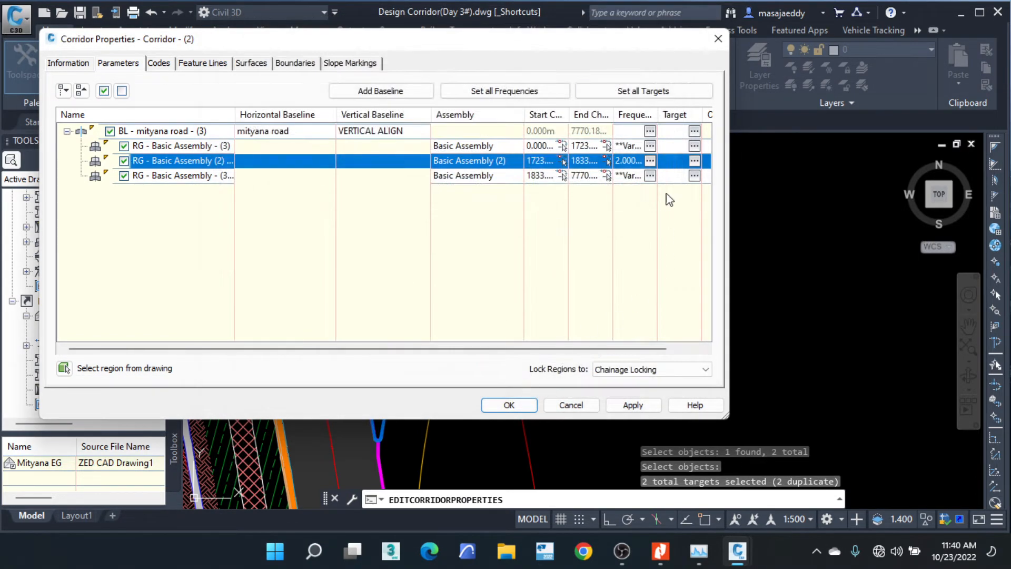
left_click(651, 161)
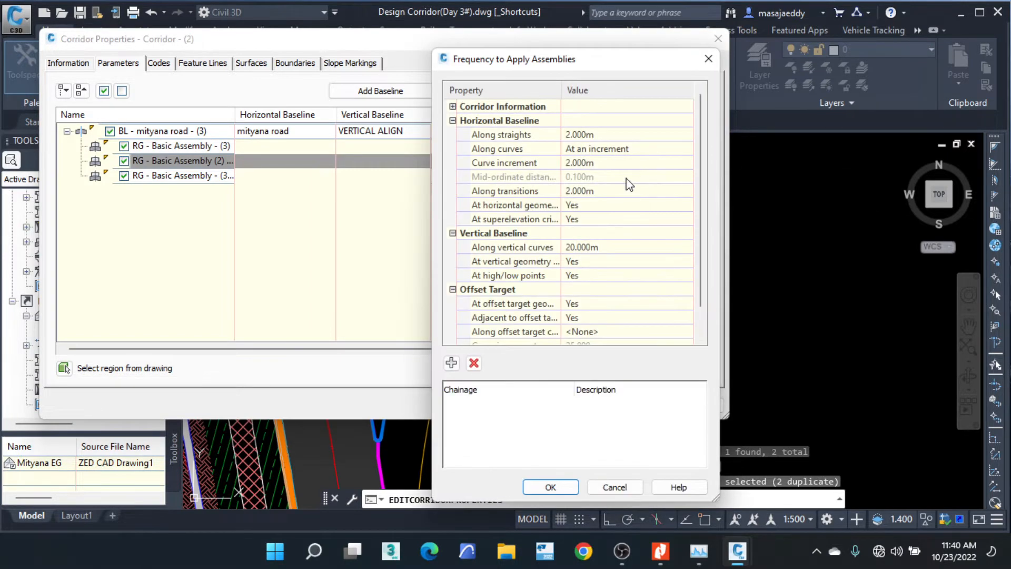
left_click(506, 121)
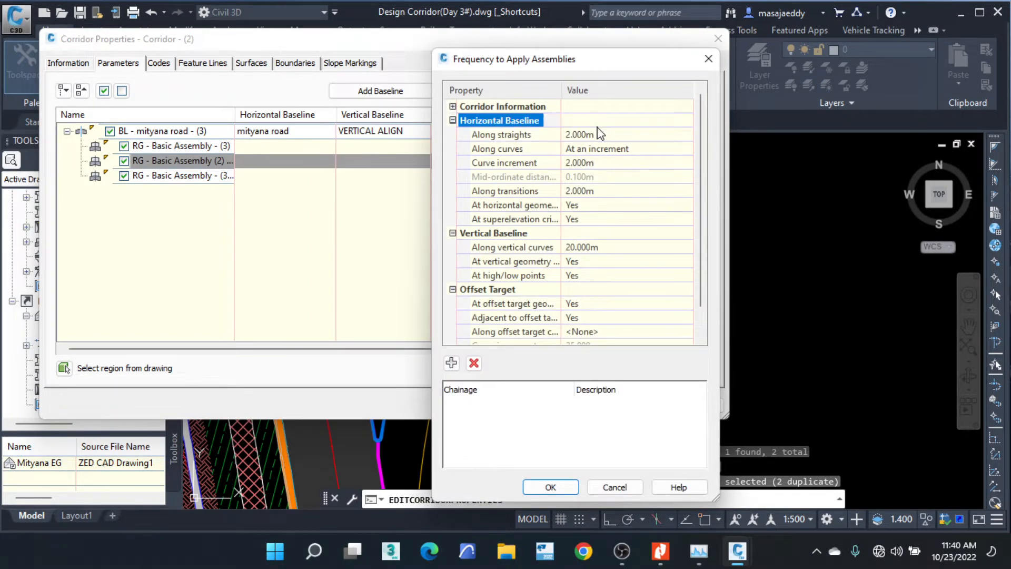
left_click(521, 136)
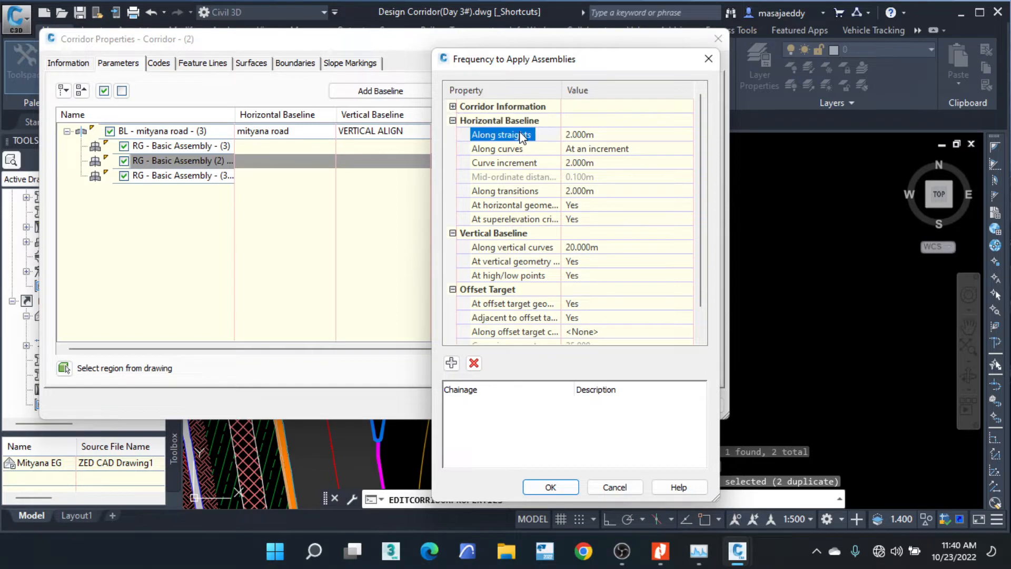
left_click(505, 165)
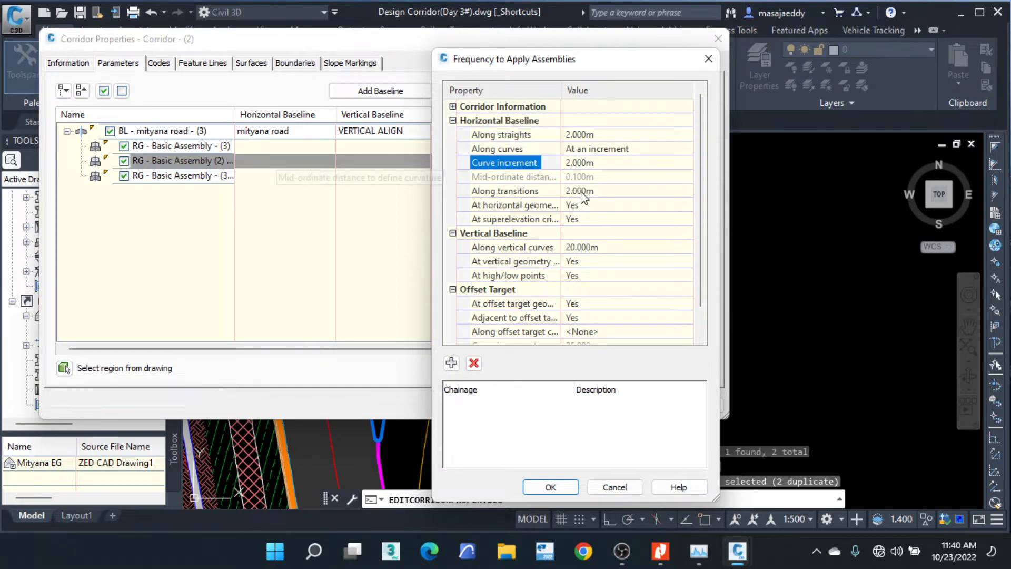
left_click(503, 192)
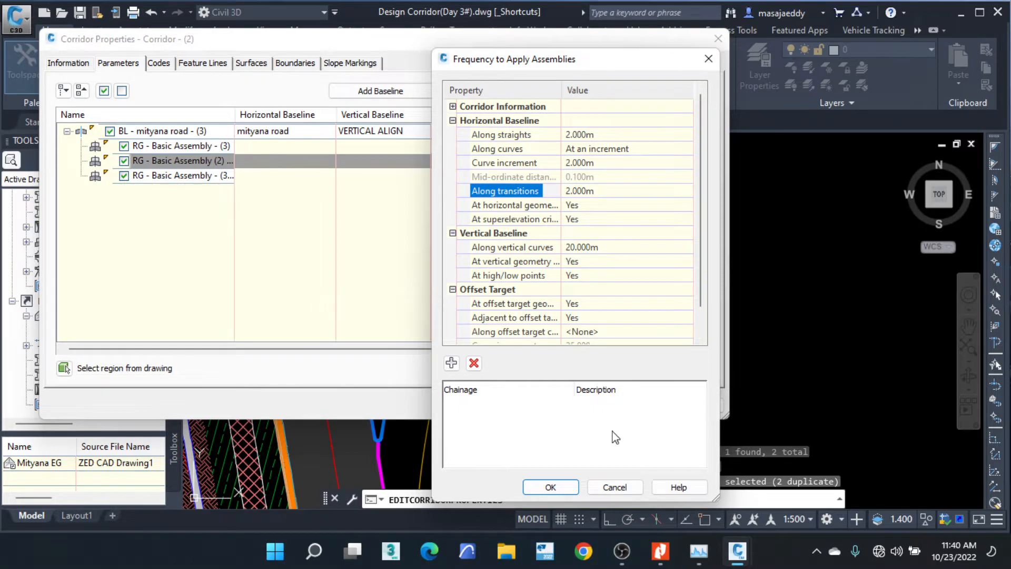
left_click(551, 485)
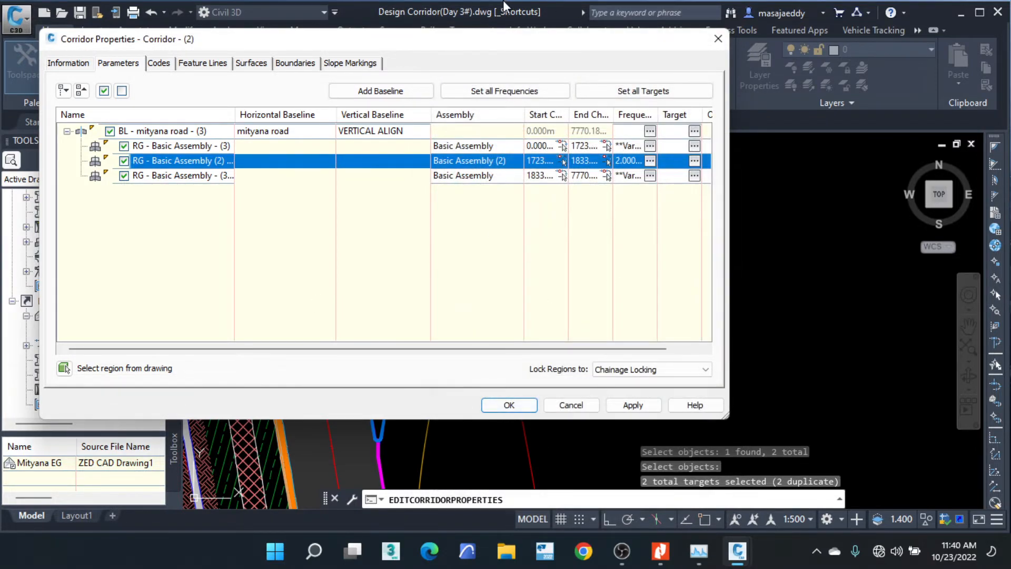
left_click_drag(489, 38, 582, 25)
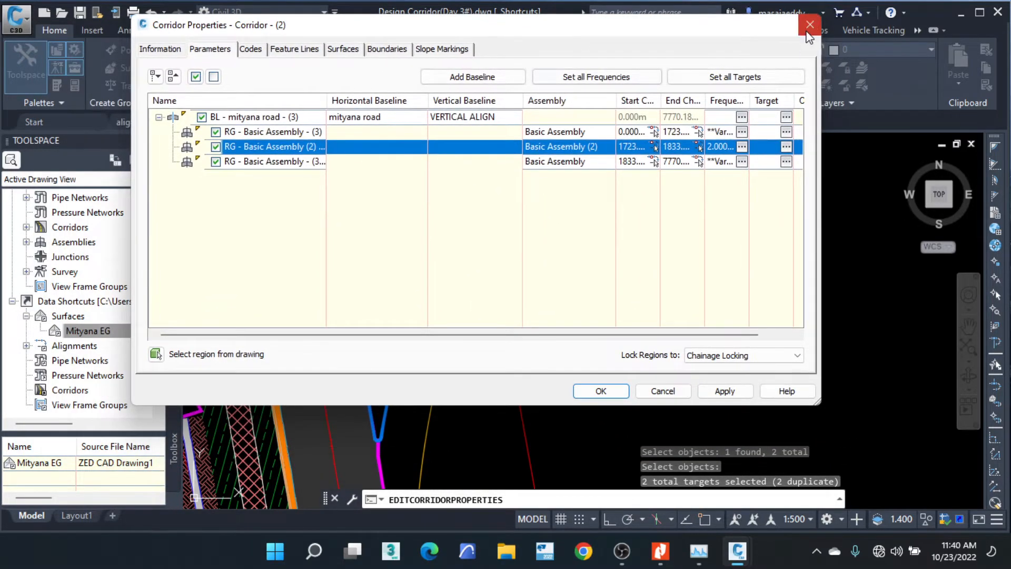
key("Return")
Examine the Mityana road corridor edge around both traffic islands and the minor road's connection to it.
scroll(375, 205, "up", 2)
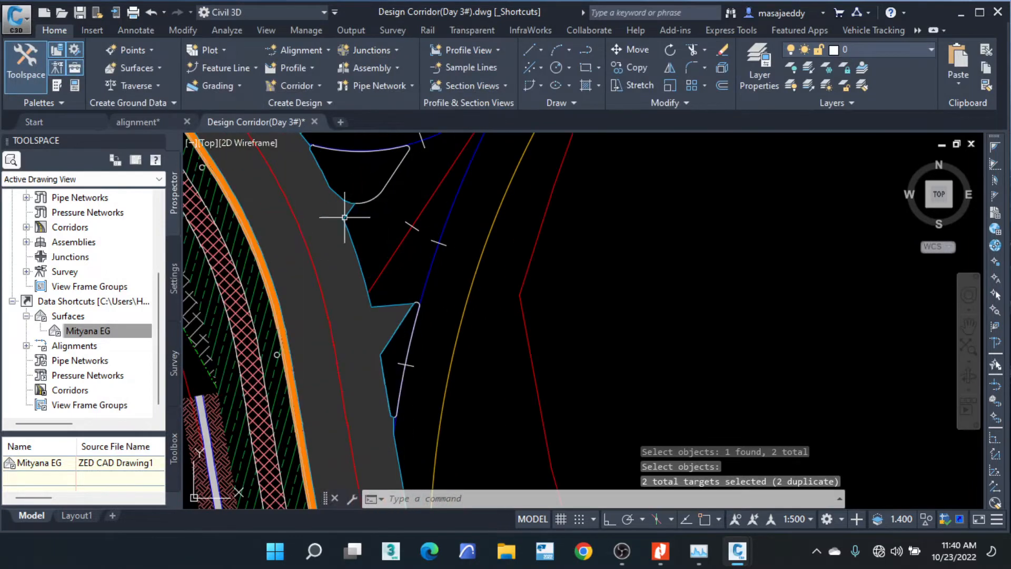
scroll(399, 273, "up", 2)
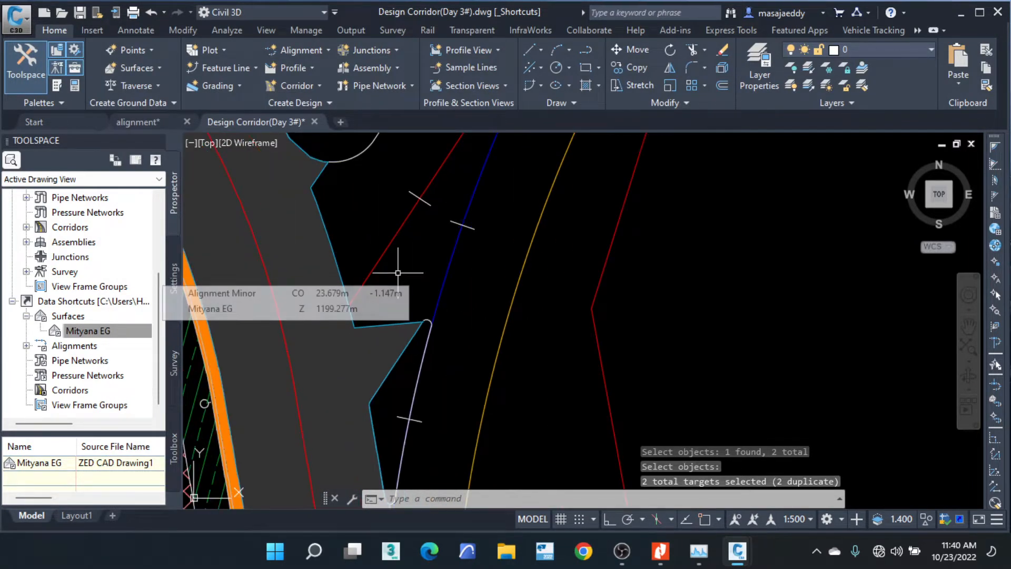
scroll(398, 273, "down", 1)
scroll(453, 274, "down", 1)
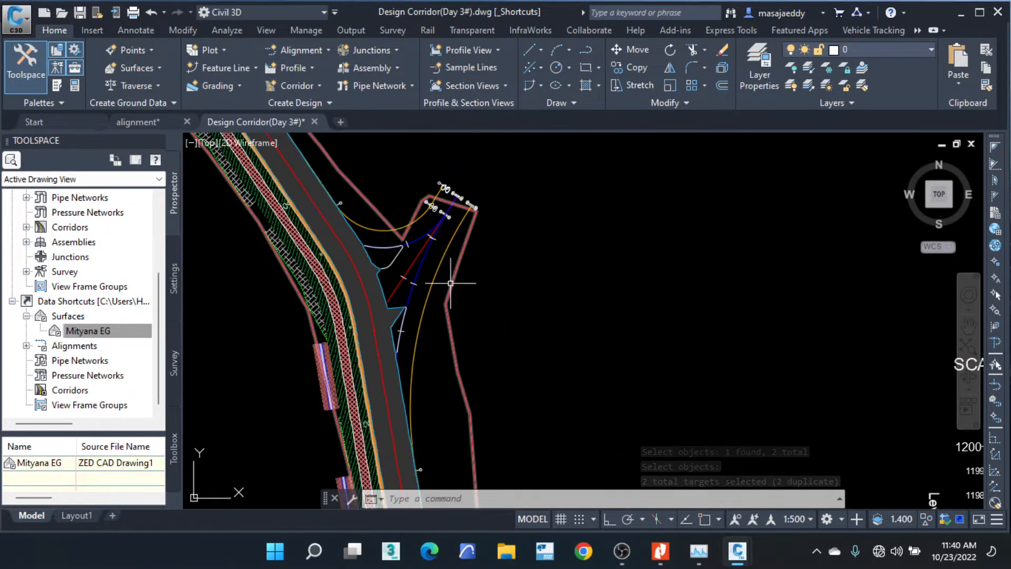
scroll(438, 244, "down", 1)
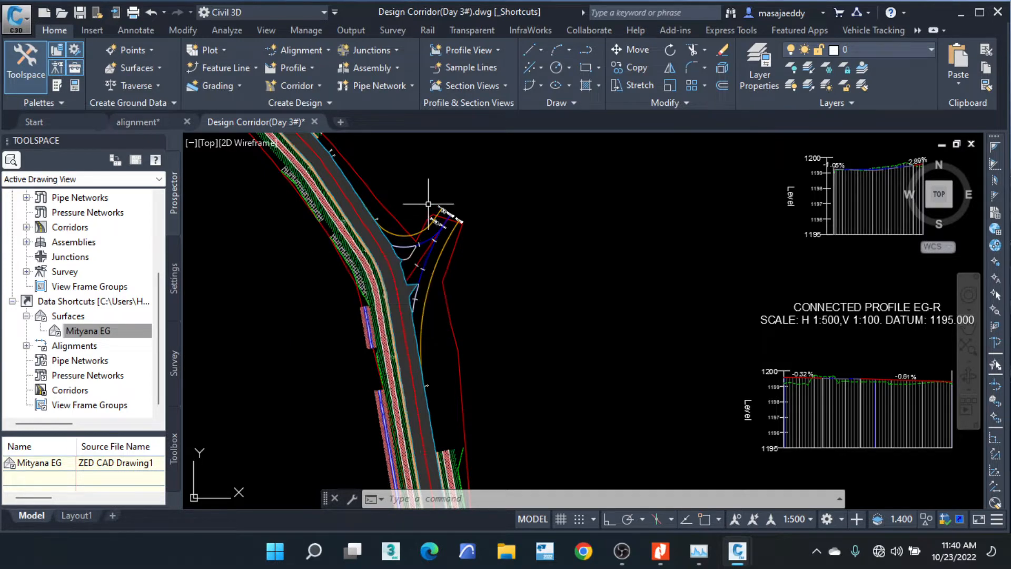
scroll(443, 247, "up", 5)
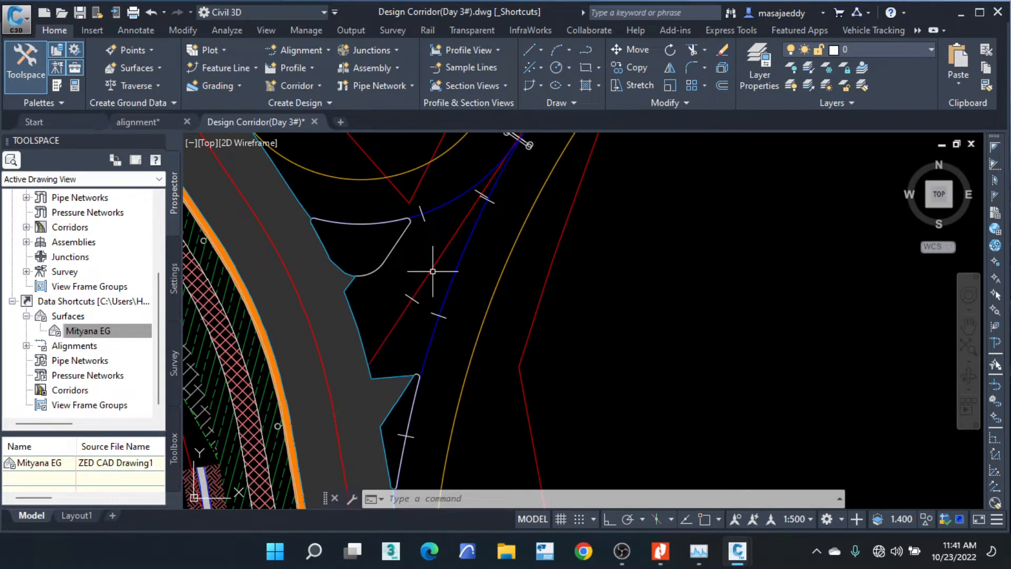
scroll(430, 265, "down", 4)
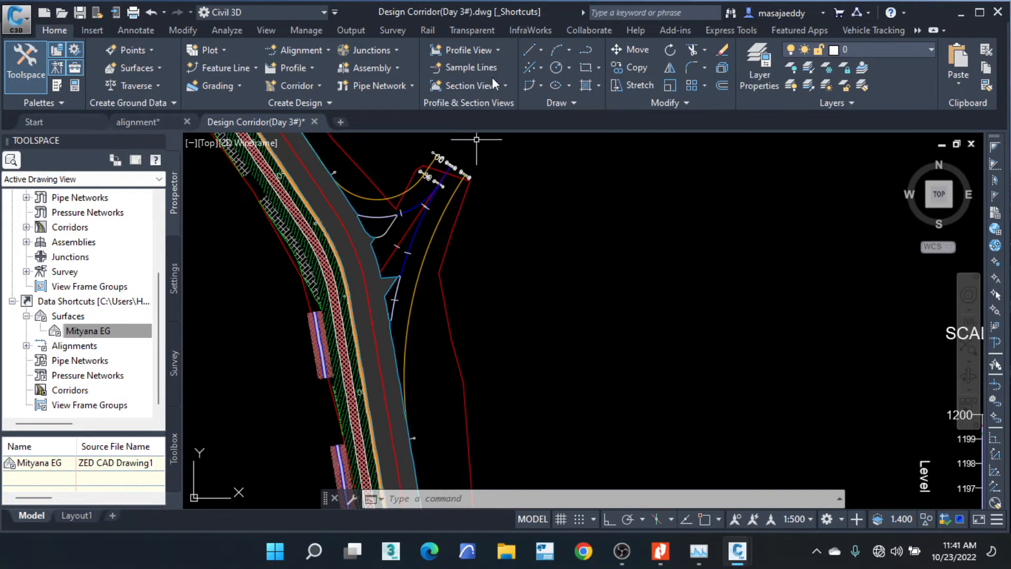
scroll(370, 242, "down", 2)
scroll(363, 255, "up", 2)
scroll(363, 255, "down", 3)
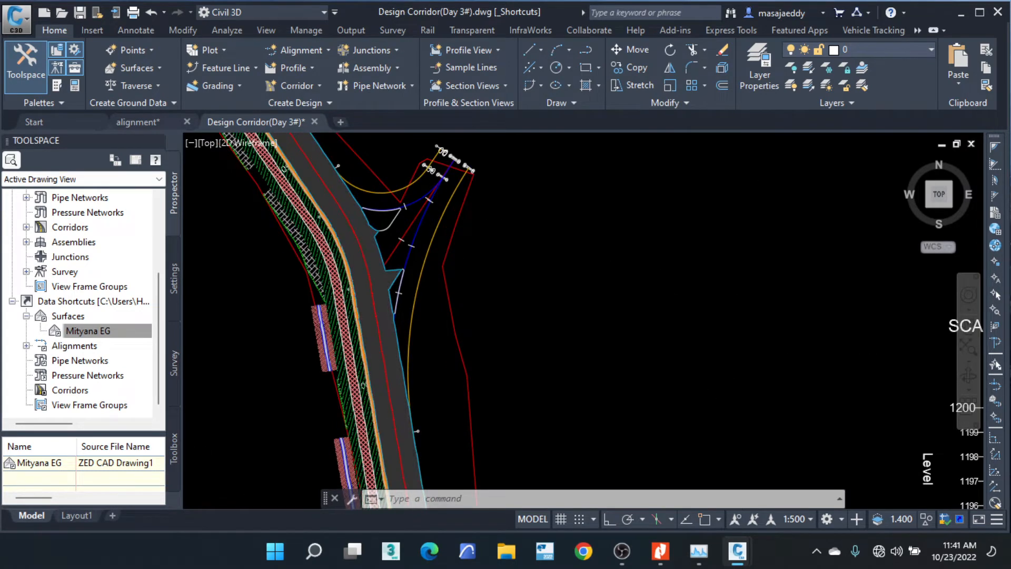
Start a new corridor with Alignment Minor as its alignment and Minor Design Profile picked in the Minor EG profile view.
left_click(301, 87)
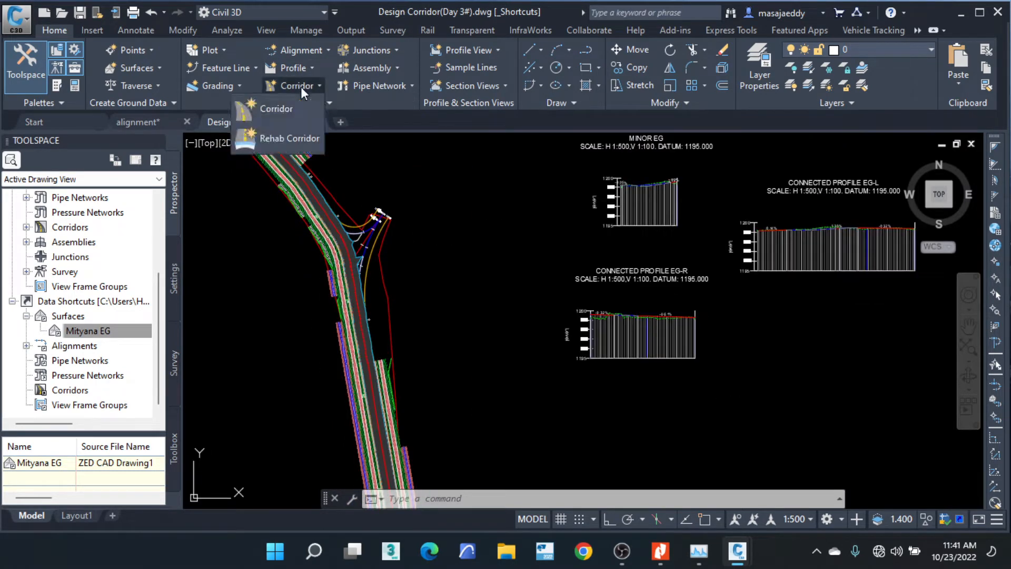
left_click(287, 107)
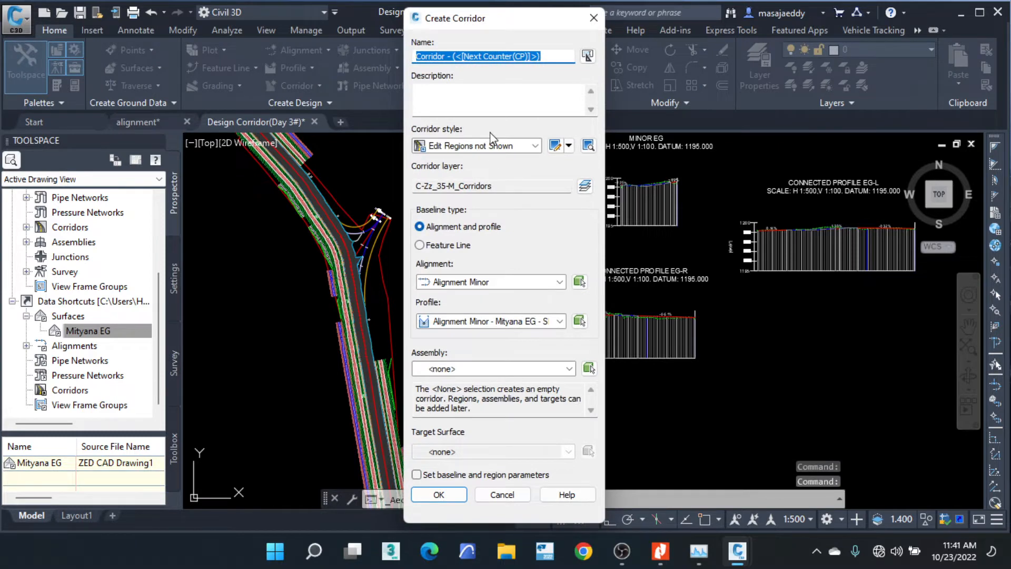
left_click(580, 283)
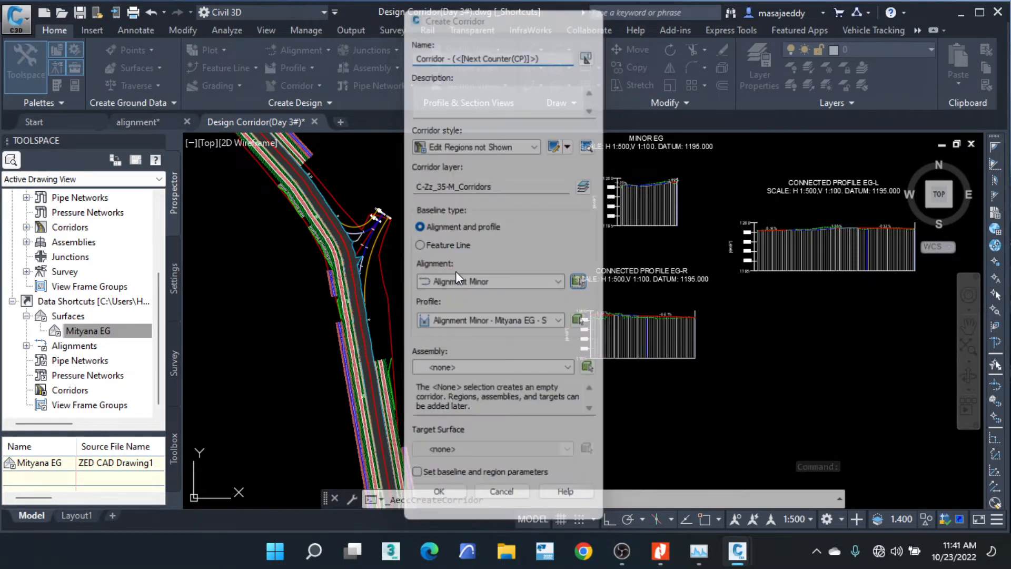
scroll(349, 225, "up", 4)
left_click(349, 225)
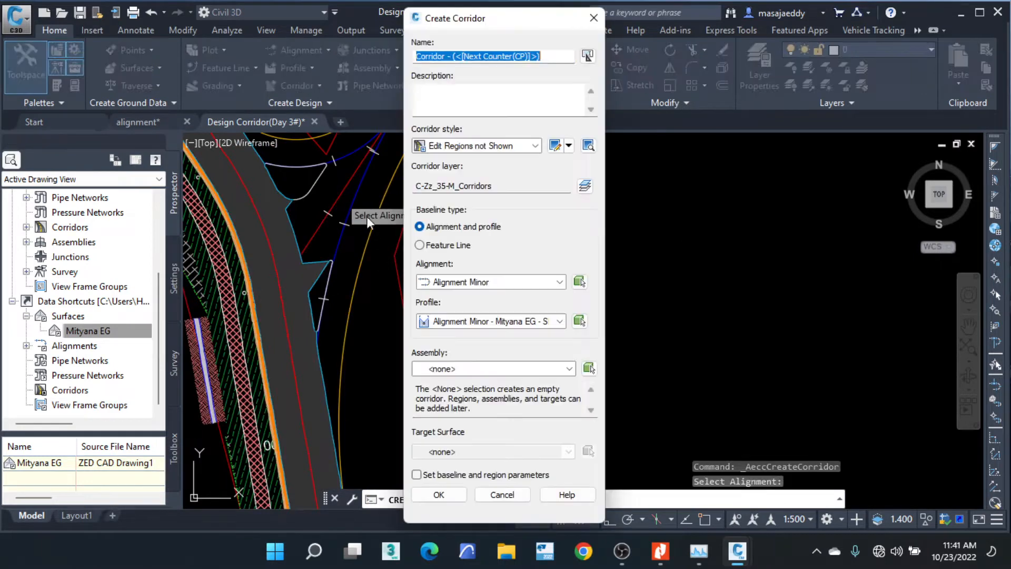
left_click(579, 322)
scroll(606, 287, "down", 6)
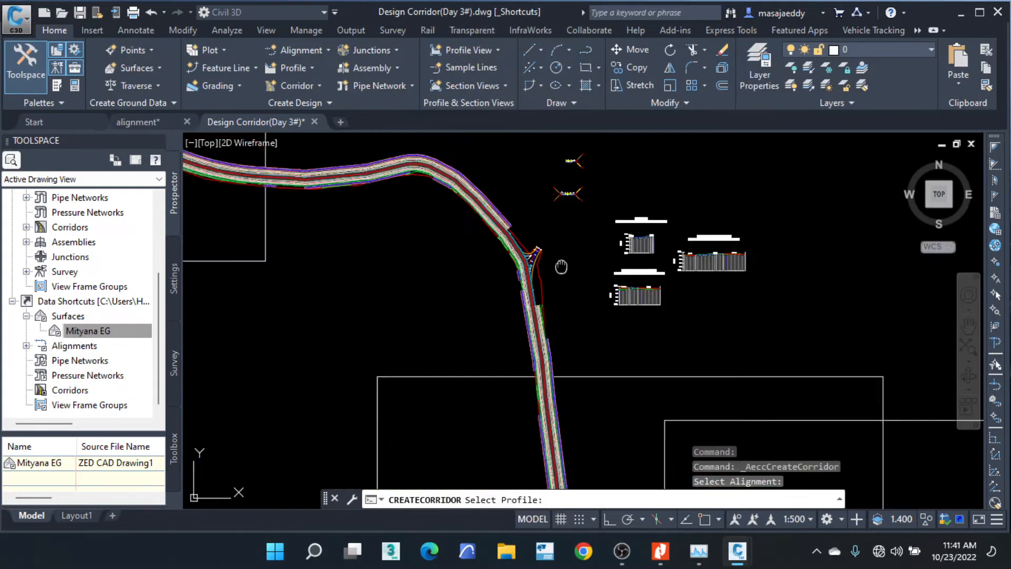
scroll(659, 258, "up", 10)
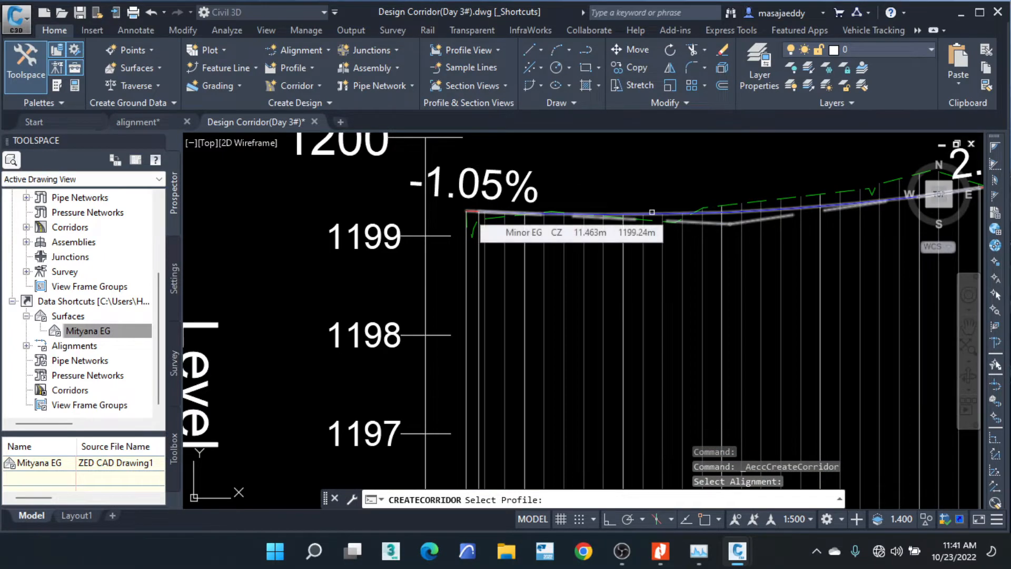
left_click(652, 213)
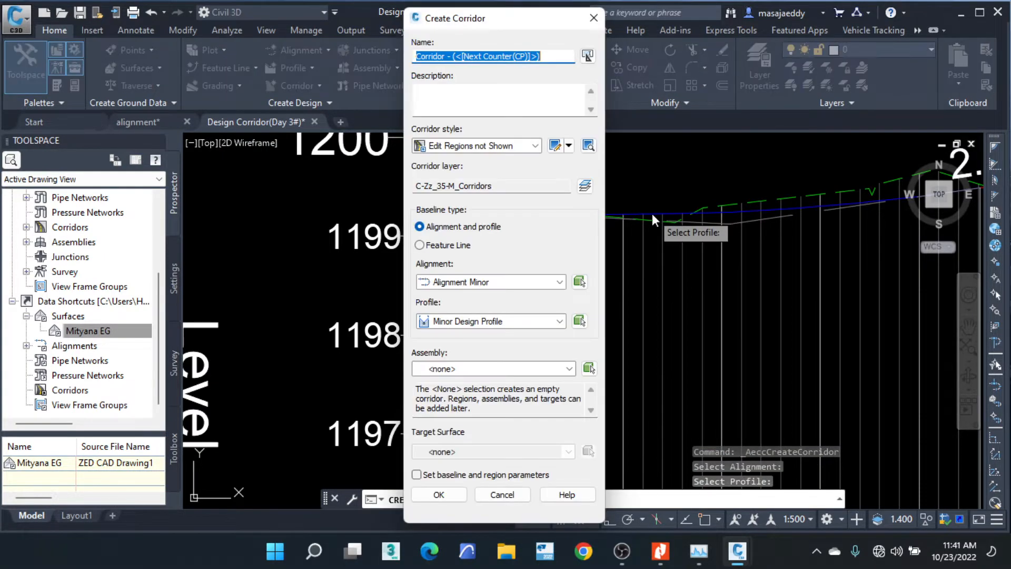
Pick the two-sided Basic Assembly with 3.50 m lanes in the drawing as the new corridor's assembly.
left_click(586, 370)
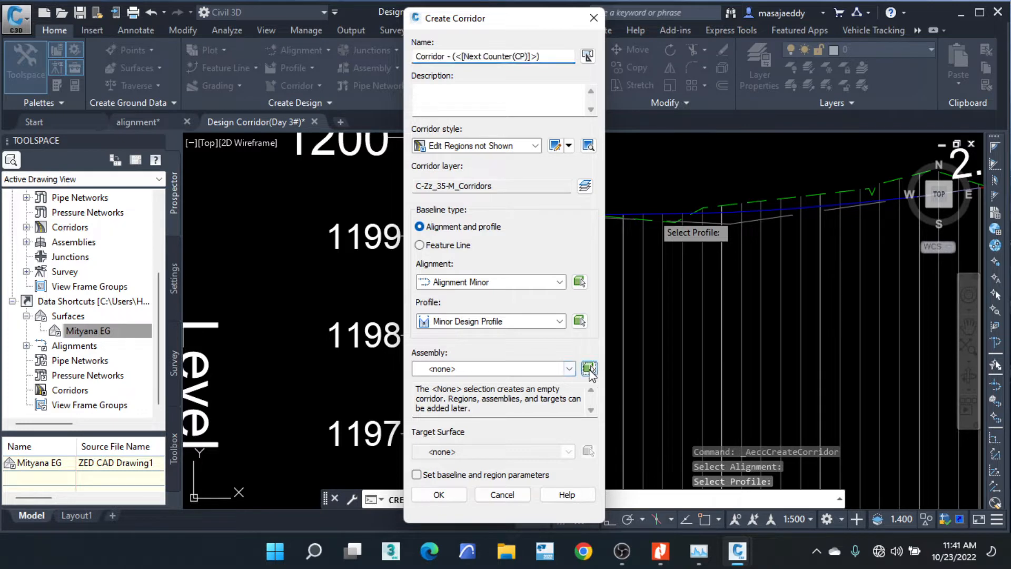
scroll(490, 310, "down", 8)
scroll(429, 279, "down", 2)
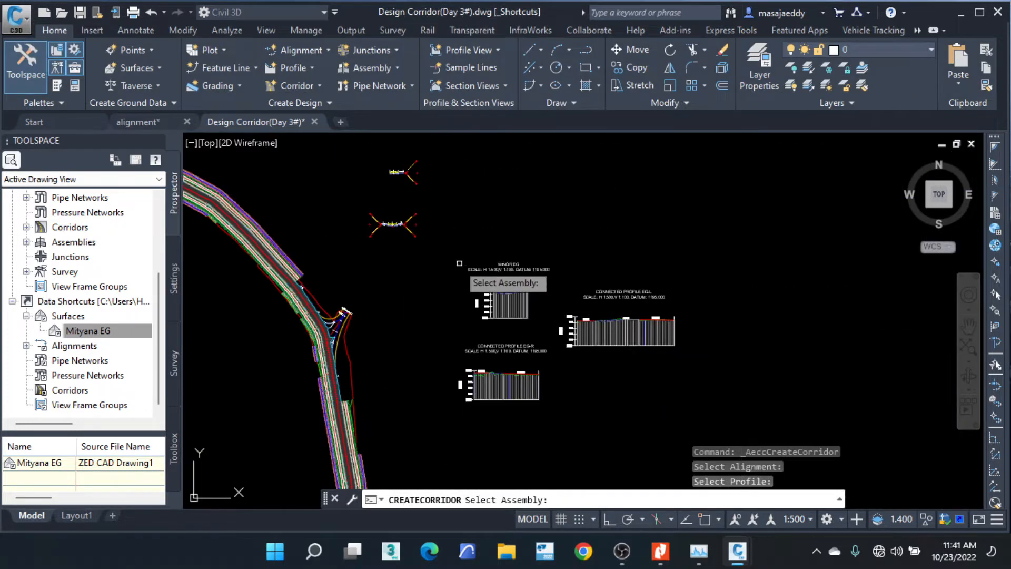
scroll(406, 247, "up", 10)
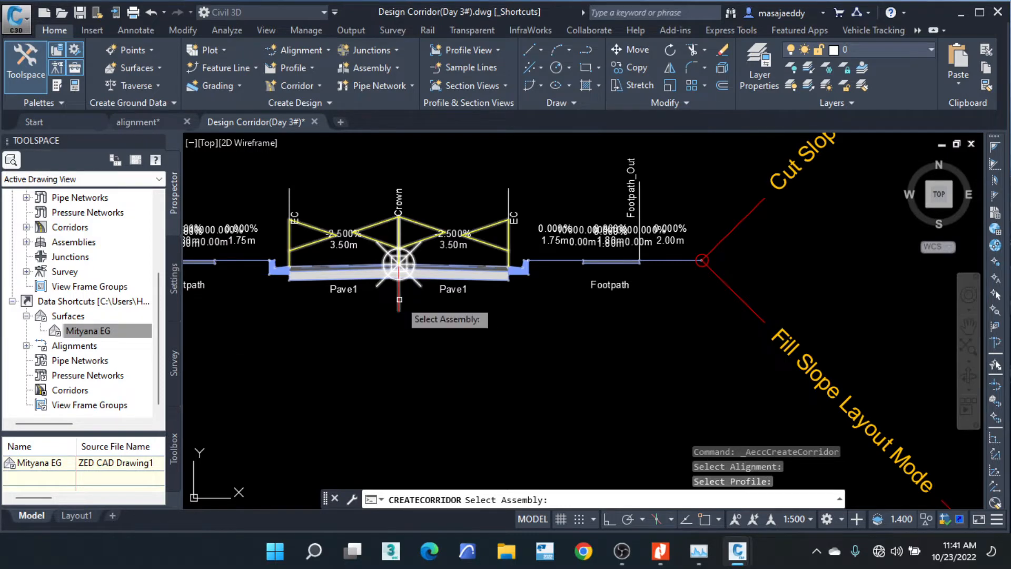
left_click(399, 263)
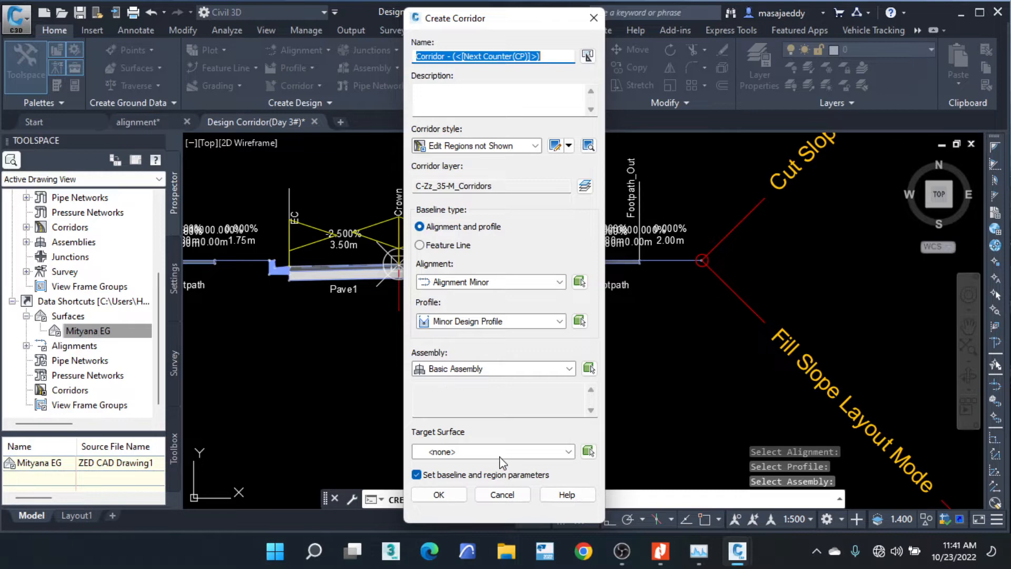
Set the target surface to Mityana EG and create the corridor, accepting its baseline and region parameters.
left_click(567, 451)
left_click(452, 516)
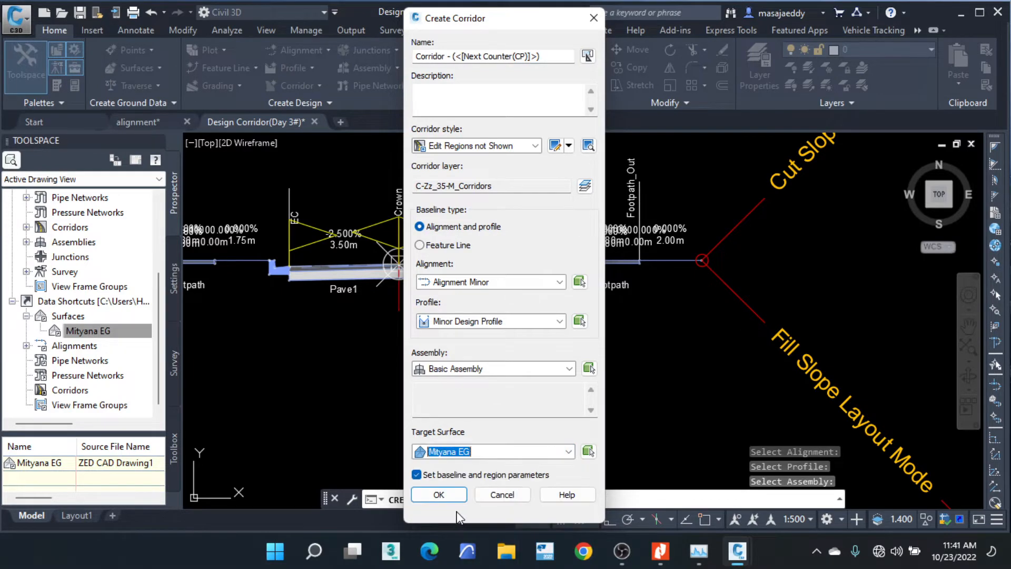
left_click(453, 500)
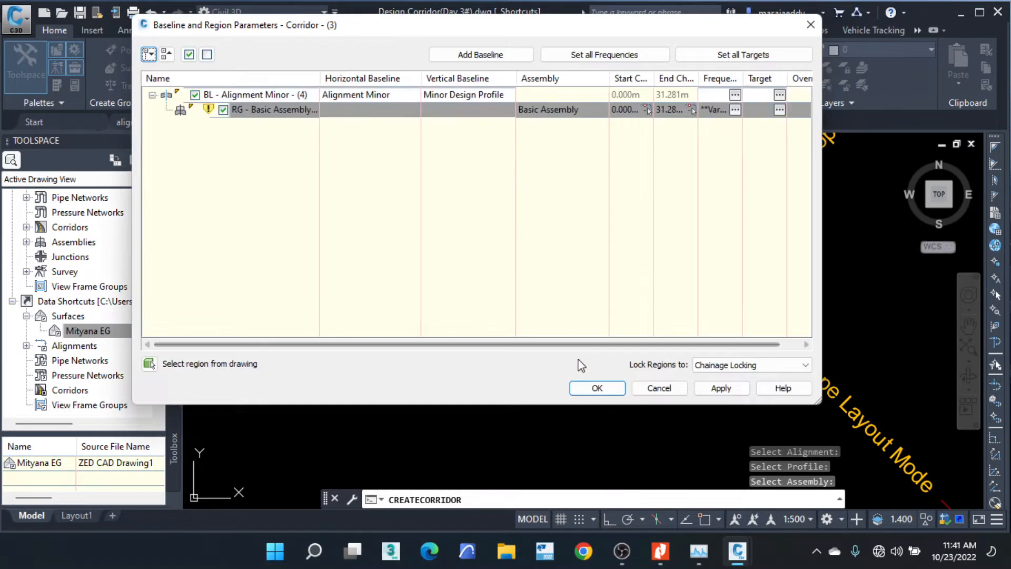
left_click(594, 387)
Set the newly created minor road corridor's code set style to Plan View - Hatching in its corridor properties.
scroll(543, 191, "down", 6)
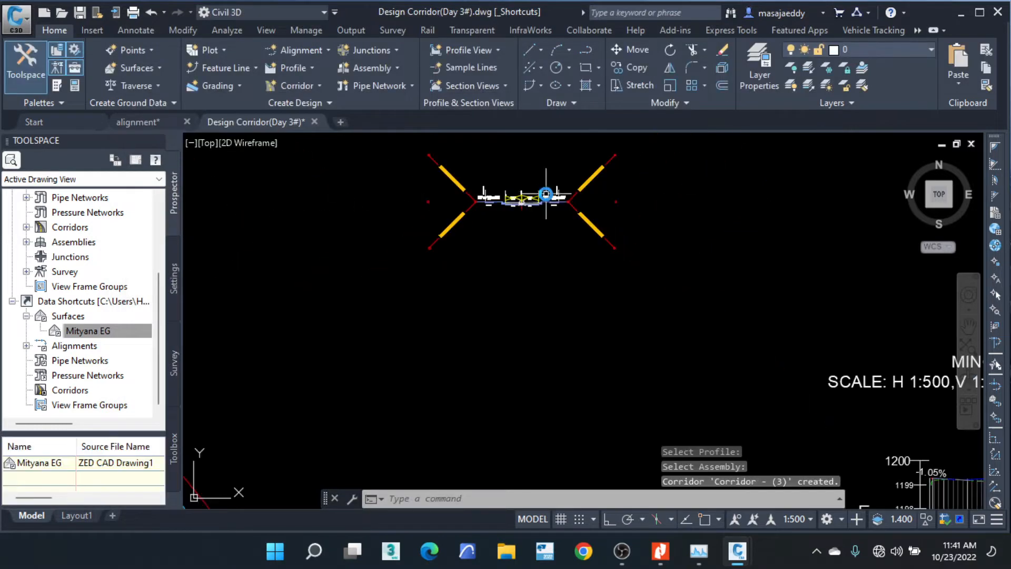
scroll(489, 274, "up", 3)
scroll(490, 266, "up", 3)
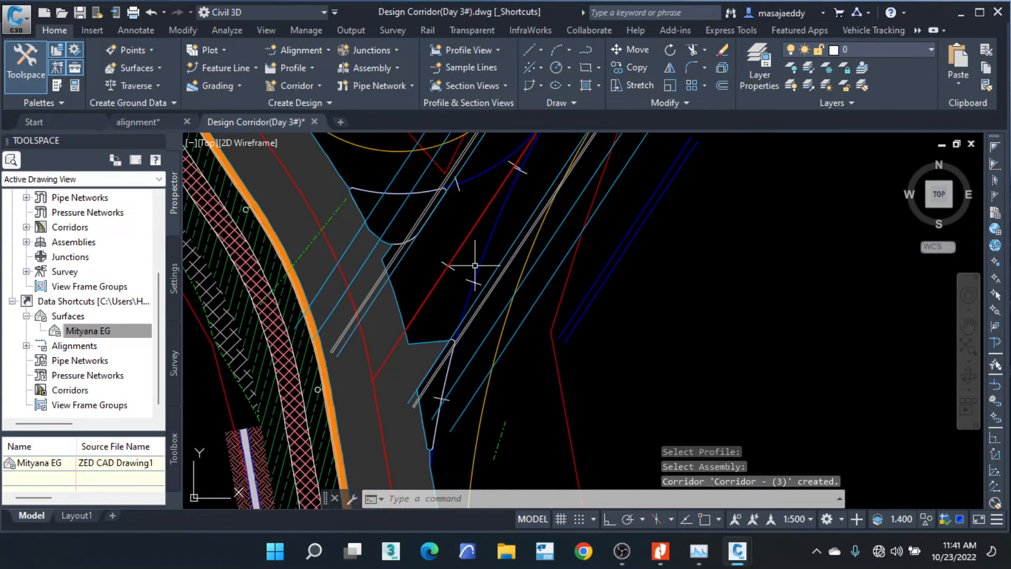
scroll(516, 242, "down", 1)
left_click(543, 213)
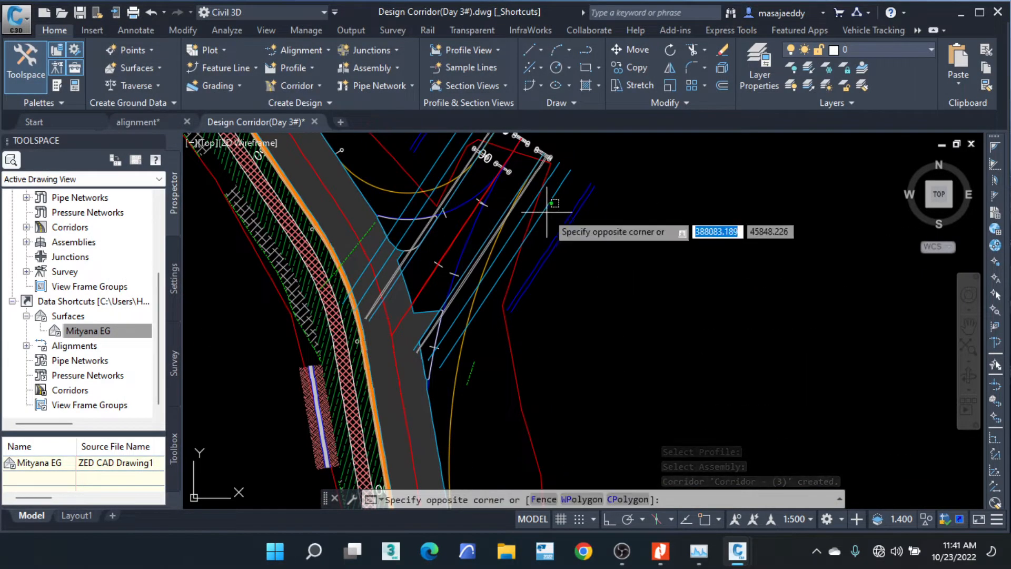
right_click(544, 210)
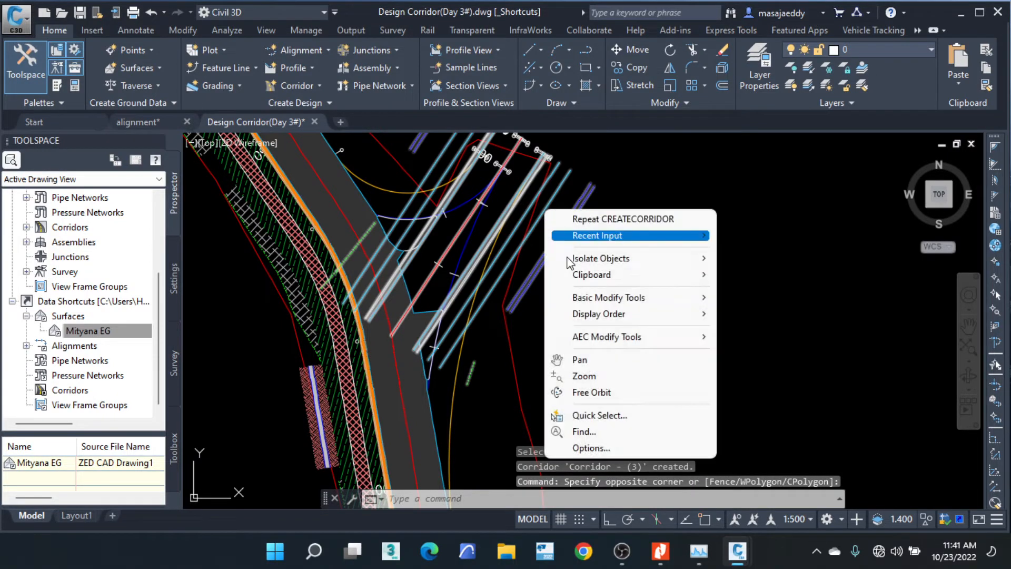
left_click(495, 239)
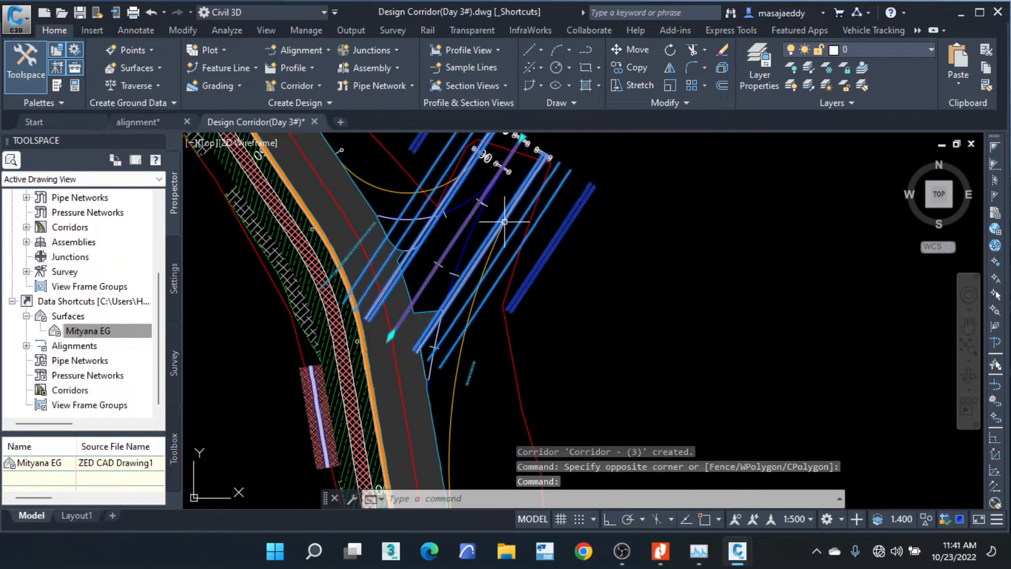
right_click(508, 213)
left_click(576, 361)
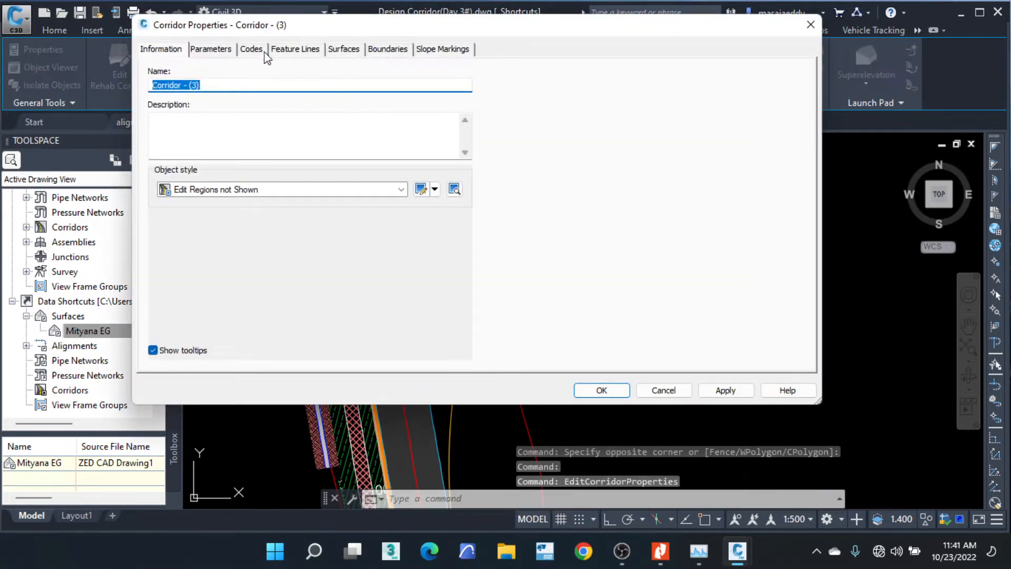
left_click(264, 50)
left_click(258, 90)
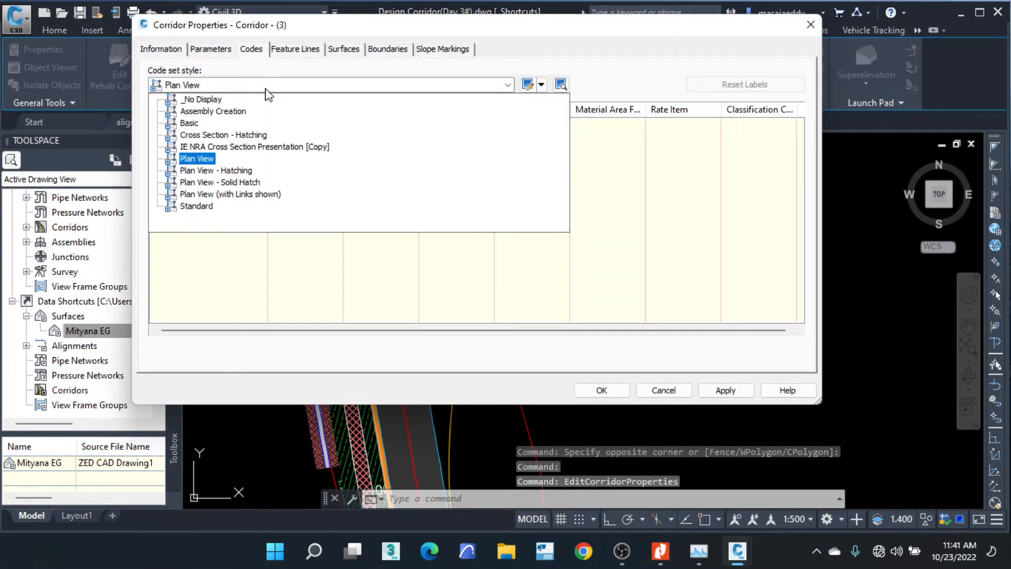
left_click(235, 170)
left_click(602, 389)
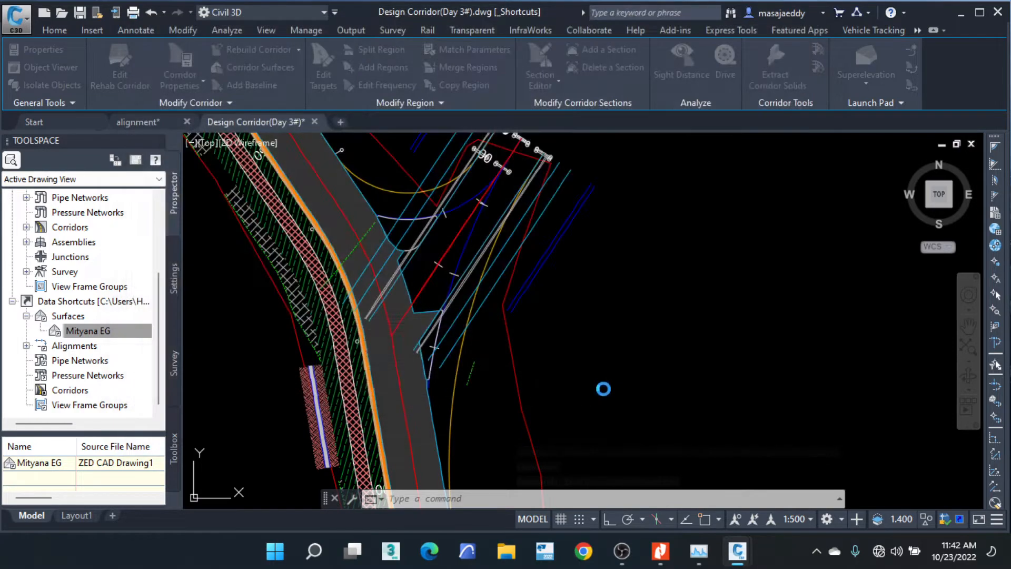
Inspect the hatched minor road corridor where it meets the Mityana road and delete it from the drawing.
scroll(363, 321, "up", 2)
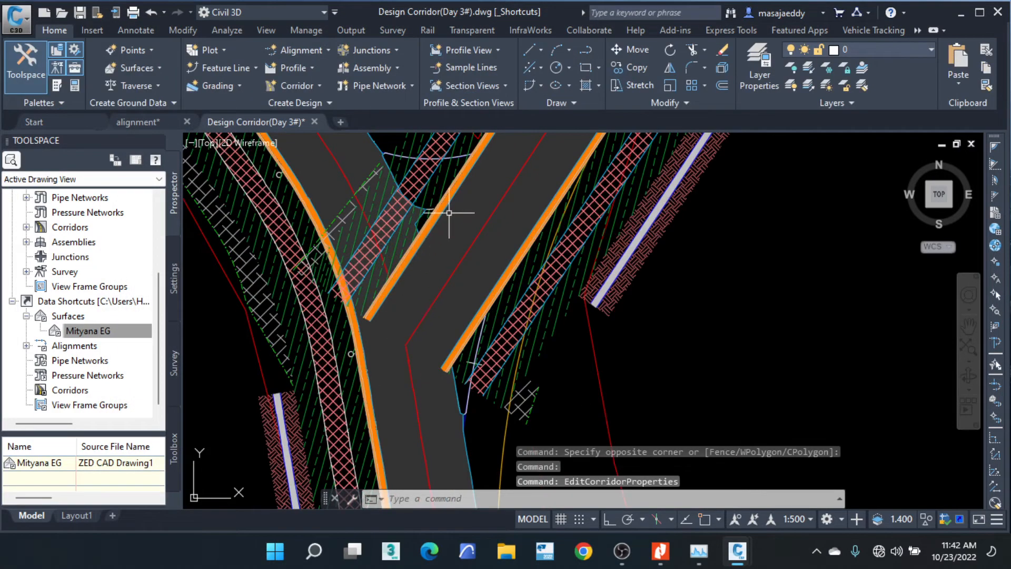
scroll(449, 213, "down", 3)
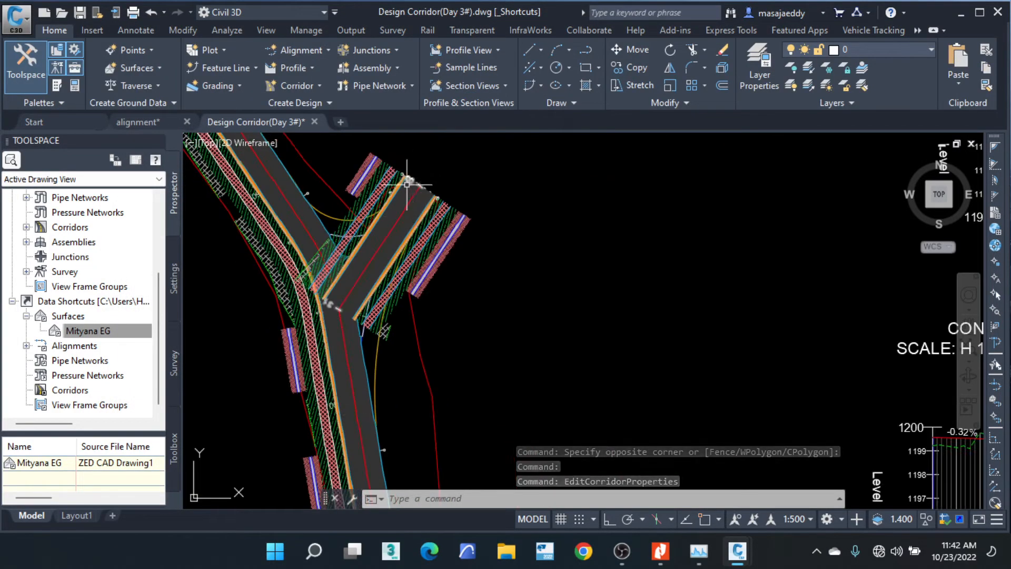
scroll(407, 184, "up", 3)
scroll(474, 198, "down", 2)
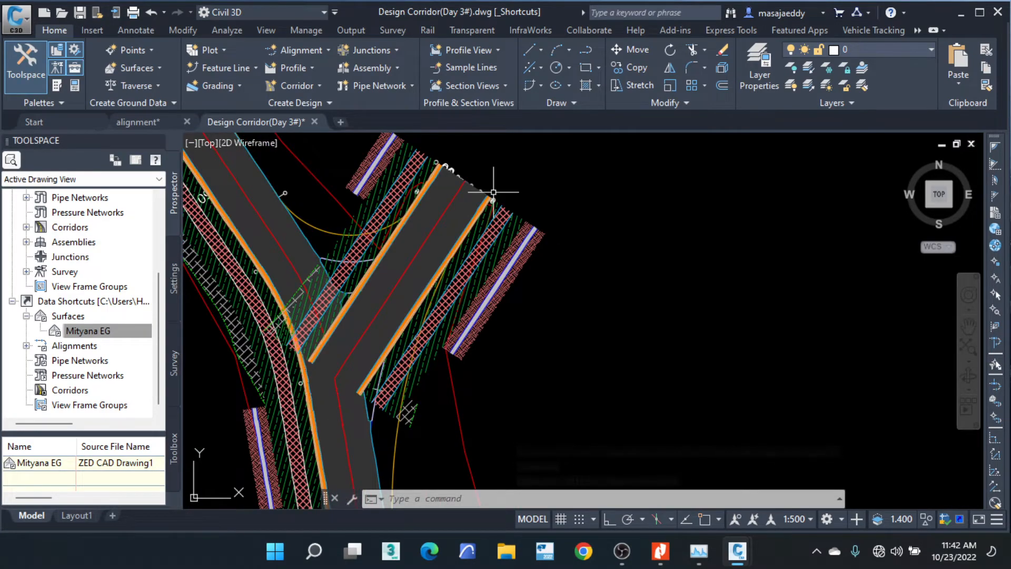
mouse_move(493, 192)
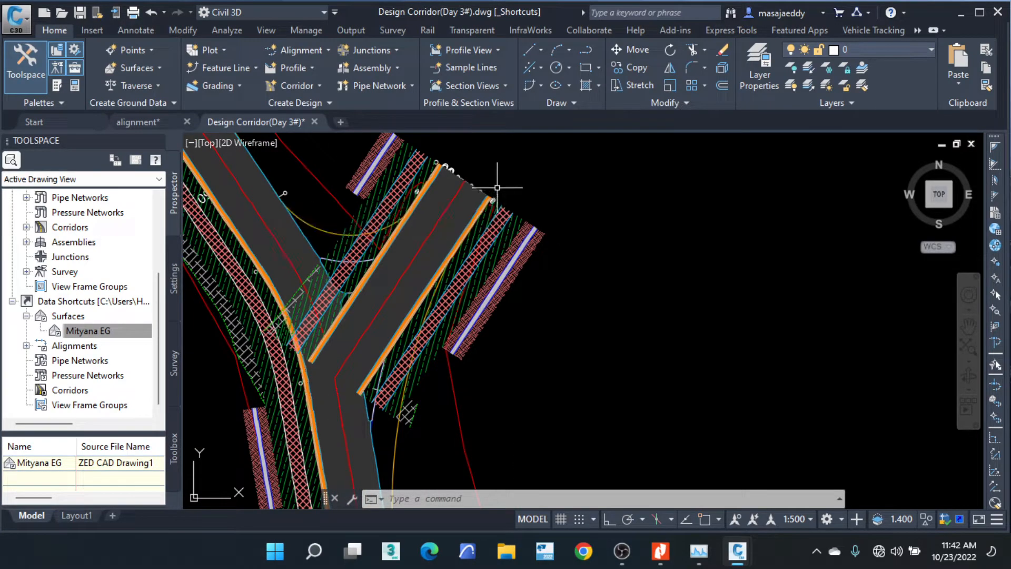
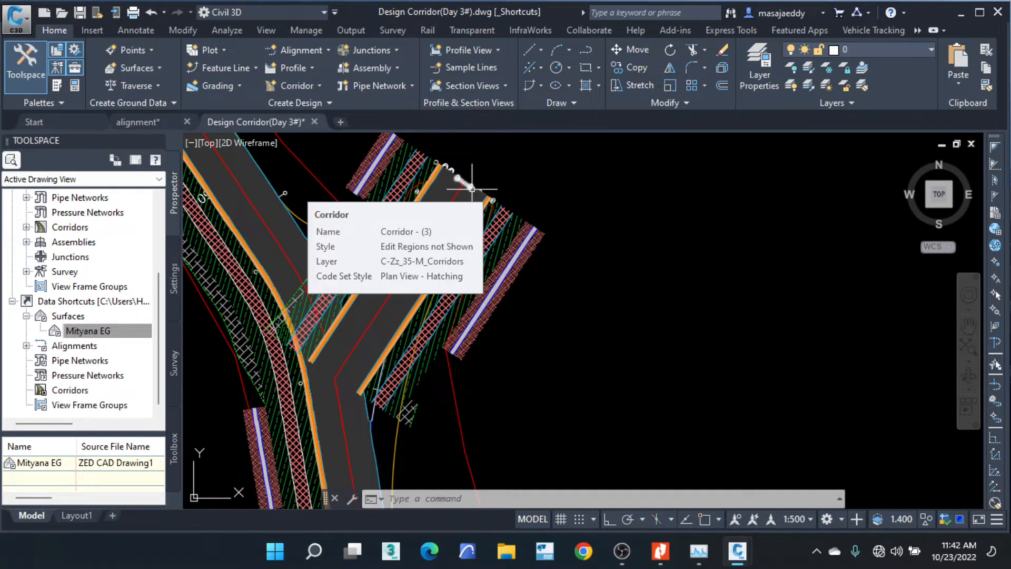
left_click(471, 187)
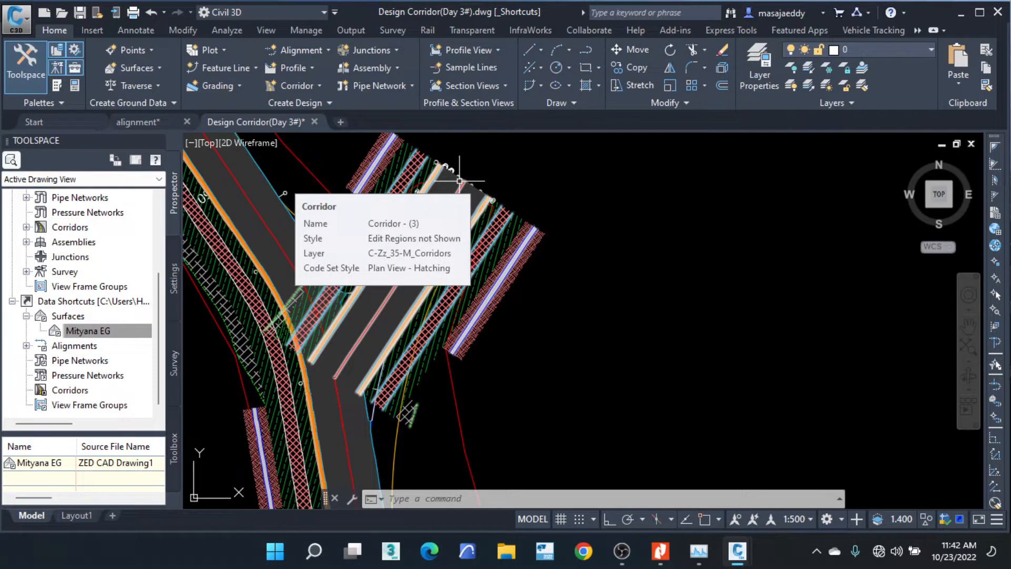
scroll(459, 180, "down", 4)
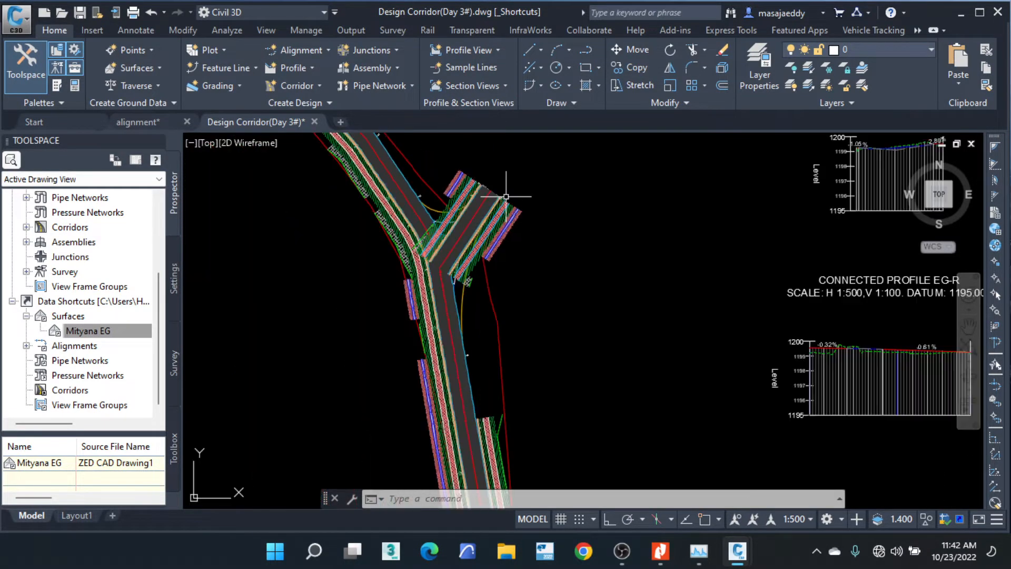
scroll(515, 237, "up", 3)
left_click(519, 220)
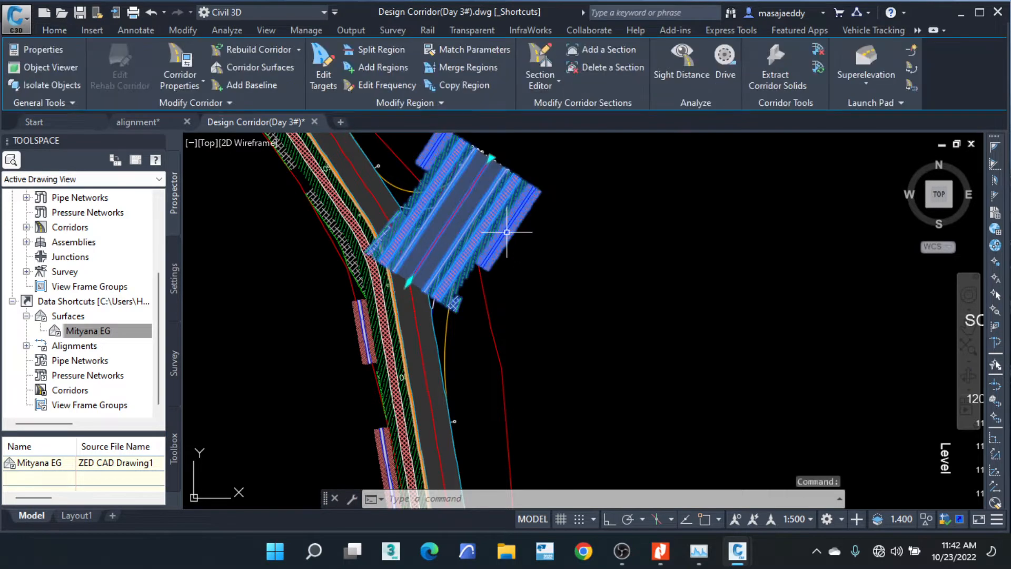
key("Delete")
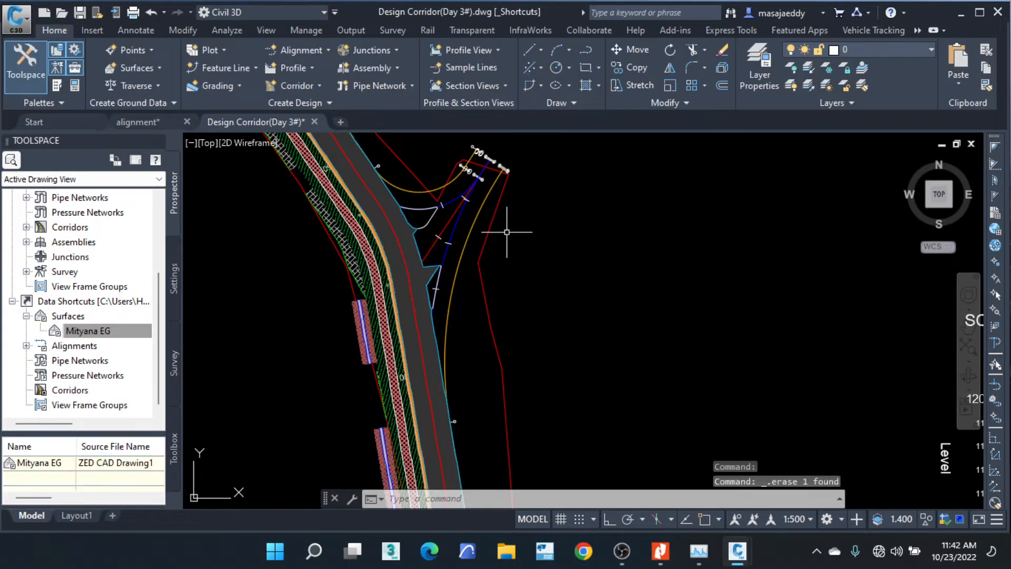
Start another corridor on Alignment Minor, picking Minor Design Profile in the Minor EG profile view as its profile.
scroll(485, 163, "up", 2)
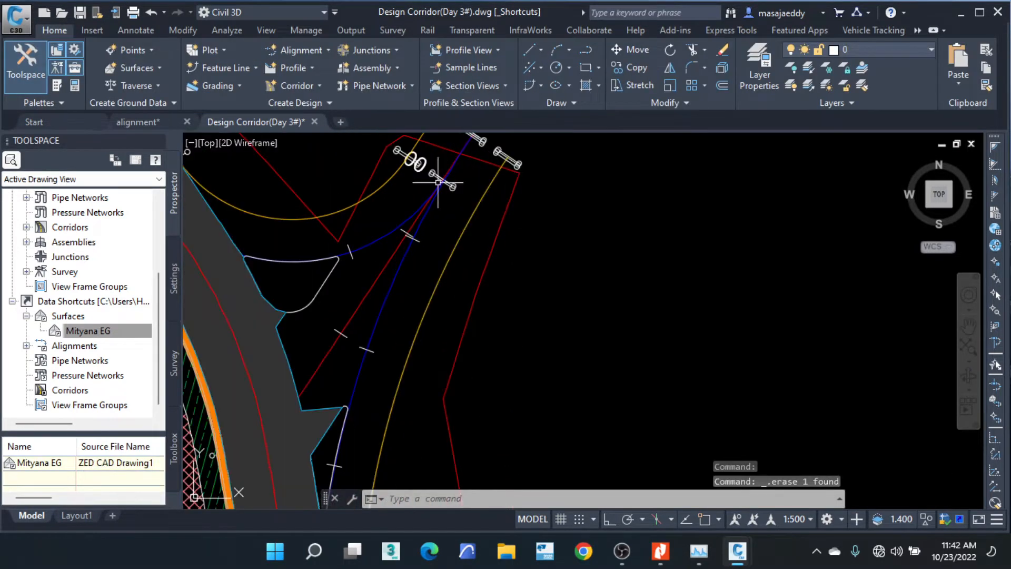
left_click(292, 87)
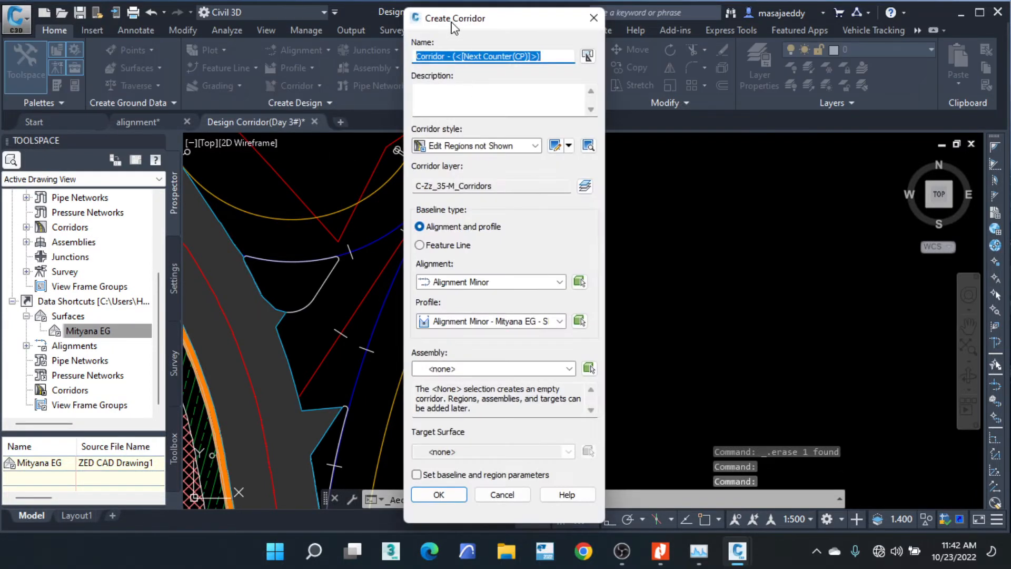
left_click_drag(451, 26, 610, 42)
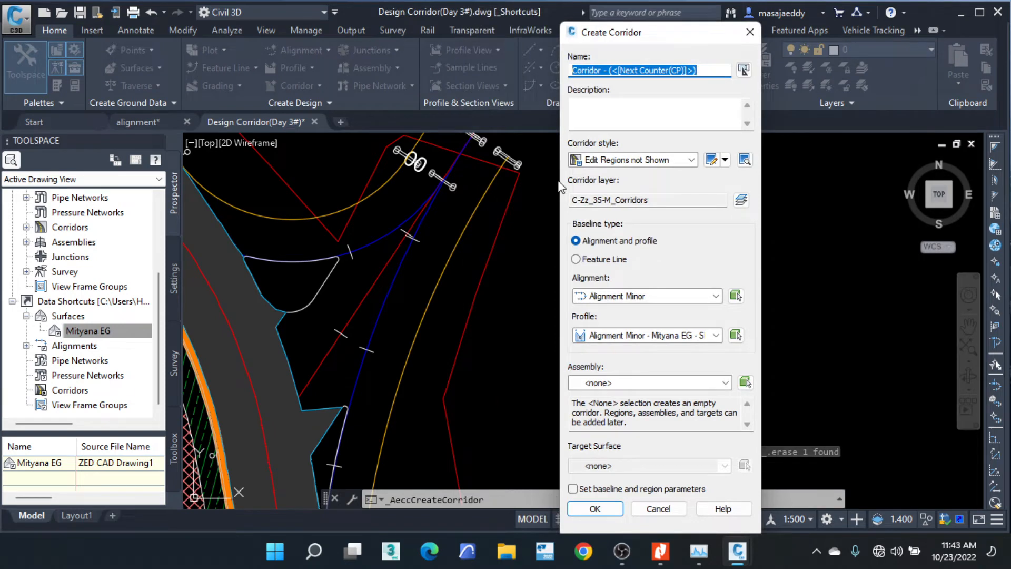
left_click(738, 296)
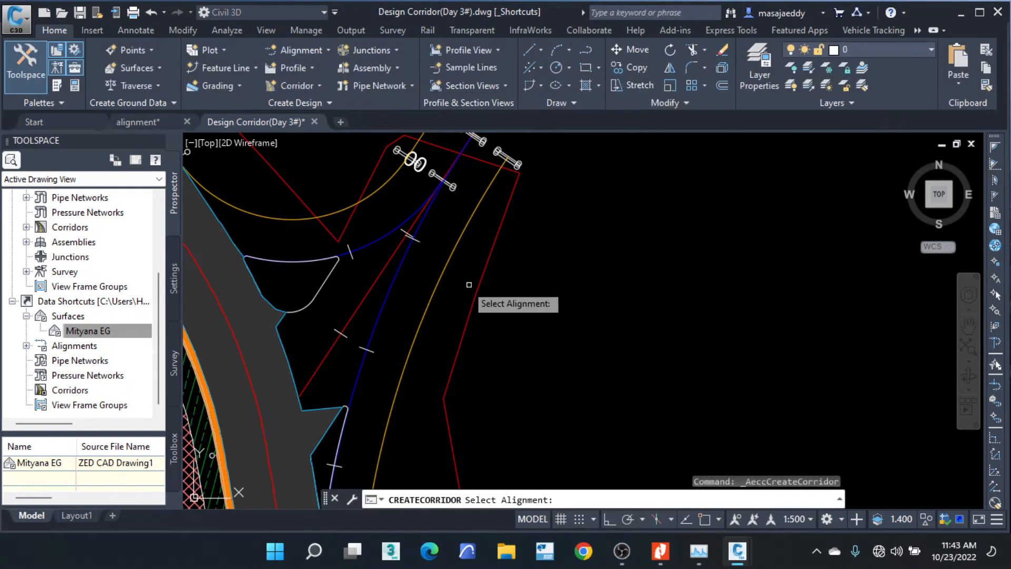
left_click(412, 278)
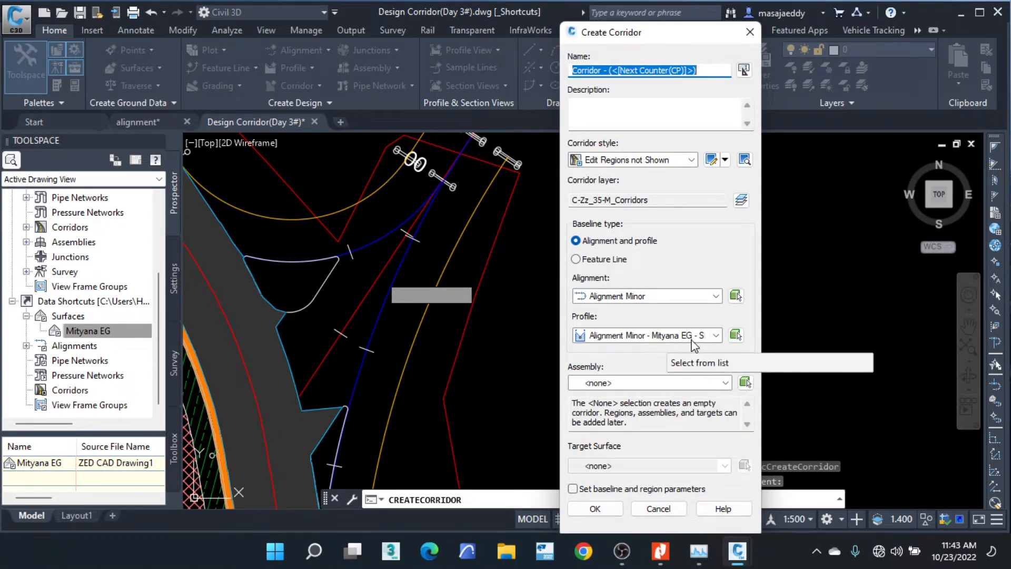
left_click(736, 335)
scroll(691, 321, "down", 5)
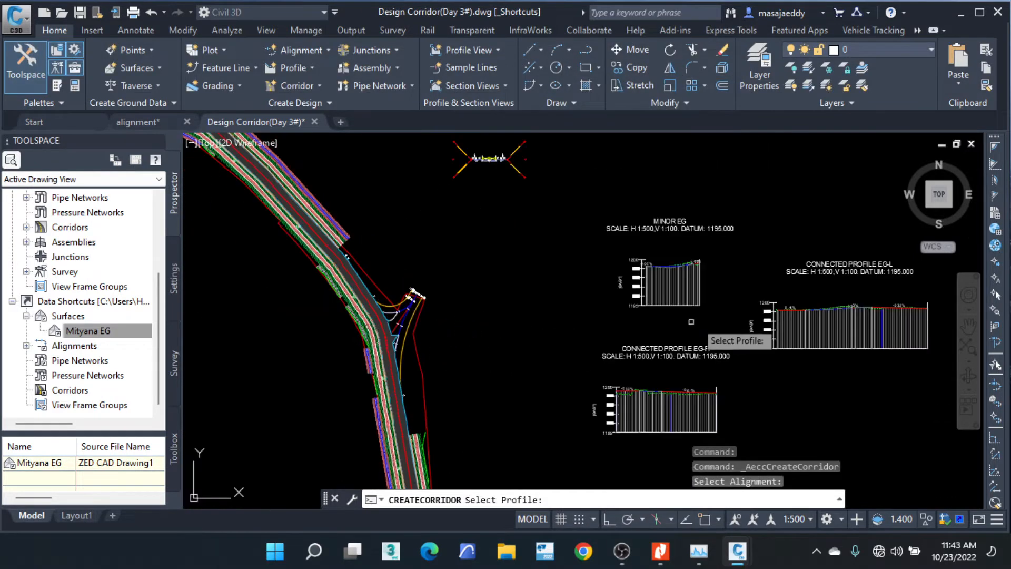
scroll(691, 322, "up", 8)
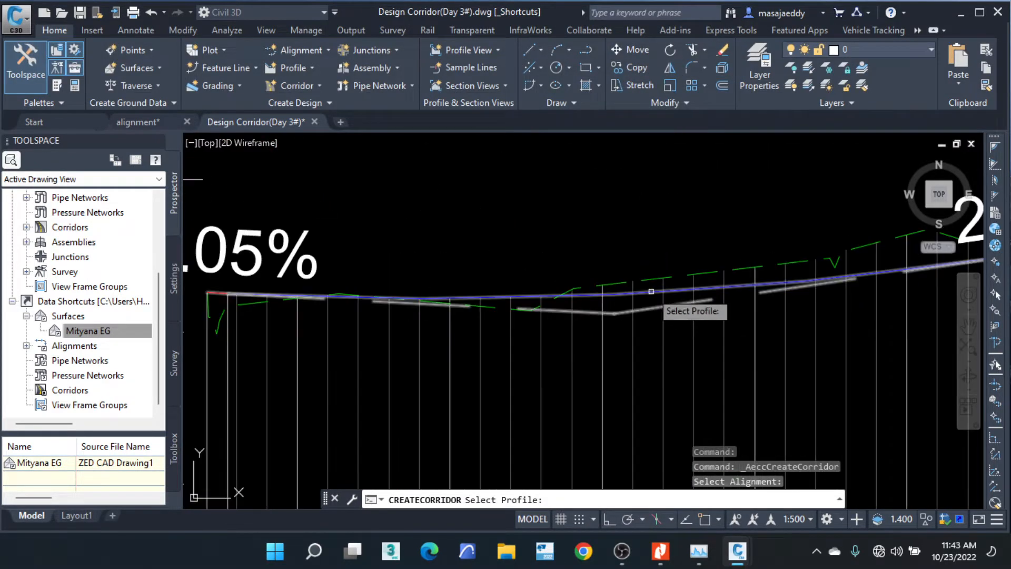
left_click(651, 291)
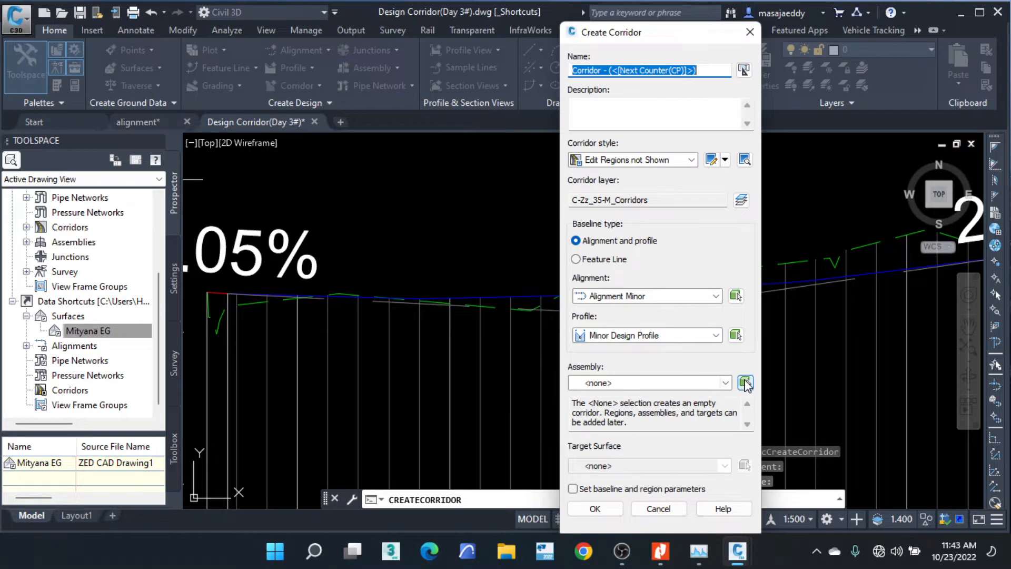
Pick the two-sided Basic Assembly with 3.50 m lanes in the drawing as the corridor's assembly.
left_click(746, 383)
scroll(653, 366, "down", 6)
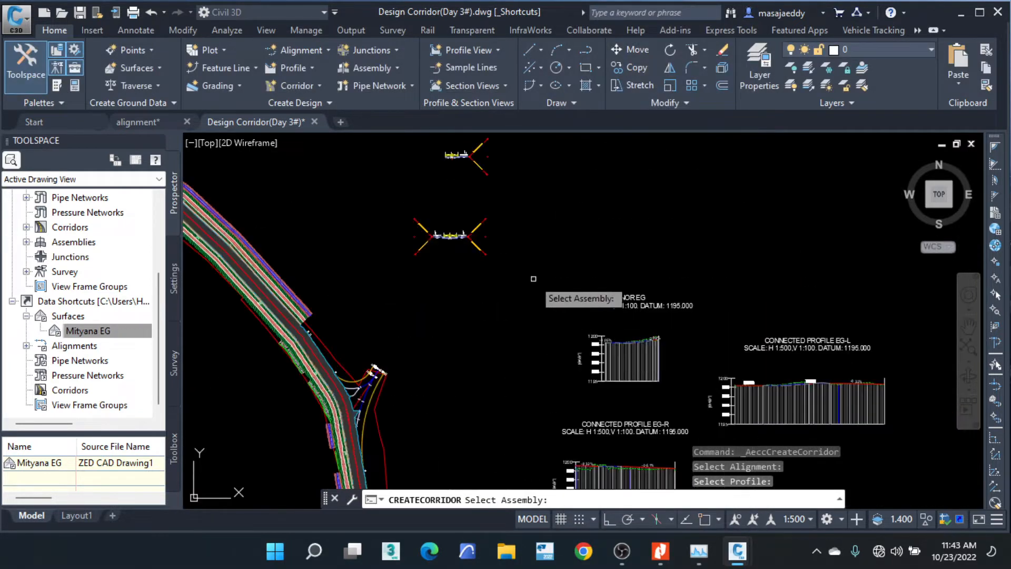
scroll(421, 237, "up", 8)
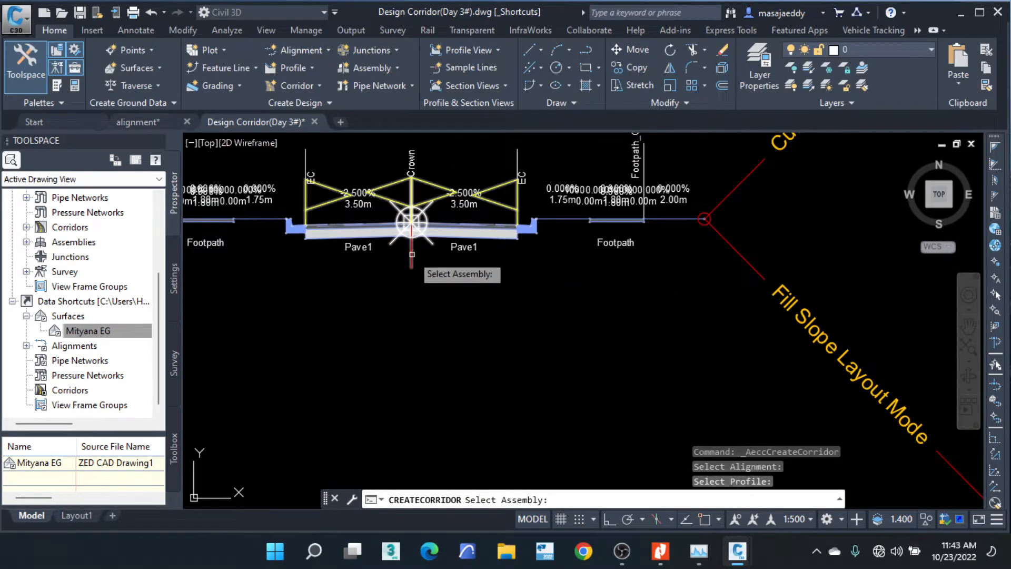
left_click(411, 222)
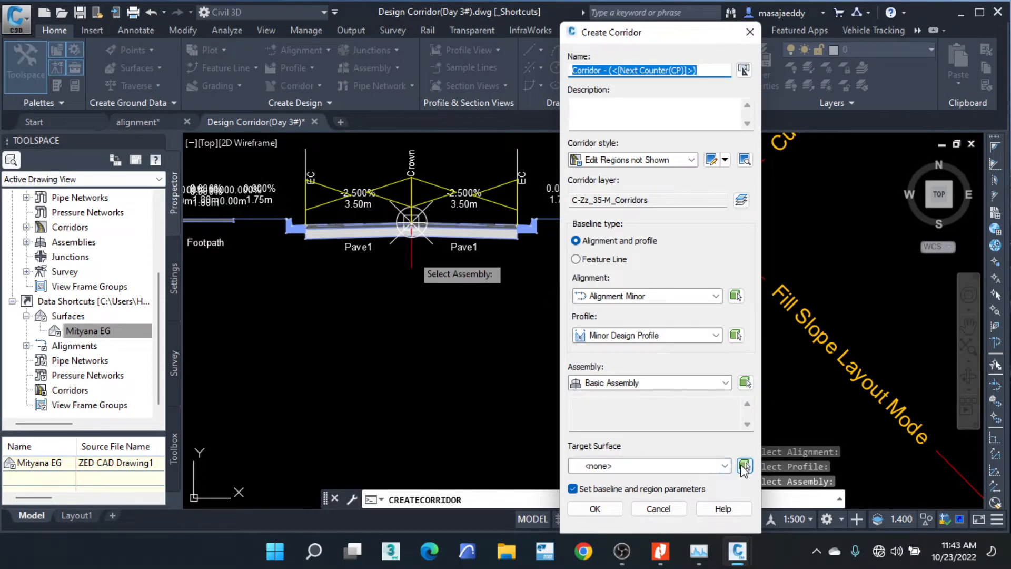
Pick the Mityana EG surface by its red boundary as target and create the corridor with its baseline and region parameters unchanged.
left_click(744, 466)
scroll(582, 293, "down", 5)
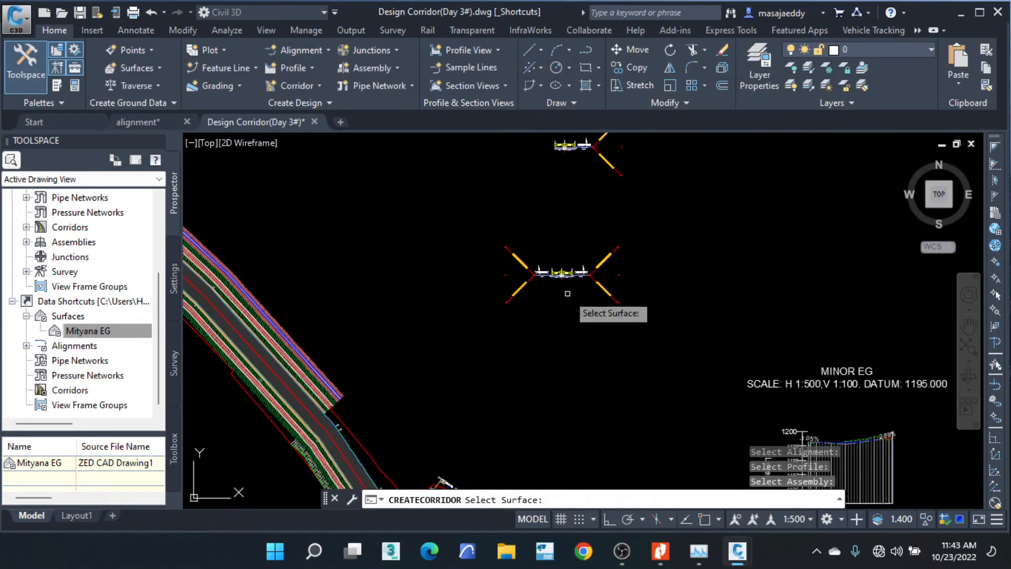
scroll(347, 438, "up", 5)
left_click(355, 408)
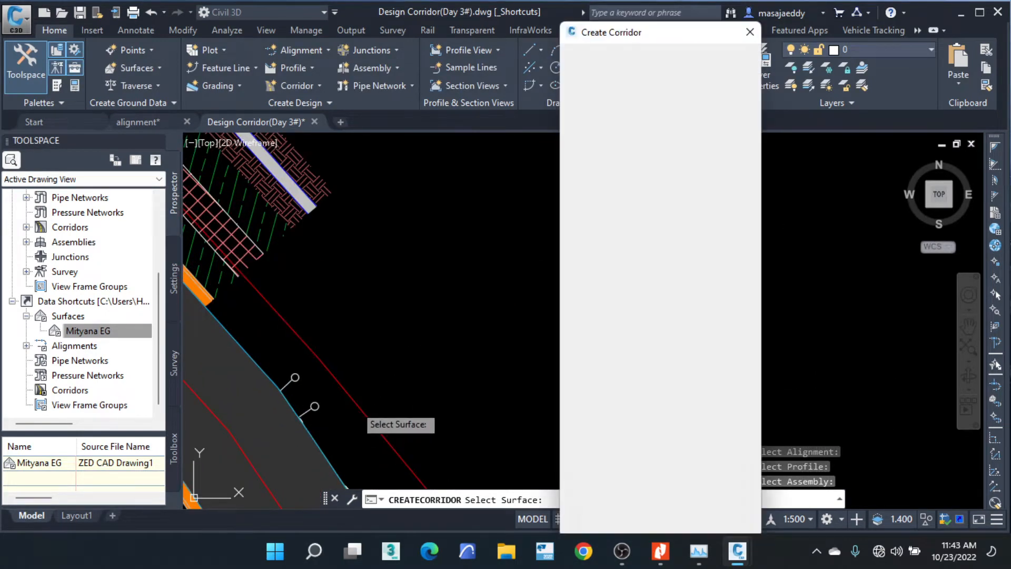
left_click(595, 508)
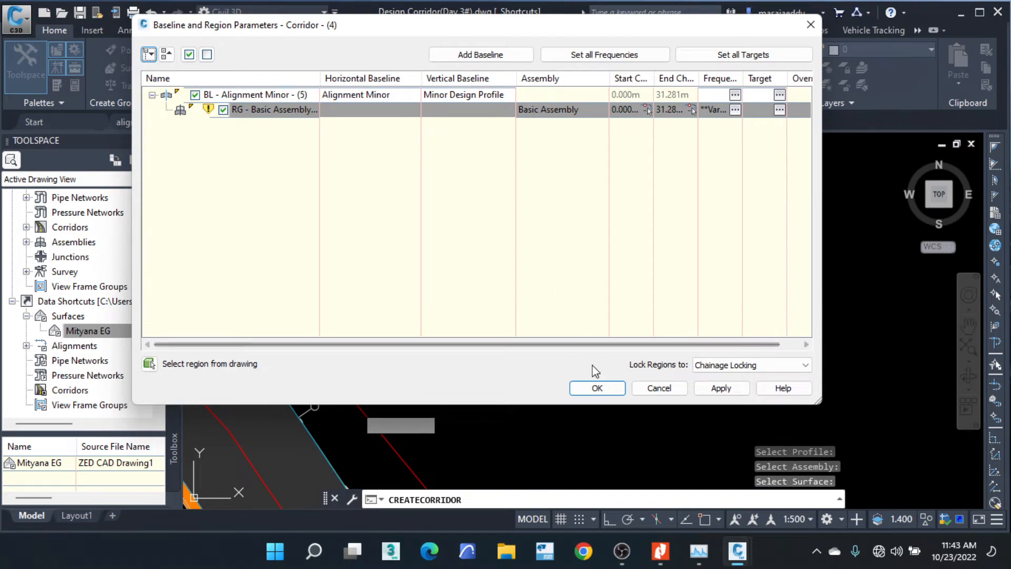
left_click(596, 387)
Set the new minor road corridor's code set style to Plan View - Hatching in its corridor properties.
scroll(474, 276, "down", 5)
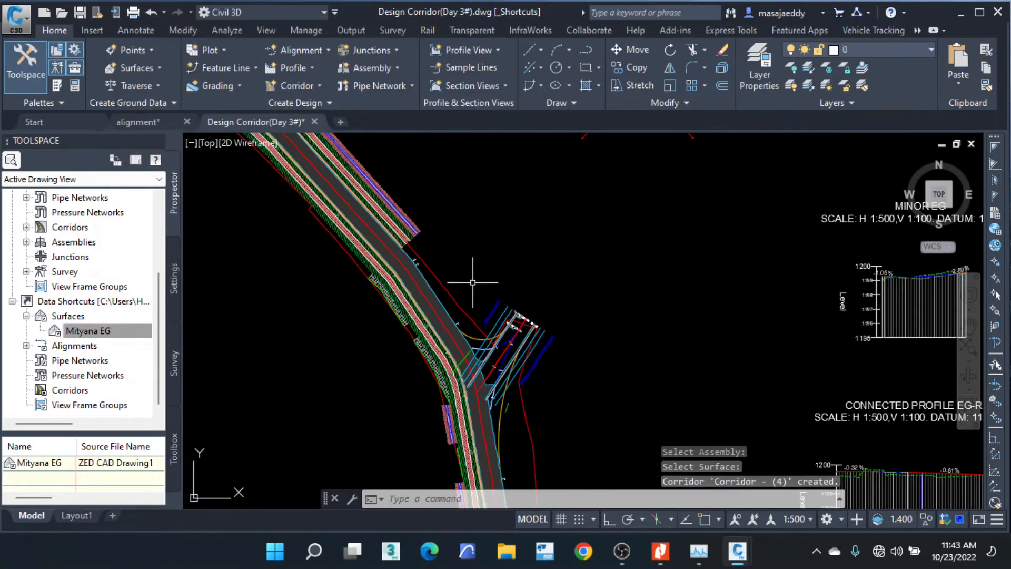
scroll(491, 361, "up", 5)
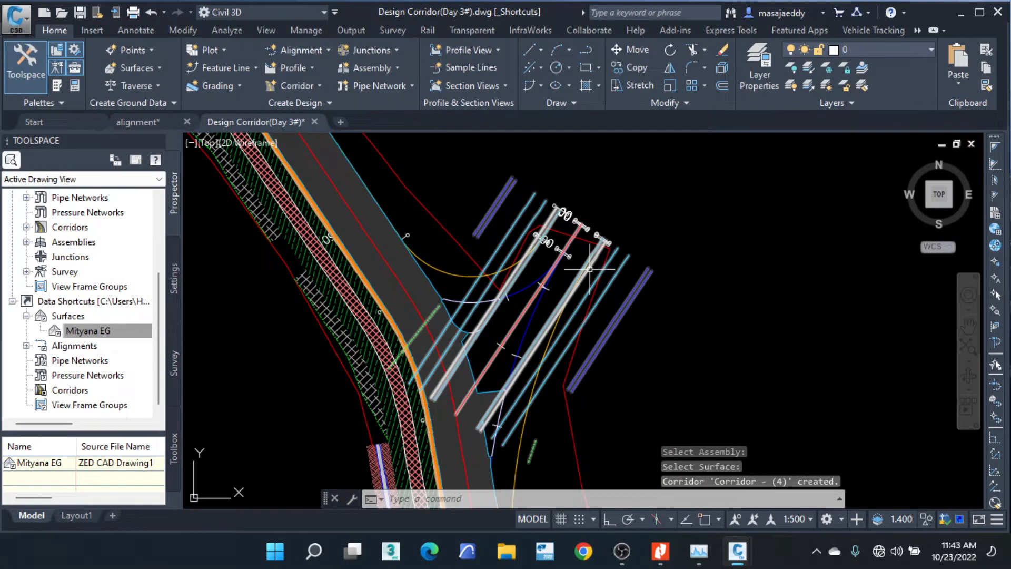
left_click(540, 244)
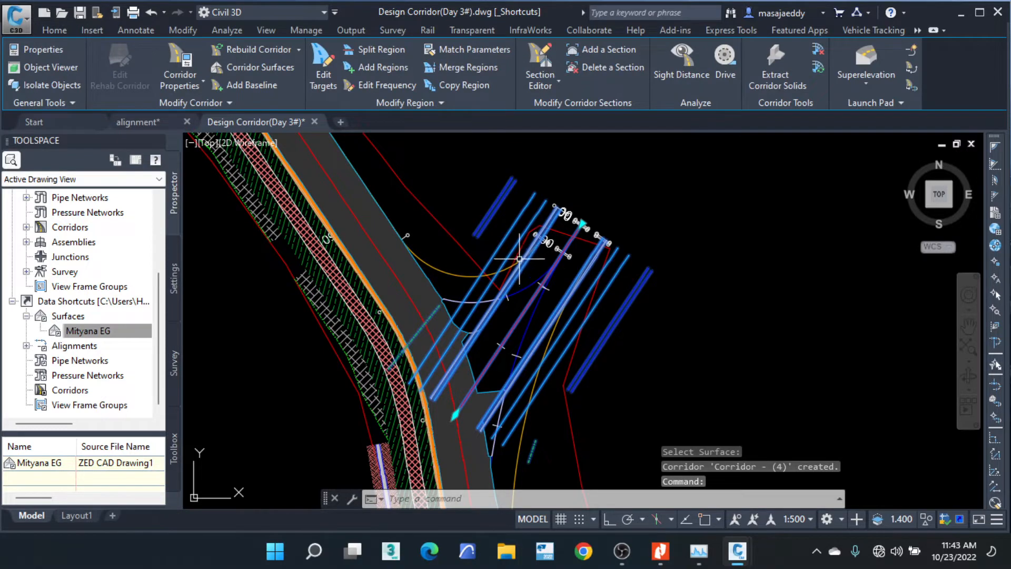
right_click(605, 179)
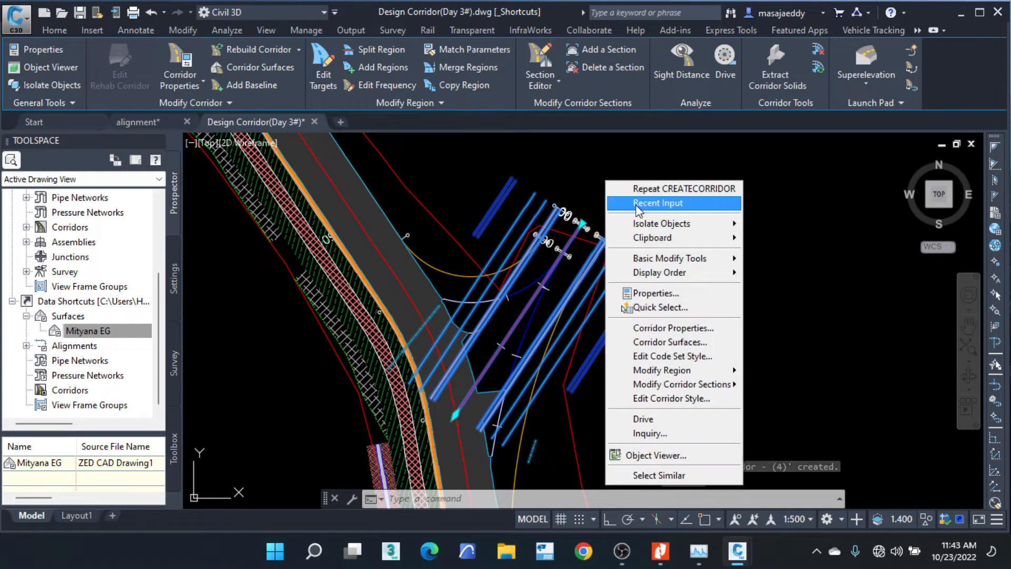
left_click(679, 330)
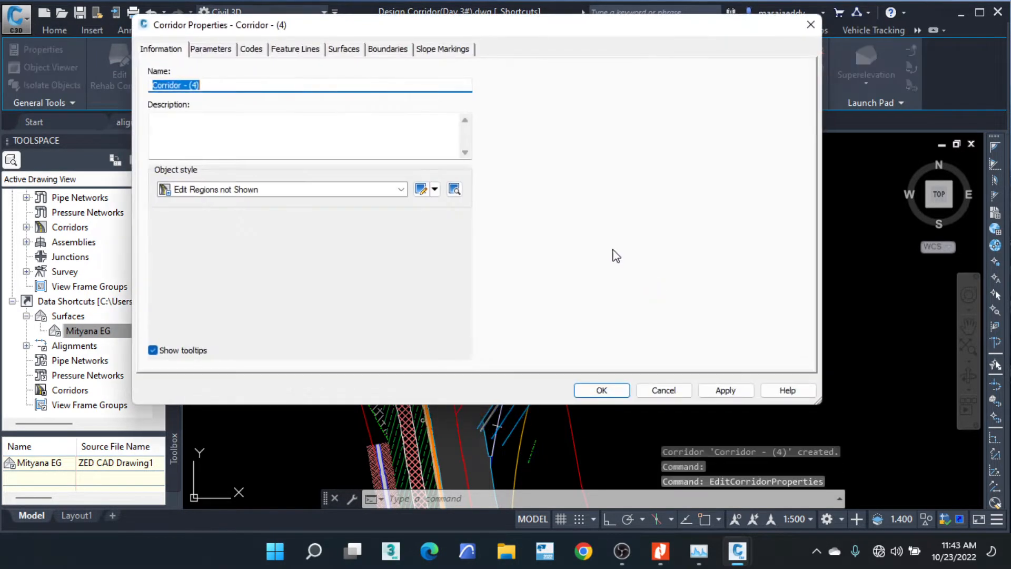
left_click(250, 49)
left_click(215, 85)
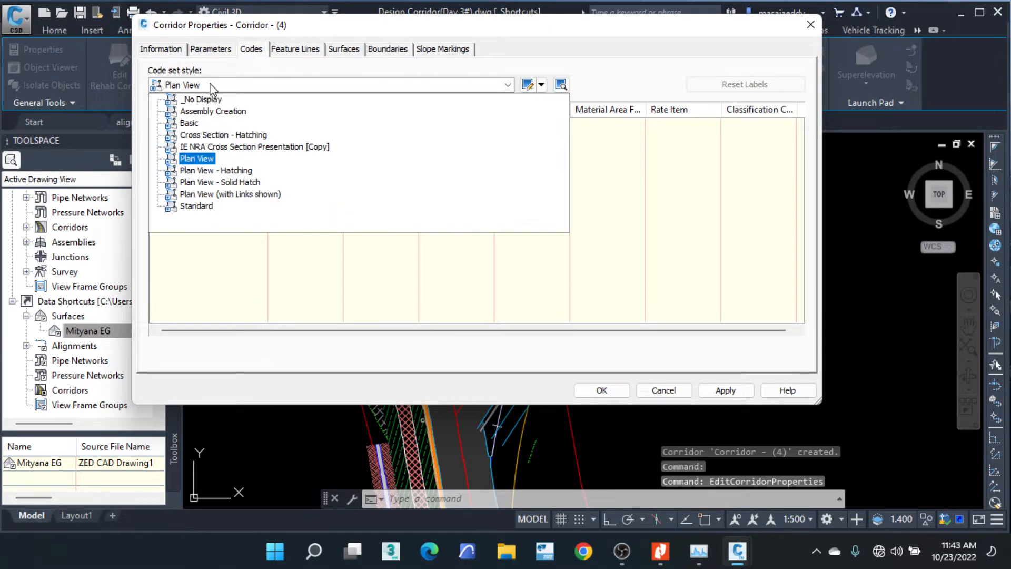
left_click(203, 171)
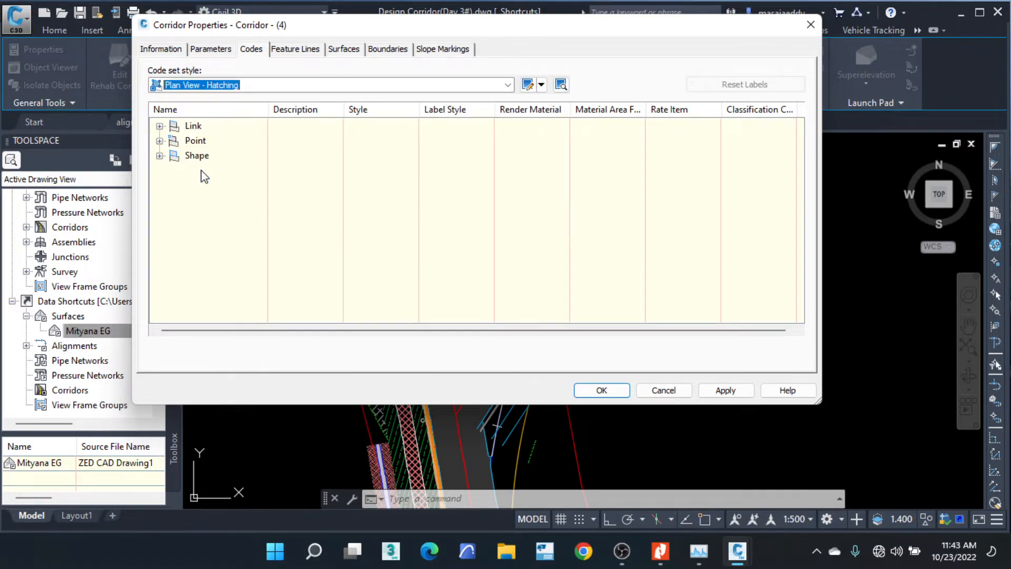
left_click(622, 394)
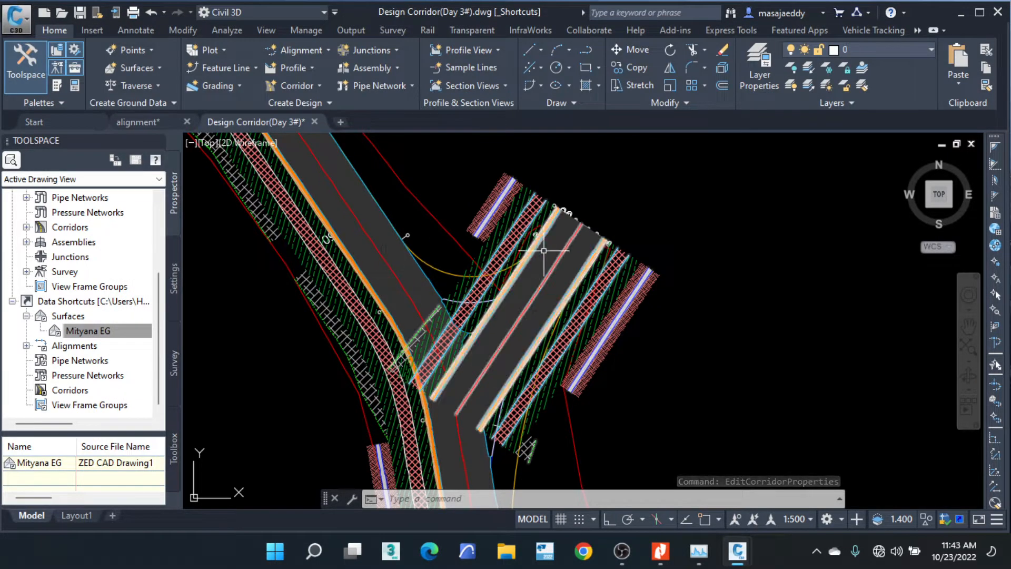
scroll(421, 271, "down", 3)
scroll(530, 274, "up", 3)
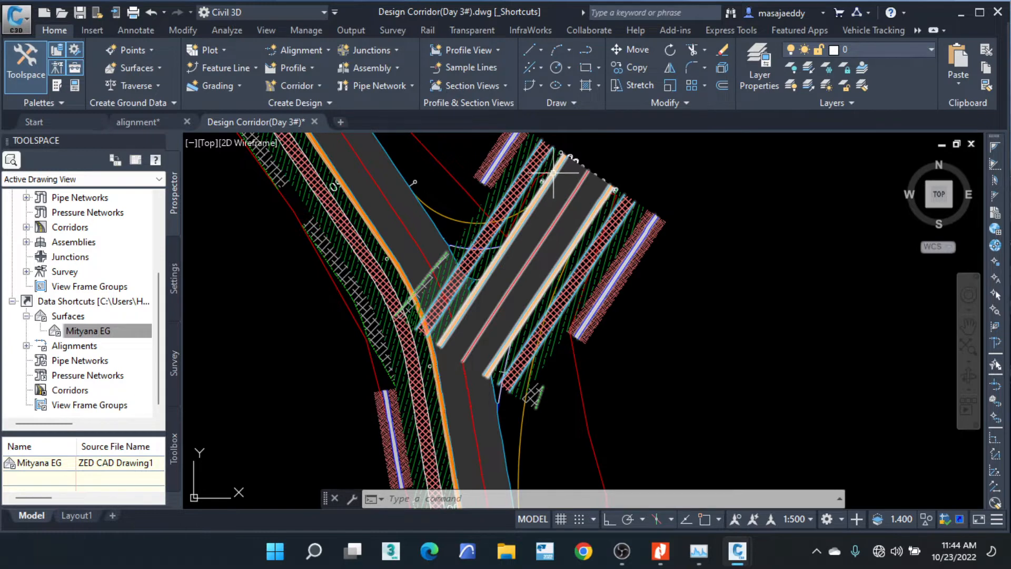
left_click(580, 195)
left_click(574, 200)
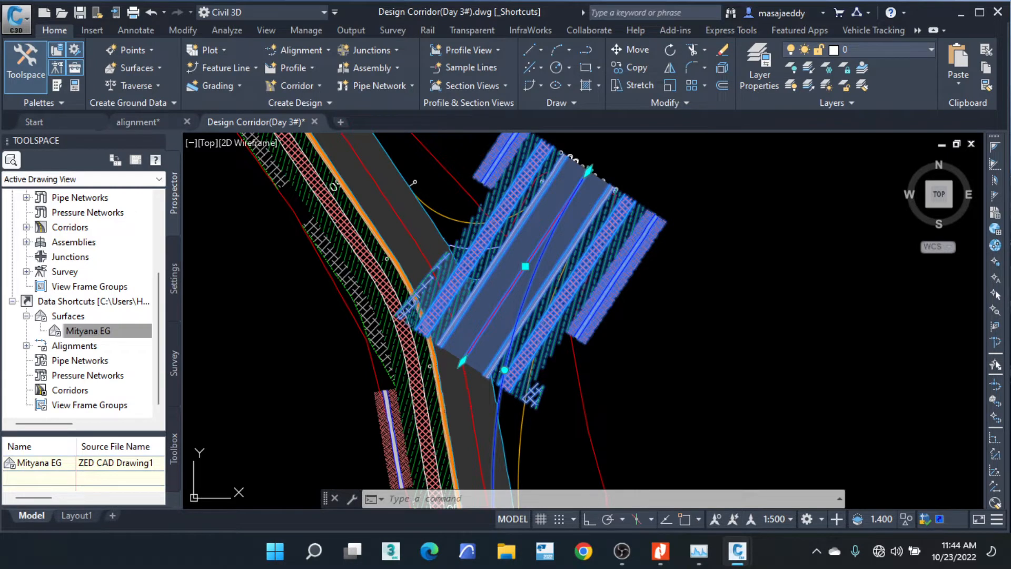
key("Escape")
key("Escape")
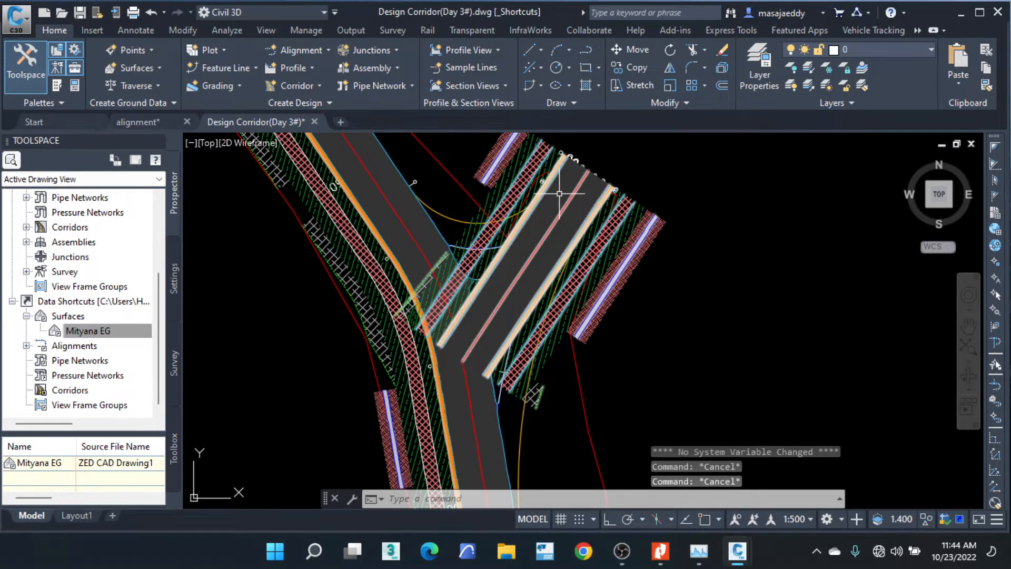
left_click(589, 217)
left_click(490, 142)
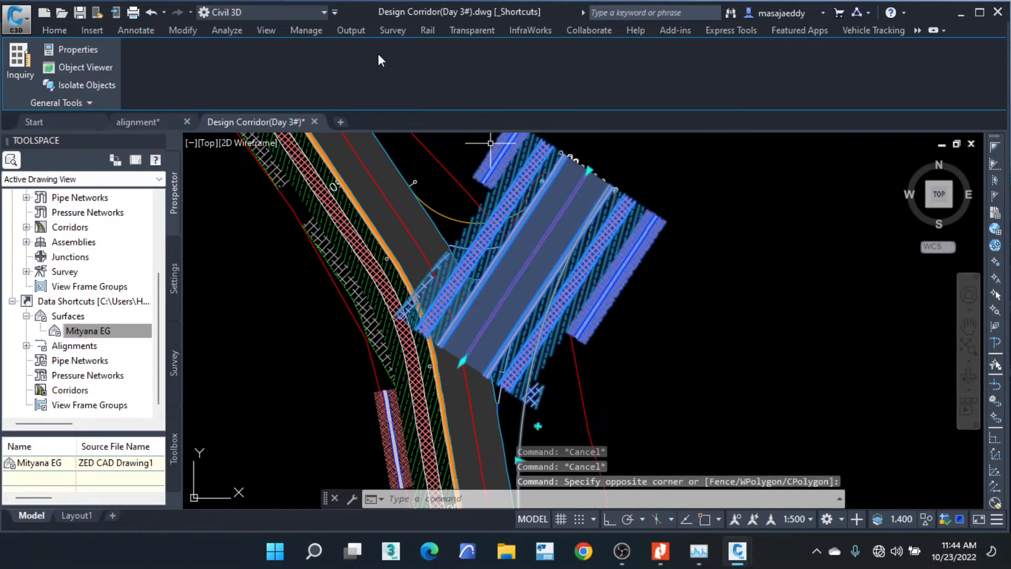
key("Escape")
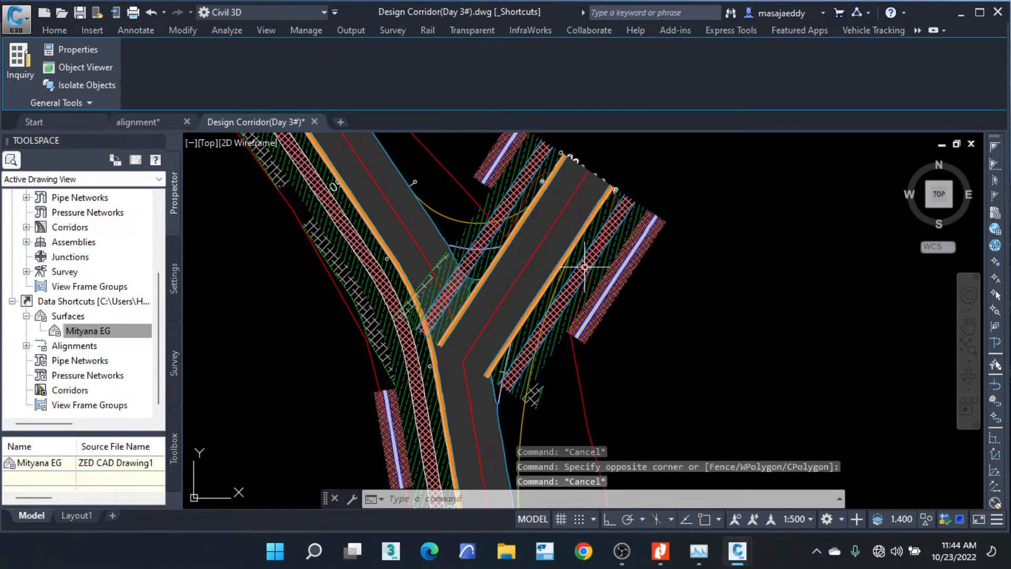
Split the minor road corridor's region a short distance from its start, at the end away from the Mityana road.
left_click(607, 223)
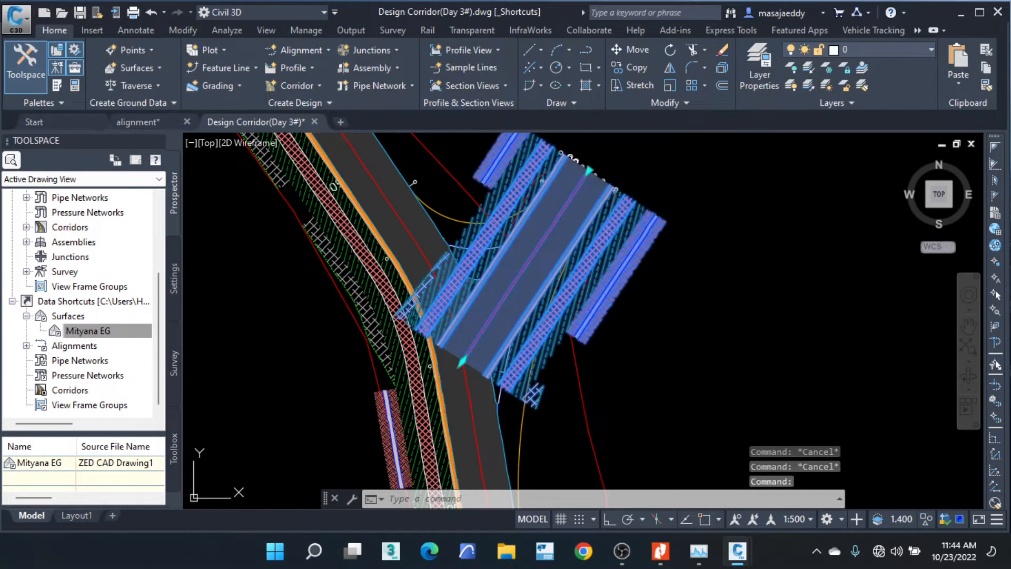
left_click(377, 53)
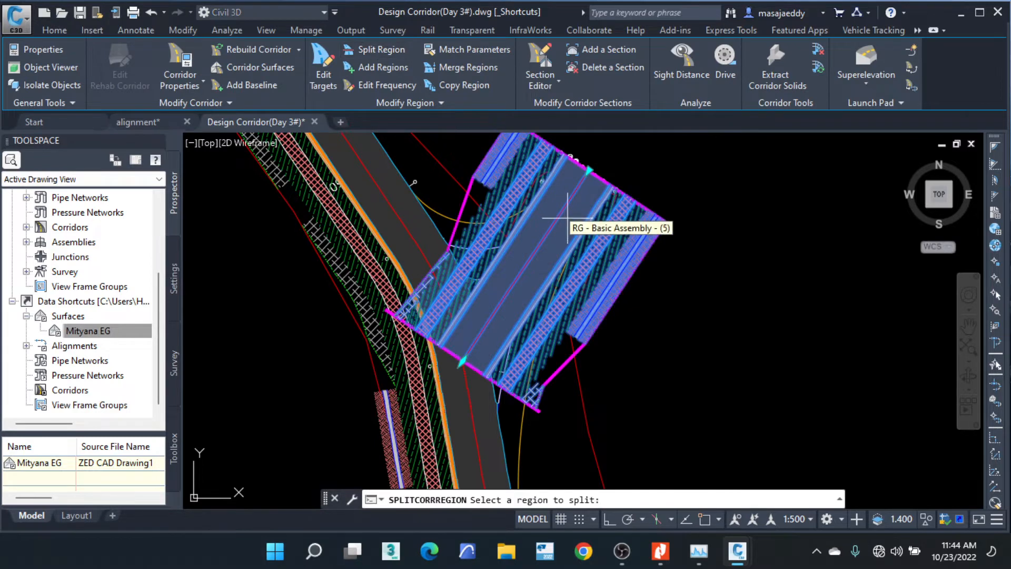
left_click(556, 207)
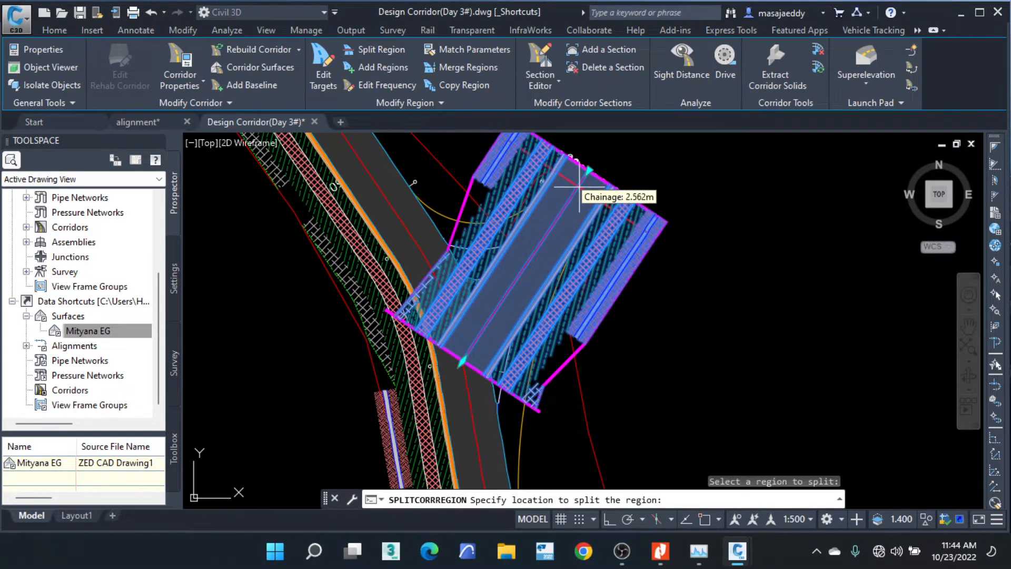
left_click(574, 196)
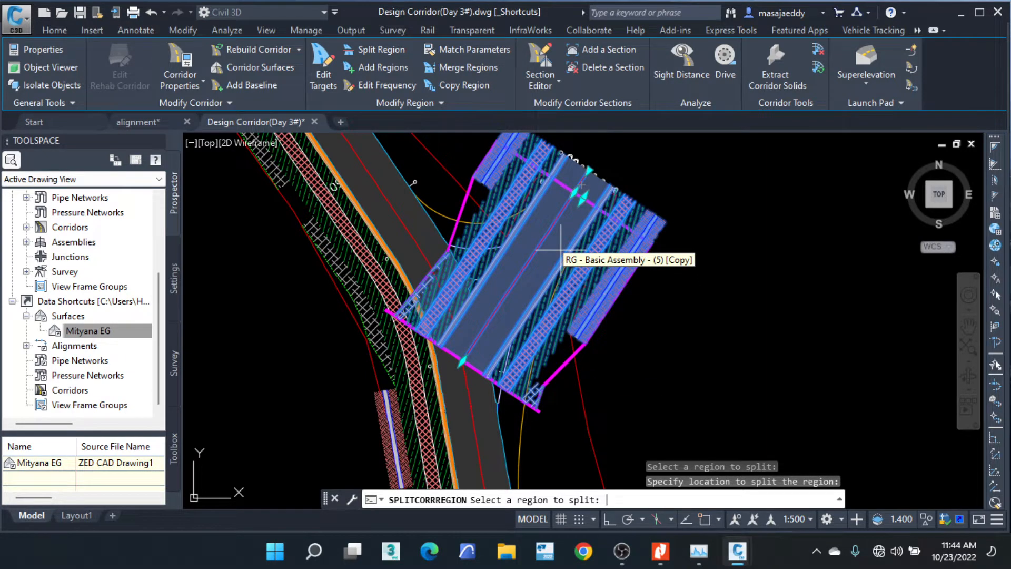
key("Return")
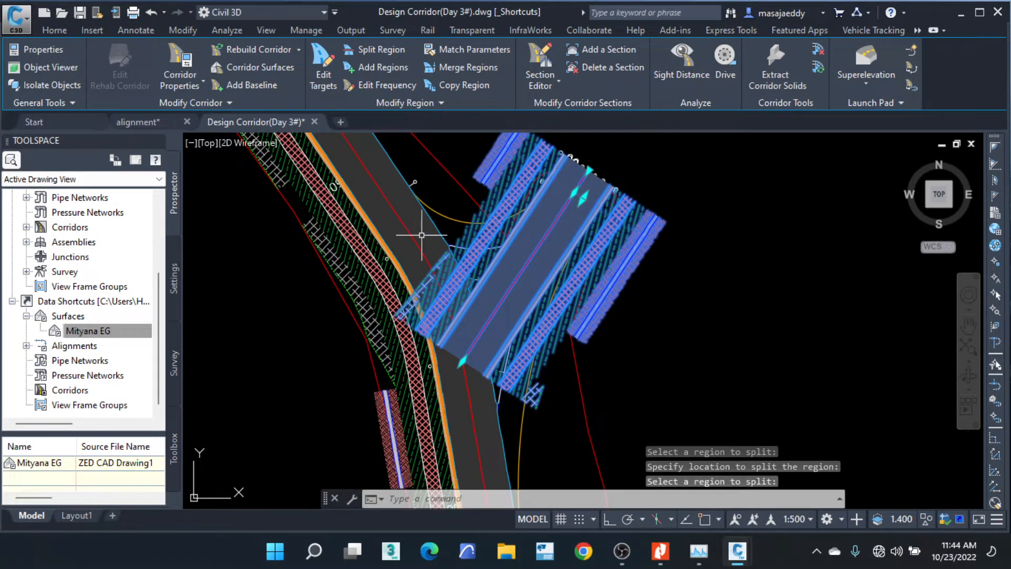
scroll(422, 235, "down", 3)
scroll(488, 238, "up", 3)
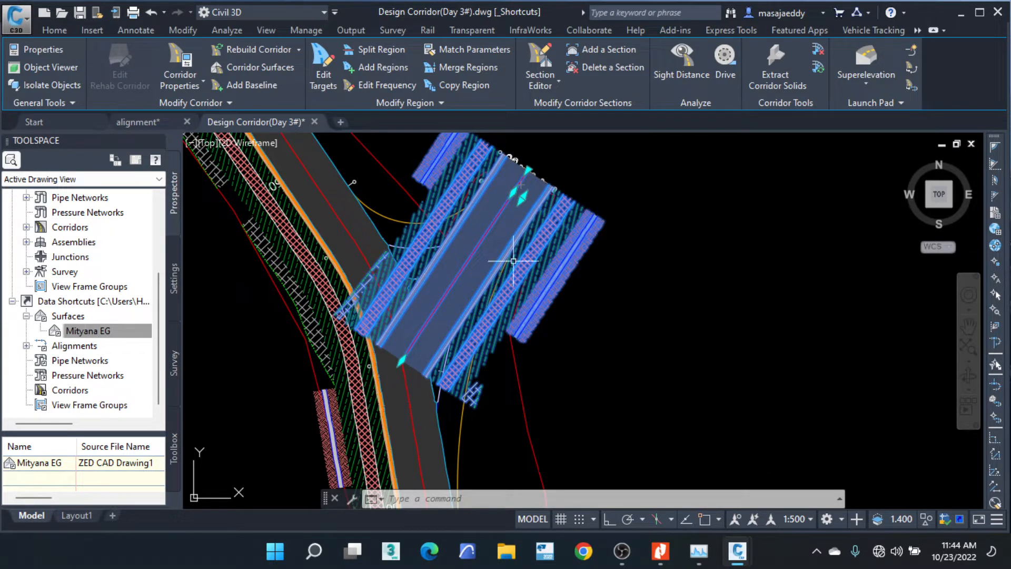
scroll(505, 268, "down", 6)
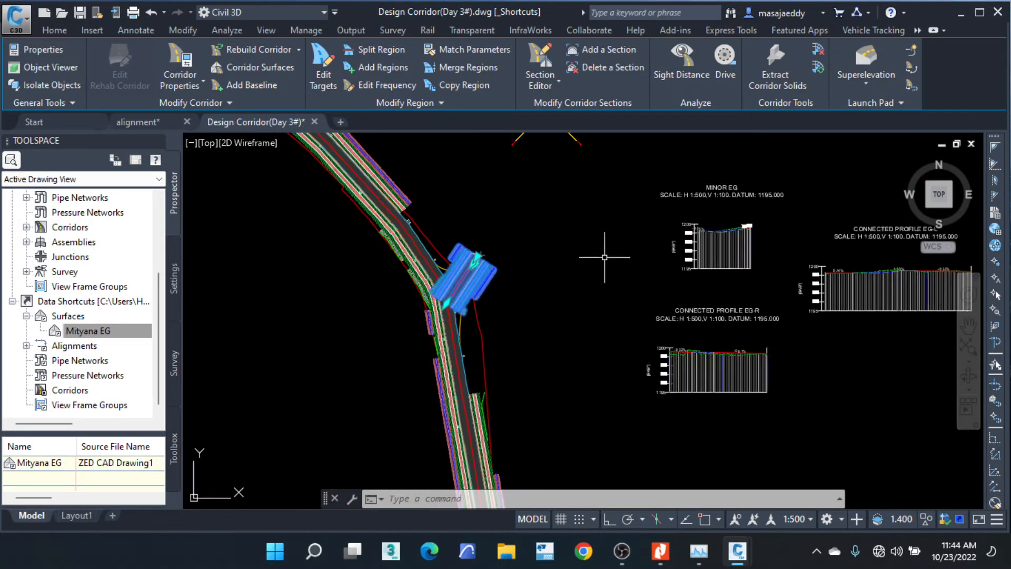
middle_click_drag(609, 181, 579, 261)
scroll(542, 200, "up", 4)
left_click(570, 207)
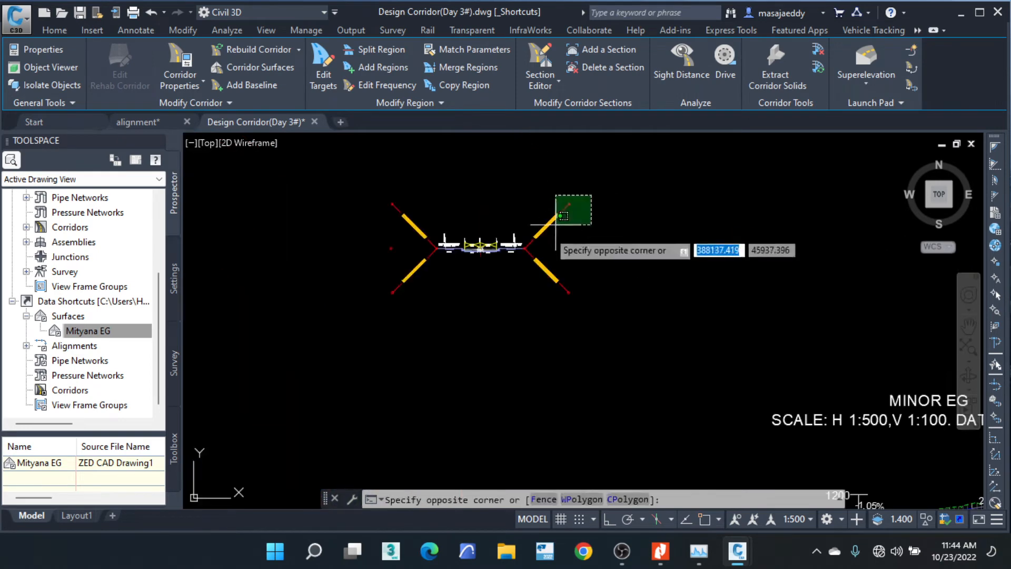
left_click(365, 286)
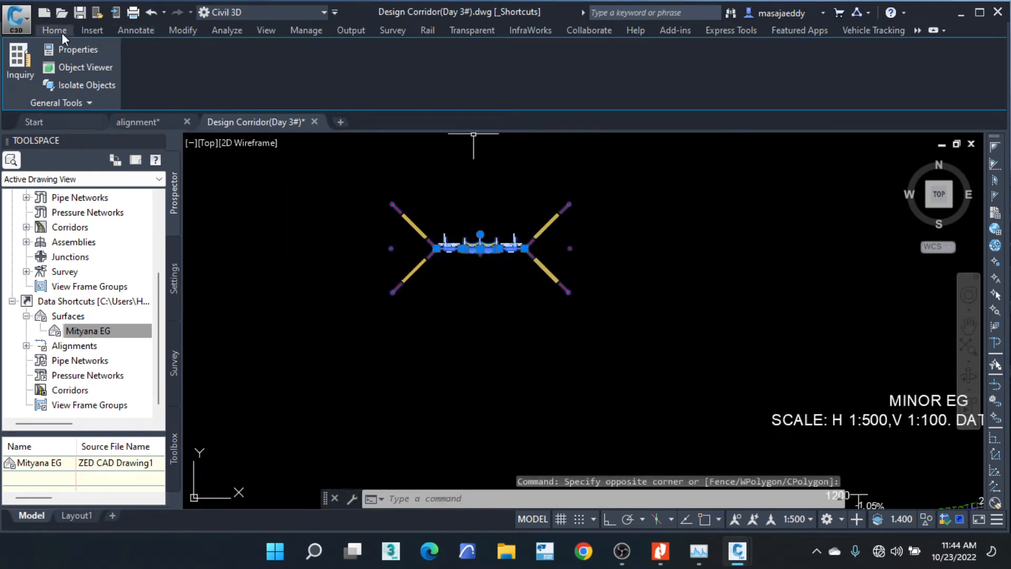
left_click(62, 32)
left_click(630, 68)
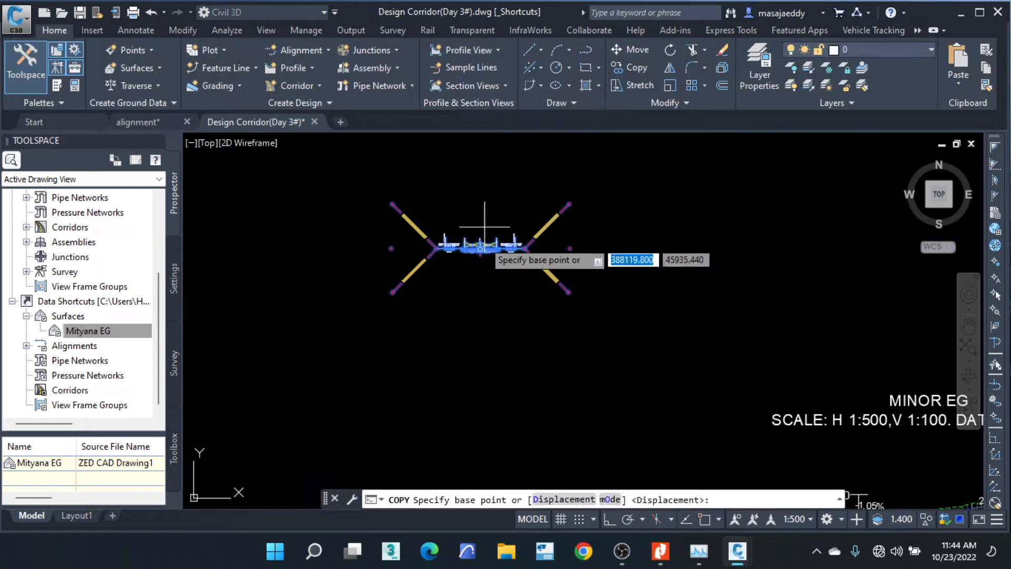
left_click(480, 246)
scroll(579, 316, "down", 2)
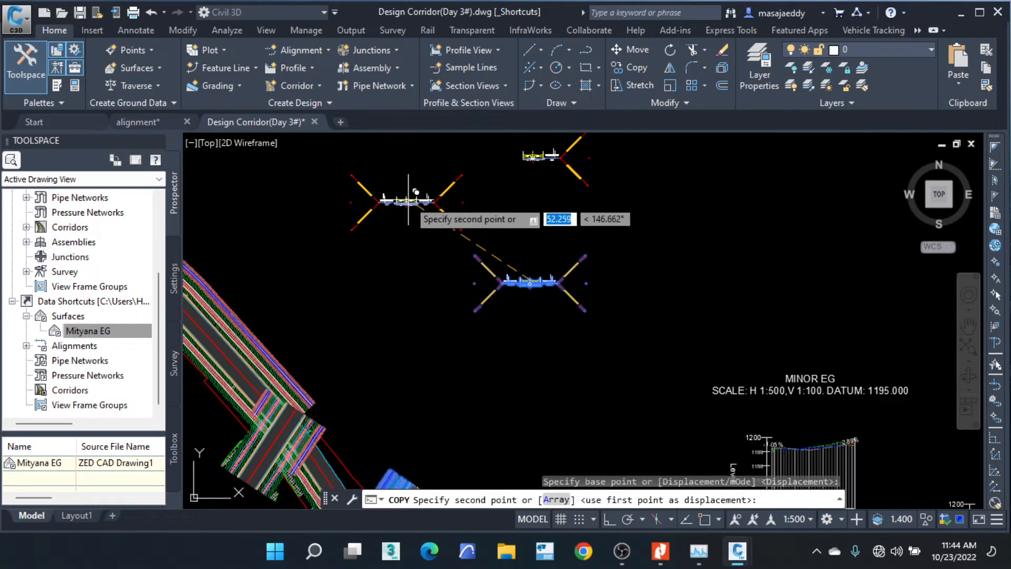
key("Escape")
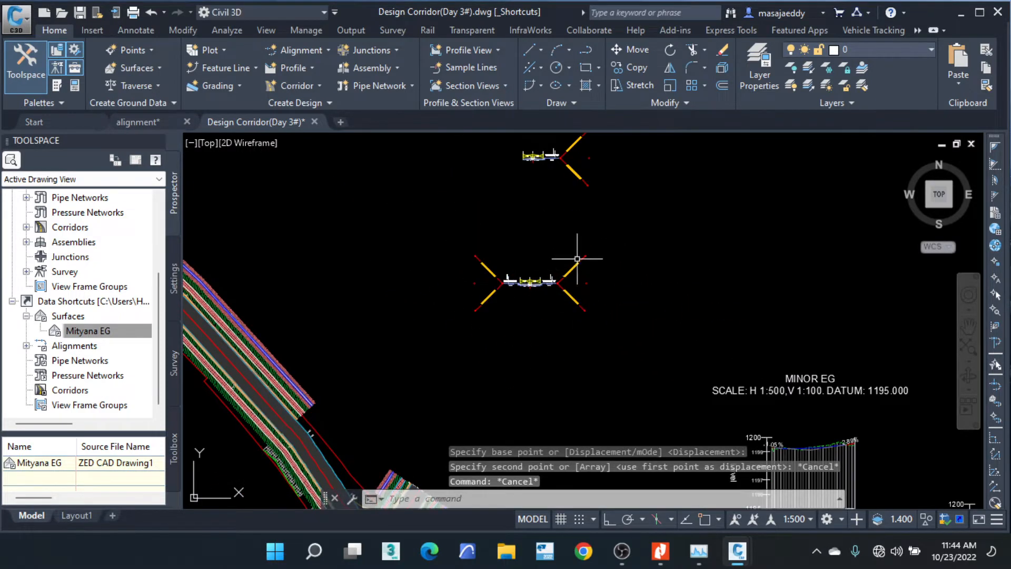
Copy the assembly that has a footpath on one side only into the empty space up and left of the original.
scroll(526, 156, "up", 2)
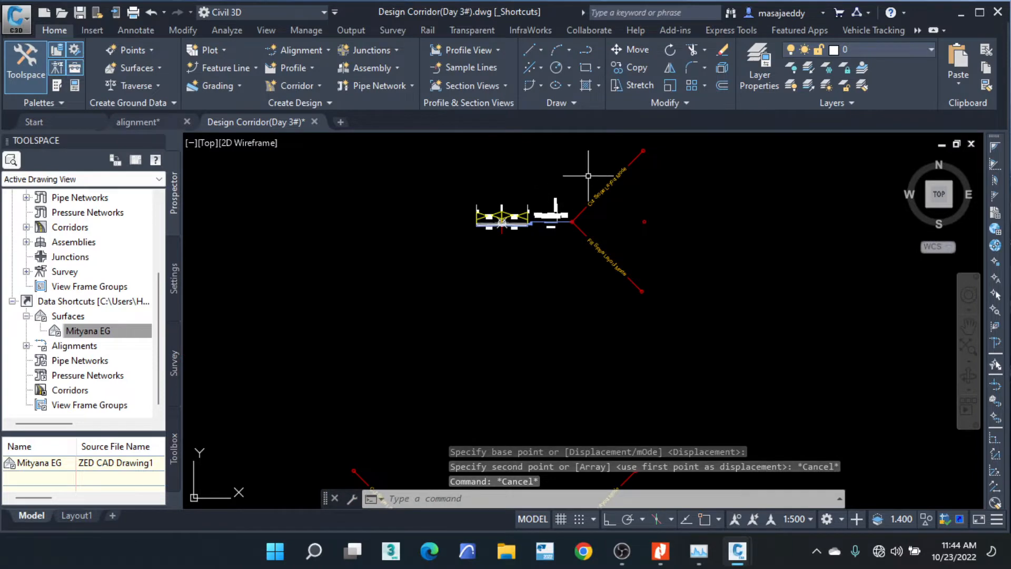
left_click(589, 176)
left_click(487, 244)
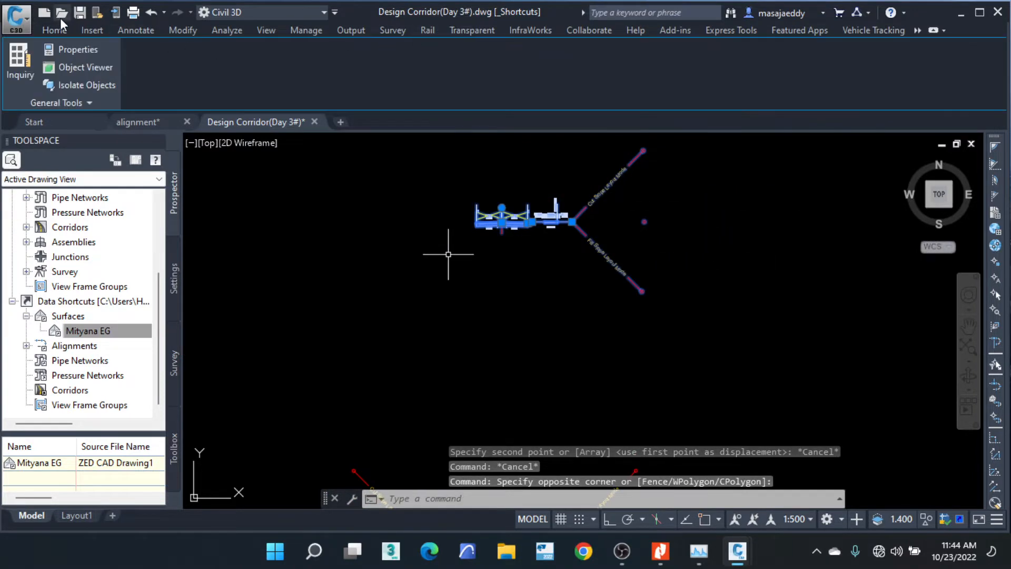
left_click(61, 30)
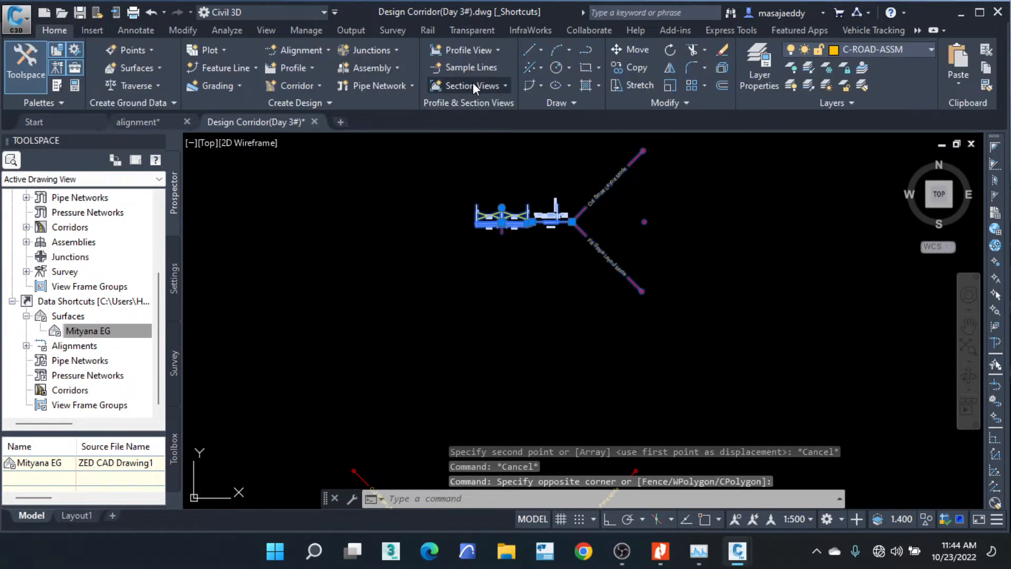
left_click(632, 68)
left_click(546, 274)
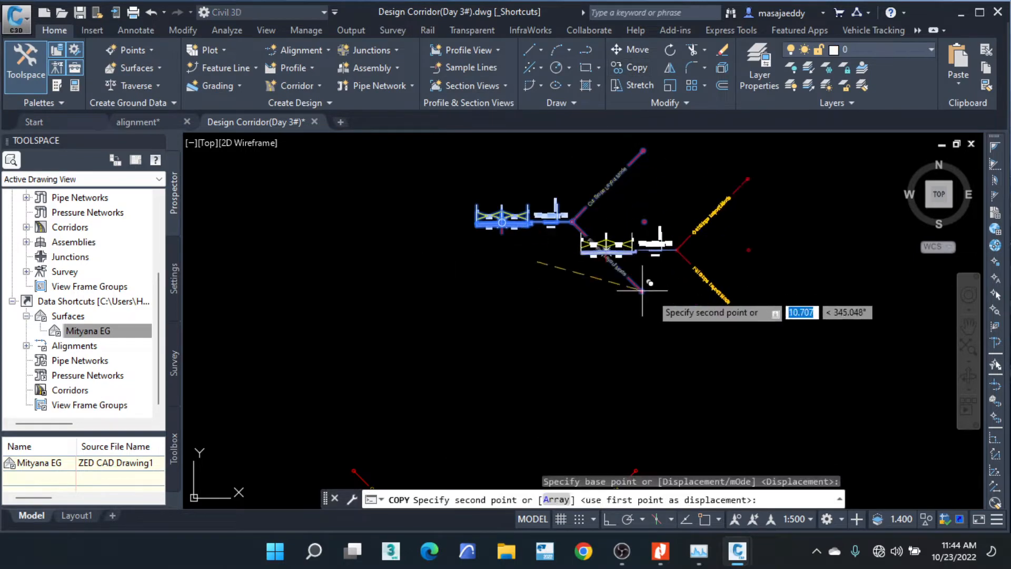
scroll(605, 295, "down", 2)
right_click(553, 202)
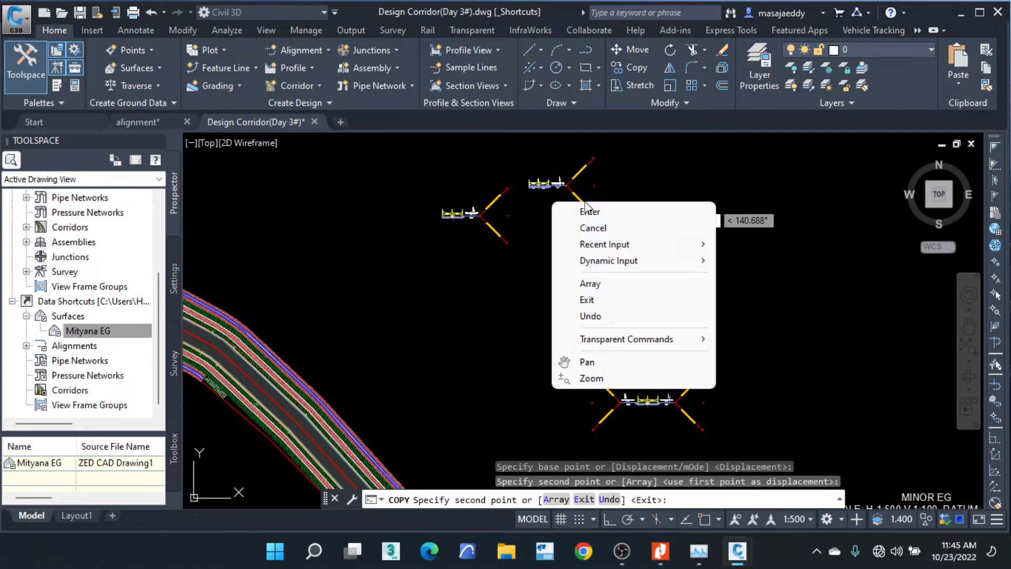
left_click(571, 211)
Delete the kerb, footpath and cut/fill slope subassemblies from the copied assembly, keeping only its two 3.50 m lanes.
scroll(472, 209, "up", 4)
left_click(537, 174)
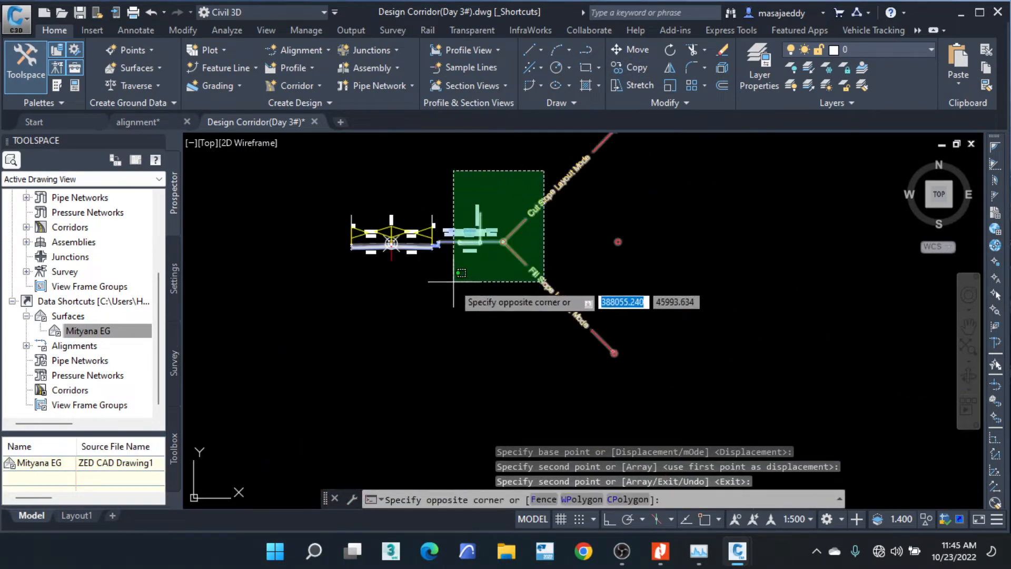
scroll(445, 301, "up", 6)
scroll(437, 300, "down", 4)
scroll(440, 296, "up", 3)
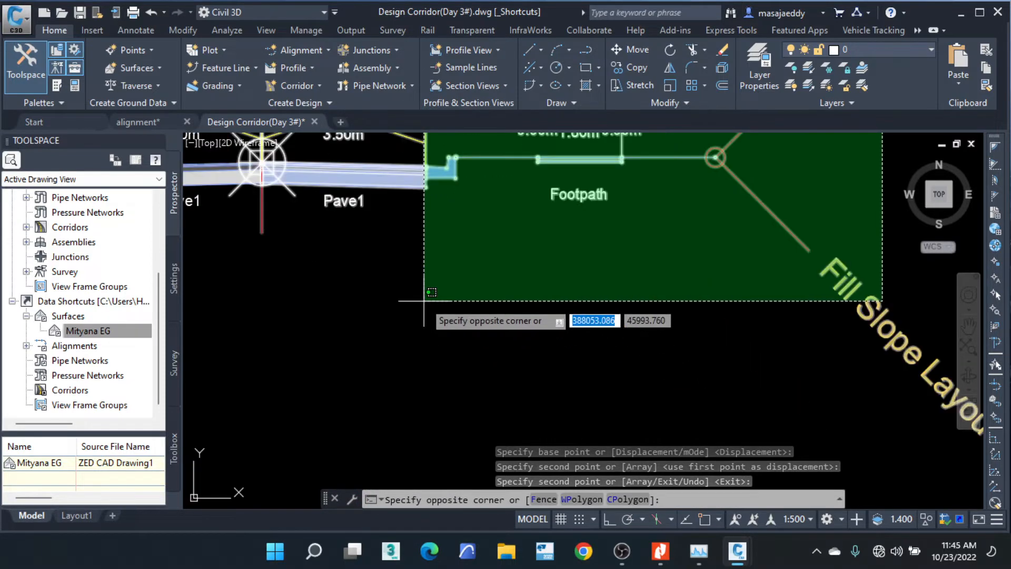
left_click(442, 288)
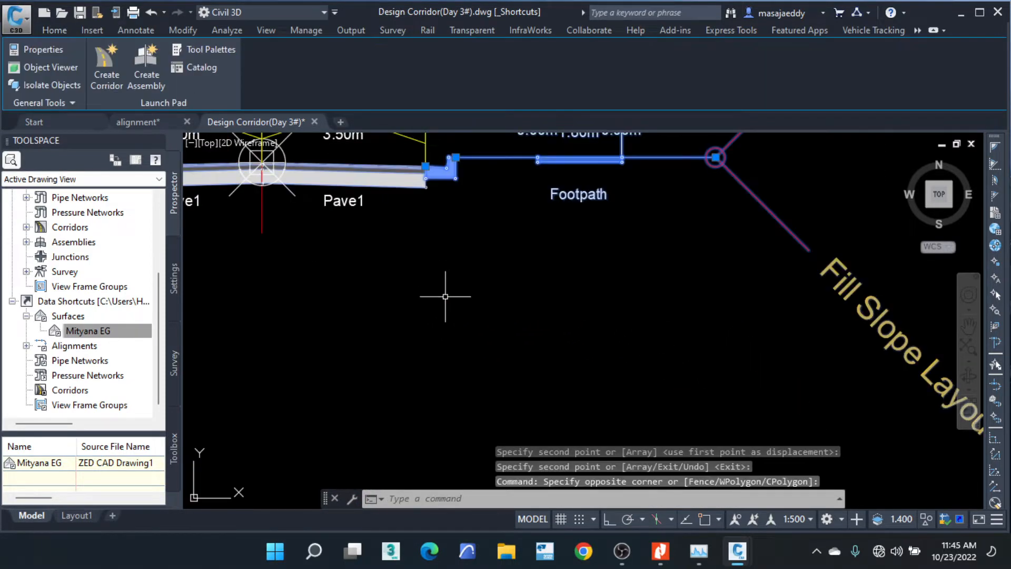
key("Delete")
scroll(444, 263, "down", 3)
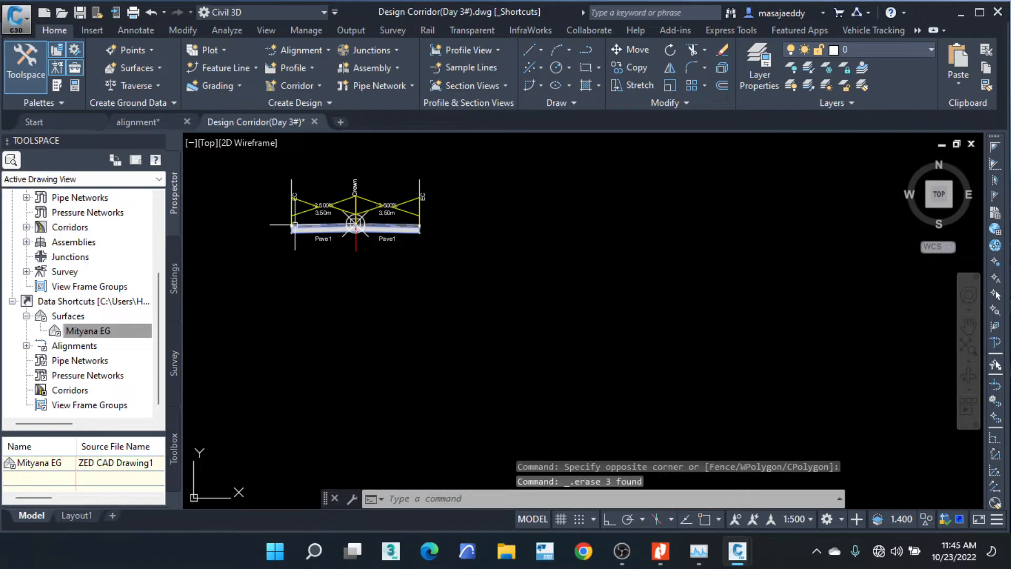
scroll(355, 223, "down", 5)
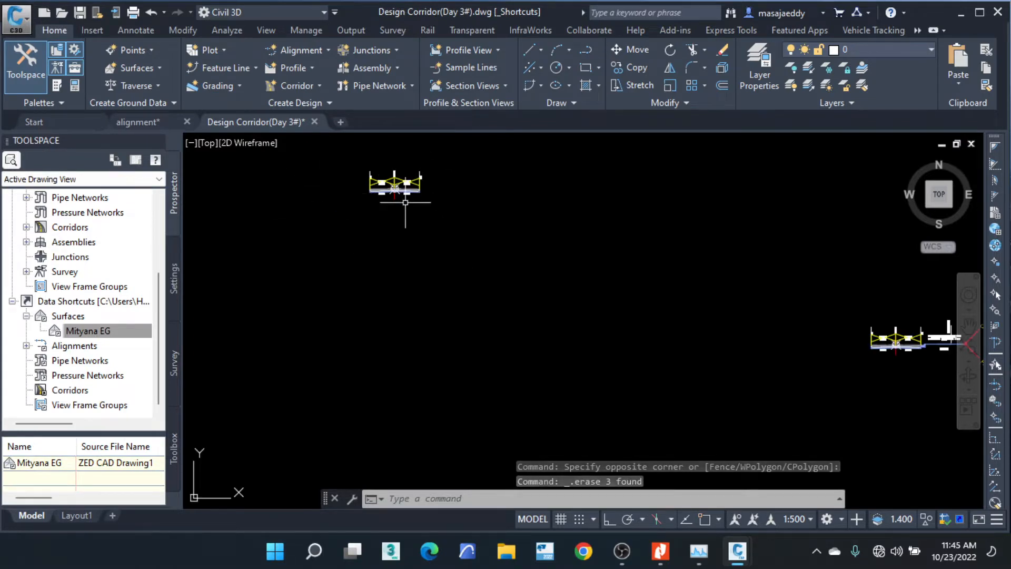
Open the minor road corridor's properties at the parameters of its regions.
middle_click_drag(447, 359, 432, 237)
middle_click_drag(568, 439, 488, 274)
scroll(412, 372, "up", 4)
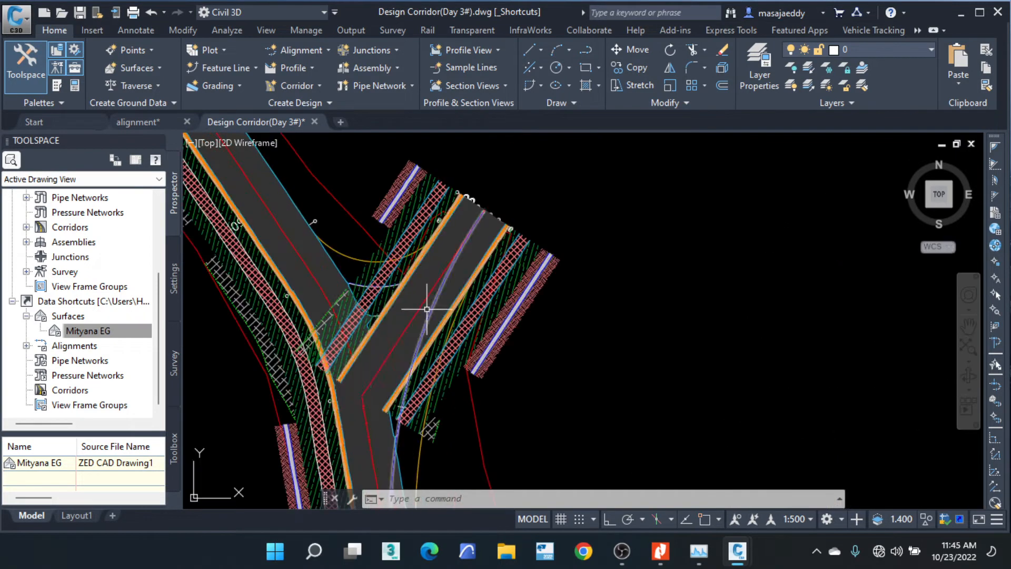
left_click(428, 309)
right_click(484, 221)
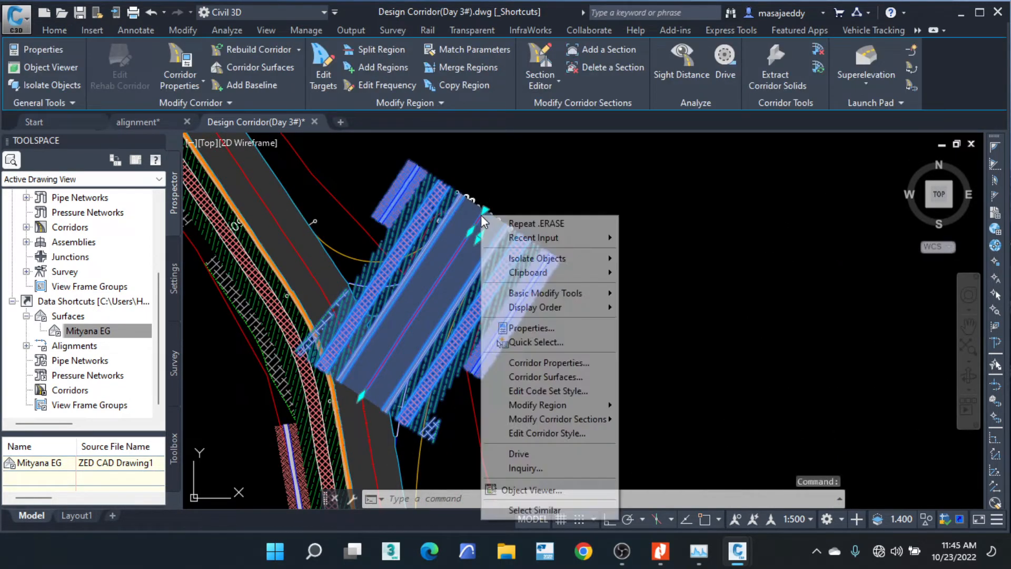
left_click(556, 362)
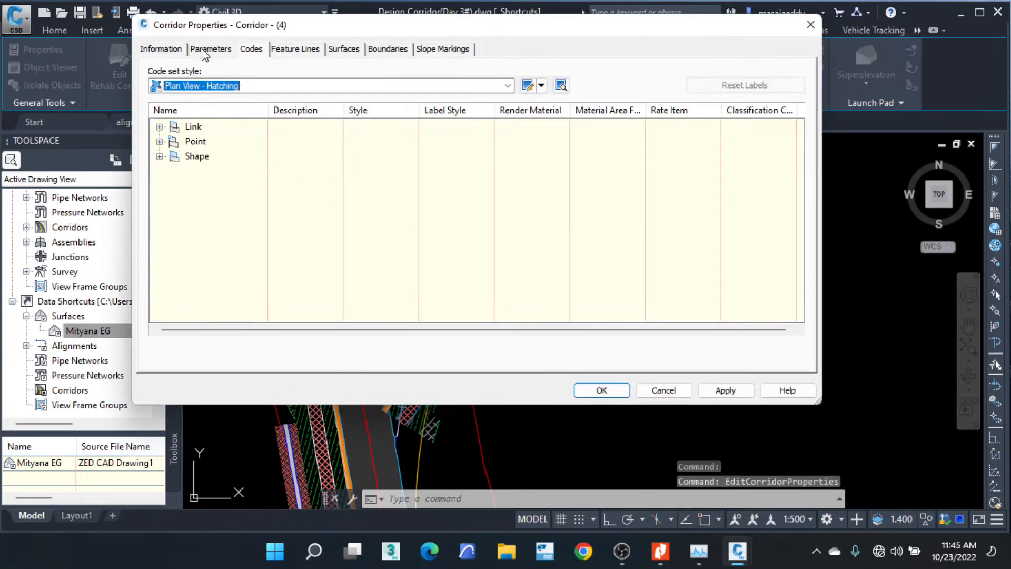
left_click(205, 51)
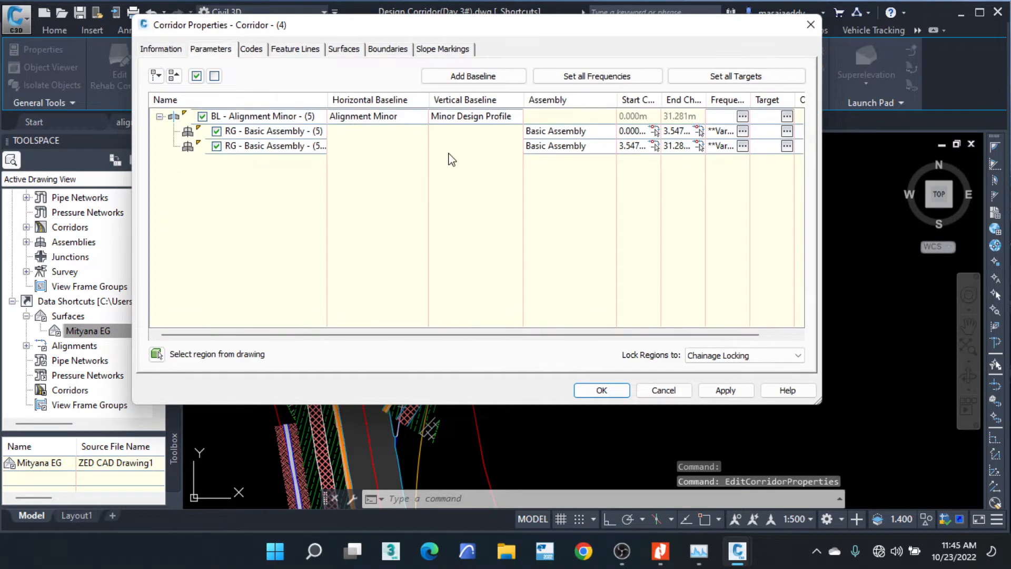
double_click(554, 132)
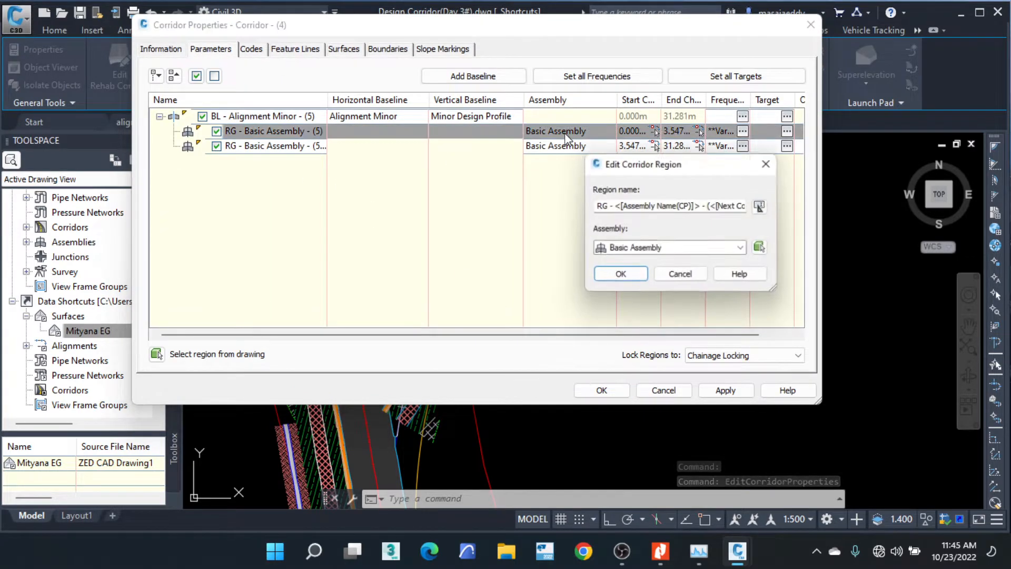
left_click(764, 249)
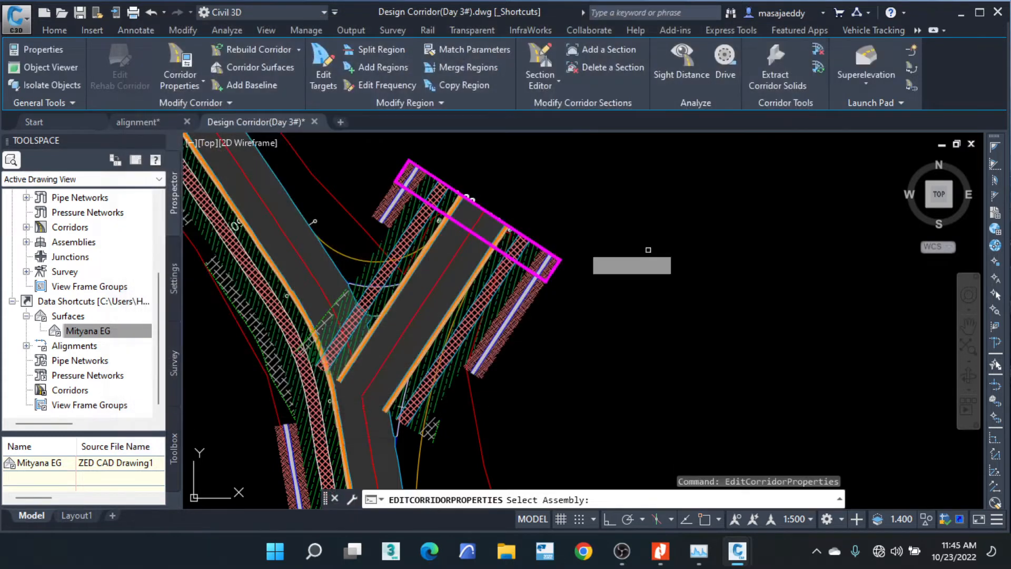
key("Escape")
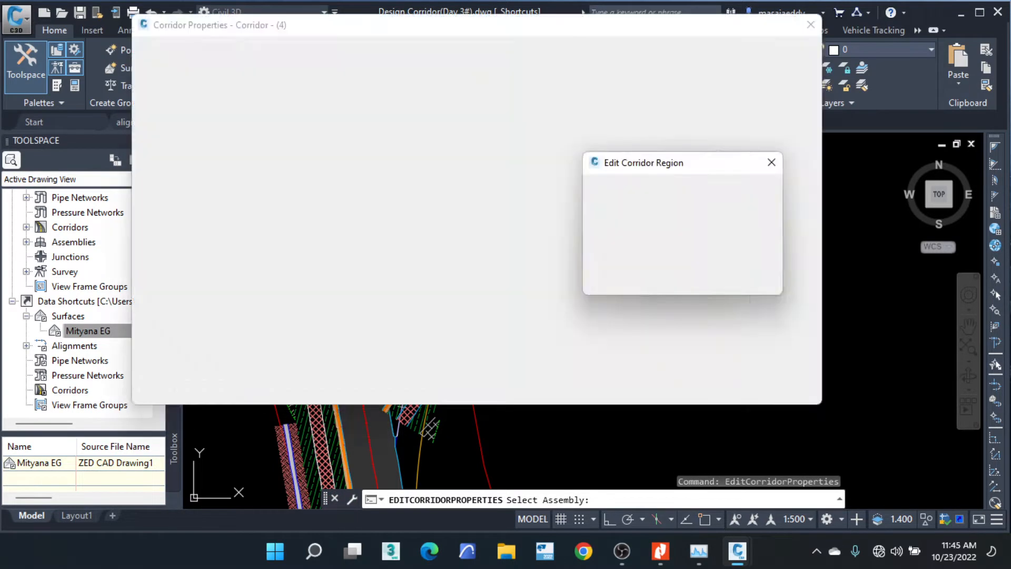
left_click(776, 165)
Assign the copied lanes-only assembly to the minor road corridor's longer region, which meets the Mityana road, and rebuild the corridor.
mouse_move(524, 33)
left_mouse_down()
mouse_move(963, 72)
mouse_move(920, 72)
left_mouse_up()
left_click(674, 187)
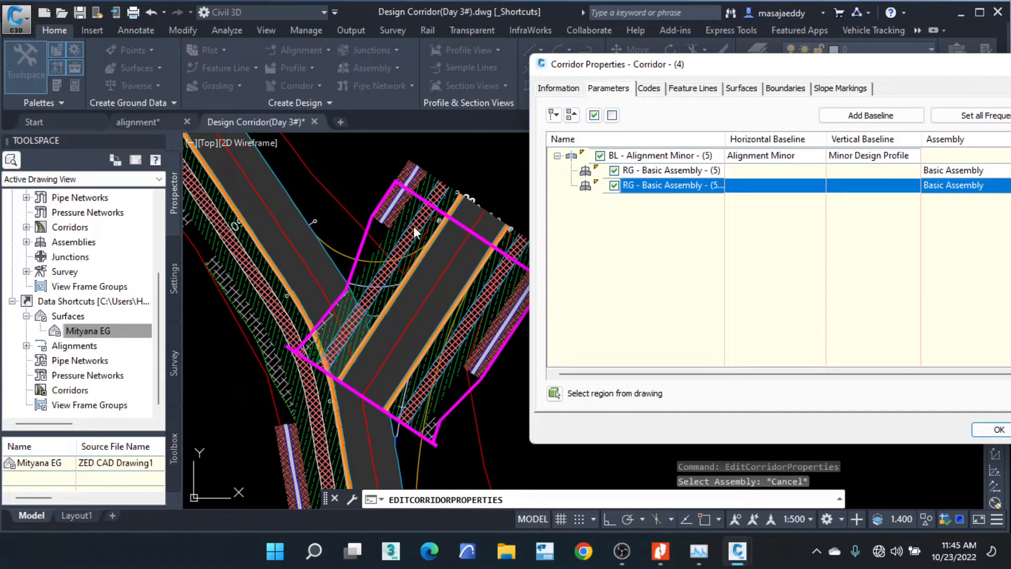
left_click(672, 171)
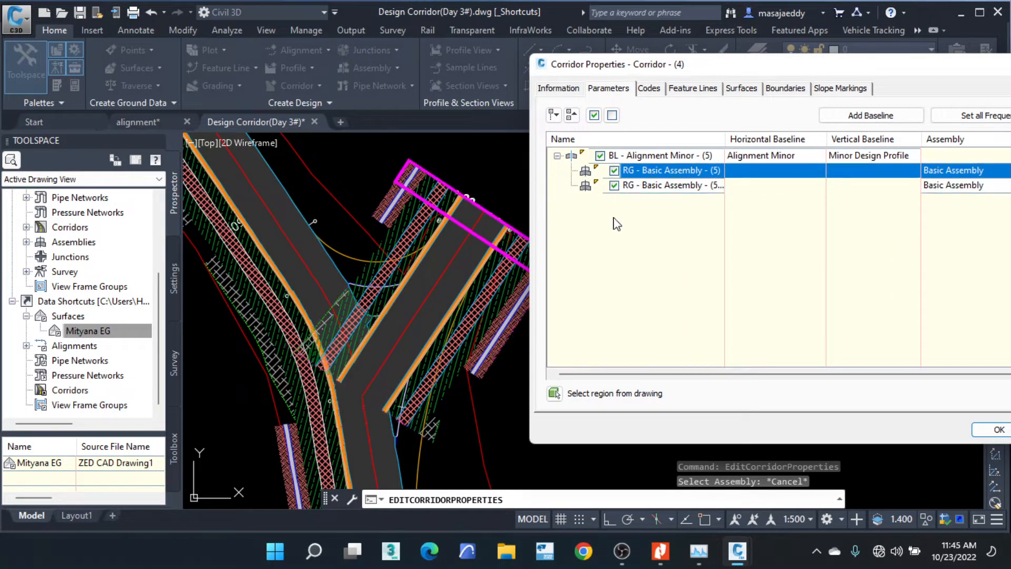
left_click(689, 188)
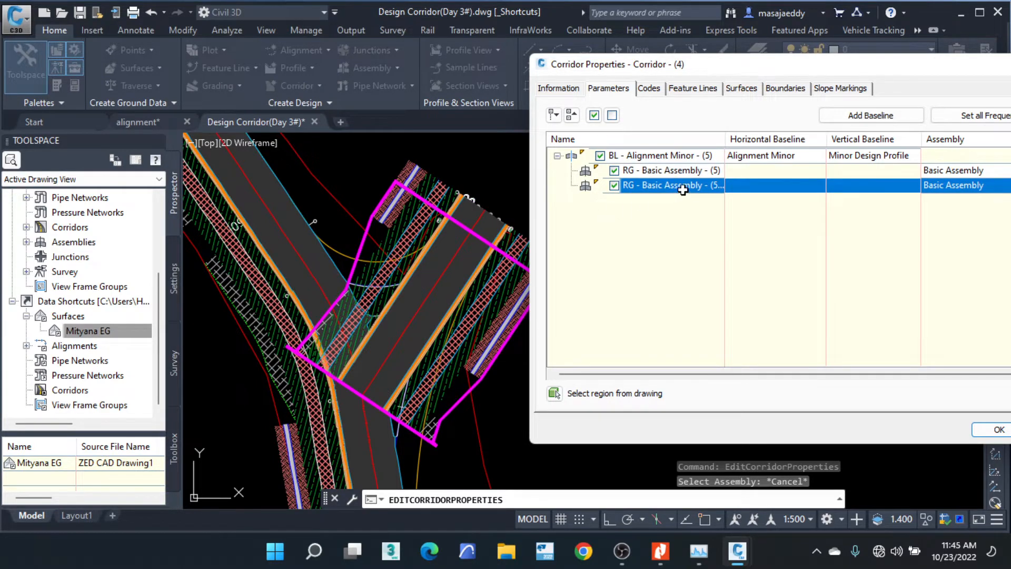
left_click_drag(727, 68, 570, 47)
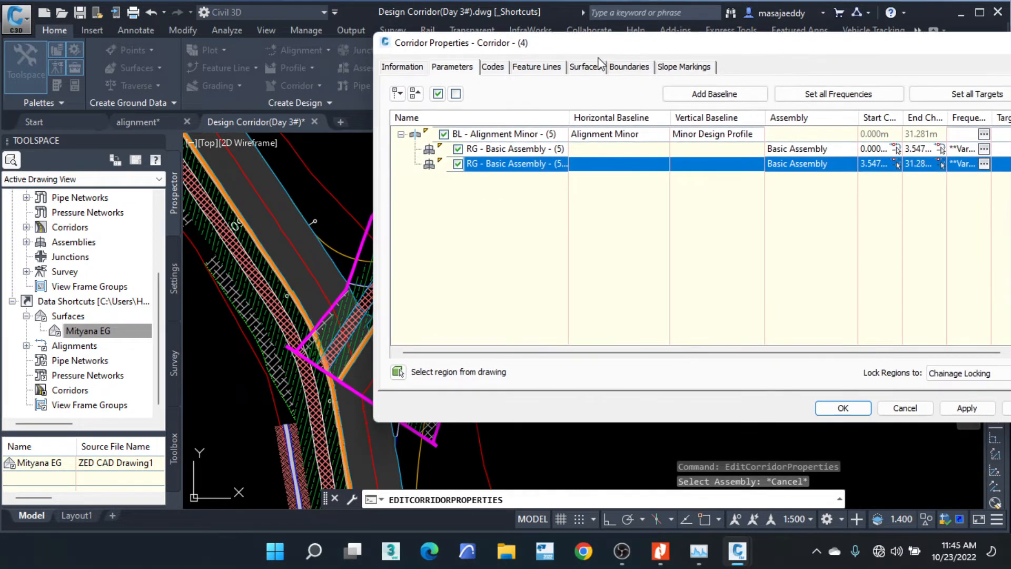
left_click(813, 156)
left_click(765, 249)
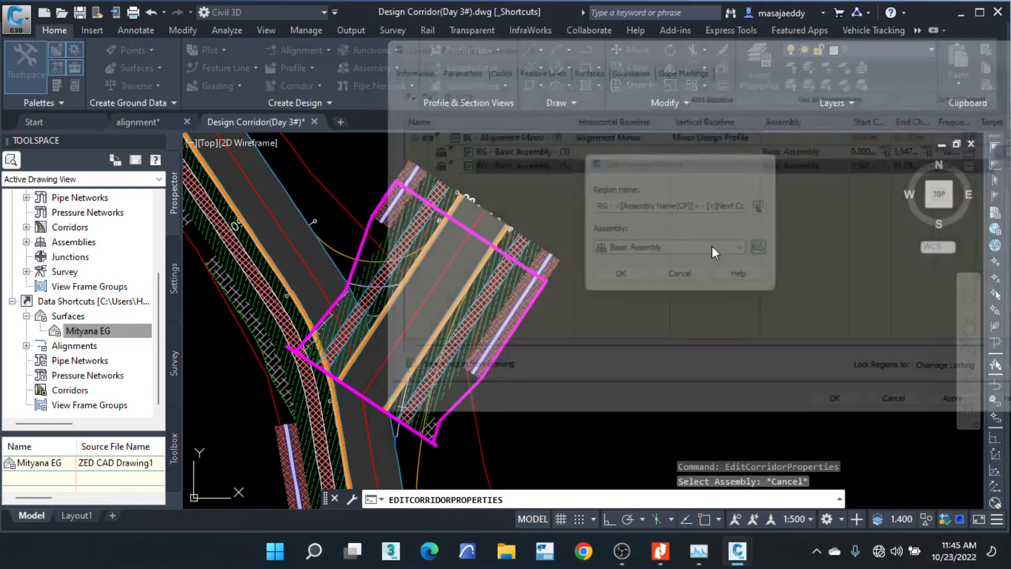
scroll(537, 316, "down", 4)
middle_click_drag(552, 267, 519, 411)
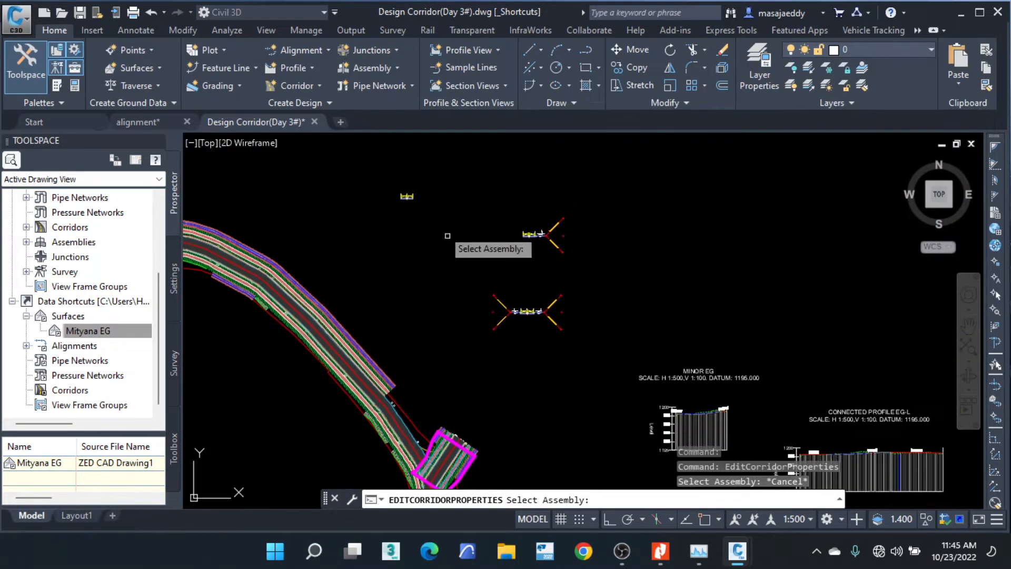
scroll(406, 189, "up", 15)
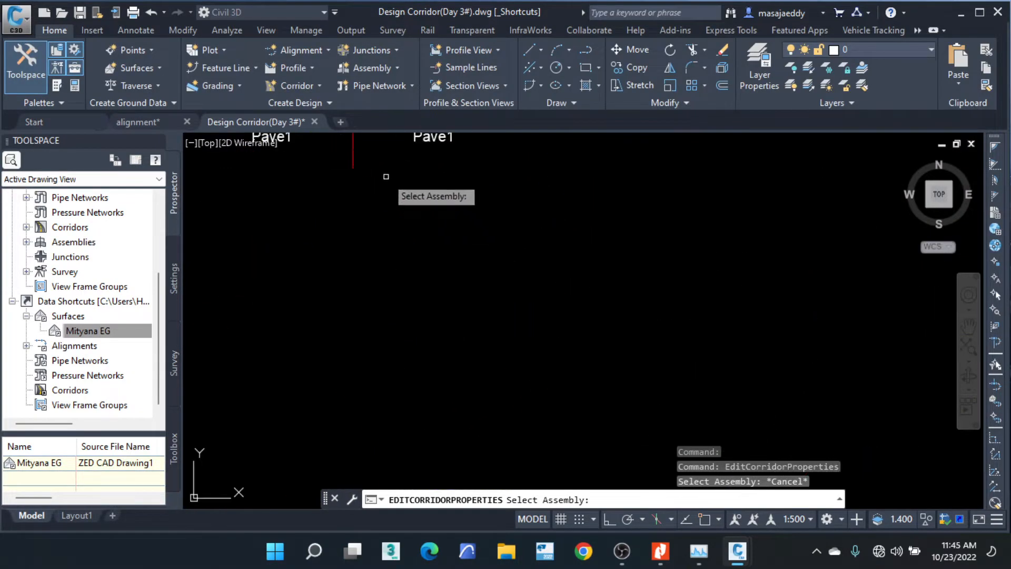
left_click(352, 157)
left_click(621, 278)
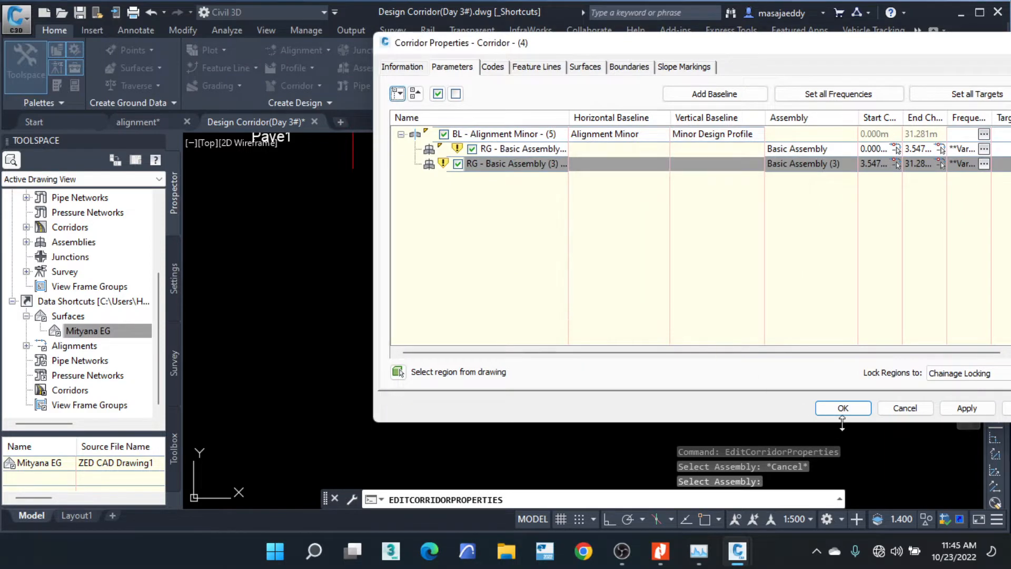
Examine the rebuilt minor road lanes against the Mityana road edges and the traffic island outlines at the junction.
scroll(540, 227, "down", 10)
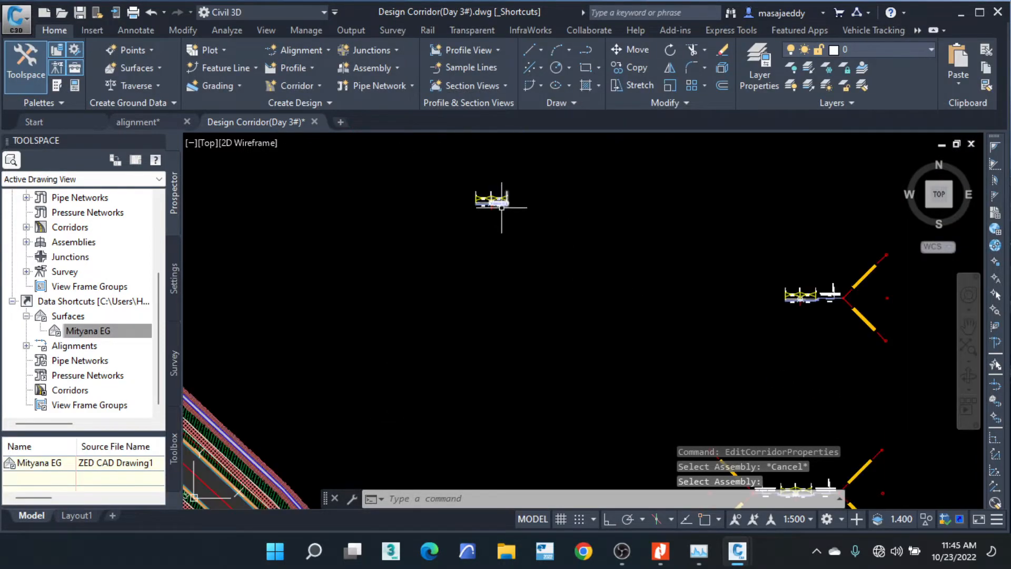
scroll(532, 403, "up", 4)
scroll(576, 312, "up", 3)
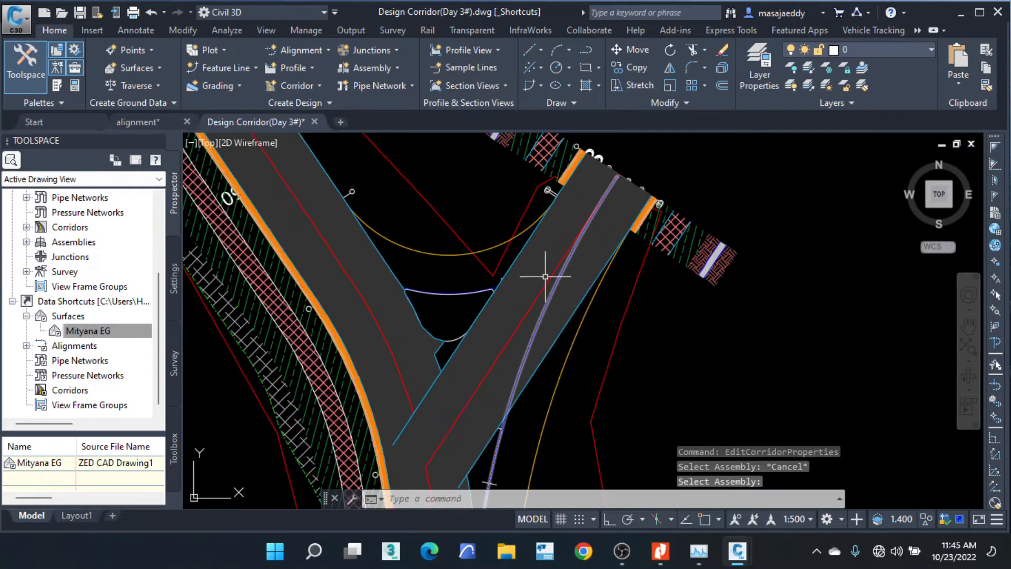
scroll(525, 237, "up", 2)
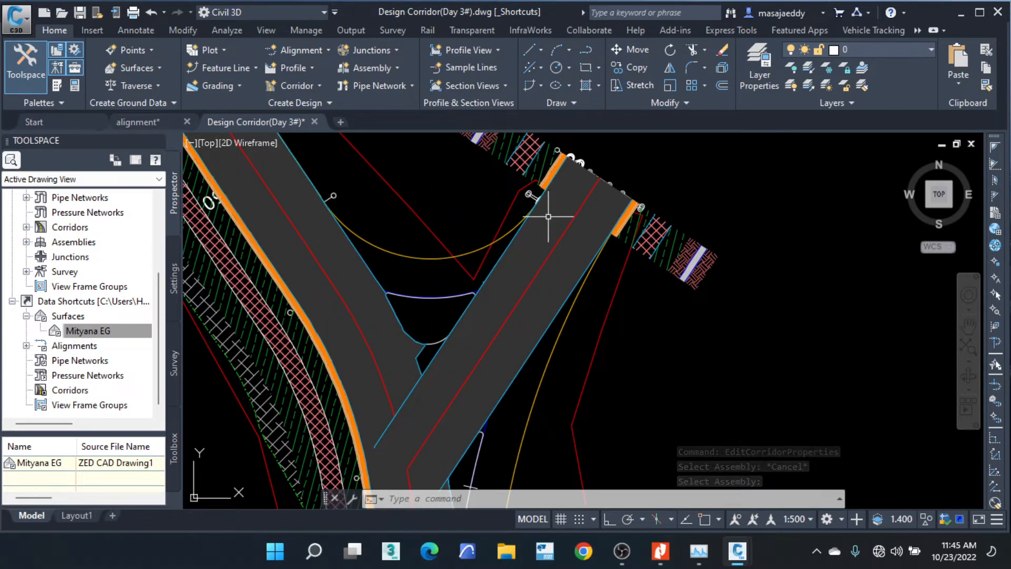
scroll(548, 215, "down", 2)
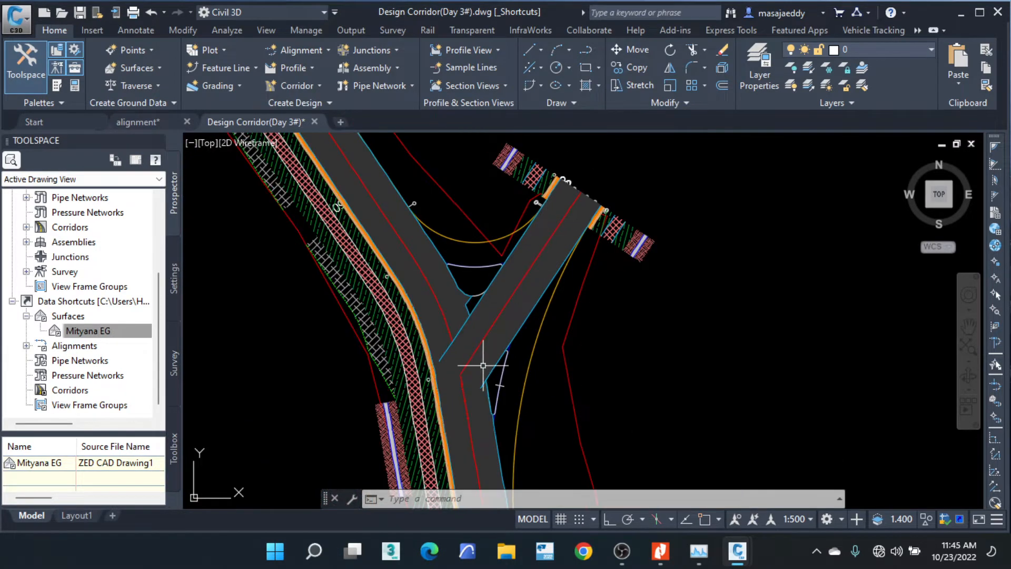
scroll(483, 365, "up", 2)
scroll(510, 273, "up", 2)
scroll(524, 307, "down", 2)
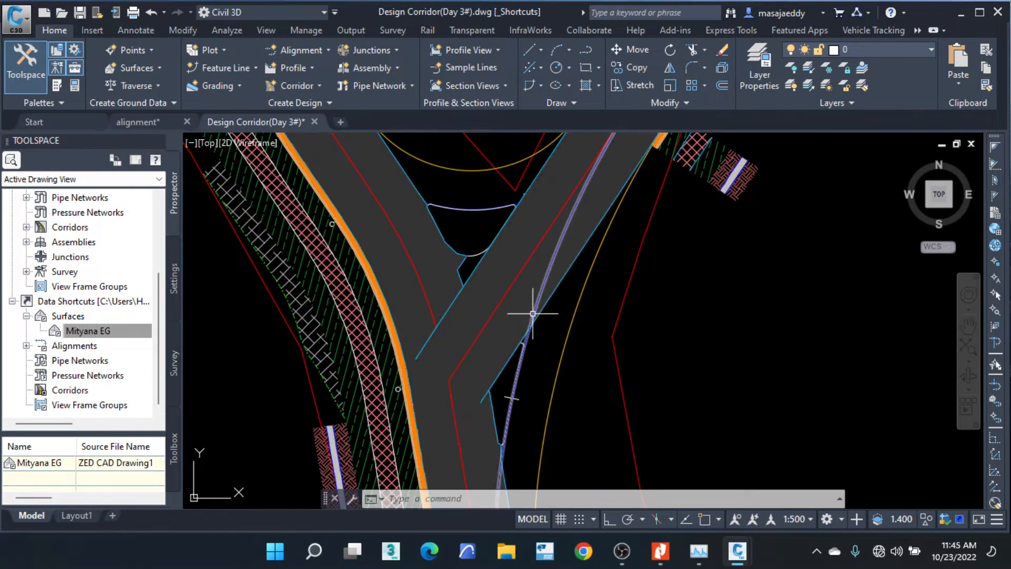
scroll(519, 321, "up", 2)
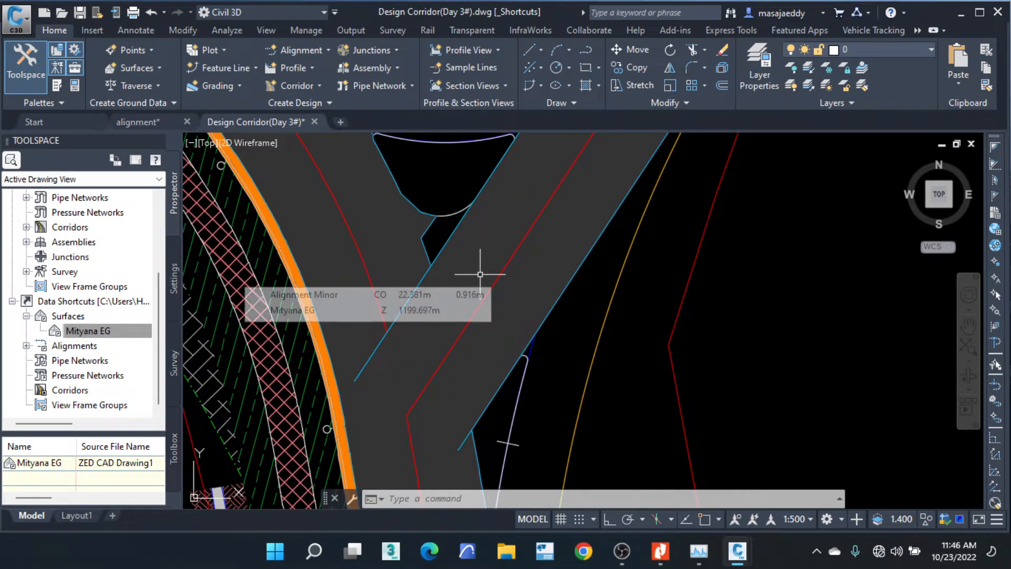
left_click(587, 257)
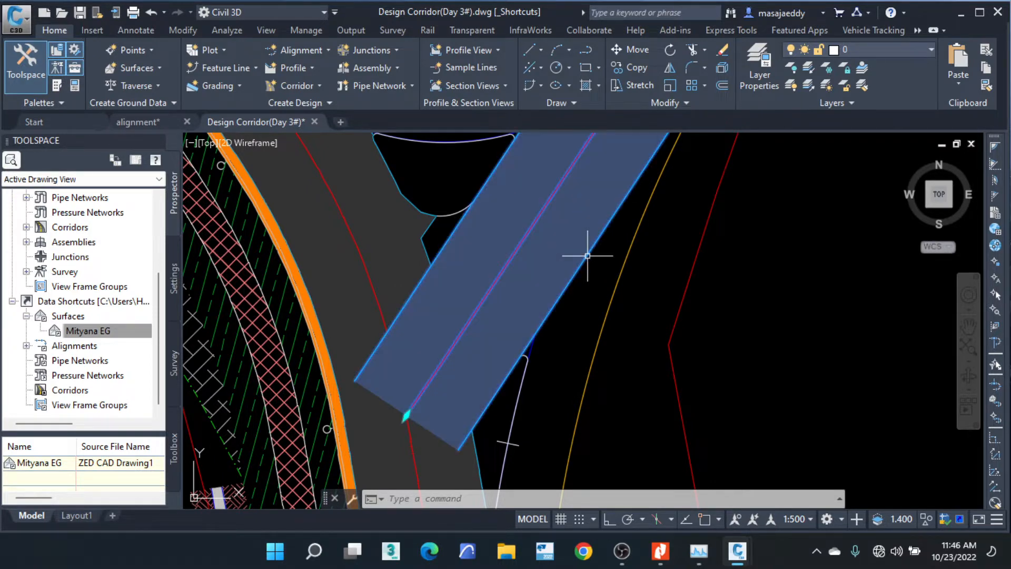
left_click(190, 55)
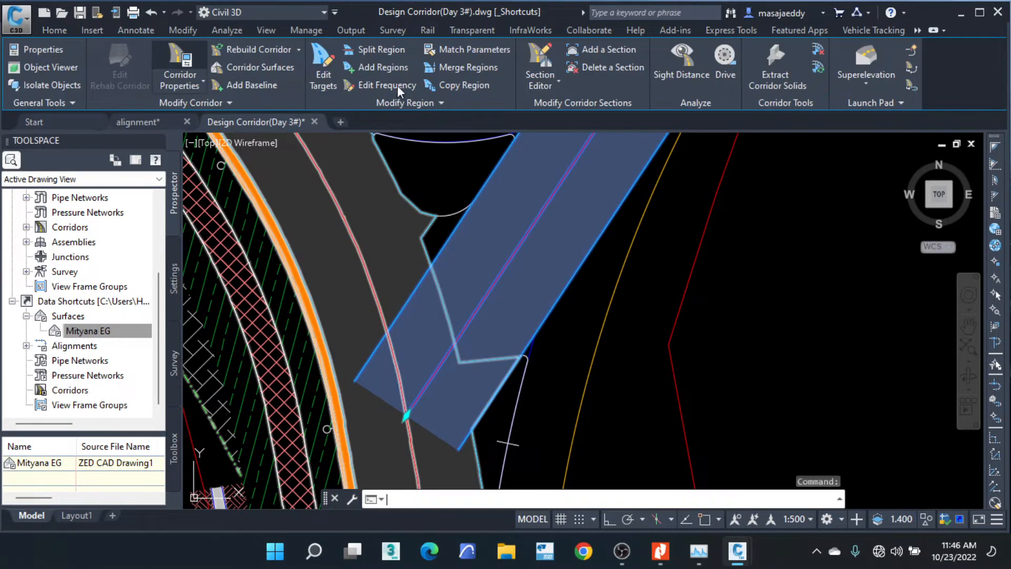
left_click_drag(801, 48, 557, 22)
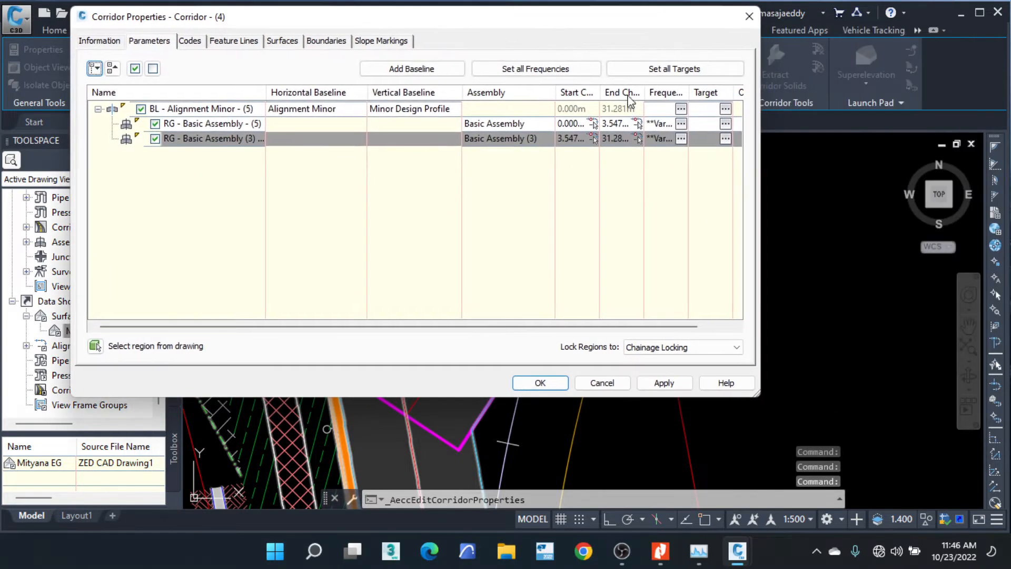
left_click(725, 139)
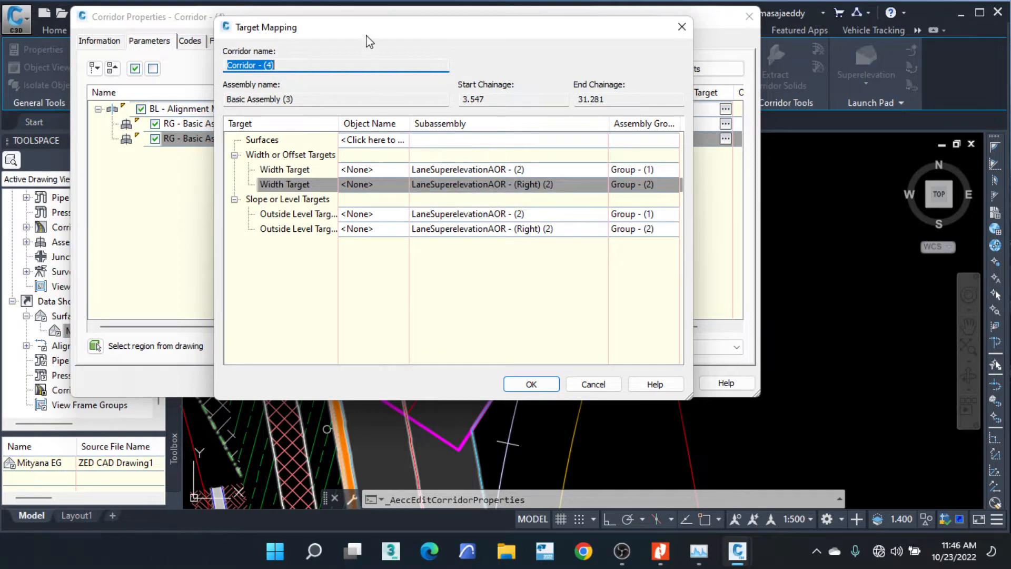
left_click(682, 27)
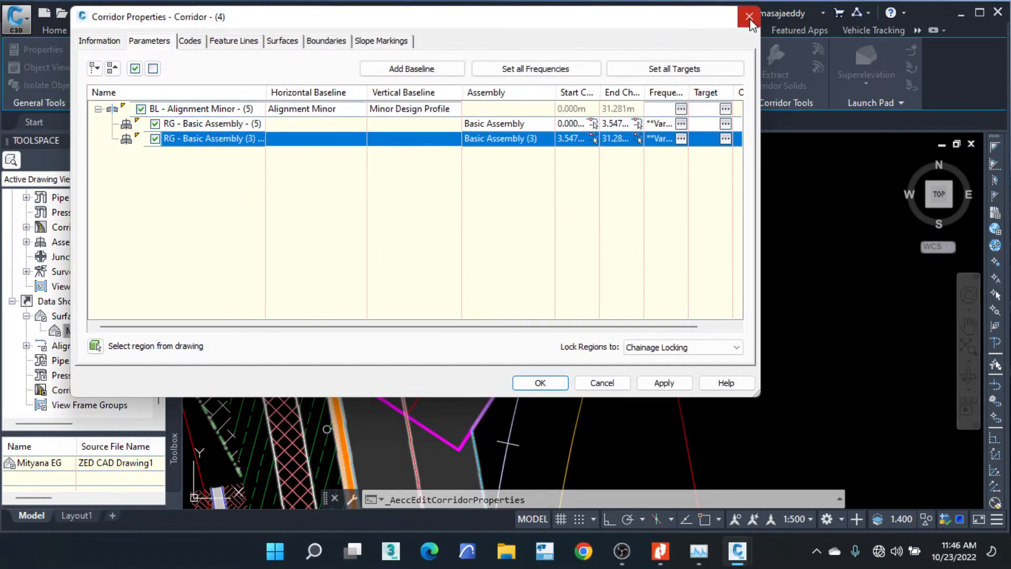
left_click(748, 17)
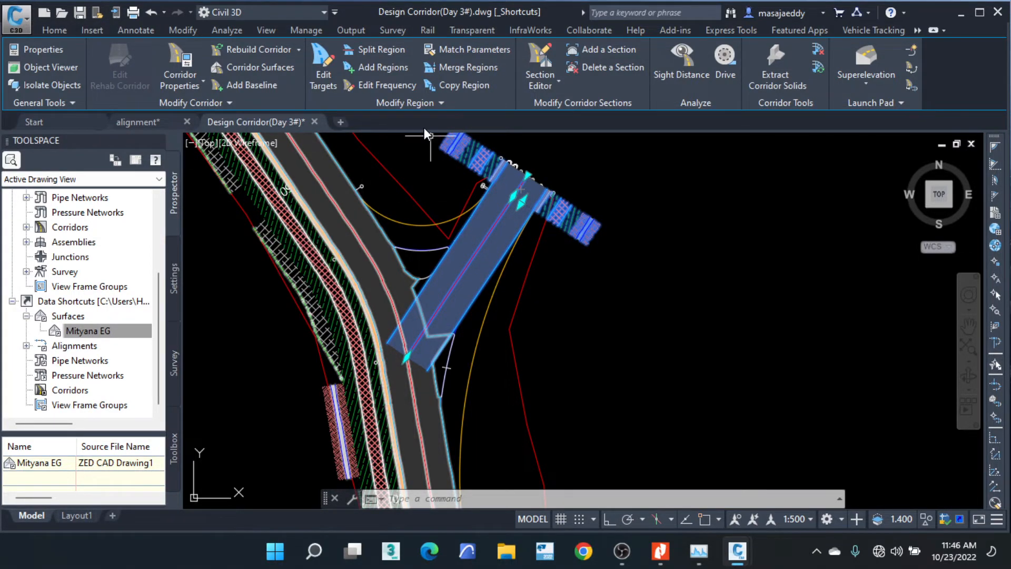
In the lanes-only region's target mapping, set the width target of LaneSuperelevationAOR - (2) to the closed island polyline between the two roads.
left_click(193, 54)
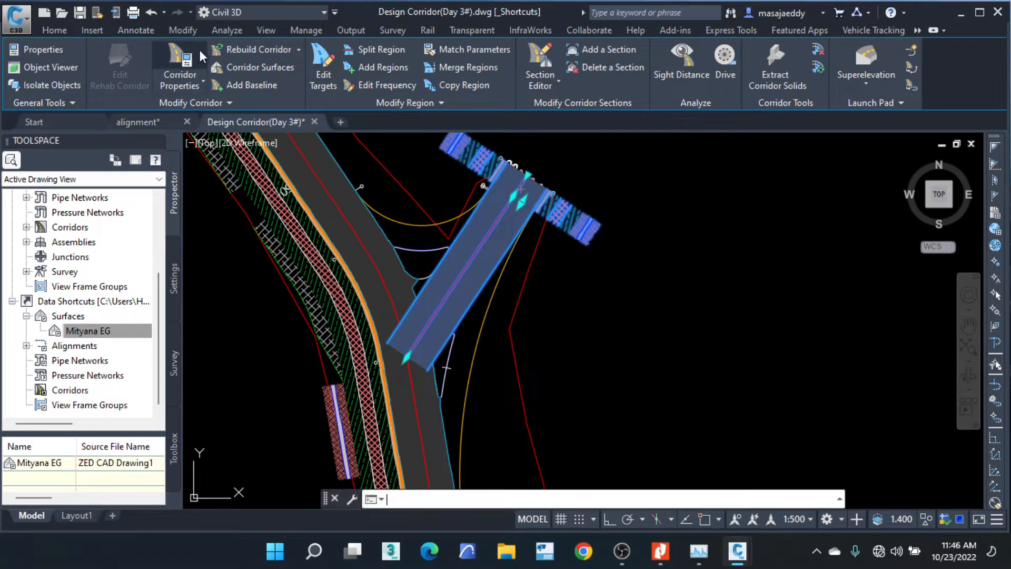
left_click(463, 274)
left_click_drag(381, 32, 3, 98)
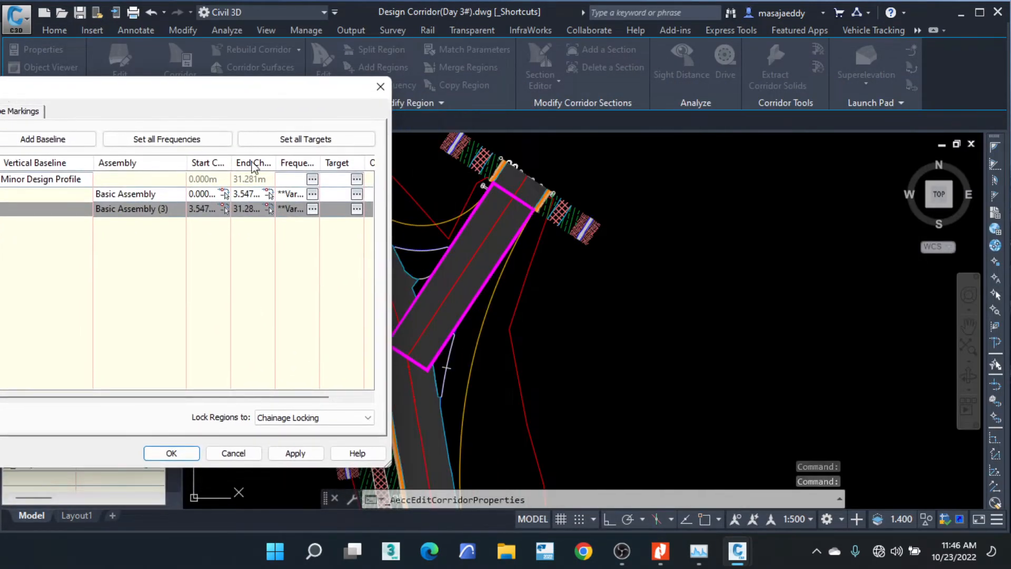
left_click(356, 209)
left_click_drag(477, 38, 831, 86)
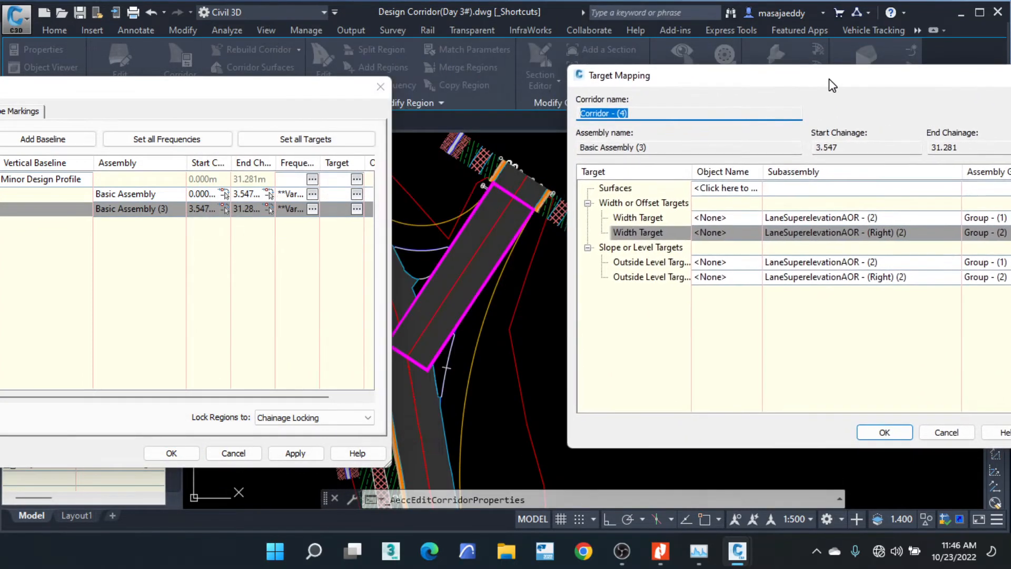
left_click(713, 220)
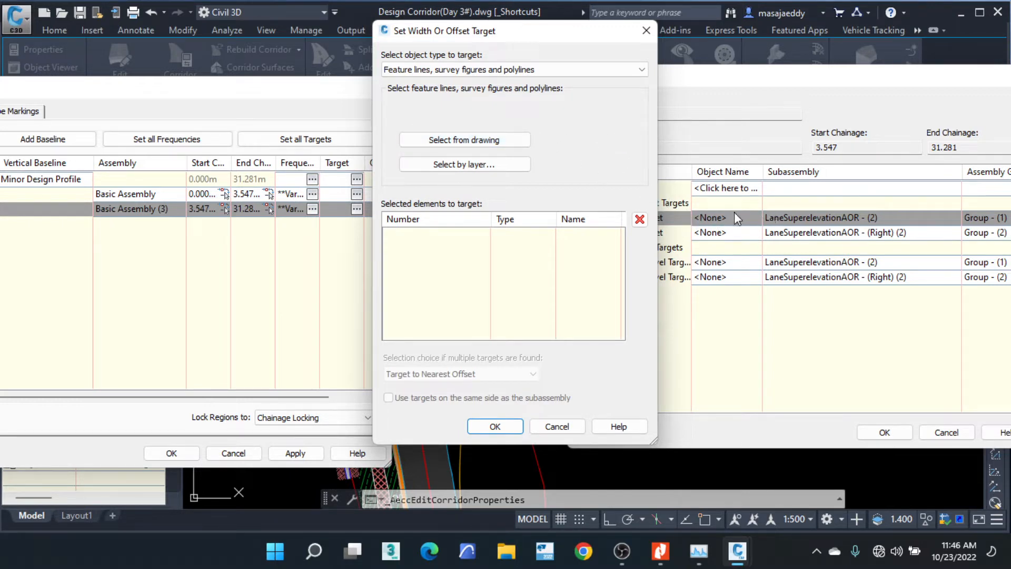
left_click(480, 143)
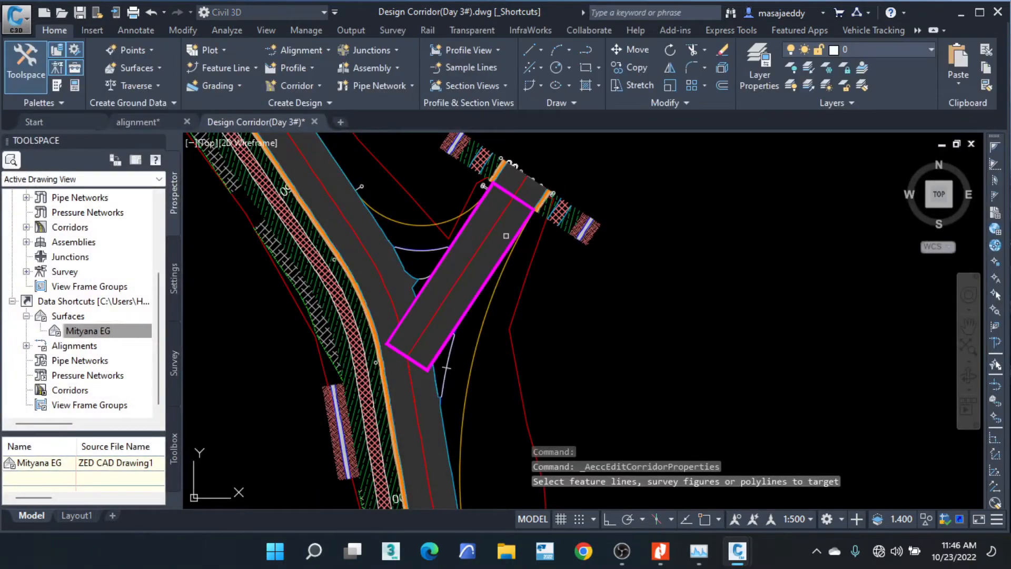
scroll(424, 272, "up", 4)
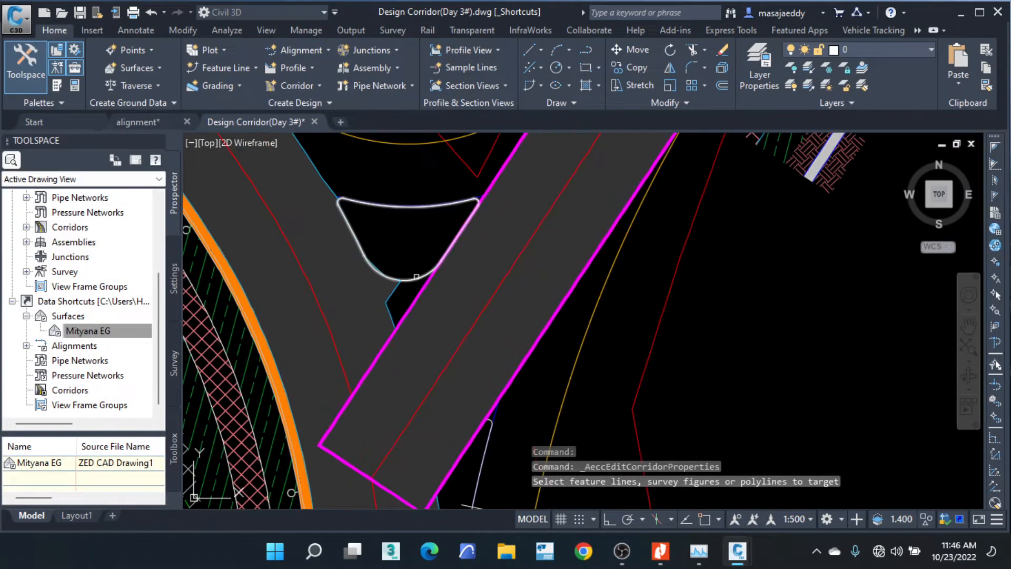
left_click(416, 277)
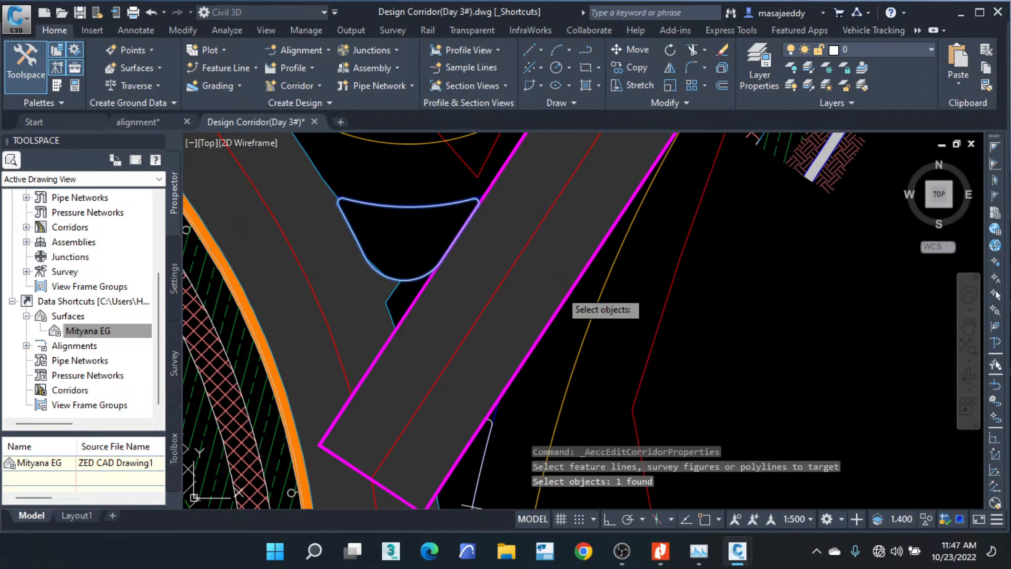
key("Return")
left_click(495, 428)
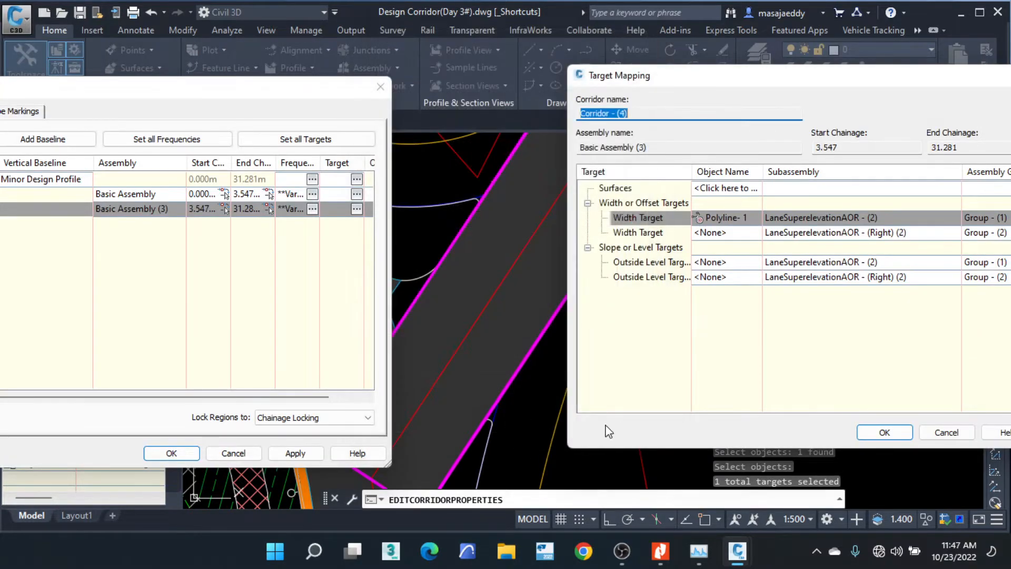
Accept the left lane's island width target, rebuild the minor road corridor, and check its lane edge along the island between the roads.
left_click(883, 432)
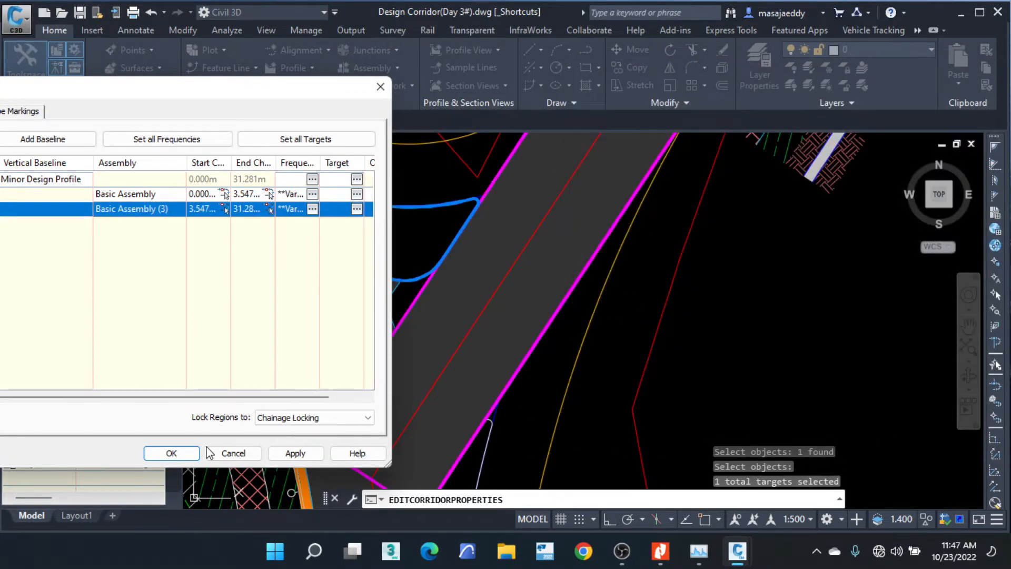
left_click(179, 453)
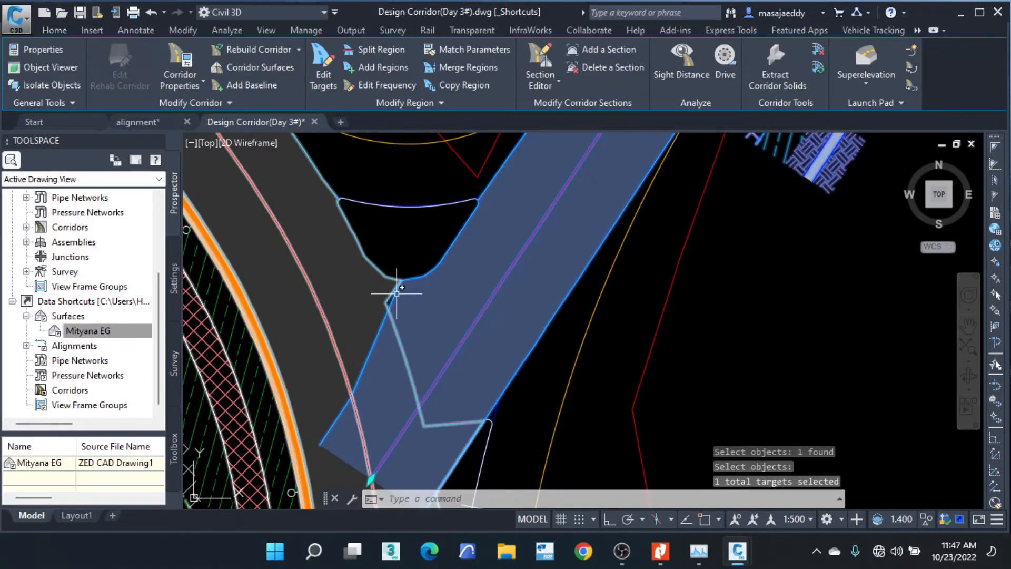
scroll(397, 293, "up", 2)
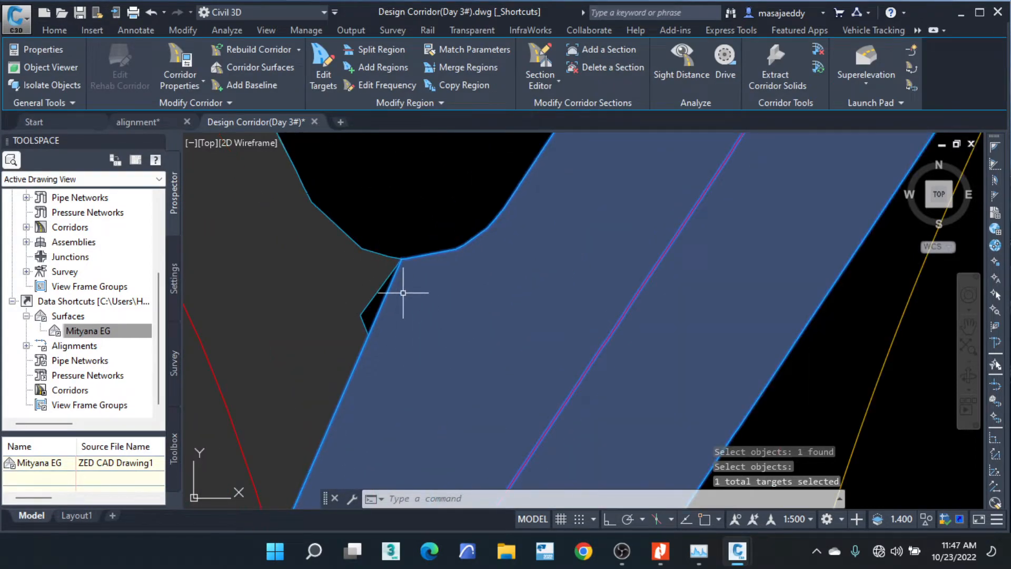
scroll(391, 230, "down", 3)
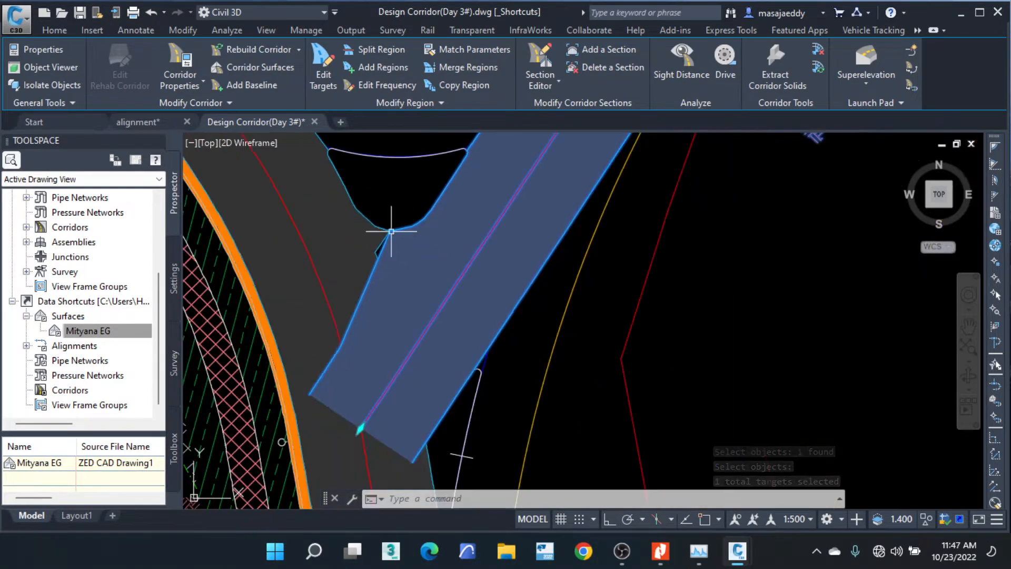
scroll(479, 320, "down", 2)
scroll(433, 246, "up", 2)
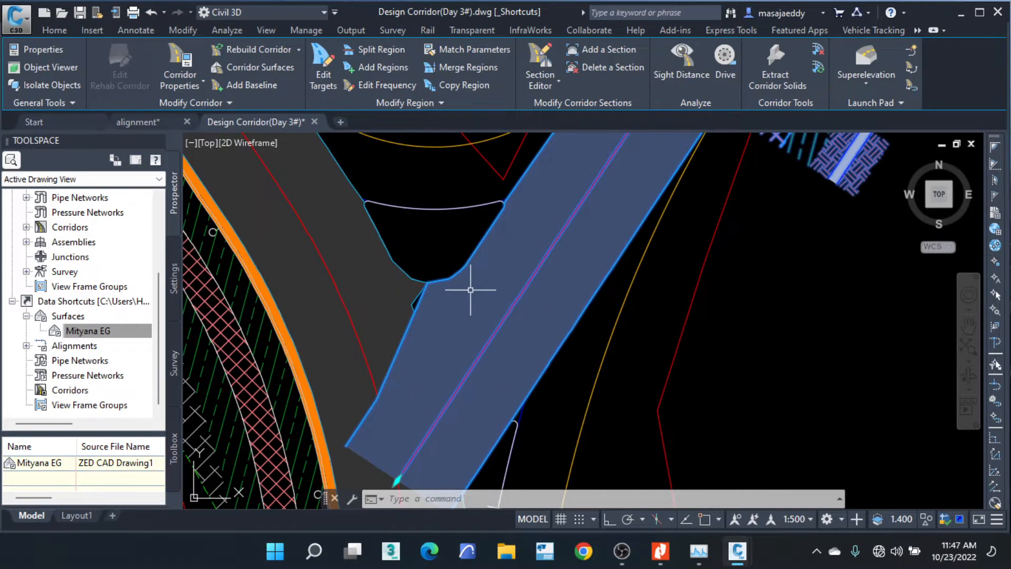
scroll(470, 289, "down", 3)
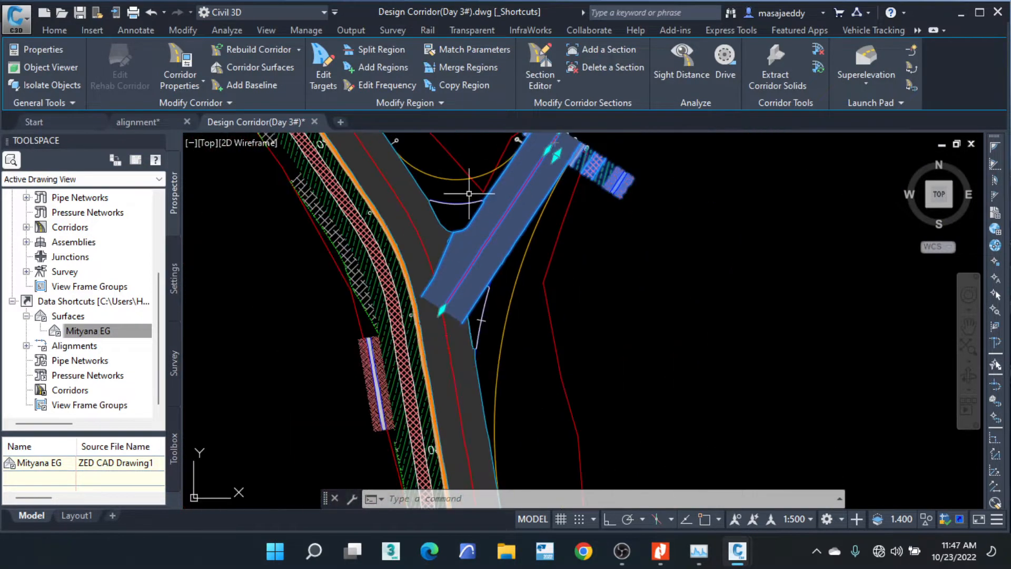
In the lanes-only region's target mapping, set LaneSuperelevationAOR - (Right) (2)'s width target to the narrow island polyline at the minor road's outer edge and rebuild.
left_click(172, 58)
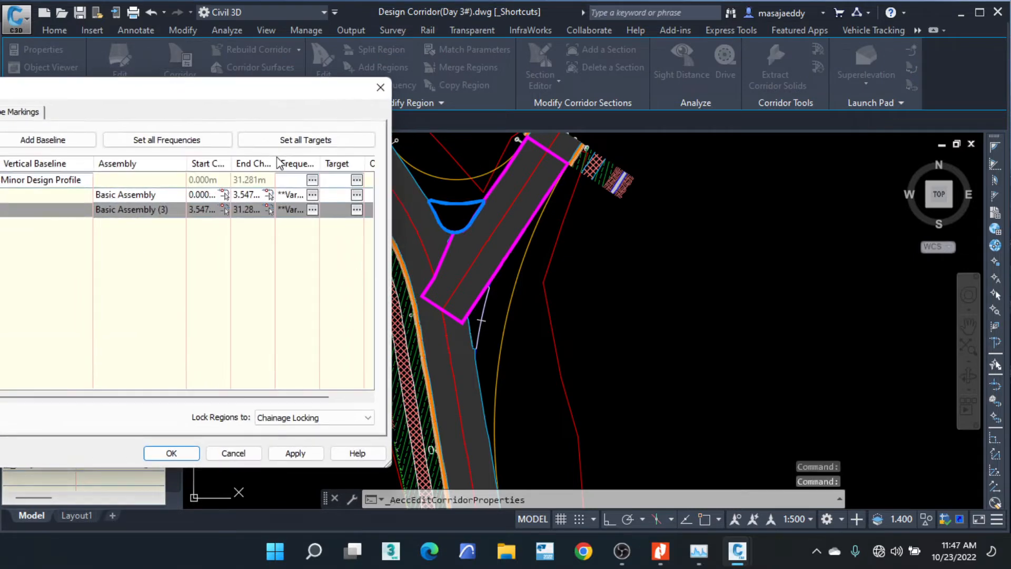
left_click_drag(217, 93, 403, 98)
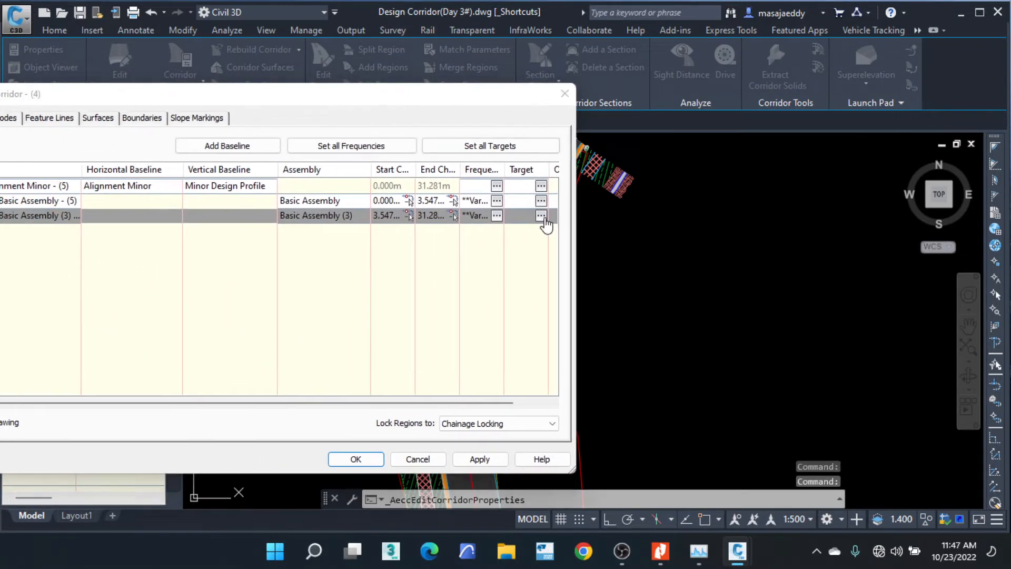
left_click(541, 216)
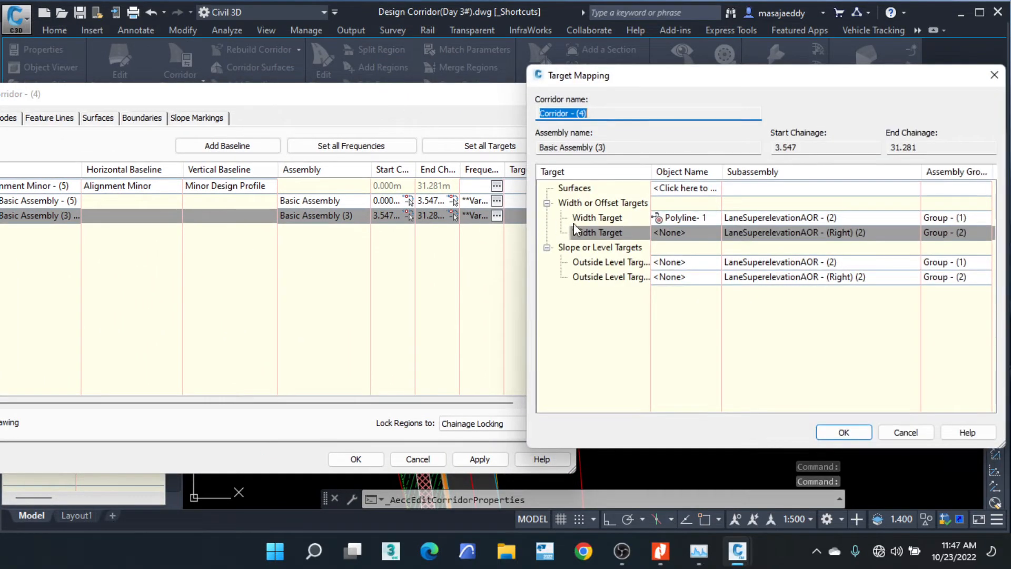
left_click(676, 234)
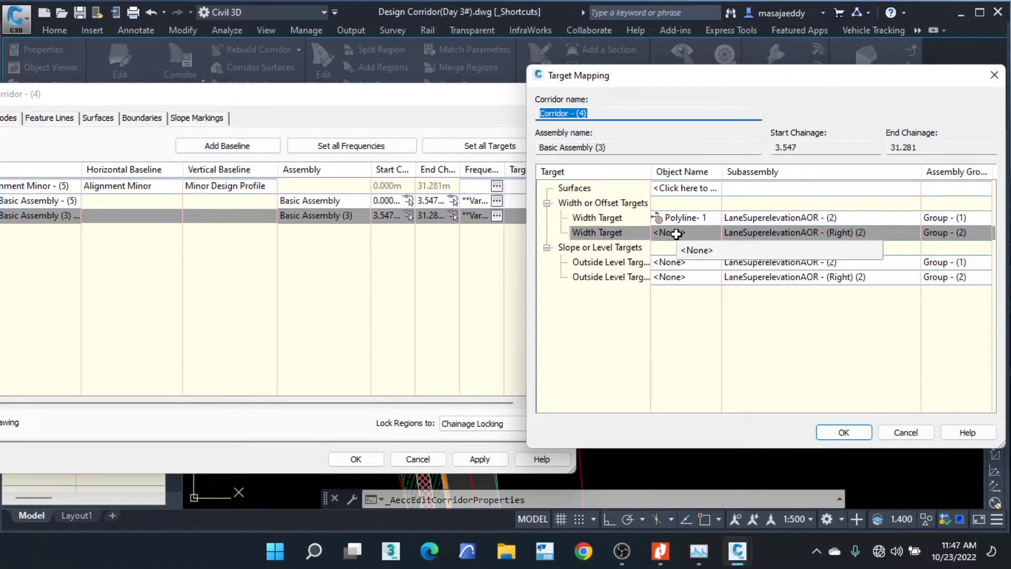
left_click(676, 234)
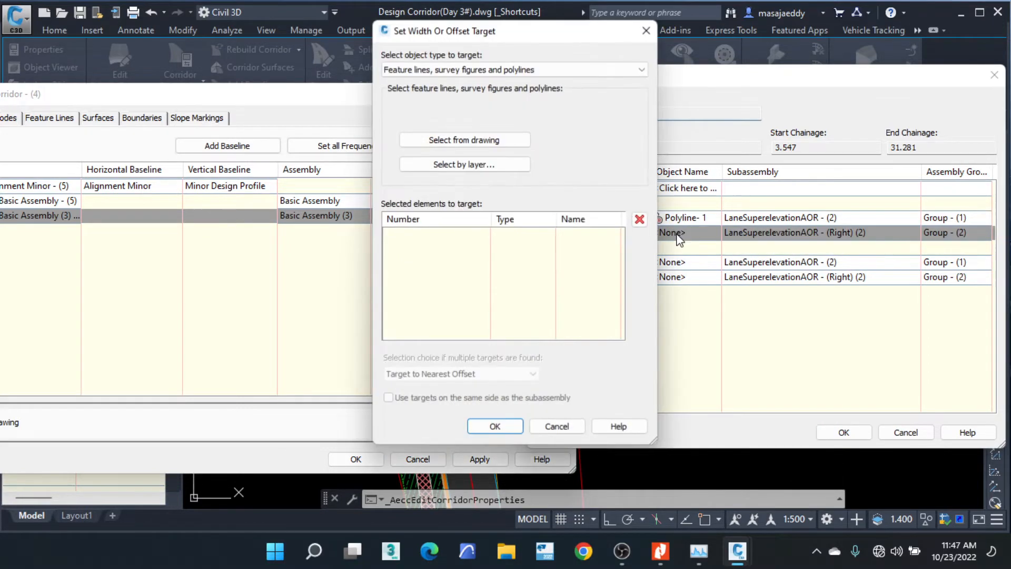
left_click(463, 142)
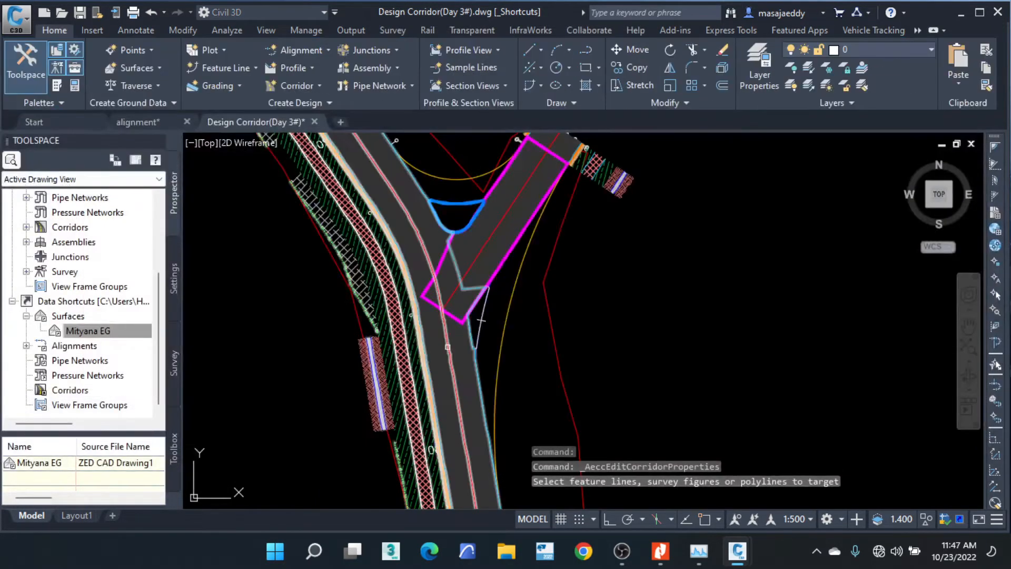
scroll(466, 337, "up", 4)
left_click(525, 283)
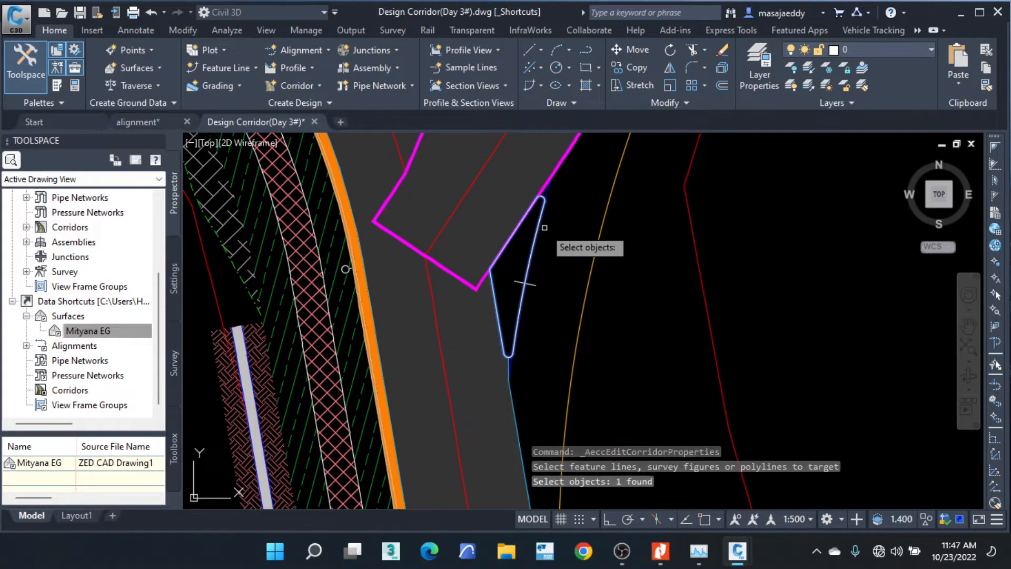
key("Return")
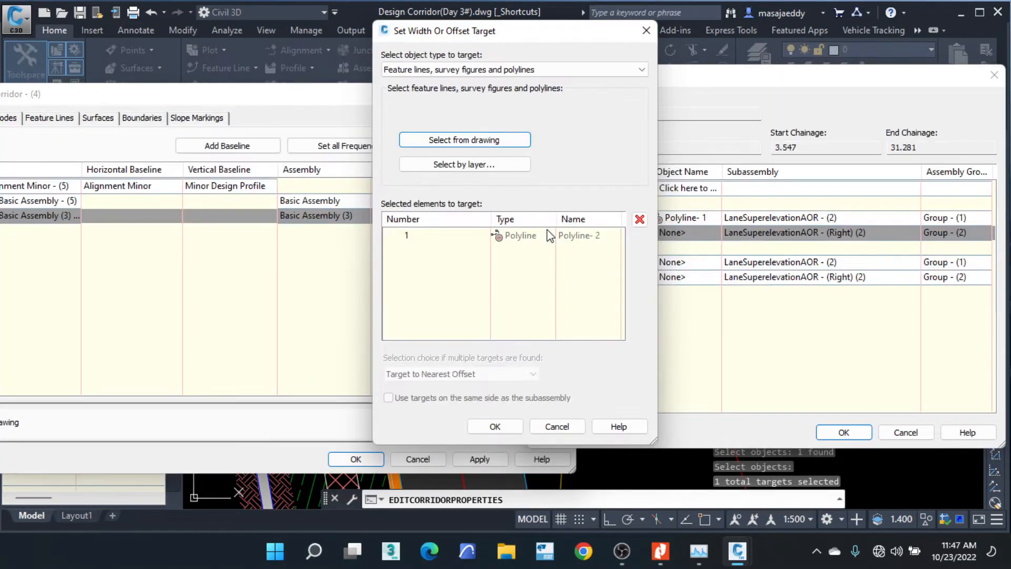
left_click(497, 424)
left_click(843, 432)
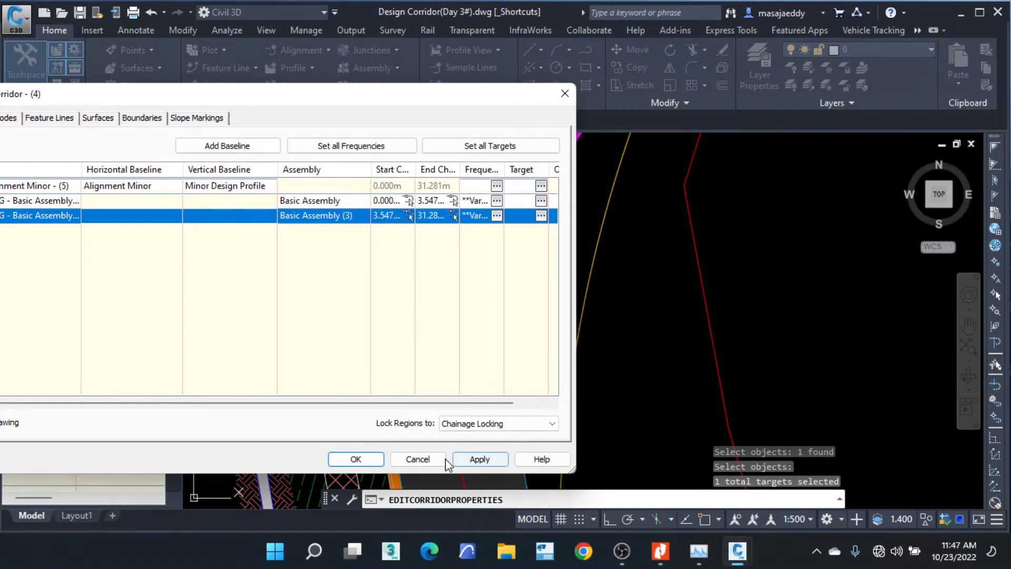
left_click(356, 459)
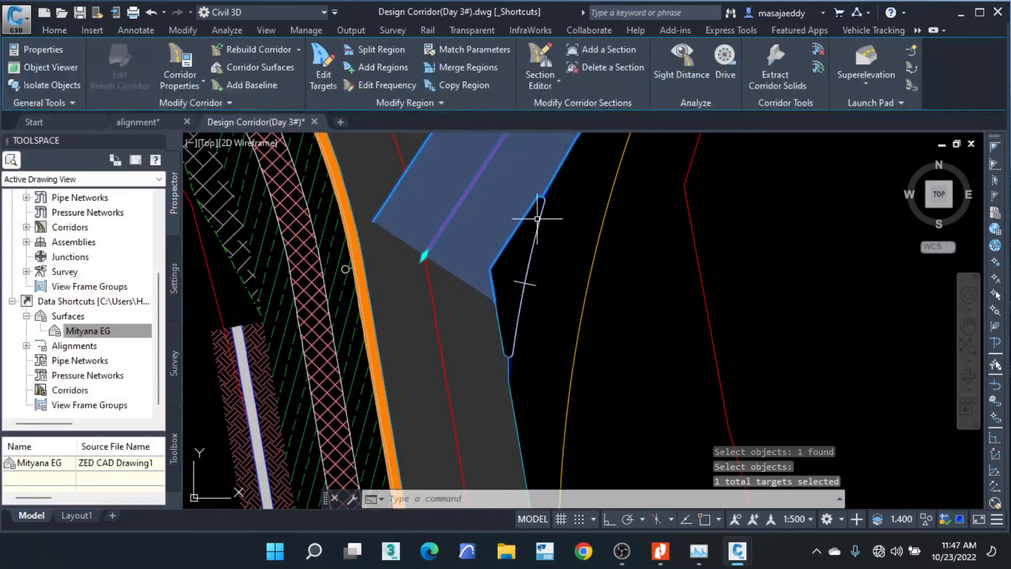
Examine the rebuilt minor road lanes along both island outlines and where they meet the Mityana road.
scroll(543, 210, "up", 3)
scroll(520, 313, "down", 3)
middle_click_drag(425, 209, 422, 362)
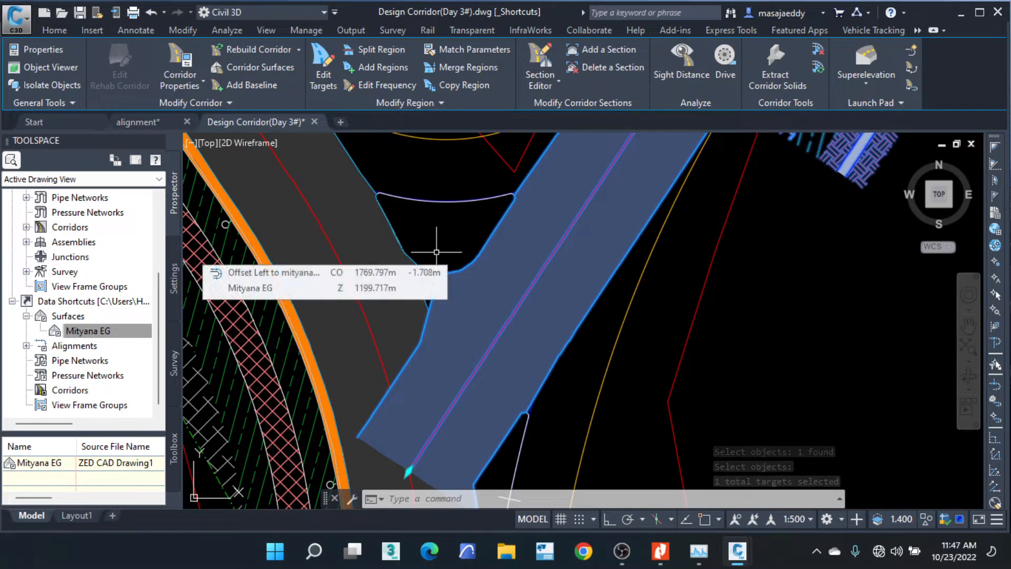
scroll(514, 225, "down", 2)
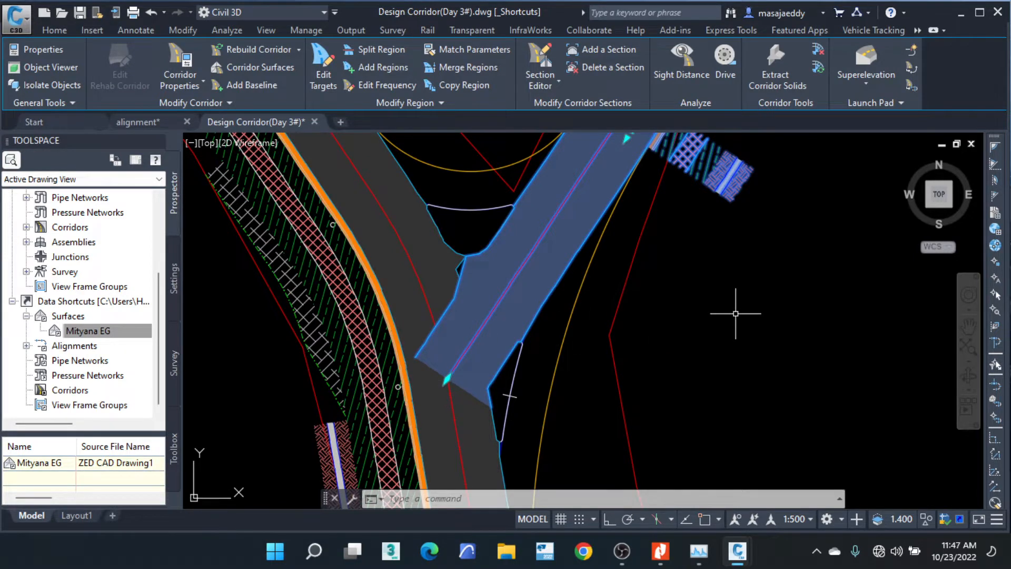
key("Escape")
key("Escape")
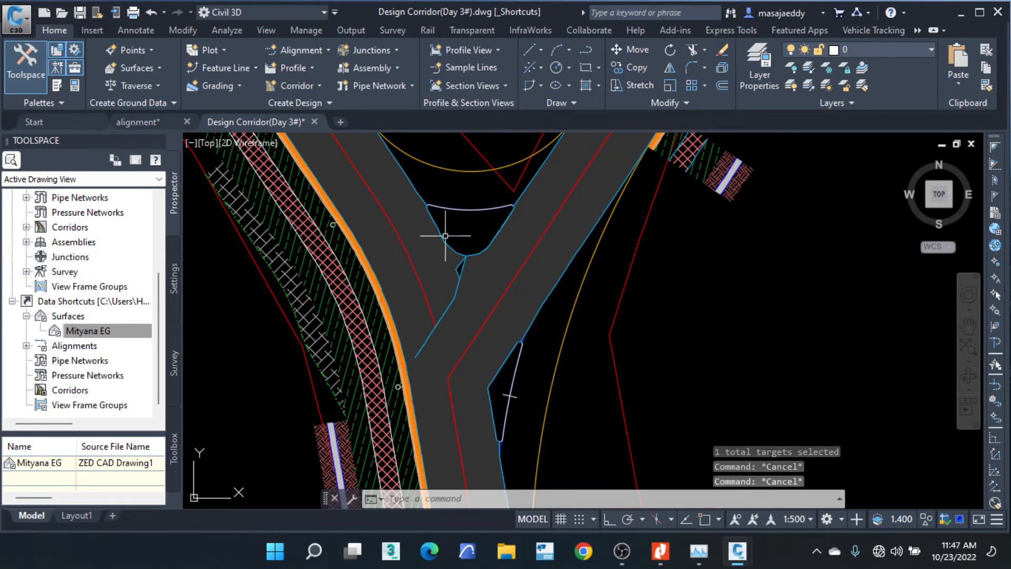
scroll(445, 237, "down", 4)
scroll(419, 242, "up", 2)
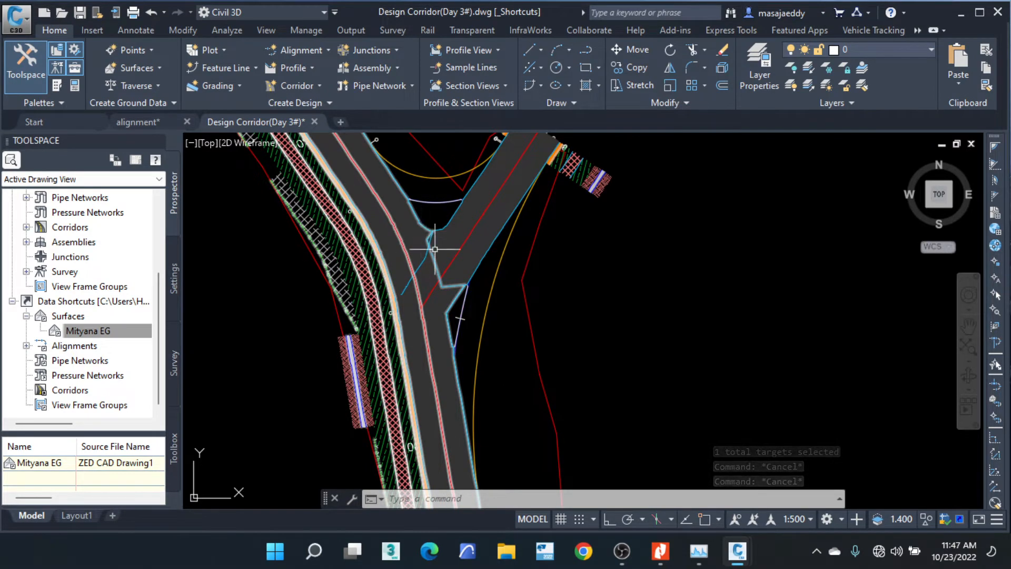
scroll(419, 261, "up", 2)
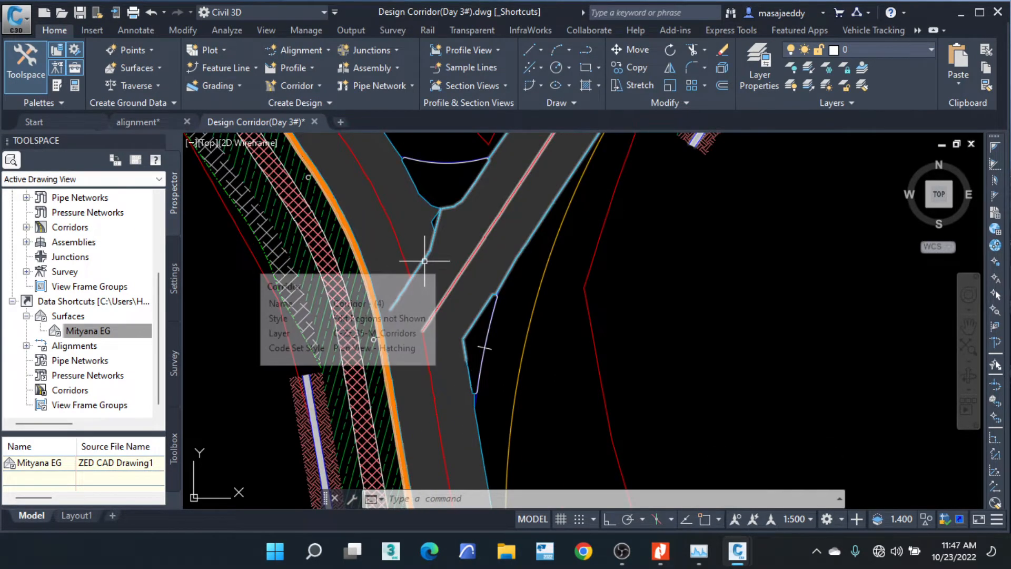
scroll(458, 255, "down", 2)
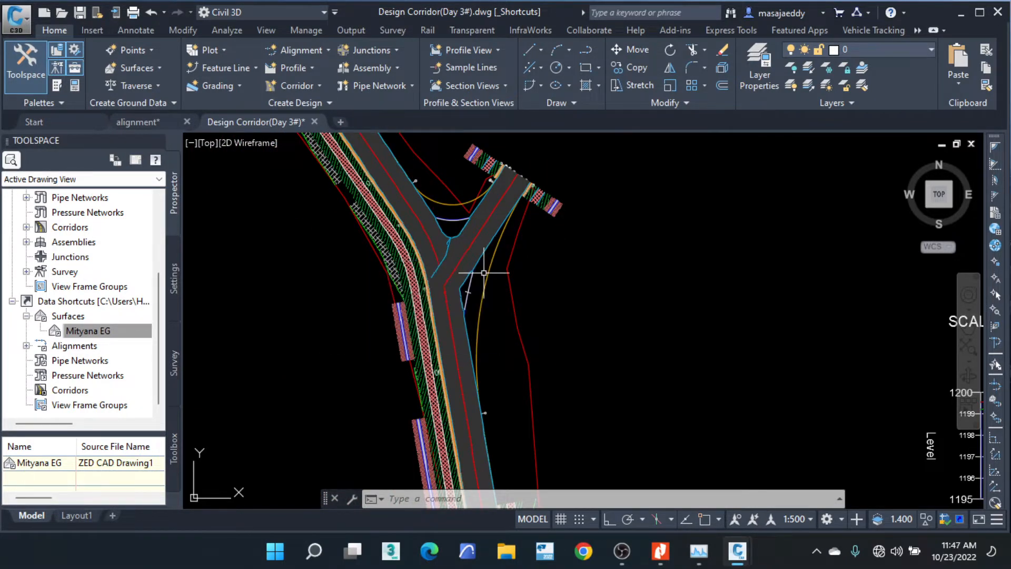
scroll(475, 289, "up", 4)
scroll(474, 266, "down", 4)
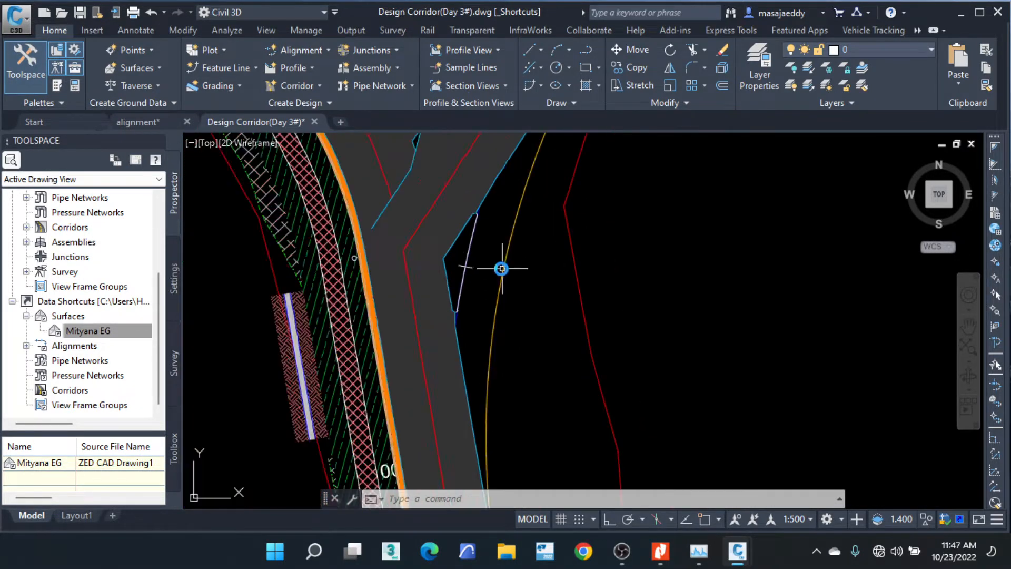
scroll(486, 266, "up", 4)
scroll(481, 270, "up", 4)
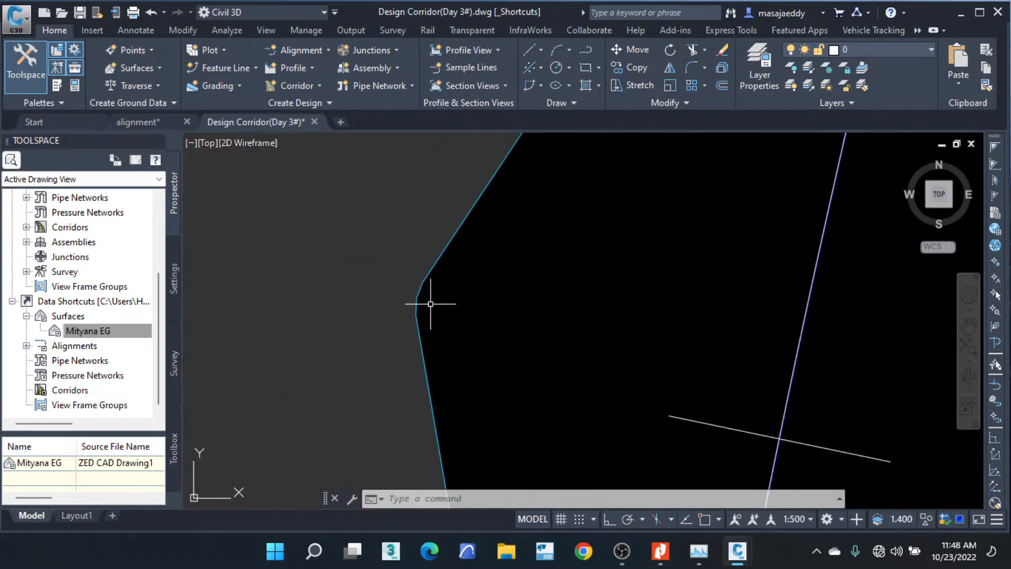
scroll(437, 295, "down", 5)
scroll(474, 275, "down", 3)
scroll(506, 210, "up", 1)
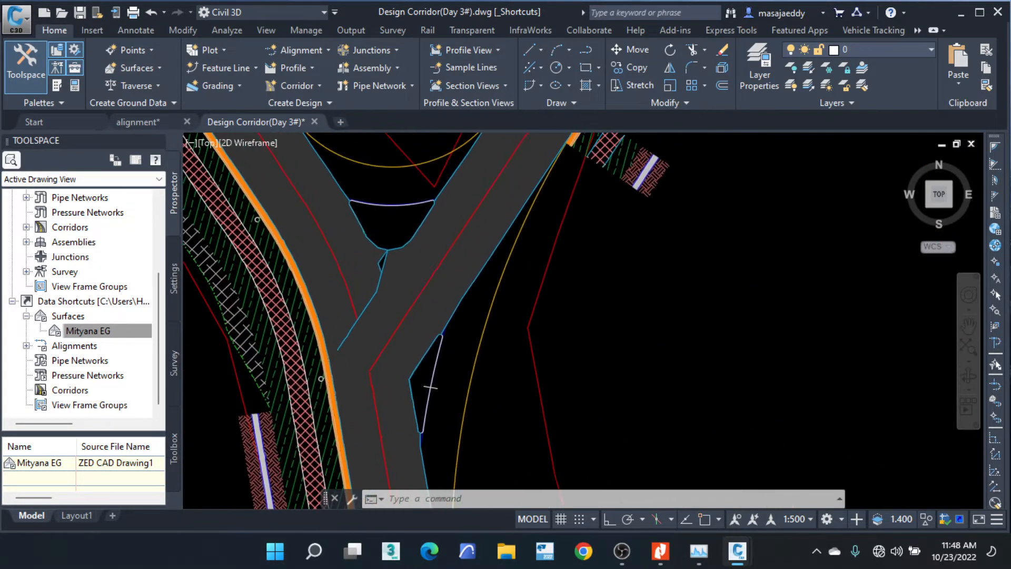
scroll(490, 190, "down", 3)
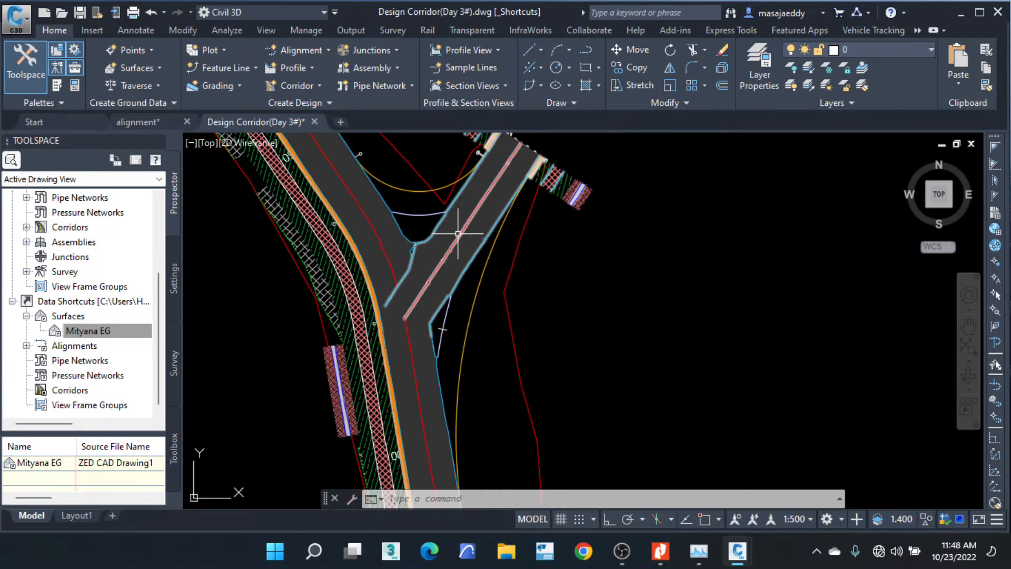
scroll(468, 180, "up", 3)
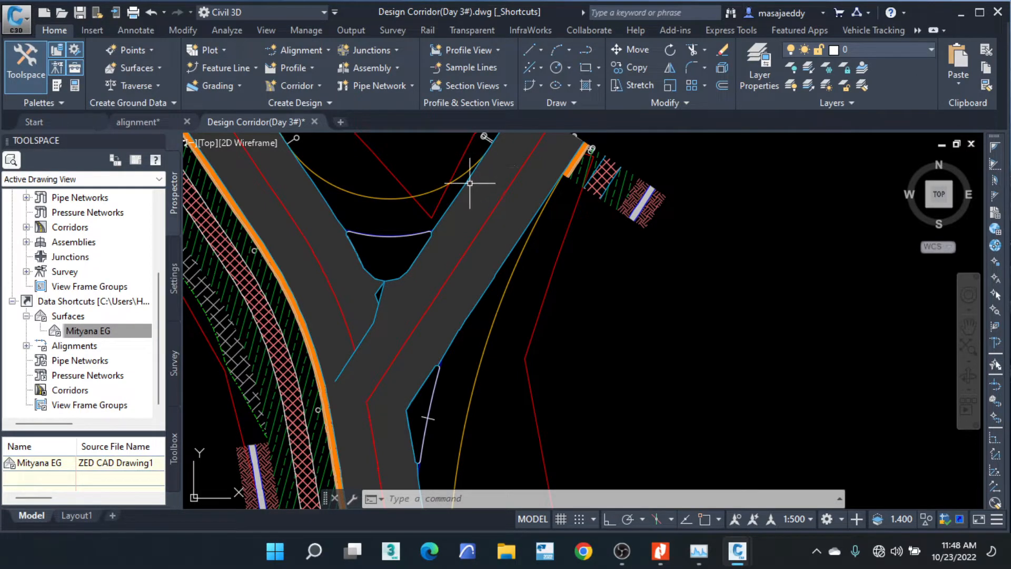
scroll(460, 216, "down", 2)
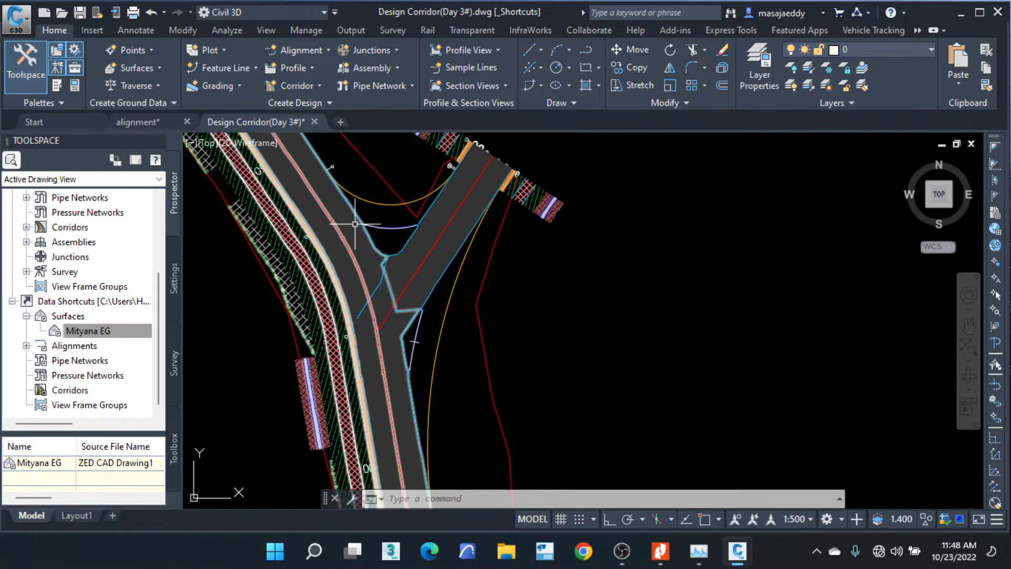
Highlight the minor road and Mityana road corridors to inspect how their lane surfaces overlap at the junction.
left_click(388, 281)
left_click(368, 273)
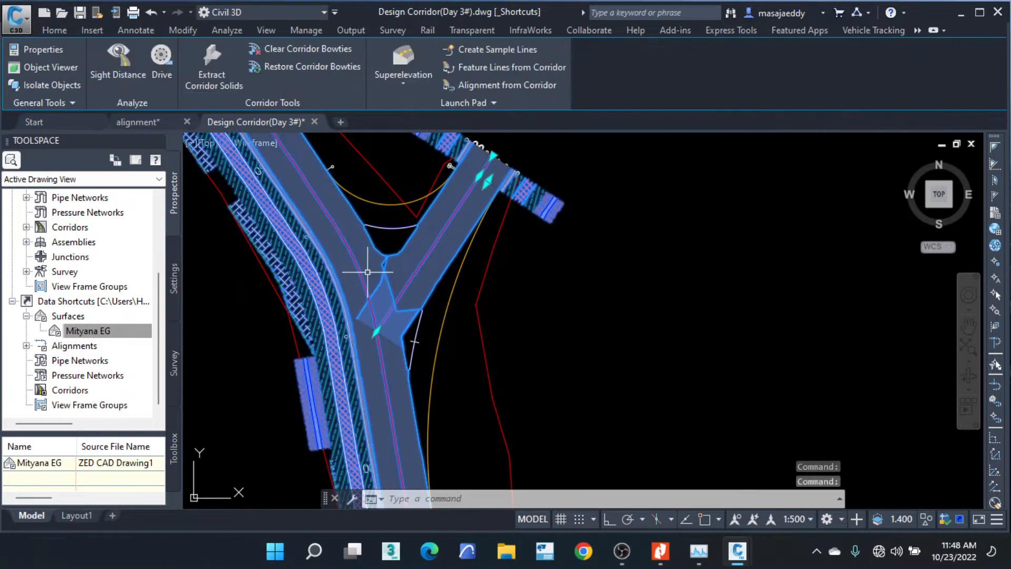
key("Escape")
key("Escape")
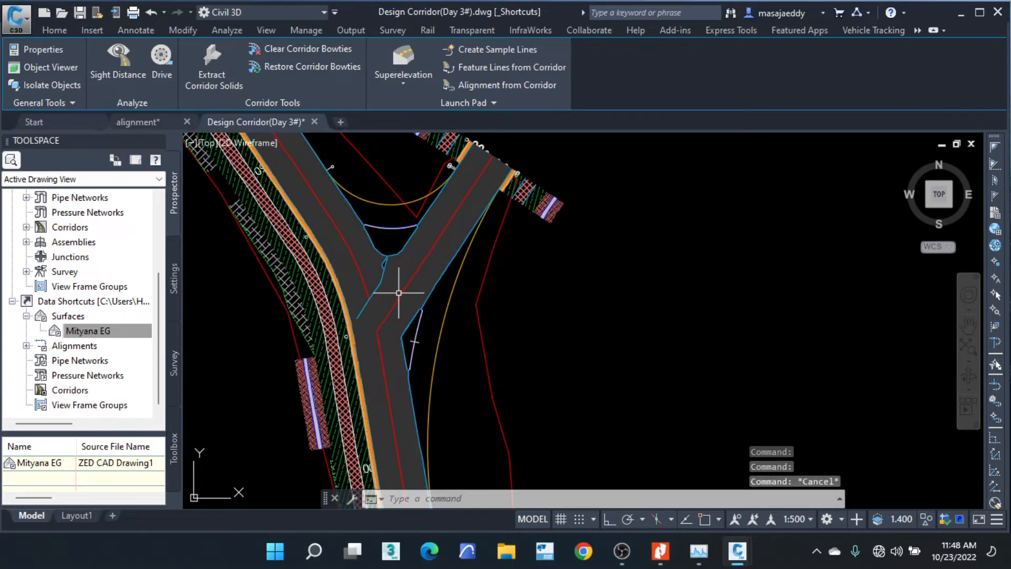
scroll(398, 270, "up", 2)
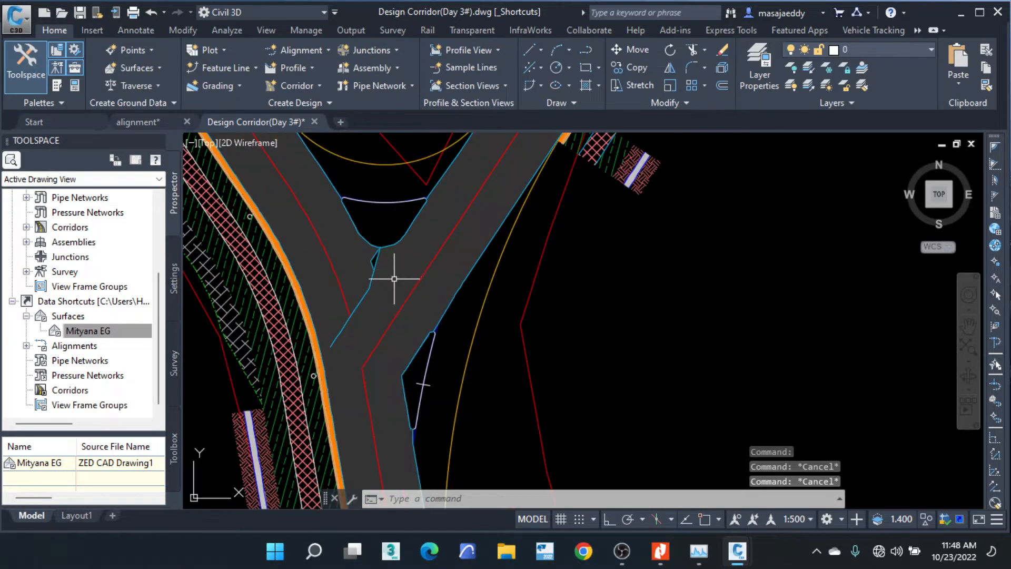
left_click(396, 276)
left_click(391, 276)
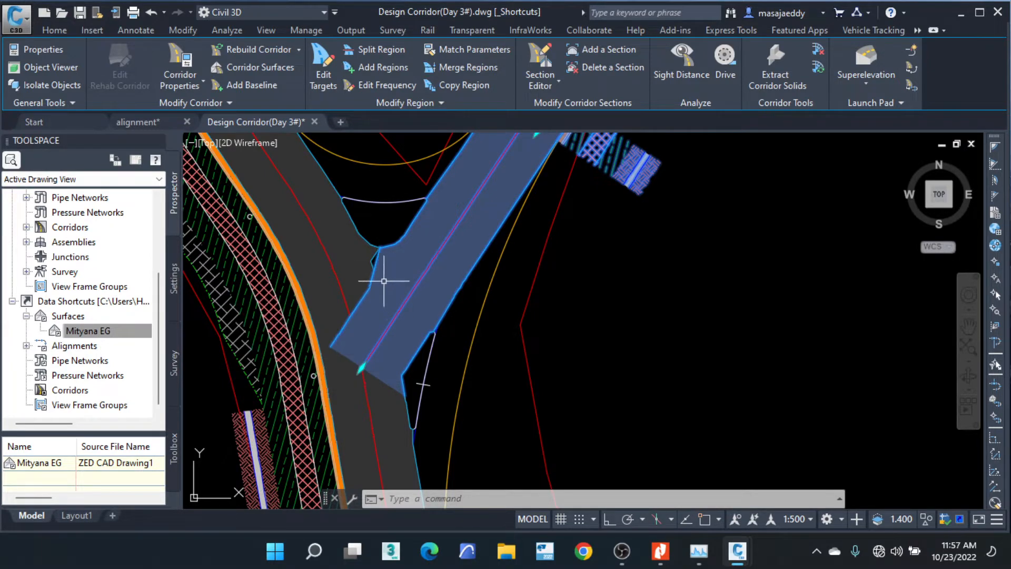
scroll(368, 258, "up", 2)
key("Escape")
key("Escape")
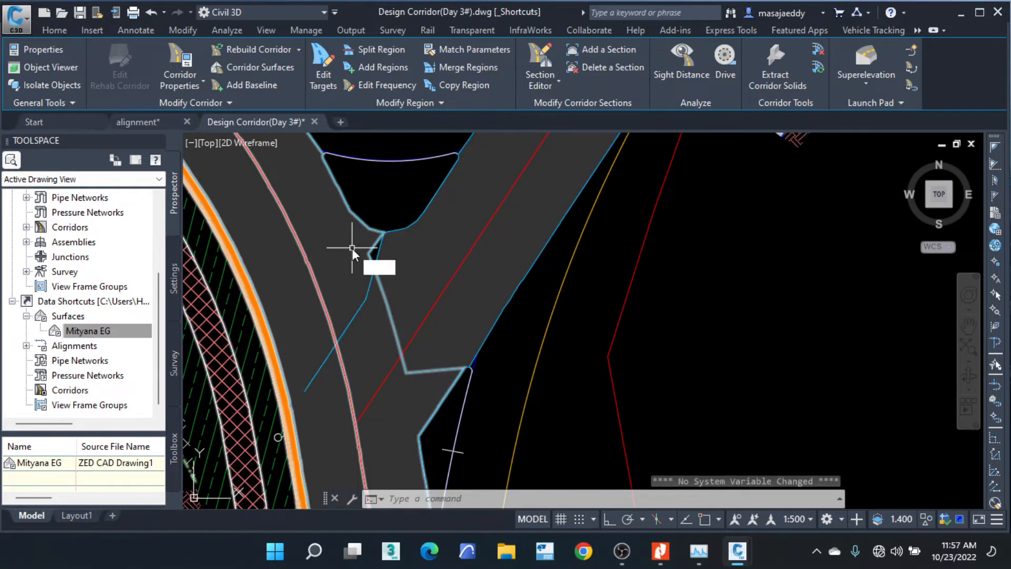
left_click(364, 248)
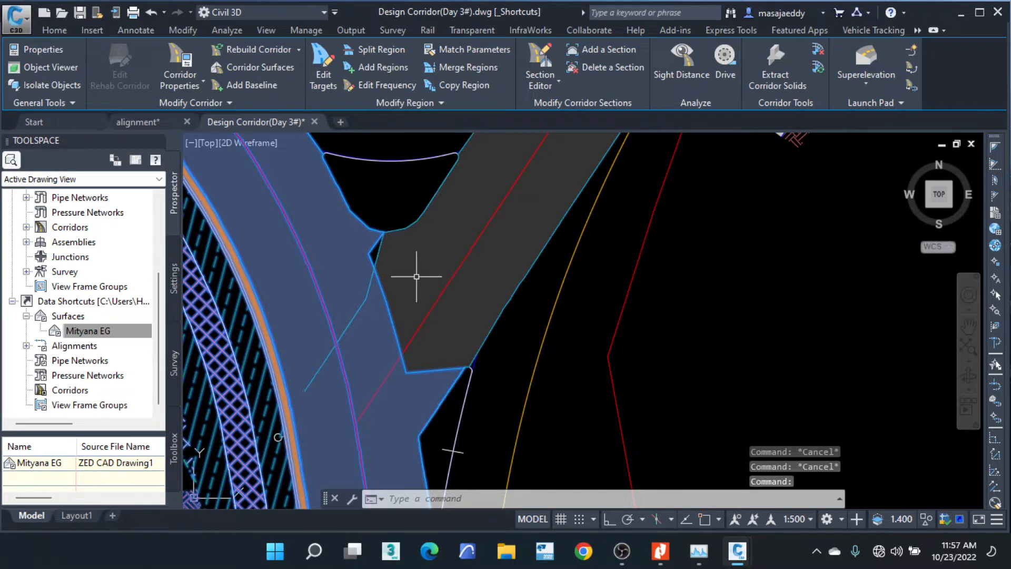
scroll(448, 337, "up", 2)
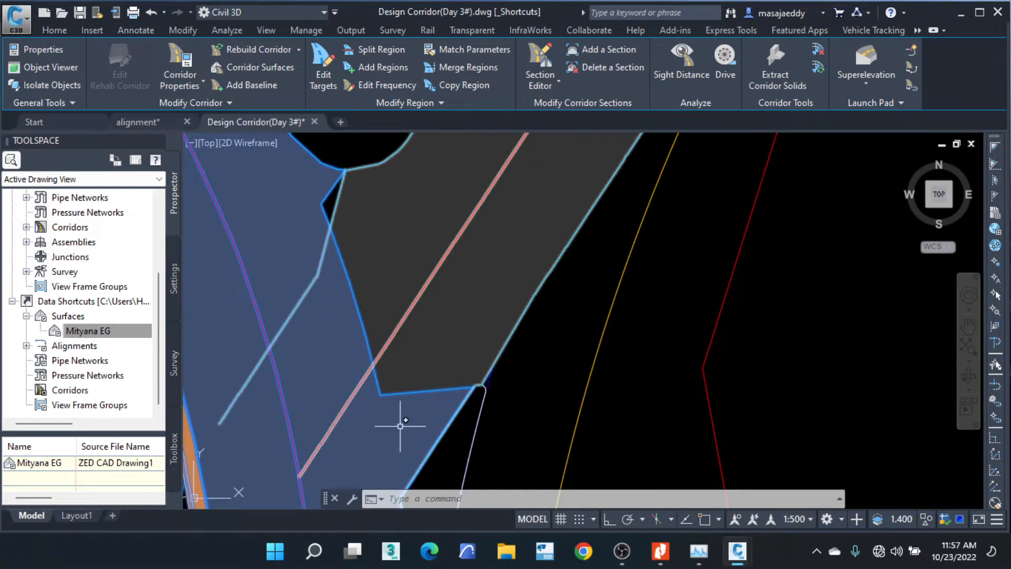
Draw a straight polyline across the minor road from the central island's rounded tip to the upper end of the narrow island.
left_click(67, 31)
left_click(587, 51)
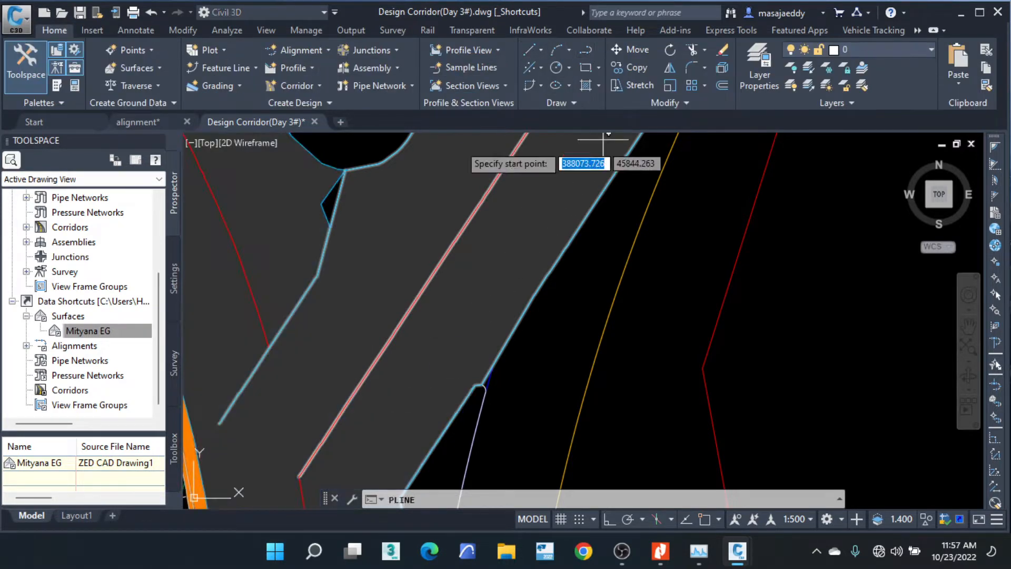
left_click(387, 159)
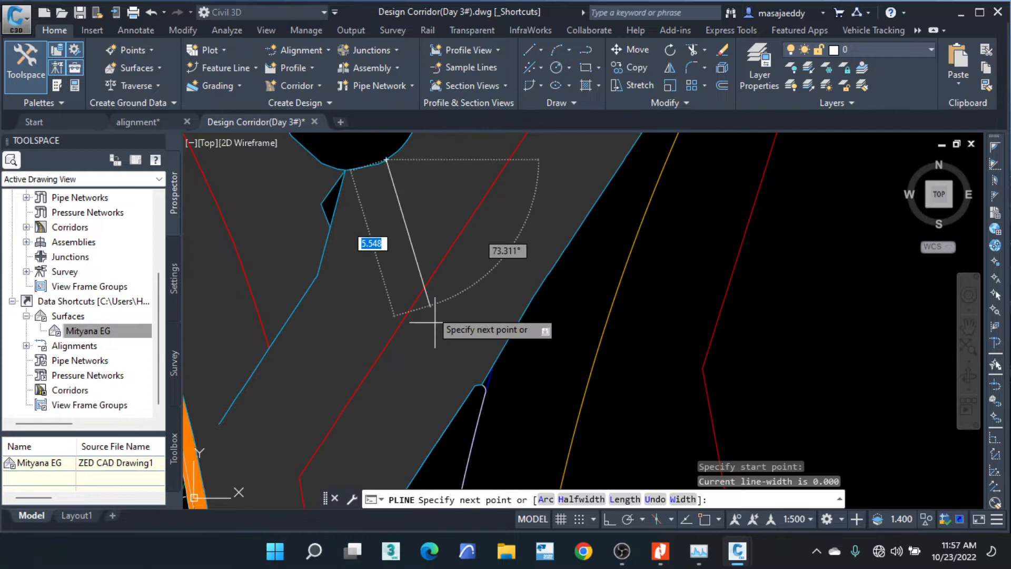
left_click(468, 392)
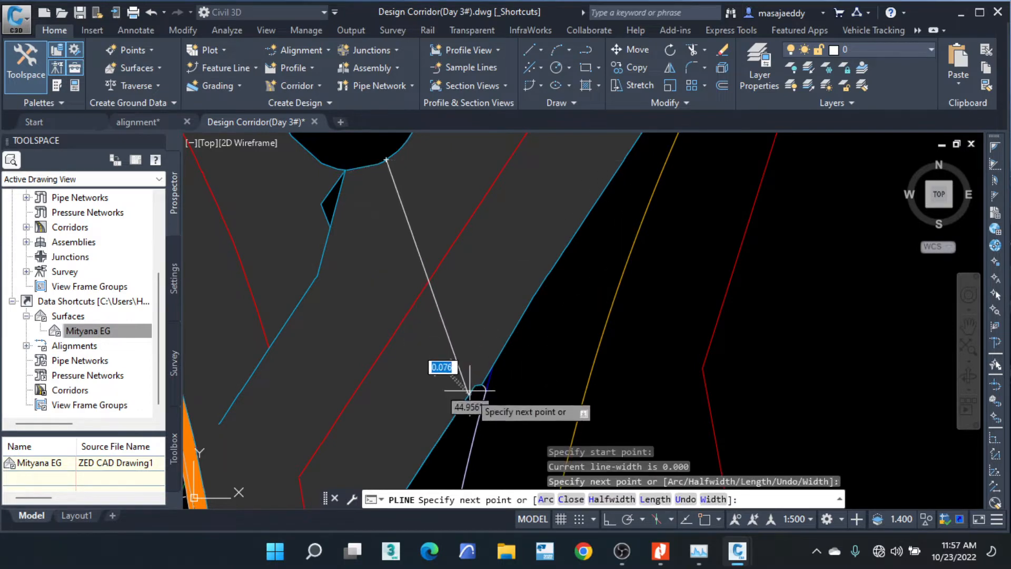
right_click(483, 323)
left_click(529, 131)
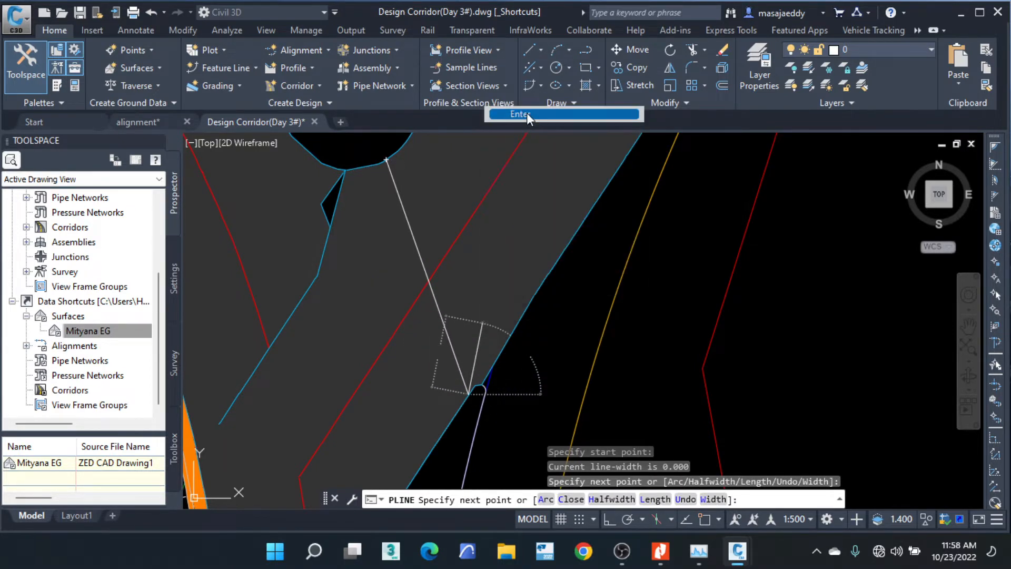
Open the target mapping of the Basic Assembly (2) region in the Mityana road corridor's properties.
left_click(299, 212)
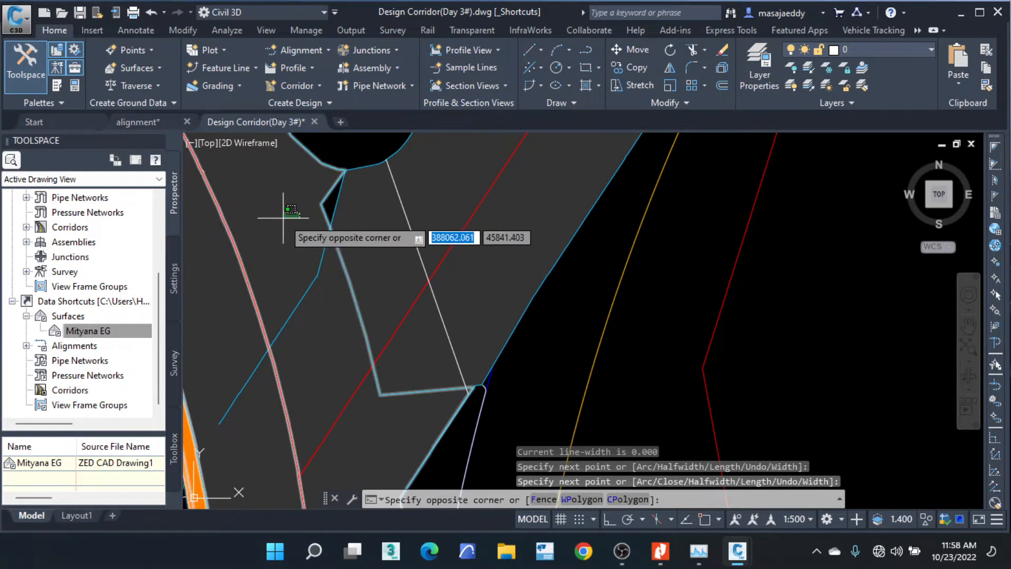
left_click(278, 215)
right_click(278, 218)
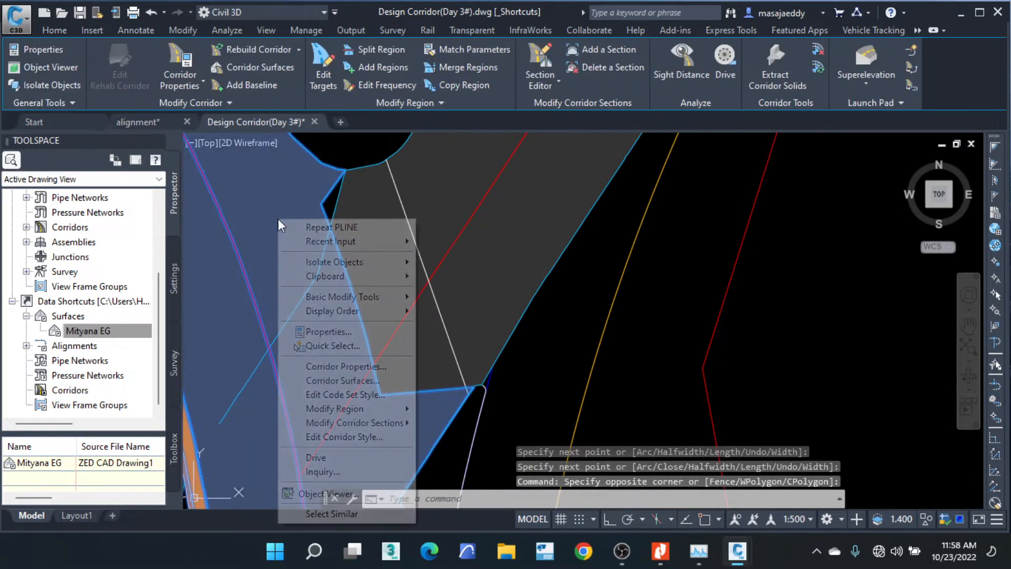
left_click(337, 366)
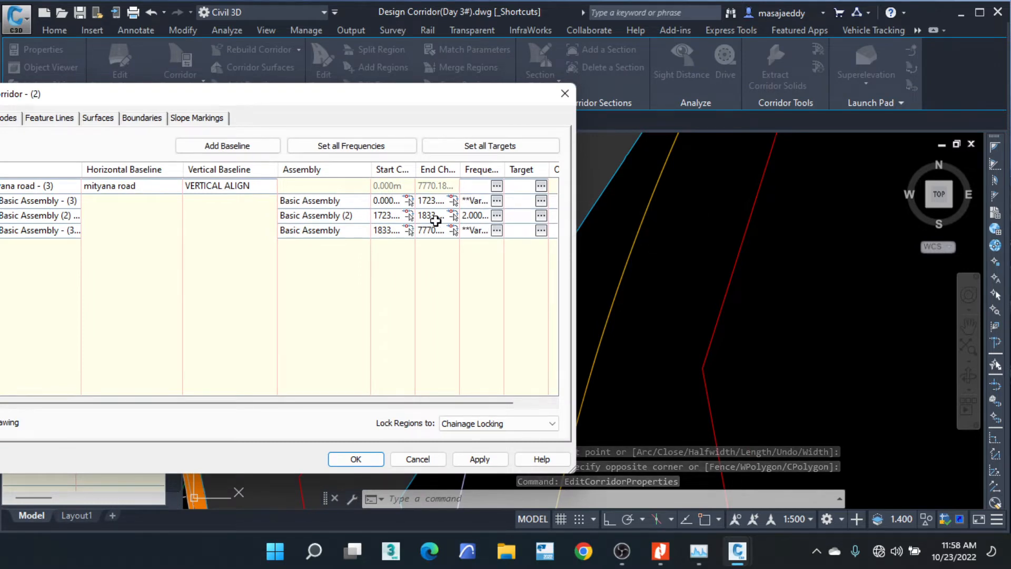
left_click(343, 218)
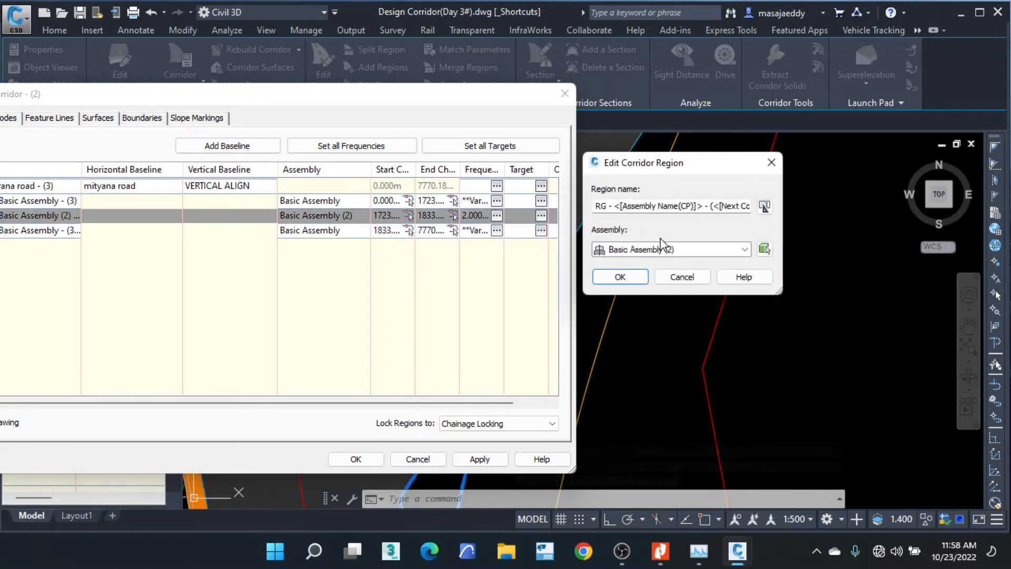
left_click(774, 163)
left_click(540, 215)
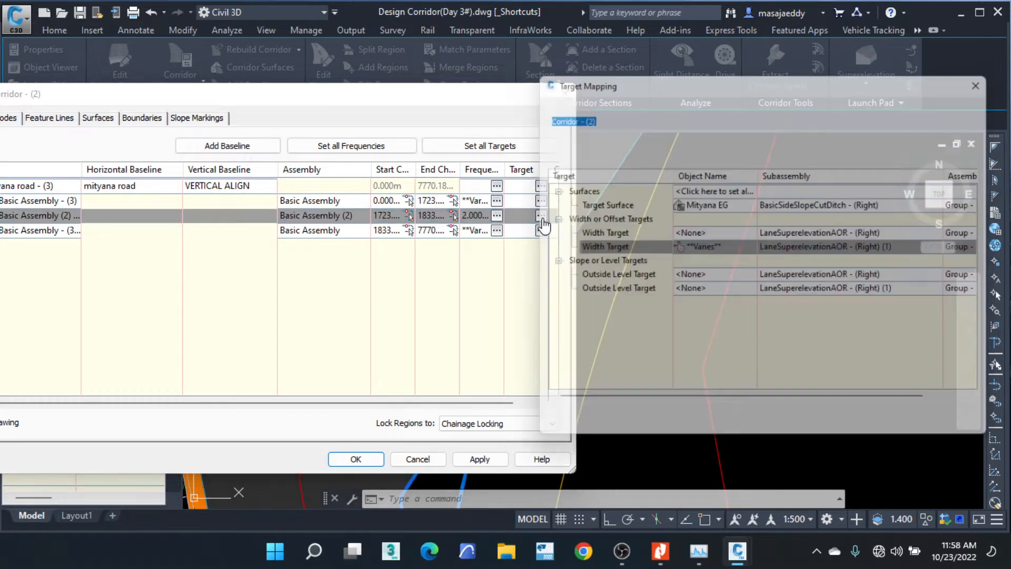
Add the new connecting polyline to LaneSuperelevationAOR - (Right) (1)'s width targets, accept the settings and rebuild the Mityana road corridor.
left_click(674, 247)
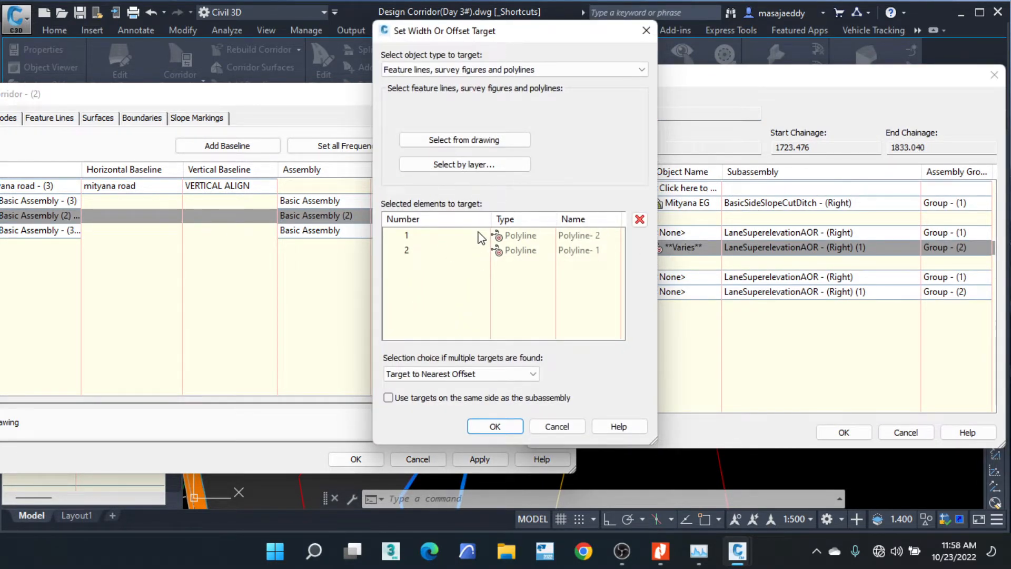
left_click(444, 164)
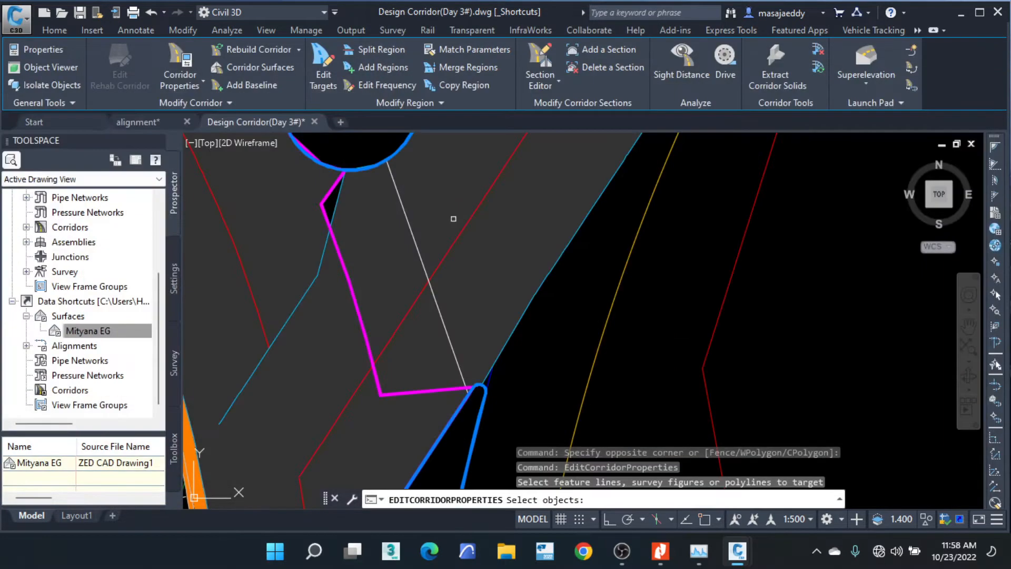
left_click(414, 240)
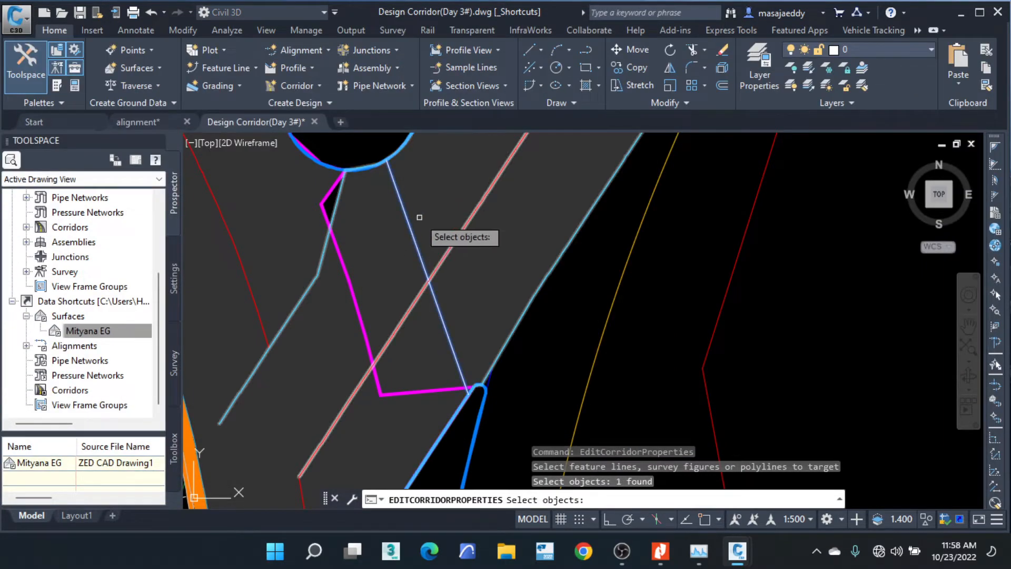
key("Return")
left_click(493, 427)
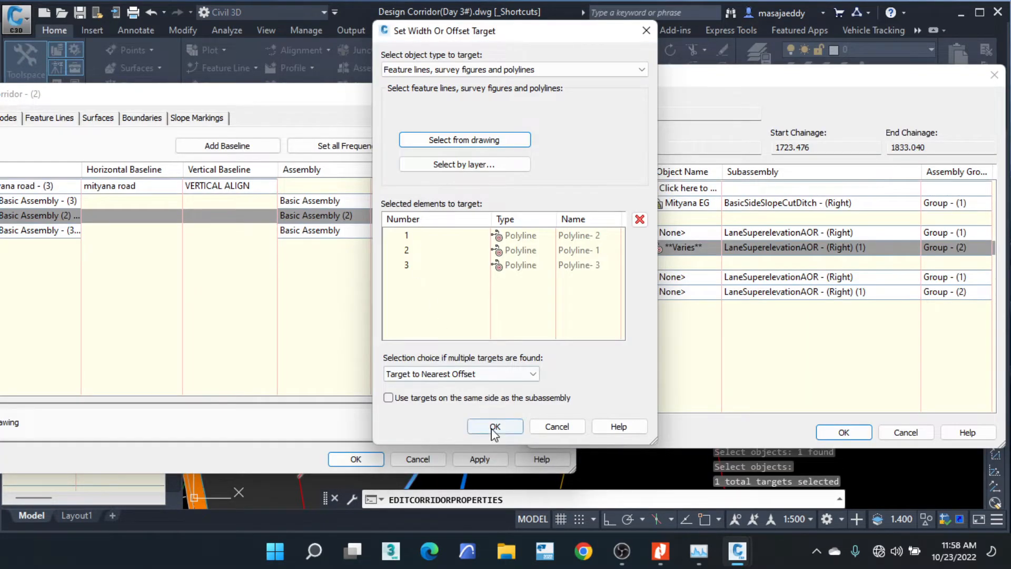
left_click(823, 437)
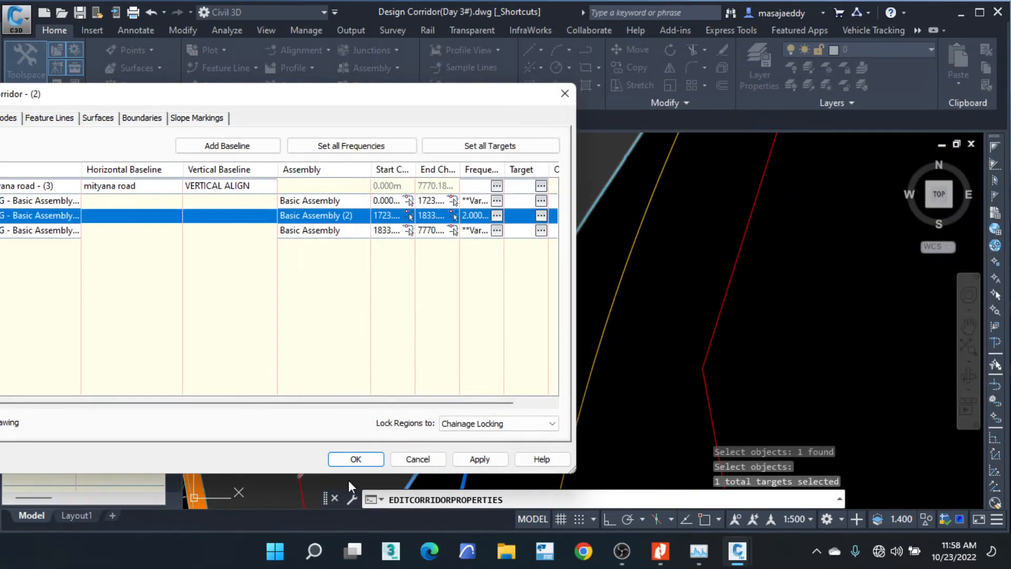
left_click(354, 459)
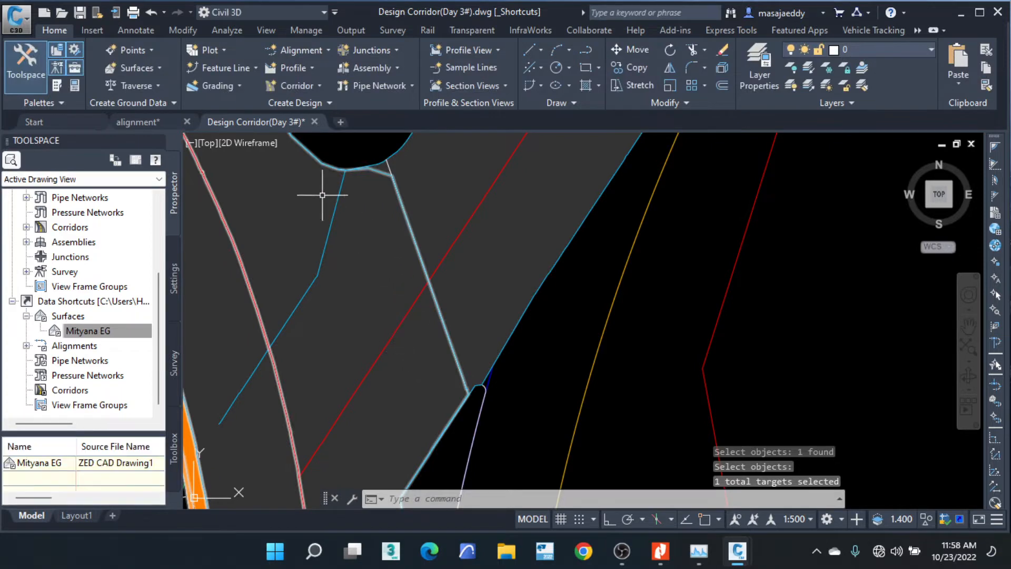
Pull the minor road corridor's end back along its centreline to just past the connecting polyline.
left_click(538, 255)
scroll(343, 402, "down", 2)
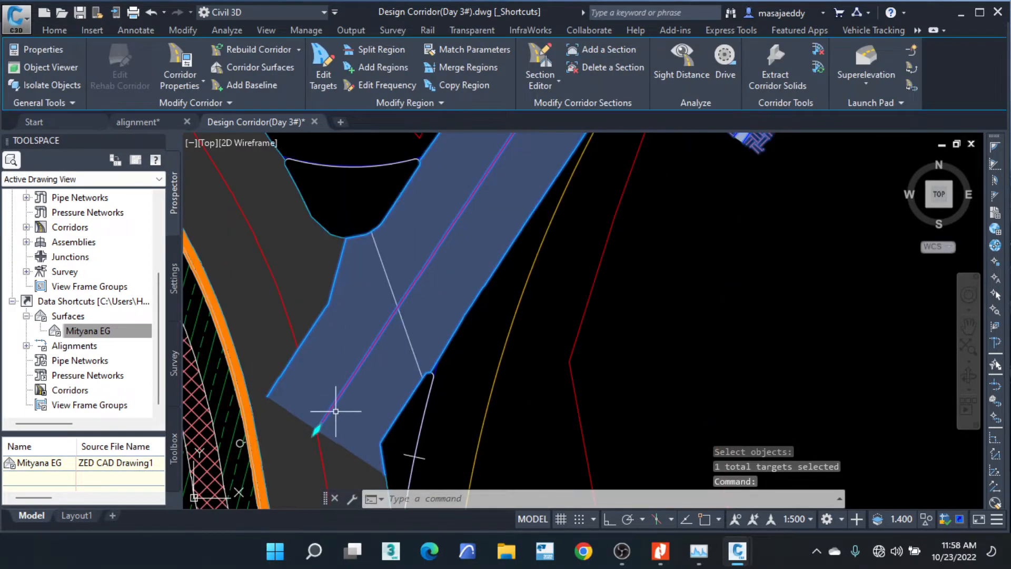
left_click(321, 432)
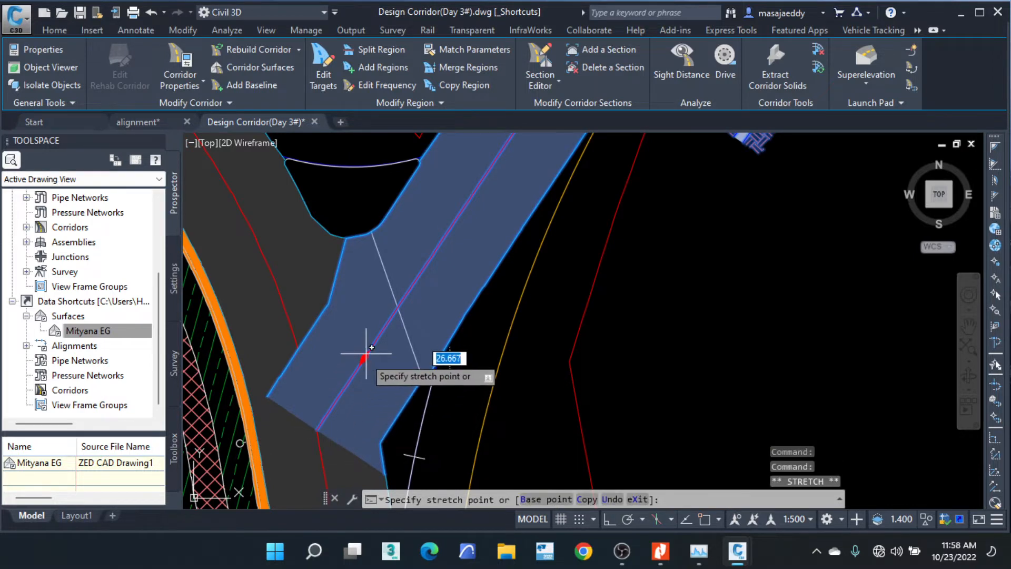
left_click(396, 306)
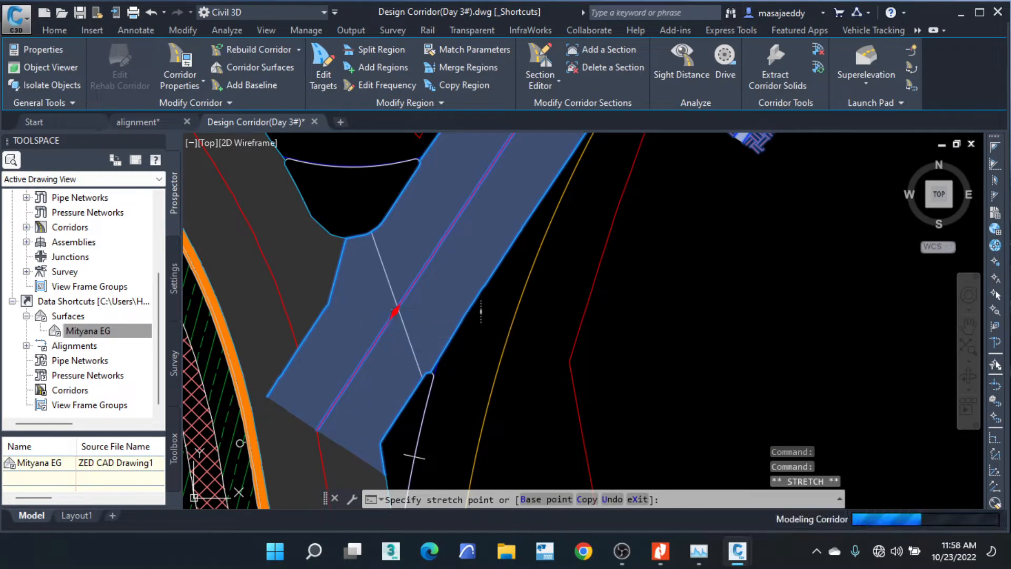
left_click(396, 308)
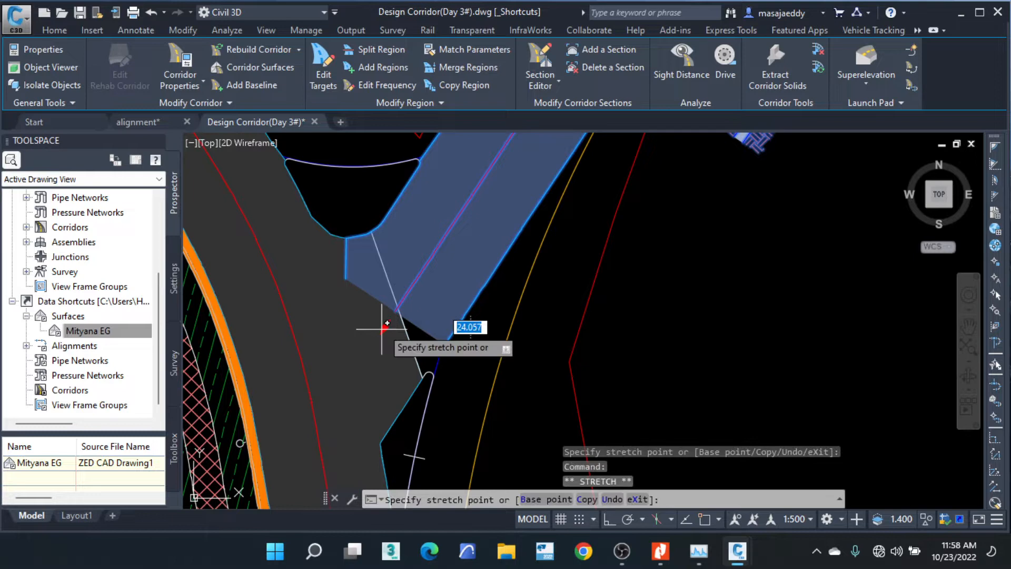
left_click(369, 351)
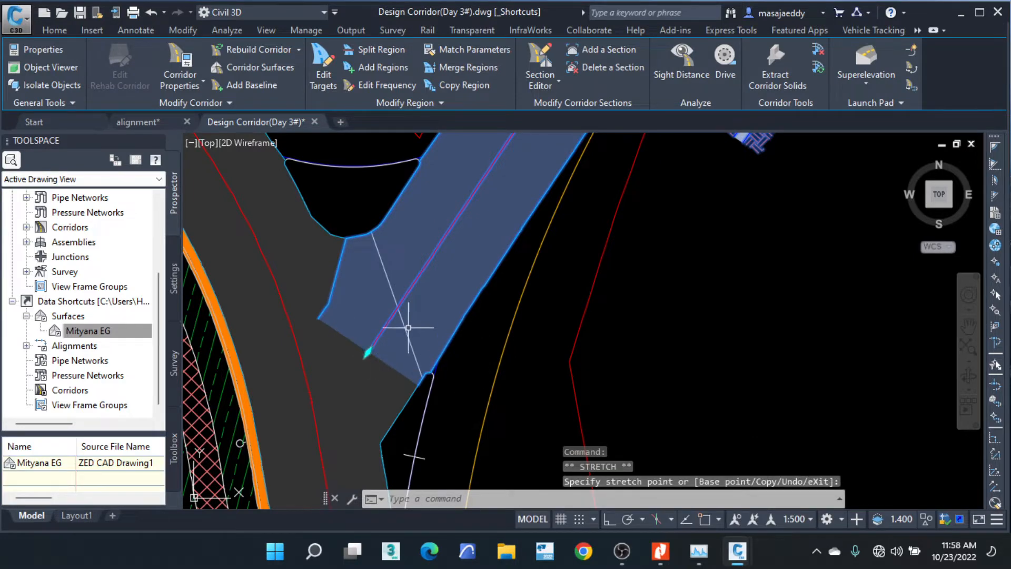
key("Escape")
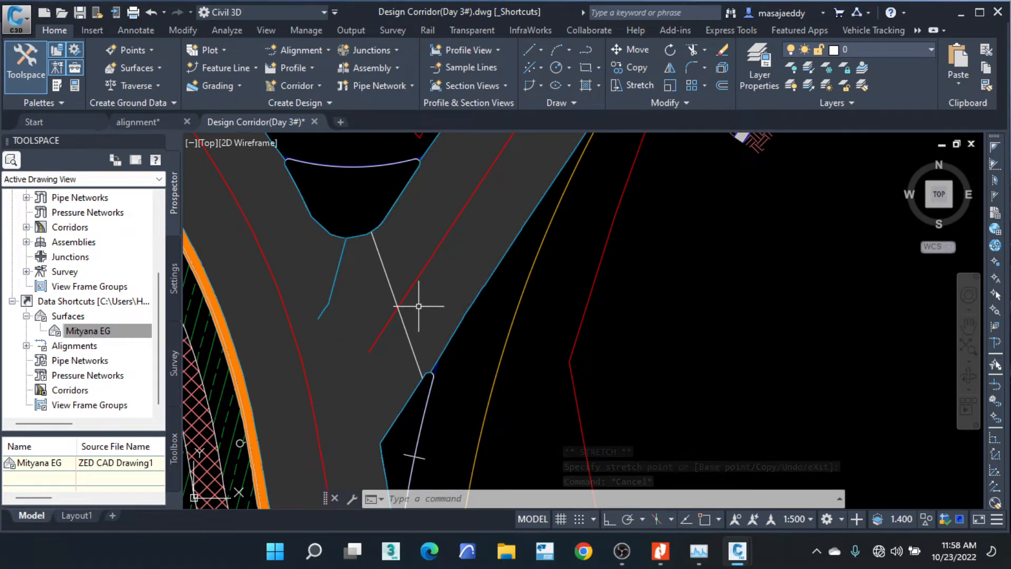
Delete the connecting polyline between the two islands and check the Mityana road corridor's extent.
left_click(390, 284)
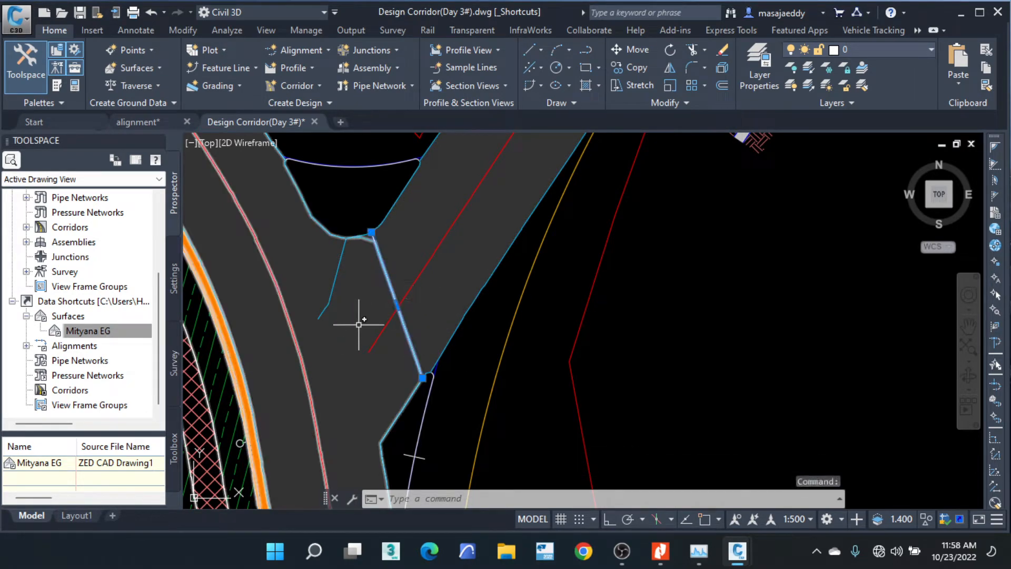
key("Delete")
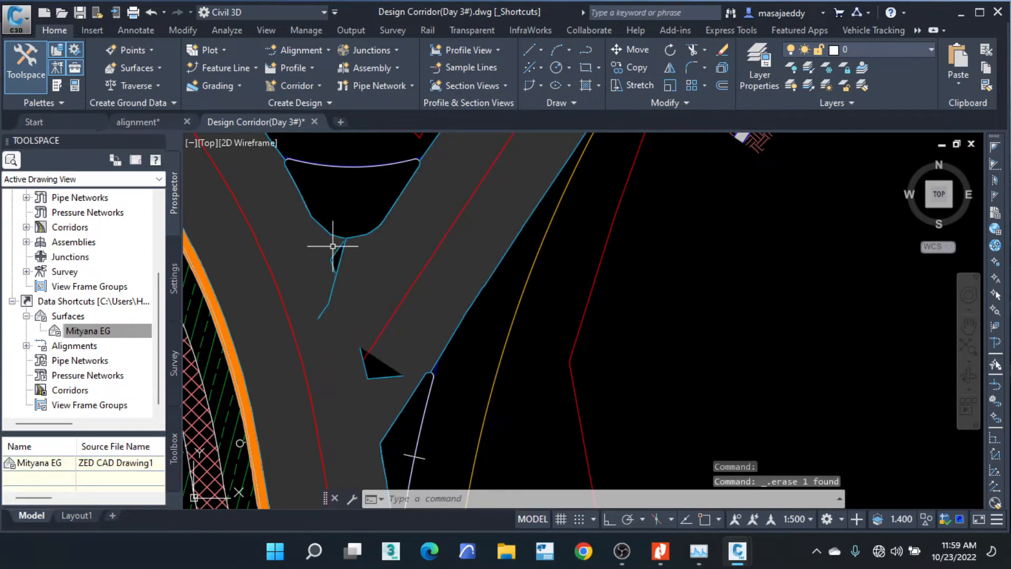
left_click(303, 263)
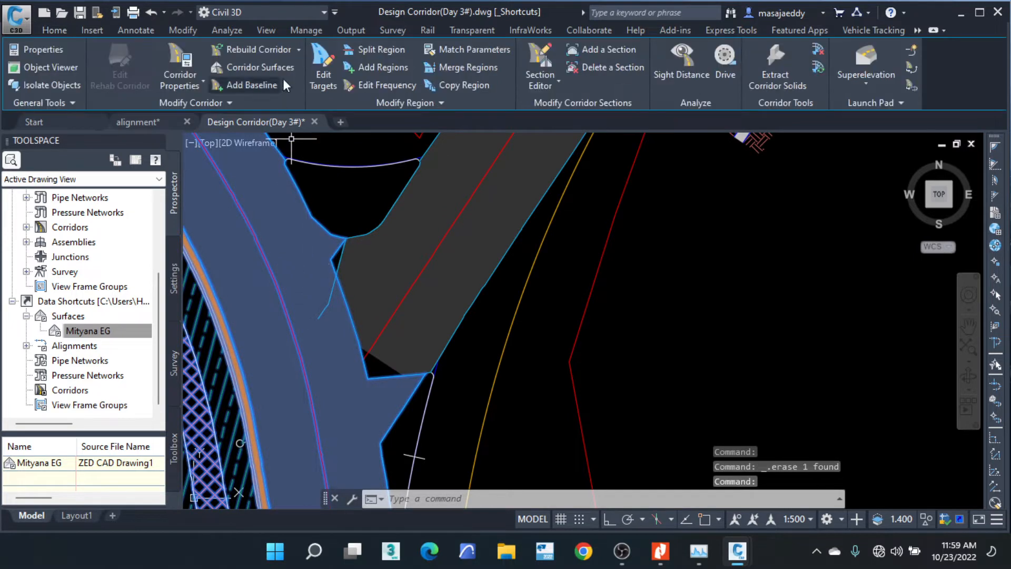
key("Escape")
key("Escape")
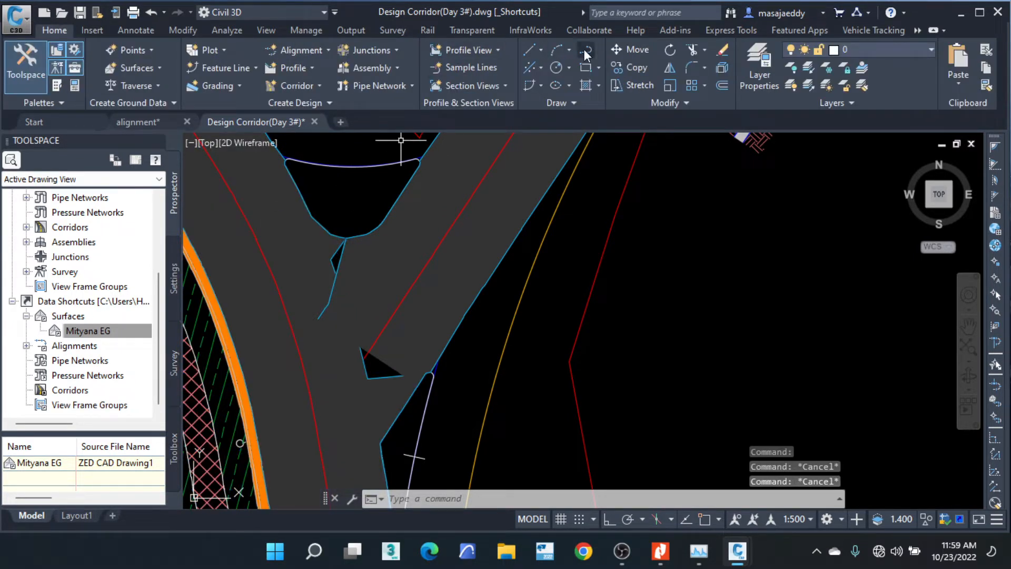
Redraw the connecting polyline from slightly farther up the central island's rounded tip to the lane edge at the narrow island's upper end.
left_click(589, 49)
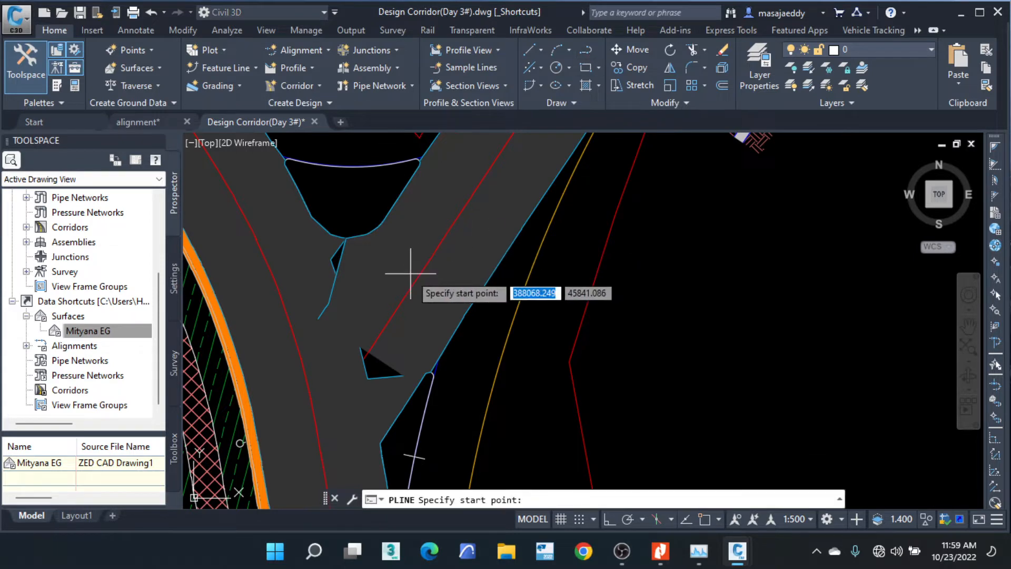
left_click(379, 230)
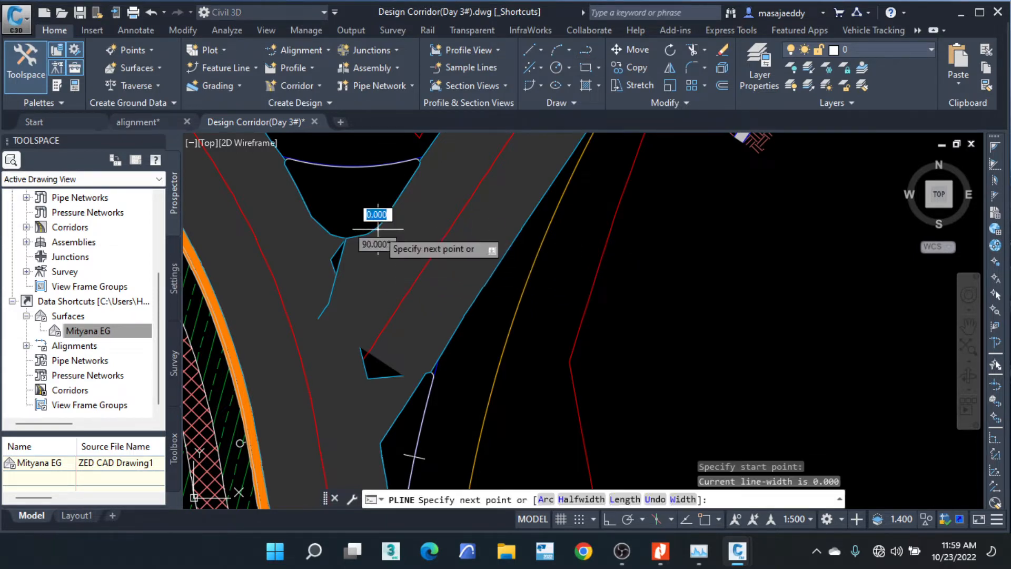
left_click(420, 383)
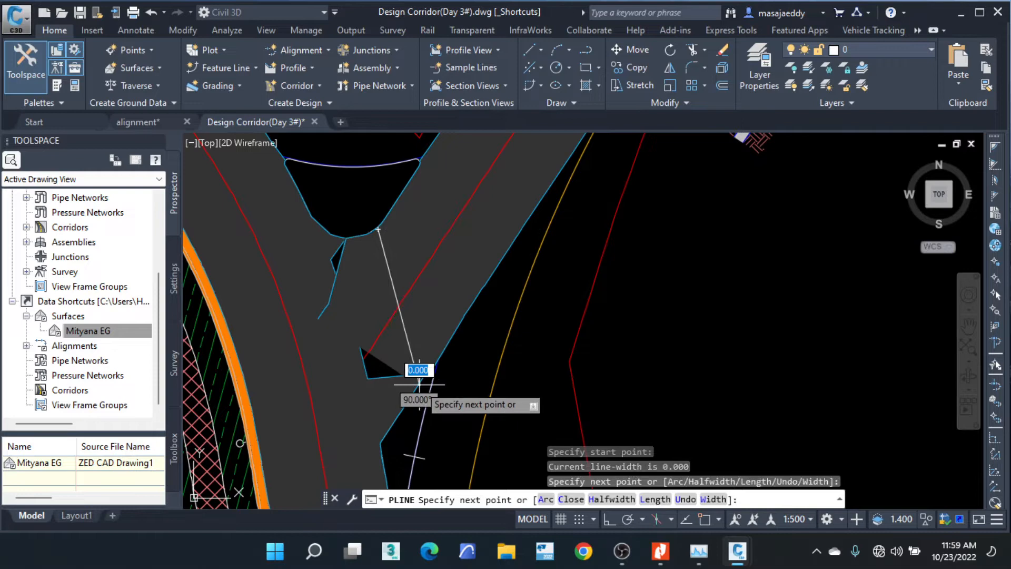
right_click(452, 298)
left_click(489, 306)
scroll(416, 379, "up", 3)
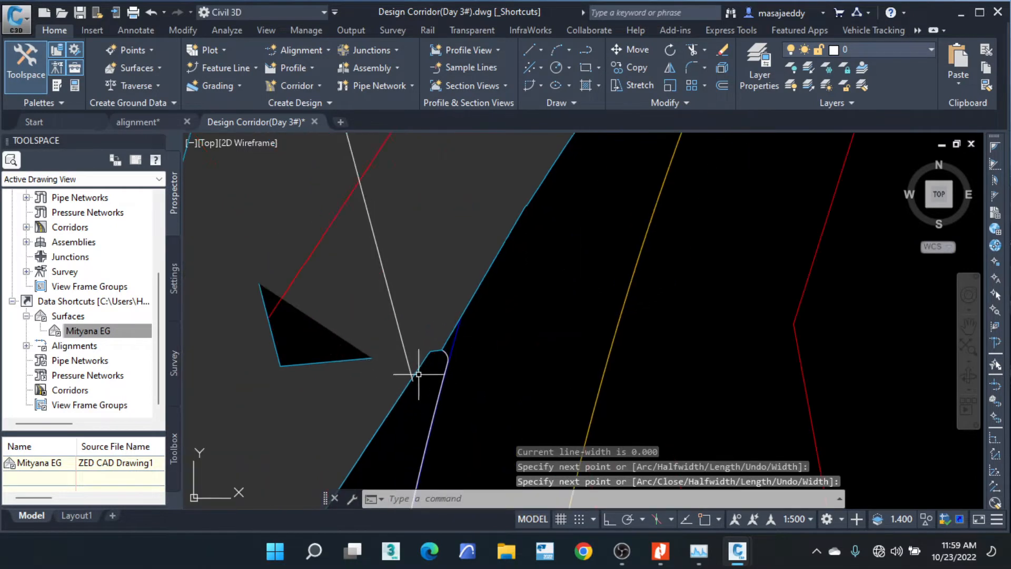
scroll(352, 266, "down", 2)
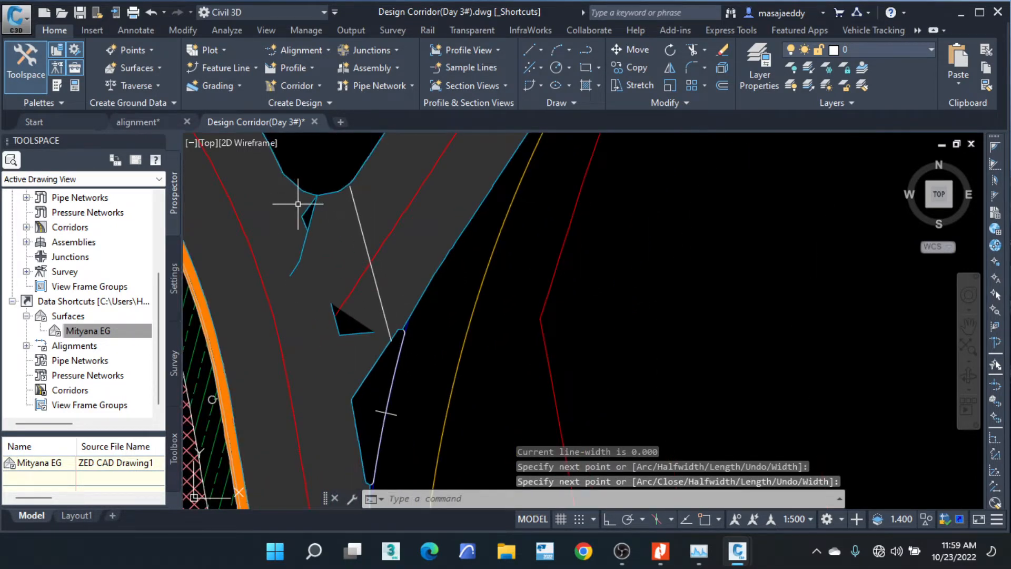
scroll(343, 180, "up", 3)
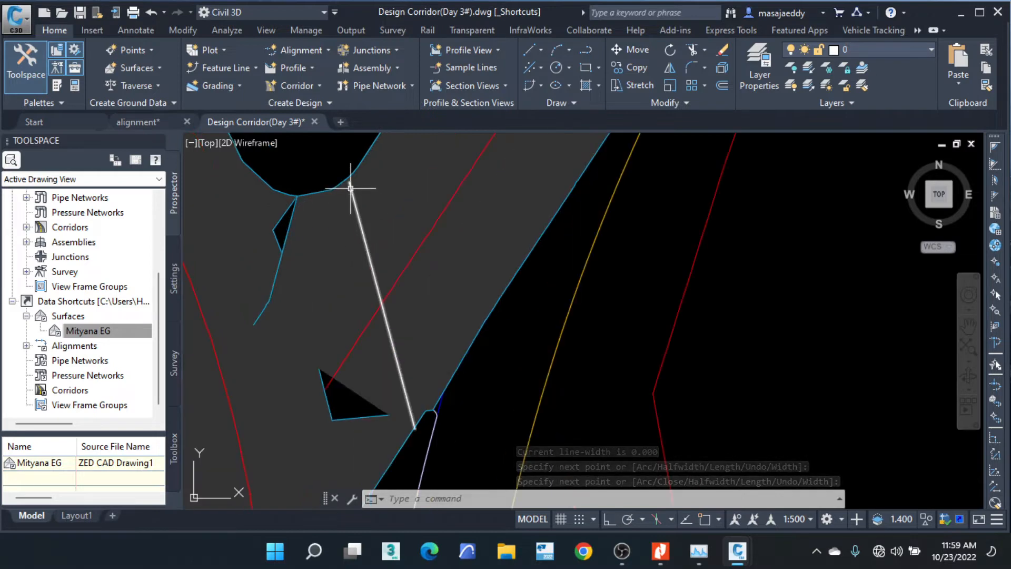
scroll(326, 192, "down", 3)
Open the width target of LaneSuperelevationAOR - (Right) (1) for the Mityana road corridor's Basic Assembly (2) region.
left_click(271, 214)
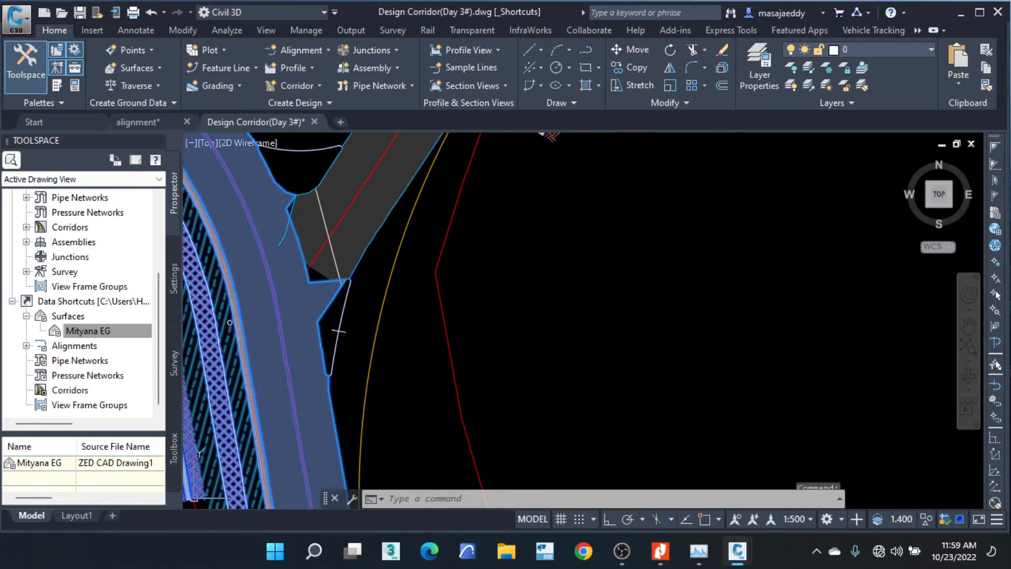
left_click(183, 60)
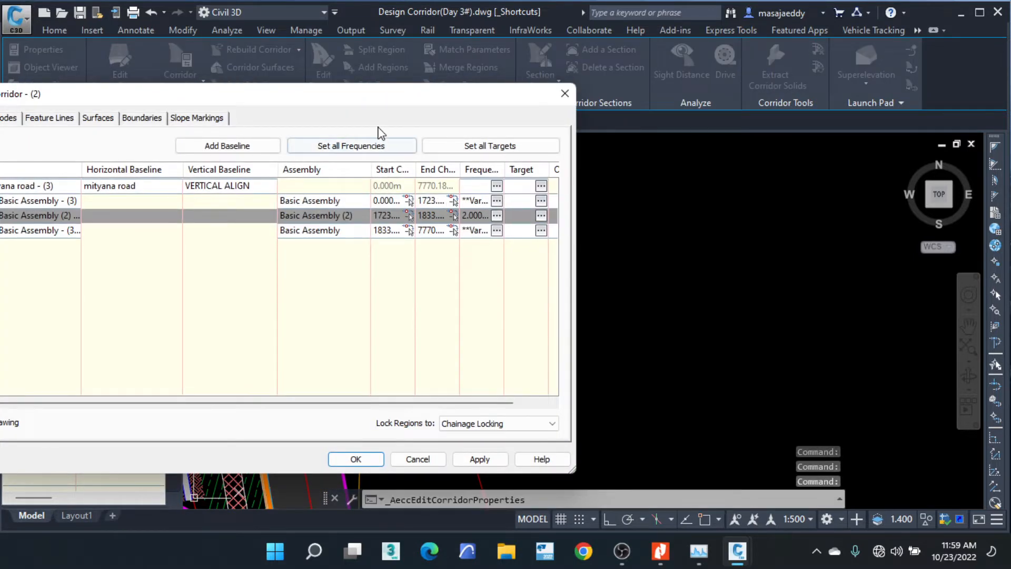
left_click_drag(360, 102, 497, 71)
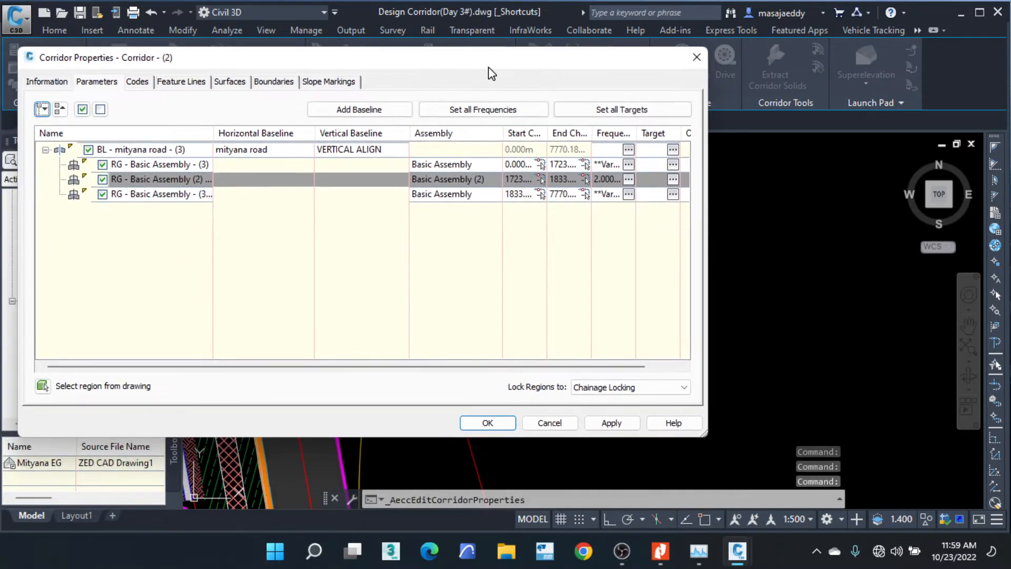
left_click(673, 179)
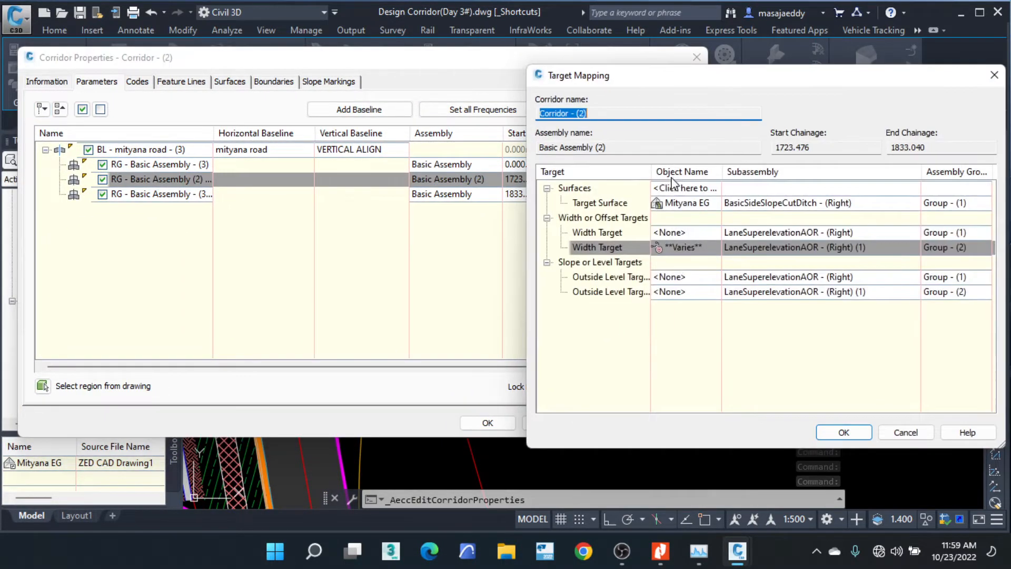
left_click(684, 249)
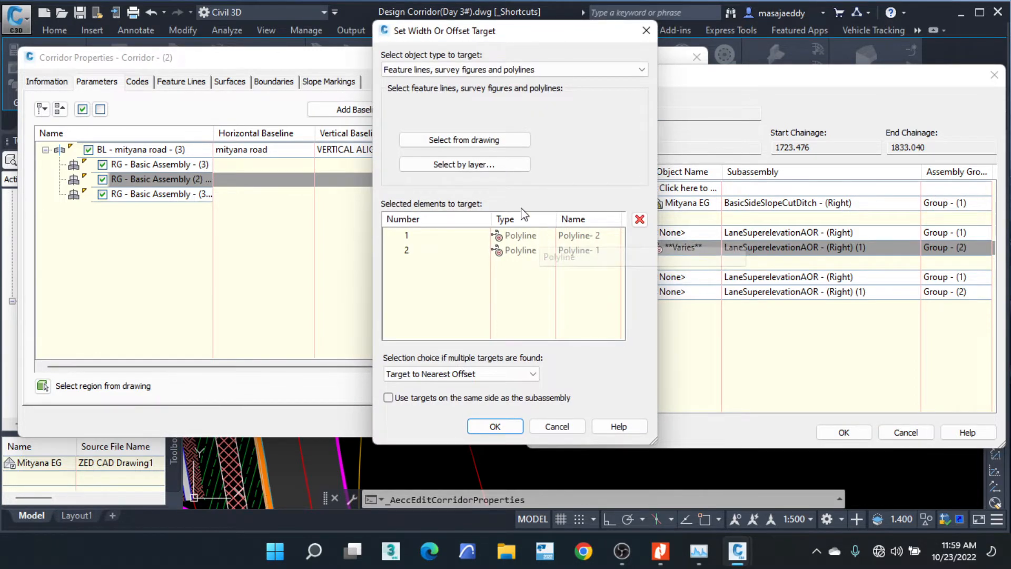
Add the redrawn connecting polyline to the selected width targets, accept the settings and rebuild the Mityana road corridor.
left_click(485, 140)
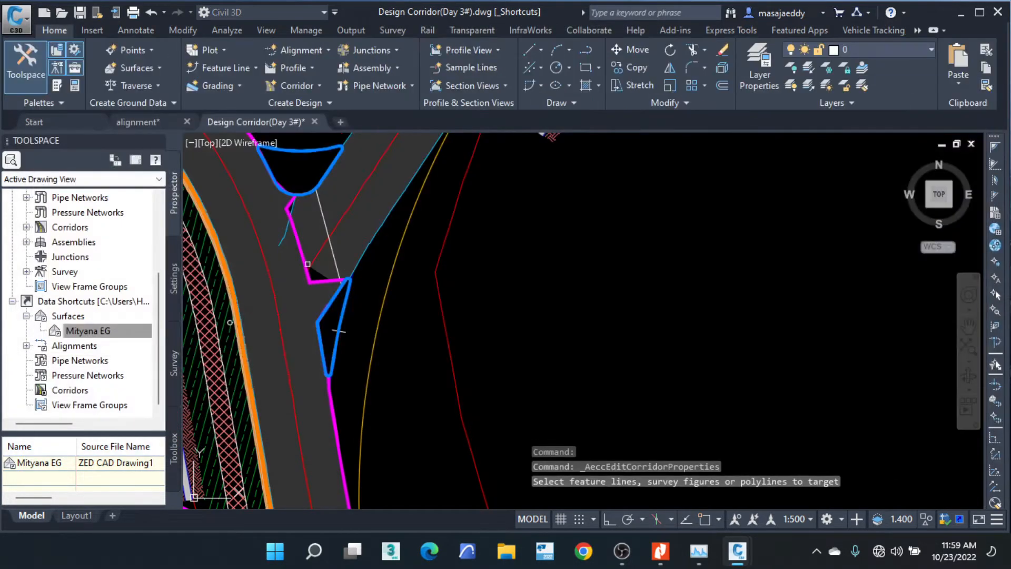
left_click(332, 250)
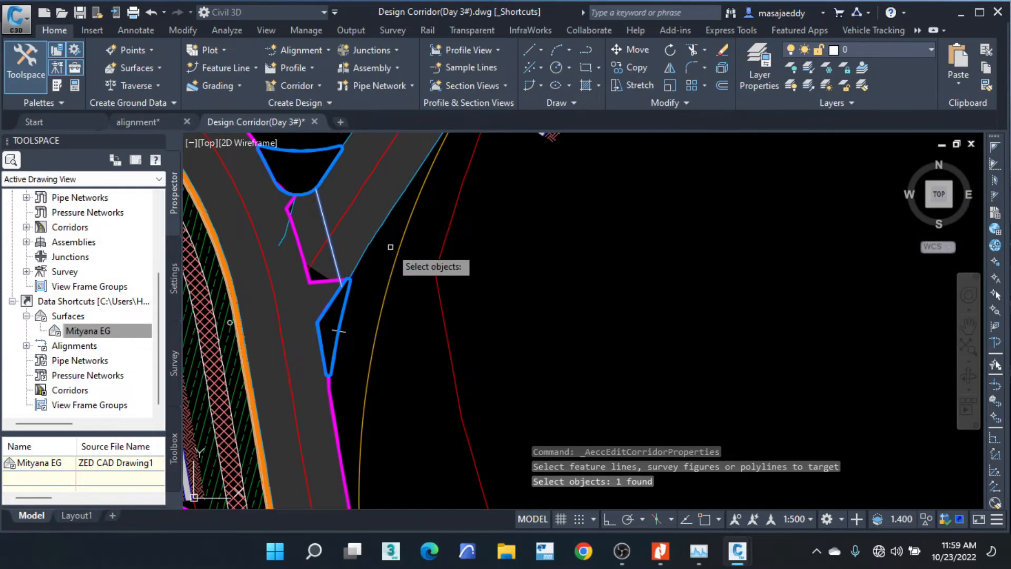
key("Return")
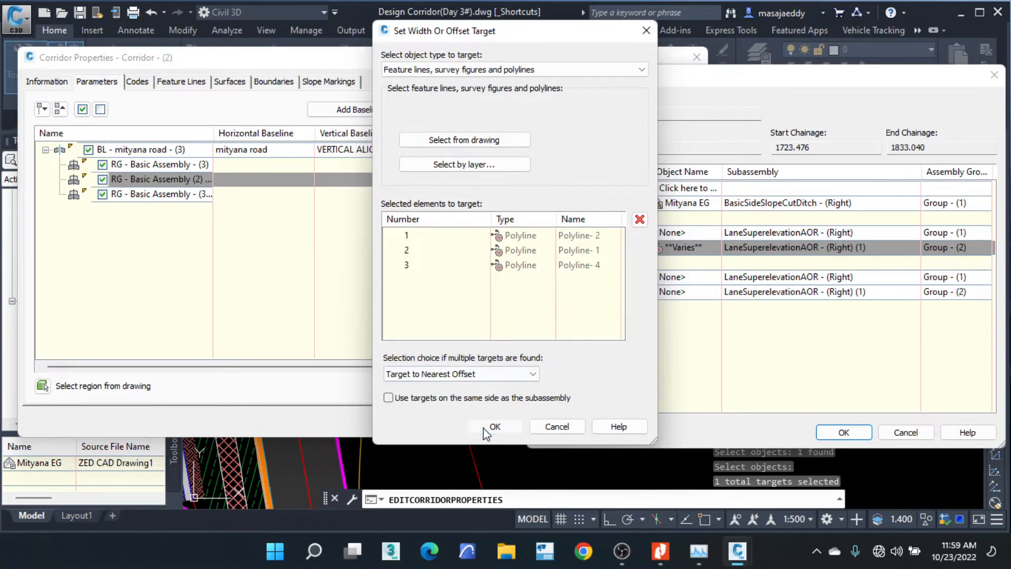
left_click(485, 427)
left_click(843, 432)
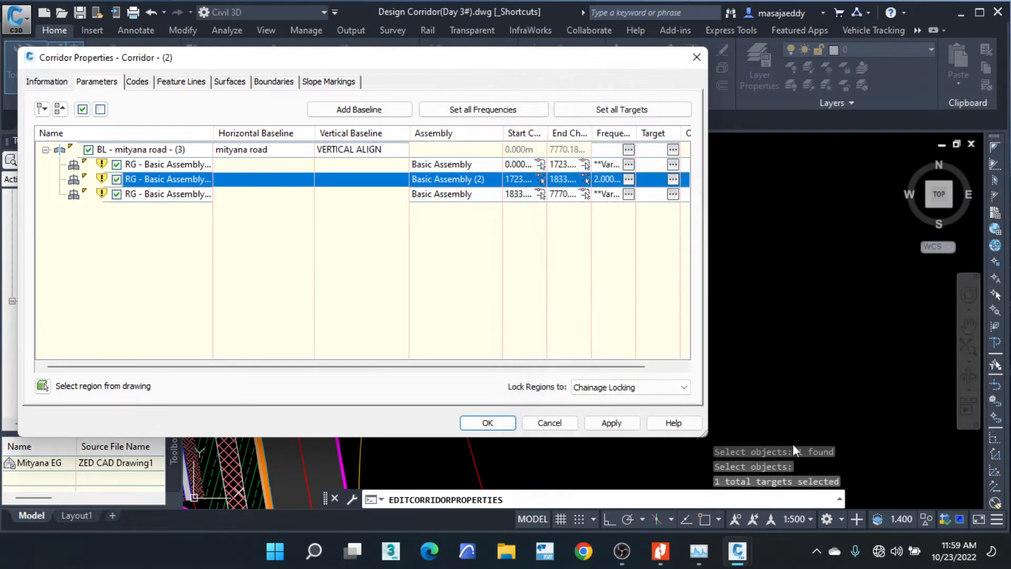
left_click(492, 422)
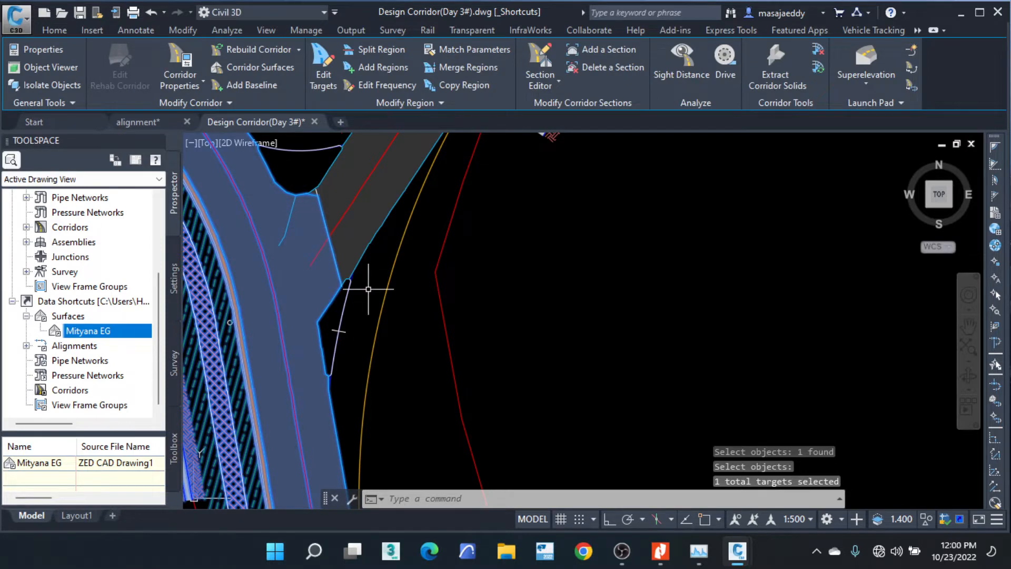
key("Escape")
key("Escape")
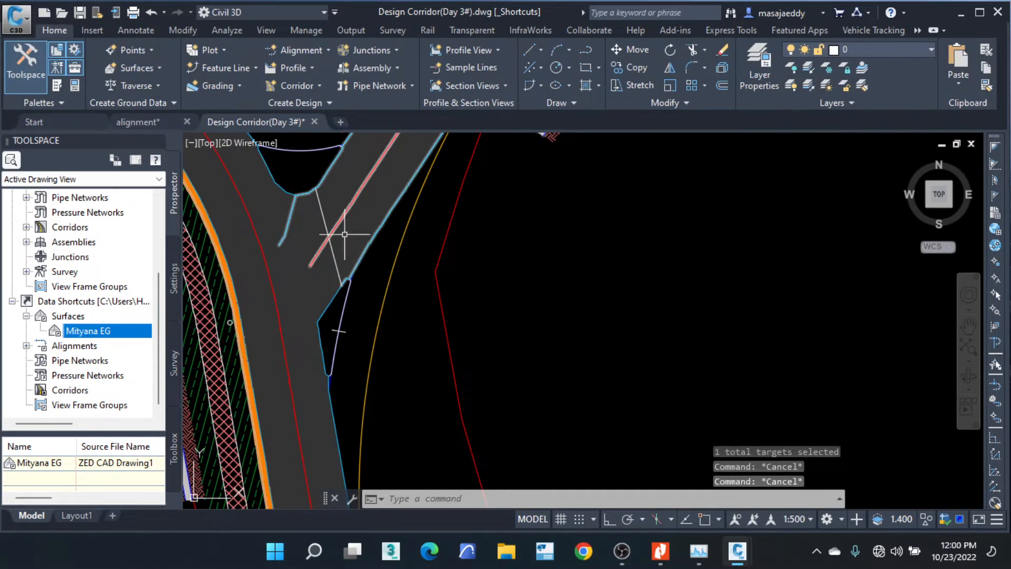
Set the connecting polyline's colour to index colour 250 so it blends with the road surface.
scroll(326, 221, "up", 2)
left_click(318, 206)
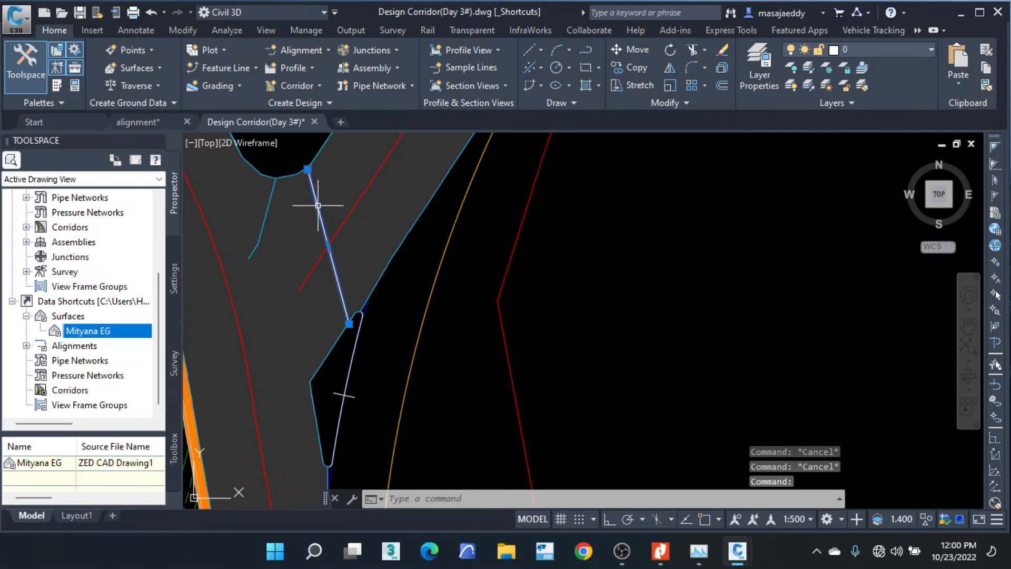
right_click(295, 191)
left_click(345, 305)
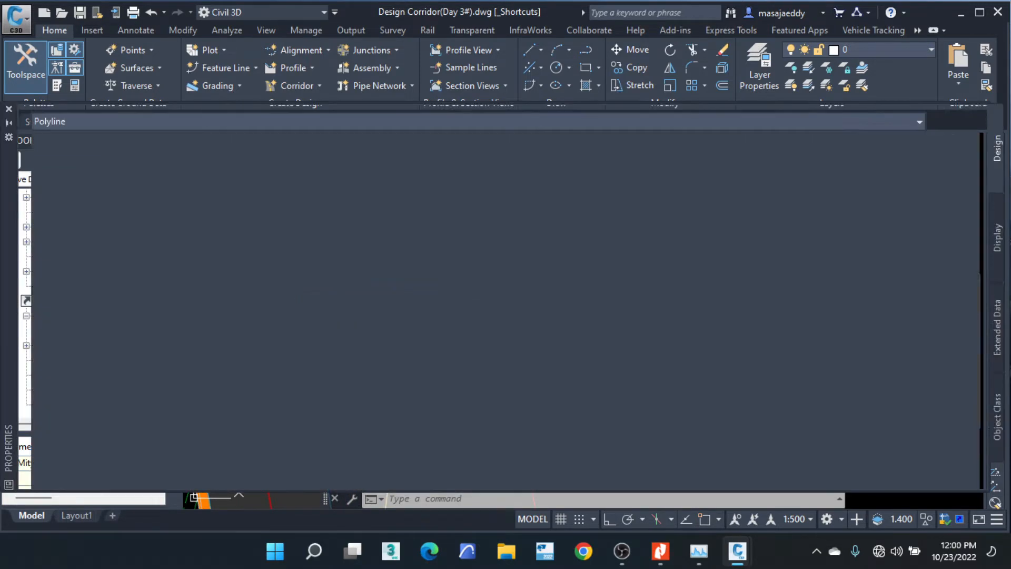
left_click(526, 157)
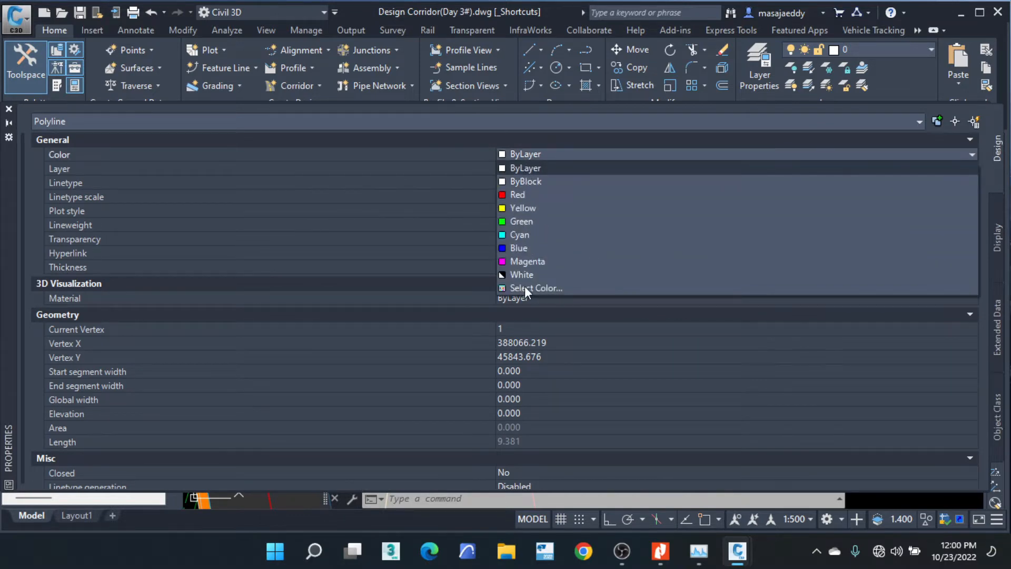
left_click(524, 288)
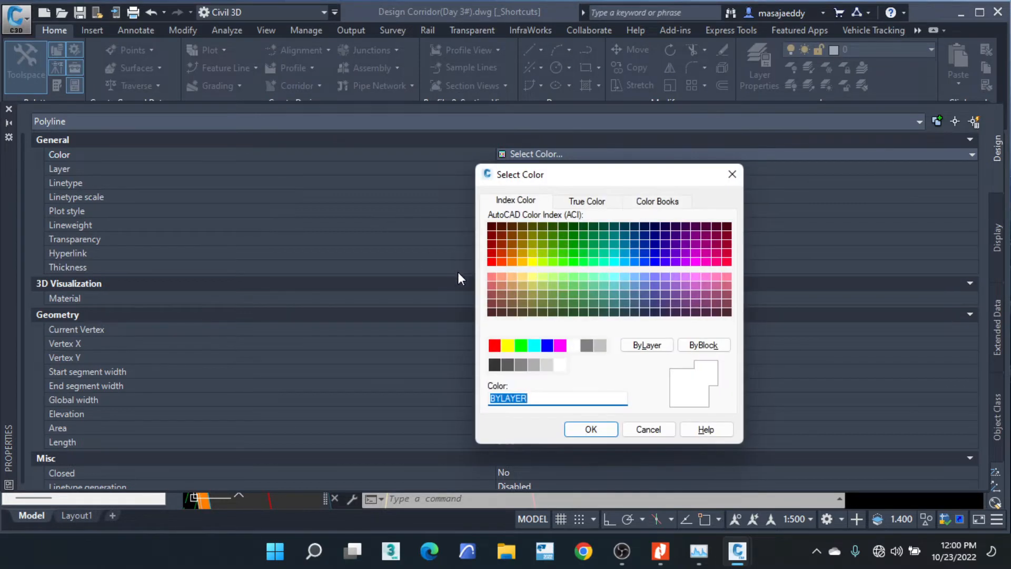
left_click(494, 364)
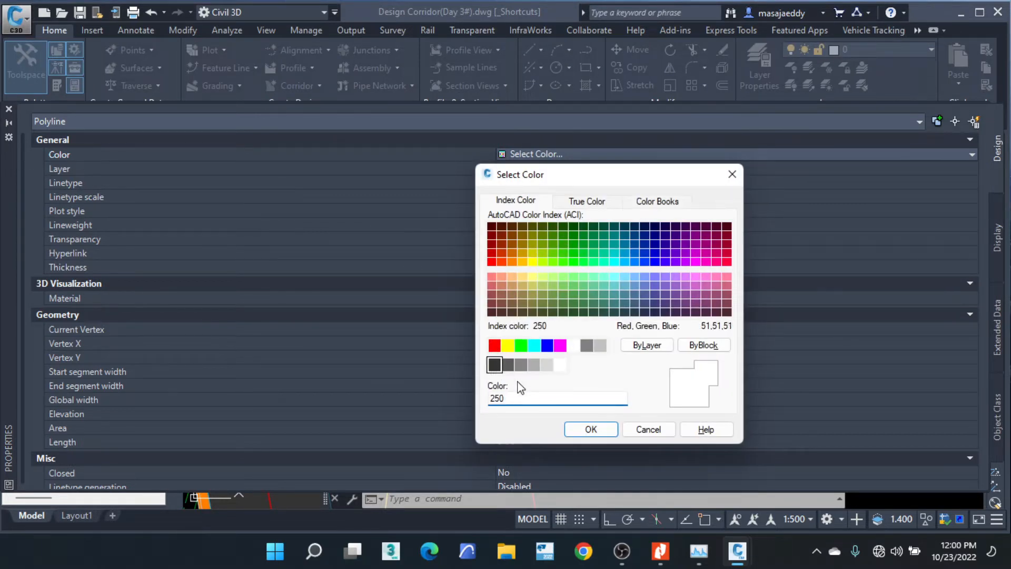
left_click(590, 426)
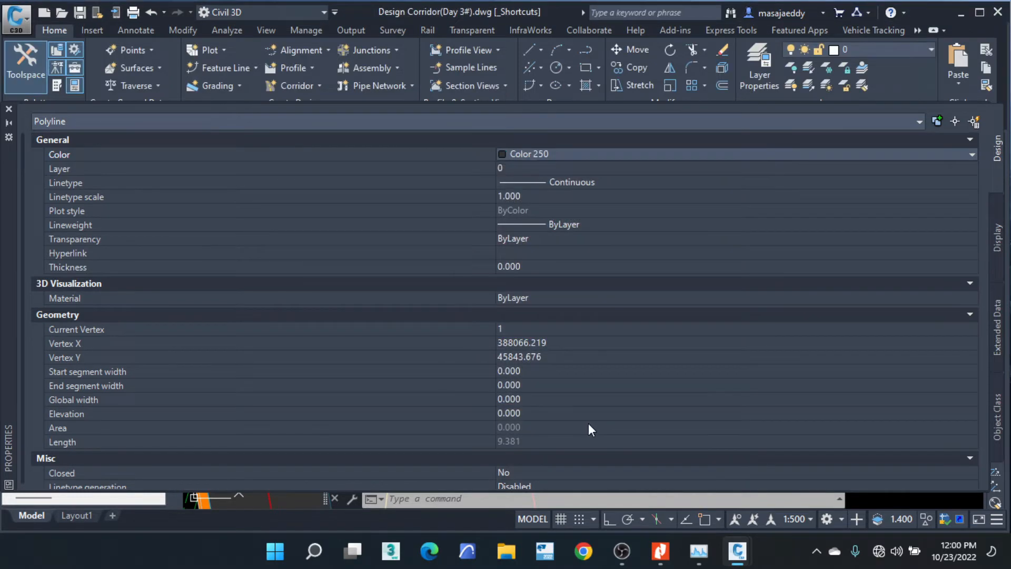
left_click(9, 109)
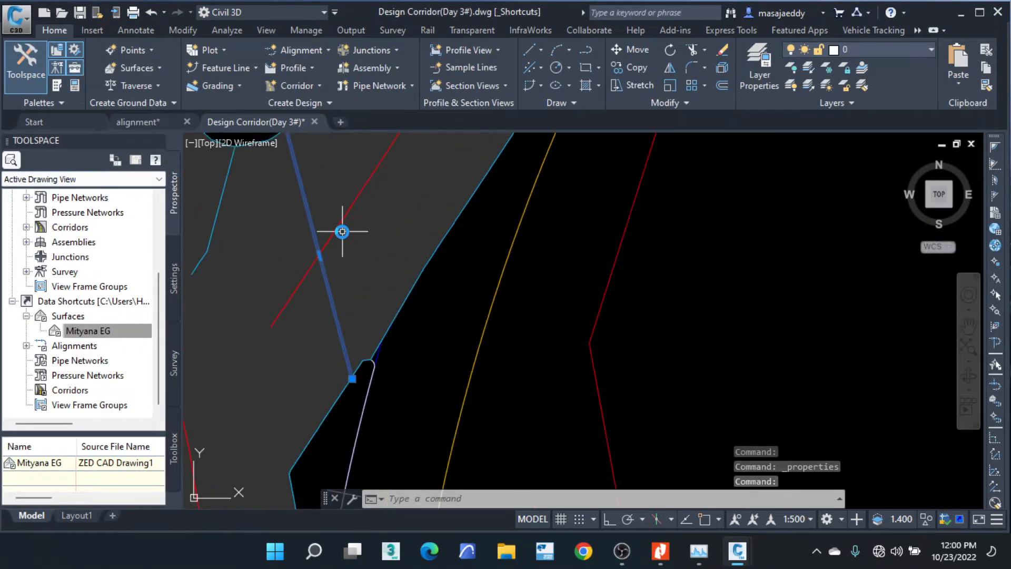
key("Escape")
key("Escape")
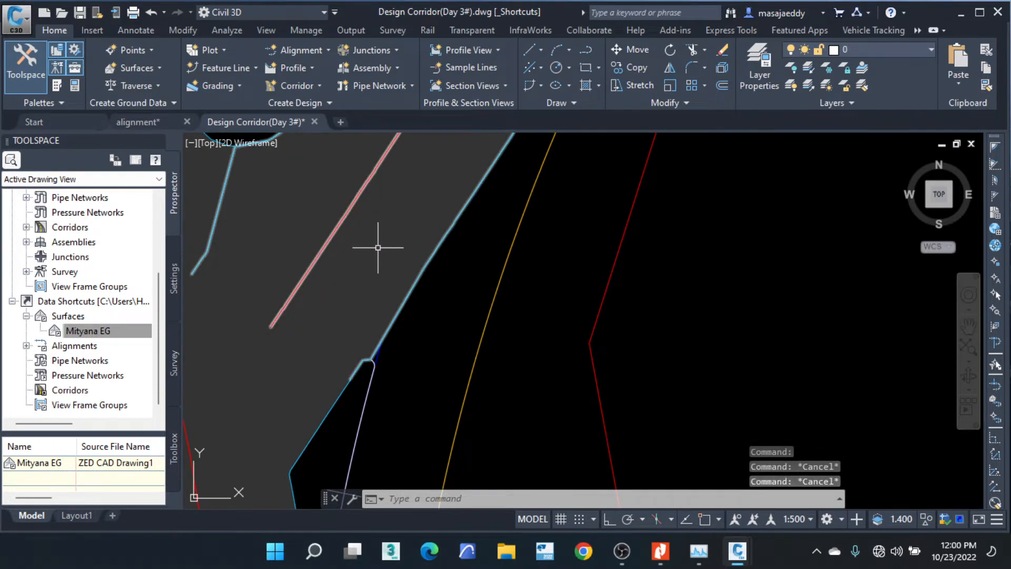
Examine where the Mityana and minor road corridors meet around the two islands, including the lane edges and corridor extents.
scroll(378, 247, "down", 5)
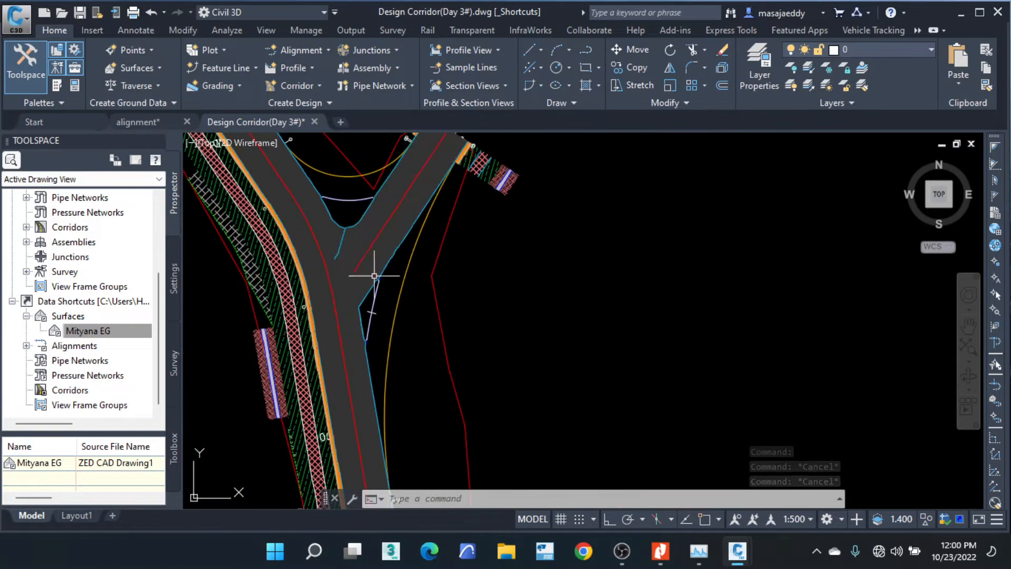
scroll(375, 274, "up", 3)
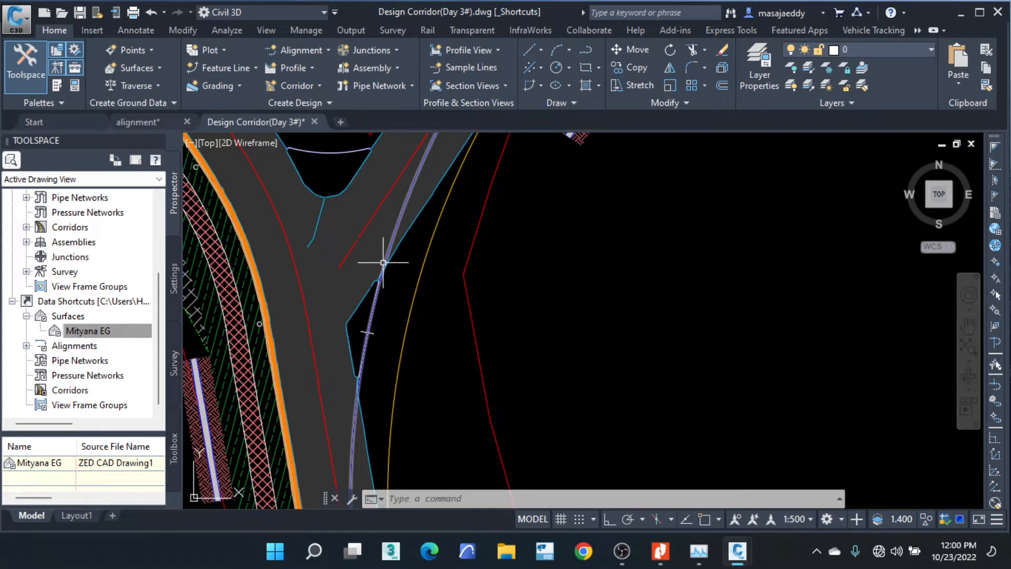
mouse_move(384, 258)
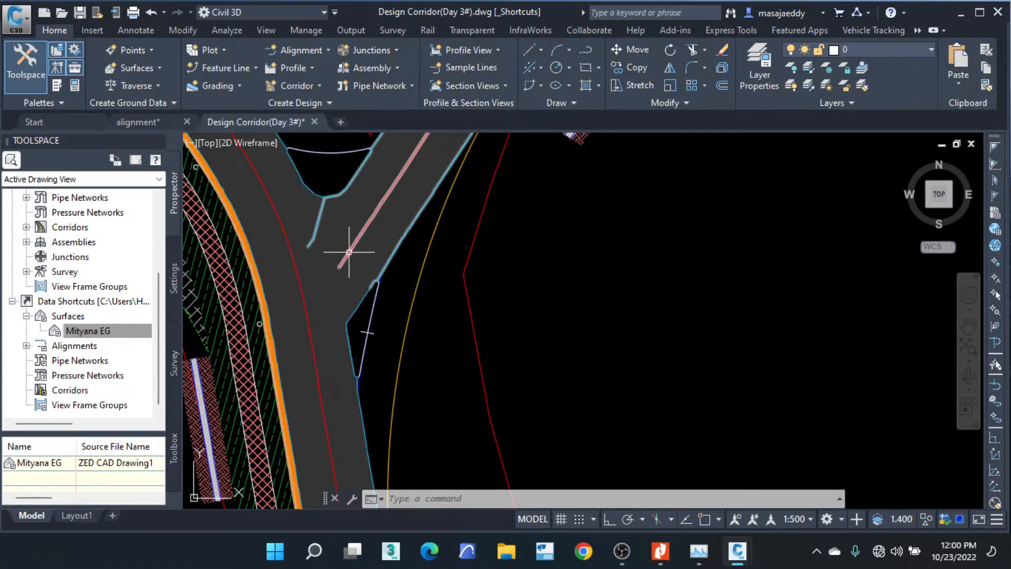
mouse_move(345, 243)
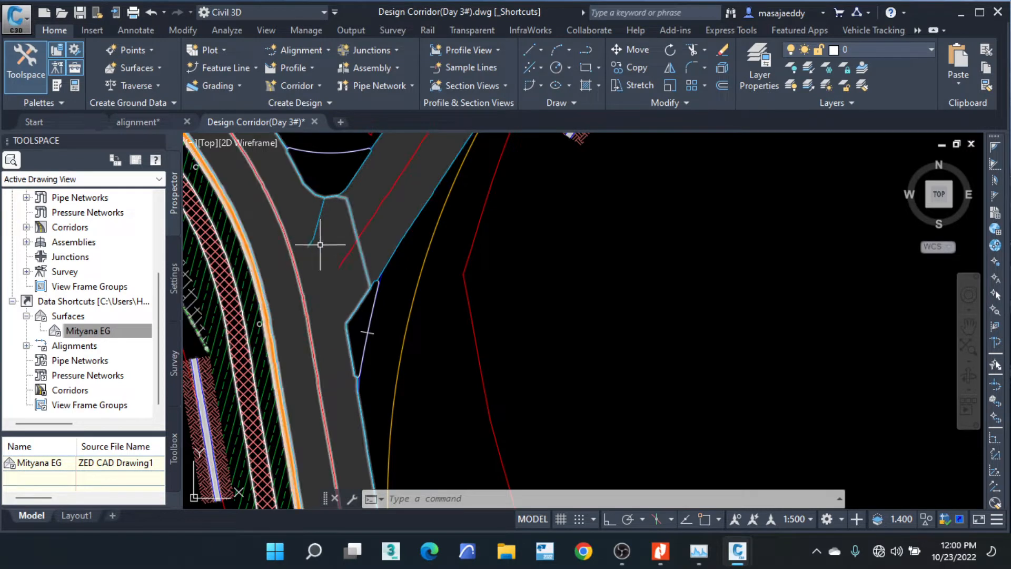
scroll(367, 332, "down", 3)
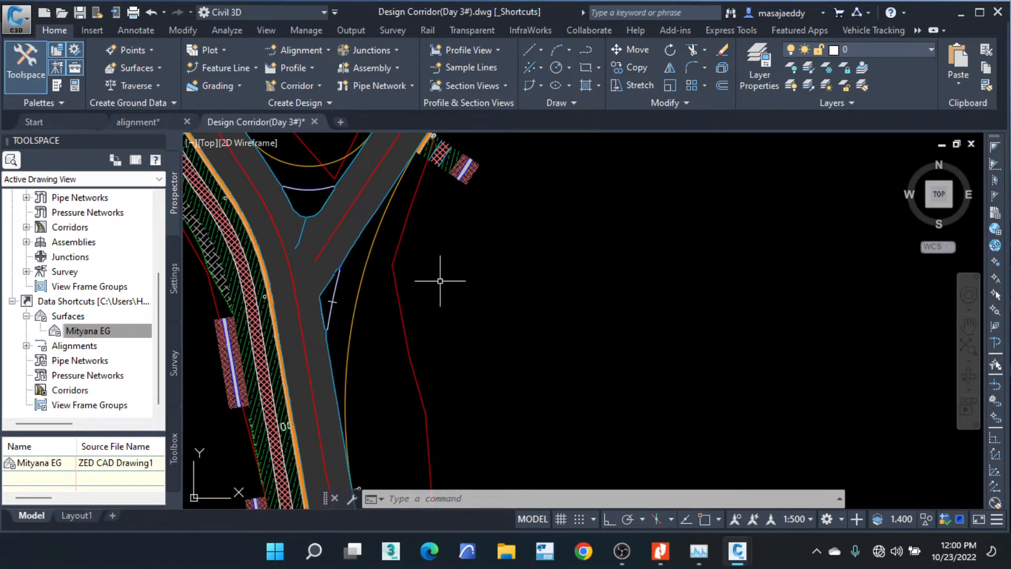
mouse_move(440, 281)
scroll(305, 249, "up", 4)
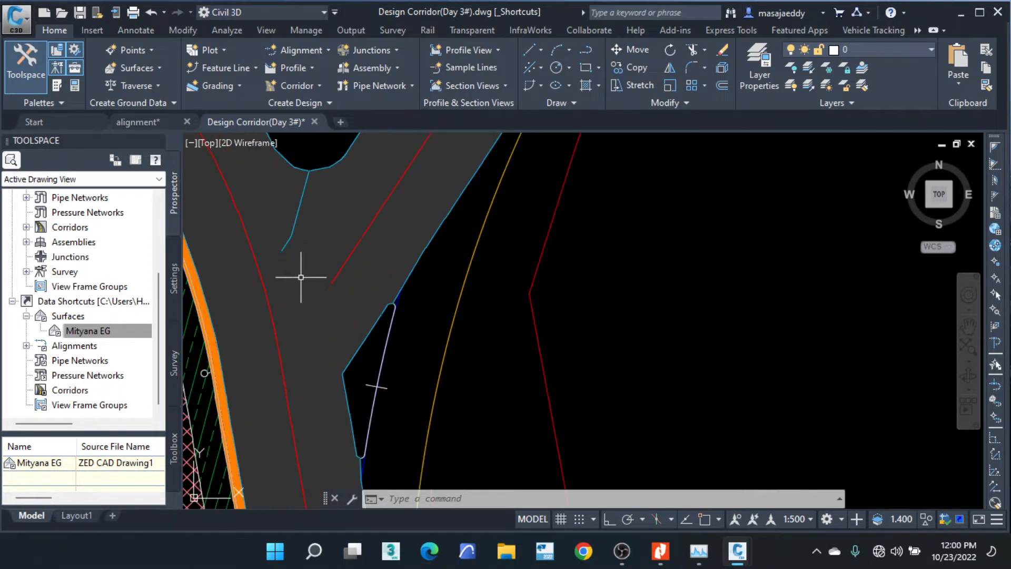
scroll(301, 277, "down", 3)
scroll(332, 174, "up", 3)
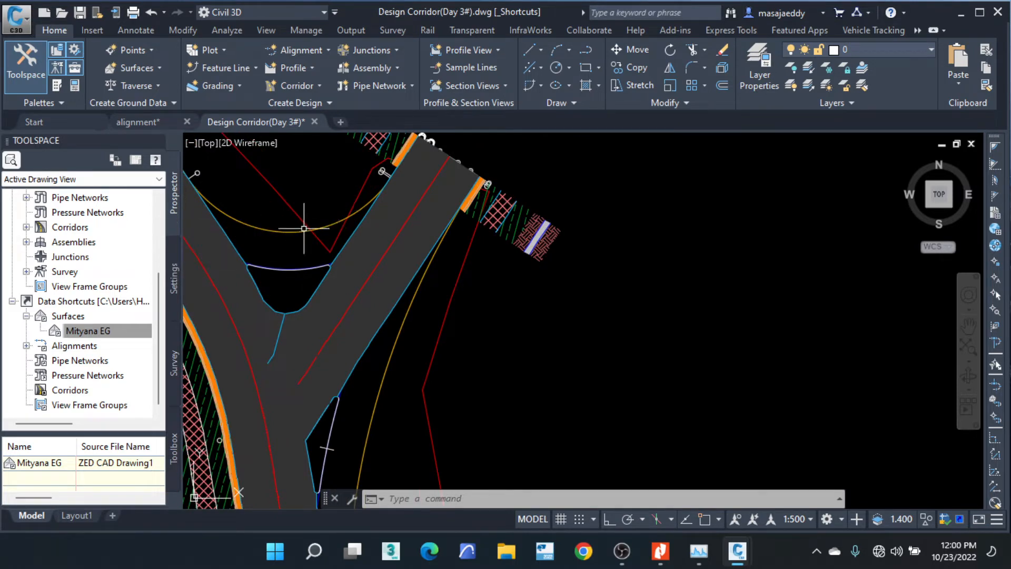
scroll(304, 228, "down", 3)
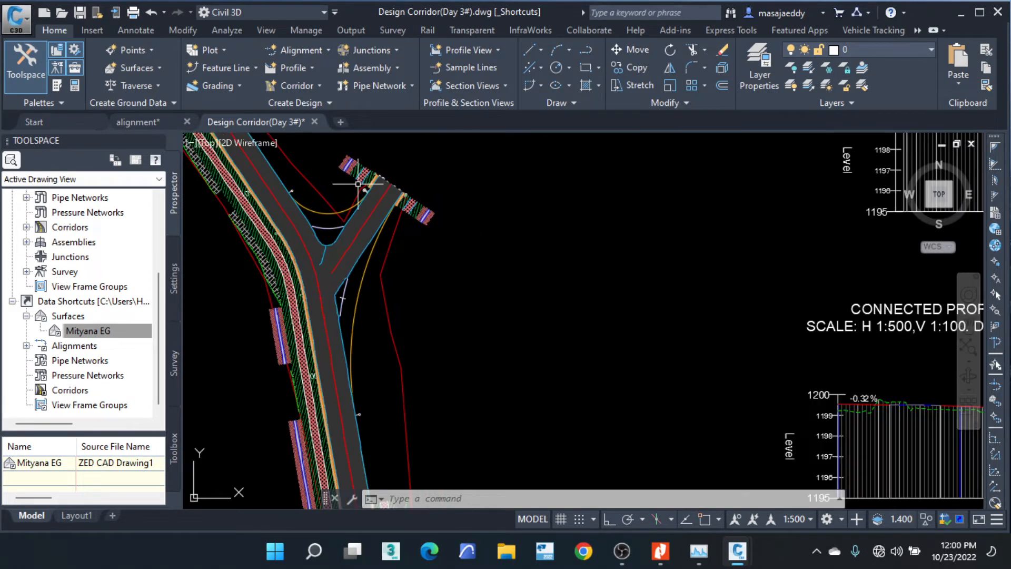
scroll(301, 221, "up", 2)
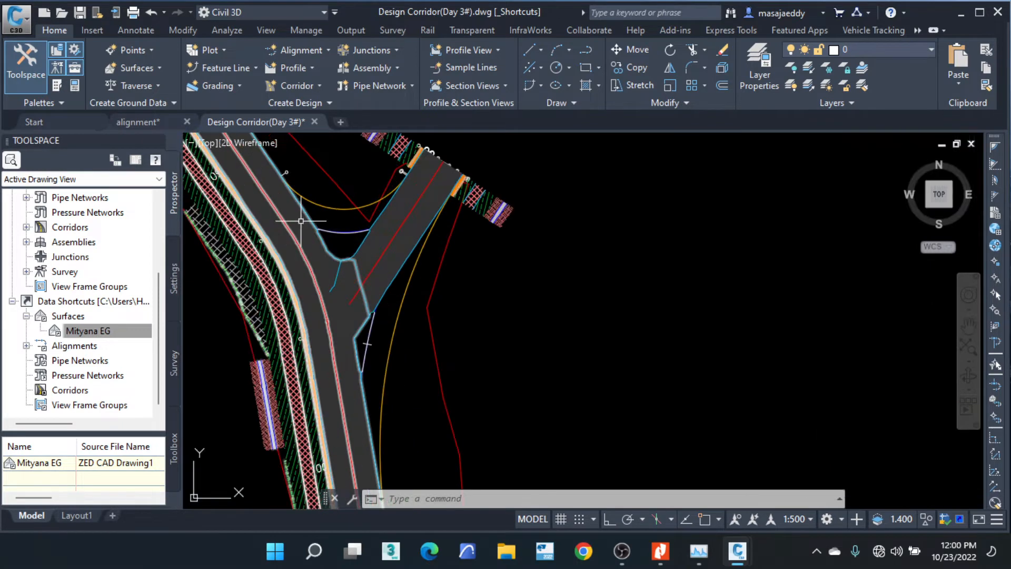
scroll(350, 183, "up", 3)
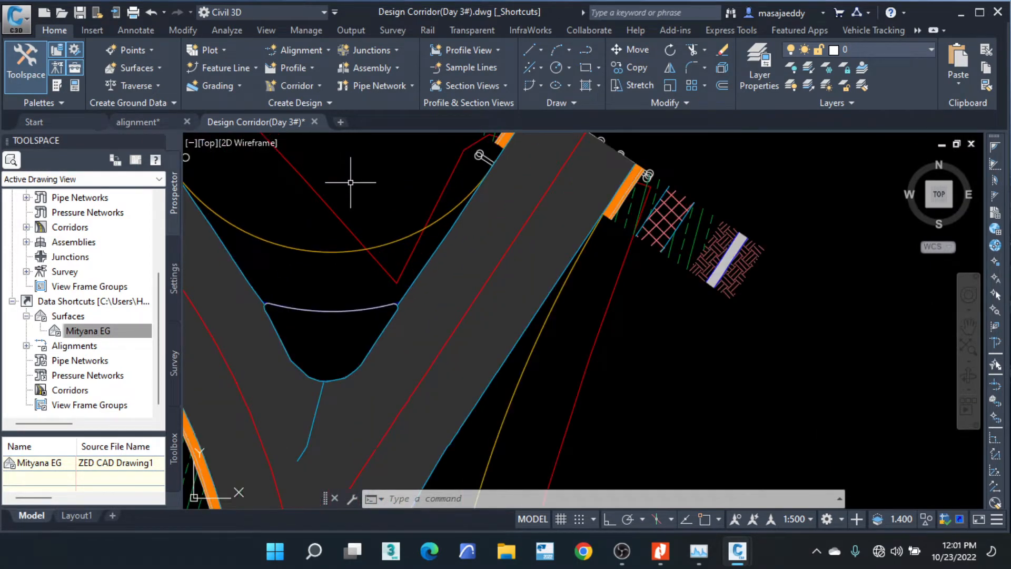
mouse_move(350, 182)
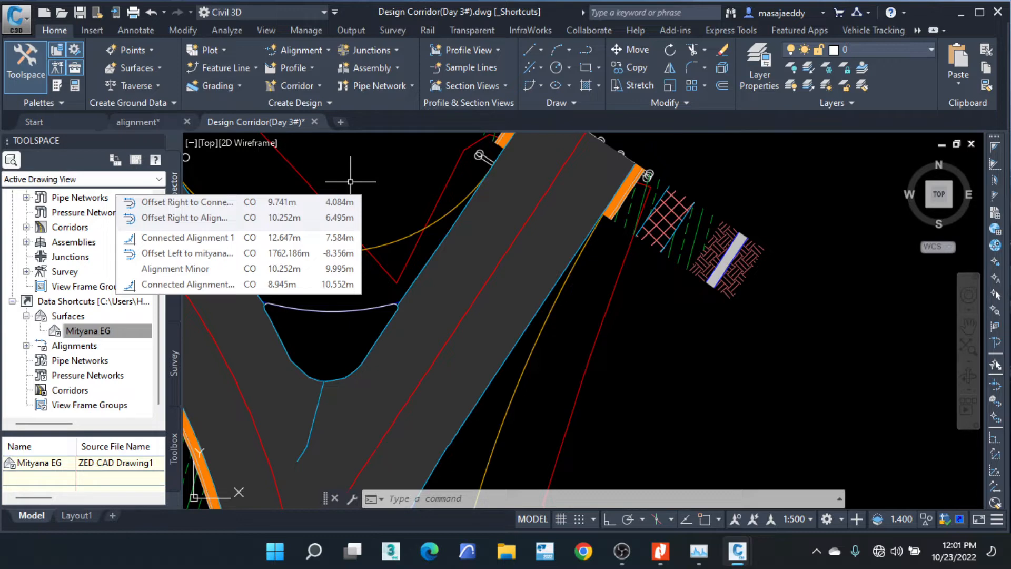
scroll(350, 182, "down", 4)
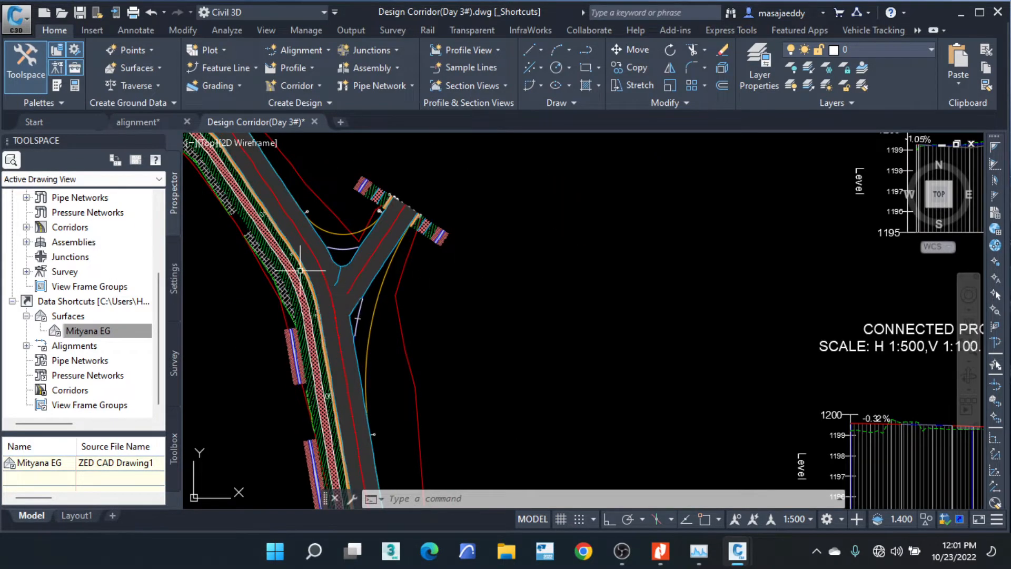
scroll(293, 266, "up", 3)
middle_click_drag(323, 270, 346, 291)
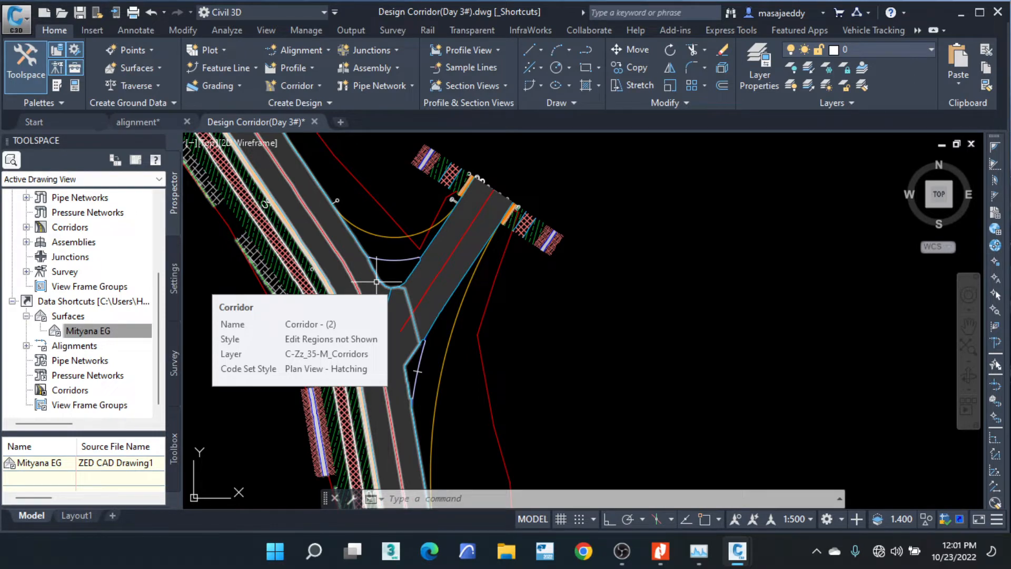
scroll(376, 282, "up", 3)
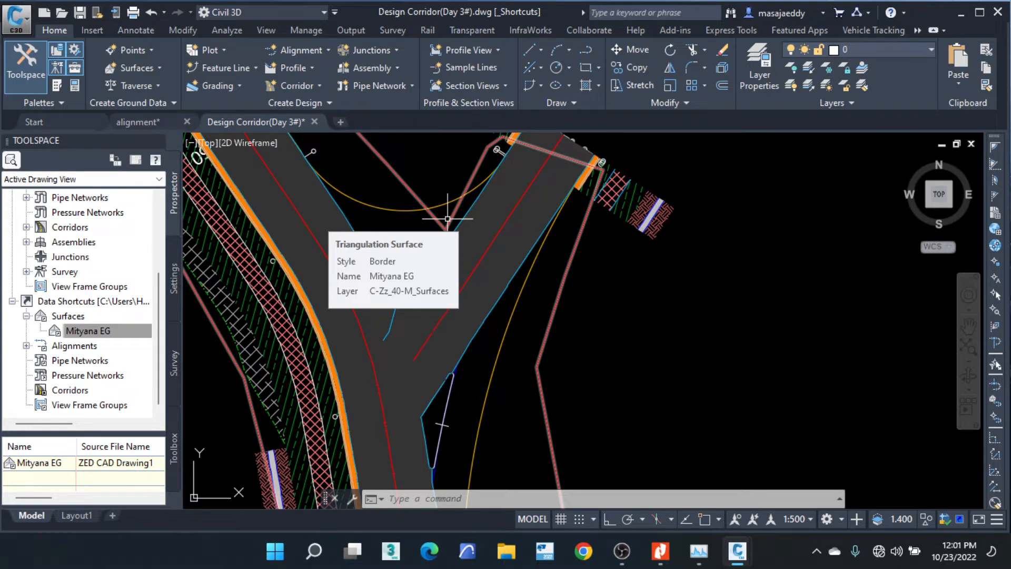
scroll(447, 218, "down", 3)
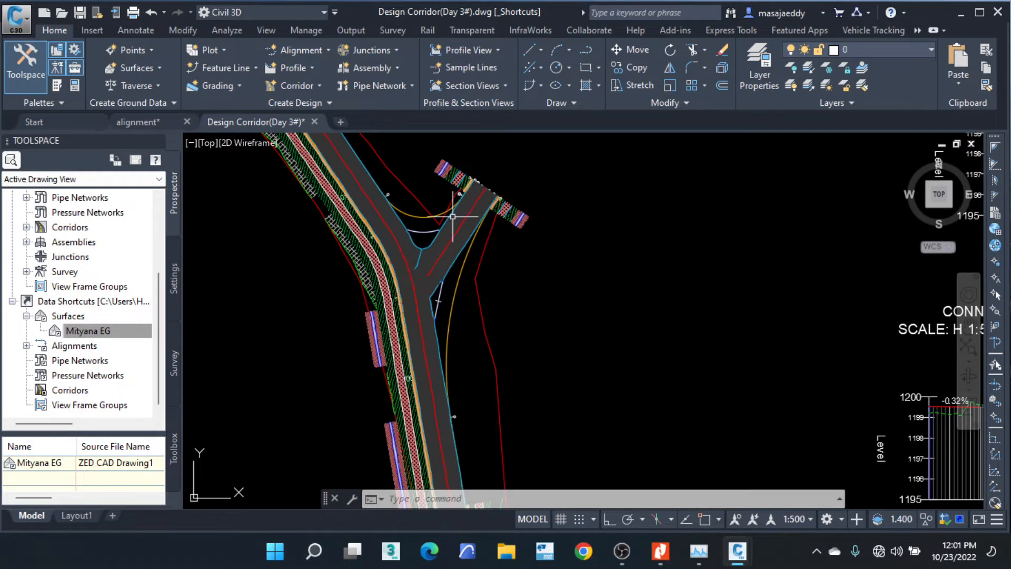
scroll(406, 196, "up", 2)
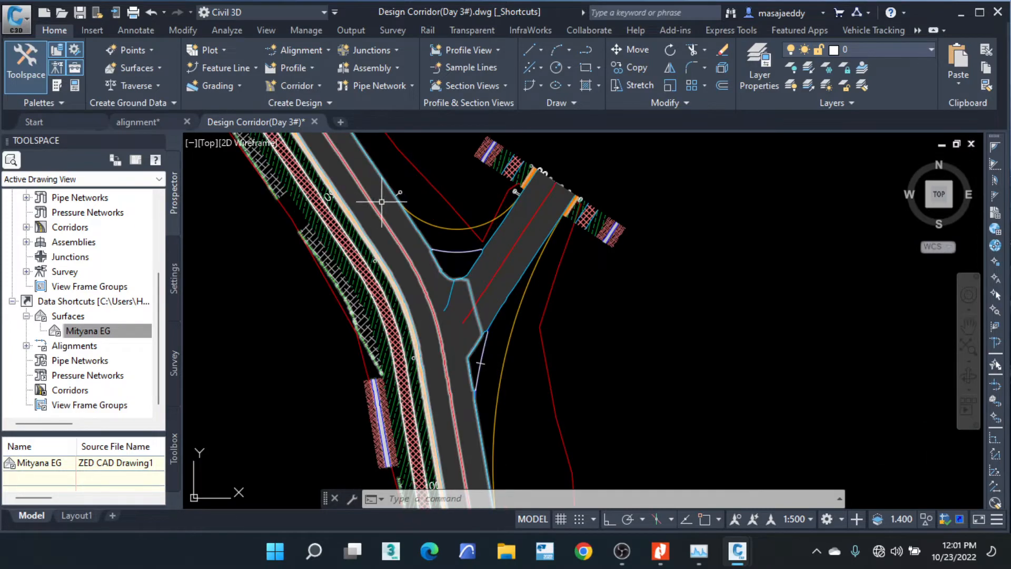
Examine the upper island's corners, where the curved connected alignment meets the minor road's lane edge, and the wider junction layout.
scroll(463, 219, "up", 4)
scroll(485, 268, "down", 2)
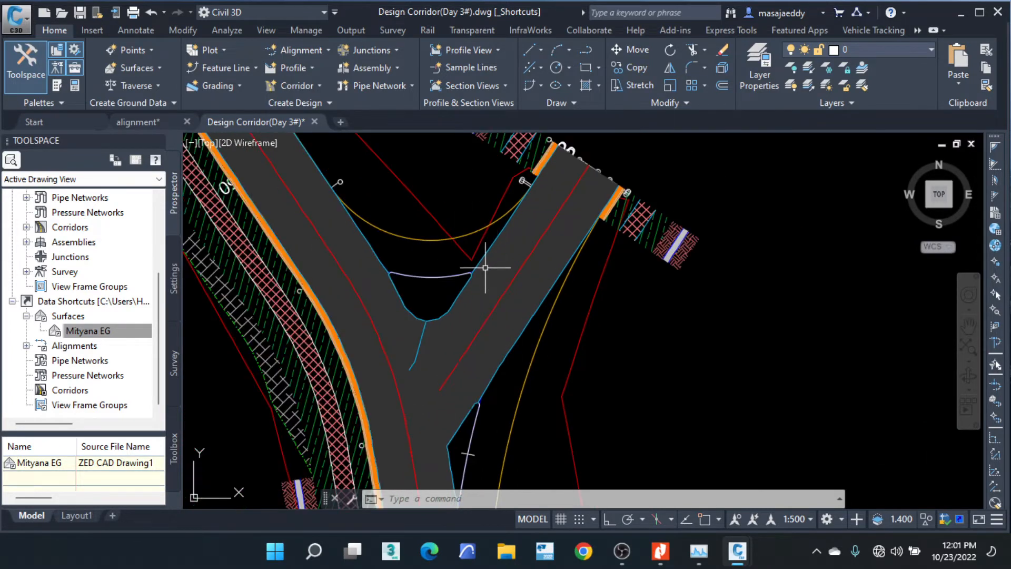
scroll(485, 267, "up", 4)
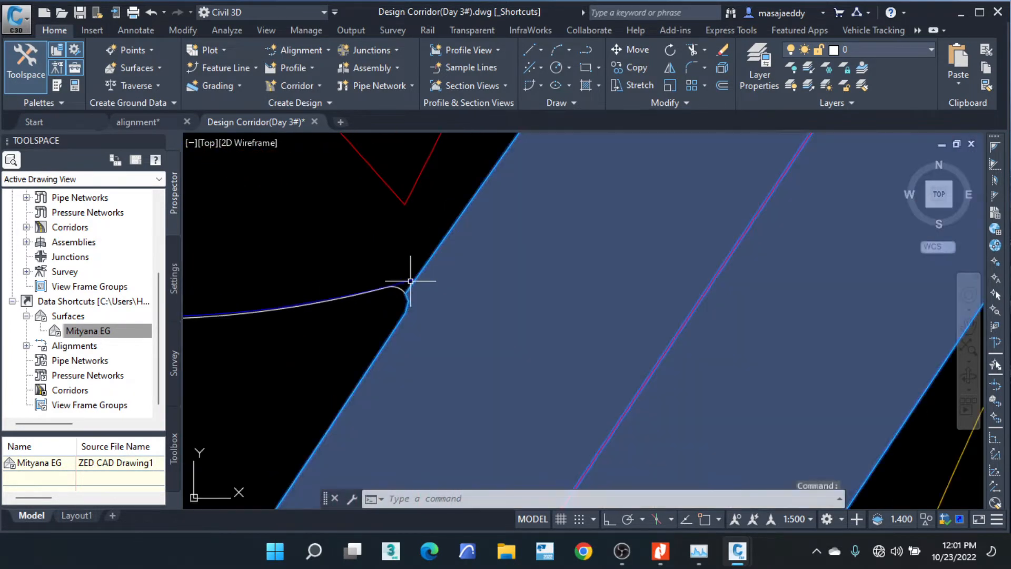
left_click(411, 281)
key("Escape")
key("Escape")
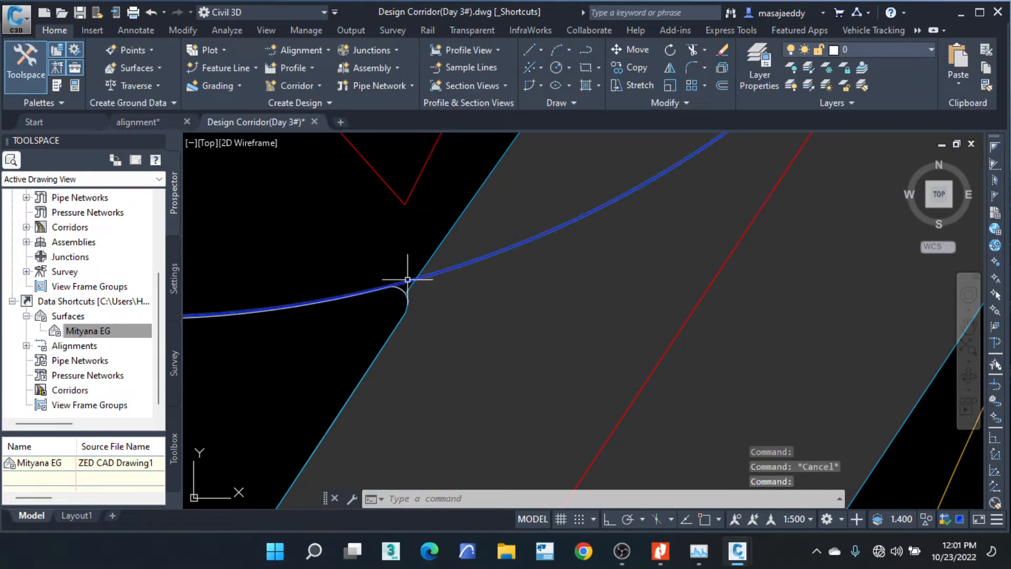
left_click(408, 280)
scroll(395, 242, "down", 2)
scroll(394, 252, "down", 4)
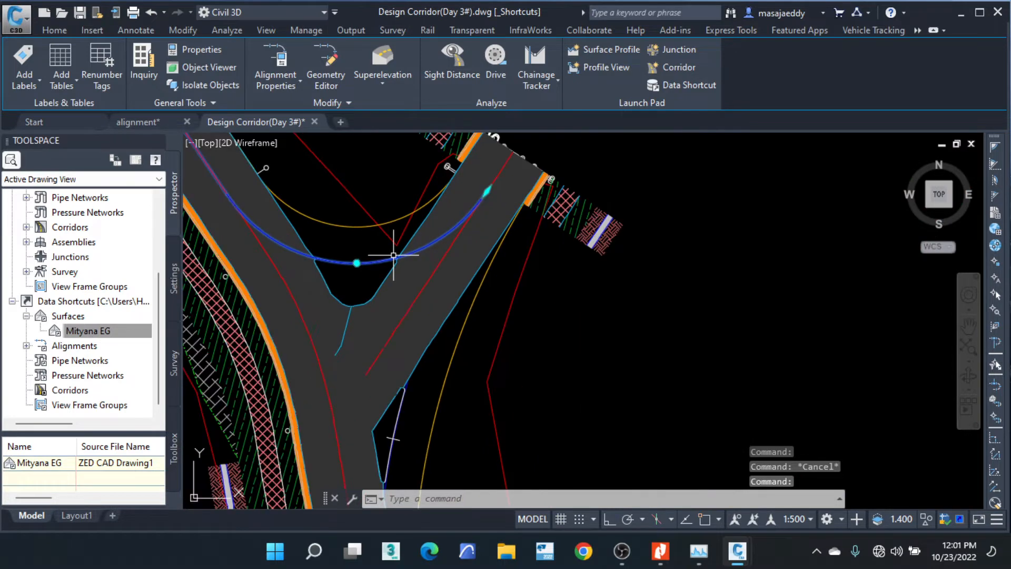
key("Escape")
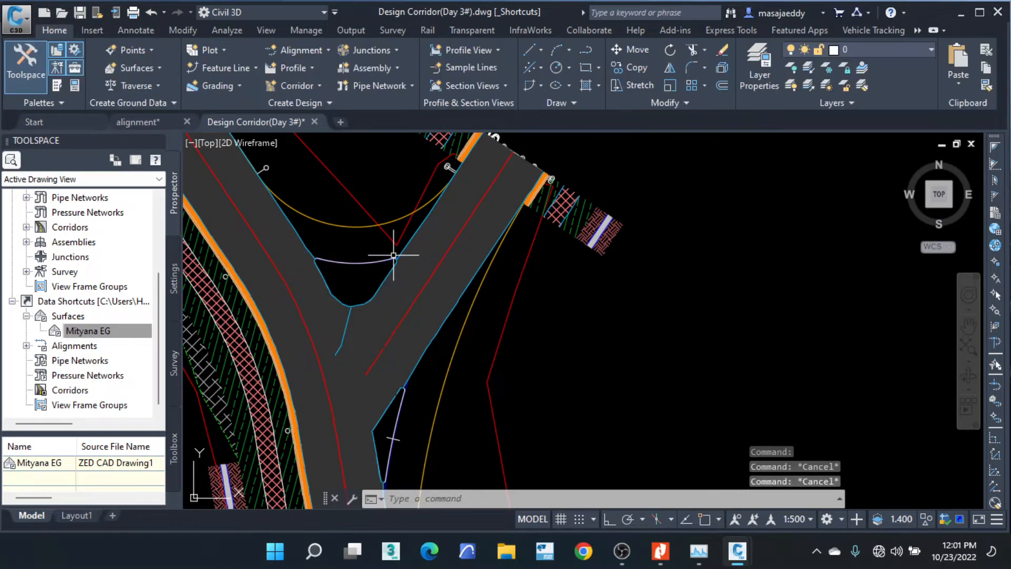
scroll(349, 250, "up", 4)
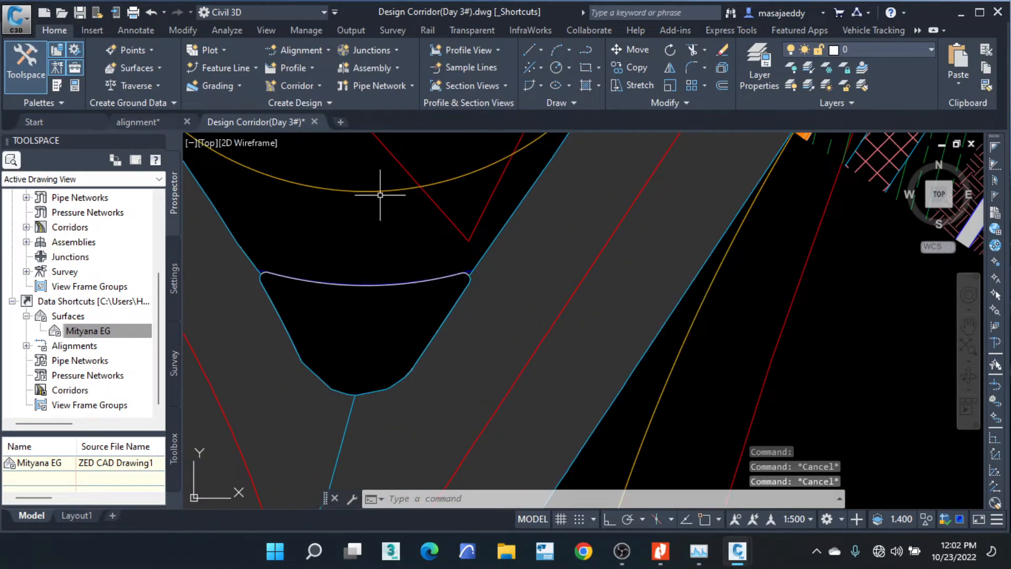
scroll(376, 188, "down", 2)
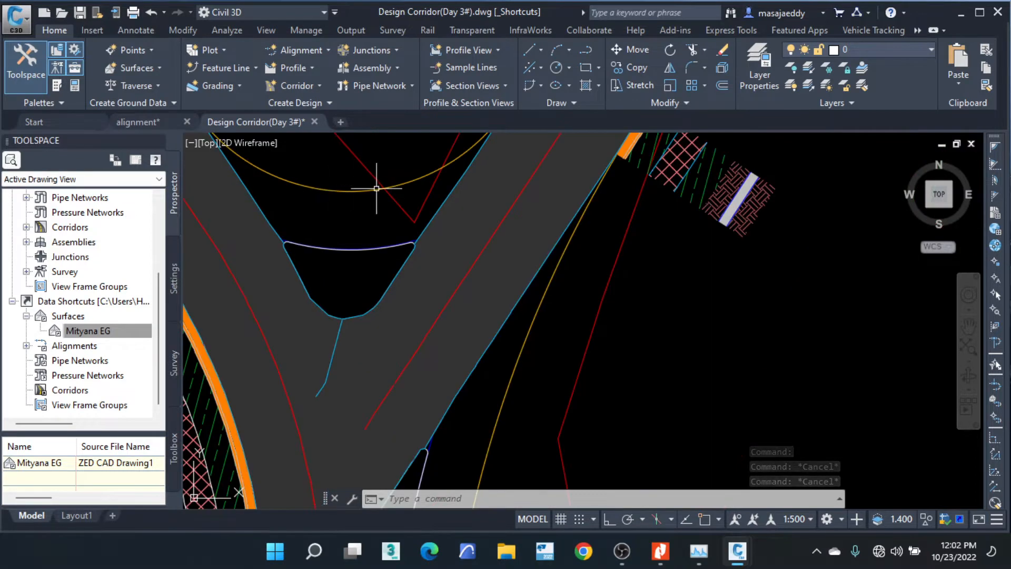
scroll(377, 188, "down", 6)
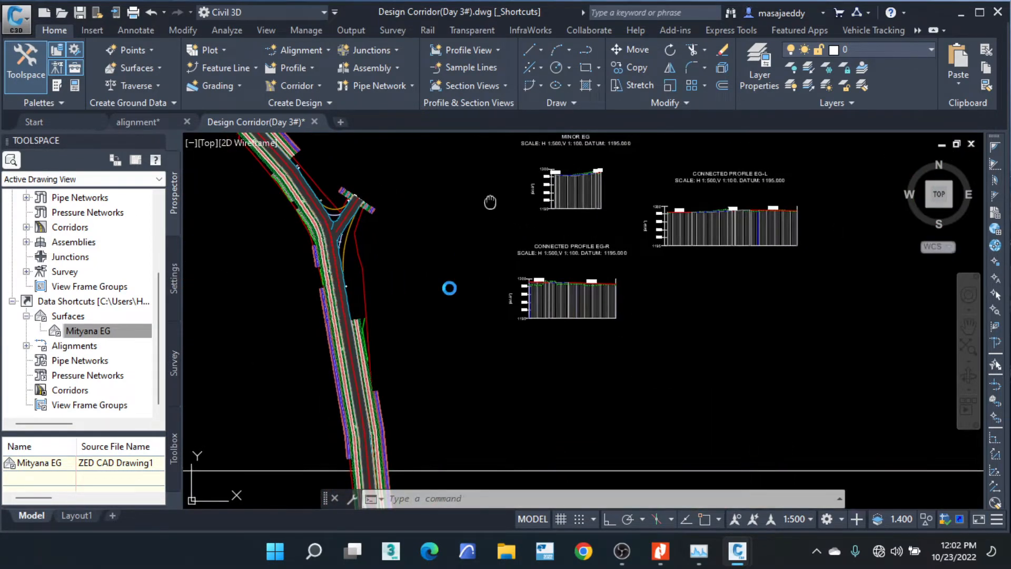
middle_click_drag(491, 202, 414, 379)
scroll(349, 167, "up", 2)
scroll(398, 175, "down", 4)
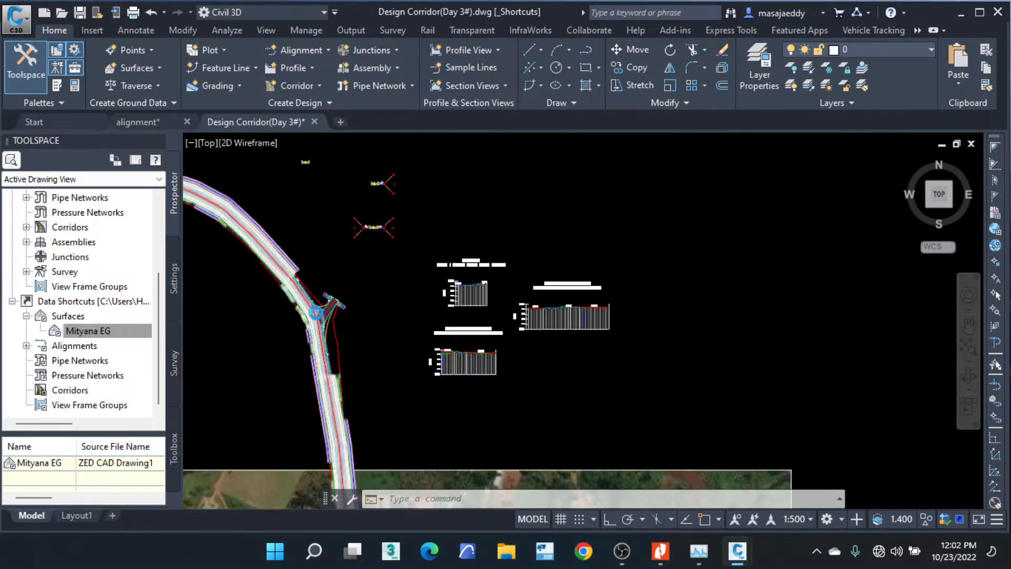
Bring the curved connected alignment along the upper island to the front of the display order.
scroll(315, 313, "up", 4)
scroll(323, 287, "up", 2)
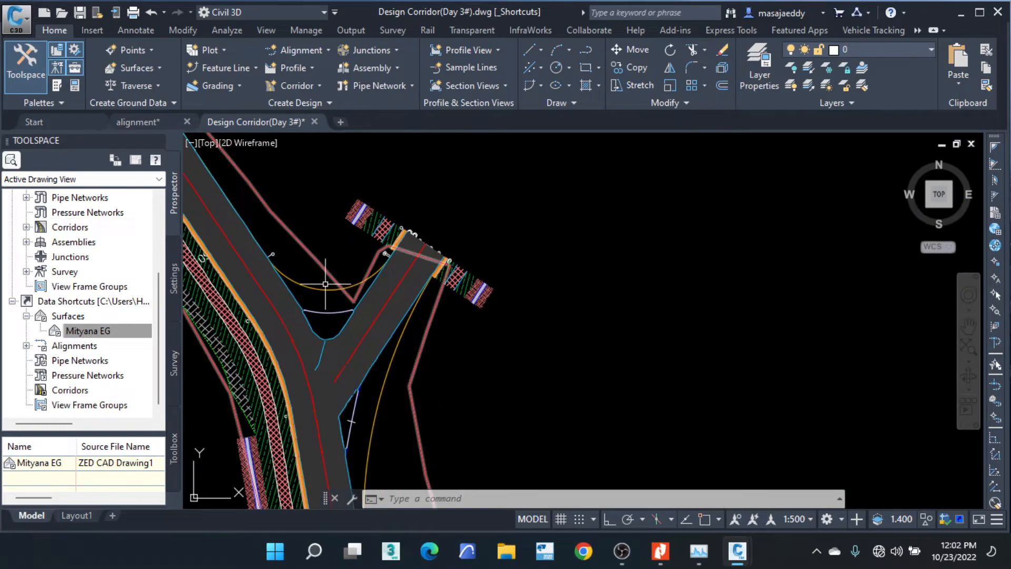
scroll(325, 284, "up", 4)
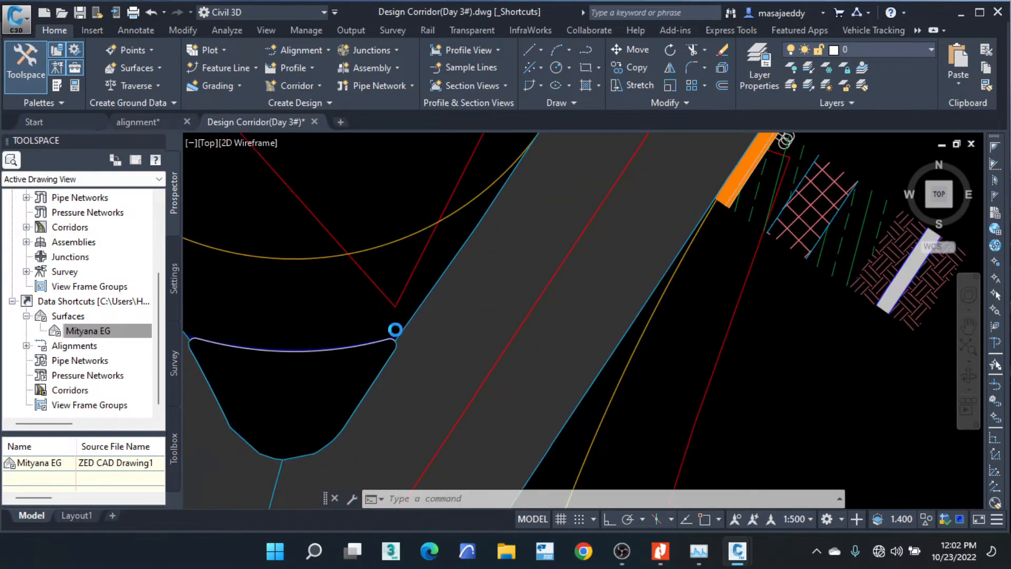
scroll(395, 330, "up", 2)
left_click(394, 349)
right_click(394, 355)
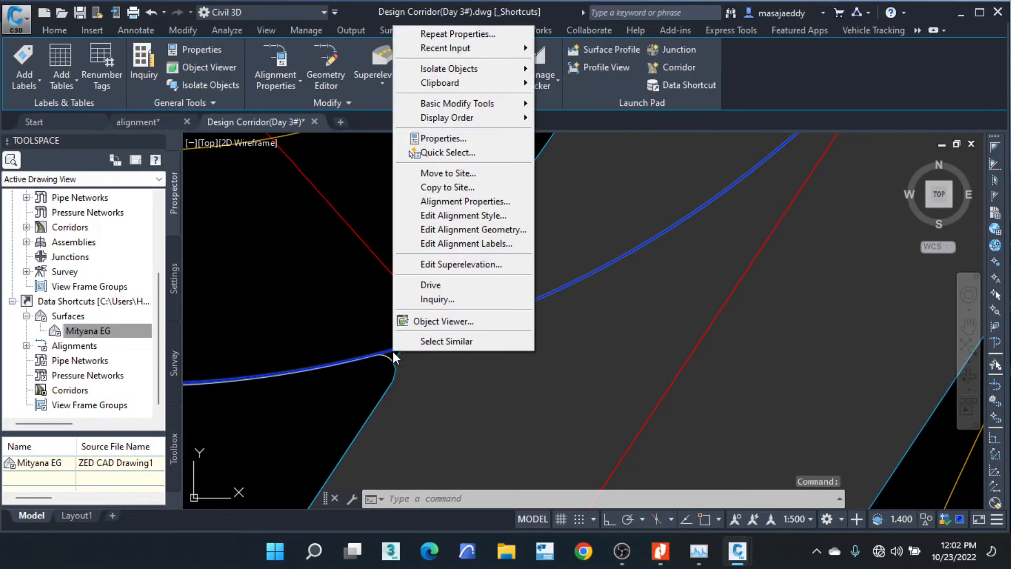
mouse_move(456, 118)
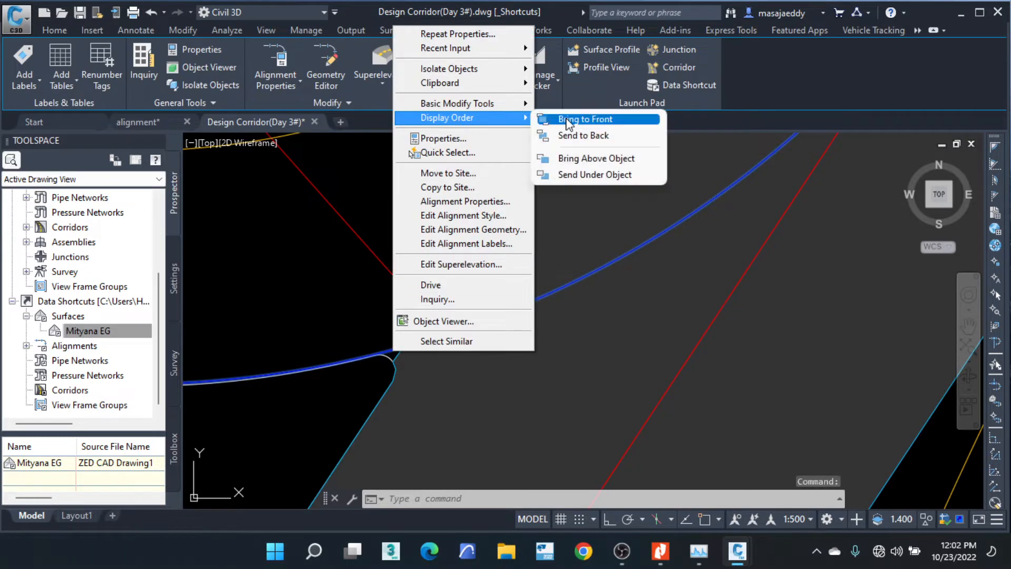
left_click(568, 124)
scroll(467, 216, "down", 5)
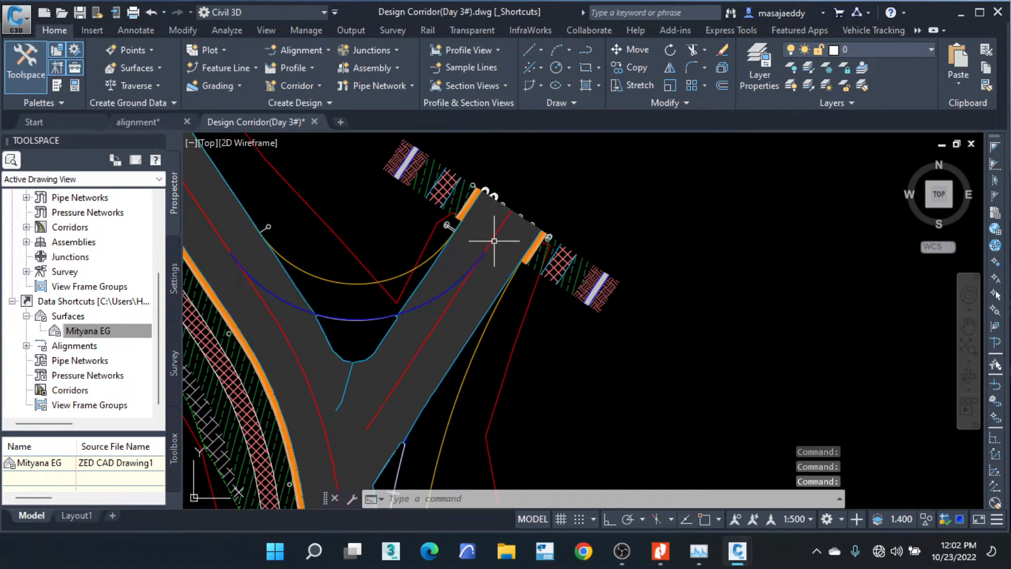
Examine the connected alignment's course between the two roads and compare the available assemblies, including the two-sided and one-sided ones.
scroll(493, 241, "up", 3)
scroll(492, 226, "down", 3)
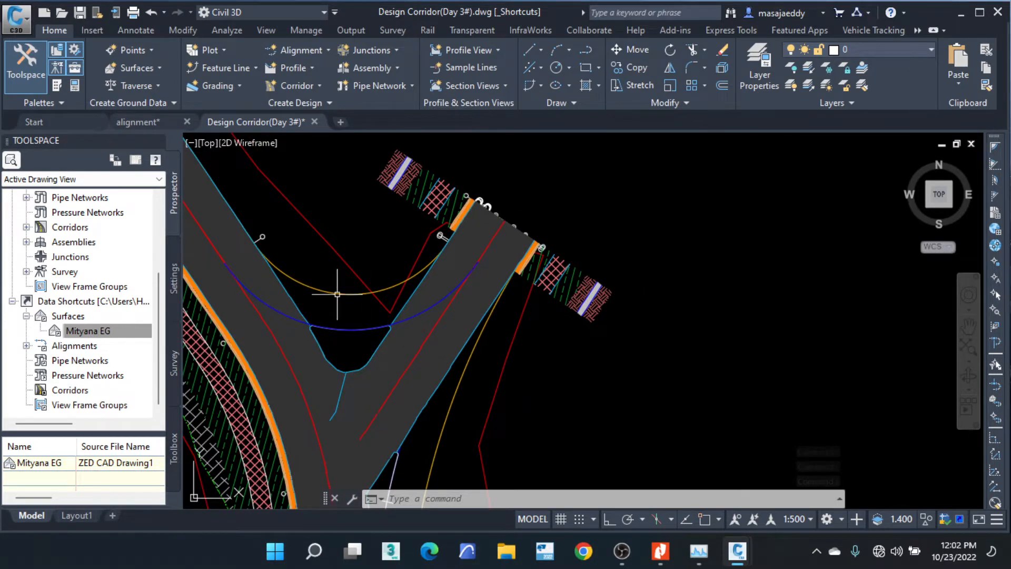
scroll(387, 327, "up", 3)
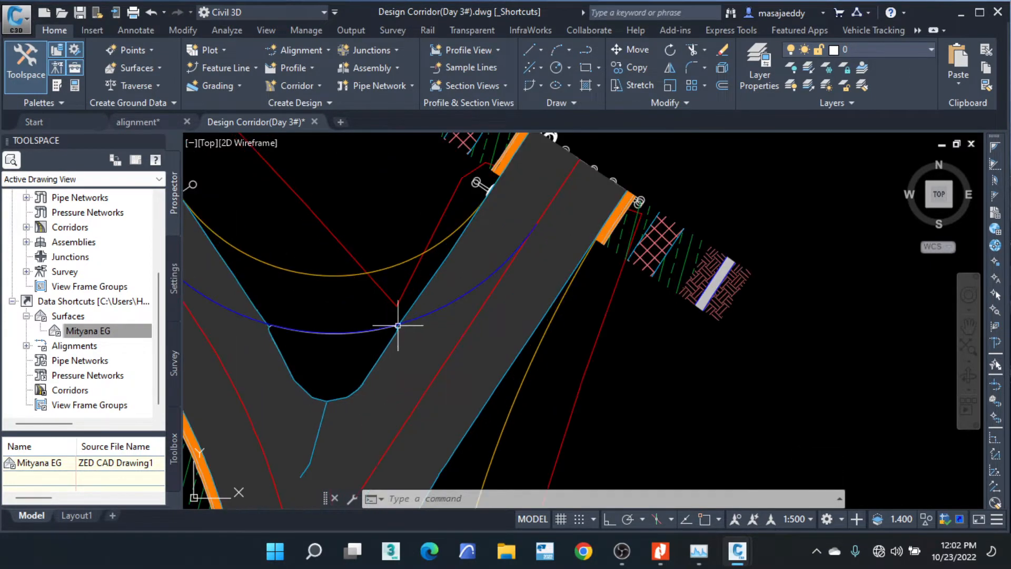
scroll(357, 312, "down", 2)
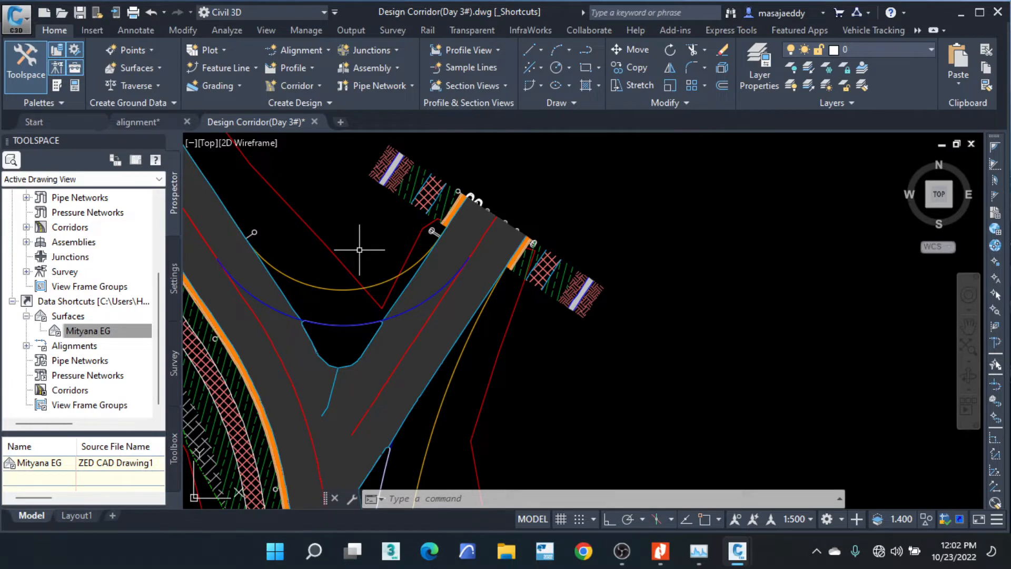
scroll(360, 250, "down", 3)
scroll(369, 348, "down", 3)
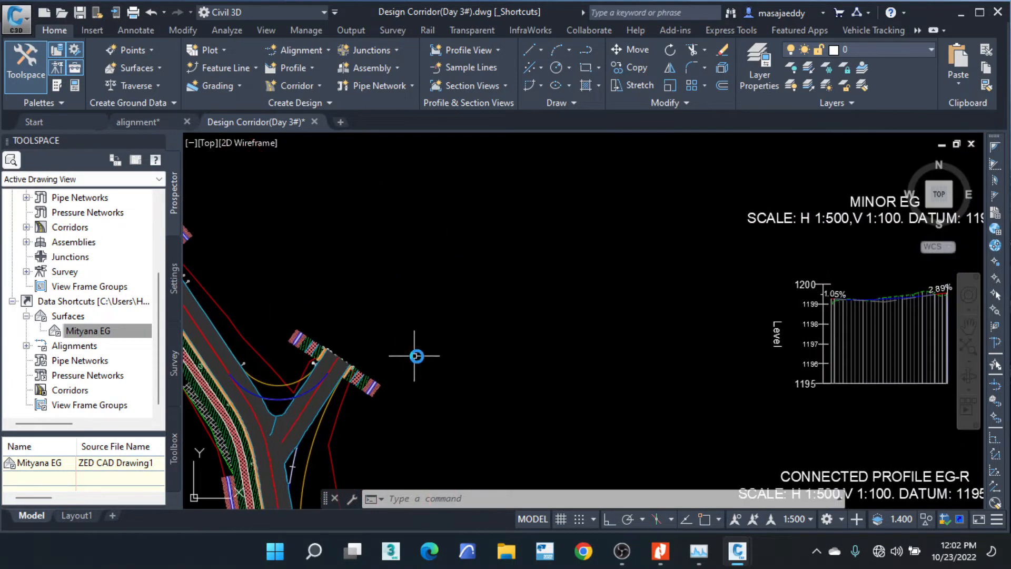
scroll(416, 355, "down", 1)
scroll(369, 350, "up", 3)
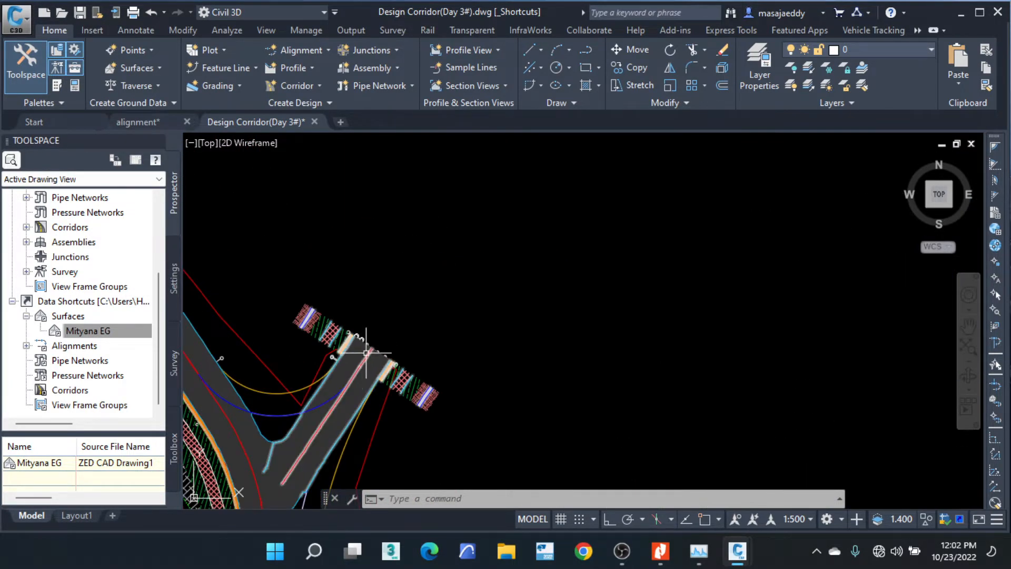
scroll(398, 343, "down", 3)
scroll(469, 152, "up", 4)
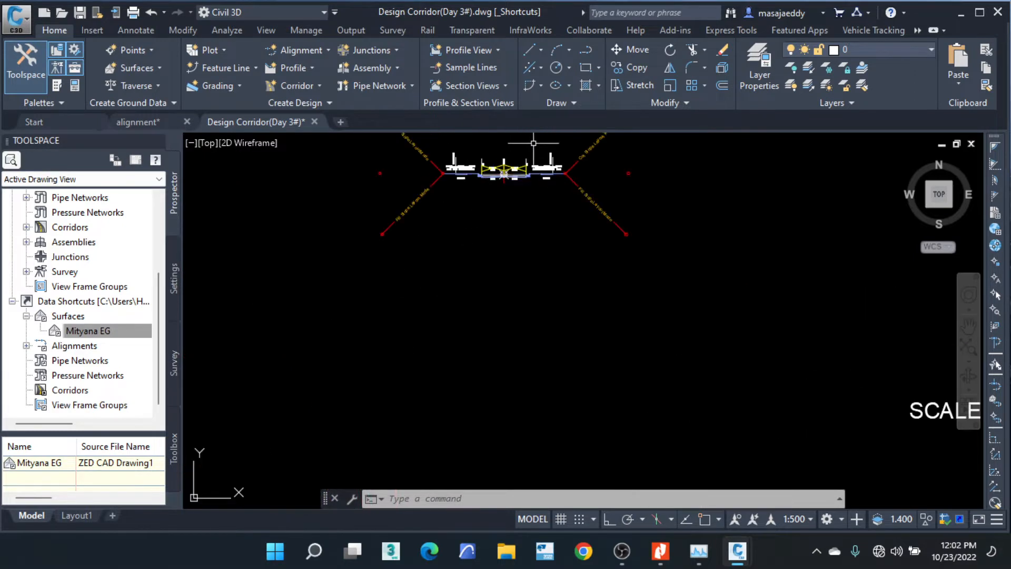
left_click(573, 149)
left_click(440, 206)
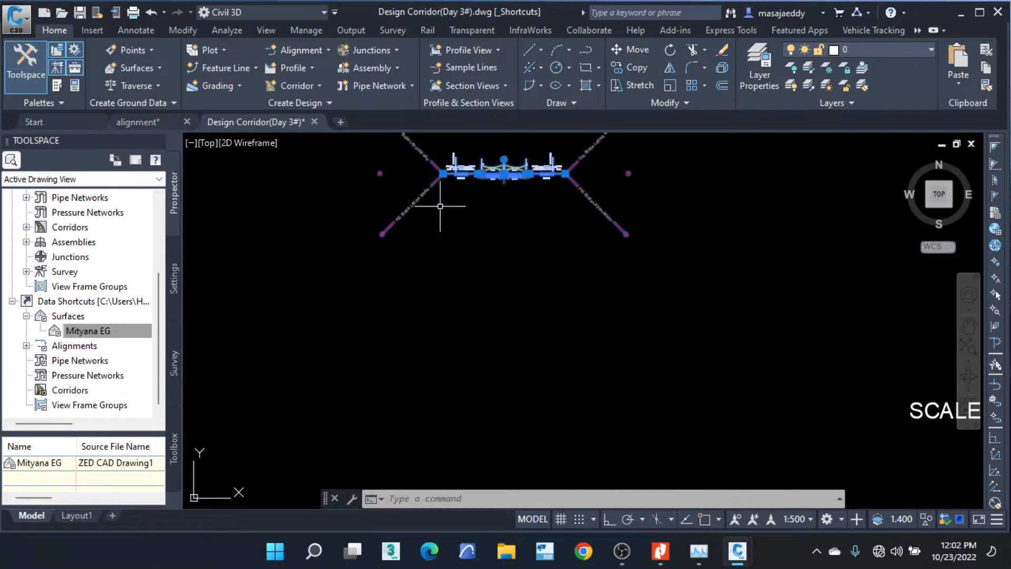
scroll(402, 263, "down", 5)
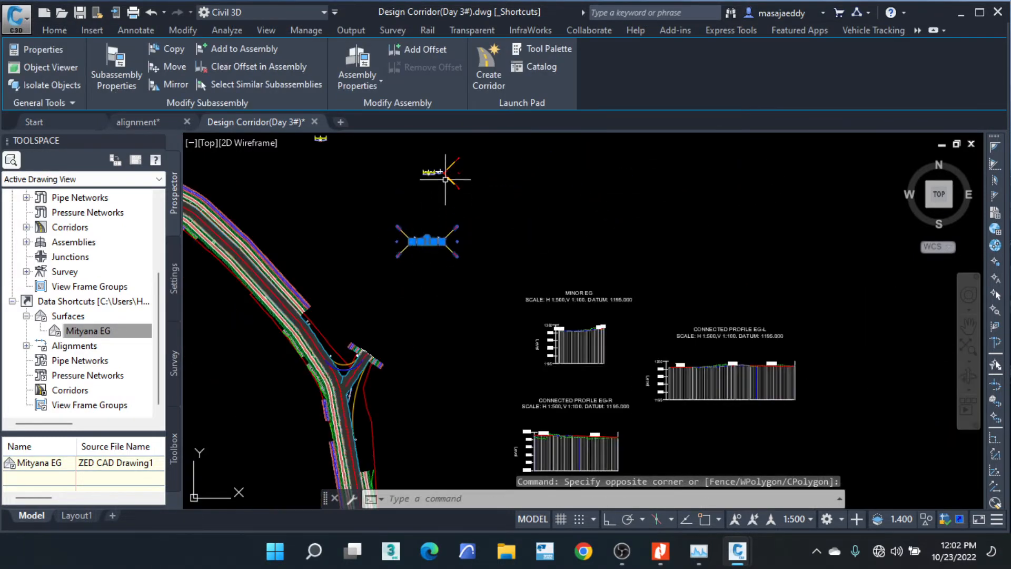
scroll(445, 171, "up", 4)
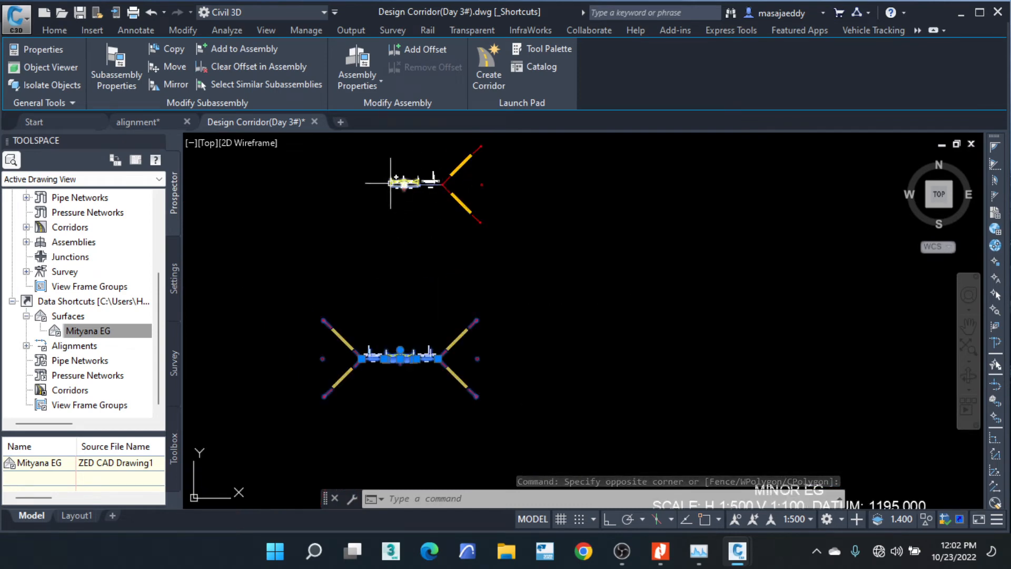
key("Escape")
key("Escape")
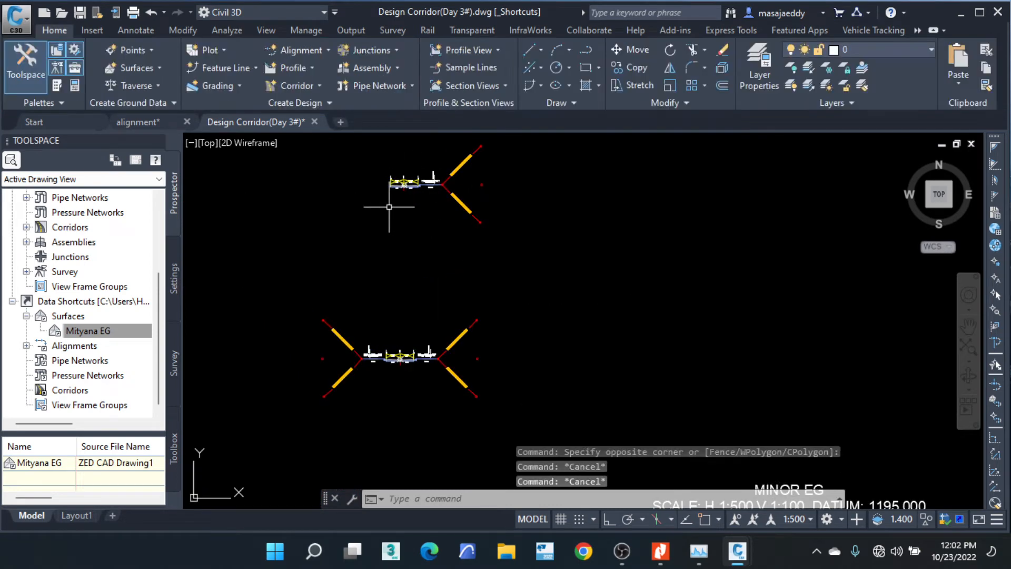
Start creating a new corridor with the curved Connected Alignment 1 above the upper island as its baseline alignment.
scroll(403, 175, "down", 6)
scroll(342, 373, "up", 6)
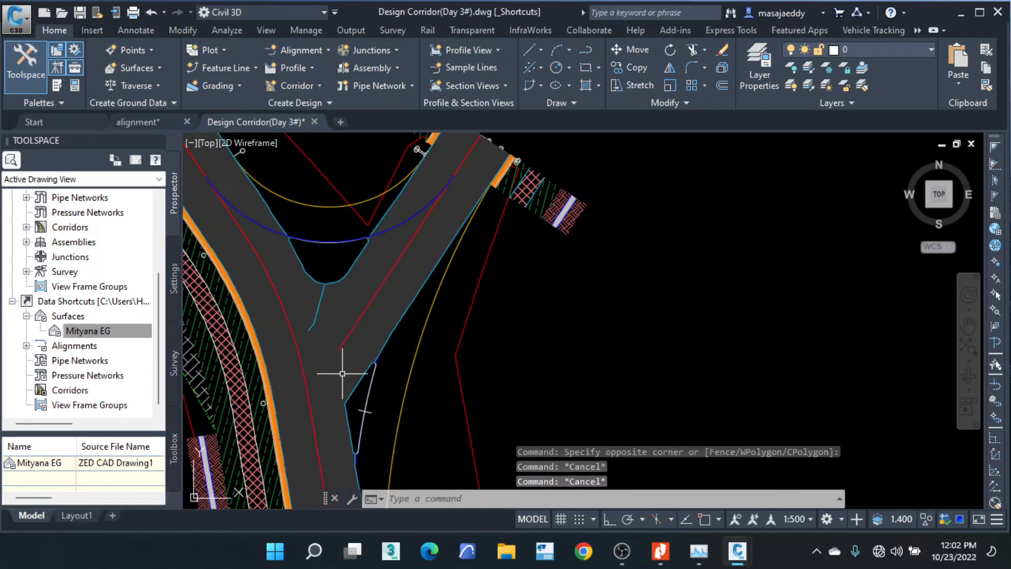
left_click(292, 86)
left_click(293, 106)
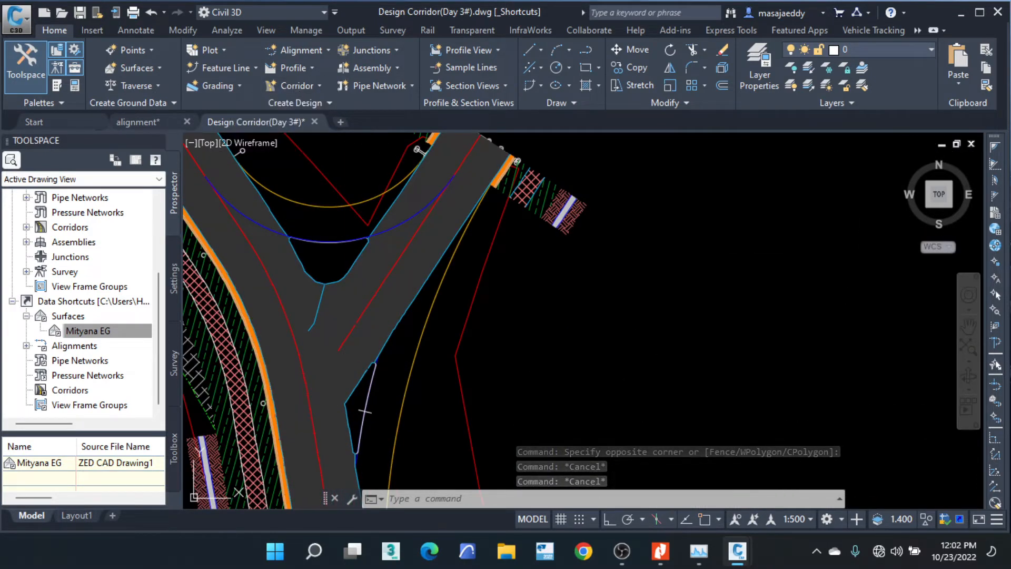
left_click(579, 283)
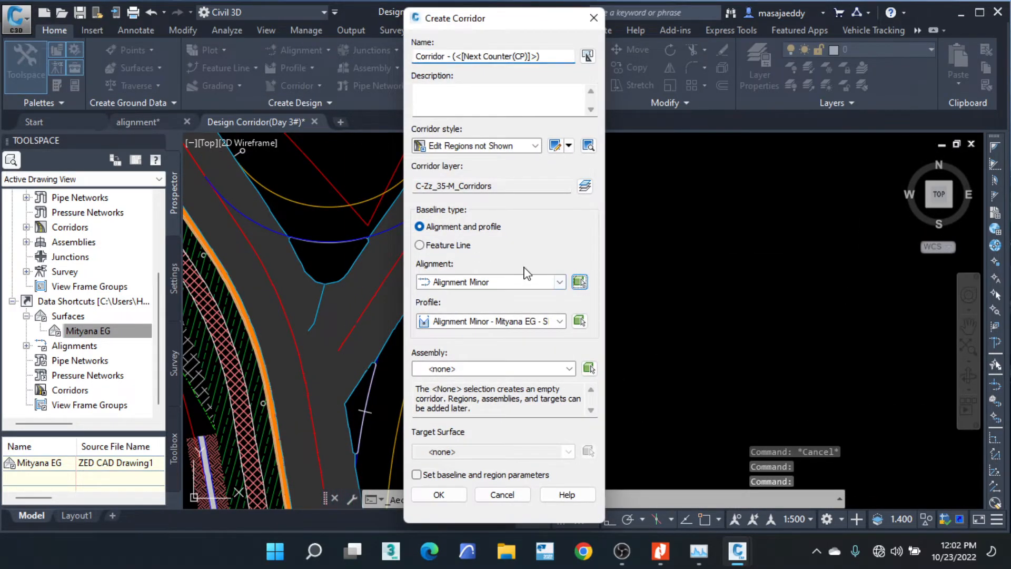
left_click(444, 246)
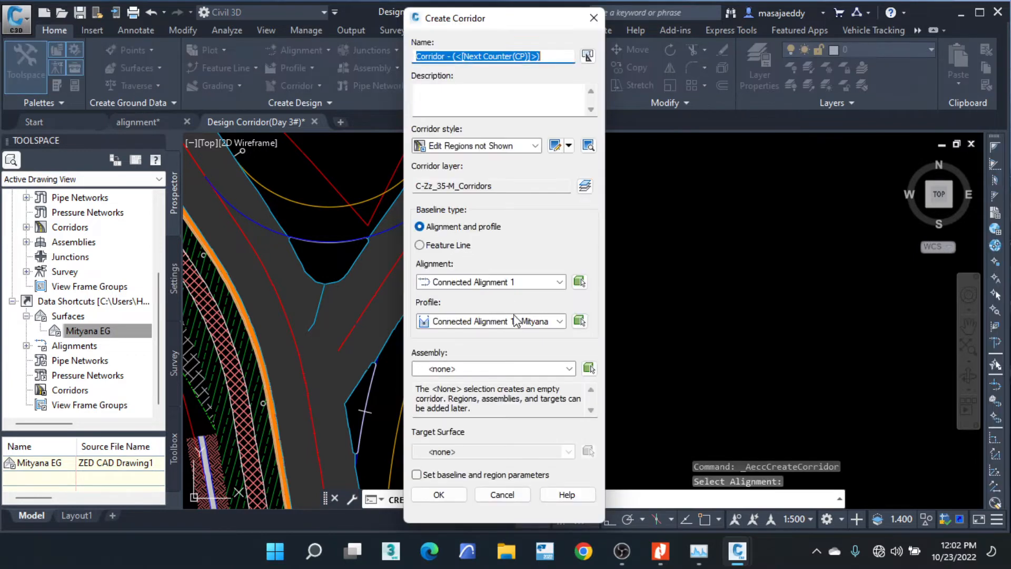
Set the new corridor's profile to Connected Profile Design-R, picked in the Connected Profile EG-R profile view.
left_click(579, 321)
scroll(323, 285, "down", 5)
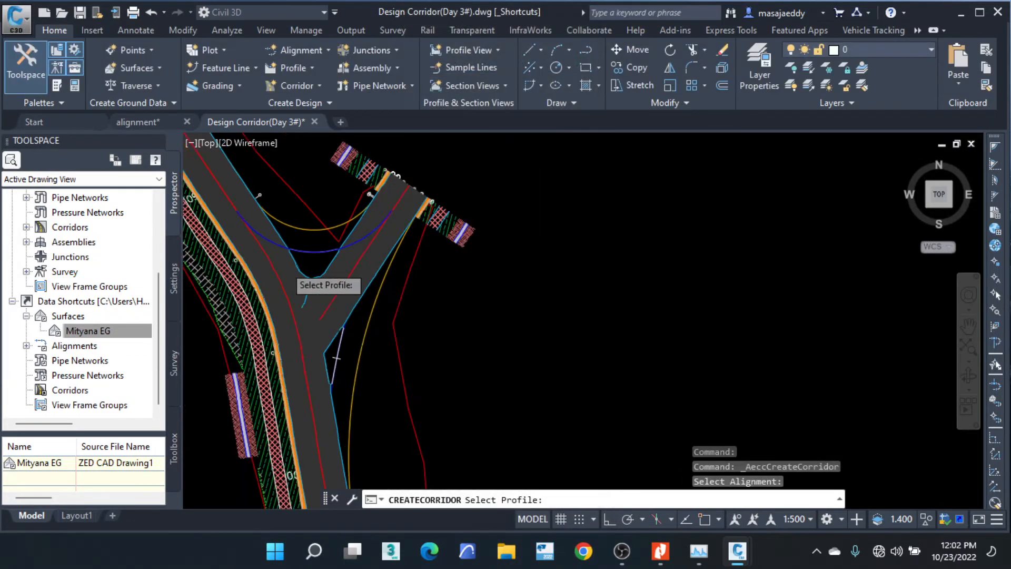
scroll(474, 276, "down", 3)
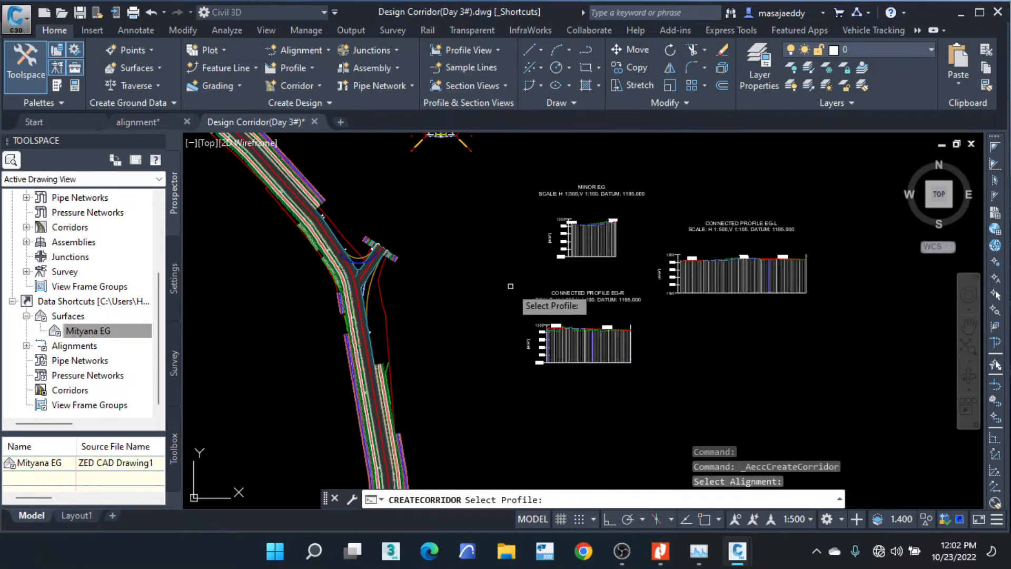
scroll(584, 332, "up", 6)
scroll(567, 331, "up", 4)
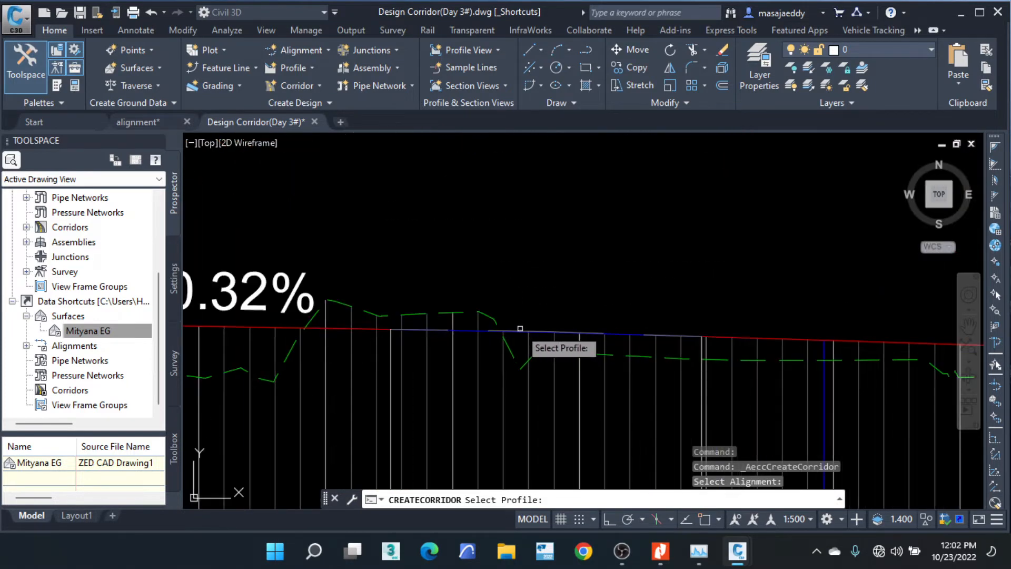
scroll(479, 331, "down", 2)
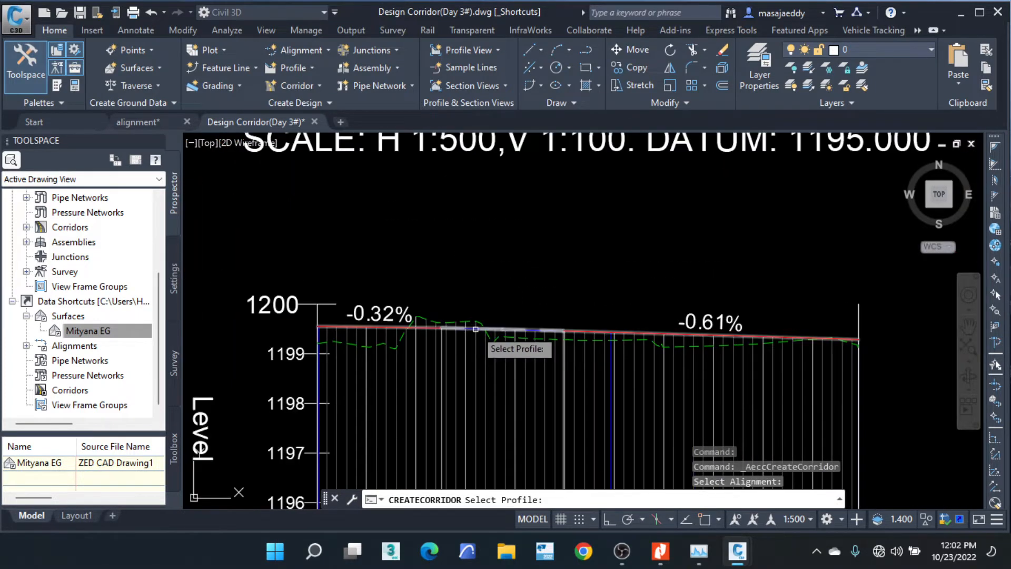
left_click(479, 331)
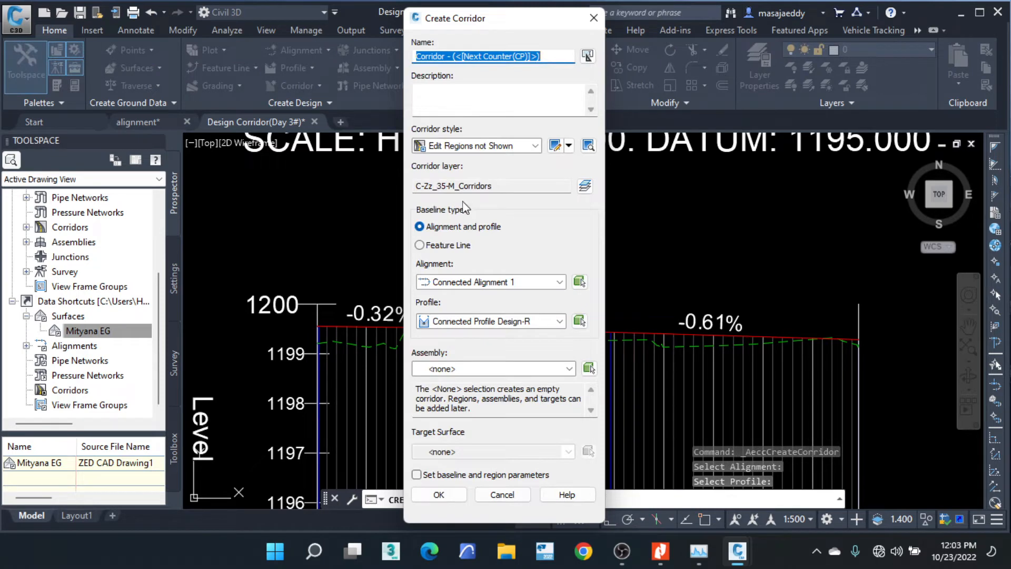
Choose the one-sided assembly, with side slopes on its right only, for the new corridor.
left_click(588, 368)
scroll(474, 363, "down", 5)
scroll(369, 195, "up", 4)
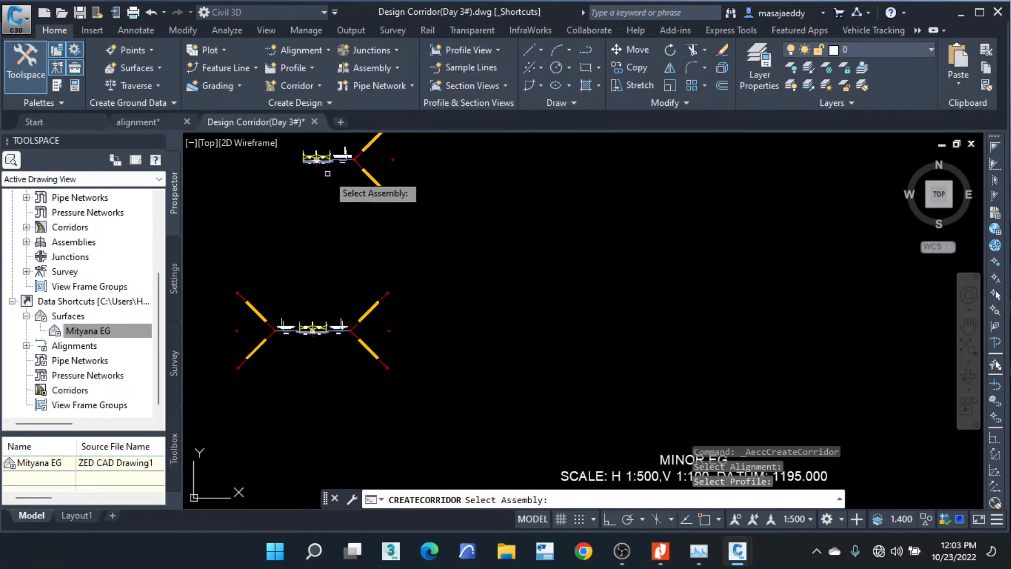
scroll(337, 185, "up", 3)
left_click(321, 179)
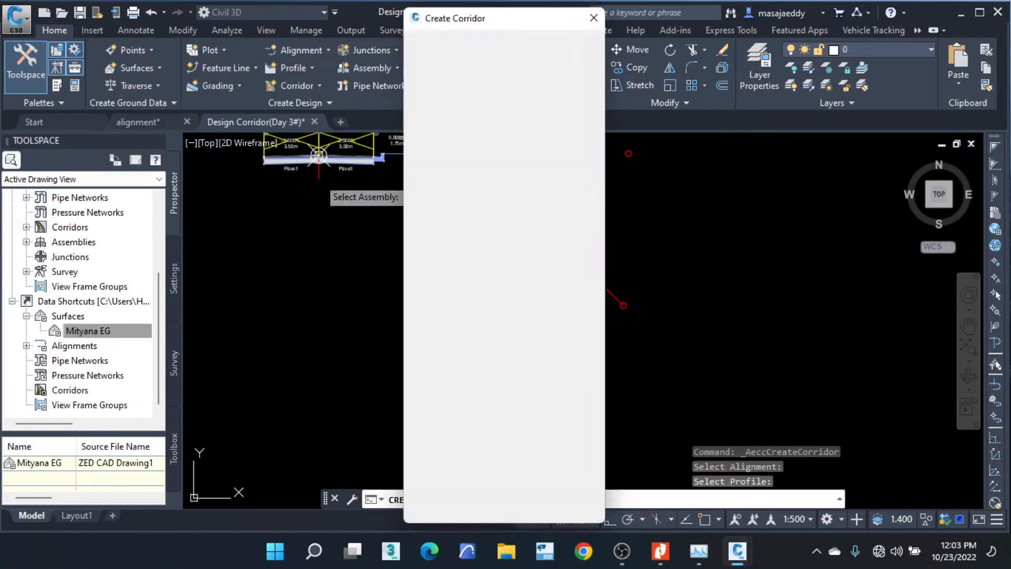
Set Mityana EG as the new corridor's target surface and create the corridor with its default baseline and region parameters.
left_click(478, 452)
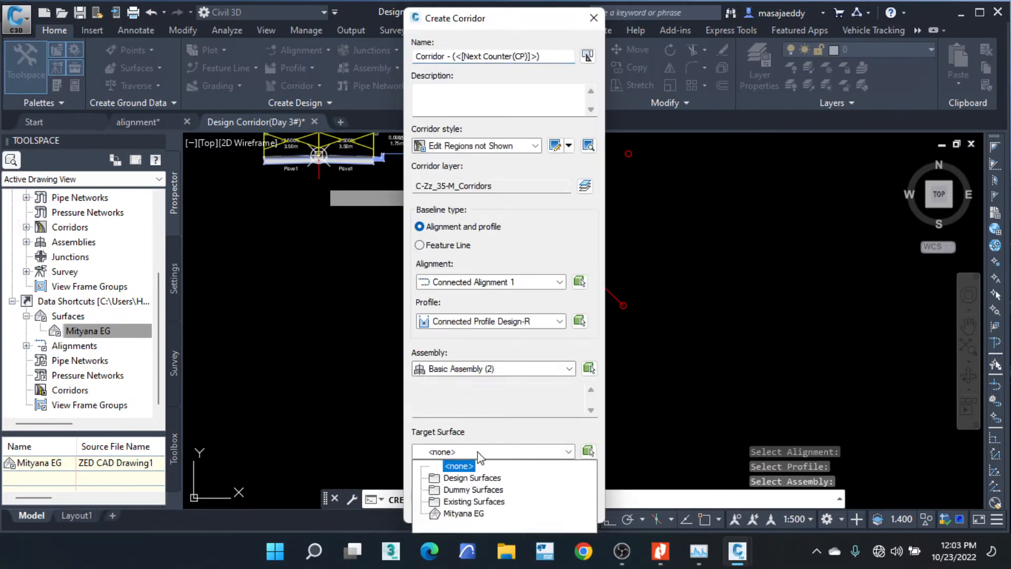
left_click(467, 511)
left_click(454, 500)
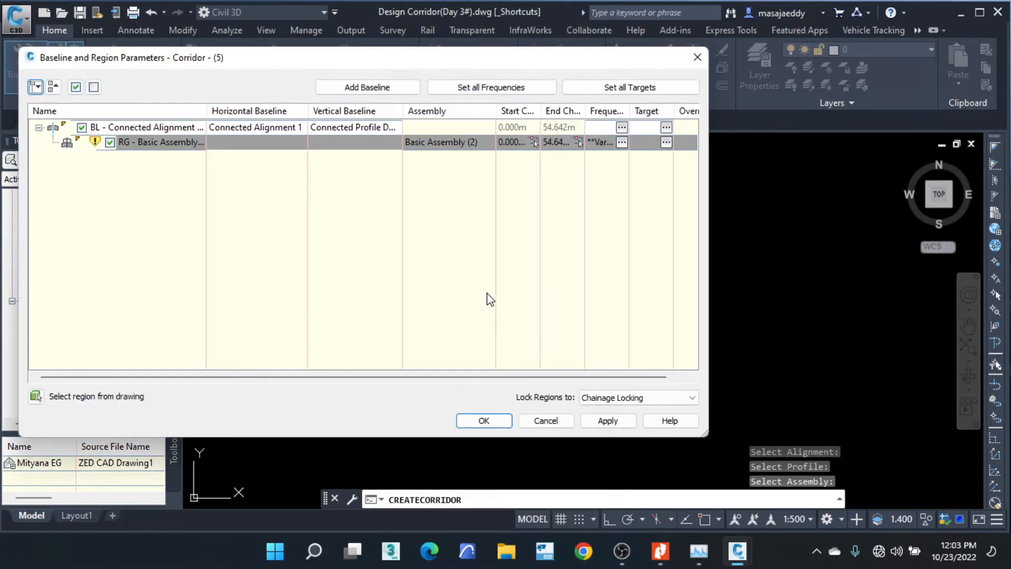
left_click(482, 420)
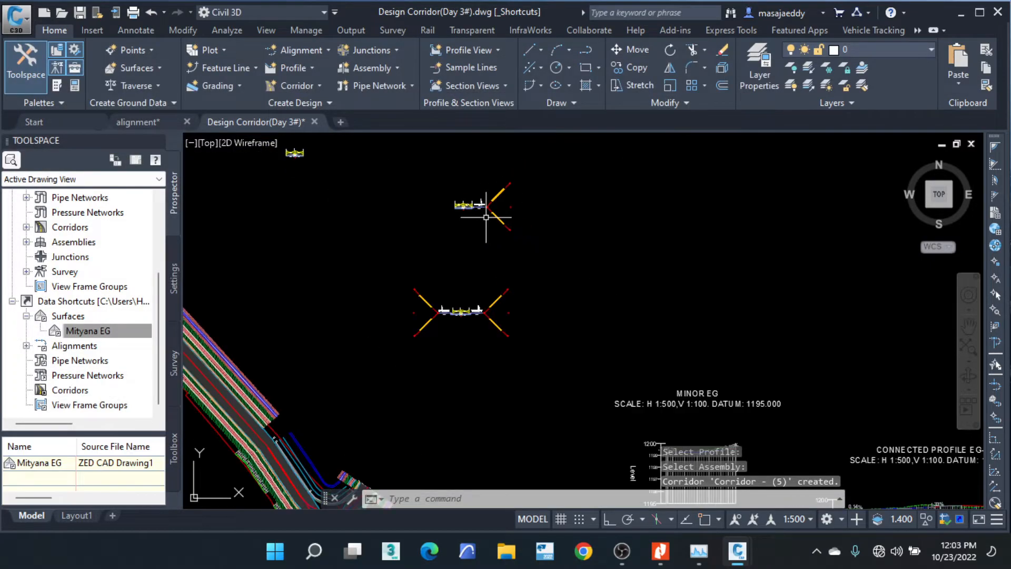
Delete the newly created connecting corridor above the island along with the yellow curve beside its lane edge.
scroll(428, 318, "down", 3)
scroll(392, 398, "up", 6)
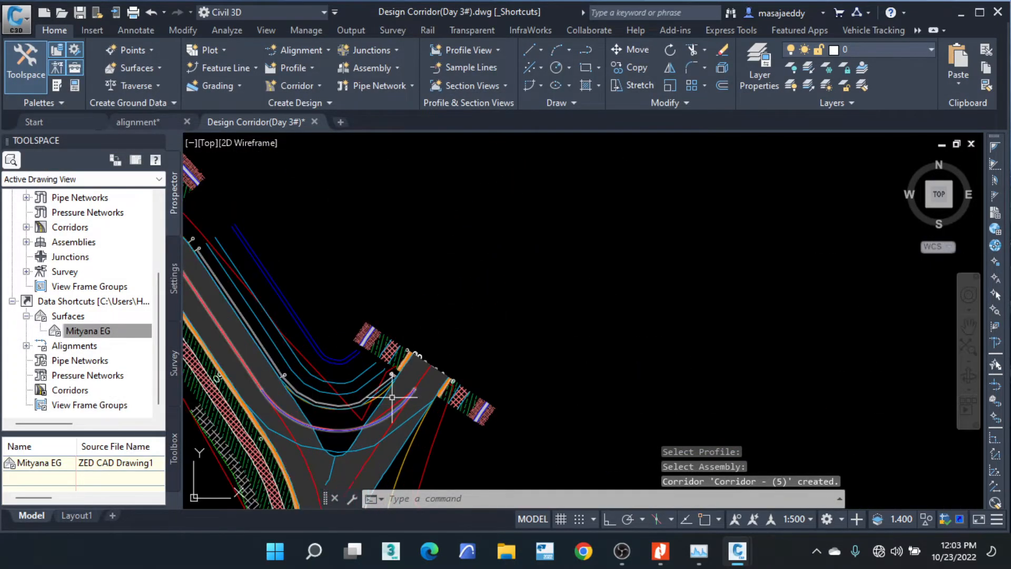
scroll(392, 397, "down", 2)
scroll(414, 323, "up", 3)
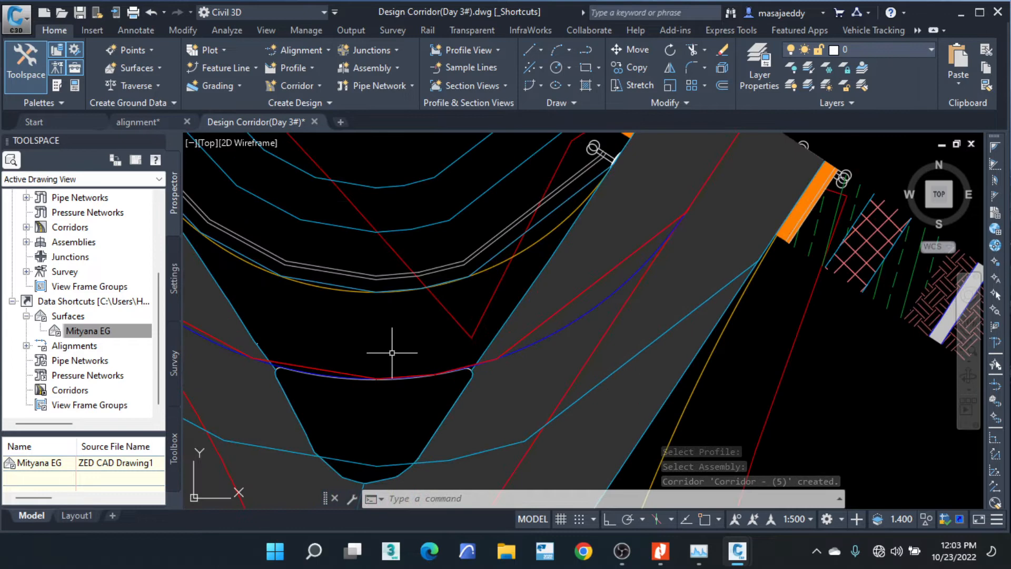
left_click(410, 295)
left_click(384, 327)
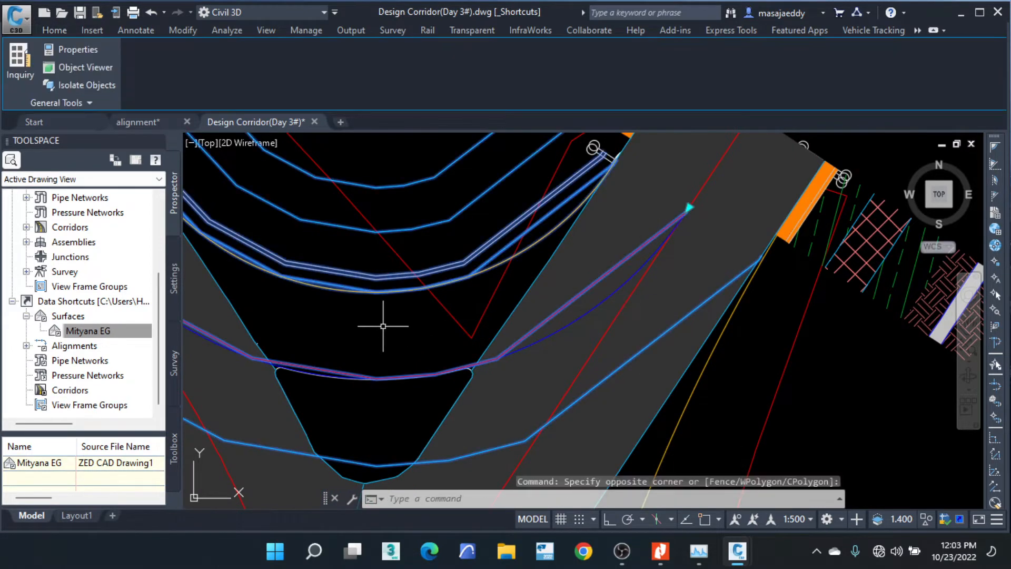
scroll(358, 322, "down", 3)
scroll(394, 350, "up", 6)
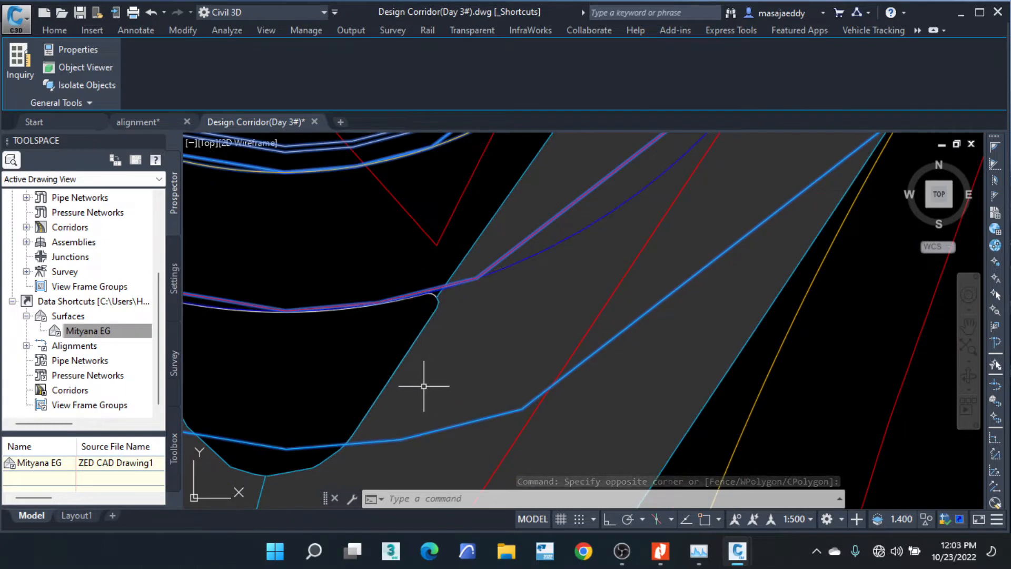
scroll(425, 275, "down", 5)
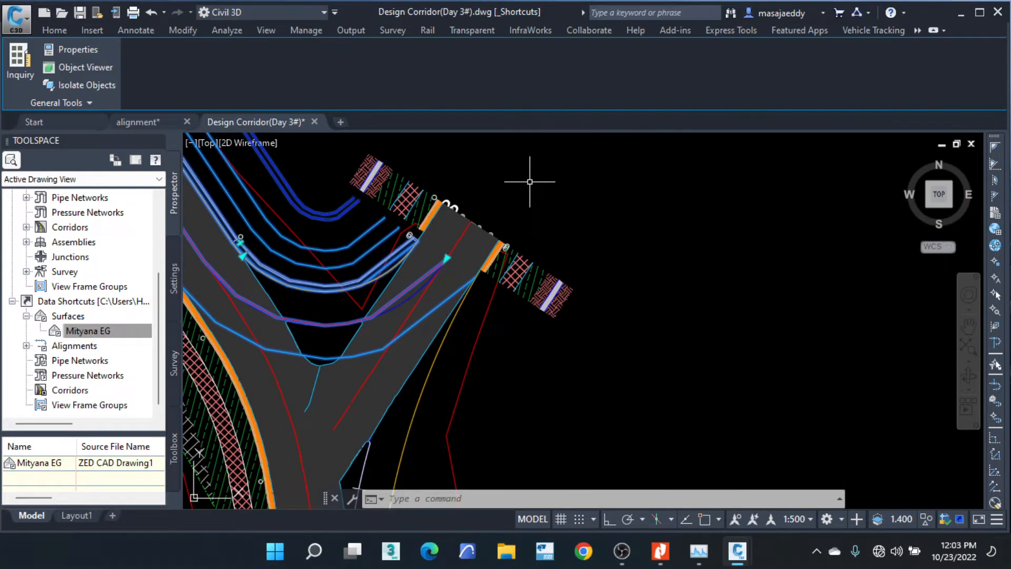
key("Delete")
Delete the left 3.50 m Pave1 lane from the one-sided assembly, keeping only the right-hand subassemblies.
scroll(360, 305, "down", 6)
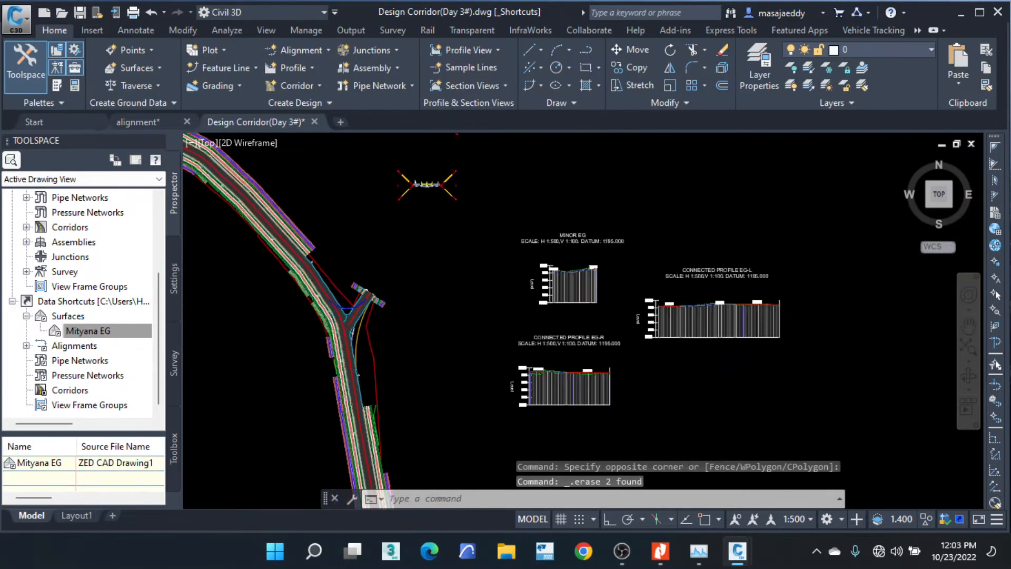
scroll(419, 158, "down", 2)
scroll(390, 187, "up", 5)
scroll(373, 268, "down", 3)
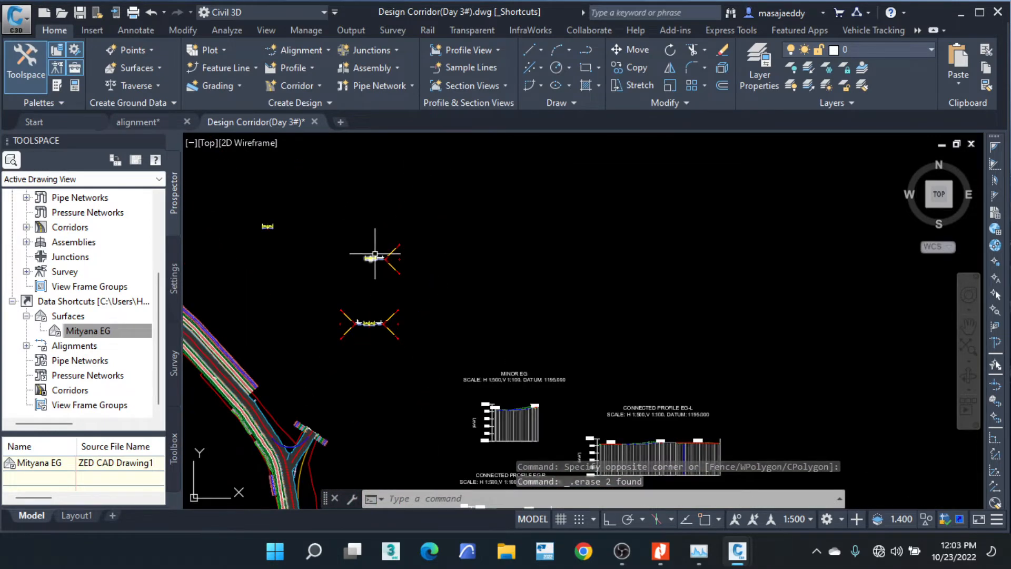
scroll(374, 256, "up", 10)
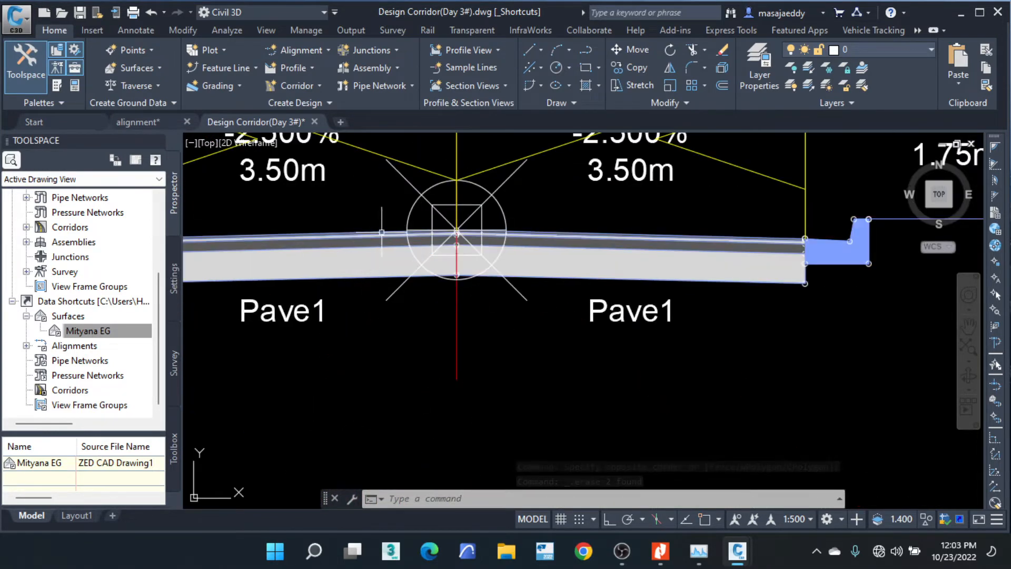
left_click(384, 204)
left_click(345, 266)
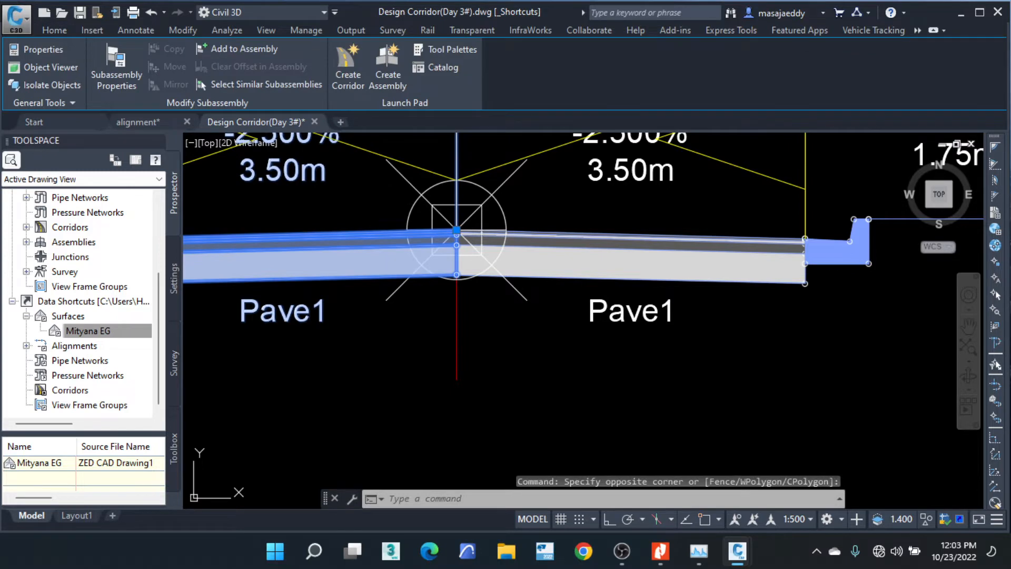
key("Delete")
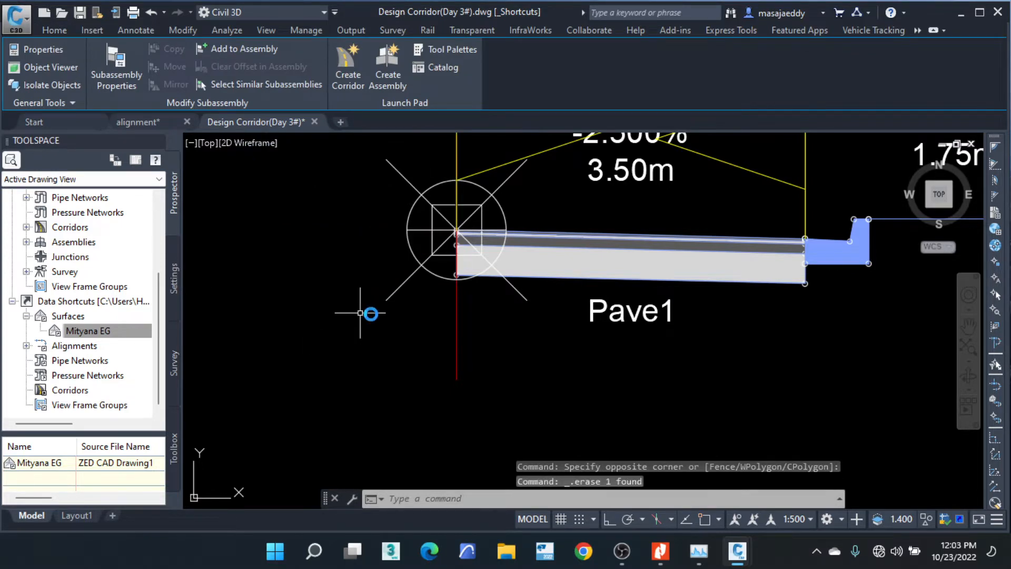
scroll(368, 312, "down", 6)
scroll(422, 279, "up", 4)
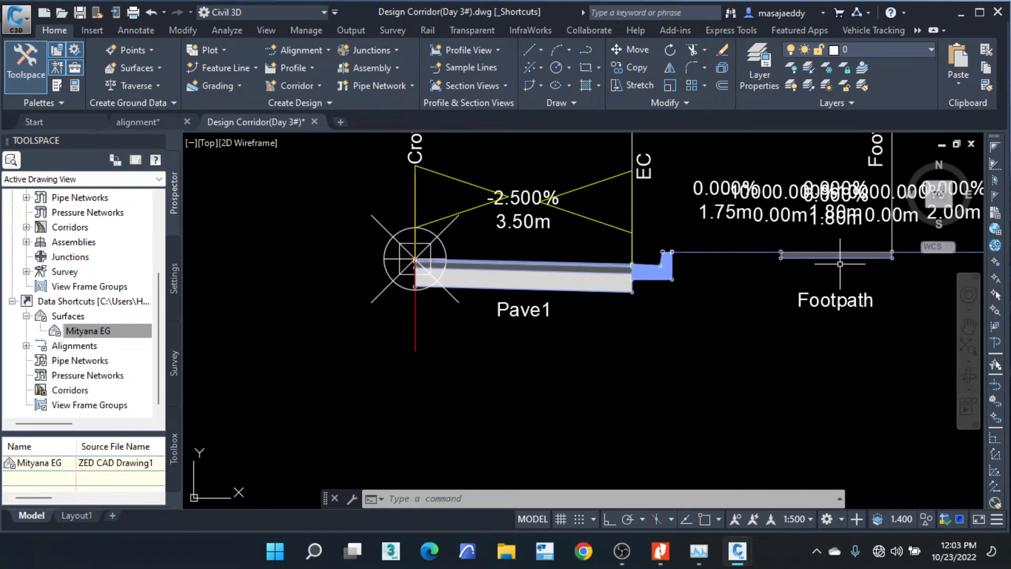
Start creating another corridor with the curved Connected Alignment 1 above the island as its baseline alignment.
scroll(810, 264, "down", 5)
middle_click_drag(477, 425, 410, 192)
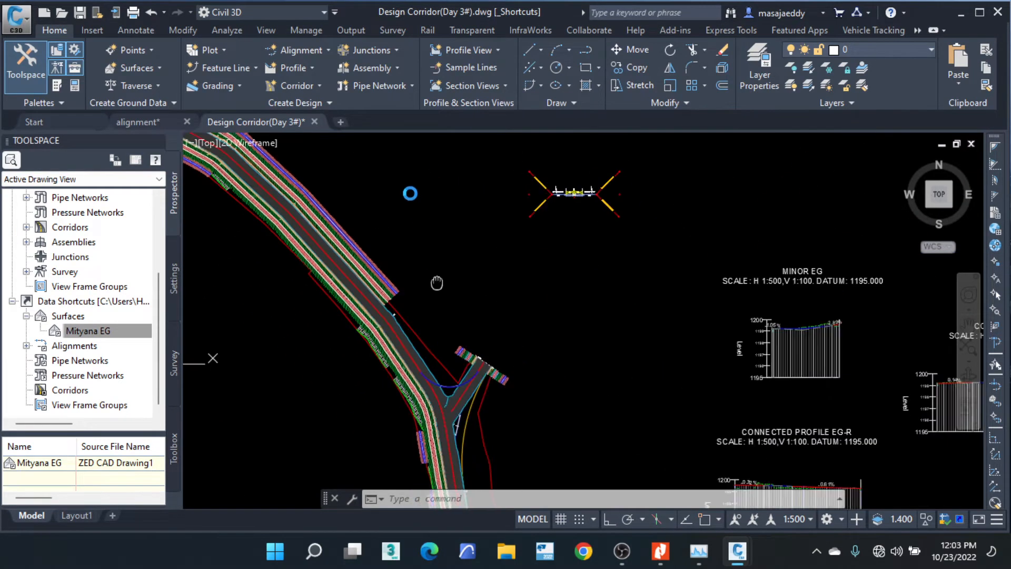
scroll(415, 297, "up", 5)
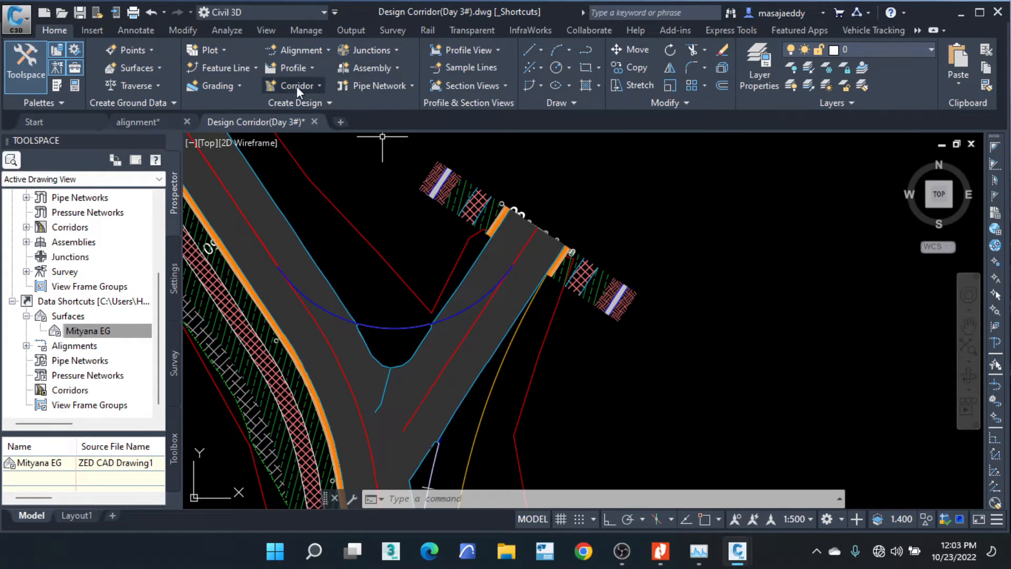
left_click(295, 86)
left_click(300, 108)
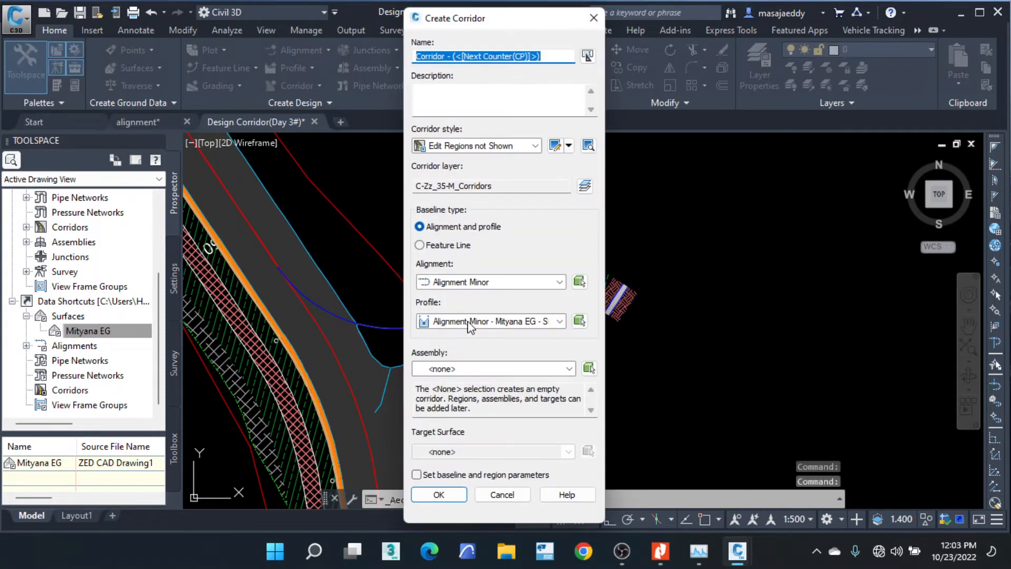
left_click(580, 283)
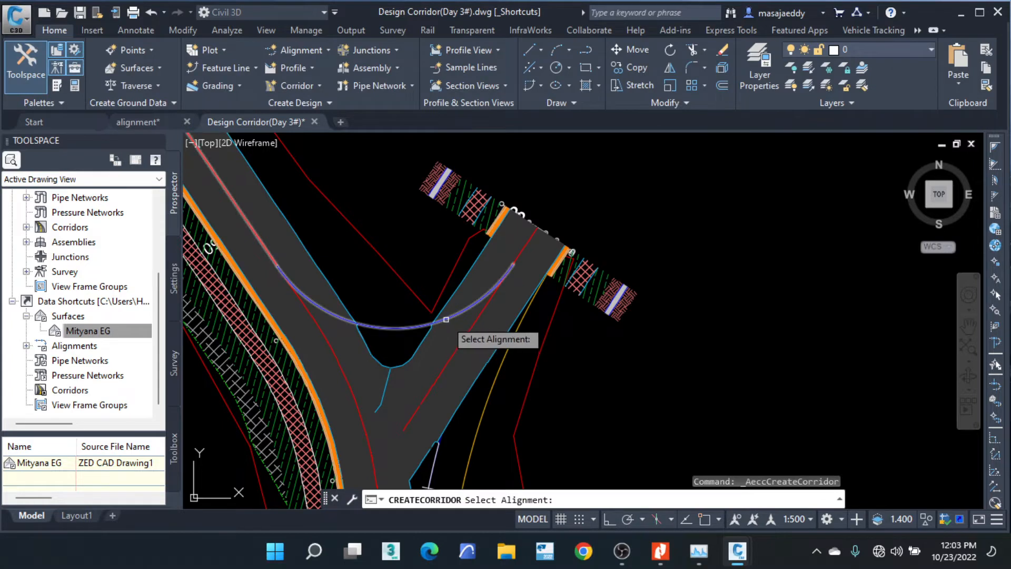
left_click(464, 329)
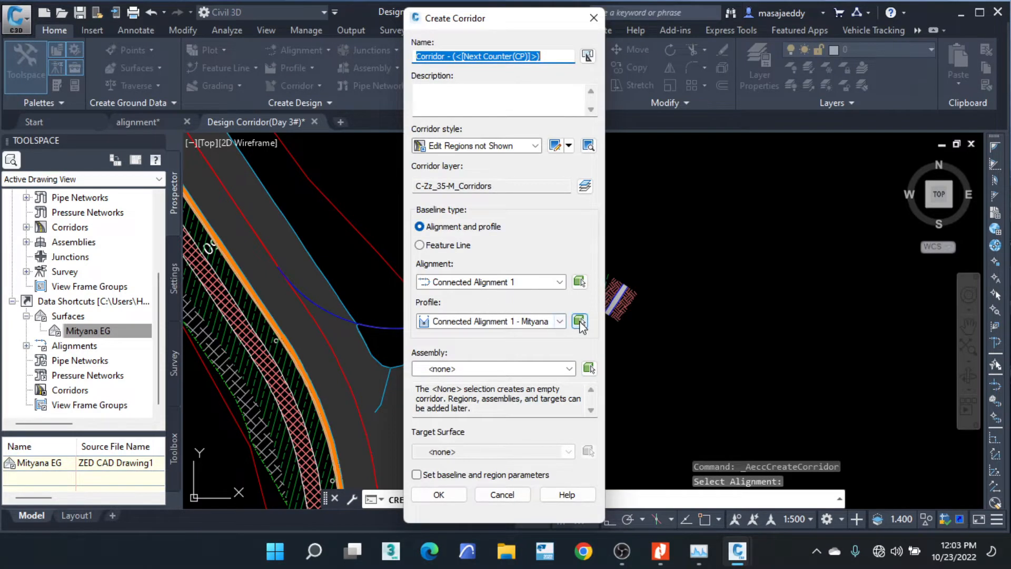
Set the corridor's profile to Connected Profile Design-R, picked in the Connected Profile EG-R profile view.
left_click(580, 321)
scroll(371, 295, "down", 3)
scroll(701, 379, "up", 5)
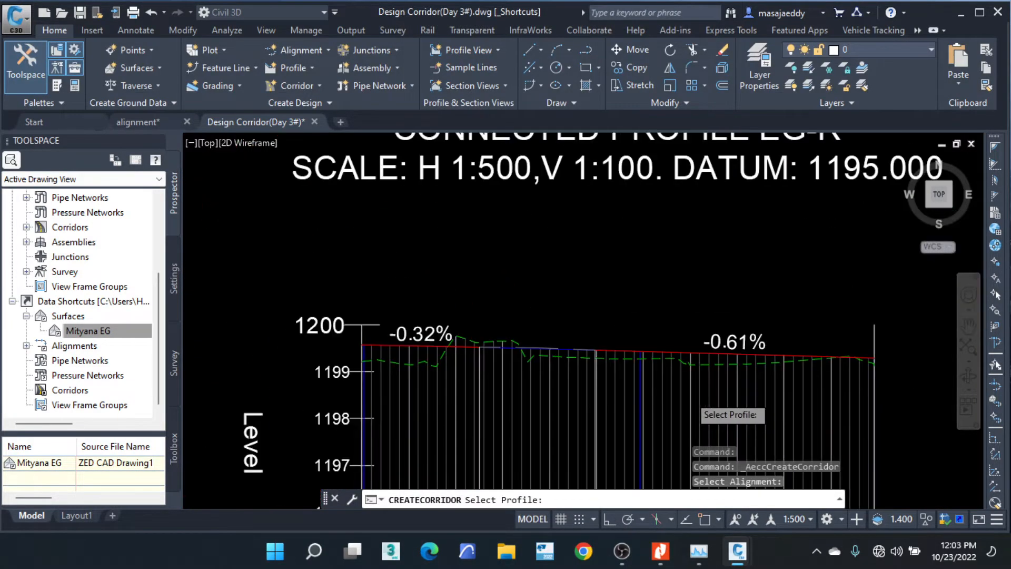
scroll(695, 390, "up", 2)
left_click(495, 318)
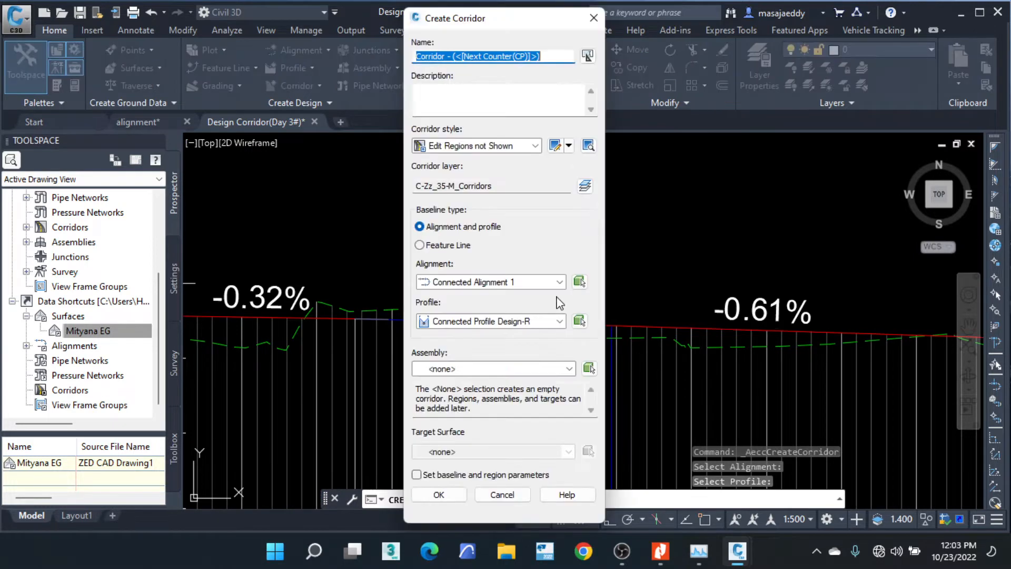
Assign the trimmed one-sided assembly, Basic Assembly (2), to the corridor by picking it in the drawing.
left_click(473, 368)
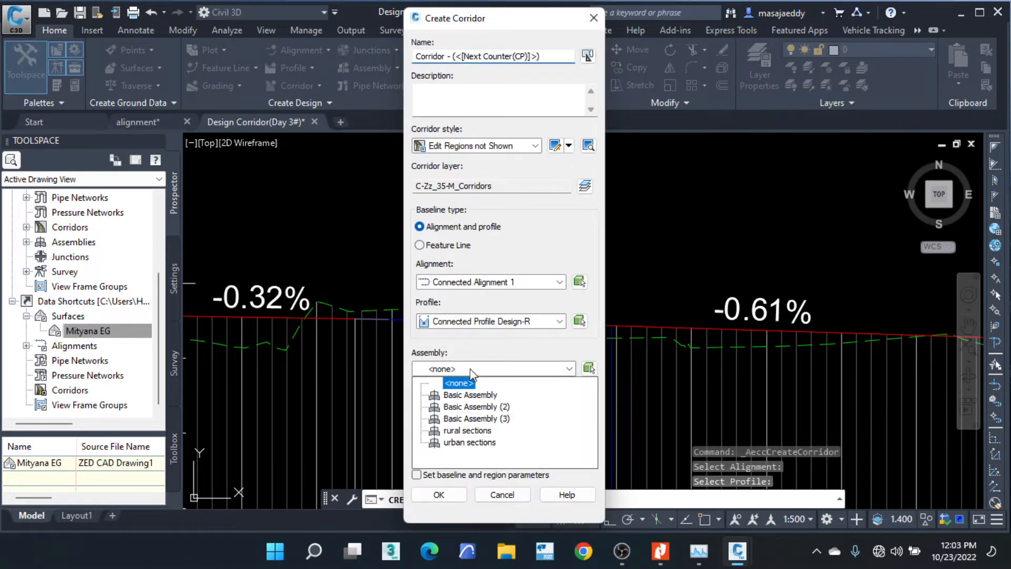
left_click(588, 367)
left_click(589, 368)
scroll(476, 378, "down", 3)
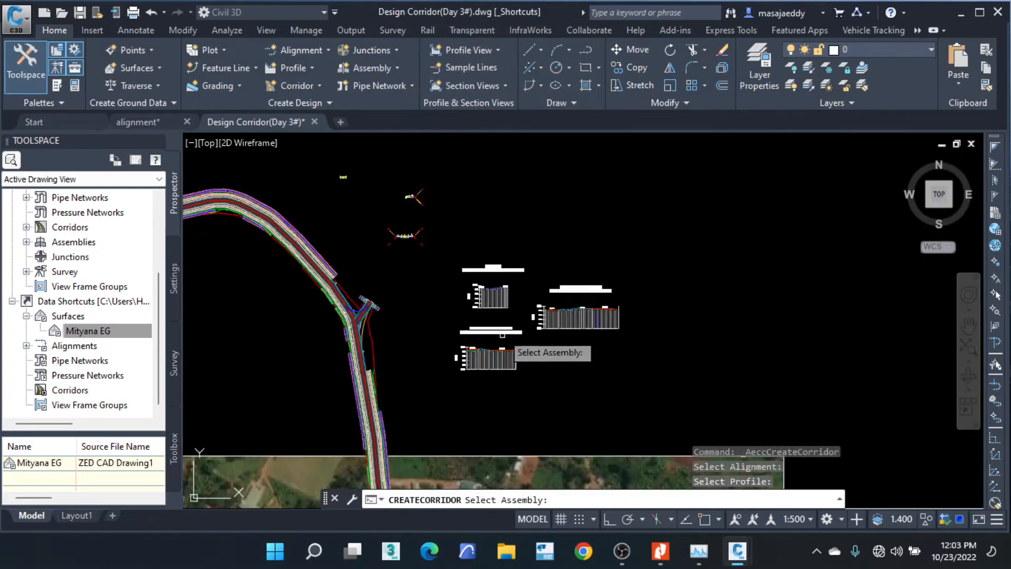
scroll(418, 209, "up", 4)
scroll(403, 228, "up", 2)
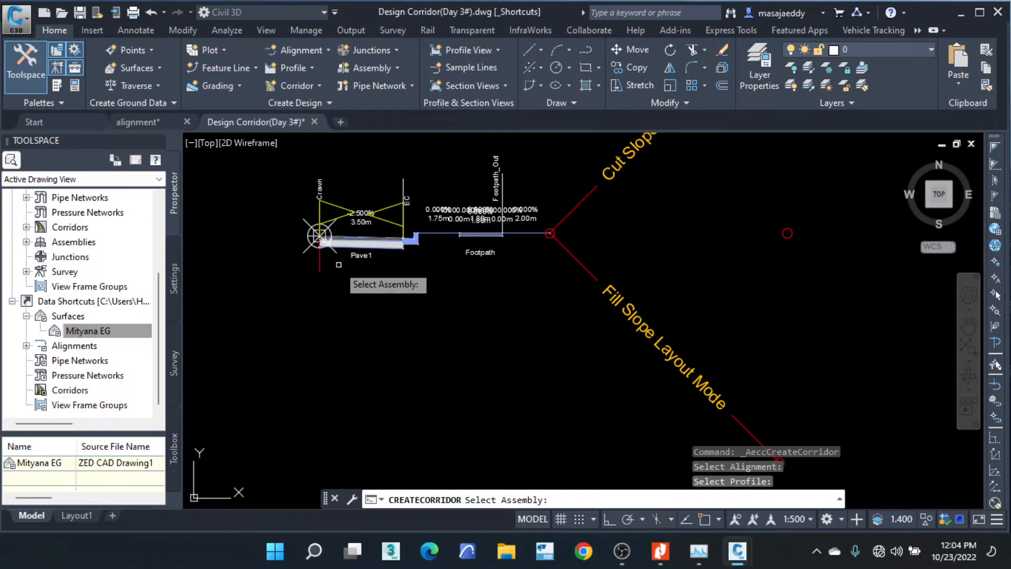
left_click(326, 269)
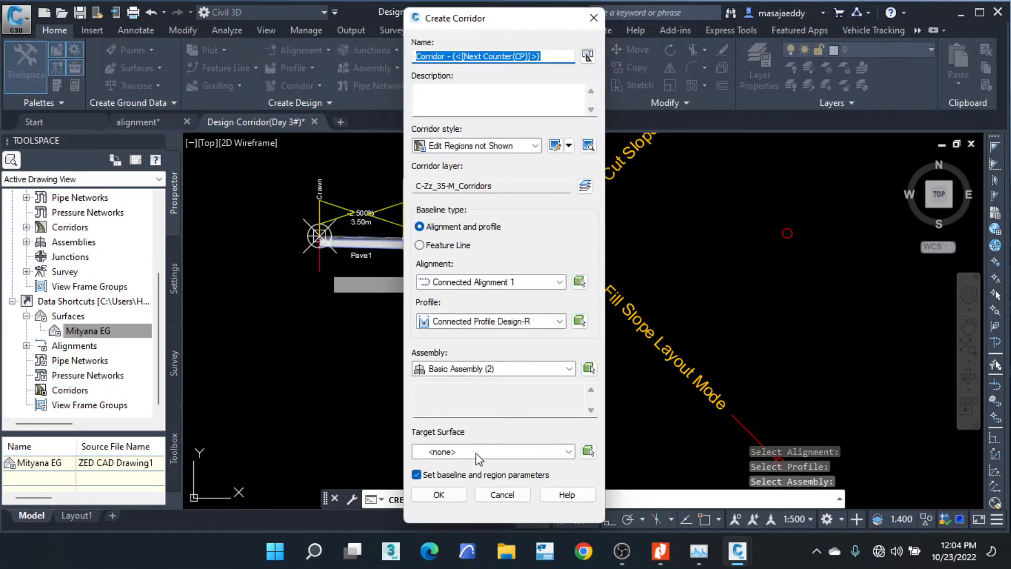
Target the corridor to the Mityana EG surface and create it with the default baseline and region parameters.
left_click(477, 452)
left_click(453, 513)
left_click(441, 495)
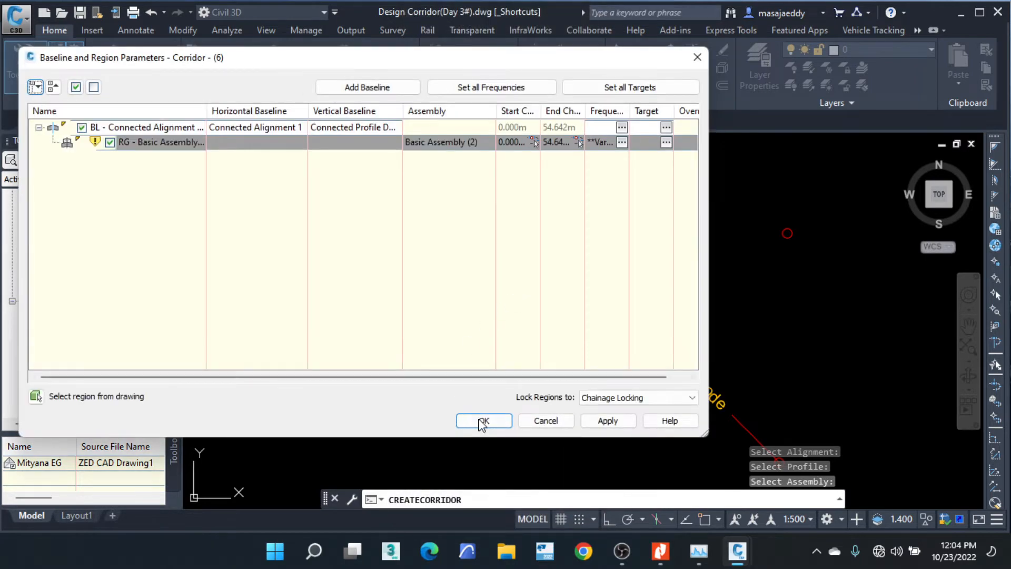
left_click(483, 421)
Set the new connecting corridor's code set style to Plan View - Hatching in its corridor properties.
scroll(489, 255, "down", 5)
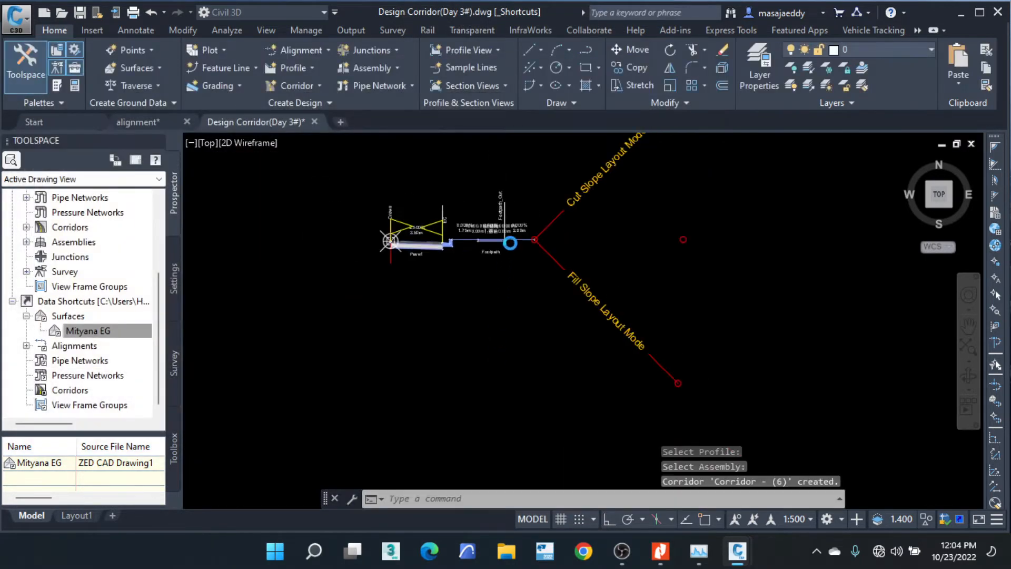
scroll(469, 297, "up", 6)
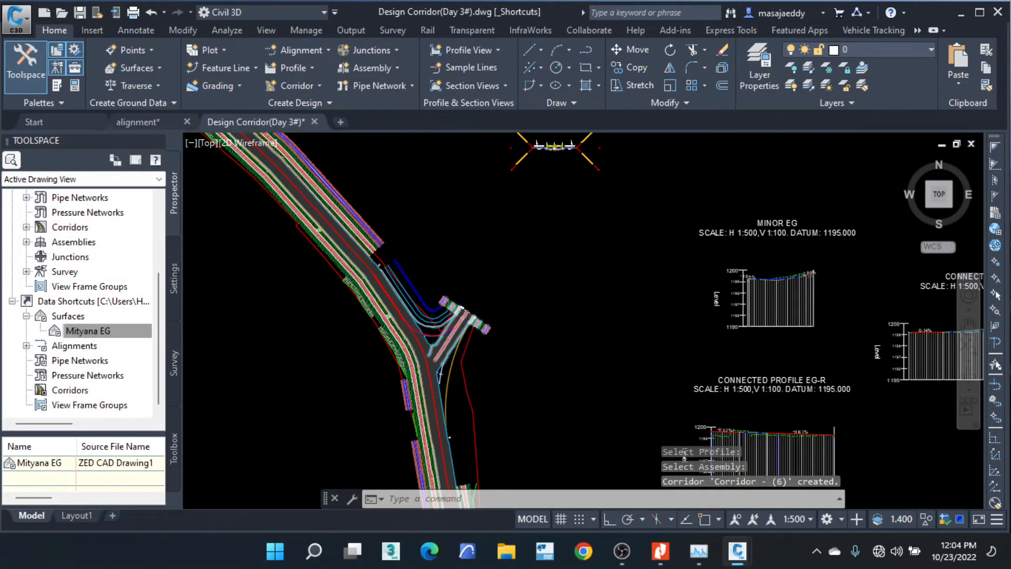
left_click(434, 301)
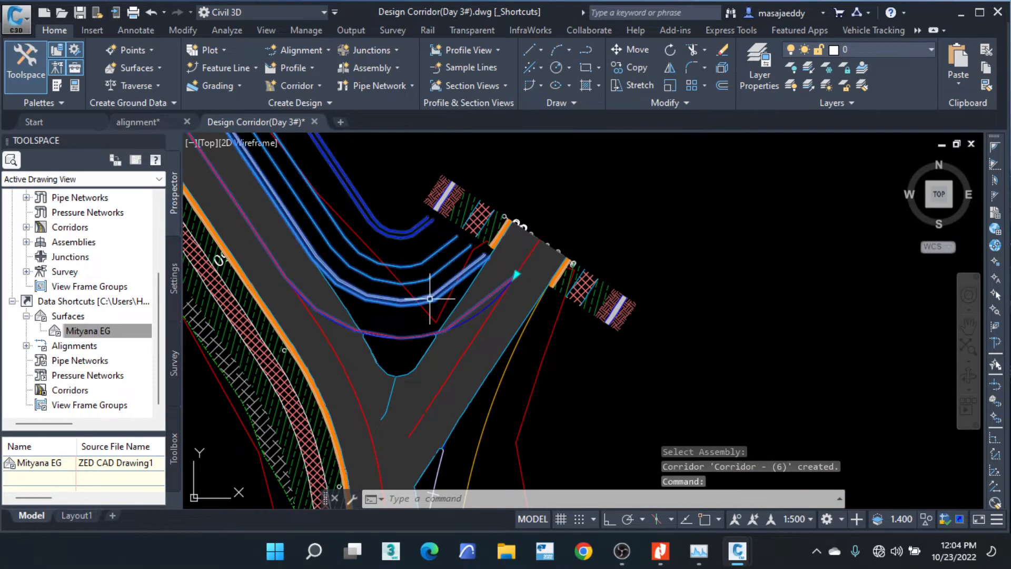
right_click(433, 301)
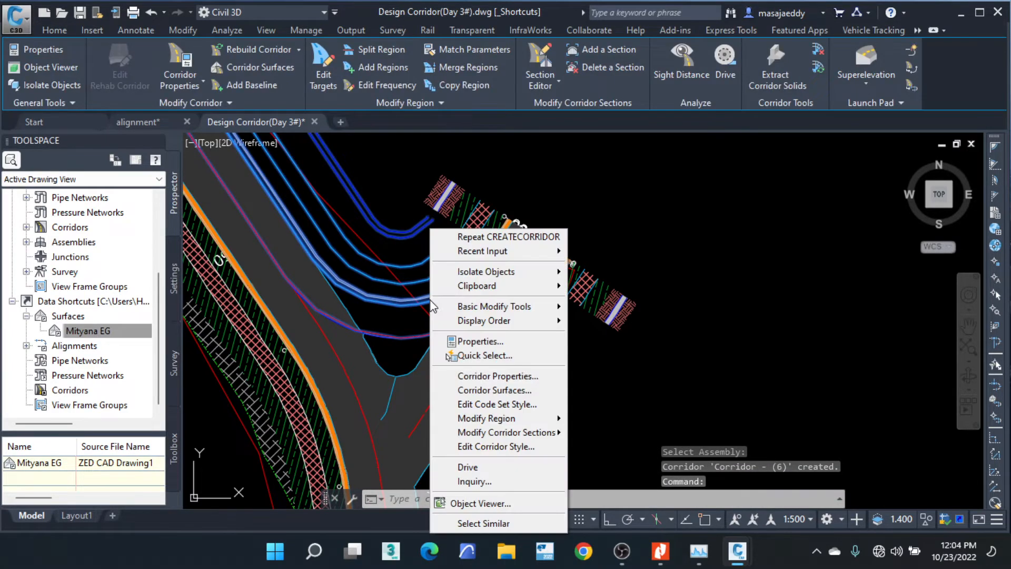
left_click(479, 376)
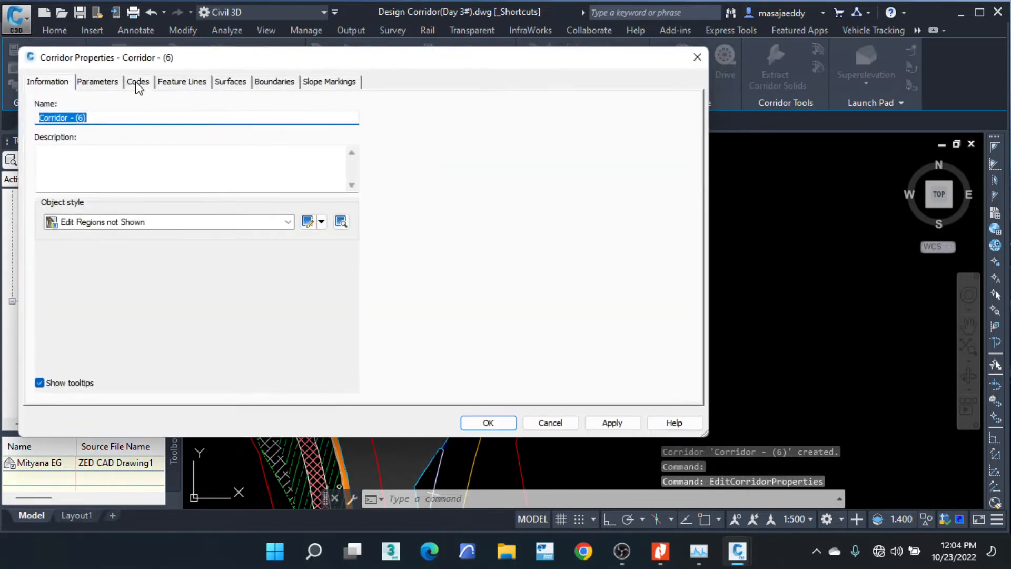
left_click(138, 82)
left_click(150, 118)
left_click(126, 205)
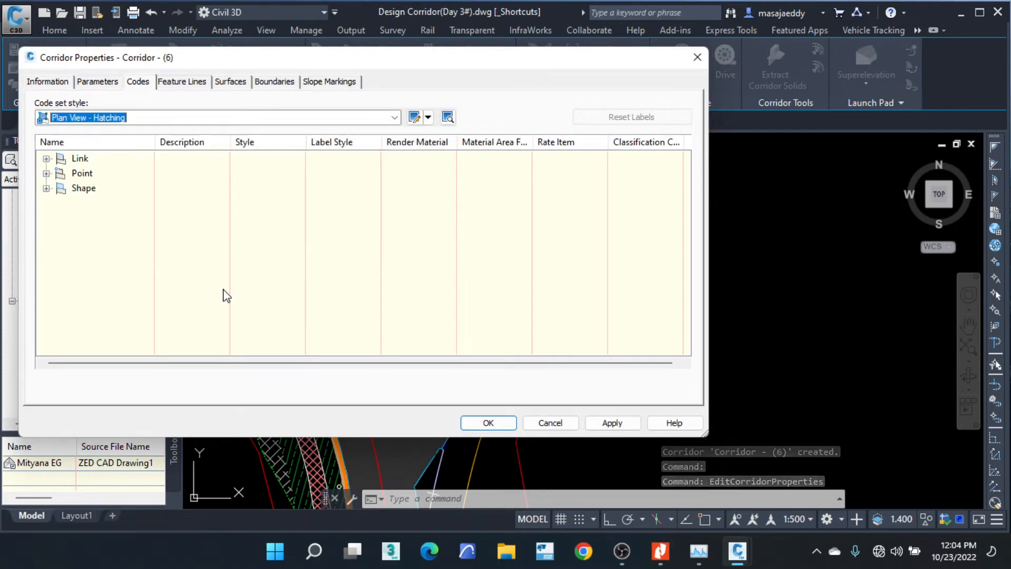
left_click(486, 423)
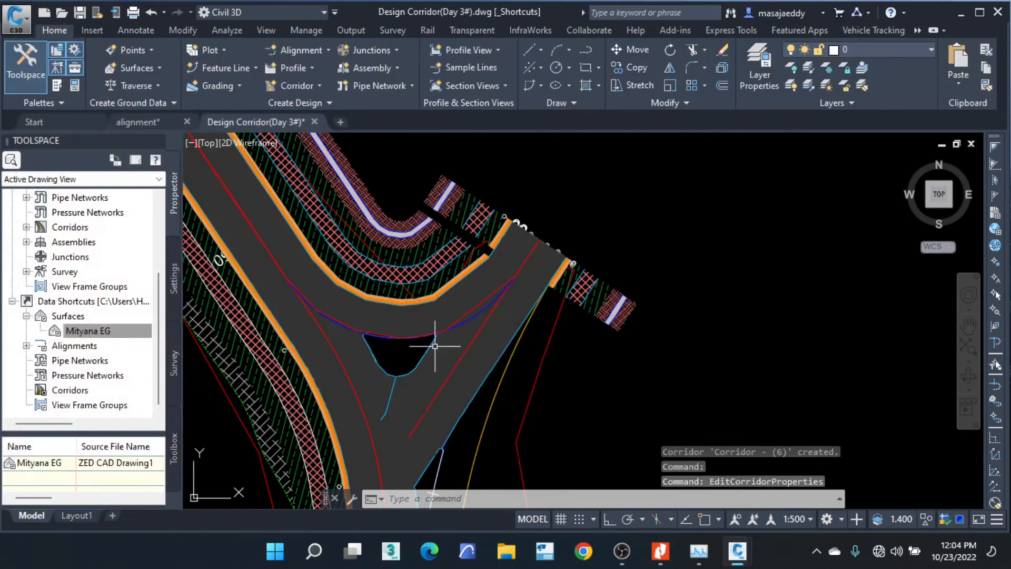
scroll(435, 346, "up", 3)
scroll(453, 345, "up", 2)
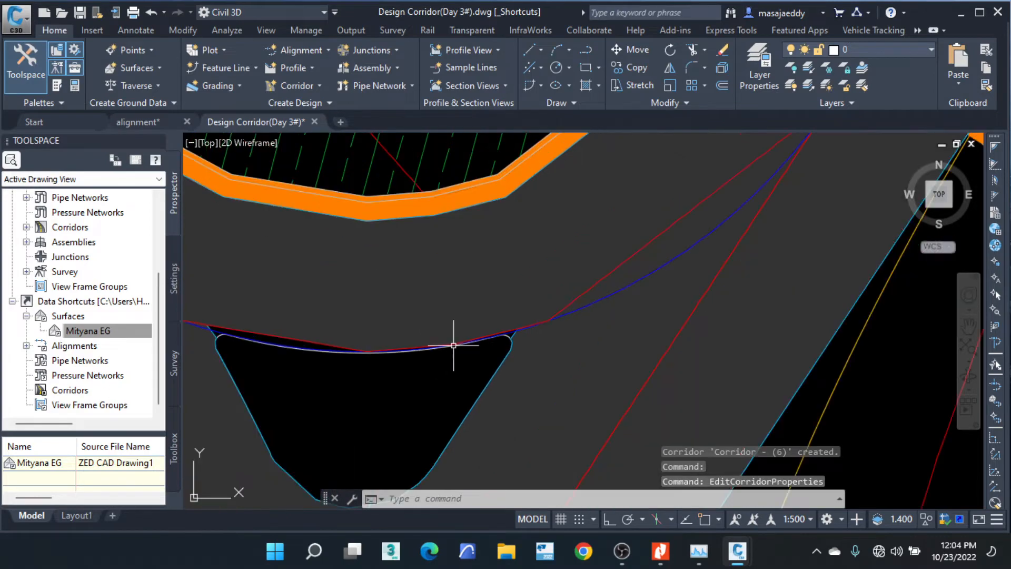
Stretch the boundary of the main road corridor's full-width region along the centreline to the start of the junction's curved kerb corridor.
scroll(431, 298, "down", 8)
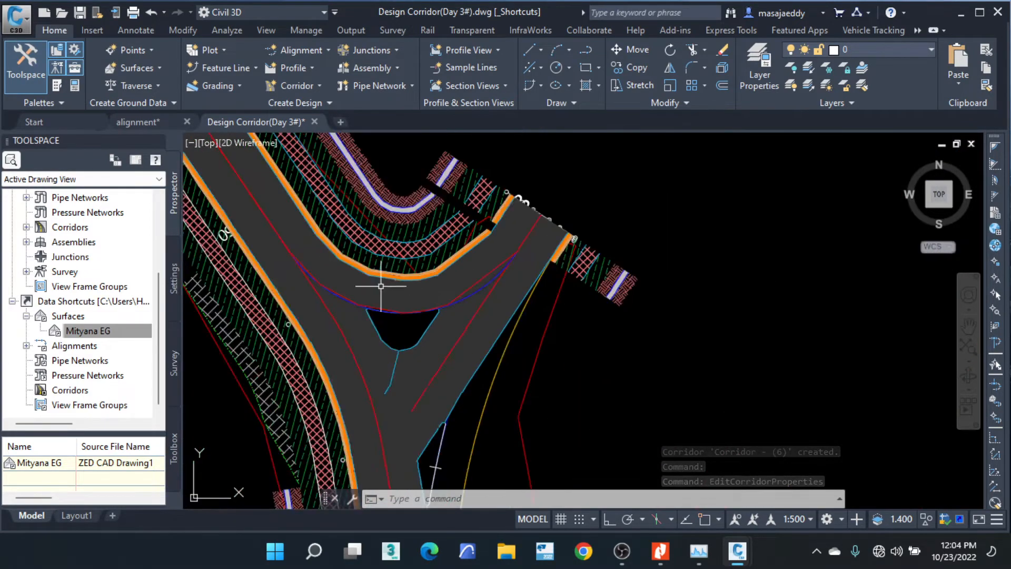
scroll(401, 283, "up", 2)
scroll(418, 467, "down", 5)
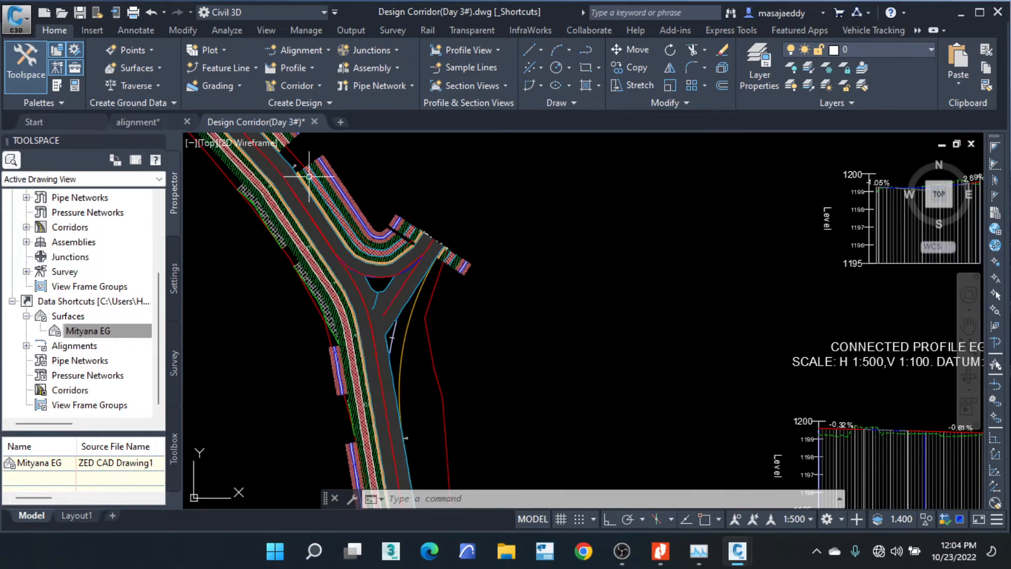
scroll(312, 196, "up", 5)
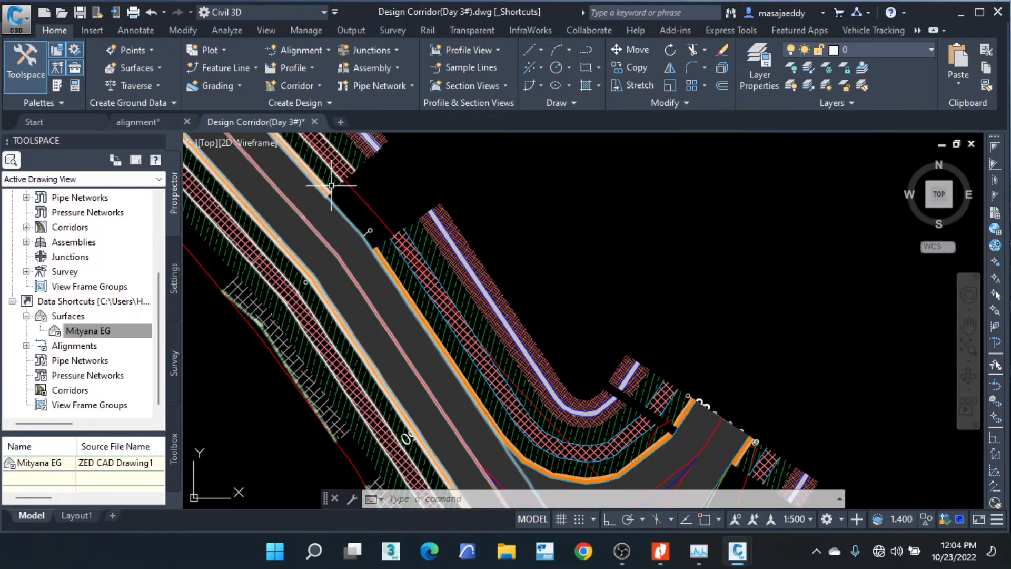
left_click(334, 187)
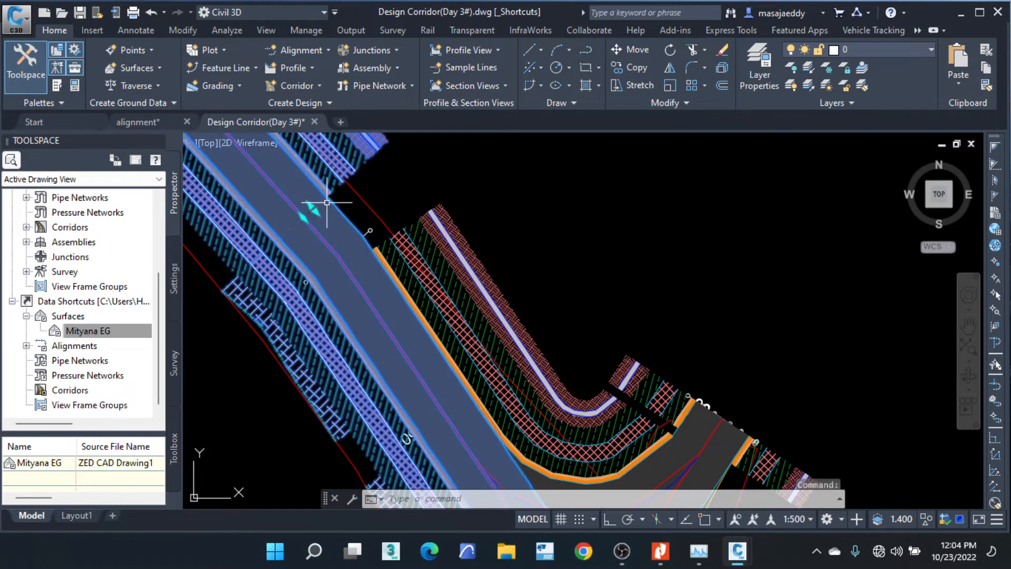
scroll(304, 217, "up", 2)
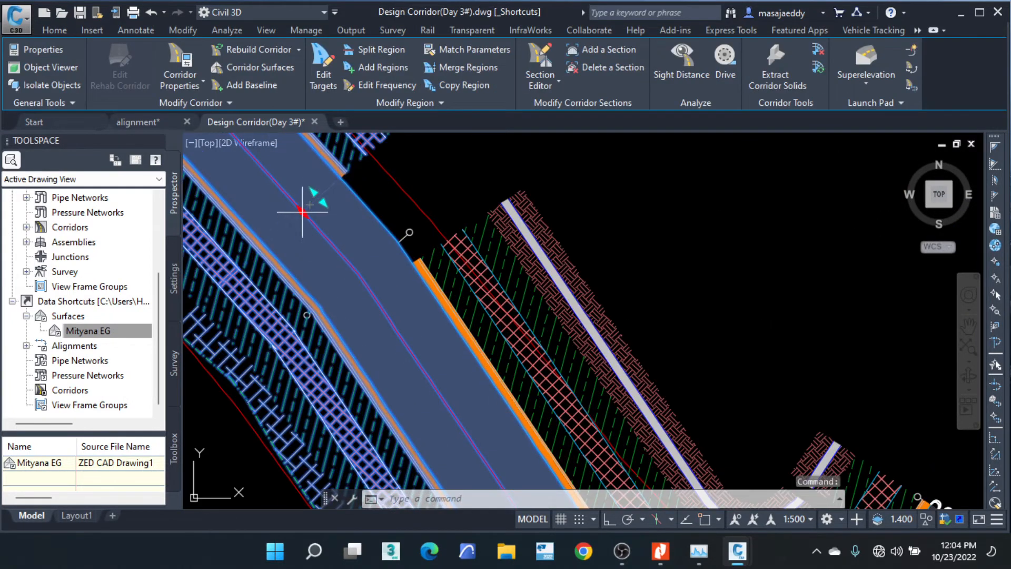
left_click(302, 212)
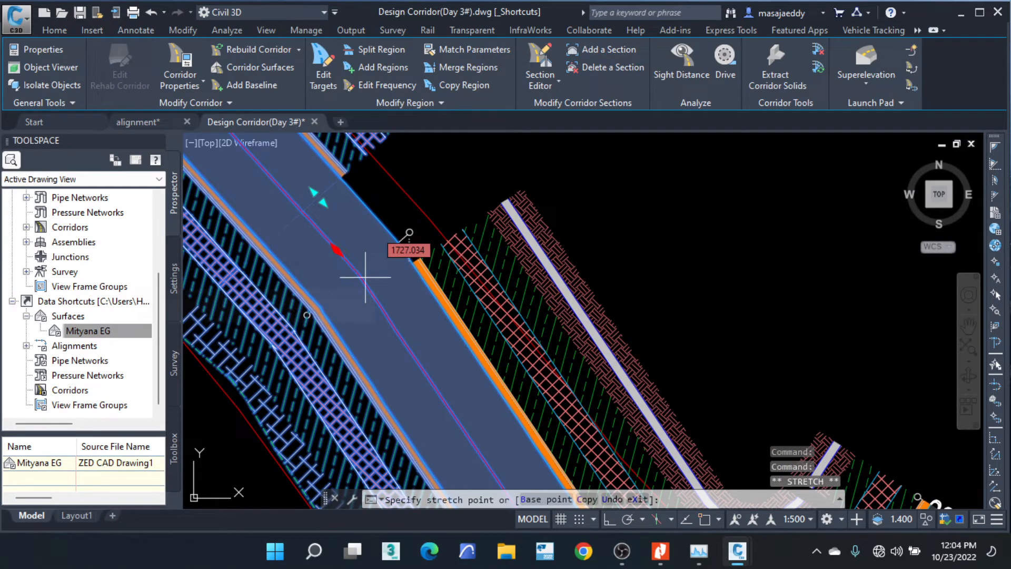
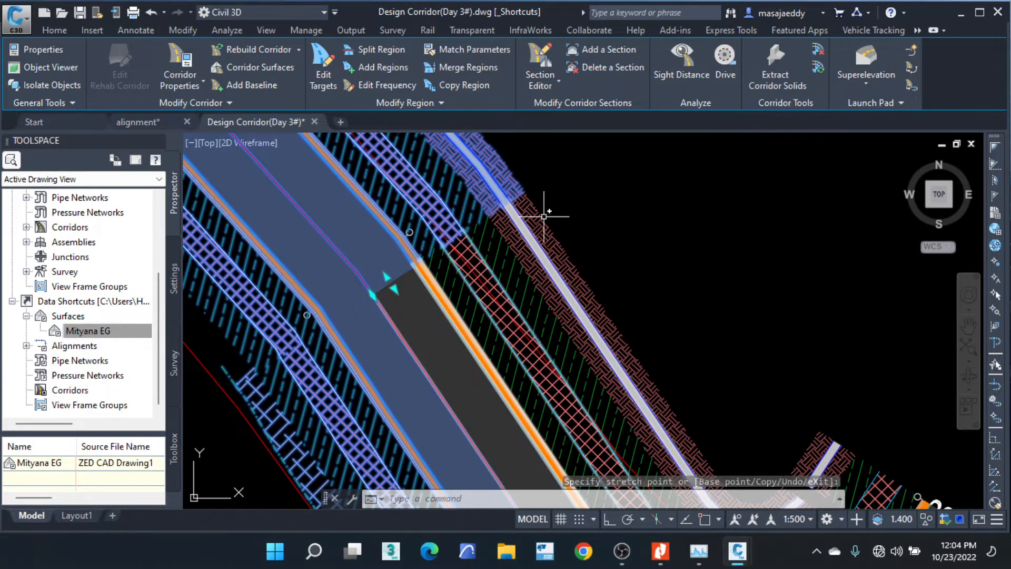
key("Escape")
key("Escape")
scroll(446, 257, "down", 5)
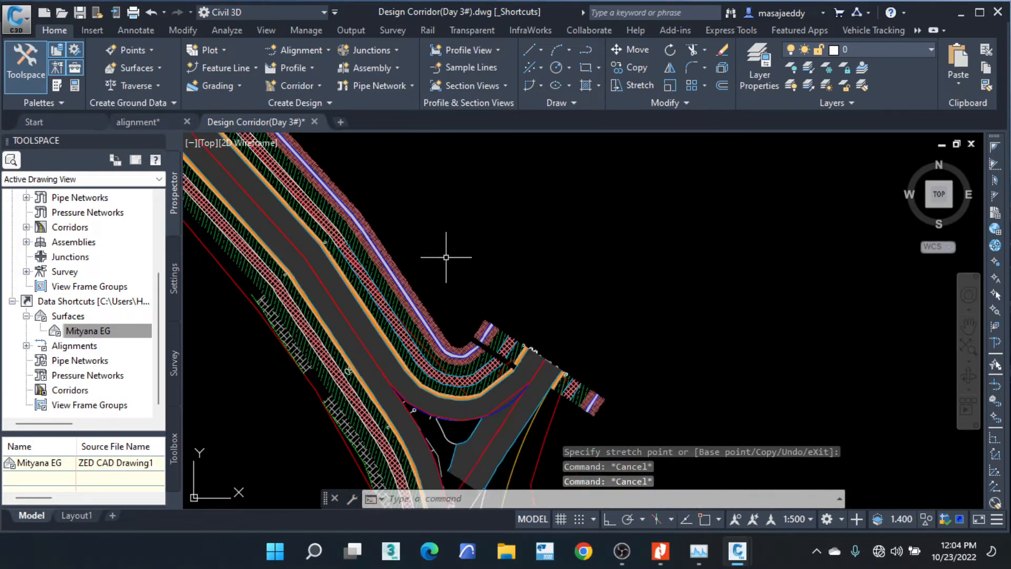
key("Escape")
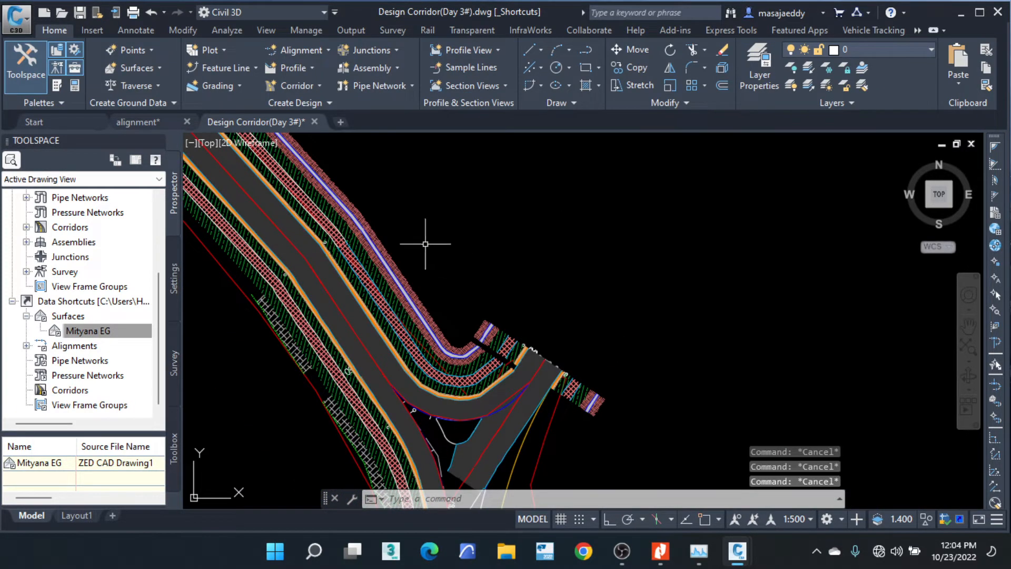
Examine the main road and side road corridors around the junction, and the assemblies beside them.
scroll(426, 244, "down", 3)
scroll(393, 325, "up", 3)
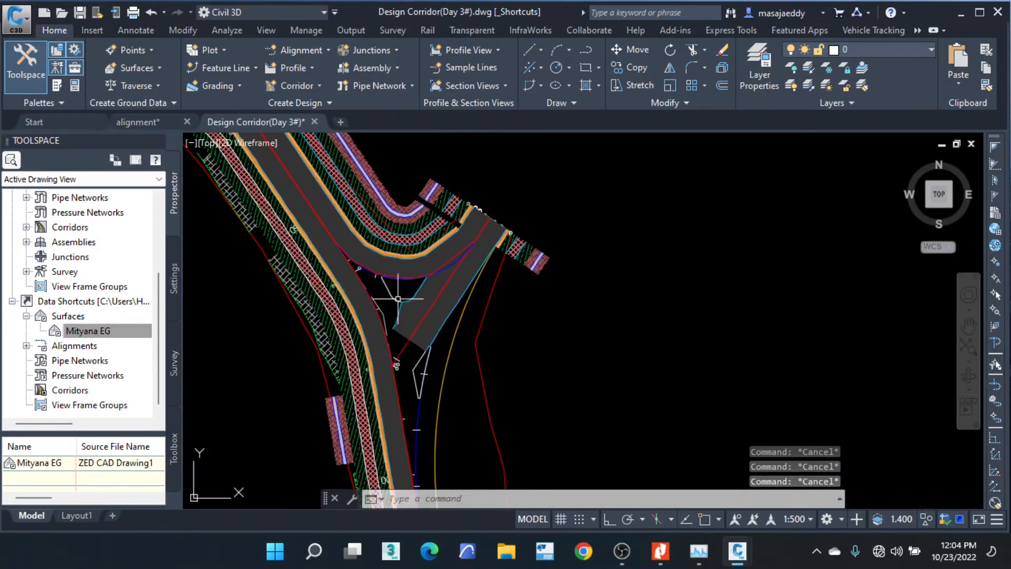
middle_click_drag(385, 362, 338, 269)
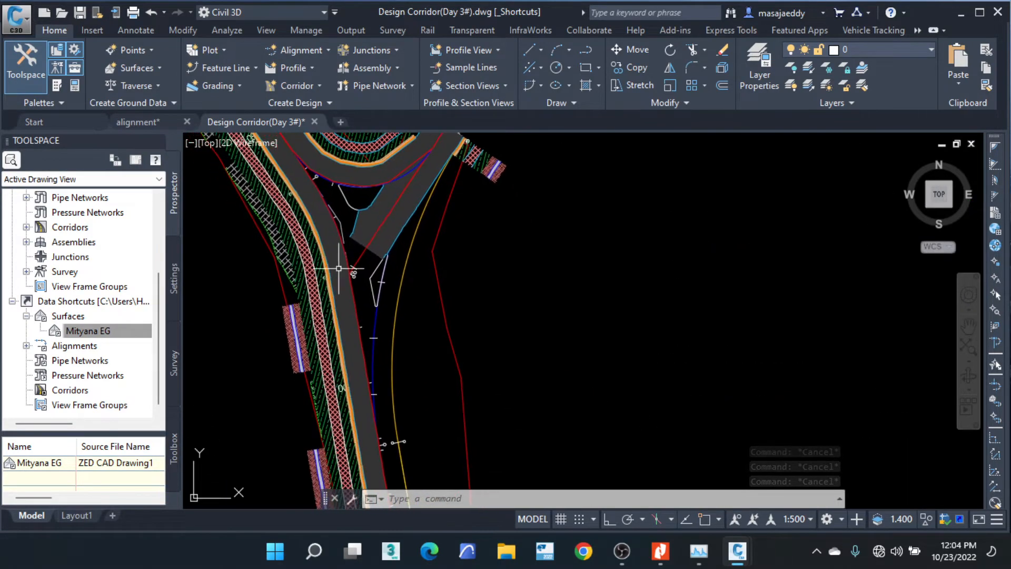
scroll(340, 303, "down", 2)
scroll(339, 304, "down", 3)
scroll(371, 184, "up", 2)
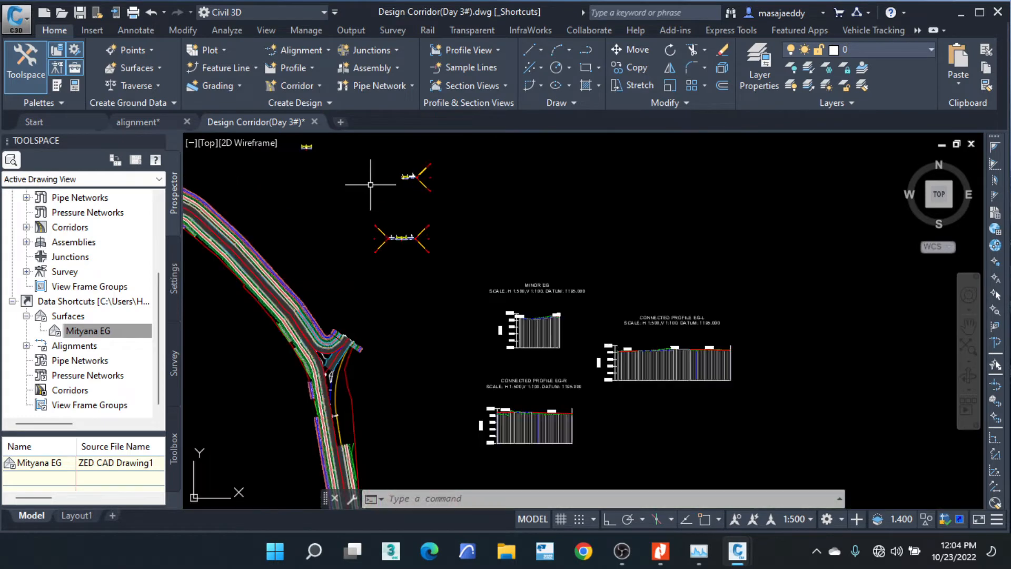
scroll(337, 361, "up", 5)
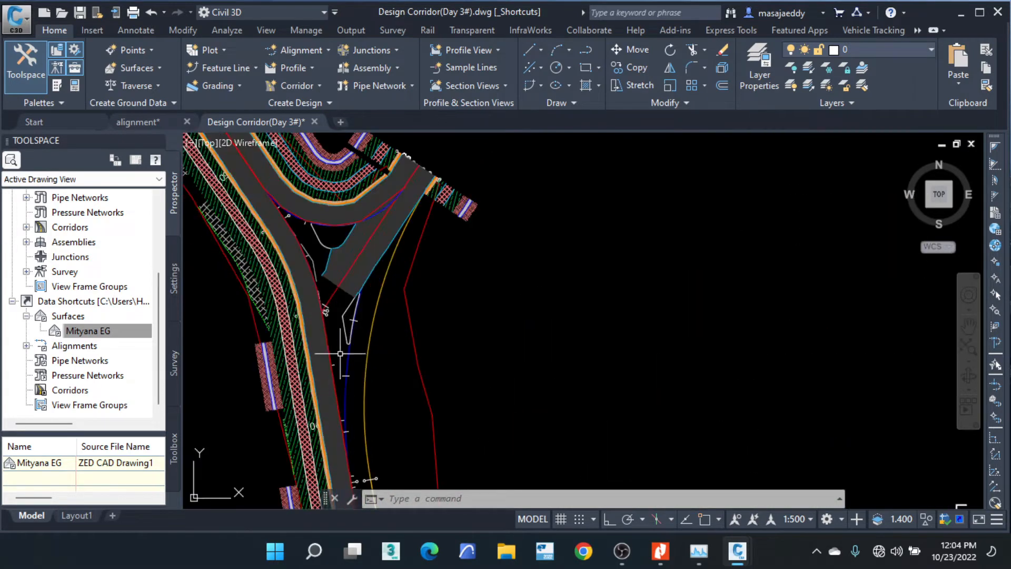
scroll(307, 216, "up", 3)
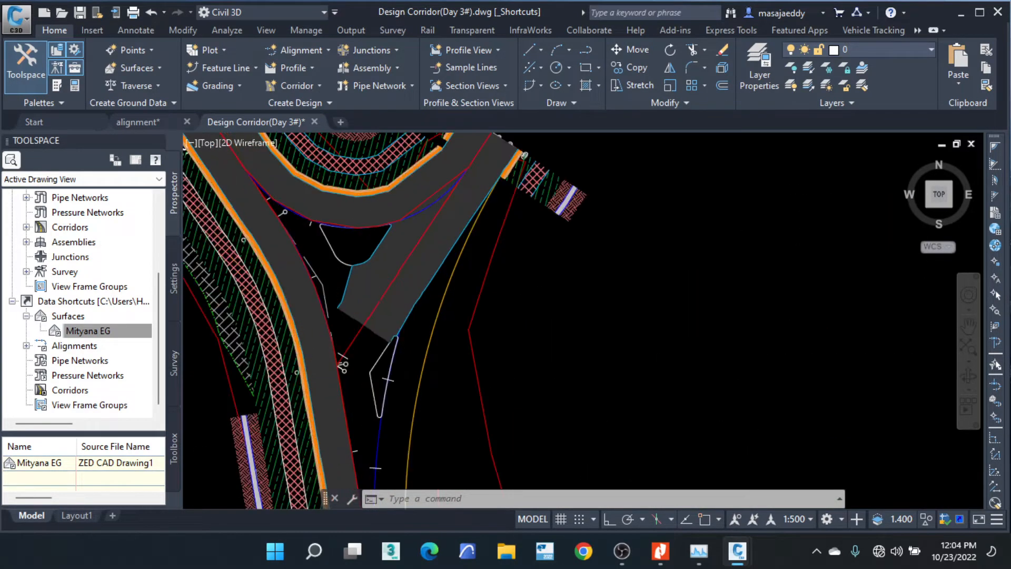
scroll(287, 196, "down", 3)
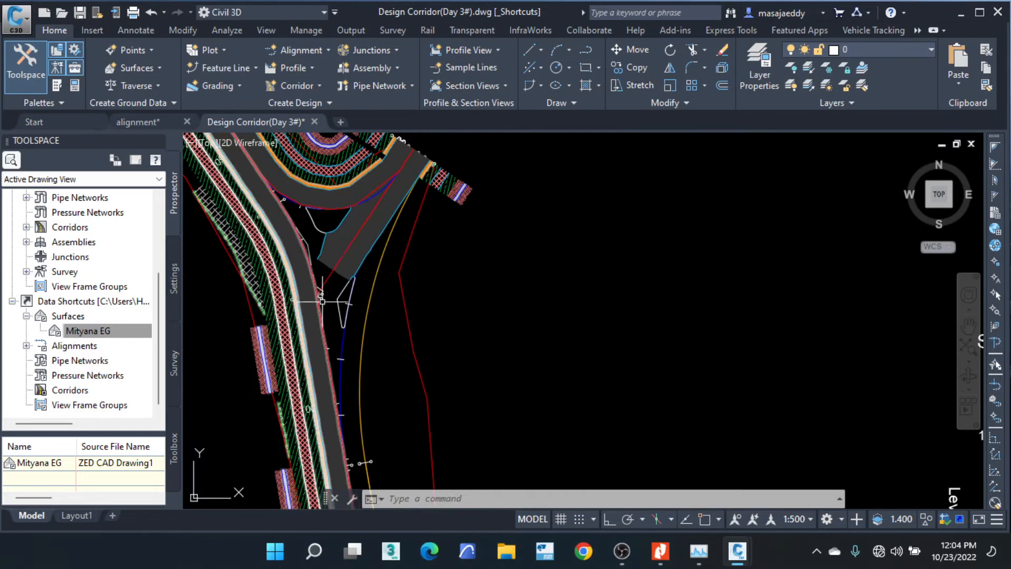
scroll(336, 274, "up", 2)
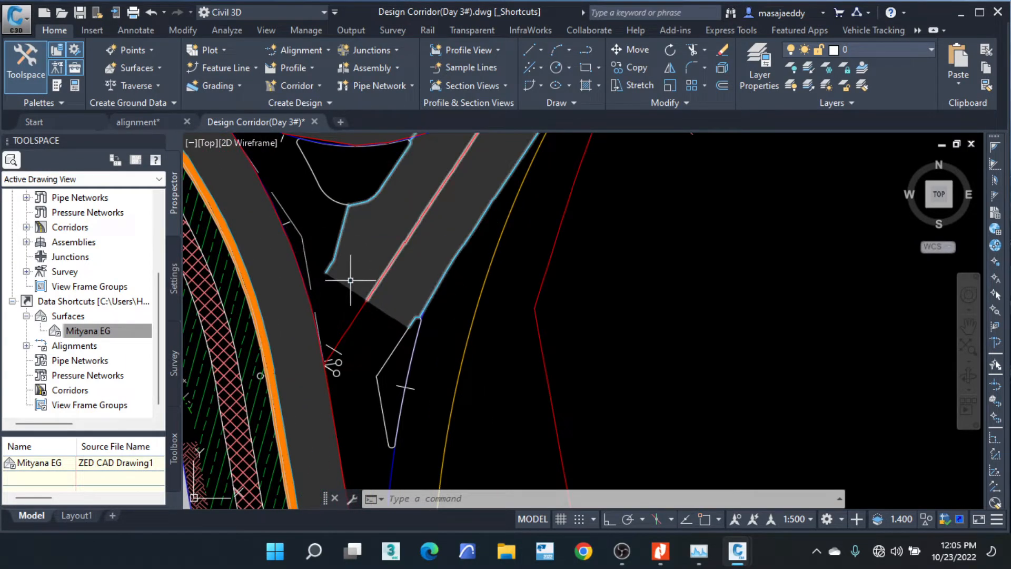
scroll(351, 280, "down", 5)
middle_click_drag(475, 154, 335, 381)
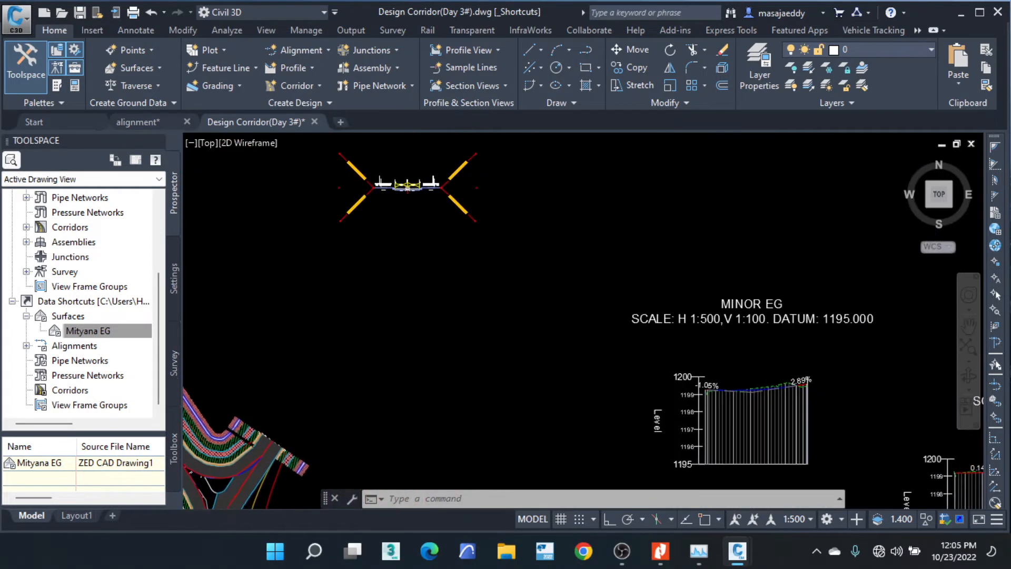
scroll(387, 171, "up", 3)
left_click(519, 166)
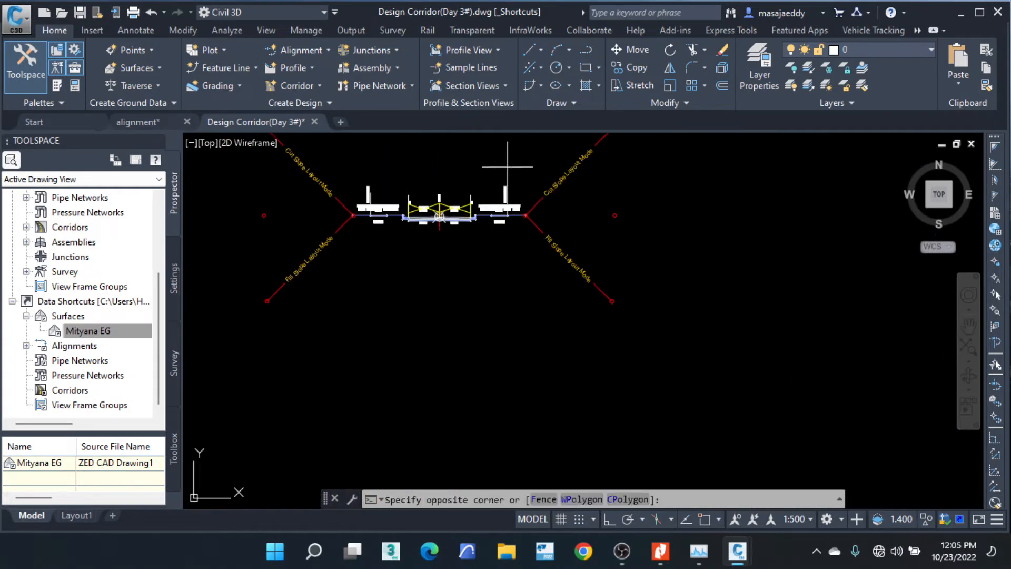
left_click(331, 295)
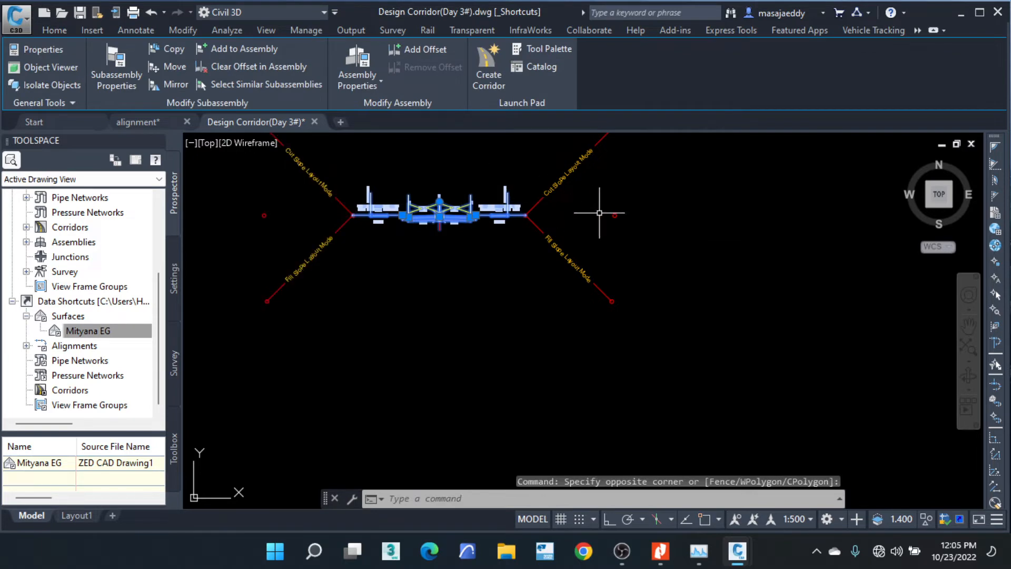
key("Escape")
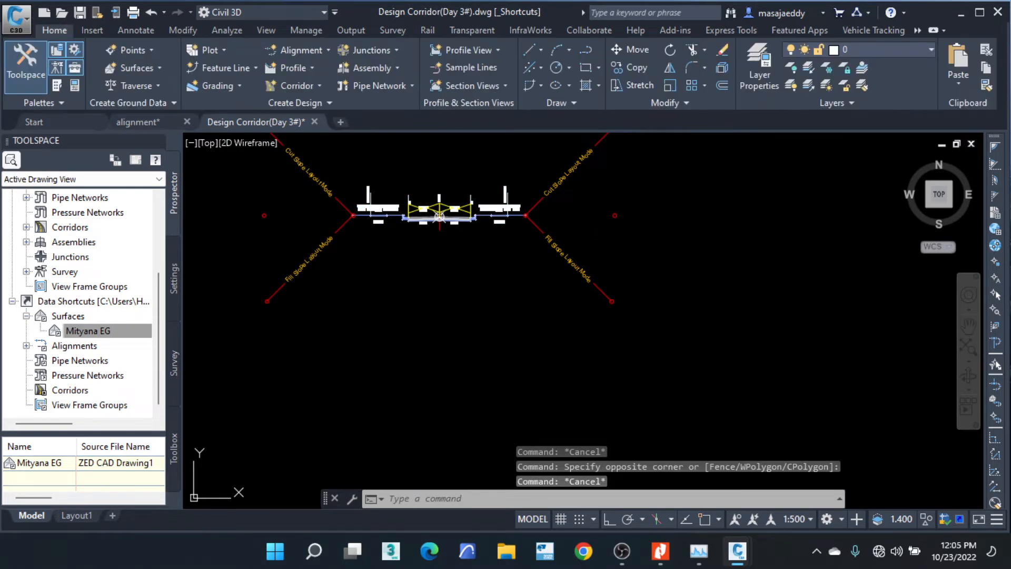
Copy the complete two-sided road assembly, including its cut and fill slopes, to the empty space beside the one-sided assembly.
left_click(598, 230)
left_click(338, 219)
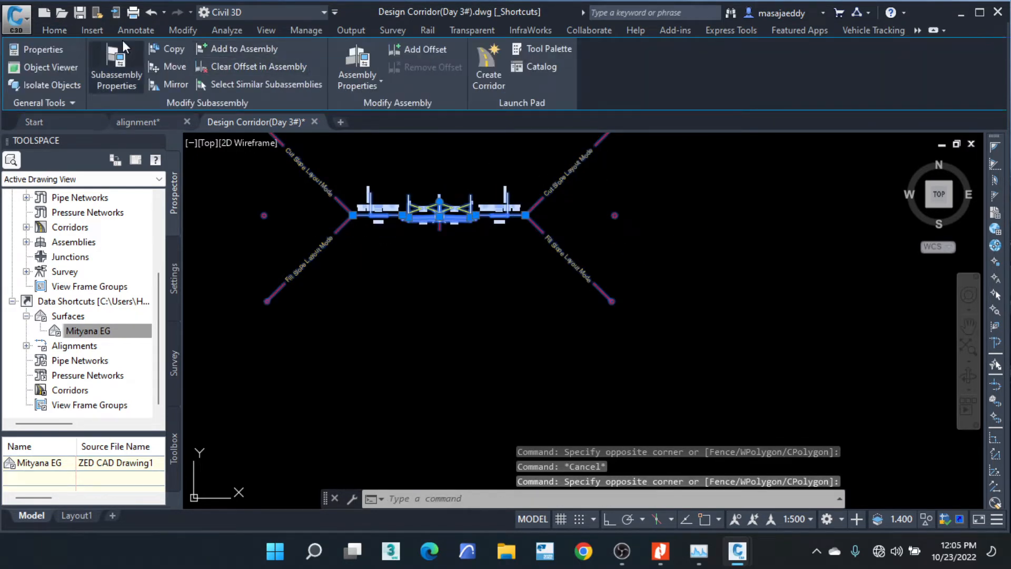
left_click(54, 30)
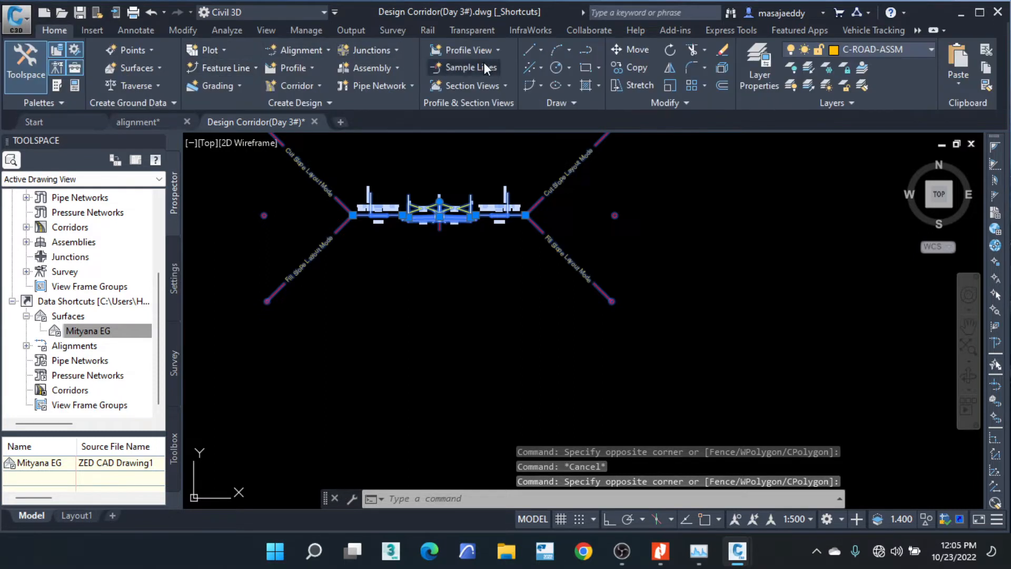
left_click(630, 68)
left_click(499, 271)
scroll(449, 356, "down", 4)
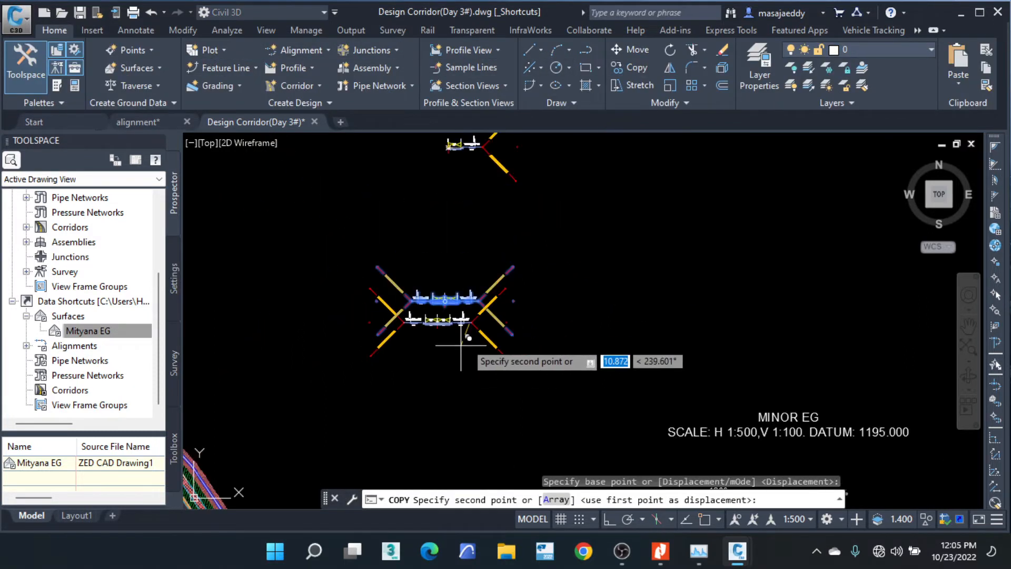
left_click(332, 211)
right_click(429, 211)
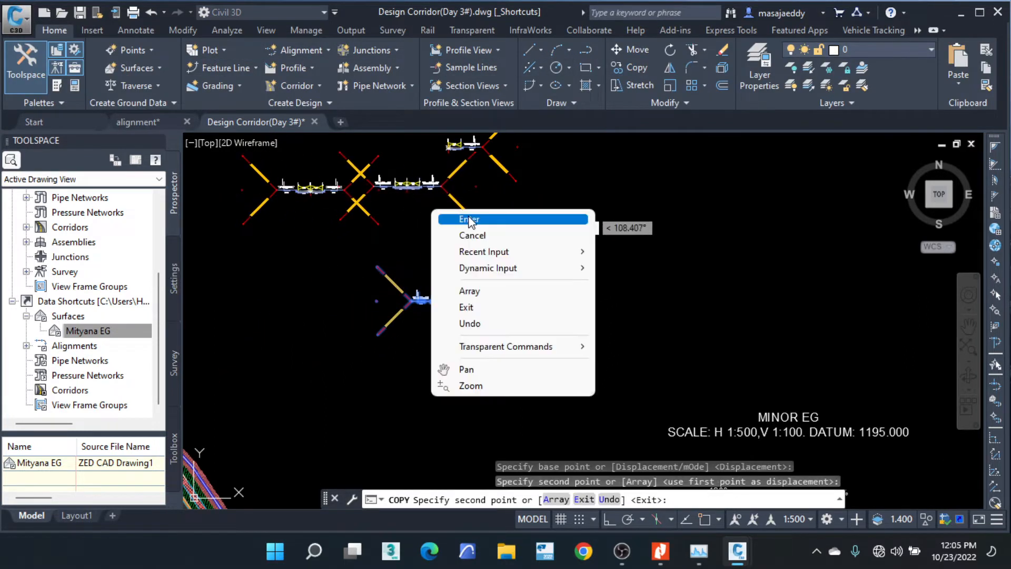
left_click(442, 217)
Delete the left kerb, footpath and cut/fill slope subassemblies from the copied assembly, keeping both lanes and the right side.
scroll(303, 174, "up", 4)
scroll(518, 304, "down", 2)
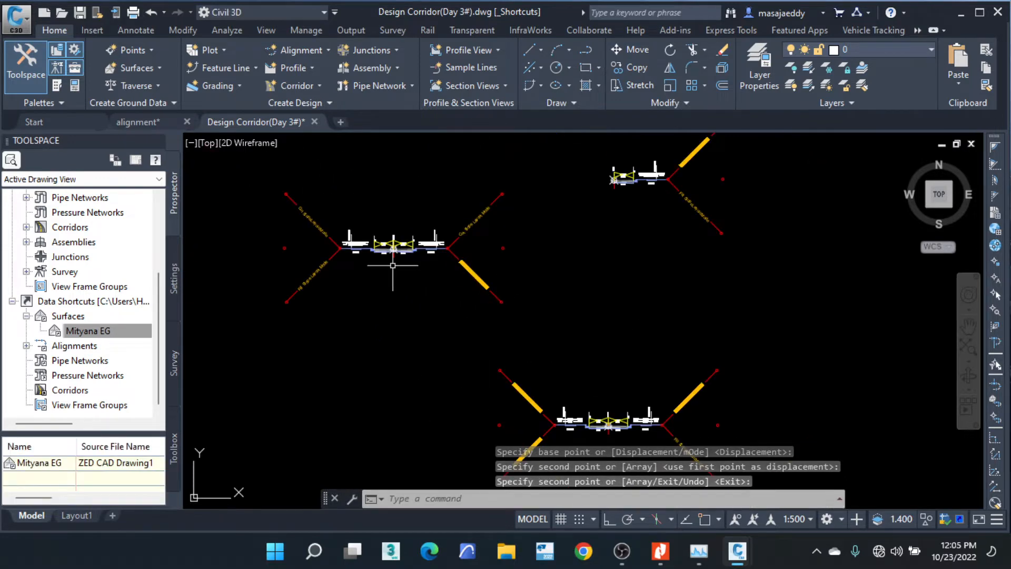
scroll(374, 253, "up", 3)
scroll(459, 226, "up", 5)
left_click(356, 232)
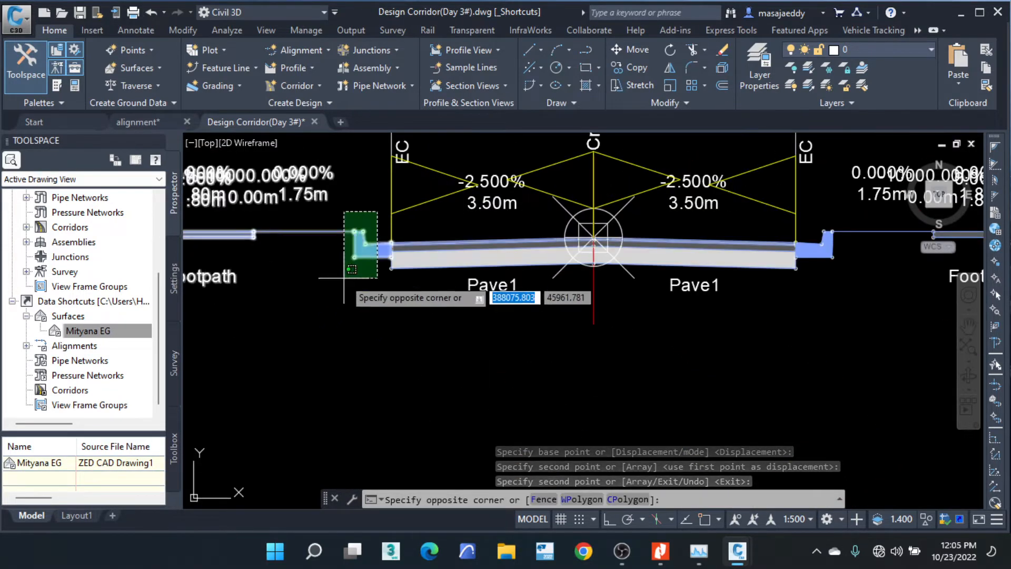
scroll(337, 268, "down", 7)
left_click(241, 284)
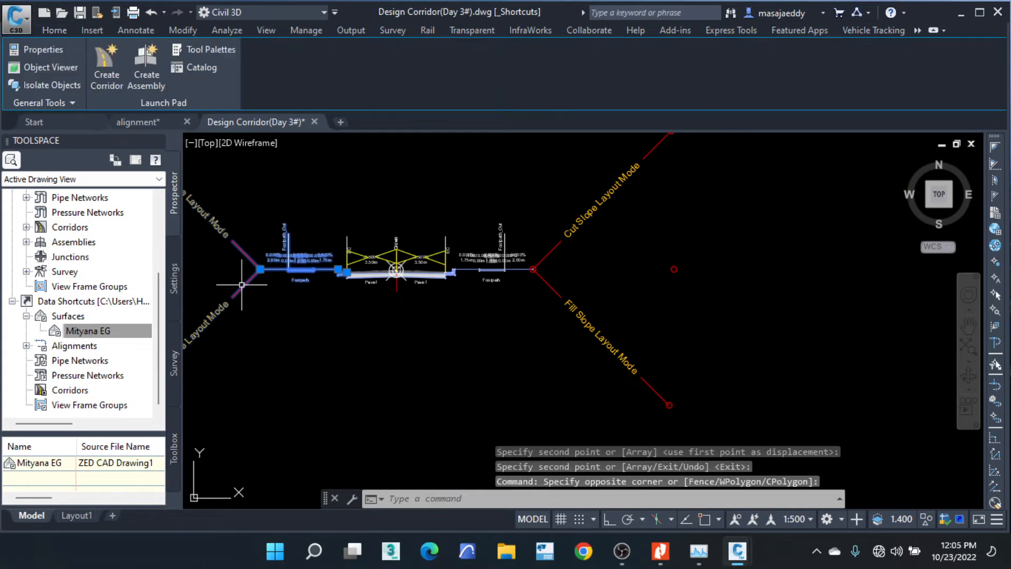
key("Delete")
Assign the edited copy, Basic Assembly (4), to the middle region of the mityana road corridor baseline and apply the corridor properties.
scroll(522, 392, "down", 6)
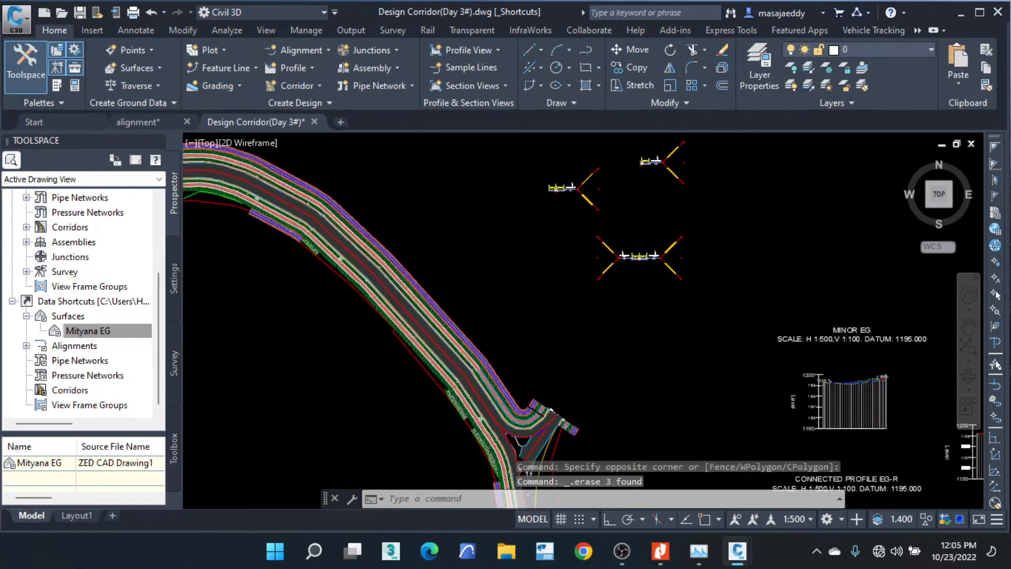
scroll(522, 392, "up", 8)
left_click(560, 301)
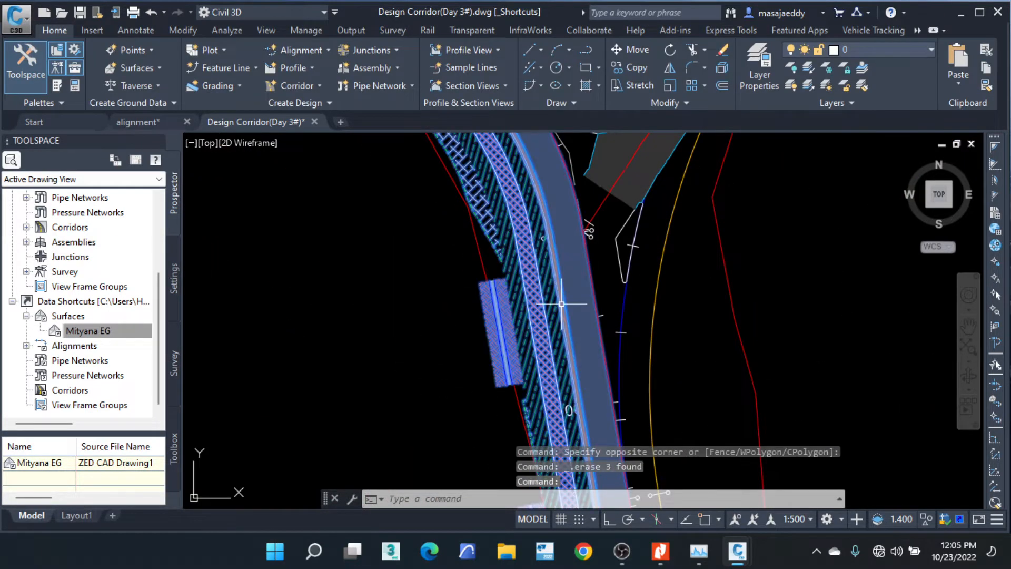
left_click(189, 59)
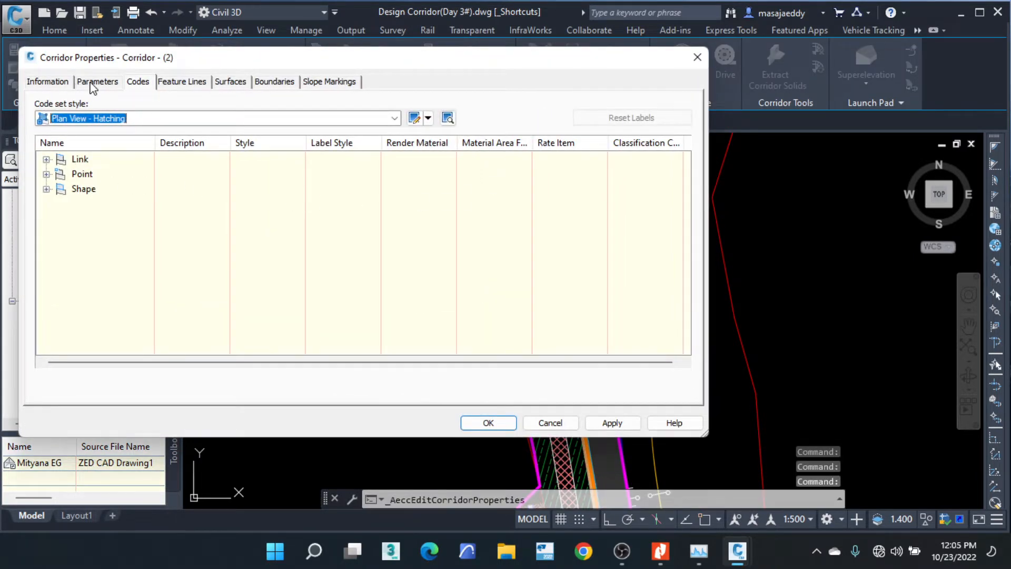
left_click(93, 82)
left_click(477, 178)
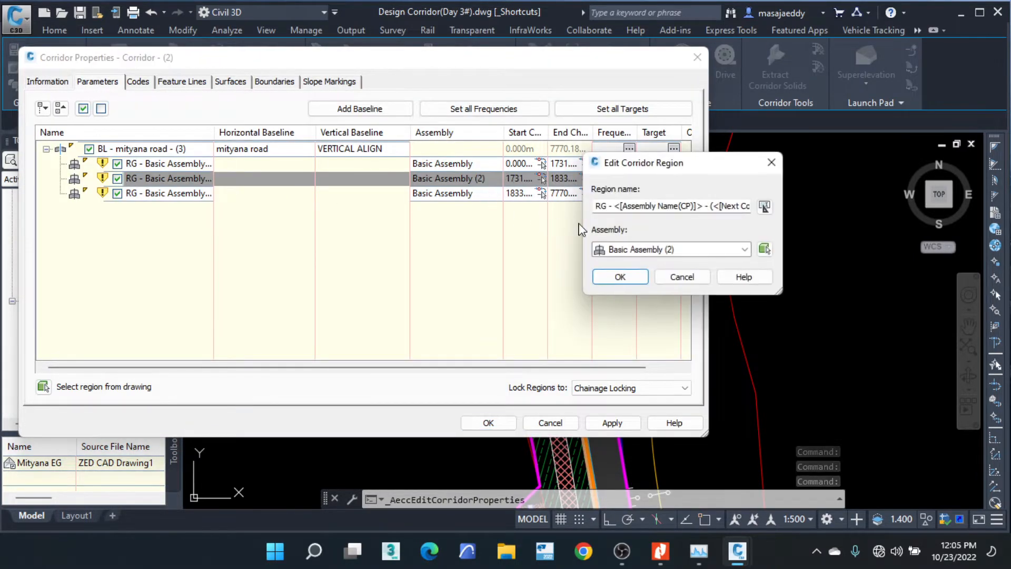
left_click(764, 249)
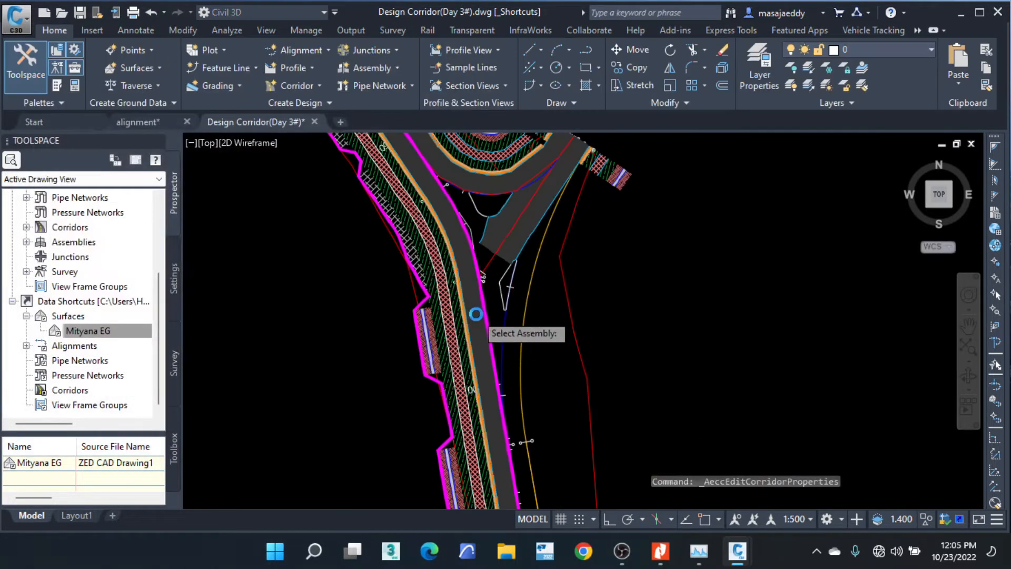
scroll(548, 174, "up", 10)
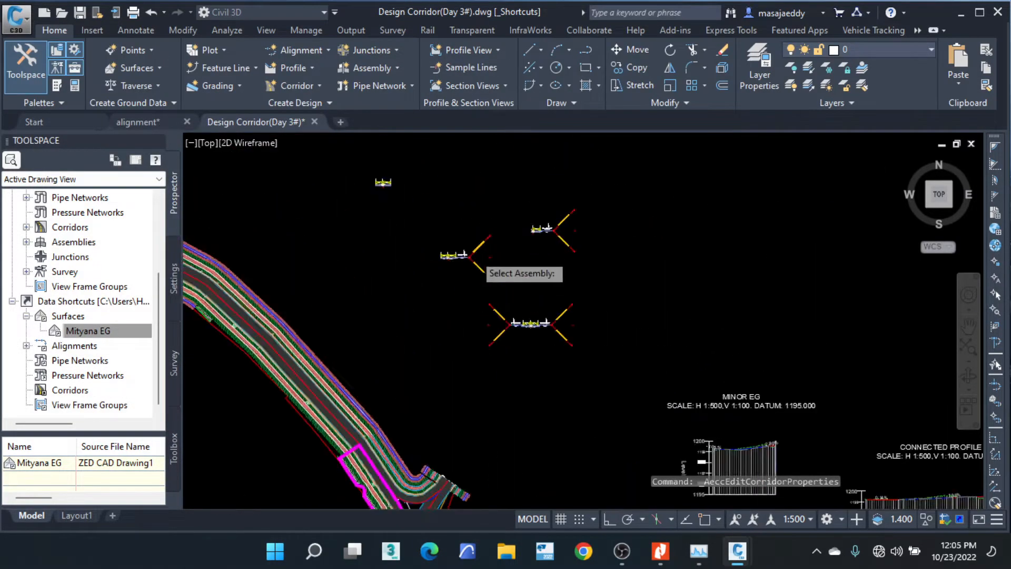
scroll(416, 279, "up", 3)
left_click(327, 291)
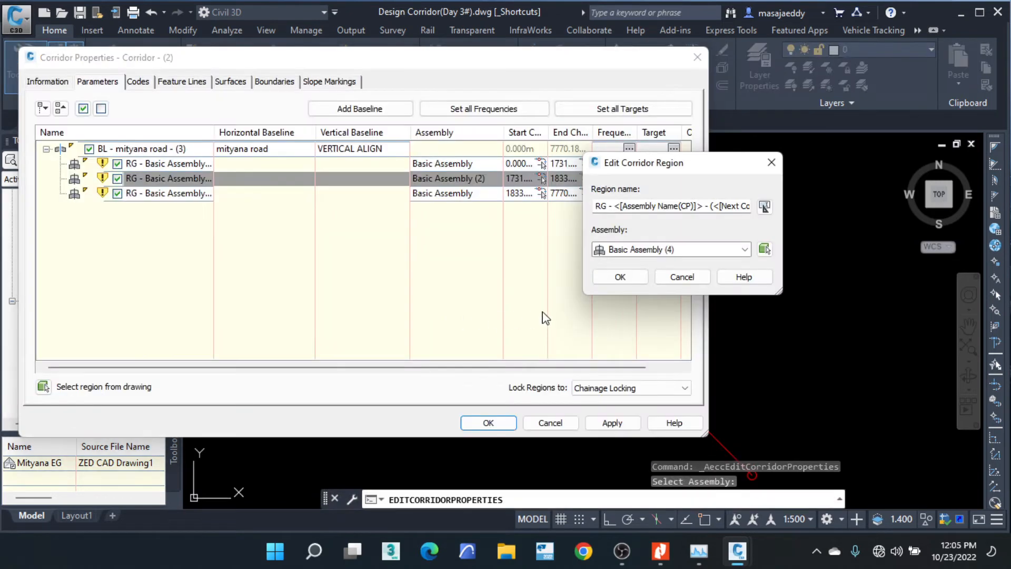
left_click(640, 275)
left_click(488, 423)
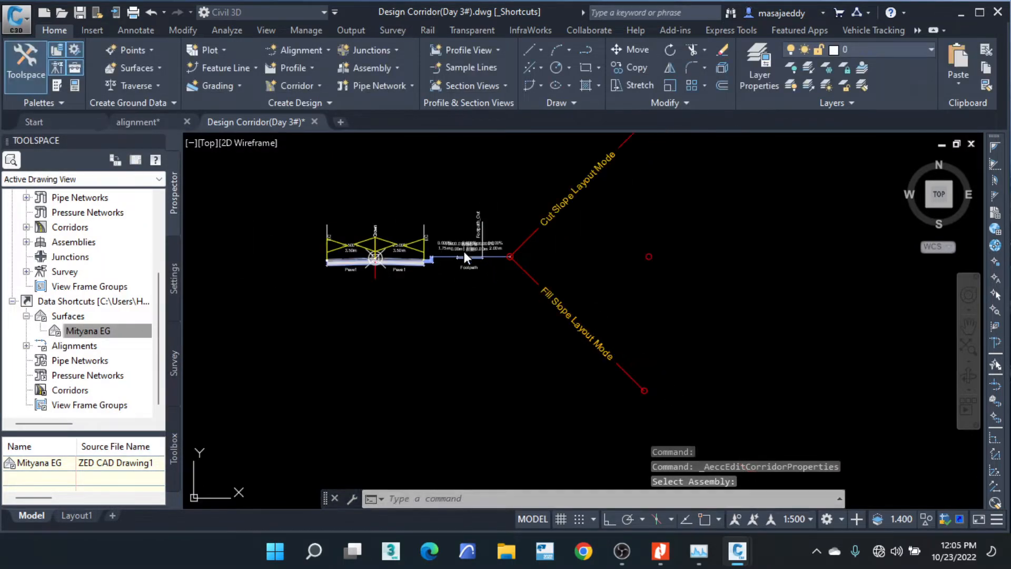
Open the width target of LaneSuperelevationAOR - (Right) (1) in the target mapping of the main road's Basic Assembly (4) region.
scroll(495, 258, "down", 5)
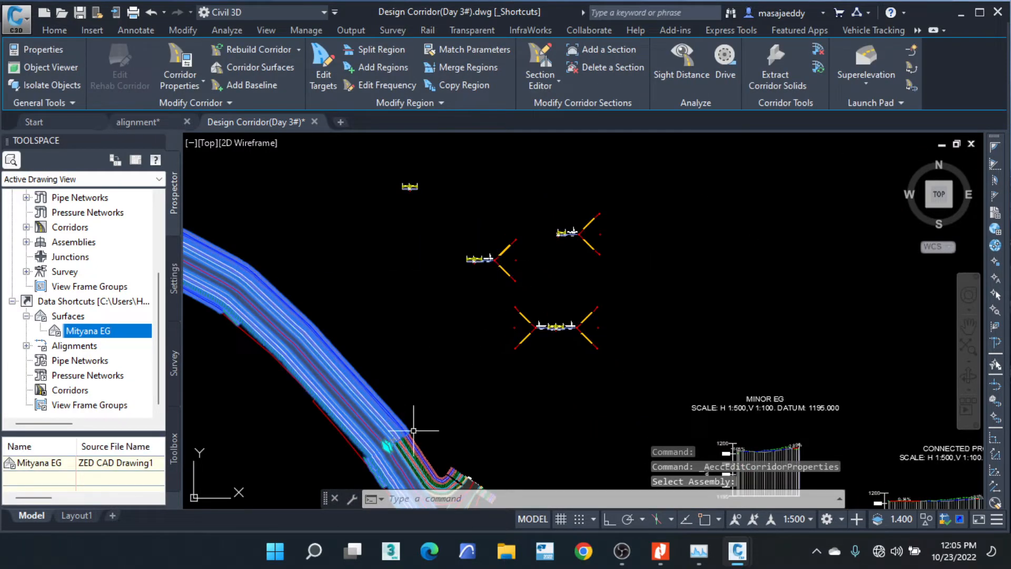
scroll(413, 430, "up", 7)
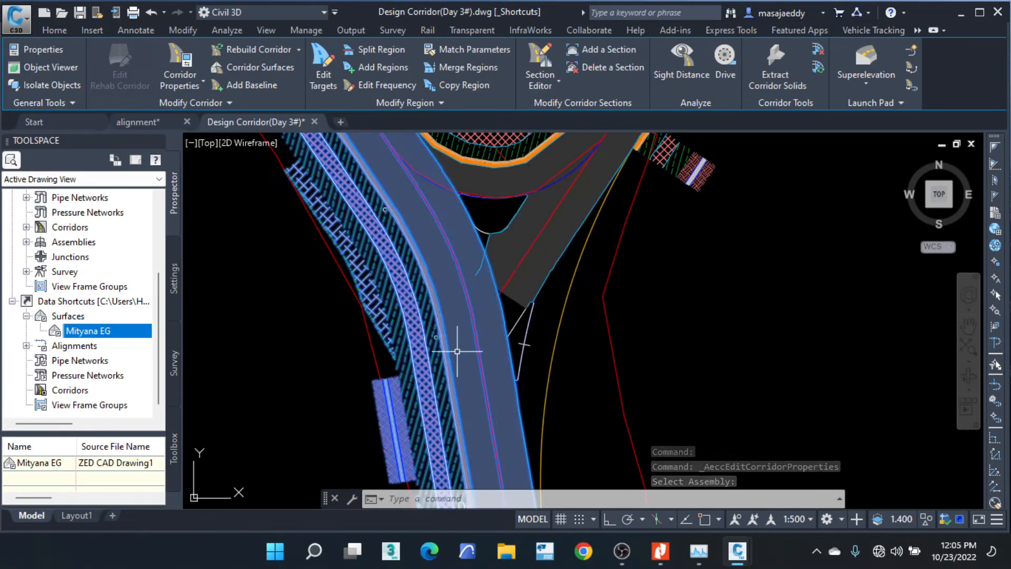
key("Escape")
key("Escape")
key("Escape")
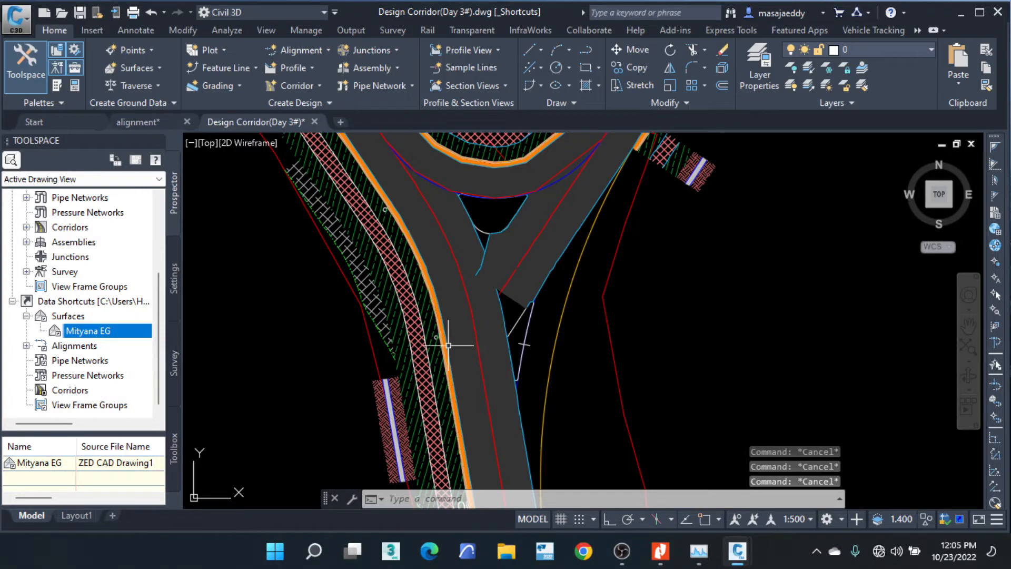
scroll(497, 280, "up", 2)
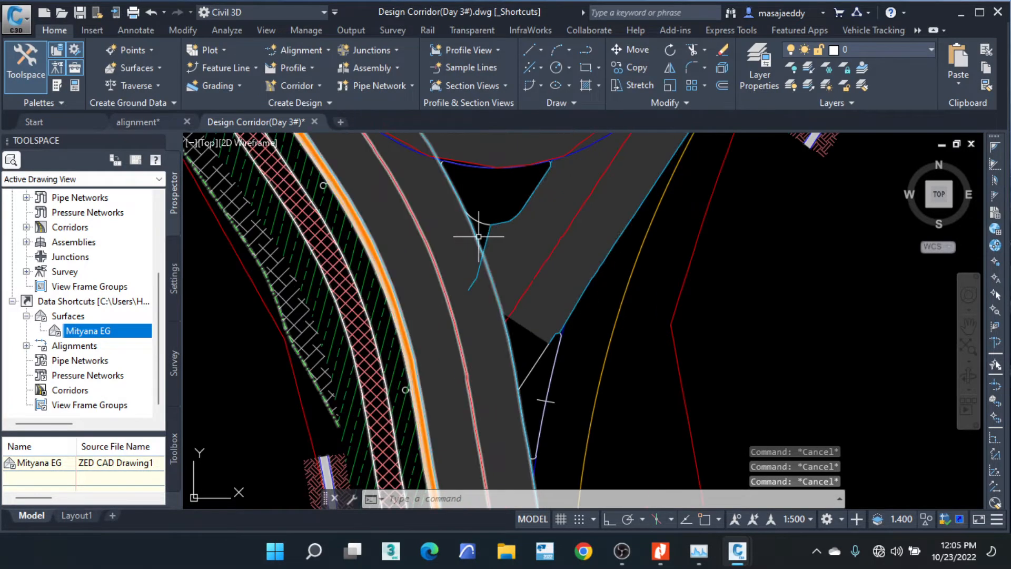
left_click(463, 241)
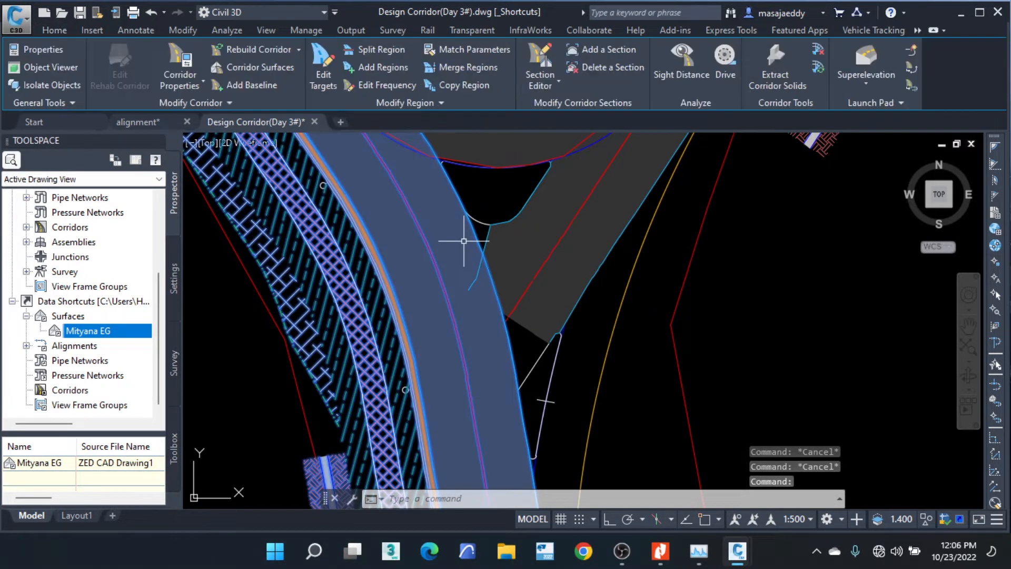
left_click(182, 59)
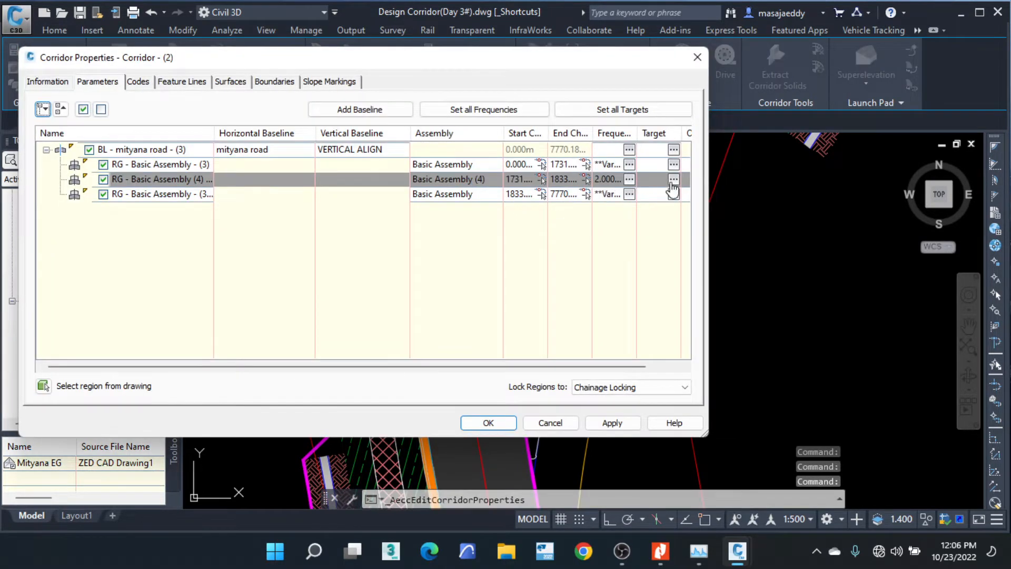
left_click(673, 179)
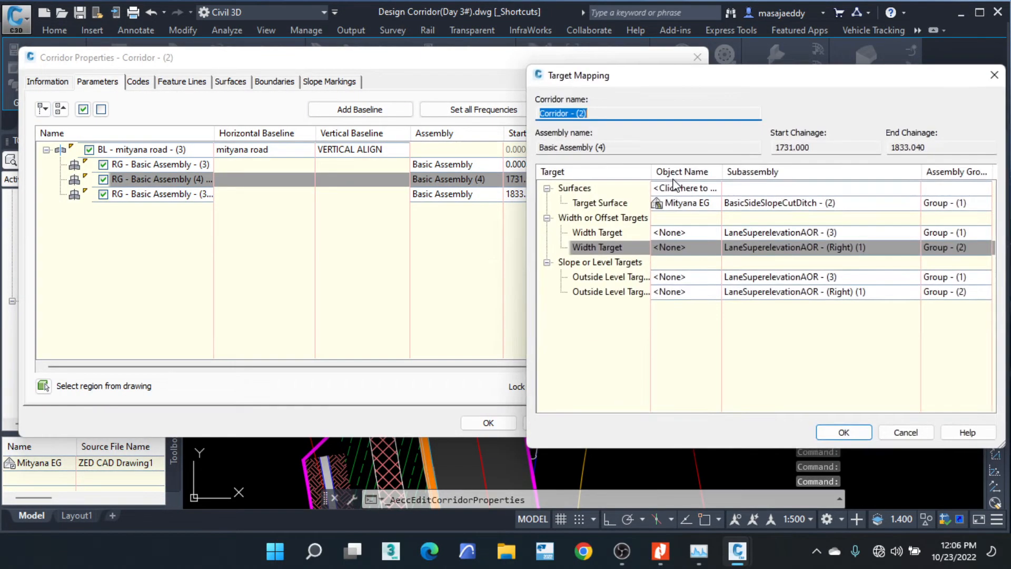
left_click(682, 248)
left_click(682, 249)
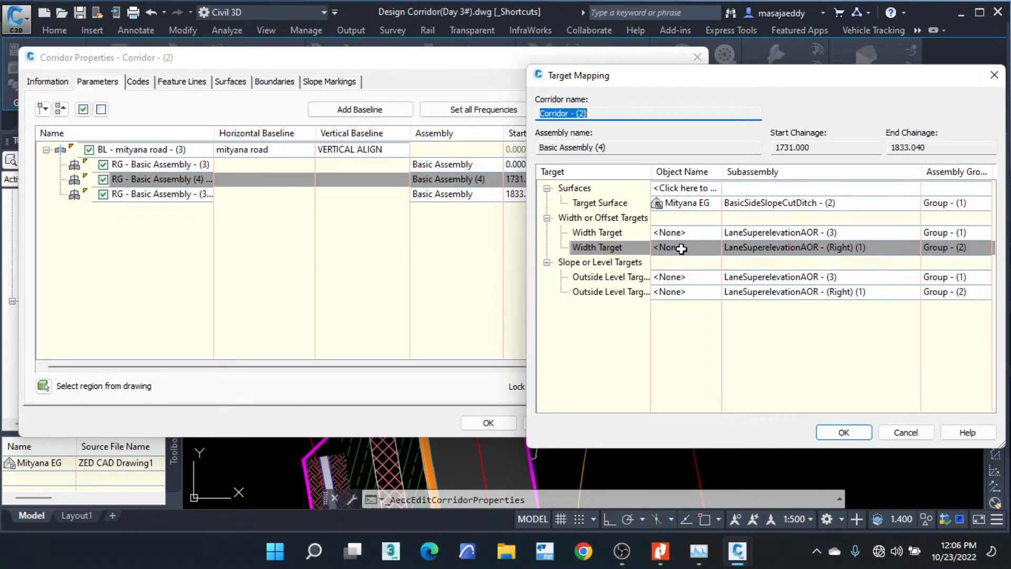
Target the right lane's width to the two island outlines and the line joining them across the side road, and rebuild the main road corridor.
left_click(464, 140)
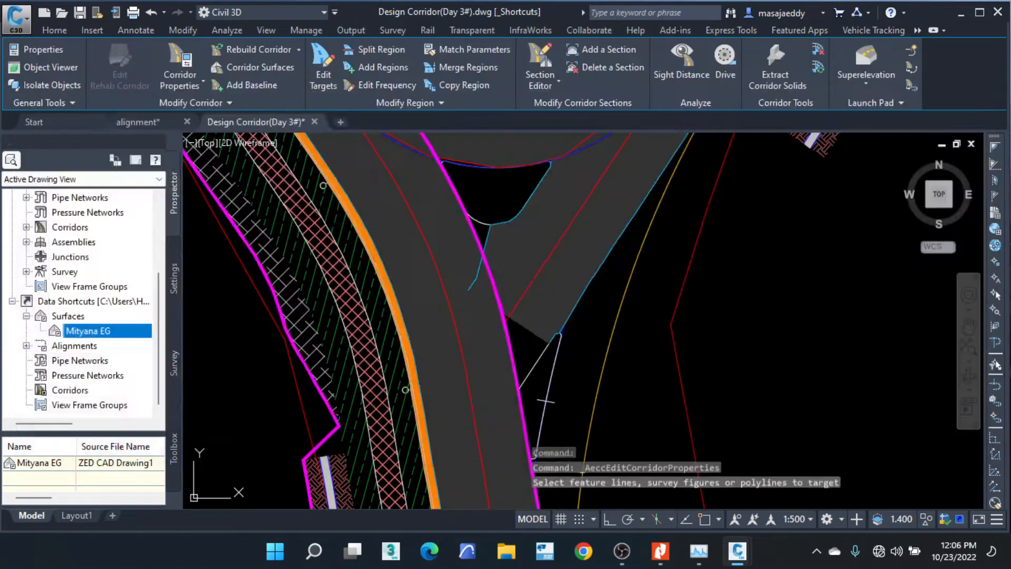
left_click(483, 222)
left_click(483, 221)
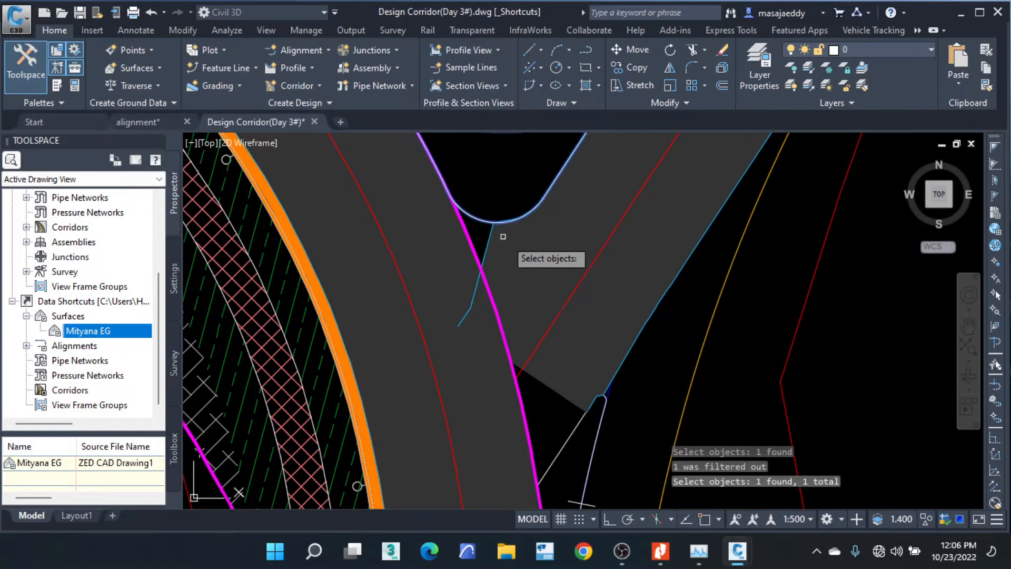
left_click(564, 450)
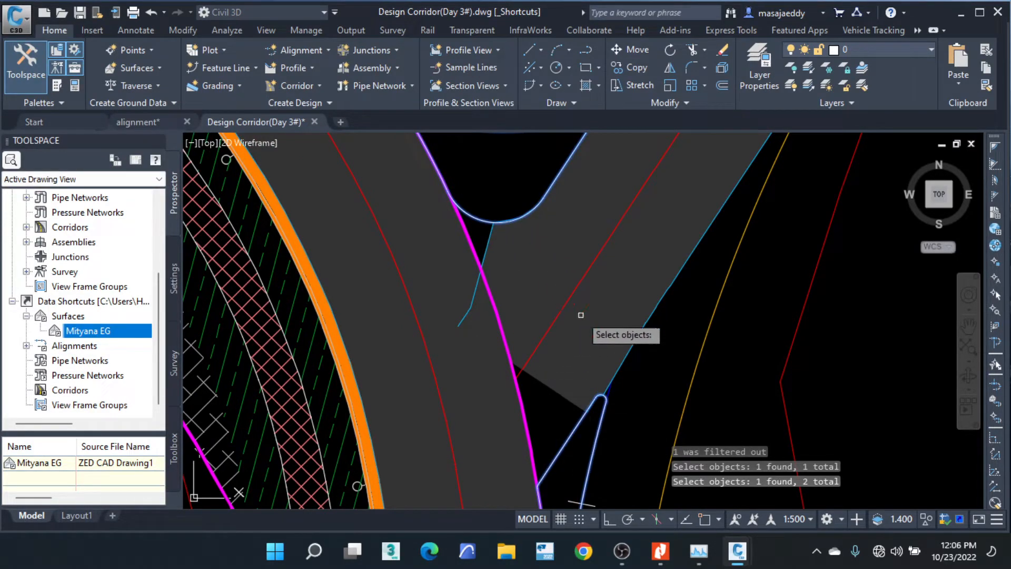
left_click(568, 316)
left_click(561, 319)
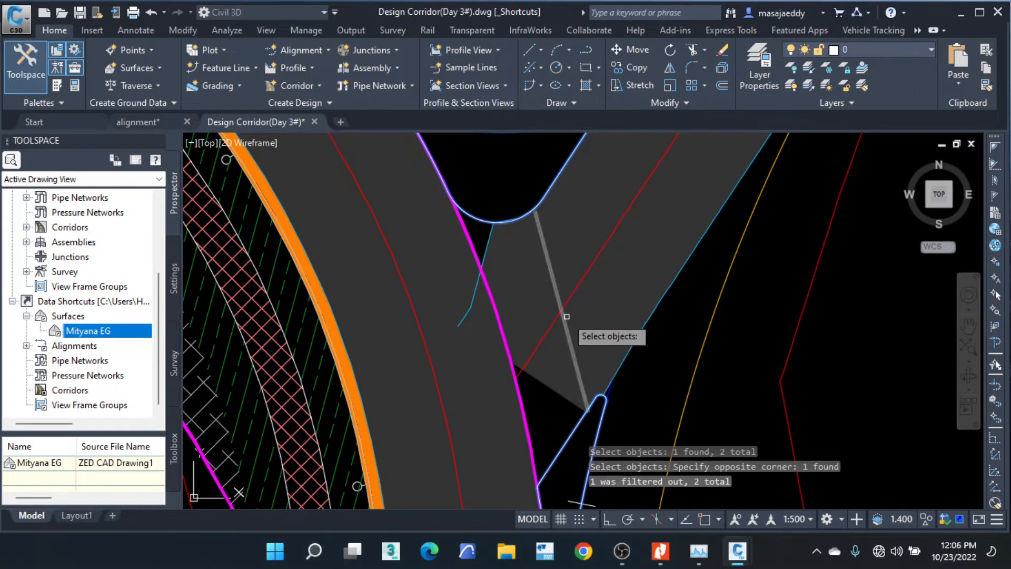
key("Return")
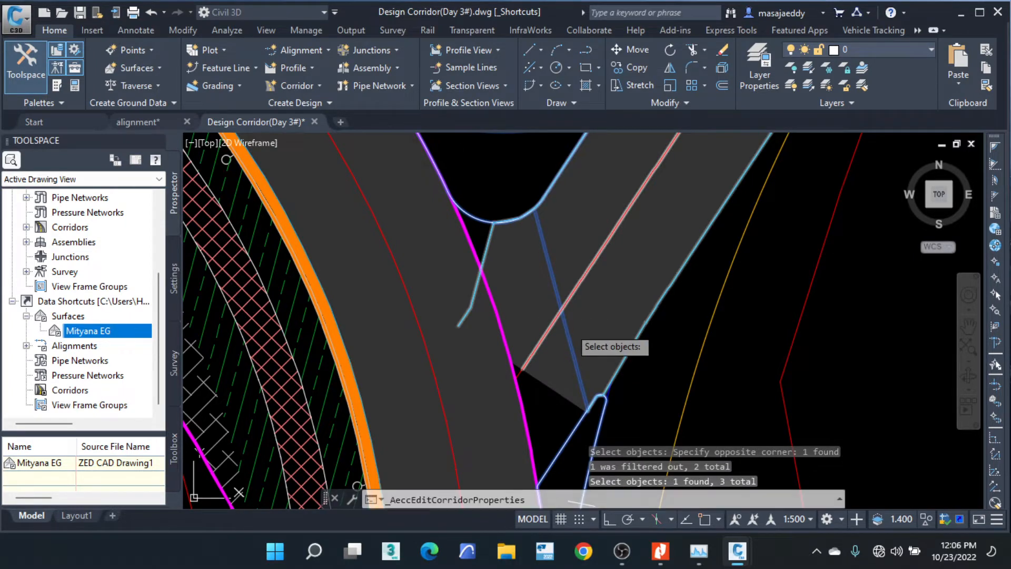
left_click(495, 426)
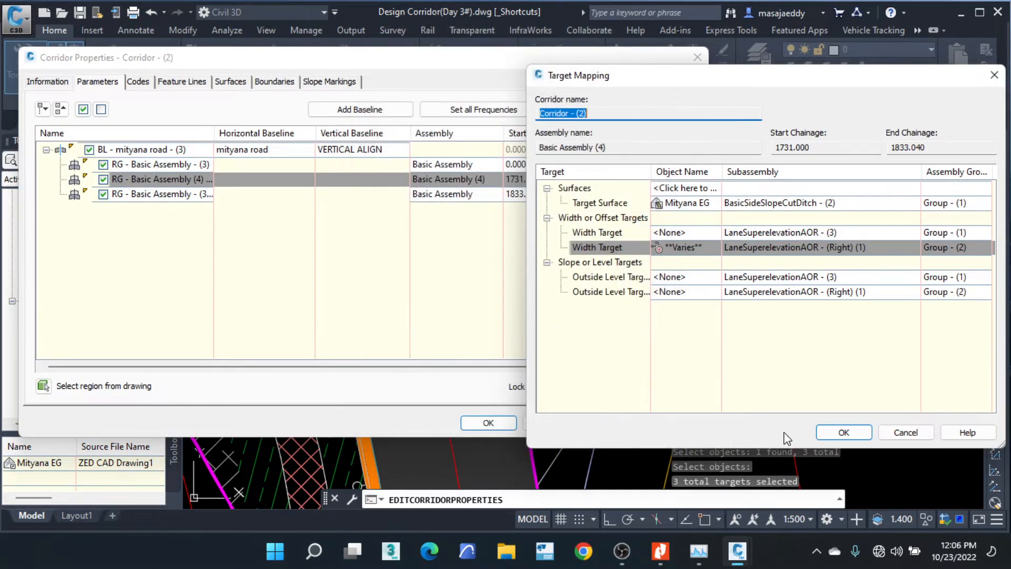
left_click(852, 434)
left_click(488, 423)
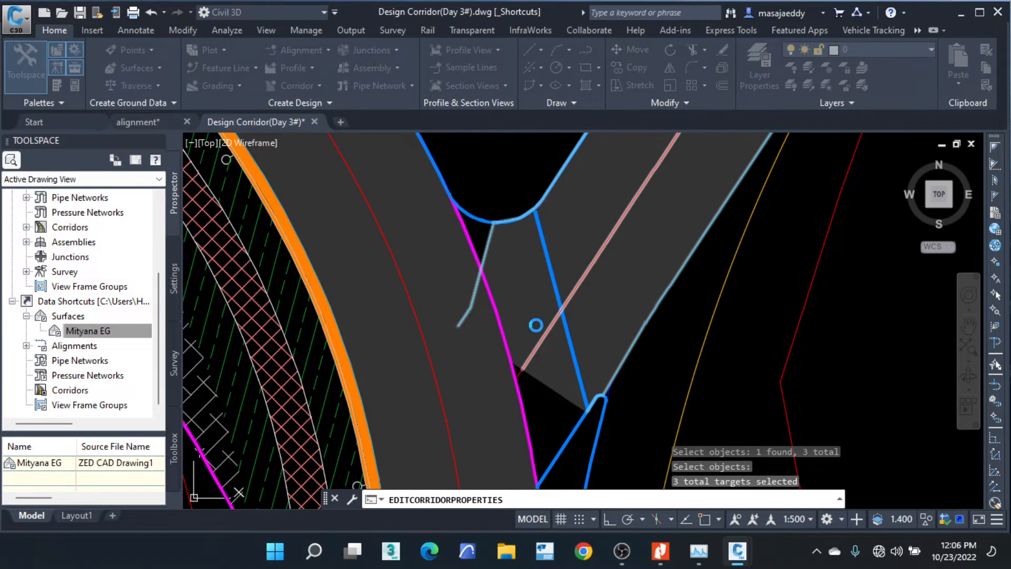
left_click(536, 329)
scroll(429, 301, "down", 3)
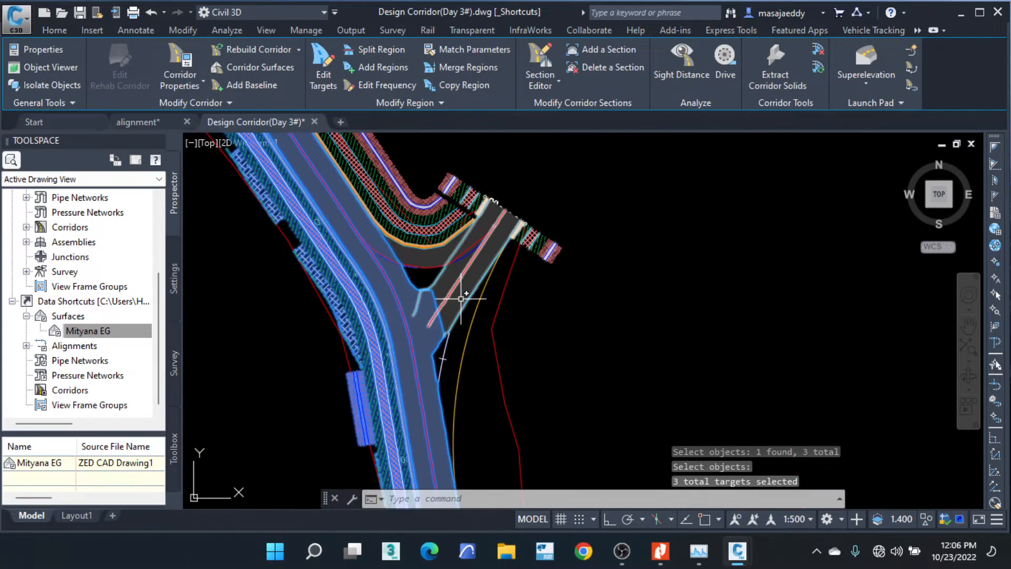
key("Escape")
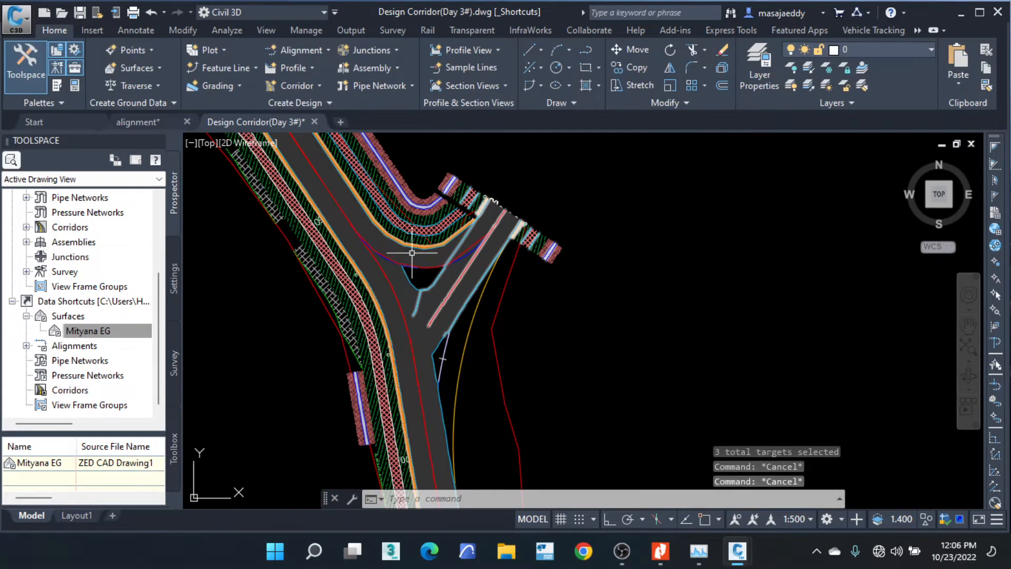
Open the assembly frequency settings for the Basic Assembly (2) region of the Connected Alignment 1 corridor.
scroll(412, 252, "up", 4)
left_click(422, 288)
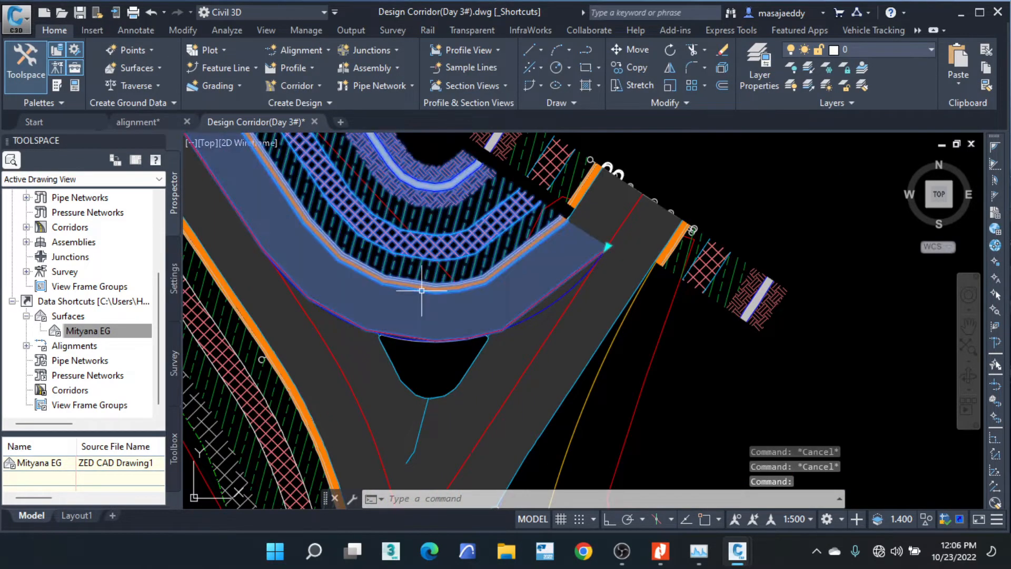
right_click(422, 289)
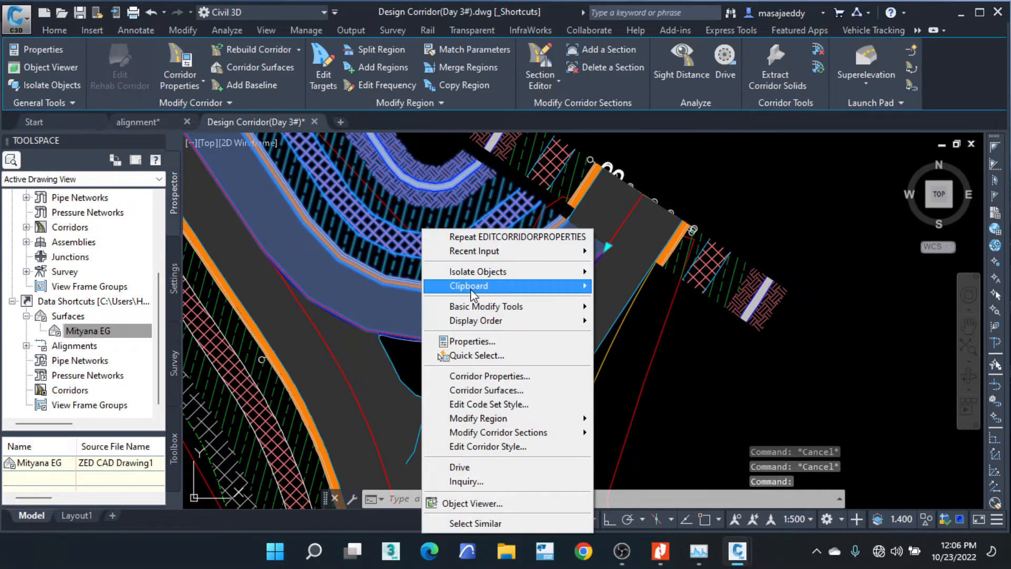
left_click(485, 376)
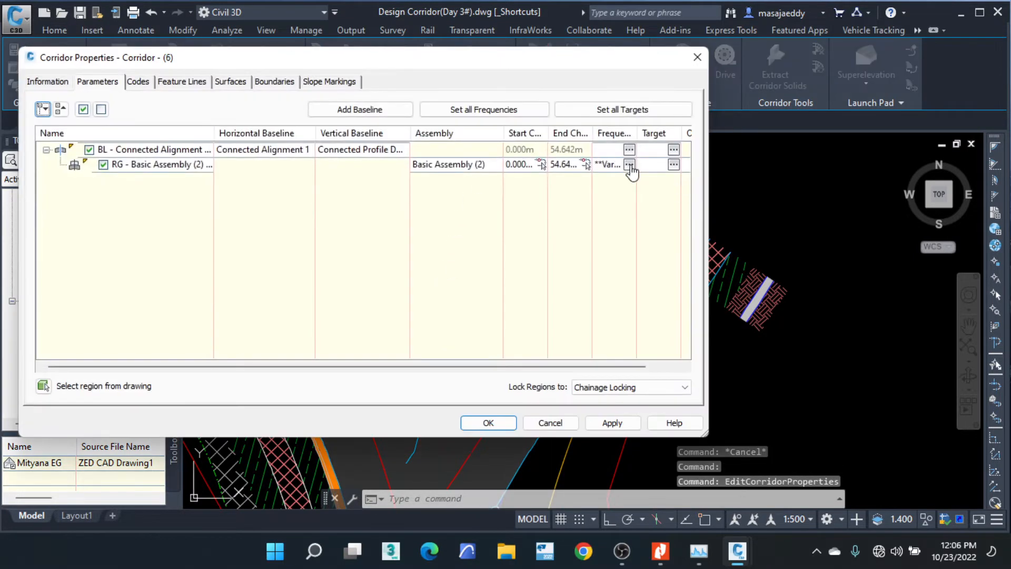
left_click(629, 165)
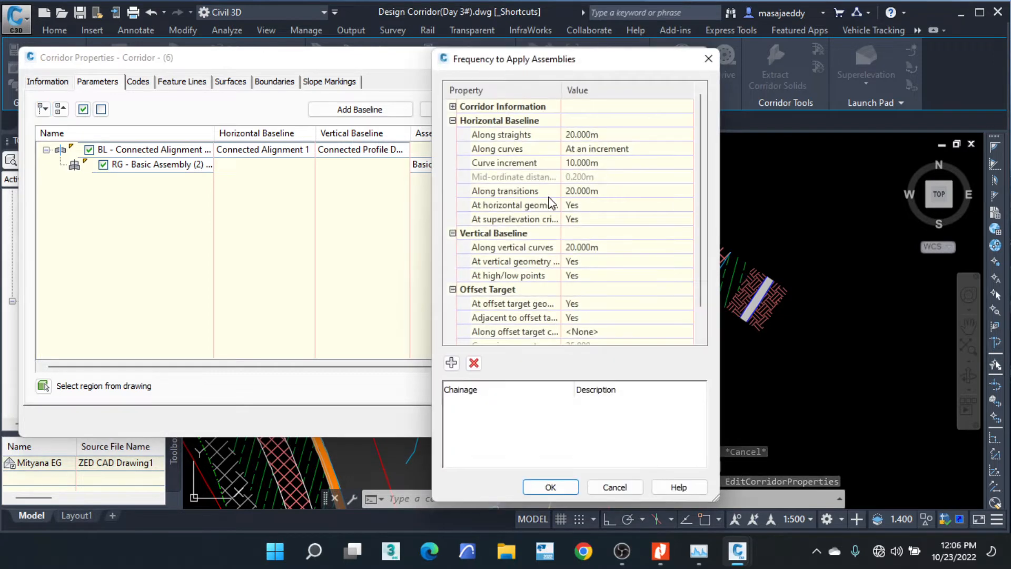
left_click(599, 135)
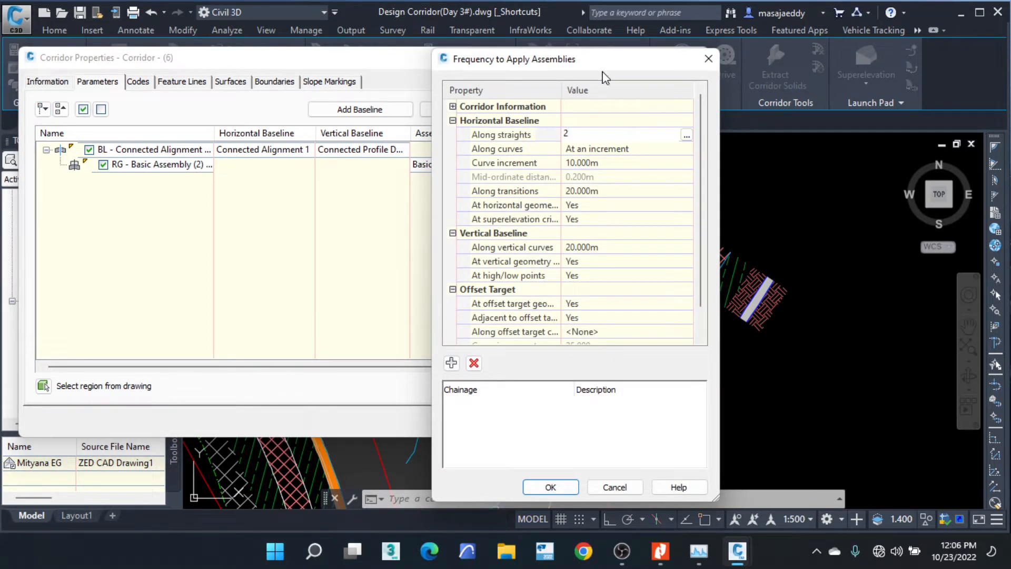
key("Return")
left_click(595, 135)
key("Return")
Set the region's curve increment to 1 m and the frequency along transitions to 5 m, and rebuild the connecting curve corridor.
left_click(603, 163)
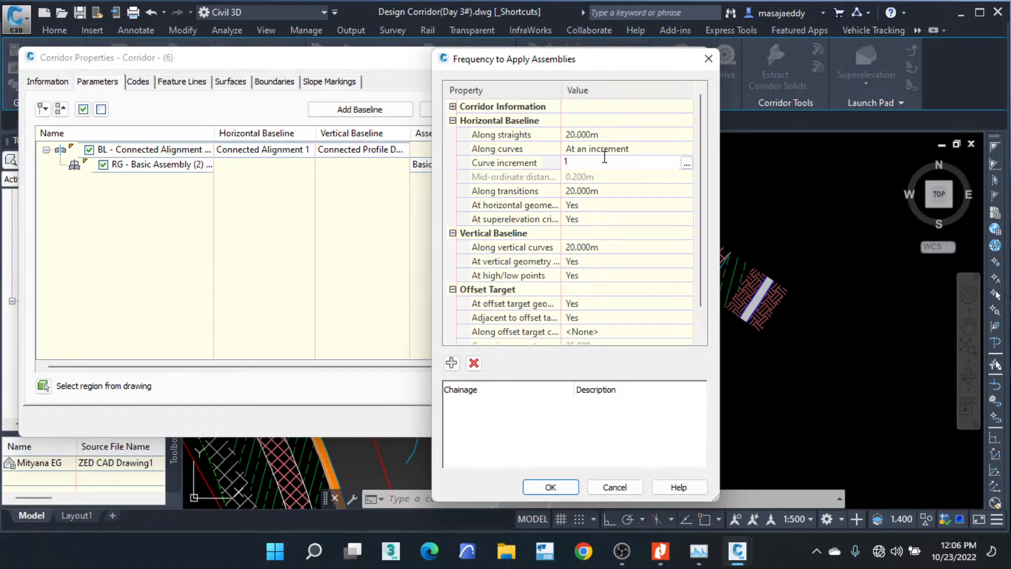
key("Return")
left_click(602, 191)
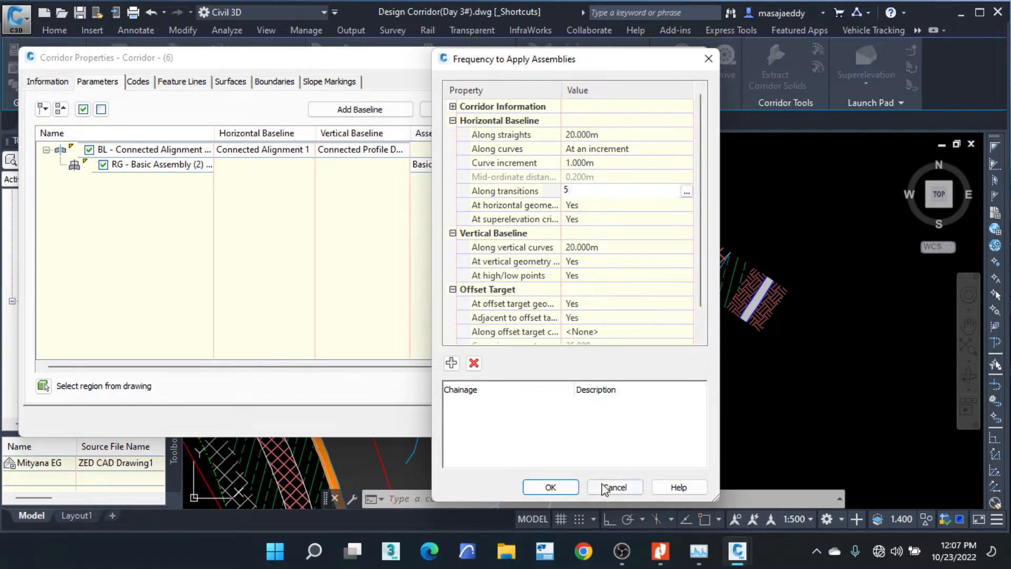
left_click(551, 487)
left_click(487, 423)
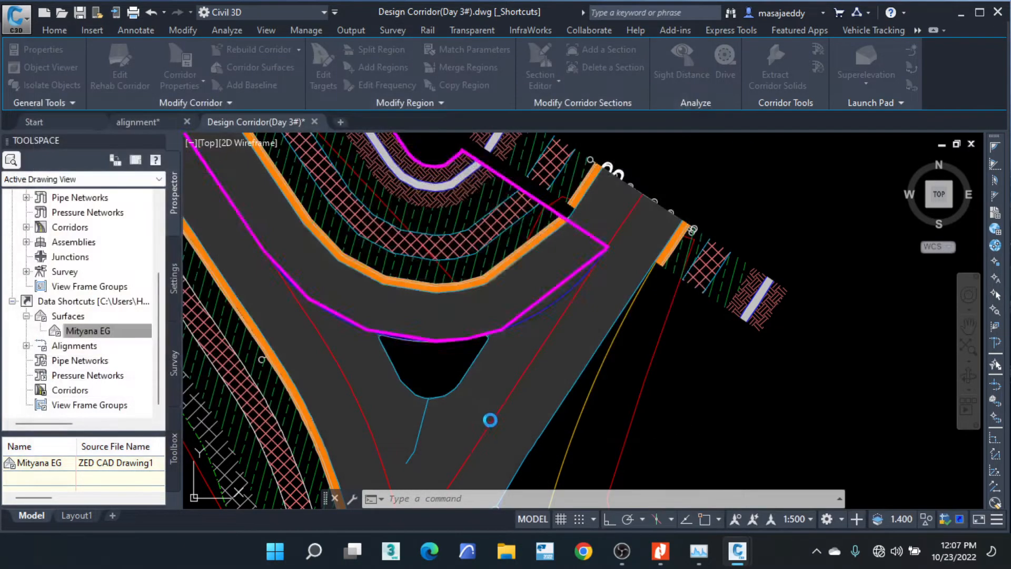
Examine the connecting curve's edge, the triangular island and the widened main road throughout the junction.
scroll(509, 324, "up", 5)
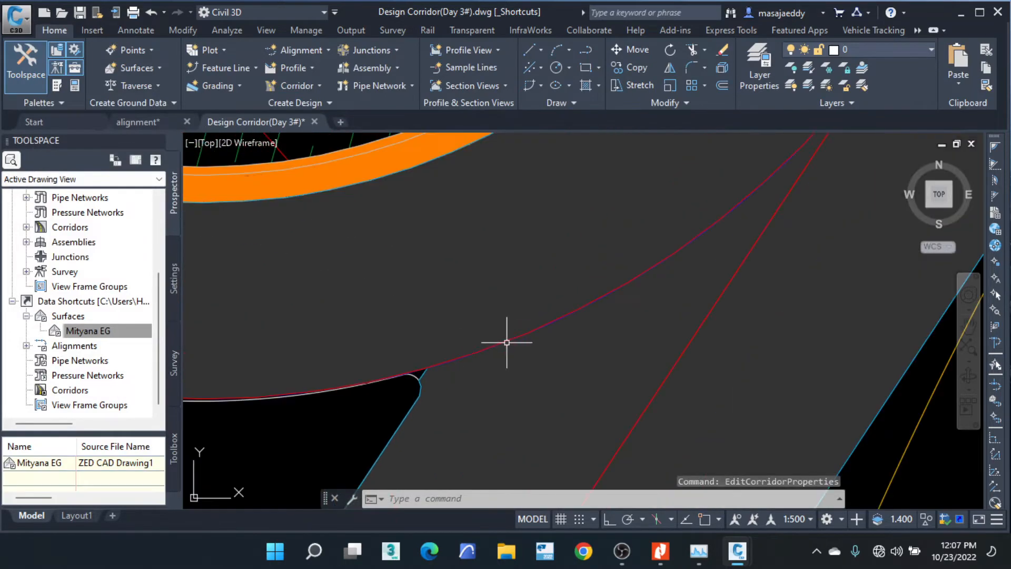
scroll(526, 316, "down", 3)
scroll(402, 253, "up", 2)
scroll(448, 345, "down", 4)
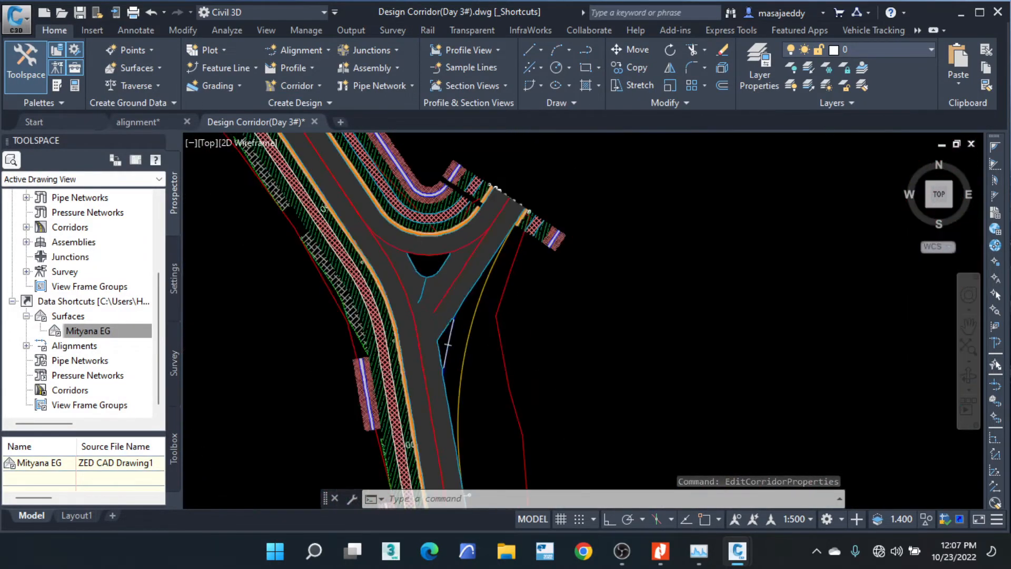
scroll(447, 345, "down", 4)
scroll(437, 291, "up", 4)
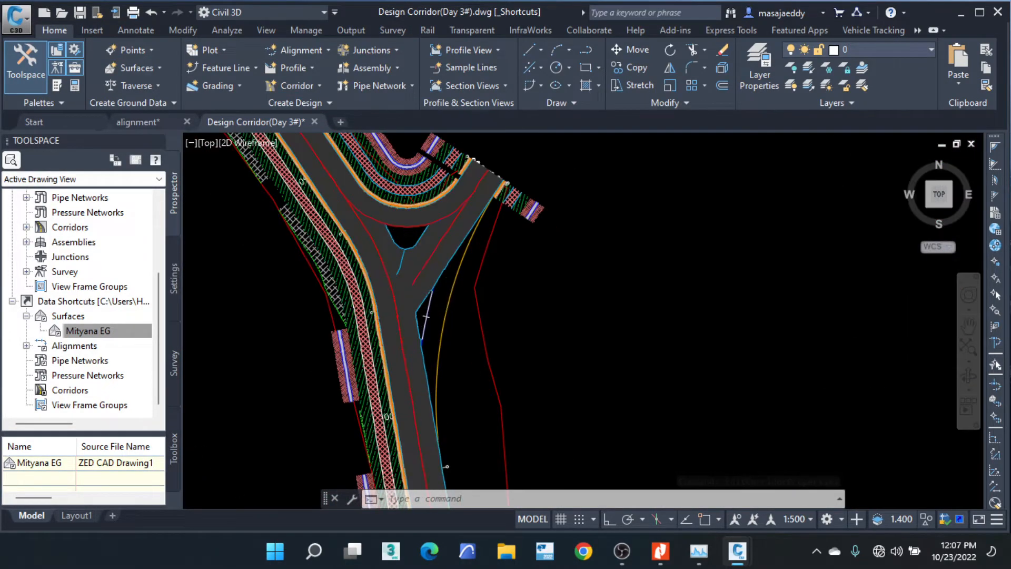
scroll(421, 277, "up", 2)
scroll(374, 276, "down", 4)
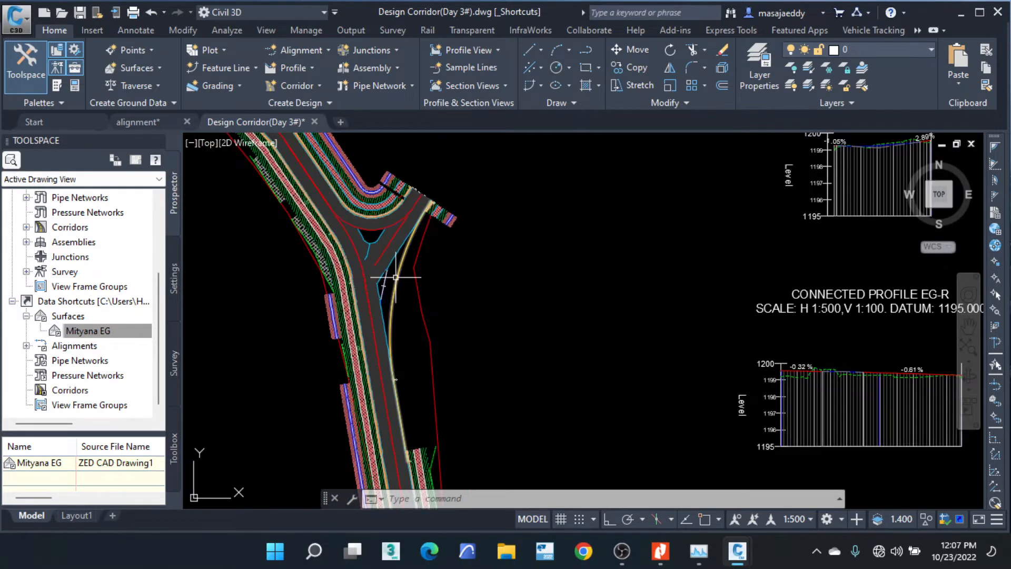
scroll(400, 272, "up", 1)
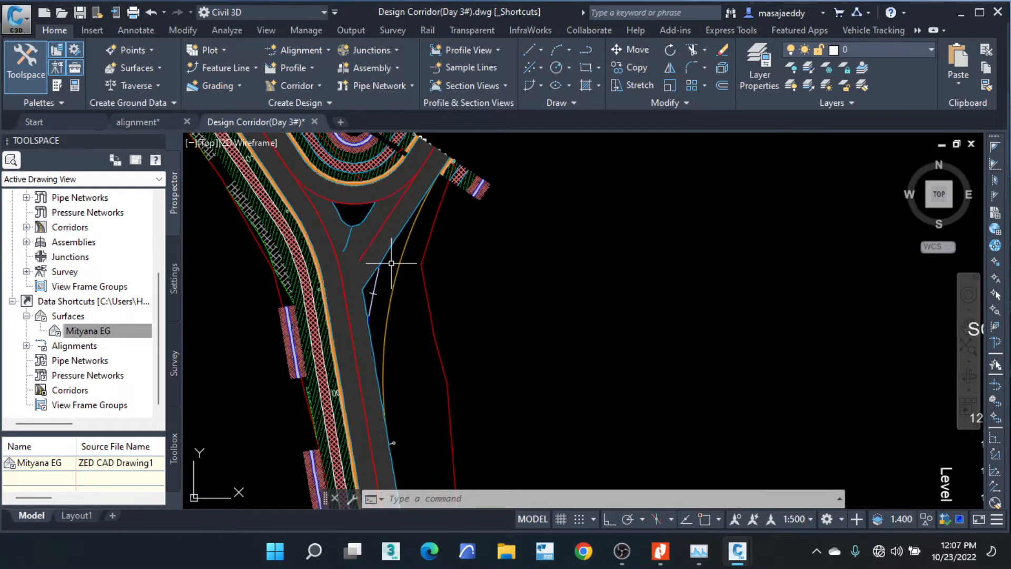
scroll(388, 272, "up", 4)
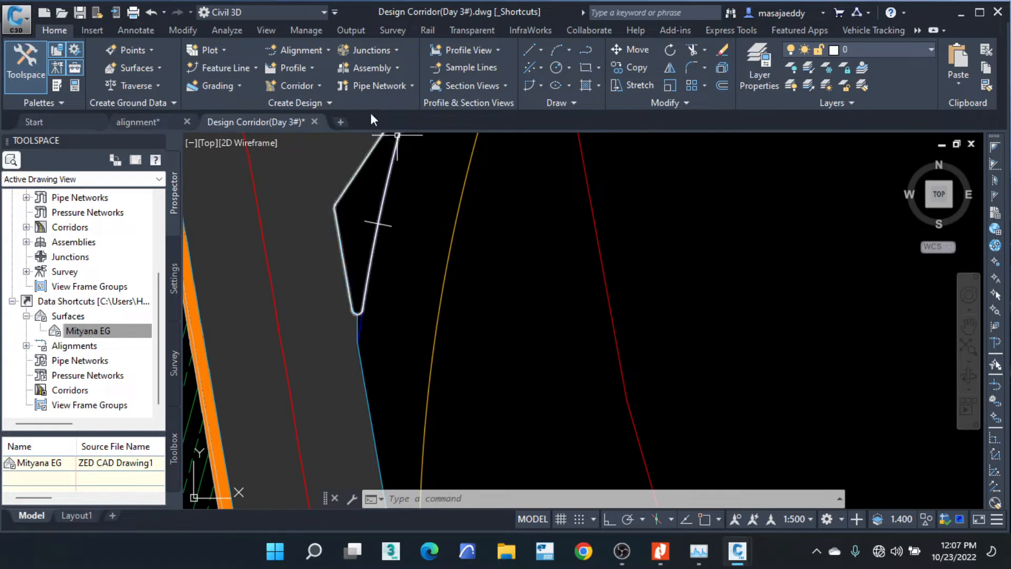
left_click(293, 87)
left_click(287, 103)
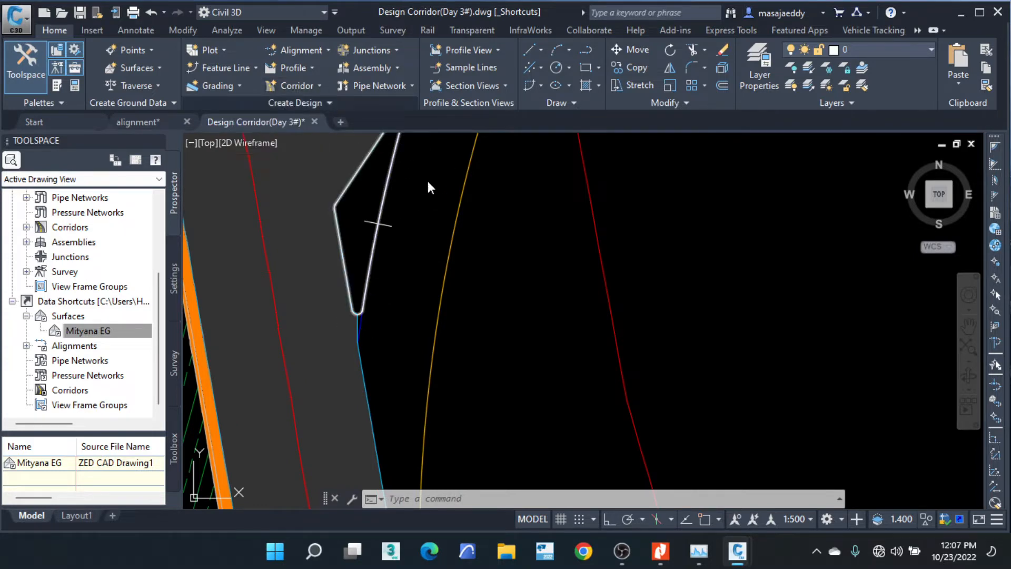
left_click(579, 281)
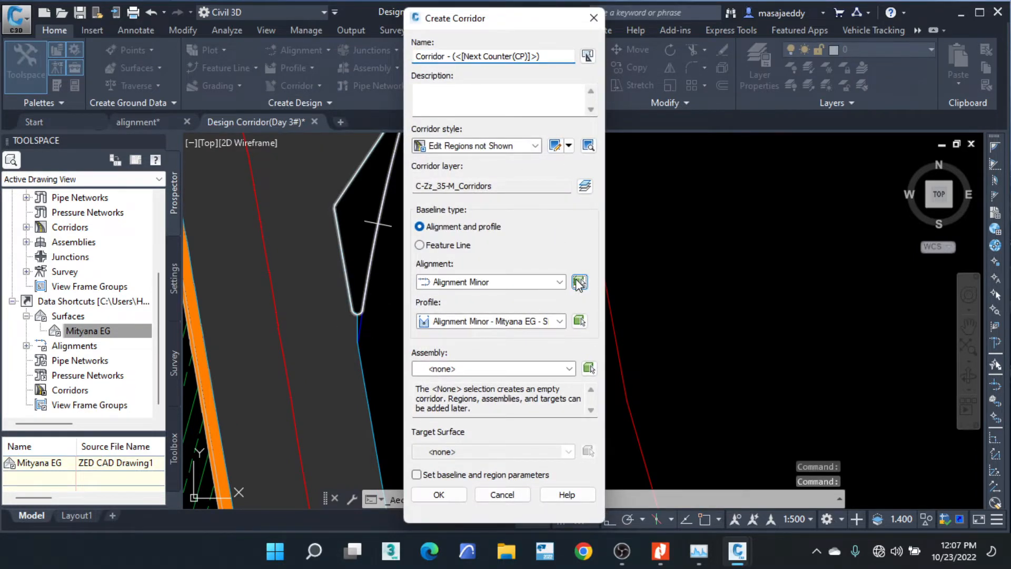
scroll(369, 330, "up", 2)
left_click(380, 316)
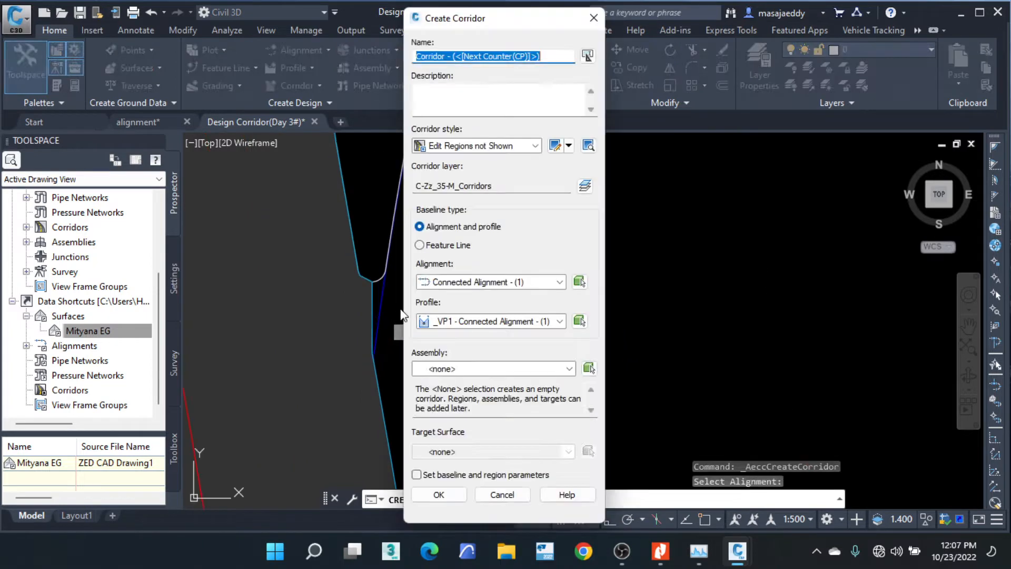
left_click(577, 325)
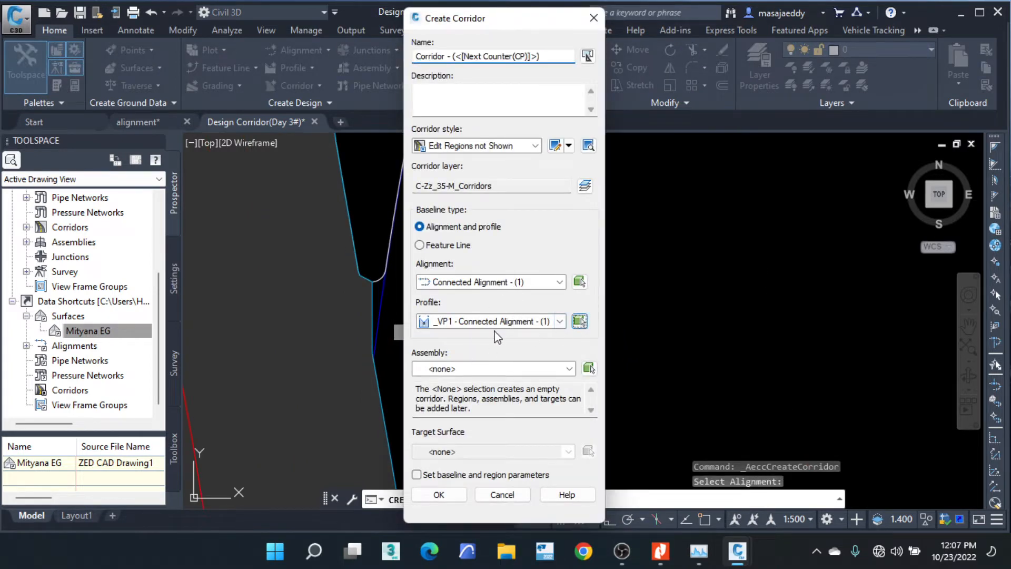
scroll(367, 321, "down", 5)
scroll(279, 256, "down", 4)
scroll(405, 284, "down", 3)
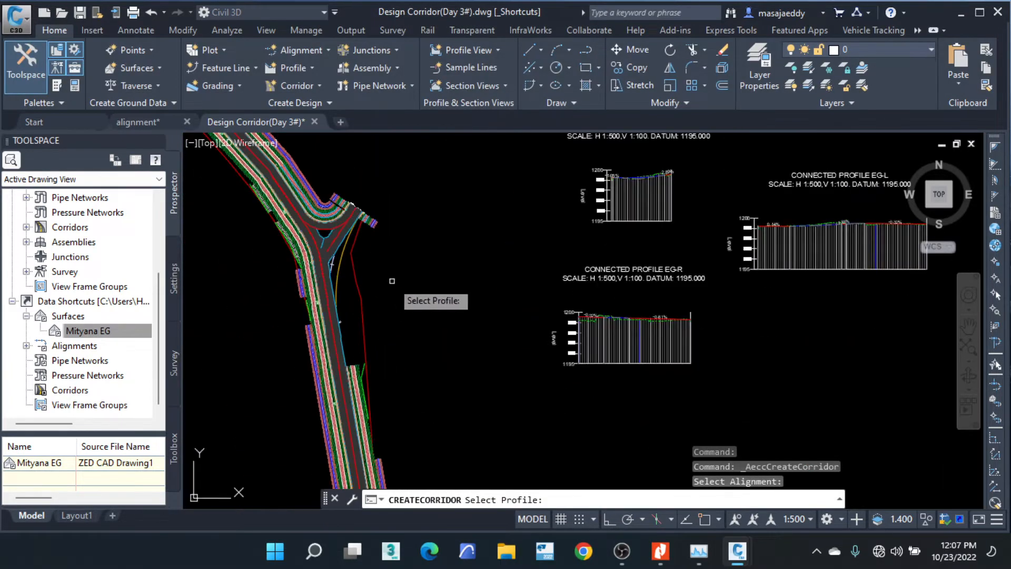
scroll(789, 242, "up", 5)
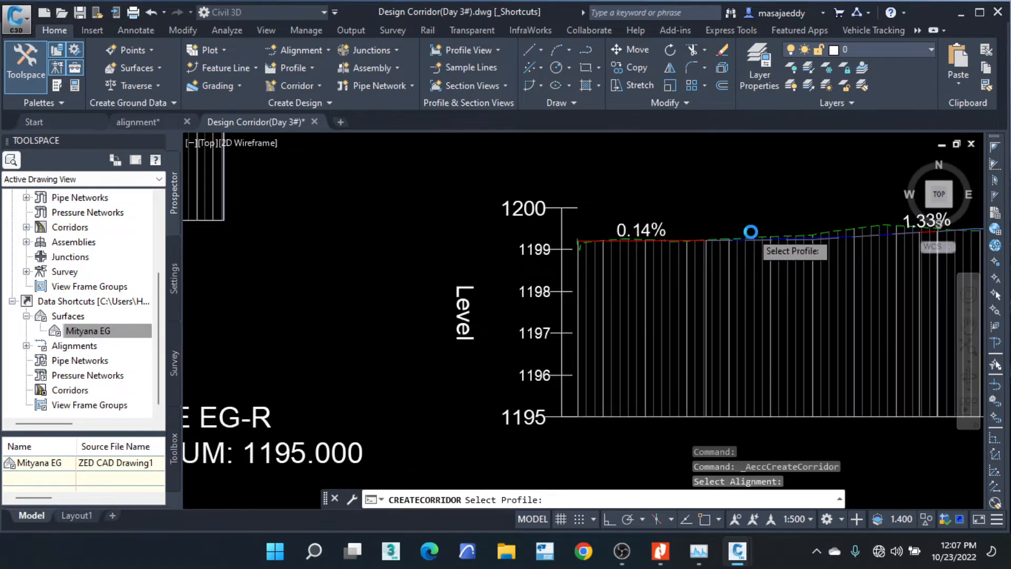
scroll(751, 231, "up", 4)
left_click(756, 252)
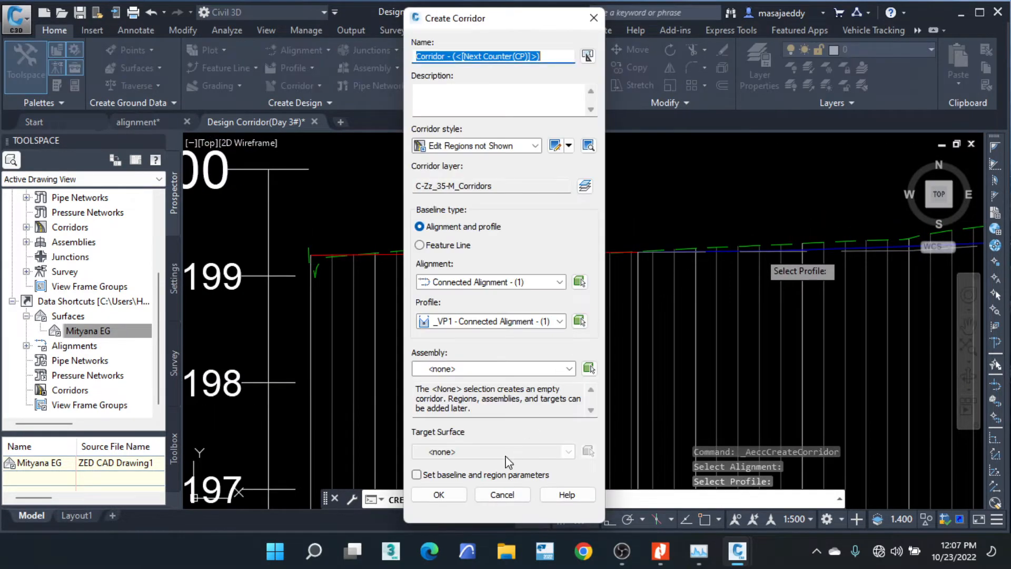
left_click(569, 369)
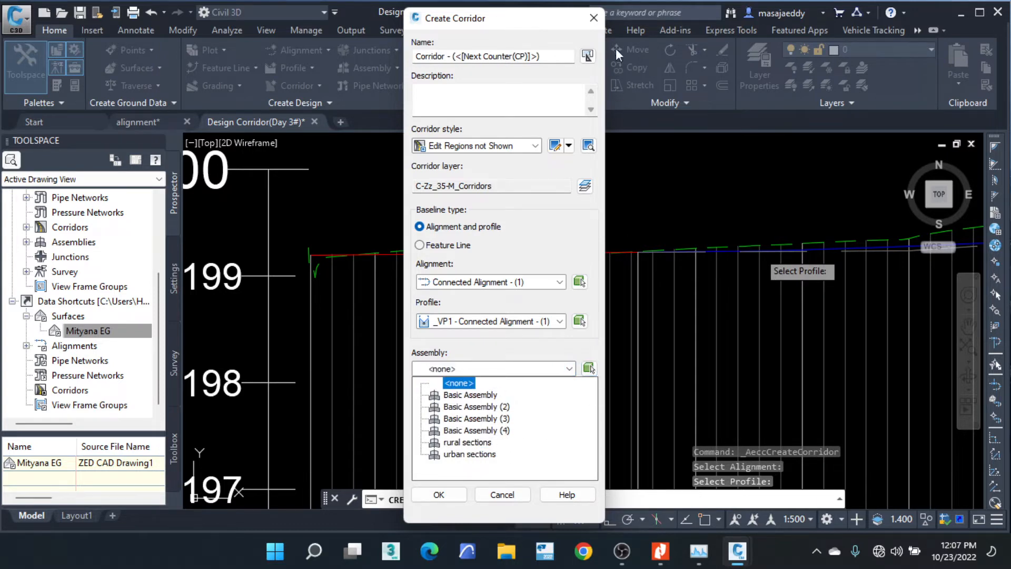
left_click(585, 35)
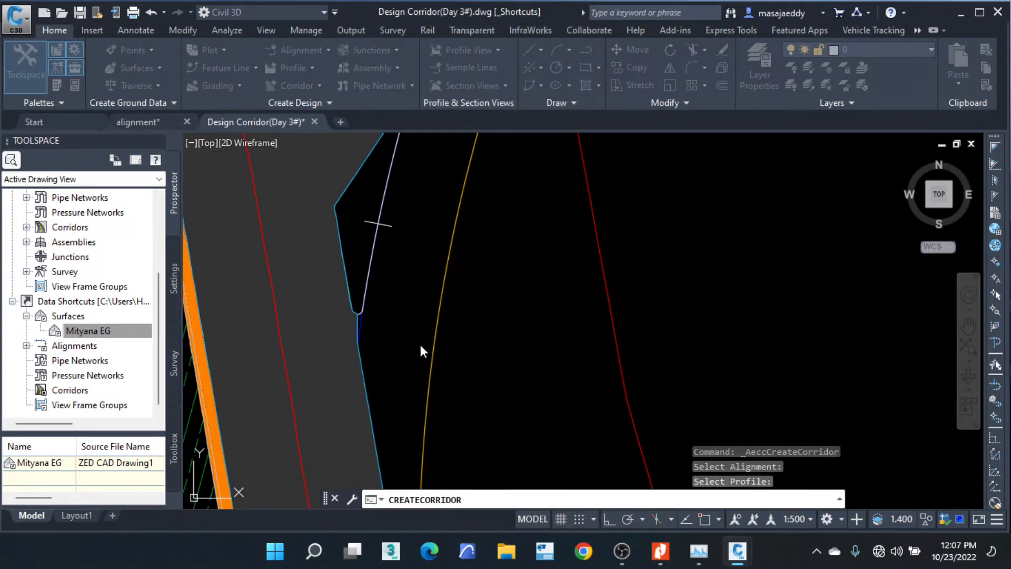
Copy the complete two-sided road assembly with all its subassemblies to the free space above the one-sided assemblies.
scroll(430, 355, "down", 11)
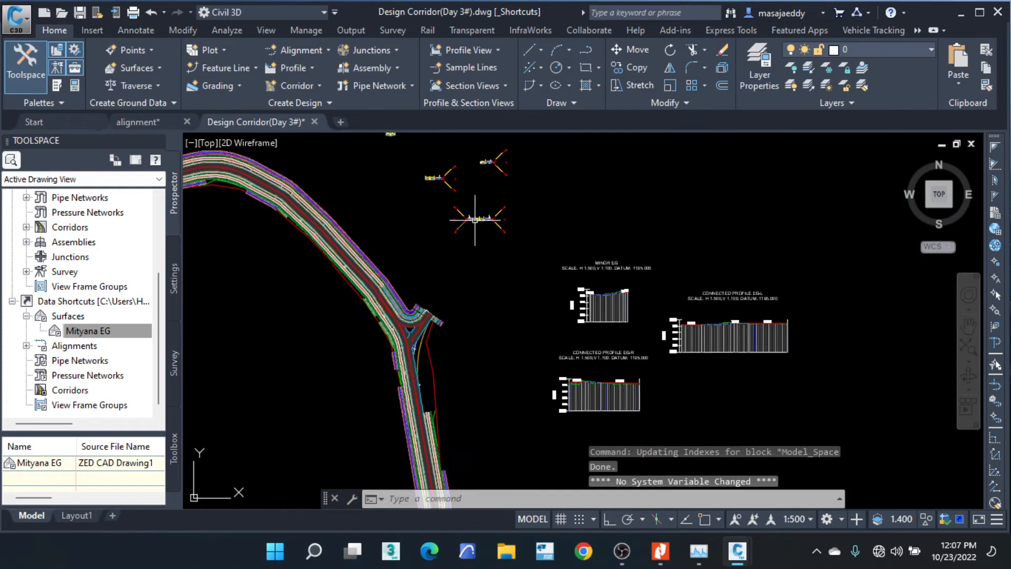
scroll(475, 220, "up", 4)
scroll(548, 143, "up", 3)
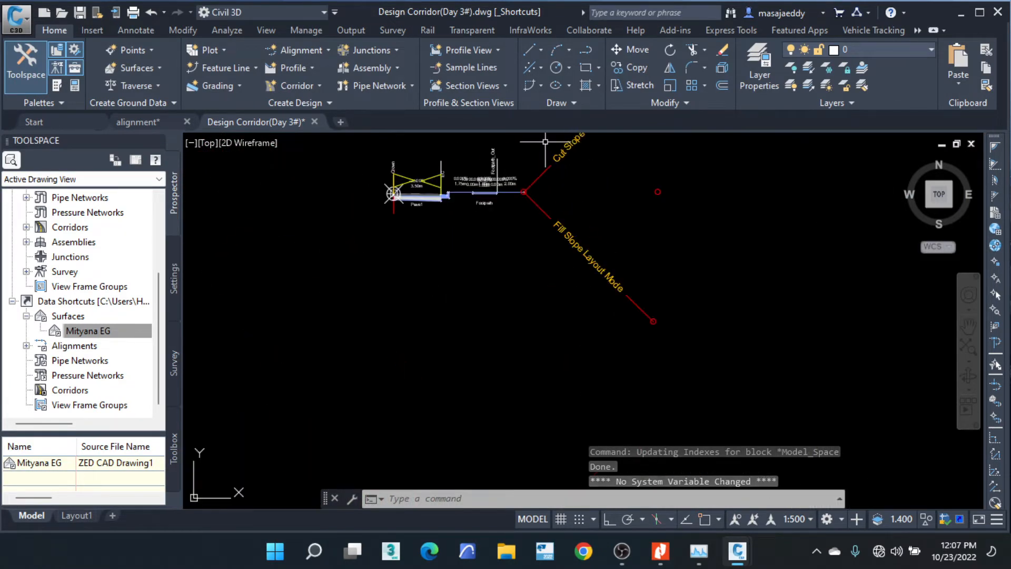
scroll(396, 160, "down", 3)
scroll(420, 326, "up", 2)
left_click(453, 233)
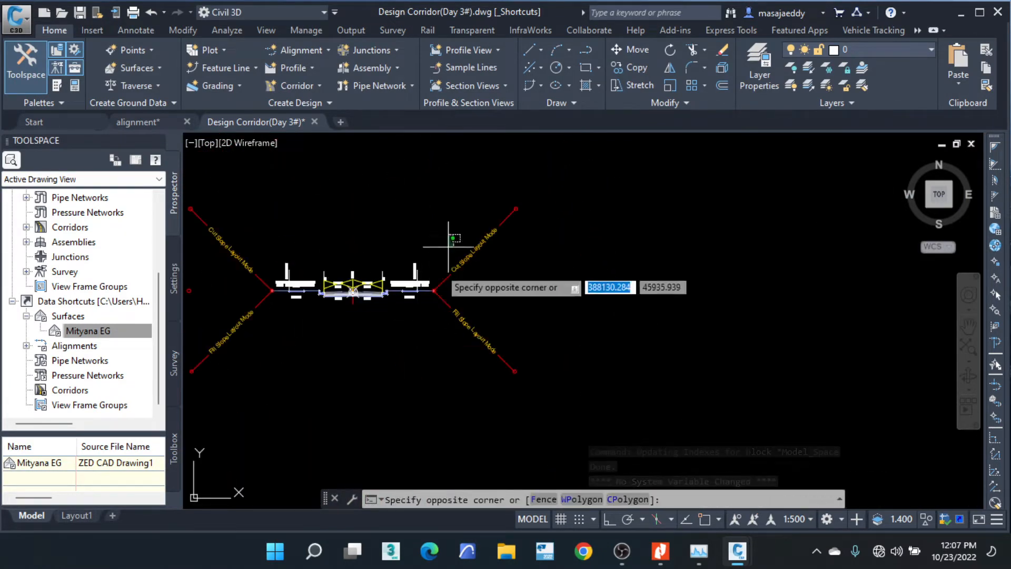
left_click(235, 345)
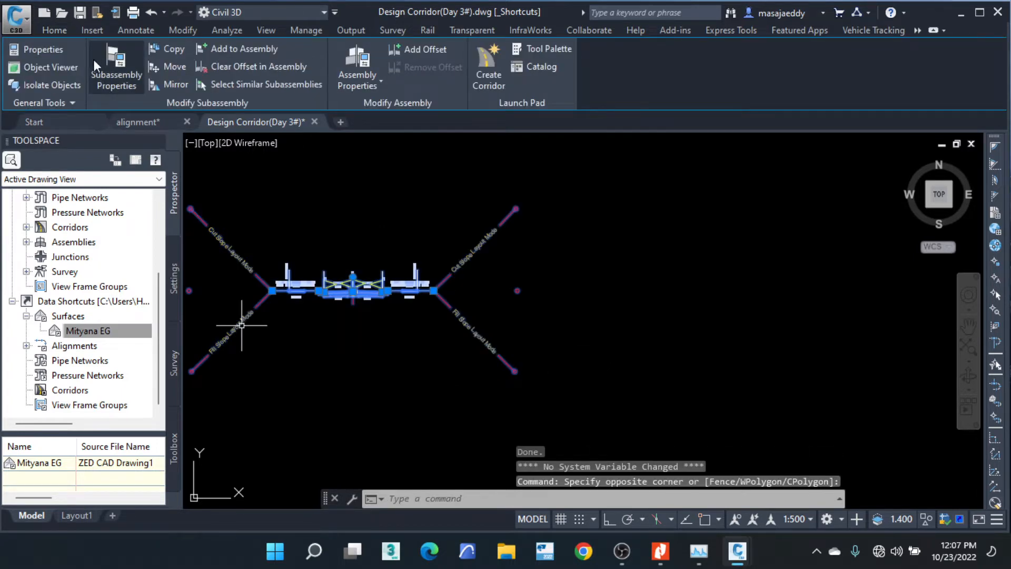
left_click(54, 30)
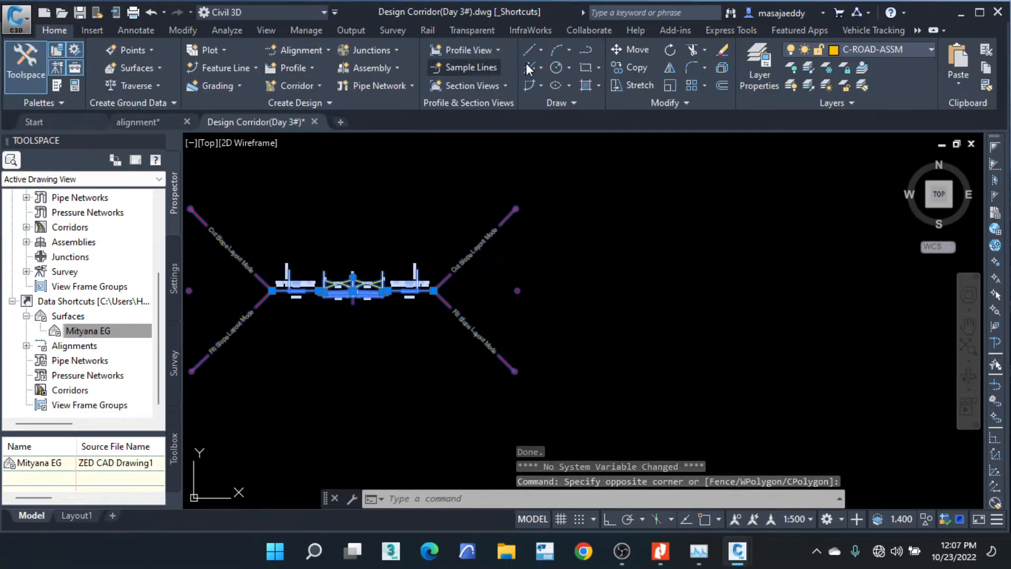
left_click(409, 302)
scroll(435, 403, "down", 4)
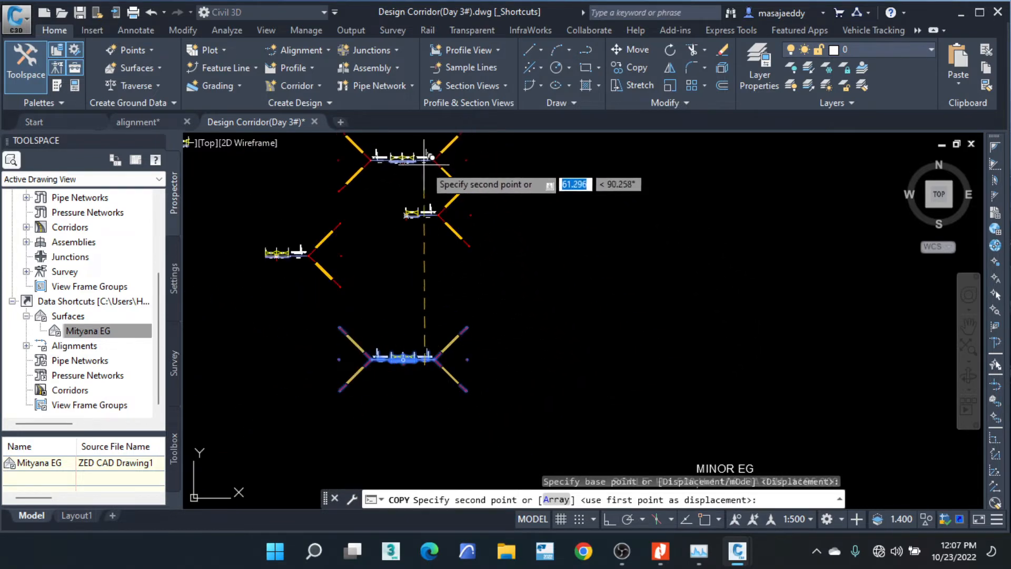
left_click(472, 169)
right_click(521, 165)
left_click(537, 172)
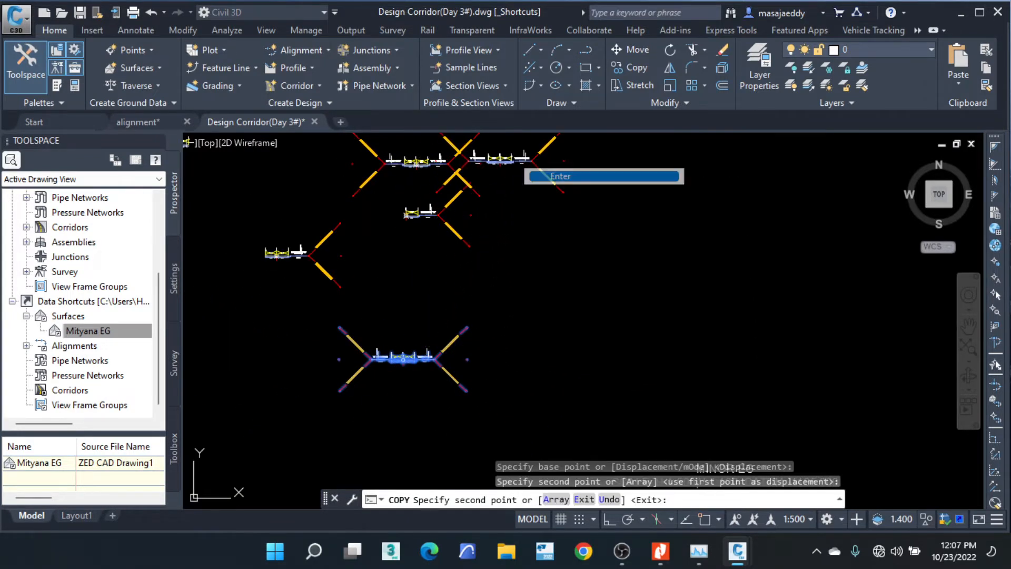
Try to erase the right half of the copied assembly in one selection, and undo the erasure.
scroll(450, 148, "up", 3)
left_click(450, 150)
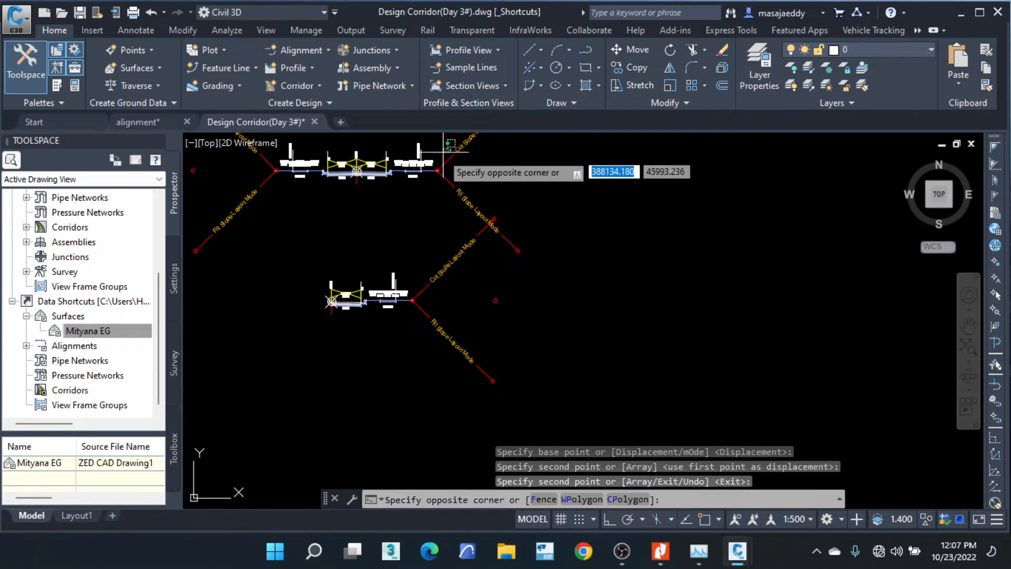
left_click(373, 197)
key("Delete")
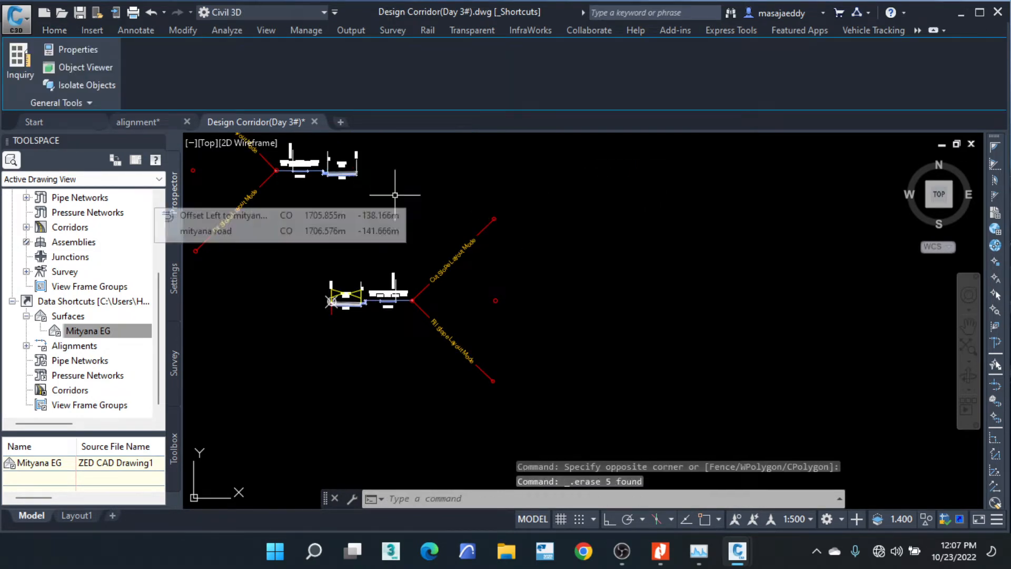
key("ctrl+z")
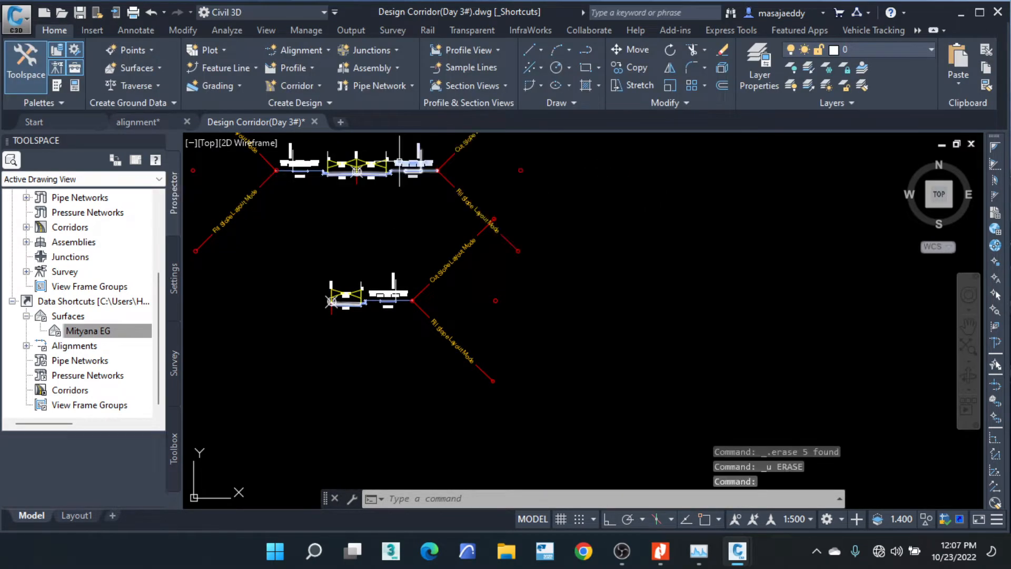
Try to erase the copied assembly's right lane, kerb and footpath together, and undo the erasure.
scroll(384, 165, "up", 5)
scroll(381, 175, "up", 2)
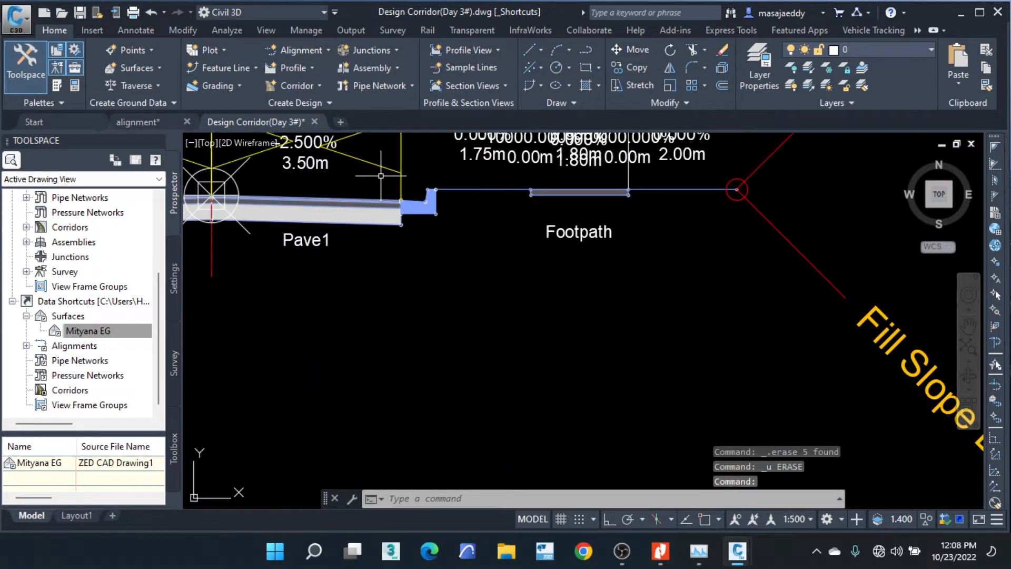
left_click(701, 179)
left_click(395, 282)
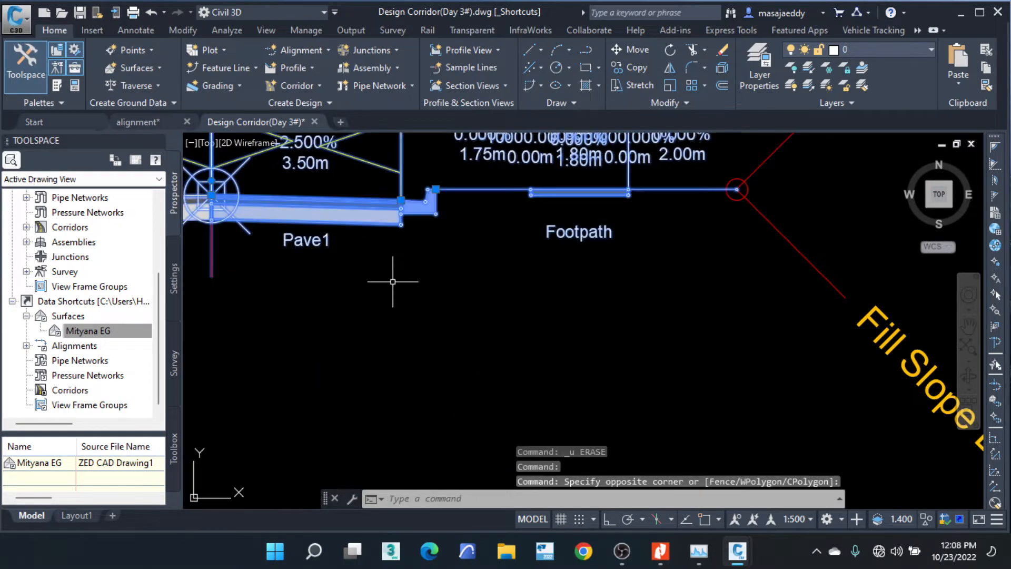
key("Delete")
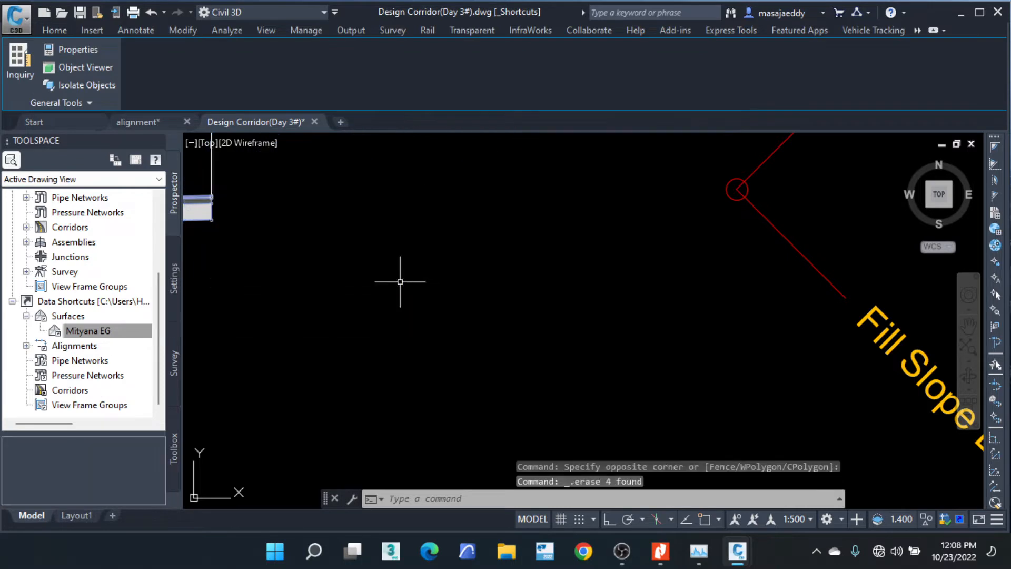
key("ctrl+z")
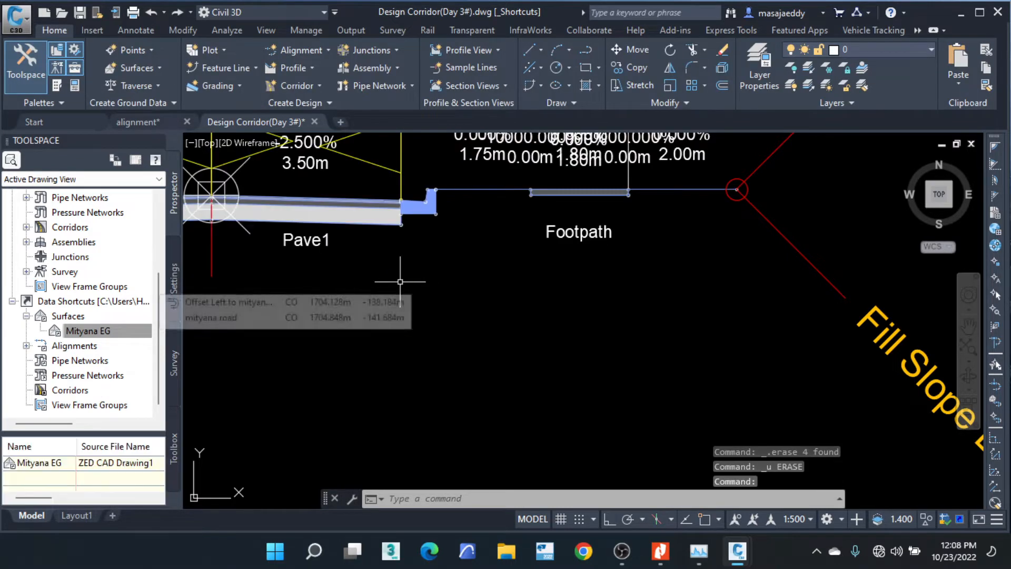
left_click(367, 227)
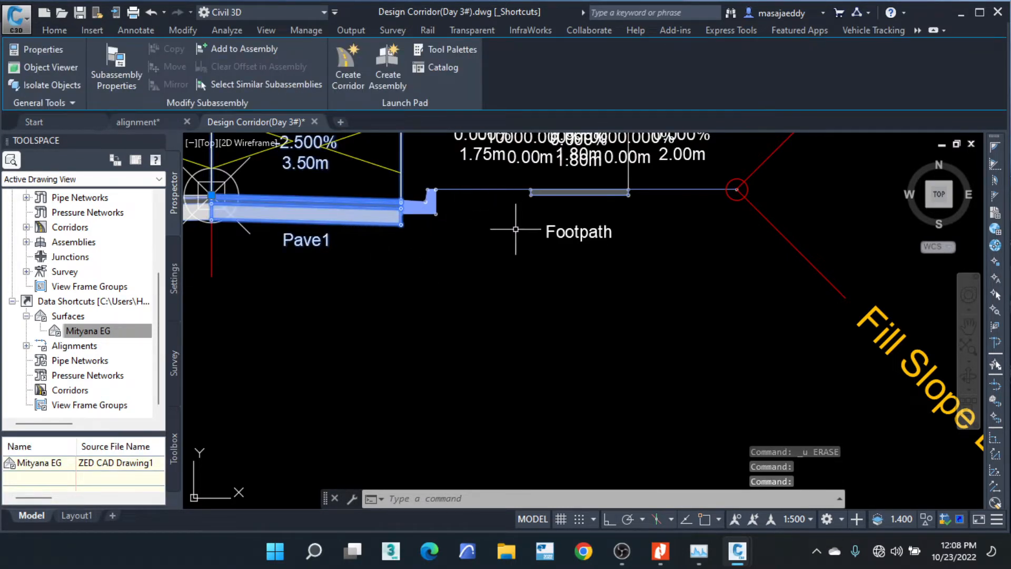
key("Escape")
key("Escape")
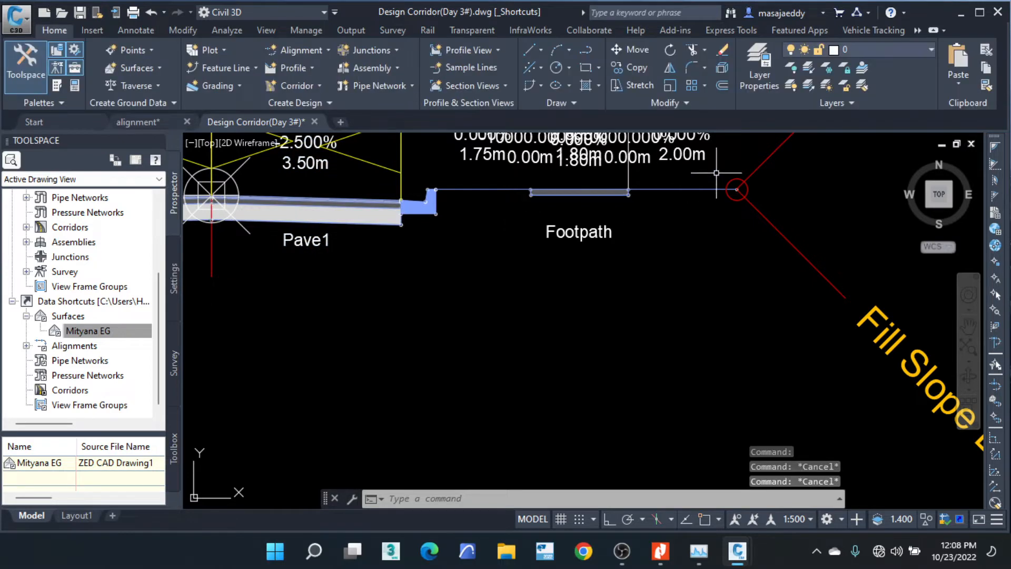
Erase the right-side kerb, footpath and slope subassemblies and the right 3.50 m lane from the copied assembly.
left_click(757, 182)
left_click(429, 253)
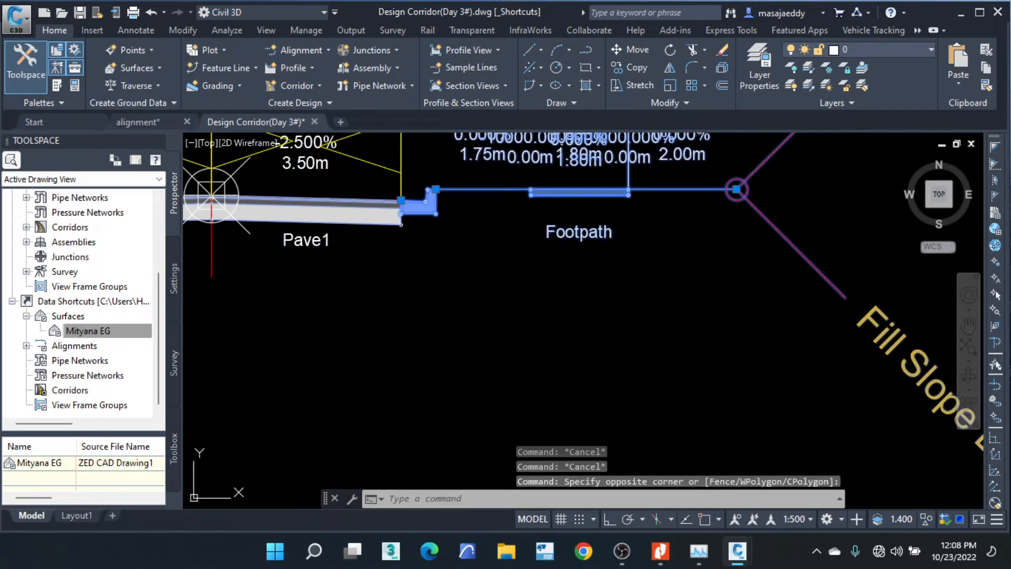
key("Delete")
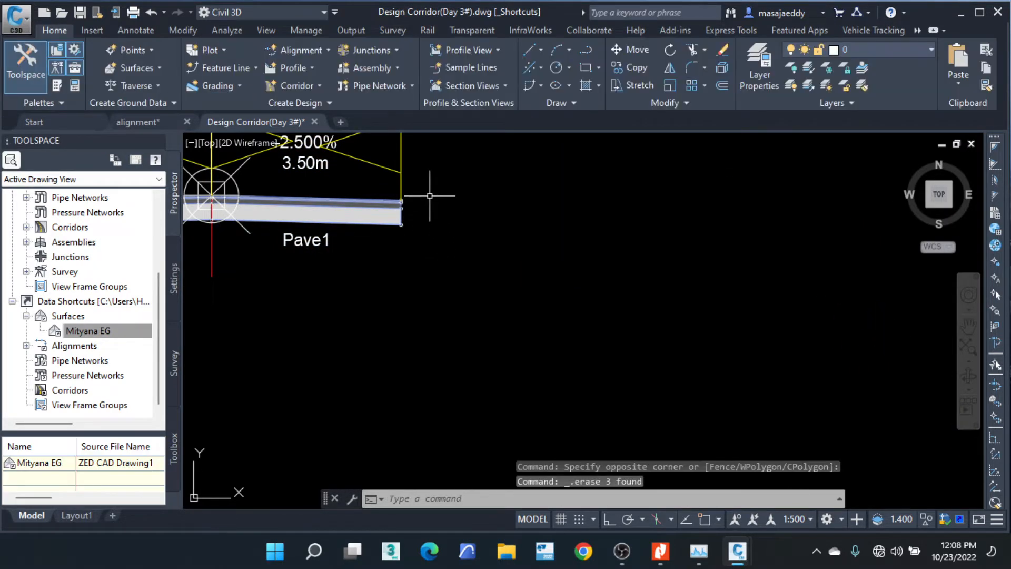
left_click(386, 220)
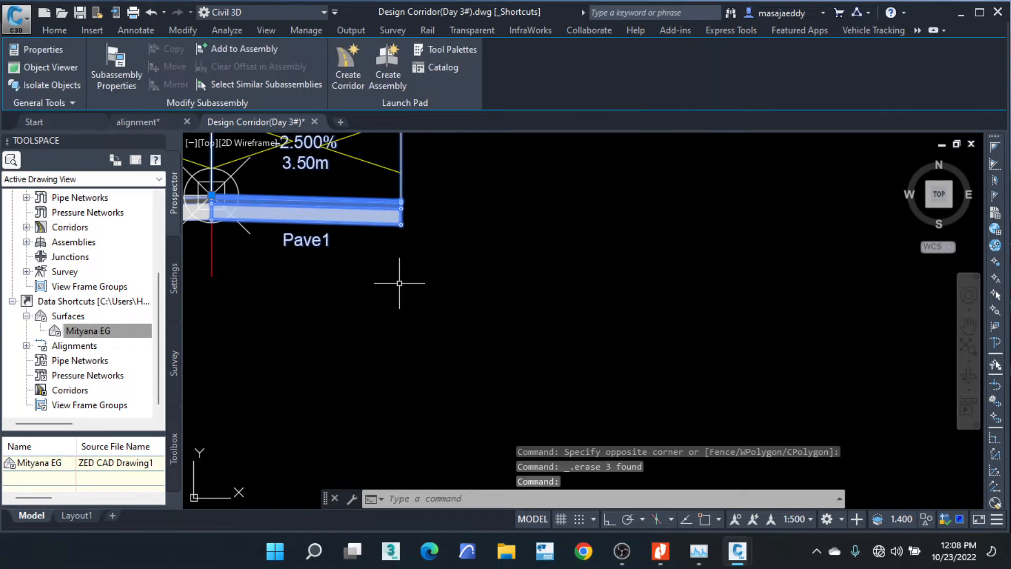
key("Delete")
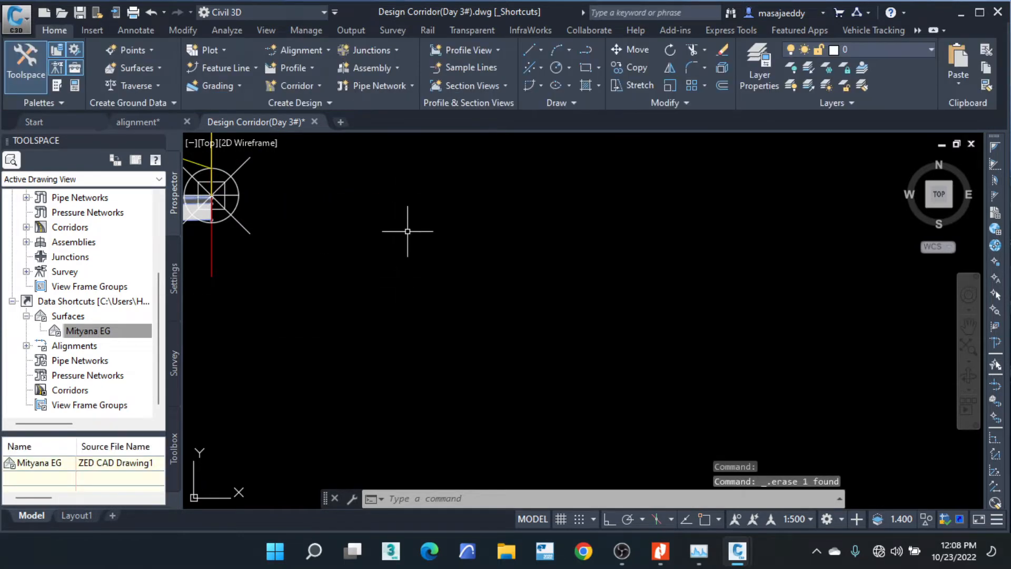
Start a new corridor and set Connected Alignment - (1) beside the junction as its baseline alignment.
scroll(408, 230, "down", 5)
scroll(301, 436, "down", 3)
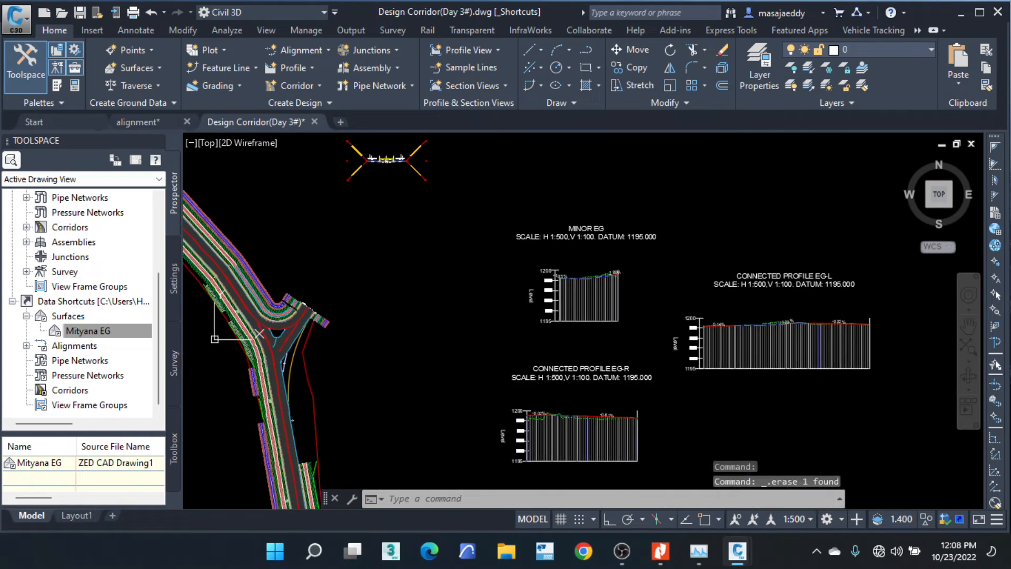
scroll(323, 169, "up", 5)
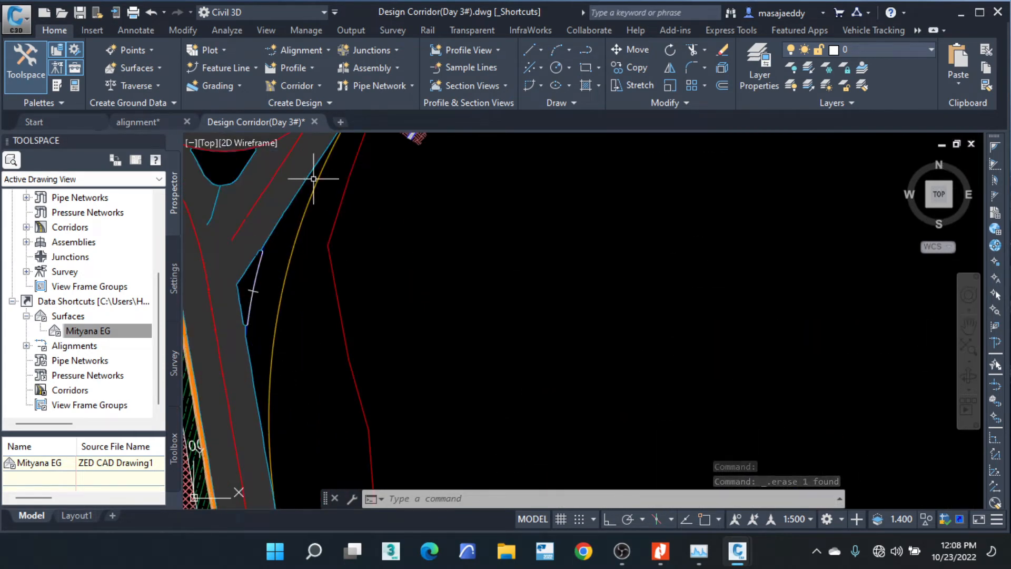
left_click(308, 84)
left_click(302, 108)
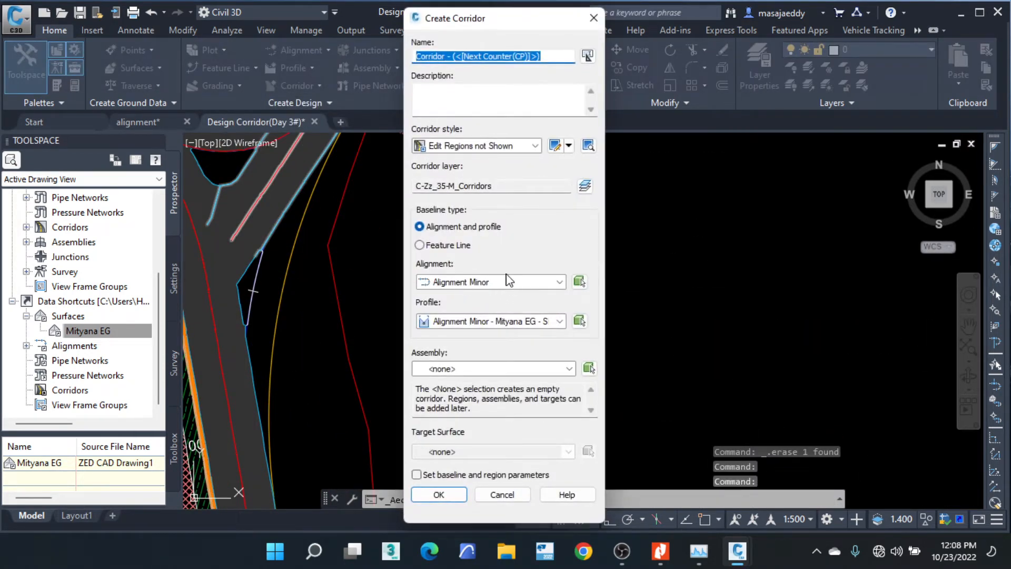
left_click(579, 281)
scroll(330, 315, "down", 3)
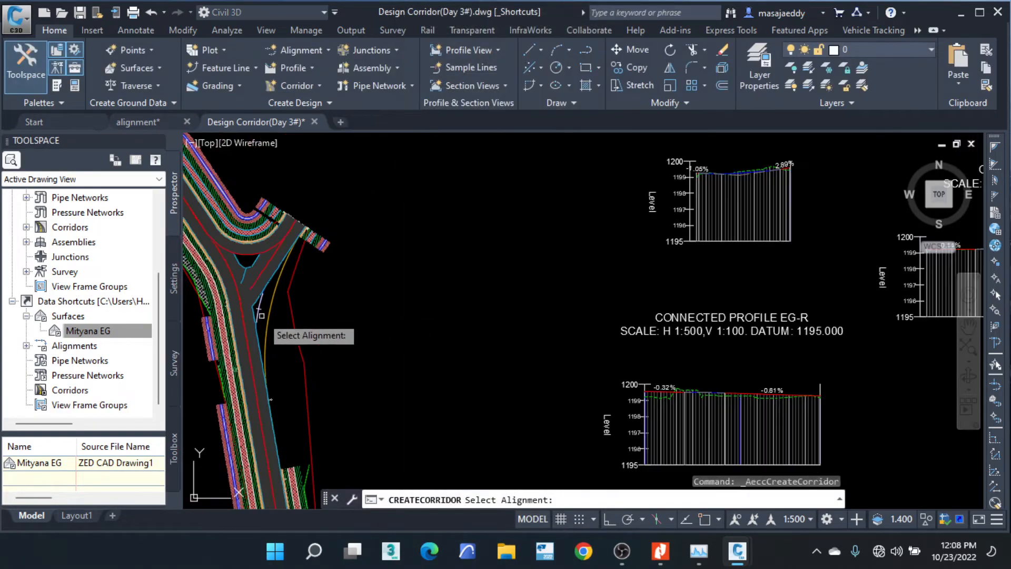
scroll(263, 304, "up", 4)
left_click(253, 228)
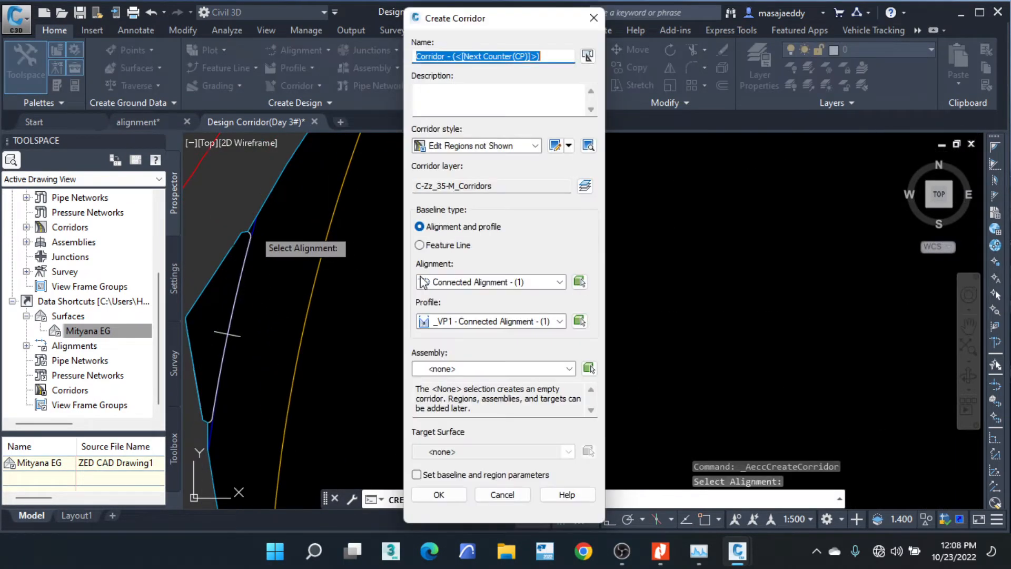
Set _VP1 - Connected Alignment - (1) as the corridor's profile by selecting it in the left connection's profile view.
left_click(582, 322)
scroll(420, 280, "down", 5)
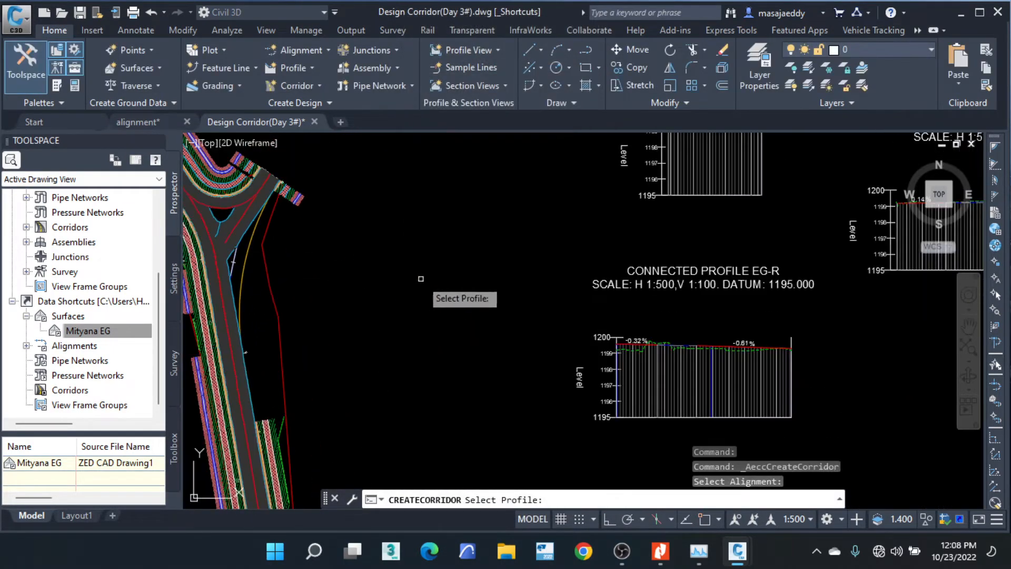
middle_click_drag(785, 349, 562, 320)
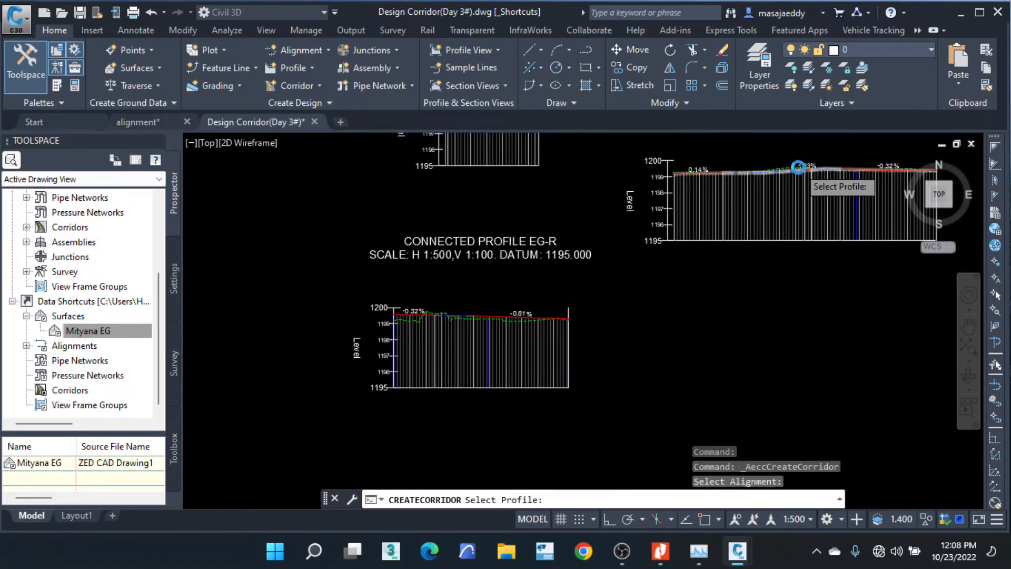
scroll(799, 167, "up", 3)
left_click(781, 176)
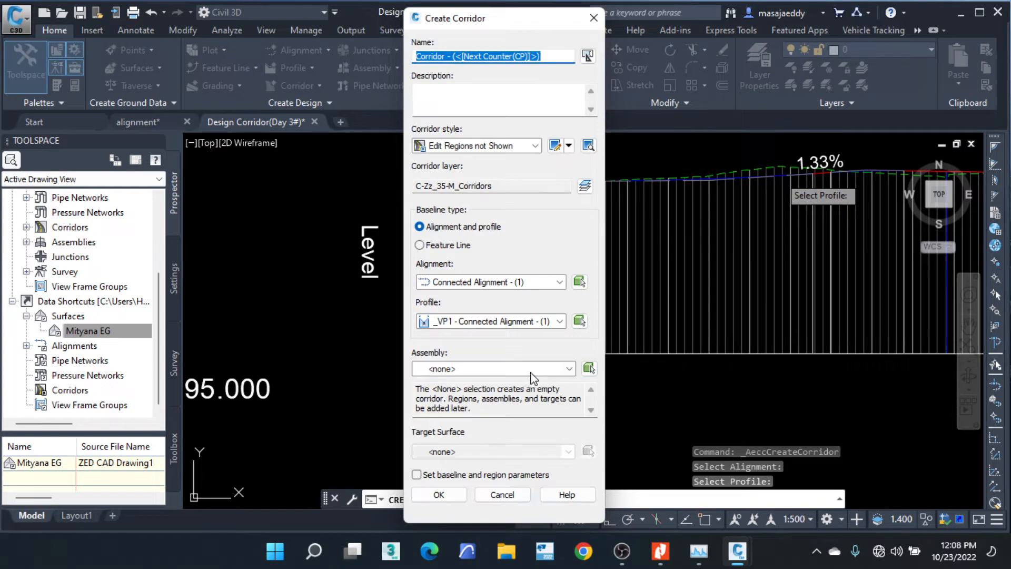
Assign the right-side-only assembly, Basic Assembly (2), to the new corridor.
left_click(593, 374)
scroll(441, 398, "down", 9)
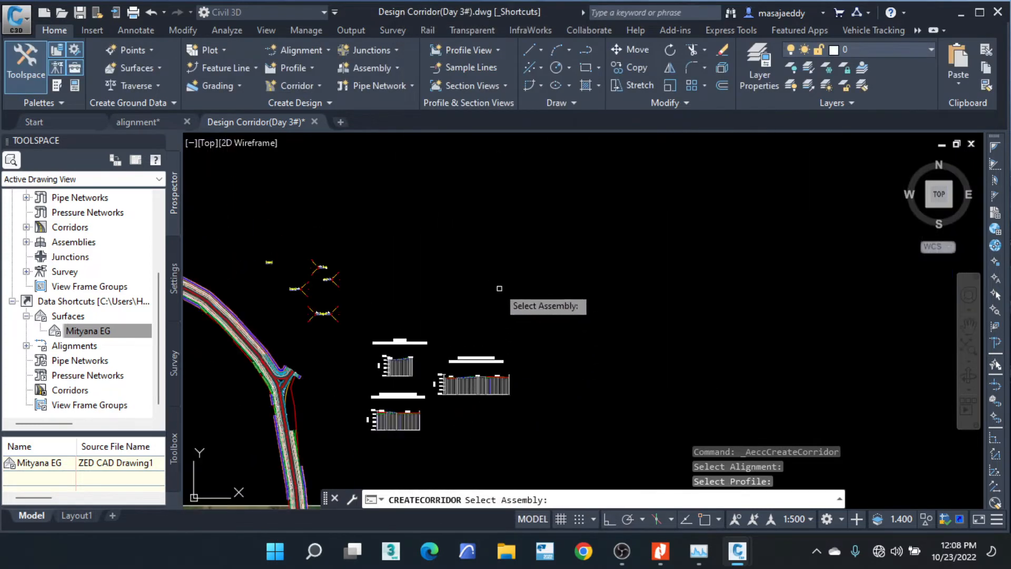
middle_click_drag(494, 285, 485, 448)
scroll(488, 384, "down", 4)
scroll(493, 282, "up", 8)
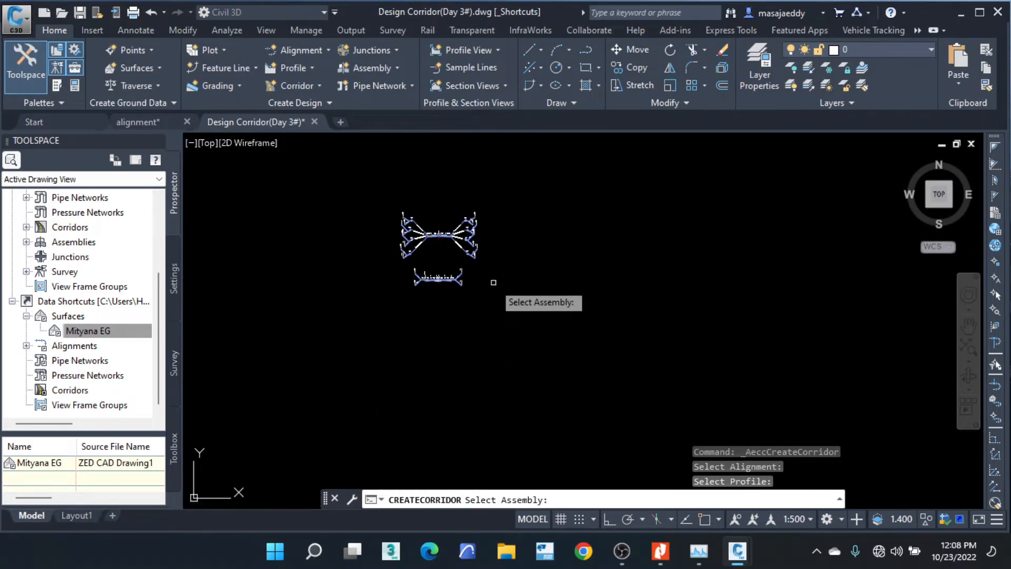
scroll(375, 375, "down", 3)
scroll(388, 331, "up", 5)
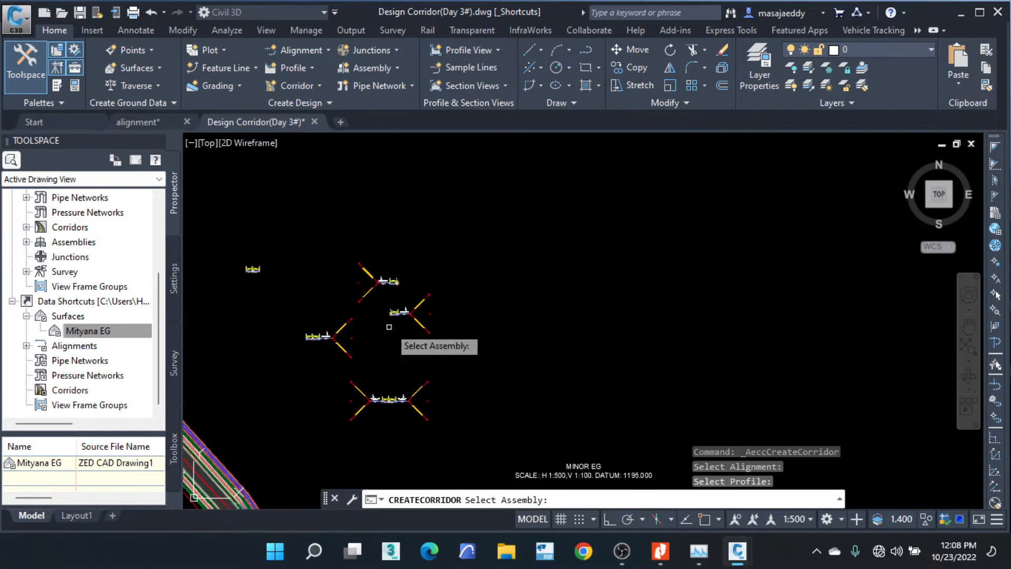
scroll(391, 318, "up", 3)
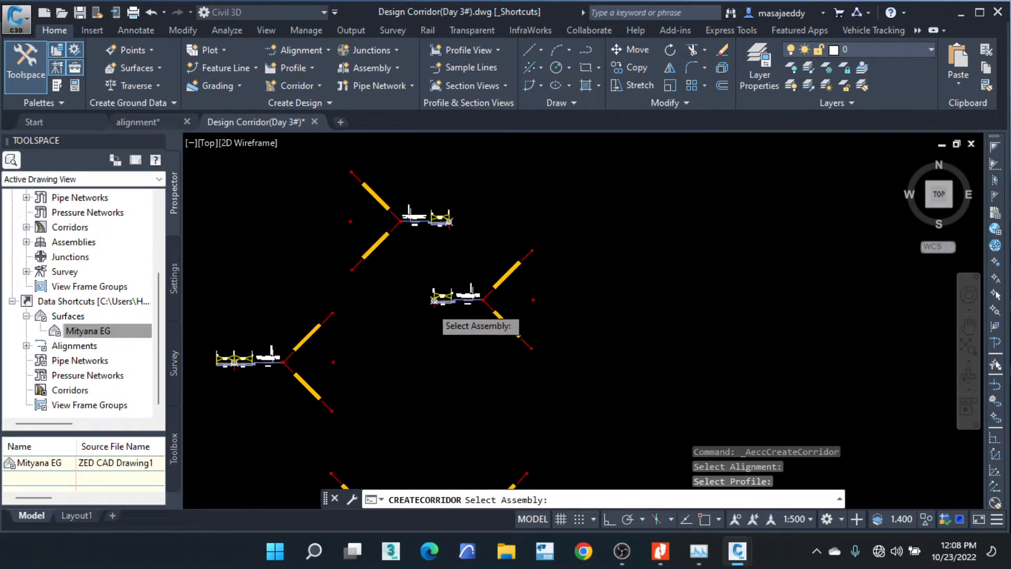
scroll(435, 300, "up", 5)
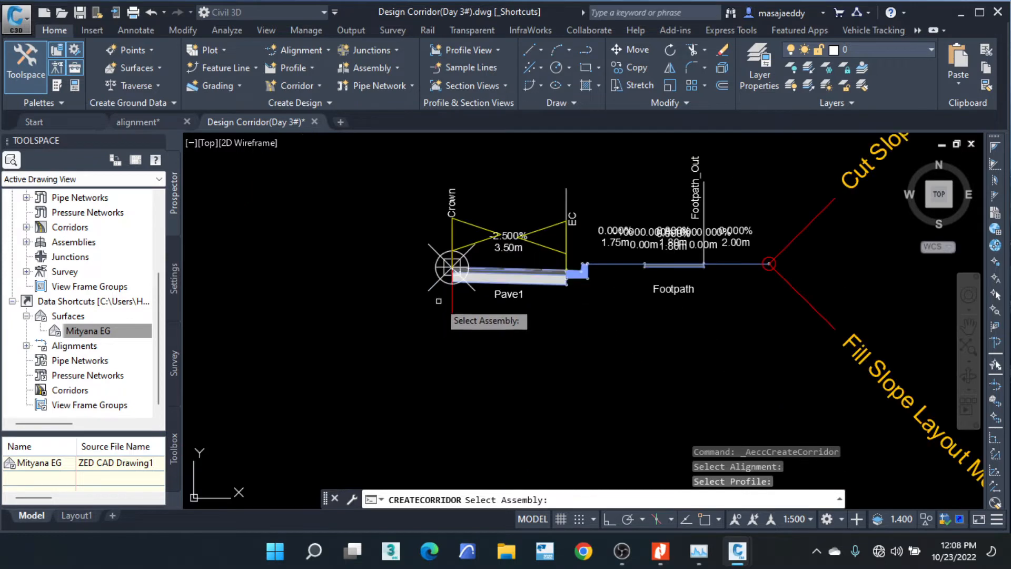
left_click(452, 267)
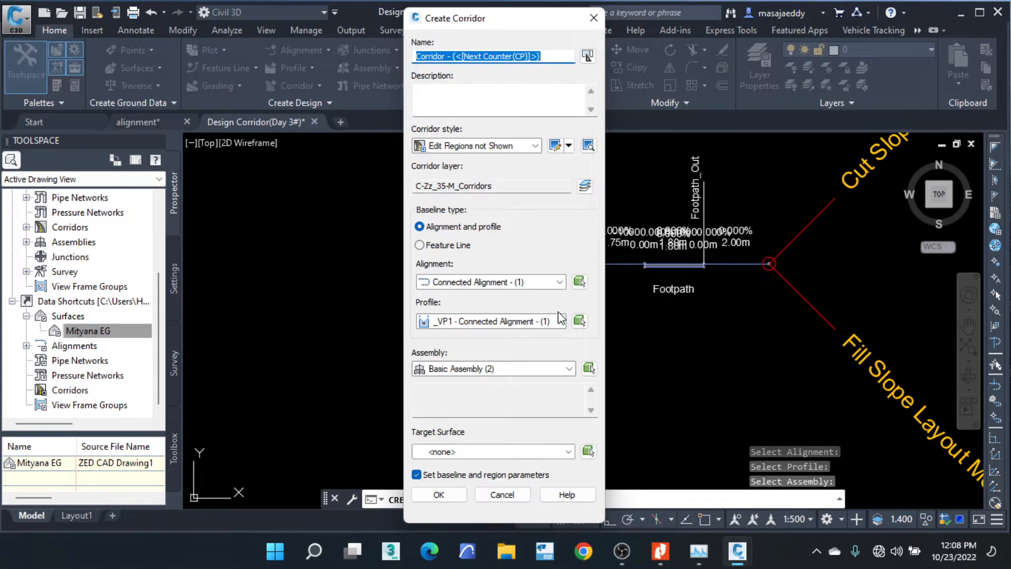
Assign the left-side-only assembly, Basic Assembly (5), to the new corridor.
left_click(589, 369)
scroll(491, 314, "down", 5)
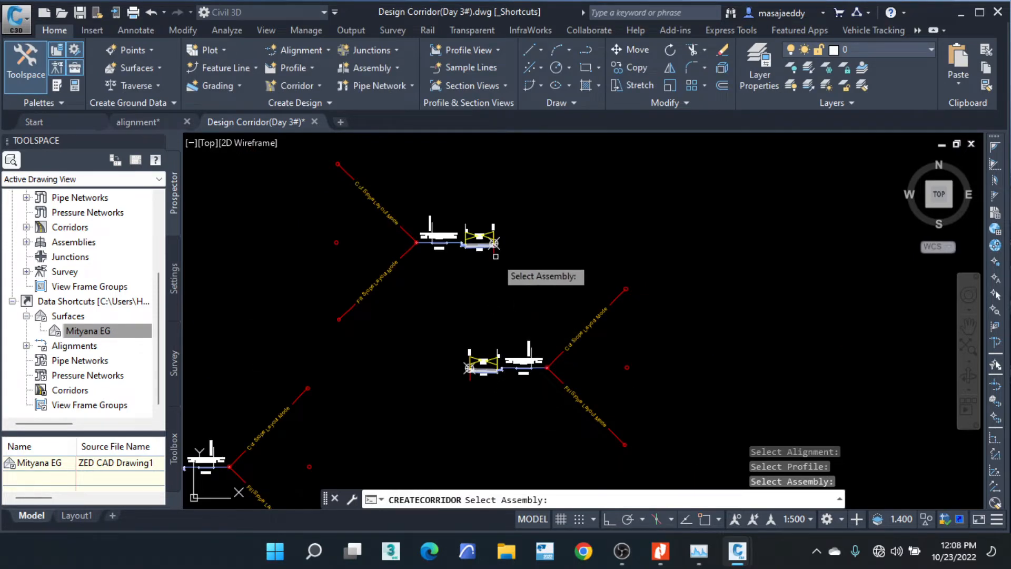
left_click(495, 243)
Set Mityana EG as the target surface and create the corridor with the default baseline and region parameters.
left_click(567, 451)
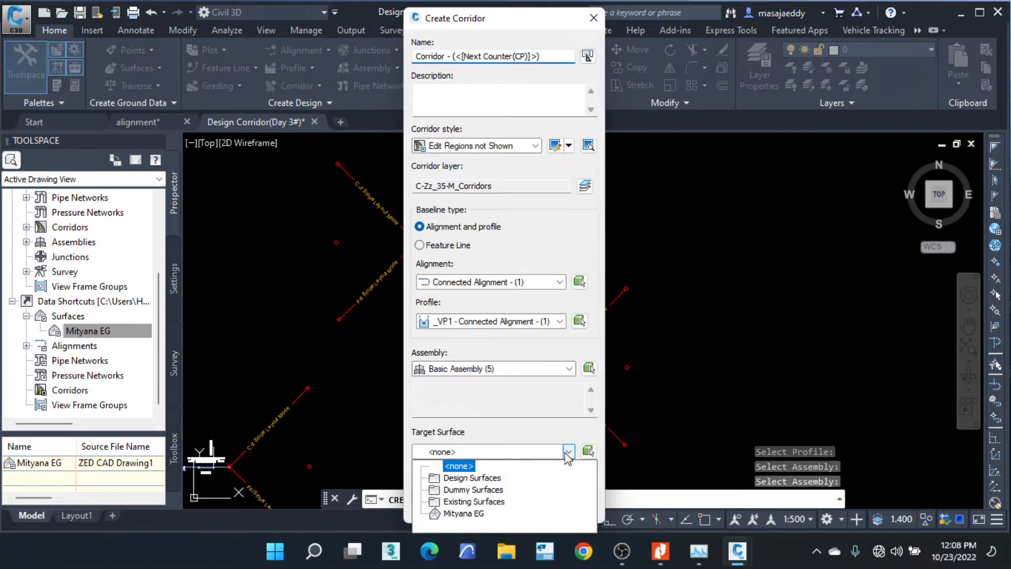
left_click(464, 513)
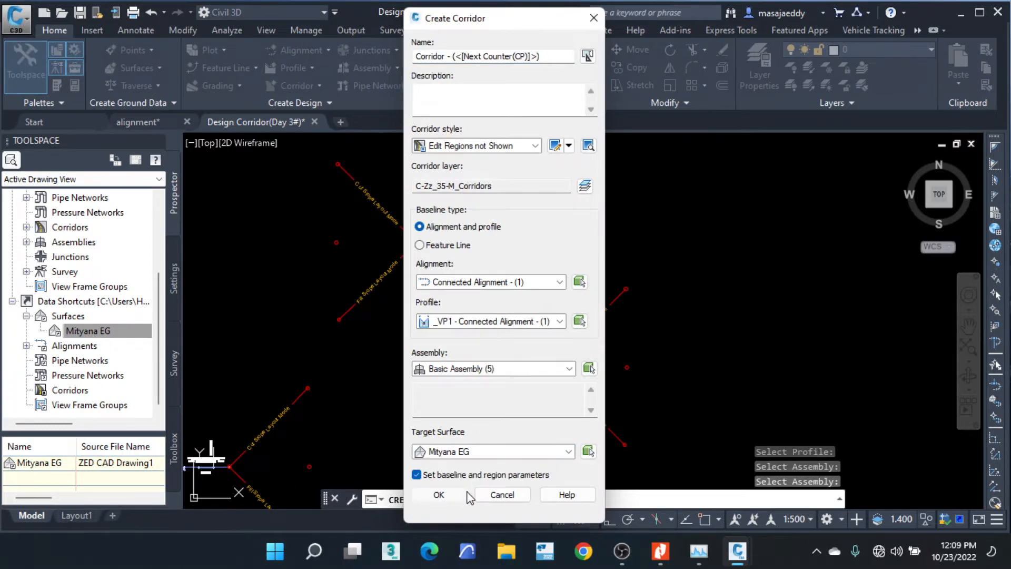
left_click(467, 496)
left_click(480, 420)
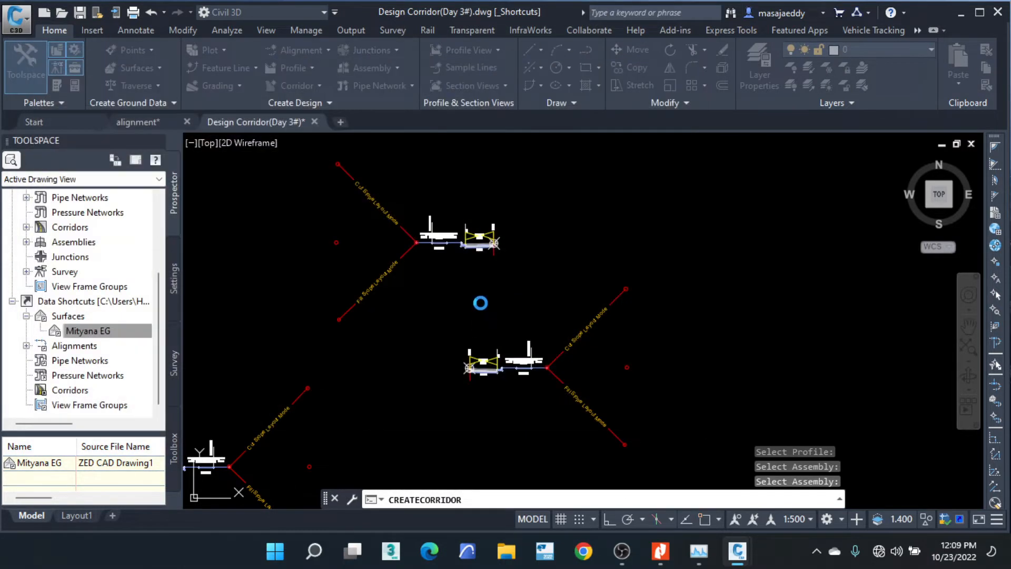
Set the new connecting corridor's code set style to Plan View - Hatching in its corridor properties.
scroll(480, 299, "down", 10)
scroll(441, 444, "up", 6)
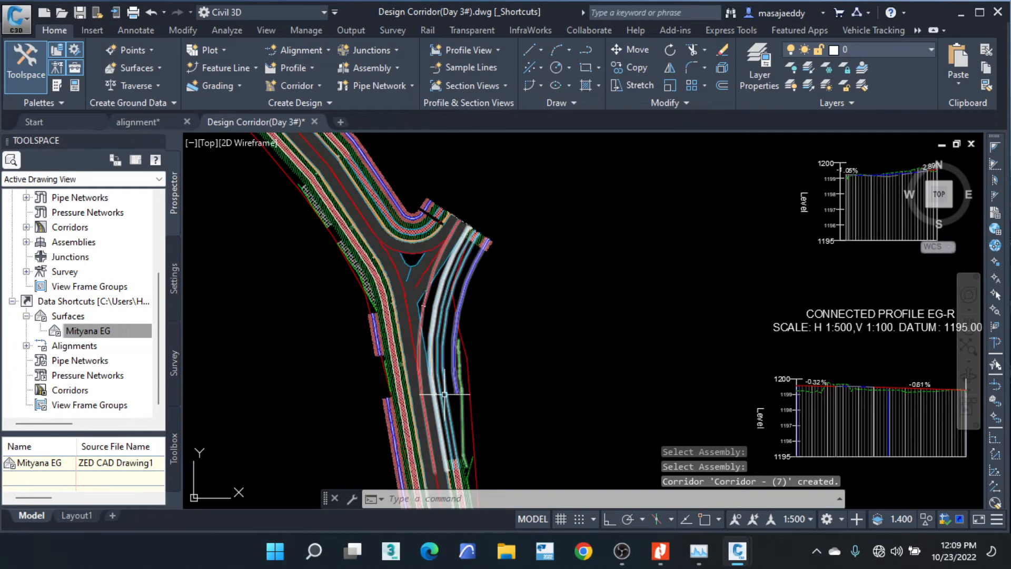
left_click(444, 392)
left_click(440, 353)
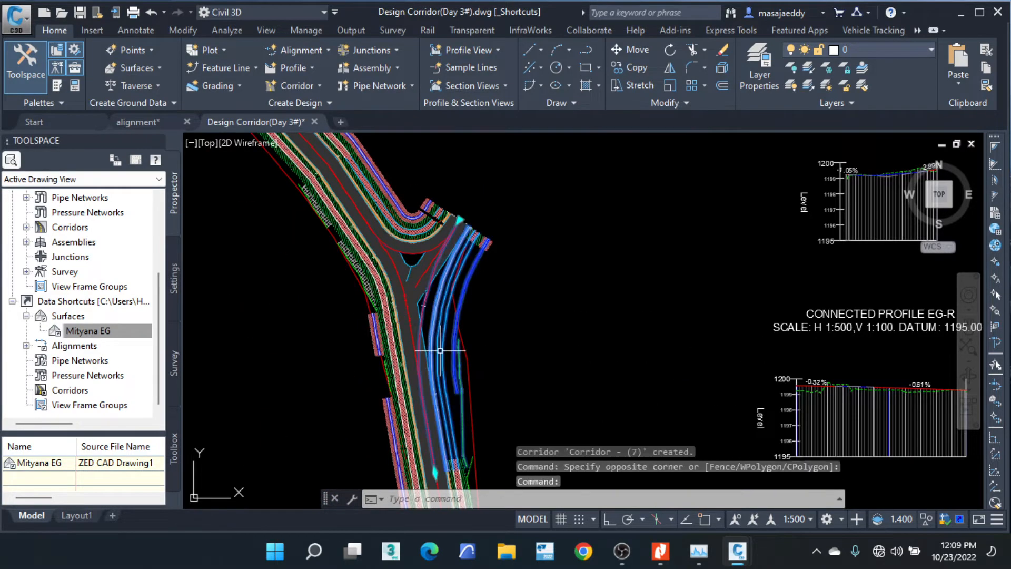
right_click(440, 351)
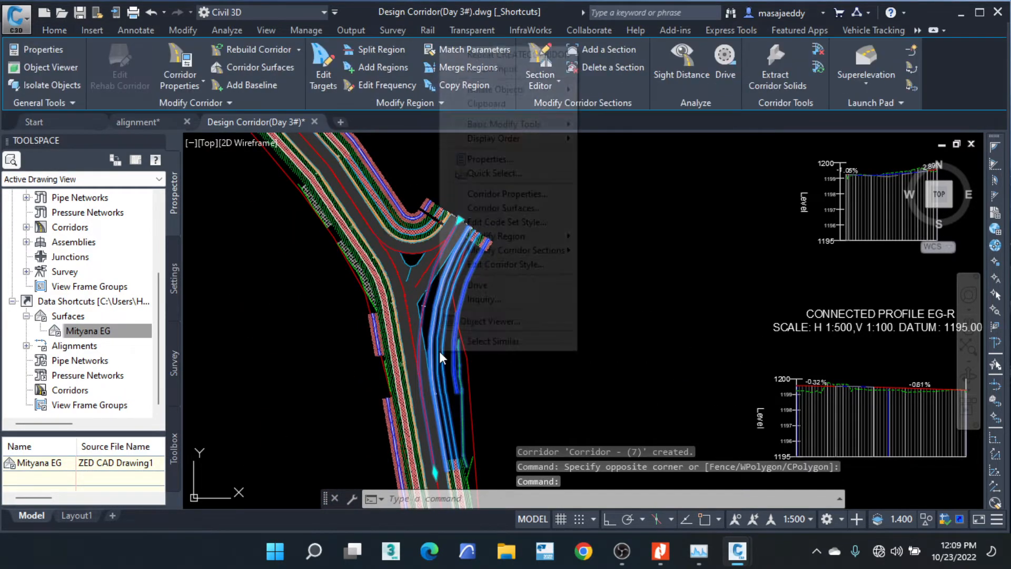
left_click(477, 195)
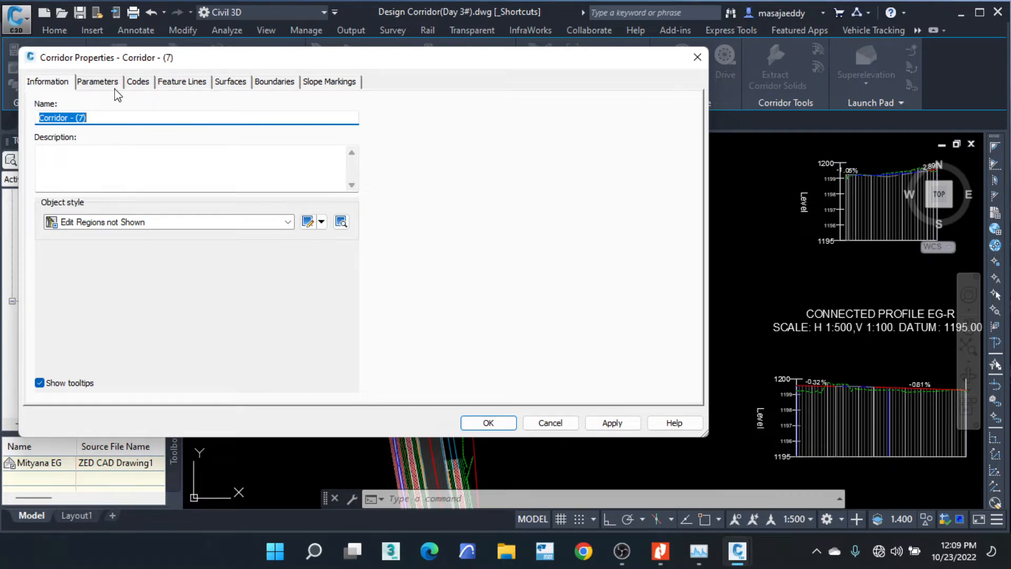
left_click(98, 82)
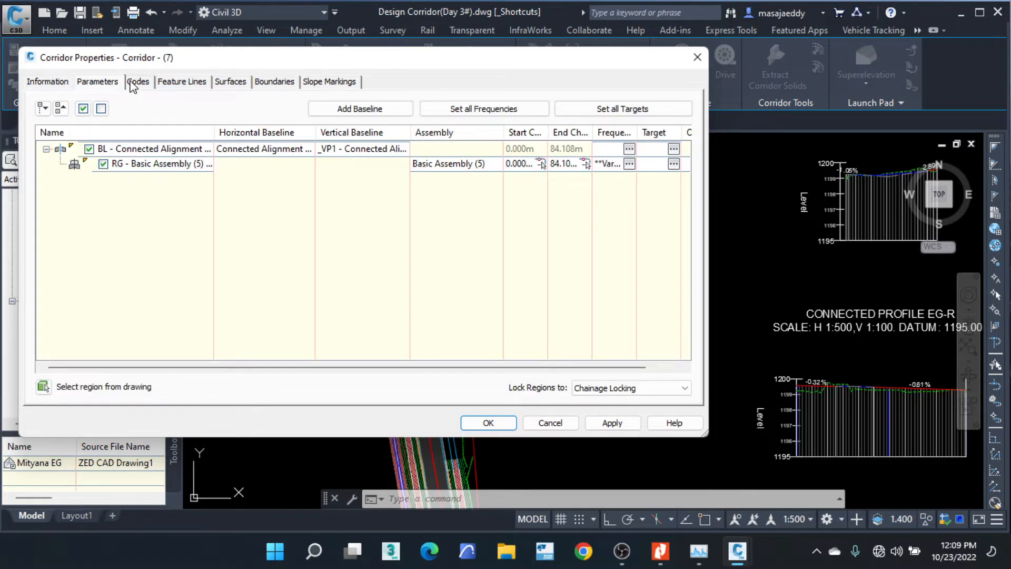
left_click(135, 82)
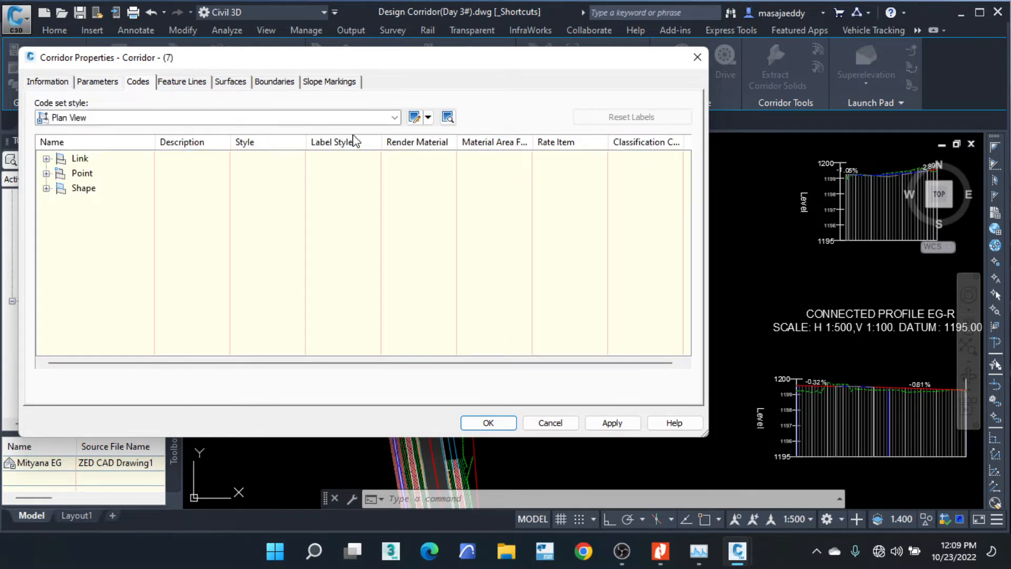
left_click(381, 119)
left_click(136, 204)
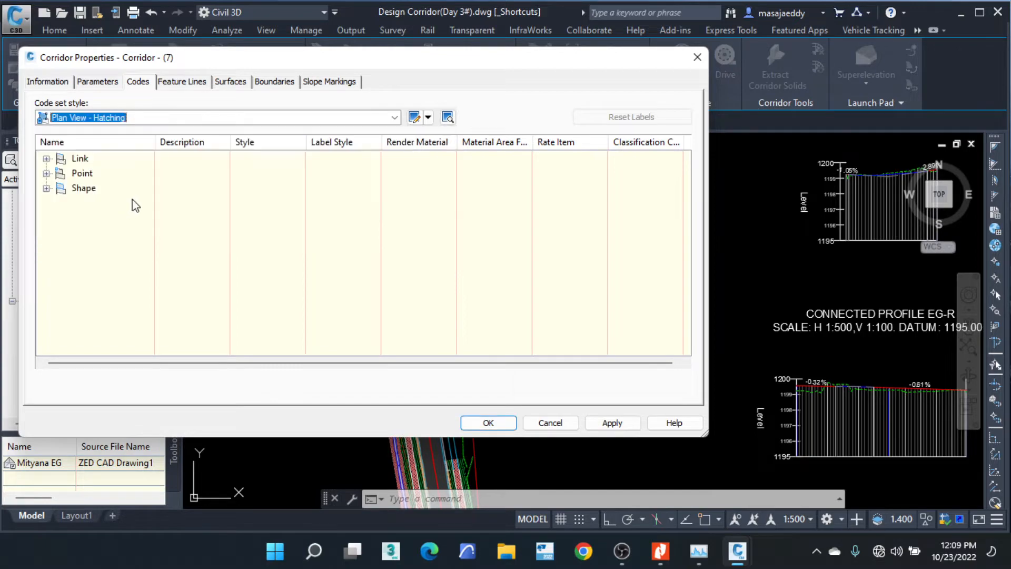
left_click(503, 422)
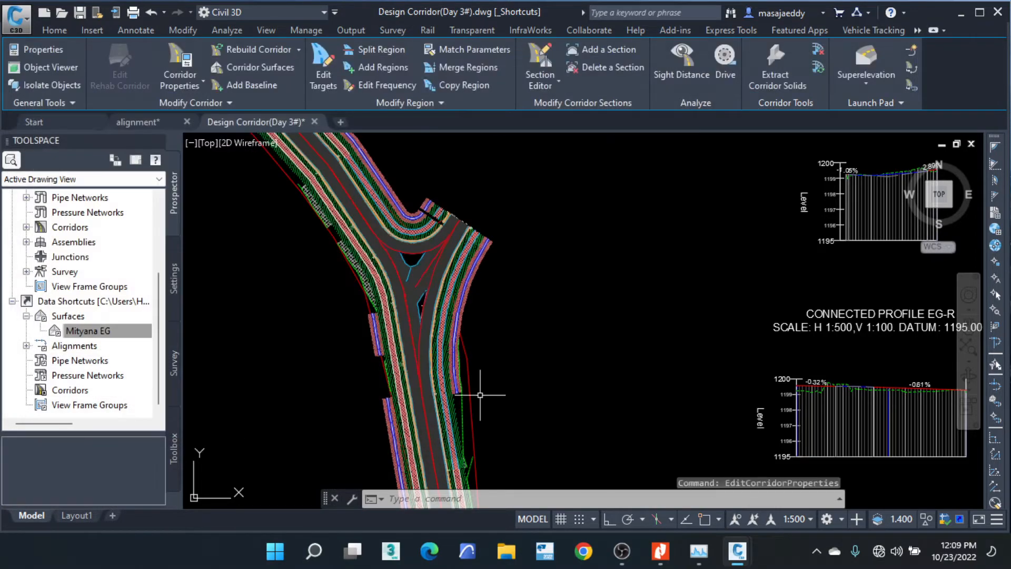
Open the feature line settings in the main road corridor's properties at the junction.
scroll(418, 300, "up", 5)
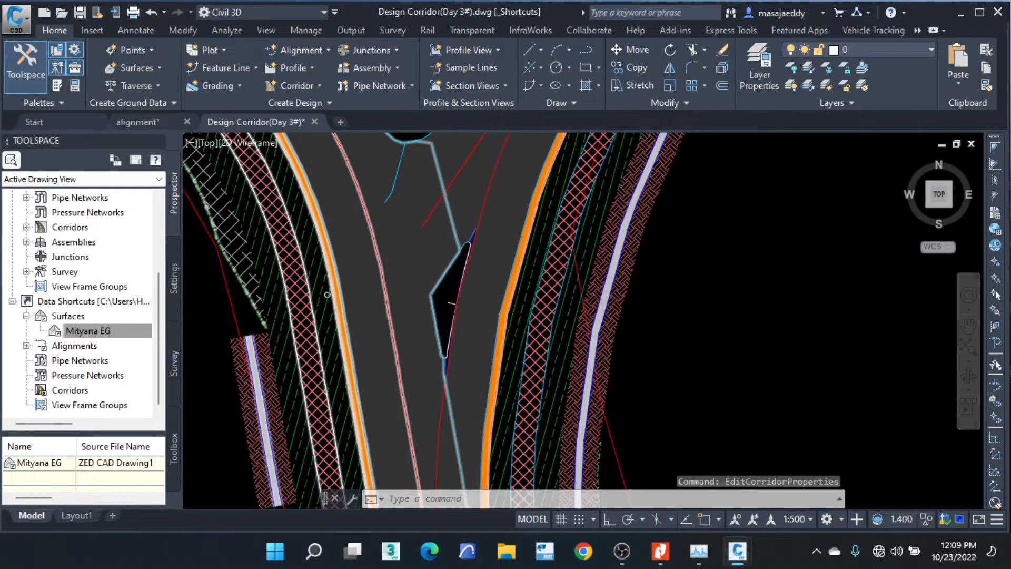
scroll(470, 300, "down", 3)
scroll(416, 337, "down", 2)
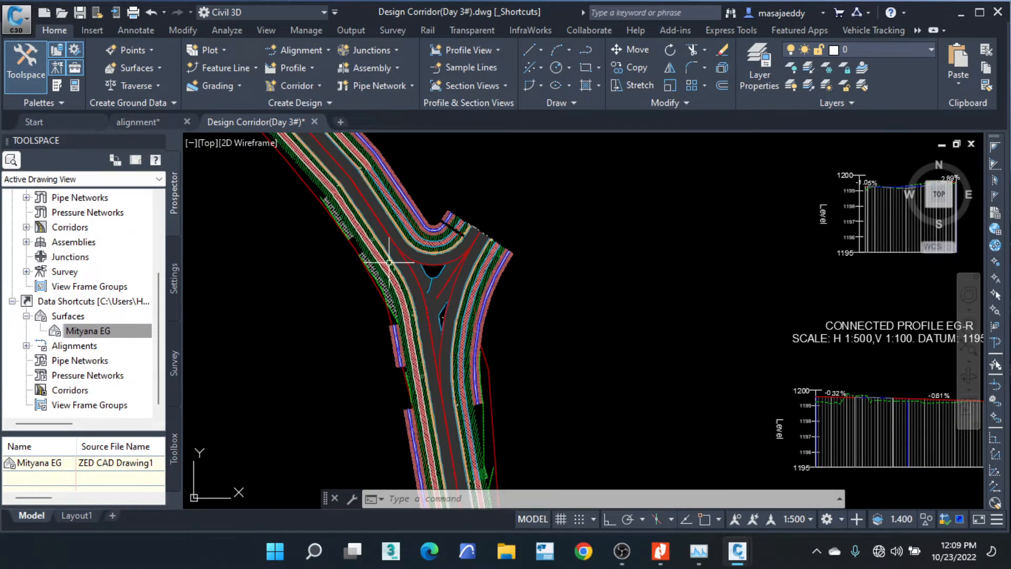
scroll(387, 252, "up", 3)
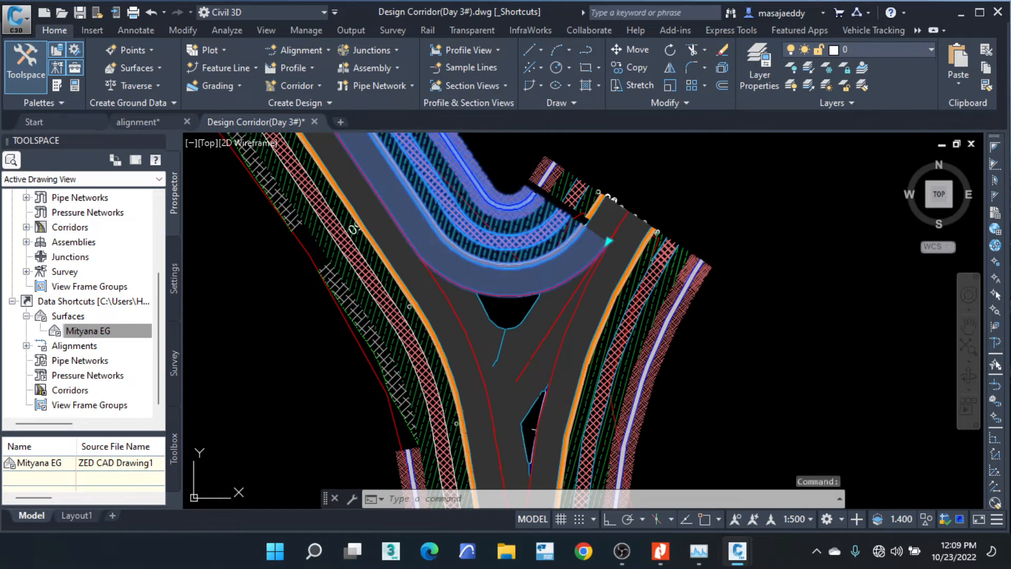
left_click(398, 247)
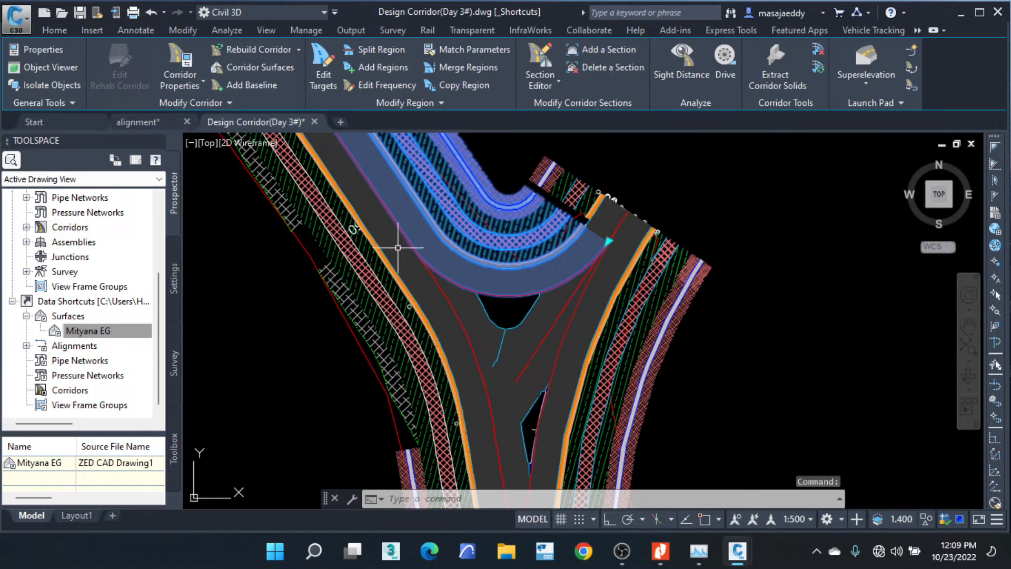
key("Escape")
left_click(424, 285)
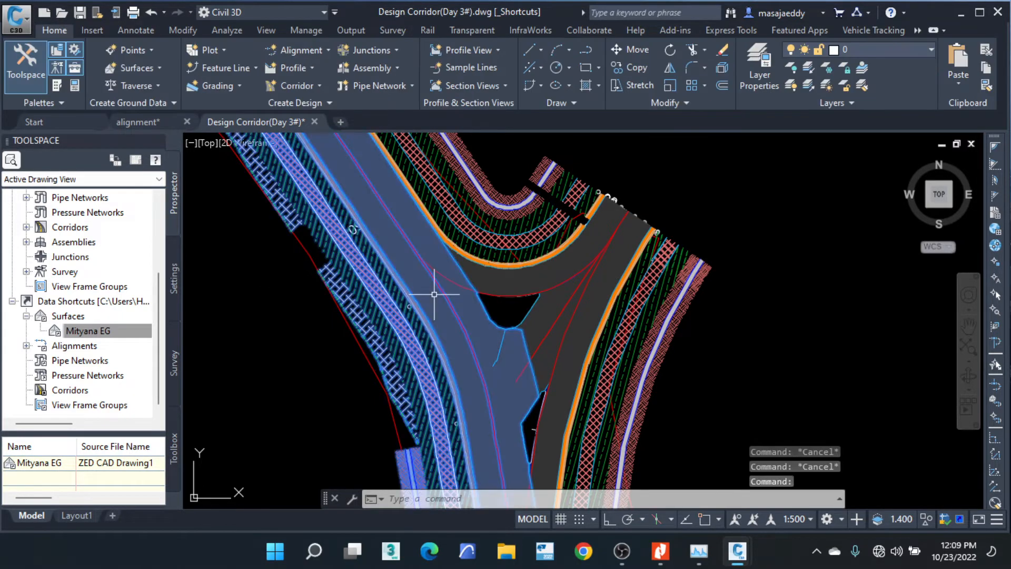
right_click(429, 289)
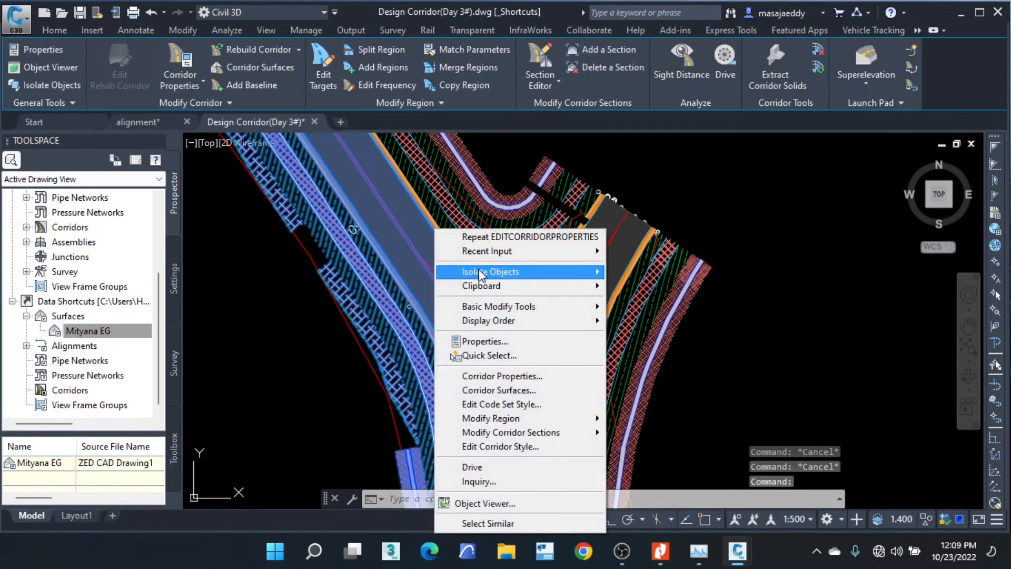
left_click(494, 375)
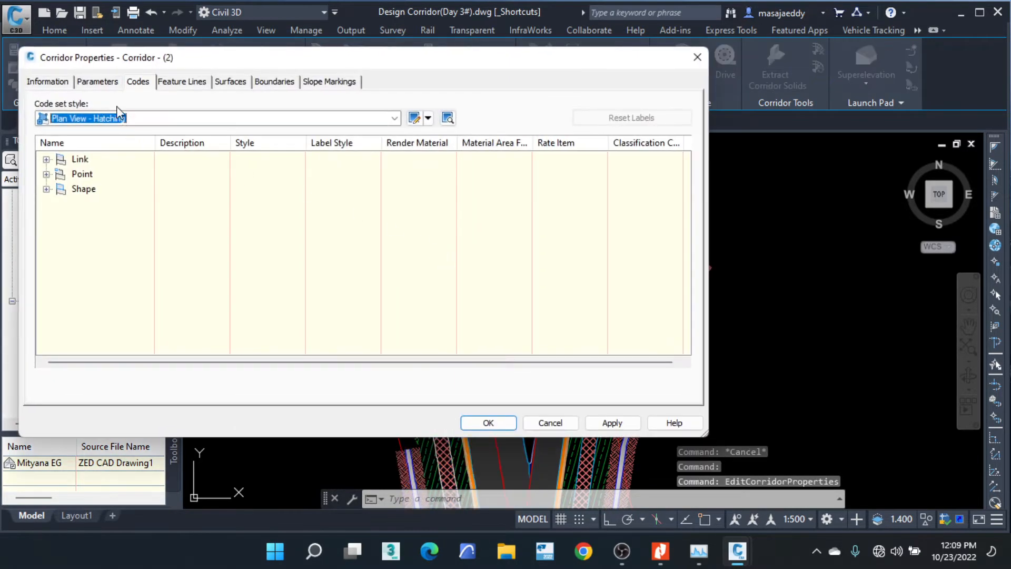
left_click(176, 84)
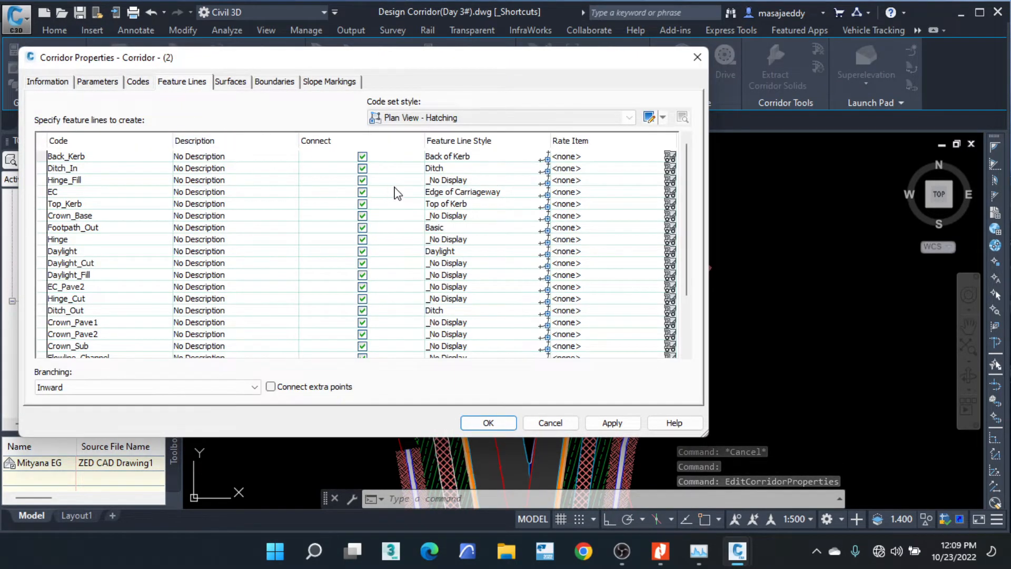
Examine the plan display settings and colour of the Basic style assigned to the Footpath_Out feature line.
left_click(545, 229)
left_click(546, 229)
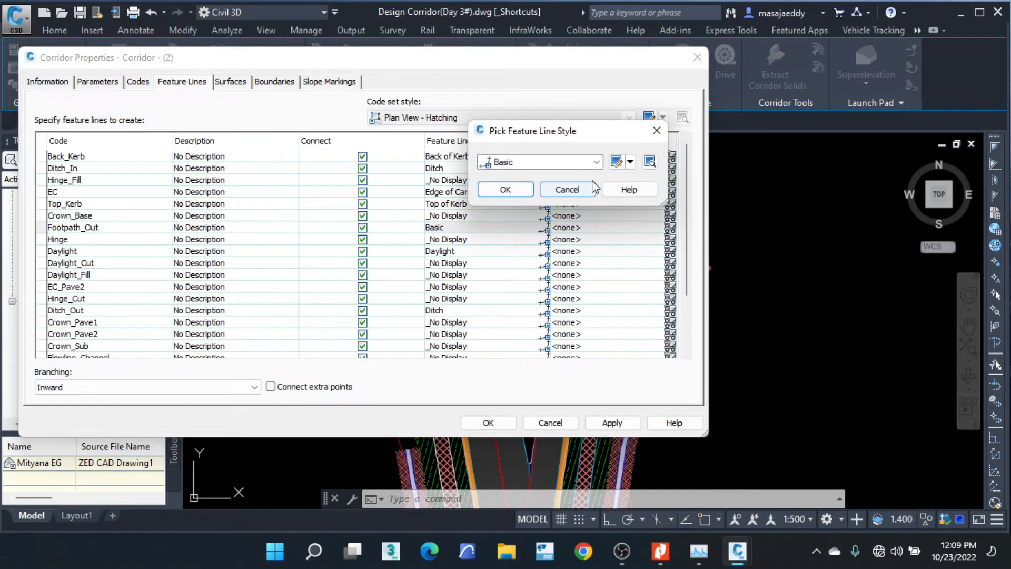
left_click(630, 163)
left_click(640, 206)
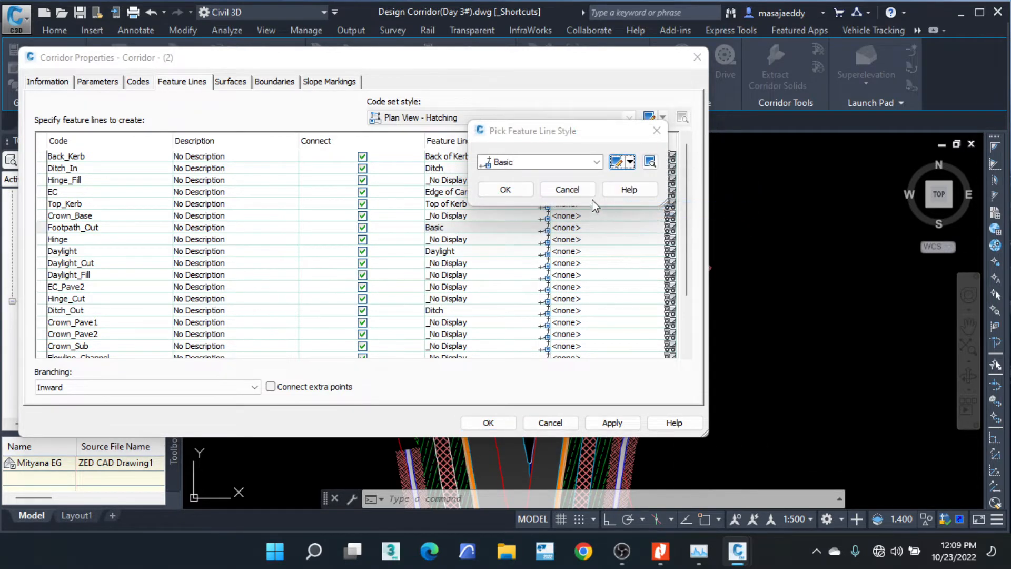
left_click(596, 124)
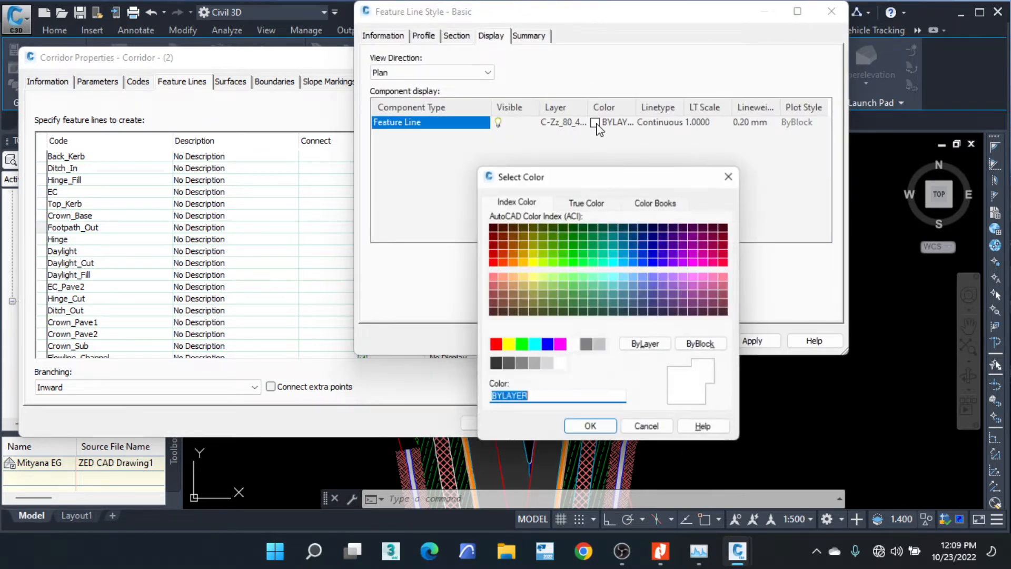
left_click(731, 176)
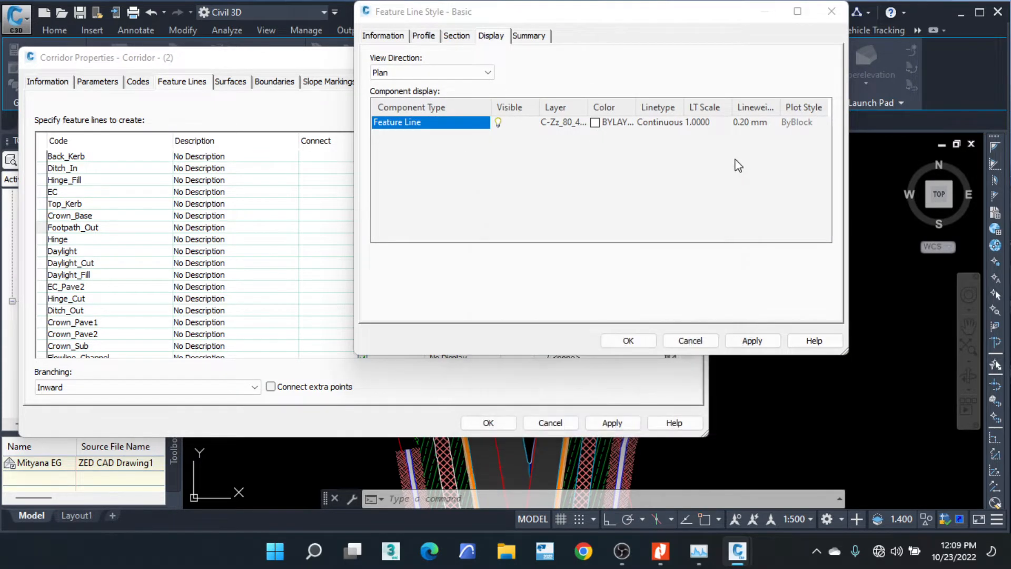
left_click(831, 11)
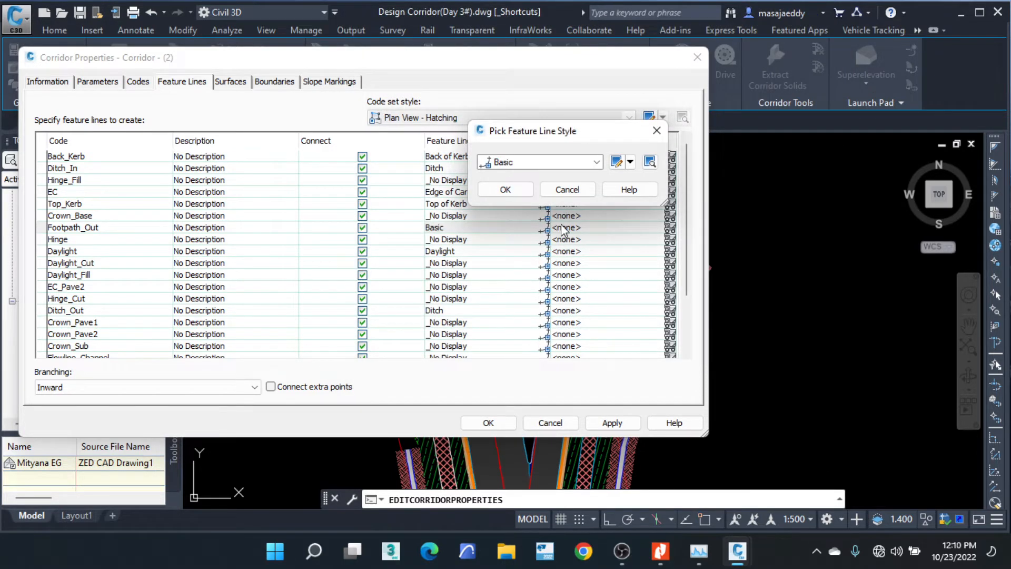
left_click(567, 190)
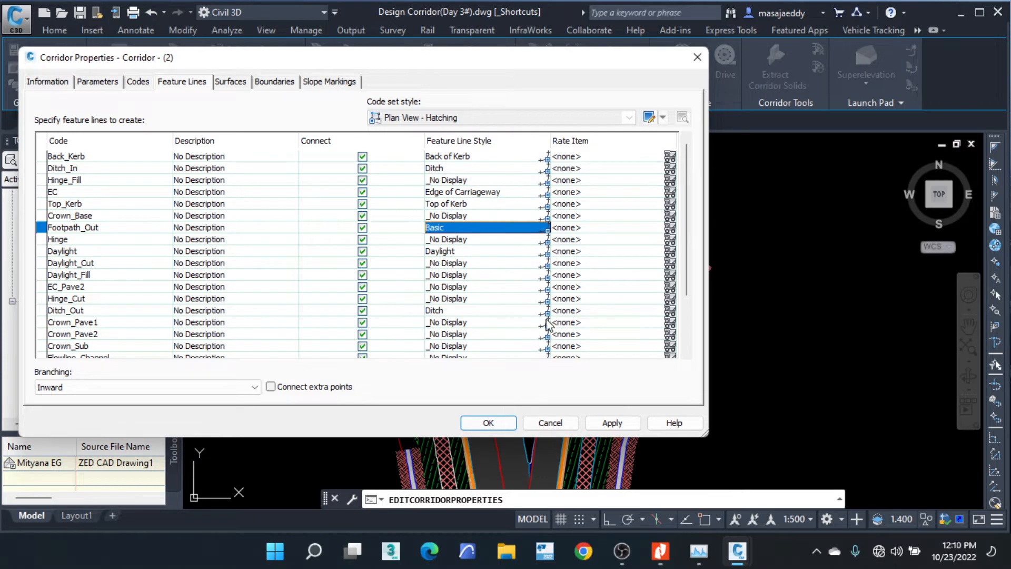
Examine the plan display settings of the _No Display style assigned to the Crown_Pave1 feature line.
left_click(547, 322)
left_click(548, 325)
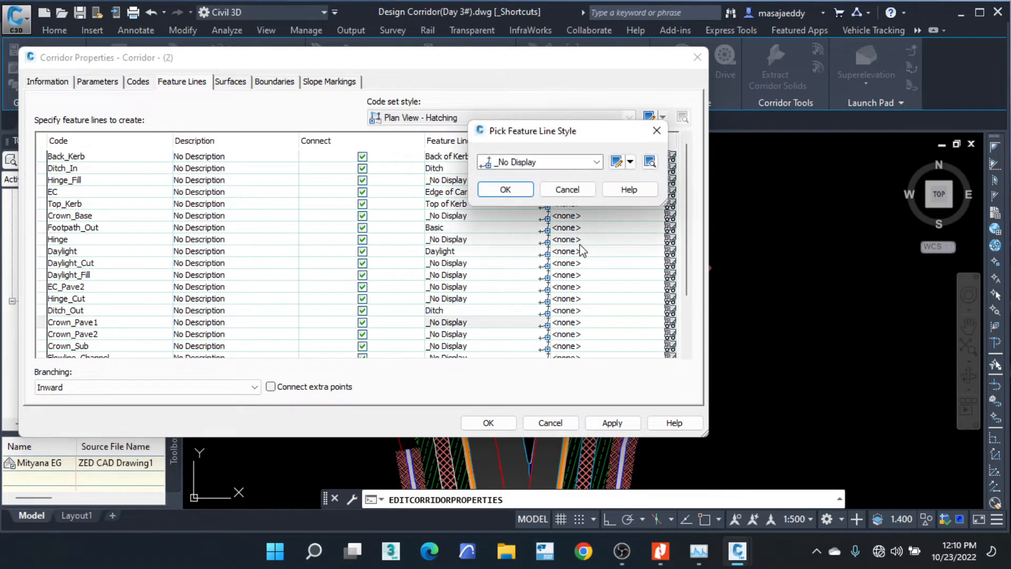
left_click(631, 162)
left_click(648, 210)
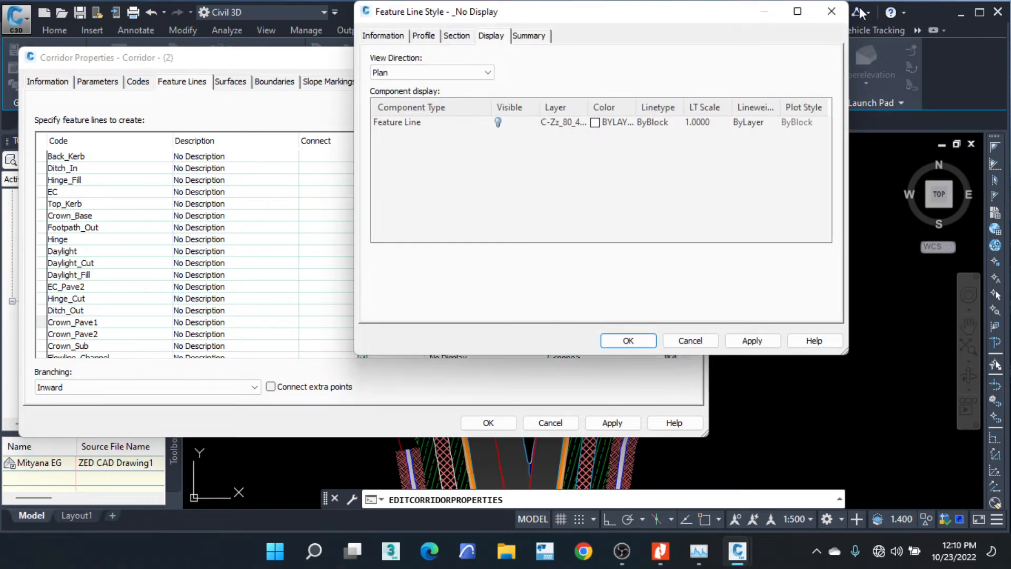
left_click(831, 11)
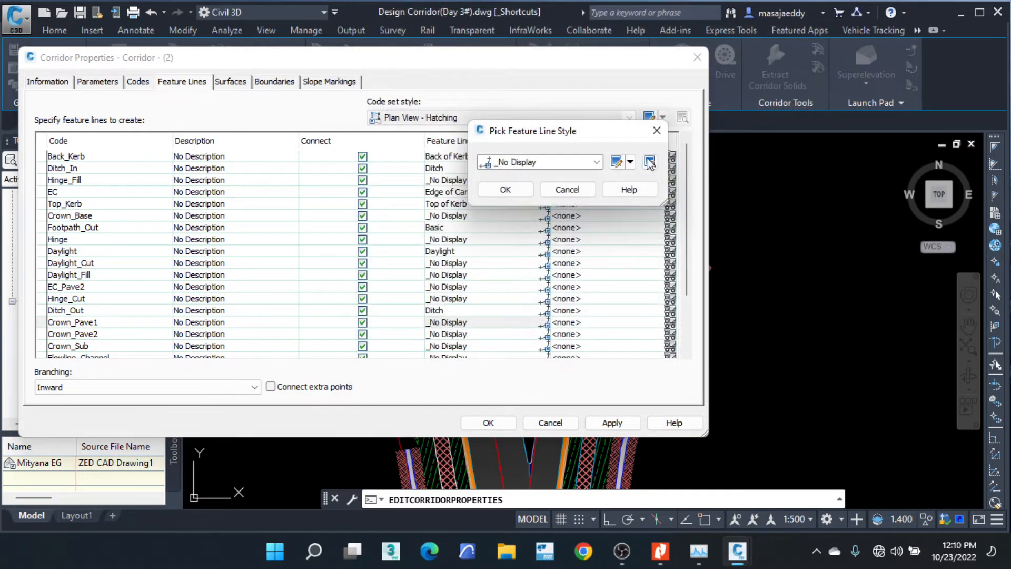
left_click(527, 192)
Set the Crown feature line style's plan display colour to 250 and accept the corridor properties.
scroll(460, 267, "down", 2)
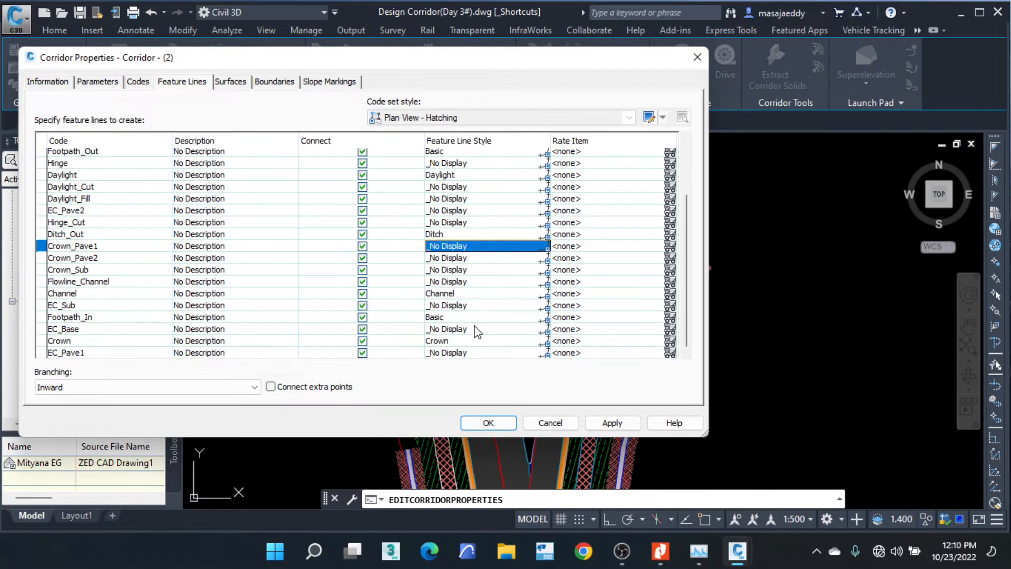
left_click(463, 317)
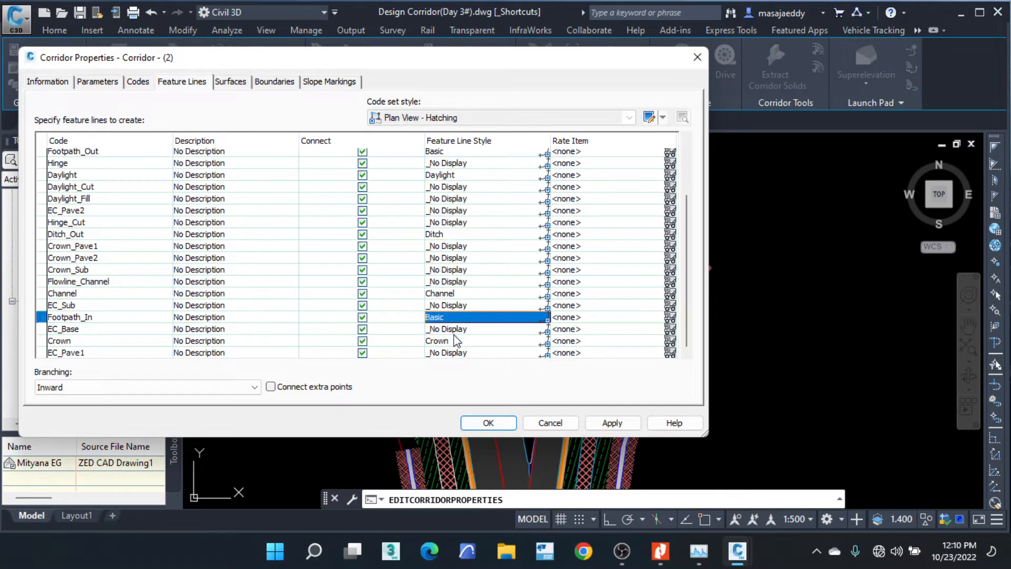
left_click(454, 332)
left_click(523, 343)
left_click(547, 344)
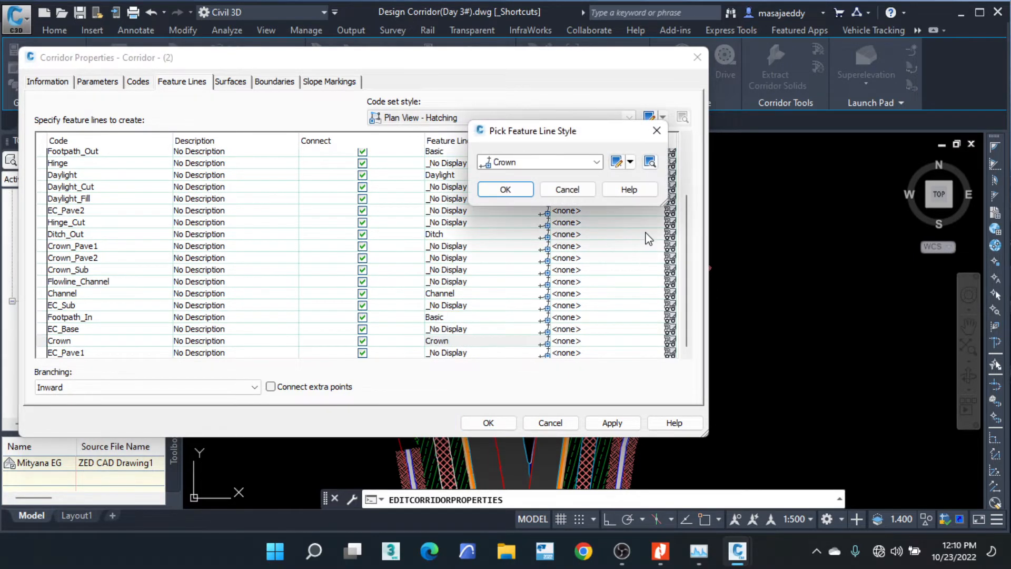
left_click(630, 162)
left_click(649, 213)
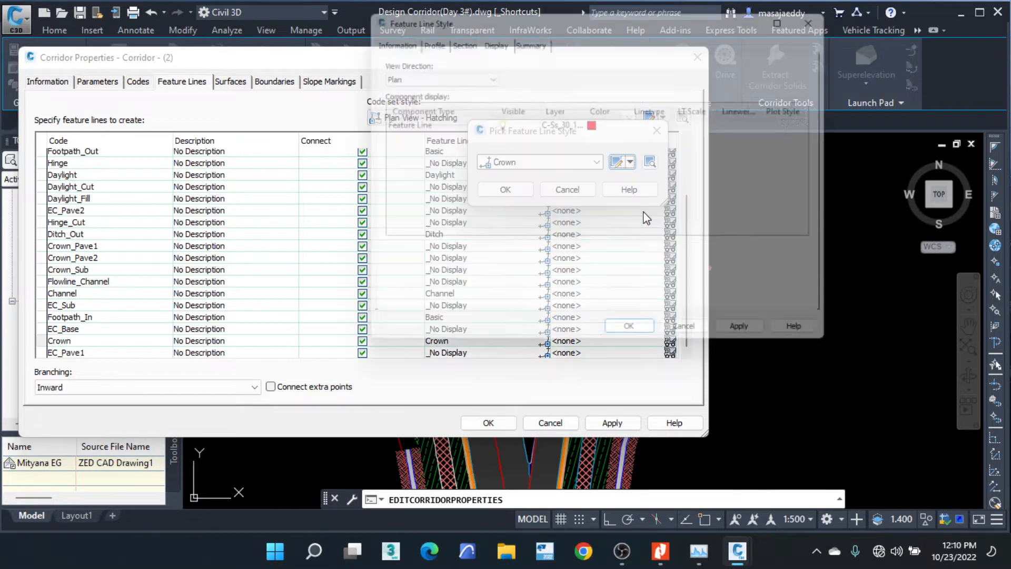
left_click(596, 123)
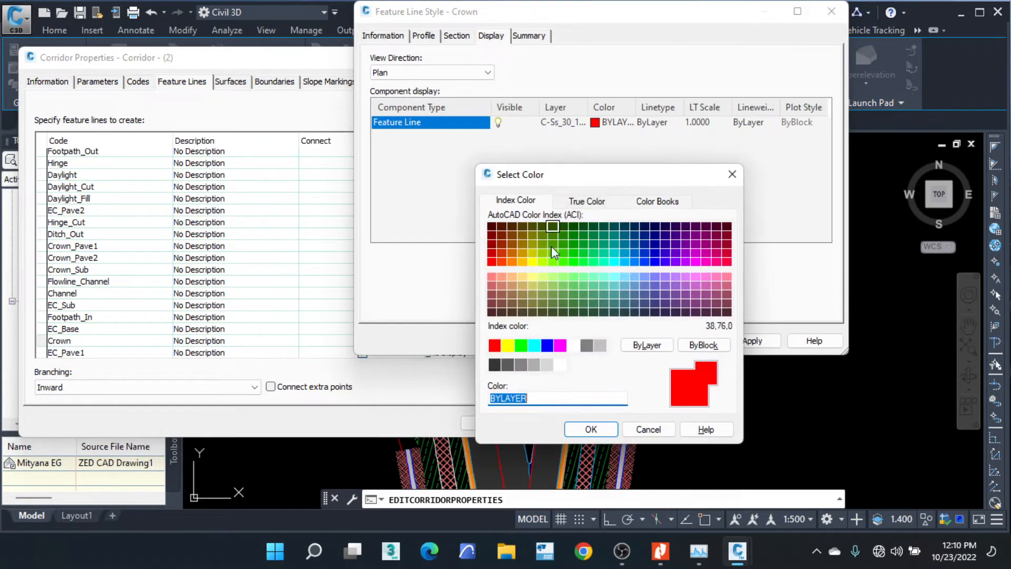
left_click(494, 364)
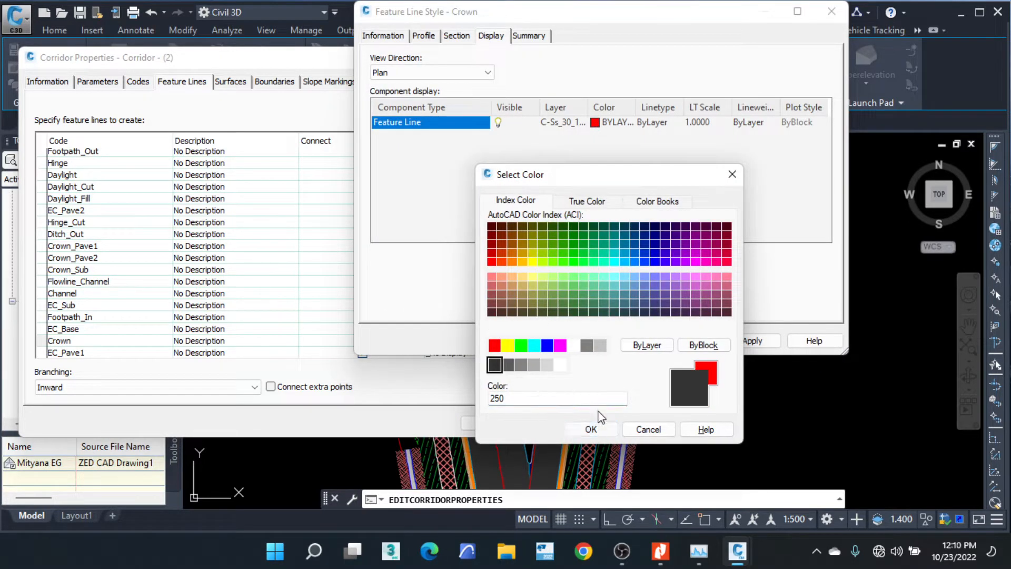
left_click(590, 427)
left_click(634, 343)
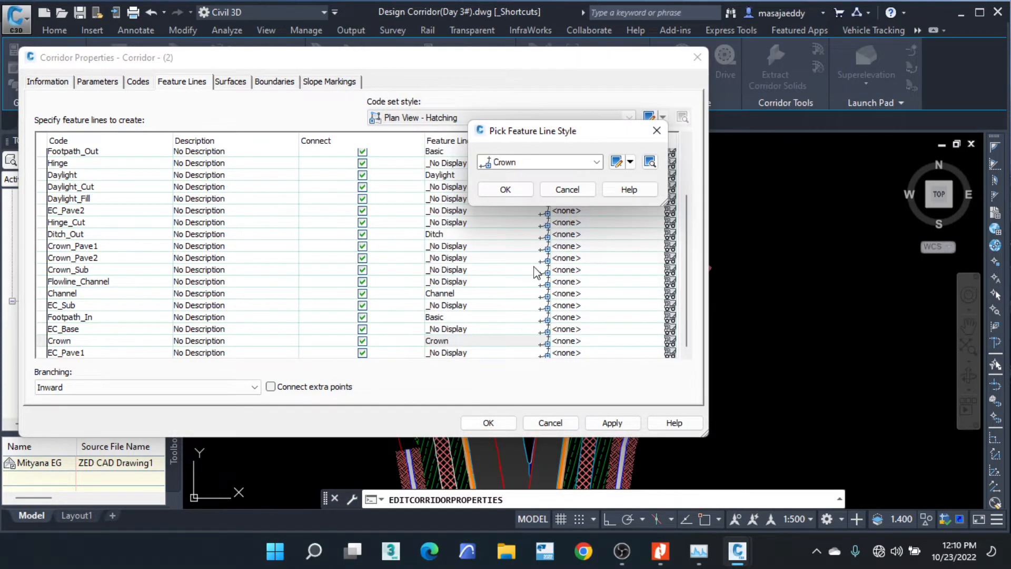
left_click(521, 189)
left_click(490, 422)
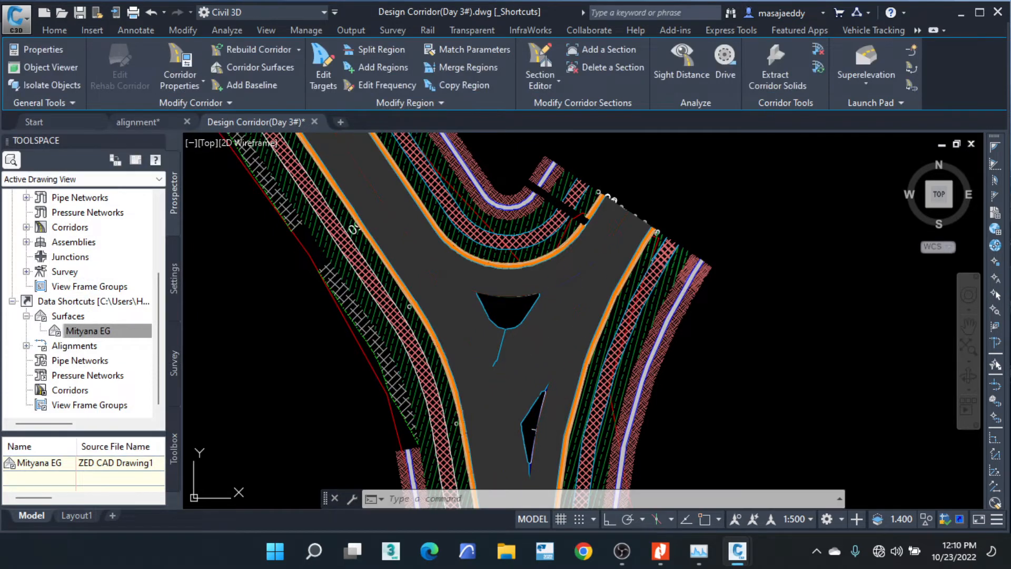
Set the global width of the closed polyline around the upper traffic island to 0.2.
scroll(390, 245, "down", 2)
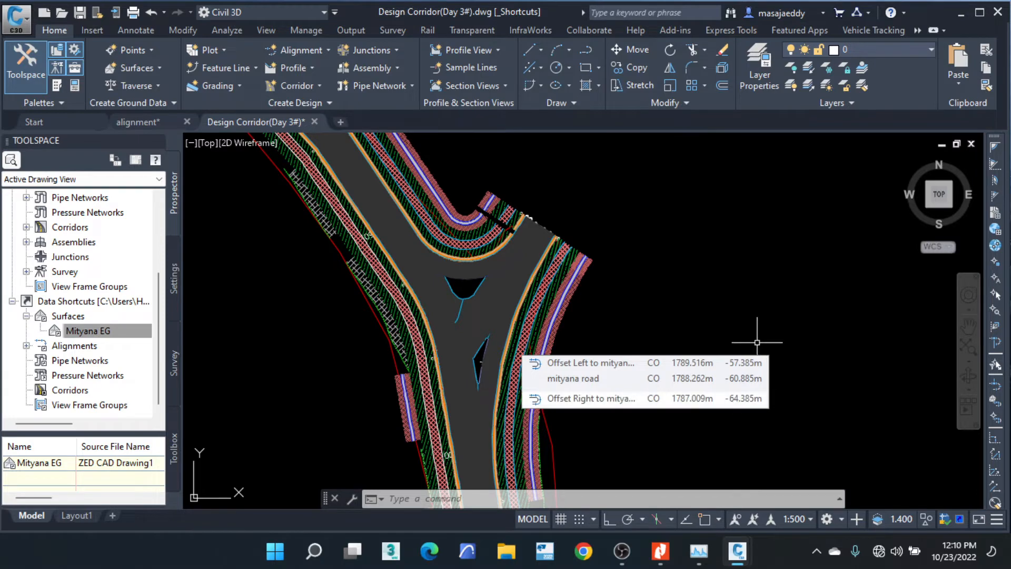
scroll(477, 295, "up", 5)
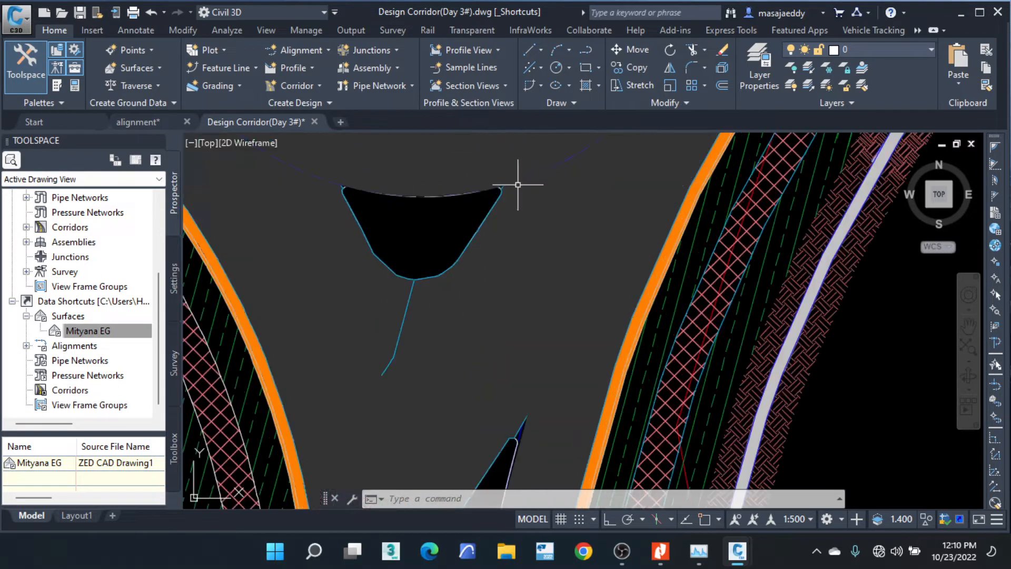
scroll(518, 184, "up", 4)
left_click(473, 199)
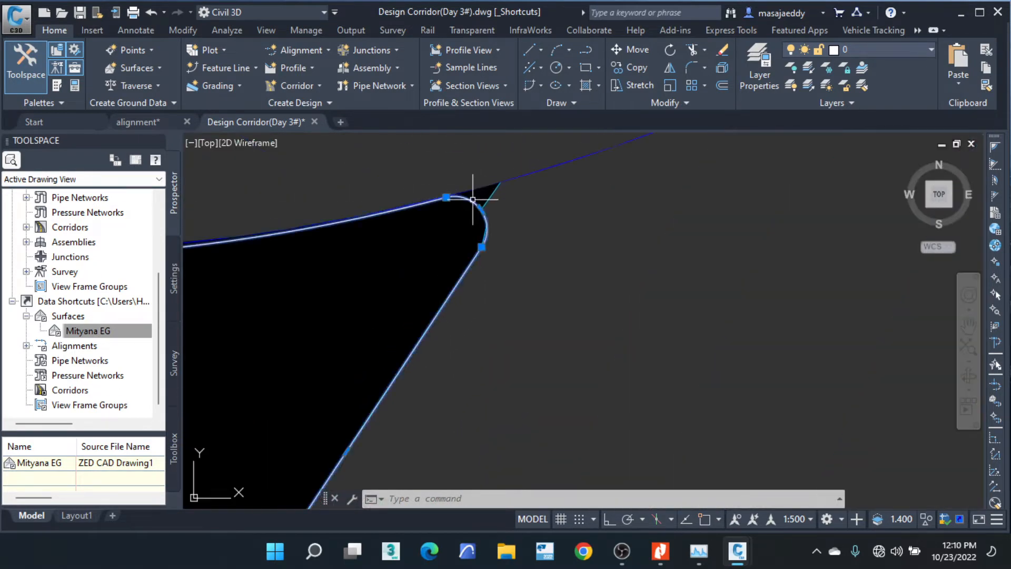
scroll(516, 216, "down", 4)
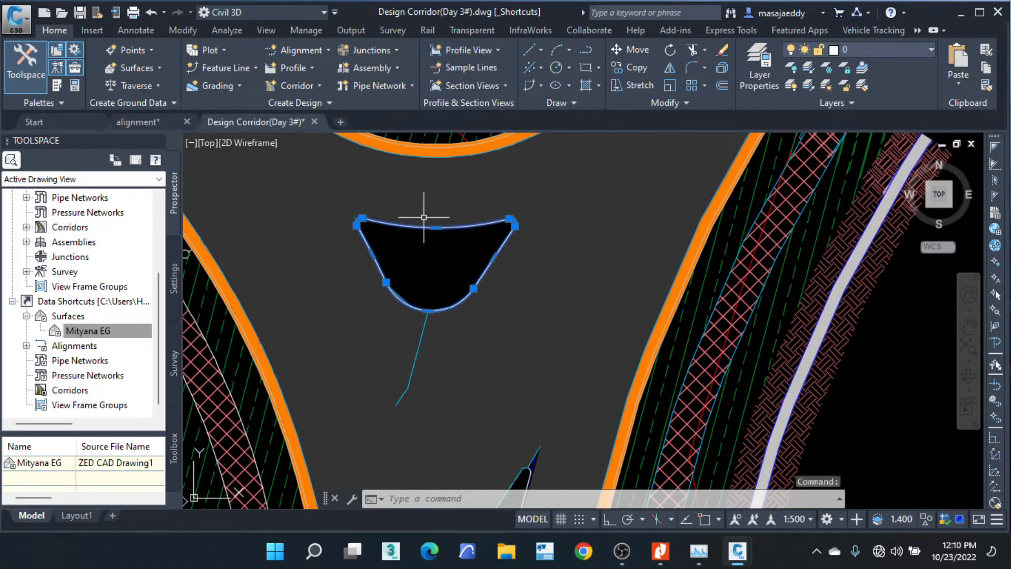
scroll(576, 226, "down", 3)
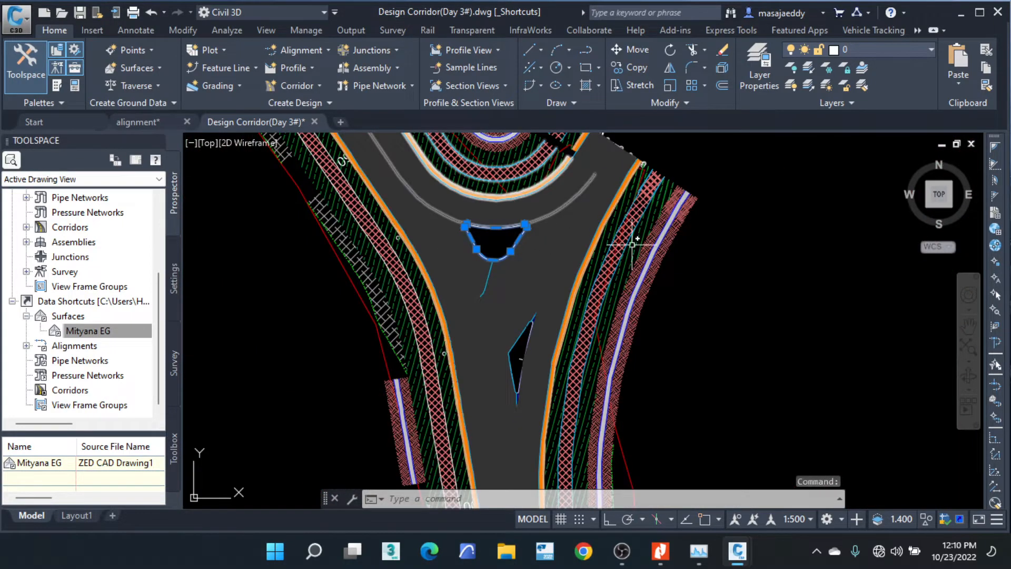
right_click(726, 169)
left_click(774, 282)
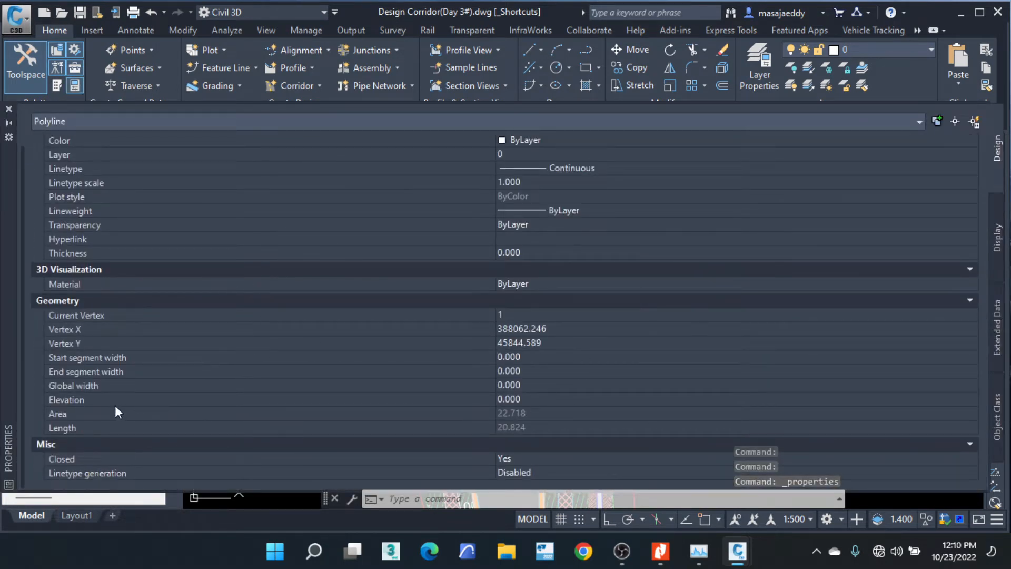
left_click(532, 384)
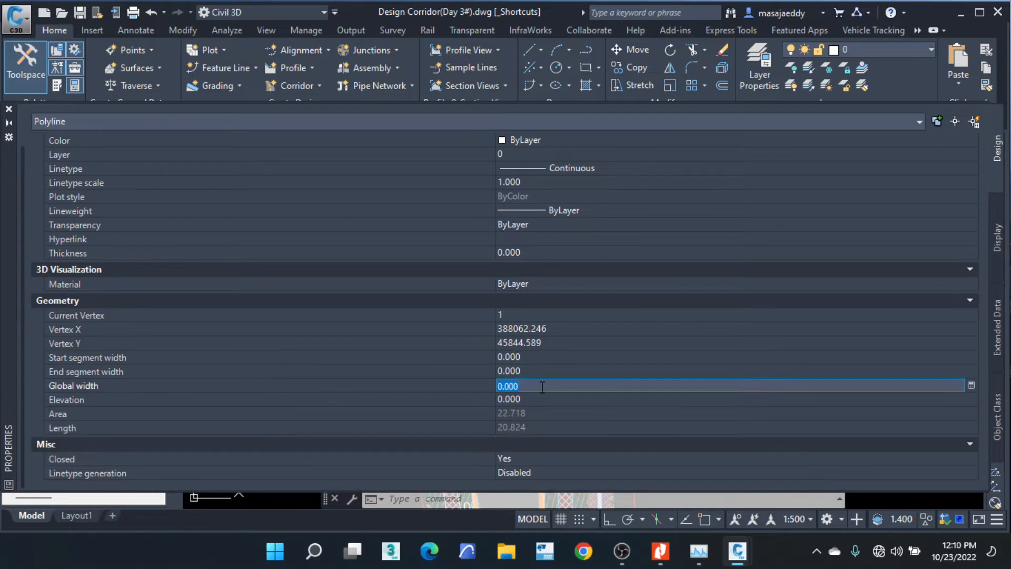
key("Tab")
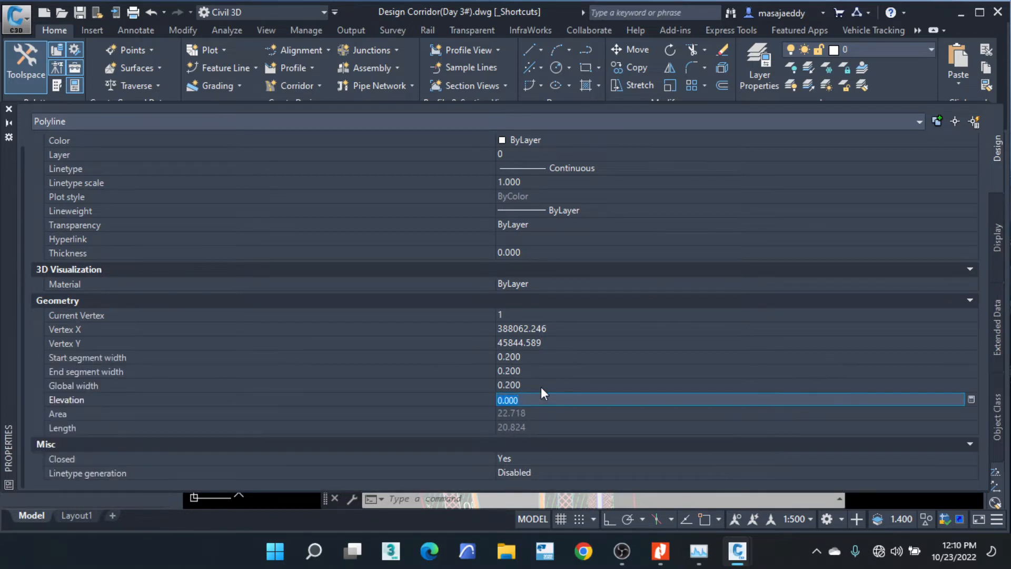
left_click(9, 111)
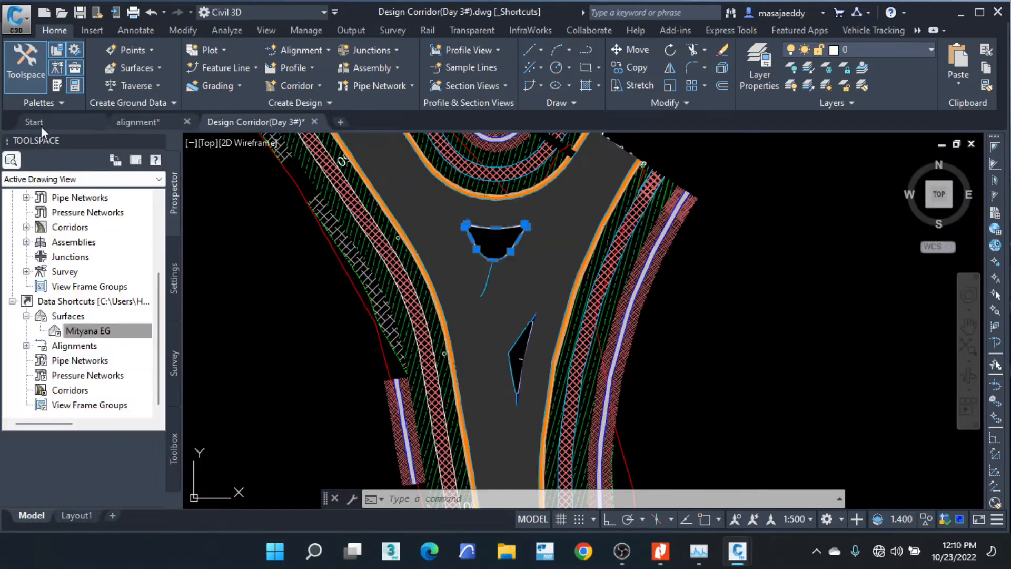
scroll(498, 248, "up", 2)
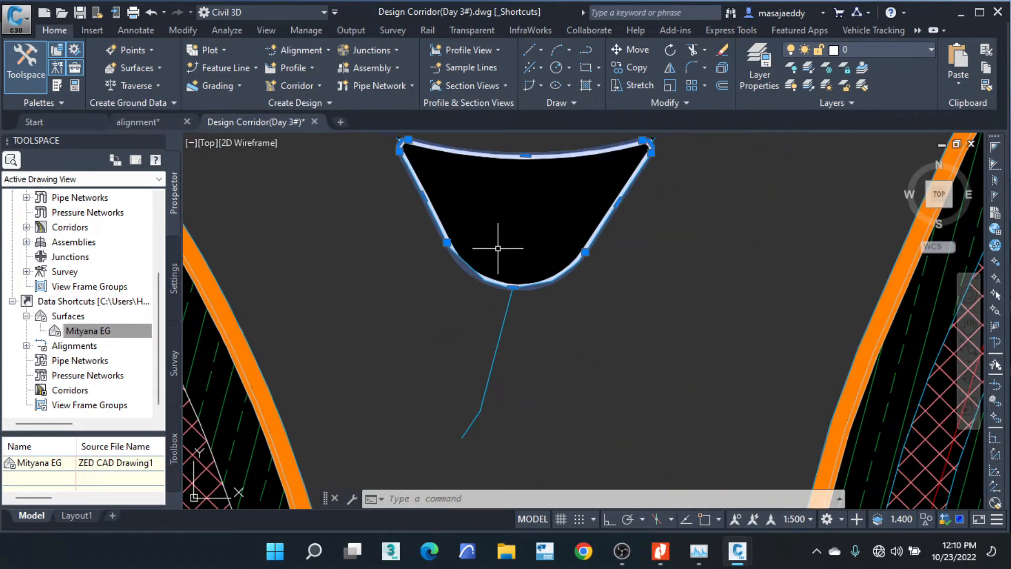
Bring the widened polyline around the upper traffic island to the front of the display order and deselect it.
right_click(514, 246)
mouse_move(579, 338)
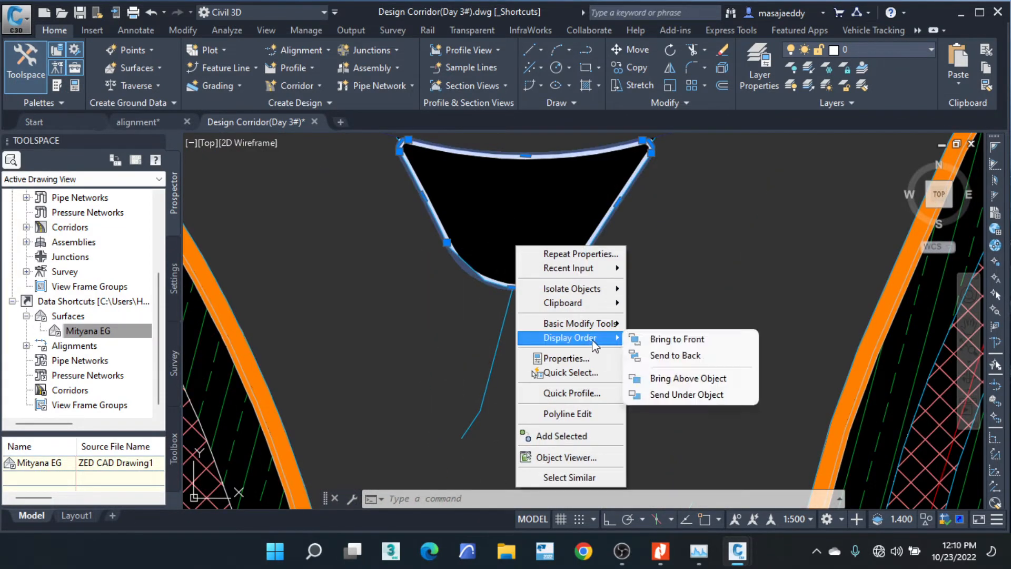
left_click(677, 339)
key("Escape")
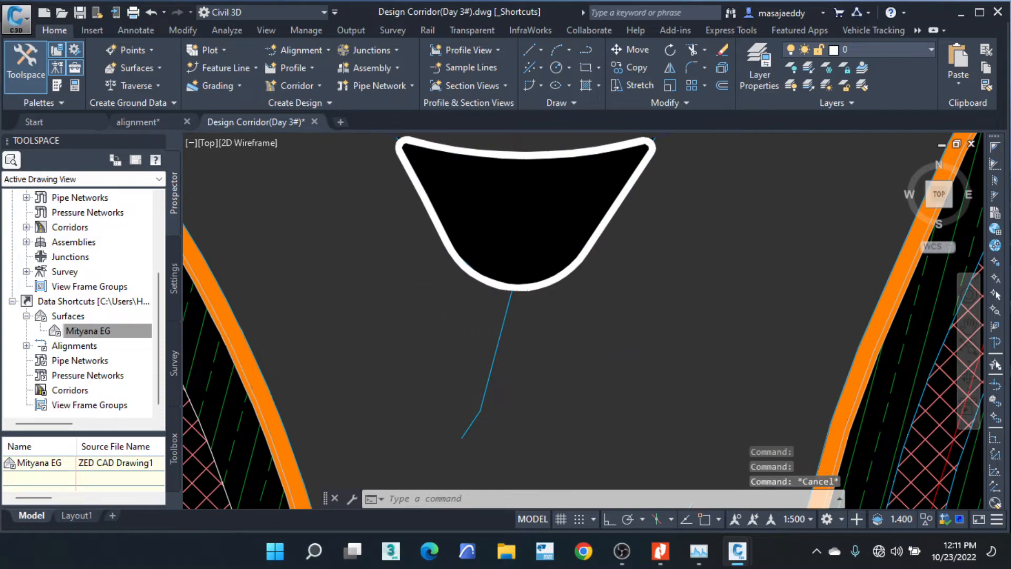
scroll(424, 325, "down", 4)
scroll(443, 360, "up", 6)
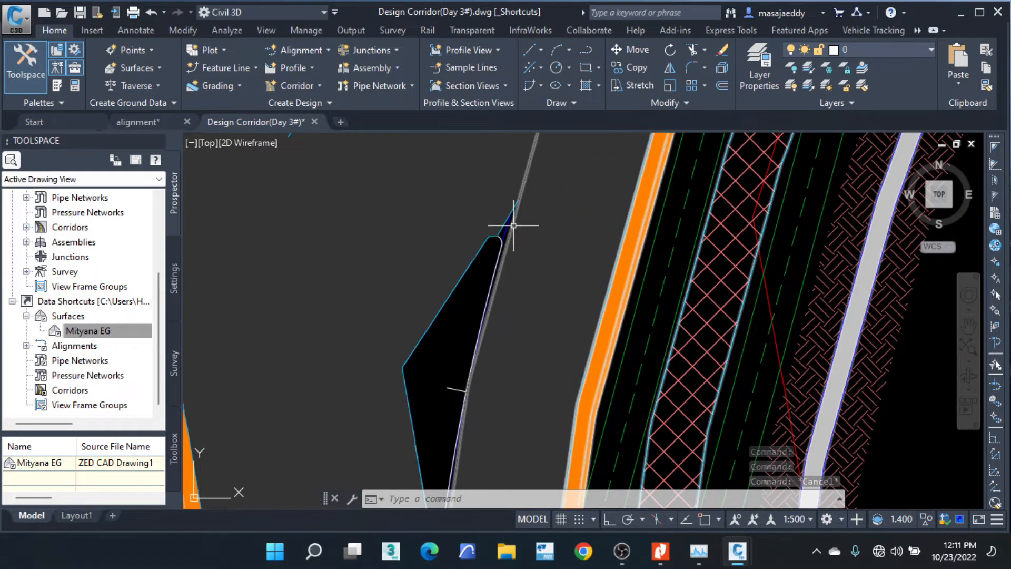
left_click(513, 226)
scroll(424, 232, "down", 2)
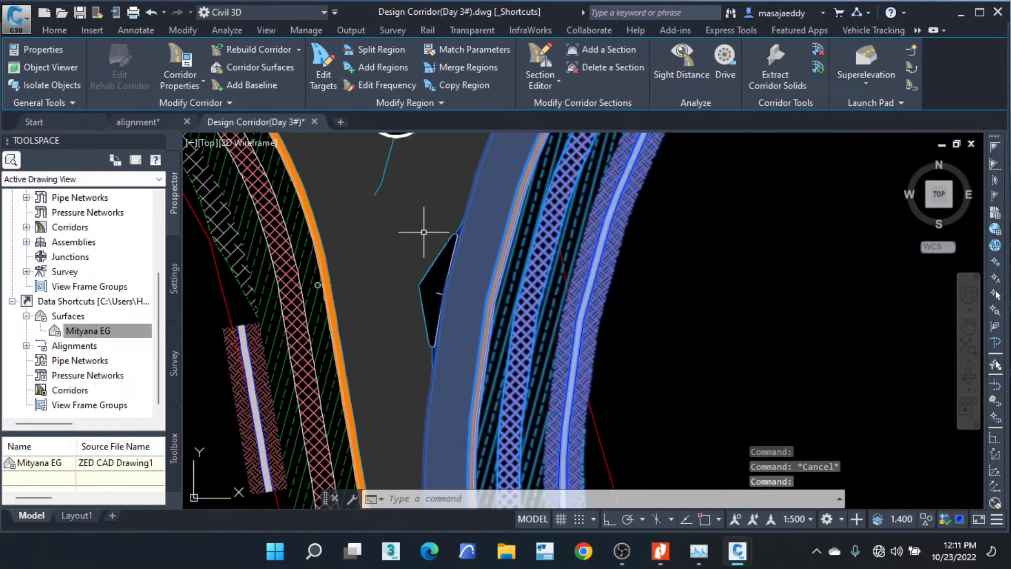
scroll(421, 280, "up", 3)
key("Escape")
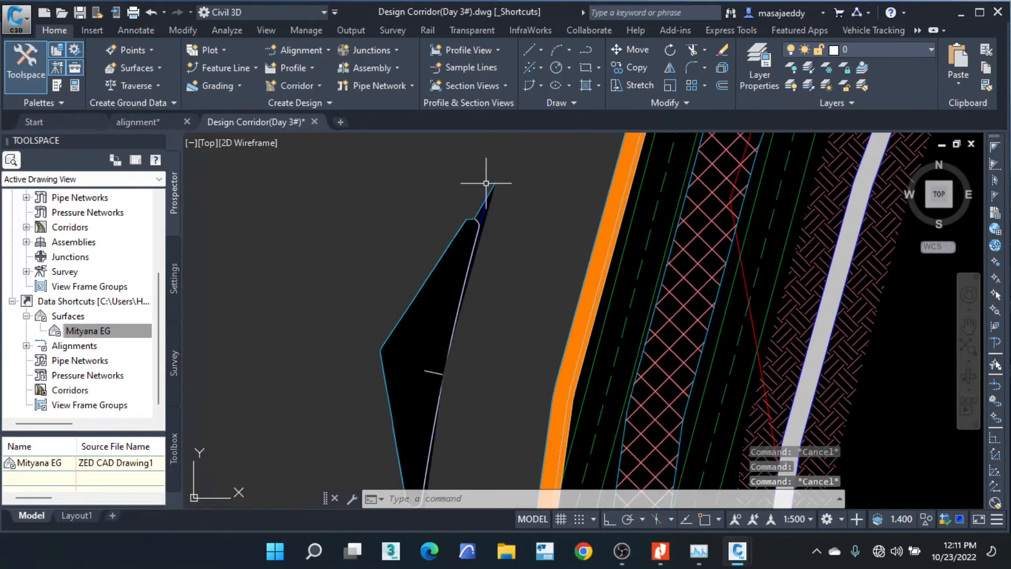
scroll(486, 184, "up", 3)
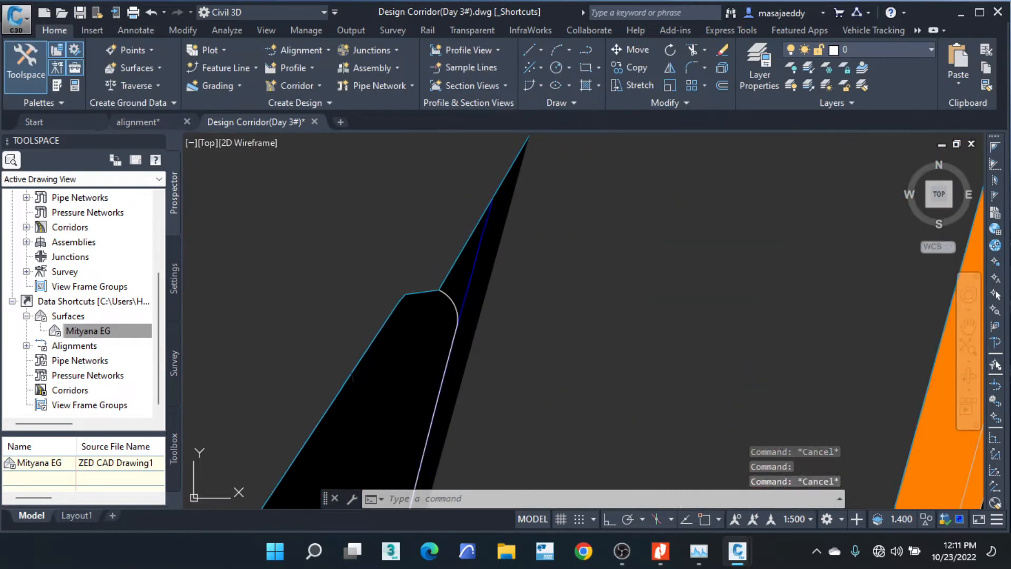
left_click(485, 242)
scroll(523, 271, "down", 3)
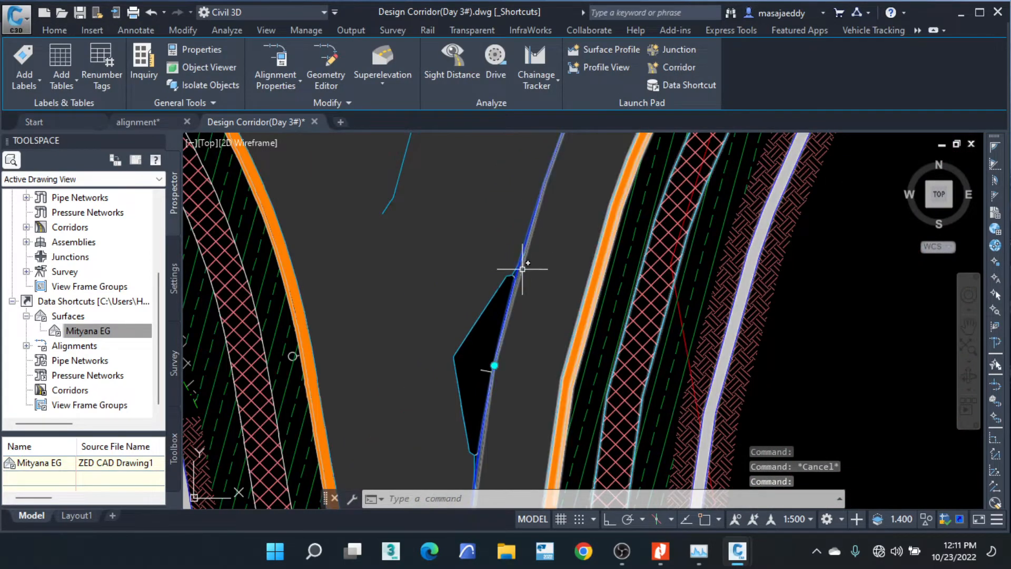
right_click(566, 267)
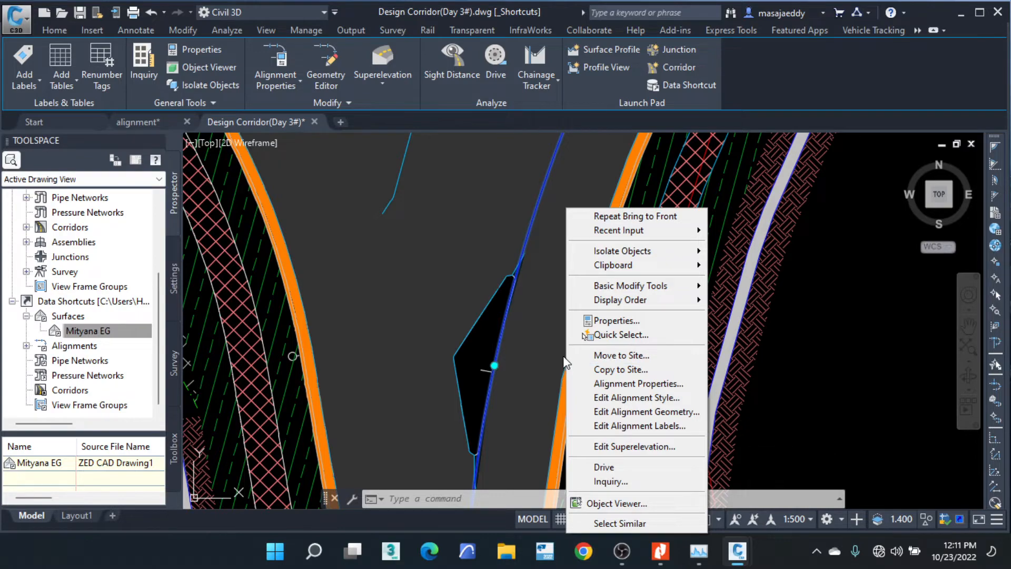
key("Escape")
key("Escape")
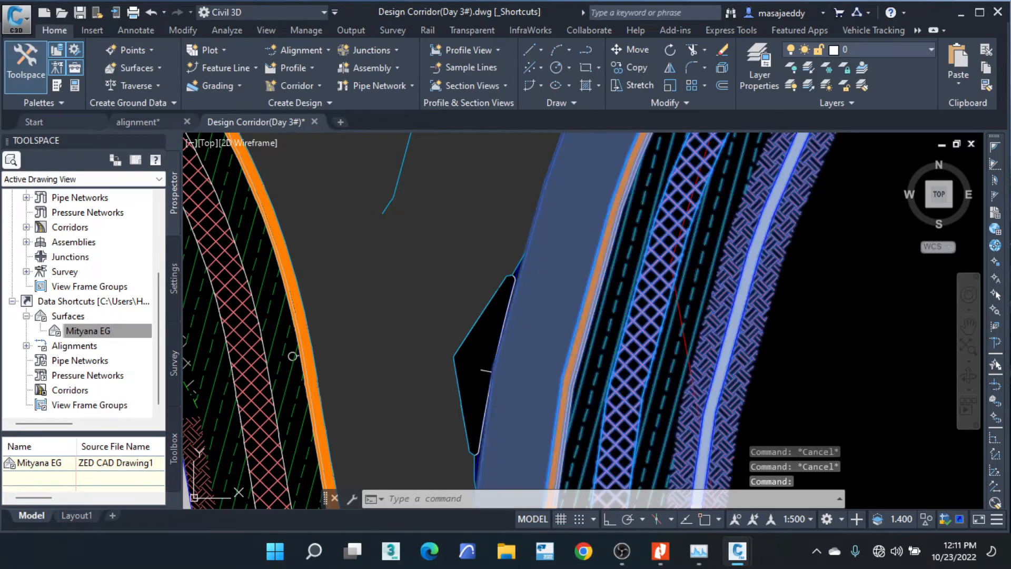
Set the curve increment for the Basic Assembly (5) region of the corridor beside the lower island to 1 m and accept the corridor properties.
left_click(569, 356)
right_click(569, 356)
left_click(618, 201)
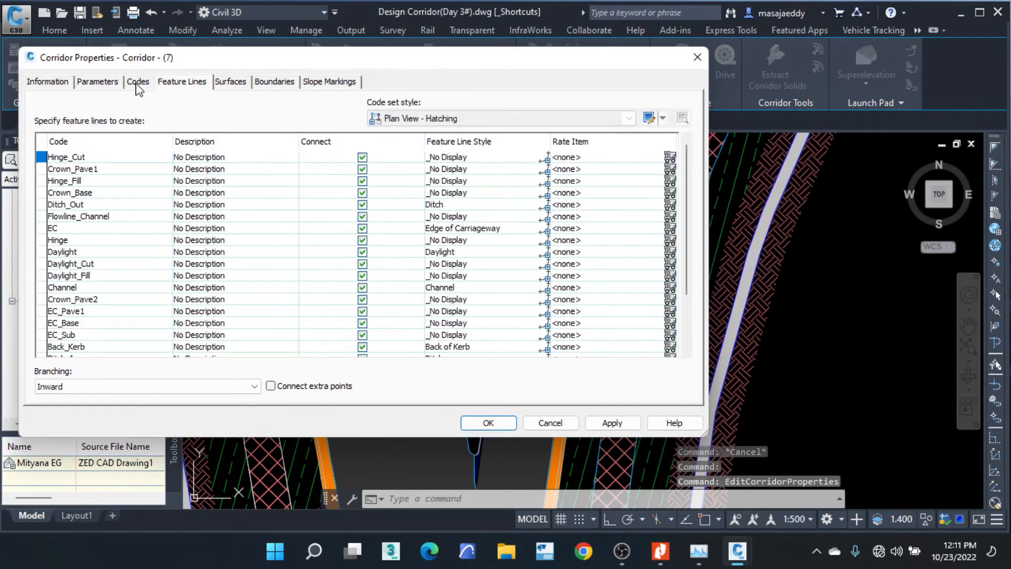
left_click(138, 83)
left_click(98, 81)
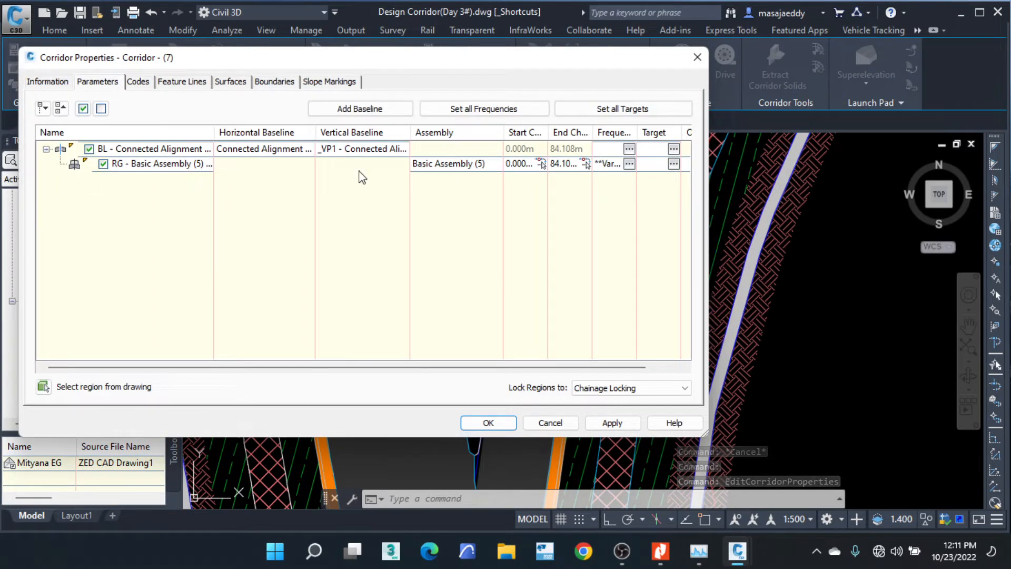
left_click(629, 164)
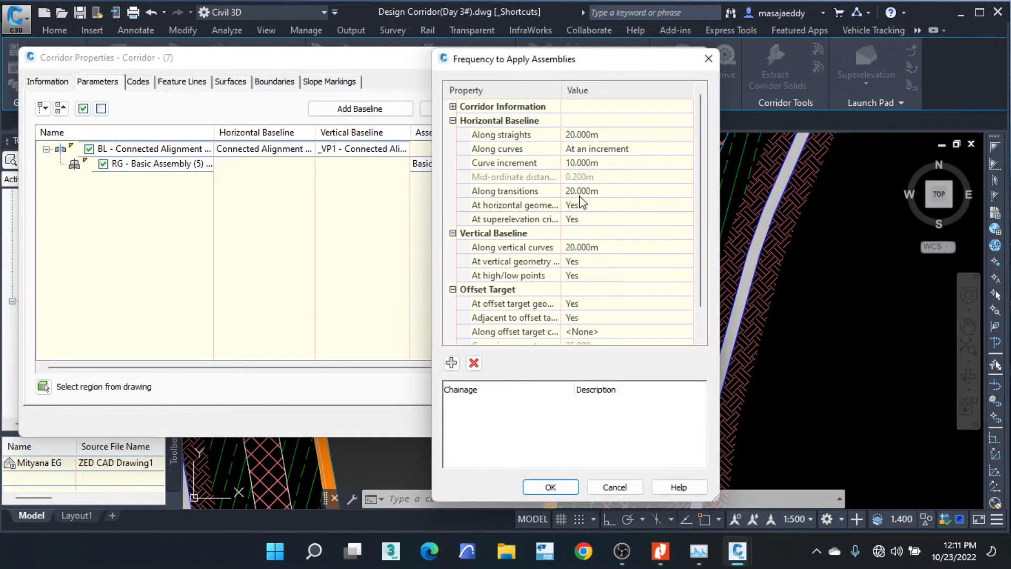
left_click(601, 162)
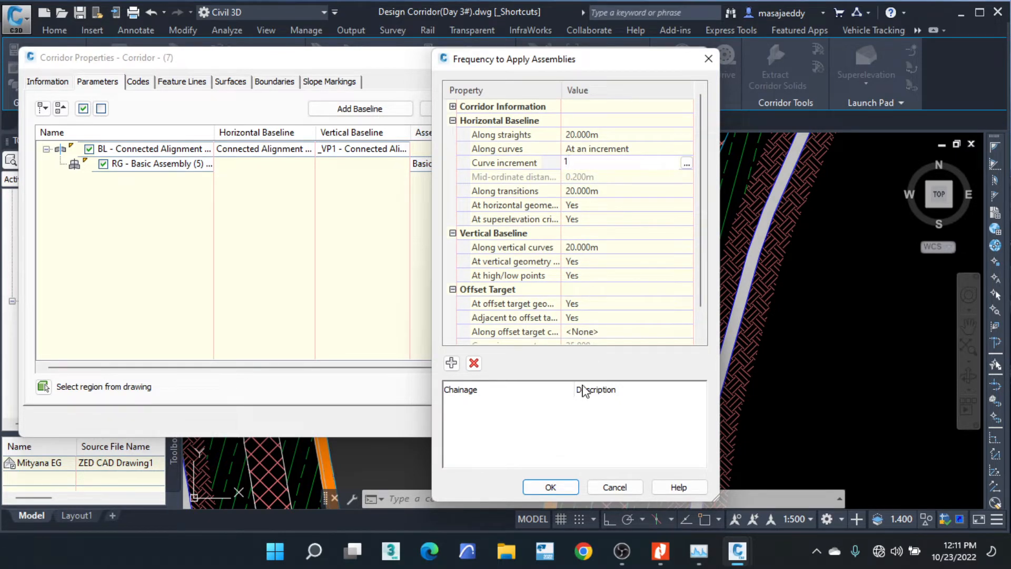
left_click(550, 486)
left_click(488, 423)
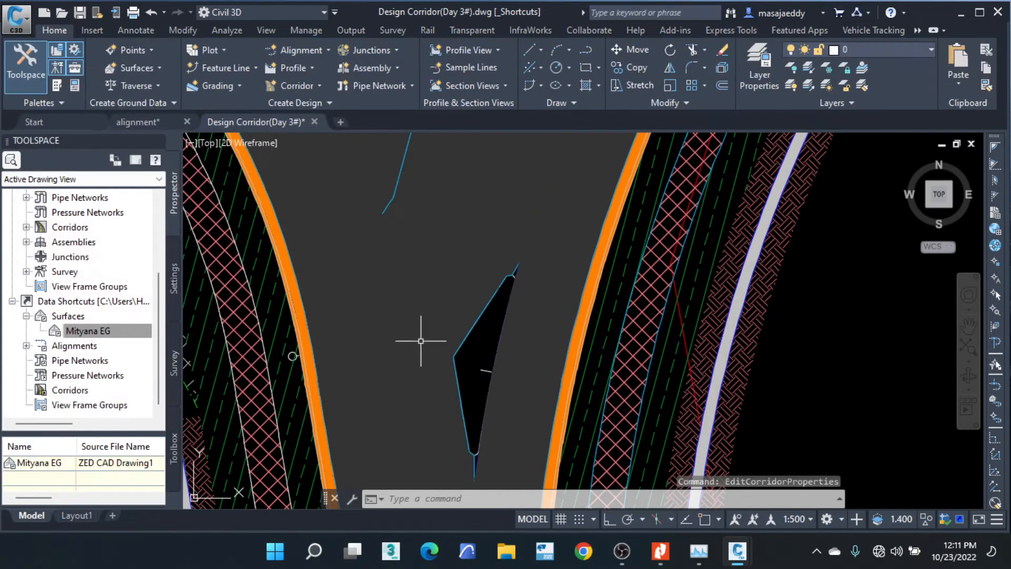
scroll(469, 316, "down", 4)
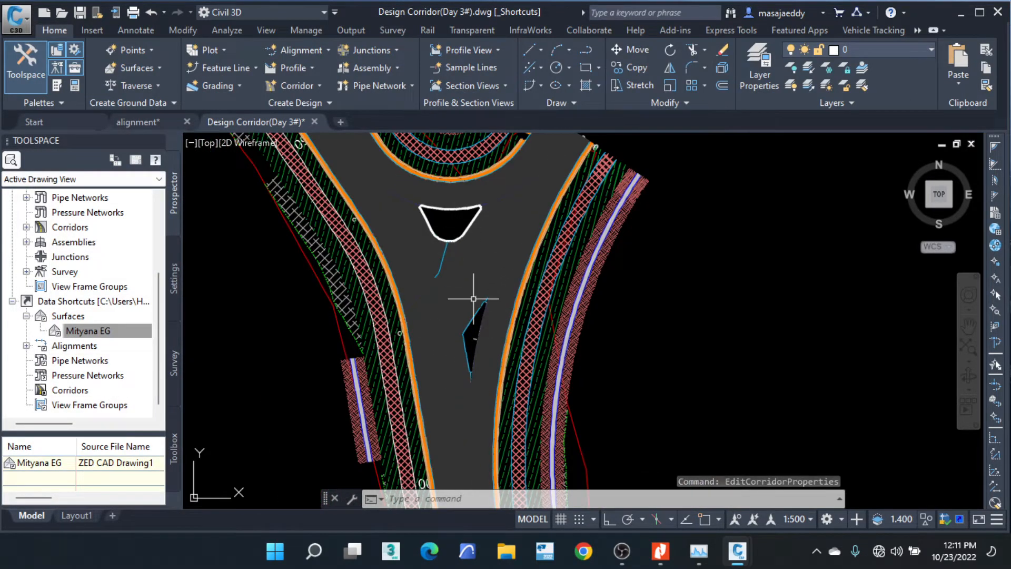
scroll(495, 290, "up", 5)
left_click(495, 290)
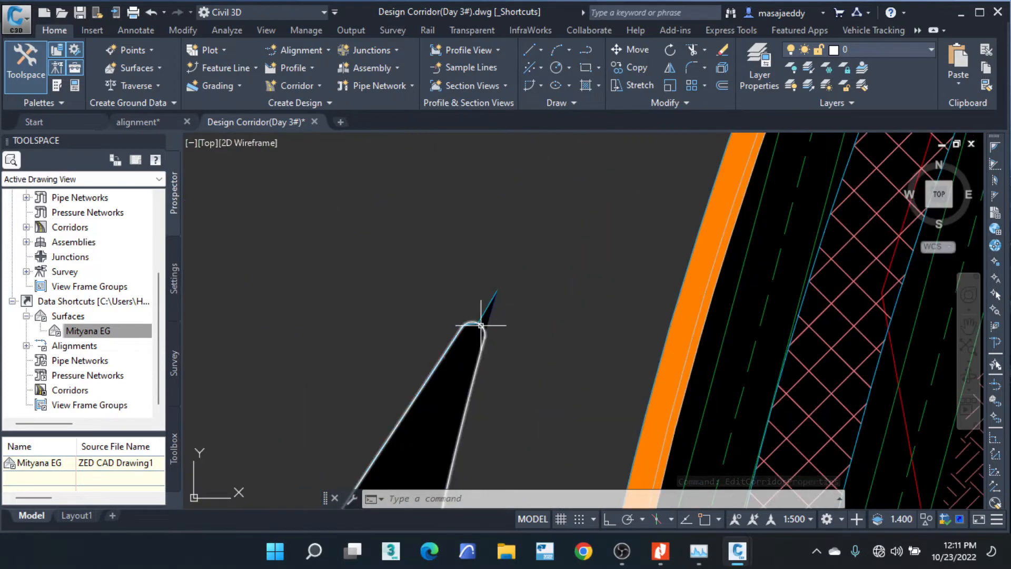
mouse_move(481, 327)
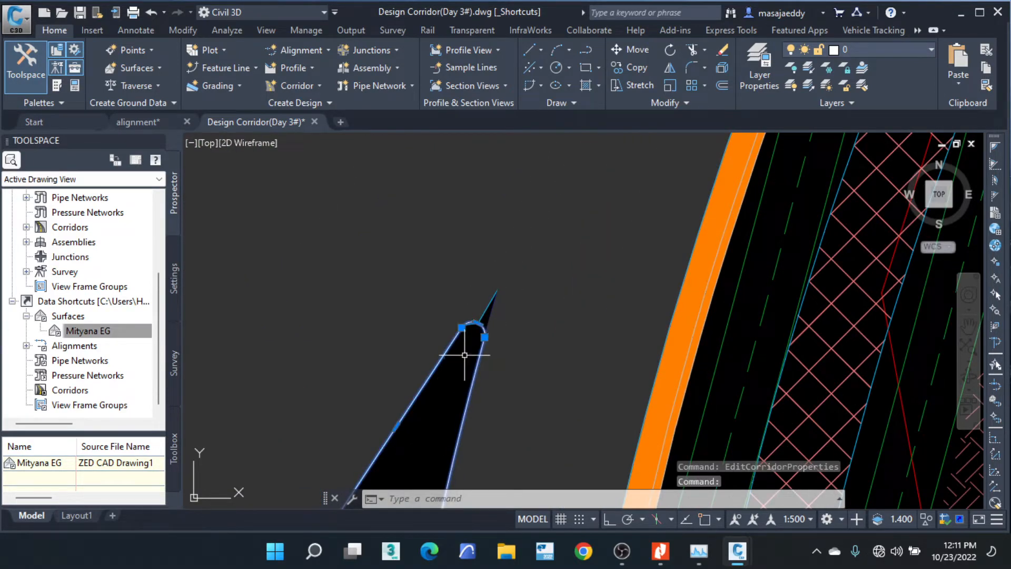
key("Escape")
key("Escape")
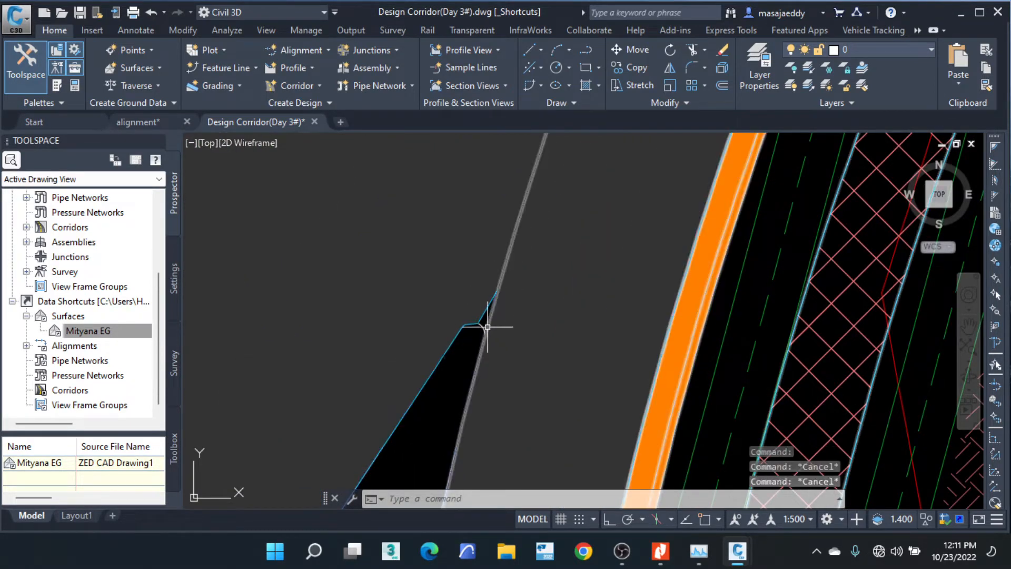
Set the global width of the closed polyline around the lower traffic island to 0.2.
left_click(481, 326)
right_click(467, 370)
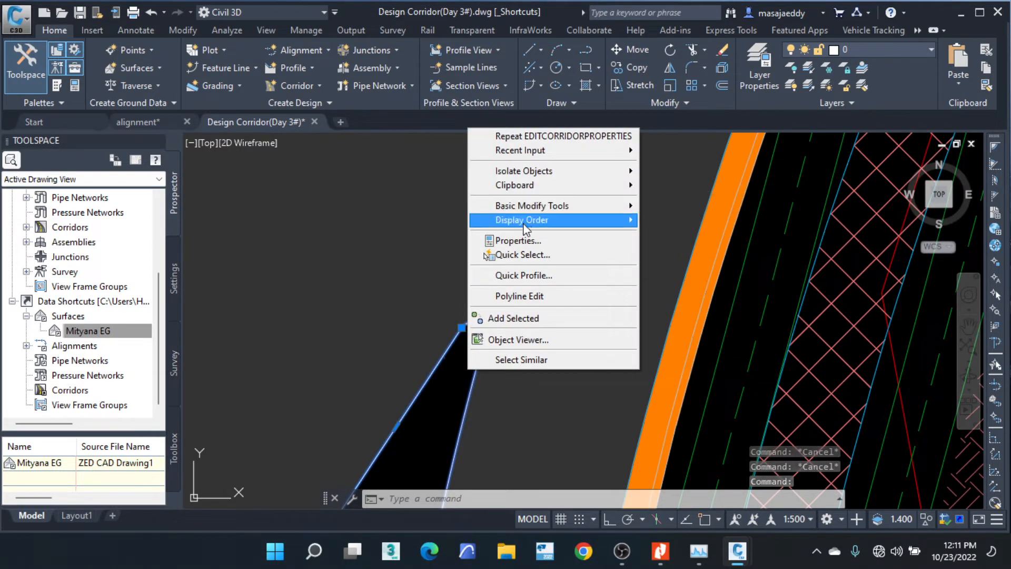
left_click(505, 241)
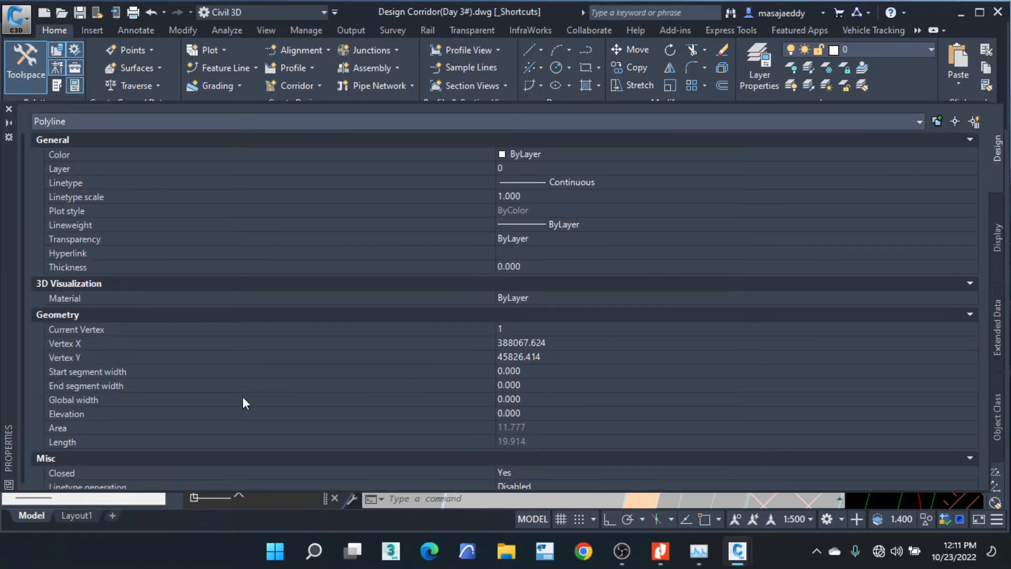
left_click(283, 401)
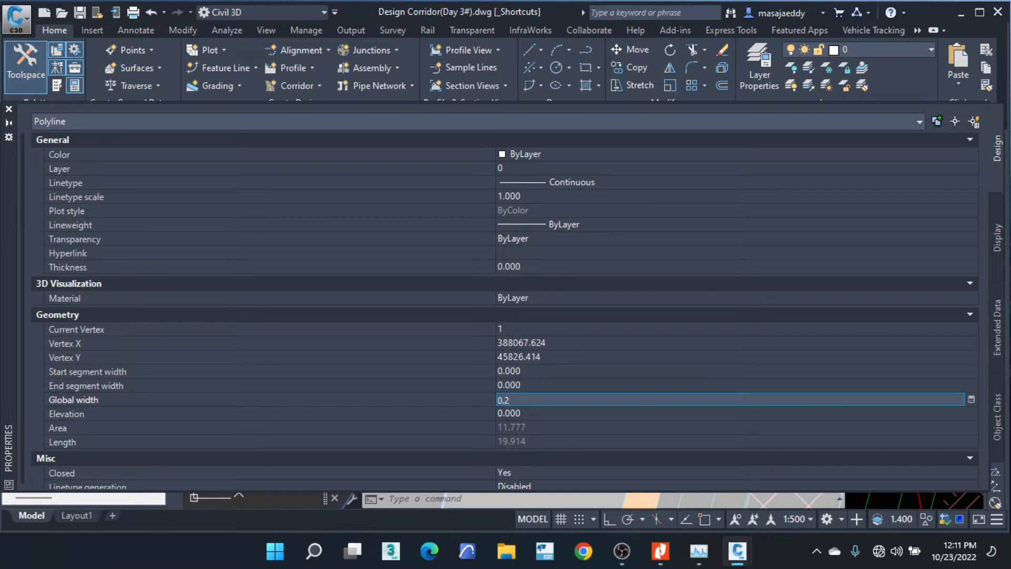
type("0.2")
key("Tab")
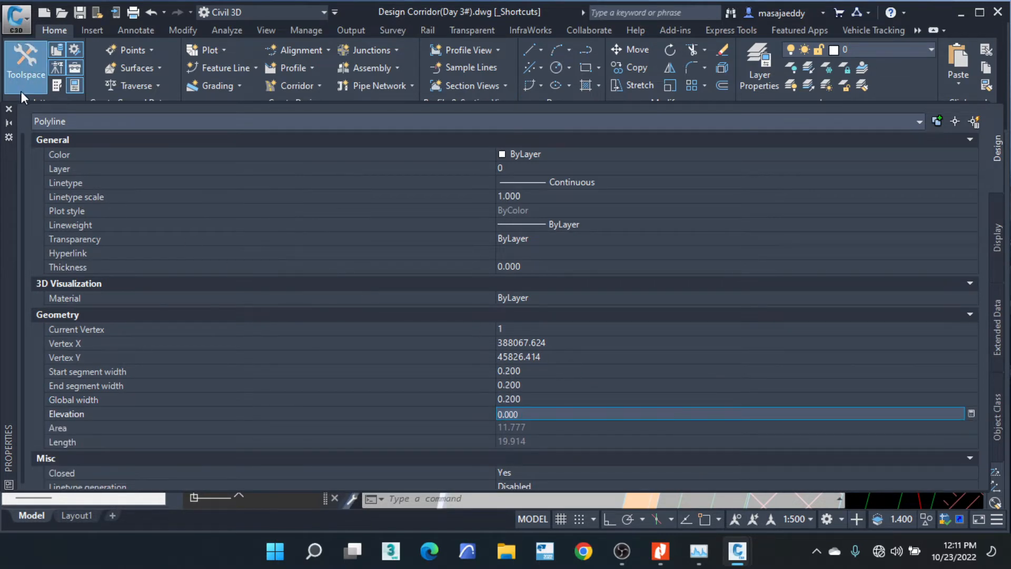
left_click(8, 109)
Bring the polyline around the lower traffic island to the front of the display order.
scroll(421, 316, "up", 2)
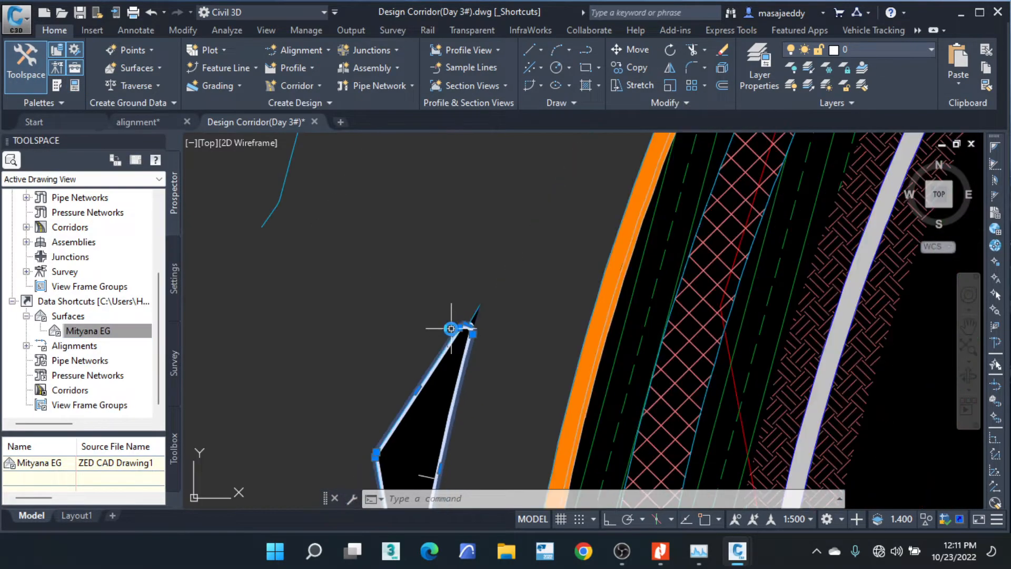
right_click(455, 370)
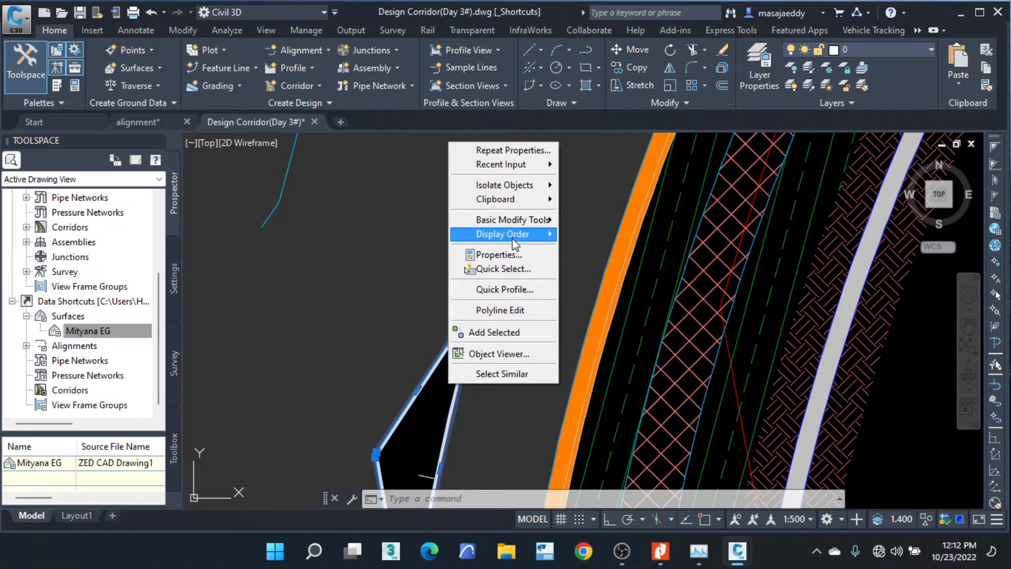
mouse_move(513, 239)
left_click(603, 234)
scroll(508, 426, "down", 2)
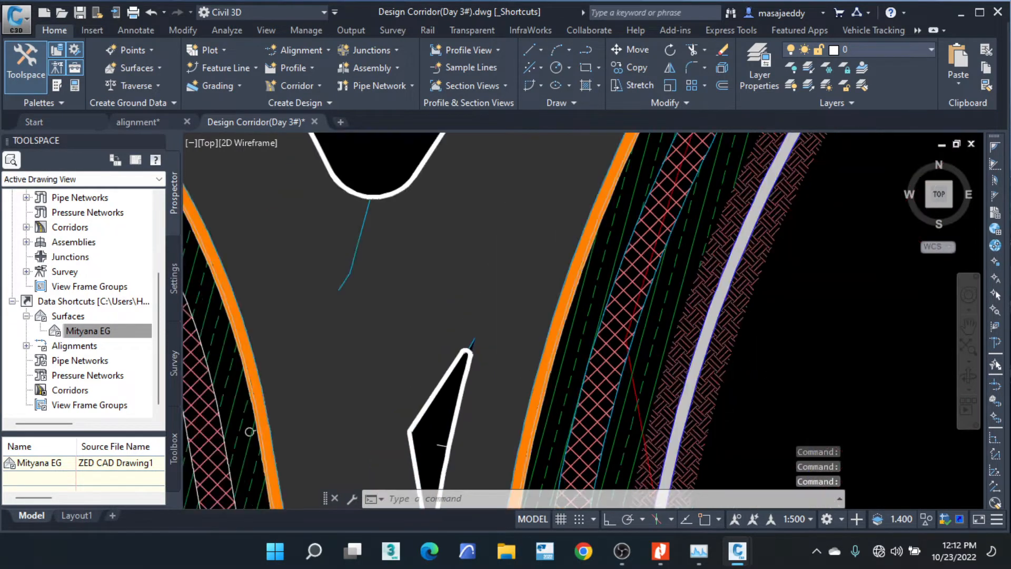
scroll(461, 399, "down", 3)
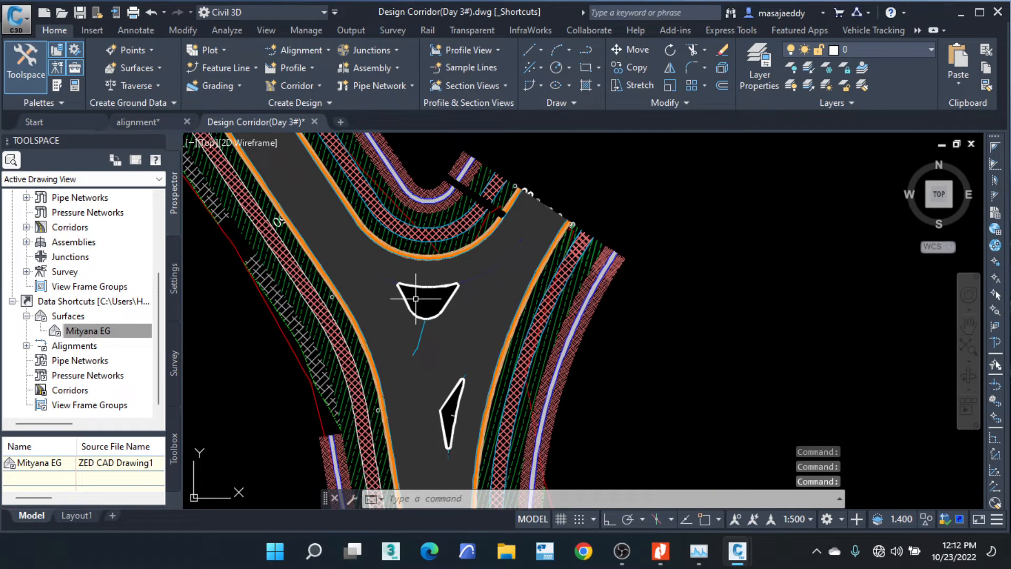
Open the feature line settings in the corridor properties of the mityana road corridor running past both traffic islands.
mouse_move(413, 296)
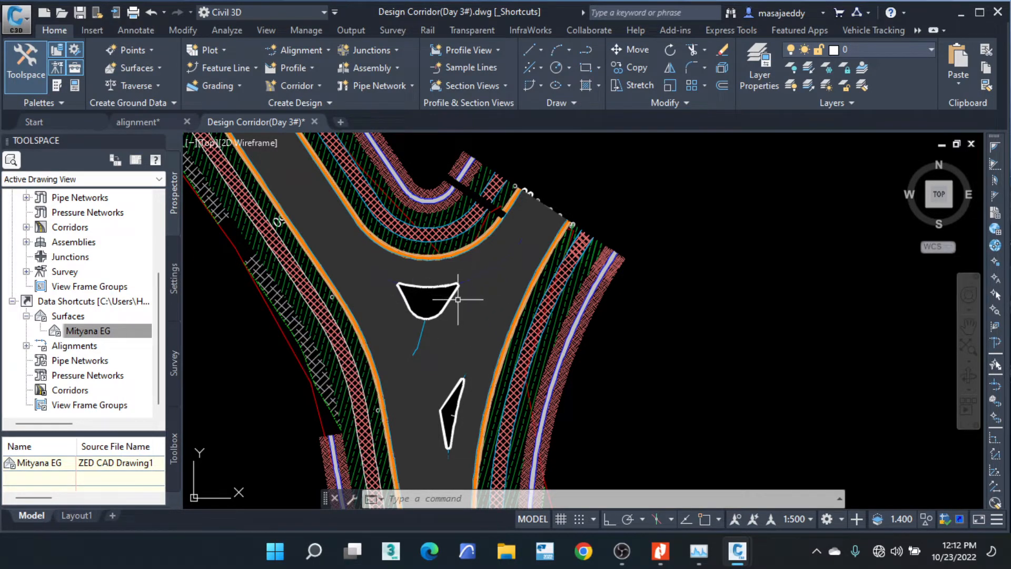
scroll(408, 332, "up", 3)
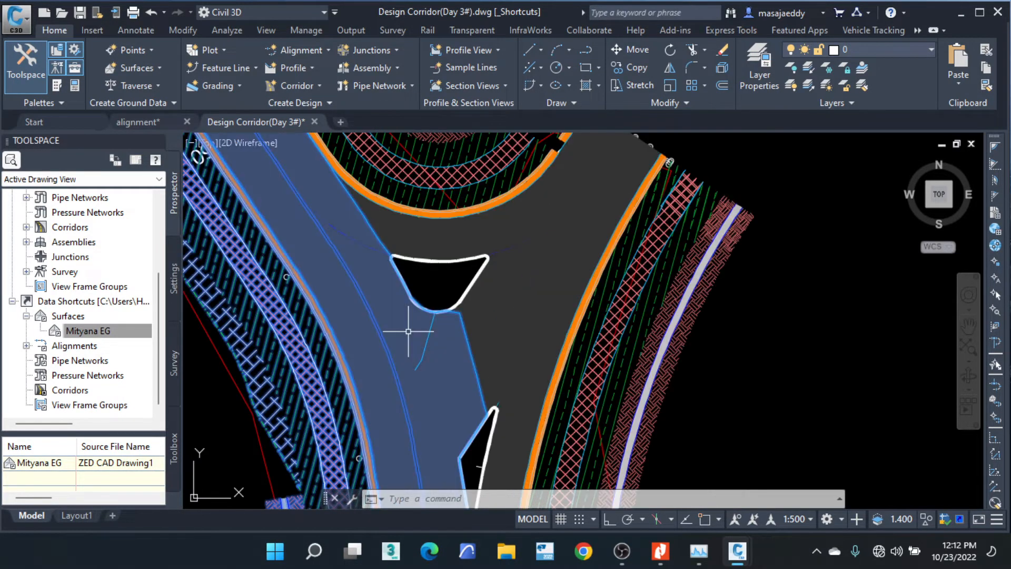
left_click(408, 332)
key("Escape")
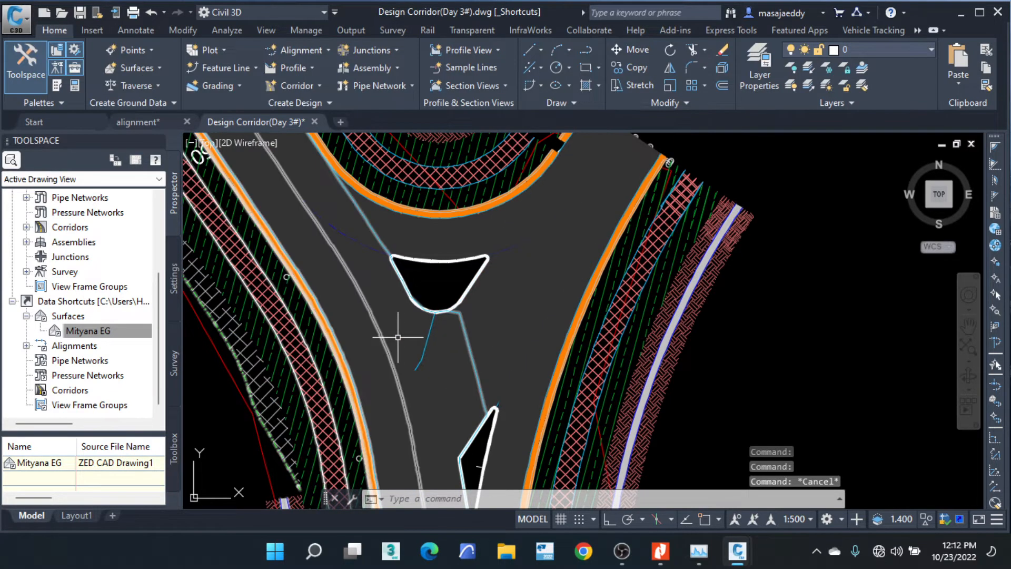
left_click(397, 337)
right_click(397, 337)
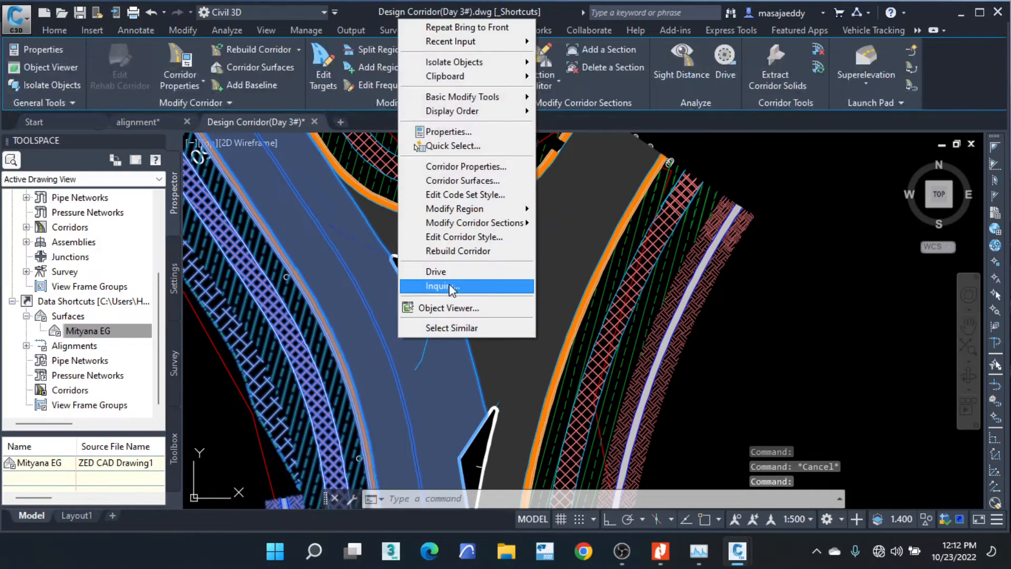
left_click(442, 250)
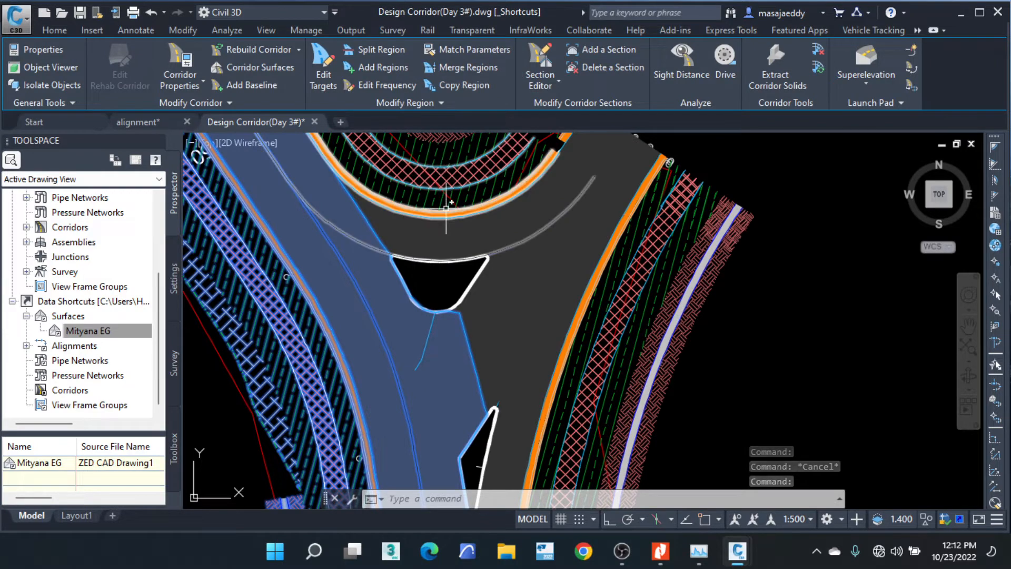
left_click(395, 282)
right_click(390, 282)
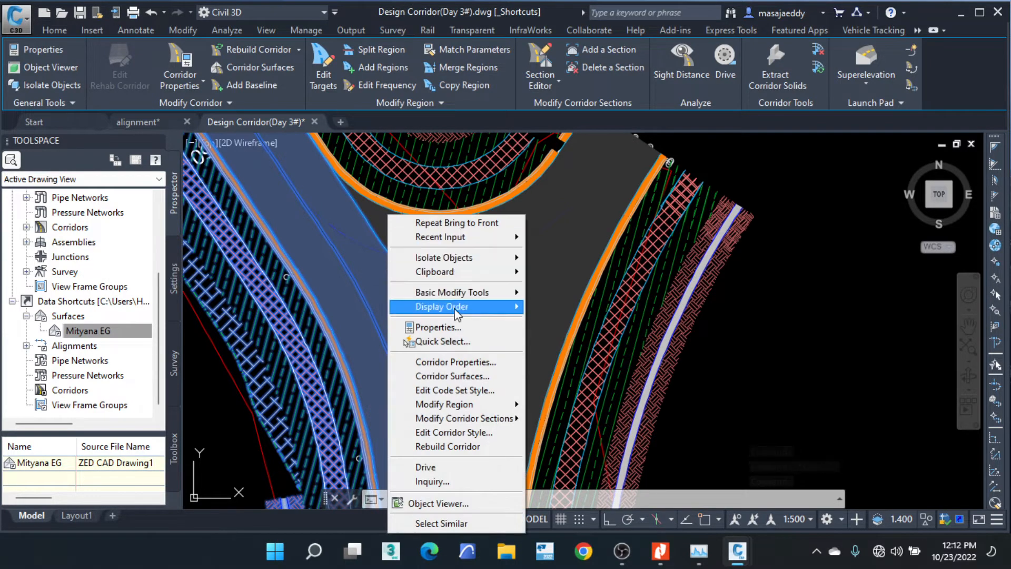
left_click(454, 361)
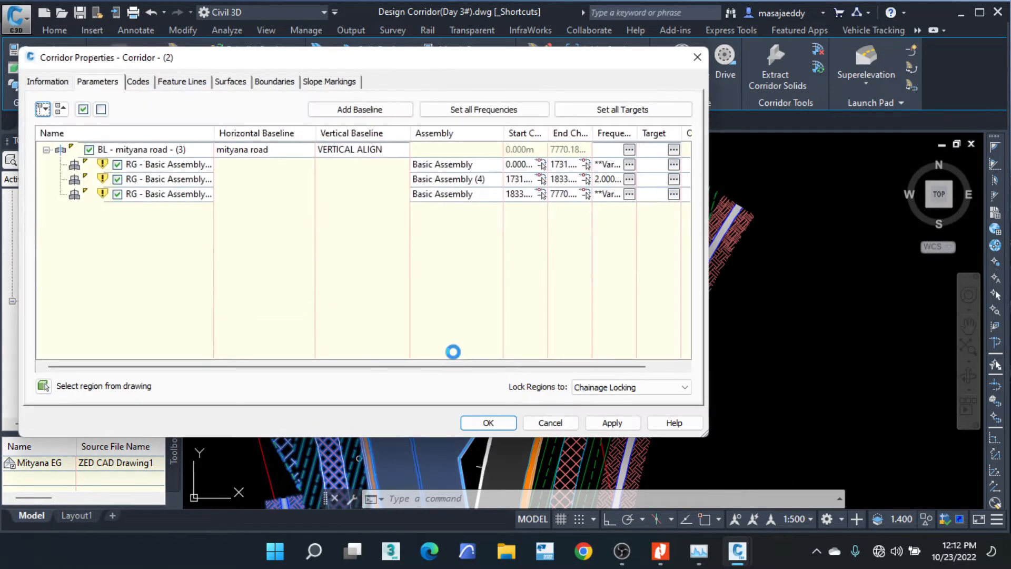
left_click(170, 84)
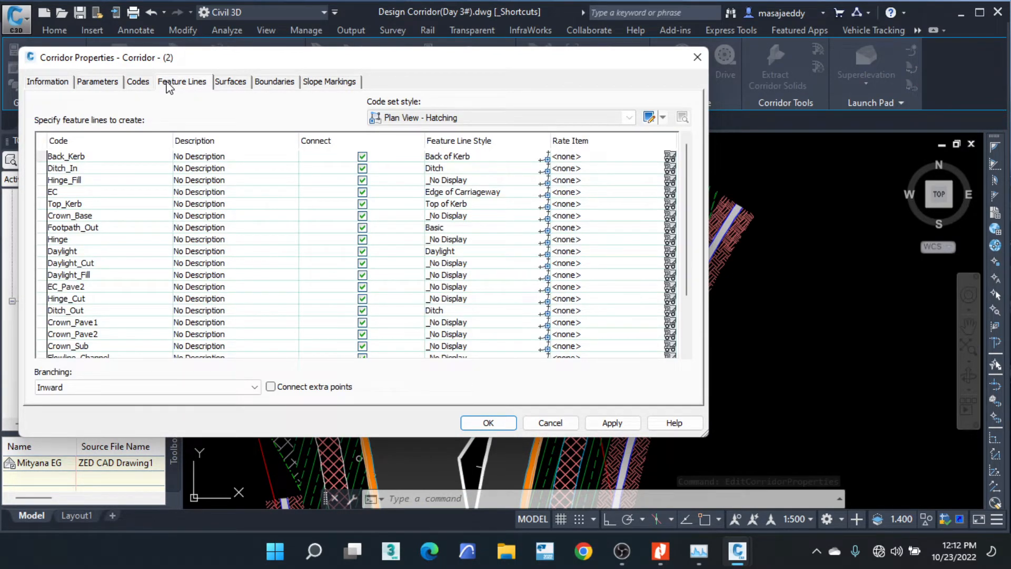
Open the Ditch feature line style assigned to the Ditch_Out code for editing.
left_click(499, 255)
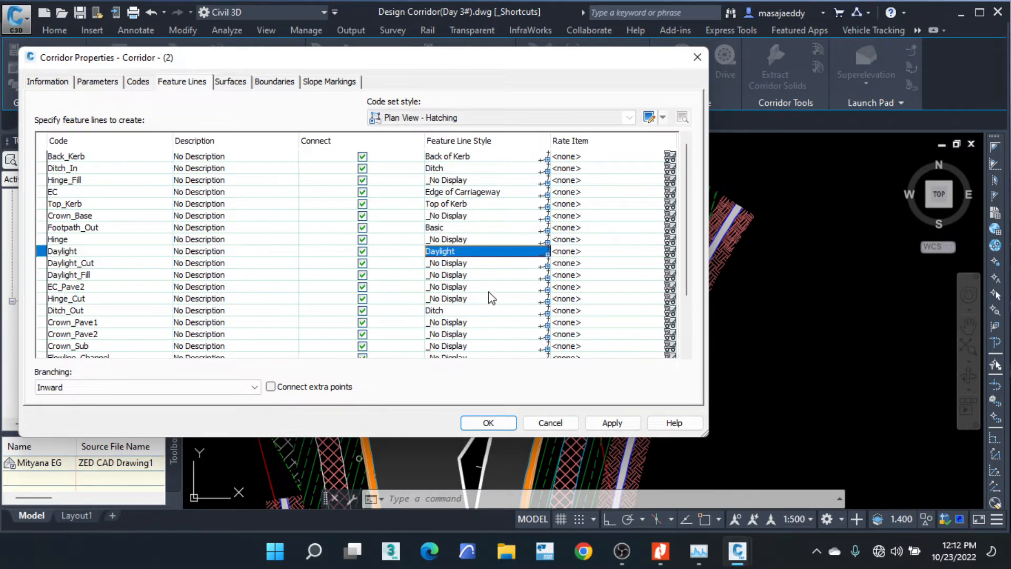
scroll(477, 313, "down", 2)
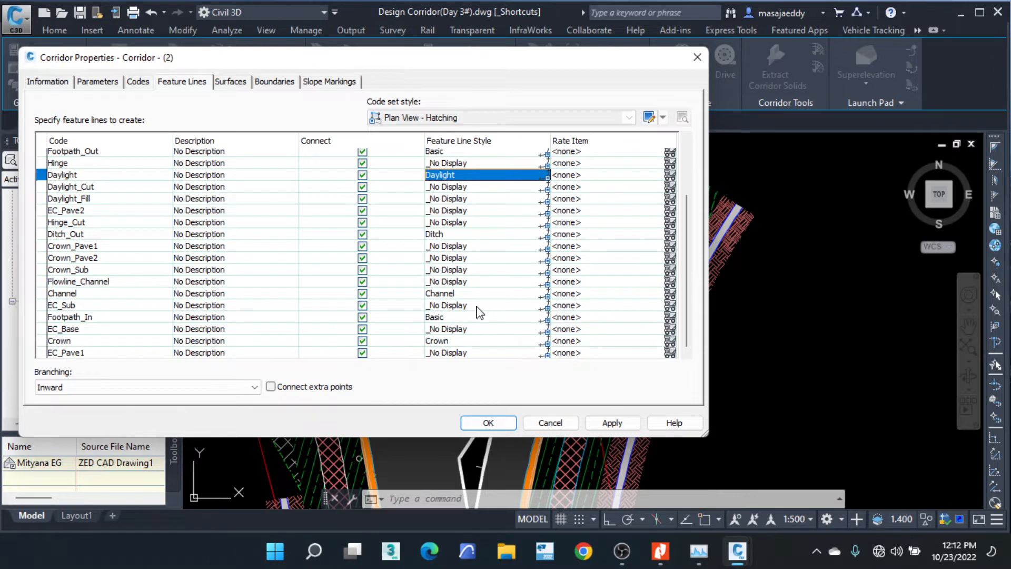
left_click(547, 235)
left_click(547, 237)
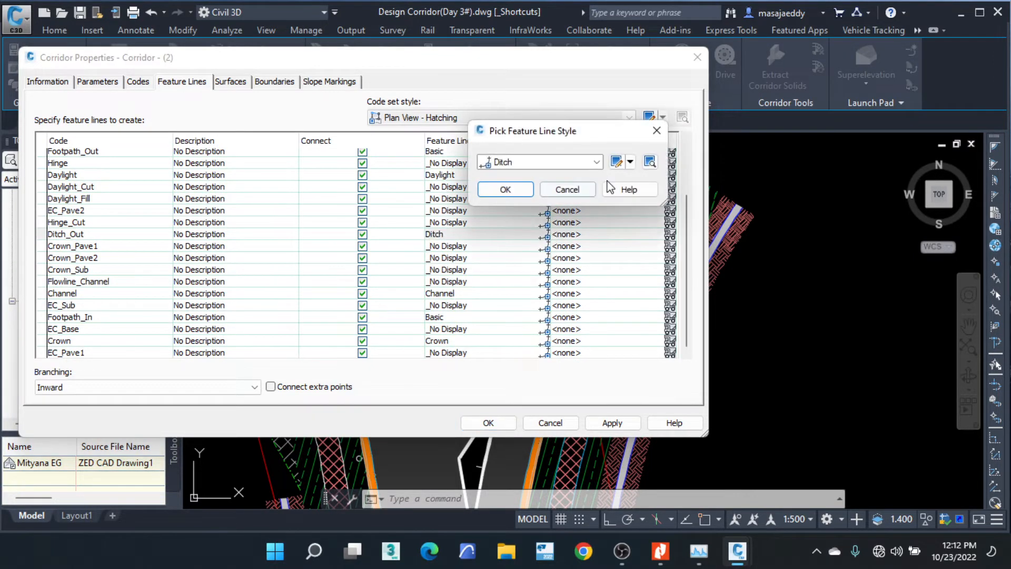
left_click(631, 161)
left_click(636, 208)
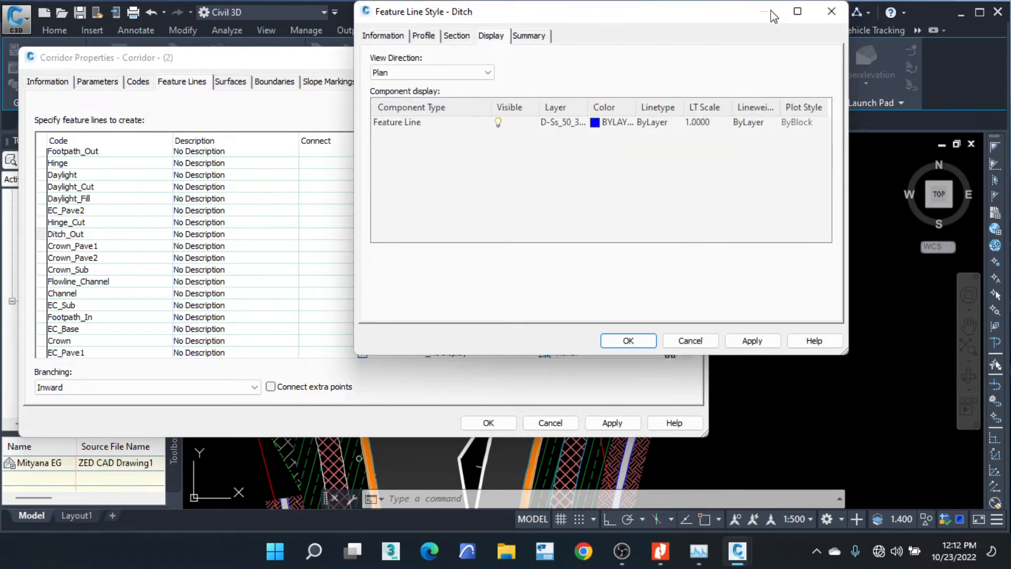
Change the Ditch style's feature line color in plan view to grey and accept the style and corridor properties.
left_click(599, 122)
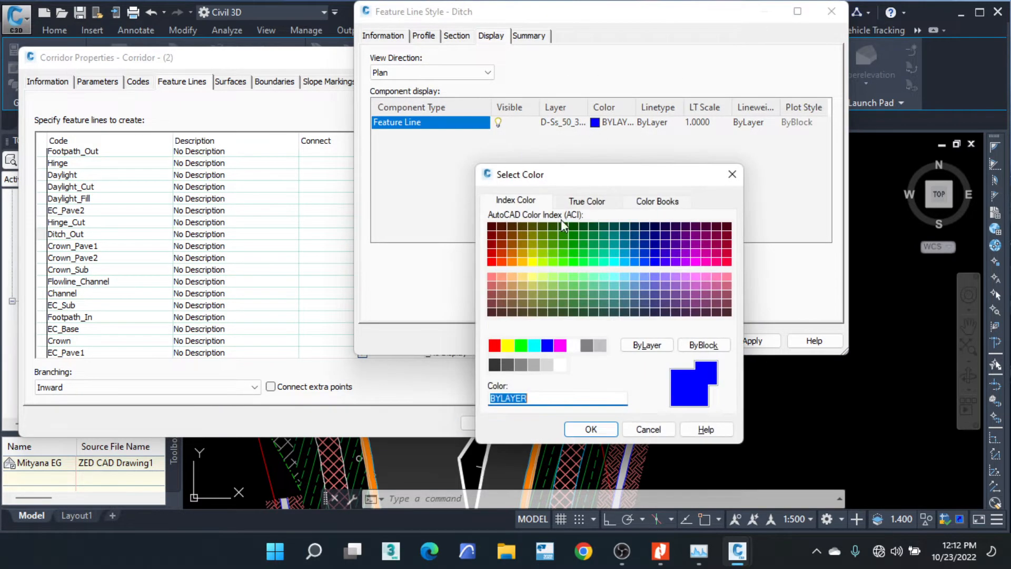
left_click(495, 364)
left_click(591, 429)
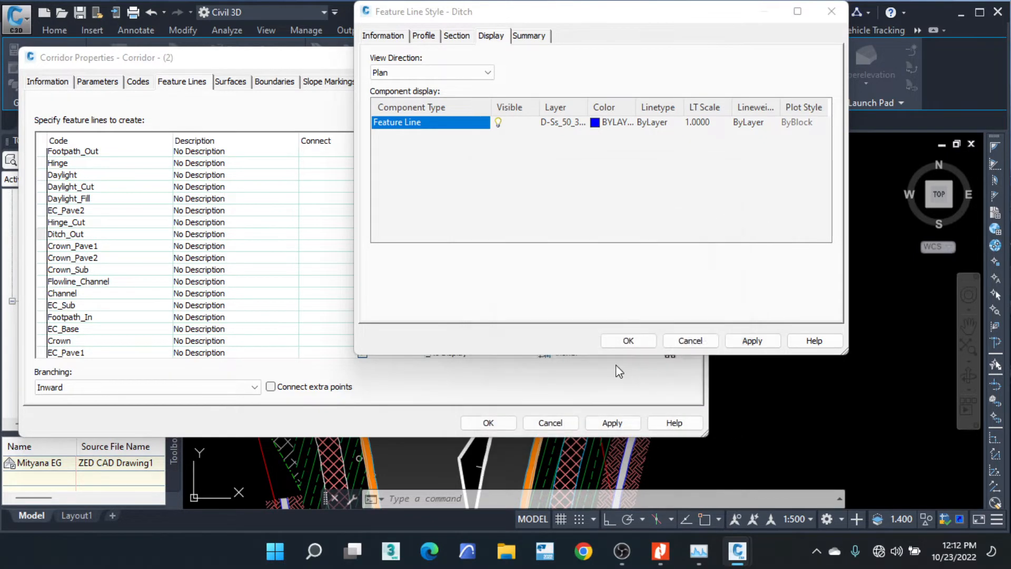
left_click(627, 341)
left_click(506, 189)
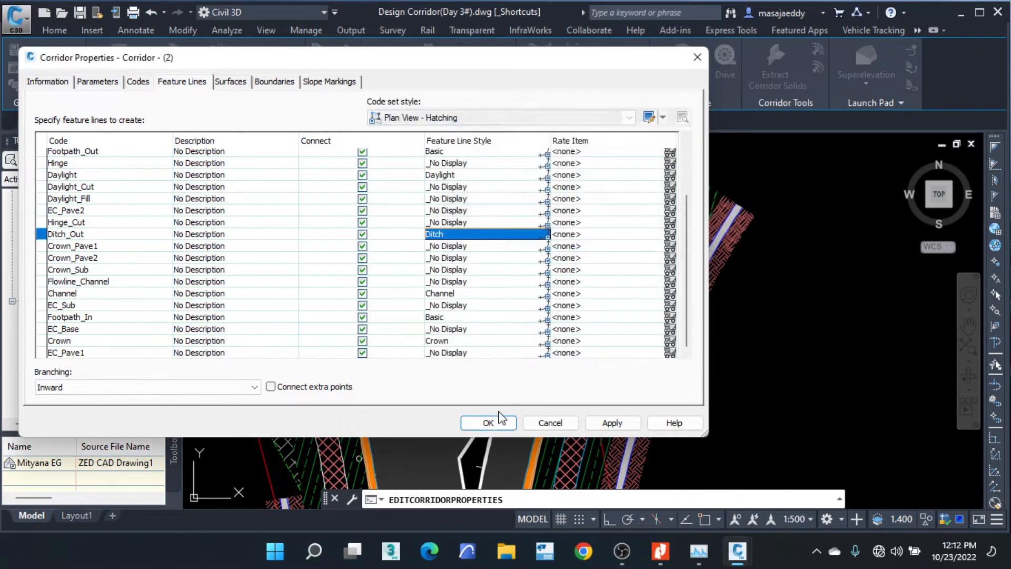
left_click(489, 423)
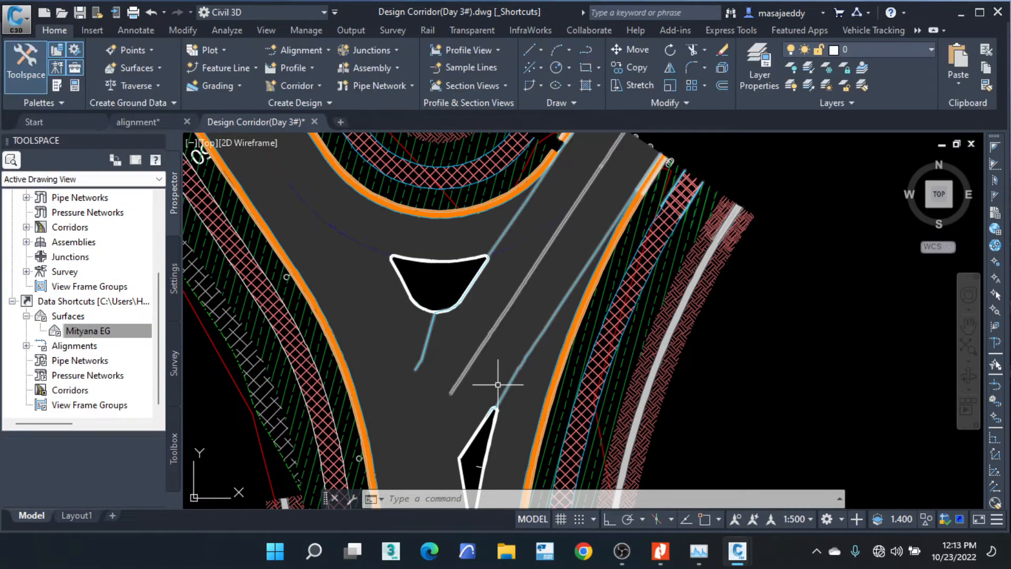
Bring the mityana road corridor and the alignment along its centre to the front of the display order.
scroll(503, 294, "down", 4)
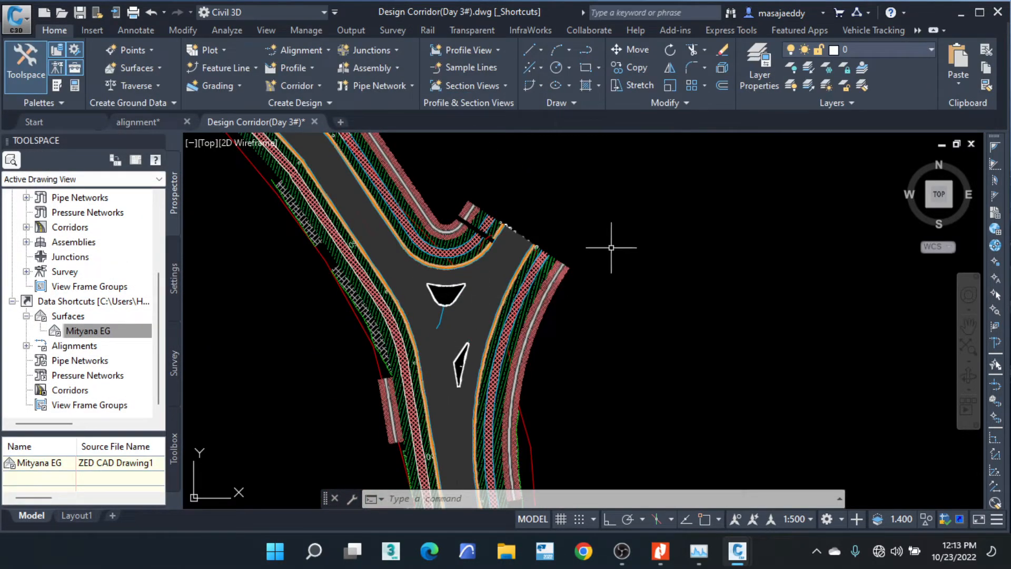
scroll(416, 274, "down", 2)
scroll(432, 293, "up", 5)
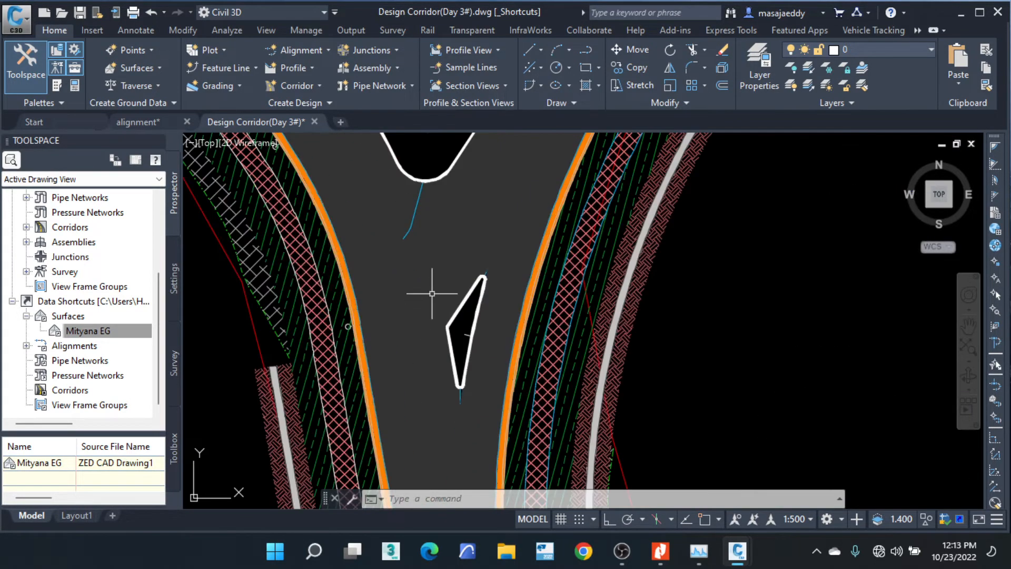
left_click(401, 266)
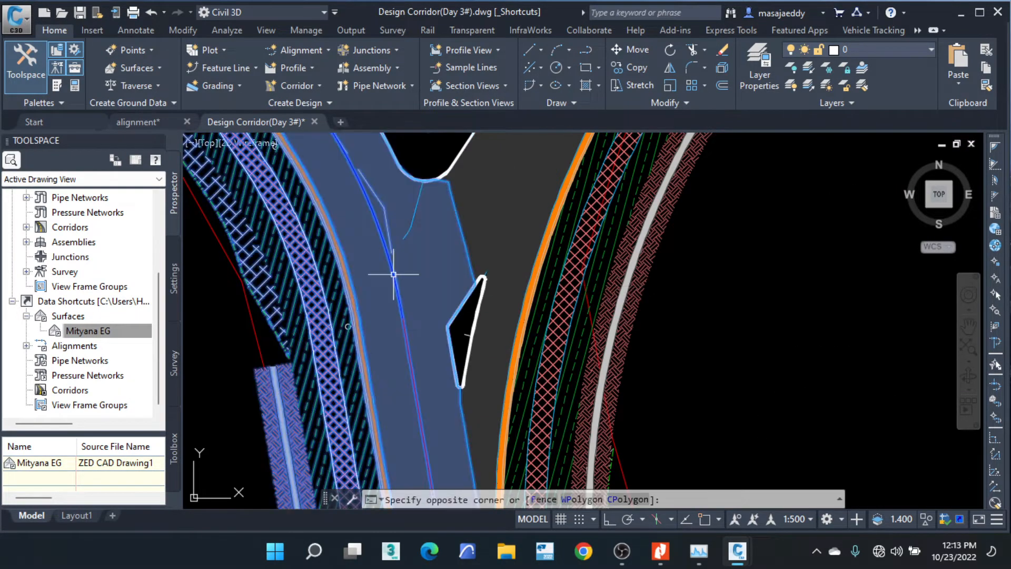
left_click(393, 273)
right_click(394, 274)
mouse_move(493, 366)
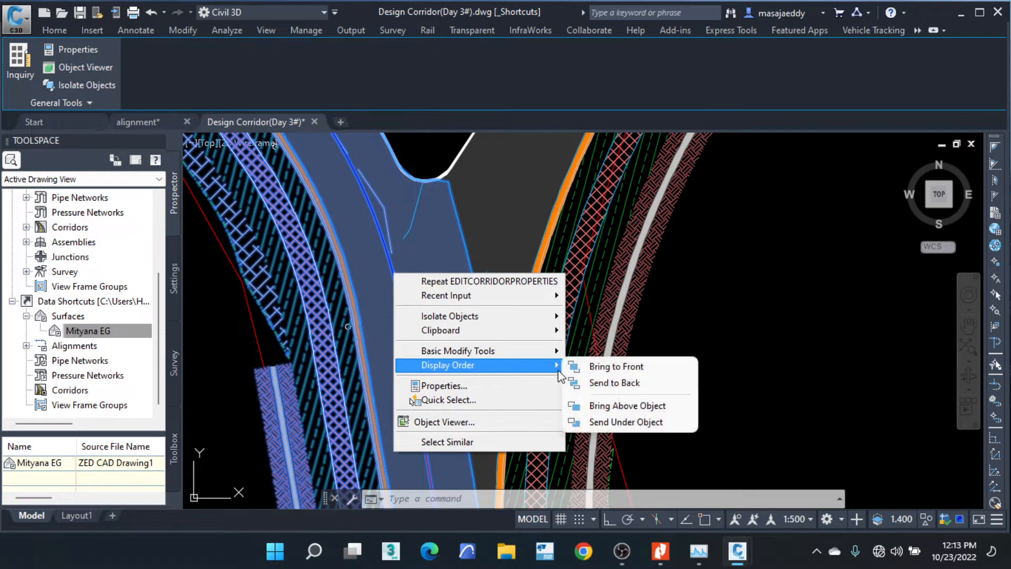
left_click(613, 366)
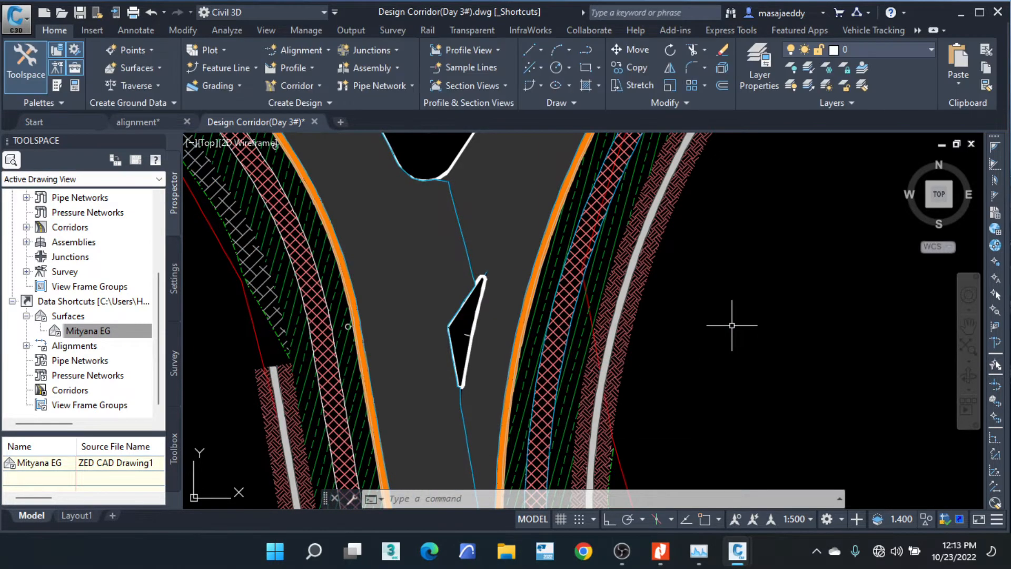
scroll(541, 311, "down", 3)
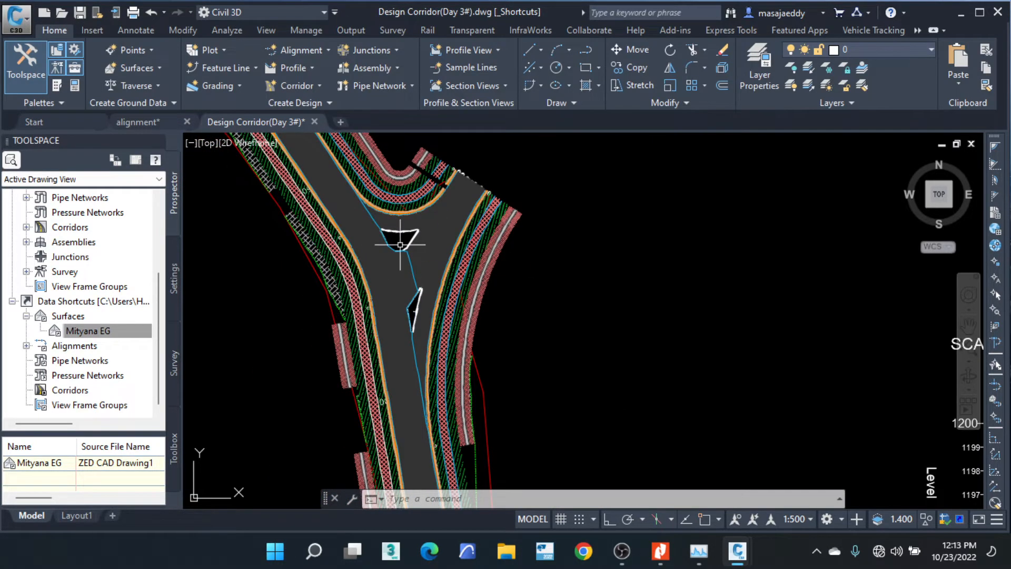
scroll(433, 260, "up", 4)
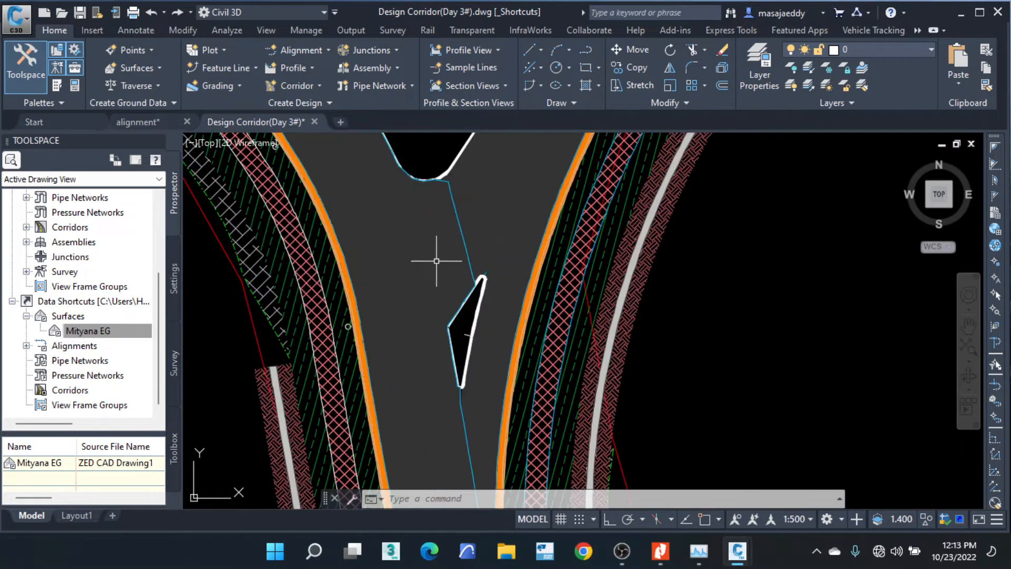
Undo the last display order change of the mityana road corridor and its alignment.
type("U")
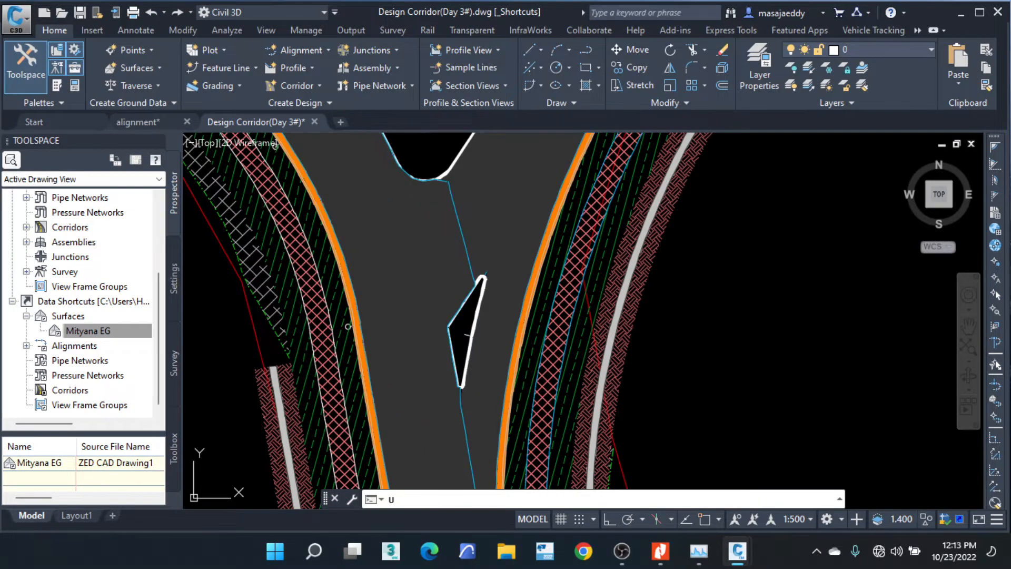
key("Return")
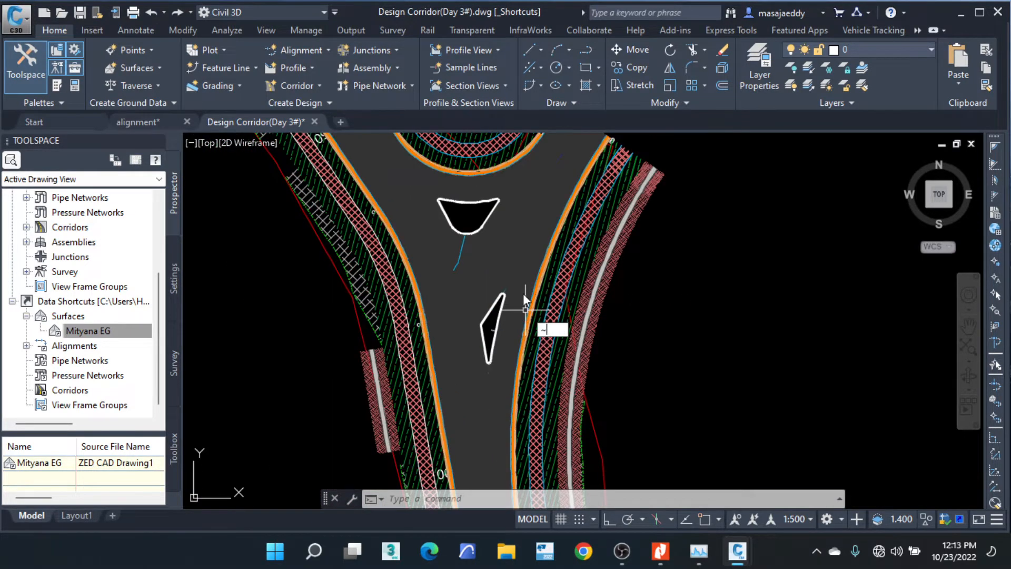
Examine the junction layout in plan, checking the two traffic islands, the connecting corridors and the recolored ditch lines.
scroll(500, 290, "down", 5)
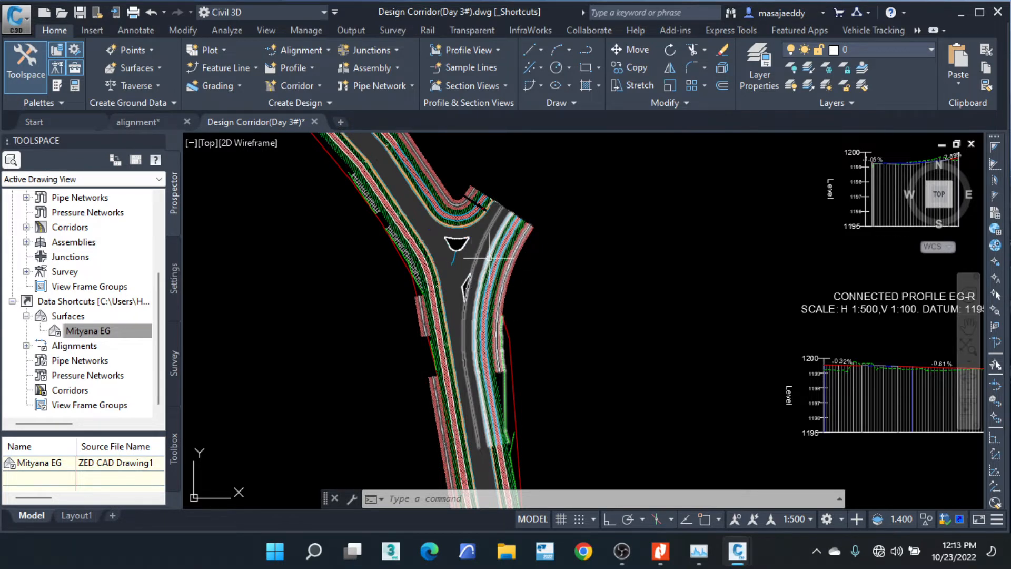
scroll(488, 258, "up", 5)
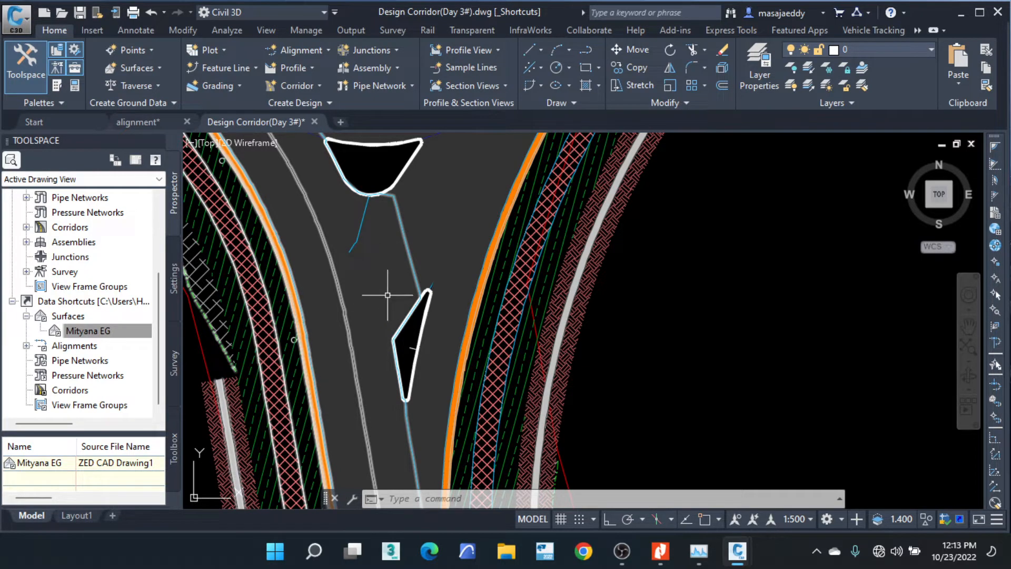
mouse_move(388, 295)
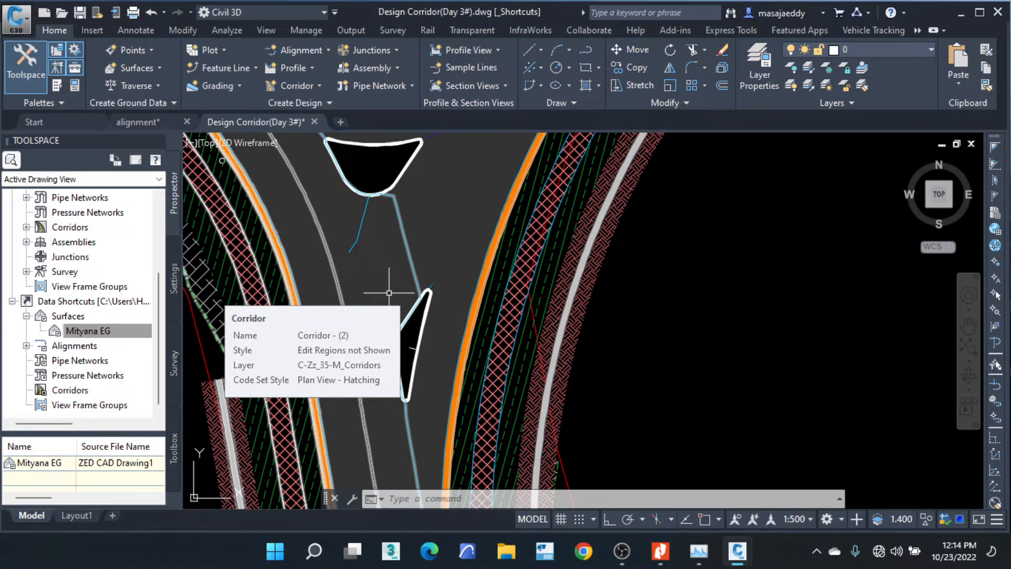
scroll(600, 352, "down", 5)
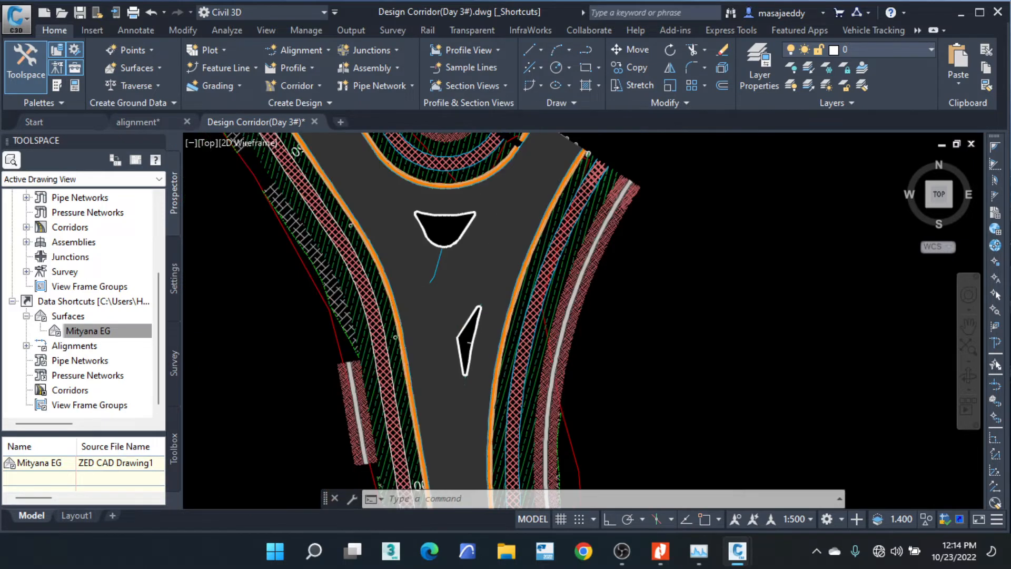
key("Escape")
key("Escape")
key("Escape")
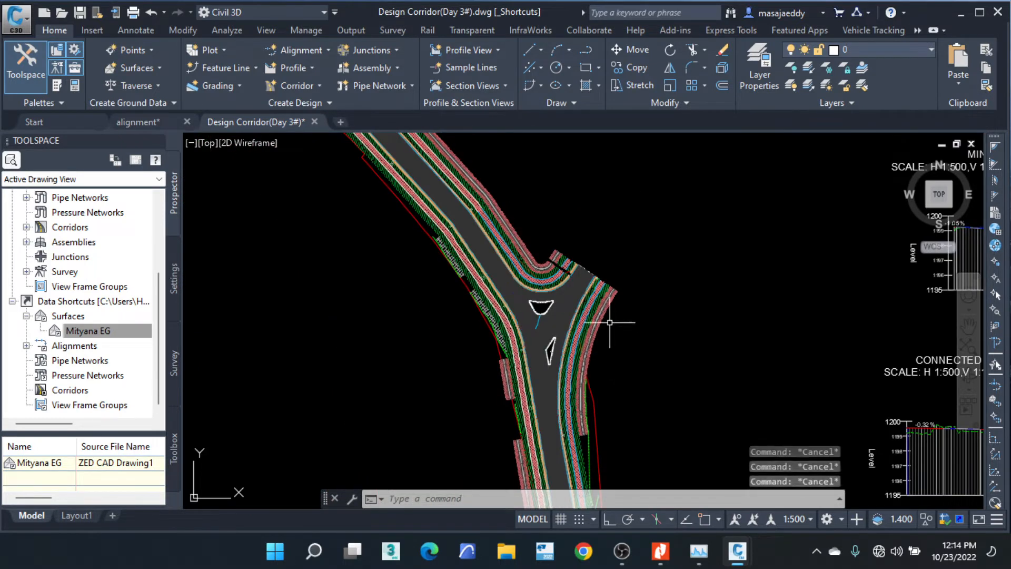
mouse_move(613, 308)
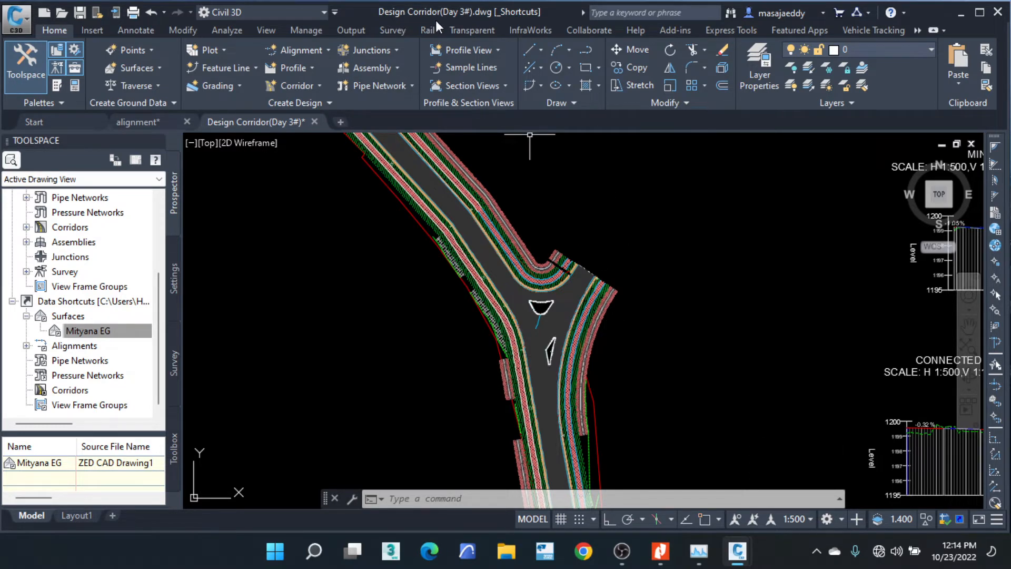
scroll(563, 282, "up", 4)
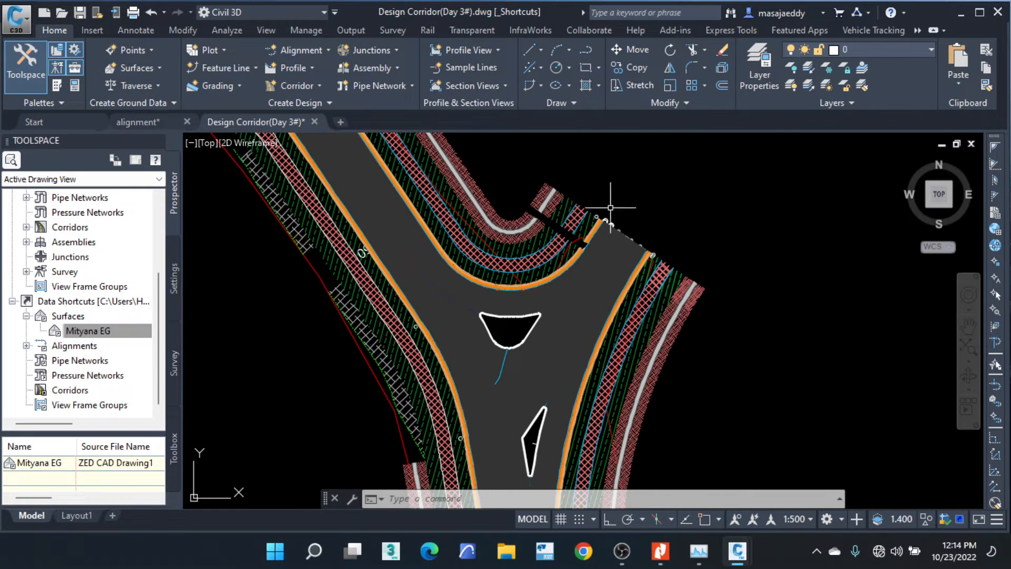
scroll(634, 218, "down", 2)
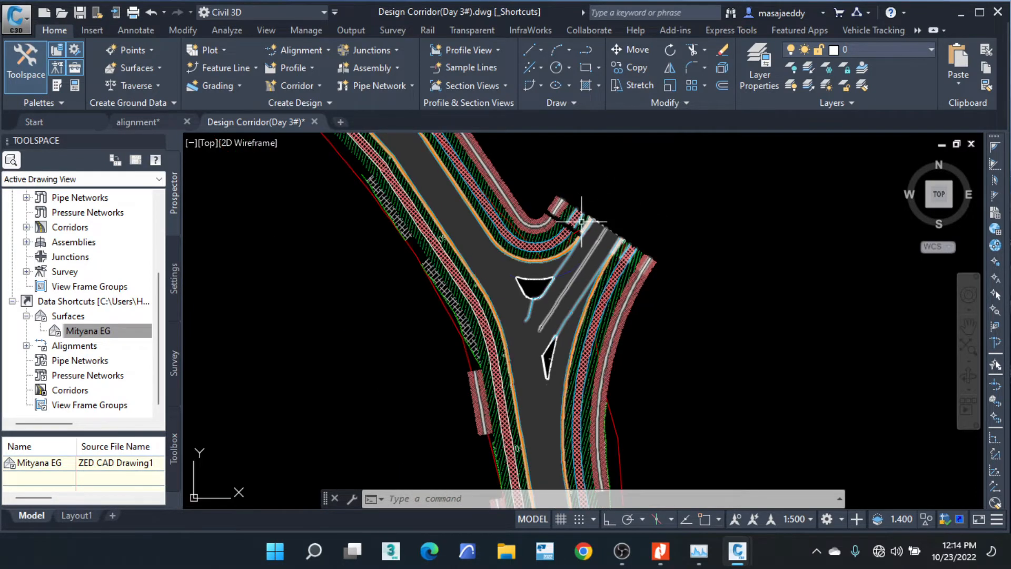
scroll(574, 277, "down", 4)
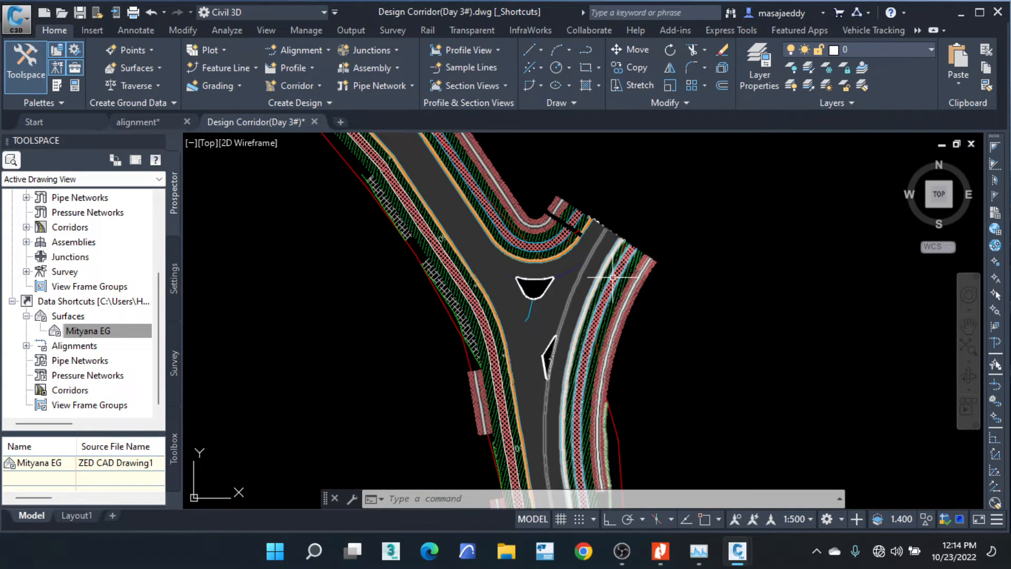
scroll(588, 276, "up", 4)
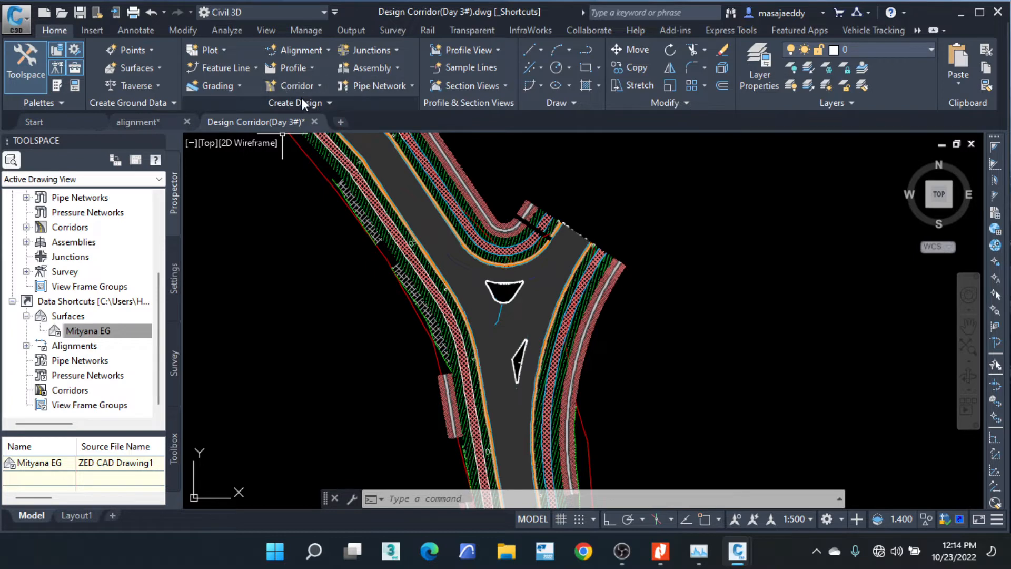
Examine the mityana road corridor in plan across the aerial images, from the junction along the route and back.
left_click(396, 50)
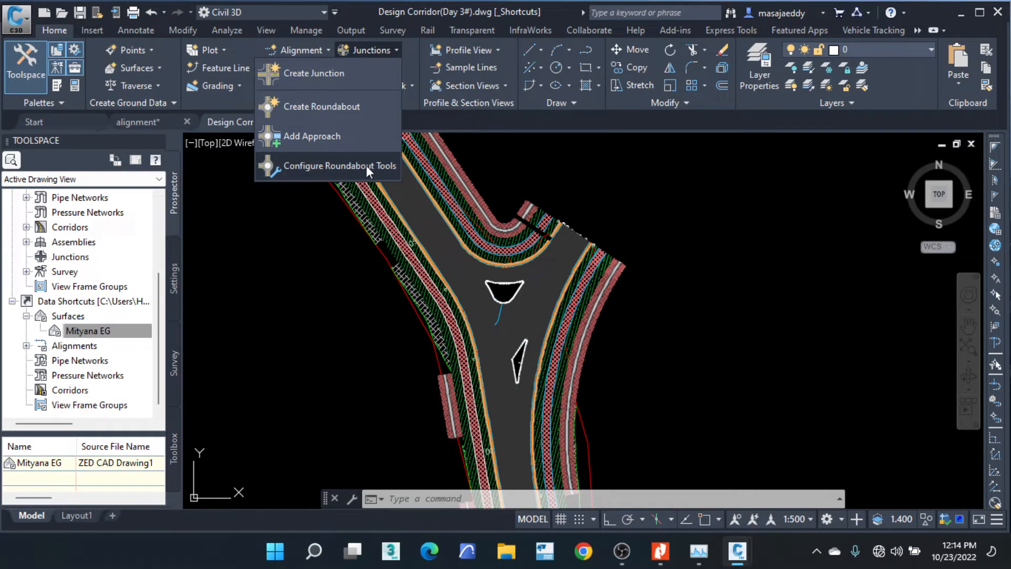
left_click(619, 252)
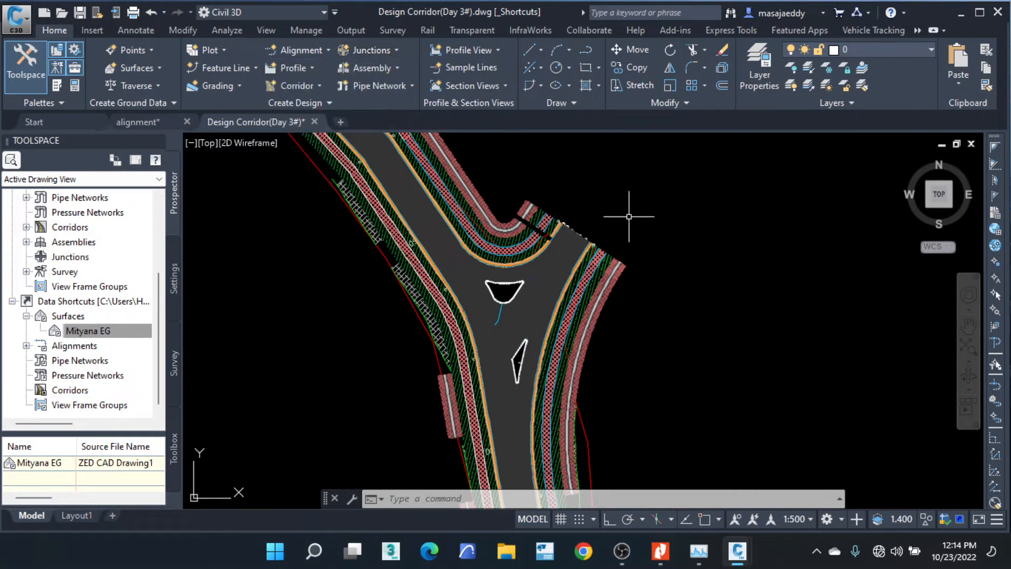
scroll(639, 219, "down", 3)
scroll(624, 270, "down", 3)
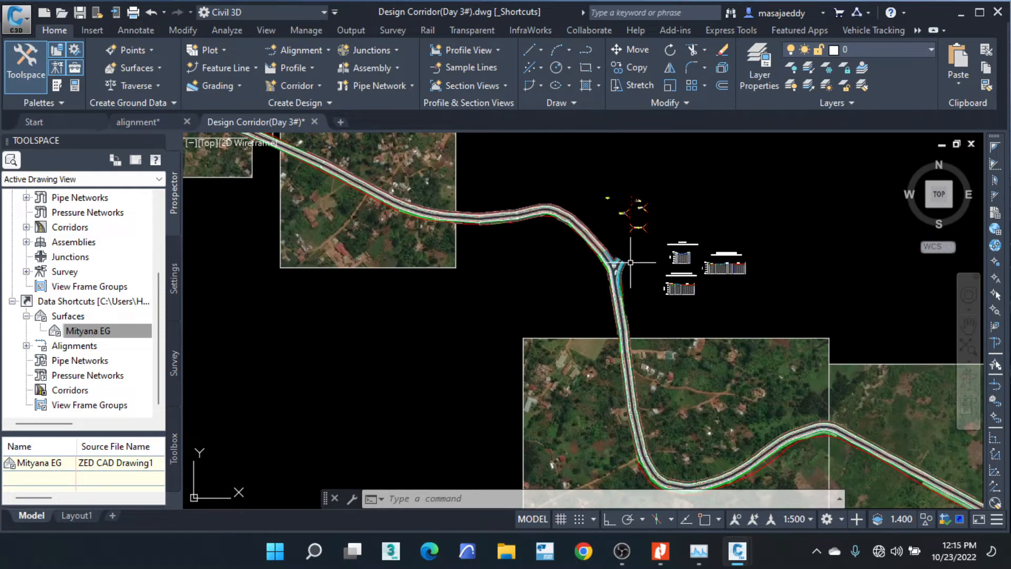
scroll(613, 271, "up", 2)
scroll(613, 272, "up", 4)
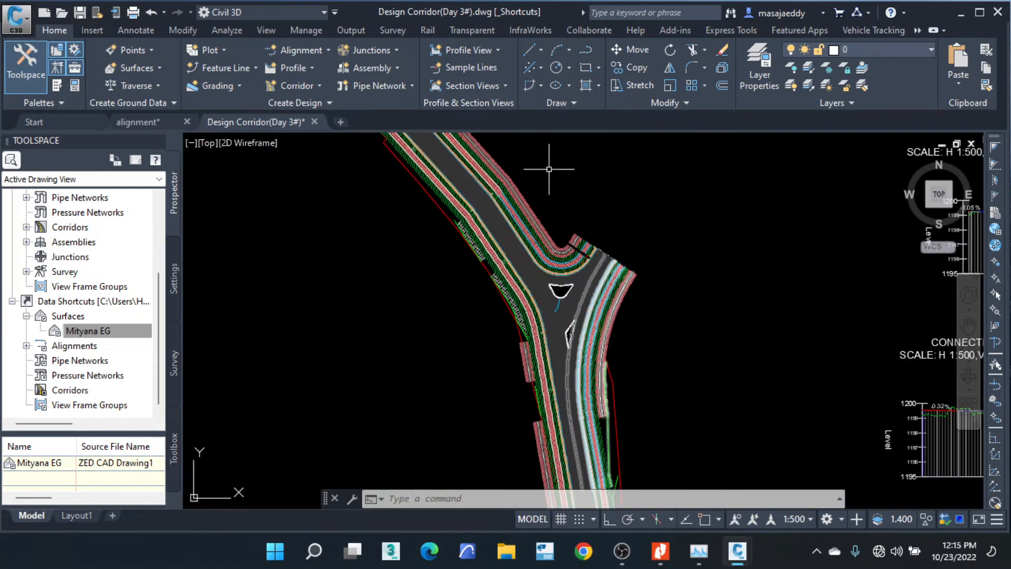
scroll(538, 267, "down", 5)
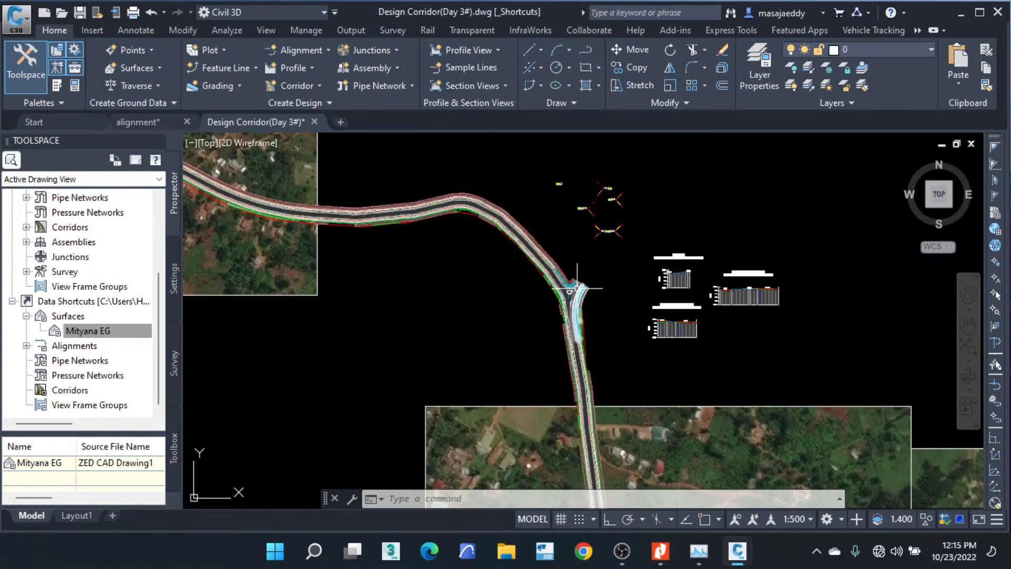
scroll(536, 256, "up", 4)
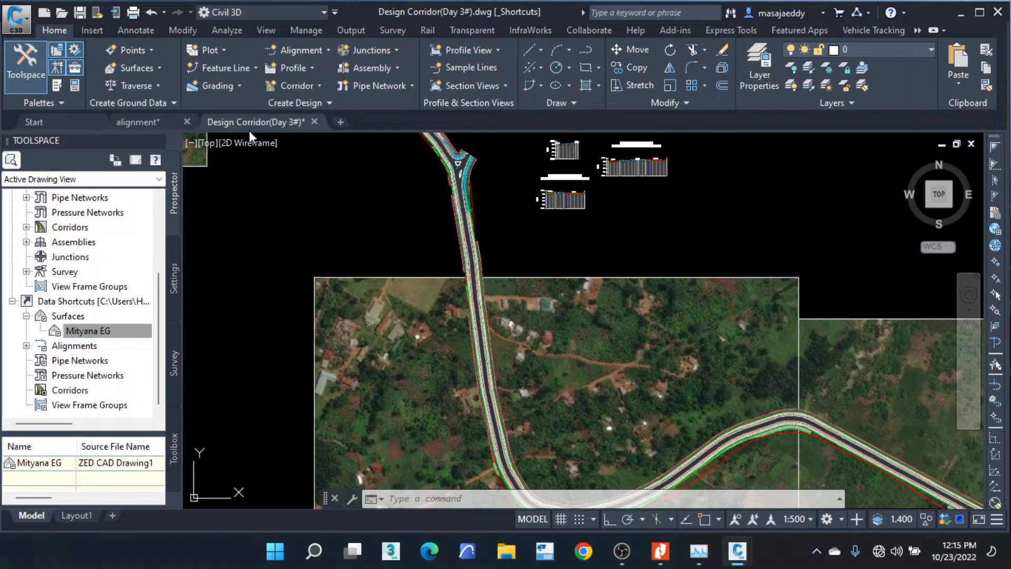
scroll(495, 253, "down", 4)
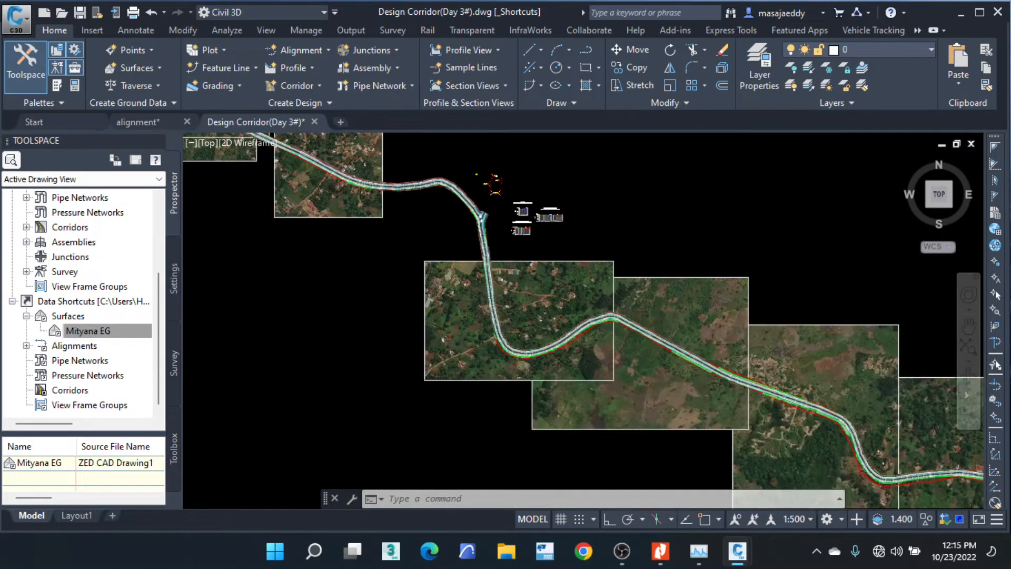
scroll(539, 364, "up", 2)
middle_click_drag(736, 345, 449, 306)
middle_click_drag(818, 377, 439, 280)
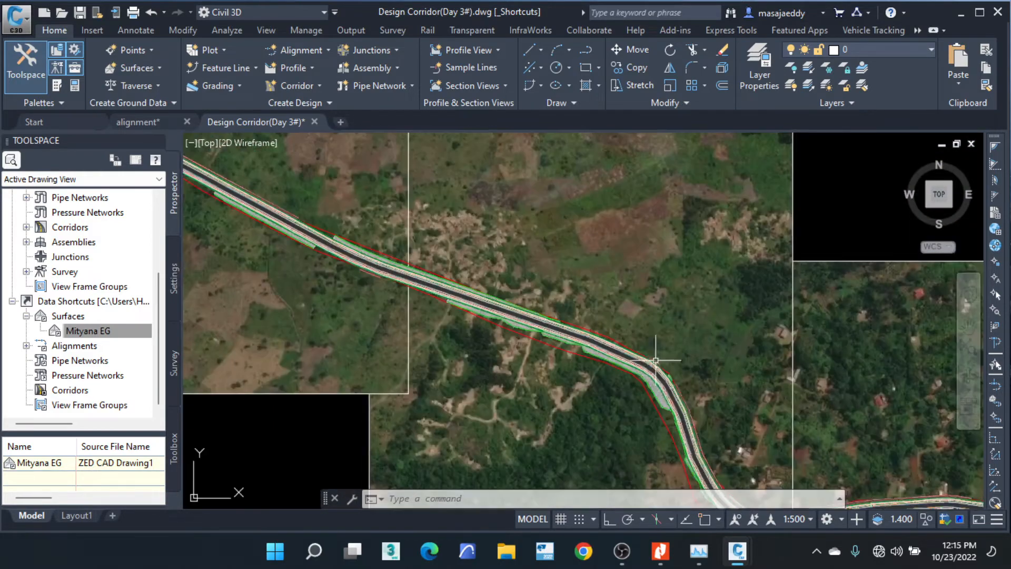
scroll(677, 365, "down", 4)
middle_click_drag(312, 163, 371, 214)
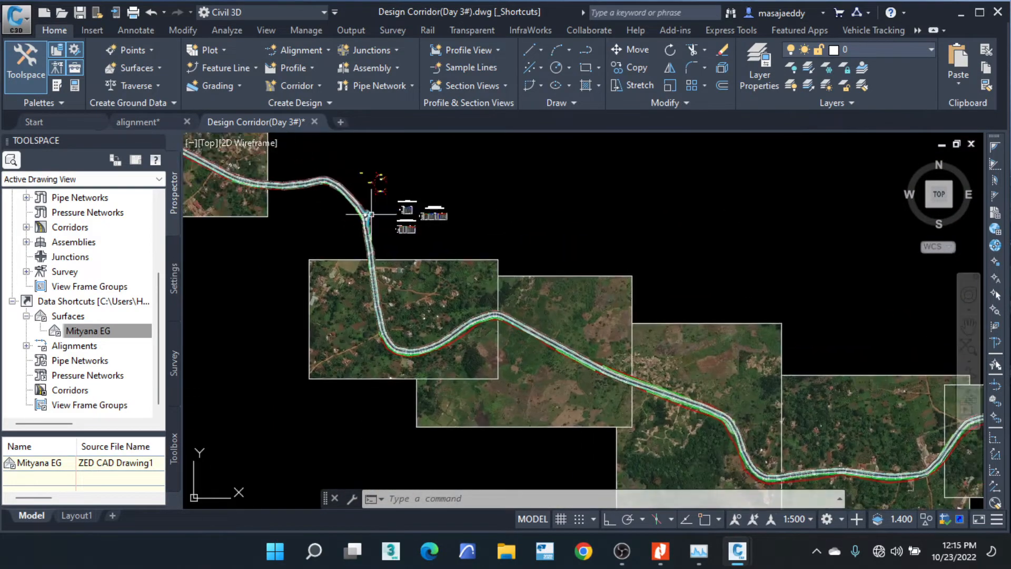
scroll(371, 215, "up", 6)
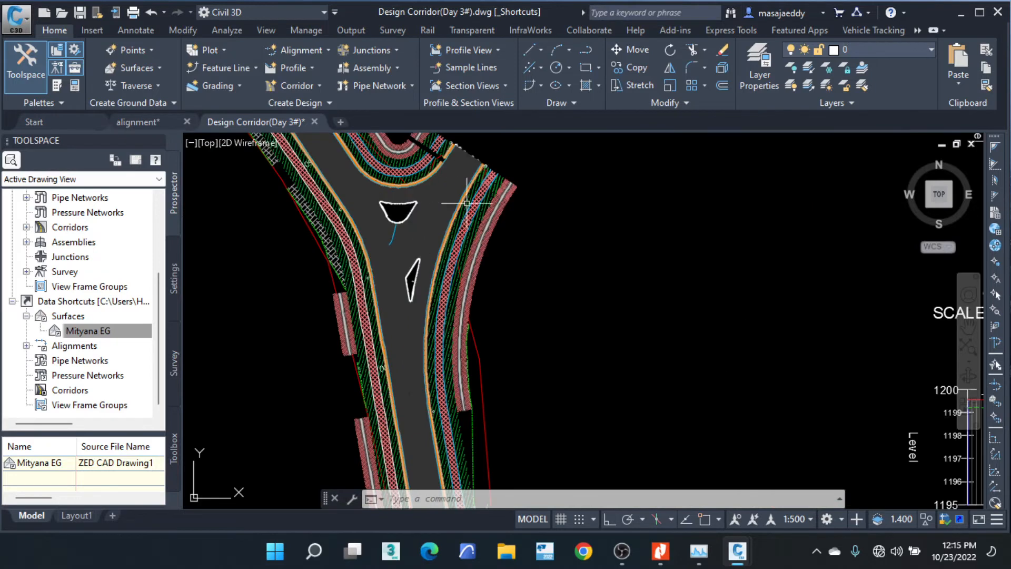
left_click(494, 202)
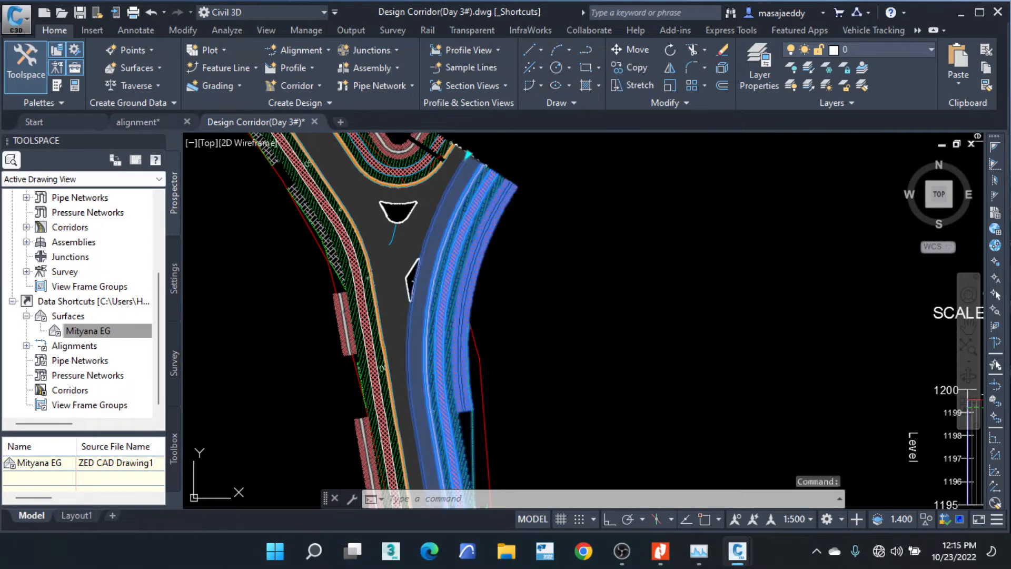
scroll(474, 196, "down", 5)
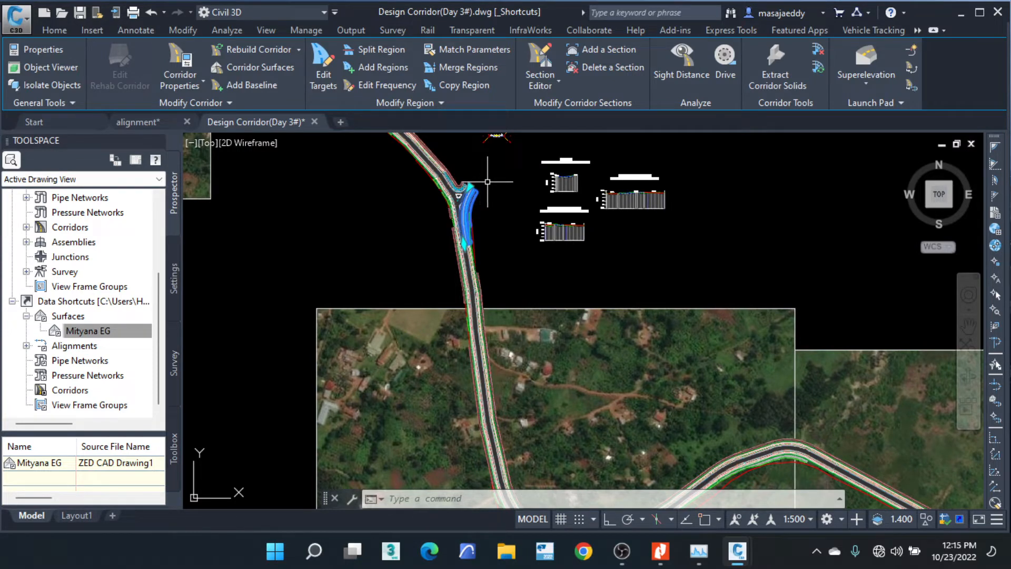
scroll(474, 180, "up", 8)
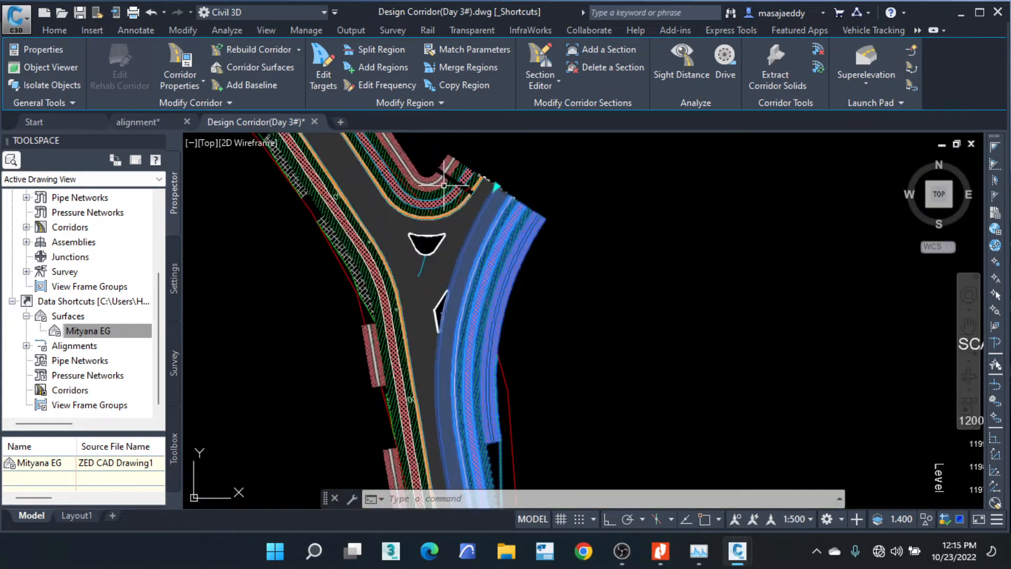
left_click(454, 178)
scroll(458, 173, "down", 8)
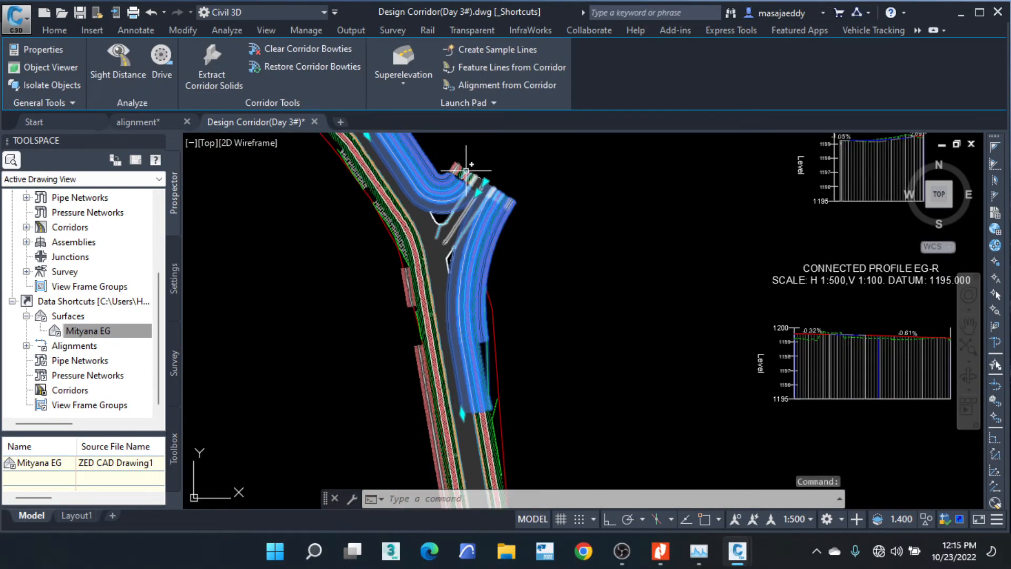
scroll(466, 170, "up", 8)
scroll(466, 170, "down", 5)
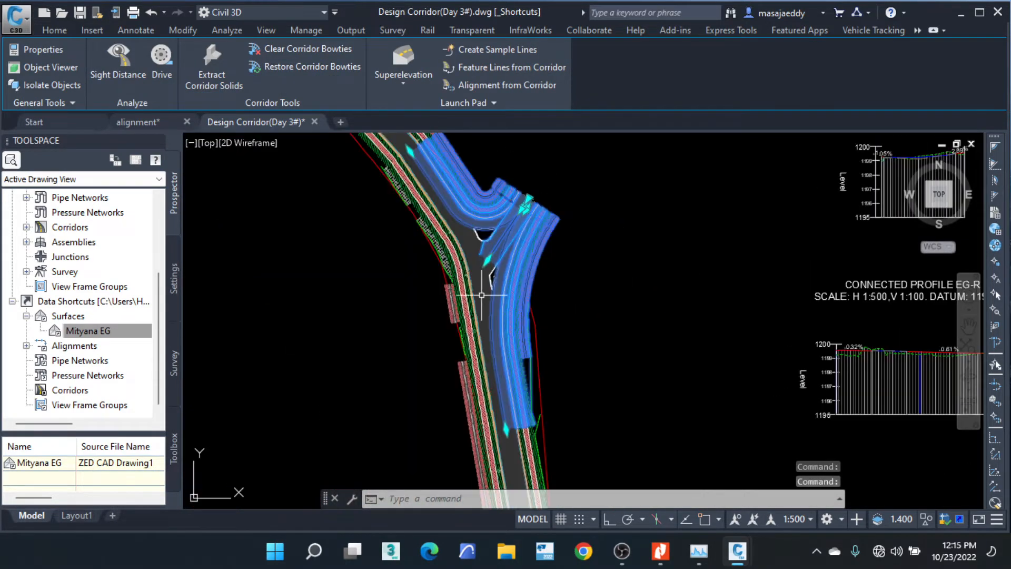
scroll(466, 281, "down", 6)
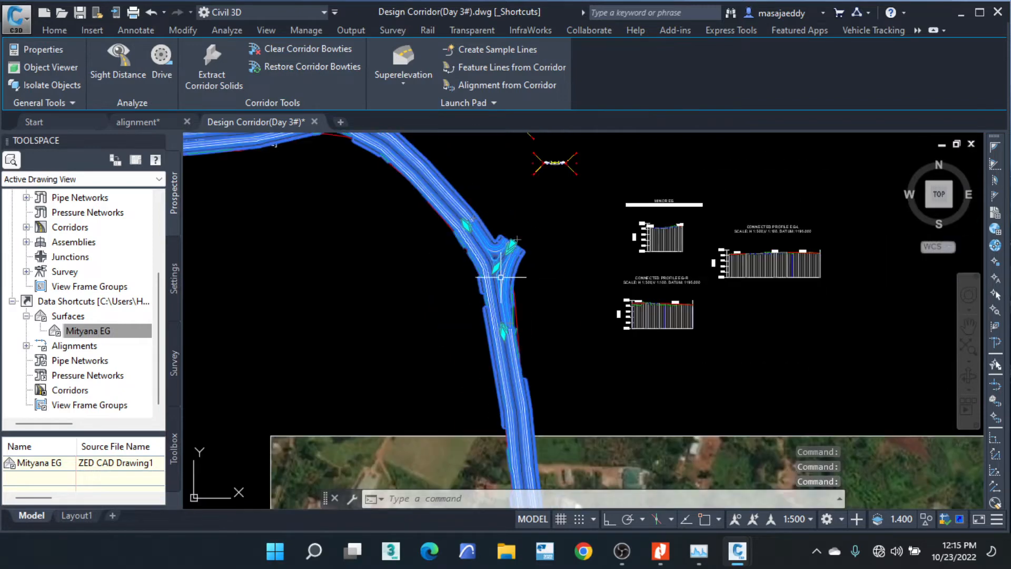
key("Escape")
key("Escape")
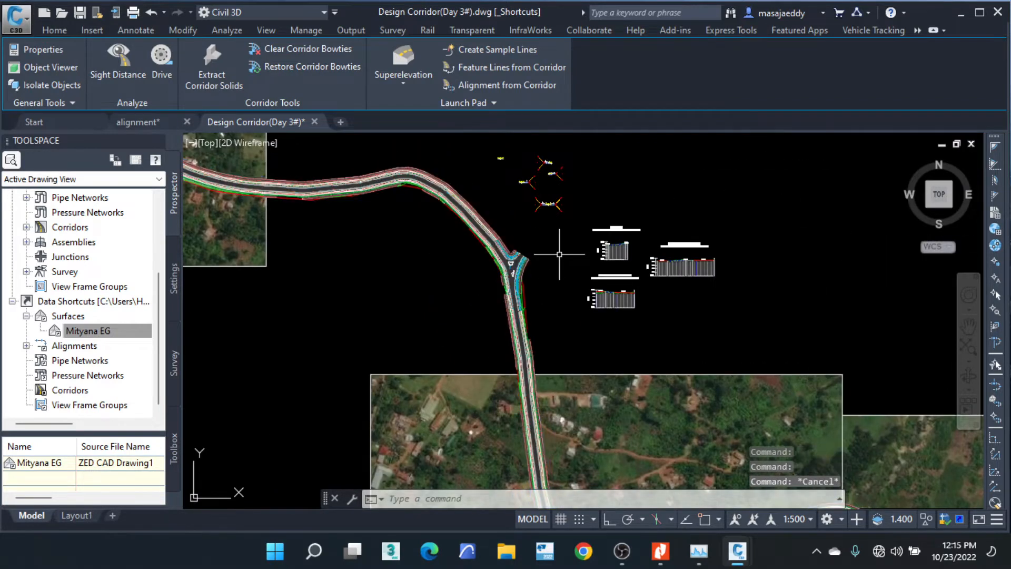
Erase the three junction corridors: the minor road corridor and the two curved connecting corridors beside the traffic islands.
scroll(552, 283, "up", 2)
scroll(543, 274, "up", 3)
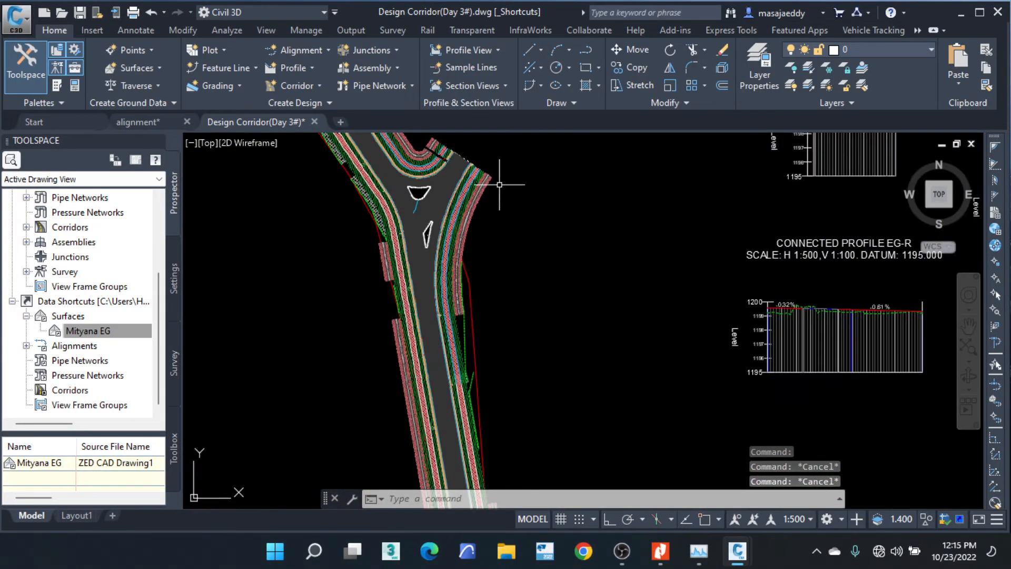
left_click(463, 179)
scroll(440, 154, "up", 2)
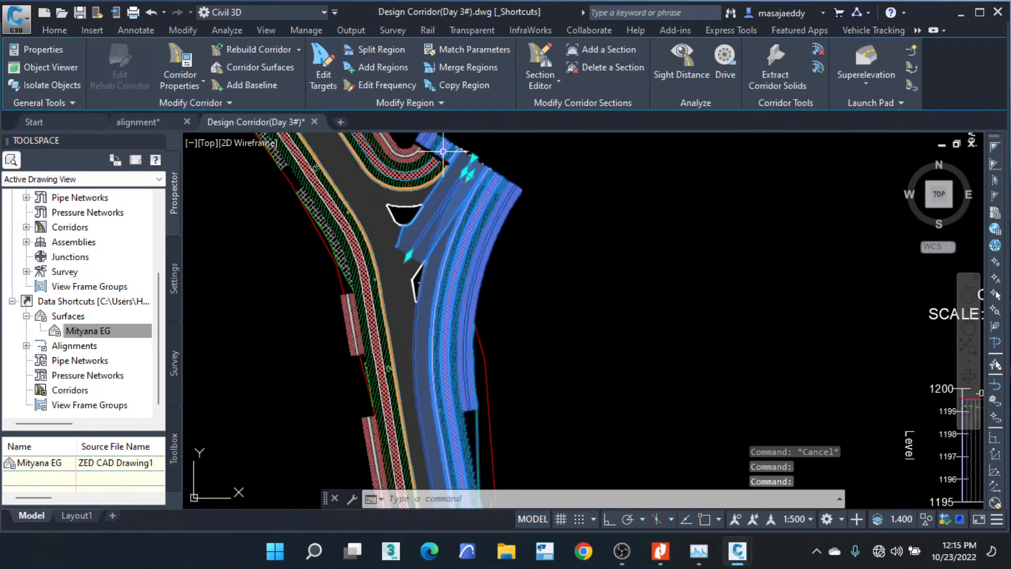
left_click(440, 155)
scroll(575, 348, "down", 5)
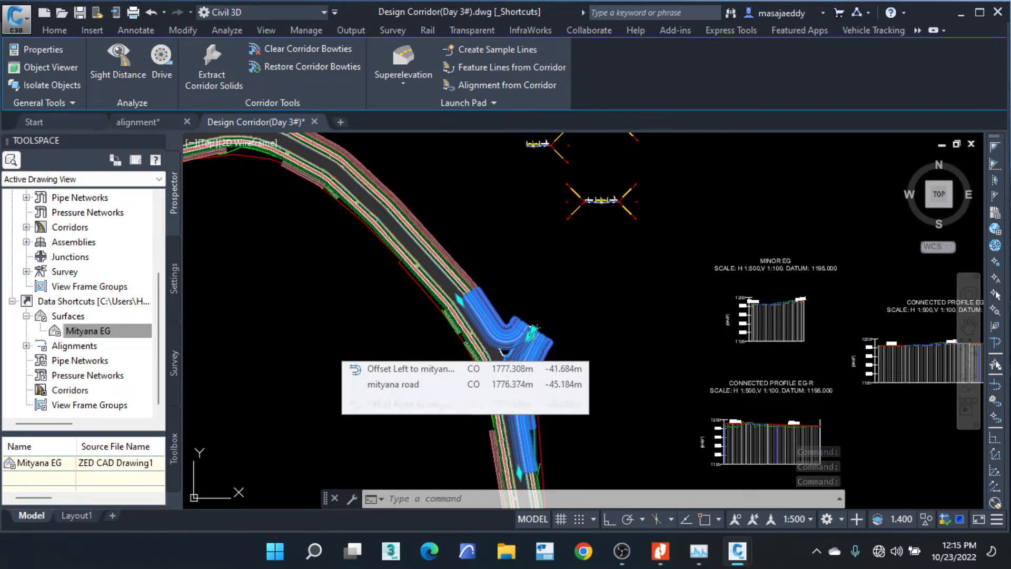
key("Delete")
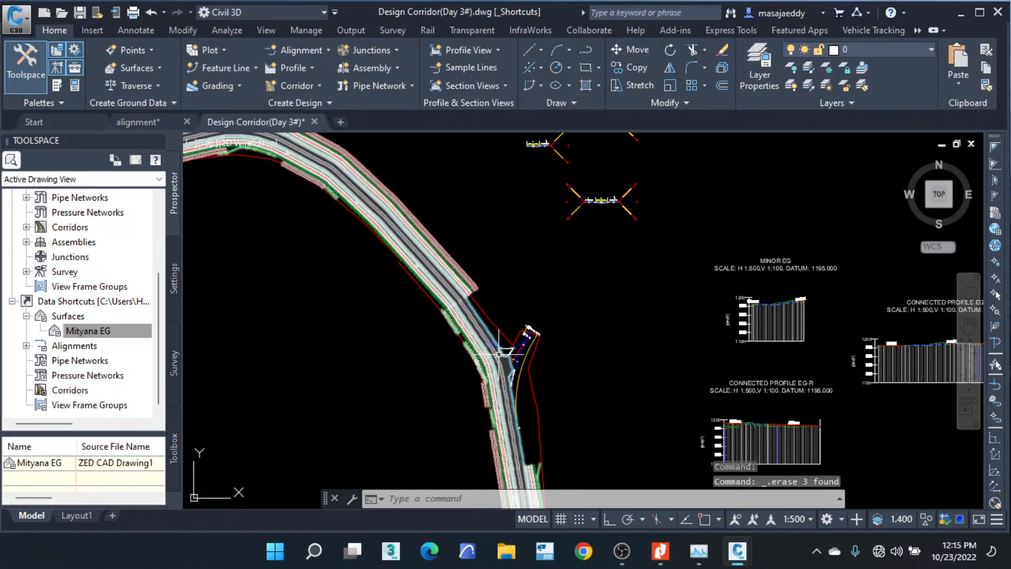
Remove the middle region using Basic Assembly (4) from the mityana road corridor's baseline and accept the corridor properties.
left_click(506, 349)
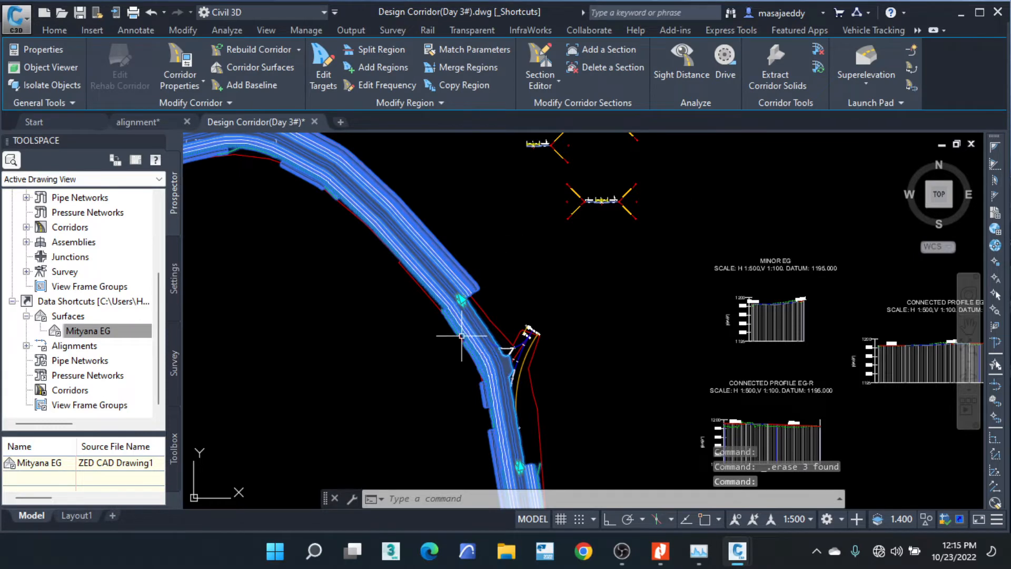
scroll(459, 330, "up", 3)
left_click(192, 64)
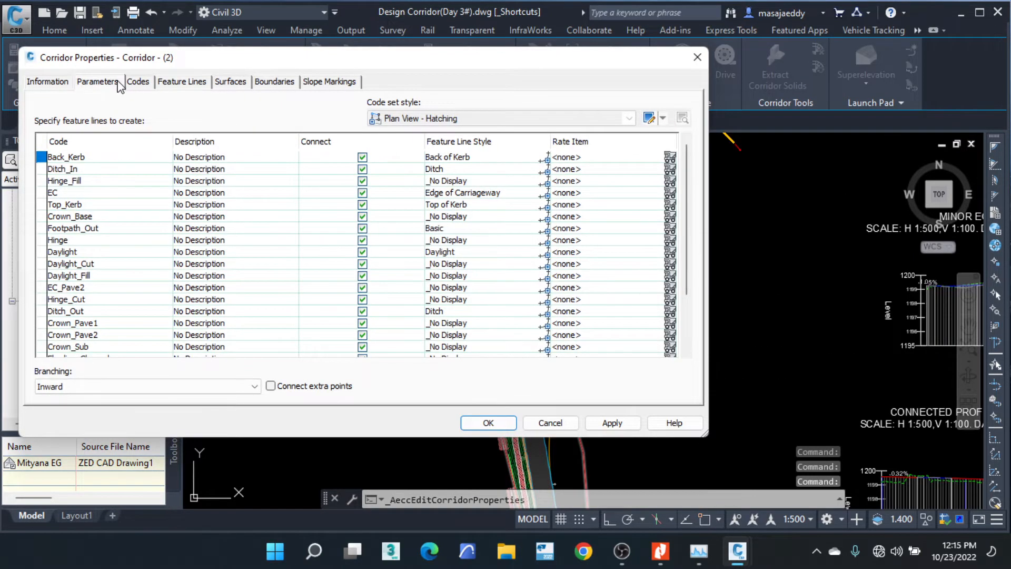
left_click(98, 81)
left_click(147, 179)
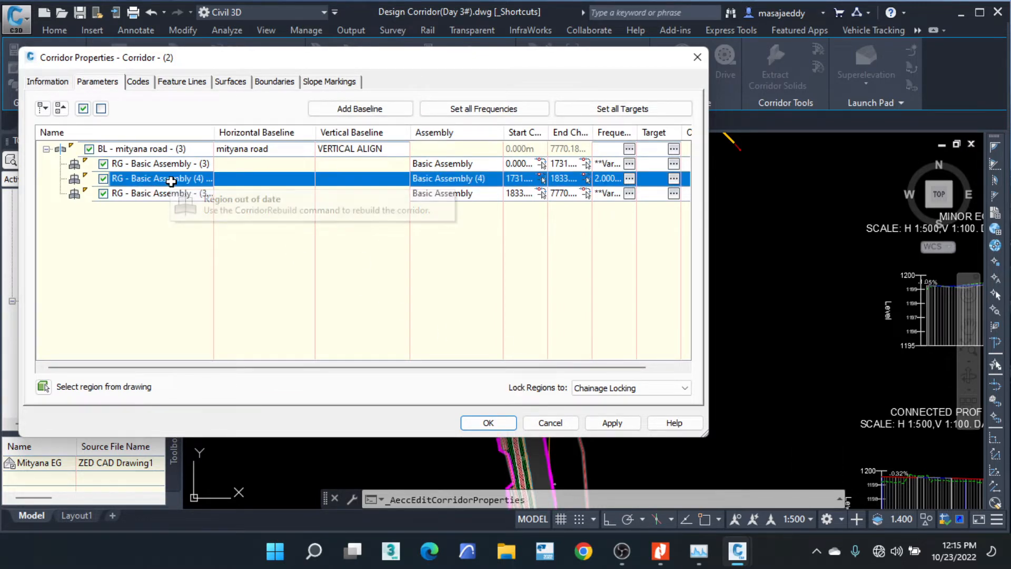
right_click(172, 181)
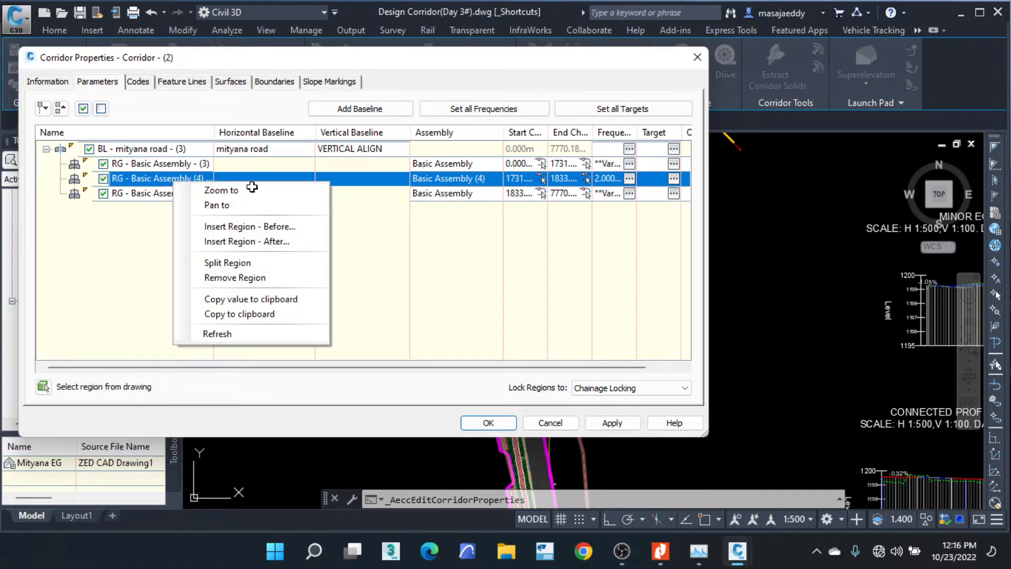
left_click(282, 280)
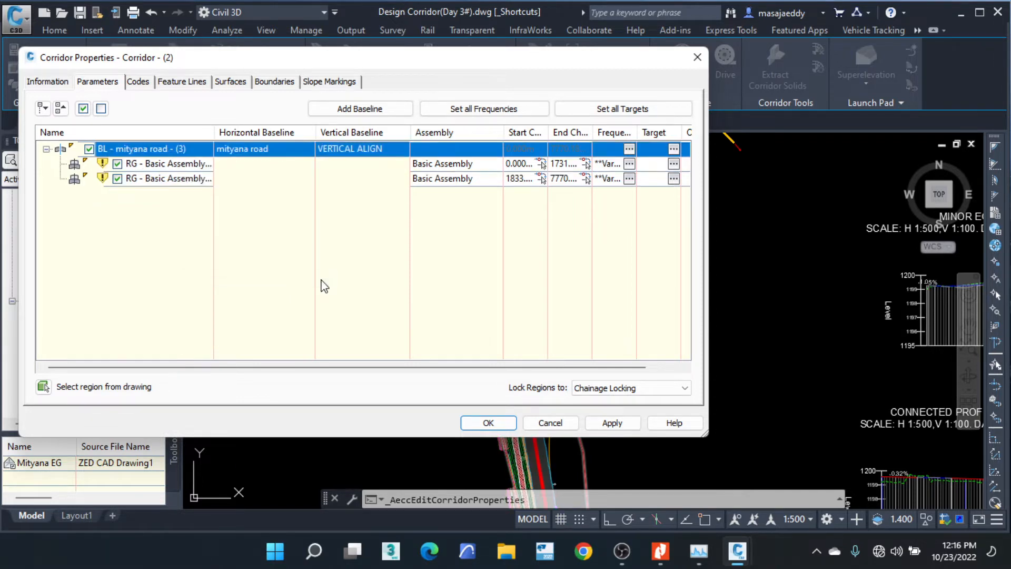
left_click(500, 424)
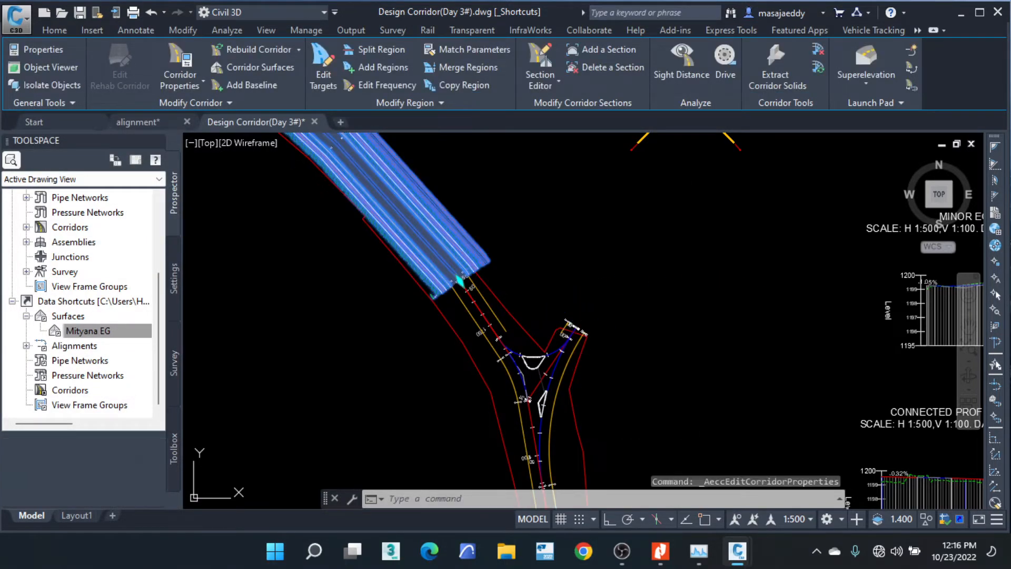
Try erasing the connecting and offset alignments around the junction together with the selected mityana road corridor, and undo the erasure.
scroll(554, 358, "up", 5)
scroll(555, 357, "up", 4)
left_click(568, 307)
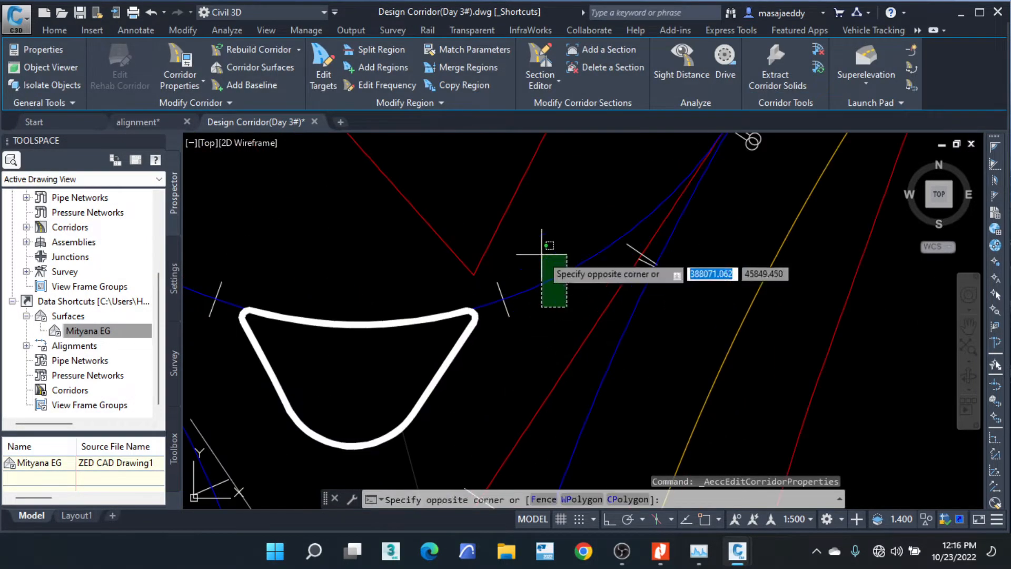
left_click(541, 252)
left_click(657, 316)
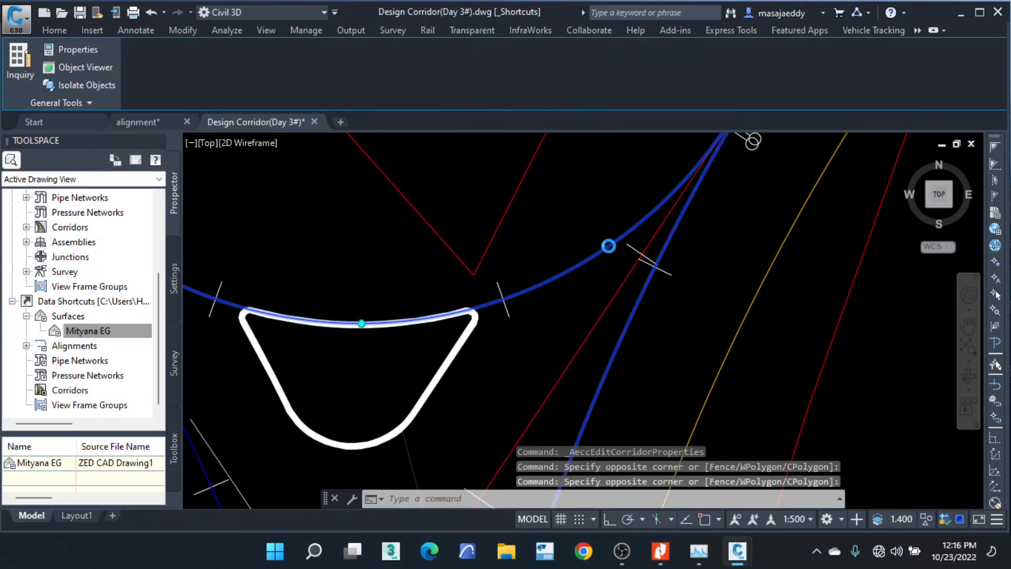
scroll(606, 244, "down", 4)
left_click(648, 306)
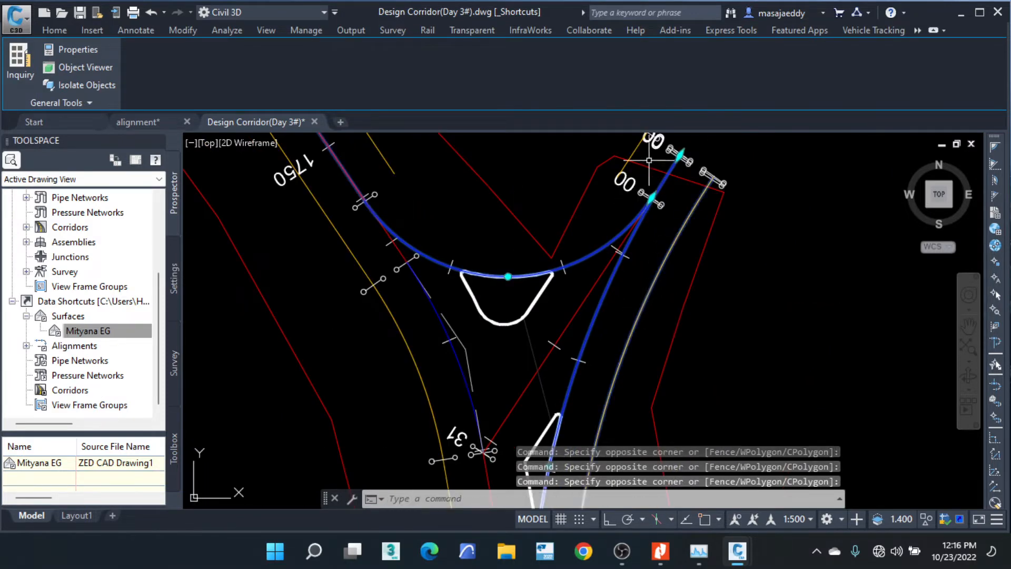
scroll(654, 225, "down", 4)
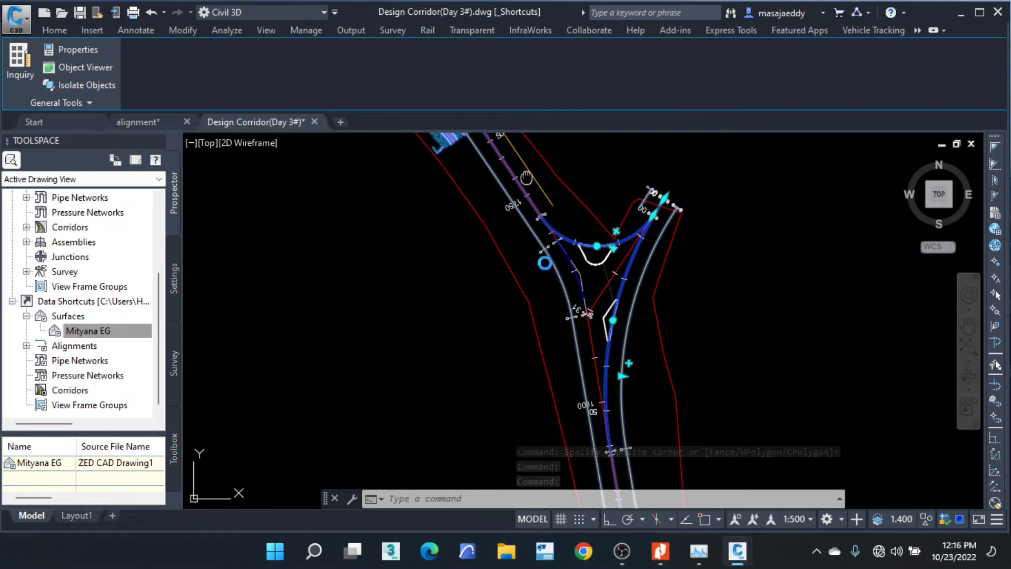
middle_click_drag(526, 159, 547, 254)
left_click(546, 262)
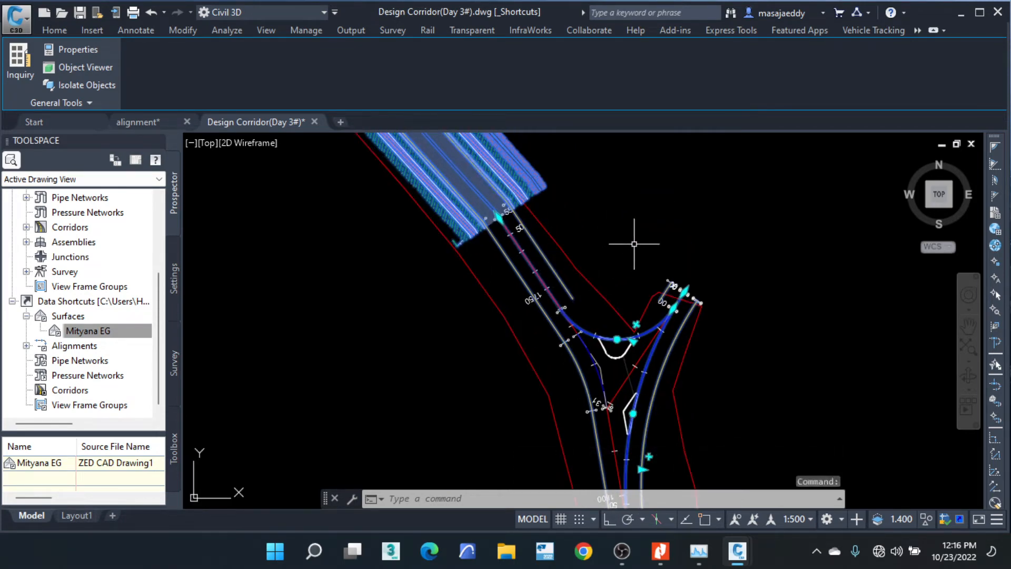
mouse_move(634, 244)
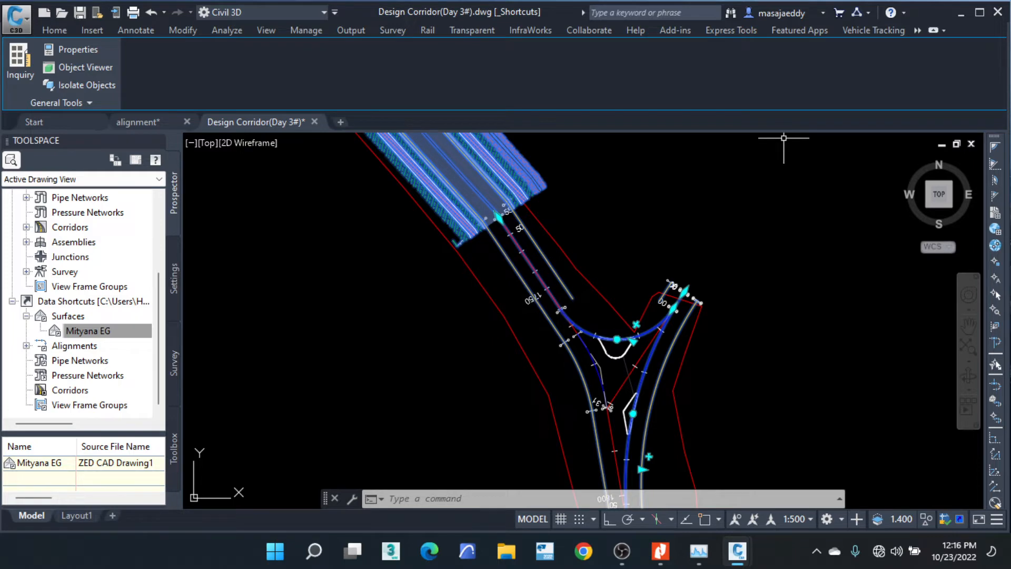
key("Delete")
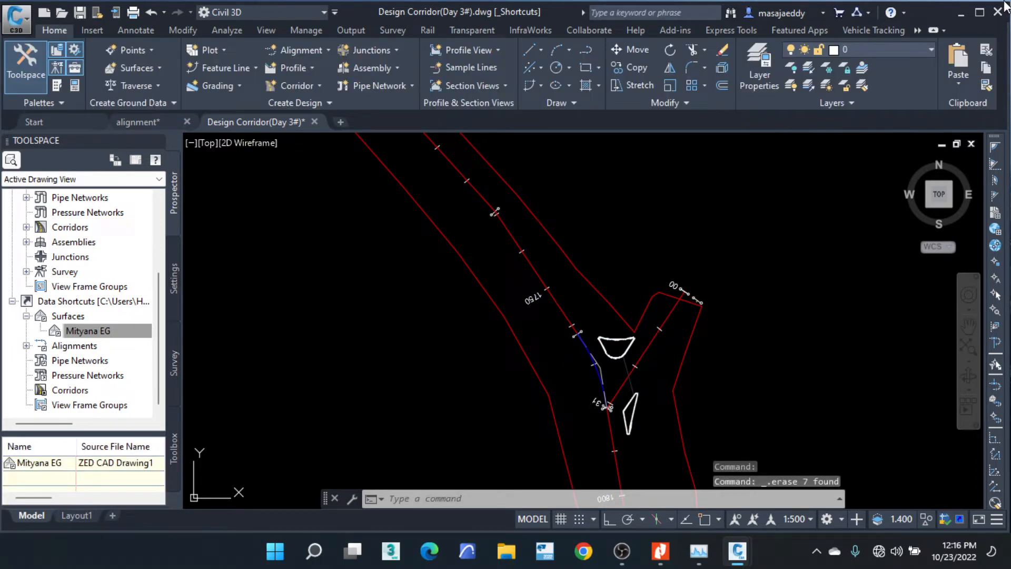
key("ctrl+z")
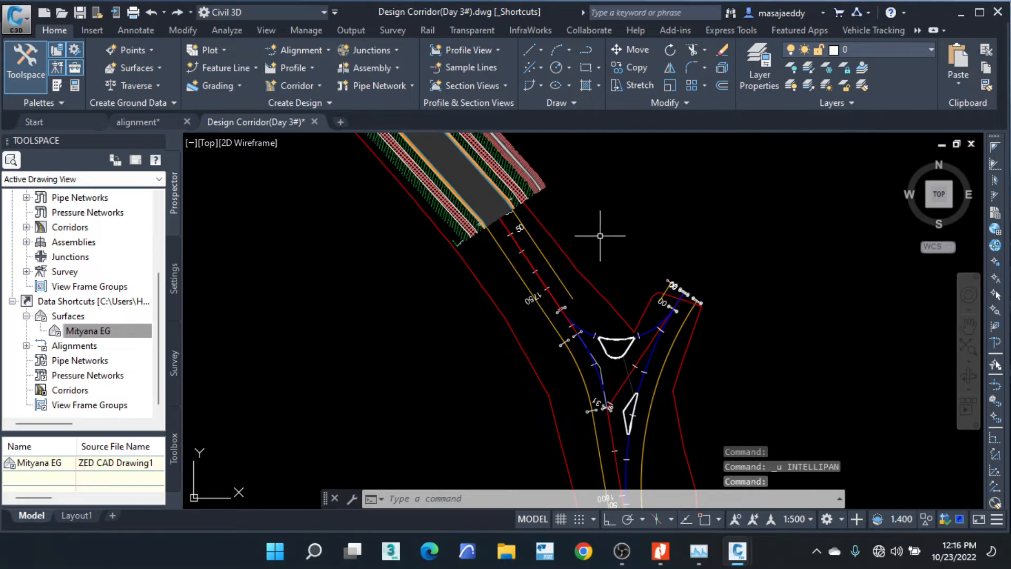
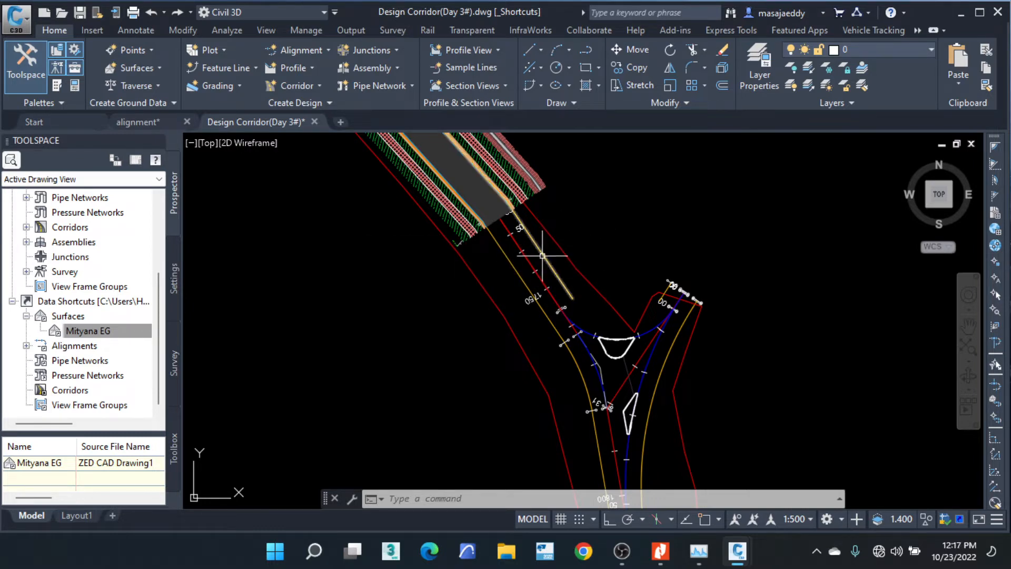
scroll(542, 260, "down", 2)
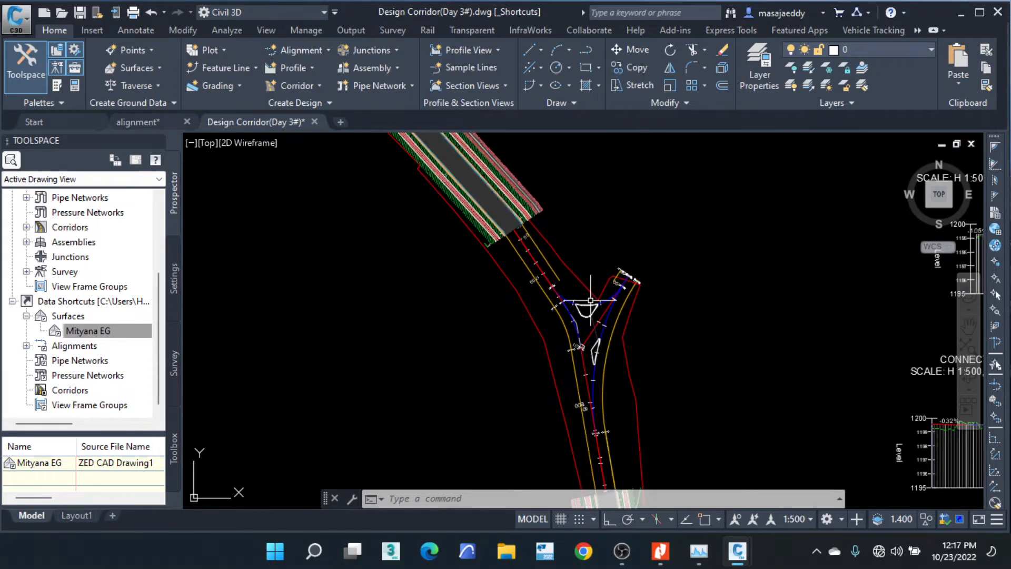
scroll(605, 313, "up", 3)
left_click(606, 282)
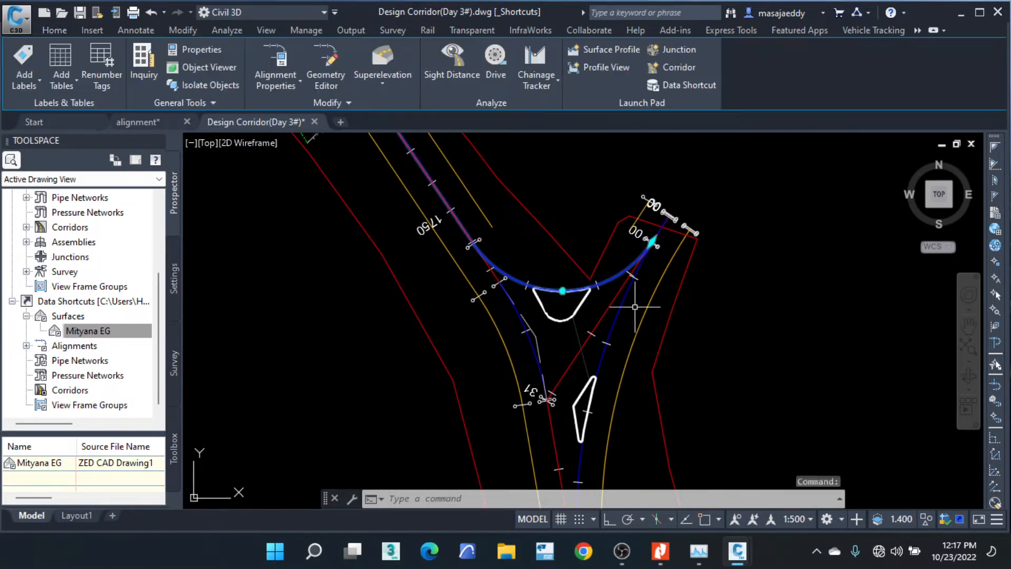
left_click(618, 311)
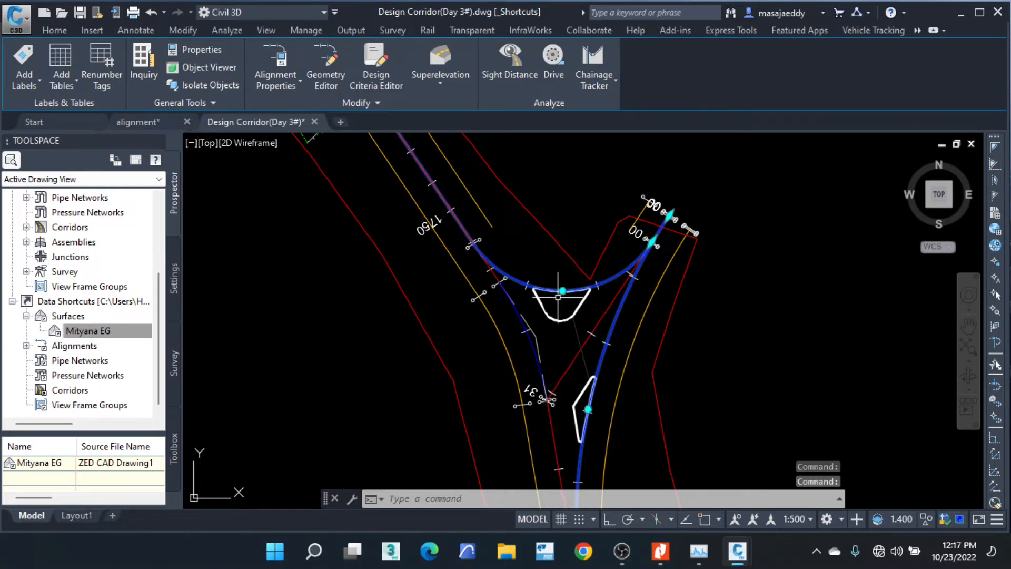
mouse_move(559, 296)
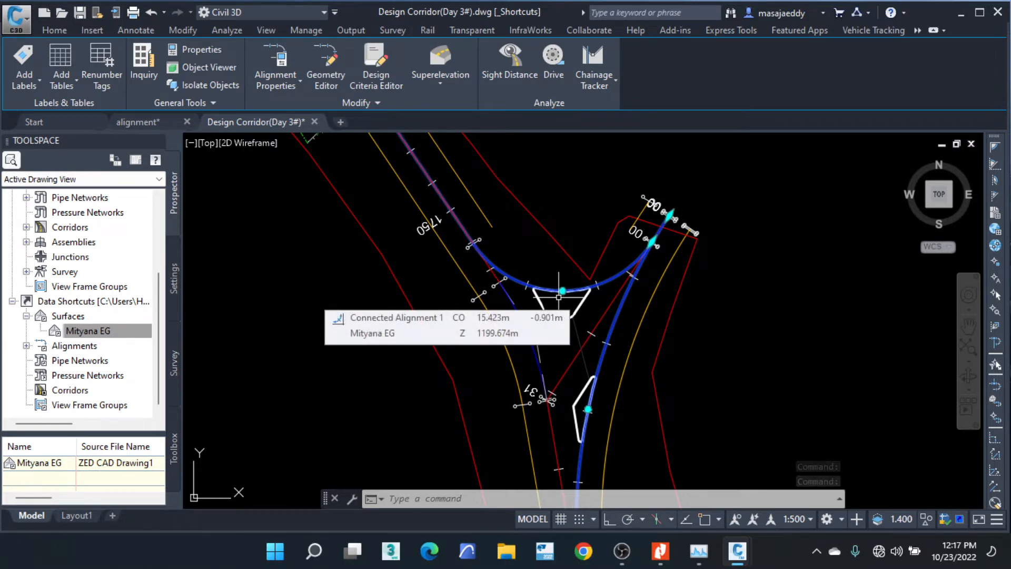
scroll(558, 297, "down", 6)
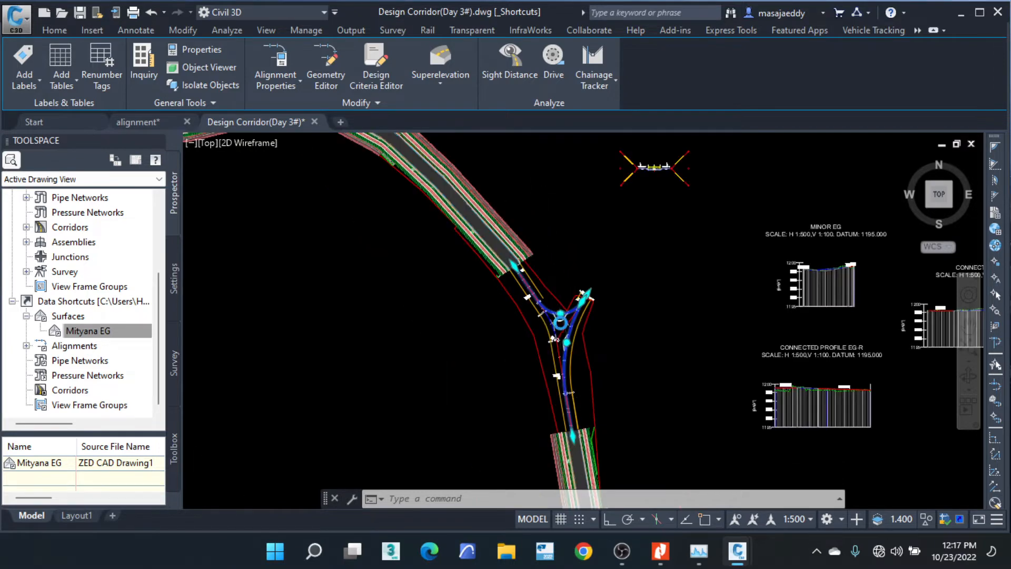
scroll(549, 288, "down", 3)
key("Escape")
key("Escape")
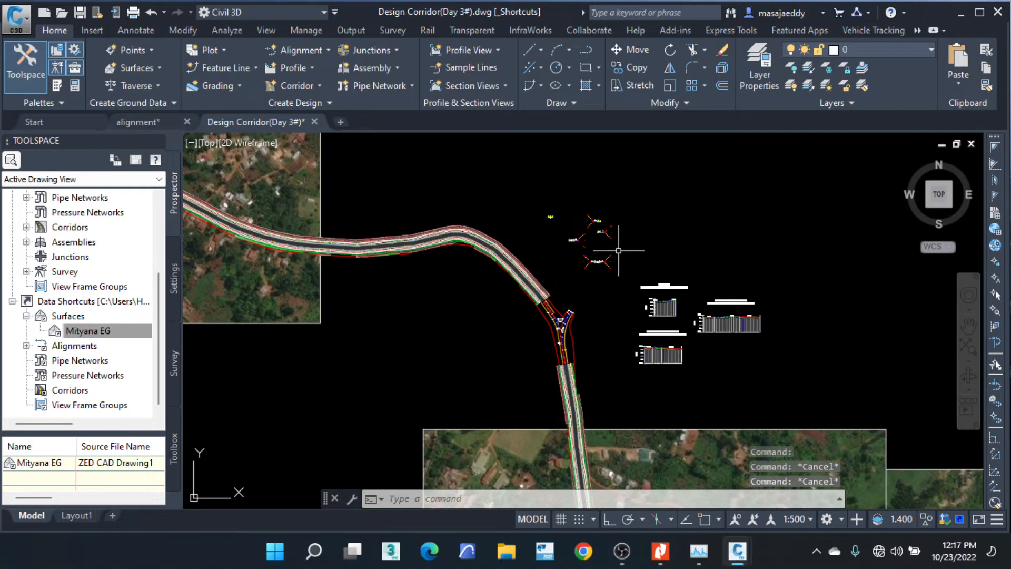
Review the regions on the mityana road corridor's baseline and the options for its first region, leaving the corridor properties unchanged.
scroll(518, 261, "up", 4)
left_click(518, 260)
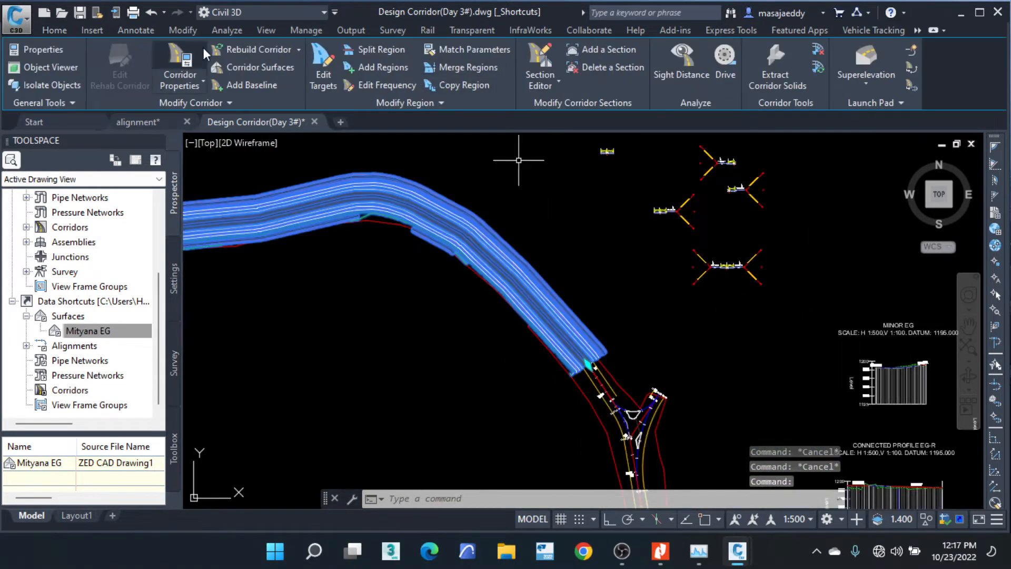
left_click(180, 58)
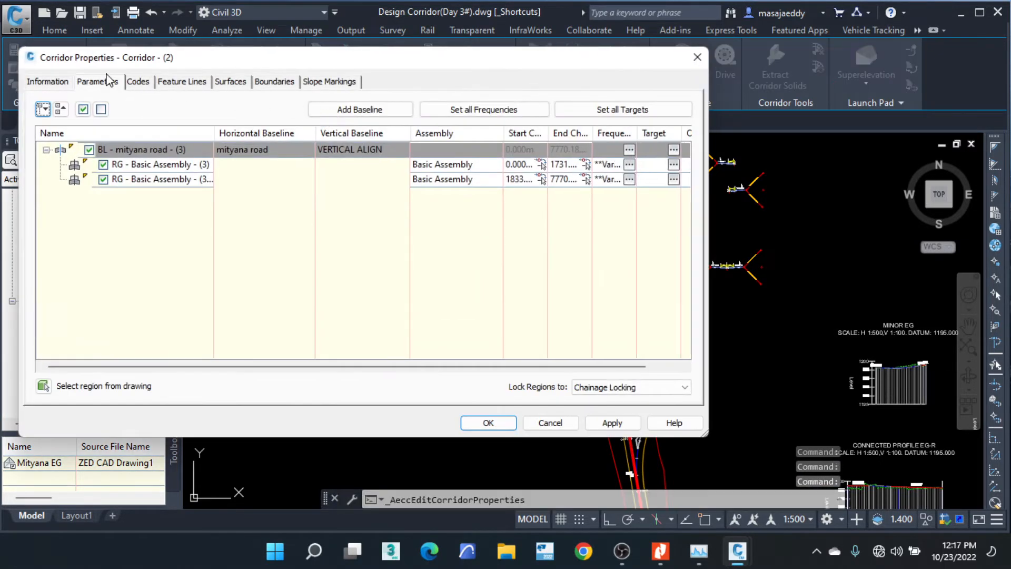
left_click(161, 167)
right_click(161, 166)
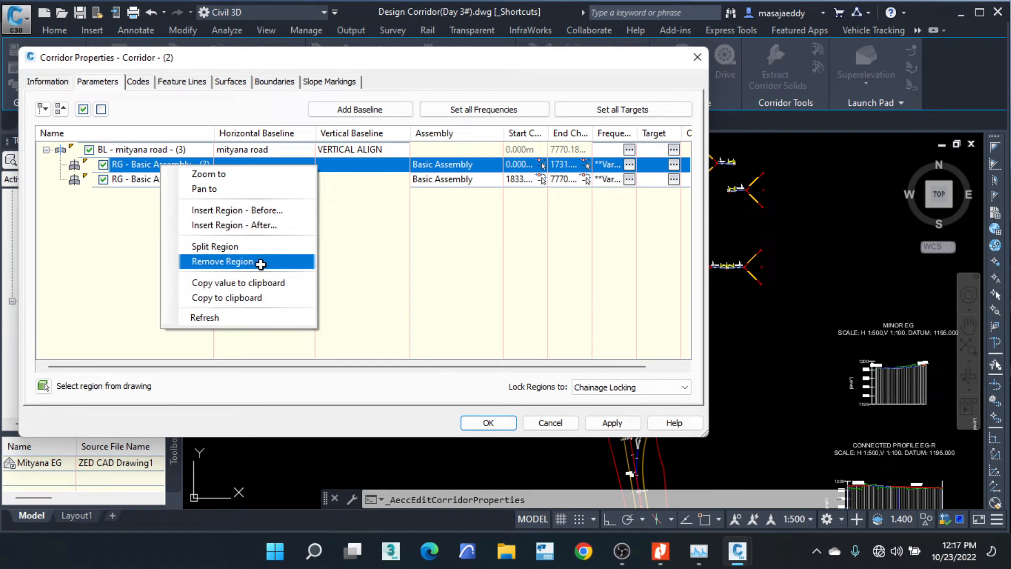
left_click(558, 342)
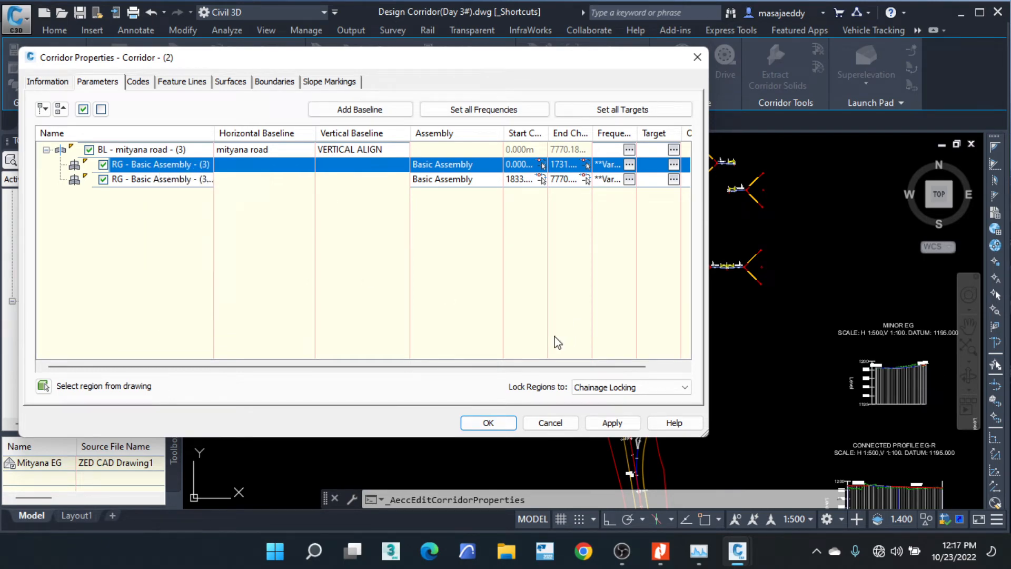
left_click(549, 422)
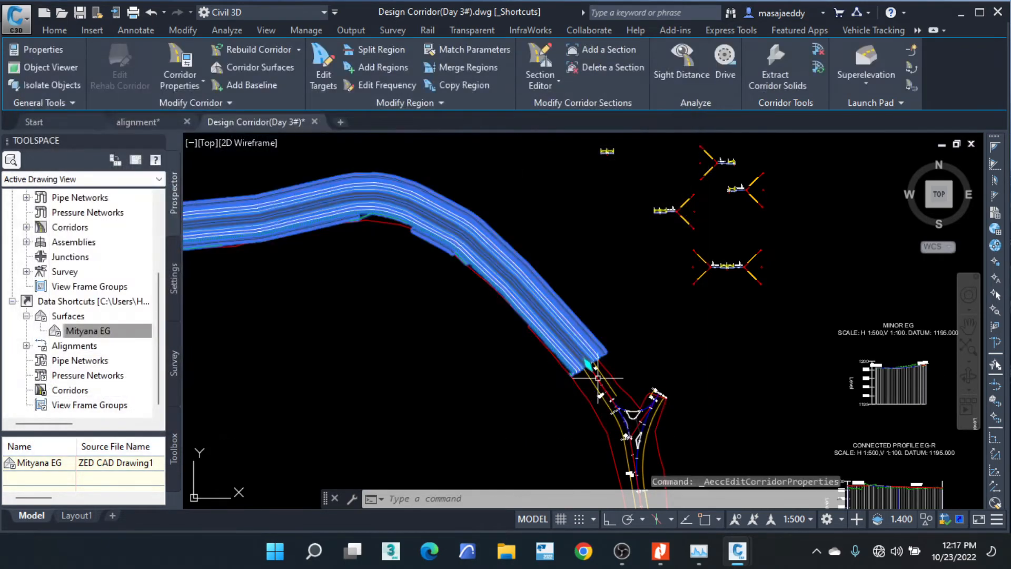
key("Escape")
key("Escape")
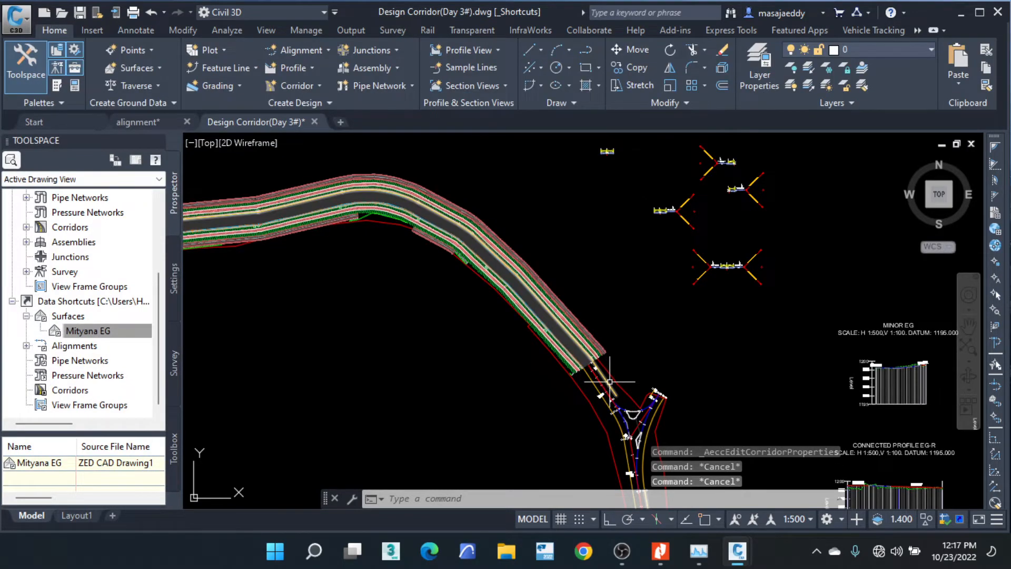
Erase the two curved connected alignments that join the minor road to mityana road beside the traffic islands.
mouse_move(611, 381)
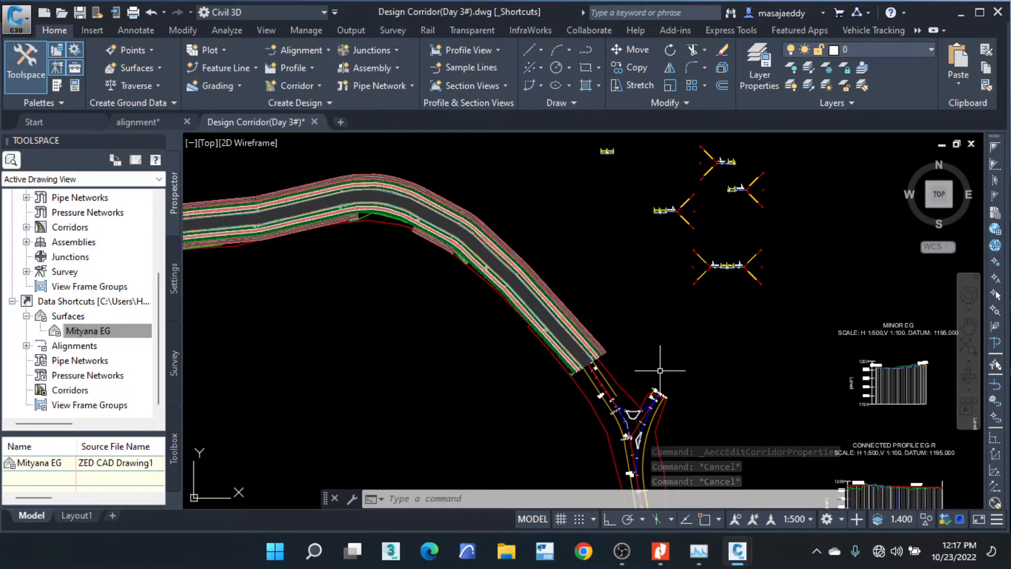
mouse_move(692, 385)
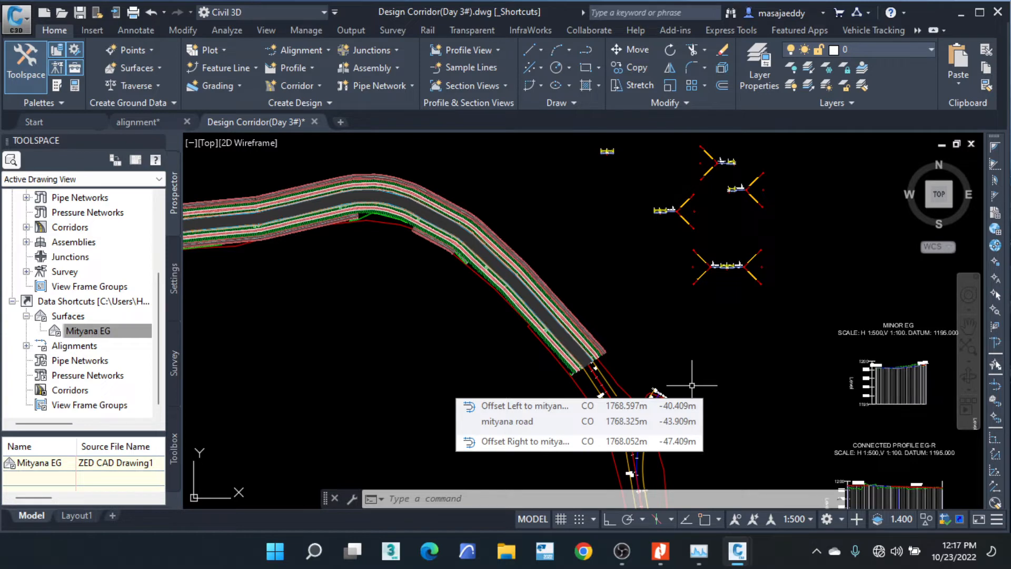
middle_click_drag(707, 379, 544, 228)
scroll(456, 254, "up", 4)
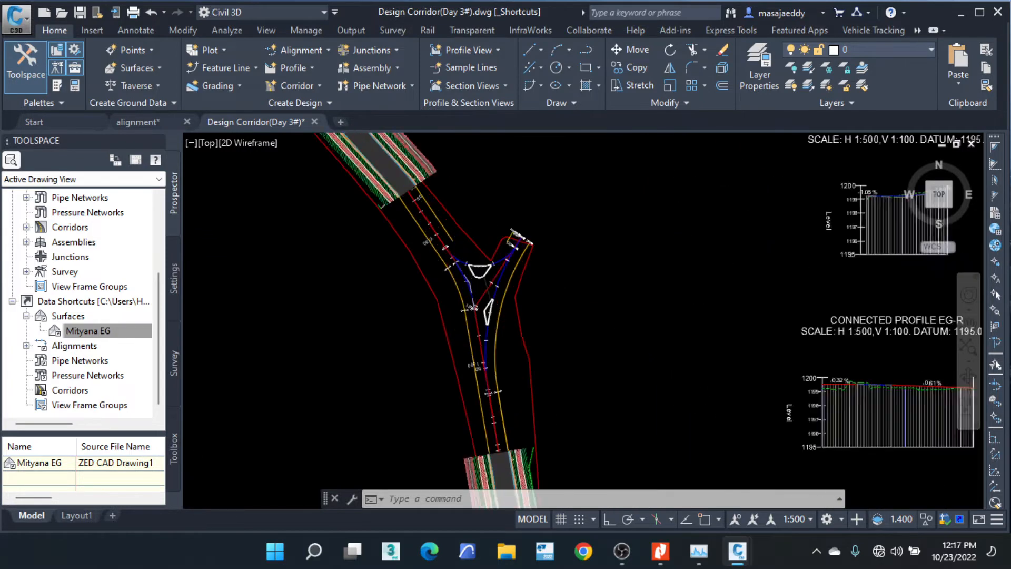
middle_click_drag(520, 308, 503, 250)
left_click(500, 215)
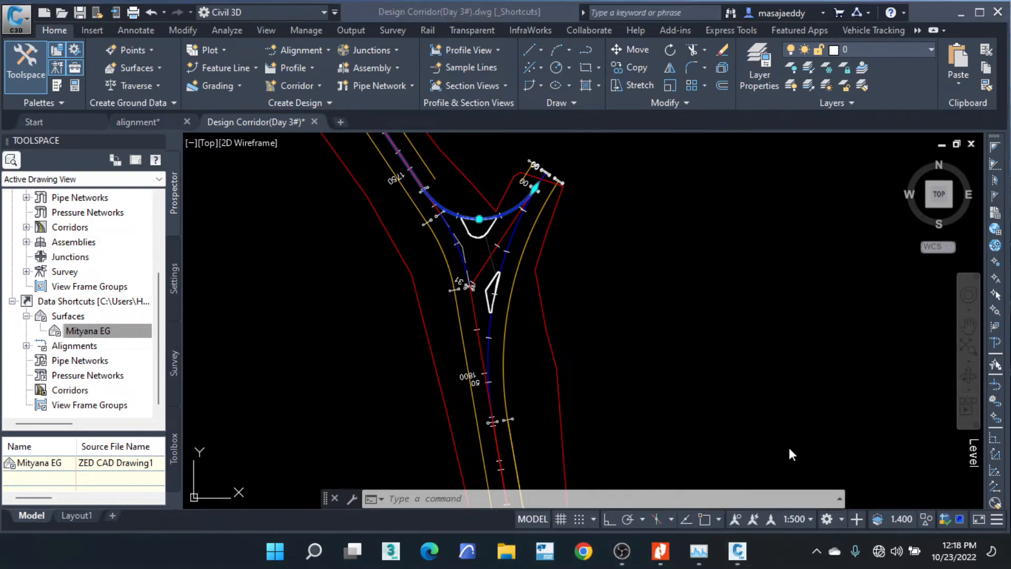
scroll(523, 240, "up", 3)
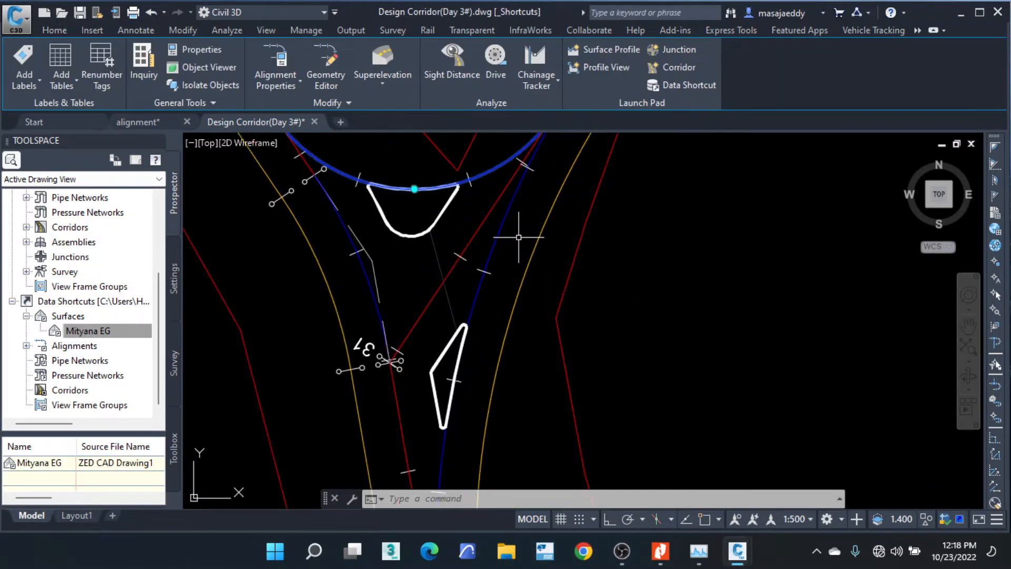
scroll(506, 216, "down", 6)
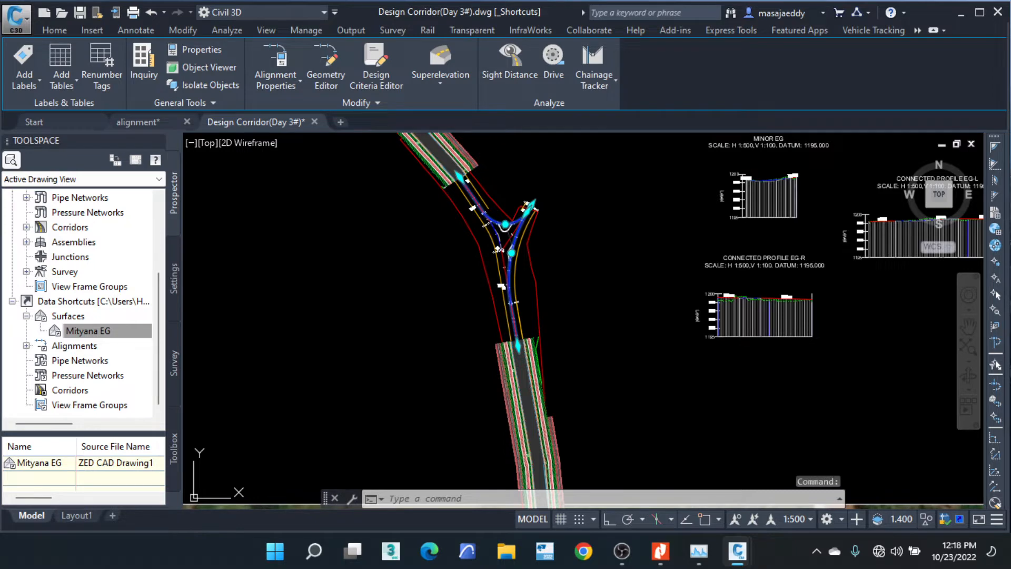
key("Delete")
Erase the four offset alignment pieces along mityana road and the minor road around the junction.
scroll(503, 249, "up", 3)
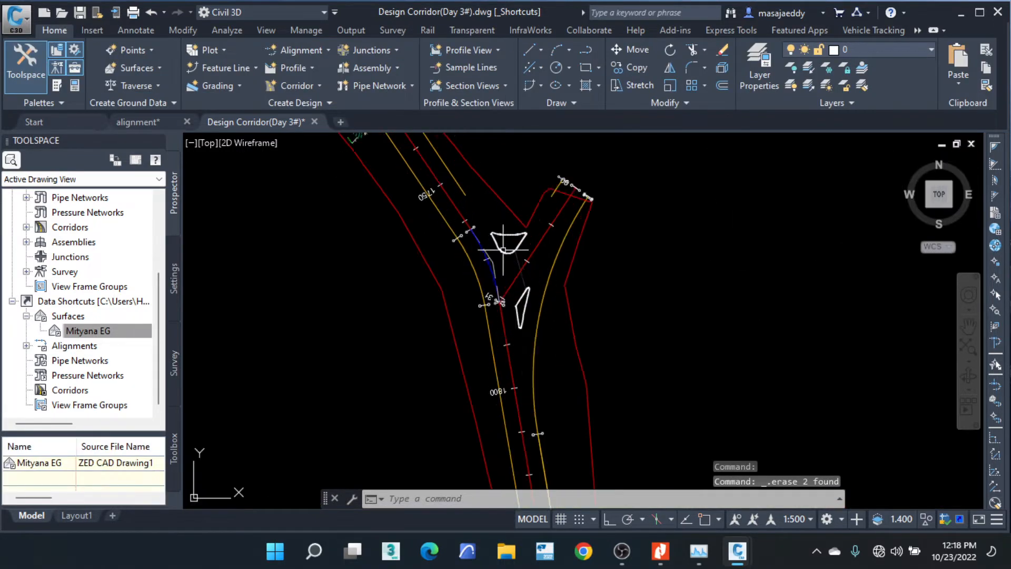
scroll(503, 248, "up", 2)
left_click(570, 287)
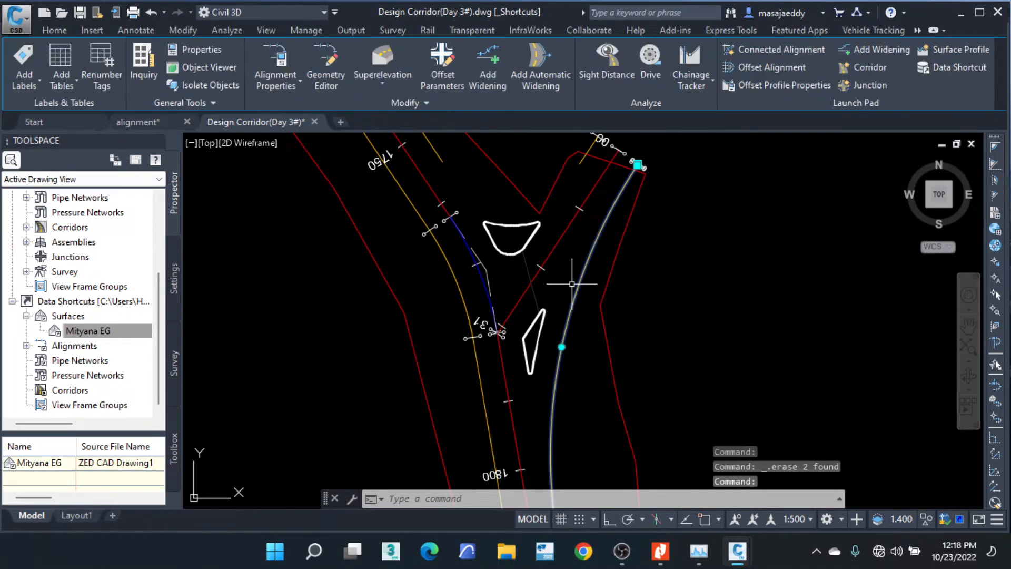
scroll(605, 249, "down", 2)
scroll(587, 191, "up", 2)
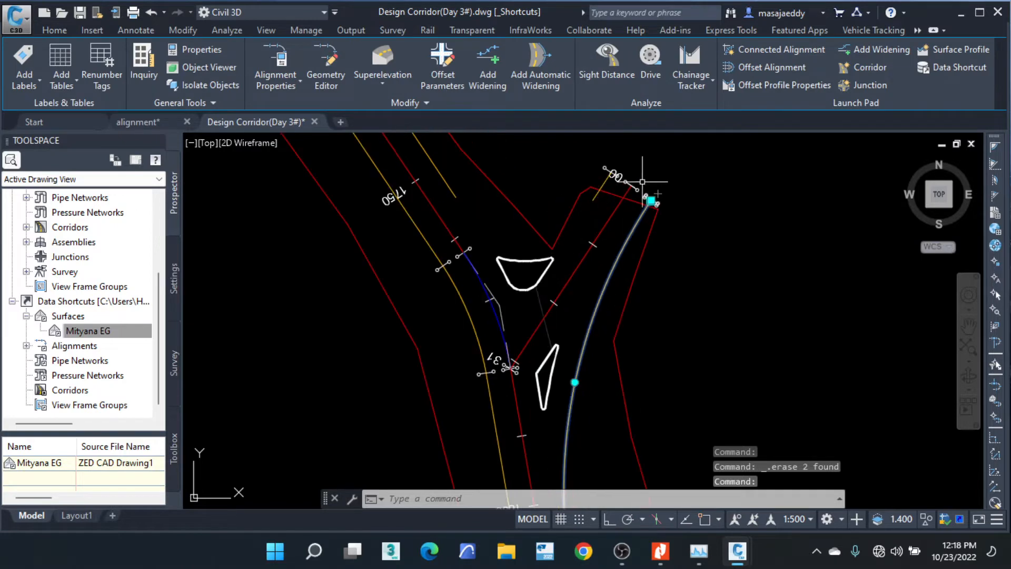
left_click(604, 185)
left_click(446, 184)
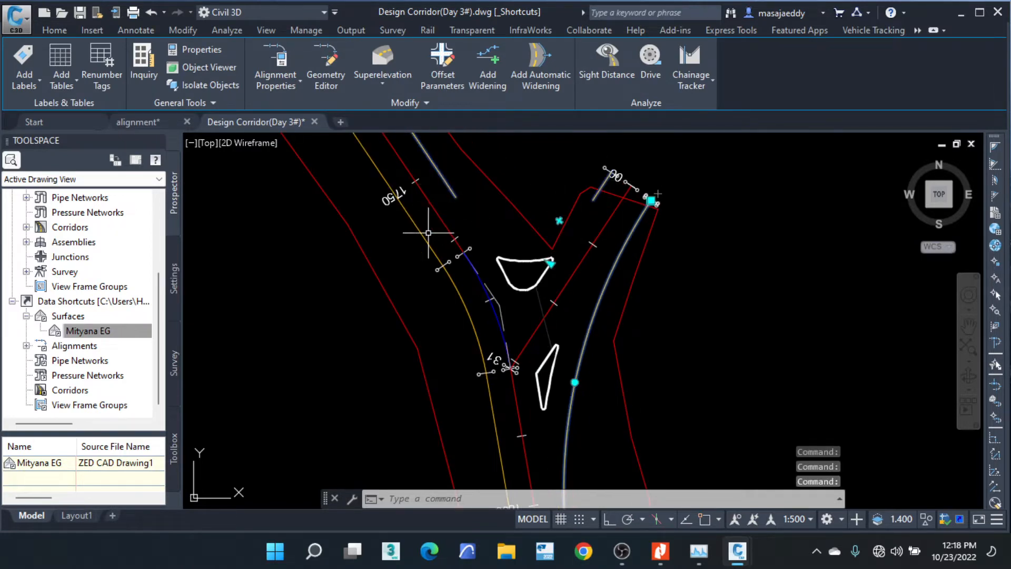
left_click(425, 235)
key("Delete")
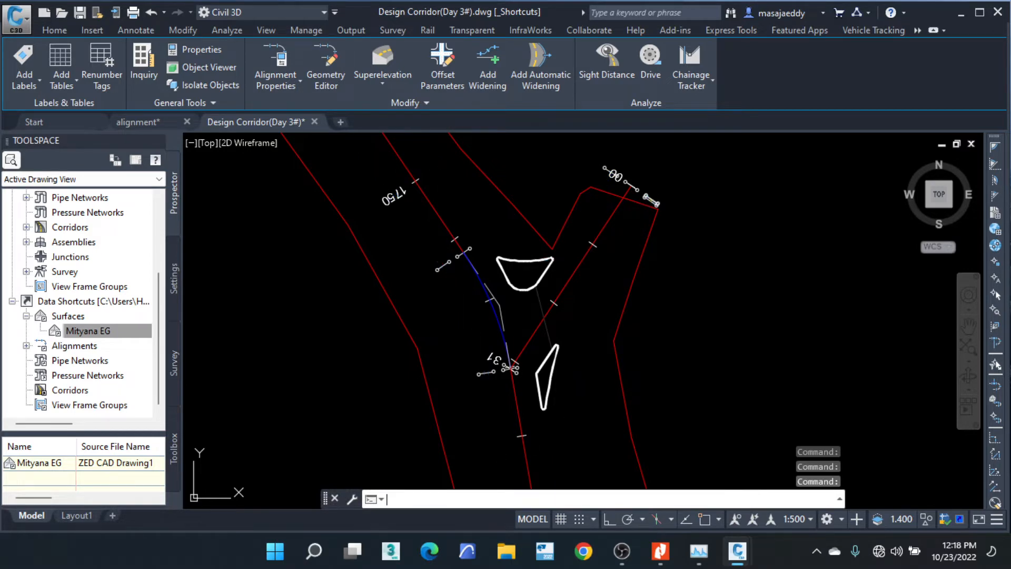
Examine the point where the minor road alignment meets the mityana road alignment beside the triangular traffic island.
scroll(297, 249, "down", 2)
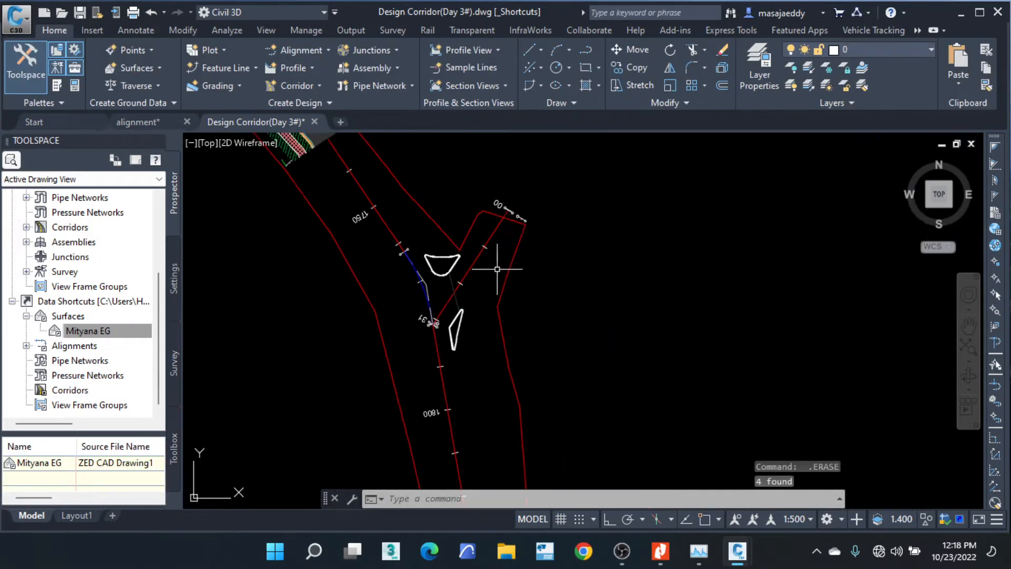
scroll(430, 321, "up", 10)
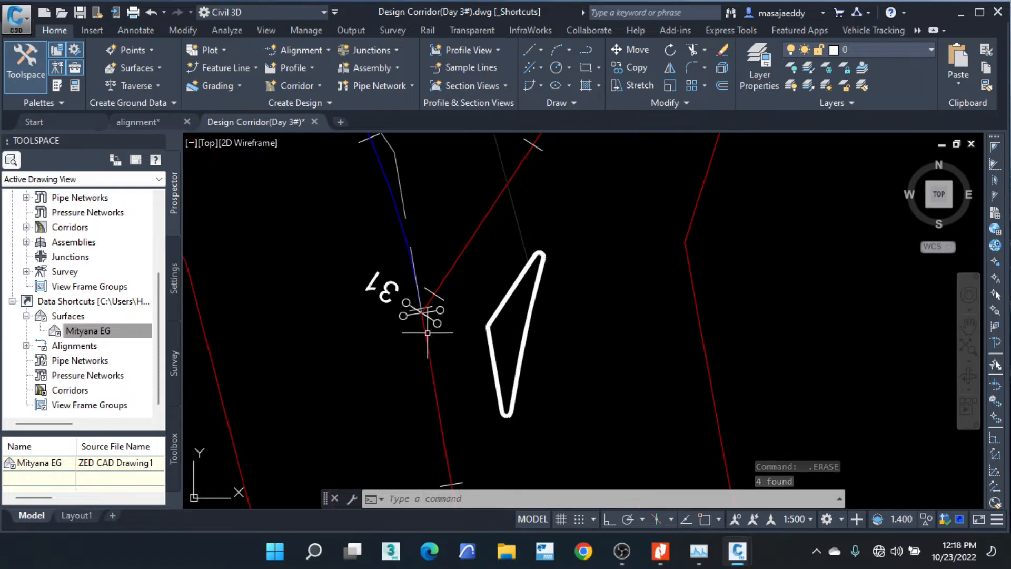
scroll(428, 323, "down", 6)
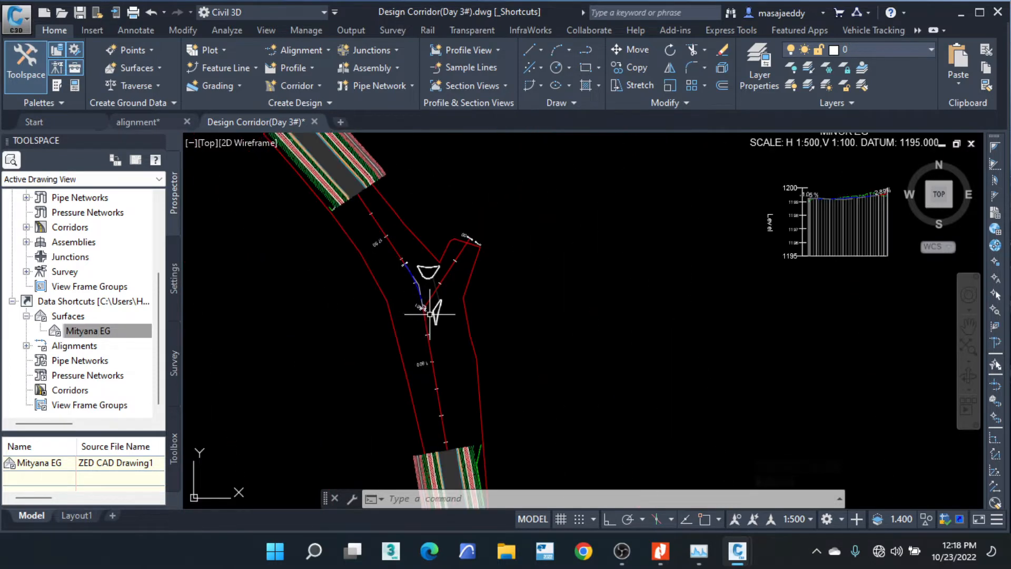
scroll(425, 315, "up", 10)
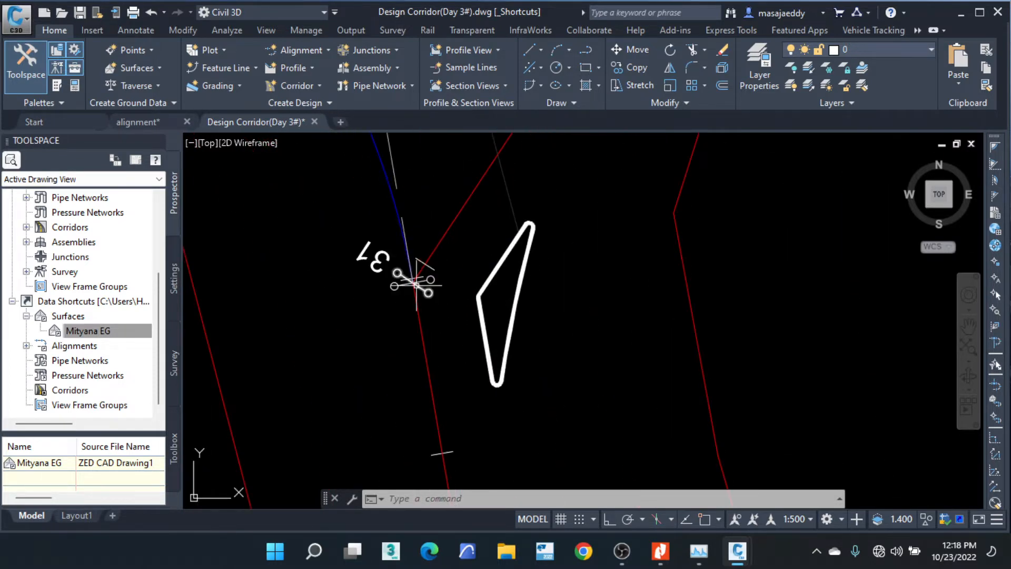
scroll(411, 284, "down", 5)
scroll(416, 290, "up", 4)
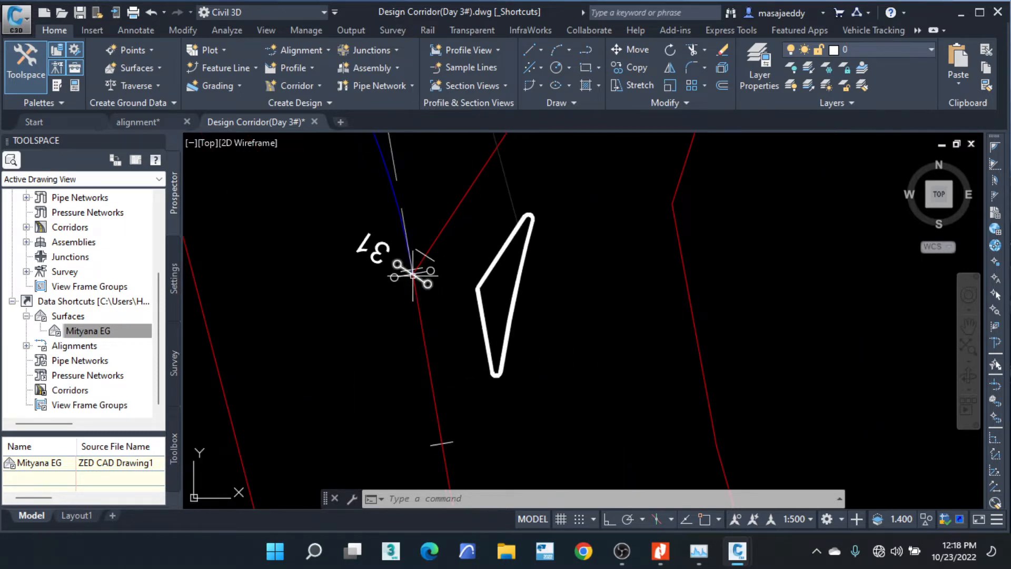
mouse_move(413, 275)
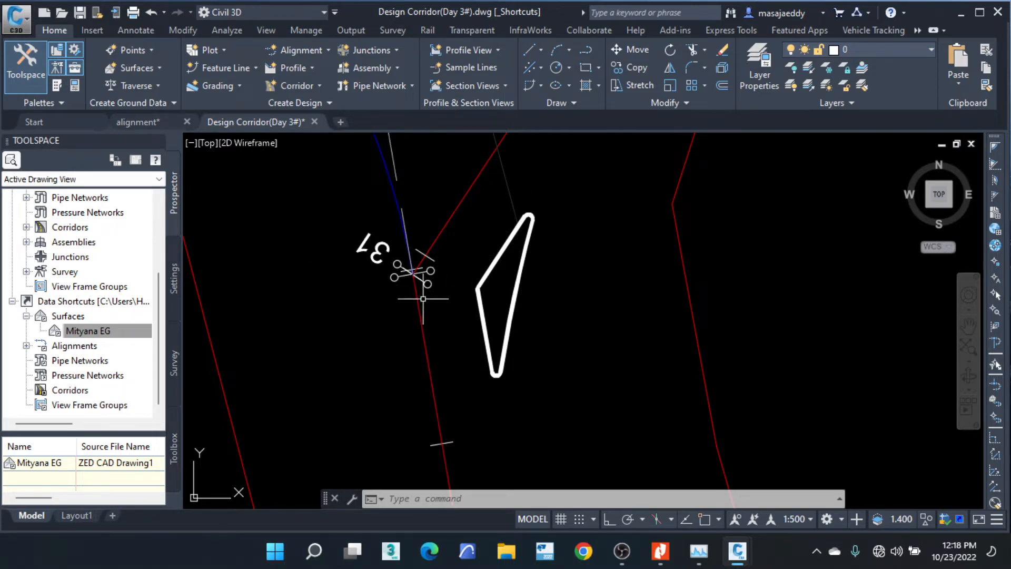
scroll(414, 278, "down", 5)
scroll(437, 327, "up", 1)
scroll(437, 327, "down", 4)
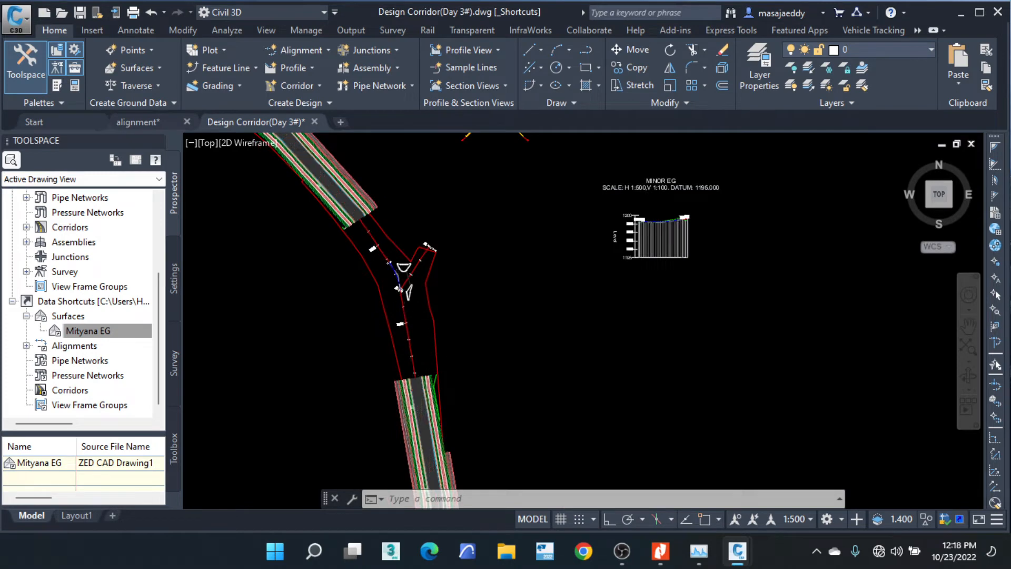
Try to create a sample line group on mityana road sampling Mityana EG and Corridor - (2), picking the chainage where the minor road meets it.
scroll(402, 266, "up", 6)
scroll(400, 263, "up", 2)
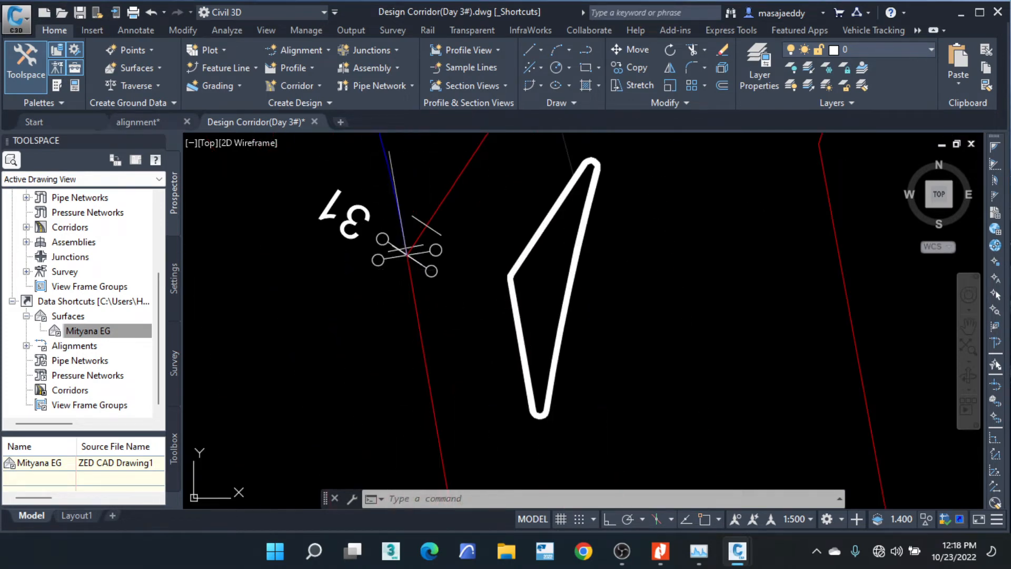
left_click(412, 271)
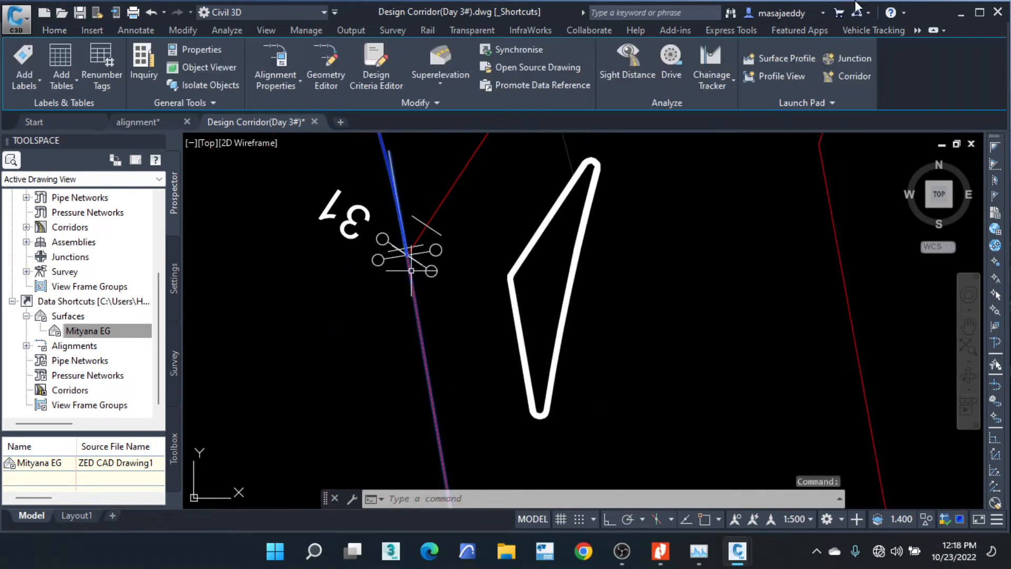
left_click(50, 30)
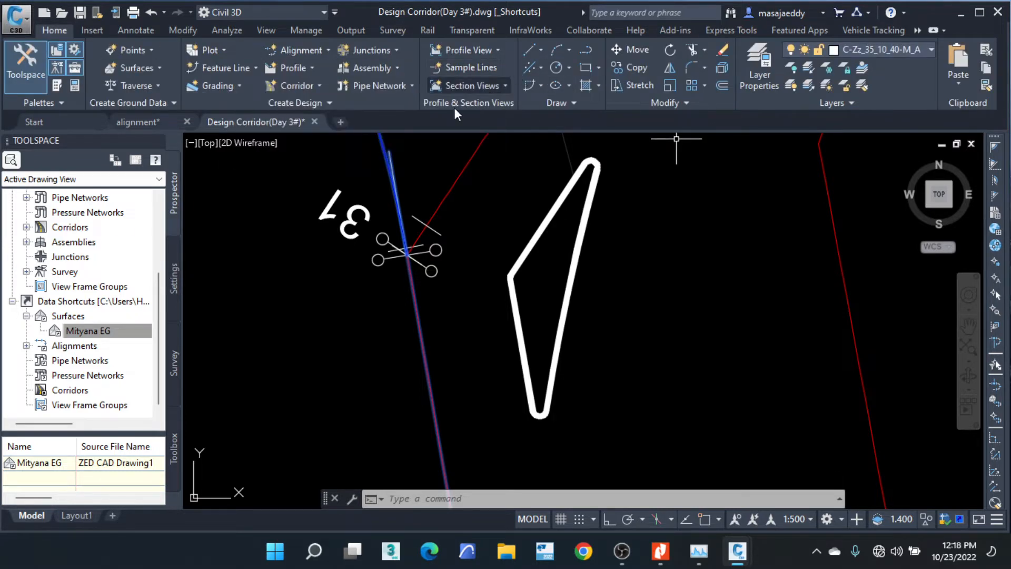
left_click(482, 65)
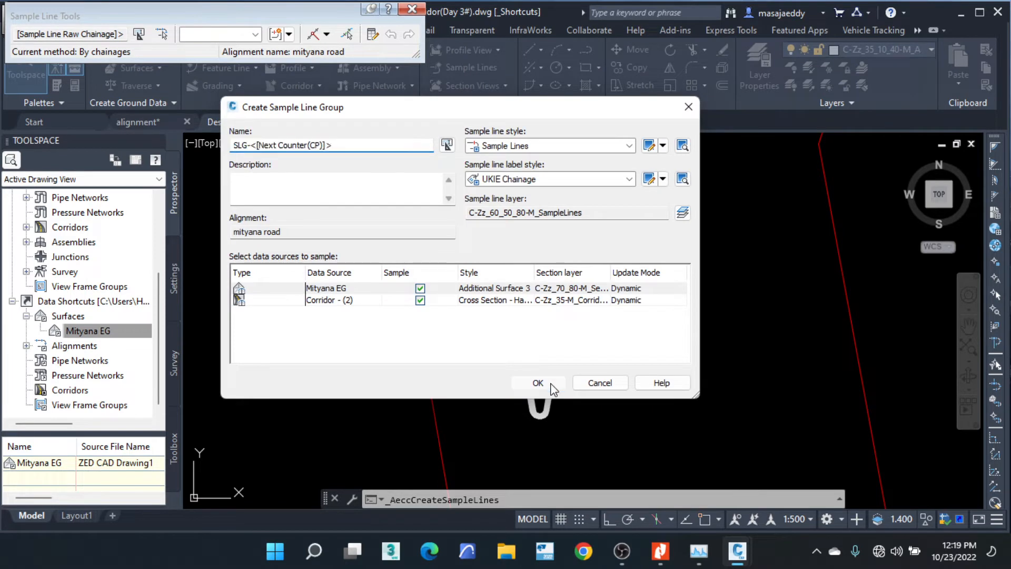
left_click(540, 383)
scroll(387, 248, "up", 3)
scroll(387, 253, "up", 3)
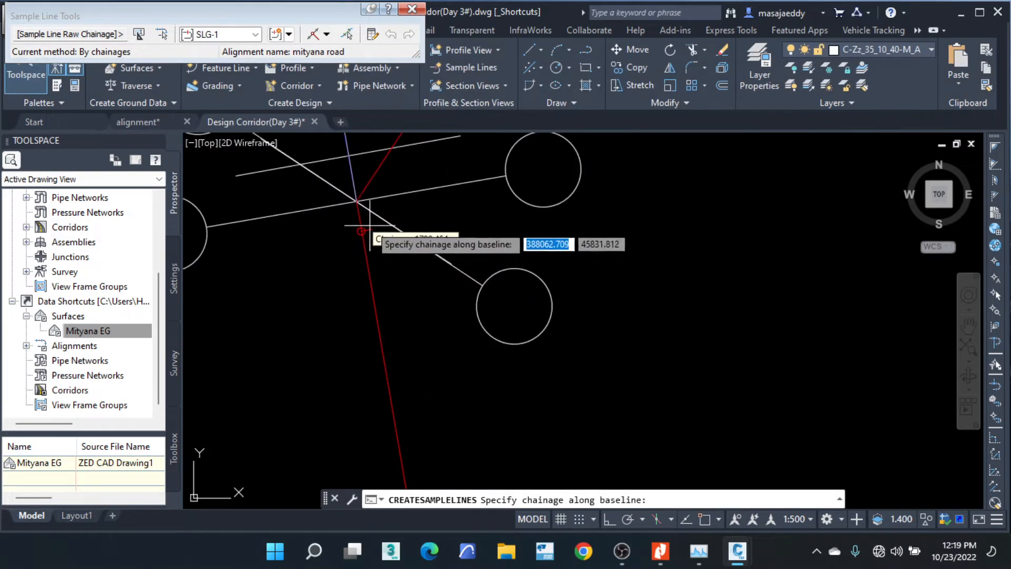
left_click(357, 201)
key("Return")
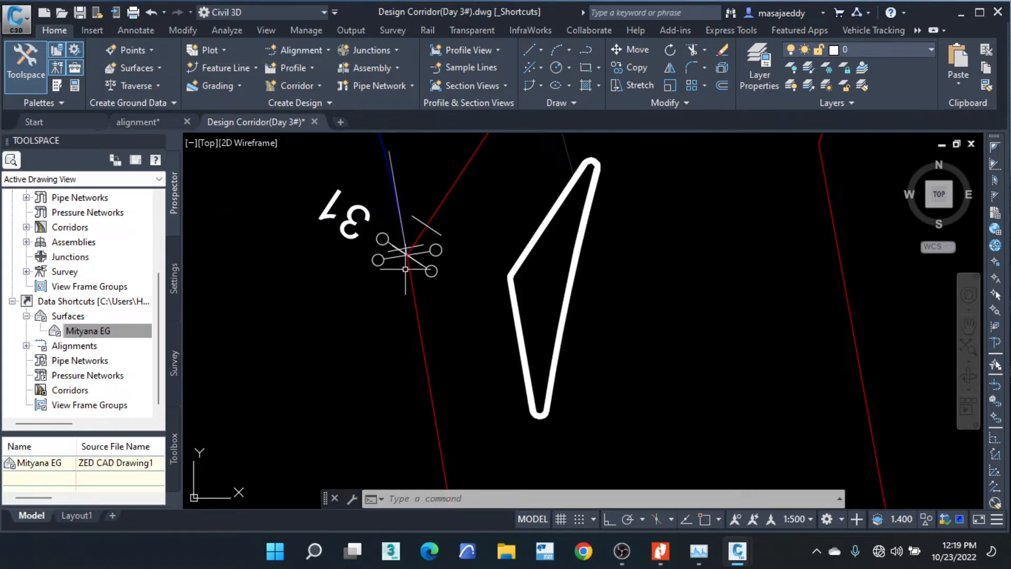
Look over the full length of the mityana road corridor and its junction with the minor road.
scroll(401, 247, "down", 10)
scroll(456, 238, "down", 3)
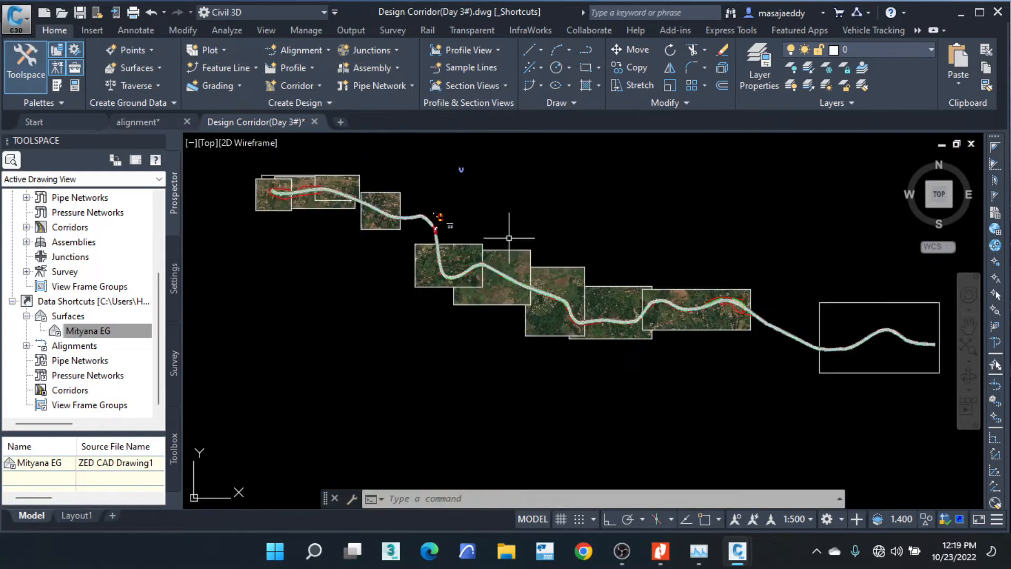
scroll(658, 300, "down", 2)
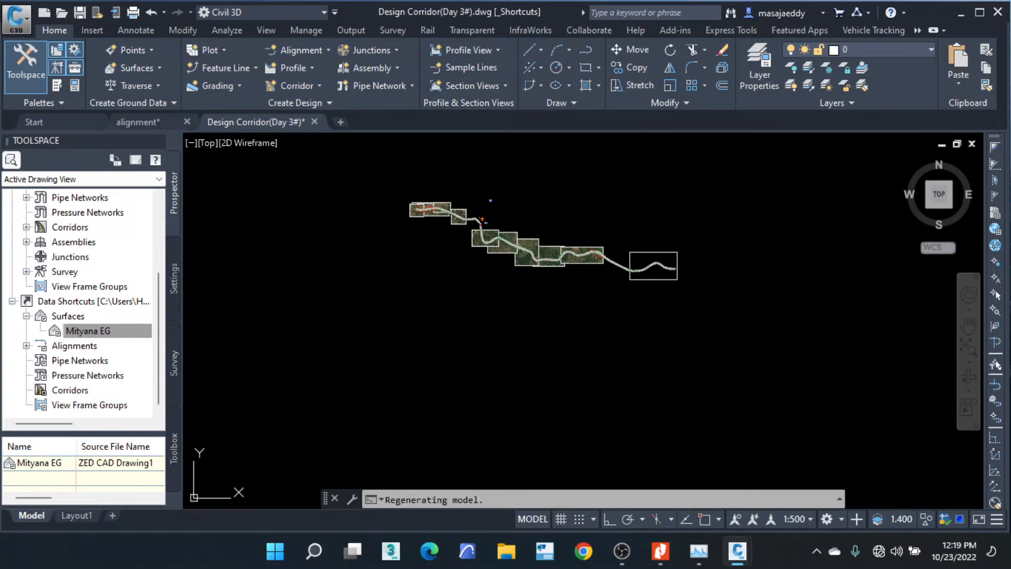
scroll(548, 231, "down", 4)
scroll(540, 208, "up", 4)
scroll(468, 248, "up", 4)
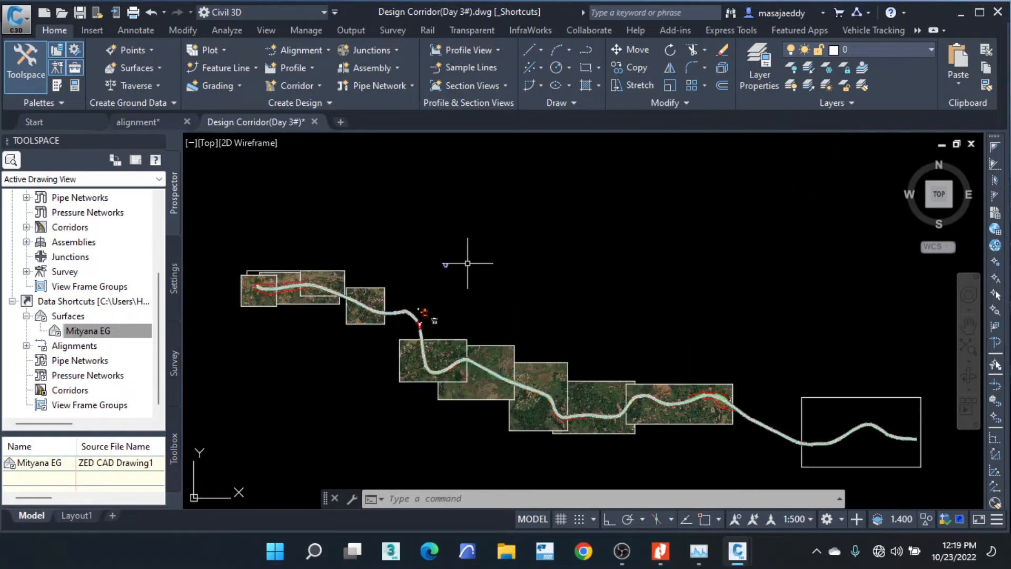
scroll(428, 316, "up", 5)
scroll(448, 321, "up", 2)
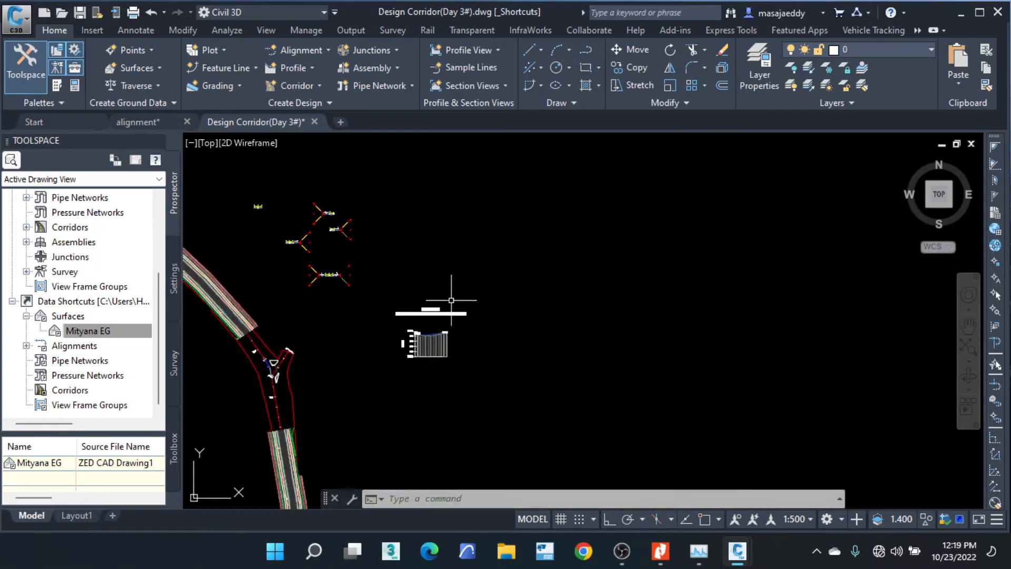
scroll(440, 253, "down", 2)
scroll(384, 324, "up", 6)
scroll(353, 318, "up", 2)
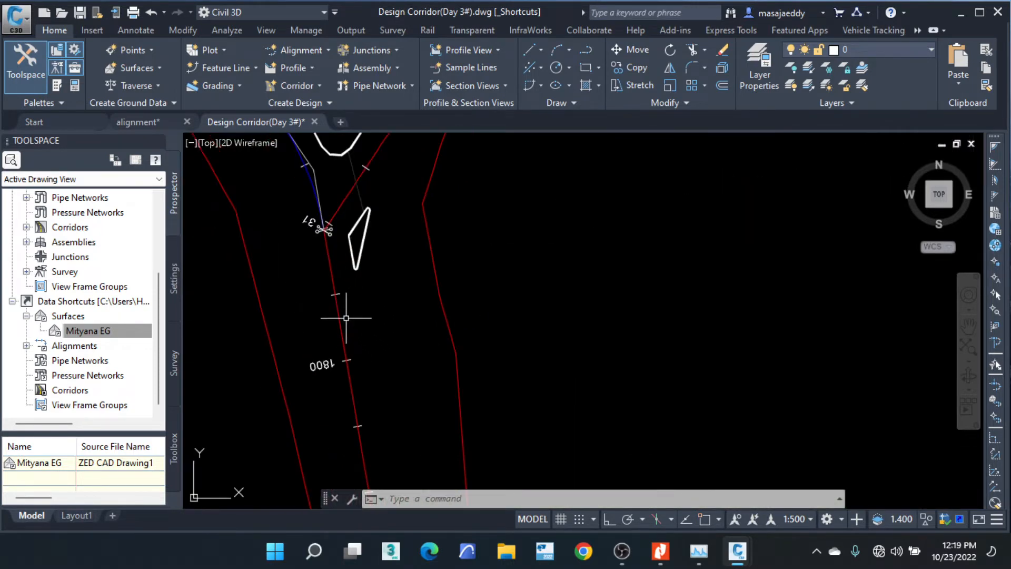
Create a surface profile of mityana road from Mityana EG and draw its 5x Exaggeration profile view in empty space beyond the corridor.
left_click(339, 318)
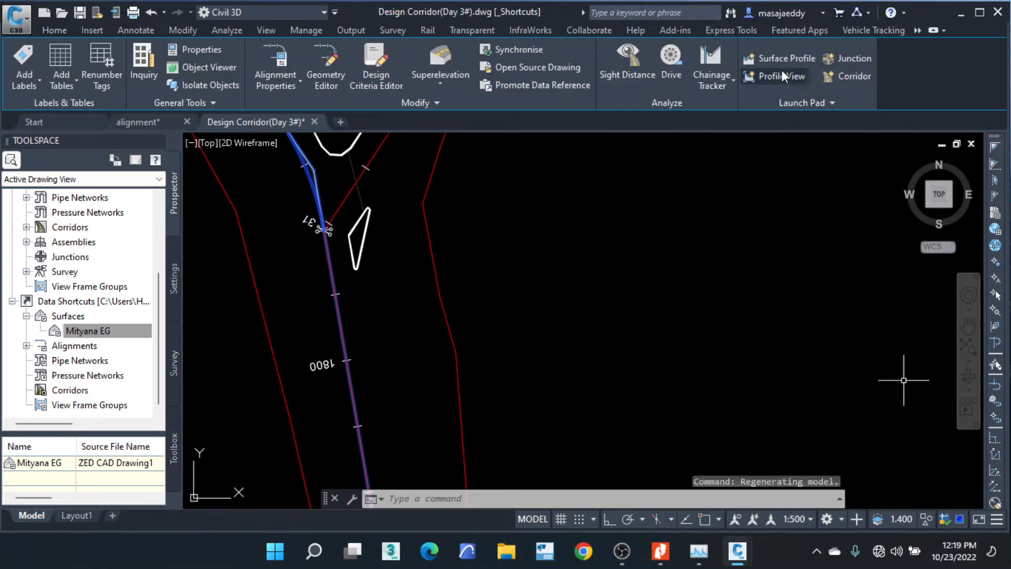
left_click(789, 59)
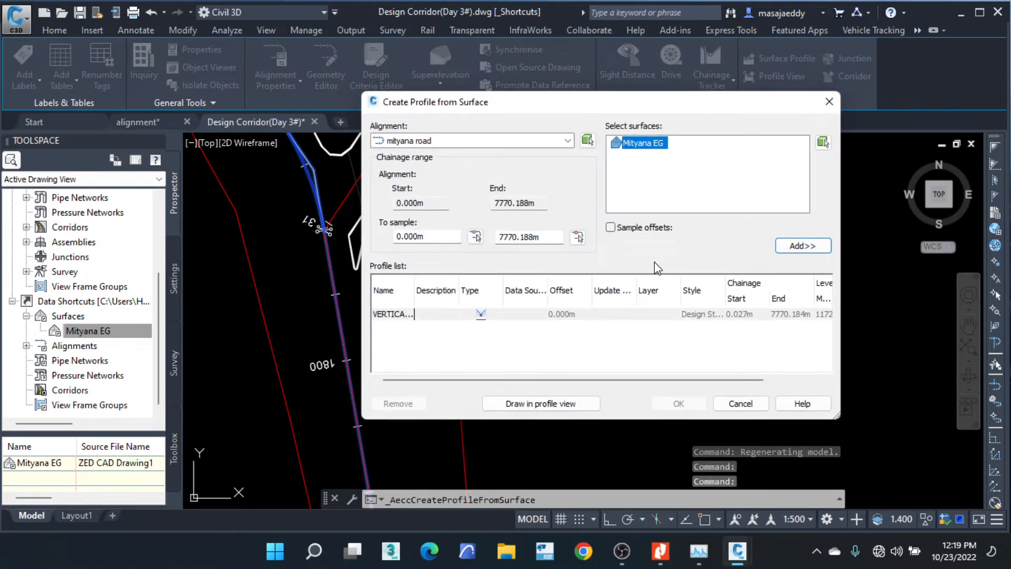
left_click(792, 247)
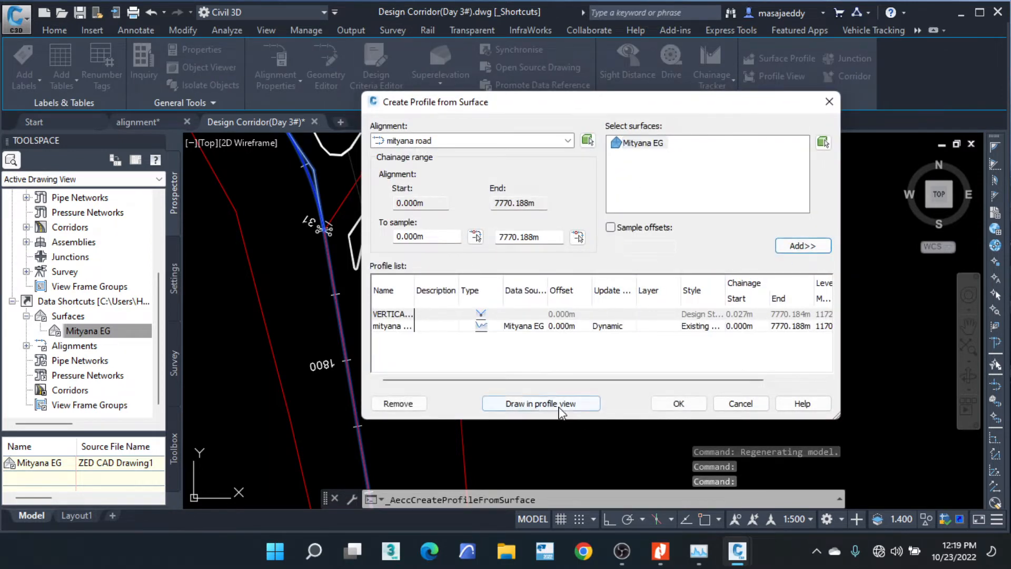
left_click(540, 404)
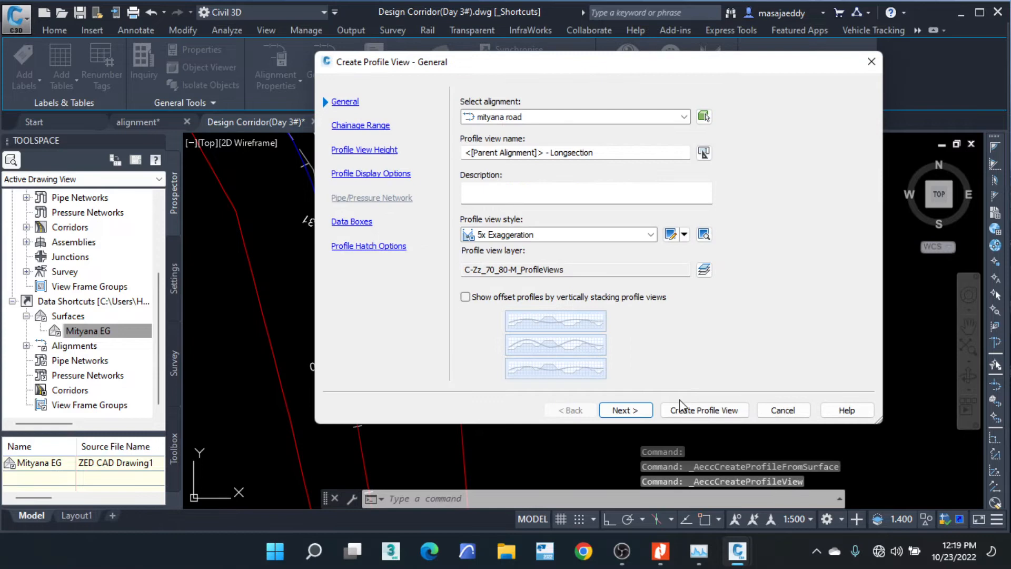
left_click(705, 408)
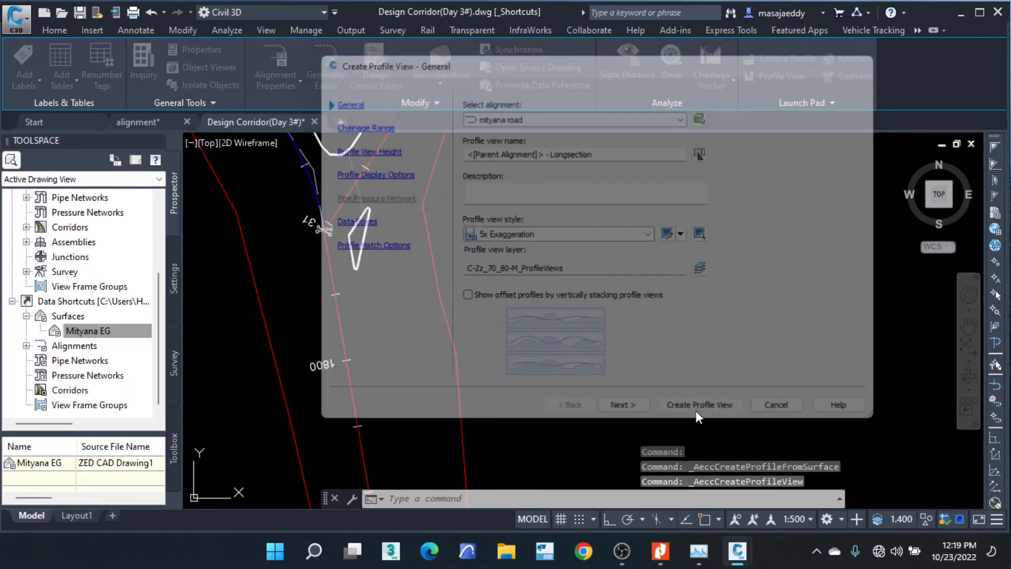
scroll(511, 339, "down", 5)
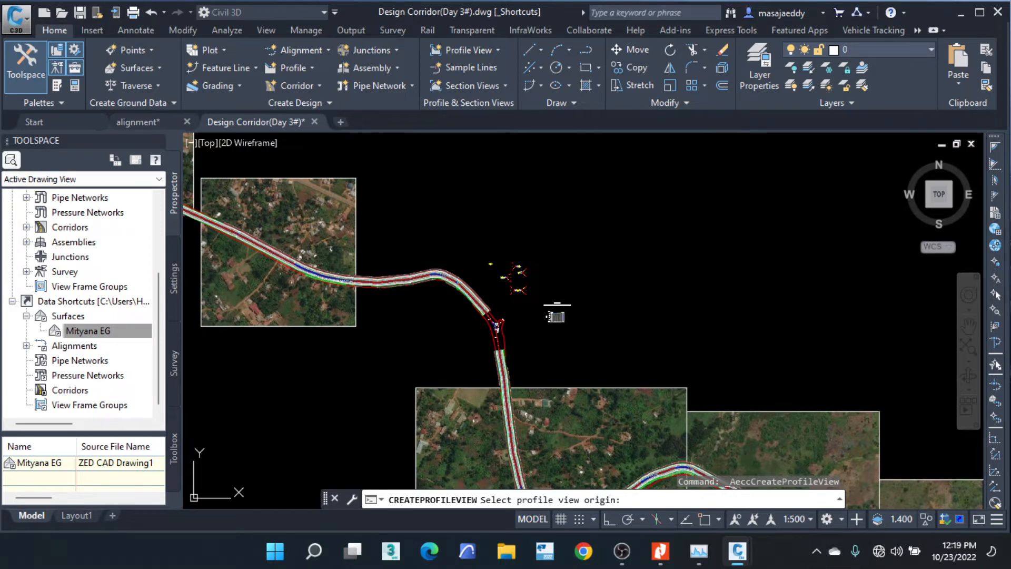
scroll(711, 230, "up", 5)
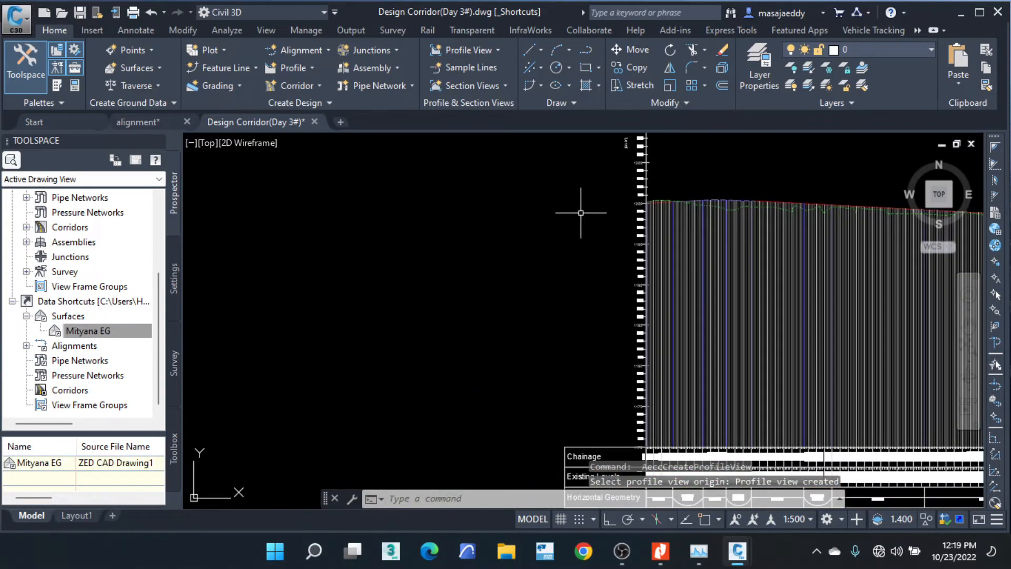
Set Profile2 to mityana road - Mityana EG - SP 5 for the profile view's Chainage and Existing Levels bands.
scroll(559, 214, "down", 7)
scroll(811, 255, "up", 5)
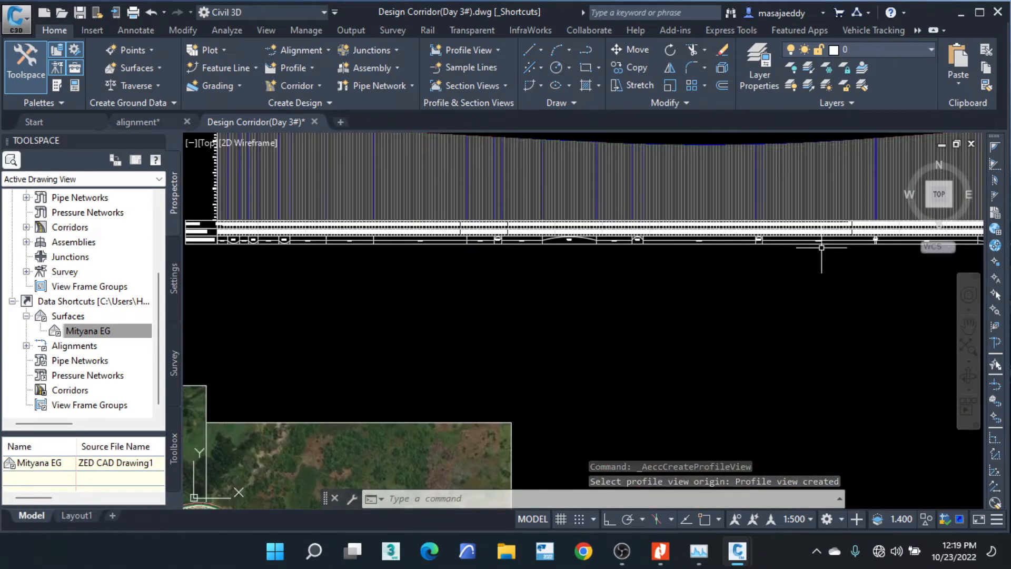
scroll(323, 210, "up", 6)
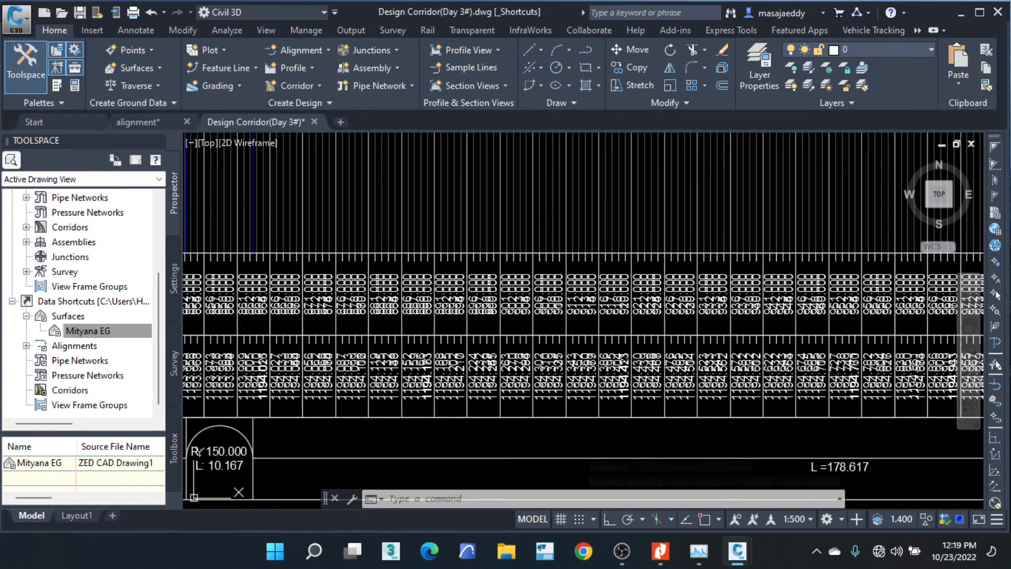
left_click(914, 304)
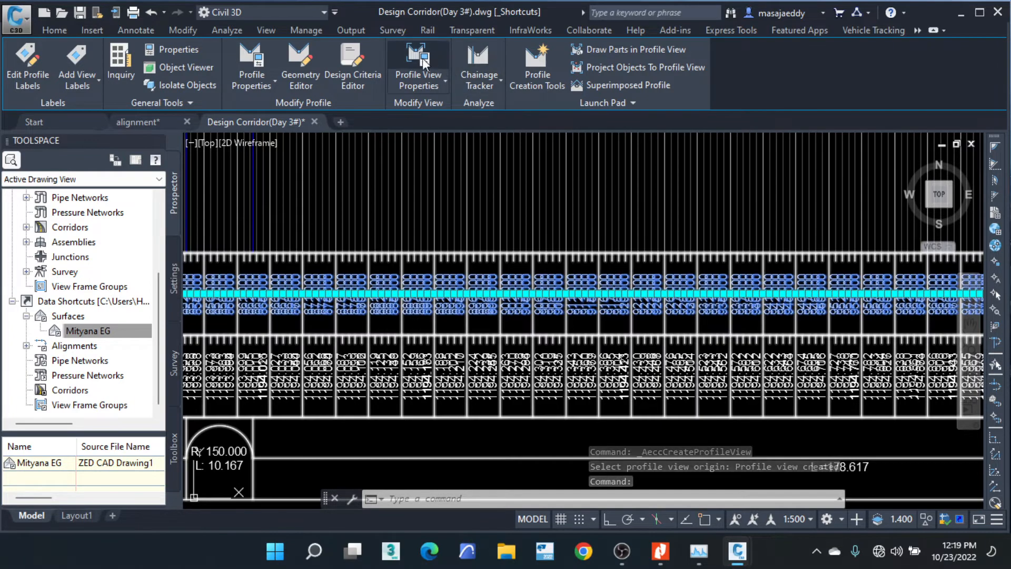
left_click(422, 57)
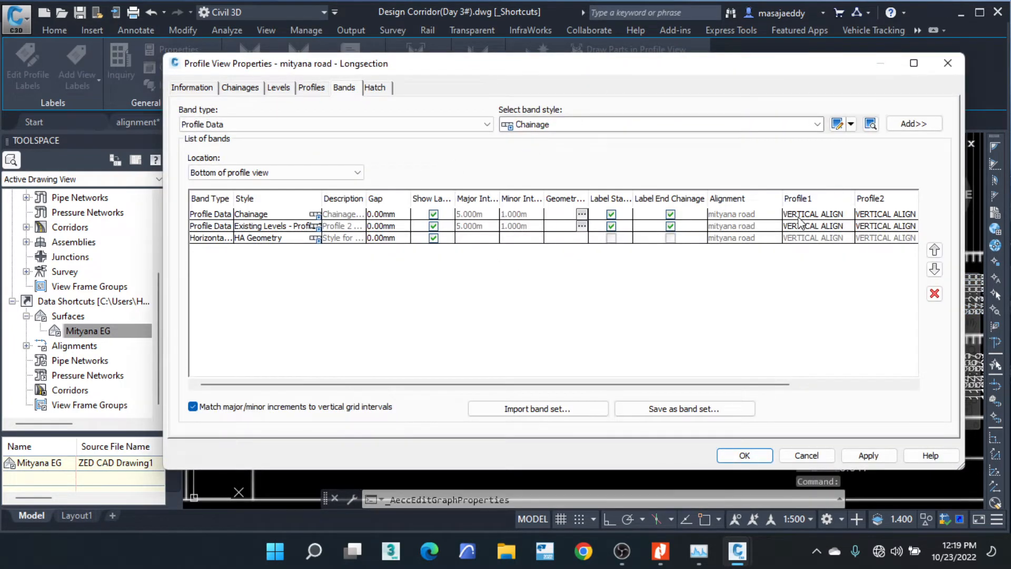
left_click(846, 216)
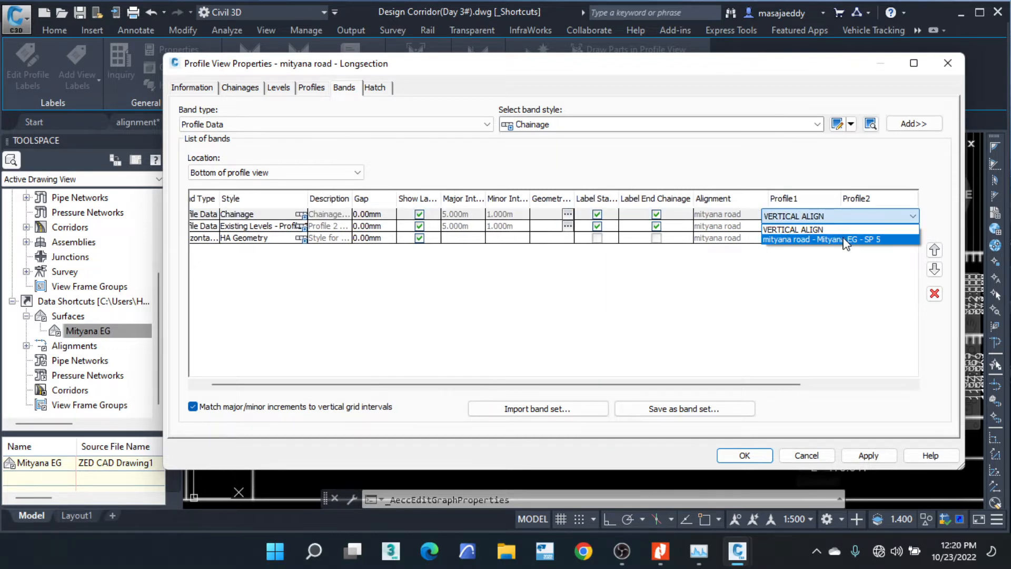
left_click(846, 240)
left_click(859, 226)
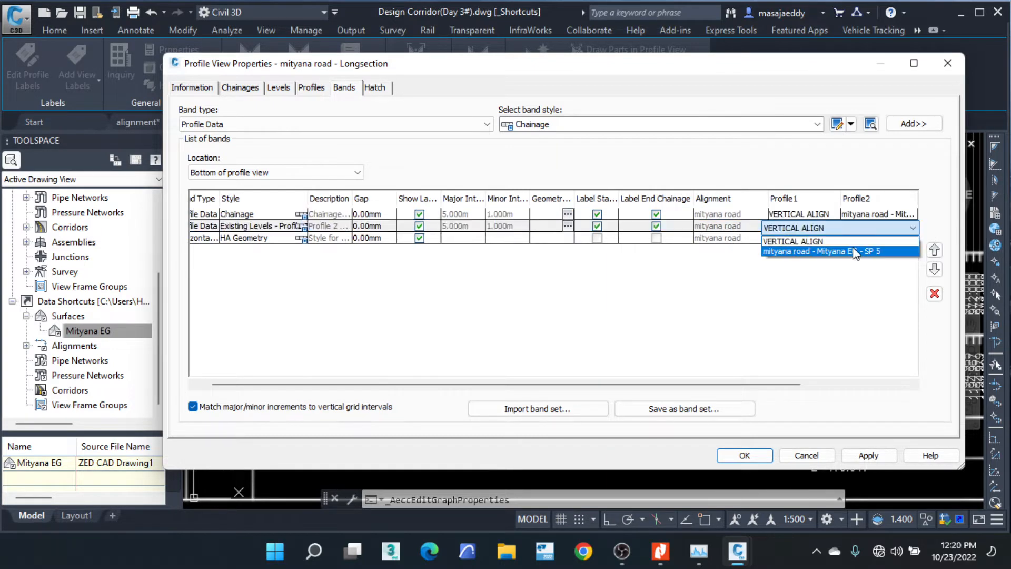
left_click(855, 252)
left_click(759, 455)
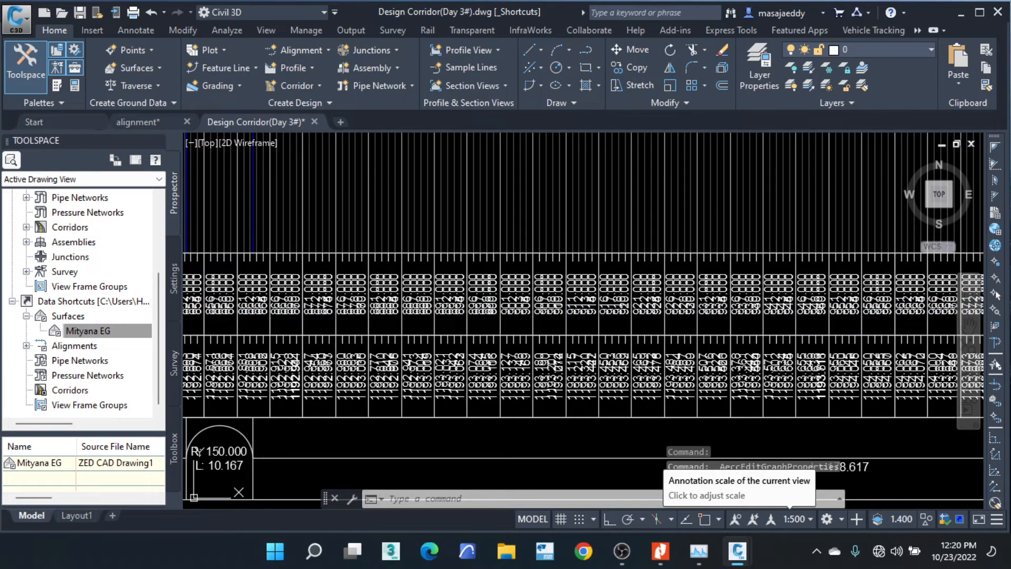
Remove the HA Geometry and Existing Levels bands from the mityana road profile view.
scroll(415, 278, "down", 5)
left_click(414, 278)
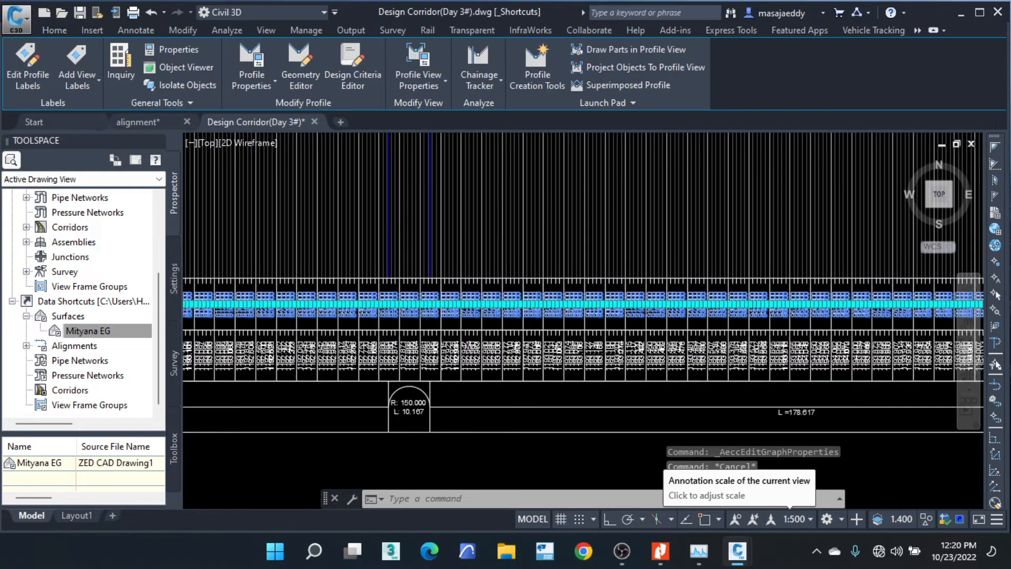
scroll(414, 279, "down", 3)
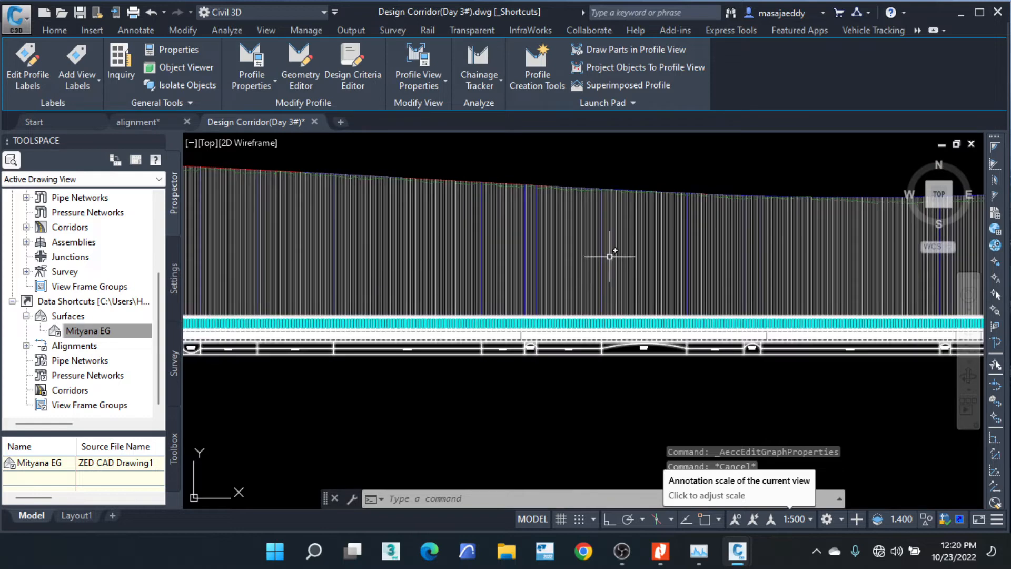
scroll(544, 249, "up", 5)
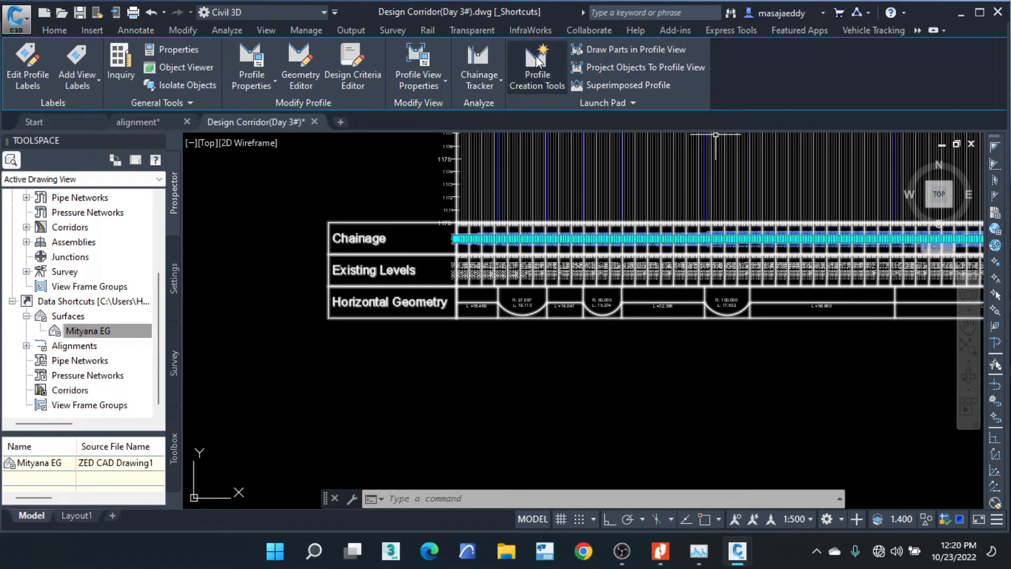
left_click(417, 58)
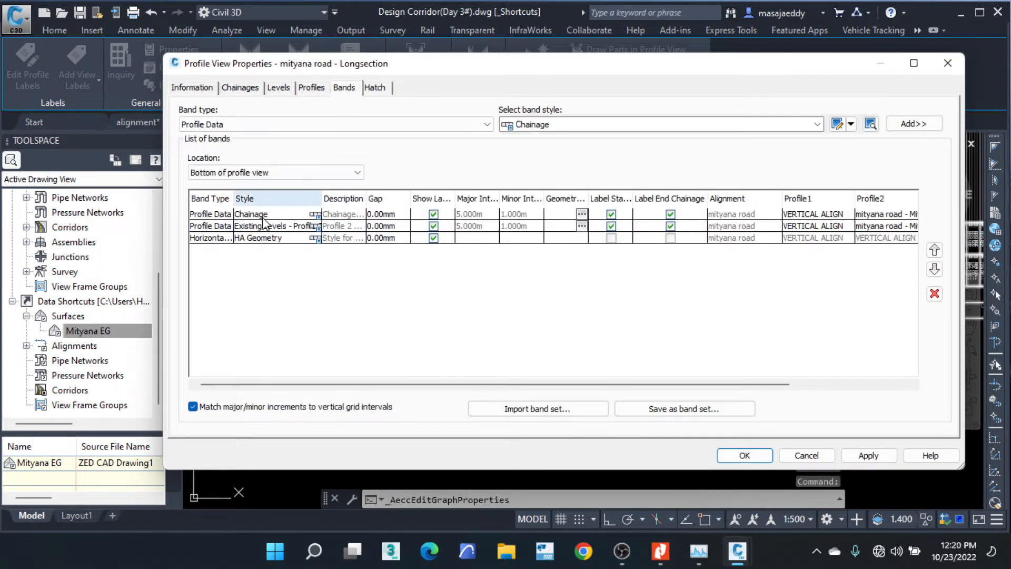
left_click(262, 240)
left_click(934, 293)
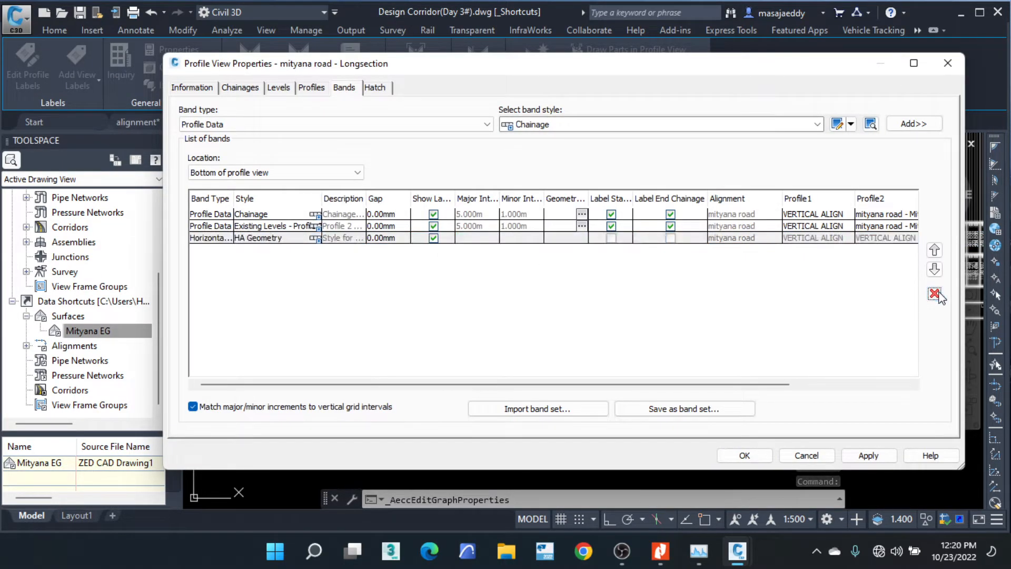
left_click(737, 226)
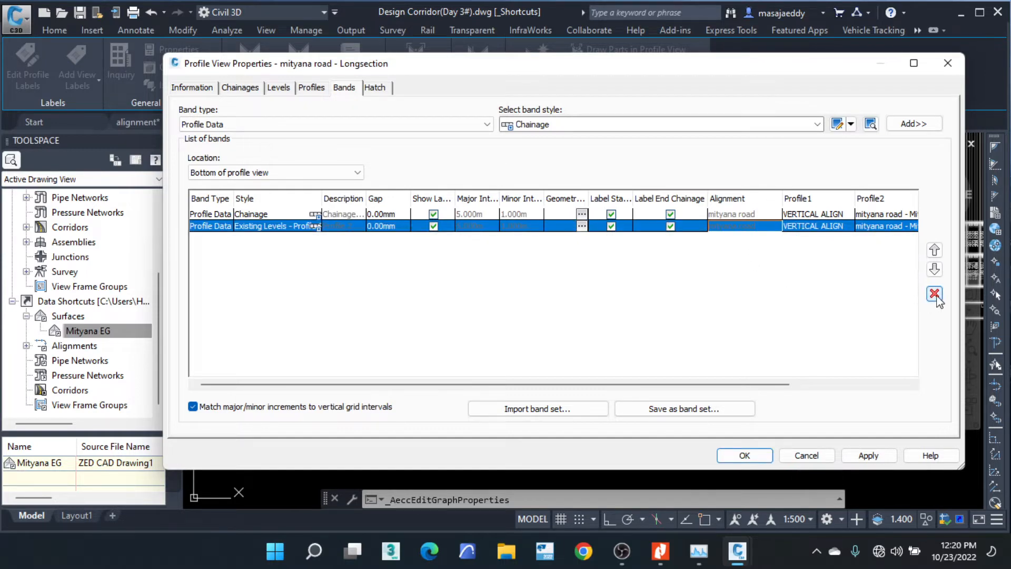
left_click(935, 294)
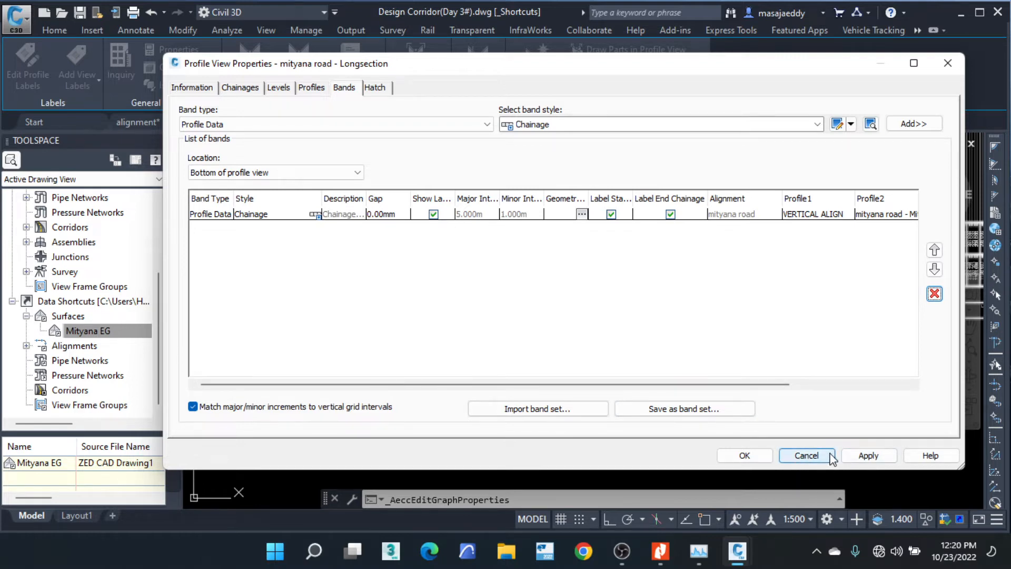
left_click(747, 456)
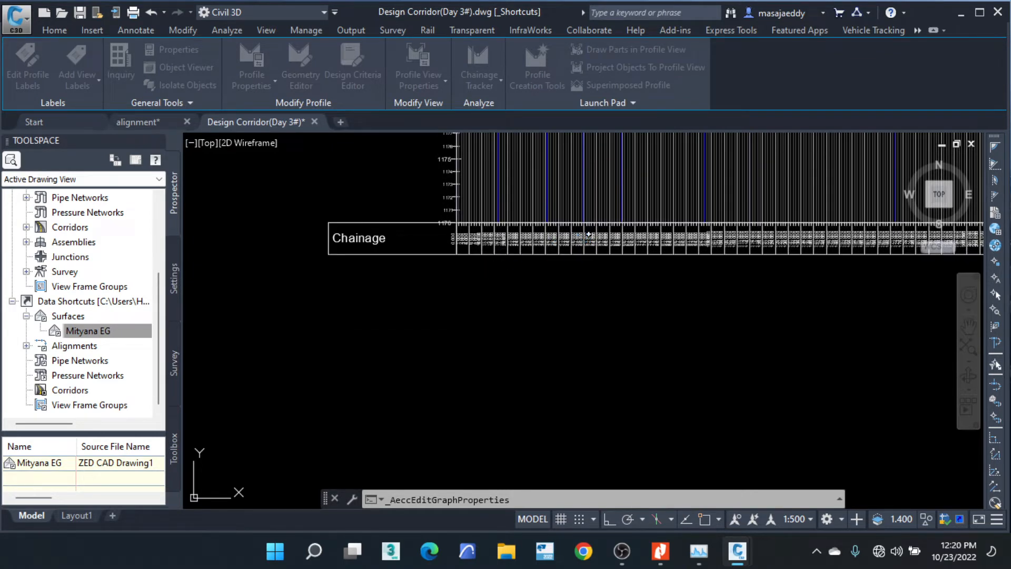
key("Escape")
scroll(583, 245, "up", 6)
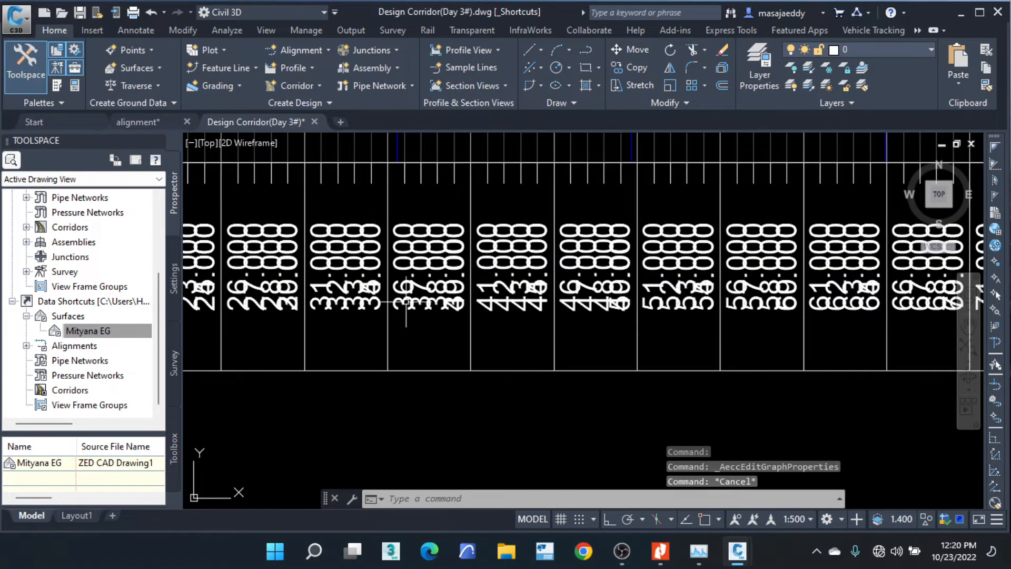
scroll(406, 302, "down", 3)
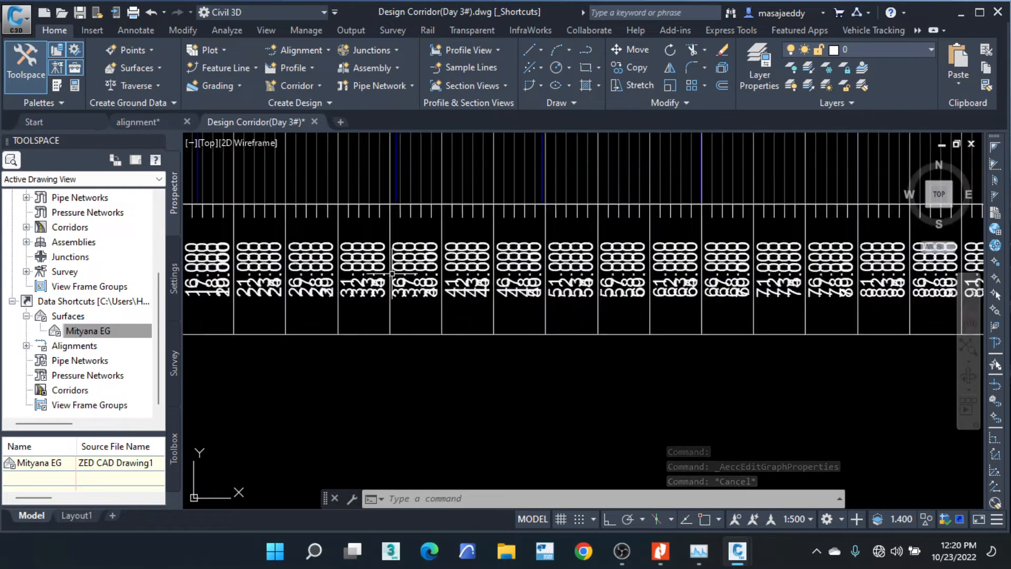
Start a chainage level label on the mityana road profile view and set its chainage to 1780.263.
scroll(392, 273, "down", 5)
mouse_move(462, 286)
middle_mouse_down()
mouse_move(590, 302)
mouse_move(434, 405)
middle_mouse_up()
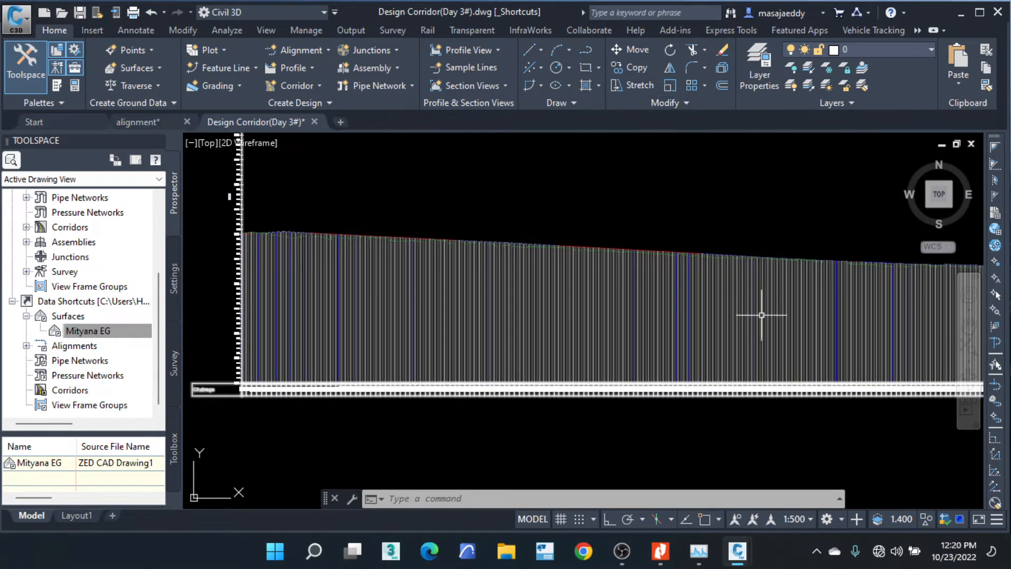
scroll(821, 394, "up", 4)
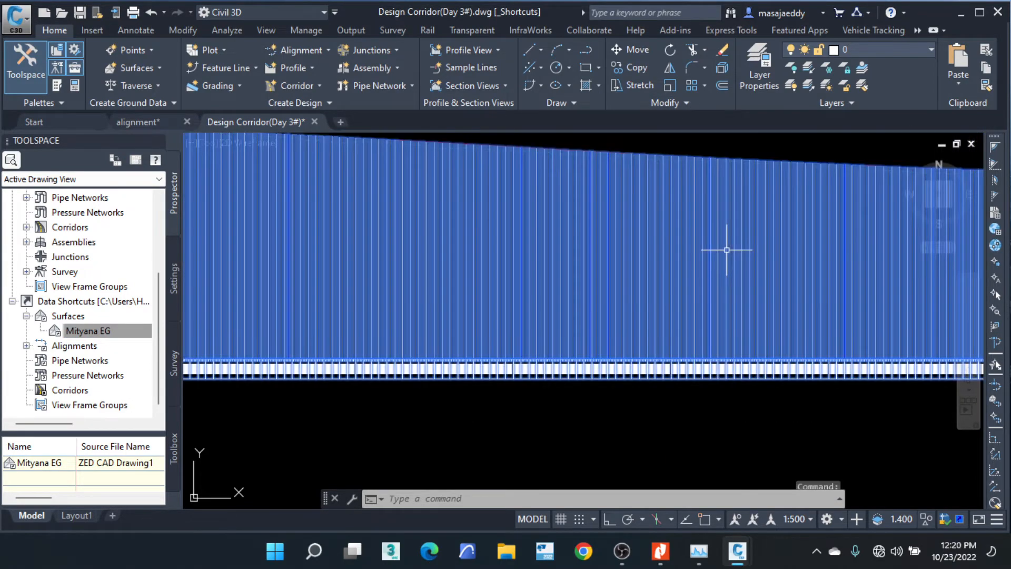
left_click(727, 250)
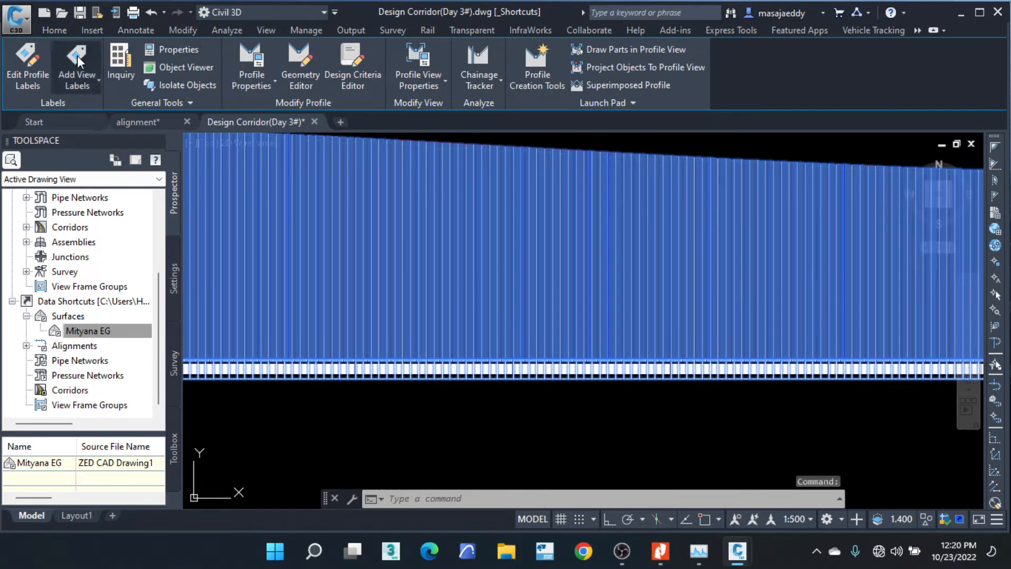
left_click(83, 77)
left_click(59, 112)
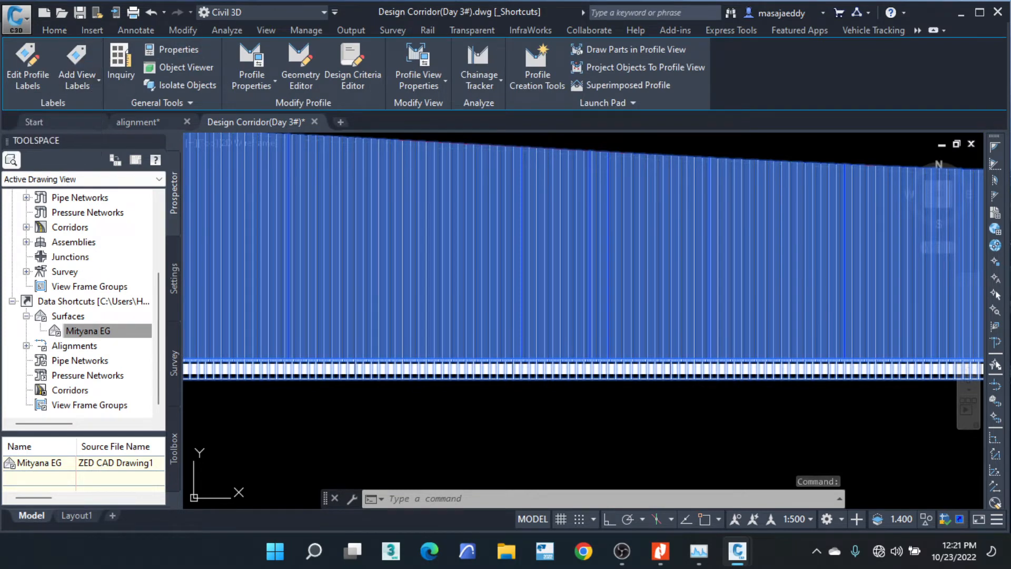
type("1780.263")
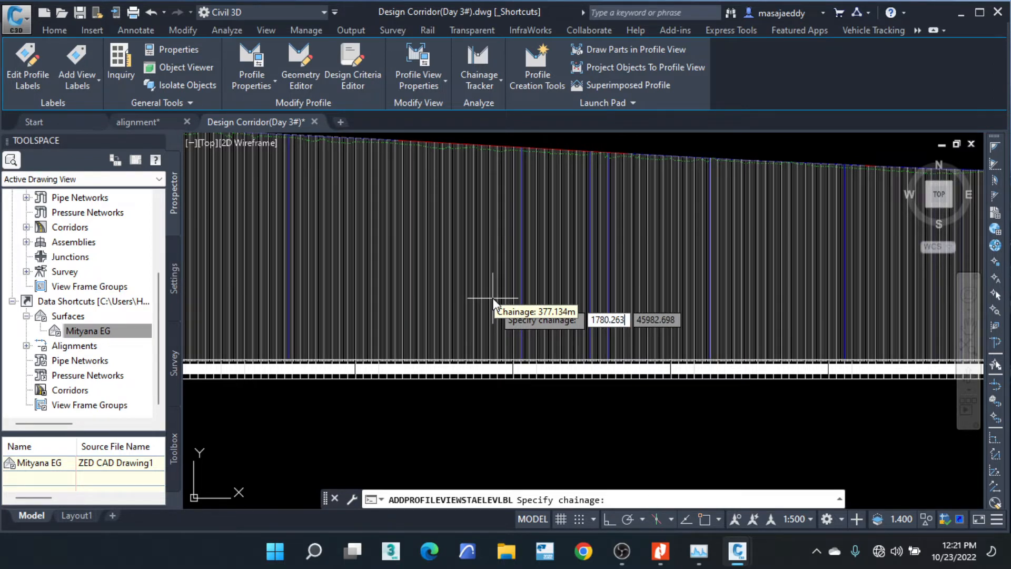
key("Return")
With object snap turned on, read the design profile's level at chainage 1780.263, leaving the label unplaced.
scroll(495, 303, "down", 3)
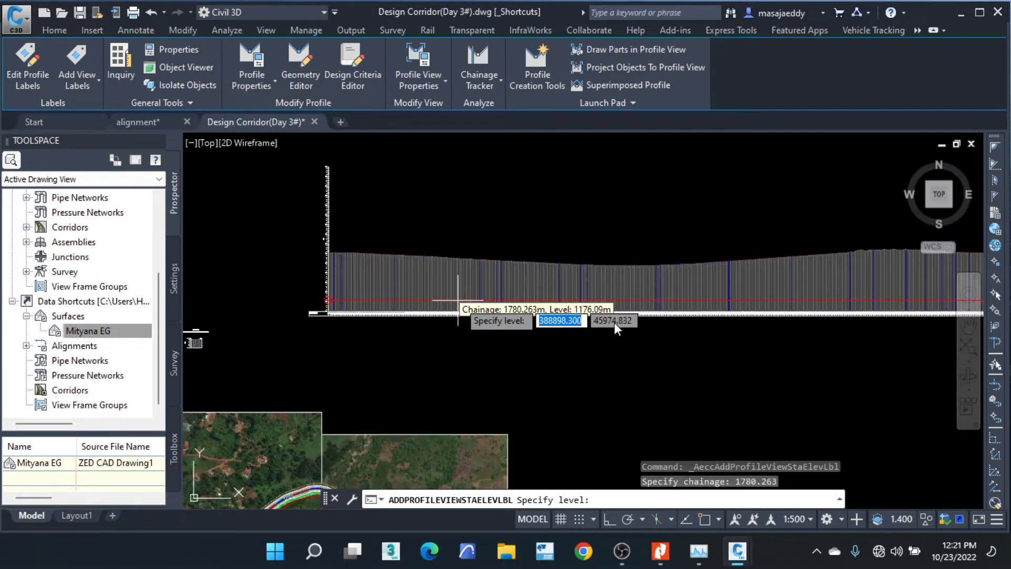
scroll(363, 327, "down", 2)
scroll(634, 315, "up", 2)
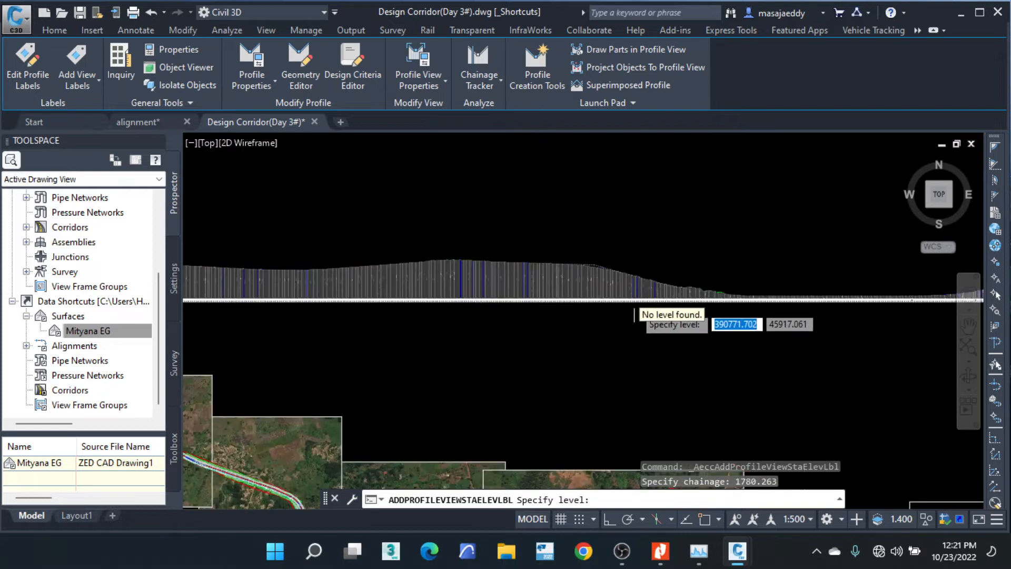
scroll(635, 315, "up", 3)
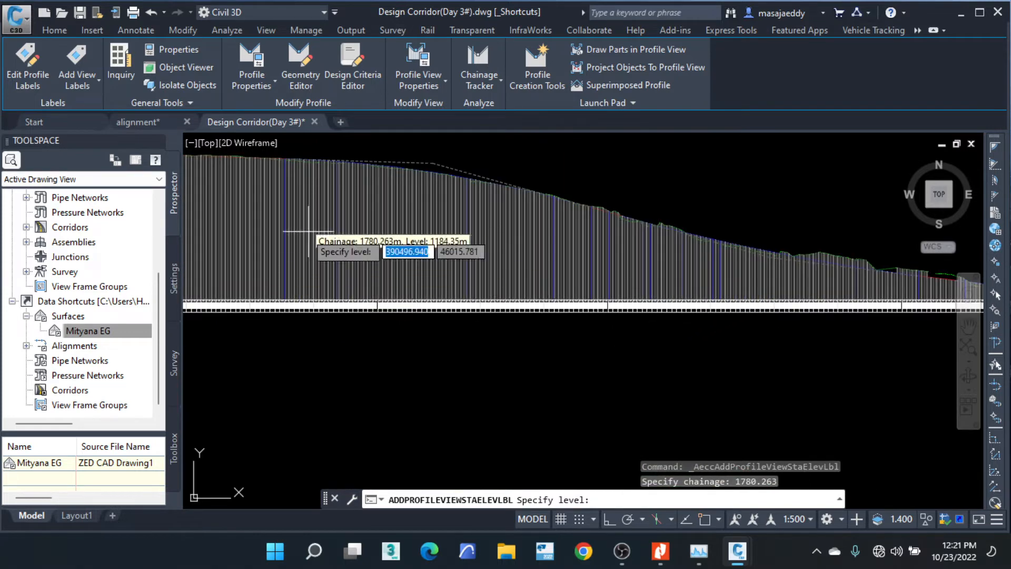
scroll(301, 195, "up", 3)
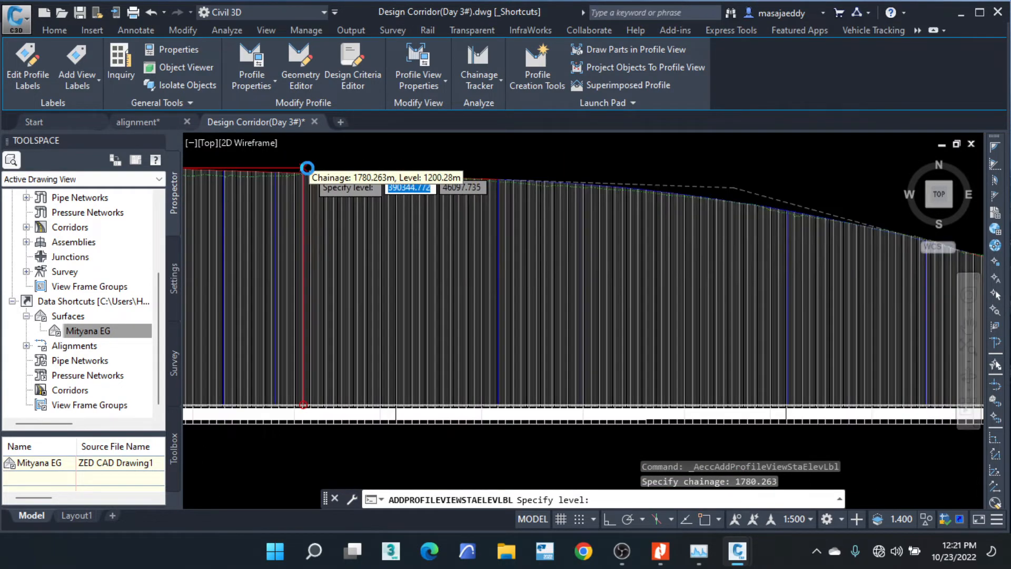
scroll(307, 167, "up", 4)
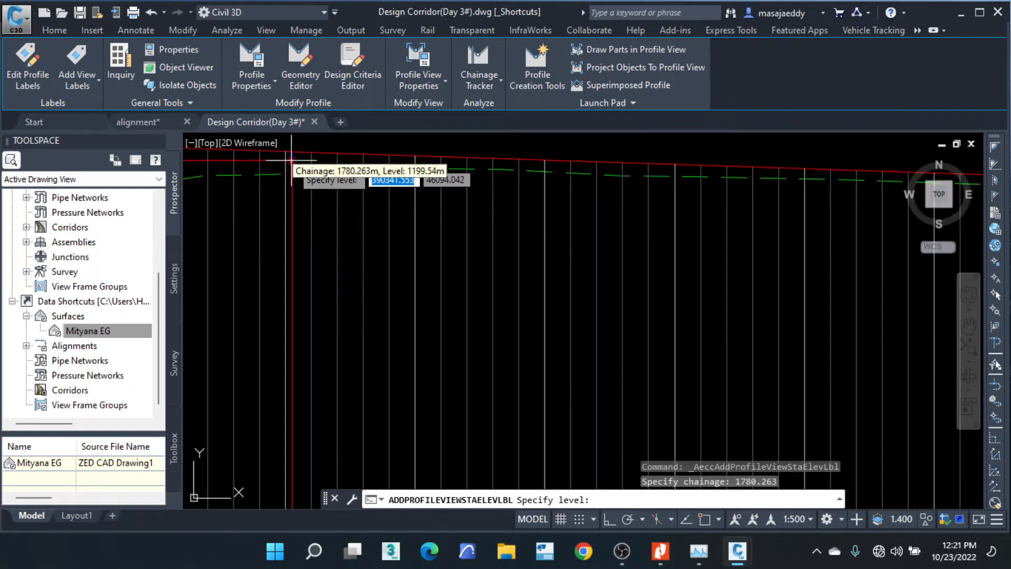
middle_click_drag(293, 158, 301, 277)
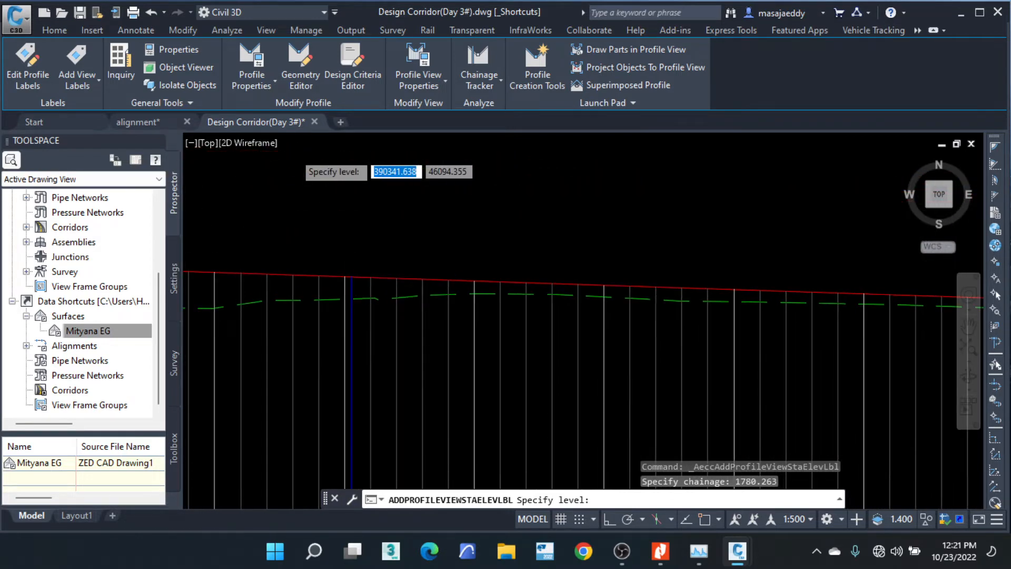
scroll(350, 279, "up", 2)
left_click(700, 519)
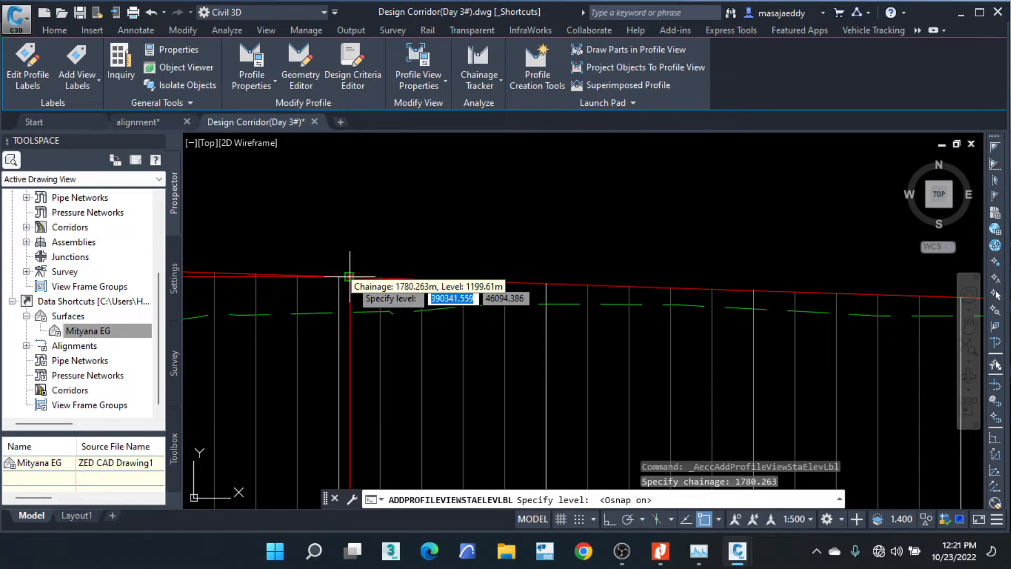
key("Escape")
key("Escape")
Examine where the minor road alignment meets mityana road at the junction.
scroll(419, 298, "down", 1)
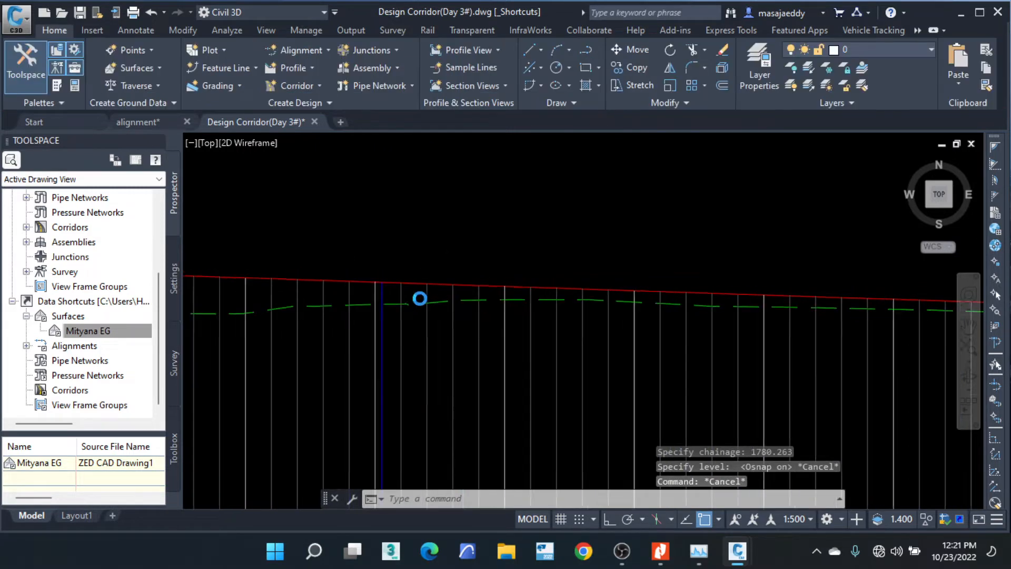
scroll(420, 298, "down", 5)
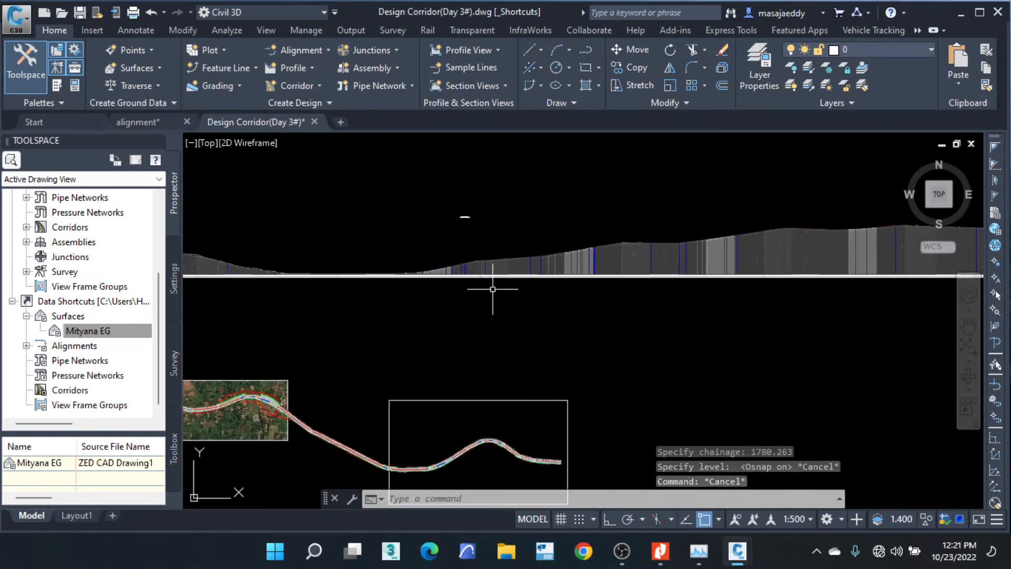
scroll(493, 289, "down", 4)
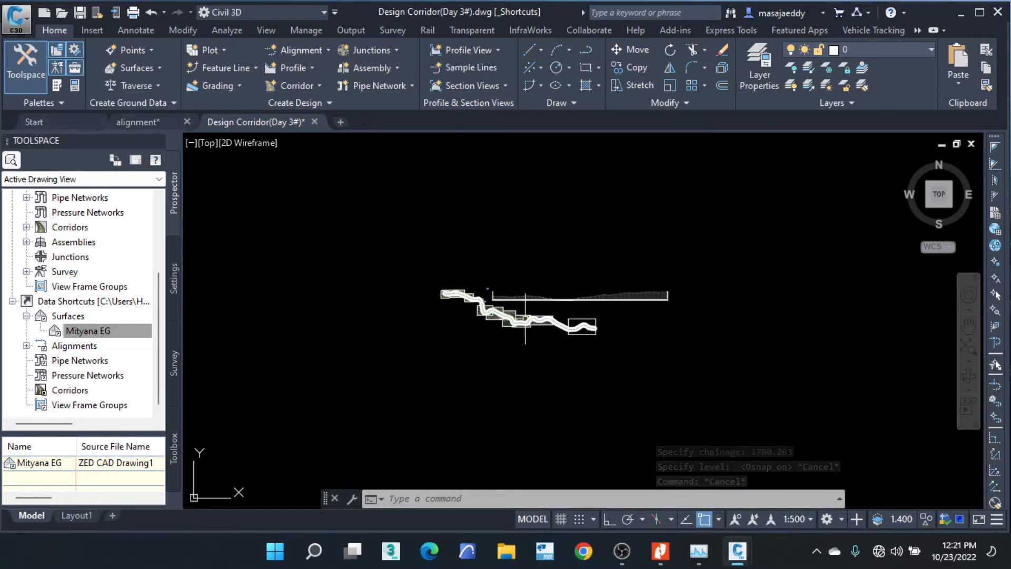
scroll(484, 290, "up", 6)
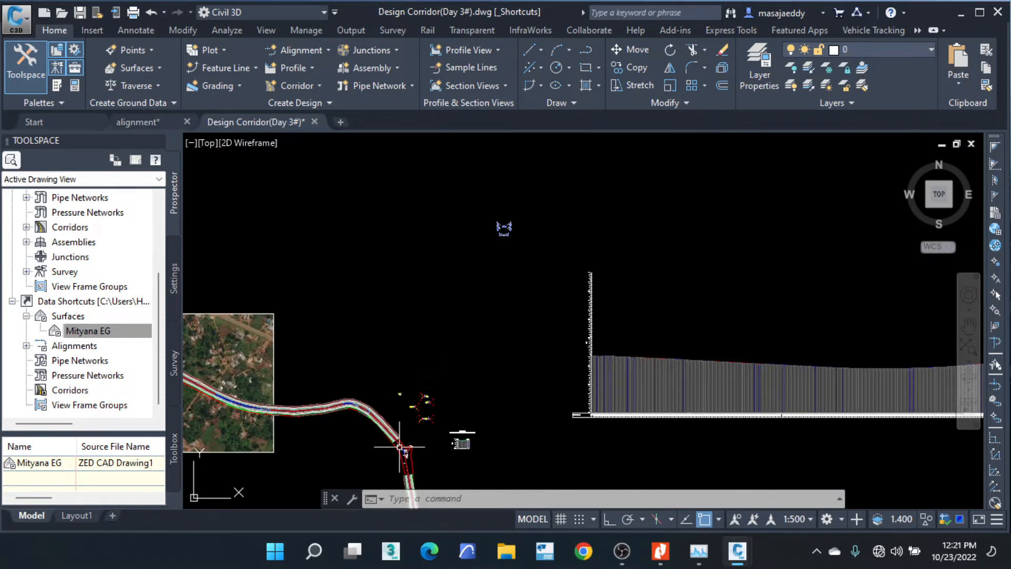
scroll(399, 447, "up", 6)
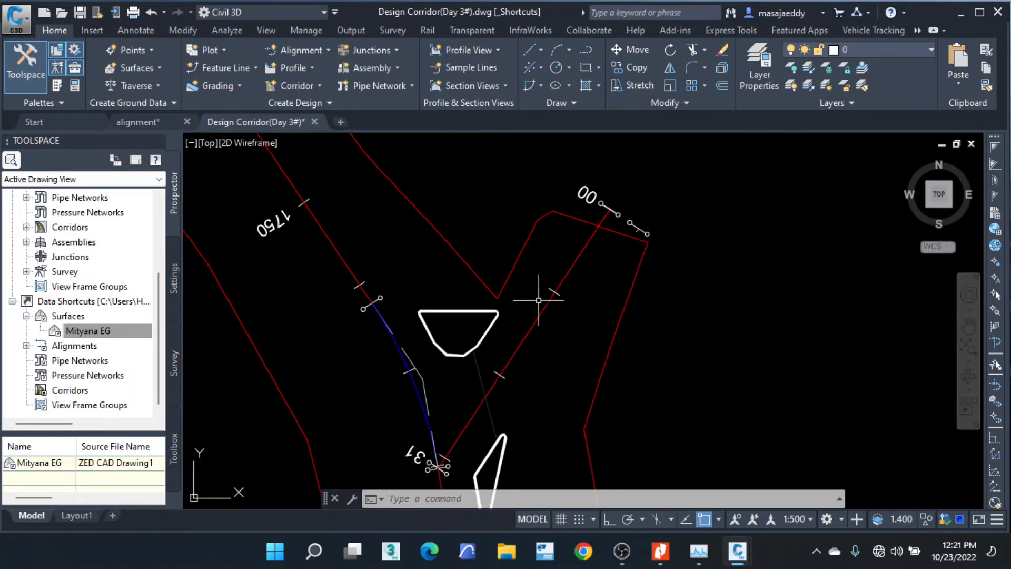
scroll(465, 373, "down", 8)
scroll(469, 377, "up", 4)
middle_click_drag(474, 377, 509, 304)
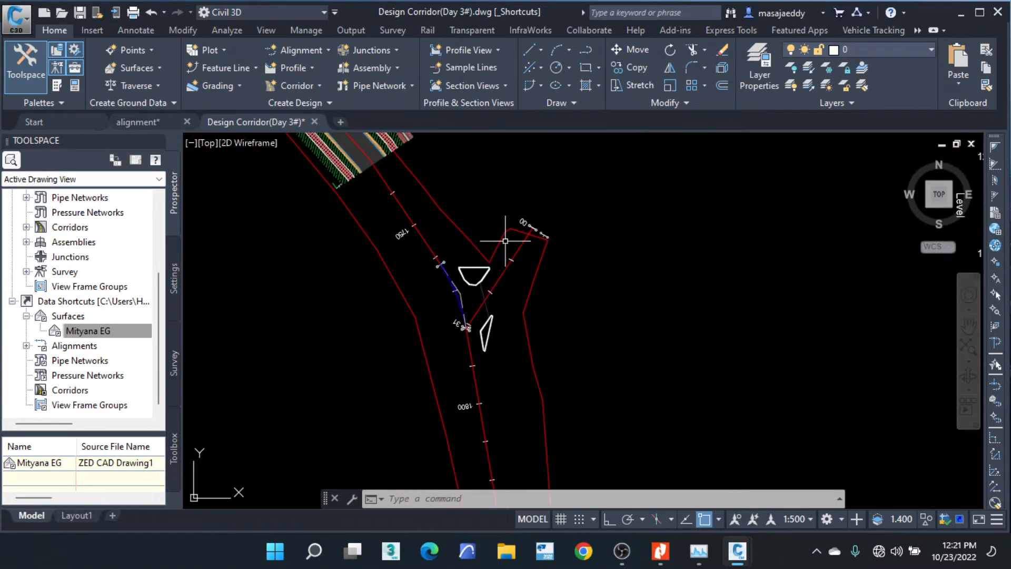
scroll(466, 328, "up", 3)
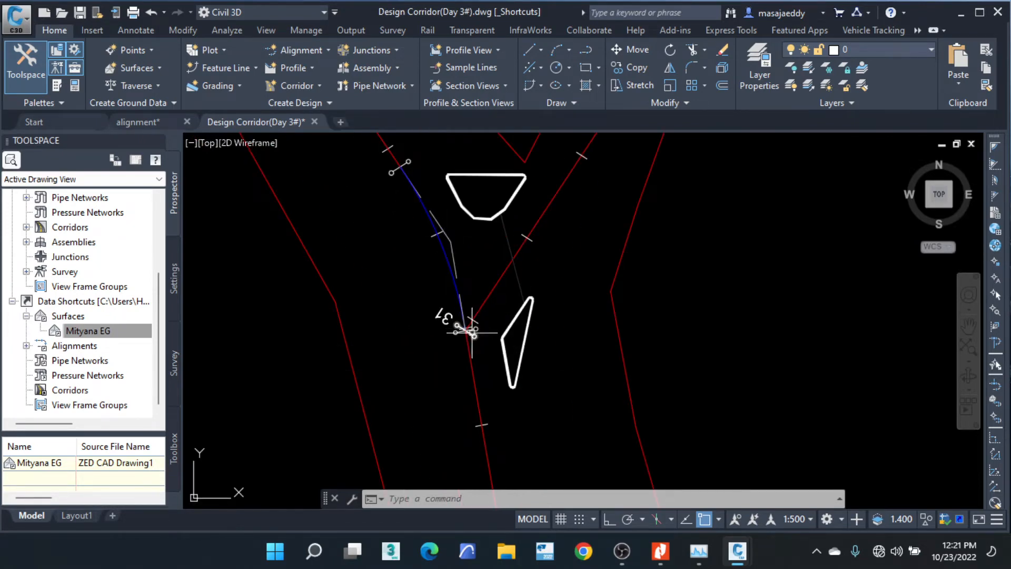
scroll(431, 350, "down", 4)
scroll(453, 327, "up", 2)
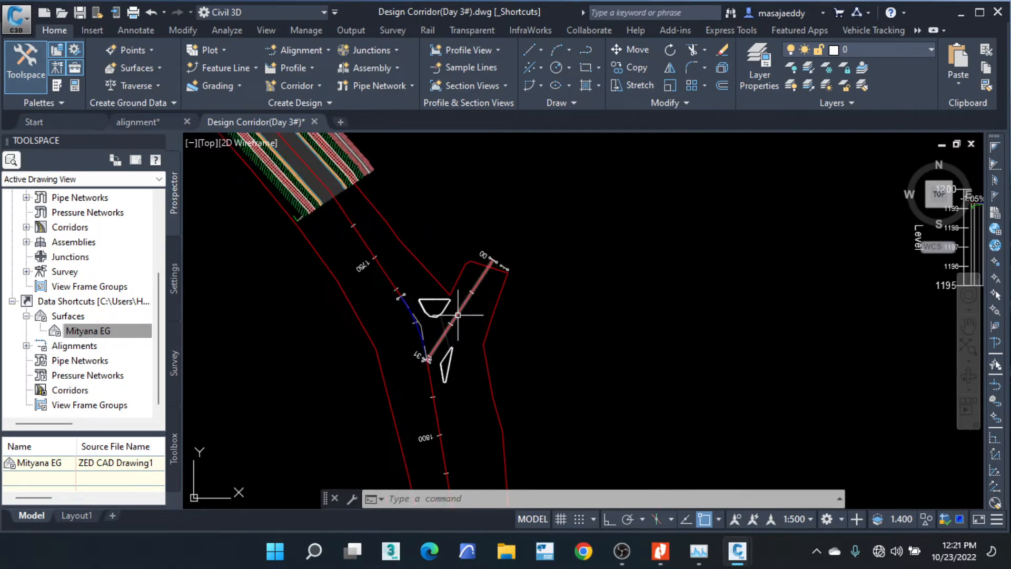
Check the minor road alignment against both ends of the design profile in the MINOR EG profile view.
left_click(460, 309)
scroll(423, 364, "down", 5)
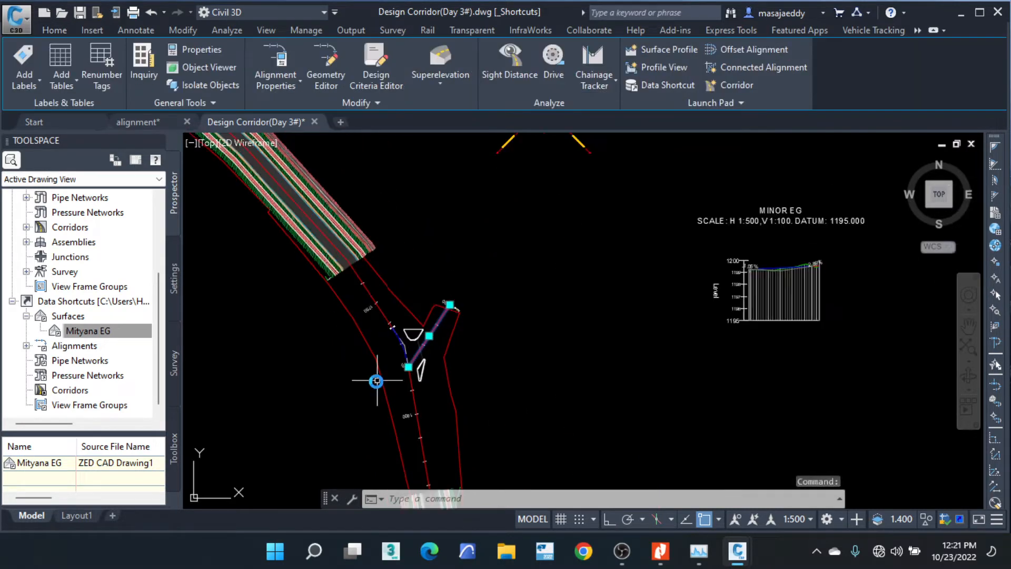
scroll(459, 363, "up", 10)
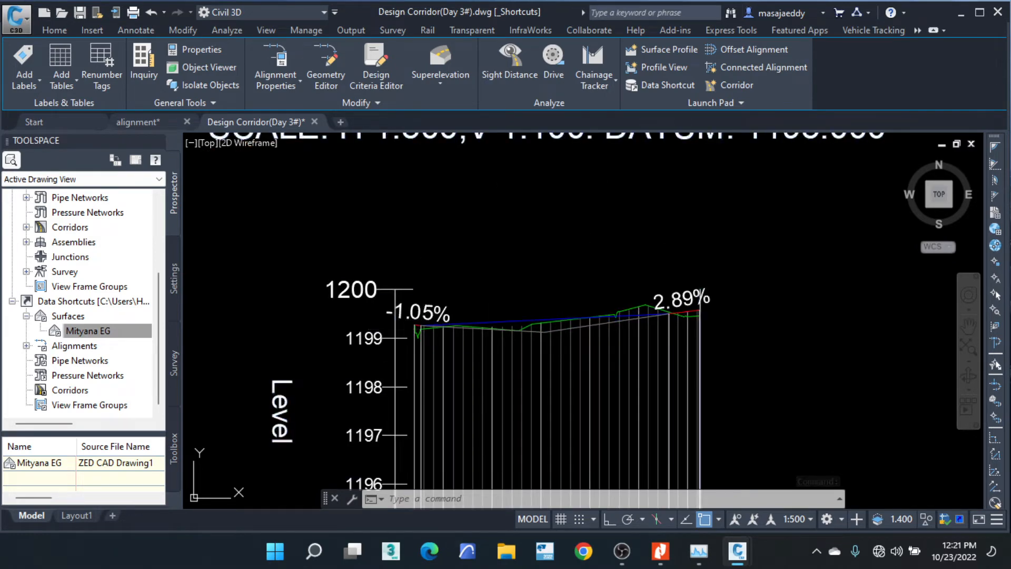
left_click(394, 329)
key("Escape")
key("Escape")
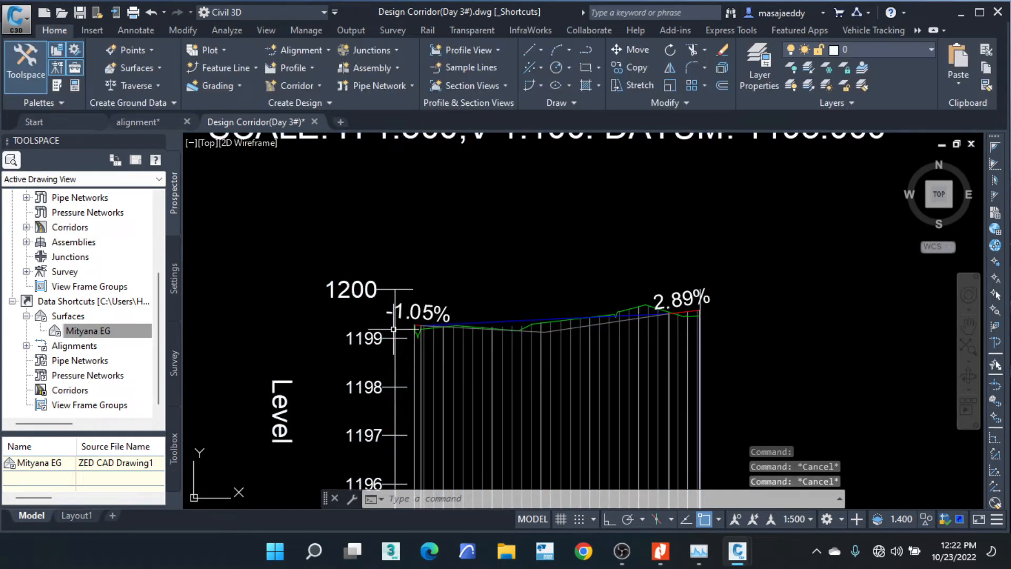
Start a chainage level label on the MINOR EG profile view and pick its end chainage, 31.211.
left_click(396, 345)
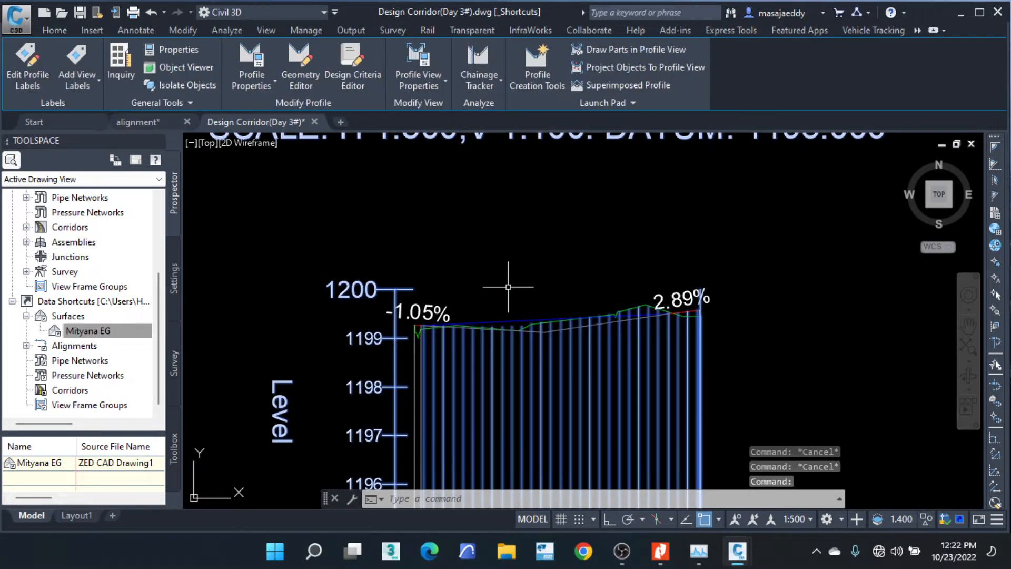
middle_click_drag(572, 371, 519, 252)
scroll(521, 263, "down", 2)
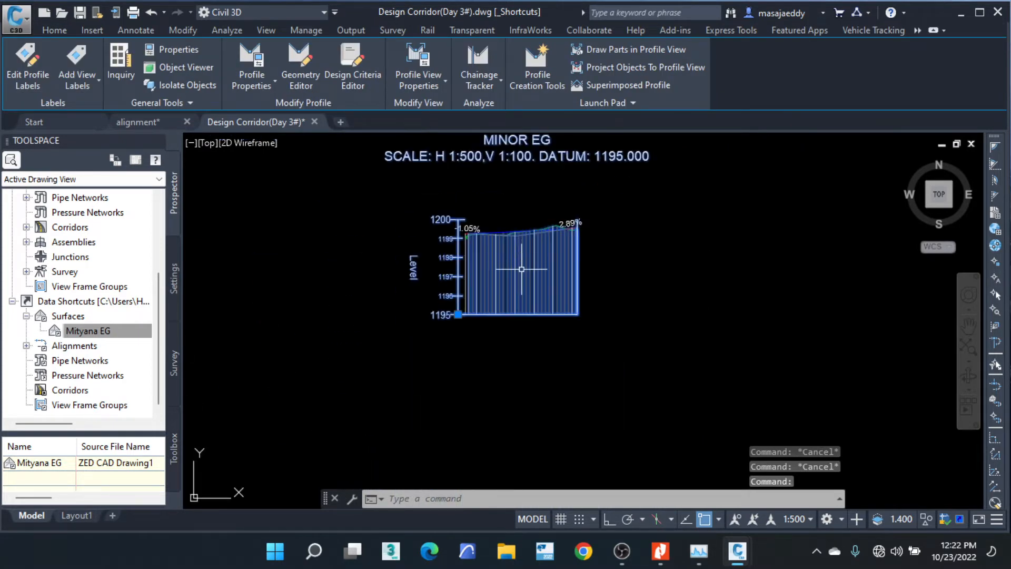
scroll(521, 269, "up", 4)
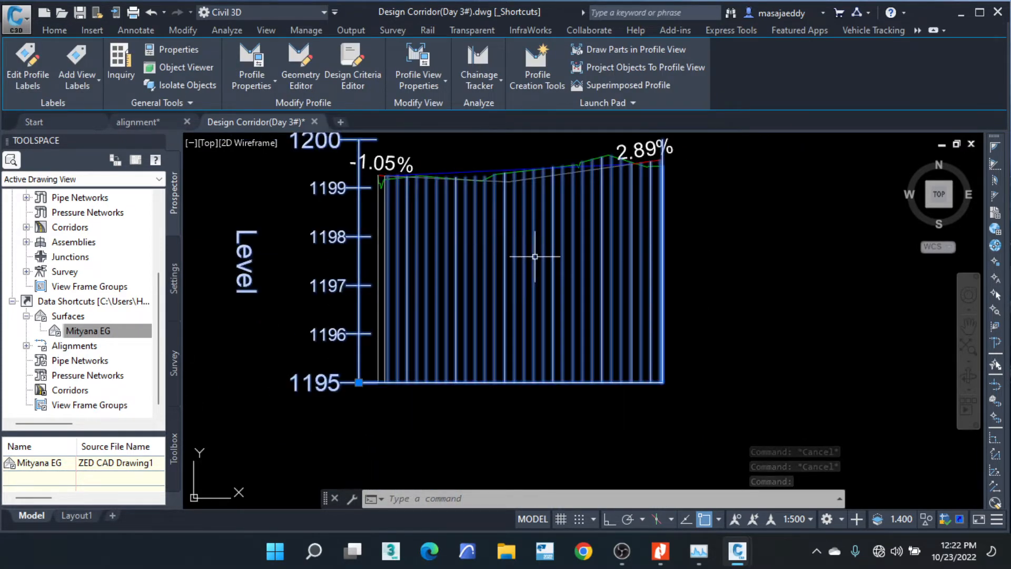
middle_click_drag(533, 259, 522, 311)
scroll(521, 311, "down", 2)
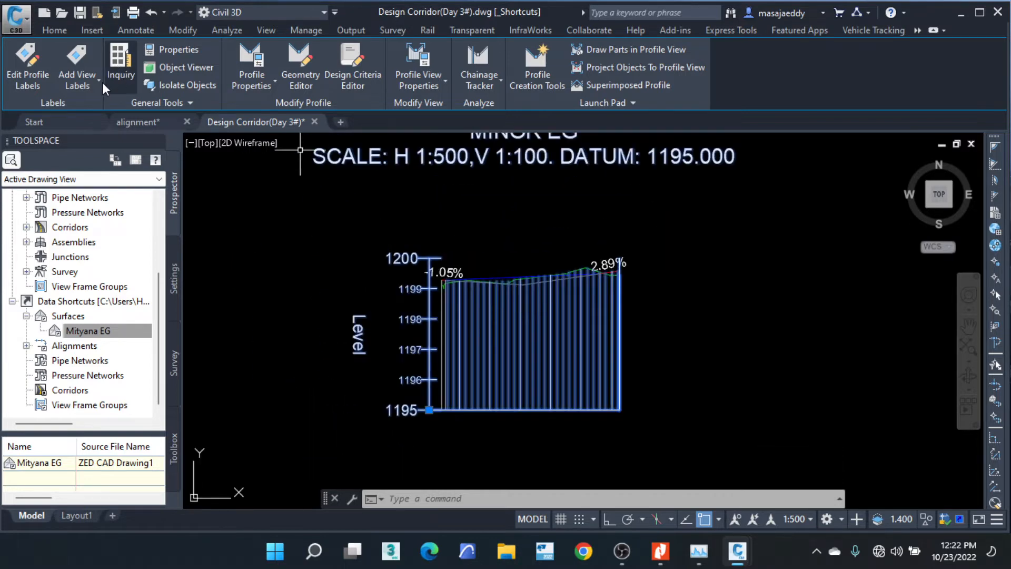
left_click(91, 90)
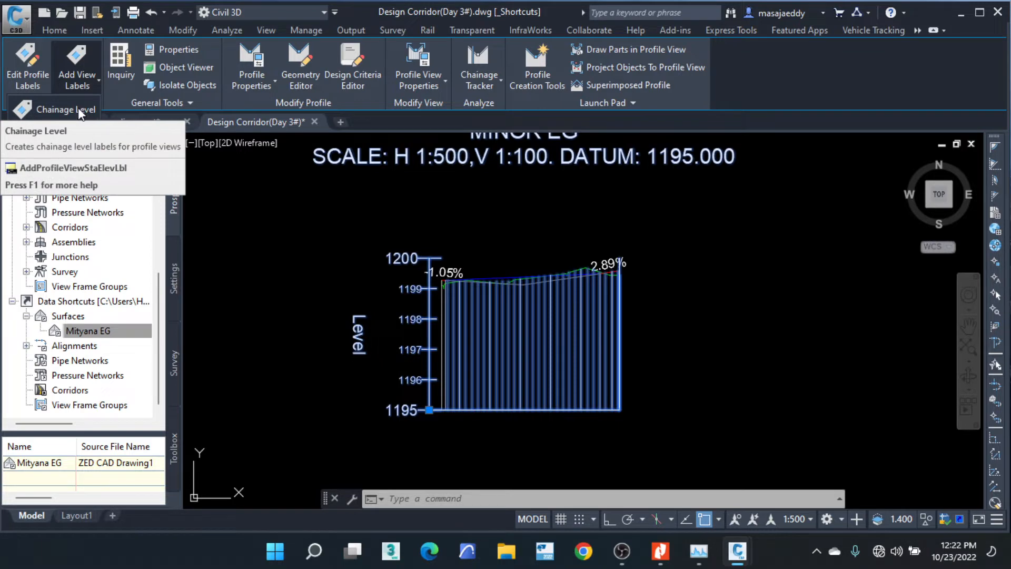
left_click(80, 113)
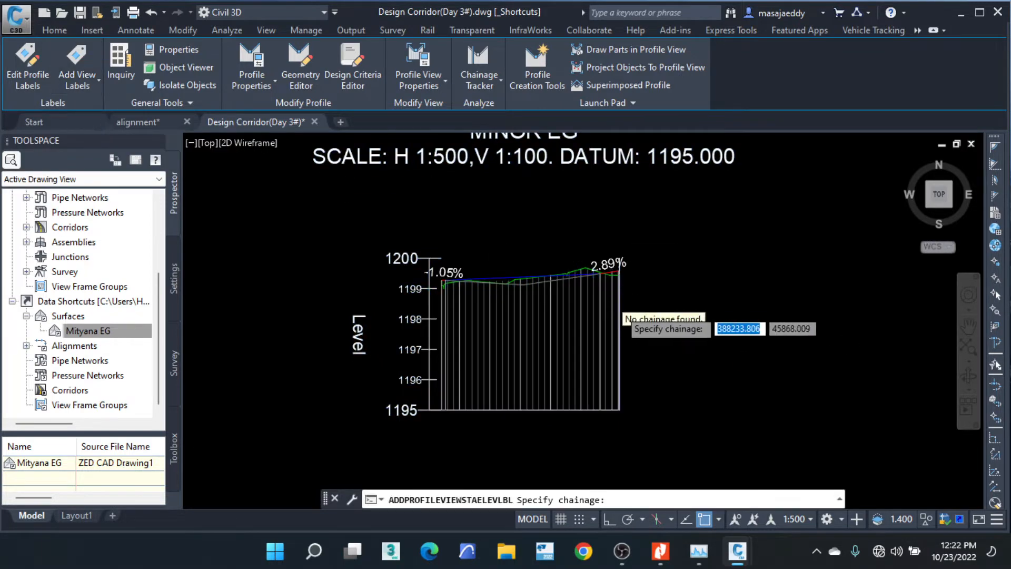
scroll(620, 316, "up", 4)
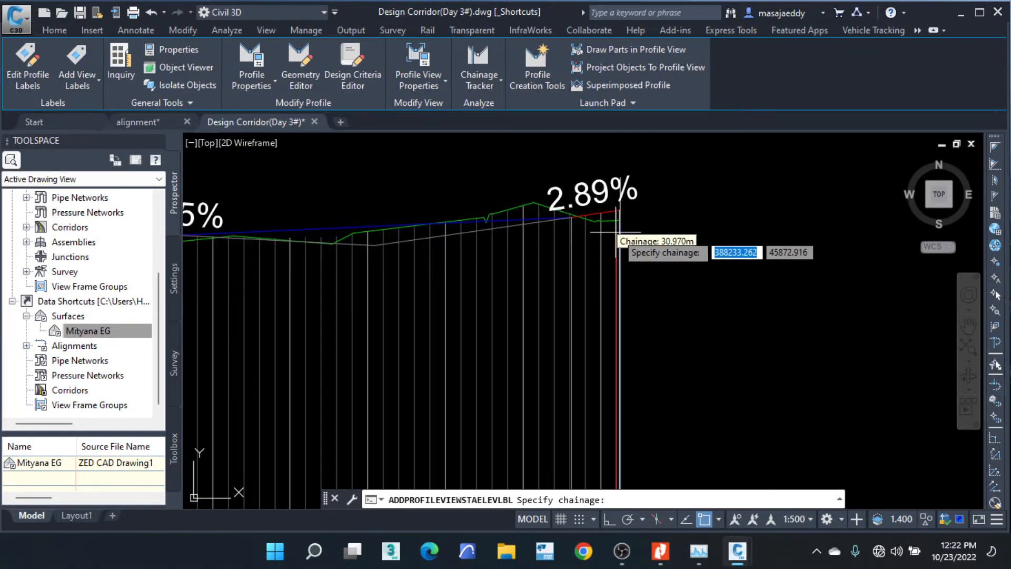
middle_click_drag(630, 314, 615, 183)
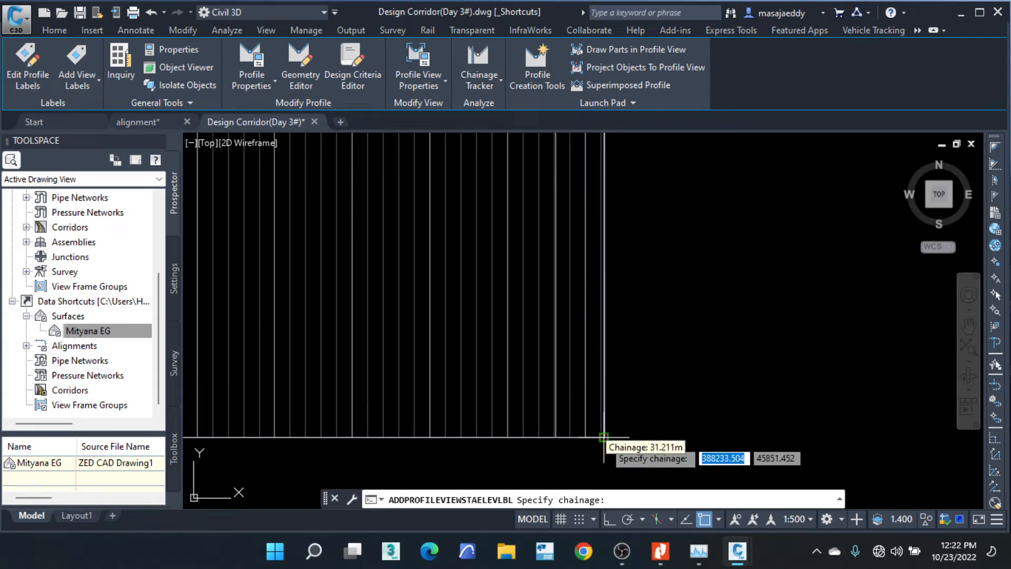
left_click(603, 437)
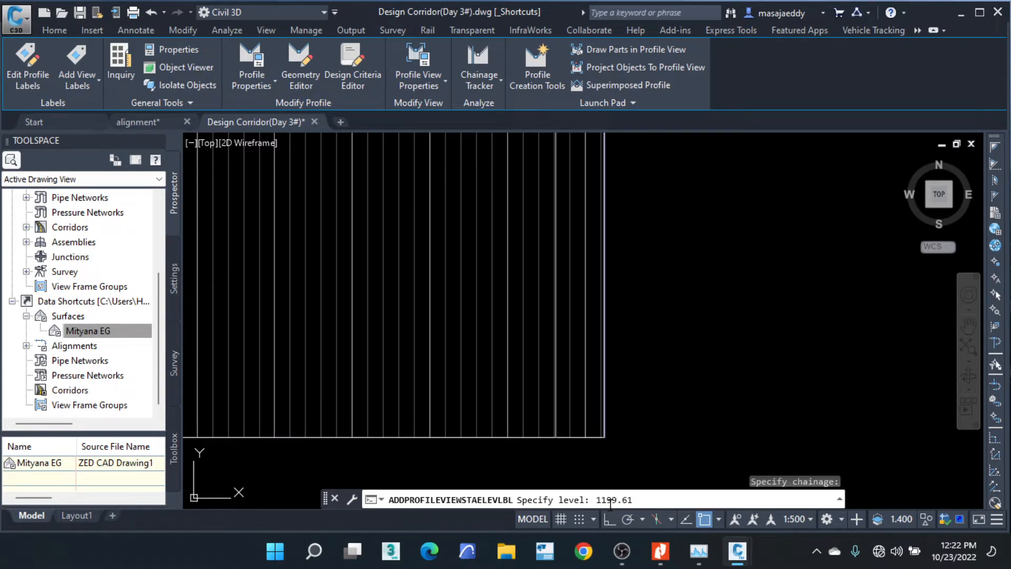
Set the label's level to 1199.61 and finish placing it.
key("Return")
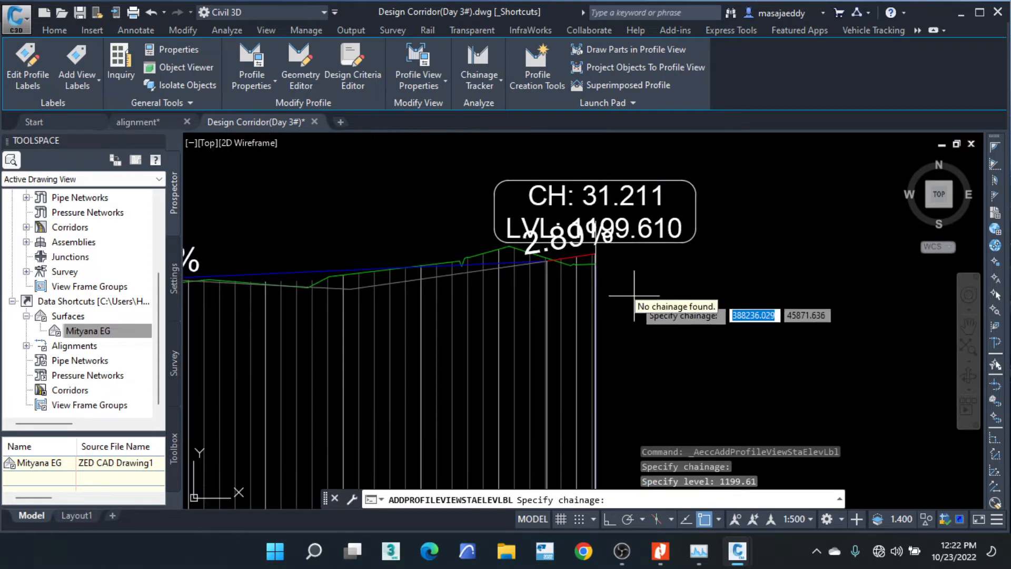
key("Return")
key("Escape")
key("Escape")
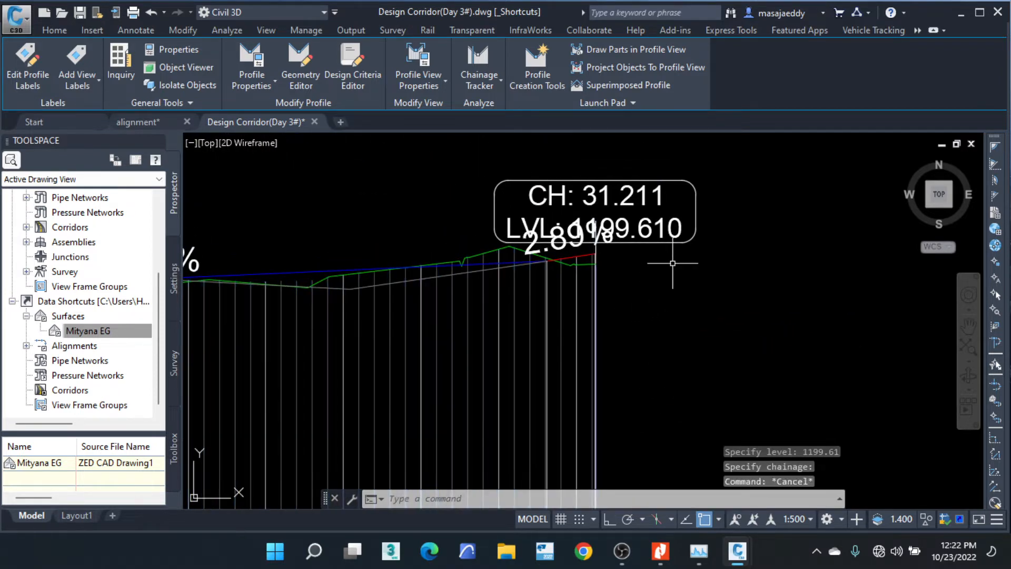
Check where the chainage 31.211 level label is anchored relative to the end of the red design profile line.
left_click(586, 251)
scroll(586, 250, "up", 4)
scroll(587, 251, "up", 3)
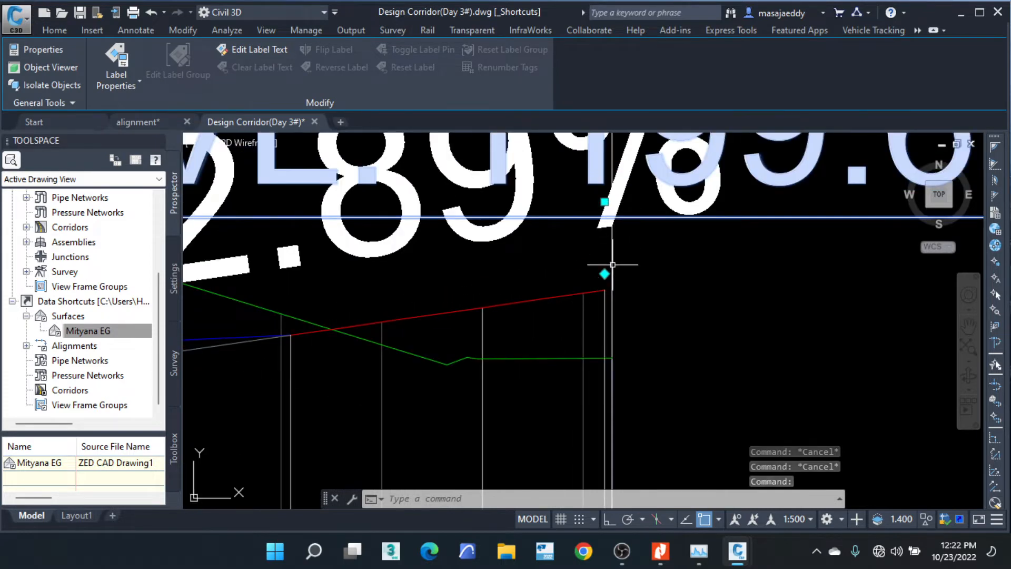
scroll(558, 329, "down", 4)
key("Escape")
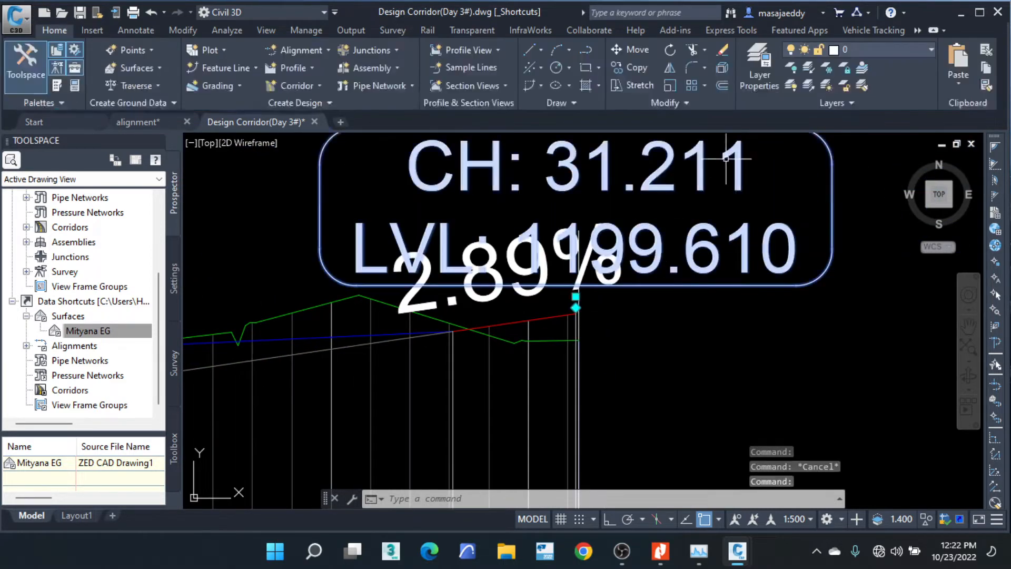
Review the level label's style selection, keeping Chainage and Level, and check its general object properties.
left_click(493, 136)
left_click(128, 81)
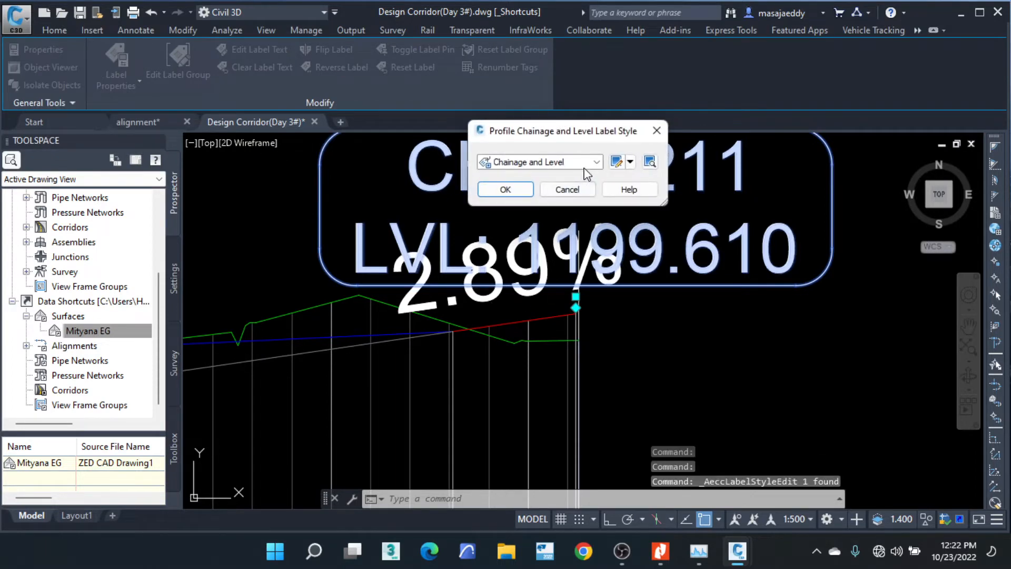
left_click(590, 163)
left_click(580, 174)
left_click(505, 189)
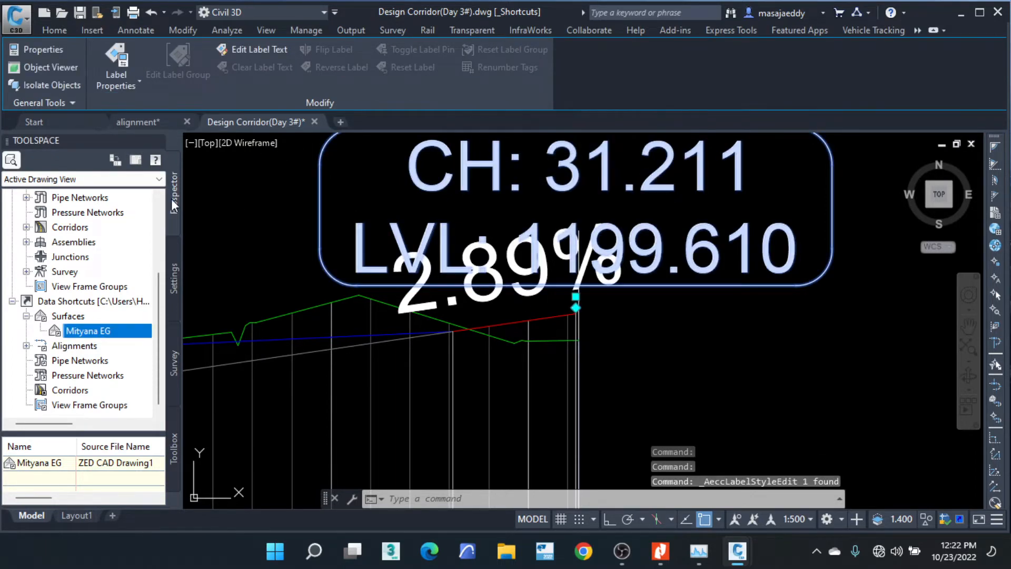
left_click(127, 56)
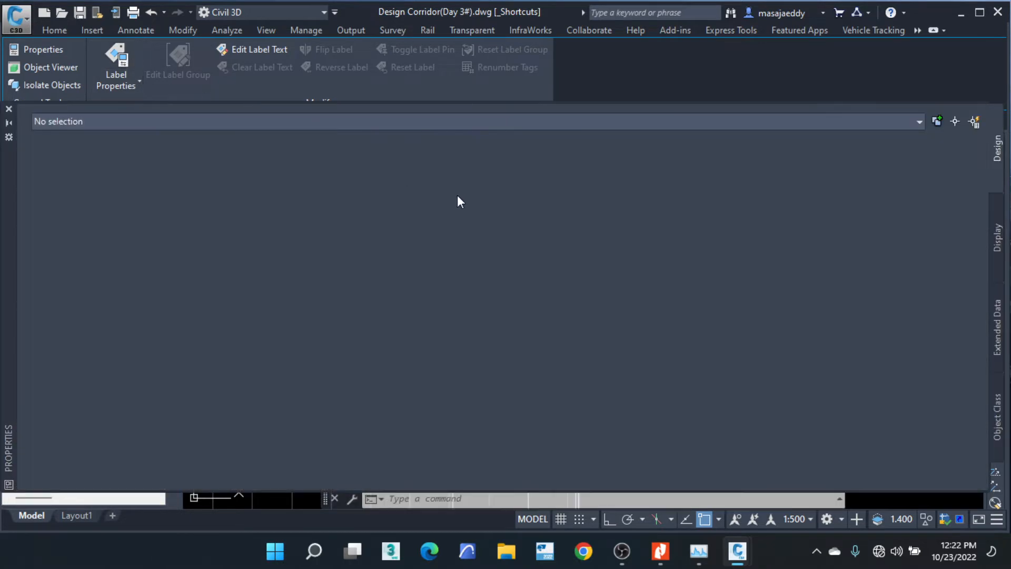
left_click(9, 108)
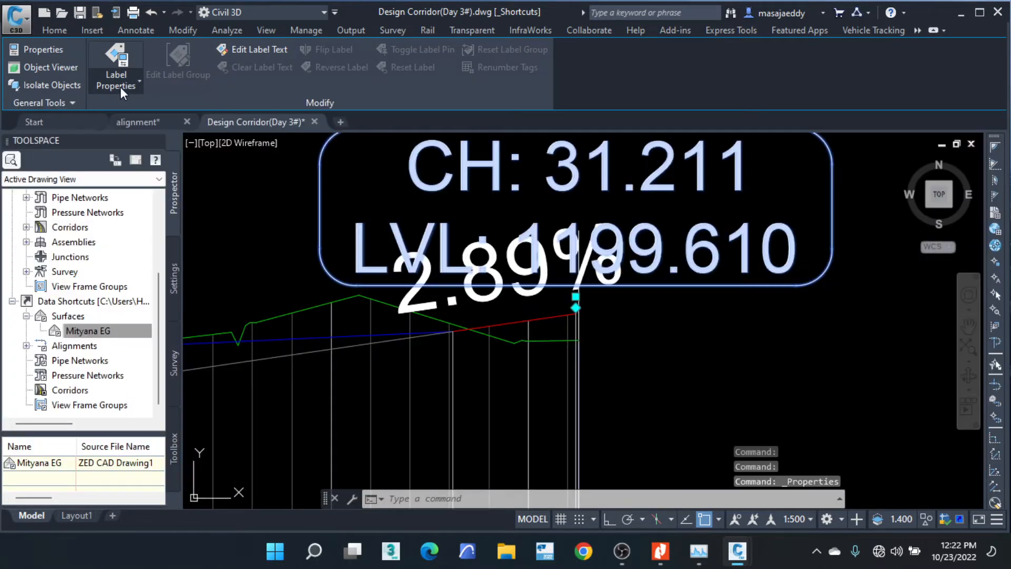
Inspect the layout settings of the Chainage and Level label style and leave them unedited.
left_click(120, 87)
left_click(112, 147)
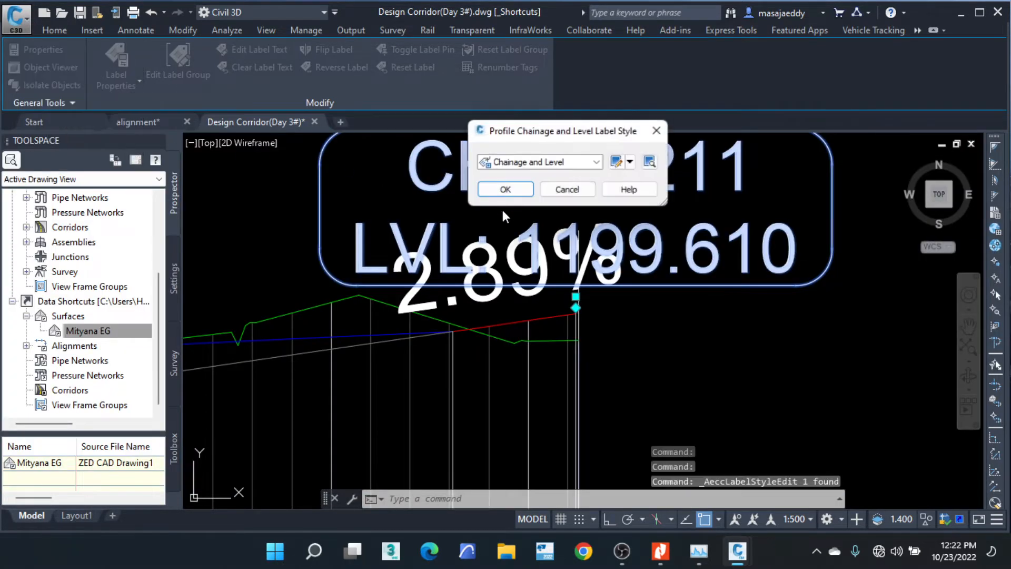
left_click(615, 162)
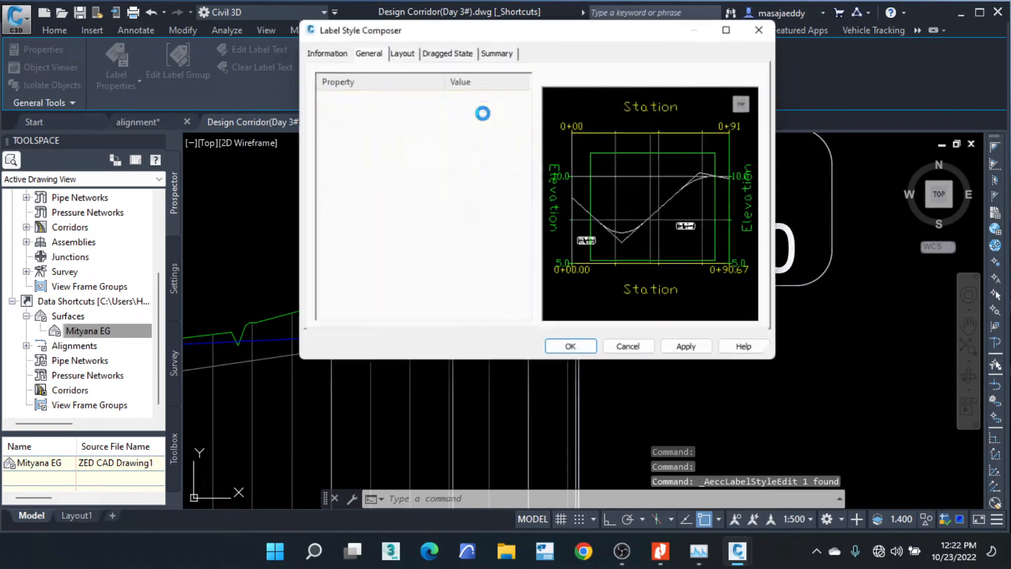
left_click(402, 55)
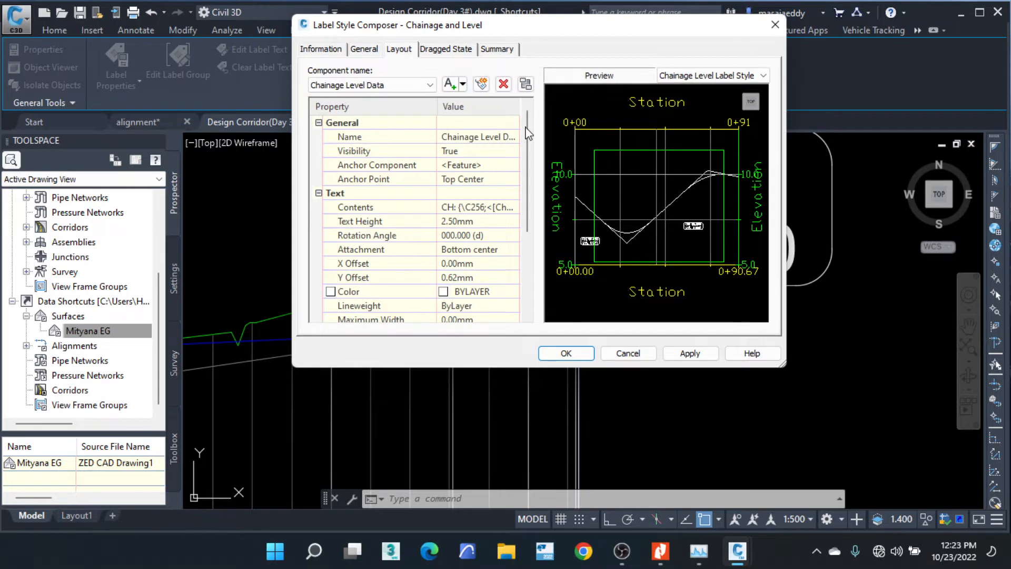
left_click(775, 25)
key("Escape")
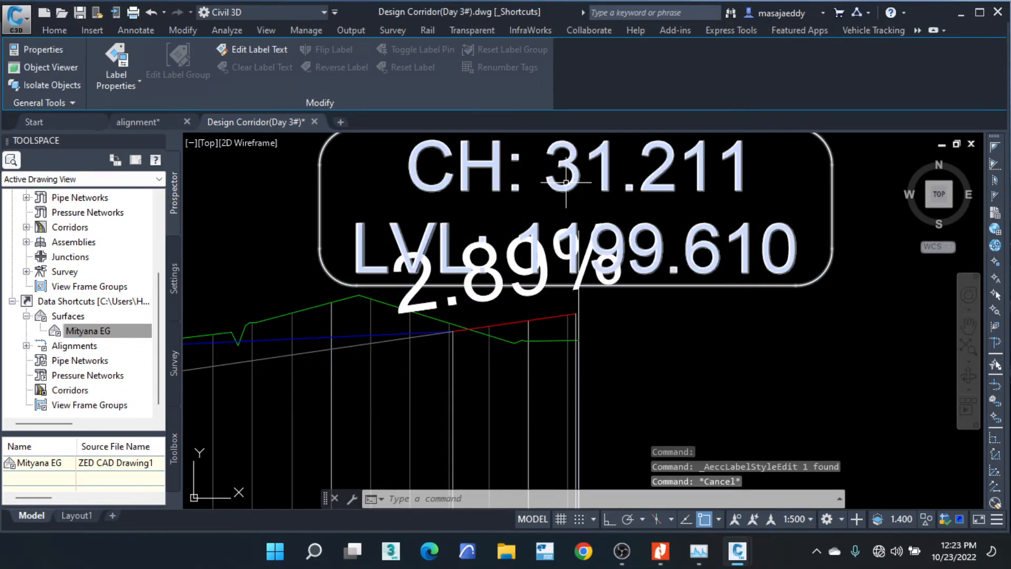
Select the chainage 31.211 level label together with the red design profile line ending just below its anchor.
left_click(569, 300)
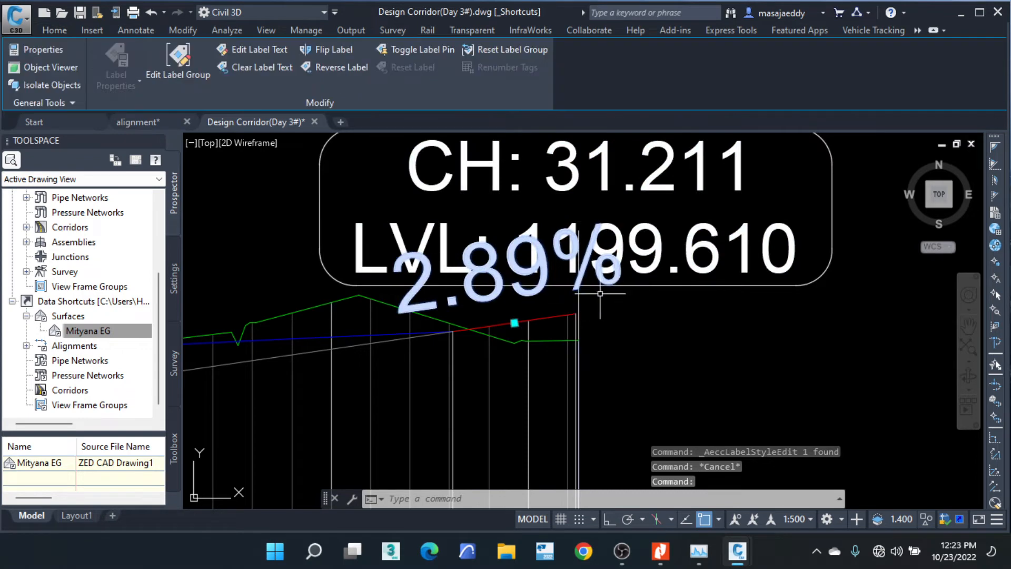
key("Escape")
left_click(739, 293)
left_click(741, 263)
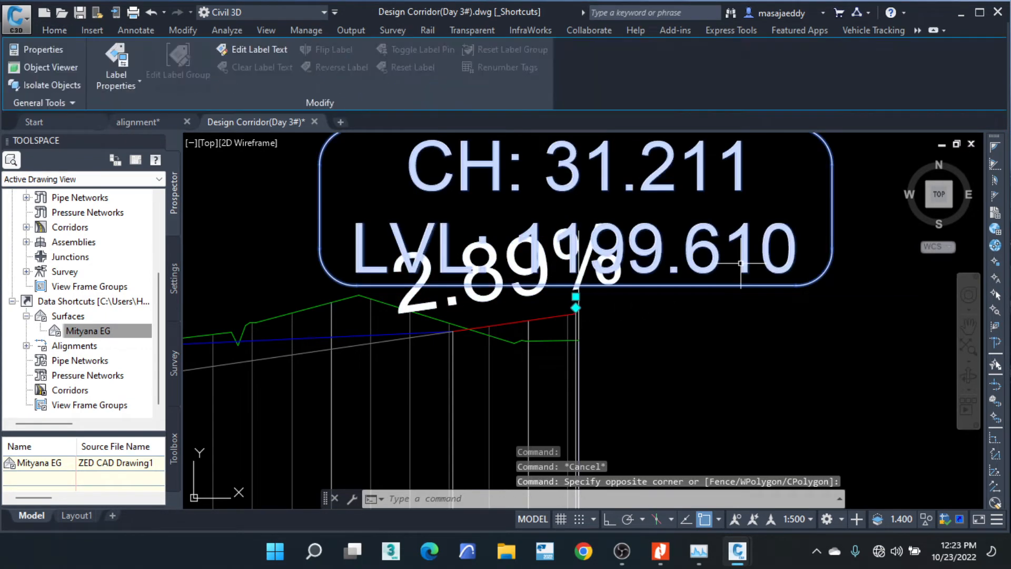
scroll(580, 305, "up", 6)
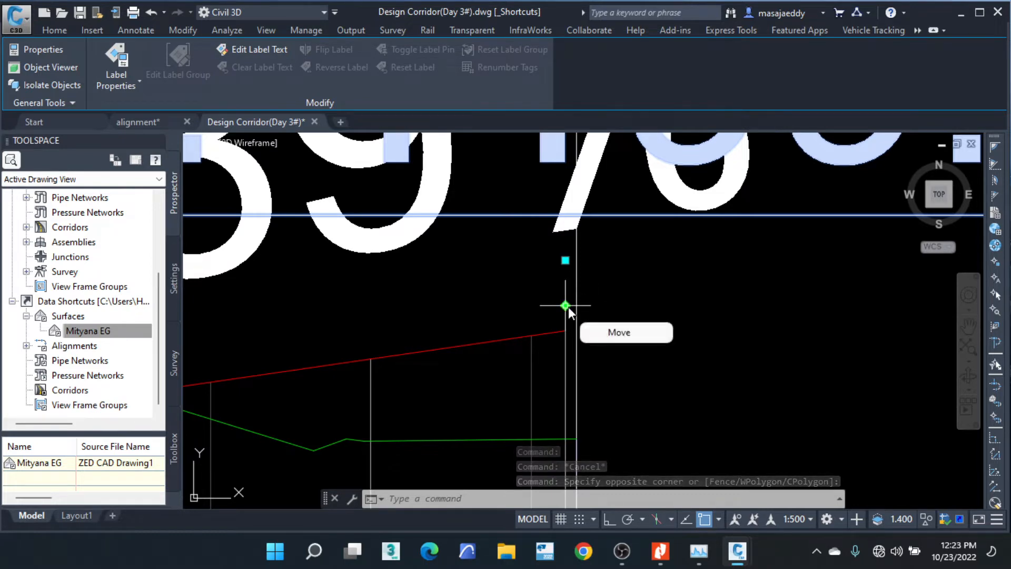
left_click(49, 30)
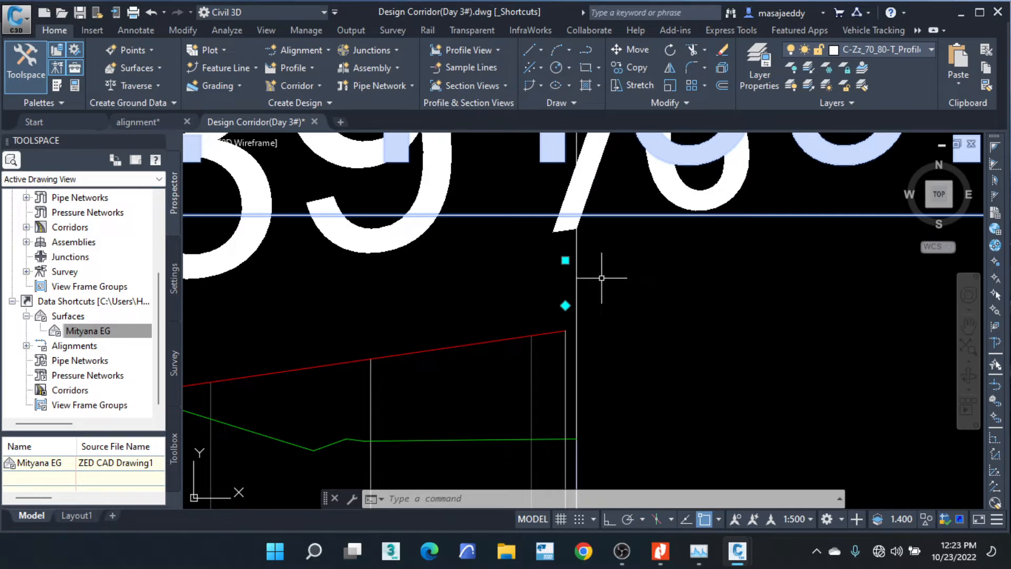
left_click(566, 260)
key("Escape")
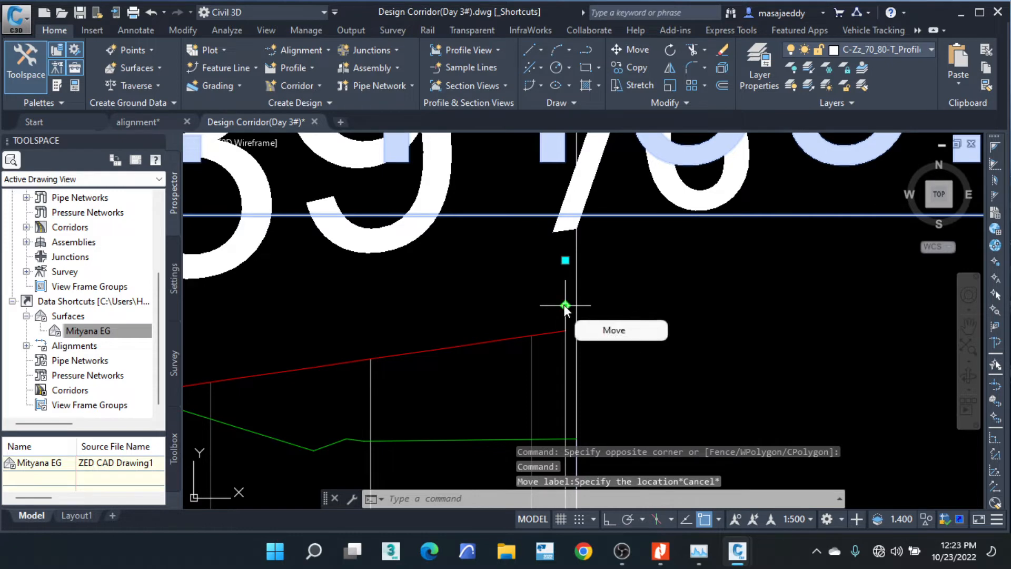
left_click(556, 332)
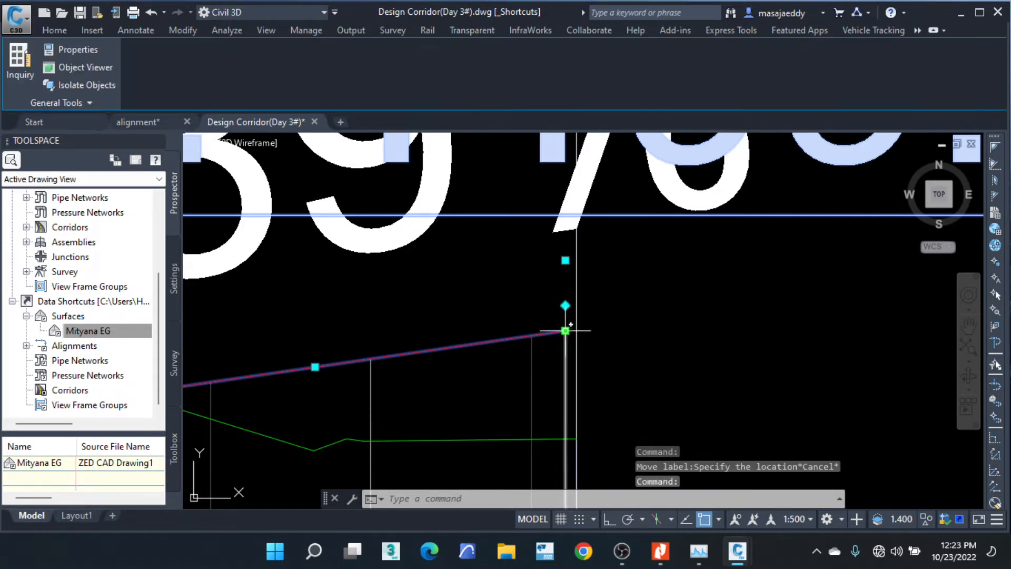
Stretch the end point of the minor road's design profile up to level 1199.610 m in the MINOR EG profile view.
left_click(566, 330)
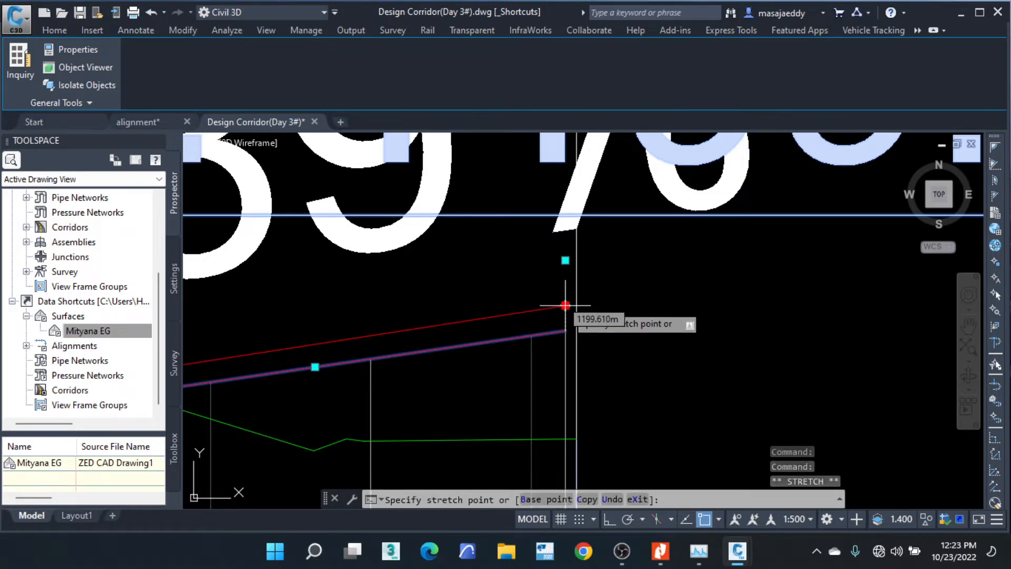
left_click(566, 305)
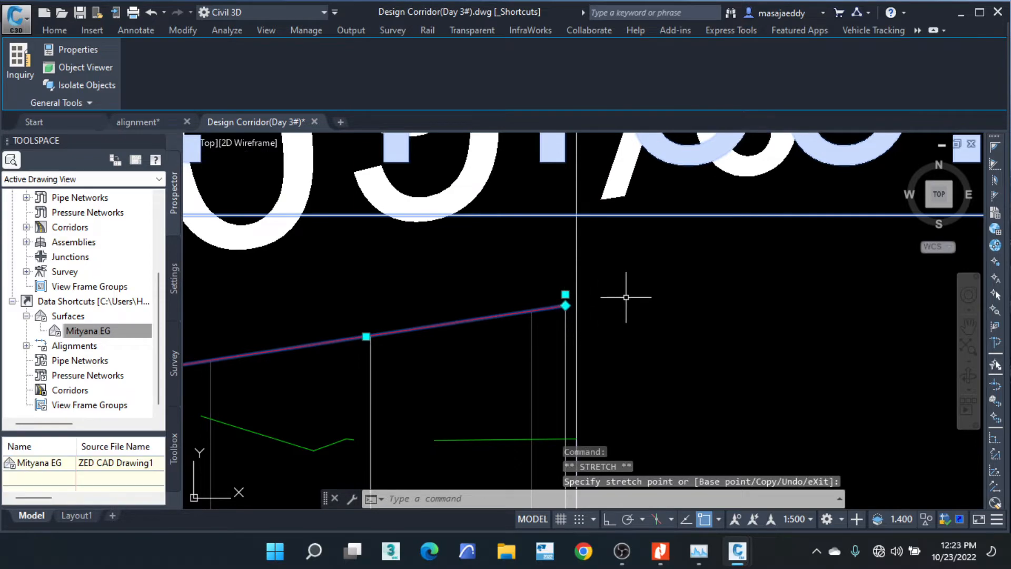
scroll(684, 284, "down", 6)
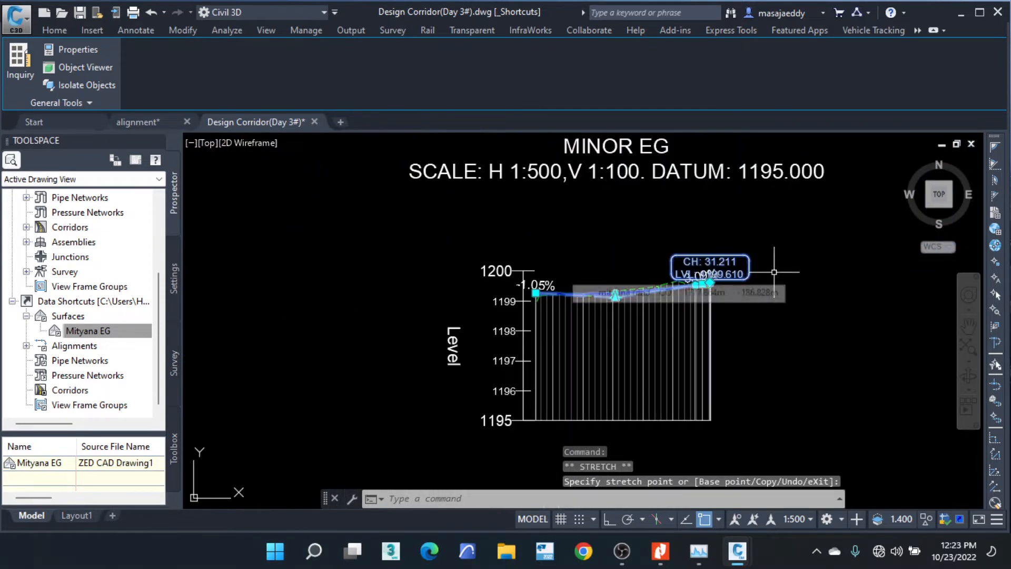
key("Escape")
key("Escape")
Hide the Toolspace and the tool palettes to clear the drawing area around the junction.
scroll(714, 243, "down", 8)
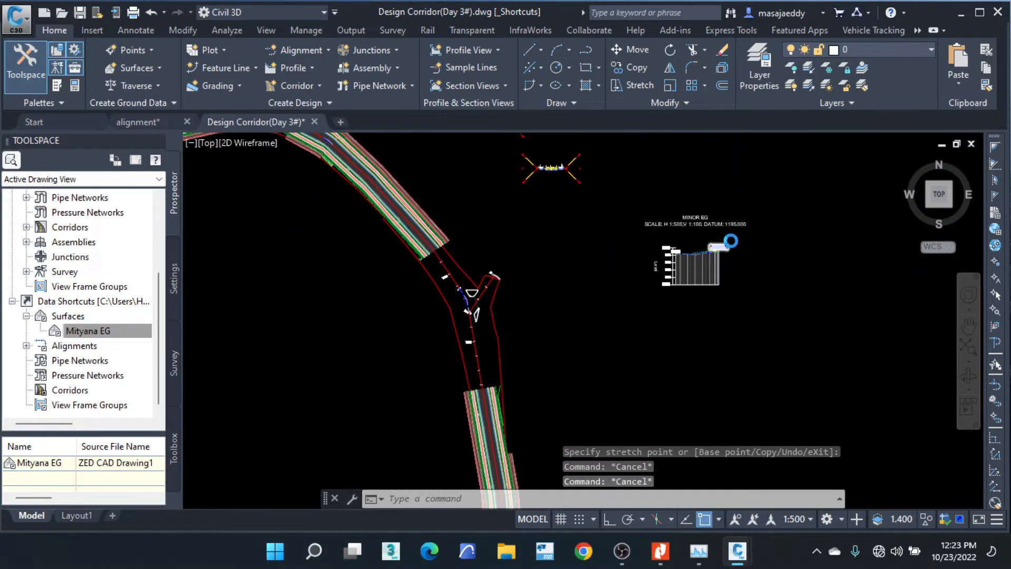
scroll(632, 274, "up", 6)
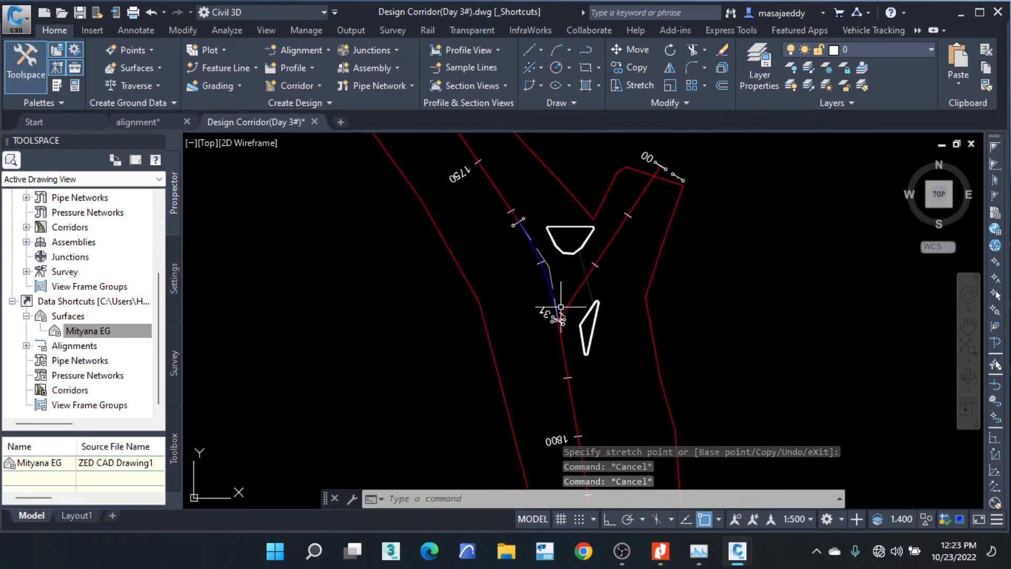
scroll(548, 316, "up", 3)
scroll(565, 324, "down", 3)
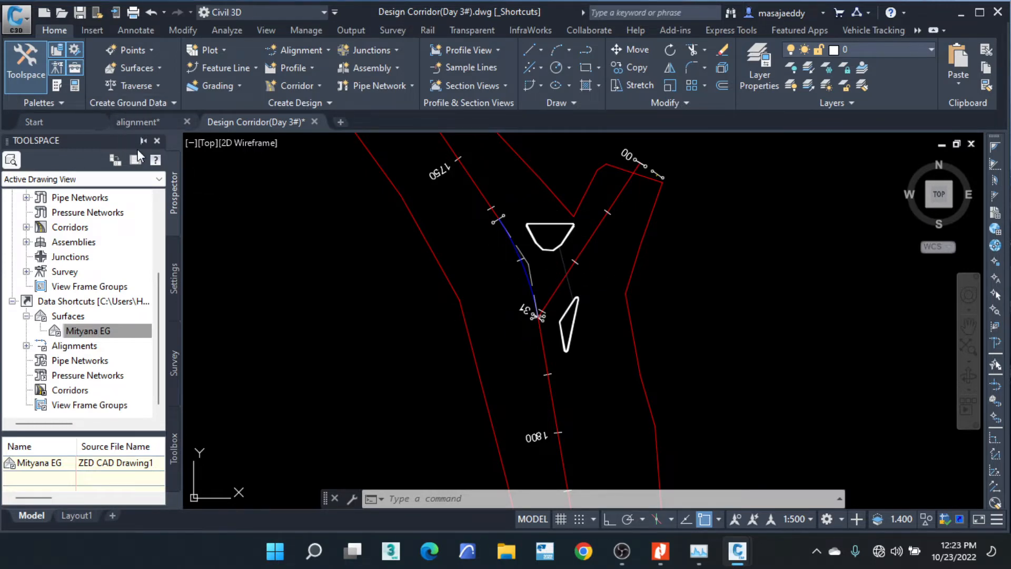
left_click(157, 141)
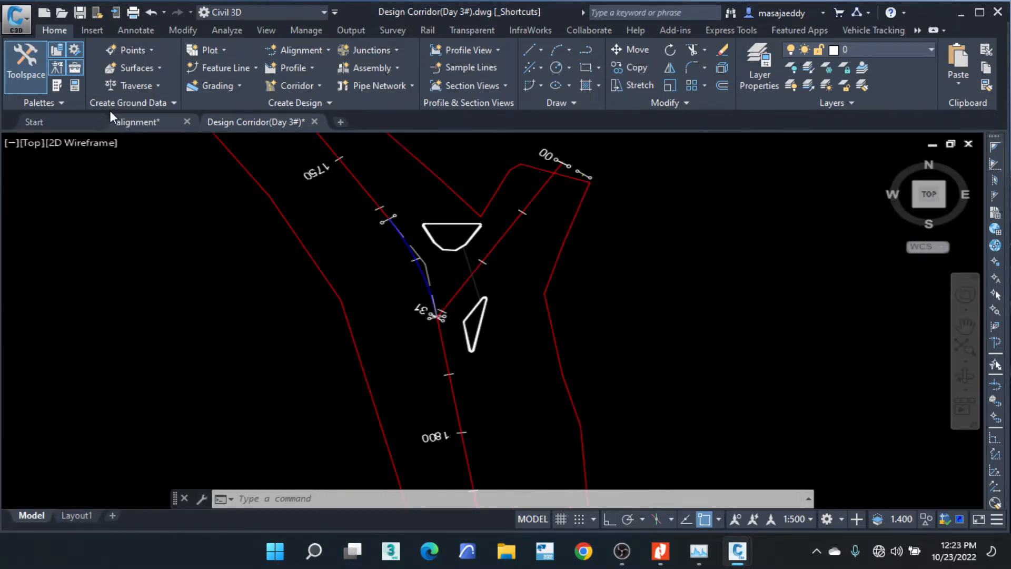
left_click(58, 87)
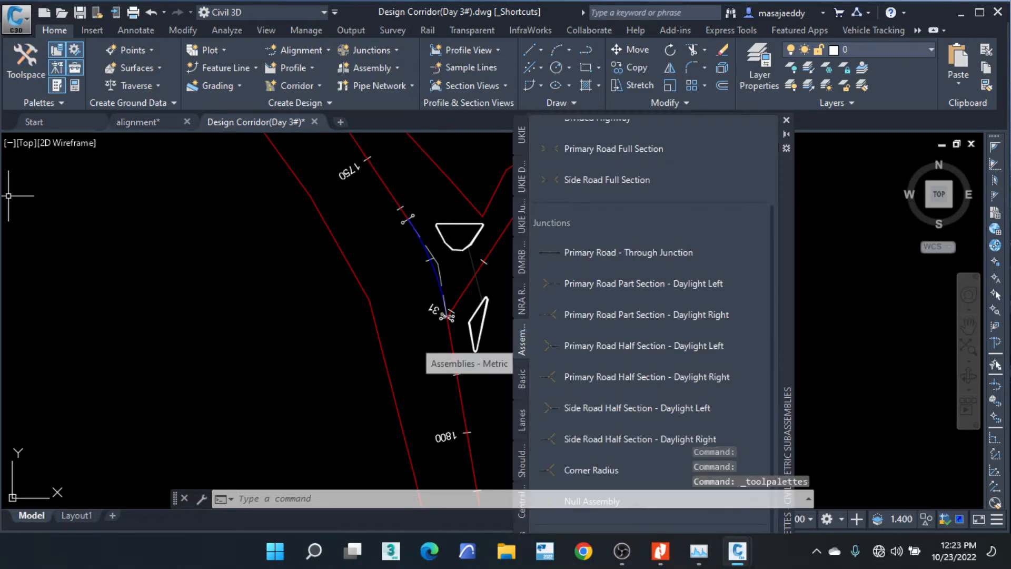
left_click(786, 120)
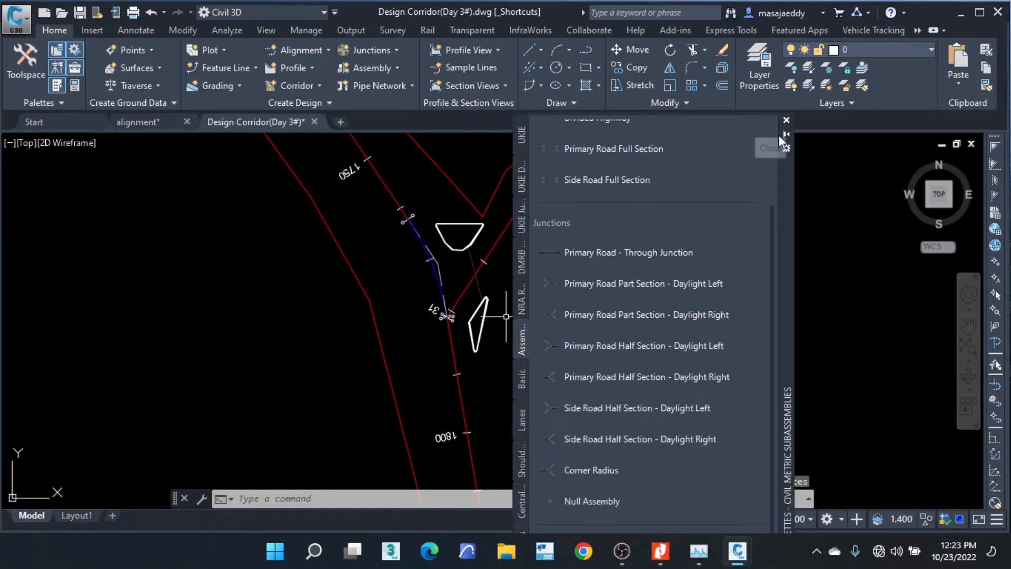
Examine the corridor gap at the junction and the assemblies drawn beside the corridor.
middle_click_drag(661, 233, 481, 273)
scroll(465, 285, "down", 6)
mouse_move(572, 254)
middle_mouse_down()
mouse_move(468, 315)
mouse_move(451, 337)
middle_mouse_up()
middle_click_drag(363, 170, 404, 248)
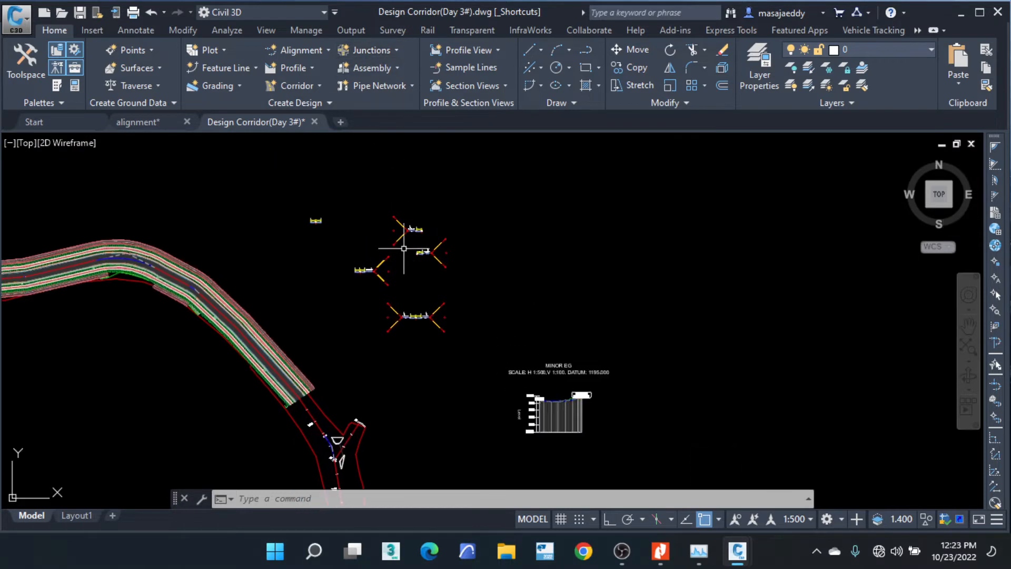
middle_click_drag(370, 398, 383, 286)
scroll(377, 363, "up", 3)
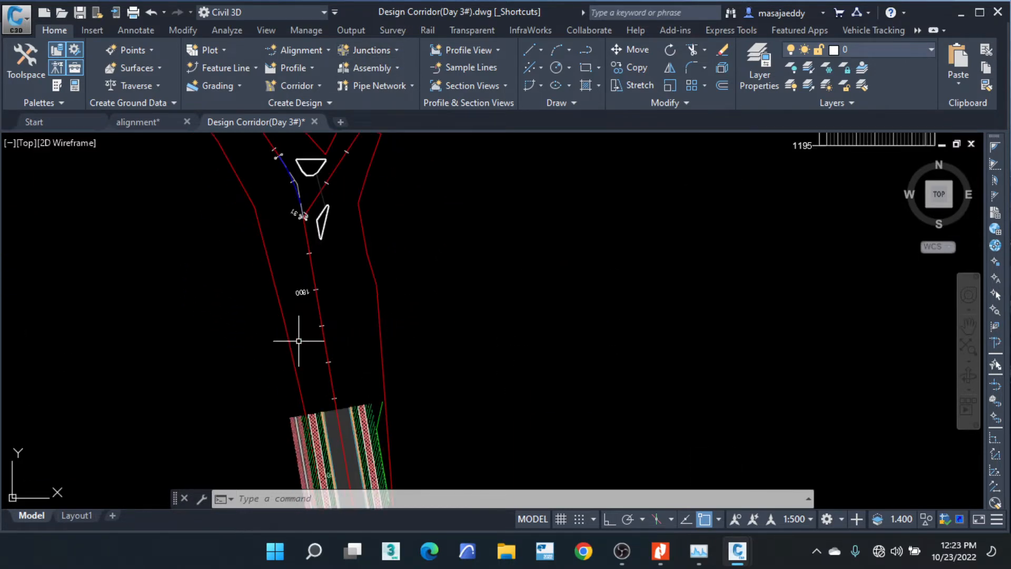
scroll(354, 415, "down", 6)
middle_click_drag(387, 247, 388, 352)
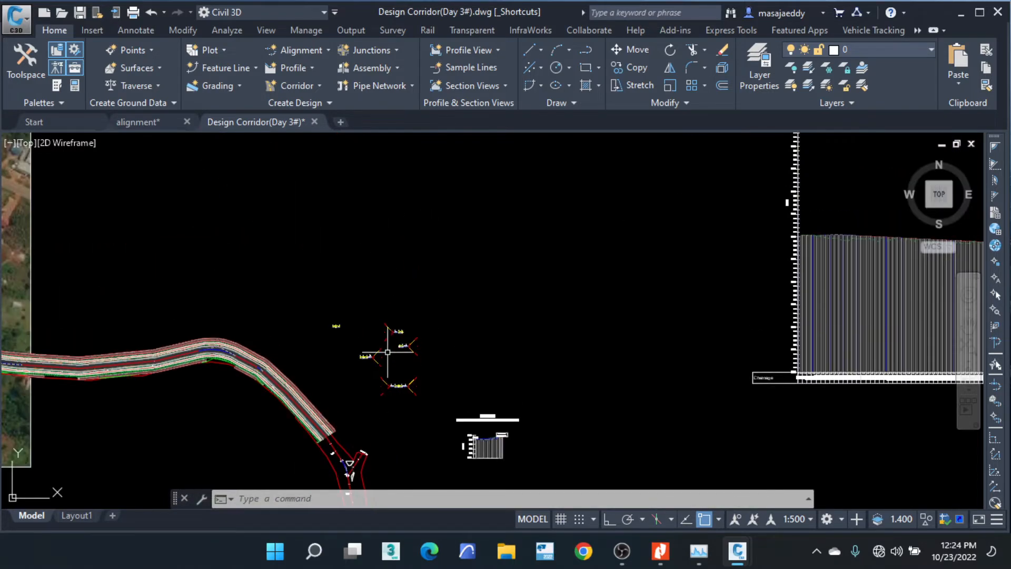
scroll(389, 377, "up", 4)
scroll(396, 388, "up", 6)
scroll(456, 309, "down", 6)
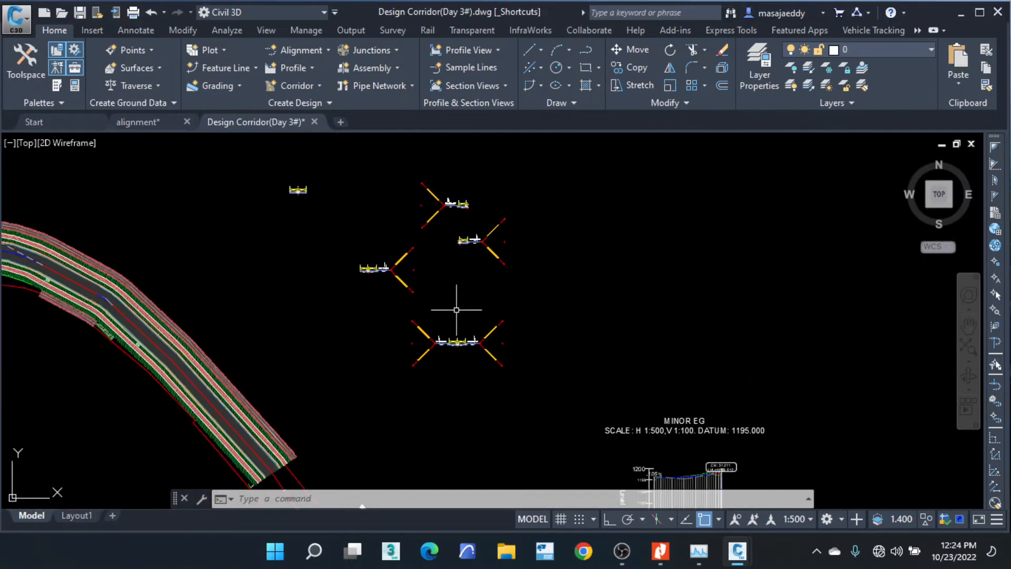
scroll(457, 254, "down", 2)
middle_click_drag(463, 343, 461, 253)
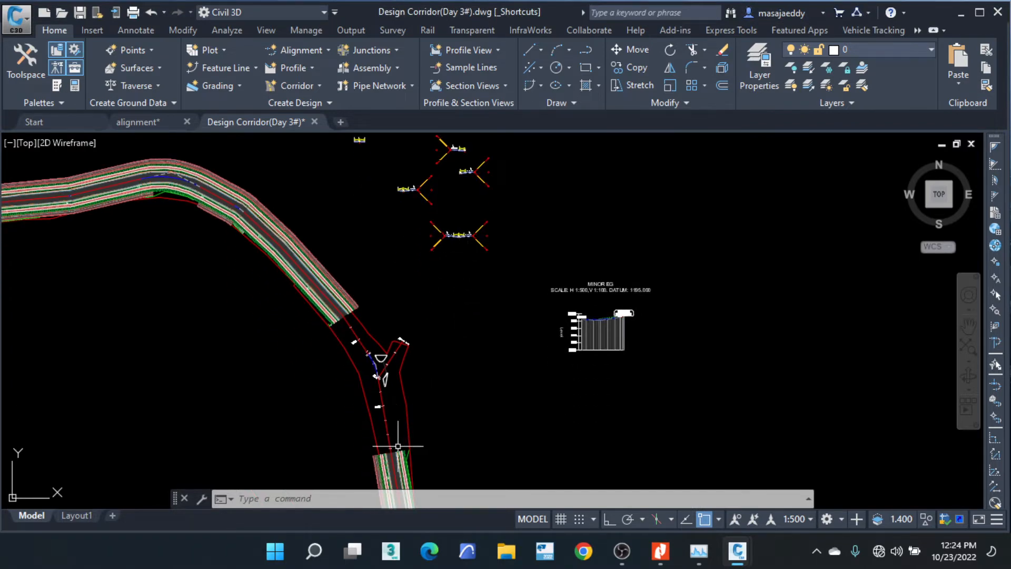
middle_click_drag(398, 446, 398, 387)
scroll(460, 293, "up", 4)
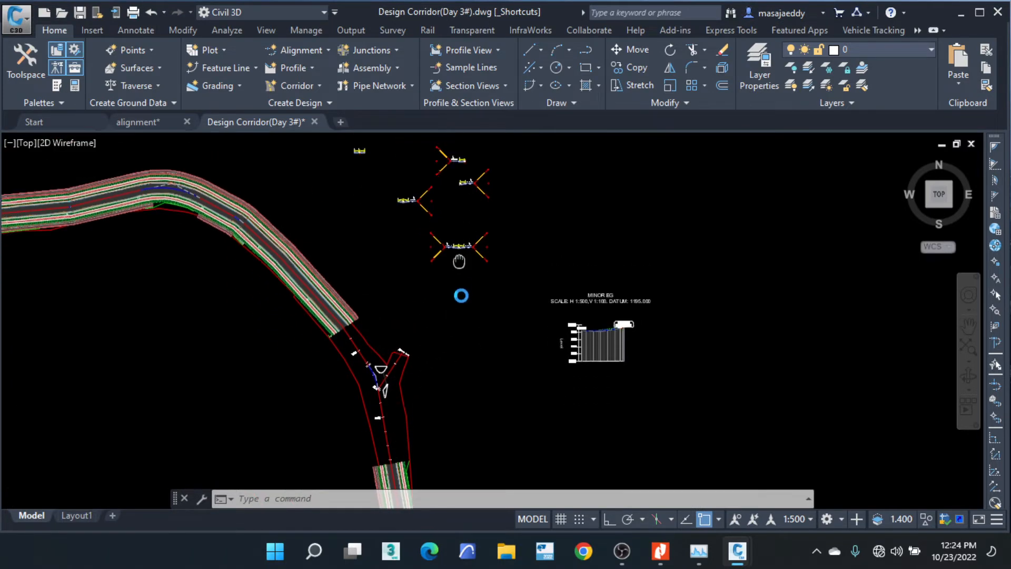
Inspect the existing full-section and one-sided assemblies with daylight slopes up close.
left_click(526, 327)
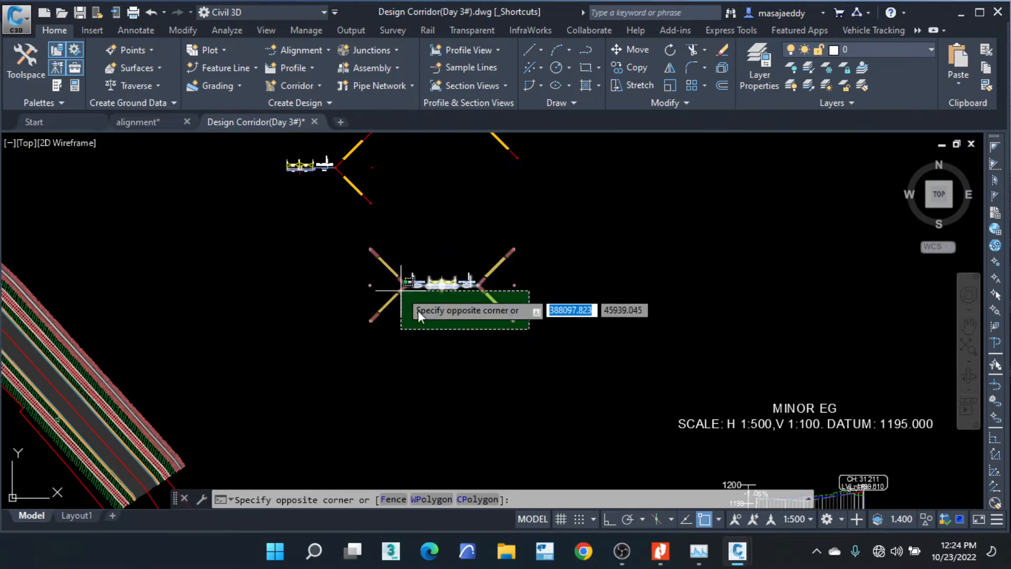
left_click(435, 367)
middle_click_drag(340, 208, 427, 292)
scroll(392, 256, "up", 4)
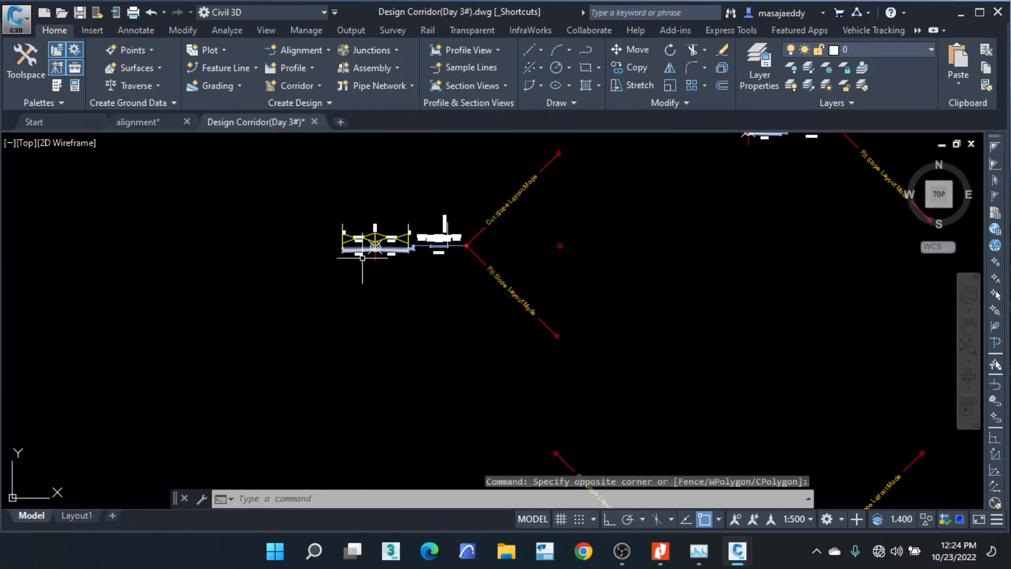
scroll(455, 292, "down", 4)
scroll(551, 251, "down", 2)
scroll(601, 203, "up", 6)
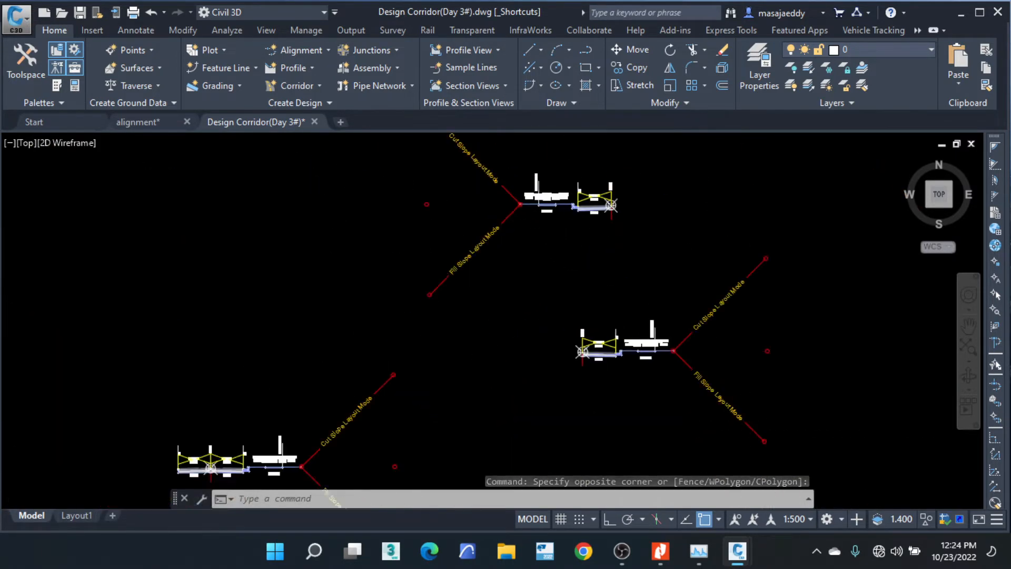
scroll(602, 203, "down", 6)
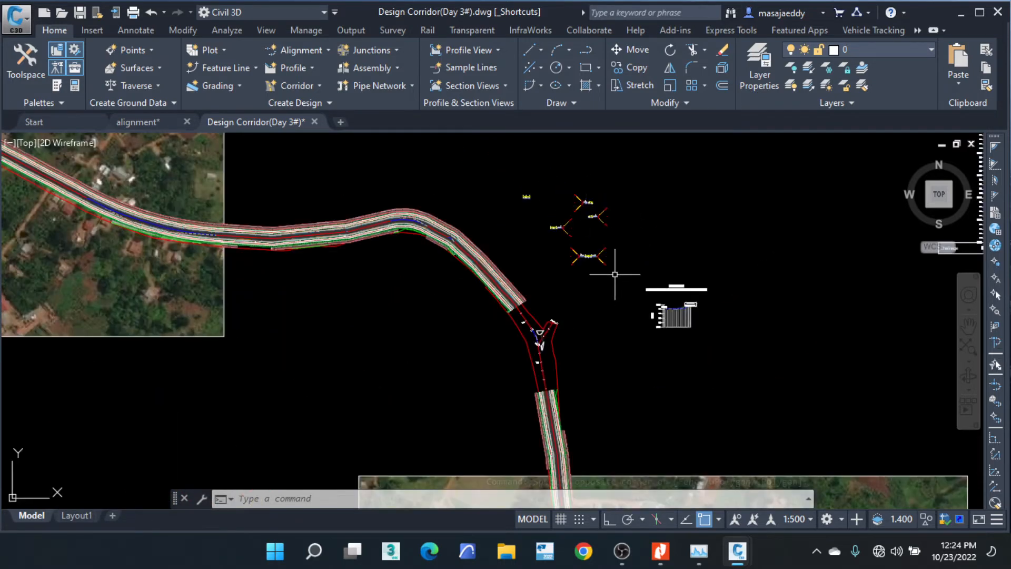
scroll(595, 216, "up", 2)
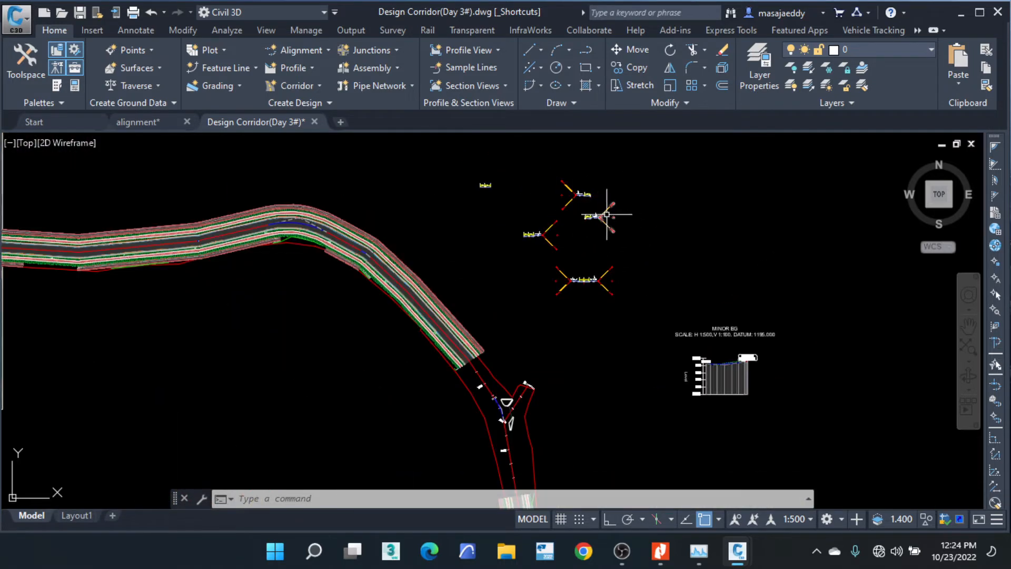
scroll(611, 220, "up", 4)
scroll(563, 221, "up", 2)
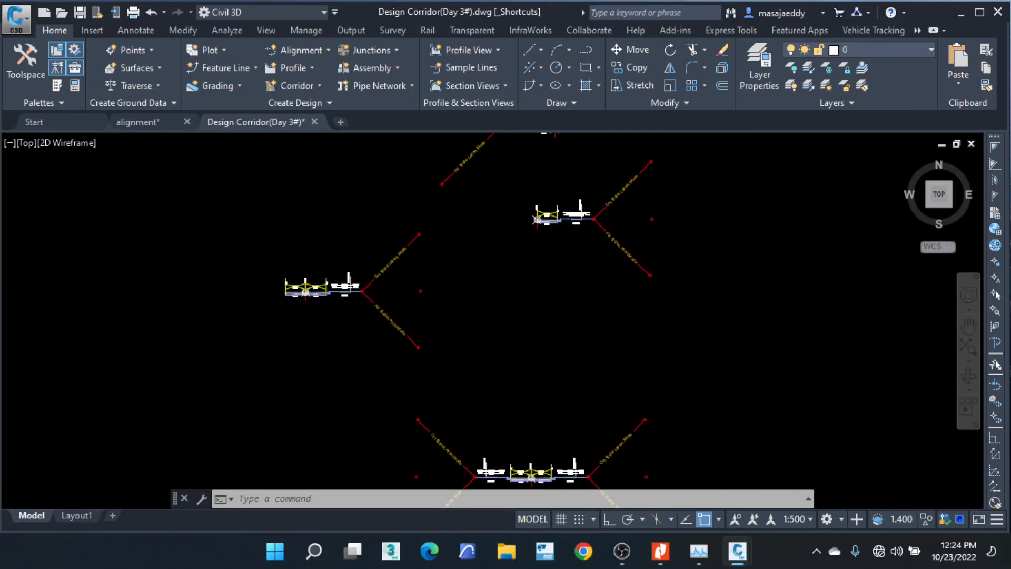
scroll(568, 218, "down", 2)
Display the UKIE Junctions set of the Civil Metric Subassemblies tool palettes.
left_click(57, 86)
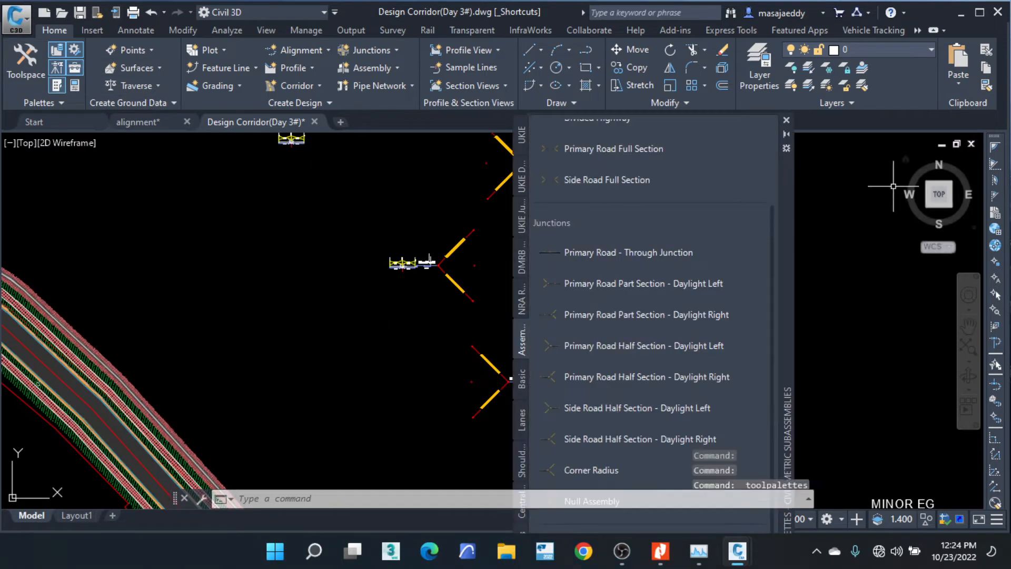
left_click(523, 170)
left_click(521, 141)
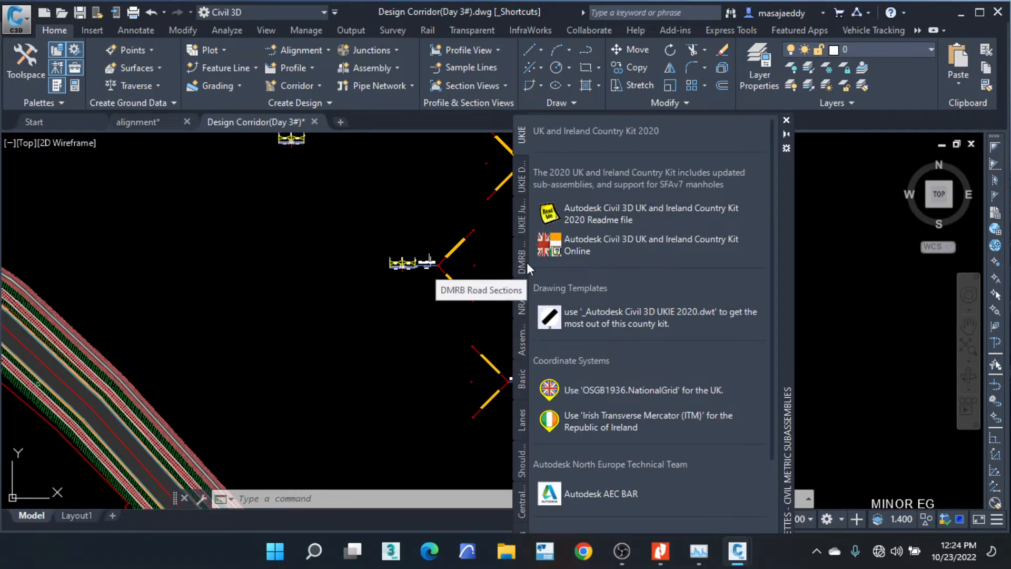
left_click(521, 217)
Compare the Basic Estate Road Junction Assemblies with the Junction Assemblies offered in the UKIE Junctions set.
scroll(649, 288, "down", 5)
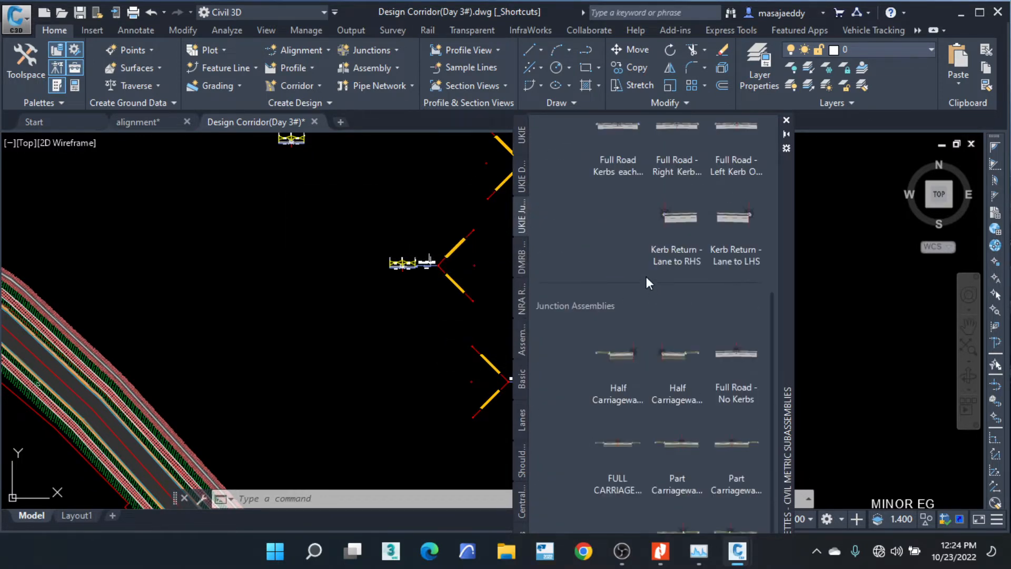
scroll(646, 277, "up", 5)
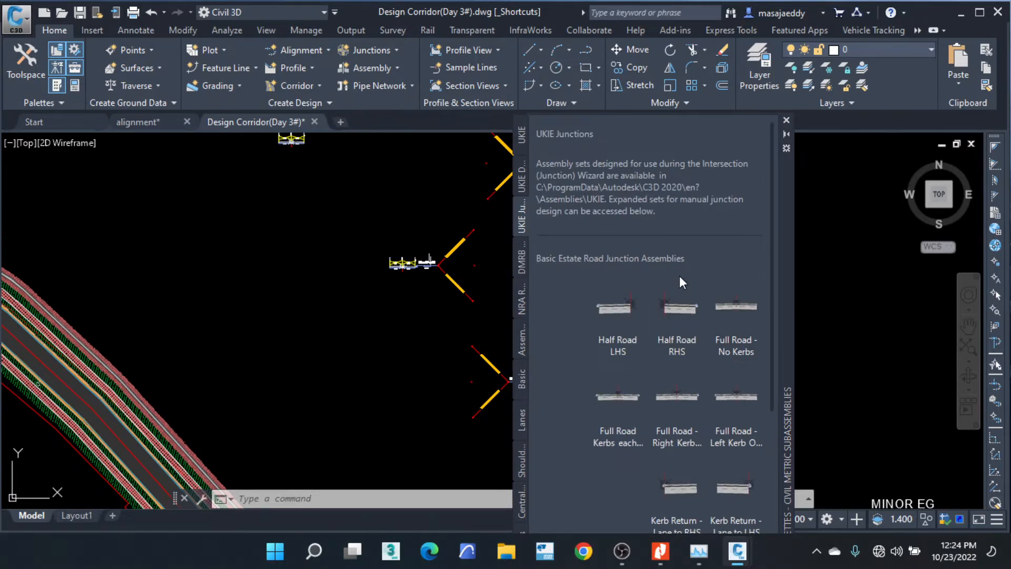
scroll(679, 276, "down", 5)
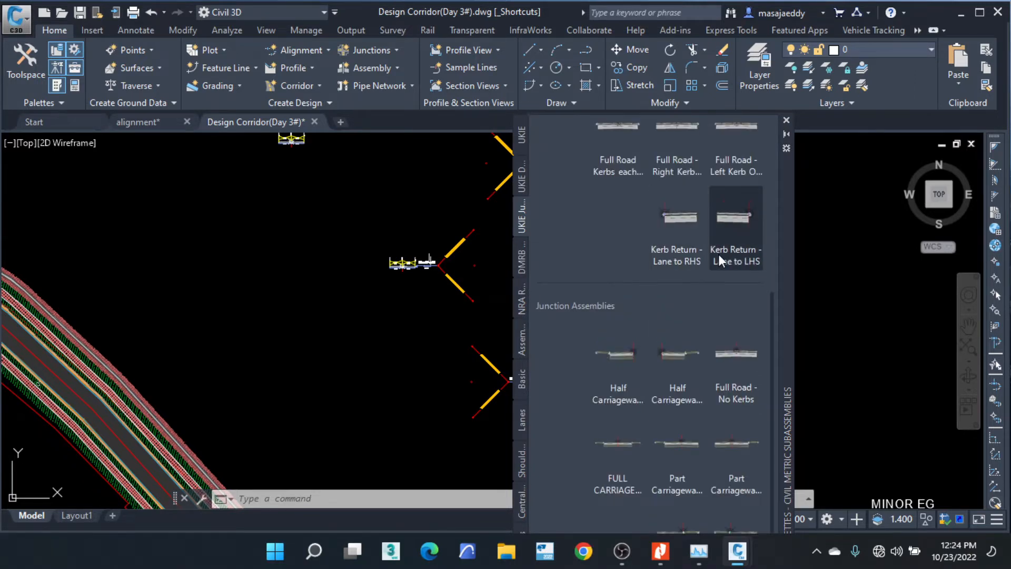
scroll(680, 296, "down", 1)
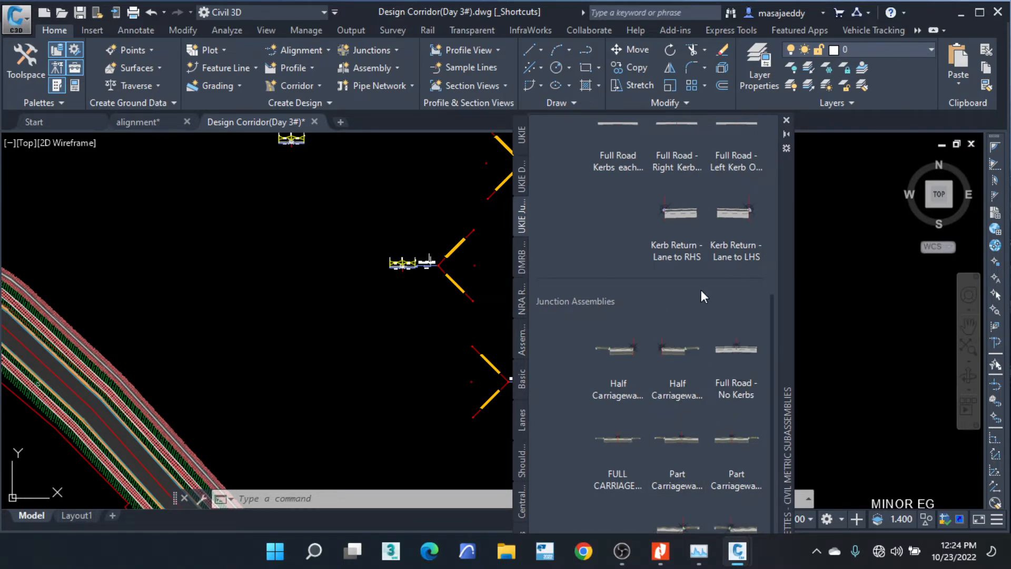
scroll(703, 292, "up", 5)
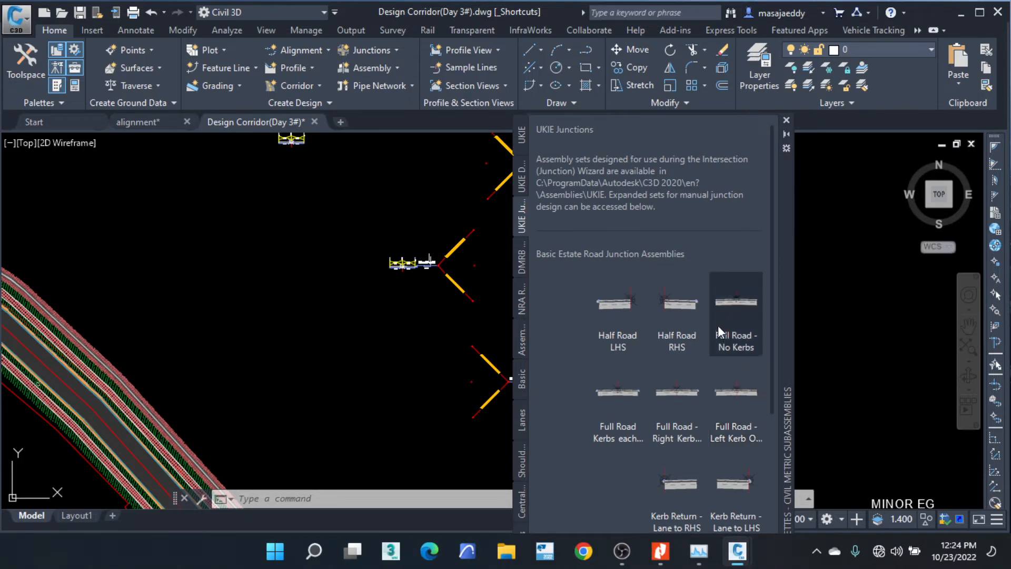
scroll(708, 305, "down", 5)
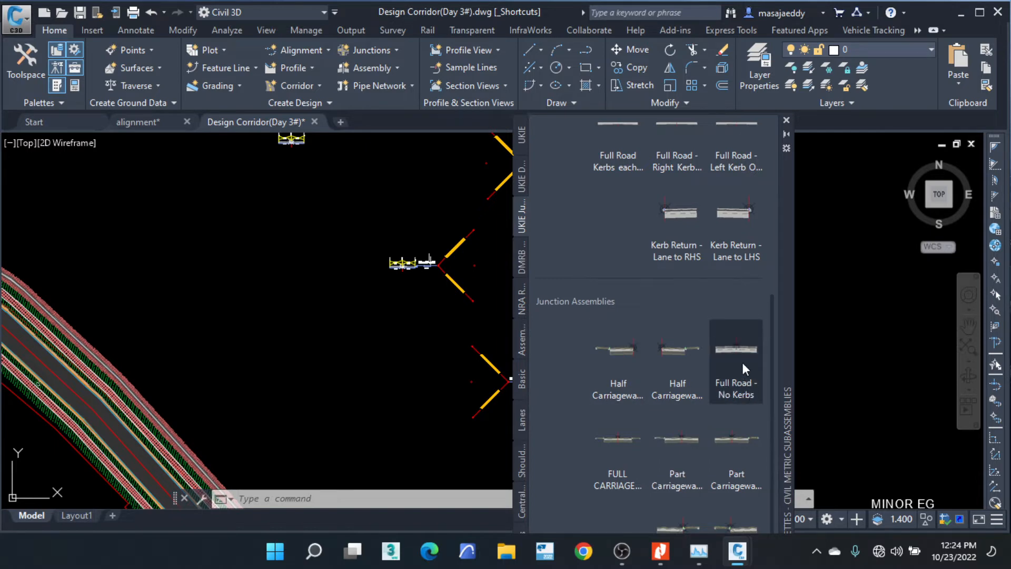
scroll(698, 282, "up", 5)
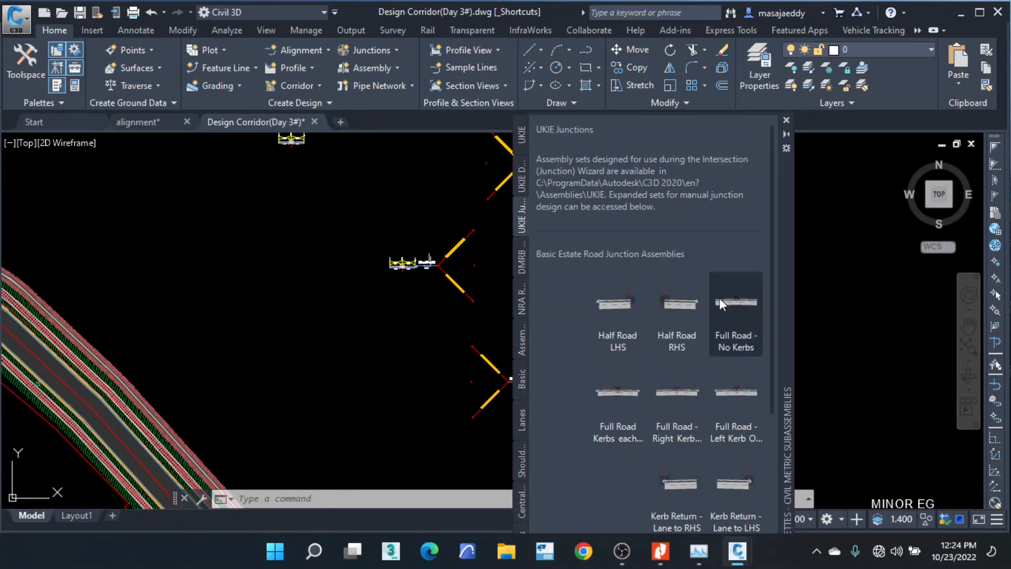
scroll(719, 303, "down", 5)
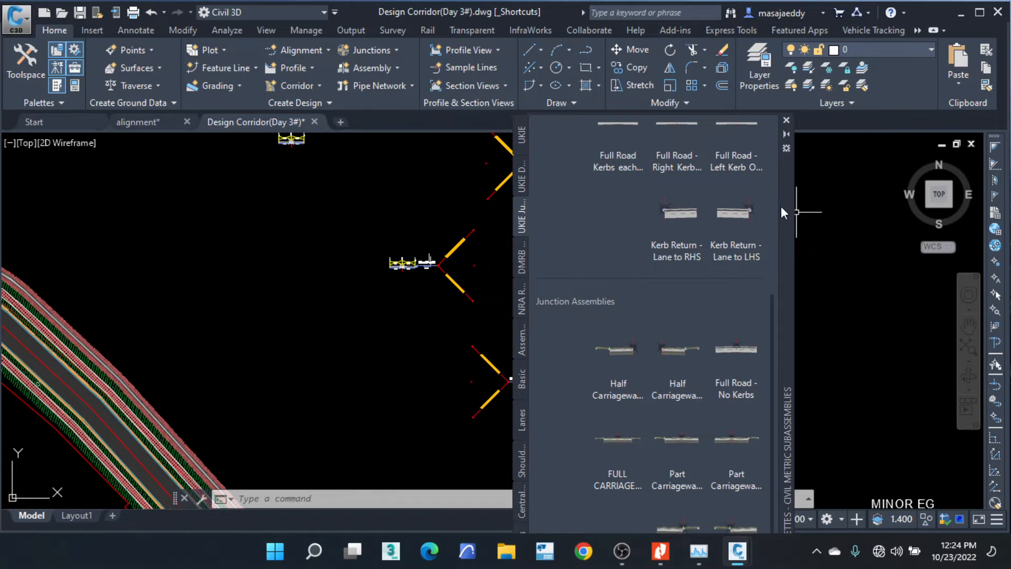
Place a Kerb Return - Lane LHS junction assembly in the empty area between the corridor and the existing assemblies.
left_click_drag(782, 206, 849, 127)
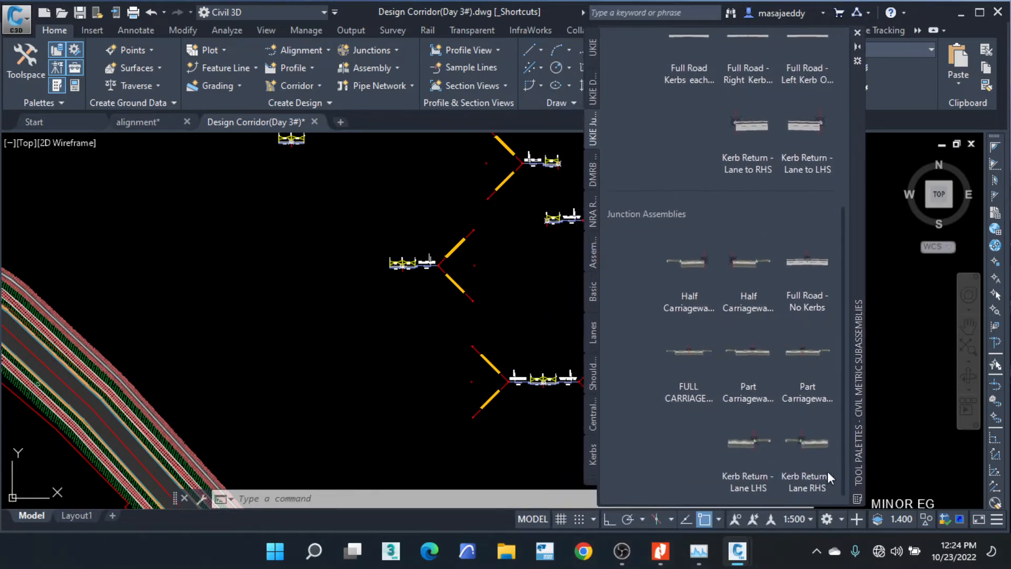
left_click(765, 447)
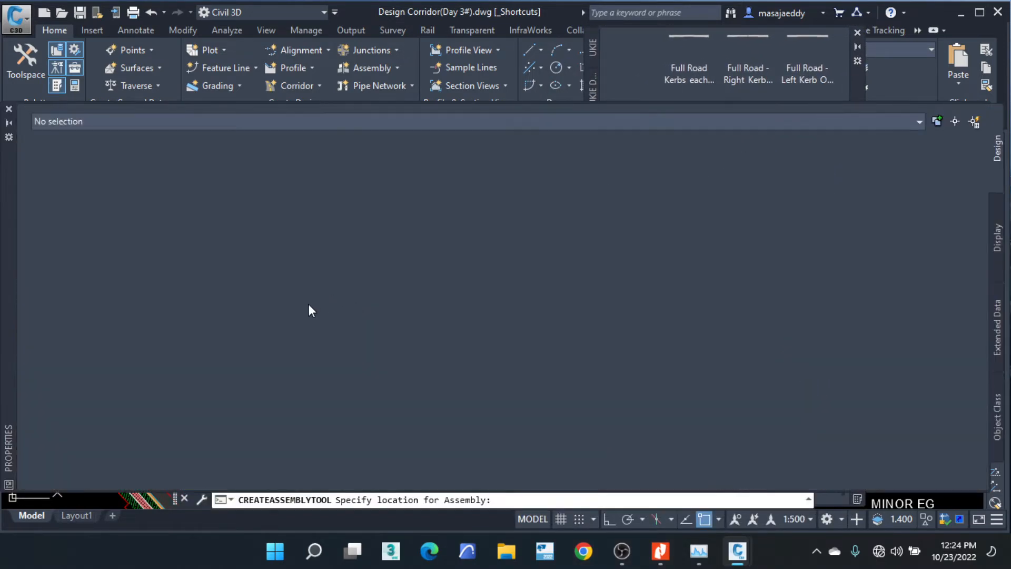
left_click(9, 109)
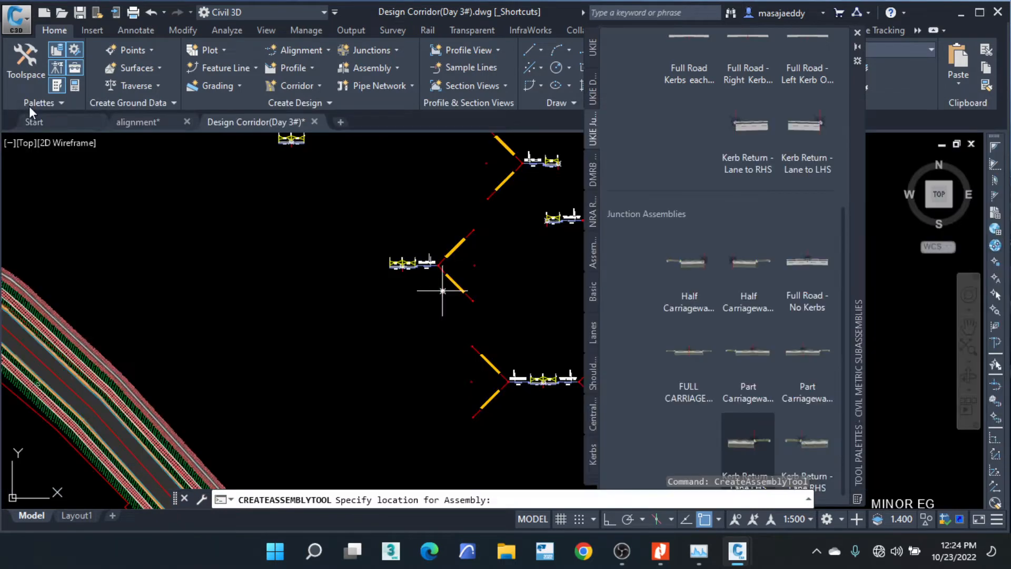
left_click(256, 323)
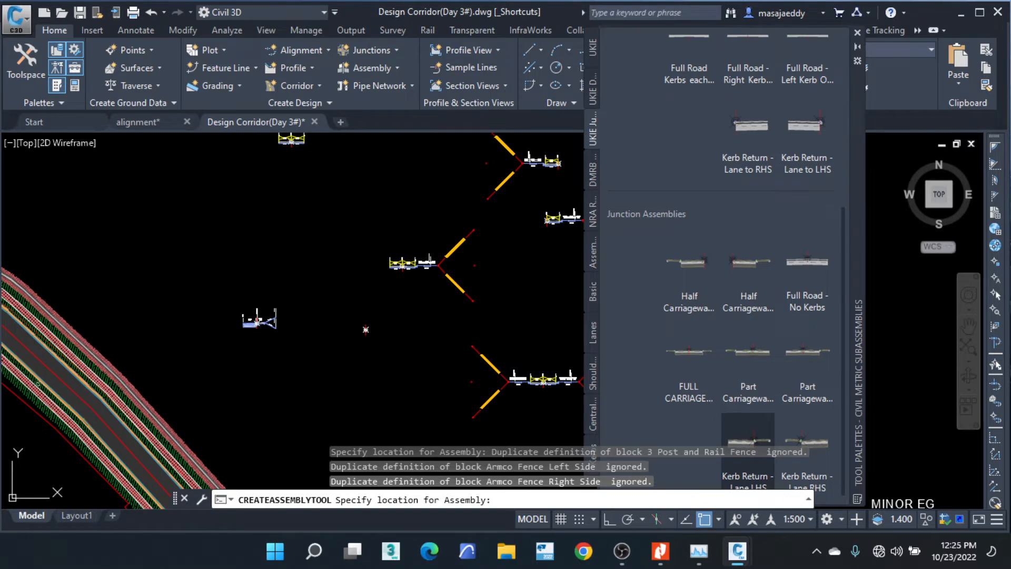
Place a Kerb Return - Lane RHS junction assembly just southeast of the Kerb Return - Lane LHS assembly.
key("Return")
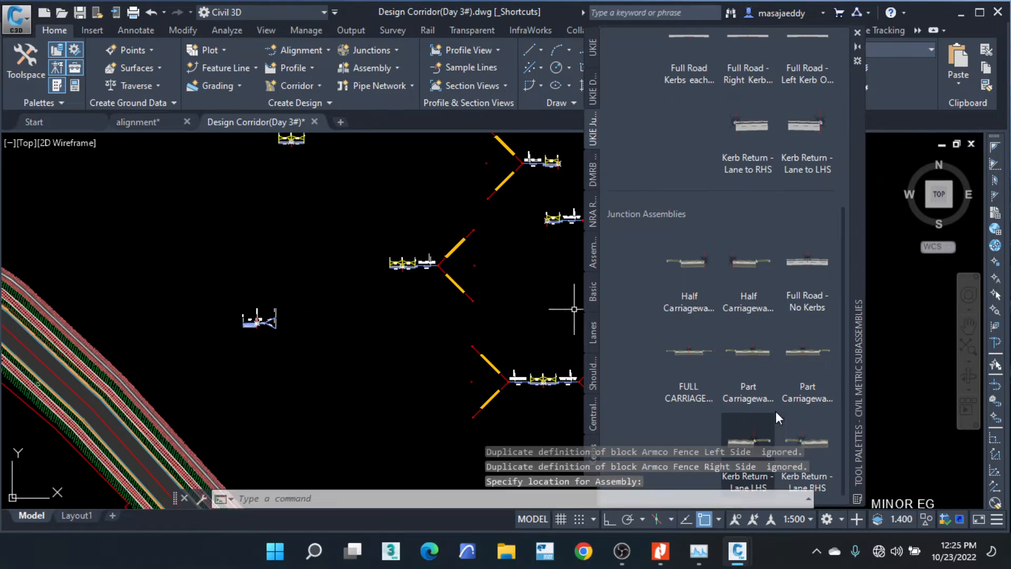
left_click(806, 439)
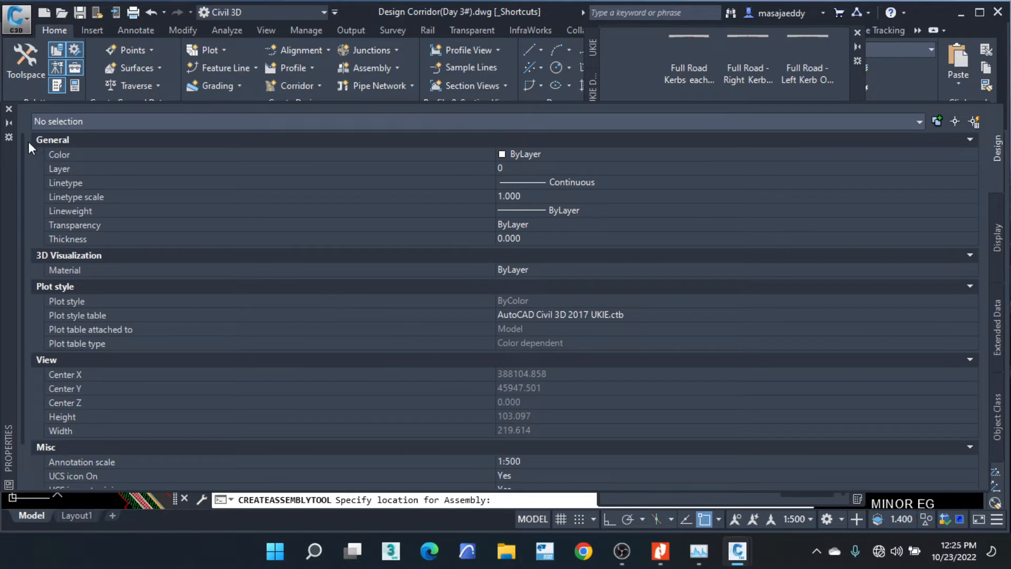
left_click(9, 110)
left_click(334, 354)
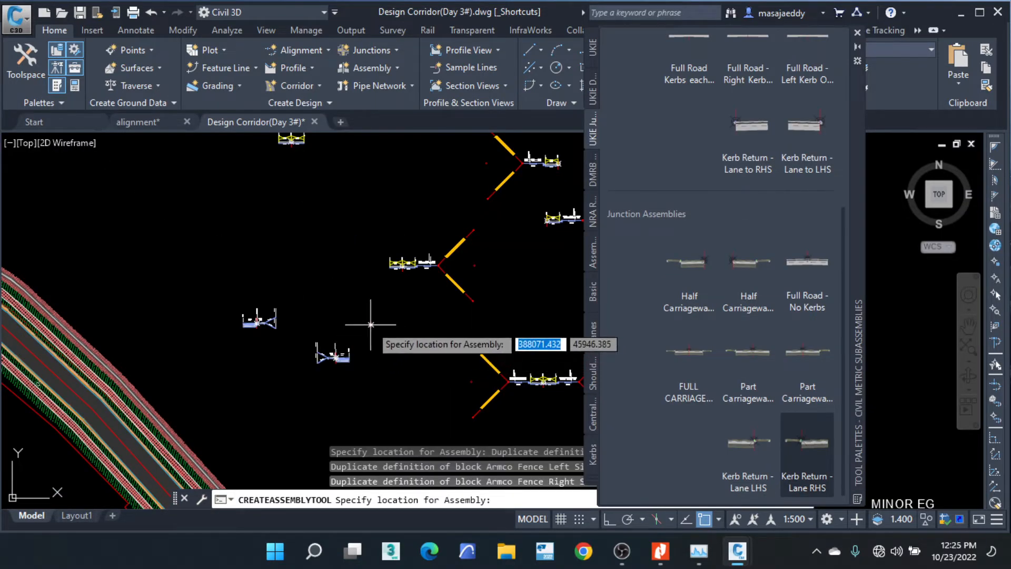
key("Escape")
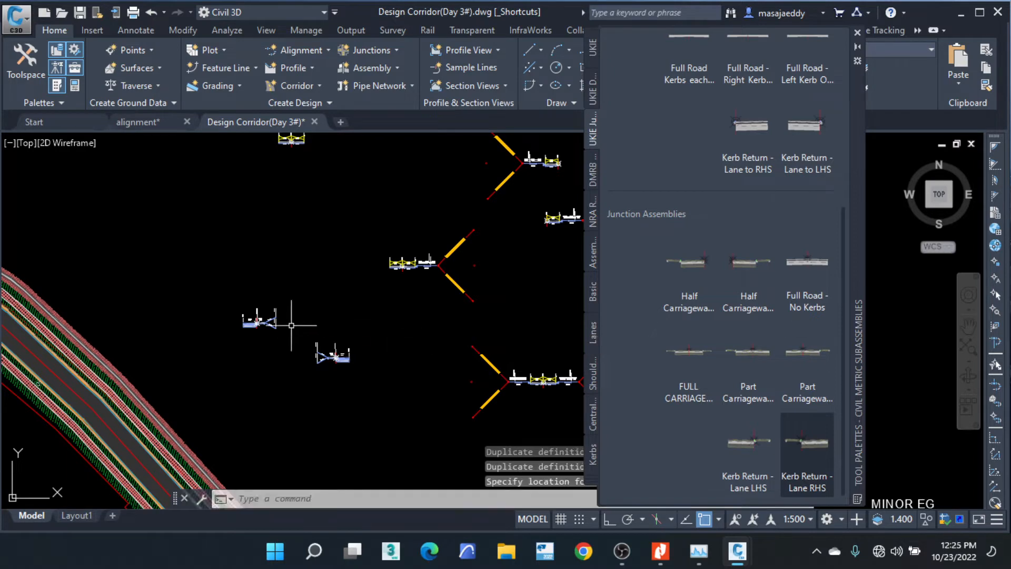
Erase the kerb, footway, edging and daylight subassemblies from the outer side of the Kerb Return - Lane LHS assembly.
scroll(292, 325, "up", 5)
left_click(354, 342)
left_click(221, 242)
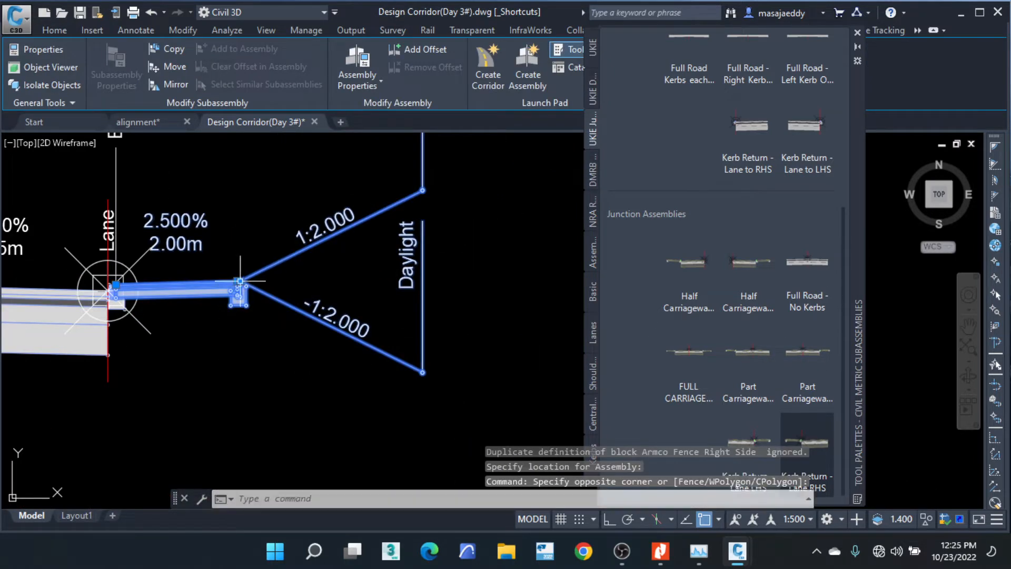
scroll(108, 290, "up", 4)
left_click(89, 279)
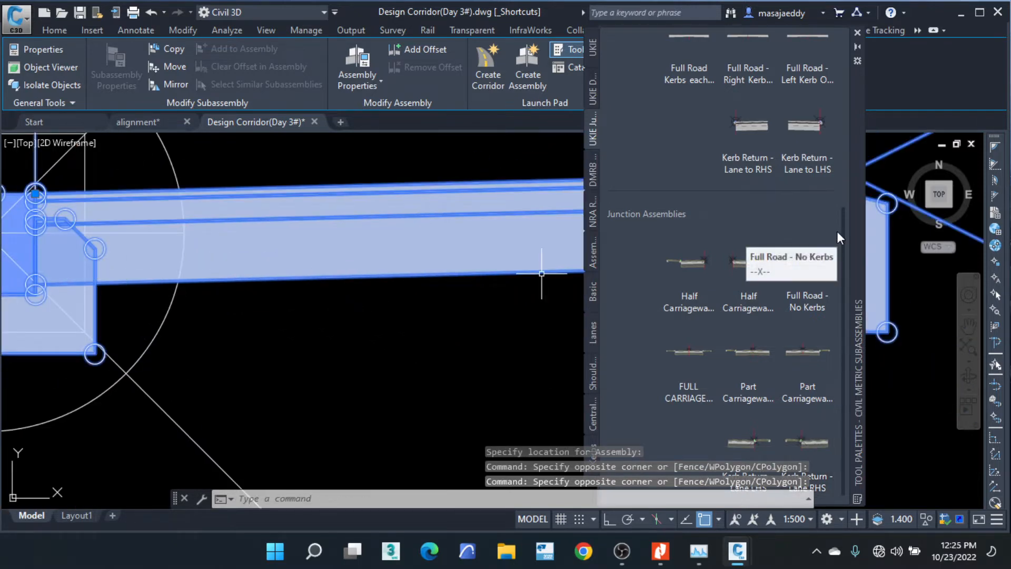
key("Delete")
Erase the 3.65 m lane subassembly from the Kerb Return - Lane LHS assembly, leaving only its baseline marker.
scroll(317, 257, "down", 3)
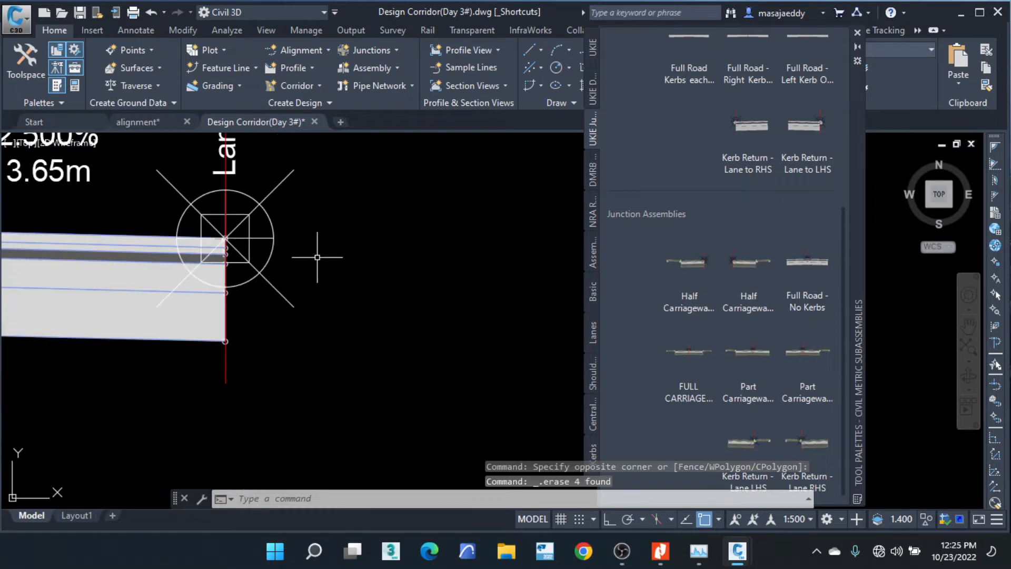
scroll(350, 312, "down", 4)
left_click(234, 328)
left_click(221, 315)
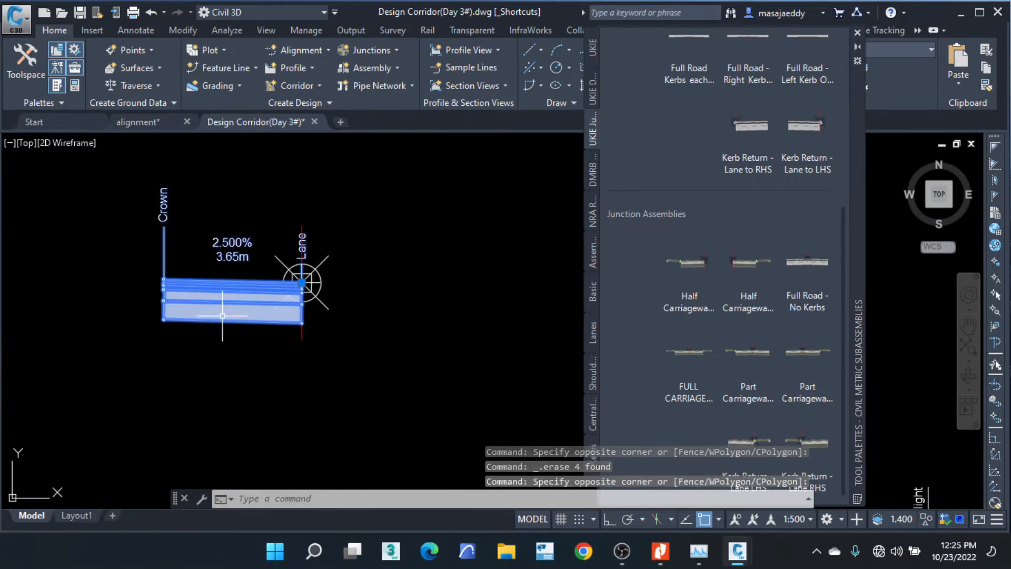
key("Delete")
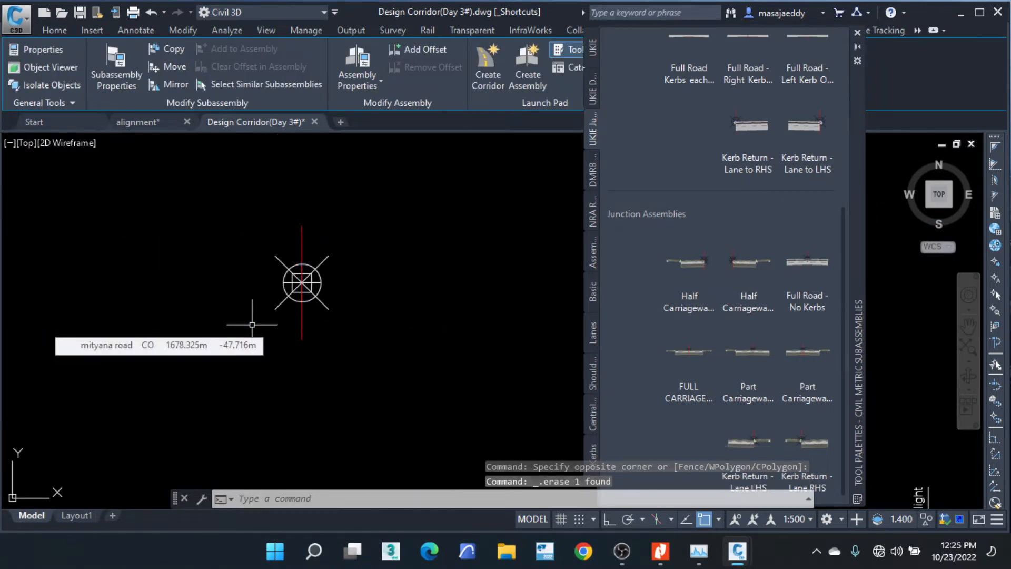
Check the name of the stripped kerb return assembly in its Assembly Properties.
left_click(303, 330)
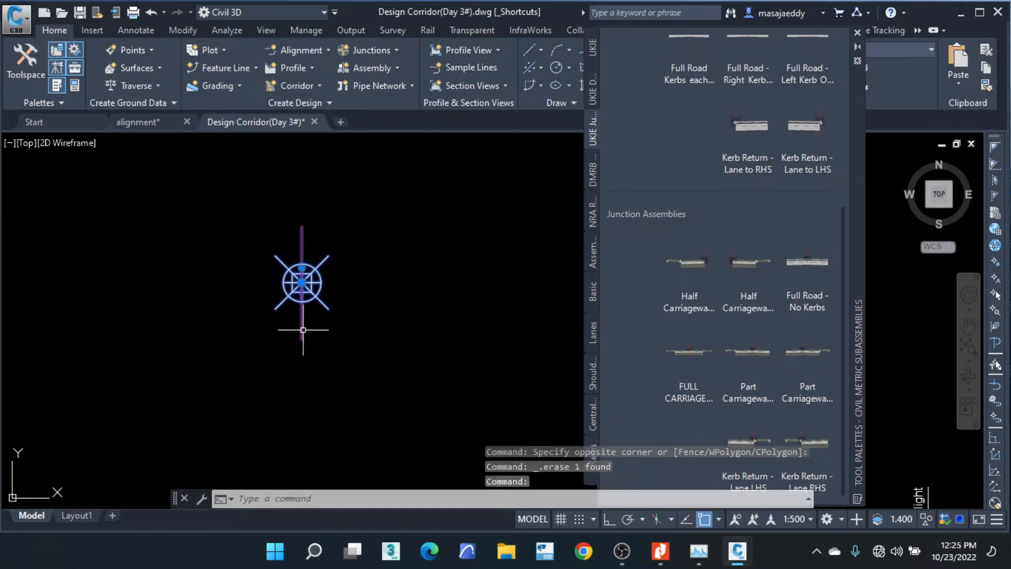
left_click(396, 62)
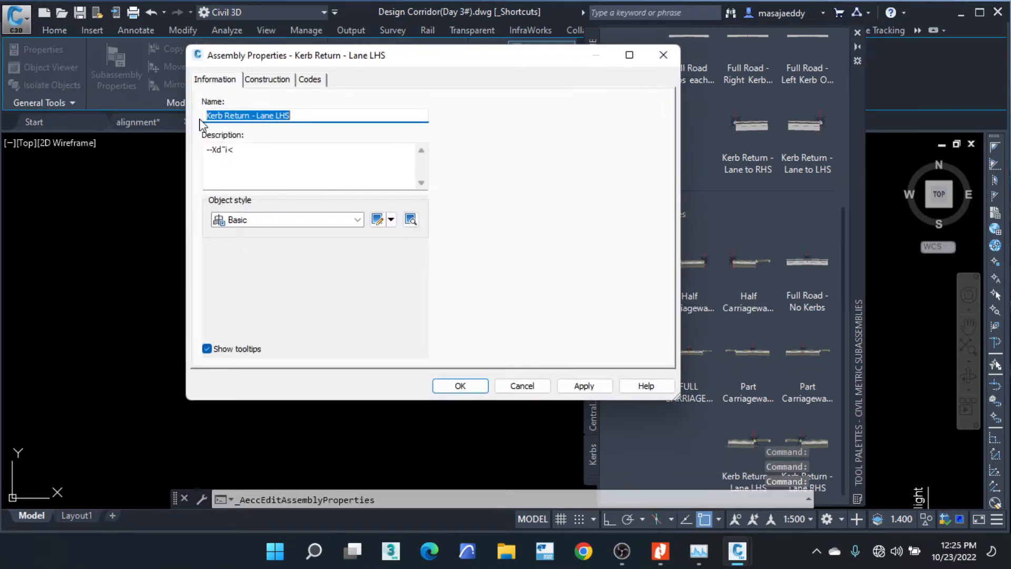
left_click(650, 62)
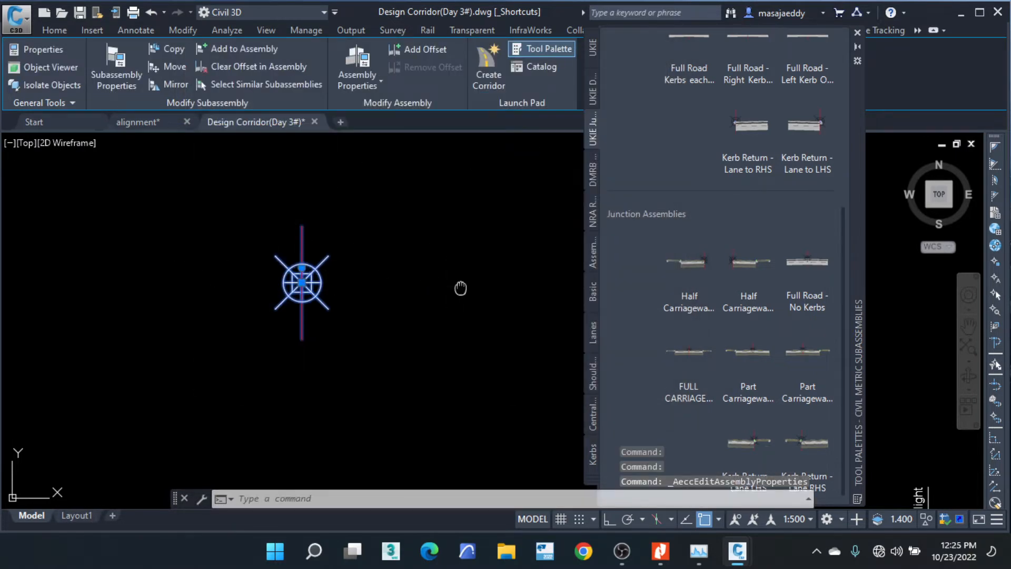
middle_click_drag(461, 288, 302, 276)
scroll(291, 271, "down", 7)
key("Escape")
key("Escape")
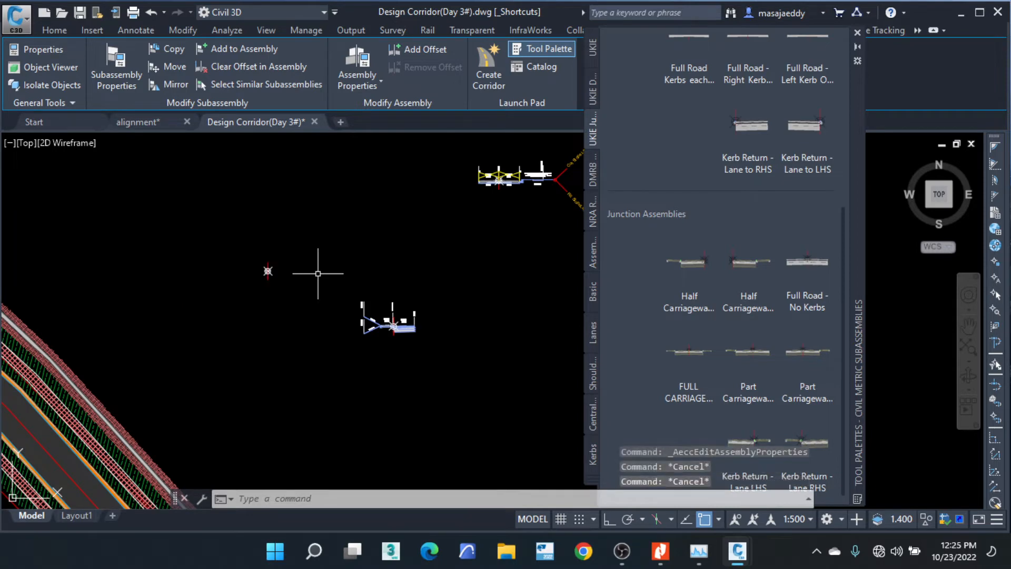
scroll(453, 200, "up", 5)
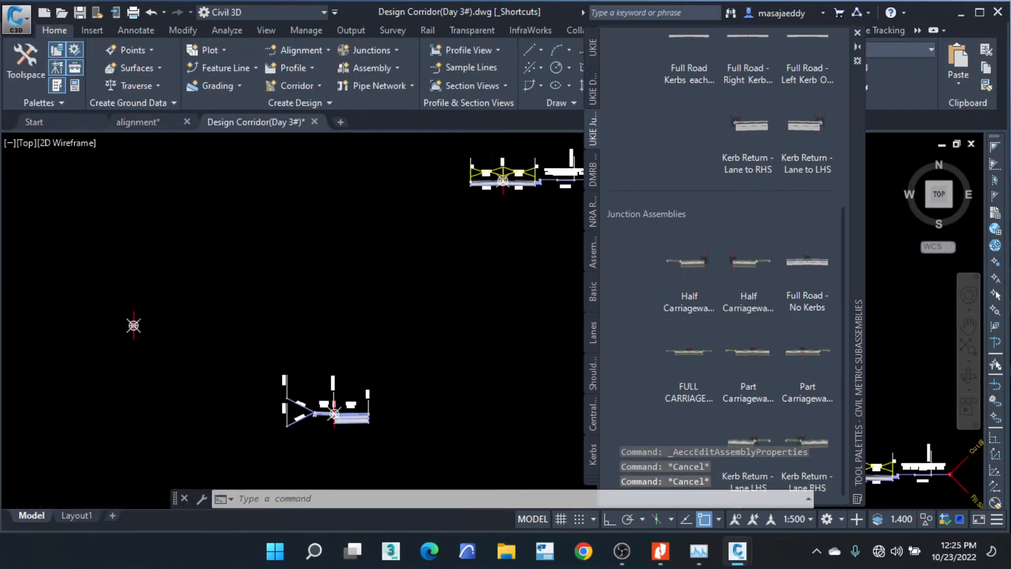
scroll(480, 230, "up", 2)
left_click(476, 245)
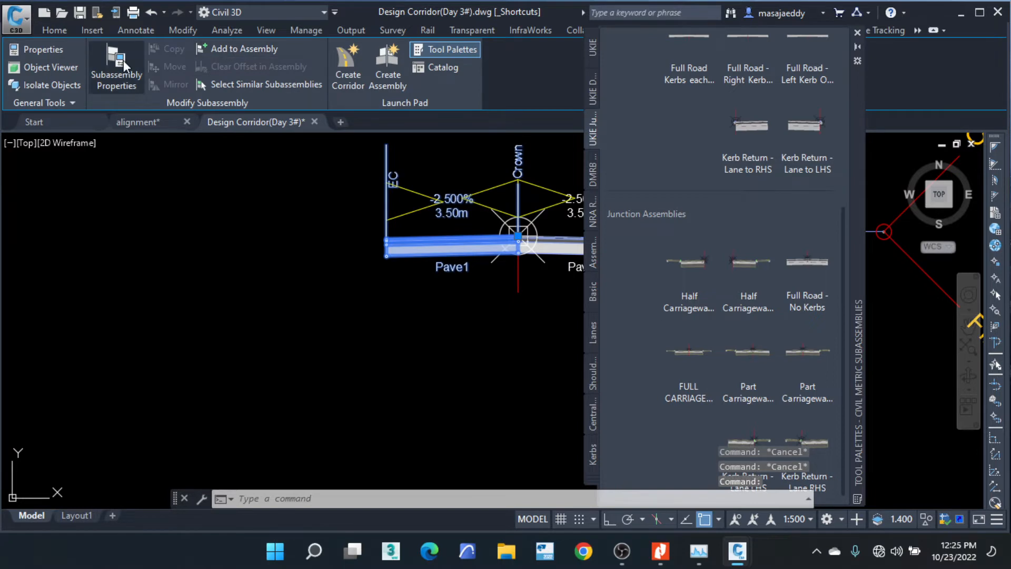
key("Escape")
key("Escape")
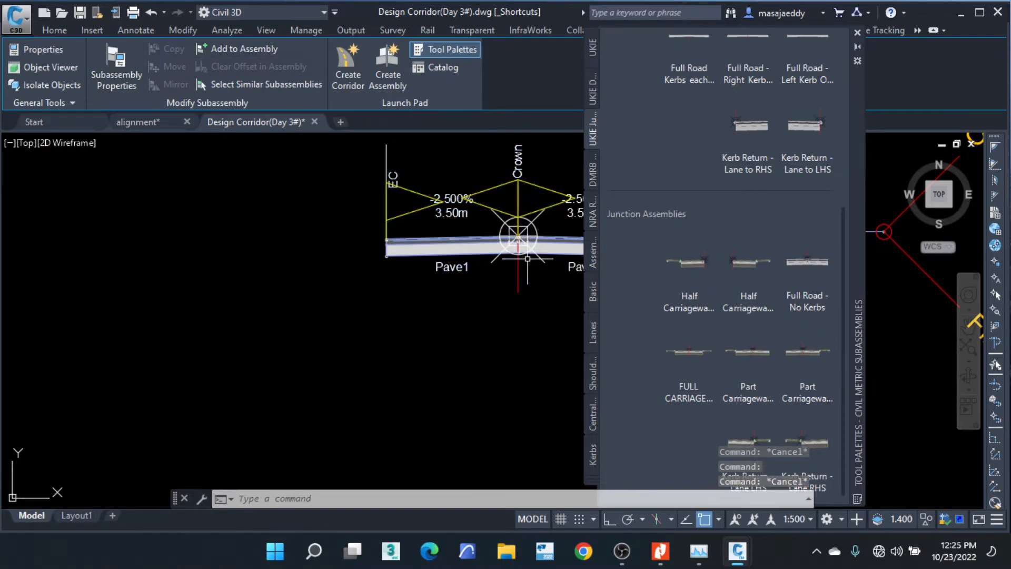
left_click(445, 240)
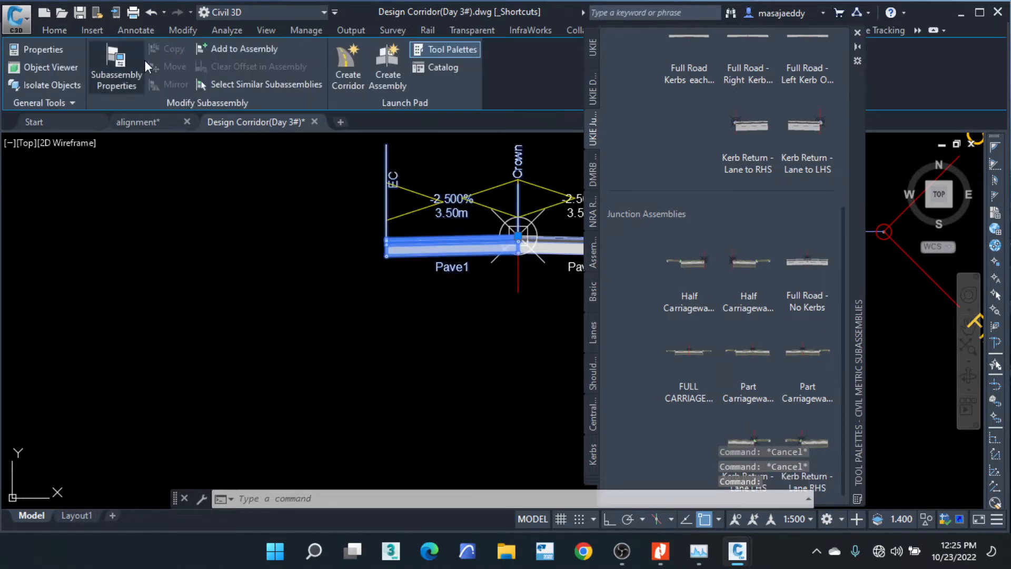
scroll(408, 317, "down", 3)
scroll(395, 303, "down", 3)
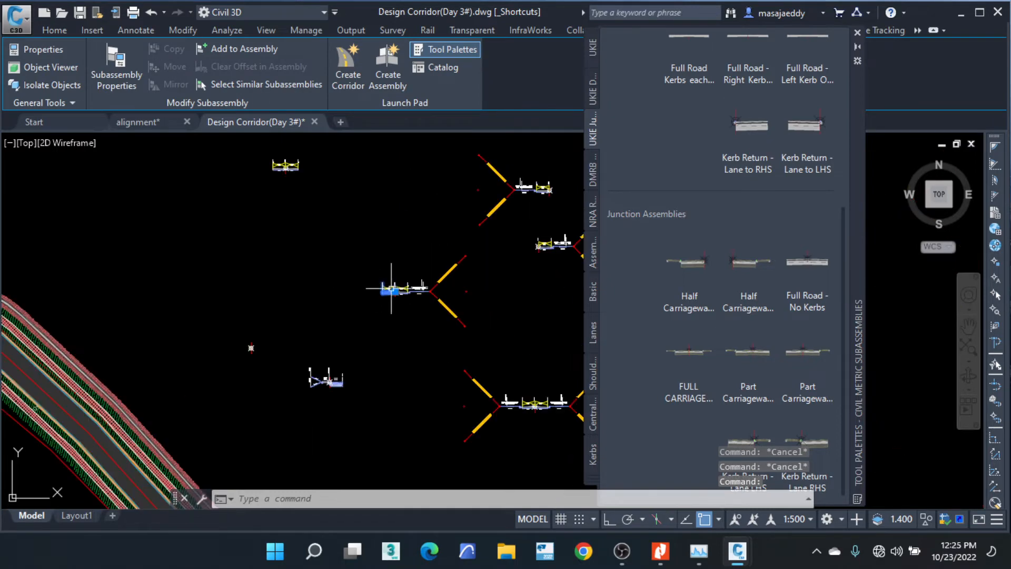
key("Escape")
Copy the left 3.50 m lane subassembly of the two-sided road assembly onto the empty Kerb Return - Lane LHS assembly's marker.
scroll(475, 249, "up", 2)
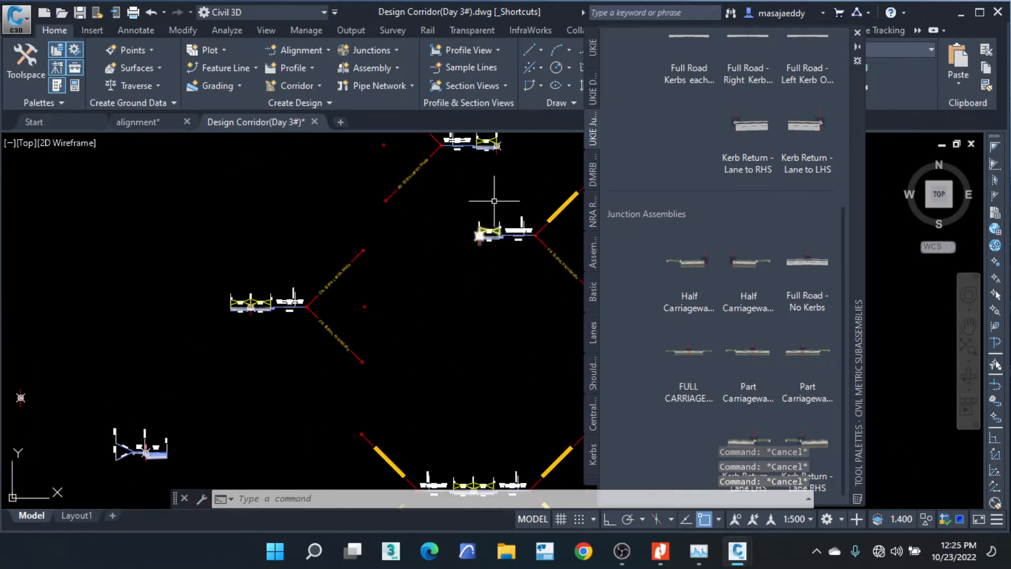
scroll(476, 195, "down", 2)
scroll(466, 385, "up", 4)
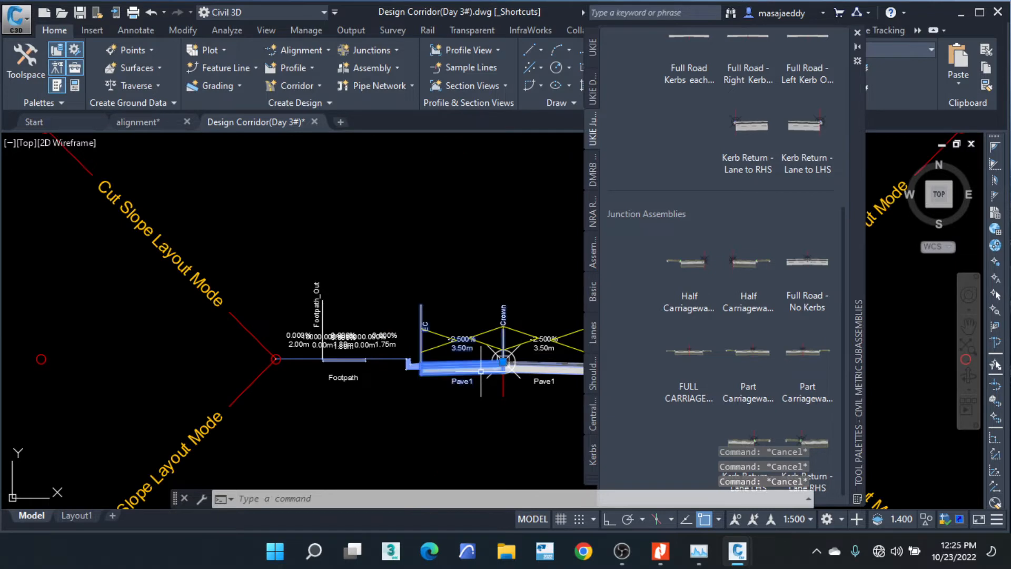
left_click(464, 369)
left_click(164, 49)
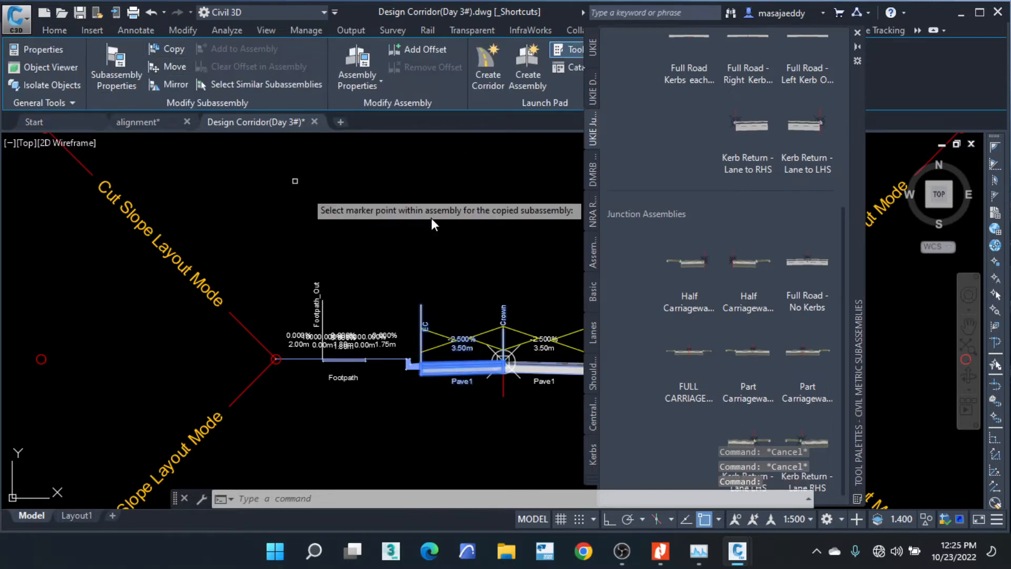
scroll(431, 218, "down", 3)
middle_click_drag(232, 255, 445, 304)
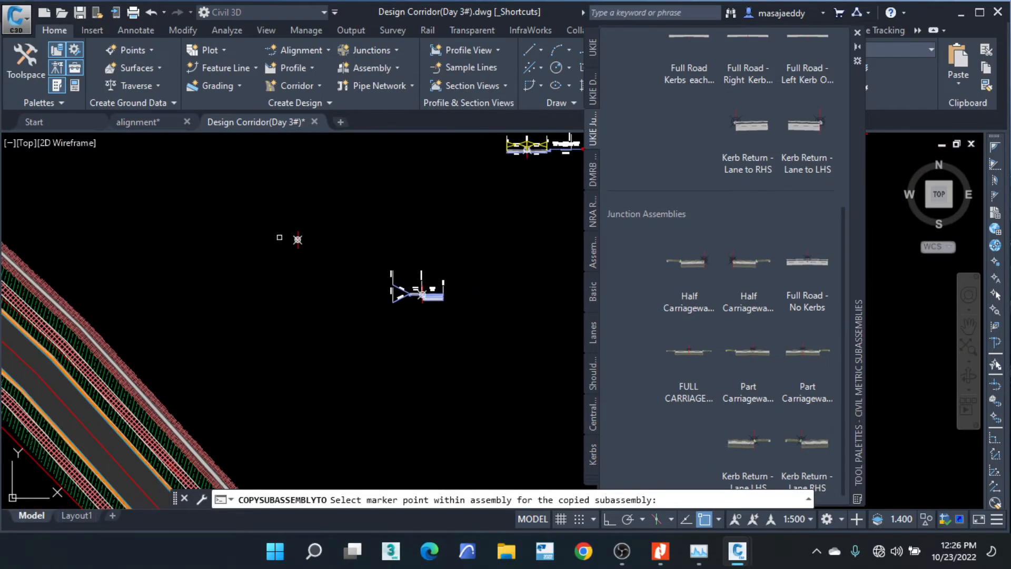
scroll(308, 237, "up", 8)
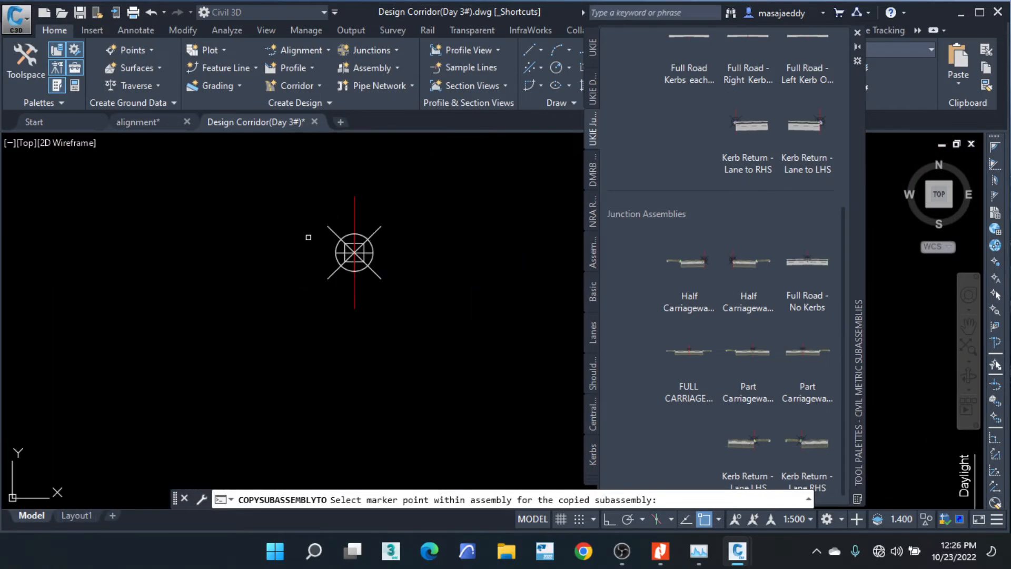
left_click(355, 252)
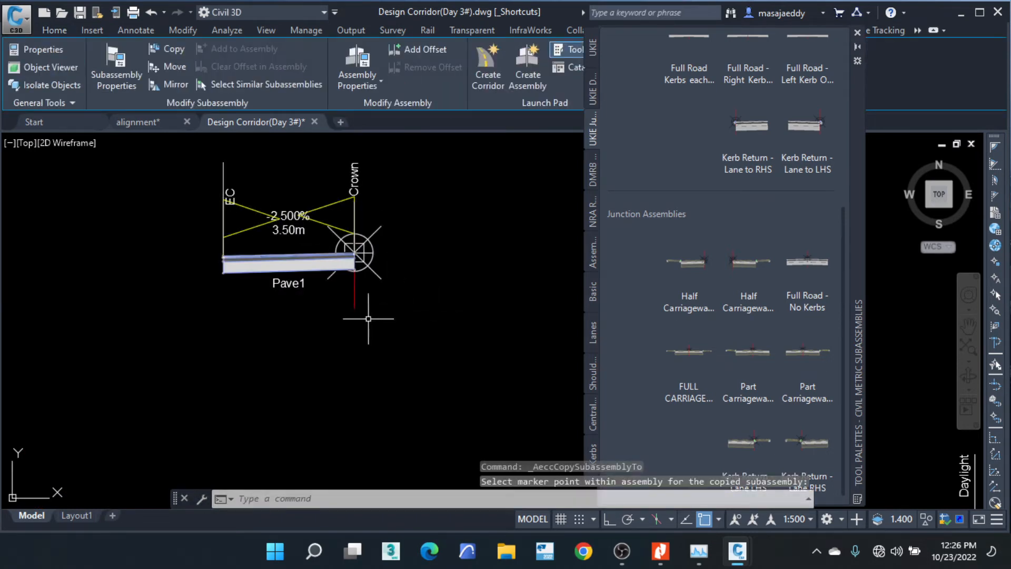
Set the Default Slope of the copied left lane subassembly to 2.500% in its properties.
left_click(269, 266)
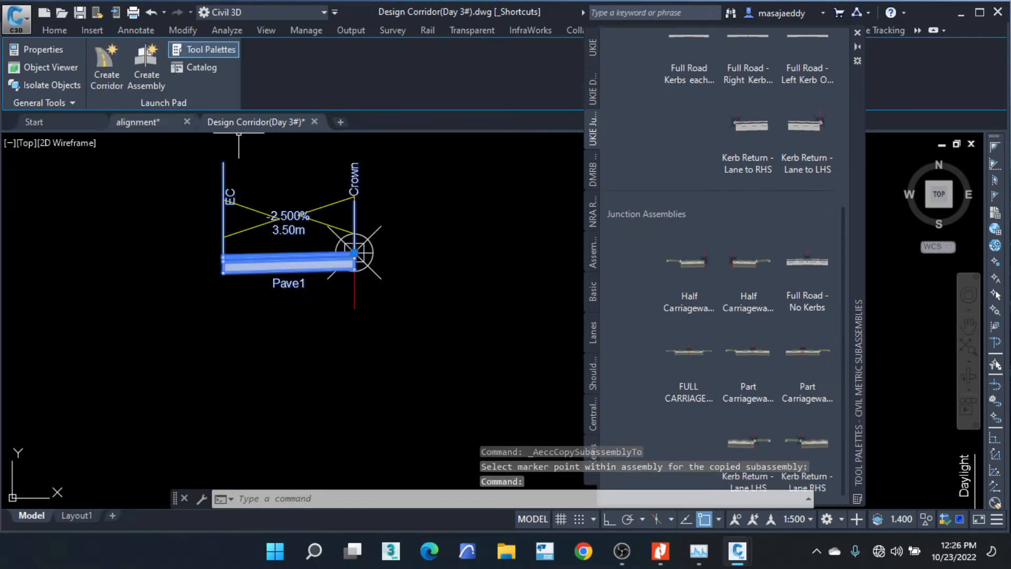
left_click(44, 50)
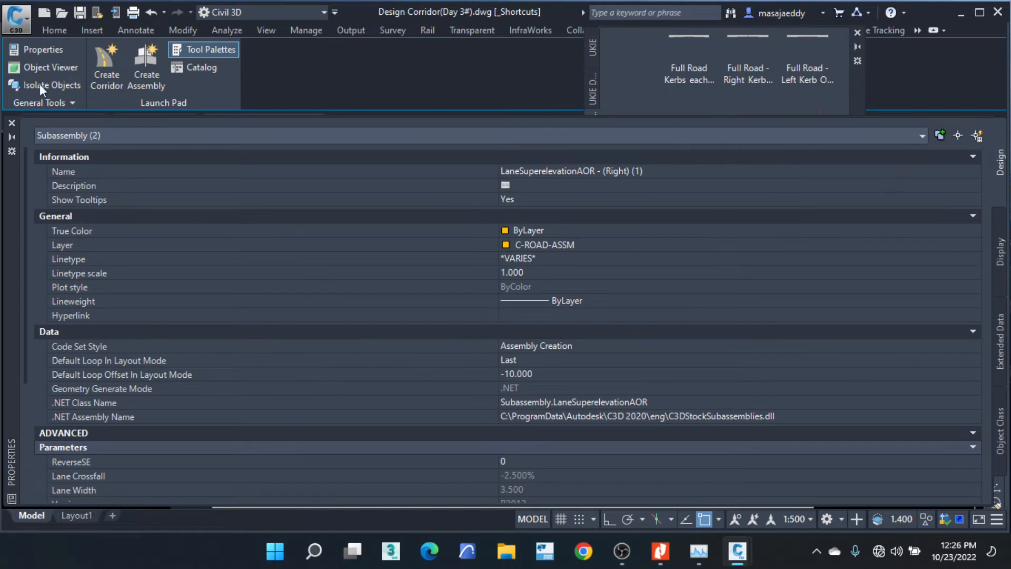
mouse_move(19, 157)
left_mouse_down()
mouse_move(27, 186)
mouse_move(31, 162)
left_mouse_up()
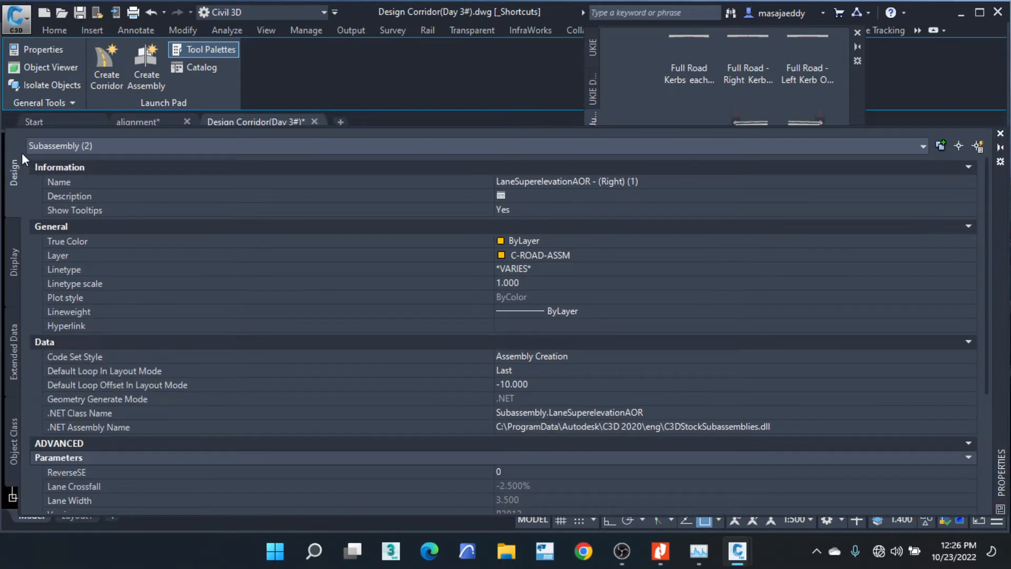
left_click(1000, 149)
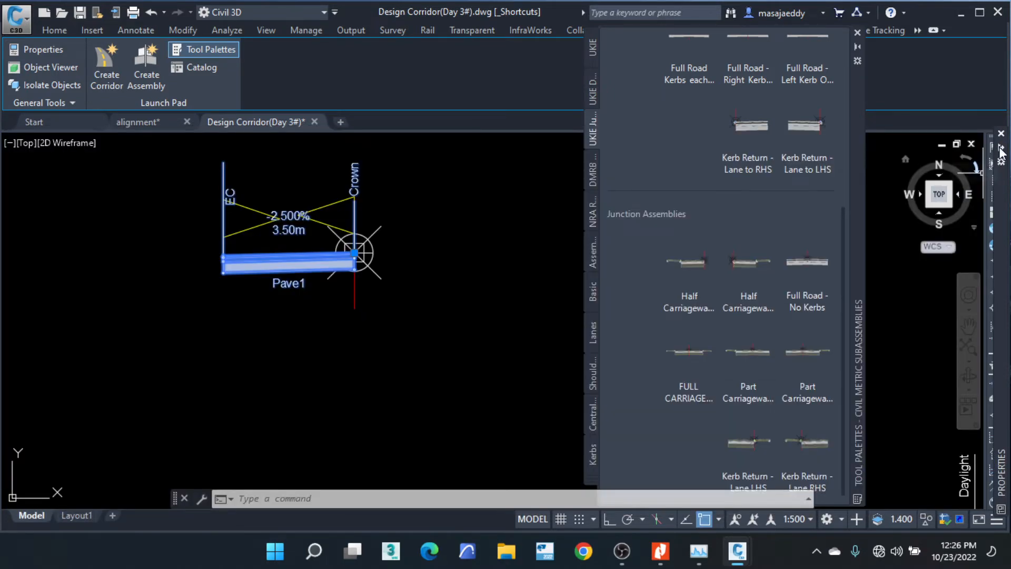
mouse_move(988, 162)
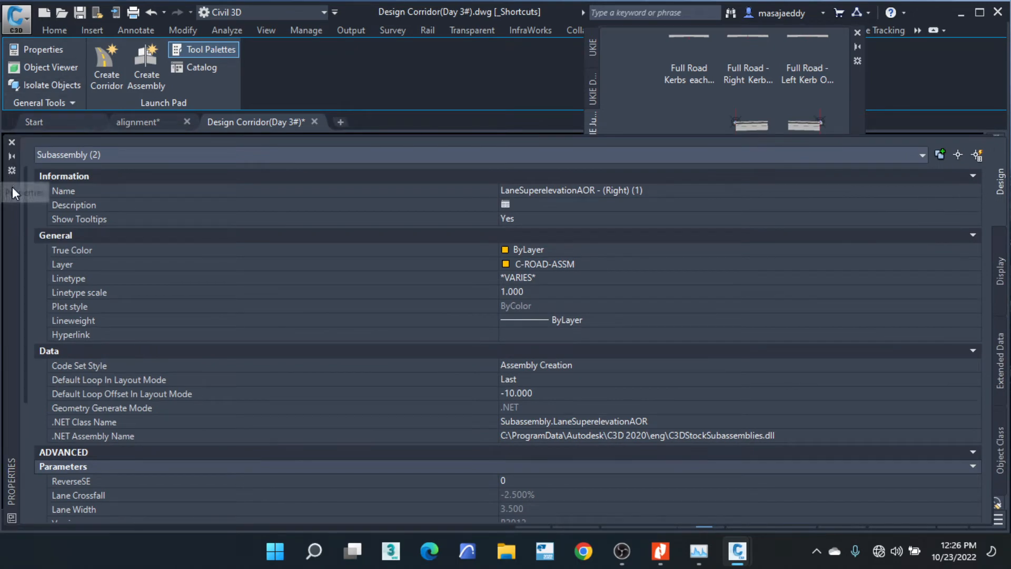
mouse_move(11, 187)
left_mouse_down()
mouse_move(20, 191)
mouse_move(11, 193)
left_mouse_up()
scroll(546, 388, "down", 4)
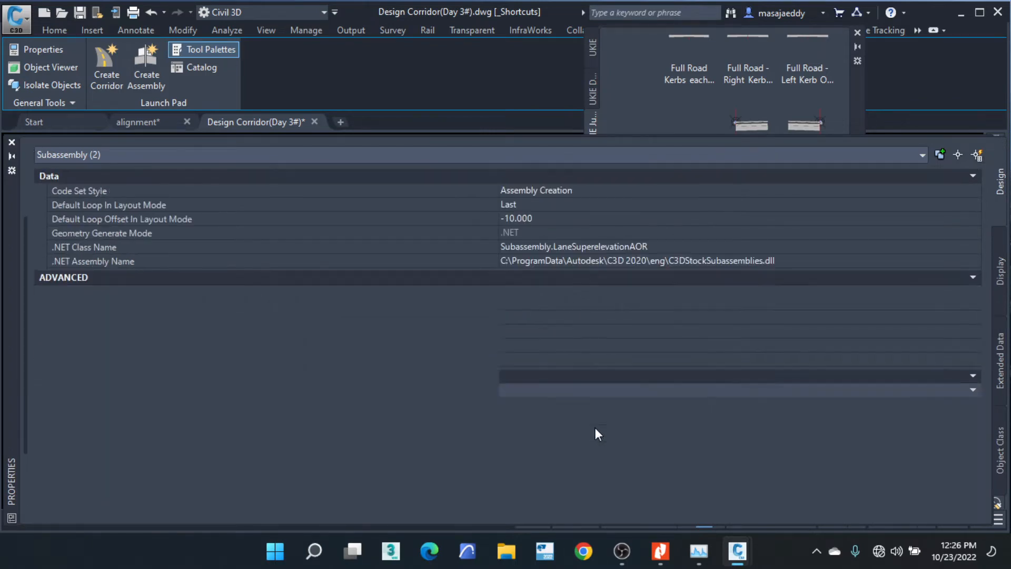
left_click(504, 393)
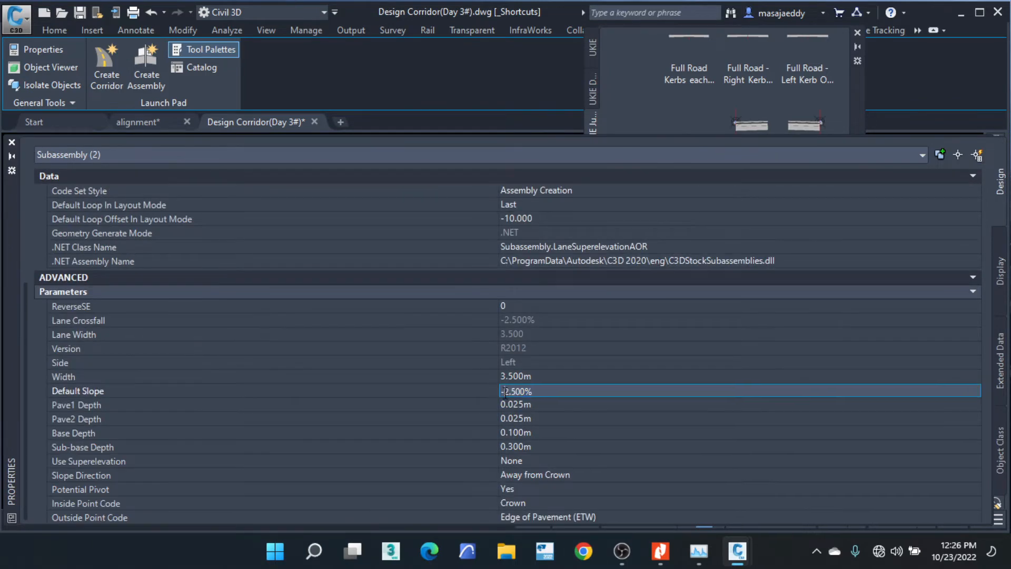
key("BackSpace")
key("Tab")
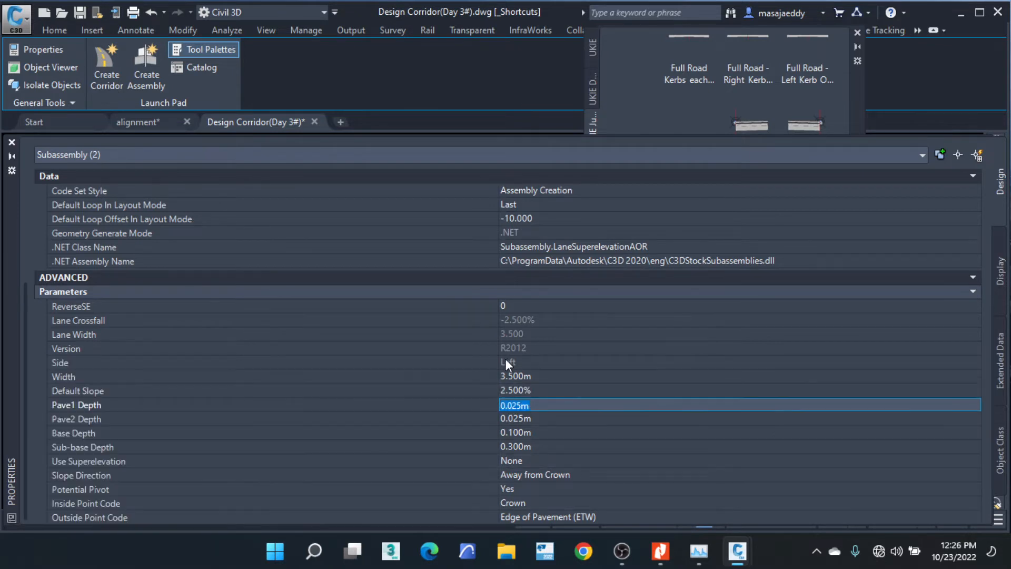
left_click(12, 142)
key("Escape")
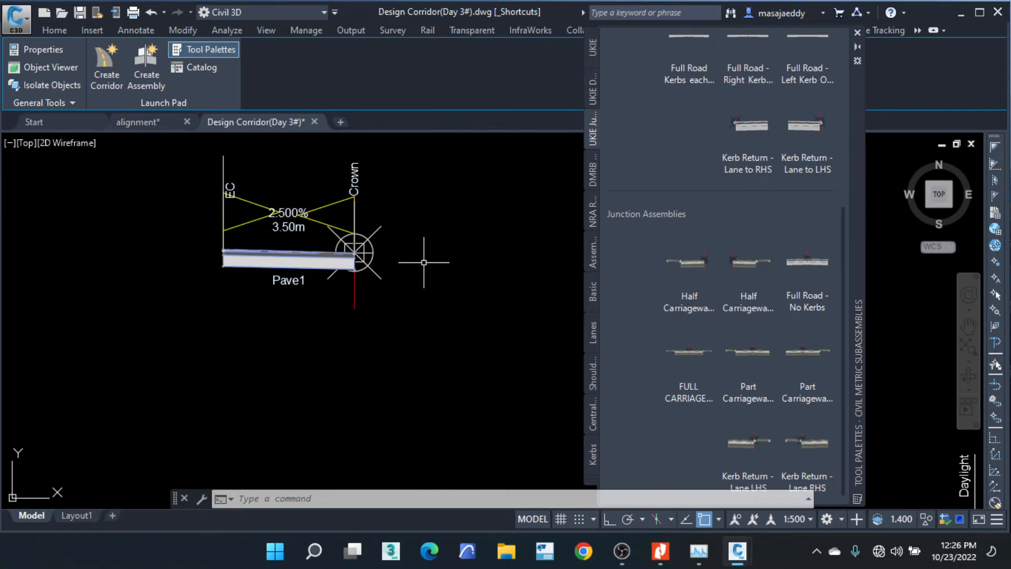
middle_click_drag(425, 262, 262, 233)
scroll(258, 234, "down", 6)
middle_click_drag(449, 346, 164, 280)
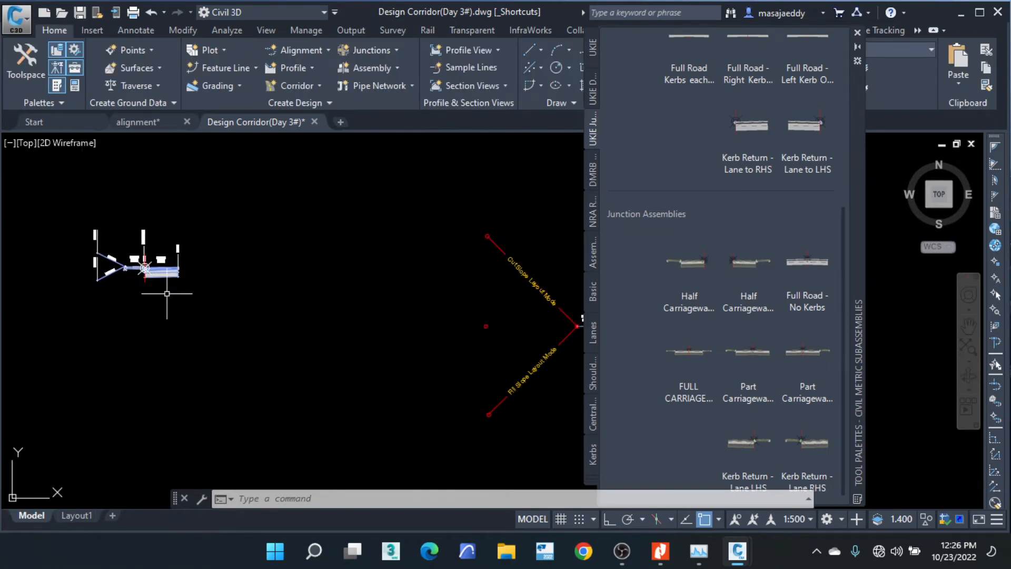
scroll(430, 325, "down", 3)
scroll(357, 201, "up", 3)
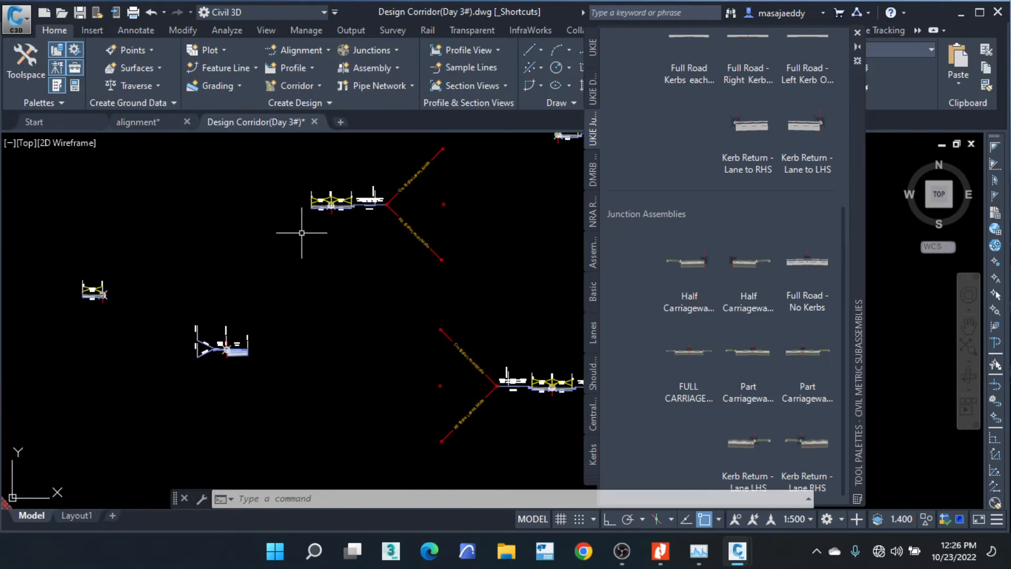
scroll(106, 296, "up", 4)
scroll(420, 253, "down", 3)
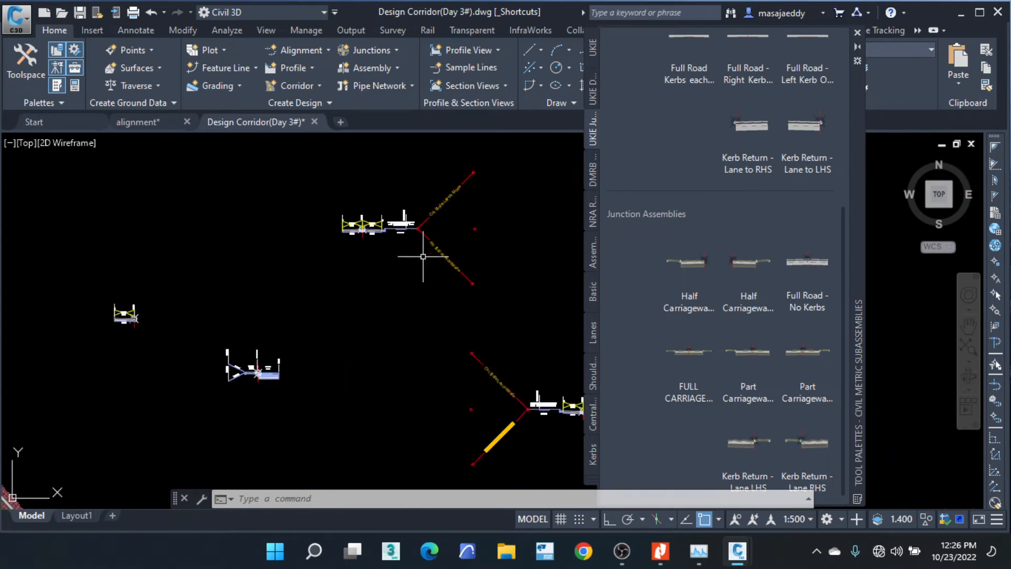
scroll(406, 271, "up", 5)
left_click(530, 463)
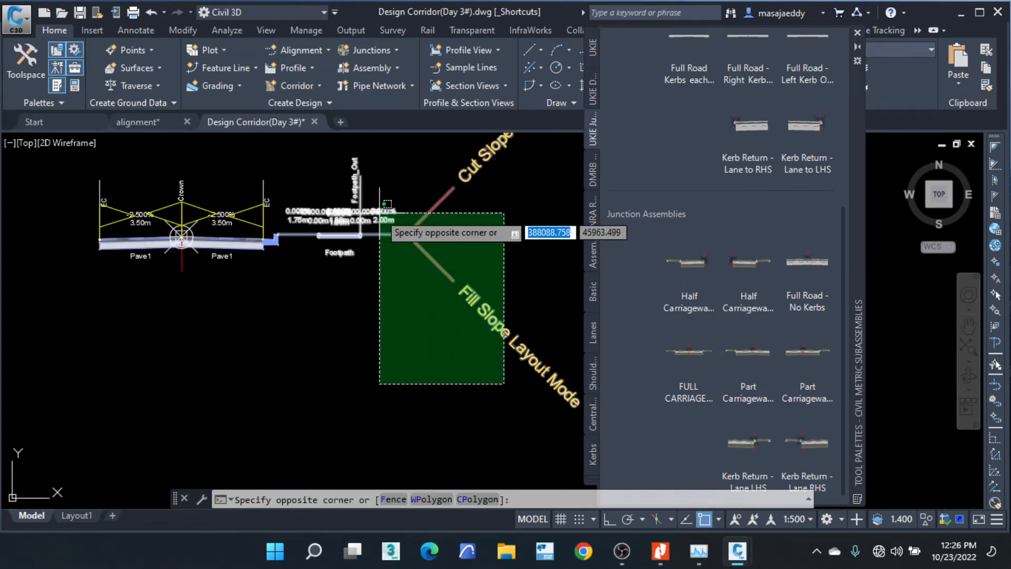
scroll(377, 222, "up", 2)
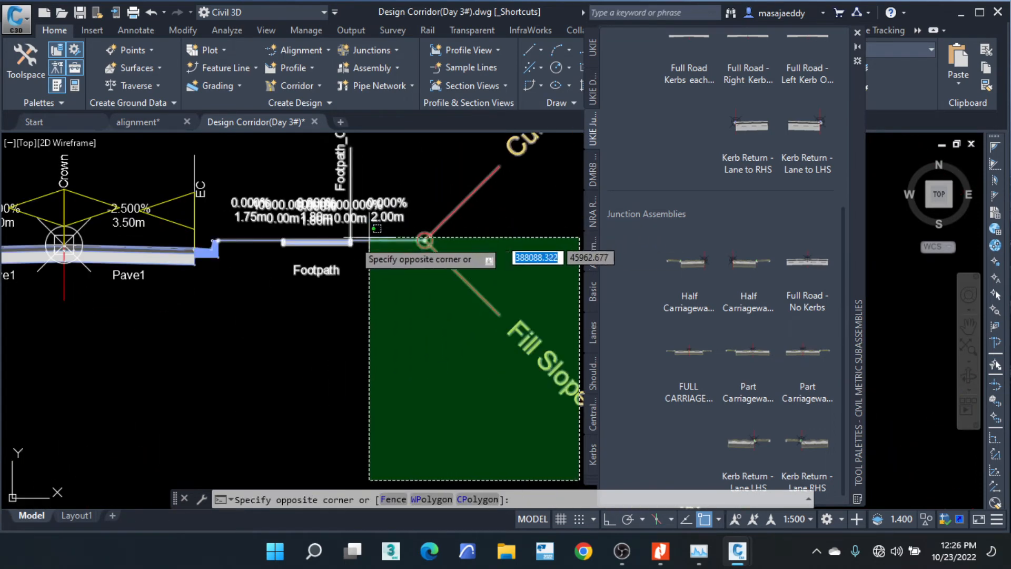
left_click(218, 252)
scroll(206, 252, "up", 2)
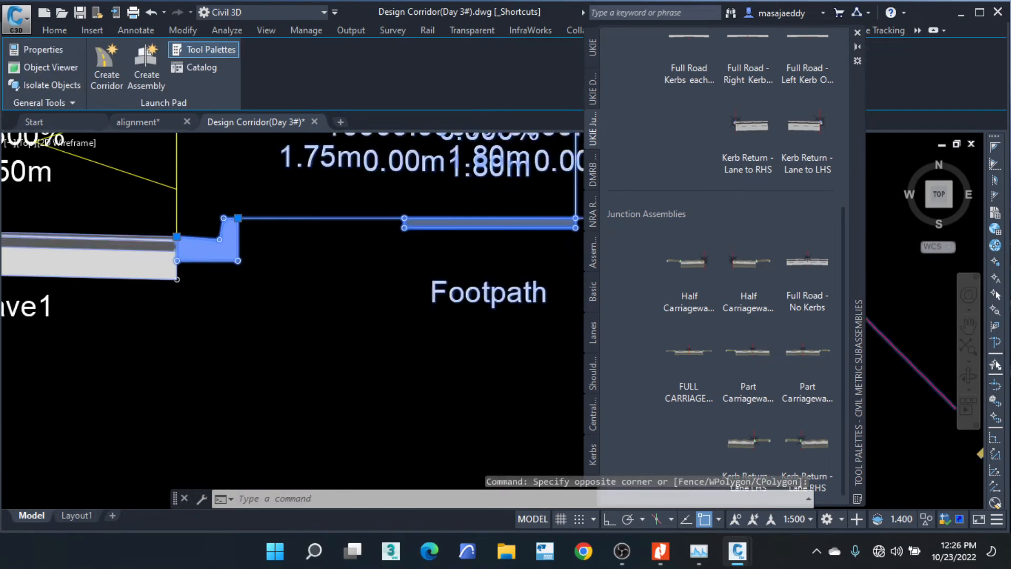
scroll(364, 230, "down", 2)
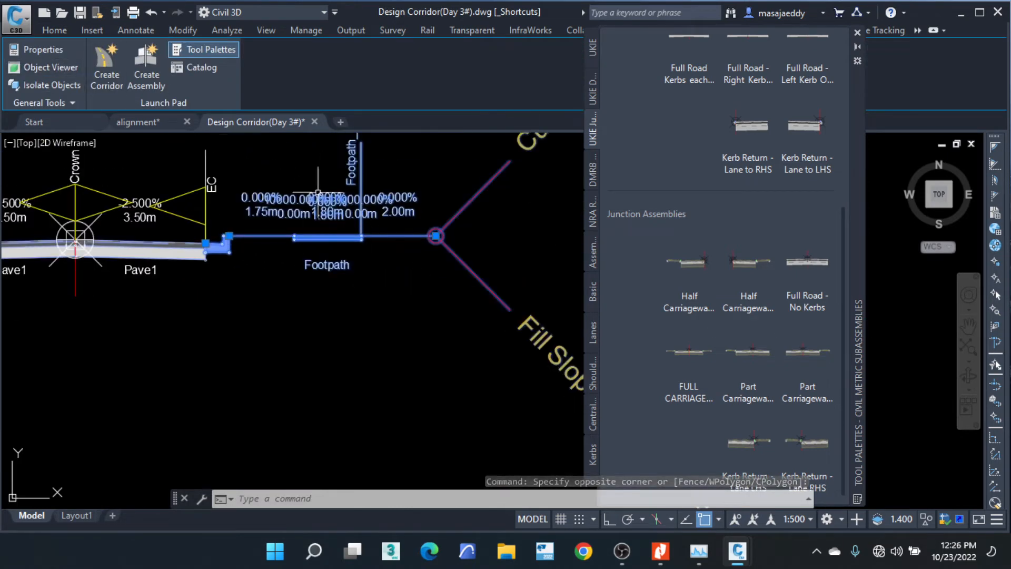
Close the Tool Palettes and clear the selection of the right kerb, footpath and slope subassemblies.
key("Escape")
left_click(457, 277)
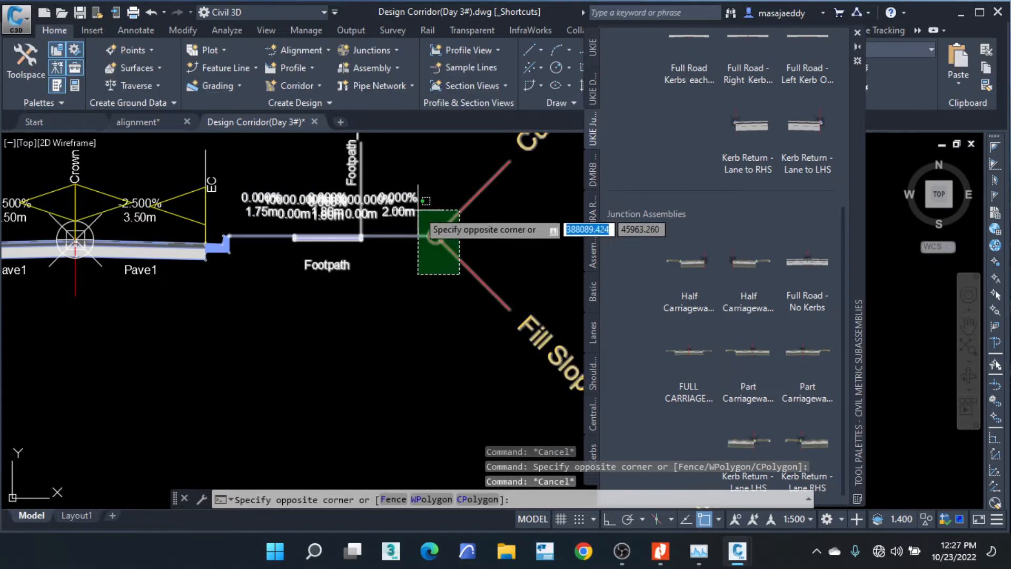
left_click(402, 218)
left_click(241, 262)
left_click(202, 216)
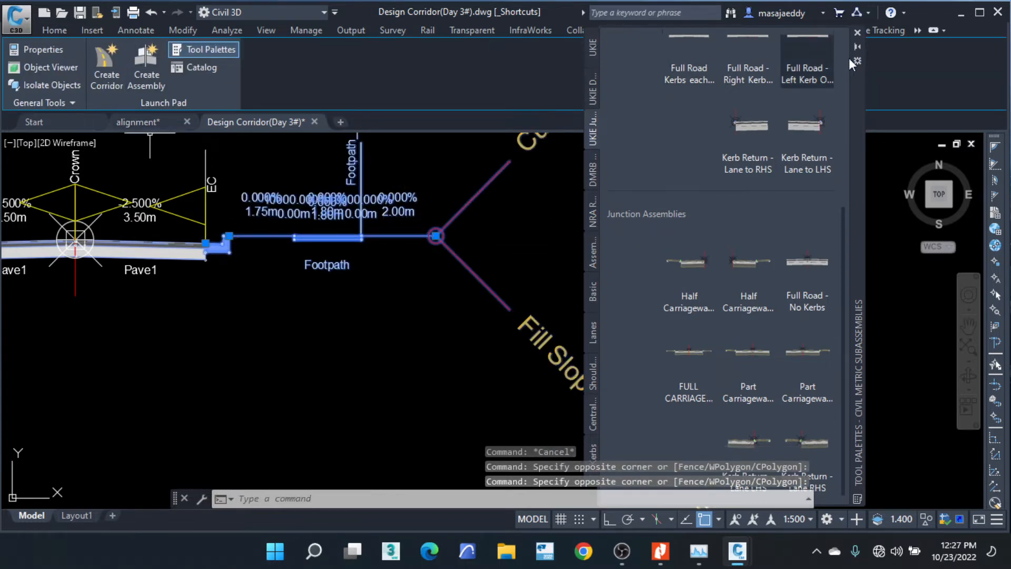
left_click(857, 33)
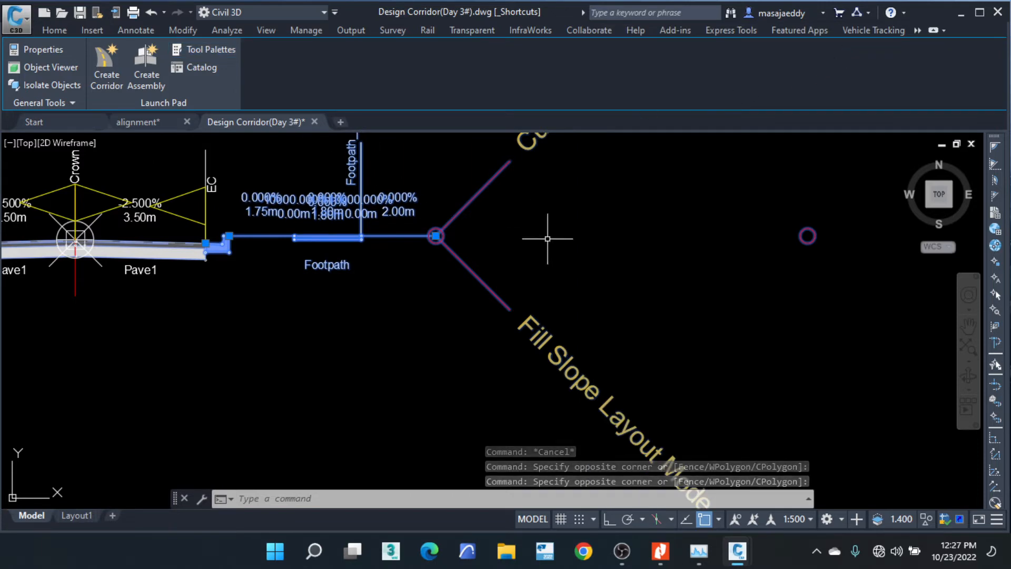
key("Escape")
left_click(242, 251)
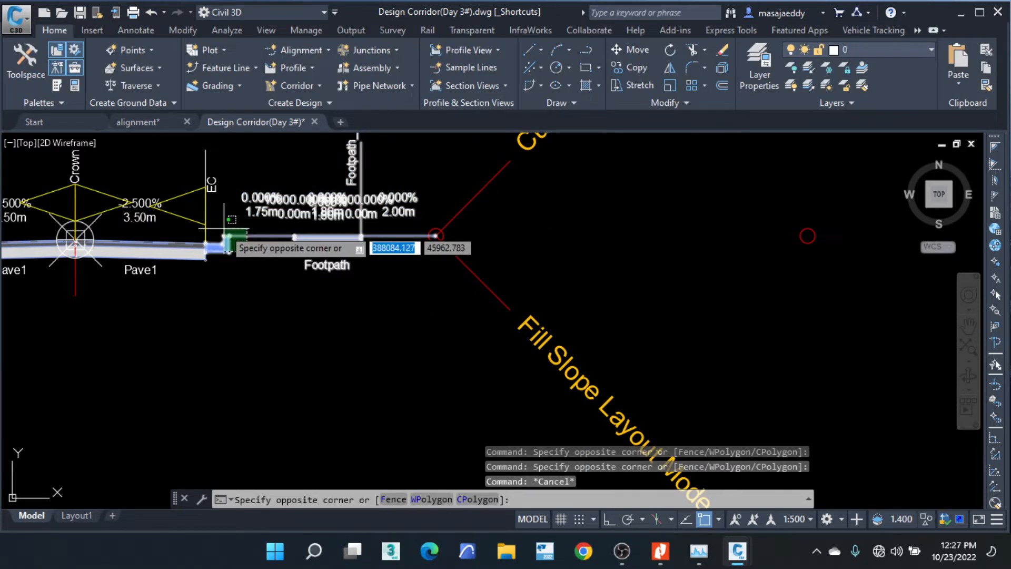
left_click(202, 215)
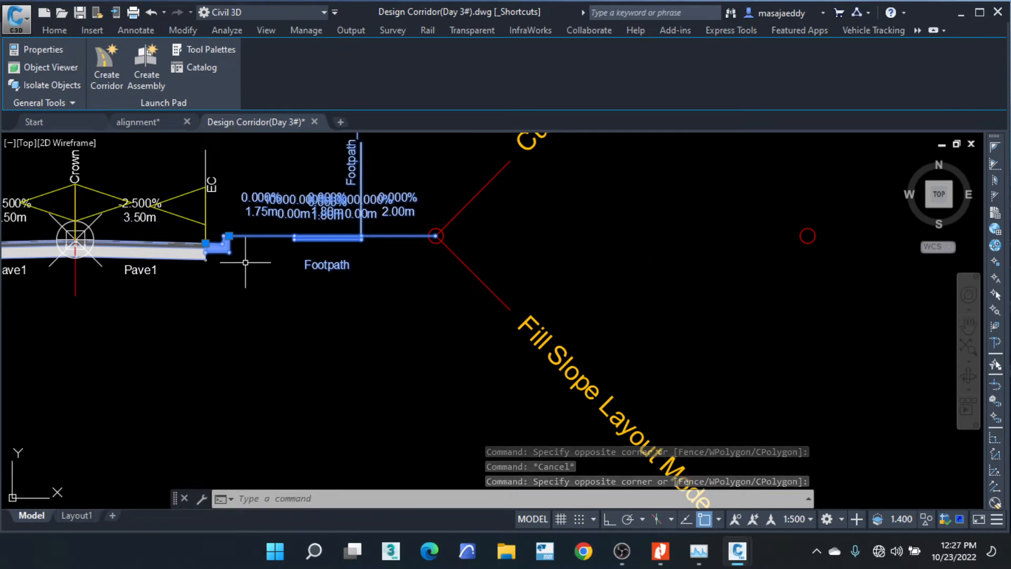
key("Escape")
scroll(422, 281, "down", 3)
scroll(401, 293, "down", 4)
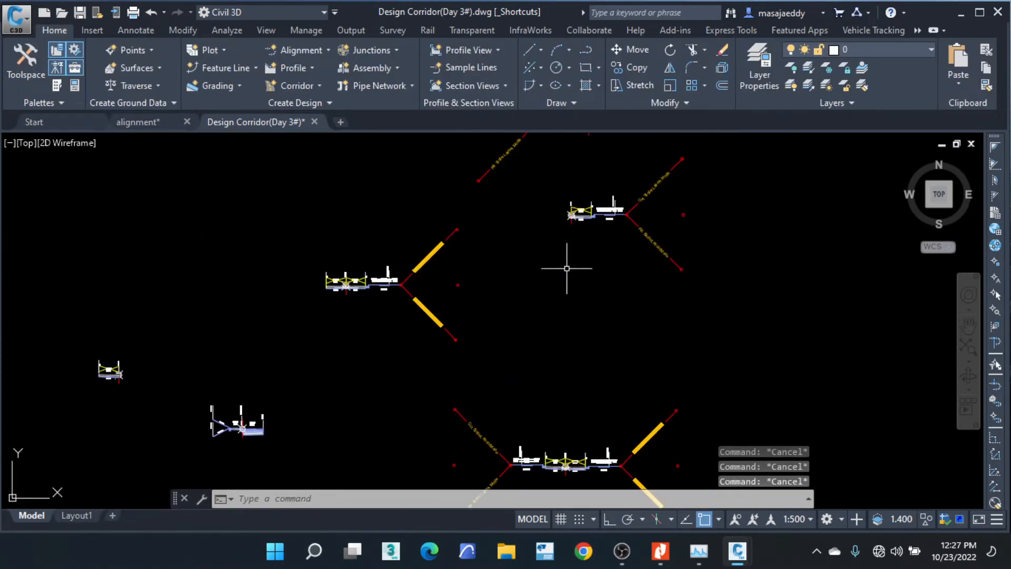
scroll(619, 212, "up", 5)
left_click(511, 213)
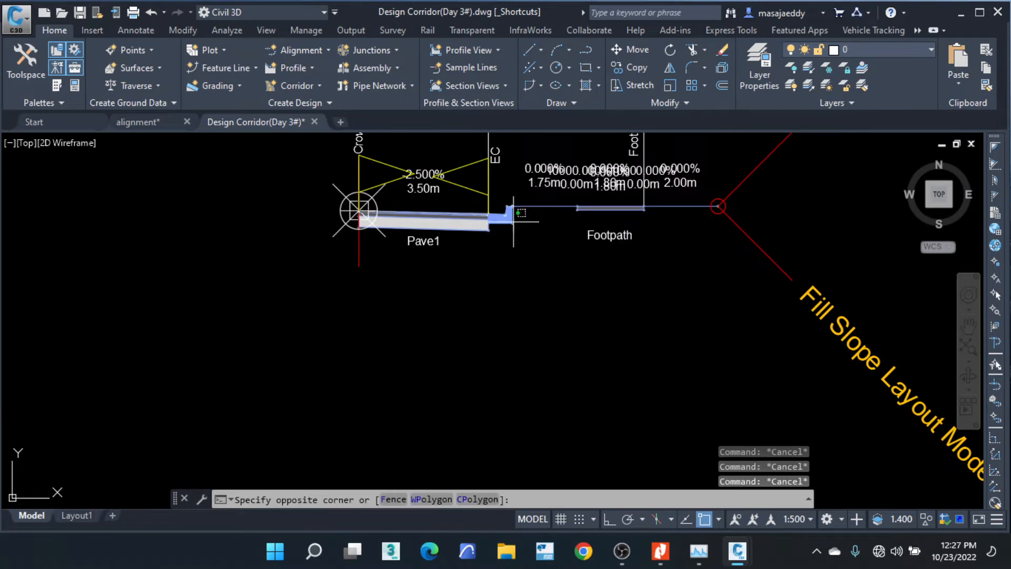
left_click(513, 212)
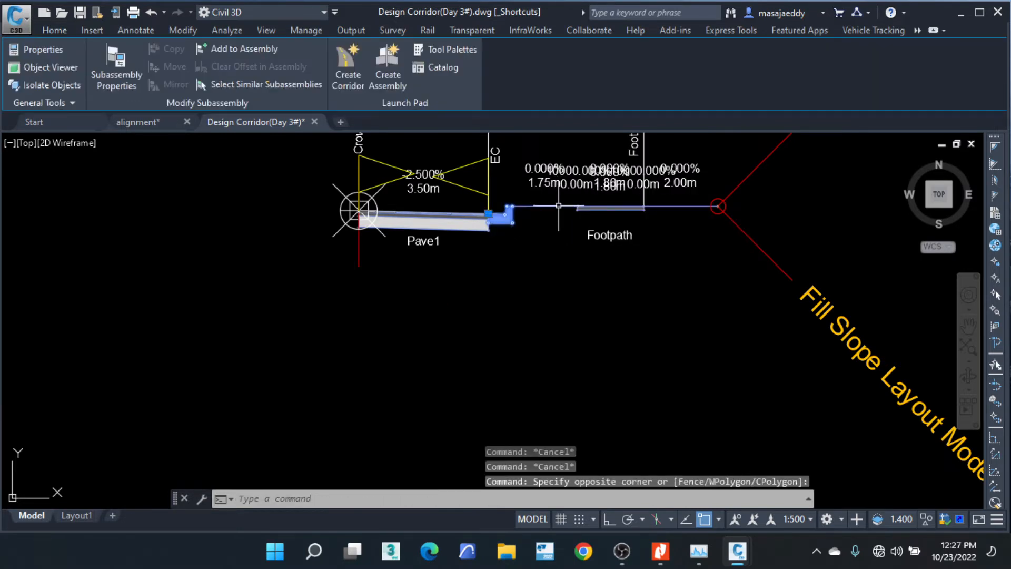
scroll(559, 289, "down", 4)
key("Escape")
key("Escape")
scroll(540, 248, "down", 2)
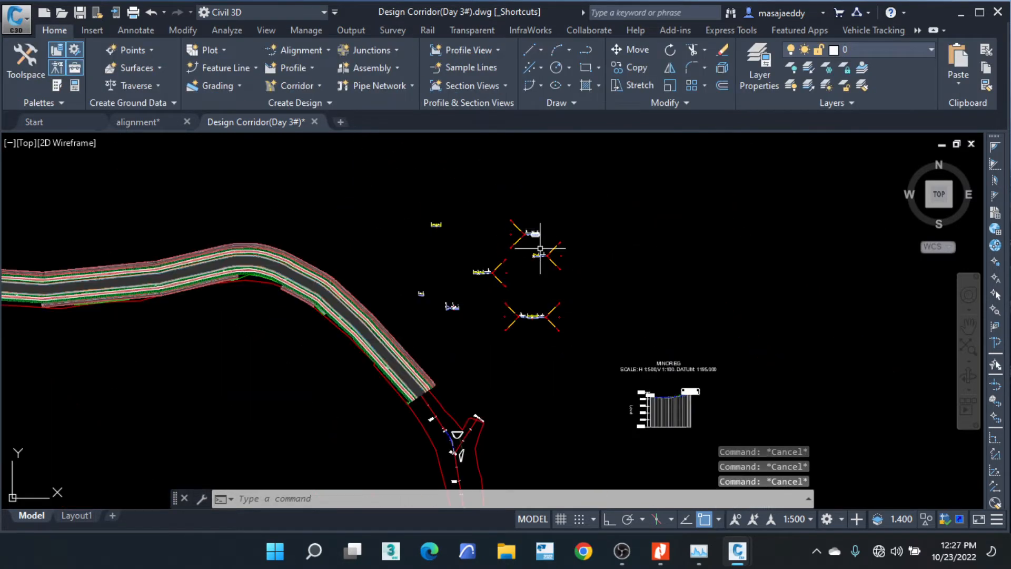
Try to copy the right kerb, footpath and slope subassemblies of the two-sided road assembly onto the Kerb Return - Lane LHS assembly's marker.
scroll(540, 248, "up", 8)
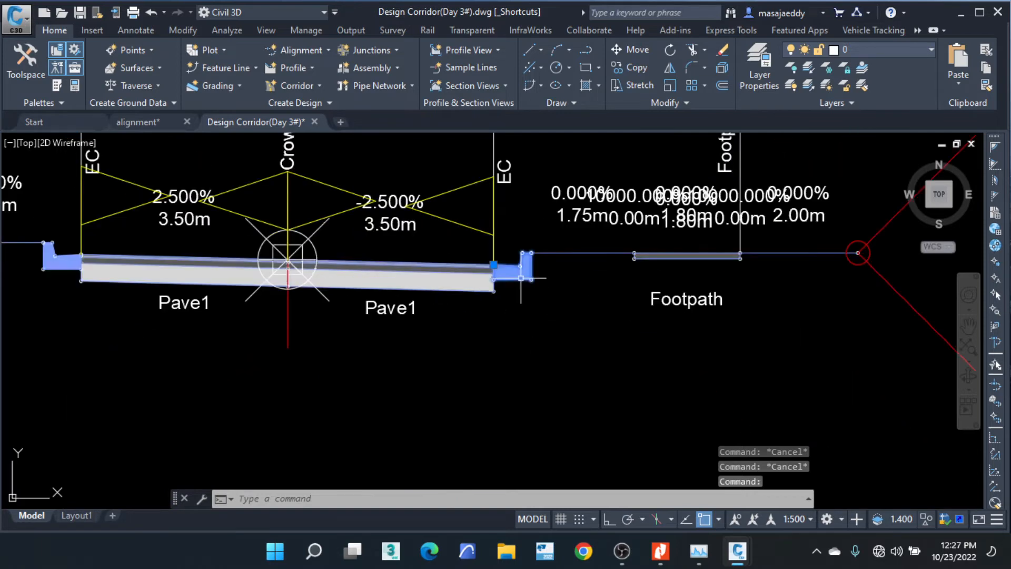
left_click(605, 244)
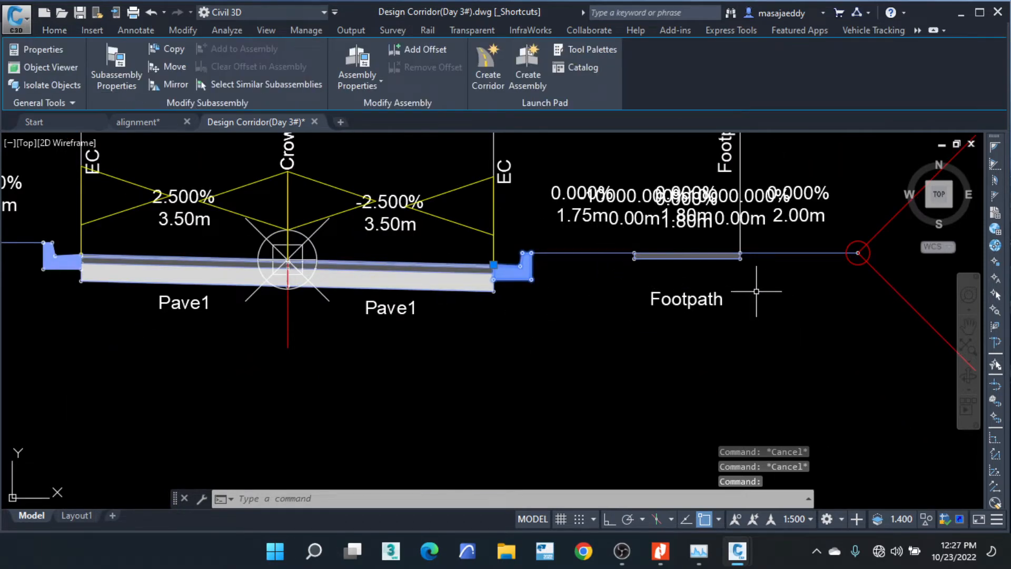
scroll(658, 285, "down", 2)
left_click(706, 279)
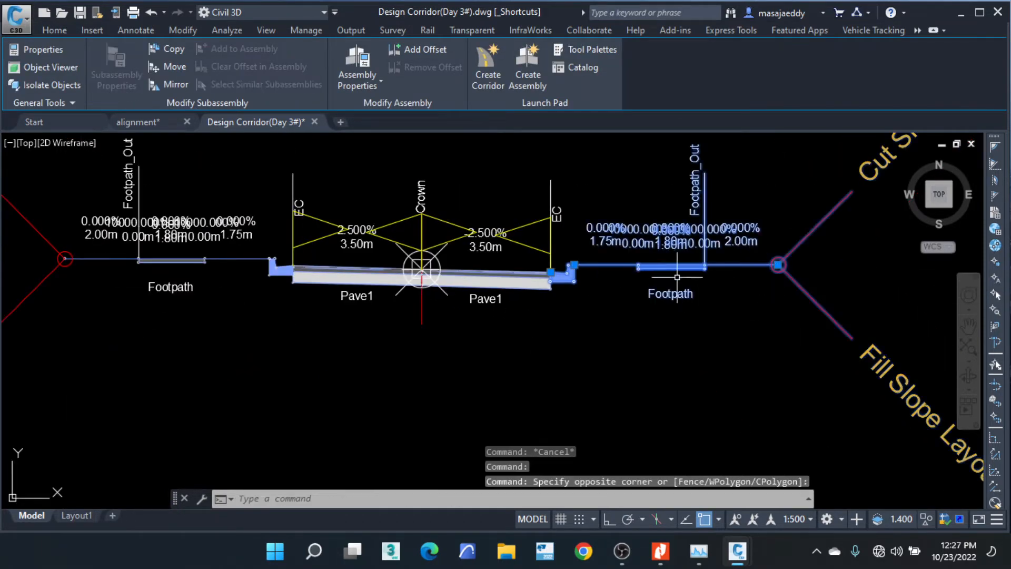
left_click(594, 290)
left_click(571, 273)
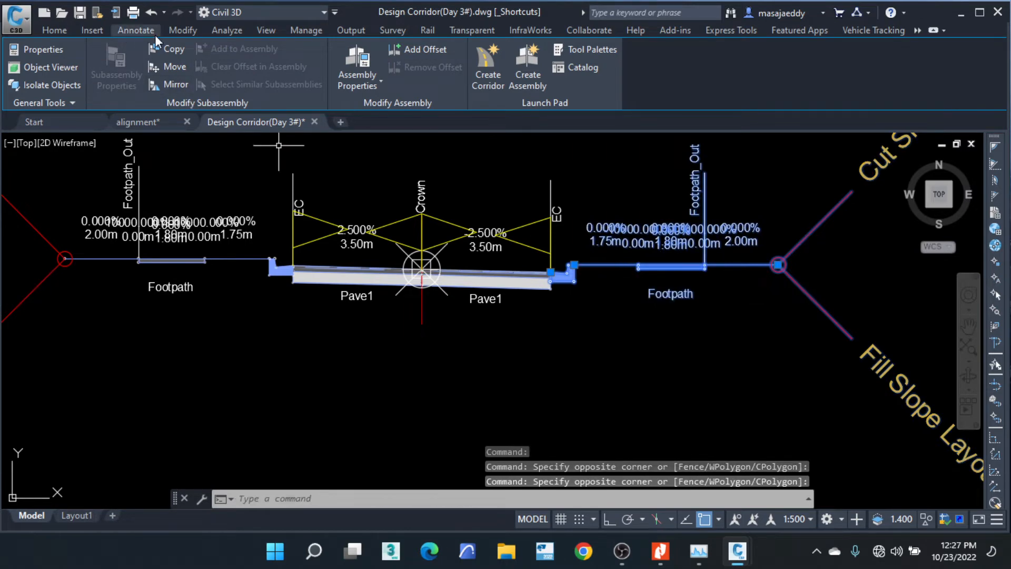
scroll(580, 214, "down", 4)
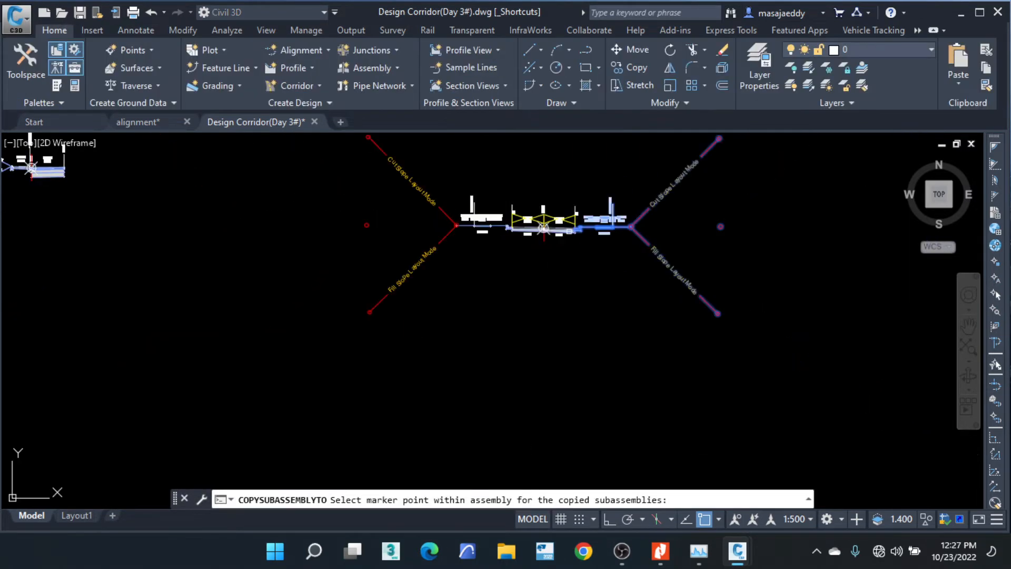
middle_click_drag(119, 168, 417, 307)
scroll(381, 293, "up", 12)
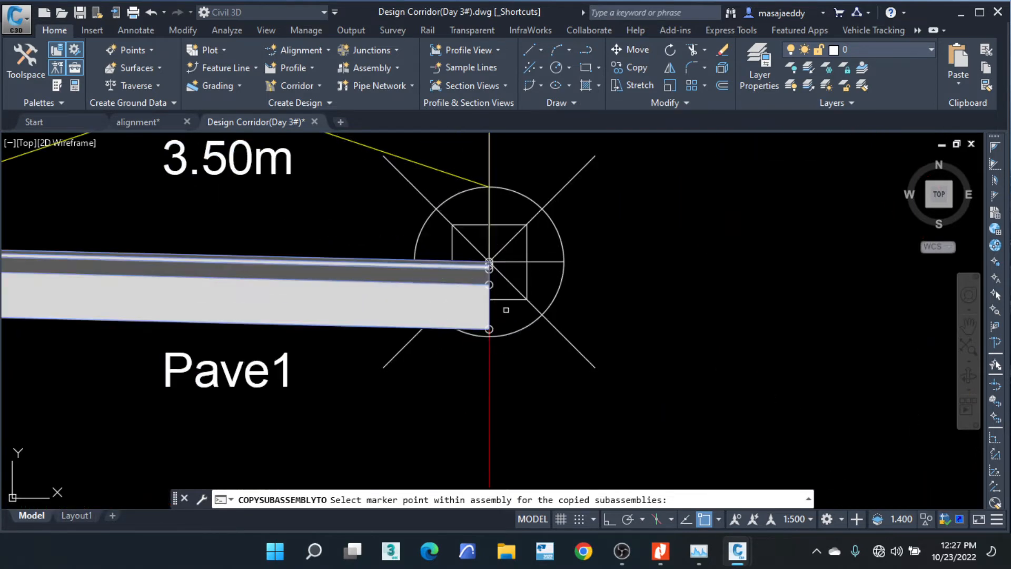
scroll(506, 310, "up", 6)
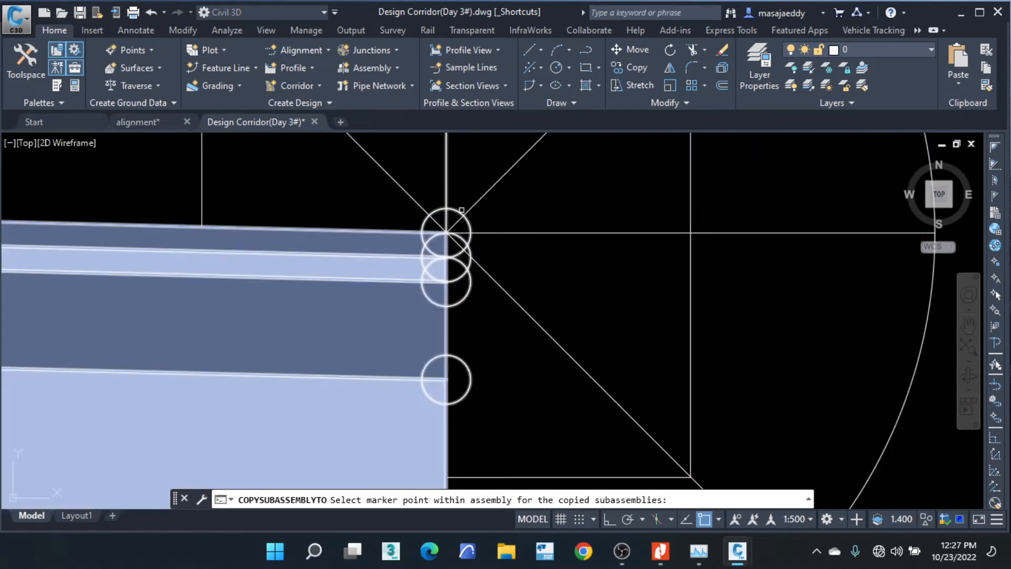
left_click(461, 210)
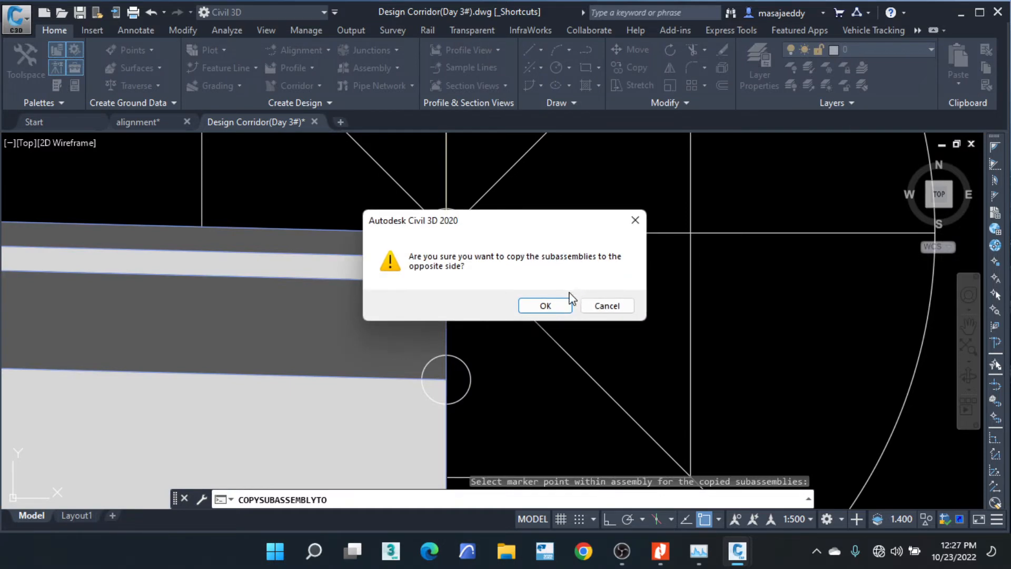
left_click(606, 306)
scroll(383, 280, "down", 8)
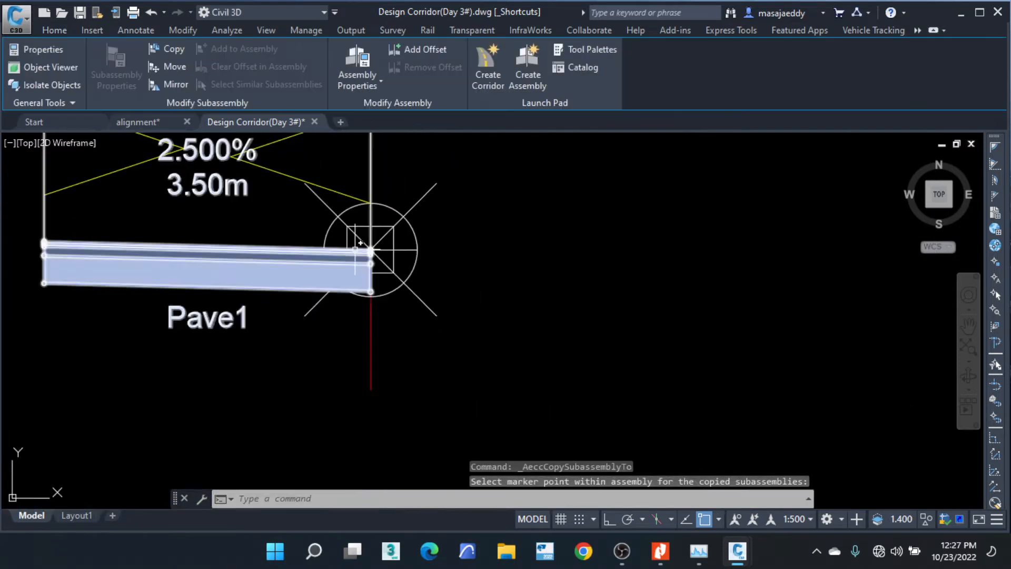
scroll(290, 269, "down", 4)
middle_click_drag(718, 325, 454, 312)
scroll(456, 310, "down", 6)
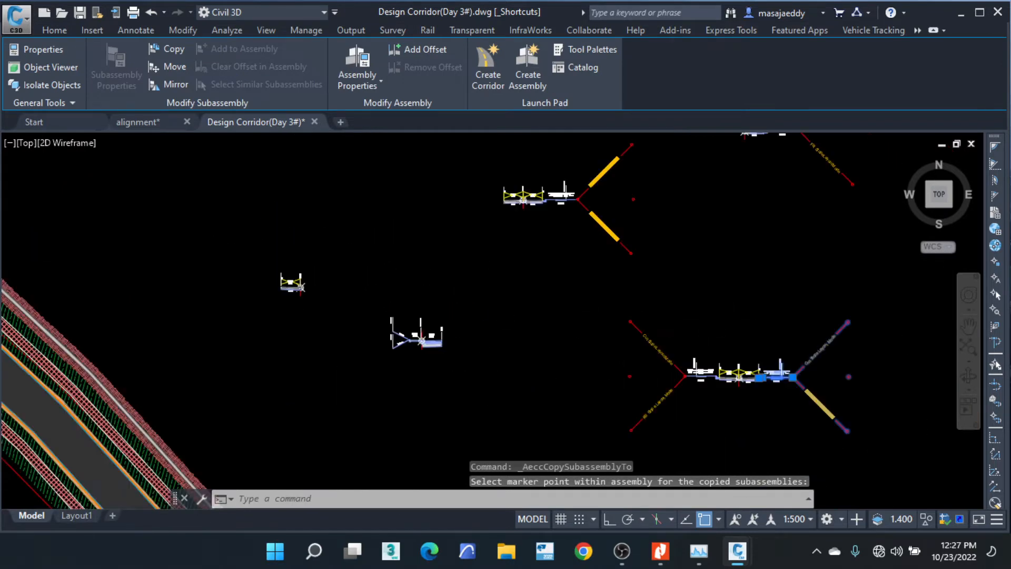
scroll(698, 353, "up", 4)
scroll(658, 362, "up", 4)
key("Escape")
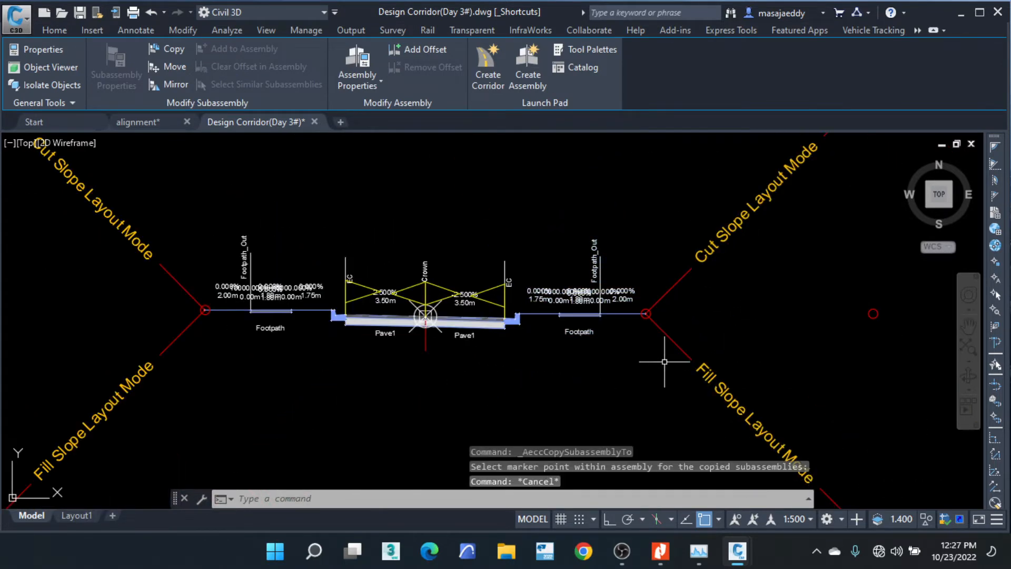
left_click(693, 403)
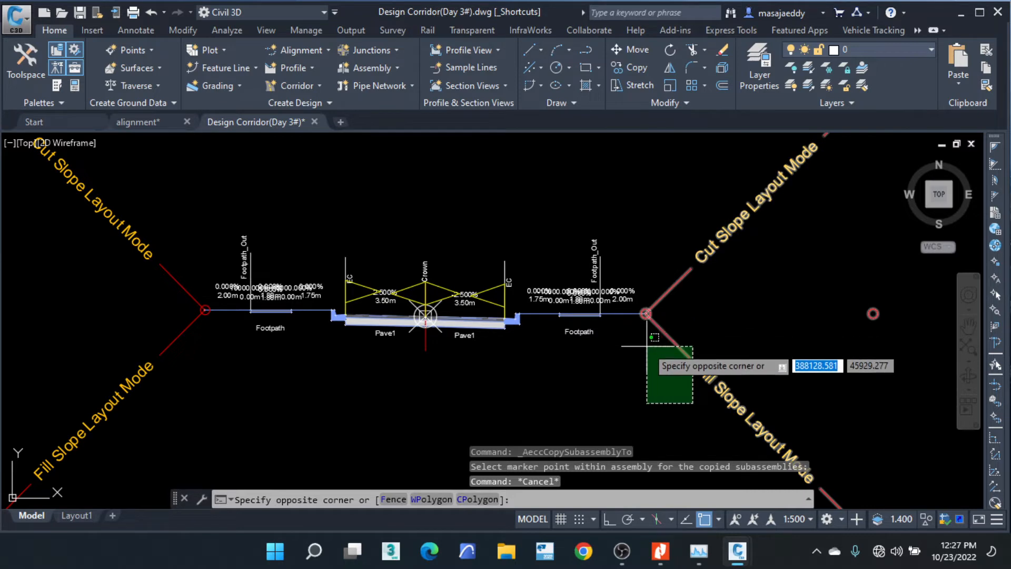
left_click(639, 364)
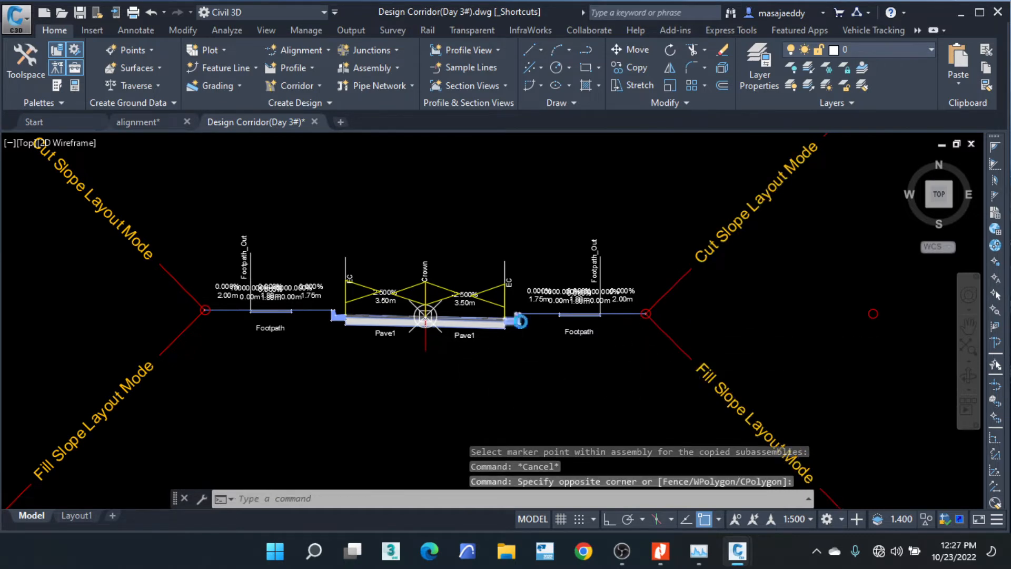
scroll(520, 321, "up", 4)
left_click(530, 333)
left_click(571, 350)
scroll(570, 350, "down", 4)
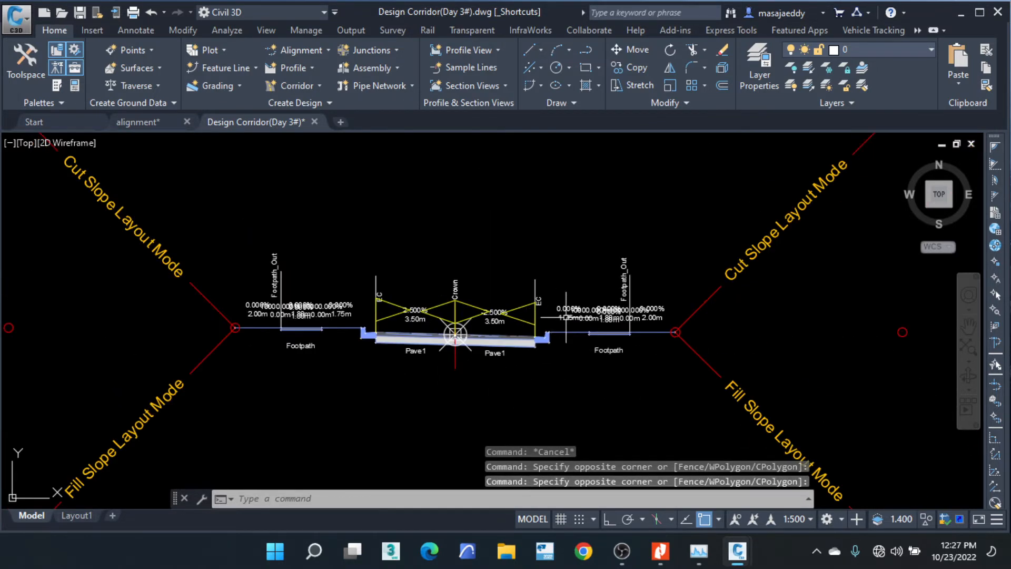
Compare the kerb return assembly that has the 3.65 m lane with the neighbouring road assemblies.
scroll(576, 298, "down", 4)
scroll(334, 146, "up", 6)
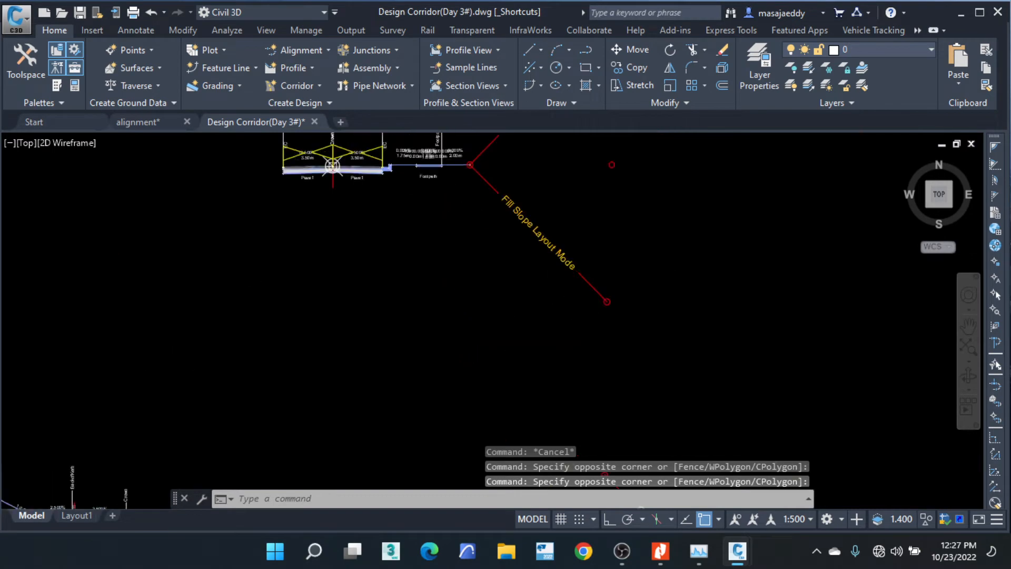
scroll(477, 203, "down", 6)
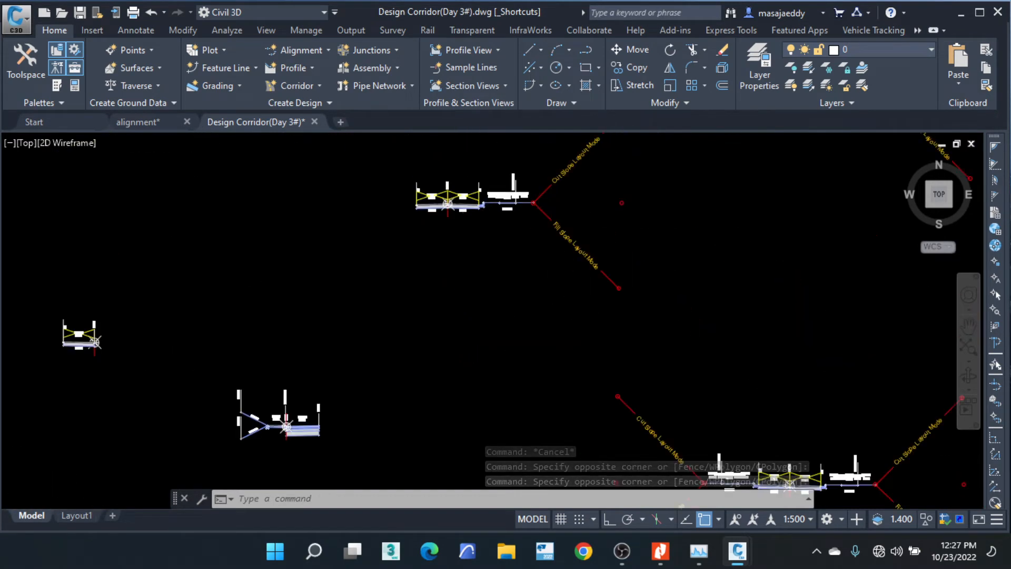
scroll(353, 347, "up", 6)
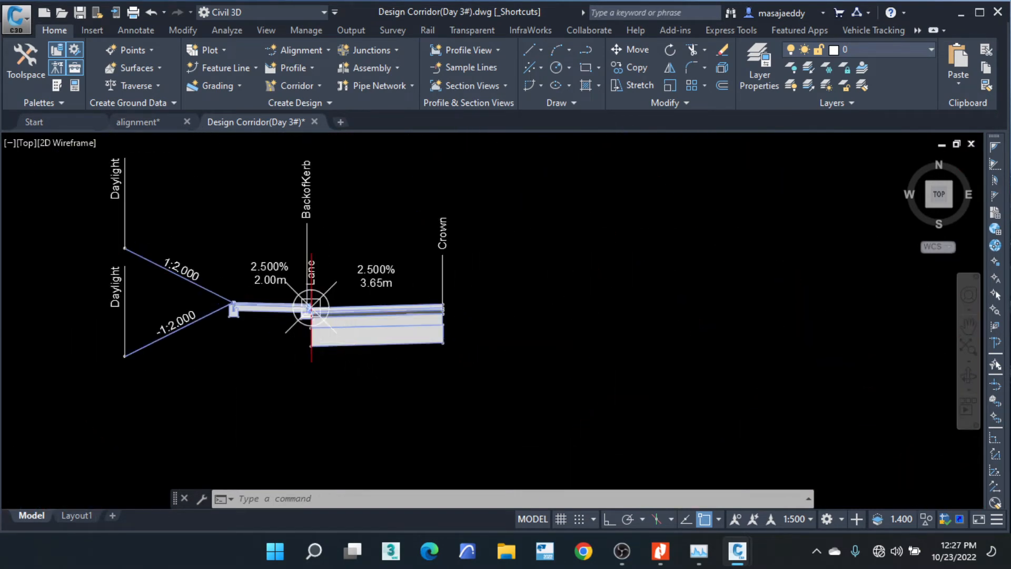
scroll(311, 307, "down", 5)
scroll(584, 212, "up", 4)
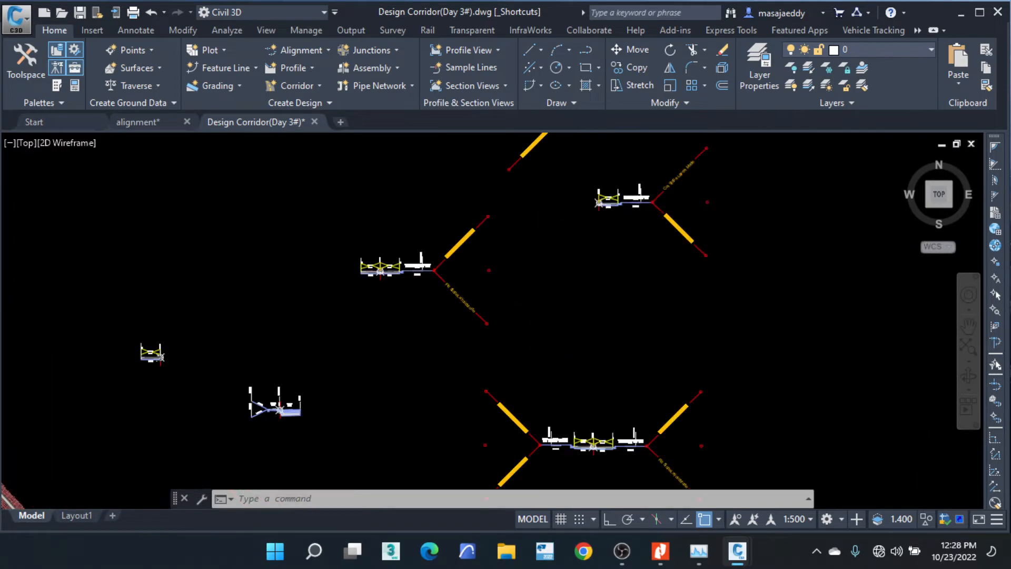
scroll(608, 238, "down", 4)
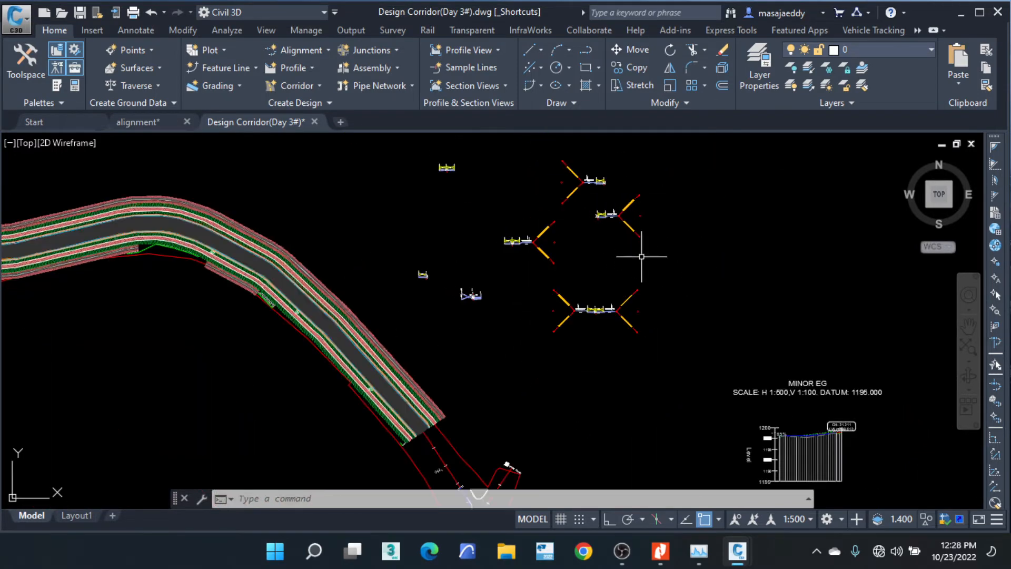
Copy the right kerb, footpath and slope subassemblies of the two-sided road assembly onto the marker of the assembly holding only the 3.50 m lane.
scroll(611, 295, "up", 8)
left_click(651, 406)
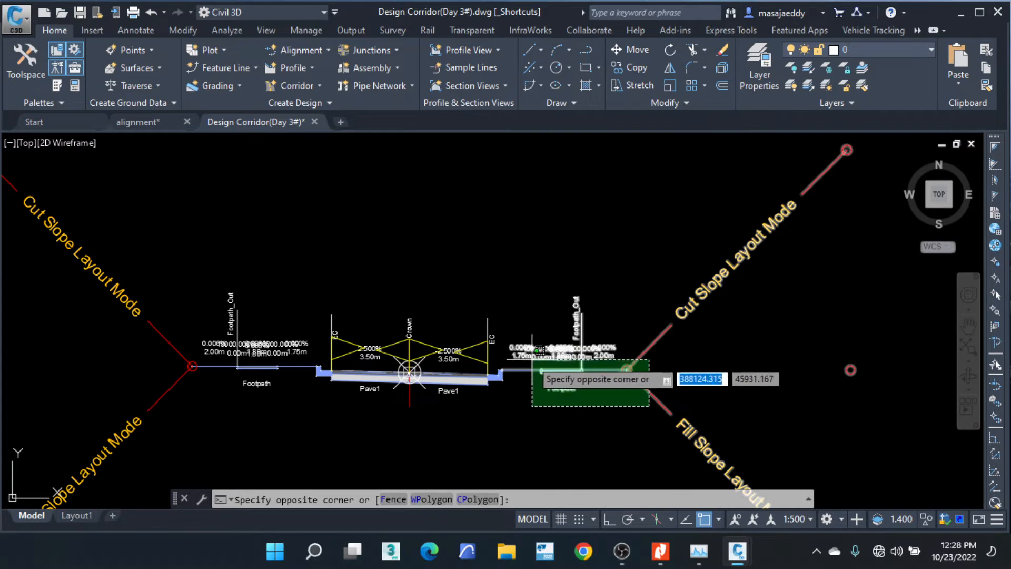
scroll(509, 375, "up", 2)
left_click(508, 373)
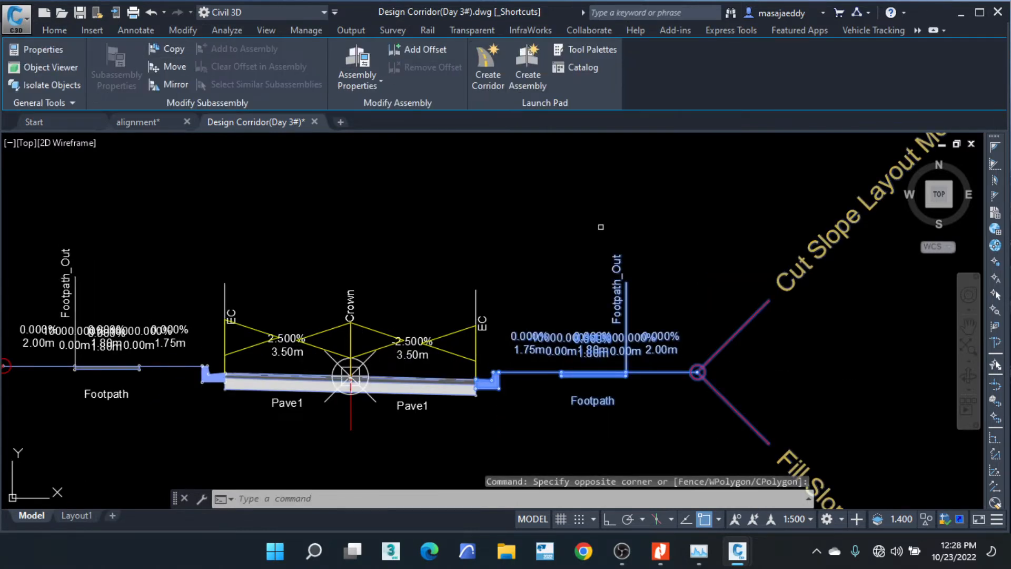
scroll(727, 272, "down", 10)
scroll(542, 243, "up", 5)
left_click(473, 263)
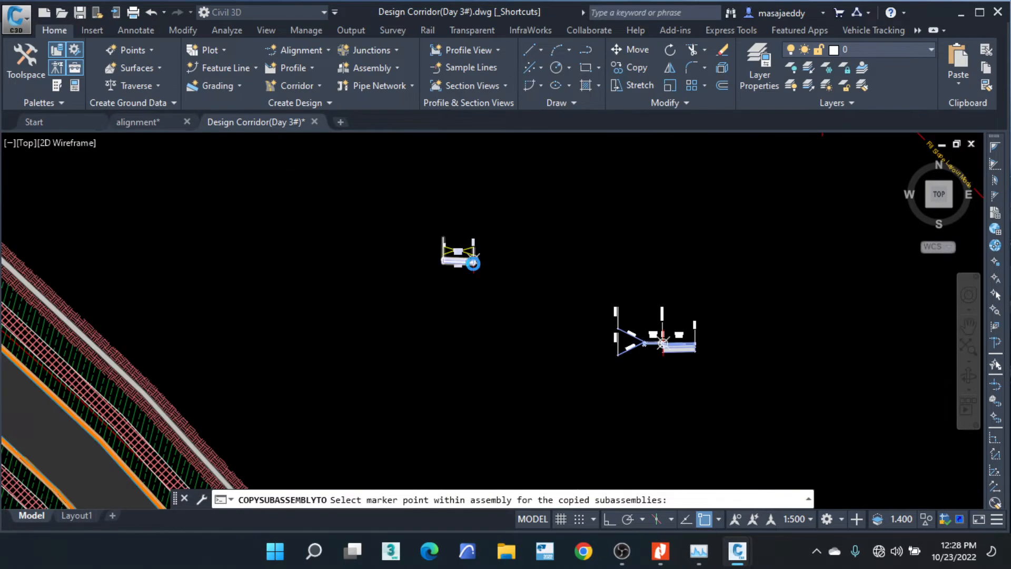
scroll(471, 261, "up", 6)
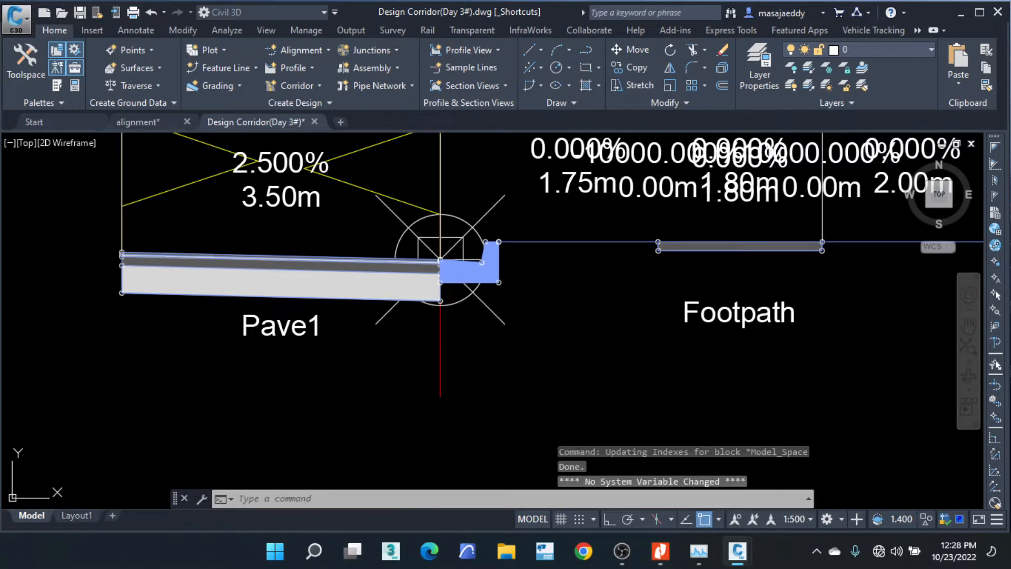
scroll(416, 268, "down", 4)
scroll(470, 264, "down", 5)
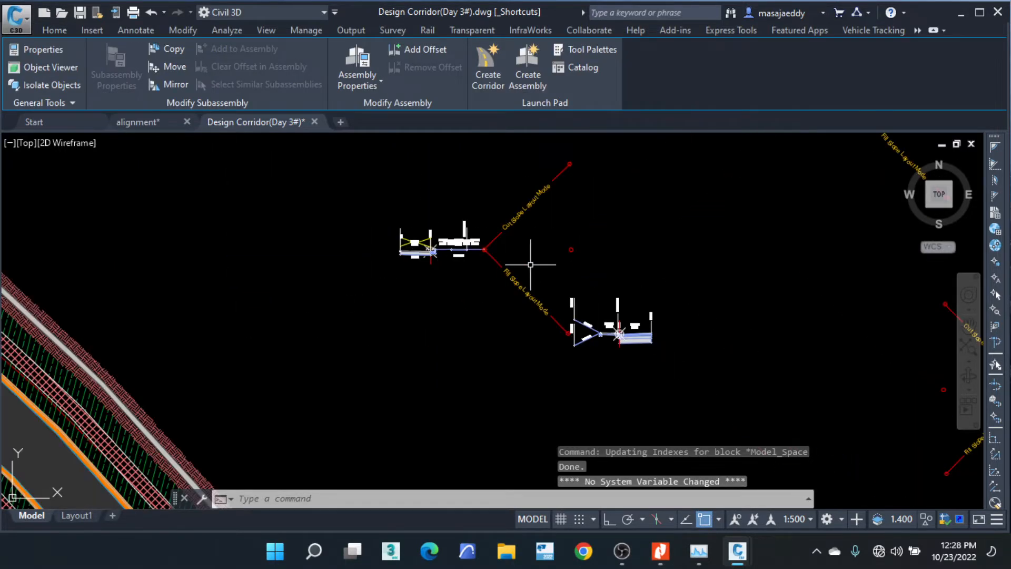
middle_click_drag(636, 350, 603, 347)
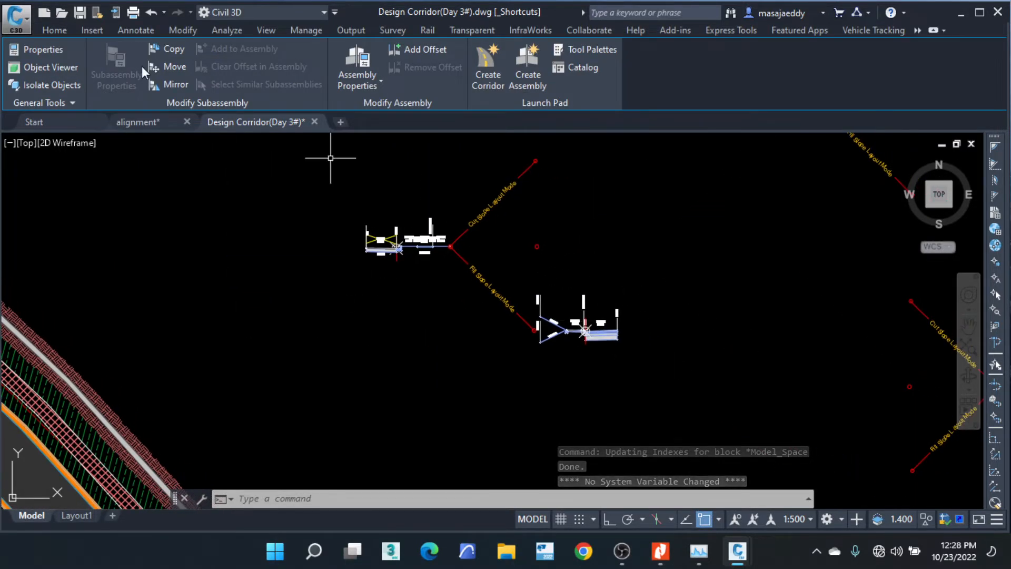
left_click(66, 30)
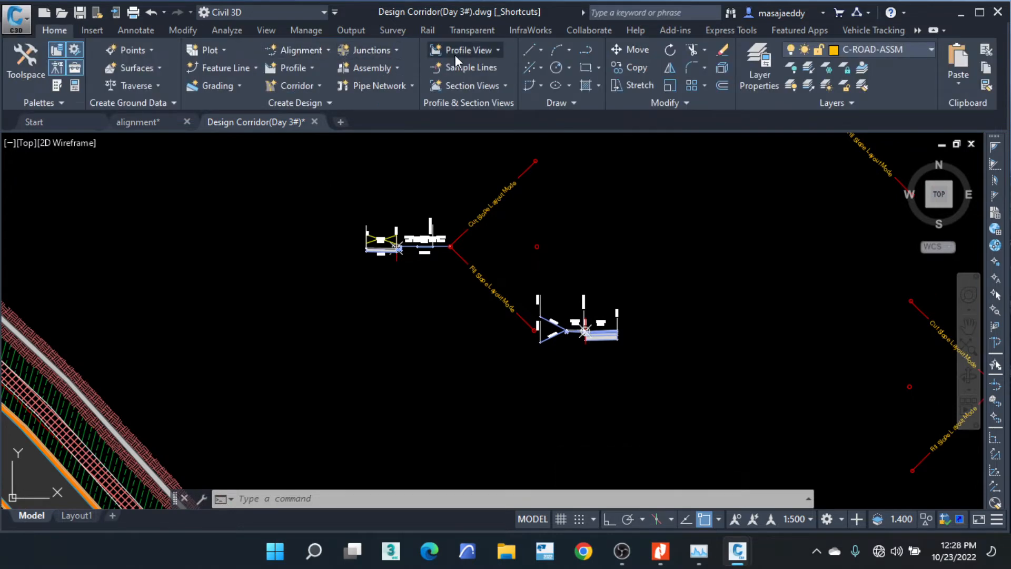
left_click(636, 48)
scroll(606, 327, "up", 4)
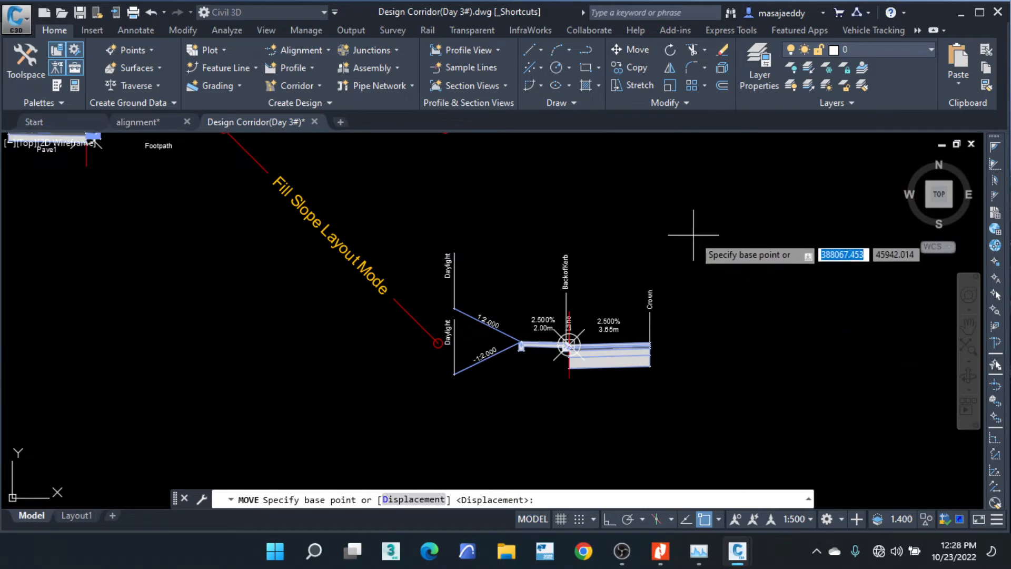
key("Escape")
Move the kerb return assembly with the 3.65 m lane further down, clear of the neighbouring assembly's fill slope.
left_click(724, 406)
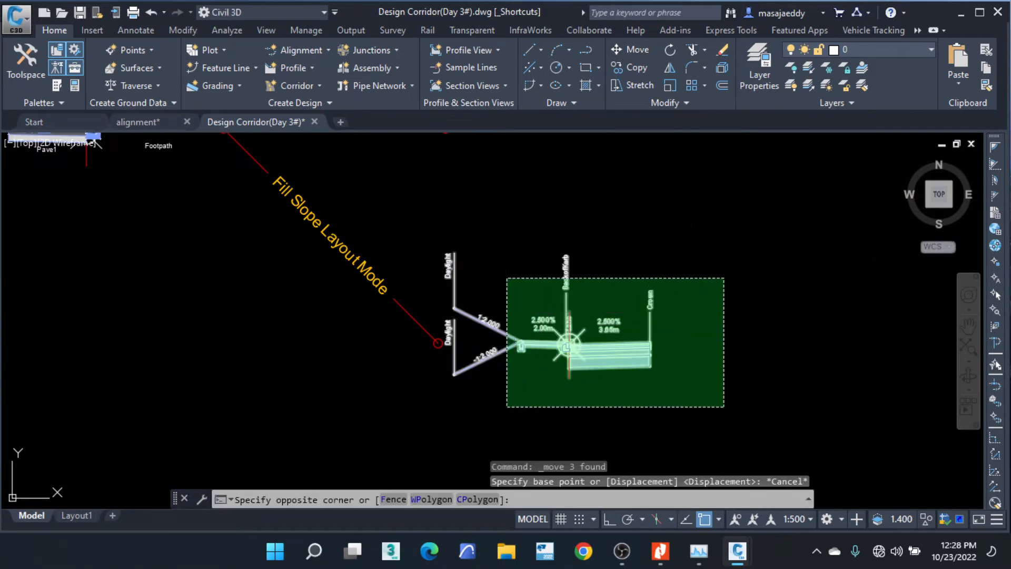
left_click(506, 278)
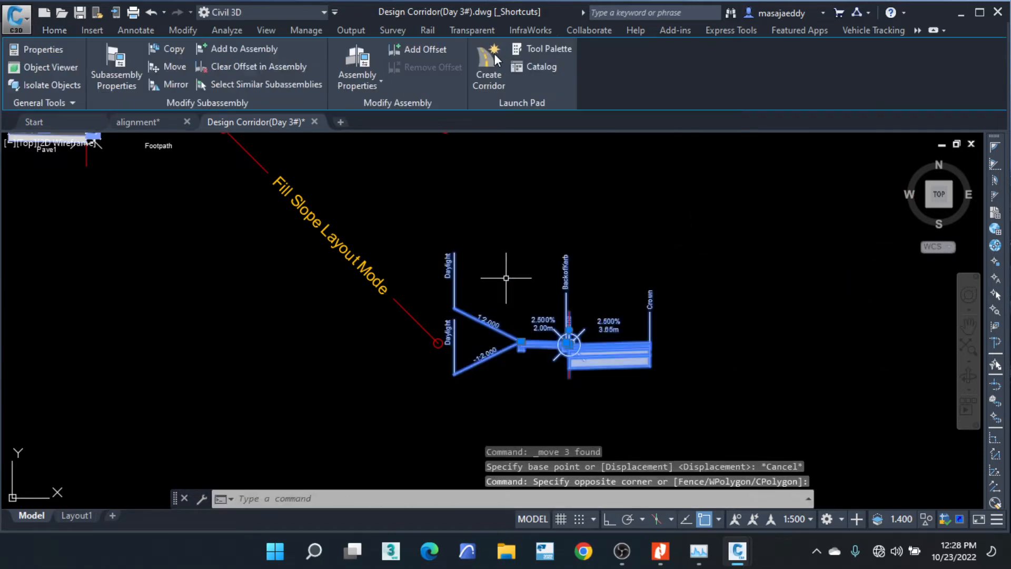
key("Return")
left_click(567, 345)
middle_click_drag(583, 354, 536, 173)
scroll(596, 378, "up", 2)
Delete the 3.65 m lane subassembly from the moved kerb return assembly.
left_click(652, 324)
left_click(596, 244)
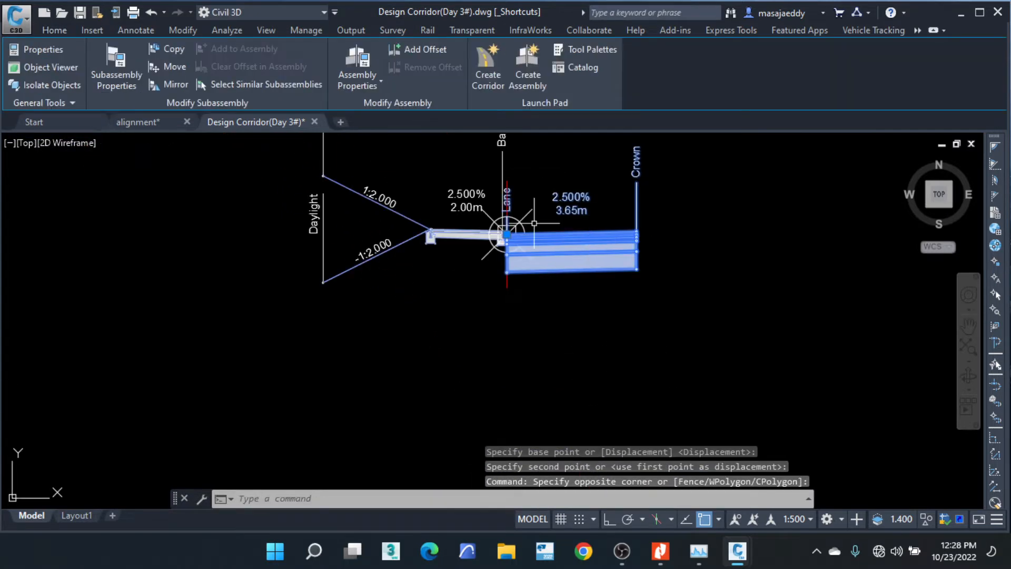
key("Delete")
scroll(539, 279, "down", 2)
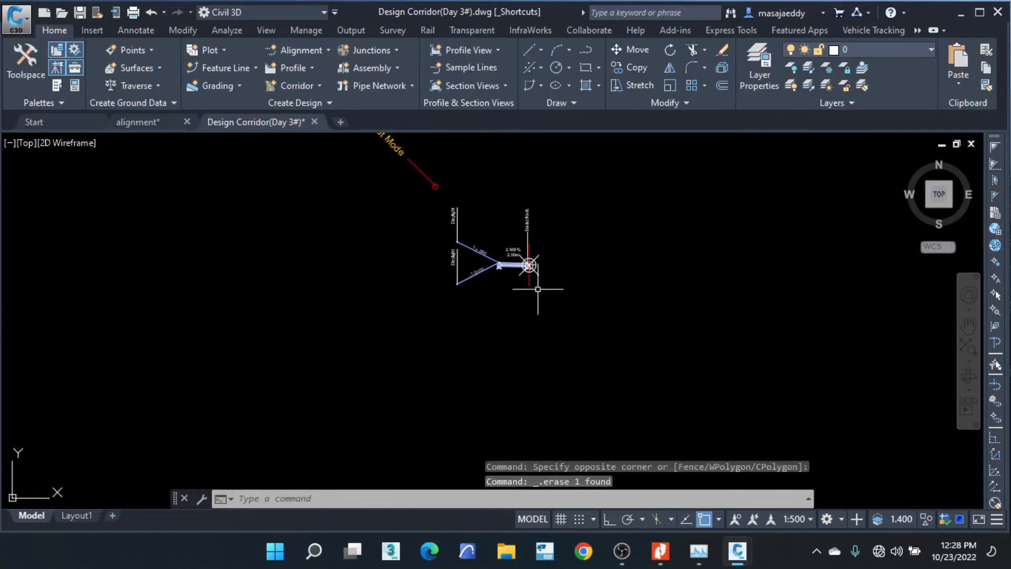
Mirror the 3.50 m Pave1 lane of the upper kerb return assembly onto the marker of the moved assembly.
middle_click_drag(465, 230, 530, 326)
middle_click_drag(374, 174, 445, 273)
scroll(323, 260, "up", 2)
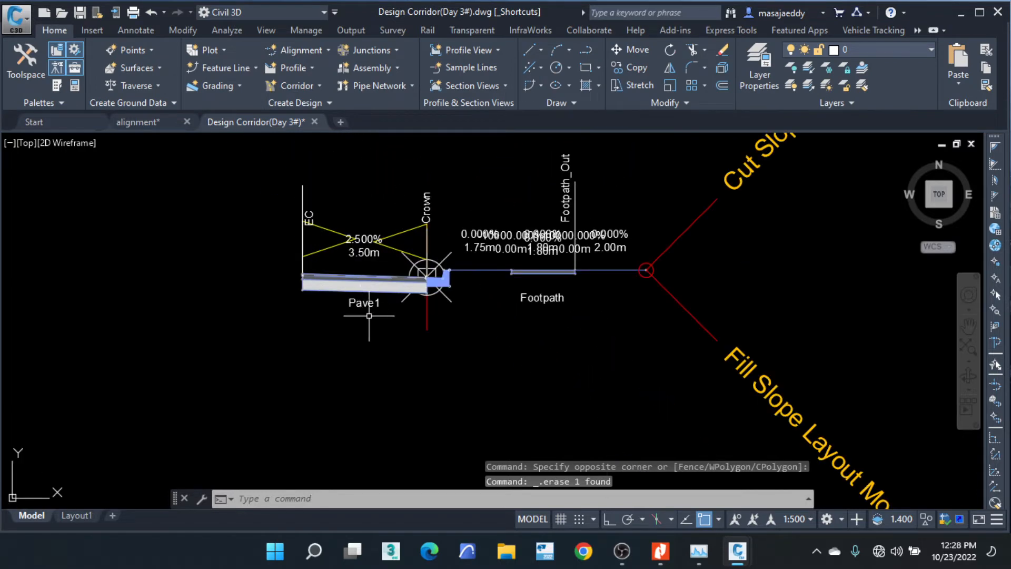
scroll(370, 313, "up", 2)
left_click(400, 294)
left_click(337, 231)
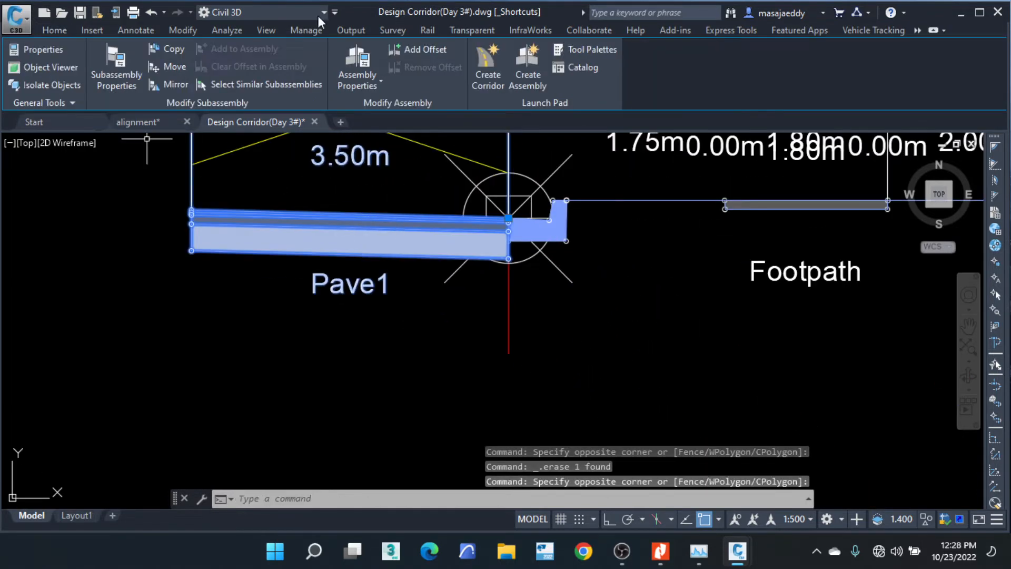
left_click(169, 85)
scroll(566, 369, "down", 3)
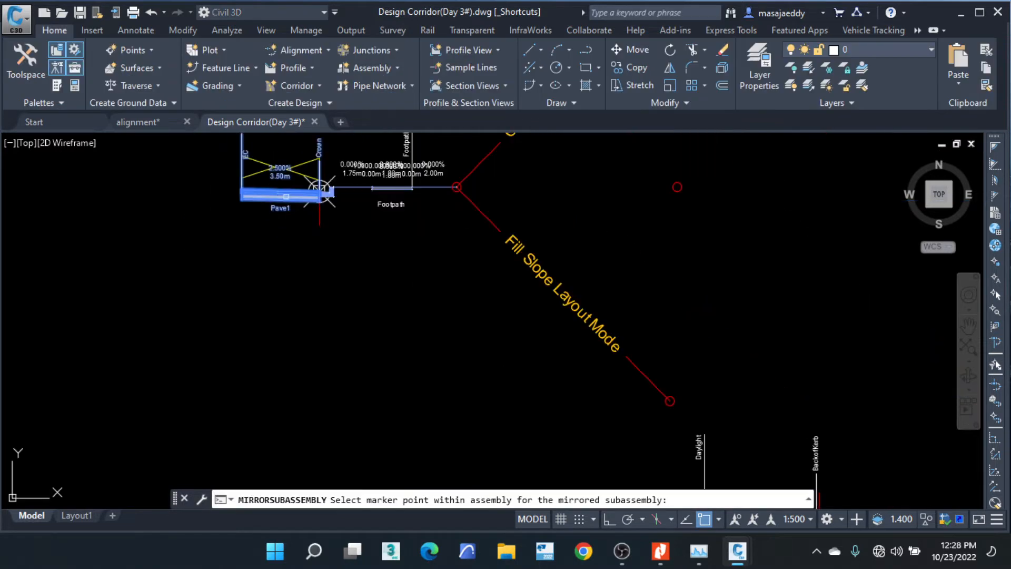
middle_click_drag(567, 371, 139, 136)
scroll(415, 311, "up", 5)
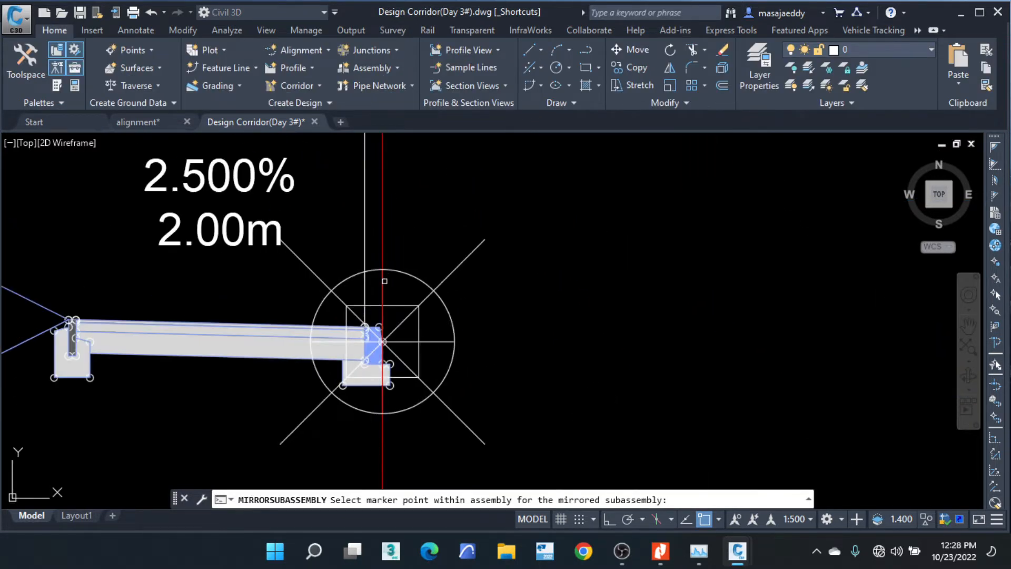
left_click(382, 342)
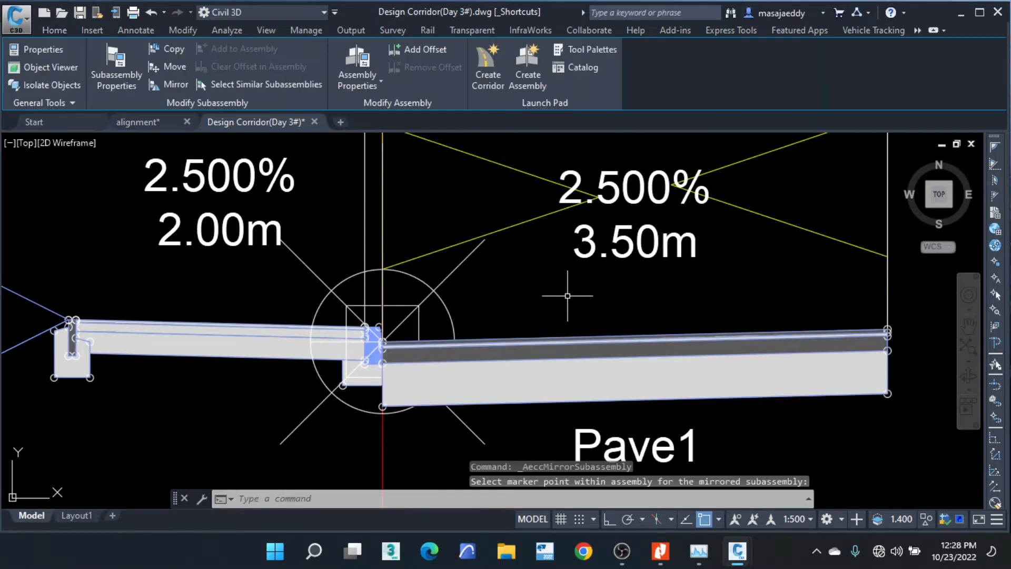
Delete the old kerbs, 2.00 m footpath and 1:2 daylight slope subassemblies beside the mirrored lane.
scroll(629, 323, "down", 4)
scroll(628, 322, "down", 2)
scroll(557, 321, "up", 10)
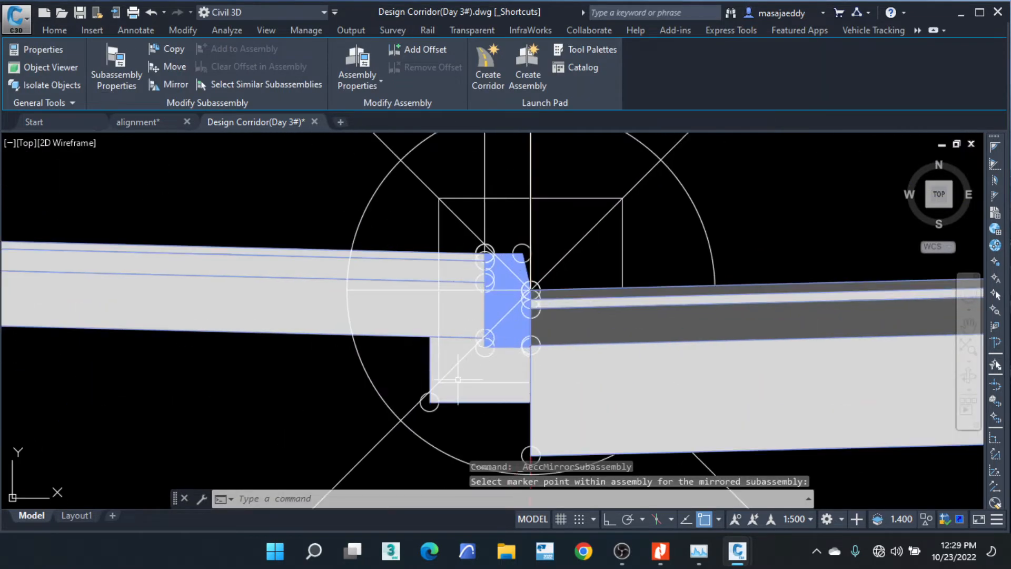
left_click(479, 393)
left_click(478, 393)
left_click(475, 392)
left_click(406, 370)
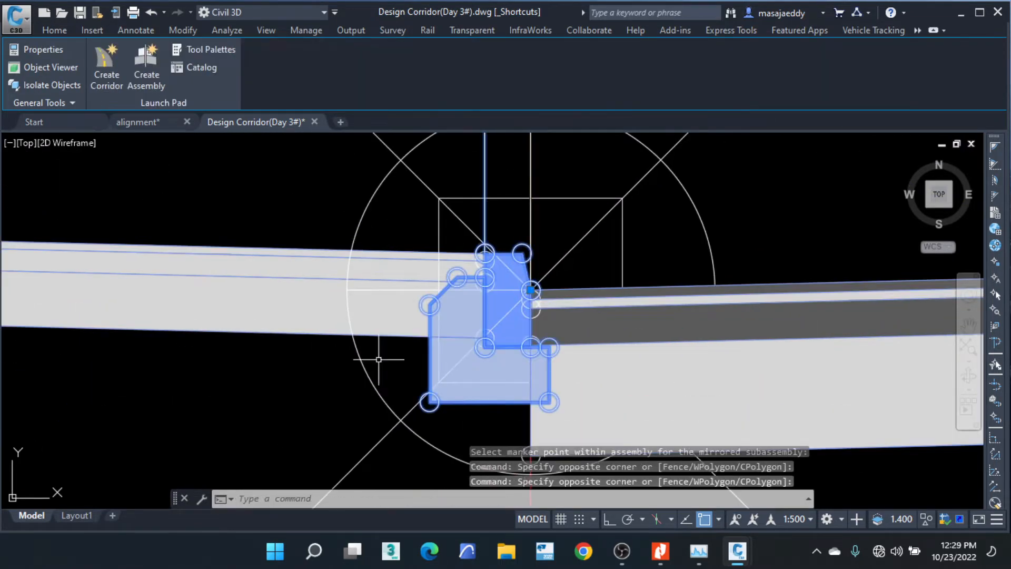
middle_click_drag(337, 352, 616, 343)
scroll(616, 342, "down", 5)
left_click(480, 396)
left_click(397, 280)
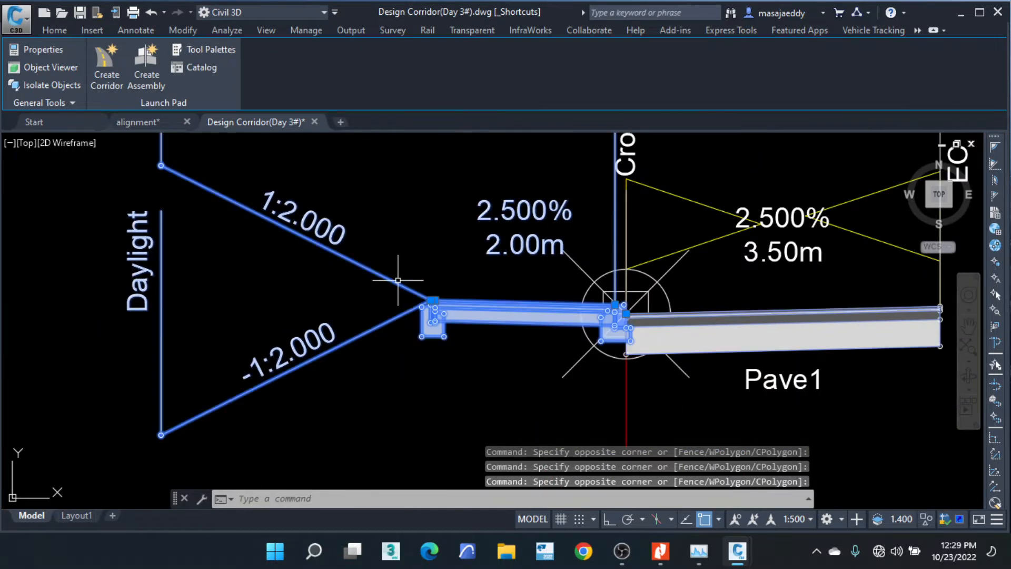
key("Delete")
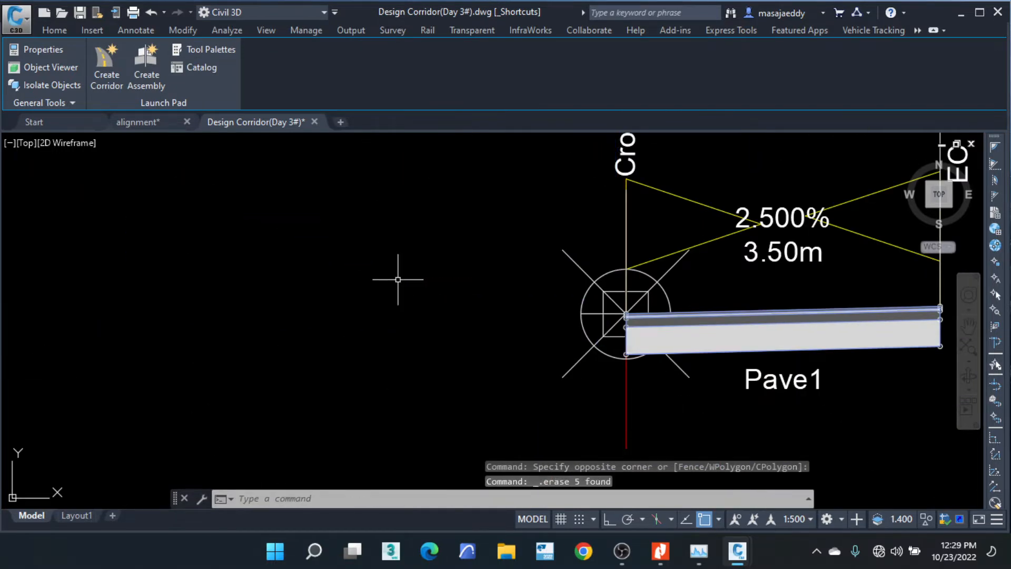
scroll(460, 315, "down", 5)
middle_click_drag(425, 253, 652, 425)
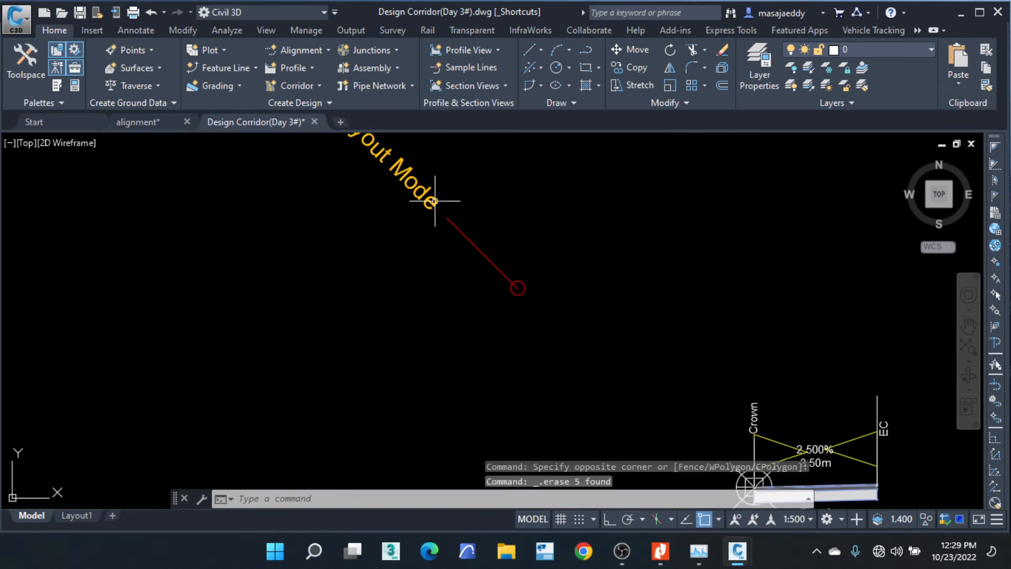
middle_click_drag(357, 186, 454, 318)
middle_click_drag(358, 244, 524, 402)
middle_click_drag(466, 303, 500, 343)
left_click(530, 380)
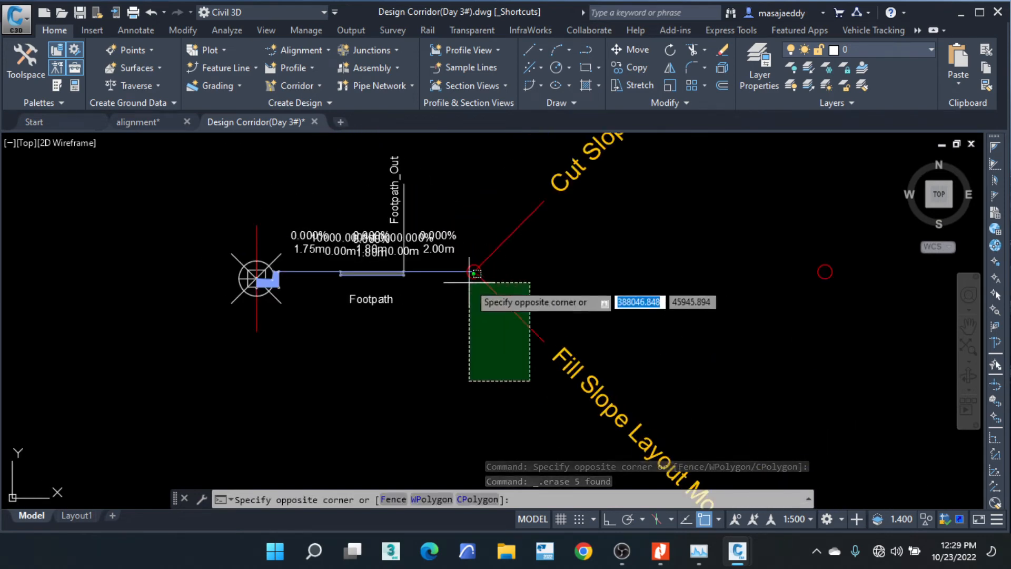
left_click(386, 235)
scroll(261, 285, "up", 5)
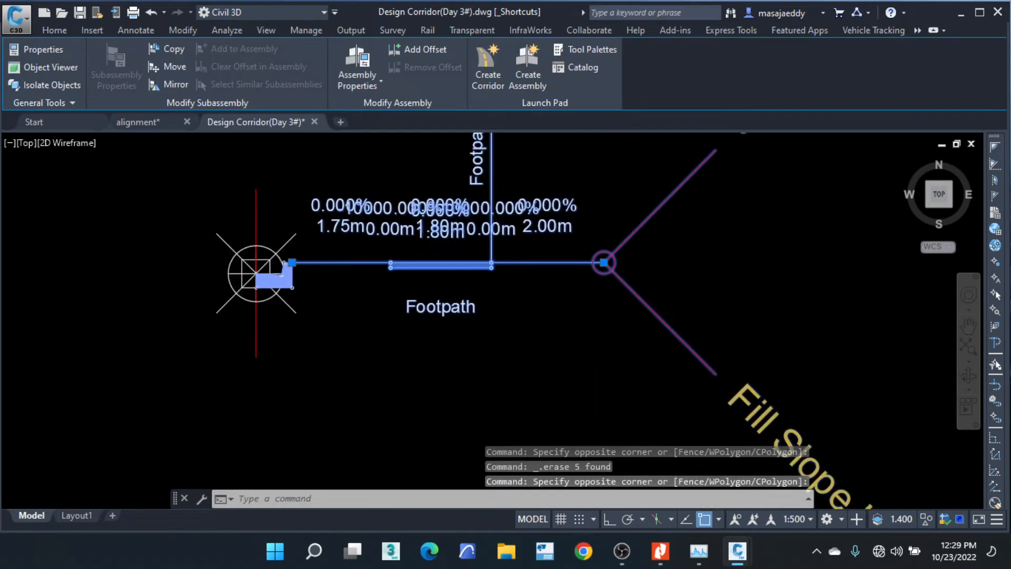
left_click(303, 277)
left_click(183, 288)
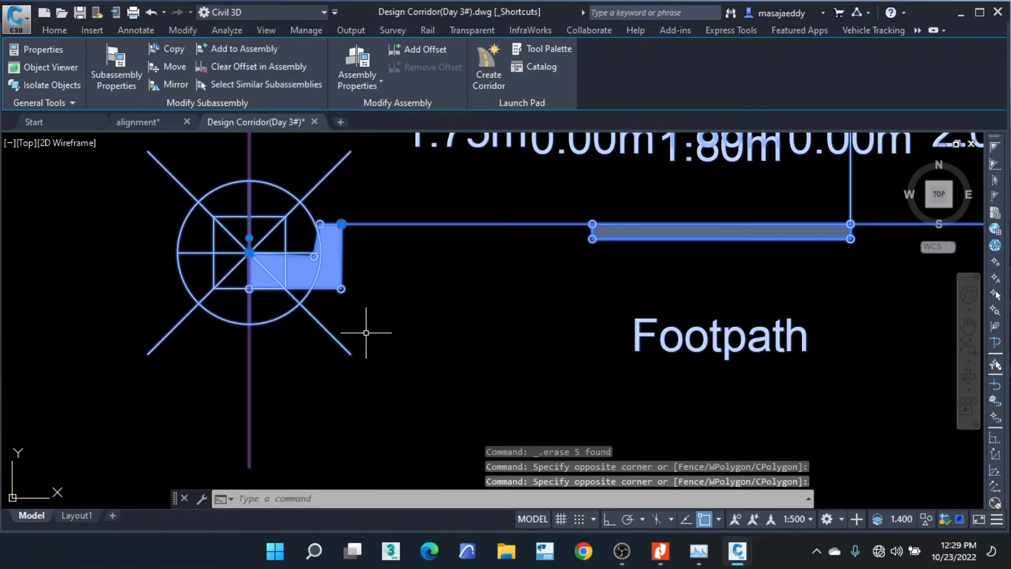
left_click(326, 402, "shift")
left_click(241, 391, "shift")
scroll(383, 266, "down", 10)
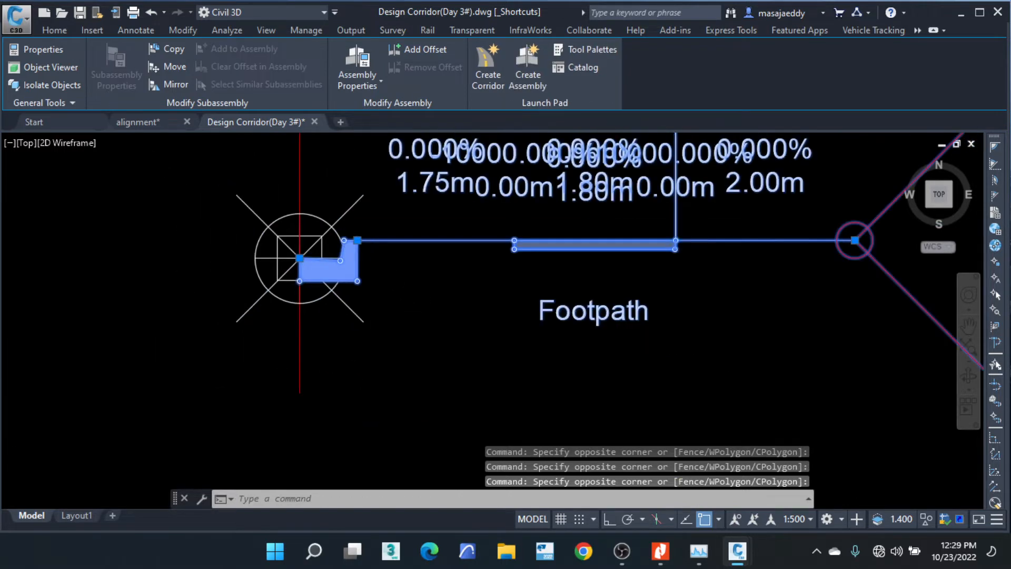
scroll(466, 213, "down", 4)
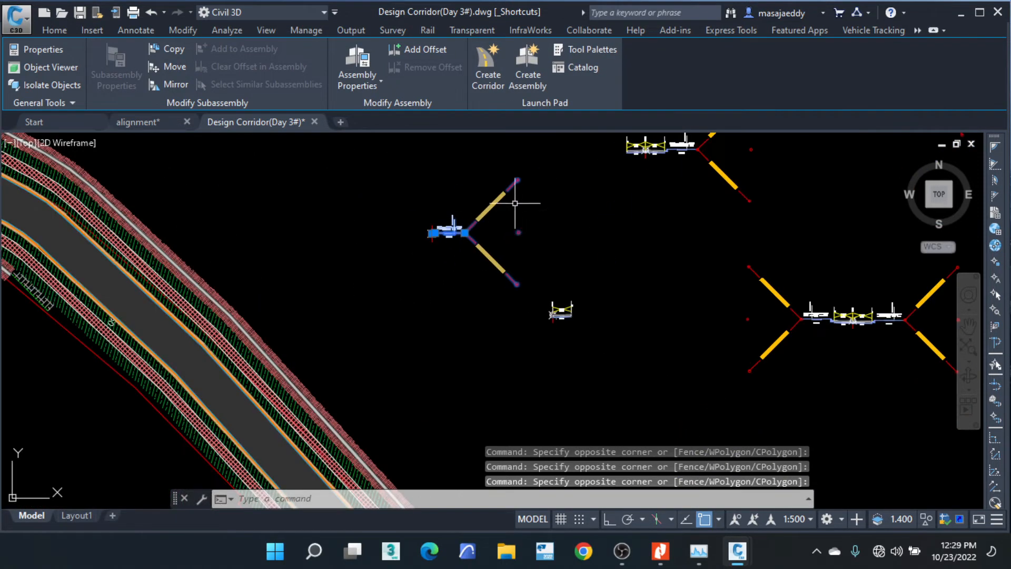
key("Escape")
key("Escape")
key("Escape")
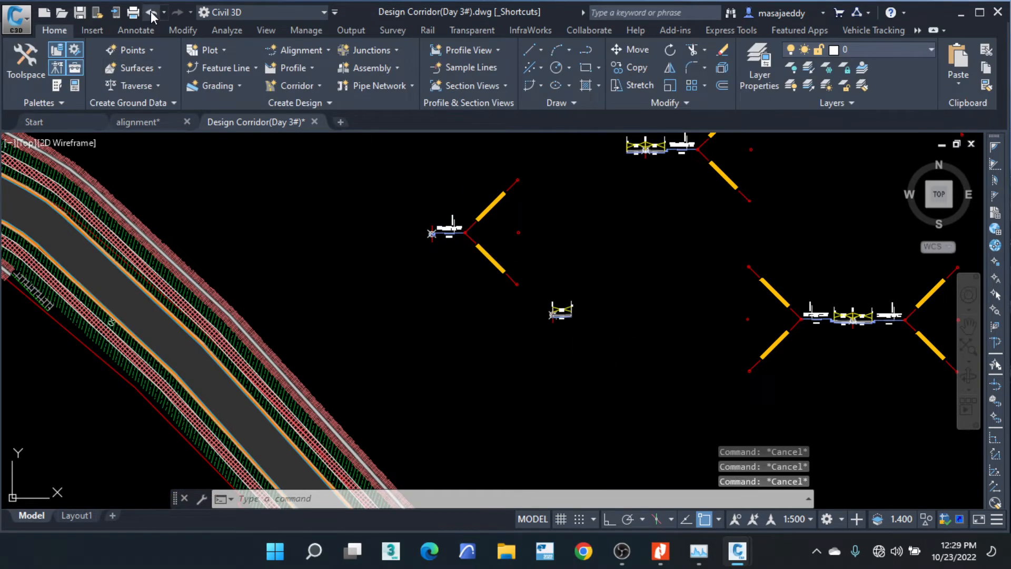
left_click(150, 11)
Mirror the kerb, footpath and cut/fill slope subassemblies of the upper assembly onto the marker of the assembly with the mirrored 3.50 m lane.
scroll(713, 320, "down", 3)
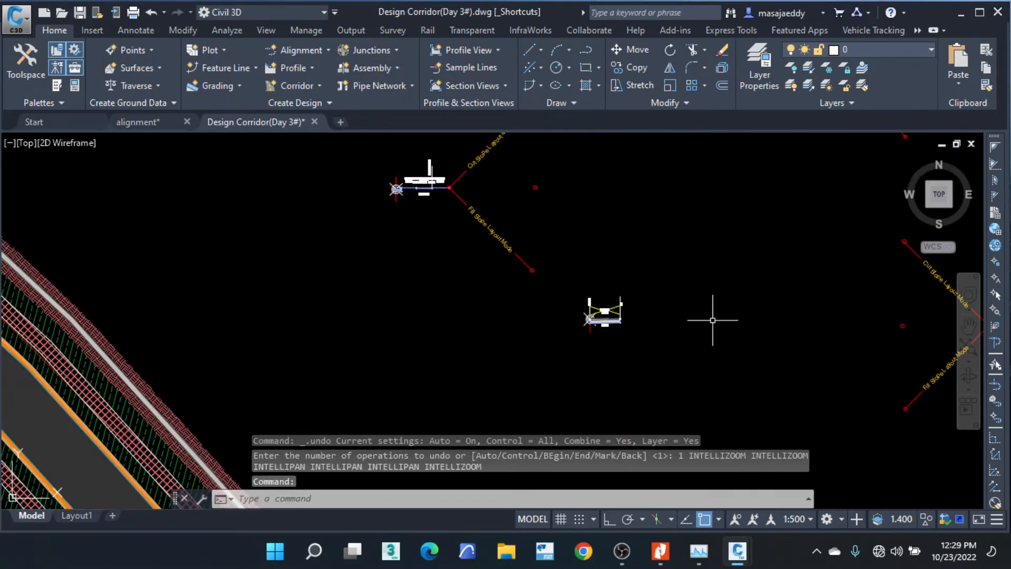
scroll(430, 166, "up", 4)
left_click(500, 280)
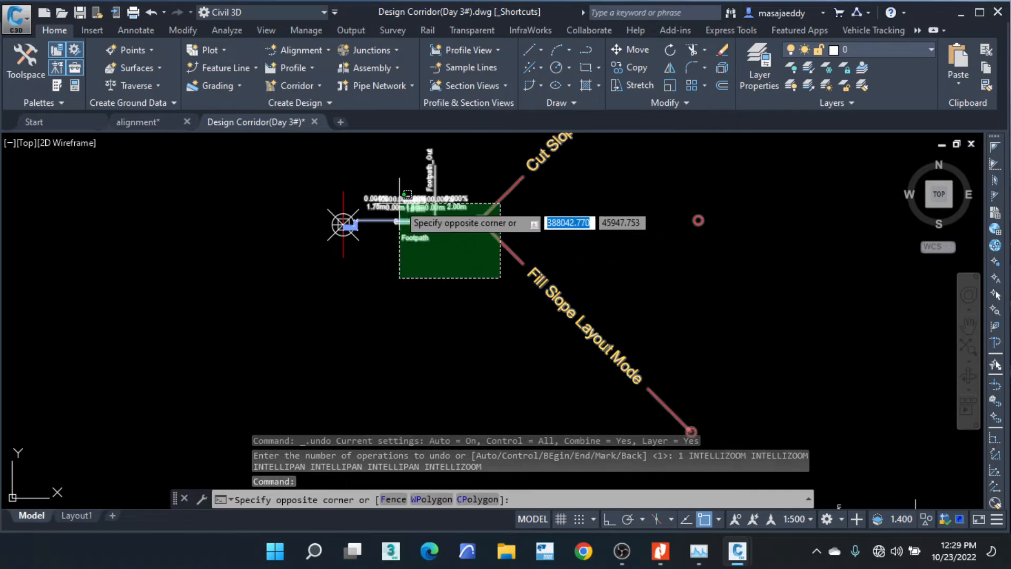
left_click(398, 204)
scroll(348, 237, "up", 4)
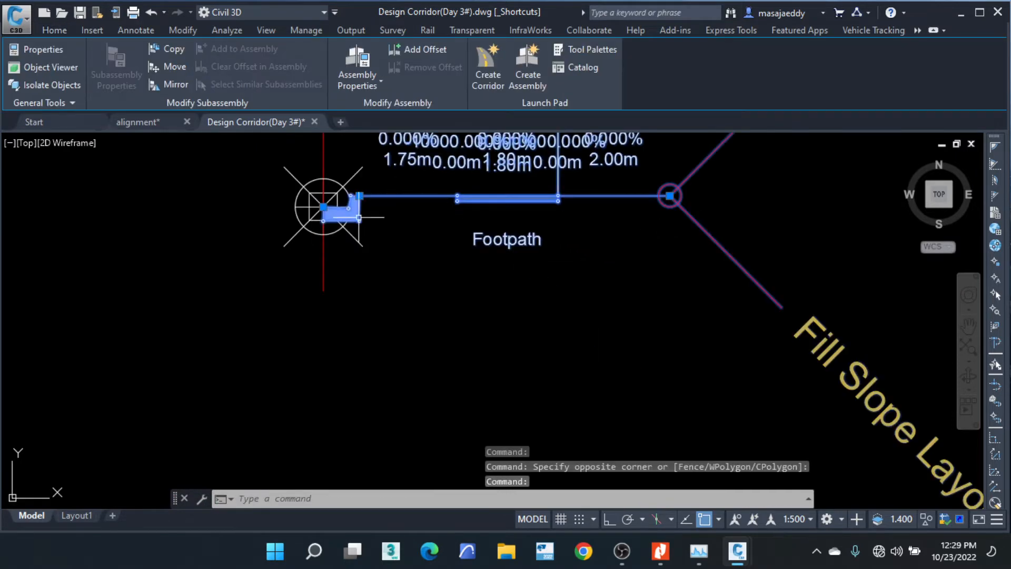
left_click(169, 84)
scroll(335, 252, "down", 6)
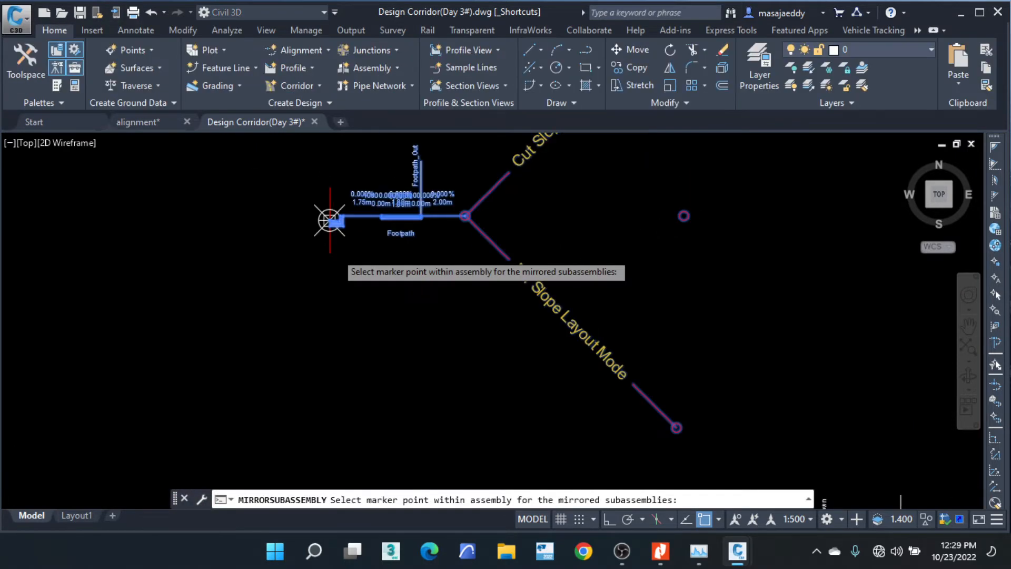
scroll(485, 285, "up", 8)
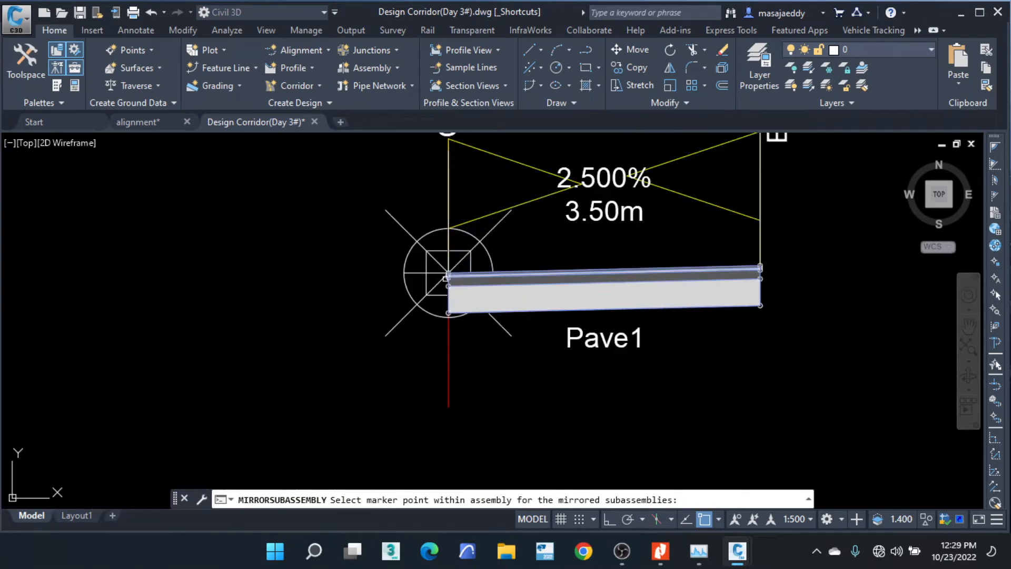
scroll(530, 268, "down", 8)
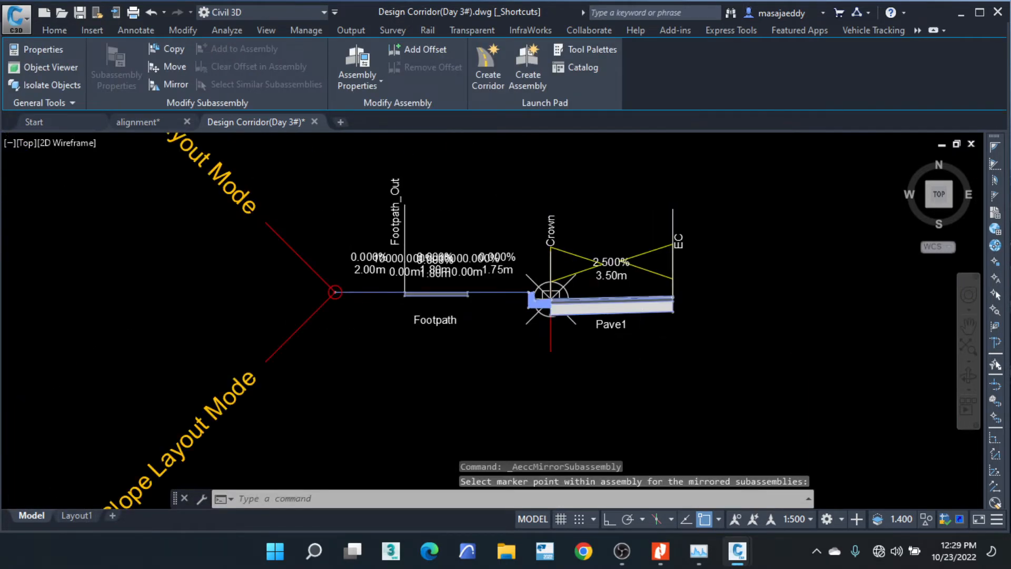
key("Escape")
key("Escape")
scroll(583, 295, "up", 8)
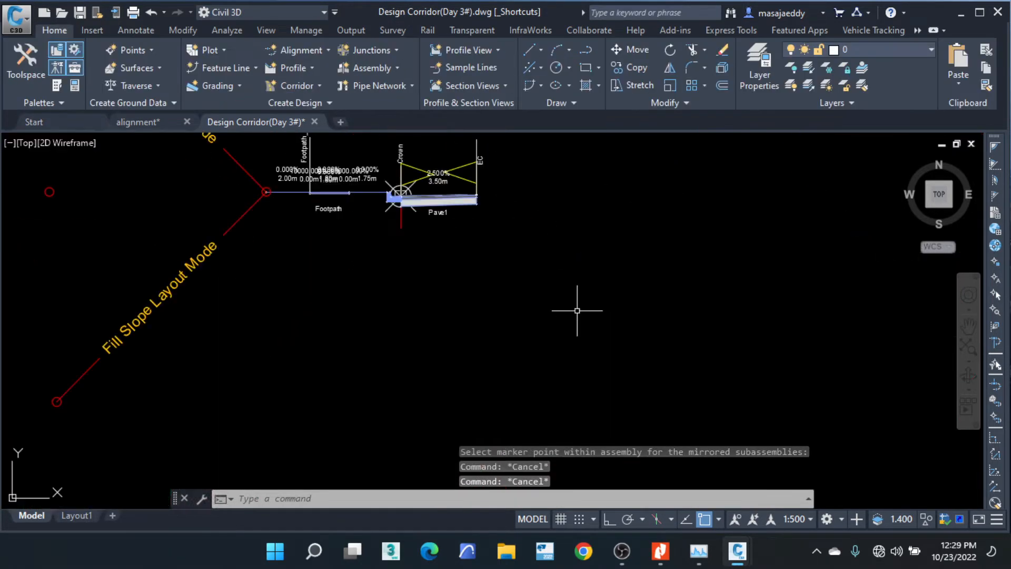
Mirror the 3.50 m Pave1 lane of the lower kerb return assembly onto the marker of the kerb return assembly above it.
left_click_drag(535, 271, 450, 189)
left_click(450, 190)
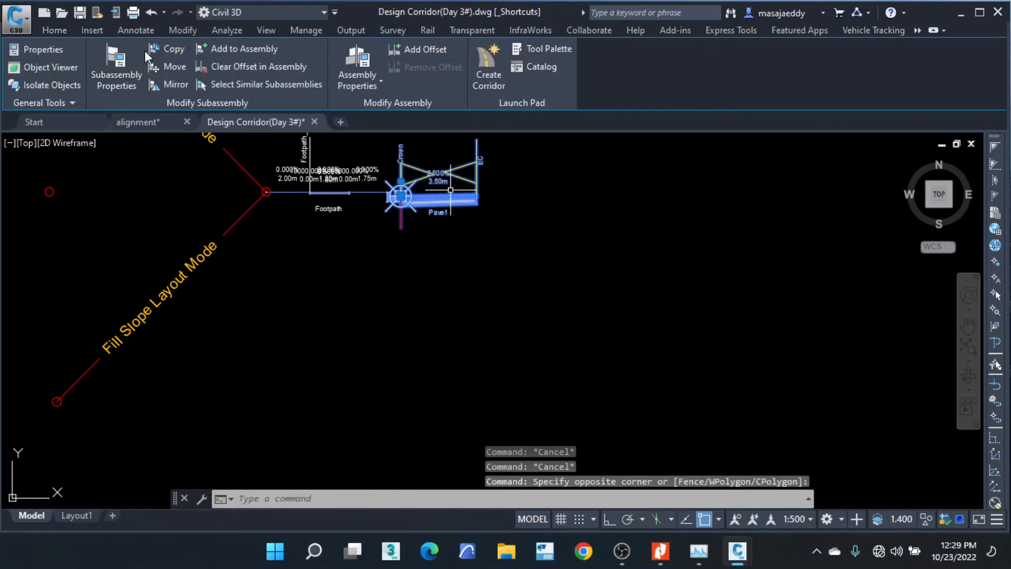
left_click(169, 84)
scroll(492, 344, "down", 2)
scroll(492, 345, "down", 2)
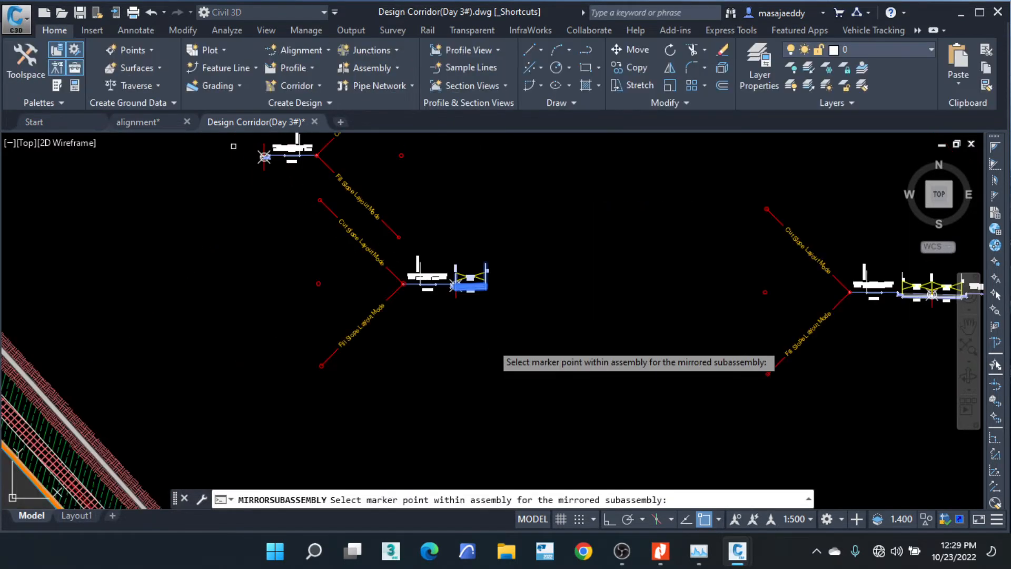
scroll(264, 157, "up", 6)
left_click(348, 168)
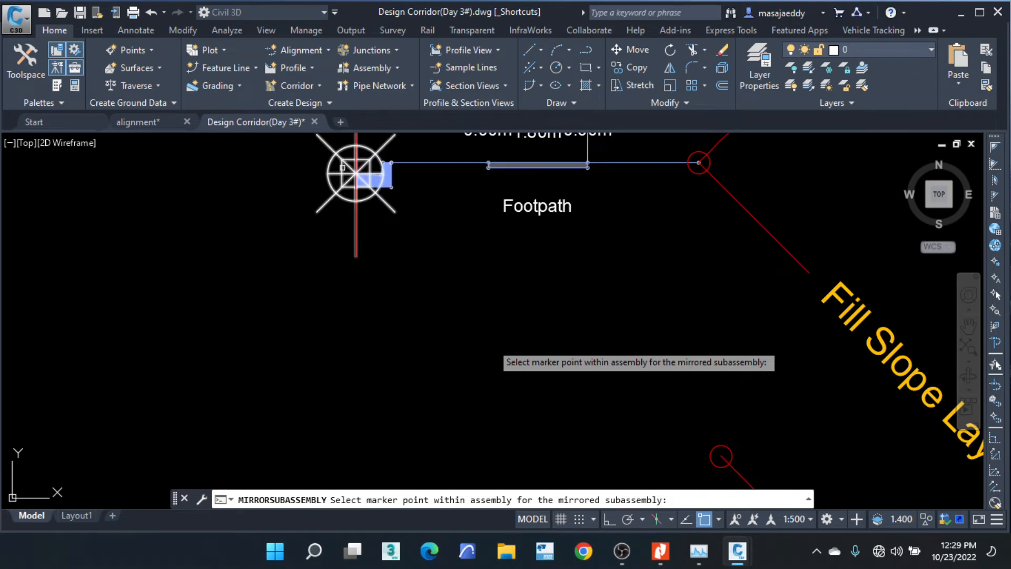
key("Escape")
key("Escape")
Examine the rebuilt kerb return assemblies together with the other road assemblies in the drawing.
scroll(406, 229, "down", 5)
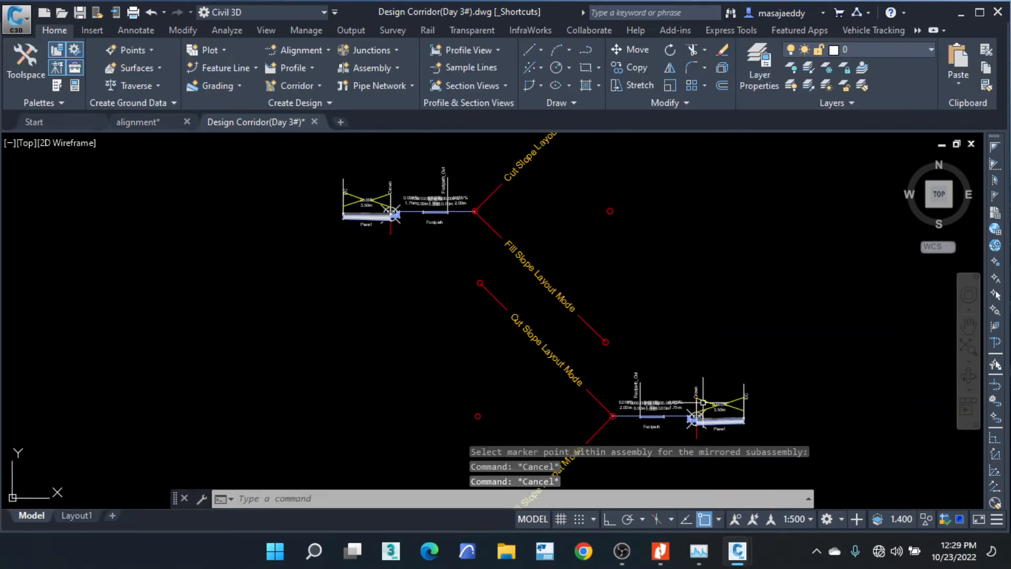
scroll(434, 256, "down", 5)
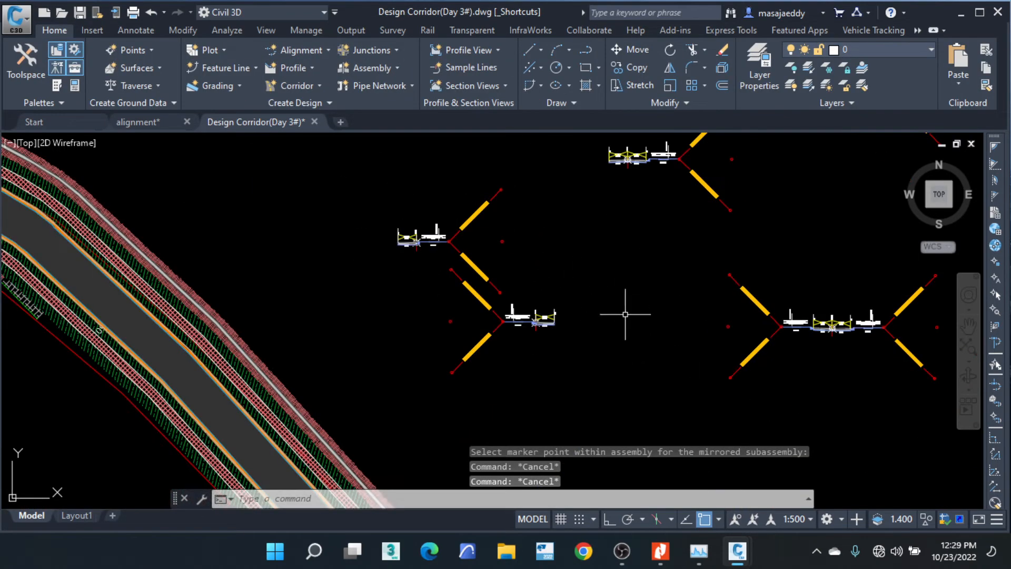
middle_click_drag(625, 314, 582, 294)
middle_click_drag(670, 279, 507, 294)
scroll(506, 292, "down", 4)
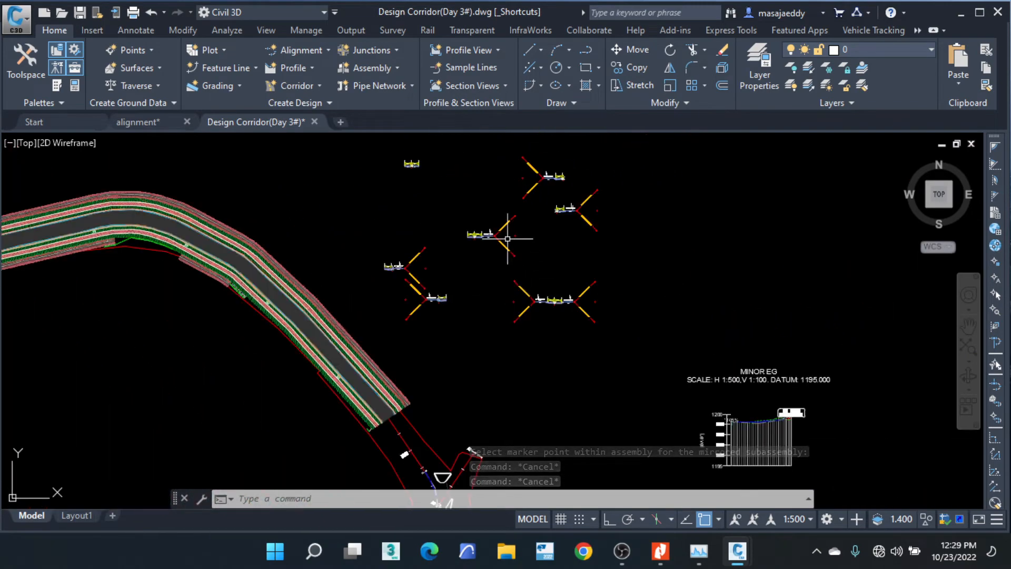
scroll(508, 237, "up", 2)
middle_click_drag(510, 239, 447, 312)
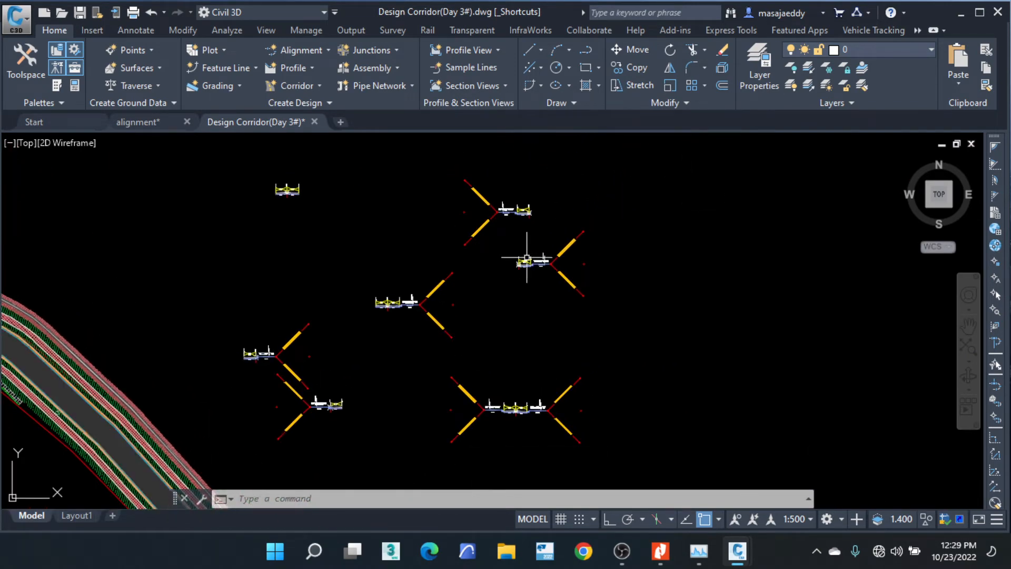
scroll(536, 273, "up", 4)
scroll(551, 246, "down", 5)
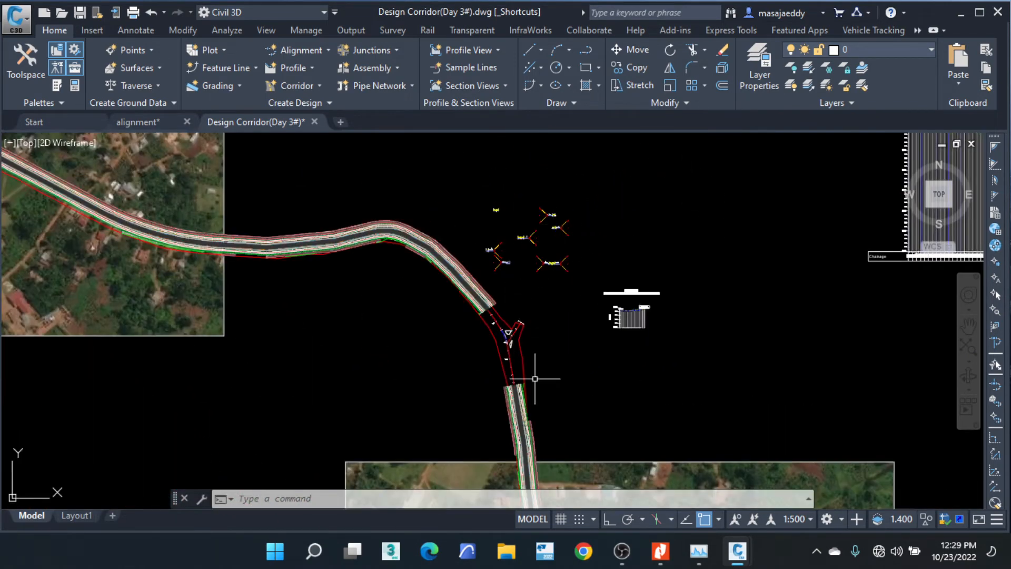
Start creating a junction at the point where the Alignment Minor centreline meets mityana road.
scroll(535, 378, "up", 8)
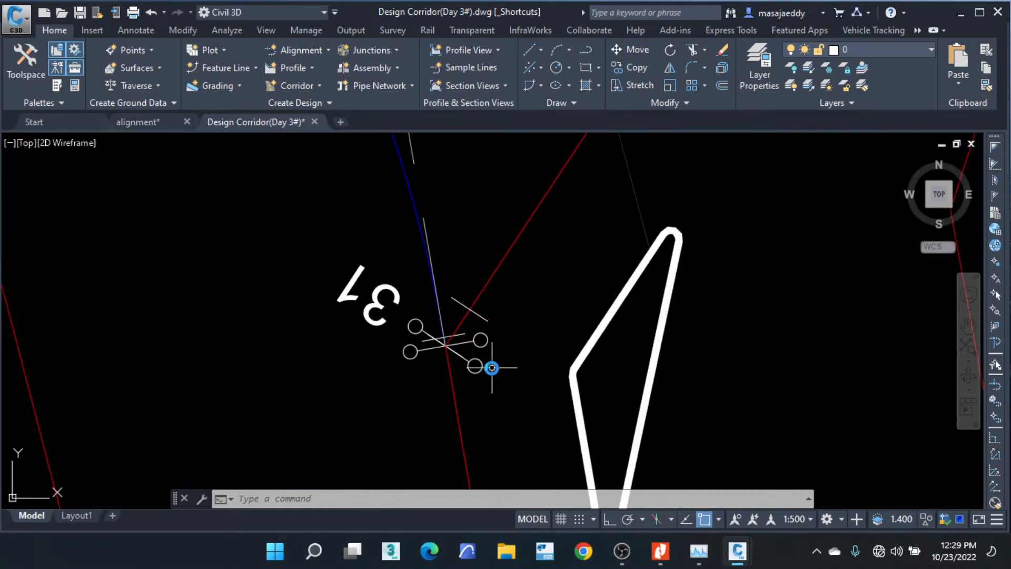
left_click(397, 47)
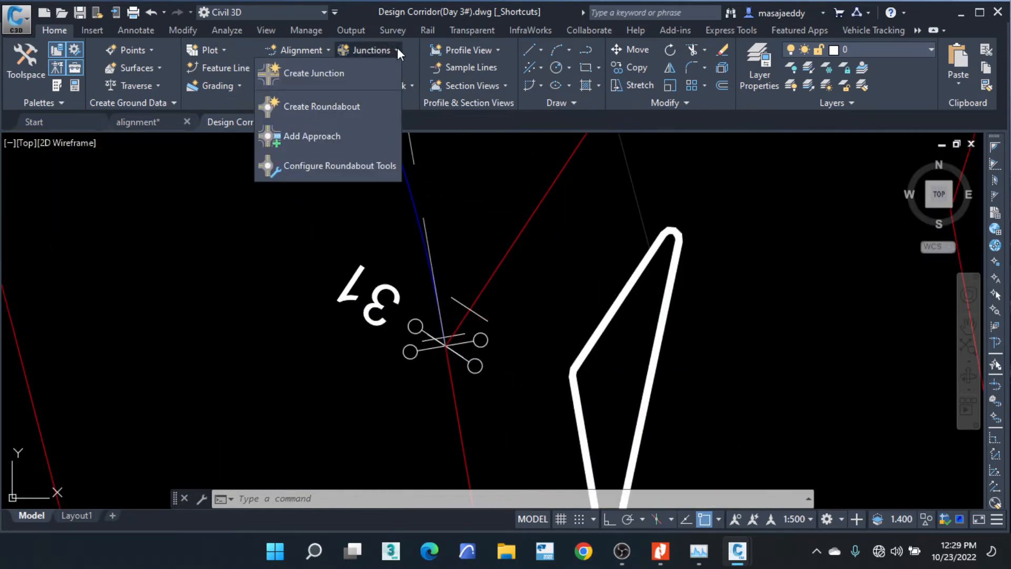
left_click(321, 73)
scroll(445, 332, "up", 5)
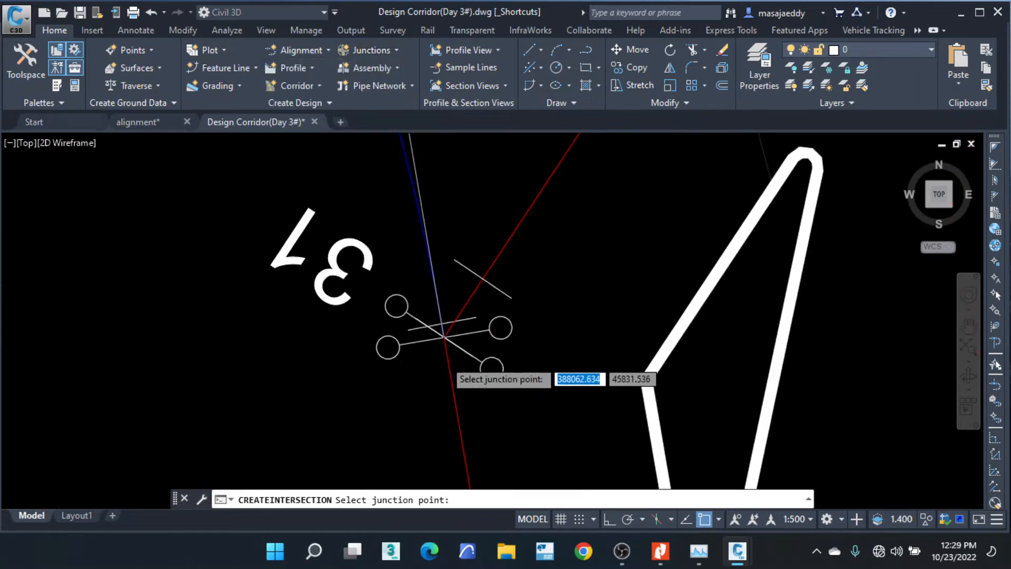
left_click(440, 305)
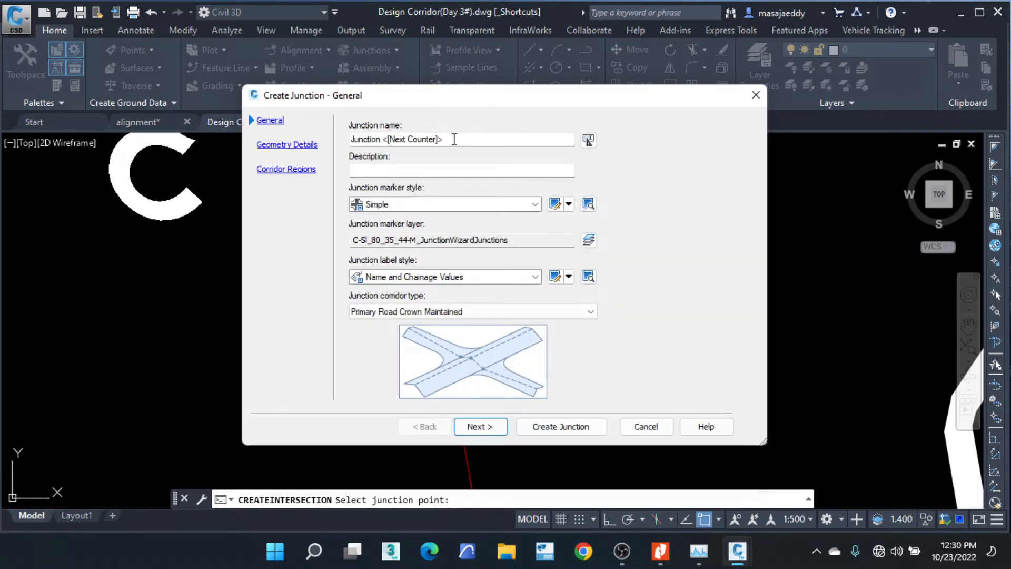
Name the junction "Junction 01" and choose the Simple marker style.
left_click_drag(454, 139, 396, 140)
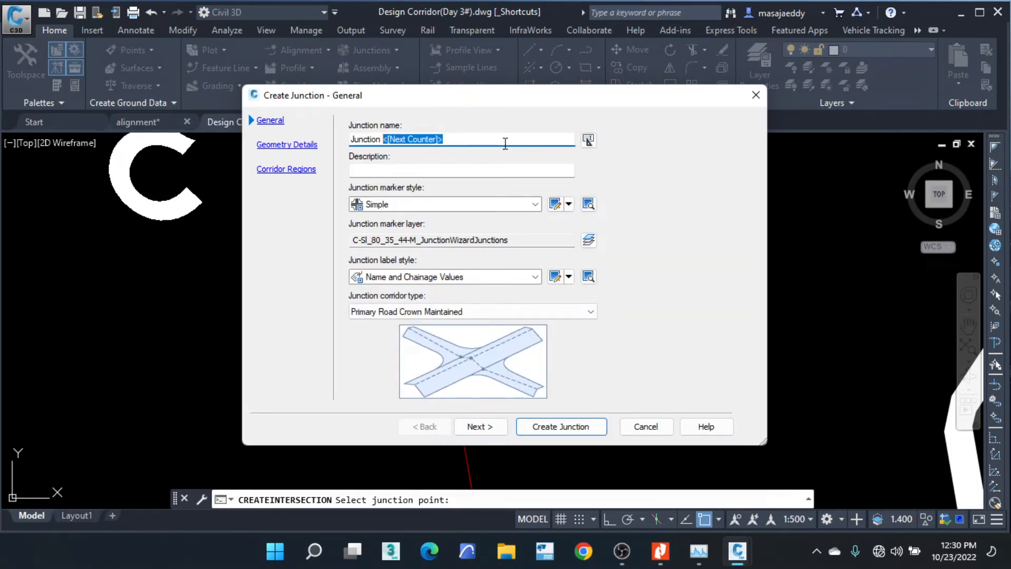
key("BackSpace")
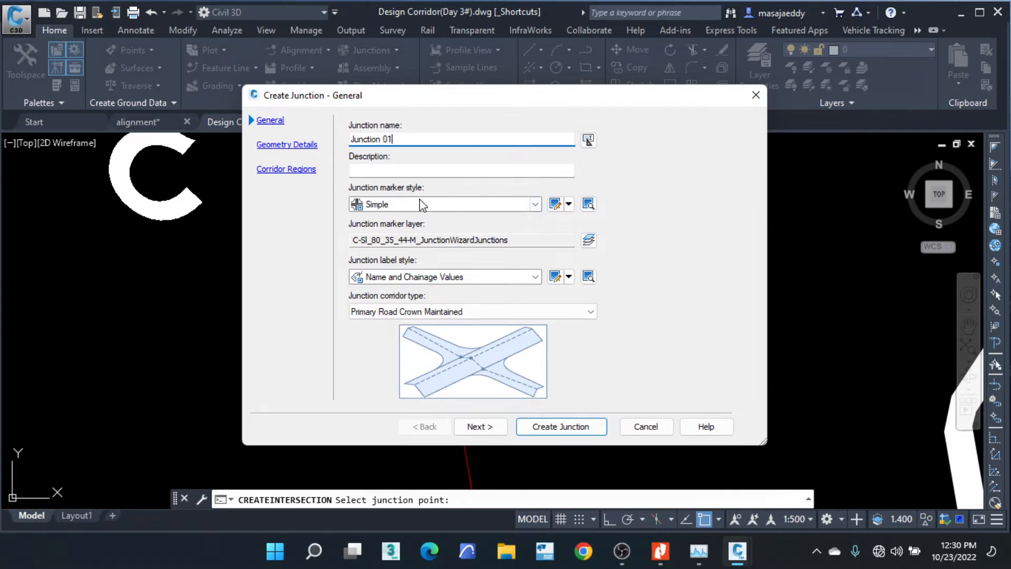
left_click(422, 205)
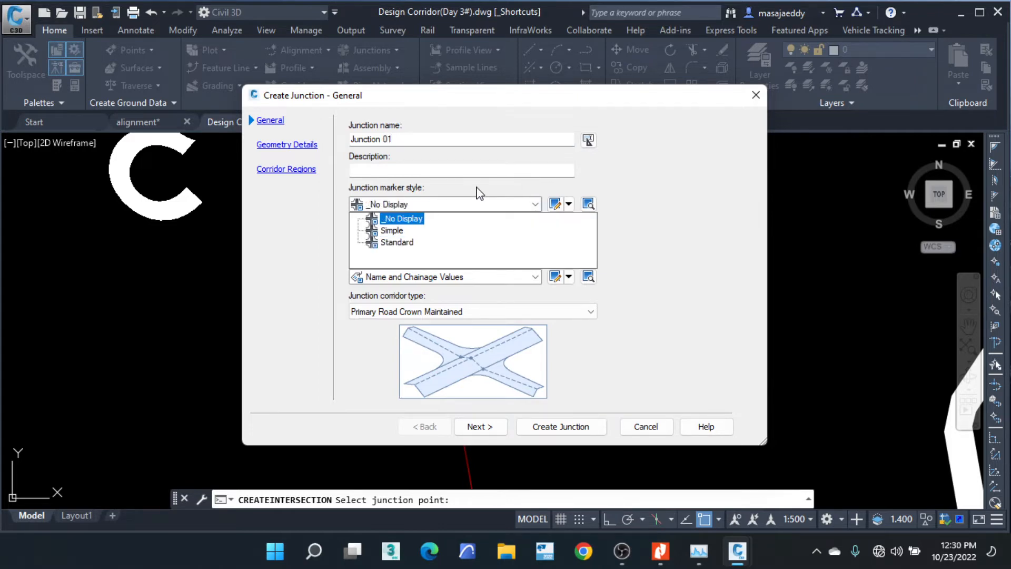
key("Down")
key("Return")
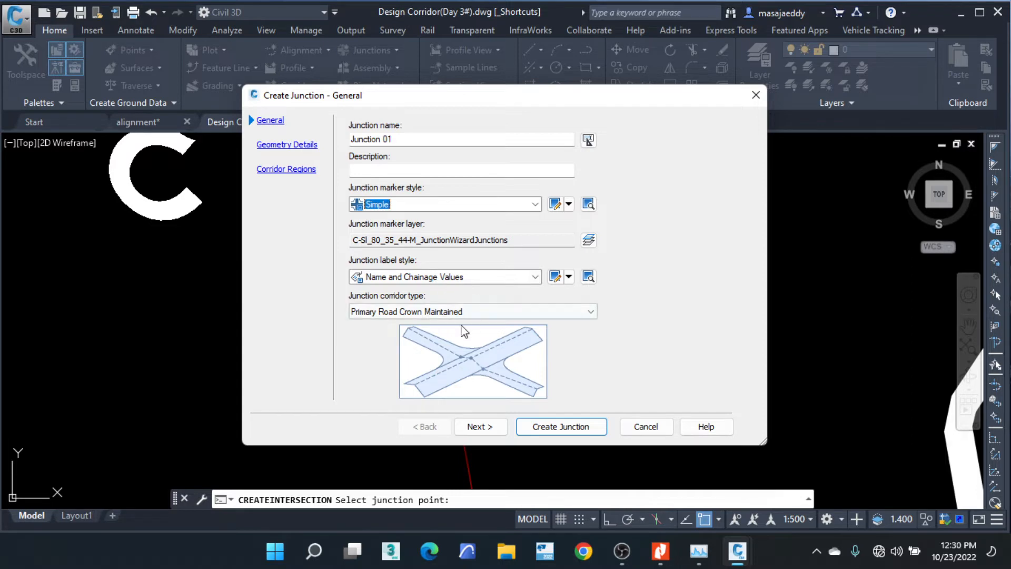
Set the junction corridor type to All Crowns Maintained and continue to the geometry details.
left_click(493, 313)
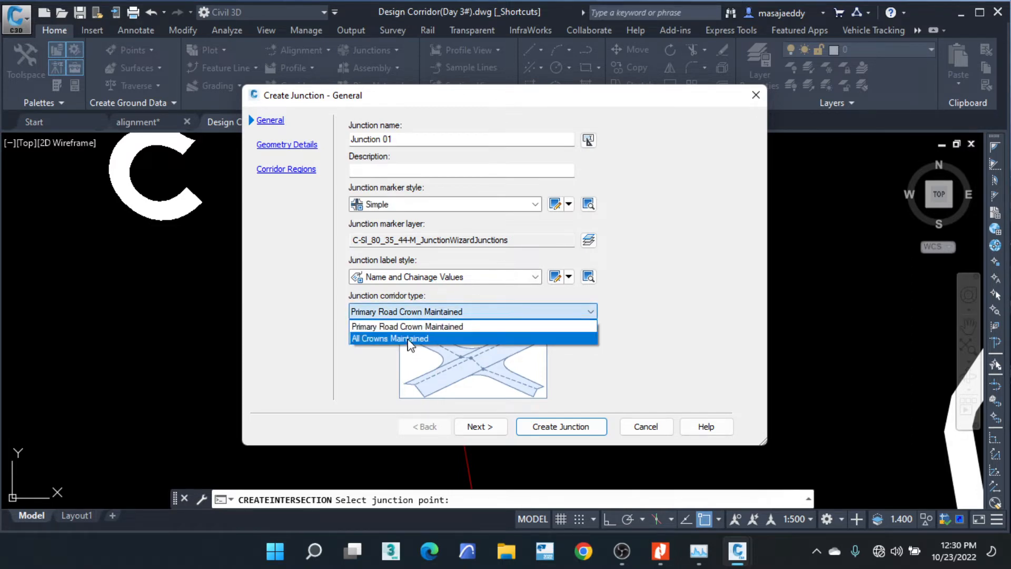
left_click(410, 339)
left_click(477, 427)
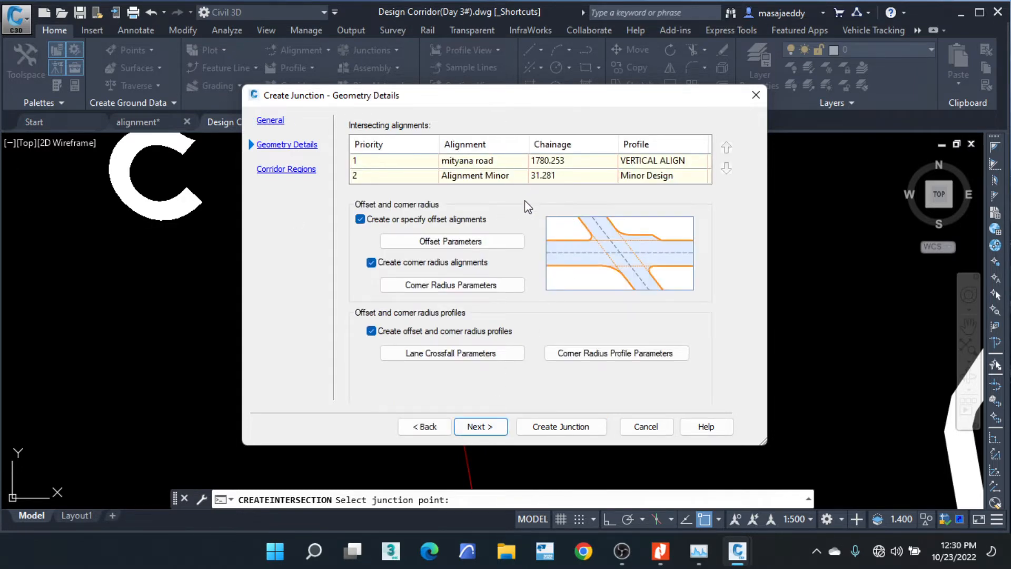
Set the left and right offset values of the primary road, mityana road, to 3.5 m in the junction offset parameters.
left_click(461, 243)
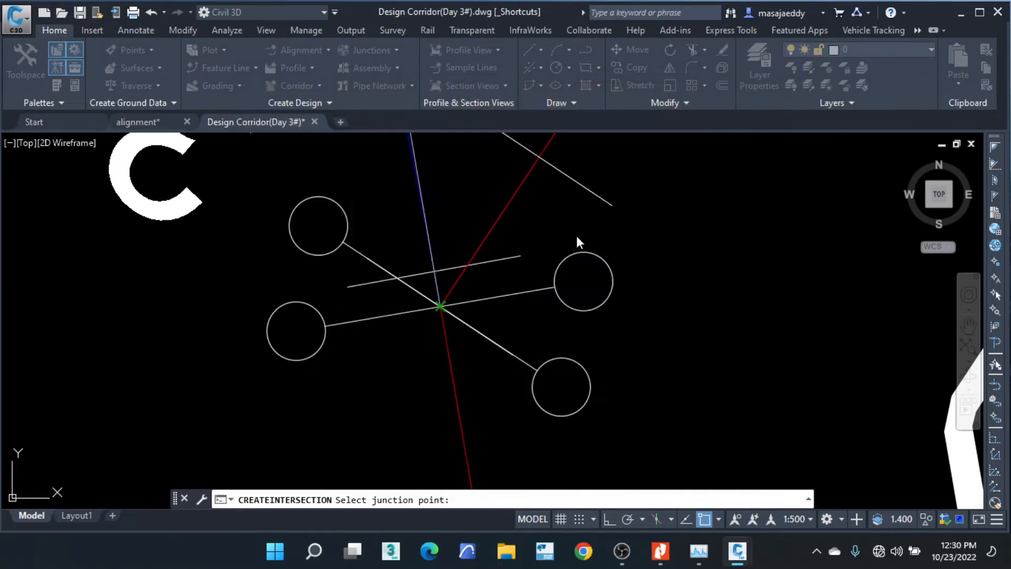
left_click(555, 191)
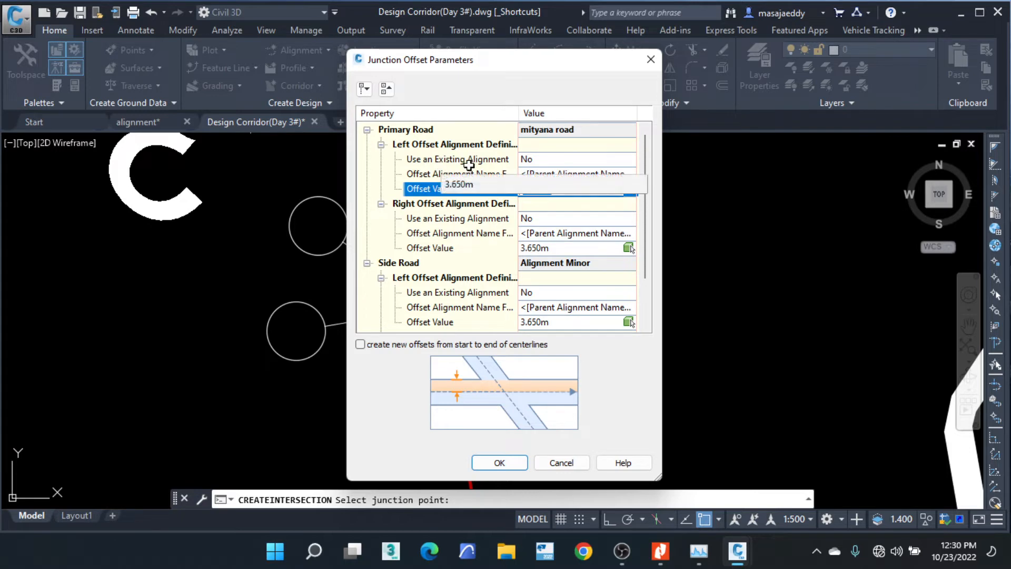
left_click(565, 190)
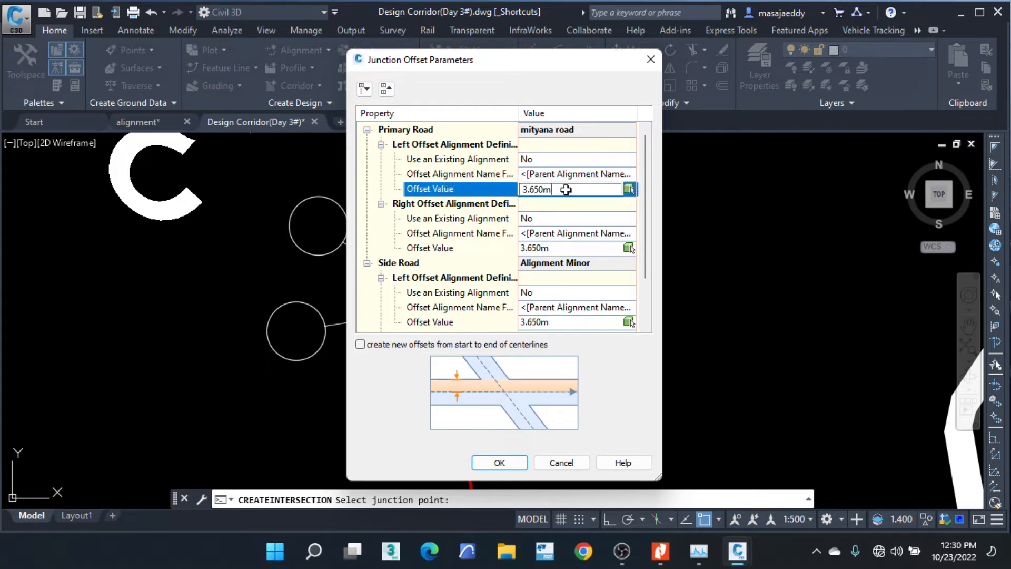
double_click(566, 190)
type("3")
left_click(561, 249)
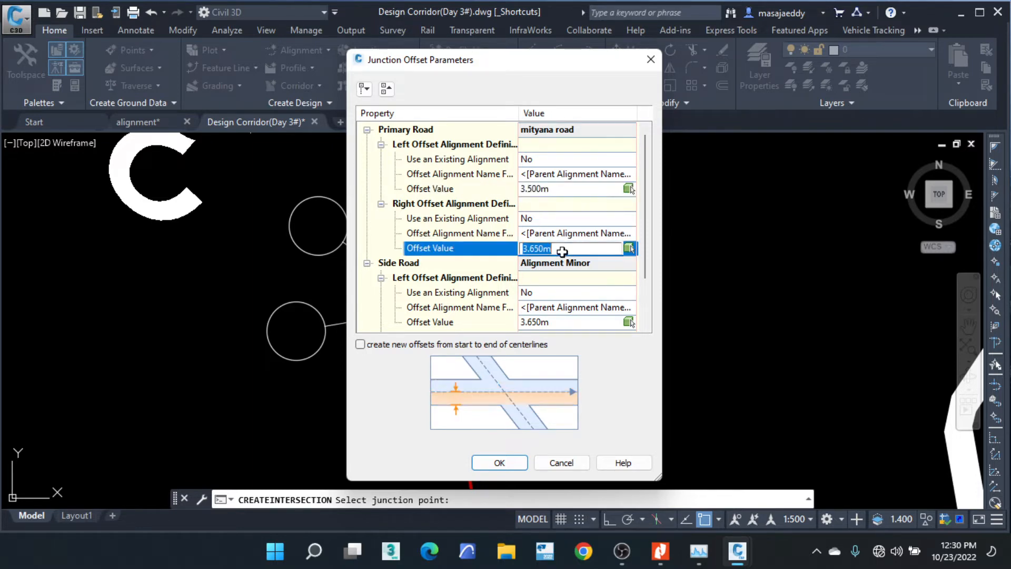
type("3.")
left_click(559, 208)
Set the left and right offset values of the side road, Alignment Minor, to 3.5 m and accept the offset parameters.
scroll(575, 238, "down", 2)
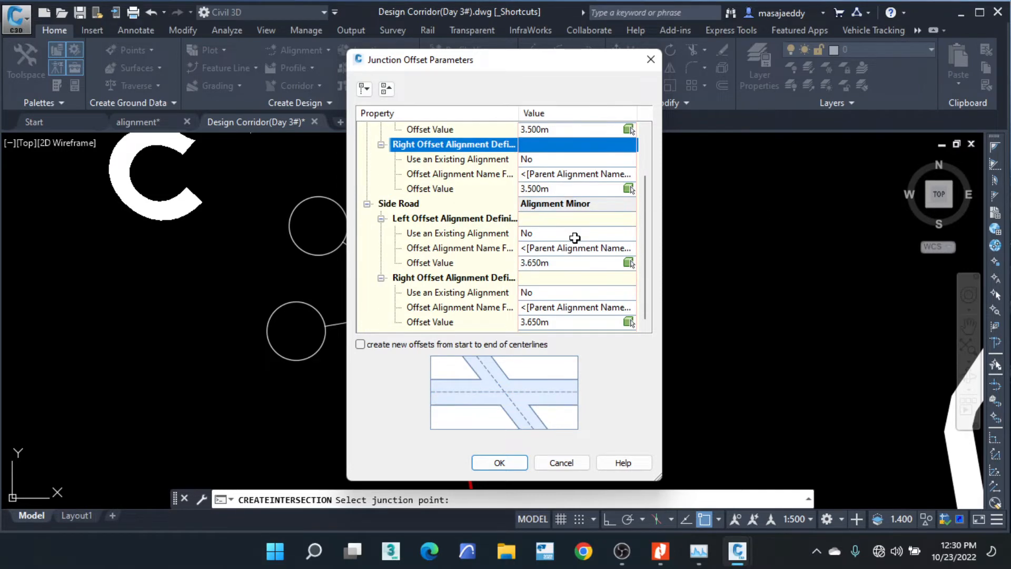
left_click(567, 264)
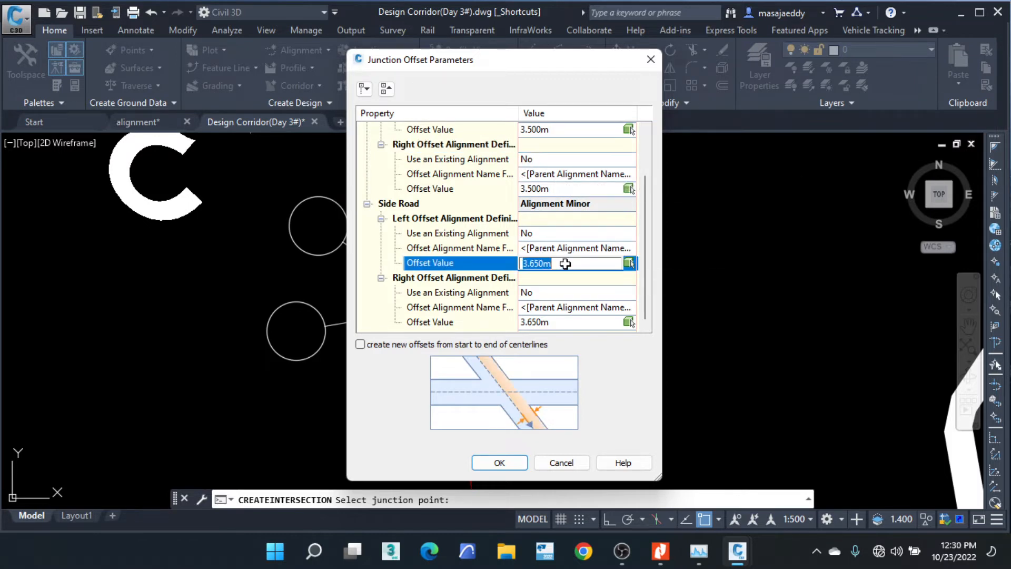
type("3.6")
type("5")
key("Return")
left_click(583, 322)
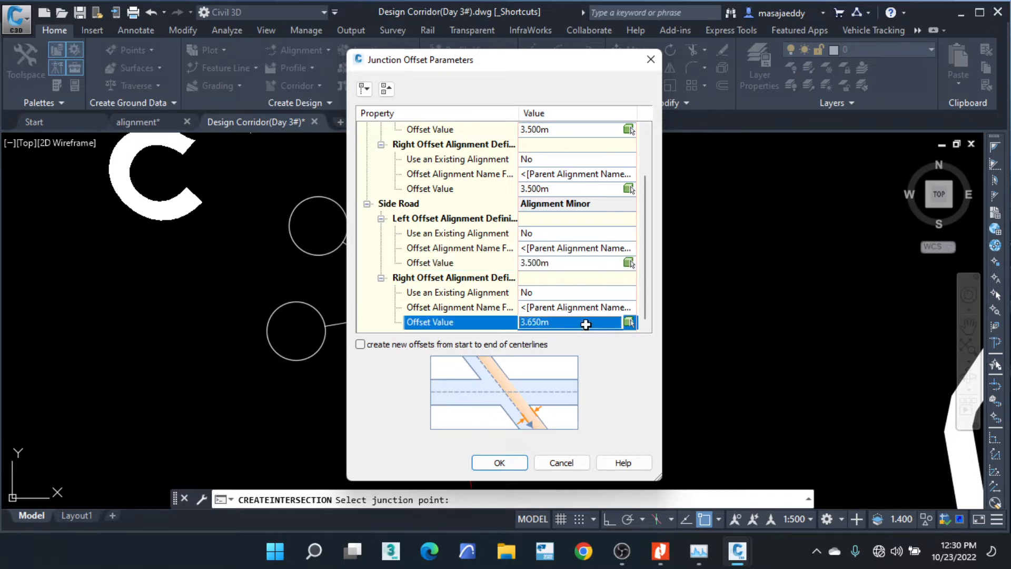
type("3.5")
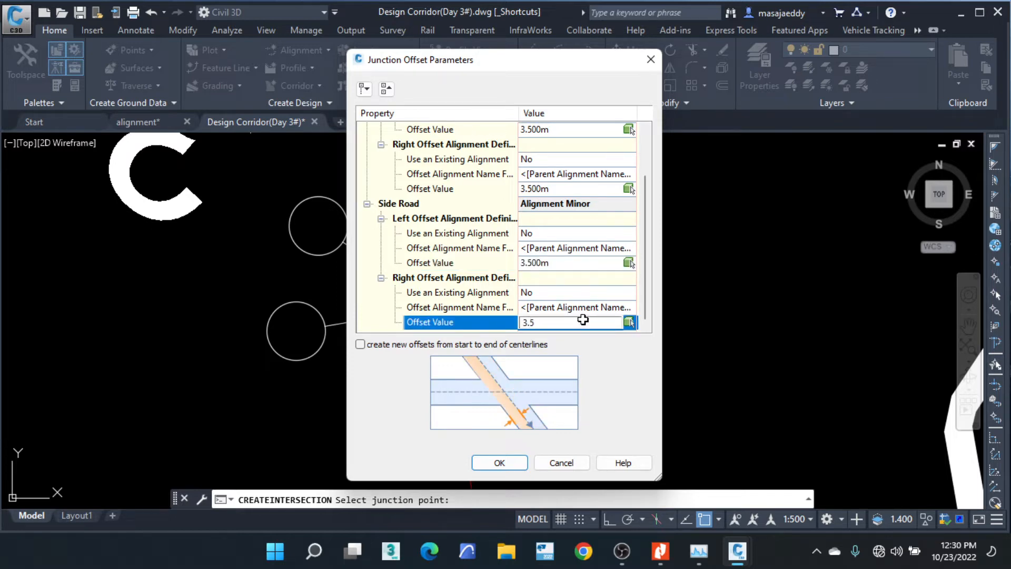
left_click(563, 278)
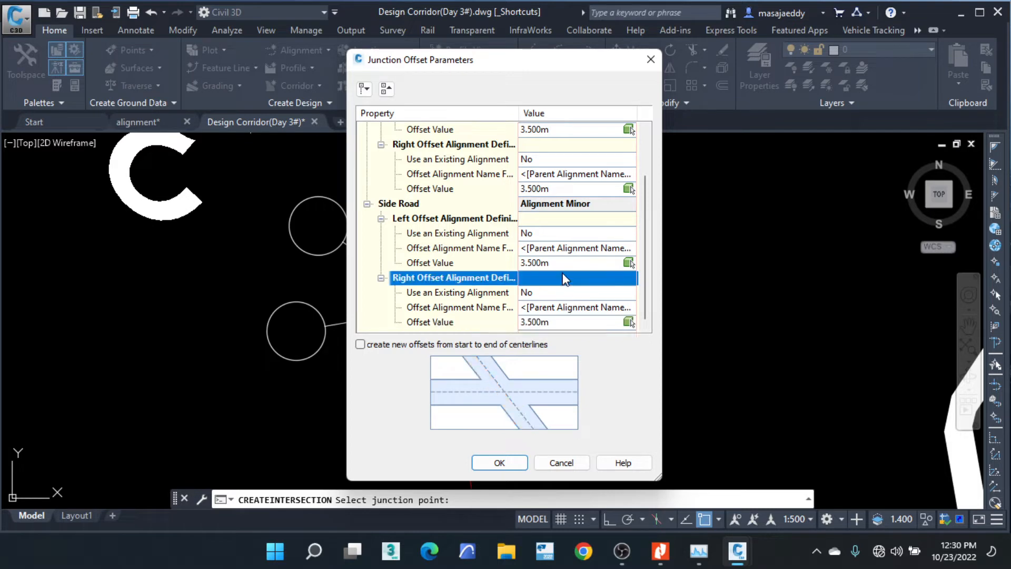
left_click(507, 464)
Set the corner radius of the NE quadrant's circular fillet to 10 m in the corner radius parameters.
left_click(427, 287)
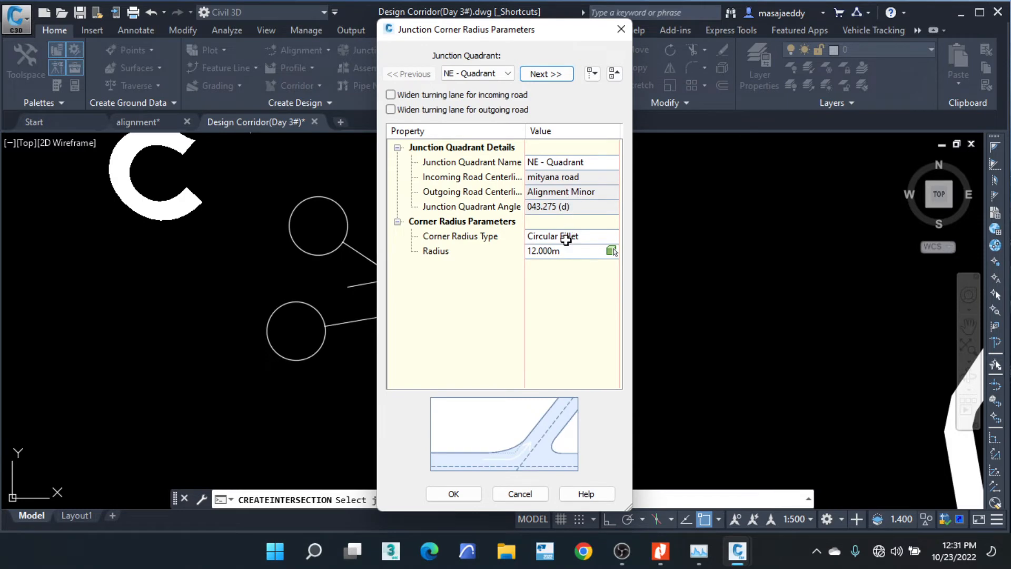
left_click(573, 253)
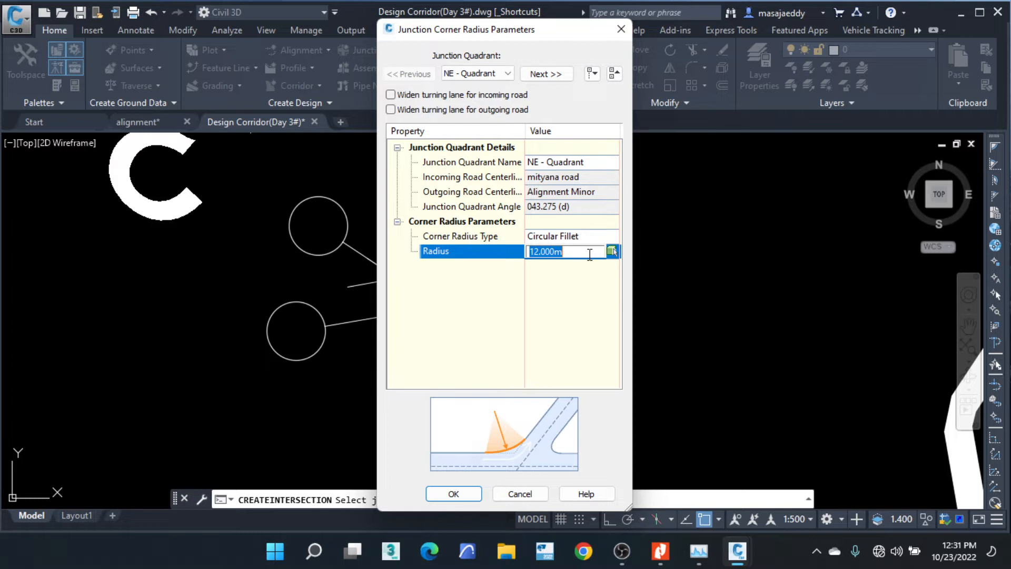
type("10")
key("Return")
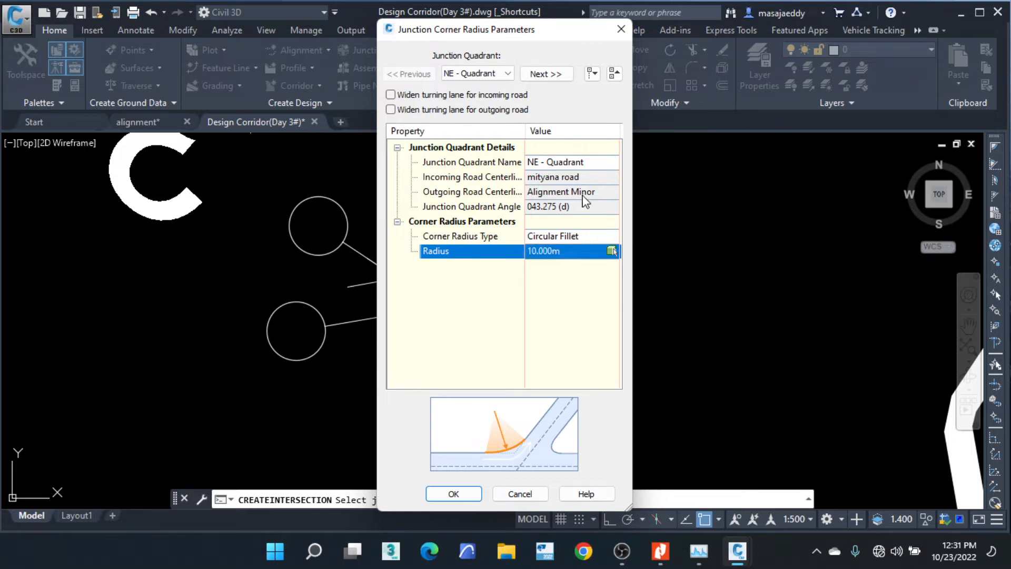
Set the corner radius of the SE quadrant's circular fillet to 10 m and accept the corner radius parameters.
left_click(561, 76)
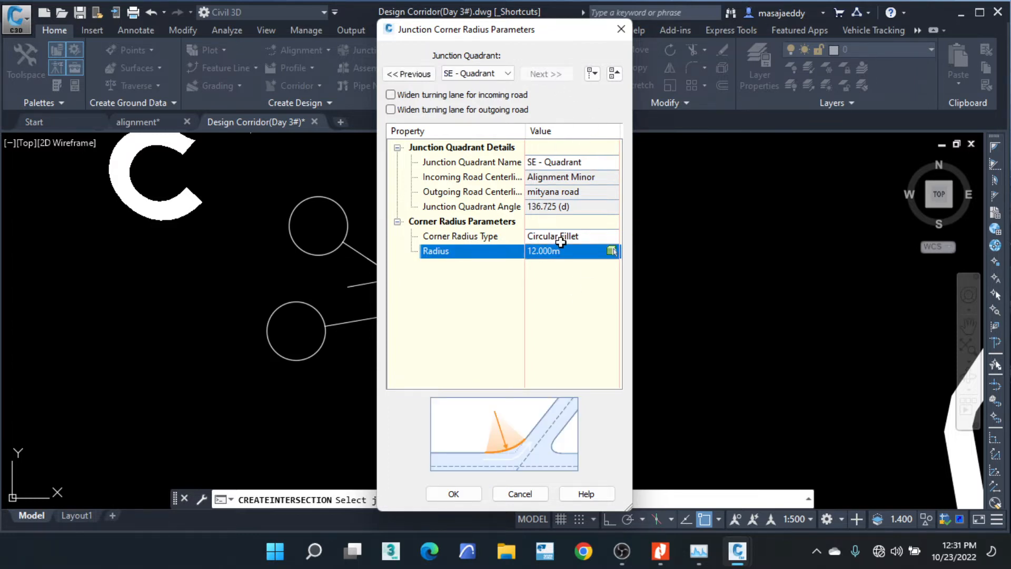
left_click(563, 252)
type("10")
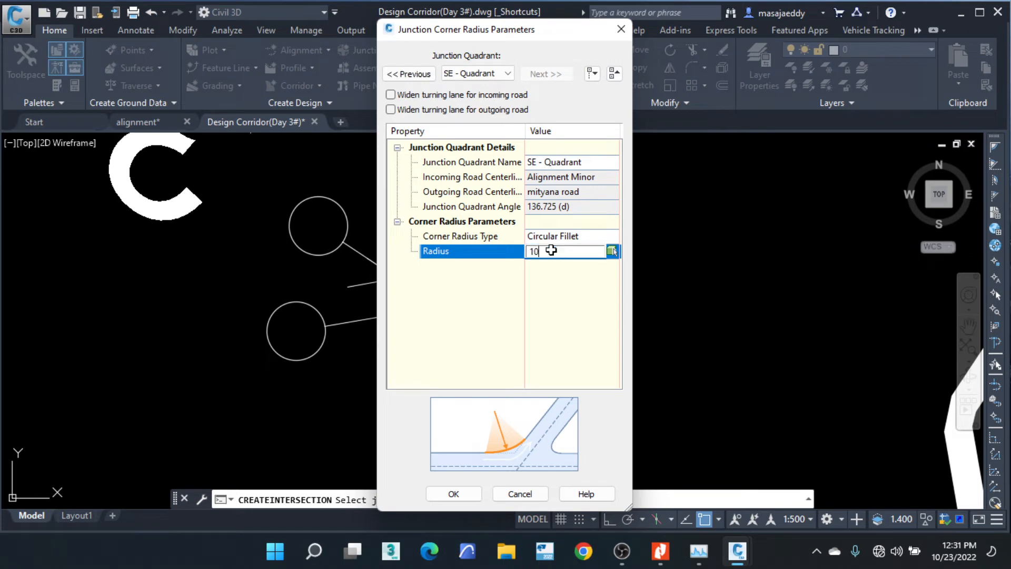
key("Return")
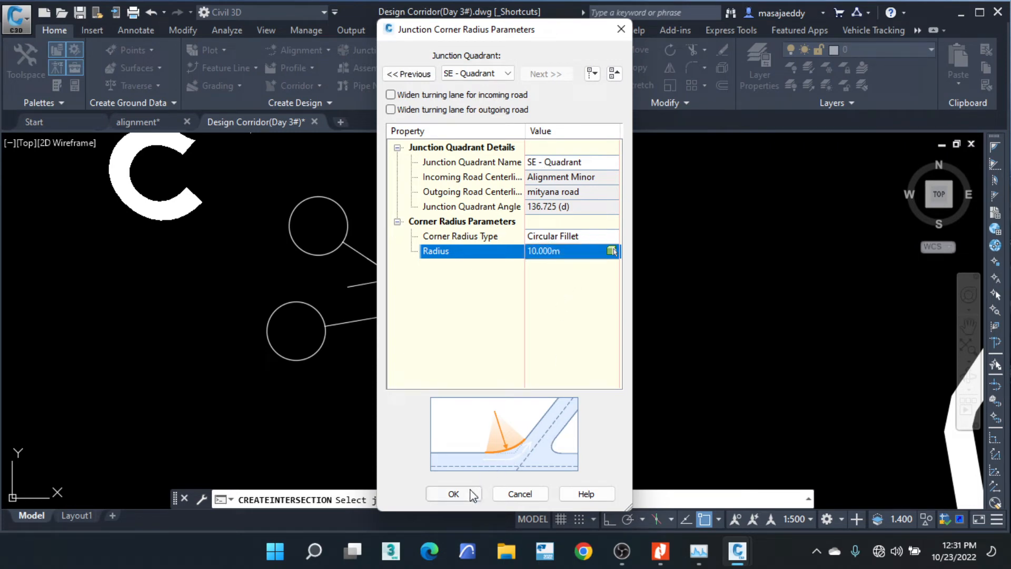
left_click(453, 493)
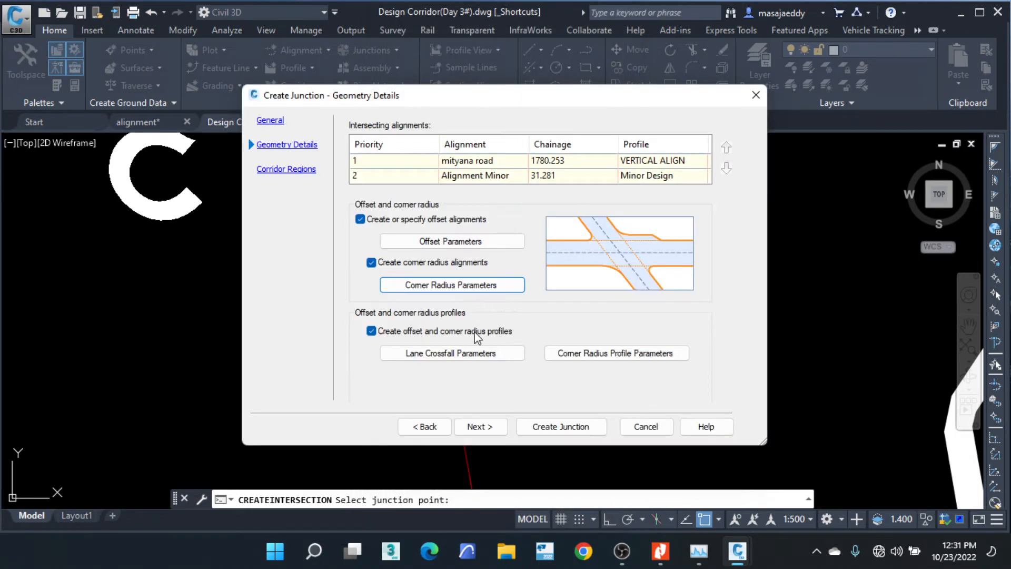
Review and accept the junction's lane crossfall parameters, and continue to the corridor regions settings.
left_click(467, 355)
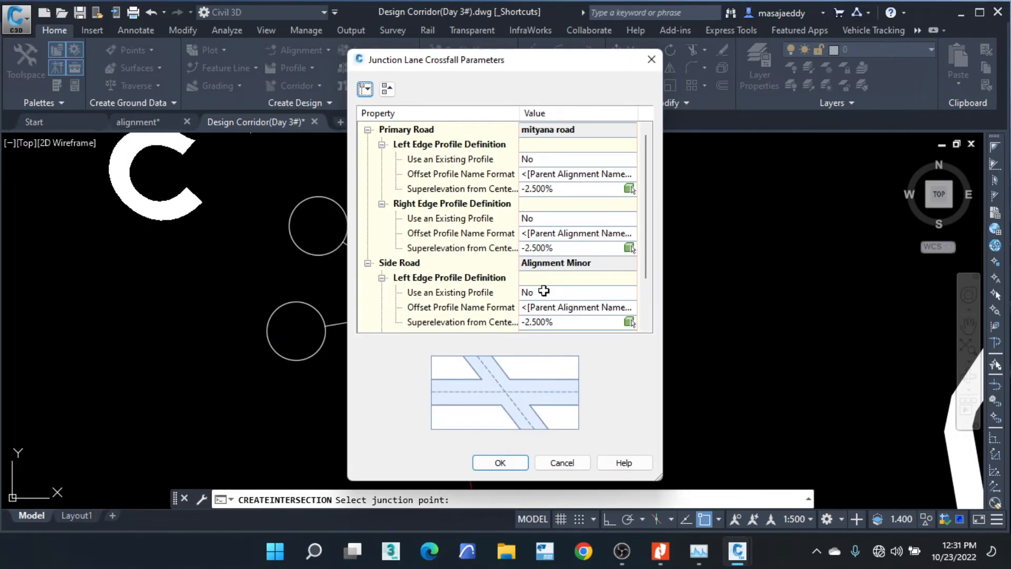
scroll(561, 211, "down", 2)
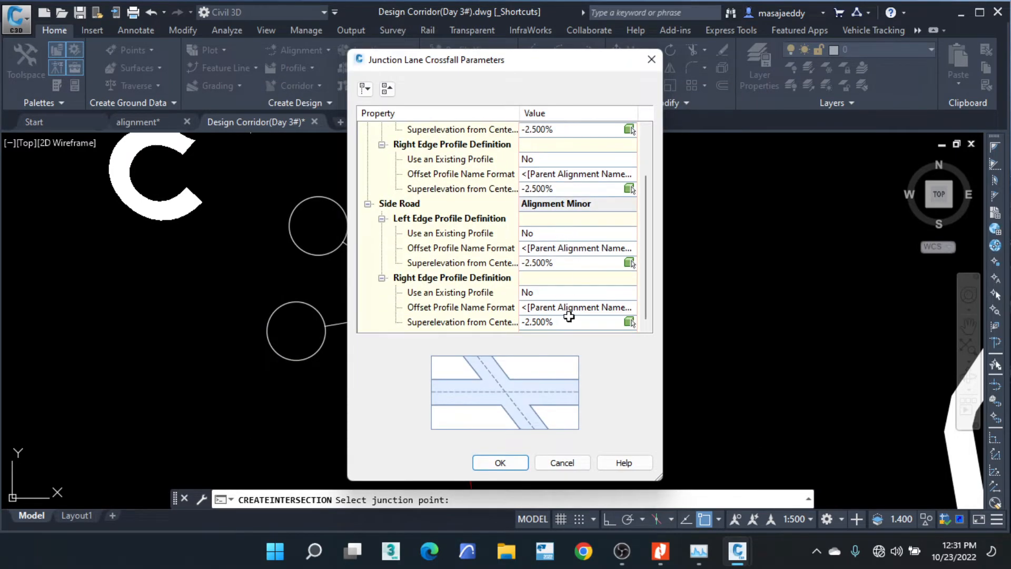
left_click(519, 462)
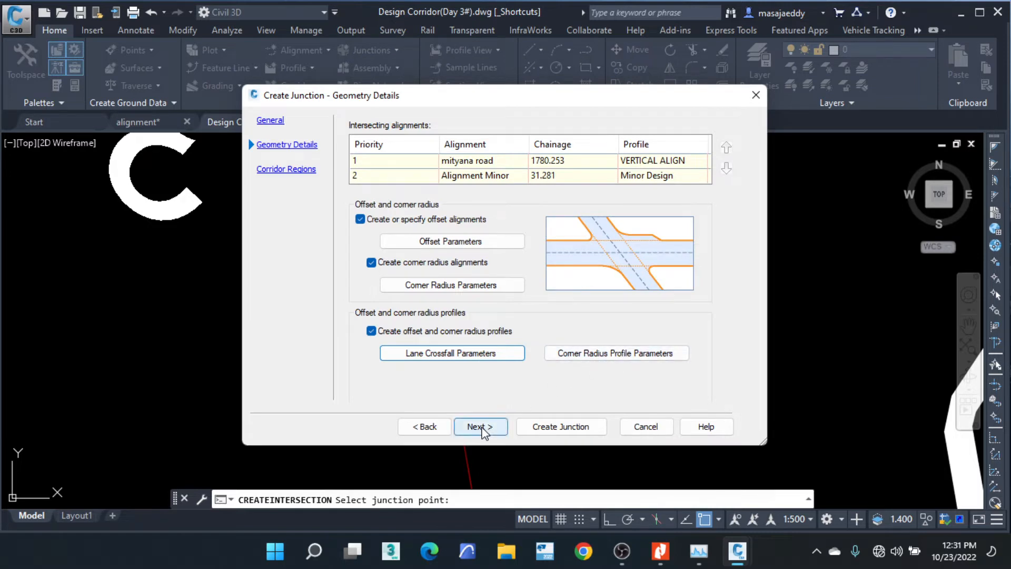
left_click(480, 426)
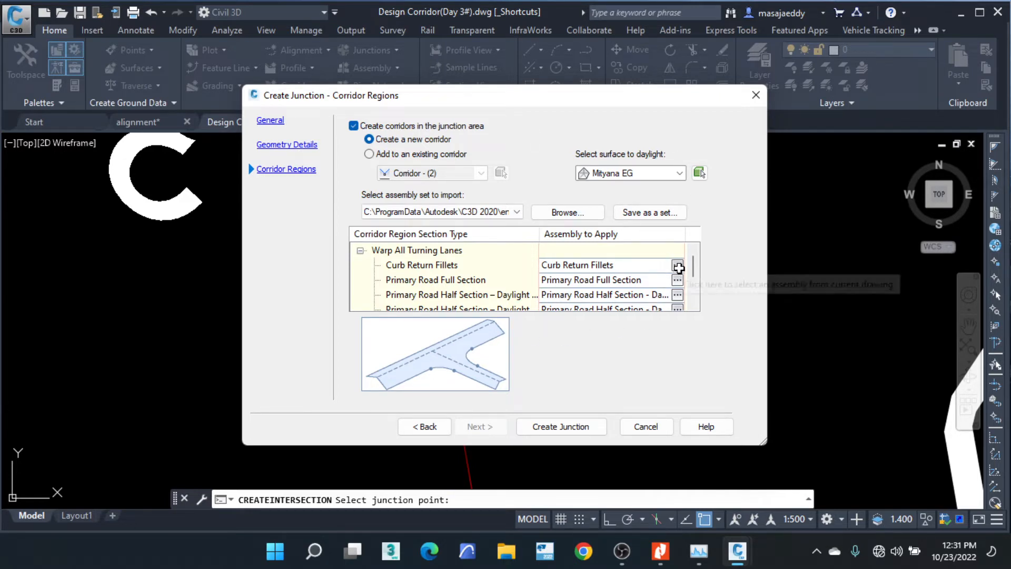
Assign the Kerb Return - Lane RHS assembly to the Curb Return Fillets section.
left_click(677, 266)
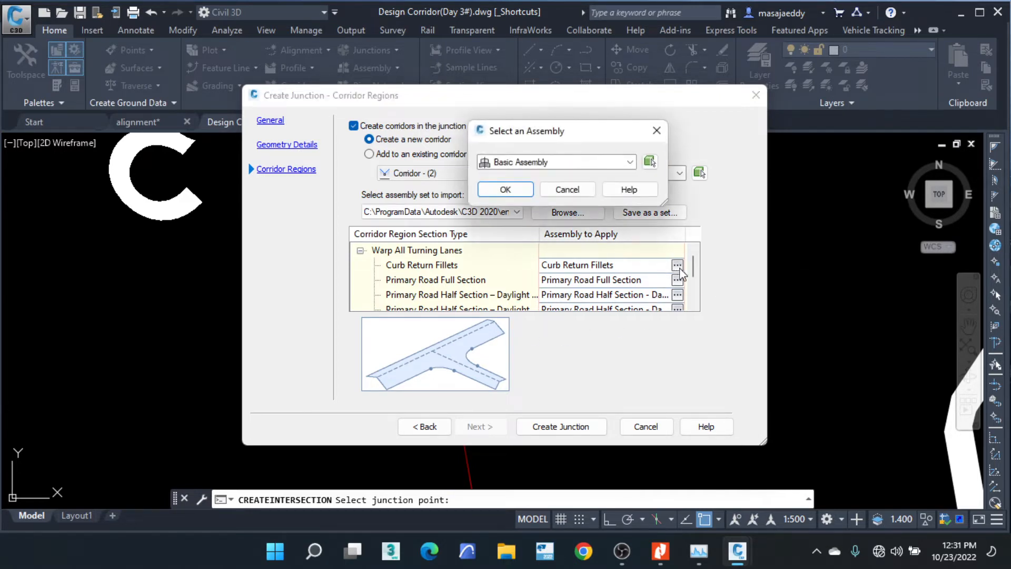
left_click(630, 162)
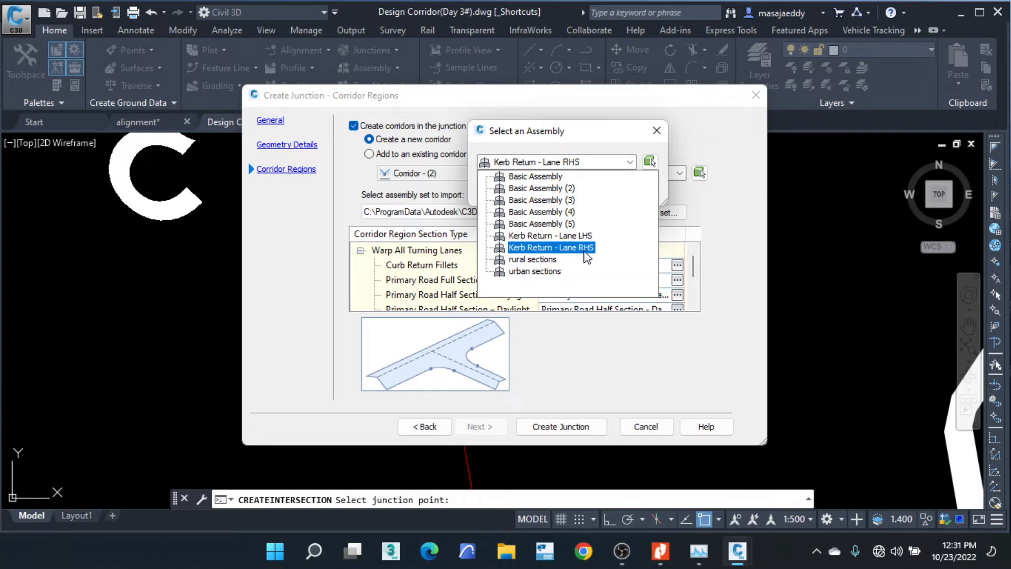
left_click(586, 257)
left_click(505, 189)
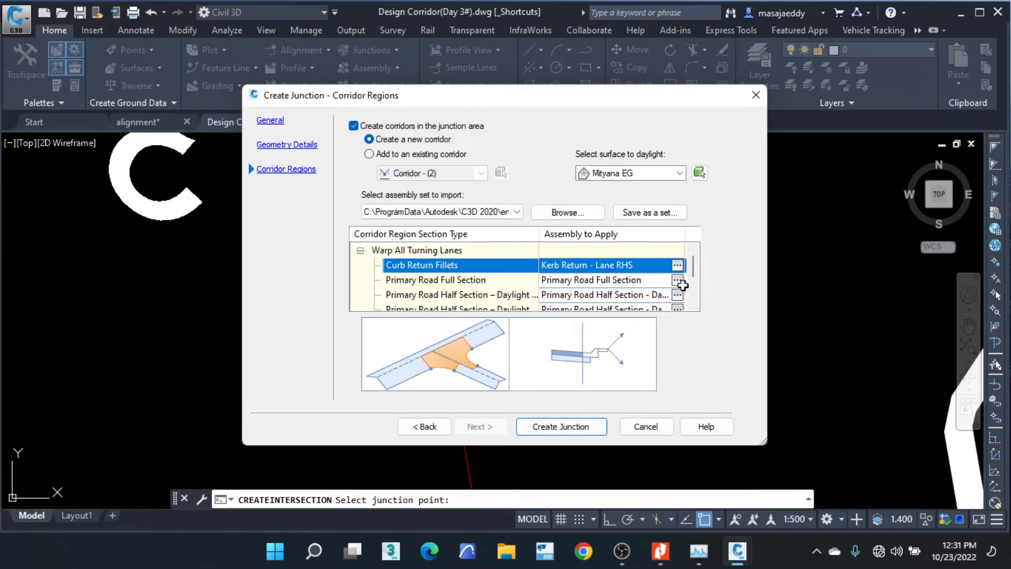
Assign Basic Assembly to the Primary Road Full Section by picking the full two-lane assembly with footpaths on both sides in the drawing.
left_click(677, 280)
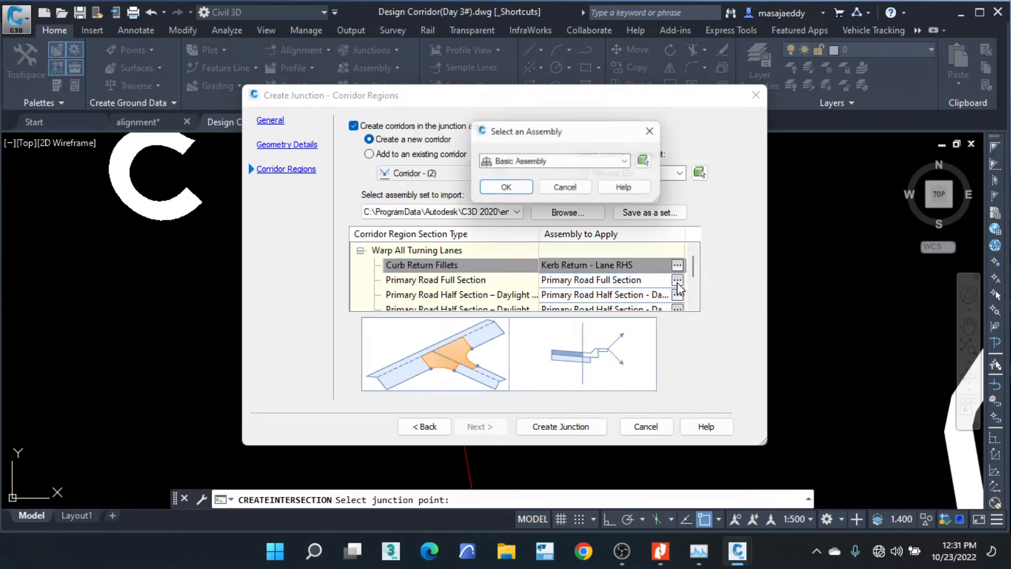
left_click(631, 161)
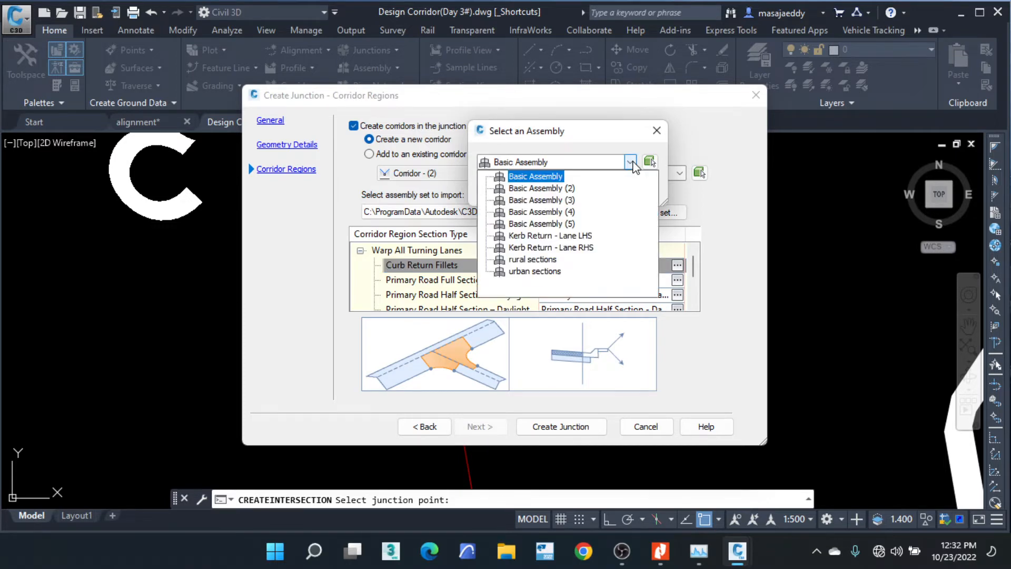
left_click(649, 161)
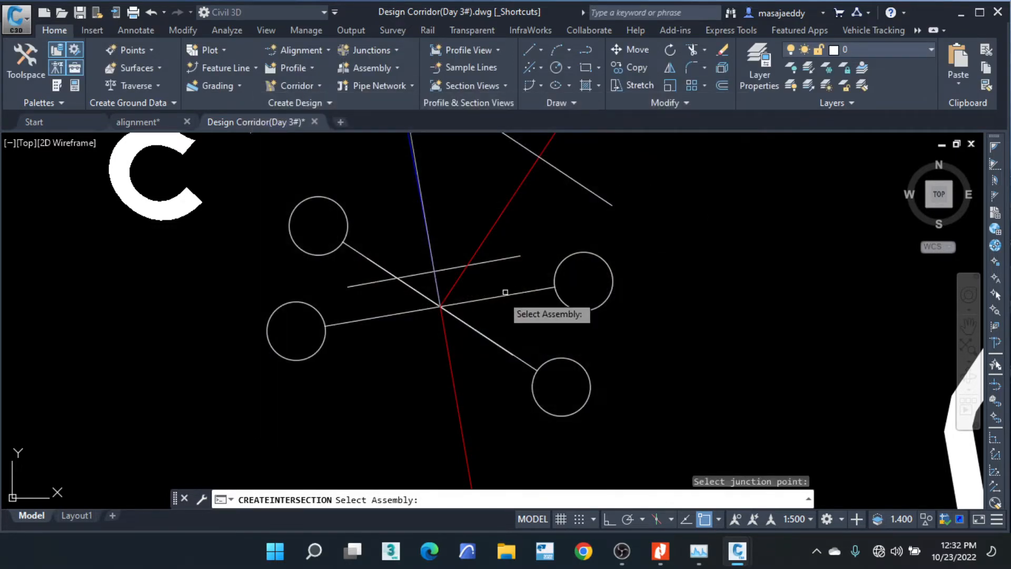
scroll(421, 321, "down", 5)
scroll(421, 321, "down", 8)
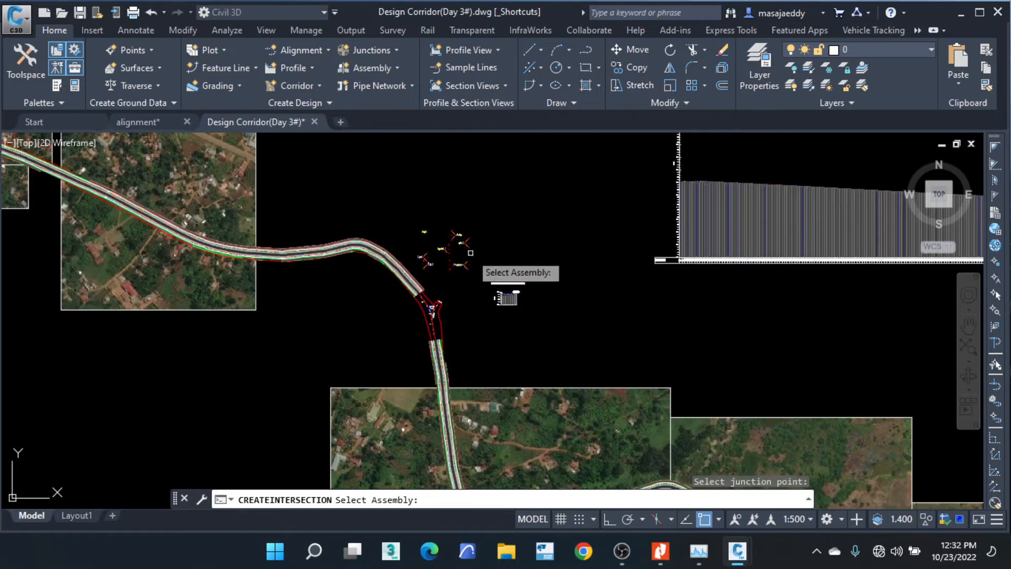
scroll(446, 288, "up", 10)
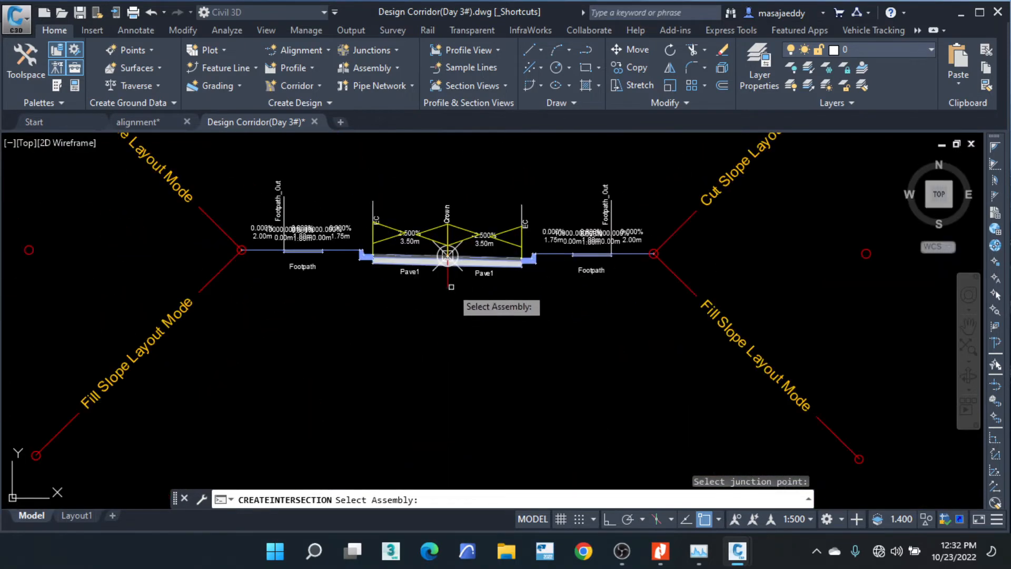
left_click(446, 289)
left_click(505, 191)
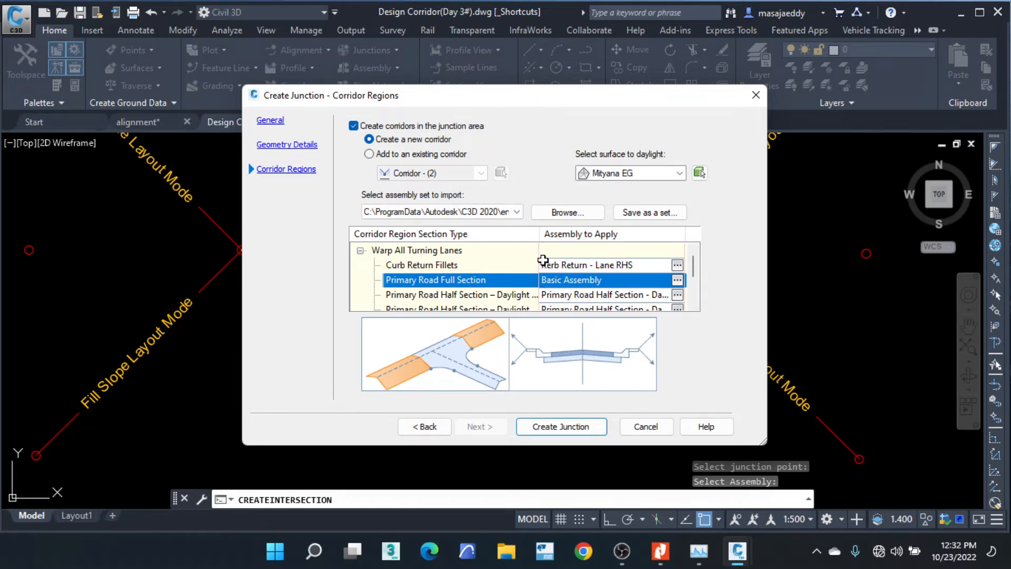
Widen the corridor regions table and assign Basic Assembly (5), picked from the drawing, to Primary Road Half Section – Daylight Left.
left_click_drag(539, 234, 587, 234)
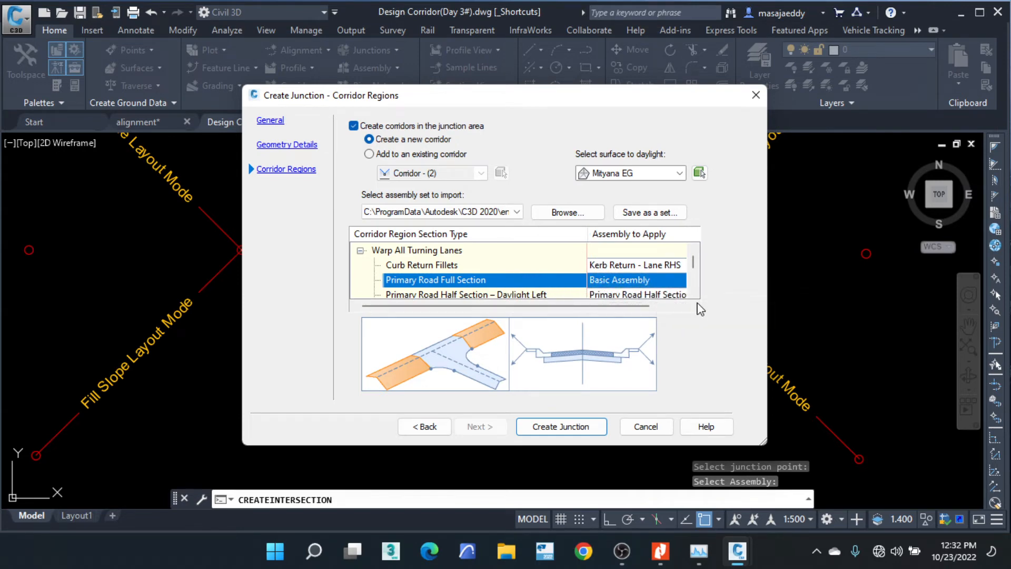
left_click_drag(764, 440, 857, 459)
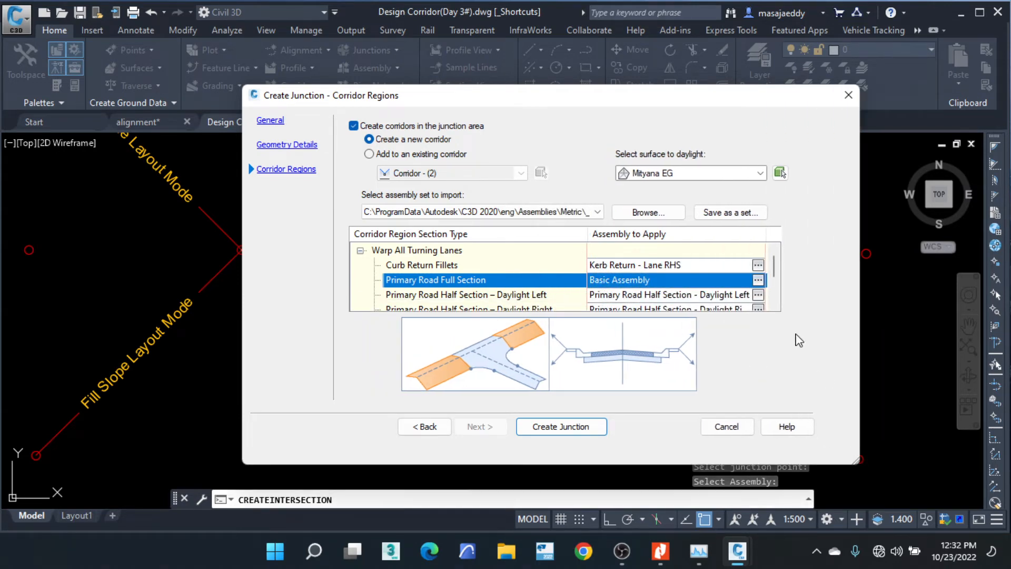
left_click(757, 279)
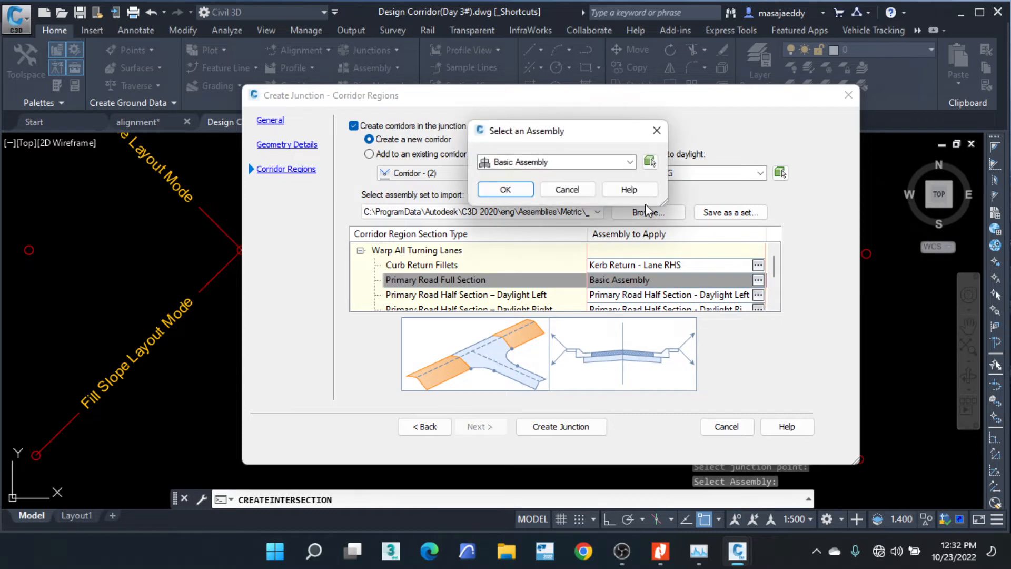
left_click(630, 162)
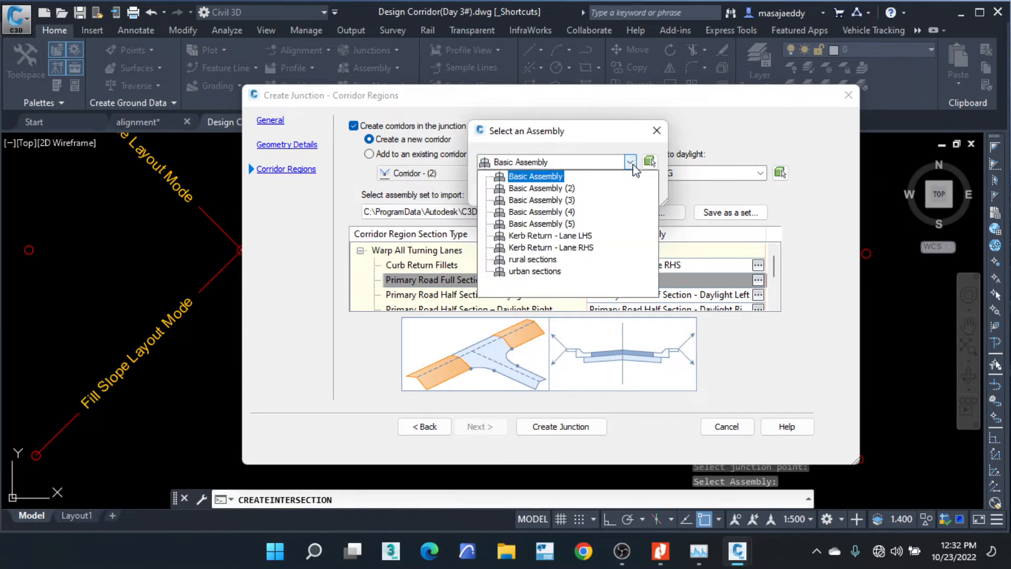
left_click(649, 161)
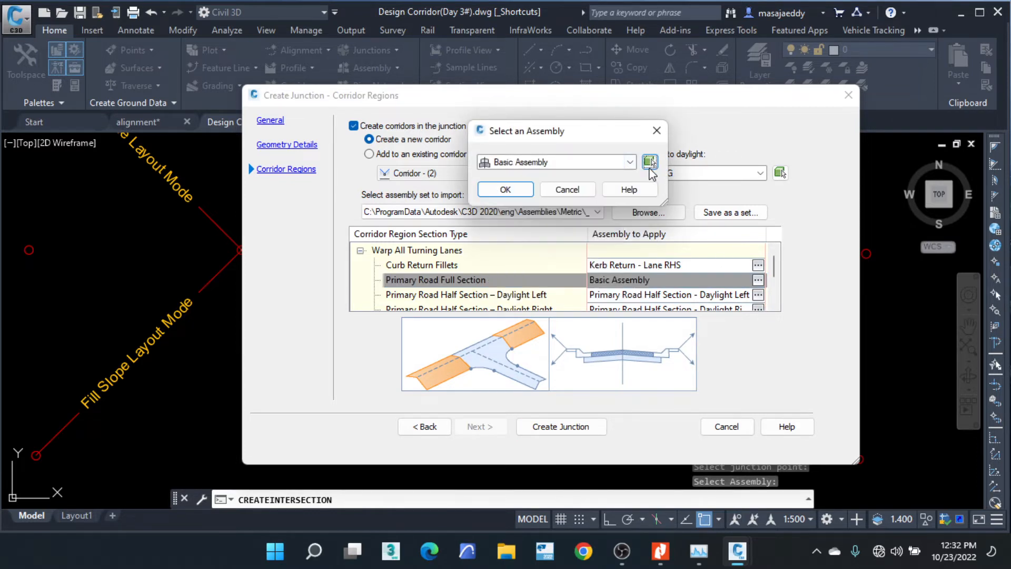
left_click(649, 162)
scroll(538, 196, "down", 10)
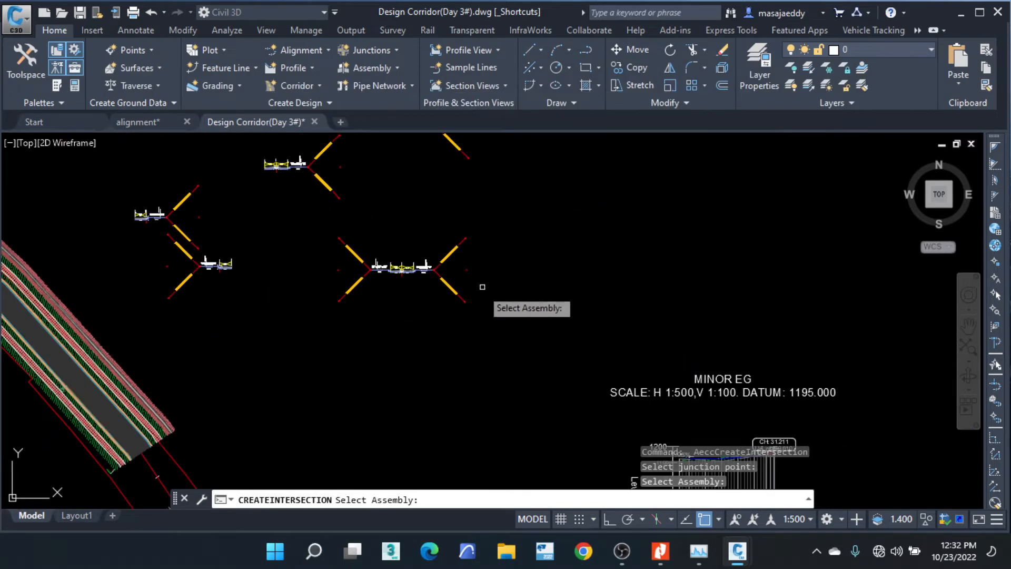
scroll(463, 232, "up", 4)
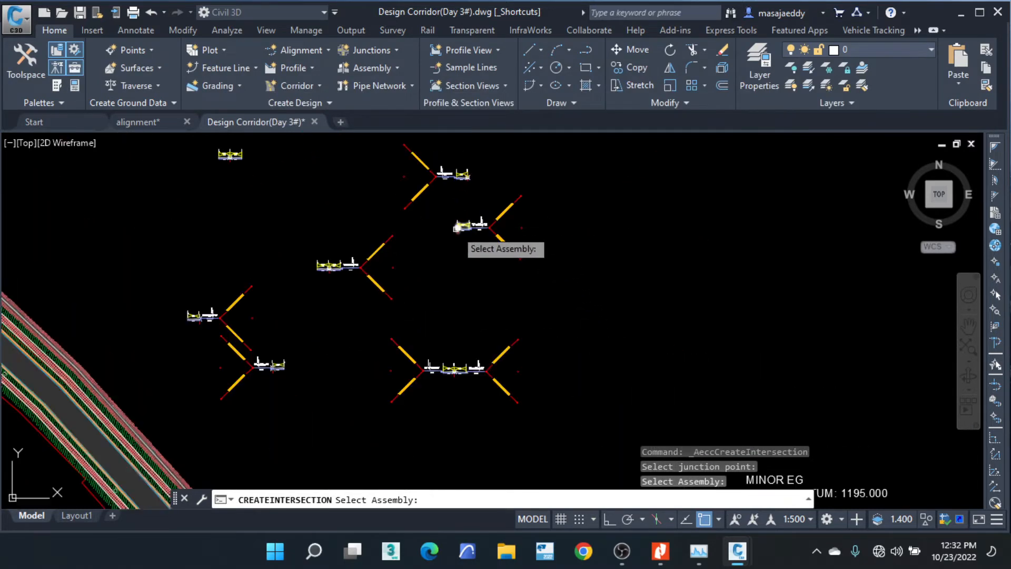
scroll(484, 229, "up", 3)
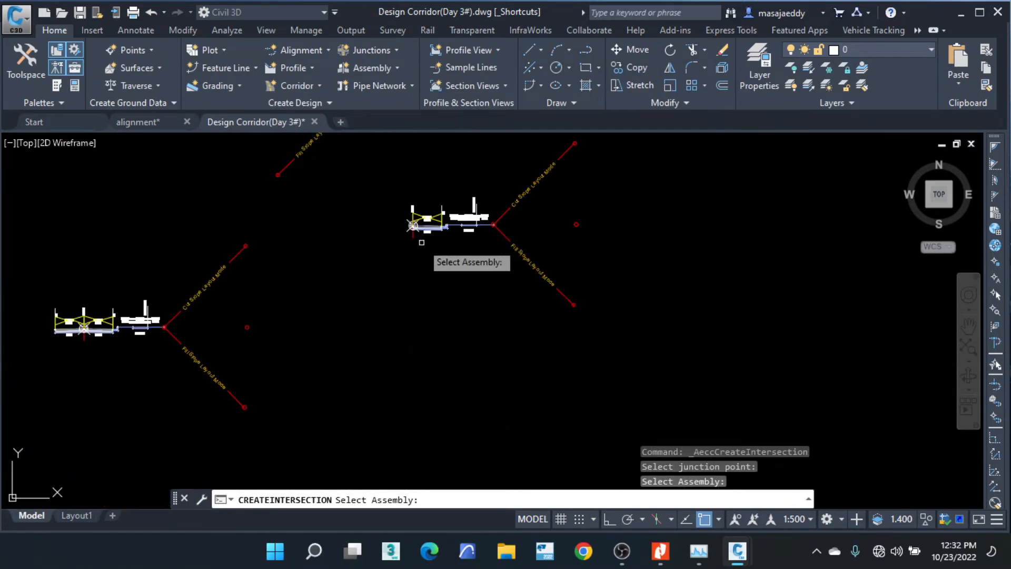
scroll(414, 232, "up", 3)
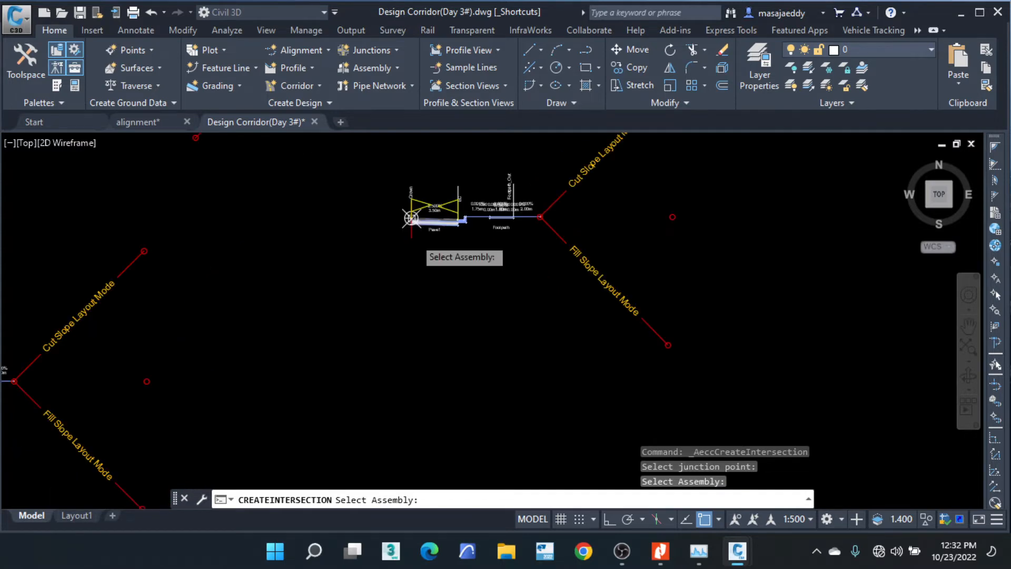
scroll(418, 225, "down", 5)
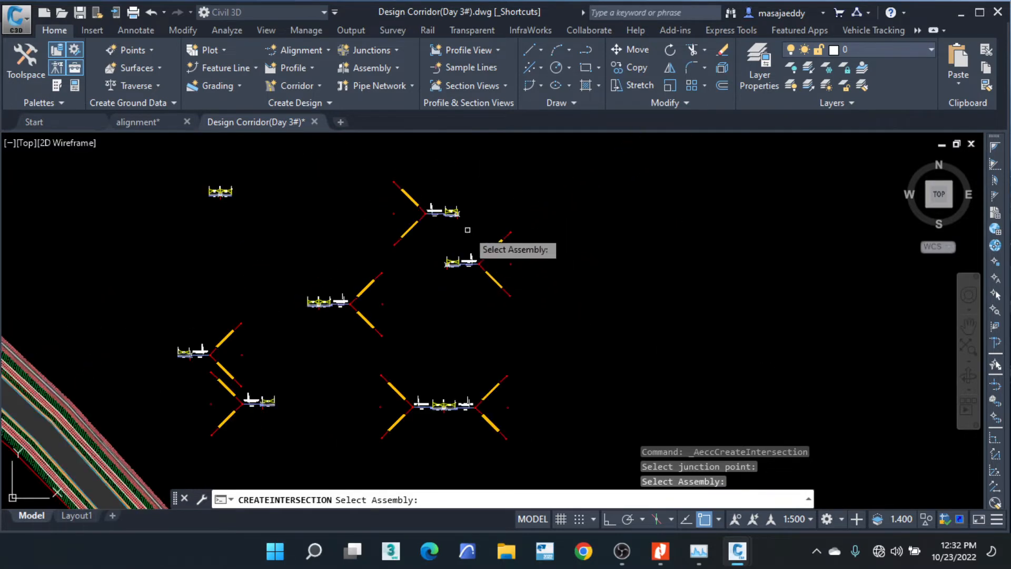
scroll(453, 252, "up", 3)
left_click(448, 211)
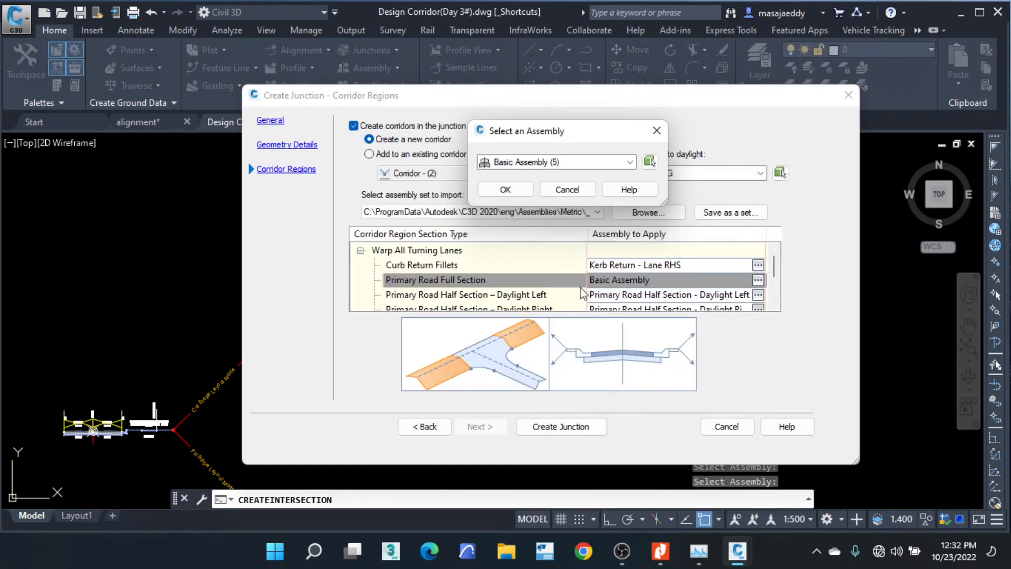
left_click(506, 189)
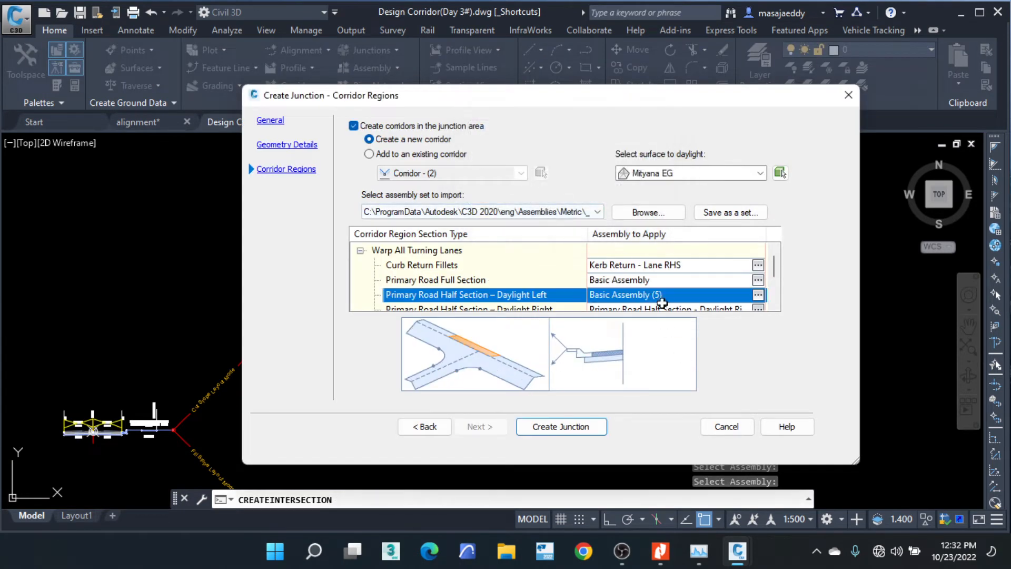
Assign Basic Assembly (2), the right-hand half-section picked from the drawing, to Primary Road Half Section – Daylight Right.
scroll(669, 279, "down", 1)
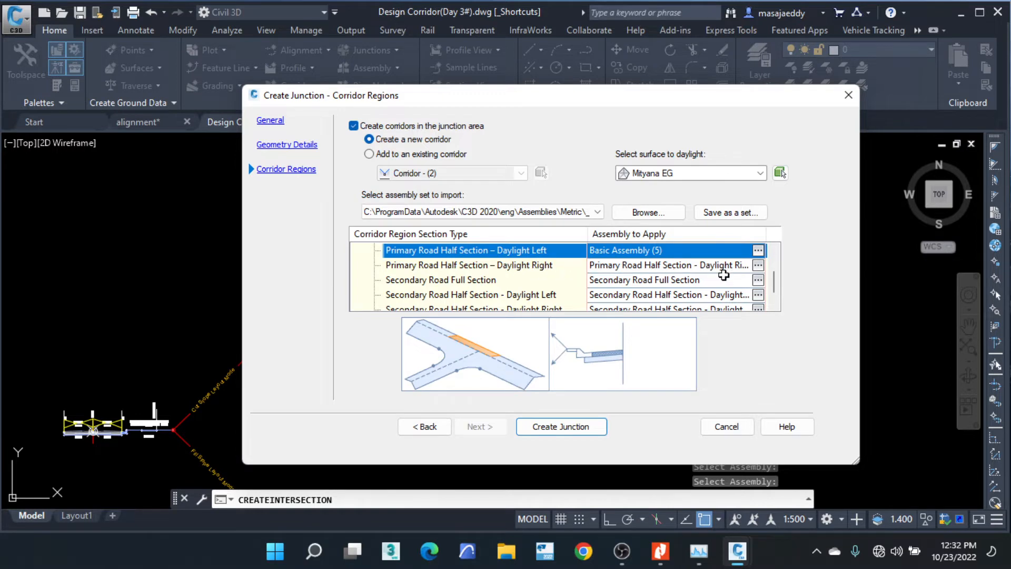
left_click(758, 265)
left_click(650, 163)
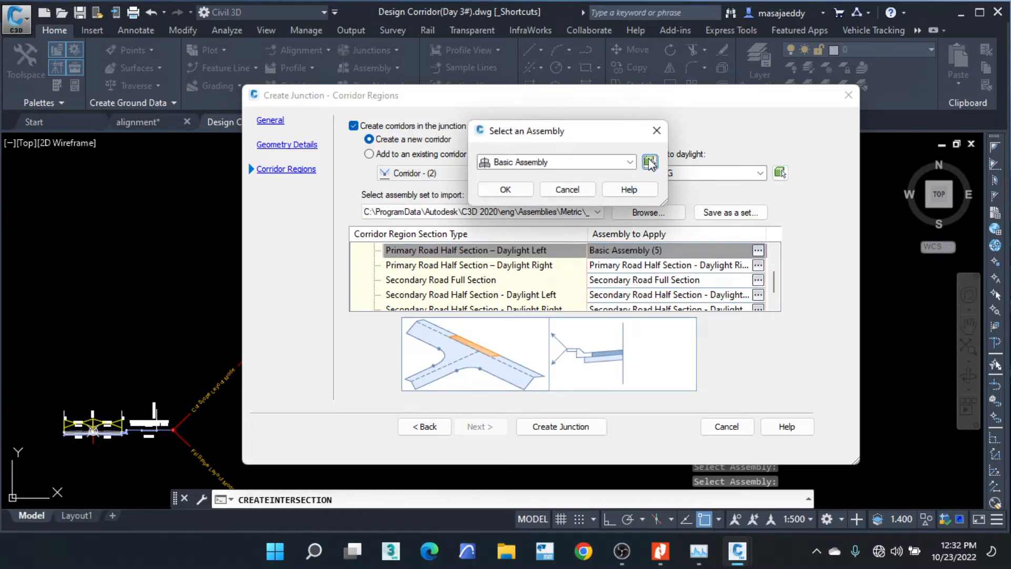
scroll(559, 360, "down", 5)
scroll(513, 358, "up", 5)
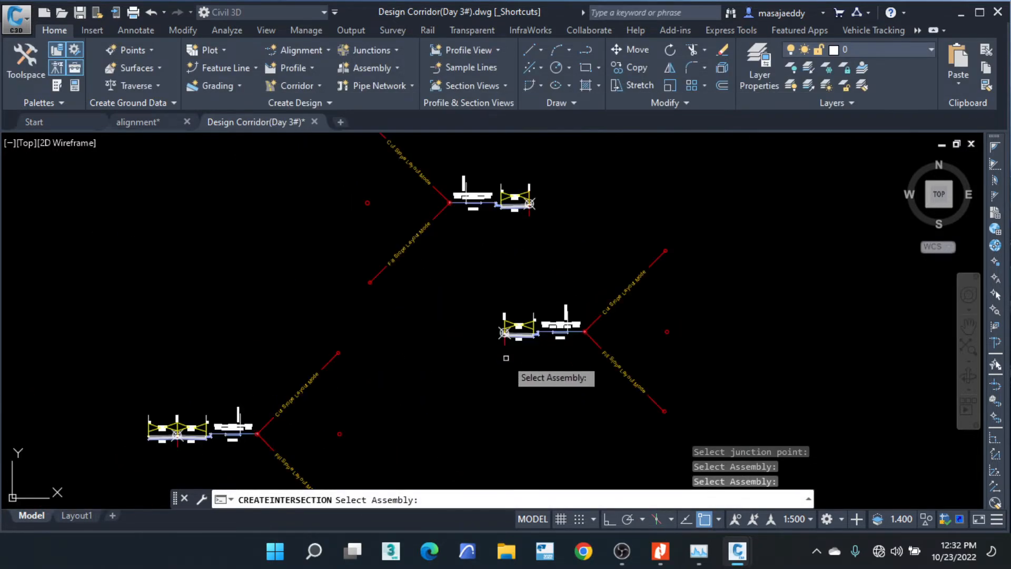
left_click(504, 332)
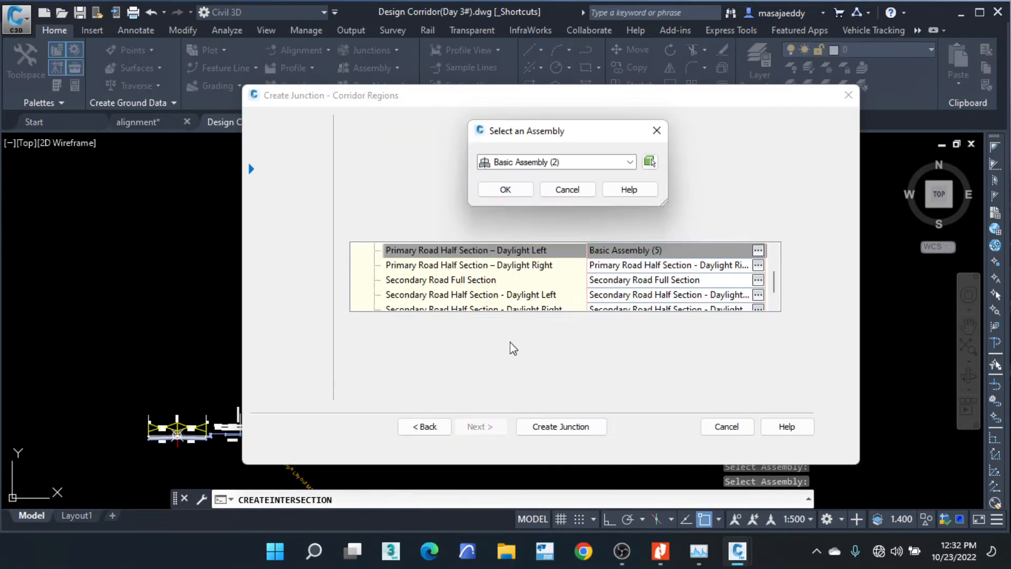
left_click(521, 190)
Assign Basic Assembly to the Secondary Road Full Section by picking the full two-sided assembly in the drawing.
left_click(702, 283)
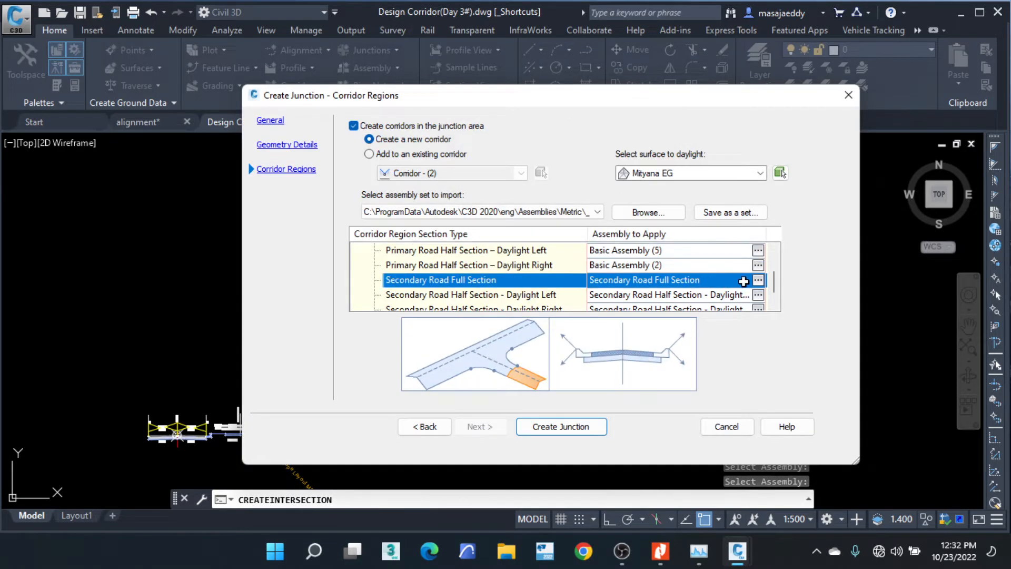
left_click(759, 281)
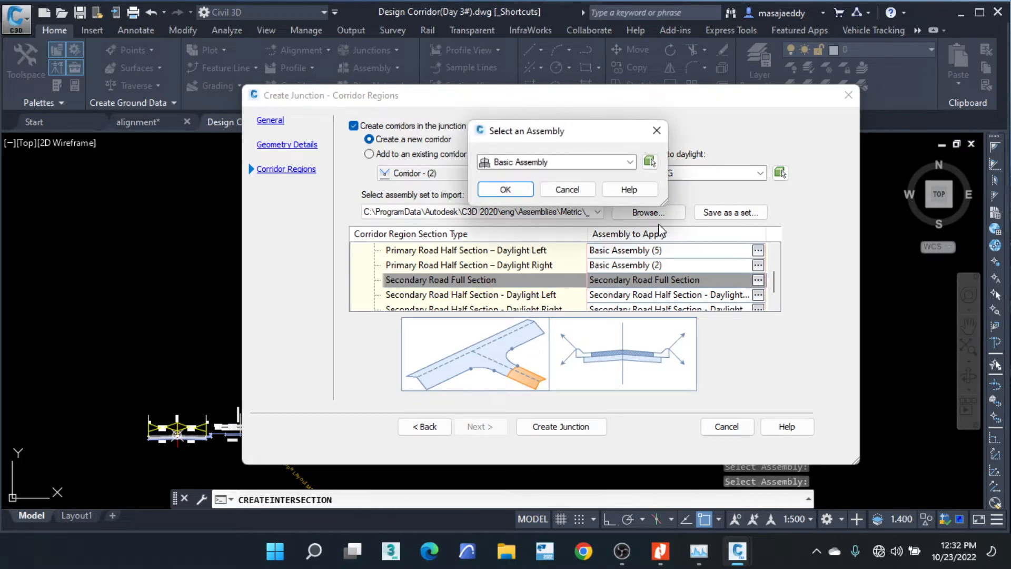
left_click(650, 161)
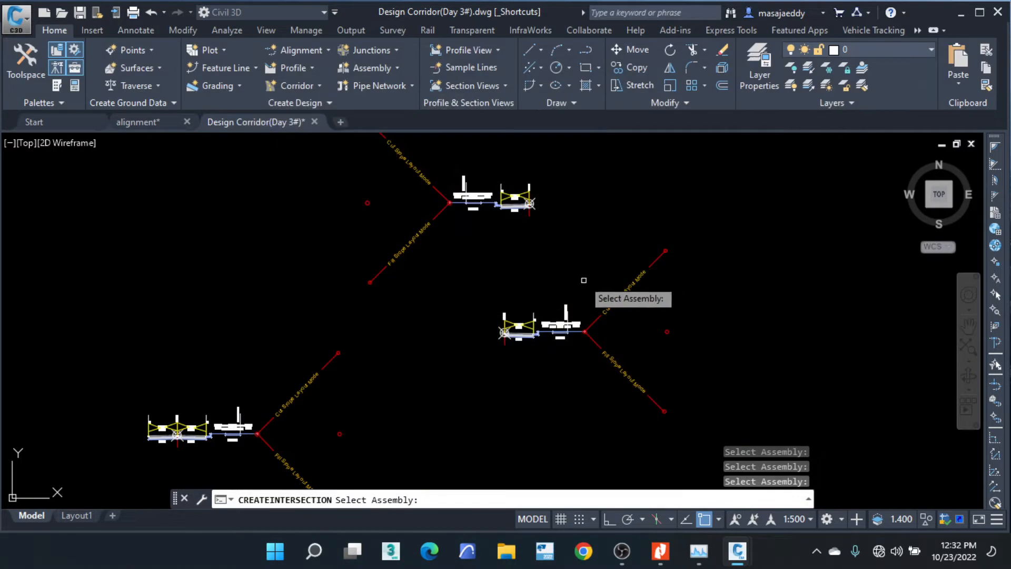
scroll(597, 371, "down", 2)
scroll(582, 304, "down", 2)
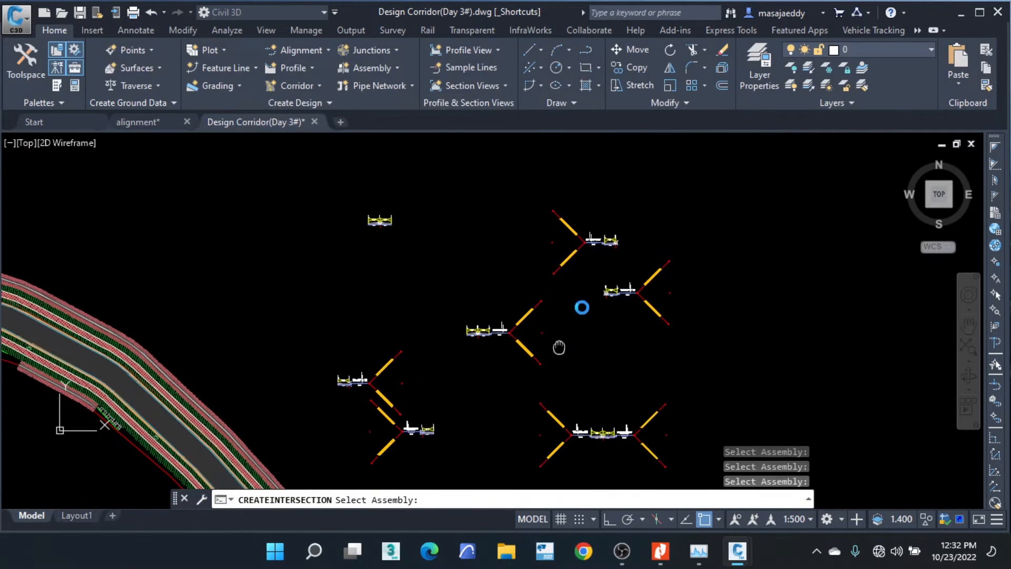
scroll(598, 413, "up", 6)
scroll(624, 406, "up", 2)
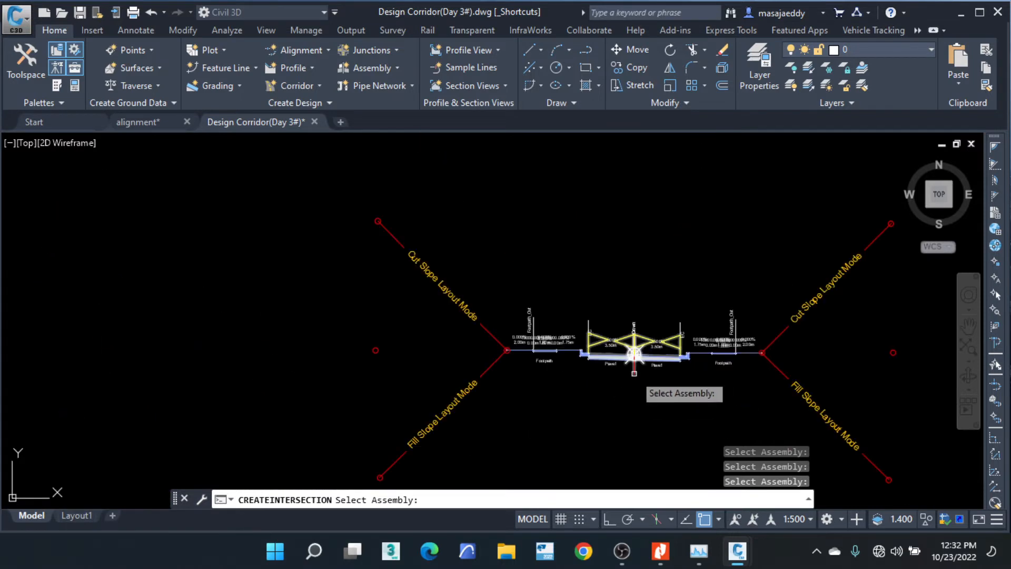
left_click(630, 366)
left_click(511, 191)
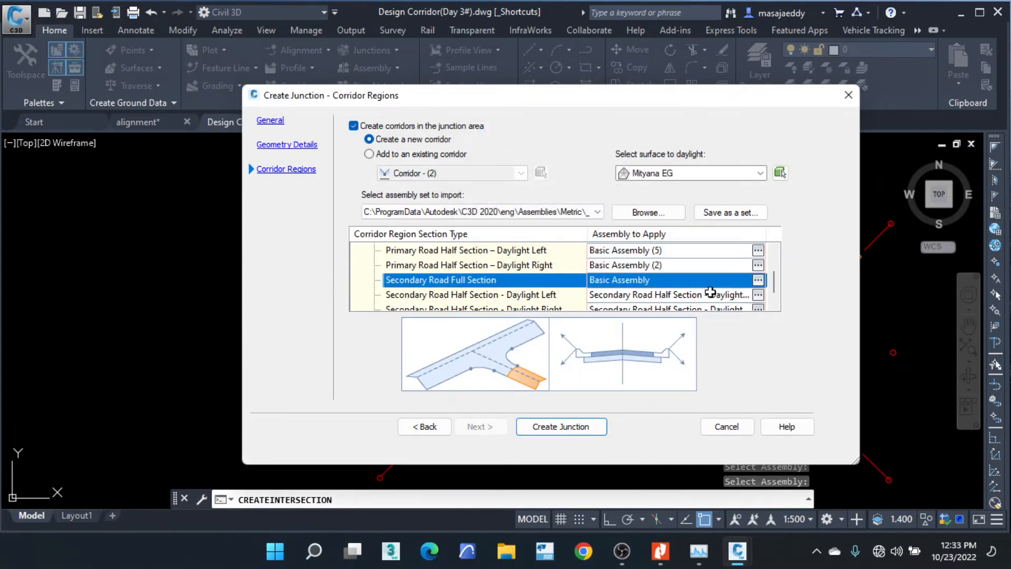
Assign Basic Assembly (5), the left-hand half-section picked from the drawing, to Secondary Road Half Section - Daylight Left.
left_click(758, 280)
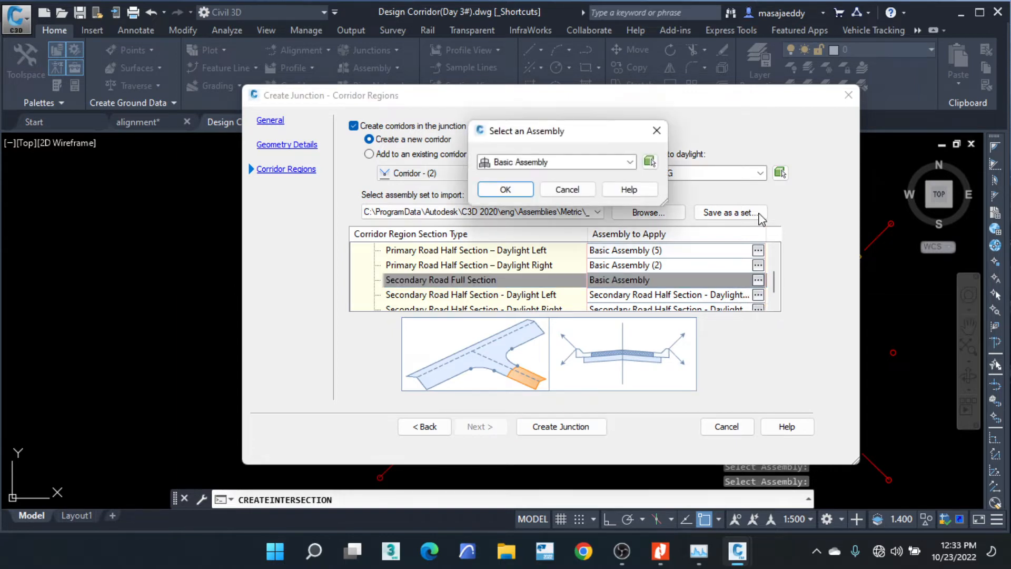
left_click(650, 162)
scroll(585, 397, "down", 5)
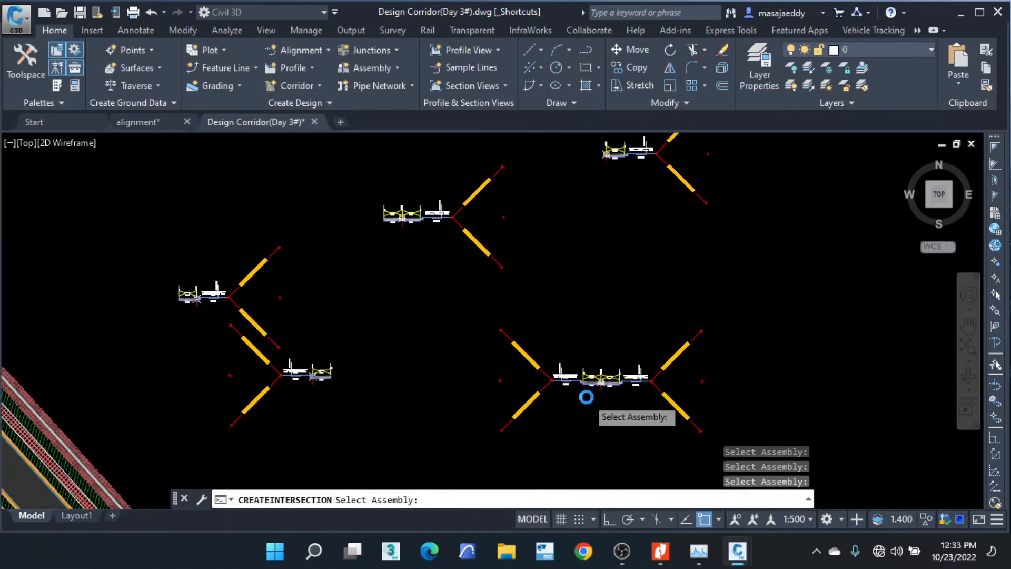
scroll(599, 331, "up", 4)
scroll(599, 331, "up", 2)
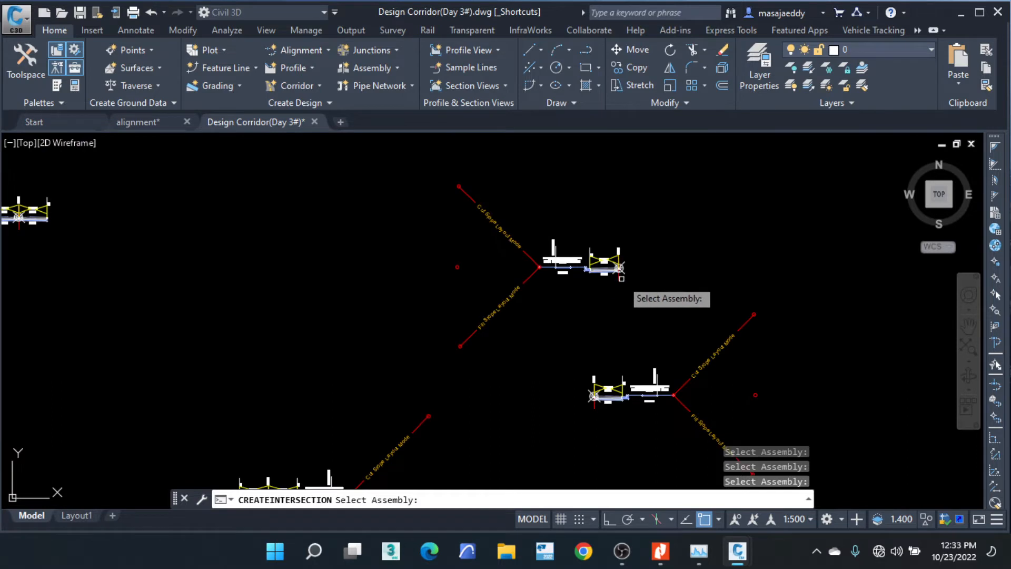
left_click(617, 277)
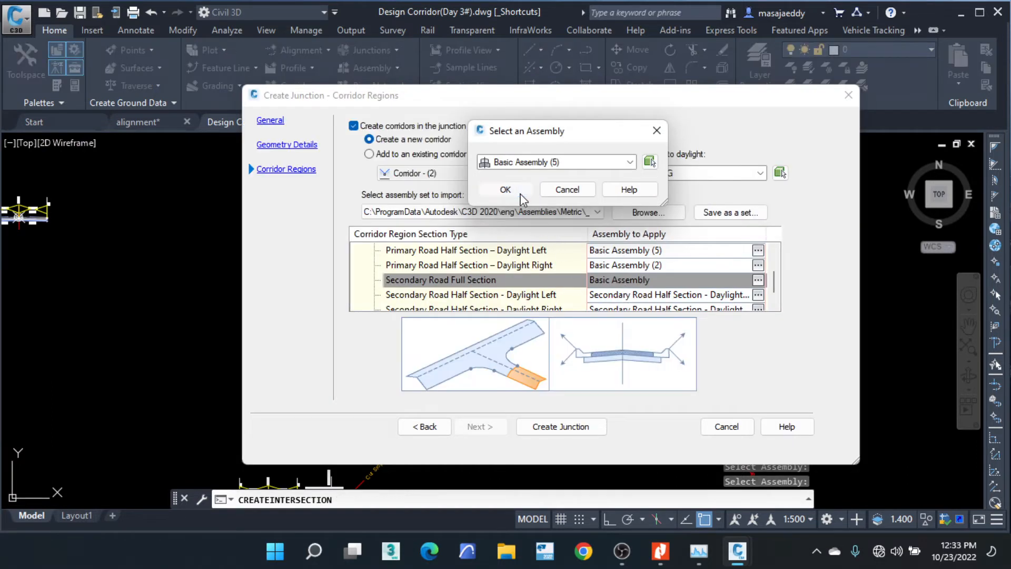
left_click(505, 189)
Assign Basic Assembly (2), the right-hand half-section picked from the drawing, to Secondary Road Half Section - Daylight Right.
scroll(742, 294, "down", 1)
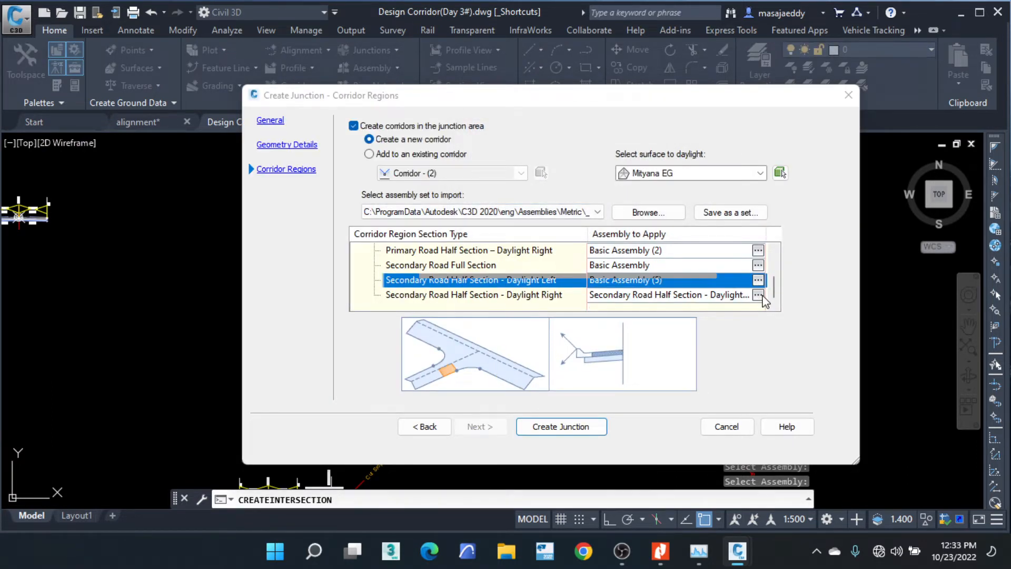
left_click(758, 294)
left_click(630, 161)
left_click(650, 162)
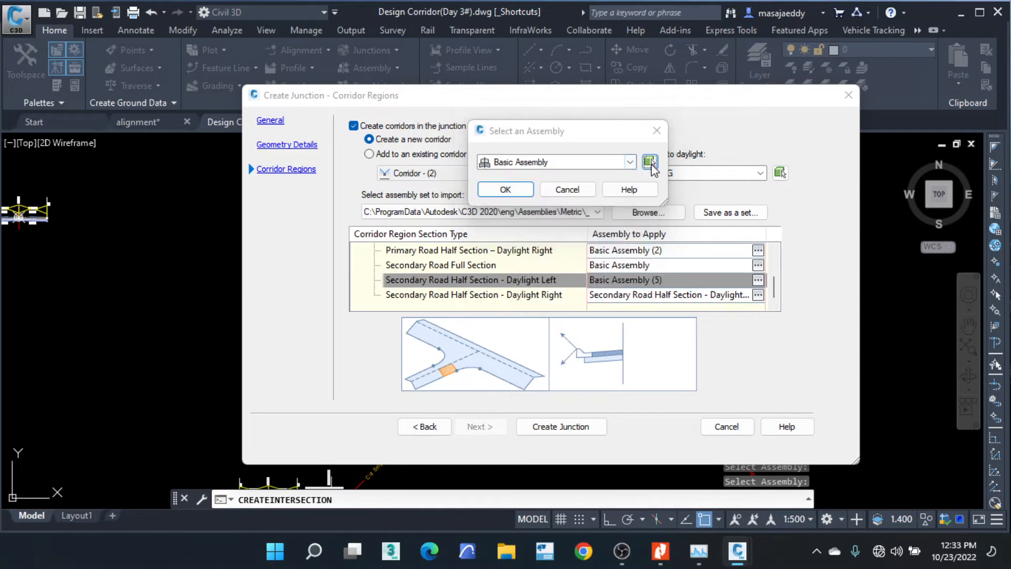
left_click(650, 162)
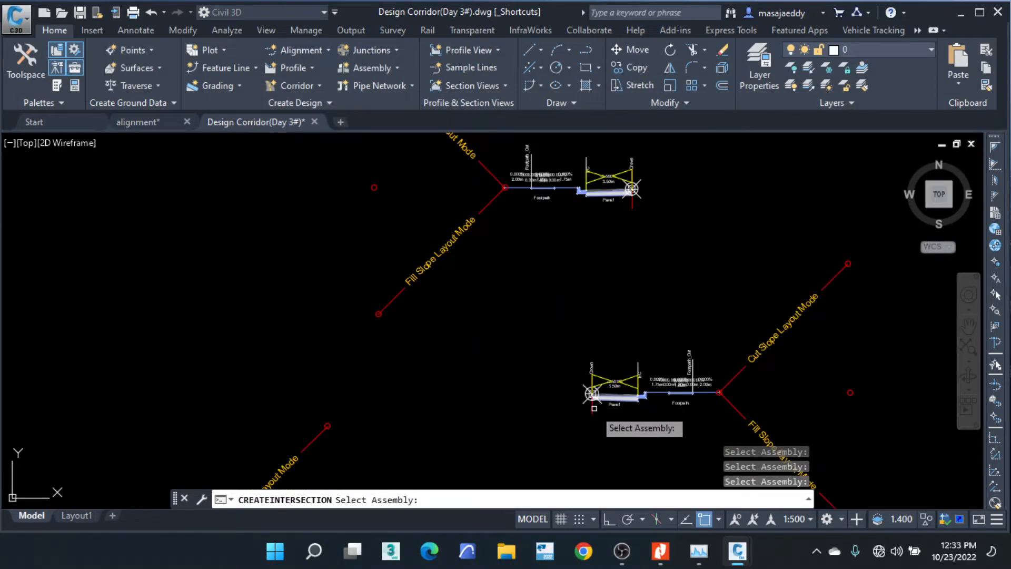
left_click(595, 401)
left_click(510, 193)
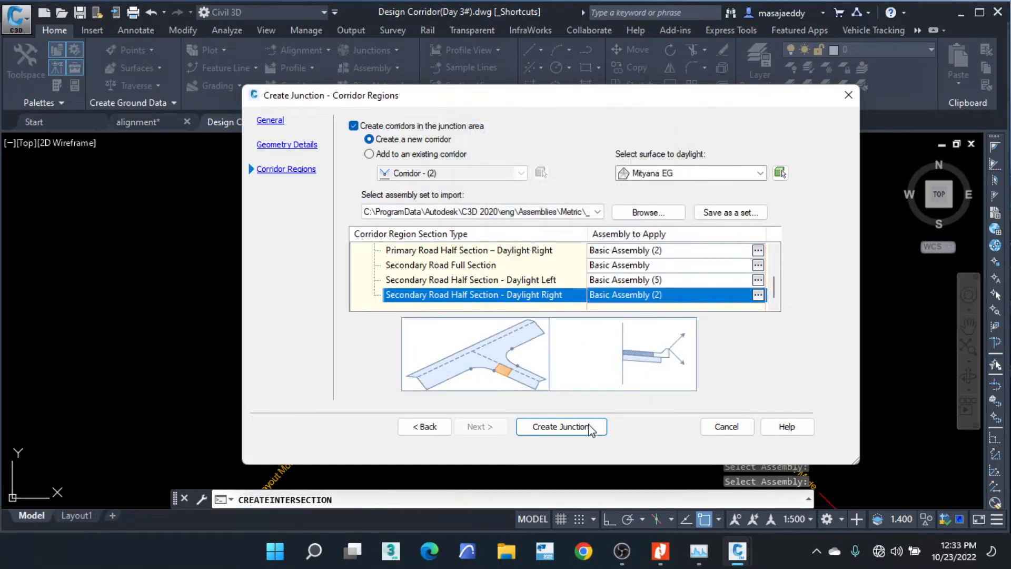
Create Junction 01 with its new corridor from the assigned assemblies and bring the modelled junction into view.
left_click(578, 424)
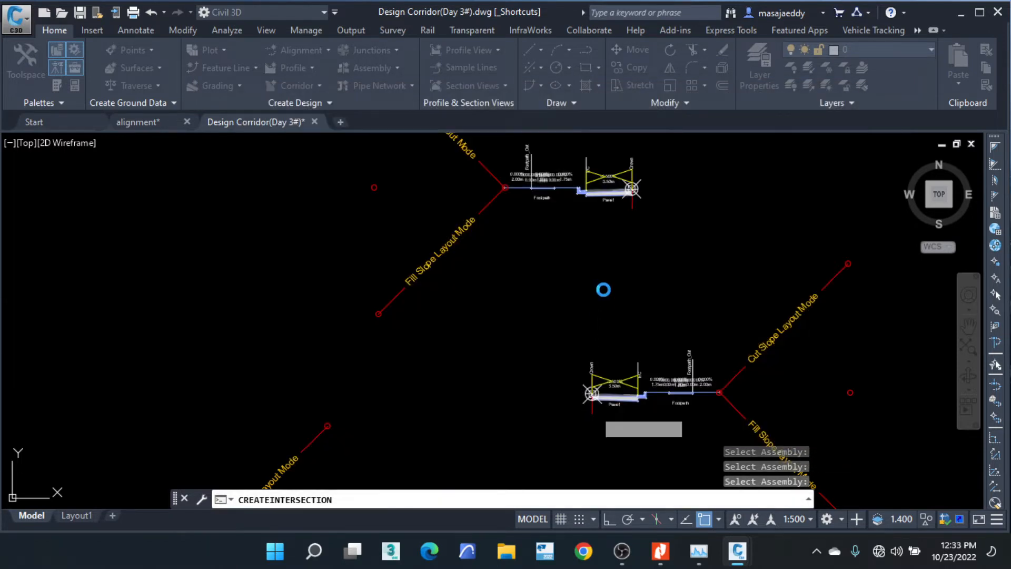
left_click(647, 272)
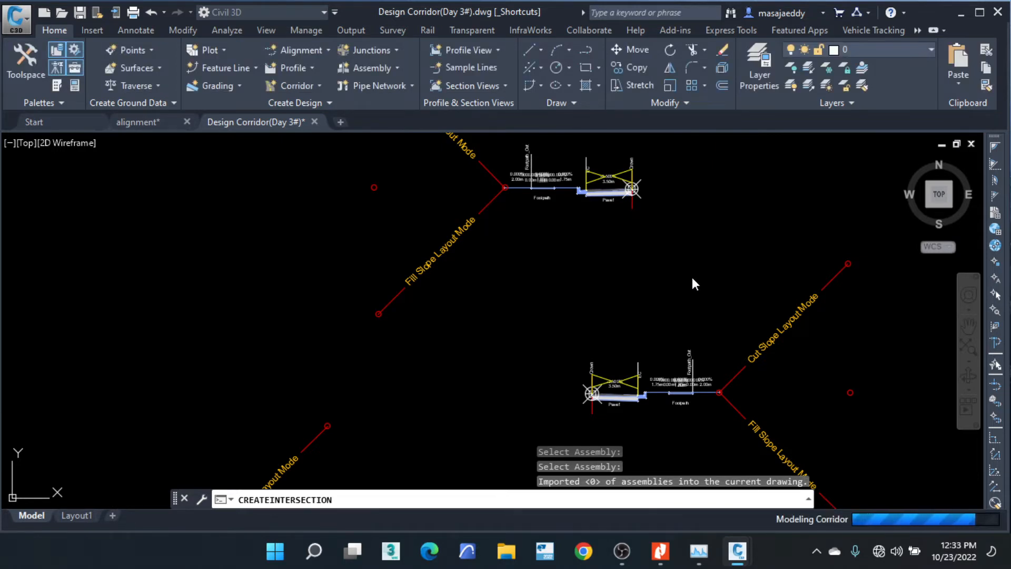
scroll(722, 286, "down", 2)
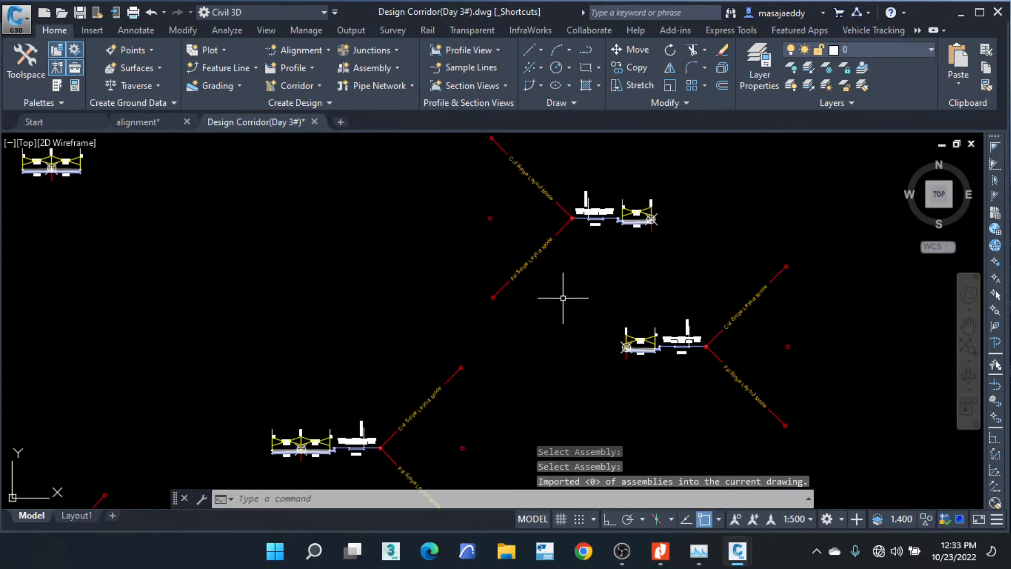
scroll(704, 258, "down", 8)
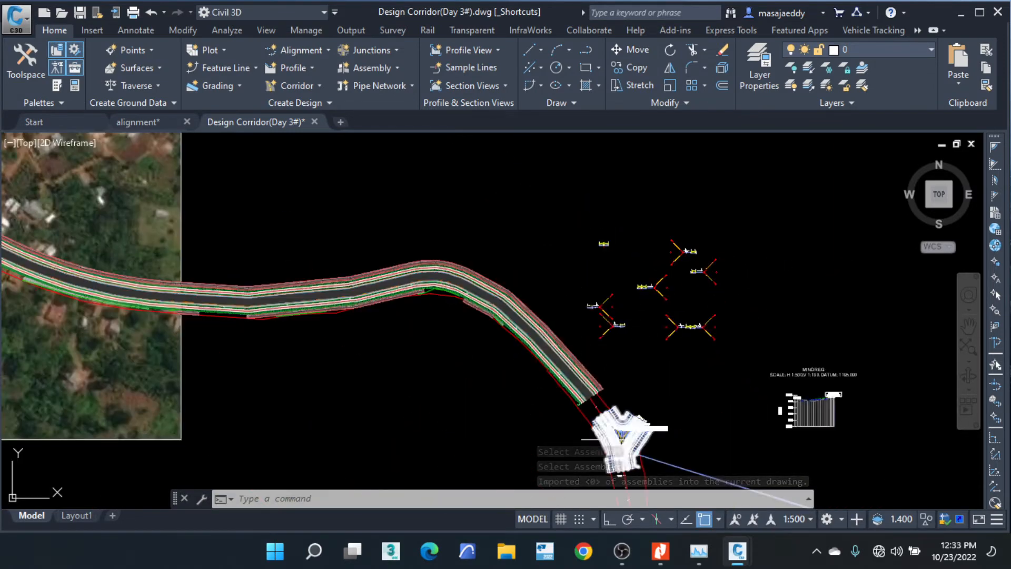
middle_click_drag(610, 442, 589, 334)
scroll(600, 332, "up", 8)
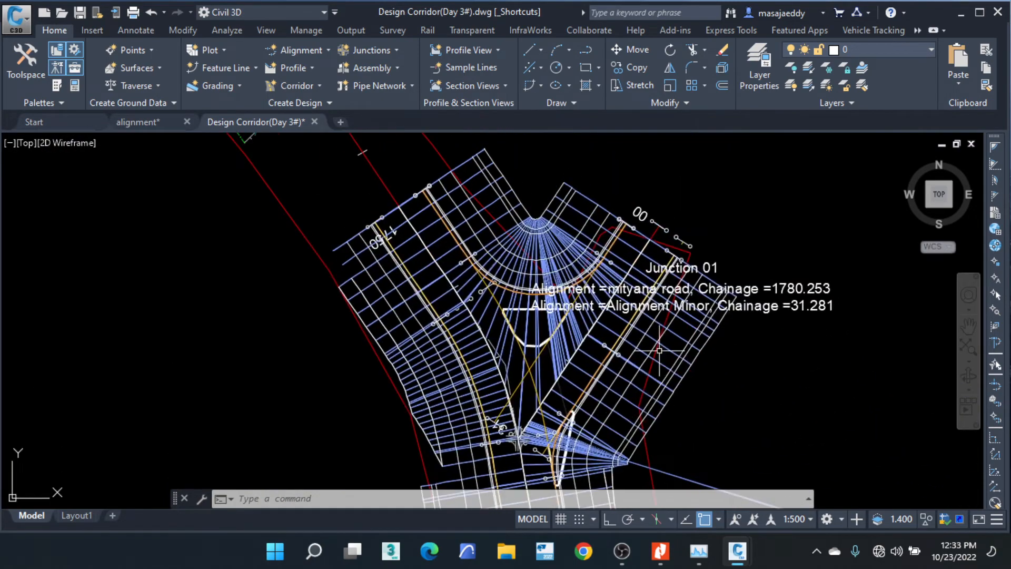
Change the junction corridor's code set style in its object properties so that its surfaces display with shaded fills.
left_click(677, 347)
left_click(666, 337)
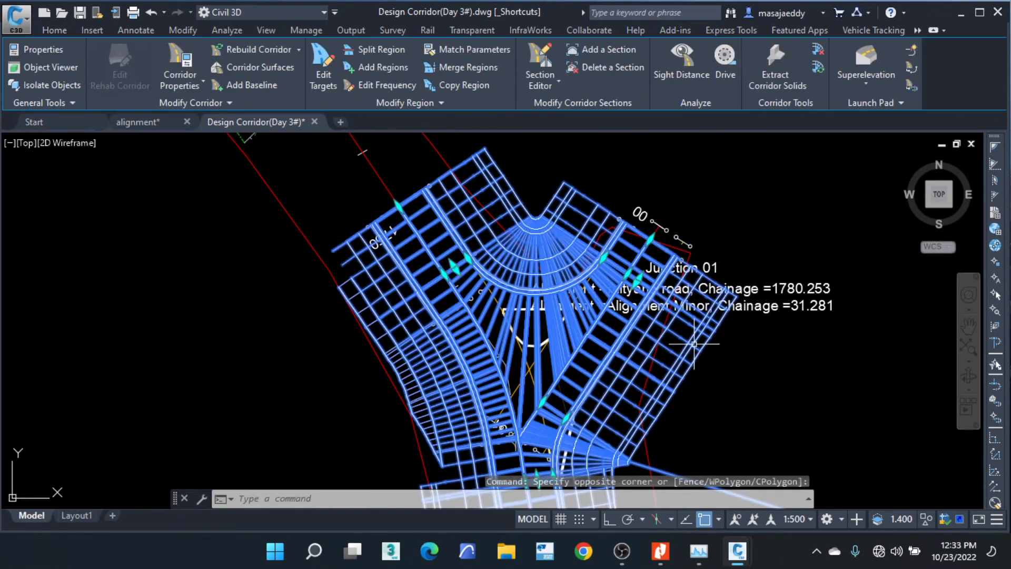
scroll(681, 352, "down", 4)
middle_click_drag(681, 352, 600, 291)
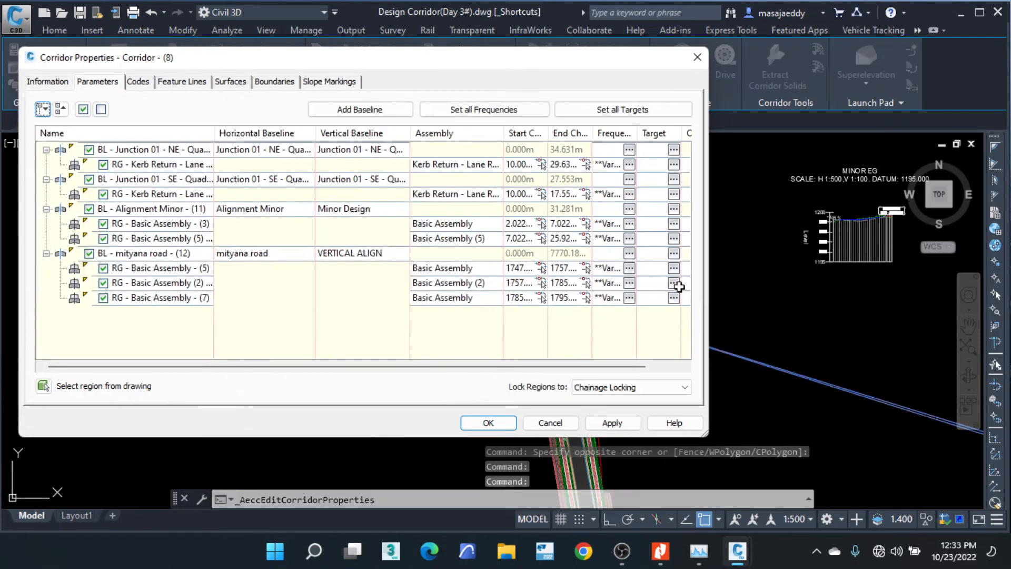
key("Escape")
left_click(42, 50)
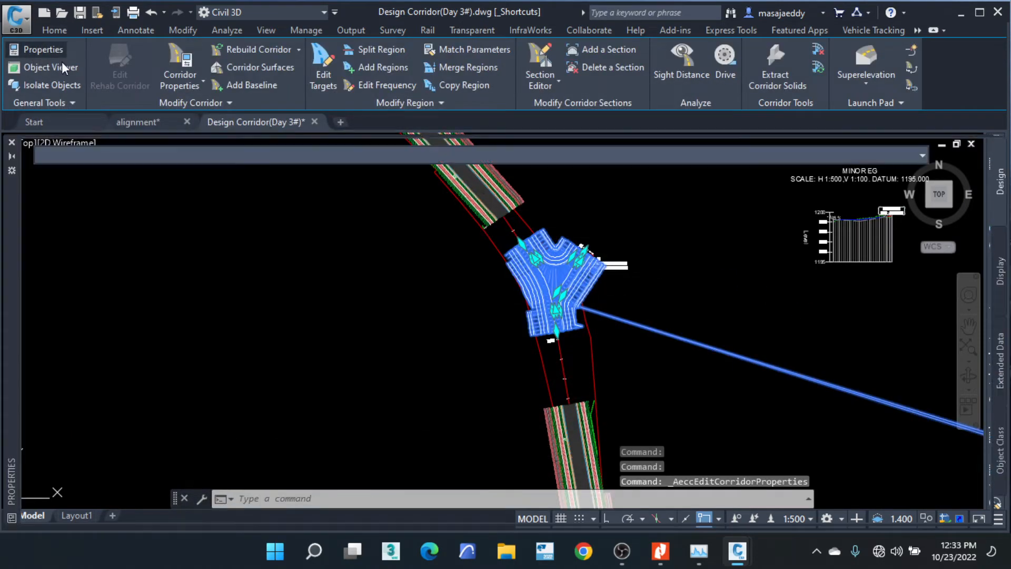
left_click(566, 381)
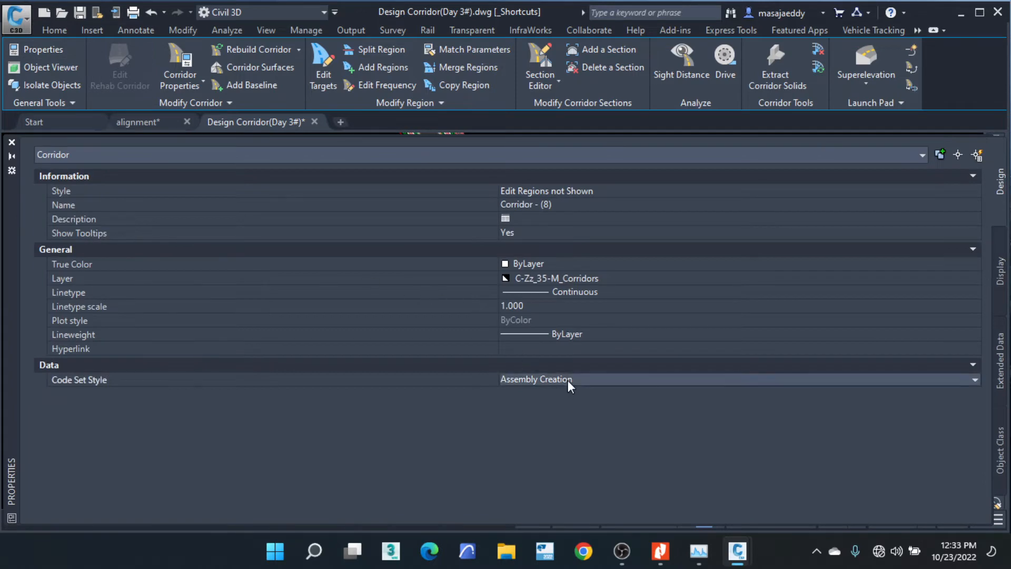
left_click(568, 382)
left_click(563, 392)
left_click(12, 143)
scroll(579, 295, "up", 4)
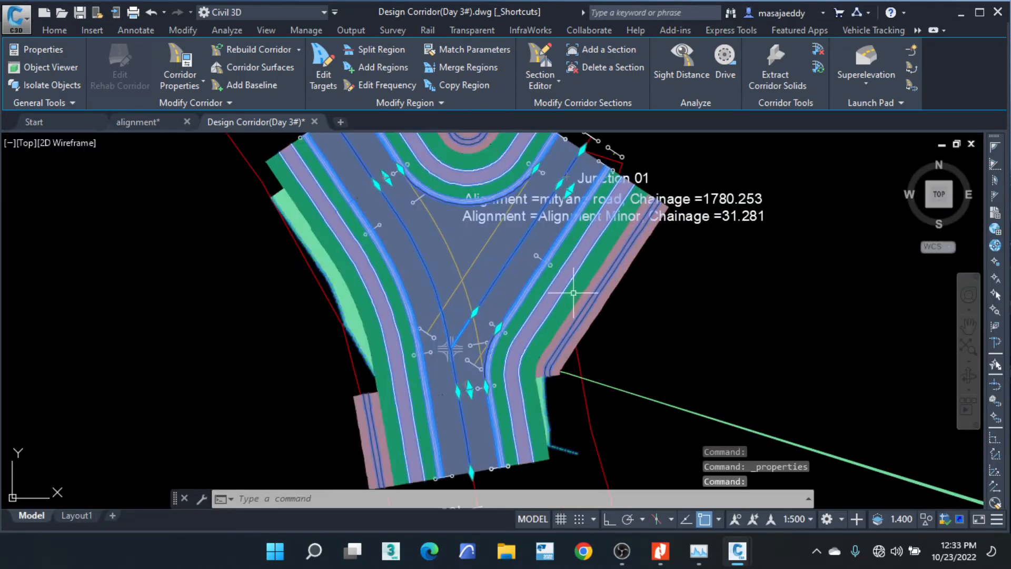
middle_click_drag(505, 215, 530, 323)
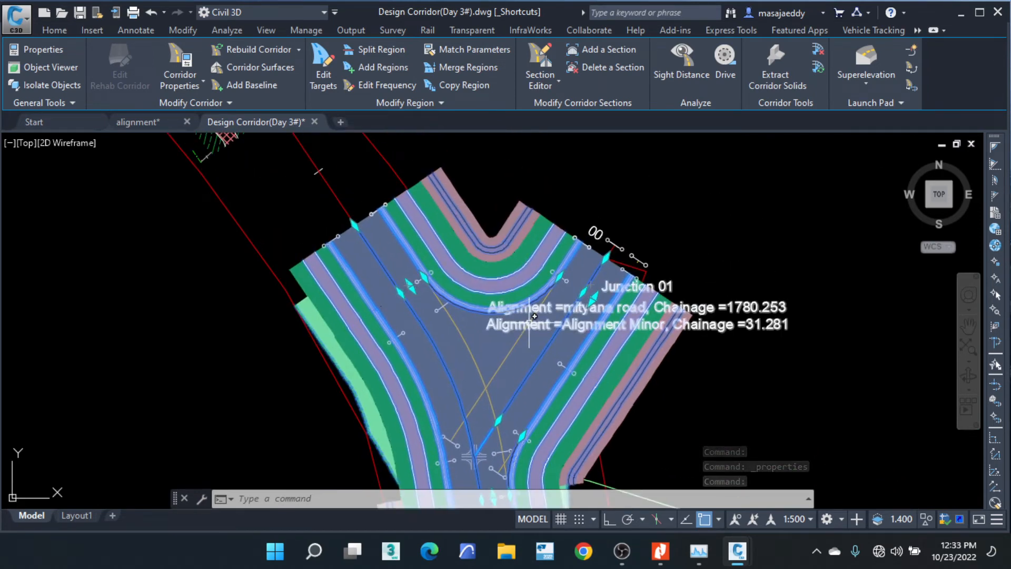
key("Escape")
key("Escape")
Stretch the junction corridor's northern region on mityana road back to about chainage 1731 to meet the existing corridor's end.
middle_click_drag(634, 382, 504, 221)
scroll(524, 298, "down", 5)
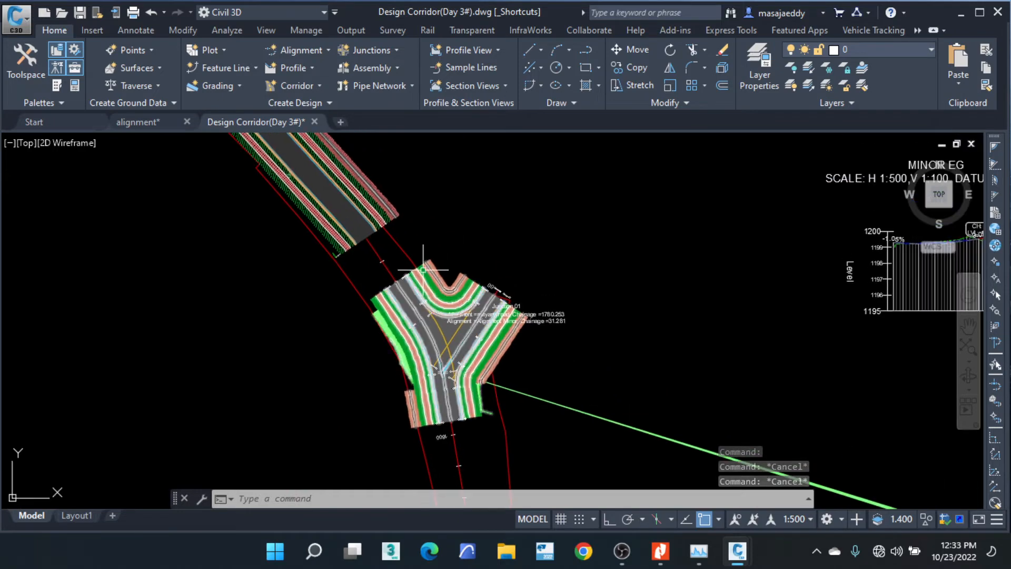
left_click(423, 261)
left_click(389, 269)
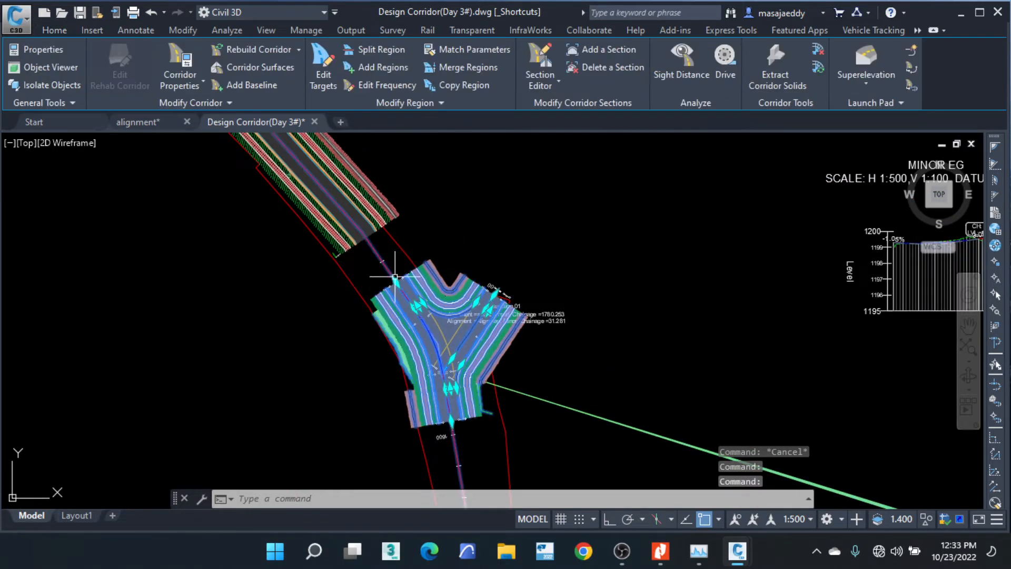
left_click(395, 282)
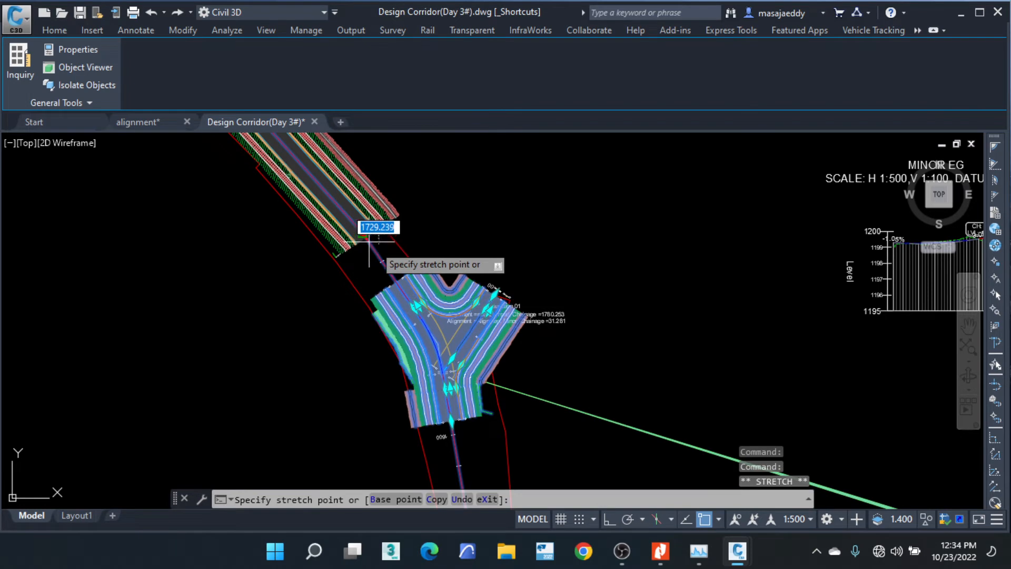
scroll(368, 239, "up", 3)
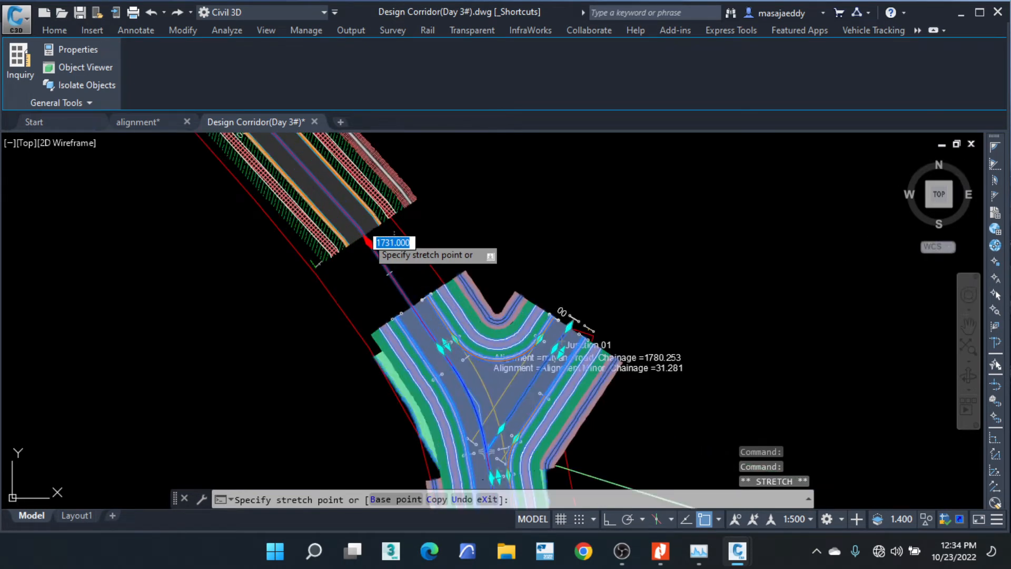
left_click(369, 241)
scroll(413, 239, "down", 3)
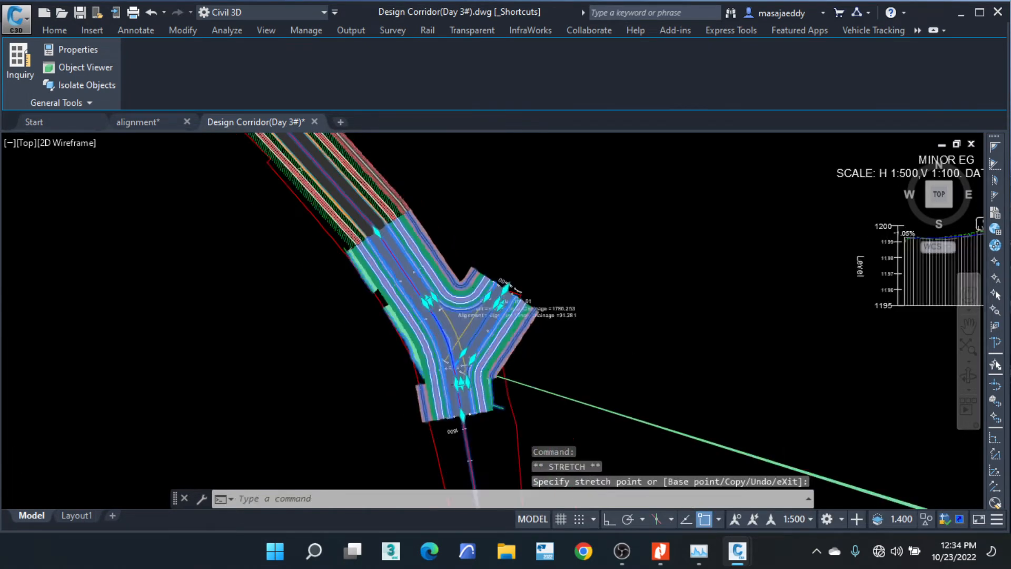
Stretch the junction corridor's southern region on mityana road to the start of the existing southern corridor, at about chainage 1834.
scroll(513, 345, "down", 2)
middle_click_drag(513, 345, 446, 195)
left_click(415, 239)
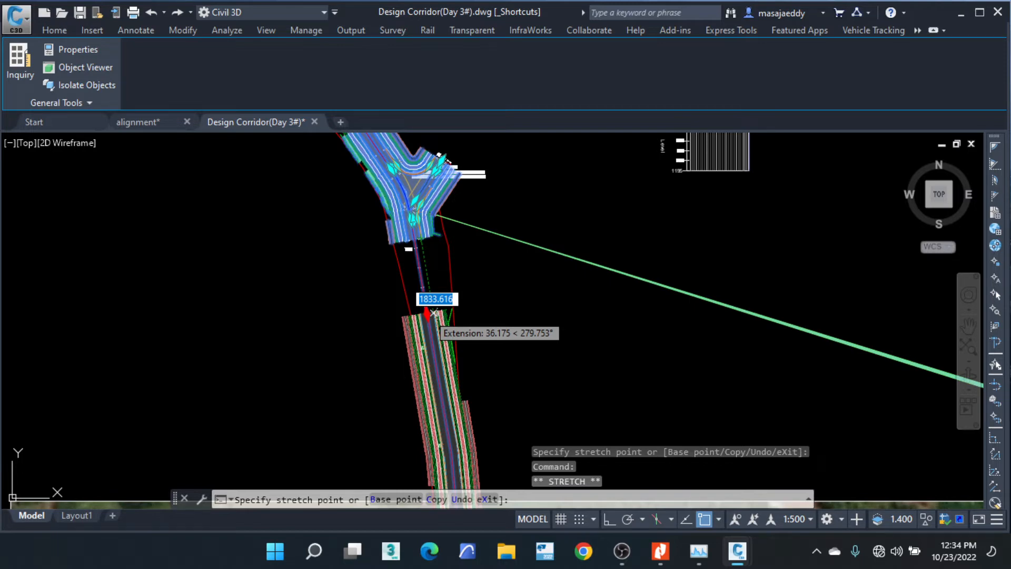
left_click(432, 314)
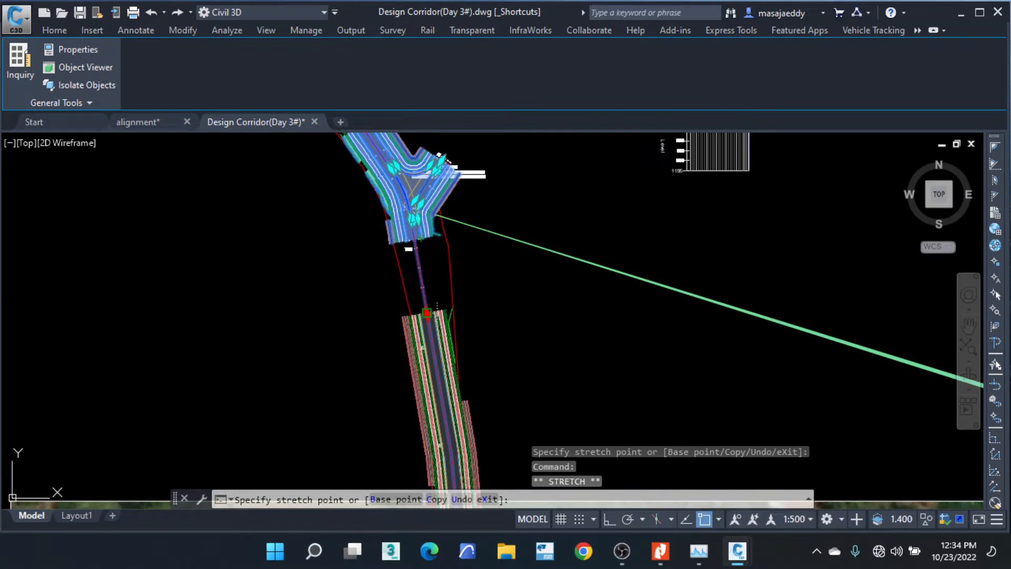
key("Escape")
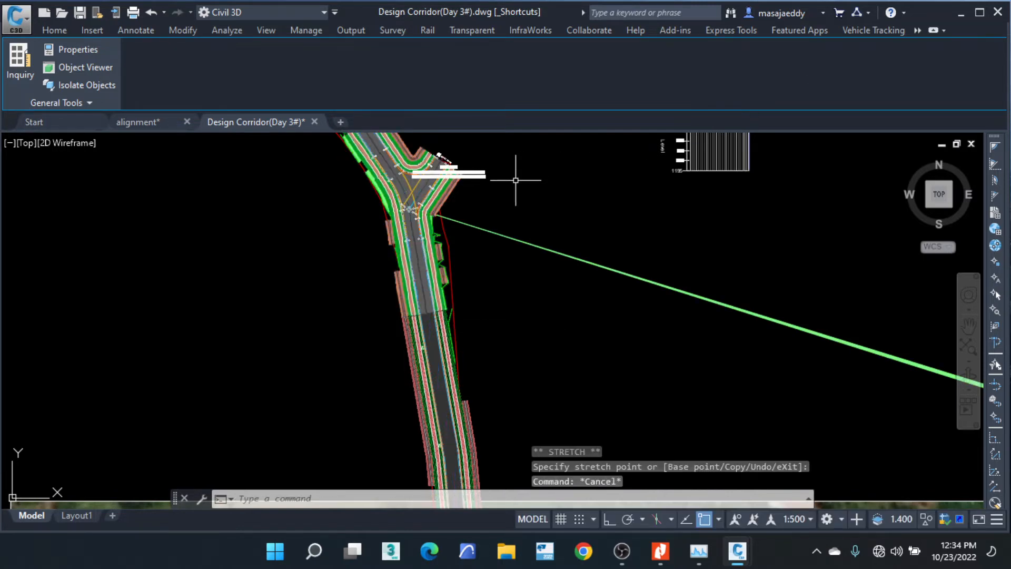
key("Escape")
Examine the junction corridor and its connections with the existing mityana road corridors on both sides.
scroll(481, 275, "up", 5)
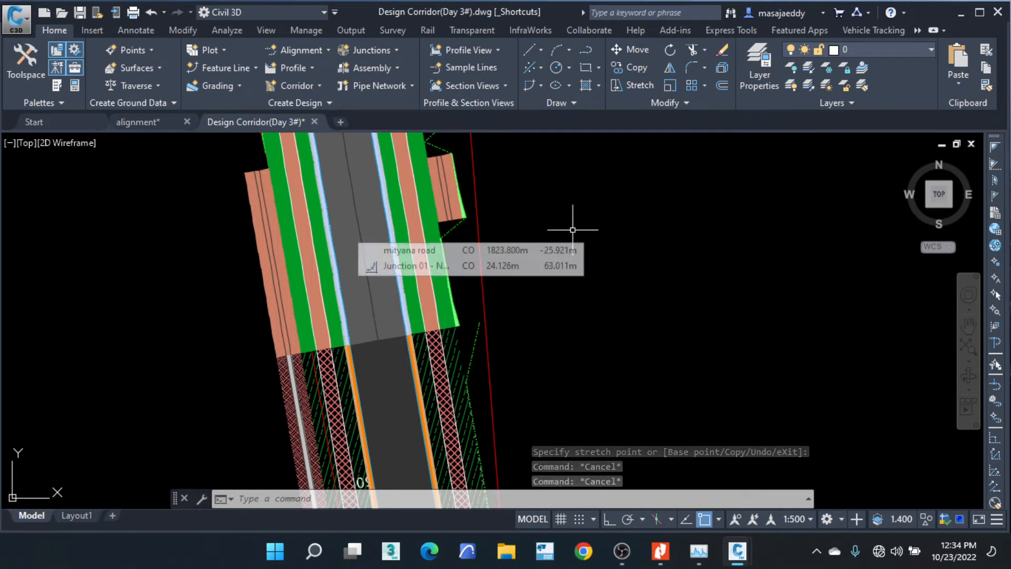
scroll(489, 207, "down", 3)
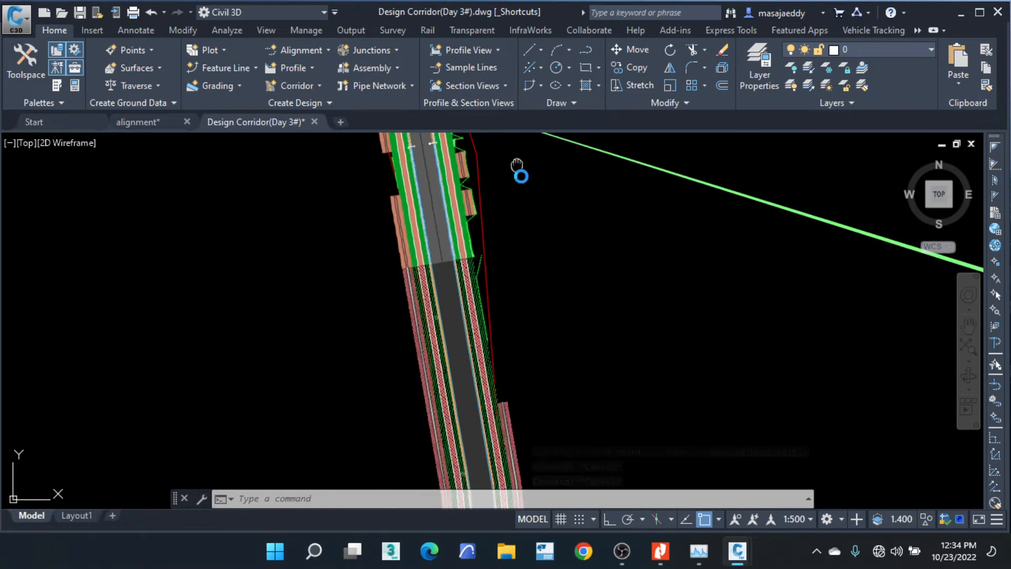
middle_click_drag(519, 174, 557, 335)
scroll(521, 190, "up", 4)
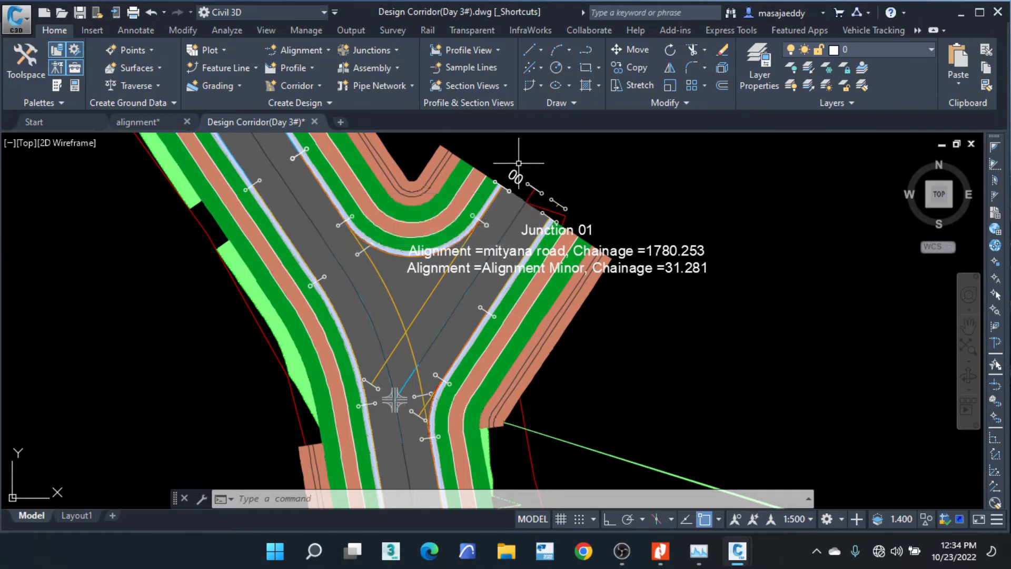
scroll(498, 250, "down", 4)
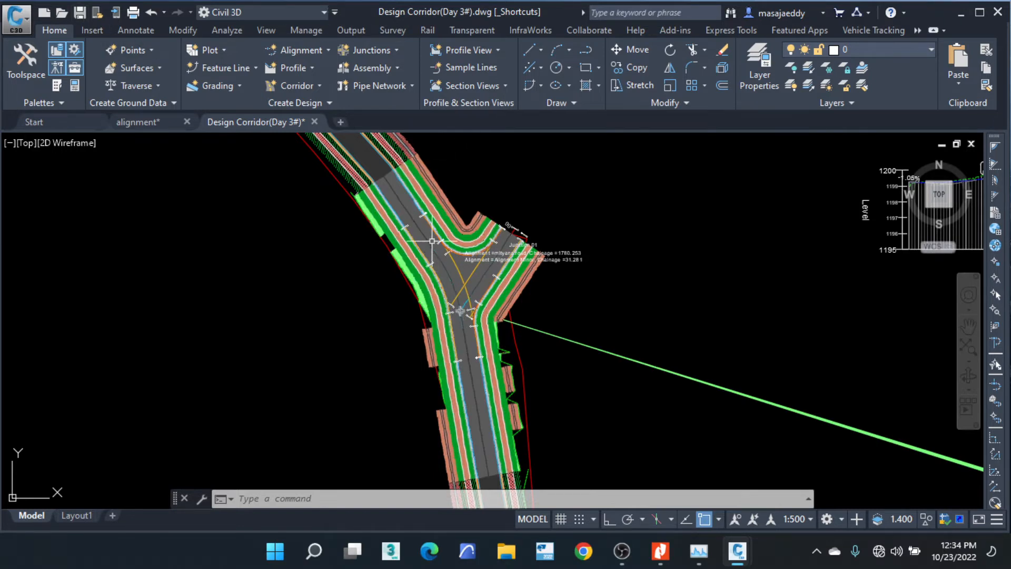
mouse_move(527, 250)
middle_mouse_down()
mouse_move(573, 276)
mouse_move(622, 323)
middle_mouse_up()
scroll(528, 233, "down", 7)
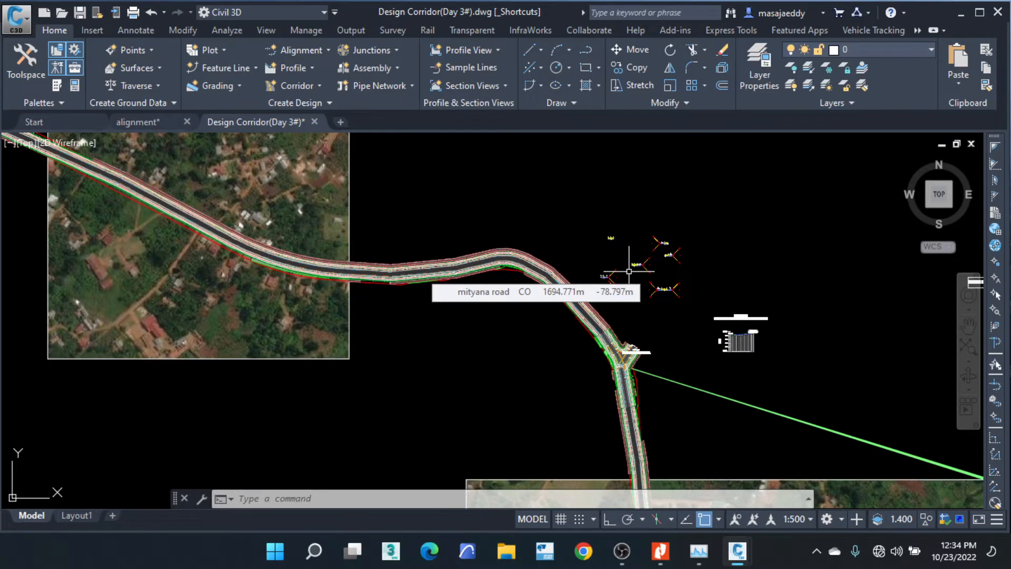
key("Escape")
key("Escape")
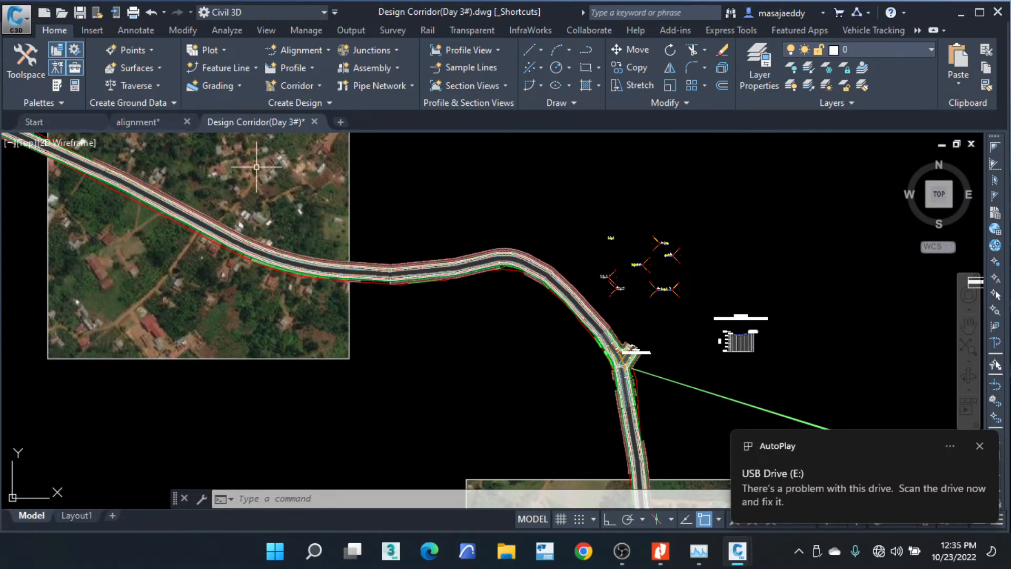
Open File Explorer and set the display projection to PC screen only.
left_click(506, 551)
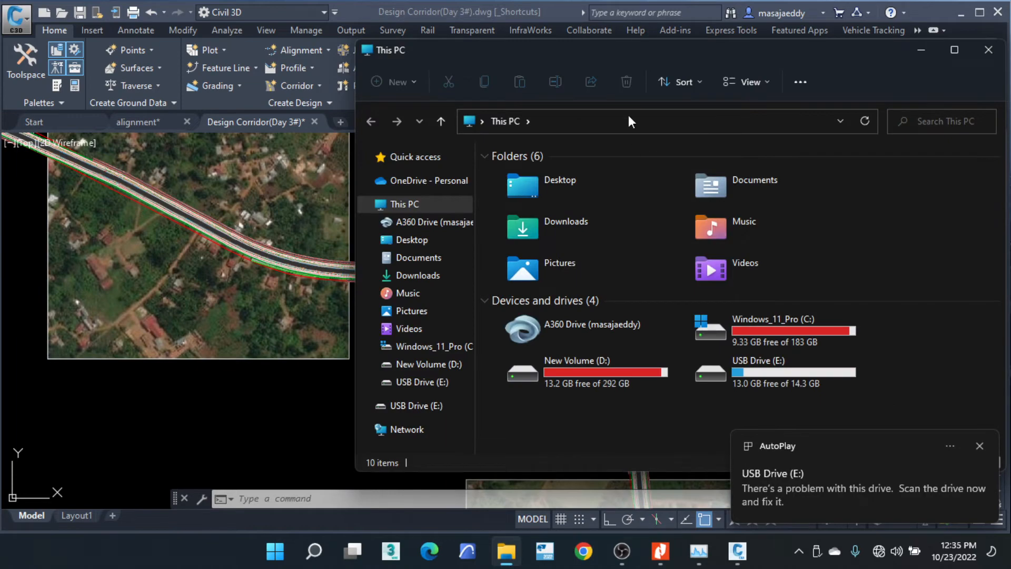
key("super+p")
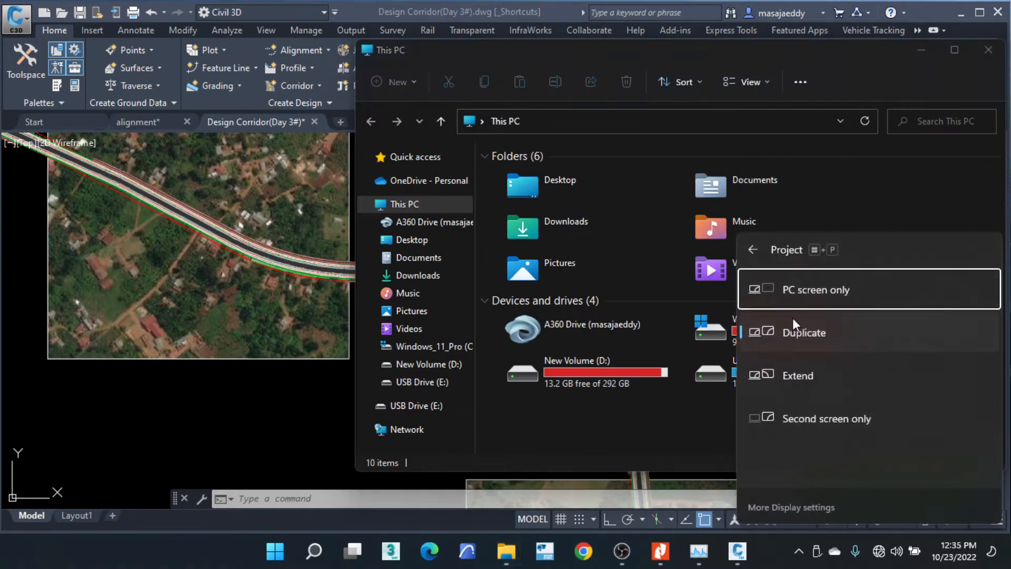
left_click(806, 281)
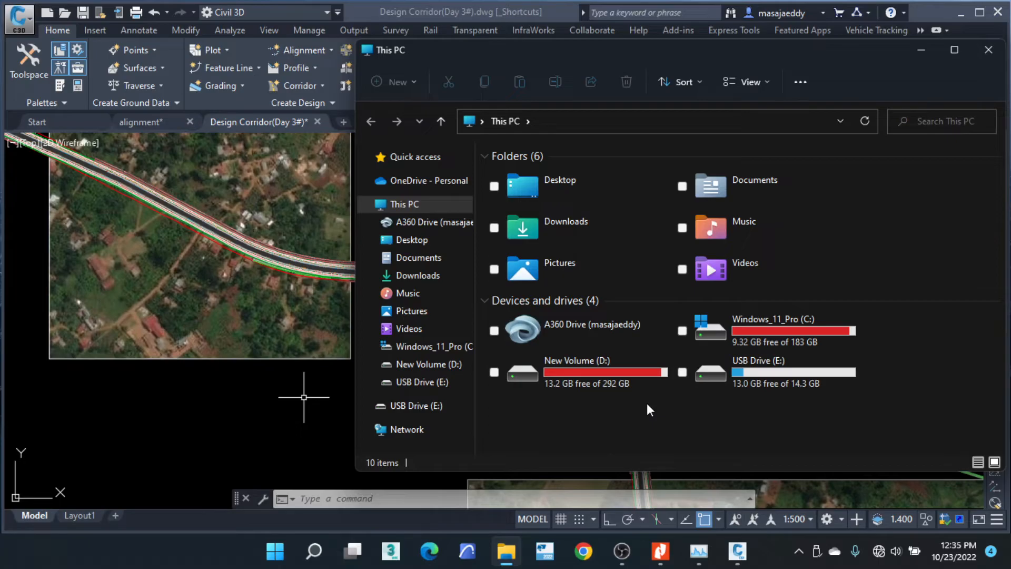
left_click(955, 50)
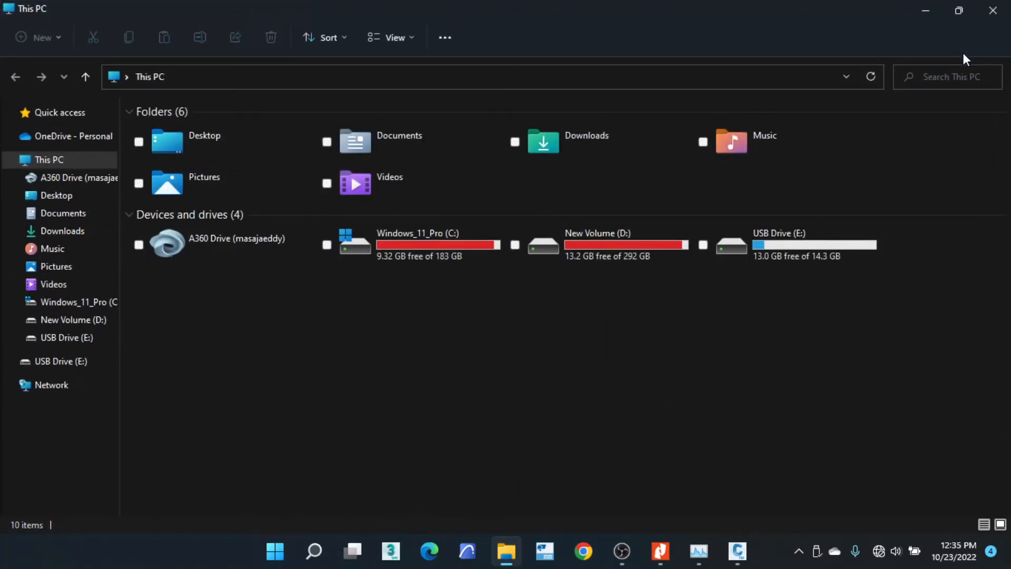
left_click(248, 150)
double_click(245, 144)
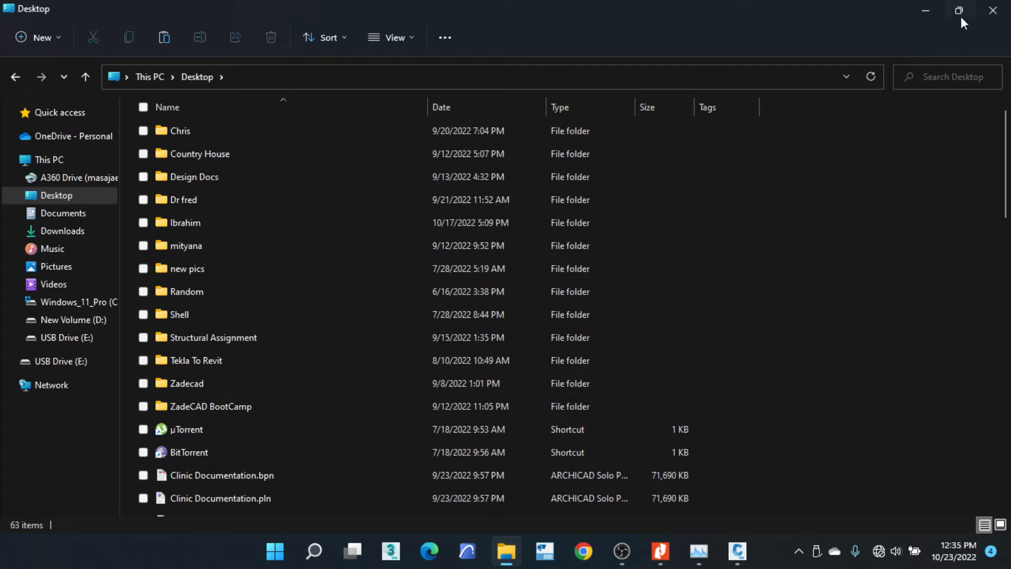
left_click(924, 8)
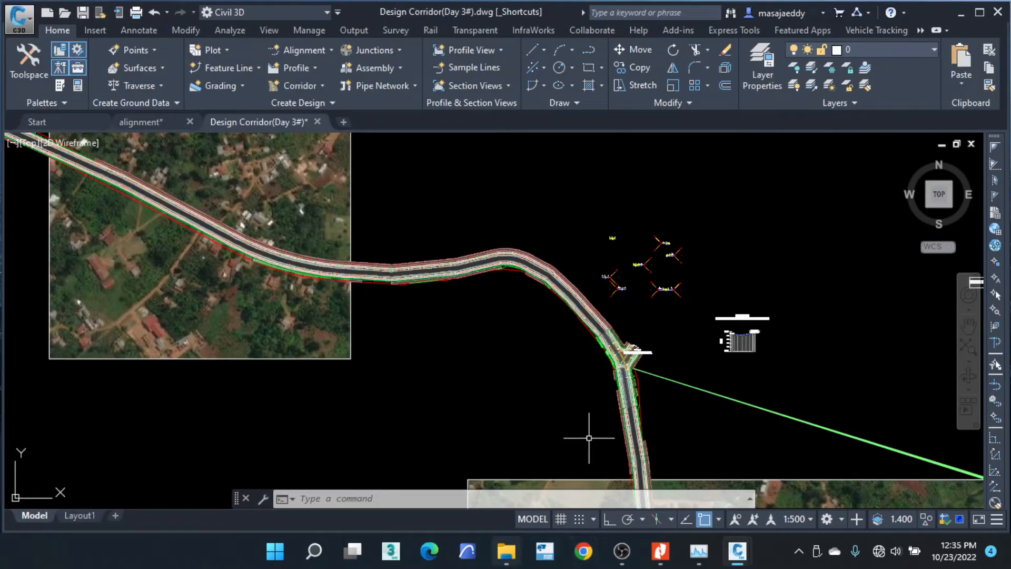
In File Explorer, find Design Corridor(Day 3#).dwg among the recent files and open its file location.
left_click(506, 550)
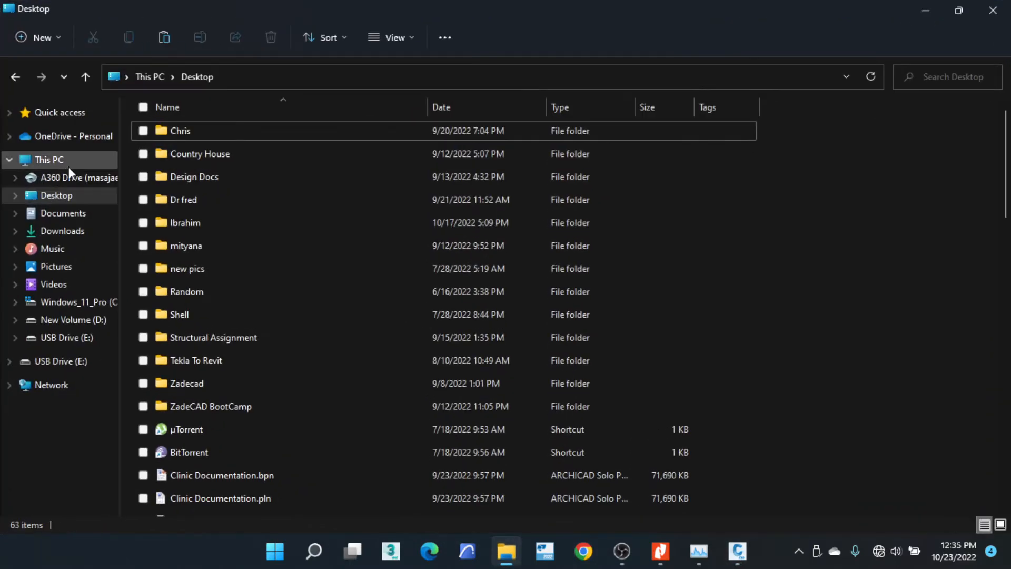
left_click(48, 112)
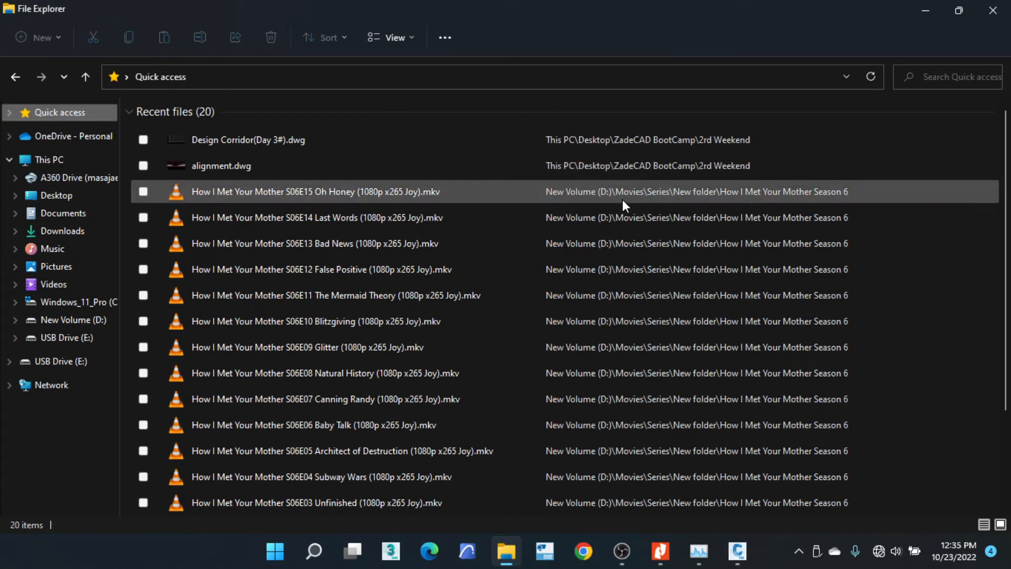
left_click(354, 136)
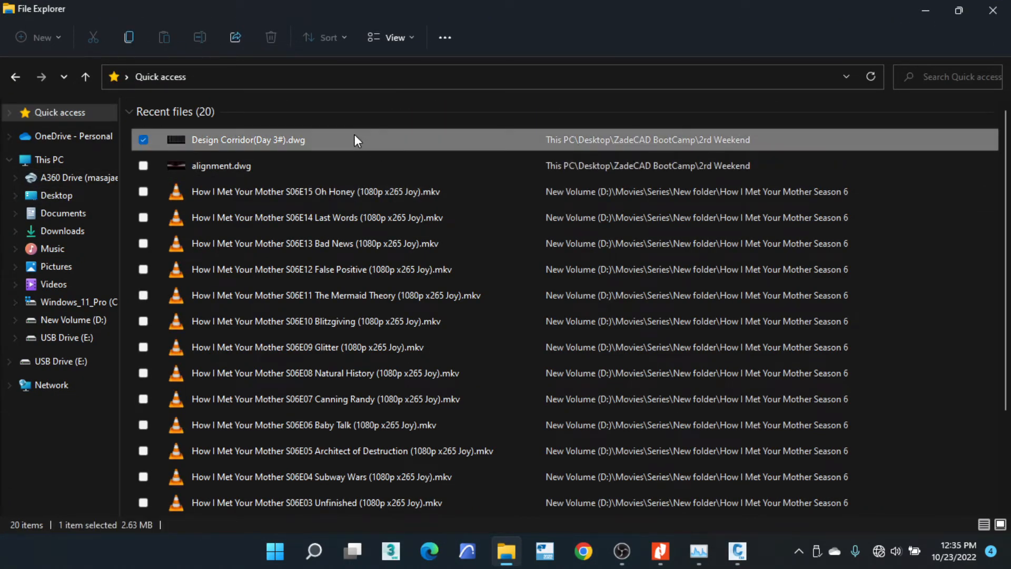
right_click(354, 138)
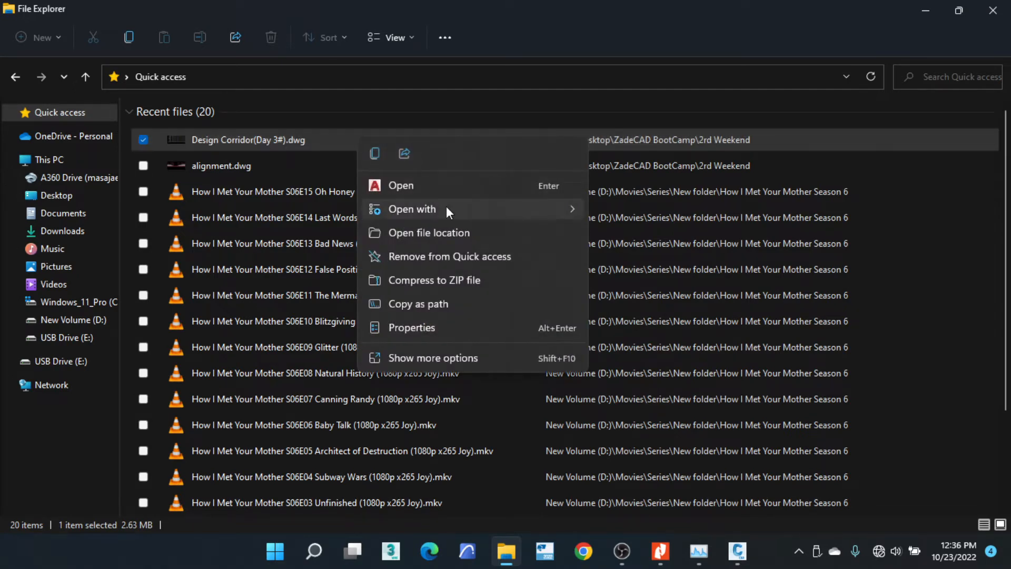
mouse_move(446, 211)
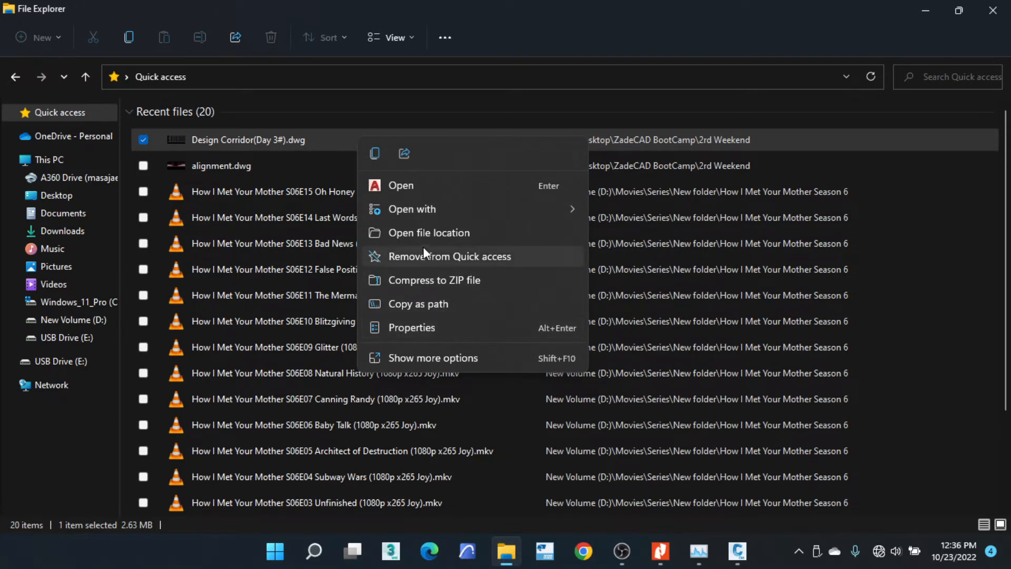
left_click(447, 240)
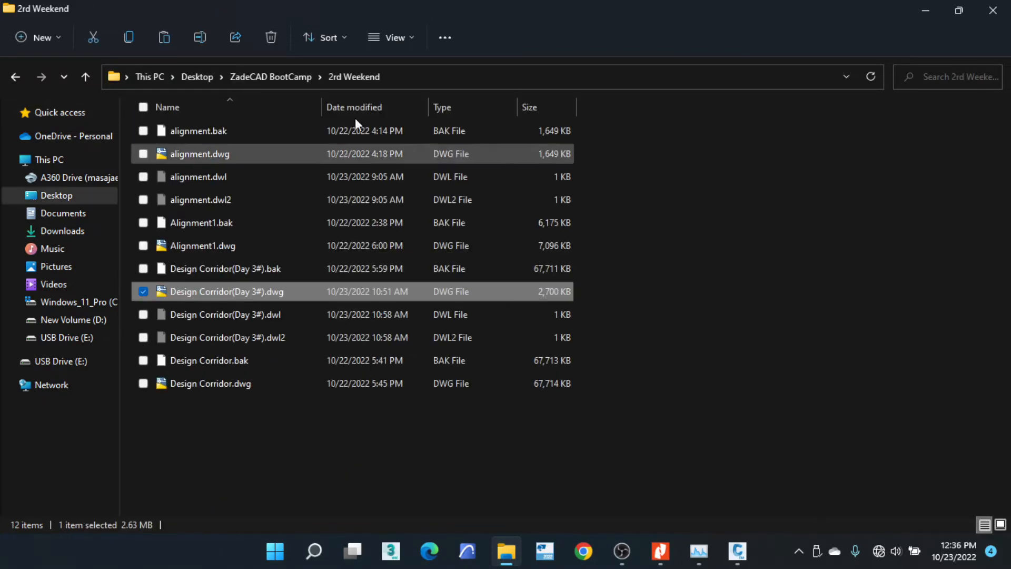
Copy Design Corridor(Day 3#).dwg from the 2nd Weekend folder to USB Drive (E:).
left_click(129, 39)
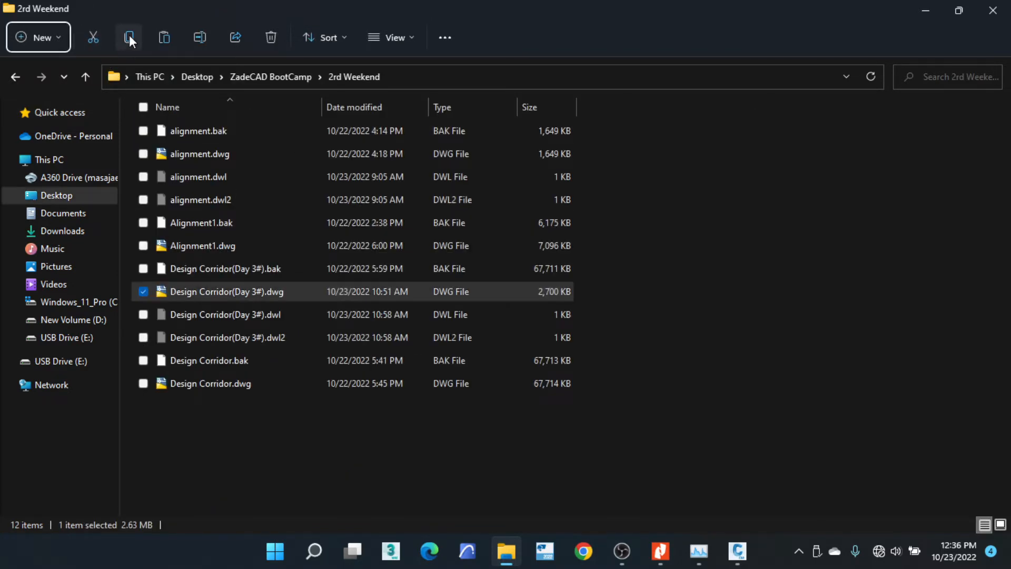
left_click(73, 368)
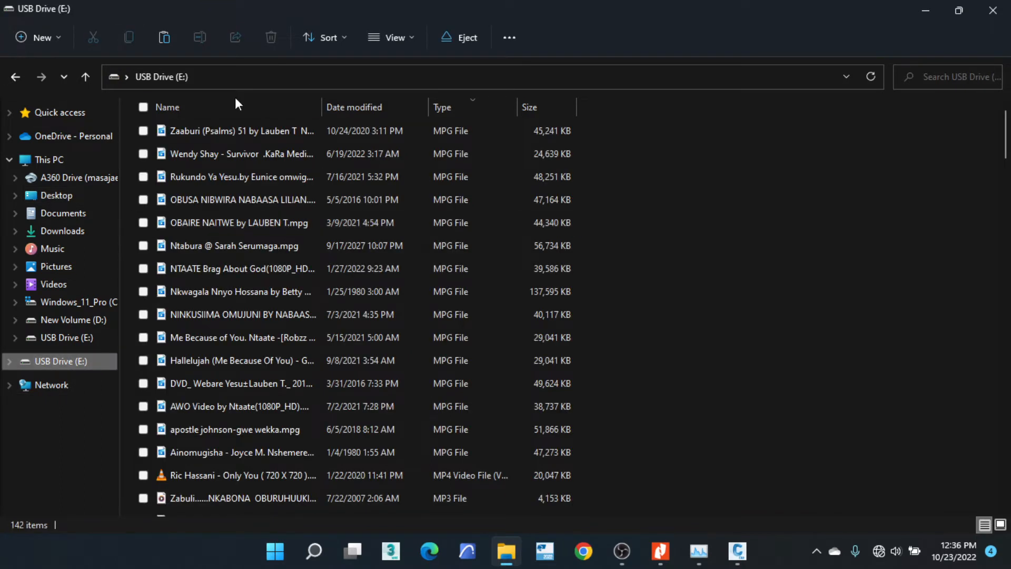
left_click(152, 34)
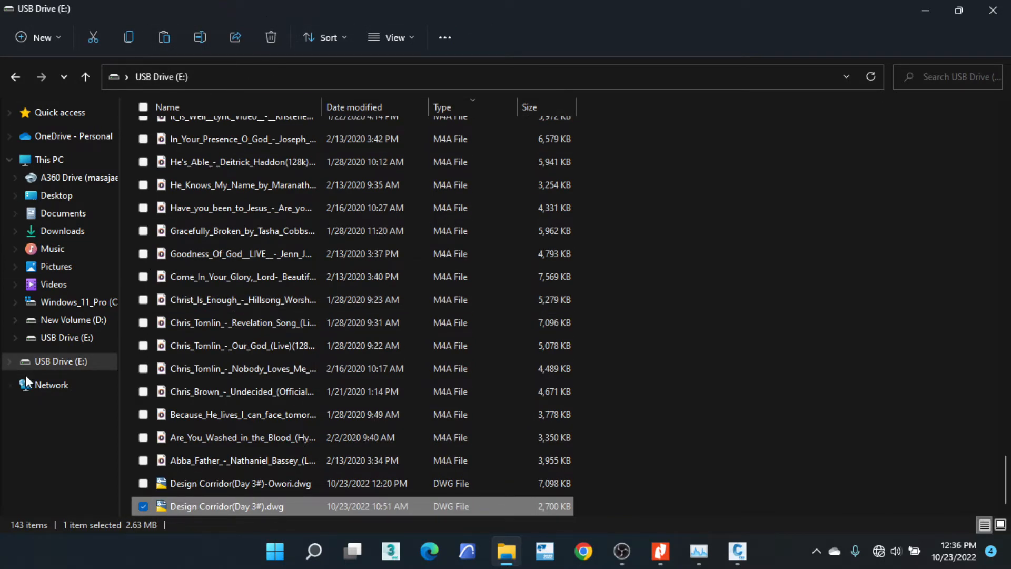
Reopen USB Drive (E:) after the copy and eject it.
left_click(52, 362)
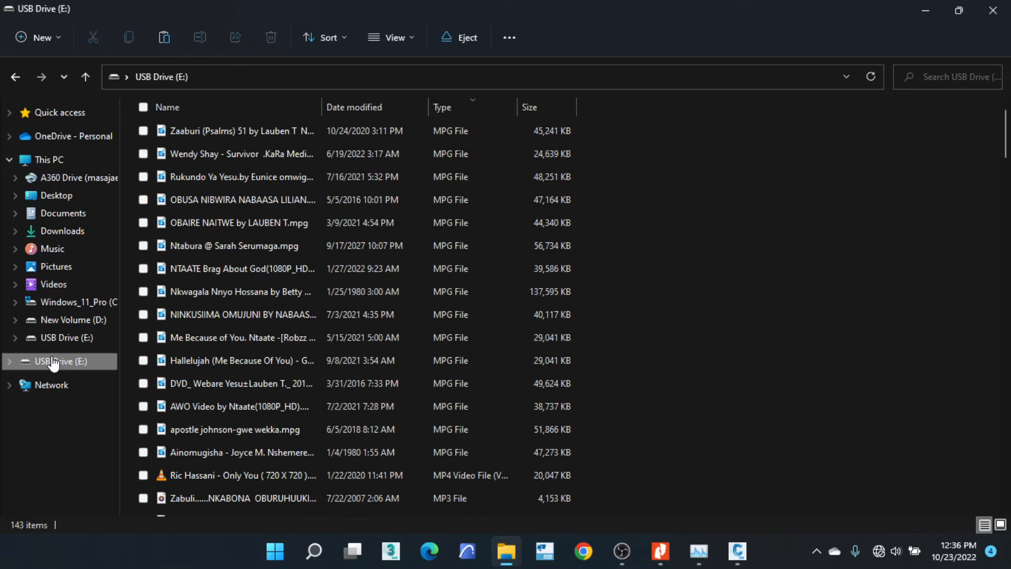
left_click(459, 36)
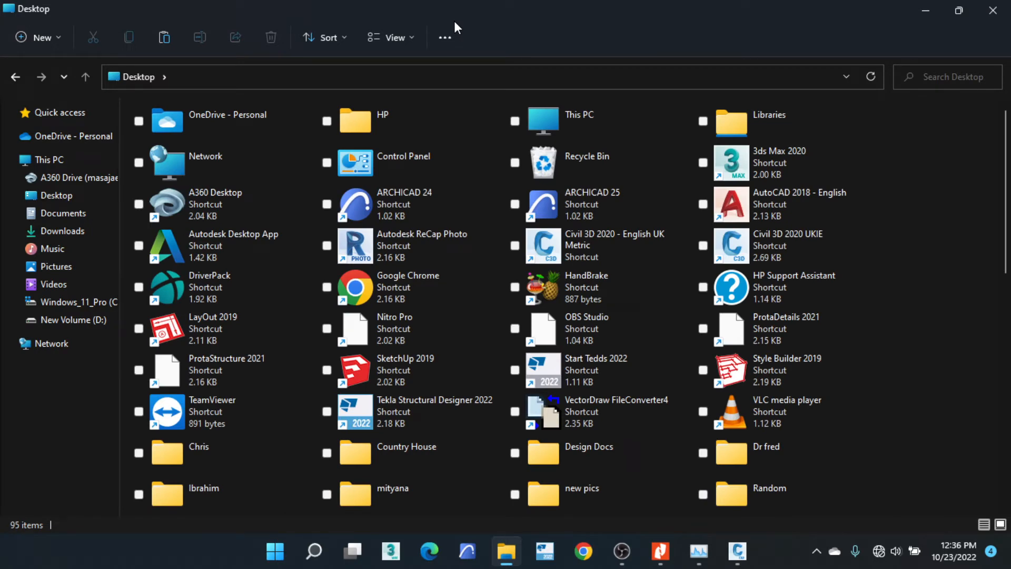
left_click(455, 23)
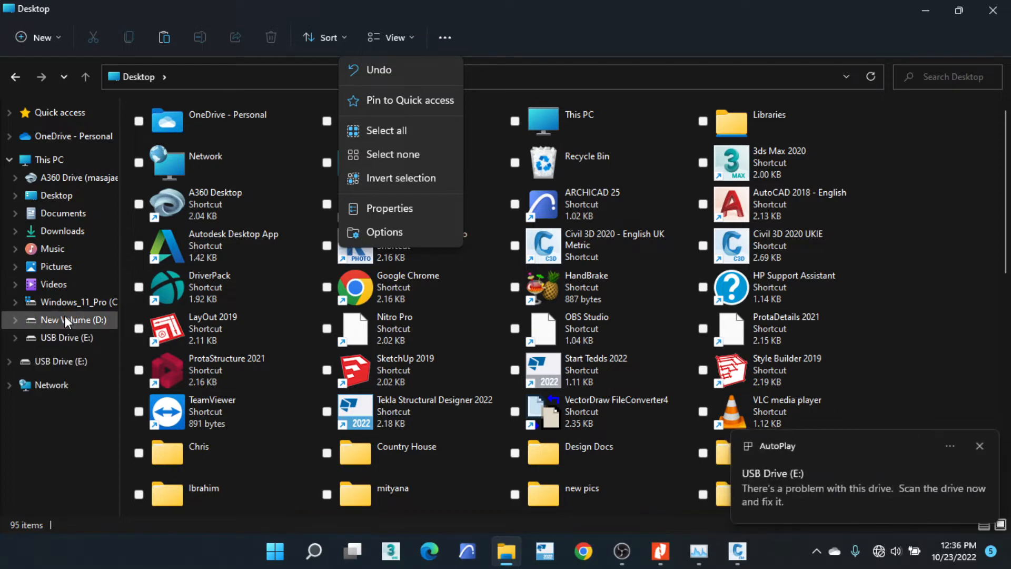
Sort the files on USB Drive (E:) by date modified and try to paste the copied drawing there again.
left_click(69, 338)
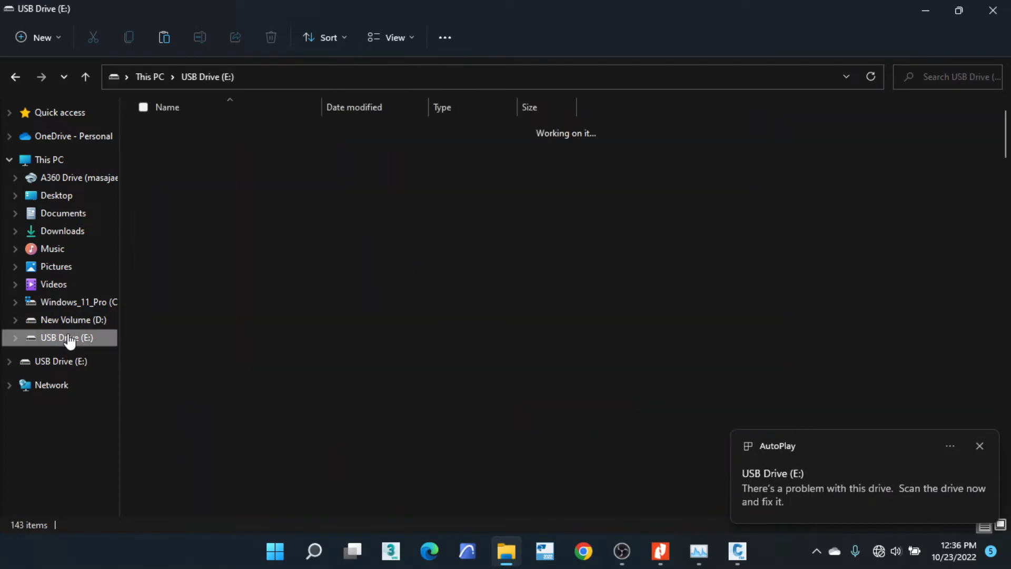
left_click(357, 109)
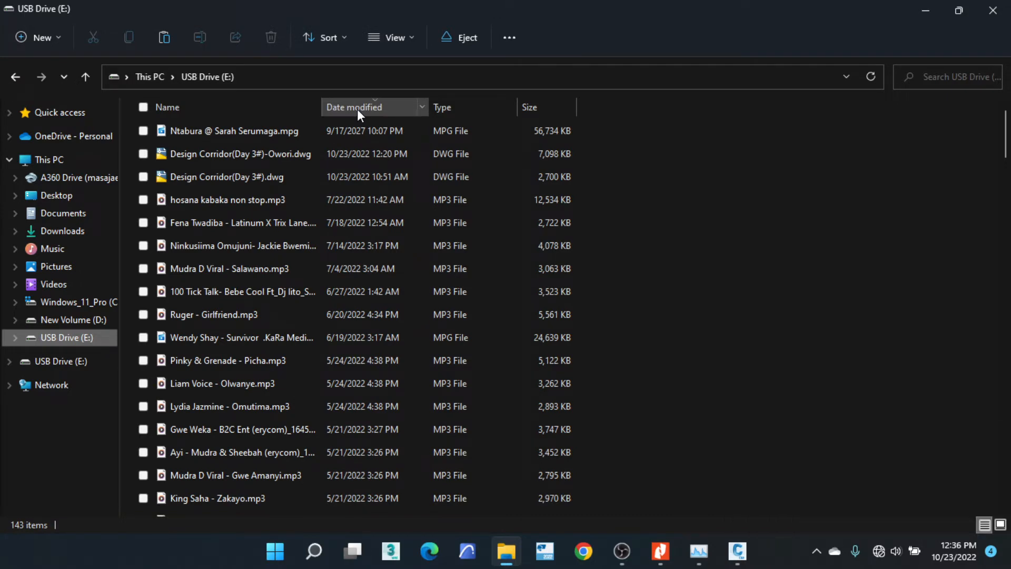
left_click(159, 38)
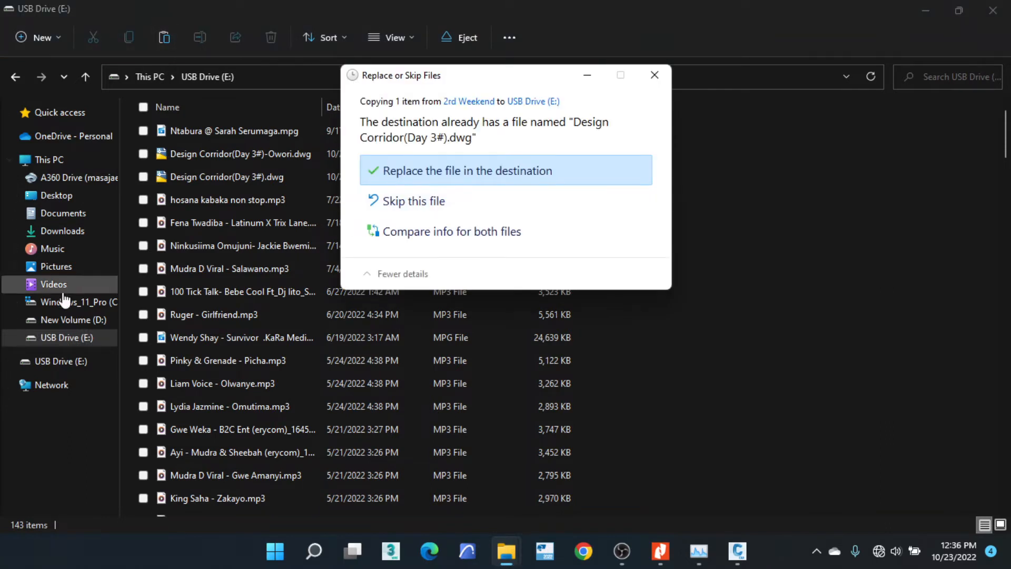
left_click(84, 342)
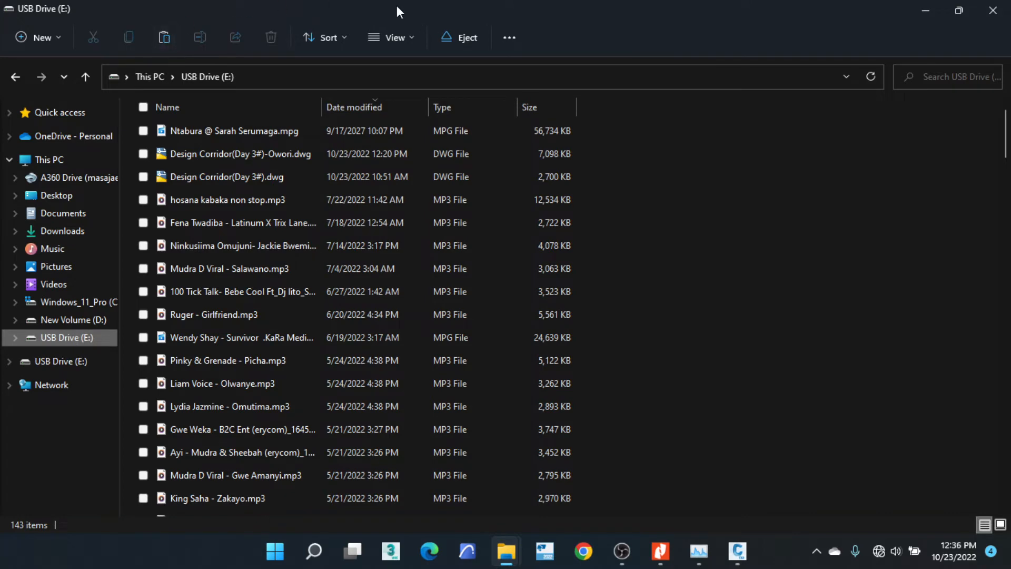
Eject the USB drive again, return to Civil 3D and cancel the pending file replacement.
left_click(465, 48)
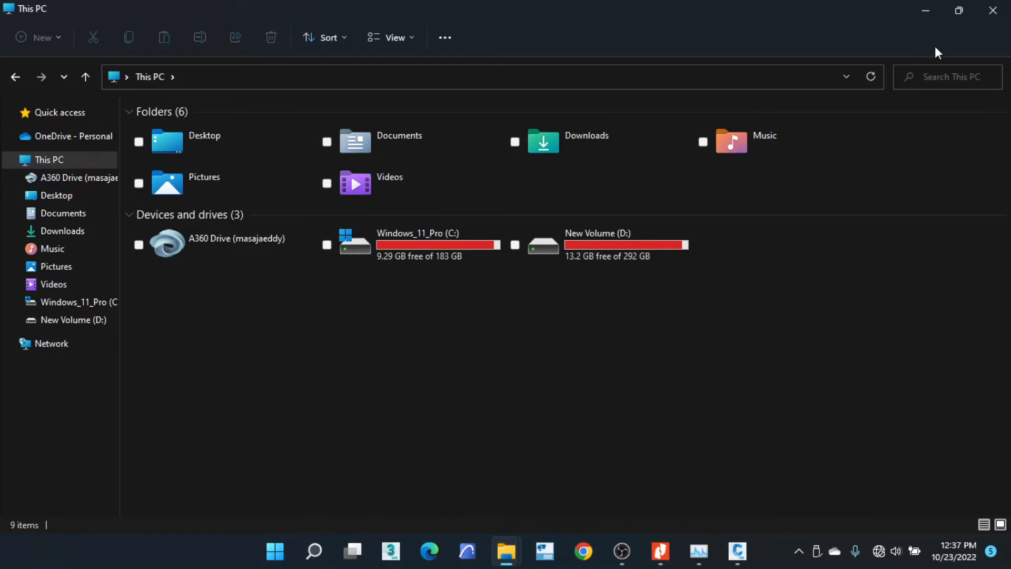
left_click(934, 11)
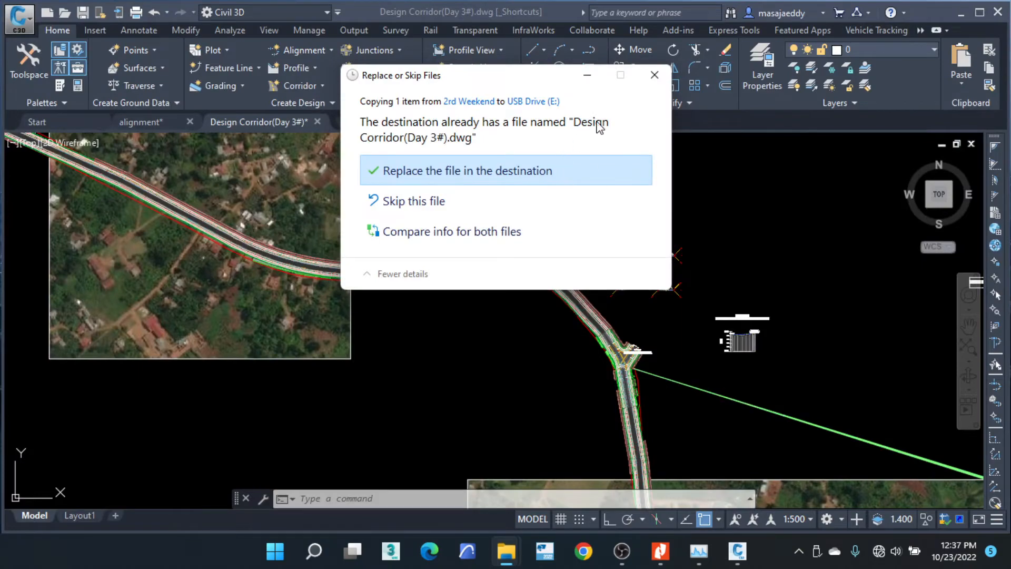
left_click(654, 75)
Select the corridor of Junction 01 in the drawing.
scroll(669, 249, "down", 3)
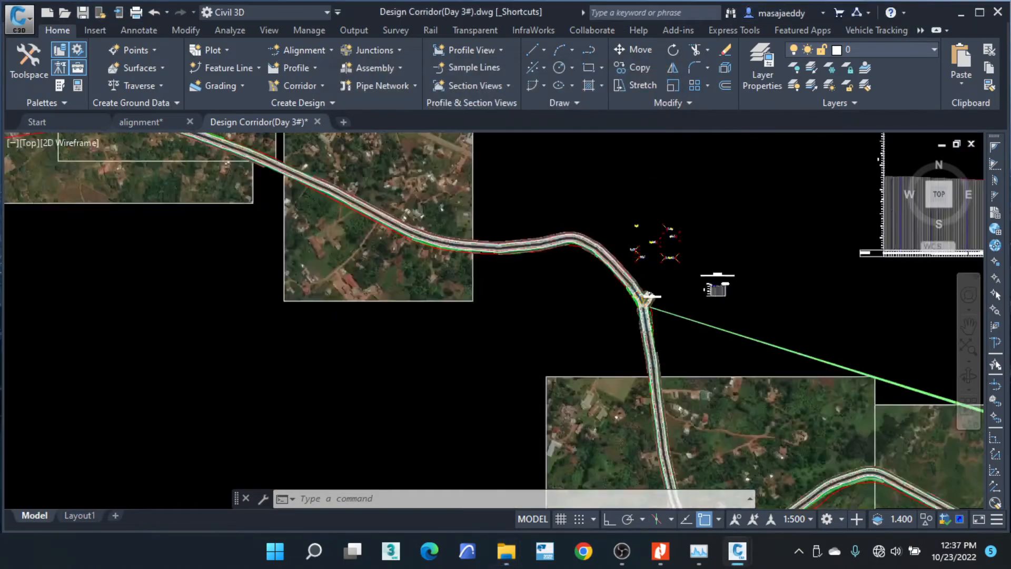
scroll(669, 249, "up", 5)
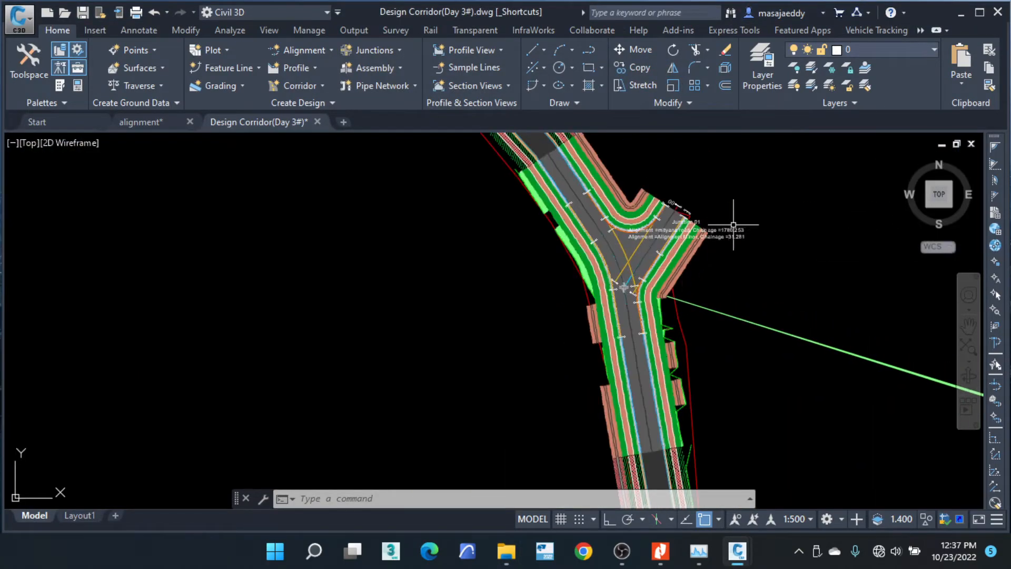
scroll(700, 258, "up", 4)
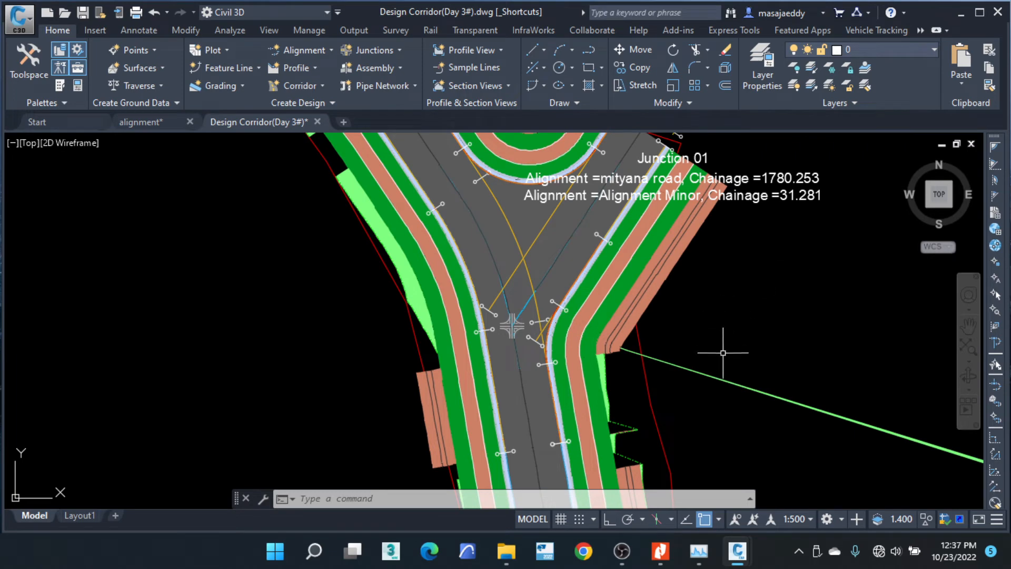
left_click(713, 374)
left_click(706, 371)
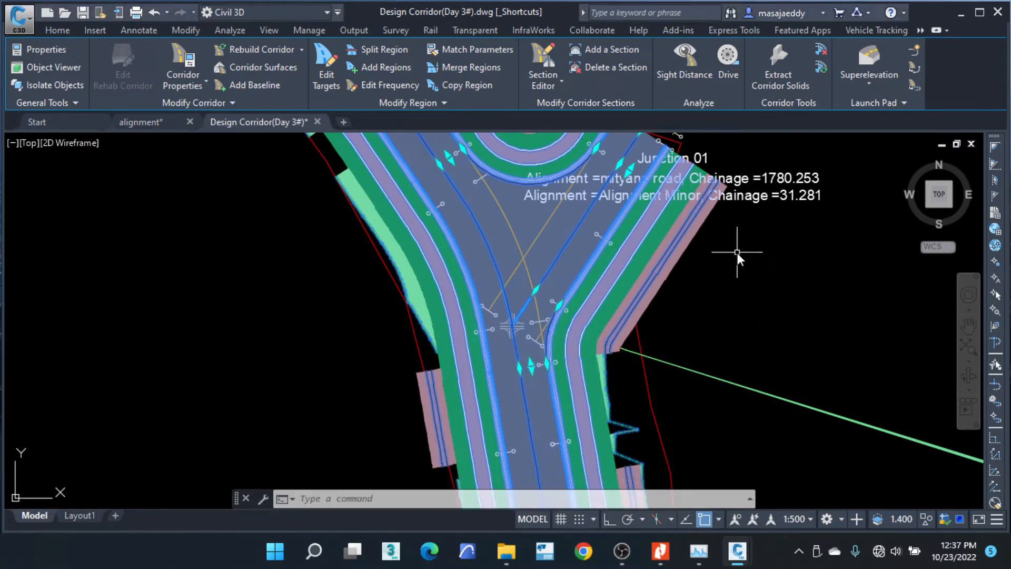
Set the display projection to Duplicate and check the recording status in OBS.
key("super+p")
left_click(821, 335)
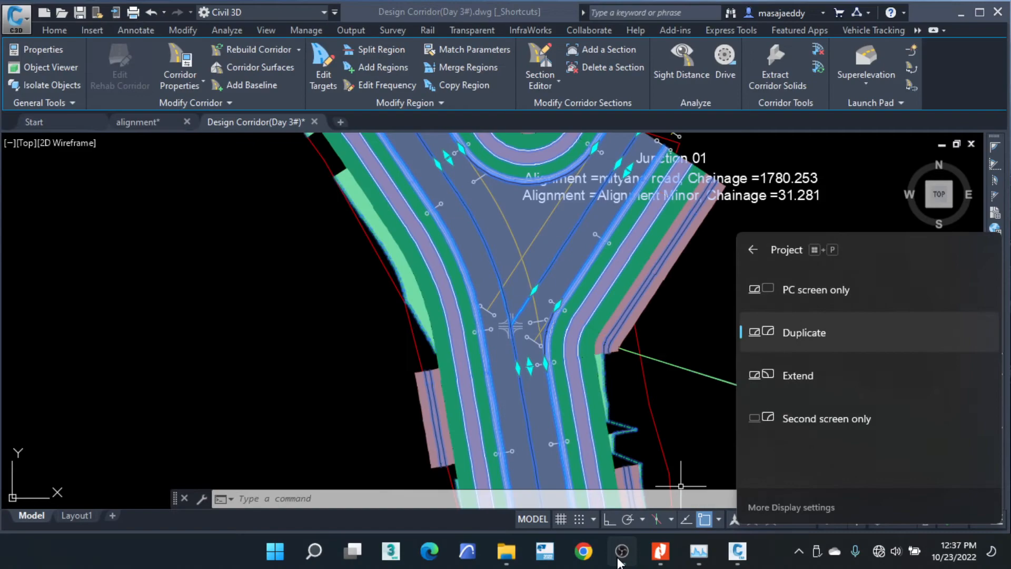
left_click(622, 552)
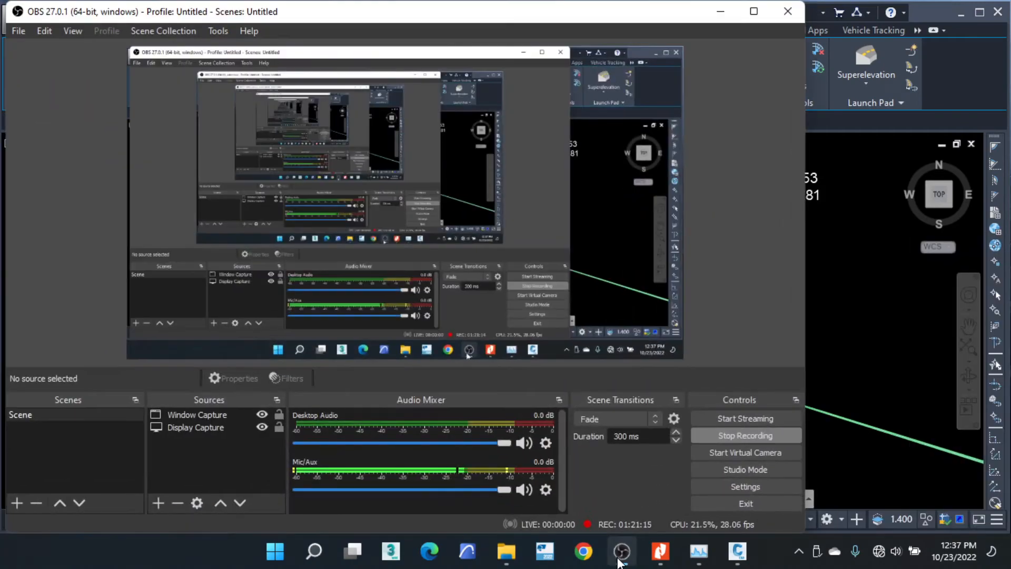
left_click(618, 560)
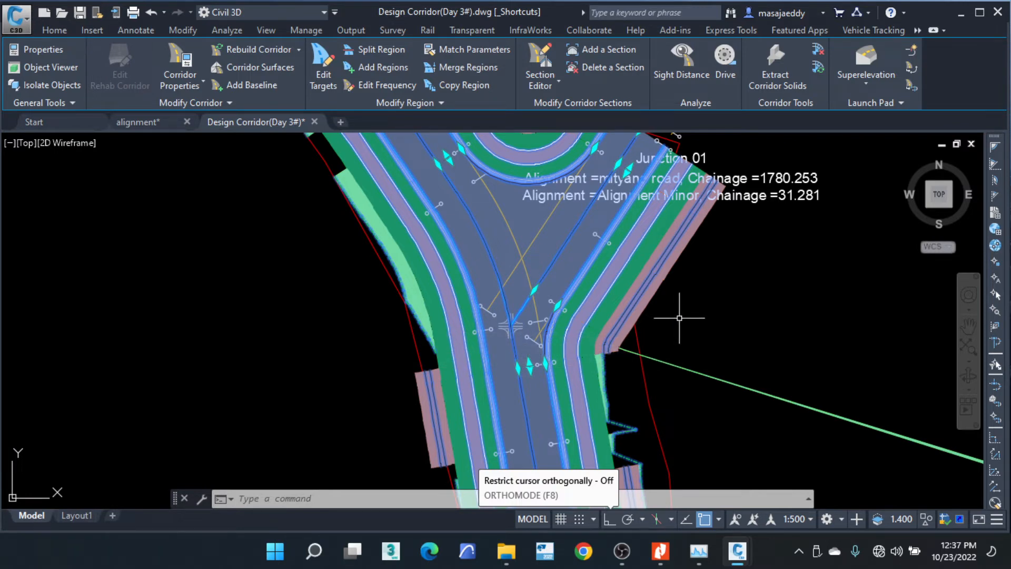
Erase the selected junction corridor, leaving nothing else selected.
mouse_move(679, 318)
key("Delete")
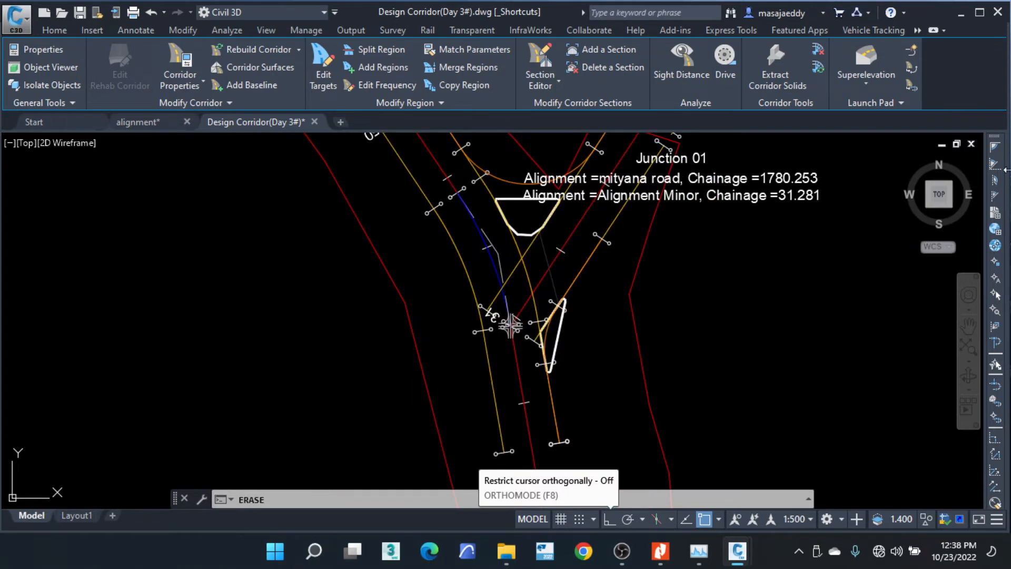
left_click(369, 317)
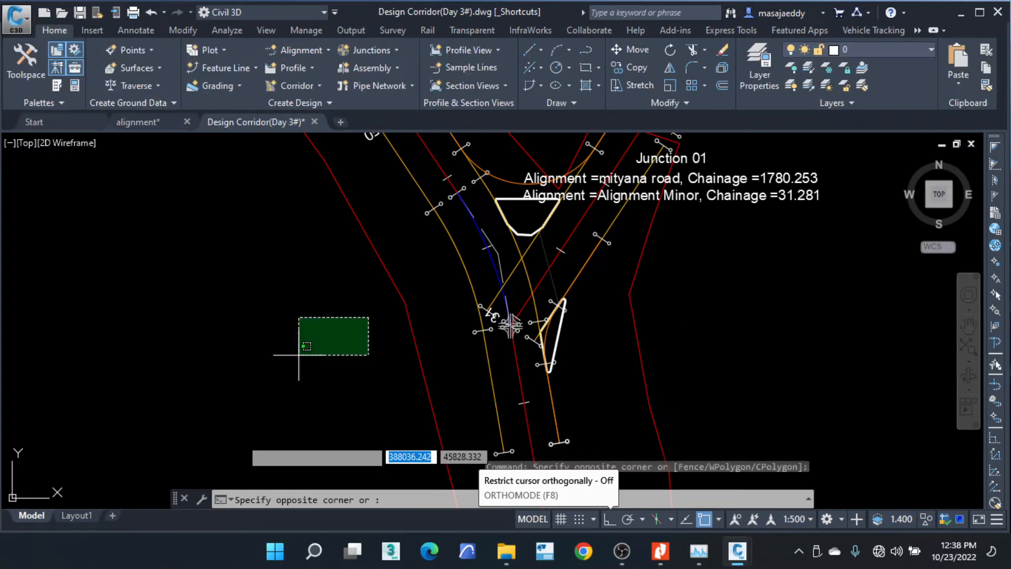
left_click(334, 417)
Erase the Junction 01 label listing the mityana road and Alignment Minor chainages.
middle_click_drag(588, 284, 569, 408)
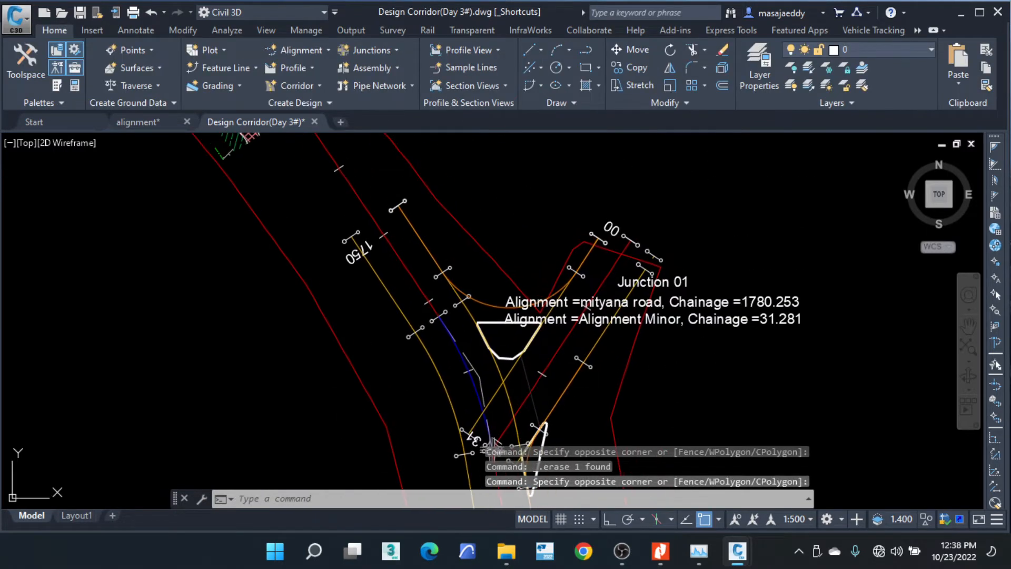
left_click(845, 356)
left_click(702, 296)
key("Delete")
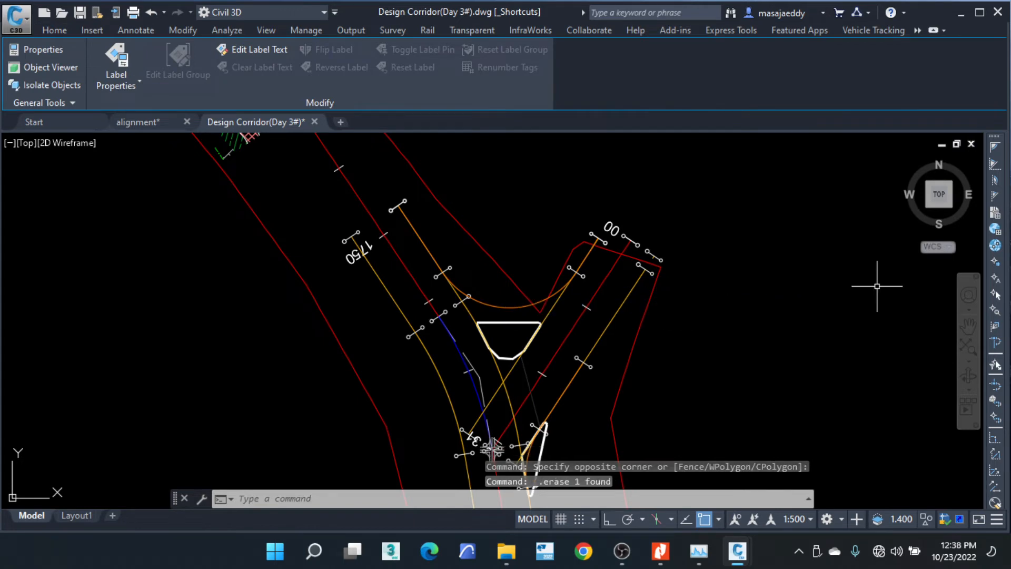
Erase the four offset and corner alignments along the minor road and the east side of mityana road at the junction.
scroll(489, 397, "up", 2)
scroll(489, 397, "up", 2)
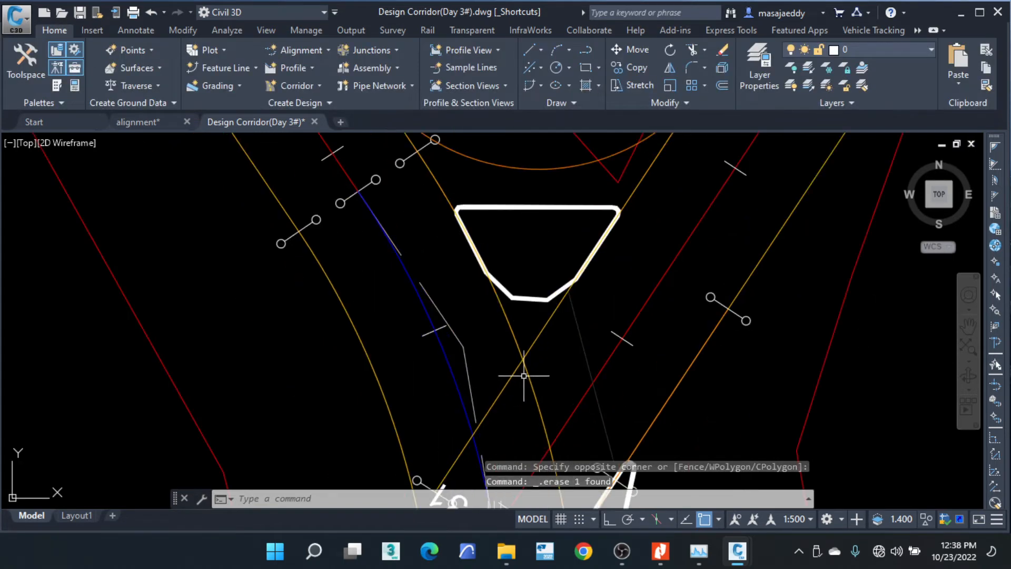
left_click(531, 349)
left_click(516, 346)
scroll(520, 333, "down", 6)
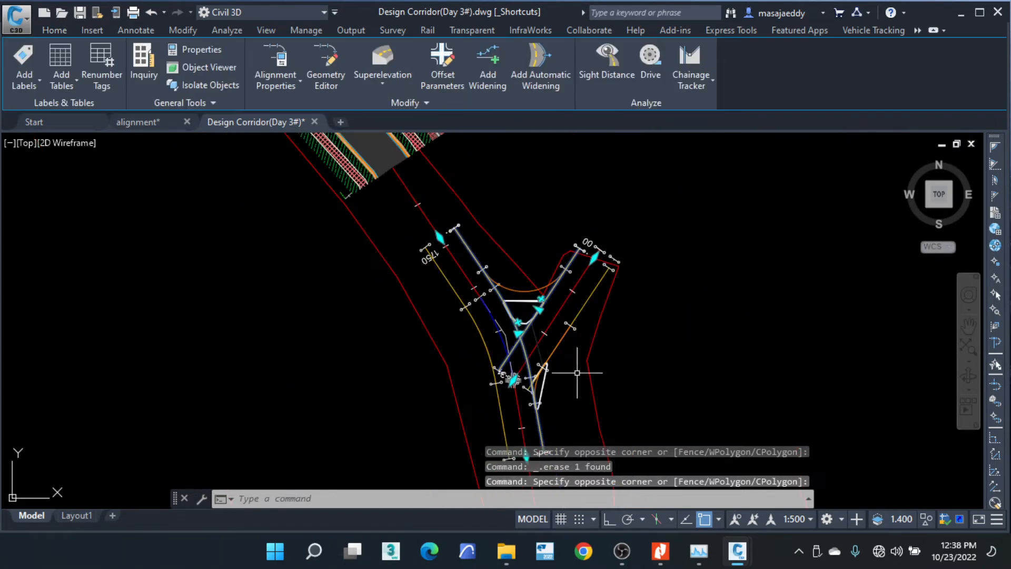
scroll(562, 369, "up", 4)
left_click(581, 301)
left_click(561, 280)
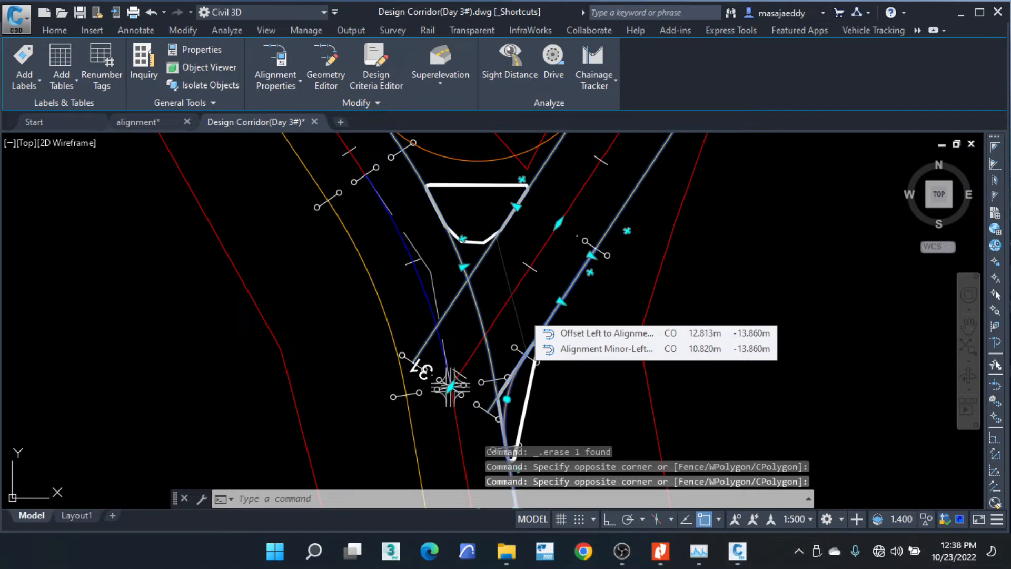
key("Delete")
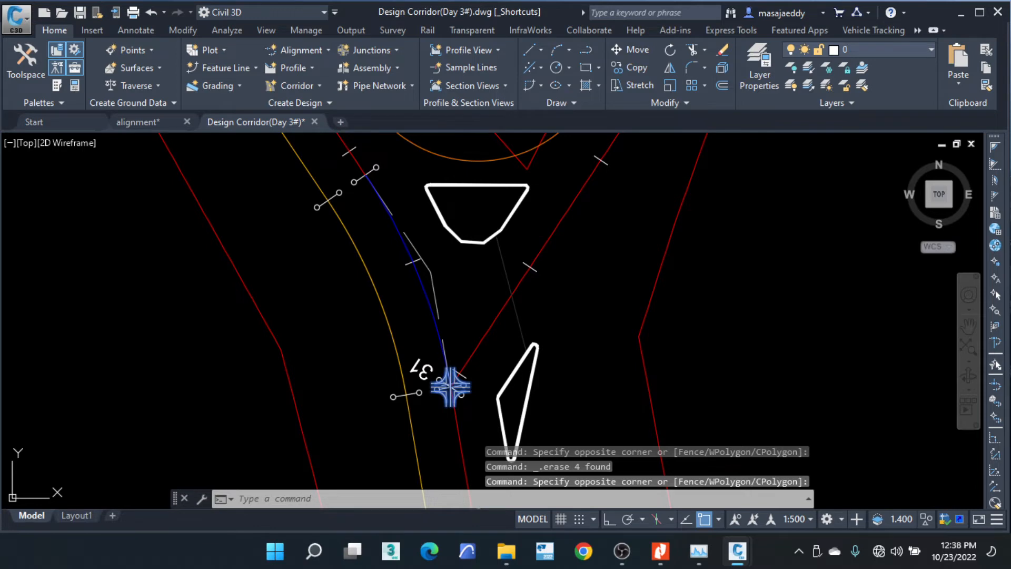
Erase the junction marker, along with the remaining curved corner alignment and the west-side offset alignment of mityana road.
left_click(451, 387)
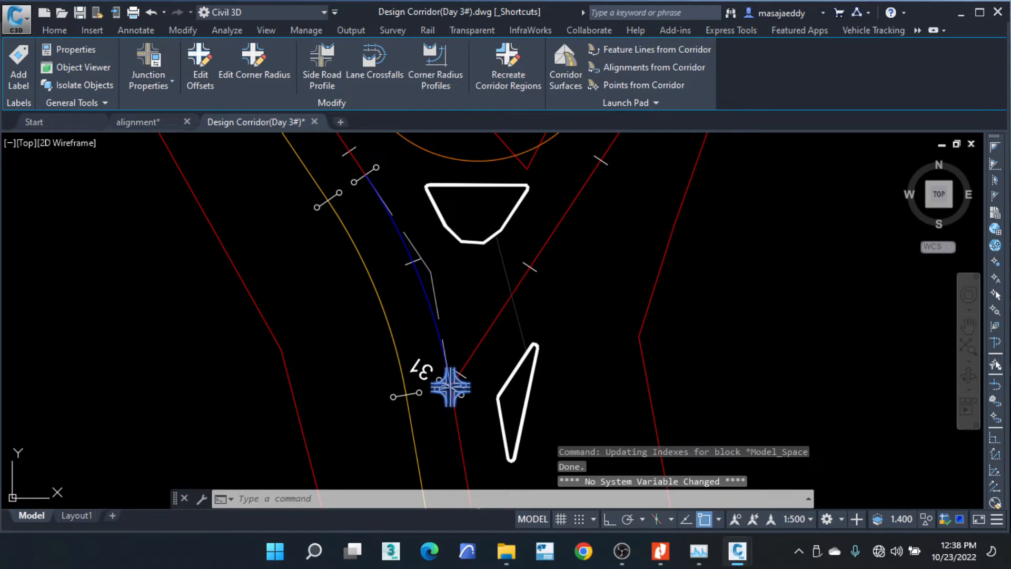
key("Delete")
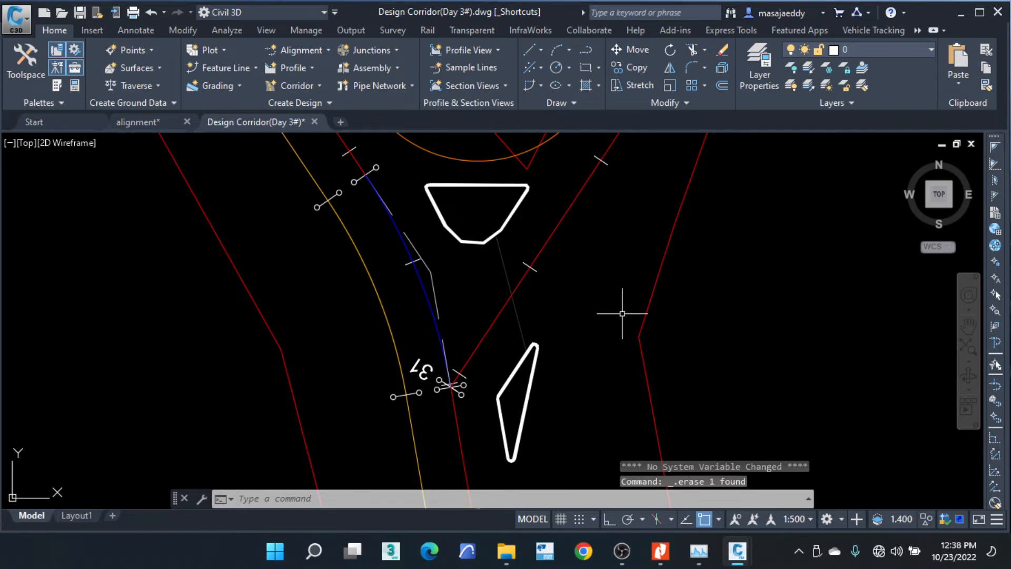
scroll(622, 314, "down", 4)
left_click(563, 254)
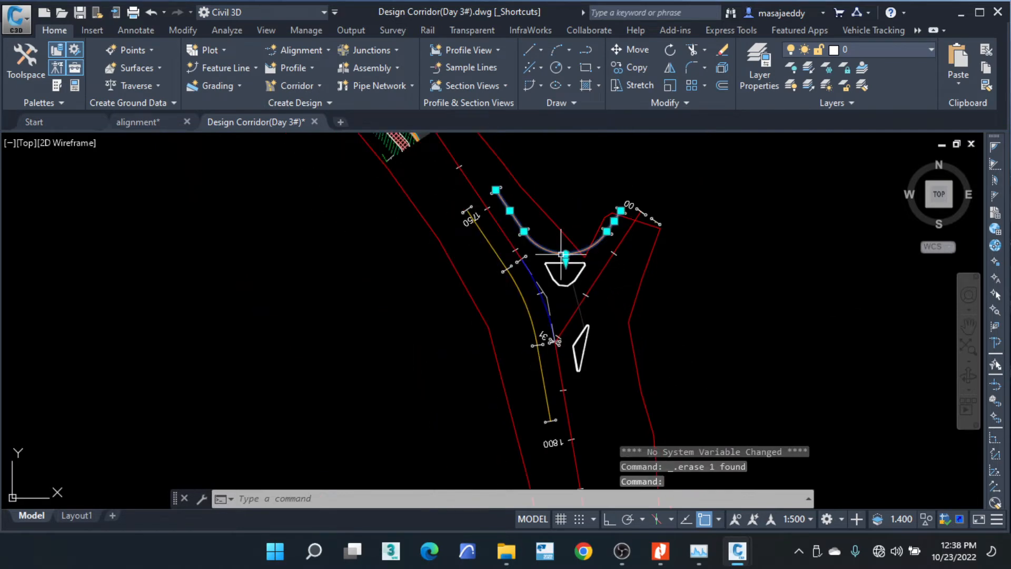
left_click(544, 387)
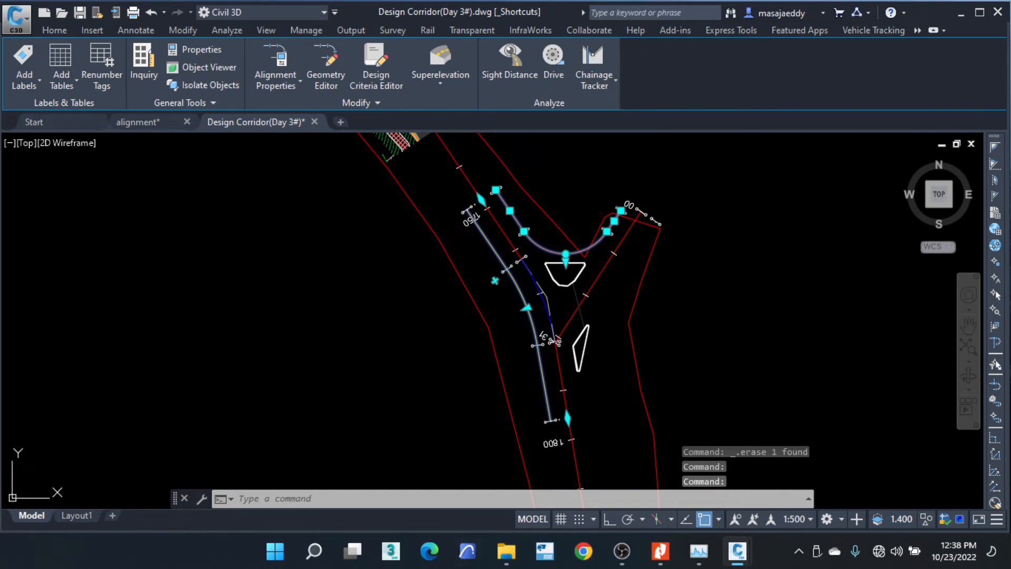
key("Delete")
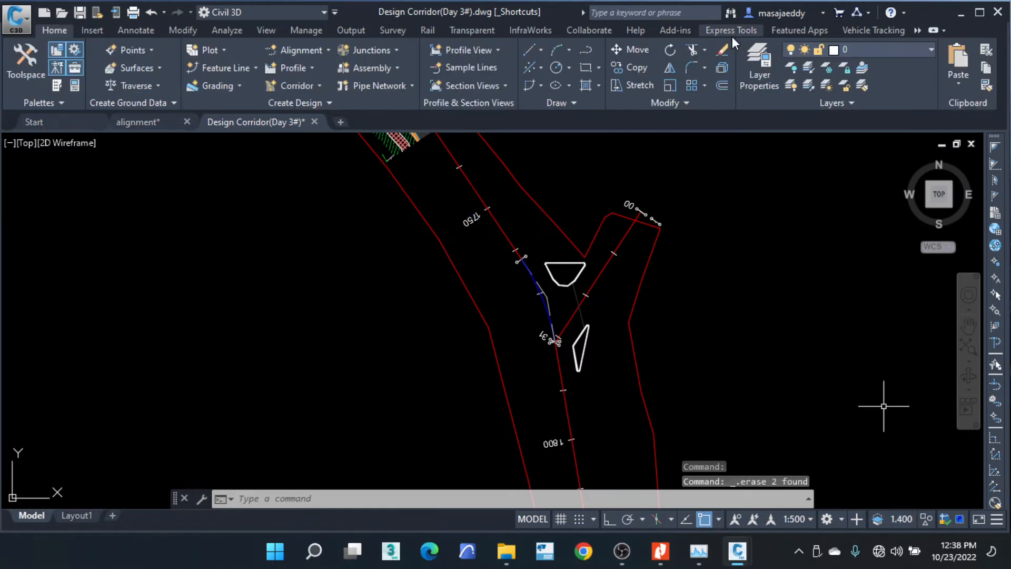
Examine the cleared junction area where the minor alignment meets the mityana road centreline.
scroll(577, 250, "down", 4)
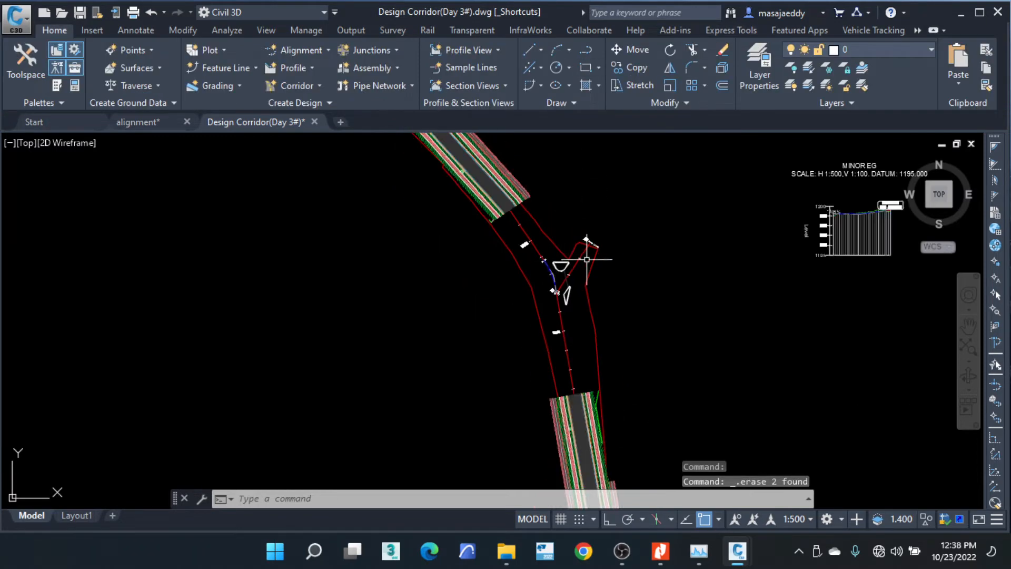
scroll(548, 290, "up", 5)
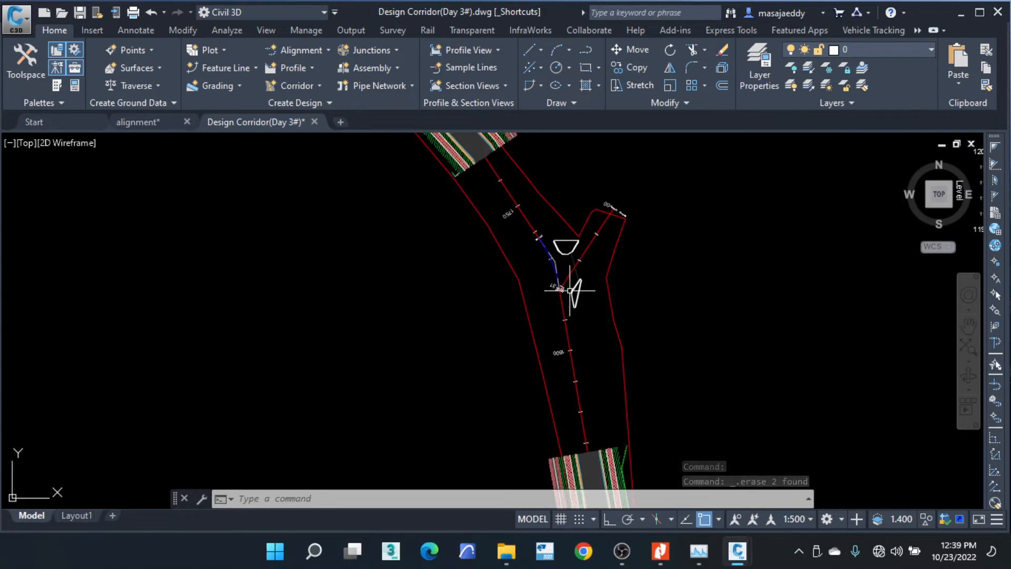
scroll(586, 263, "up", 2)
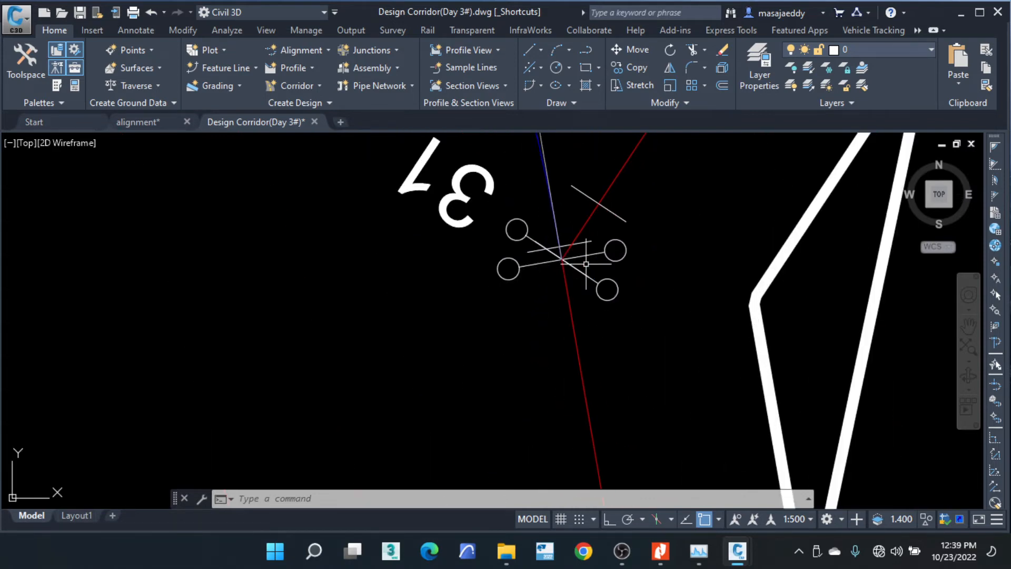
scroll(516, 247, "down", 5)
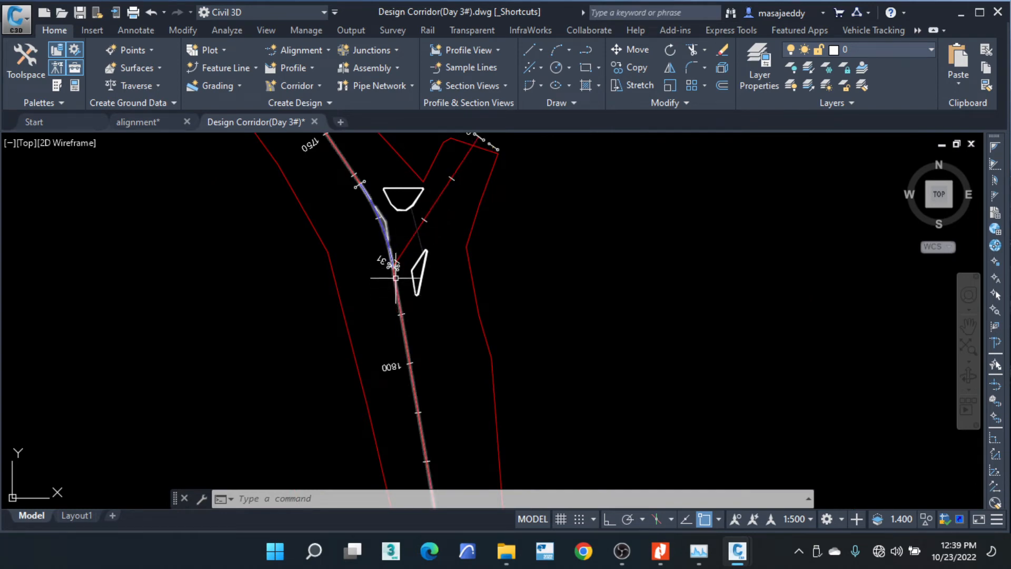
scroll(392, 266, "up", 3)
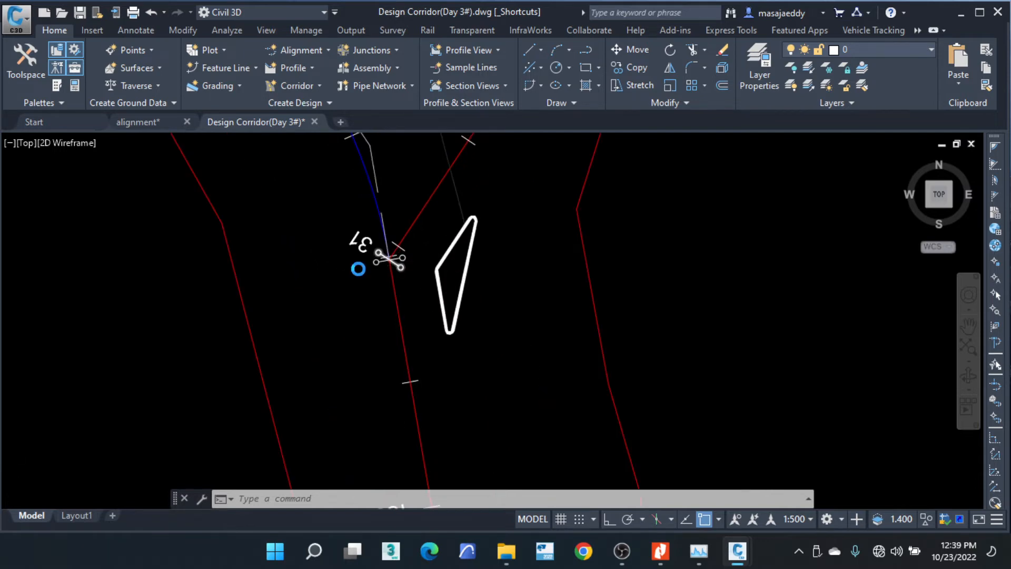
scroll(353, 268, "down", 4)
scroll(353, 268, "down", 2)
scroll(433, 260, "down", 3)
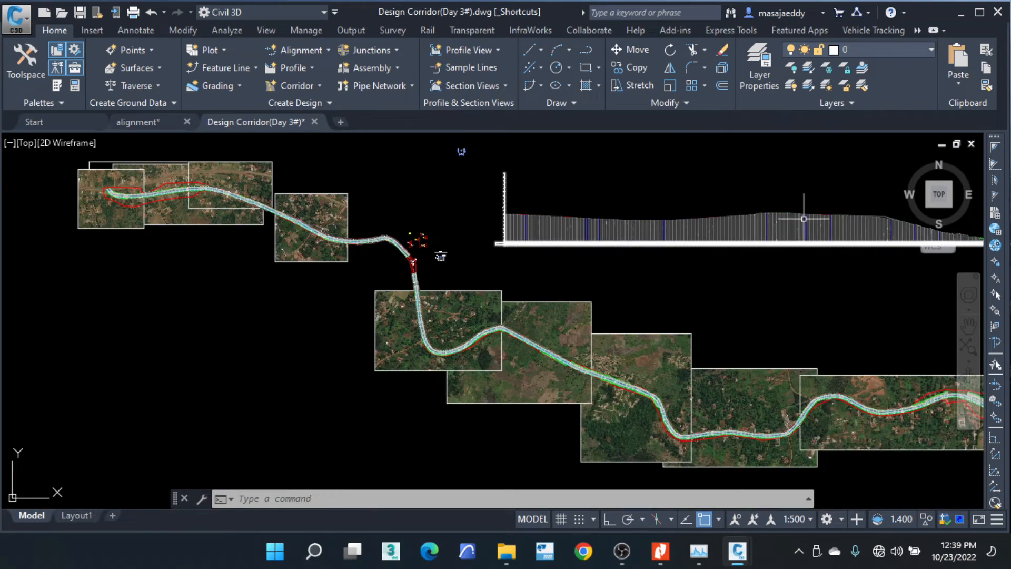
scroll(806, 219, "up", 3)
left_click(813, 232)
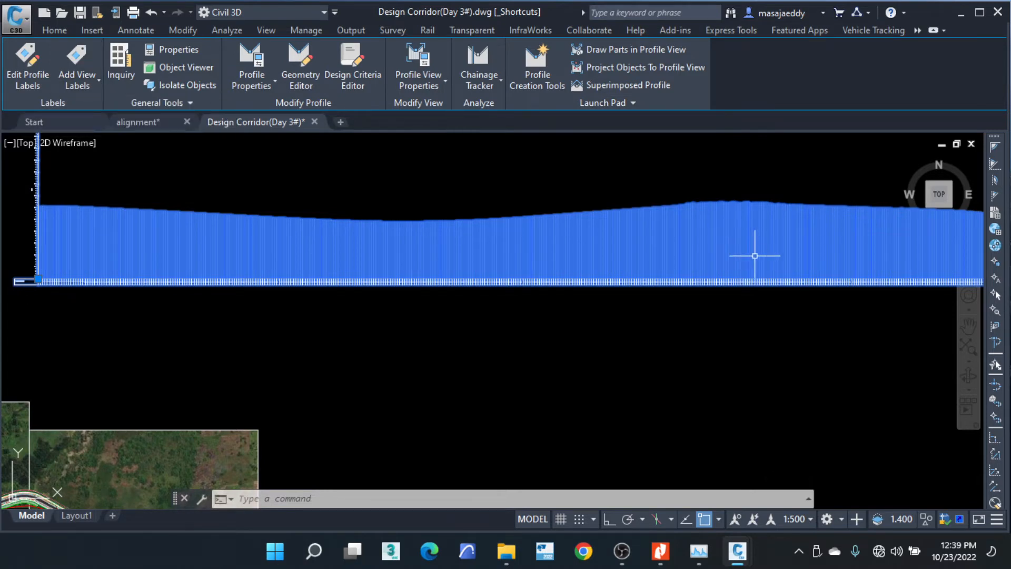
scroll(758, 254, "down", 5)
scroll(485, 283, "up", 5)
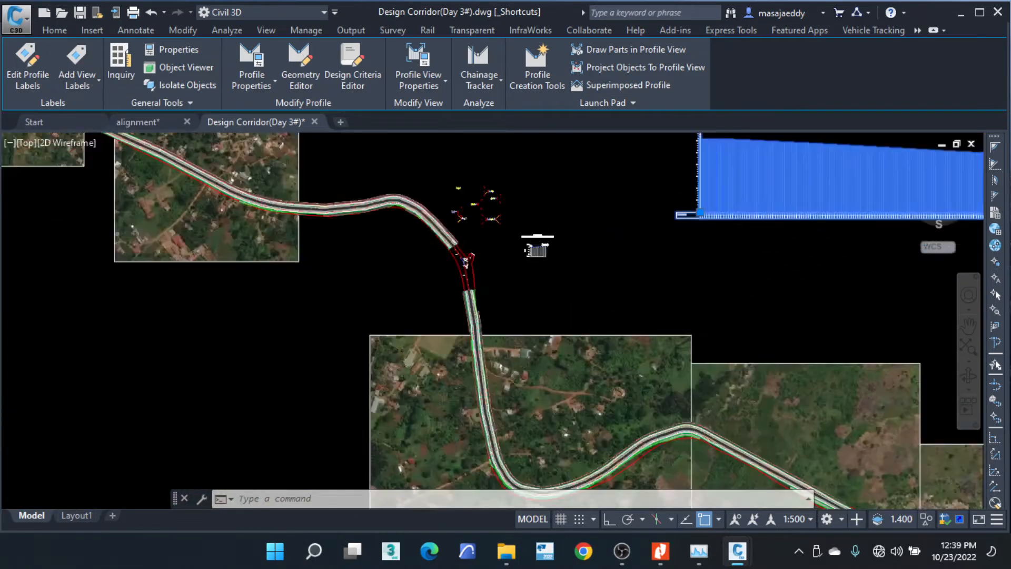
key("Escape")
key("Escape")
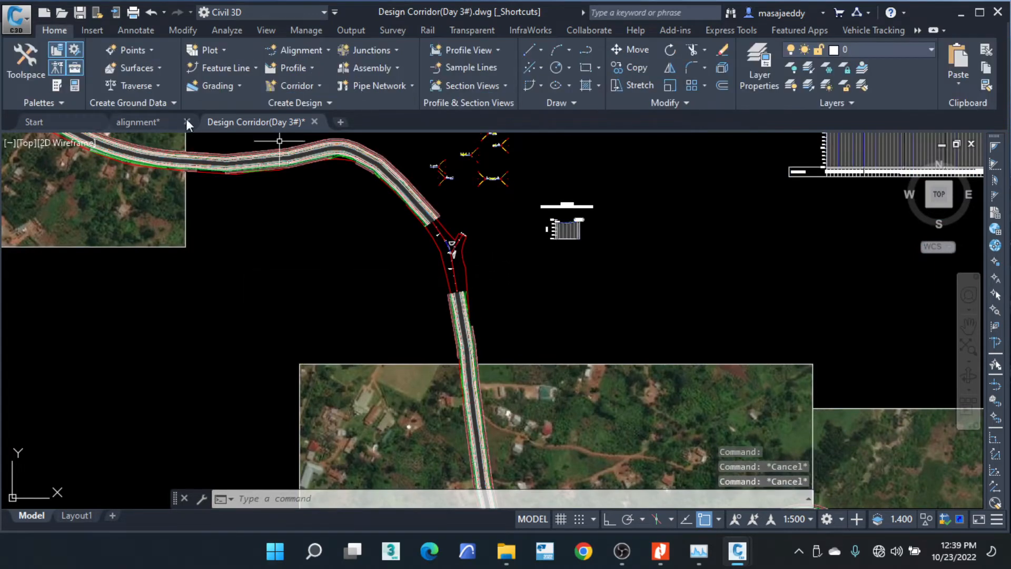
Read the mityana road chainage at the minor alignment's endpoint with the Sample Lines command, without creating any sample lines.
left_click(490, 68)
scroll(462, 298, "up", 5)
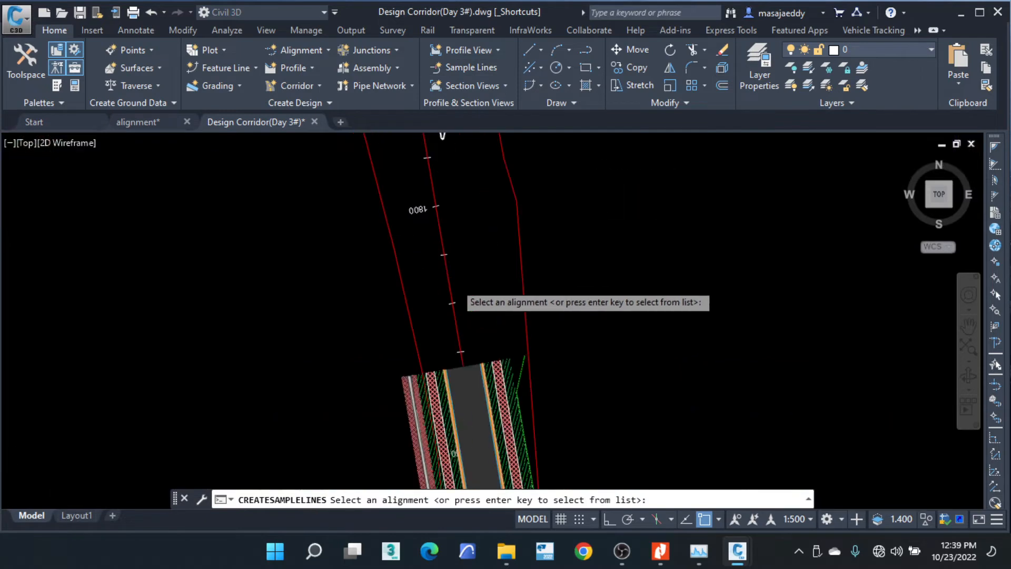
scroll(459, 292, "up", 2)
left_click(445, 289)
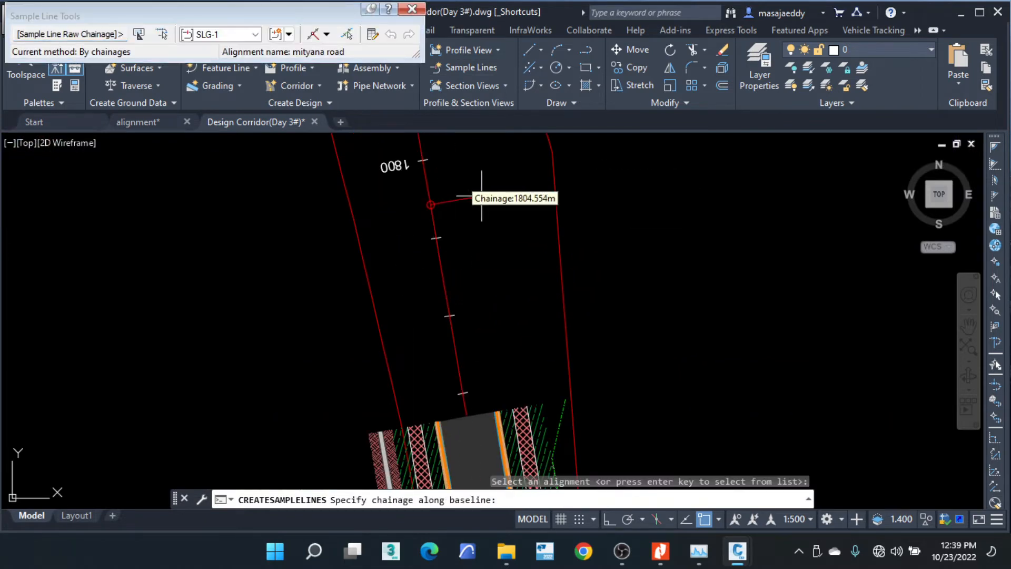
middle_click_drag(487, 192, 530, 343)
middle_click_drag(513, 257, 542, 359)
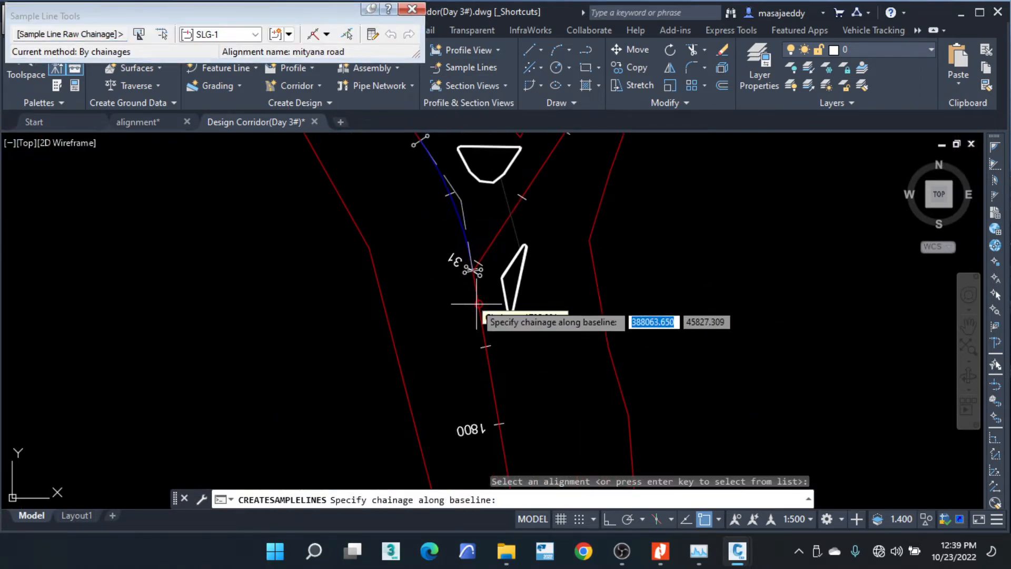
scroll(477, 300, "up", 3)
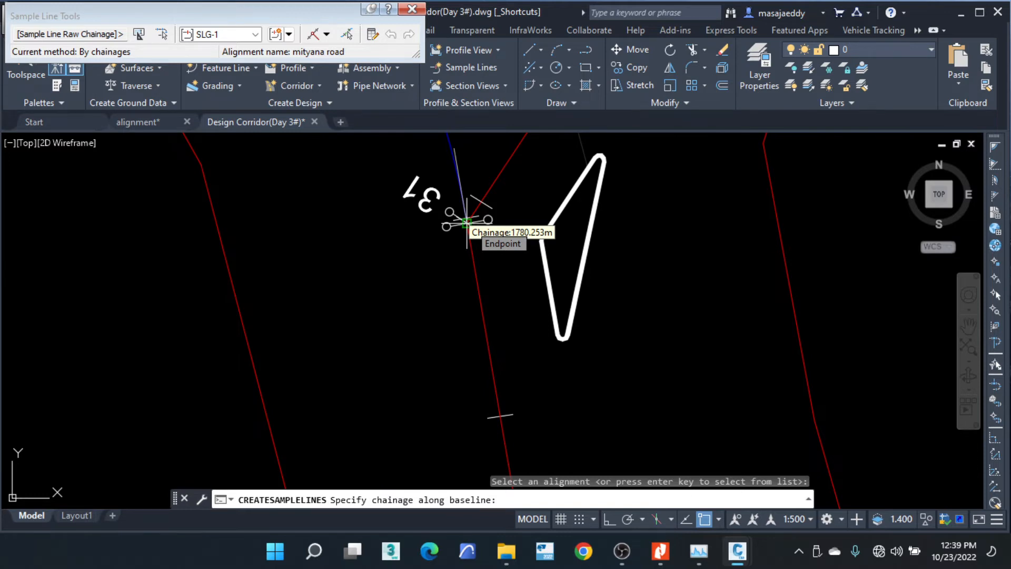
key("Escape")
key("Escape")
key("Escape")
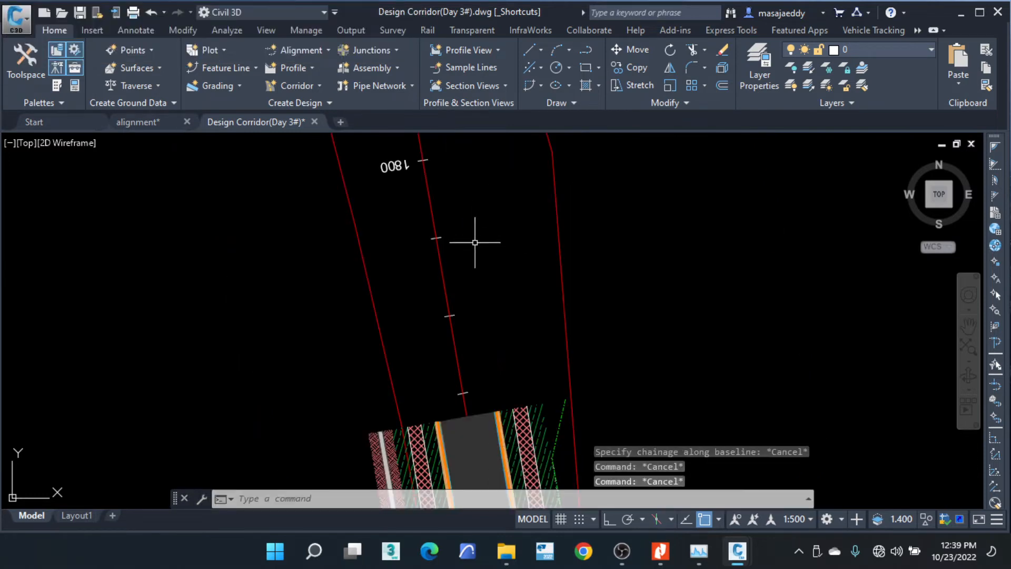
Start a Chainage Level label on the main road's profile view and set its chainage to 1780.283.
scroll(472, 234, "down", 6)
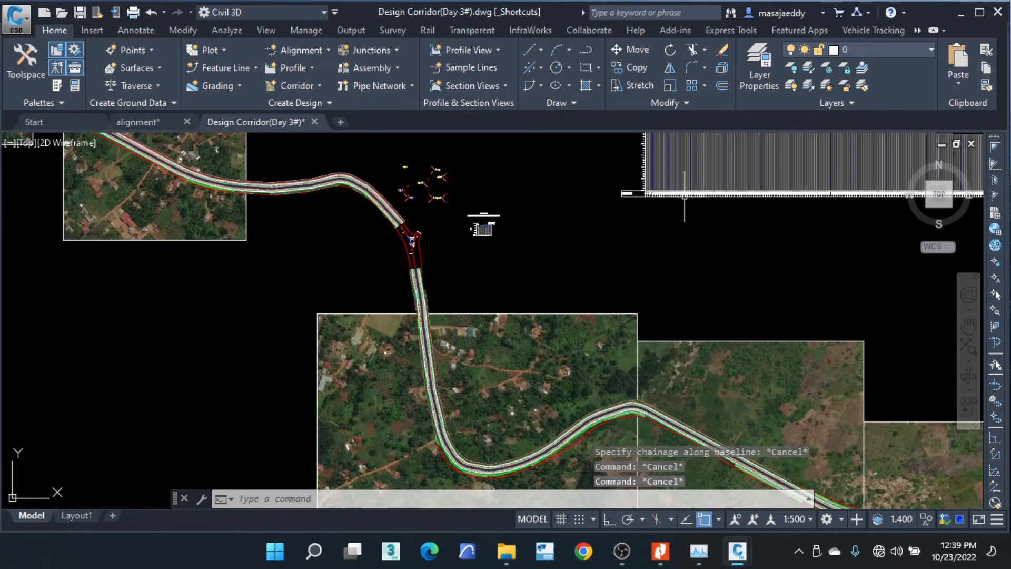
scroll(659, 211, "up", 5)
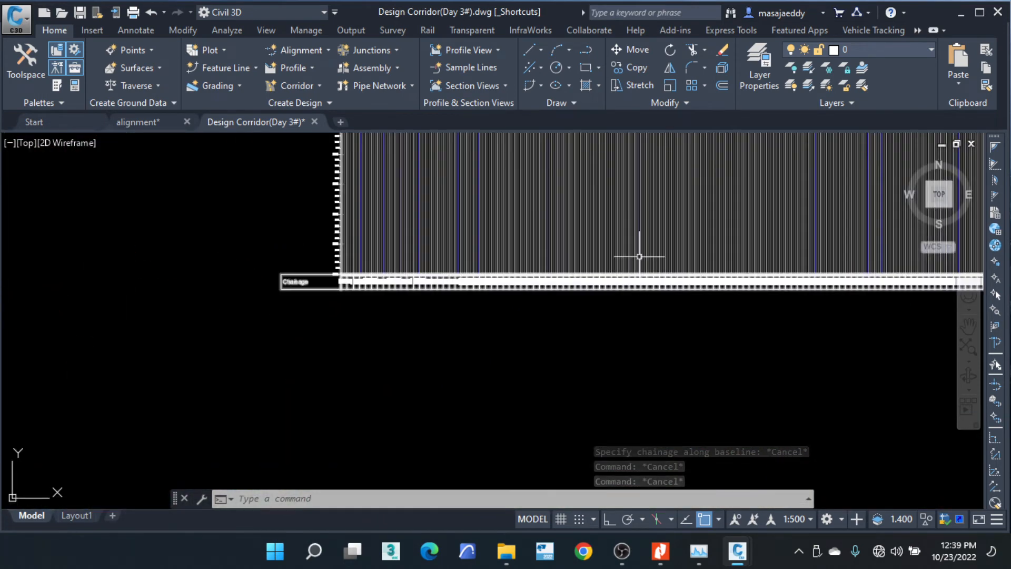
left_click(639, 256)
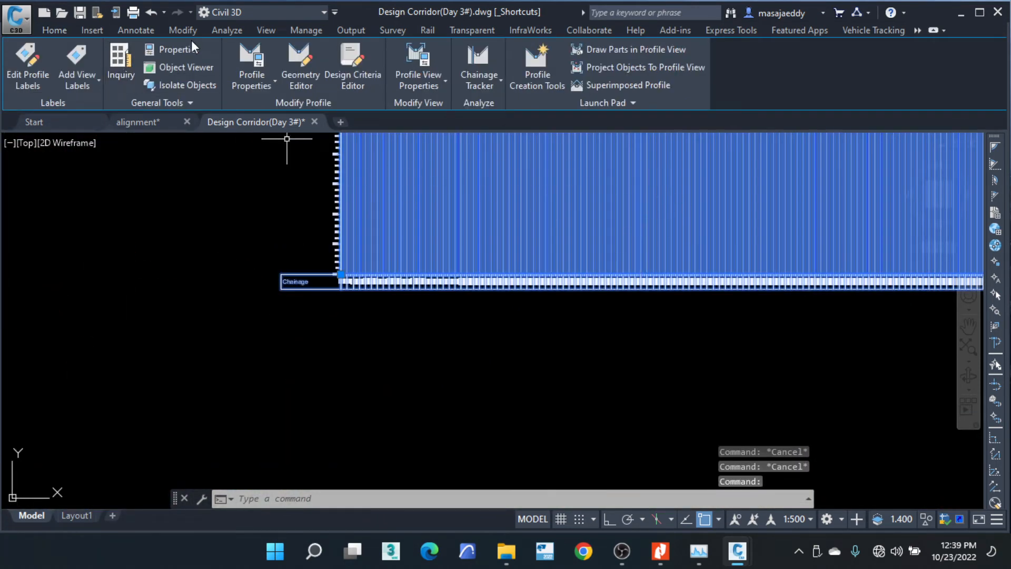
left_click(93, 83)
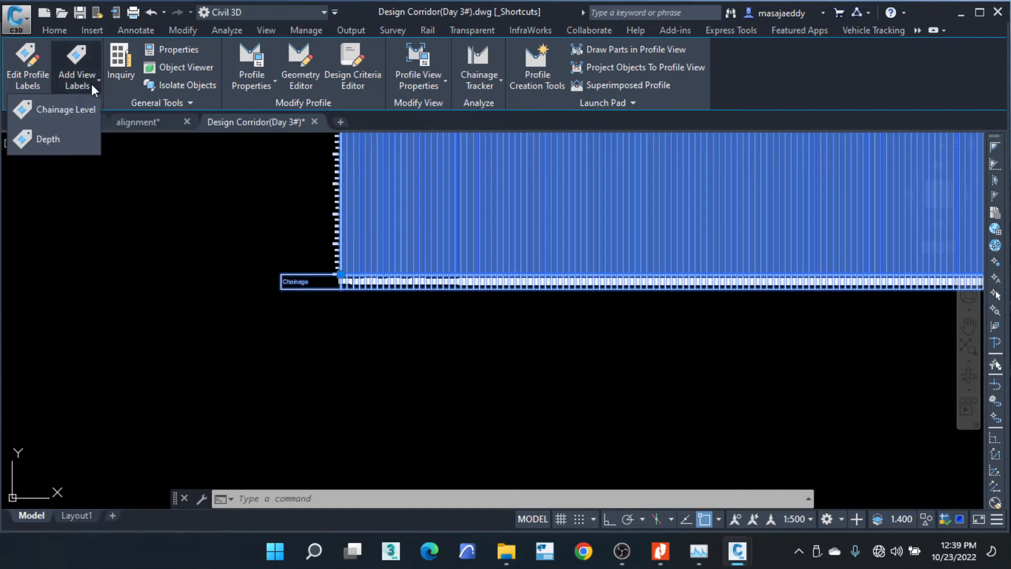
left_click(71, 109)
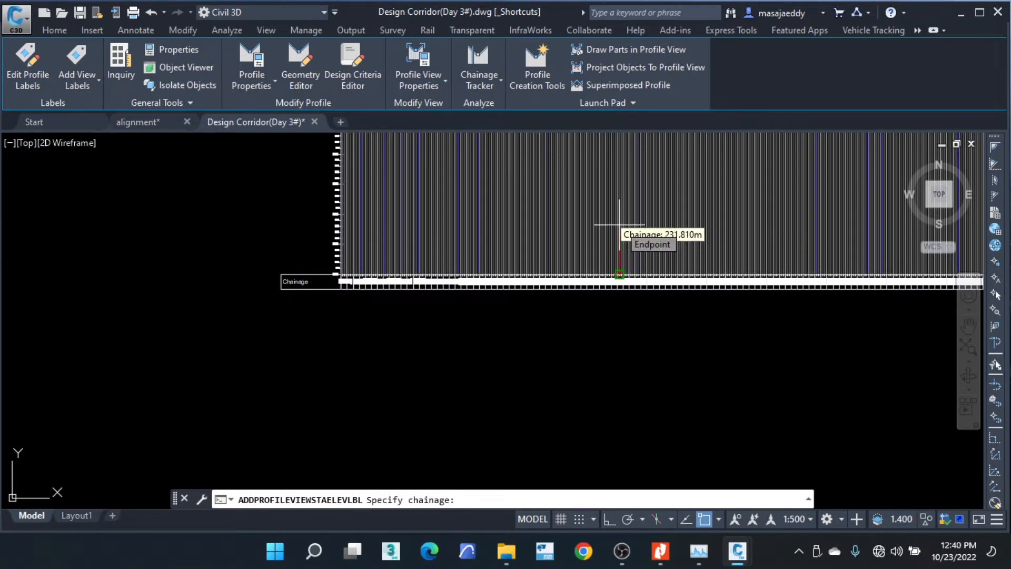
type("1780.2")
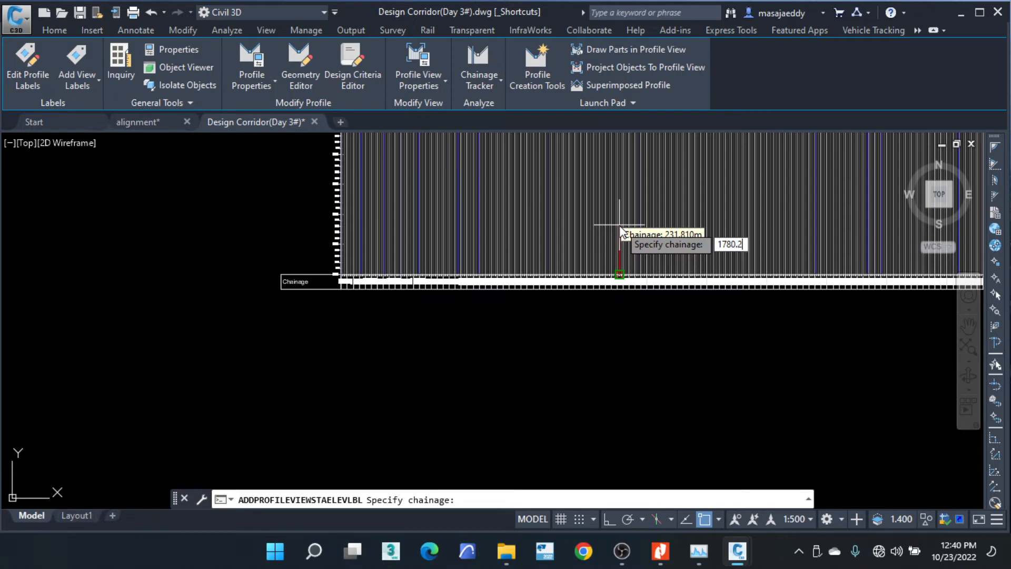
type("83")
key("Return")
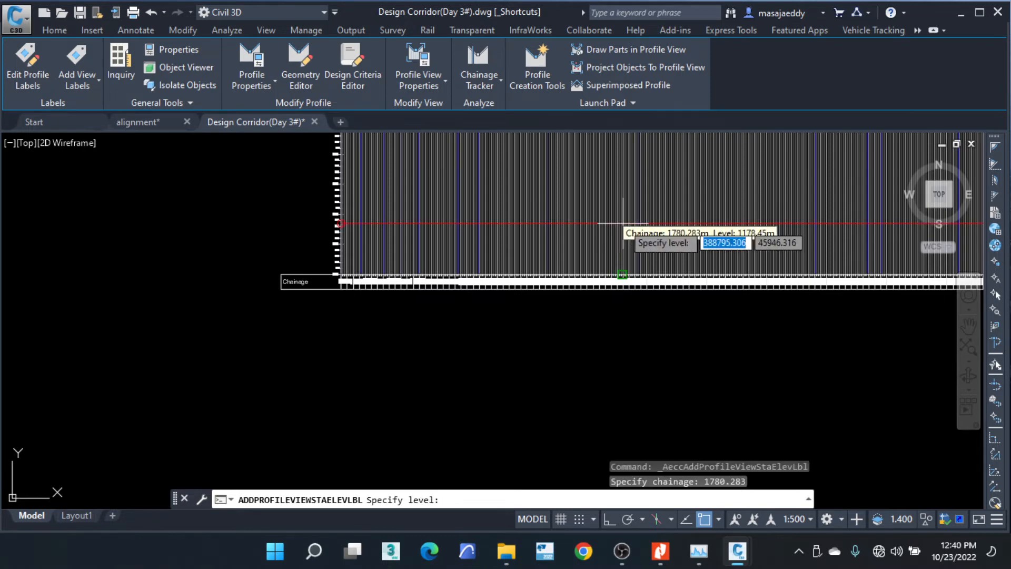
Read the mityana road design level at chainage 1780.283 on the profile view, then cancel the Chainage Level label without placing it.
scroll(623, 228, "down", 2)
middle_click_drag(769, 274, 445, 287)
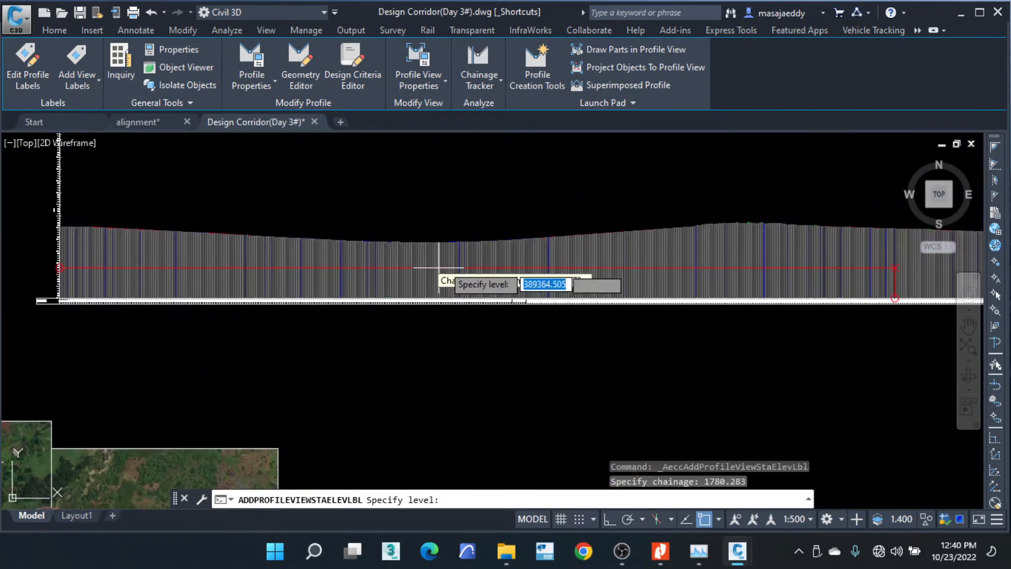
scroll(559, 273, "down", 2)
scroll(752, 271, "up", 3)
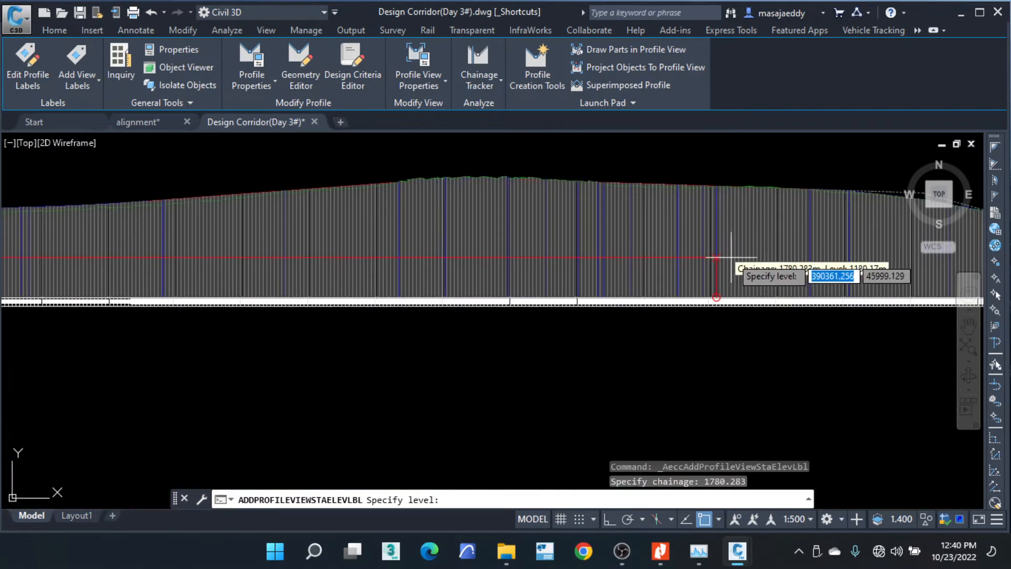
scroll(744, 267, "up", 2)
middle_click_drag(718, 174, 719, 246)
scroll(708, 250, "up", 3)
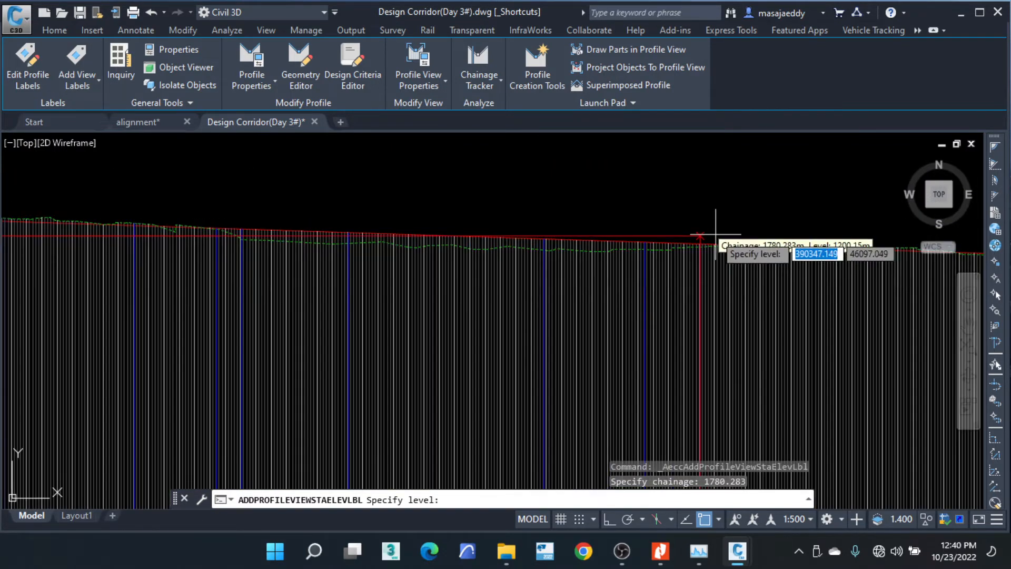
scroll(689, 248, "up", 2)
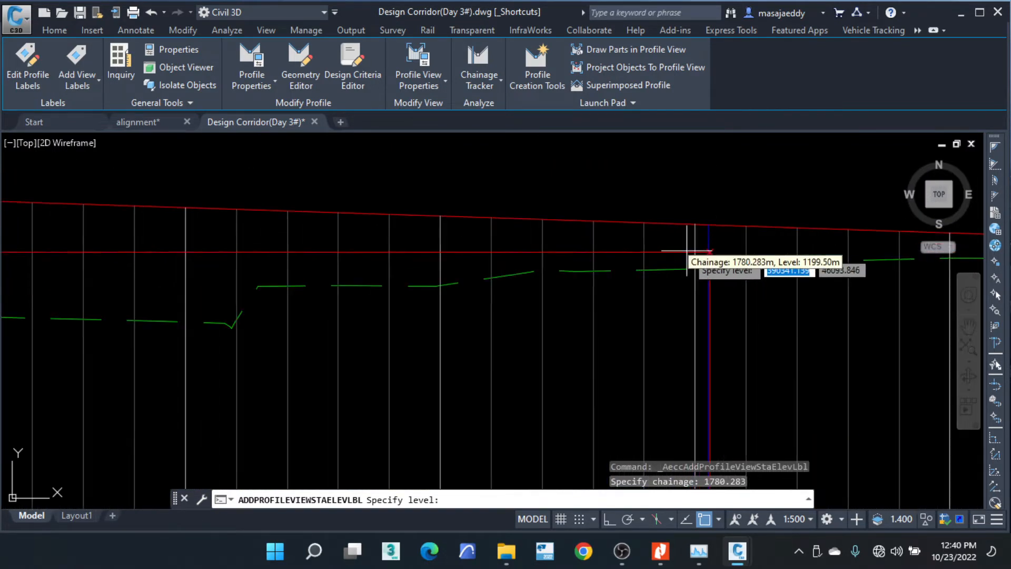
middle_click_drag(690, 249, 700, 236)
scroll(706, 224, "up", 1)
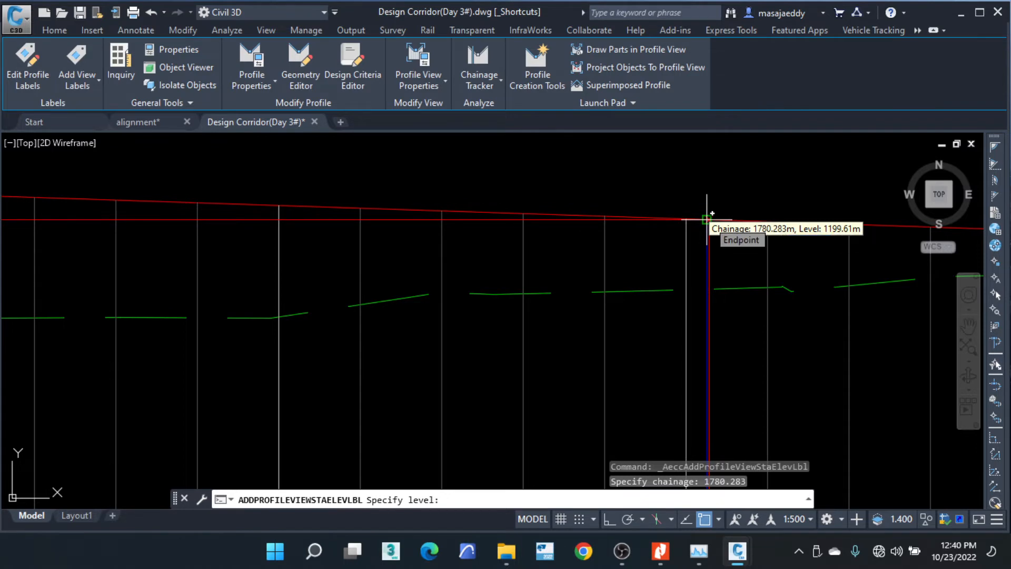
key("Escape")
key("Escape")
key("Escape")
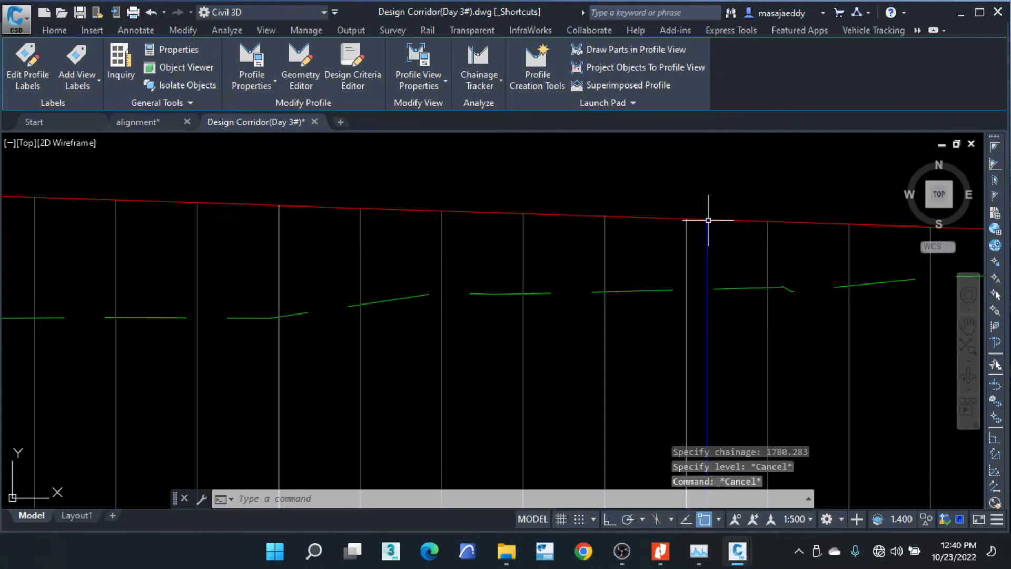
Start a Chainage Level label on the minor road's profile view and pick its end chainage, 31.281.
scroll(521, 243, "down", 5)
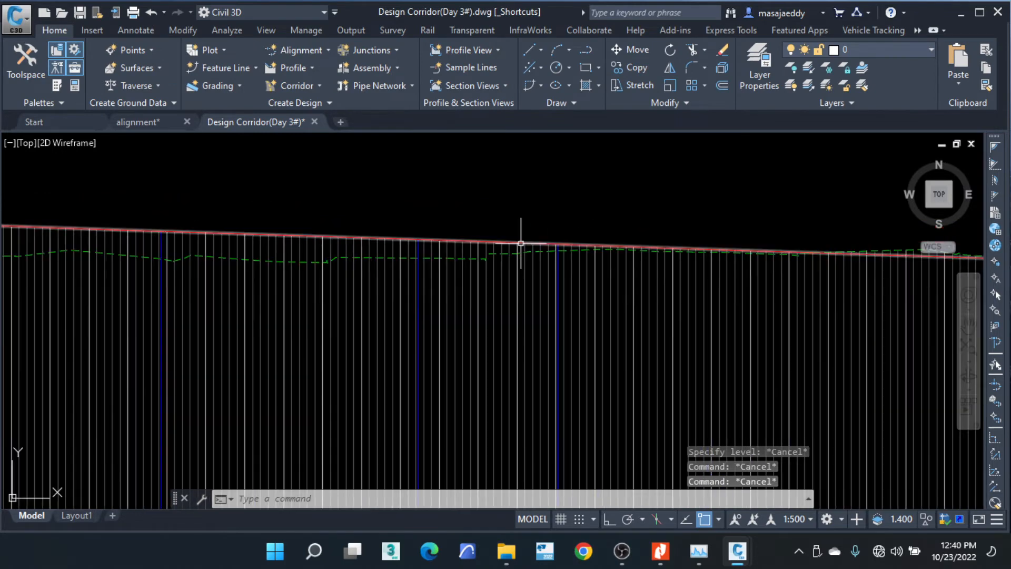
scroll(451, 260, "down", 5)
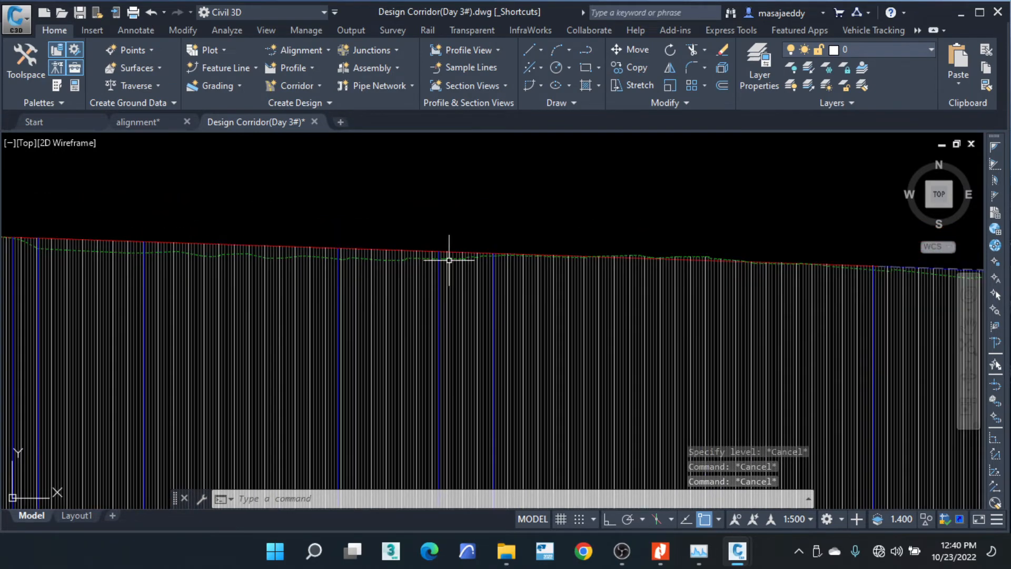
scroll(559, 308, "down", 8)
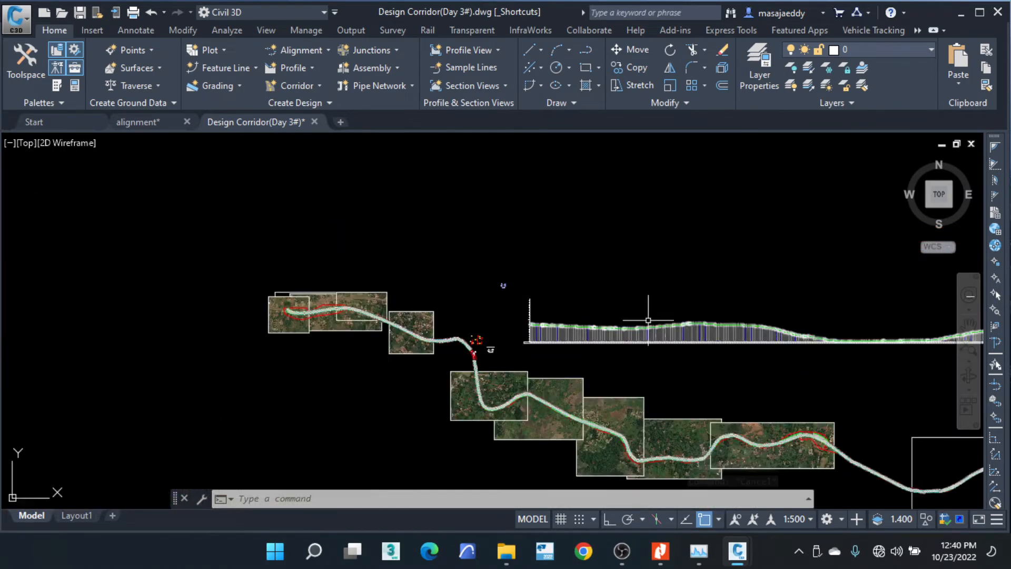
scroll(485, 349, "up", 12)
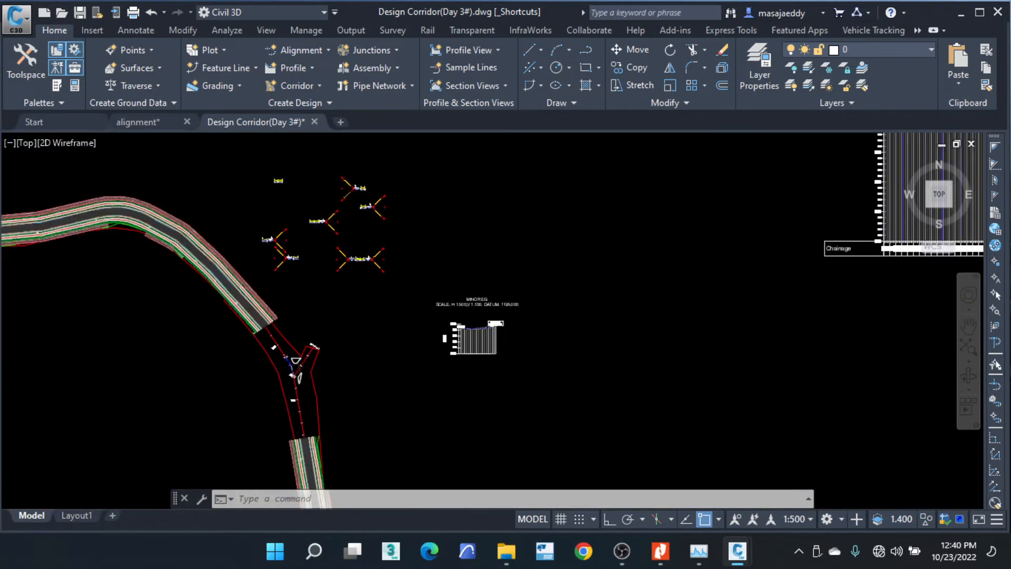
scroll(502, 288, "up", 3)
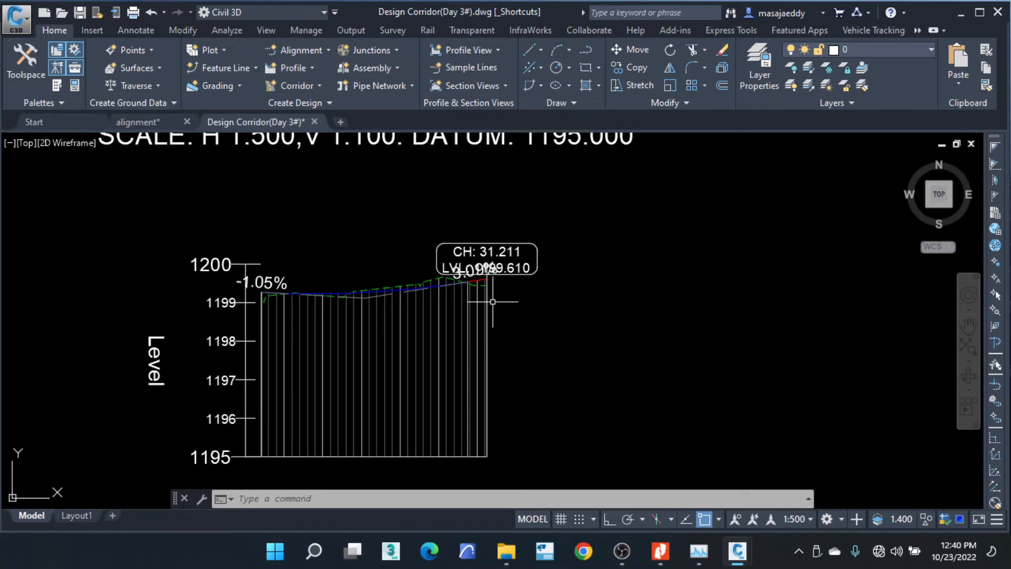
left_click(445, 360)
left_click(430, 357)
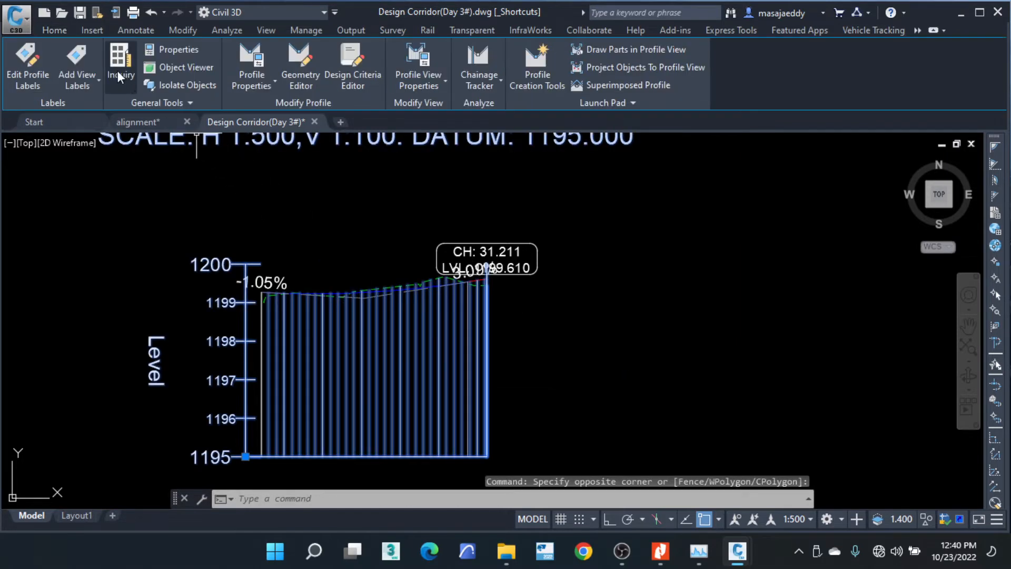
left_click(89, 81)
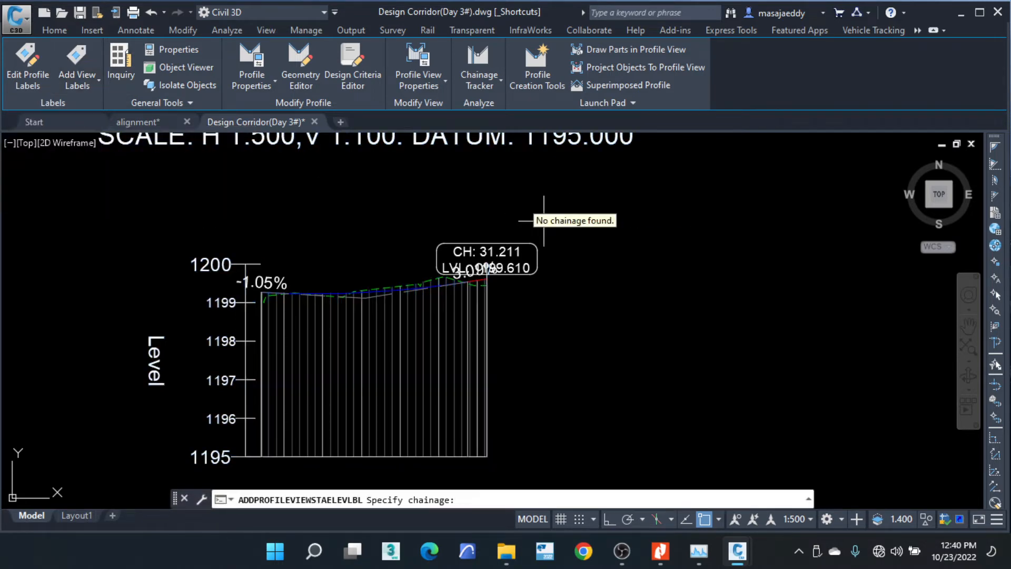
scroll(474, 437, "up", 10)
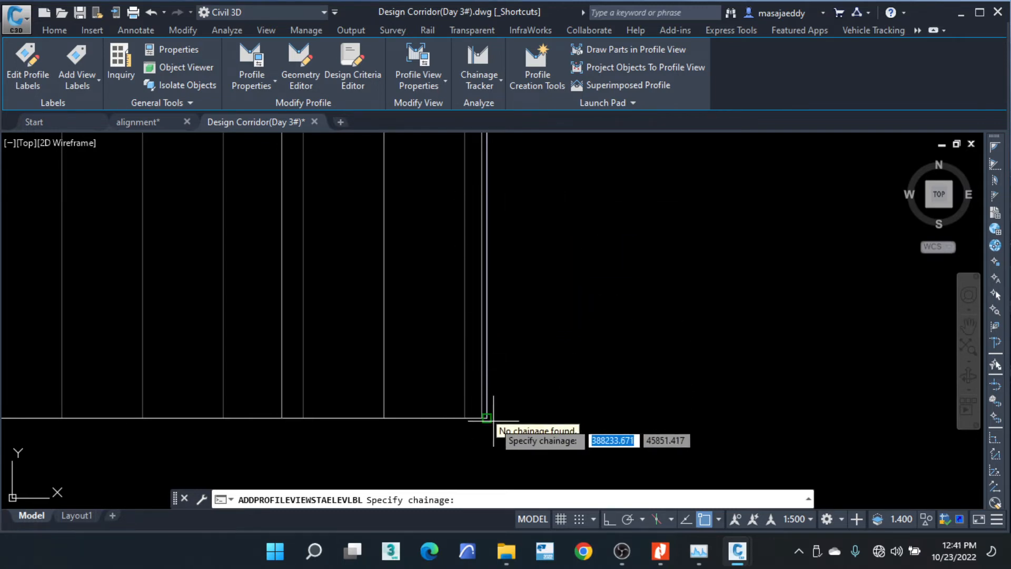
left_click(490, 418)
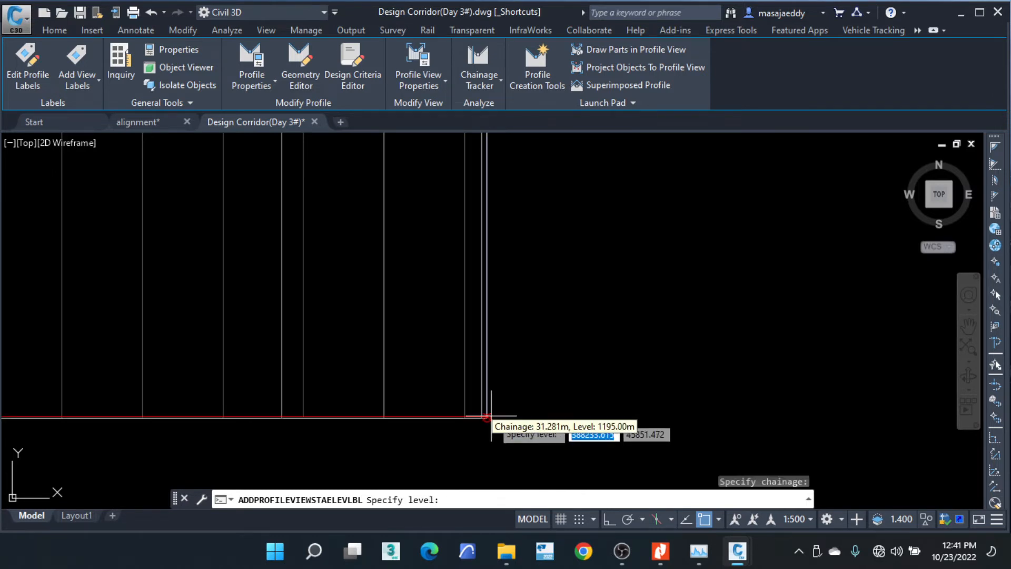
Place the minor profile view's end label at level 1199.61 and finish the labelling command.
middle_click_drag(511, 232, 522, 431)
middle_click_drag(517, 268, 511, 490)
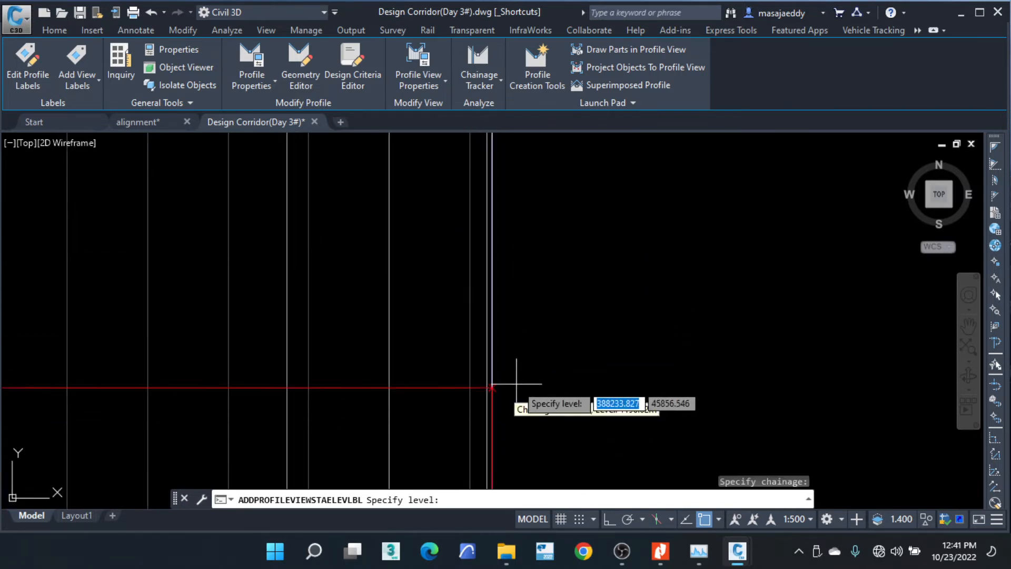
scroll(517, 384, "down", 3)
middle_click_drag(521, 197, 517, 353)
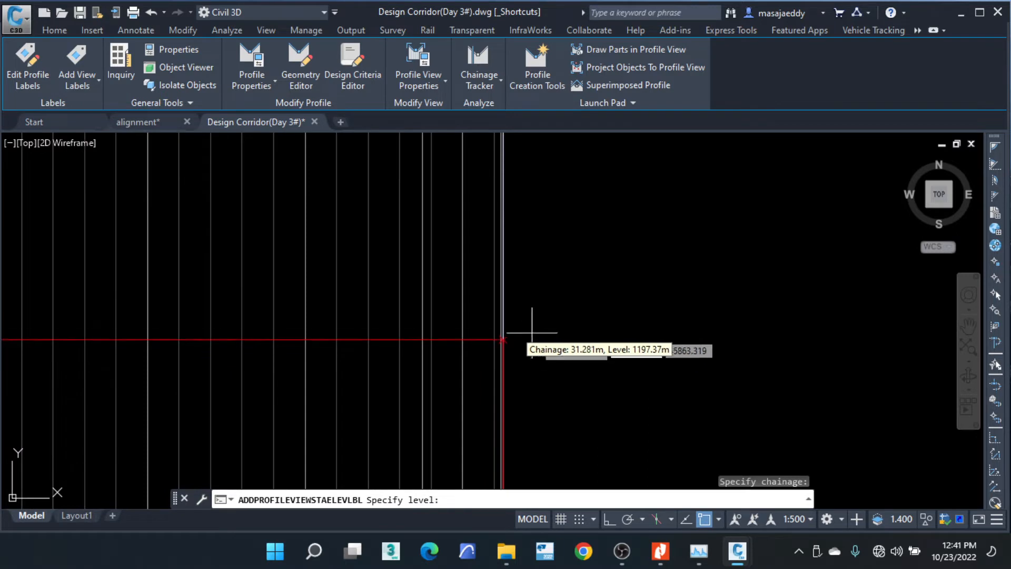
type("17")
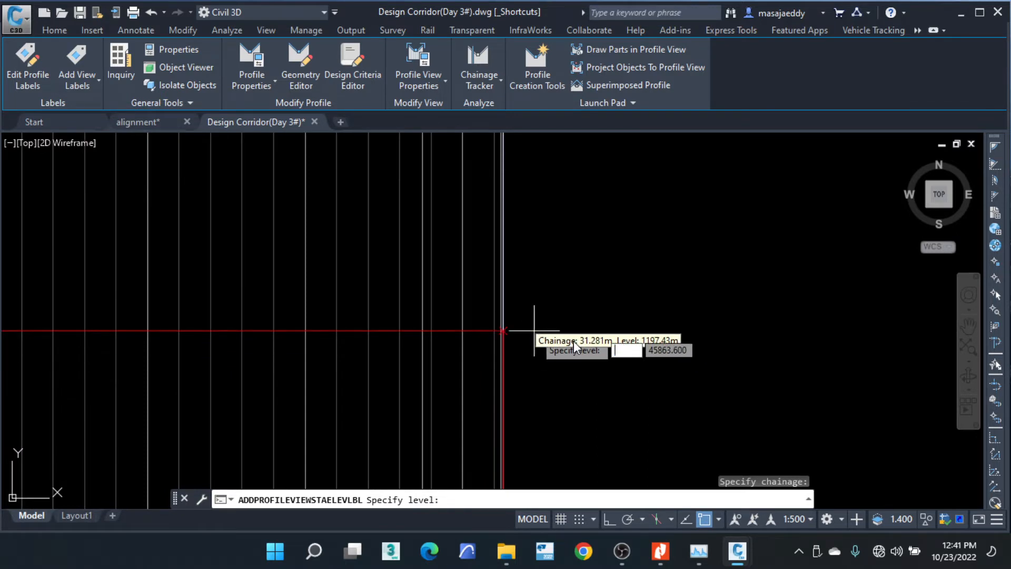
type("1199.61")
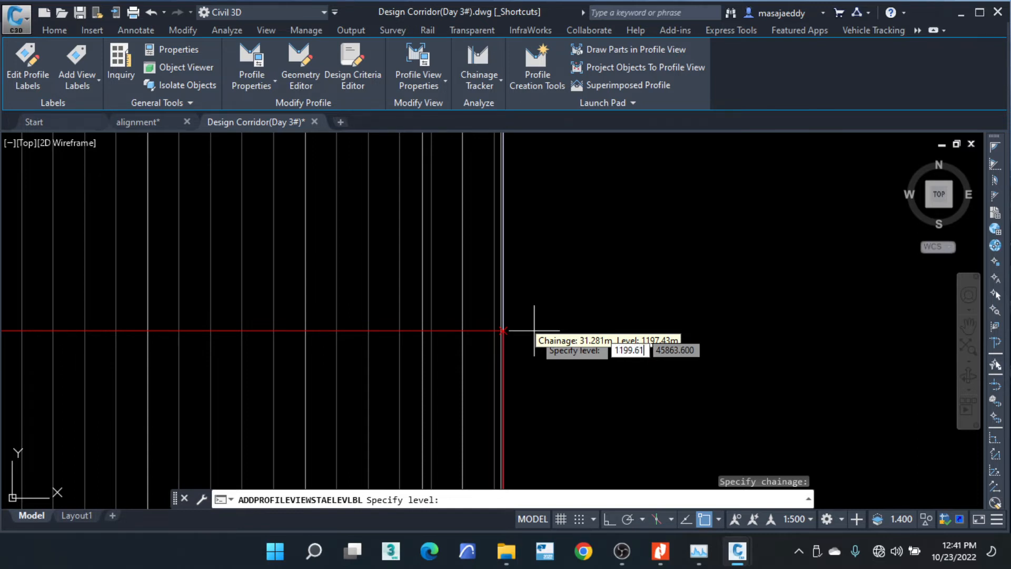
key("Return")
scroll(534, 326, "down", 6)
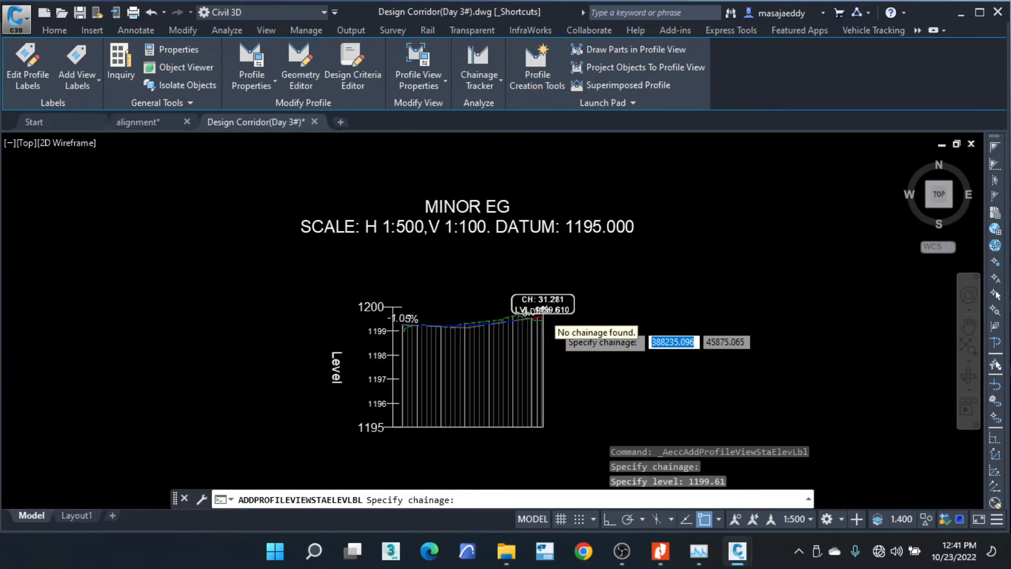
scroll(554, 325, "up", 8)
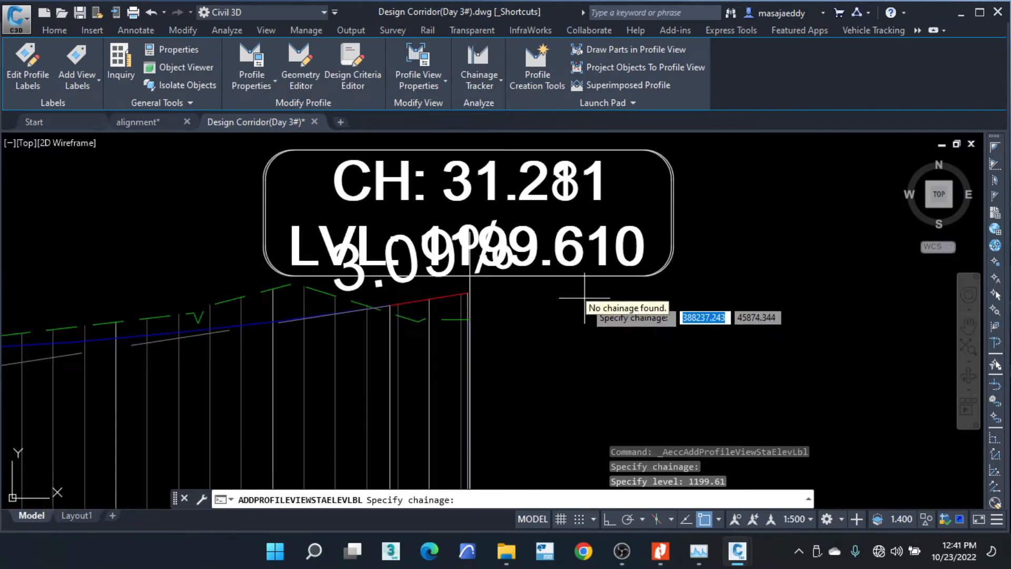
key("Escape")
key("Escape")
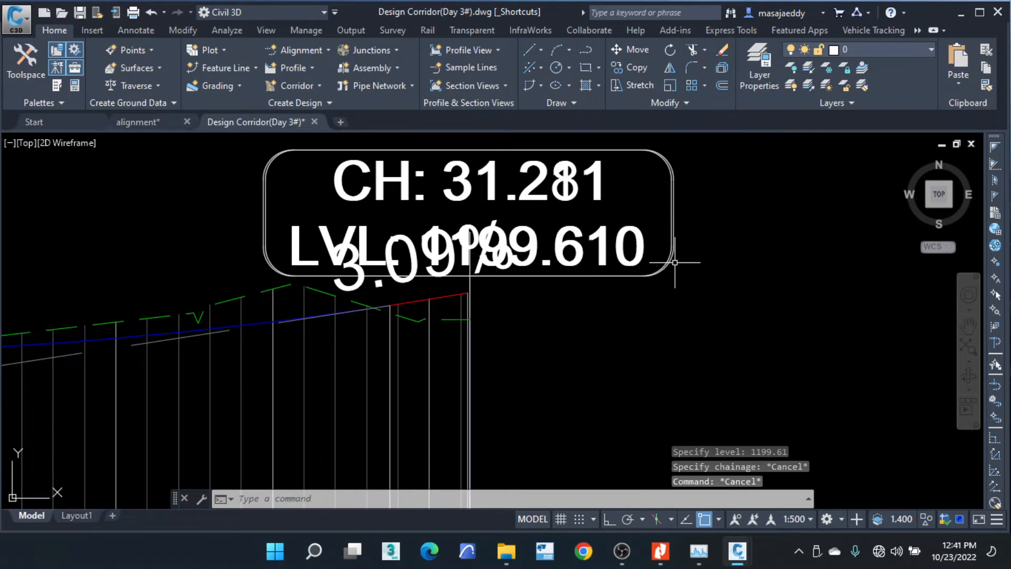
Try to stretch the end of the minor road's design profile to the point marked by the 1199.61 level label.
left_click(674, 262)
scroll(470, 282, "up", 8)
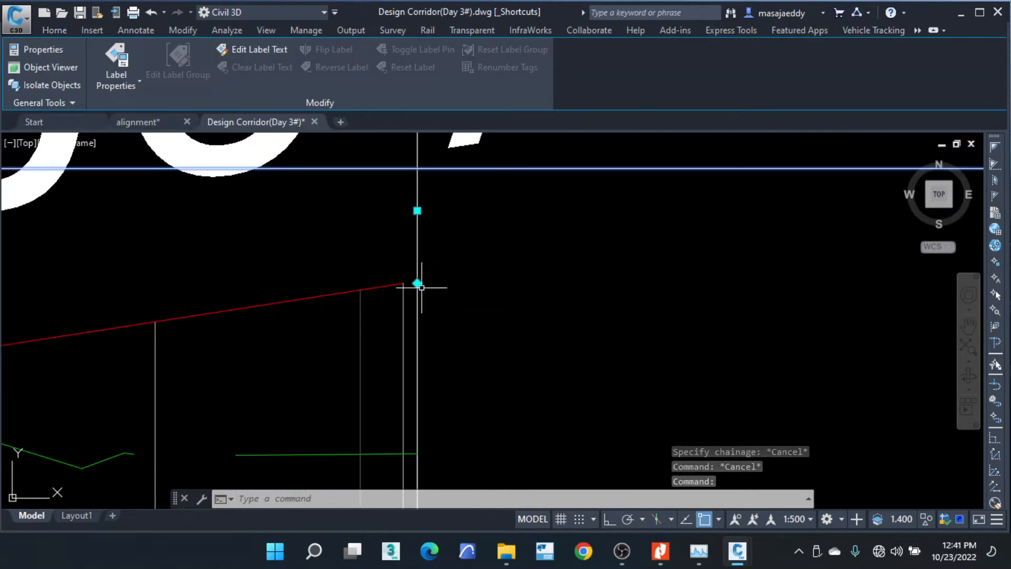
left_click(394, 286)
left_click(417, 284)
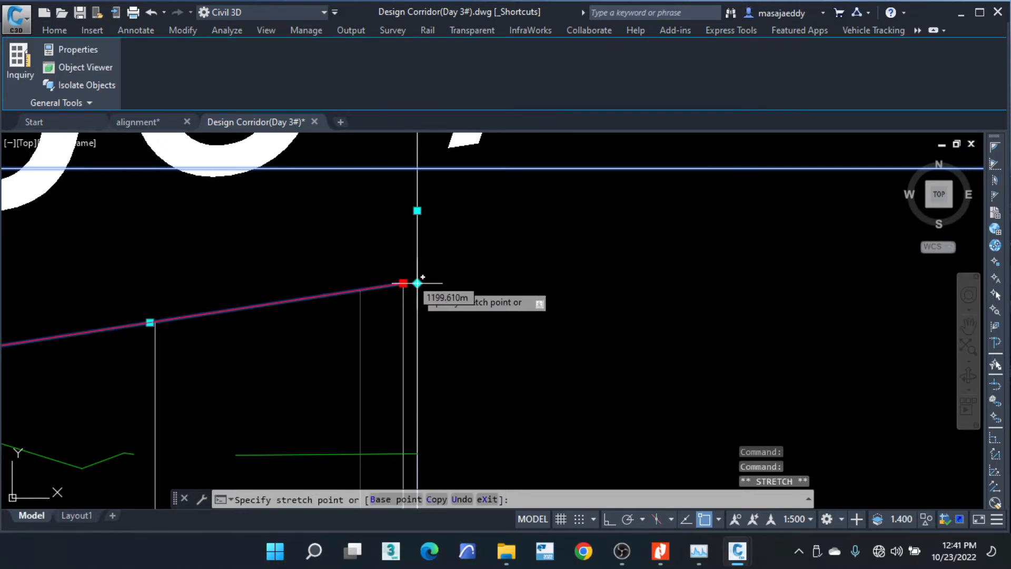
left_click(416, 281)
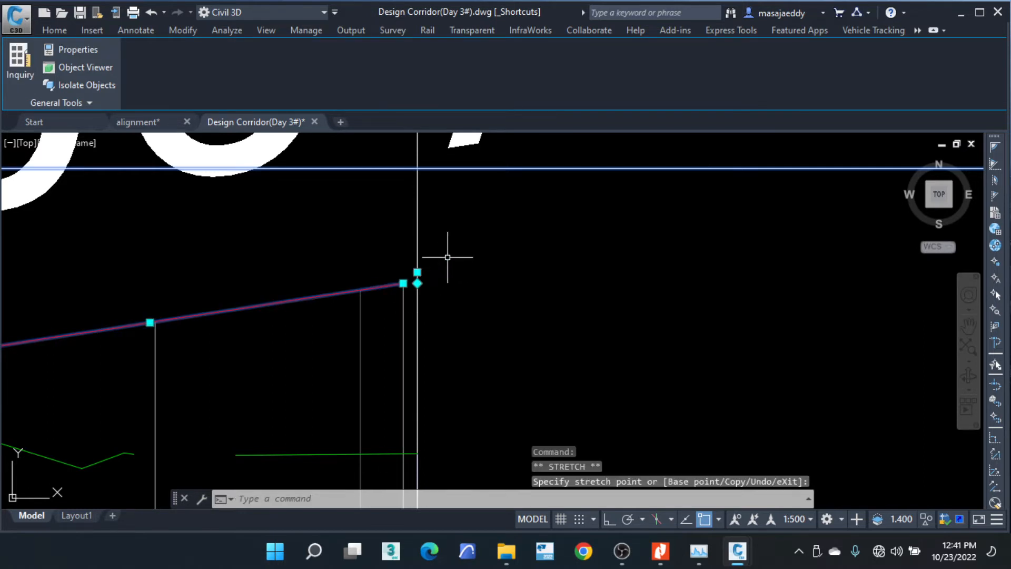
scroll(409, 279, "up", 4)
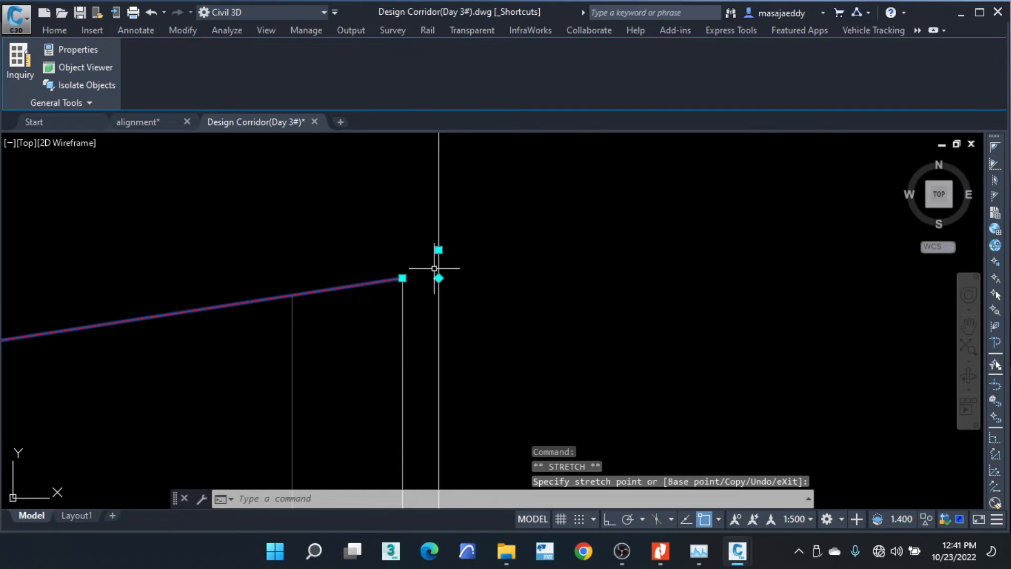
key("Escape")
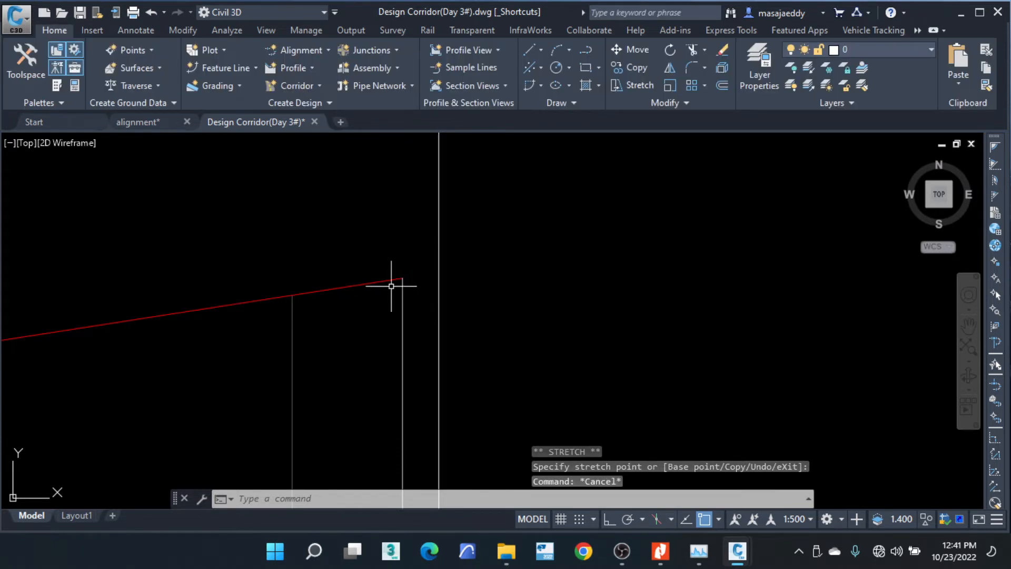
left_click(403, 277)
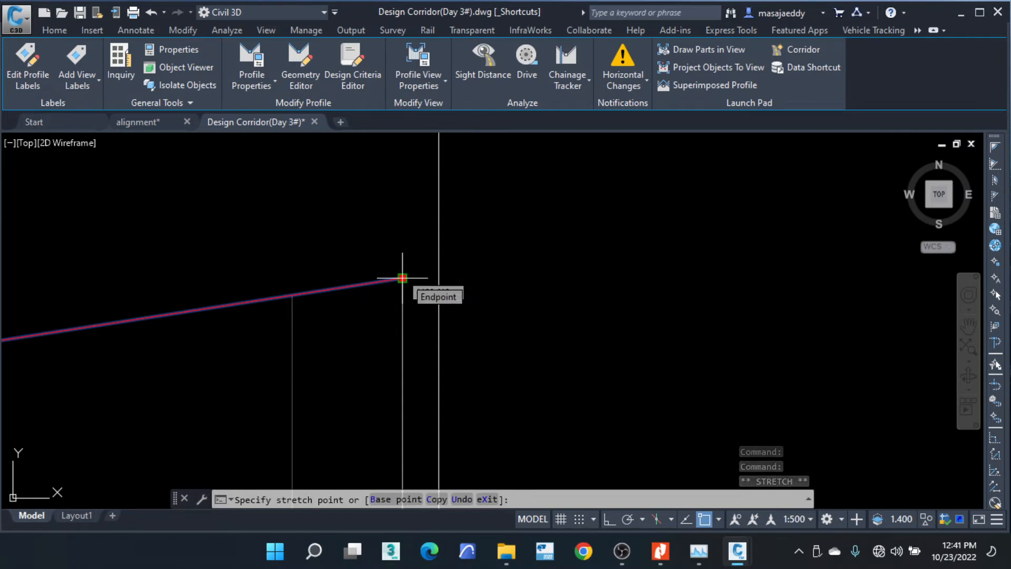
key("Escape")
key("Escape")
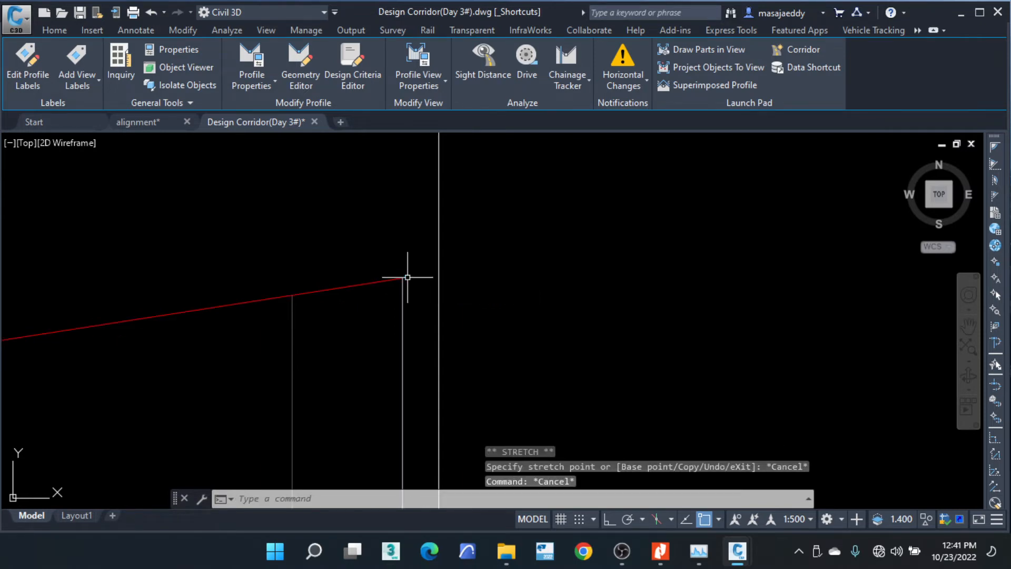
Start a new junction at the point where the minor alignment meets the mityana road centreline.
scroll(632, 253, "down", 10)
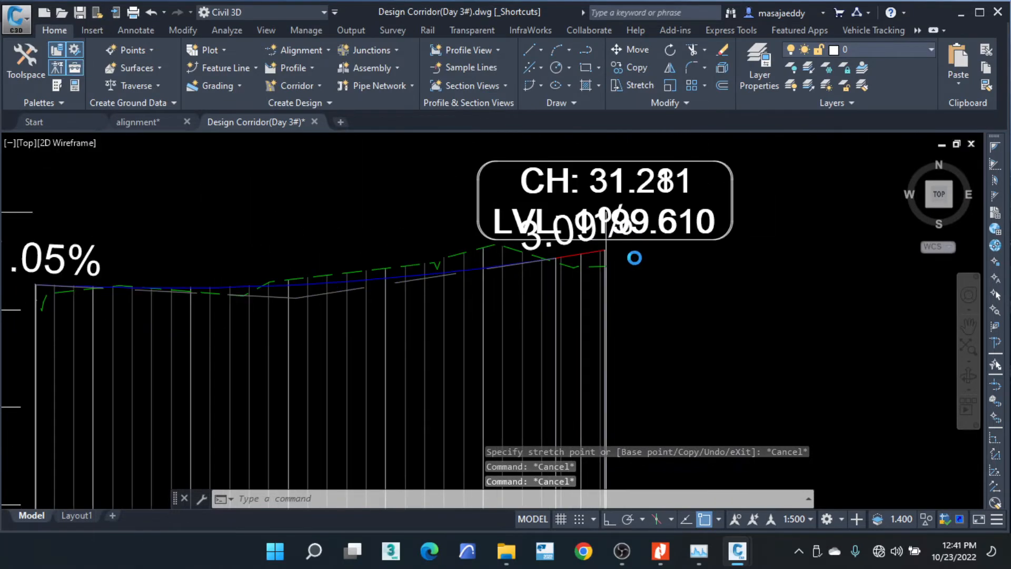
scroll(699, 238, "down", 3)
scroll(566, 277, "up", 4)
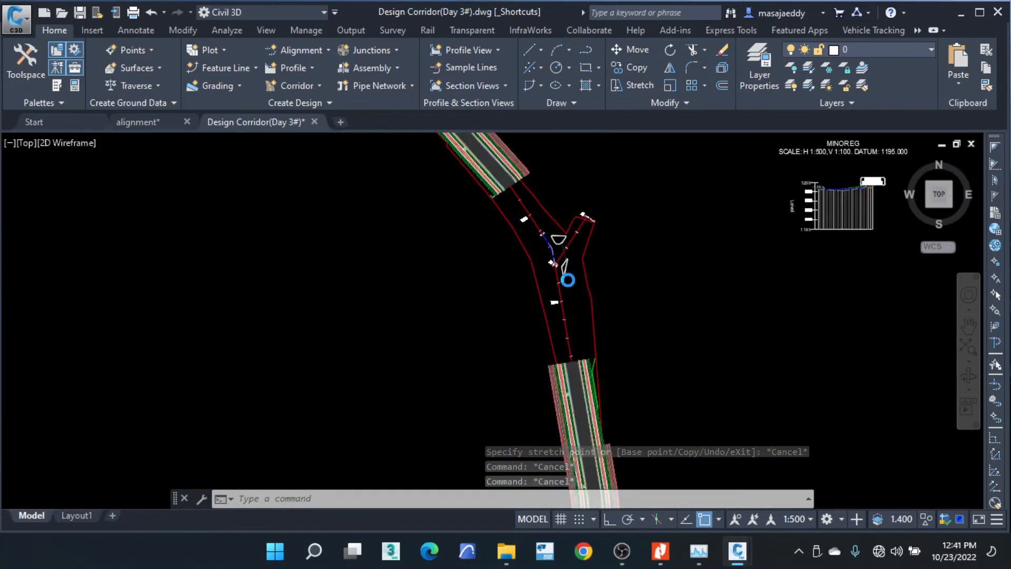
scroll(541, 247, "up", 6)
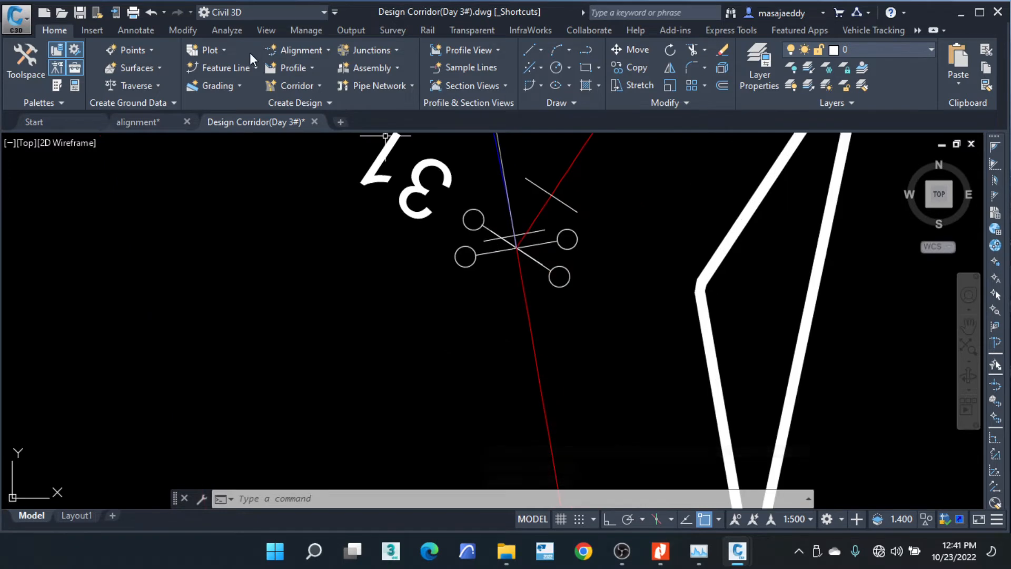
left_click(395, 49)
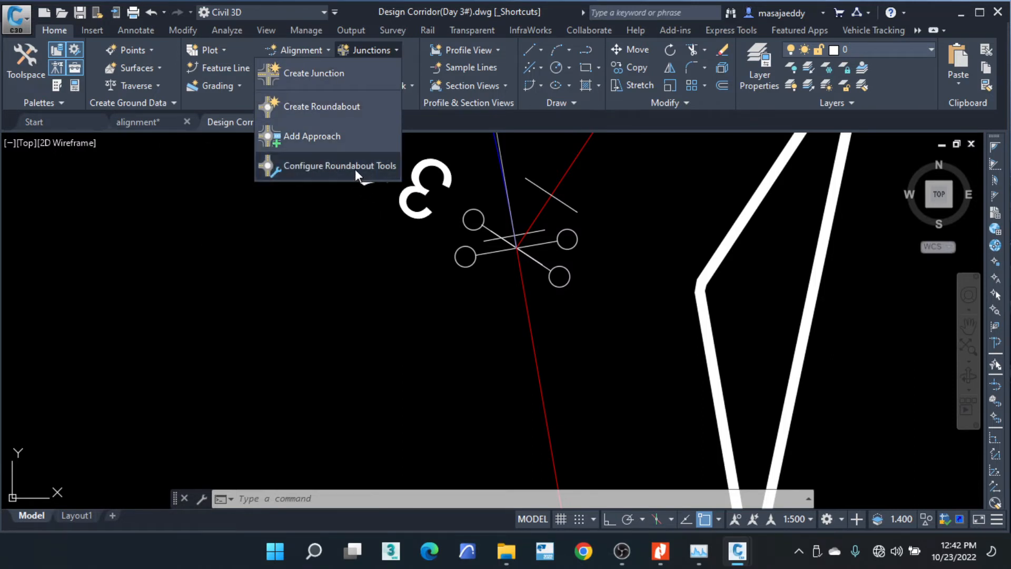
left_click(339, 80)
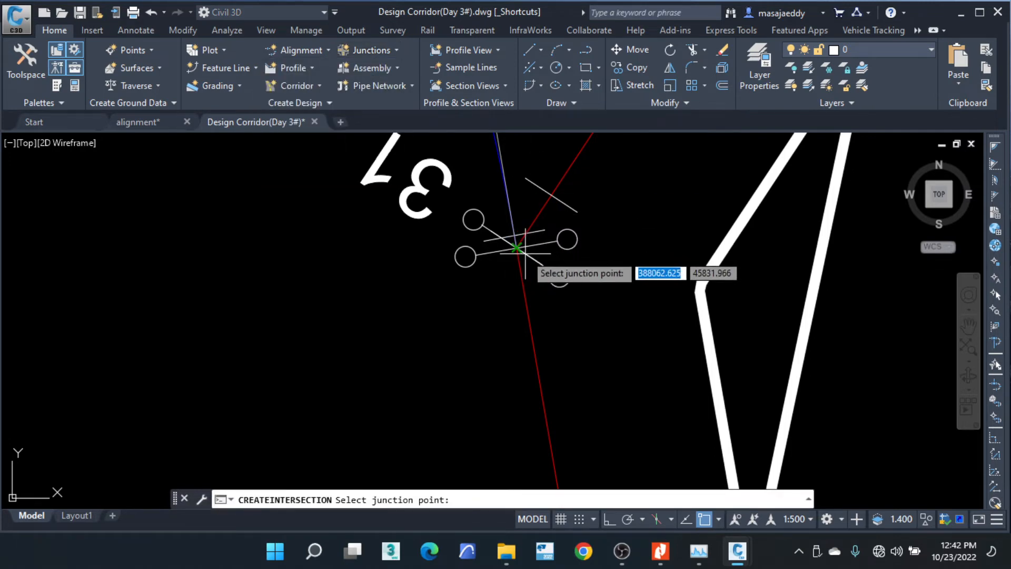
left_click(517, 248)
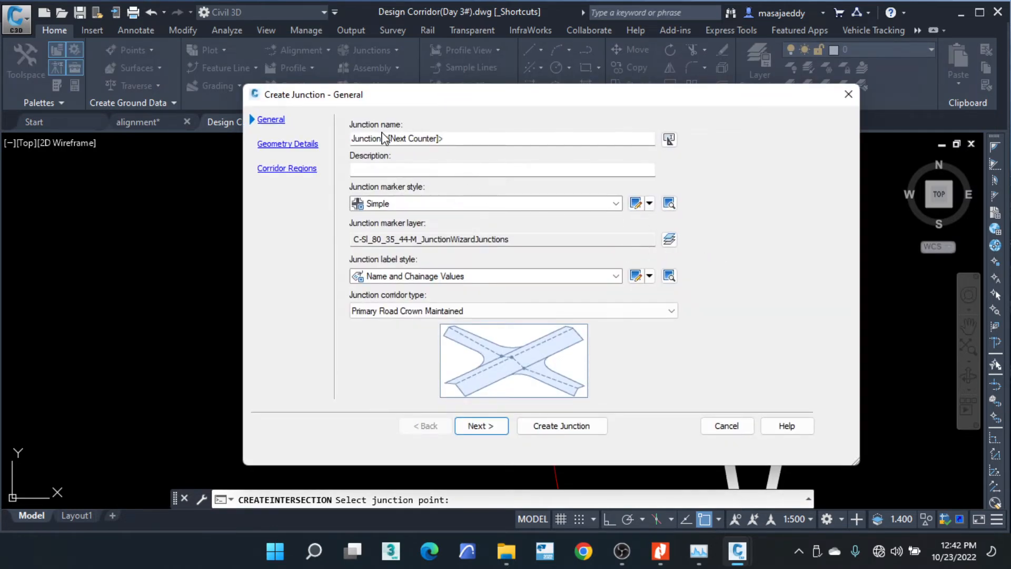
Name the junction Junction 01, set its corridor type to All Crowns Maintained, and continue to the geometry details.
left_click_drag(385, 138, 492, 153)
type("01")
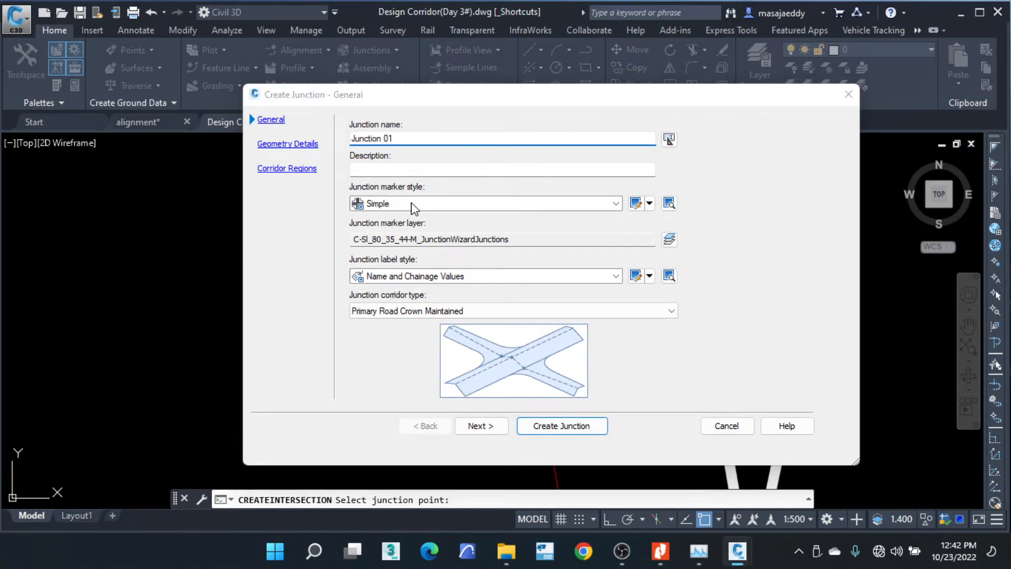
left_click(411, 205)
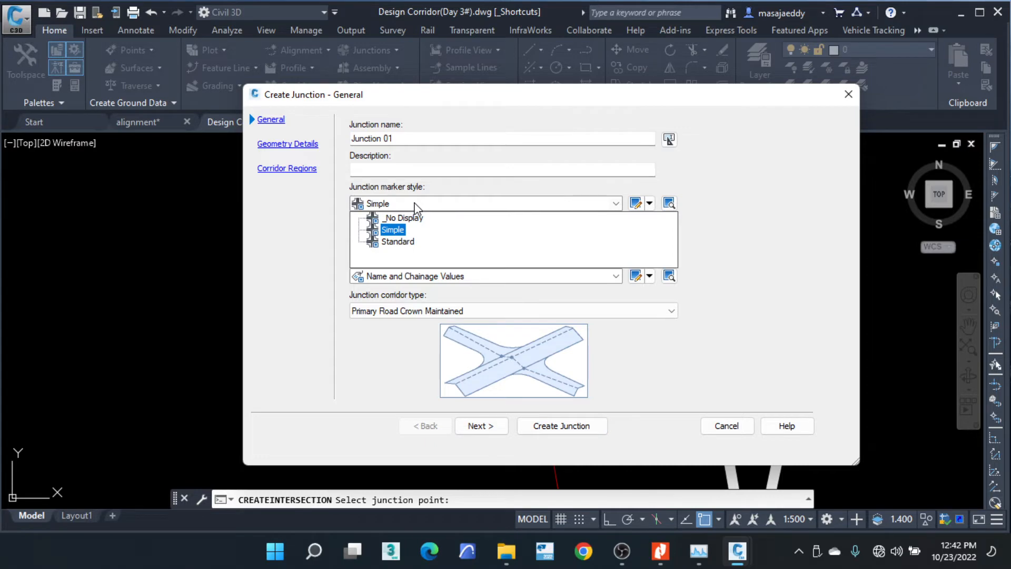
left_click(438, 185)
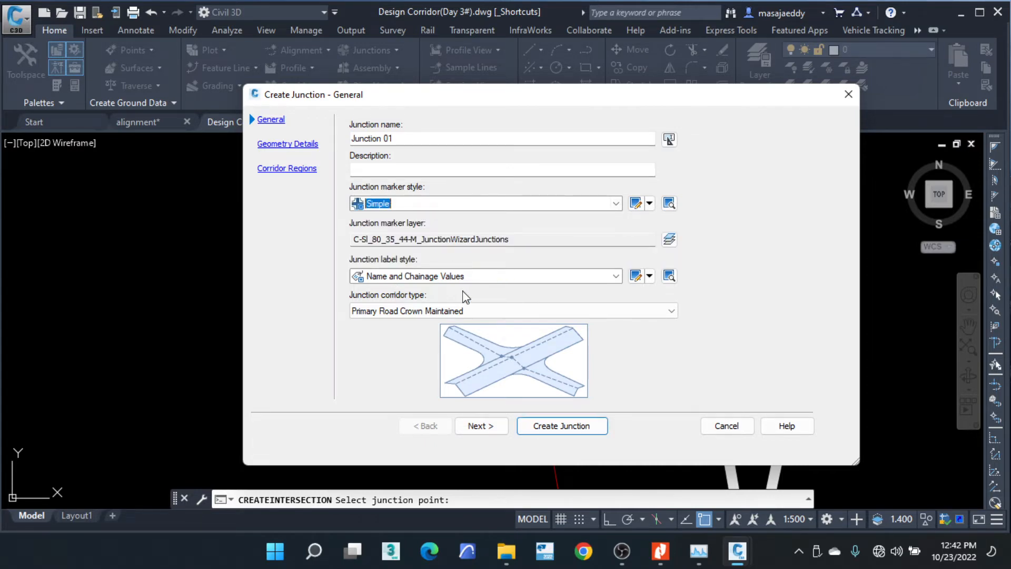
left_click(410, 312)
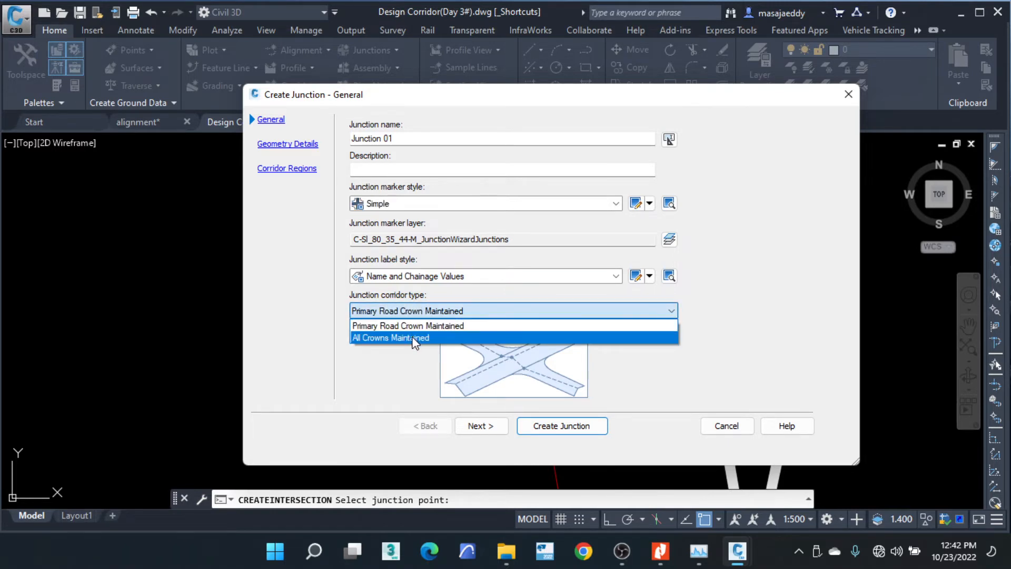
left_click(414, 339)
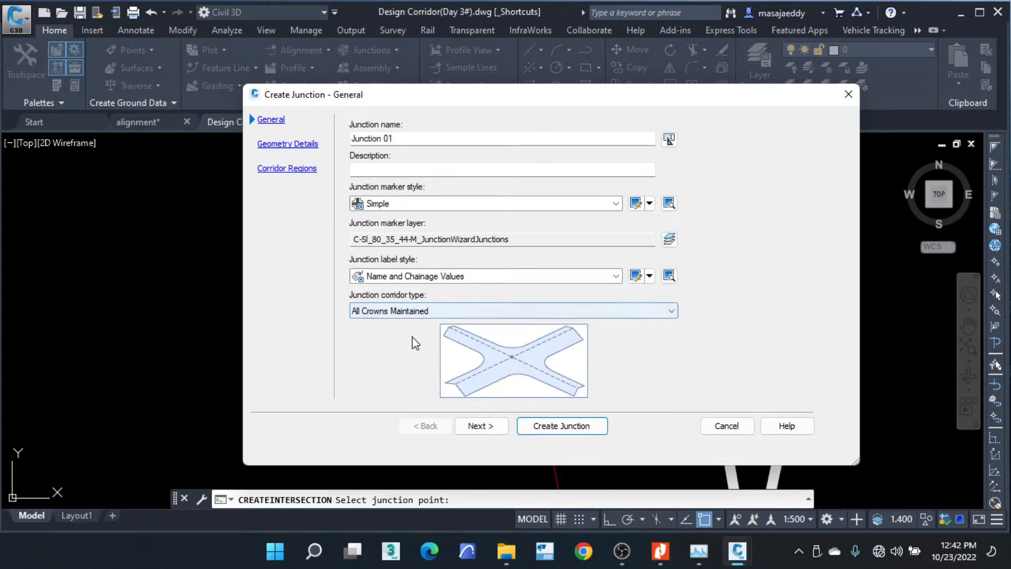
left_click(493, 427)
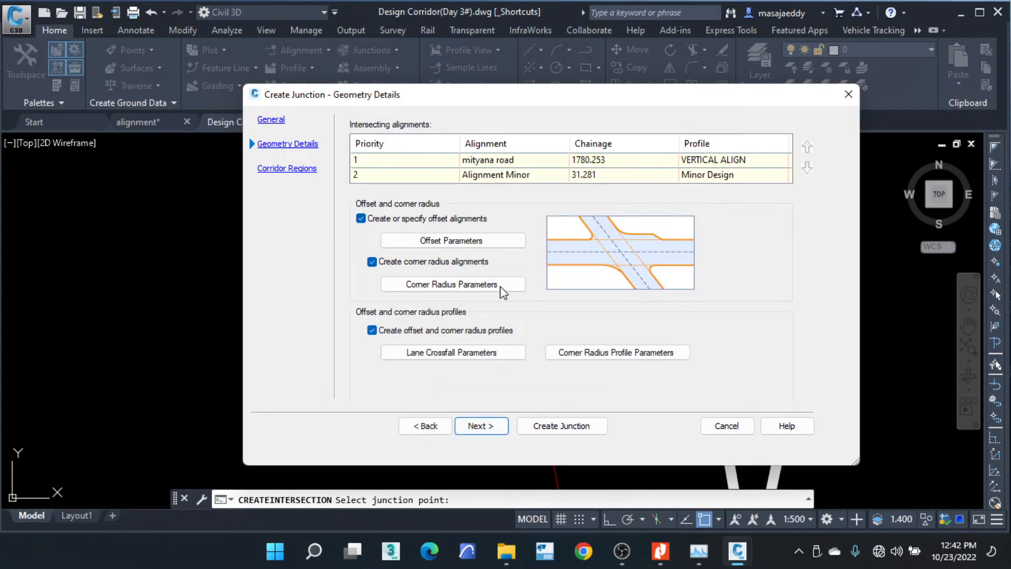
Examine the junction's offset parameters for mityana road and Alignment Minor, and recheck the general settings.
left_click(476, 242)
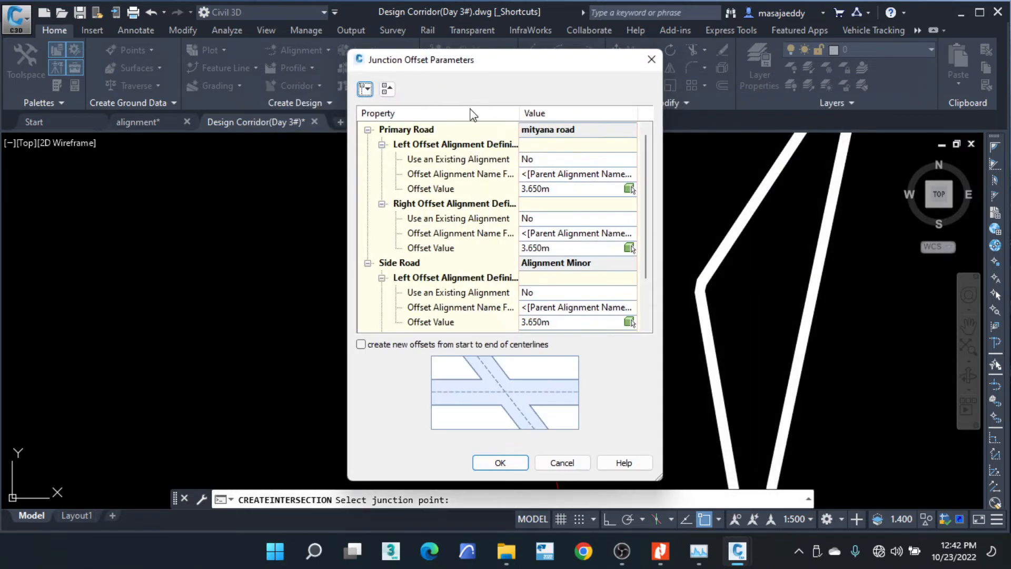
left_click(651, 59)
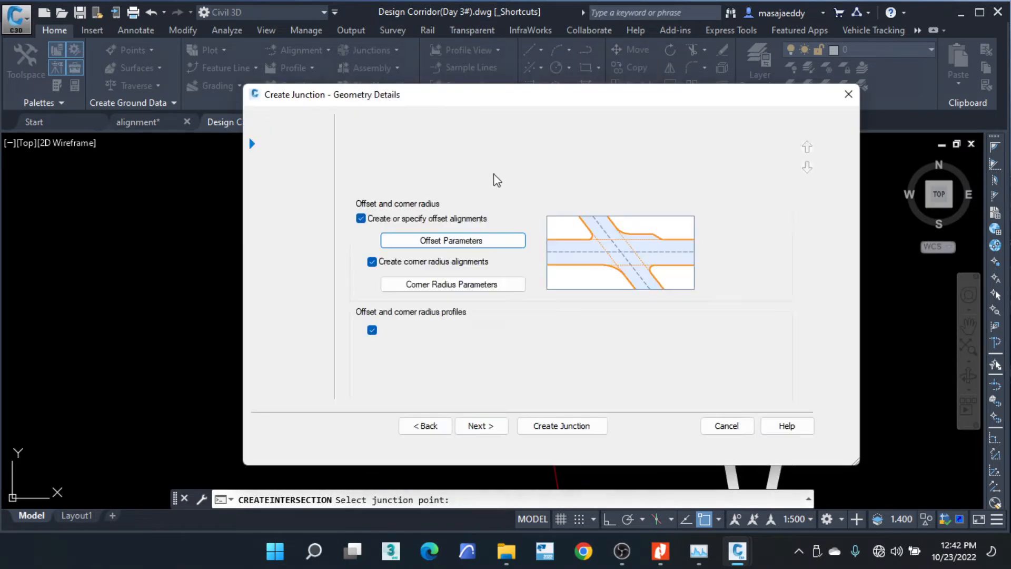
left_click(451, 242)
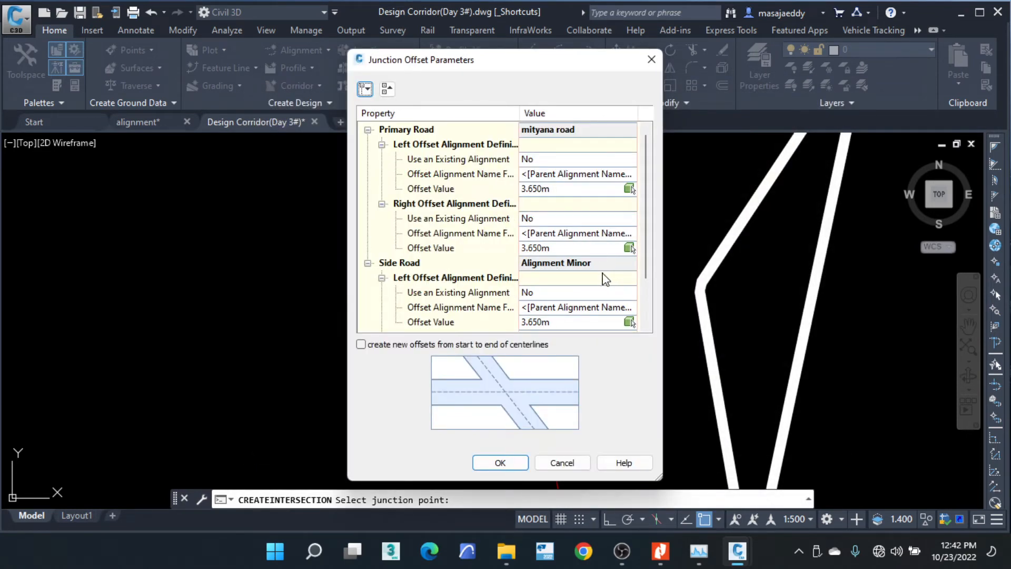
left_click(552, 458)
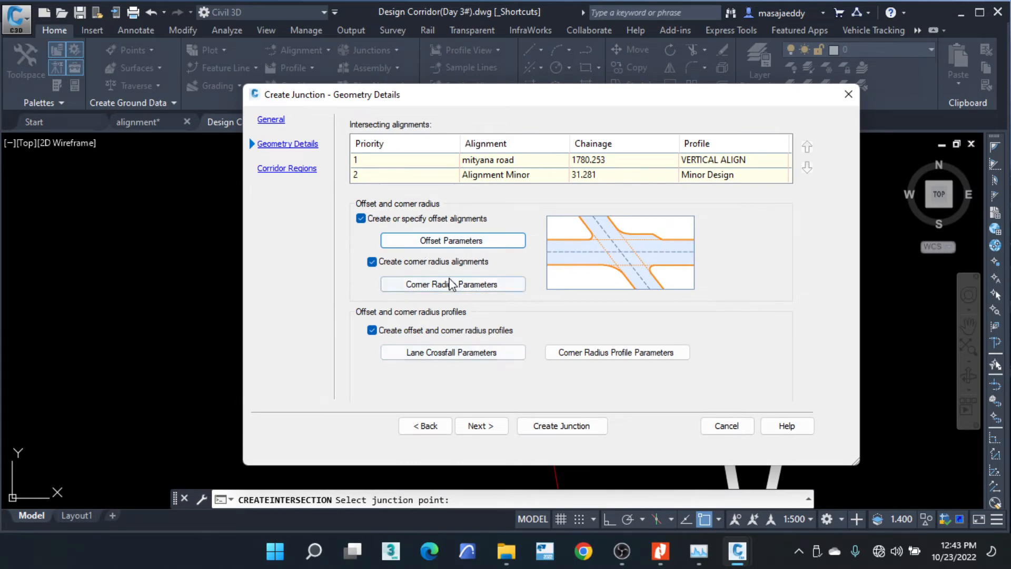
left_click(435, 243)
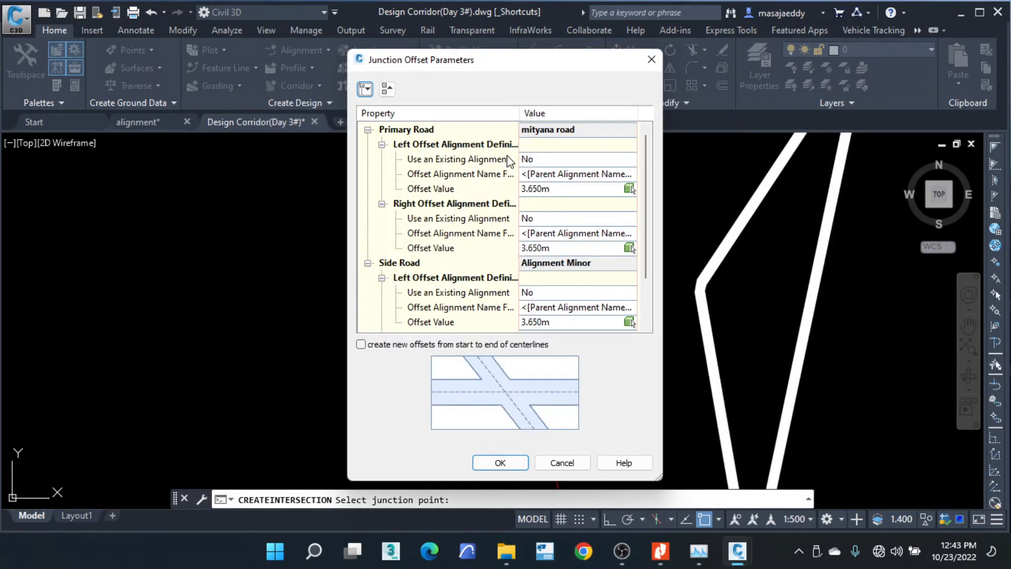
left_click(651, 59)
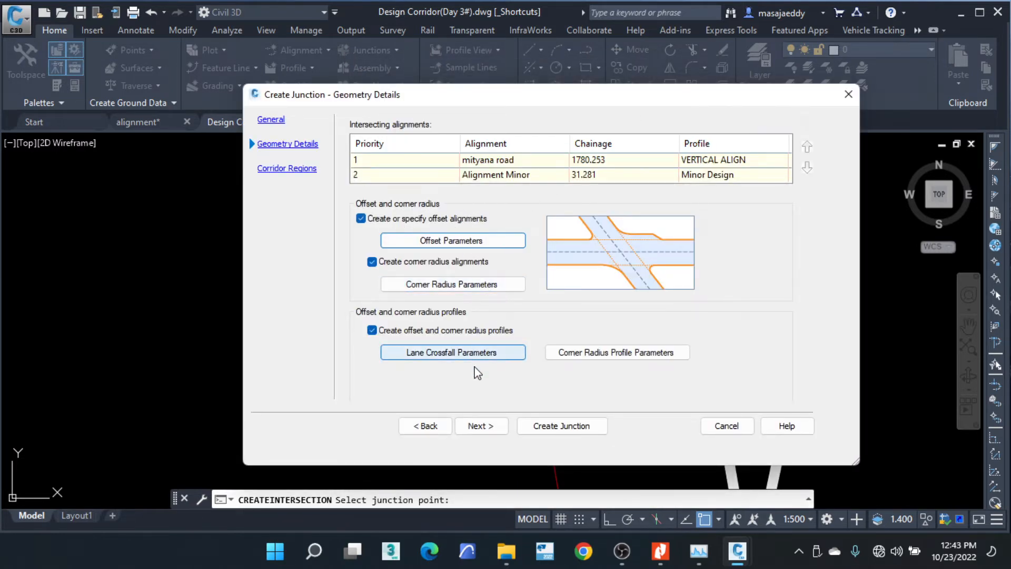
left_click(427, 426)
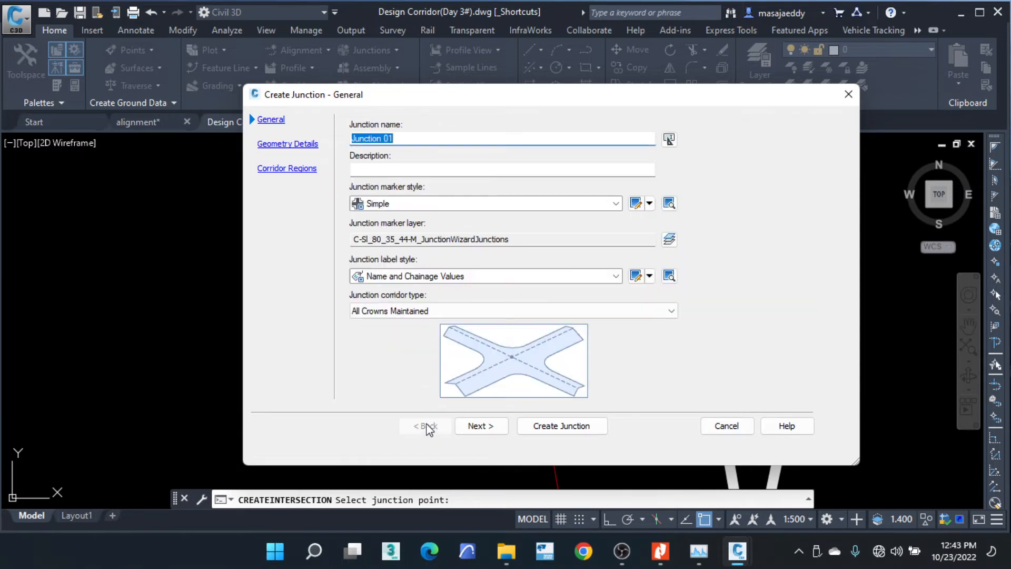
left_click(475, 426)
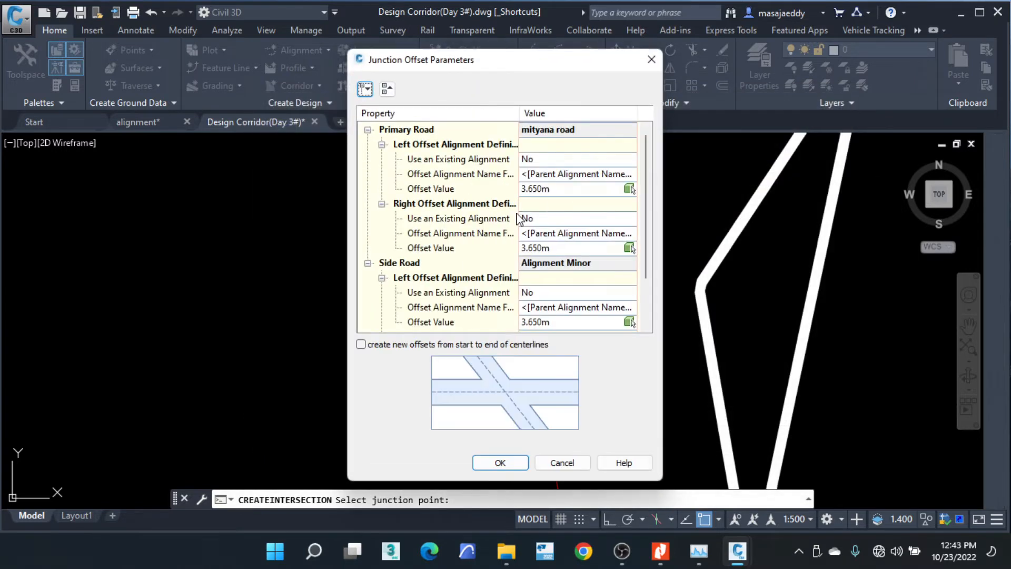
Set both the left and right offset values of the primary road, mityana road, to 3.5 m.
left_click(562, 189)
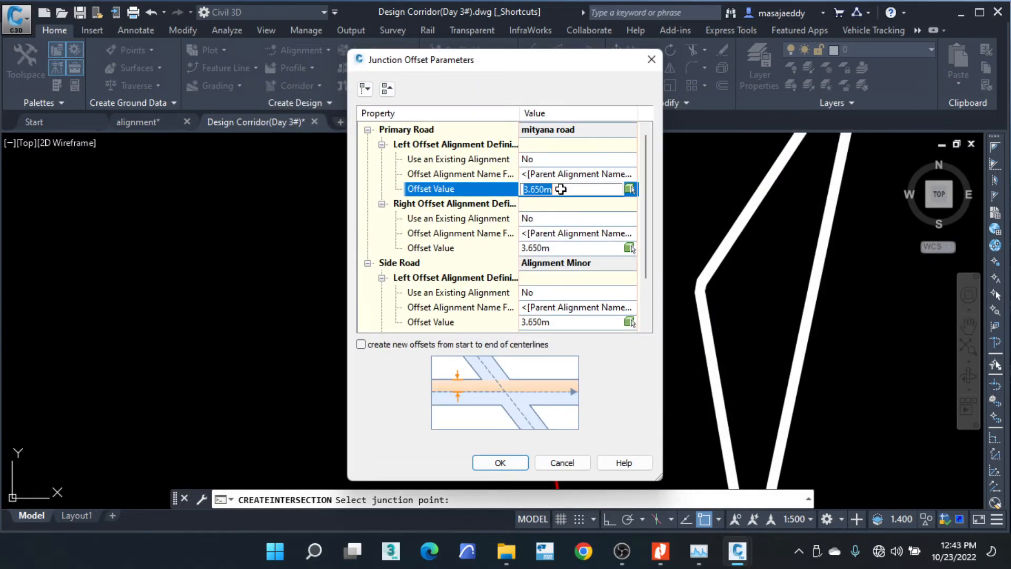
type("3")
left_click(557, 246)
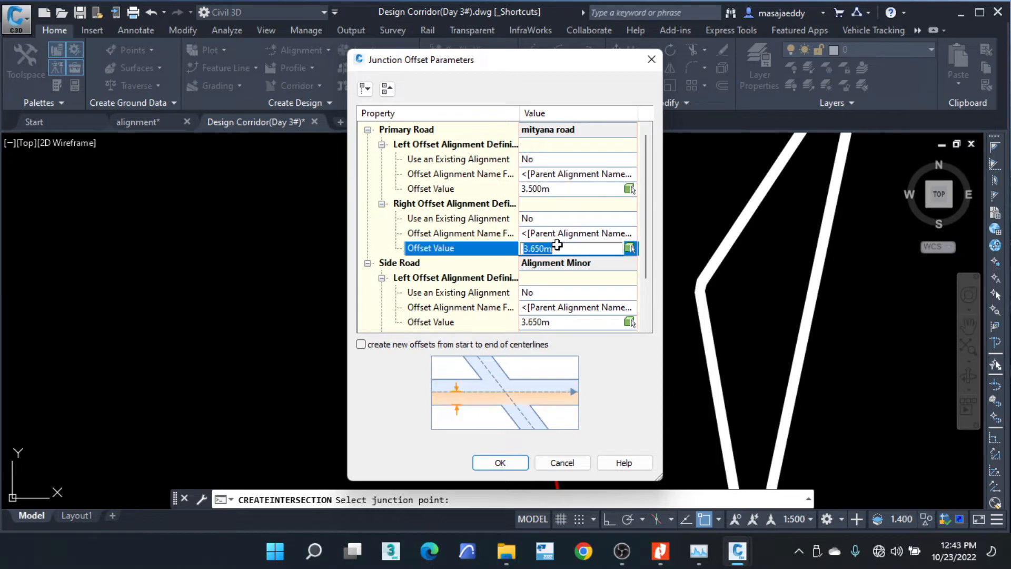
type("3.6")
type("5")
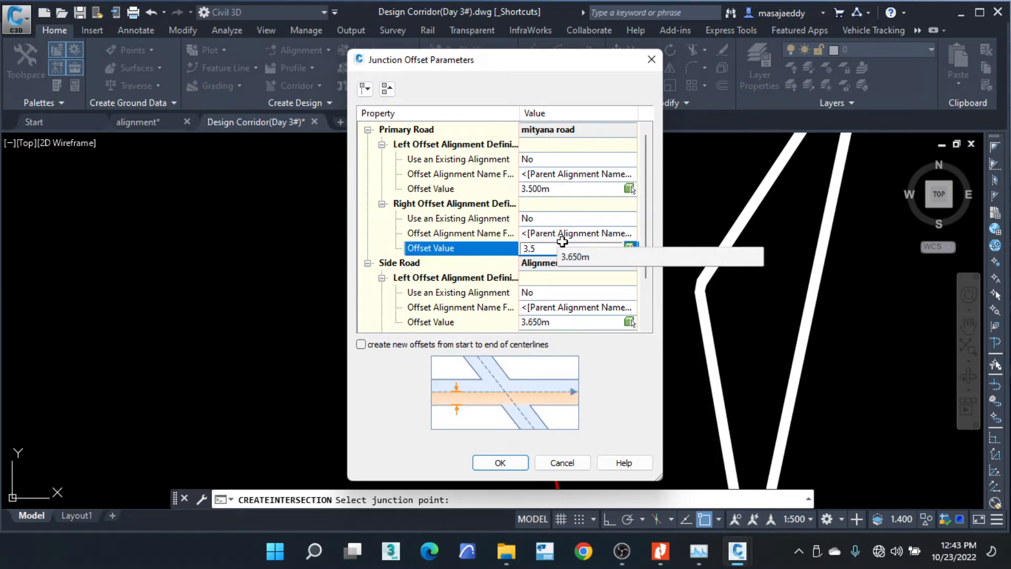
Set both the left and right offset values of the side road, Alignment Minor, to 3.5 m and accept the offset parameters.
left_click(560, 323)
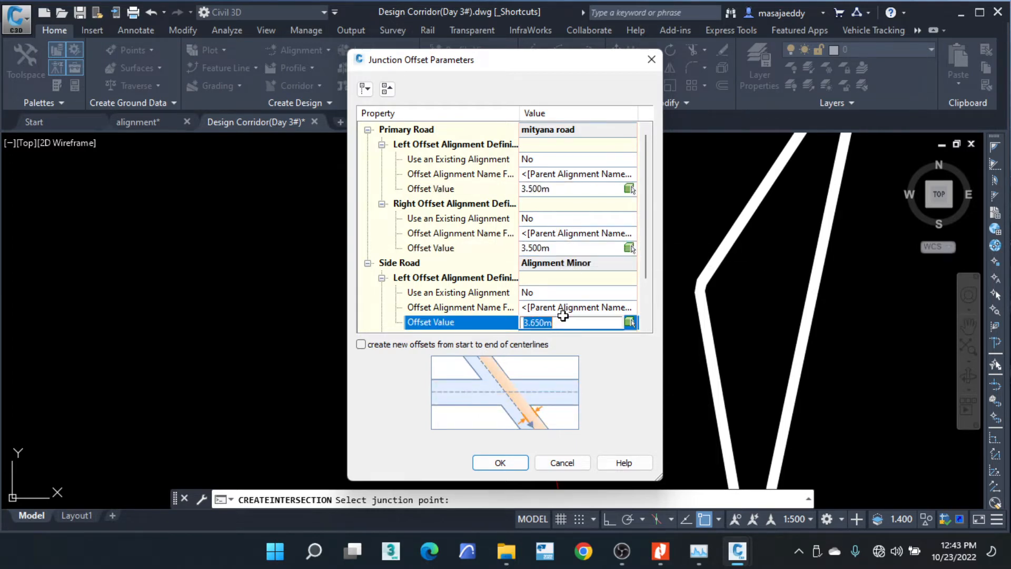
type("3.5")
scroll(559, 308, "down", 1)
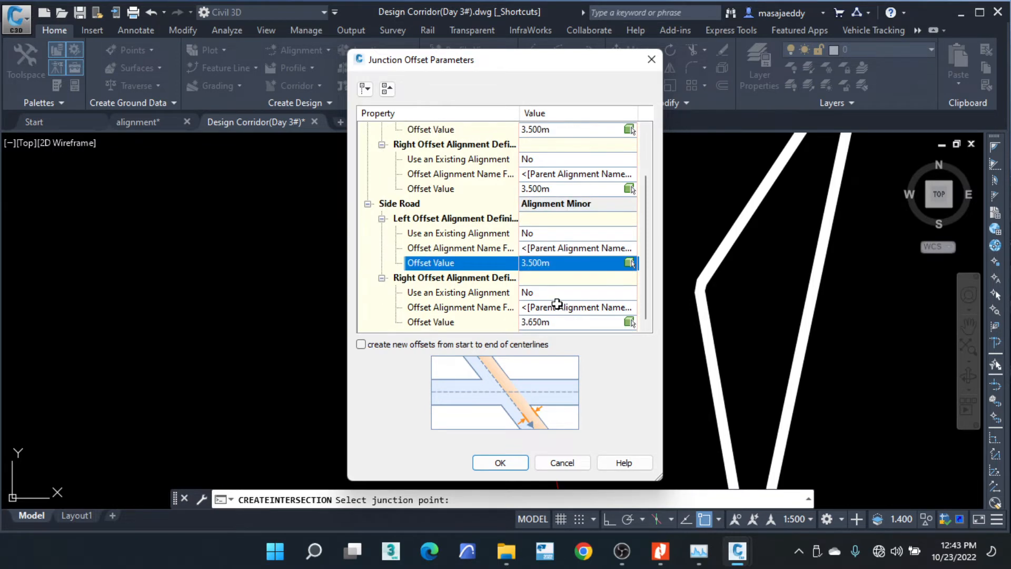
left_click(563, 323)
type("3.5")
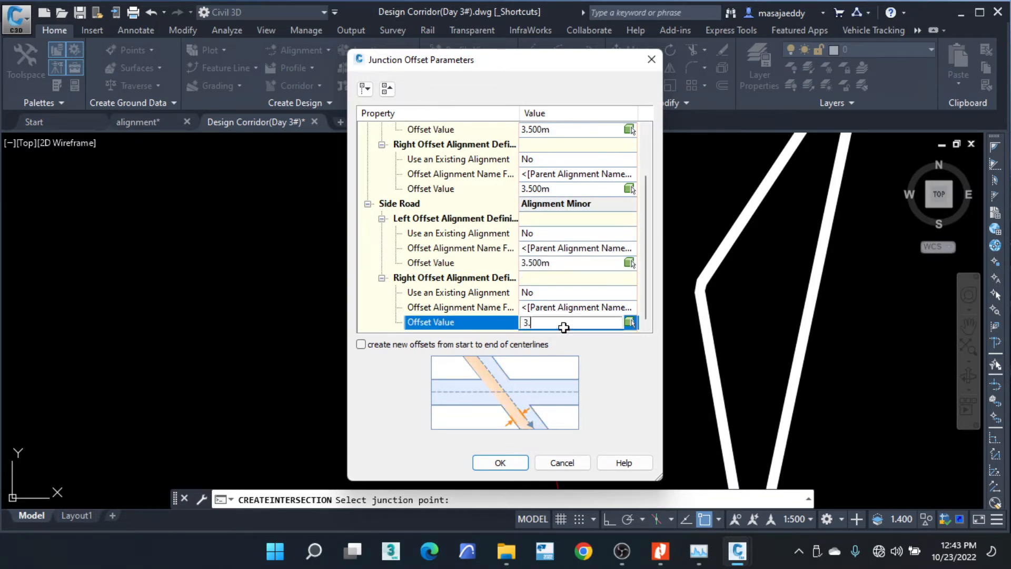
key("Return")
left_click(515, 464)
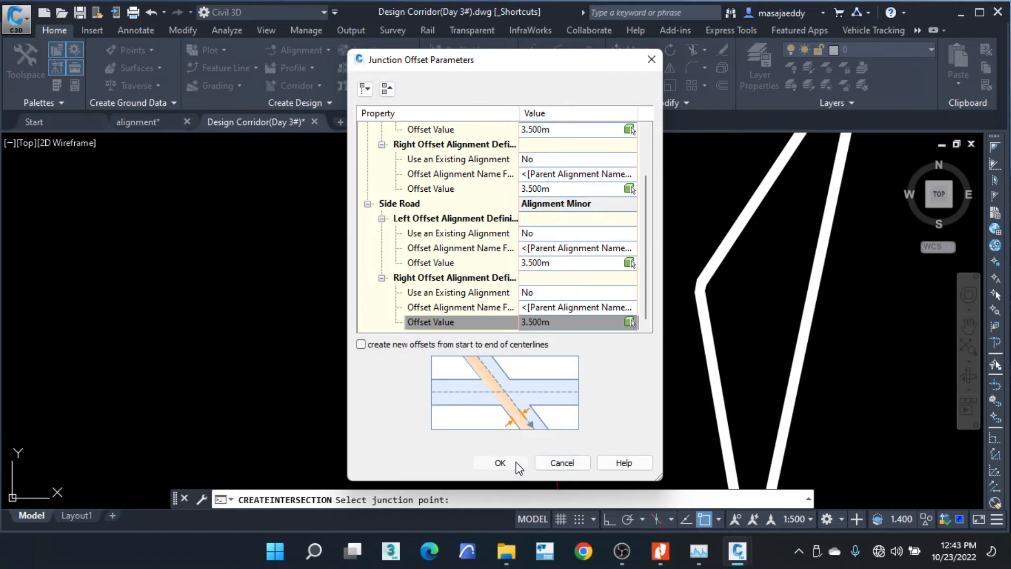
Open the corner radius parameters and enable turning lane widening for the incoming road only in the NE quadrant.
left_click(460, 284)
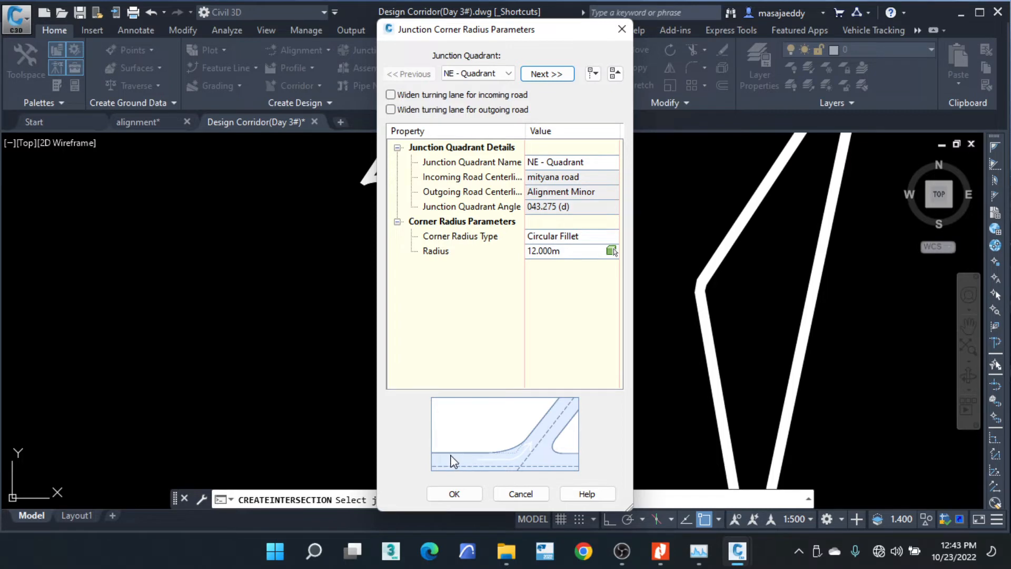
left_click(558, 161)
left_click(558, 75)
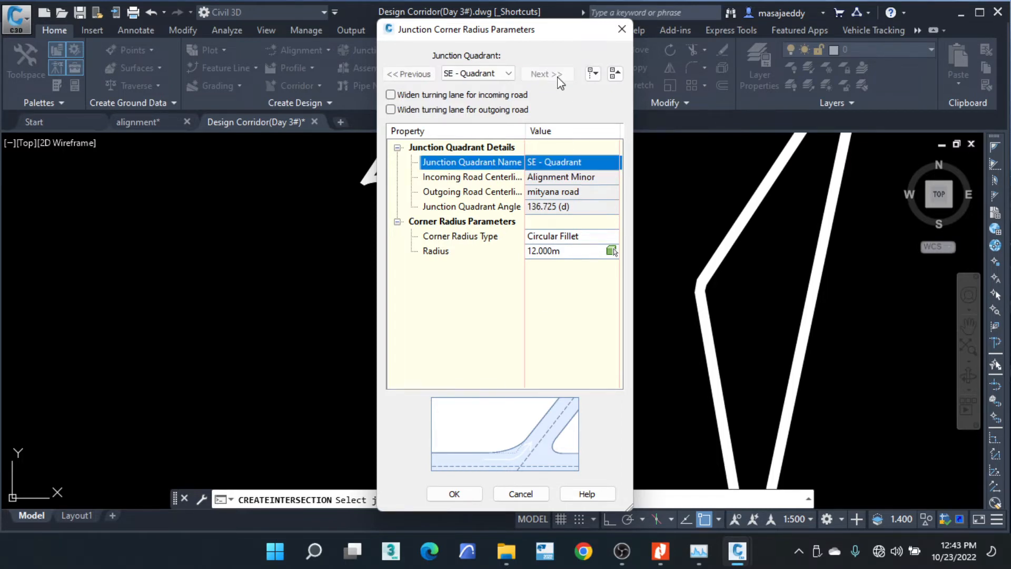
left_click(408, 75)
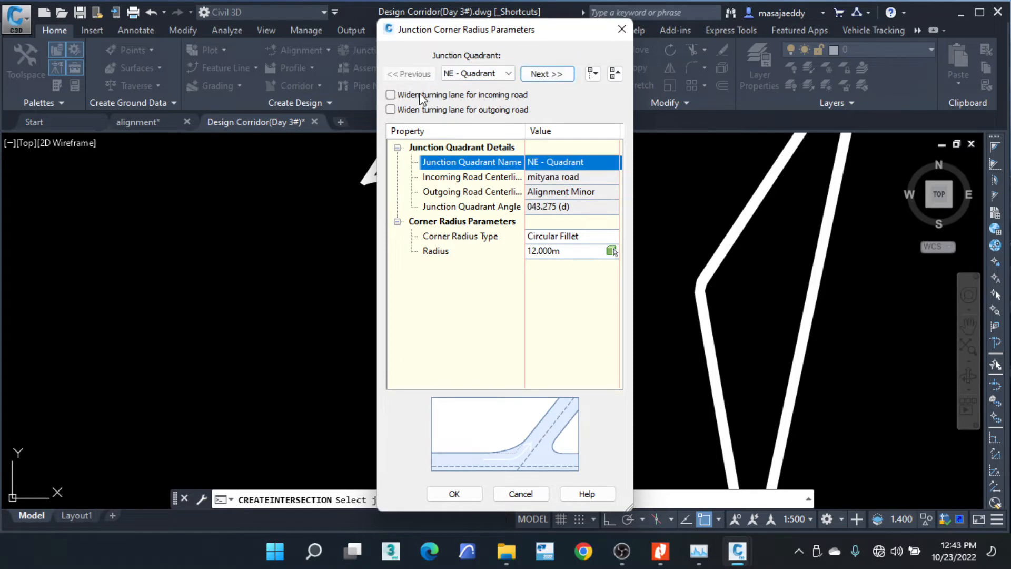
left_click(420, 98)
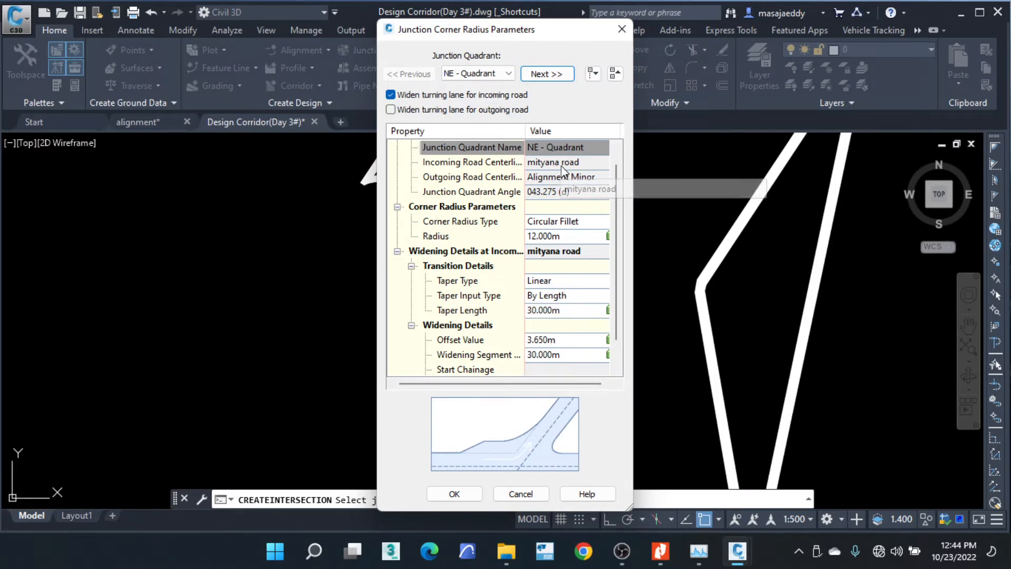
left_click(417, 109)
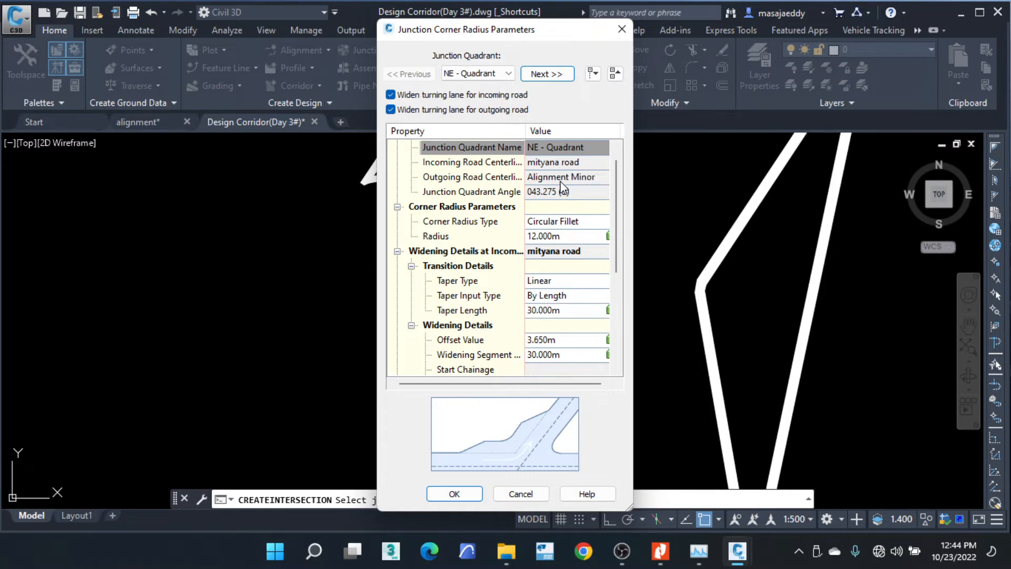
left_click(434, 110)
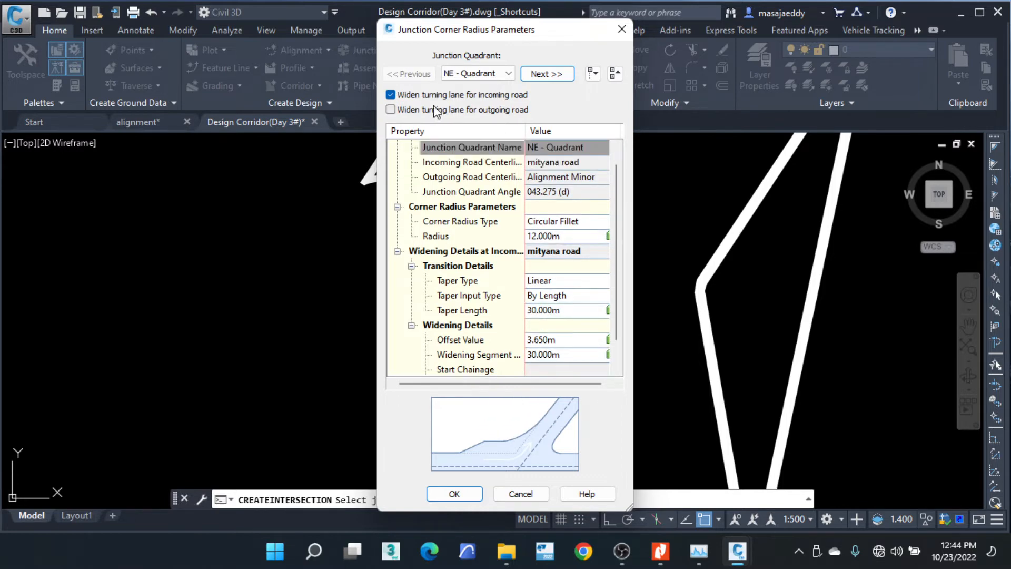
Turn off turning lane widening for the incoming road in the NE quadrant and set its corner radius to 10 m.
left_click(391, 95)
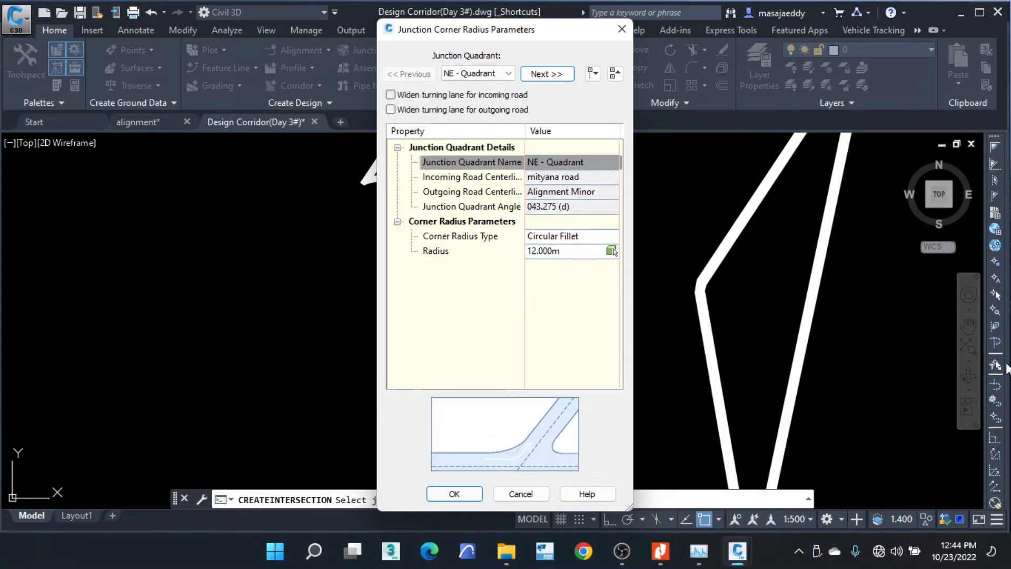
left_click(579, 252)
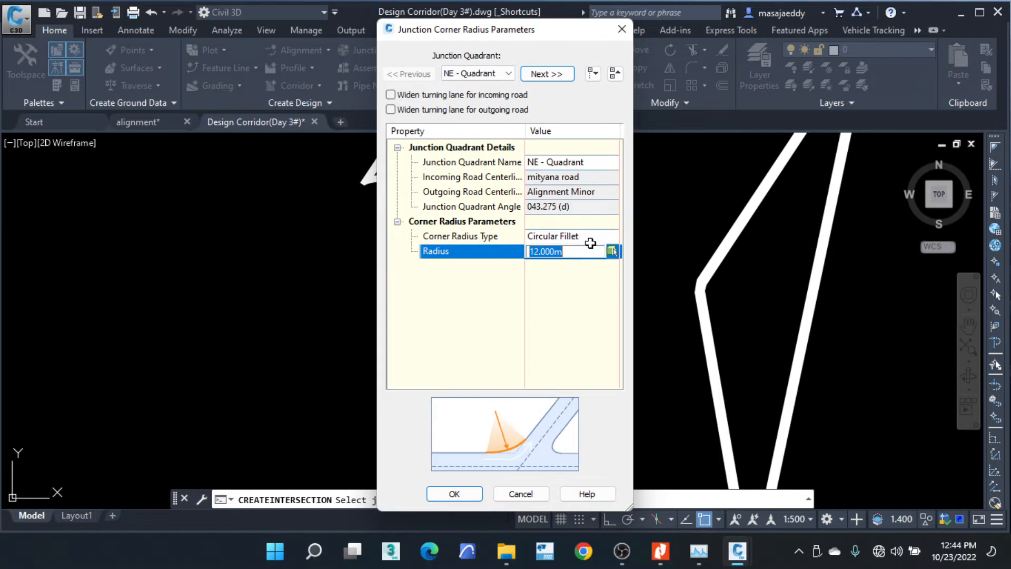
type("10")
key("Return")
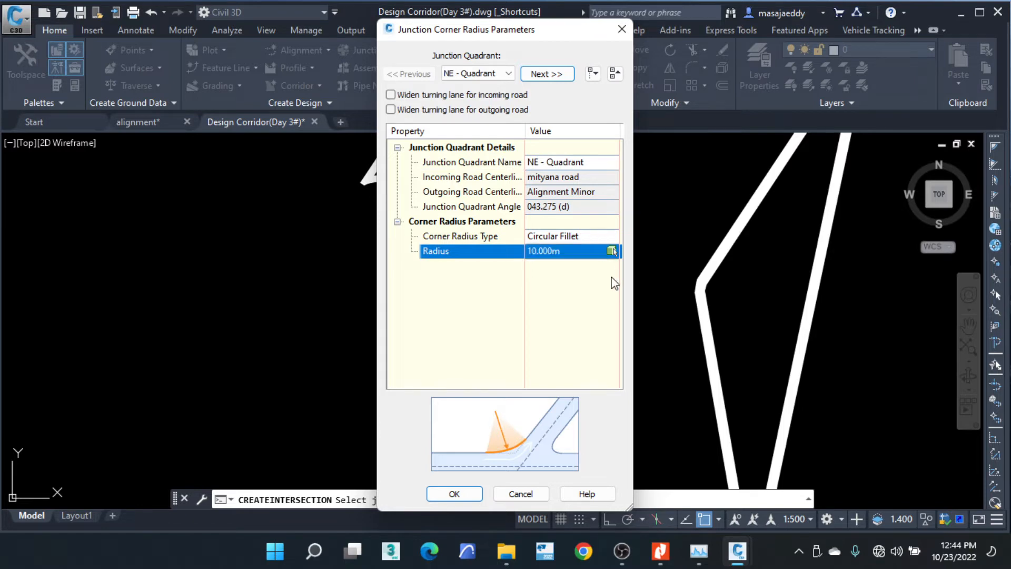
Set the SE quadrant's corner radius to 10 m and accept the junction corner radius parameters.
left_click(547, 79)
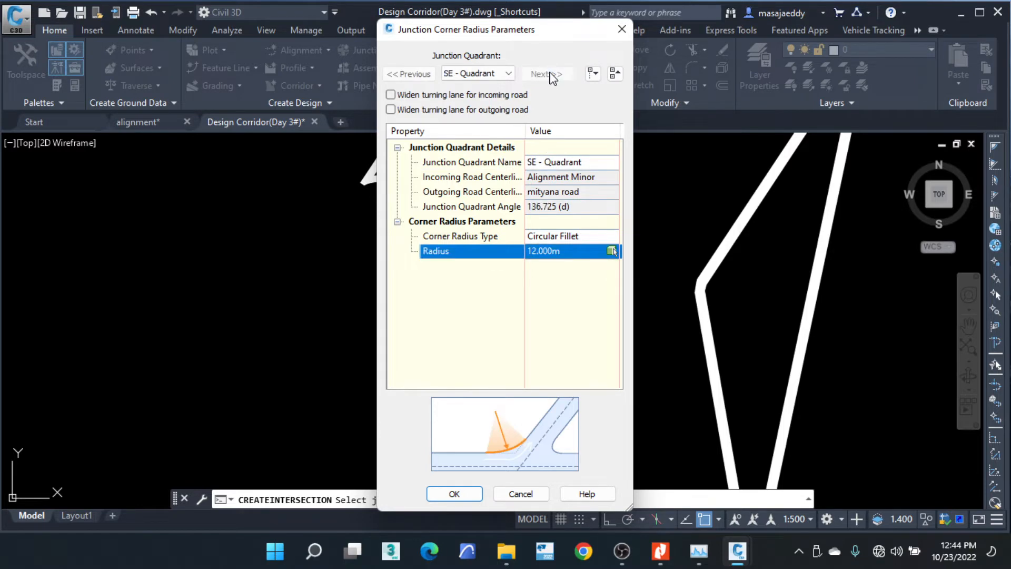
left_click(567, 253)
type("10")
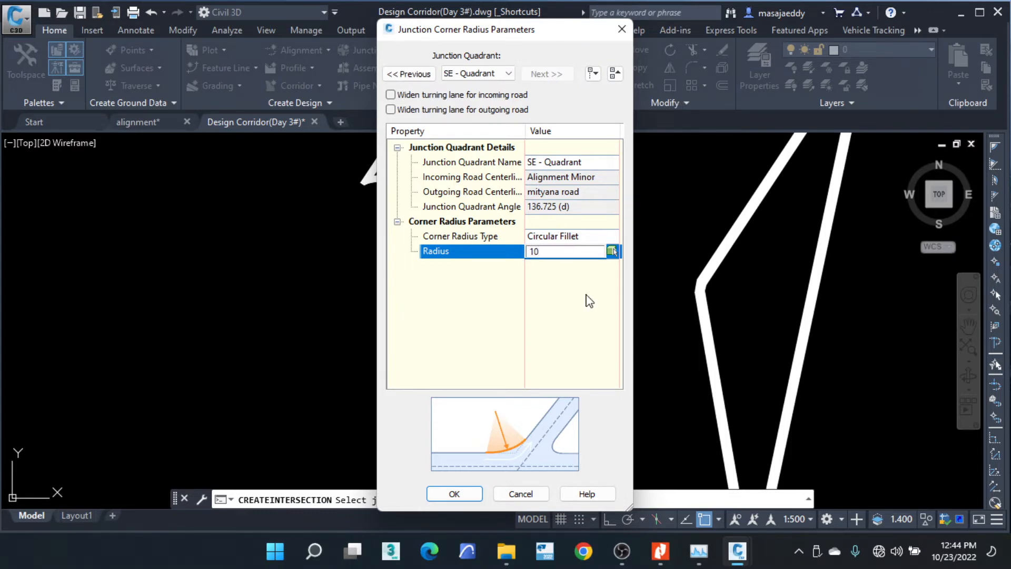
key("Return")
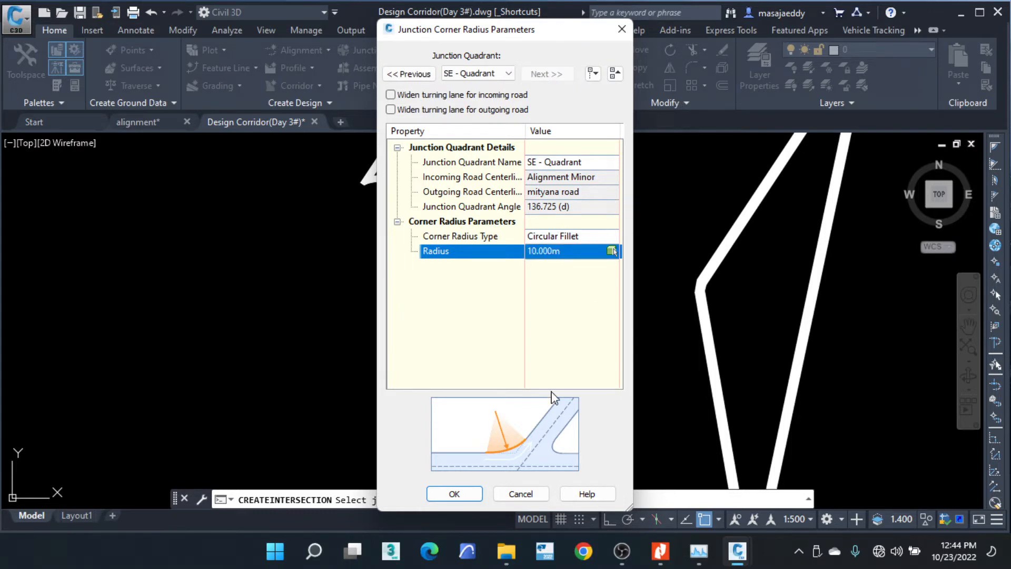
left_click(453, 493)
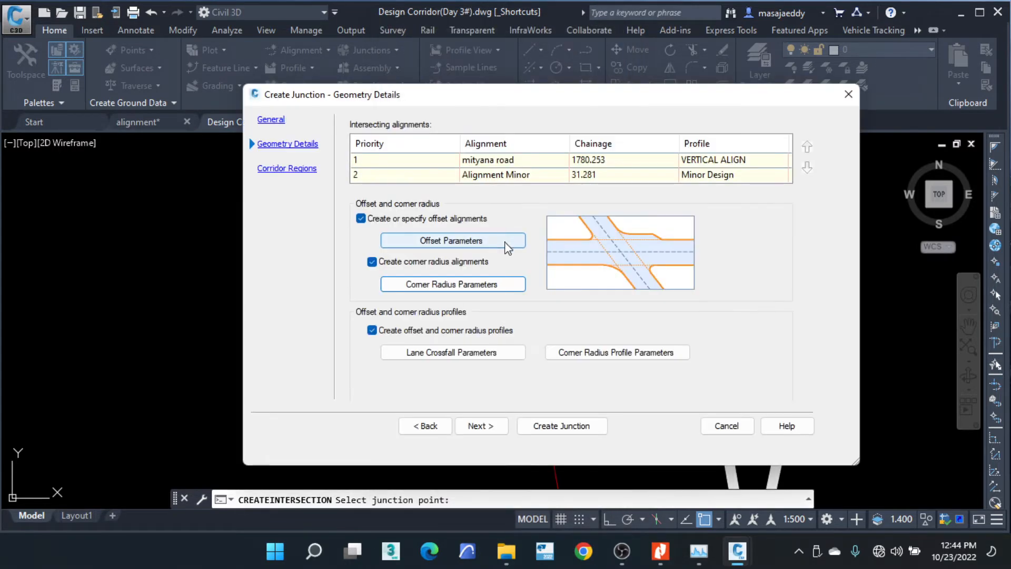
Review the junction lane crossfall parameters for the edge profiles of the primary and side roads.
left_click(469, 356)
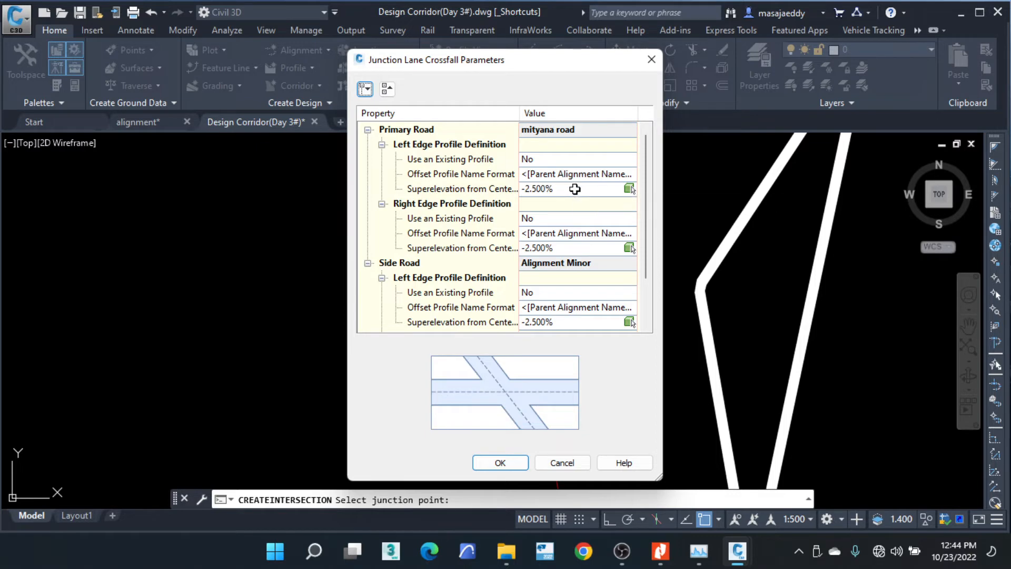
scroll(569, 247, "down", 2)
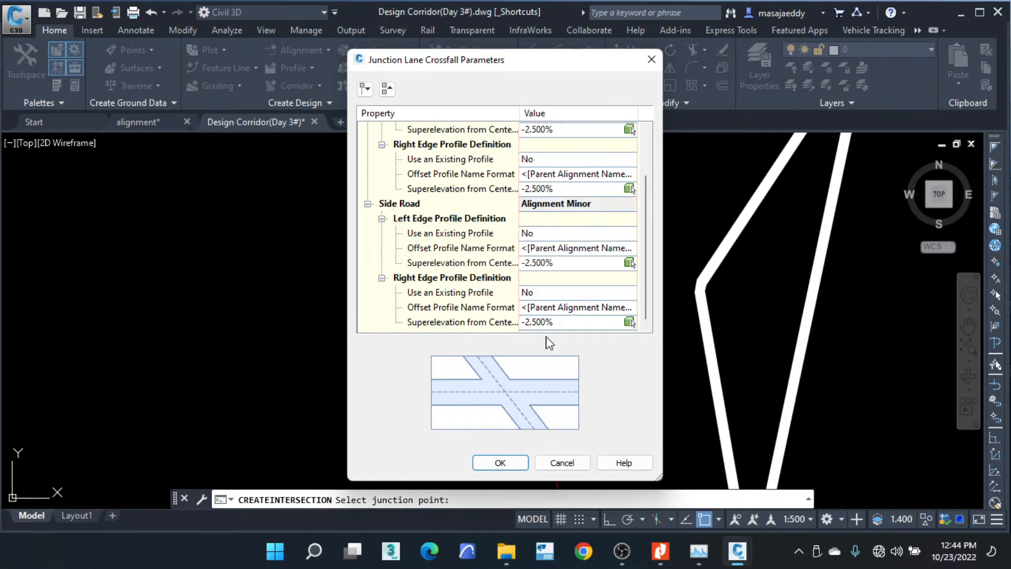
left_click(501, 463)
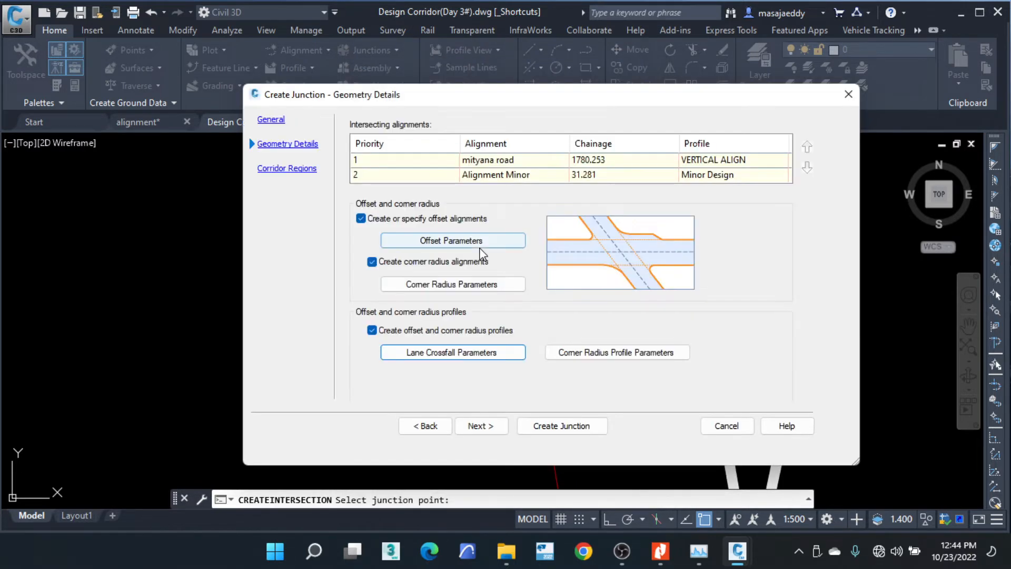
Proceed to the corridor regions and assign the Kerb Return - Lane RHS assembly to the Curb Return Fillets.
left_click(483, 429)
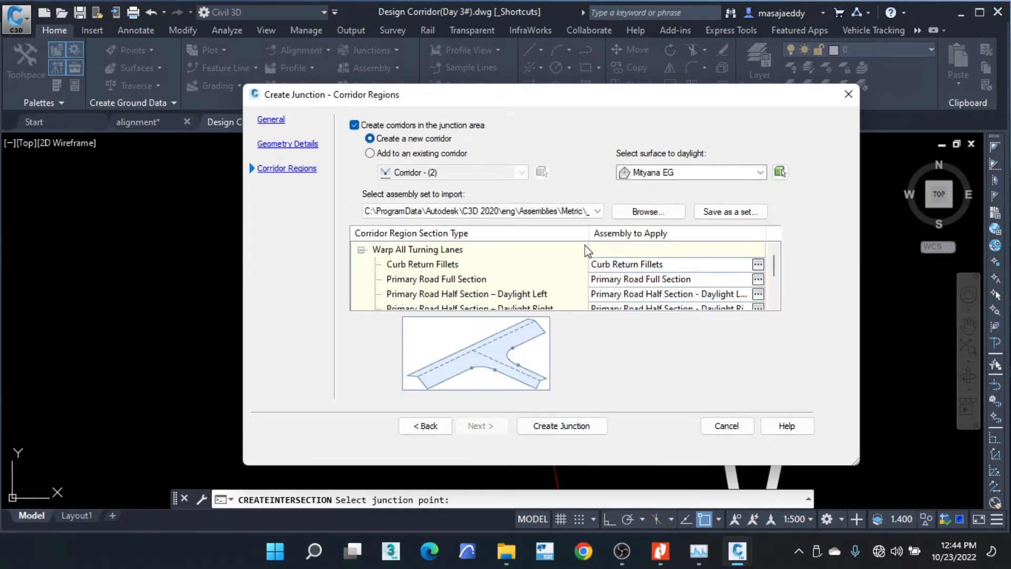
left_click(759, 264)
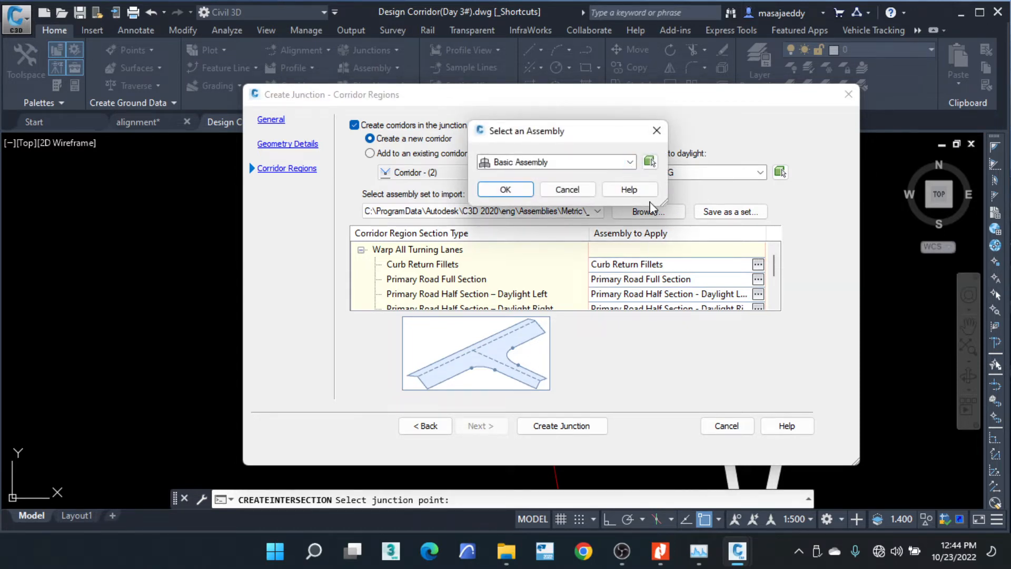
left_click(631, 162)
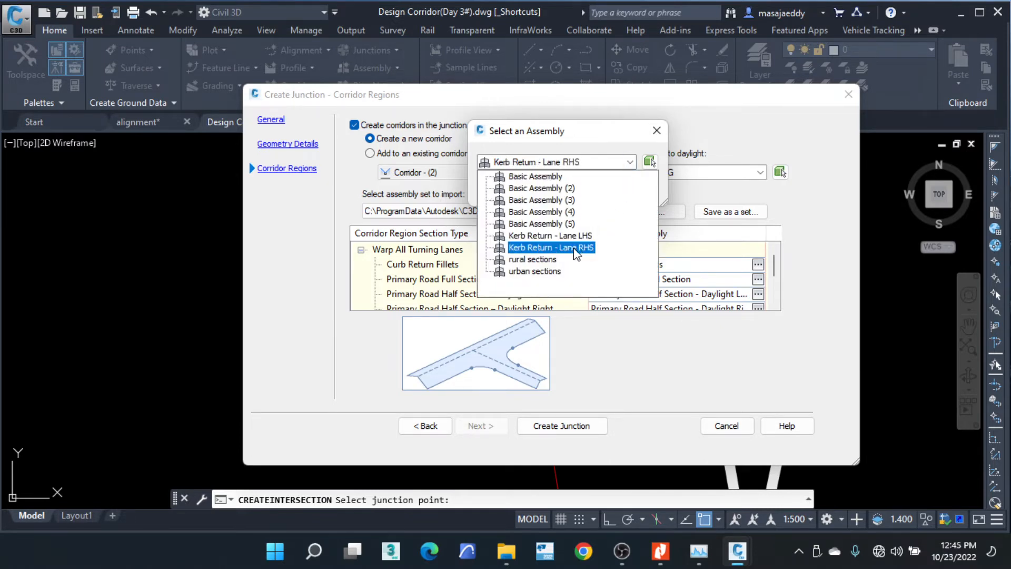
left_click(576, 248)
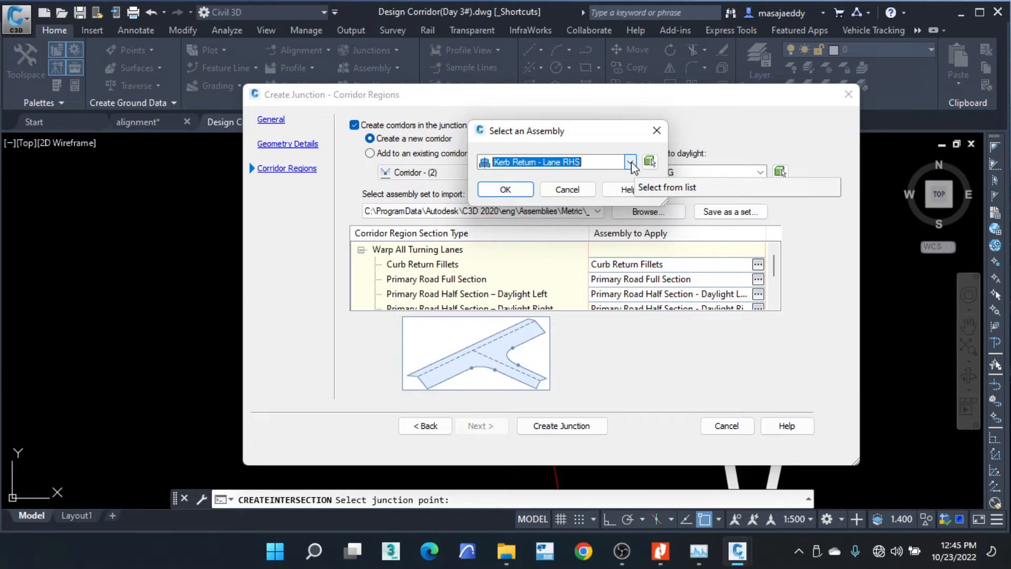
left_click(506, 190)
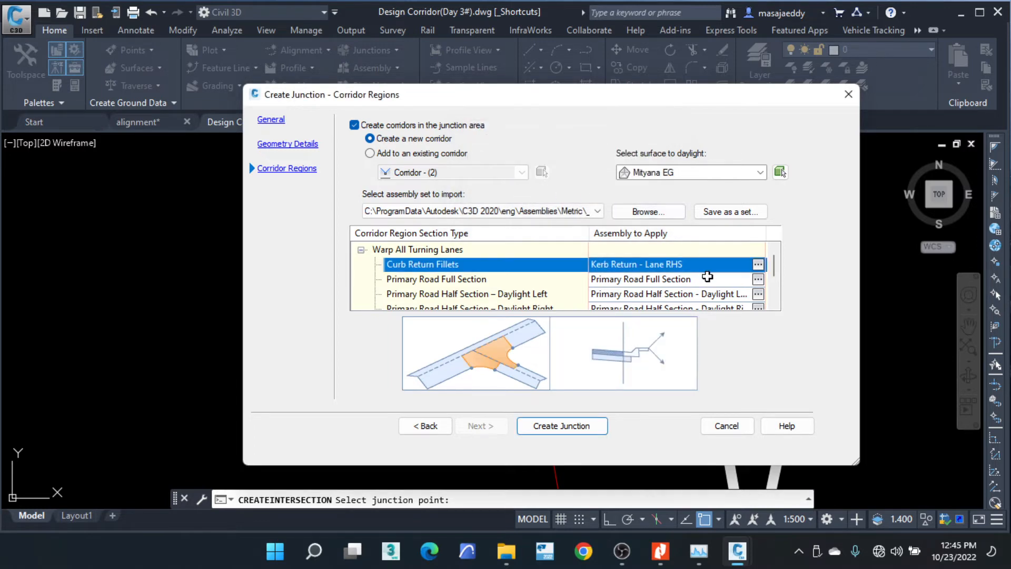
Assign Basic Assembly to the Primary Road Full Section by picking the full two-sided assembly in the drawing.
left_click(757, 284)
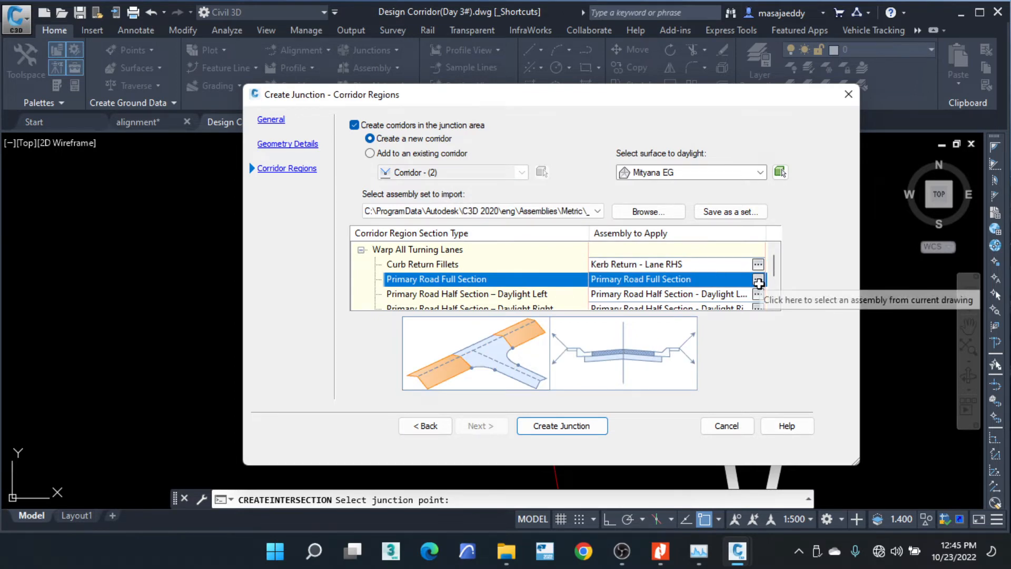
left_click(758, 281)
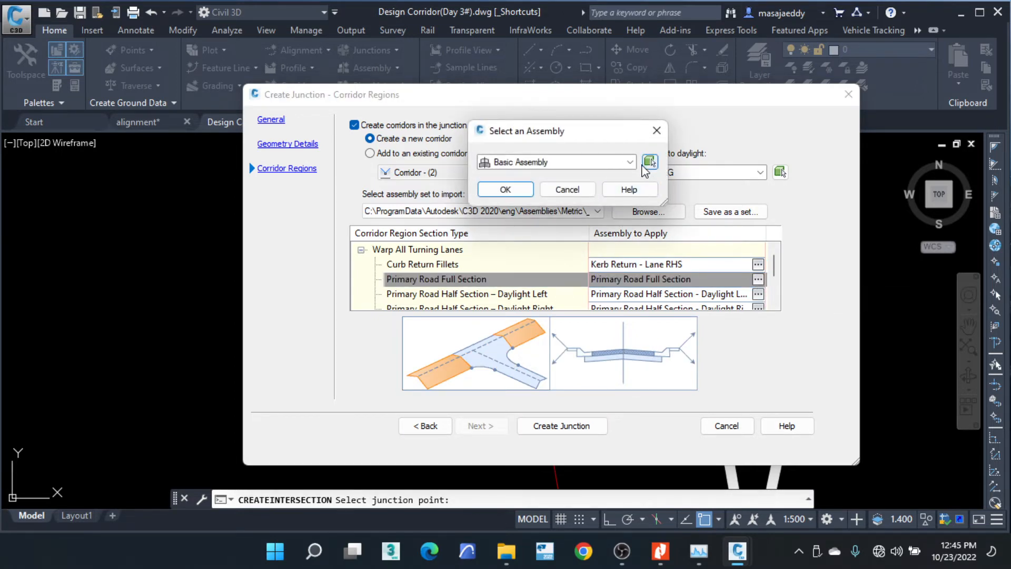
left_click(650, 161)
scroll(472, 333, "down", 5)
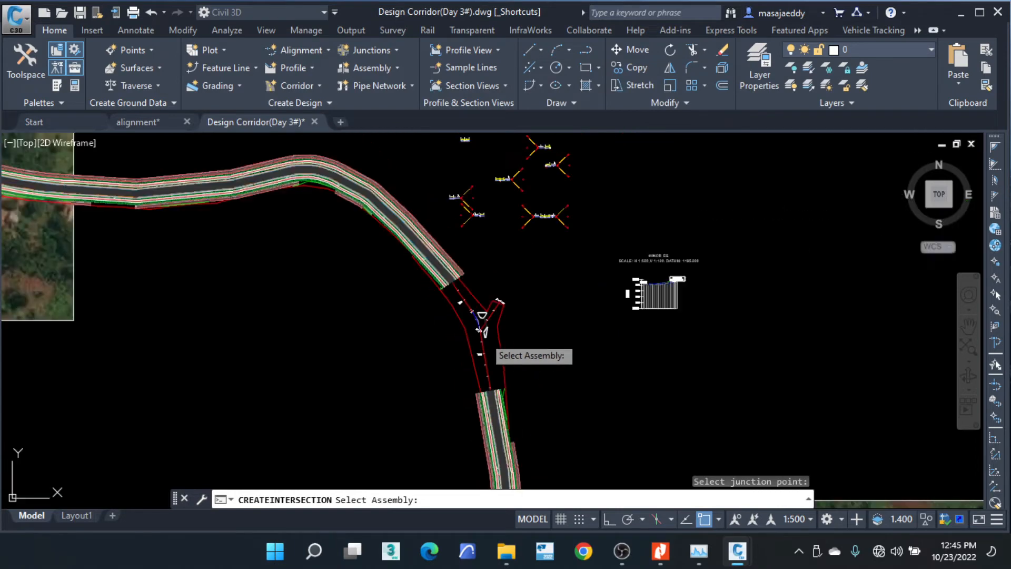
middle_click_drag(558, 164, 561, 312)
scroll(559, 269, "up", 8)
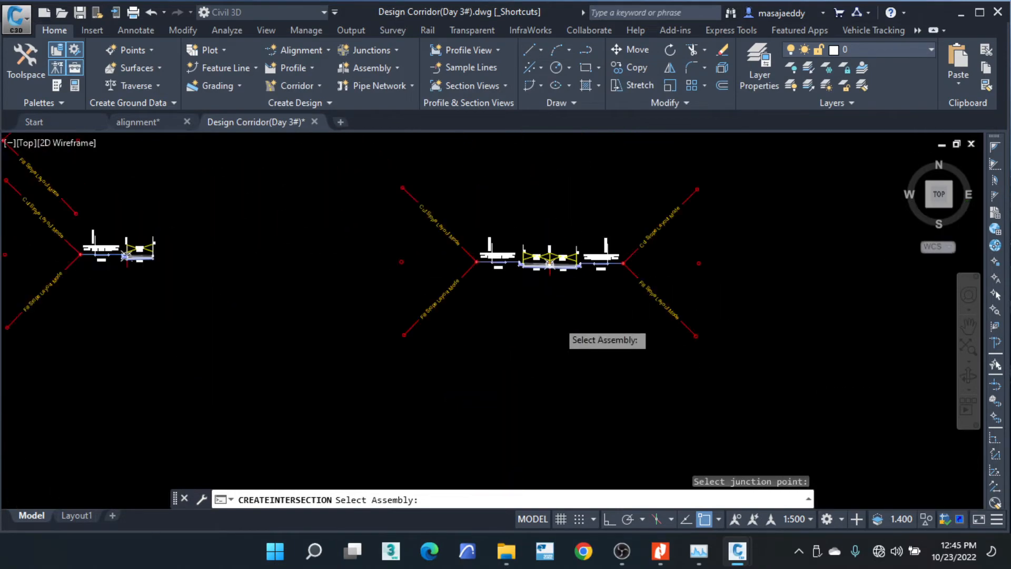
left_click(546, 188)
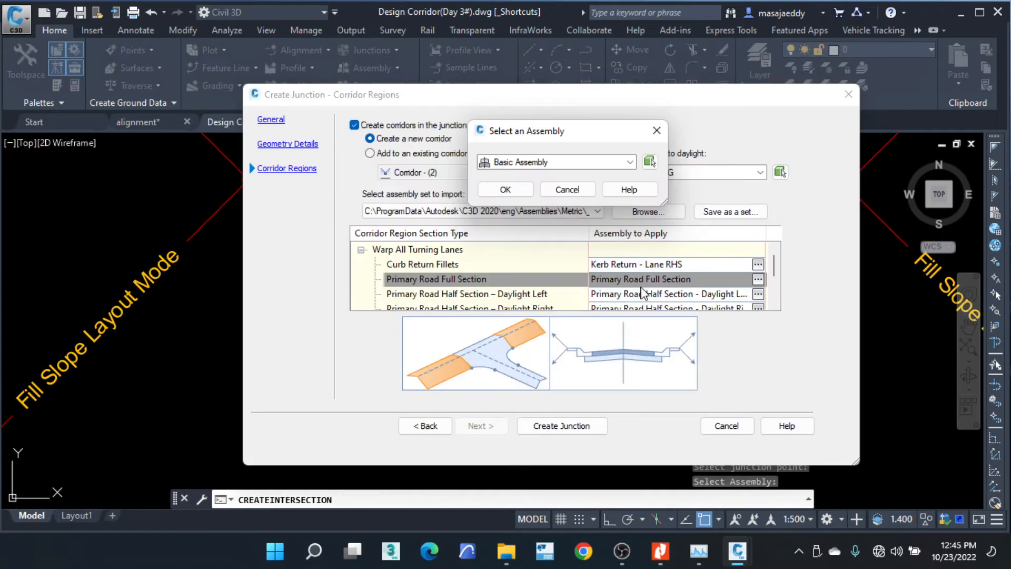
left_click(491, 191)
Assign Basic Assembly (5) to Primary Road Half Section – Daylight Left by picking the left-sided half assembly in the drawing.
left_click(684, 294)
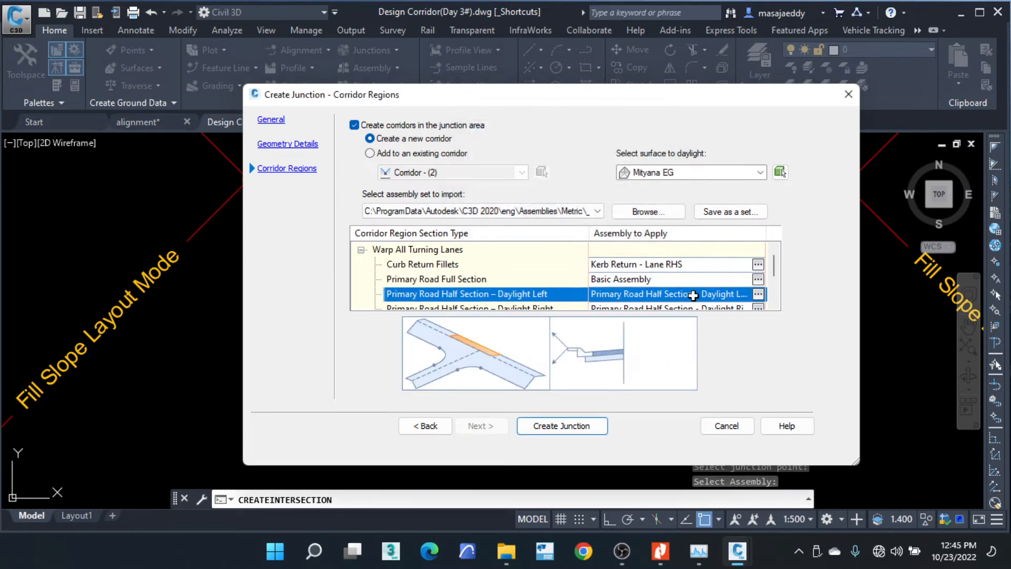
left_click(758, 293)
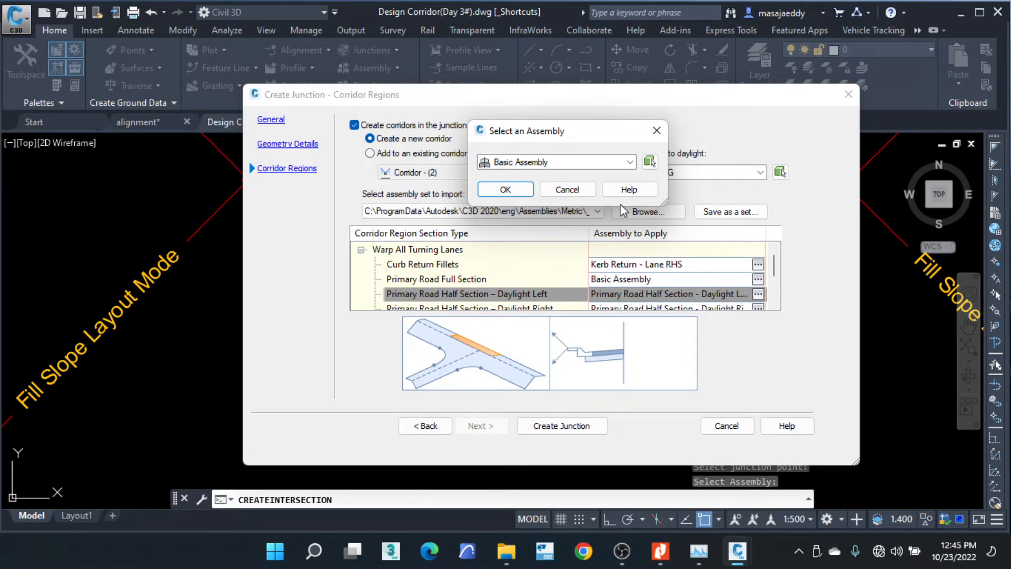
left_click(650, 162)
scroll(513, 340, "down", 5)
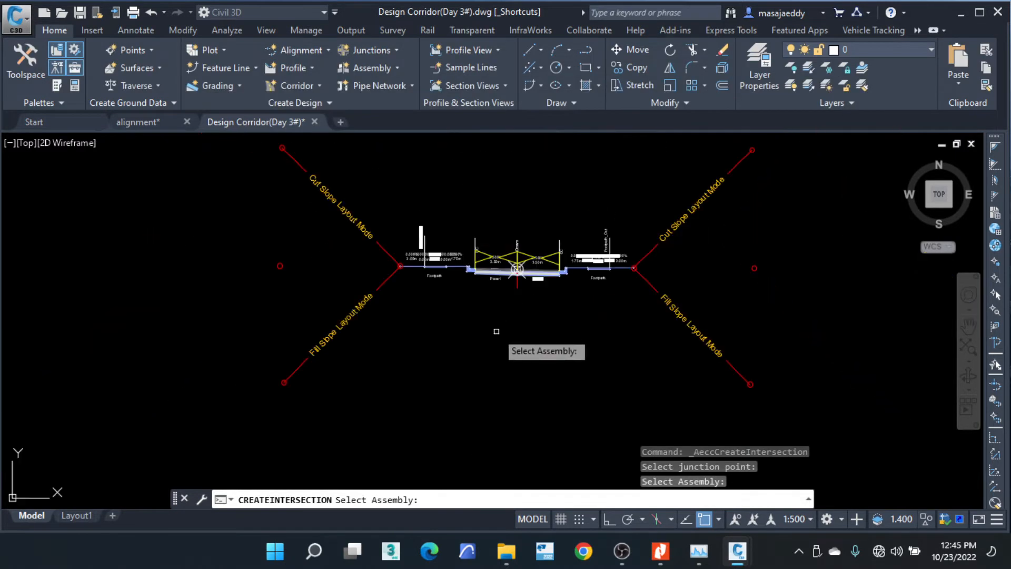
scroll(516, 295, "down", 3)
scroll(505, 290, "up", 2)
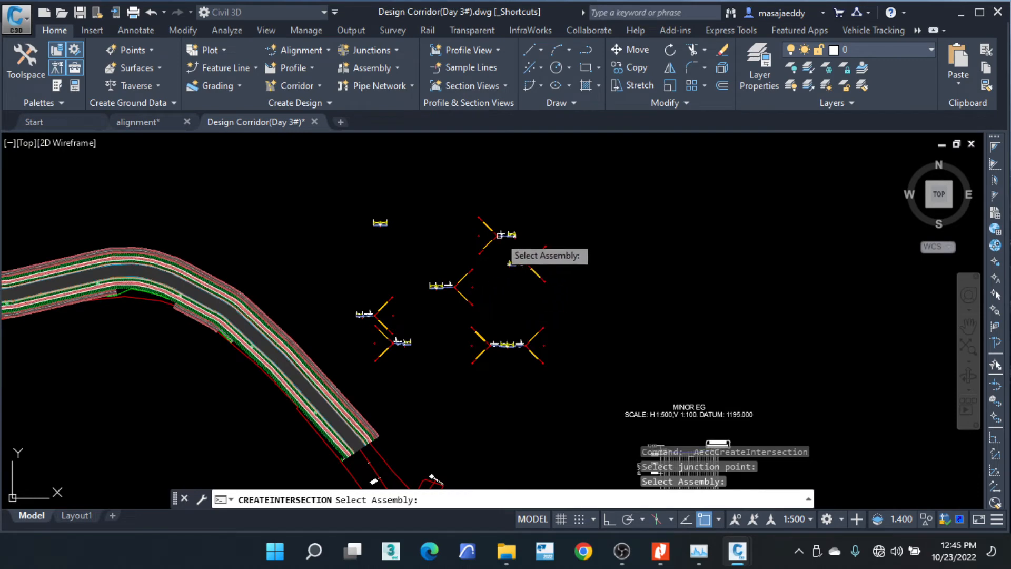
scroll(474, 232, "up", 3)
scroll(542, 244, "up", 2)
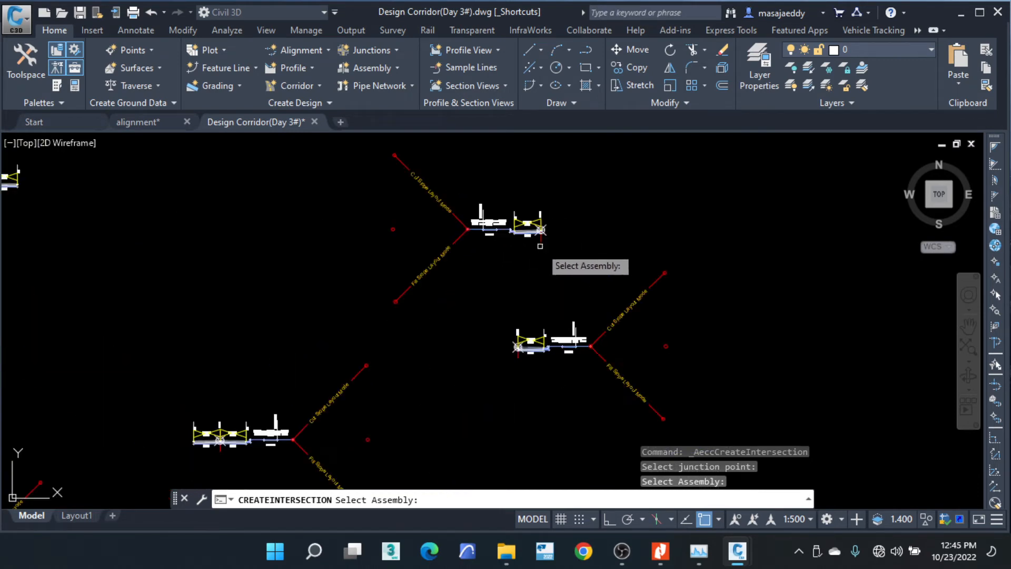
left_click(541, 244)
left_click(540, 232)
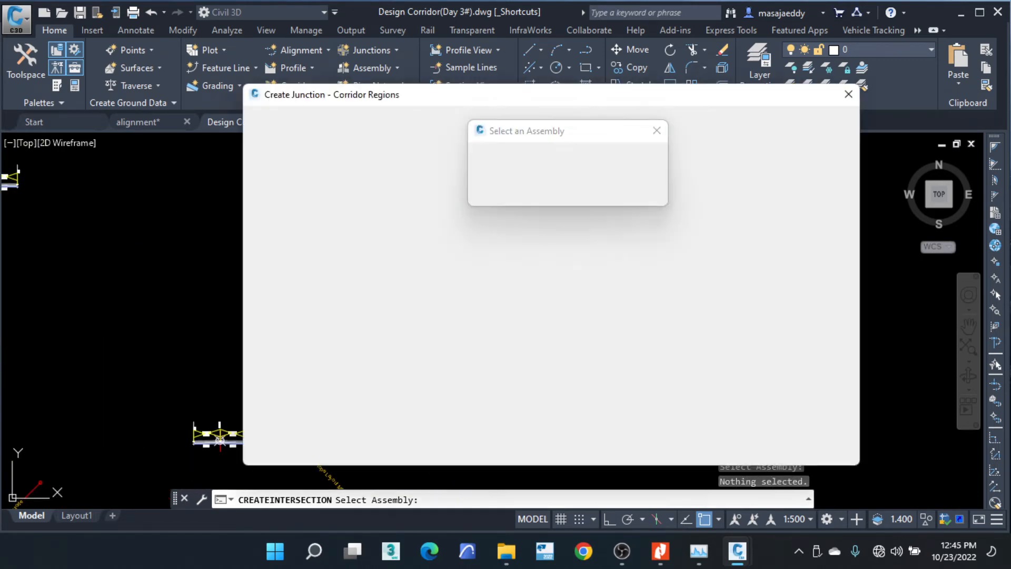
left_click(503, 194)
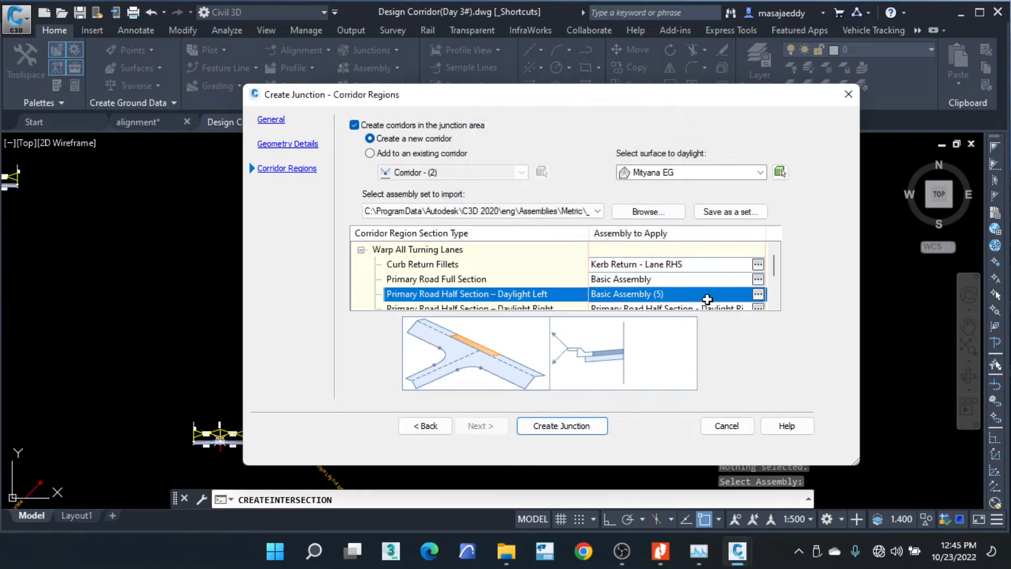
Assign Basic Assembly (2) to Primary Road Half Section – Daylight Right by picking the right-sided half assembly in the drawing.
scroll(705, 298, "down", 1)
left_click(731, 267)
left_click(758, 263)
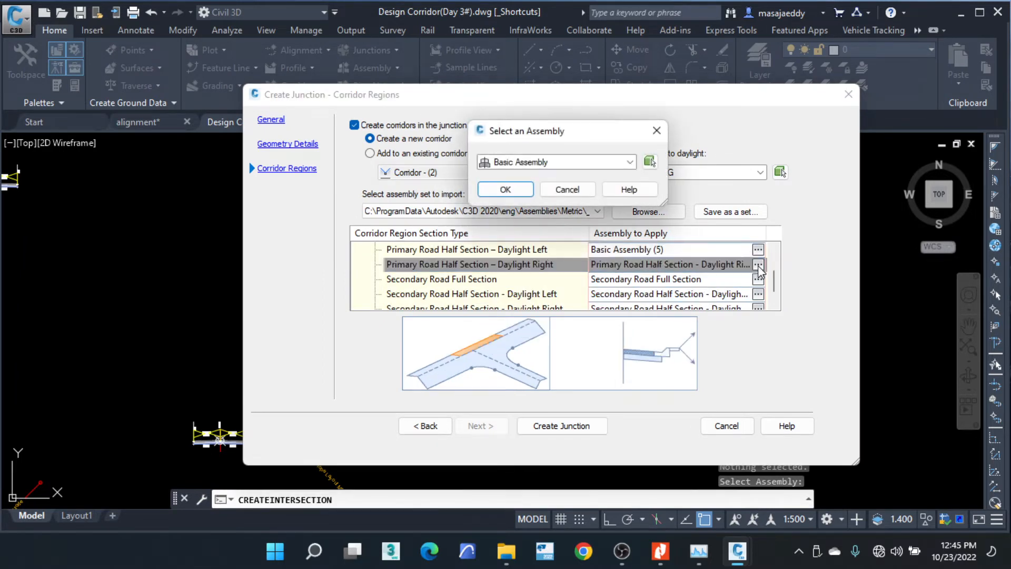
left_click(650, 162)
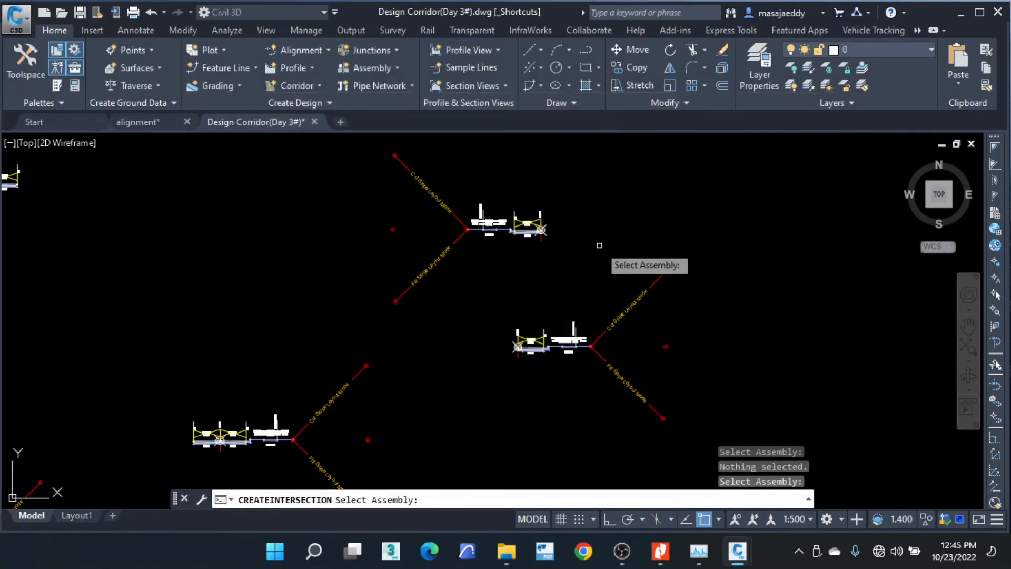
left_click(520, 347)
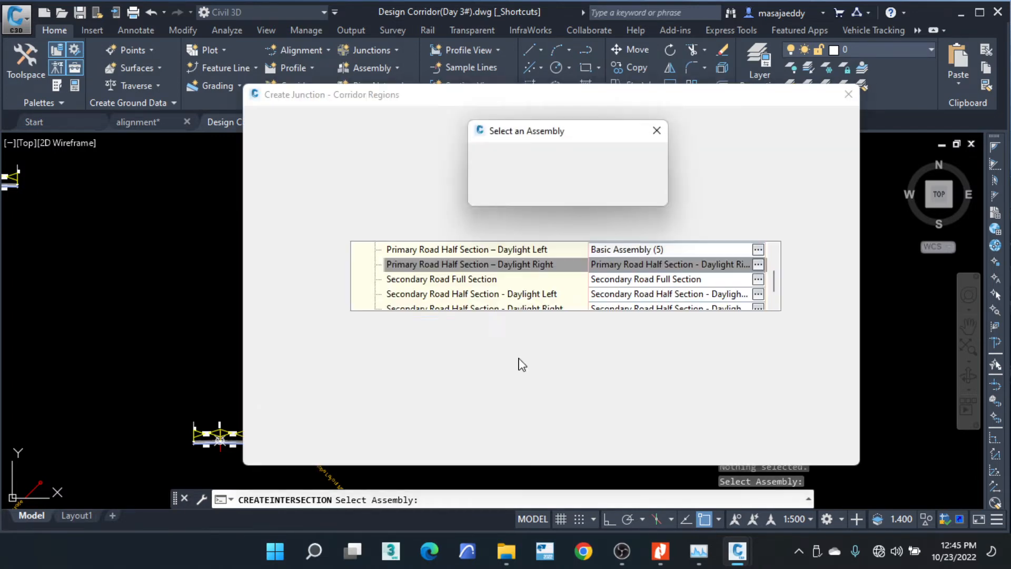
left_click(505, 189)
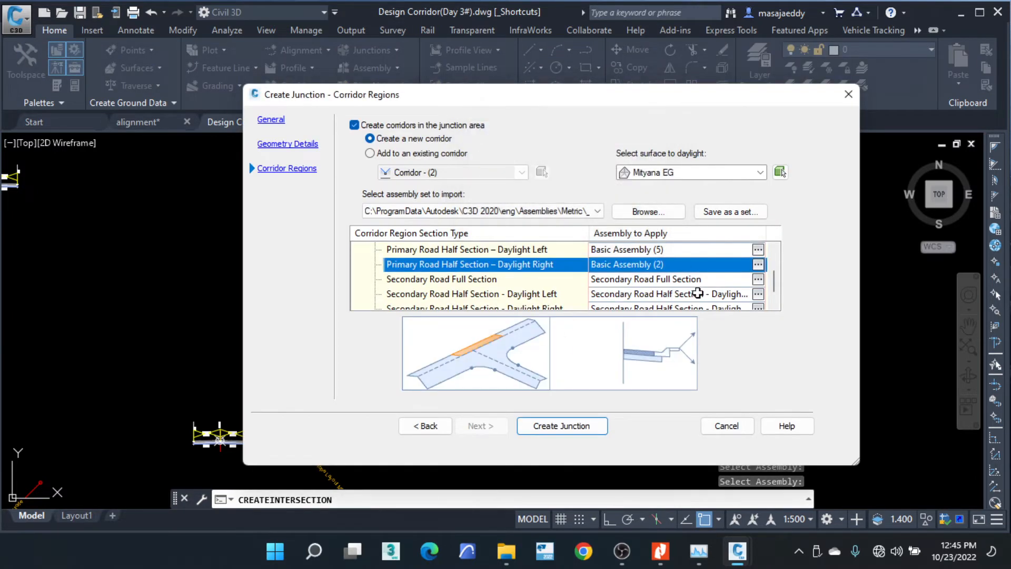
Assign Basic Assembly to the Secondary Road Full Section by picking the full two-sided assembly in the drawing.
left_click(735, 279)
left_click(758, 280)
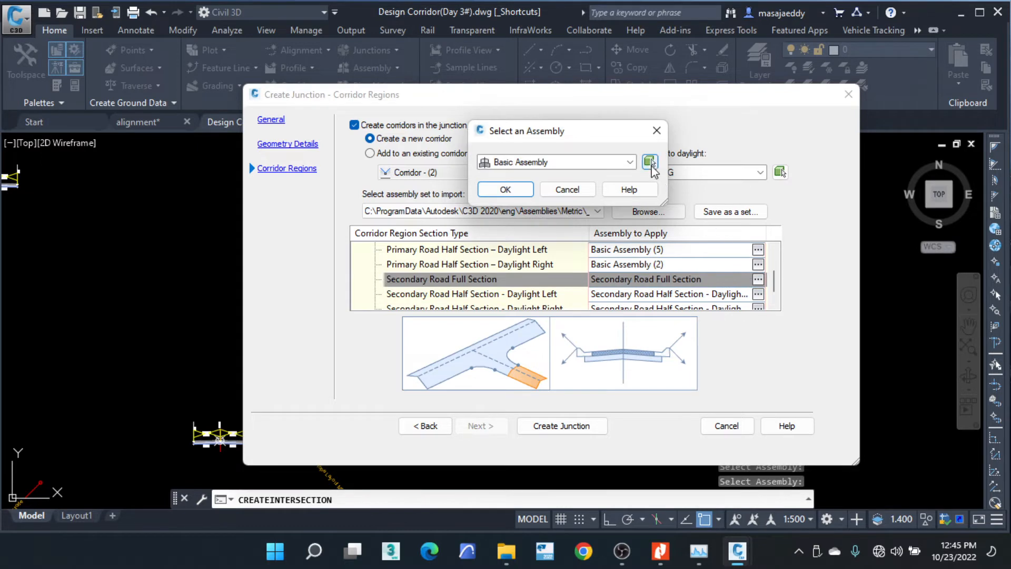
left_click(649, 163)
scroll(607, 359, "down", 4)
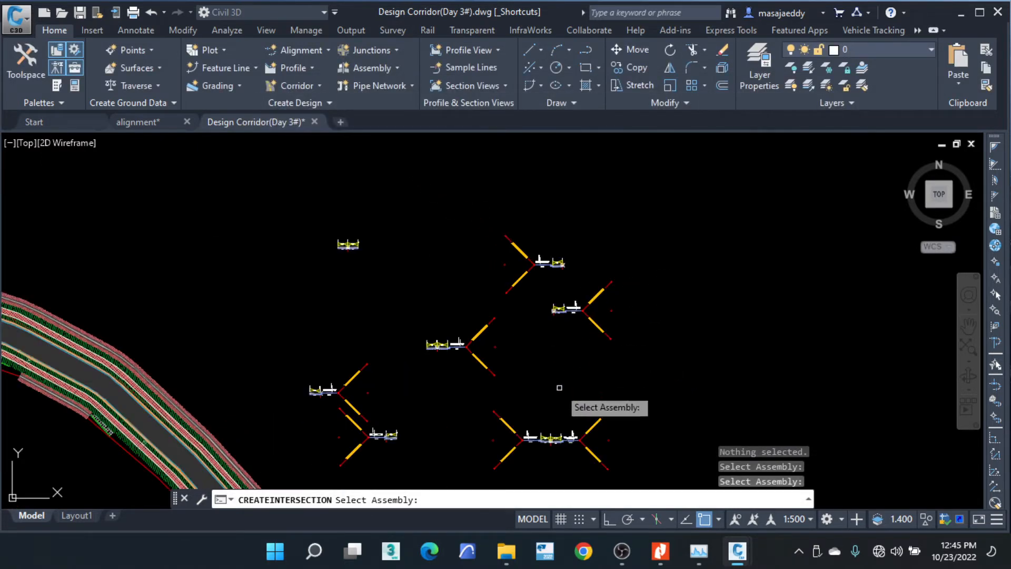
scroll(569, 380, "up", 5)
scroll(569, 379, "up", 4)
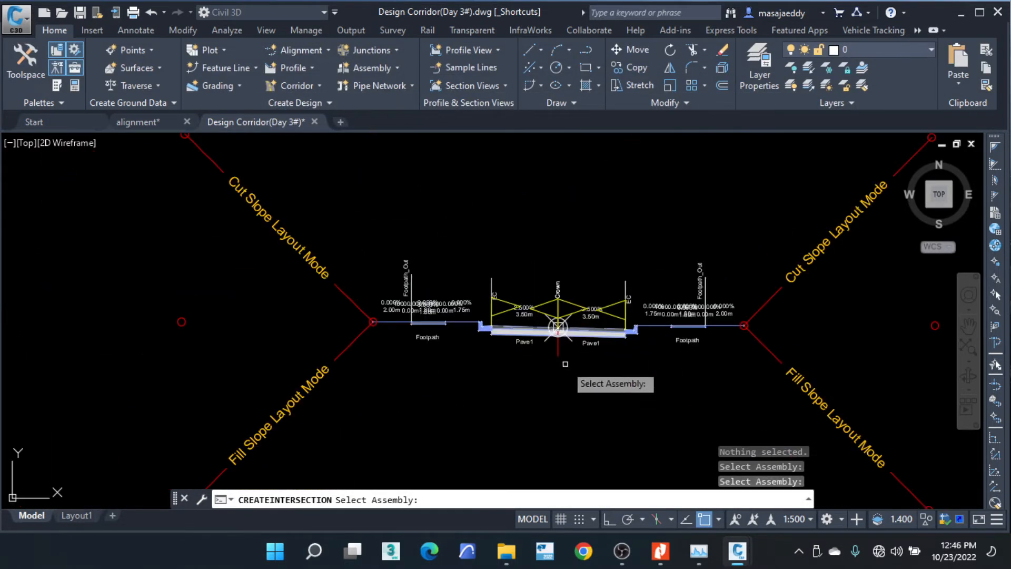
left_click(558, 327)
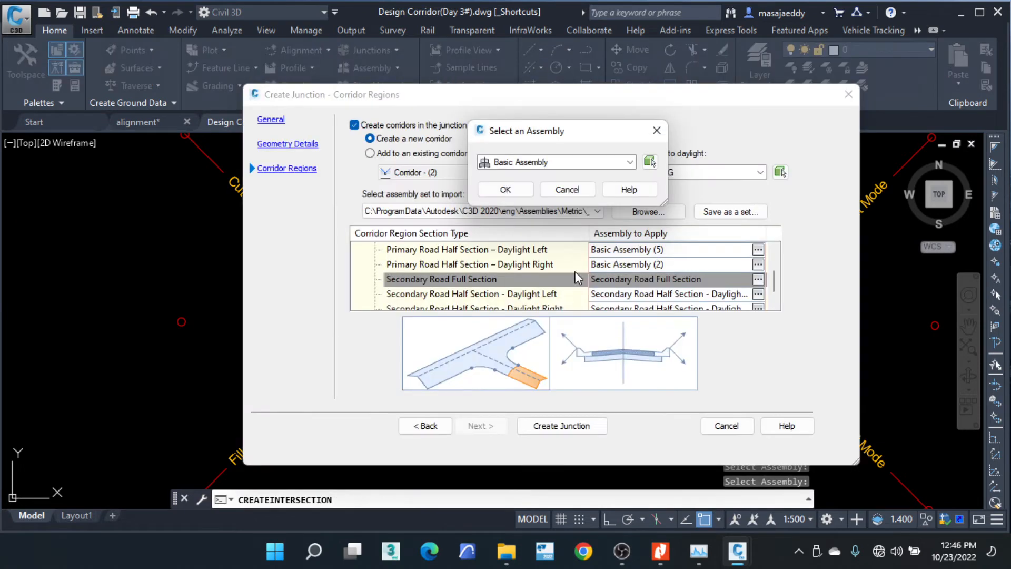
left_click(507, 190)
Assign Basic Assembly (5) to Secondary Road Half Section - Daylight Left by picking the left-sided half assembly in the drawing.
left_click(675, 298)
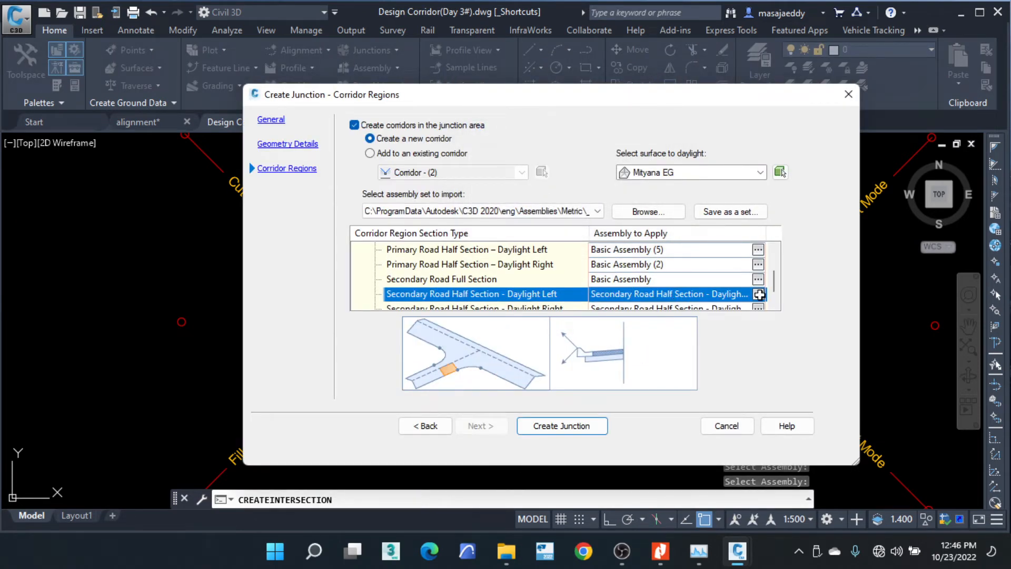
left_click(758, 294)
left_click(650, 162)
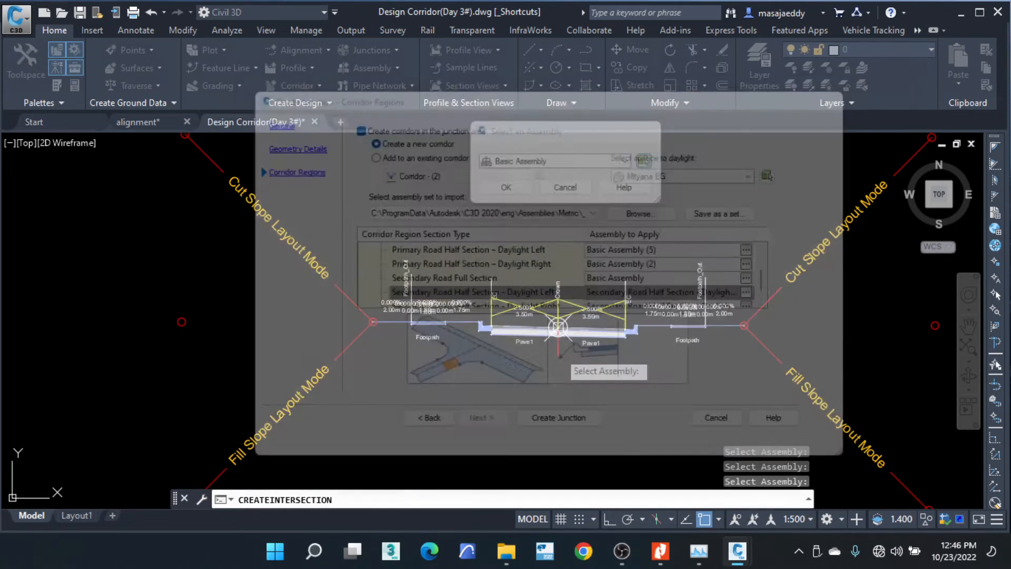
scroll(656, 396, "down", 3)
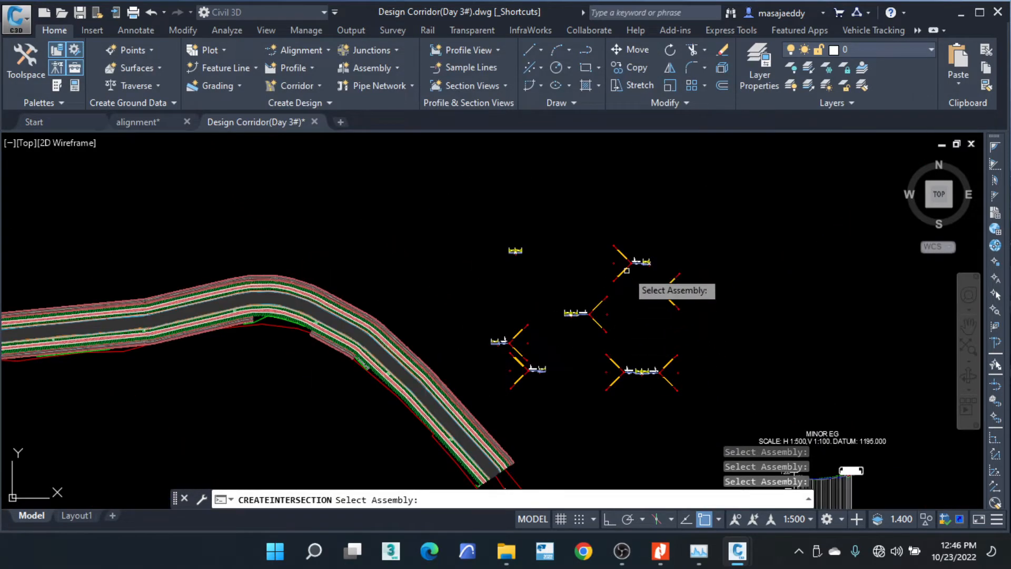
scroll(635, 279, "up", 6)
scroll(668, 211, "up", 2)
left_click(668, 182)
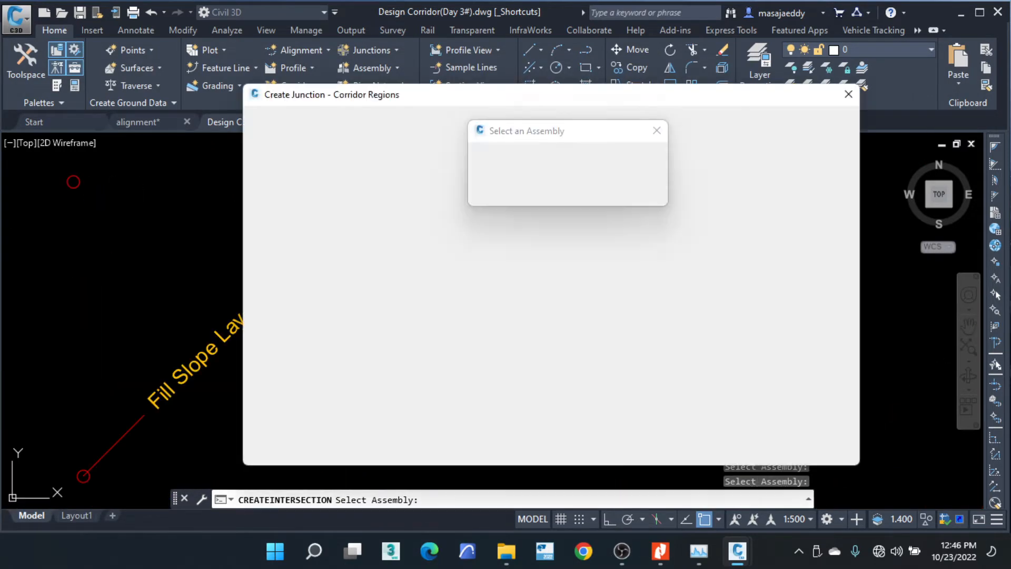
left_click(529, 192)
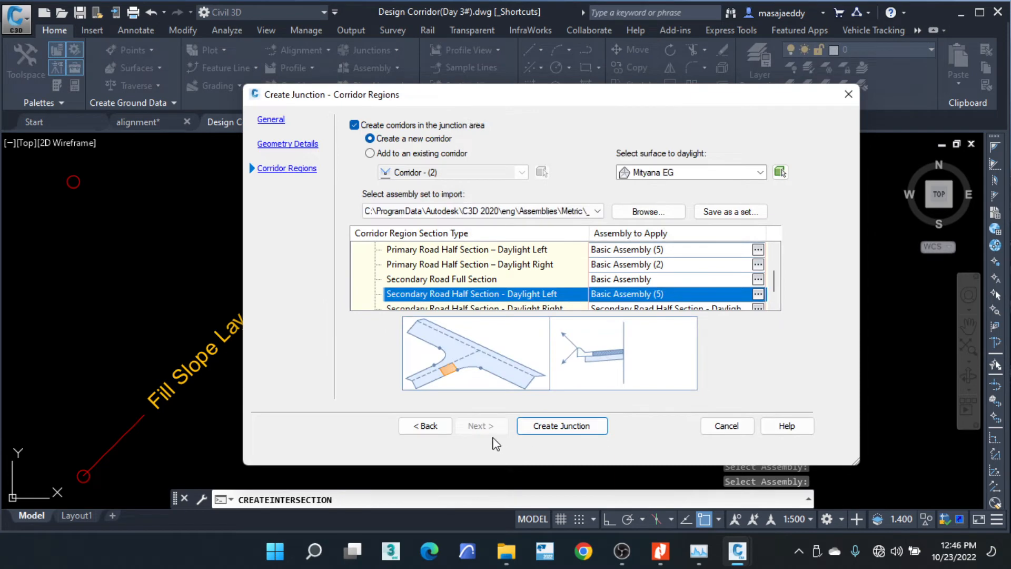
Assign Basic Assembly (2) to Secondary Road Half Section - Daylight Right by picking the right-sided half assembly in the drawing.
scroll(719, 299, "down", 1)
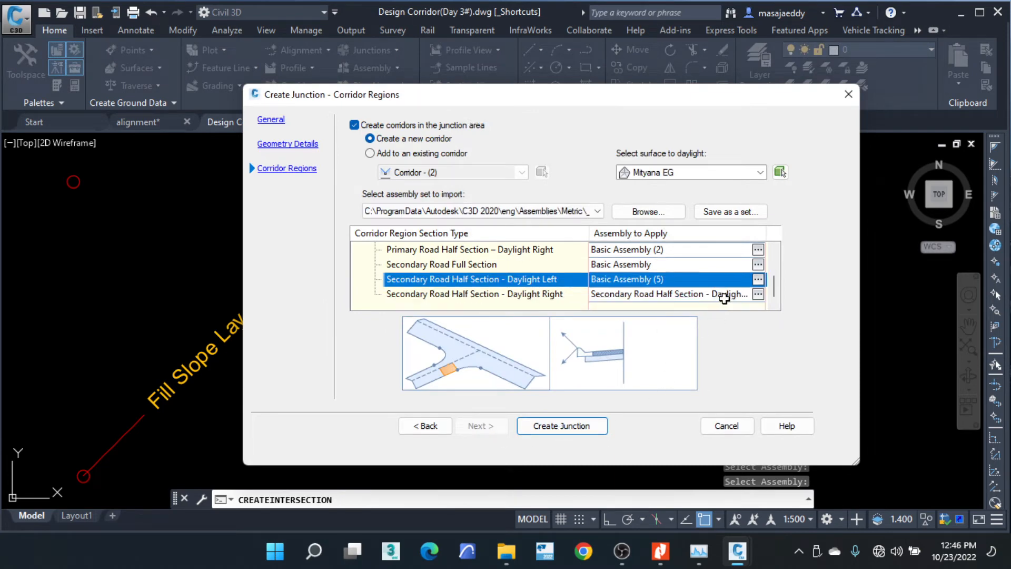
left_click(757, 279)
left_click(651, 162)
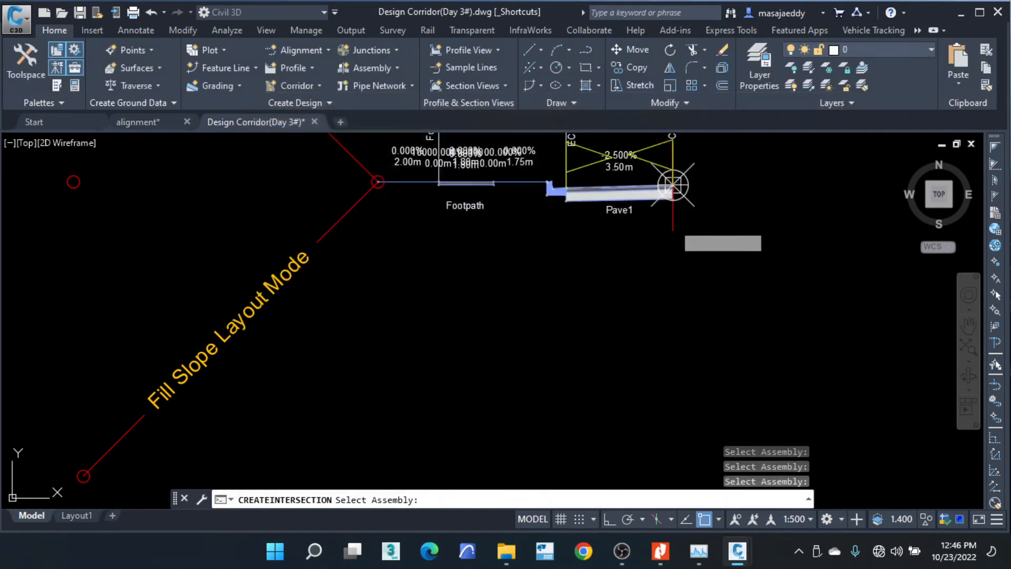
scroll(530, 260, "down", 6)
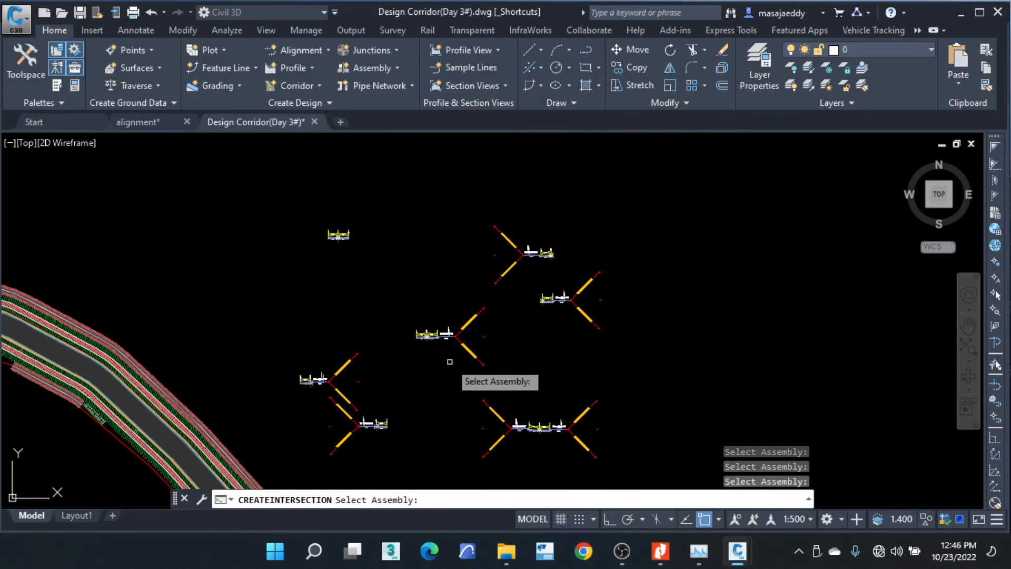
scroll(545, 304, "up", 2)
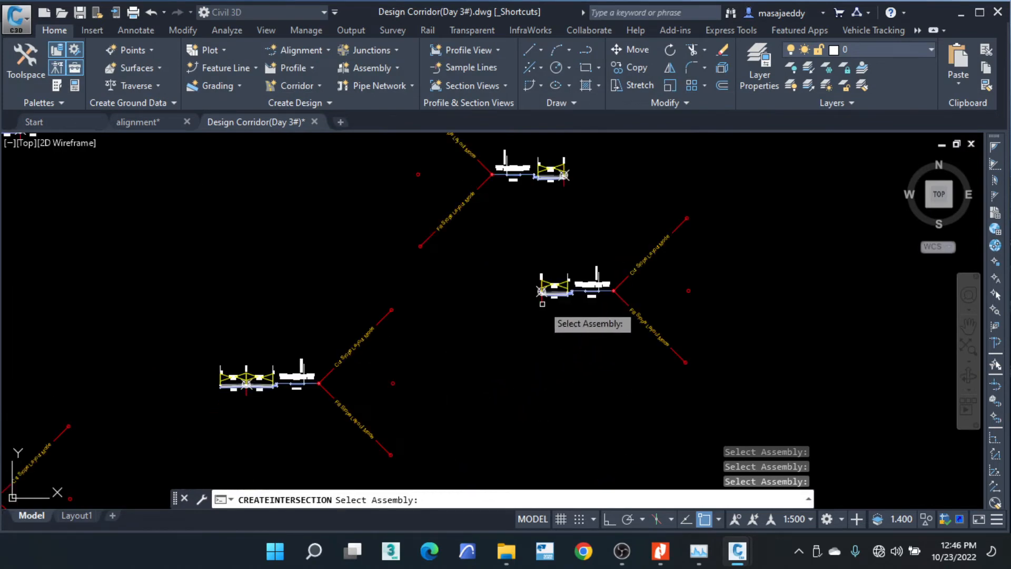
left_click(545, 304)
left_click(514, 189)
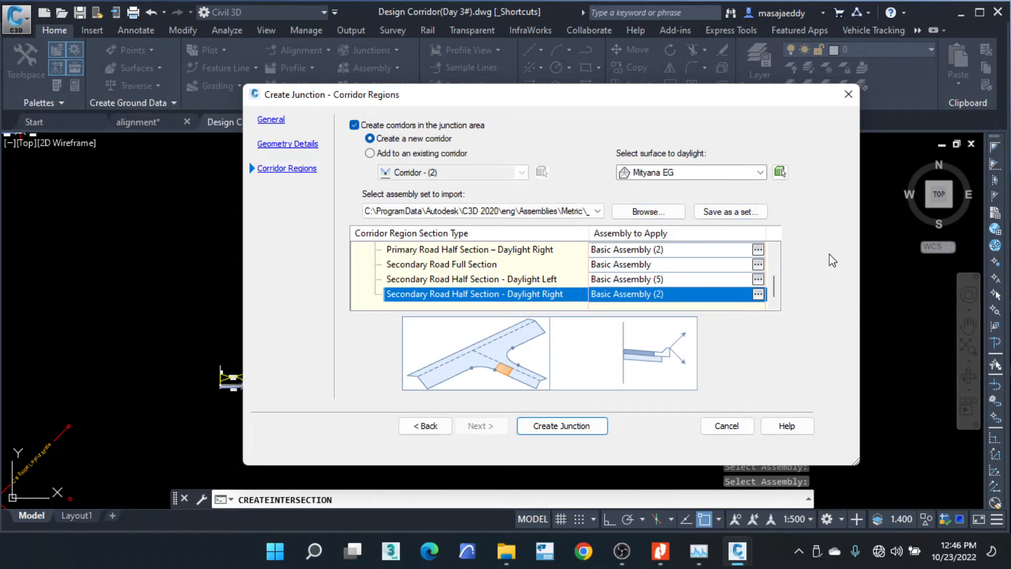
Save the assembly assignments as the set Design Corridor(Day 3#).xml in the Metric folder and load that set for the junction.
left_click(743, 213)
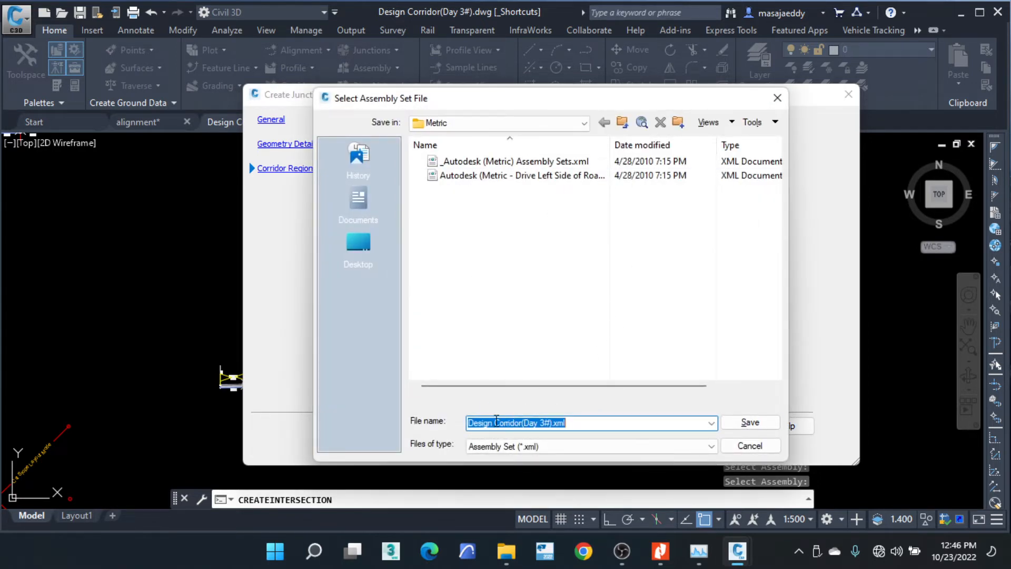
left_click(750, 422)
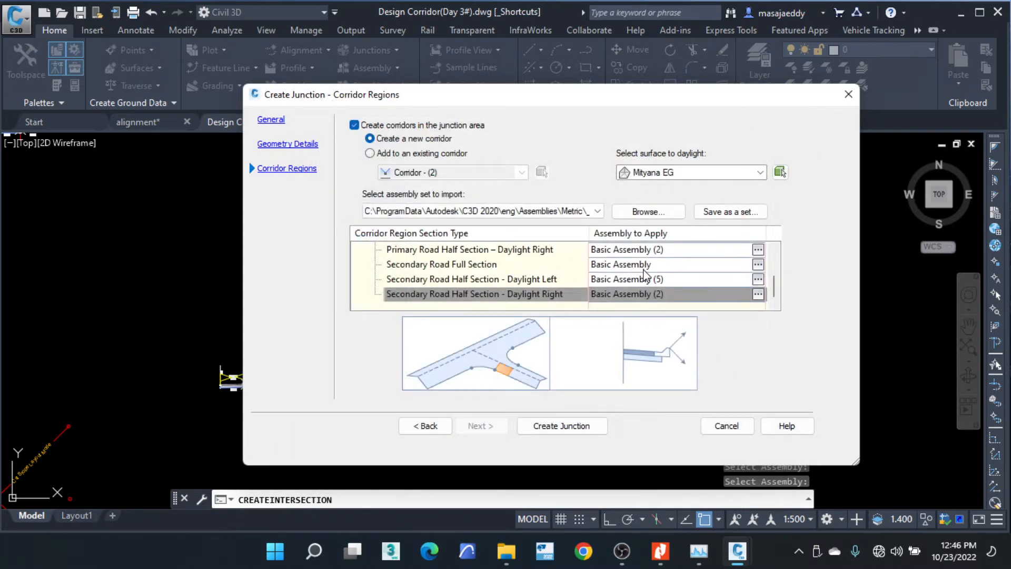
left_click(648, 211)
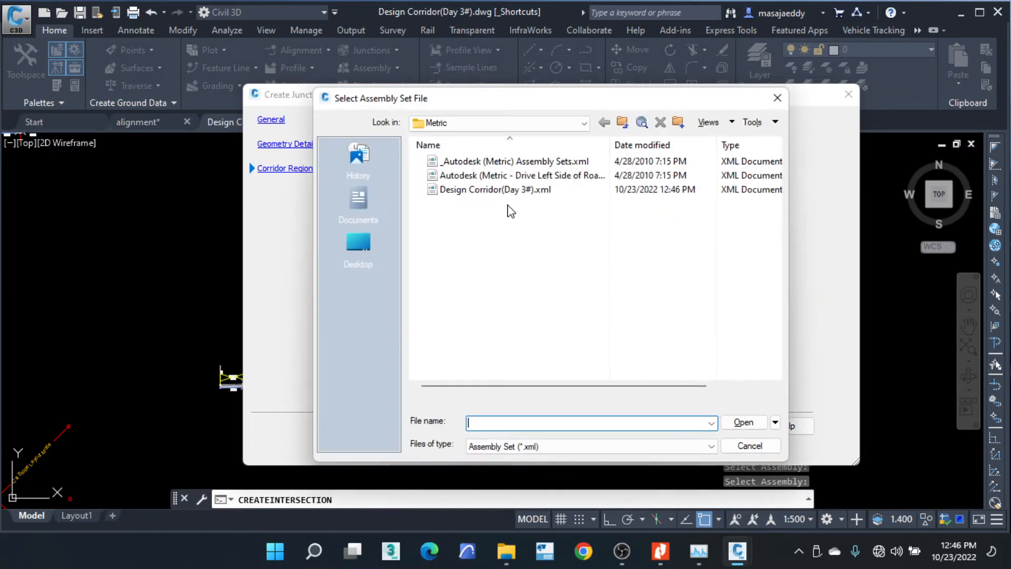
left_click(495, 189)
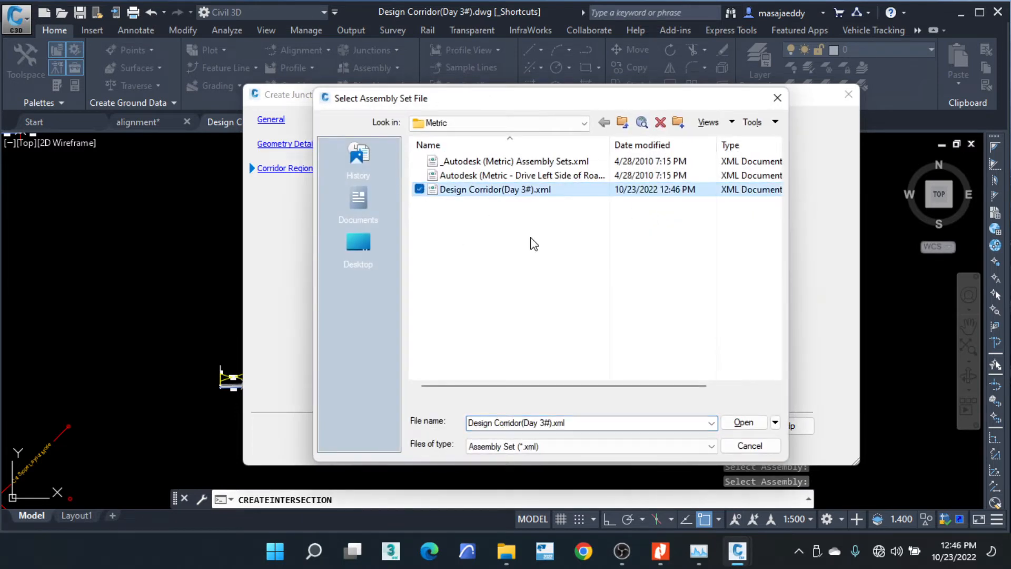
left_click(745, 424)
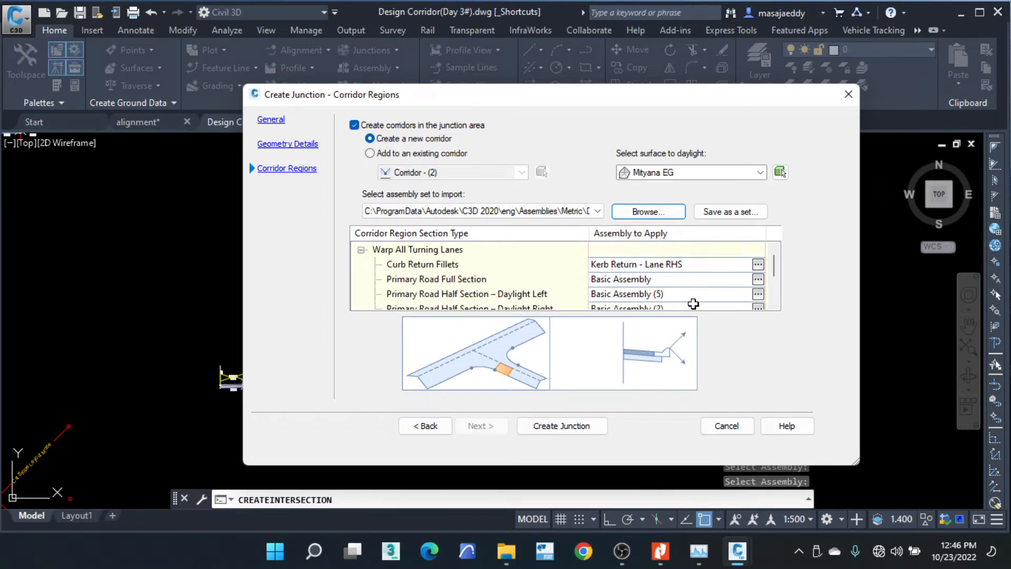
Create the junction with its new corridor from the assigned assemblies.
left_click(578, 431)
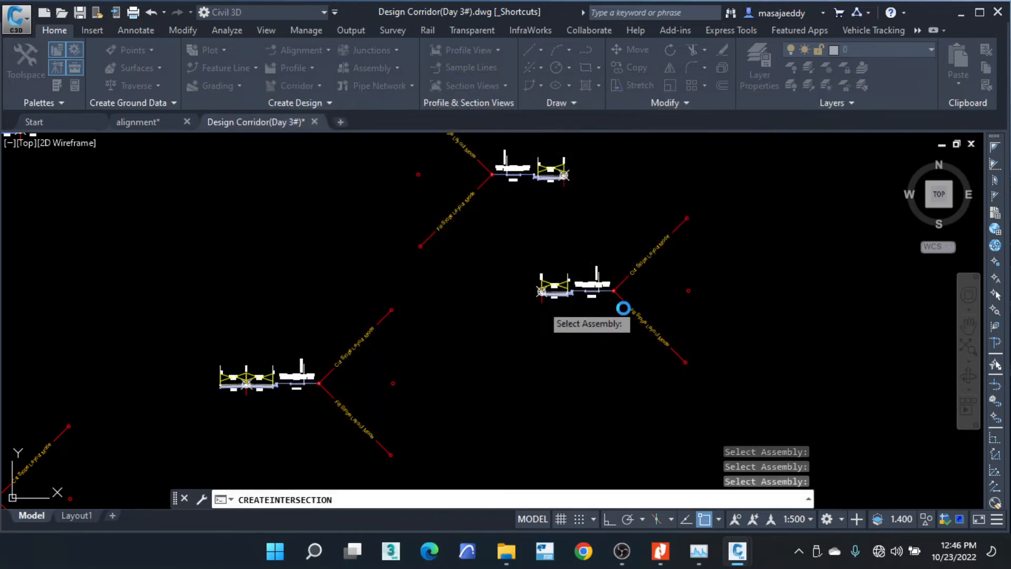
left_click(376, 270)
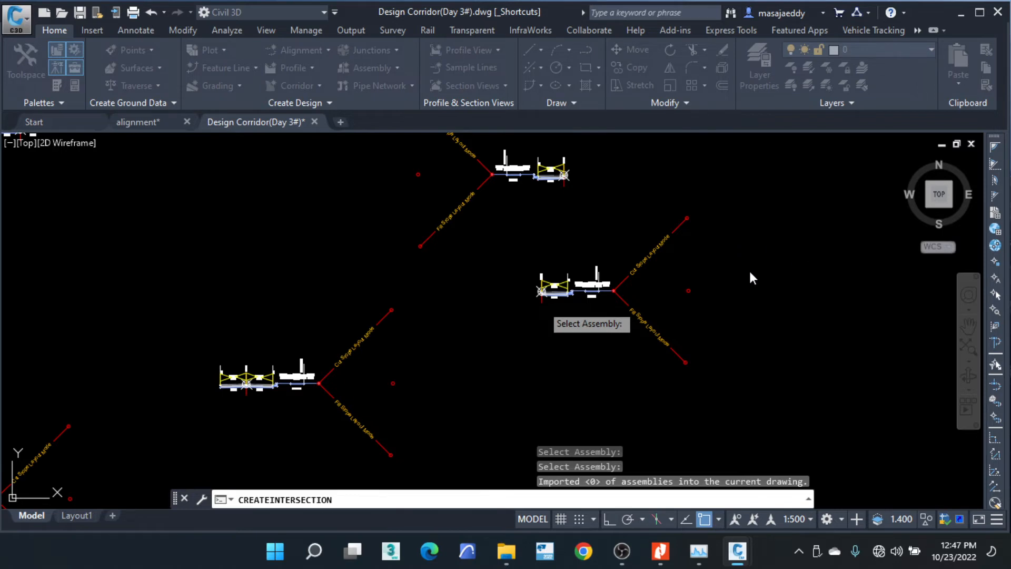
key("Return")
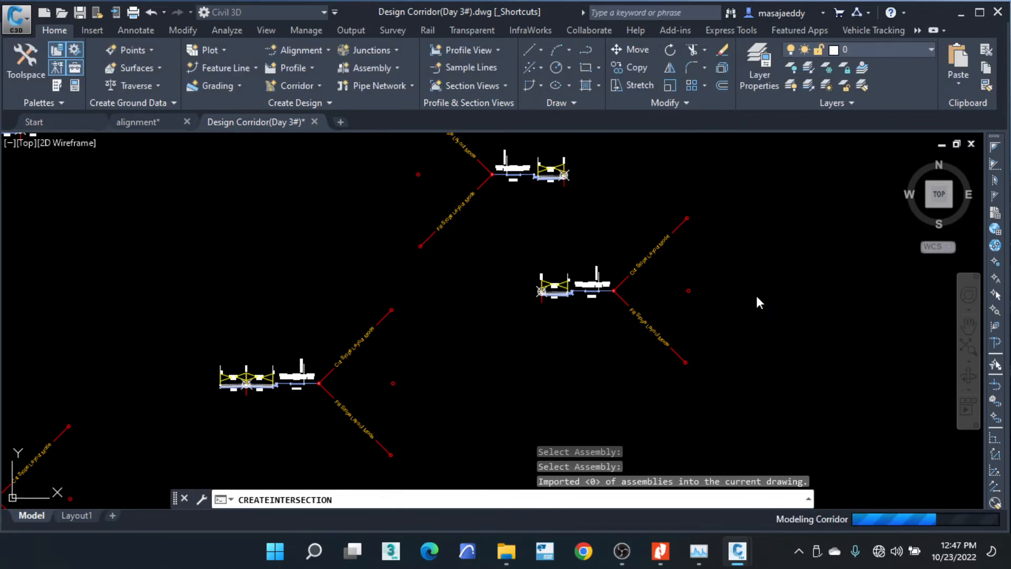
Set the new junction corridor's code set style to Plan View - Solid Hatch.
scroll(756, 294, "down", 10)
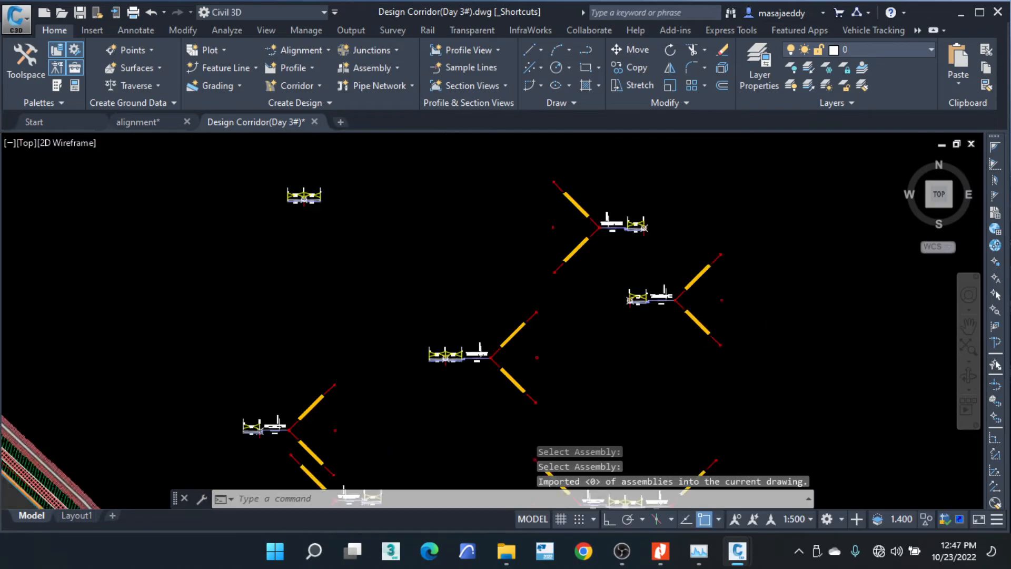
scroll(680, 336, "up", 10)
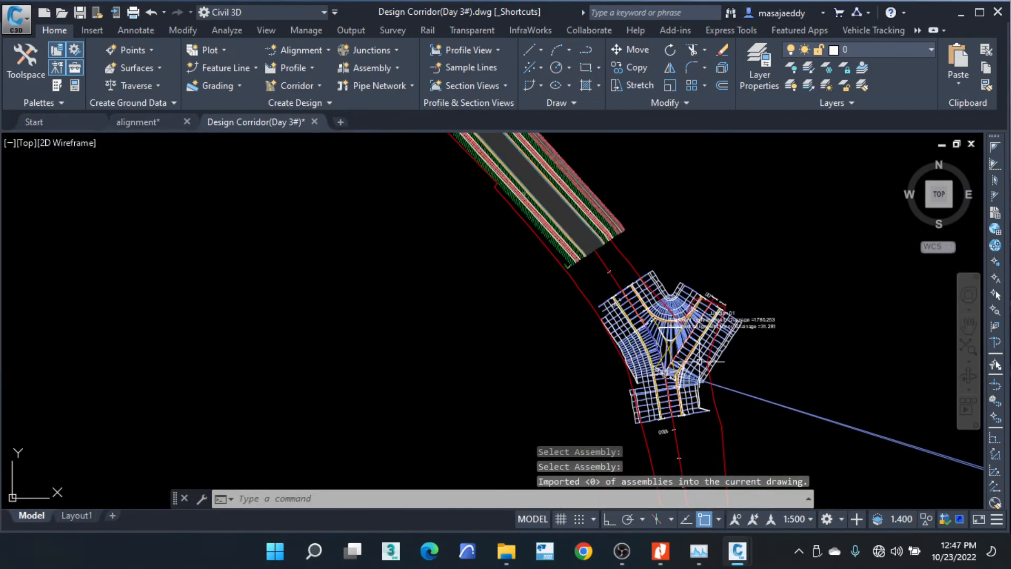
left_click(746, 334)
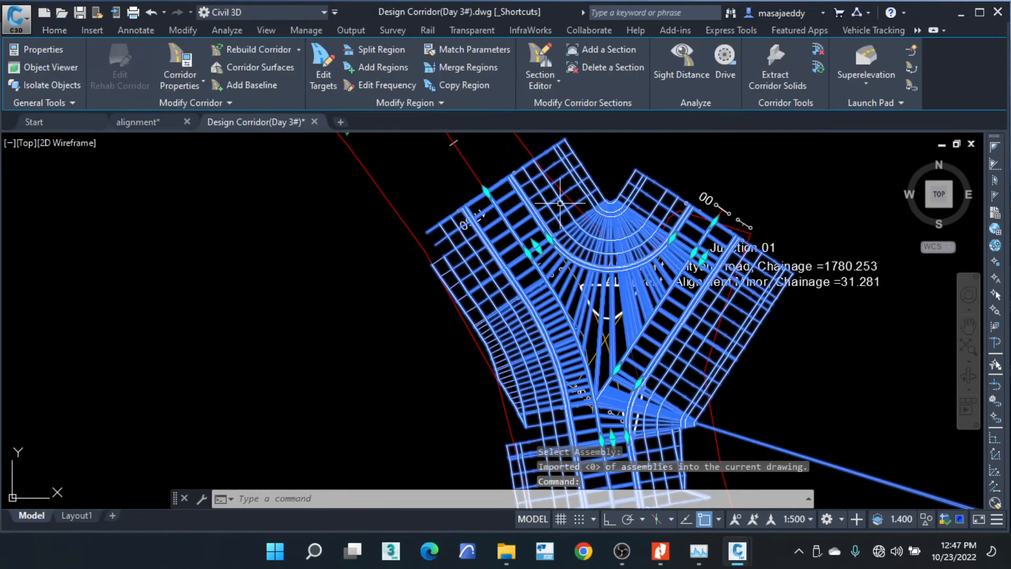
left_click(29, 49)
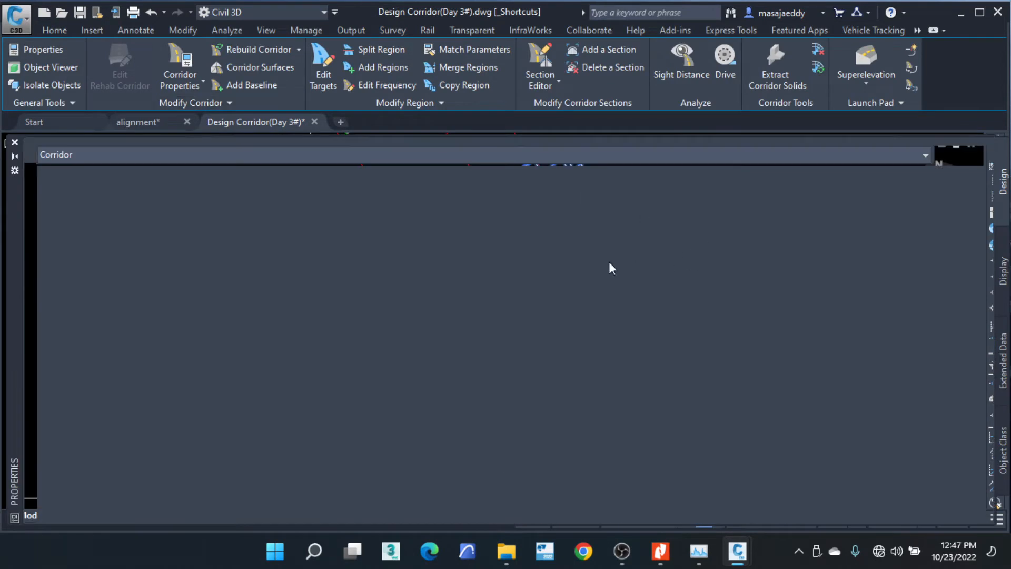
left_click(592, 381)
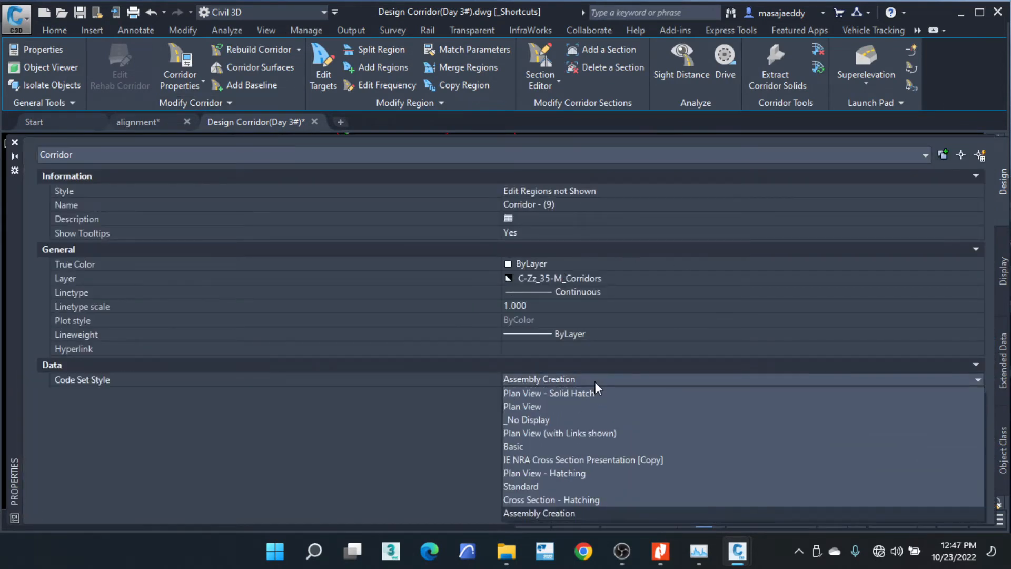
left_click(583, 393)
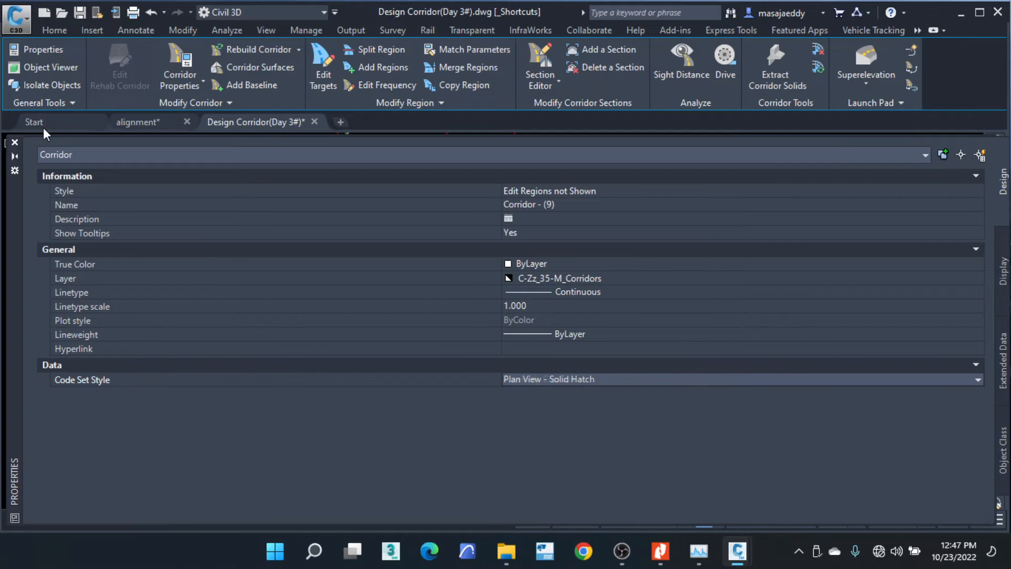
left_click(15, 142)
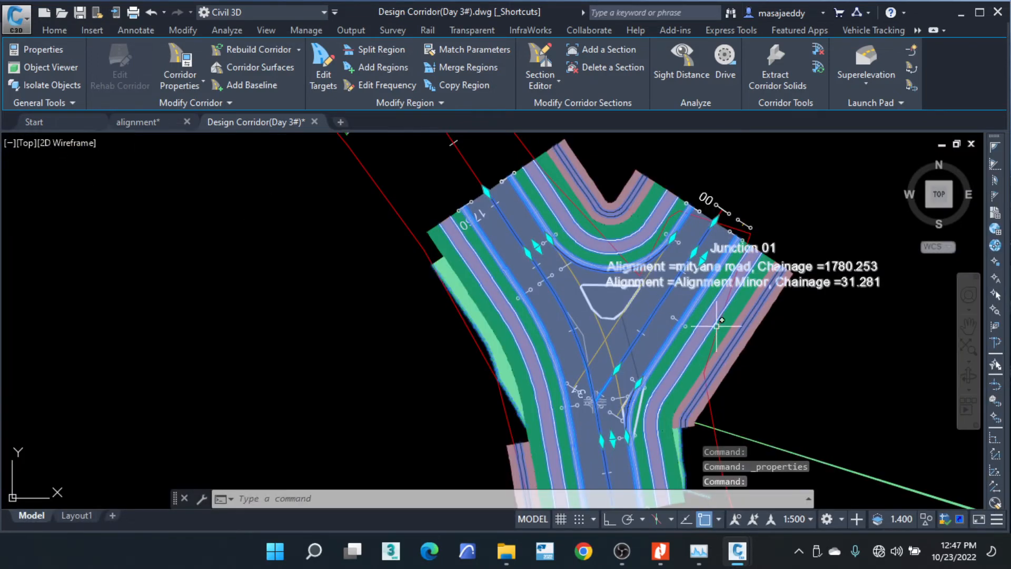
Examine the junction corridor around the acute corner between the two roads, including its kerb return and daylight edges, and clear the selection.
scroll(642, 395, "up", 2)
scroll(652, 392, "up", 4)
middle_click_drag(690, 402, 562, 279)
scroll(558, 280, "down", 4)
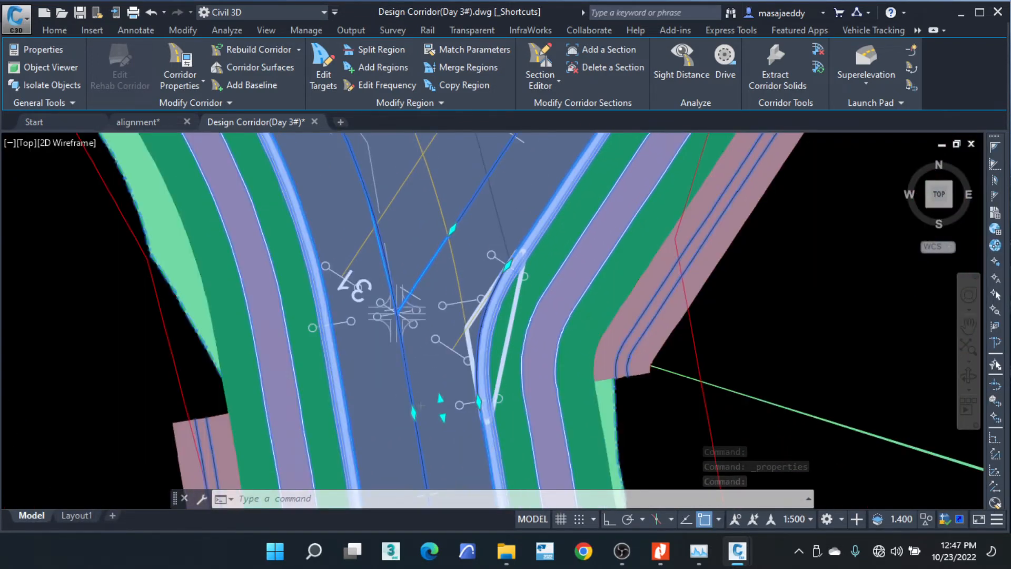
middle_click_drag(554, 314, 459, 346)
scroll(401, 313, "down", 4)
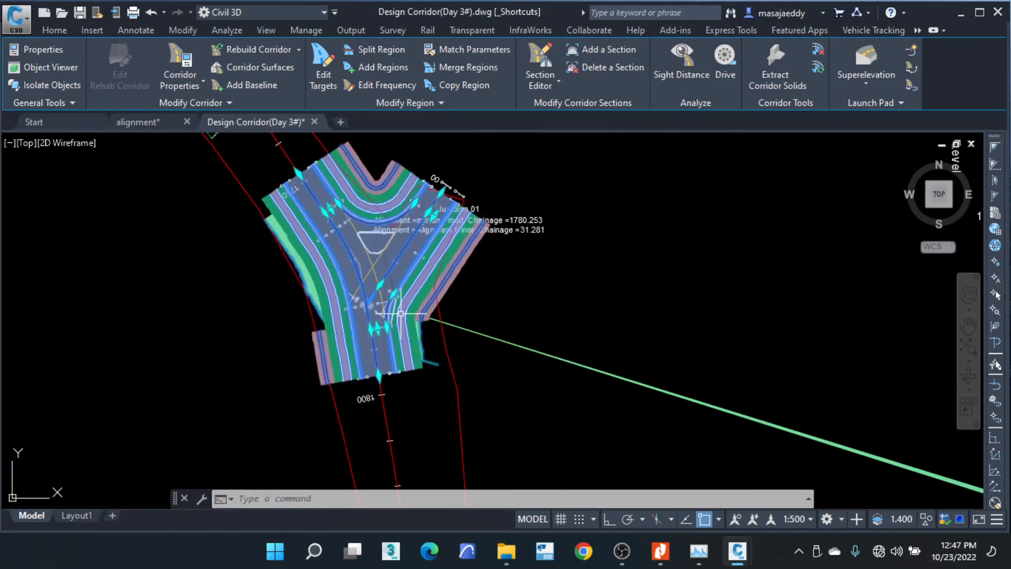
scroll(401, 313, "up", 4)
scroll(424, 258, "up", 2)
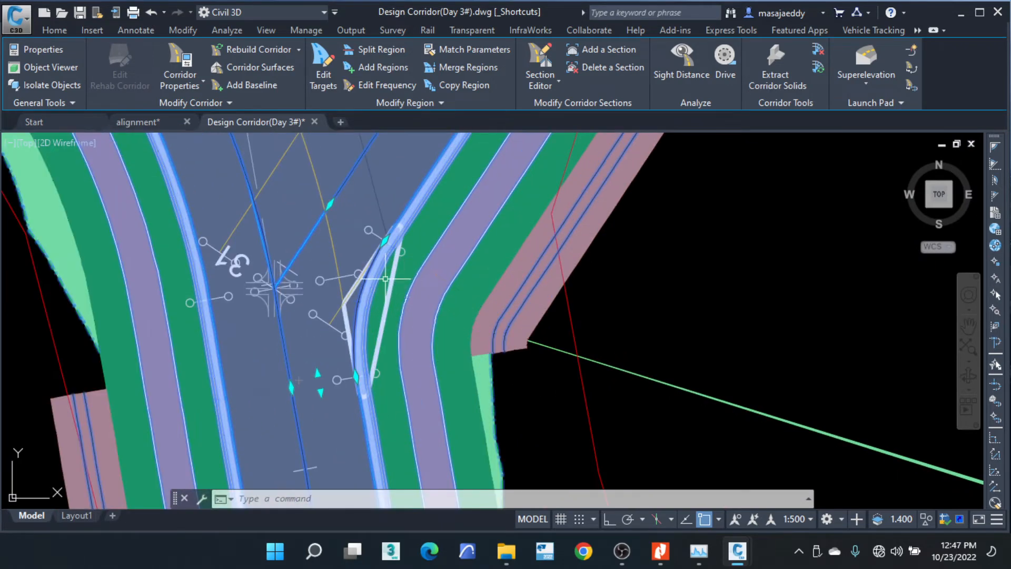
scroll(437, 263, "down", 3)
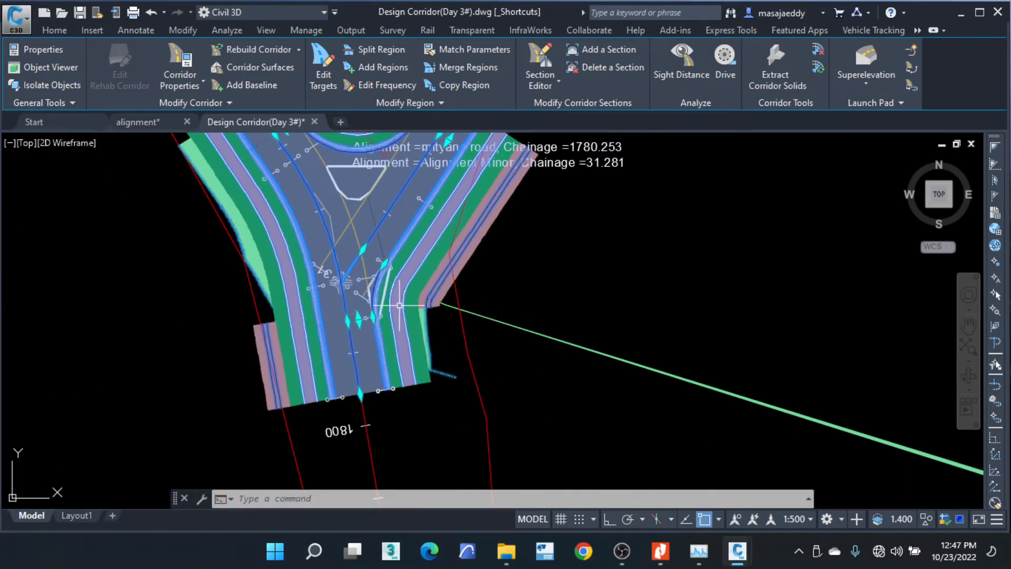
key("Escape")
key("Escape")
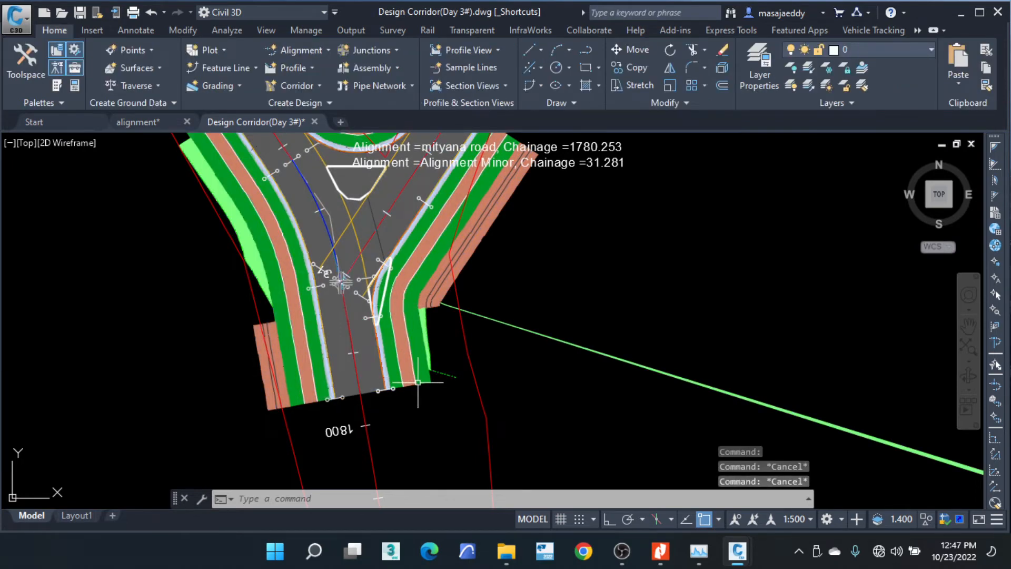
Stretch the junction corridor's southern end along mityana road to about chainage 1836, meeting the adjacent road corridor.
left_click(418, 383)
middle_click_drag(426, 412, 406, 198)
scroll(402, 286, "down", 4)
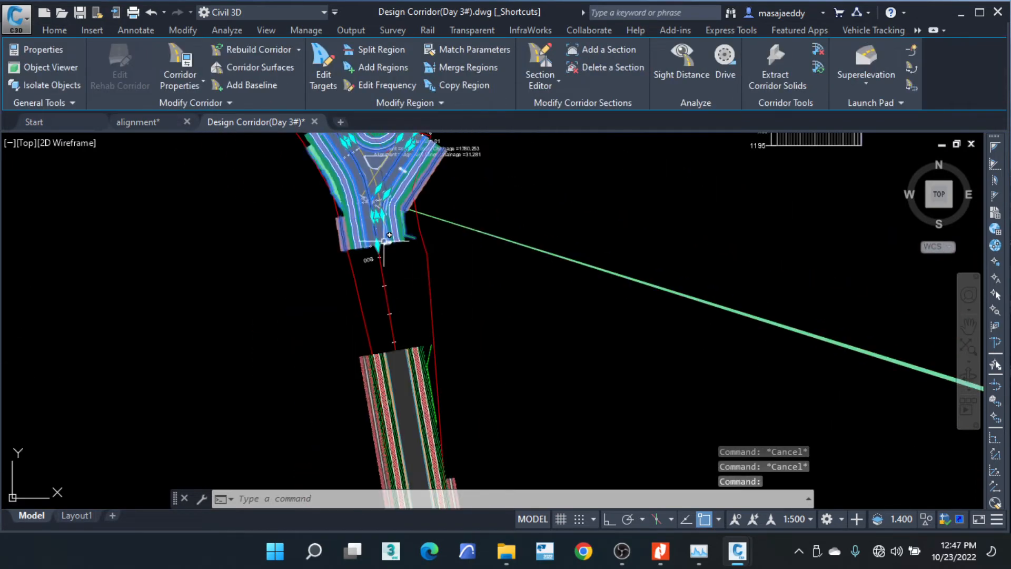
left_click(385, 241)
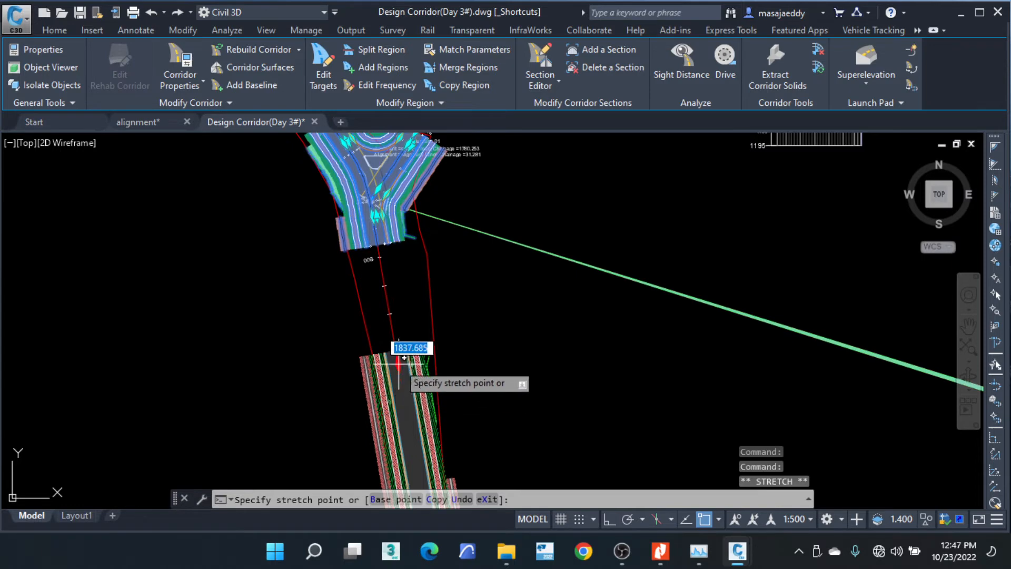
scroll(399, 362, "up", 2)
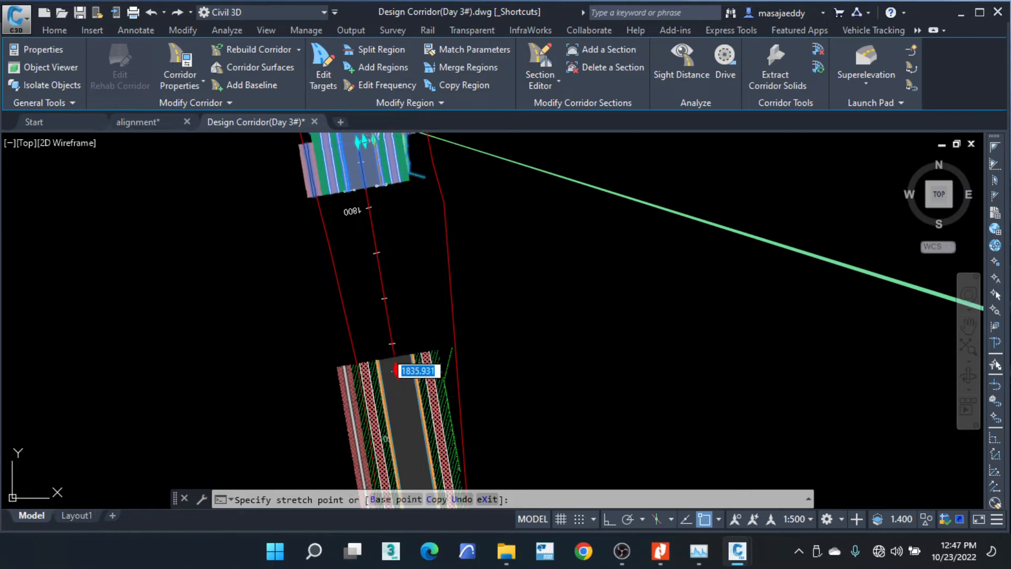
left_click(395, 370)
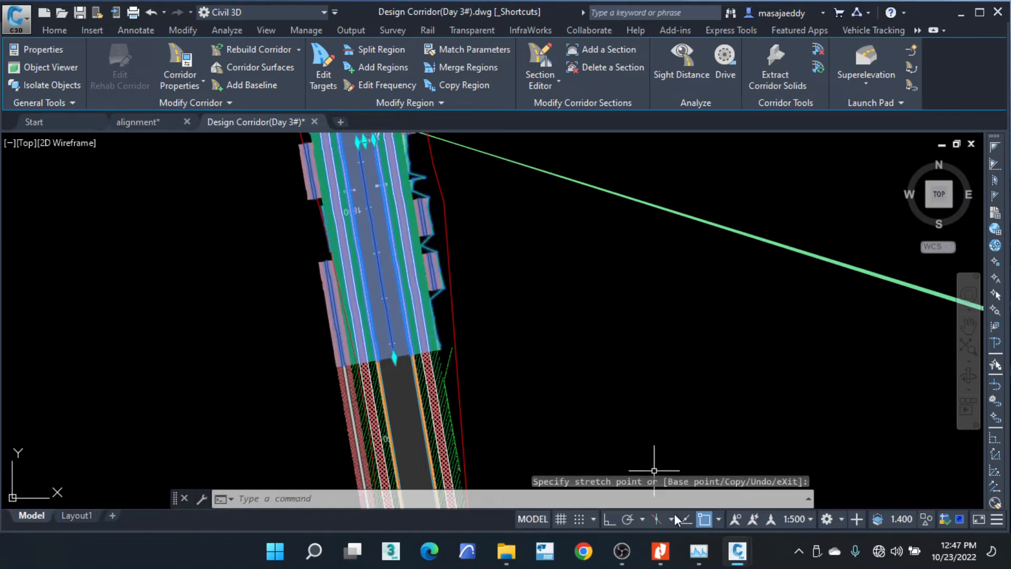
Turn object snap off, stretch the junction corridor's northern end to meet the adjacent mityana road corridor, and clear the selection.
left_click(704, 520)
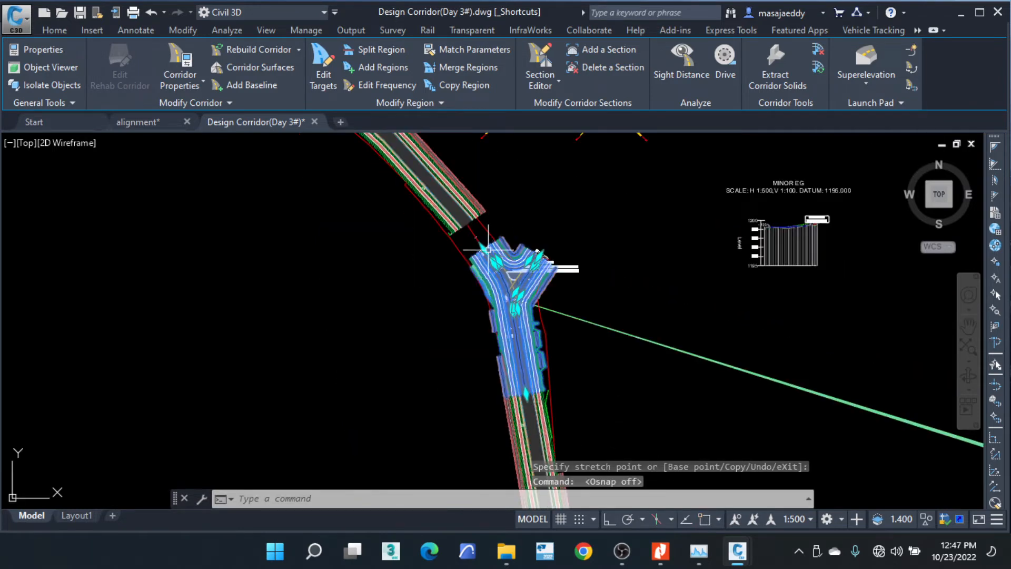
left_click(483, 245)
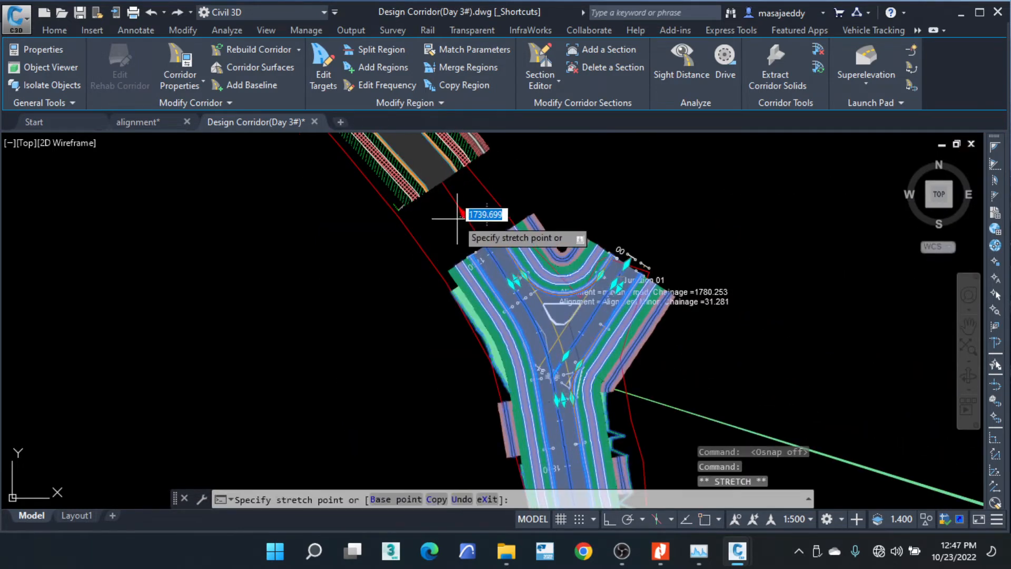
left_click(441, 182)
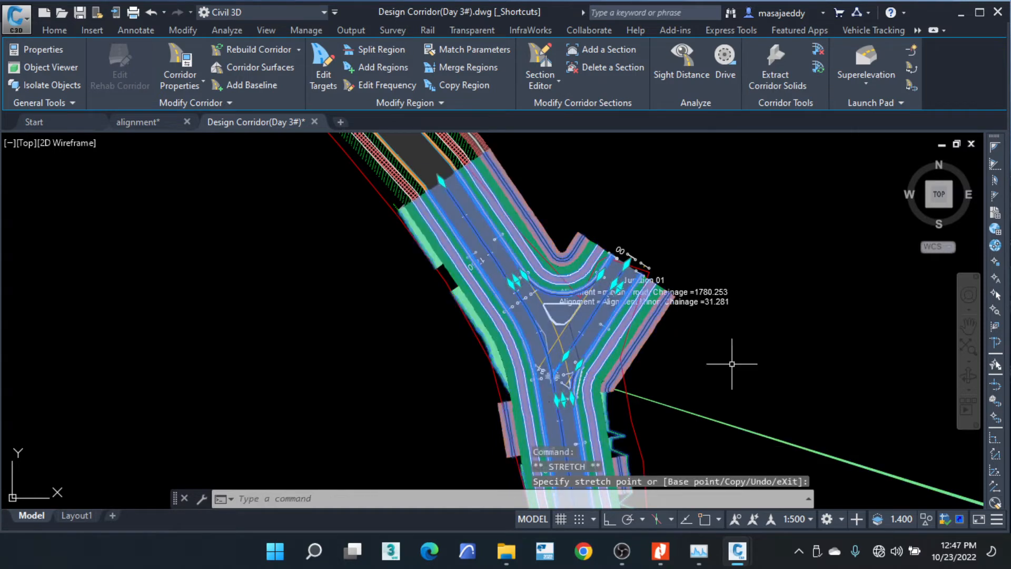
middle_click_drag(620, 395, 539, 280)
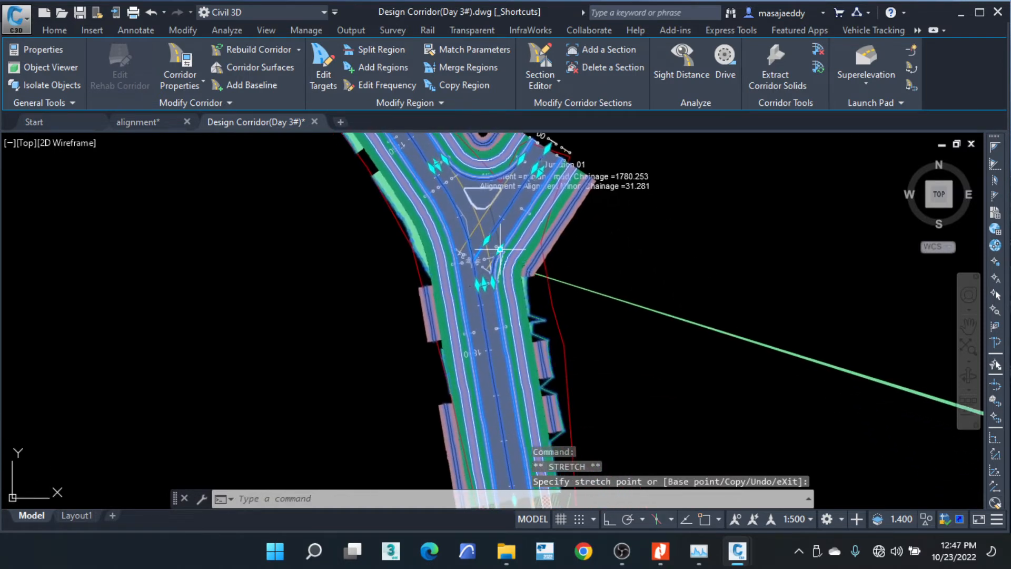
scroll(500, 248, "up", 3)
key("Escape")
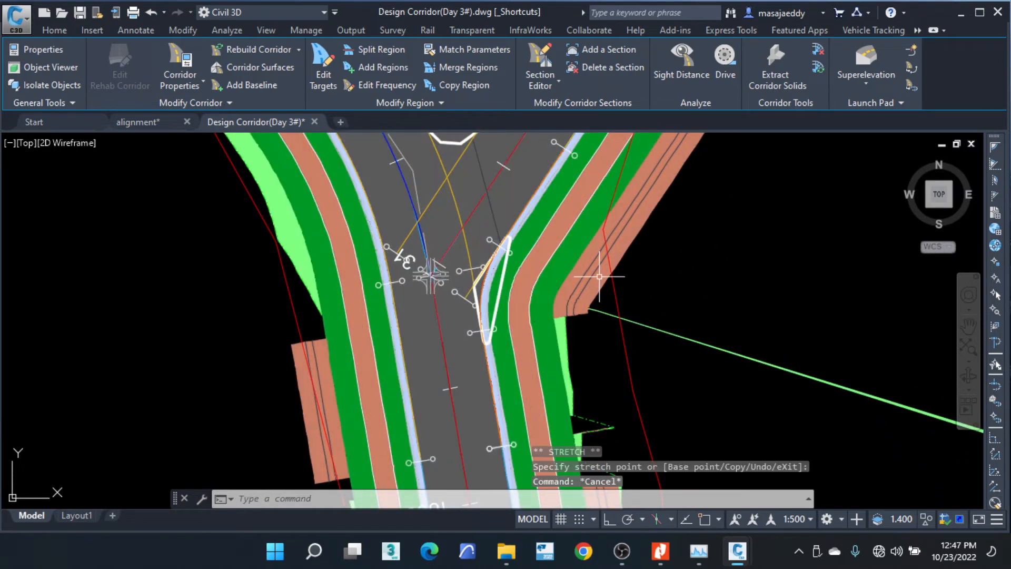
key("Escape")
Set the corner radius of the junction's SE - Quadrant kerb return to 20 m, keeping the circular fillet.
scroll(479, 288, "up", 4)
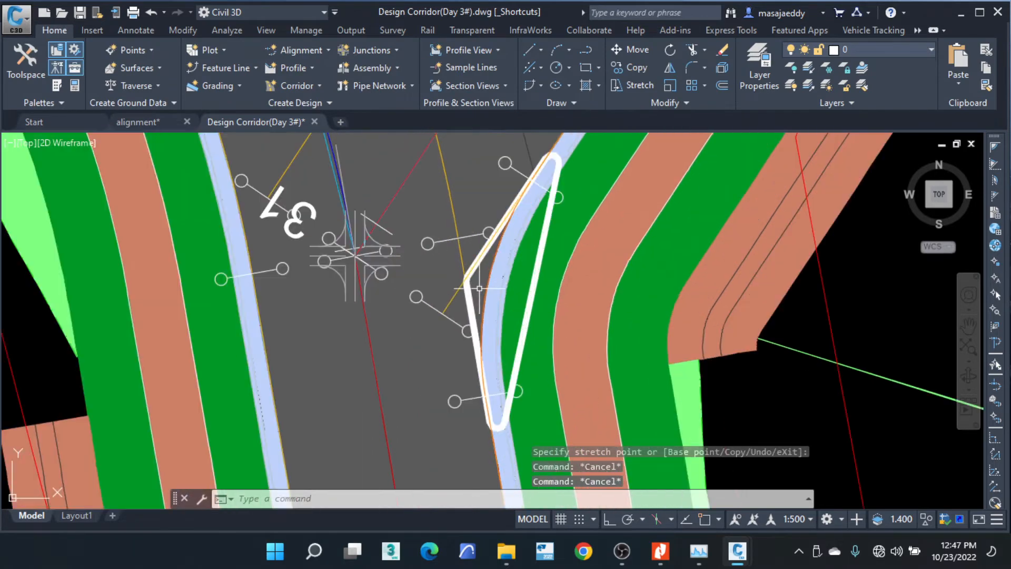
mouse_move(487, 280)
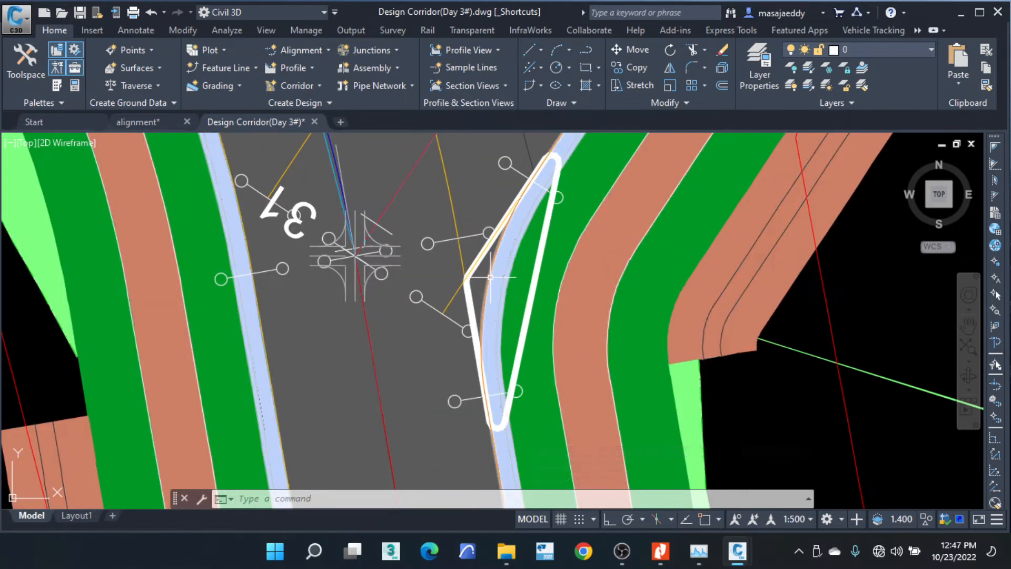
left_click(490, 276)
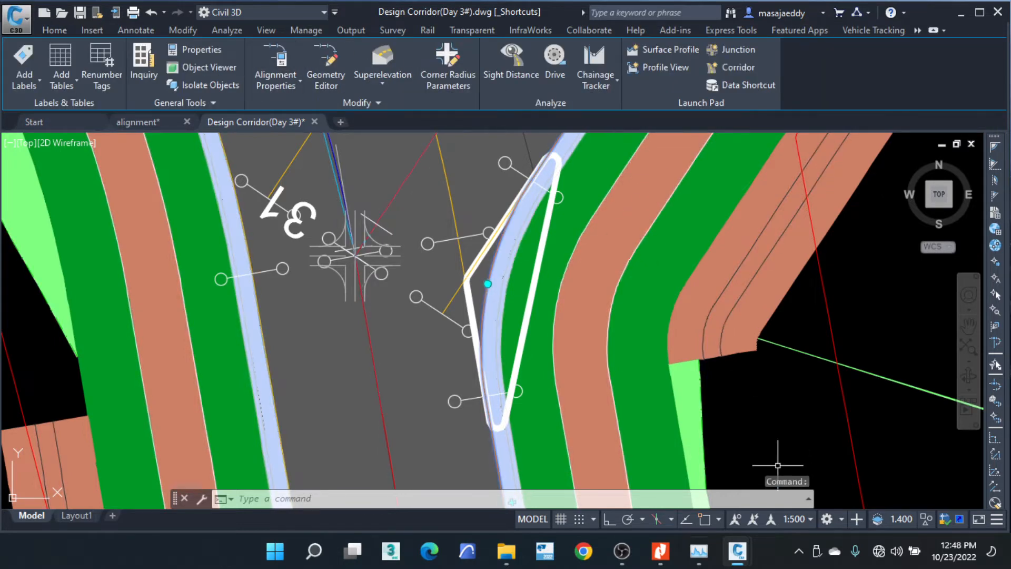
left_click(450, 55)
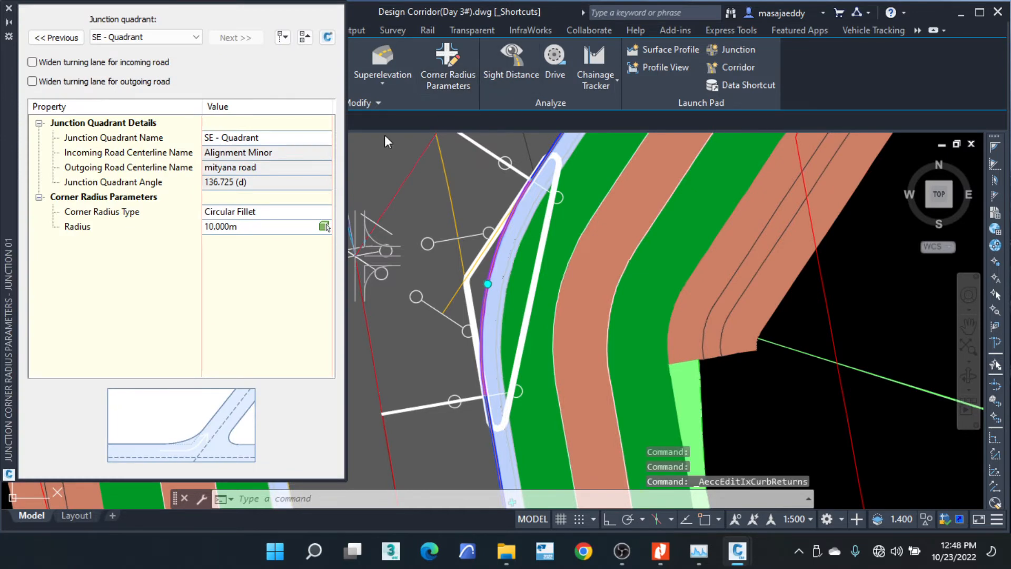
left_click(261, 230)
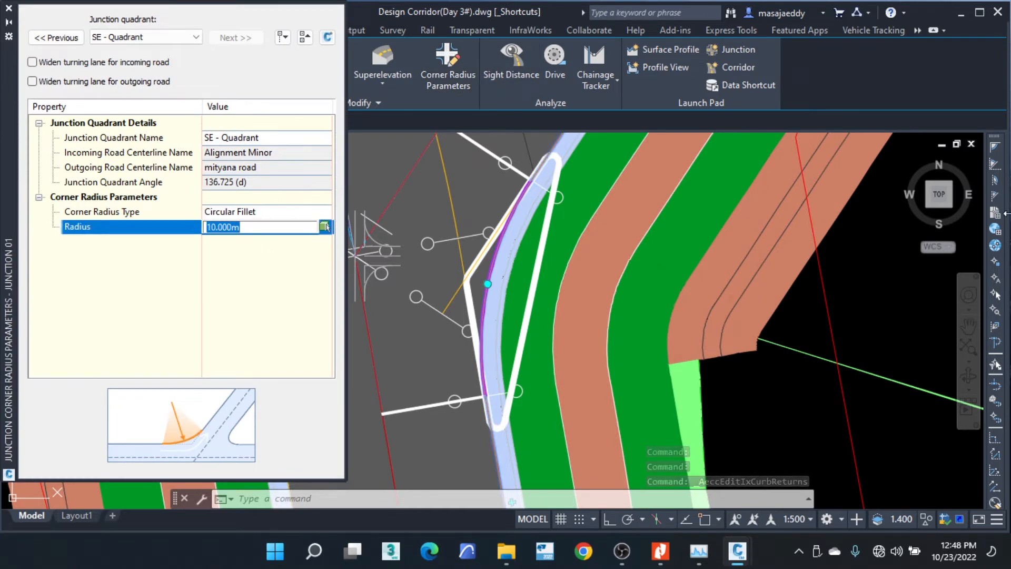
type("20")
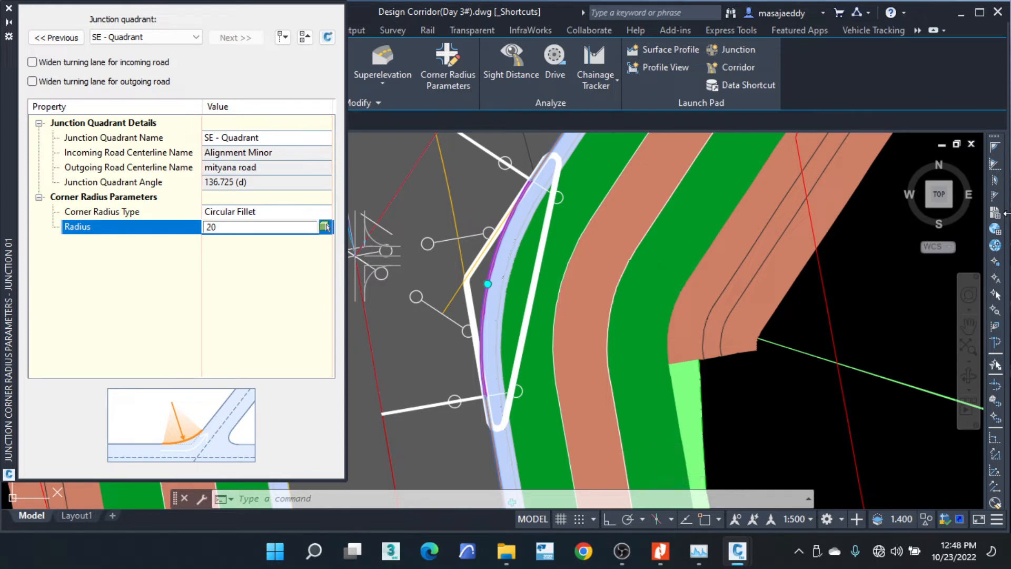
key("Return")
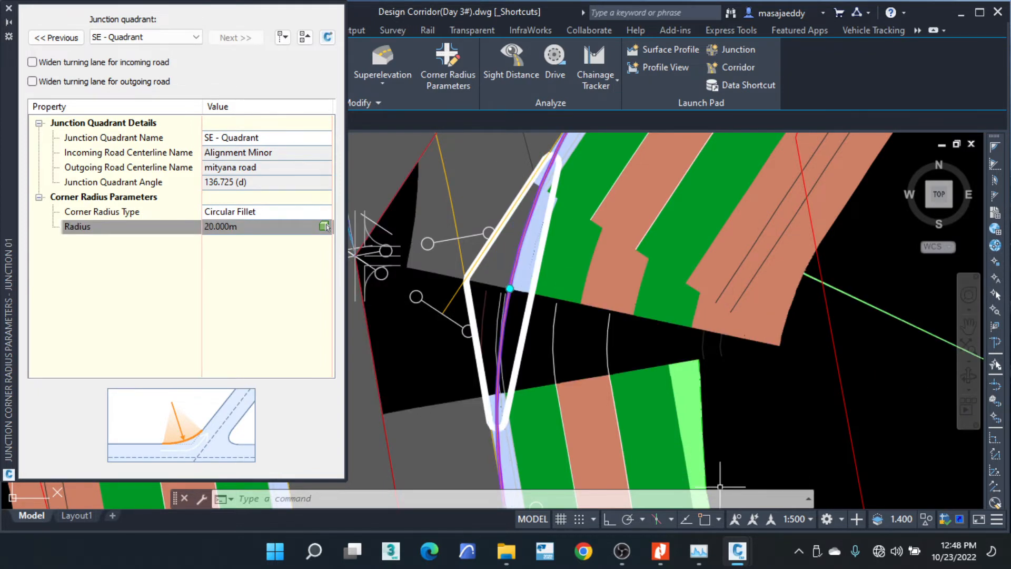
Dock the Junction Corner Radius Parameters palette beside the drawing and rebuild the junction corridor.
scroll(627, 242, "down", 5)
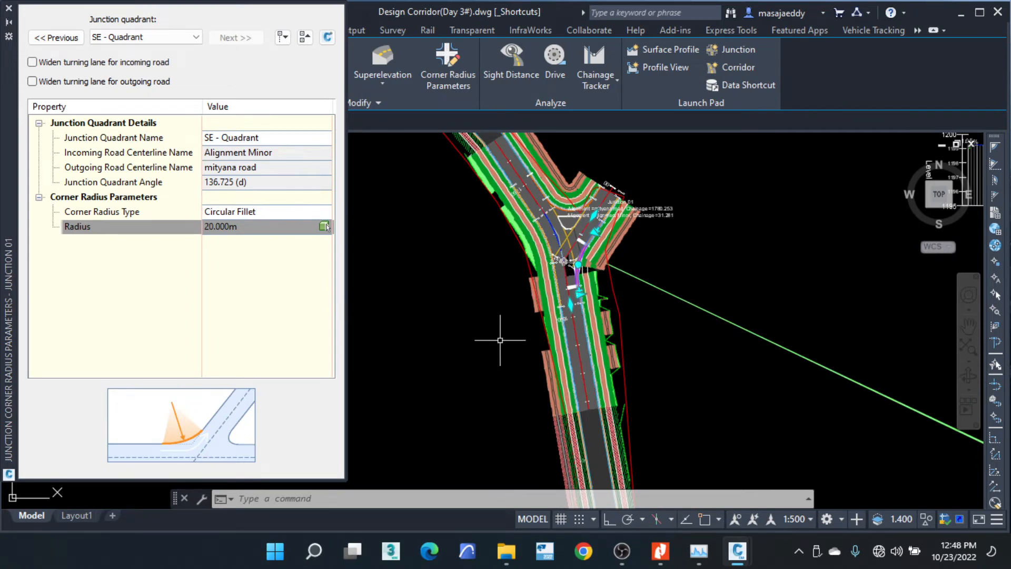
left_click(758, 253)
left_click(641, 224)
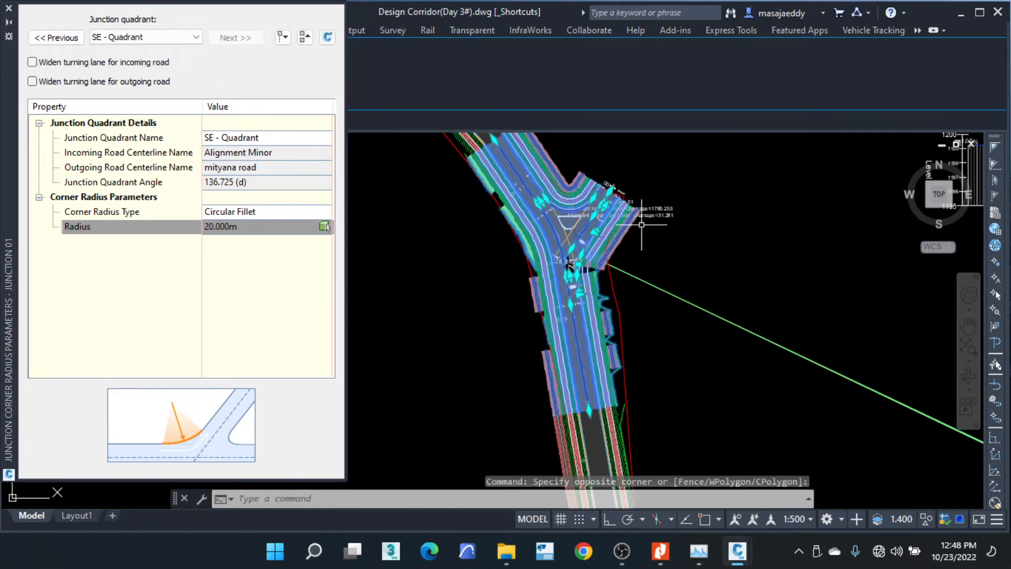
key("Escape")
key("Escape")
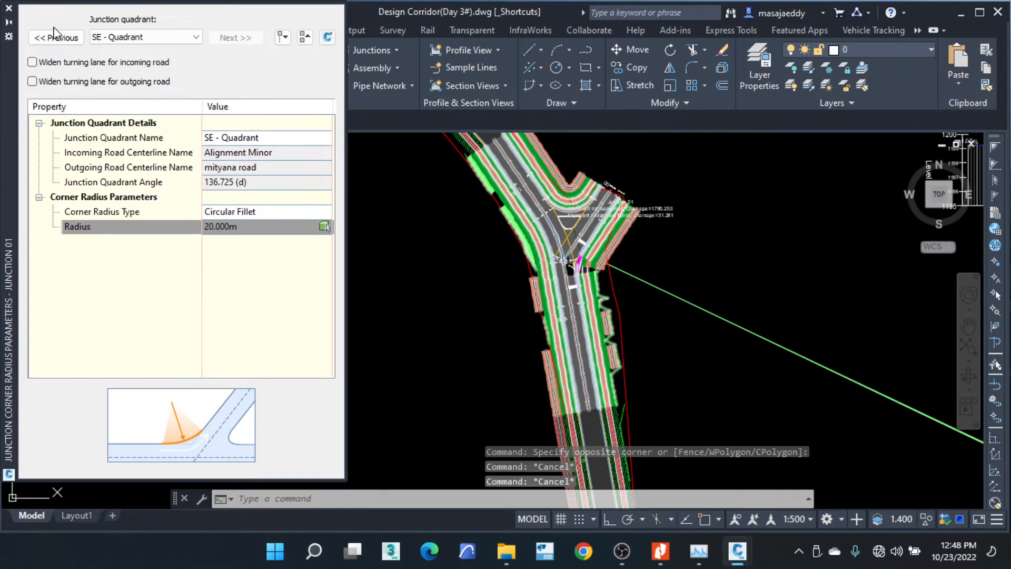
left_click_drag(15, 77, 5, 205)
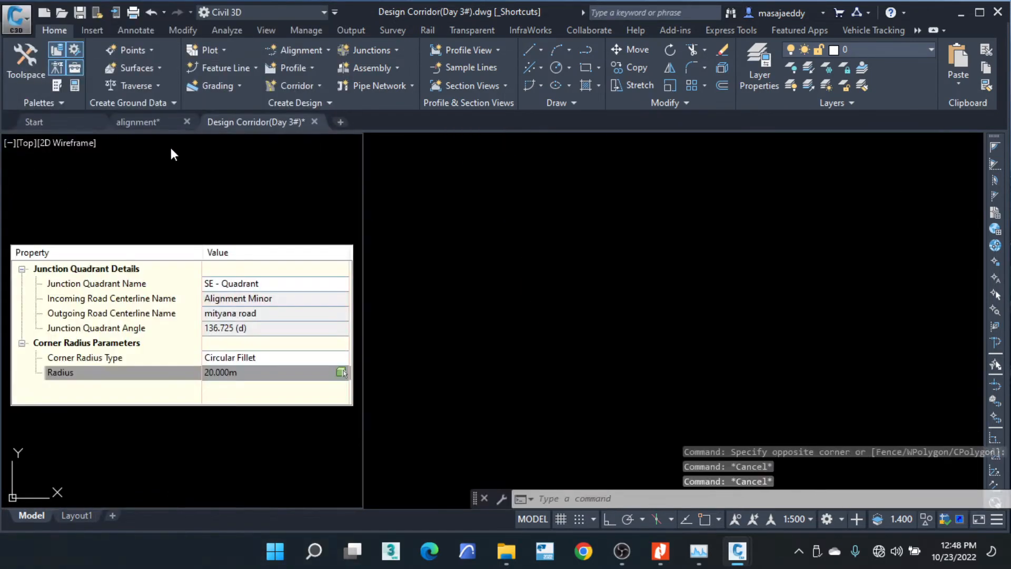
left_click(795, 232)
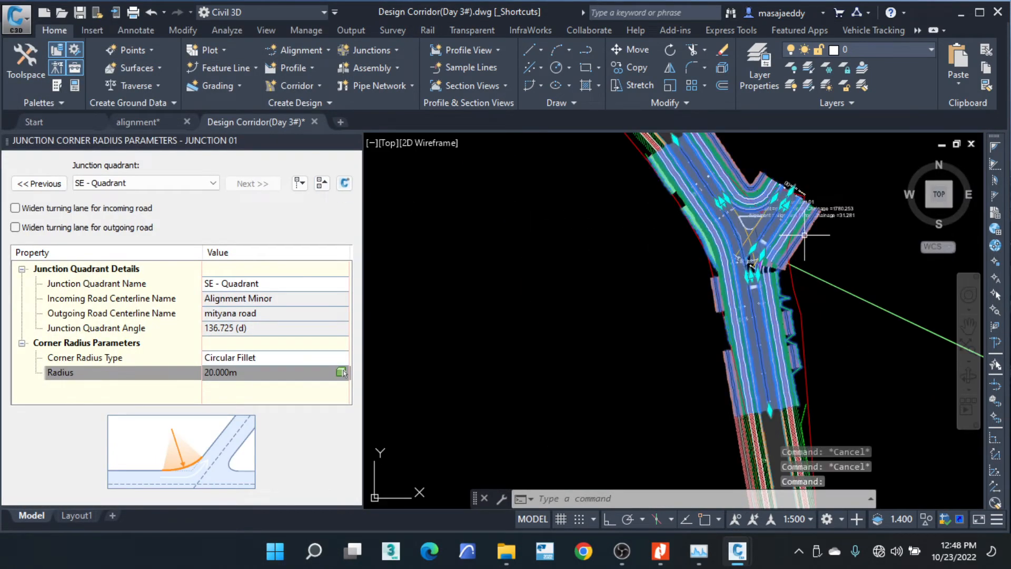
left_click(257, 49)
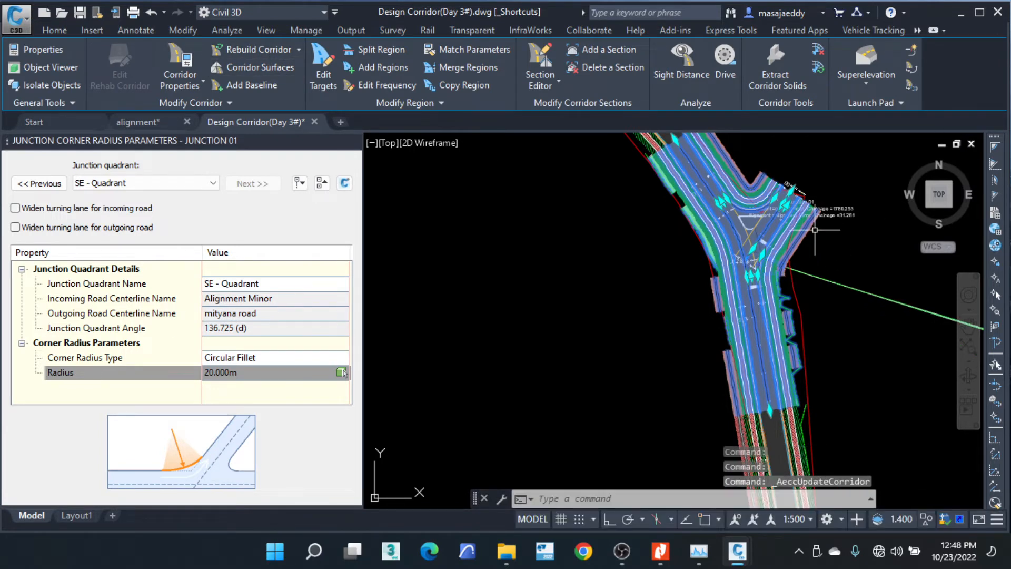
Examine the rebuilt junction corridor around the SE corner, the minor road end and the joins with mityana road, and clear the selection.
scroll(784, 258, "up", 5)
scroll(758, 253, "up", 3)
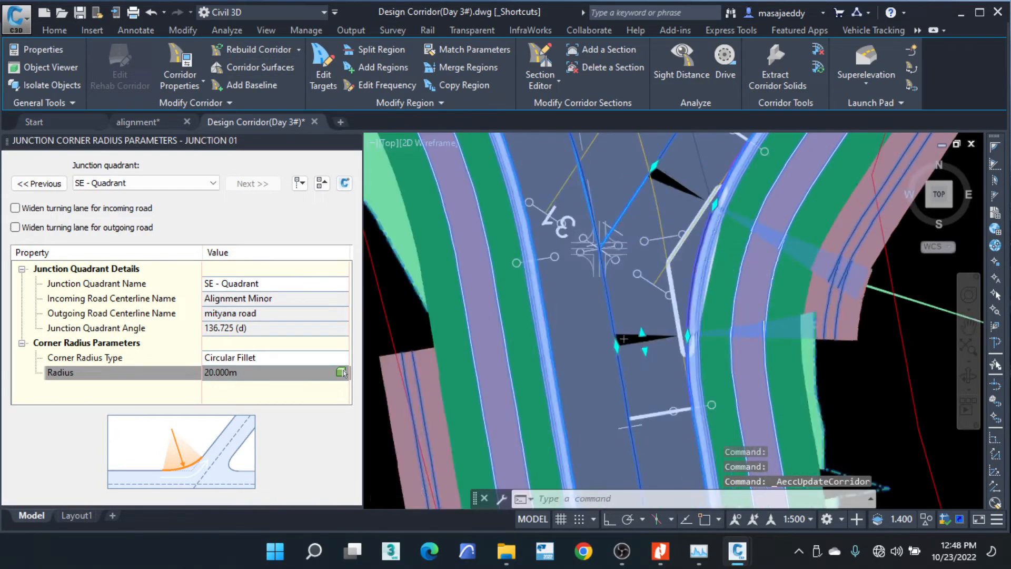
scroll(678, 236, "down", 5)
scroll(677, 236, "up", 3)
scroll(613, 299, "down", 2)
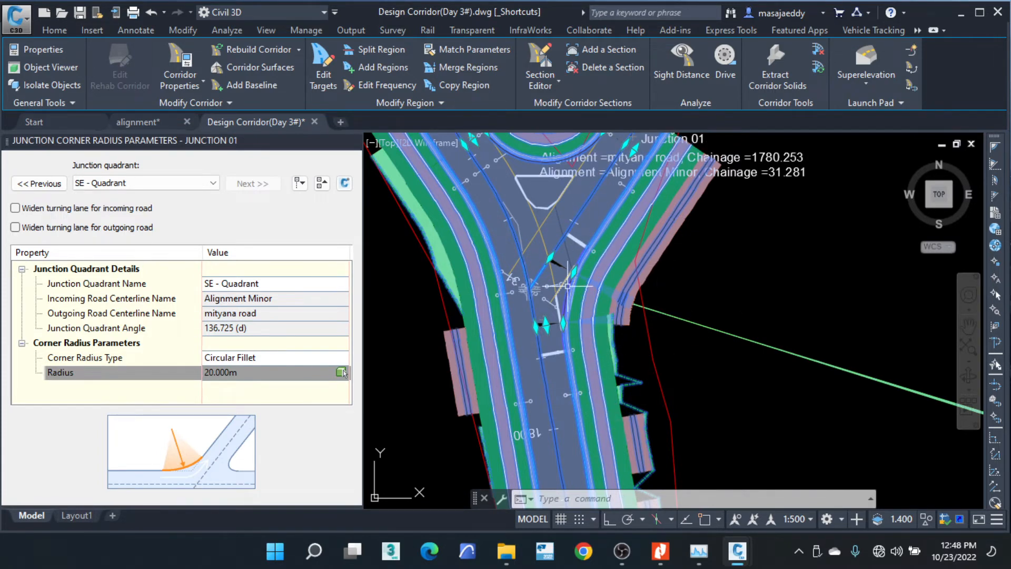
scroll(611, 329, "down", 4)
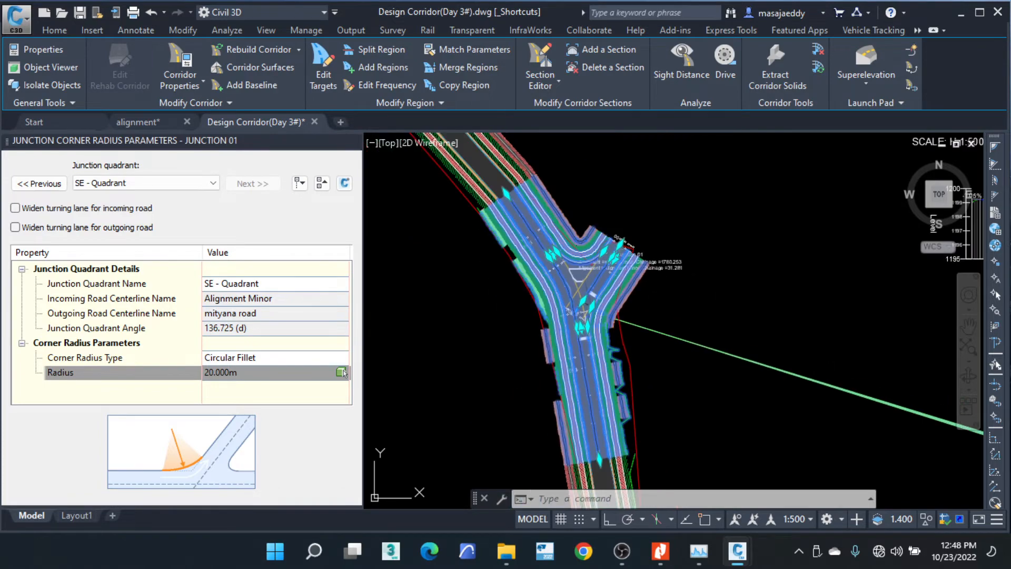
scroll(601, 275, "up", 4)
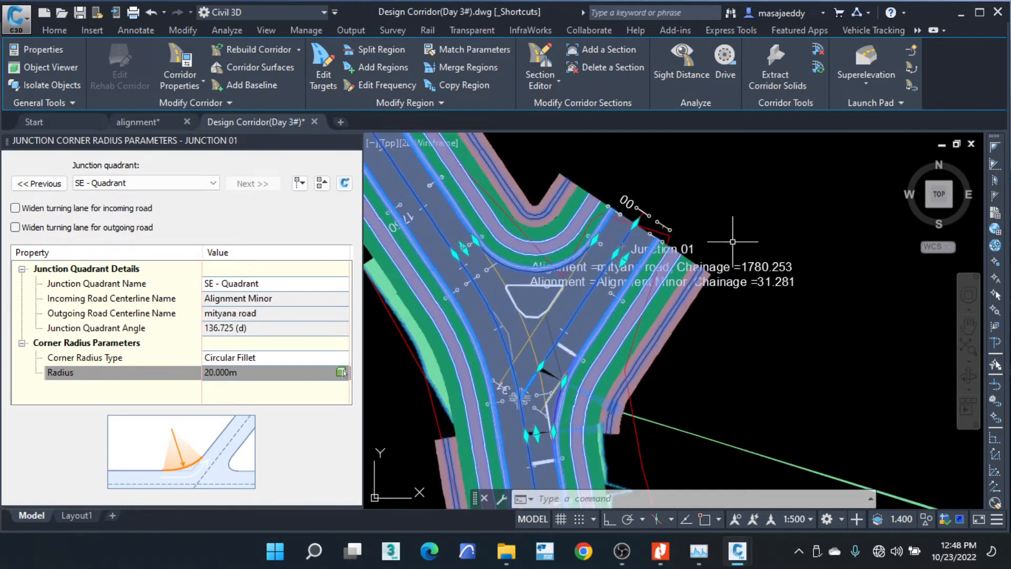
scroll(720, 271, "down", 2)
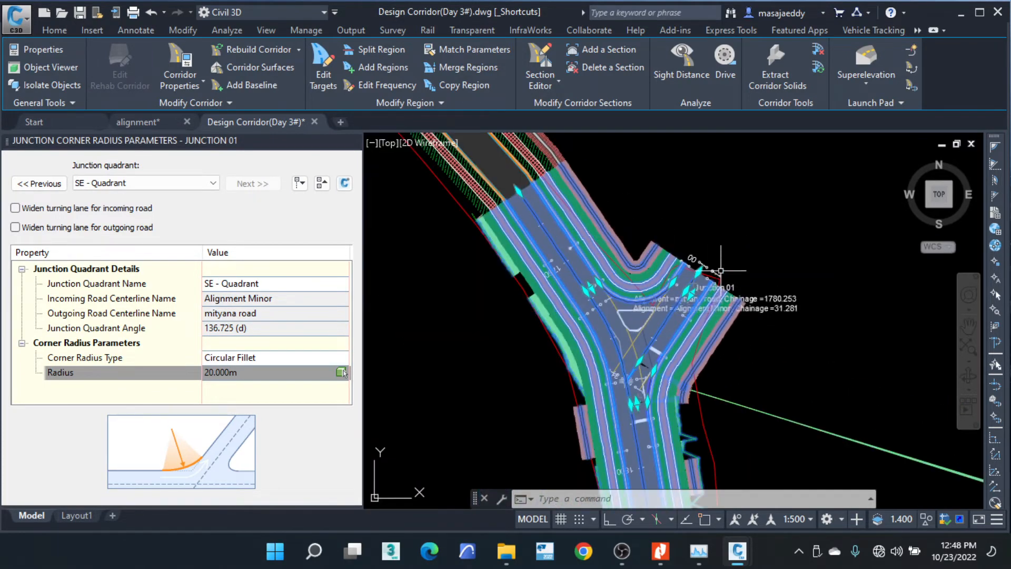
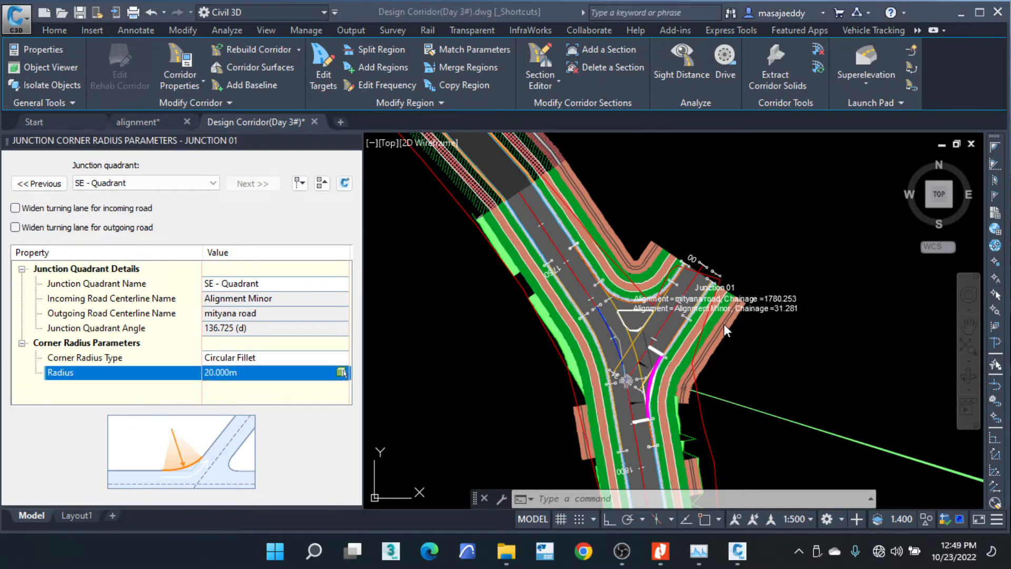
key("Escape")
left_click(778, 233)
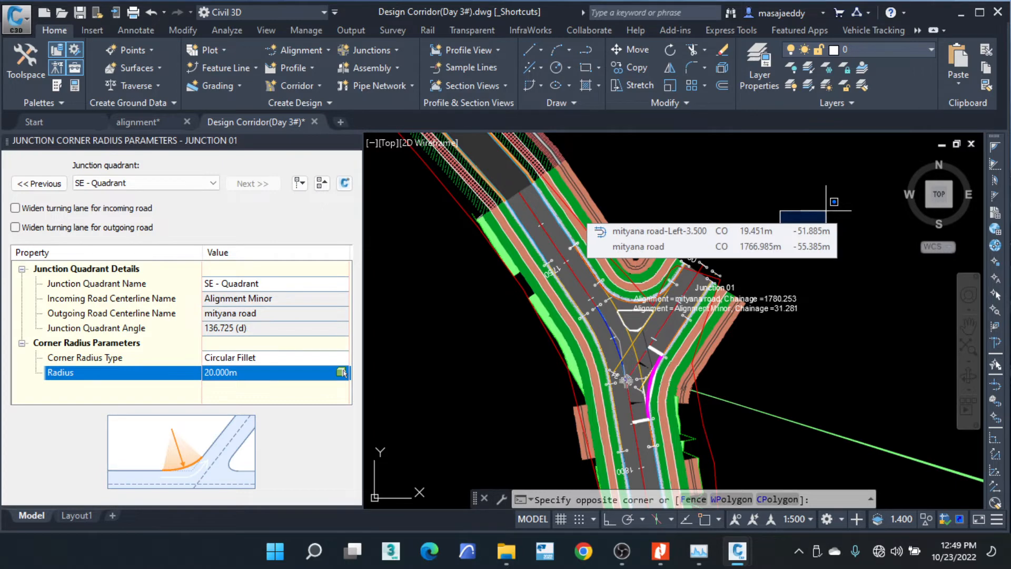
left_click(825, 209)
Examine the whole mityana road corridor over the aerial images on both sides of the junction.
scroll(767, 314, "down", 8)
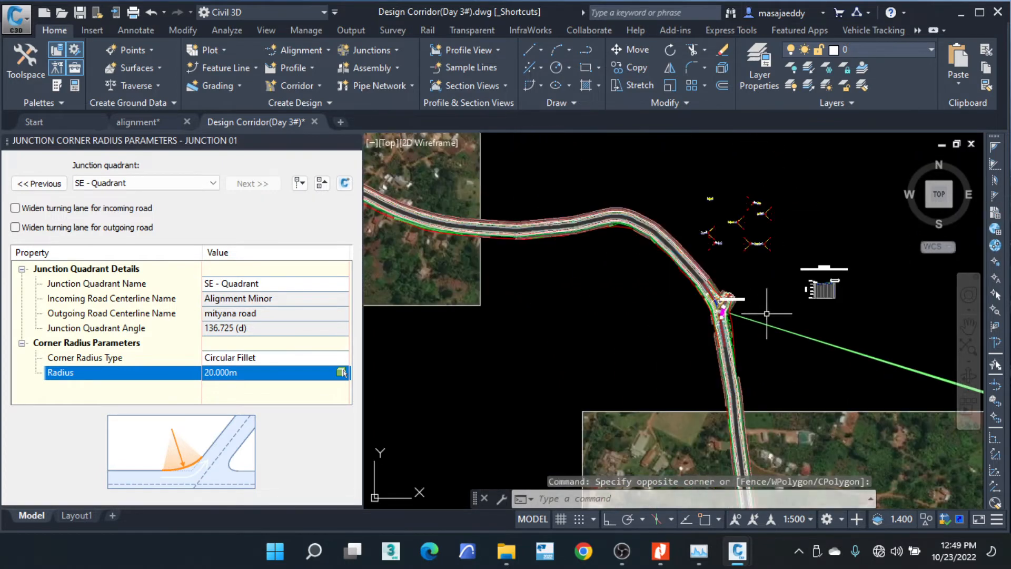
scroll(767, 314, "down", 4)
middle_click_drag(782, 378, 621, 279)
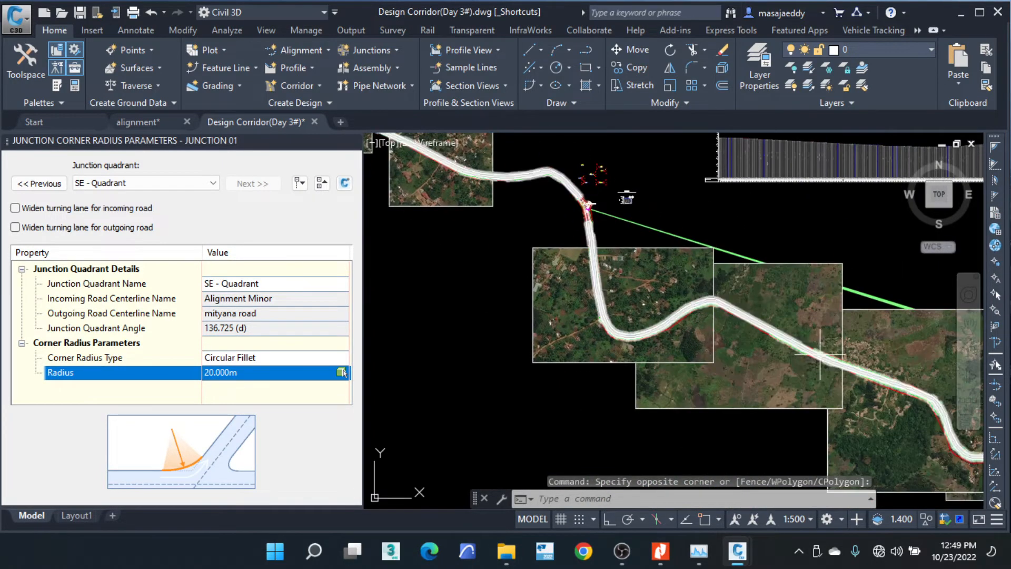
middle_click_drag(820, 355, 714, 298)
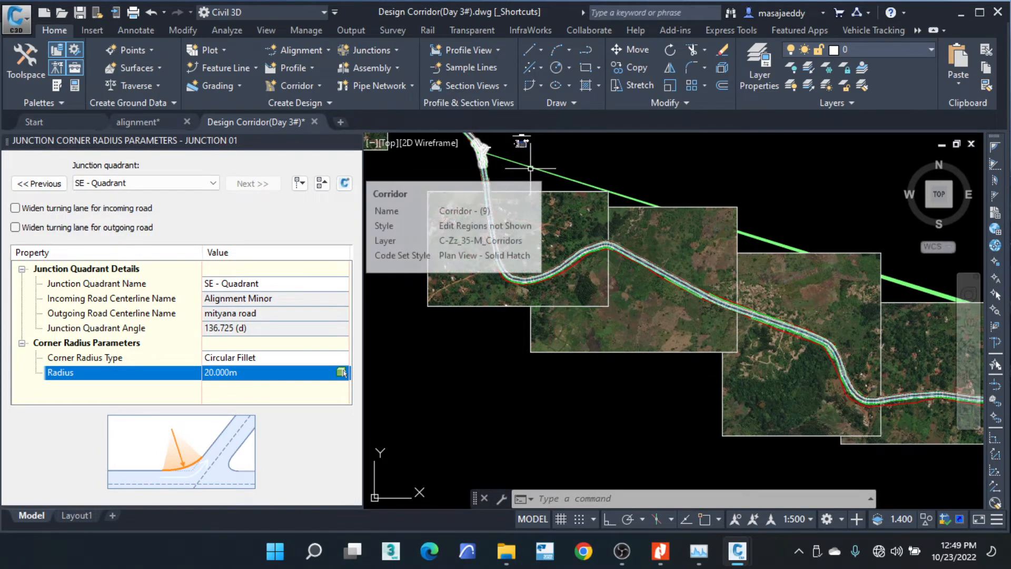
scroll(632, 213, "down", 4)
scroll(671, 253, "up", 6)
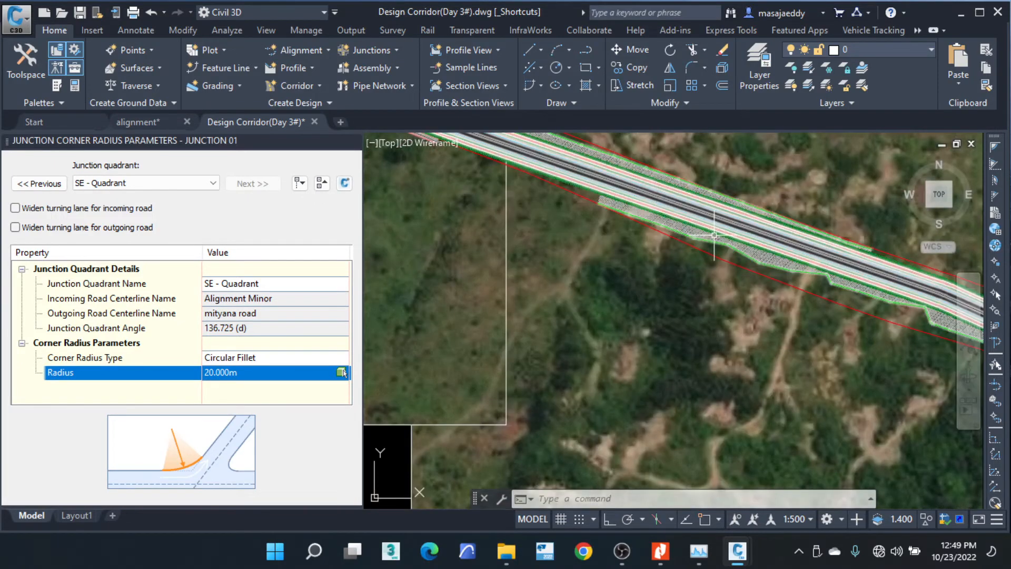
scroll(684, 216, "down", 2)
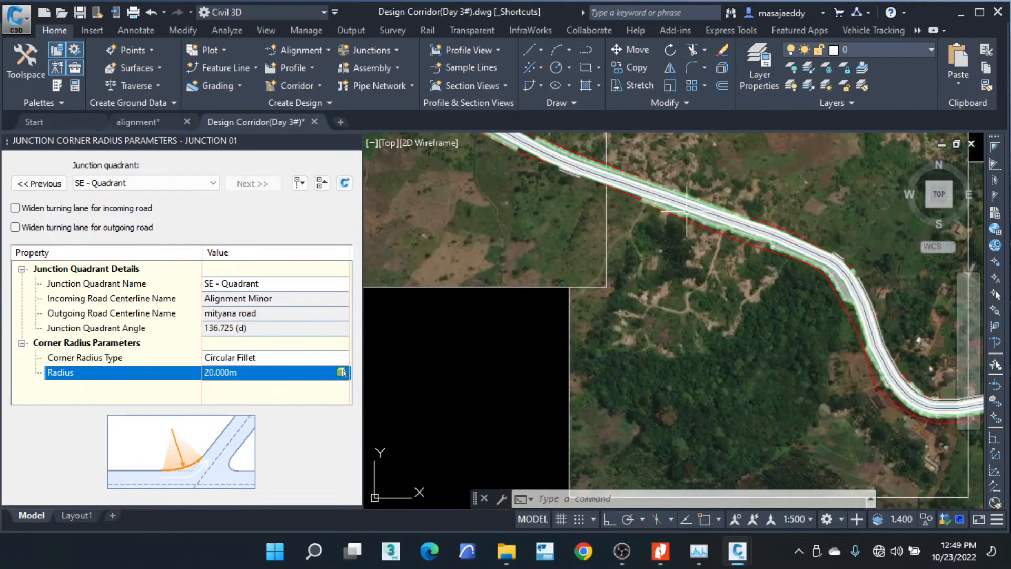
scroll(686, 211, "down", 8)
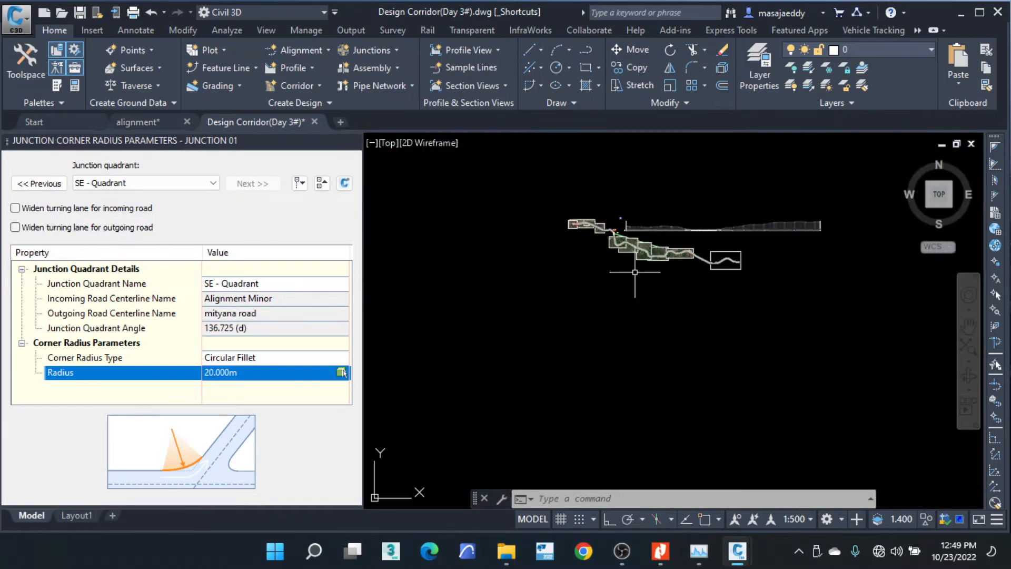
Examine the assembly cross-sections drawn near the junction and their place beside the mityana road corridor.
scroll(642, 243, "up", 8)
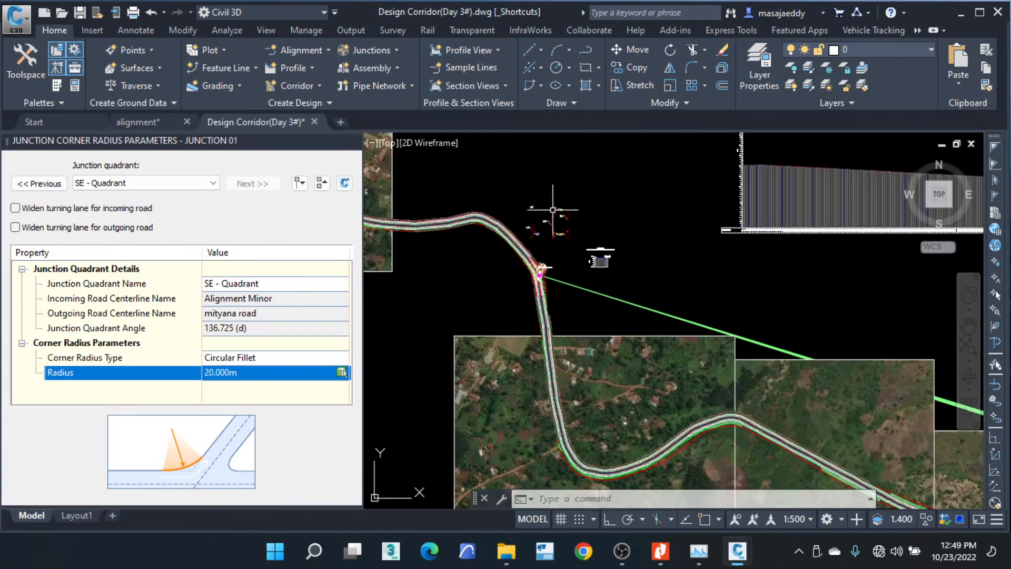
scroll(632, 334, "down", 7)
scroll(661, 232, "up", 7)
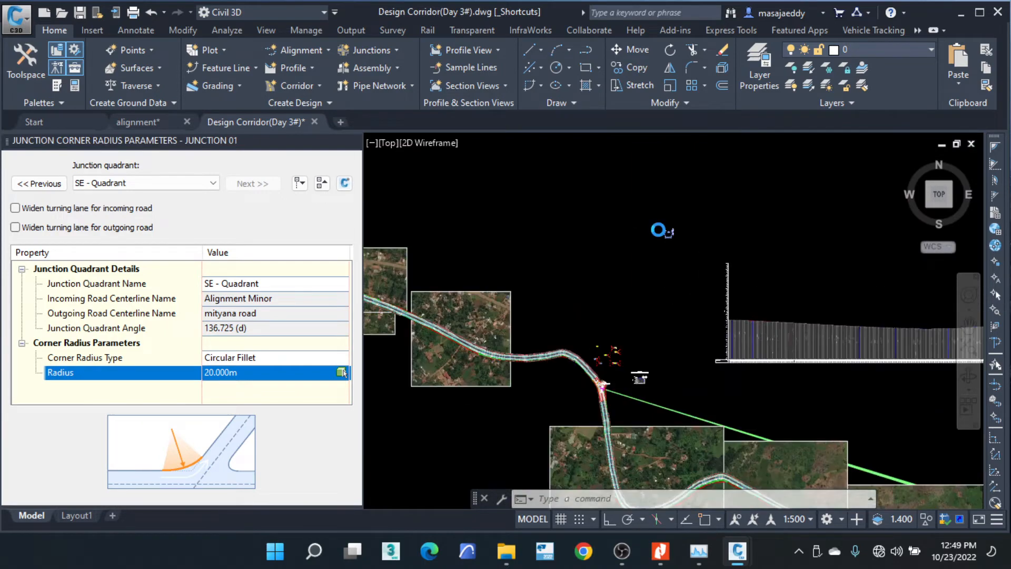
scroll(690, 227, "up", 6)
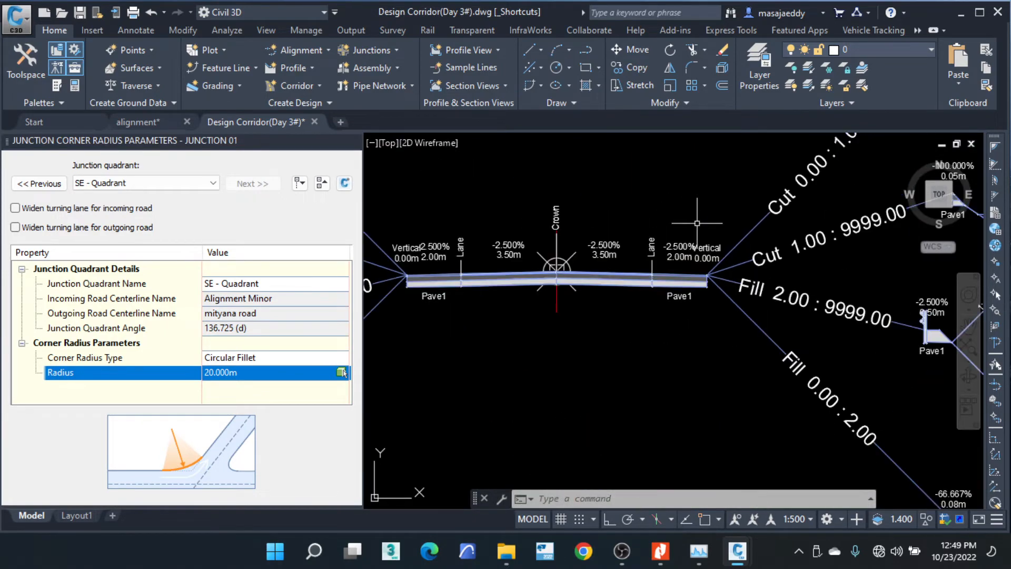
scroll(680, 231, "down", 5)
scroll(679, 232, "up", 5)
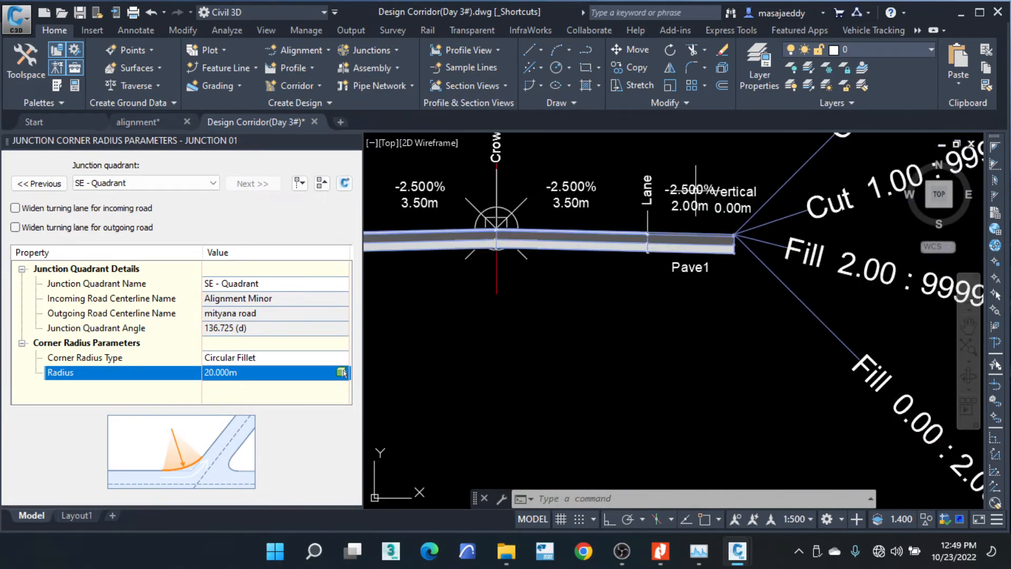
scroll(684, 248, "down", 5)
scroll(688, 260, "down", 5)
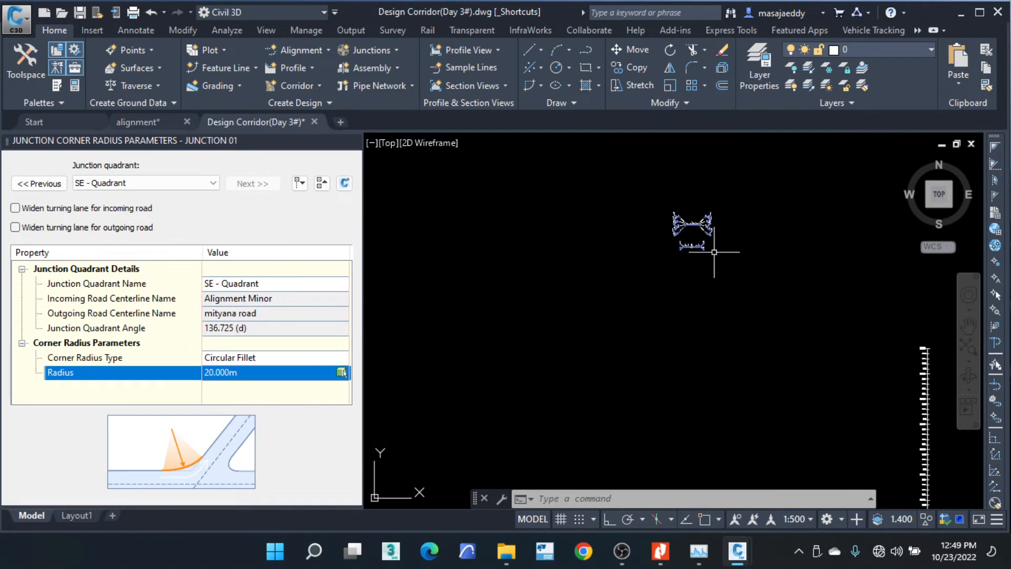
scroll(737, 226, "up", 6)
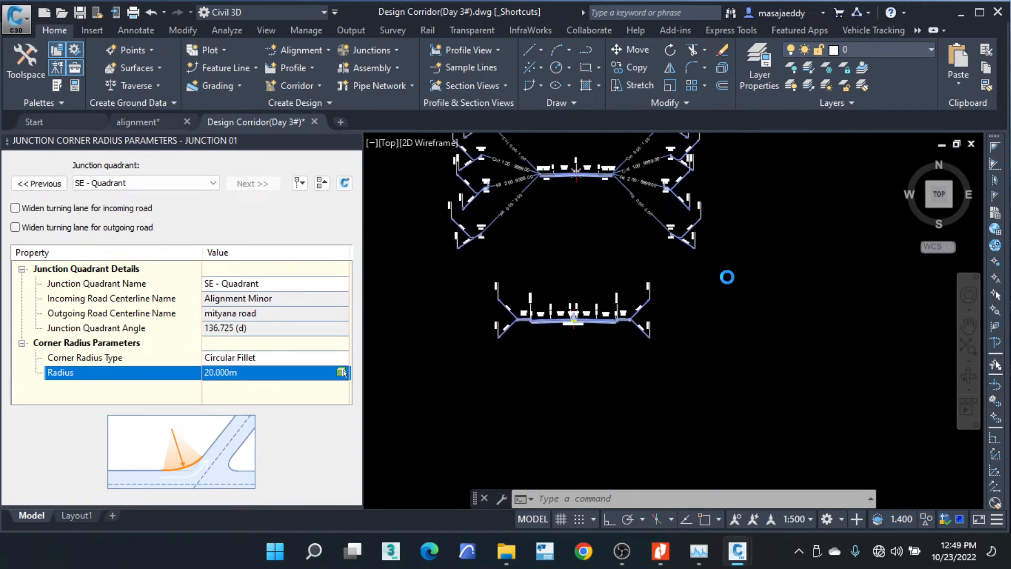
scroll(718, 279, "down", 8)
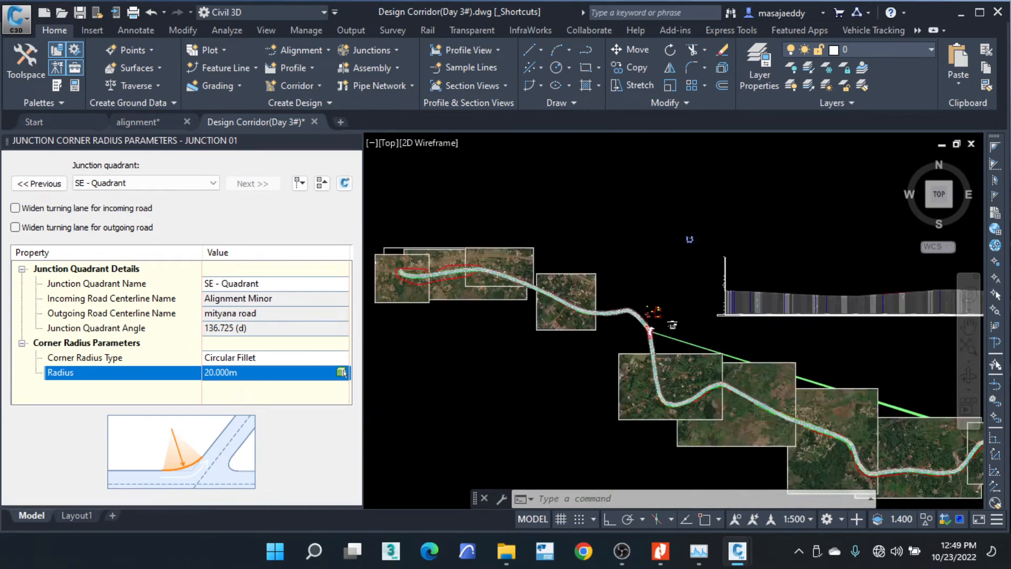
scroll(676, 239, "down", 4)
scroll(670, 297, "up", 6)
mouse_move(661, 217)
middle_mouse_down()
mouse_move(680, 331)
mouse_move(588, 297)
mouse_move(505, 246)
middle_mouse_up()
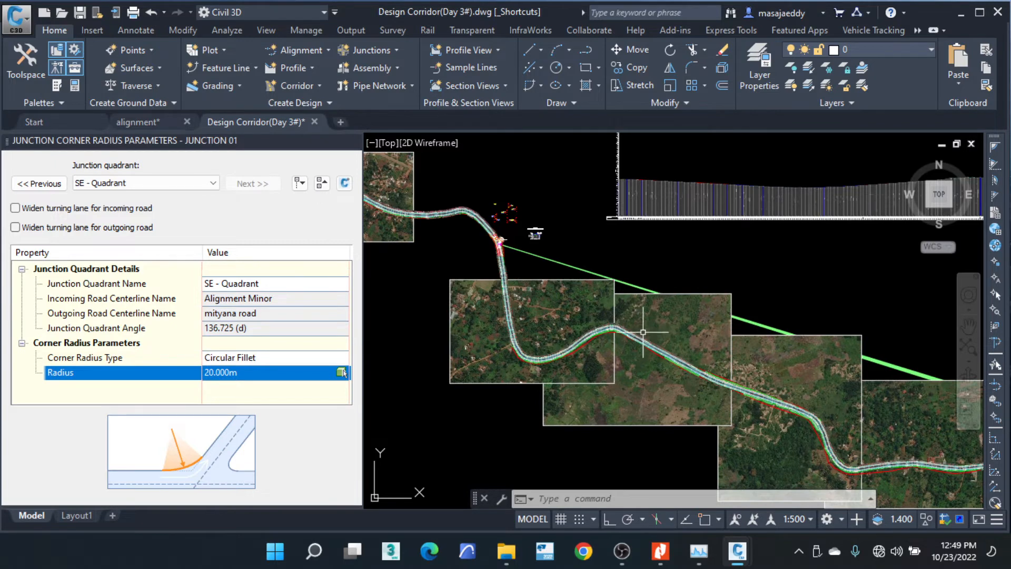
mouse_move(643, 332)
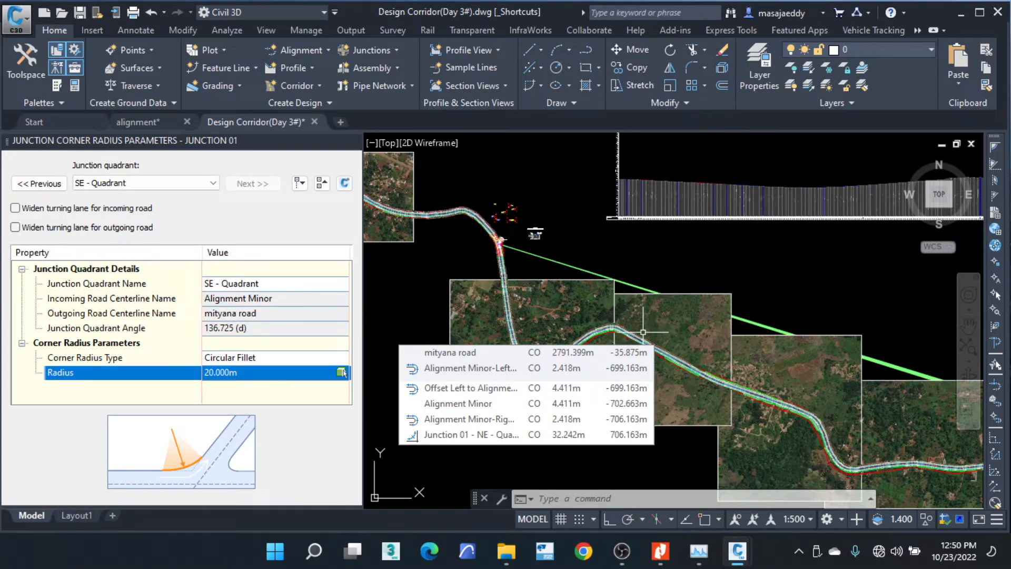
Erase the Junction 01 label giving the mityana road and Alignment Minor chainages.
scroll(500, 242, "up", 5)
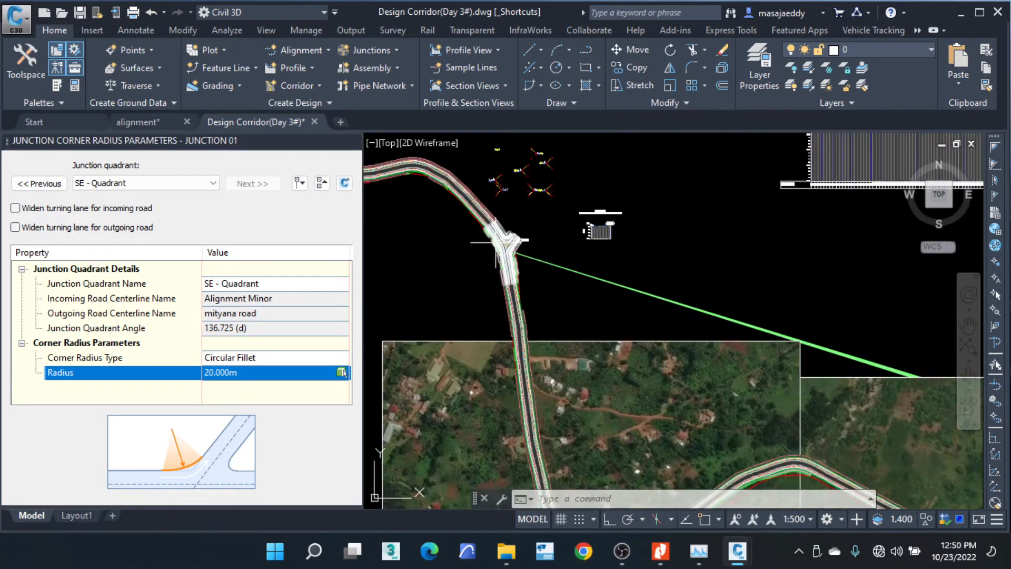
scroll(518, 253, "up", 4)
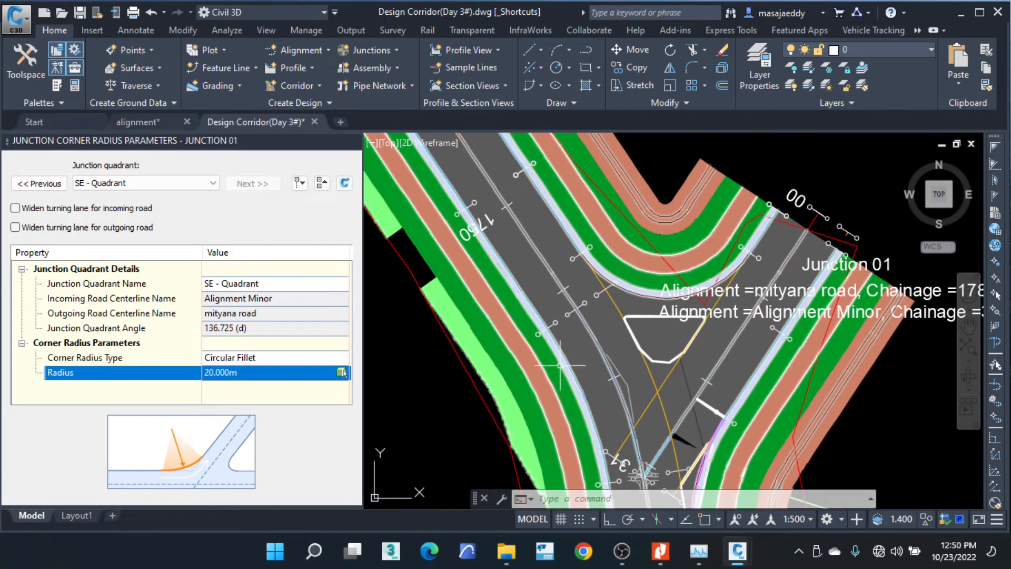
scroll(582, 360, "up", 2)
scroll(581, 359, "down", 3)
scroll(605, 322, "up", 3)
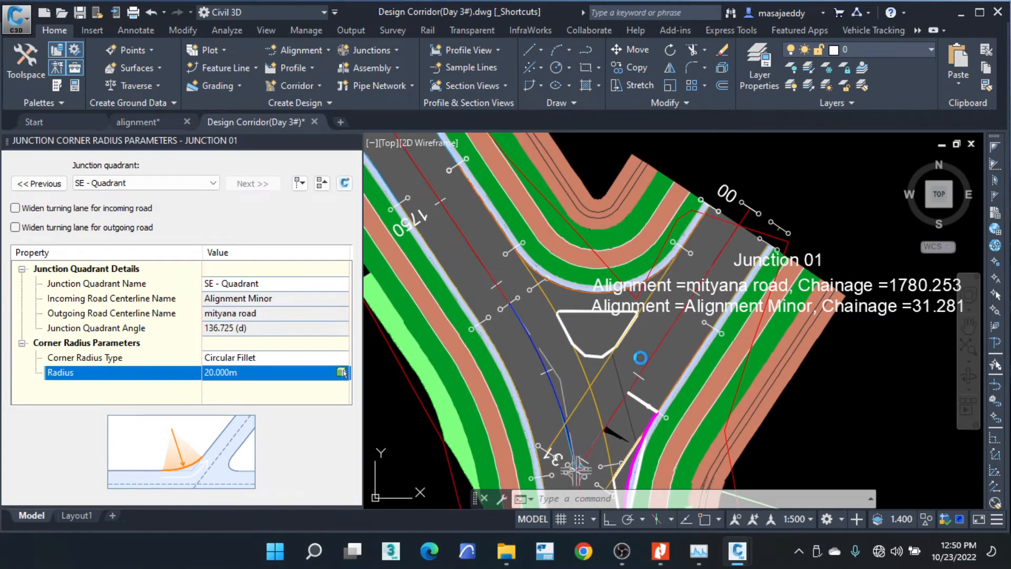
middle_click_drag(582, 320, 578, 281)
scroll(579, 281, "up", 2)
left_click(696, 262)
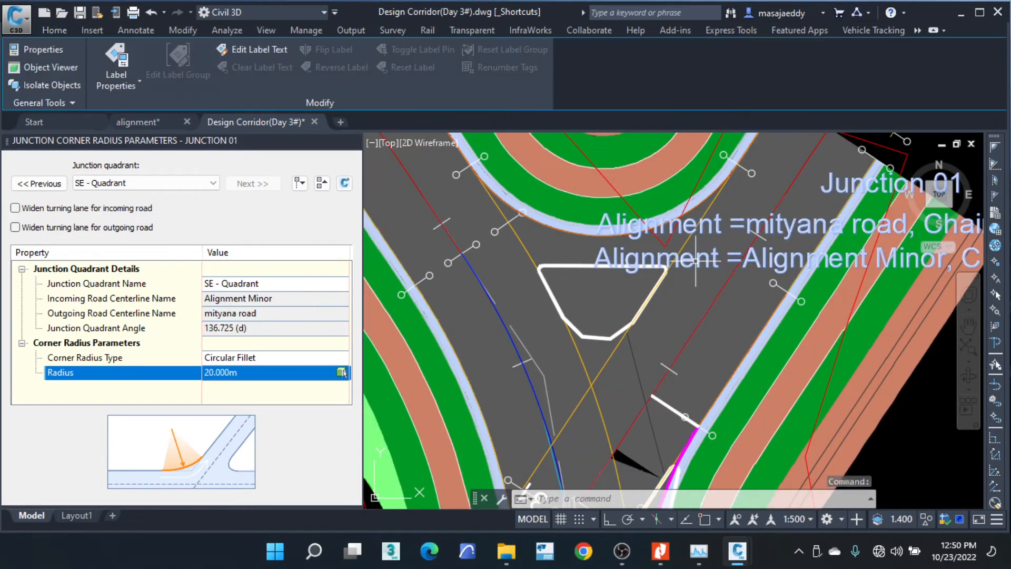
key("Delete")
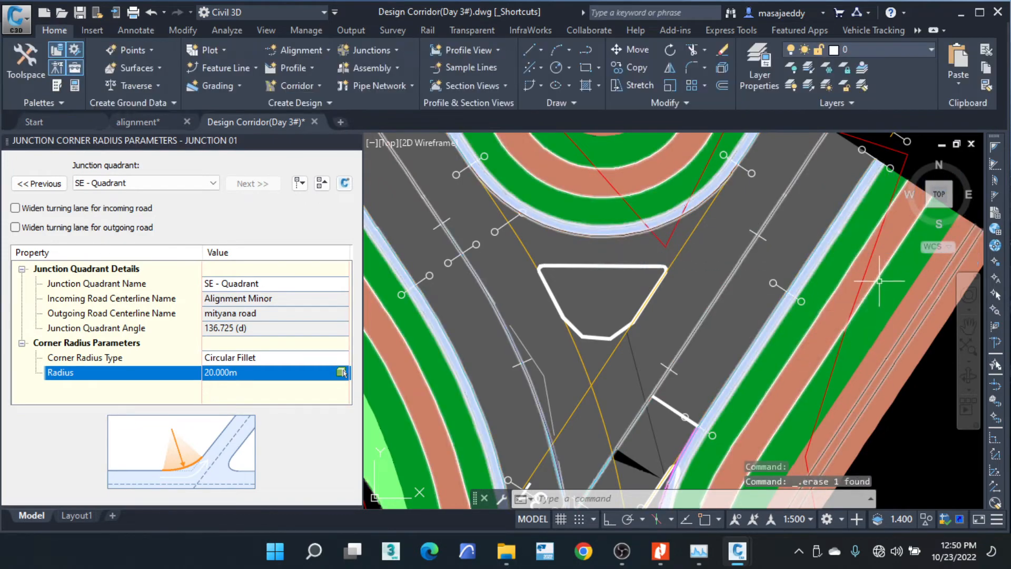
Select the junction corridor and open its corridor properties.
scroll(619, 250, "down", 4)
scroll(585, 263, "up", 4)
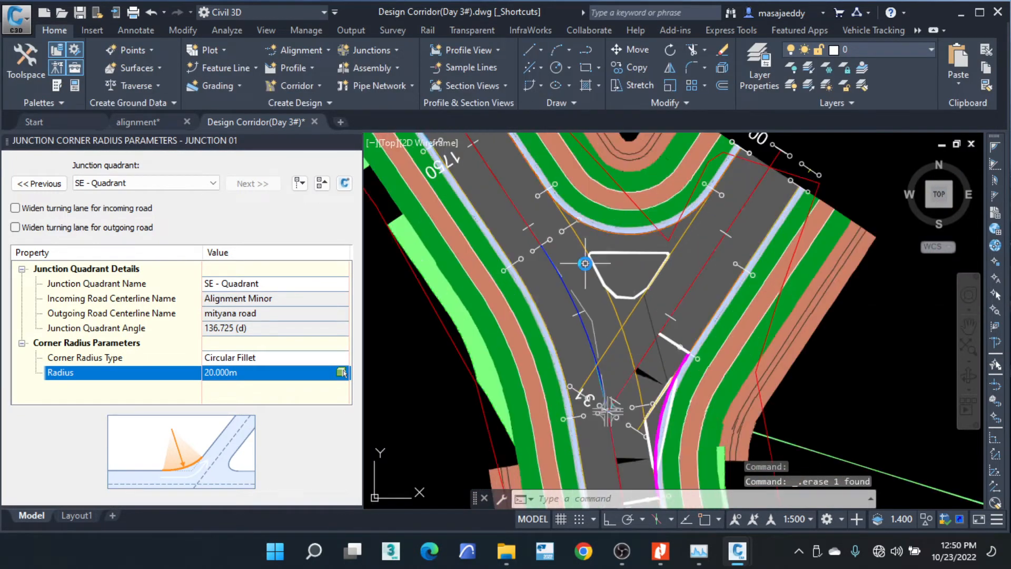
middle_click_drag(651, 224, 674, 262)
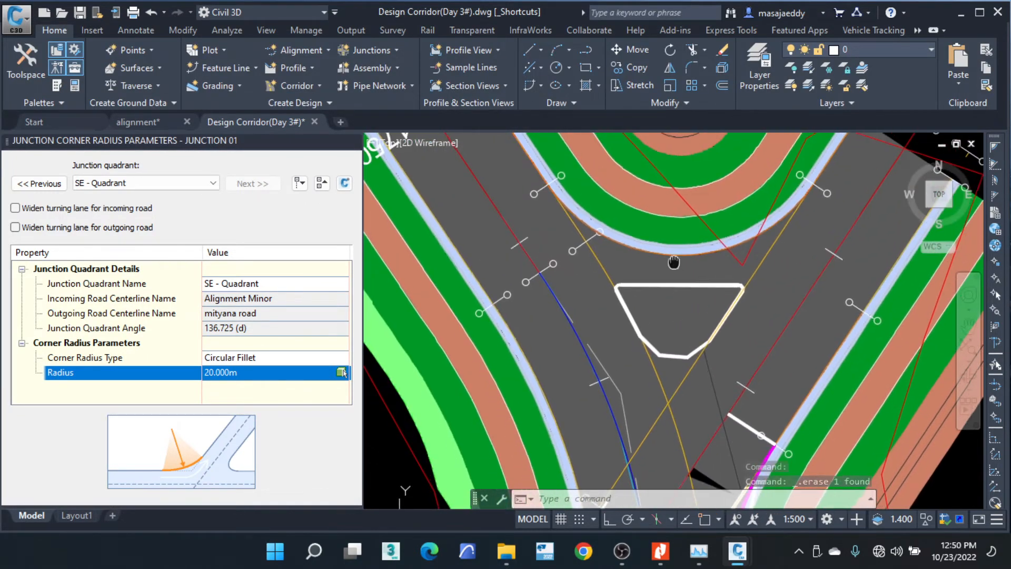
left_click(641, 213)
scroll(600, 232, "down", 4)
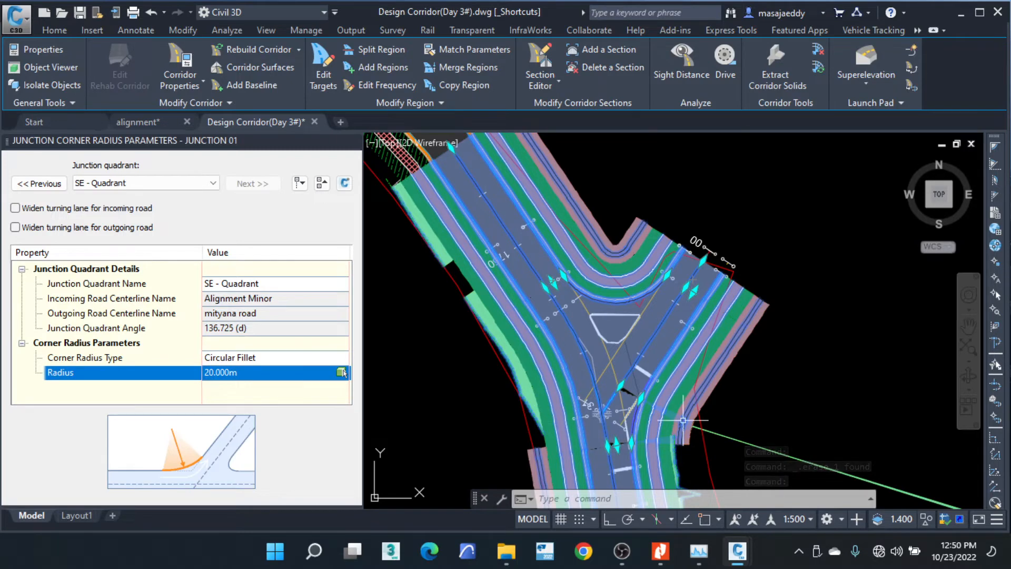
scroll(650, 318, "up", 2)
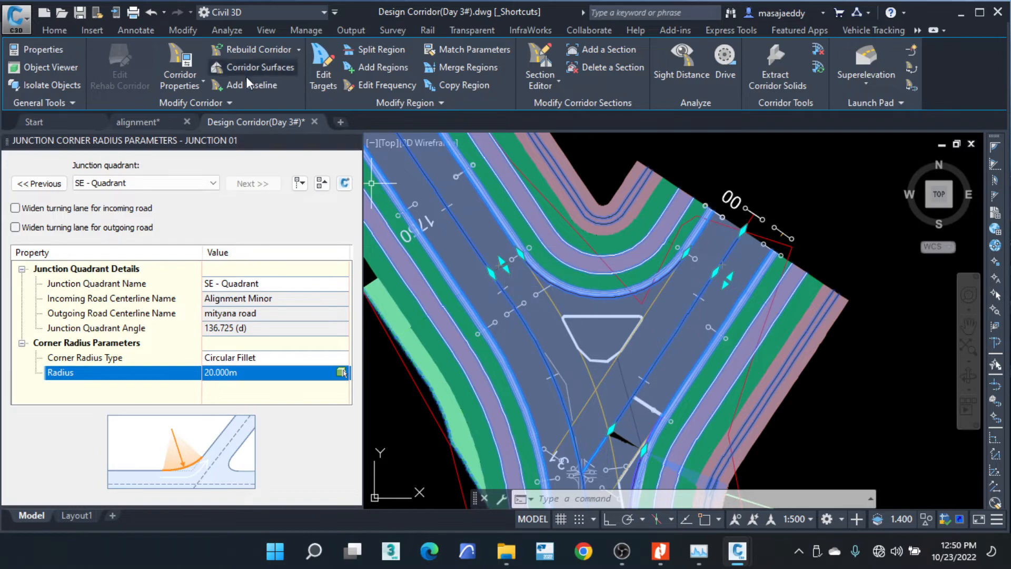
left_click(182, 59)
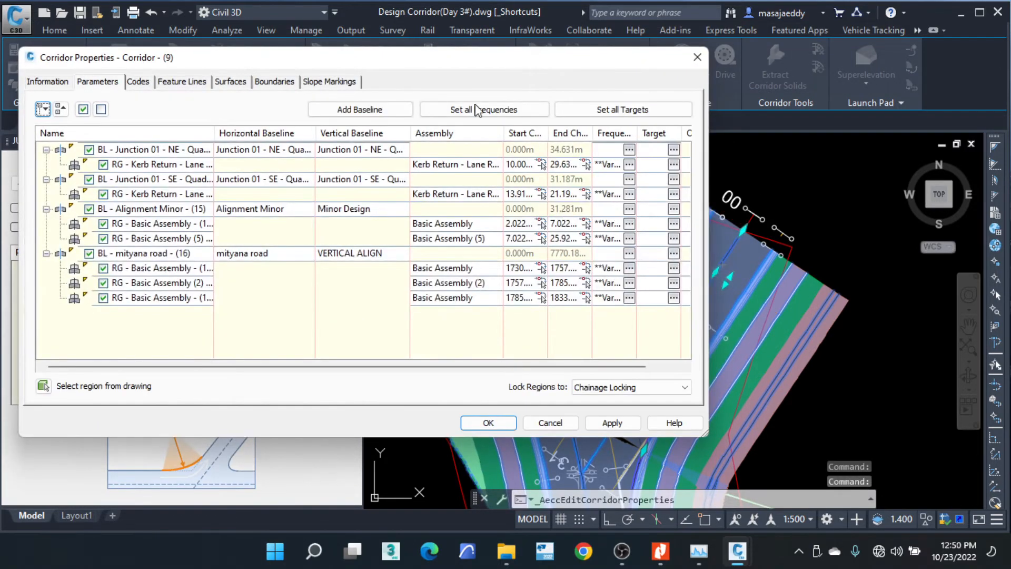
Create a surface for the junction corridor and name it "Corridor - (9) - top".
left_click(239, 86)
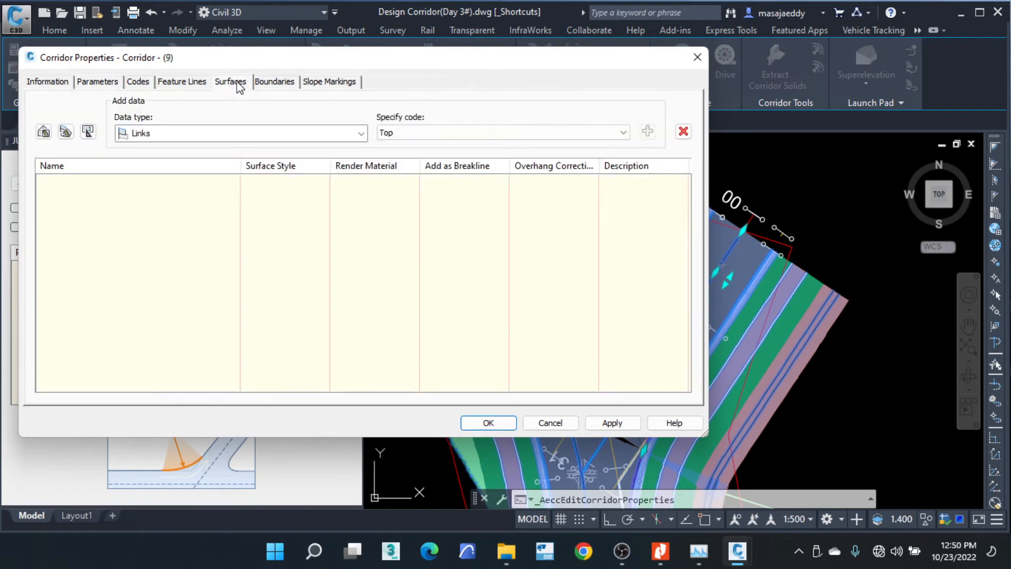
left_click(45, 132)
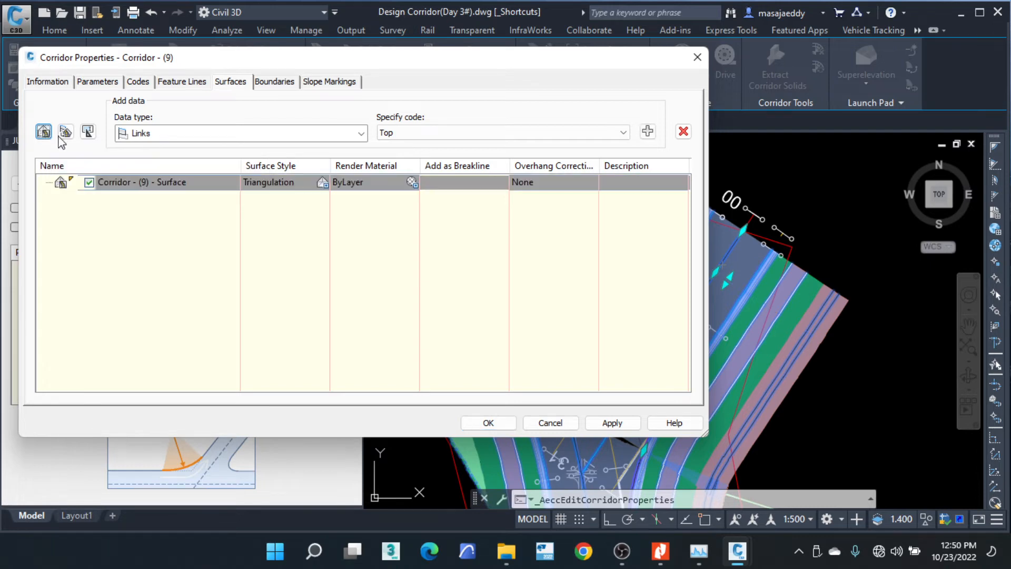
left_click(159, 182)
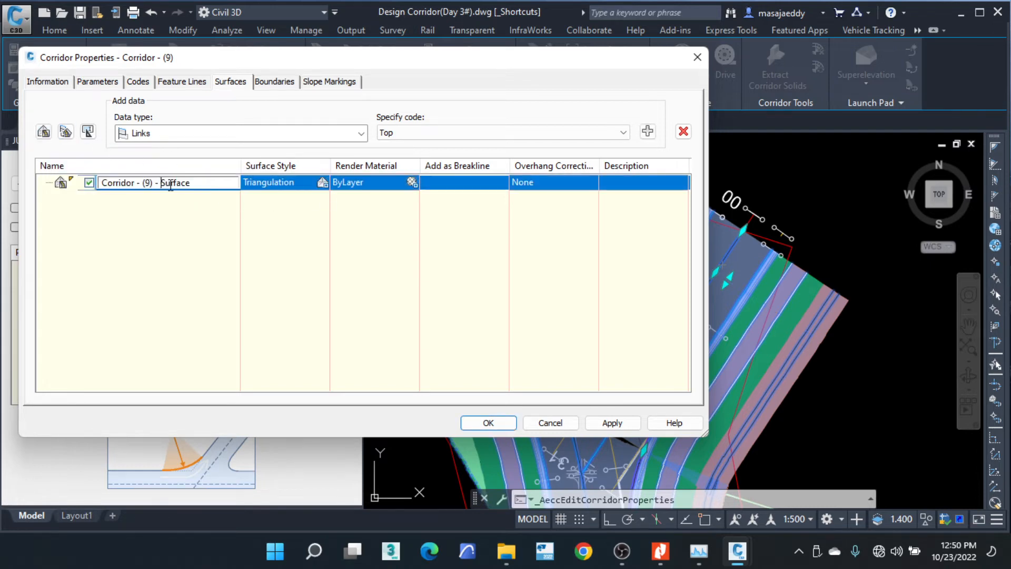
left_click_drag(164, 182, 198, 188)
type("top")
Set the surface style of the junction corridor's top surface to _No Display.
left_click(280, 186)
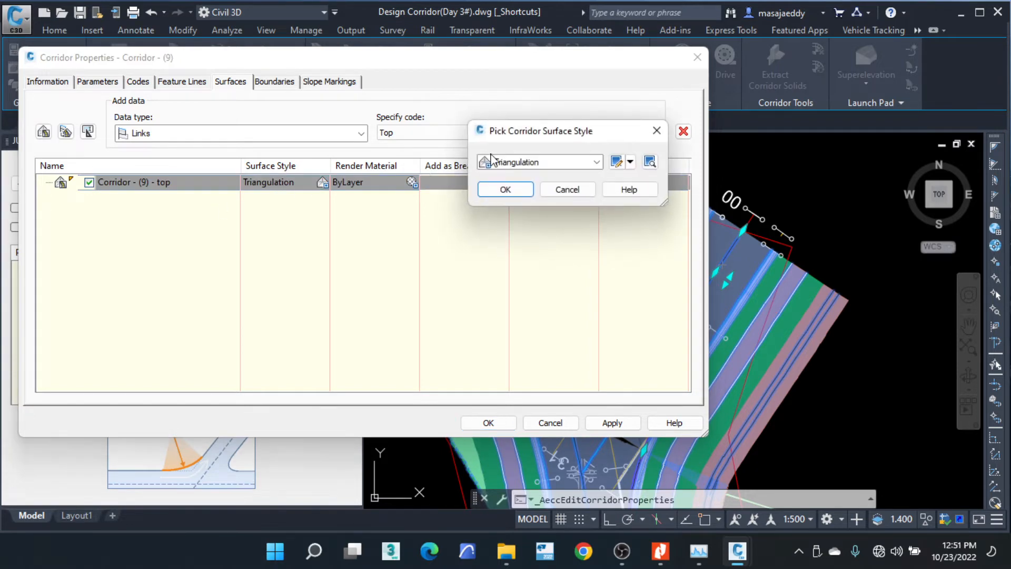
left_click(567, 190)
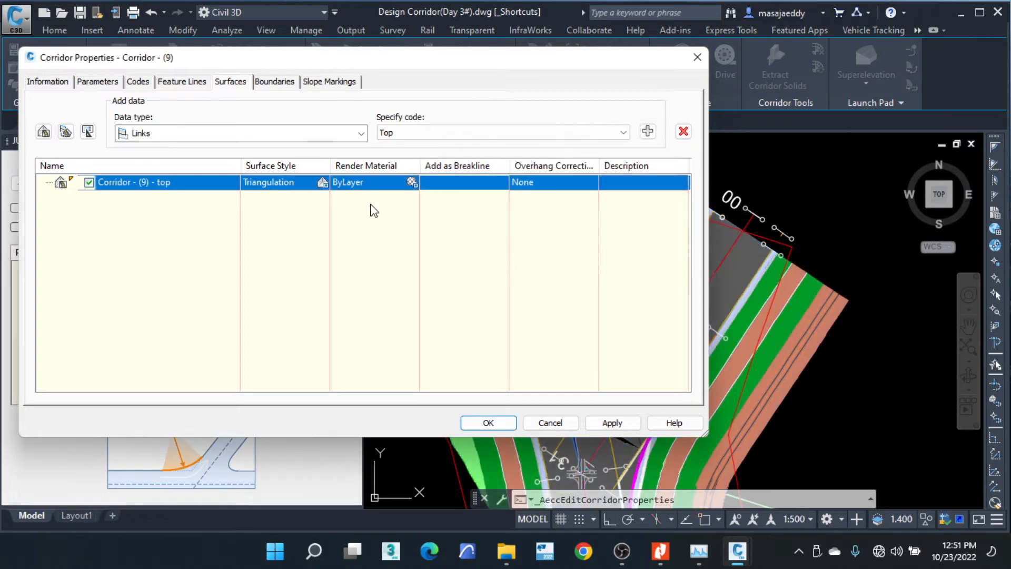
left_click(322, 182)
left_click(506, 162)
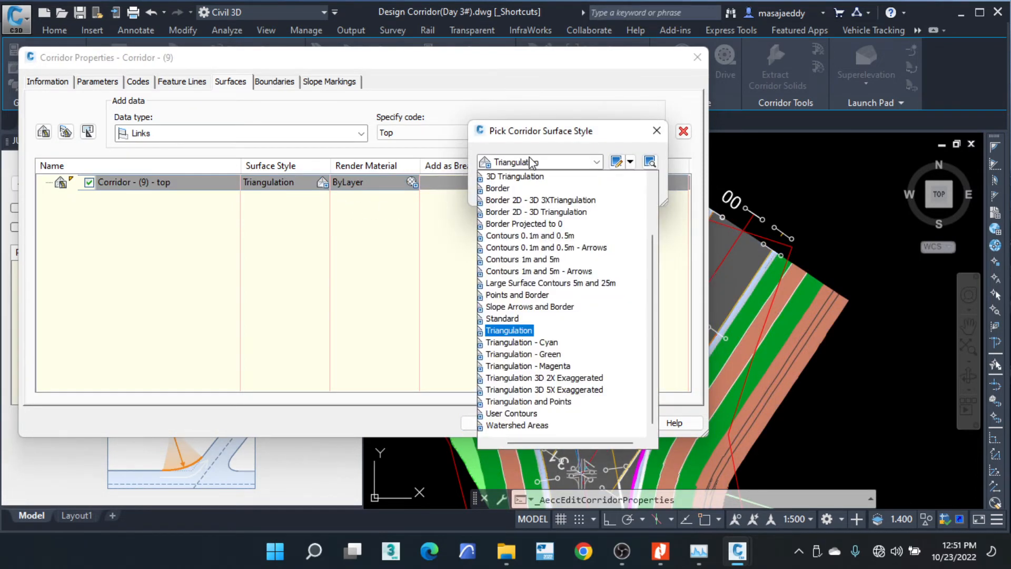
scroll(506, 179, "up", 3)
left_click(506, 176)
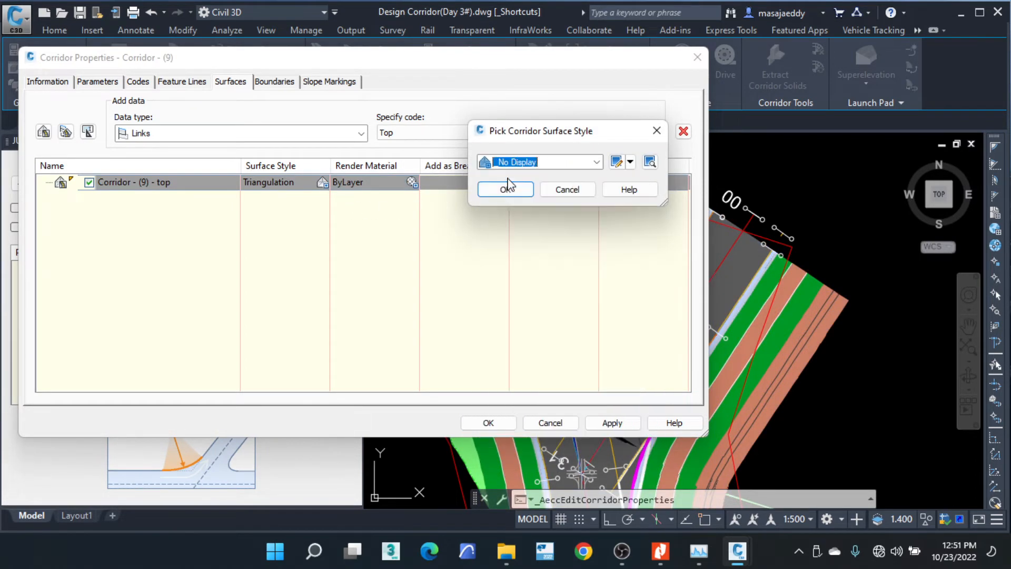
left_click(509, 188)
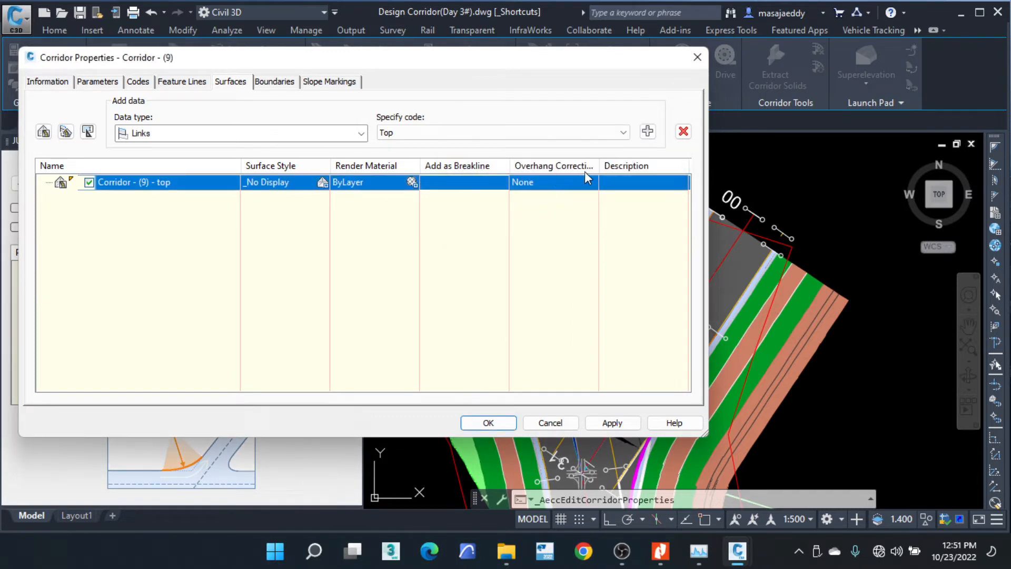
Widen the corridor properties dialog and set the top surface's overhang correction to Top Links.
left_click_drag(710, 431, 855, 428)
left_click(647, 189)
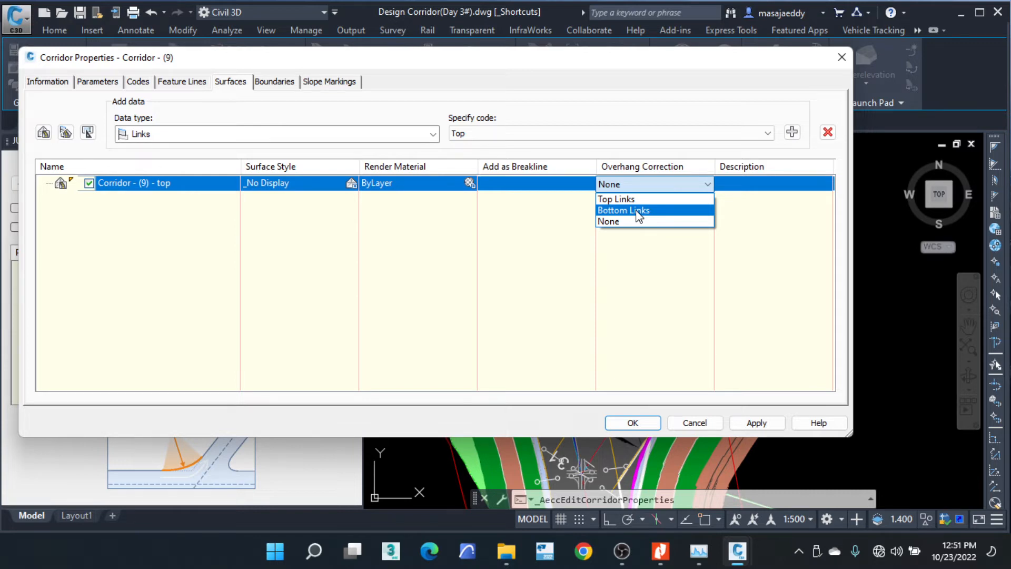
left_click(632, 199)
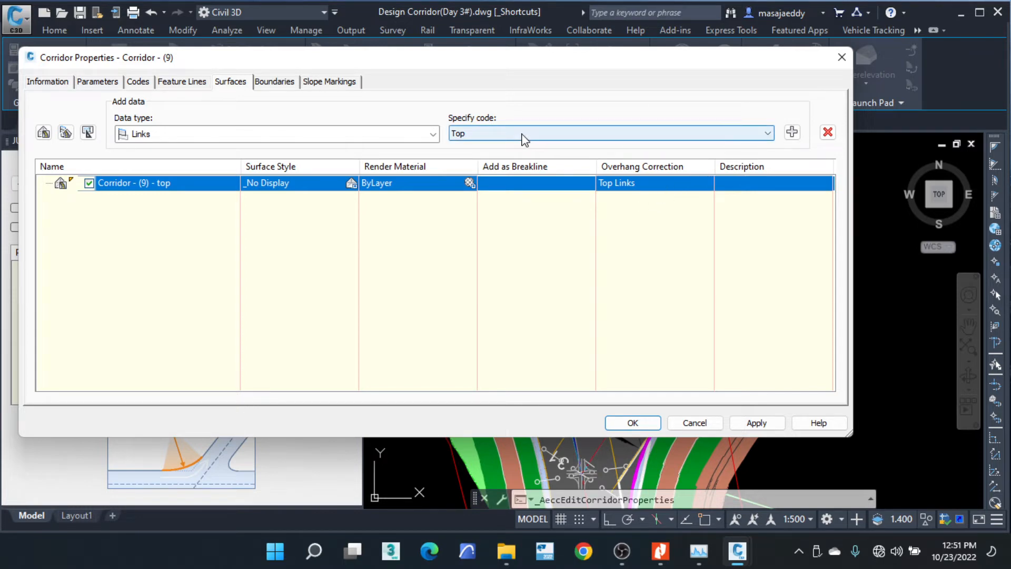
Add the Top link code as data for the top surface, accept the corridor properties and clear the selection.
left_click(506, 133)
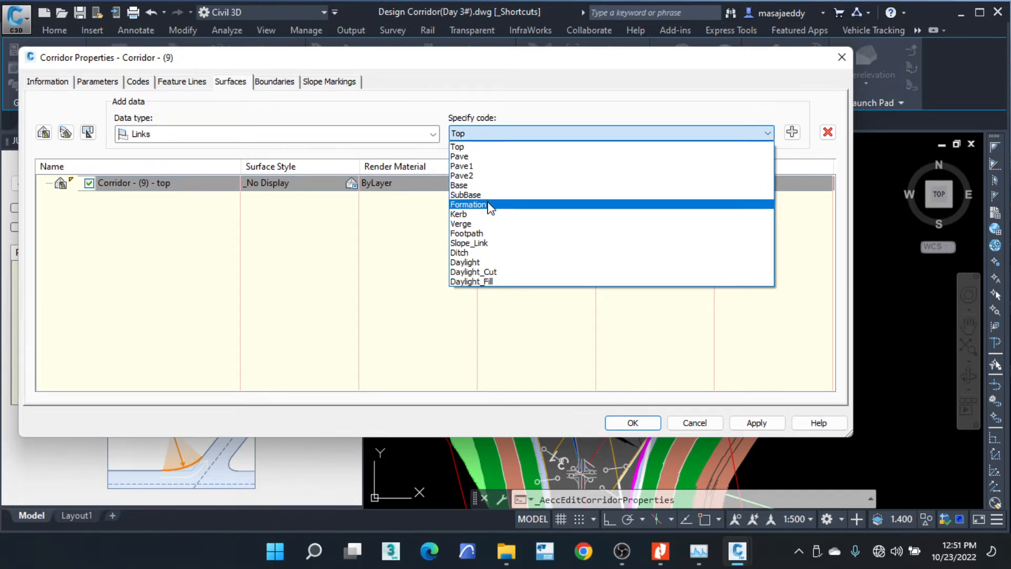
left_click(476, 148)
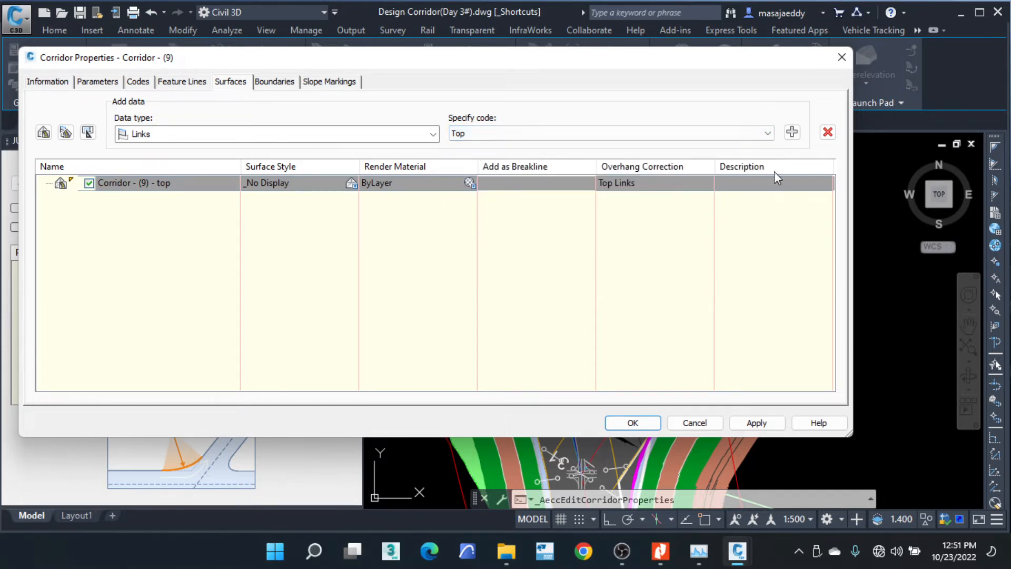
left_click(792, 132)
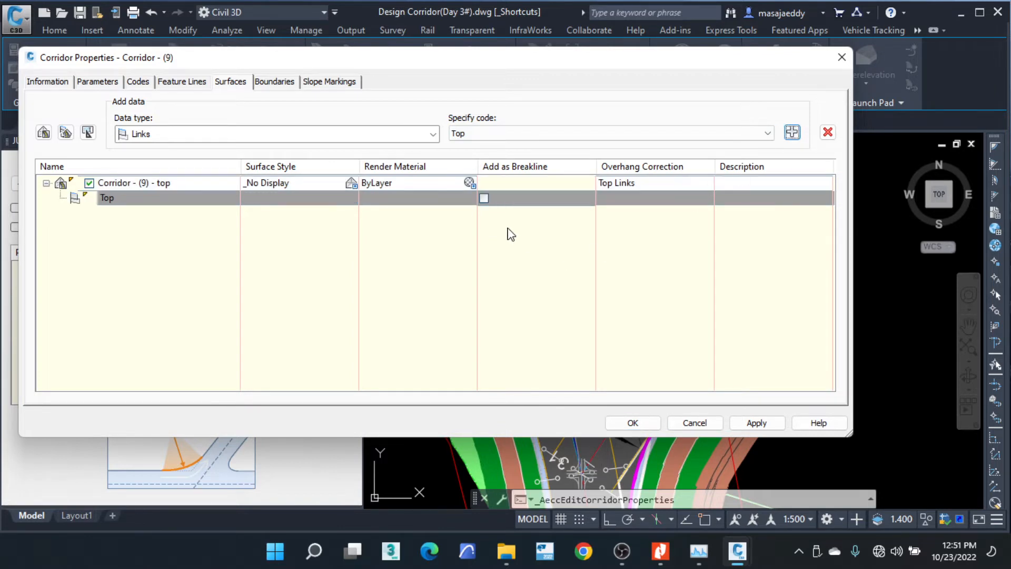
left_click(635, 422)
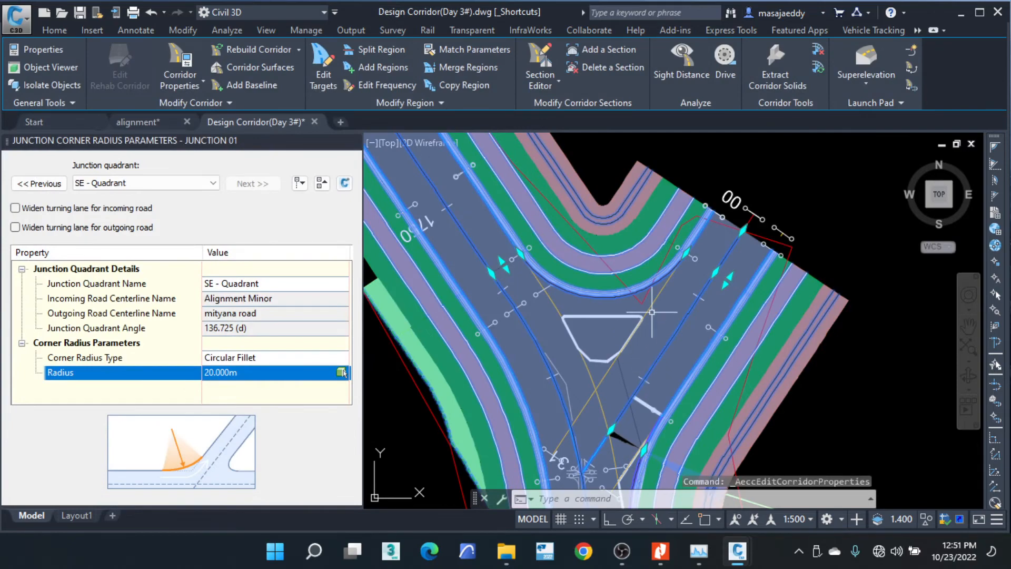
key("Escape")
key("Escape")
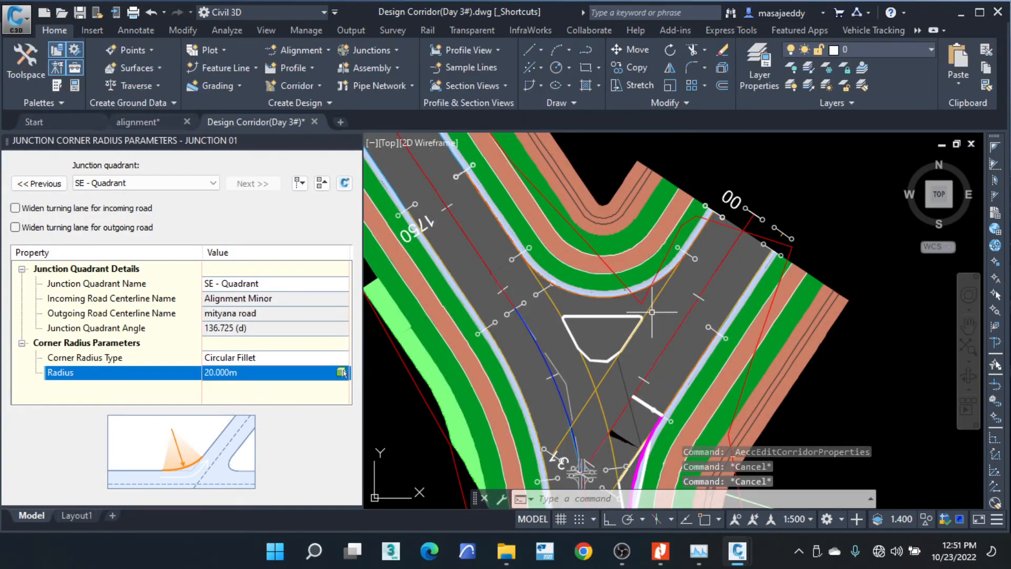
scroll(621, 314, "up", 4)
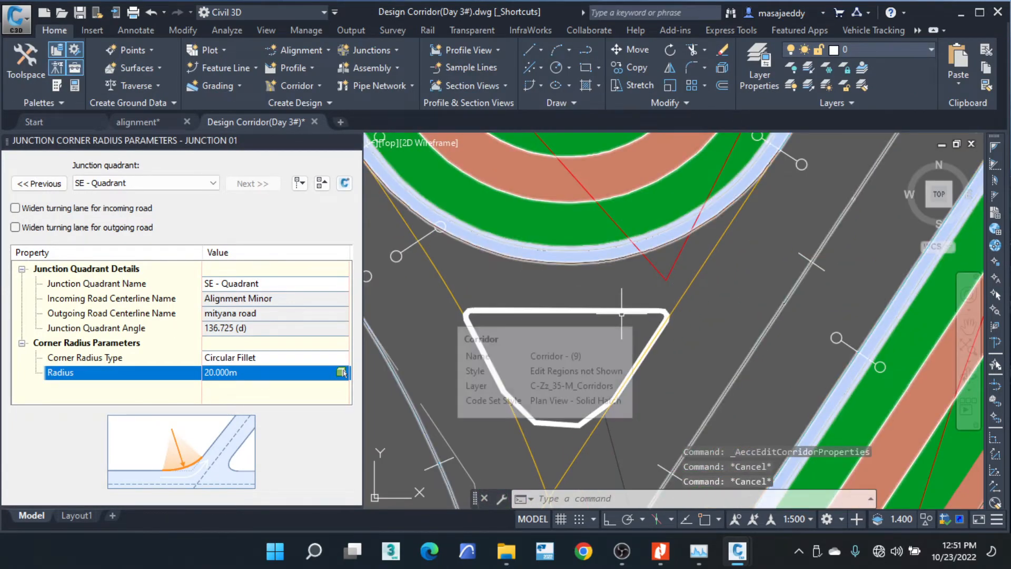
left_click(622, 314)
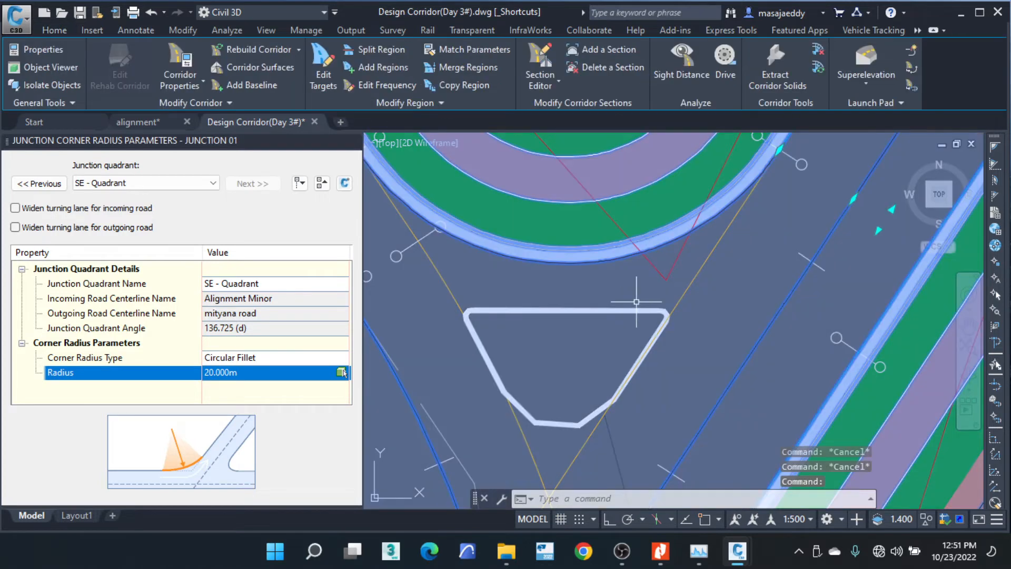
key("Escape")
key("Escape")
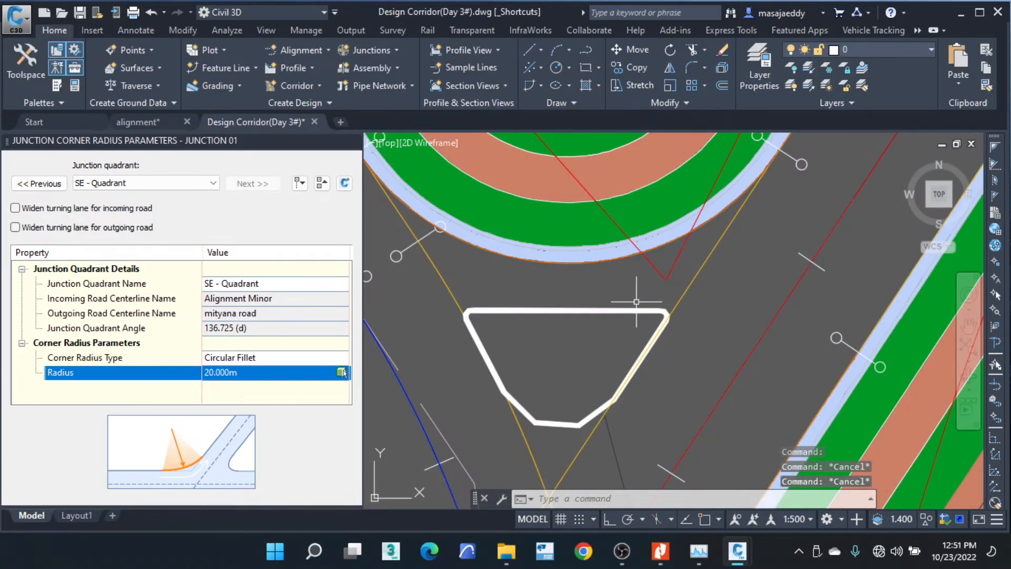
left_click(630, 303)
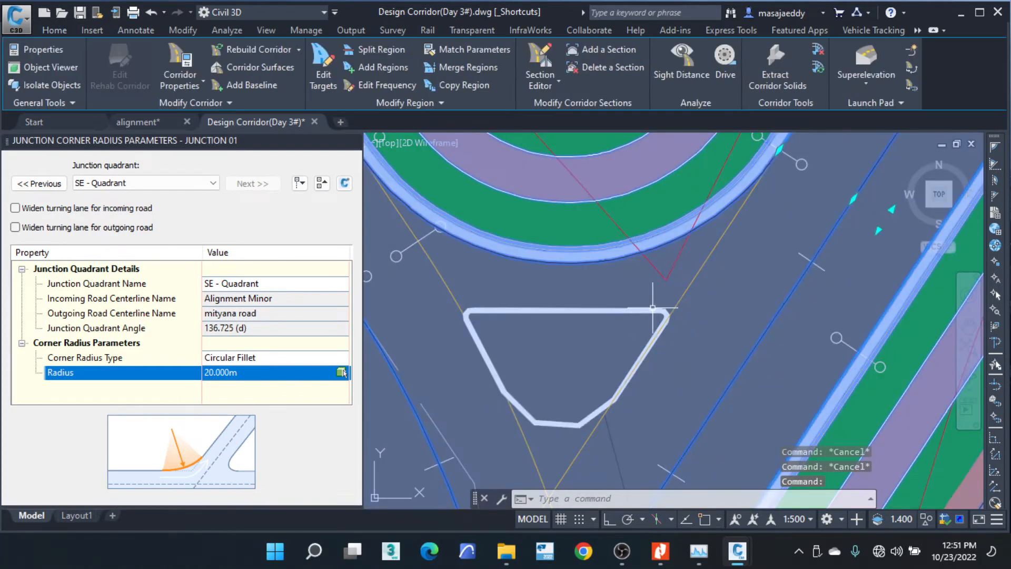
key("Escape")
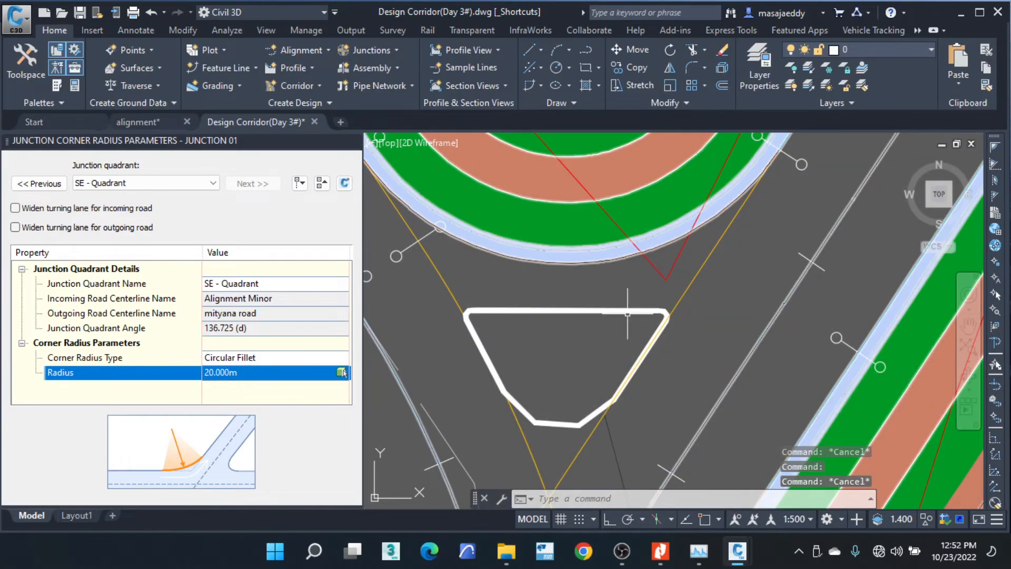
left_click(631, 312)
key("Escape")
key("Escape")
Send the junction corridor to the back of the display order, behind the traffic island outline.
scroll(638, 292, "down", 2)
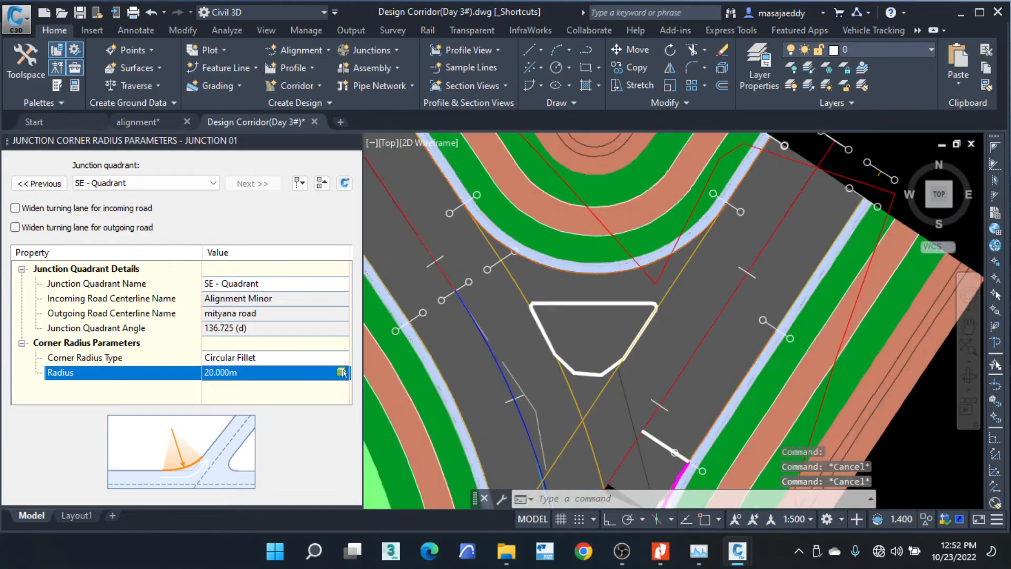
scroll(637, 295, "down", 2)
left_click(792, 303)
right_click(796, 305)
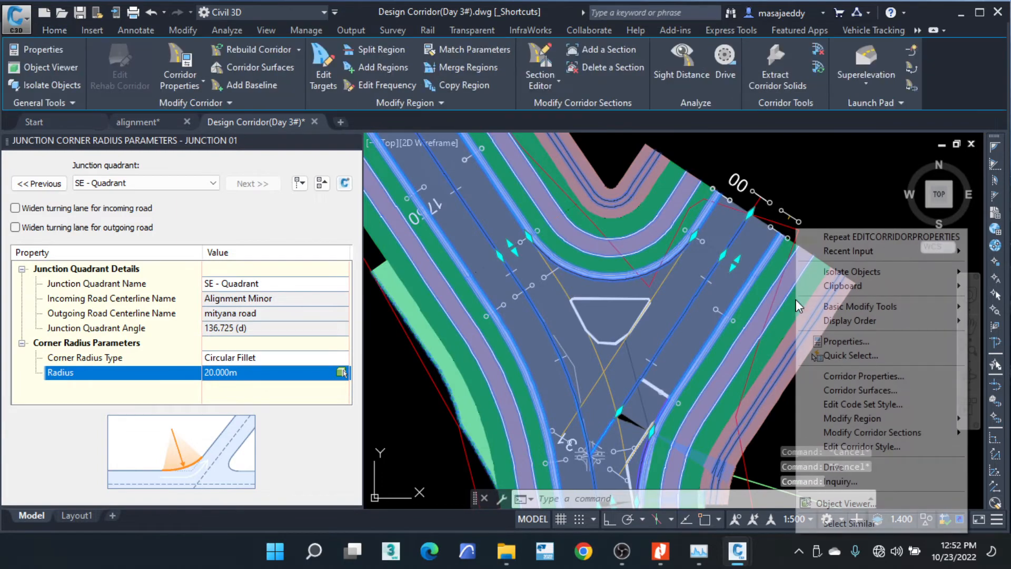
mouse_move(876, 322)
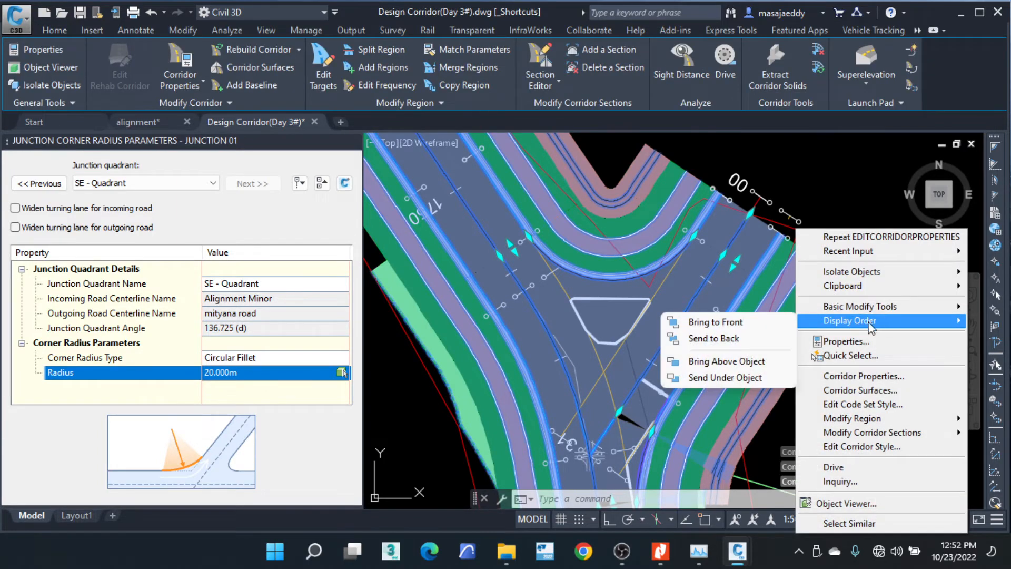
left_click(751, 340)
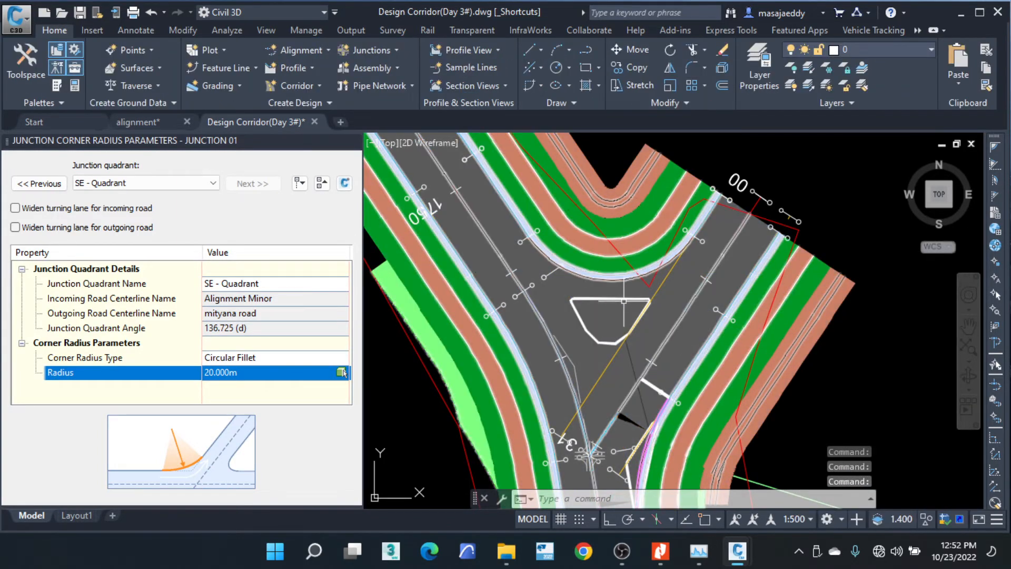
Create a feature line from the traffic island polyline in Site 1, with level assignment enabled and the existing polyline kept.
left_click(624, 299)
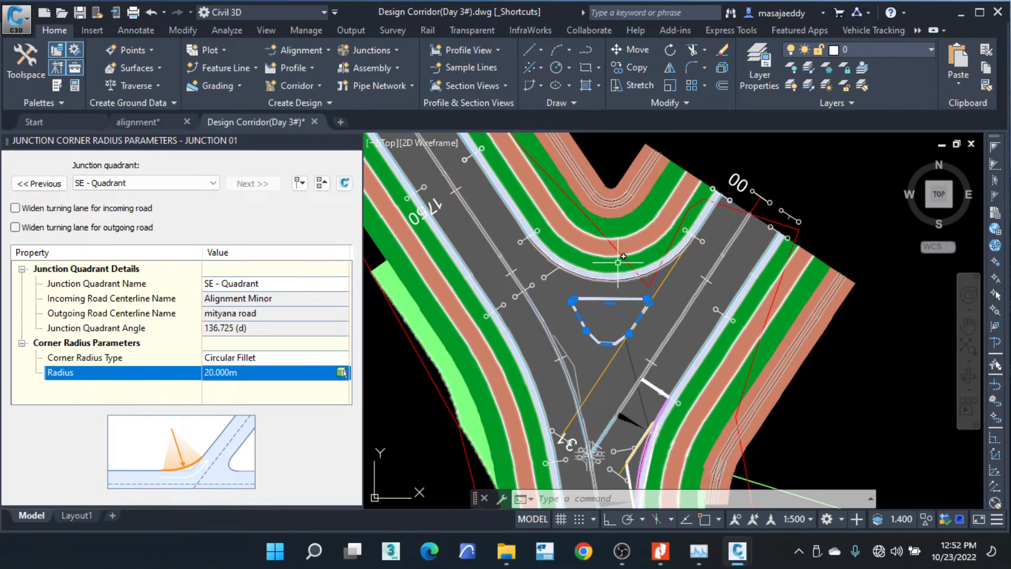
scroll(648, 291, "up", 5)
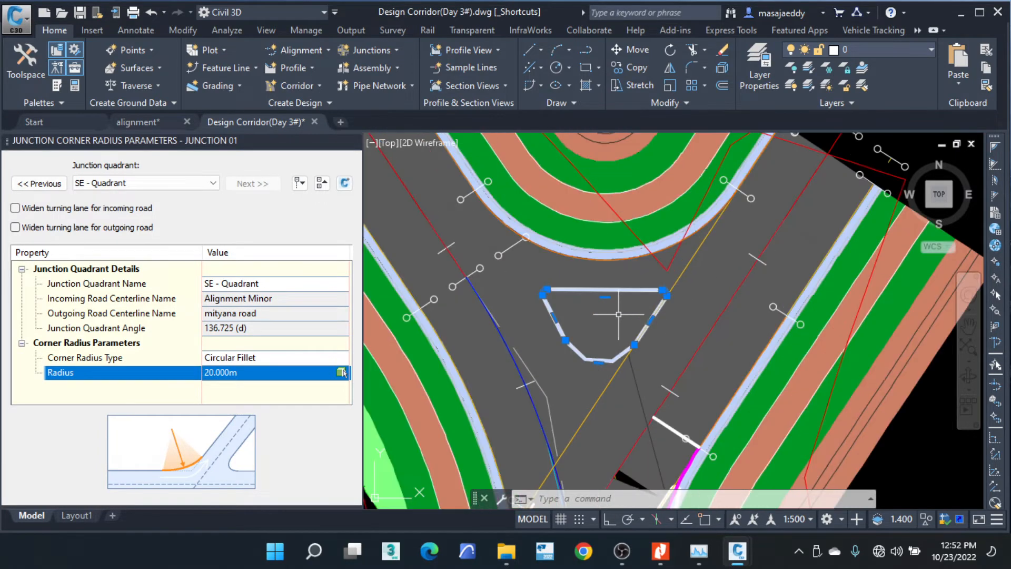
scroll(621, 312, "up", 2)
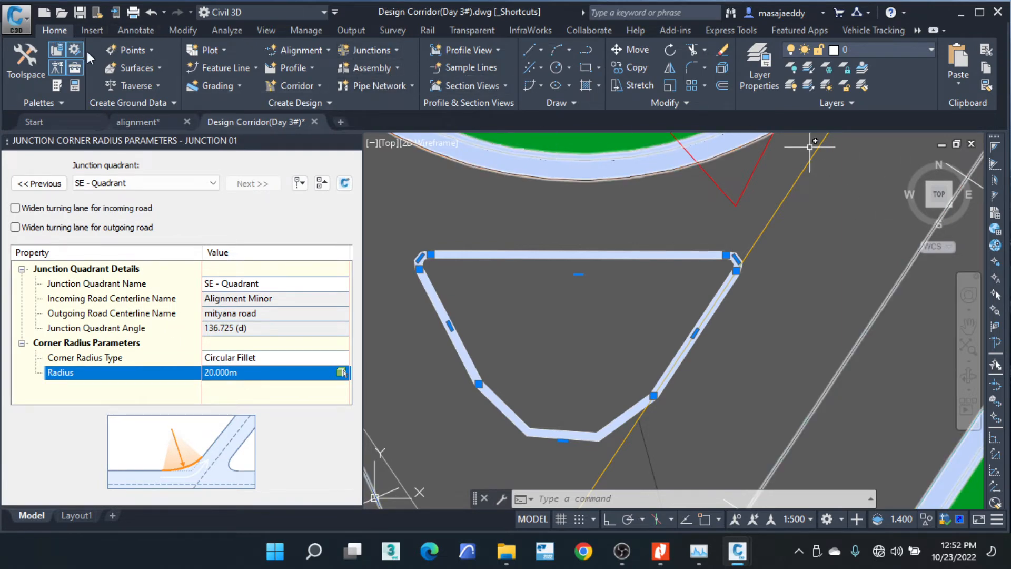
left_click(255, 68)
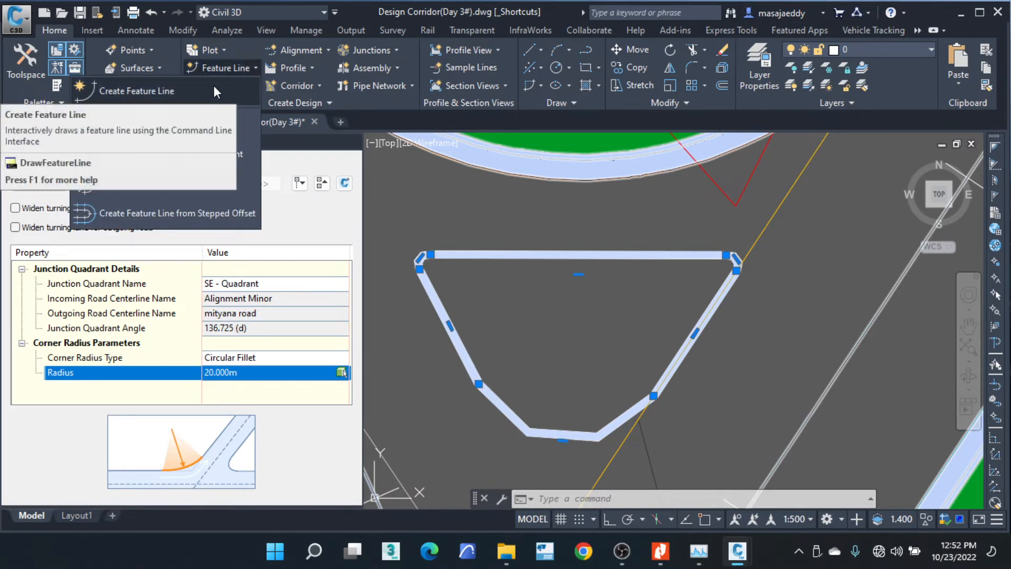
left_click(605, 257)
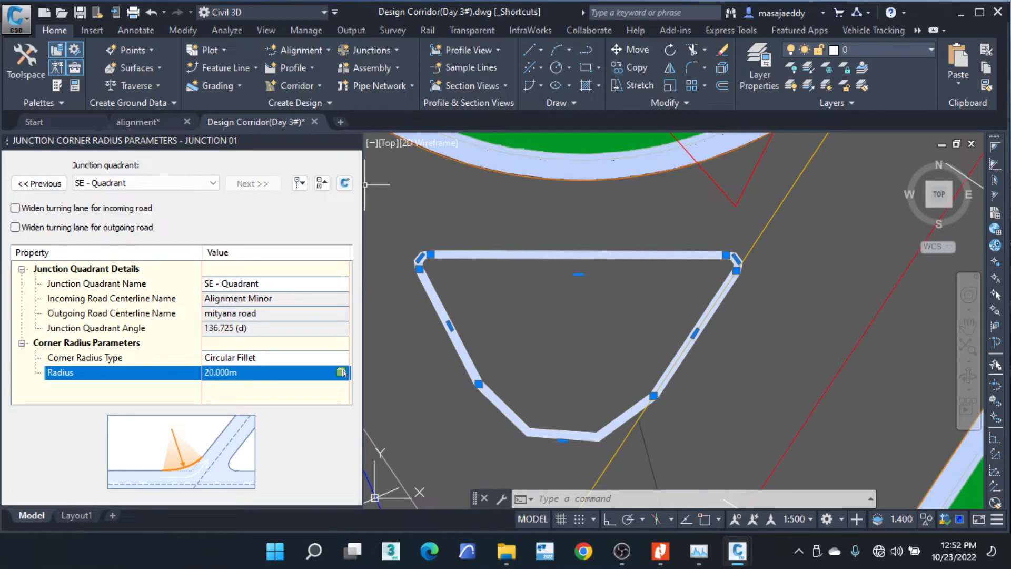
left_click(254, 69)
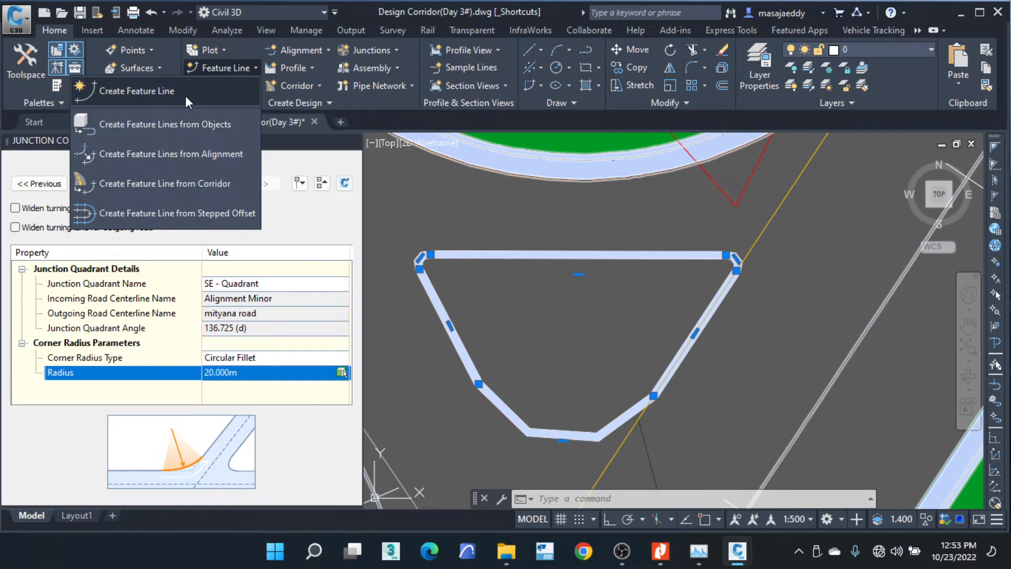
left_click(200, 125)
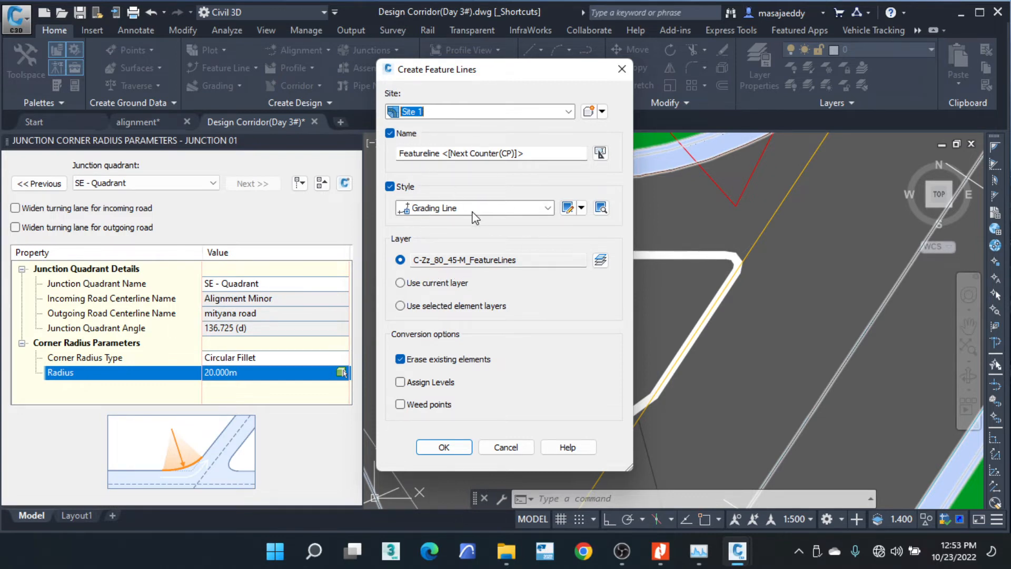
left_click(423, 383)
left_click(443, 361)
left_click(454, 449)
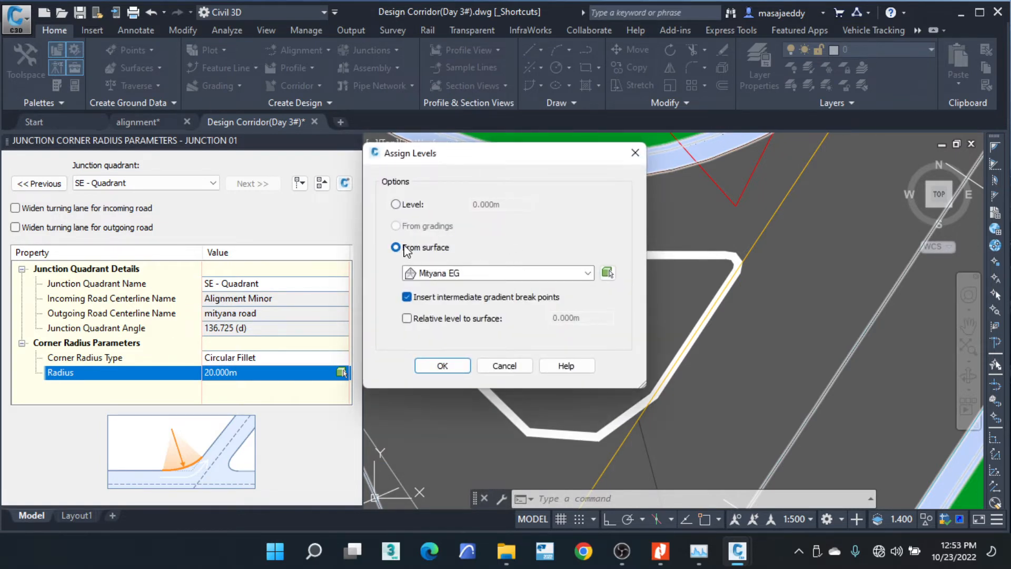
Assign the feature line's levels from surface Corridor - (9) - top, with a relative level of 0.000m and intermediate gradient break points.
left_click(589, 275)
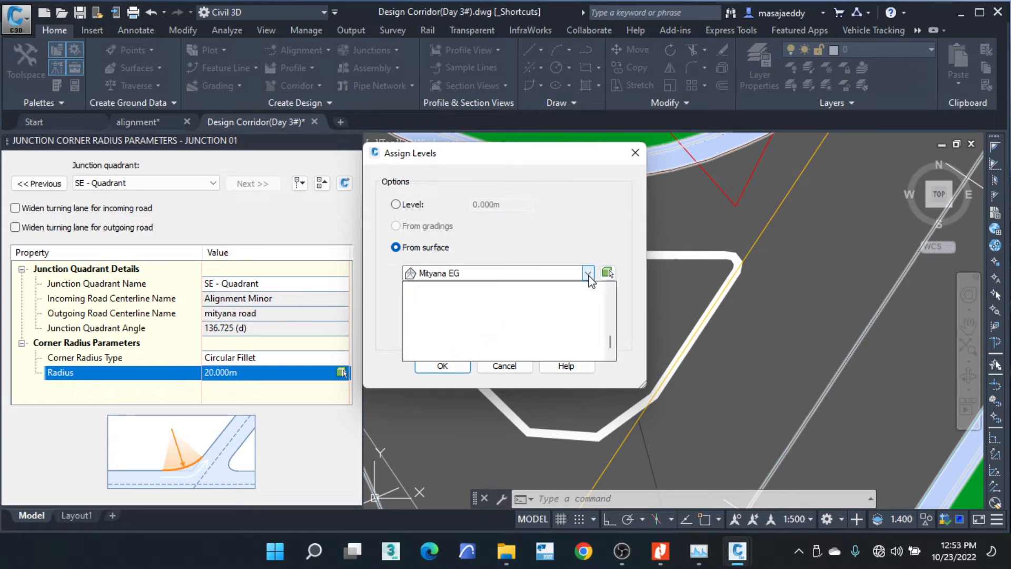
left_click(474, 325)
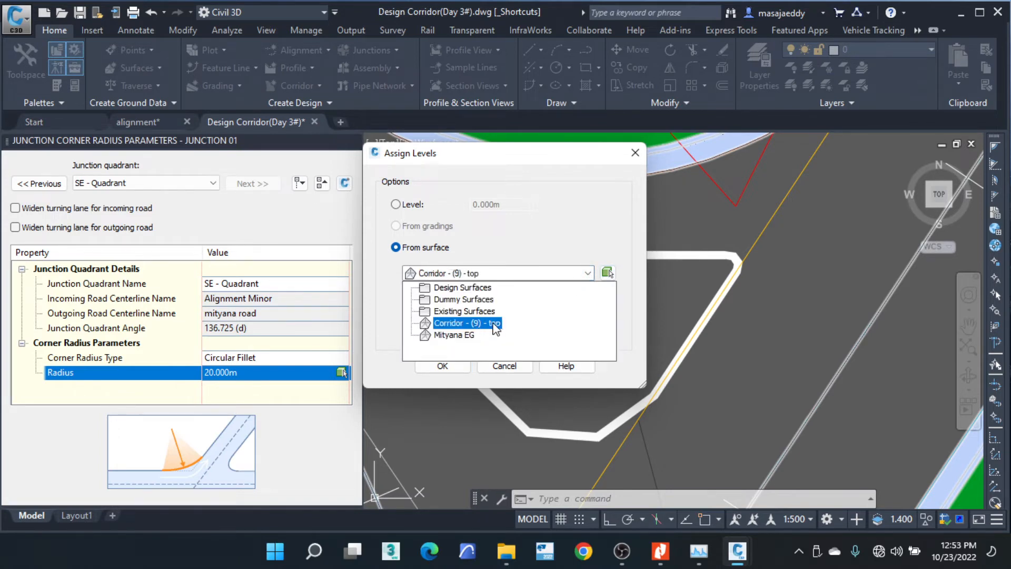
left_click(495, 327)
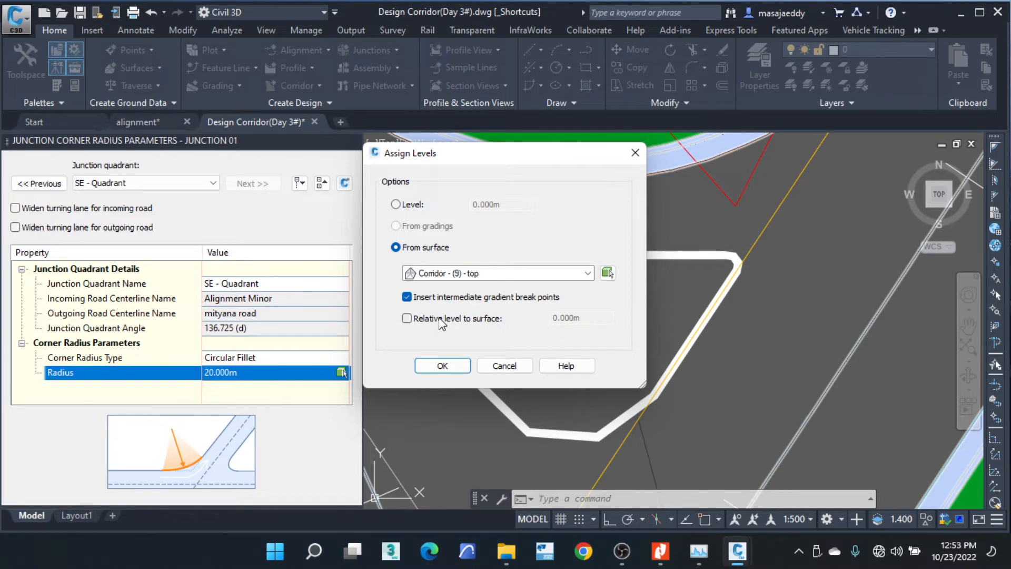
left_click(407, 318)
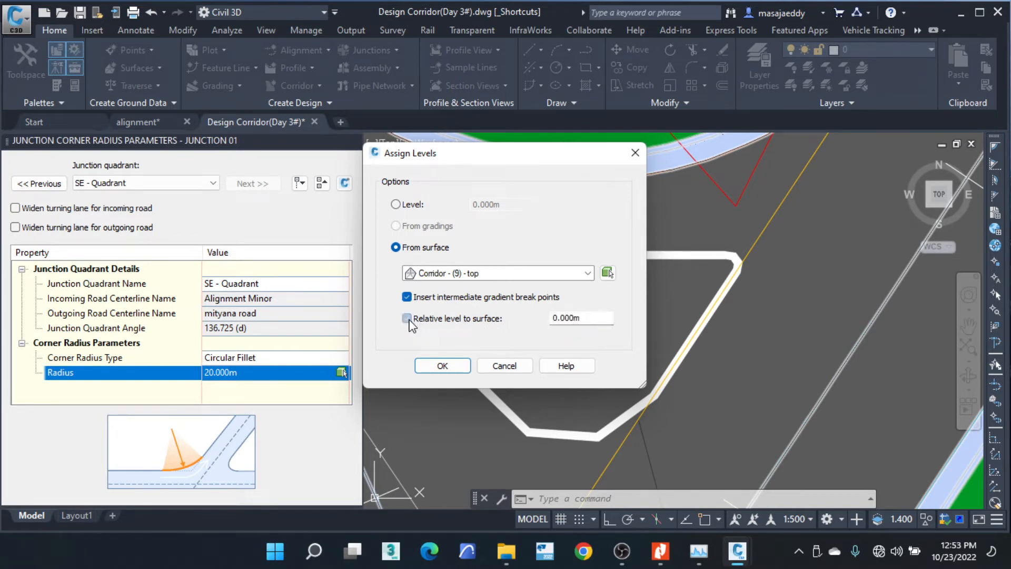
left_click(583, 319)
left_click(456, 370)
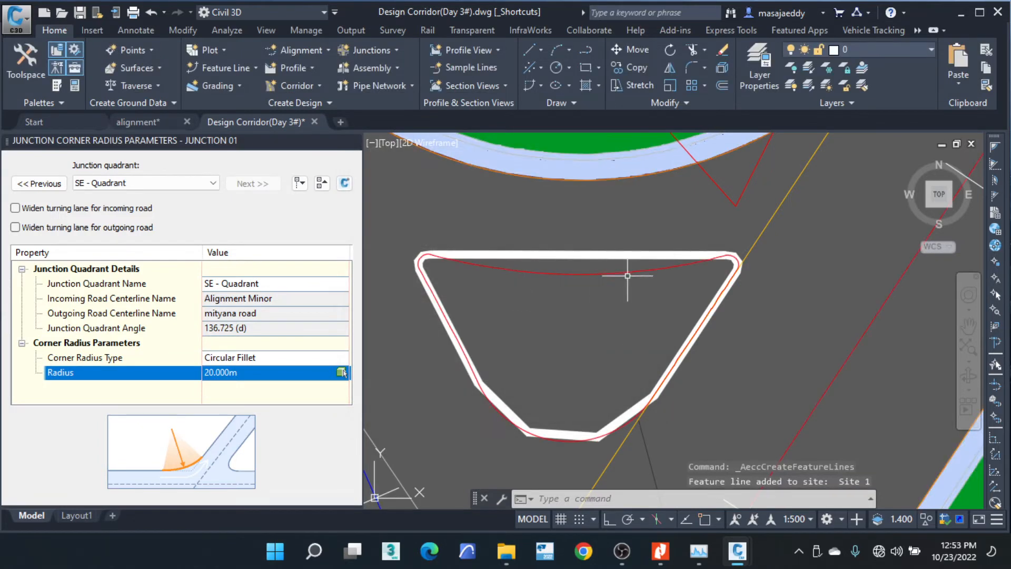
Review the island feature line's levels and gradients along its chainages in the Level Editor, and clear the selection.
left_click(651, 269)
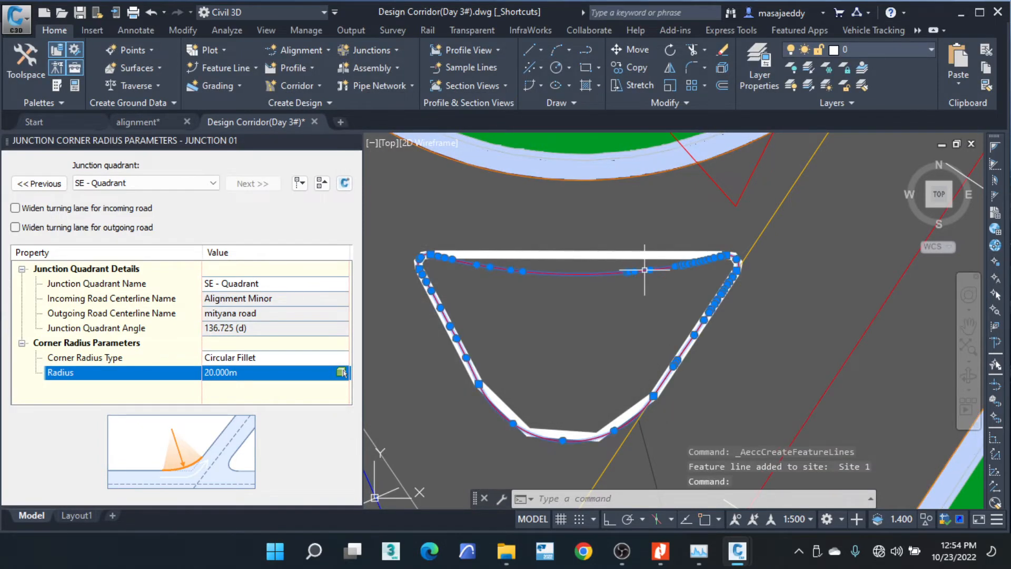
key("Escape")
key("Escape")
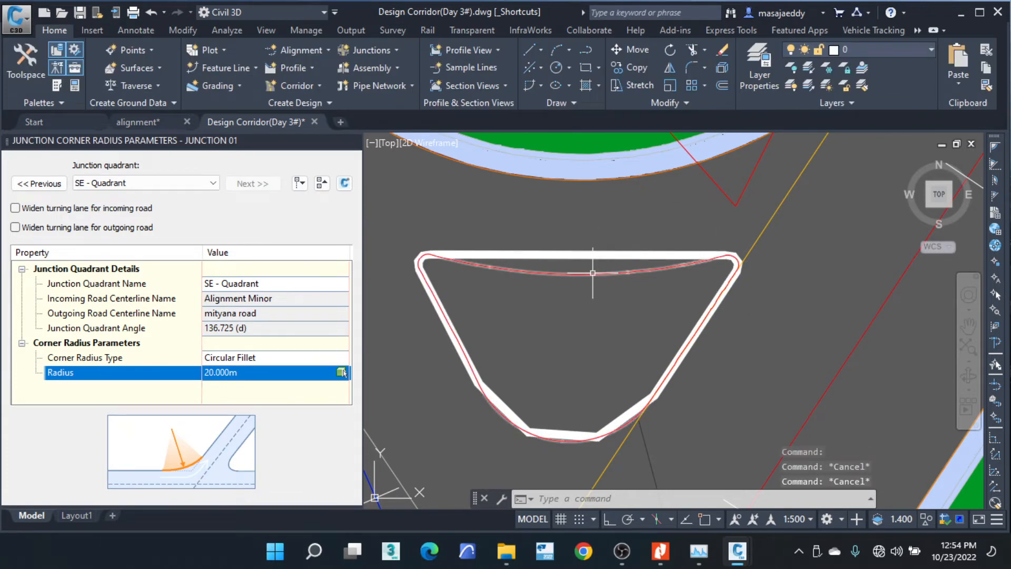
left_click(653, 270)
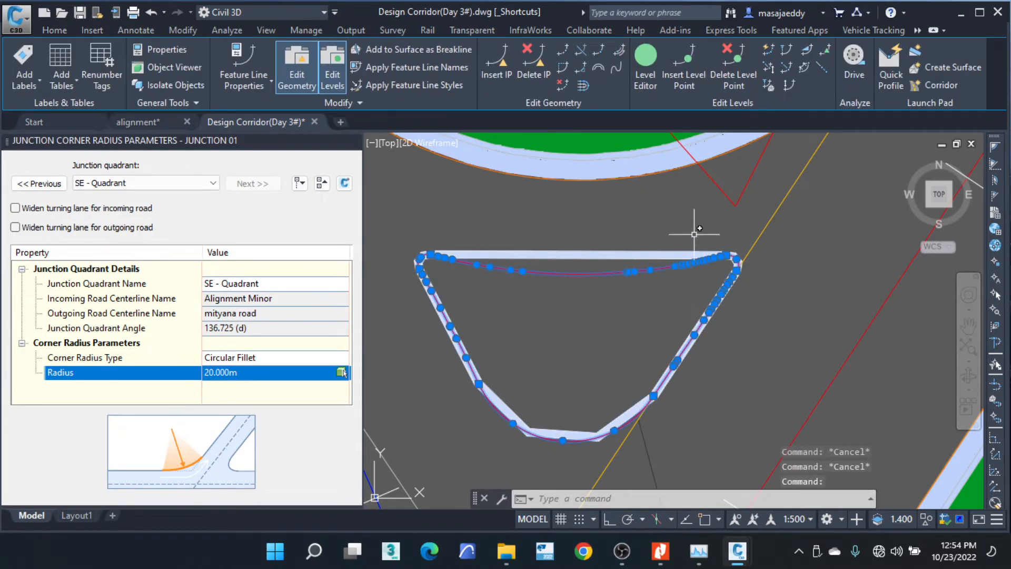
left_click(651, 55)
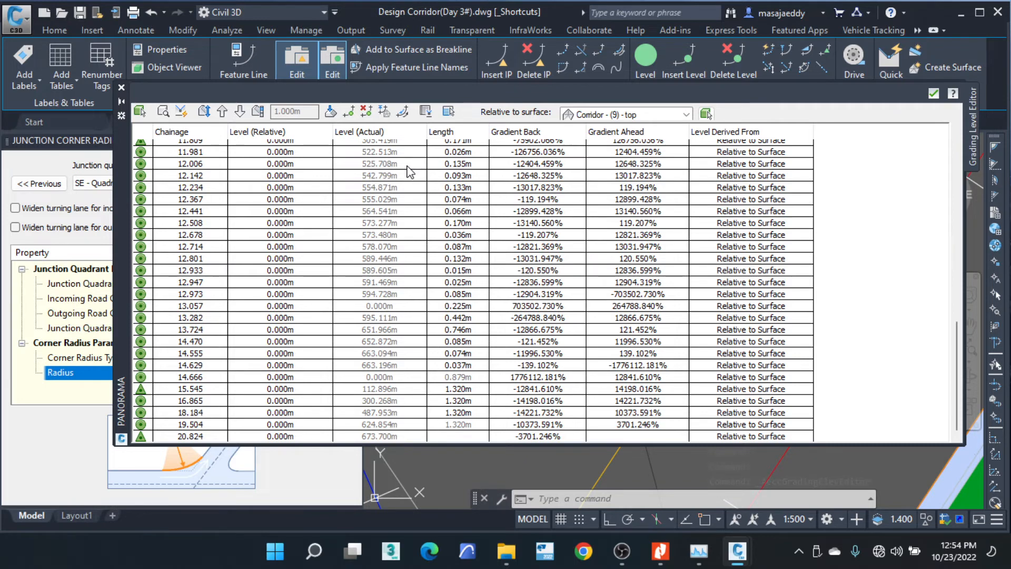
scroll(409, 171, "up", 15)
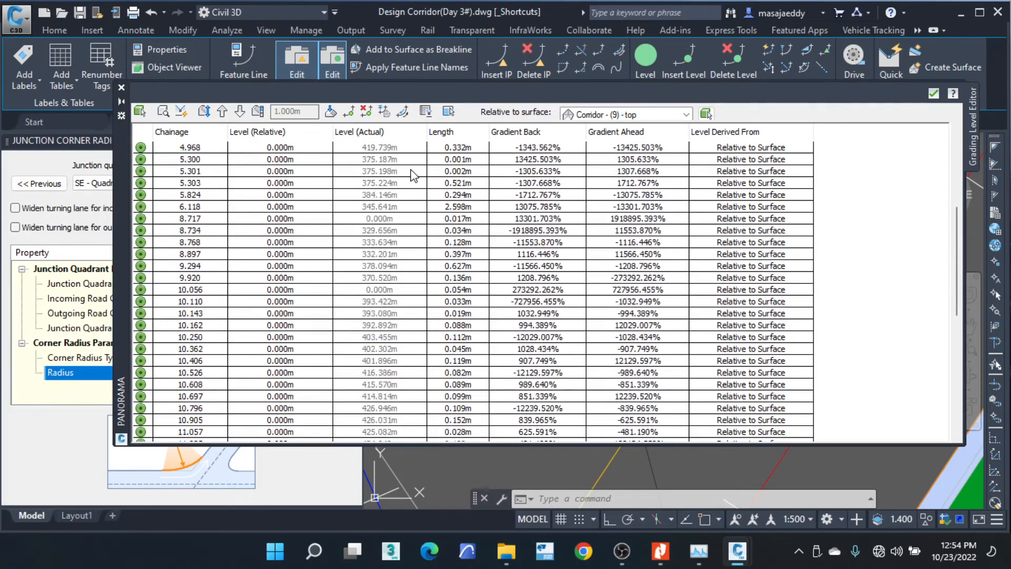
scroll(414, 175, "up", 4)
scroll(416, 176, "down", 15)
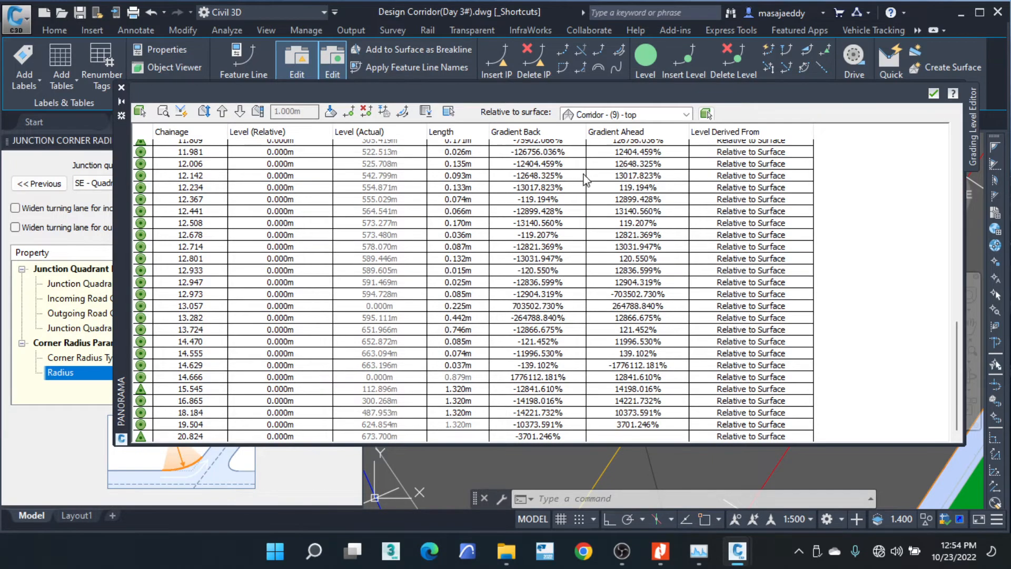
scroll(566, 194, "up", 5)
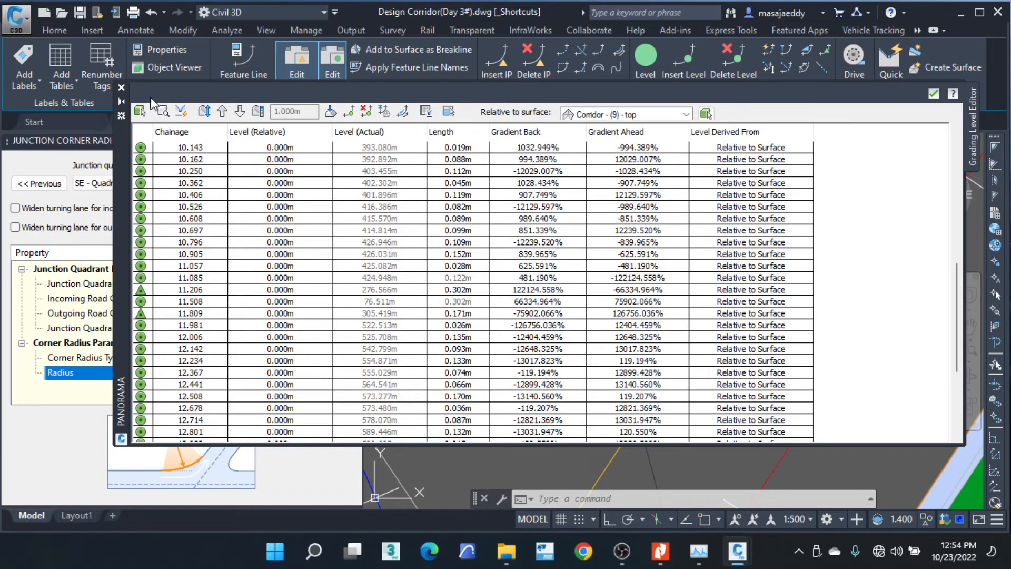
left_click(121, 88)
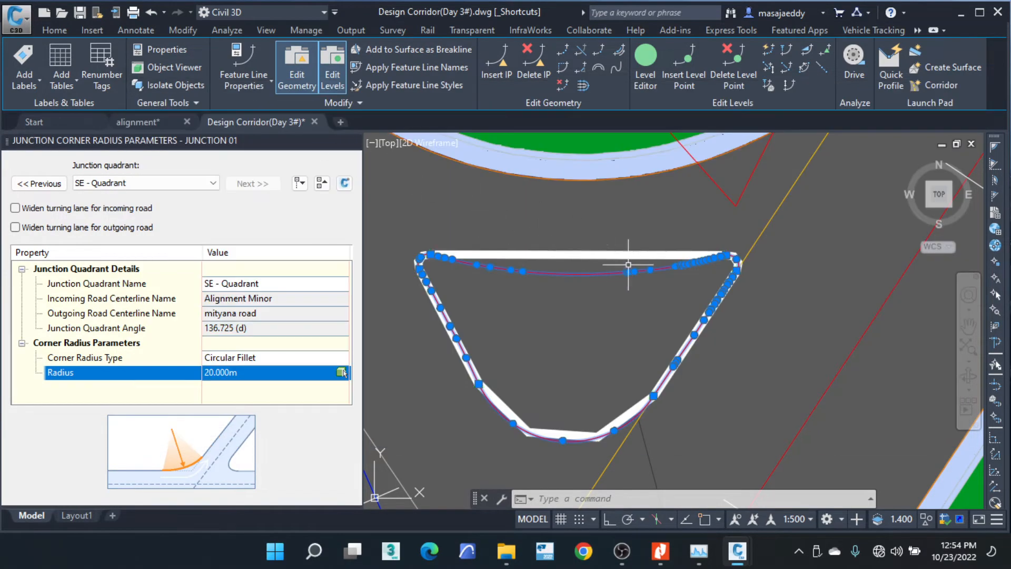
key("Escape")
key("Escape")
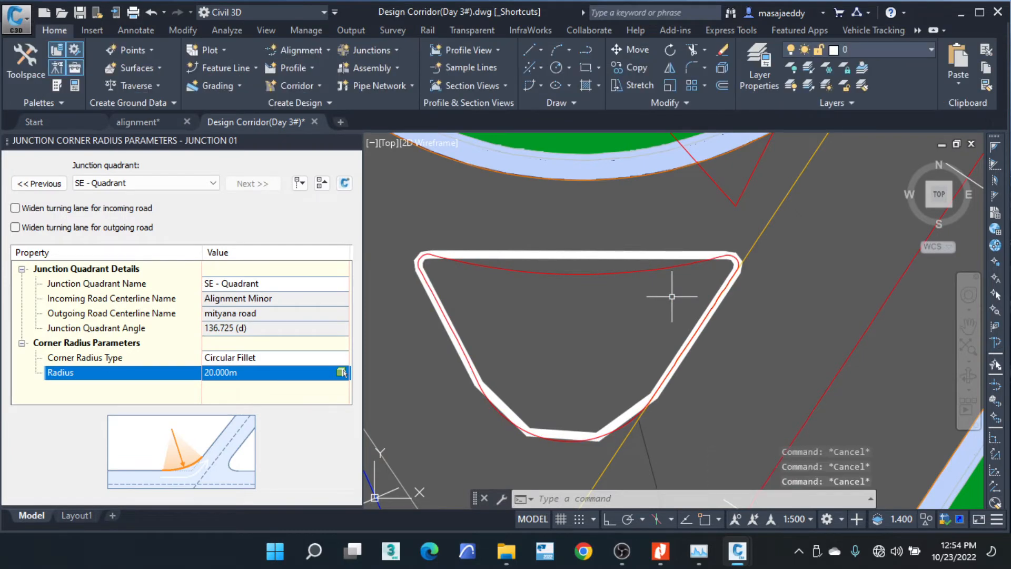
Recheck the island feature line's actual levels relative to the corridor top surface, and close the Level Editor.
left_click(616, 272)
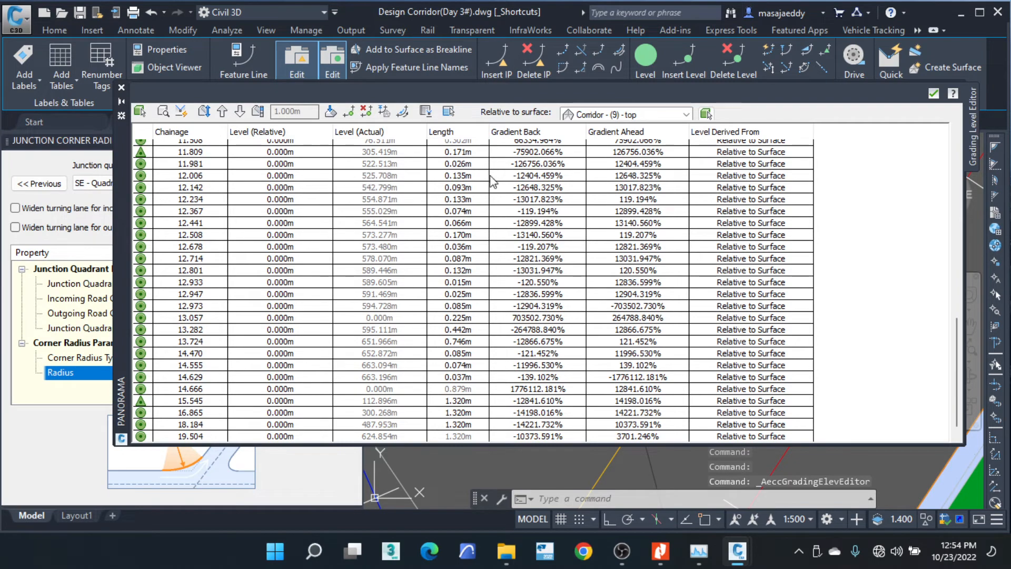
scroll(663, 158, "up", 3)
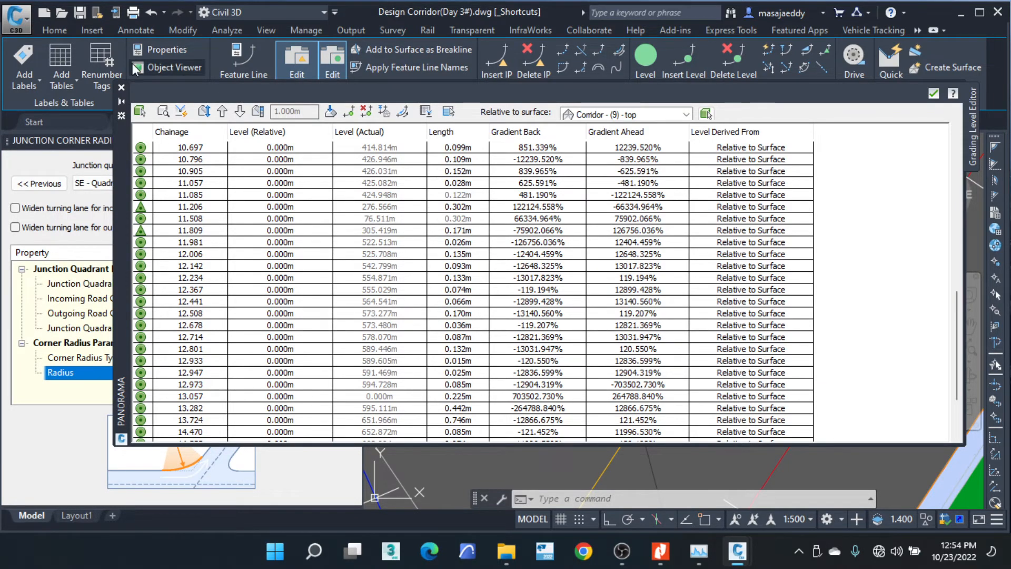
left_click(122, 88)
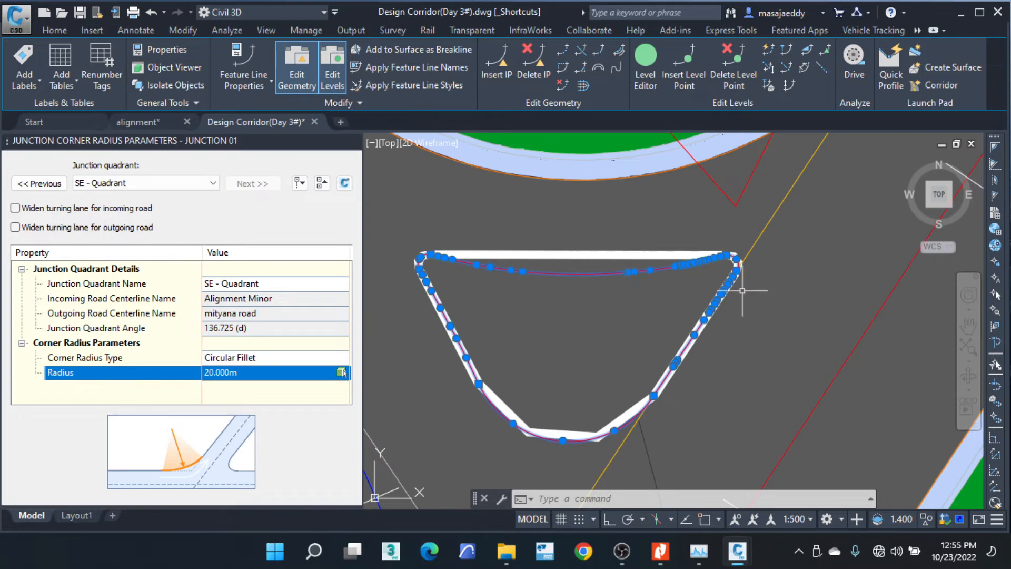
key("Escape")
key("Escape")
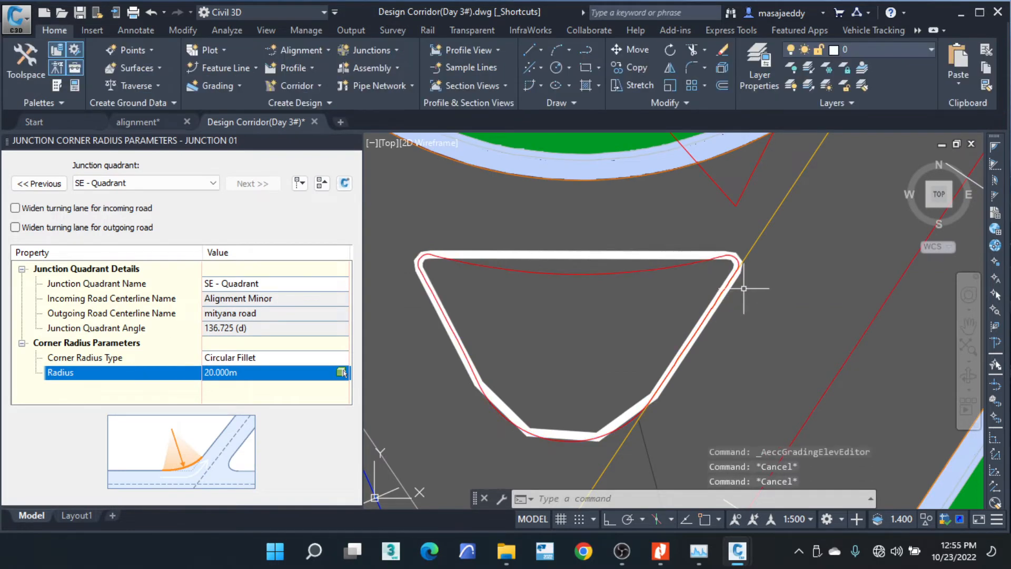
Create a stepped offset of the island feature line 0.2 m towards its inside, with a level difference of 0.3 m.
left_click(599, 274)
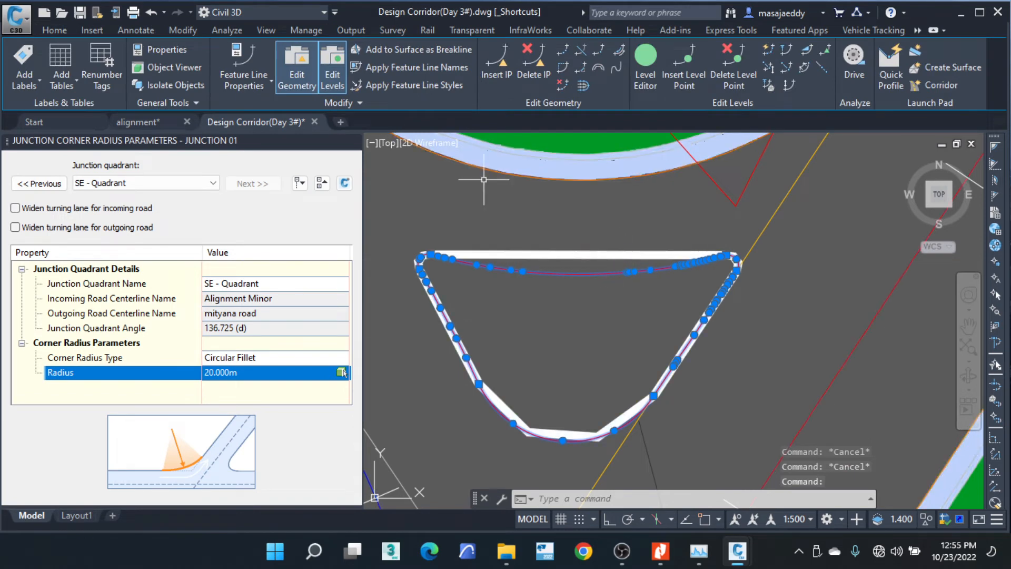
left_click(64, 33)
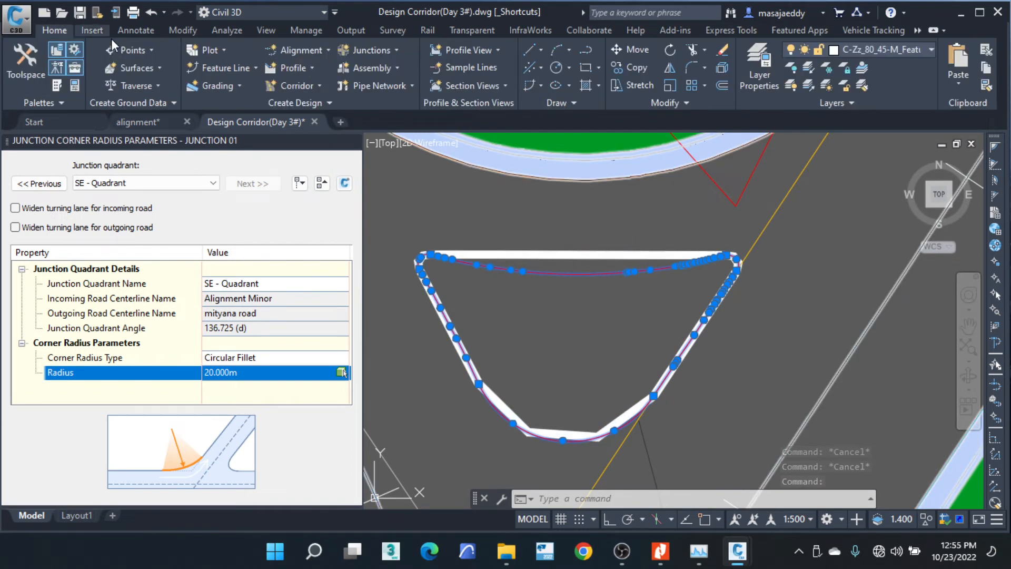
left_click(254, 69)
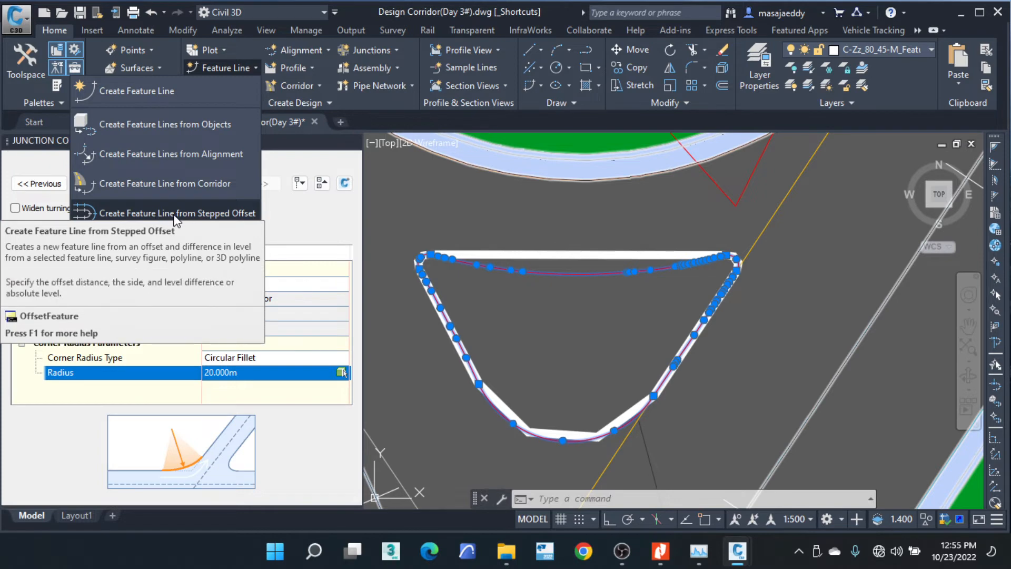
left_click(215, 214)
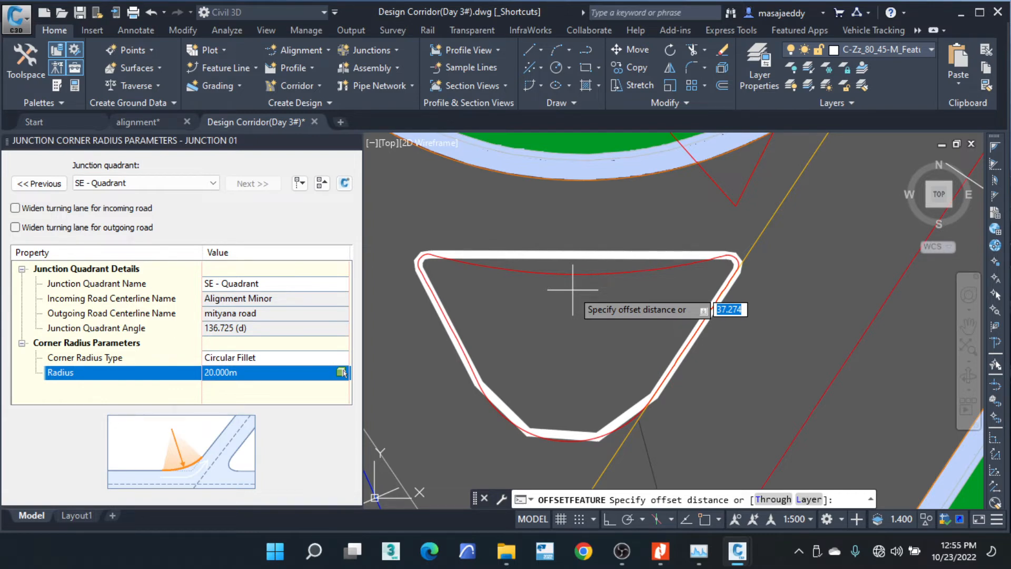
type("0.2")
key("Return")
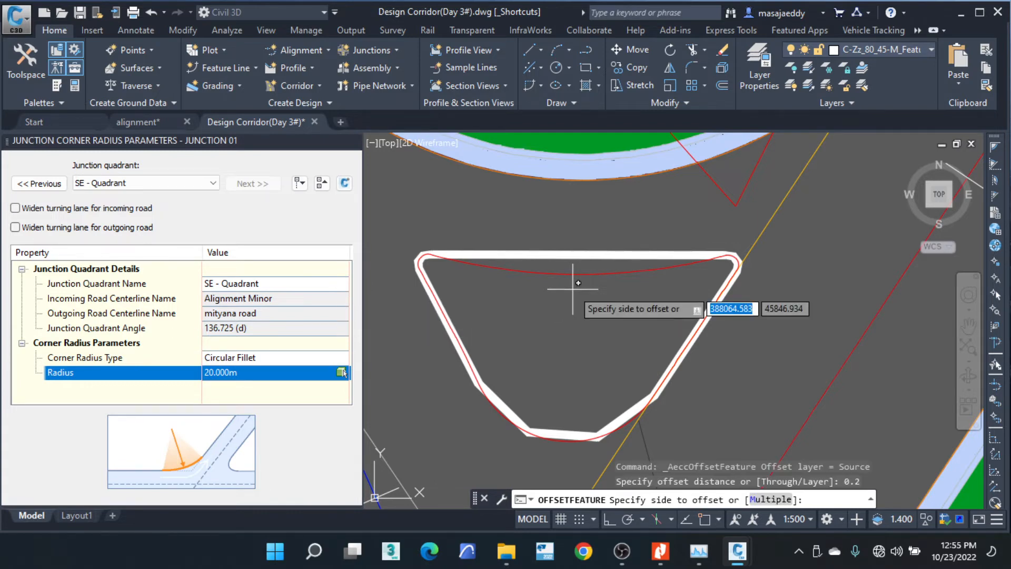
left_click(535, 291)
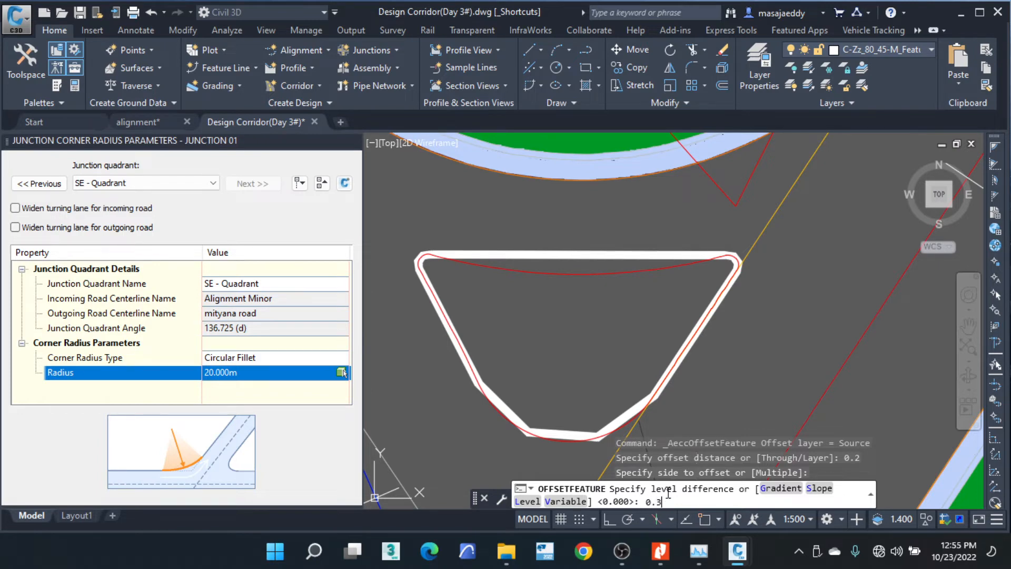
key("Return")
right_click(489, 311)
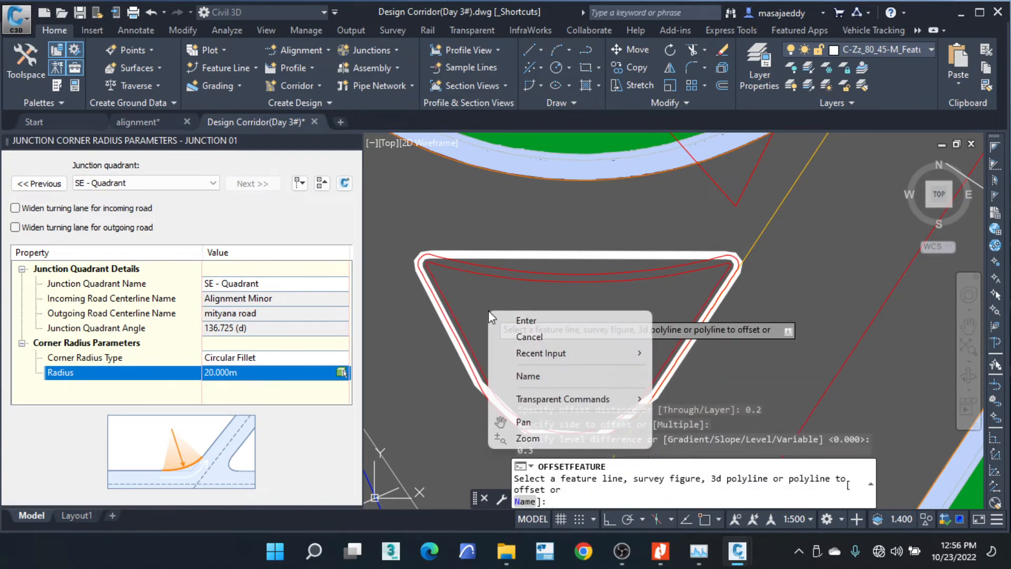
left_click(518, 320)
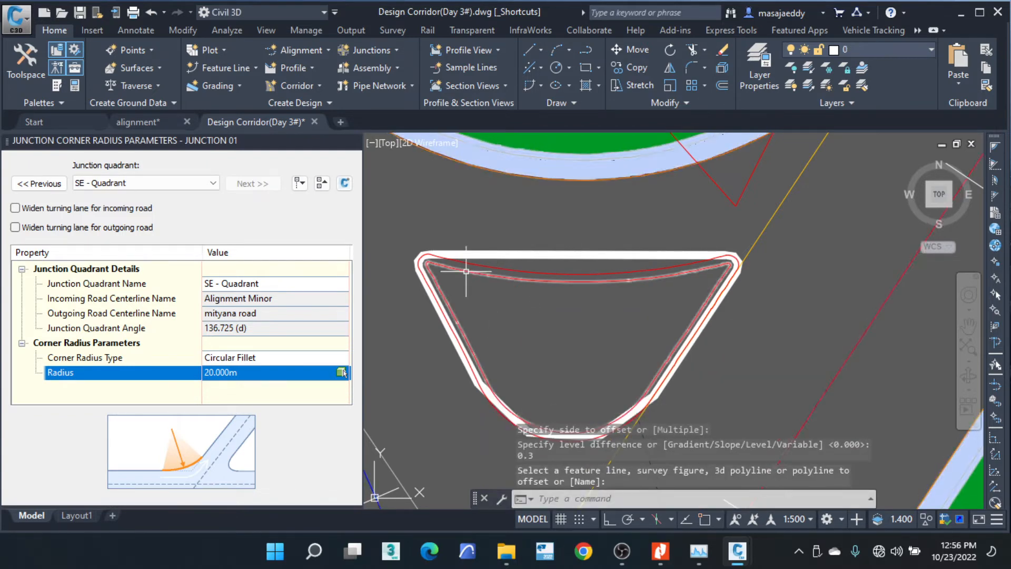
Inspect the original and offset island feature lines in 3D in the Object Viewer, and close the viewer.
left_click(490, 270)
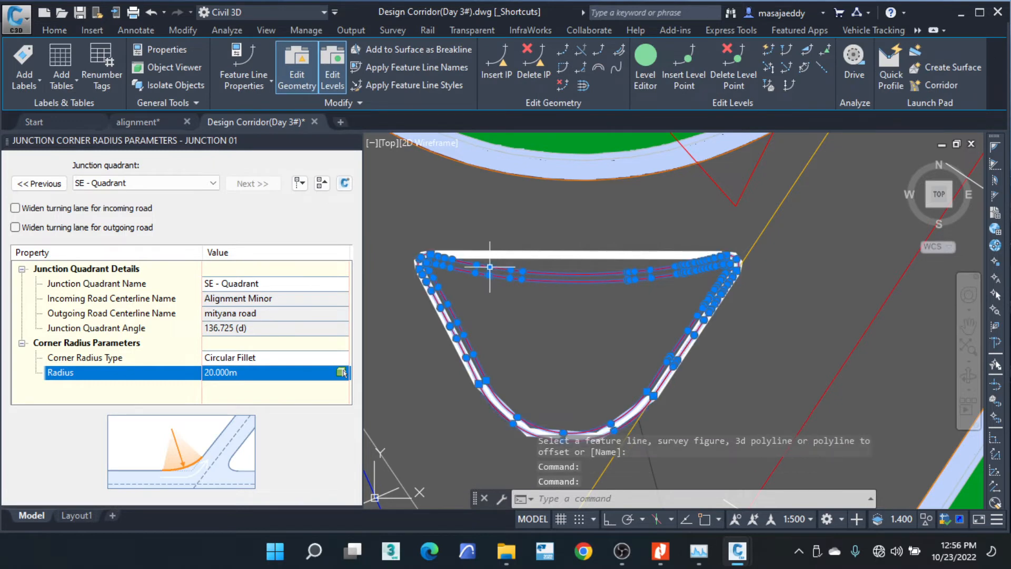
right_click(510, 271)
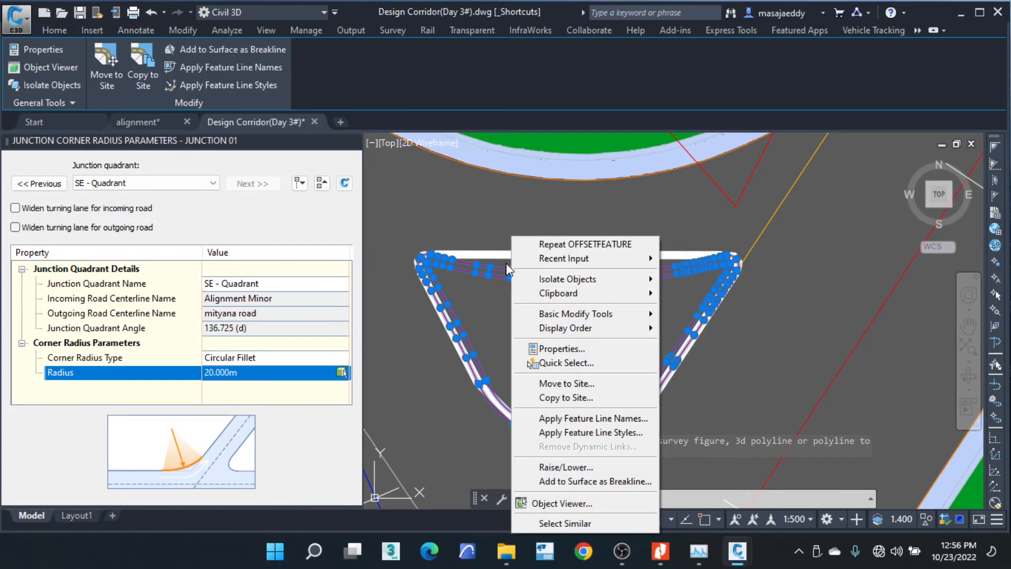
key("Escape")
key("Escape")
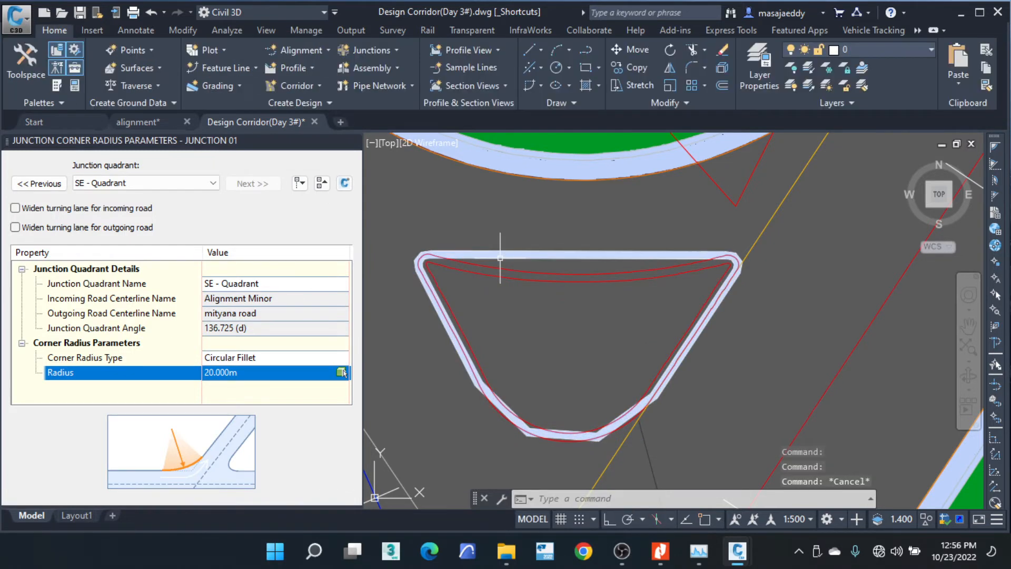
left_click(527, 276)
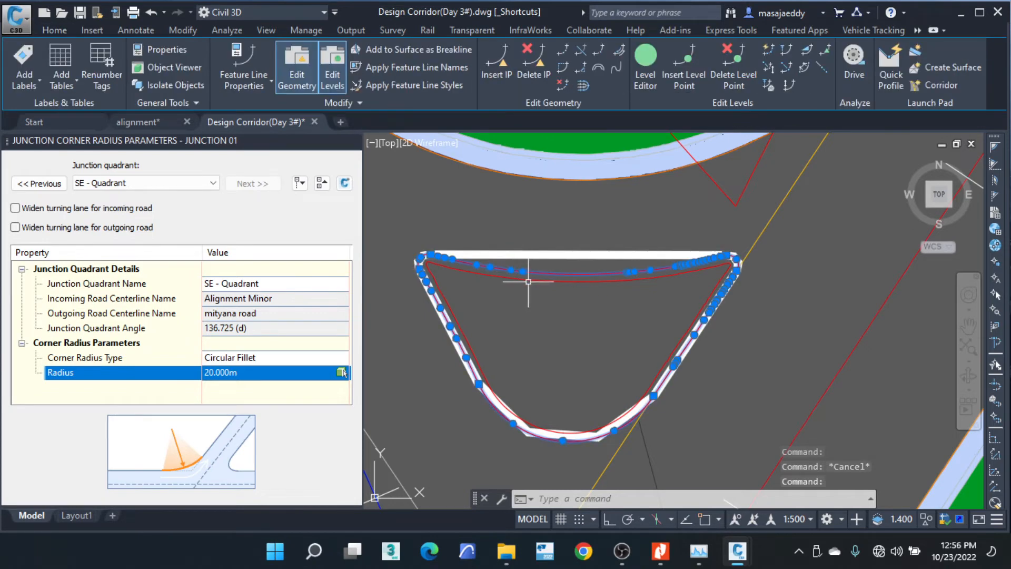
right_click(528, 280)
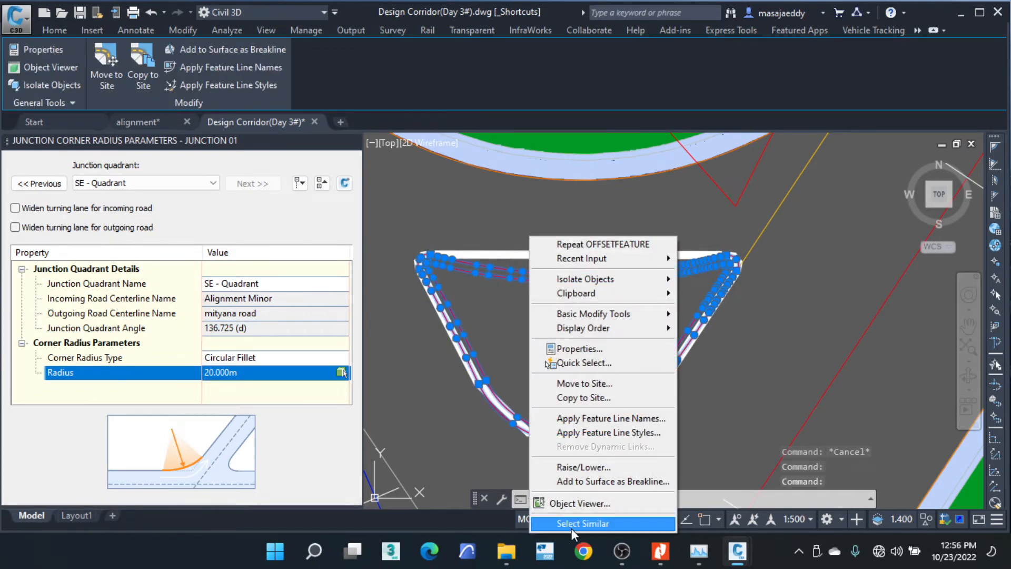
left_click(593, 505)
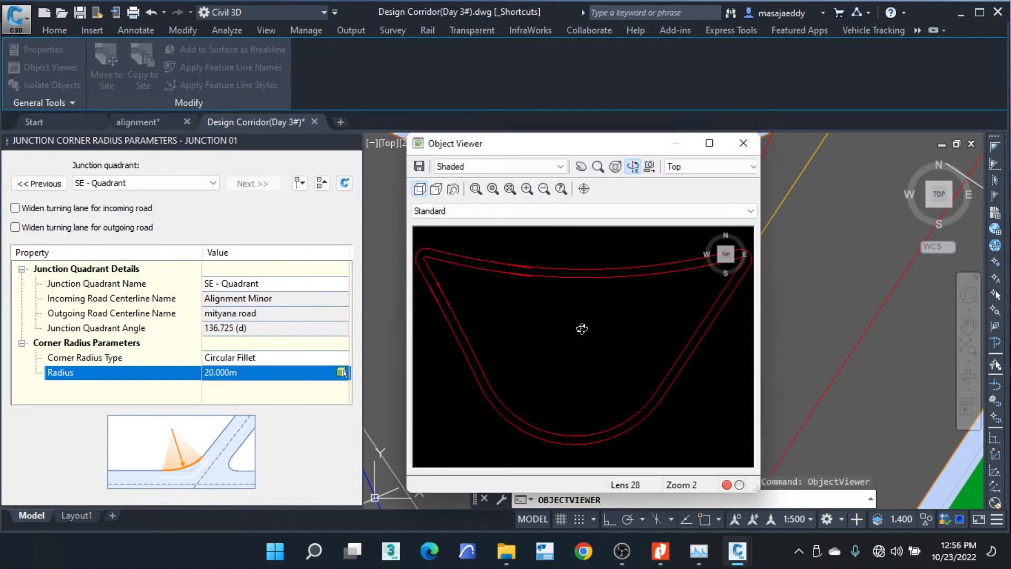
left_click_drag(586, 282, 550, 371)
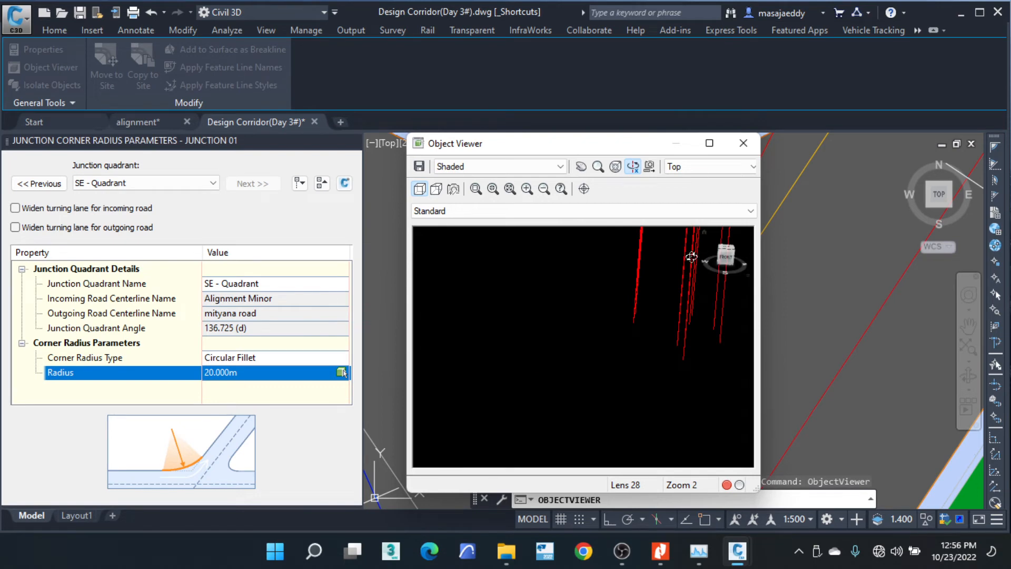
left_click_drag(609, 295, 606, 325)
left_click(725, 258)
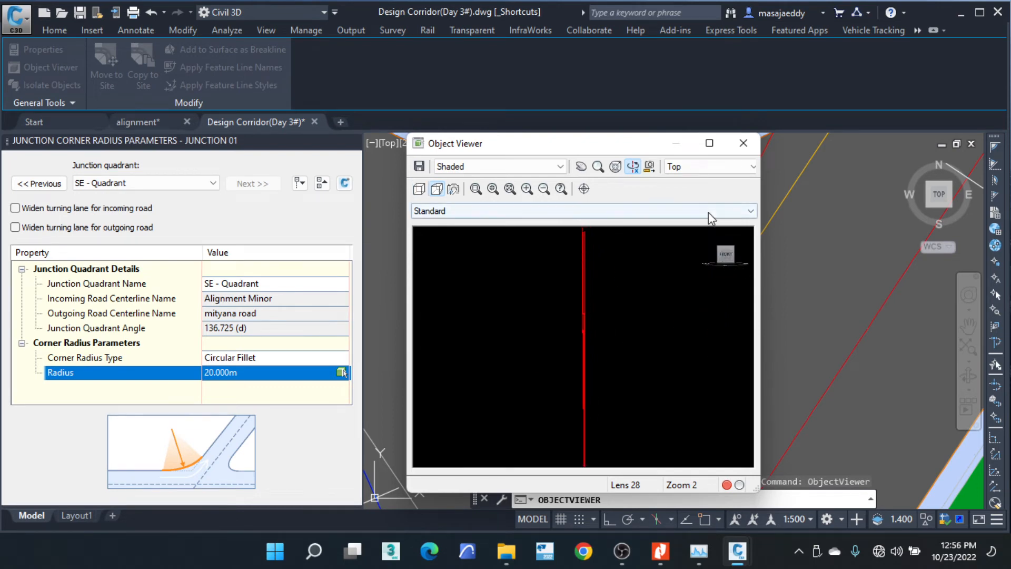
left_click(743, 146)
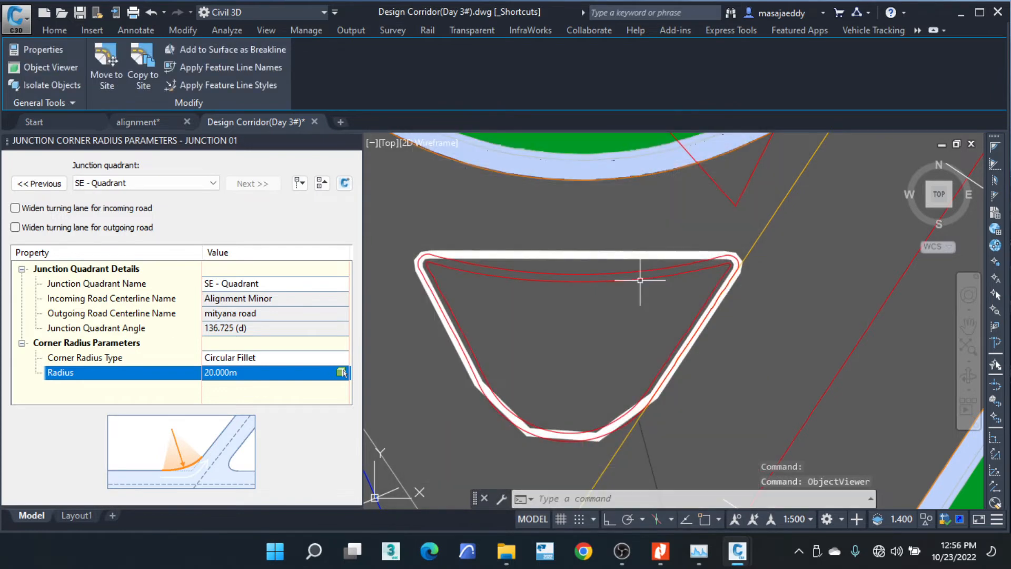
Reopen both island feature lines in the Object Viewer, check their height difference from other angles, and close it.
right_click(567, 272)
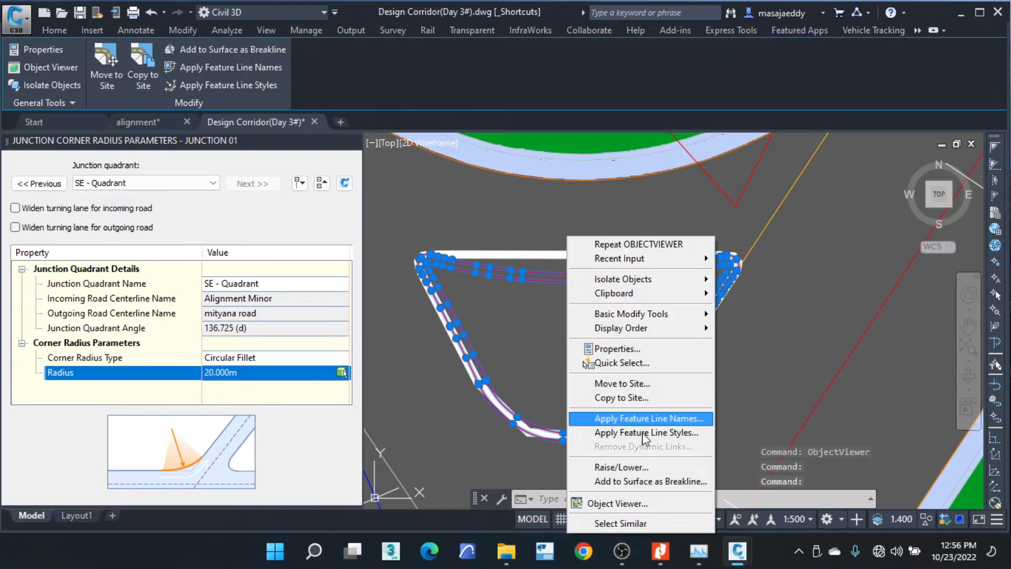
key("Escape")
key("Escape")
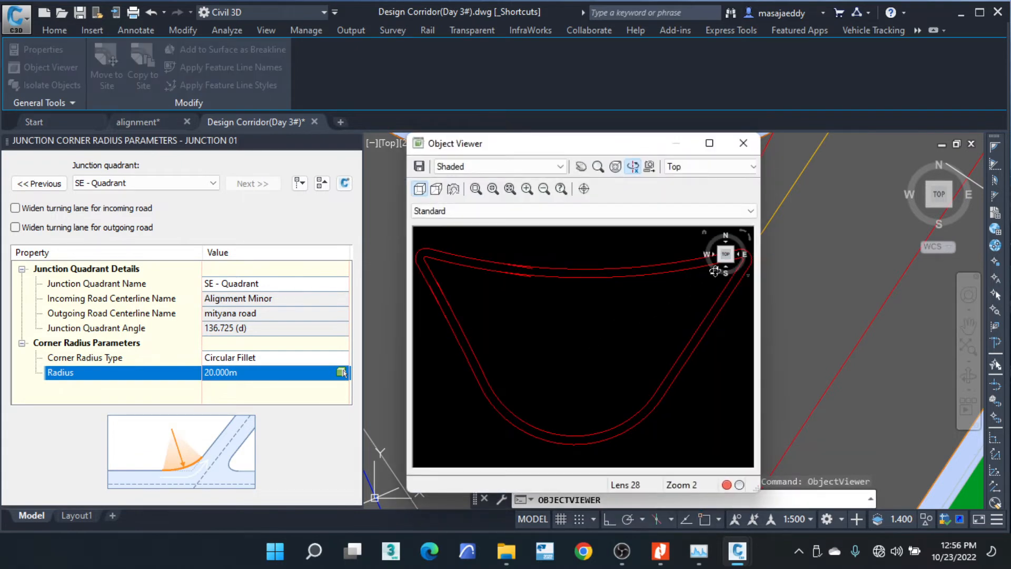
left_click_drag(720, 260, 726, 236)
left_click_drag(727, 233, 665, 305)
left_click(743, 143)
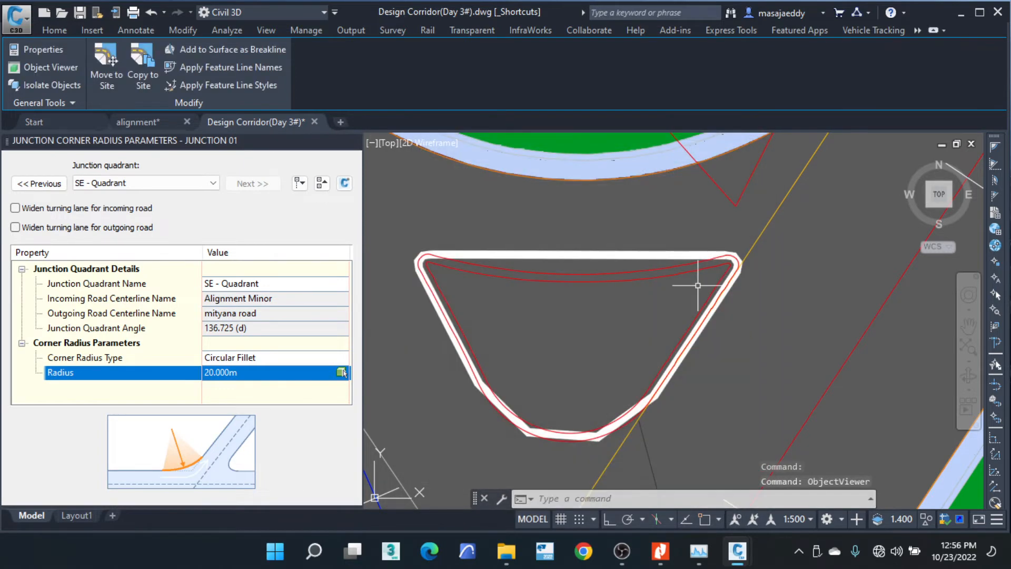
Choose both island feature lines as surface breaklines and create a triangulation surface named island as their target.
scroll(615, 365, "up", 8)
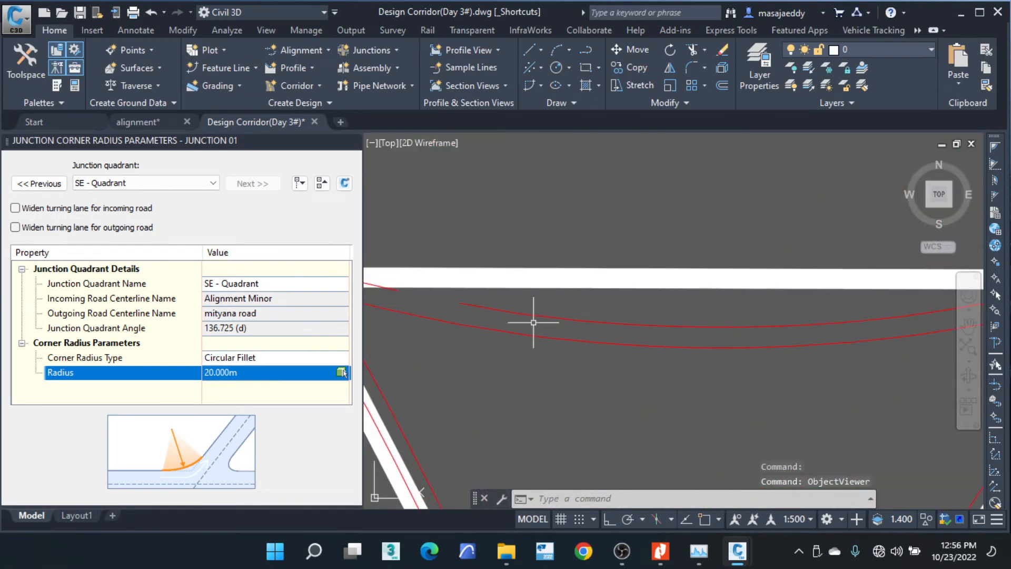
left_click(577, 320)
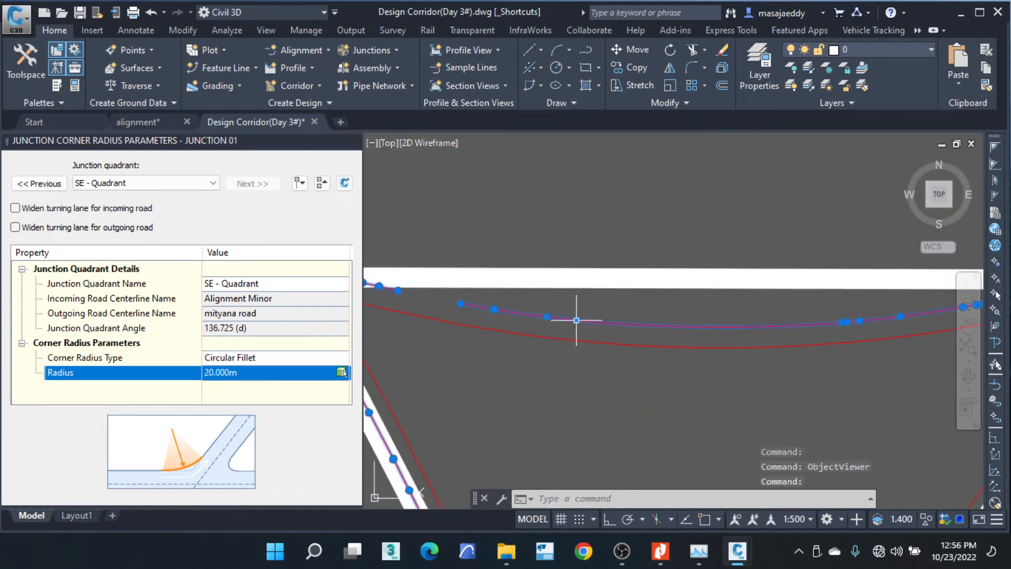
left_click(561, 341)
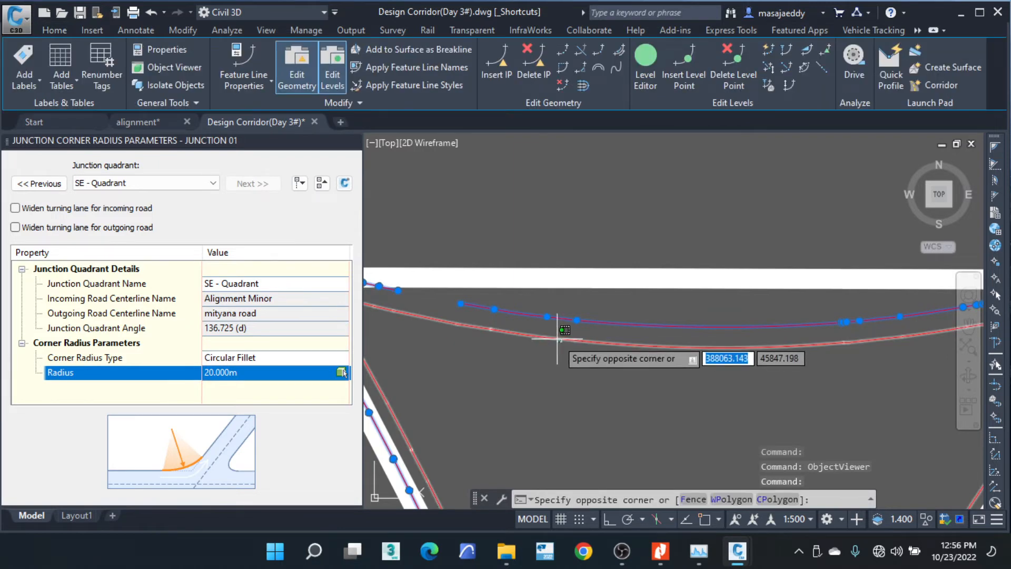
left_click(563, 336)
left_click(573, 340)
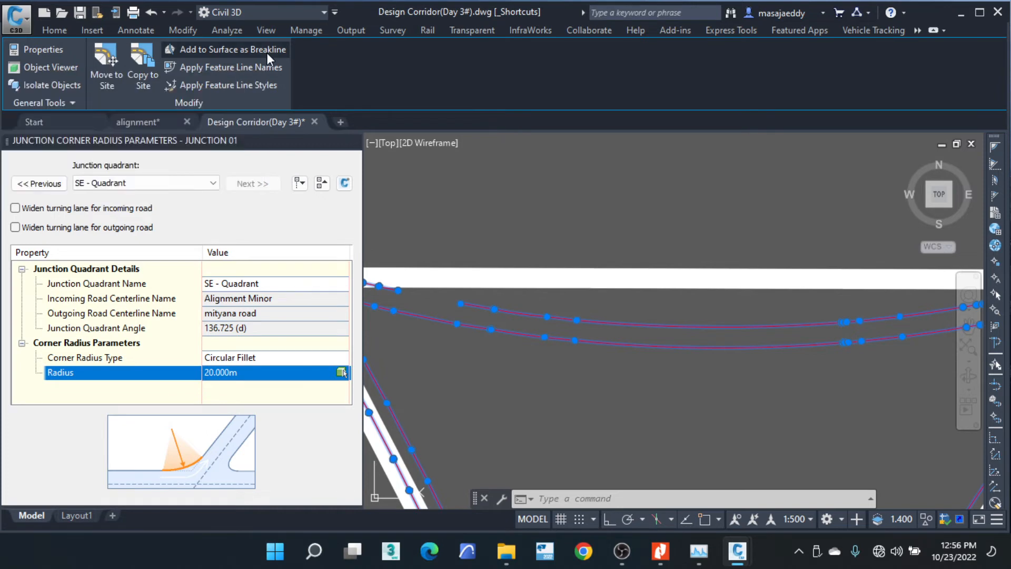
left_click(287, 53)
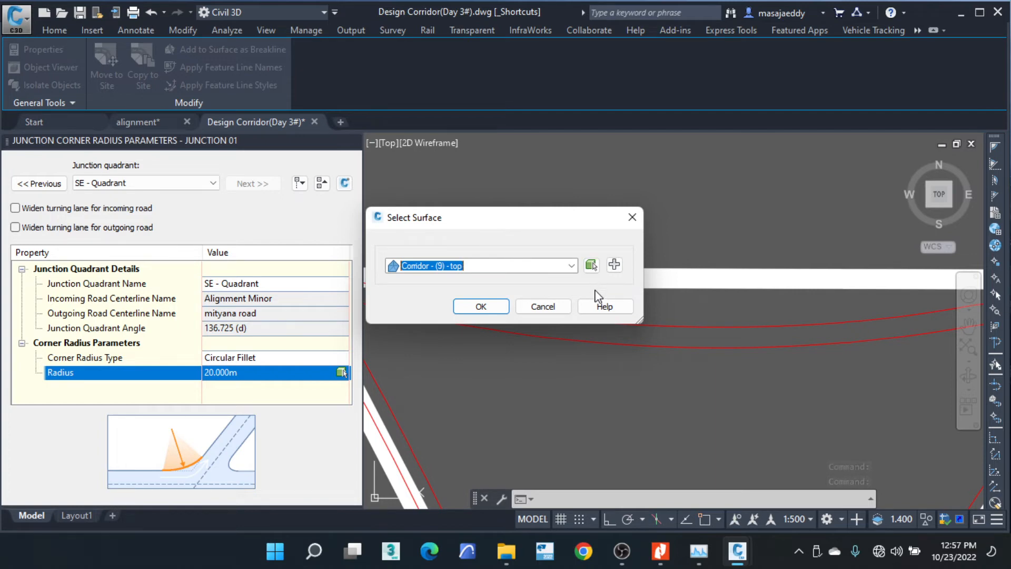
left_click(614, 265)
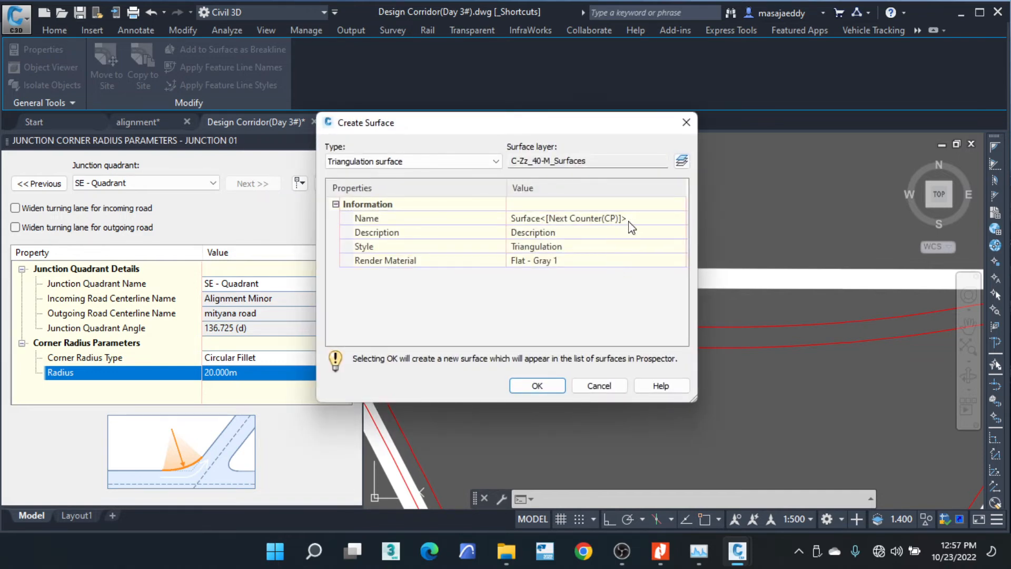
left_click(635, 219)
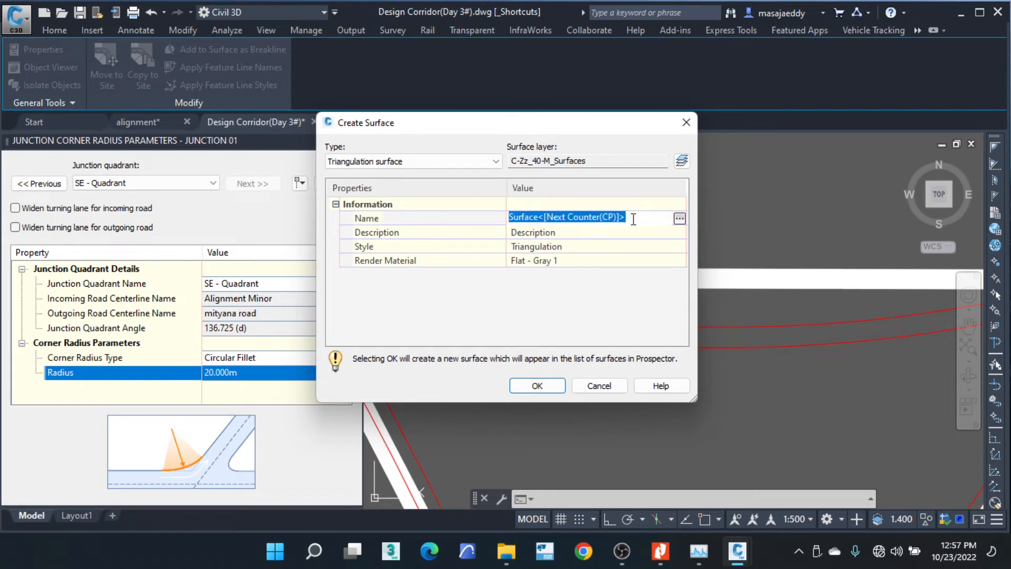
type("island")
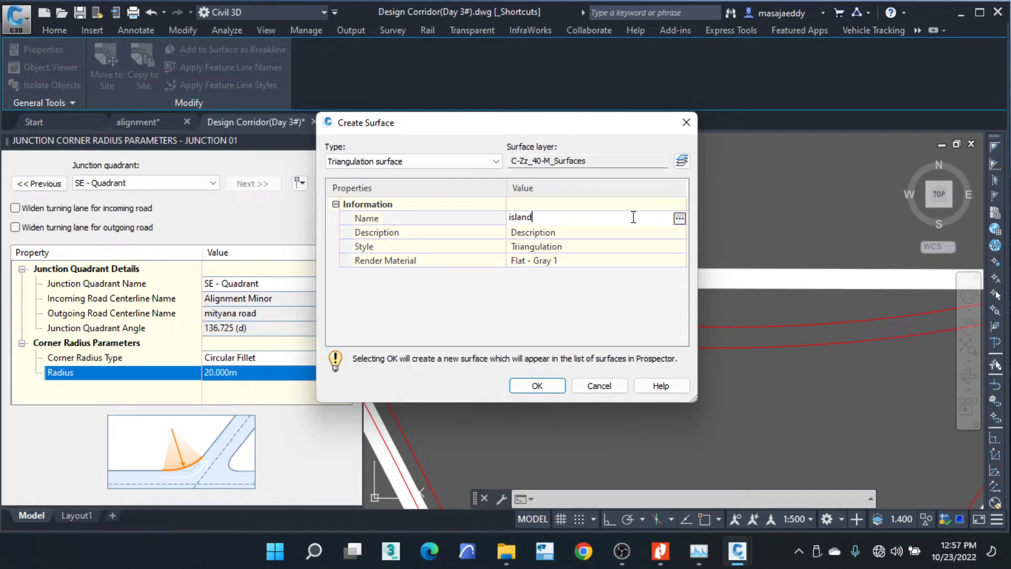
left_click(530, 306)
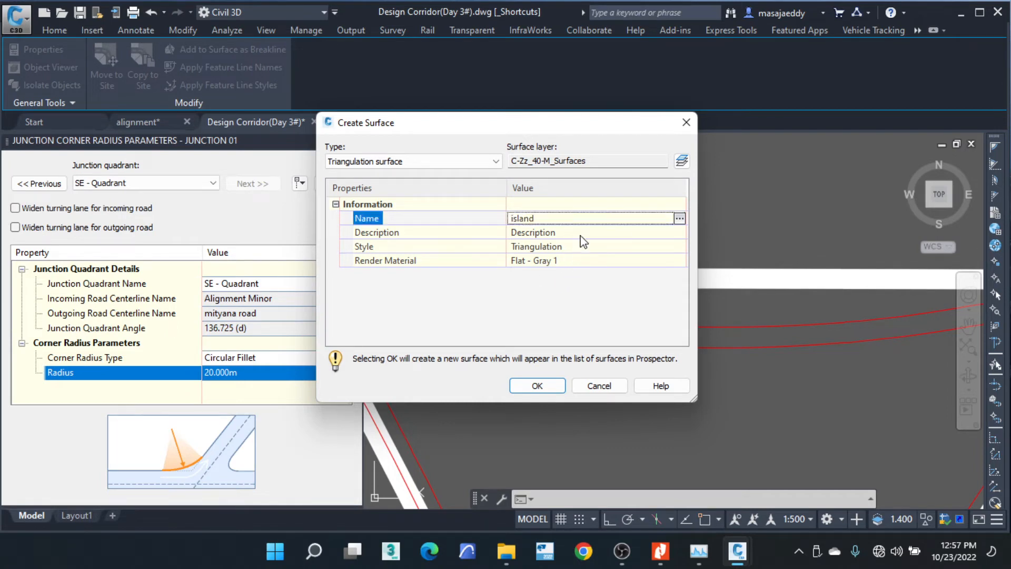
left_click(536, 385)
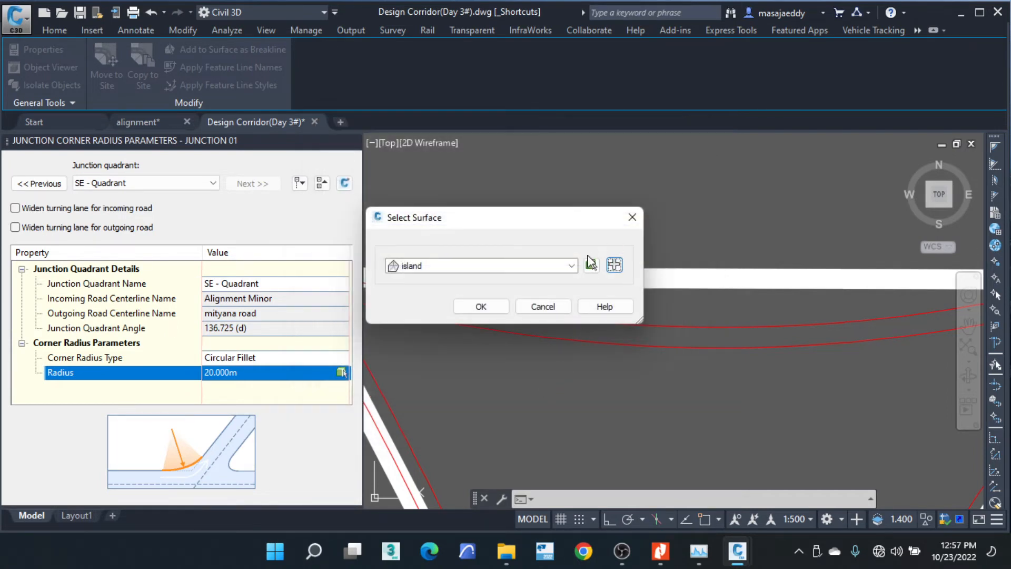
left_click(499, 309)
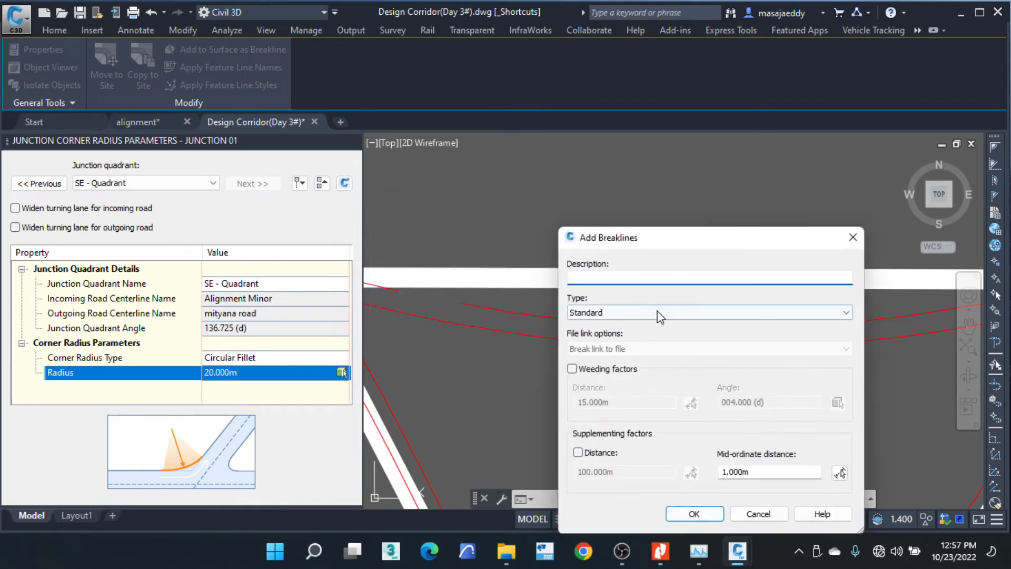
Add the feature lines as standard breaklines with weeding factors enabled and a weeding distance of 0.15 m, and clear the selection.
left_click(610, 370)
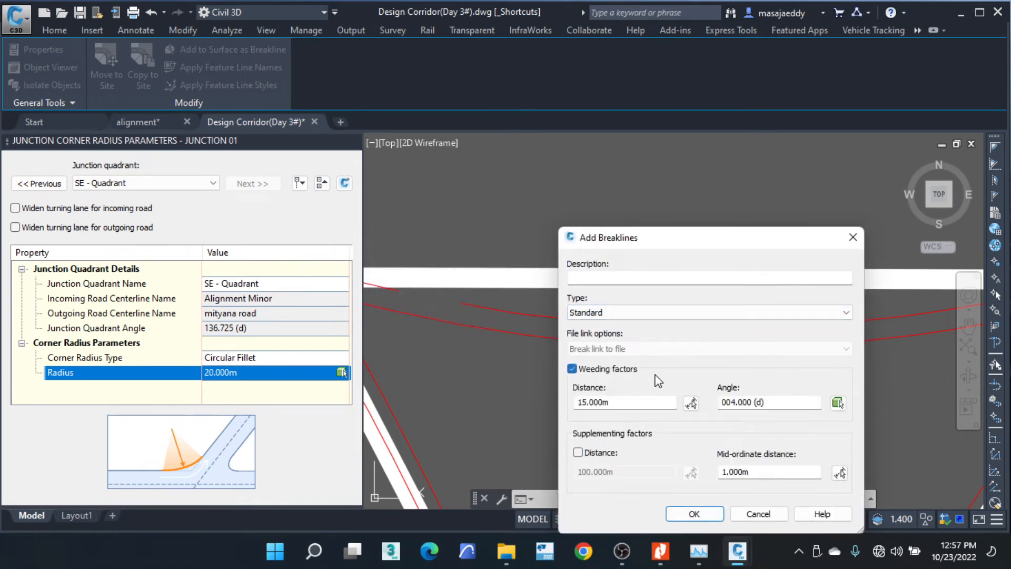
left_click_drag(631, 402, 536, 398)
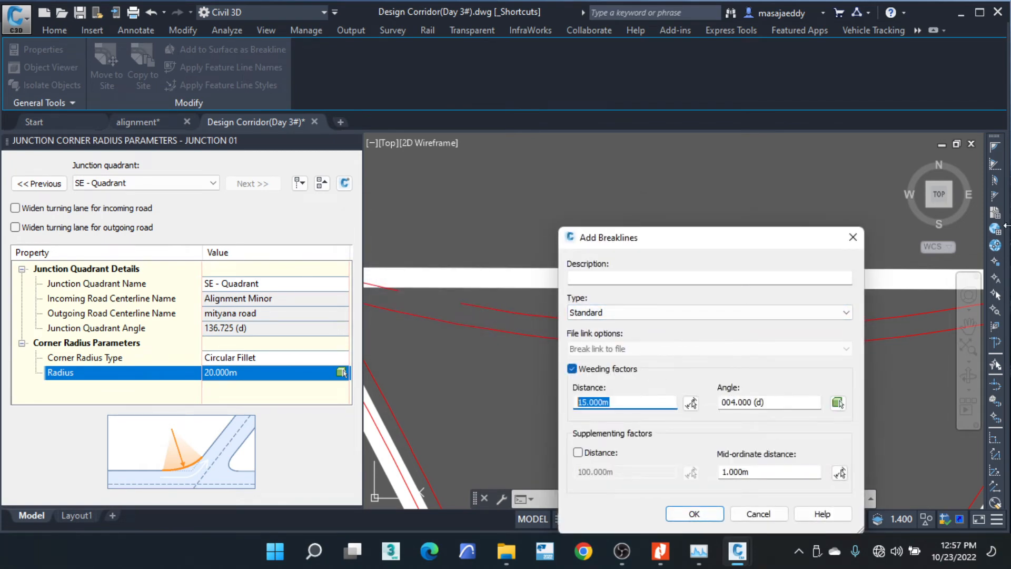
type("0.15")
left_click(694, 514)
scroll(685, 326, "up", 3)
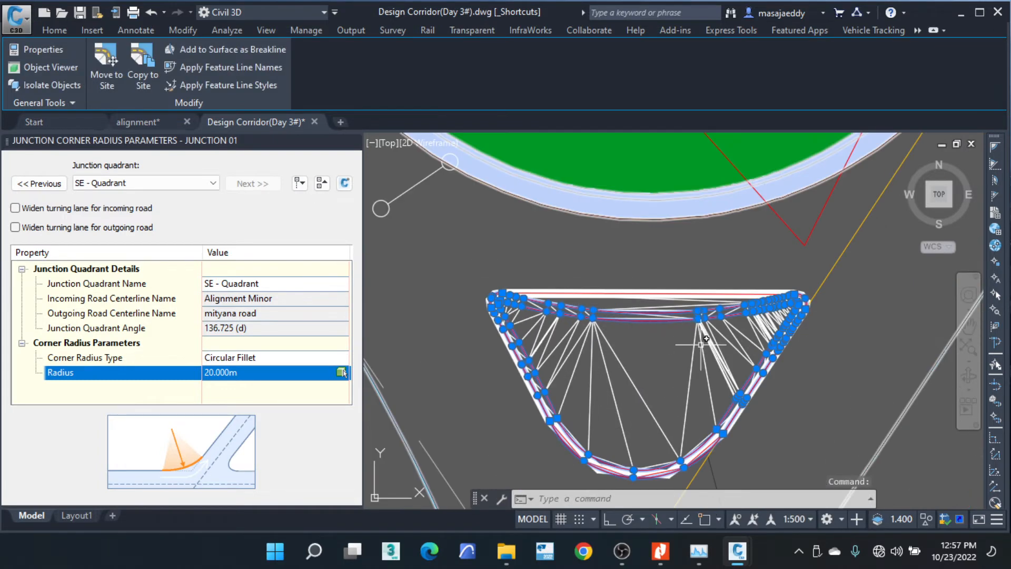
scroll(727, 337, "up", 2)
key("Escape")
key("Escape")
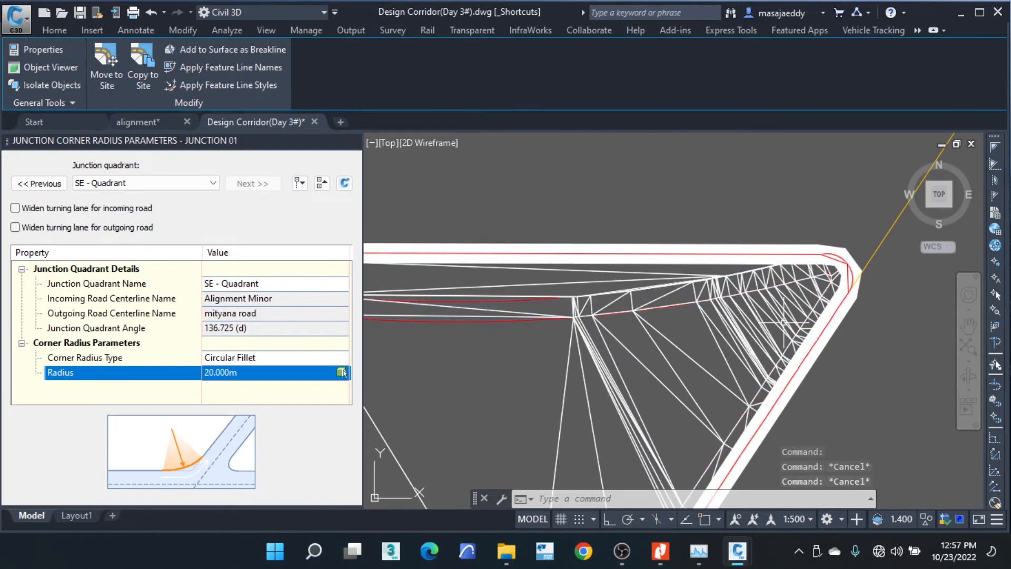
Select the island surface and similar surfaces, inspect it close up in the Object Viewer, and close the viewer.
left_click(736, 318)
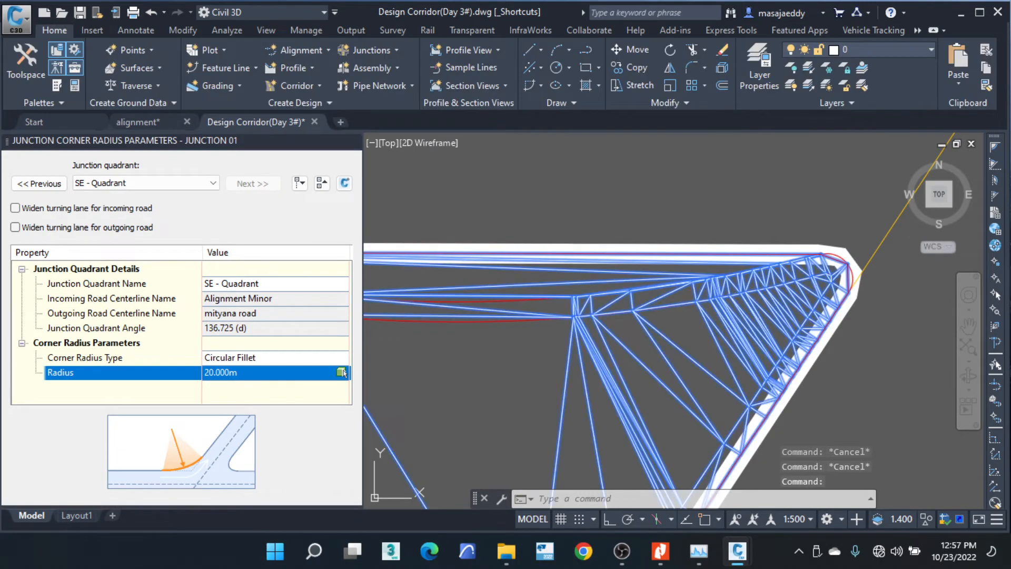
scroll(783, 282, "down", 7)
scroll(750, 304, "up", 4)
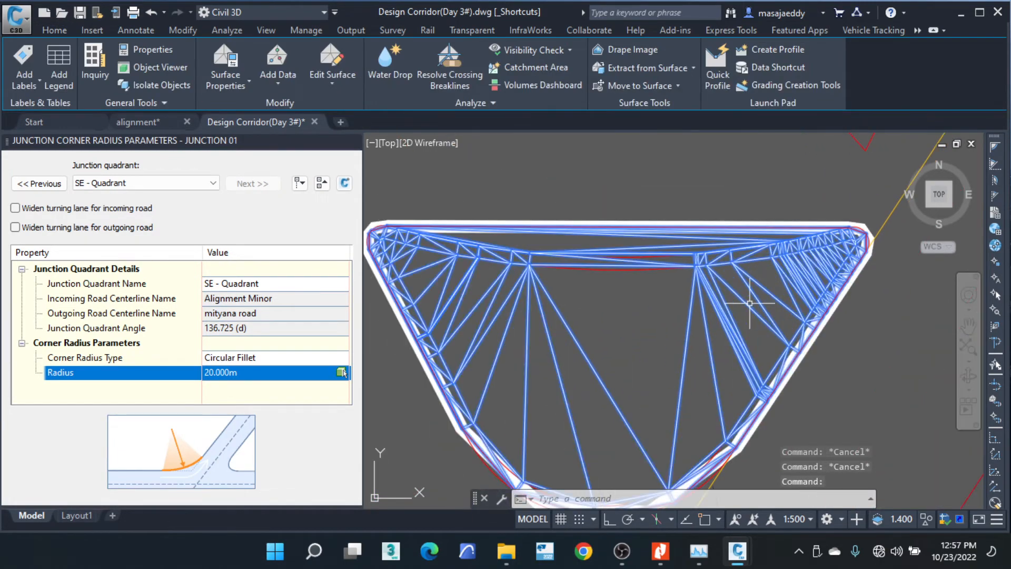
right_click(507, 179)
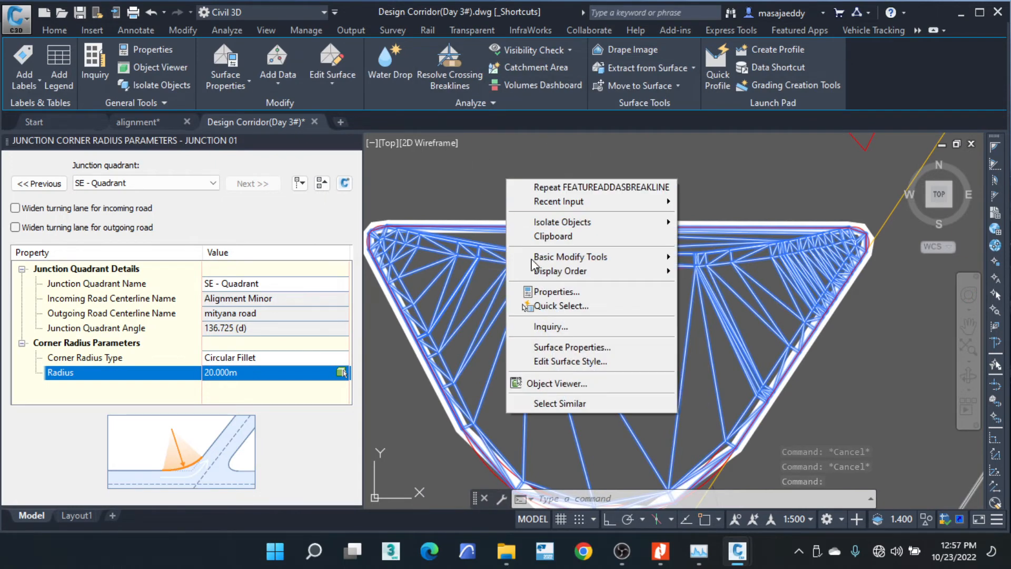
left_click(572, 404)
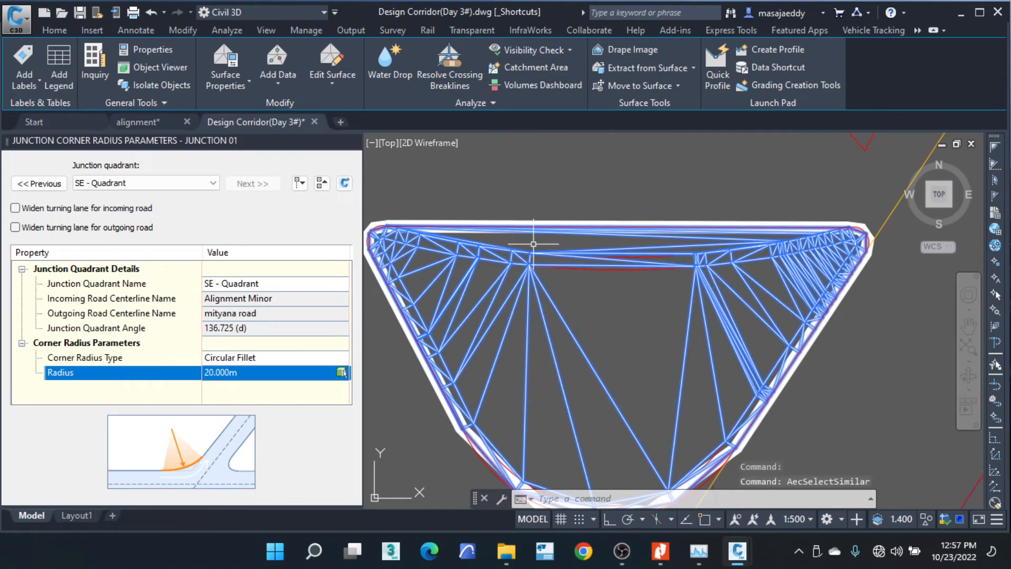
scroll(604, 194, "down", 4)
right_click(612, 232)
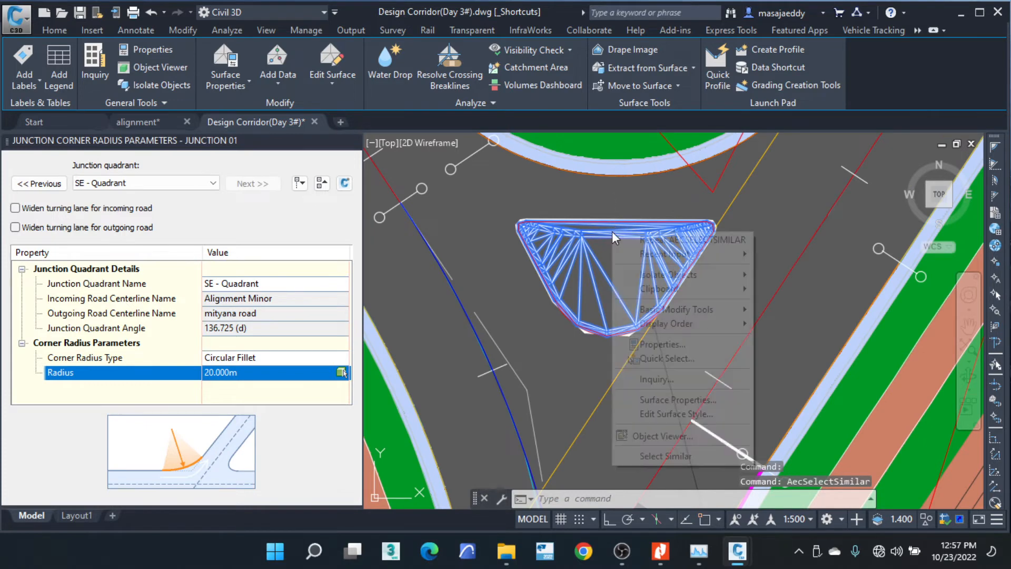
left_click(662, 436)
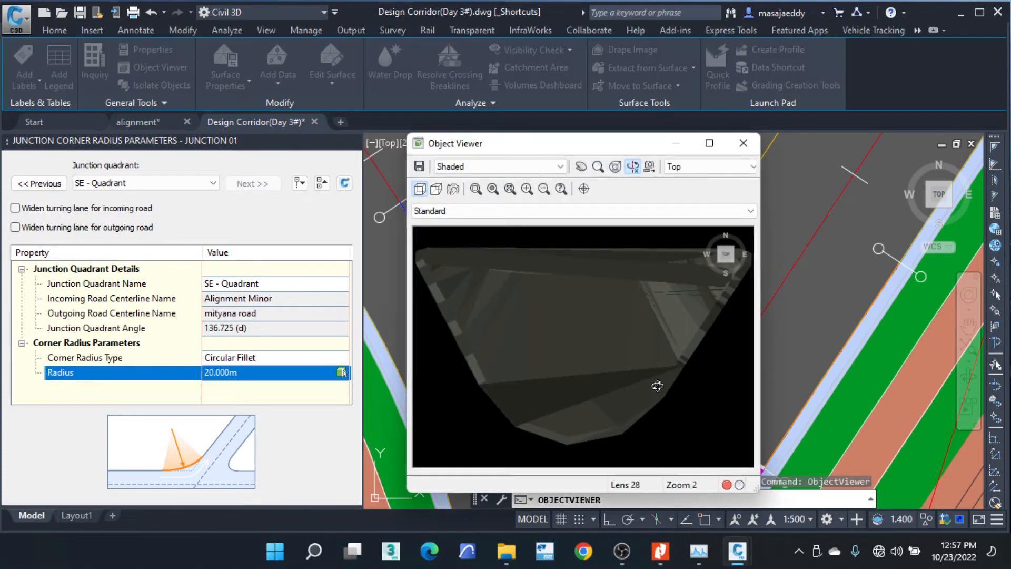
scroll(584, 358, "up", 5)
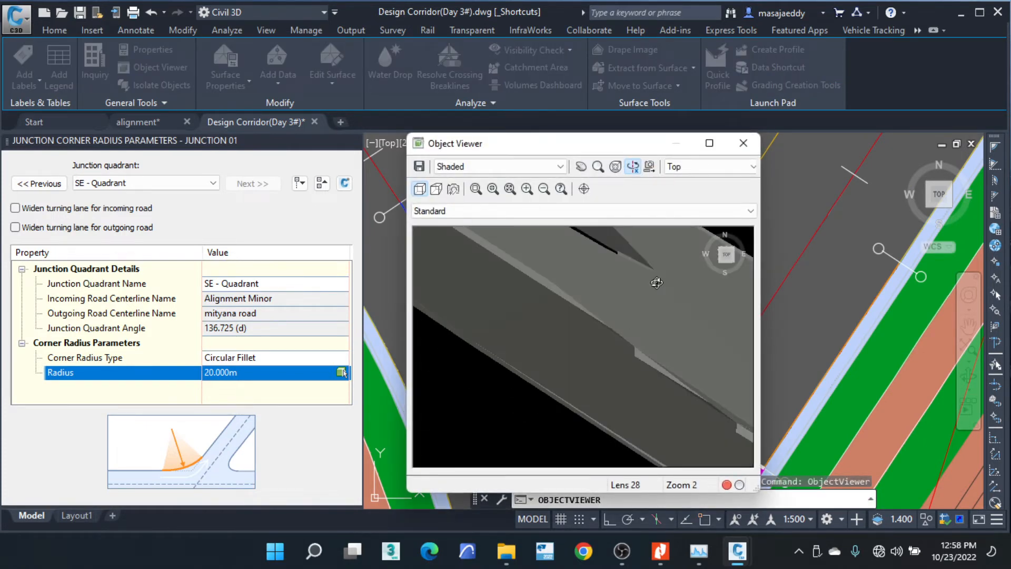
left_click(743, 143)
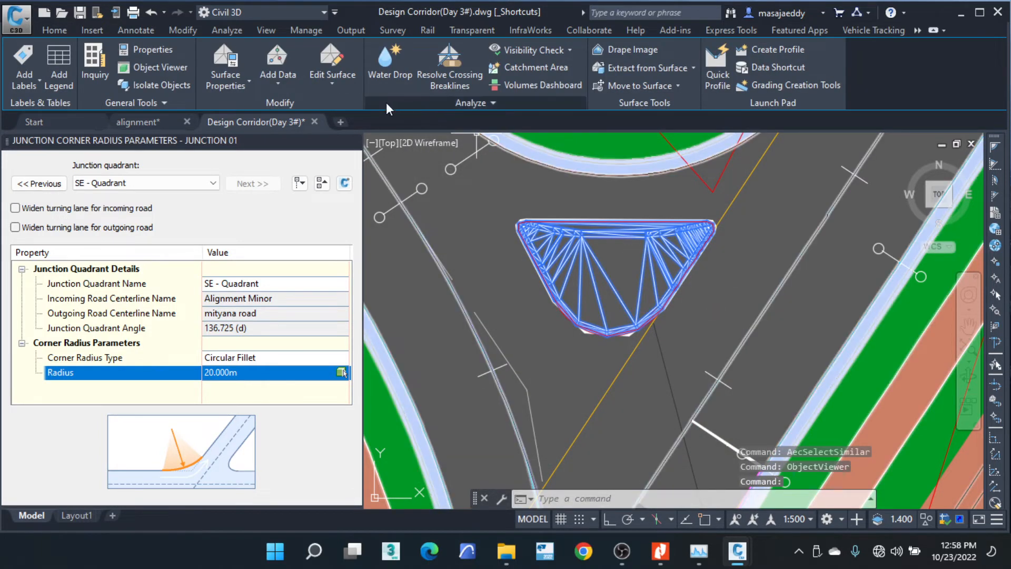
Reopen the island surface in the Object Viewer, orbit it to an edge-on view, and close the viewer.
right_click(634, 274)
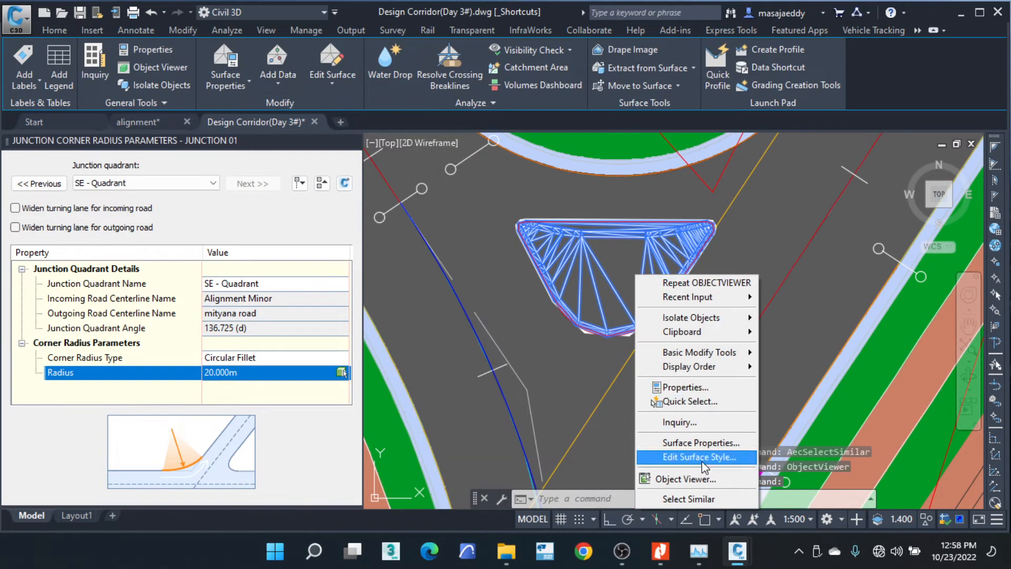
left_click(706, 479)
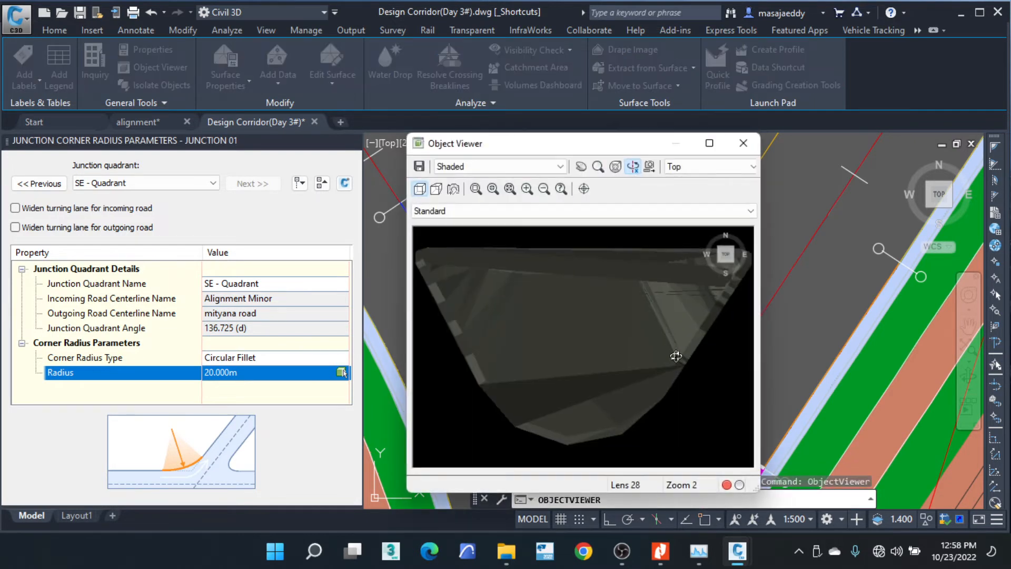
mouse_move(677, 358)
left_mouse_down()
mouse_move(668, 383)
mouse_move(691, 439)
mouse_move(598, 429)
mouse_move(681, 422)
mouse_move(629, 394)
left_mouse_up()
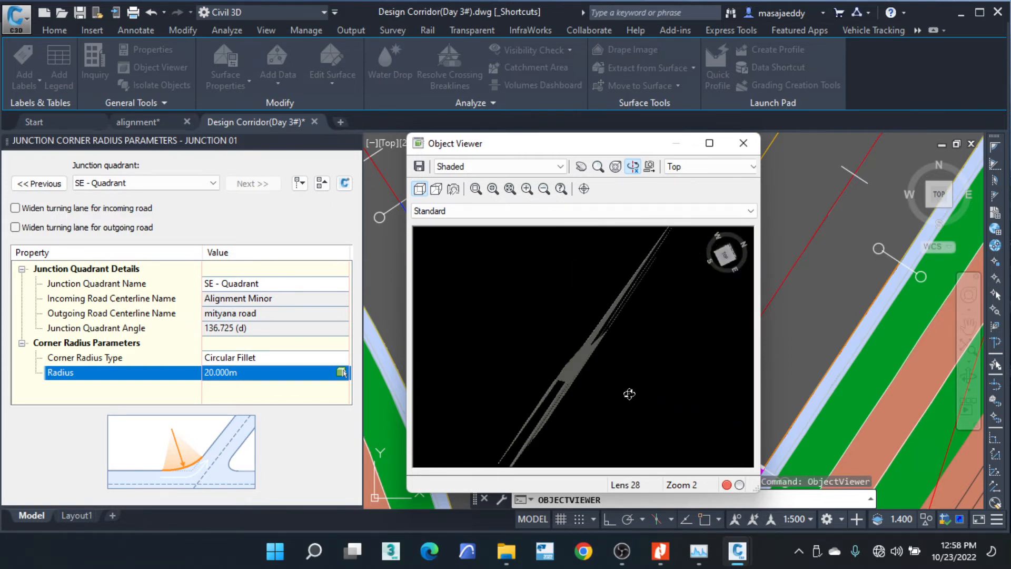
left_click(743, 143)
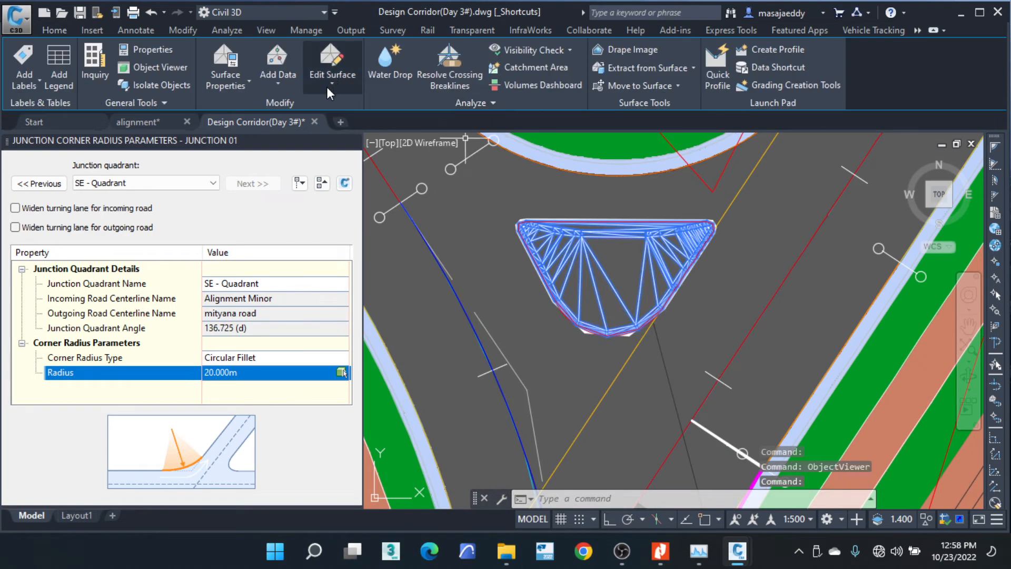
Examine the island surface's raised edge from several angles in the Object Viewer, close it, and clear the selection.
right_click(647, 269)
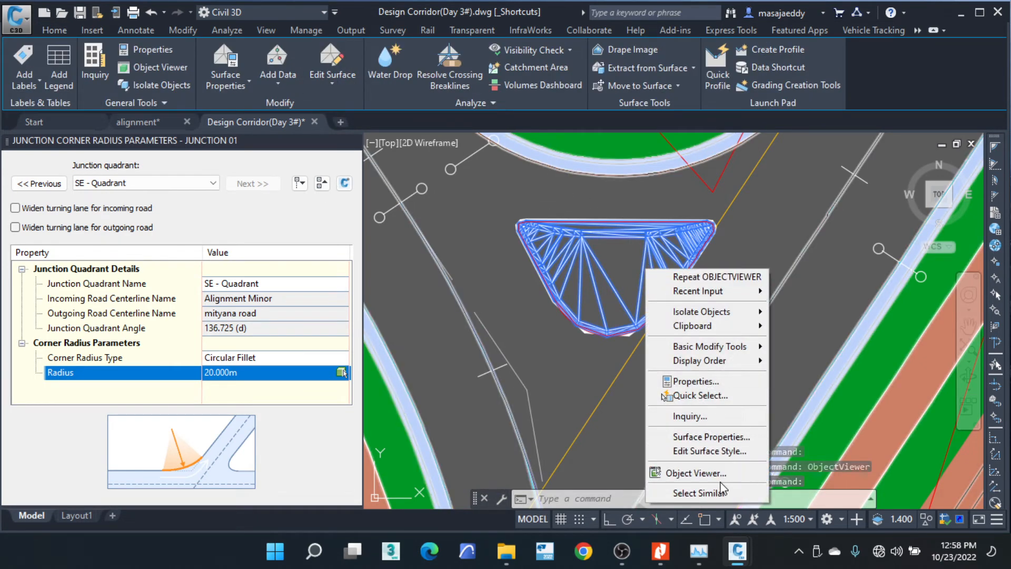
left_click(720, 474)
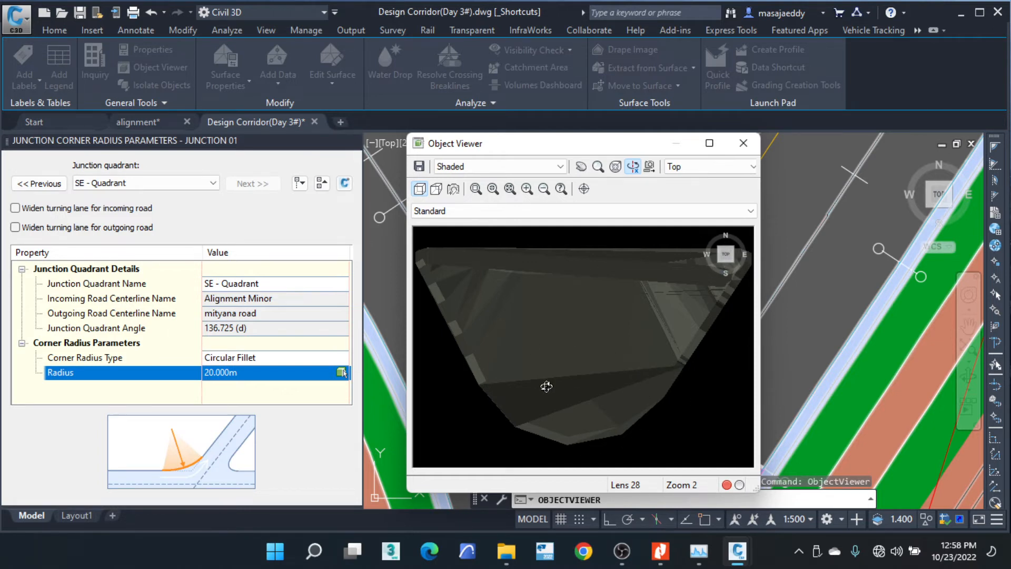
mouse_move(590, 381)
left_mouse_down()
mouse_move(628, 371)
mouse_move(626, 330)
mouse_move(606, 373)
mouse_move(637, 408)
mouse_move(655, 392)
left_mouse_up()
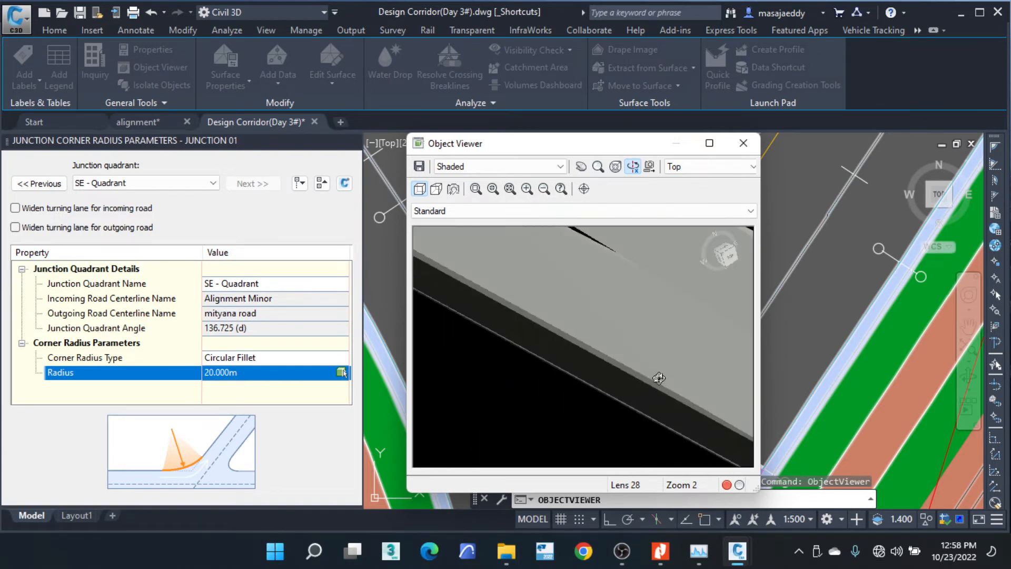
mouse_move(635, 387)
left_mouse_down()
mouse_move(553, 413)
mouse_move(576, 409)
mouse_move(583, 373)
mouse_move(617, 357)
mouse_move(601, 377)
mouse_move(557, 381)
mouse_move(587, 320)
mouse_move(641, 303)
left_mouse_up()
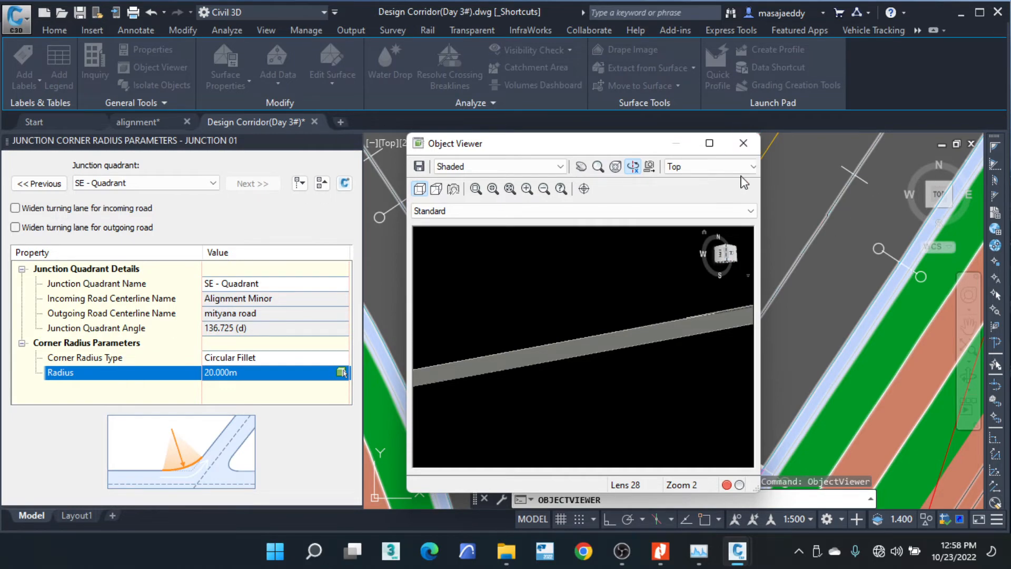
left_click(743, 142)
scroll(670, 300, "down", 6)
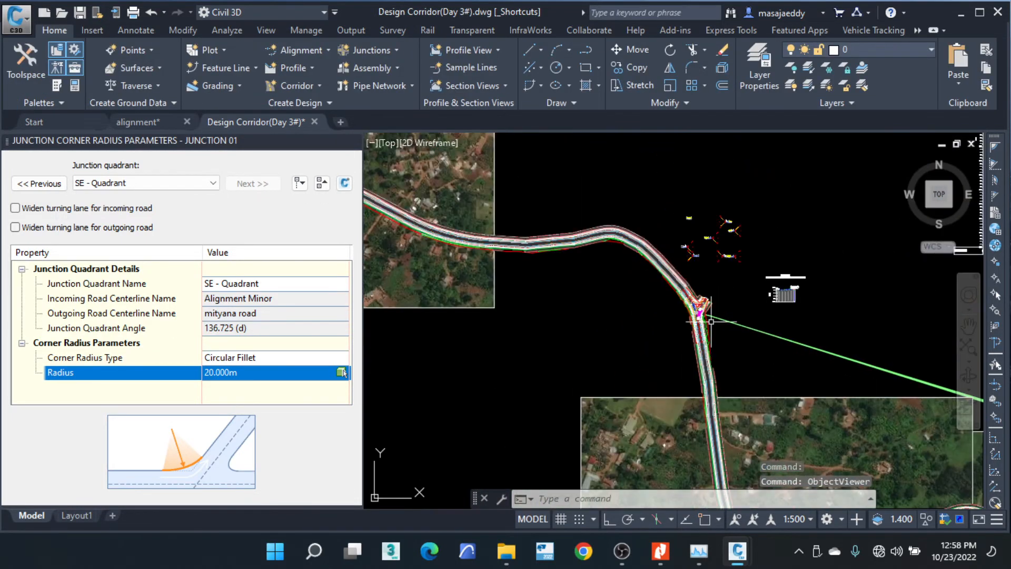
scroll(557, 239, "up", 2)
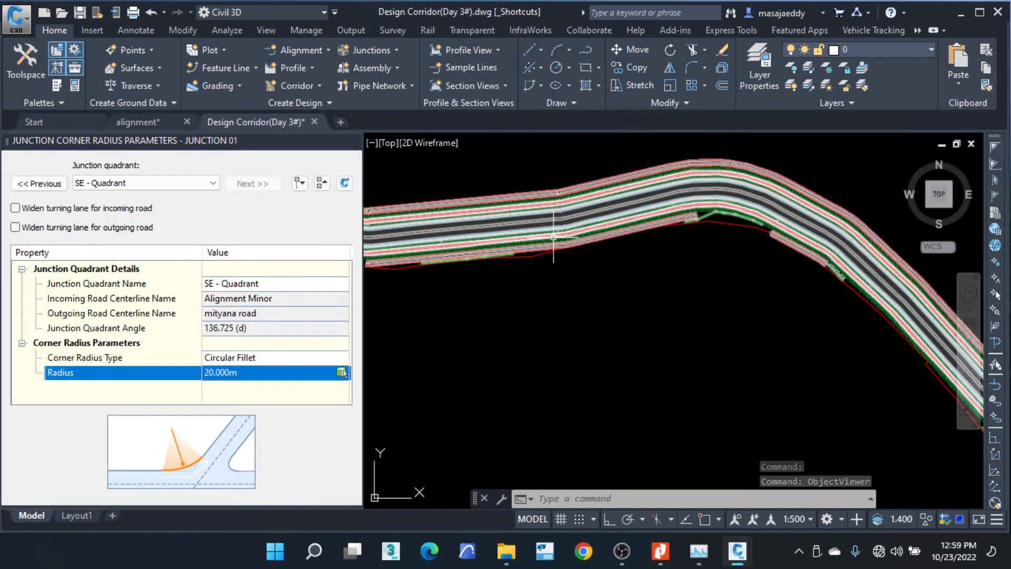
key("Escape")
key("Escape")
key("Escape")
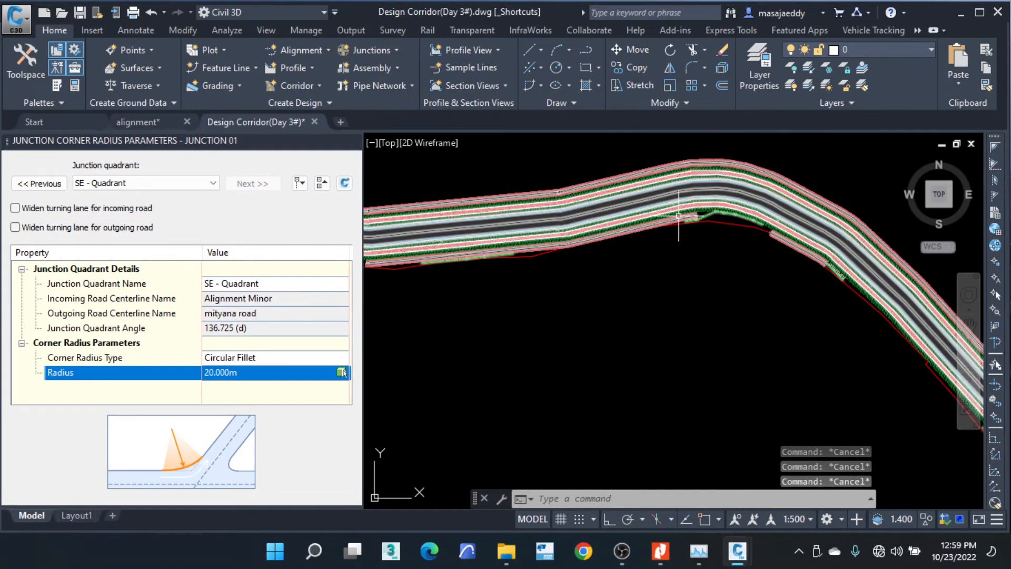
Look over the main road corridor and the group of assemblies beside it, ending at the full road assembly.
scroll(698, 230, "down", 3)
scroll(554, 215, "up", 4)
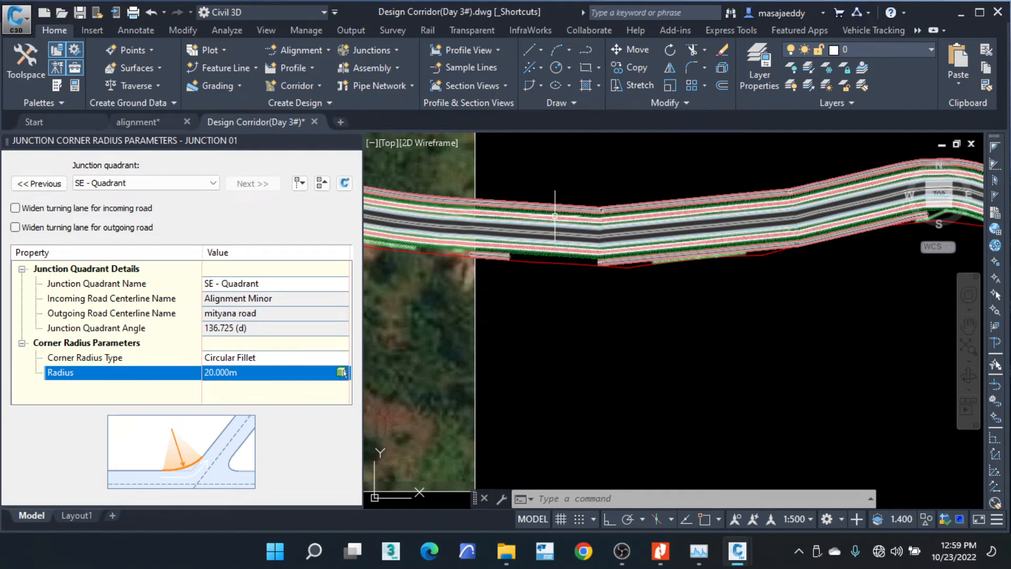
scroll(555, 216, "down", 6)
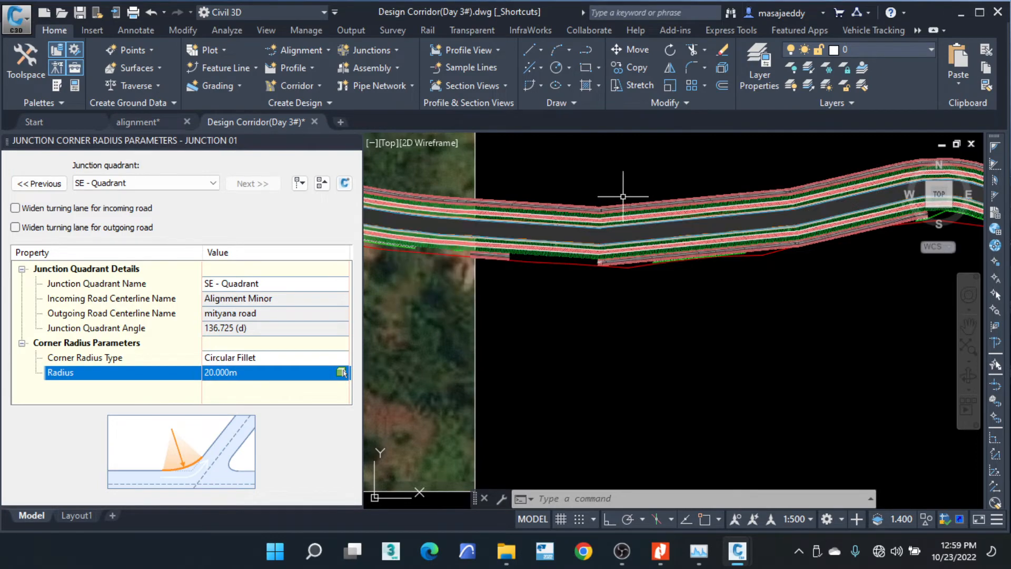
scroll(656, 273, "up", 10)
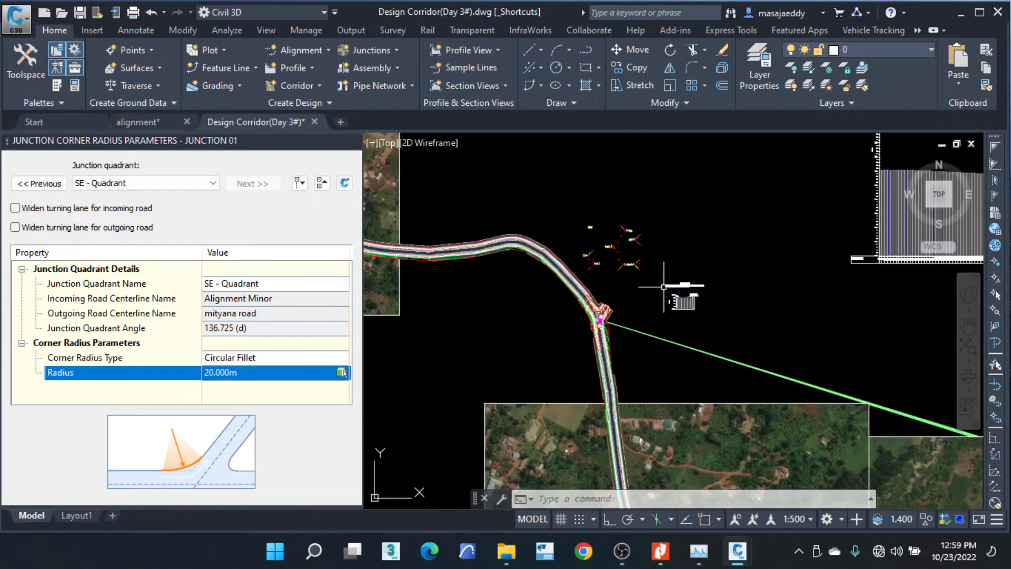
scroll(613, 231, "up", 6)
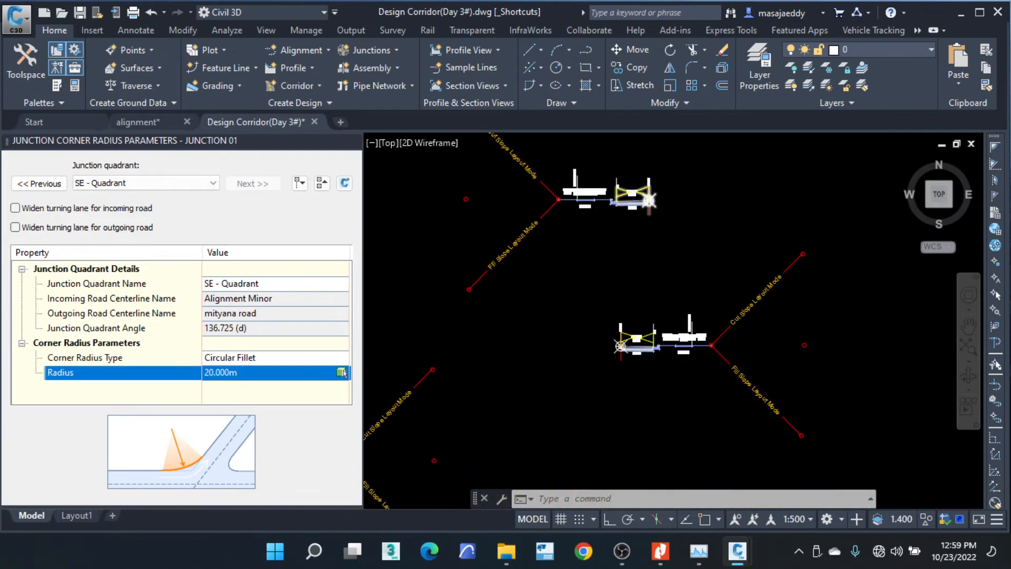
scroll(613, 231, "down", 3)
scroll(613, 231, "down", 9)
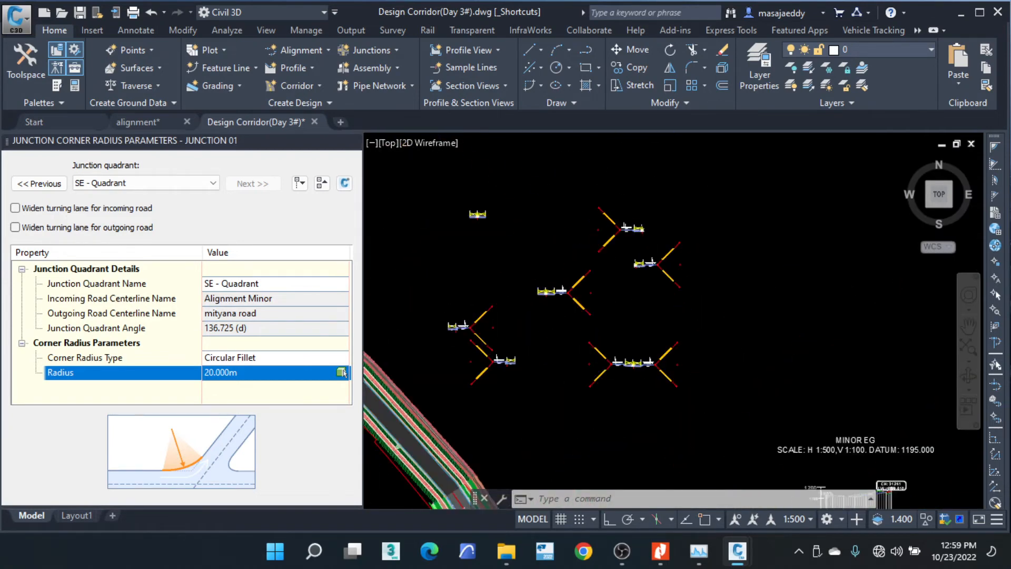
scroll(647, 318, "up", 11)
scroll(600, 280, "up", 2)
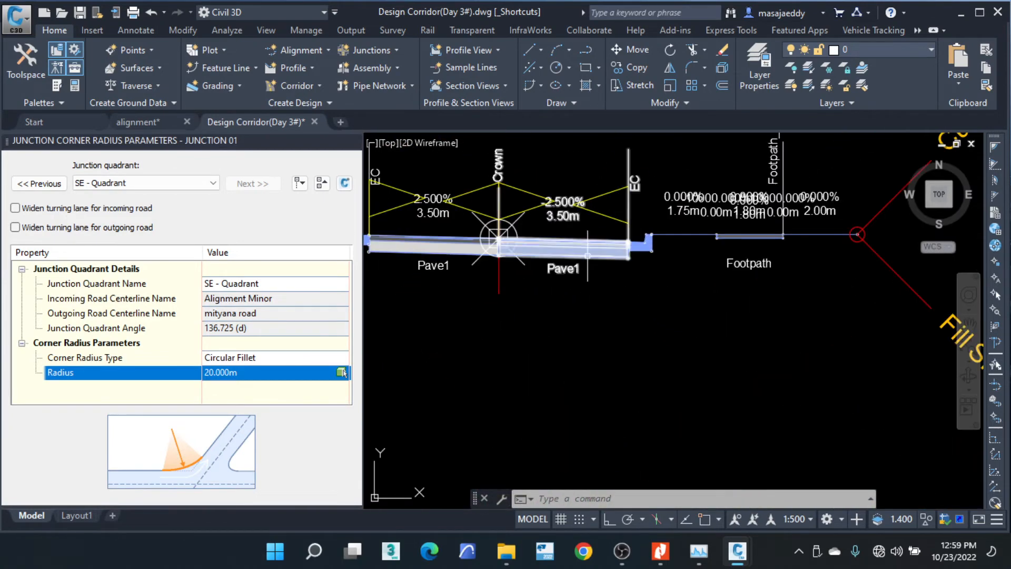
Close the junction corner radius parameters, check the right lane subassembly's sub-base depth in its properties, and deselect it.
left_click(584, 247)
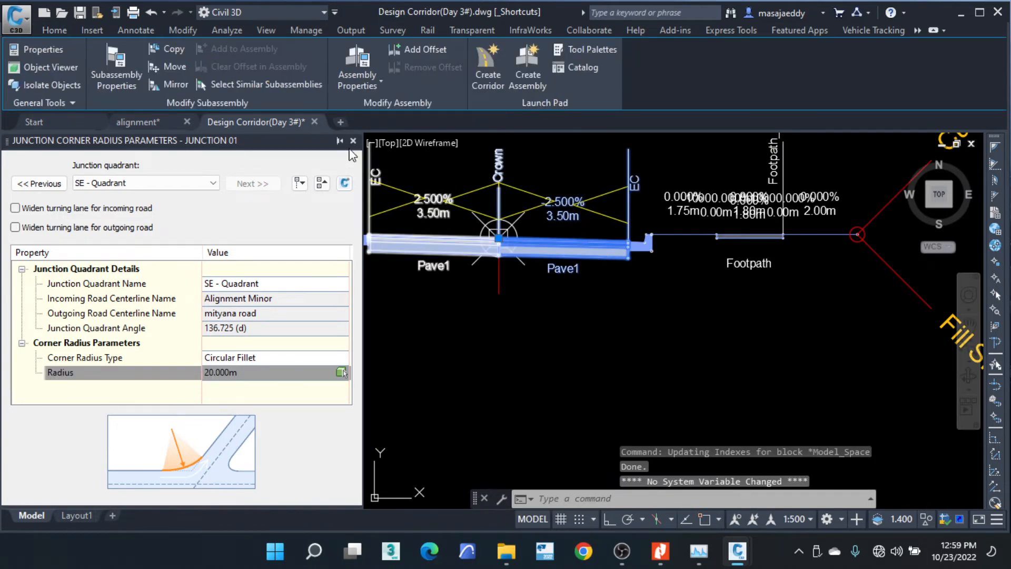
left_click(354, 142)
left_click(38, 49)
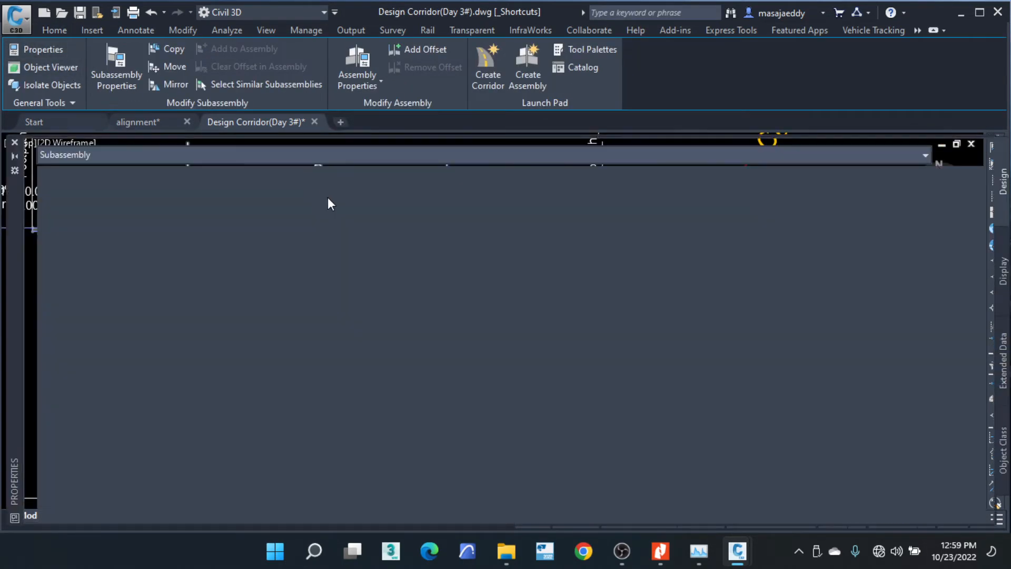
scroll(569, 316, "down", 5)
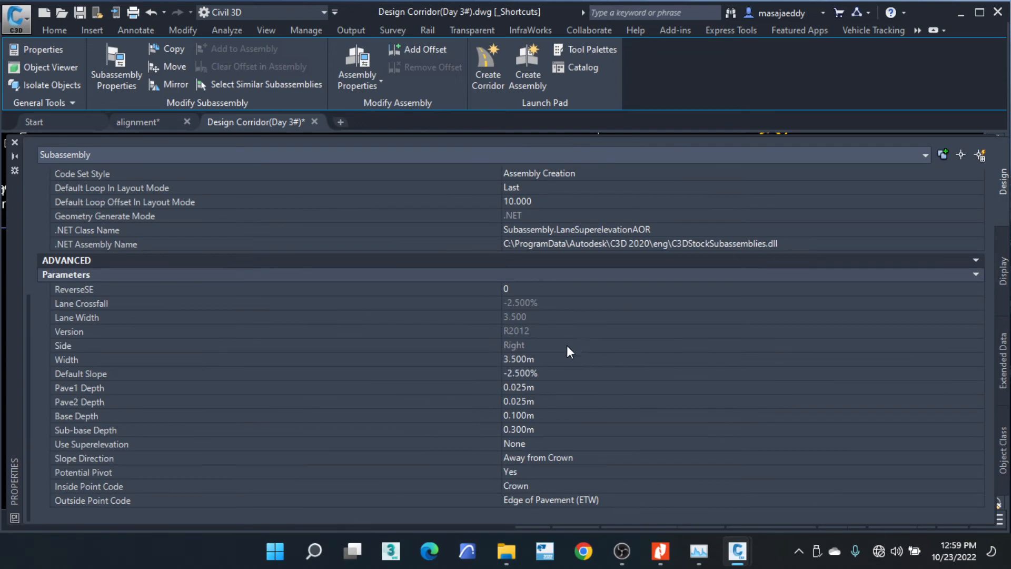
left_click(111, 433)
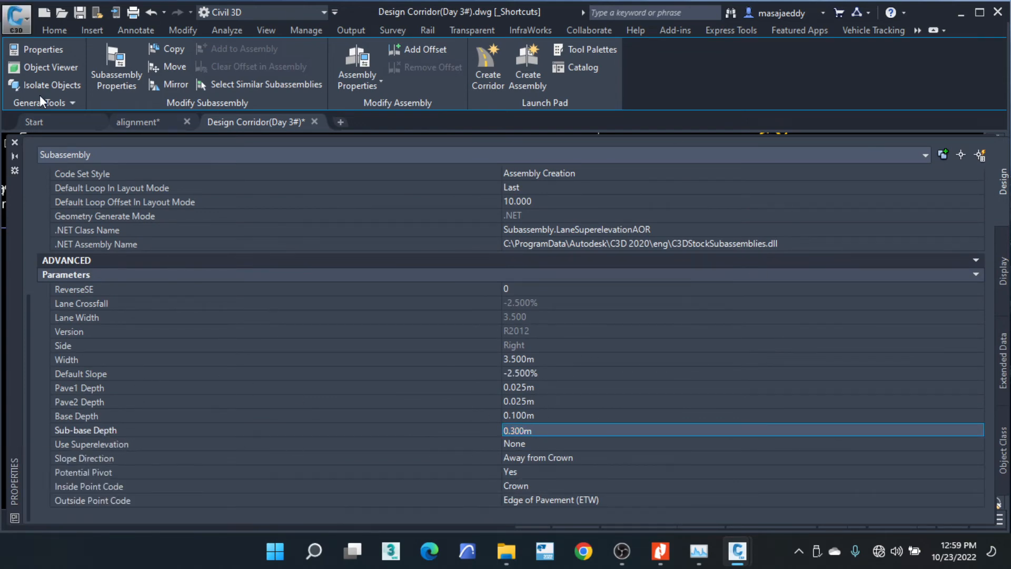
left_click(16, 142)
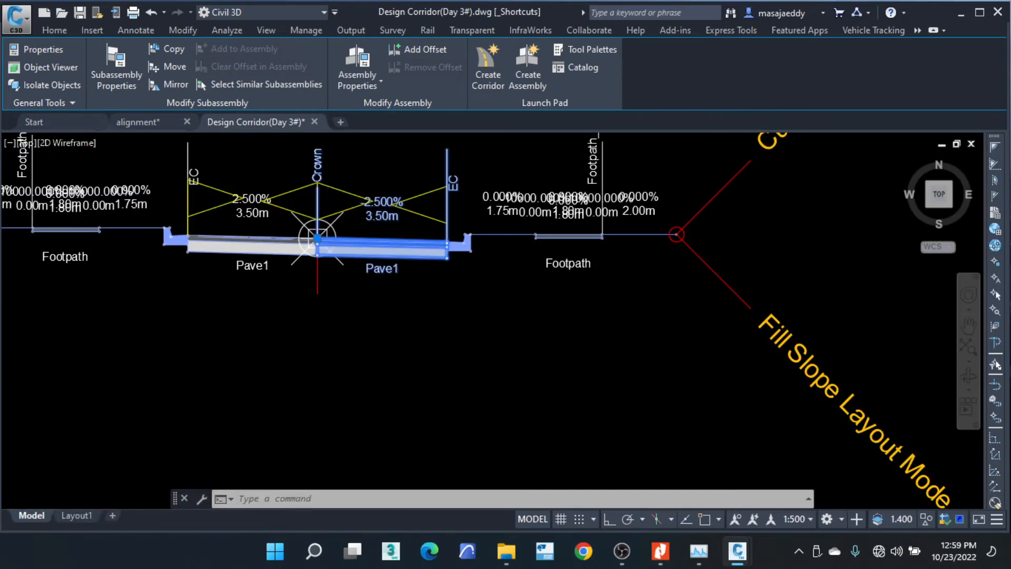
scroll(541, 287, "down", 5)
key("Escape")
key("Escape")
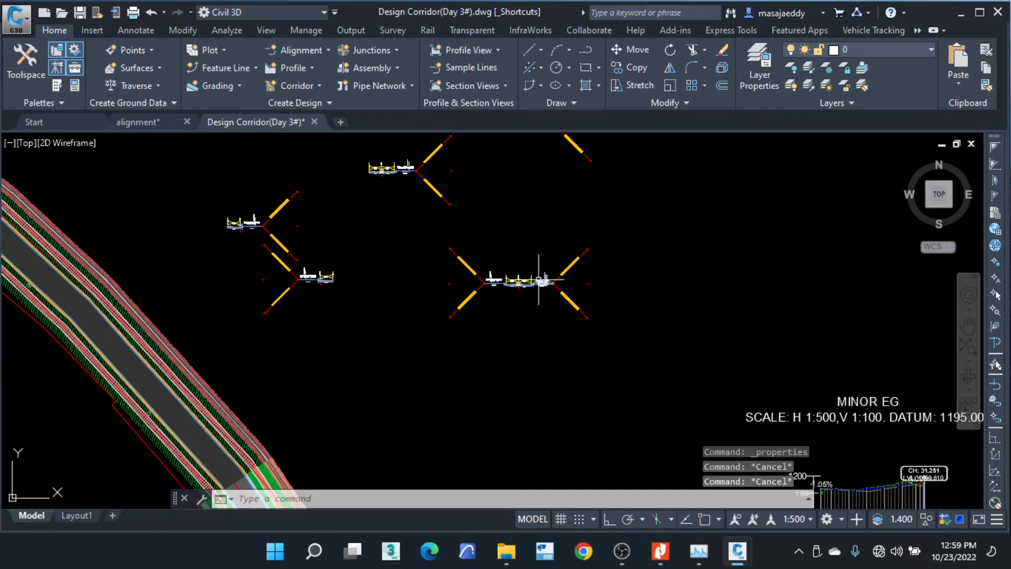
scroll(490, 319, "down", 6)
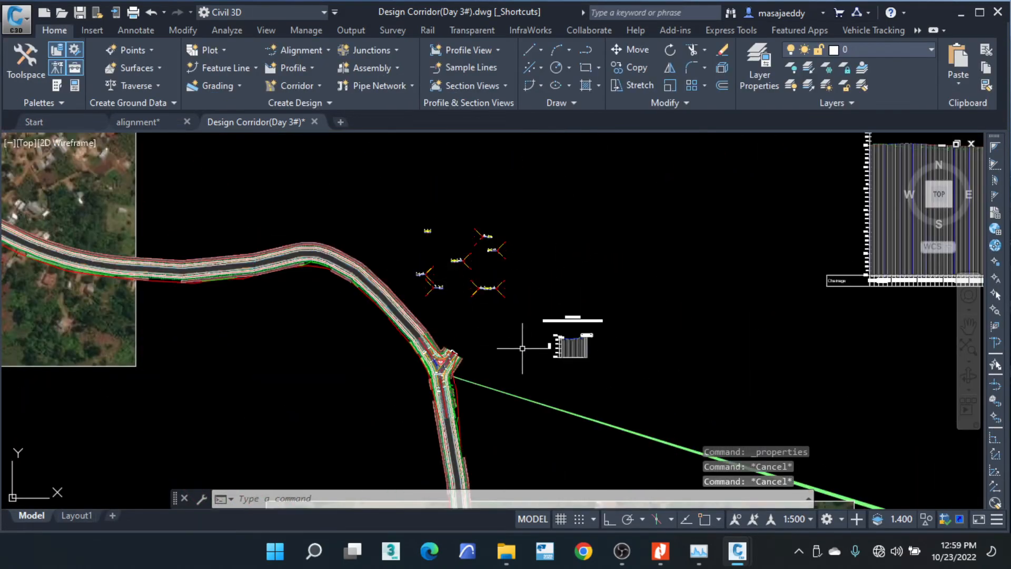
scroll(482, 310, "down", 3)
scroll(477, 337, "up", 3)
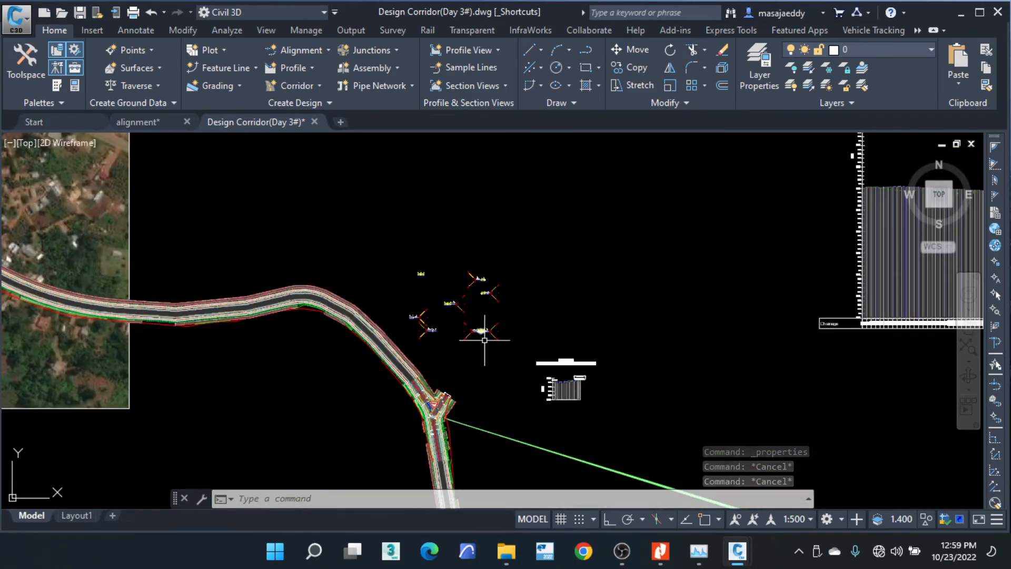
scroll(439, 315, "up", 8)
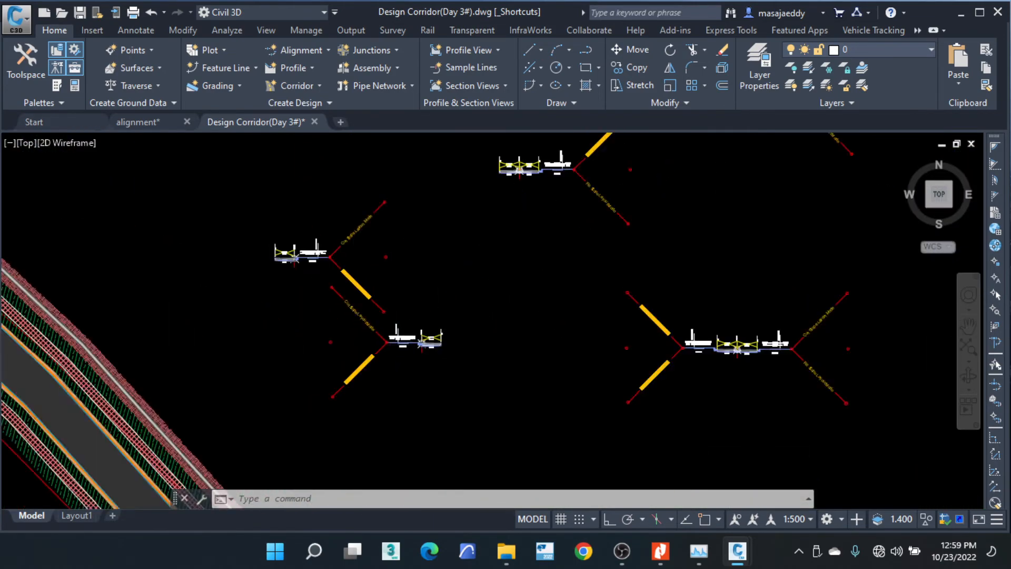
scroll(433, 395, "down", 8)
scroll(453, 358, "up", 3)
scroll(474, 295, "down", 10)
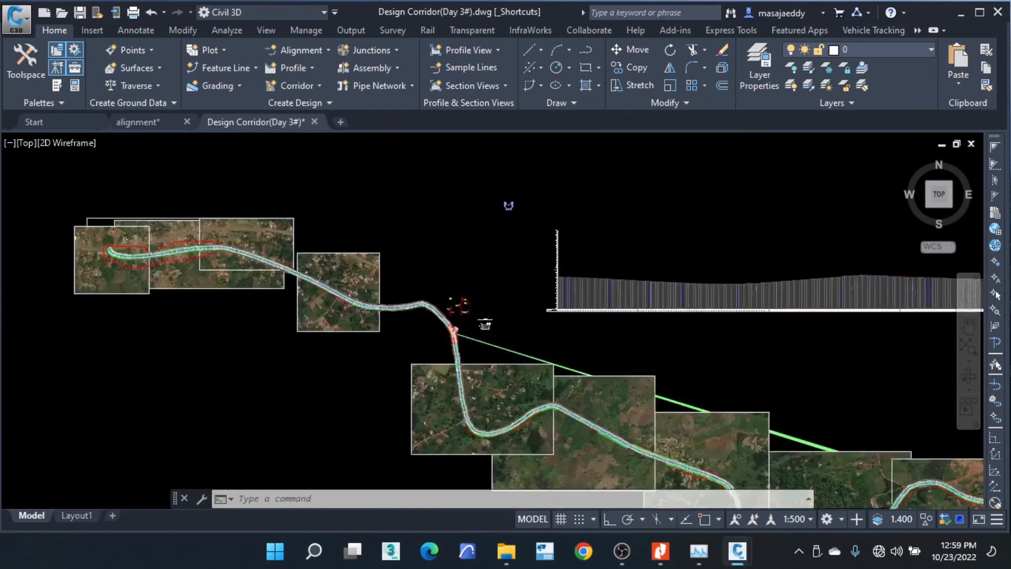
Examine the main road assembly's conditional cut and fill branches together with the simpler assembly drawn below it.
scroll(493, 256, "up", 10)
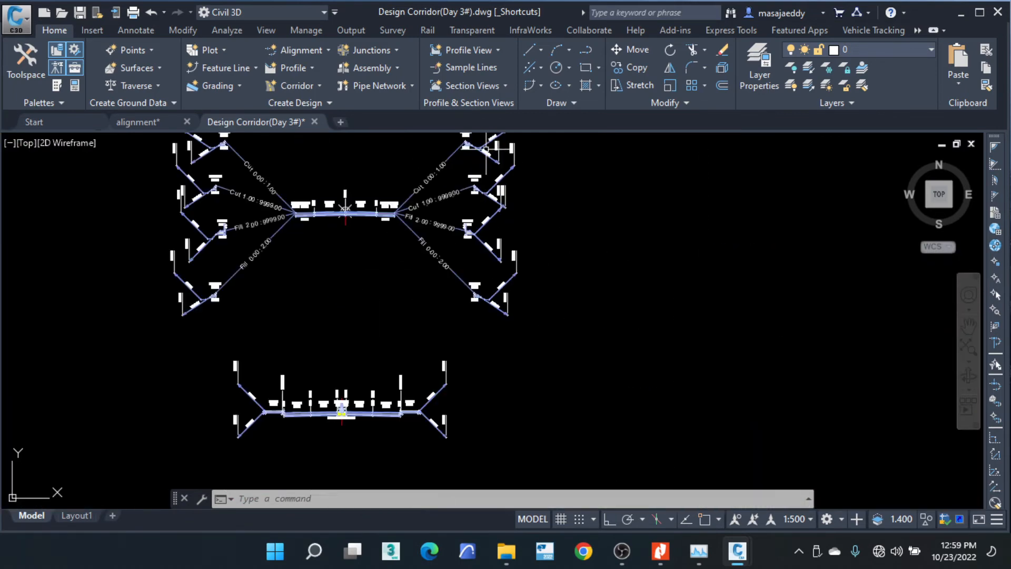
scroll(477, 208, "up", 4)
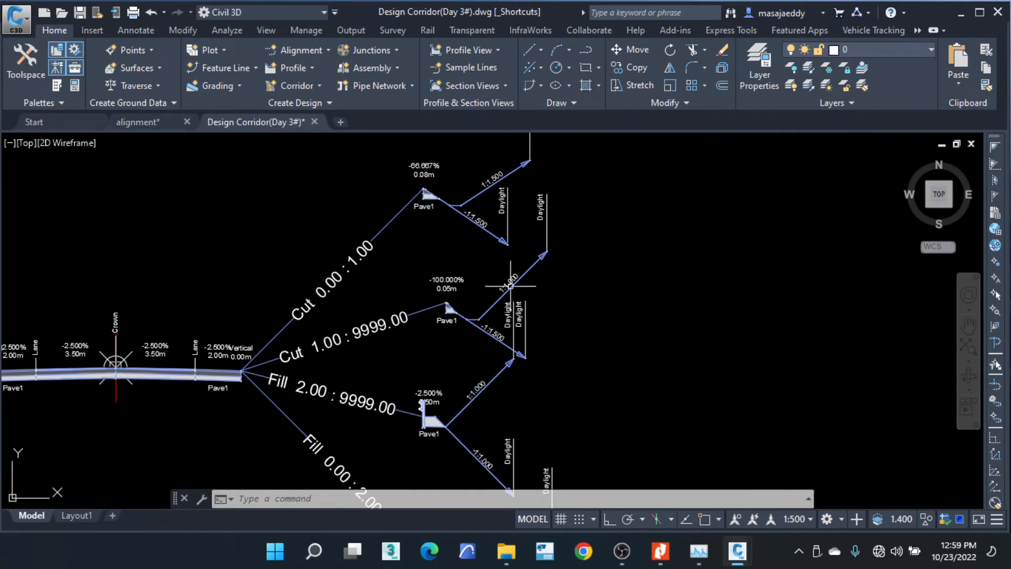
middle_click_drag(492, 414, 538, 270)
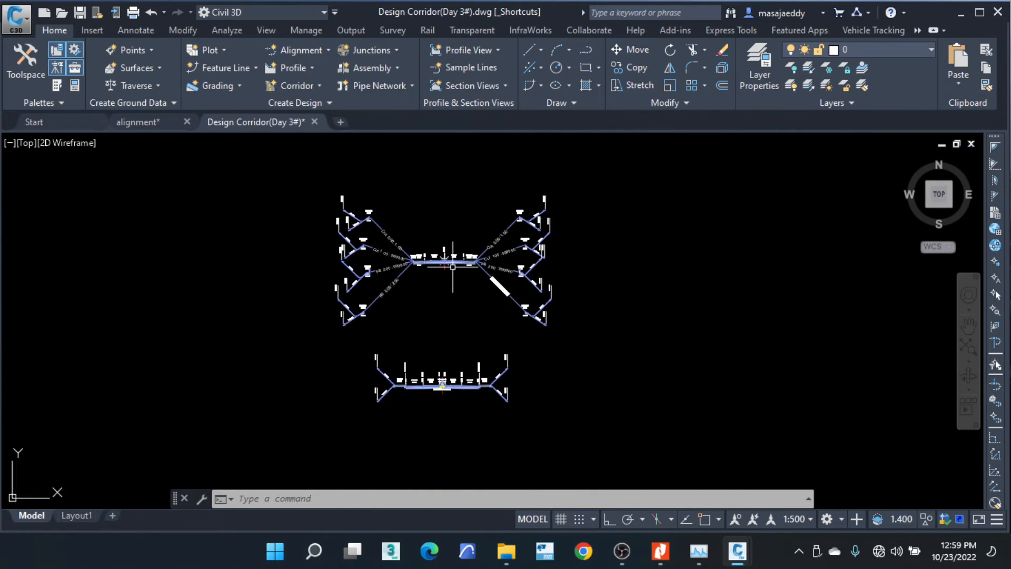
scroll(453, 266, "up", 3)
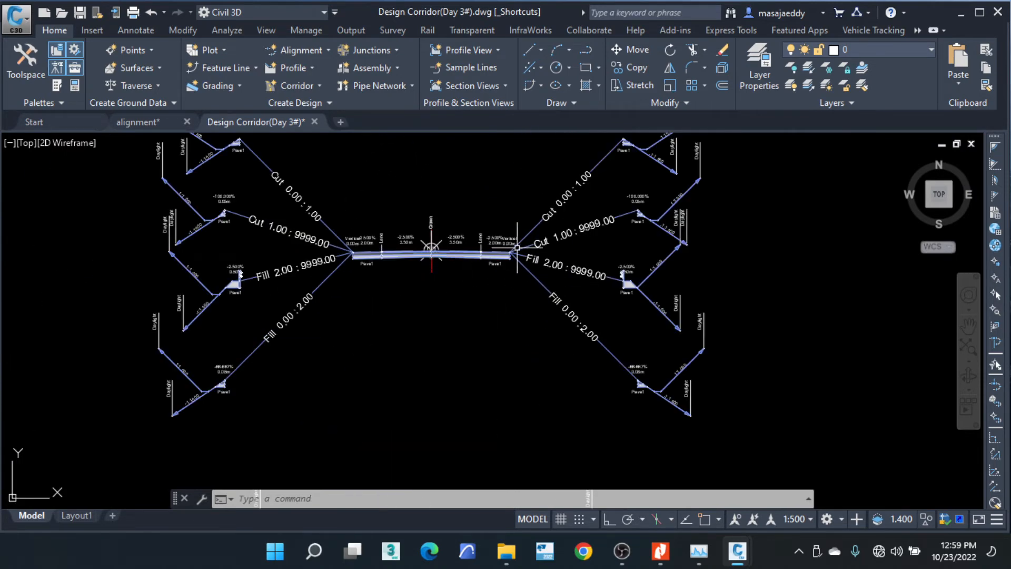
scroll(527, 253, "down", 2)
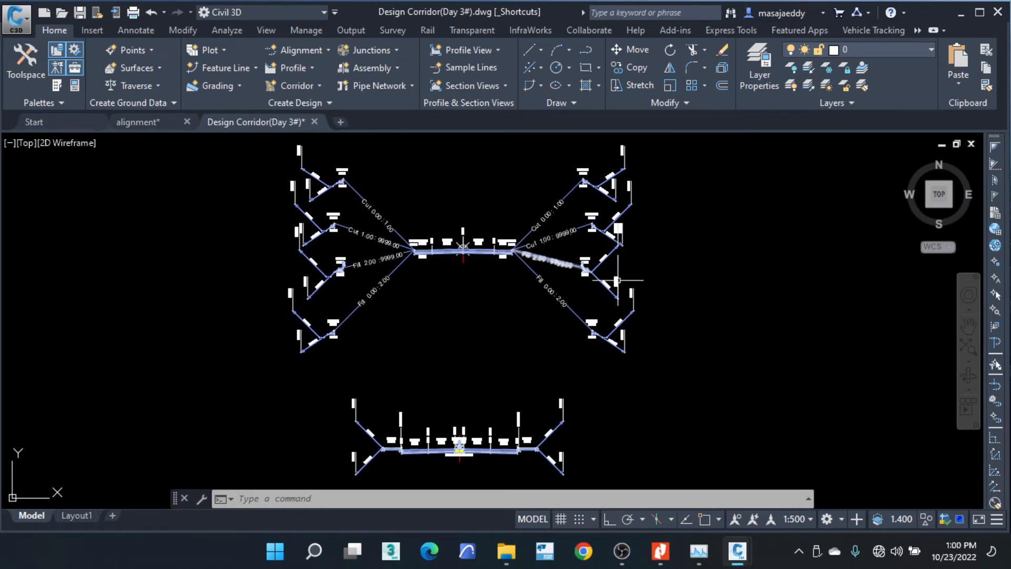
scroll(590, 246, "down", 2)
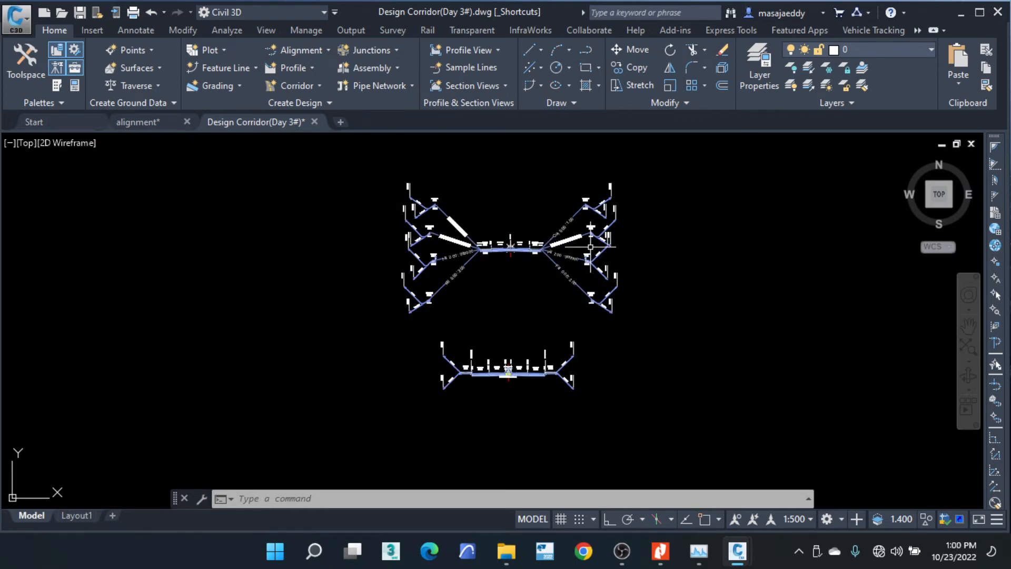
scroll(639, 251, "down", 6)
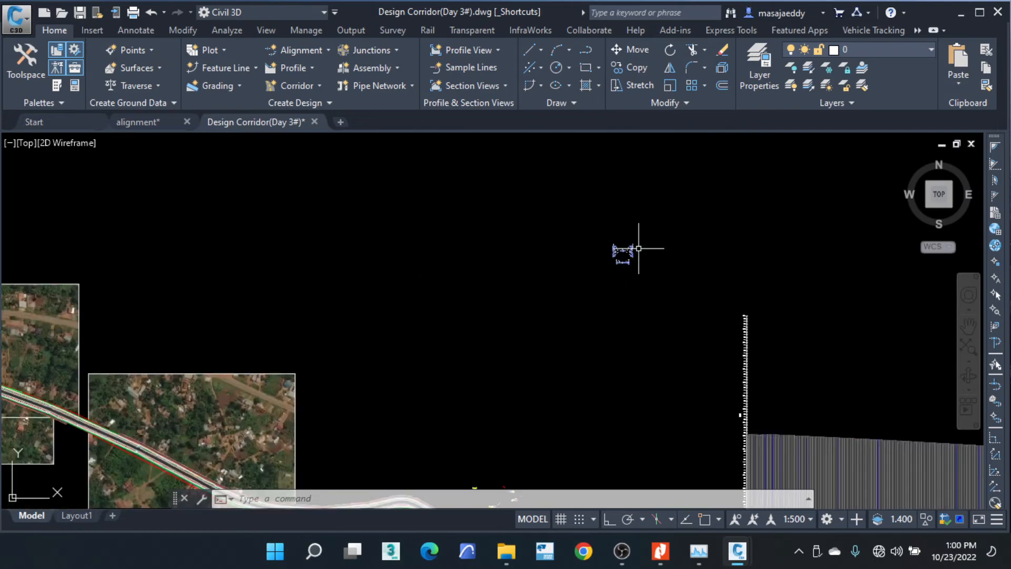
Look along the main road corridor to its far end and inspect the flat, low stretch of its profile view.
scroll(542, 343, "up", 4)
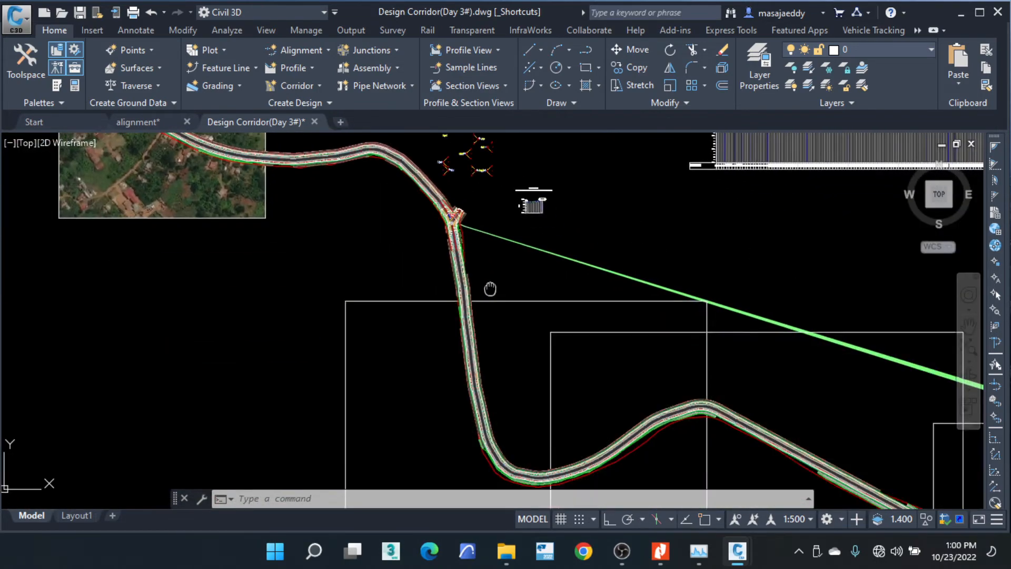
scroll(562, 368, "up", 2)
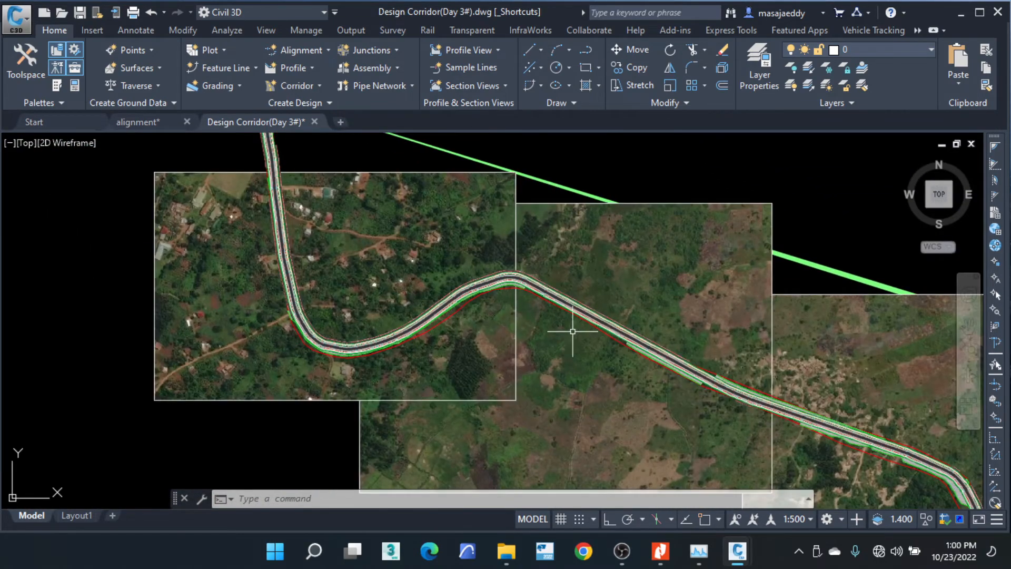
scroll(528, 323, "down", 5)
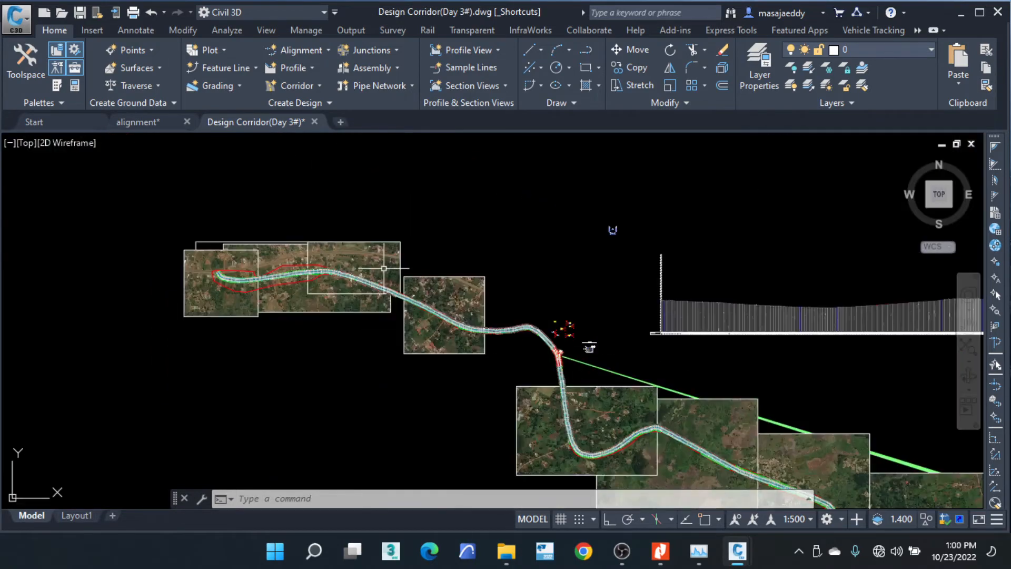
mouse_move(580, 379)
middle_mouse_down()
mouse_move(350, 248)
mouse_move(439, 301)
mouse_move(295, 232)
middle_mouse_up()
middle_click_drag(714, 240, 302, 236)
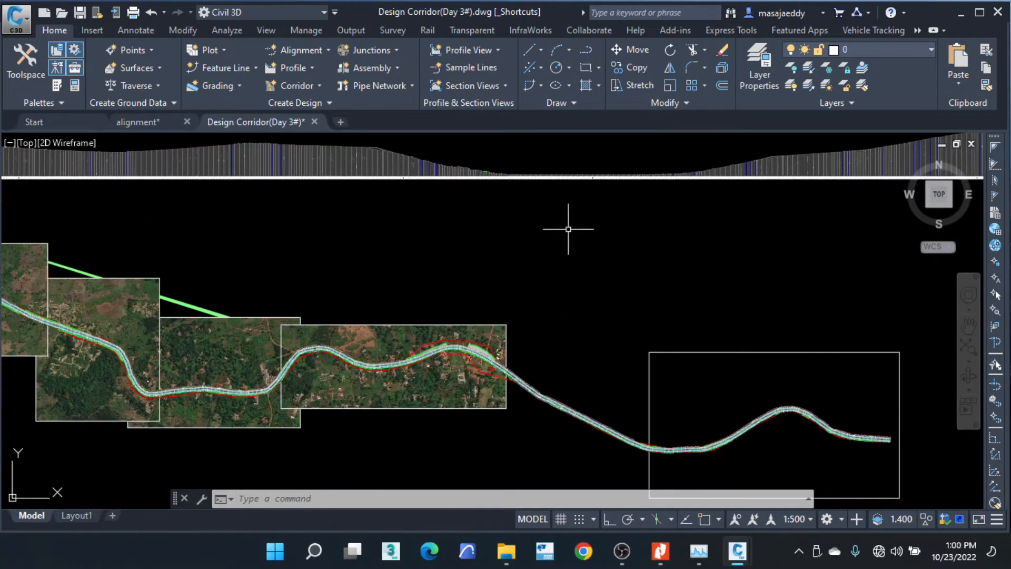
scroll(614, 177, "up", 6)
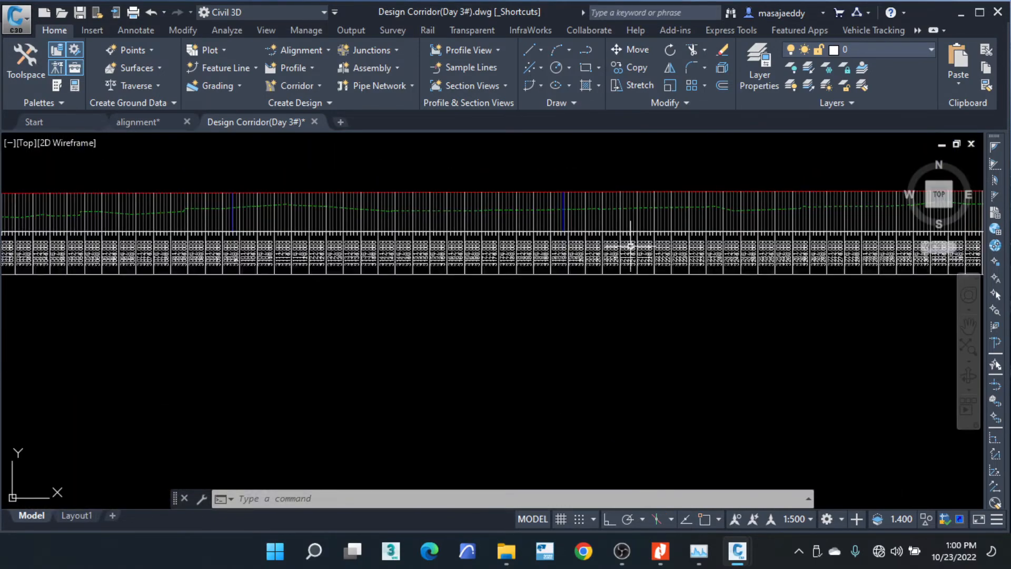
scroll(624, 235, "down", 6)
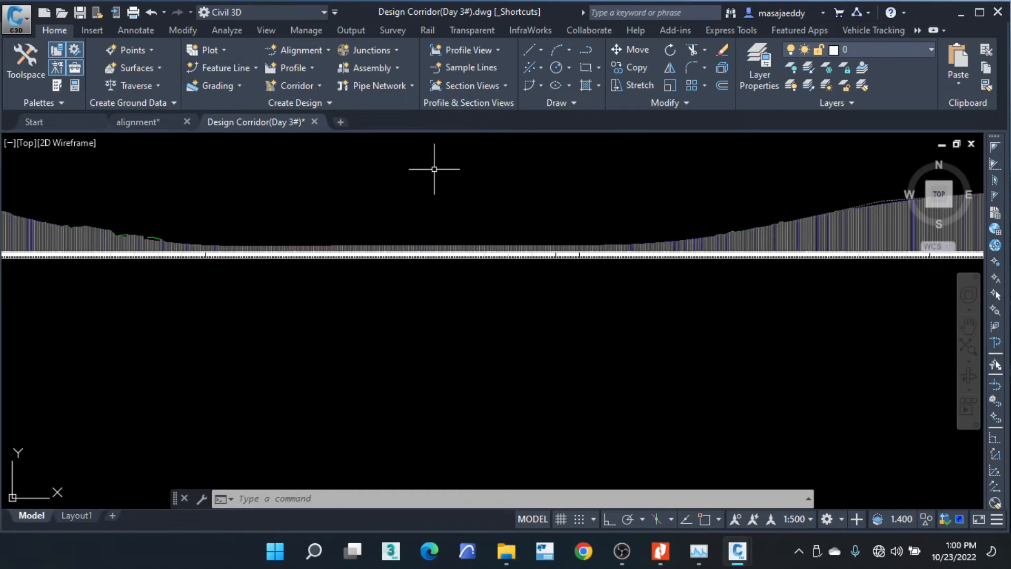
scroll(548, 240, "up", 3)
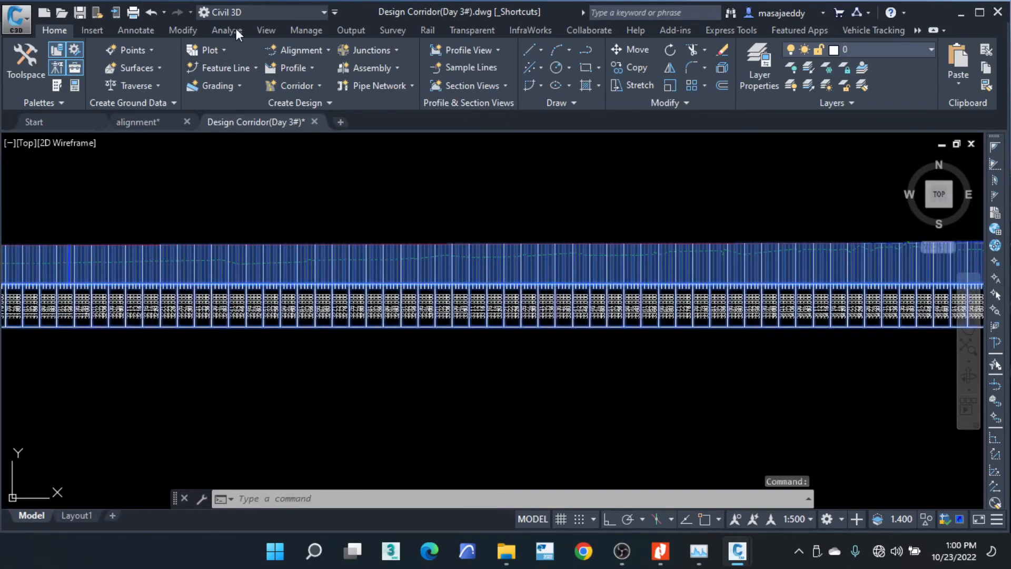
left_click(90, 78)
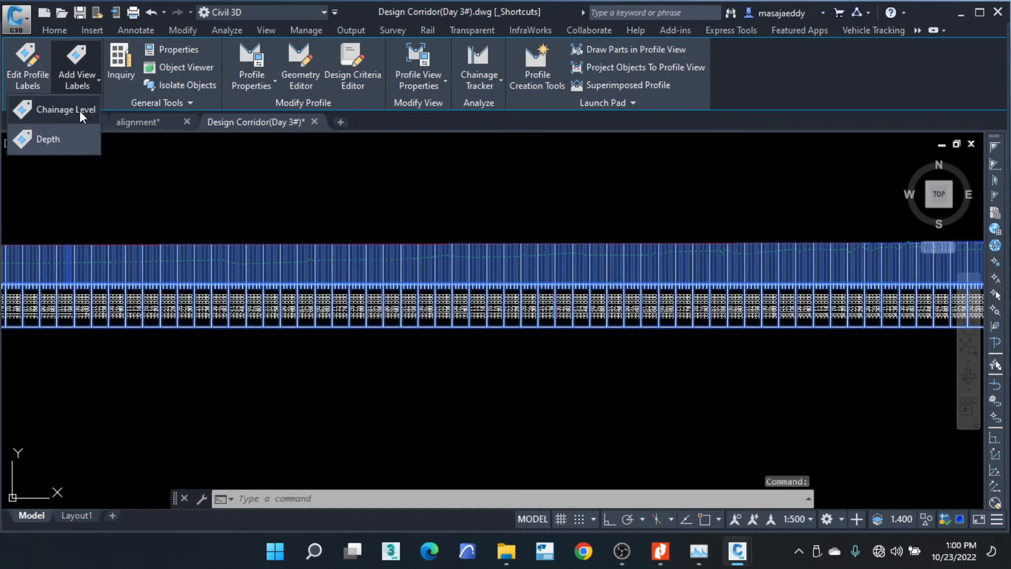
left_click(80, 110)
scroll(520, 284, "up", 6)
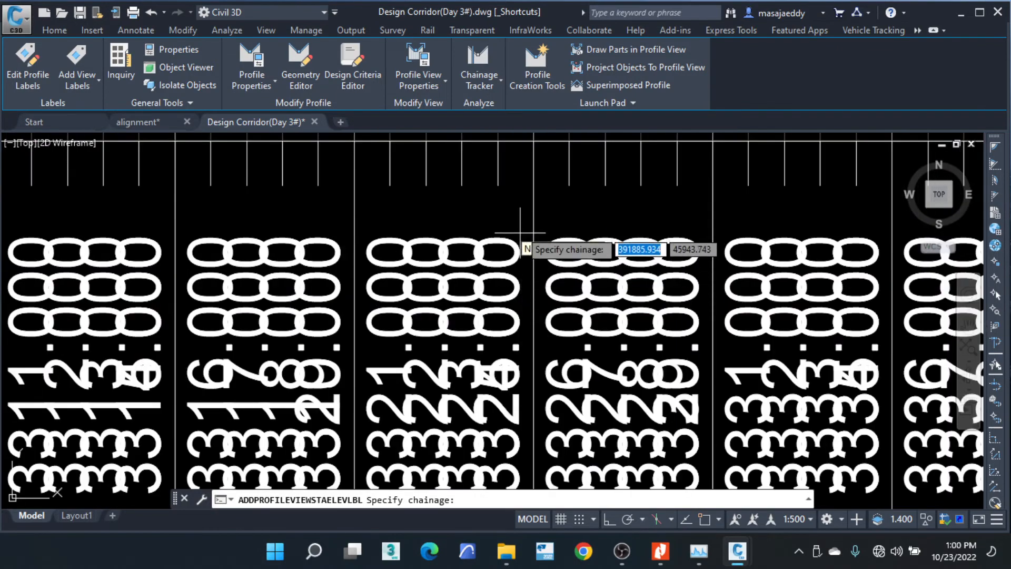
scroll(520, 232, "down", 2)
scroll(553, 225, "down", 3)
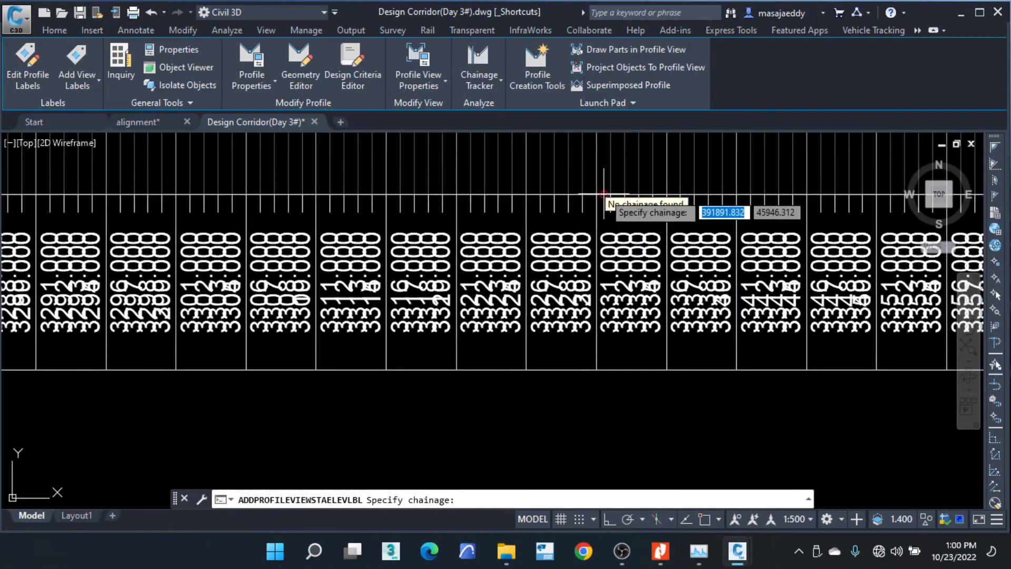
scroll(604, 232, "down", 5)
scroll(605, 242, "up", 3)
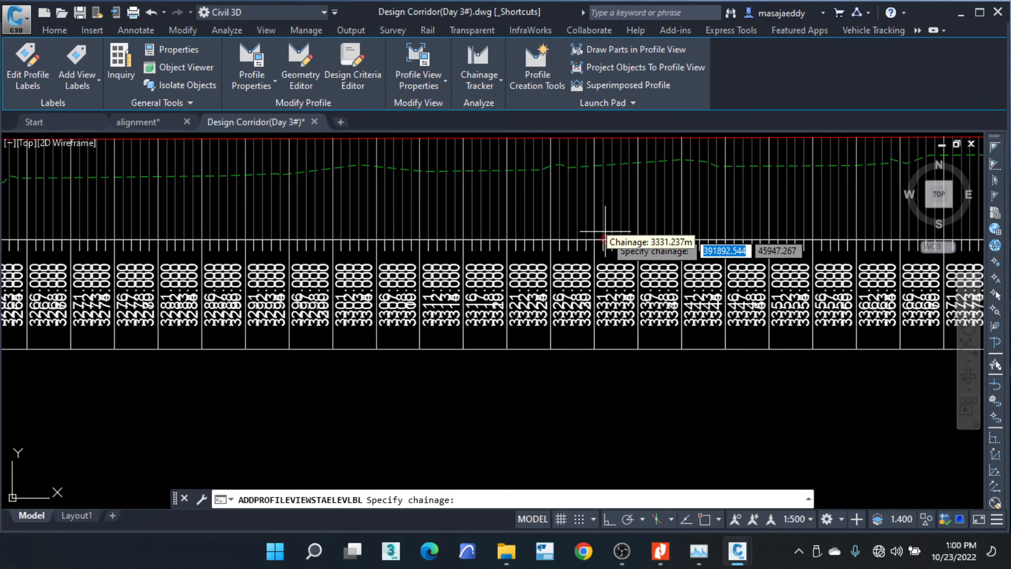
scroll(603, 240, "down", 5)
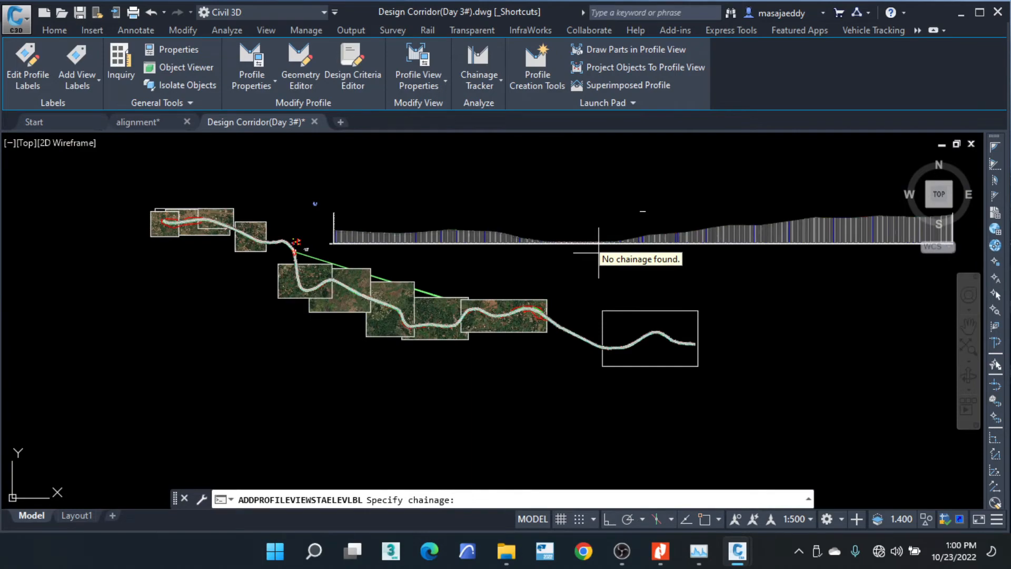
key("Escape")
key("Escape")
key("Escape")
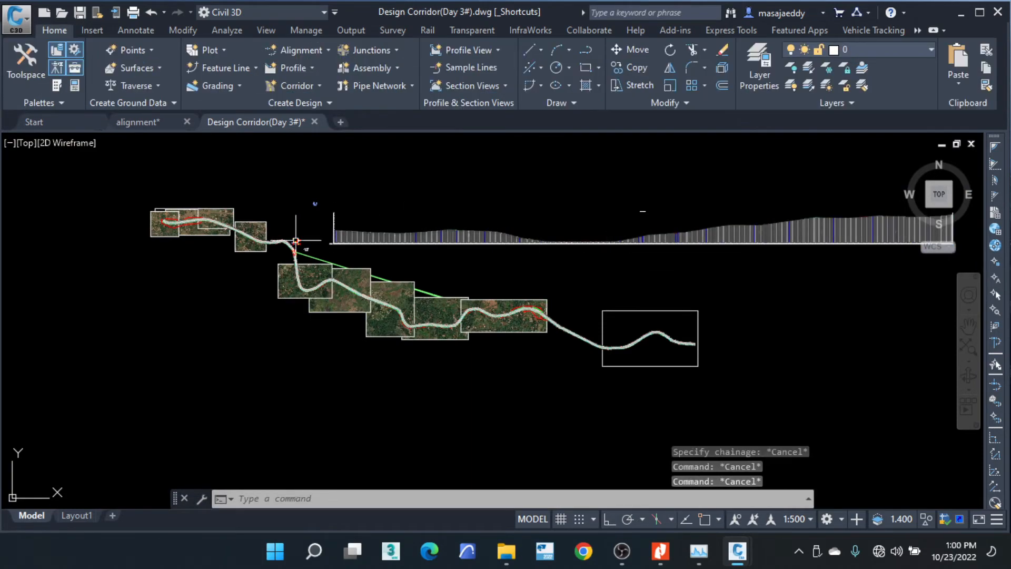
Select the main road corridor, review its region parameters in the corridor properties, and close them.
scroll(295, 243, "up", 8)
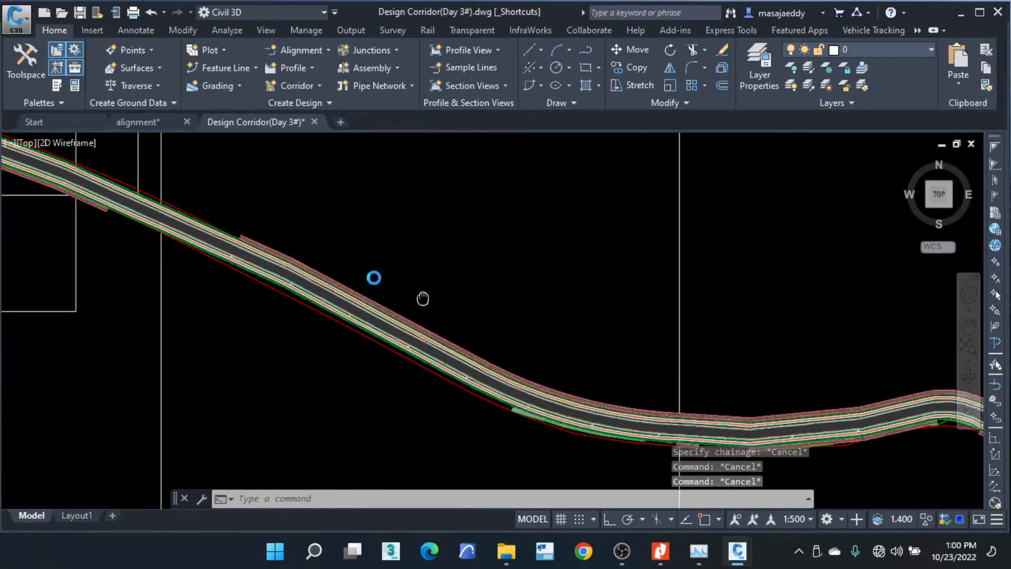
scroll(674, 382, "down", 6)
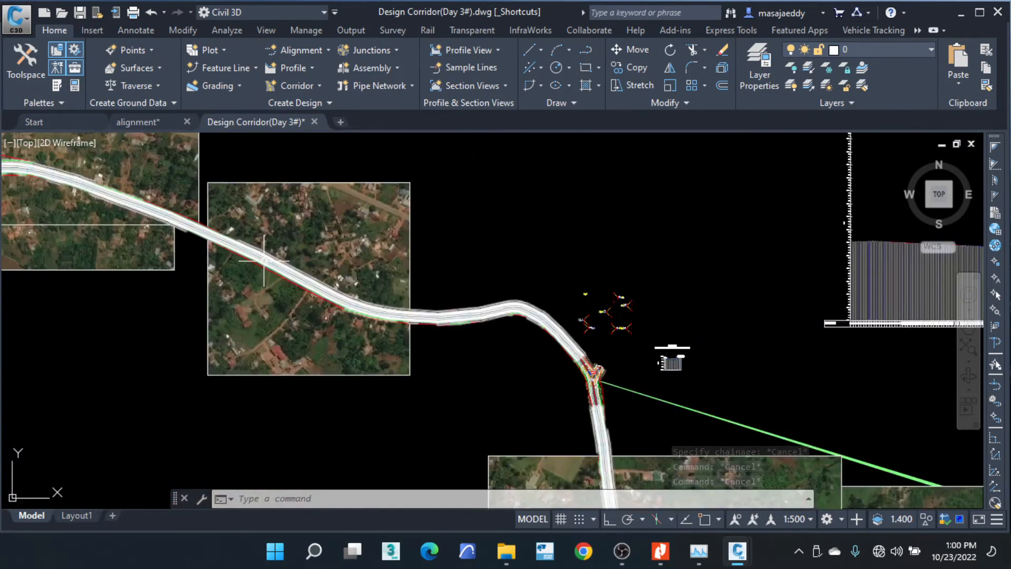
scroll(198, 224, "up", 6)
left_click(198, 225)
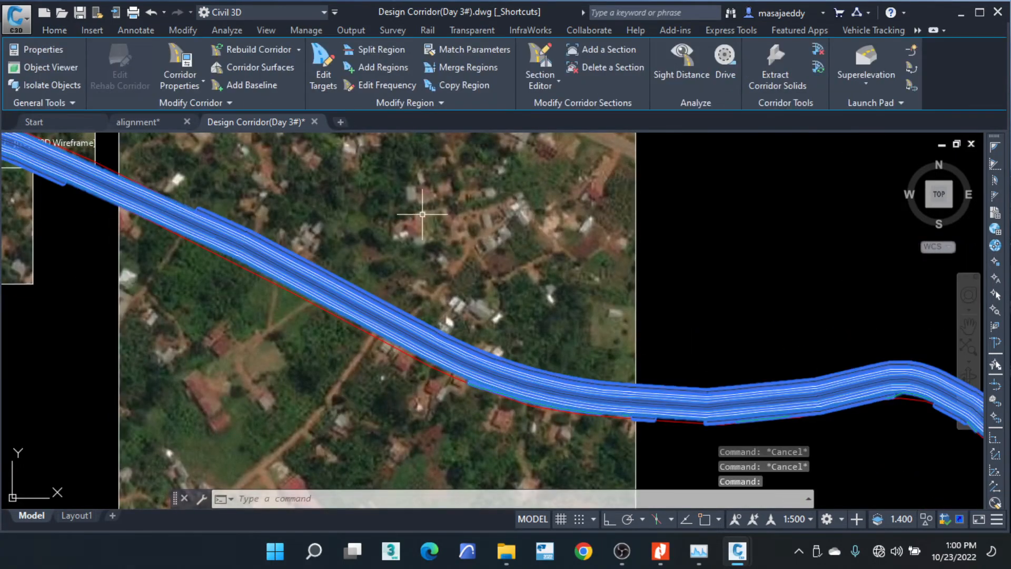
scroll(430, 244, "down", 4)
scroll(431, 244, "down", 2)
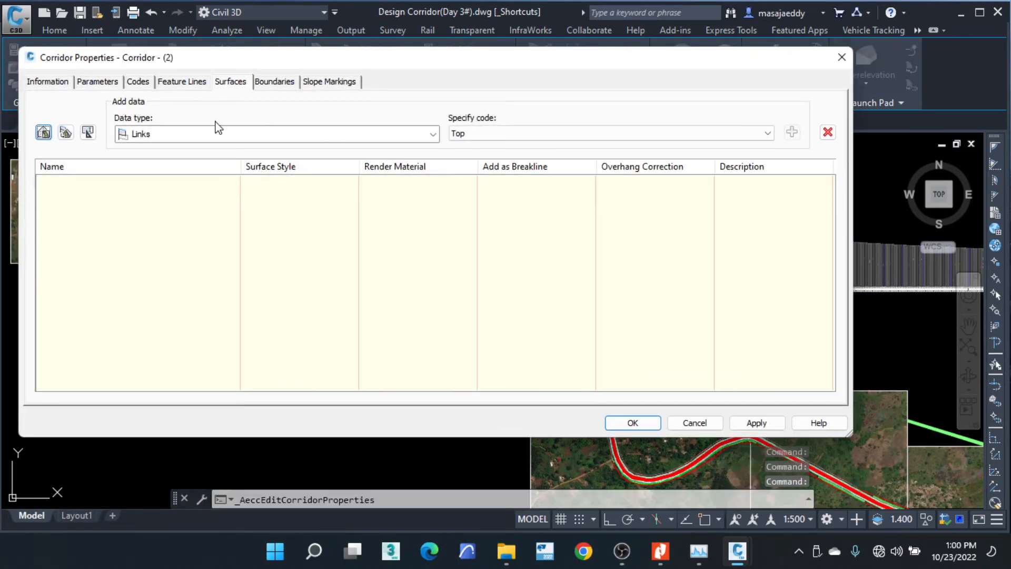
left_click(97, 82)
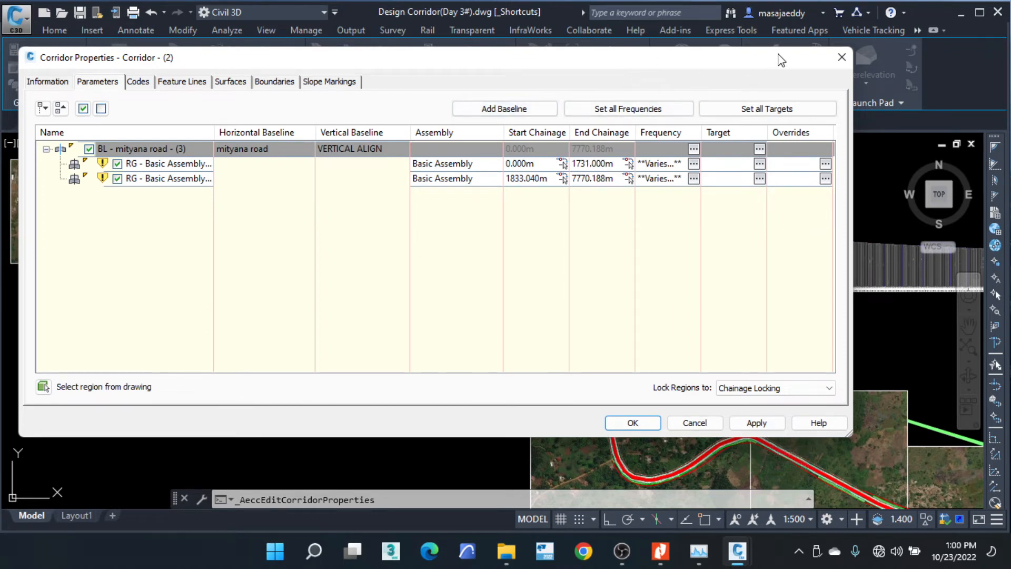
left_click(841, 57)
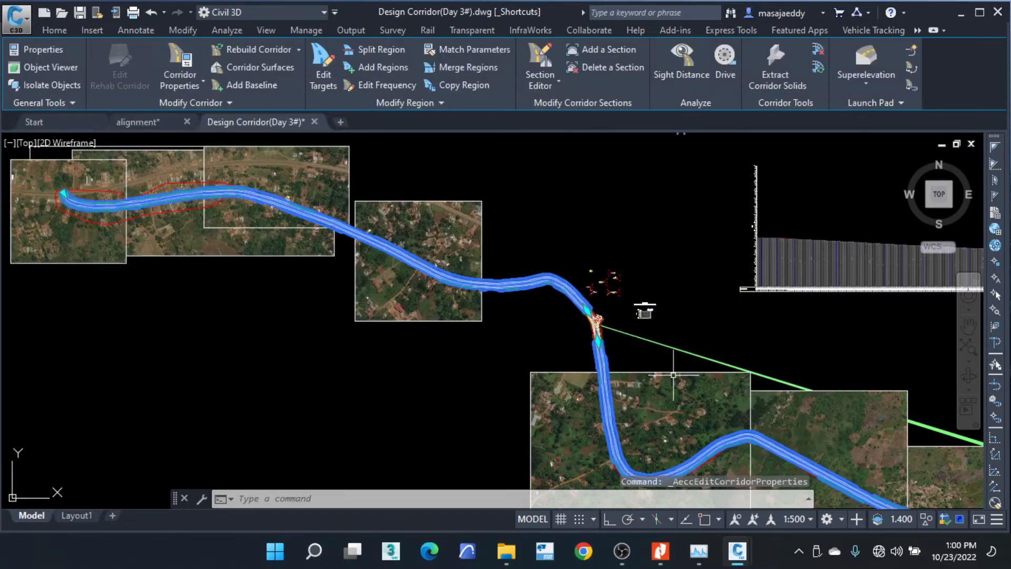
Inspect the corridor's bends past the junction, recheck its regions' assemblies and chainage ranges in the corridor properties, and close them.
middle_click_drag(671, 365, 587, 286)
scroll(587, 286, "up", 5)
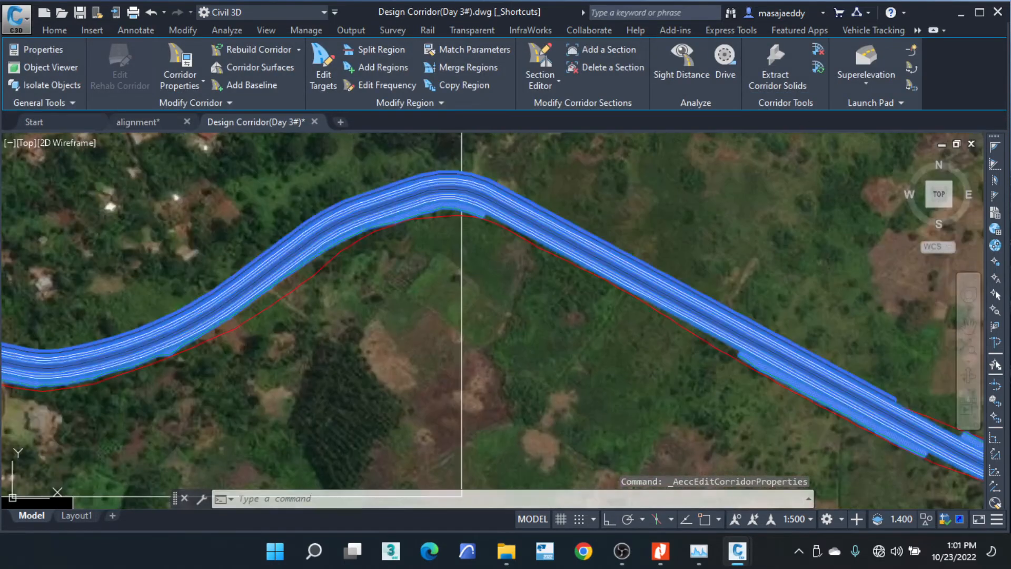
scroll(585, 287, "down", 3)
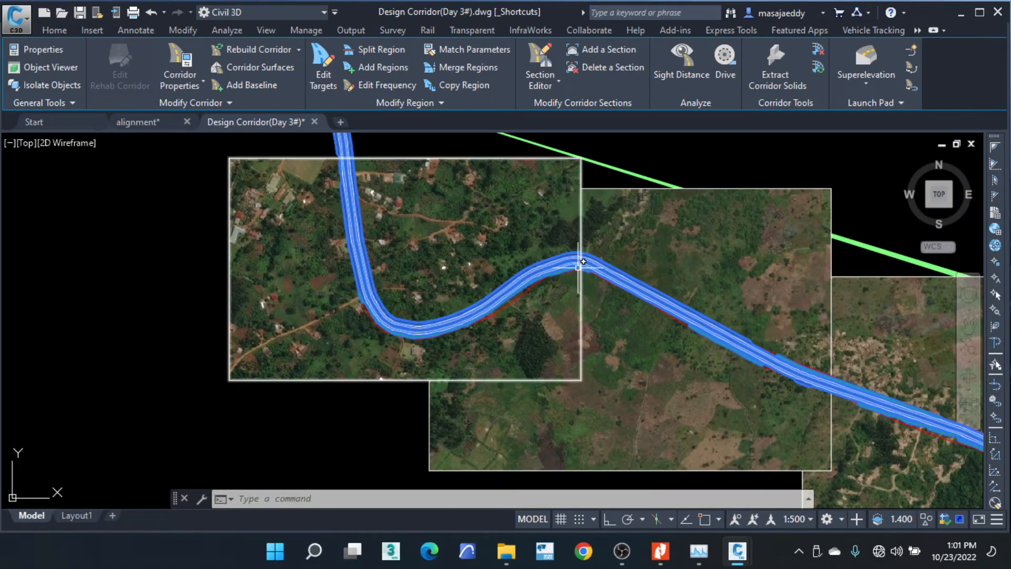
left_click(184, 65)
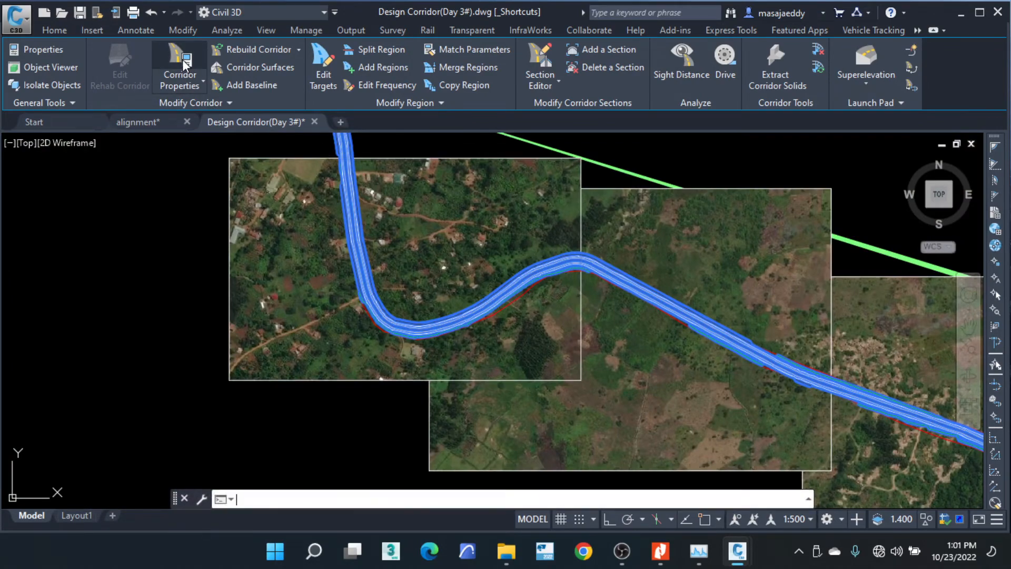
left_click(542, 170)
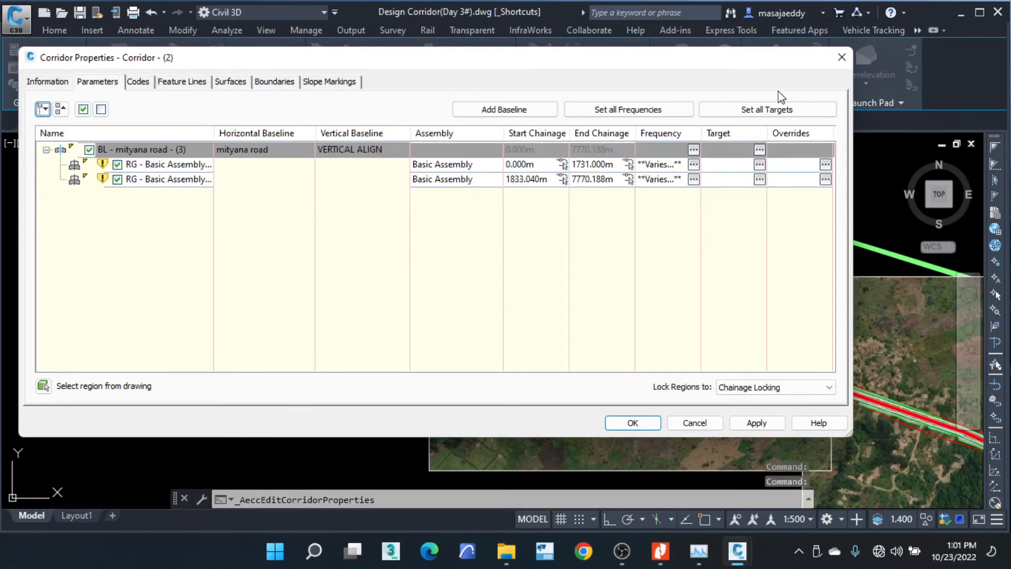
left_click(845, 55)
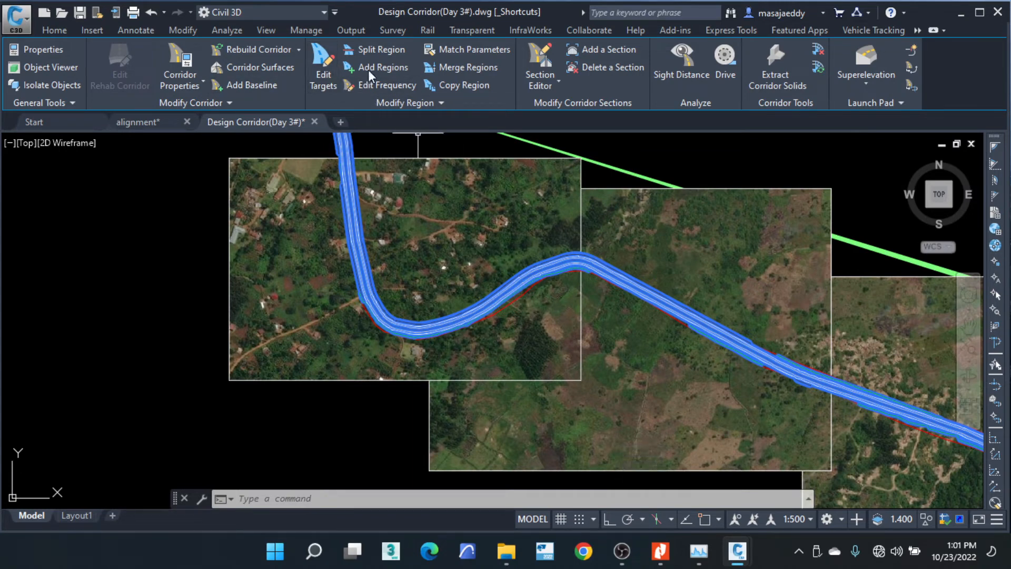
Split the main road corridor's region just before the first bend past the junction, at about chainage 2217 m.
left_click(378, 49)
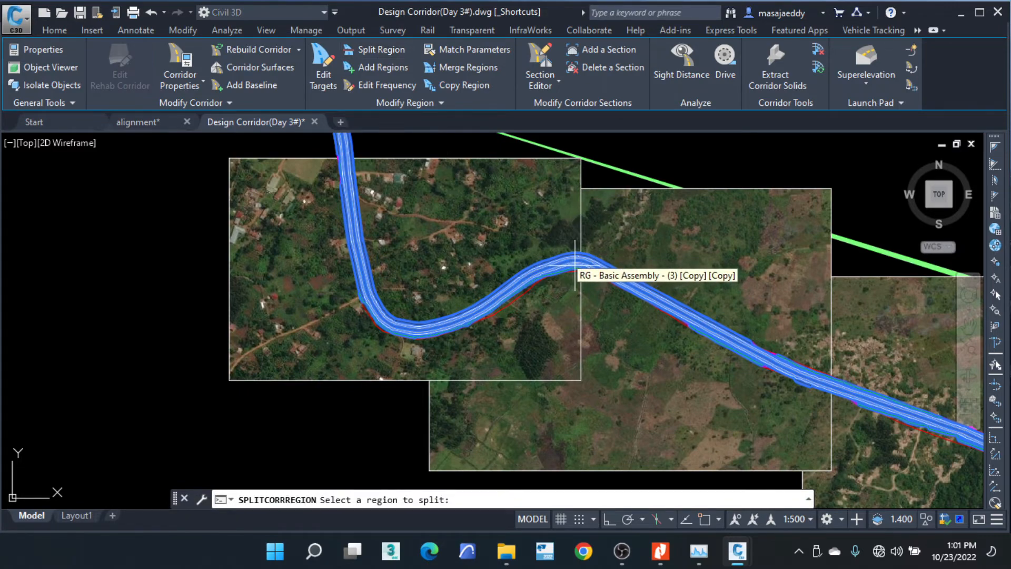
scroll(600, 267, "up", 6)
left_click(576, 266)
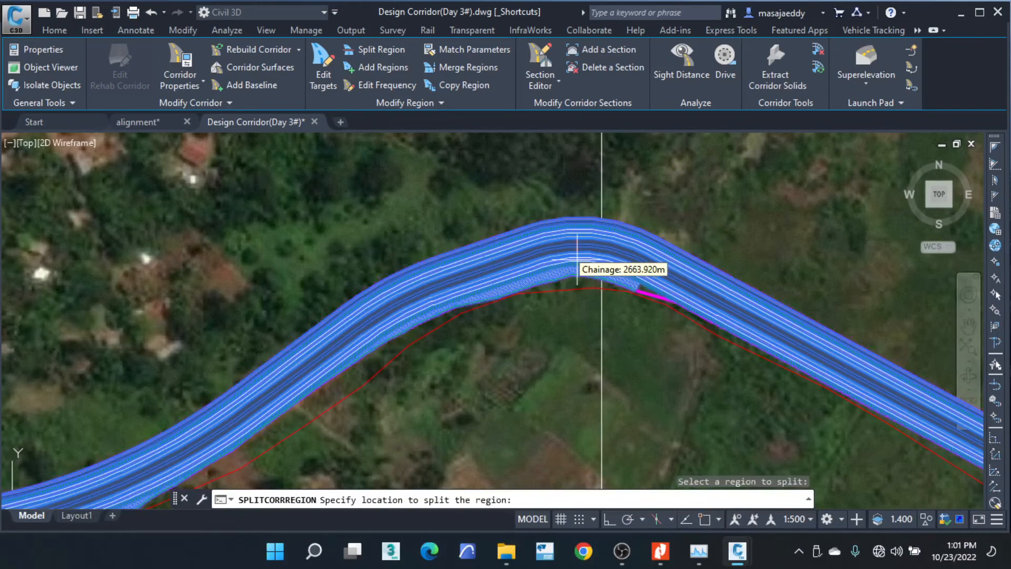
scroll(679, 179, "down", 3)
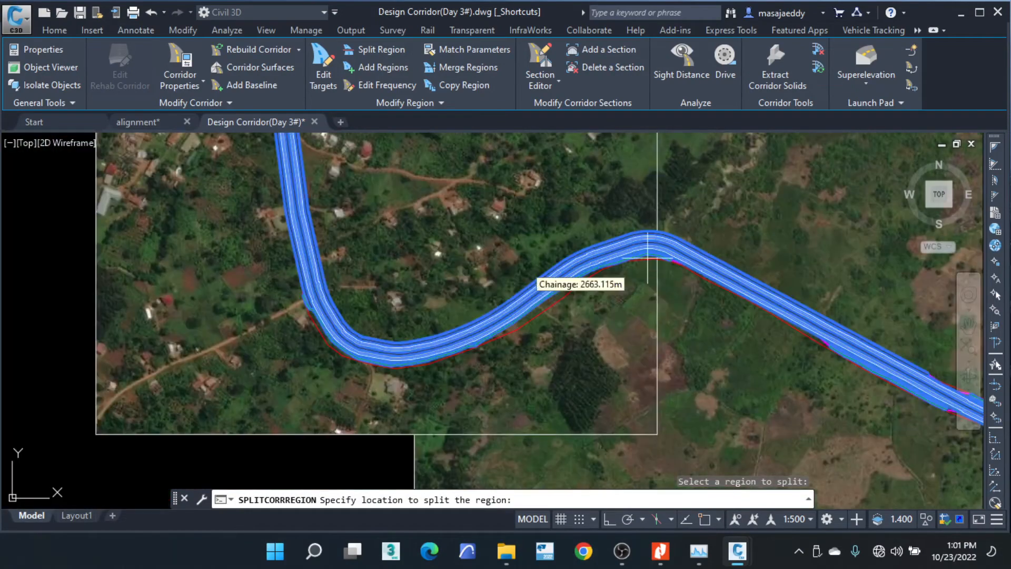
middle_click_drag(328, 169, 425, 184)
scroll(478, 399, "up", 2)
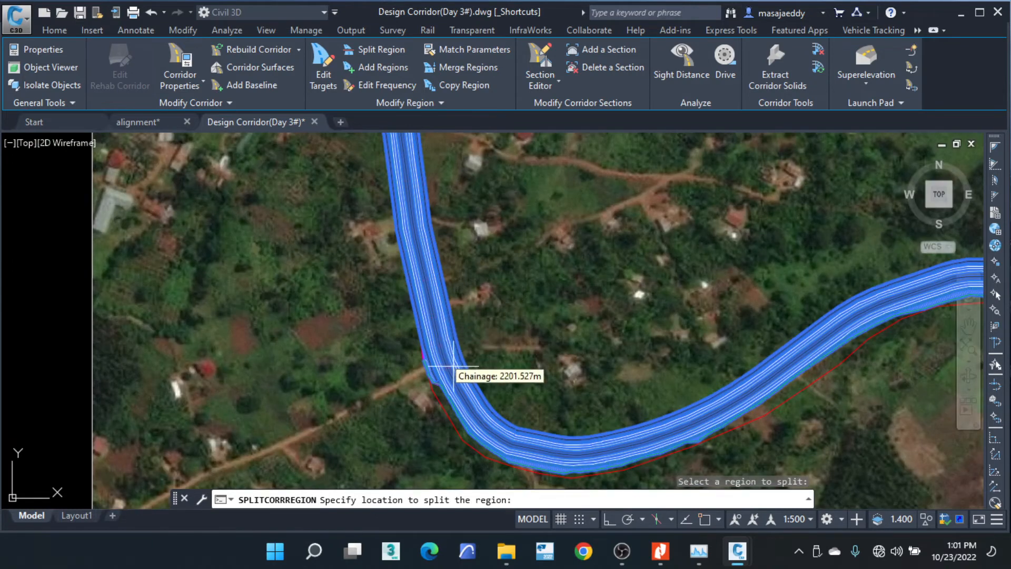
left_click(456, 387)
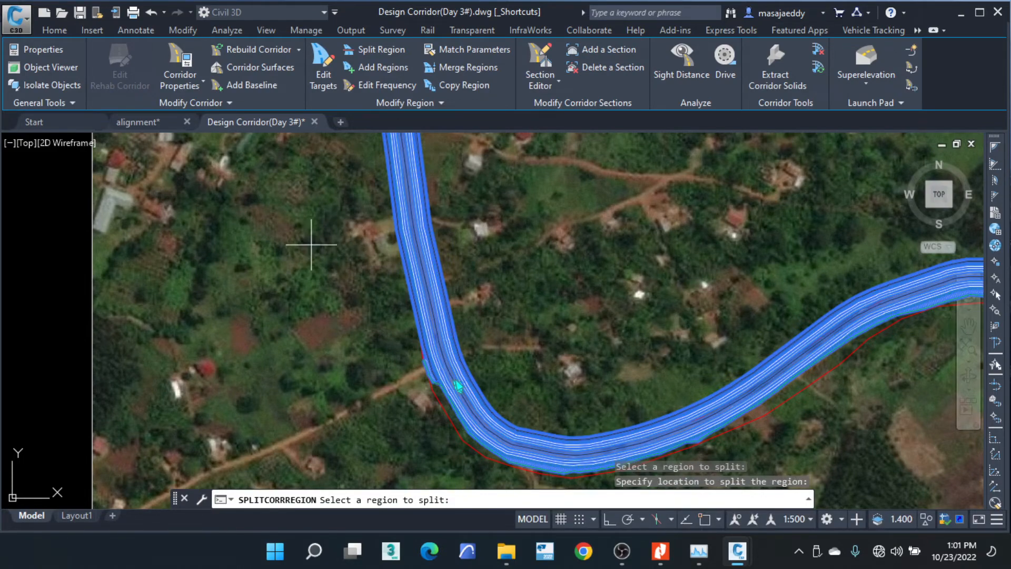
Split the following corridor region in the dip before the widened stretch, at about chainage 5078 m, and finish the splitting.
scroll(311, 245, "down", 5)
middle_click_drag(727, 402, 375, 279)
scroll(691, 270, "up", 2)
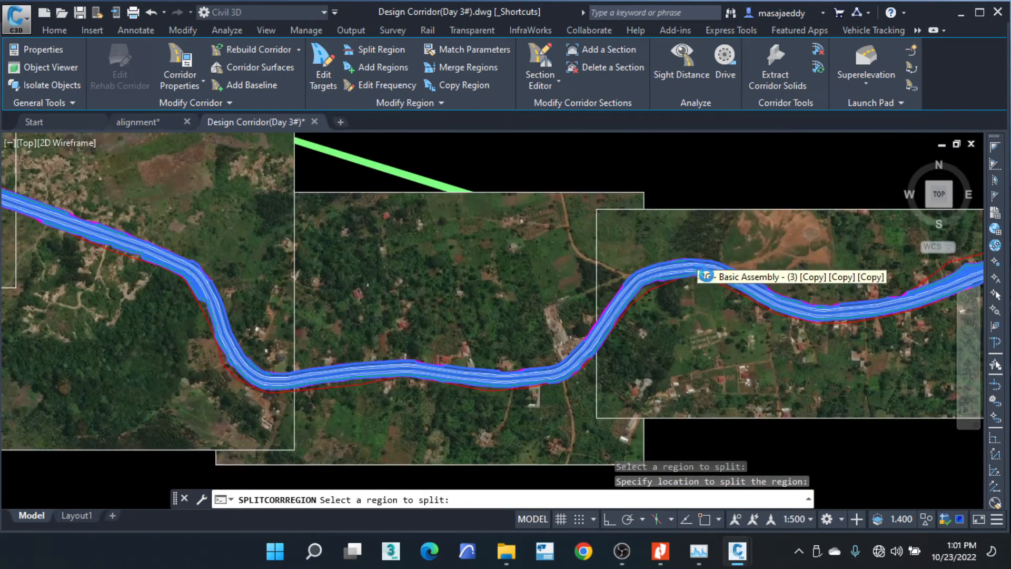
scroll(699, 271, "up", 5)
middle_click_drag(761, 280, 483, 201)
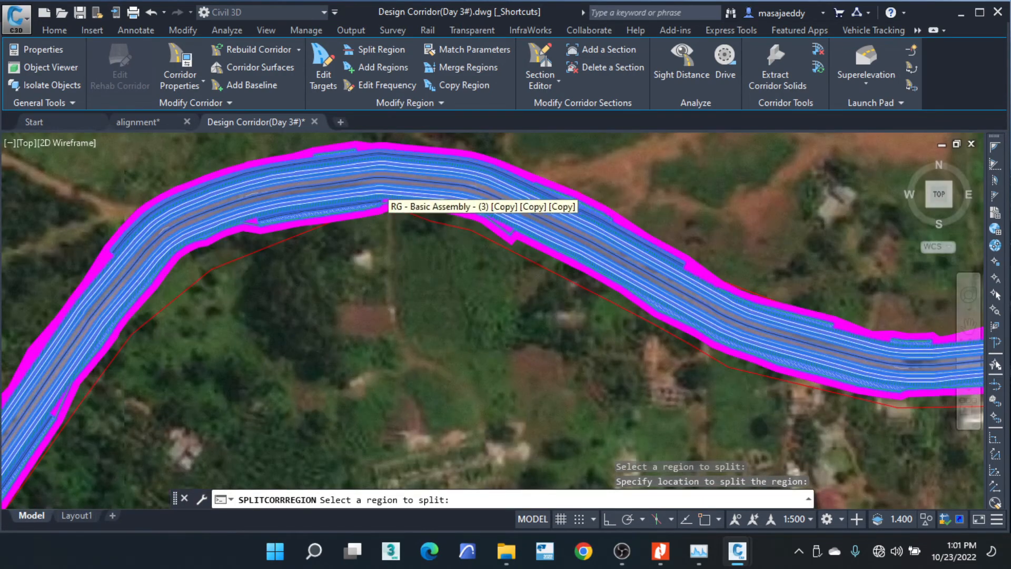
scroll(416, 226, "down", 5)
scroll(499, 230, "up", 5)
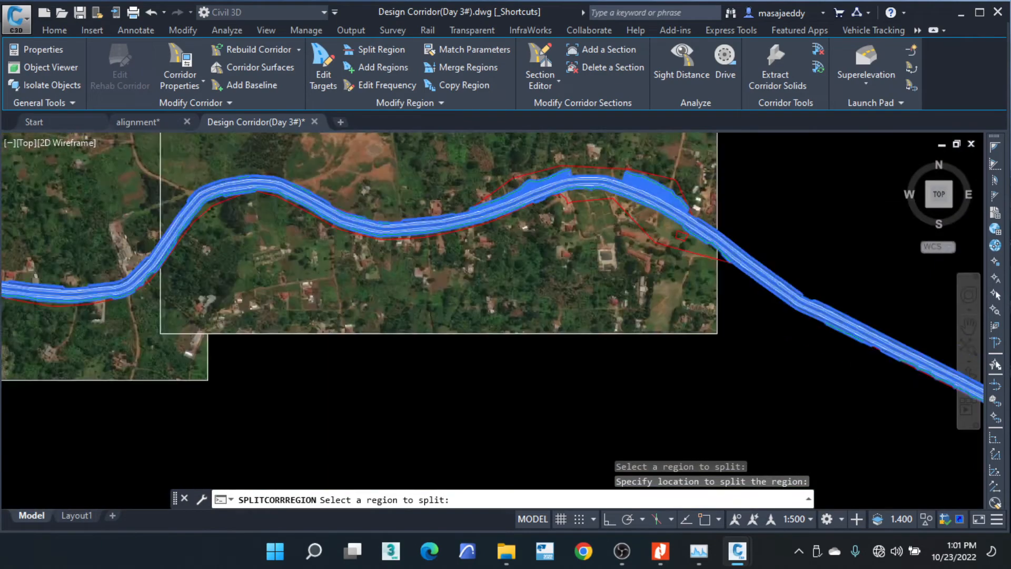
middle_click_drag(154, 224, 592, 388)
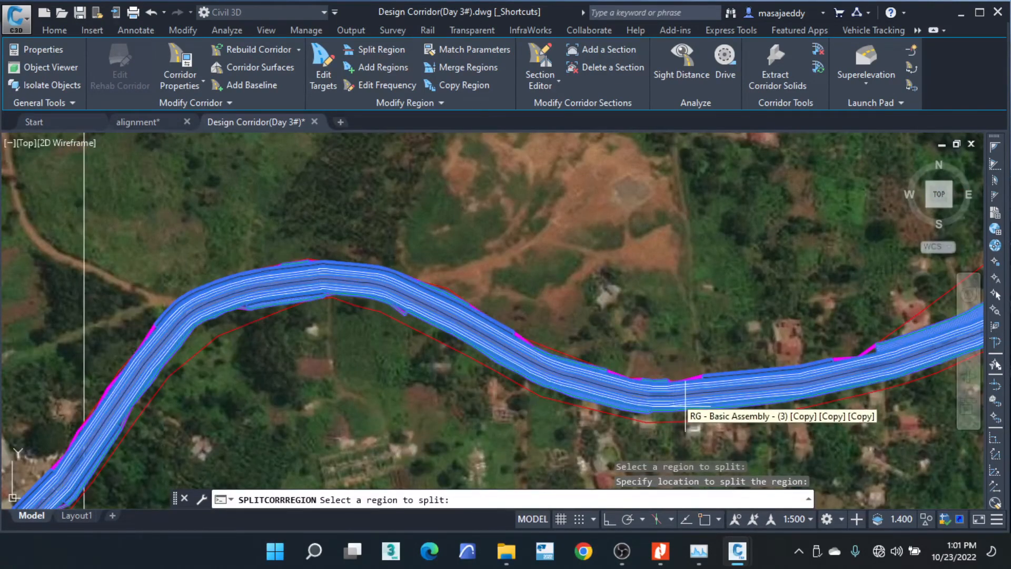
left_click(674, 397)
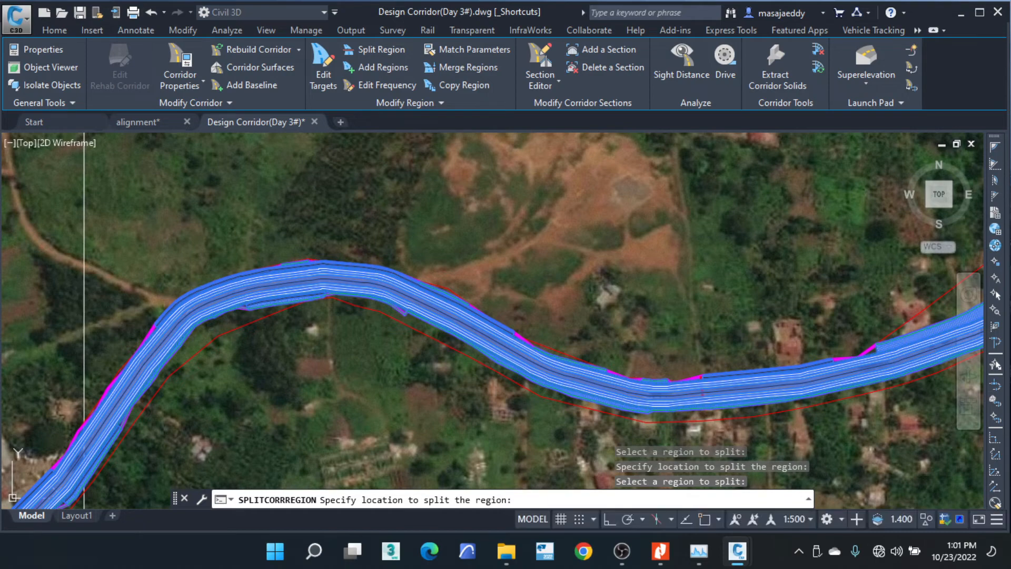
left_click(702, 391)
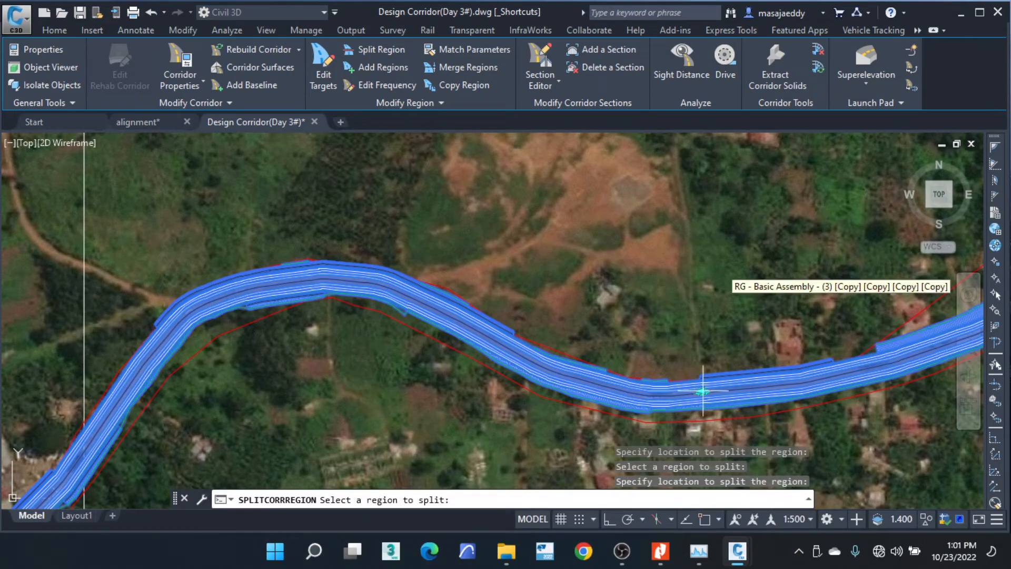
key("Escape")
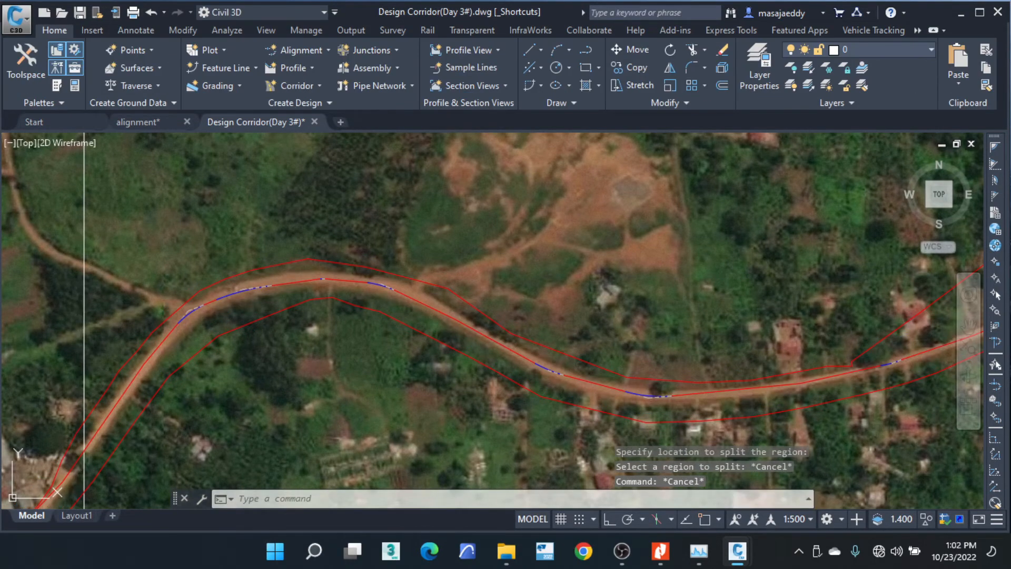
Bring the main road corridor to the front of the display order, above the aerial images.
left_click(457, 323)
right_click(493, 252)
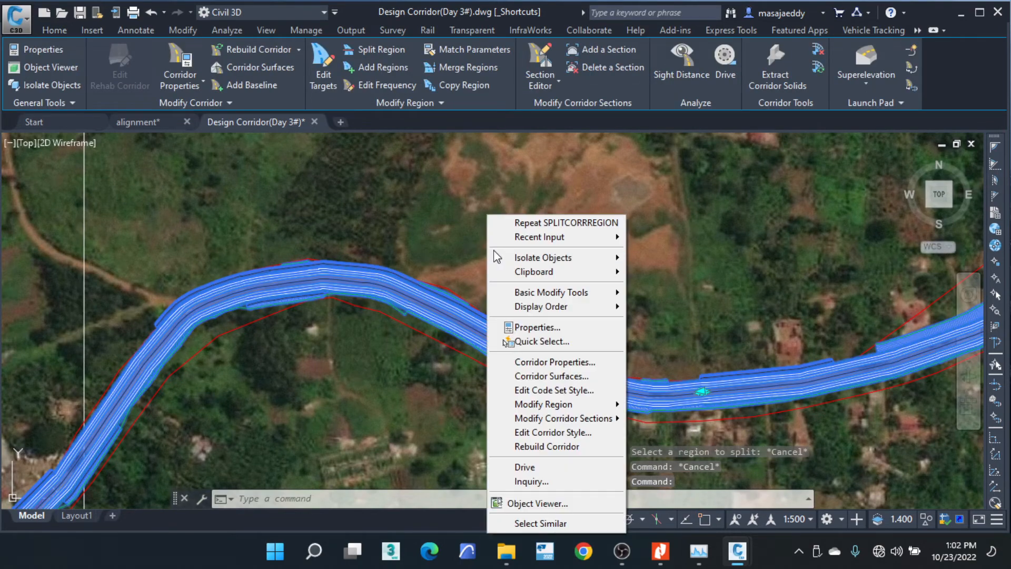
mouse_move(616, 308)
left_click(664, 308)
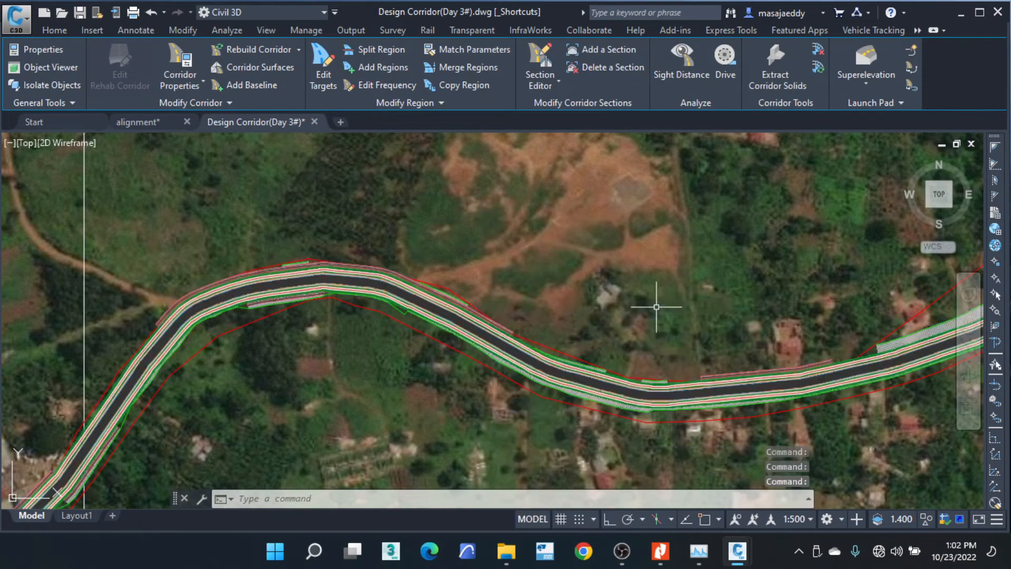
Reselect the main road corridor, look over its split points, and examine the two-lane assembly with footpaths and cut and fill slopes.
scroll(458, 301, "up", 3)
scroll(445, 287, "up", 2)
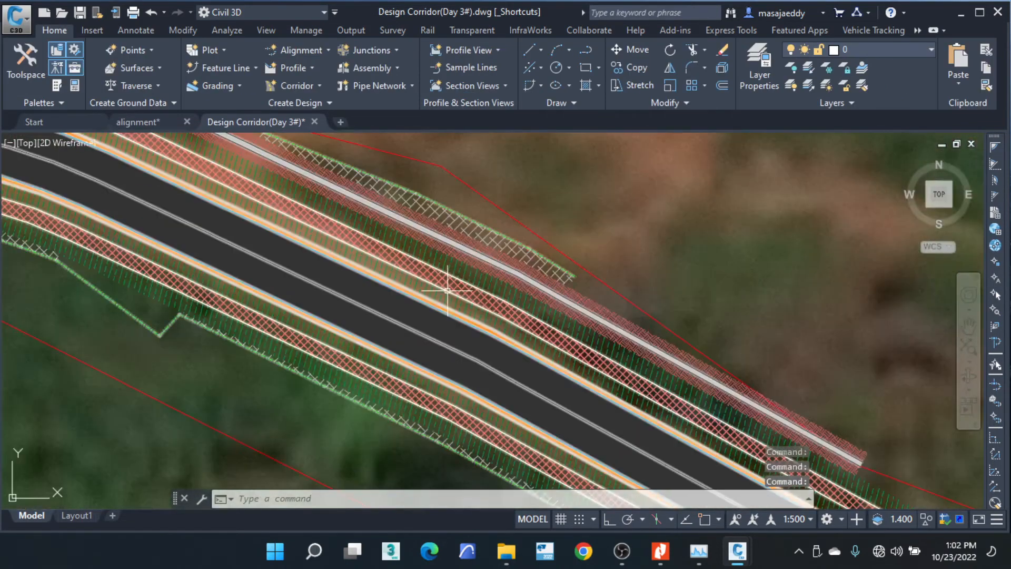
left_click(451, 287)
scroll(591, 323, "down", 6)
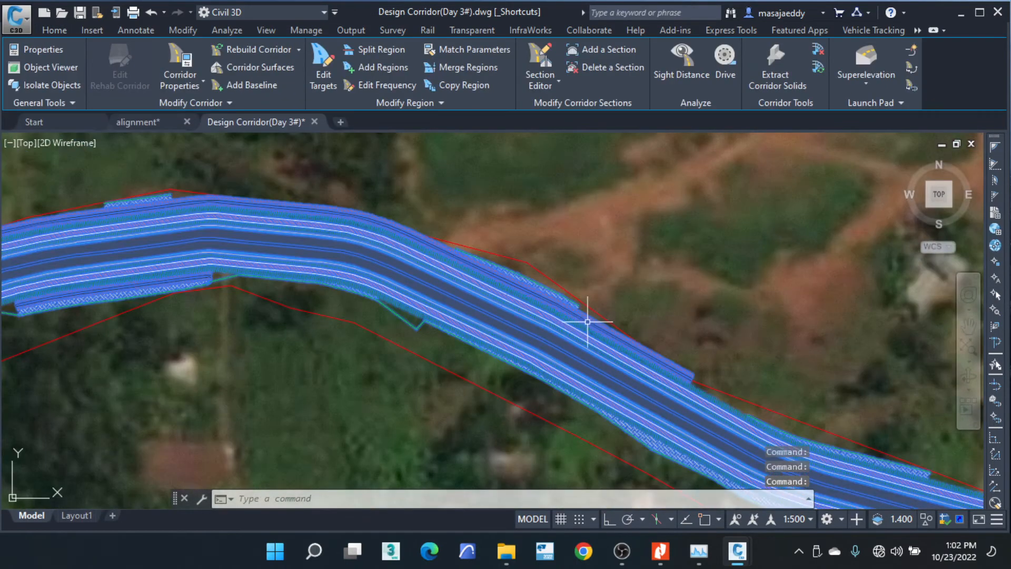
scroll(350, 357, "down", 4)
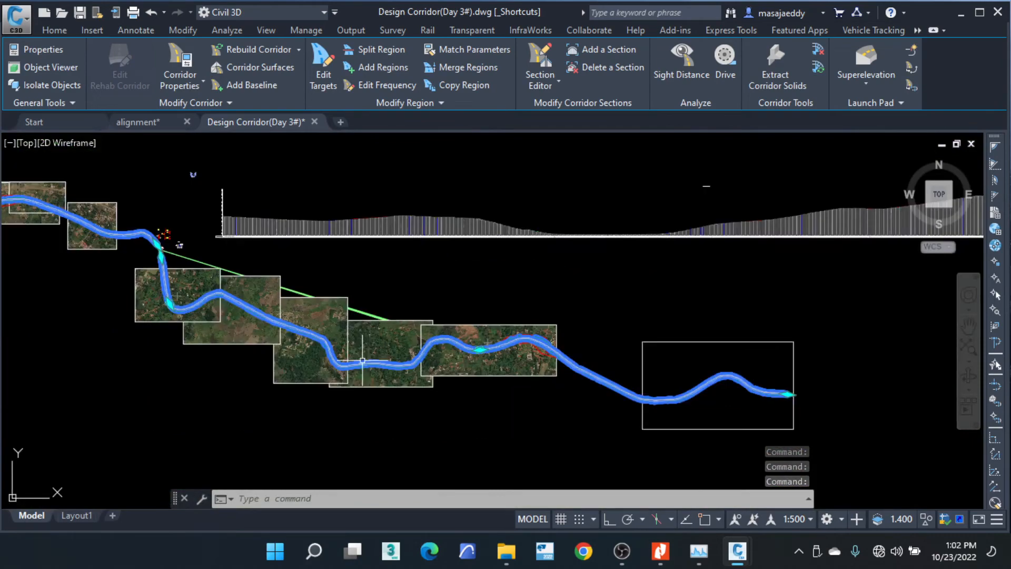
middle_click_drag(183, 182, 209, 250)
scroll(211, 251, "up", 5)
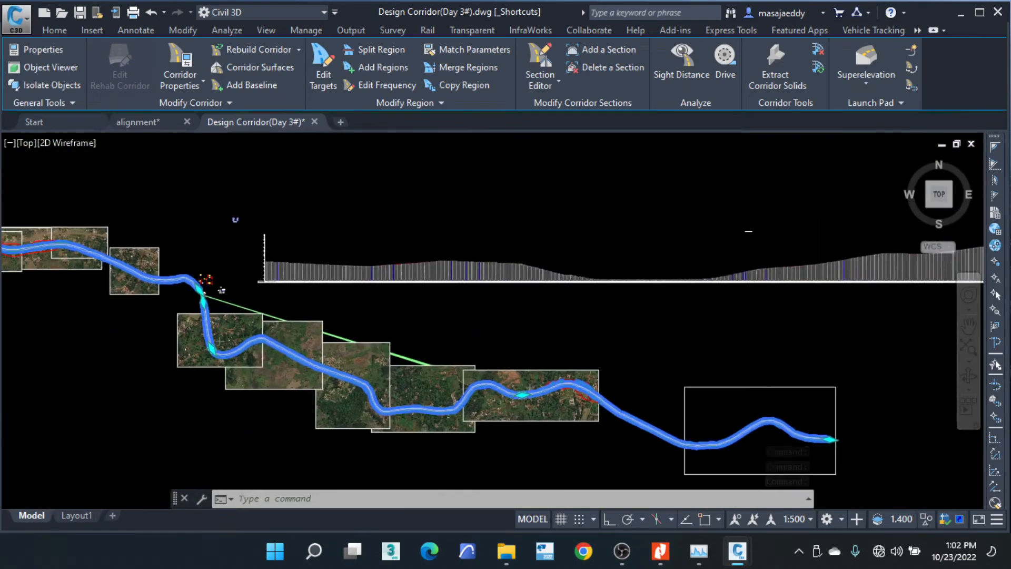
scroll(425, 304, "up", 8)
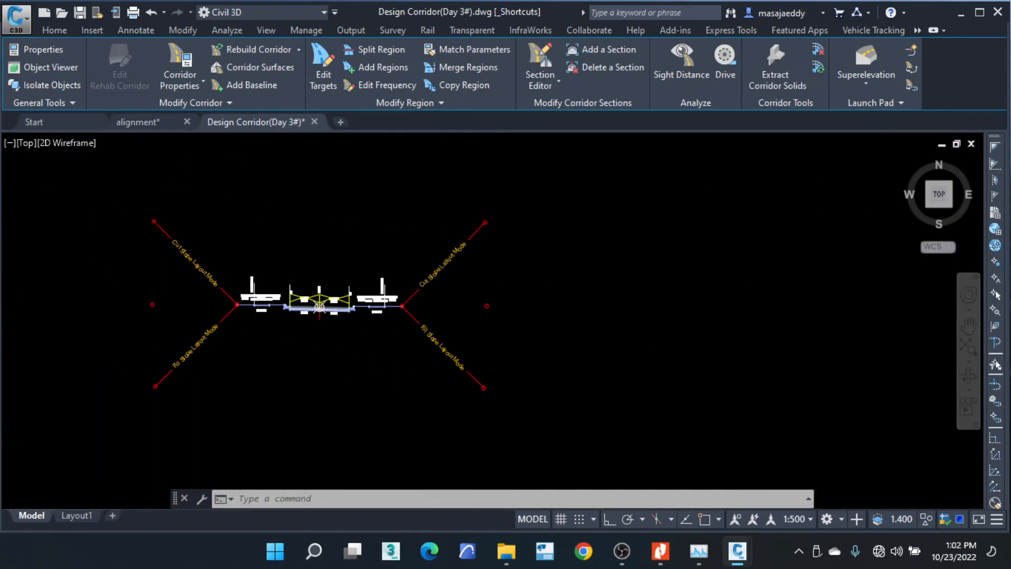
scroll(425, 303, "down", 4)
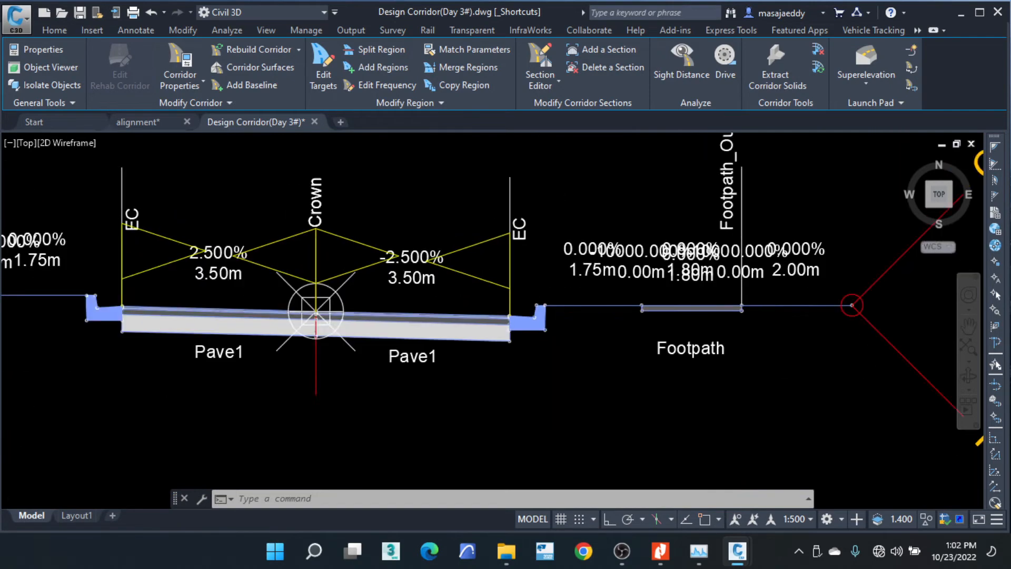
scroll(265, 302, "up", 2)
scroll(464, 249, "down", 10)
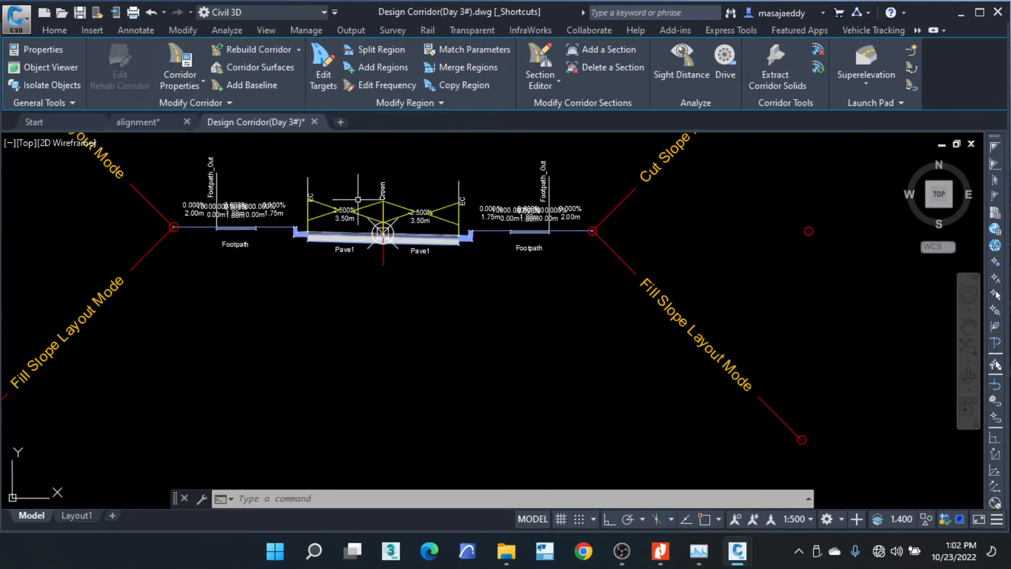
scroll(350, 282, "down", 6)
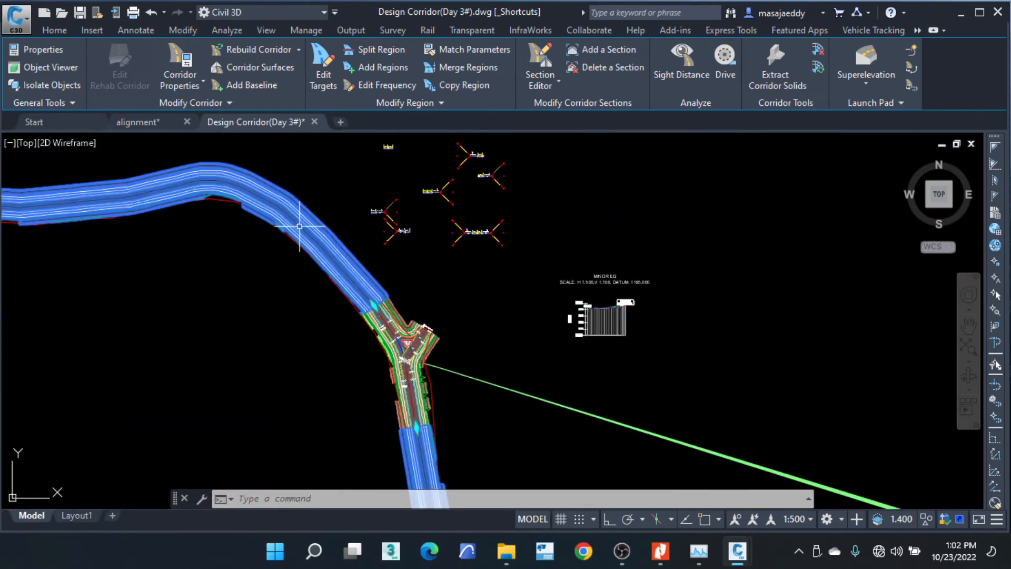
Highlight the region from chainage 2217.128 to 5077.832 m in the corridor properties to see its extent, and close them.
left_click(190, 57)
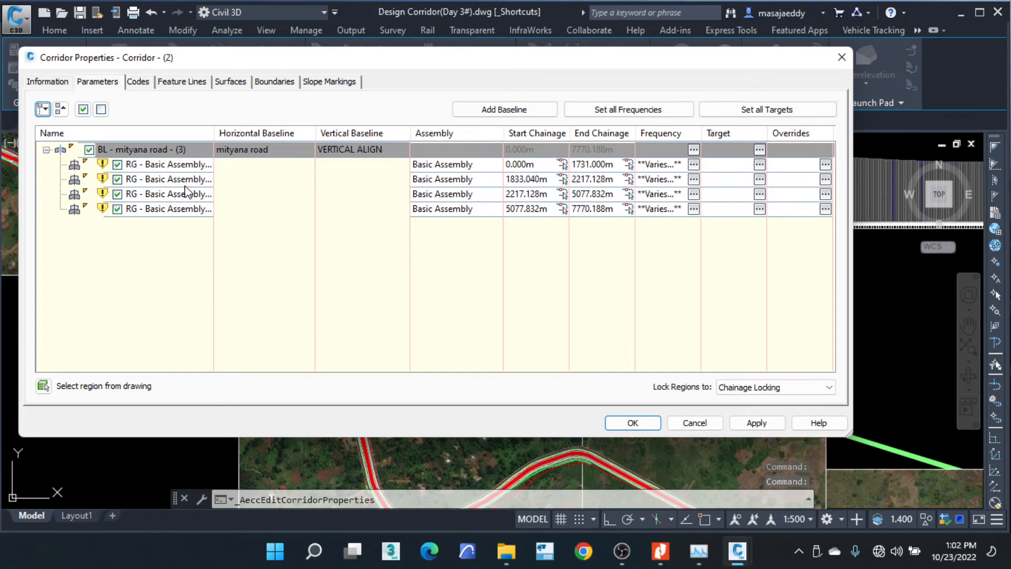
left_click(186, 192)
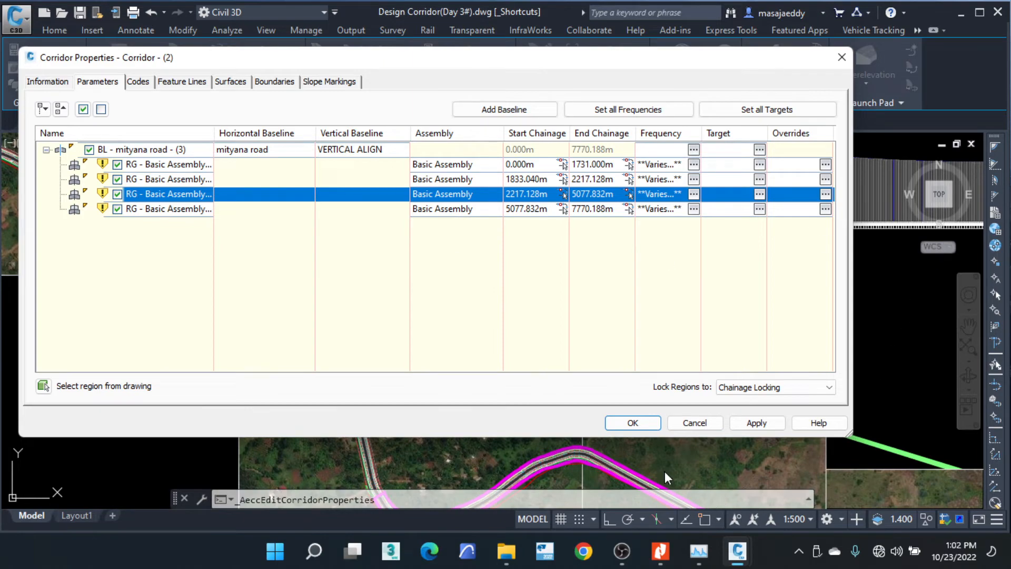
left_click(844, 59)
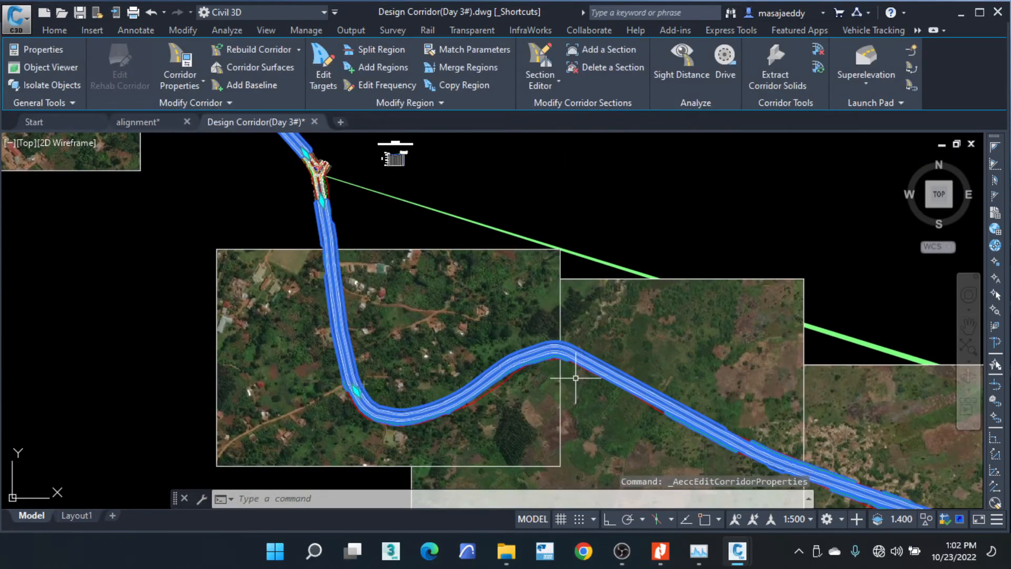
Reopen the corridor properties, shrink the dialog to expose the drawing, and select the third region, starting at chainage 2217.128 m.
scroll(655, 407, "down", 2)
middle_click_drag(655, 407, 532, 353)
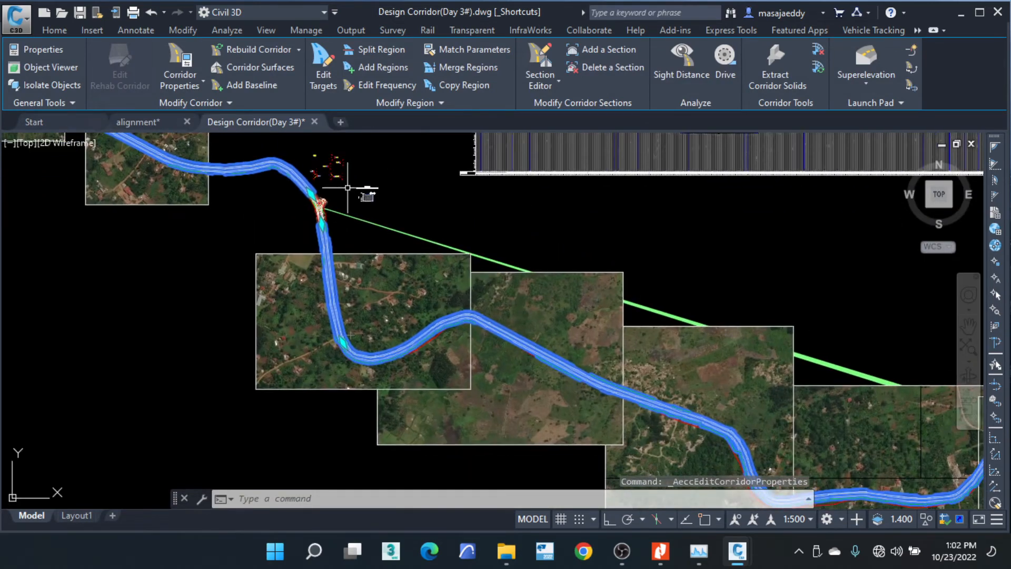
left_click(191, 60)
left_click(271, 167)
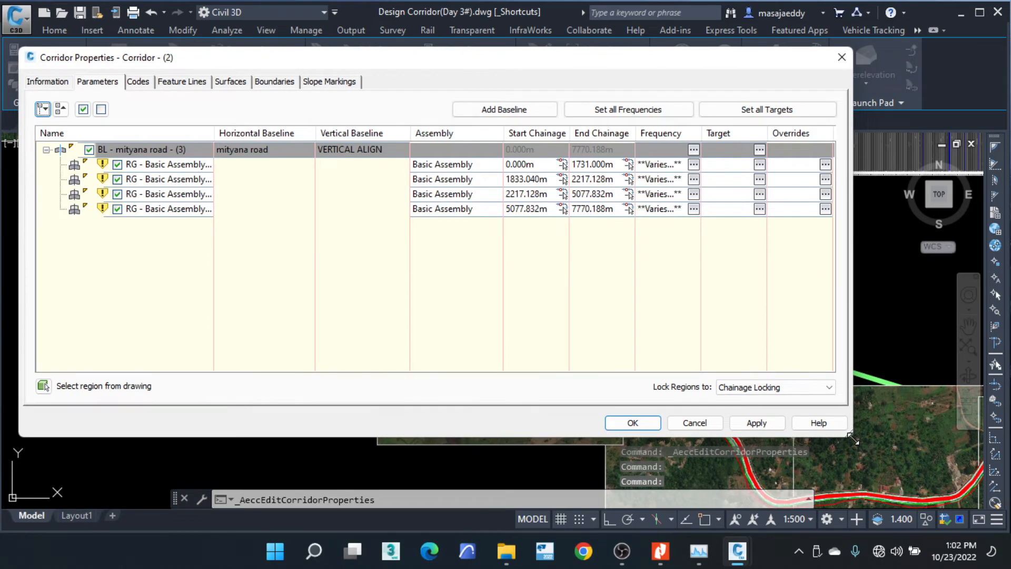
left_click_drag(852, 438, 667, 276)
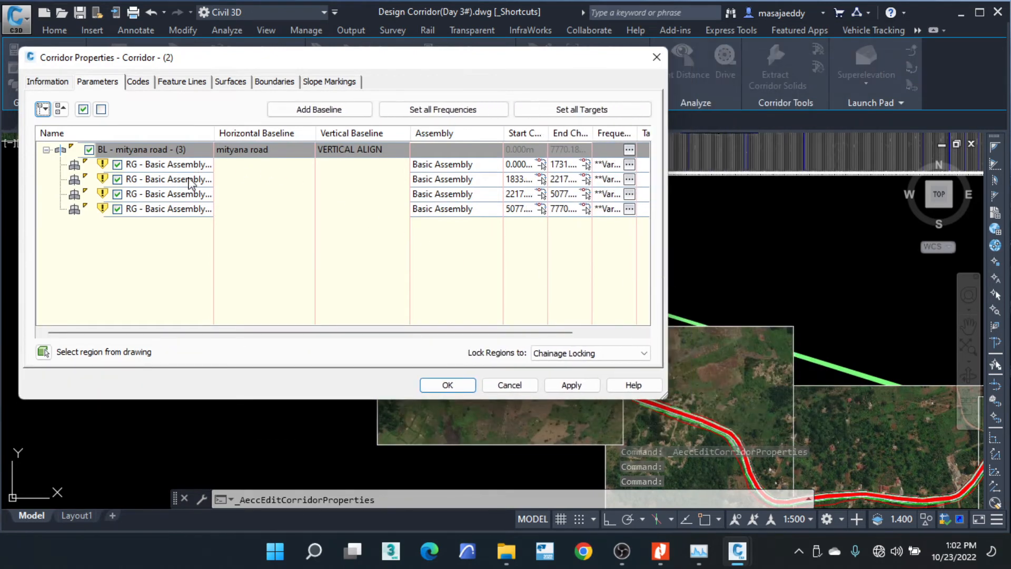
left_click(193, 195)
left_click(193, 194)
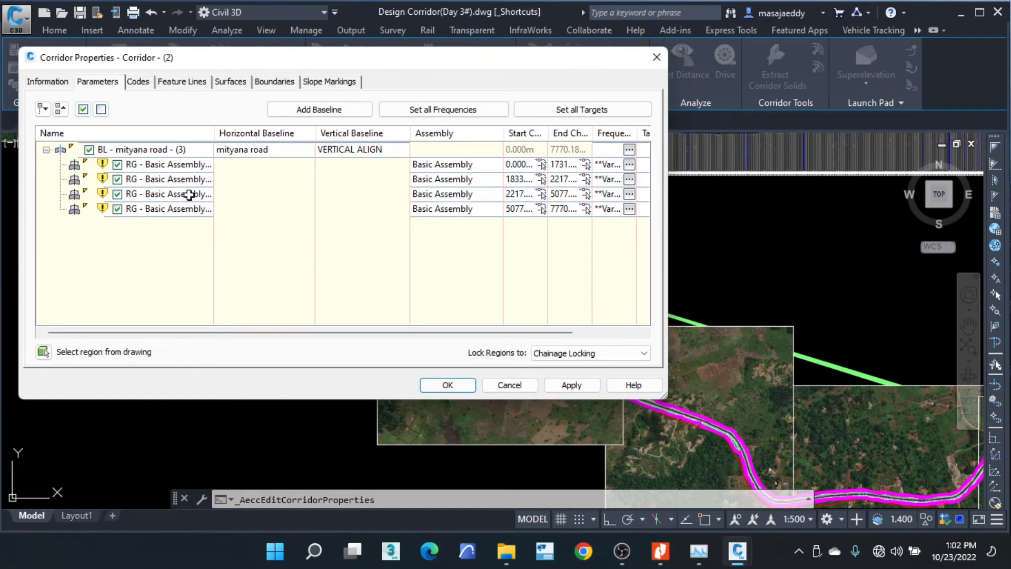
Change the third region's assembly to "rural sections" by picking that assembly in the drawing, and apply the corridor properties.
double_click(457, 202)
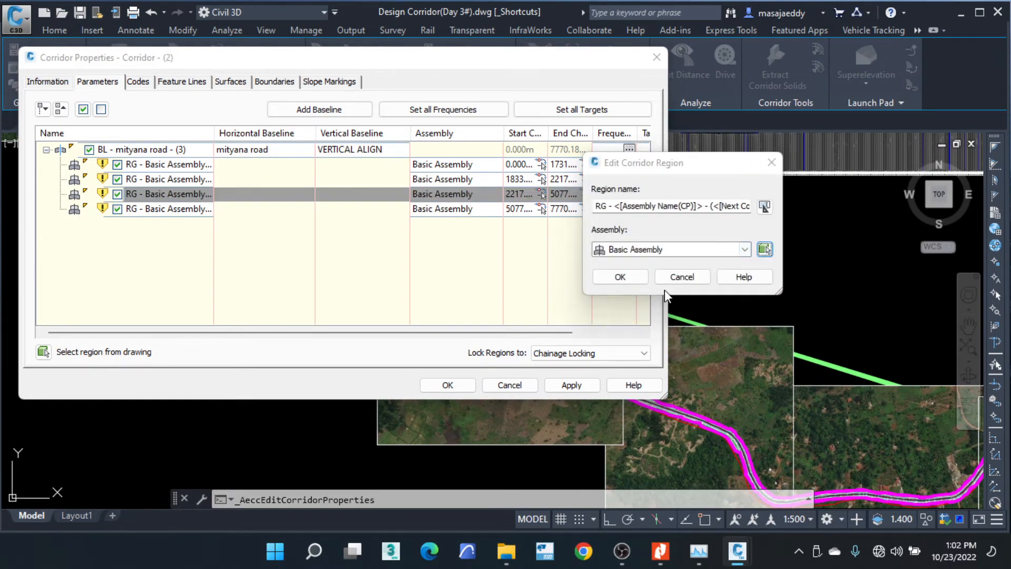
left_click(764, 250)
middle_click_drag(394, 144, 386, 210)
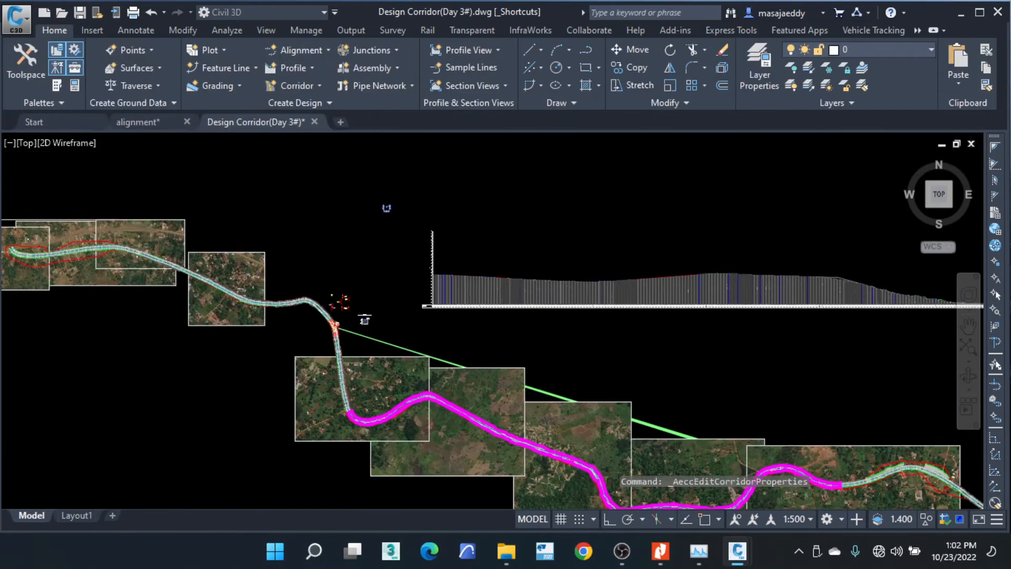
scroll(385, 210, "up", 11)
scroll(368, 202, "up", 6)
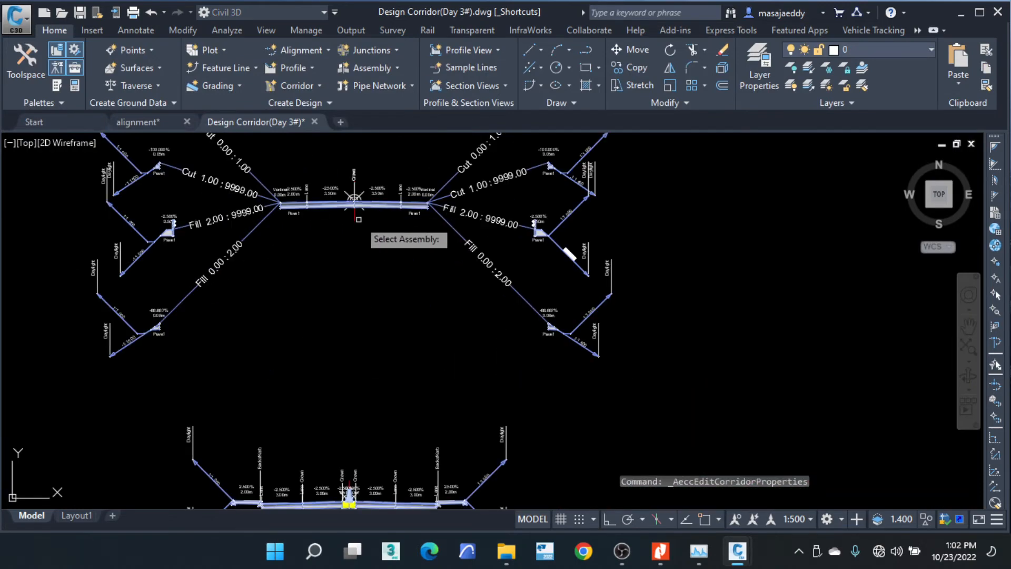
left_click(345, 168)
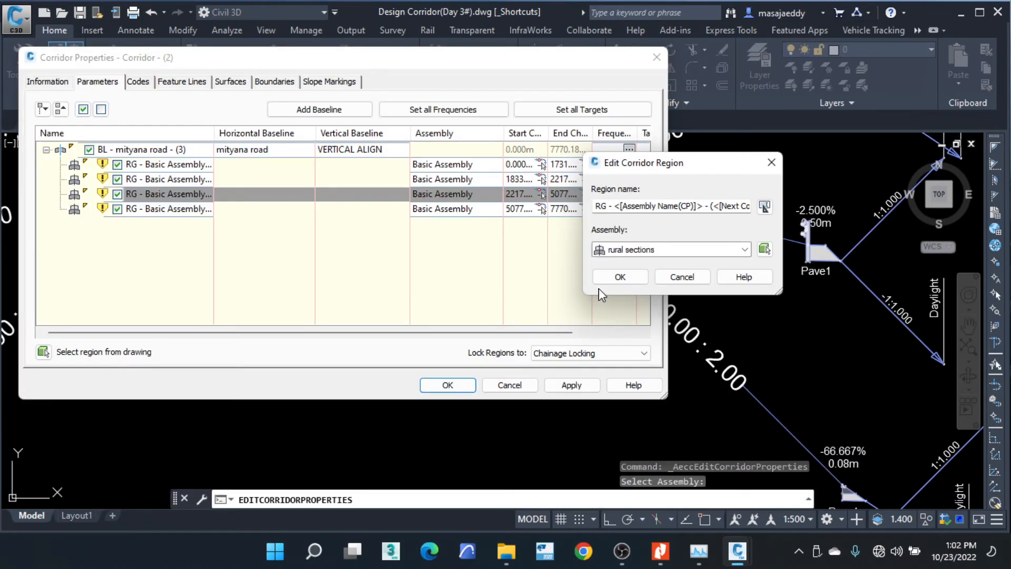
left_click(641, 280)
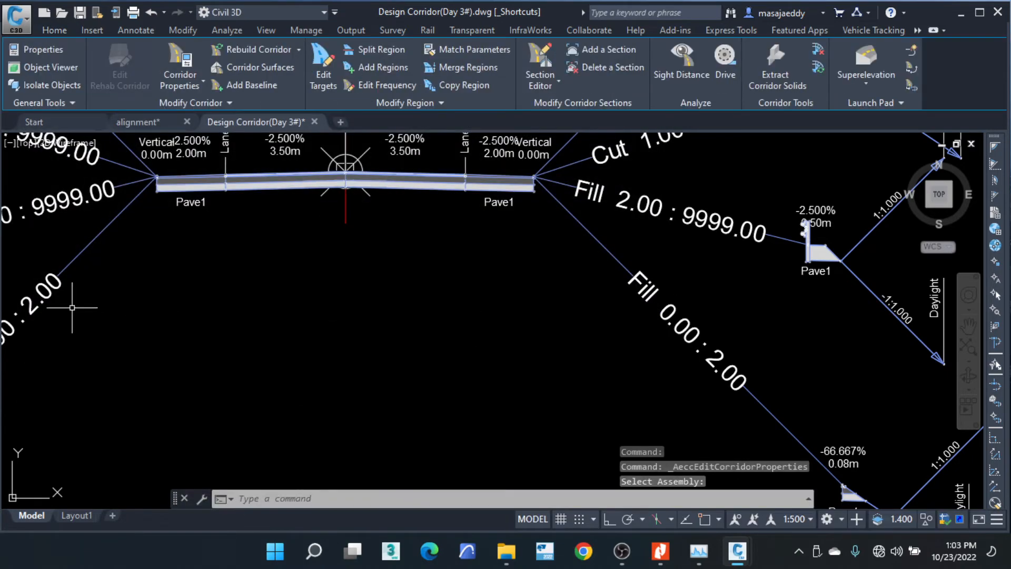
scroll(419, 281, "down", 2)
scroll(500, 244, "down", 5)
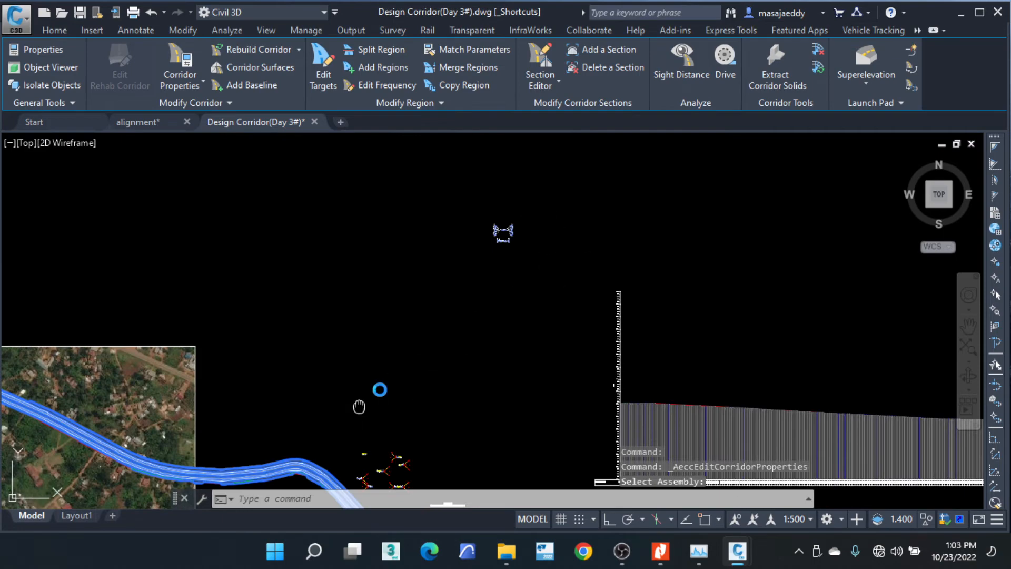
Map all surface targets of the main road corridor to the Mityana EG surface and apply the corridor properties.
middle_click_drag(416, 406, 521, 309)
middle_click_drag(514, 442, 445, 279)
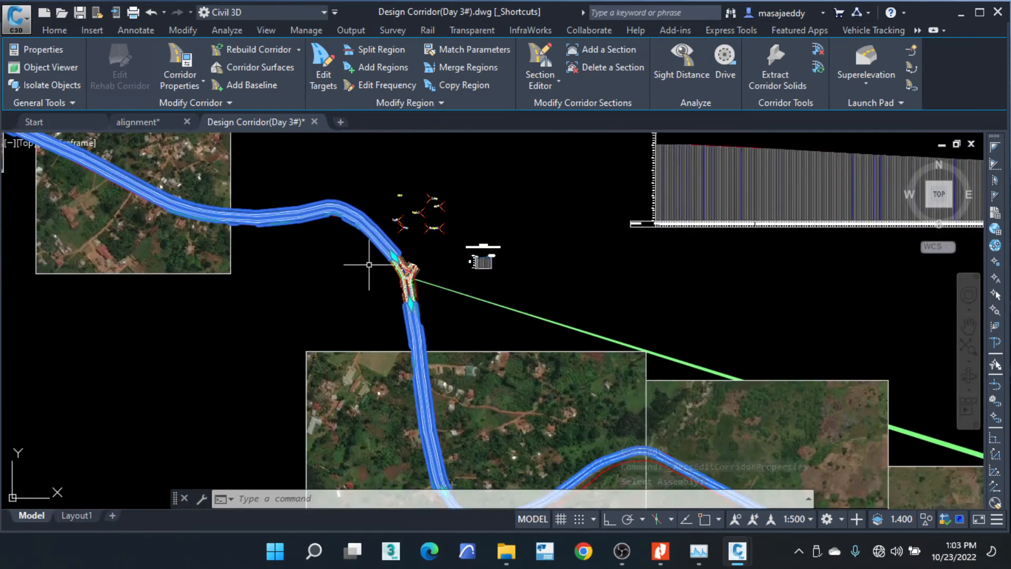
scroll(369, 264, "down", 2)
scroll(513, 394, "up", 4)
scroll(595, 337, "up", 8)
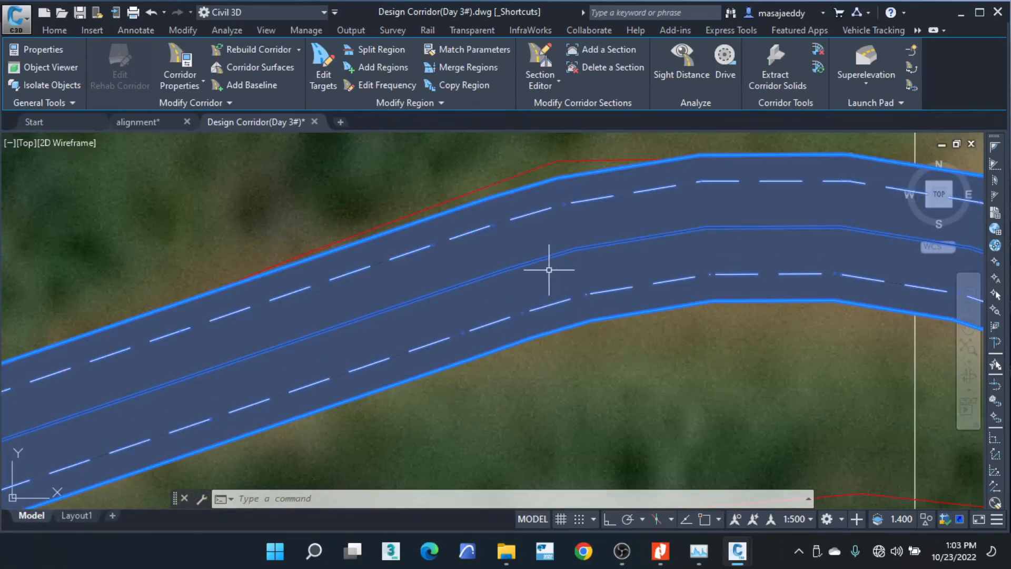
scroll(532, 264, "down", 6)
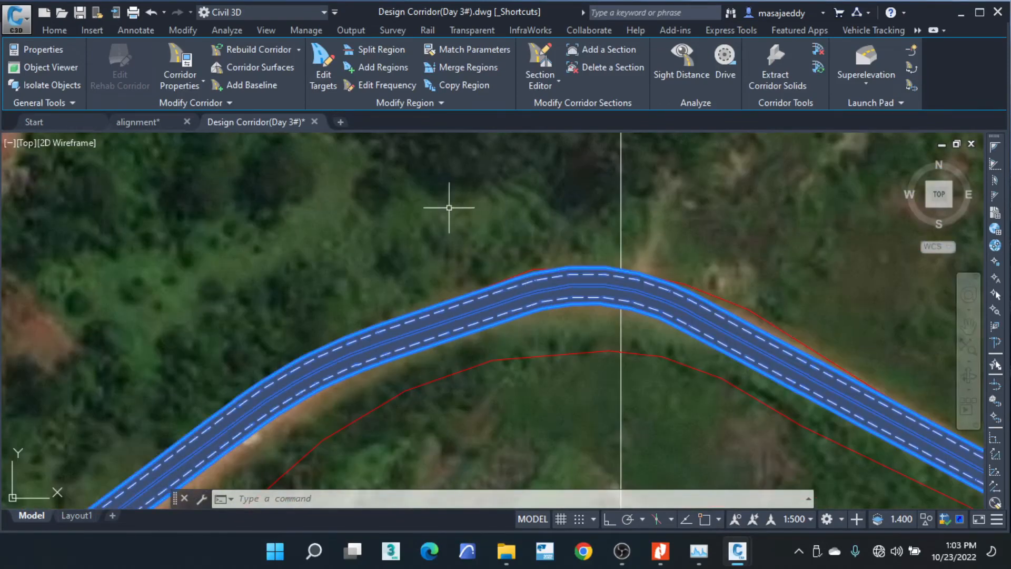
left_click(191, 45)
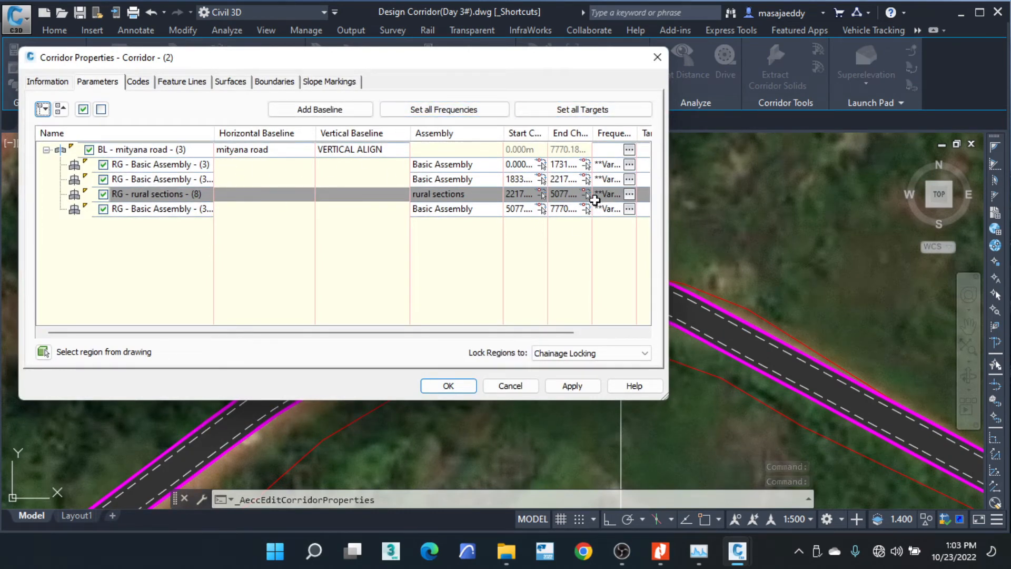
left_click(622, 113)
left_click(705, 186)
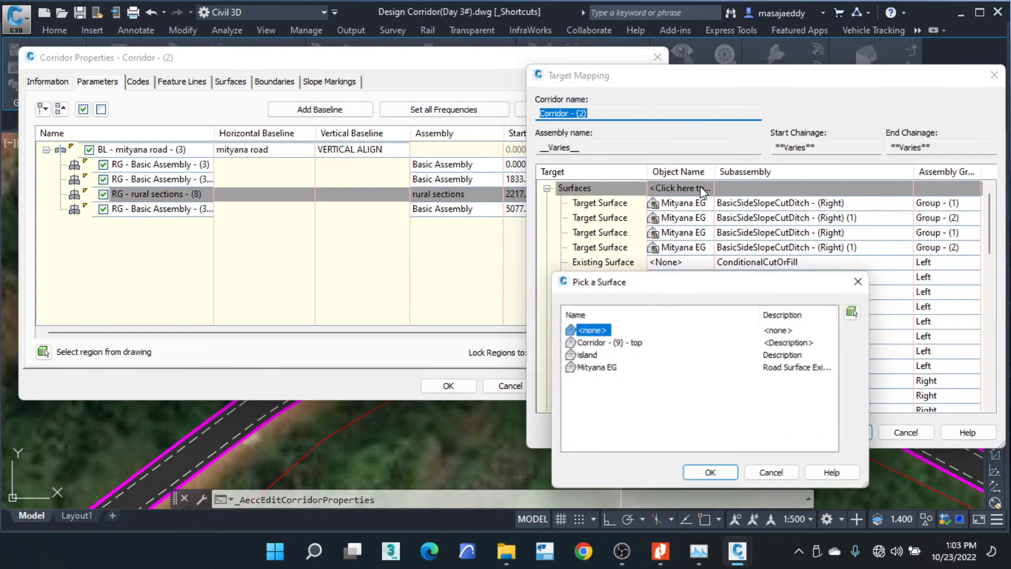
left_click(597, 368)
left_click(711, 474)
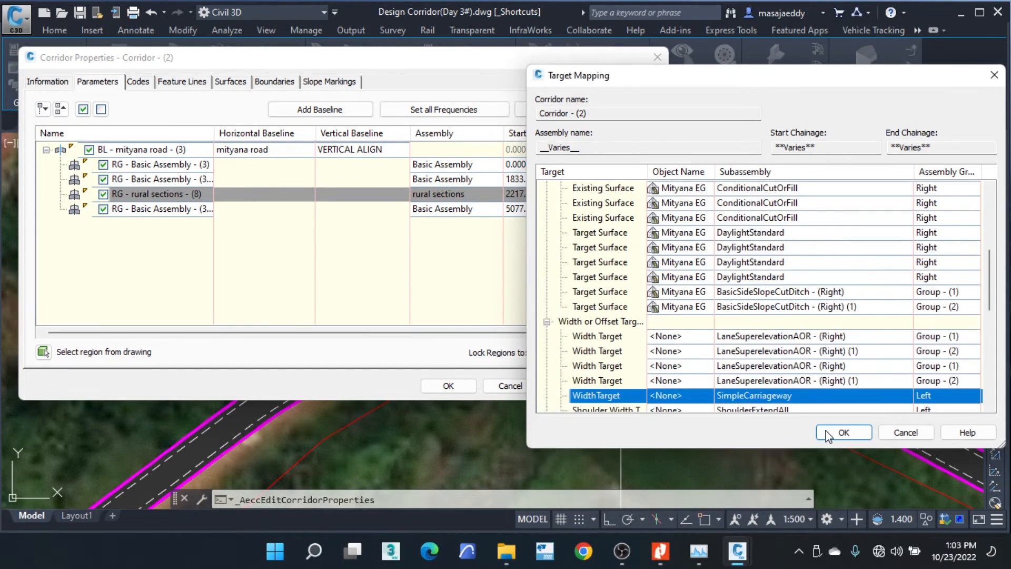
left_click(828, 433)
left_click(451, 386)
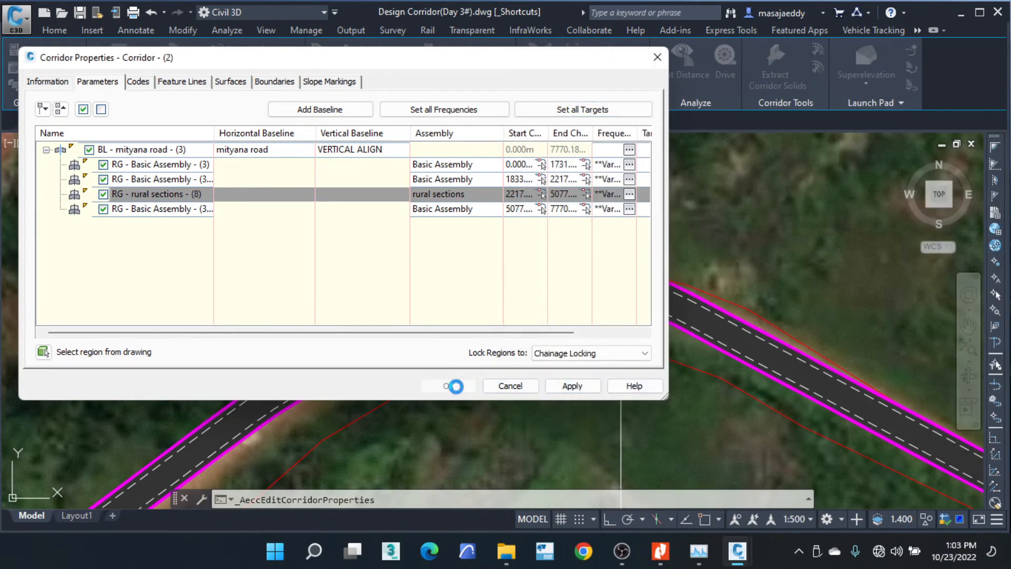
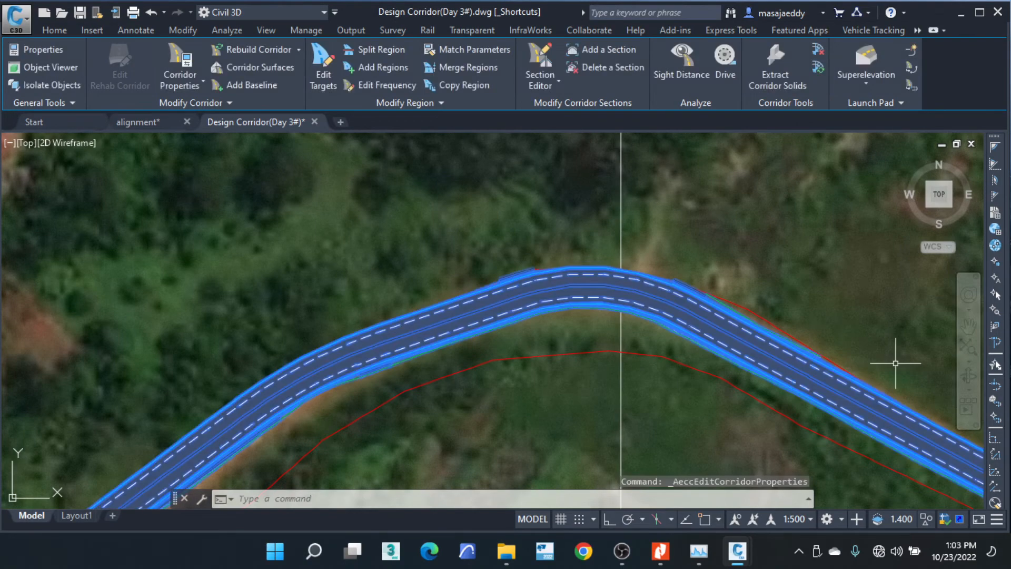
Deselect the corridor and inspect its side slopes and daylight edges along the rural stretch between the urban regions.
scroll(514, 323, "up", 8)
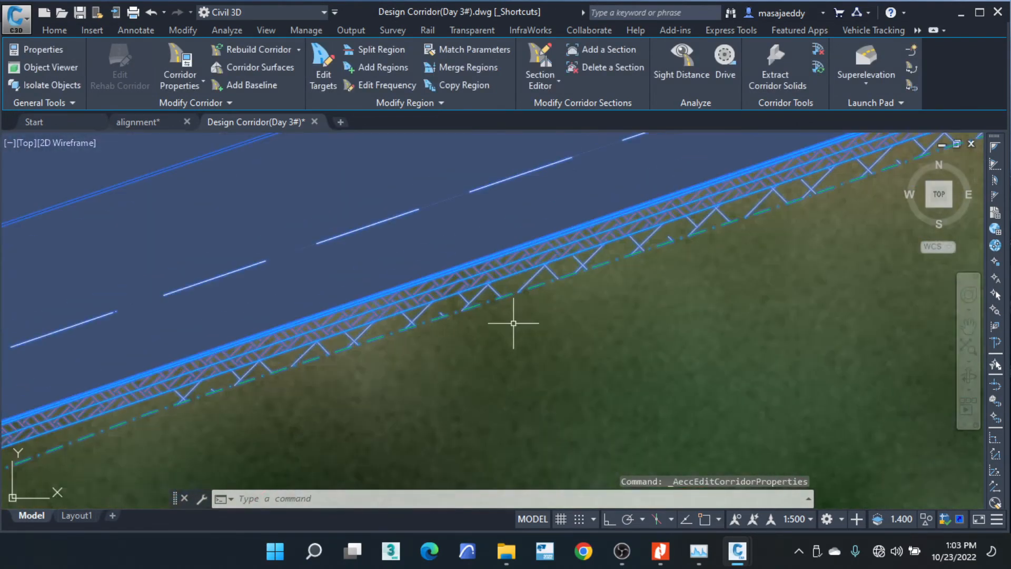
key("Escape")
key("Escape")
key("Escape")
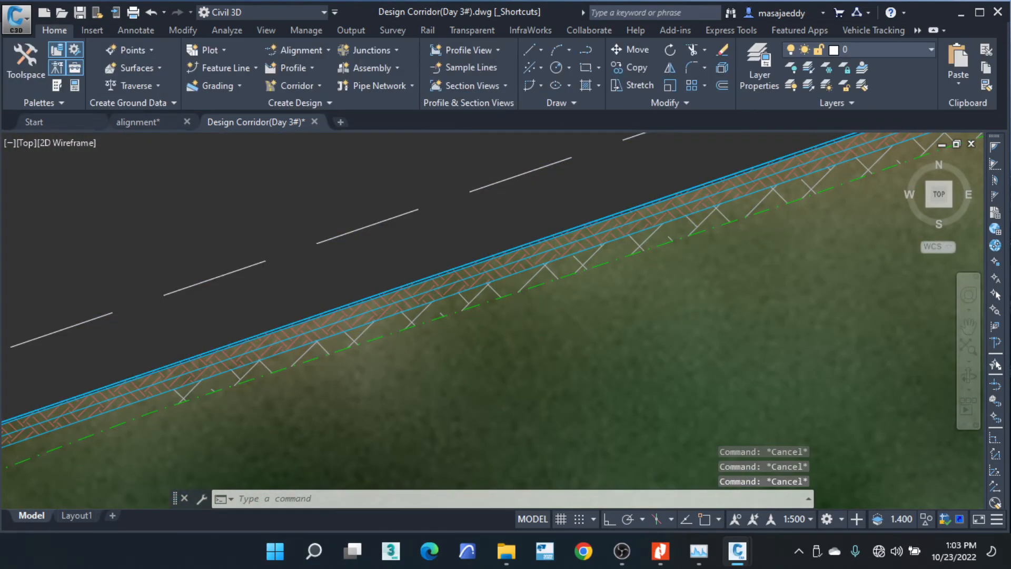
scroll(542, 330, "down", 6)
middle_click_drag(824, 373, 444, 209)
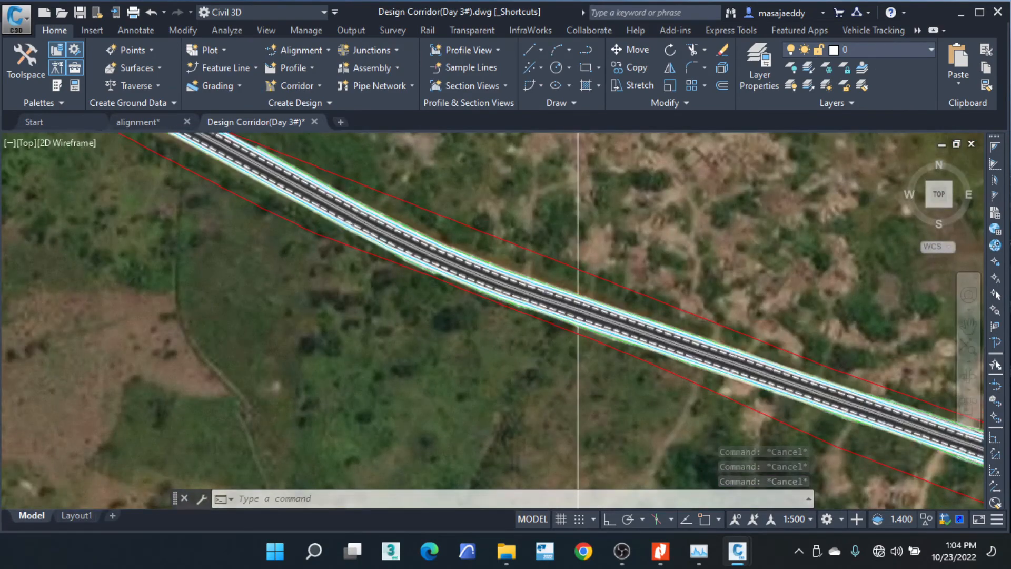
scroll(673, 319, "up", 8)
scroll(673, 318, "down", 10)
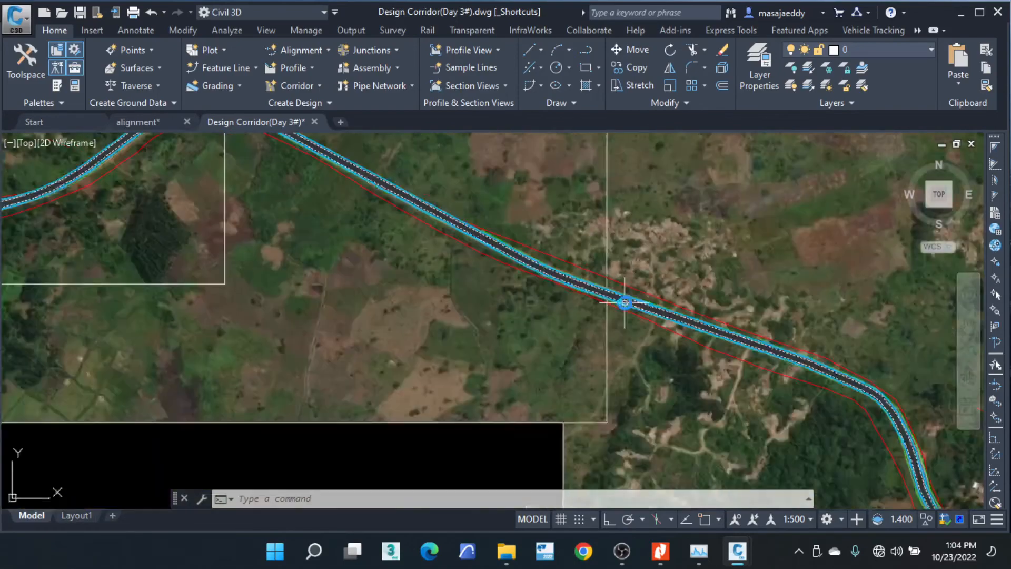
scroll(250, 229, "up", 6)
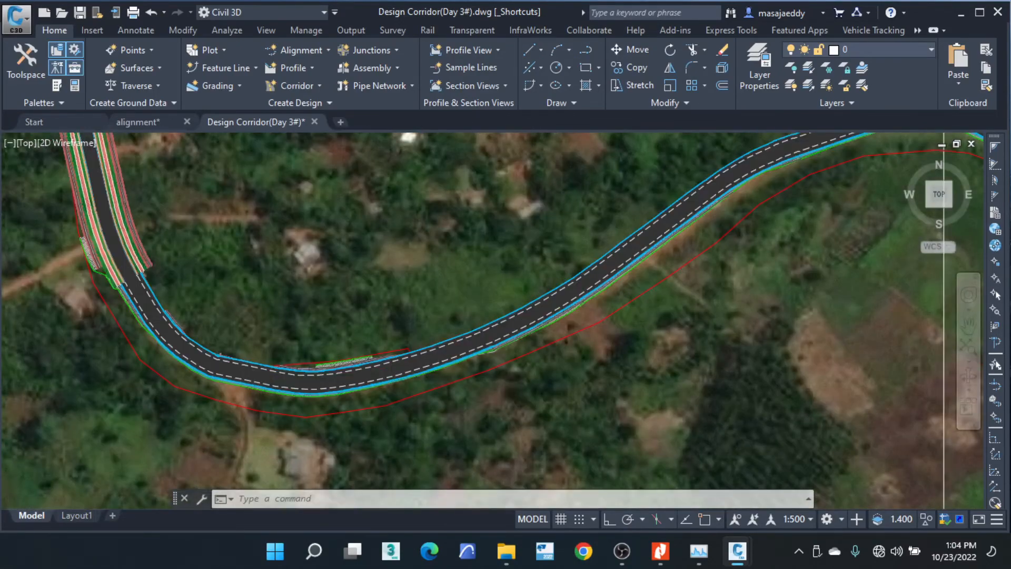
scroll(282, 298, "down", 3)
scroll(614, 368, "down", 1)
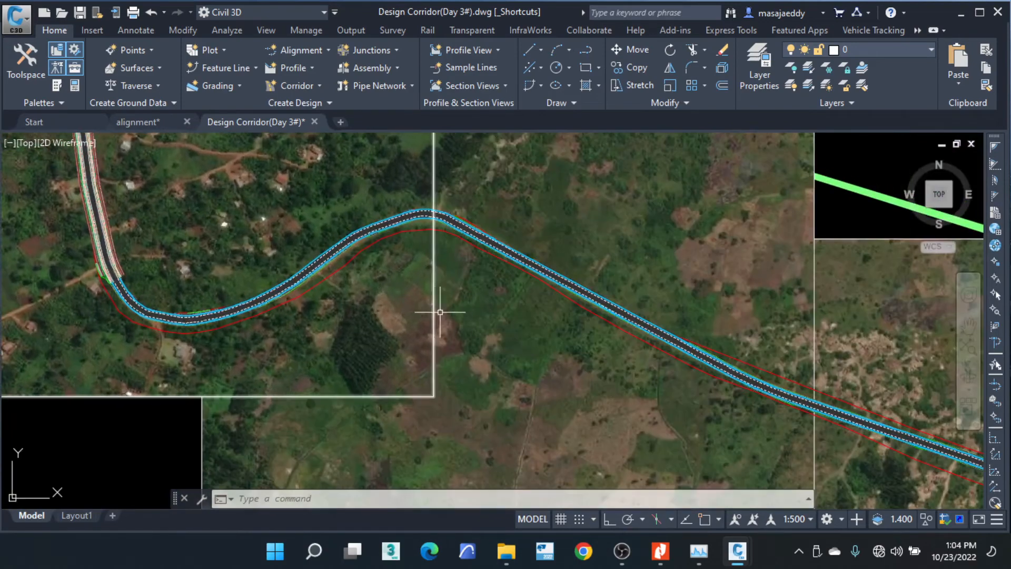
scroll(591, 339, "down", 3)
scroll(824, 441, "up", 6)
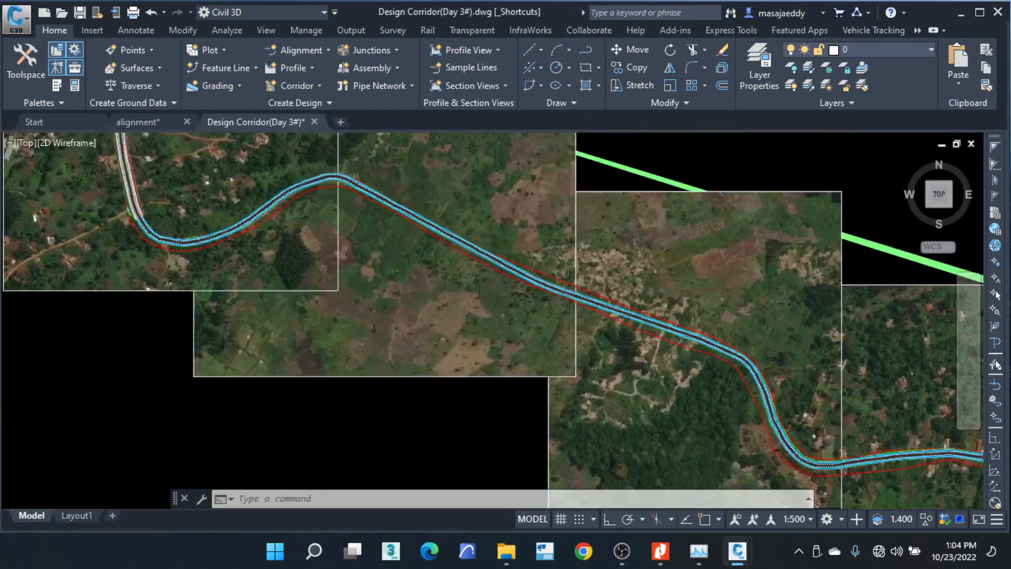
scroll(846, 463, "down", 5)
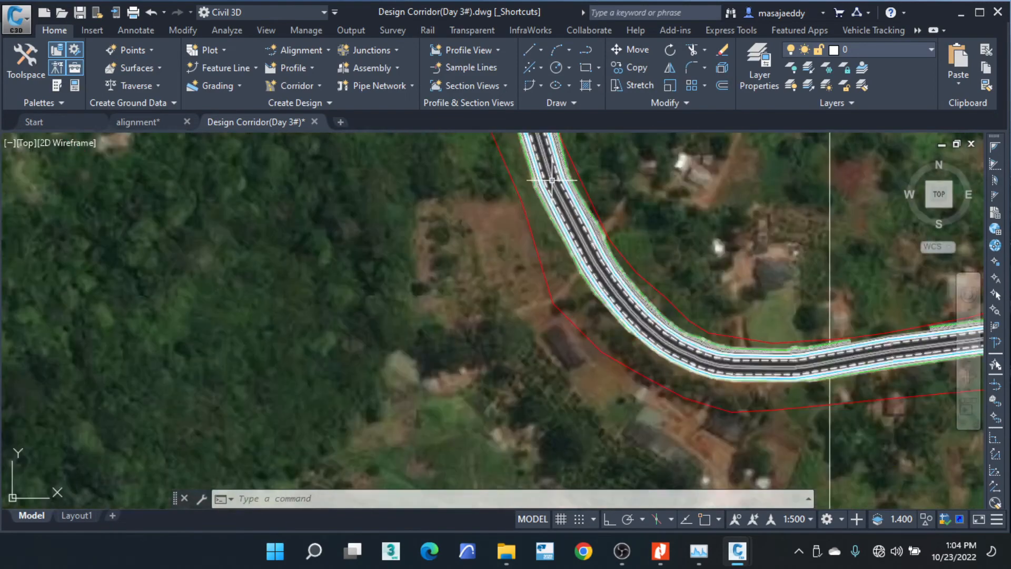
mouse_move(552, 180)
middle_mouse_down()
mouse_move(700, 442)
mouse_move(583, 193)
mouse_move(732, 410)
middle_mouse_up()
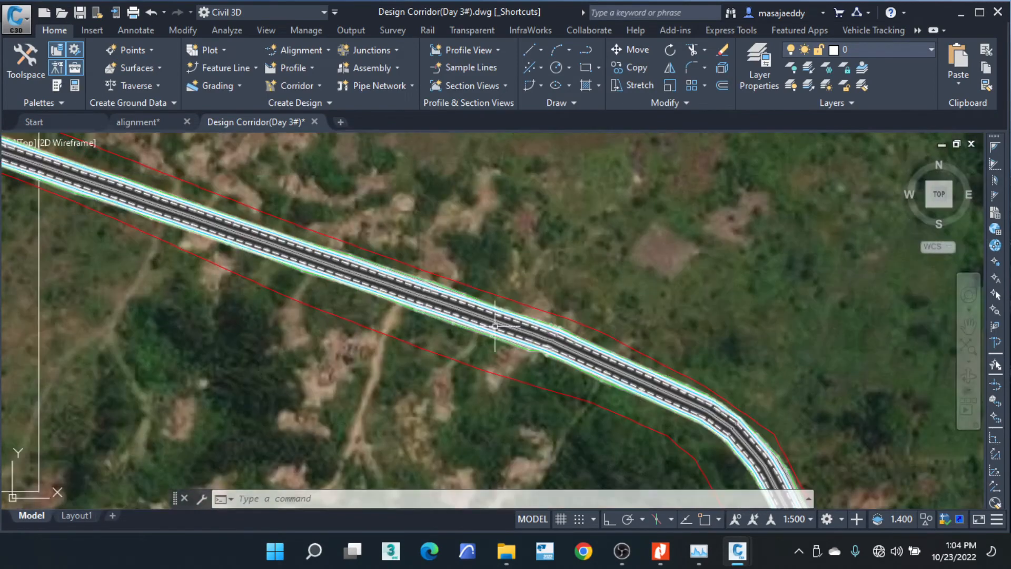
Create a corridor surface for the main road corridor and name it "Corridor - top of corridor".
left_click(463, 305)
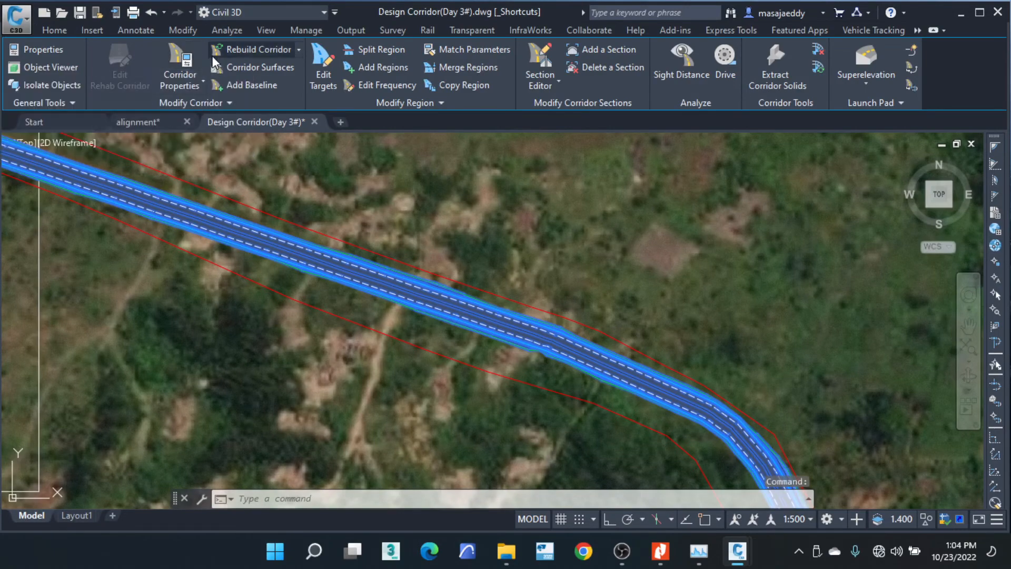
left_click(191, 61)
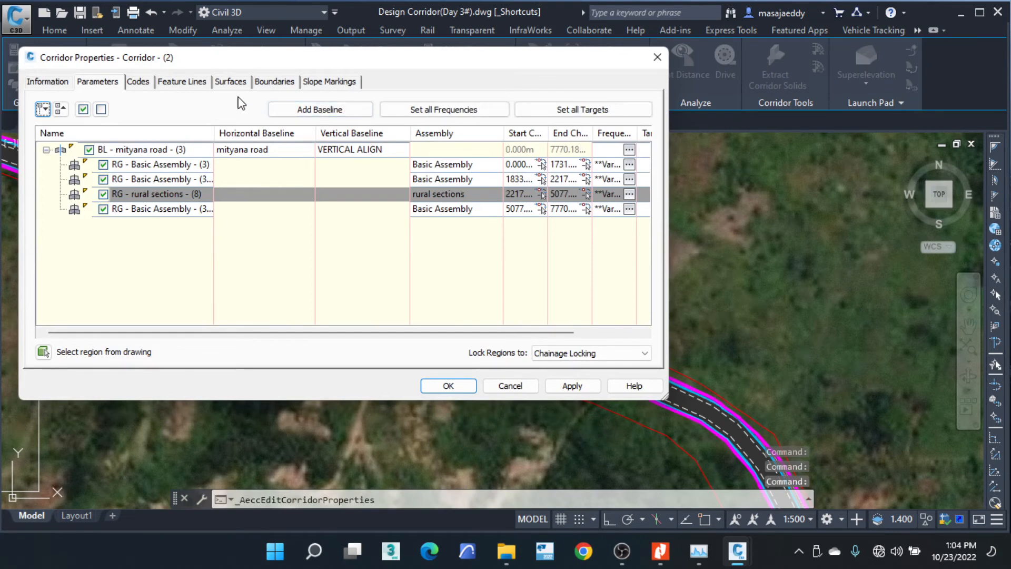
left_click(232, 83)
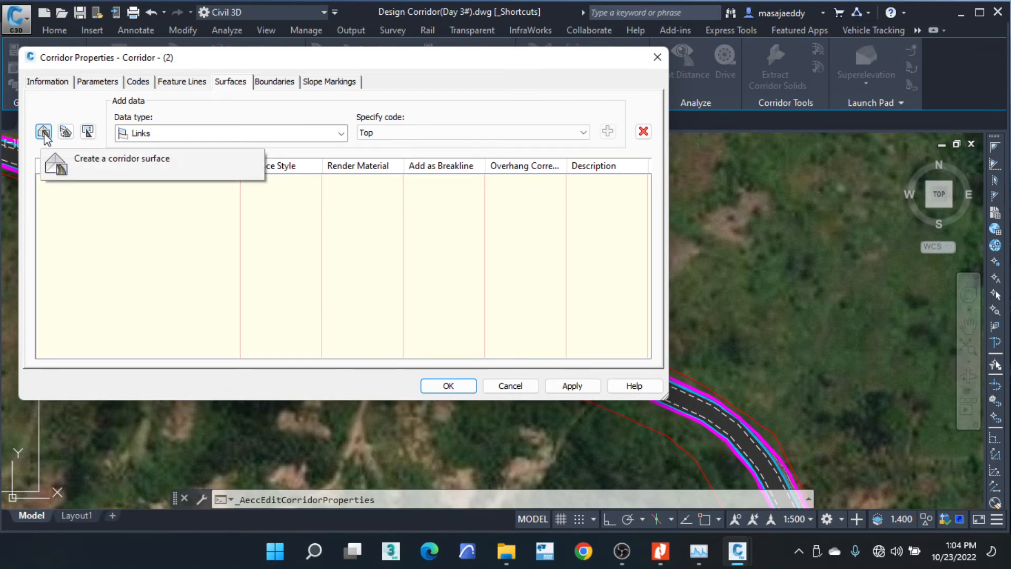
left_click(43, 132)
left_click(185, 185)
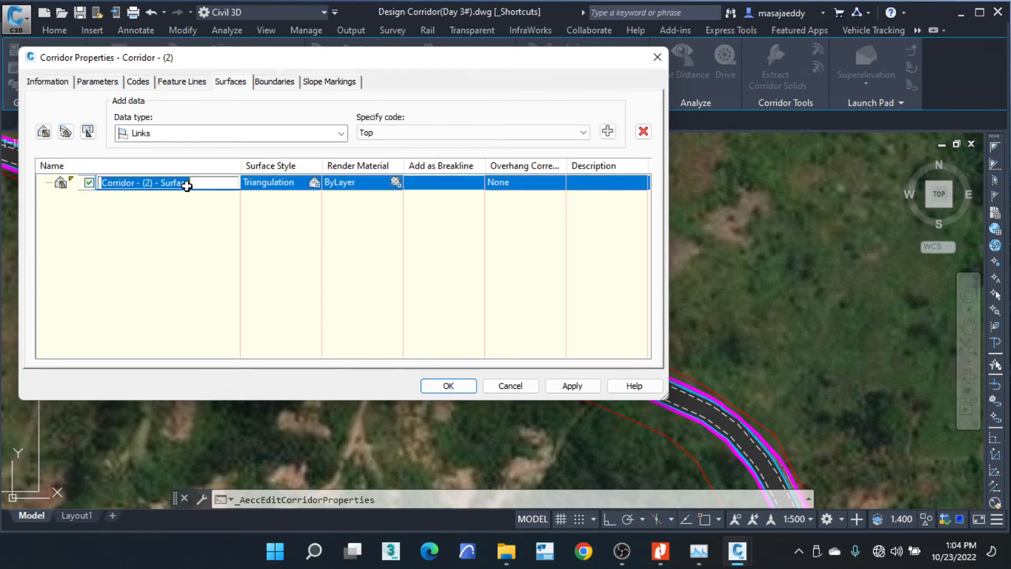
left_click(195, 184)
left_click_drag(196, 184, 162, 185)
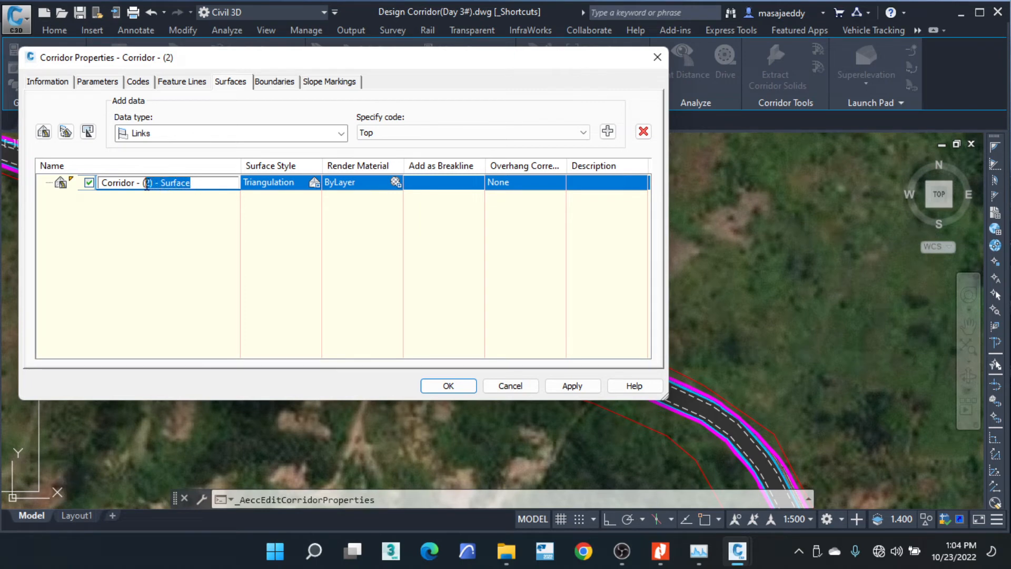
type("top")
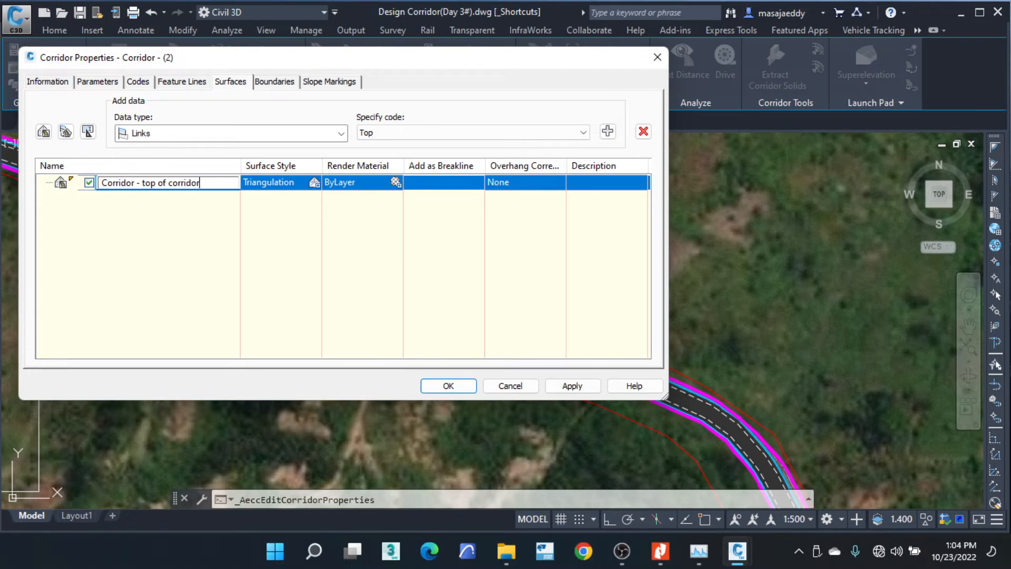
Give the top of corridor surface the _No Display style and set its overhang correction to Top Links.
left_click(315, 182)
left_click(535, 164)
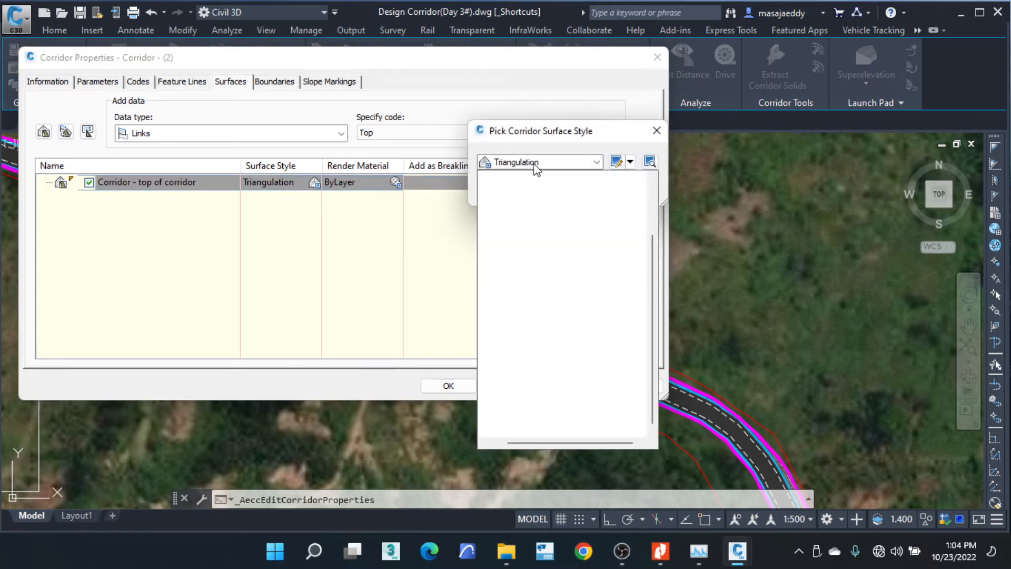
scroll(516, 192, "up", 2)
left_click(507, 176)
left_click(510, 188)
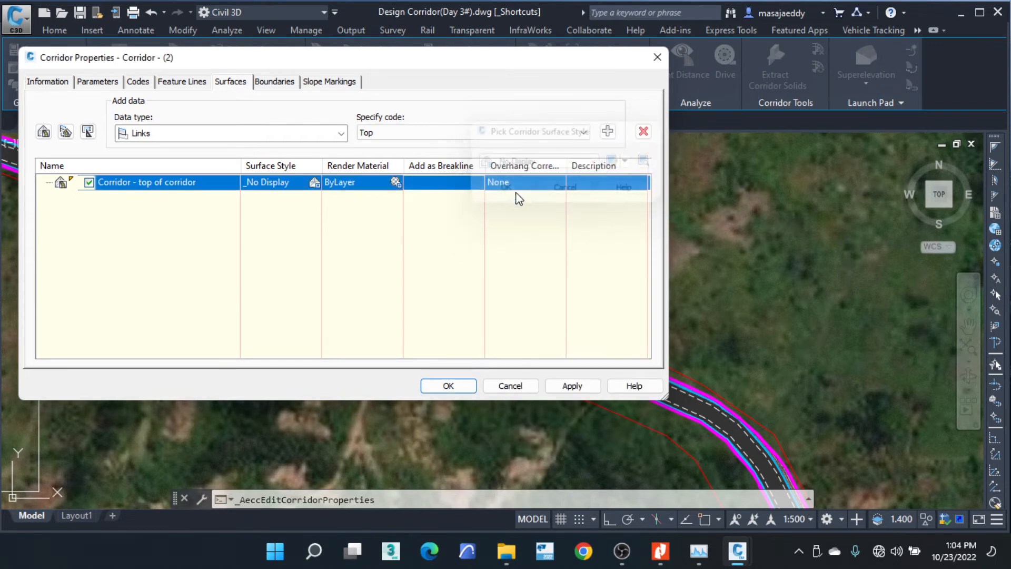
left_click(530, 182)
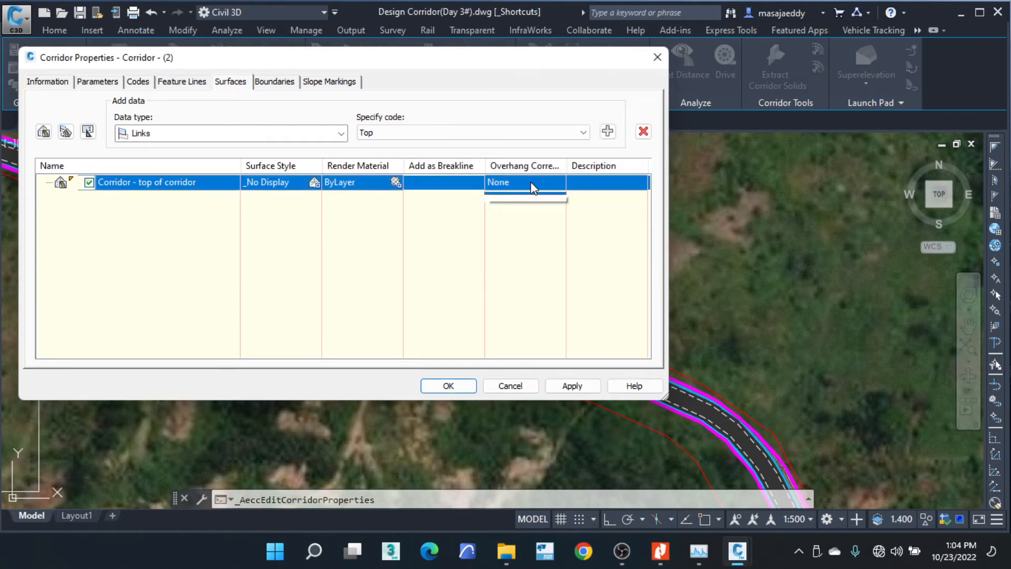
left_click(530, 183)
left_click(520, 198)
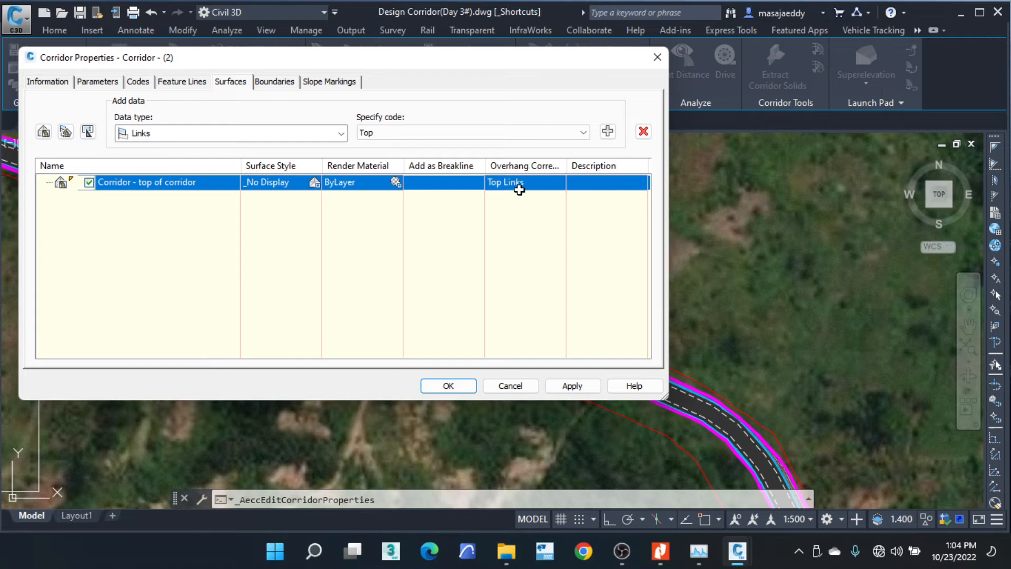
Add the links with code Top as data to the top of corridor surface.
left_click(424, 132)
left_click(423, 132)
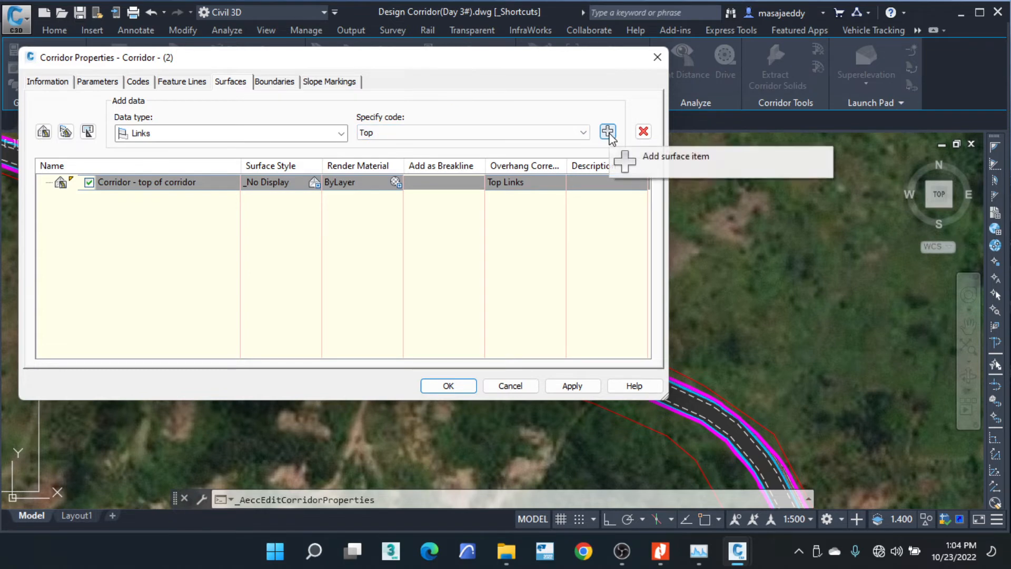
left_click(608, 133)
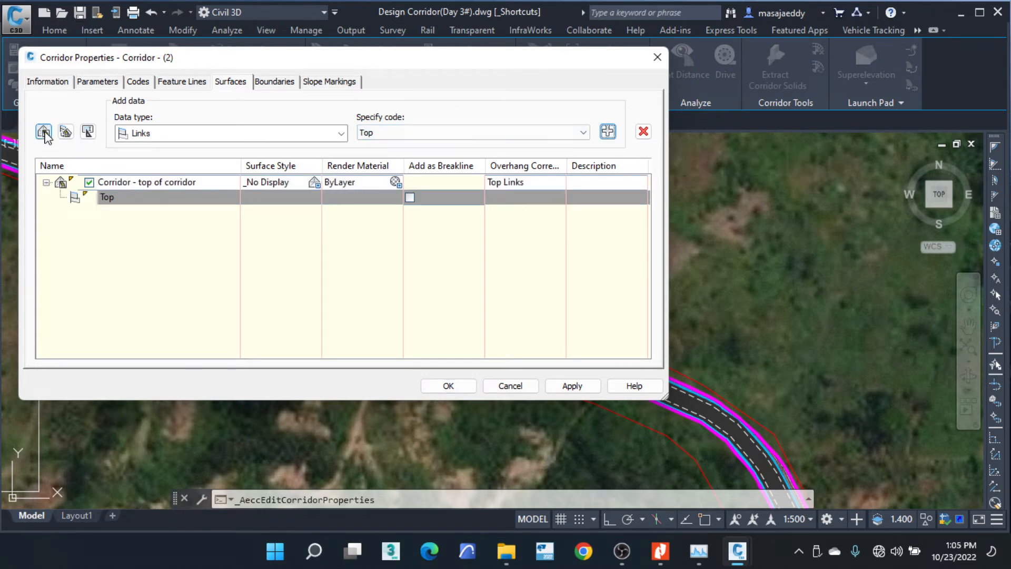
Create a second corridor surface and name it "Corridor -datum".
left_click(44, 132)
left_click(168, 214)
left_click(168, 215)
left_click_drag(197, 212, 141, 212)
type("datum")
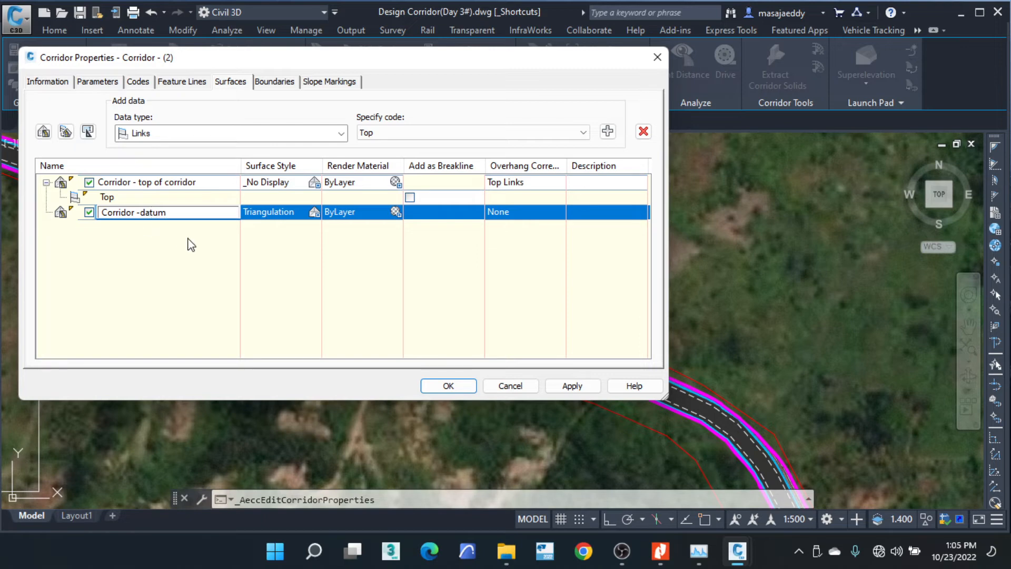
key("Return")
Give the datum surface the _No Display style and set its overhang correction to Bottom Links.
left_click(295, 212)
left_click(520, 163)
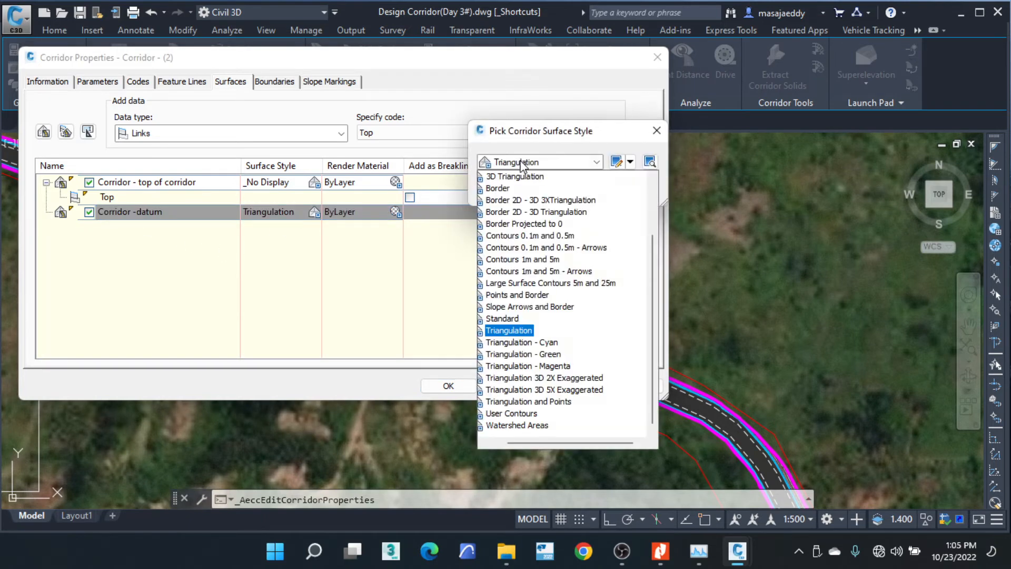
scroll(534, 191, "up", 2)
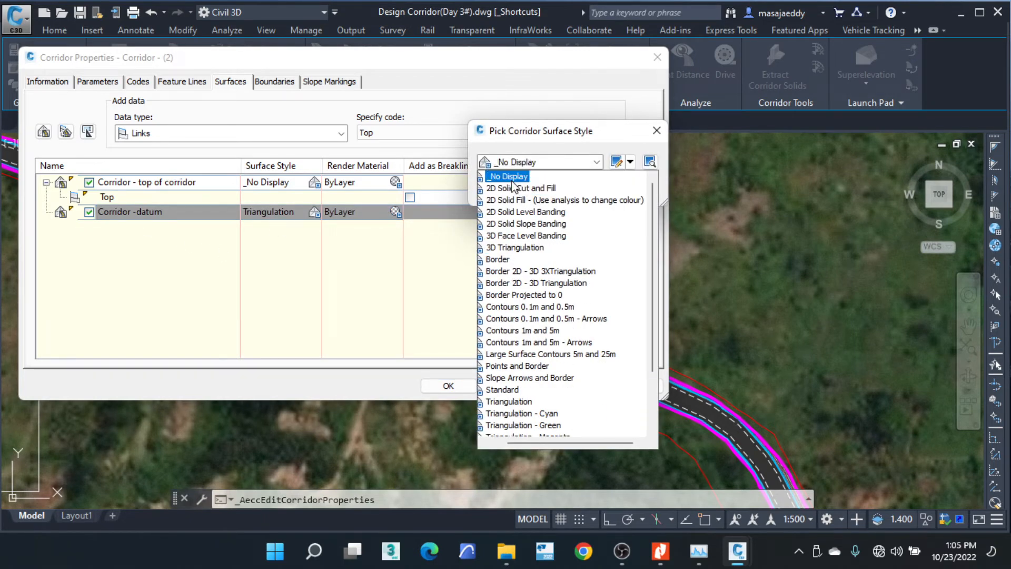
left_click(508, 176)
left_click(513, 194)
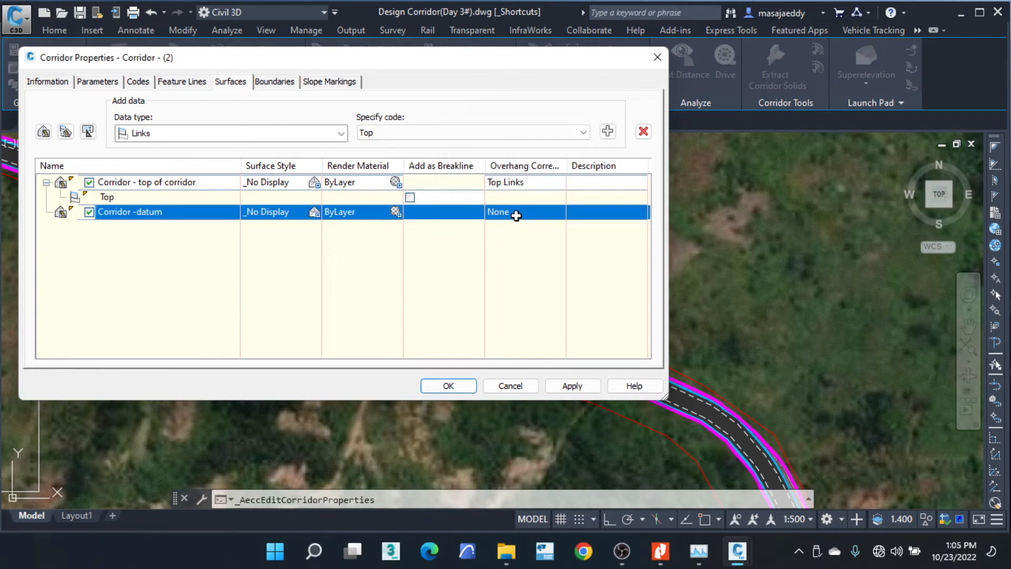
left_click(516, 215)
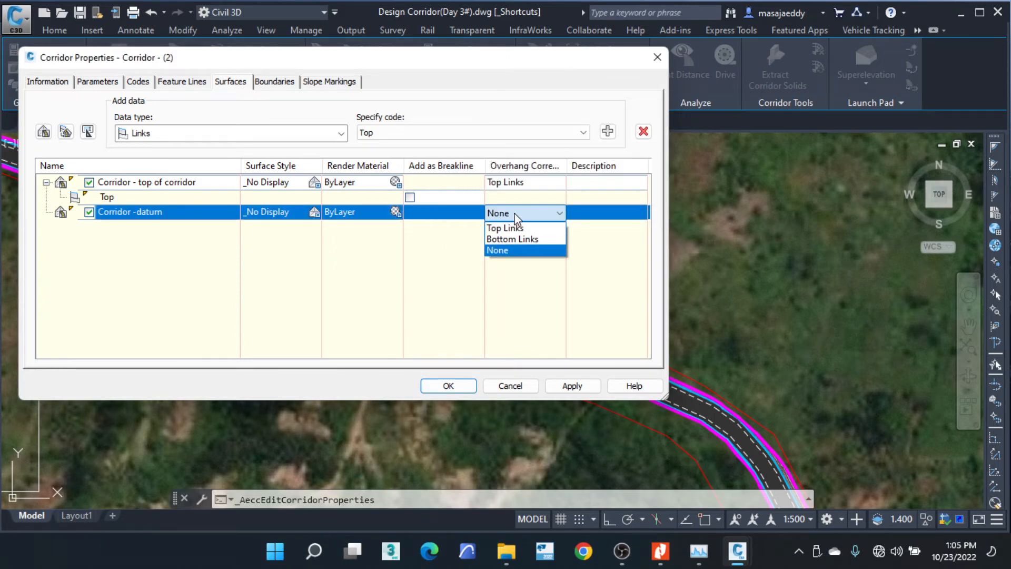
left_click(518, 239)
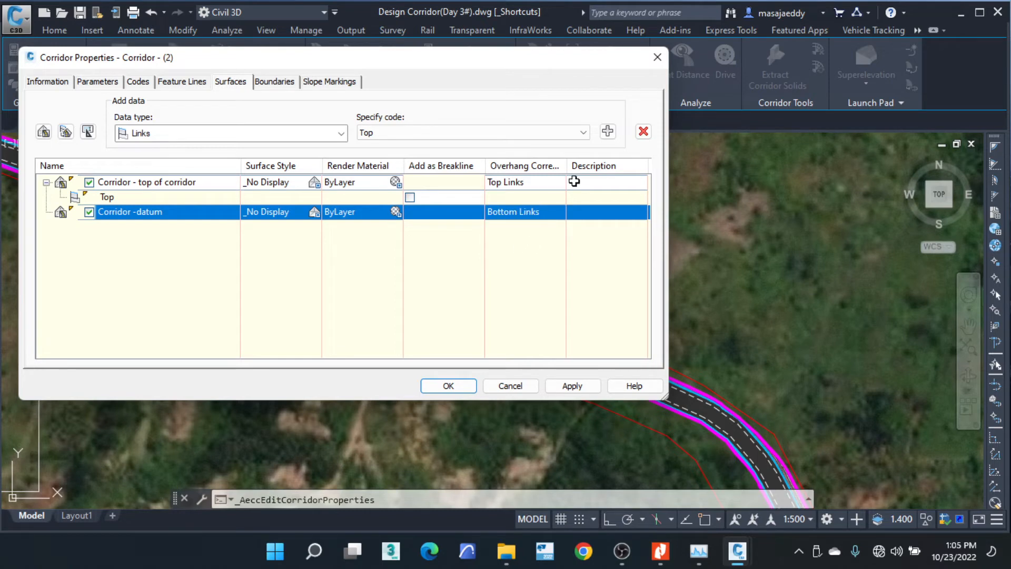
Add the links with code Formation as data to the datum surface.
left_click(584, 134)
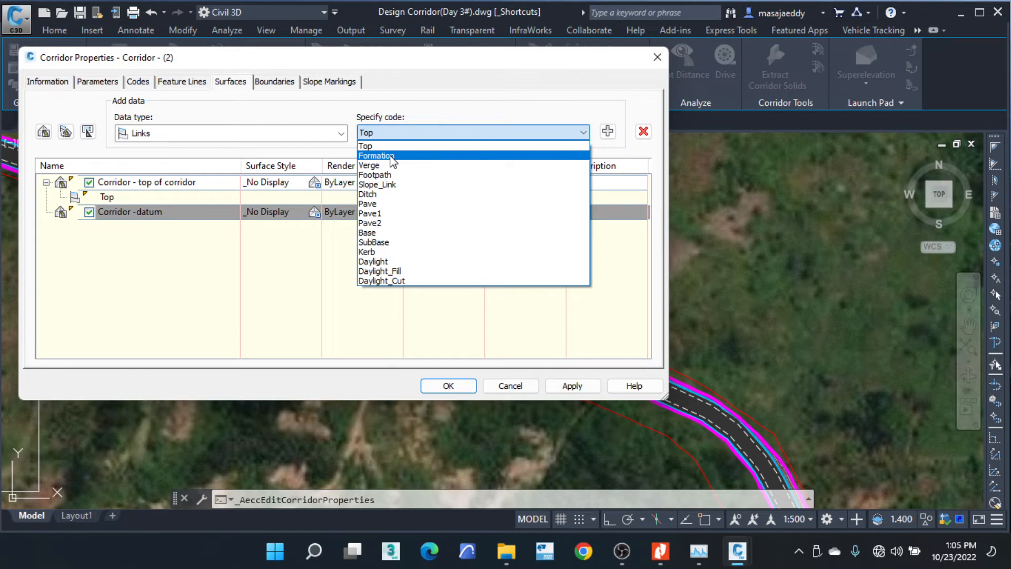
left_click(376, 155)
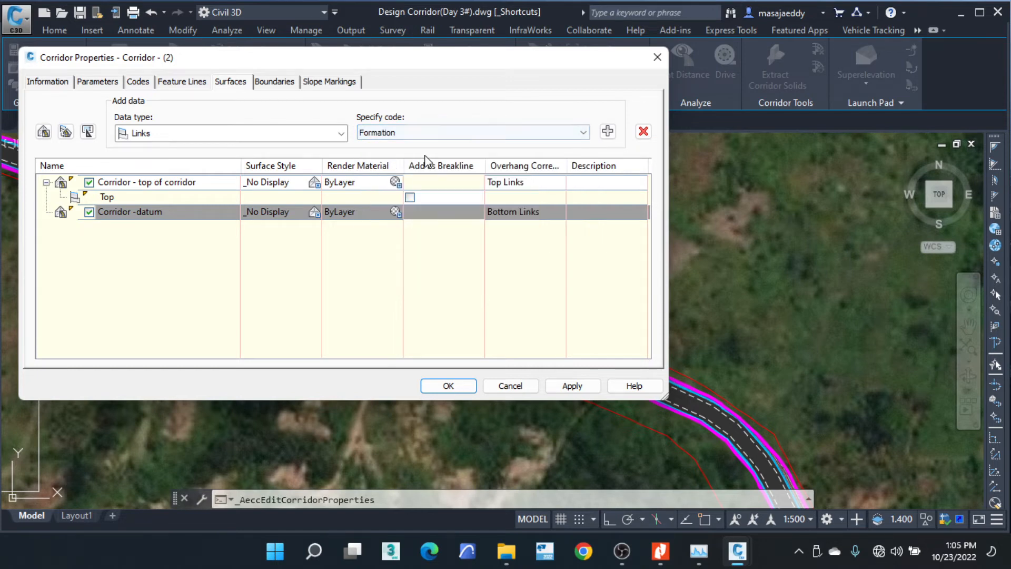
left_click(608, 131)
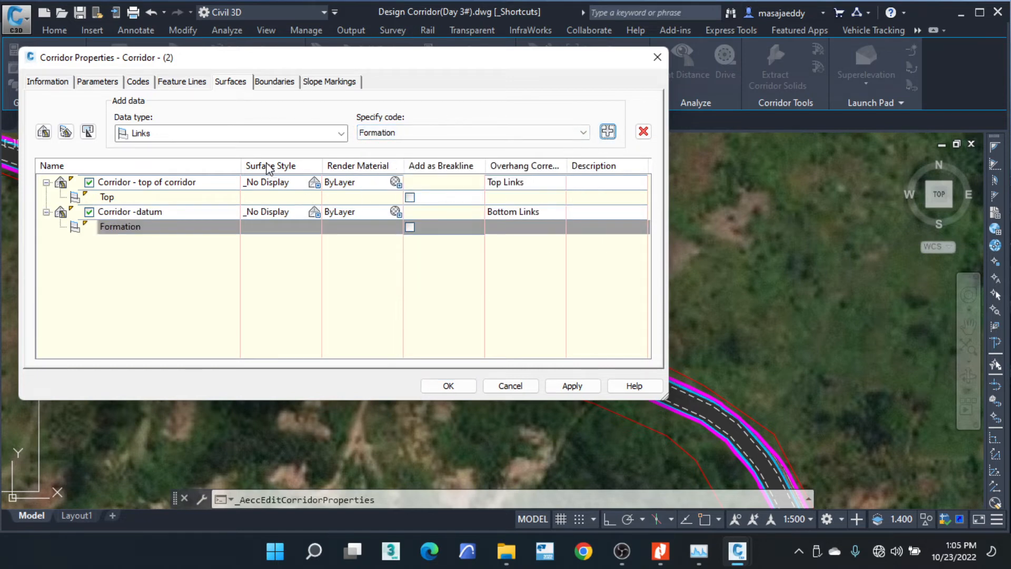
Add the corridor extents as outer boundary to both the top of corridor and datum surfaces, and apply the corridor properties.
left_click(275, 82)
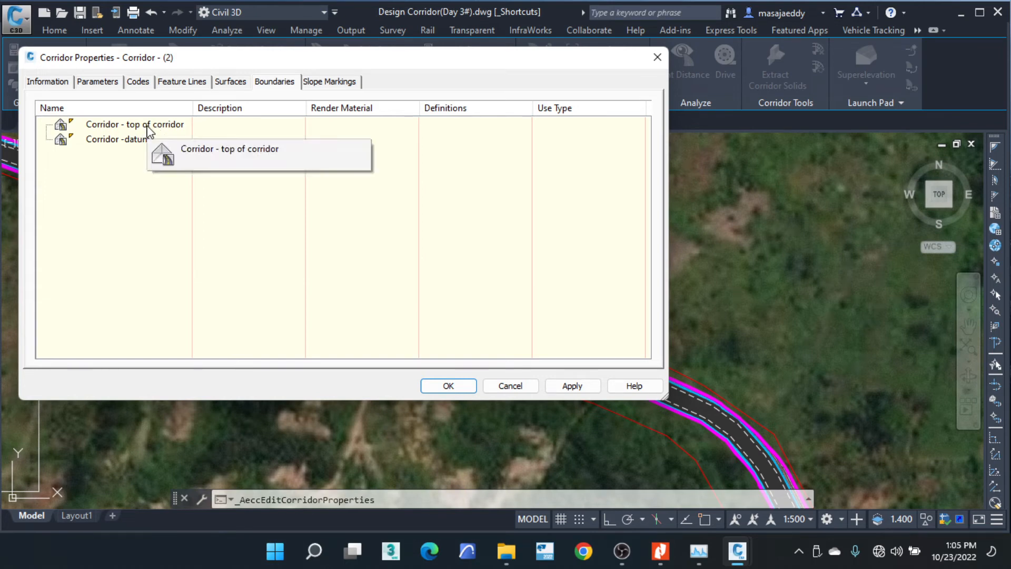
right_click(148, 130)
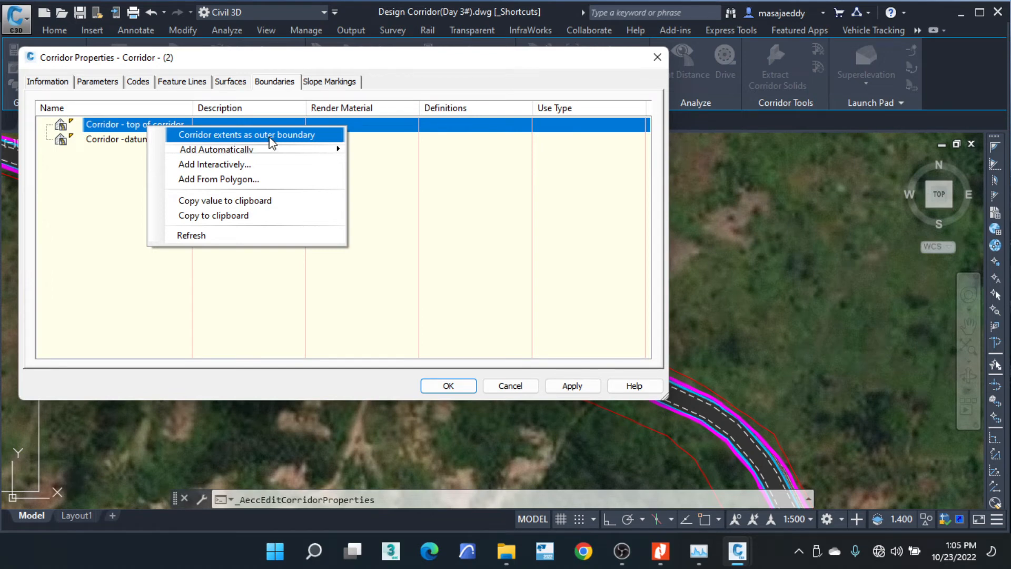
left_click(271, 136)
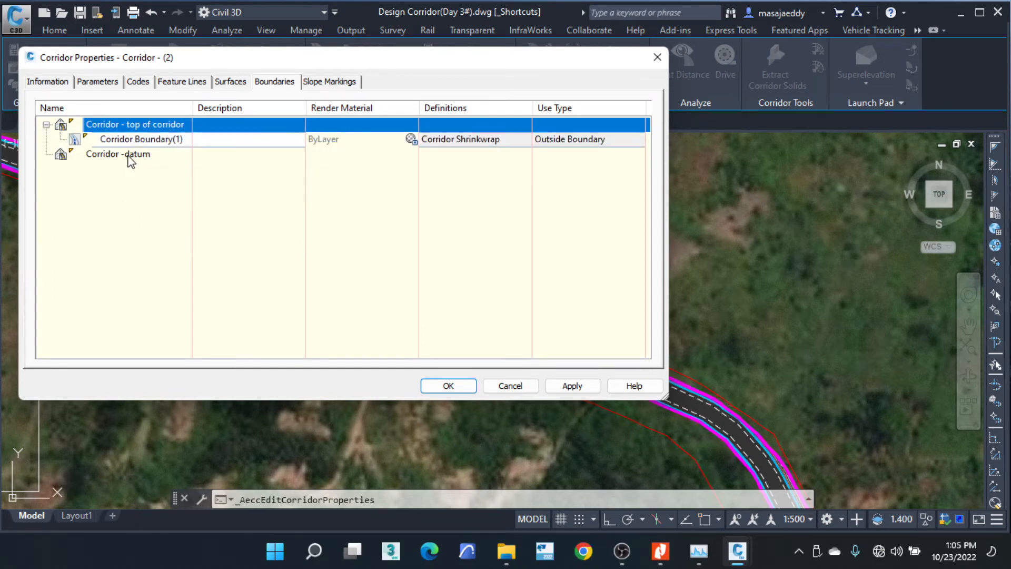
right_click(130, 158)
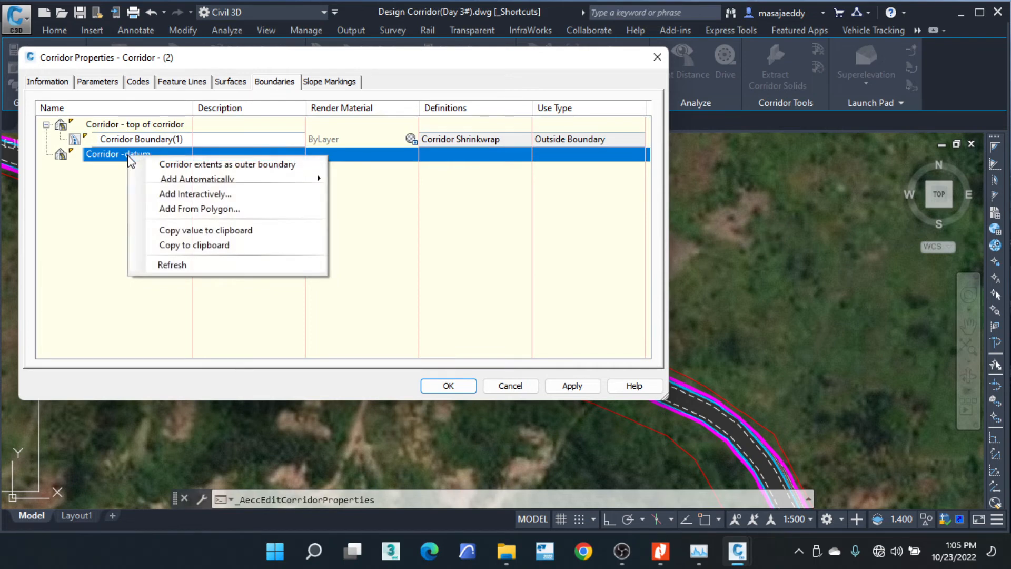
left_click(185, 166)
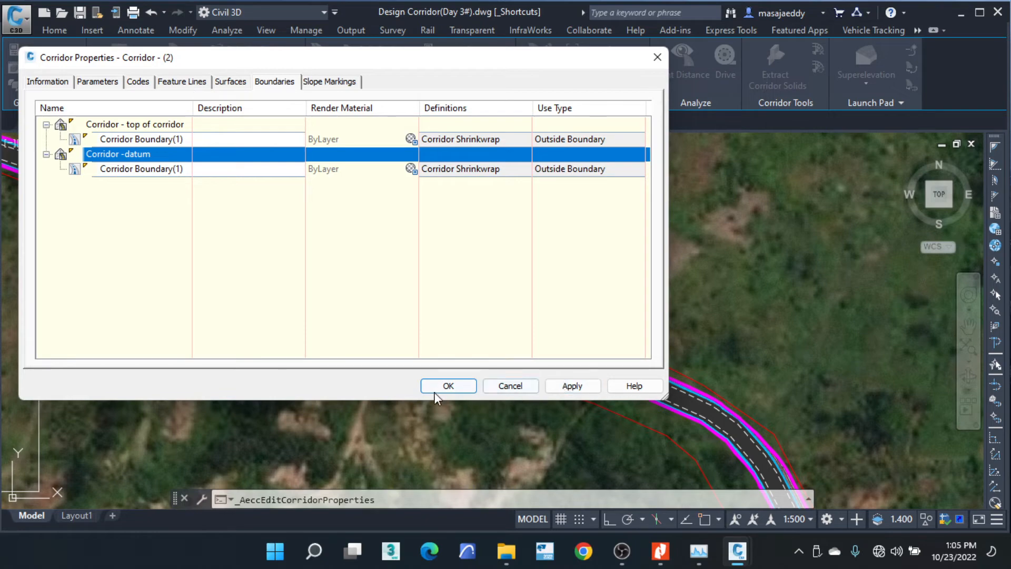
left_click(448, 385)
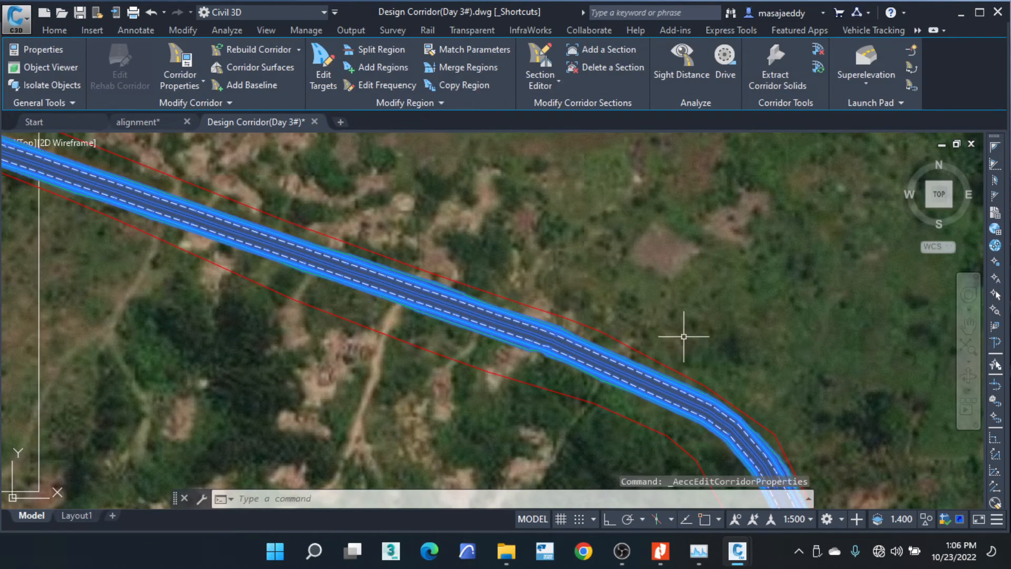
key("Escape")
key("Escape")
key("Escape")
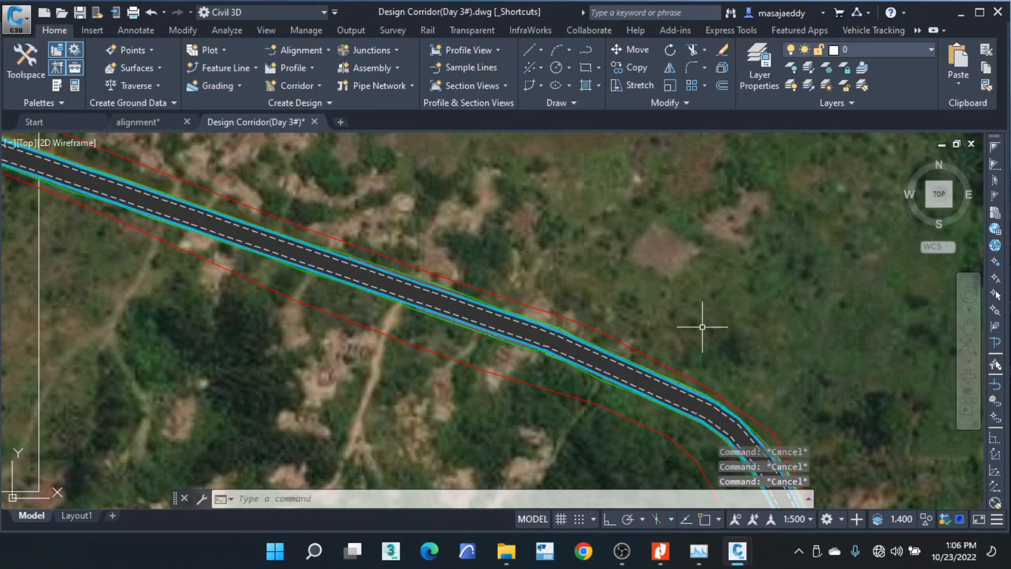
Examine the road edges and slope markings of the corridor around the bend and along the straight after it.
scroll(702, 327, "down", 6)
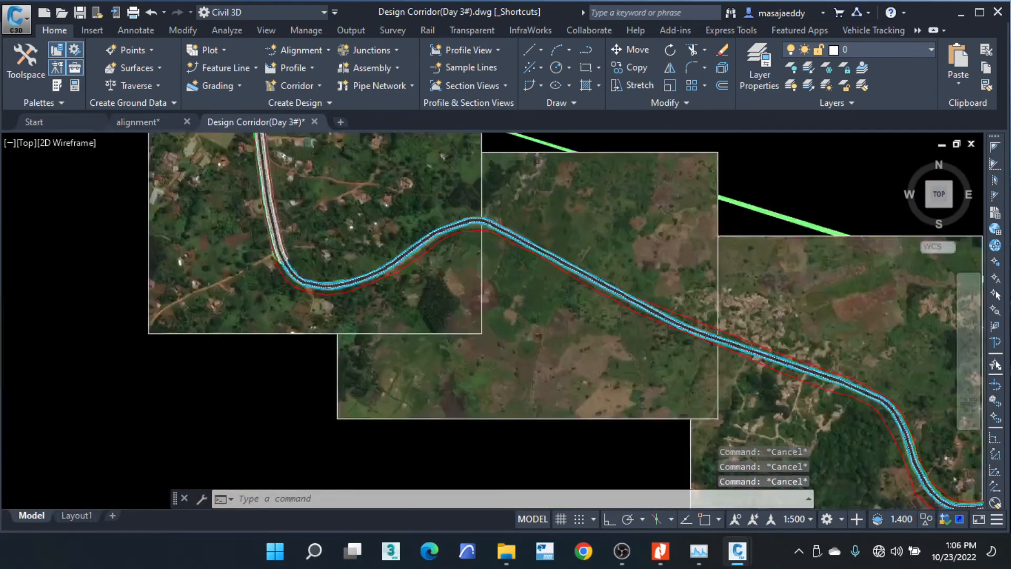
scroll(489, 226, "up", 10)
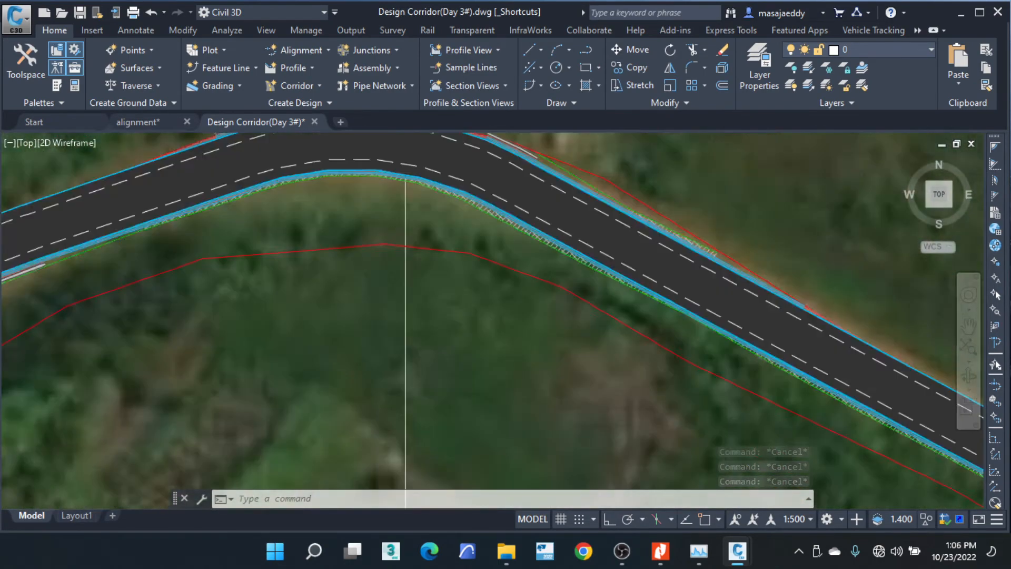
scroll(643, 237, "up", 4)
middle_click_drag(641, 215, 643, 337)
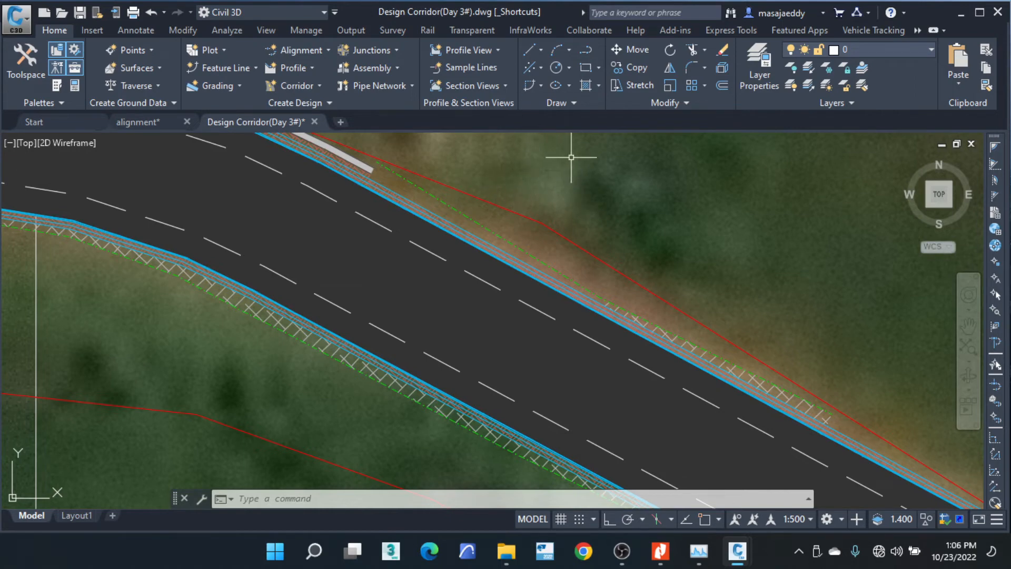
mouse_move(572, 157)
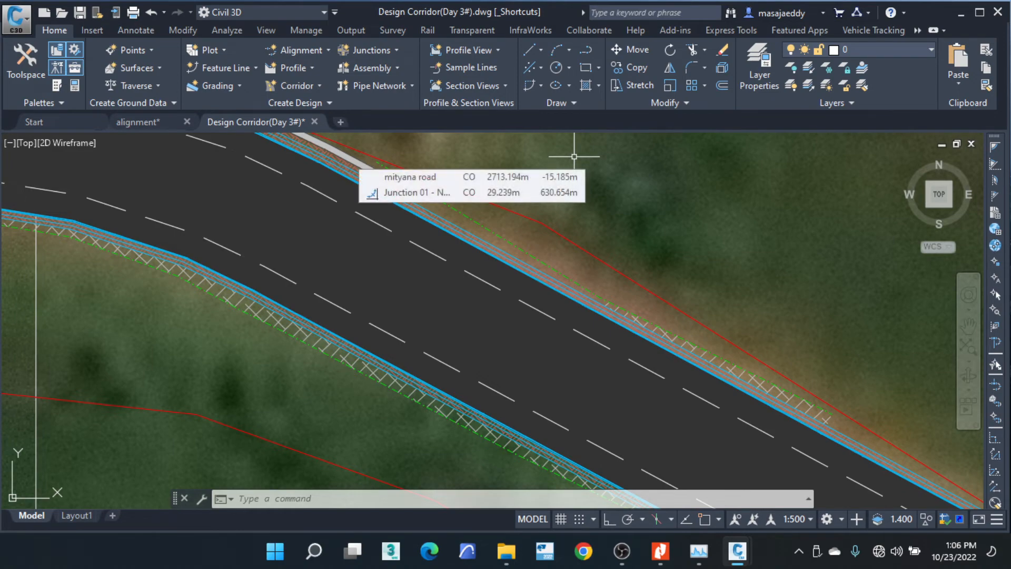
scroll(413, 242, "down", 4)
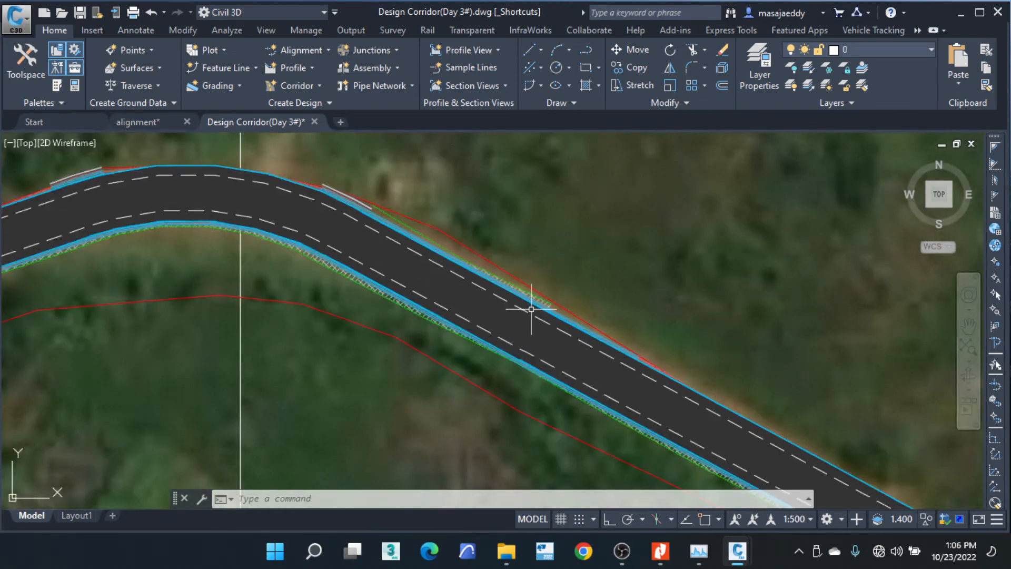
middle_click_drag(532, 309, 401, 258)
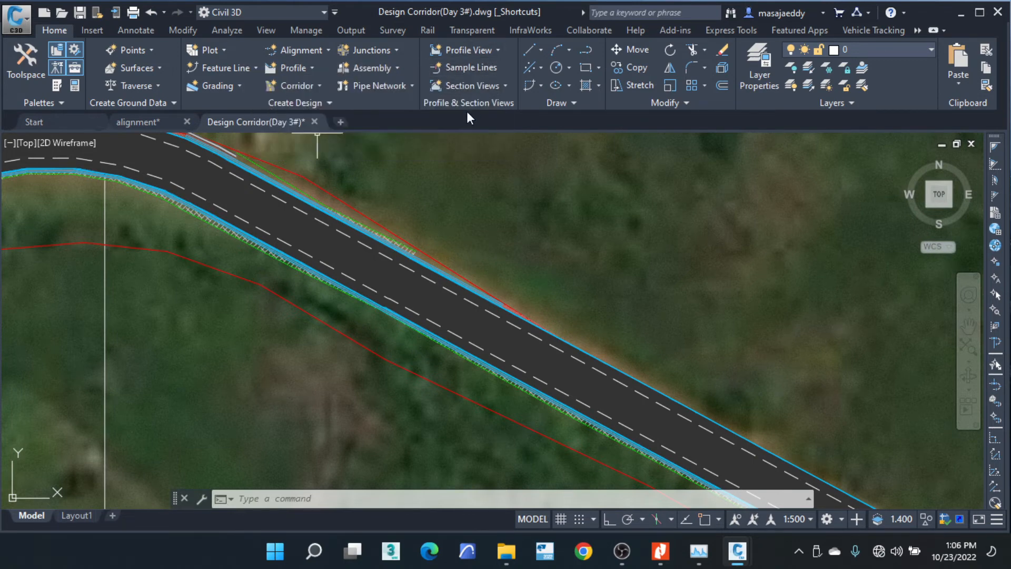
Start the Sample Lines command for the mityana road alignment.
left_click(478, 68)
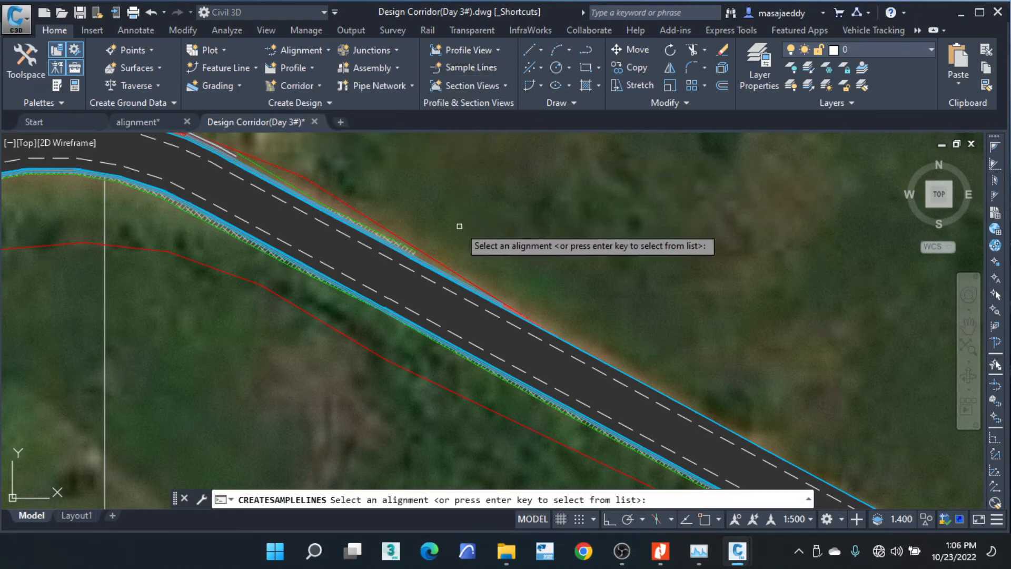
scroll(391, 275, "down", 3)
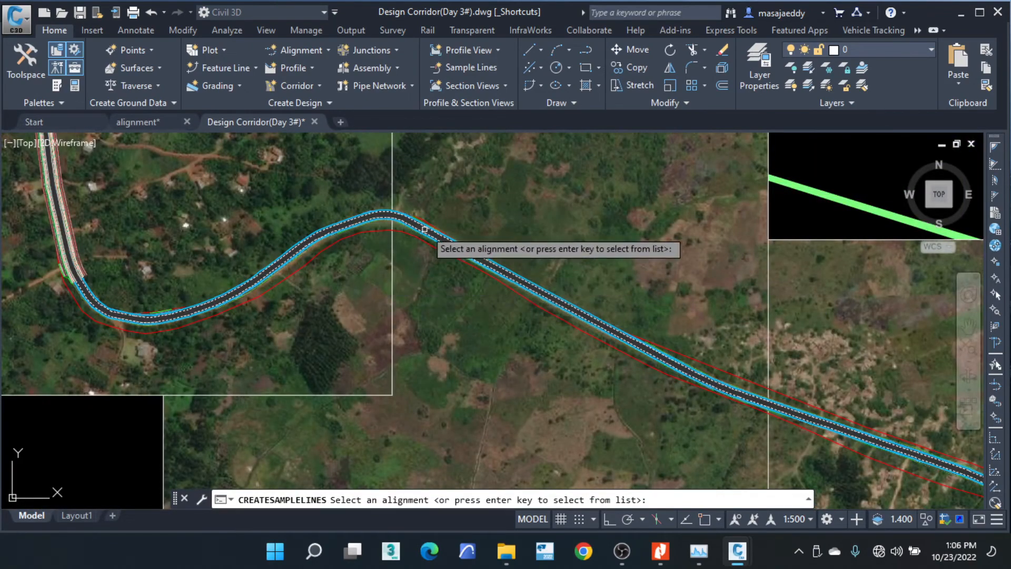
key("Return")
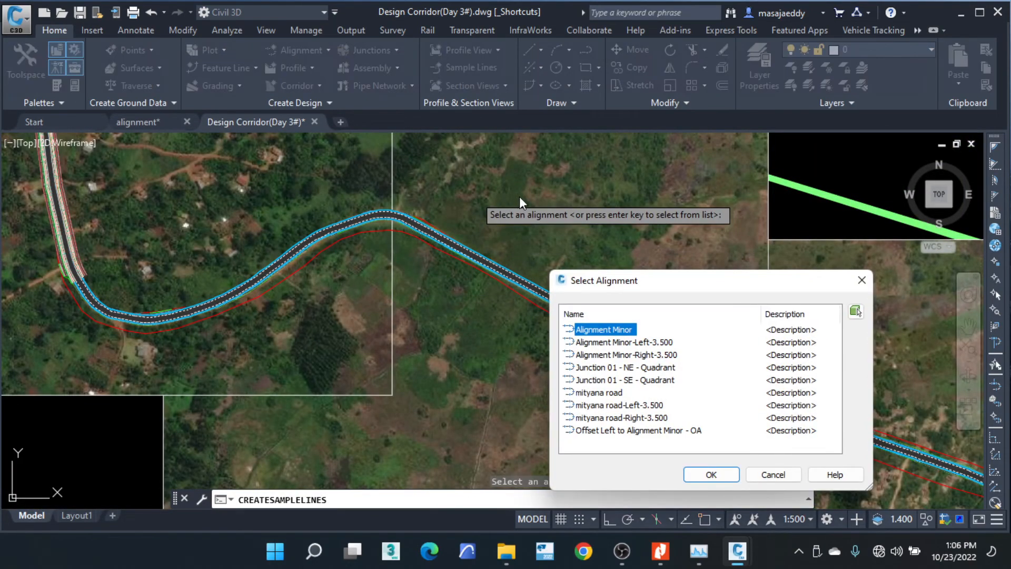
left_click(605, 393)
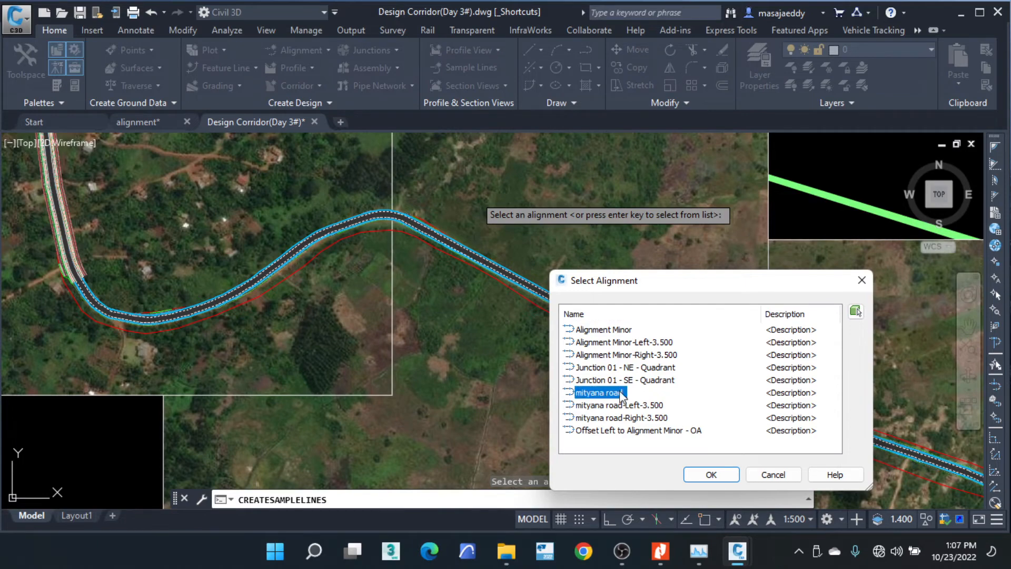
left_click(712, 475)
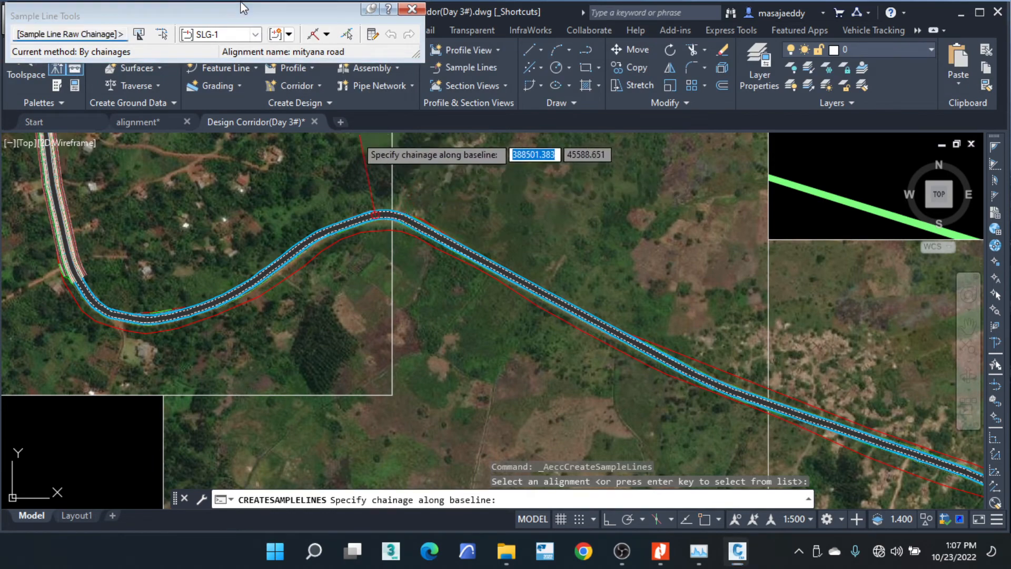
Begin a new sample line group and enlarge its settings so that all data sources show.
left_click_drag(270, 20, 606, 148)
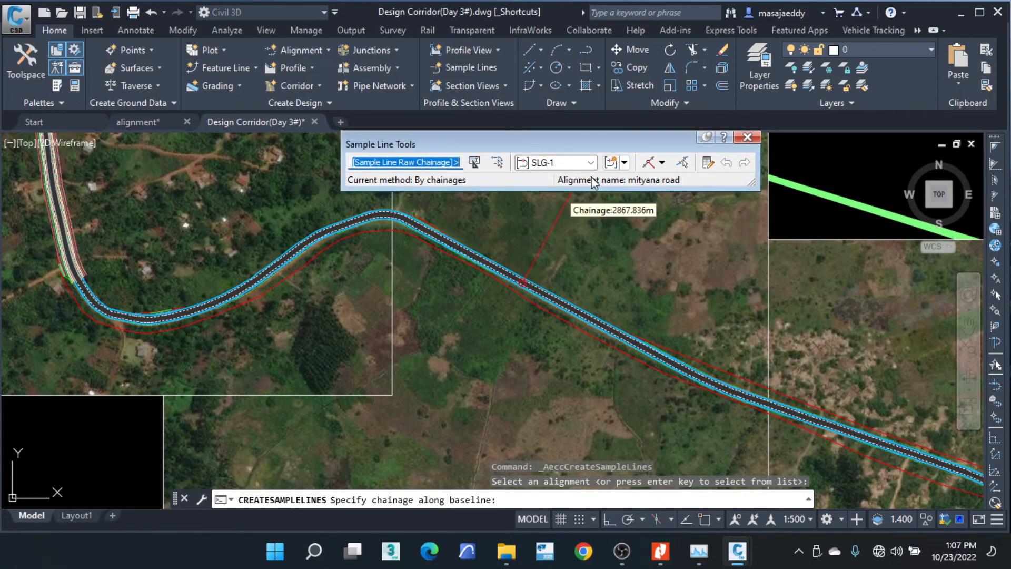
left_click(625, 163)
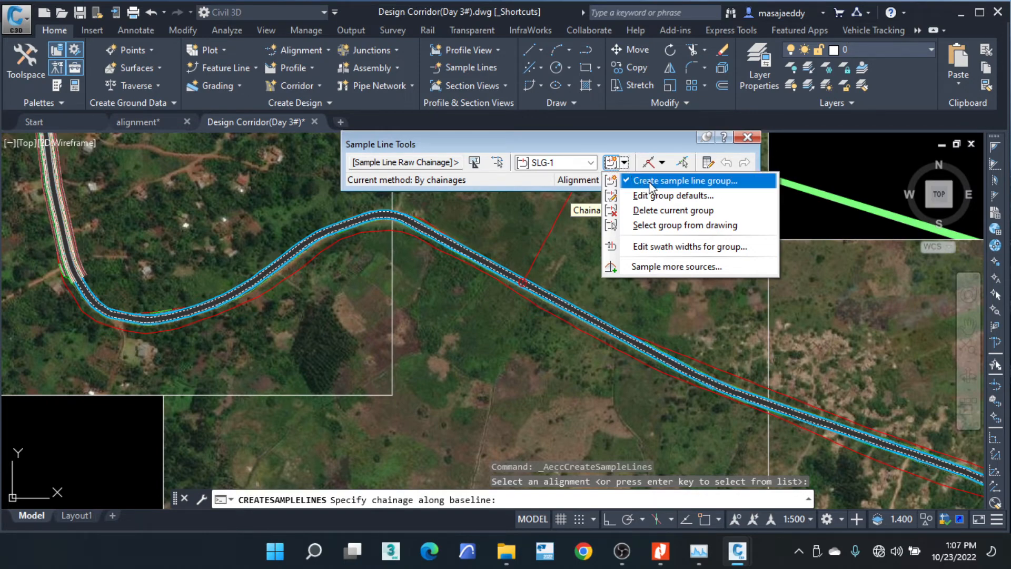
left_click(676, 184)
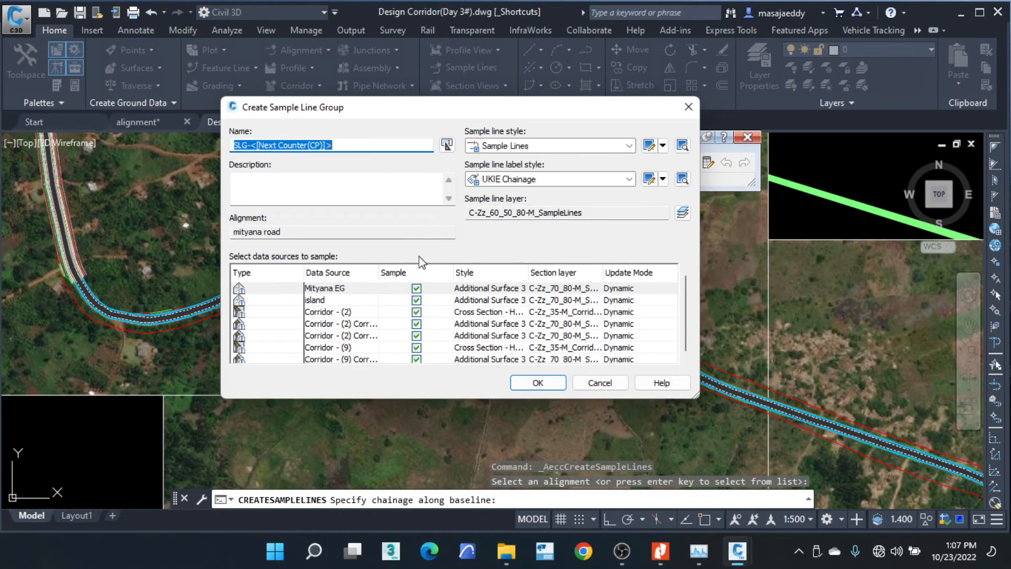
left_click_drag(697, 392, 738, 449)
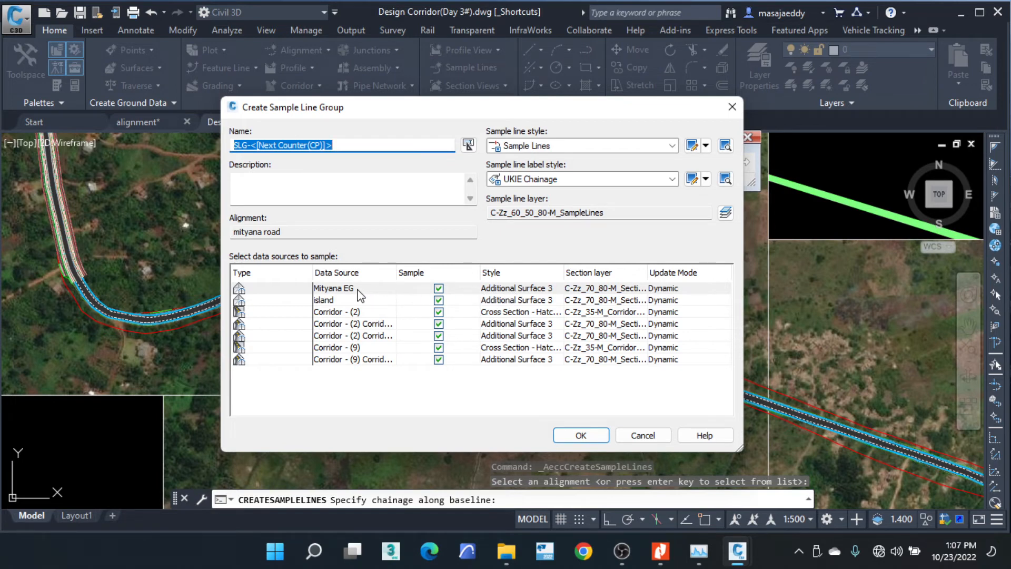
Set the section style of the Mityana EG data source to _Existing Ground.
left_click(520, 289)
left_click(520, 288)
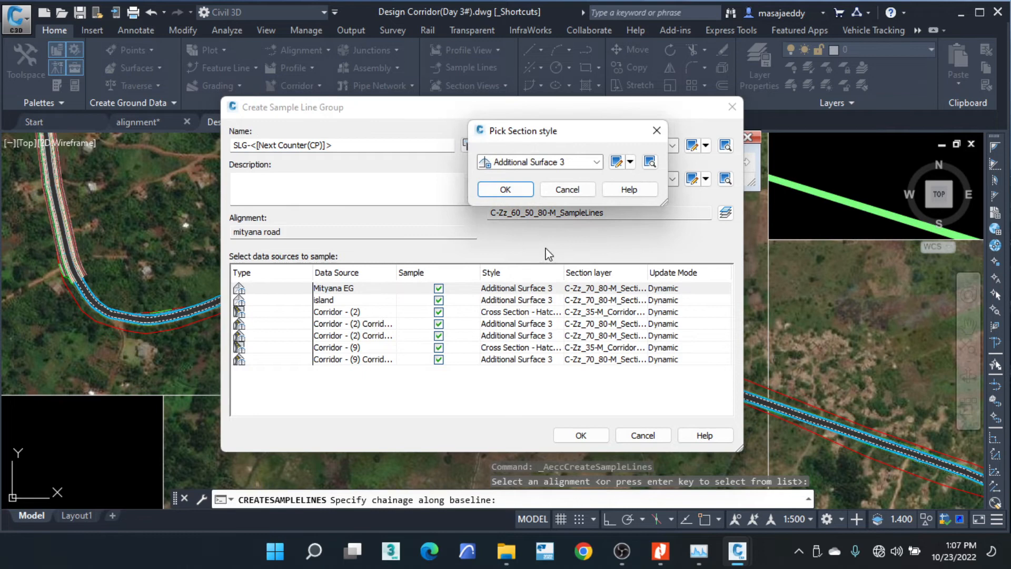
left_click(596, 162)
left_click(550, 177)
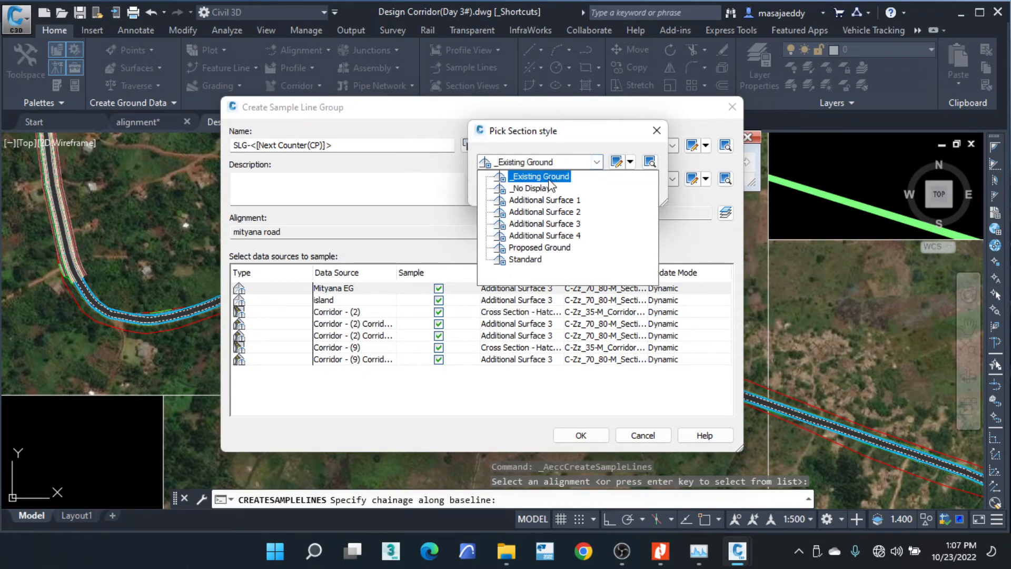
left_click(519, 193)
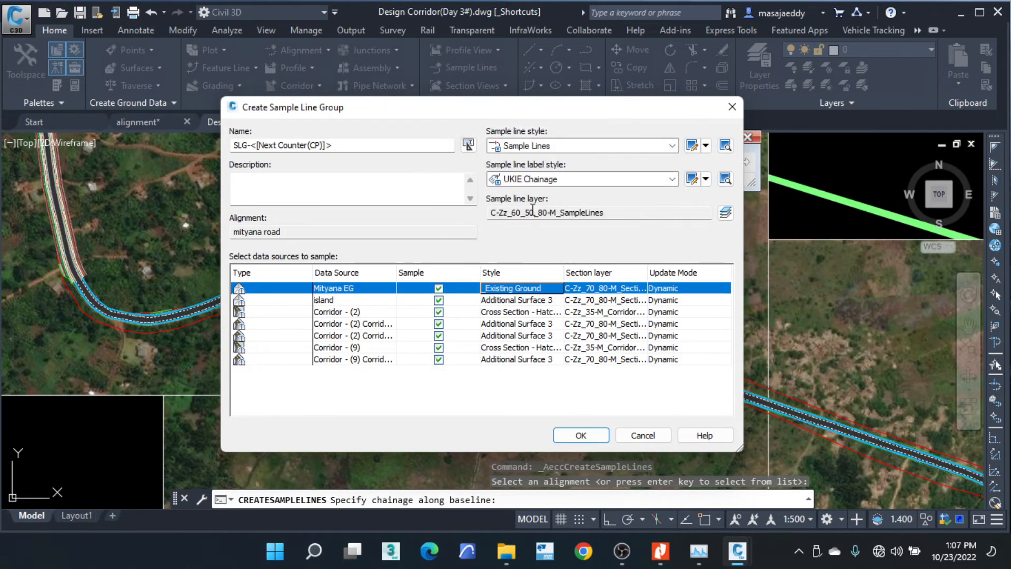
Exclude the island surface, Corridor - (9) and its top surface from the data sources to sample.
left_click(437, 300)
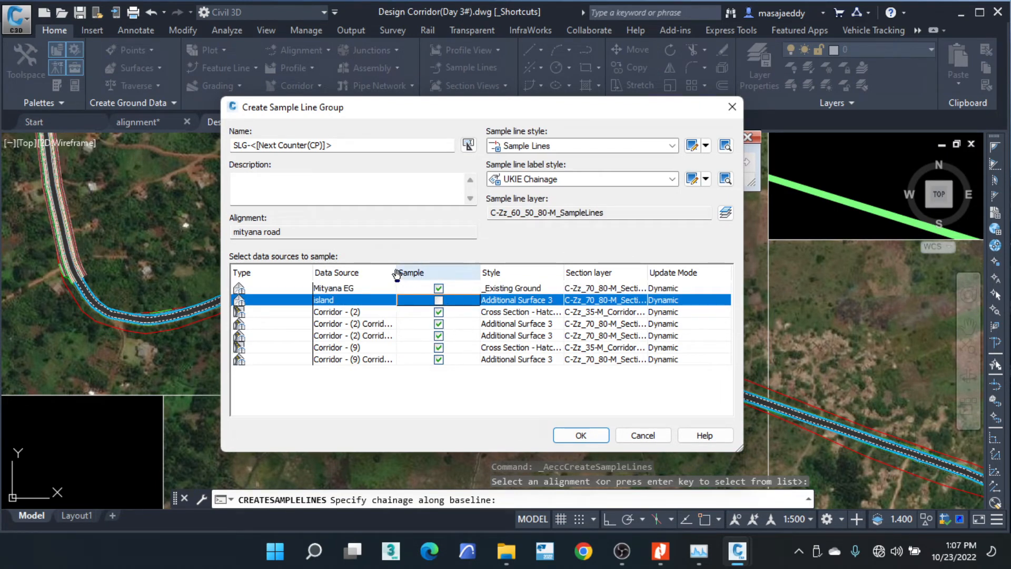
left_click_drag(395, 270, 470, 270)
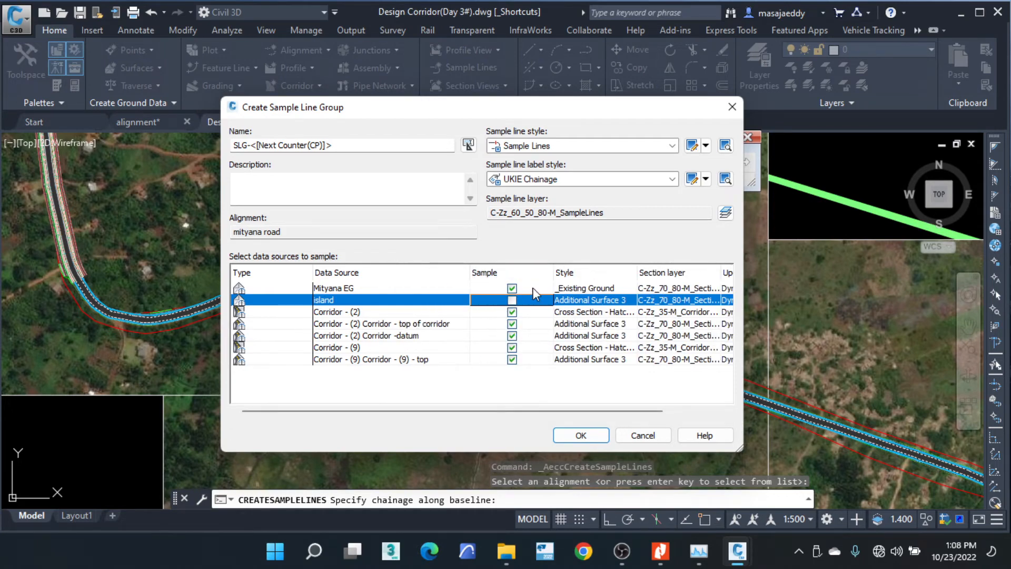
left_click(511, 360)
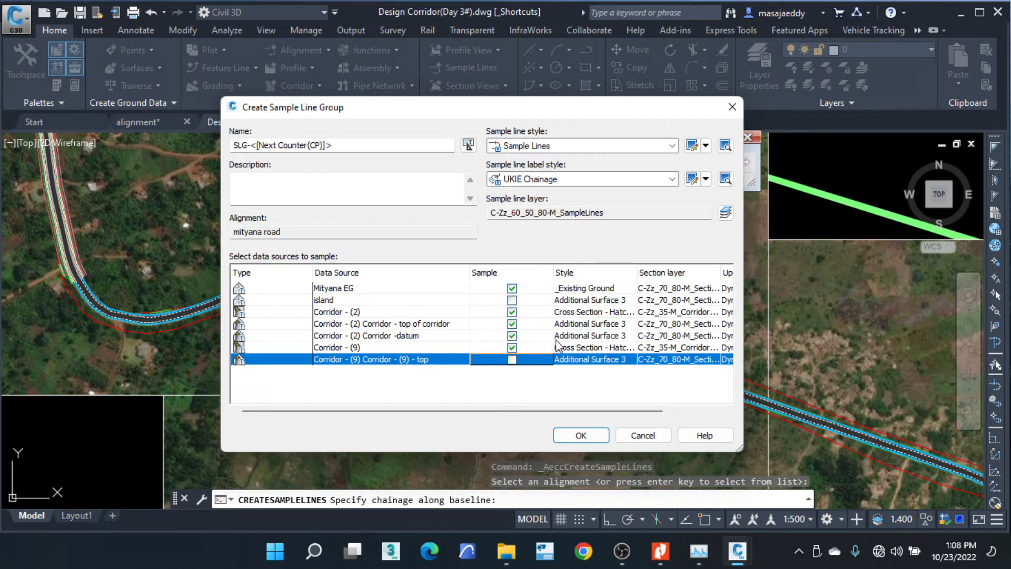
left_click(512, 349)
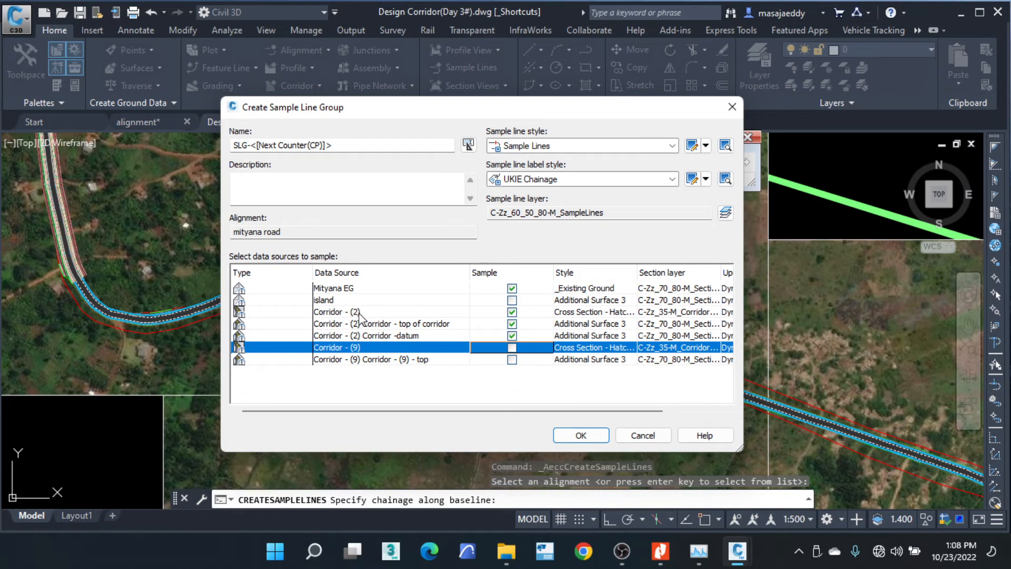
left_click(380, 313)
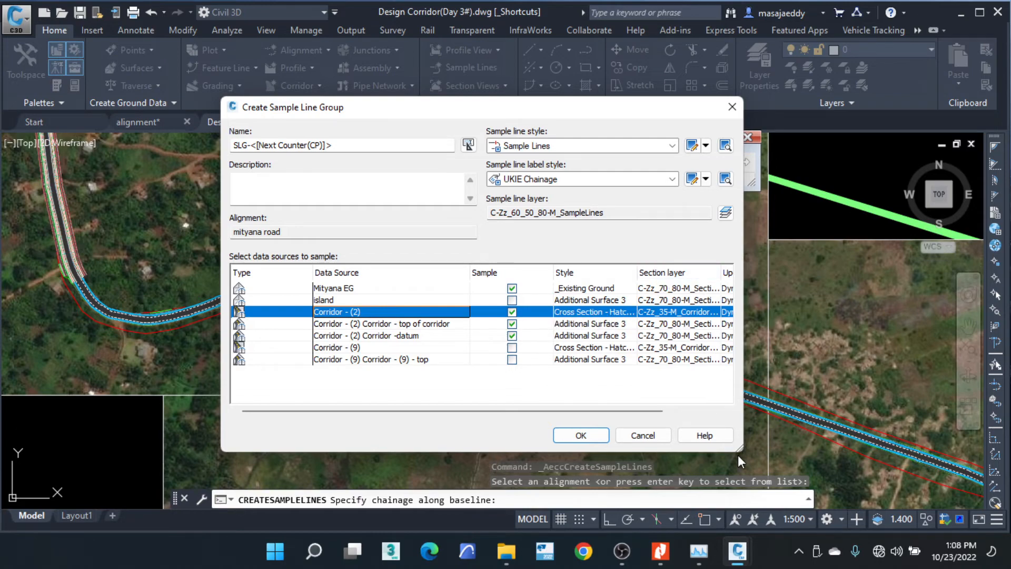
Set the section style of the Corridor - (2) top of corridor surface to Proposed Ground.
left_click_drag(740, 449, 853, 456)
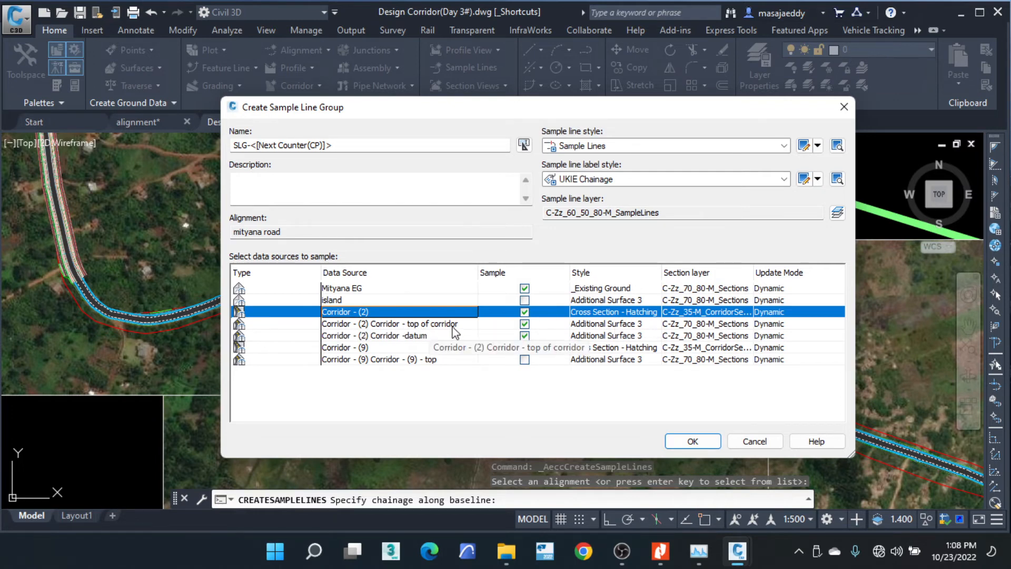
left_click(602, 325)
left_click(602, 325)
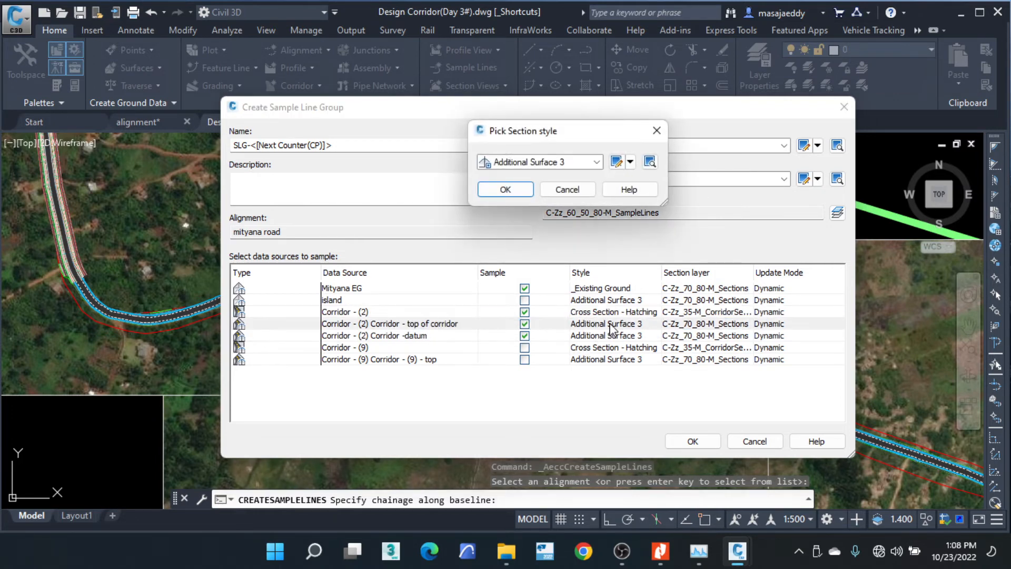
left_click(597, 163)
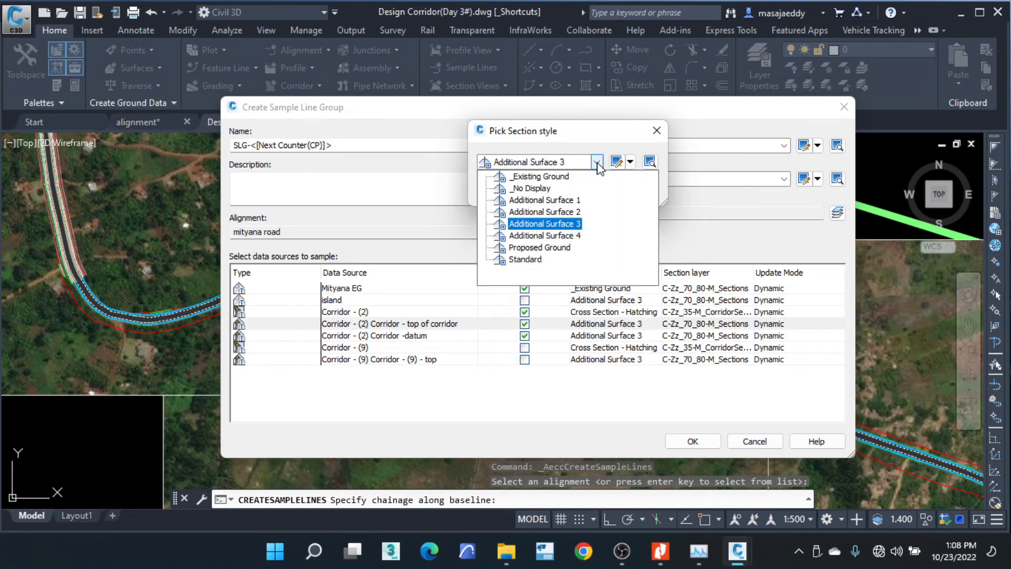
left_click(527, 247)
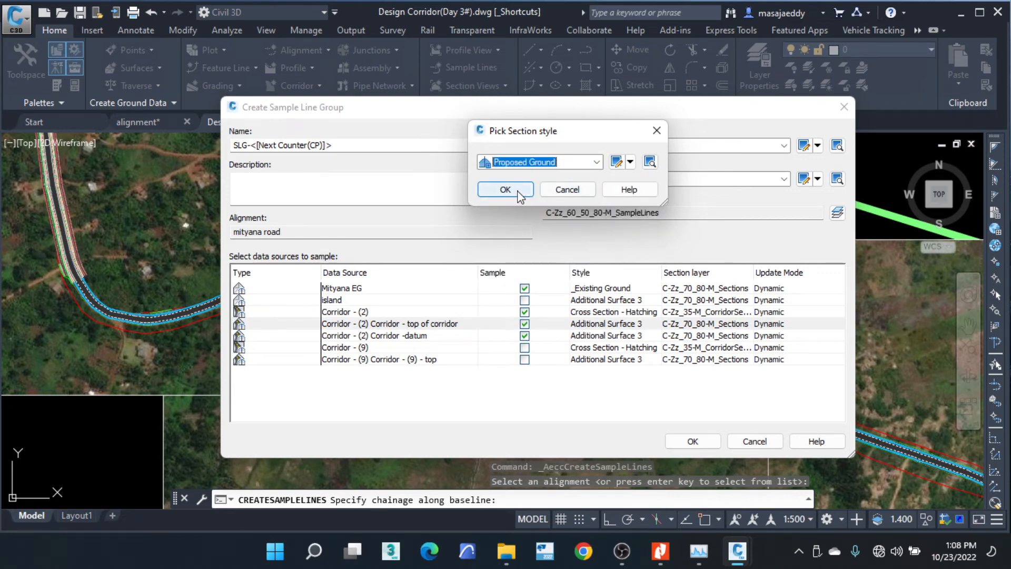
left_click(519, 191)
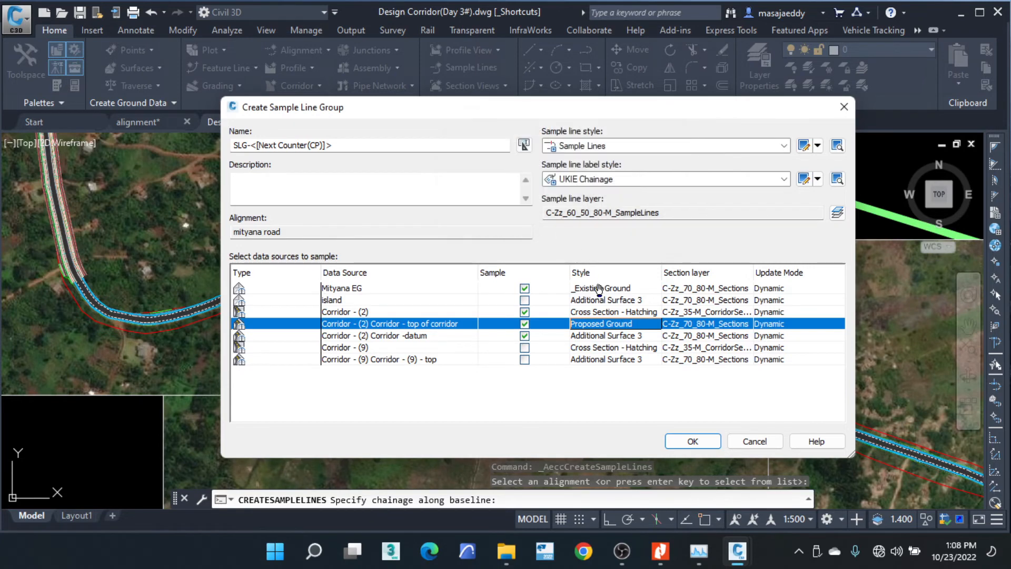
Set the section style of the Corridor - (2) datum surface to _No Display and create the sample line group.
left_click(616, 339)
left_click(597, 162)
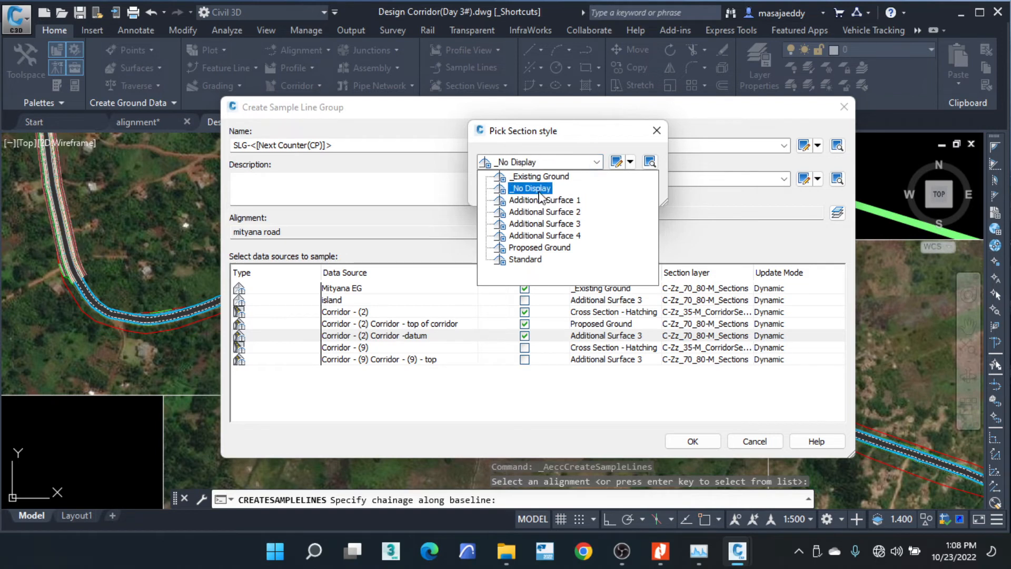
left_click(537, 259)
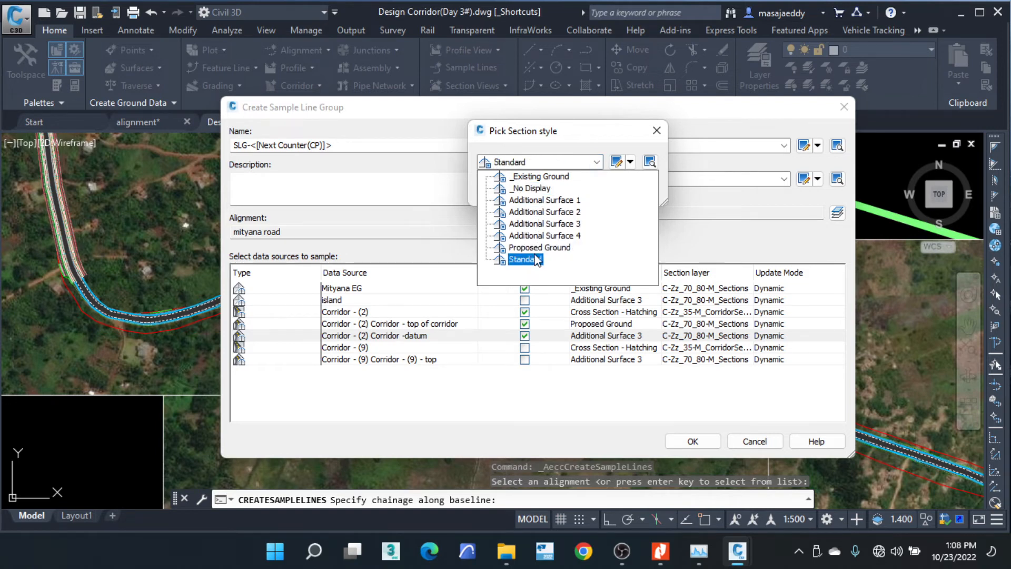
left_click(530, 188)
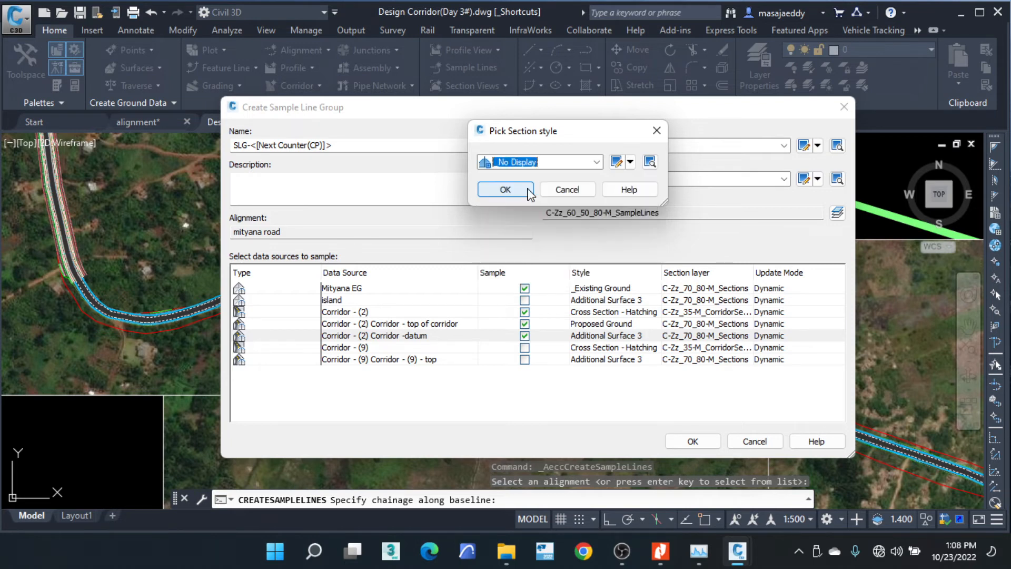
left_click(526, 192)
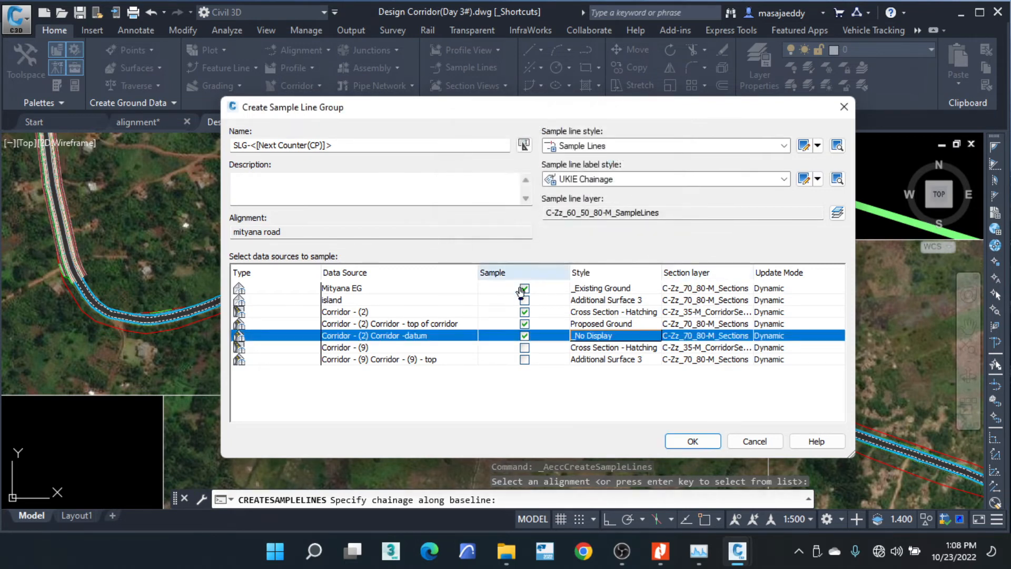
left_click(693, 443)
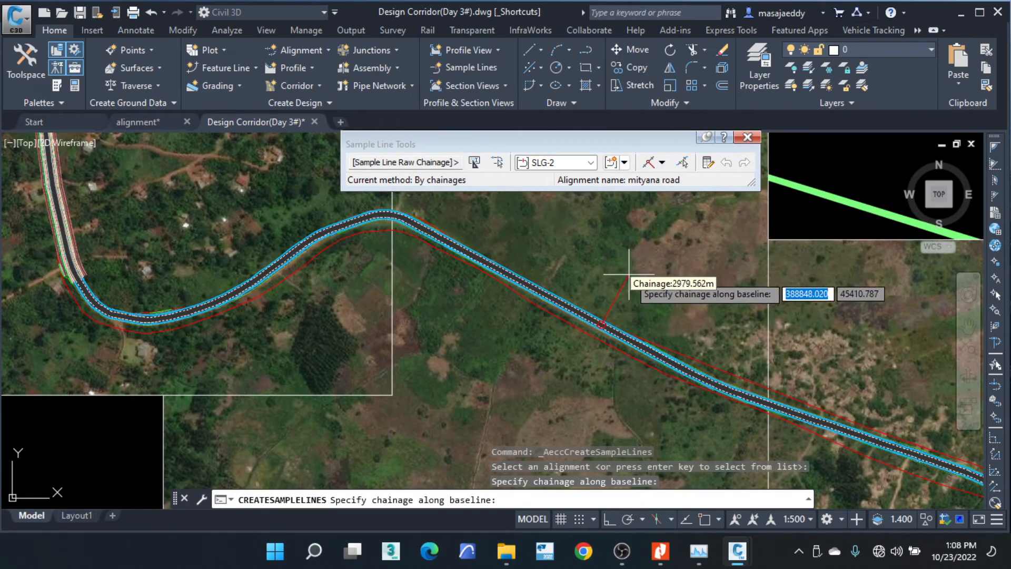
Choose sample line creation by range of chainages, turn off From alignment start, and pick a start chainage of about 13.87 m near the road's beginning.
left_click(662, 164)
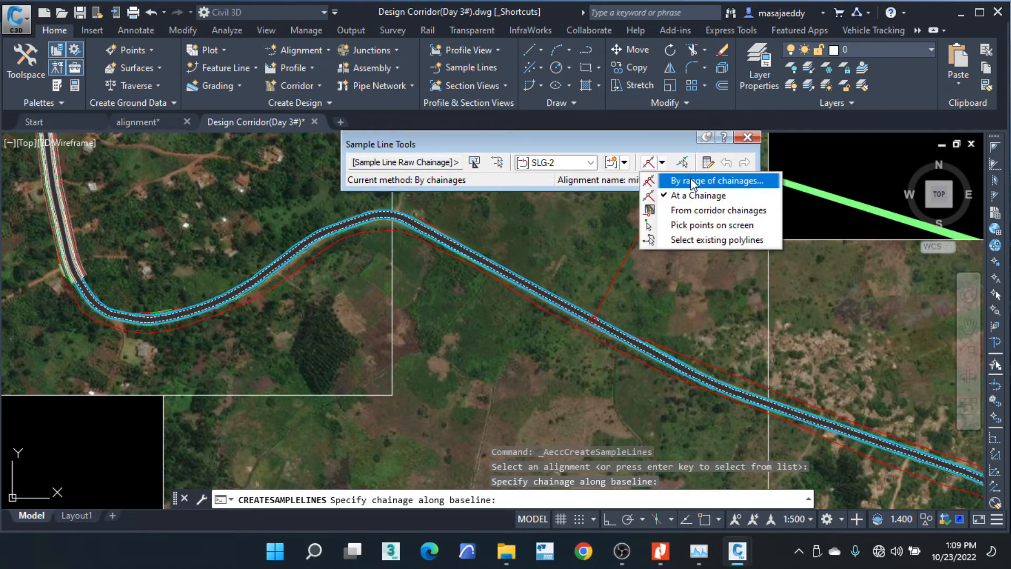
left_click(696, 181)
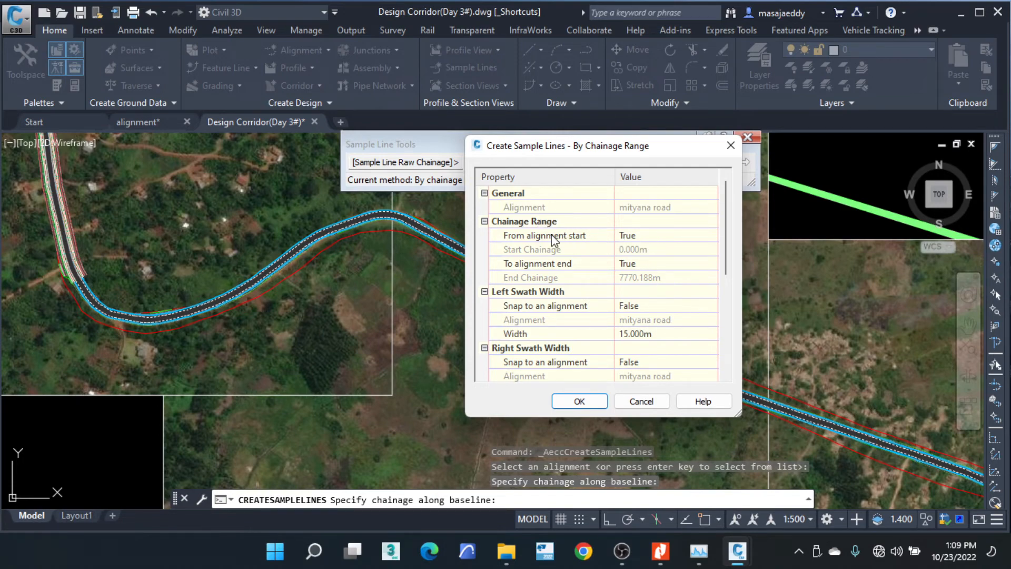
left_click(662, 238)
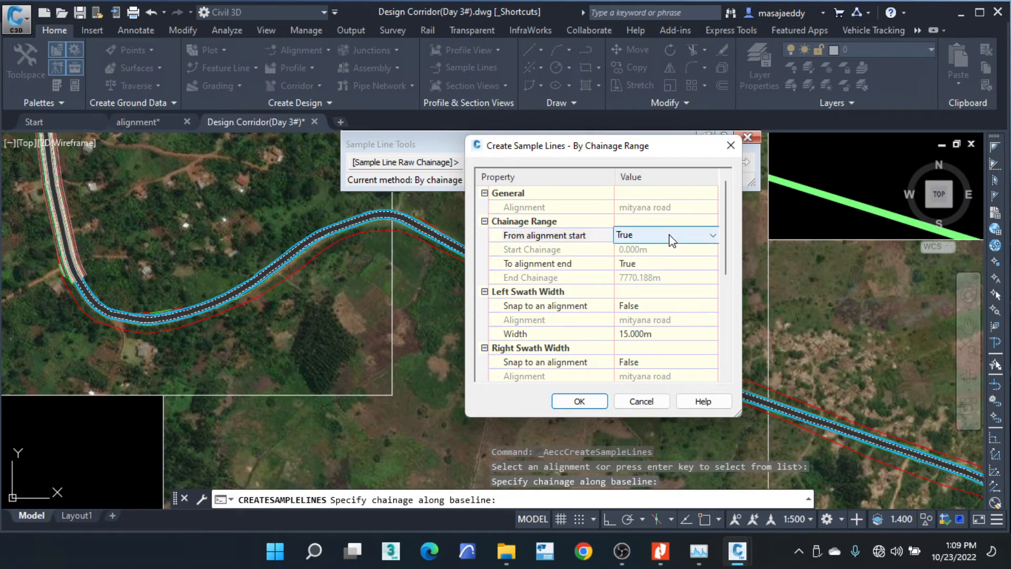
left_click(669, 234)
left_click(660, 248)
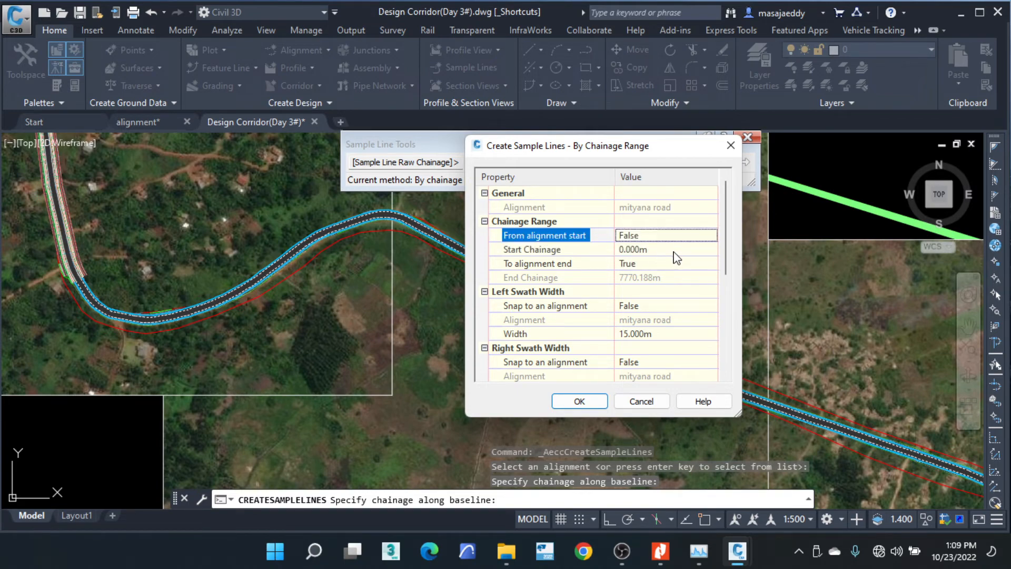
left_click(674, 251)
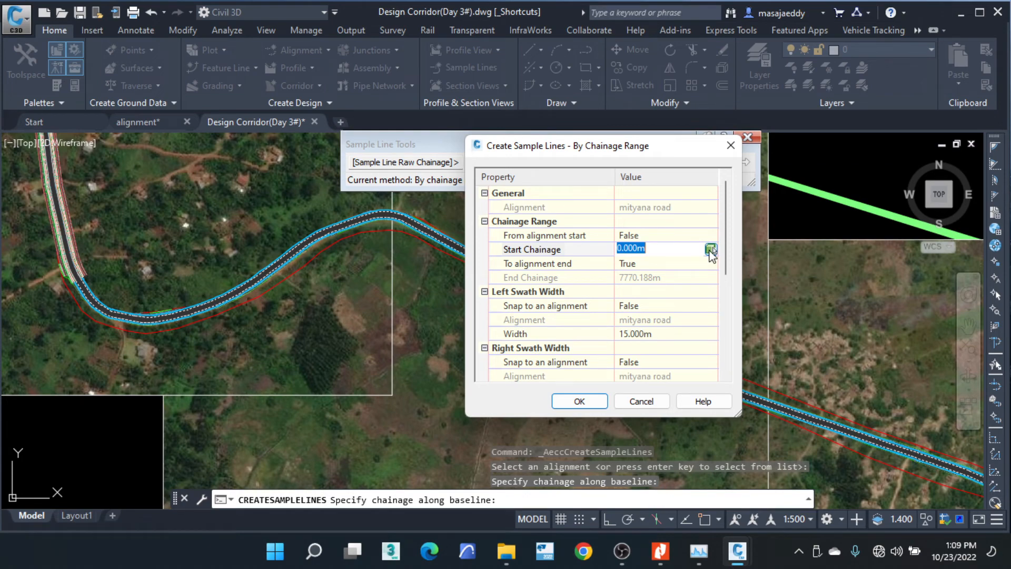
left_click(711, 249)
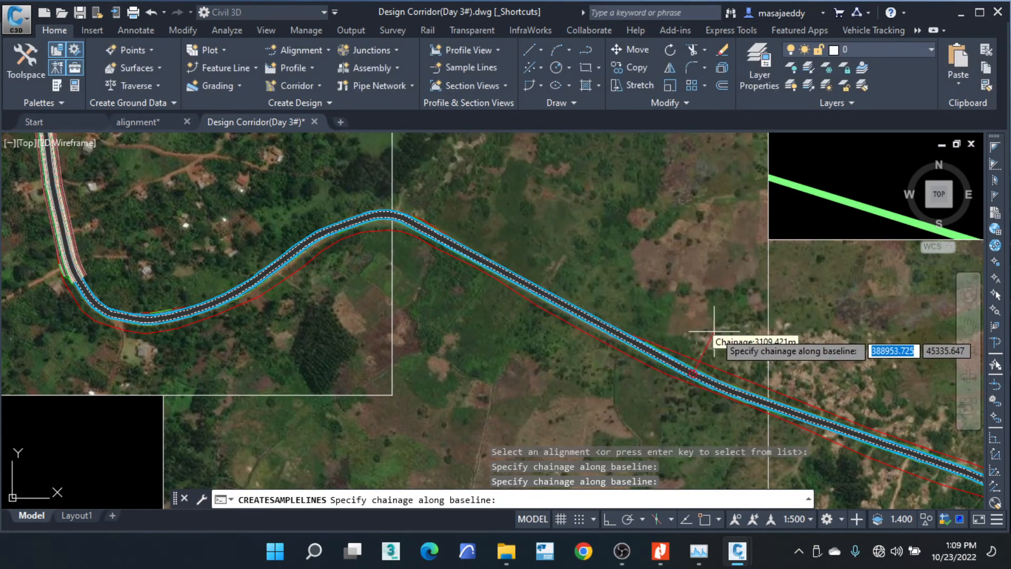
scroll(721, 330, "down", 3)
scroll(720, 329, "down", 3)
scroll(348, 203, "up", 6)
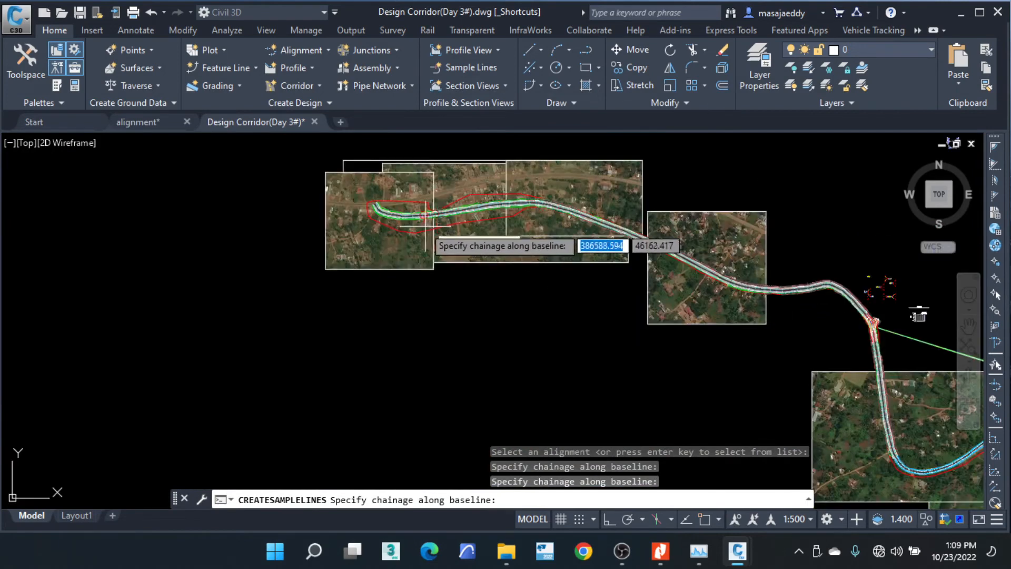
scroll(312, 204, "up", 2)
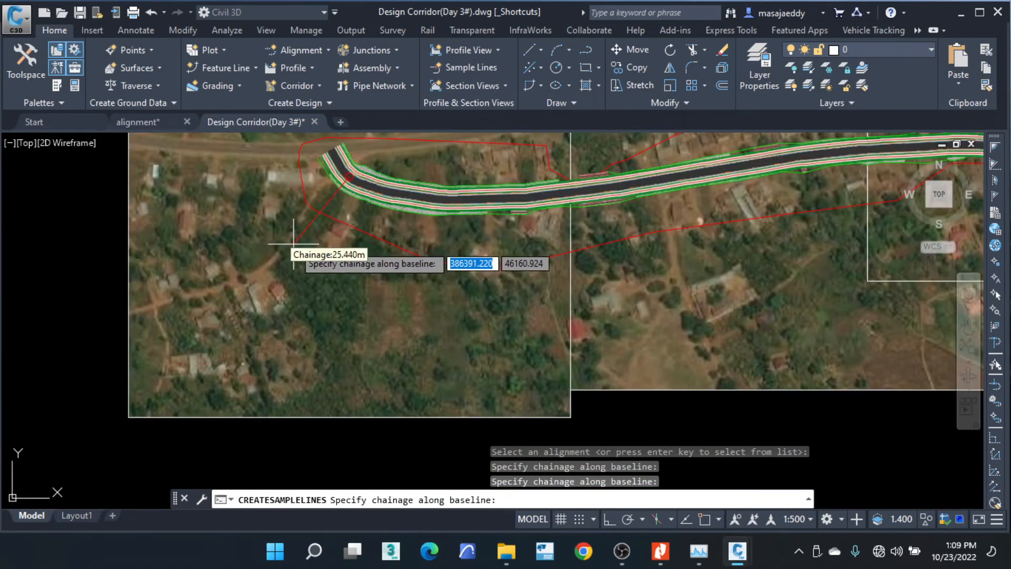
left_click(270, 221)
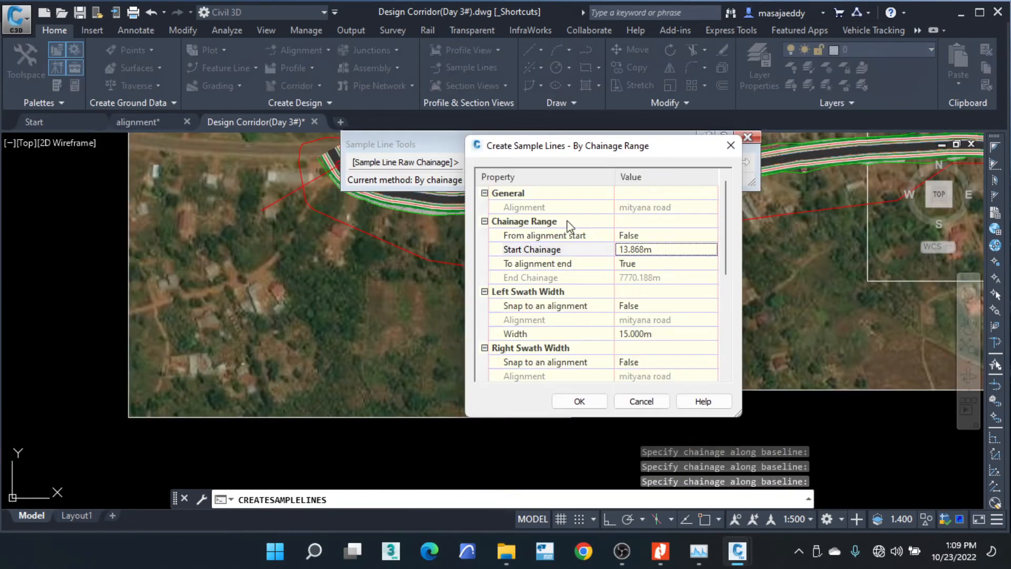
Set To alignment end to False and pick an end chainage of about 6005.77 m on the road, just past the last aerial image.
left_click(685, 263)
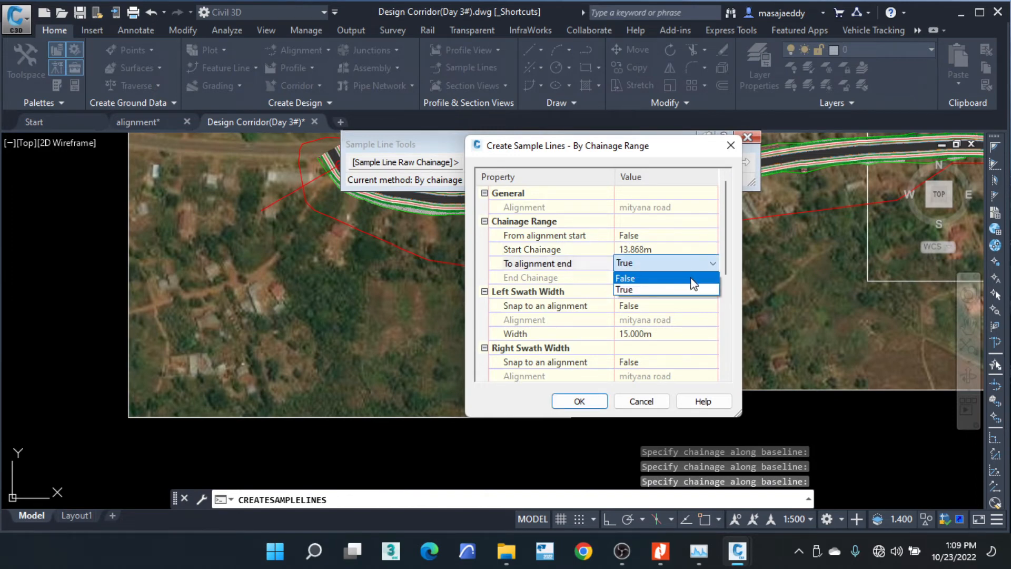
left_click(691, 278)
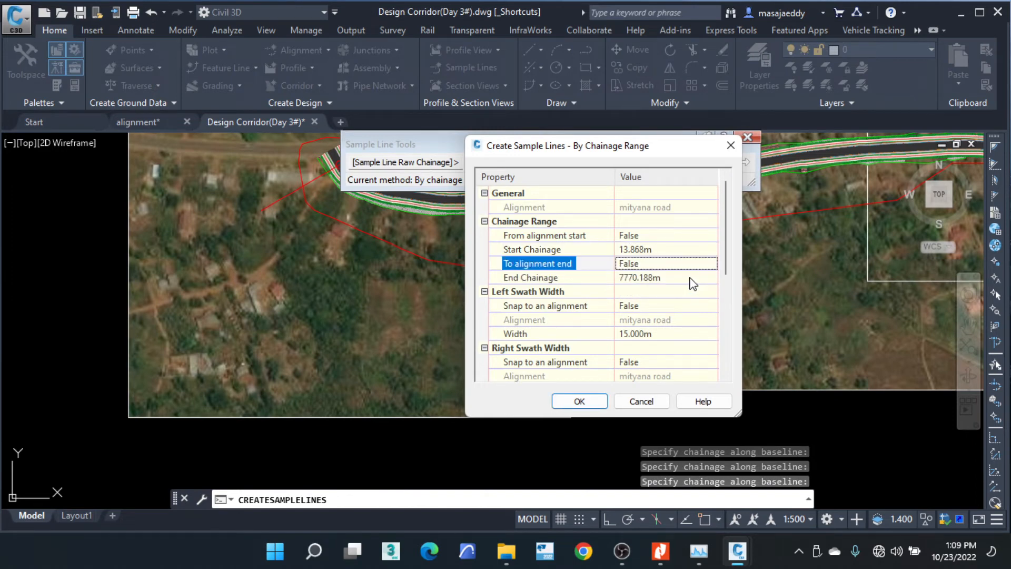
left_click(711, 278)
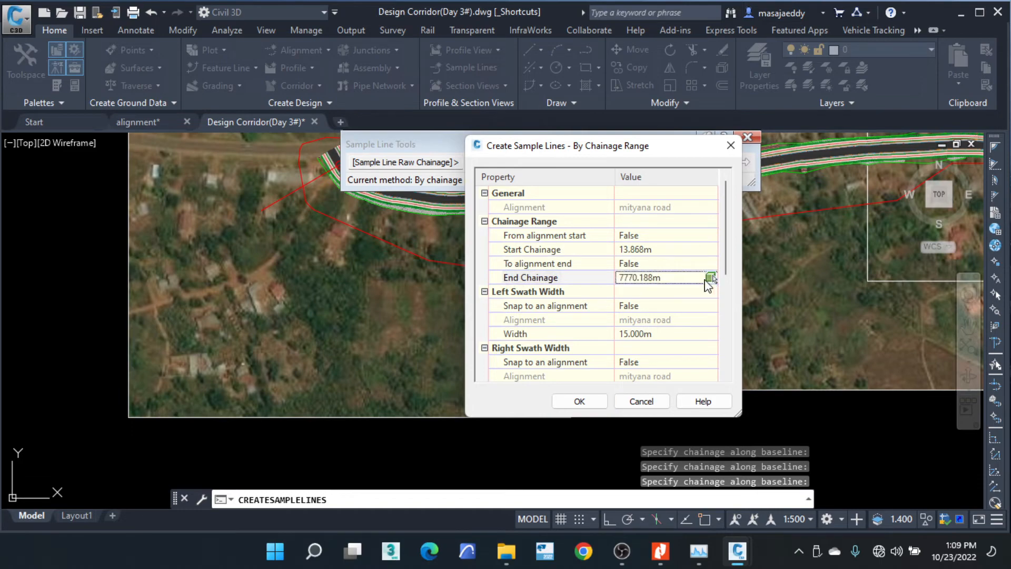
left_click(711, 276)
scroll(396, 286, "down", 3)
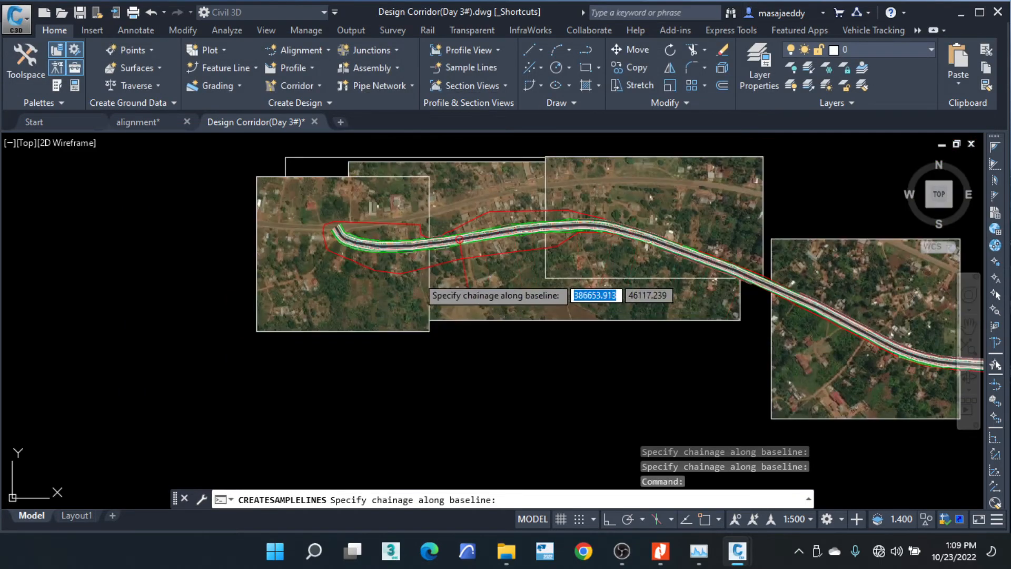
scroll(326, 280, "down", 2)
scroll(584, 368, "up", 3)
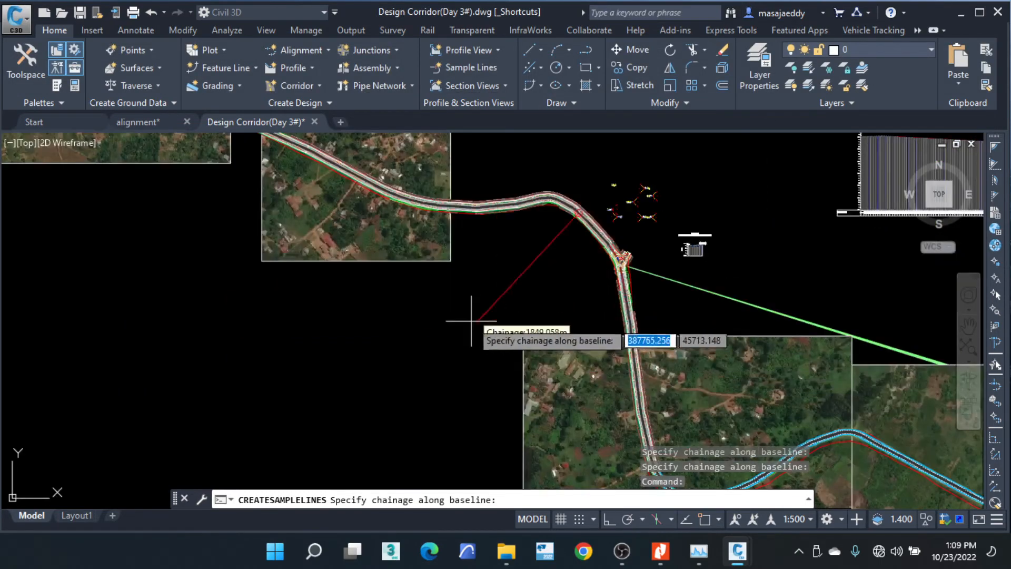
scroll(474, 325, "down", 3)
middle_click_drag(837, 387, 517, 296)
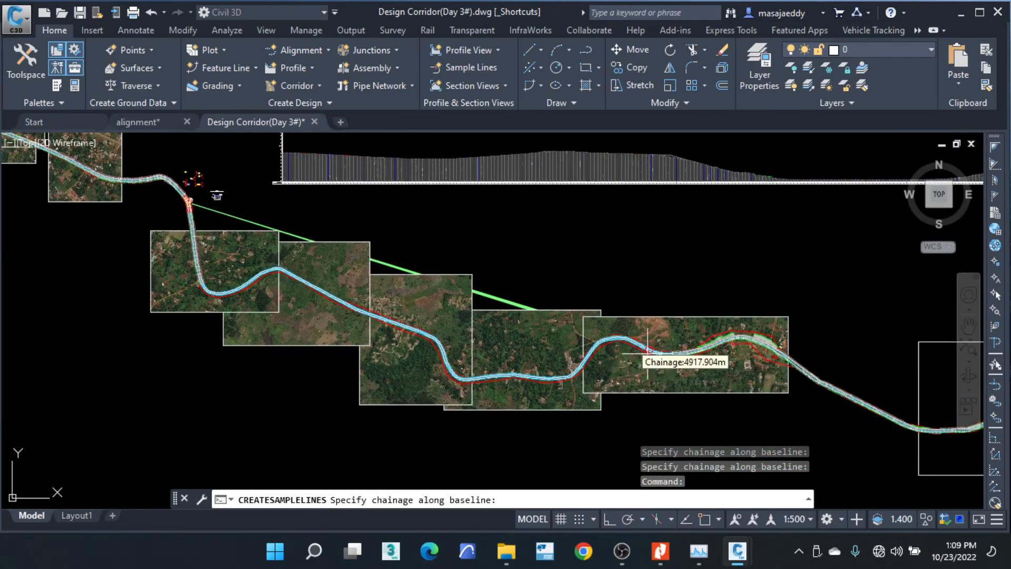
scroll(785, 355, "up", 4)
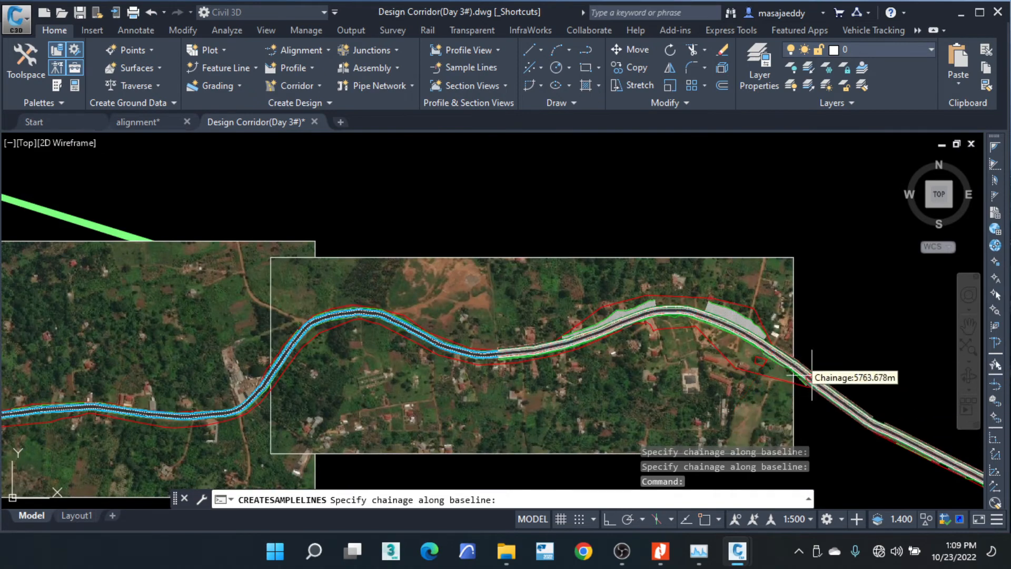
mouse_move(837, 377)
middle_mouse_down()
mouse_move(755, 333)
mouse_move(642, 298)
middle_mouse_up()
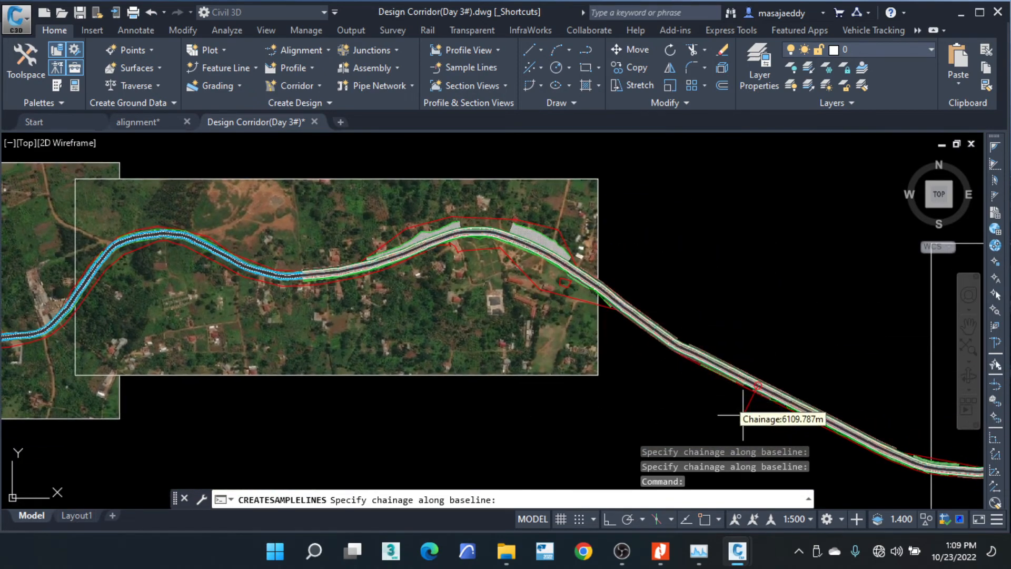
scroll(687, 401, "up", 3)
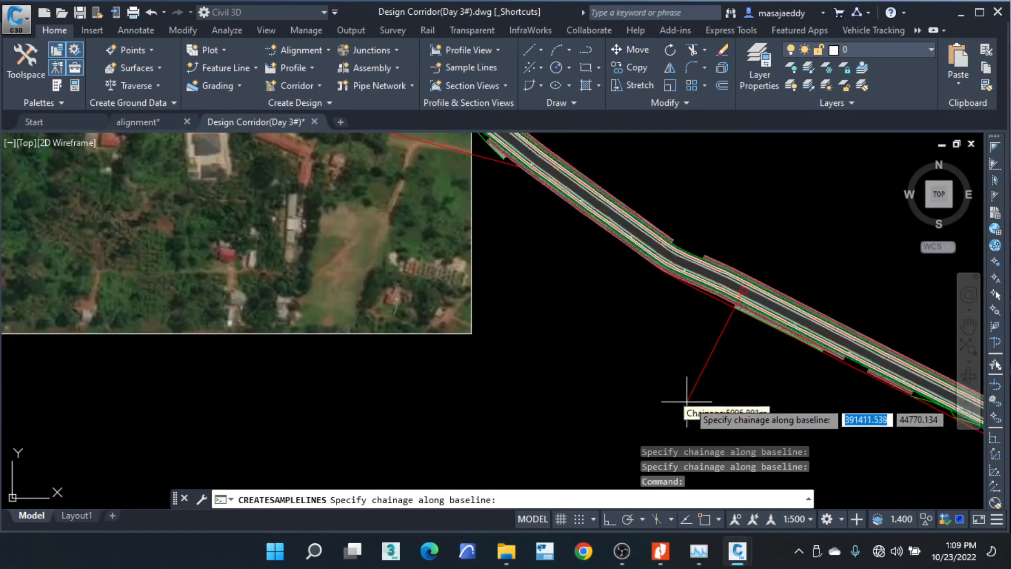
left_click(703, 375)
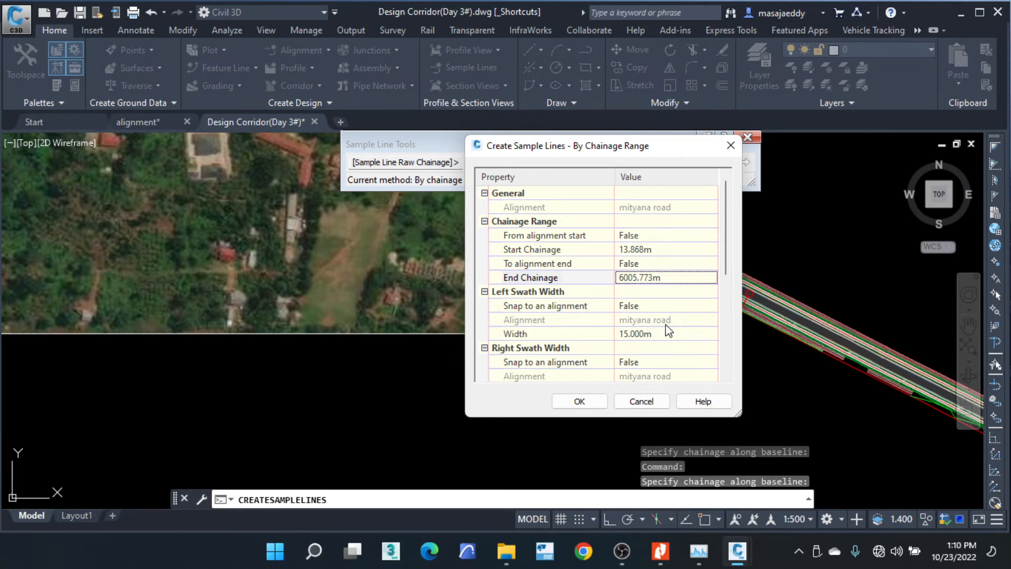
scroll(666, 335, "down", 3)
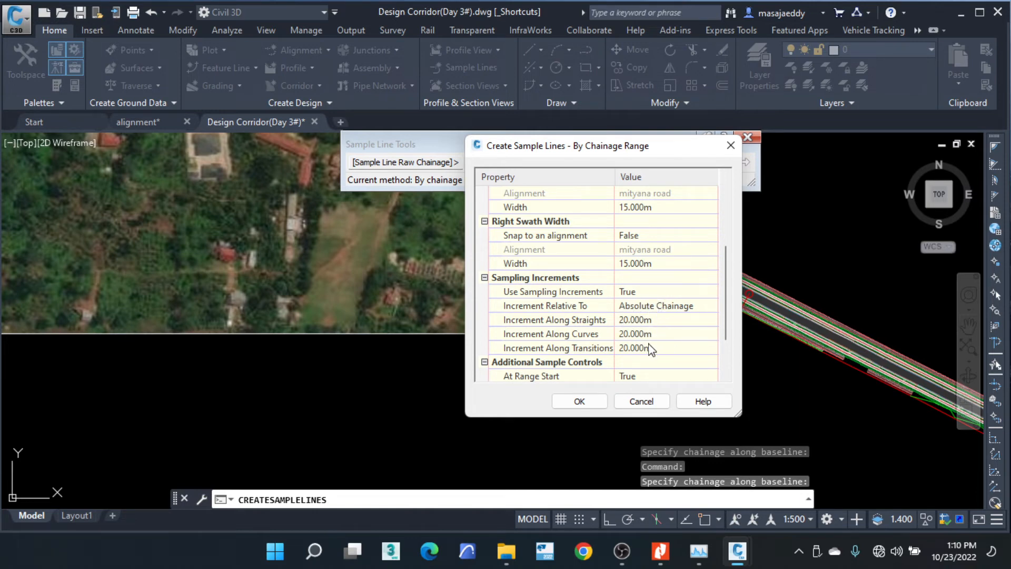
Create the sample lines over the chosen chainage range with the 15 m swath widths and 20 m increments, and finish sample line creation.
scroll(652, 349, "down", 2)
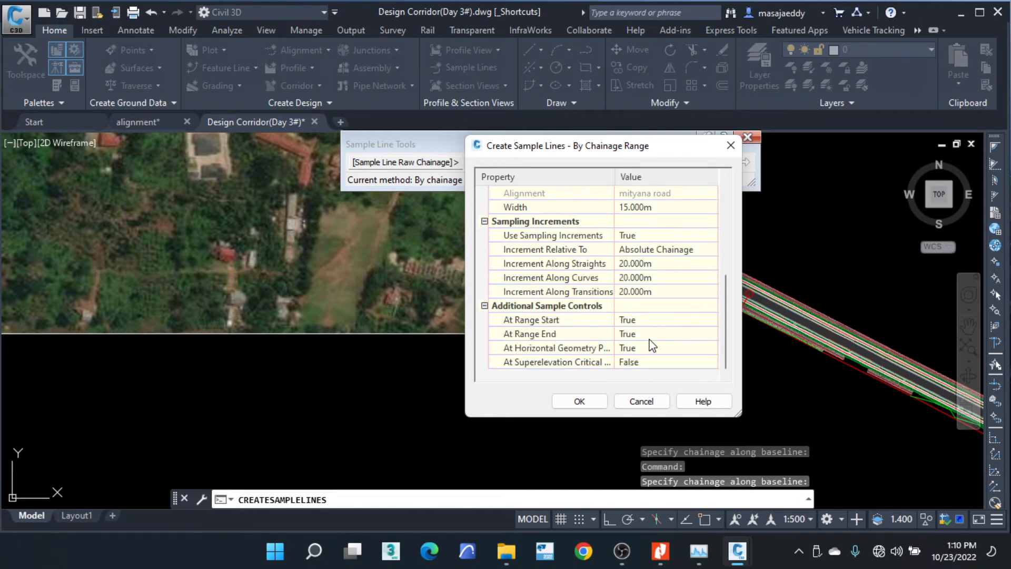
left_click(579, 402)
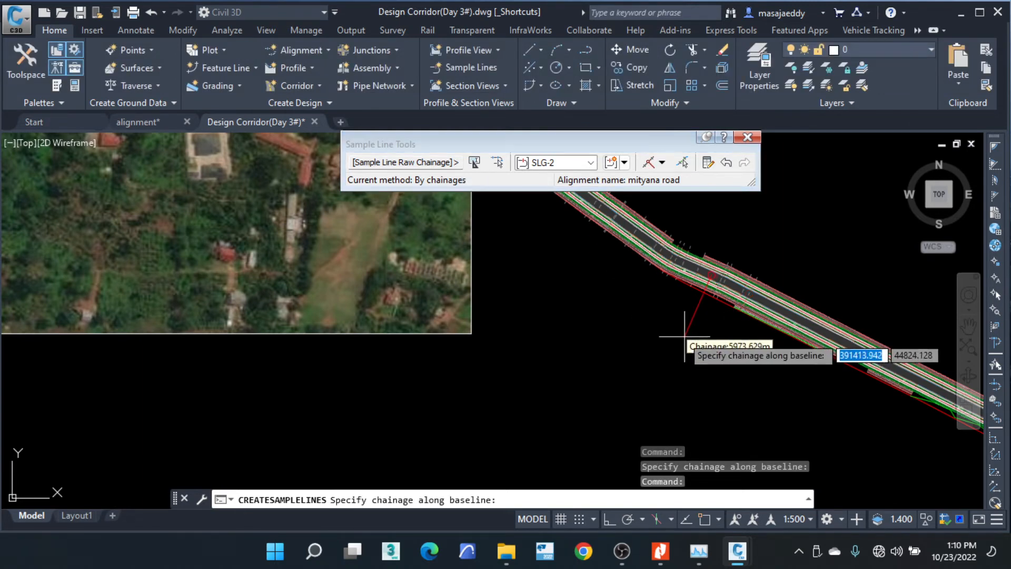
key("Return")
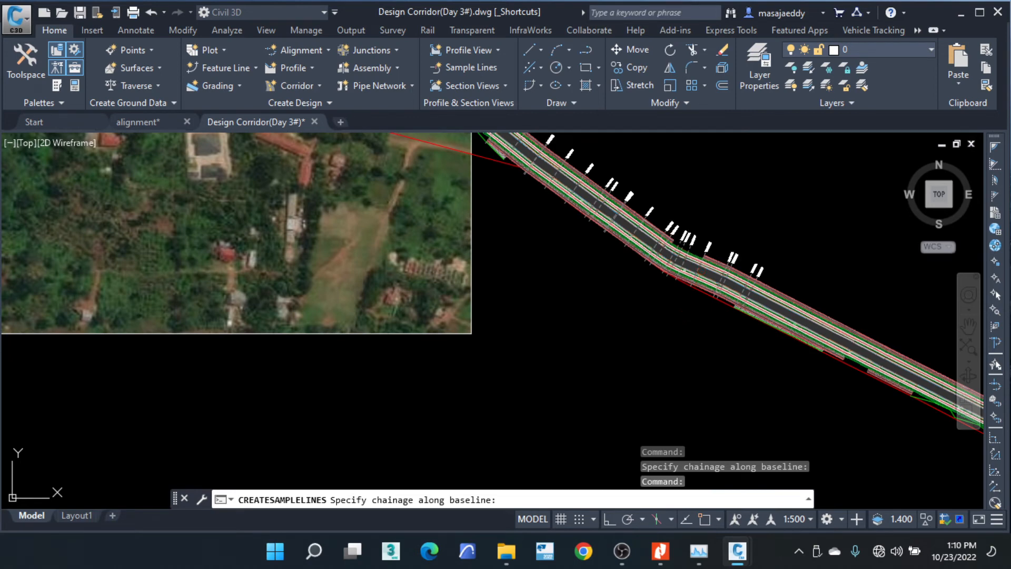
key("Return")
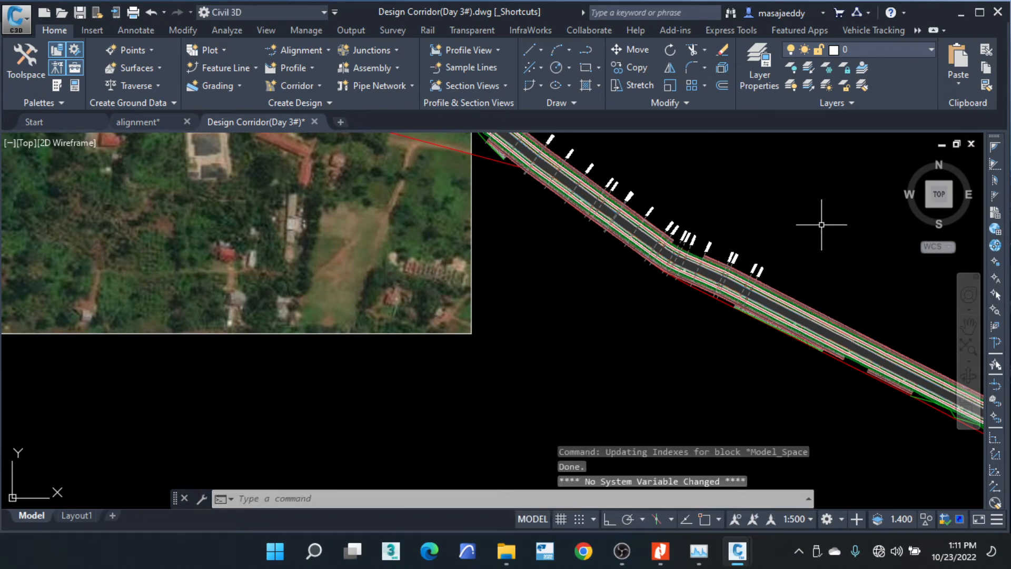
Select the last sample line at the end of the range and examine how far its ends reach across the corridor's slopes.
scroll(748, 308, "up", 8)
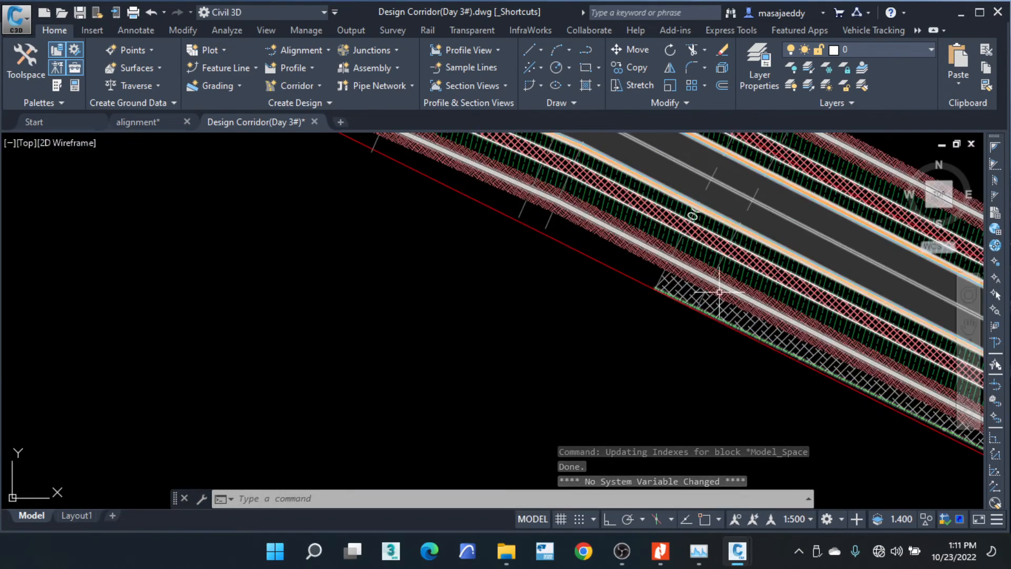
left_click(720, 263)
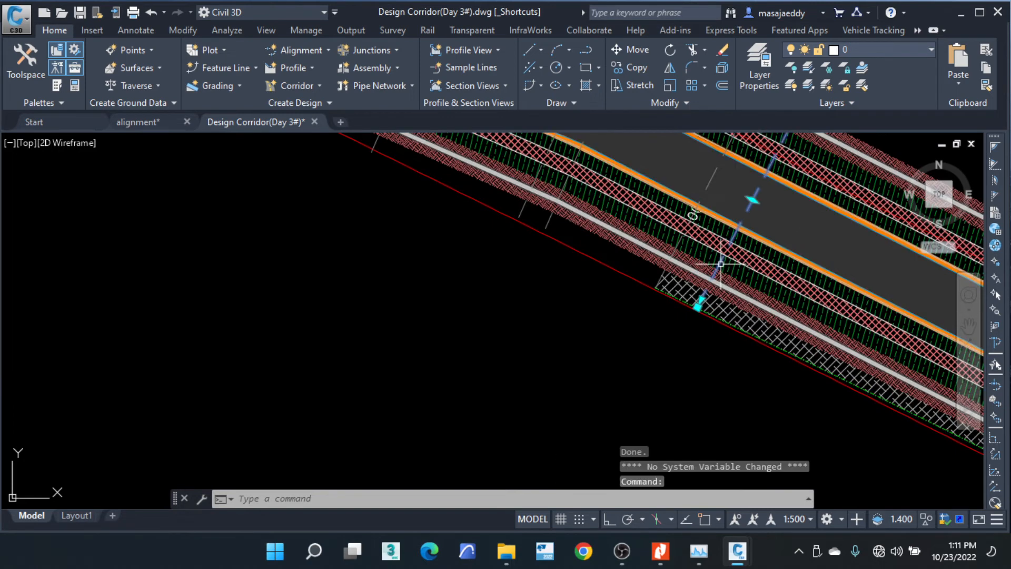
scroll(685, 366, "up", 3)
scroll(700, 253, "up", 3)
scroll(711, 242, "up", 2)
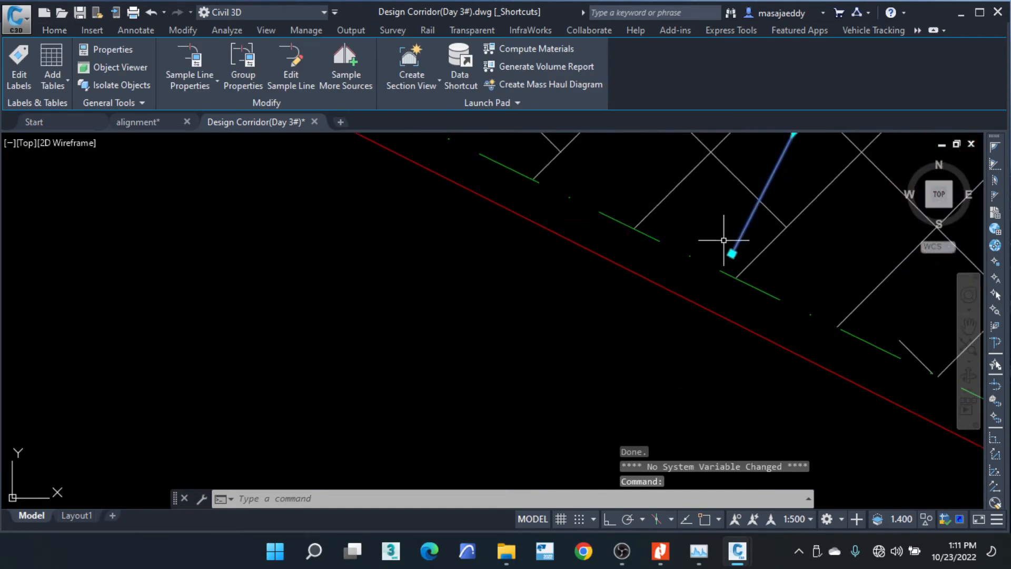
scroll(747, 271, "down", 2)
scroll(743, 274, "up", 2)
scroll(744, 272, "up", 2)
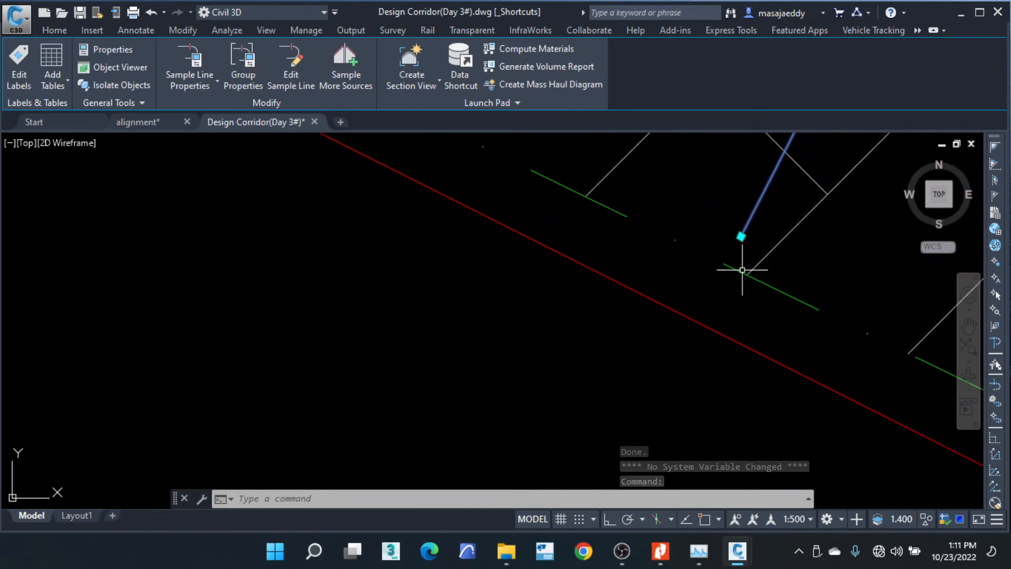
scroll(738, 252, "down", 2)
scroll(740, 256, "up", 2)
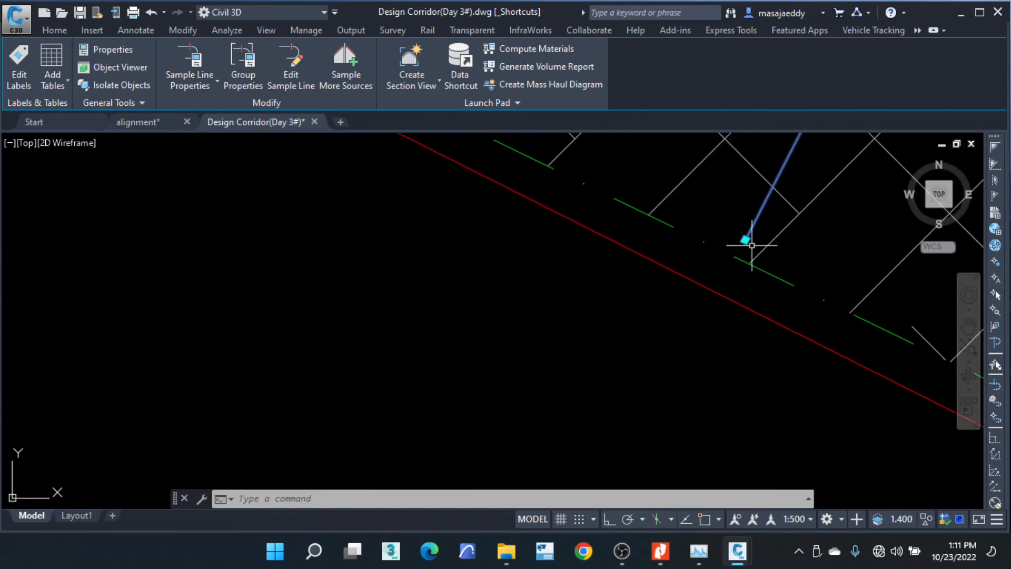
scroll(744, 237, "down", 2)
scroll(717, 298, "up", 1)
scroll(582, 232, "down", 3)
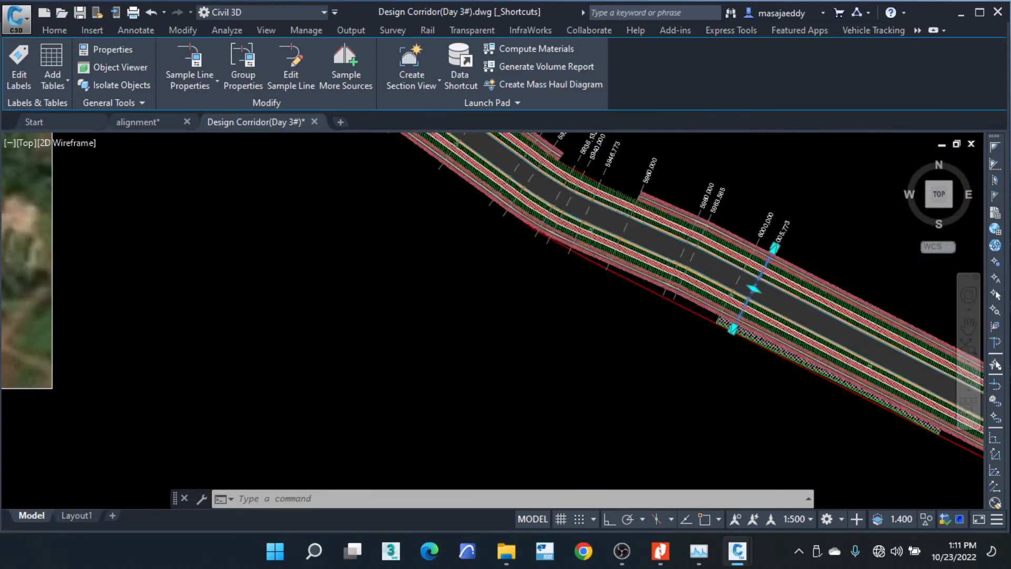
scroll(579, 227, "up", 1)
scroll(572, 210, "down", 1)
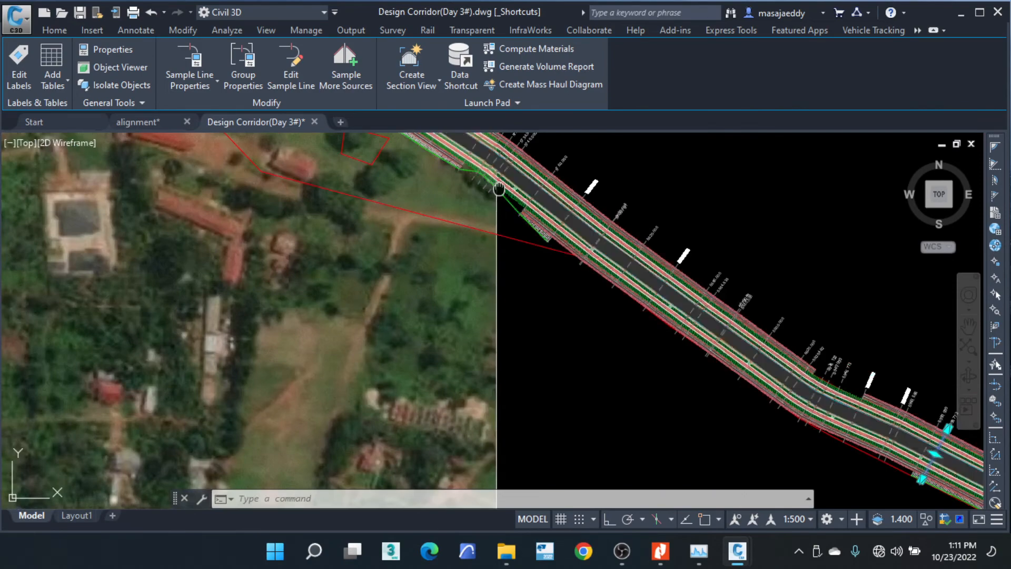
Set the left offset of all sample lines in the SLG-2 group to 25 m.
middle_click_drag(499, 191, 732, 402)
middle_click_drag(481, 206, 536, 290)
scroll(582, 334, "up", 2)
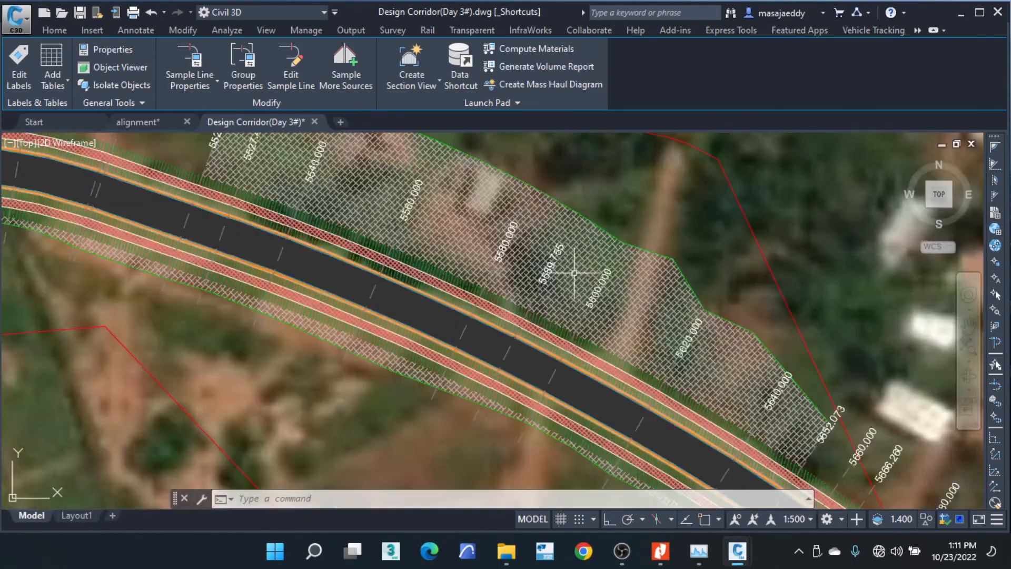
scroll(606, 230, "down", 3)
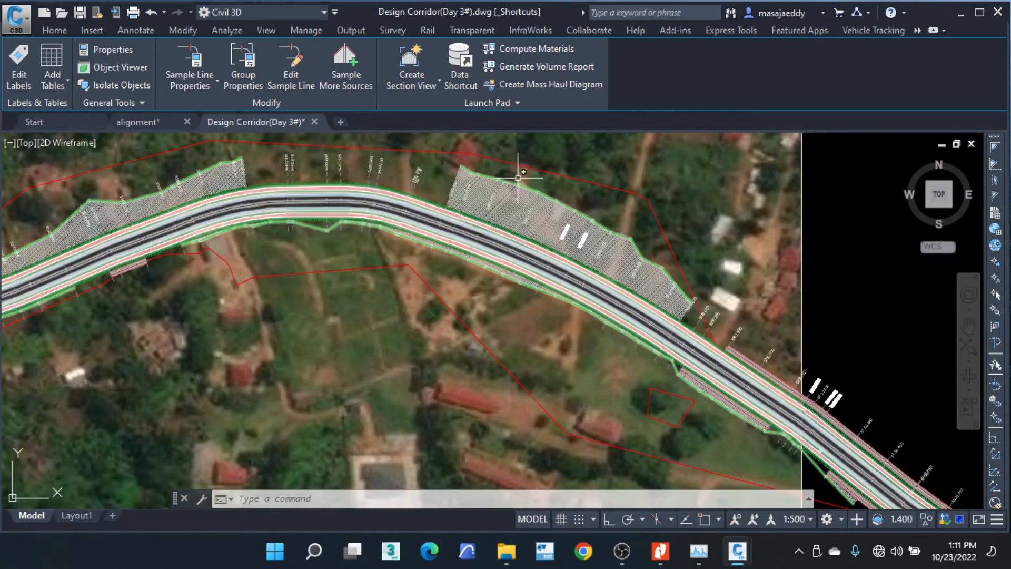
scroll(516, 173, "up", 2)
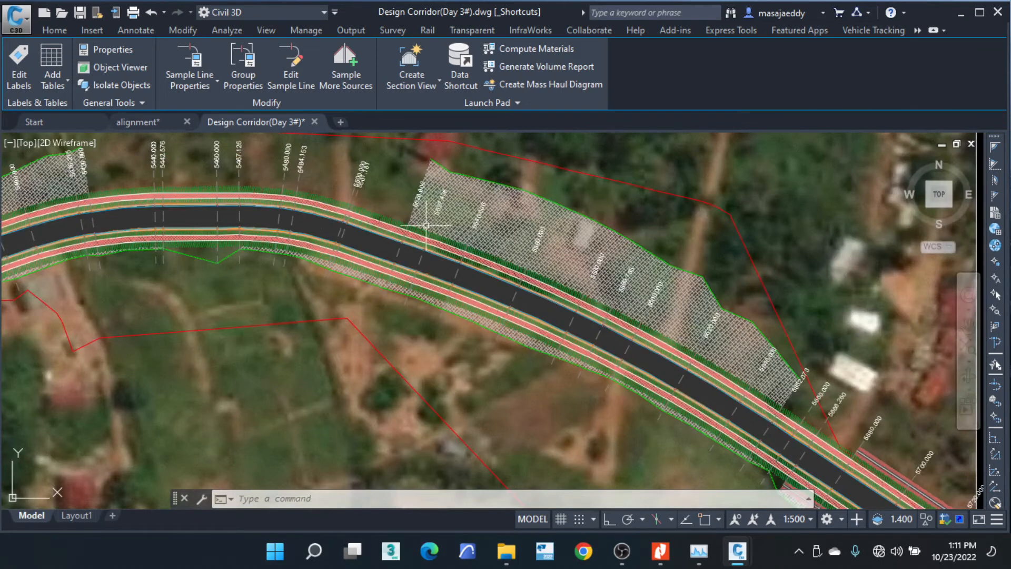
left_click(275, 263)
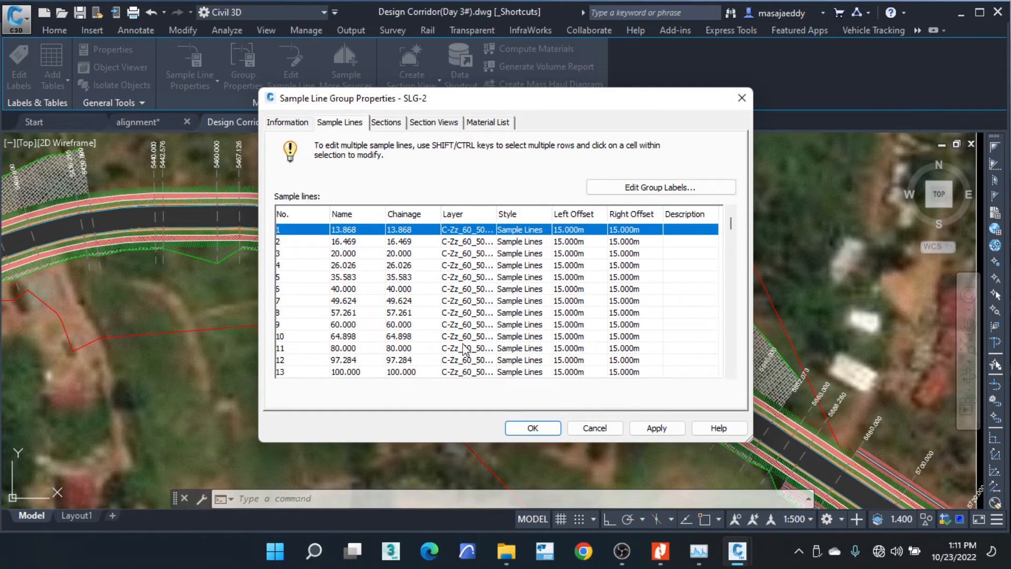
scroll(466, 342, "down", 8)
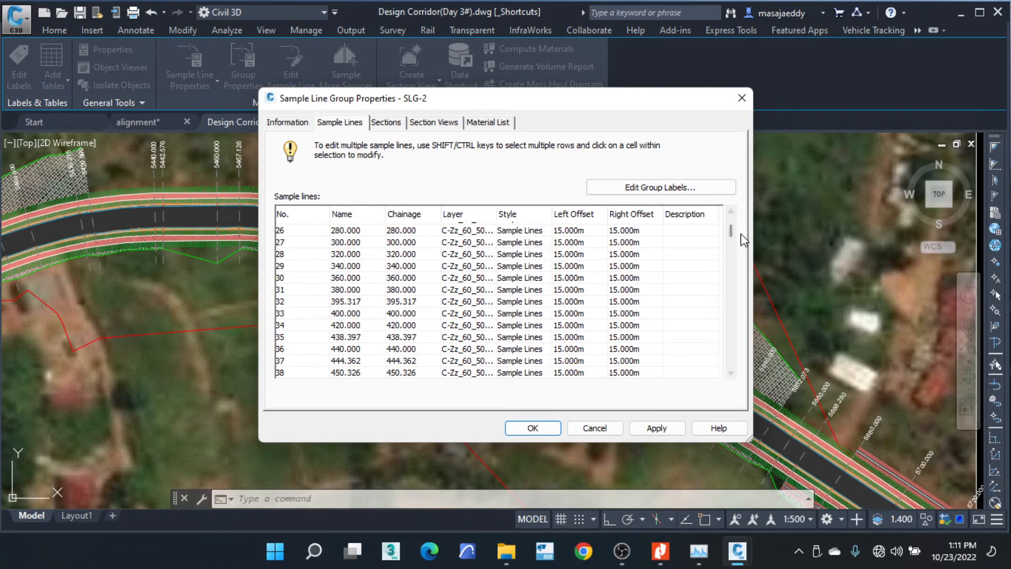
left_click_drag(730, 231, 732, 357)
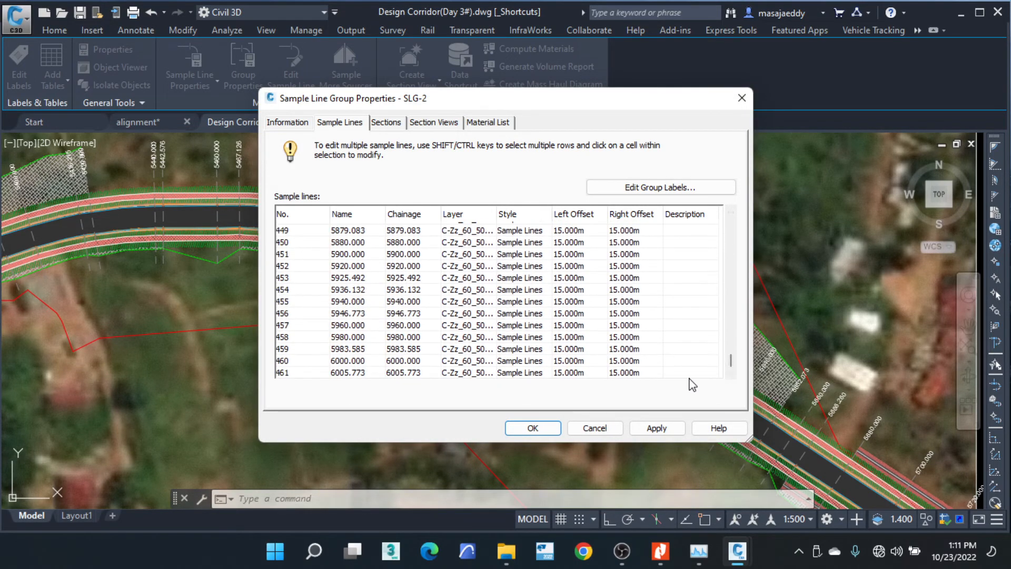
left_click(561, 373, "shift")
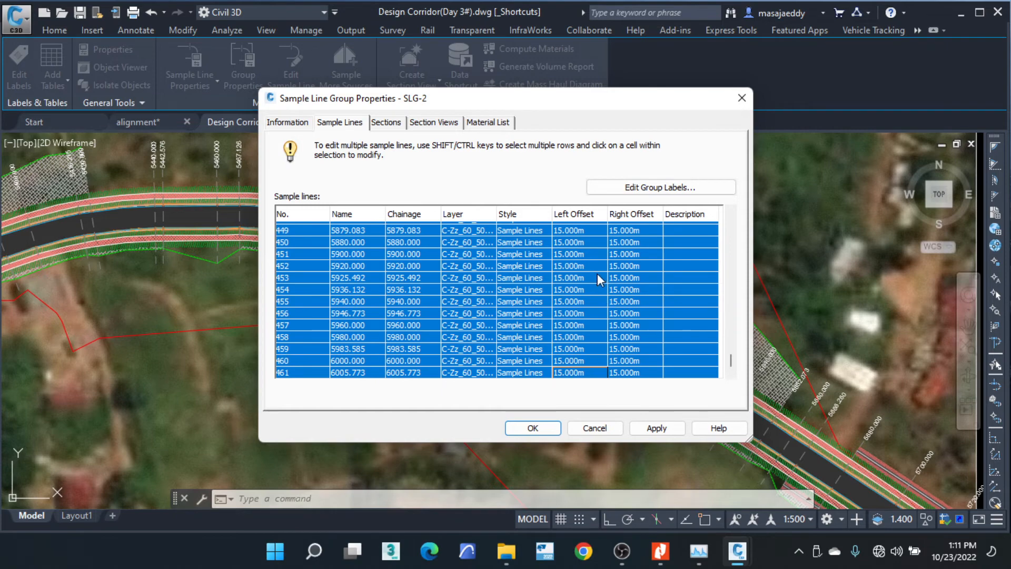
left_click(577, 255)
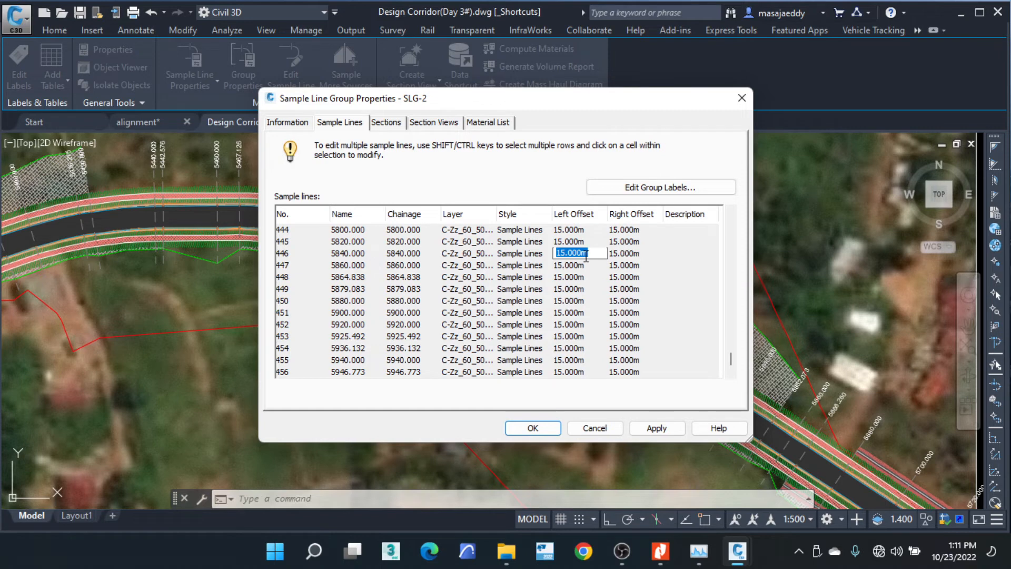
type("20")
left_click_drag(589, 251, 539, 258)
Set the right offset of all sample lines in the group to 20 m and apply the group properties.
left_click(631, 254)
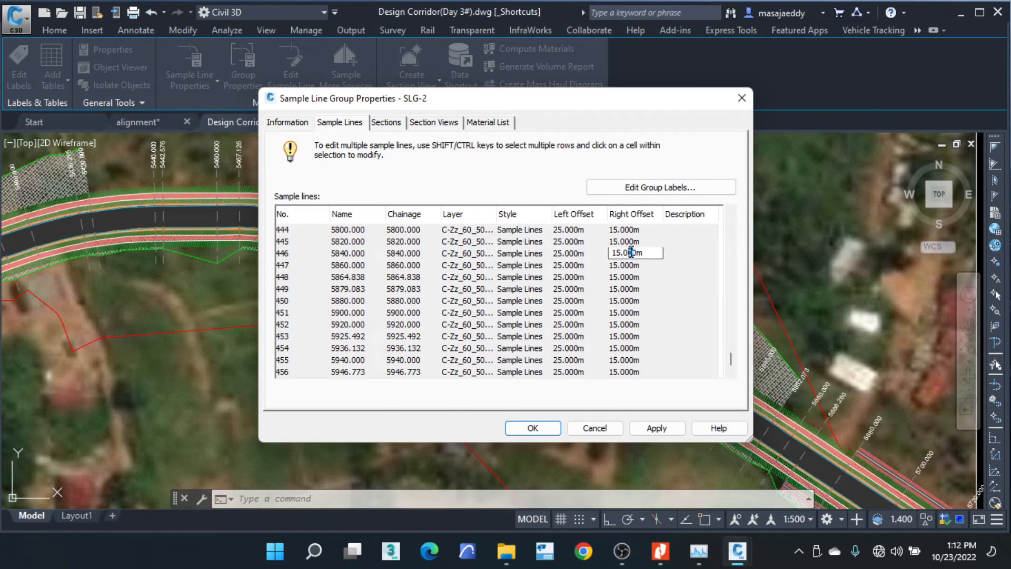
type("20")
key("Return")
left_click(533, 428)
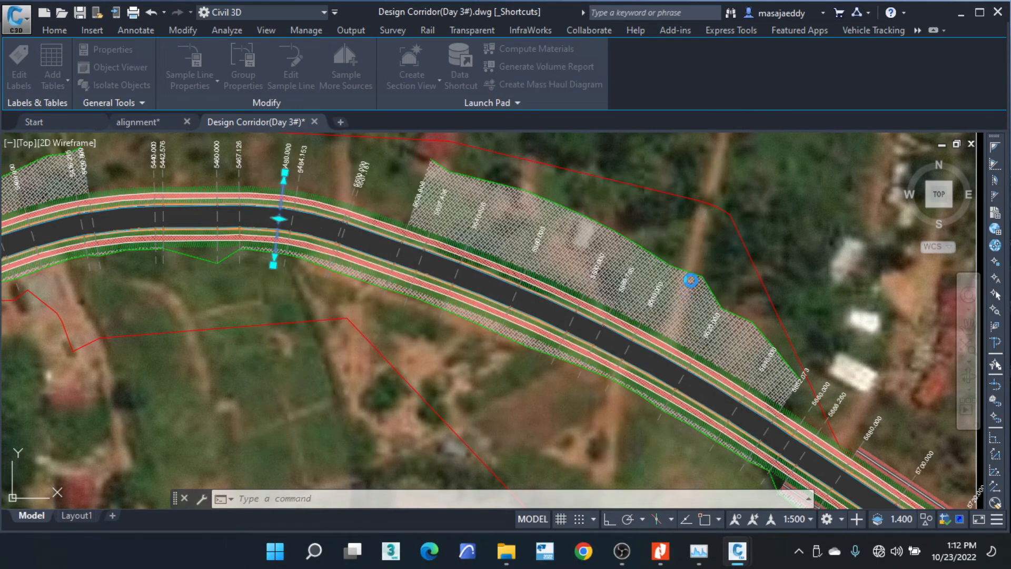
Examine which sample lines fall short of the wide hatched slope between chainages 5520 and 5652.
scroll(627, 246, "up", 3)
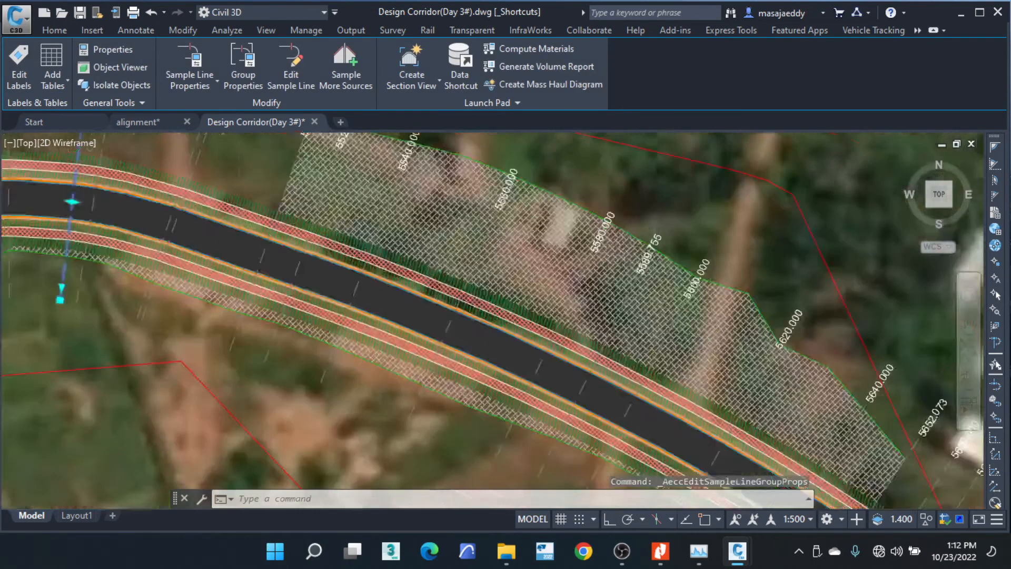
scroll(623, 246, "up", 2)
scroll(580, 264, "down", 4)
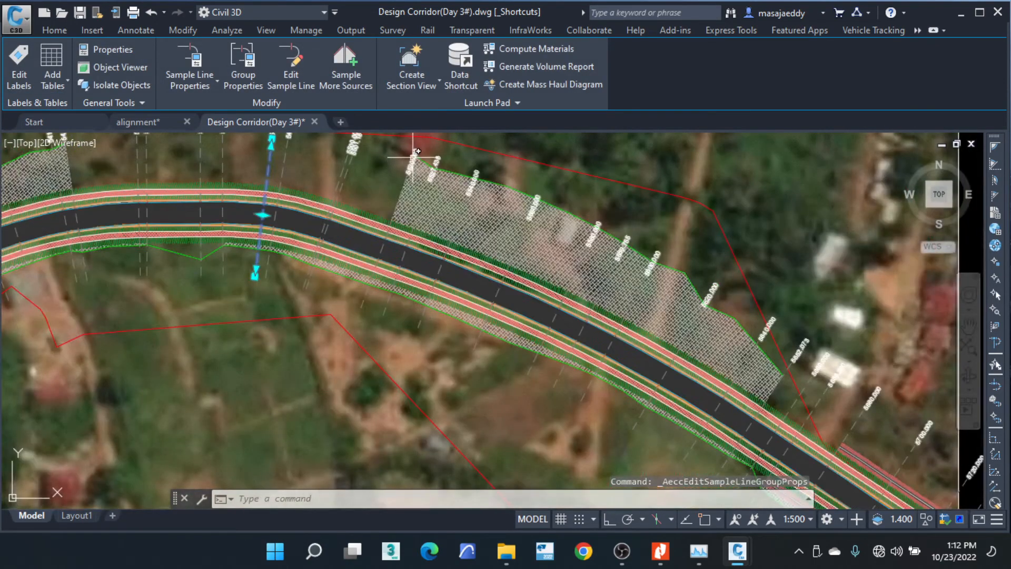
scroll(421, 158, "down", 3)
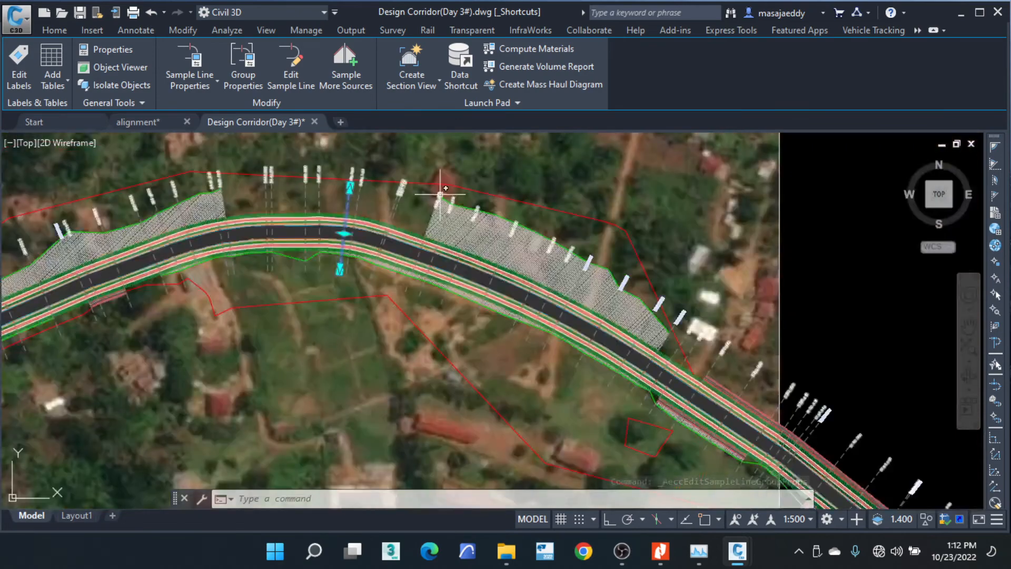
scroll(474, 205, "up", 3)
scroll(508, 216, "down", 3)
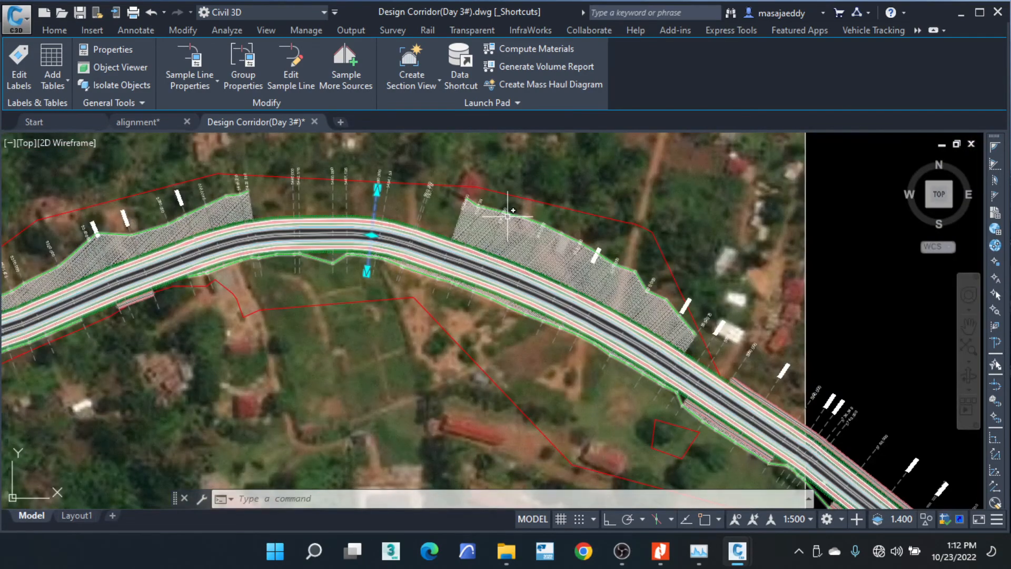
scroll(515, 210, "up", 2)
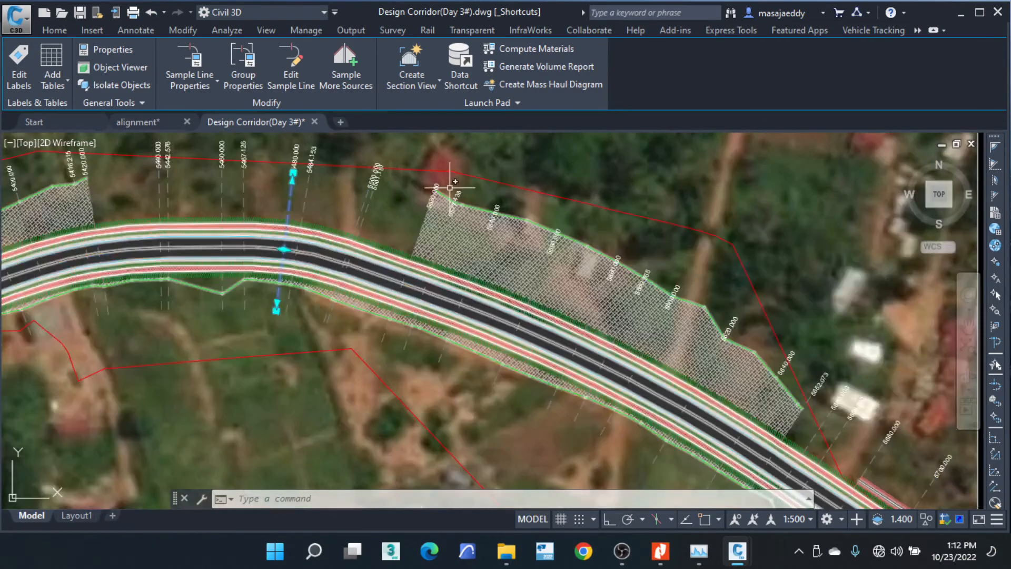
scroll(450, 187, "up", 6)
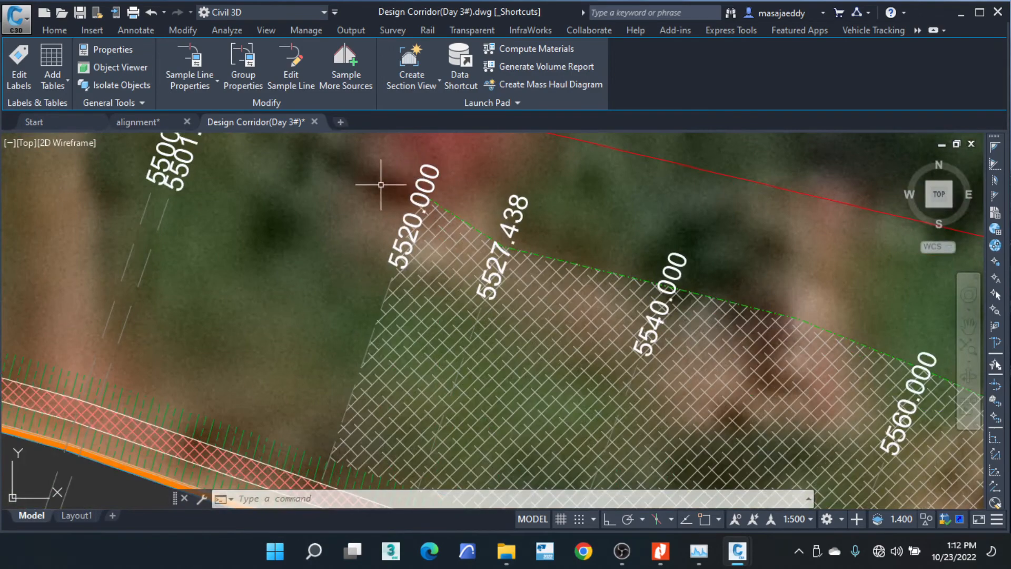
scroll(381, 185, "down", 4)
scroll(769, 396, "up", 5)
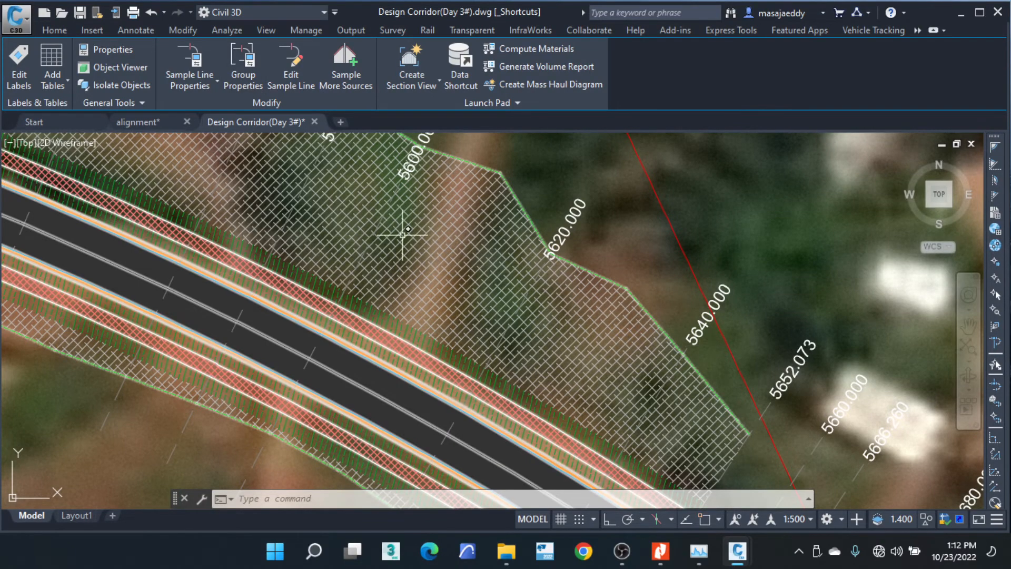
scroll(402, 235, "down", 4)
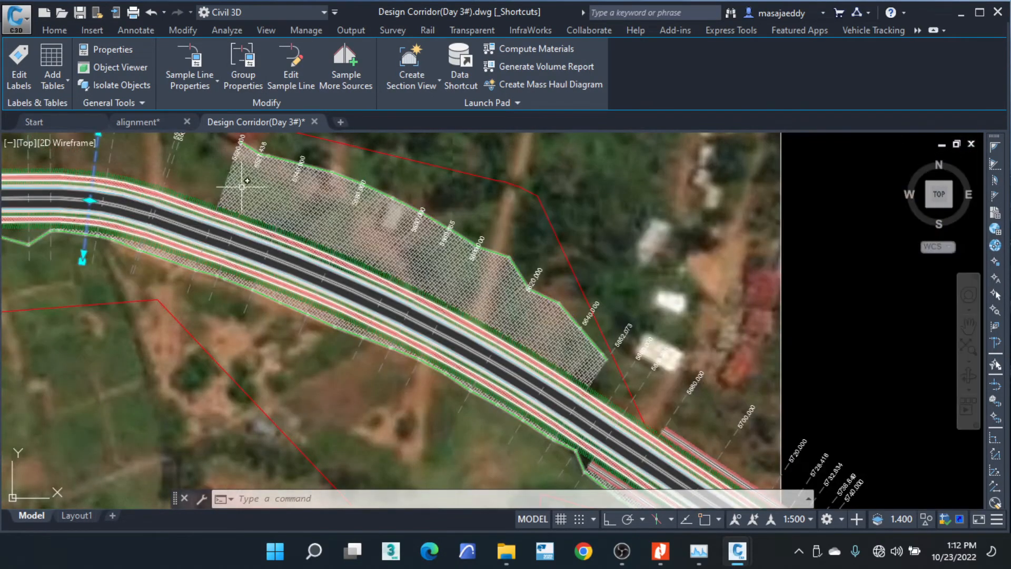
Set the left offset of the SLG-2 sample lines from chainage 5520 to 5640 to 35 m, apply it and clear the selection.
left_click(238, 58)
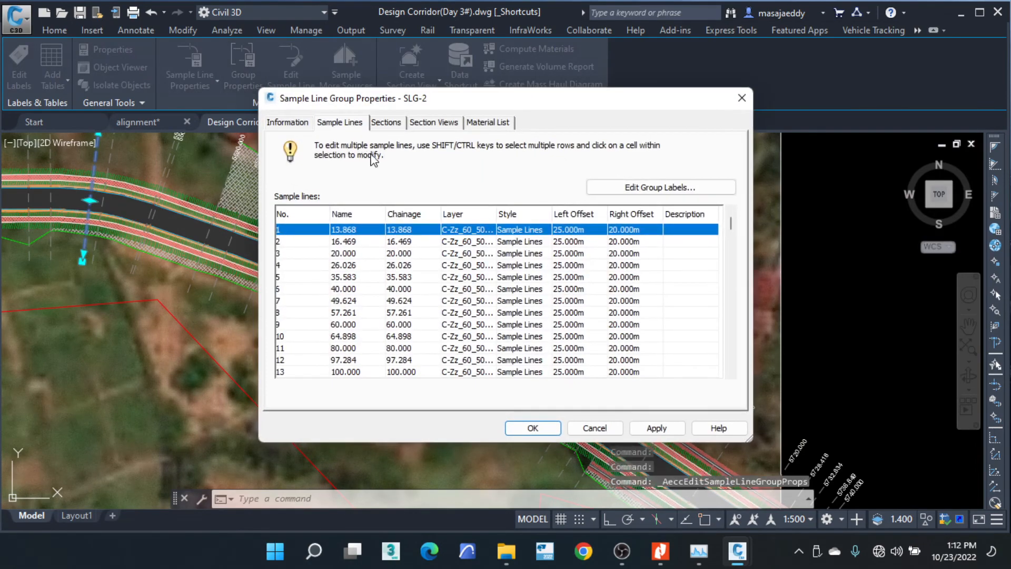
scroll(347, 320, "down", 3)
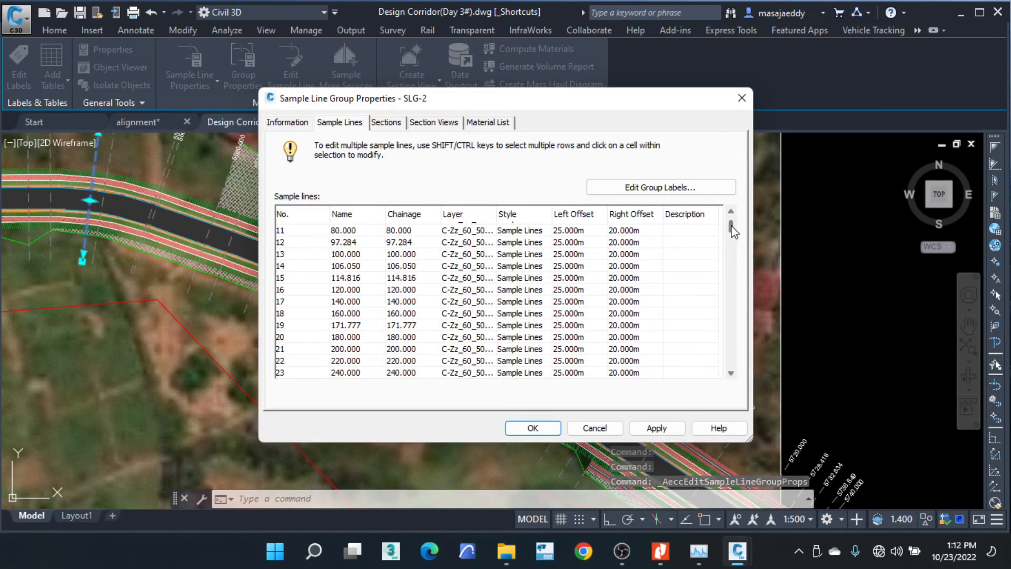
left_click_drag(731, 227, 734, 355)
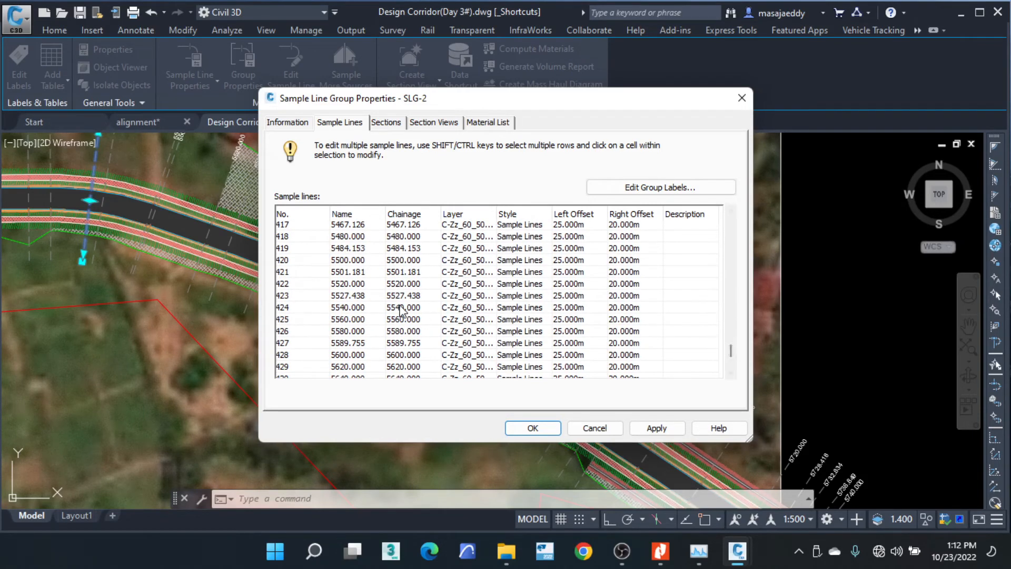
left_click(398, 285)
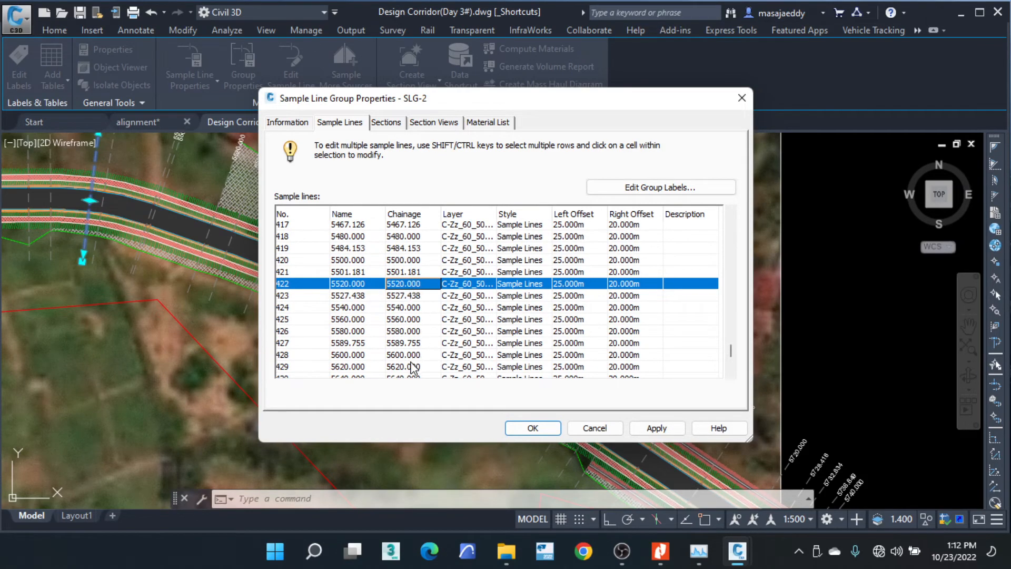
scroll(415, 363, "down", 2)
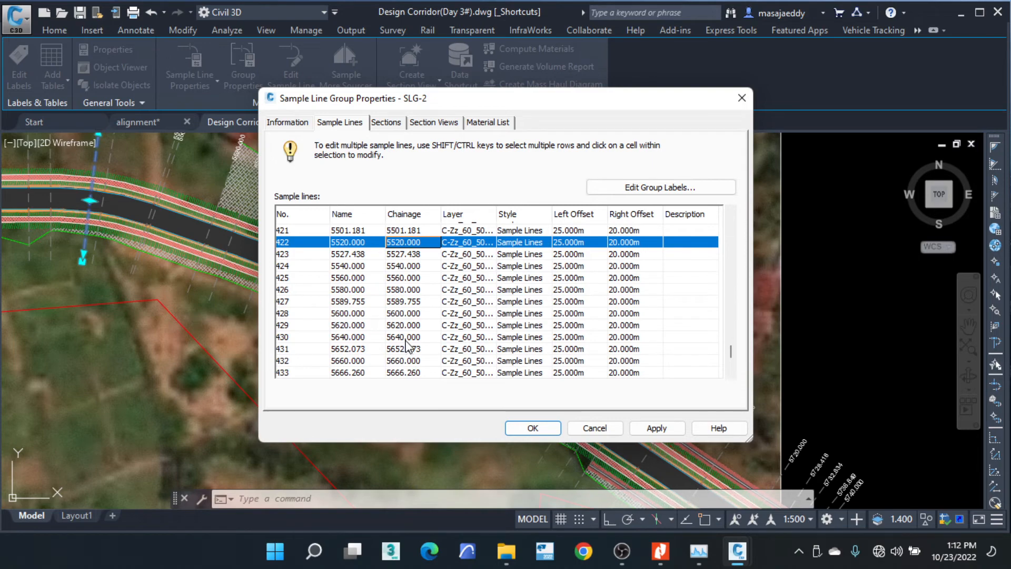
left_click(401, 339, "shift")
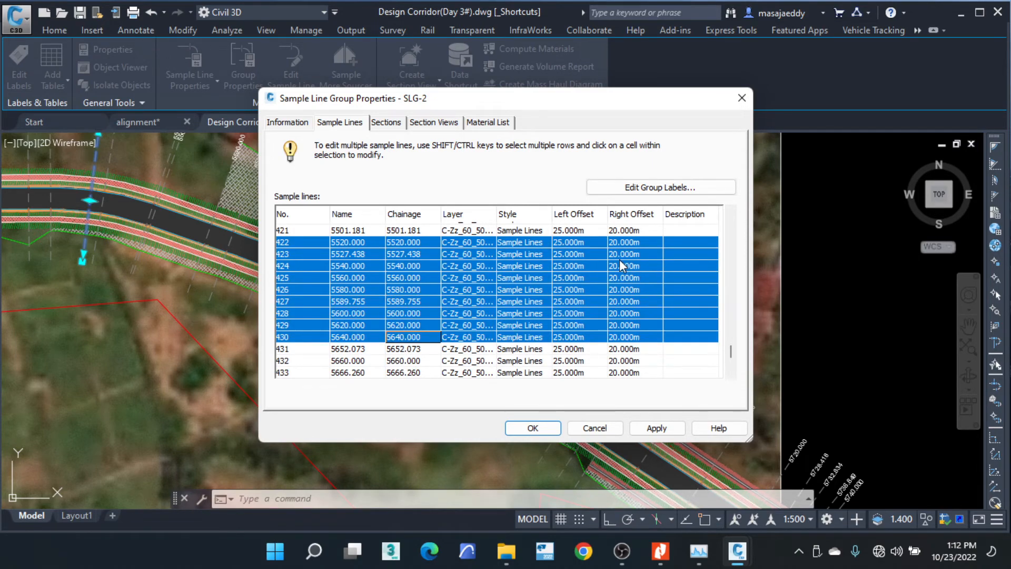
double_click(579, 244)
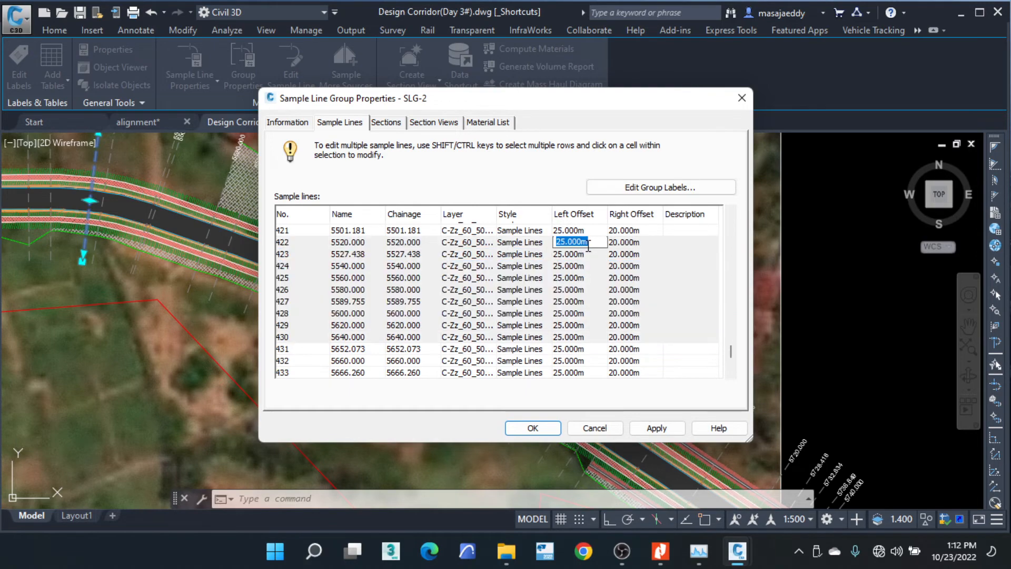
type("35")
key("Return")
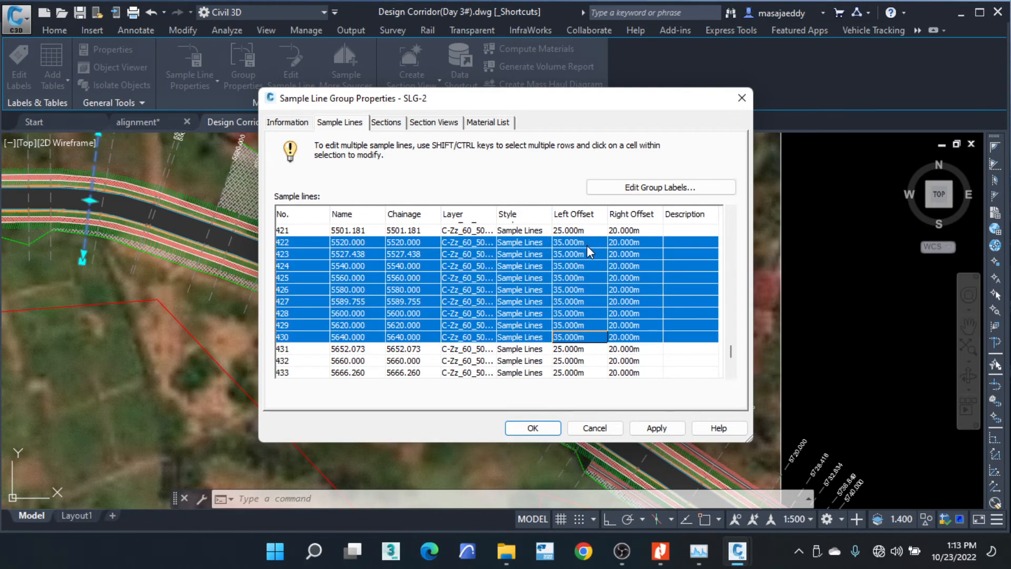
left_click(533, 427)
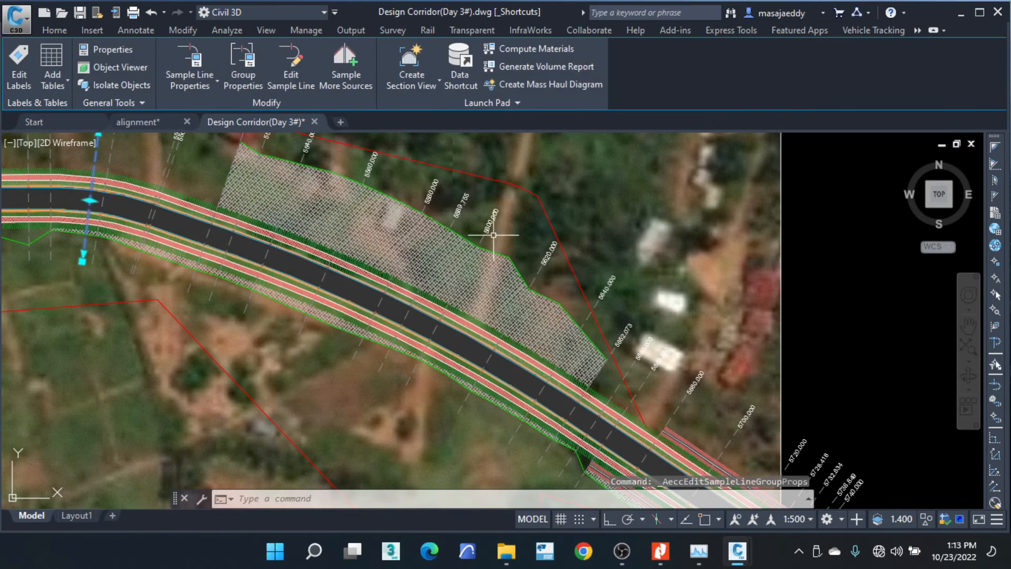
scroll(374, 177, "up", 4)
scroll(382, 181, "down", 5)
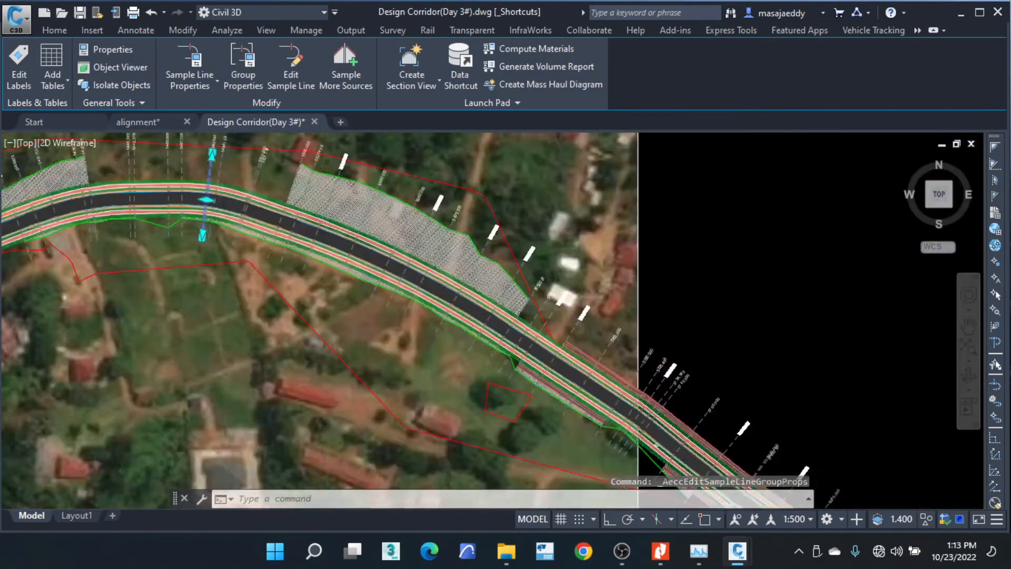
key("Escape")
key("Escape")
key("Escape")
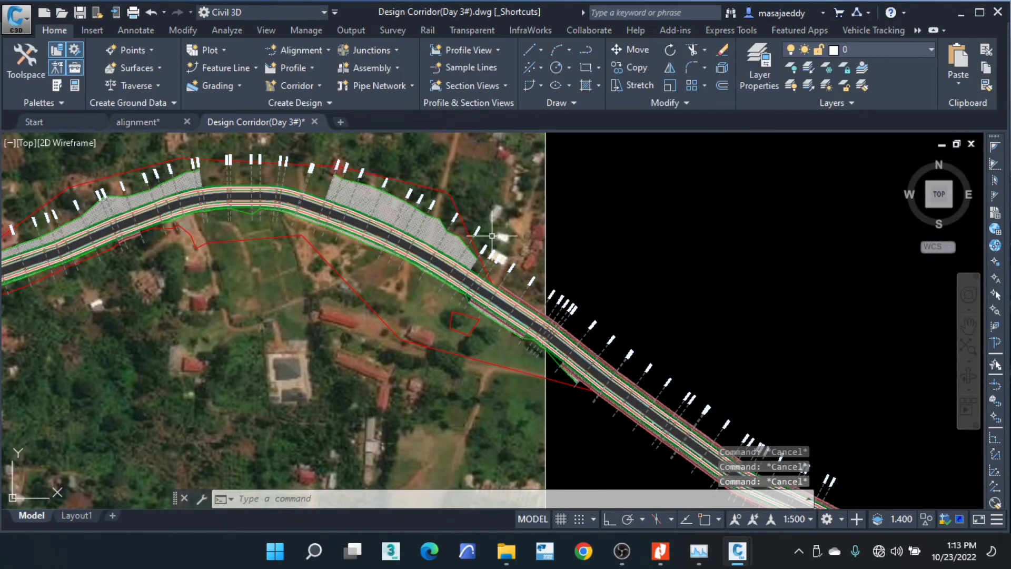
Set the drawing's annotation scale to 1:200 so the sample line labels are smaller.
middle_click_drag(701, 240, 522, 211)
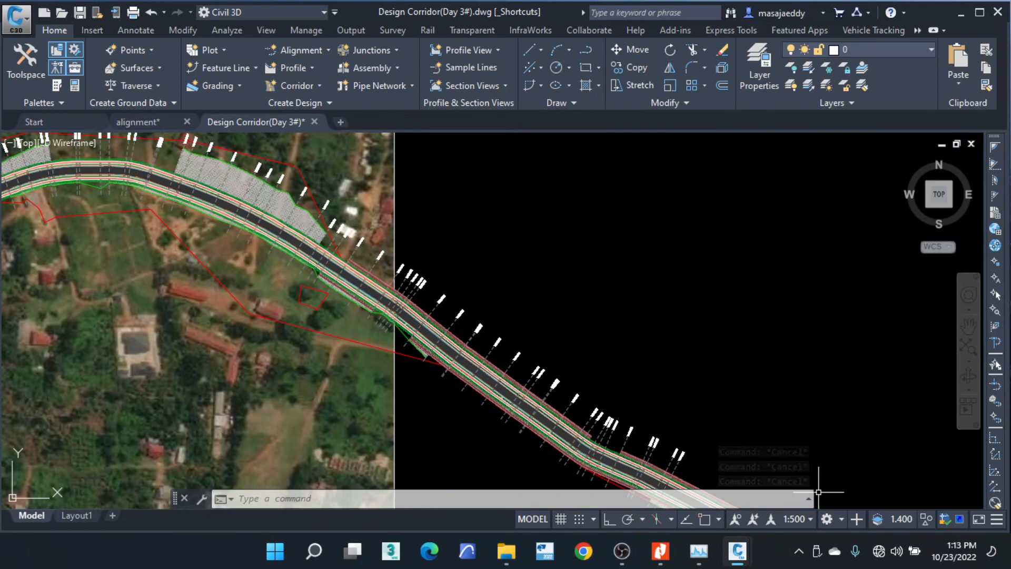
left_click(809, 520)
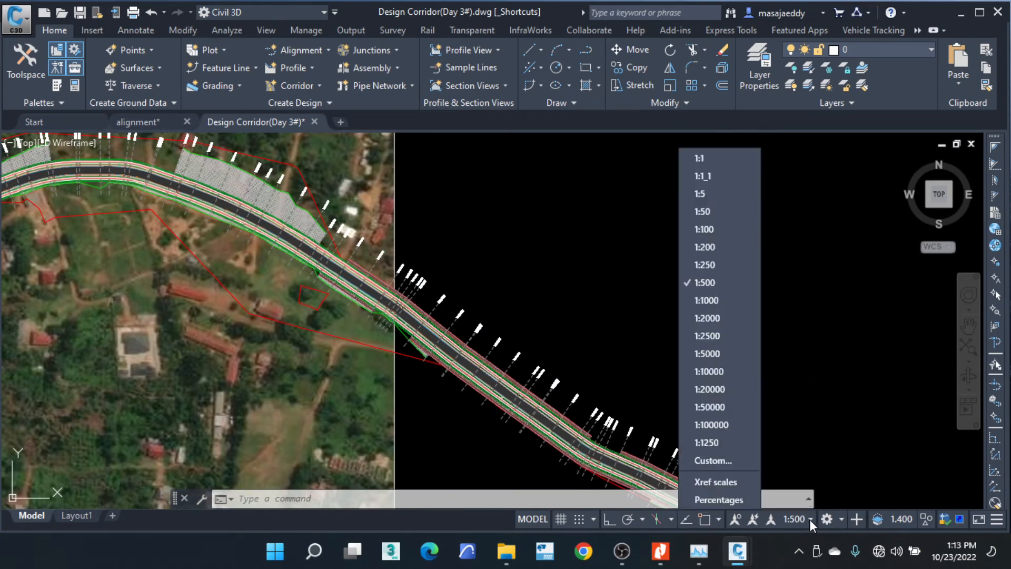
left_click(722, 249)
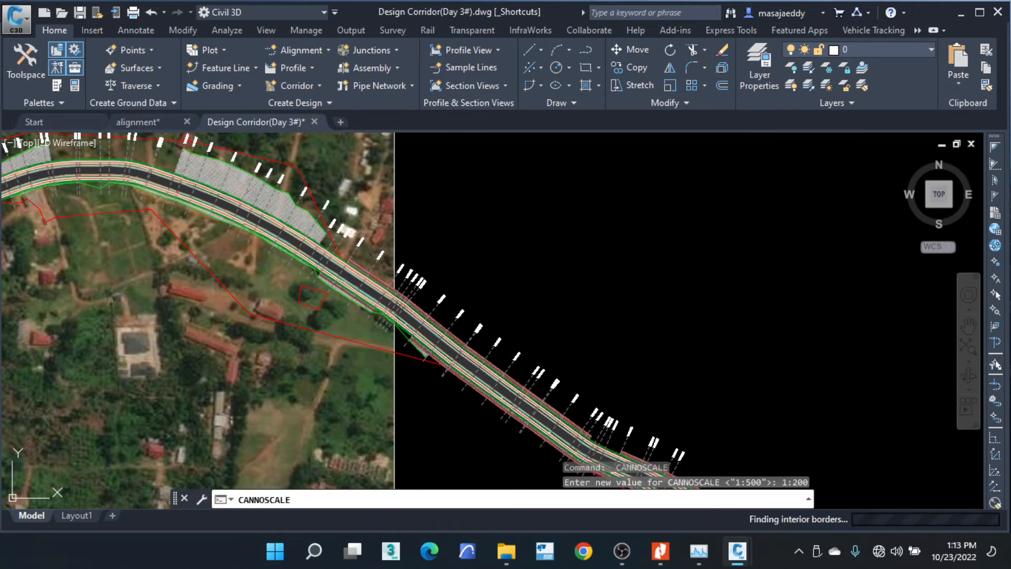
key("Escape")
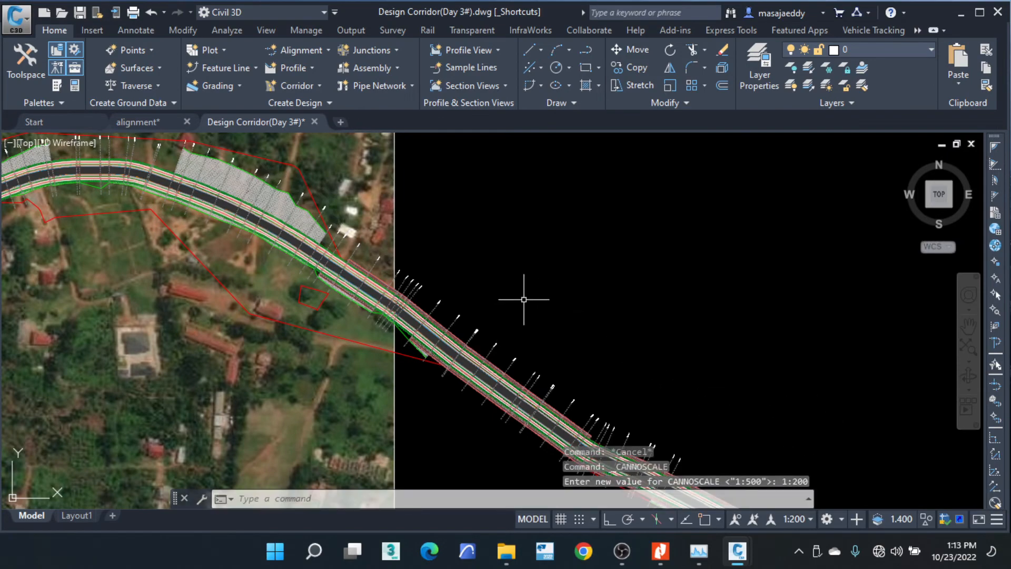
Start creating multiple section views for the mityana road alignment, keeping sample line group SLG-2 as the source.
scroll(526, 300, "down", 3)
middle_click_drag(689, 320, 622, 319)
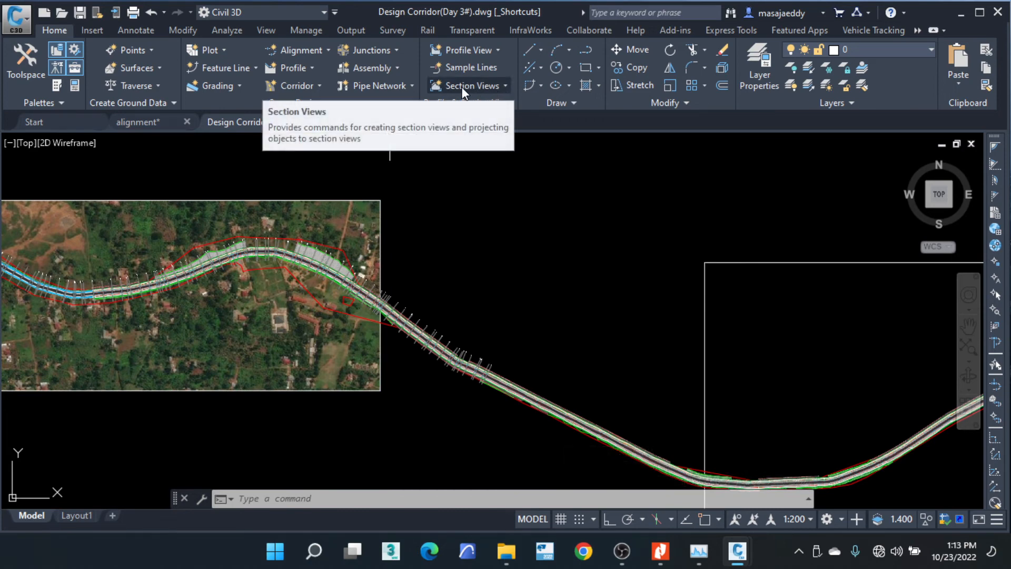
left_click(504, 86)
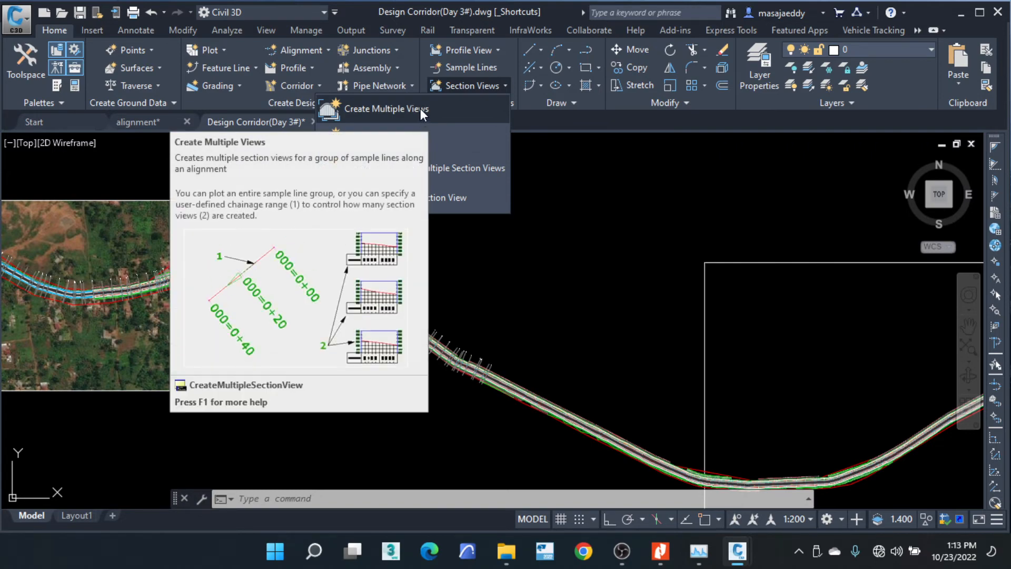
left_click(421, 108)
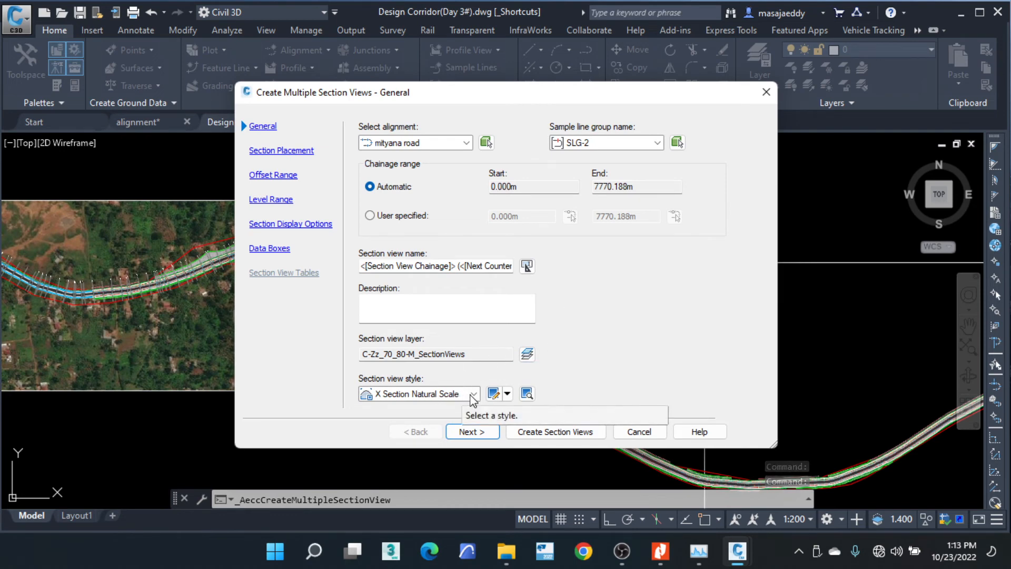
left_click_drag(461, 96, 442, 35)
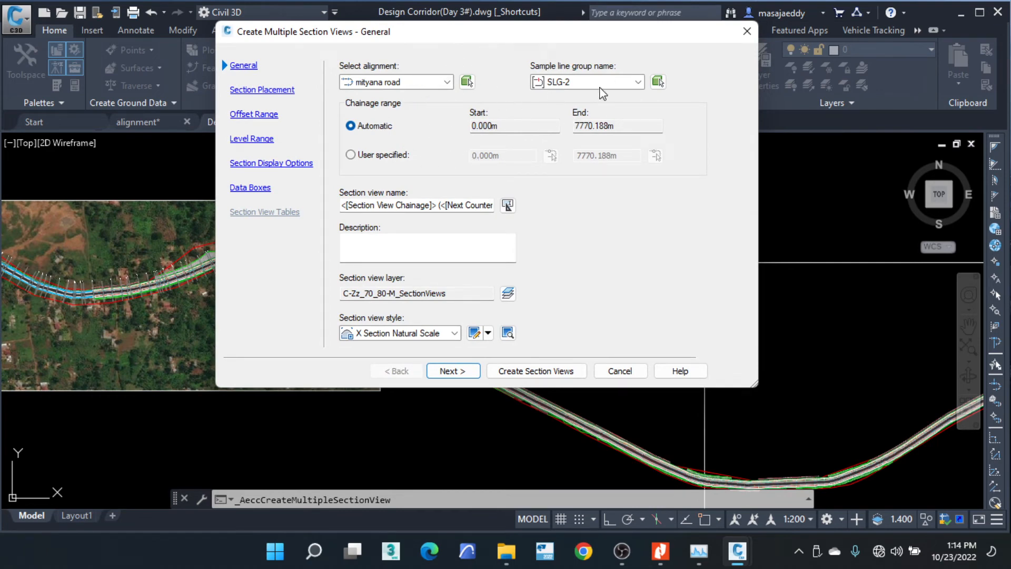
left_click(639, 82)
left_click(638, 81)
left_click(448, 82)
left_click(448, 82)
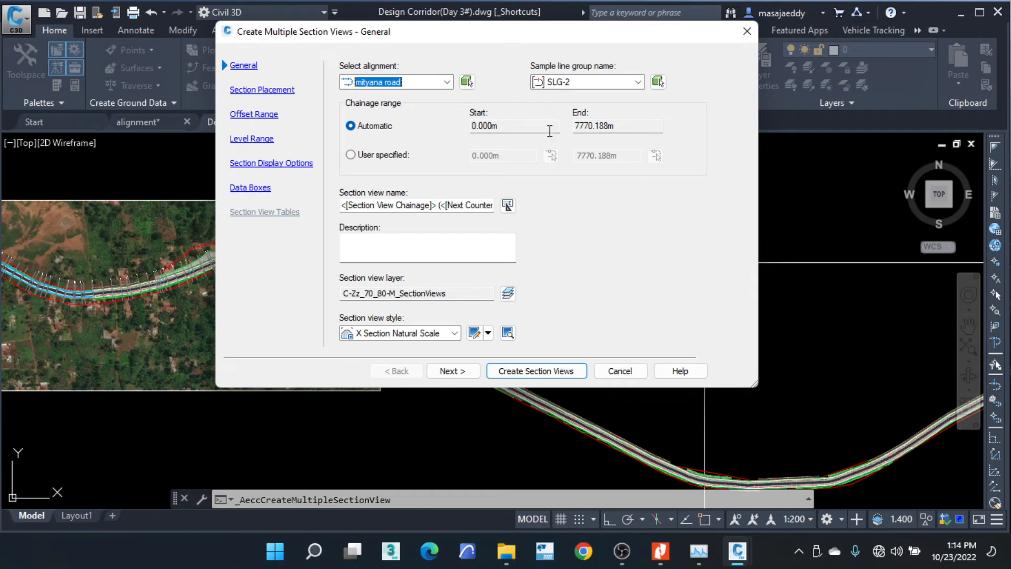
Specify a custom chainage range for the section views, picking its end just past the last sample line at chainage 6010.196 m.
left_click(648, 129)
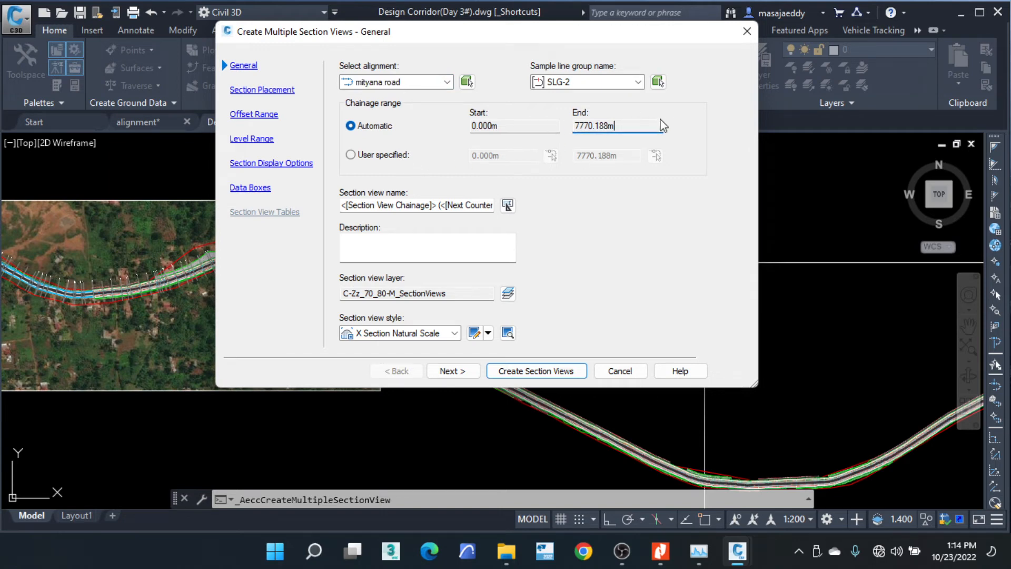
left_click(407, 156)
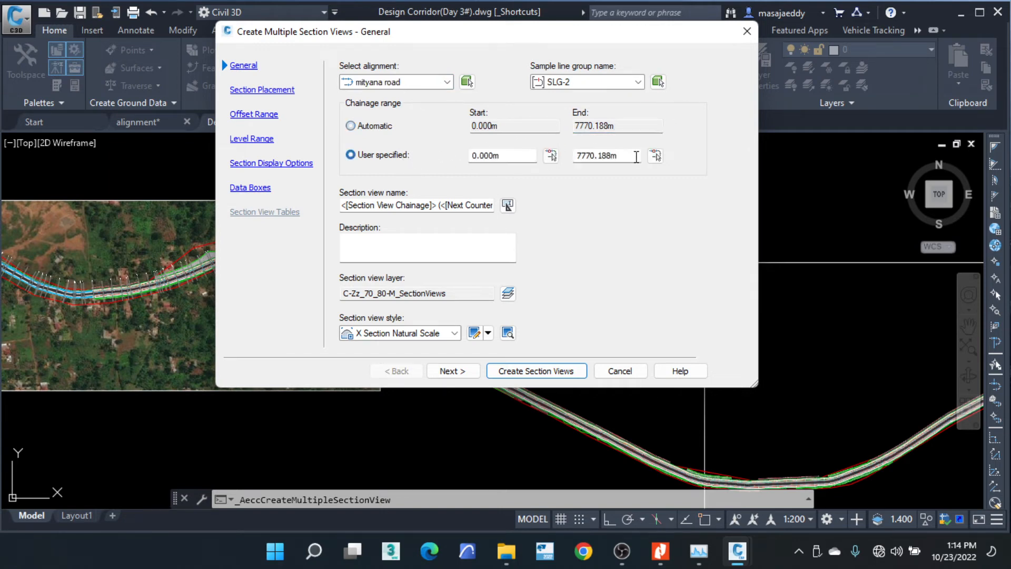
left_click(655, 155)
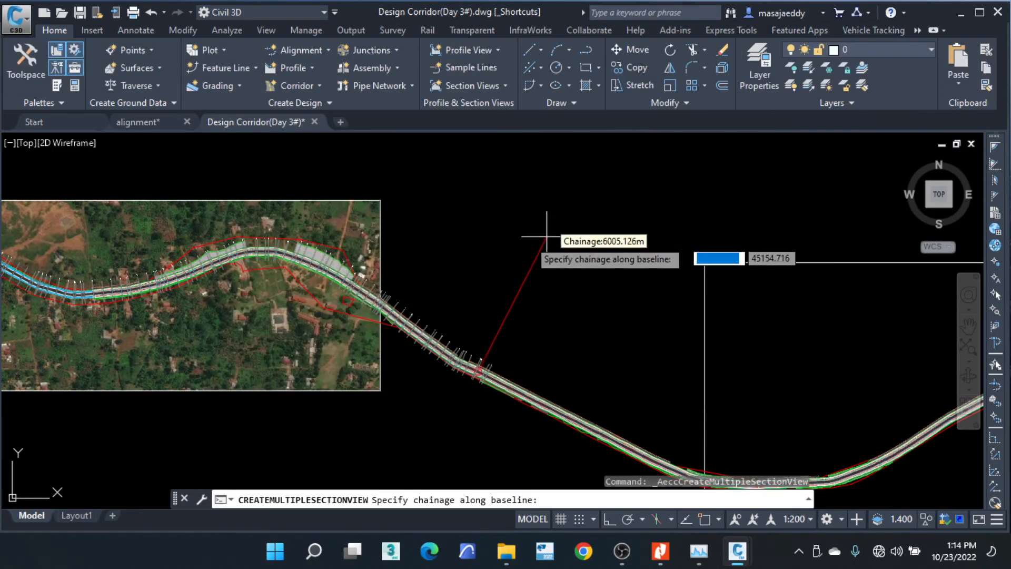
scroll(435, 252, "down", 6)
scroll(448, 268, "up", 5)
scroll(538, 237, "up", 10)
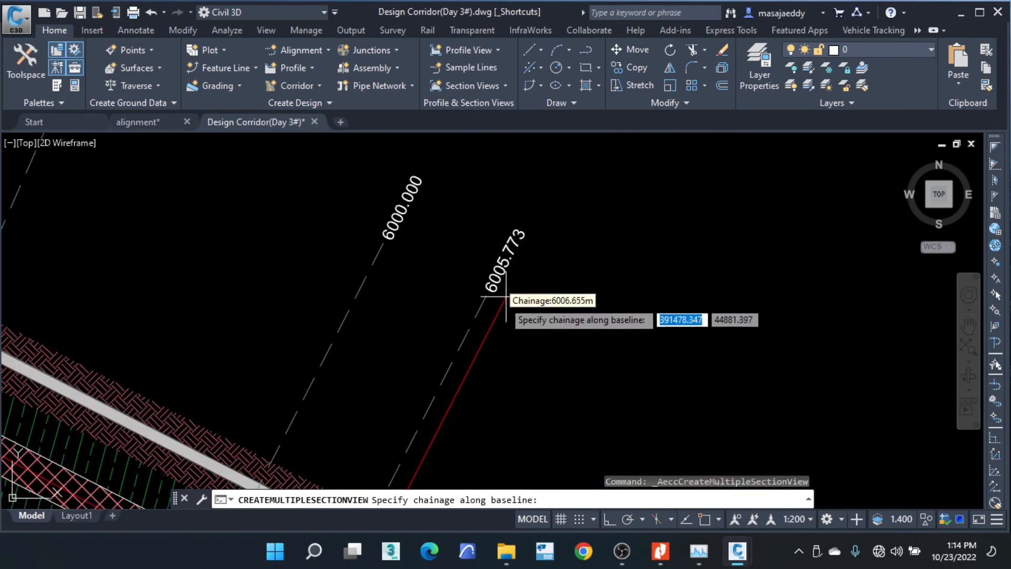
middle_click_drag(497, 315, 541, 145)
left_click(572, 239)
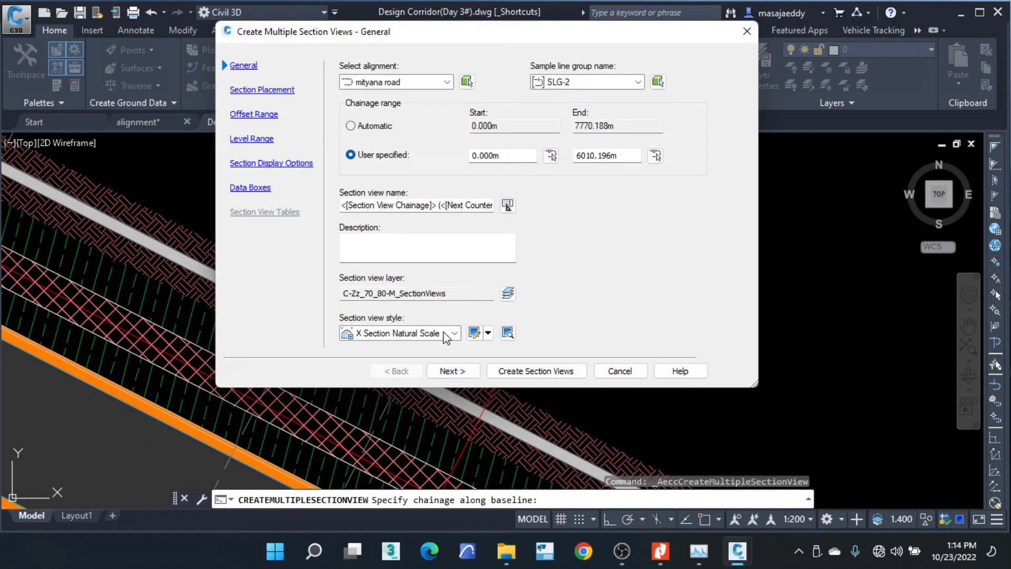
Keep Production placement for the section views with the ISO A1 Section 1 to 1000 layout from the Civil 3D (Metric) Section template.
left_click(453, 371)
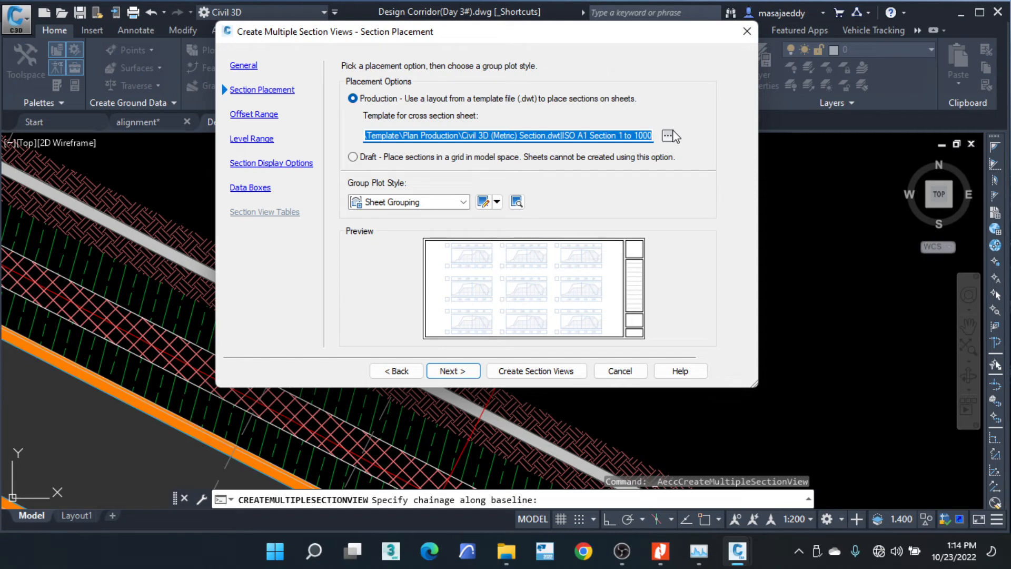
left_click(667, 136)
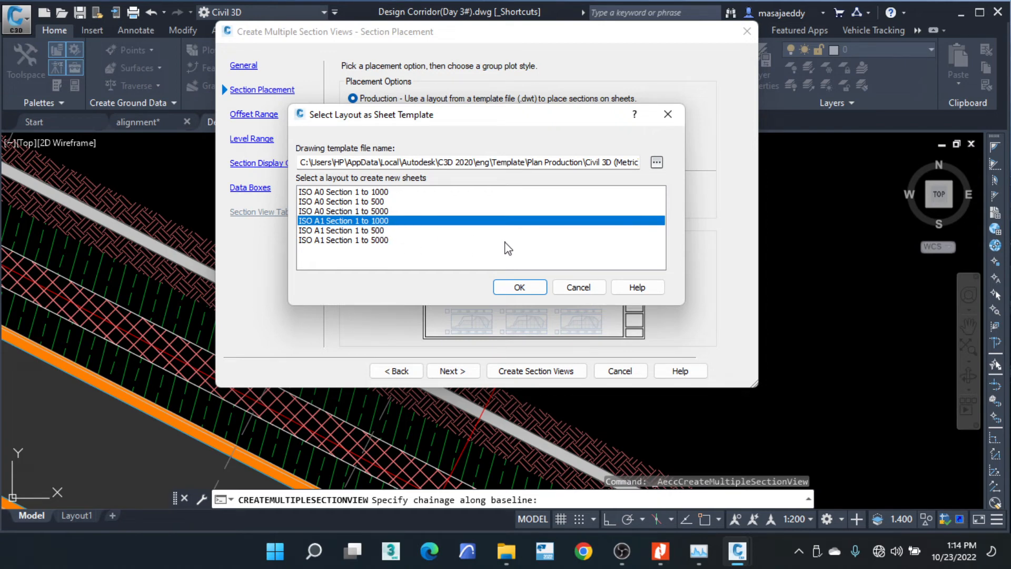
left_click(656, 163)
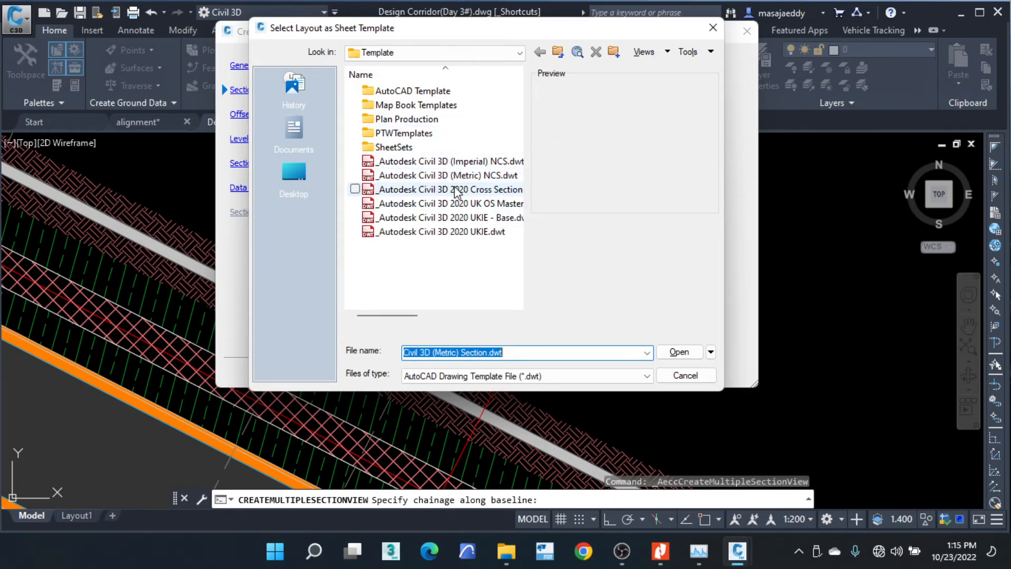
left_click(713, 27)
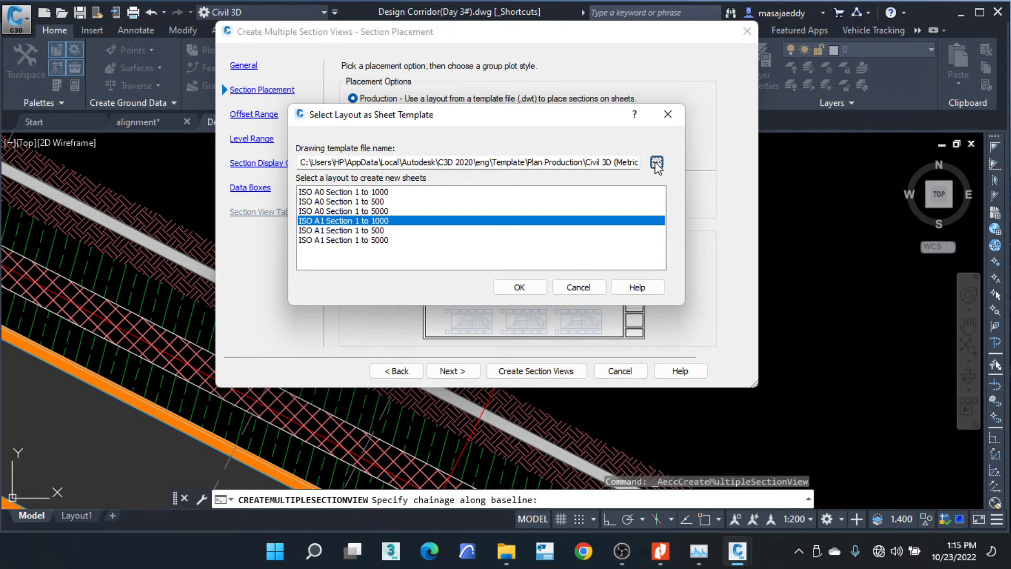
left_click(520, 287)
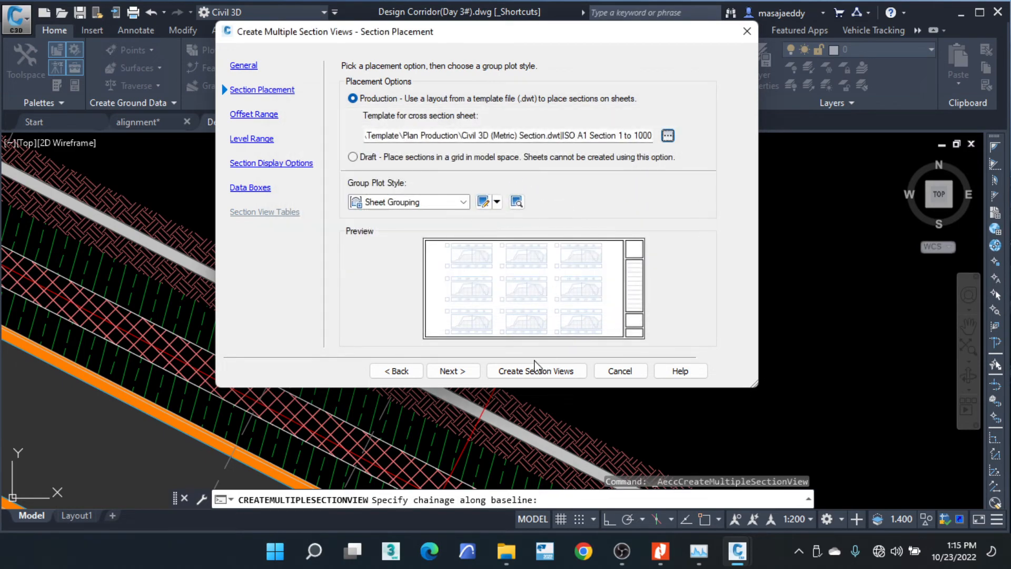
Accept the automatic offset range and automatic level range for the section views.
left_click(455, 372)
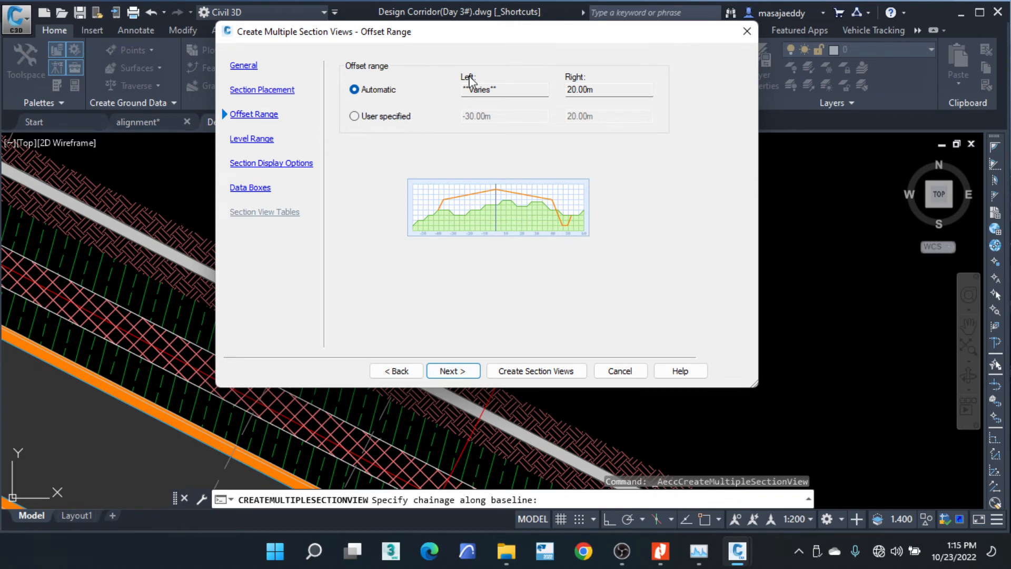
left_click(464, 374)
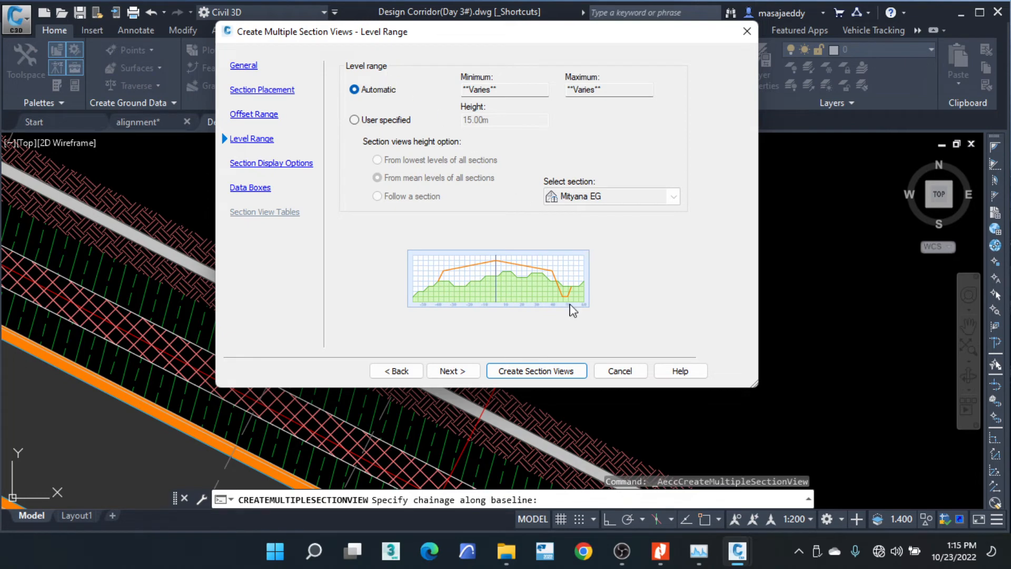
left_click(457, 372)
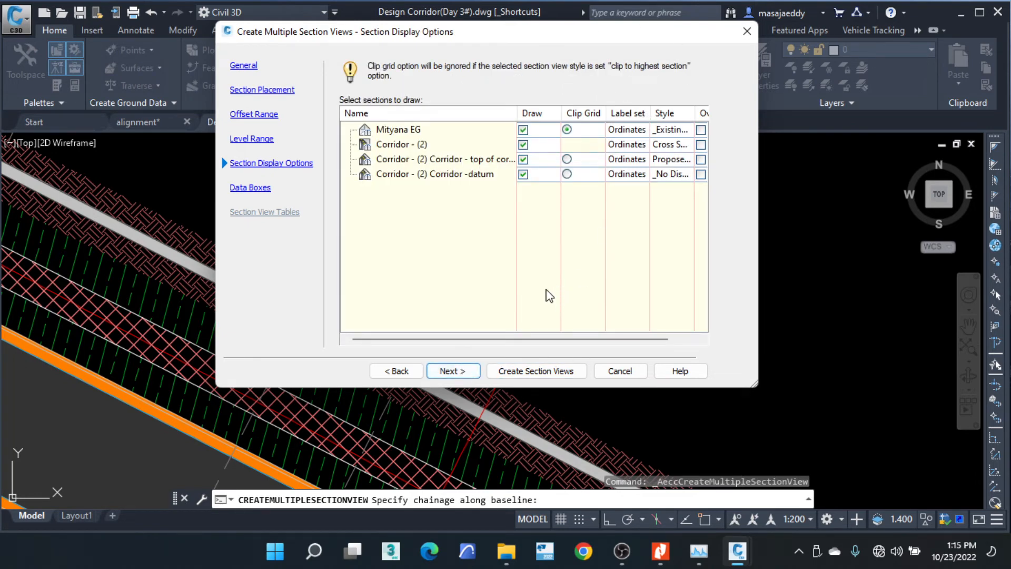
Accept the section display options and keep the _Design and Existing Levels with Offsets band set for the section views.
left_click(456, 372)
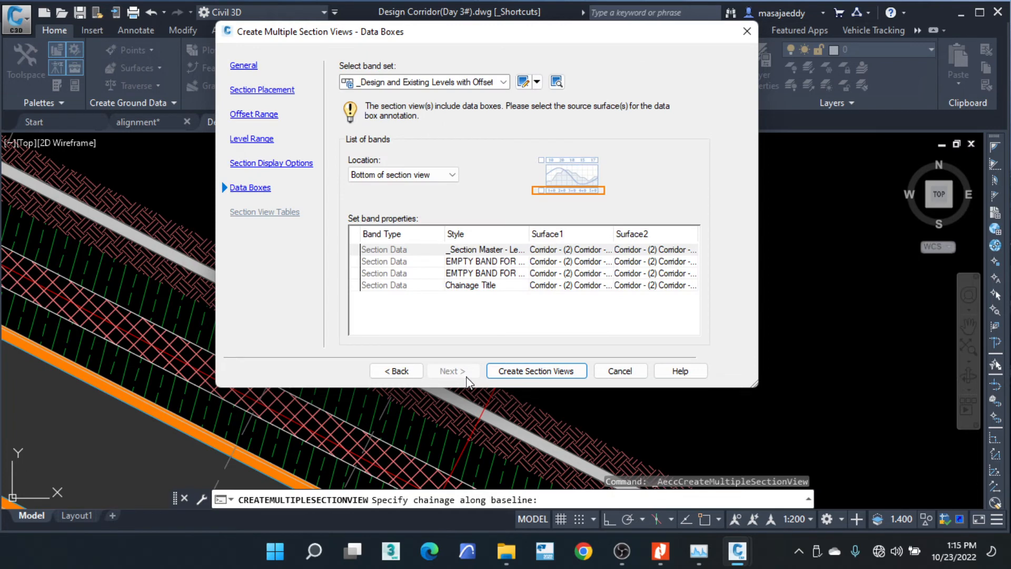
left_click(503, 83)
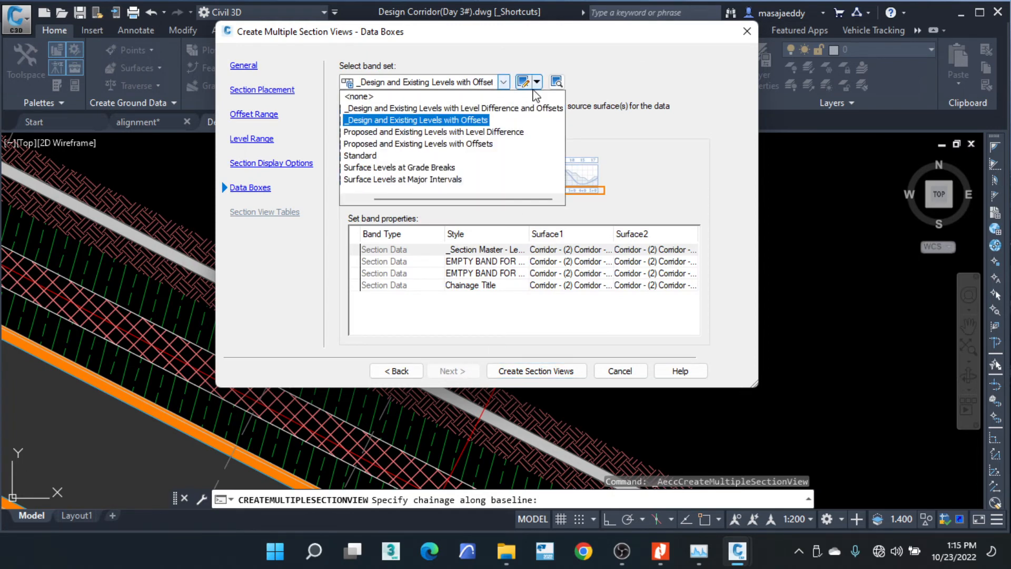
left_click(648, 180)
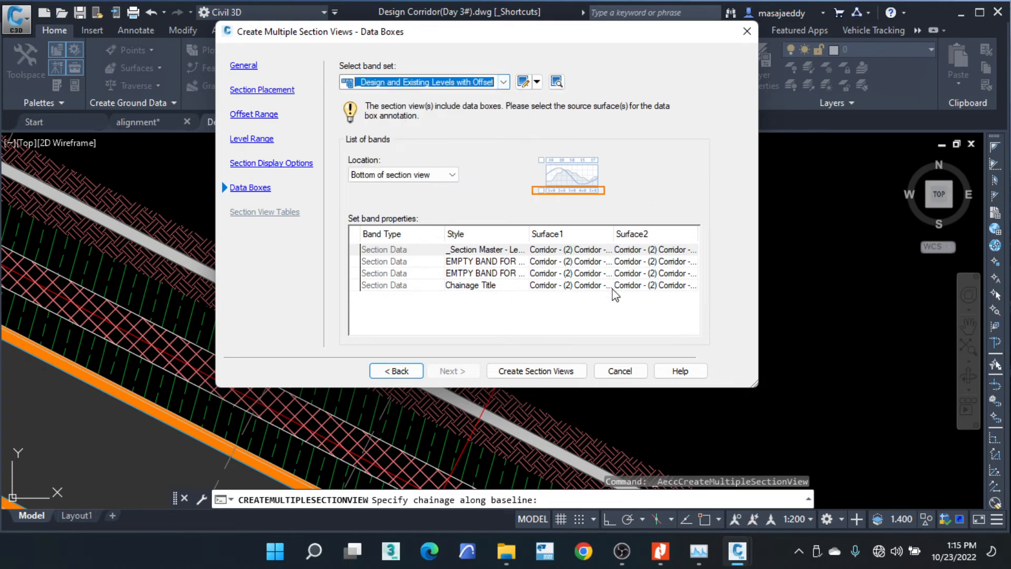
left_click_drag(753, 383, 886, 432)
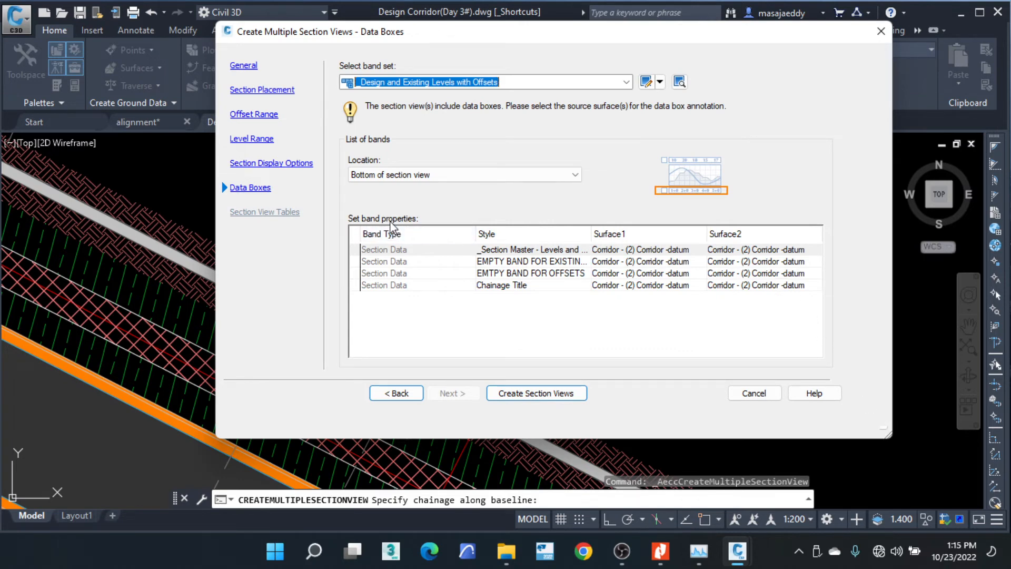
For the _Section Master band, set Surface1 to Corridor - (2) Corridor - top of corridor and Surface2 to Mityana EG.
left_click(687, 252)
left_click(693, 252)
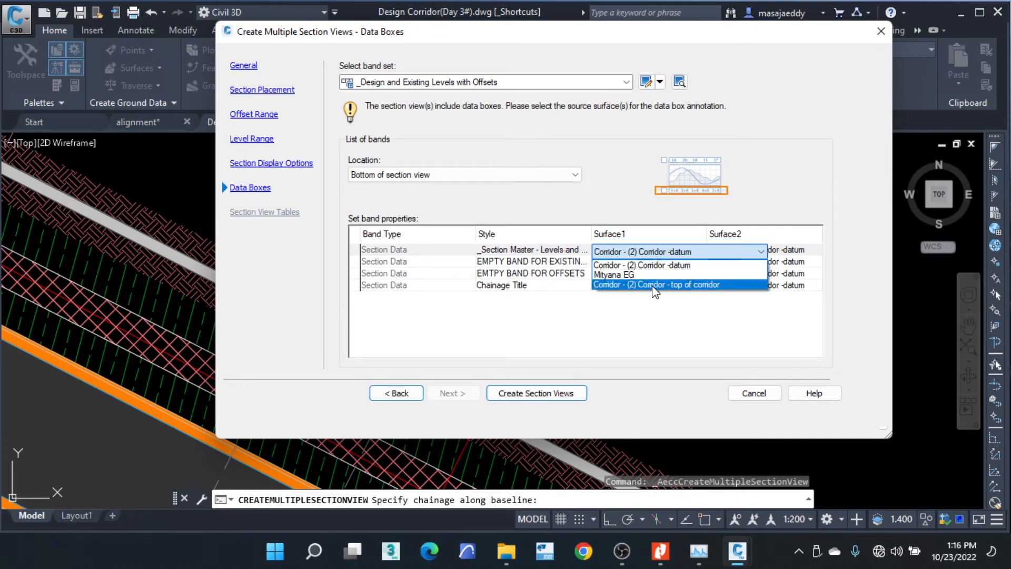
left_click(687, 285)
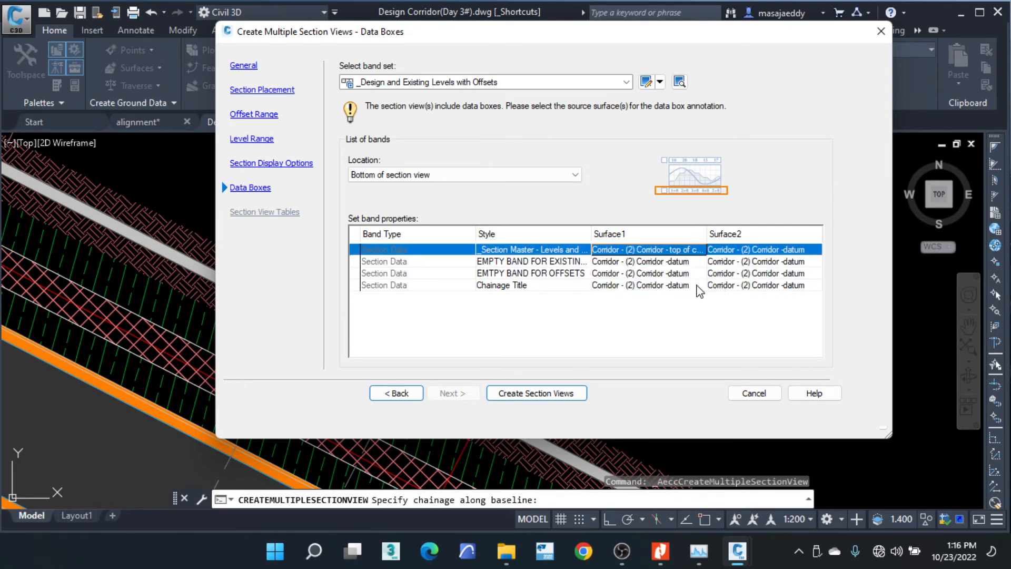
left_click(746, 250)
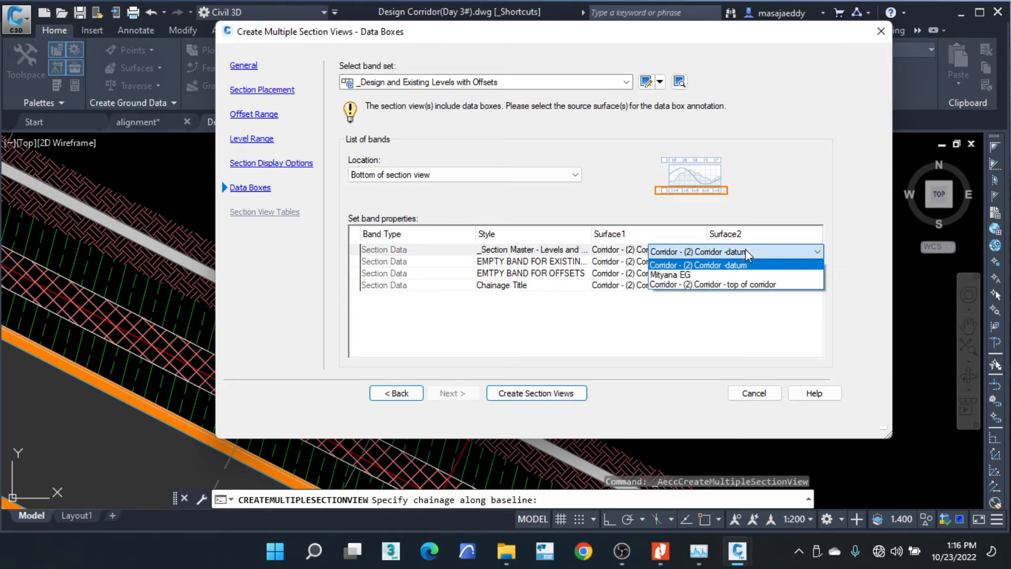
left_click(683, 274)
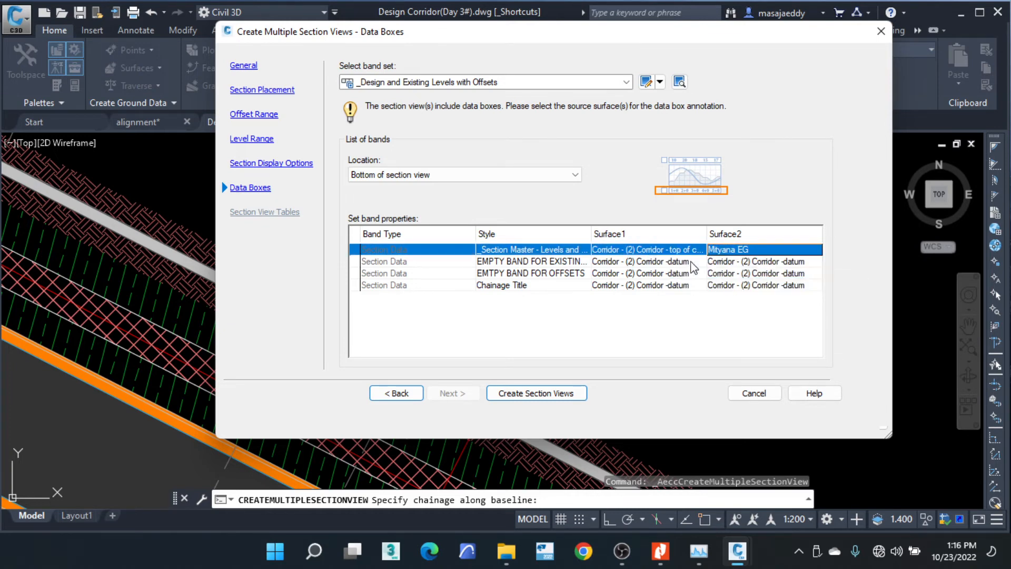
Create the section views with their origin in the empty area below the road corridor.
left_click(551, 395)
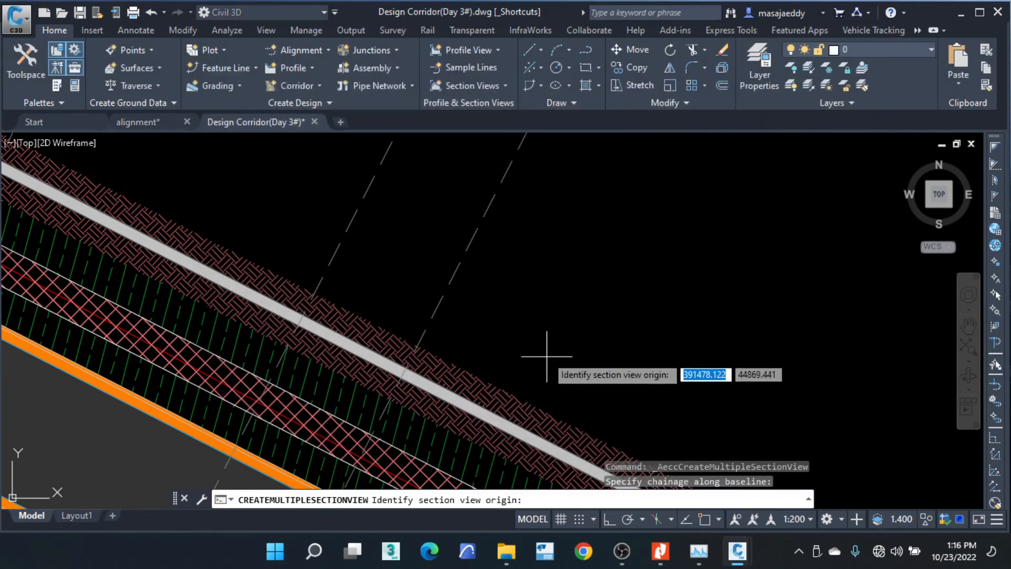
scroll(542, 350, "down", 4)
scroll(583, 232, "down", 6)
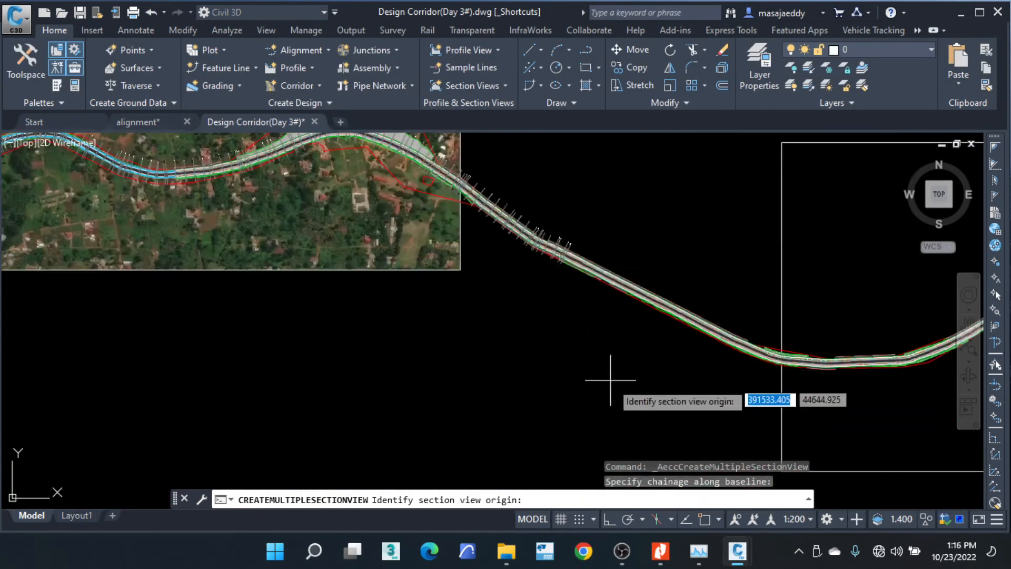
left_click(564, 399)
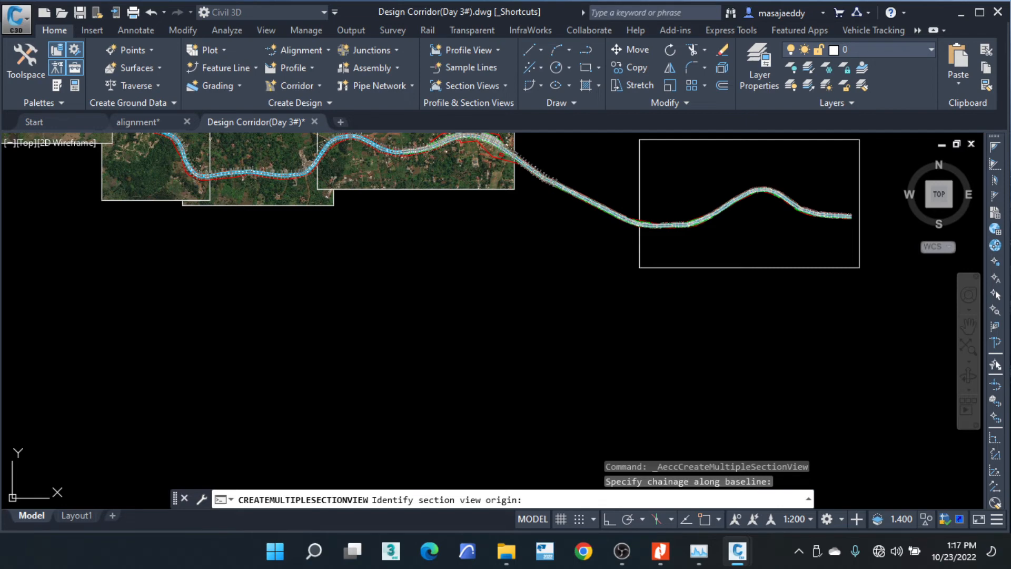
left_click(568, 388)
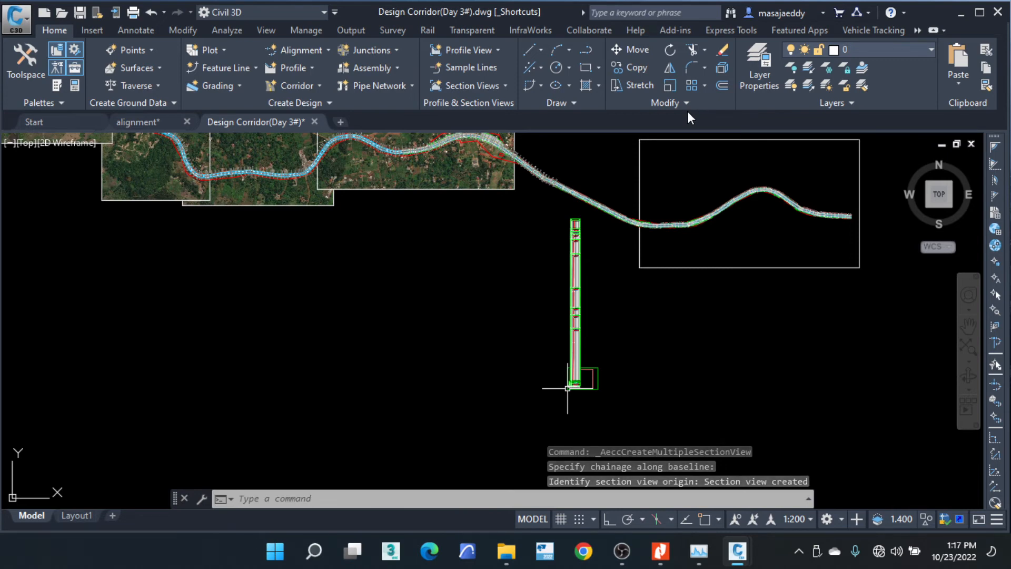
Examine the sheet frame and level bands at the lower end of the new section view stack.
scroll(590, 363, "up", 5)
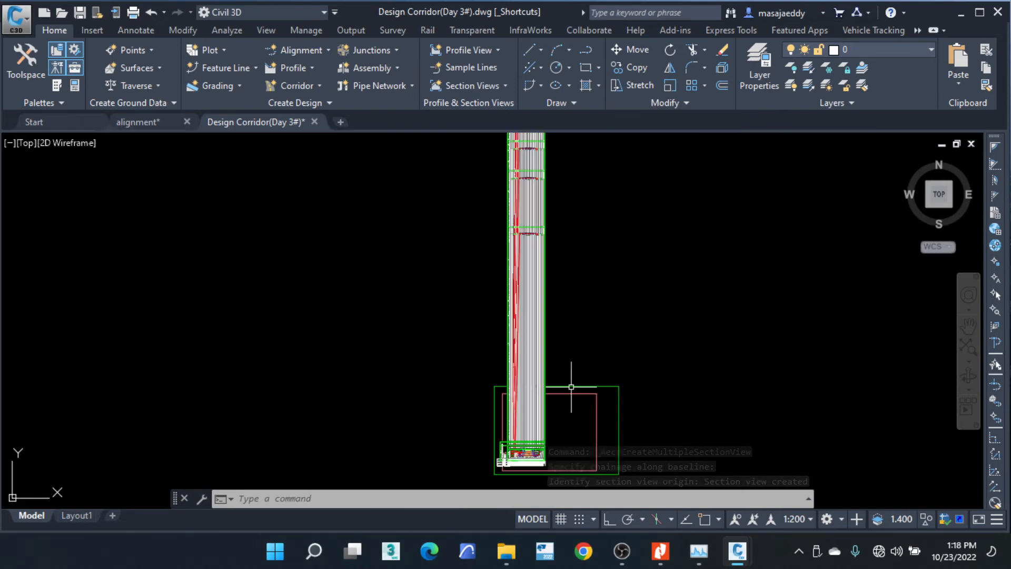
middle_click_drag(547, 399, 549, 233)
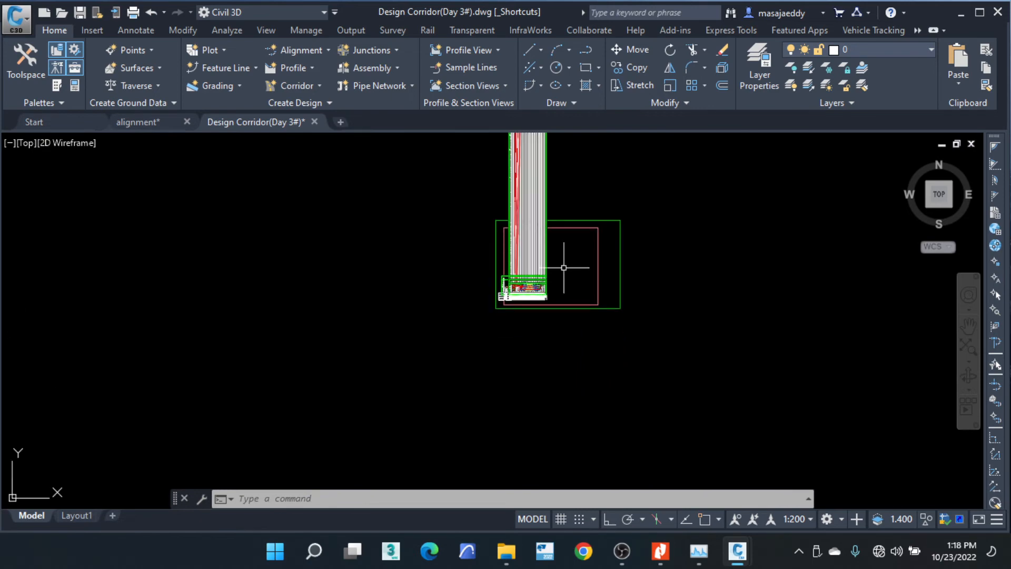
left_click(664, 351)
left_click(458, 249)
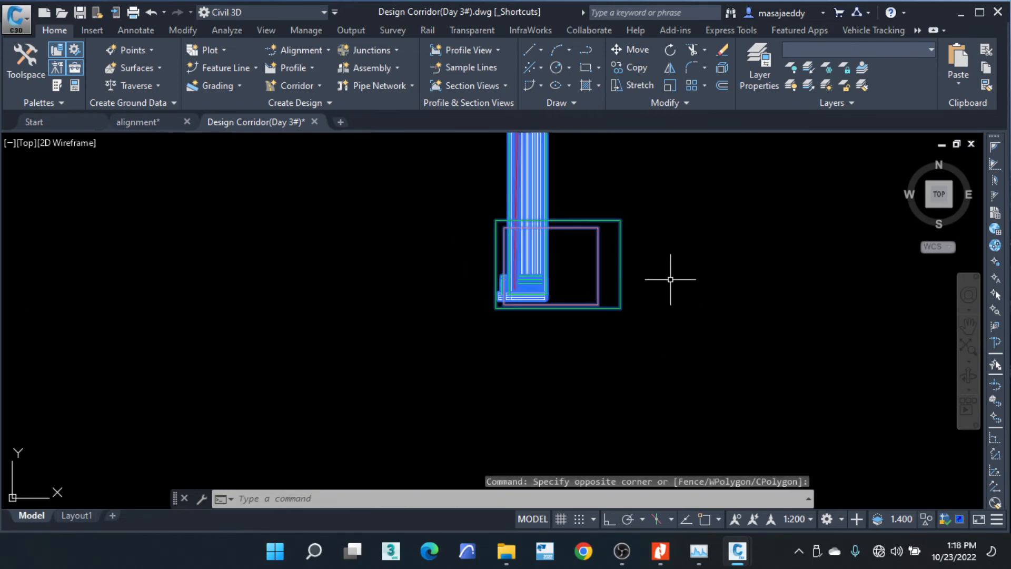
key("Escape")
key("Escape")
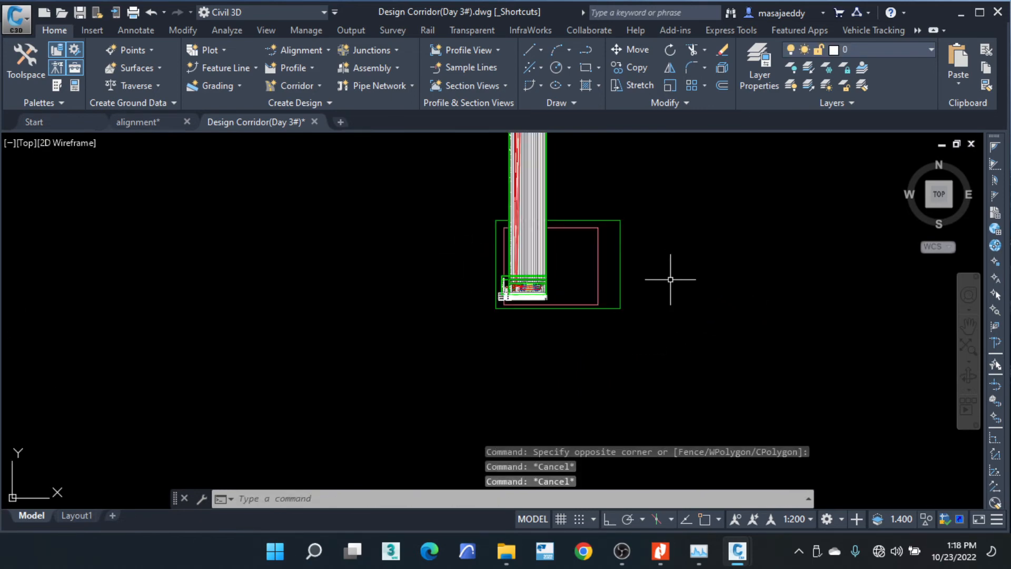
left_click(542, 266)
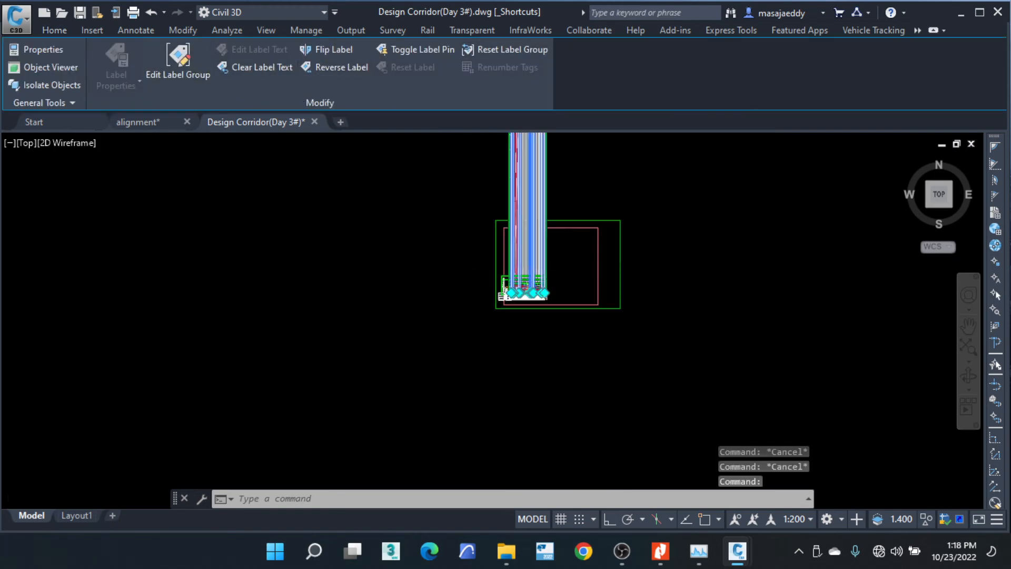
scroll(508, 301, "up", 8)
scroll(524, 244, "up", 2)
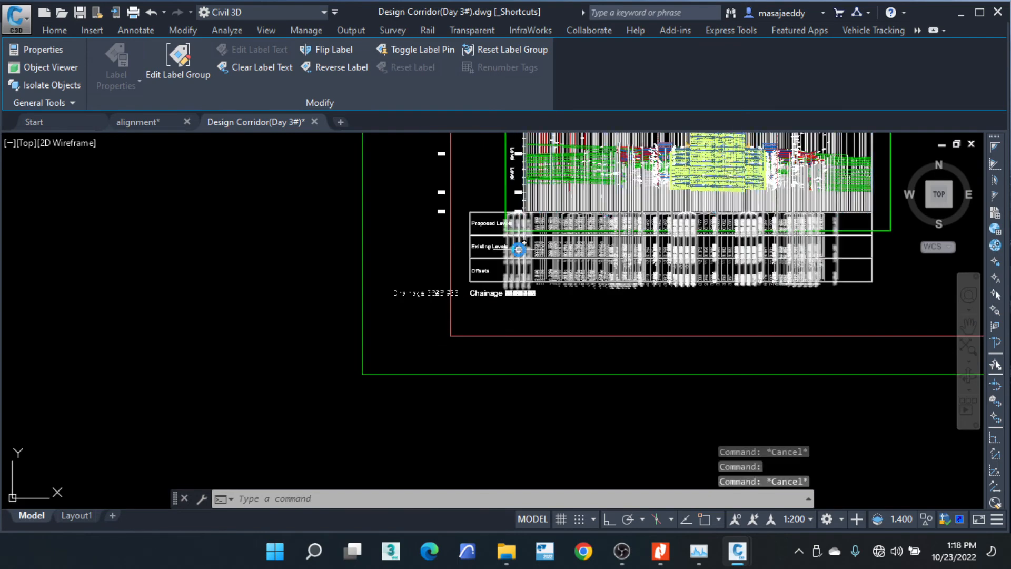
key("Escape")
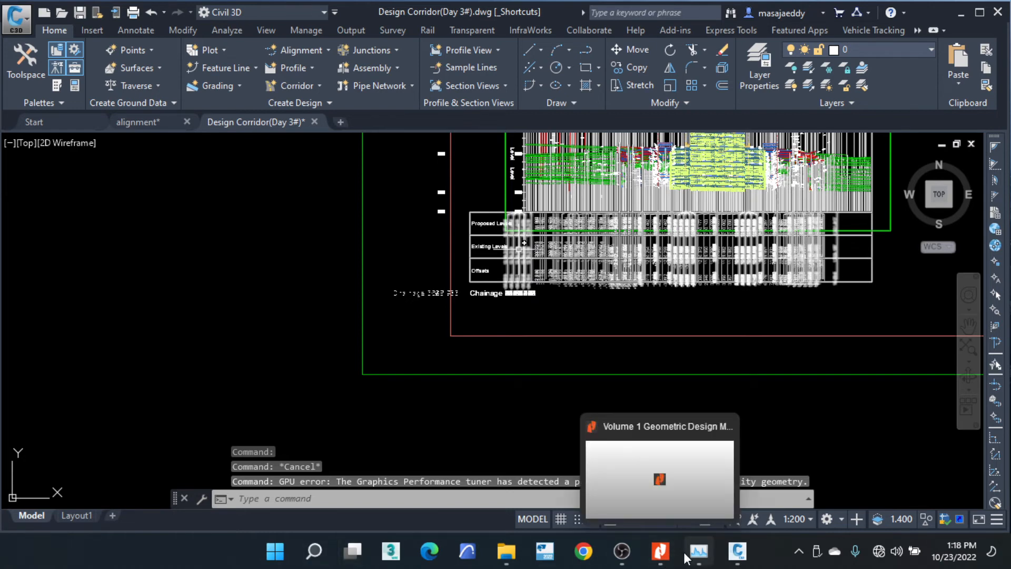
mouse_move(699, 552)
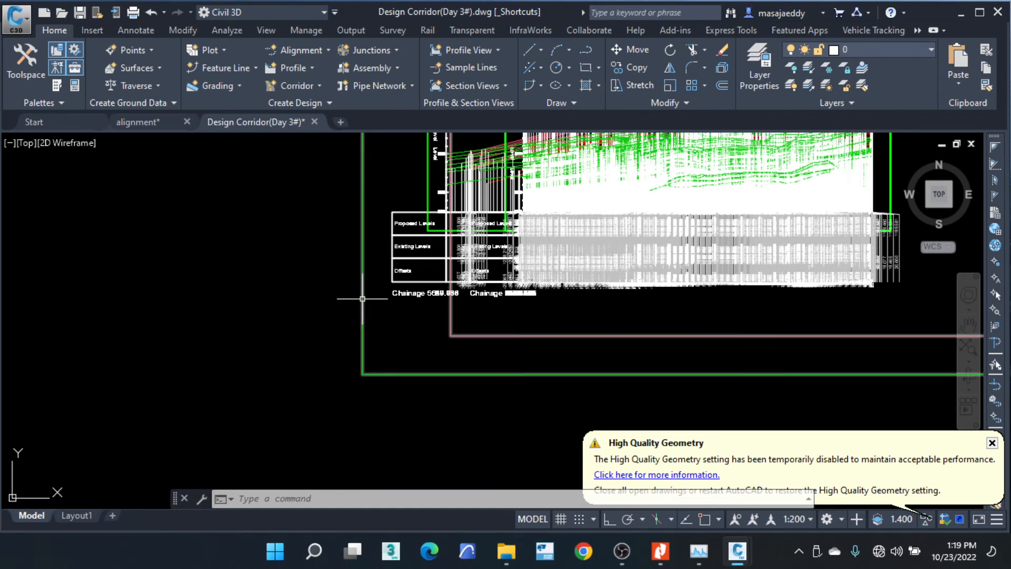
Open the group properties of the new section views and widen the list to show the full plot and view style names.
left_click(393, 267)
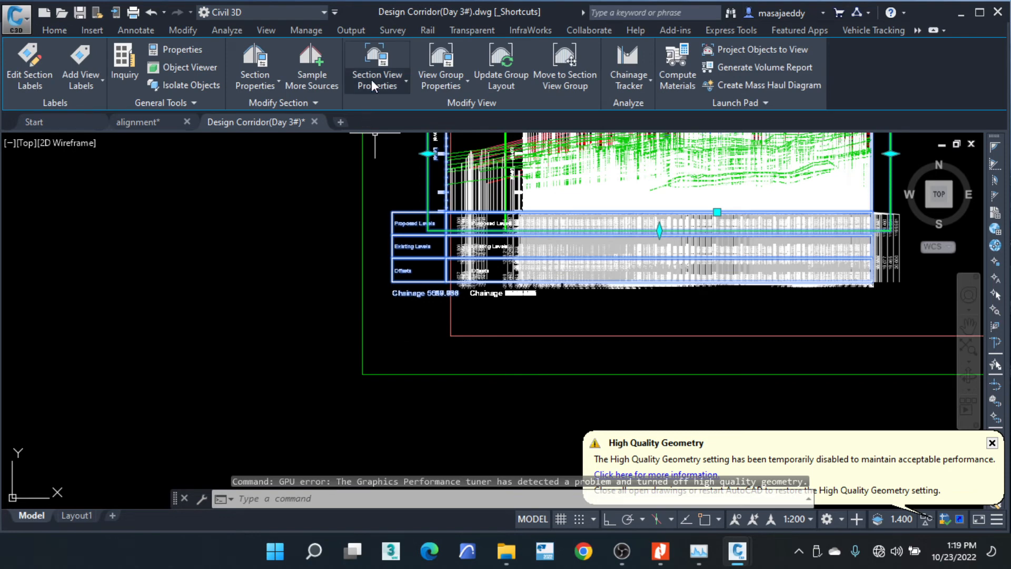
left_click(451, 60)
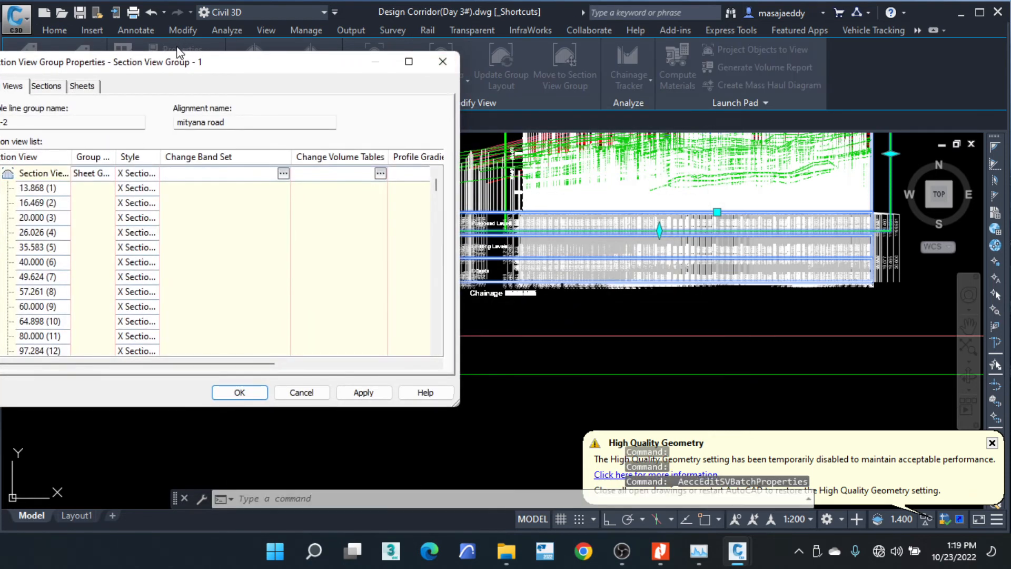
left_click_drag(166, 69, 356, 89)
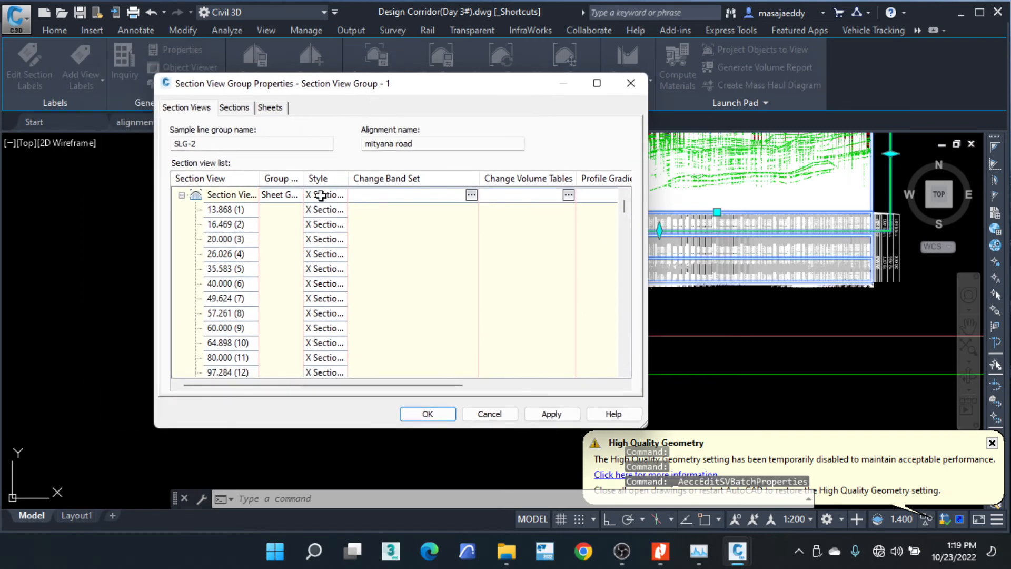
left_click_drag(642, 426, 902, 435)
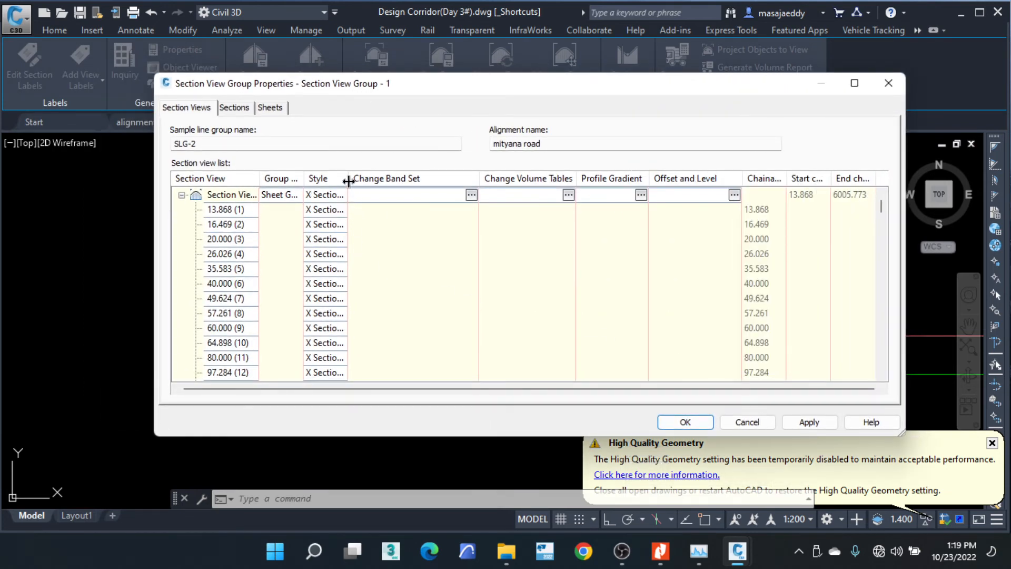
left_click_drag(348, 196, 444, 196)
left_click_drag(303, 178, 421, 189)
Edit the Sheet Grouping group plot style so its section views are arrayed by rows, and accept it for the group.
double_click(322, 199)
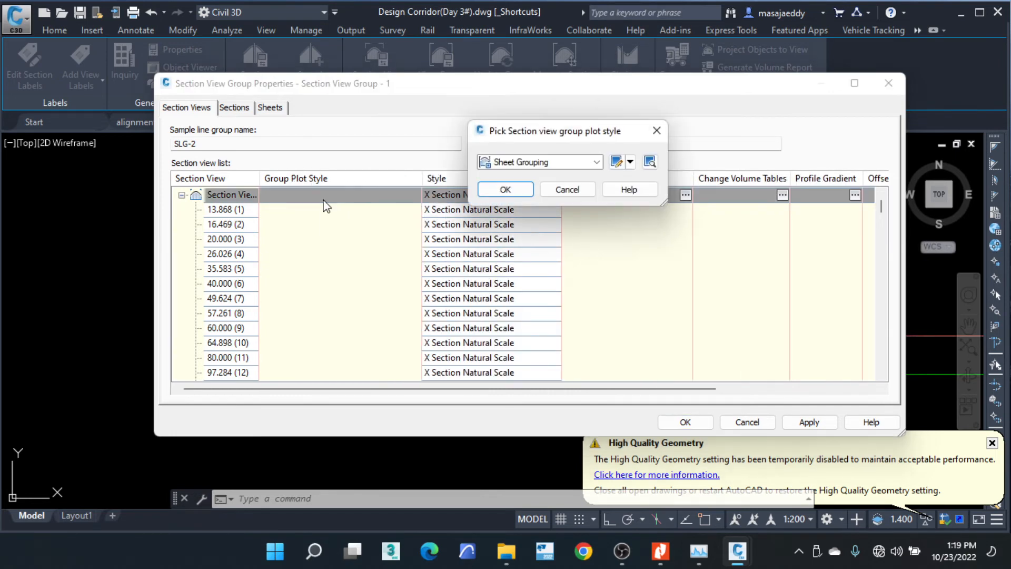
left_click(655, 131)
double_click(320, 199)
left_click(615, 161)
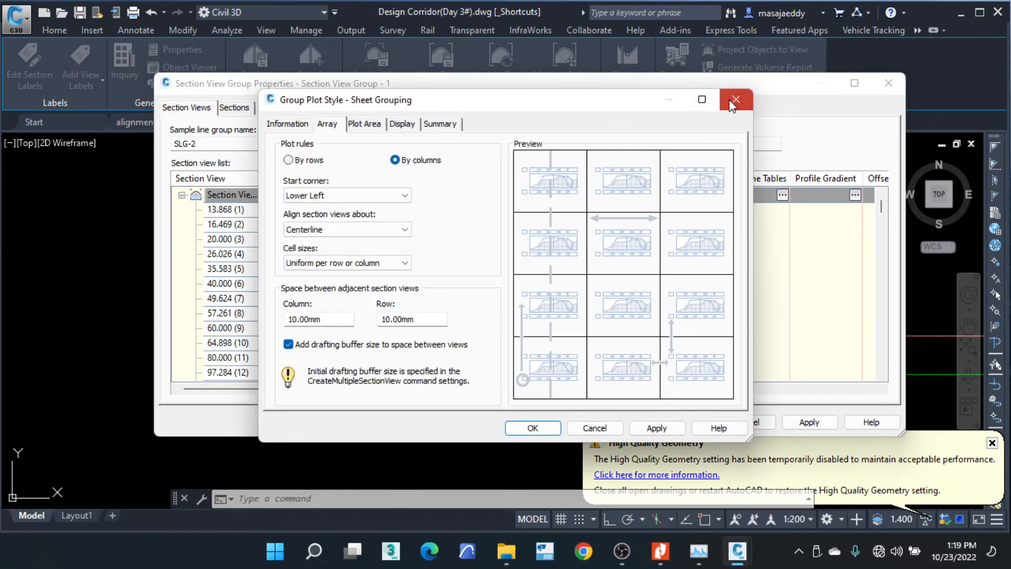
left_click(732, 101)
left_click(616, 162)
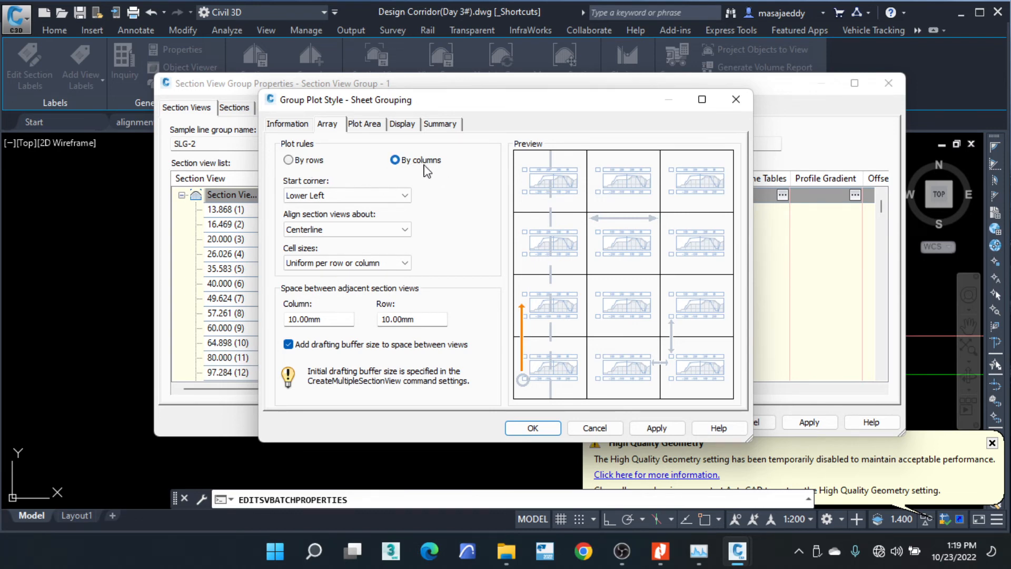
left_click(303, 160)
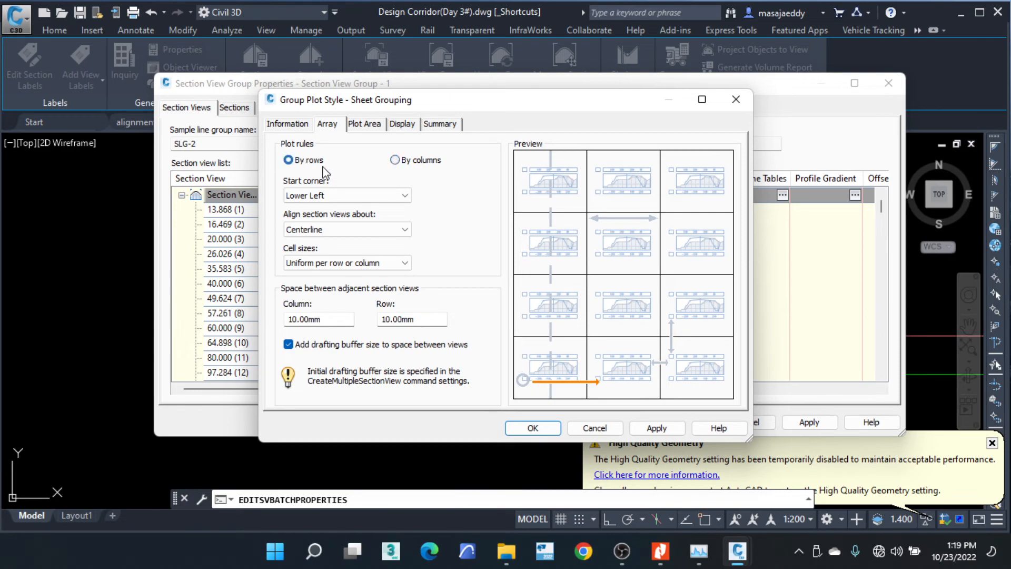
left_click(533, 428)
left_click(516, 194)
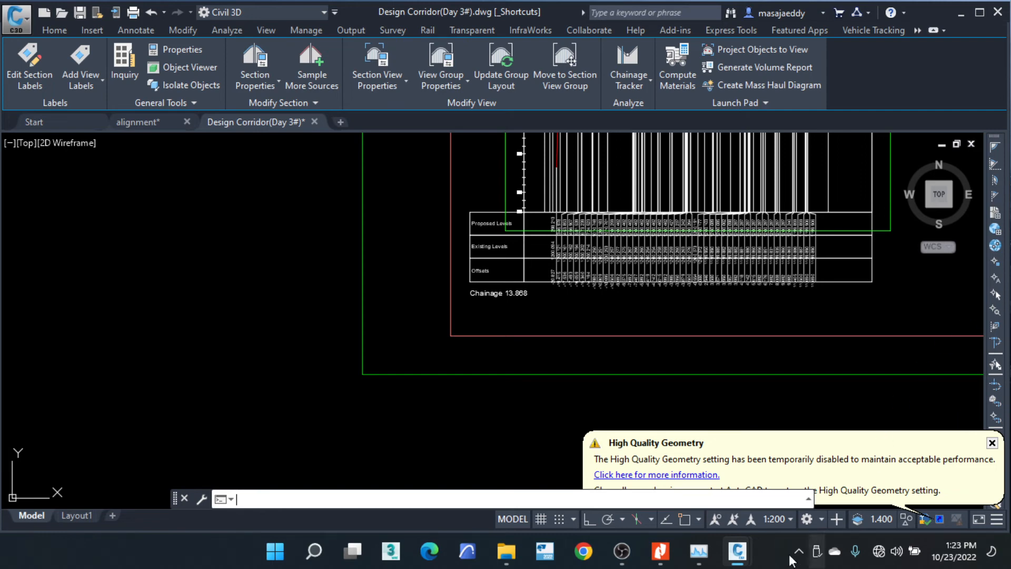
Switch to Task Manager, examine the computer's CPU performance graph, and return to the drawing.
left_click(698, 551)
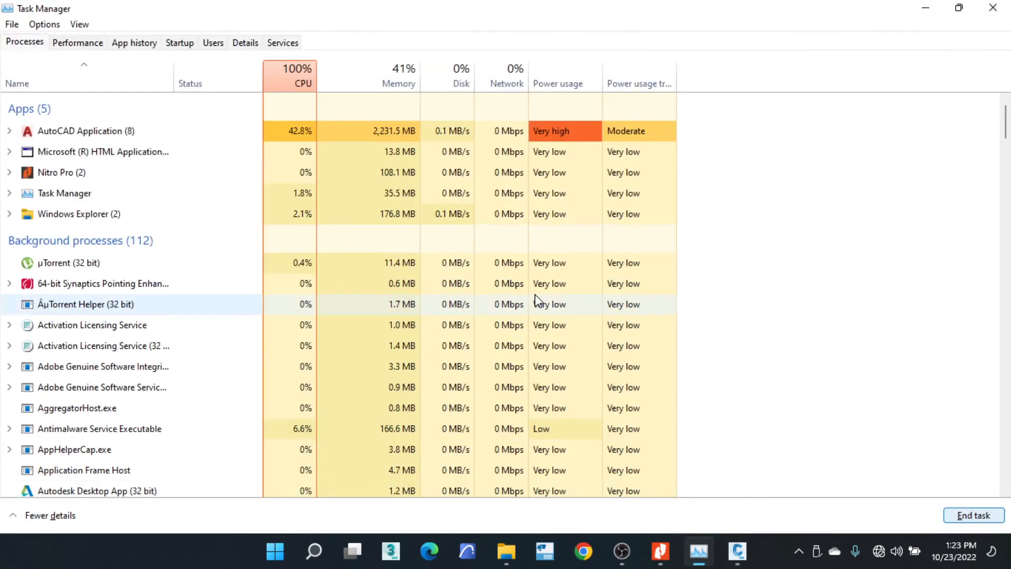
left_click_drag(474, 15, 561, 274)
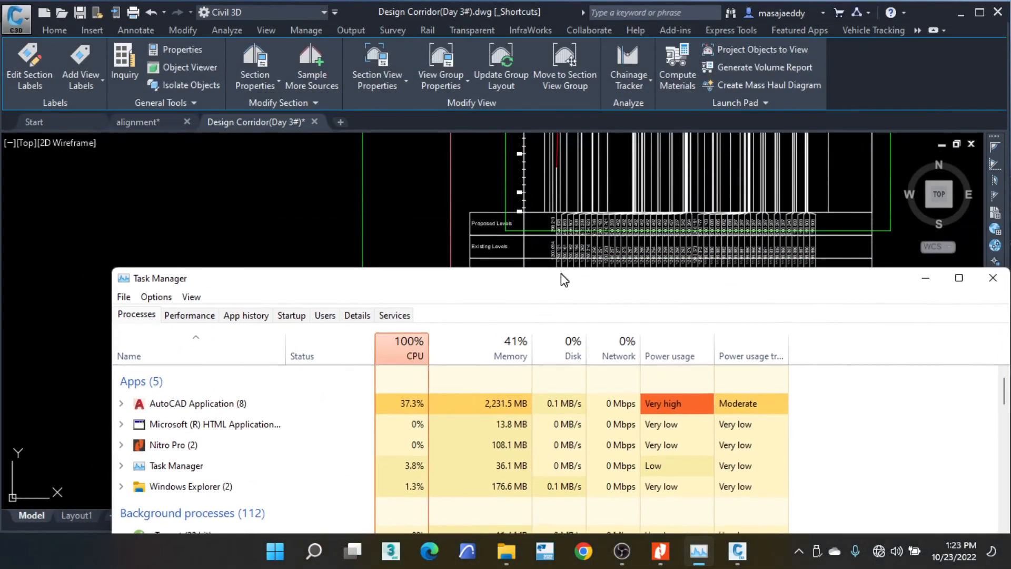
left_click(191, 316)
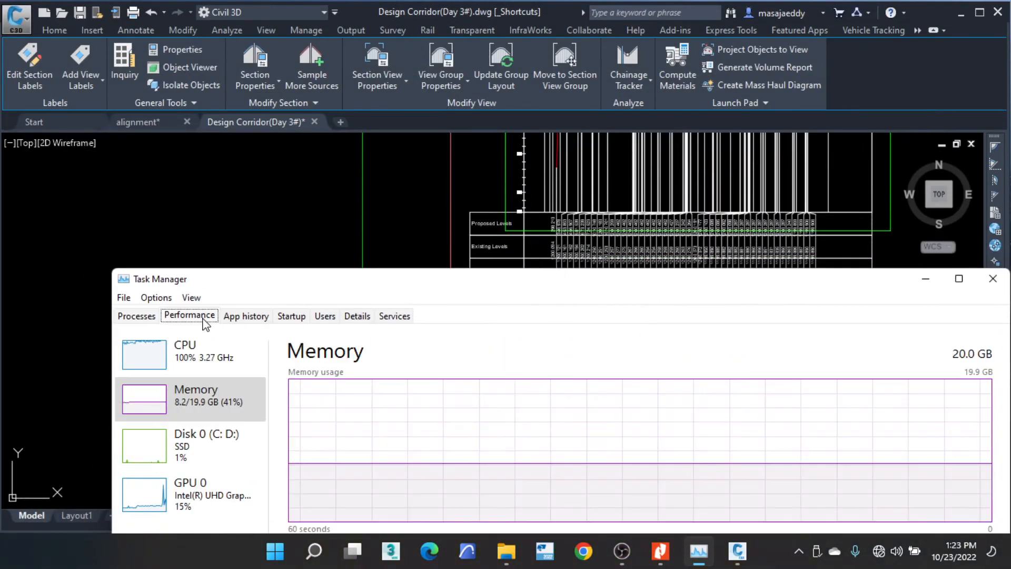
left_click(236, 348)
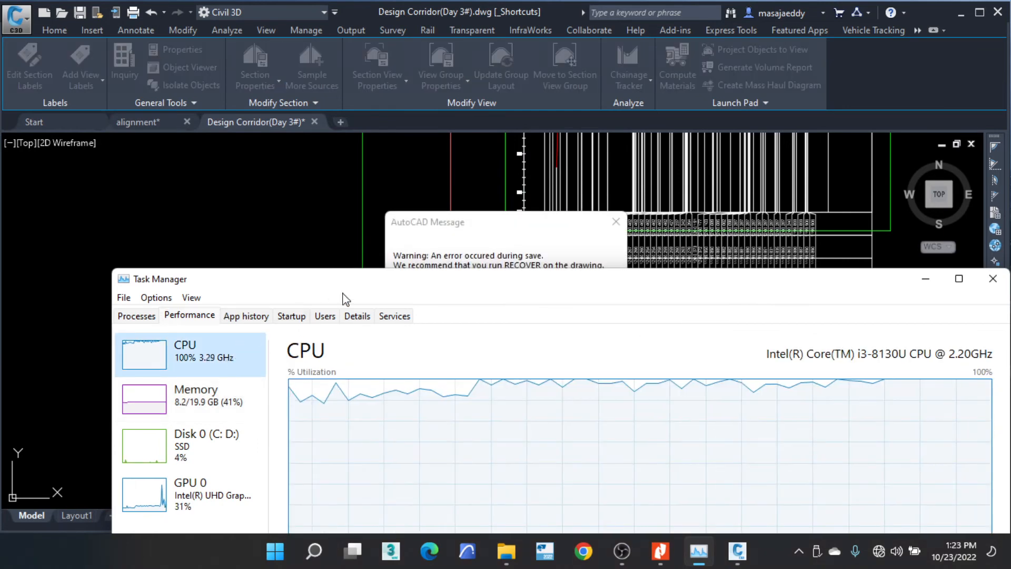
left_click_drag(410, 287, 389, 258)
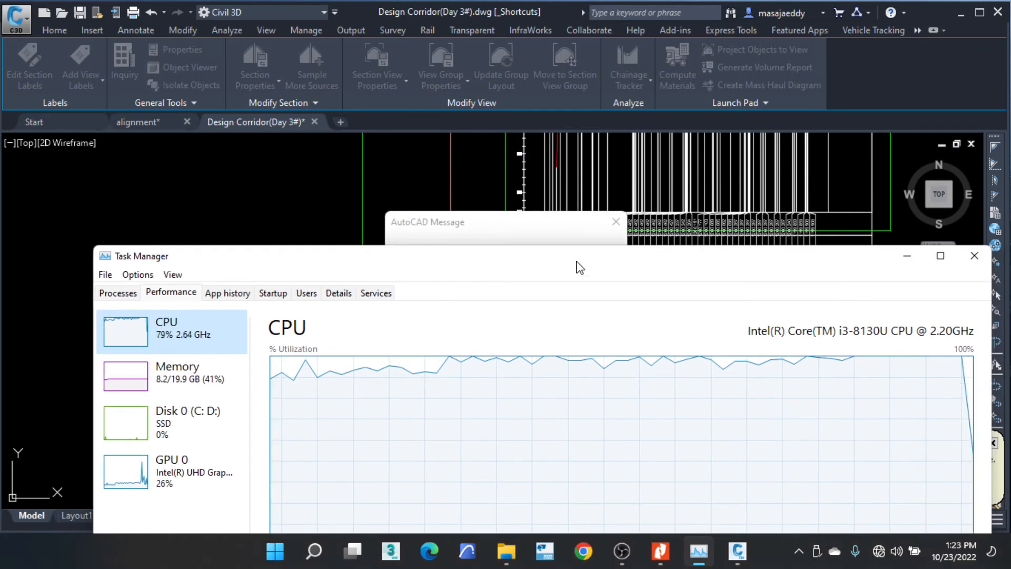
left_click(904, 256)
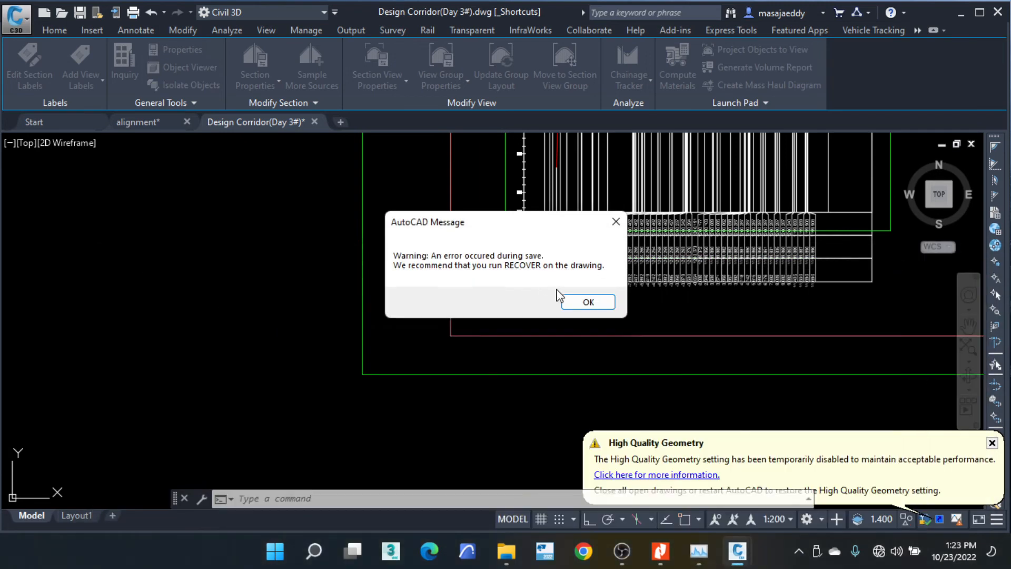
Dismiss the save error warning and minimize the This PC file window to return to the drawing.
left_click(588, 302)
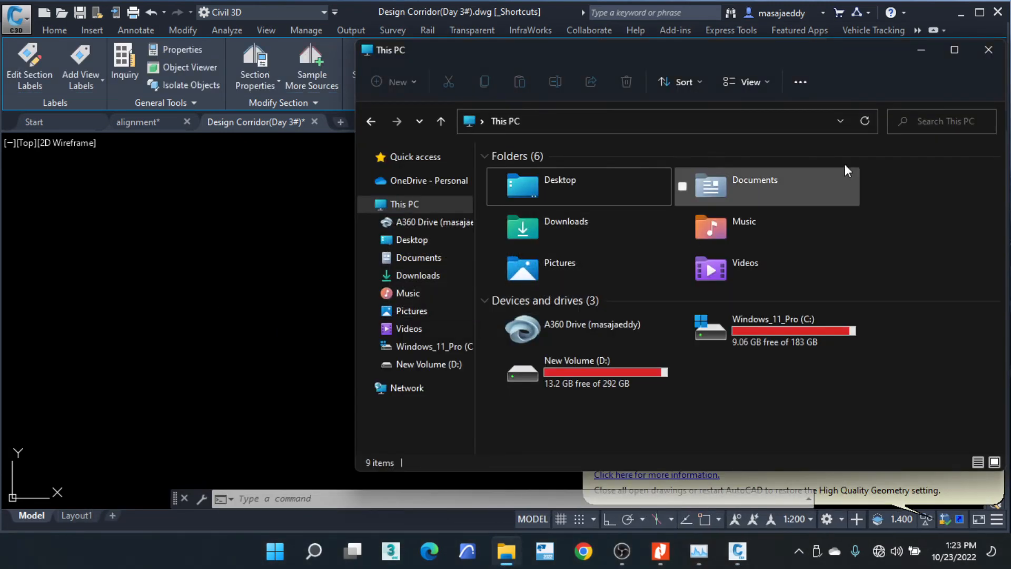
left_click(919, 58)
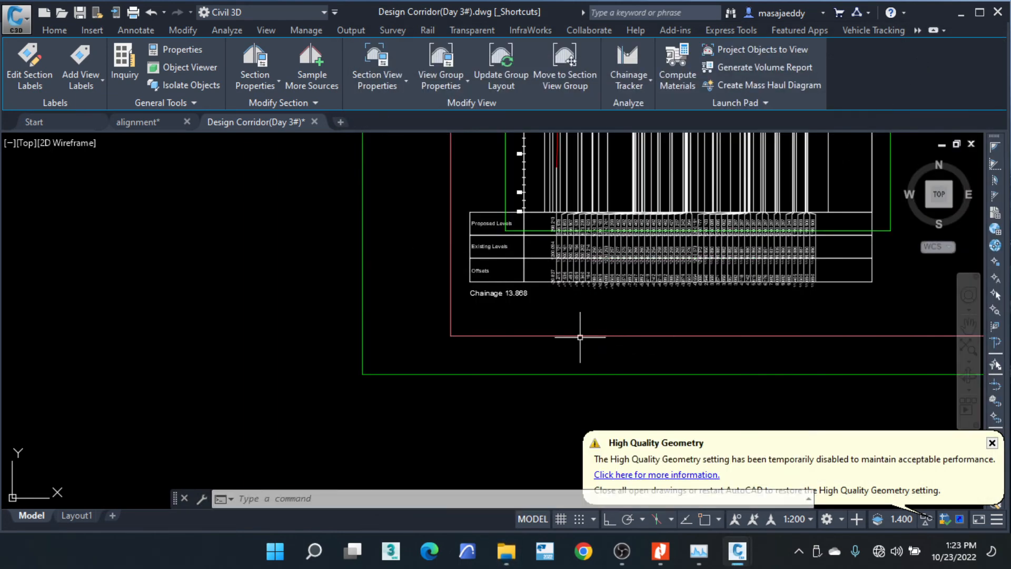
Examine the row of stretched section views below the road and the road cross sections at their upper ends.
scroll(580, 337, "down", 6)
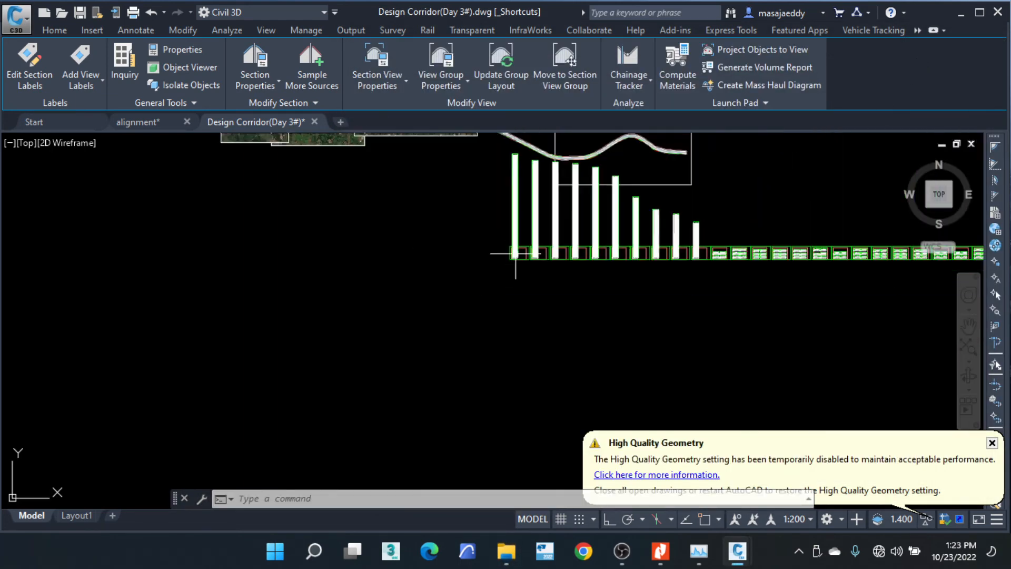
scroll(537, 238, "down", 2)
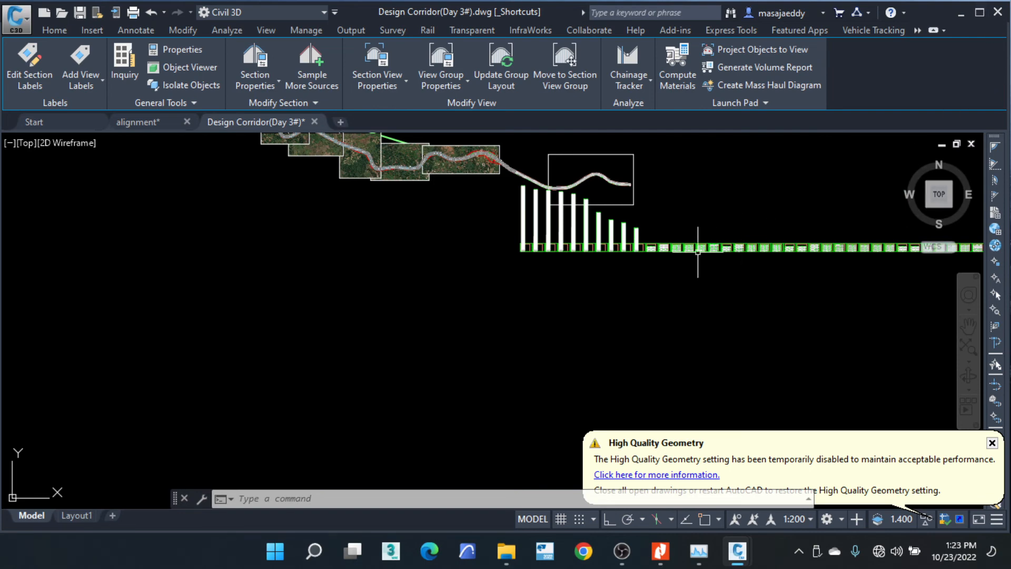
scroll(607, 174, "up", 6)
scroll(623, 222, "up", 5)
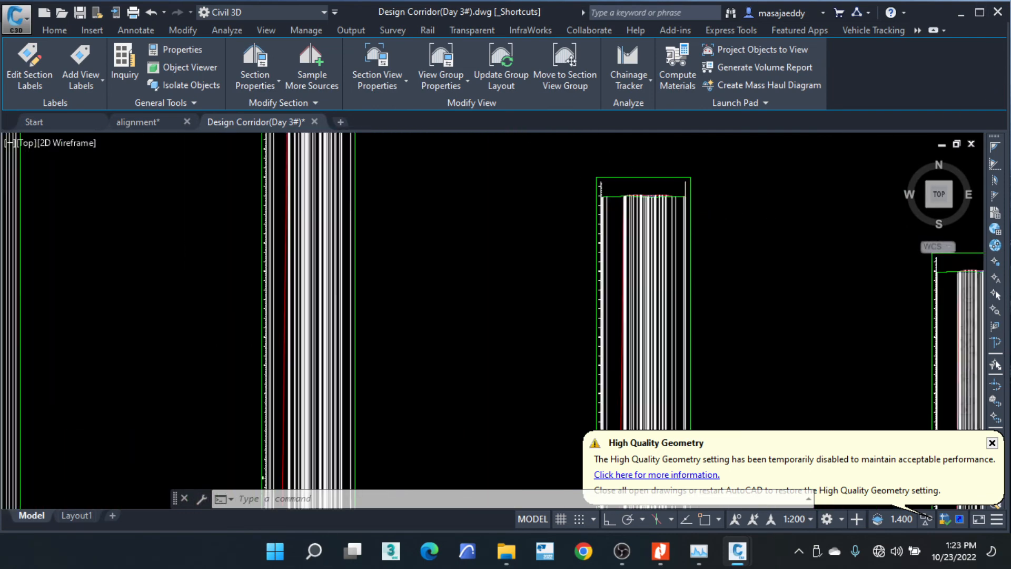
scroll(623, 222, "down", 3)
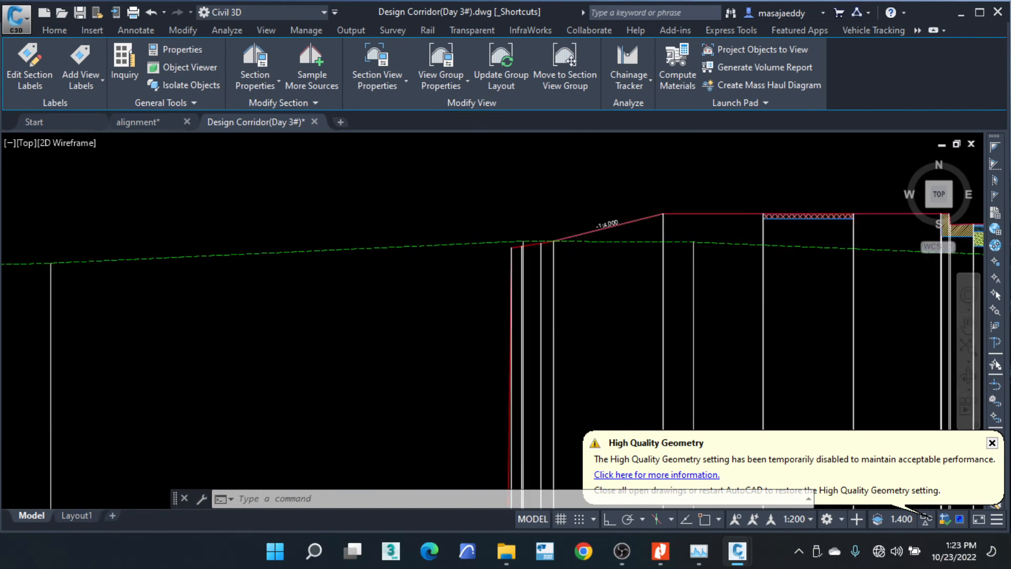
scroll(564, 210, "up", 3)
scroll(592, 216, "down", 8)
scroll(585, 237, "down", 5)
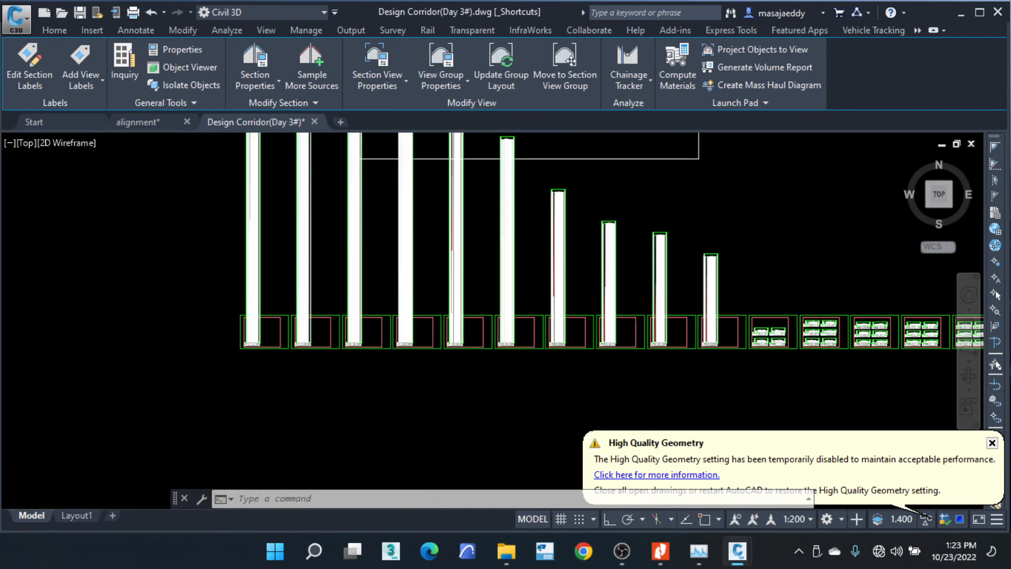
Compare the level bands at the foot of the chainage 13.868 section view with the pavement layers in the tall views.
scroll(141, 452, "up", 5)
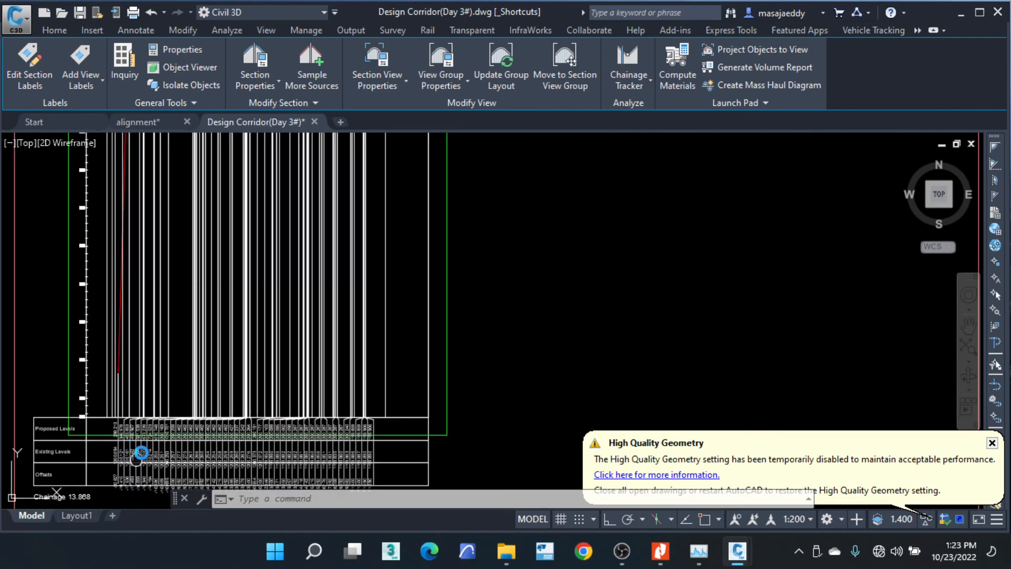
scroll(141, 452, "down", 5)
middle_click_drag(196, 337, 244, 442)
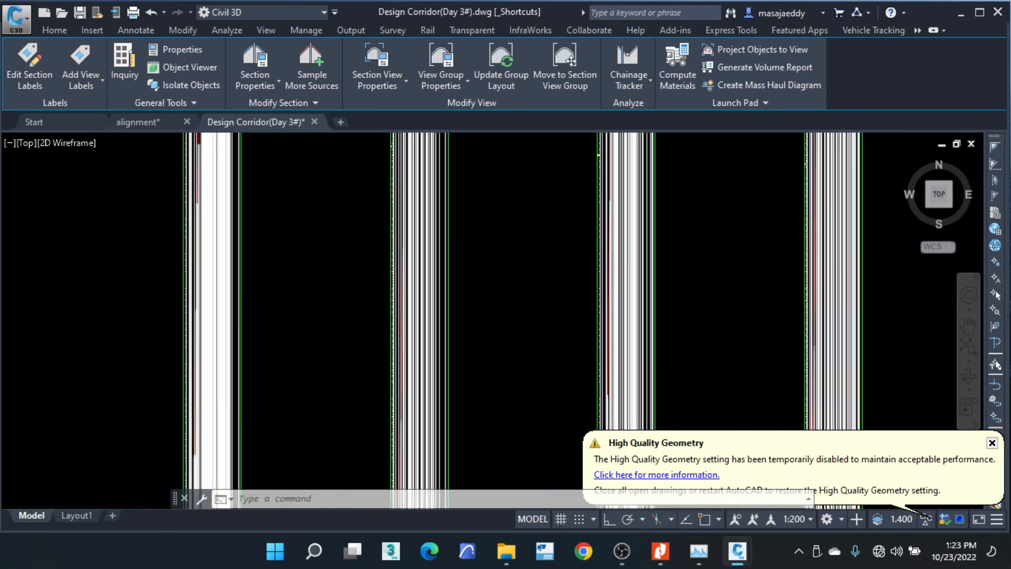
scroll(243, 287, "down", 5)
middle_click_drag(243, 140, 242, 287)
scroll(242, 287, "up", 3)
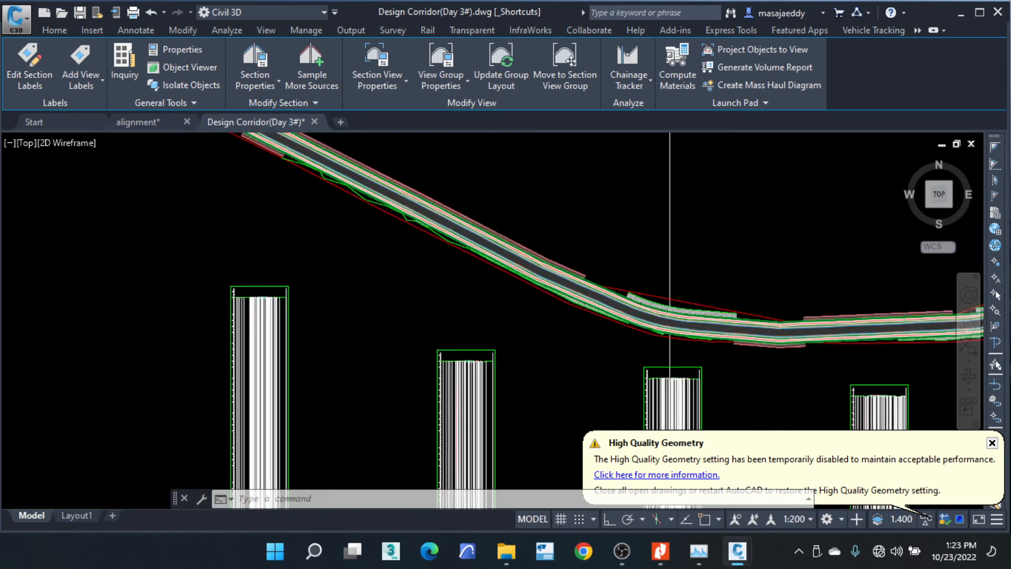
scroll(266, 300, "up", 8)
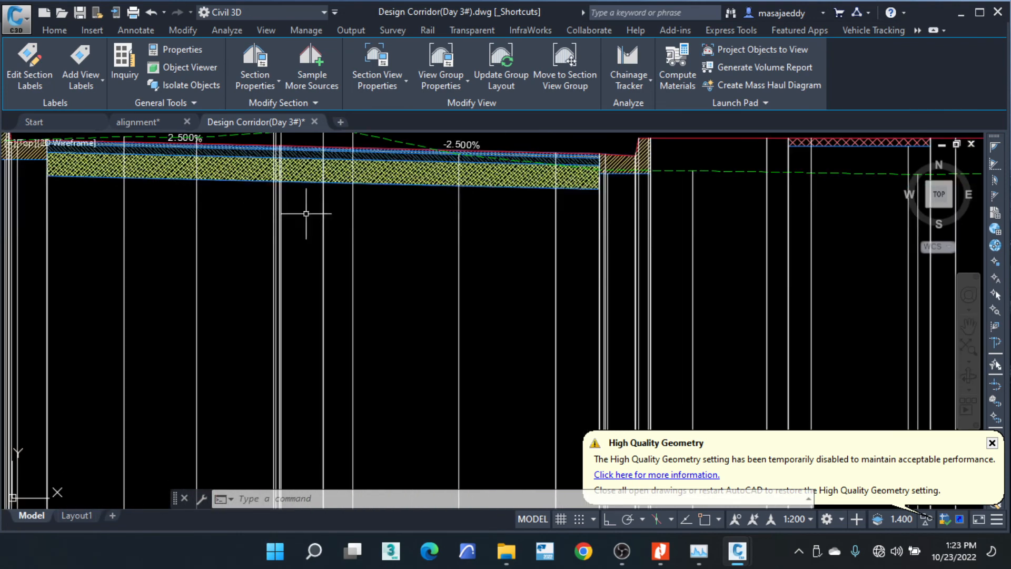
scroll(559, 191, "down", 6)
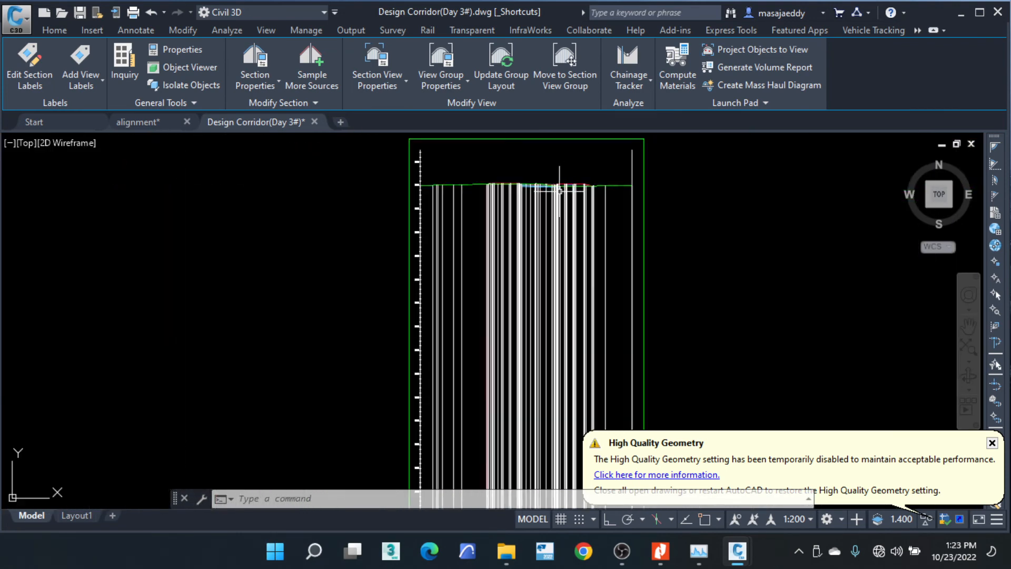
scroll(560, 191, "down", 4)
left_click(552, 261)
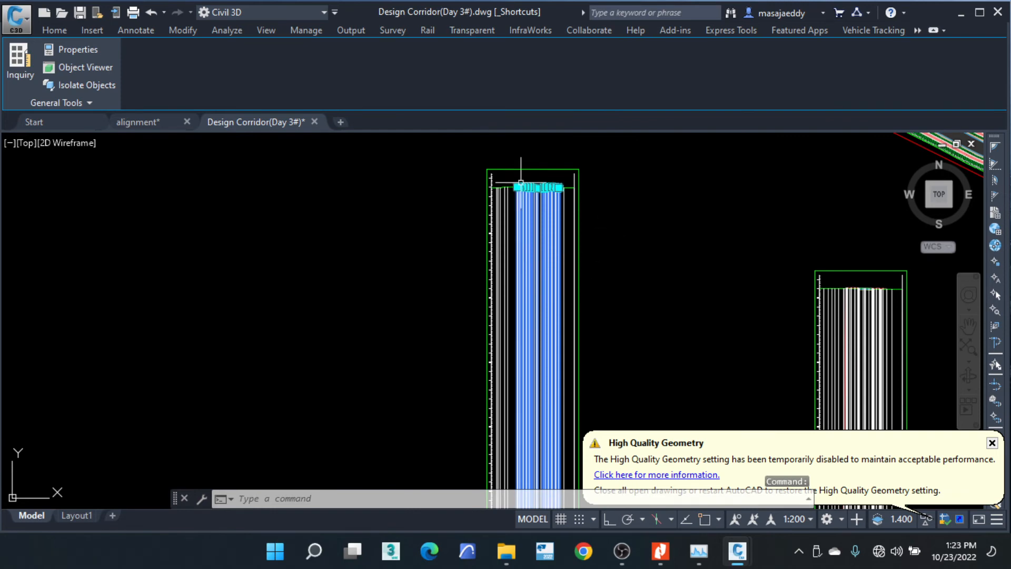
key("Escape")
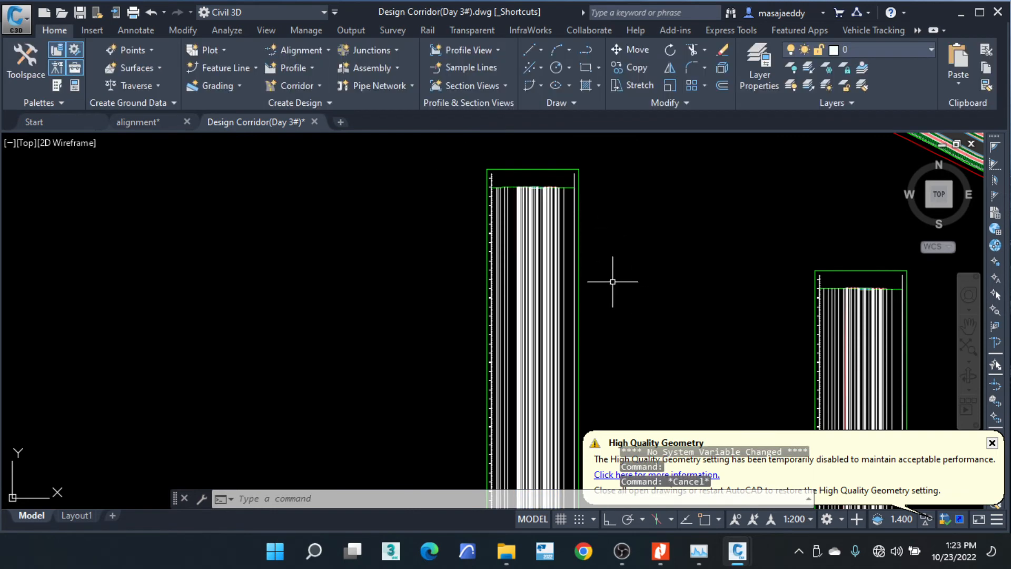
scroll(515, 290, "down", 4)
left_click(515, 290)
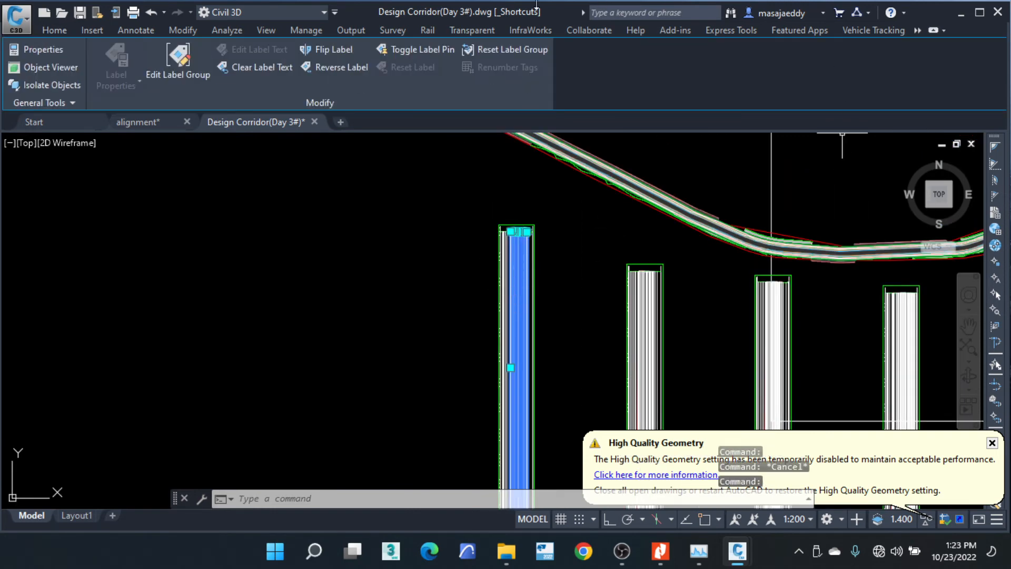
key("Escape")
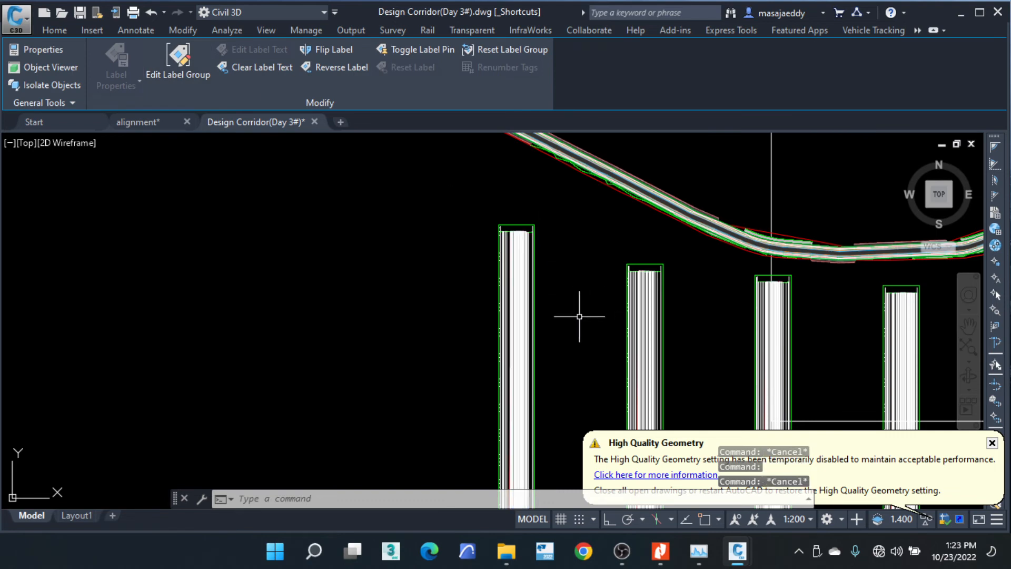
Select the chainage 13.868 section view and examine its level axis from the Proposed Levels band up to the road surface.
scroll(580, 314, "up", 5)
scroll(495, 311, "down", 2)
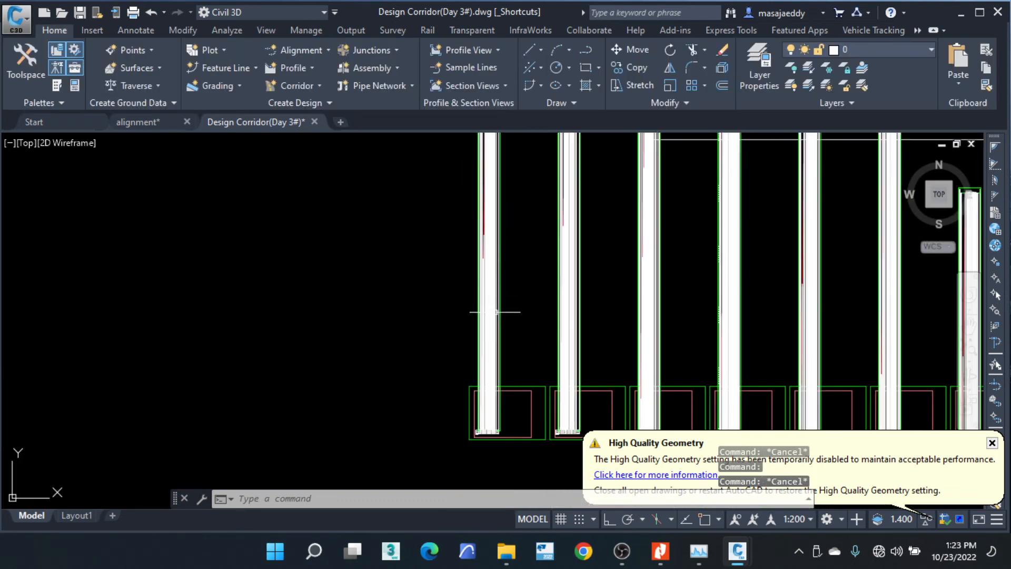
scroll(495, 437, "up", 6)
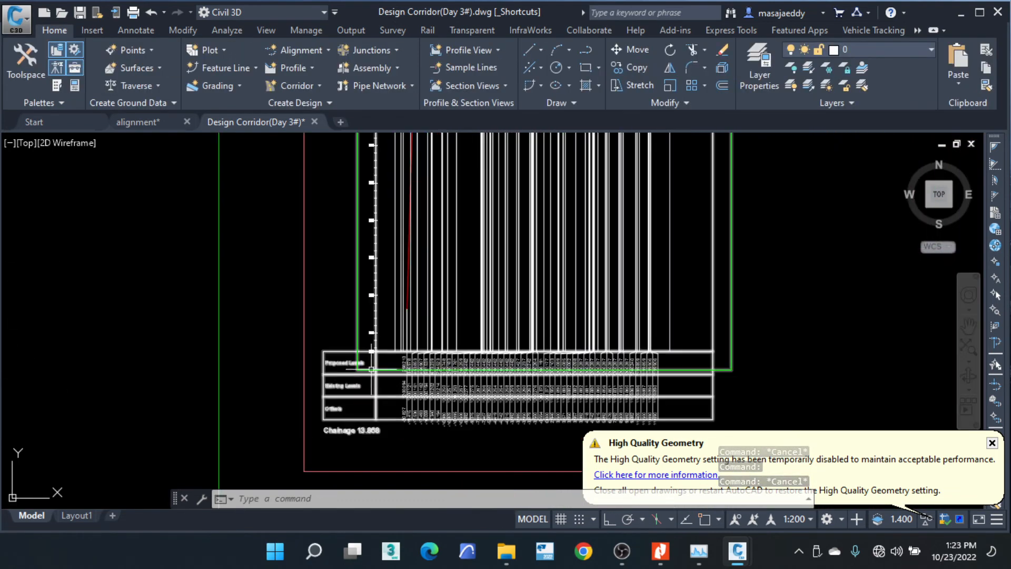
left_click(349, 359)
scroll(352, 357, "up", 5)
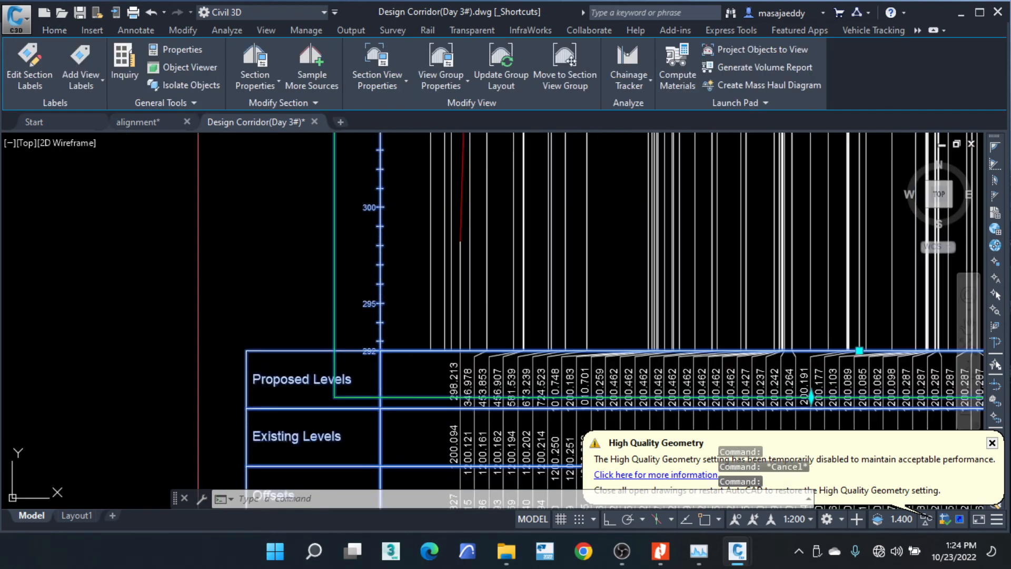
scroll(357, 354, "down", 6)
scroll(411, 295, "up", 5)
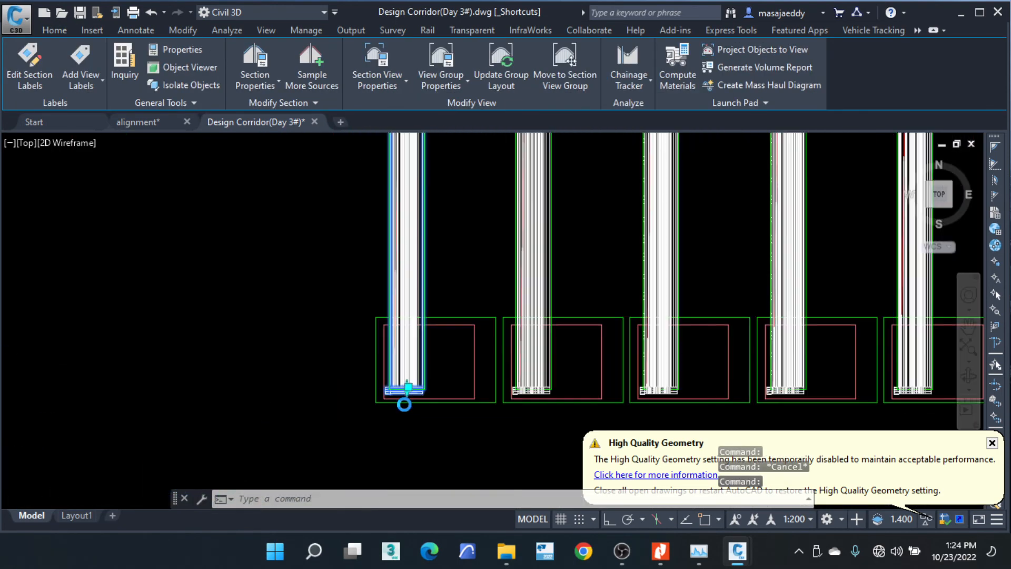
scroll(426, 246, "down", 1)
scroll(393, 146, "up", 5)
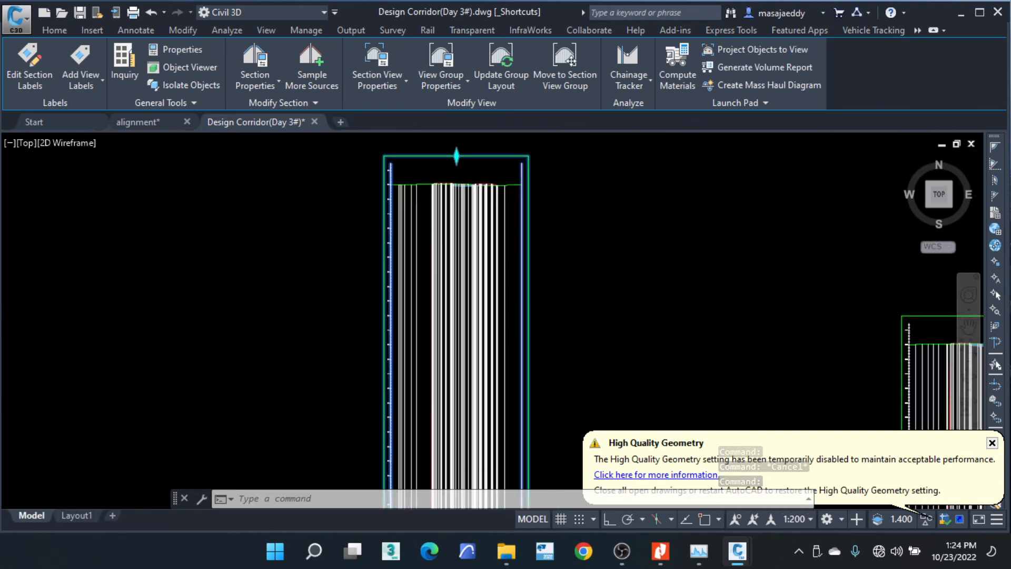
scroll(340, 372, "up", 2)
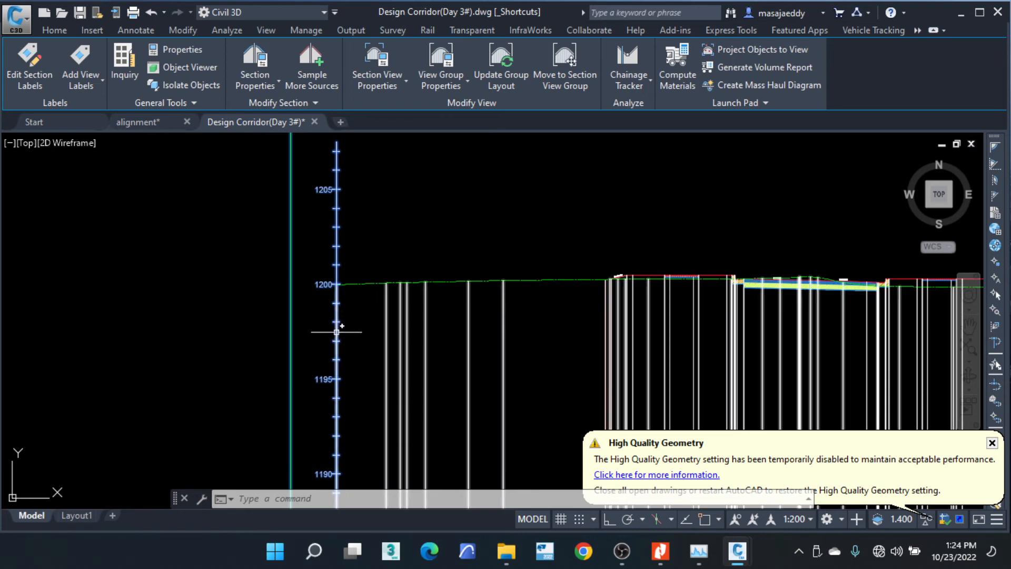
Give the chainage 13.868 section view a user-specified level range with a minimum of 1195 m and accept it.
left_click(393, 55)
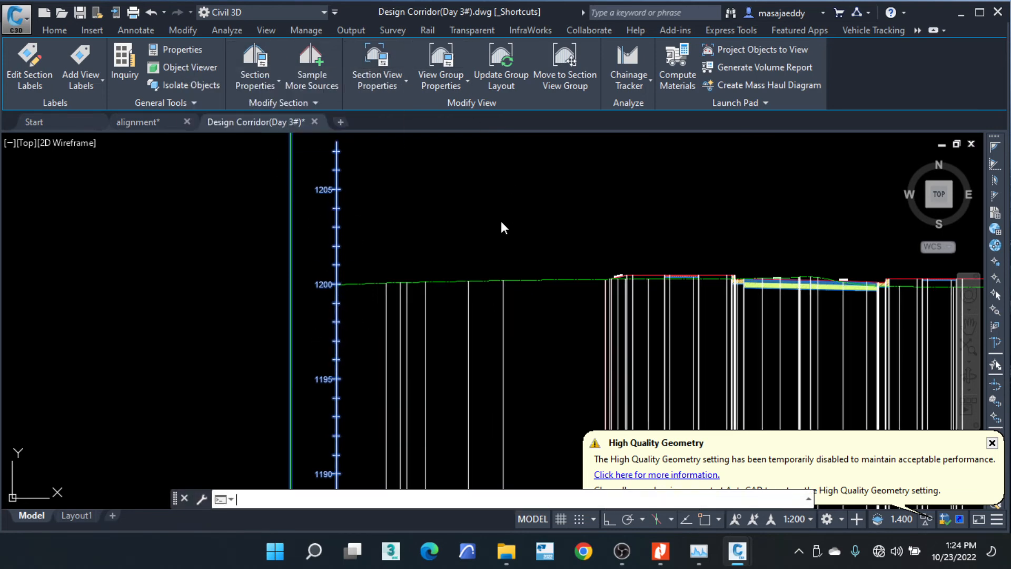
left_click(379, 302)
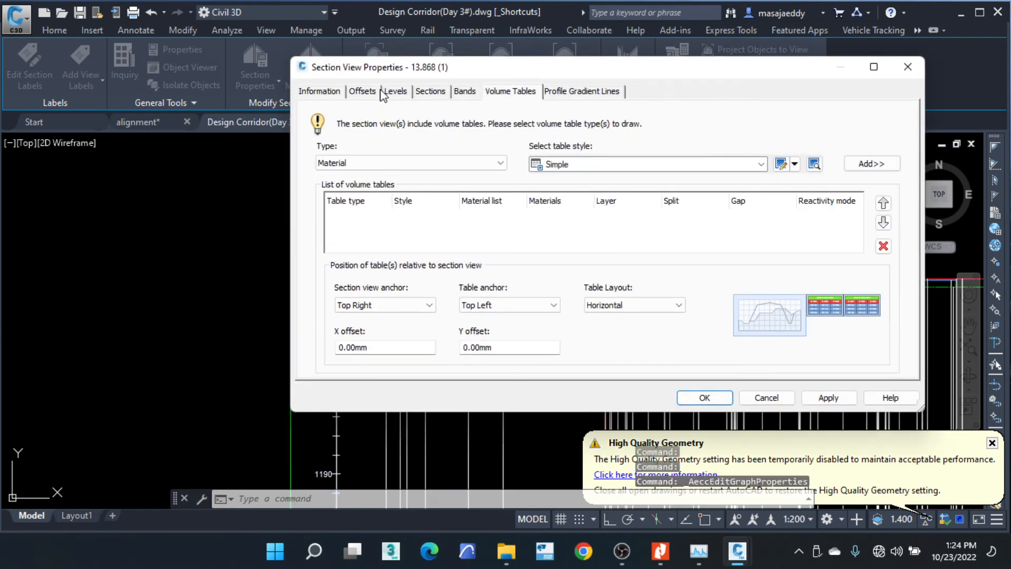
left_click(396, 92)
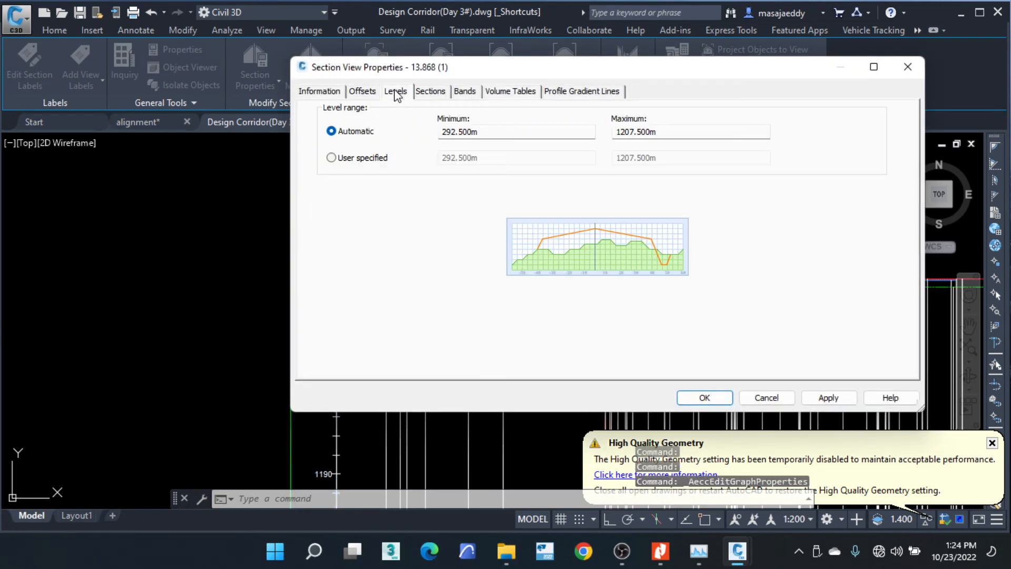
left_click(367, 159)
left_click_drag(481, 160, 402, 151)
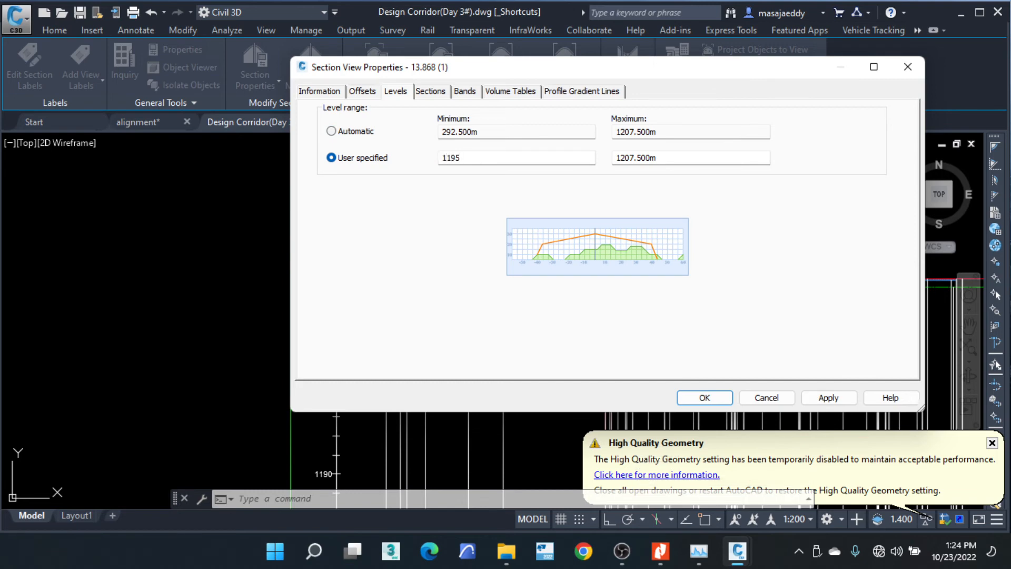
key("Return")
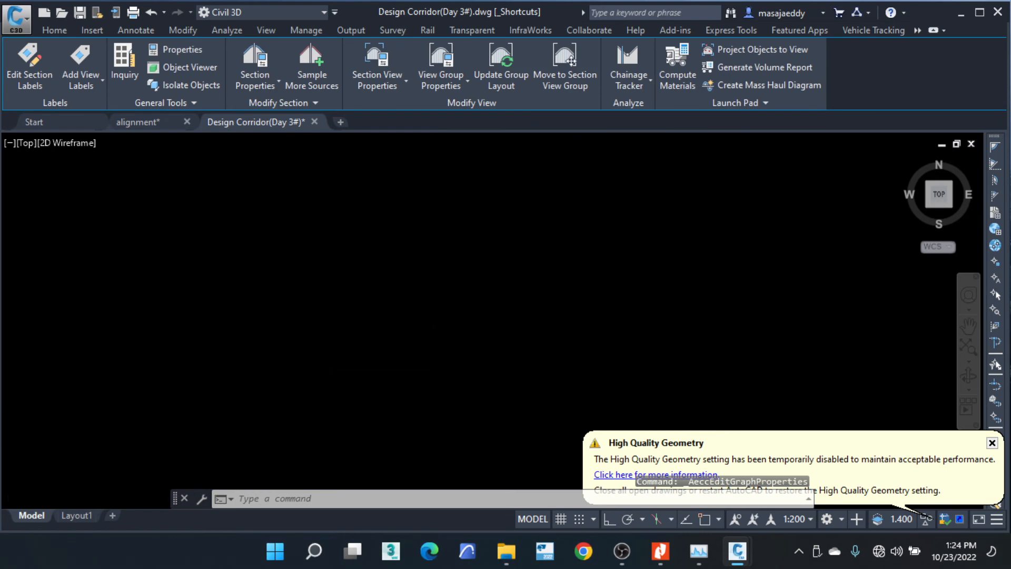
Deselect the chainage 13.868 section view and examine its size and level labels within the first sheet frame.
scroll(508, 406, "down", 8)
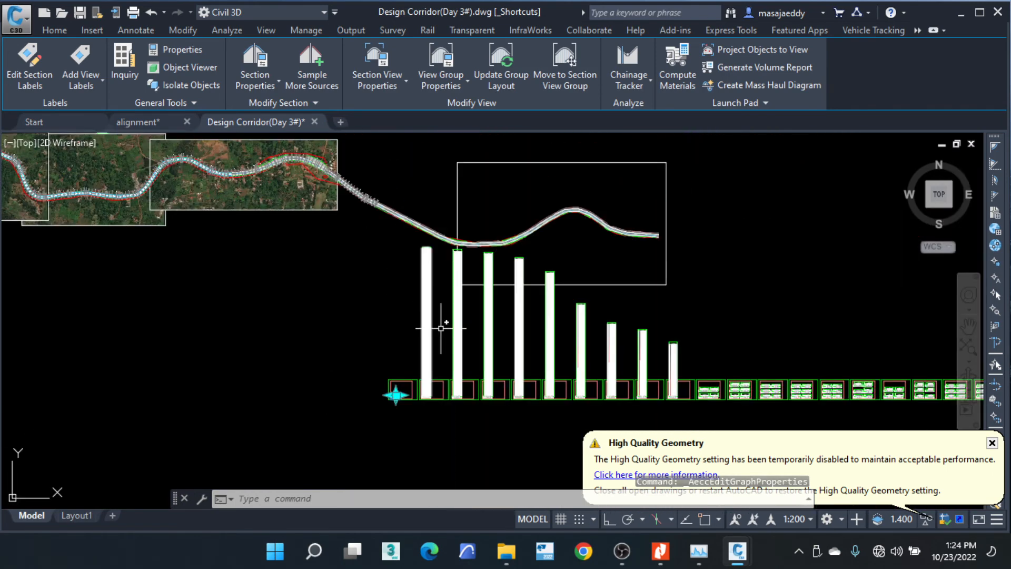
scroll(416, 371, "down", 2)
scroll(406, 374, "up", 8)
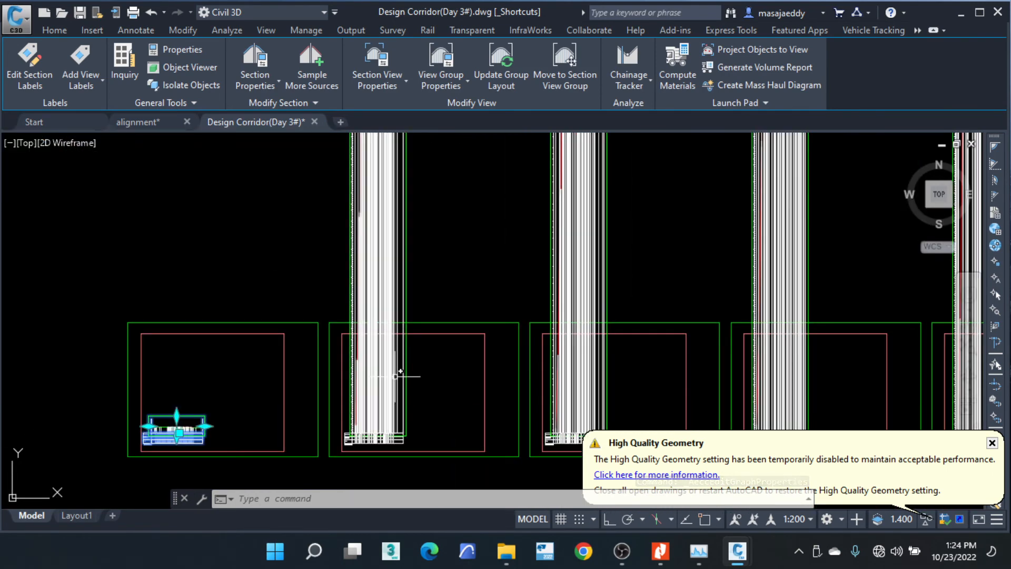
key("Escape")
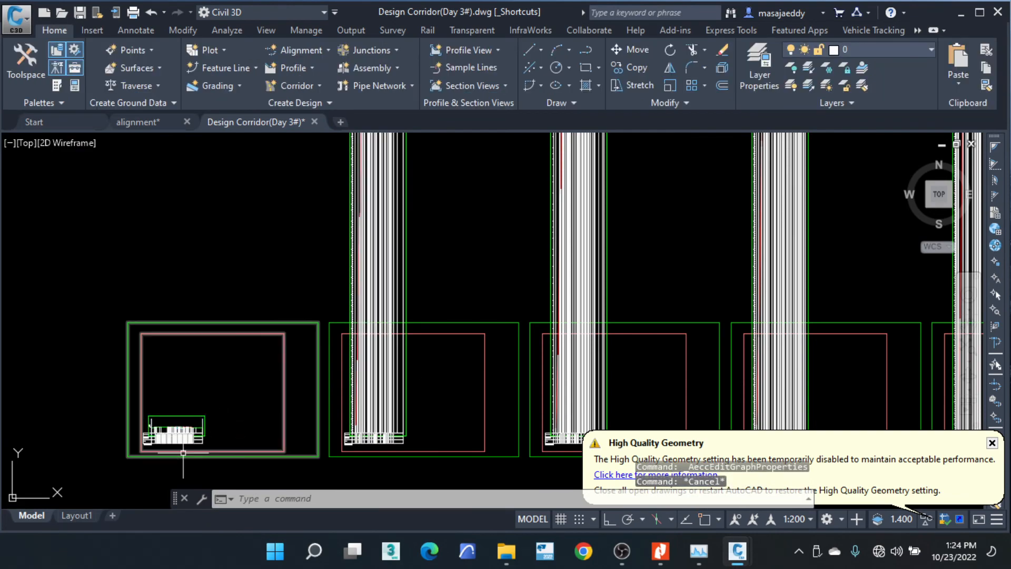
scroll(184, 451, "up", 4)
scroll(184, 424, "up", 6)
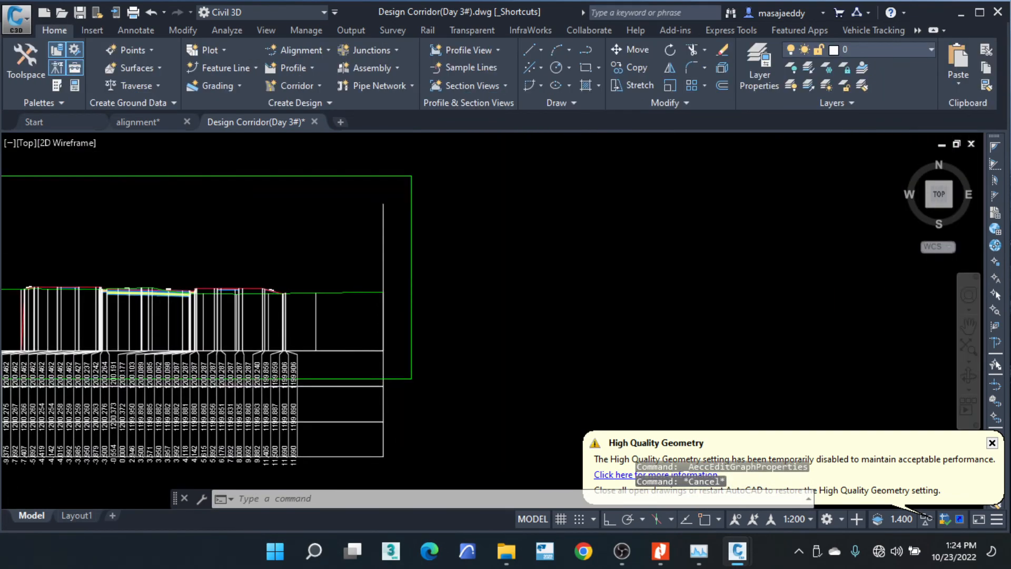
scroll(437, 316, "down", 6)
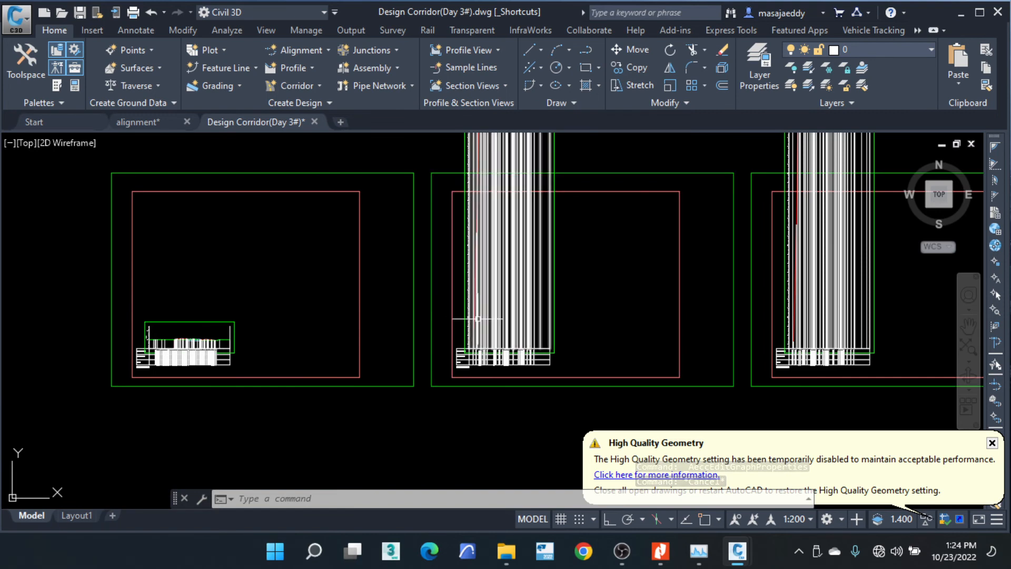
Give the chainage 16.469 section view a user-specified level range with a raised minimum just below the road surface.
left_click(492, 311)
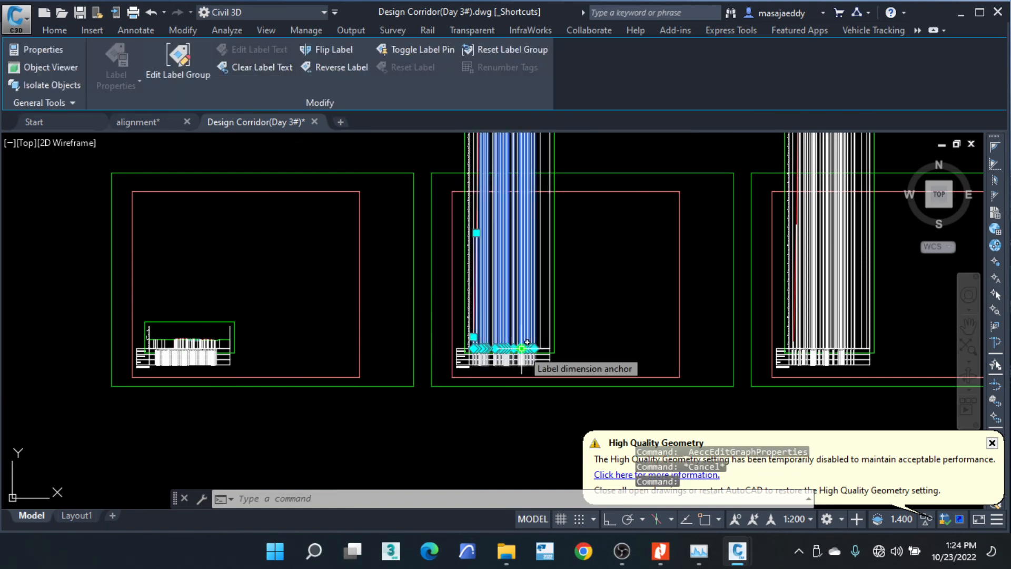
key("Escape")
key("Escape")
scroll(548, 358, "up", 4)
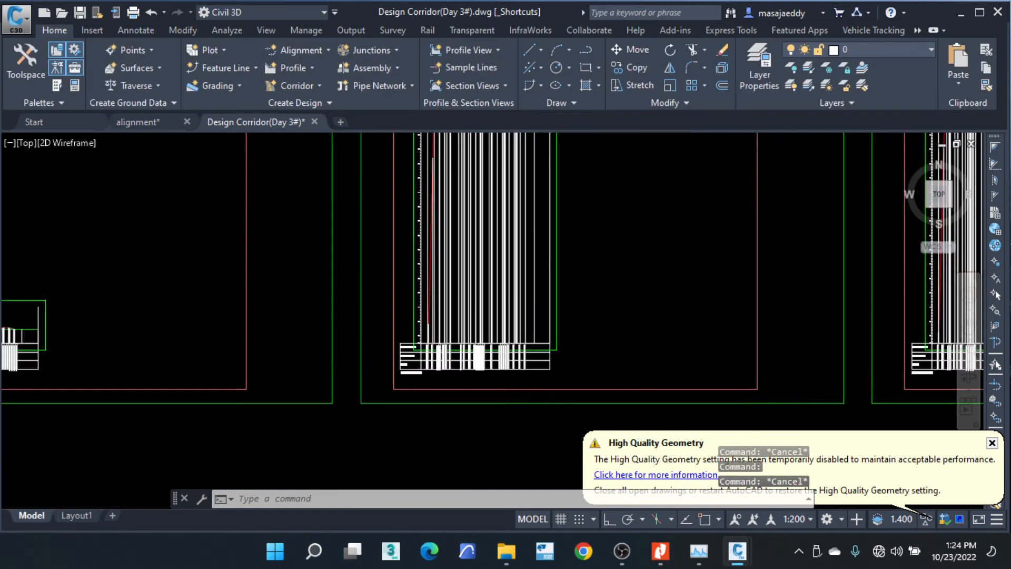
double_click(549, 361)
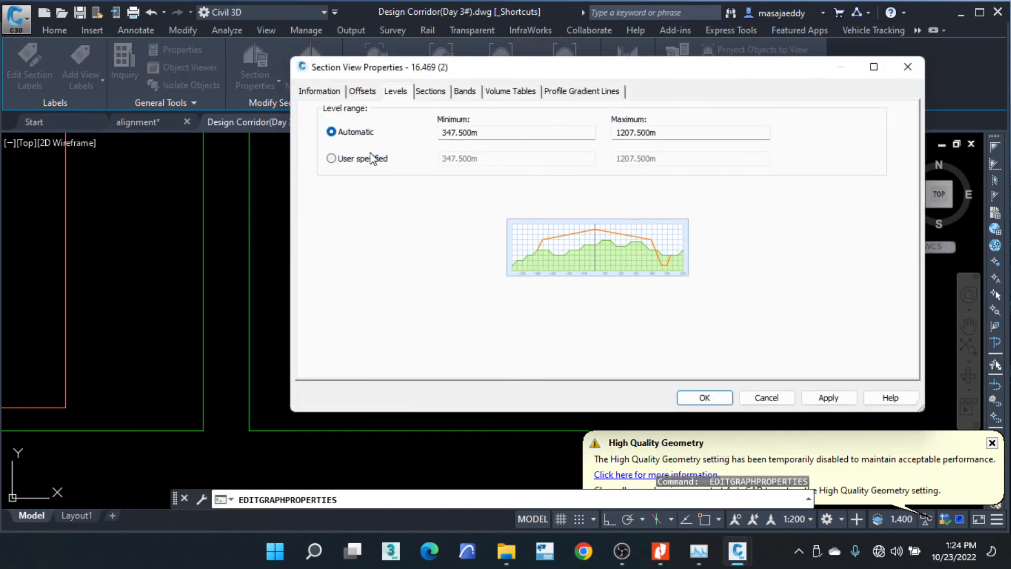
left_click(331, 158)
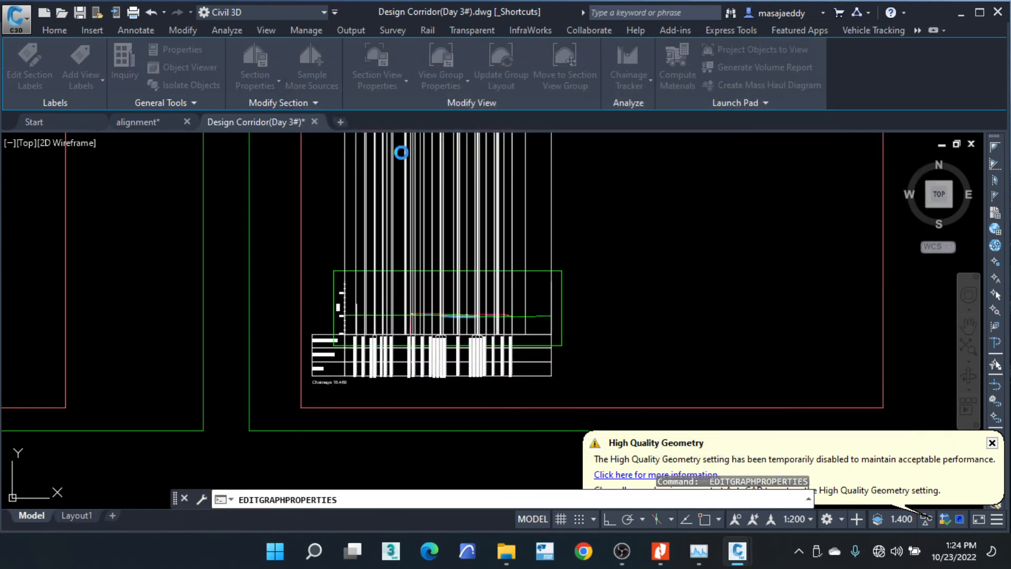
Give the chainage 20.000 section view a user-specified level range with a minimum of 1197 m and accept it.
scroll(300, 327, "down", 2)
scroll(284, 330, "down", 2)
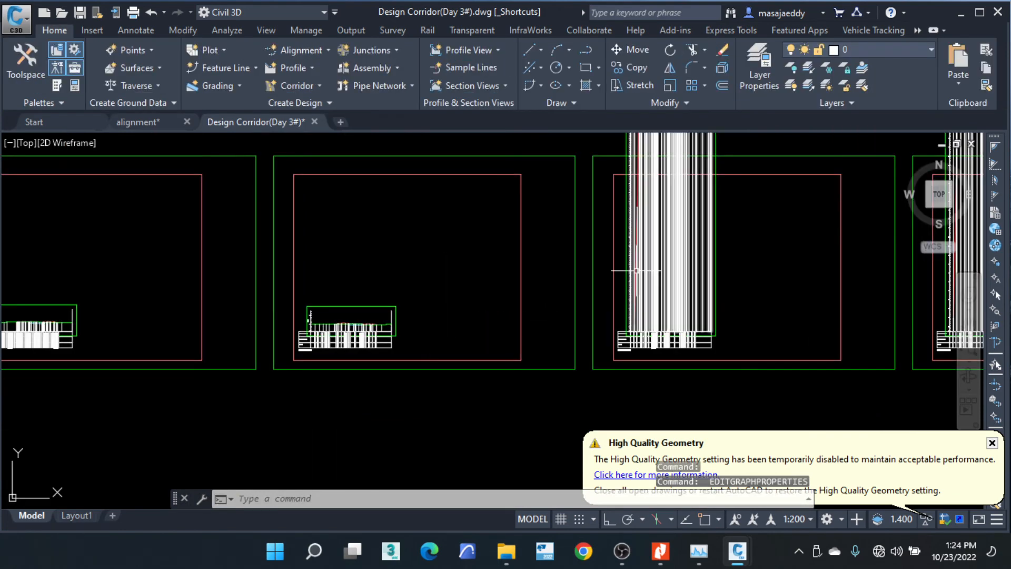
left_click(645, 353)
key("Escape")
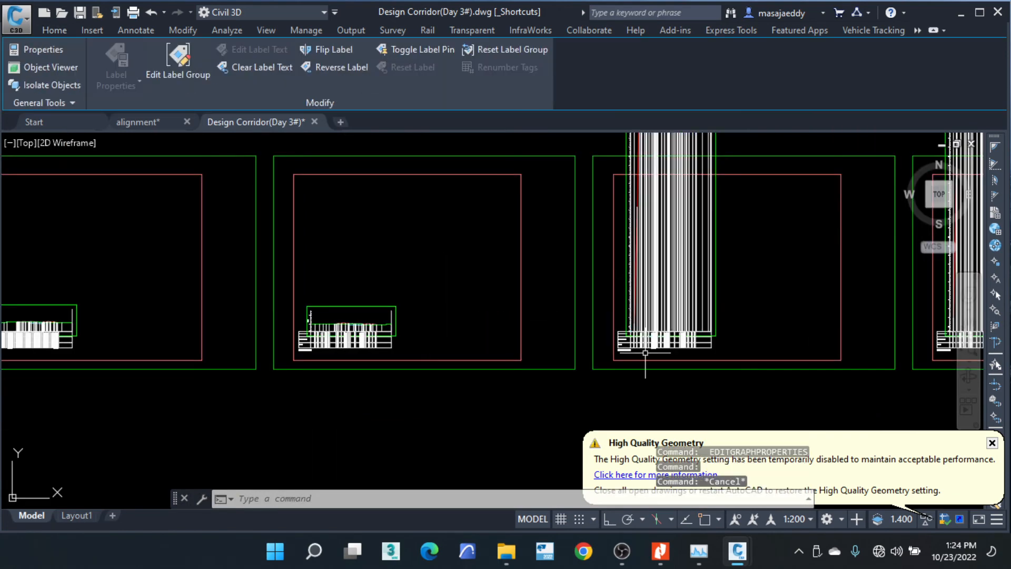
scroll(689, 341, "up", 6)
left_click(751, 342)
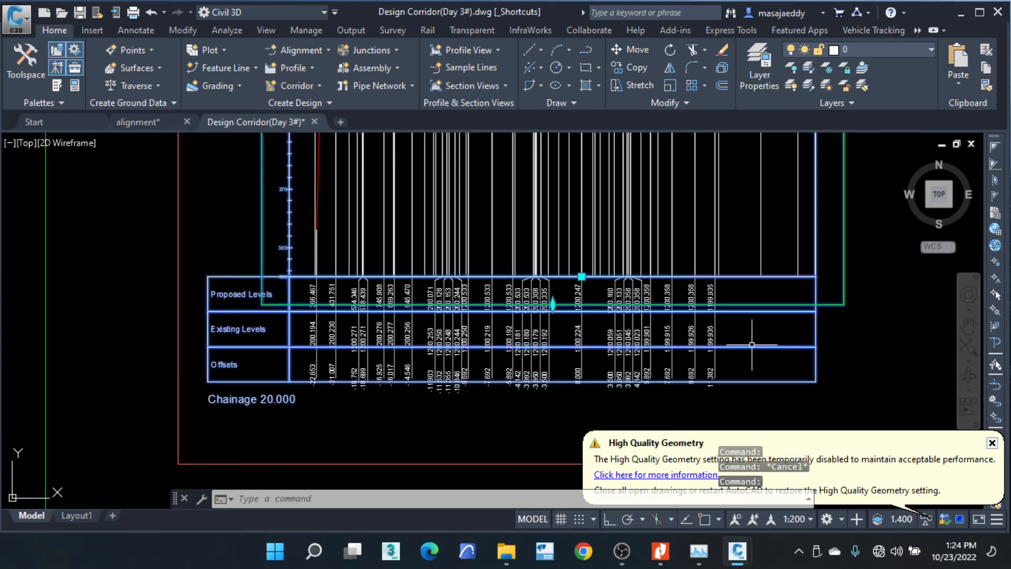
double_click(708, 319)
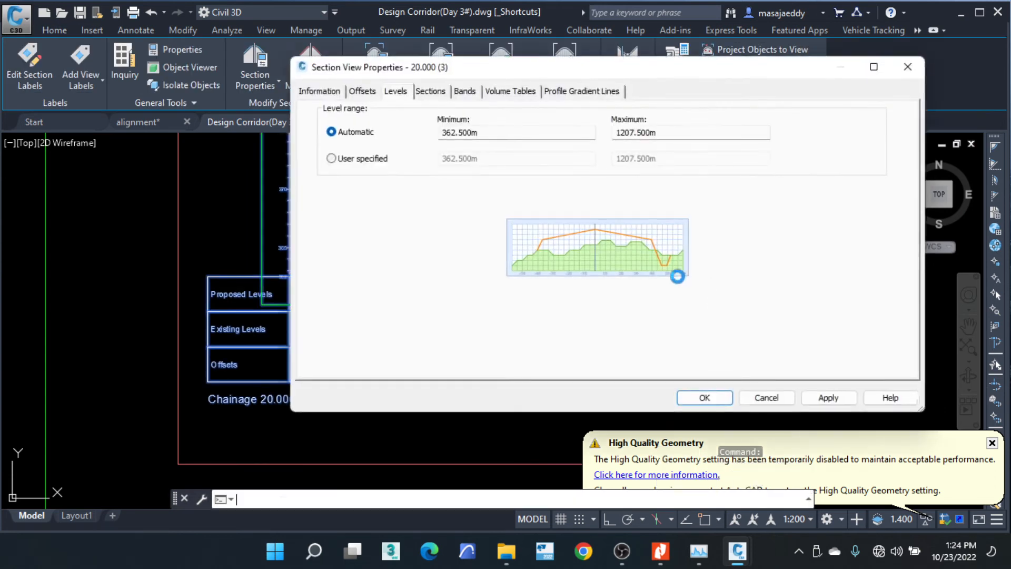
left_click(372, 160)
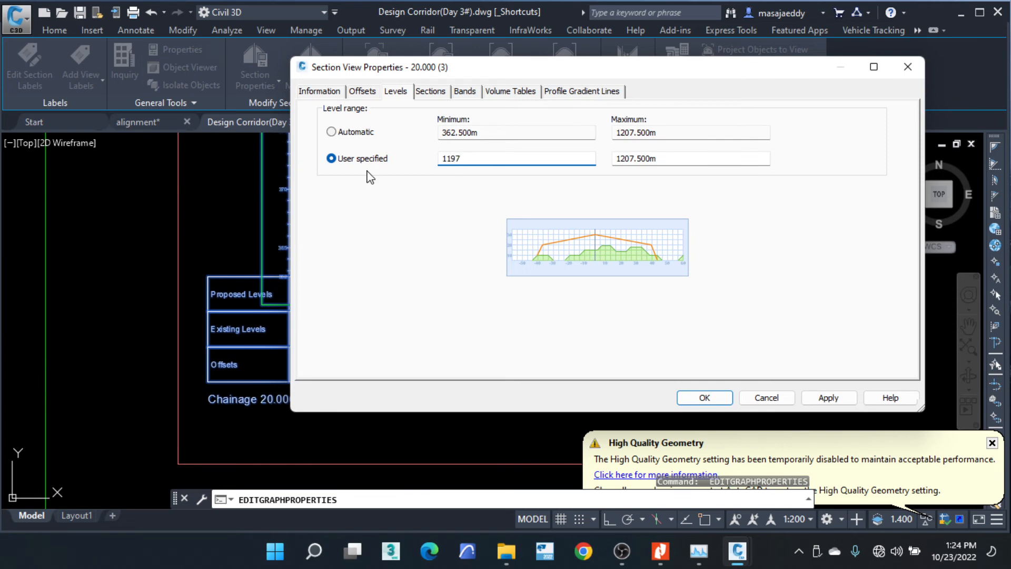
key("Return")
key("Escape")
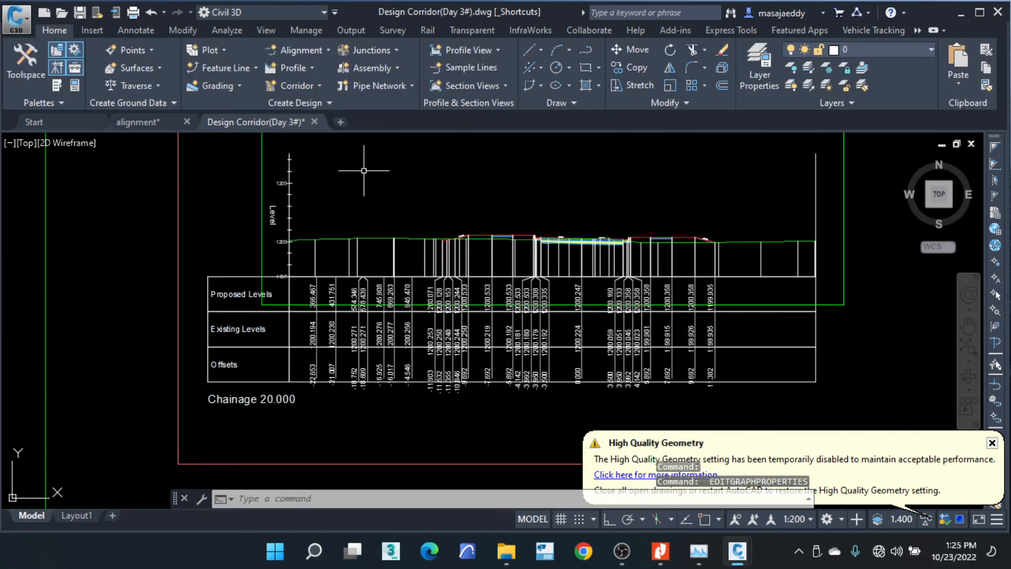
Give the chainage 26.026 section view a user-specified level range with its minimum raised close to the existing ground level.
scroll(406, 289, "down", 4)
scroll(405, 288, "down", 2)
mouse_move(688, 286)
middle_mouse_down()
mouse_move(569, 298)
mouse_move(206, 299)
middle_mouse_up()
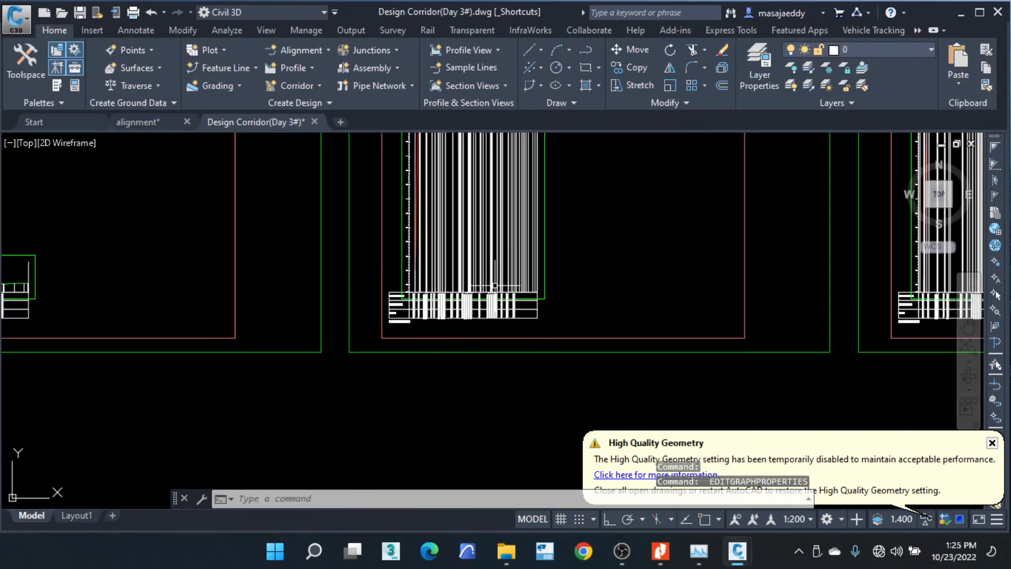
scroll(502, 293, "up", 2)
scroll(533, 302, "up", 2)
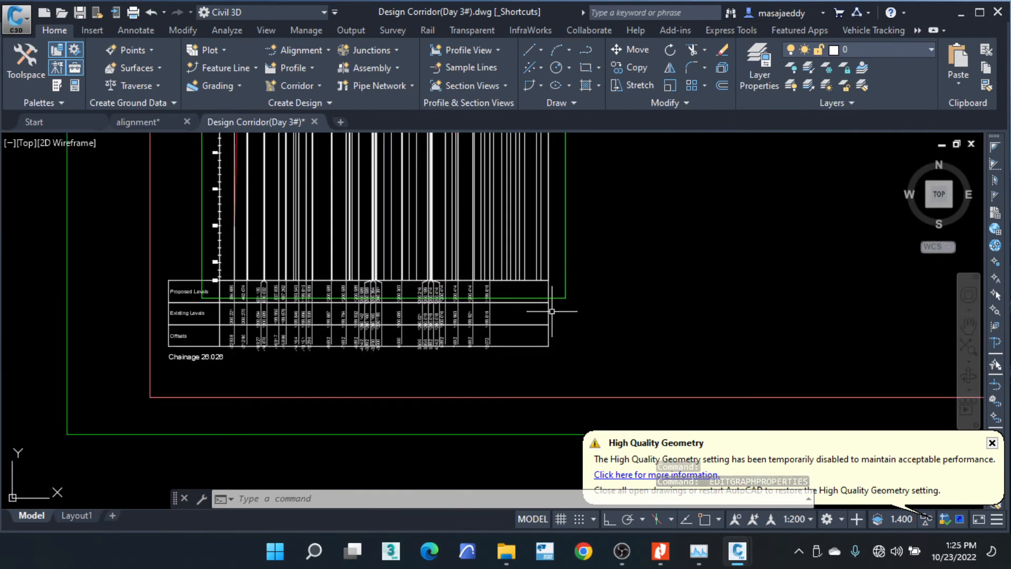
left_click(558, 316)
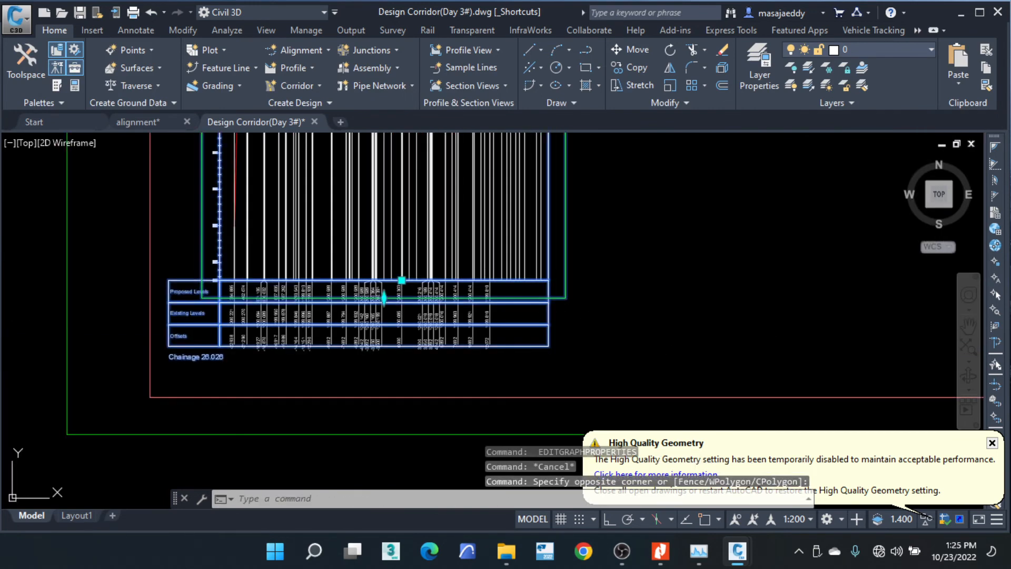
left_click(493, 272)
double_click(499, 269)
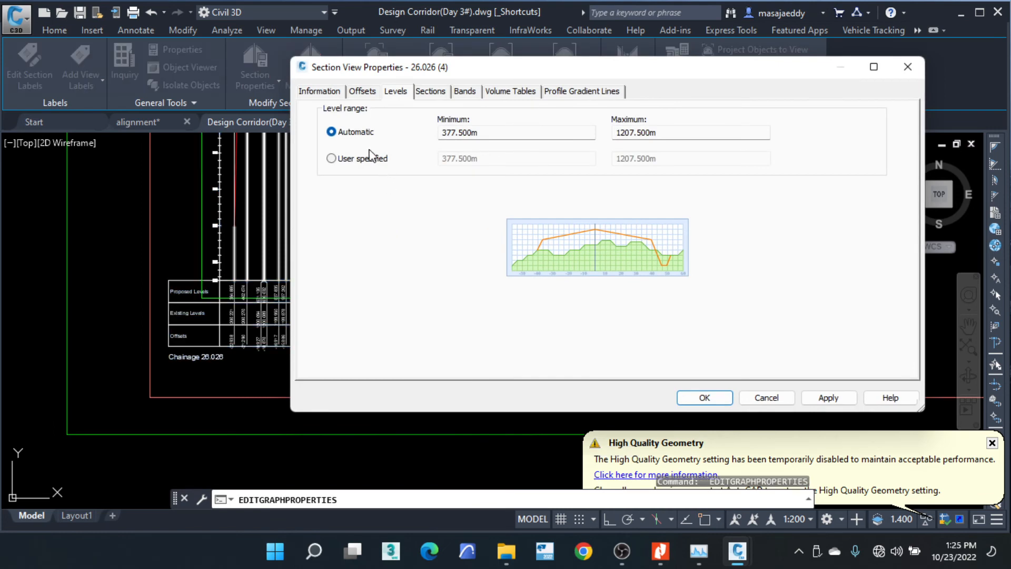
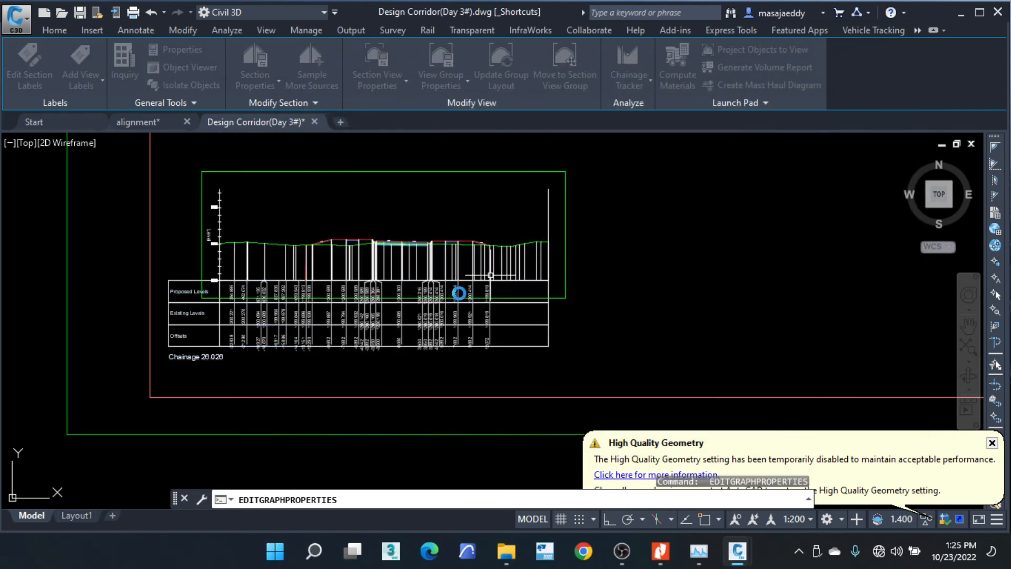
Switch the chainage 35.583 section view to a user-specified level range with a raised minimum and accept it.
scroll(373, 244, "down", 2)
scroll(423, 252, "down", 2)
middle_click_drag(638, 279, 362, 307)
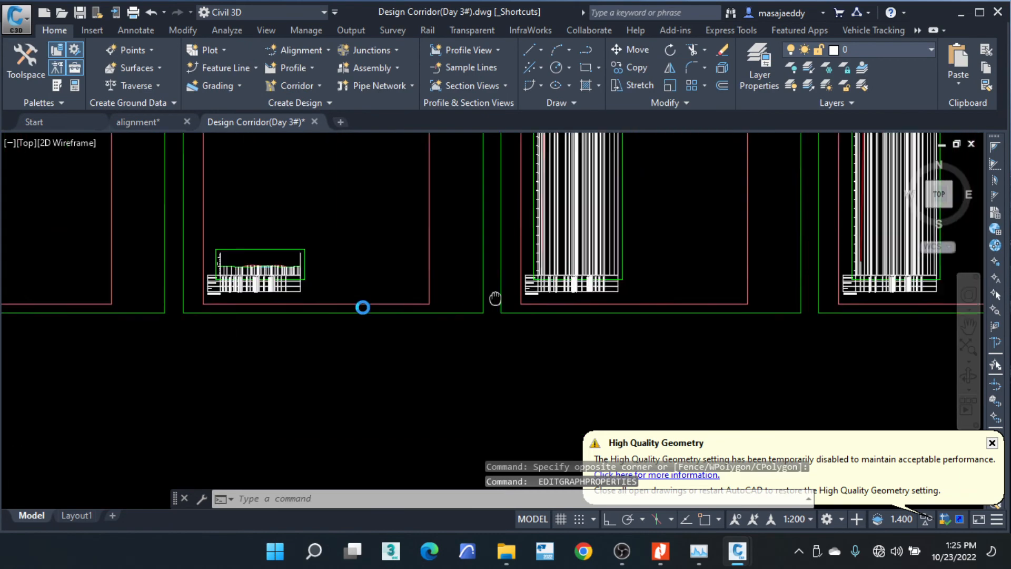
scroll(485, 315, "up", 1)
scroll(490, 305, "up", 2)
key("Escape")
left_click(484, 285)
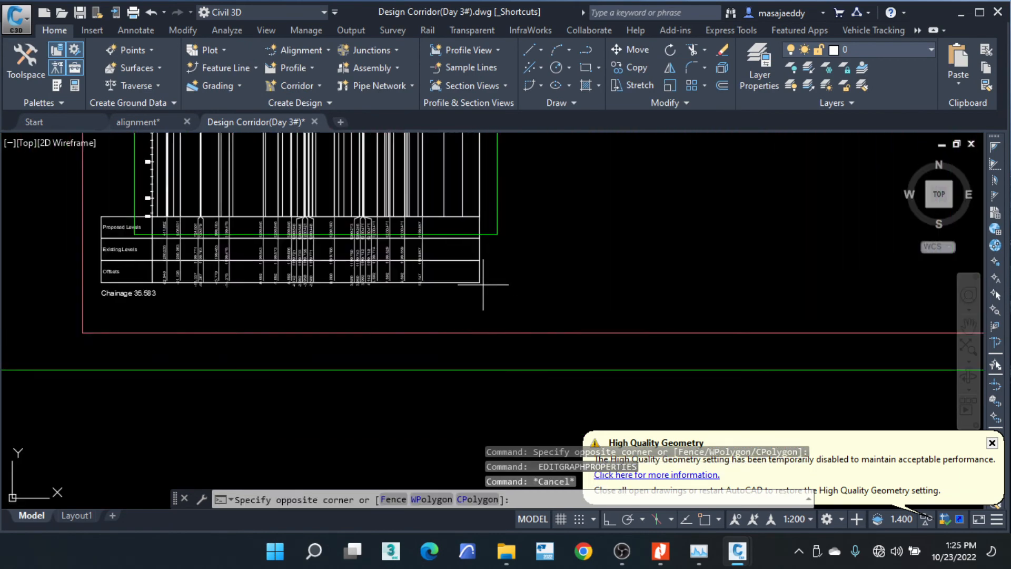
left_click(477, 279)
right_click(491, 264)
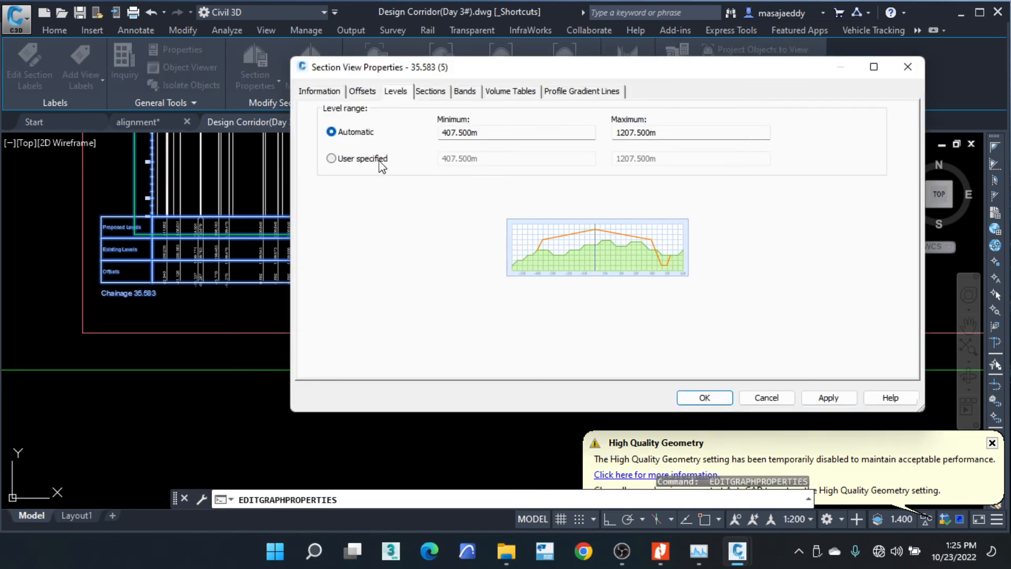
left_click(369, 158)
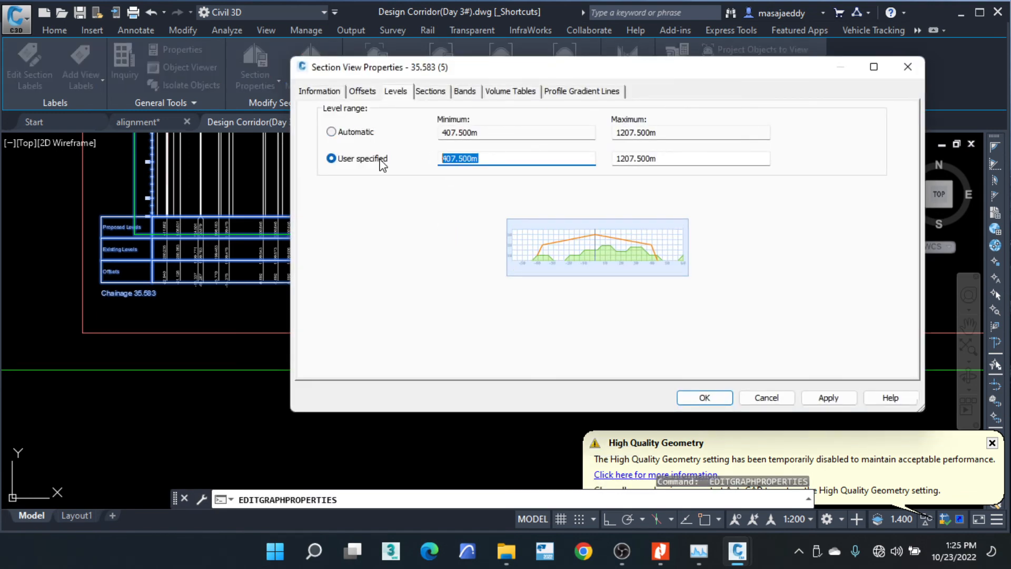
key("Return")
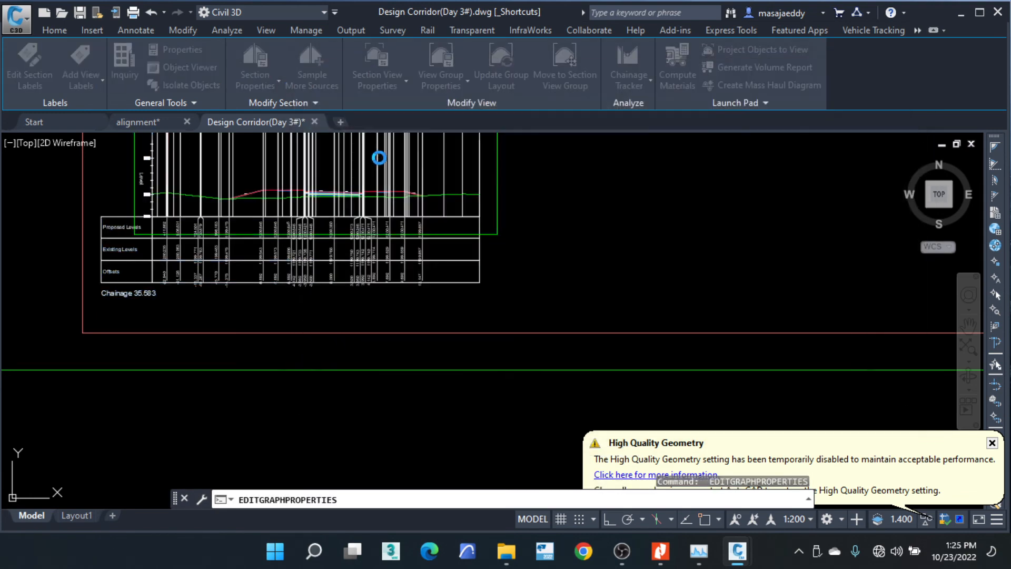
Give the chainage 40.000 section view a user-specified level range with a minimum of 1197 m and accept it.
scroll(273, 252, "down", 2)
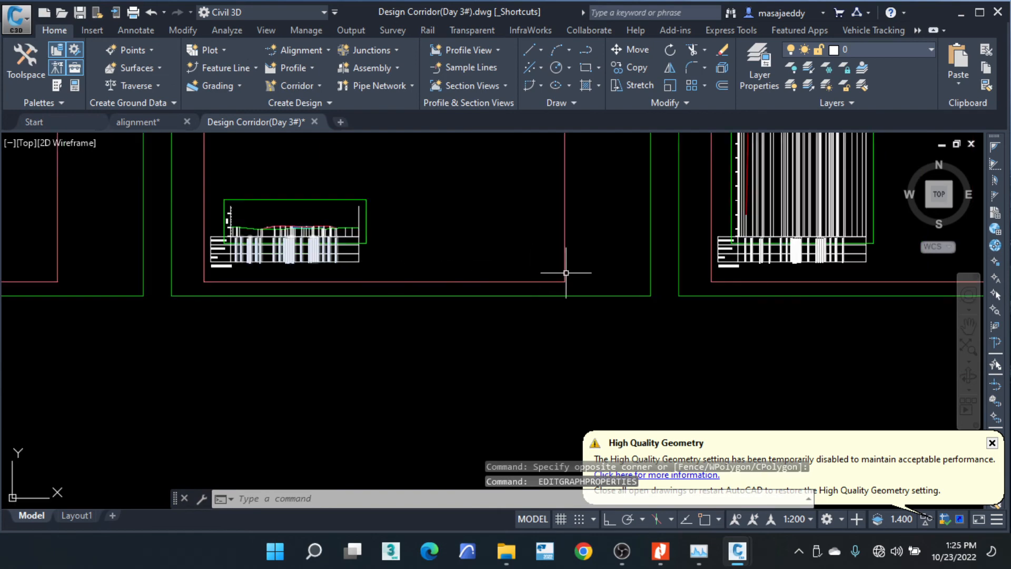
middle_click_drag(609, 170, 428, 192)
key("Escape")
key("Escape")
key("Escape")
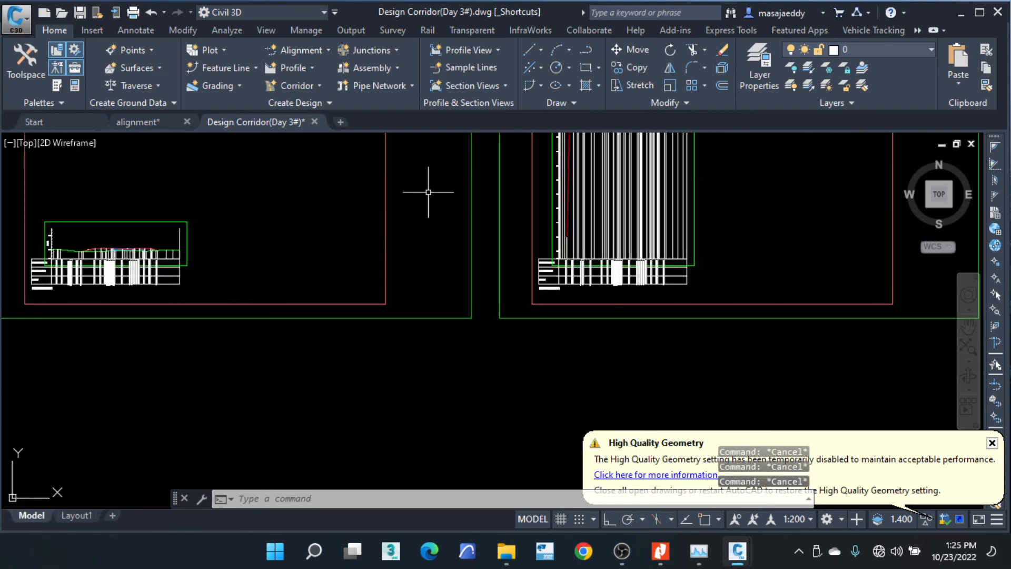
scroll(680, 273, "up", 4)
left_click(679, 258)
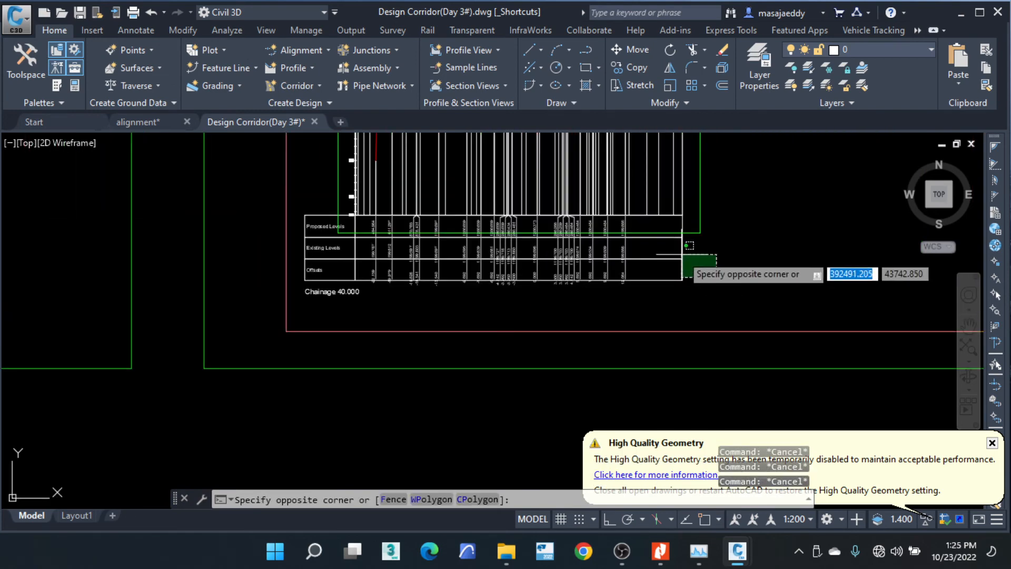
left_click(673, 248)
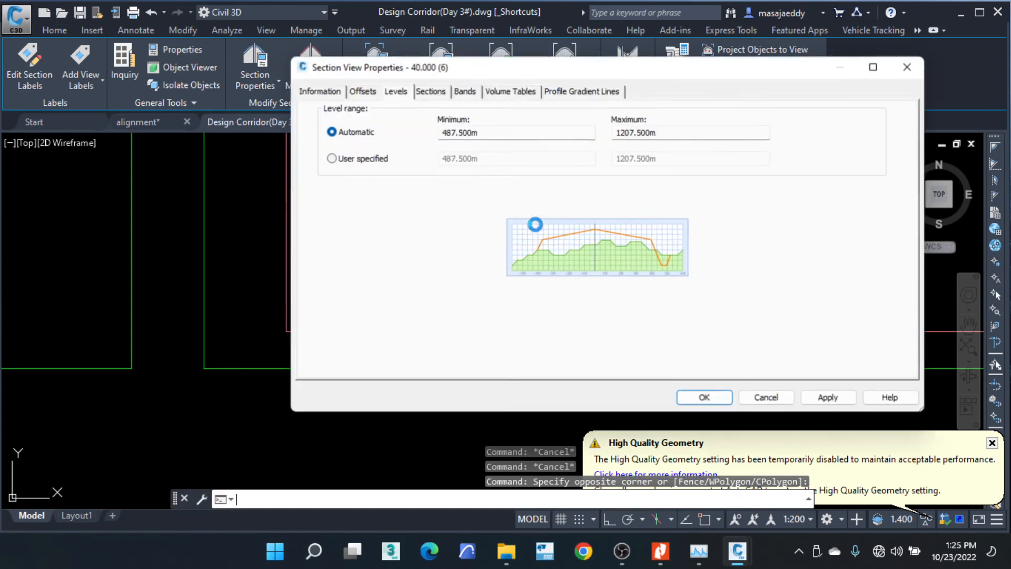
left_click(391, 159)
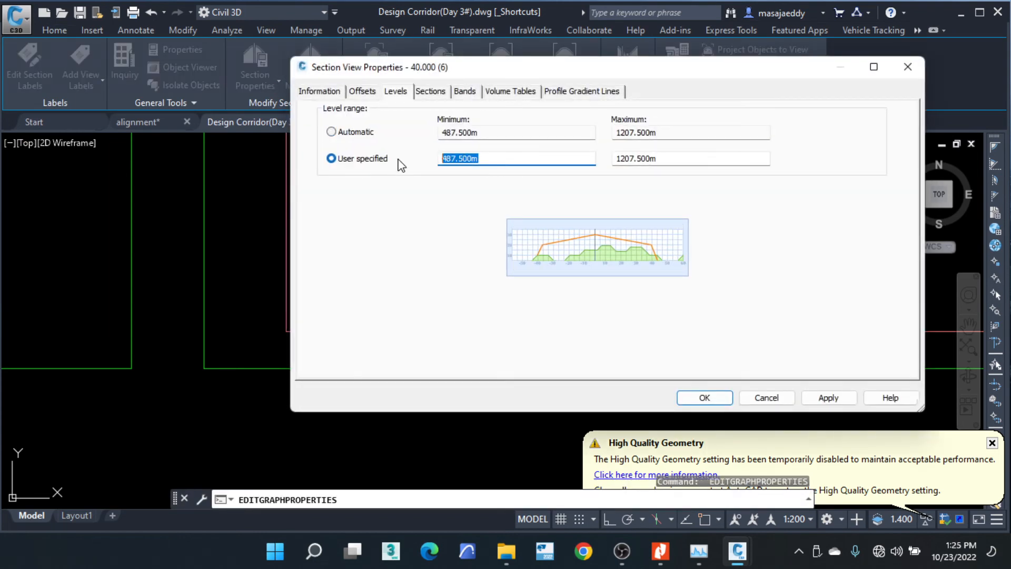
type("1197")
key("Return")
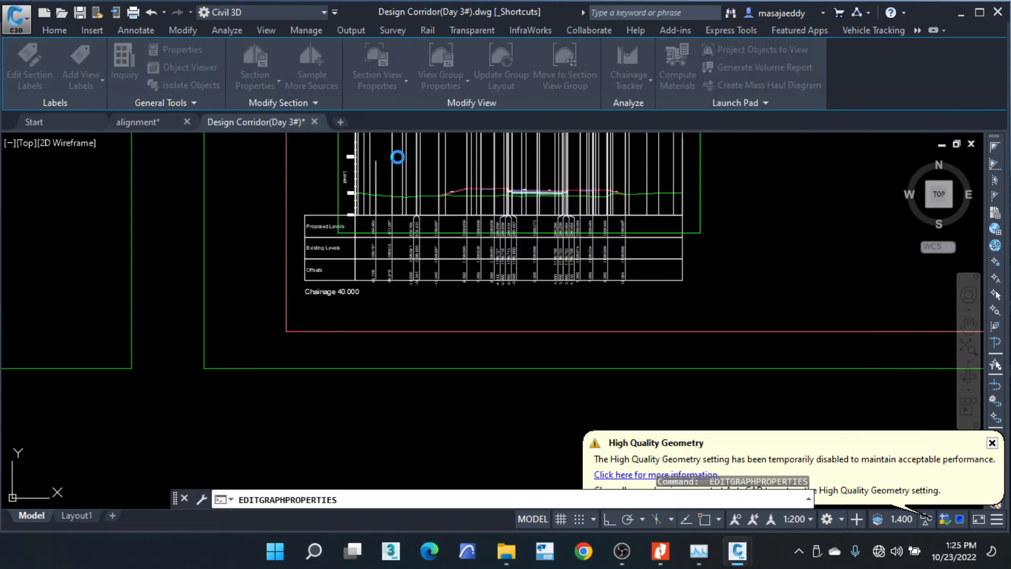
key("Escape")
Switch the chainage 49.624 section view to a user-specified level range with a raised minimum so it fits its sheet.
scroll(409, 236, "down", 4)
scroll(410, 236, "down", 4)
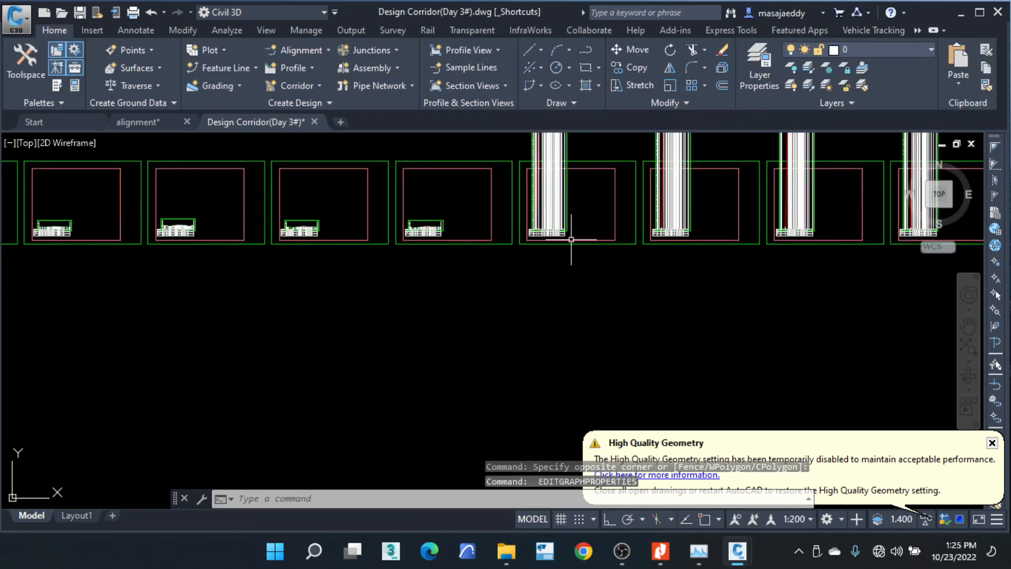
scroll(672, 255, "down", 4)
key("Escape")
key("Escape")
scroll(591, 266, "up", 8)
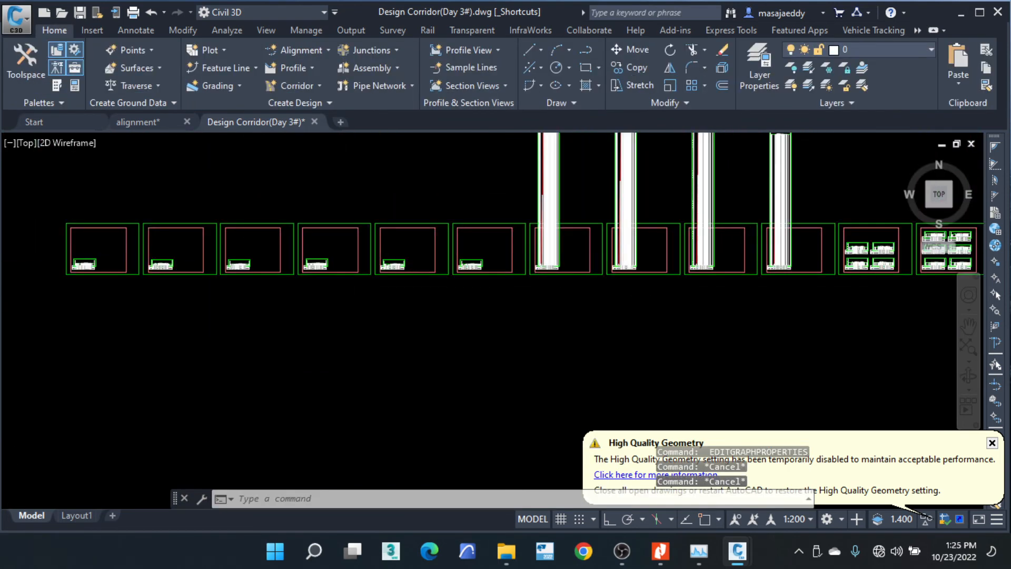
scroll(559, 275, "up", 3)
left_click(623, 276)
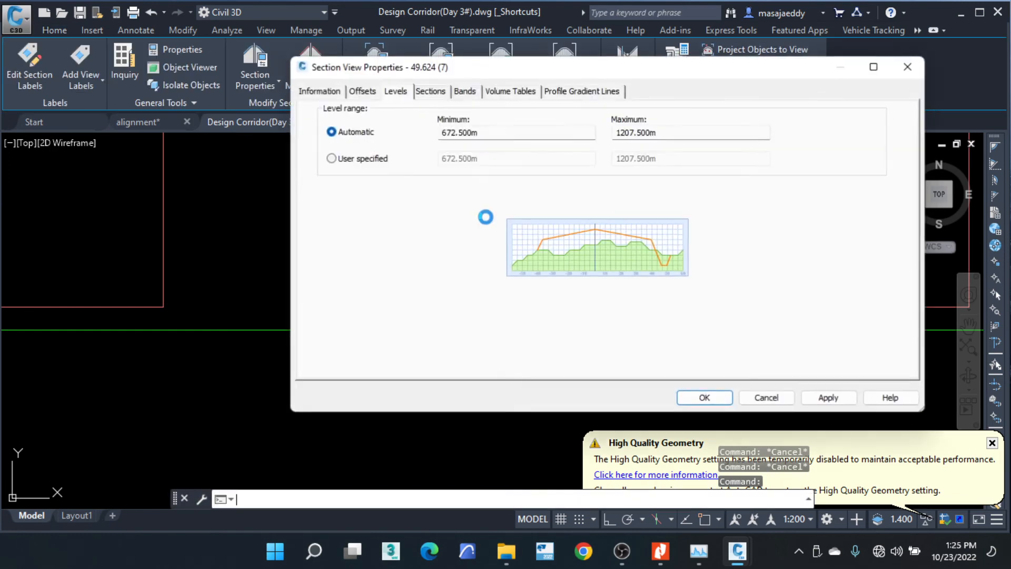
left_click(379, 160)
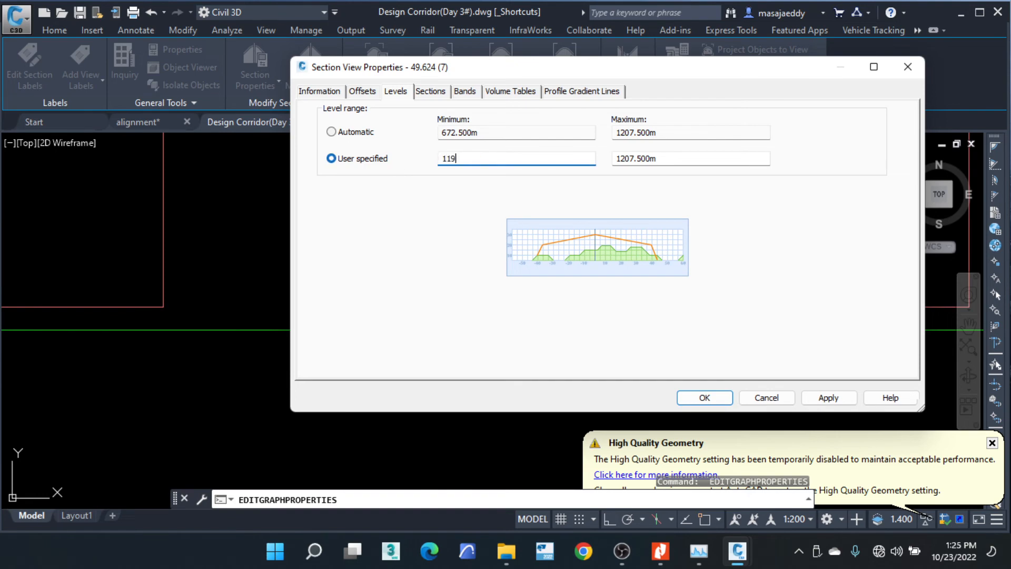
key("Return")
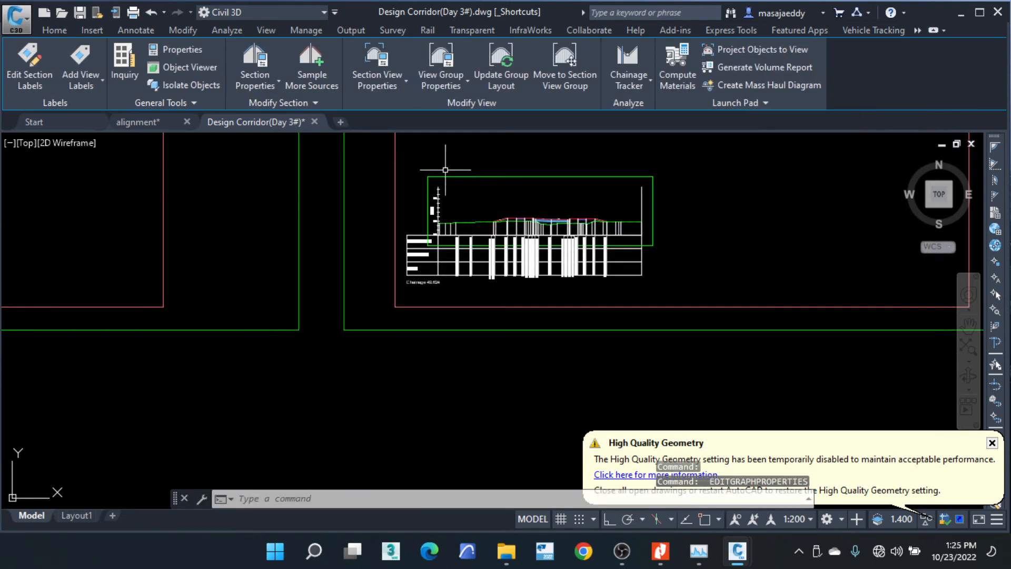
Give the chainage 57.261 section view a user-specified level range with a minimum of 1197 m and accept it.
scroll(445, 210, "down", 2)
middle_click_drag(733, 225, 455, 241)
scroll(667, 257, "up", 4)
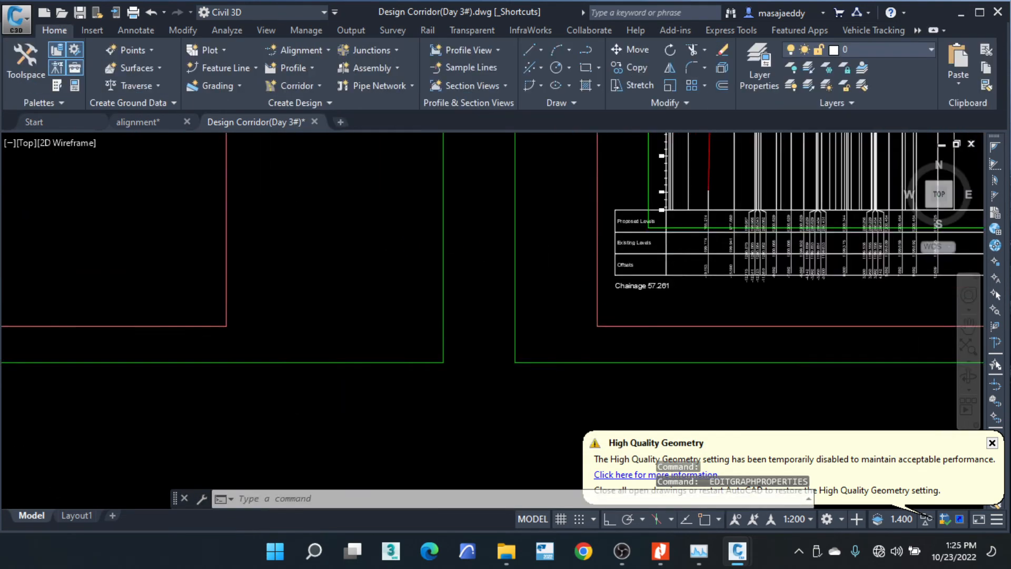
scroll(704, 247, "up", 1)
key("Escape")
key("Escape")
left_click(704, 247)
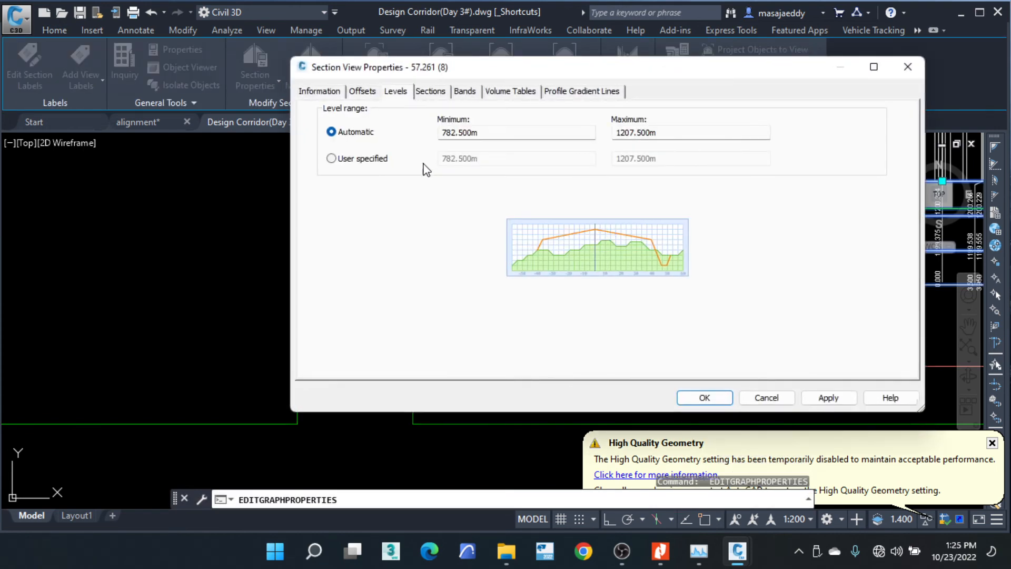
left_click(361, 159)
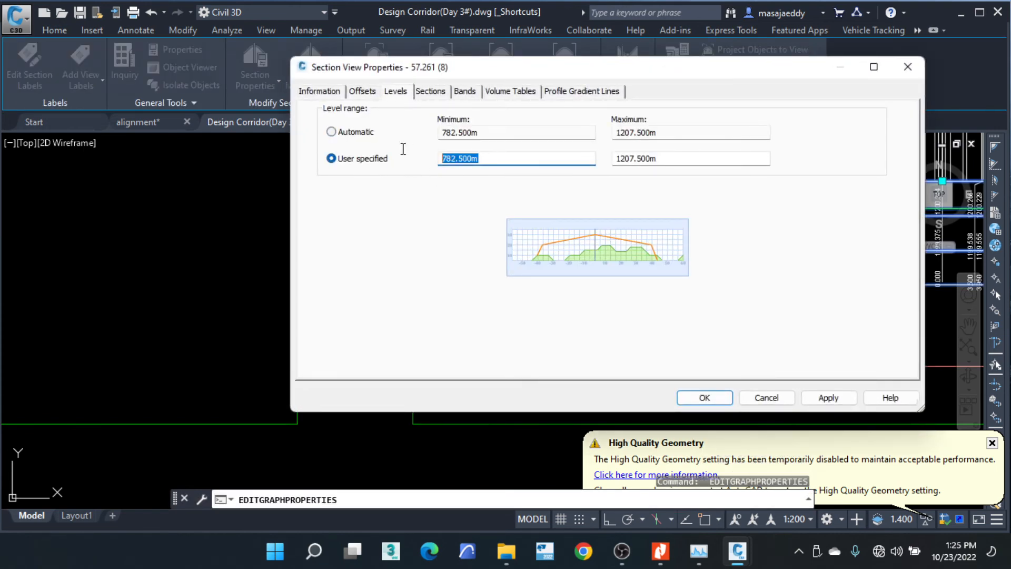
type("1197")
key("Return")
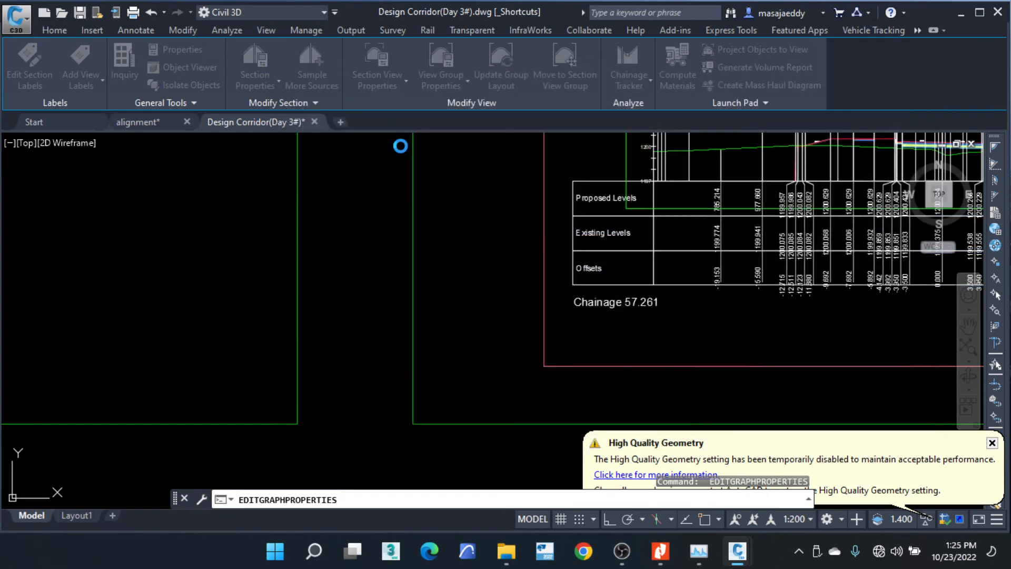
Give the chainage 60.000 section view a user-specified level range with a minimum of 1197 m and accept it.
scroll(523, 244, "down", 2)
middle_click_drag(745, 274, 438, 271)
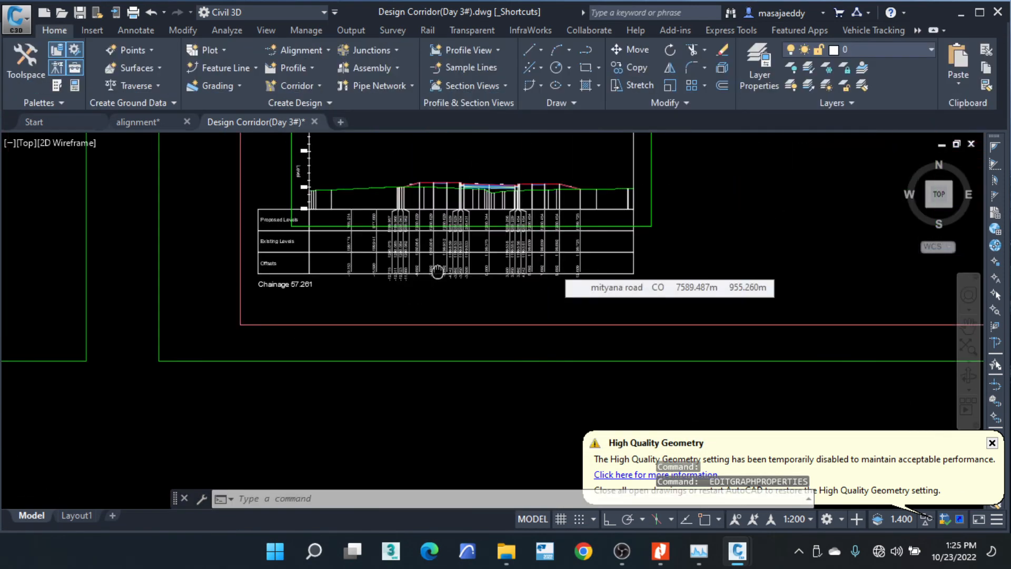
scroll(366, 260, "down", 2)
middle_click_drag(778, 264, 440, 282)
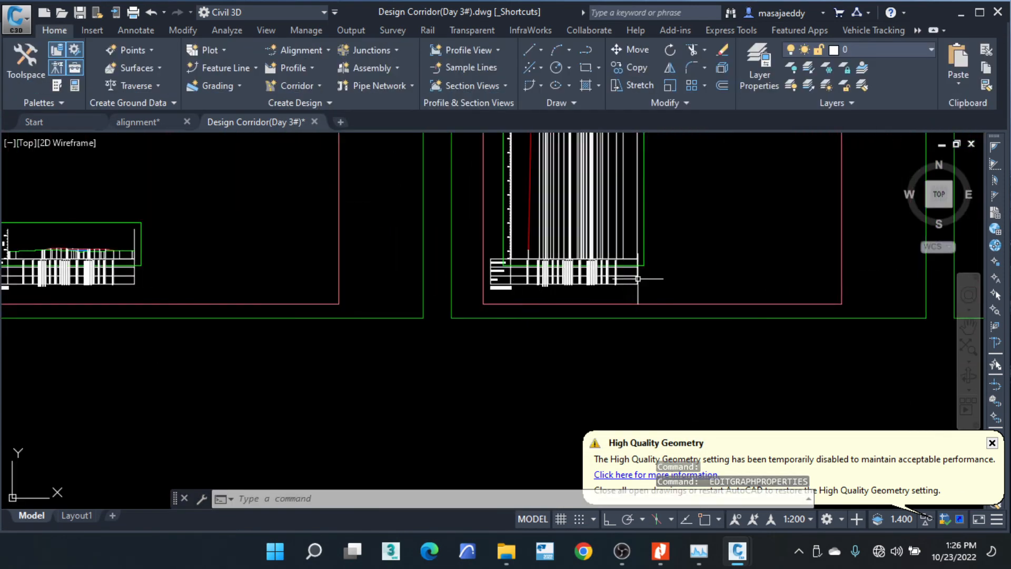
key("Escape")
left_click(636, 279)
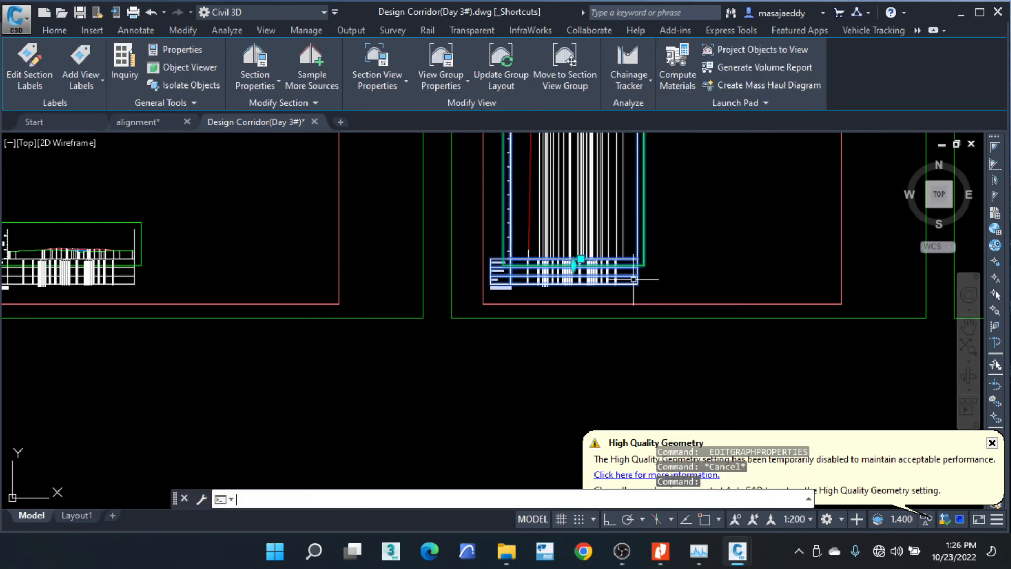
double_click(640, 290)
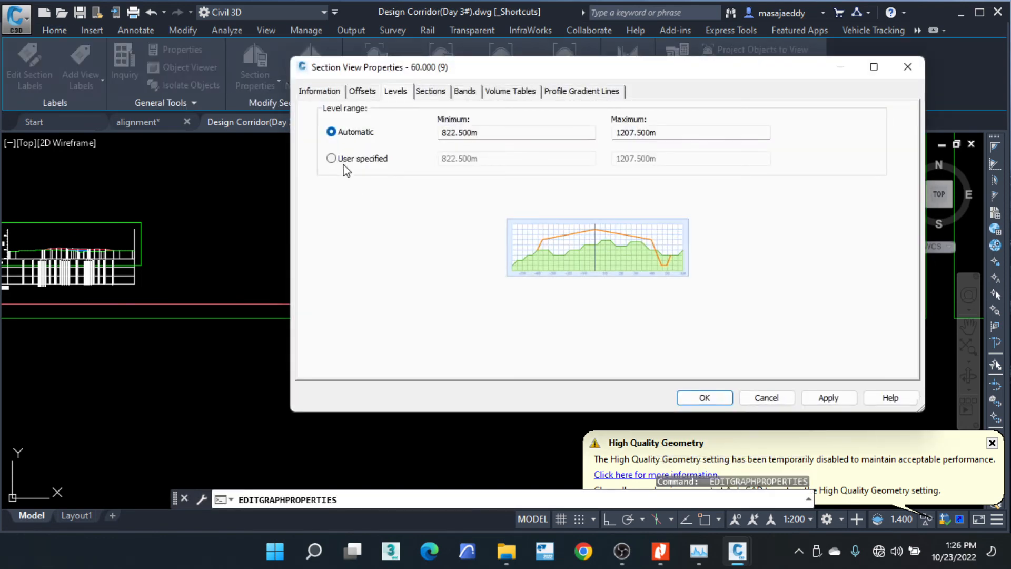
left_click(331, 158)
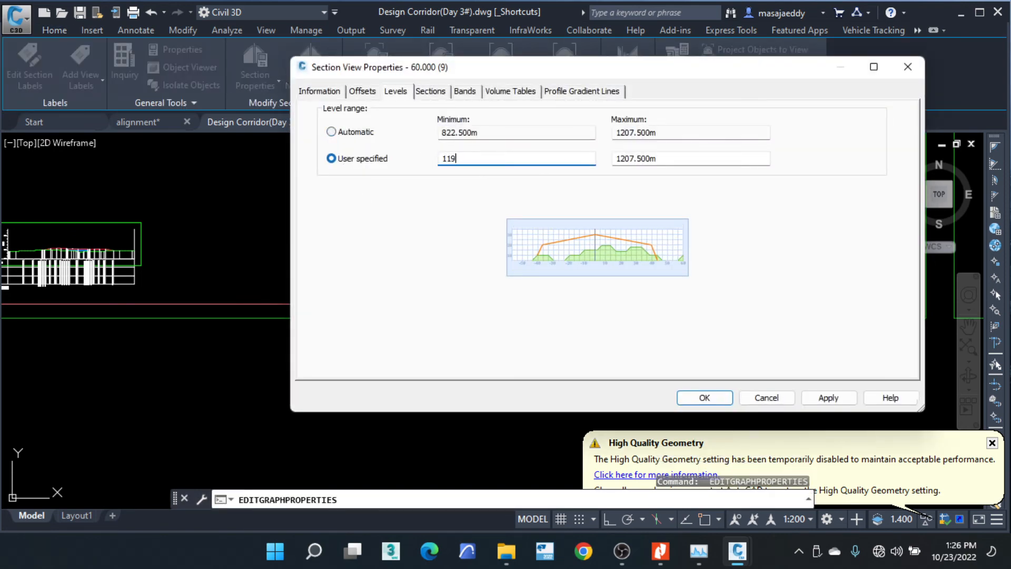
type("1197")
key("Return")
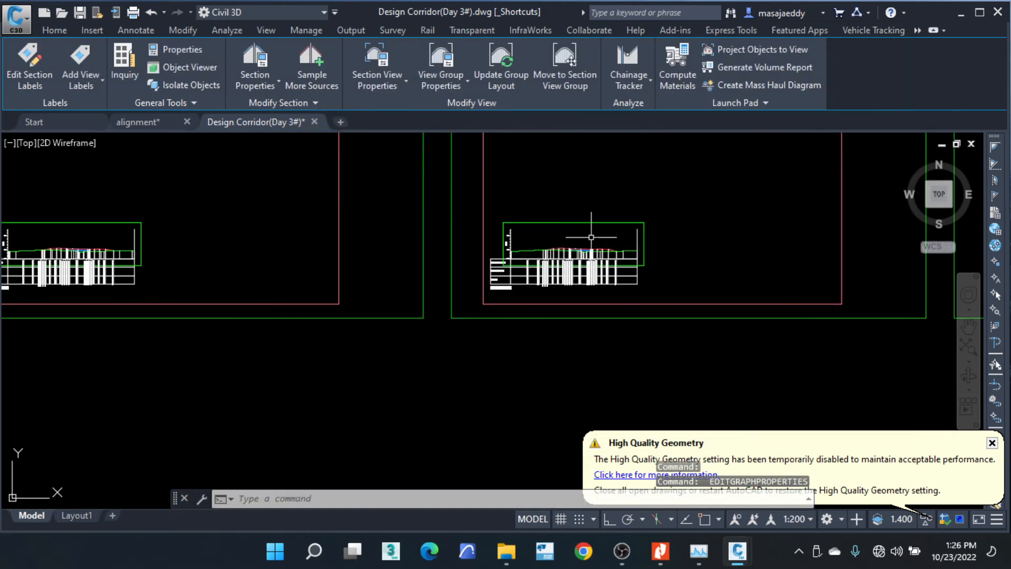
key("Escape")
Give the chainage 64.898 section view a user-specified level range with a minimum of 1197 m and accept it.
scroll(605, 287, "down", 5)
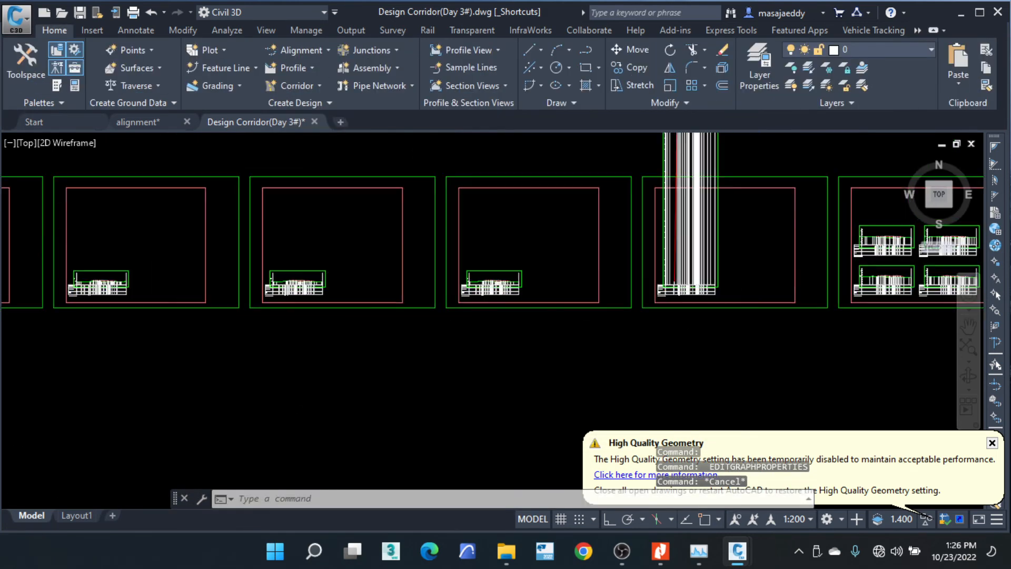
scroll(712, 290, "up", 8)
left_click(719, 293)
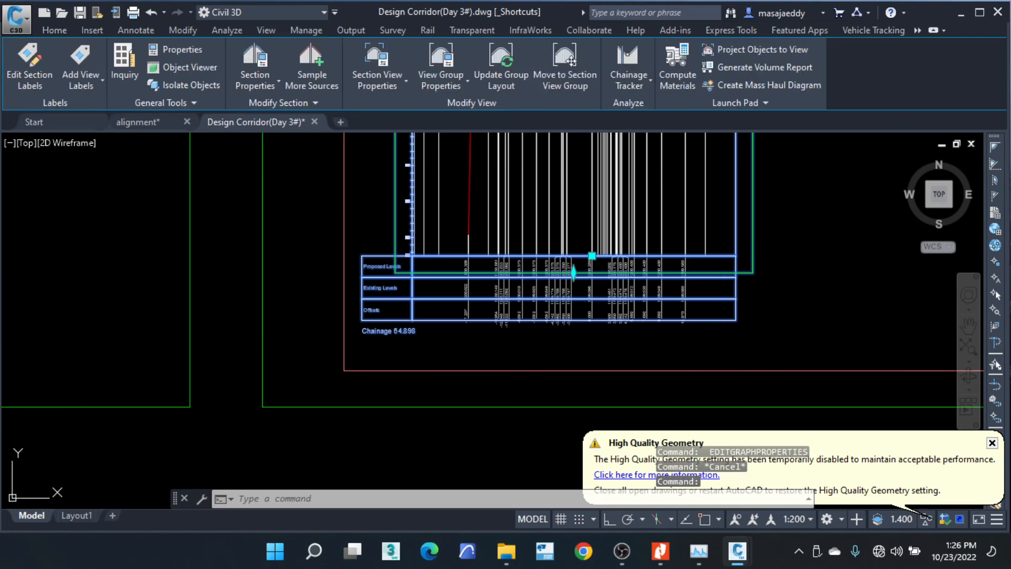
left_click(380, 87)
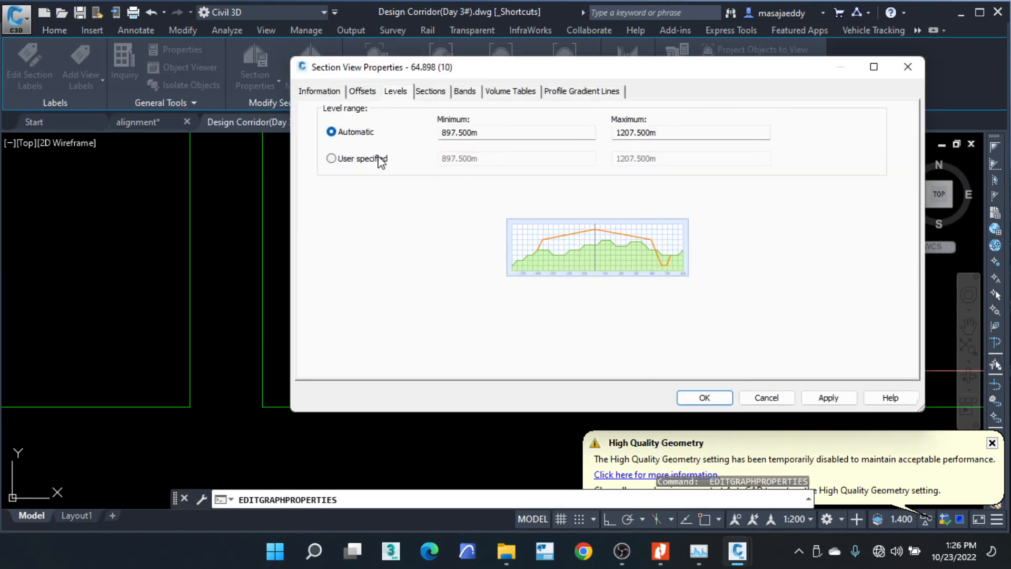
left_click(379, 158)
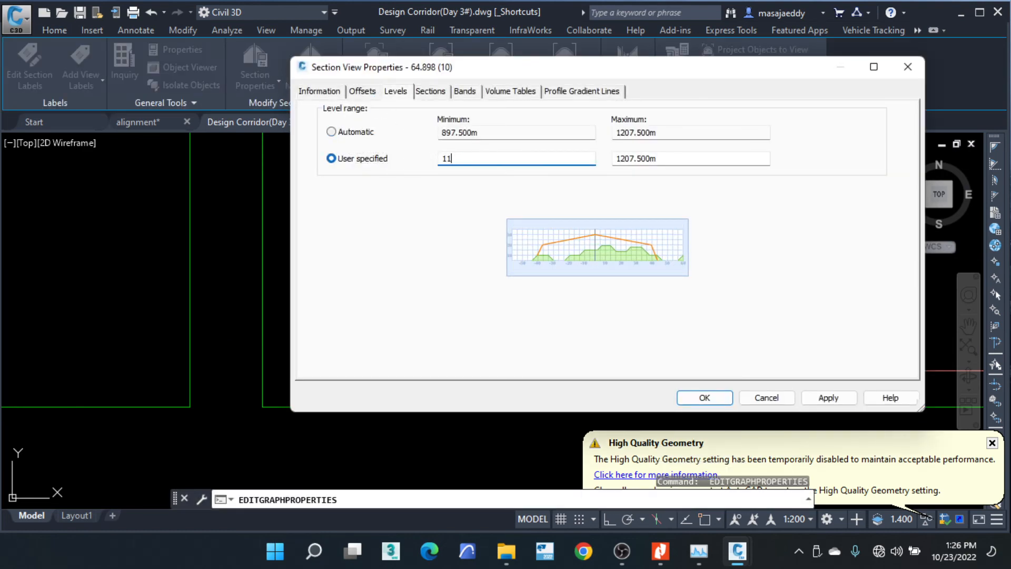
type("1197")
key("Return")
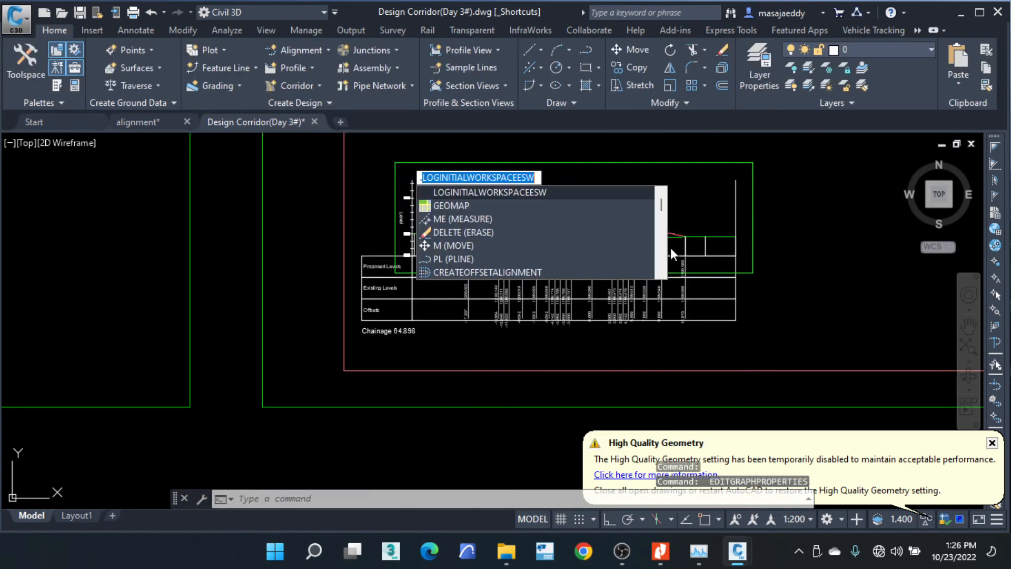
key("Escape")
key("Escape")
key("Escape")
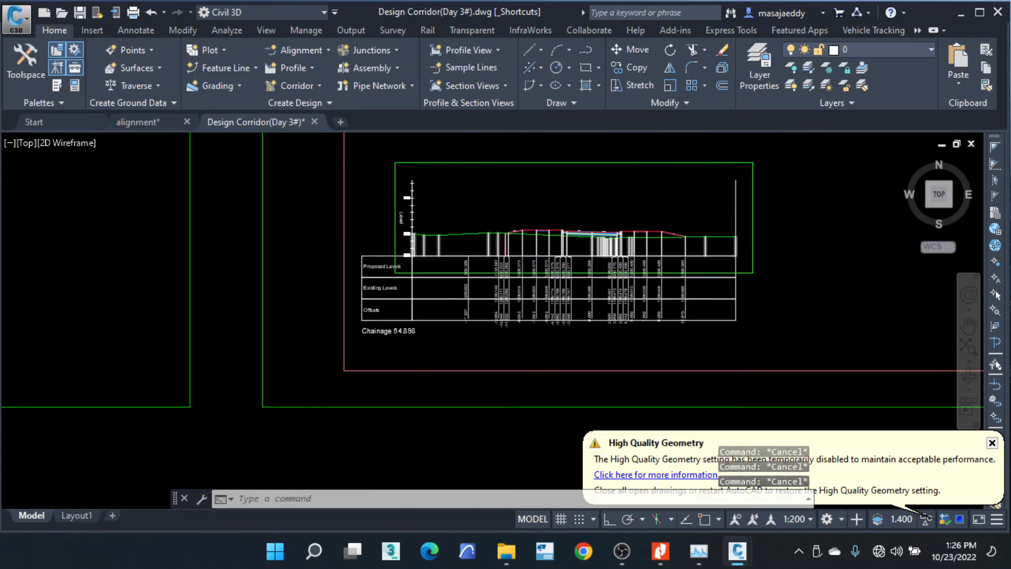
Examine the corrected chainage 64.898 section up close and check that the views on the following sheets fit their frames.
scroll(627, 242, "up", 6)
scroll(609, 203, "down", 4)
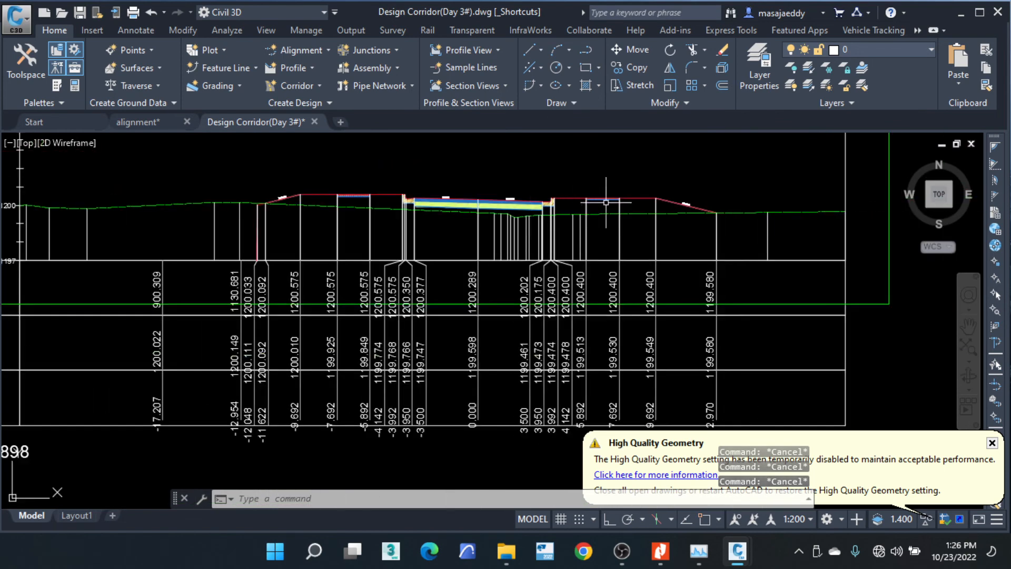
scroll(606, 200, "up", 2)
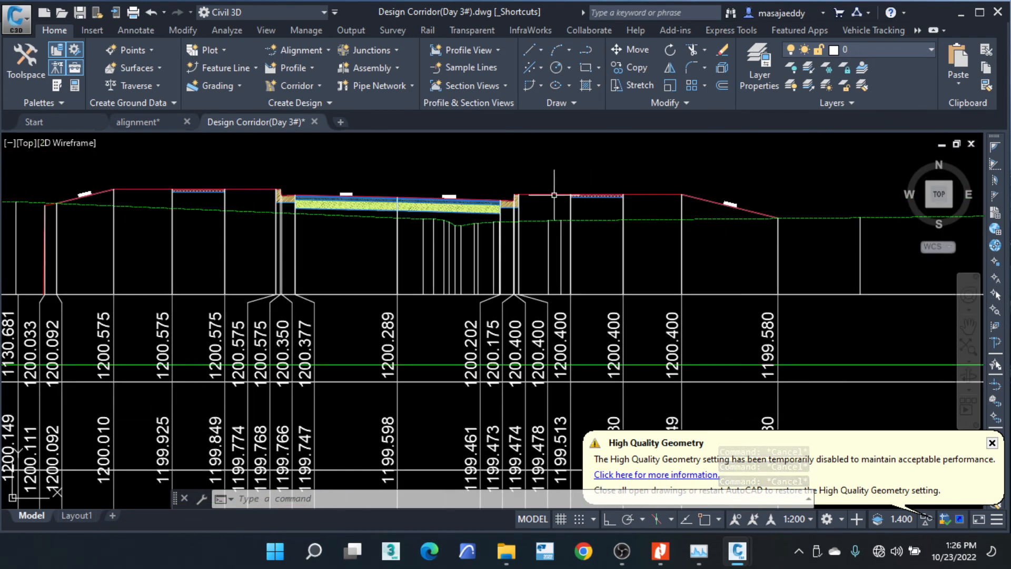
scroll(228, 198, "down", 3)
scroll(248, 201, "down", 5)
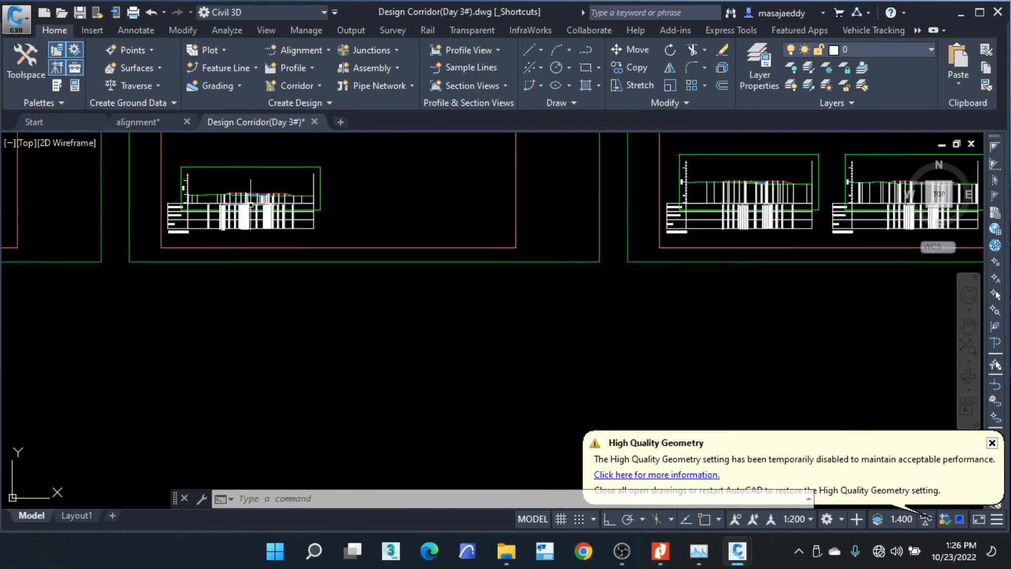
middle_click_drag(635, 170, 523, 223)
scroll(524, 222, "down", 3)
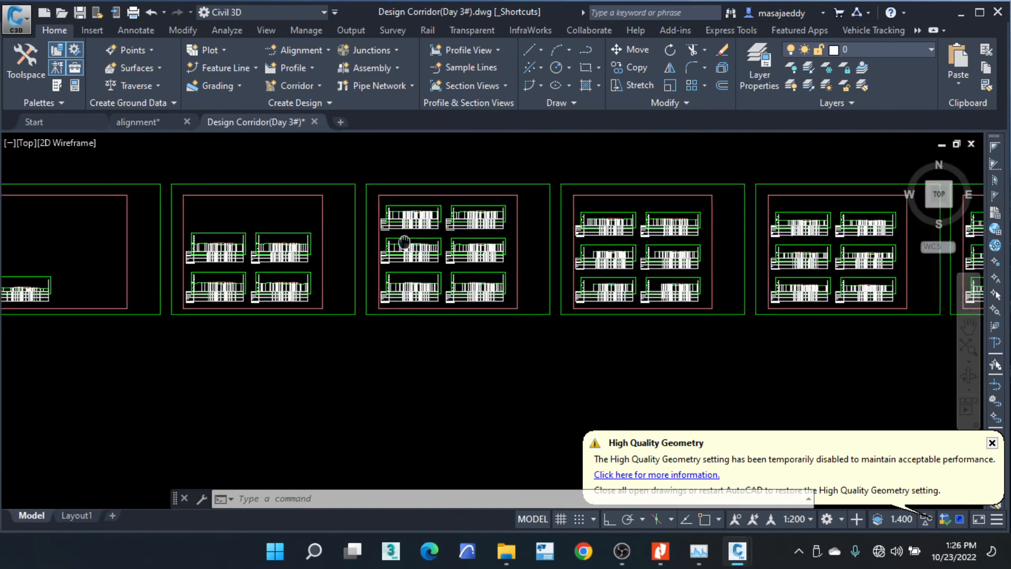
scroll(753, 243, "up", 12)
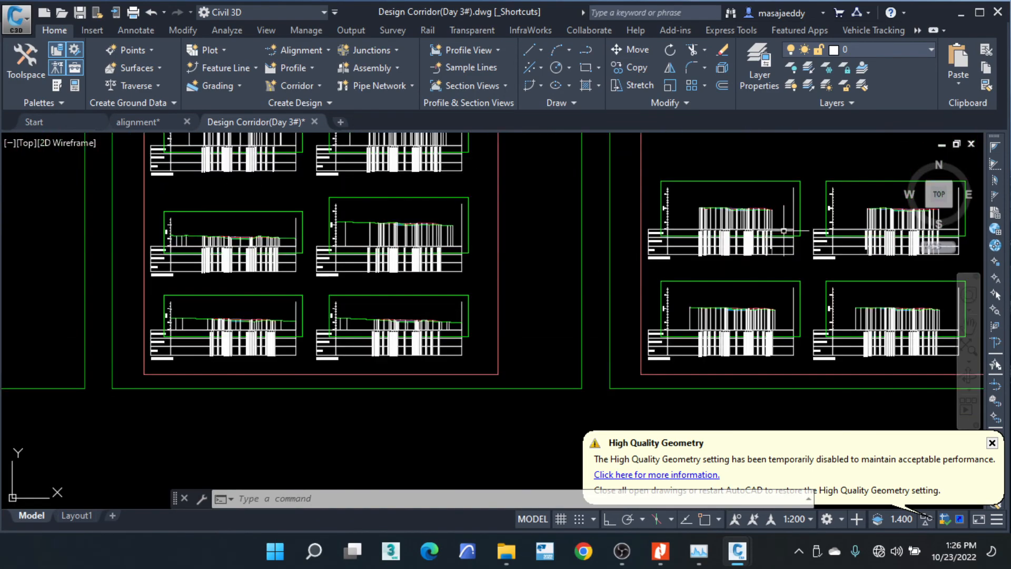
scroll(737, 216, "down", 8)
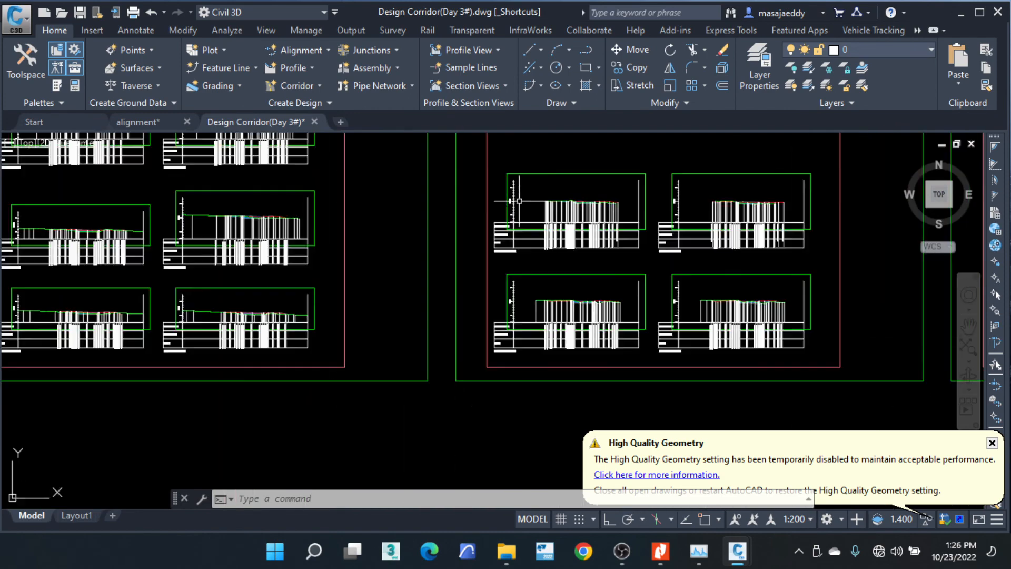
scroll(754, 222, "up", 5)
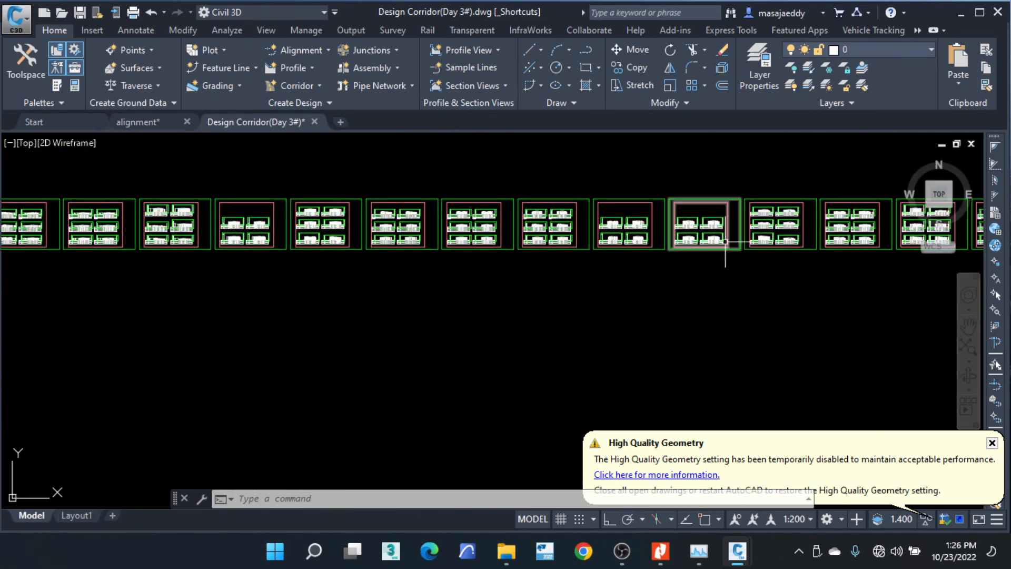
Inspect the road layers, side slopes and ground line in the section views at chainages 1220.000 and 1400.000.
scroll(754, 221, "up", 10)
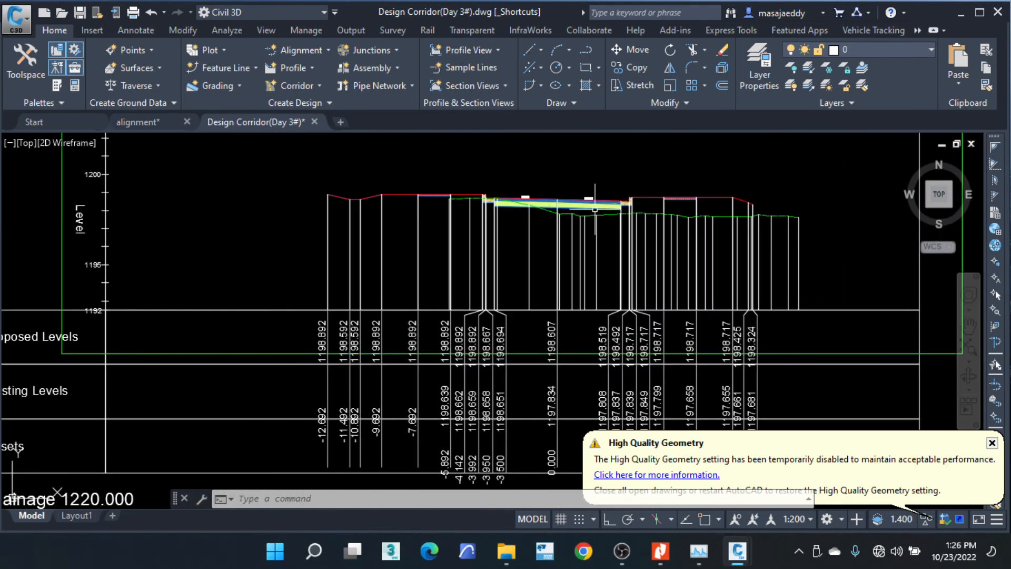
scroll(595, 210, "down", 12)
middle_click_drag(764, 232, 806, 238)
scroll(626, 196, "up", 6)
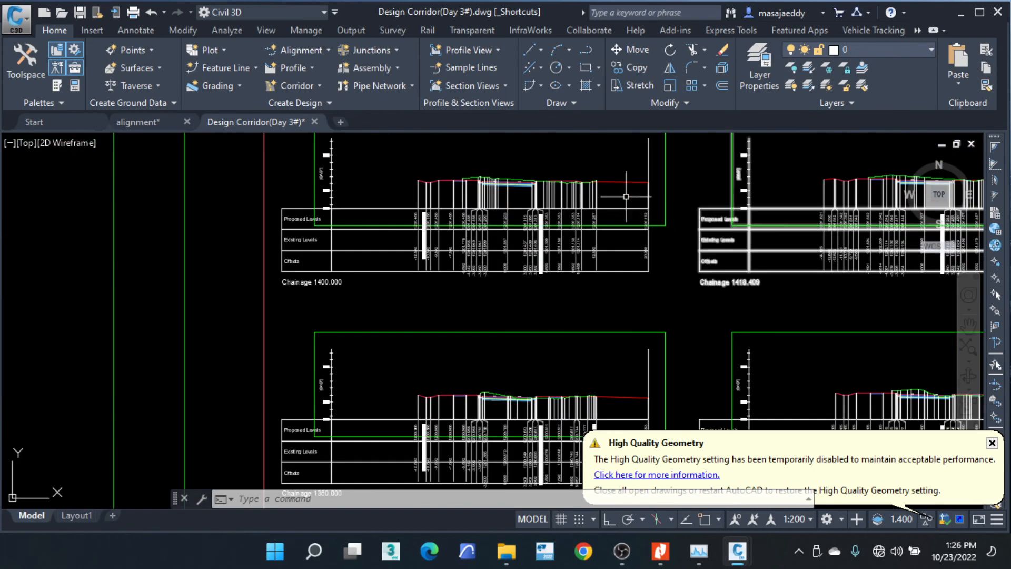
scroll(481, 178, "up", 4)
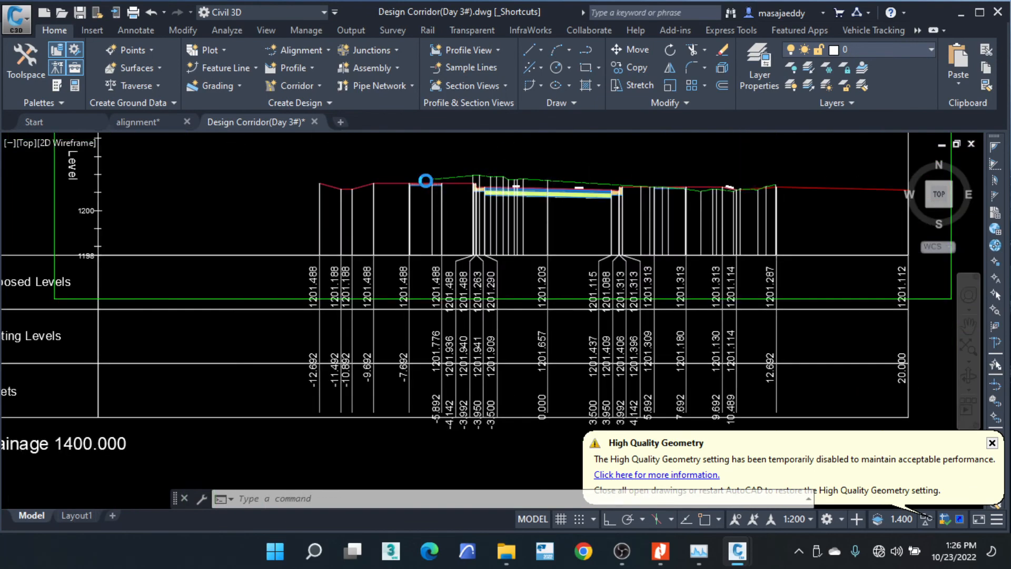
scroll(426, 181, "up", 4)
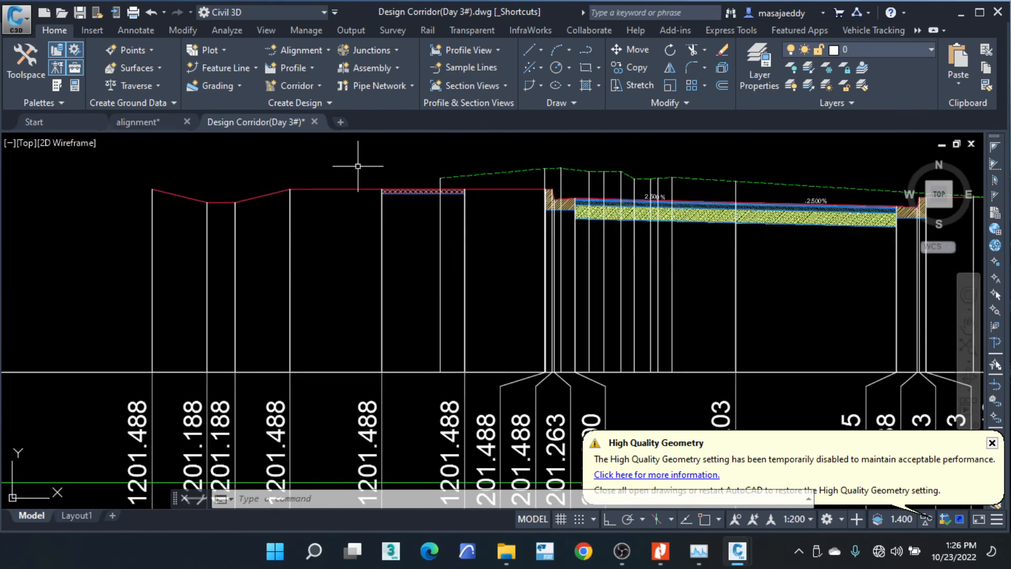
scroll(356, 166, "down", 4)
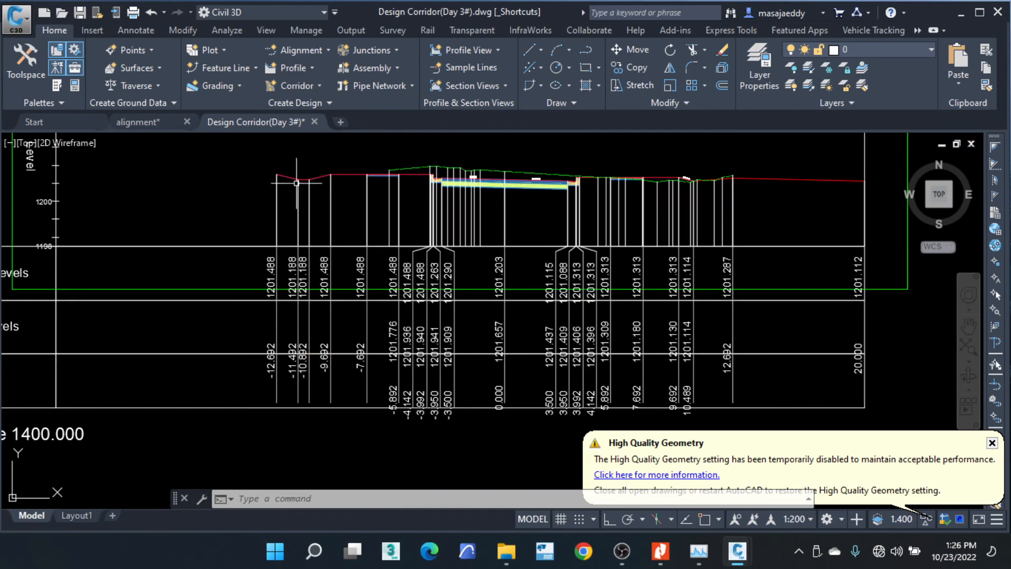
scroll(713, 162, "up", 5)
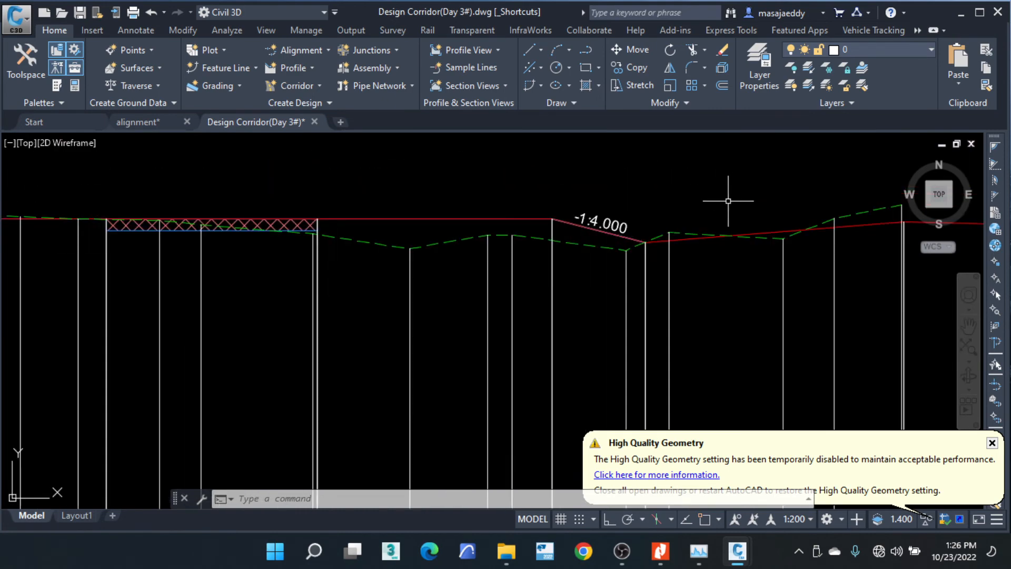
scroll(648, 217, "down", 12)
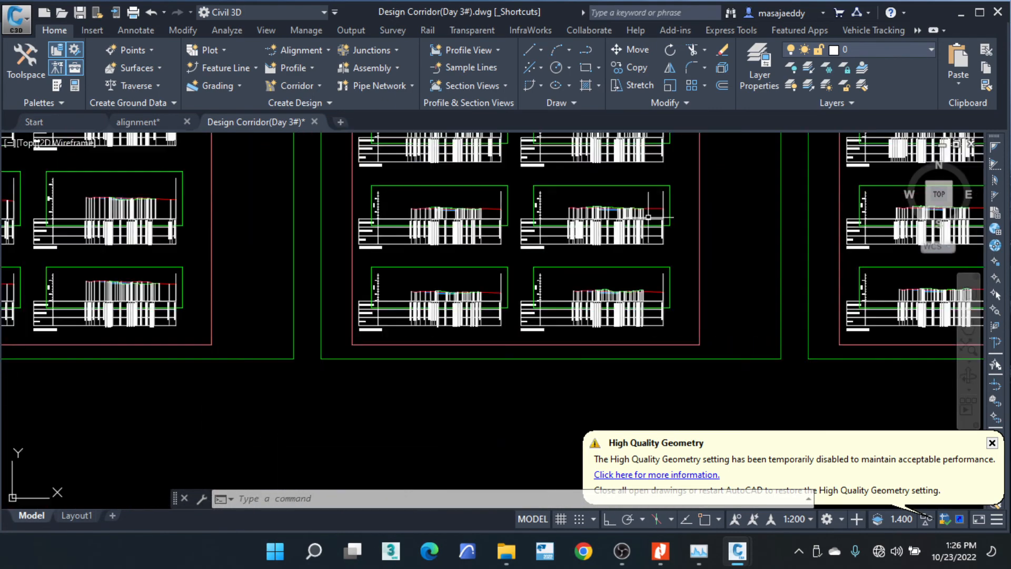
Review the section sheets further along the row, checking one section's side ditch and carriageway up close and the layout of each sheet.
scroll(727, 258, "down", 8)
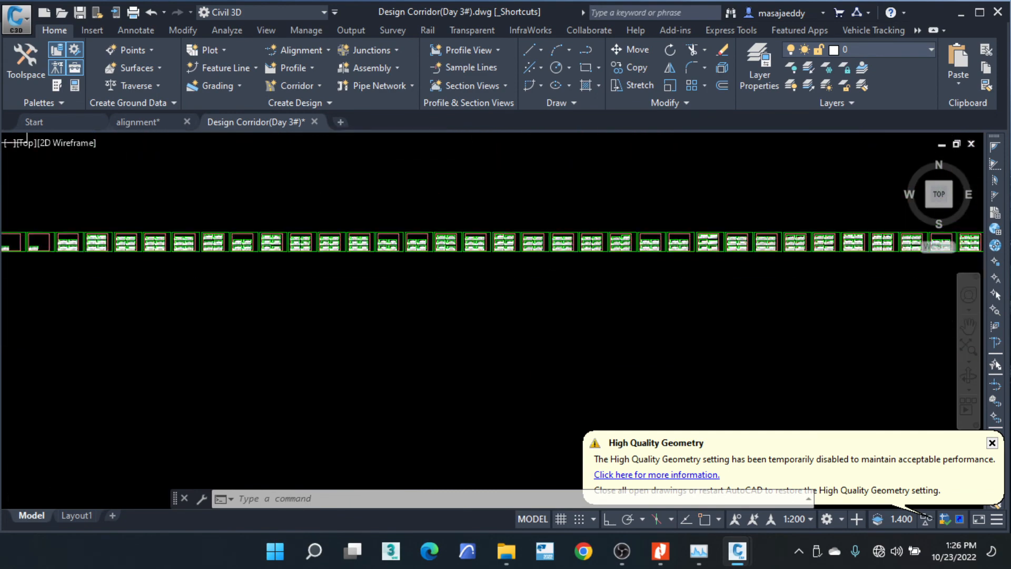
middle_click_drag(713, 254, 435, 246)
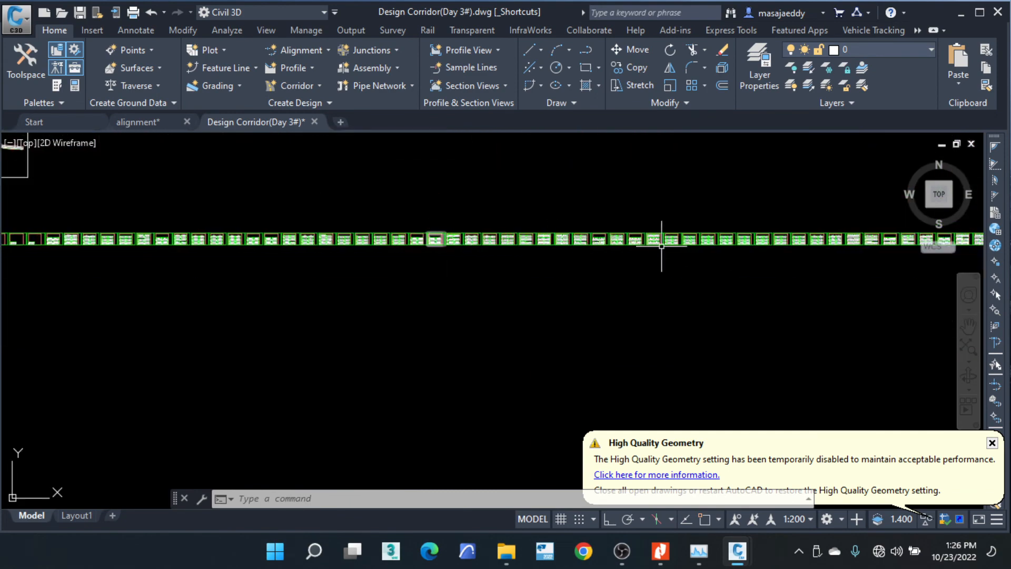
scroll(851, 239, "up", 15)
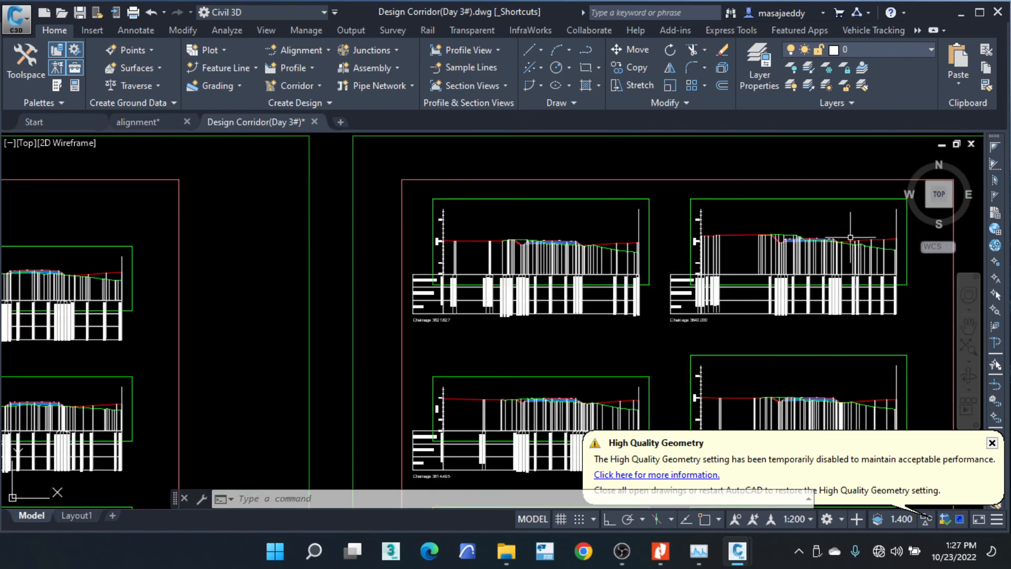
scroll(832, 242, "up", 3)
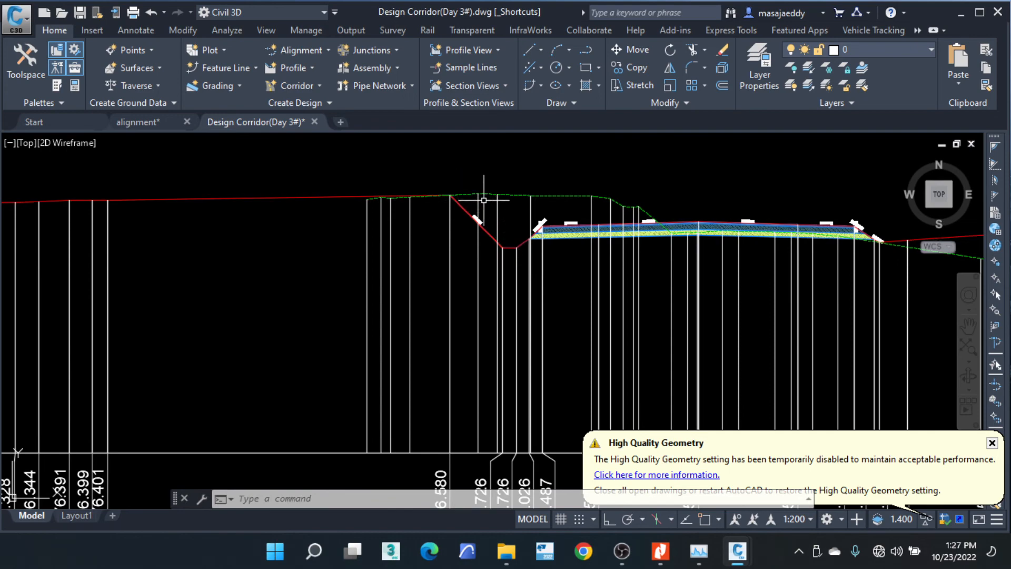
scroll(484, 200, "down", 6)
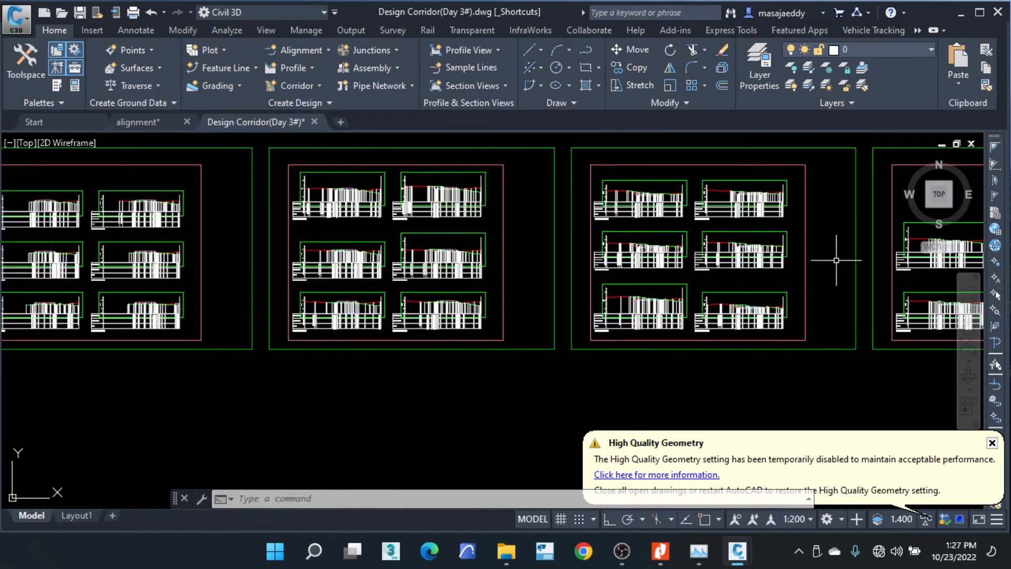
scroll(674, 247, "down", 4)
middle_click_drag(689, 228, 391, 208)
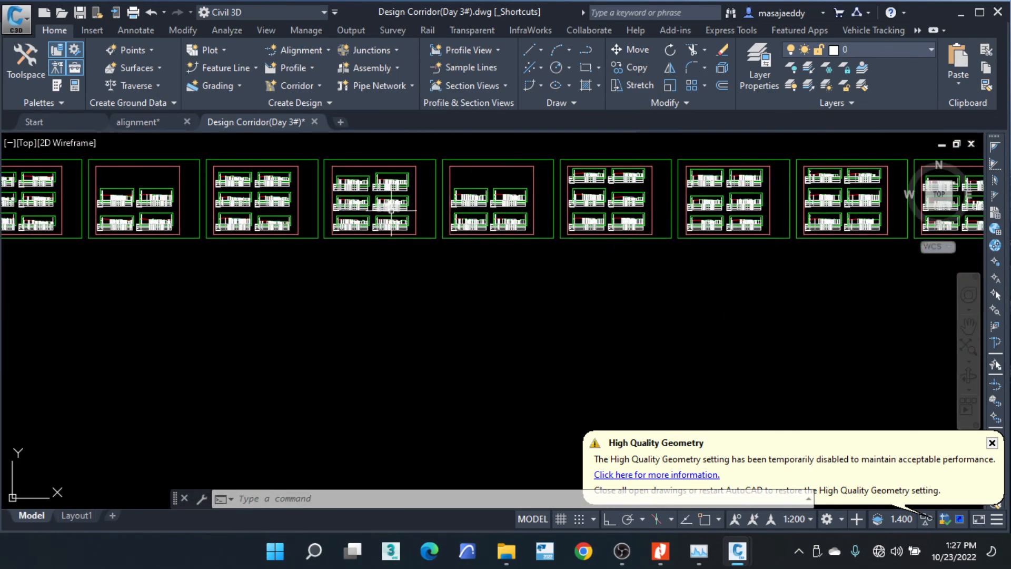
middle_click_drag(712, 216, 700, 253)
scroll(559, 219, "up", 5)
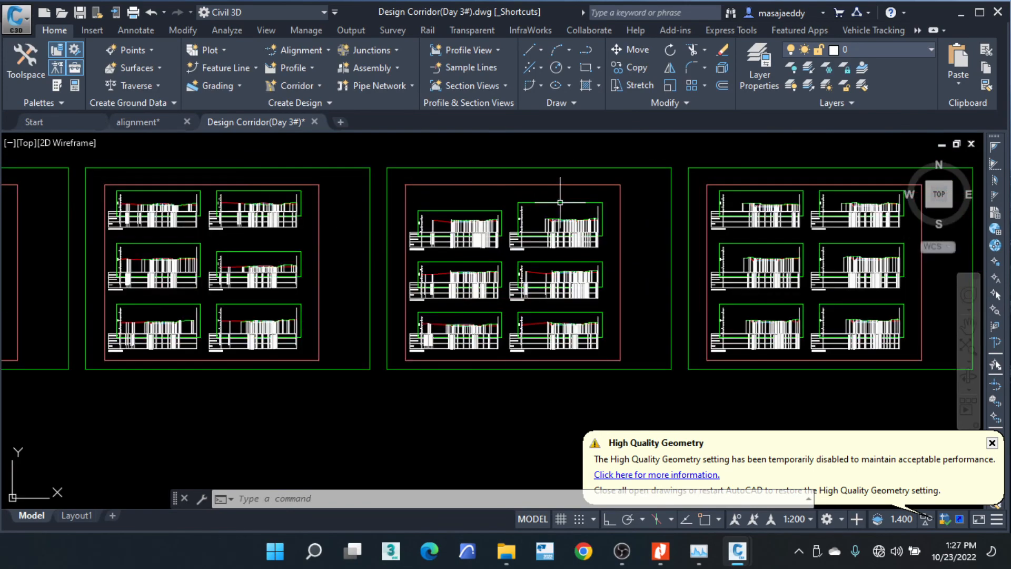
scroll(562, 237, "down", 5)
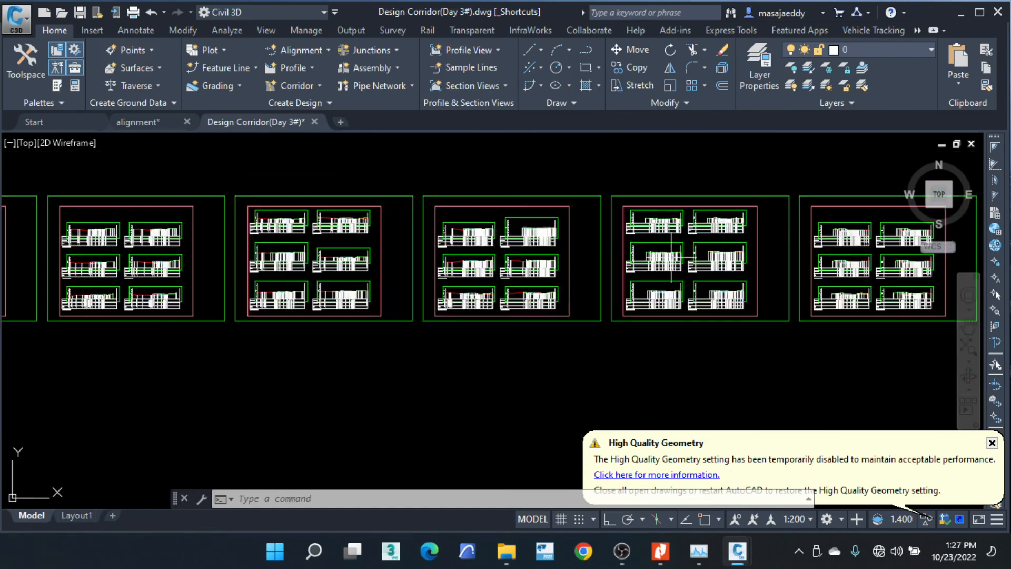
middle_click_drag(806, 266, 726, 258)
scroll(695, 253, "down", 3)
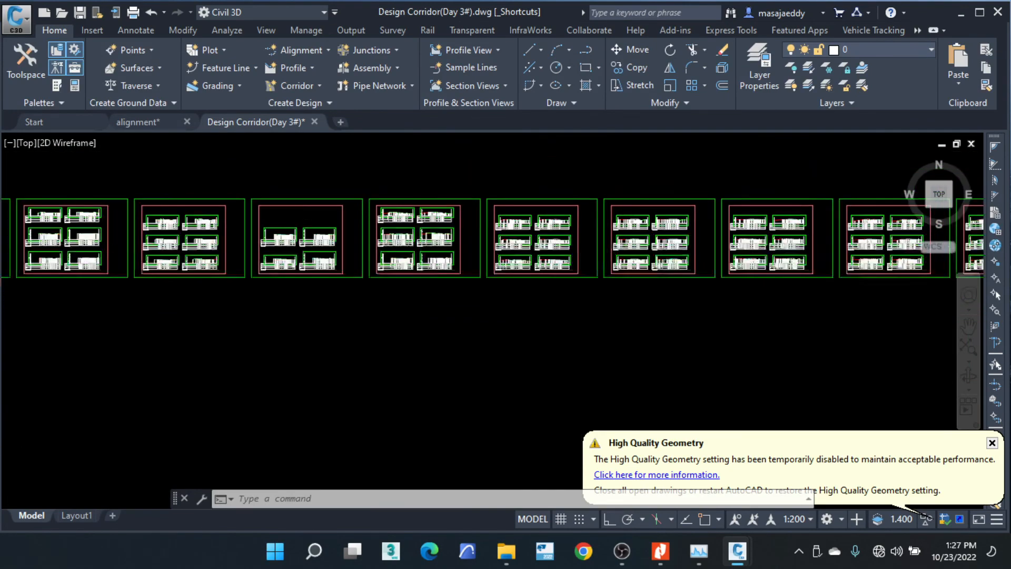
Inspect section views near the end of the sheet row, including the road layers and levels at chainages 5600.000 and 5460.000.
scroll(603, 248, "down", 2)
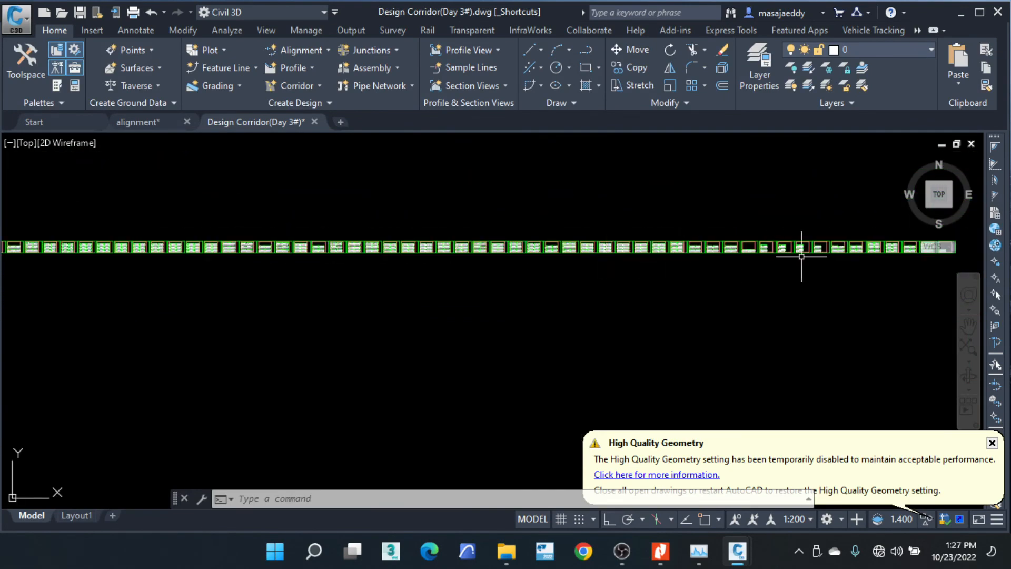
scroll(799, 235, "up", 12)
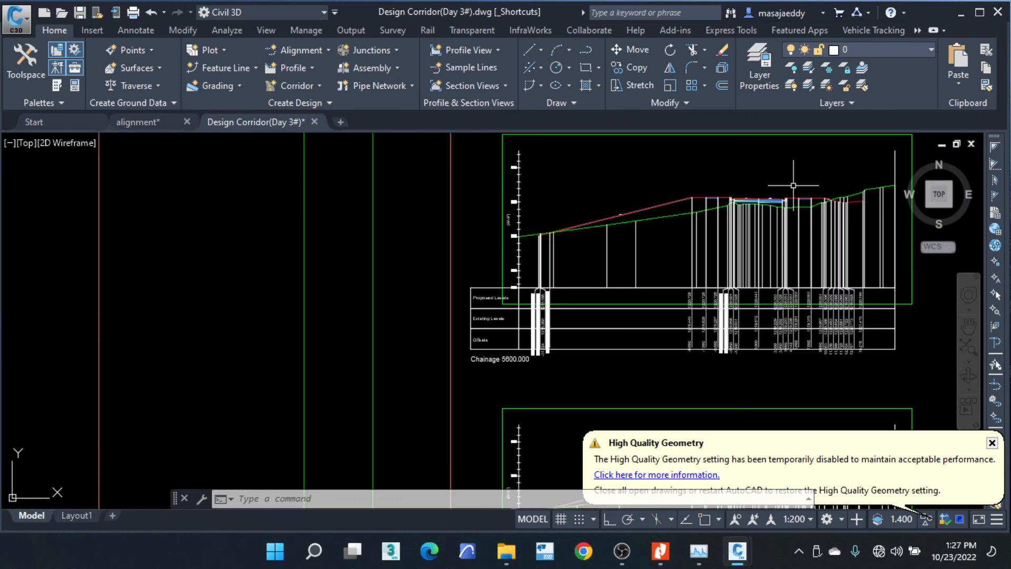
scroll(793, 184, "down", 8)
scroll(663, 232, "up", 10)
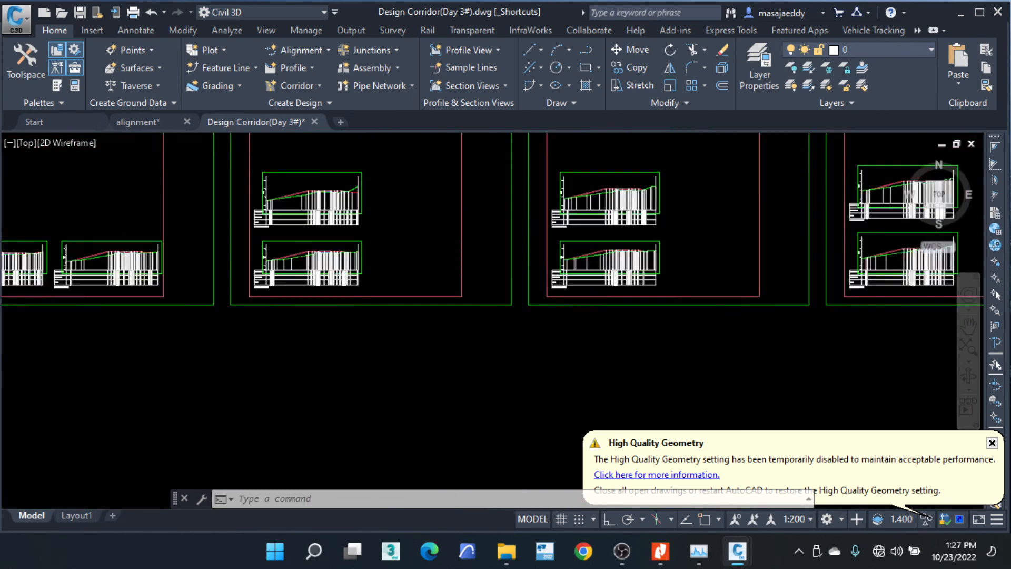
scroll(659, 193, "down", 10)
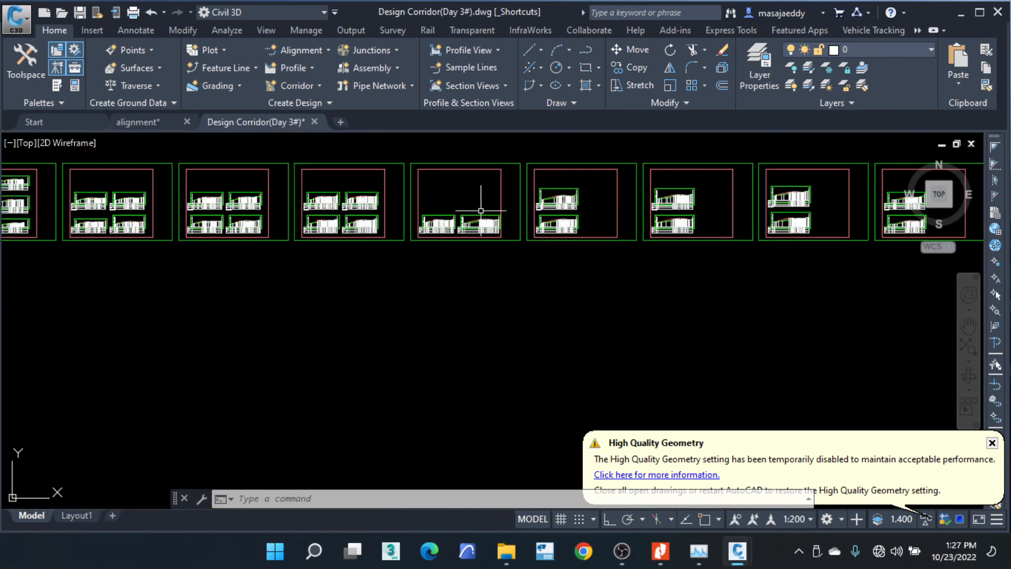
scroll(481, 211, "up", 10)
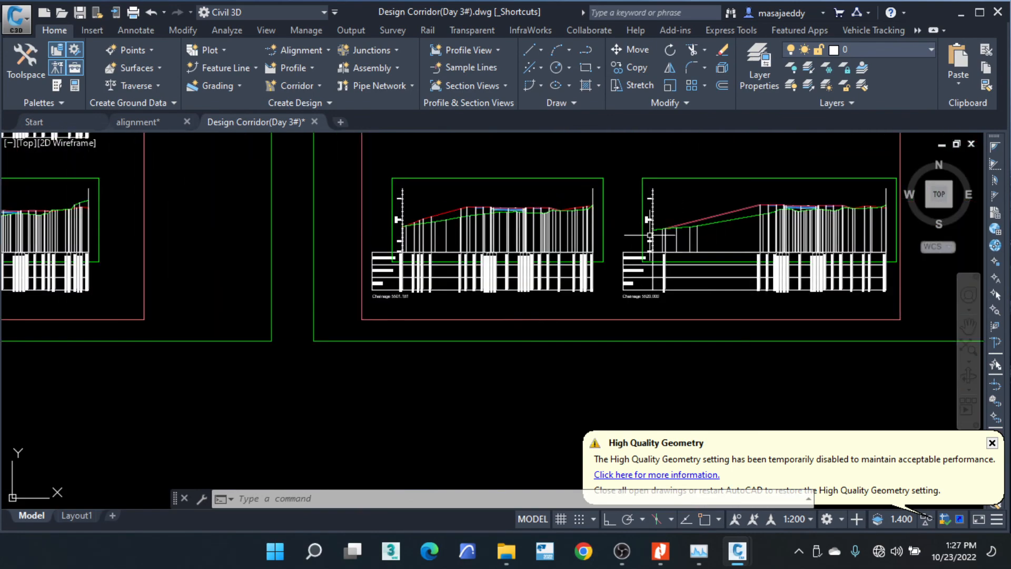
scroll(649, 236, "down", 10)
scroll(349, 190, "up", 10)
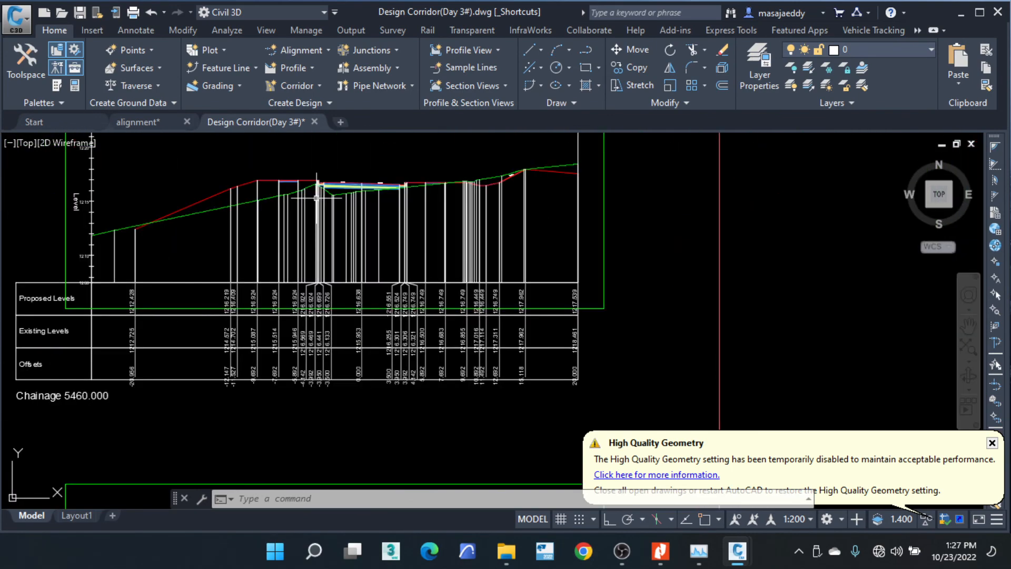
Review the layout of the section sheets back along the row, checking how the six views on each sheet fit.
scroll(674, 229, "down", 6)
middle_click_drag(213, 258, 772, 283)
middle_click_drag(357, 293, 736, 325)
middle_click_drag(307, 293, 672, 327)
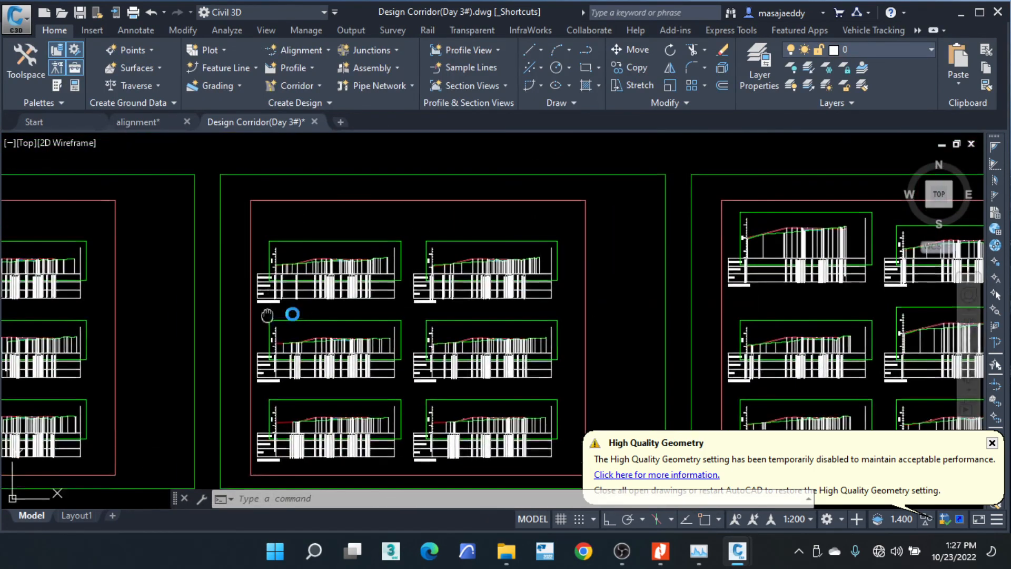
middle_click_drag(269, 315, 679, 274)
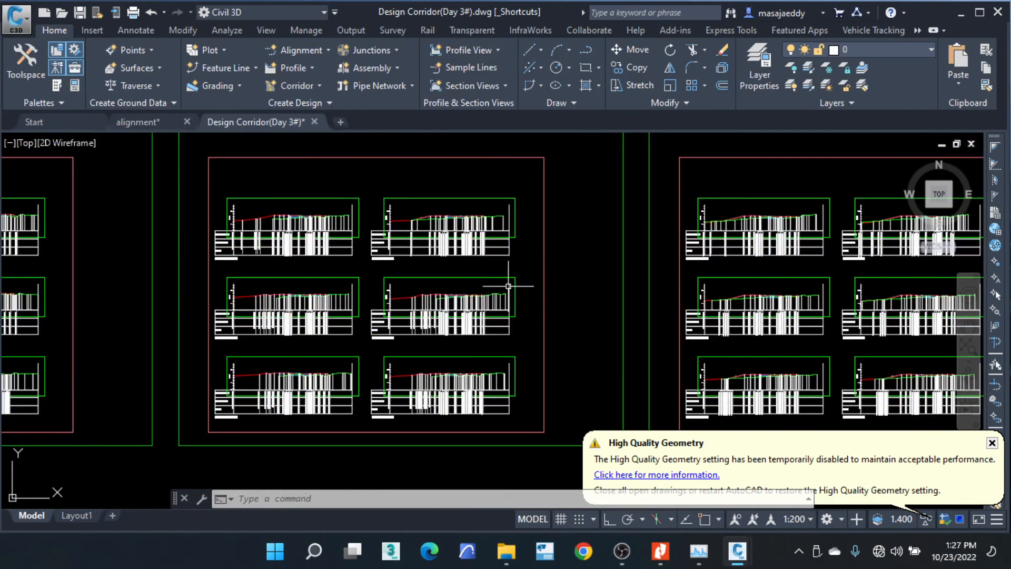
scroll(579, 275, "down", 4)
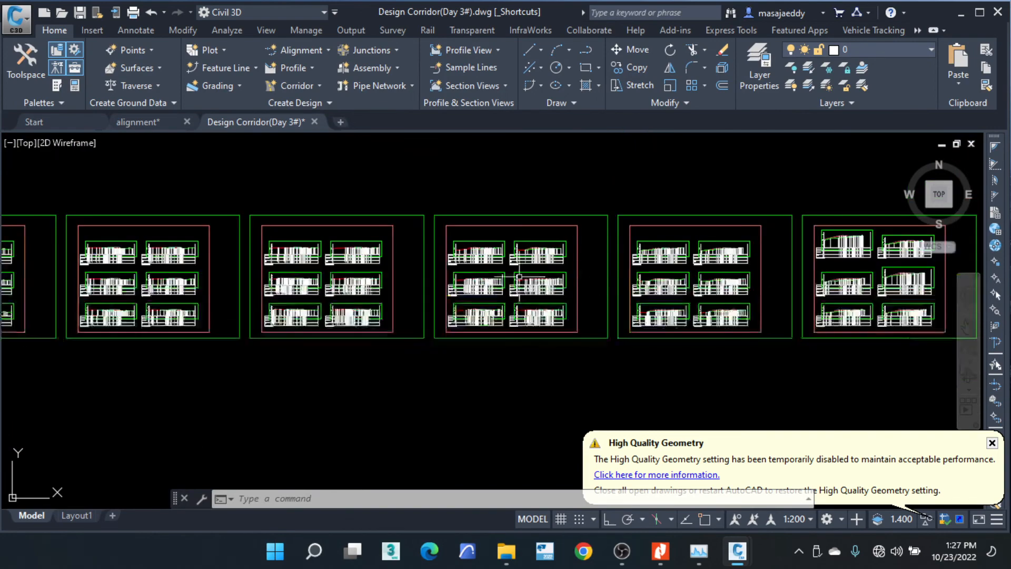
middle_click_drag(242, 277, 472, 288)
scroll(319, 258, "up", 4)
scroll(568, 235, "down", 15)
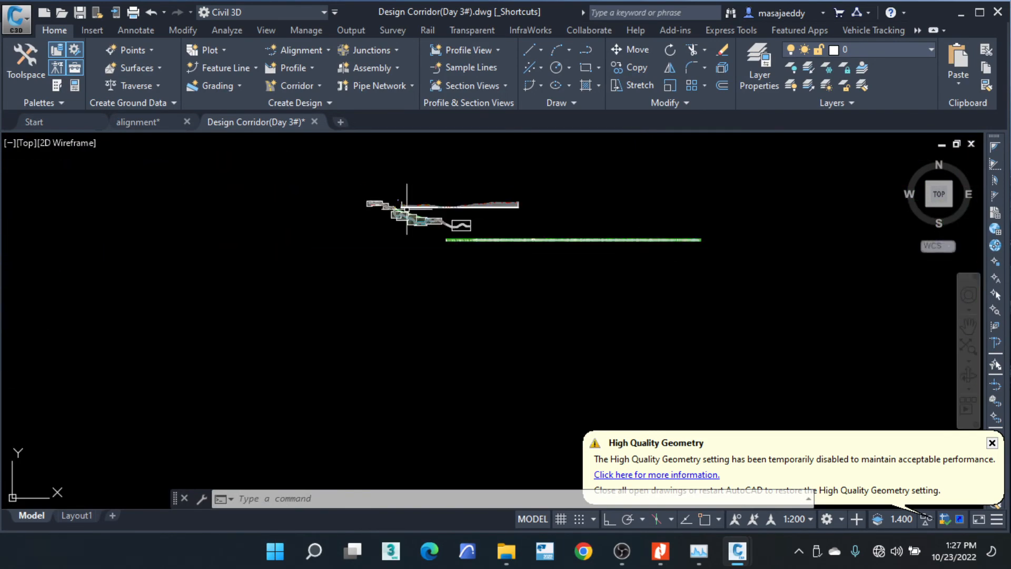
Examine the corridor in plan over the aerial images, checking the side slope hatching and sample lines near chainage 5360.000.
scroll(428, 223, "up", 8)
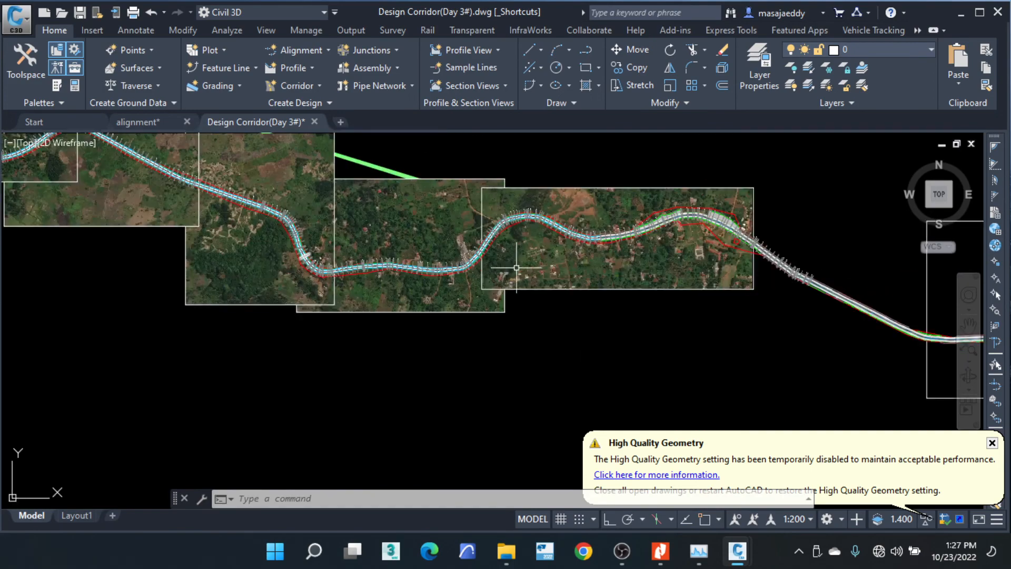
middle_click_drag(227, 194, 394, 251)
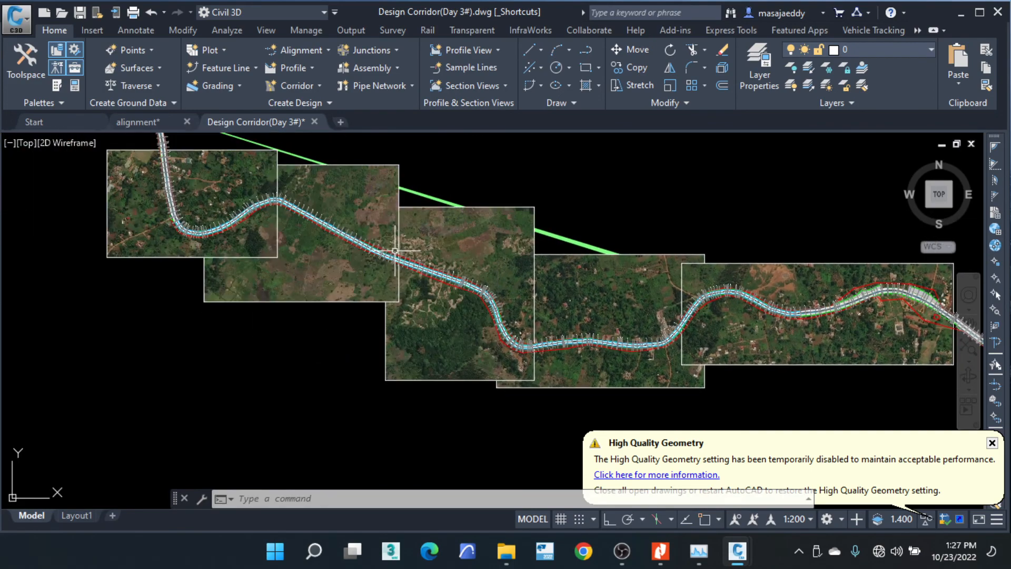
scroll(249, 194, "up", 8)
scroll(295, 192, "down", 8)
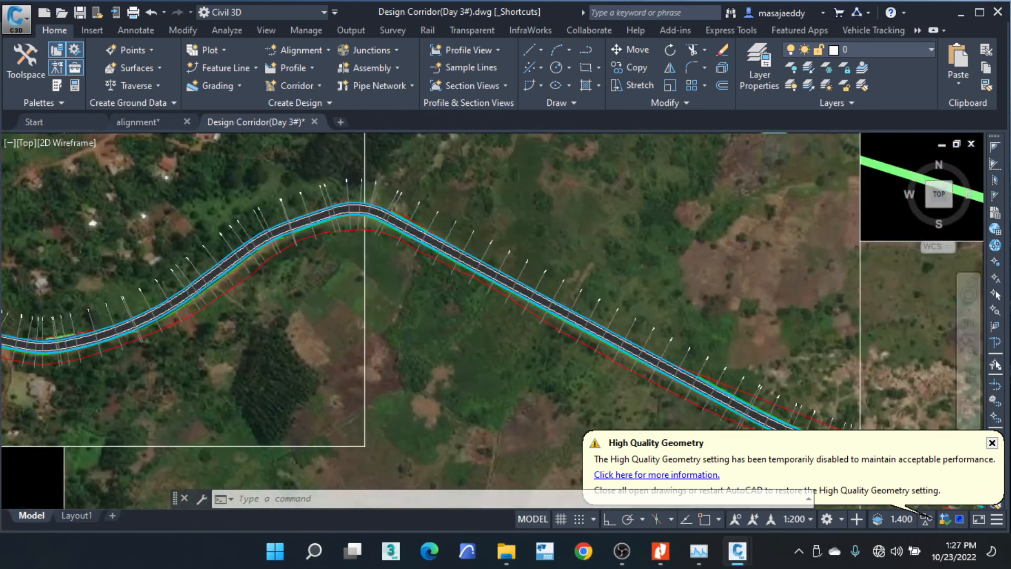
scroll(551, 287, "up", 6)
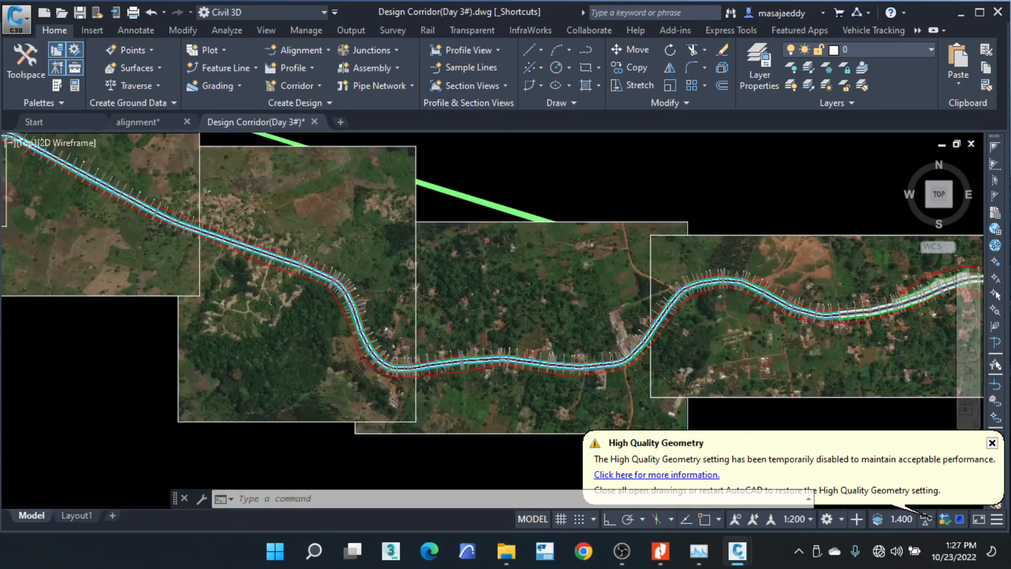
scroll(632, 287, "down", 6)
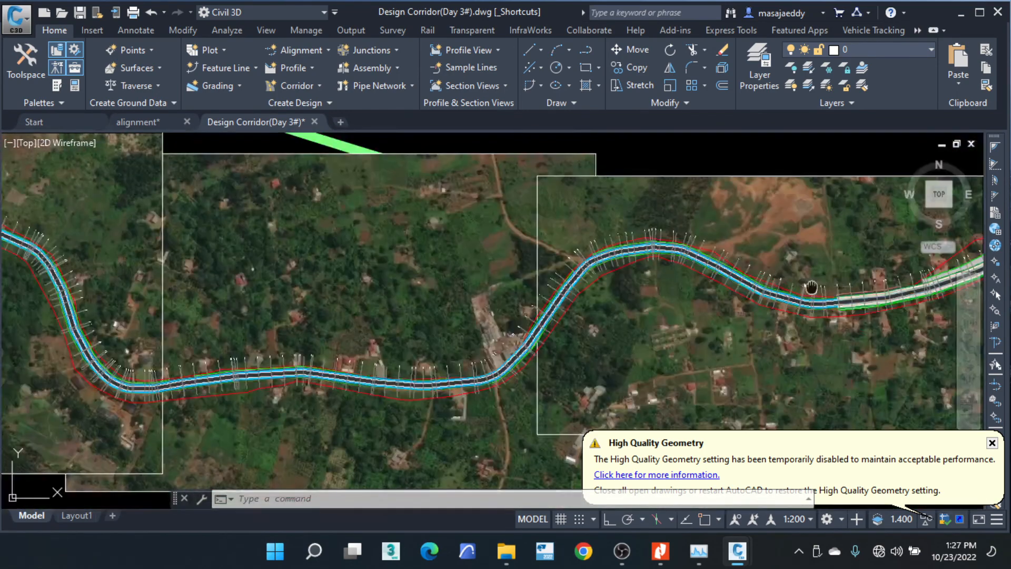
middle_click_drag(900, 283, 530, 293)
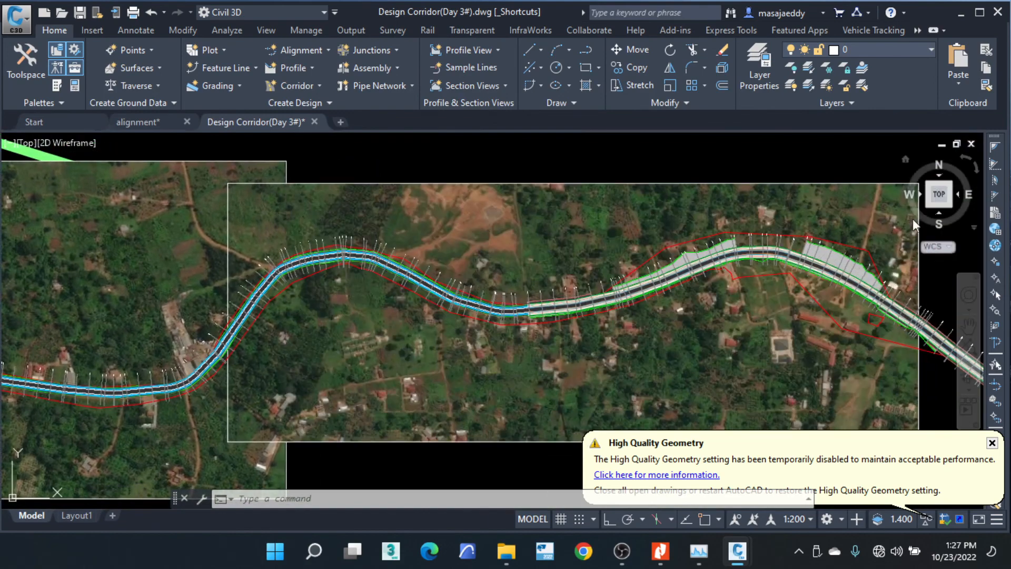
scroll(759, 247, "up", 8)
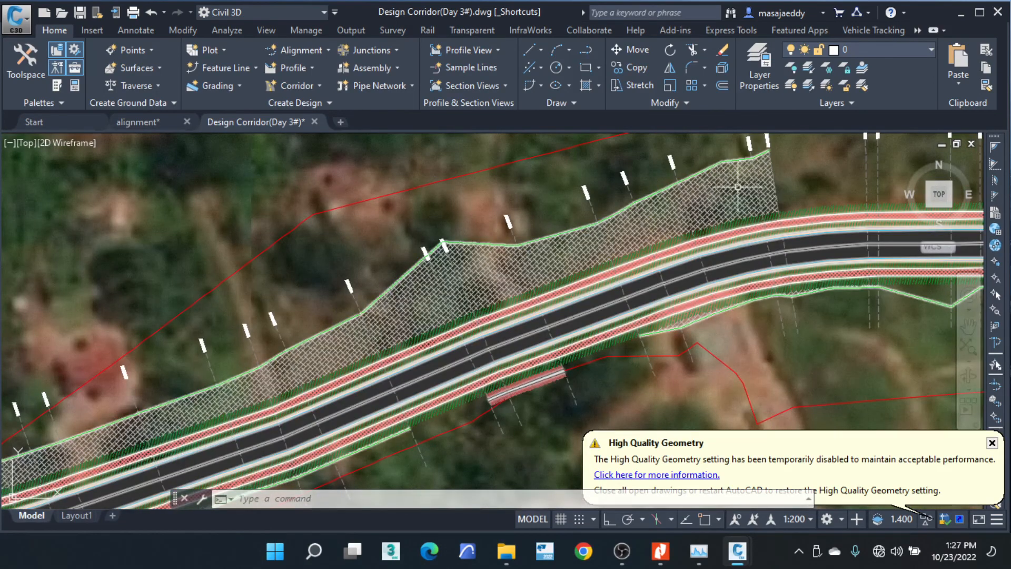
scroll(682, 242, "up", 4)
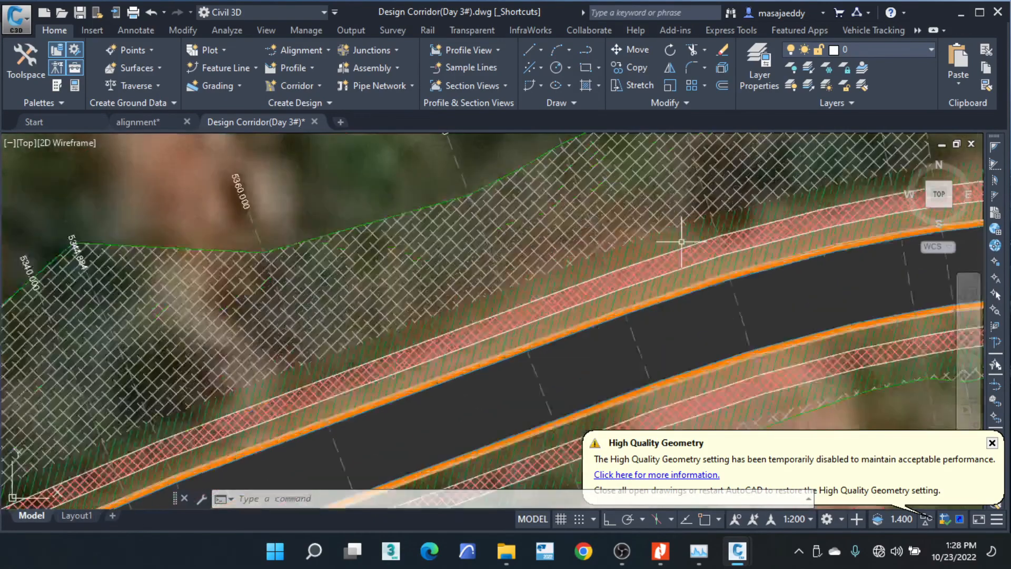
scroll(682, 242, "down", 5)
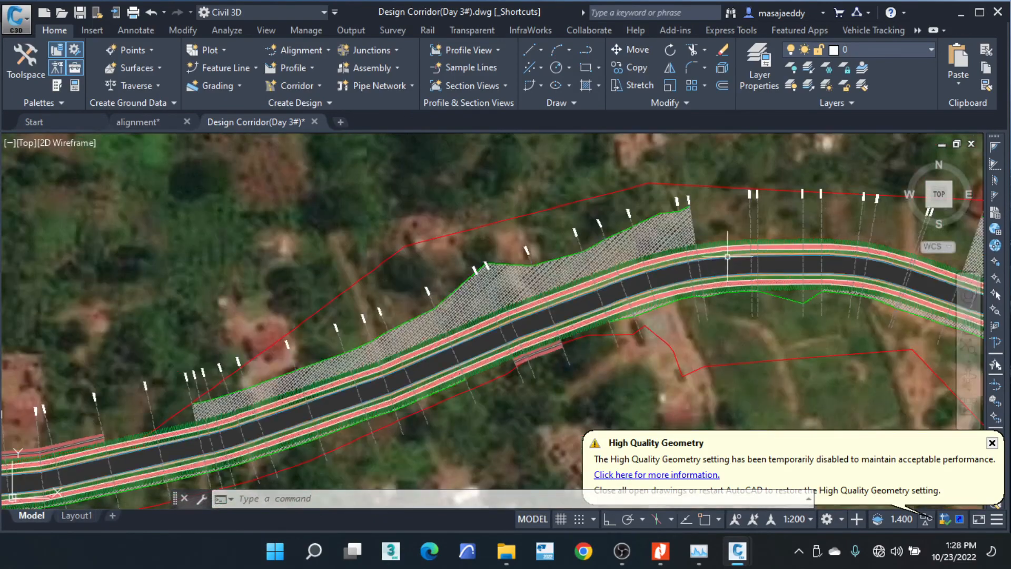
Highlight the whole corridor and check its extent and edges along the bends, leaving it unselected.
left_click(729, 255)
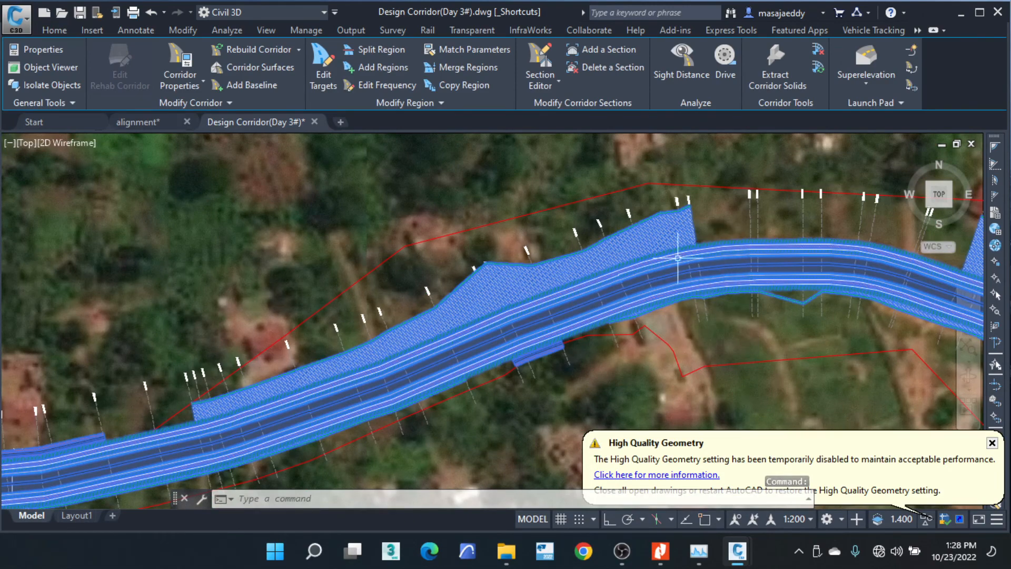
scroll(678, 258, "down", 6)
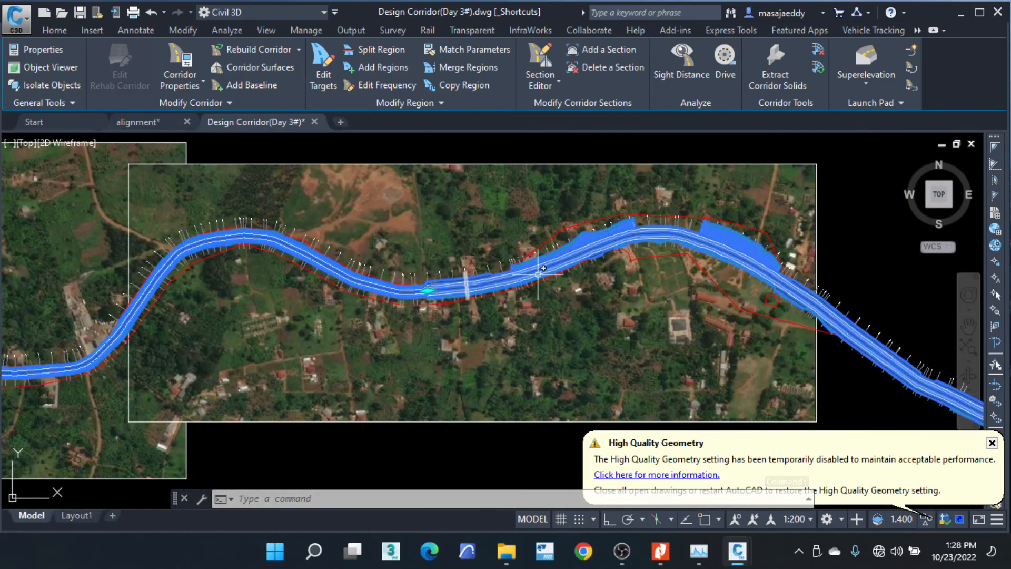
middle_click_drag(272, 272, 487, 284)
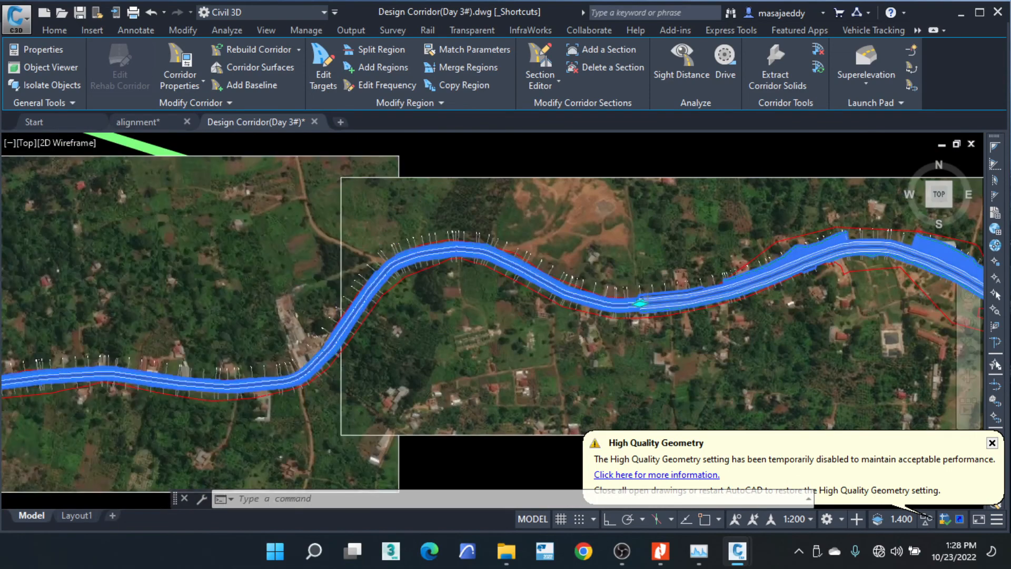
scroll(342, 331, "up", 10)
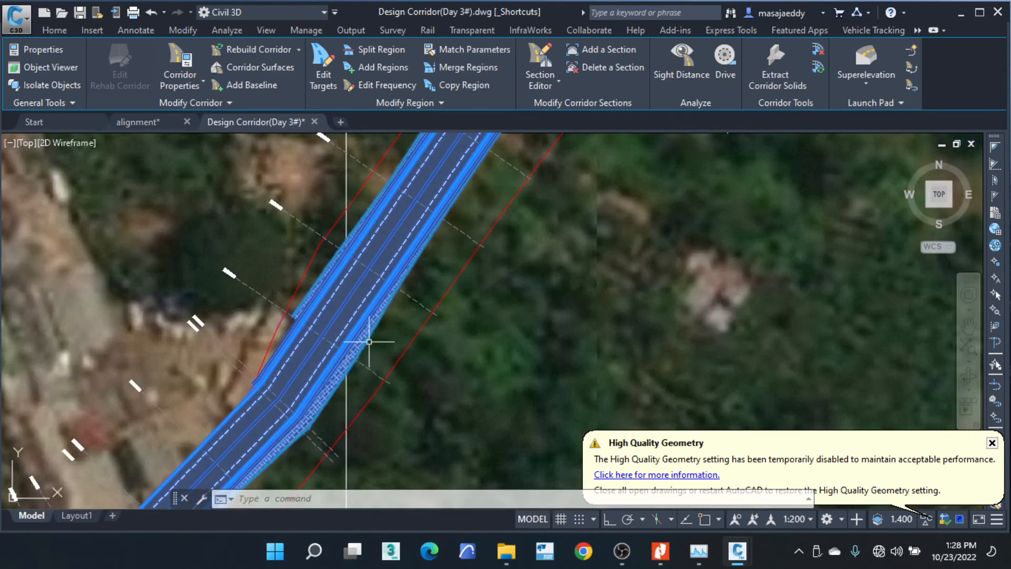
key("Escape")
scroll(369, 341, "down", 10)
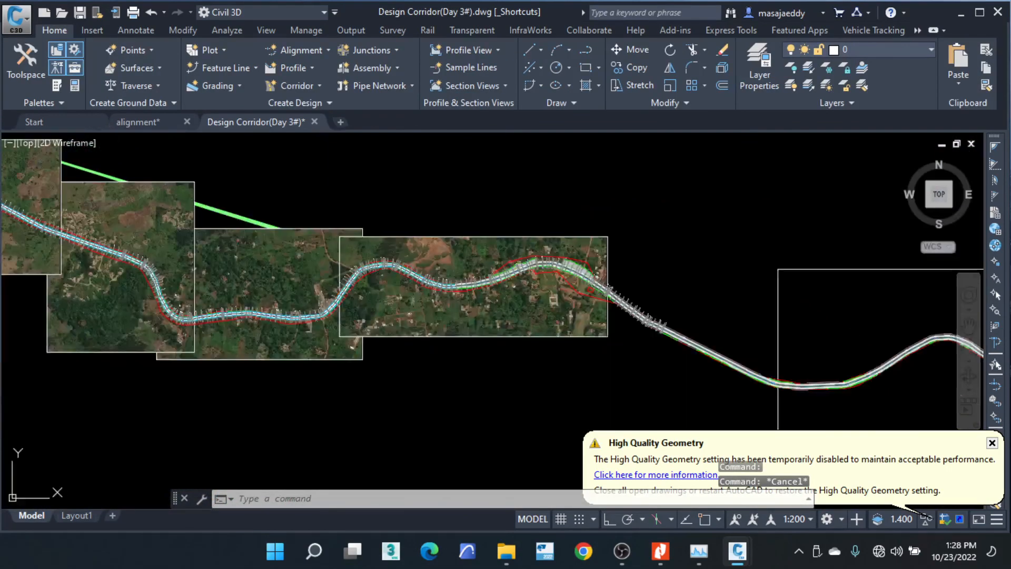
Compare the section sheets with the plan and long section, checking the view arrangement on sheets in the middle of the row.
scroll(377, 322, "down", 4)
scroll(696, 369, "up", 8)
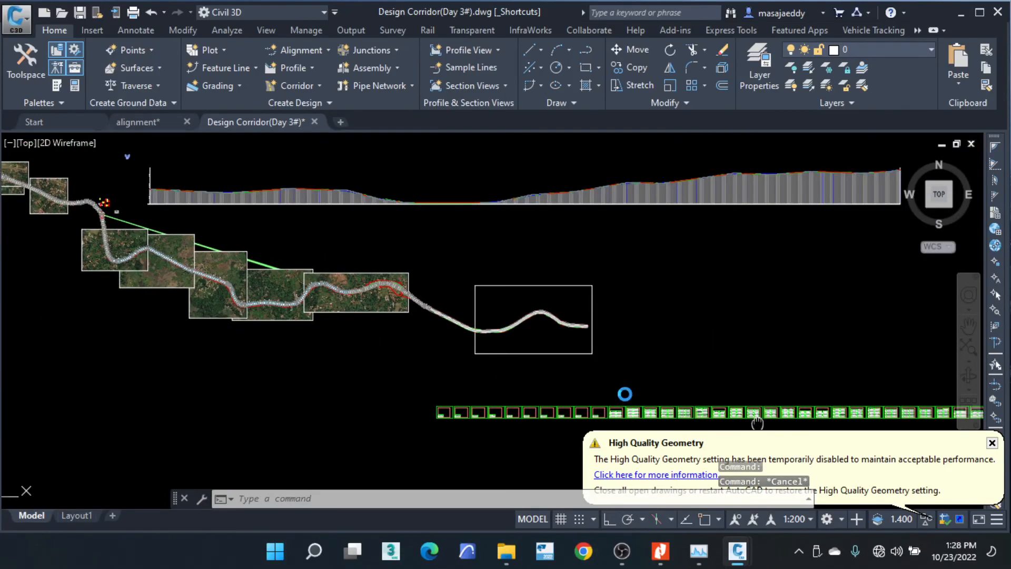
scroll(697, 368, "up", 6)
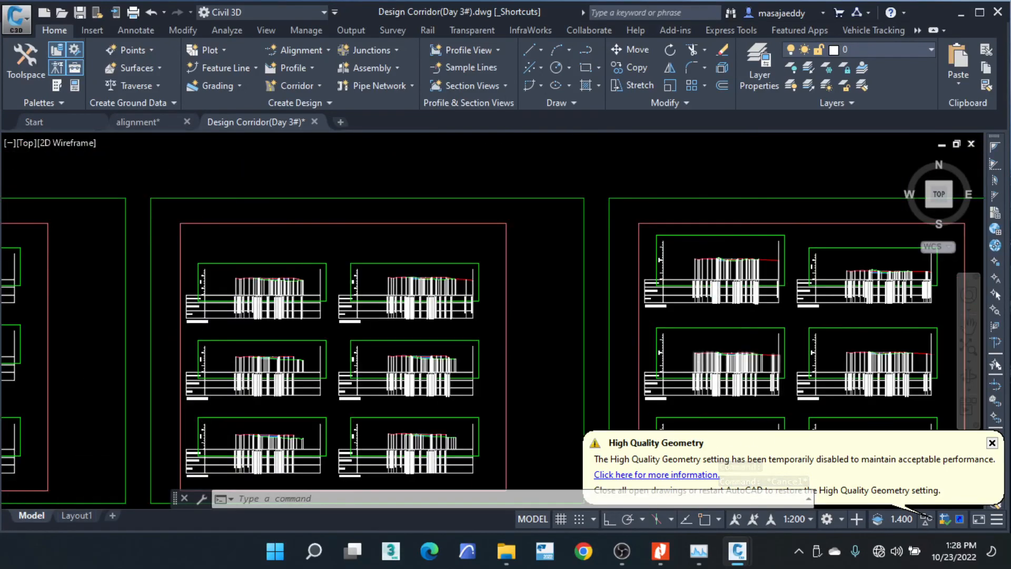
scroll(310, 253, "down", 6)
scroll(508, 210, "down", 7)
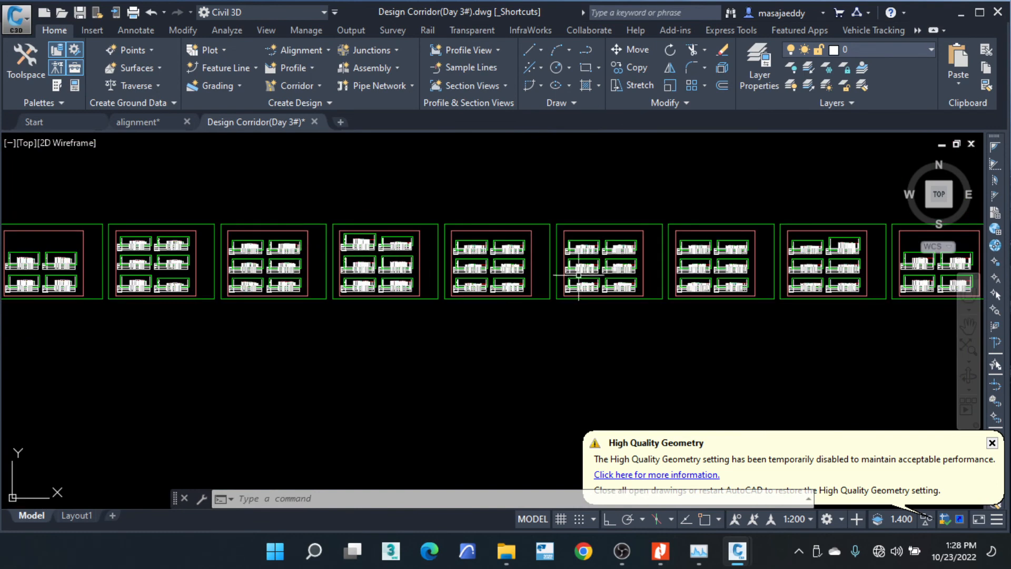
scroll(496, 285, "down", 5)
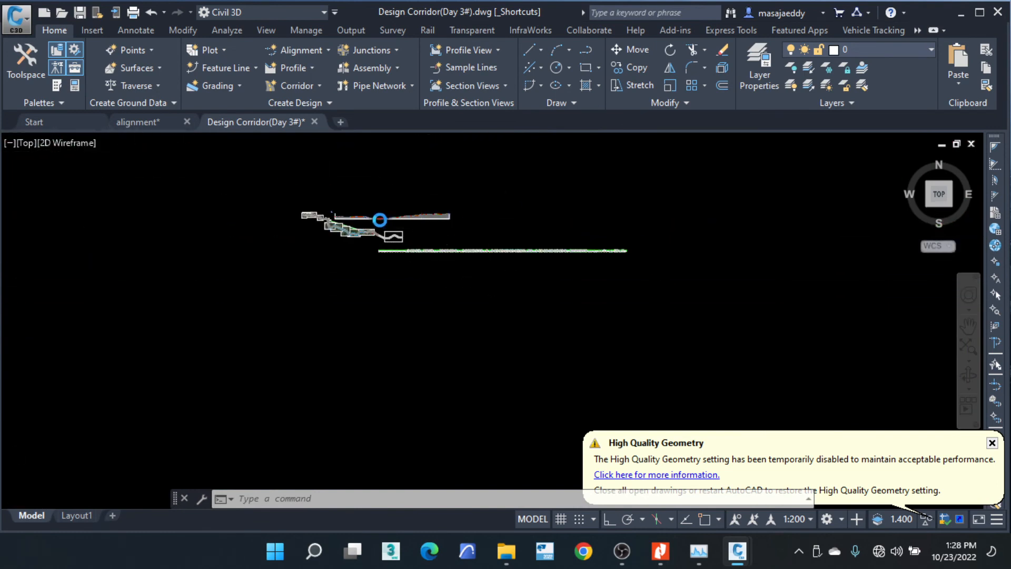
Examine the long section's ground line and chainage band around chainage 2865.
scroll(380, 220, "up", 8)
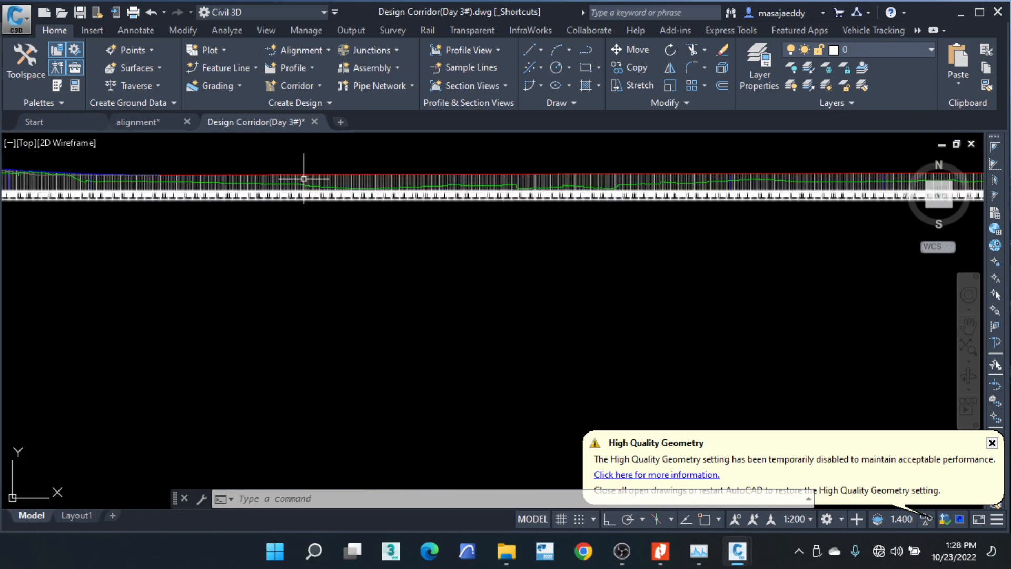
scroll(384, 190, "up", 6)
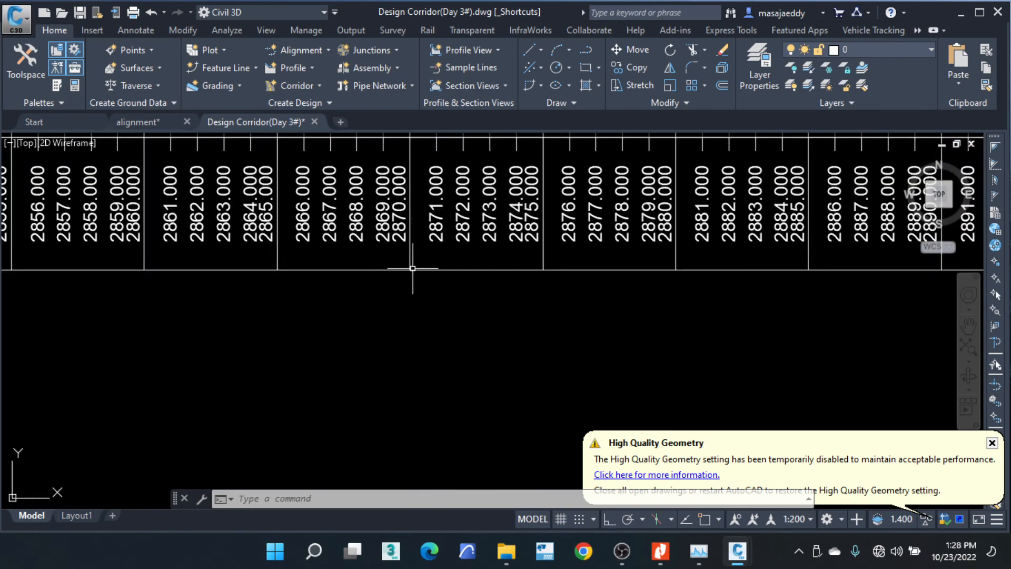
scroll(412, 268, "down", 4)
scroll(383, 211, "up", 3)
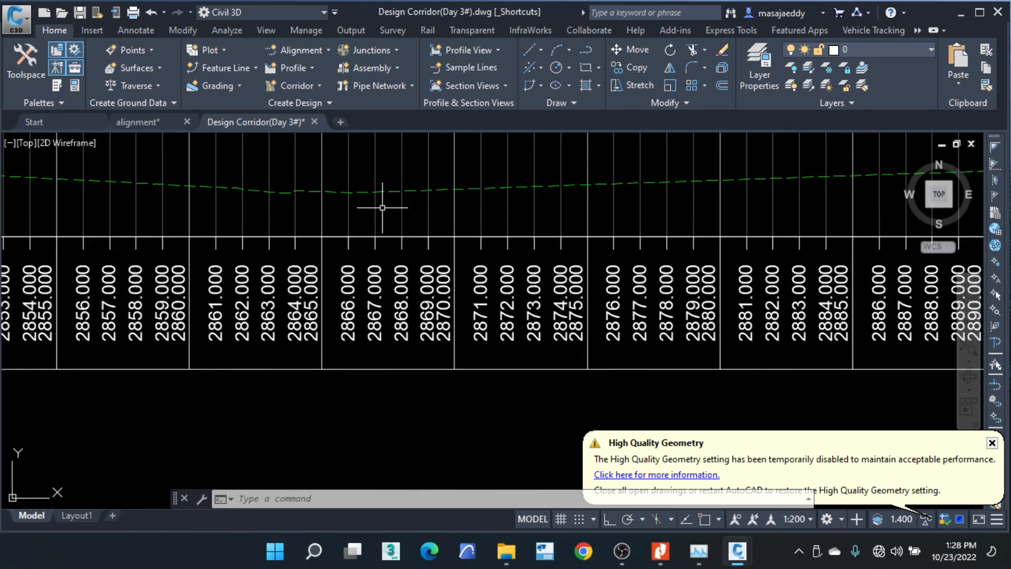
left_click(373, 206)
left_click(341, 217)
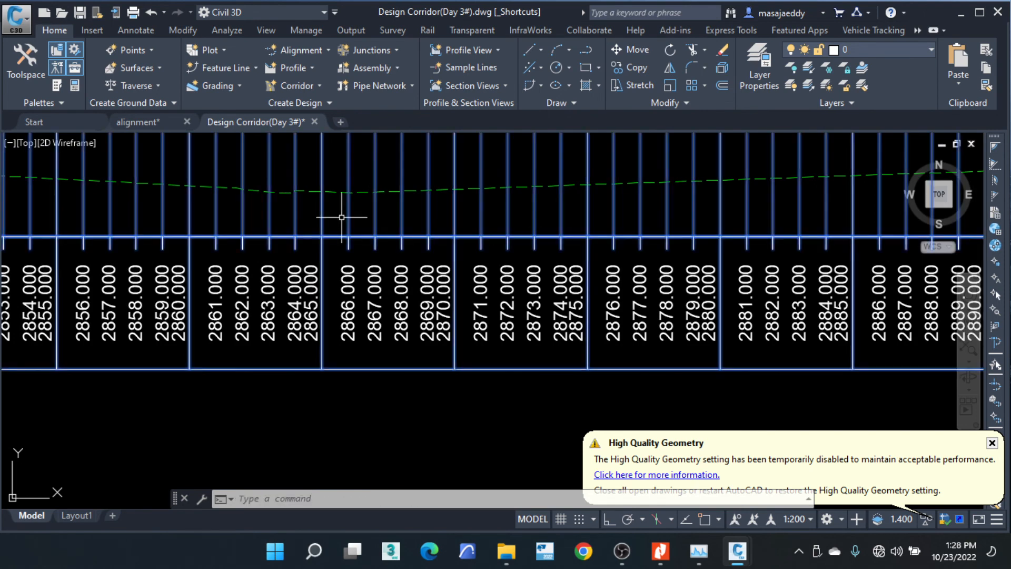
left_click(98, 80)
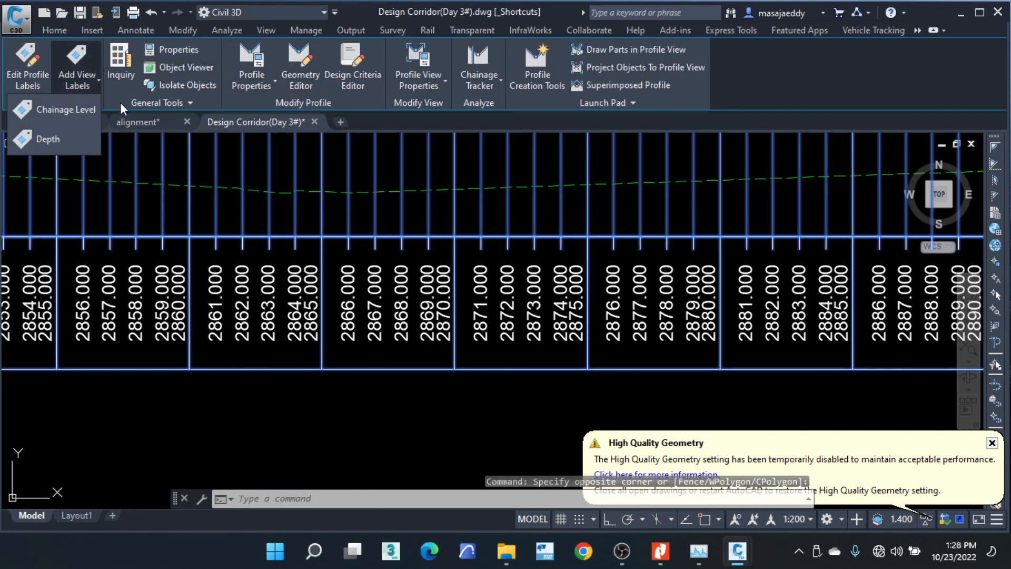
left_click(77, 110)
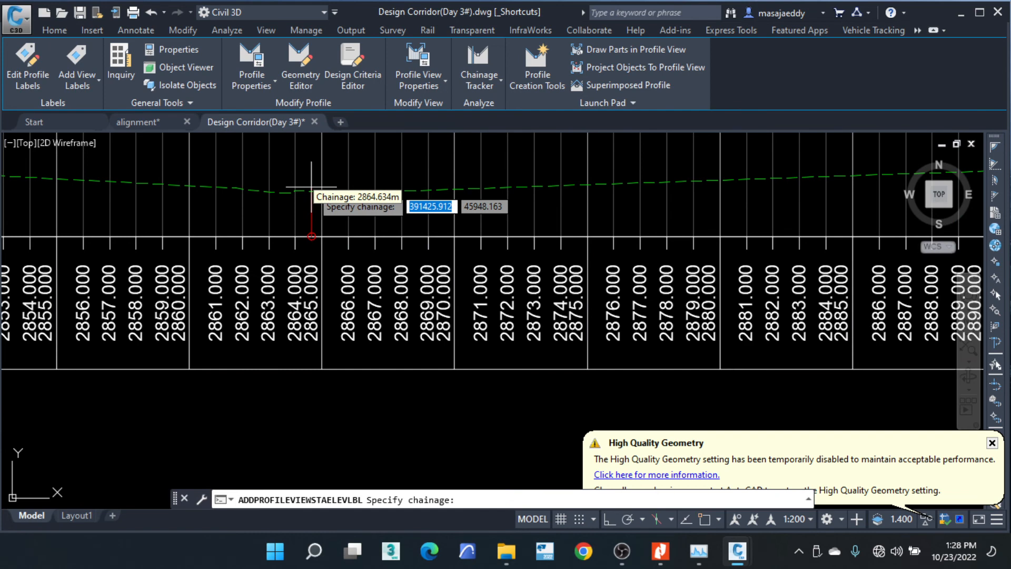
key("Escape")
key("Escape")
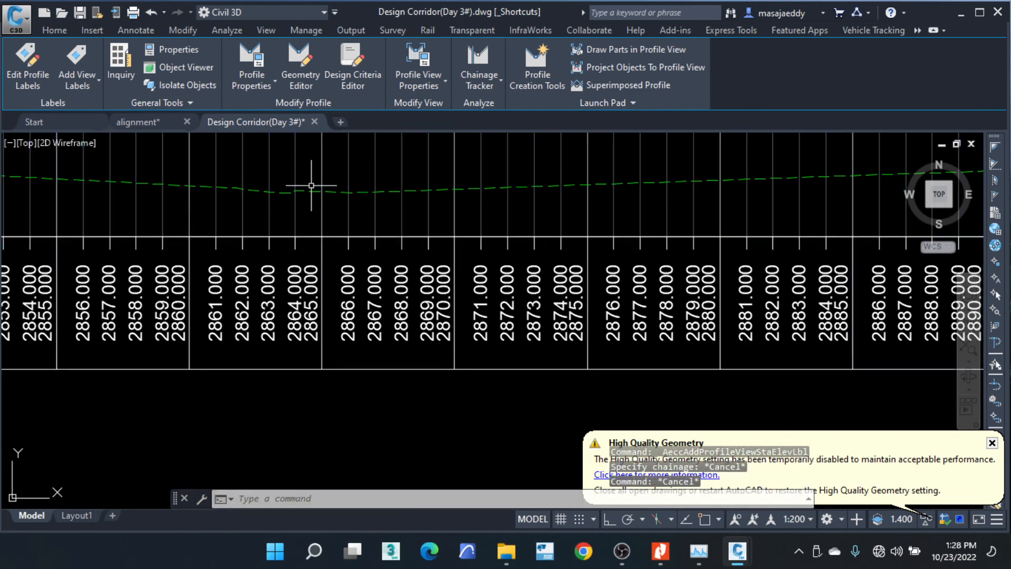
Go from the long section back to the row of section sheets and examine the views from chainage 1622.170 onwards.
scroll(485, 217, "down", 18)
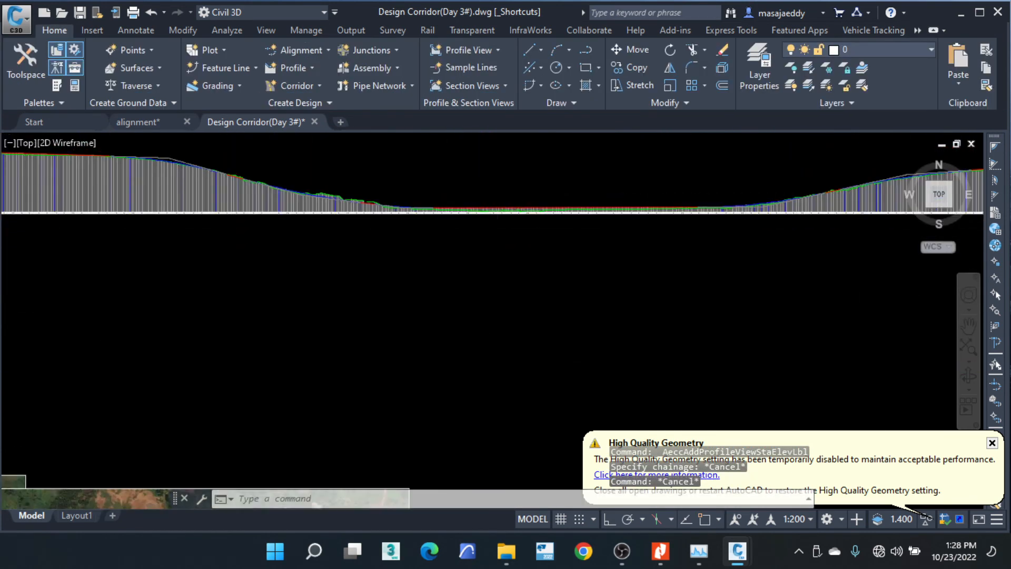
scroll(247, 345, "down", 10)
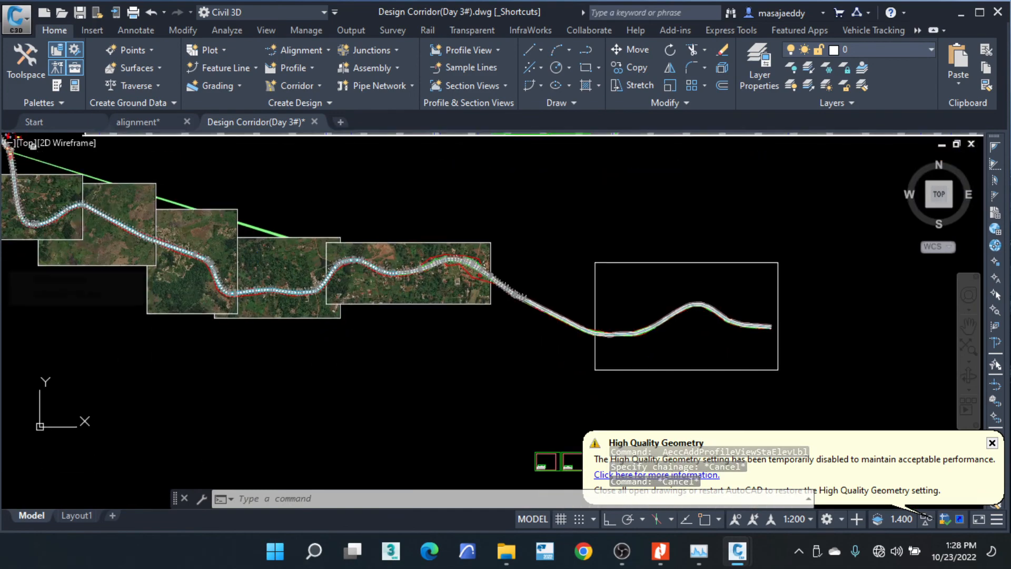
scroll(542, 295, "up", 15)
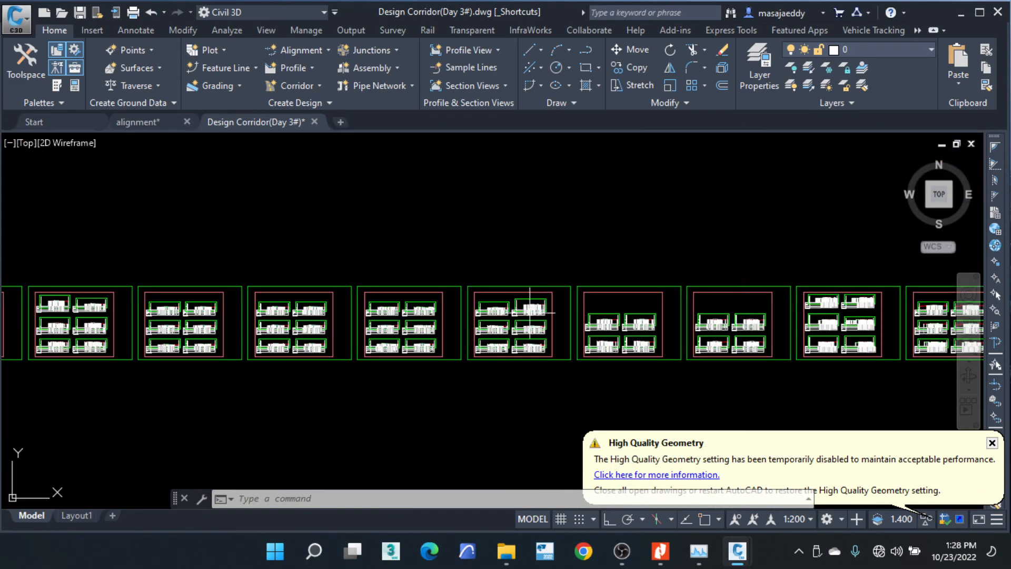
scroll(410, 298, "up", 5)
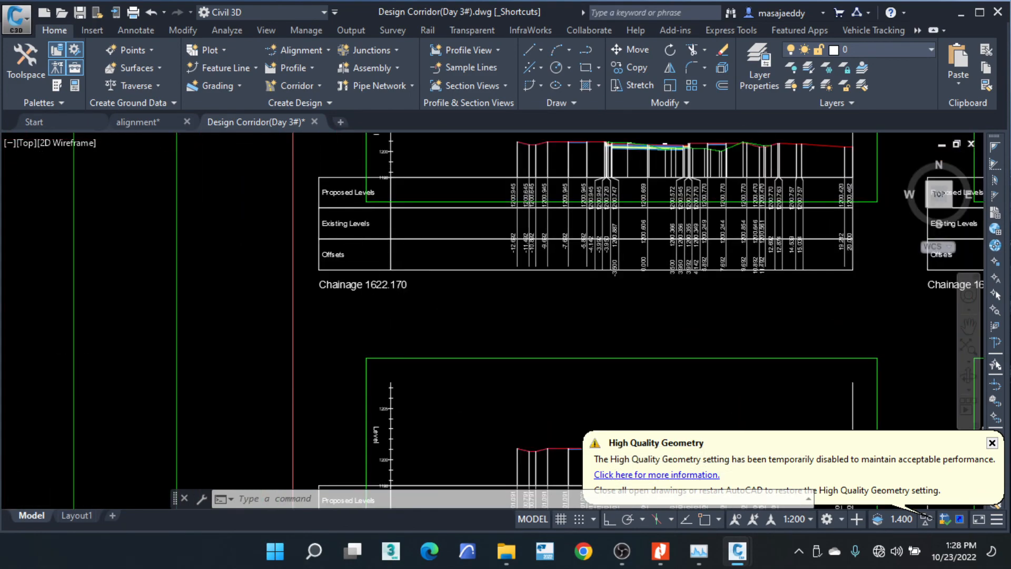
scroll(363, 238, "down", 13)
mouse_move(724, 269)
middle_mouse_down()
mouse_move(465, 260)
mouse_move(194, 230)
middle_mouse_up()
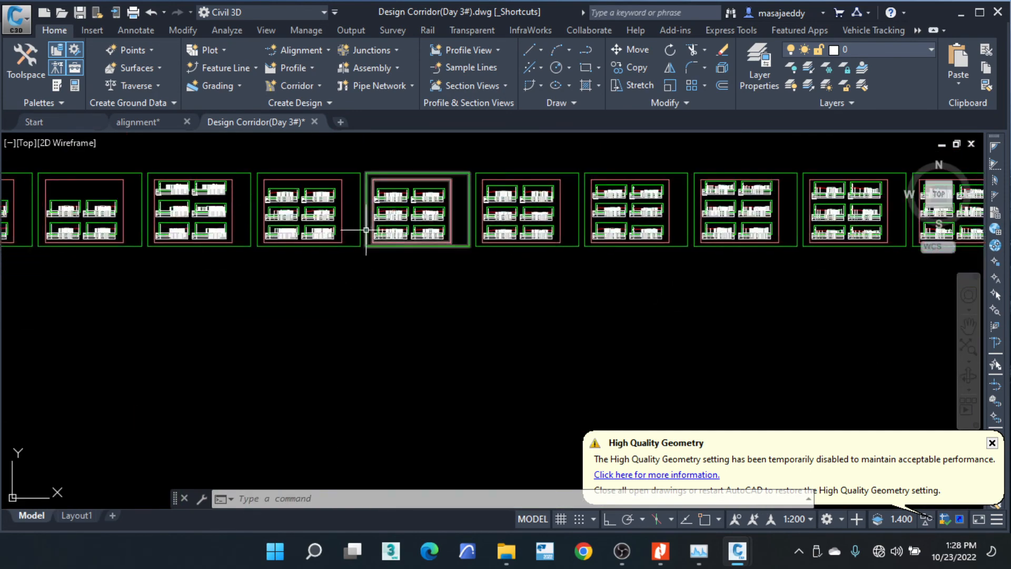
scroll(268, 232, "up", 10)
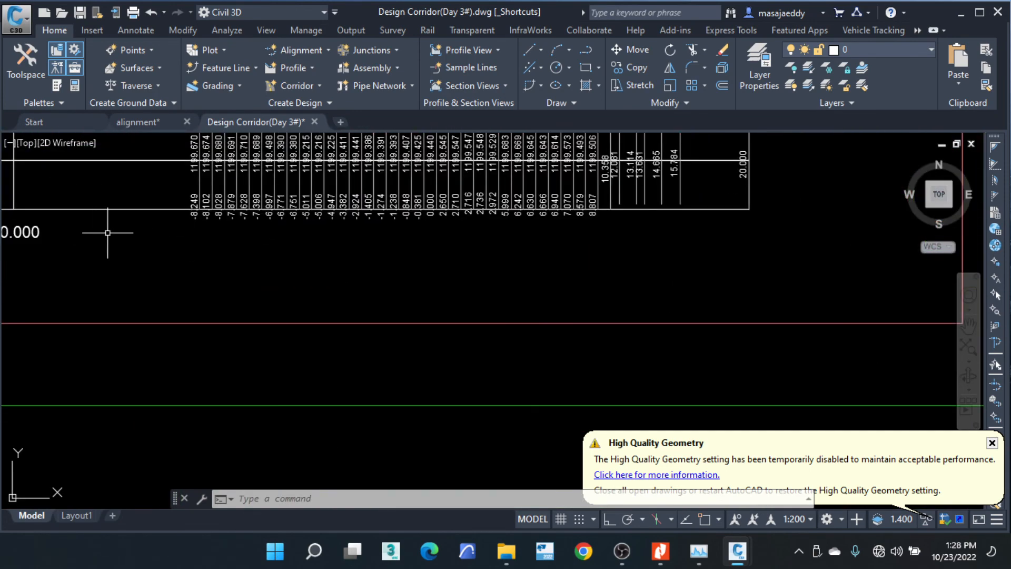
scroll(107, 233, "down", 8)
scroll(631, 225, "up", 4)
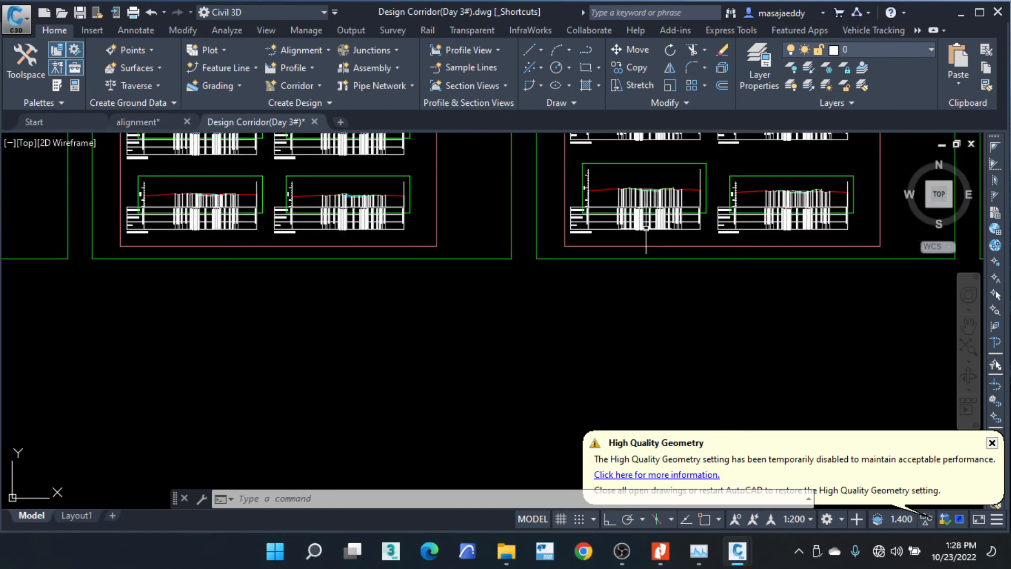
Examine the section views around chainage 2218.342 and compare their arrangement with the neighbouring sheets.
middle_click_drag(653, 220, 406, 373)
middle_click_drag(669, 252, 373, 258)
scroll(474, 227, "up", 3)
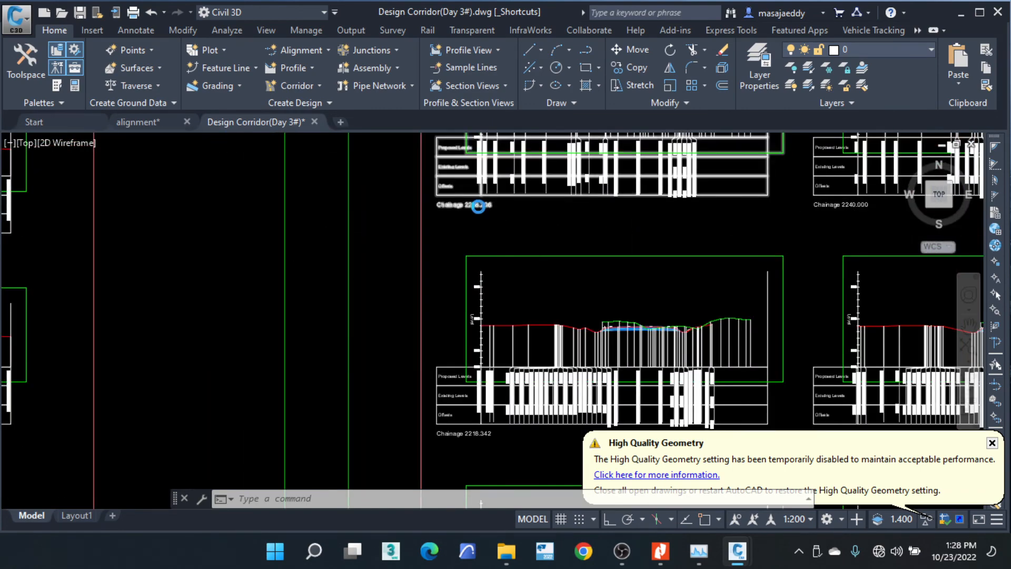
scroll(466, 230, "up", 2)
scroll(466, 230, "down", 1)
scroll(466, 231, "down", 4)
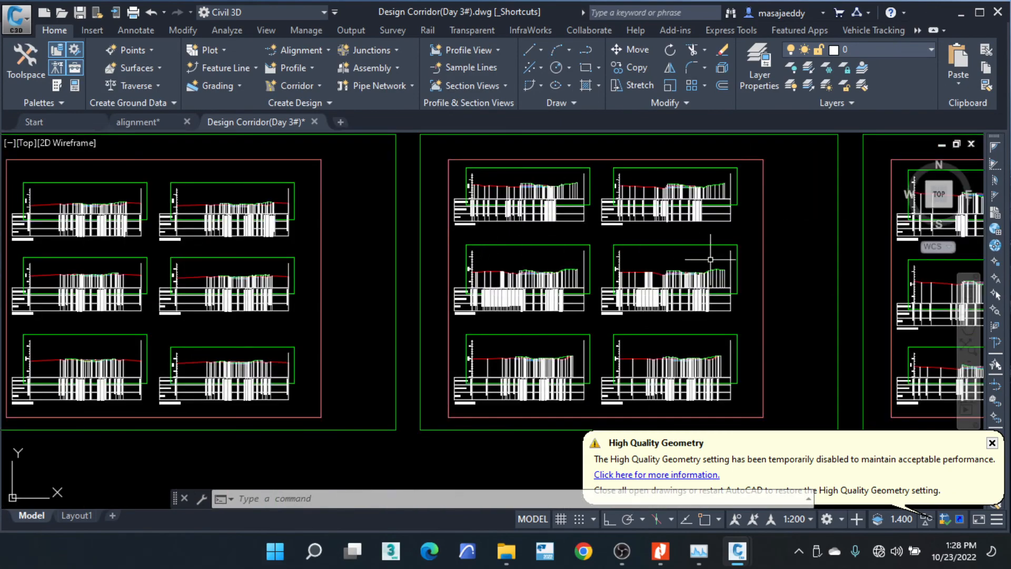
Check the pavement layers against the ground line on the following sheets, including the sections at chainages 2326.347 to 2349.396.
mouse_move(593, 256)
middle_mouse_down()
mouse_move(463, 237)
mouse_move(135, 221)
middle_mouse_up()
scroll(684, 258, "up", 2)
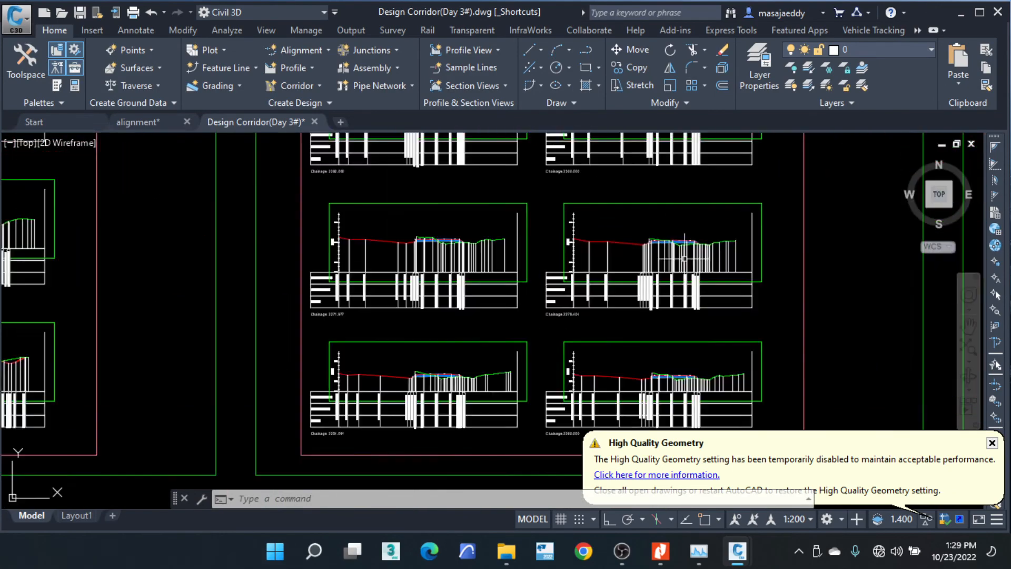
scroll(684, 258, "up", 6)
scroll(577, 203, "up", 1)
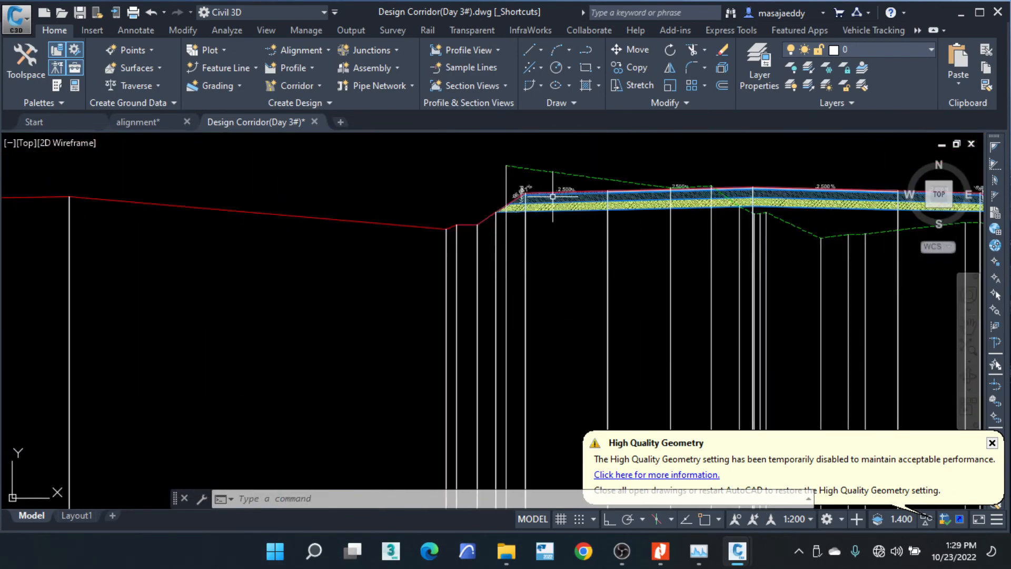
scroll(671, 267, "down", 5)
mouse_move(775, 276)
middle_mouse_down()
mouse_move(503, 321)
mouse_move(467, 341)
middle_mouse_up()
scroll(483, 189, "up", 4)
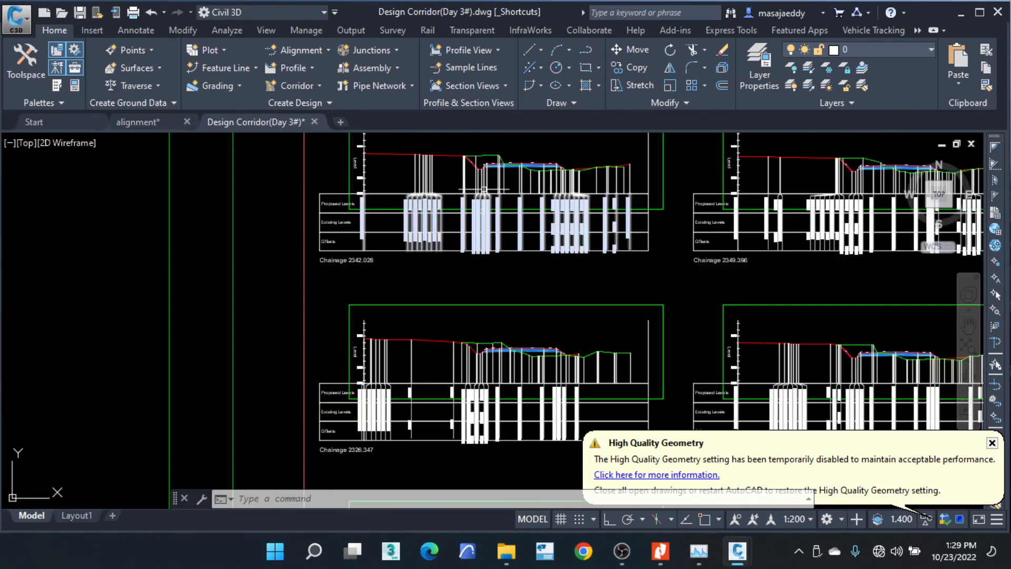
scroll(375, 262, "up", 2)
scroll(383, 247, "down", 8)
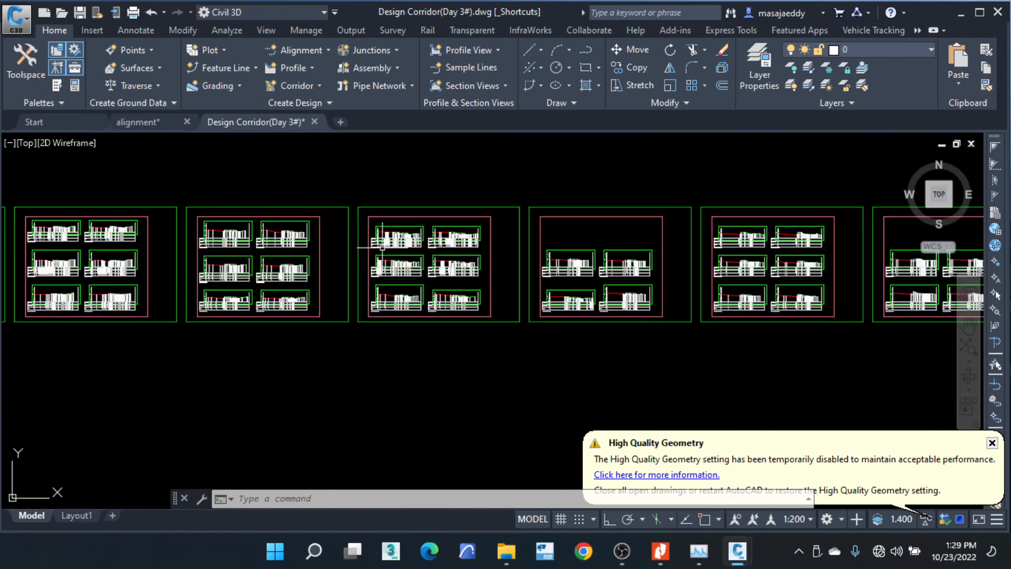
middle_click_drag(827, 330, 427, 339)
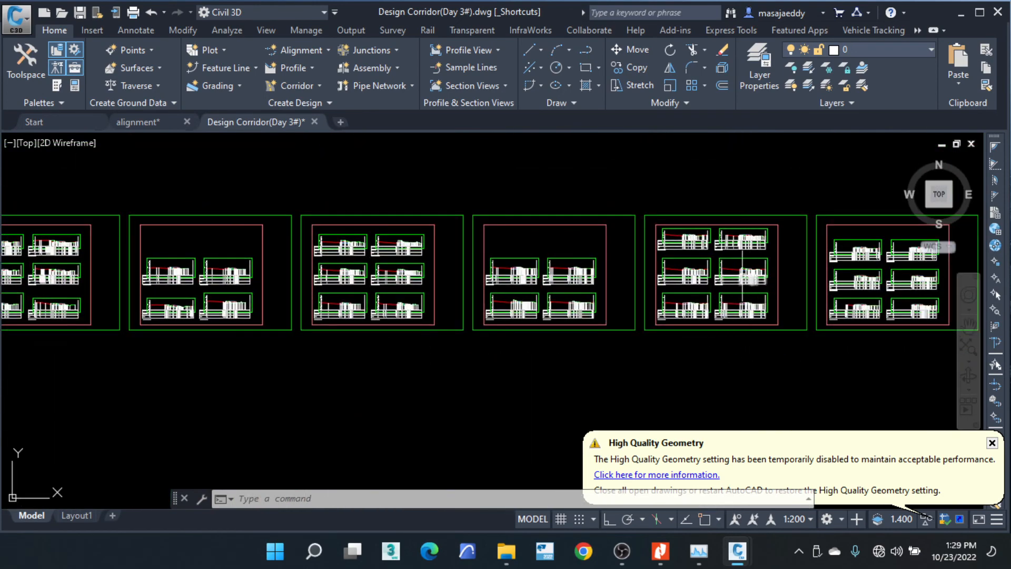
Examine the proposed and existing ground lines in the sections from chainage 2560.000 to 2644.723.
scroll(541, 235, "up", 8)
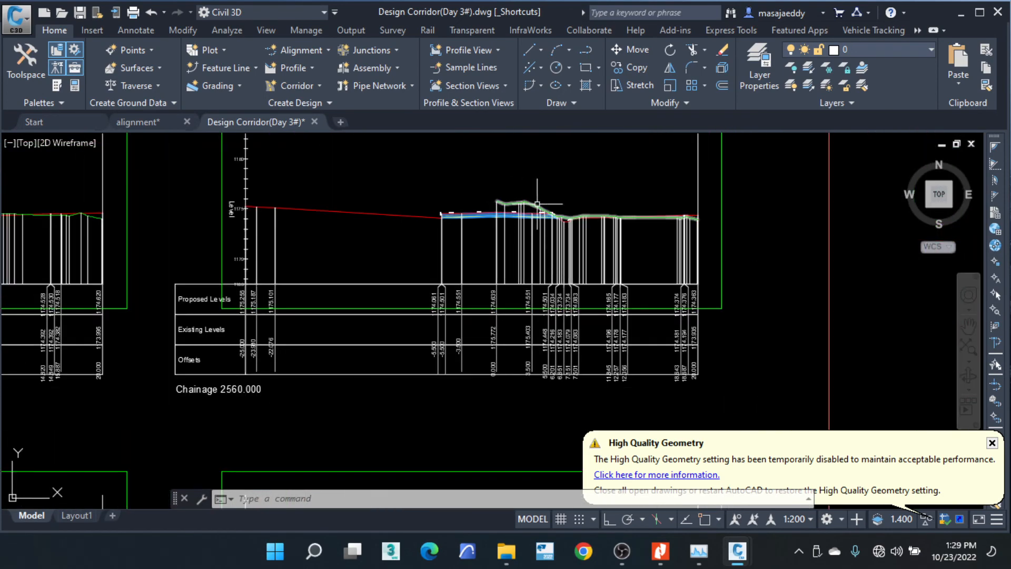
scroll(490, 208, "down", 3)
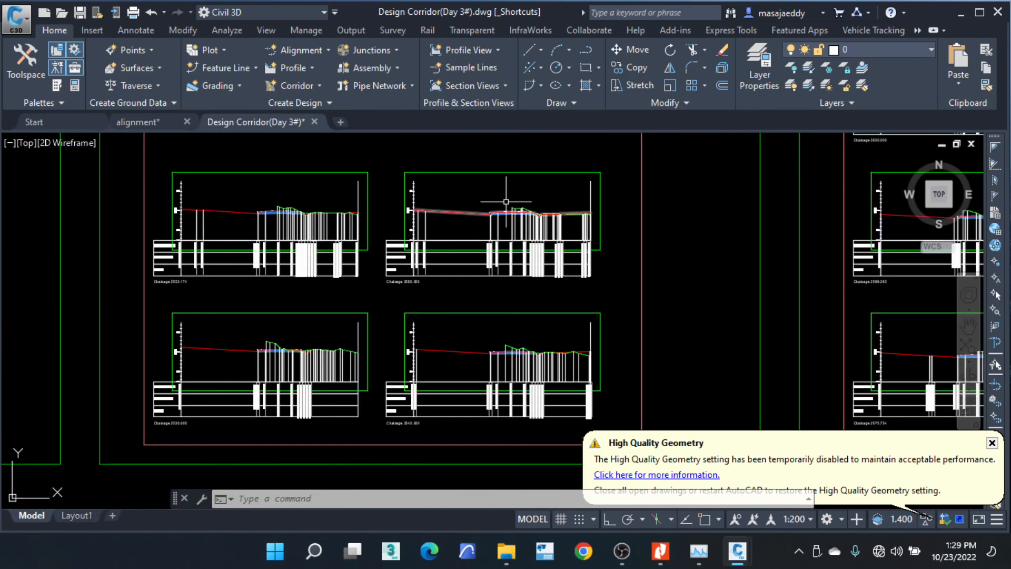
middle_click_drag(840, 336, 512, 284)
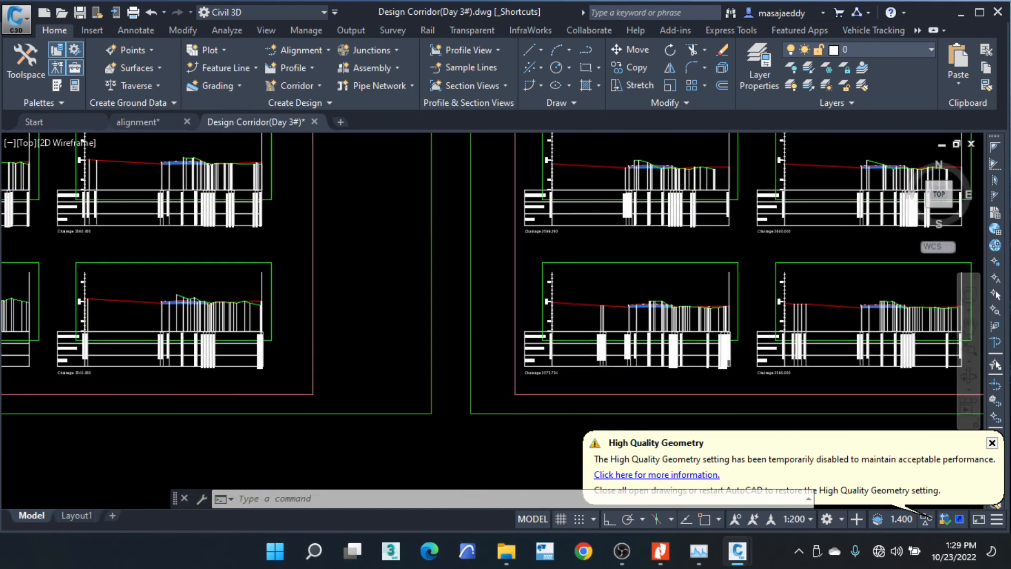
middle_click_drag(811, 320, 471, 300)
middle_click_drag(765, 300, 453, 301)
scroll(732, 345, "up", 4)
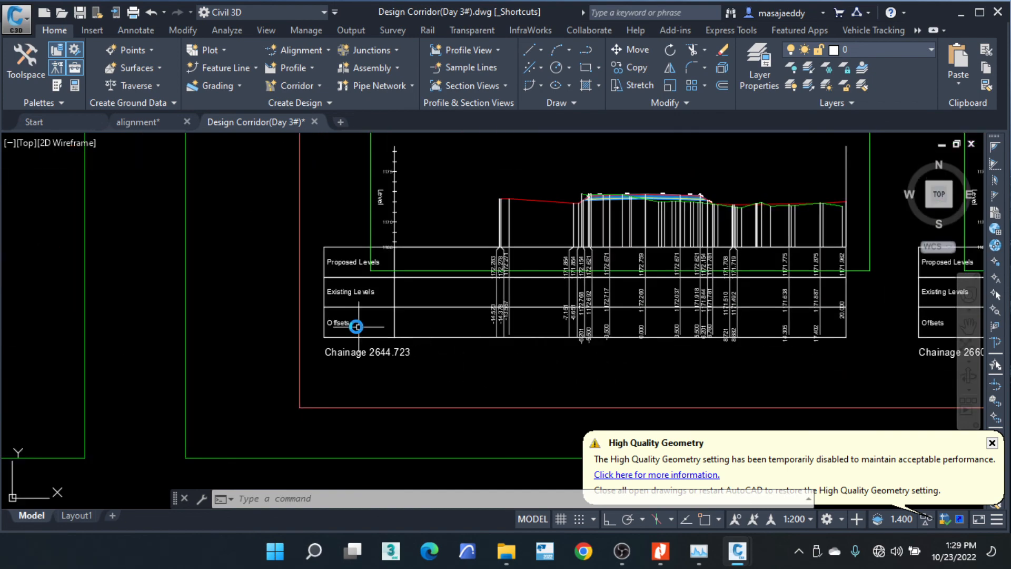
Examine the pavement layers, crossfalls and side slopes on the sheets around chainage 3040.000.
scroll(357, 325, "down", 7)
middle_click_drag(800, 291, 383, 299)
middle_click_drag(781, 260, 499, 285)
scroll(528, 249, "up", 2)
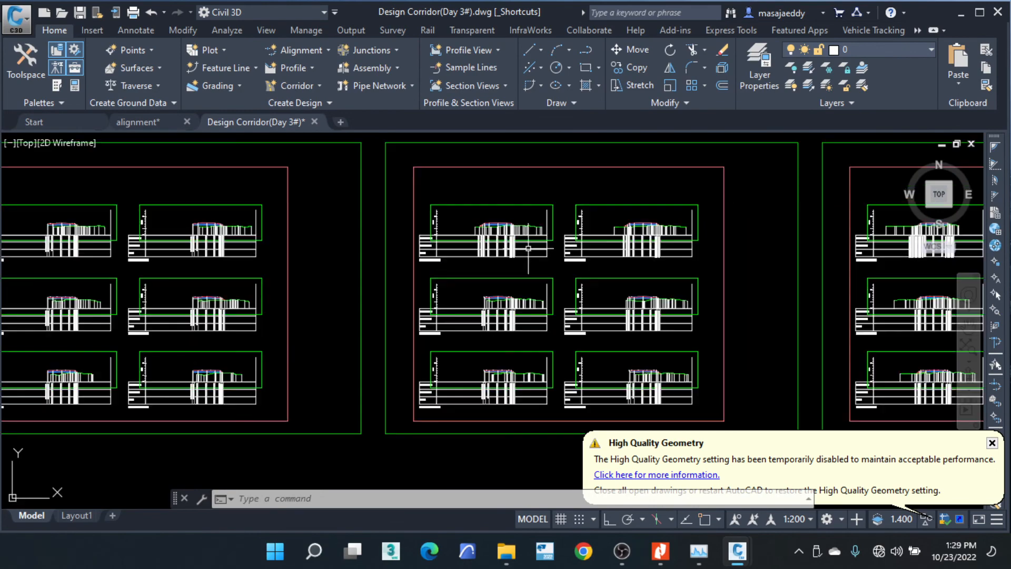
scroll(528, 248, "up", 10)
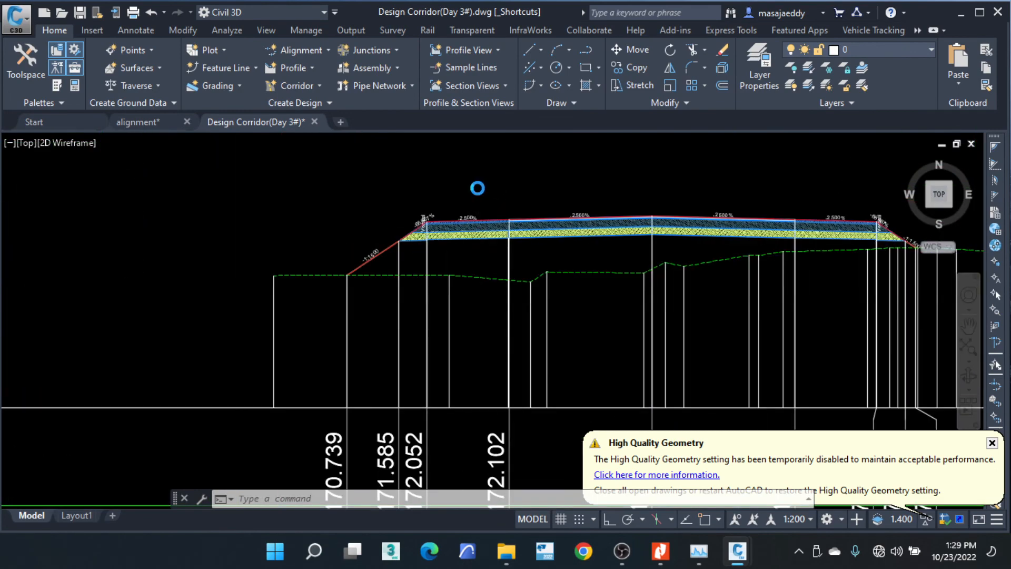
scroll(477, 188, "down", 10)
scroll(403, 263, "up", 4)
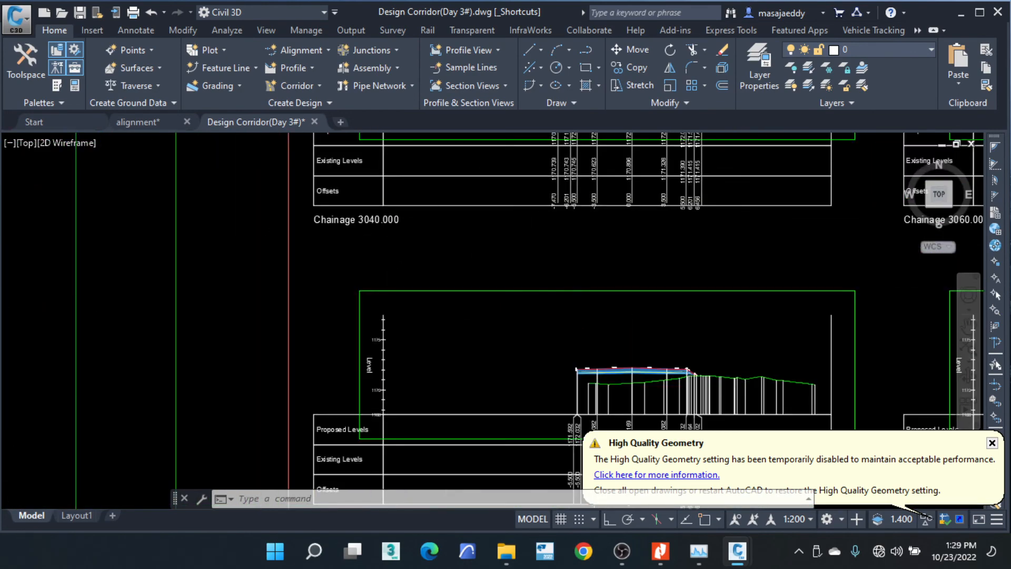
scroll(635, 241, "down", 8)
Check the raised road's proposed levels, existing levels and offsets in the sections at chainages 2940.000 and 2880.000.
scroll(435, 208, "up", 8)
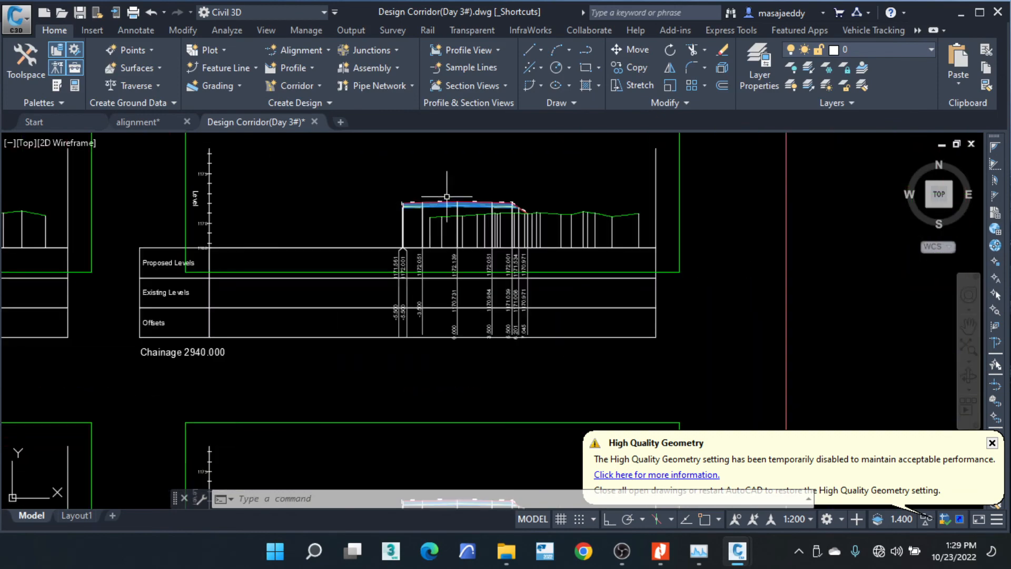
scroll(432, 232, "down", 7)
scroll(432, 232, "up", 8)
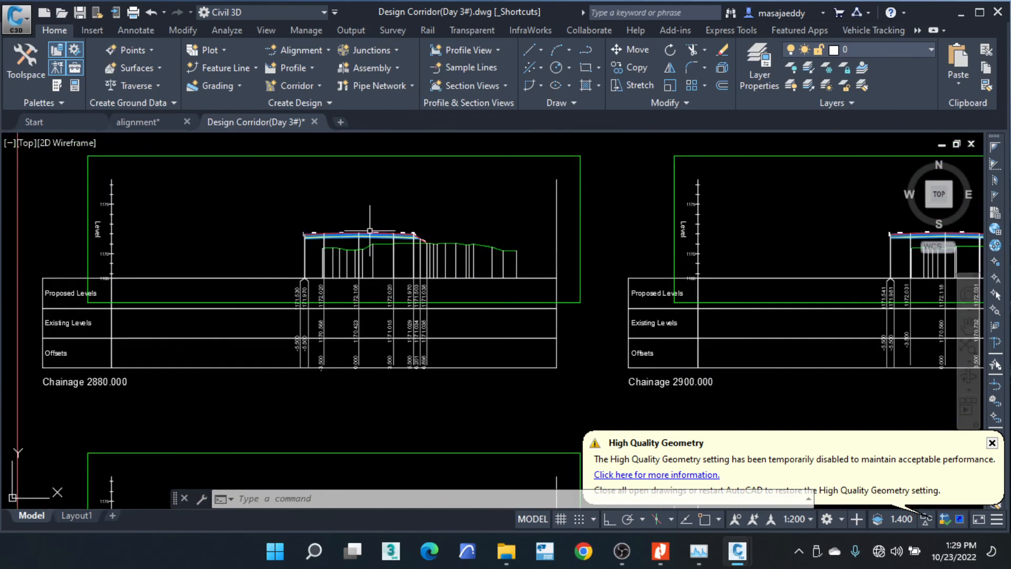
scroll(452, 219, "up", 7)
scroll(443, 411, "down", 5)
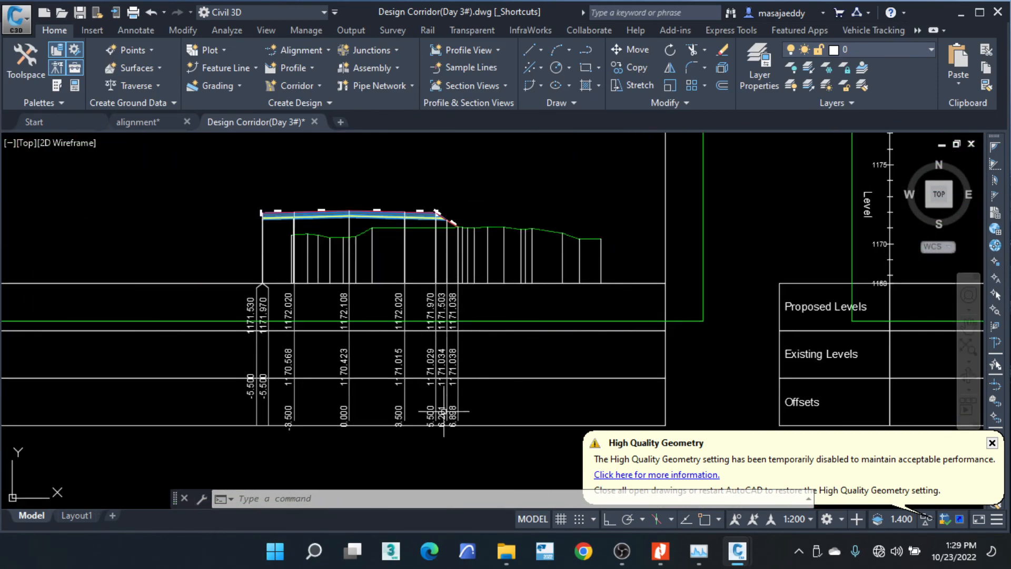
scroll(556, 319, "down", 4)
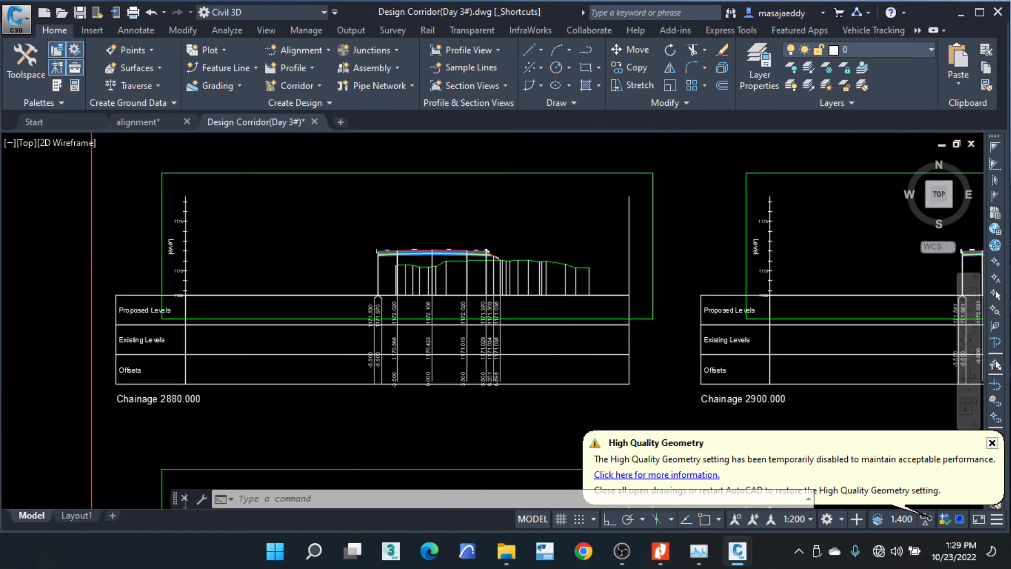
scroll(537, 299, "down", 4)
Examine the fill slopes and pavement layers in the sections at chainages 2780.000 and 2740.000.
middle_click_drag(292, 318, 482, 310)
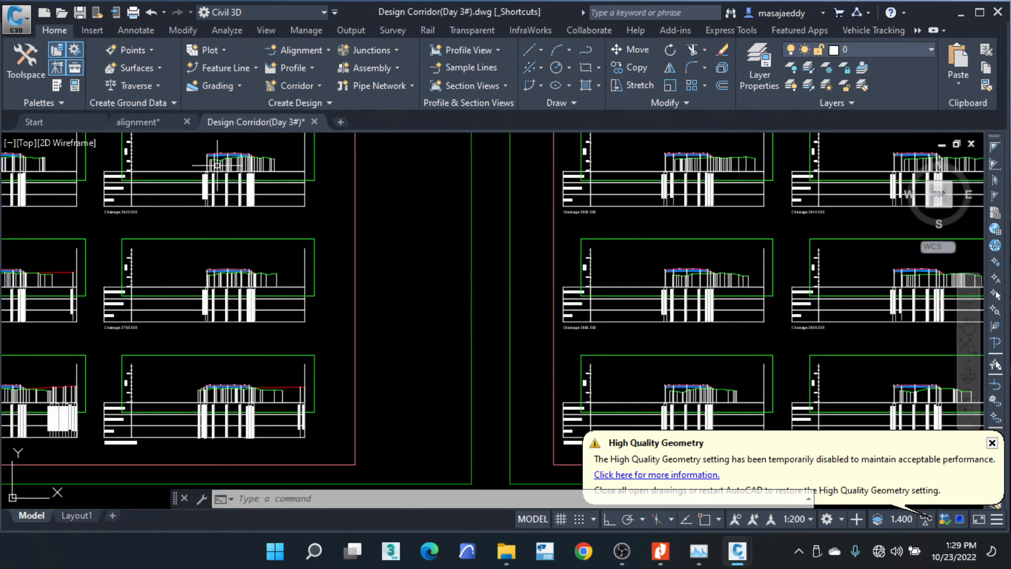
scroll(316, 163, "up", 5)
scroll(400, 171, "down", 7)
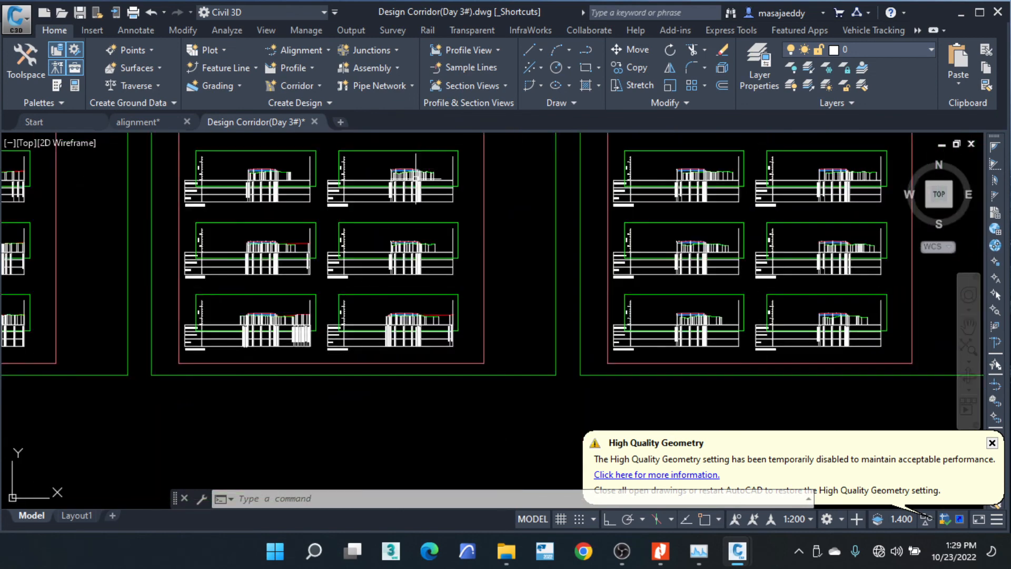
scroll(313, 237, "up", 6)
scroll(456, 436, "down", 3)
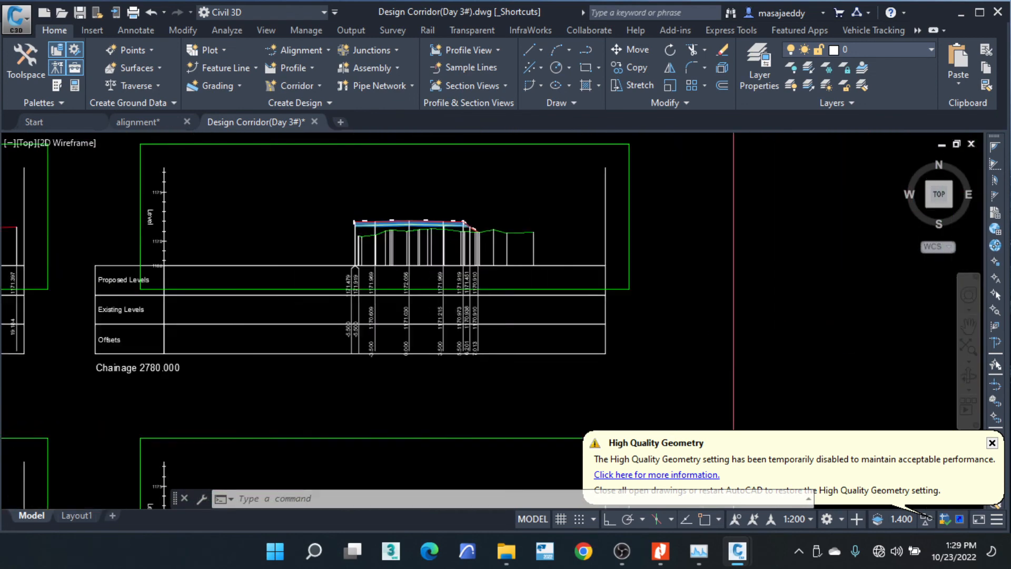
scroll(456, 435, "up", 4)
scroll(340, 331, "up", 3)
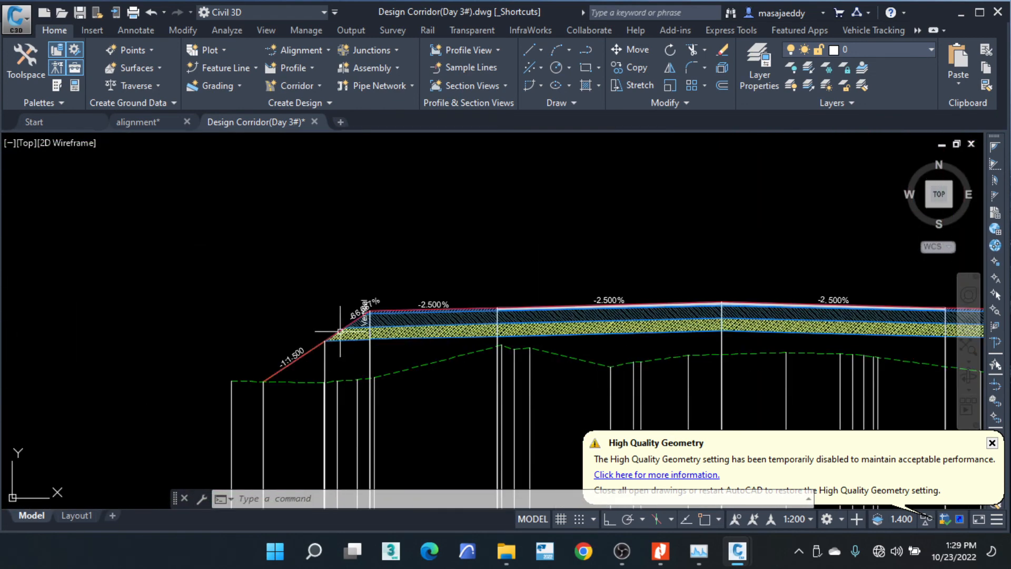
scroll(462, 241, "down", 5)
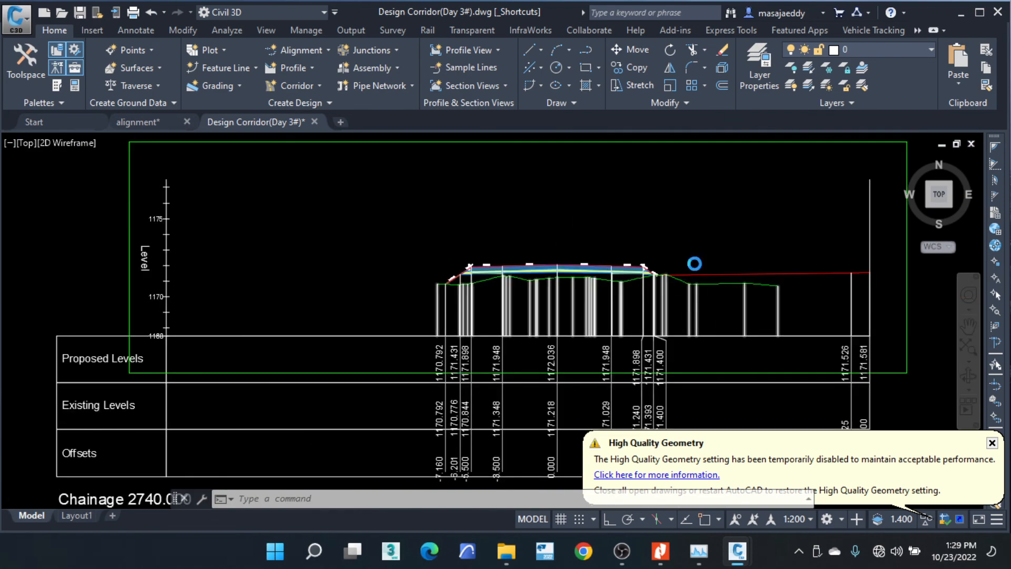
Check where the side slopes meet the ground on the sheet with chainage 2720.000 and on the sheet preceding it.
scroll(483, 272, "down", 3)
scroll(402, 343, "down", 3)
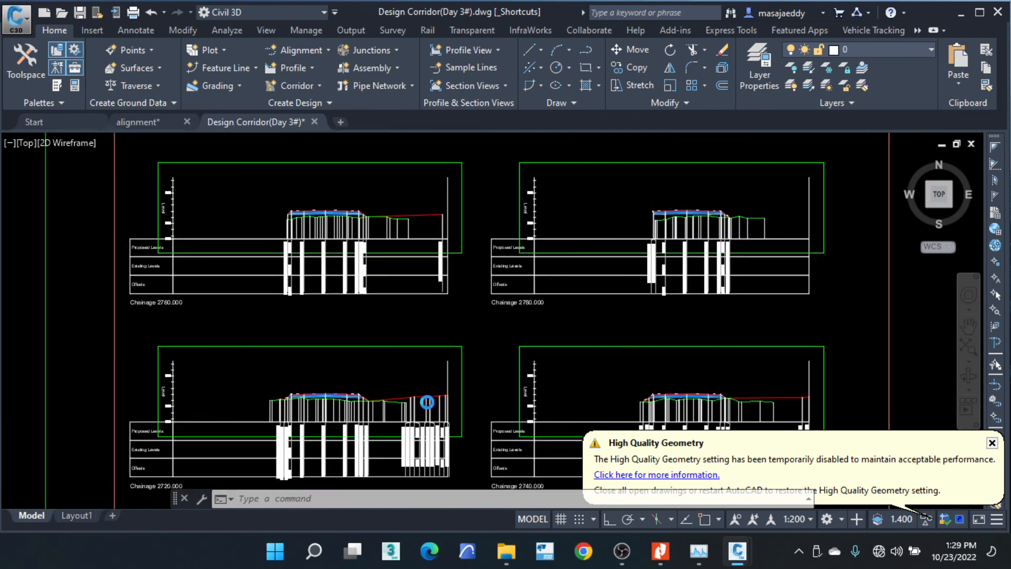
scroll(499, 368, "up", 3)
scroll(605, 295, "down", 3)
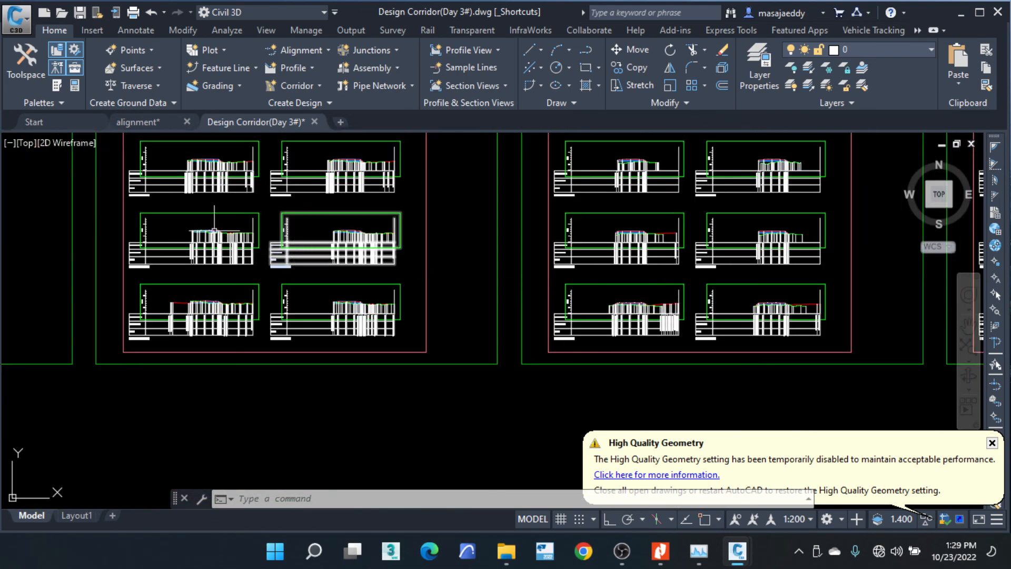
scroll(214, 232, "up", 3)
scroll(215, 233, "down", 3)
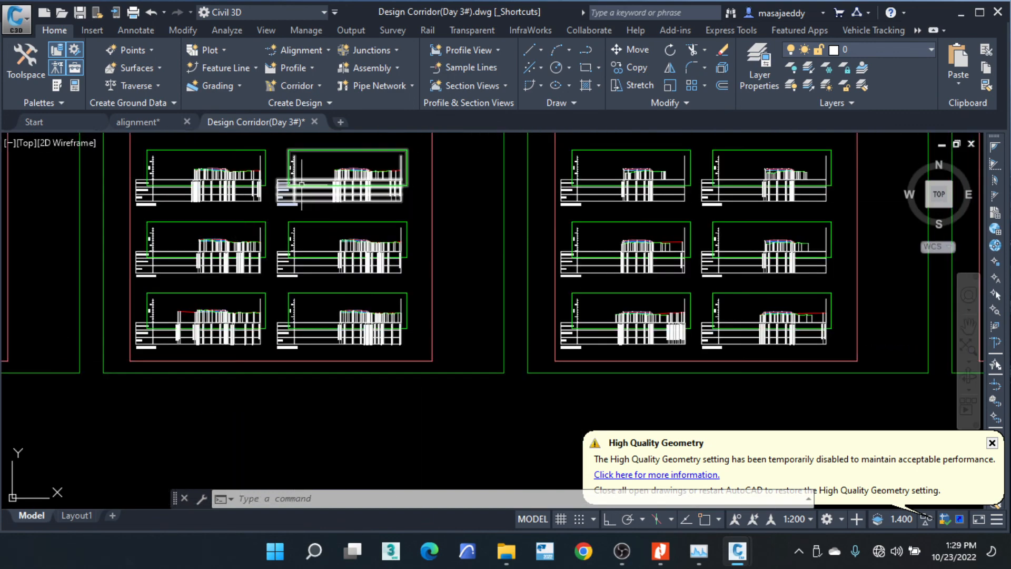
scroll(227, 160, "up", 6)
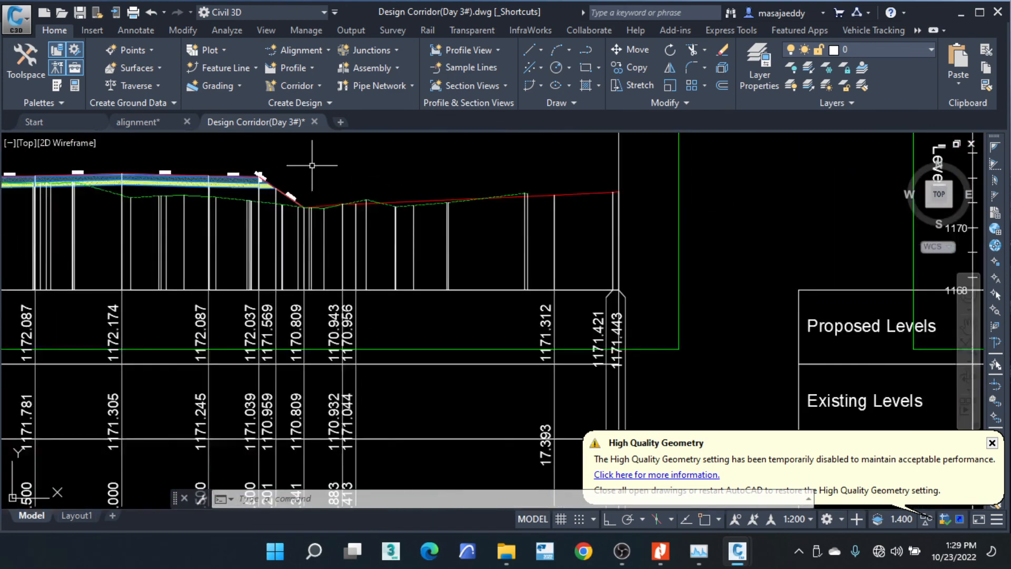
scroll(300, 184, "down", 2)
scroll(557, 187, "down", 5)
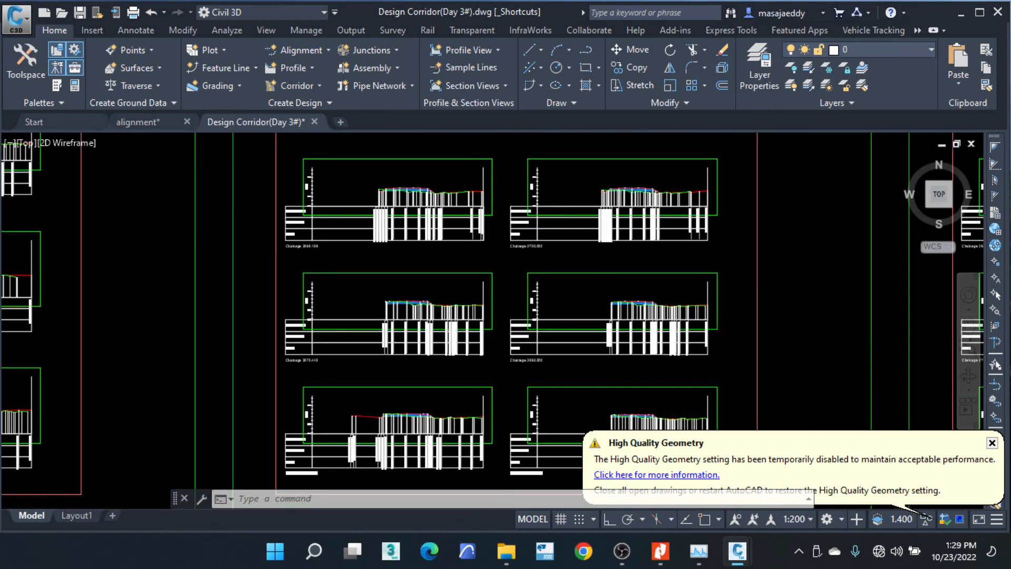
Examine the proposed and existing levels in the section at chainage 2600.000 and the sheet containing it.
scroll(367, 240, "up", 5)
scroll(368, 240, "up", 2)
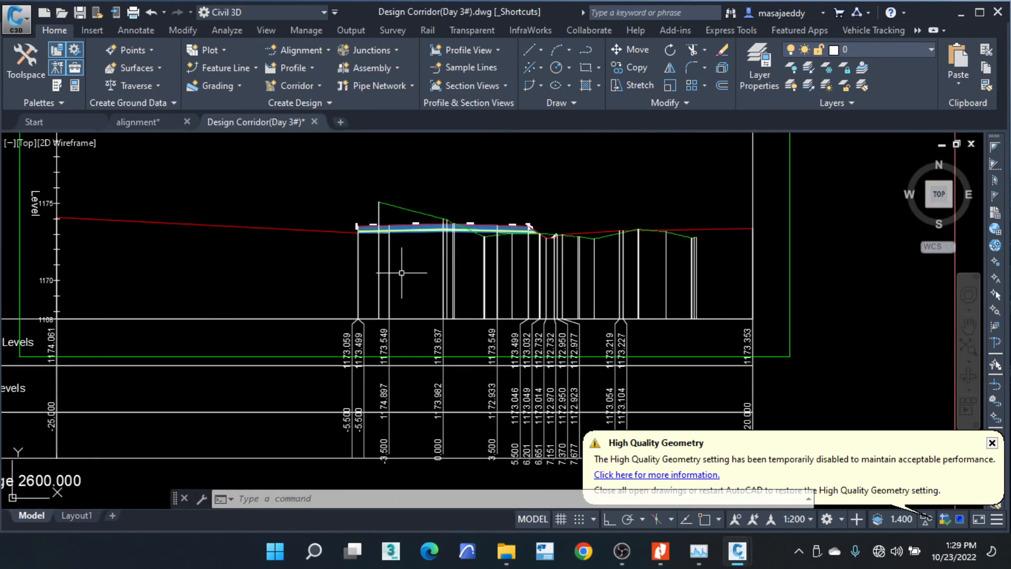
scroll(614, 241, "down", 6)
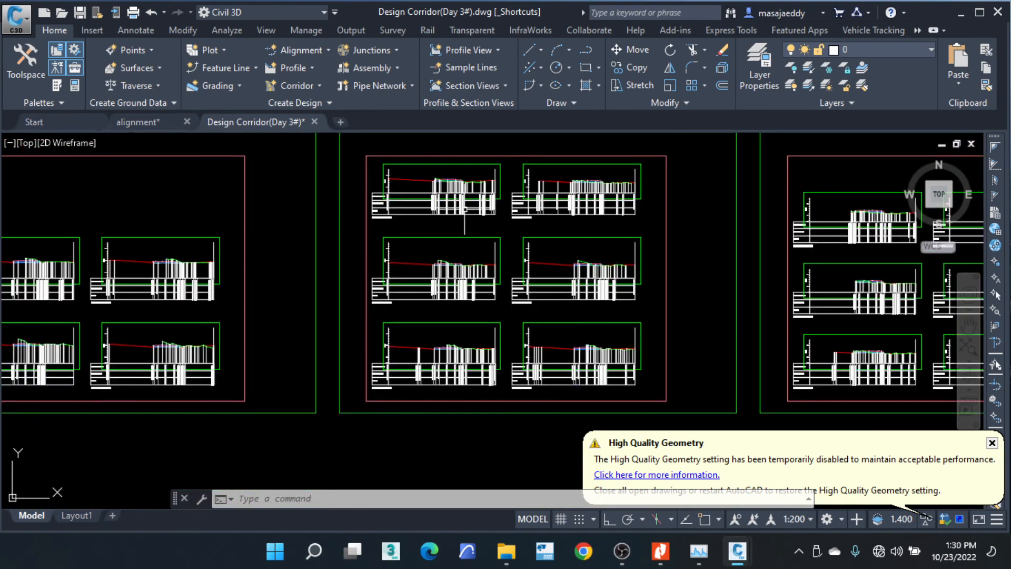
middle_click_drag(592, 378, 541, 314)
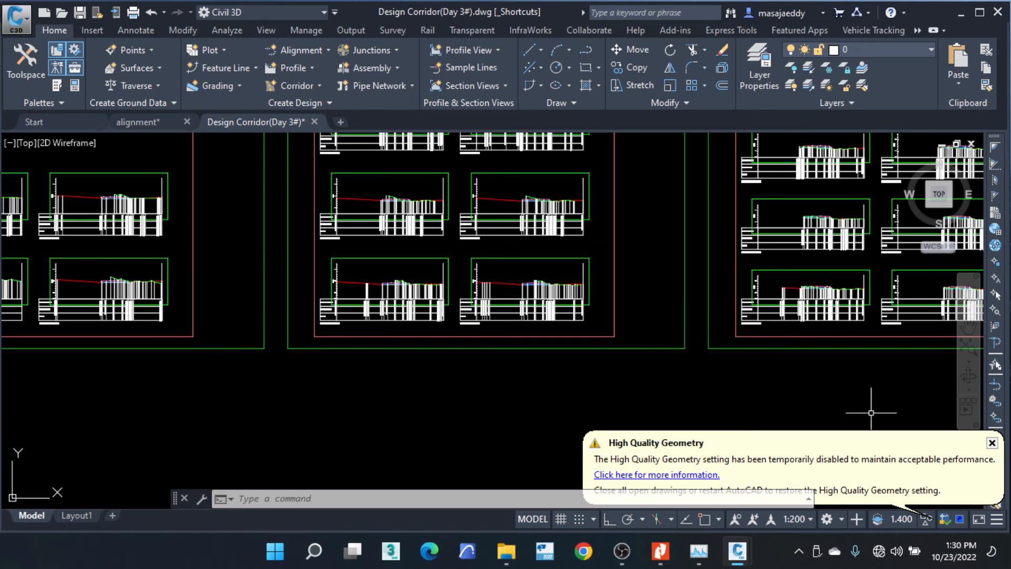
Check the design and ground lines and the chainage band of the long section around chainage 3000.000.
scroll(660, 306, "down", 10)
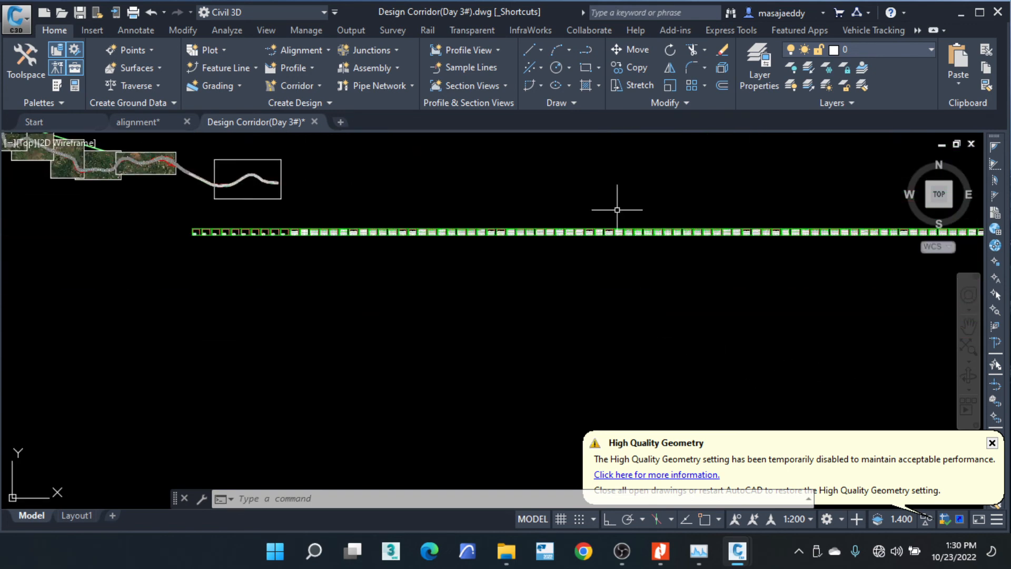
scroll(617, 212, "down", 2)
scroll(453, 162, "up", 6)
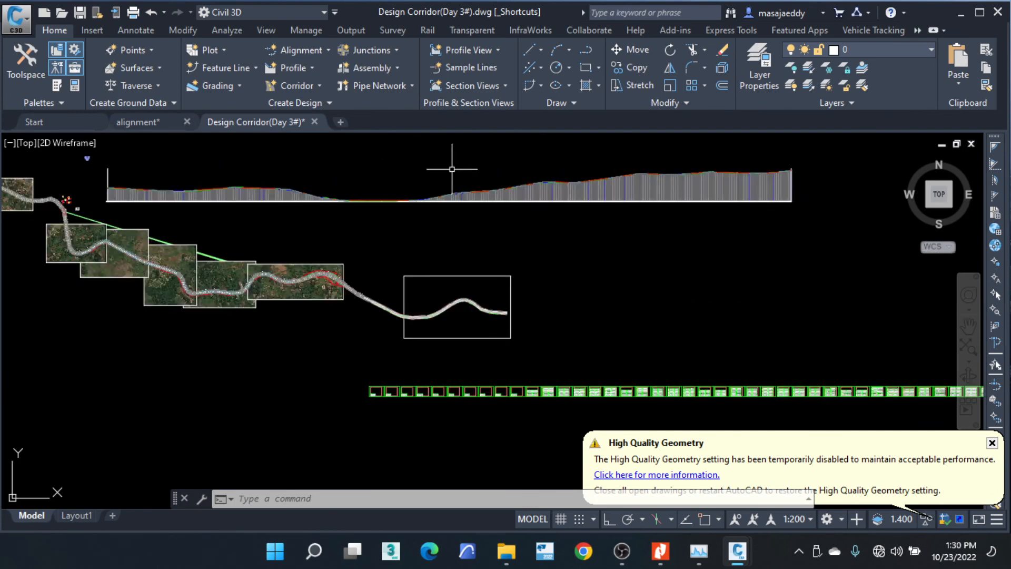
scroll(368, 200, "up", 5)
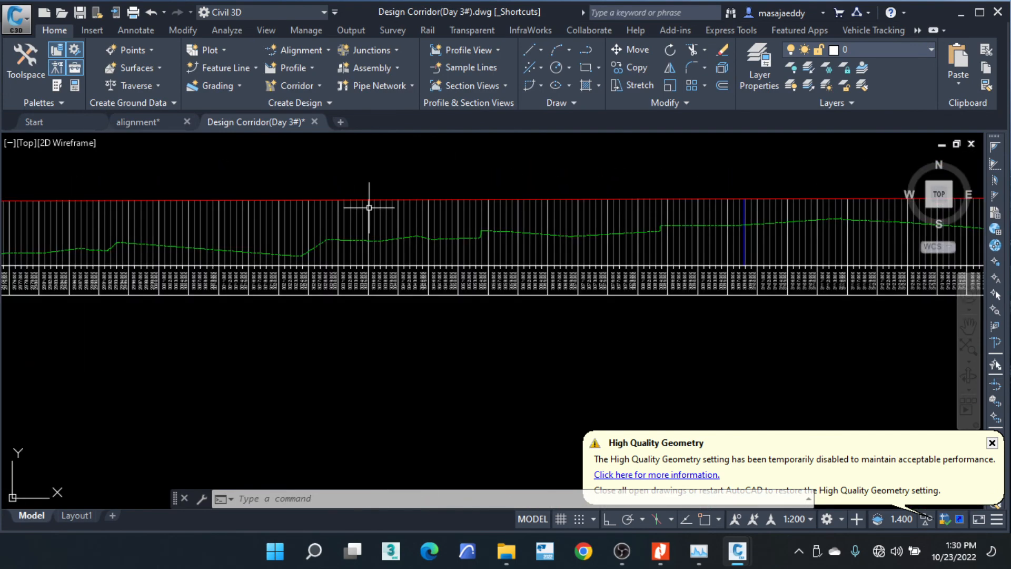
left_click(428, 201)
scroll(428, 222, "down", 5)
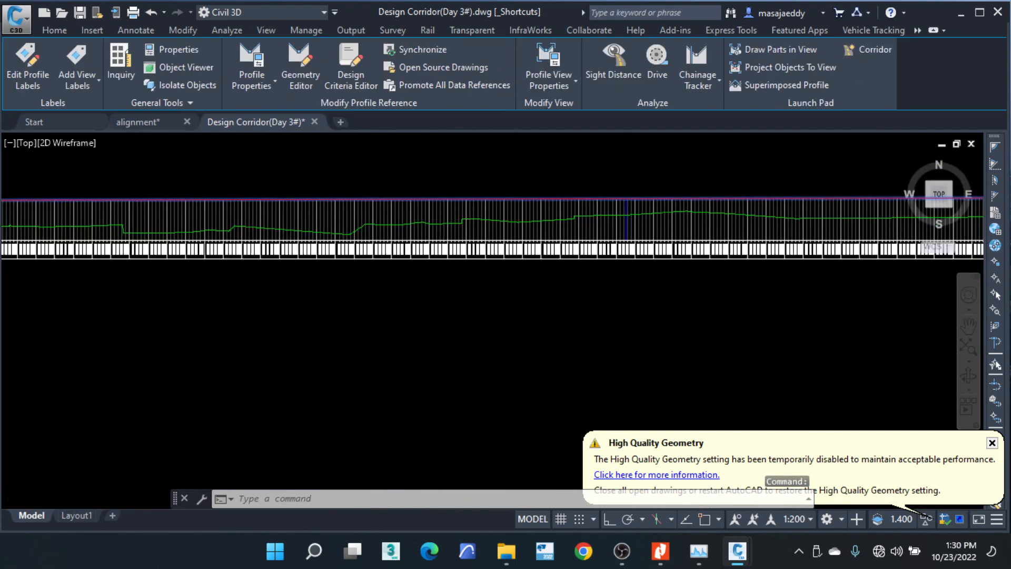
scroll(360, 225, "up", 5)
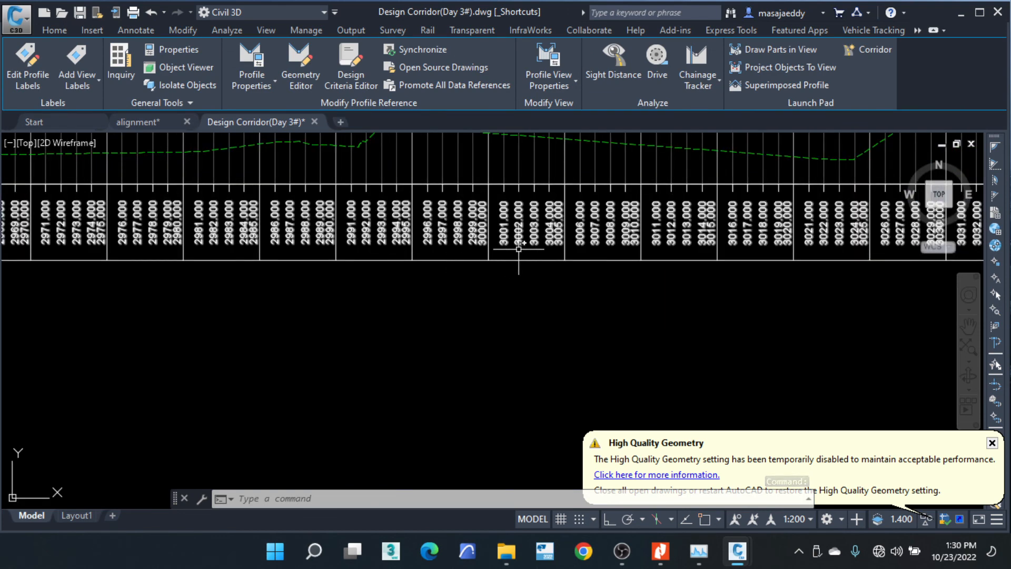
scroll(503, 251, "down", 2)
scroll(512, 255, "down", 2)
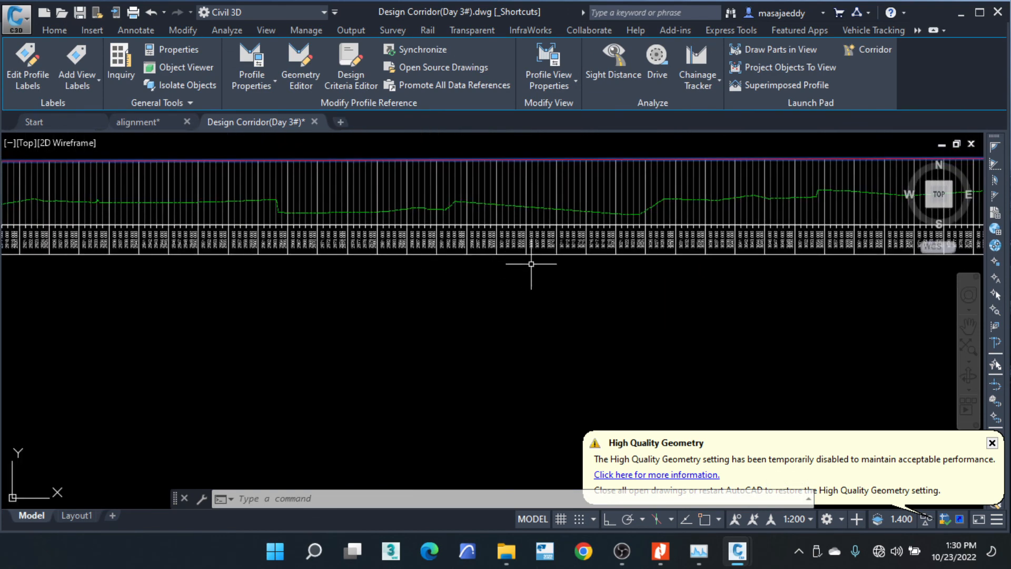
scroll(432, 217, "up", 6)
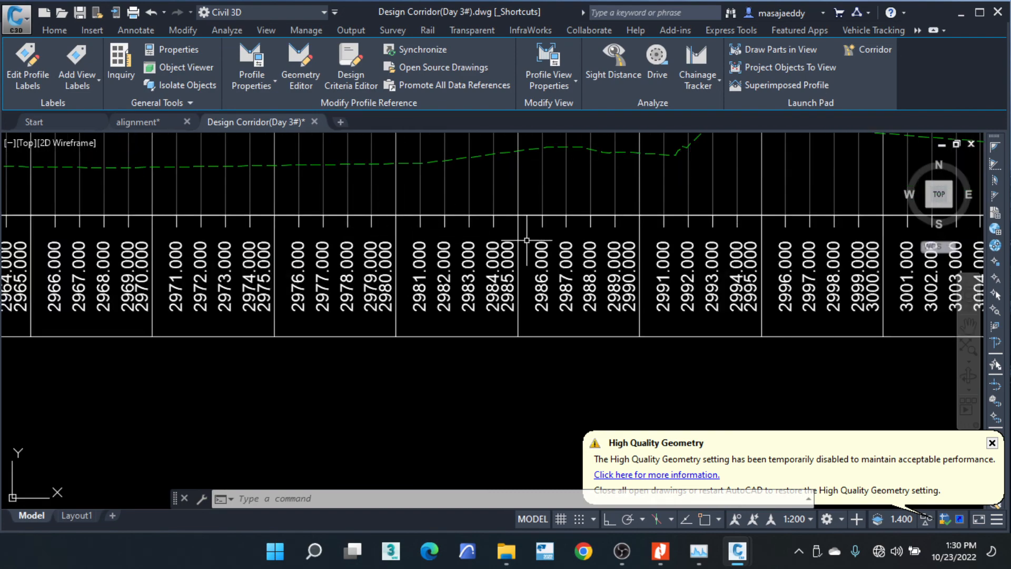
scroll(444, 219, "down", 10)
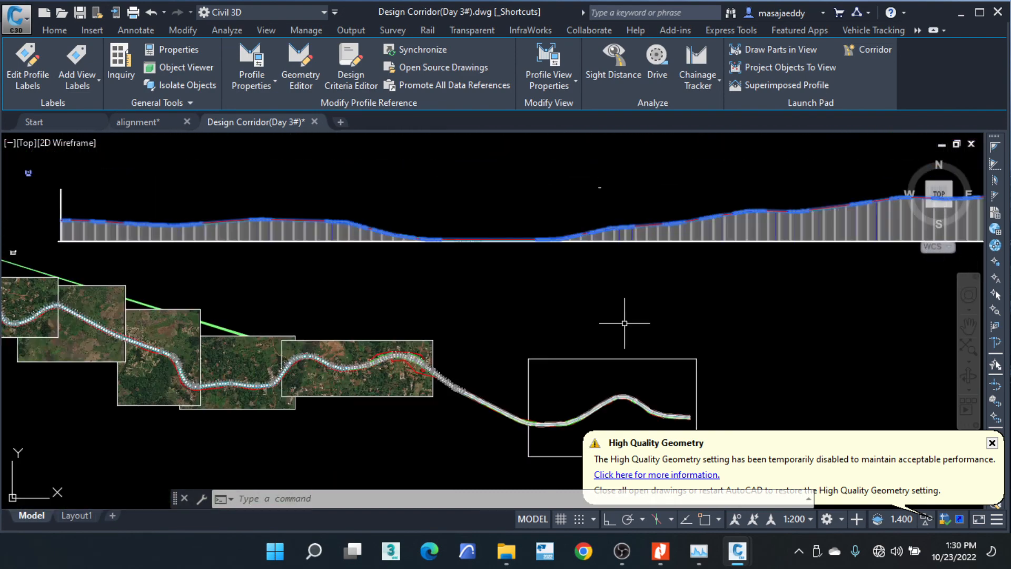
Deselect the long section's profile and check the section at chainage 1700.000 on the section sheets.
mouse_move(714, 339)
middle_mouse_down()
mouse_move(691, 331)
mouse_move(657, 283)
middle_mouse_up()
scroll(687, 336, "up", 4)
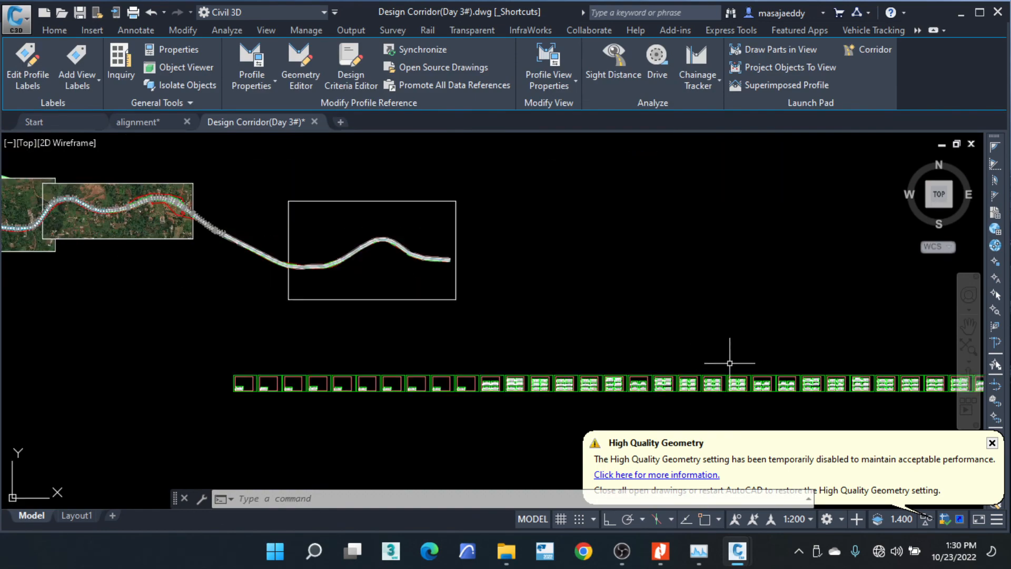
mouse_move(904, 407)
middle_mouse_down()
mouse_move(743, 408)
mouse_move(612, 391)
middle_mouse_up()
key("Escape")
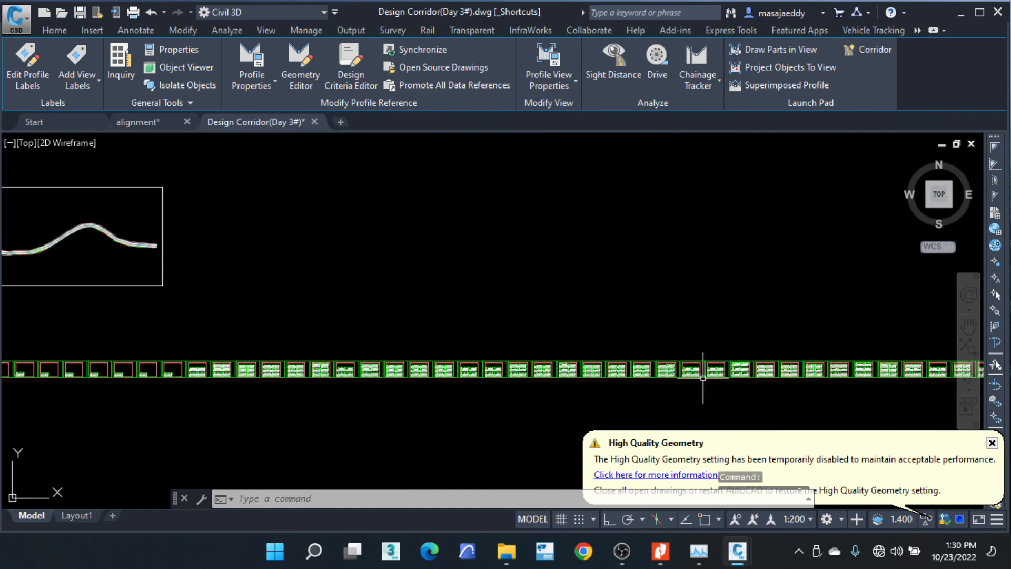
scroll(703, 377, "up", 4)
scroll(729, 376, "up", 9)
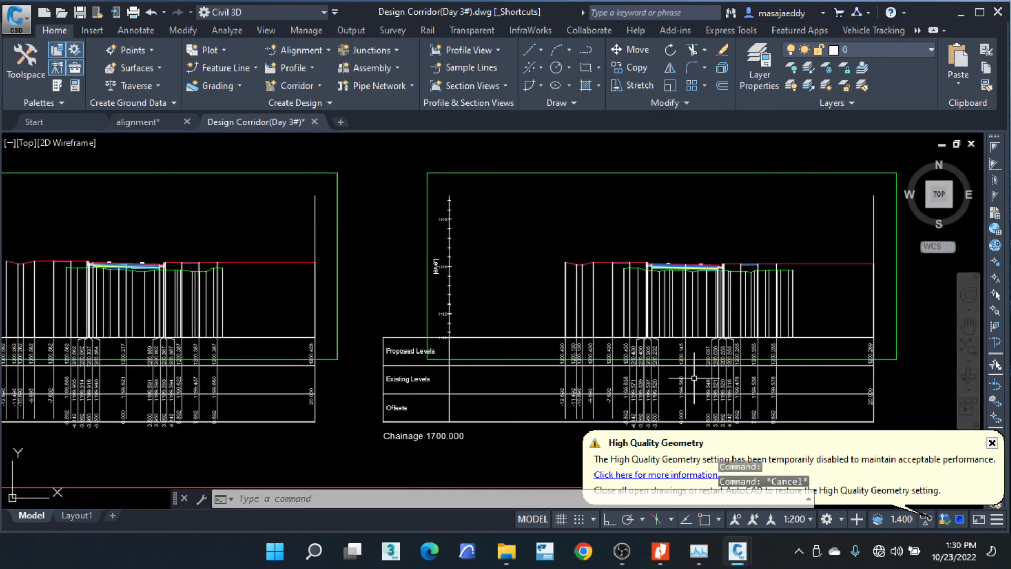
scroll(729, 376, "down", 1)
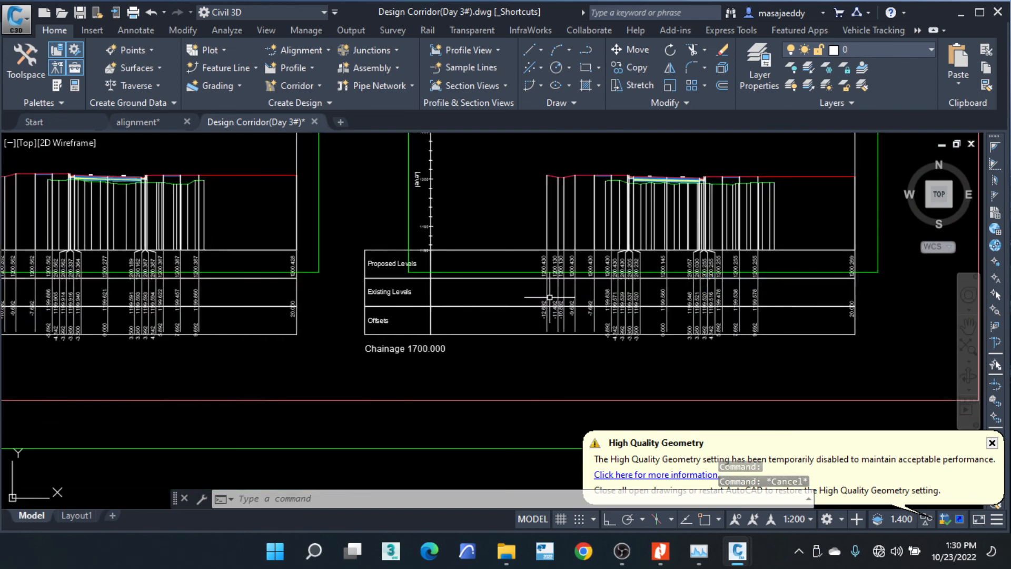
Browse the section sheets beyond chainage 1700.000 to locate the section at chainage 2520.000.
scroll(548, 296, "down", 8)
scroll(410, 285, "down", 3)
middle_click_drag(717, 295, 525, 302)
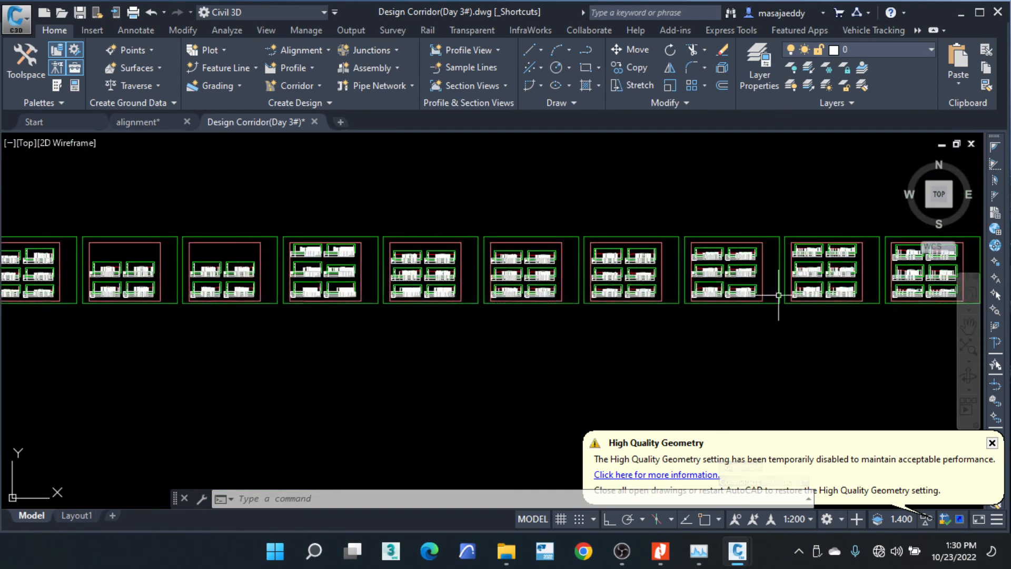
middle_click_drag(780, 303, 671, 315)
scroll(614, 310, "up", 12)
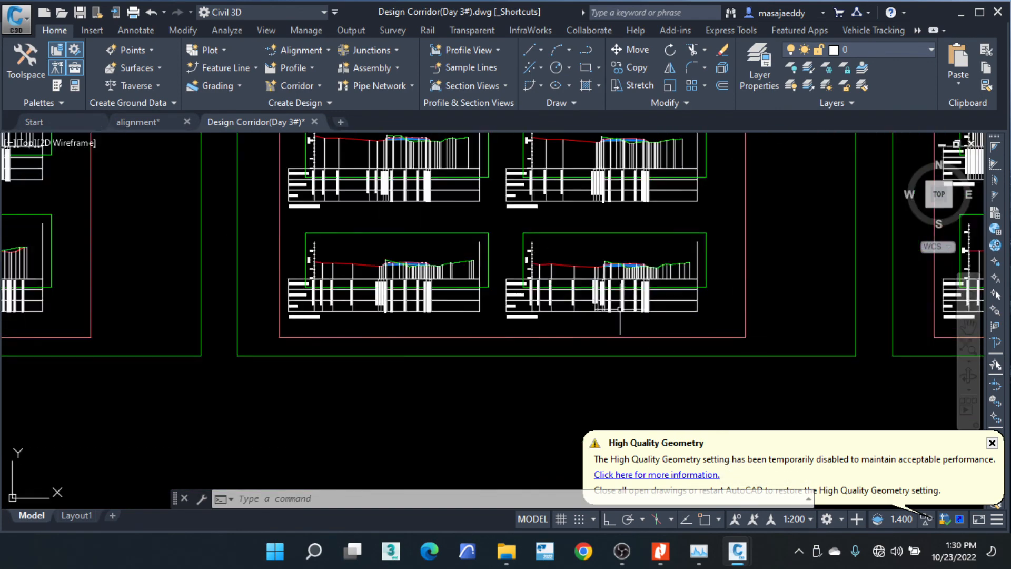
scroll(332, 212, "down", 8)
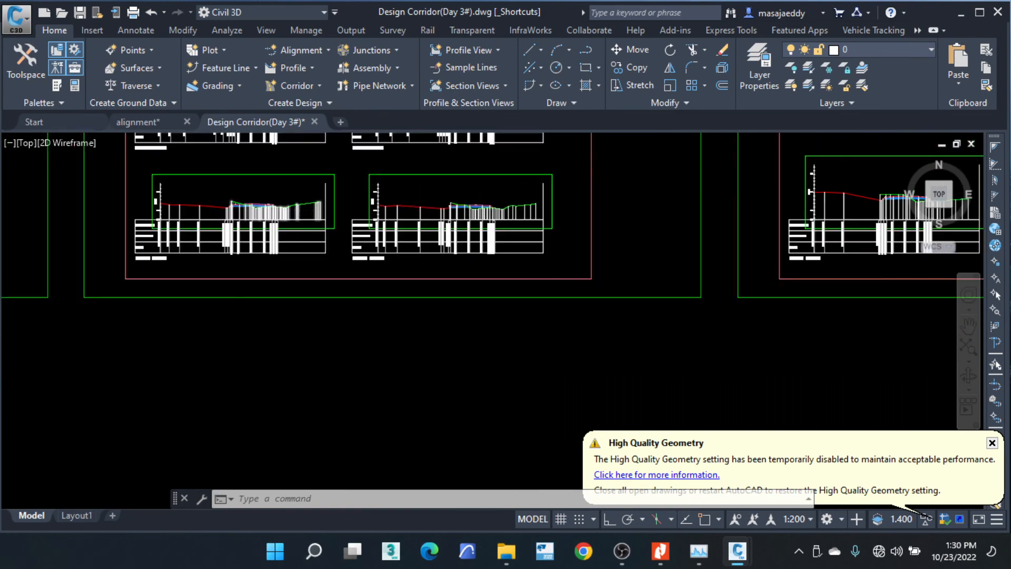
middle_click_drag(736, 237, 294, 305)
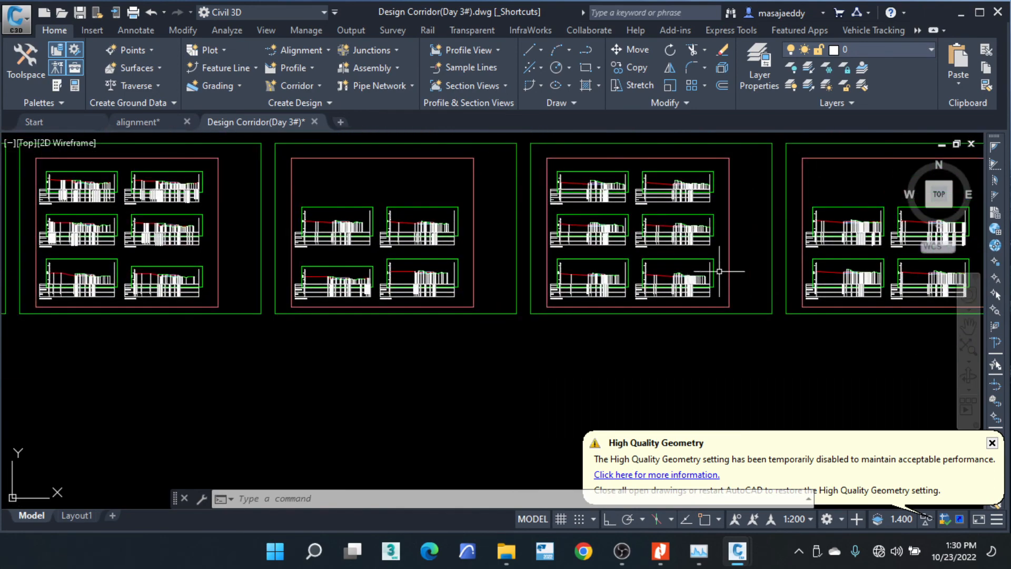
scroll(713, 271, "up", 10)
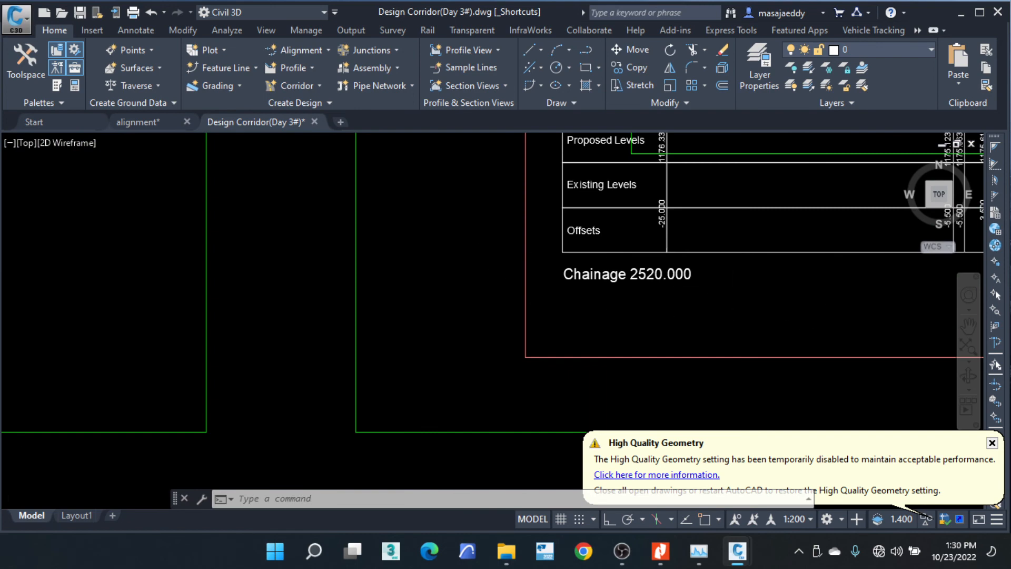
scroll(817, 302, "down", 10)
Review the sheets beyond chainage 2520.000, including the sections at chainages 2644.723 and 2660.000.
middle_click_drag(769, 273, 350, 329)
middle_click_drag(683, 250, 388, 318)
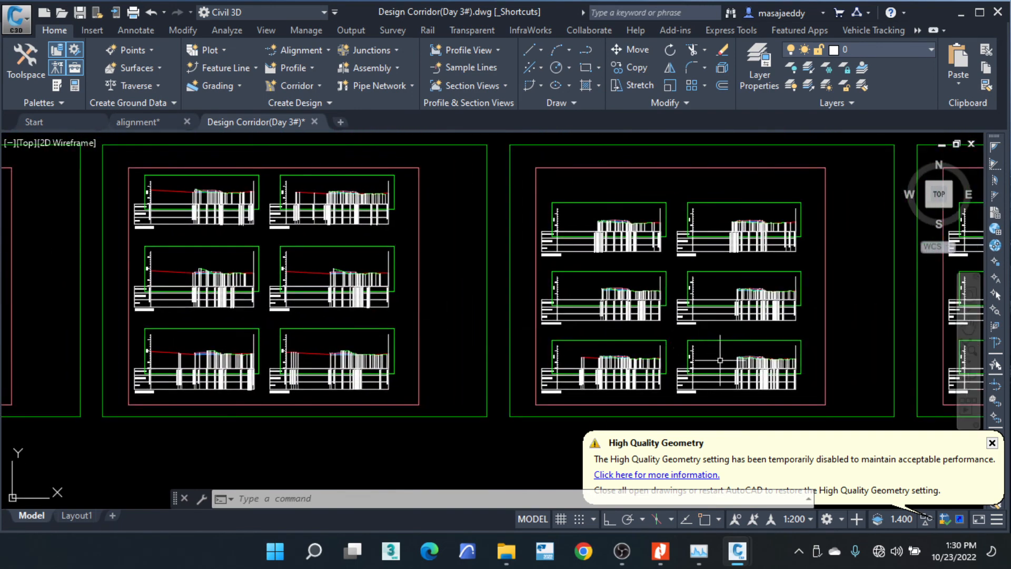
scroll(720, 361, "up", 4)
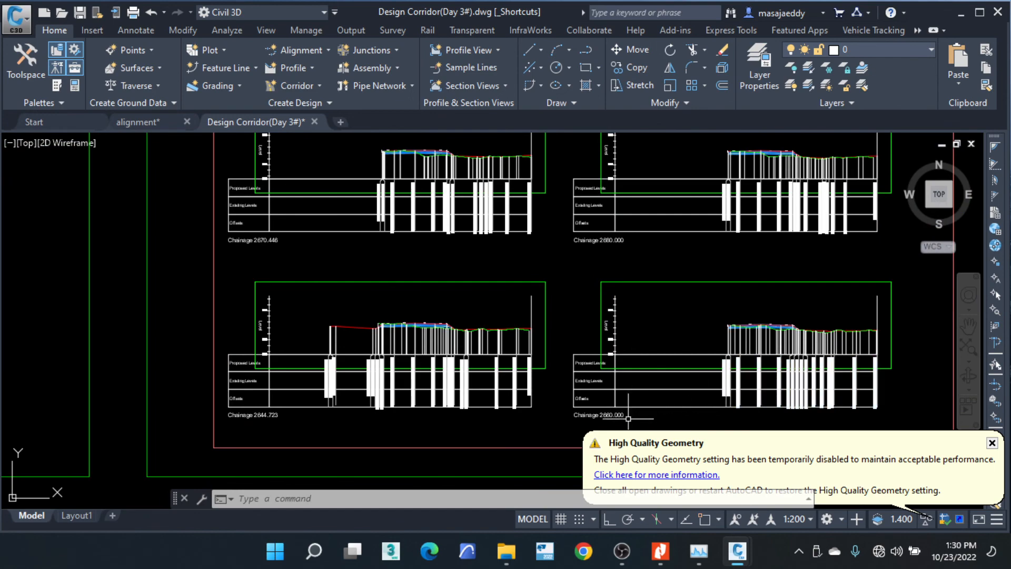
scroll(629, 418, "up", 2)
scroll(521, 364, "down", 6)
middle_click_drag(798, 361, 354, 346)
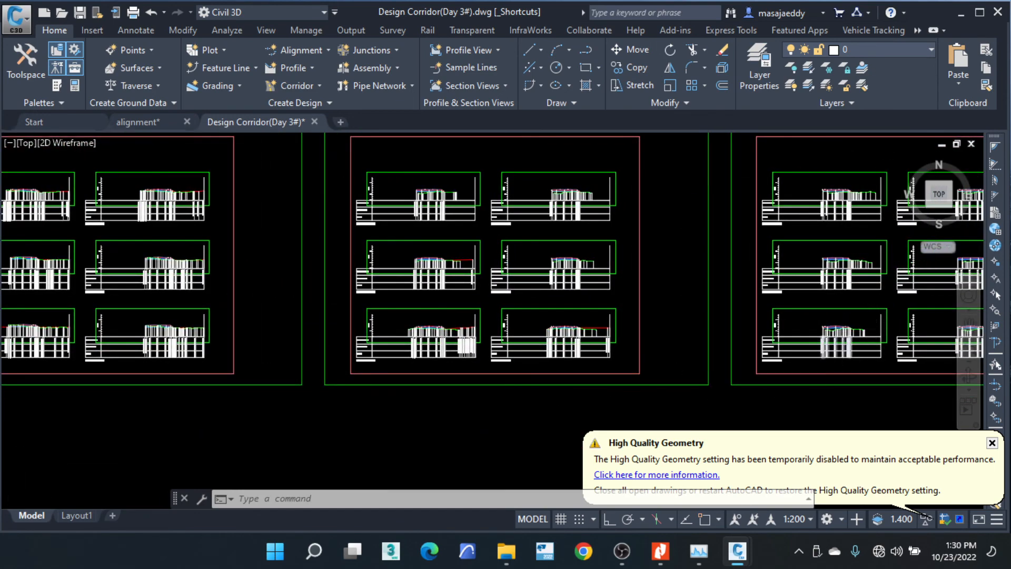
Examine the pavement edge, raised fill and levels in the section at chainage 2840.000.
scroll(868, 323, "up", 3)
scroll(875, 374, "up", 2)
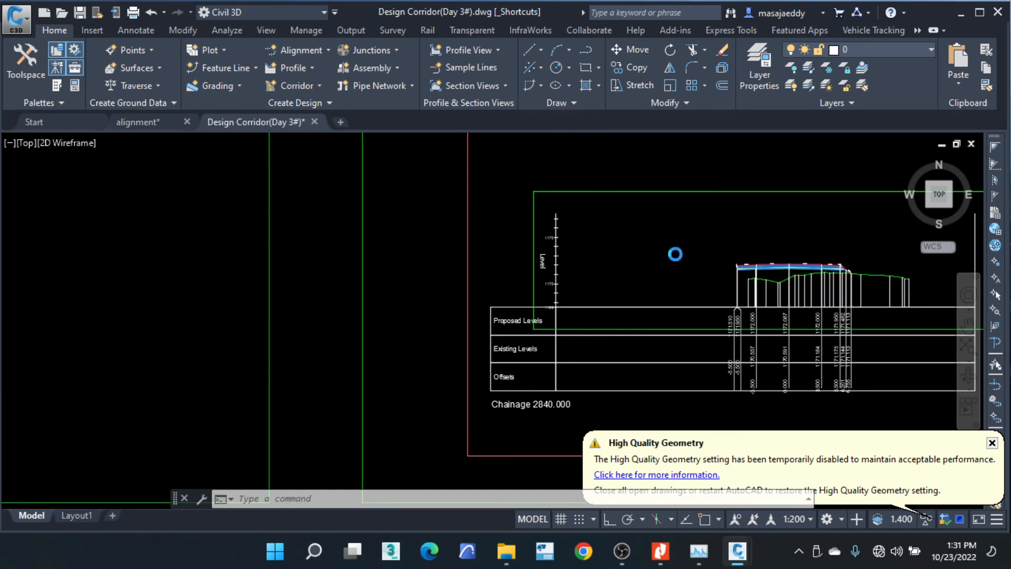
scroll(677, 255, "down", 3)
scroll(685, 261, "up", 2)
scroll(688, 240, "up", 2)
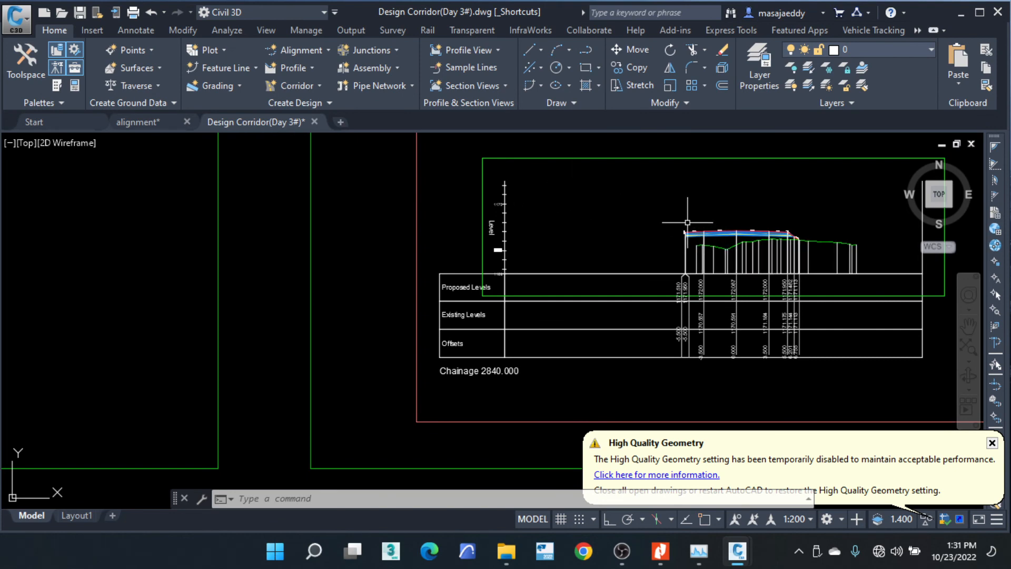
scroll(685, 227, "up", 5)
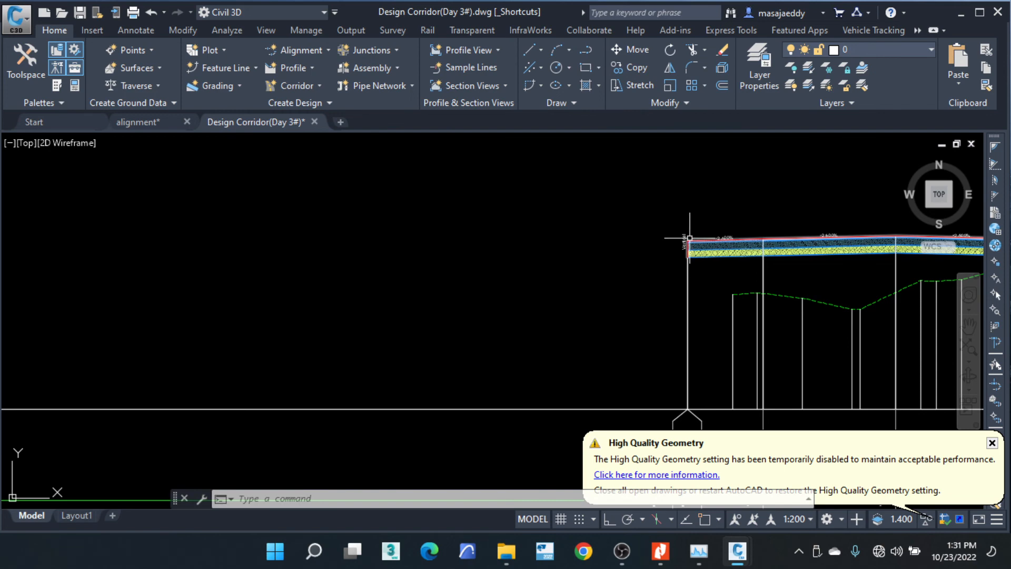
scroll(676, 223, "down", 4)
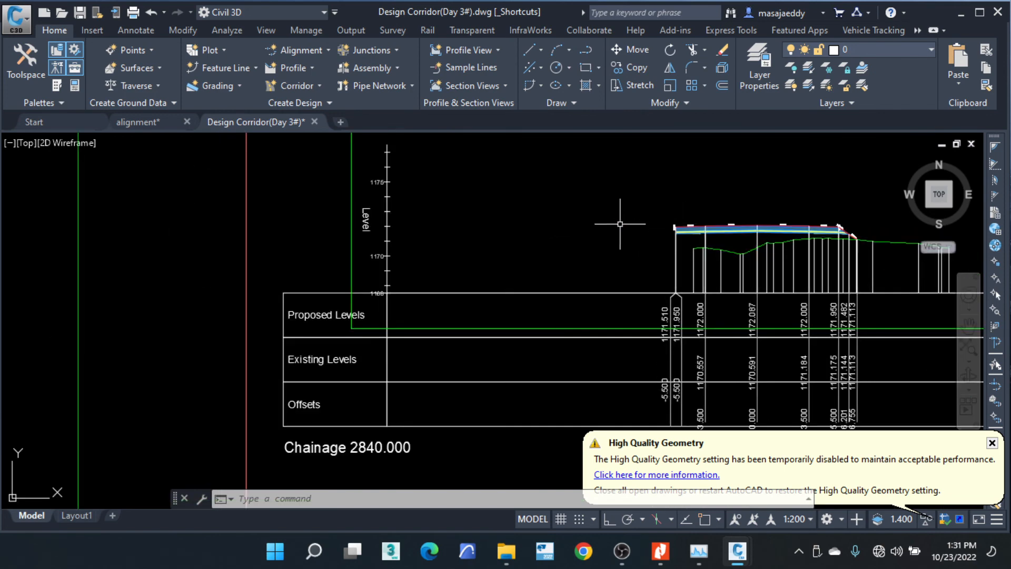
Open the source drawing of the mityana road centreline alignment from the data shortcuts.
left_click(150, 122)
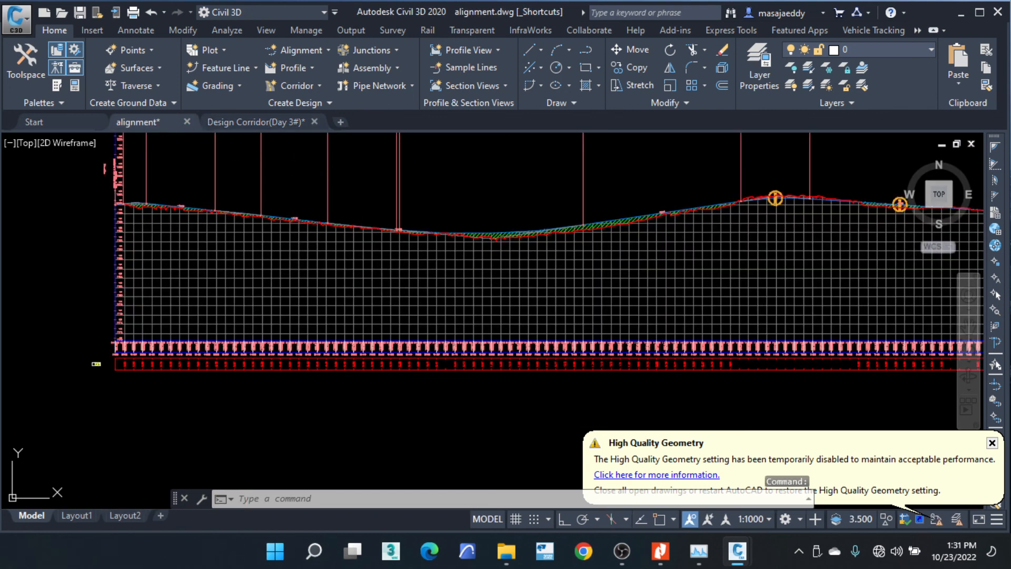
left_click(260, 122)
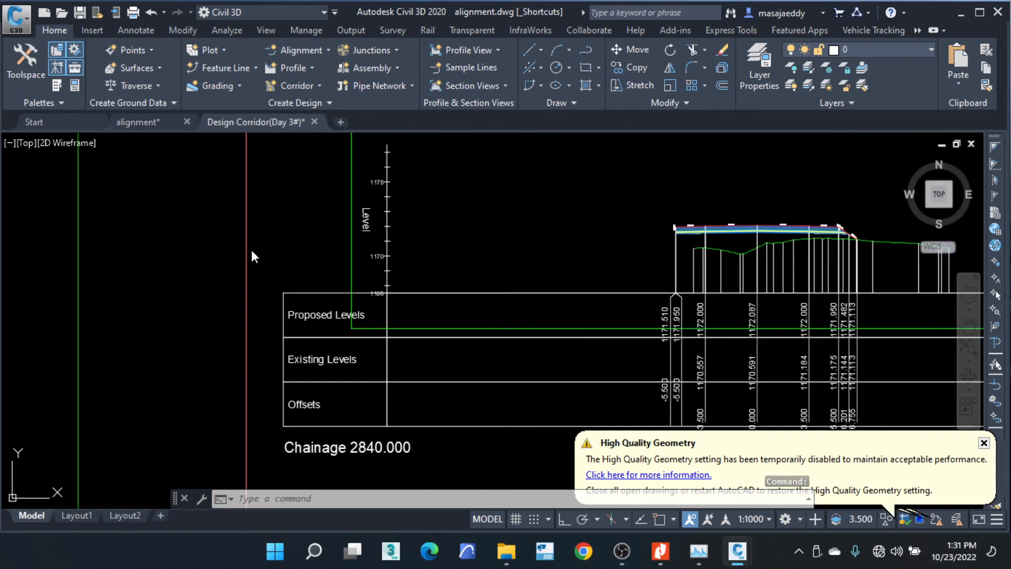
left_click(17, 70)
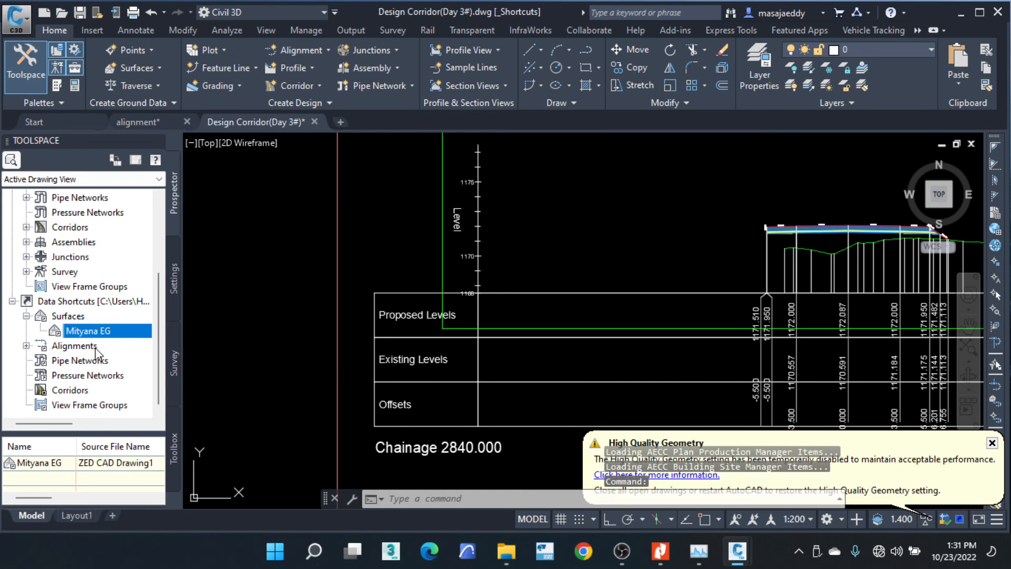
left_click(25, 346)
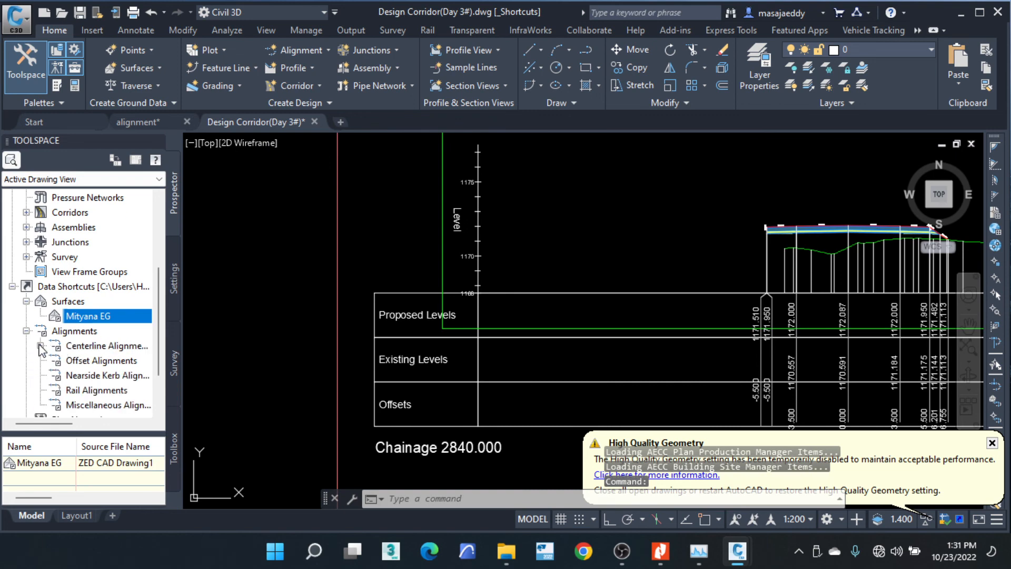
left_click(41, 346)
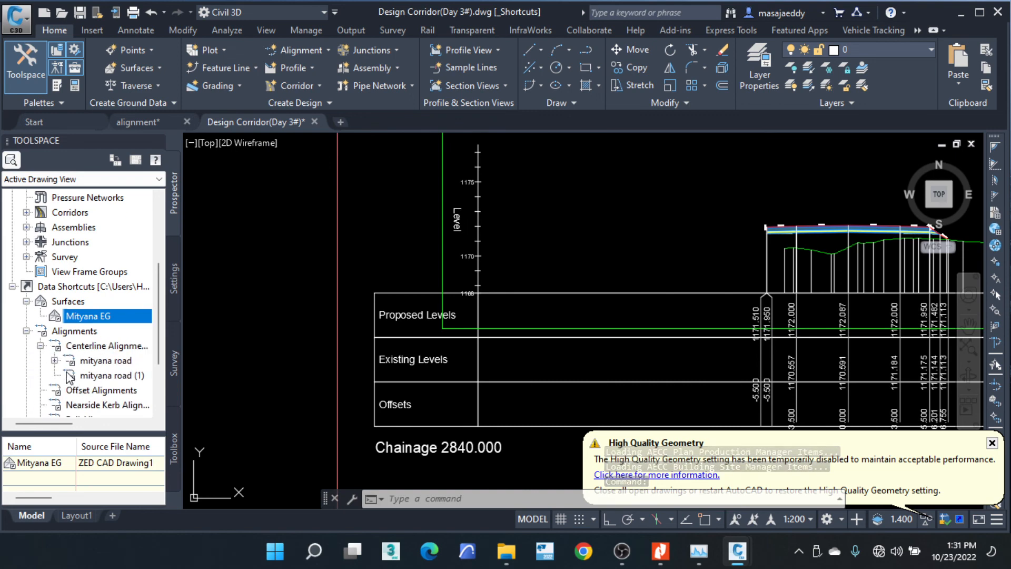
right_click(84, 361)
left_click(173, 390)
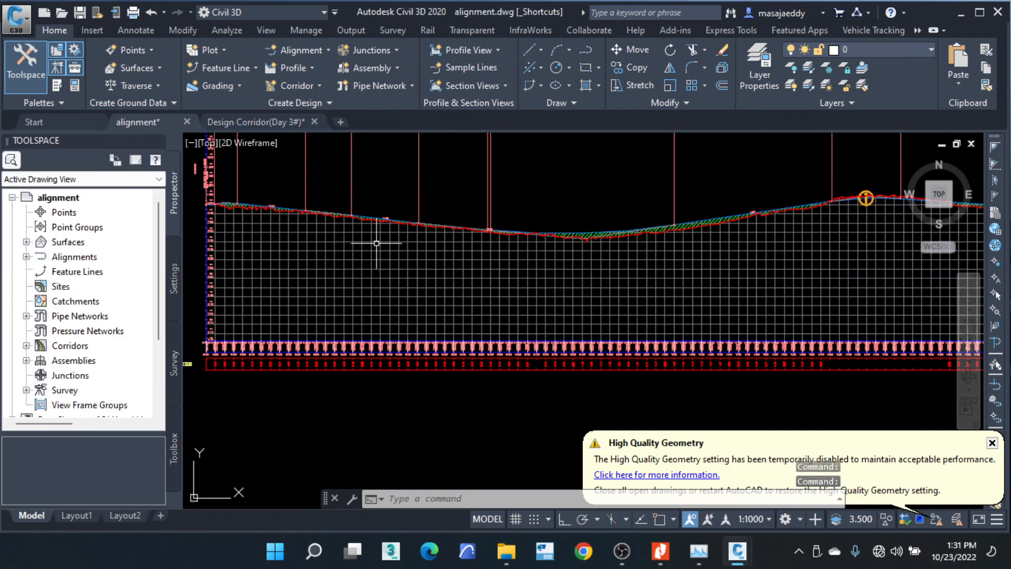
Examine the design levels and cut/fill values in the profile view between chainages 2+520 and 2+780.
scroll(376, 244, "down", 6)
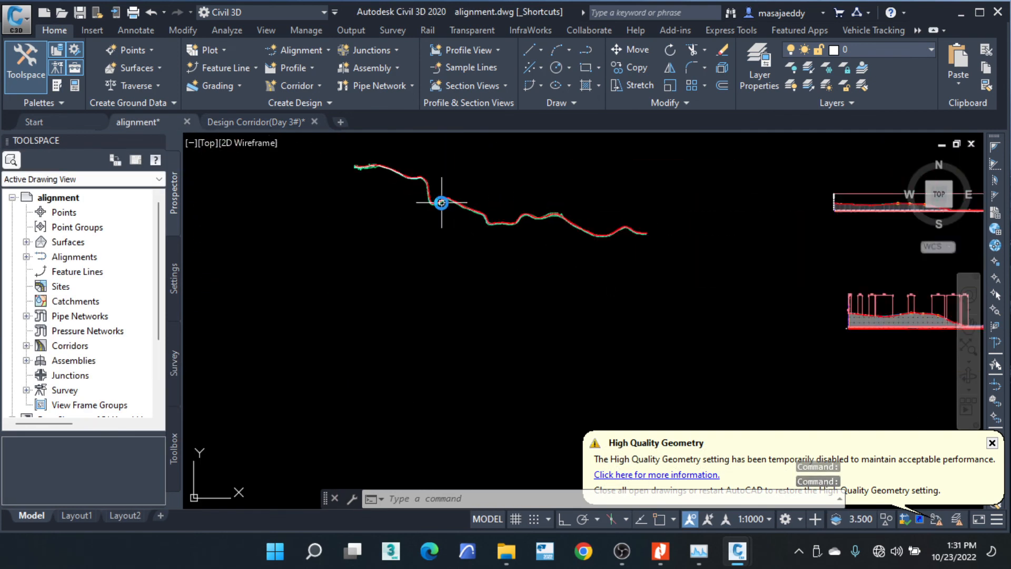
scroll(441, 202, "up", 8)
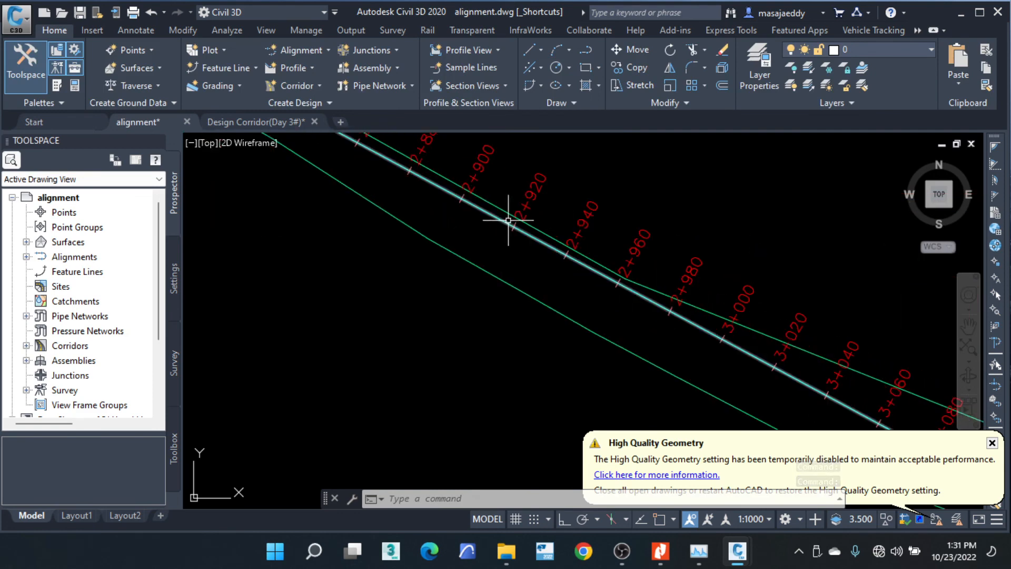
scroll(508, 220, "down", 10)
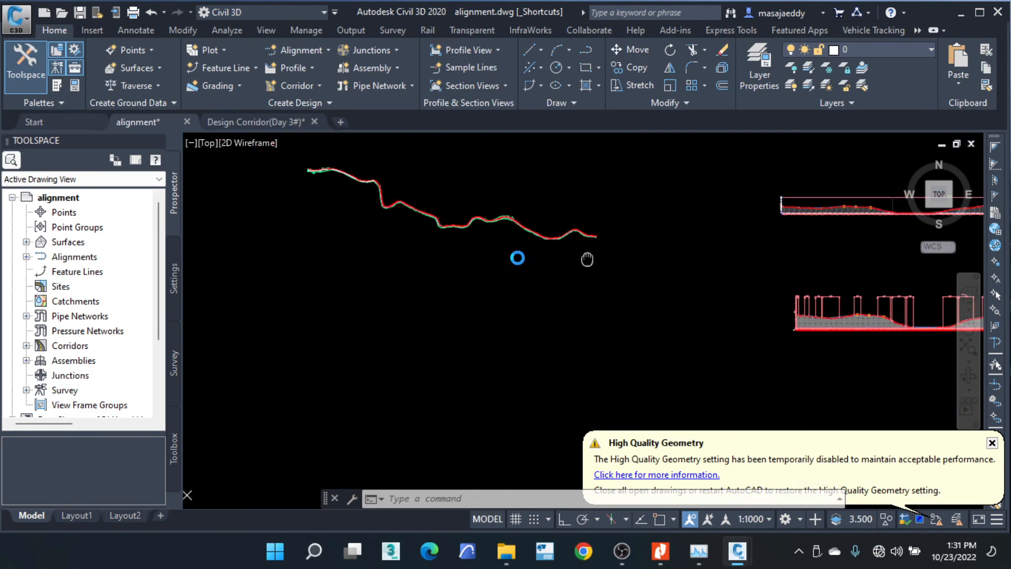
middle_click_drag(587, 259, 386, 255)
scroll(722, 325, "up", 12)
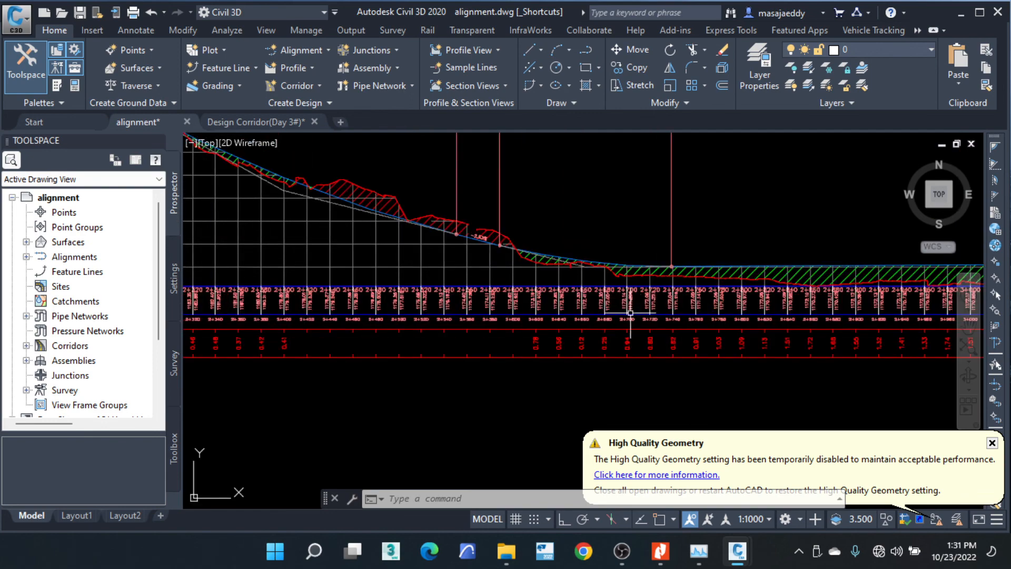
scroll(630, 313, "up", 5)
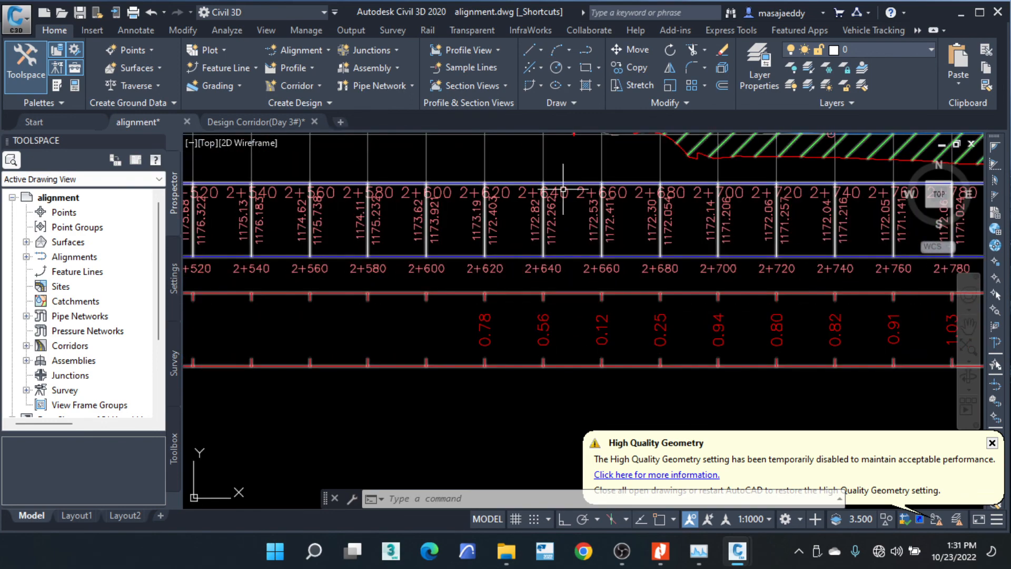
scroll(592, 286, "down", 10)
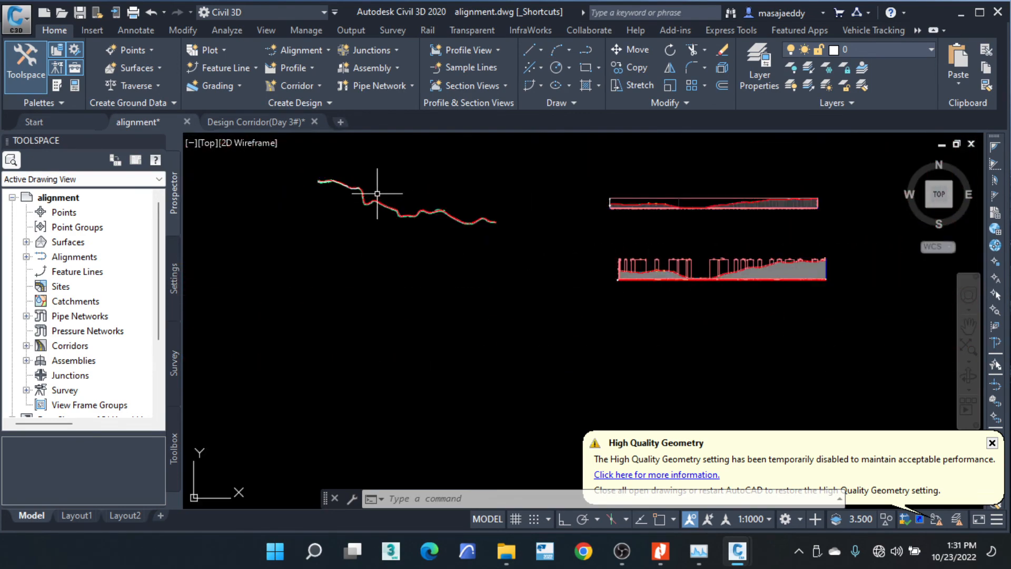
Move the intersection point of the alignment curve between chainages 2+660 and 2+680 about 7 m south.
scroll(377, 193, "up", 9)
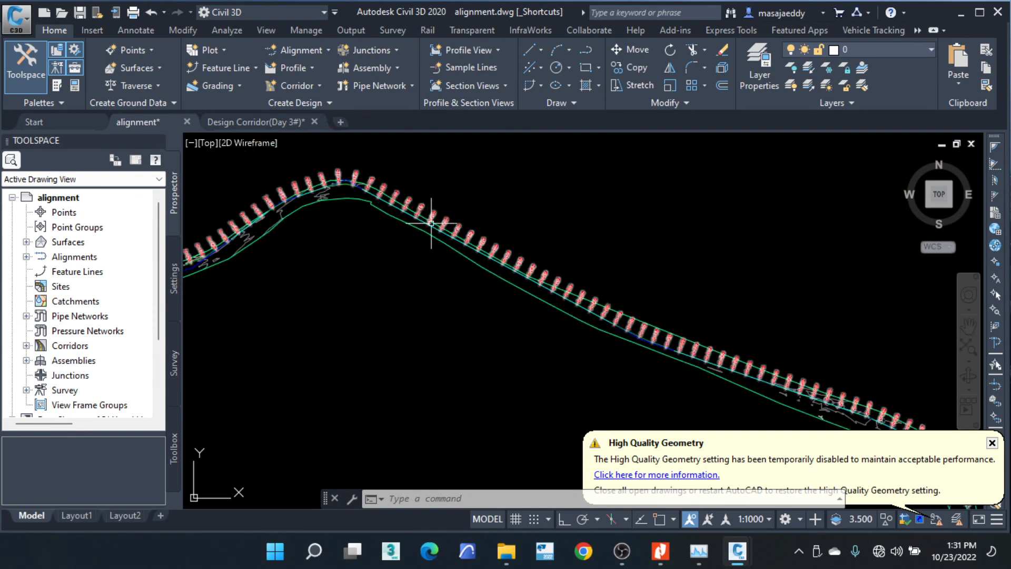
scroll(431, 224, "up", 3)
middle_click_drag(434, 205, 559, 269)
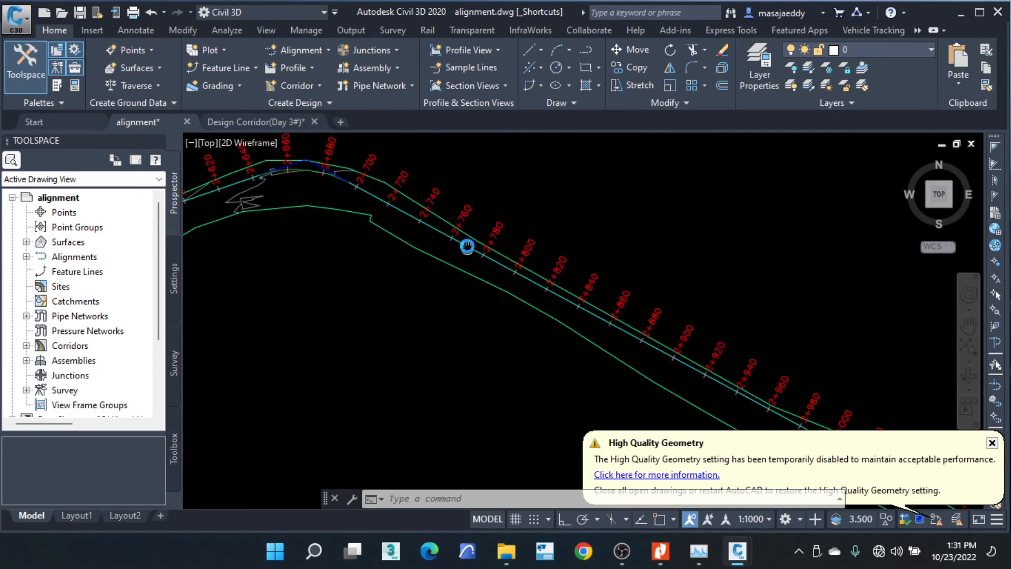
left_click(366, 191)
scroll(453, 207, "down", 2)
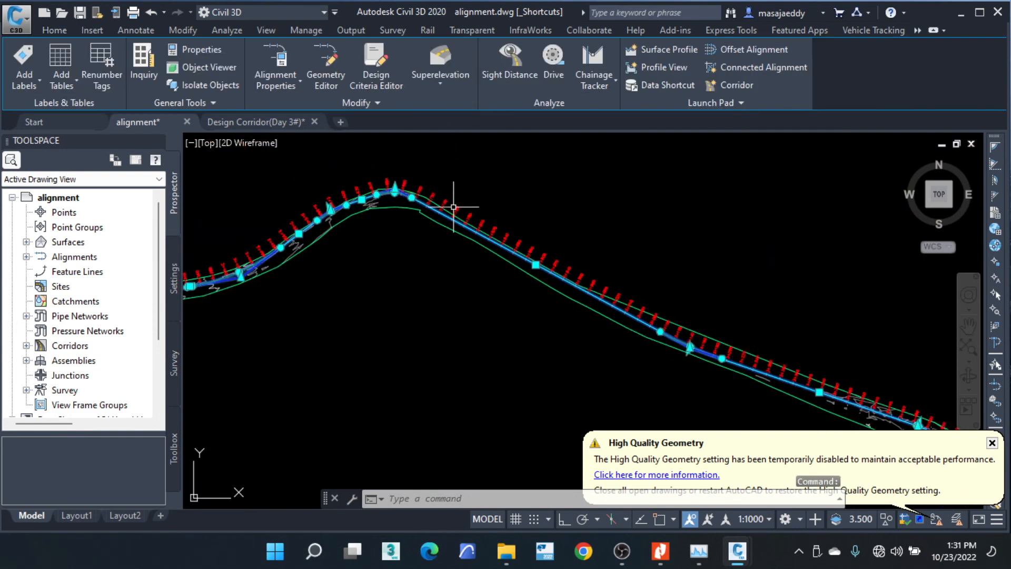
scroll(353, 200, "up", 6)
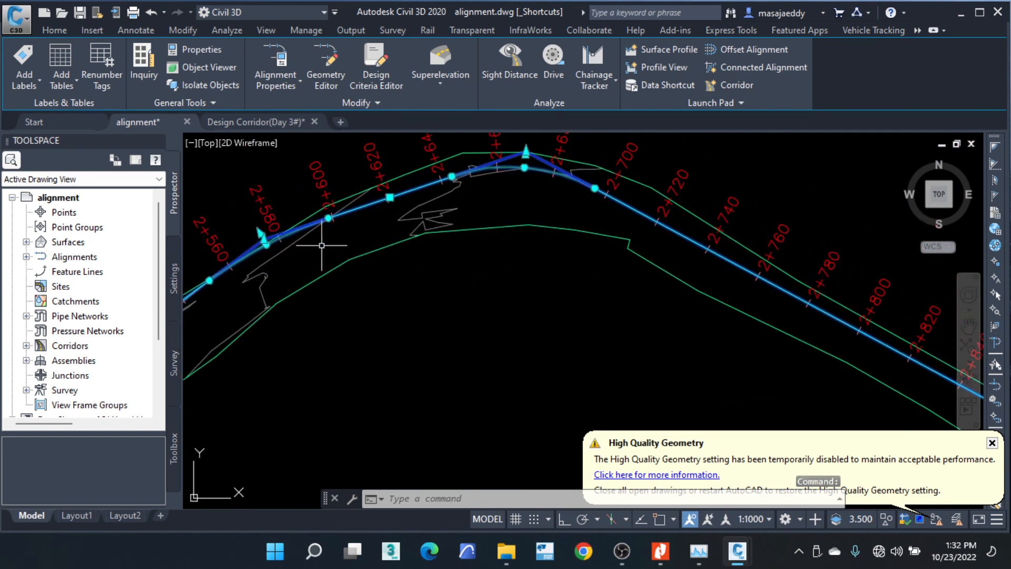
middle_click_drag(535, 147, 498, 184)
left_click(489, 190)
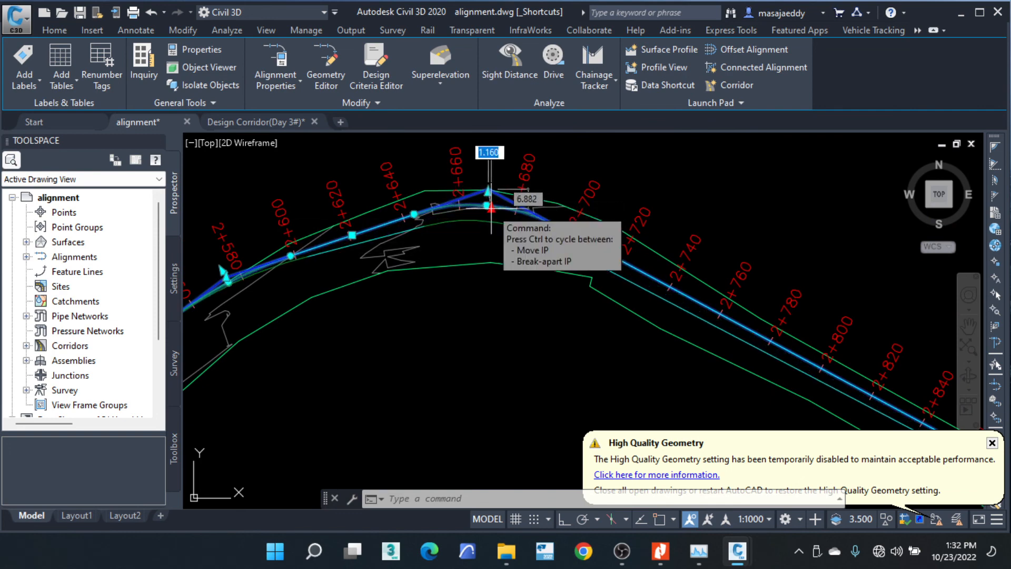
left_click(492, 210)
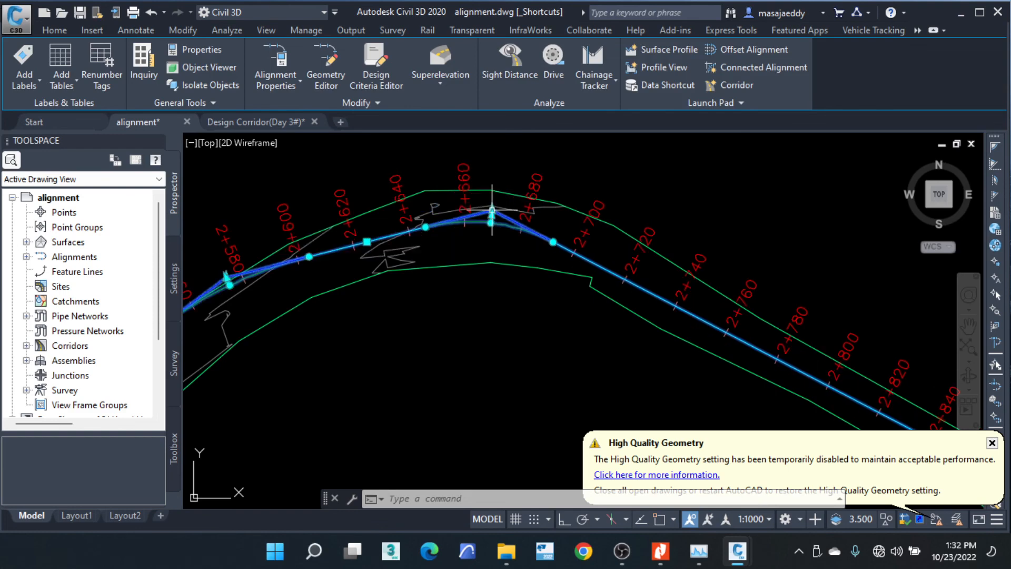
Move the intersection point of the alignment curve at chainage 3+140 about 3 m toward the south-southwest.
middle_click_drag(727, 336, 289, 172)
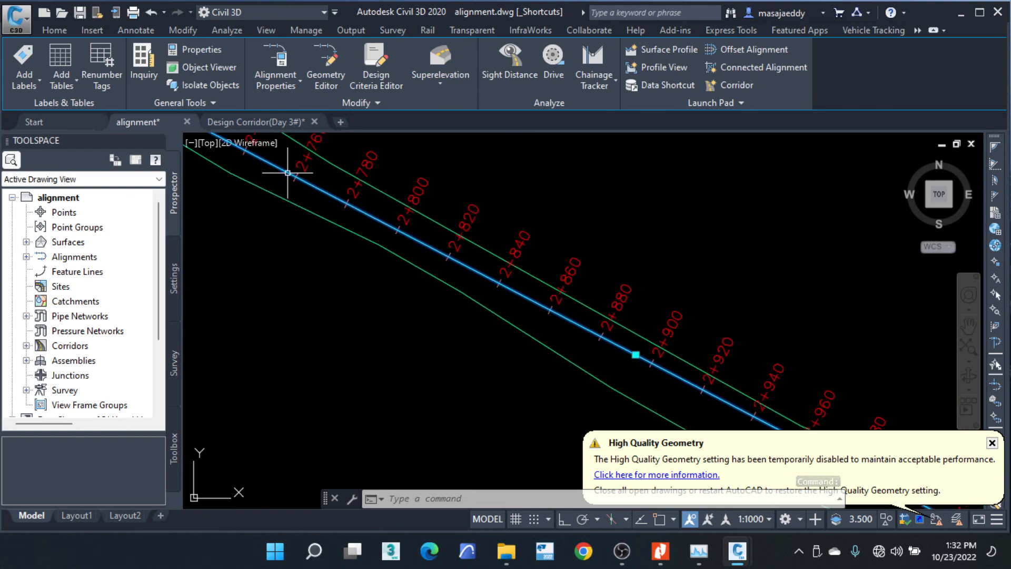
scroll(456, 212, "down", 4)
middle_click_drag(632, 293, 477, 224)
scroll(621, 326, "up", 12)
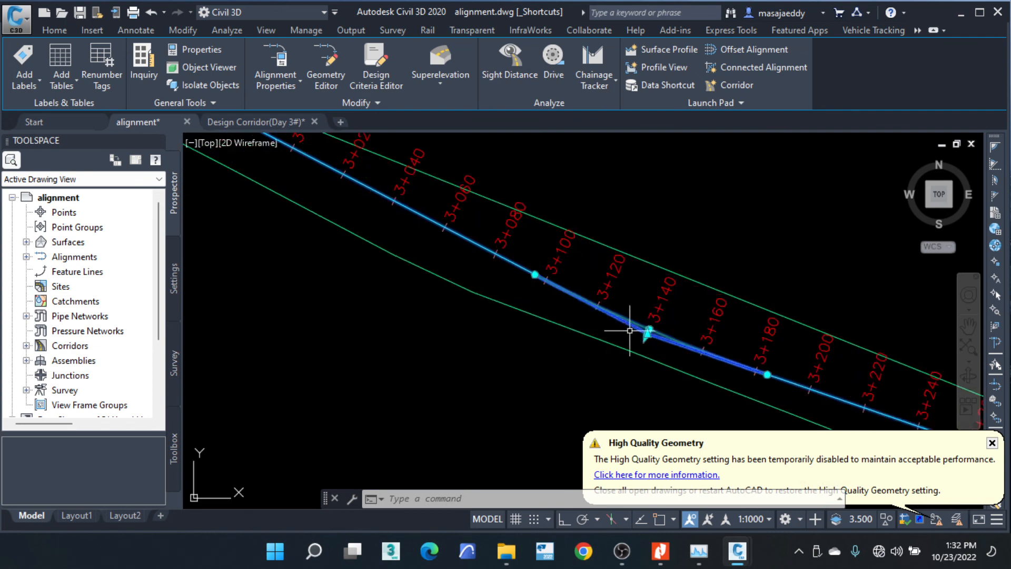
left_click(684, 328)
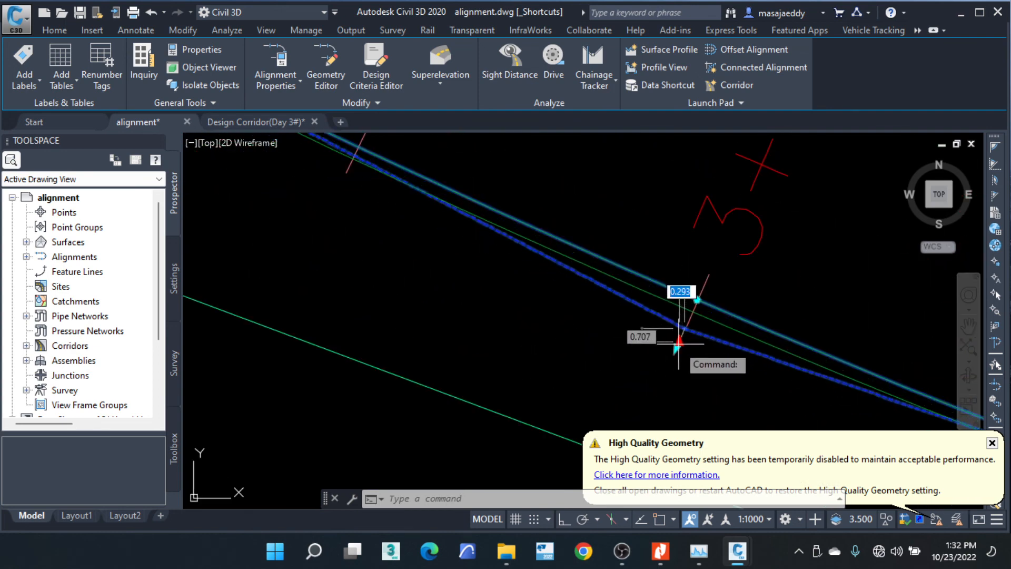
scroll(661, 363, "down", 5)
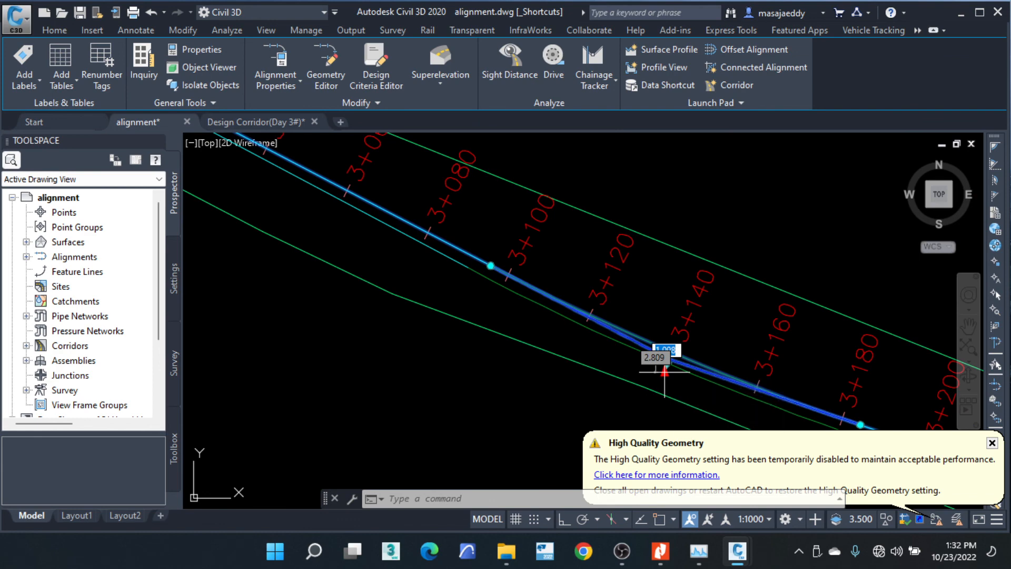
left_click(666, 361)
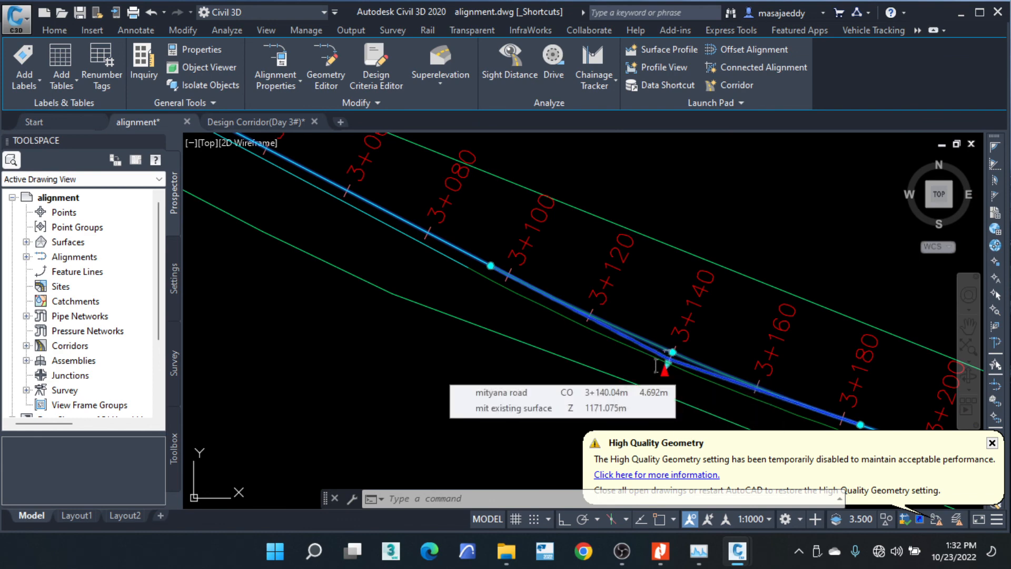
Raise the 0.05% tangent of the design profile slightly by its midpoint near chainage 3+080 in the lower profile view.
scroll(658, 294, "down", 5)
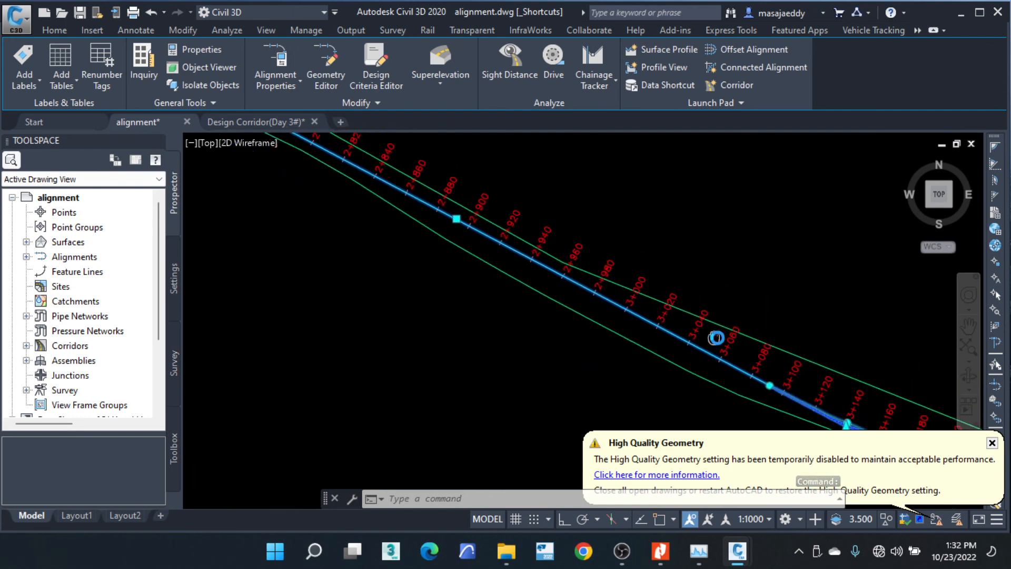
scroll(654, 271, "down", 10)
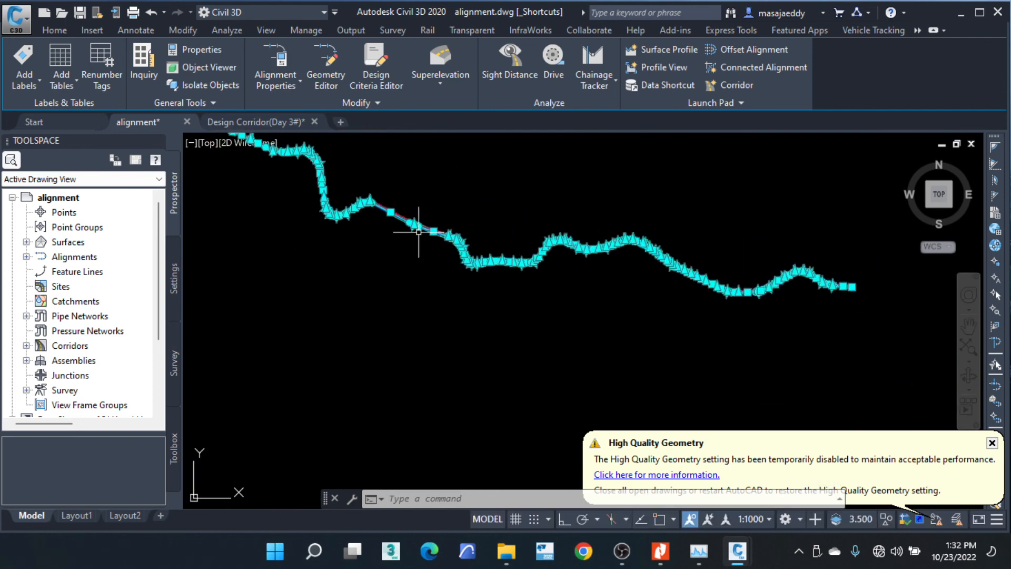
middle_click_drag(814, 311, 476, 250)
scroll(756, 282, "down", 5)
scroll(892, 316, "up", 4)
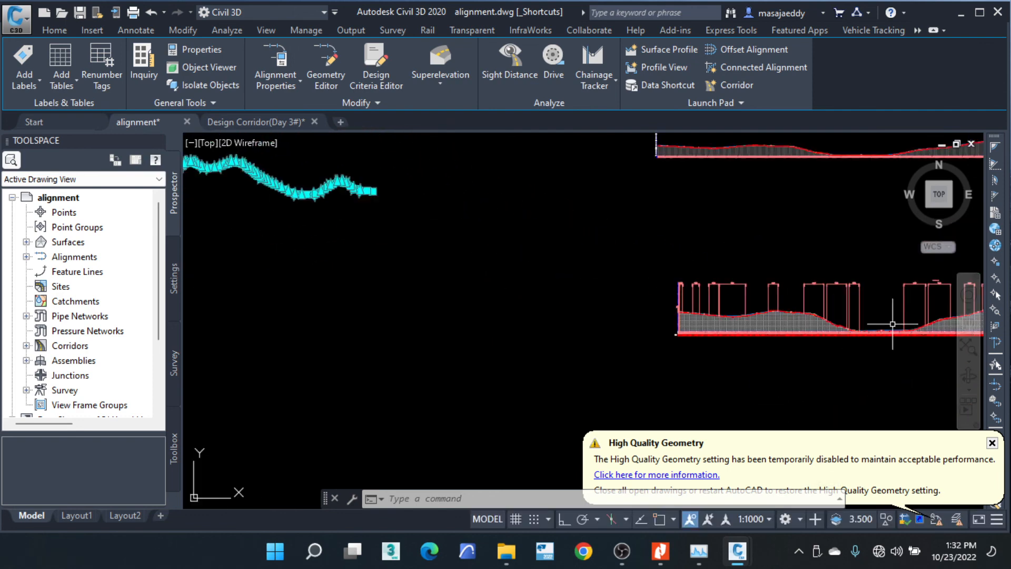
scroll(892, 324, "up", 6)
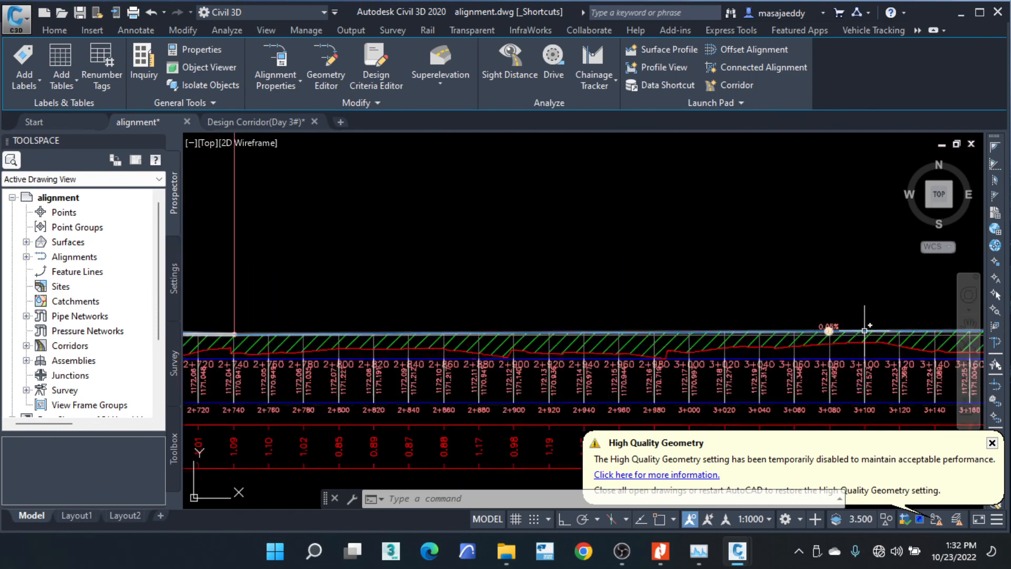
scroll(869, 331, "up", 2)
scroll(763, 332, "up", 5)
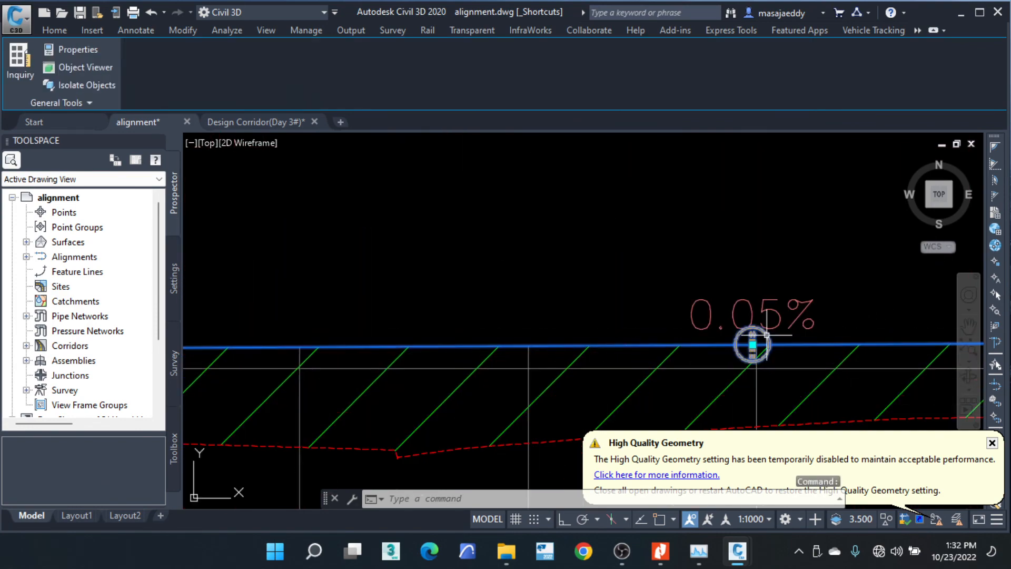
left_click(753, 345)
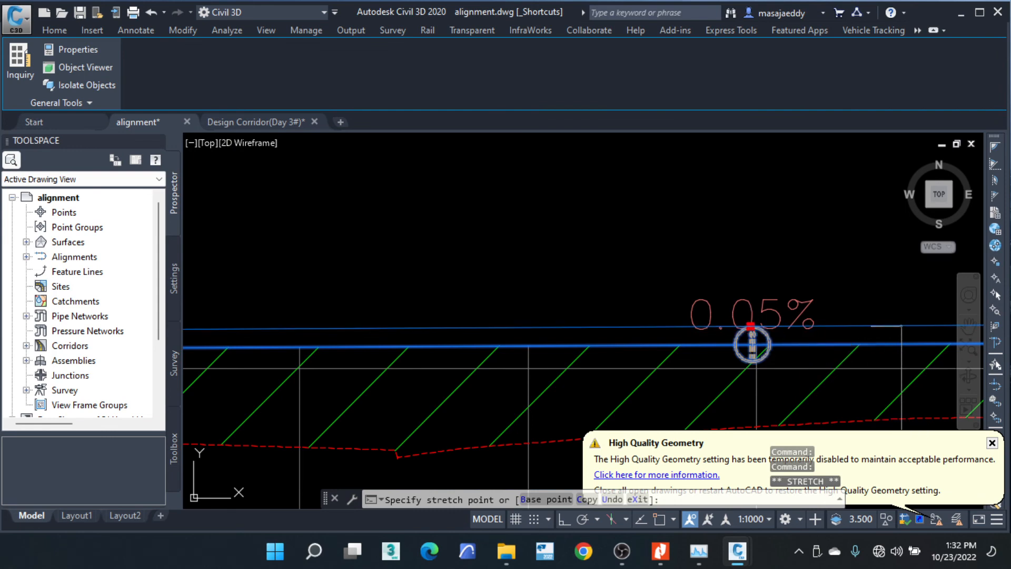
left_click(751, 327)
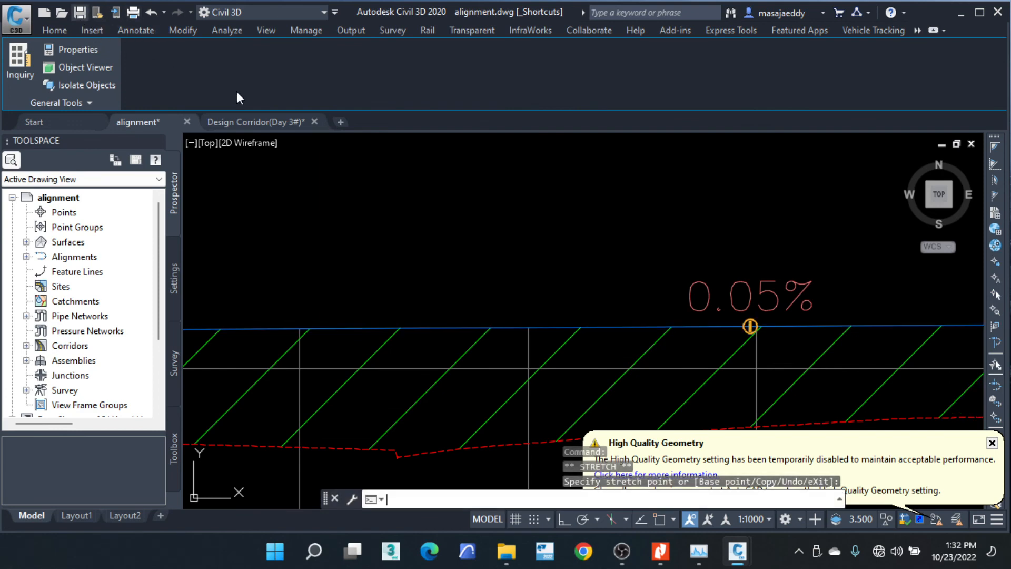
Save the alignment drawing and switch back to the Design Corridor(Day 3#) drawing.
key("ctrl+s")
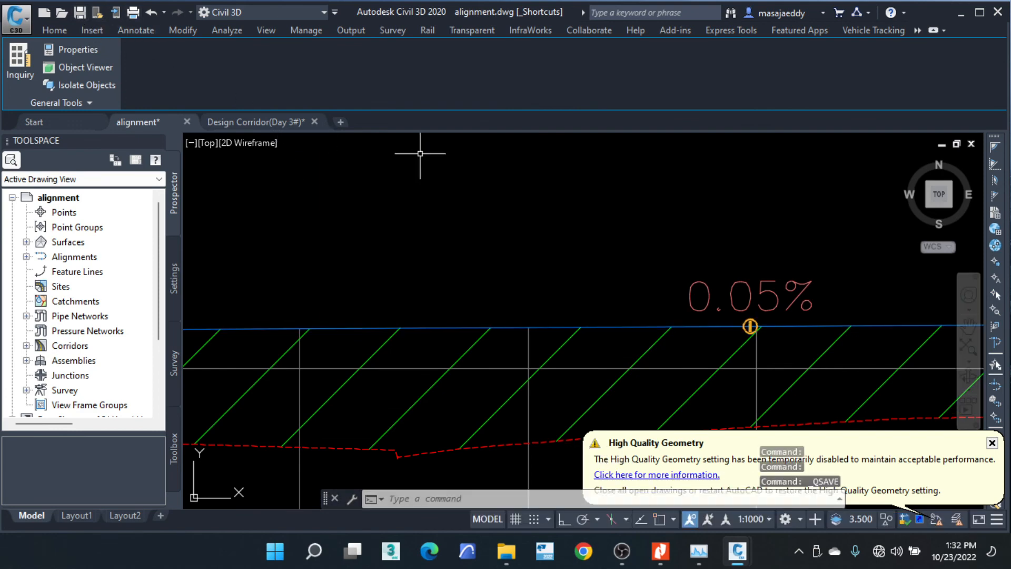
left_click(264, 121)
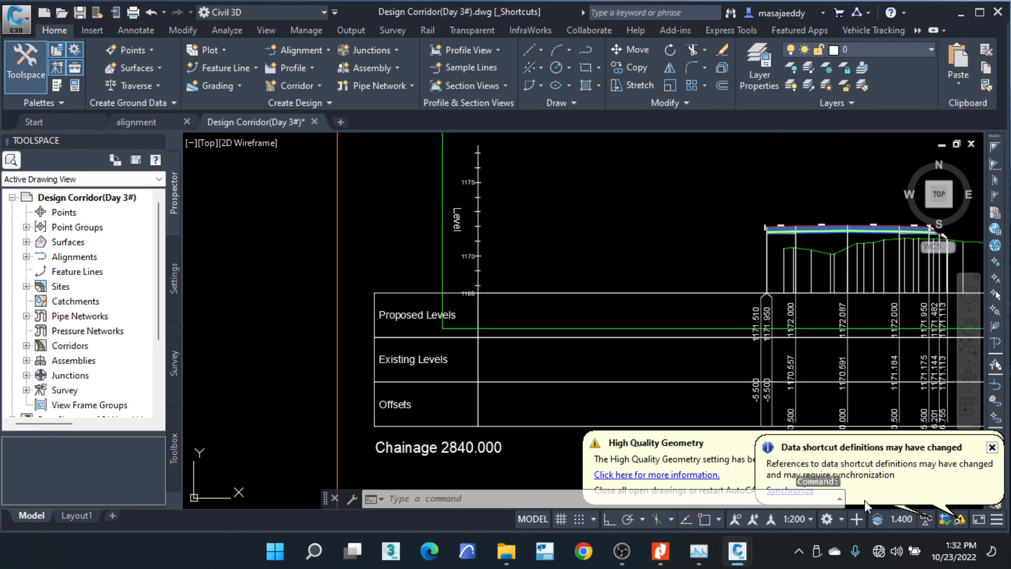
Dismiss the High Quality Geometry notice and dock the command line beneath the drawing area.
left_click(992, 443)
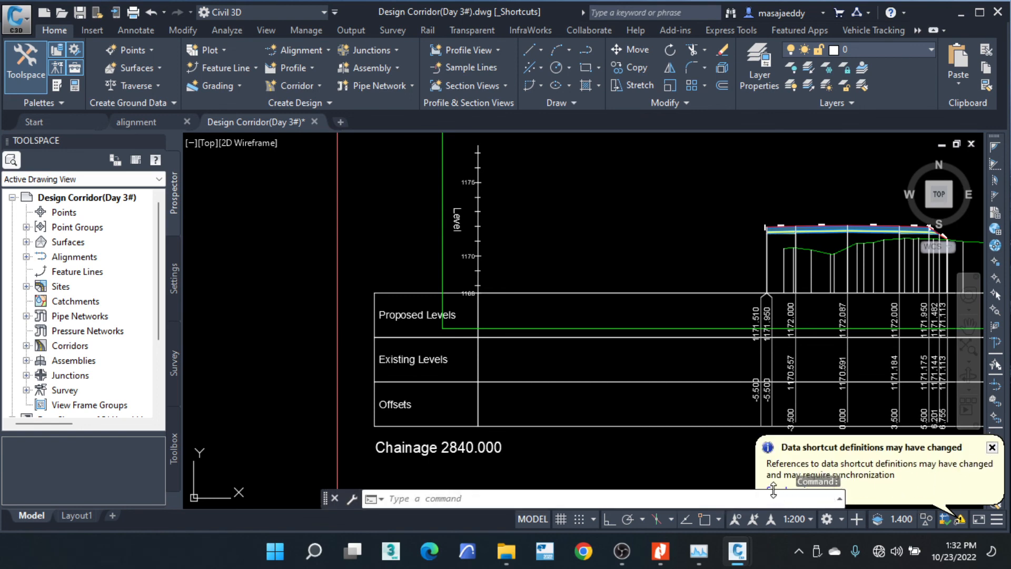
left_click(327, 498)
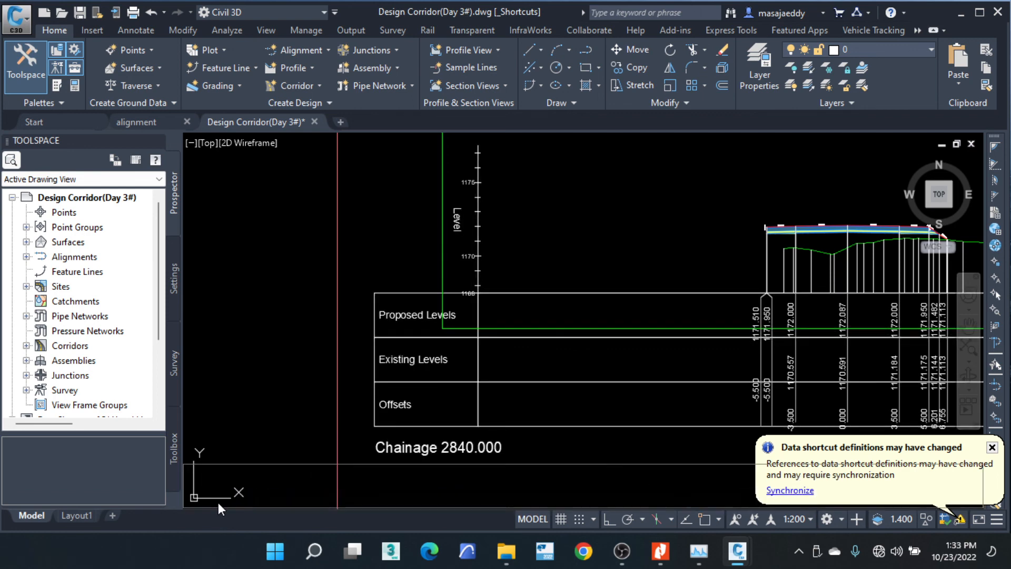
left_click_drag(218, 502, 277, 512)
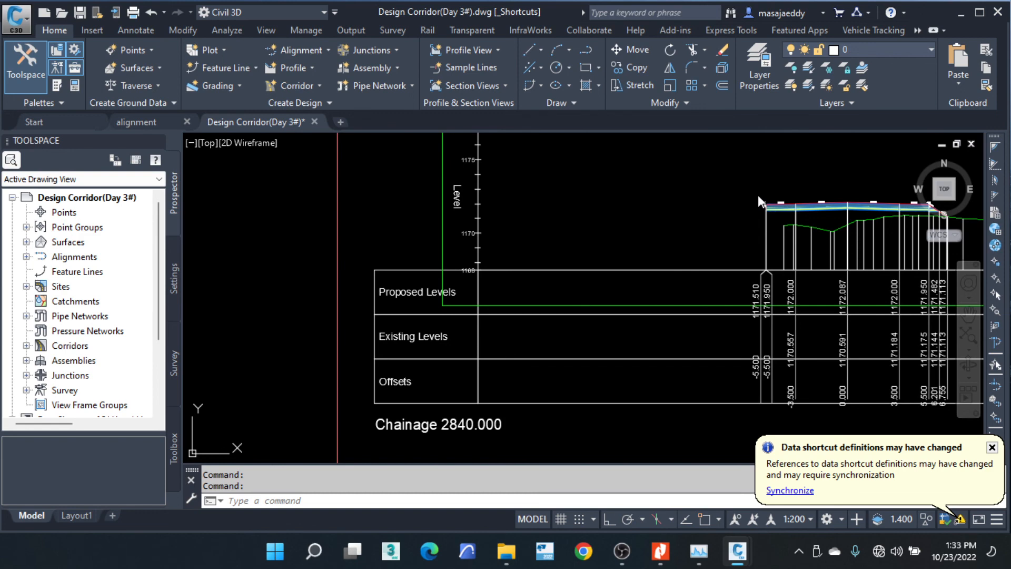
mouse_move(699, 550)
left_click(738, 552)
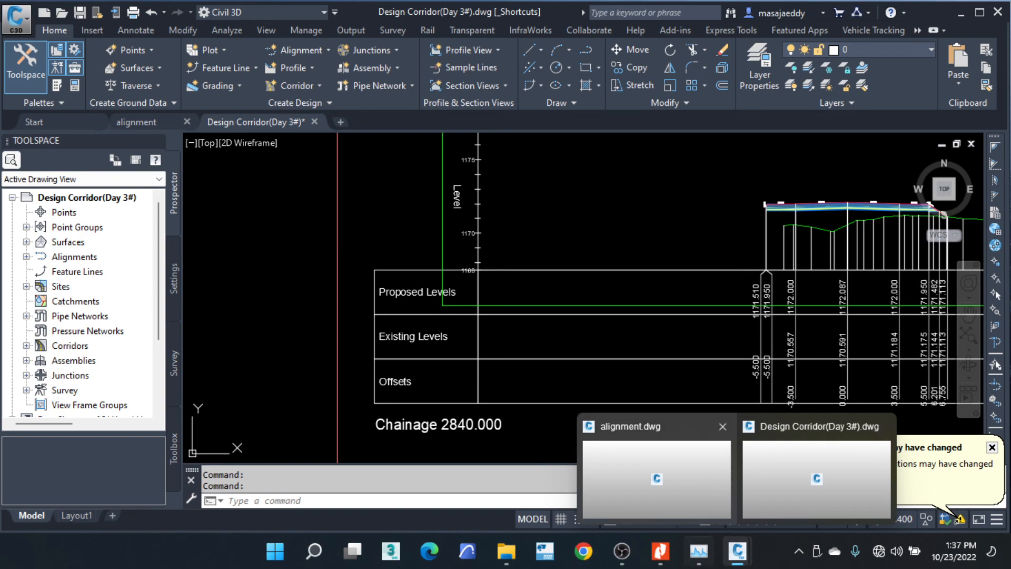
left_click(626, 554)
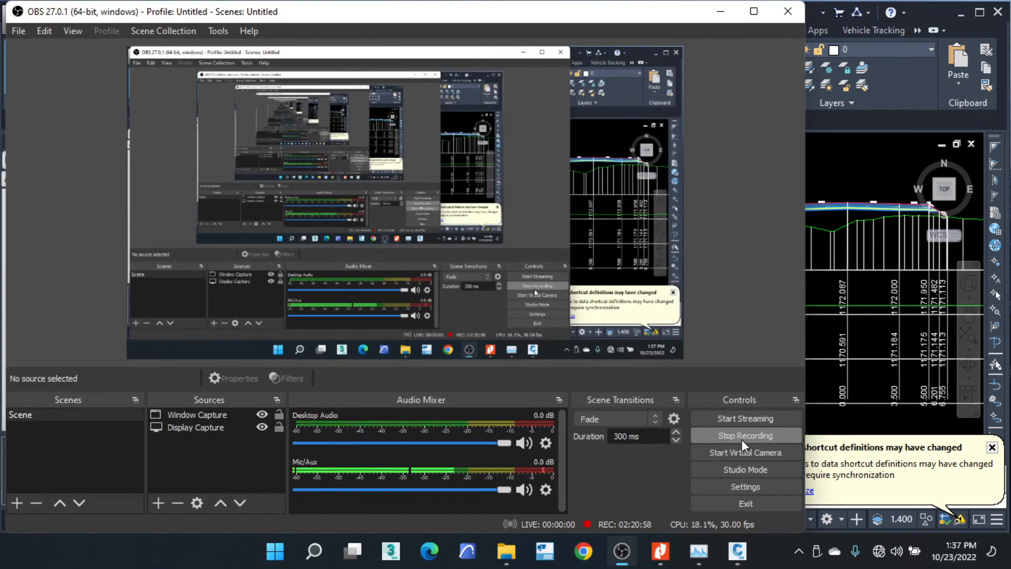